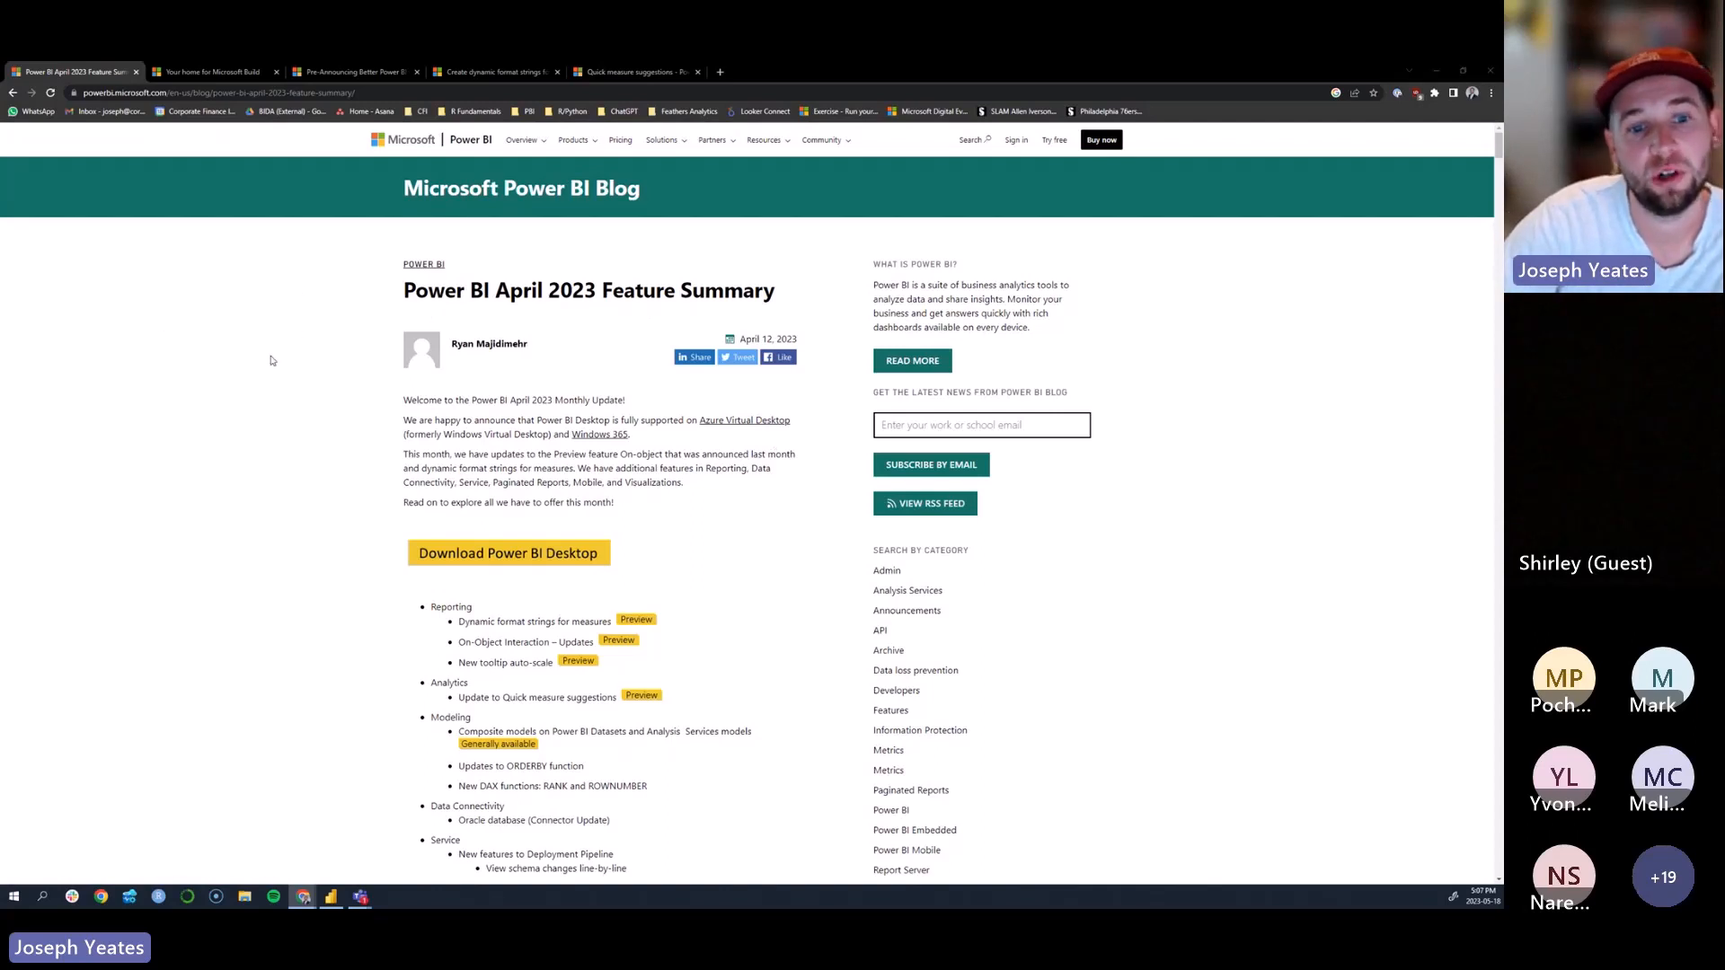
Step: Look through the feature list of the Power BI April 2023 Feature Summary blog post
{"action": "scroll", "coordinate": [313, 373], "scroll_direction": "down", "scroll_amount": 2}
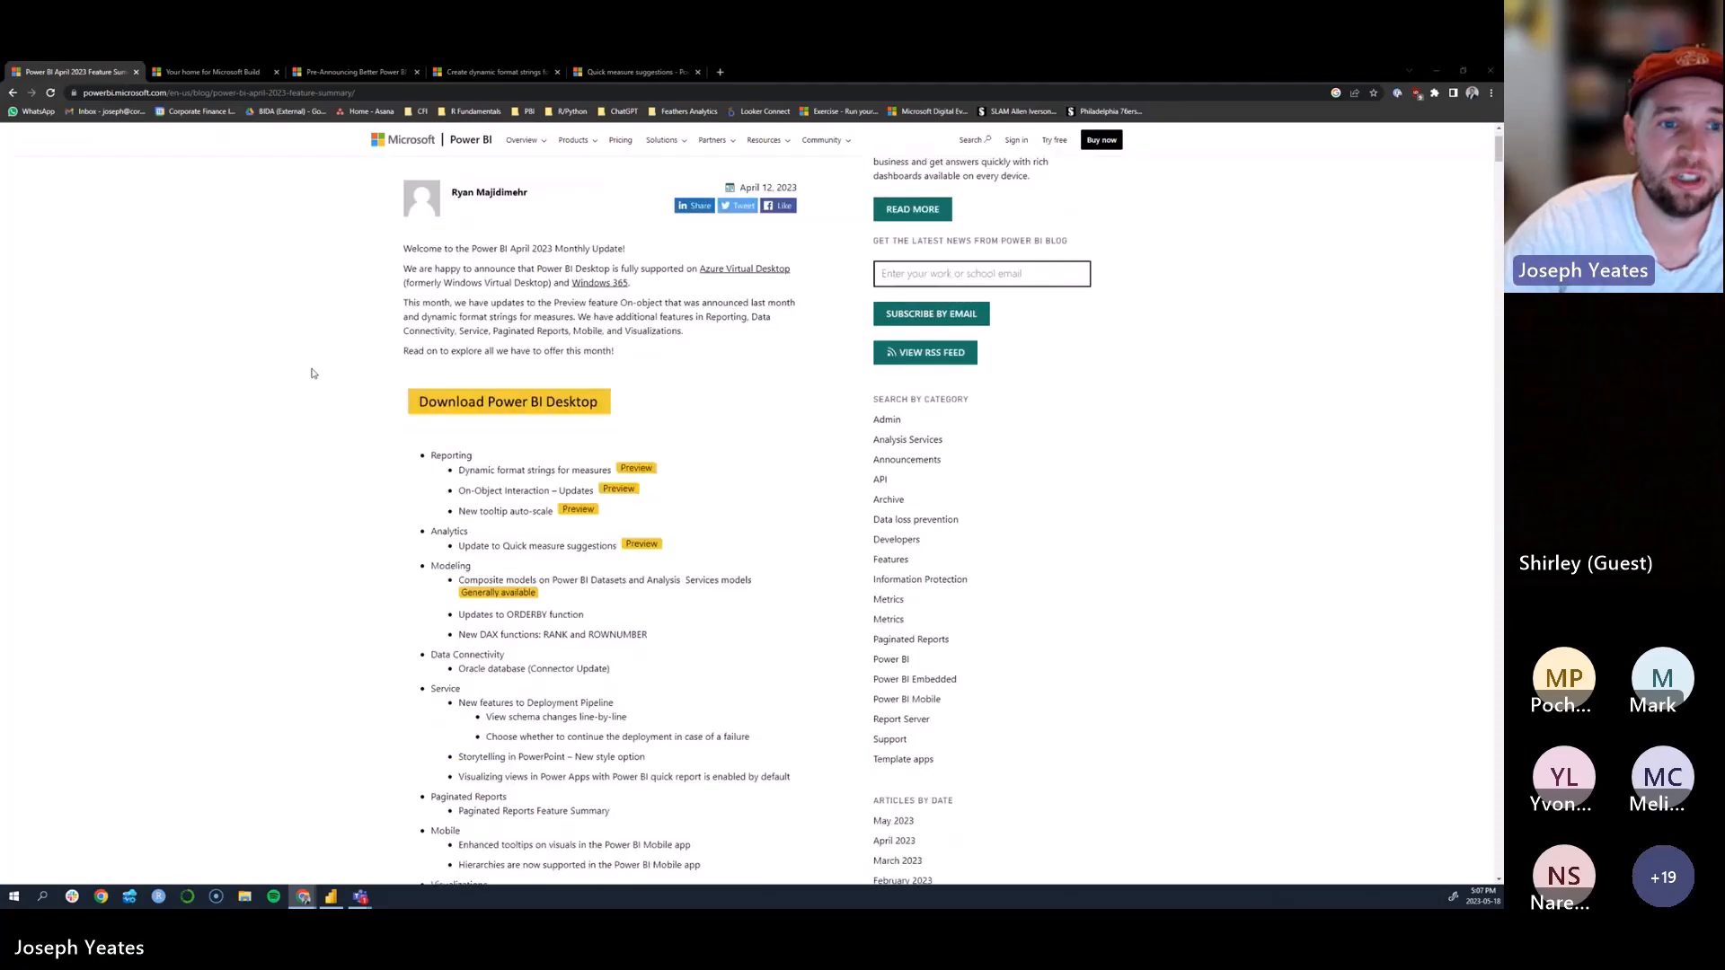
{"action": "scroll", "coordinate": [266, 288], "scroll_direction": "up", "scroll_amount": 1}
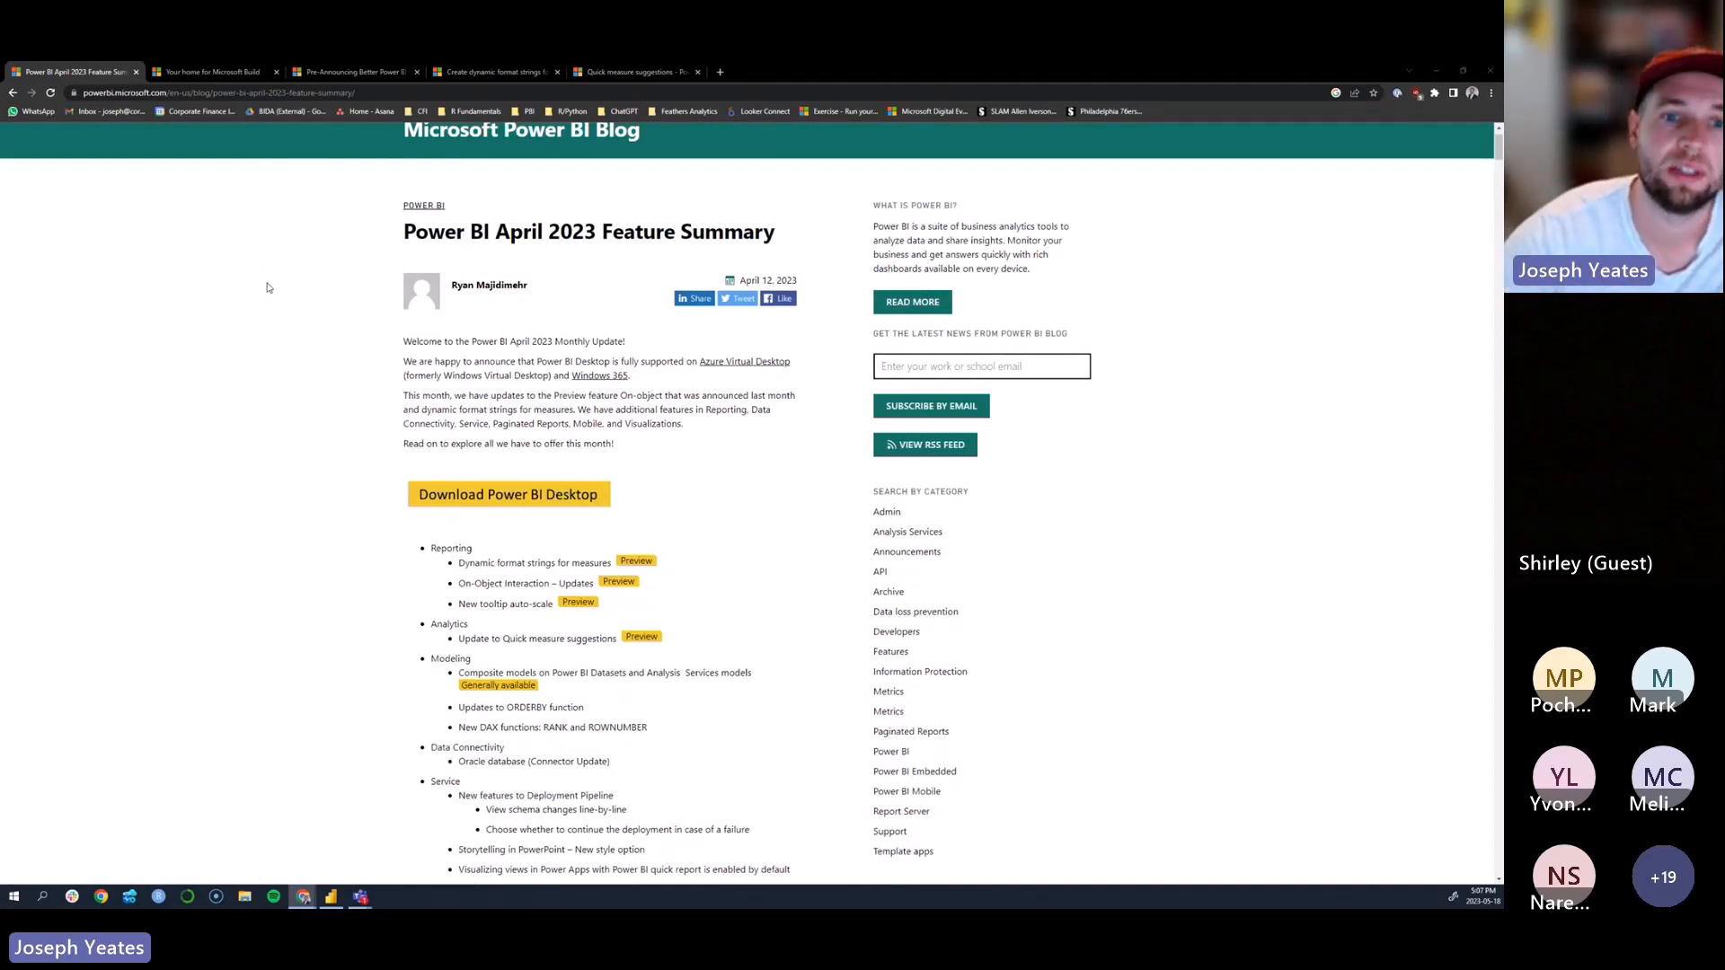
{"action": "scroll", "coordinate": [786, 326], "scroll_direction": "up", "scroll_amount": 1}
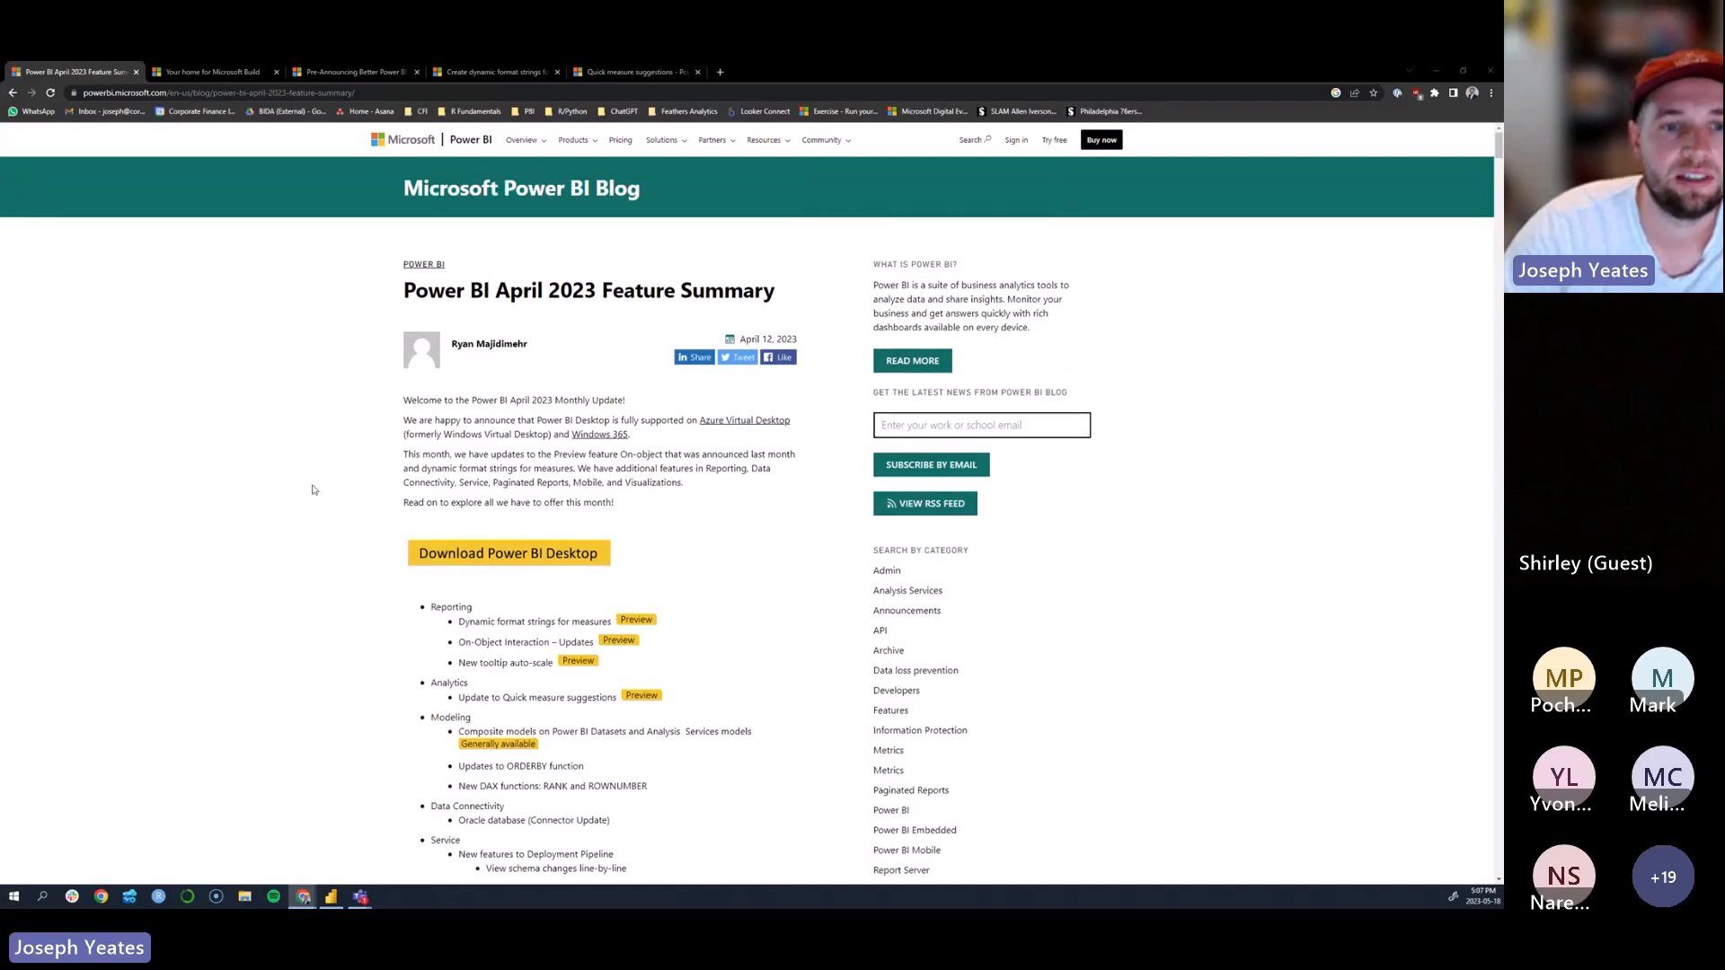
{"action": "scroll", "coordinate": [314, 489], "scroll_direction": "down", "scroll_amount": 3}
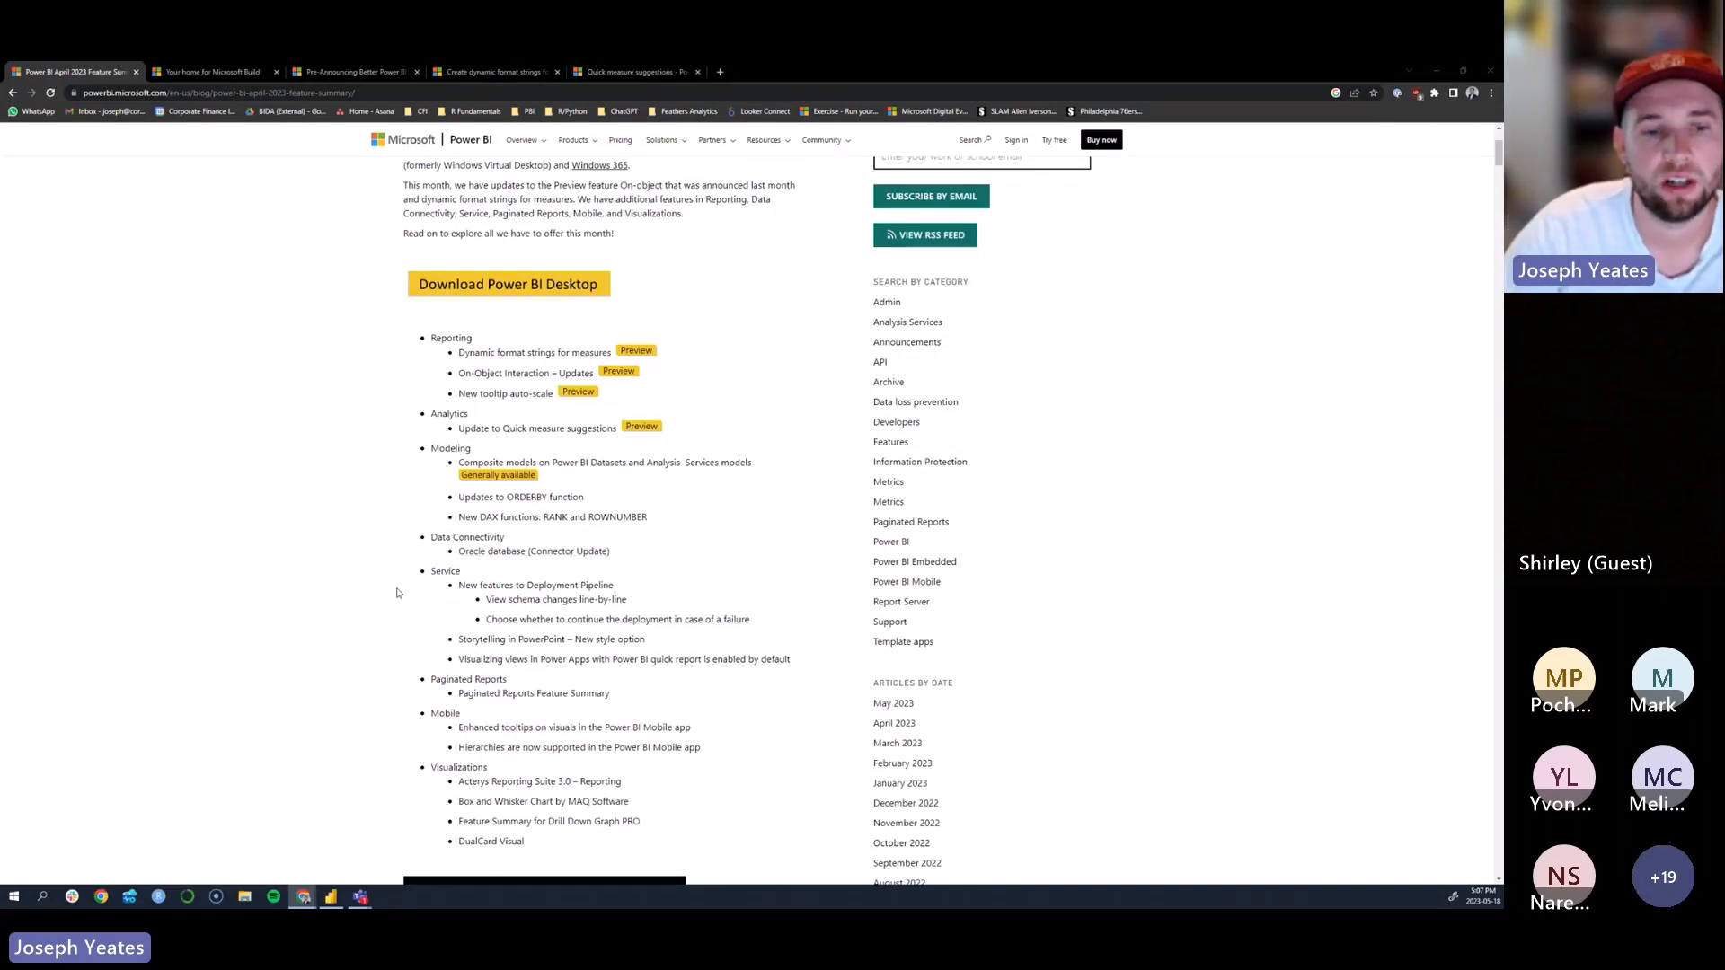
{"action": "scroll", "coordinate": [352, 551], "scroll_direction": "down", "scroll_amount": 1}
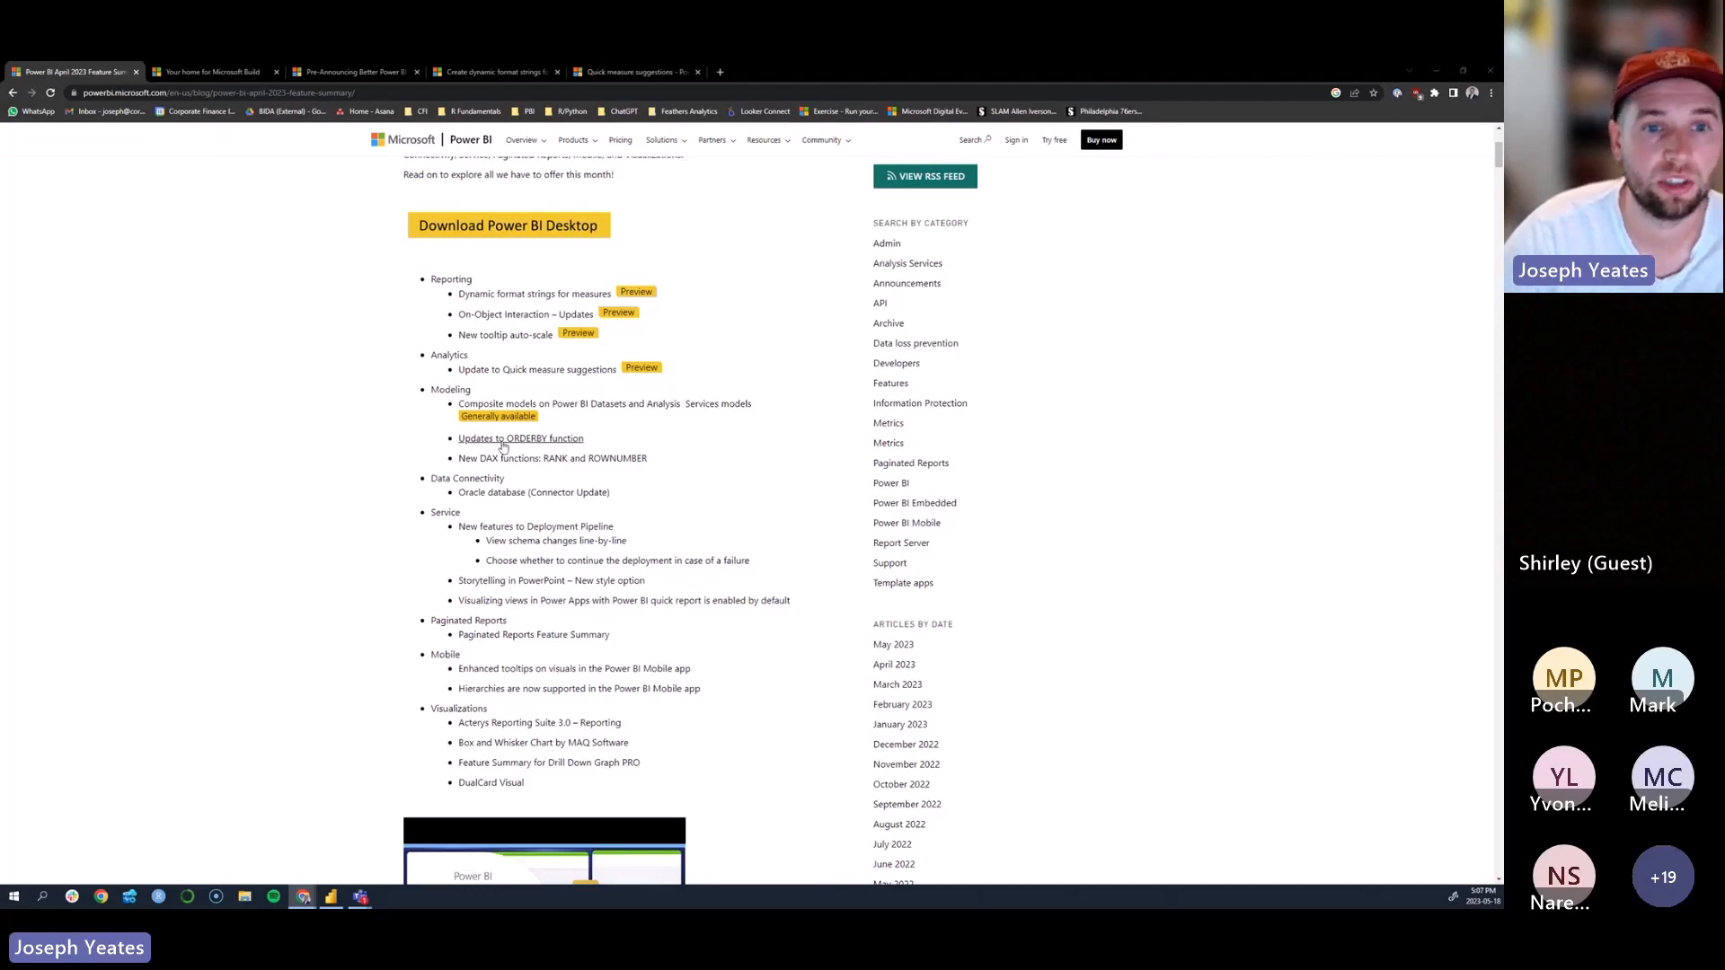
{"action": "scroll", "coordinate": [257, 476], "scroll_direction": "up", "scroll_amount": 2}
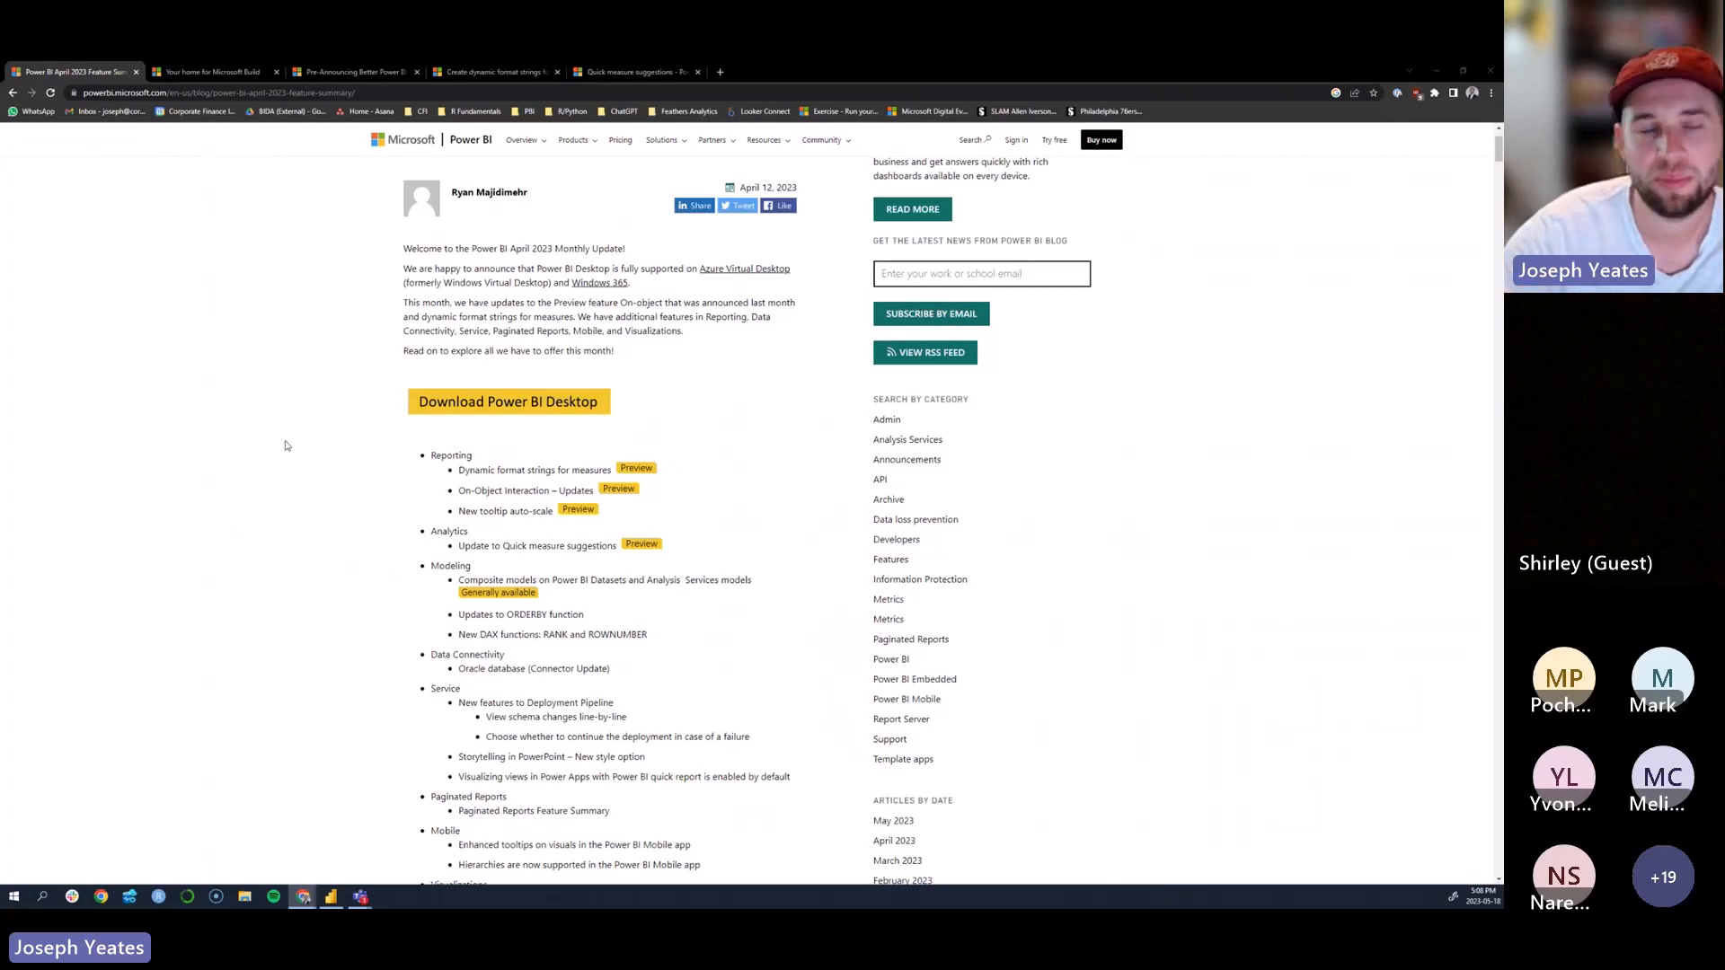
{"action": "scroll", "coordinate": [313, 551], "scroll_direction": "up", "scroll_amount": 2}
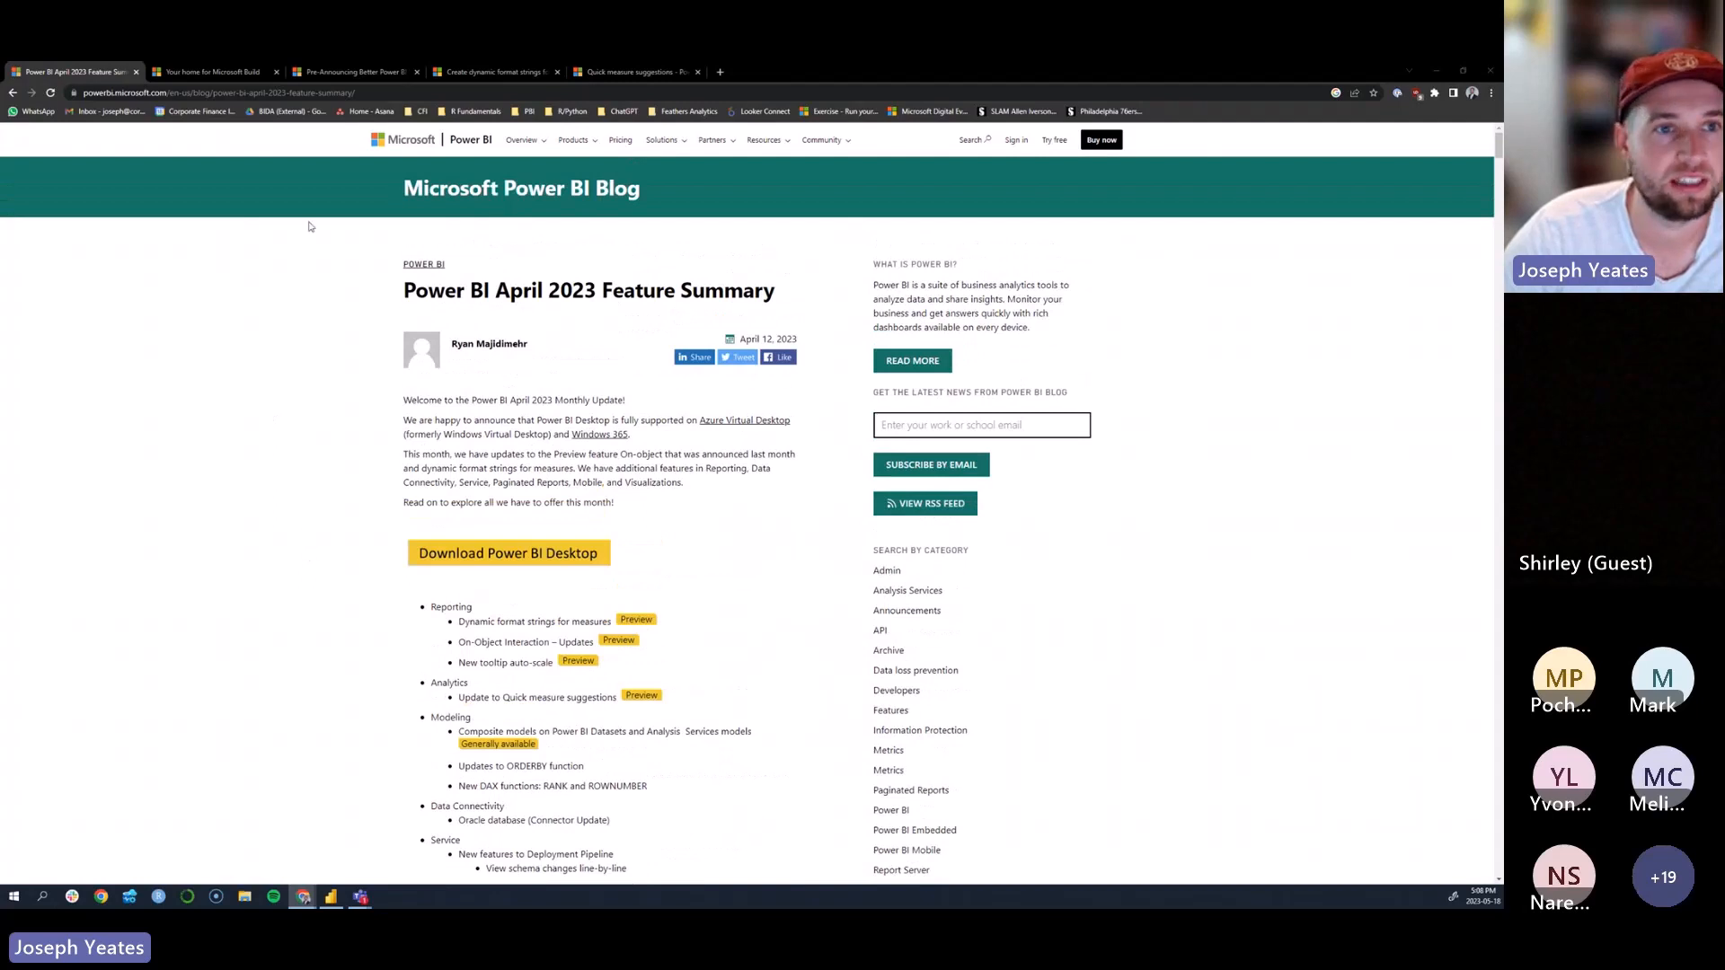
Step: Open the blog post pre-announcing Power BI report integration with OneDrive and SharePoint and read through its sections
{"action": "left_click", "coordinate": [333, 82]}
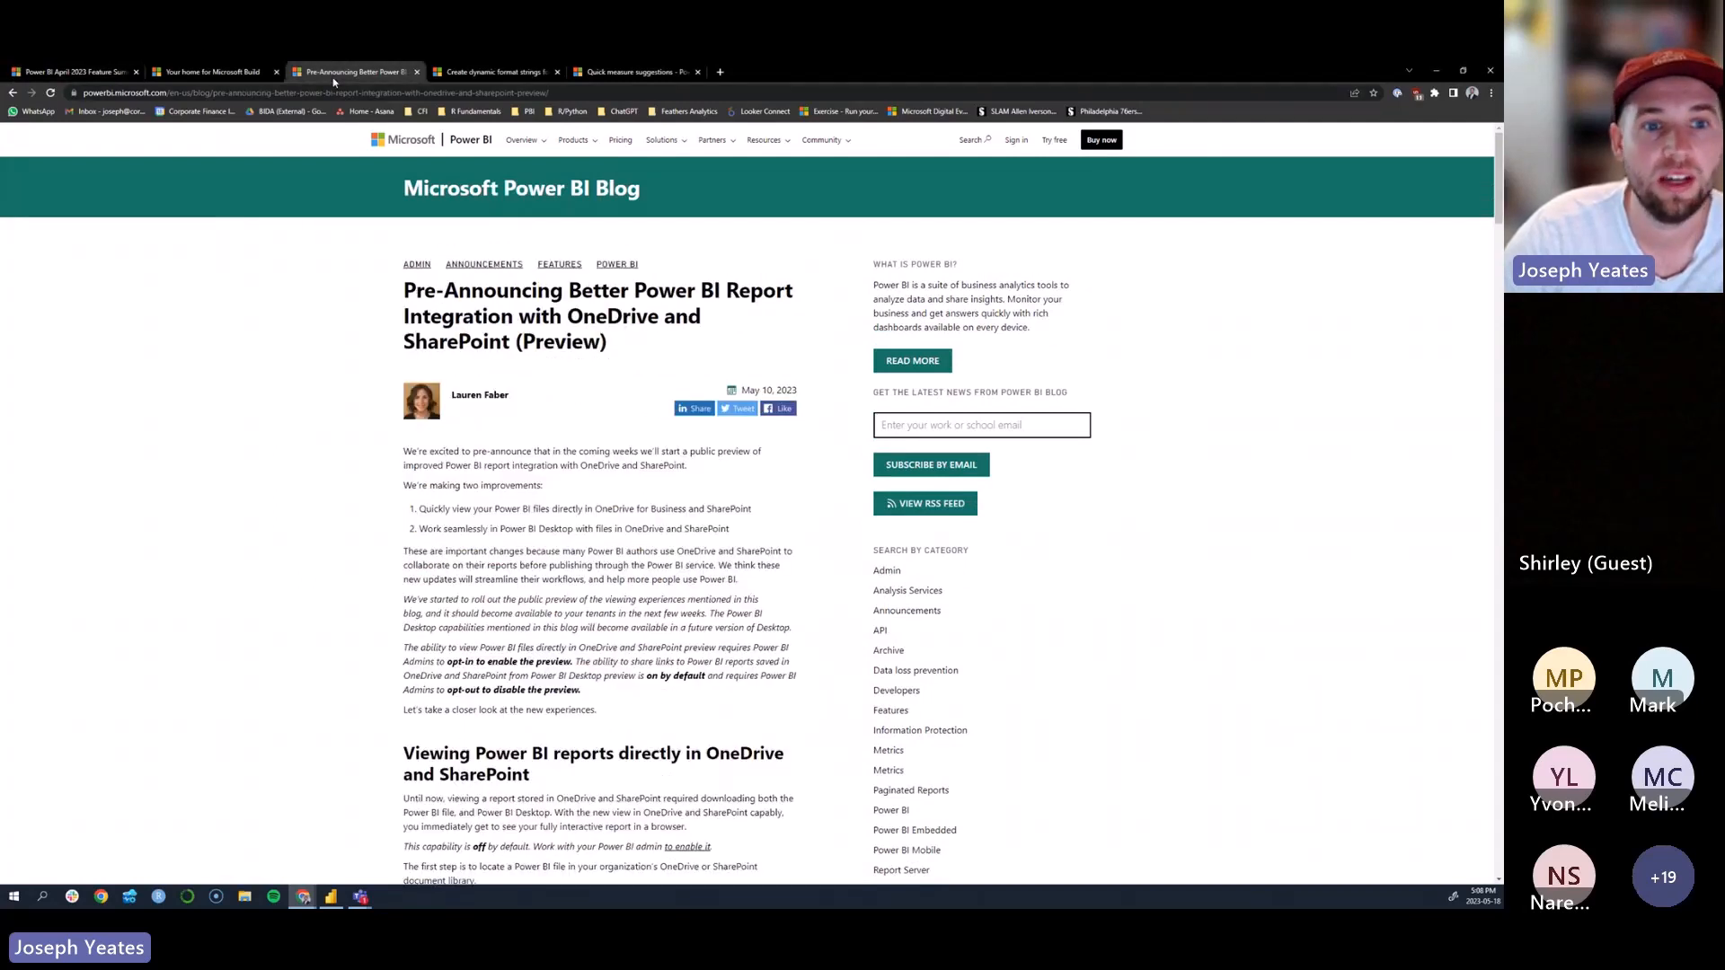
{"action": "left_click_drag", "start_coordinate": [404, 290], "coordinate": [563, 290]}
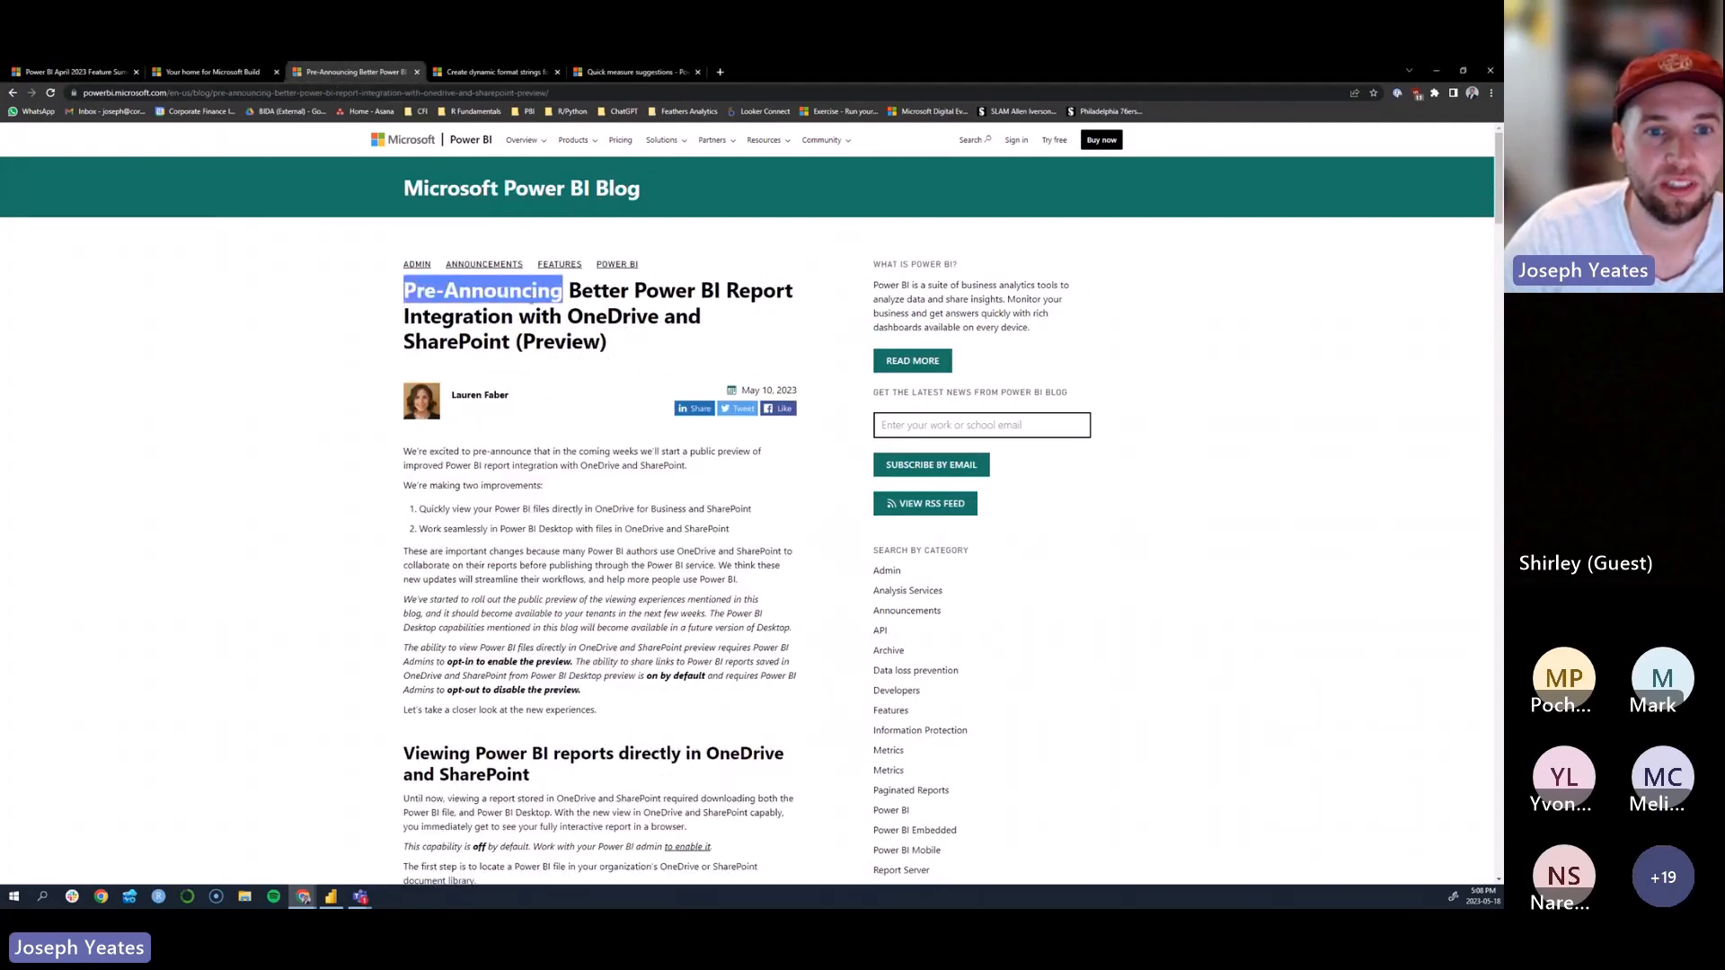
{"action": "left_click", "coordinate": [289, 383]}
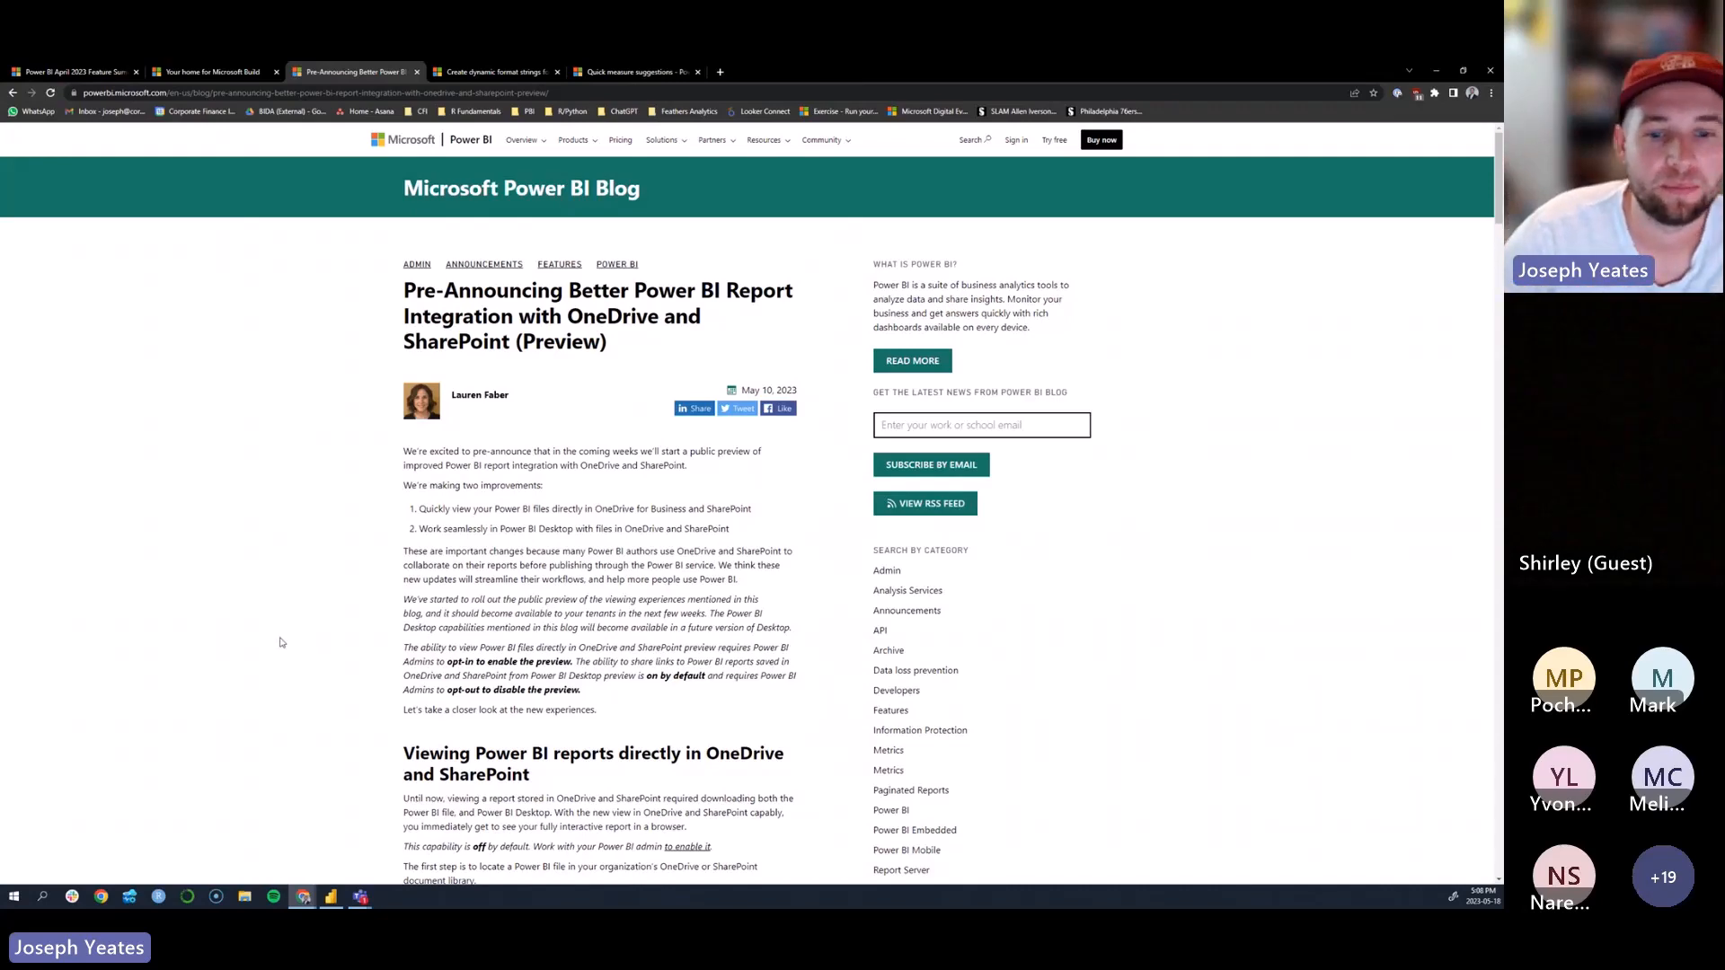
{"action": "scroll", "coordinate": [280, 643], "scroll_direction": "down", "scroll_amount": 1}
{"action": "scroll", "coordinate": [280, 644], "scroll_direction": "down", "scroll_amount": 2}
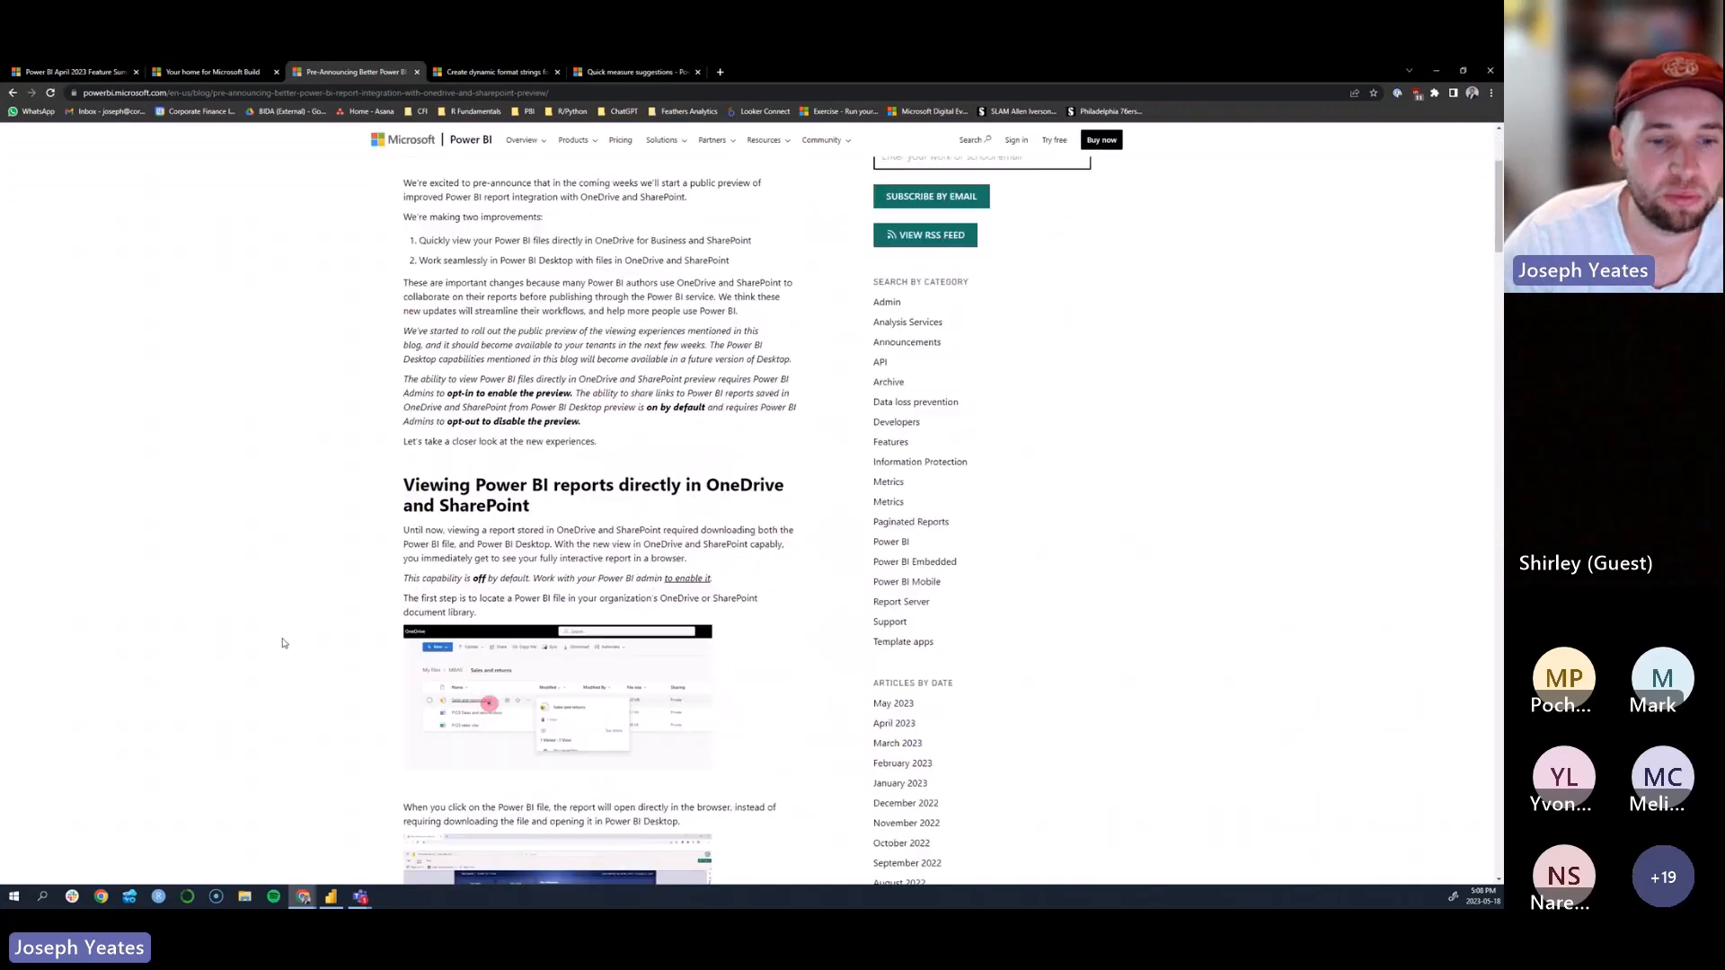
{"action": "scroll", "coordinate": [283, 643], "scroll_direction": "down", "scroll_amount": 1}
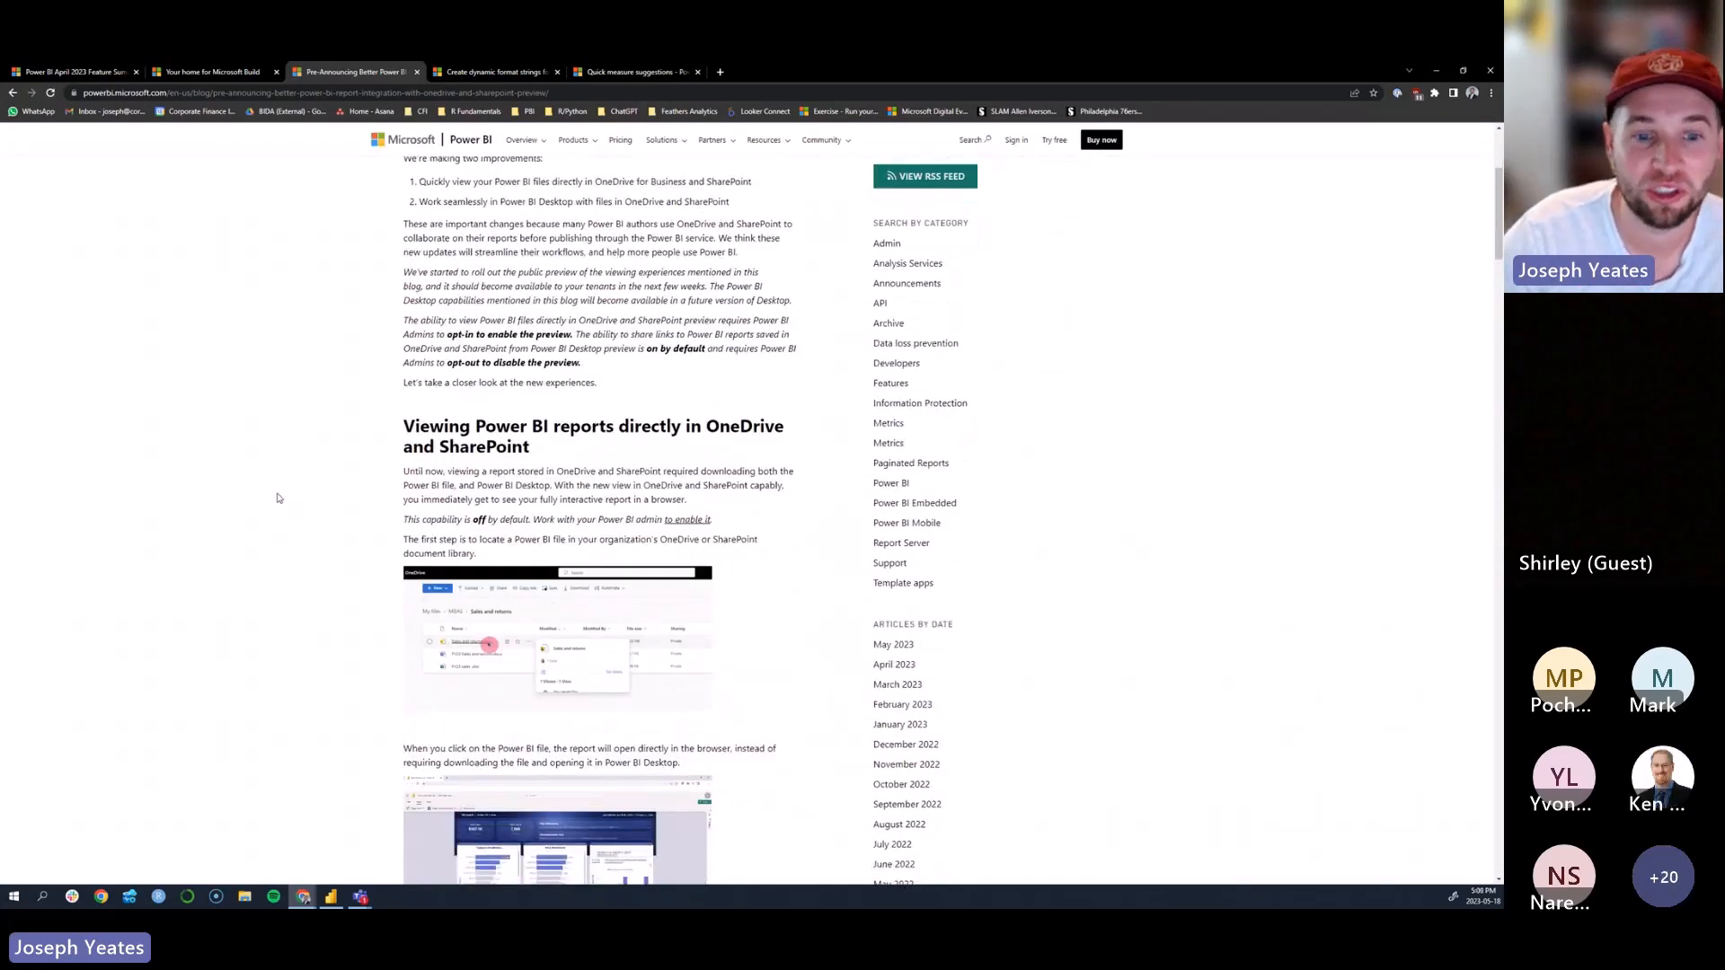
{"action": "scroll", "coordinate": [280, 499], "scroll_direction": "down", "scroll_amount": 2}
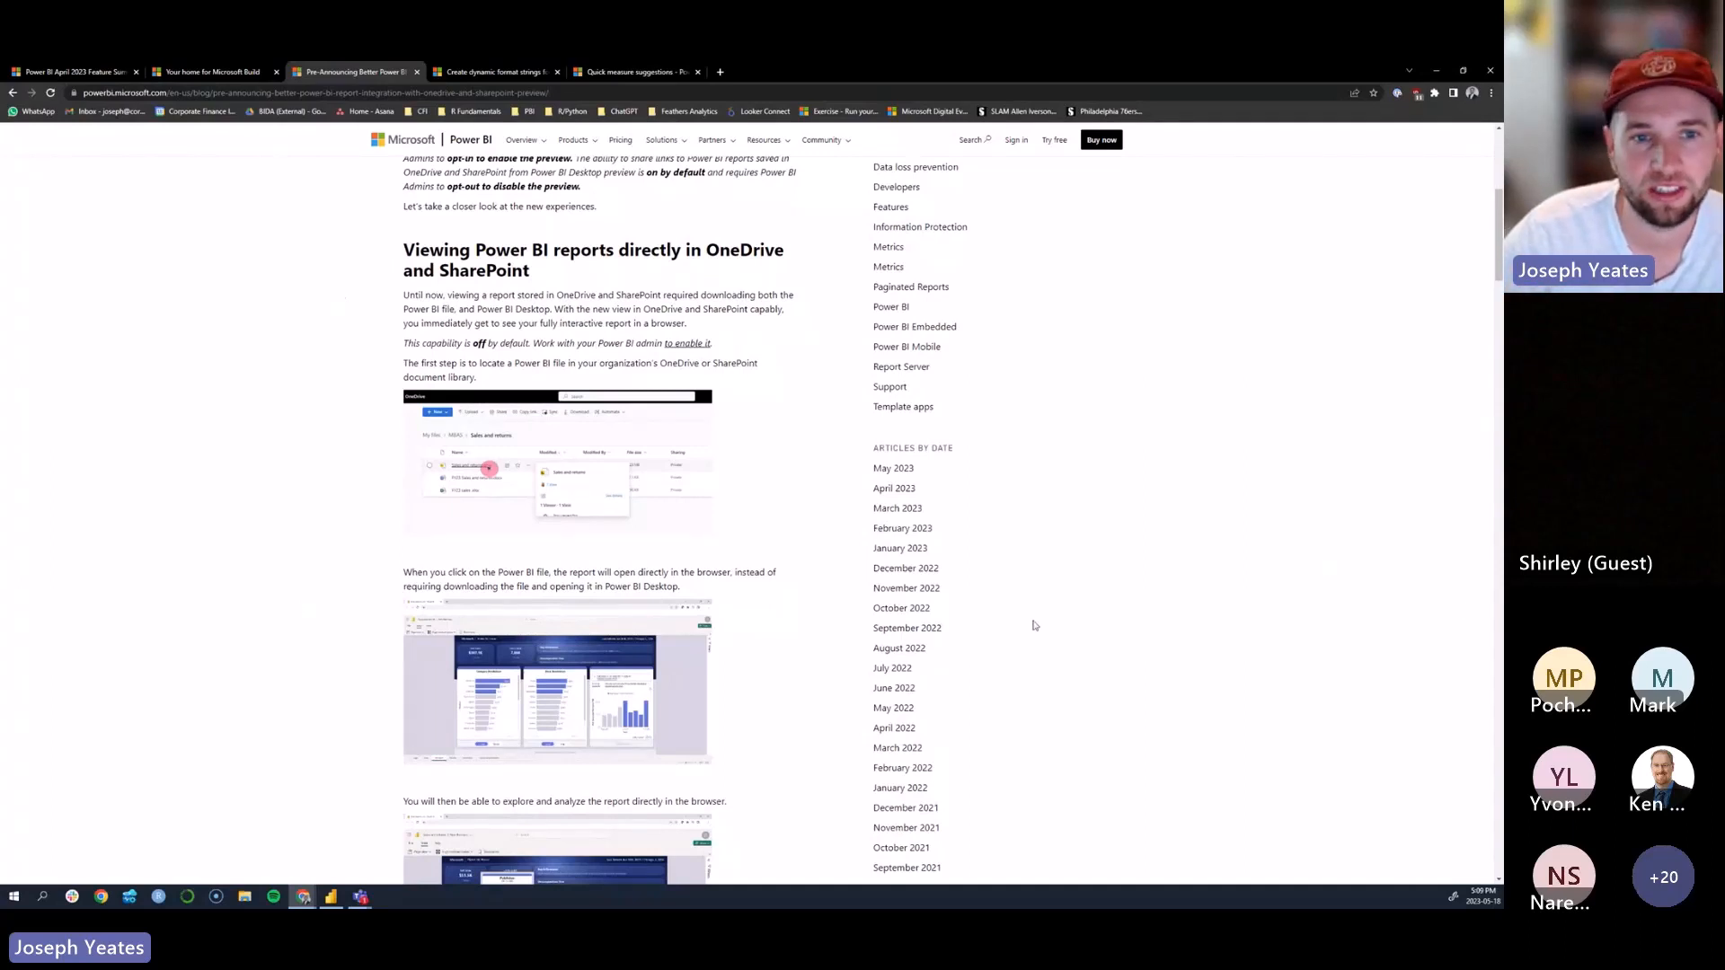
{"action": "scroll", "coordinate": [1025, 616], "scroll_direction": "down", "scroll_amount": 3}
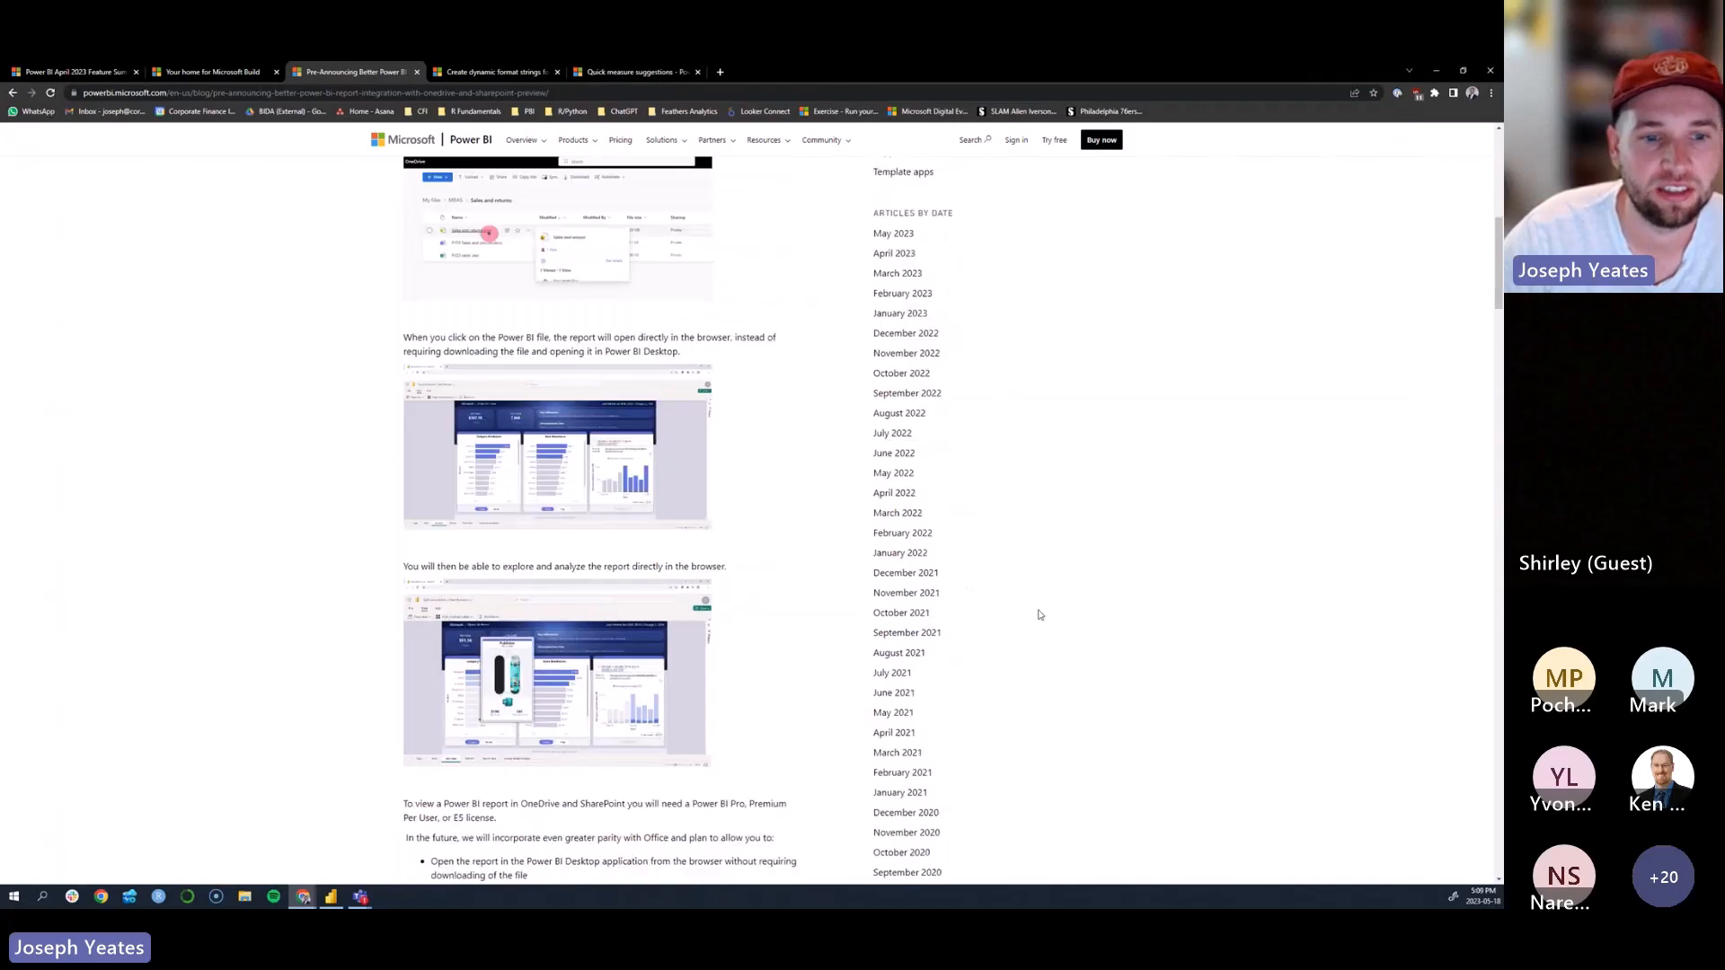
{"action": "scroll", "coordinate": [1174, 627], "scroll_direction": "down", "scroll_amount": 9}
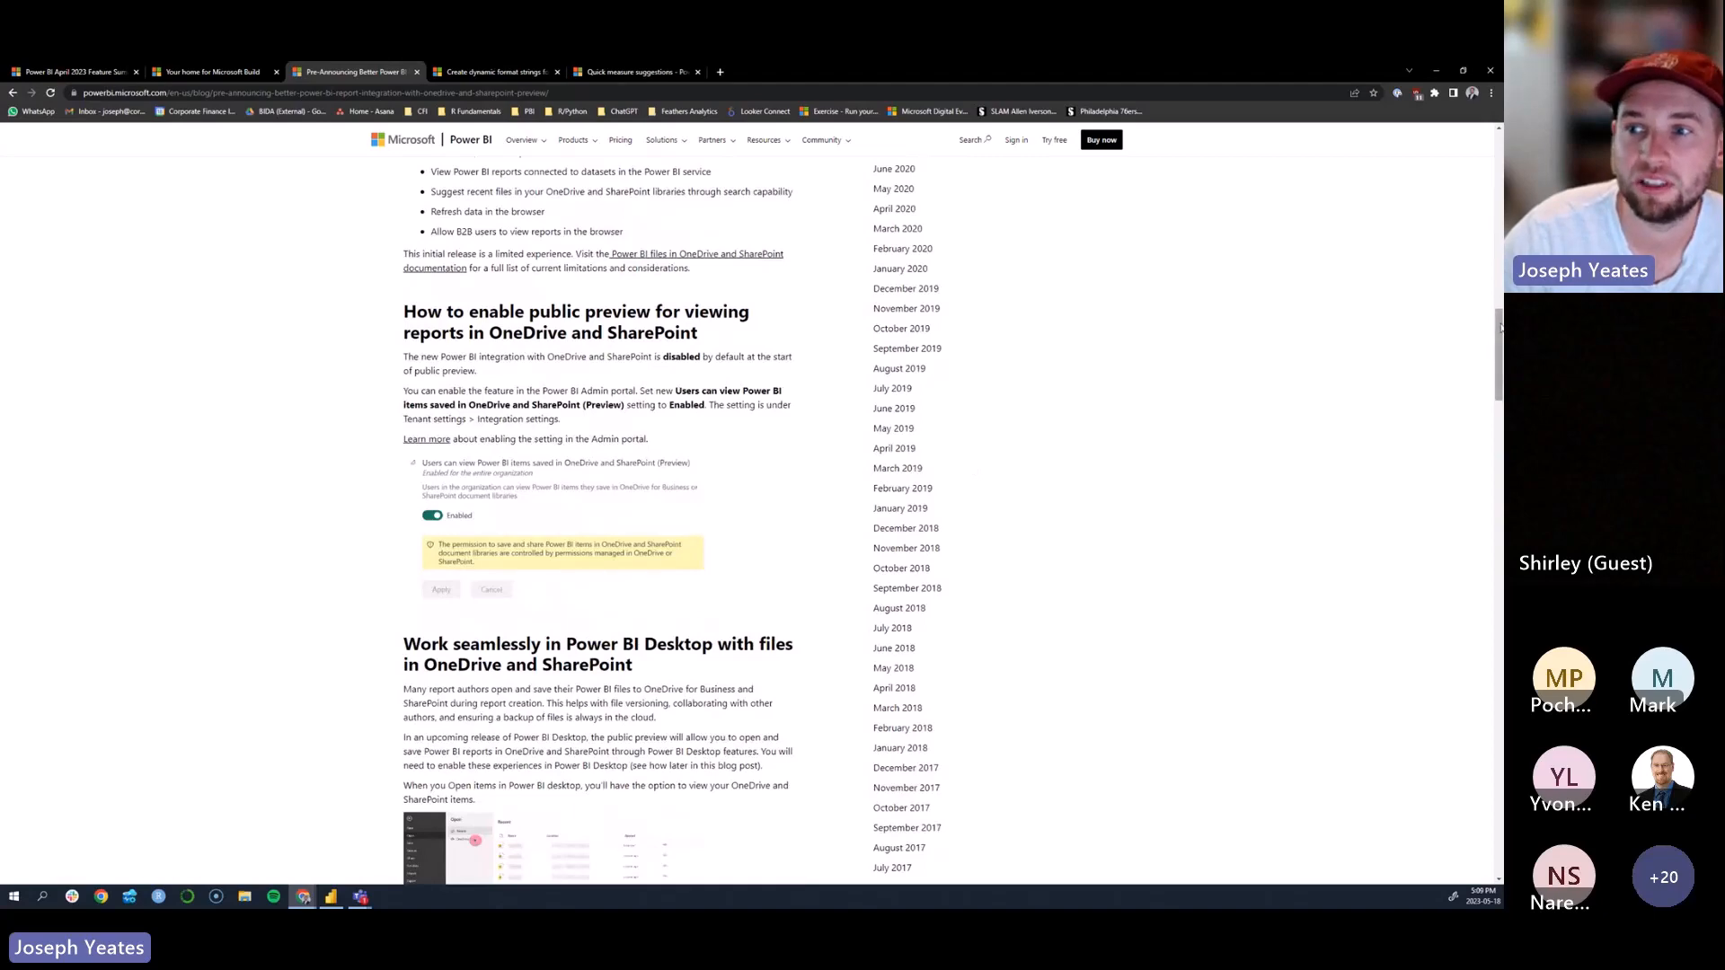
Step: Examine the reader comments and the closing sections of the OneDrive and SharePoint integration post
{"action": "left_click_drag", "start_coordinate": [1498, 319], "coordinate": [1434, 691]}
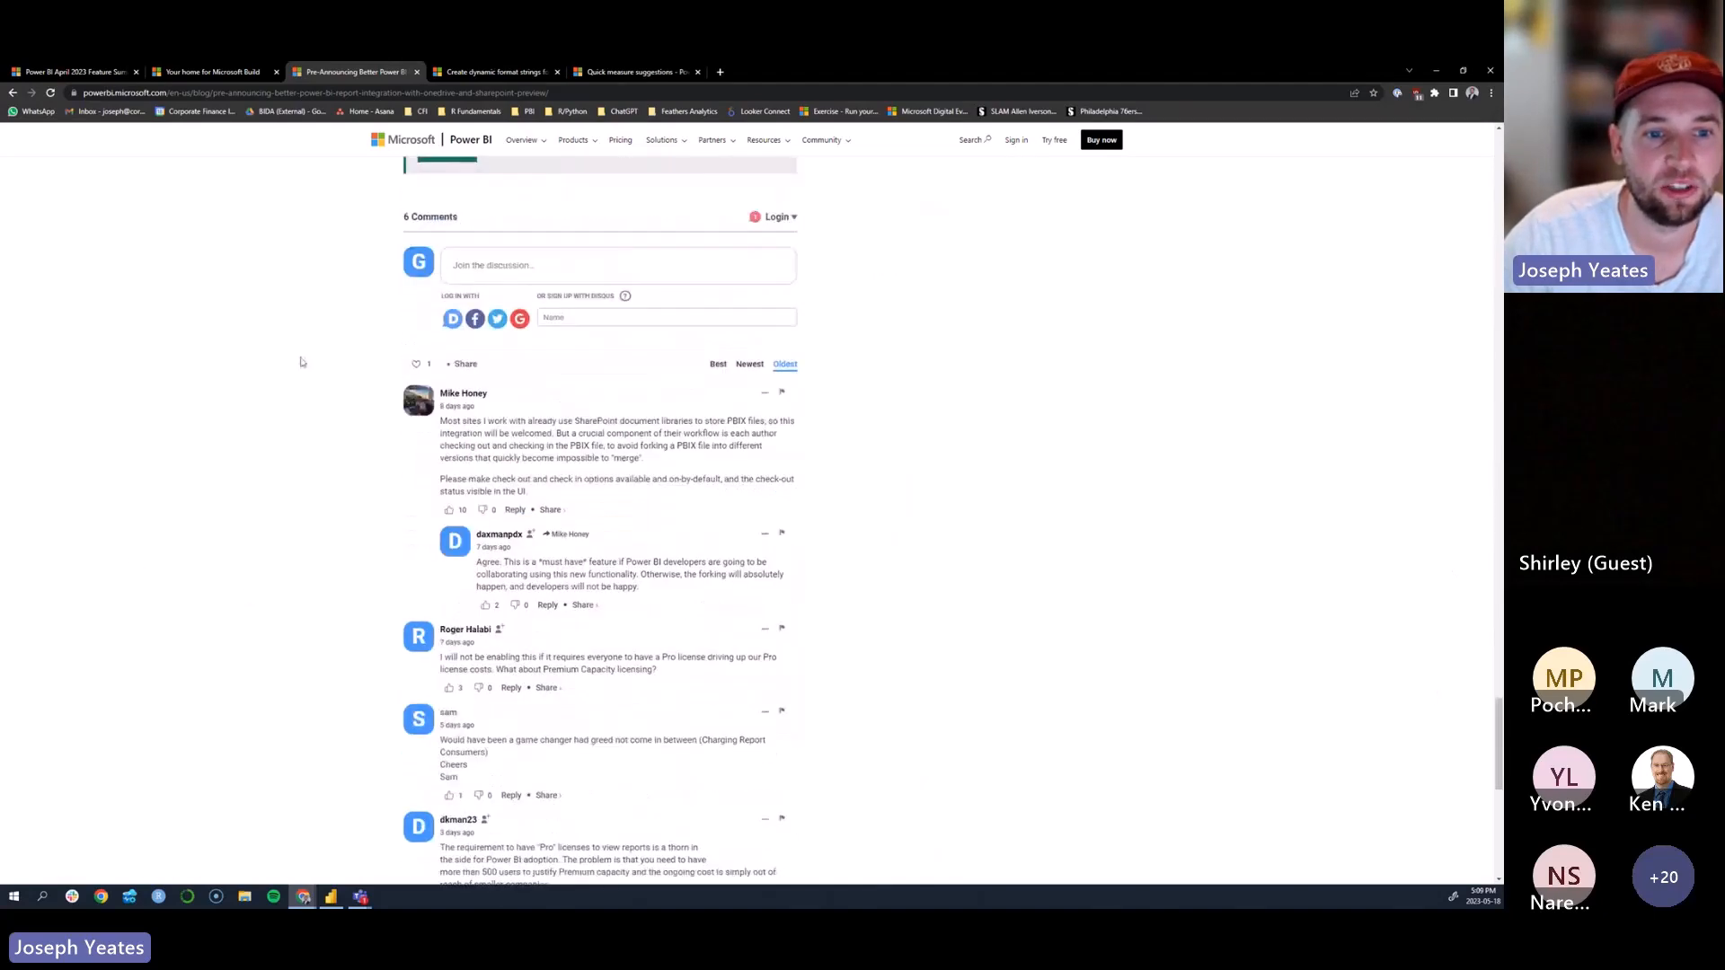
{"action": "scroll", "coordinate": [1087, 492], "scroll_direction": "down", "scroll_amount": 3}
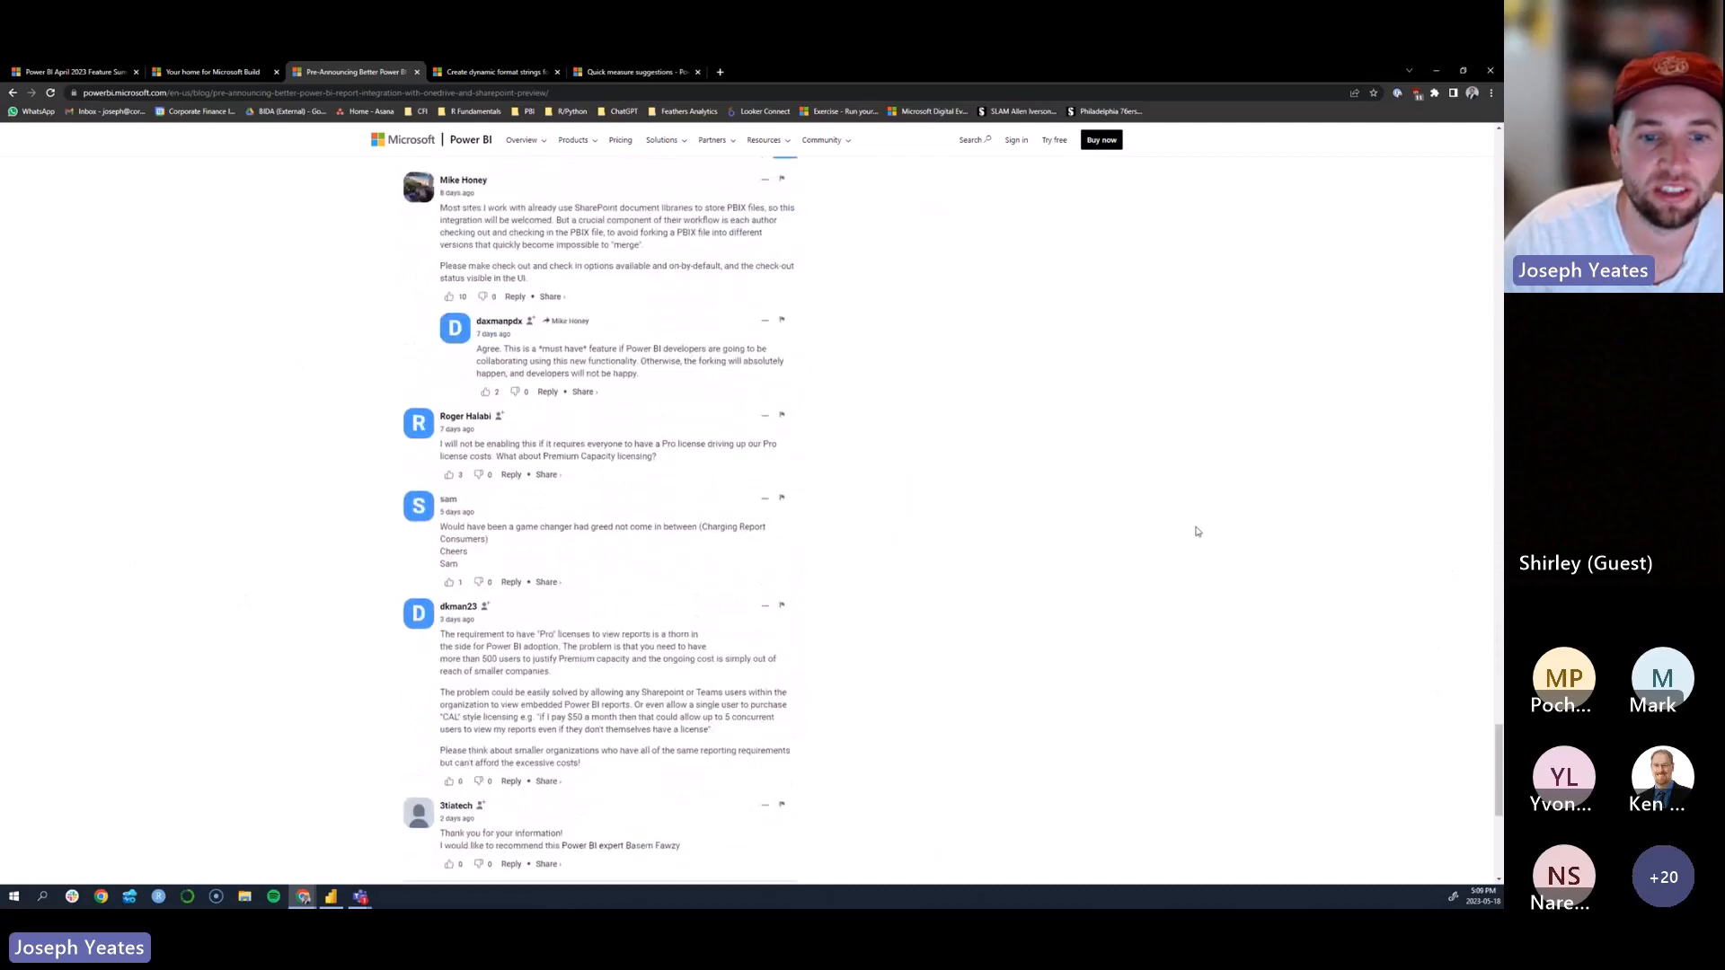
{"action": "scroll", "coordinate": [1196, 530], "scroll_direction": "up", "scroll_amount": 3}
{"action": "scroll", "coordinate": [1196, 530], "scroll_direction": "up", "scroll_amount": 3}
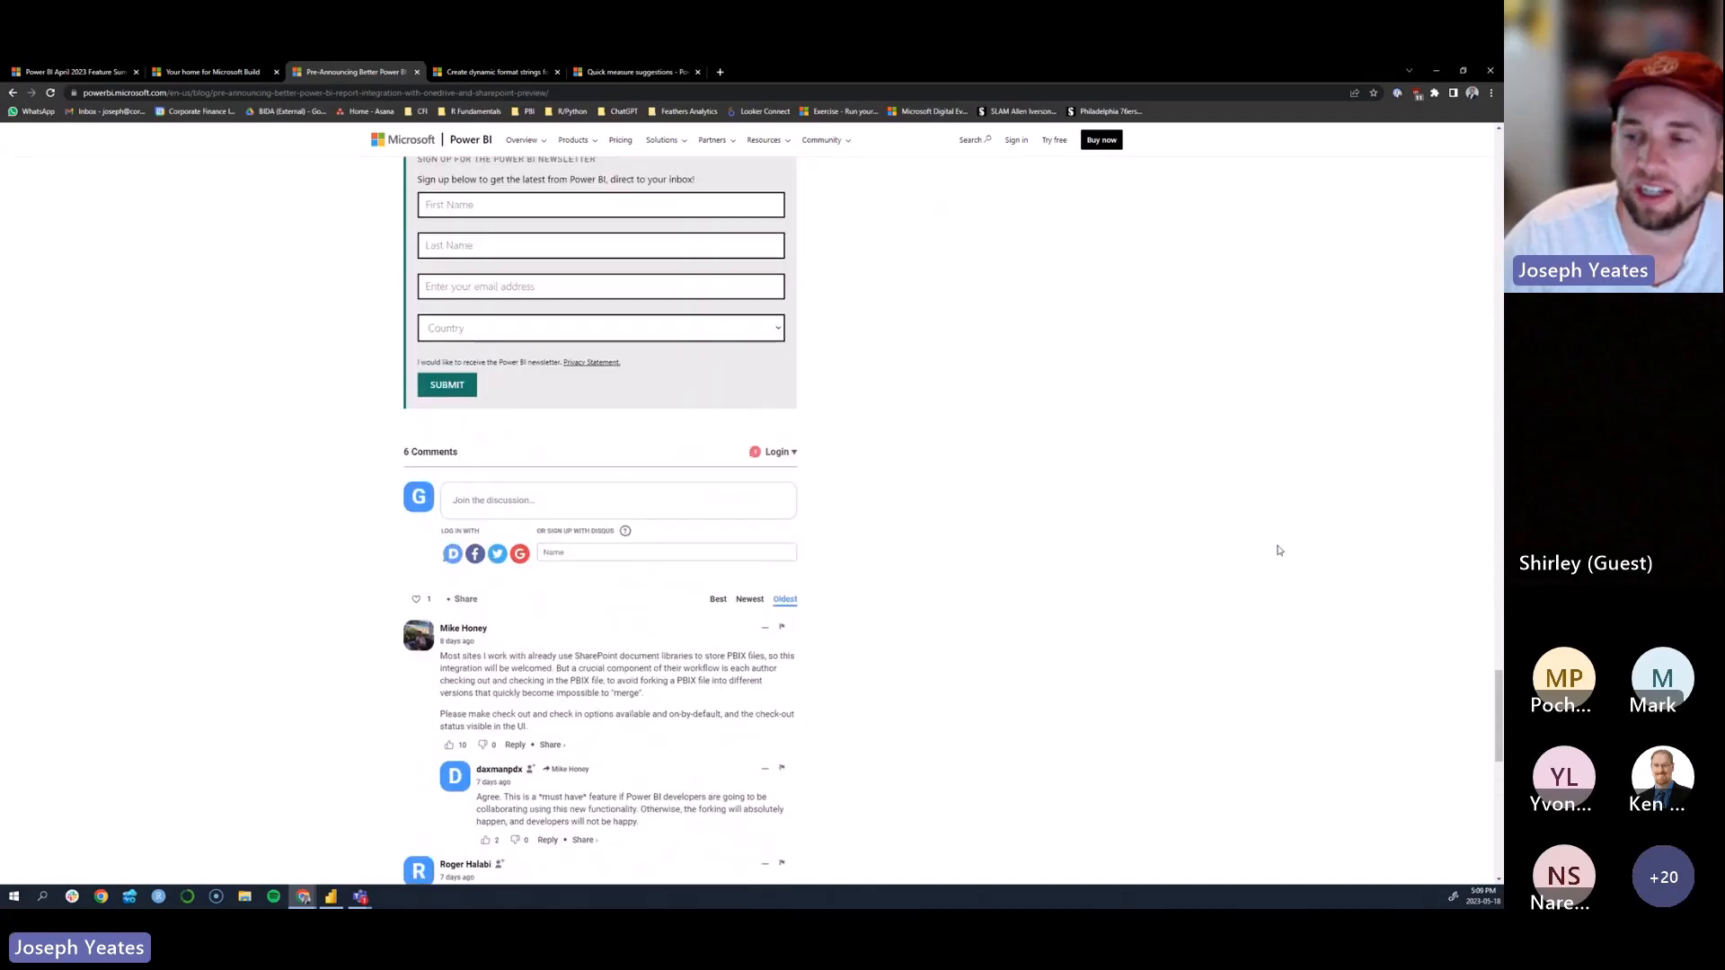
{"action": "scroll", "coordinate": [1316, 535], "scroll_direction": "up", "scroll_amount": 3}
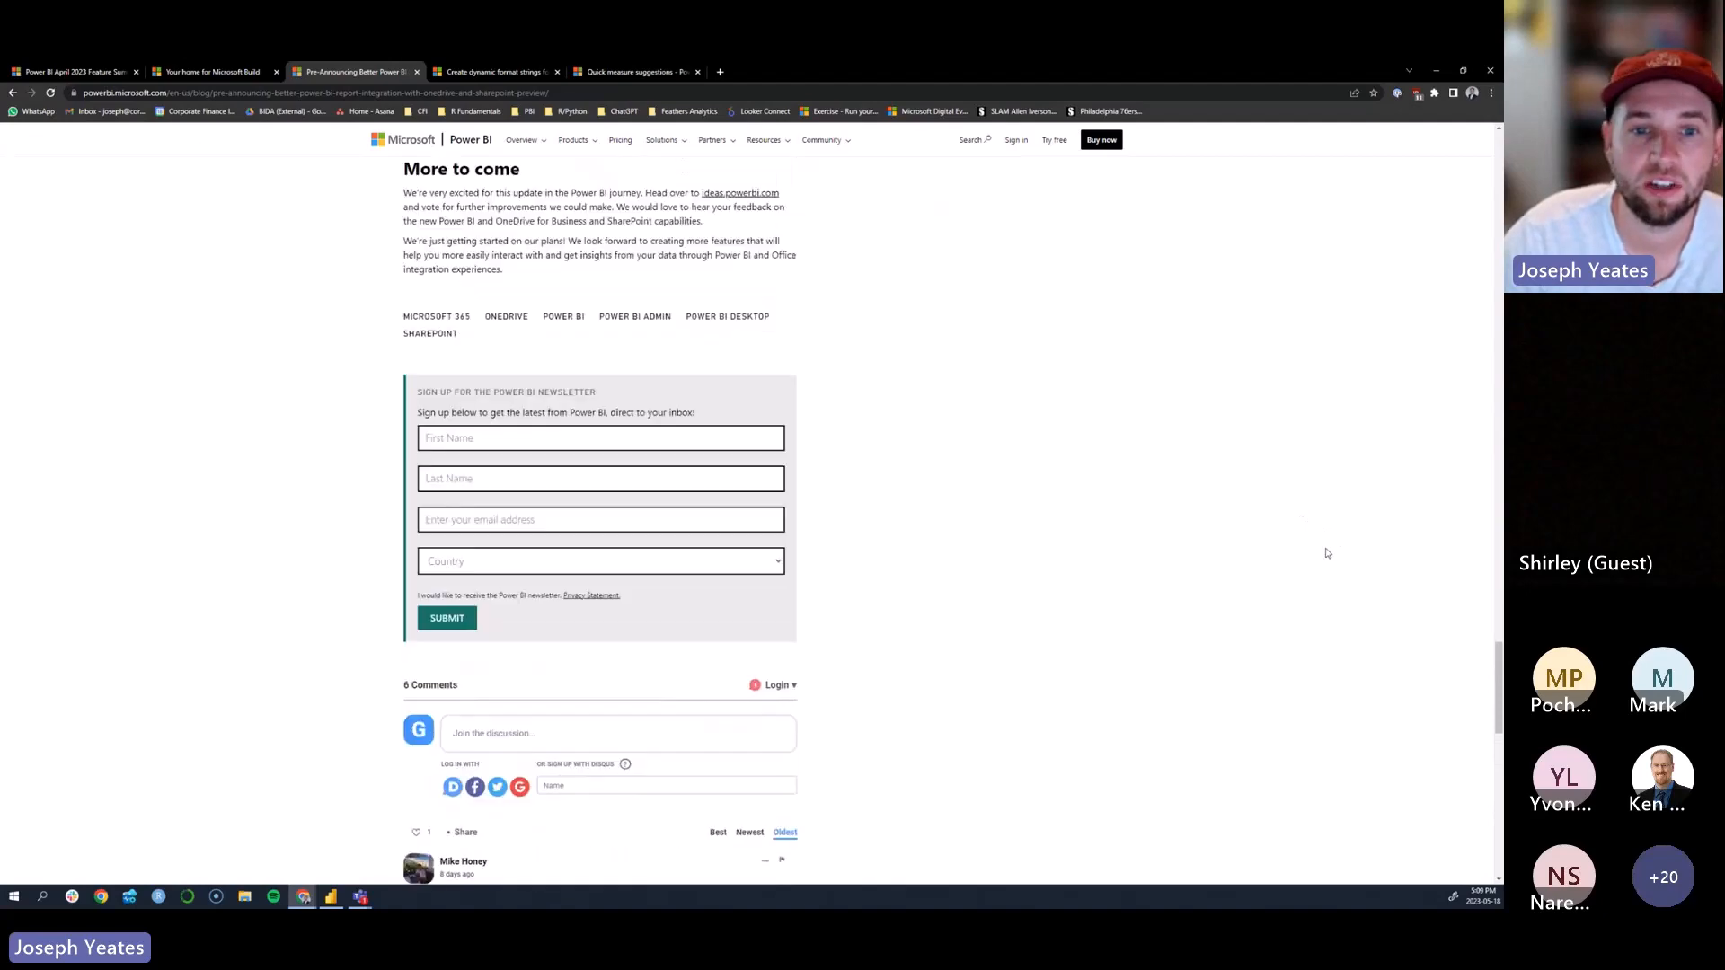
{"action": "scroll", "coordinate": [1327, 553], "scroll_direction": "up", "scroll_amount": 4}
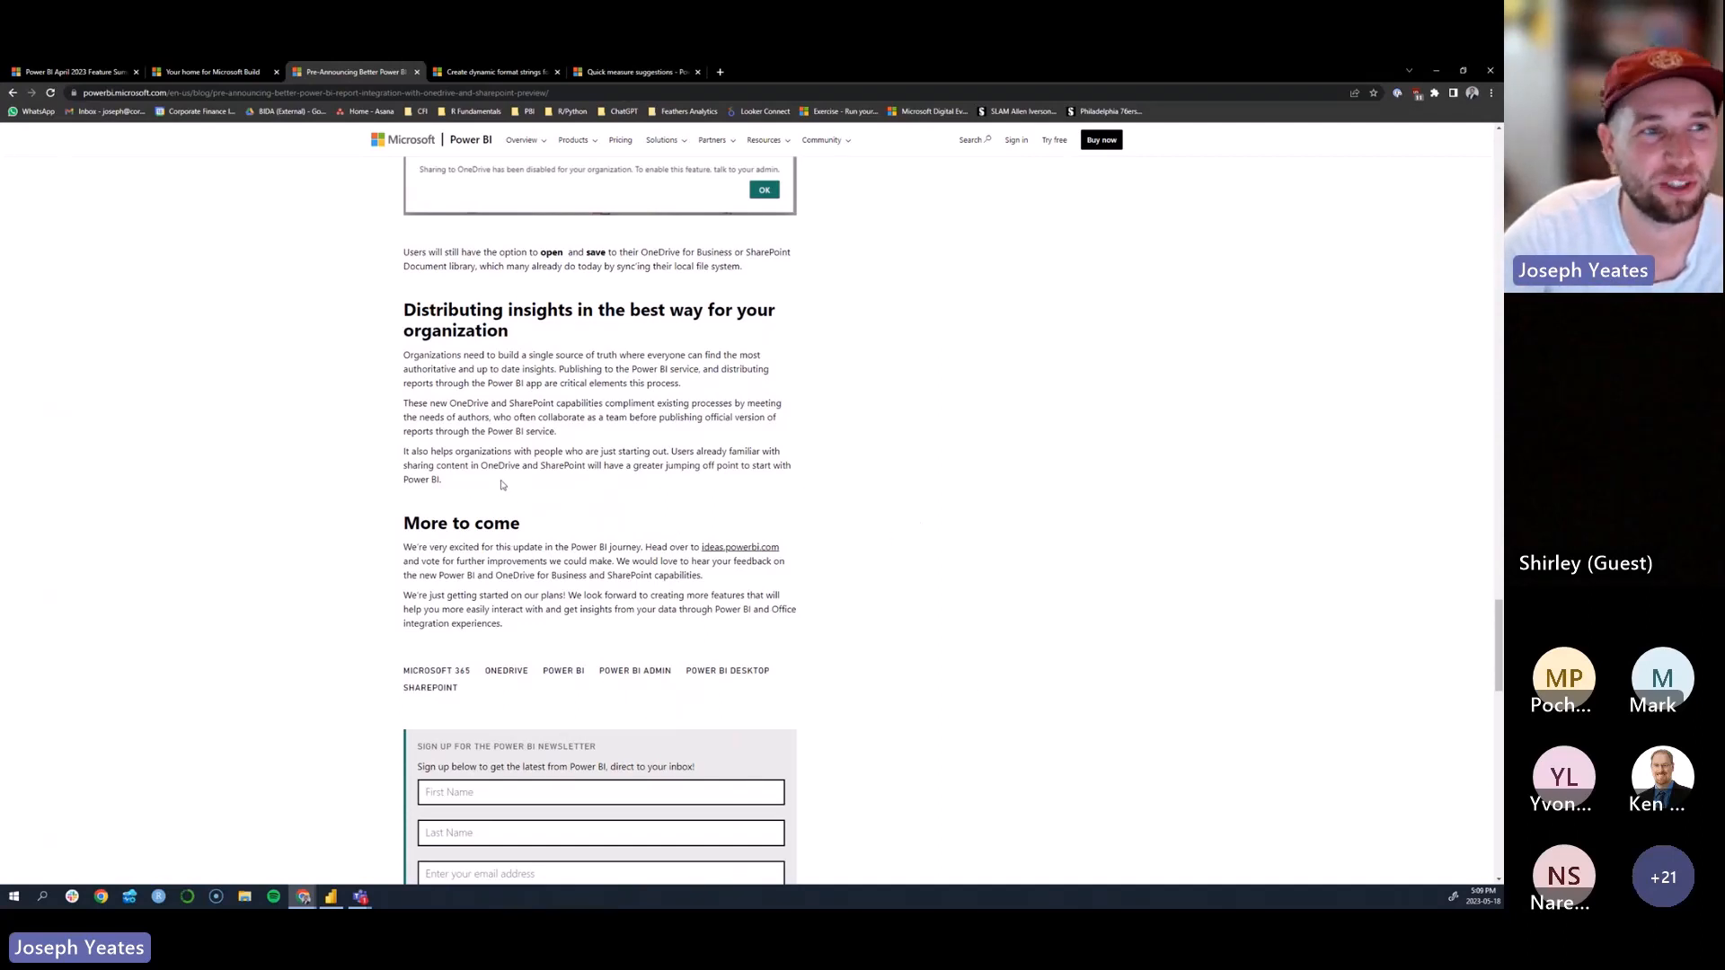
Step: Return to the April 2023 Feature Summary and go to its On-Object Interaction – Updates section
{"action": "left_click", "coordinate": [79, 72]}
{"action": "scroll", "coordinate": [672, 534], "scroll_direction": "down", "scroll_amount": 2}
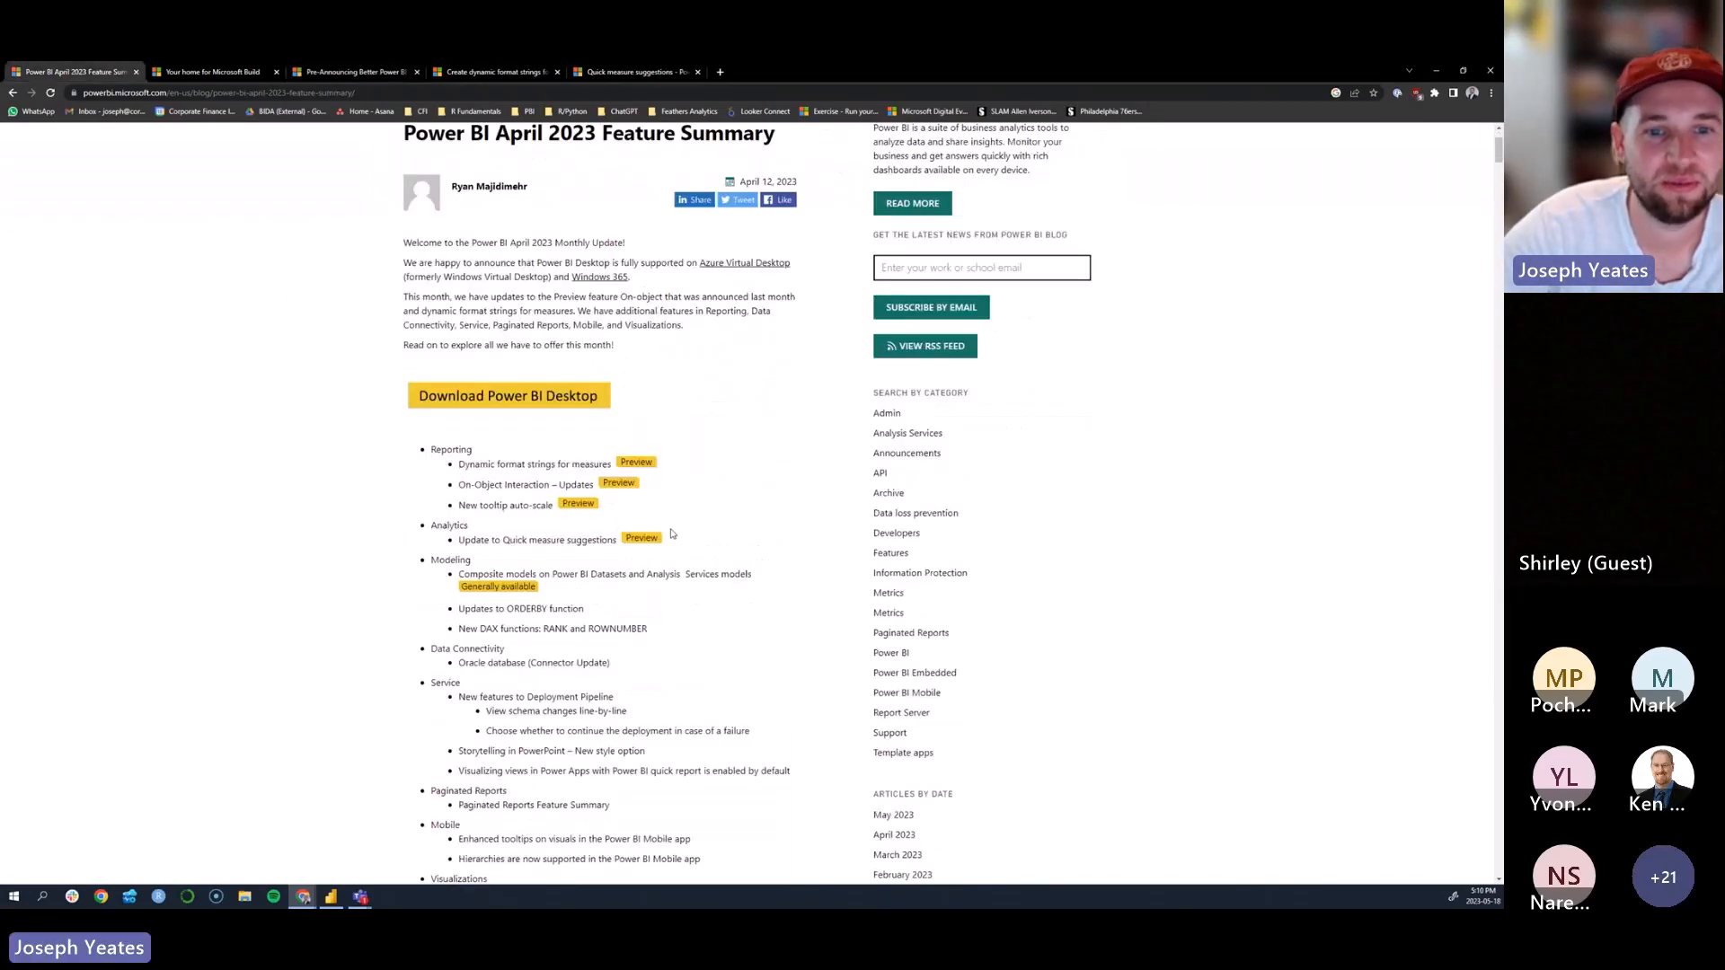
{"action": "scroll", "coordinate": [672, 534], "scroll_direction": "down", "scroll_amount": 1}
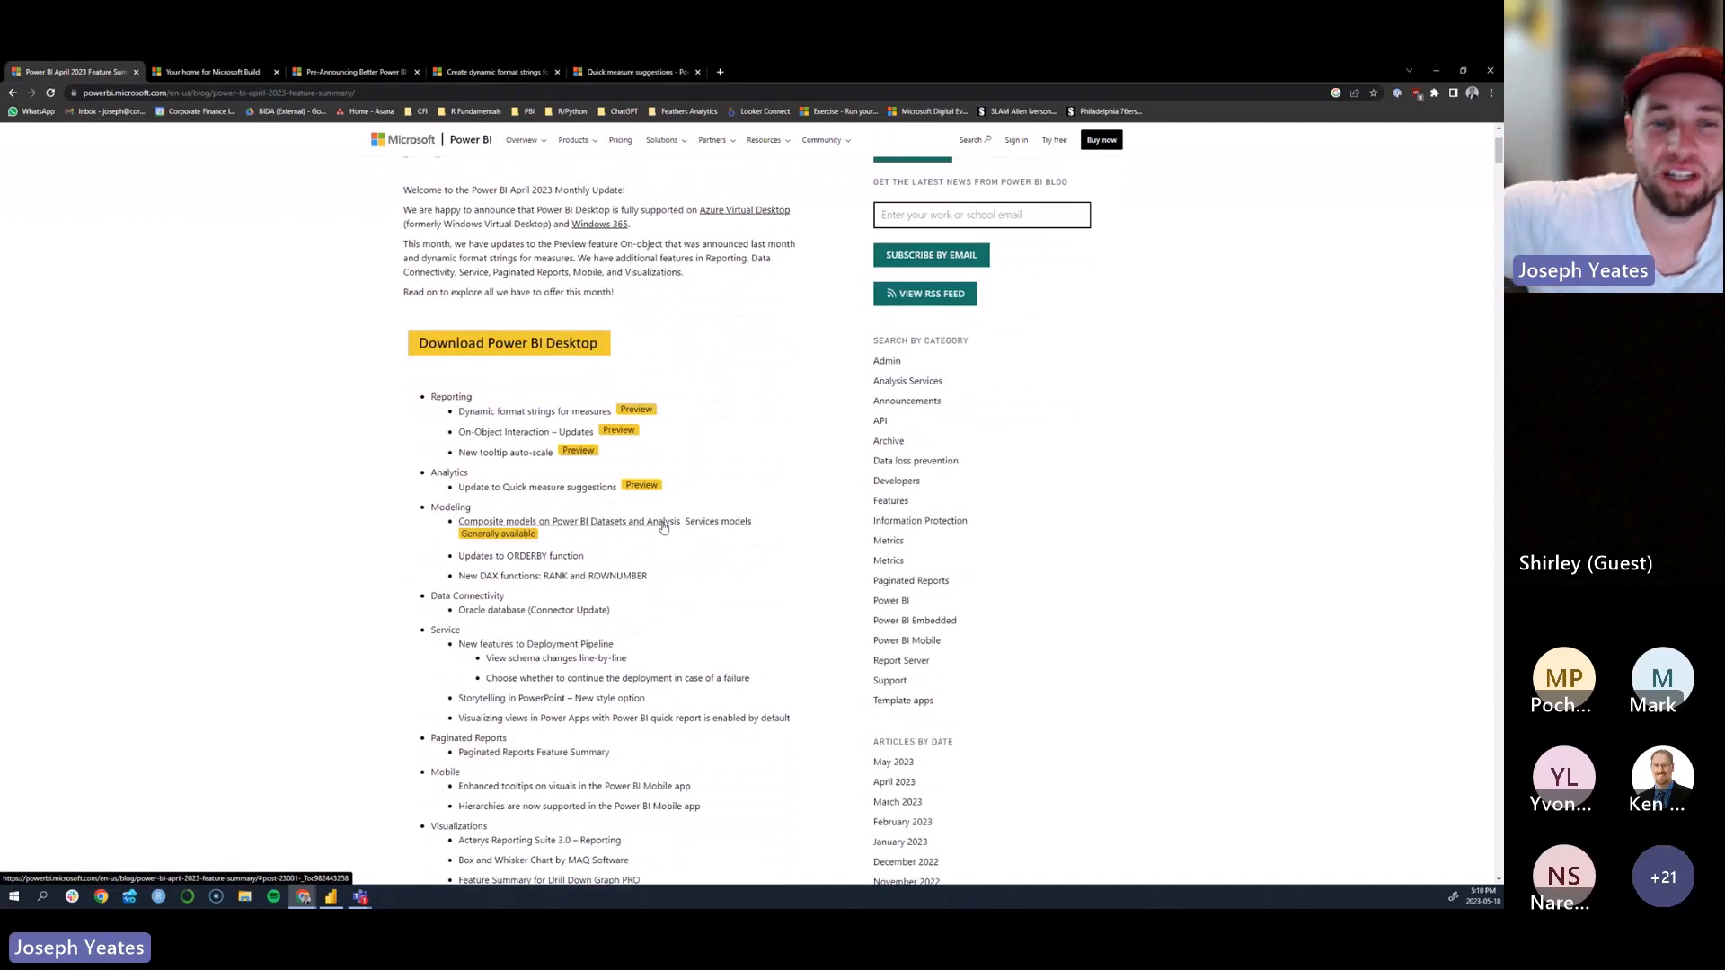
{"action": "left_click", "coordinate": [504, 432]}
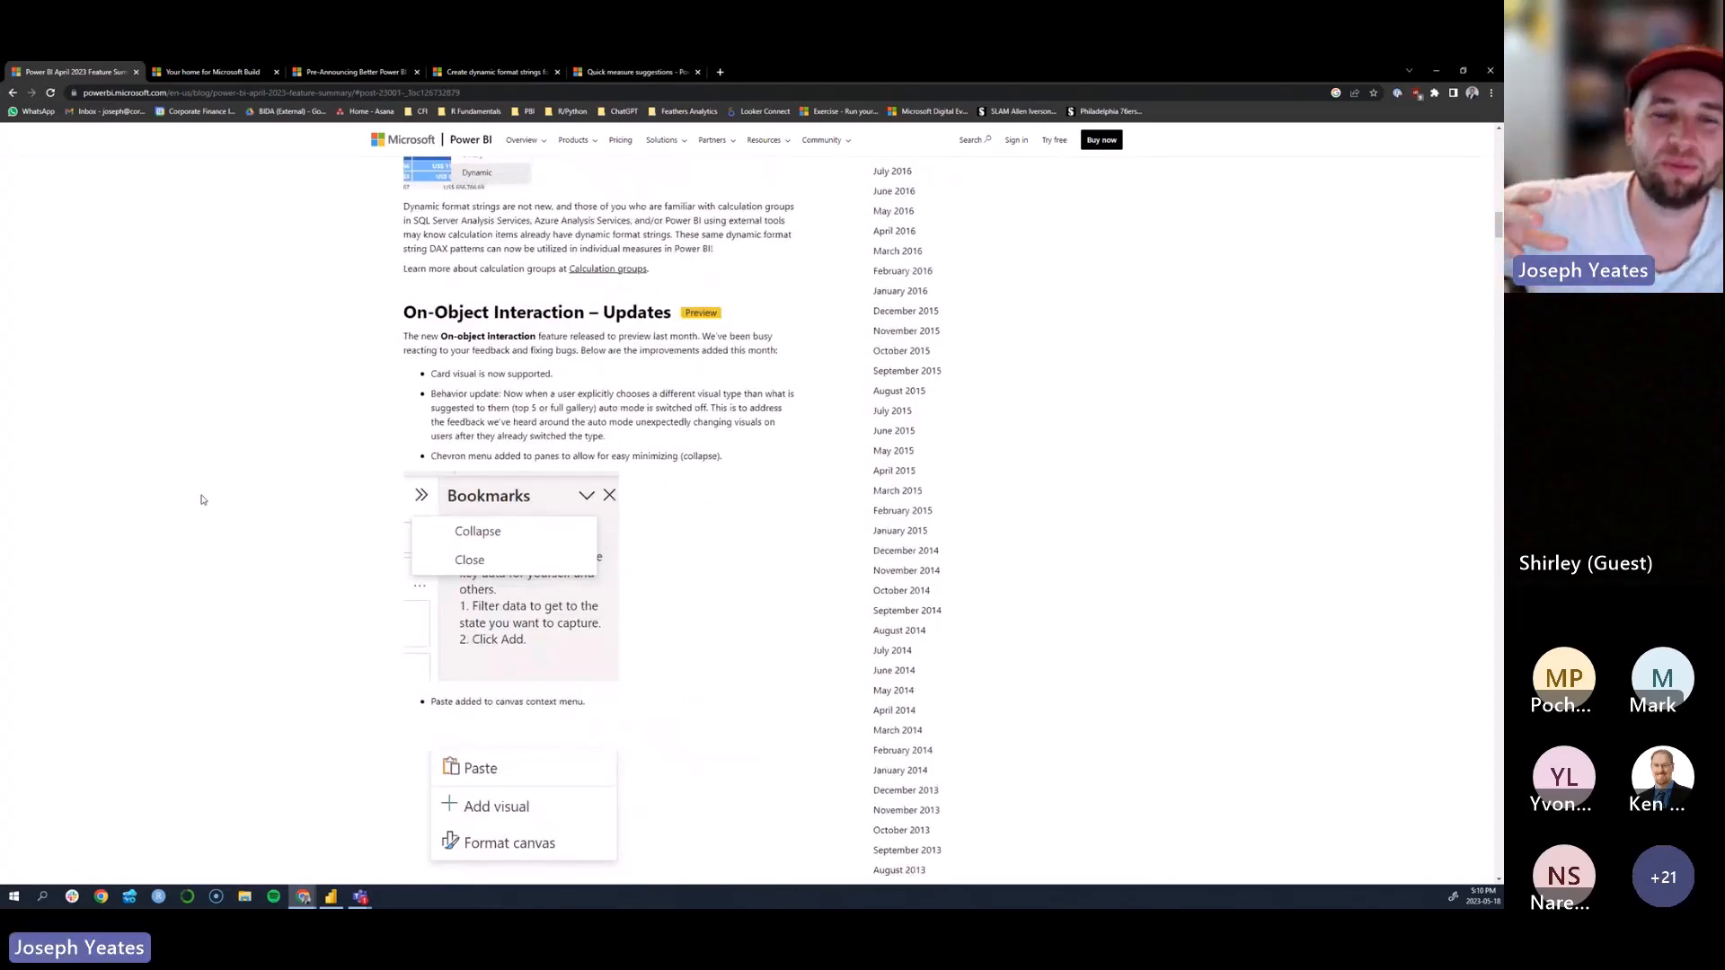
Step: Review the on-object interaction improvements, including card visual support and the list of bug fixes
{"action": "left_click_drag", "start_coordinate": [553, 375], "coordinate": [433, 377]}
{"action": "left_click", "coordinate": [571, 343]}
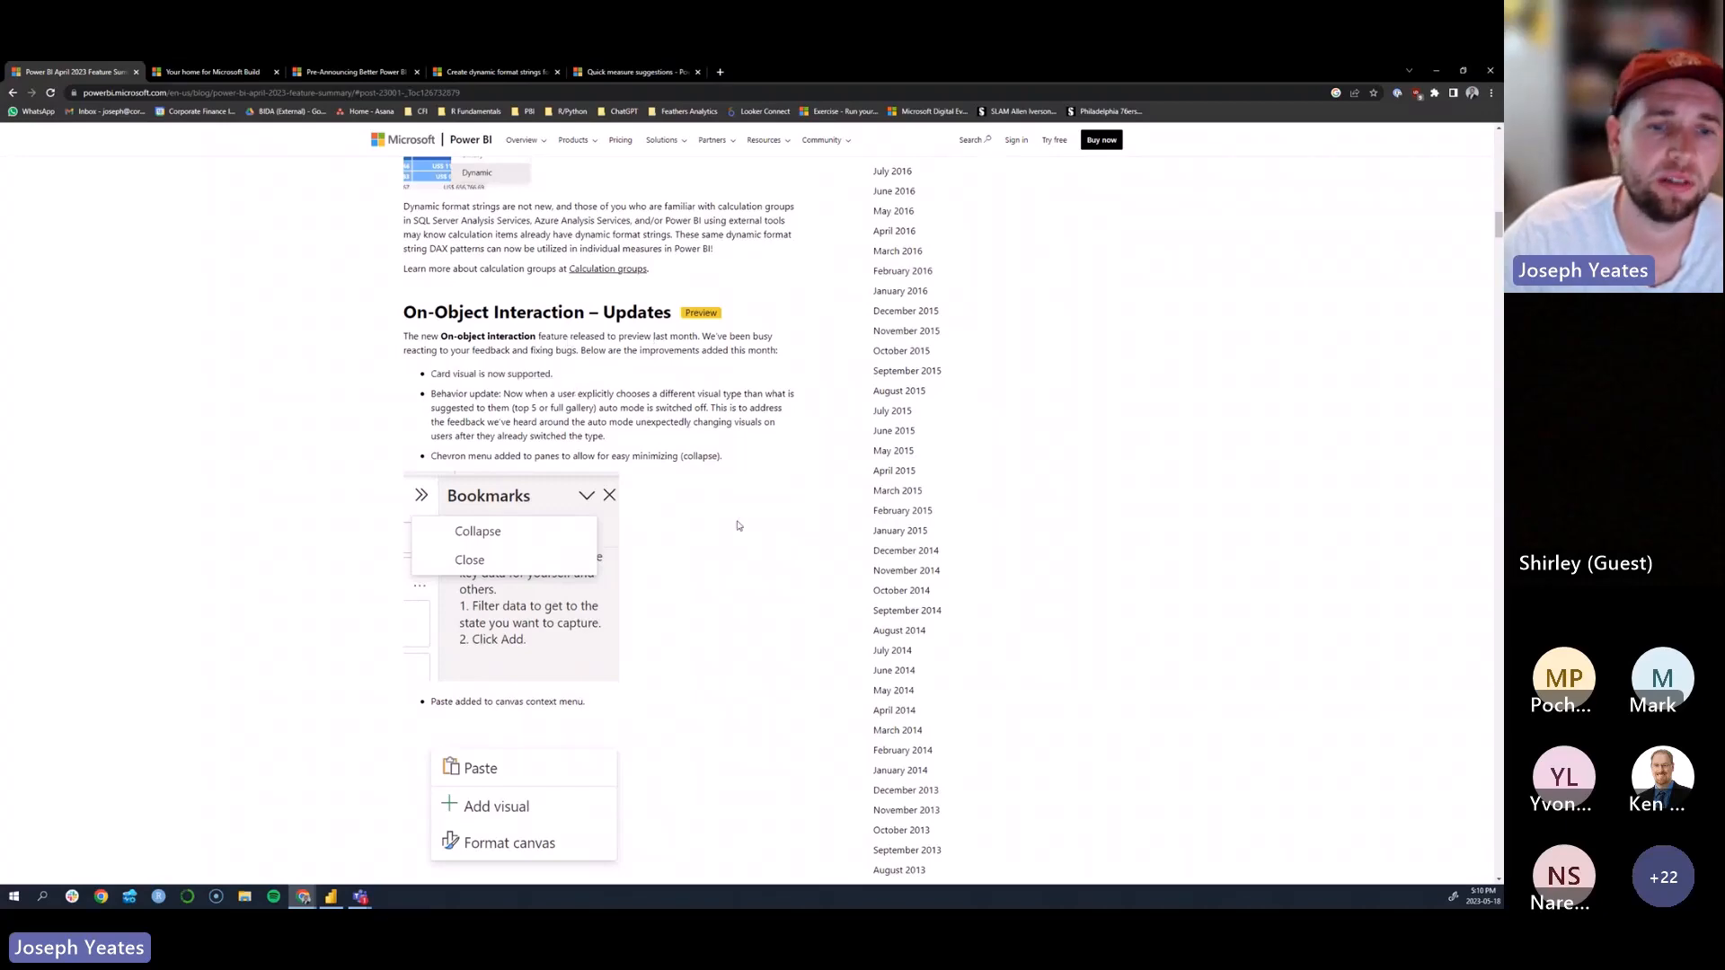
{"action": "scroll", "coordinate": [665, 512], "scroll_direction": "down", "scroll_amount": 4}
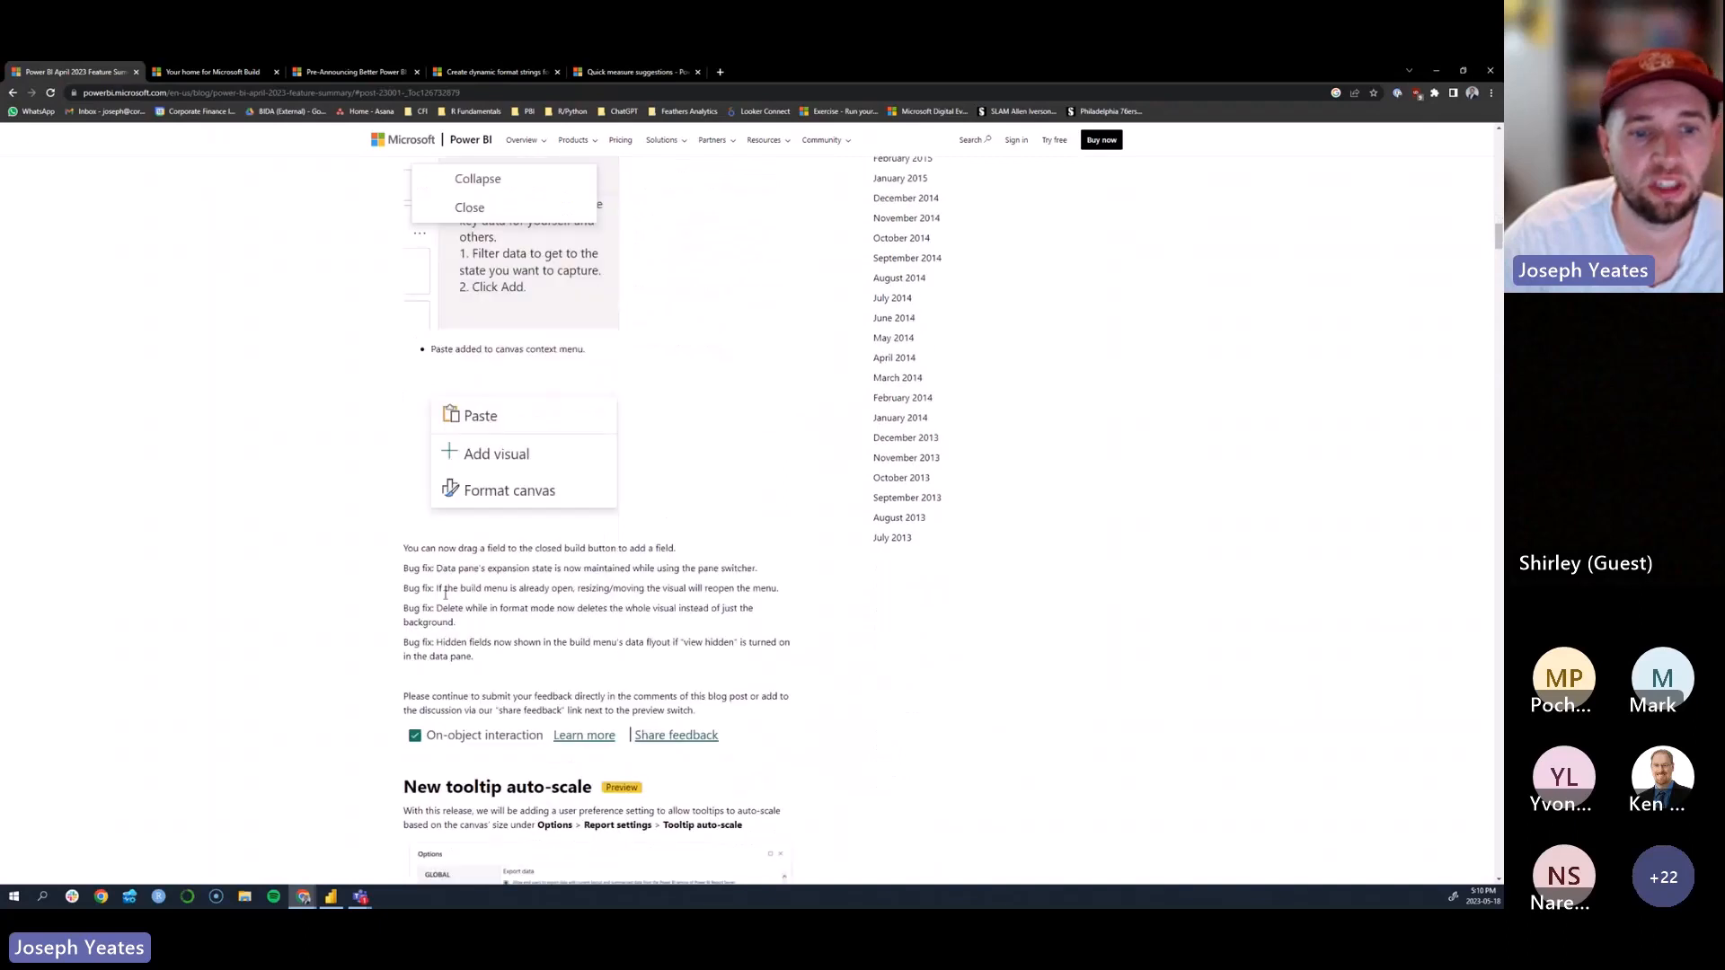
{"action": "left_click_drag", "start_coordinate": [403, 568], "coordinate": [512, 656]}
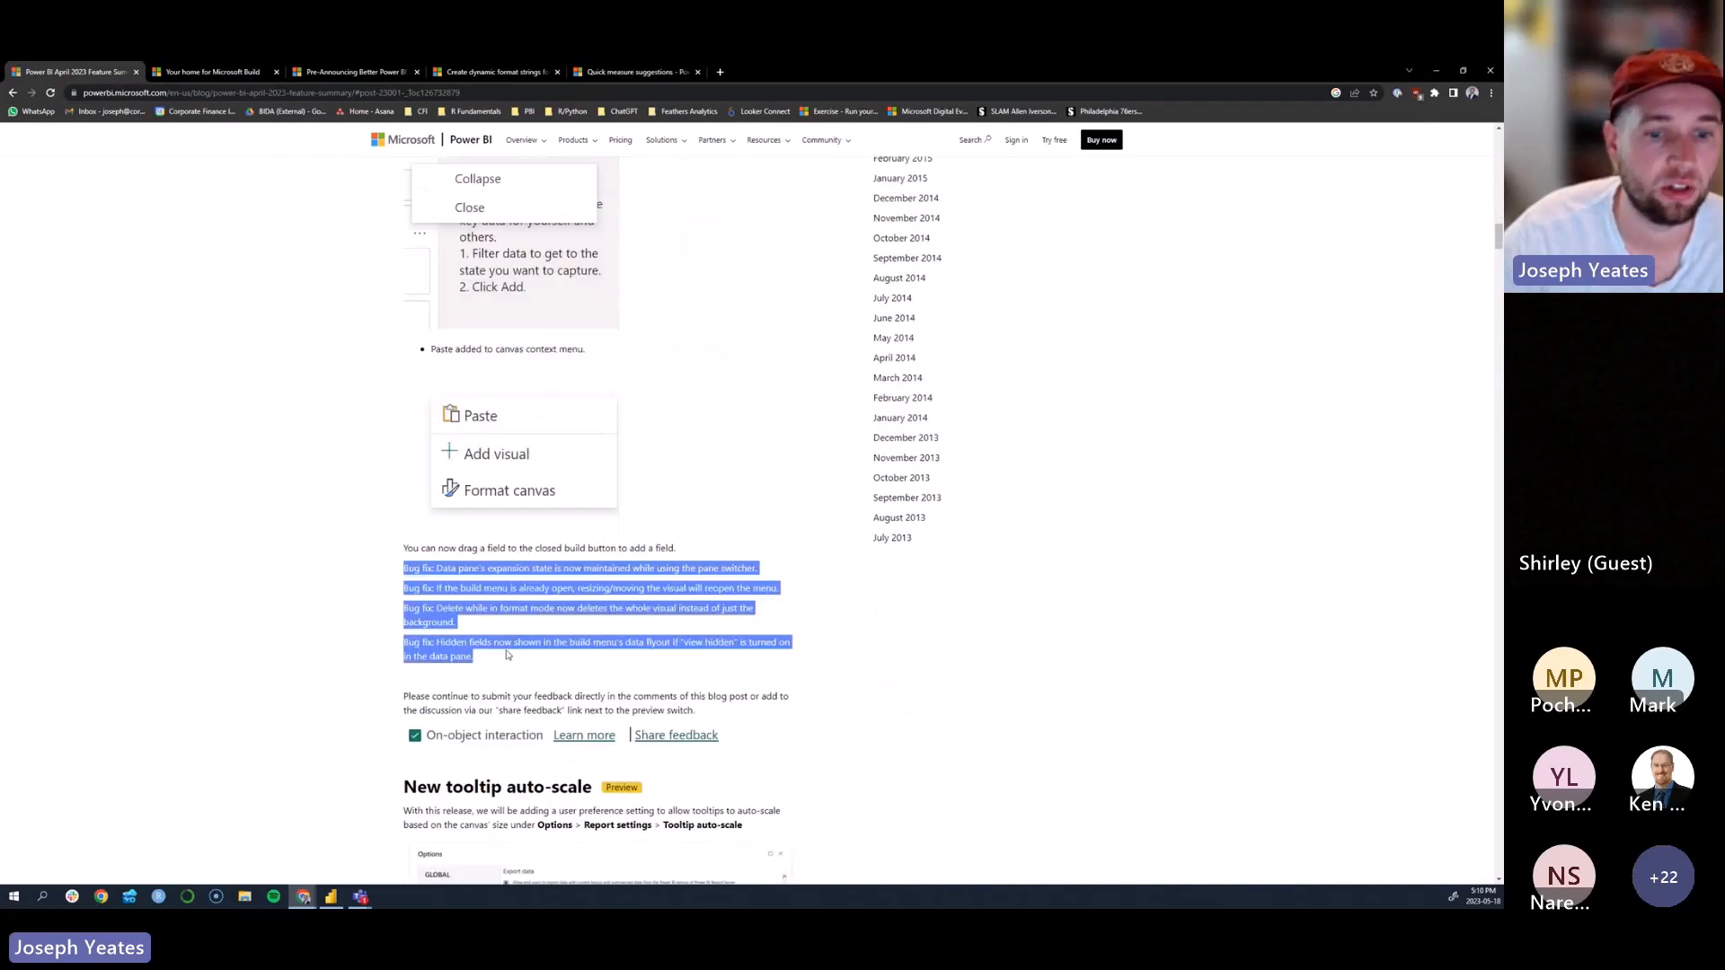
{"action": "left_click", "coordinate": [351, 607]}
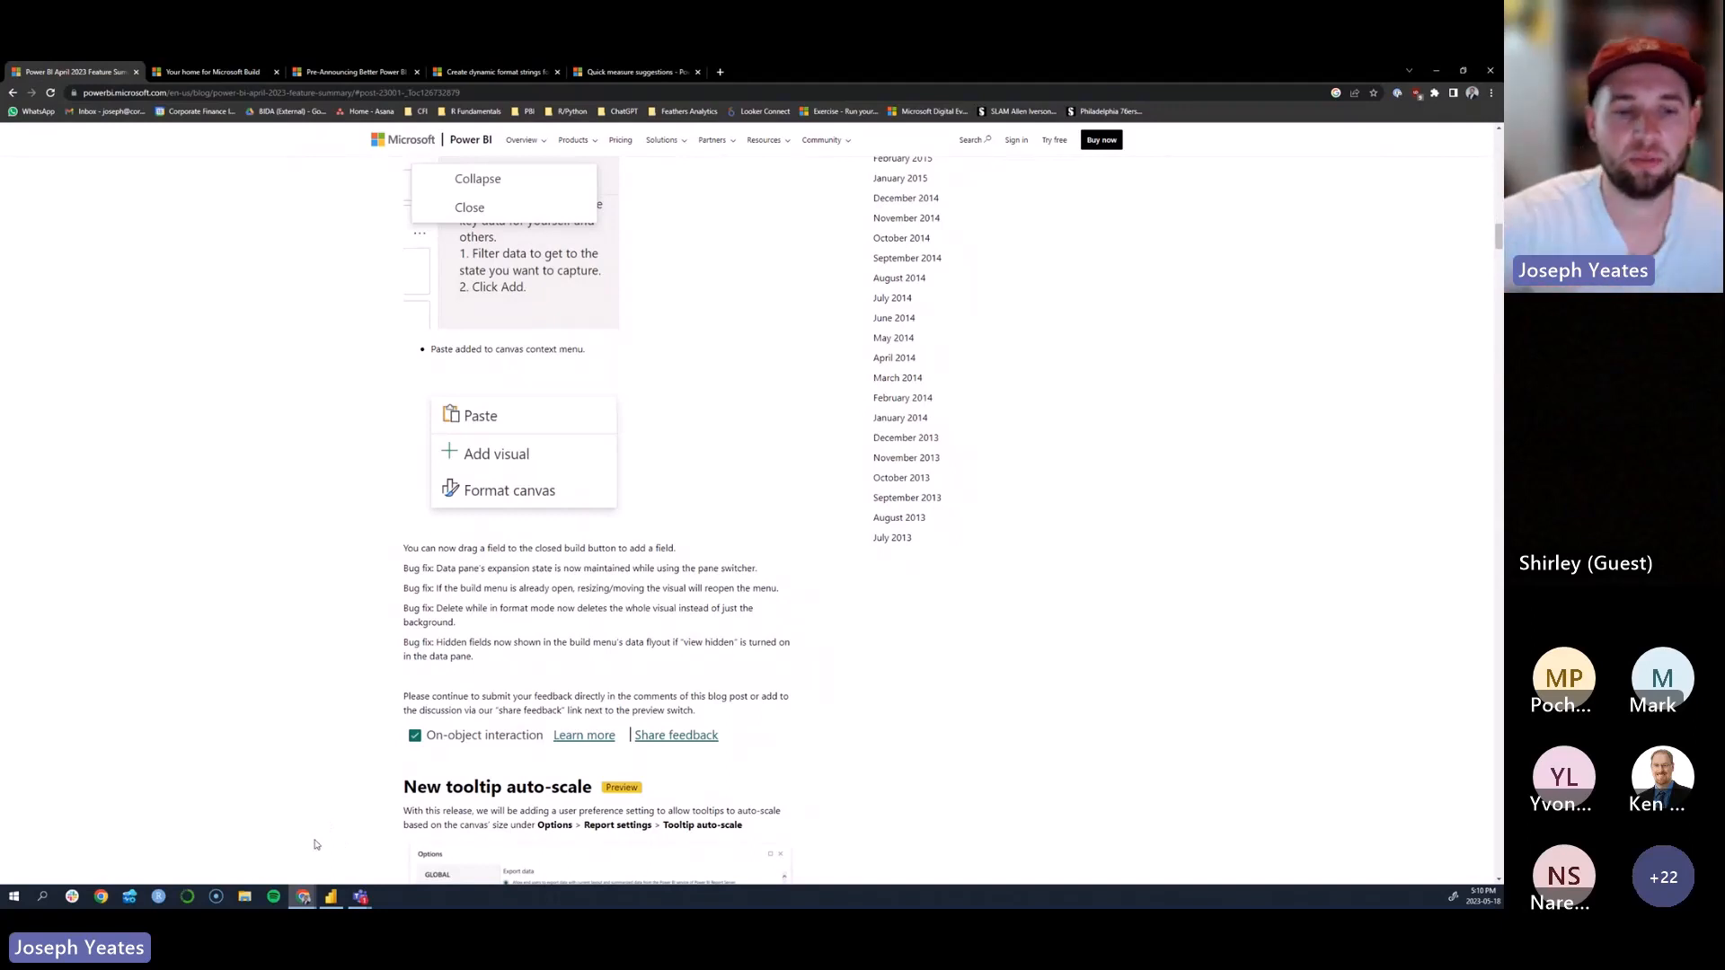
Step: Switch to the What's New In Power BI - Demo report in Power BI Desktop, open the On Object page and show the Data pane
{"action": "left_click", "coordinate": [329, 897]}
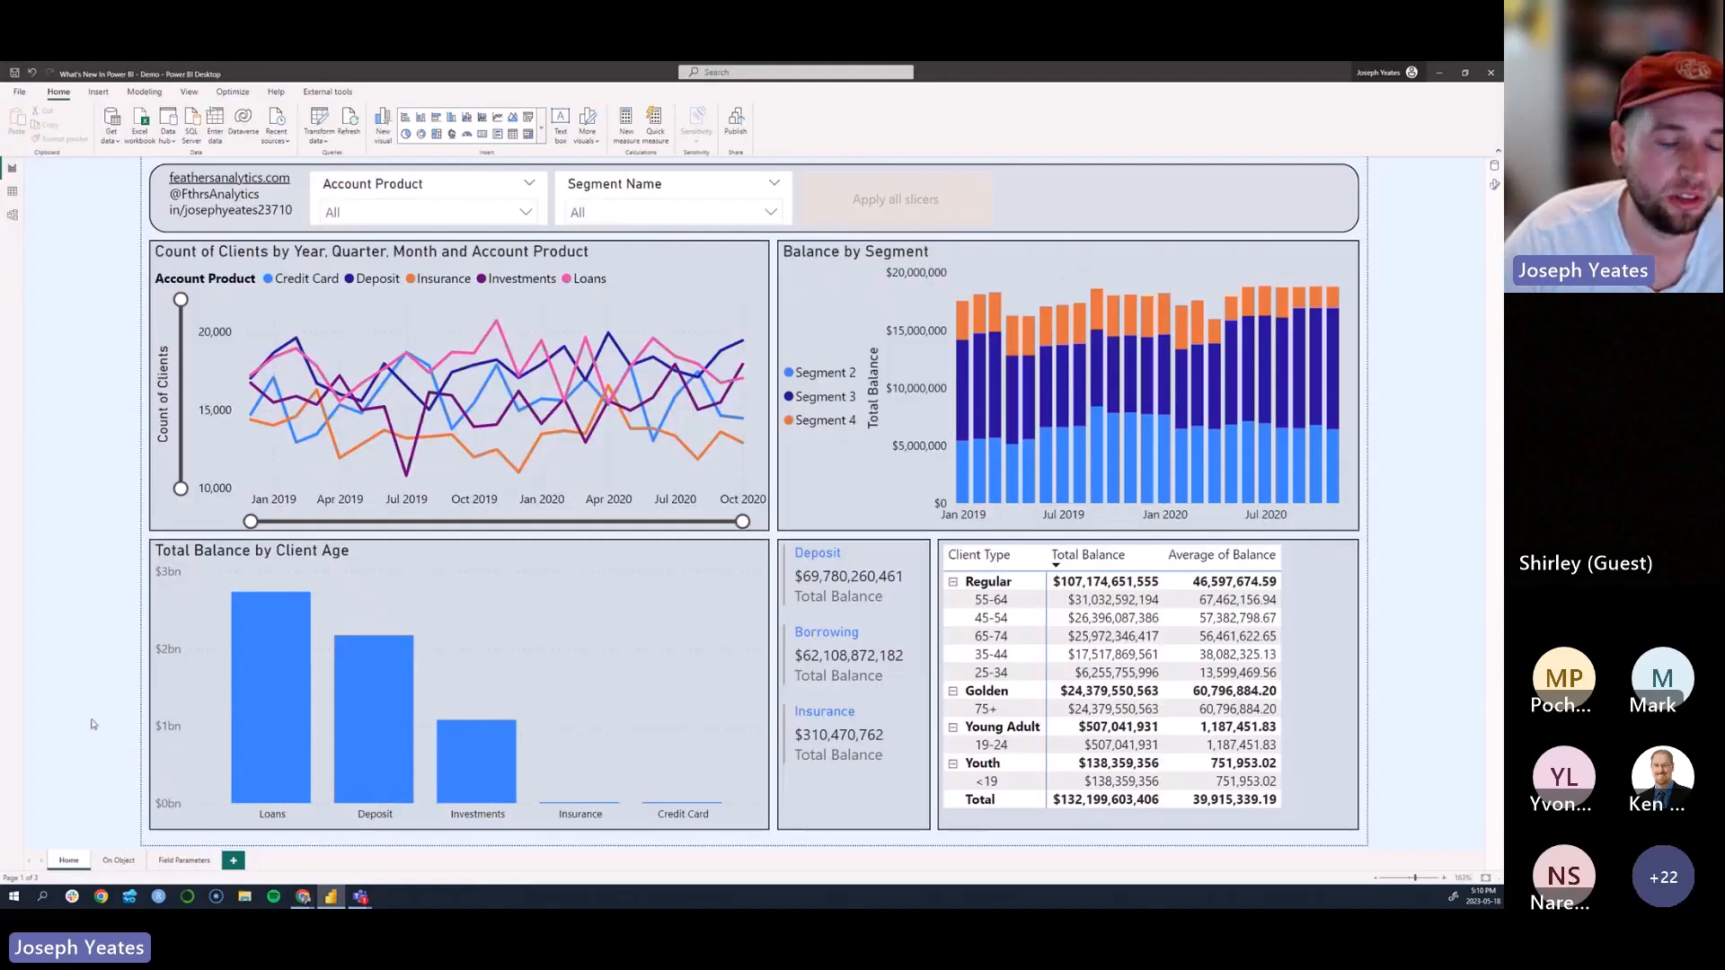
{"action": "left_click", "coordinate": [122, 862]}
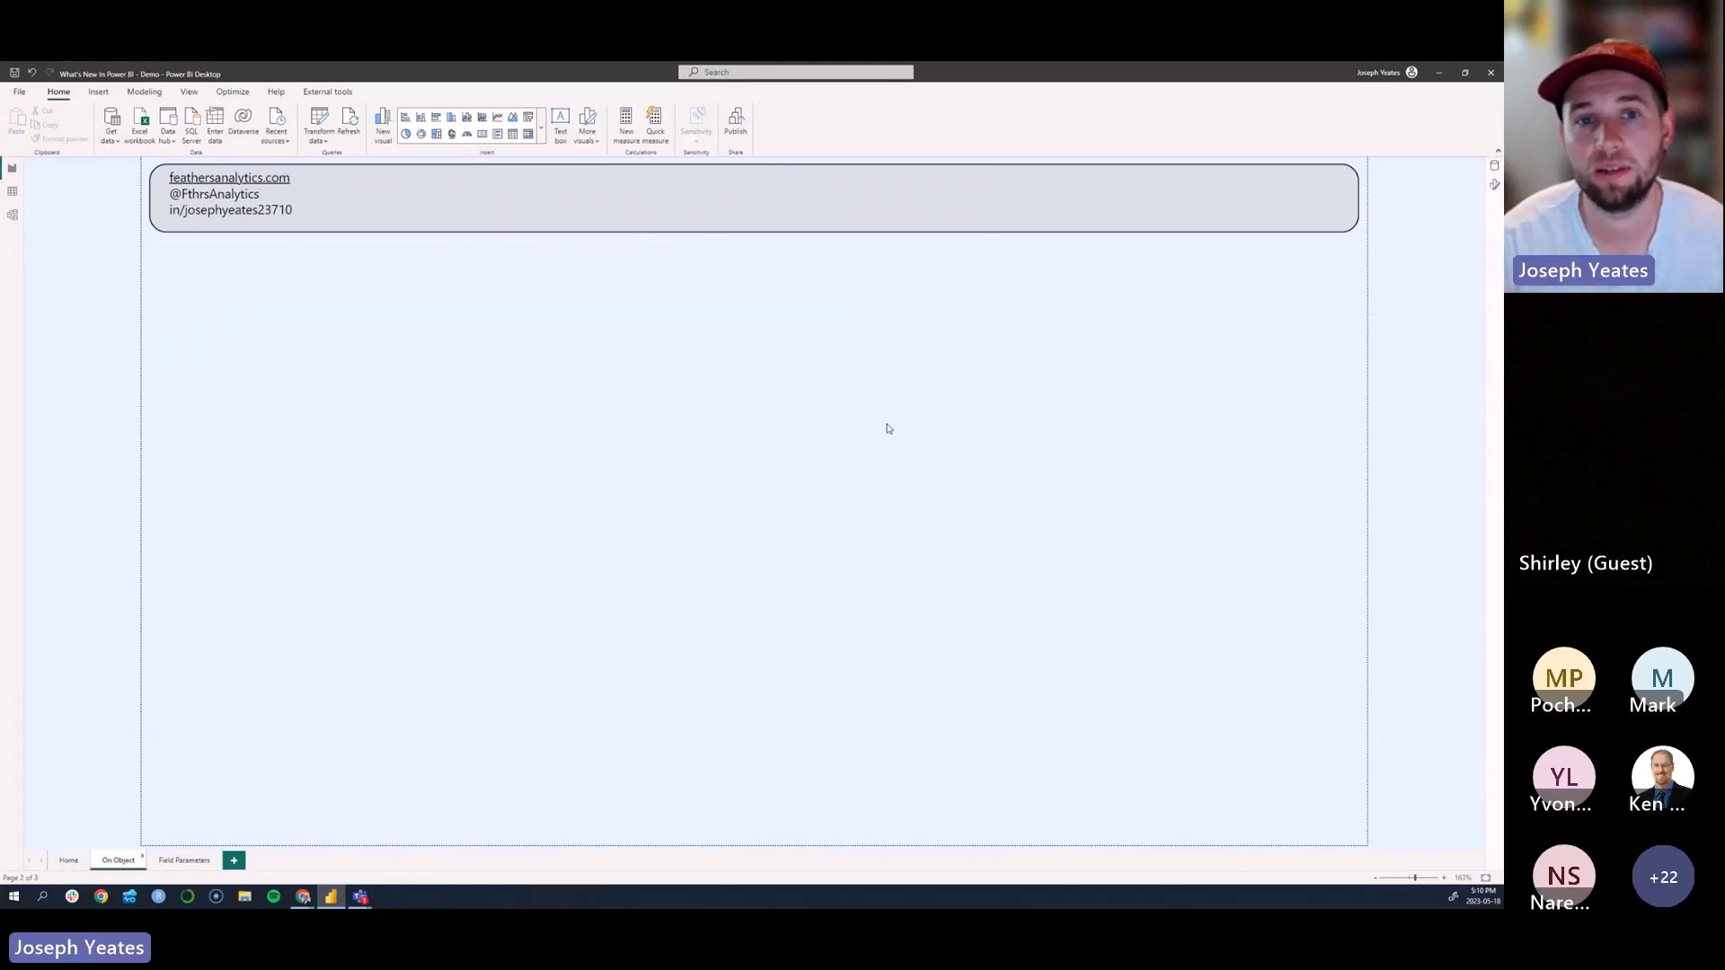
{"action": "left_click", "coordinate": [1492, 163]}
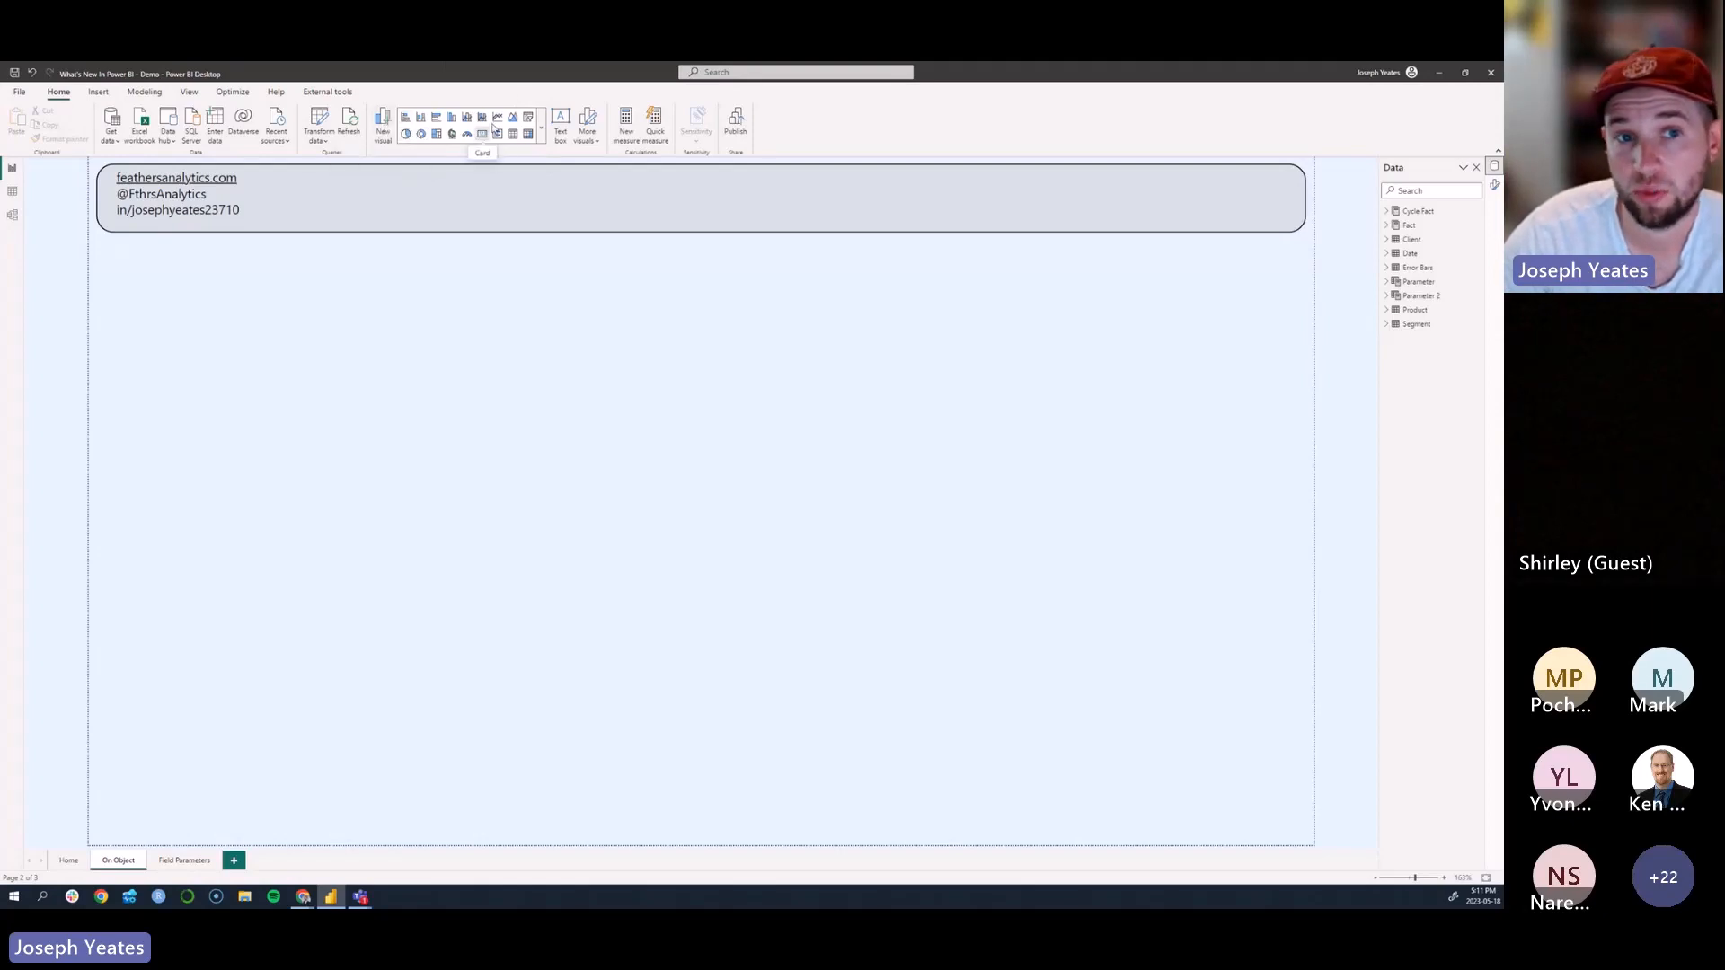
Step: Insert a new blank visual on the On Object page and stretch it vertically to fill the space below the header
{"action": "left_click", "coordinate": [383, 124]}
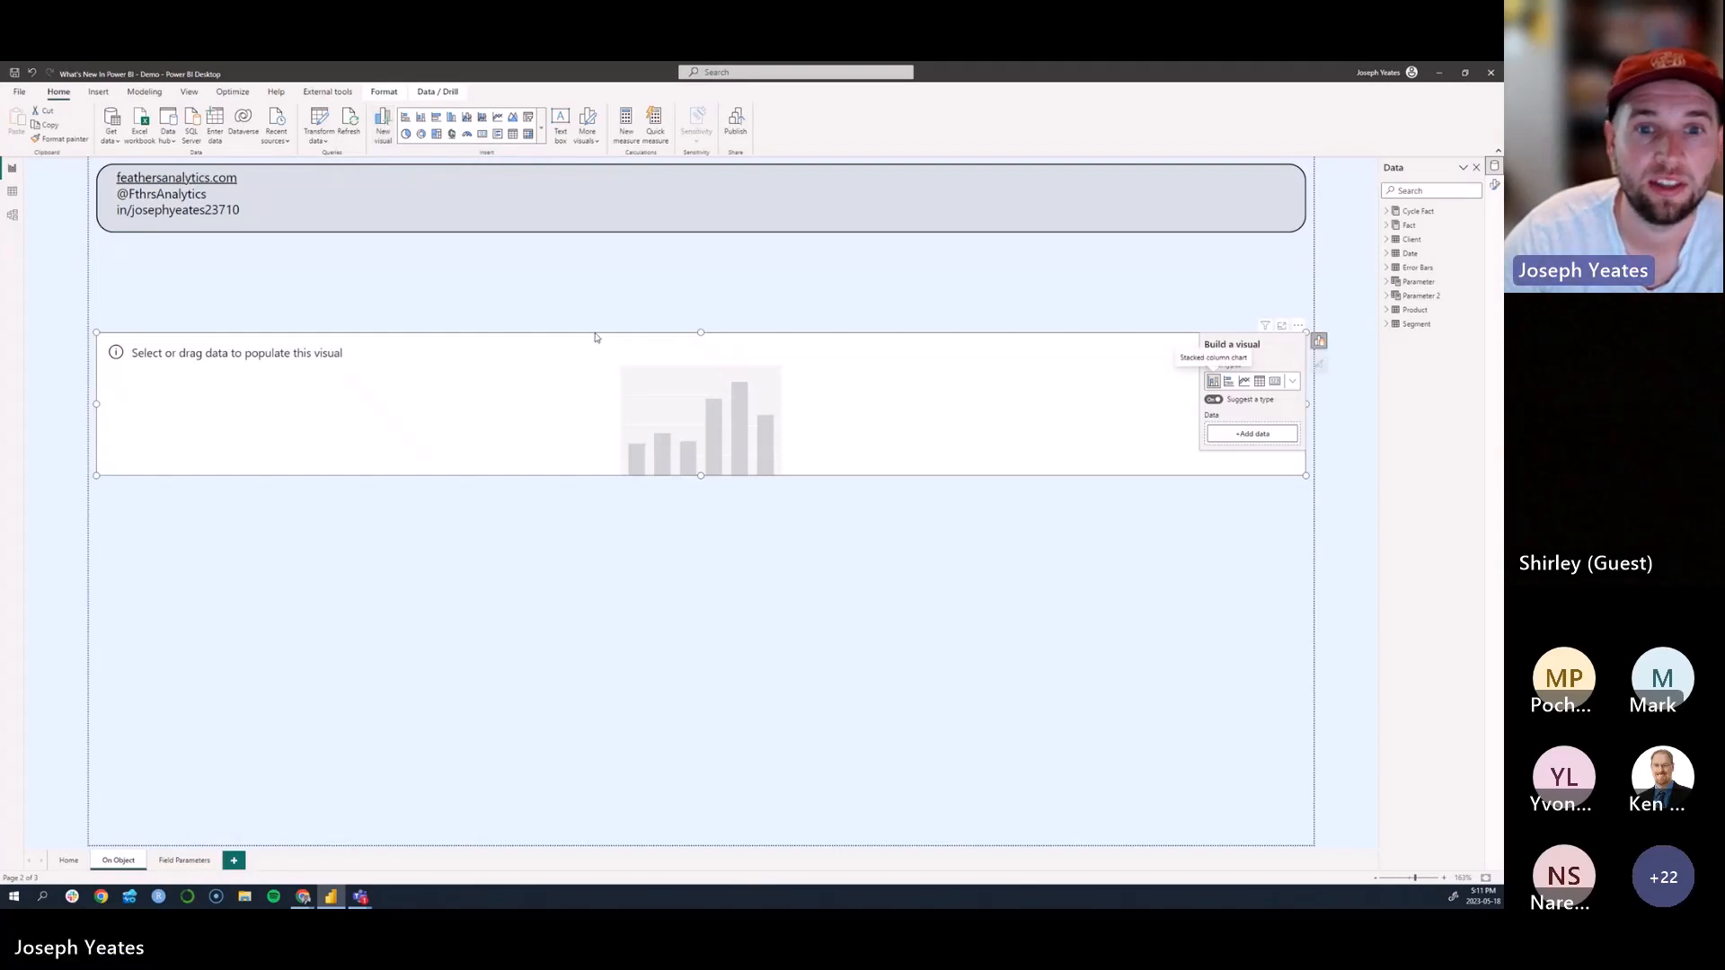
{"action": "left_click_drag", "start_coordinate": [700, 332], "coordinate": [700, 249]}
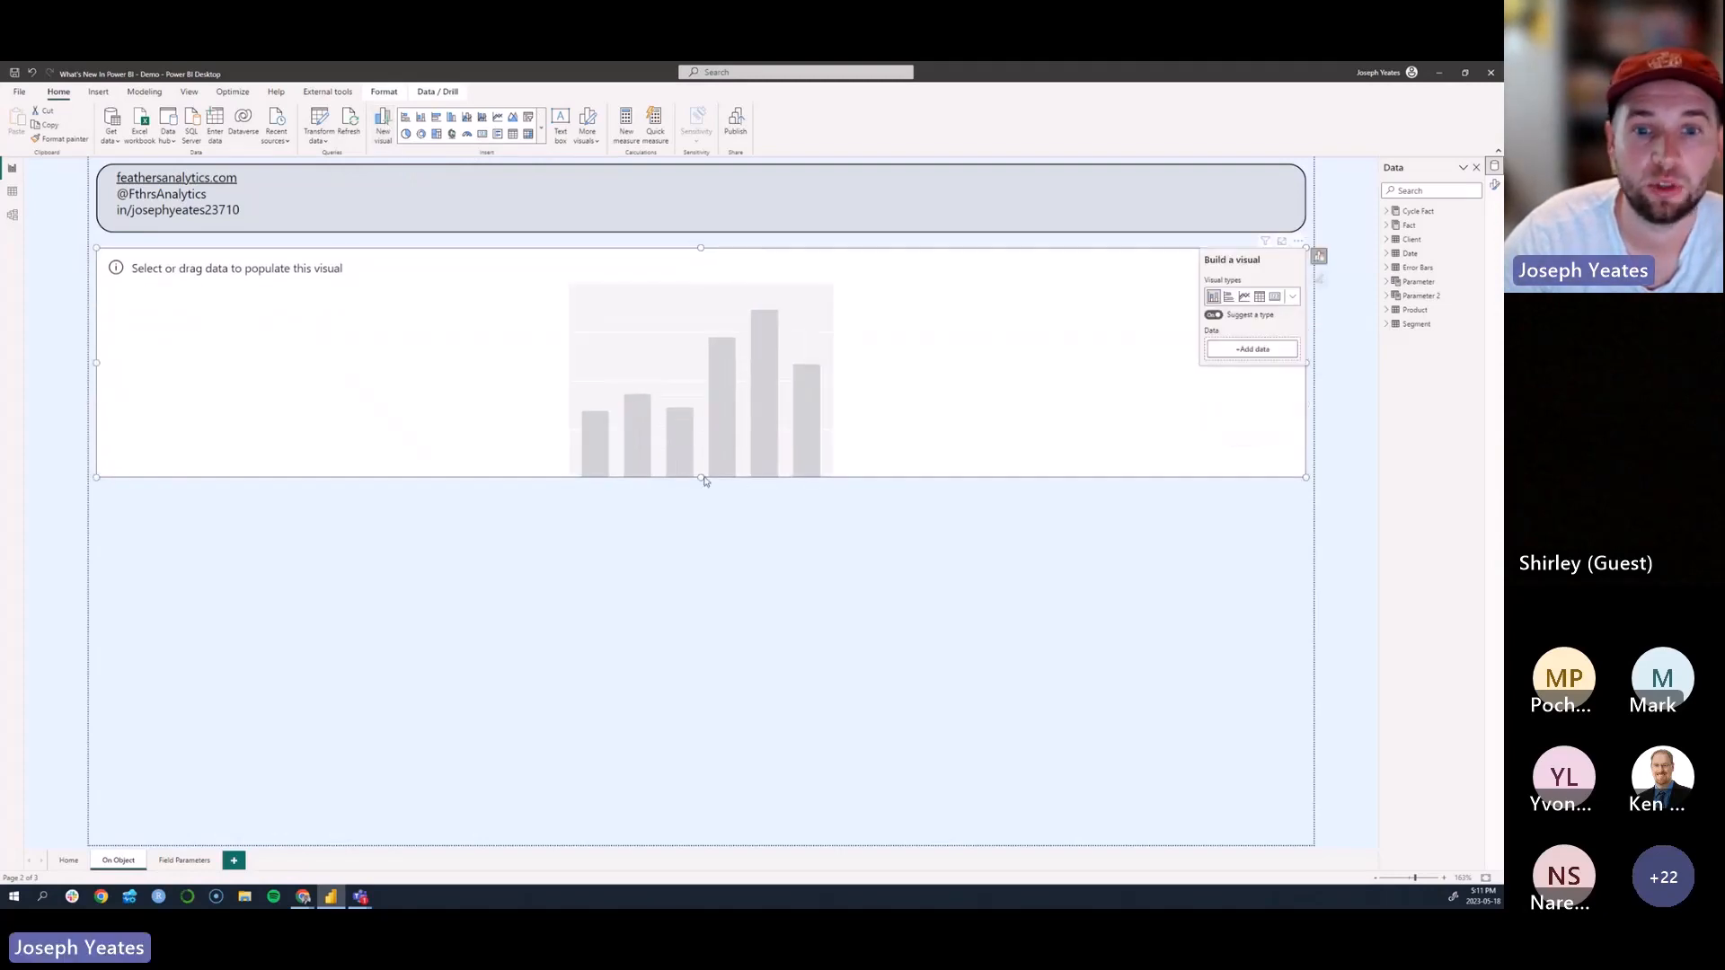
{"action": "left_click_drag", "start_coordinate": [701, 476], "coordinate": [706, 836]}
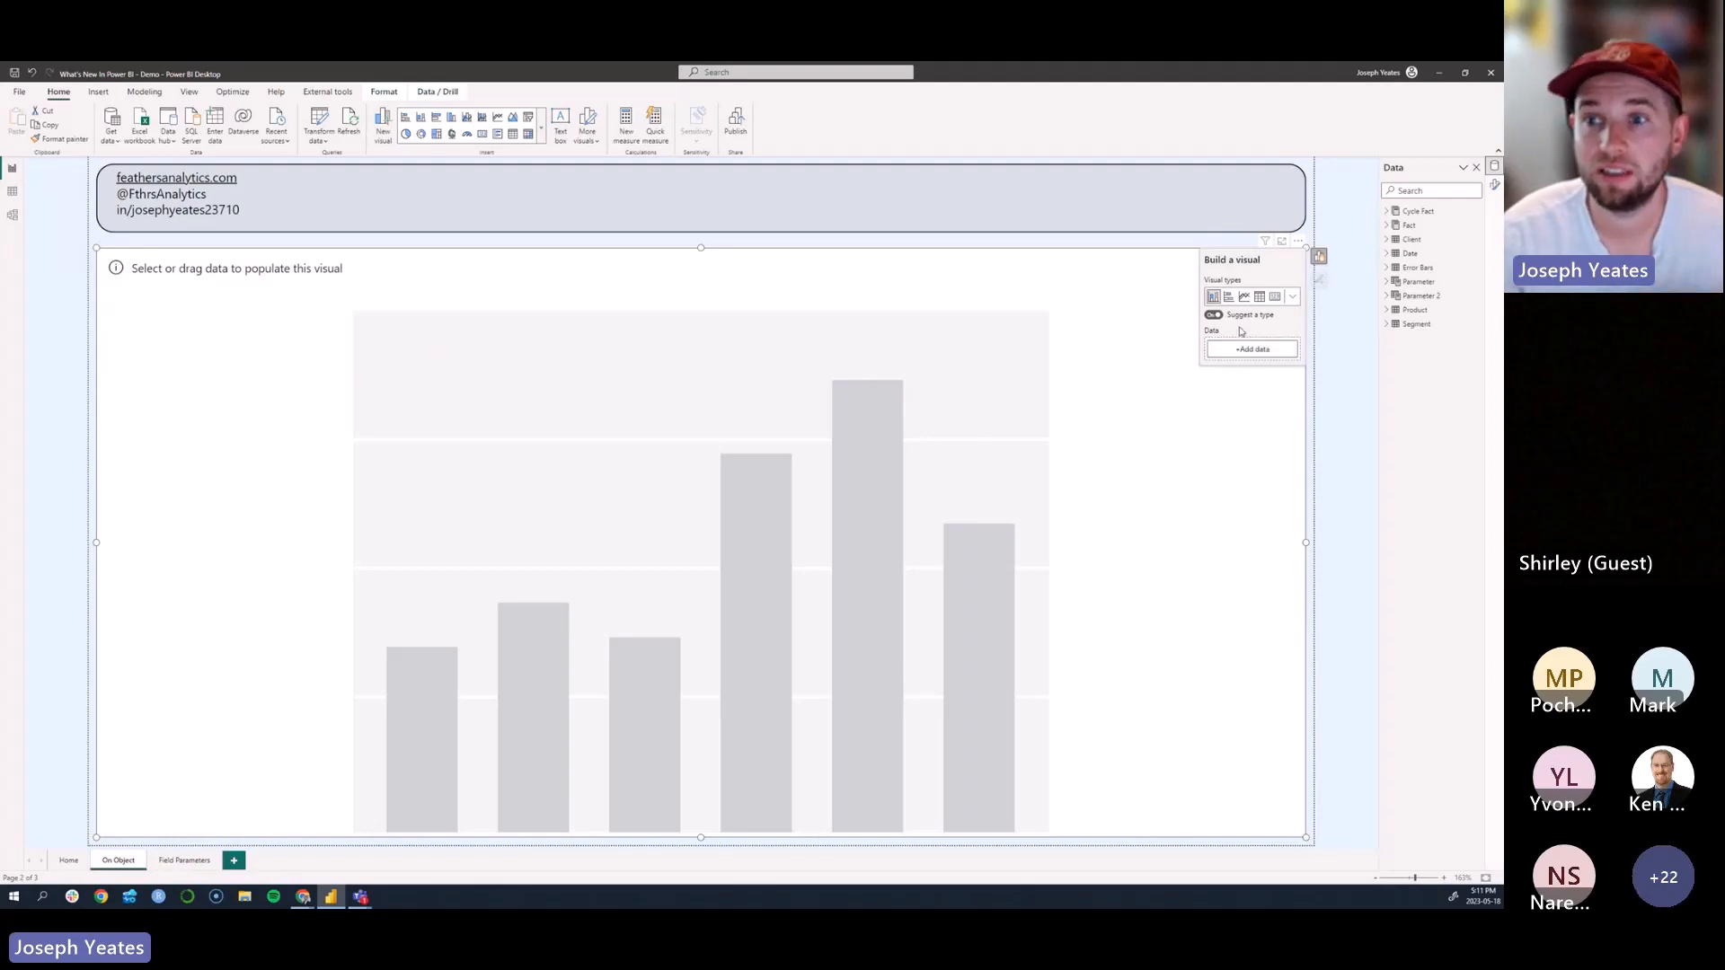
Step: Add the Total Balance measure from the Fact table to the new visual
{"action": "left_click", "coordinate": [1247, 359]}
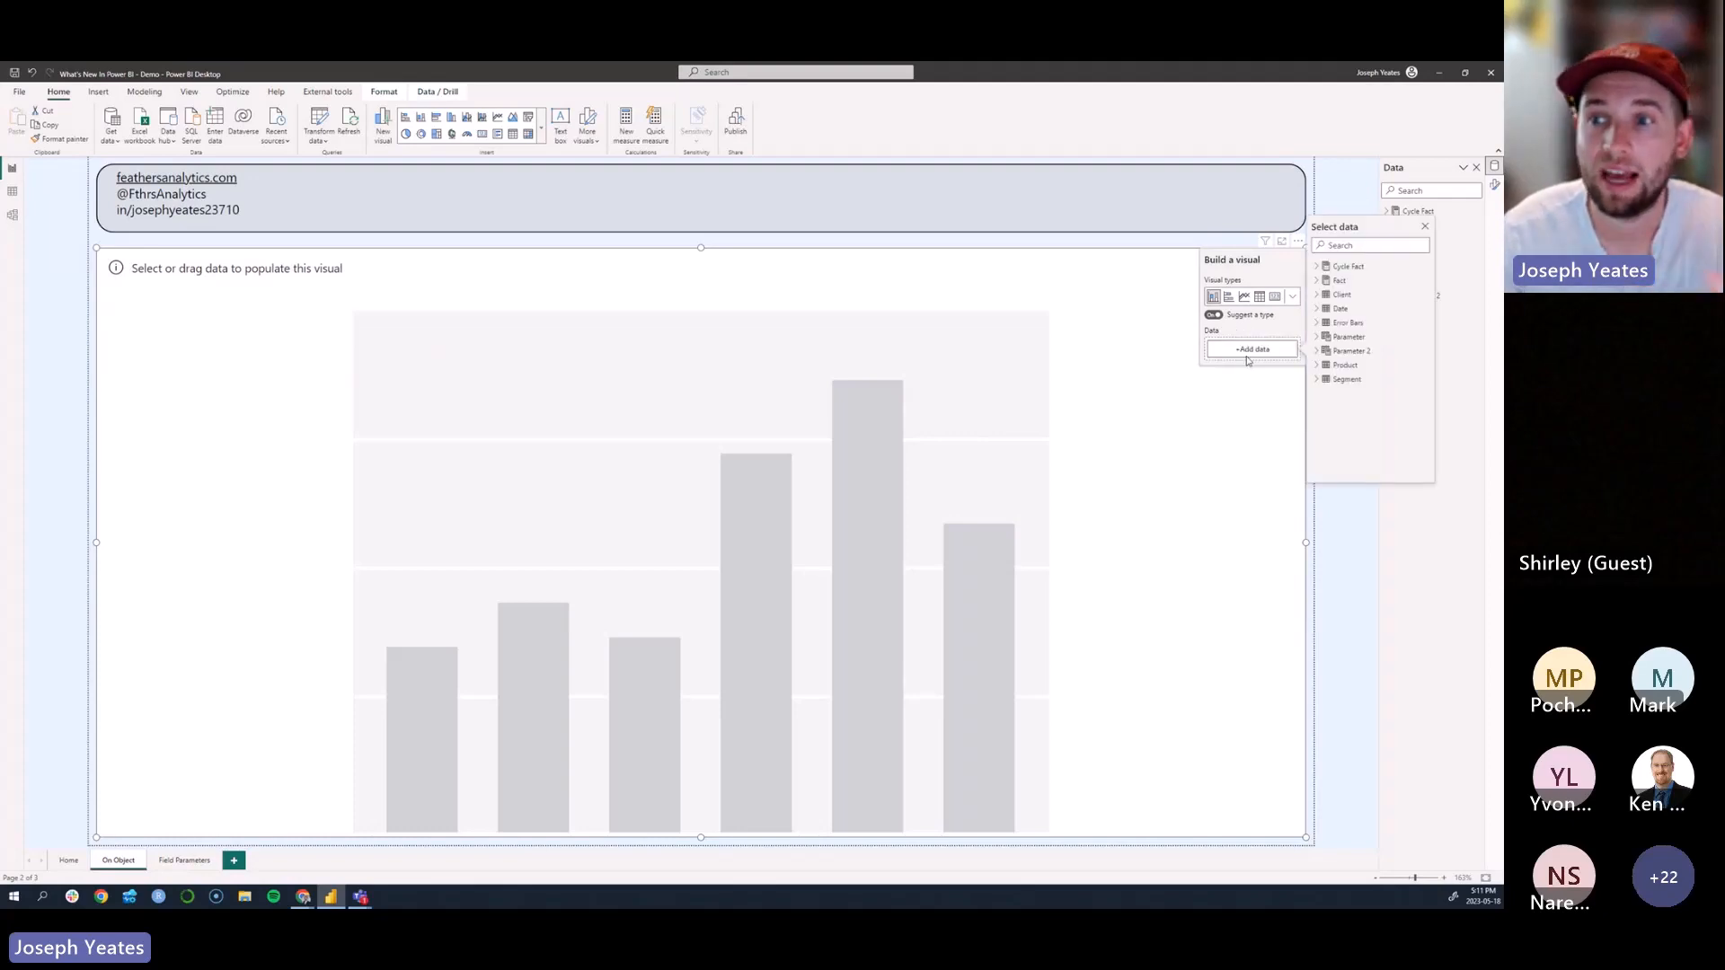
{"action": "left_click", "coordinate": [1316, 282]}
{"action": "left_click", "coordinate": [1370, 324]}
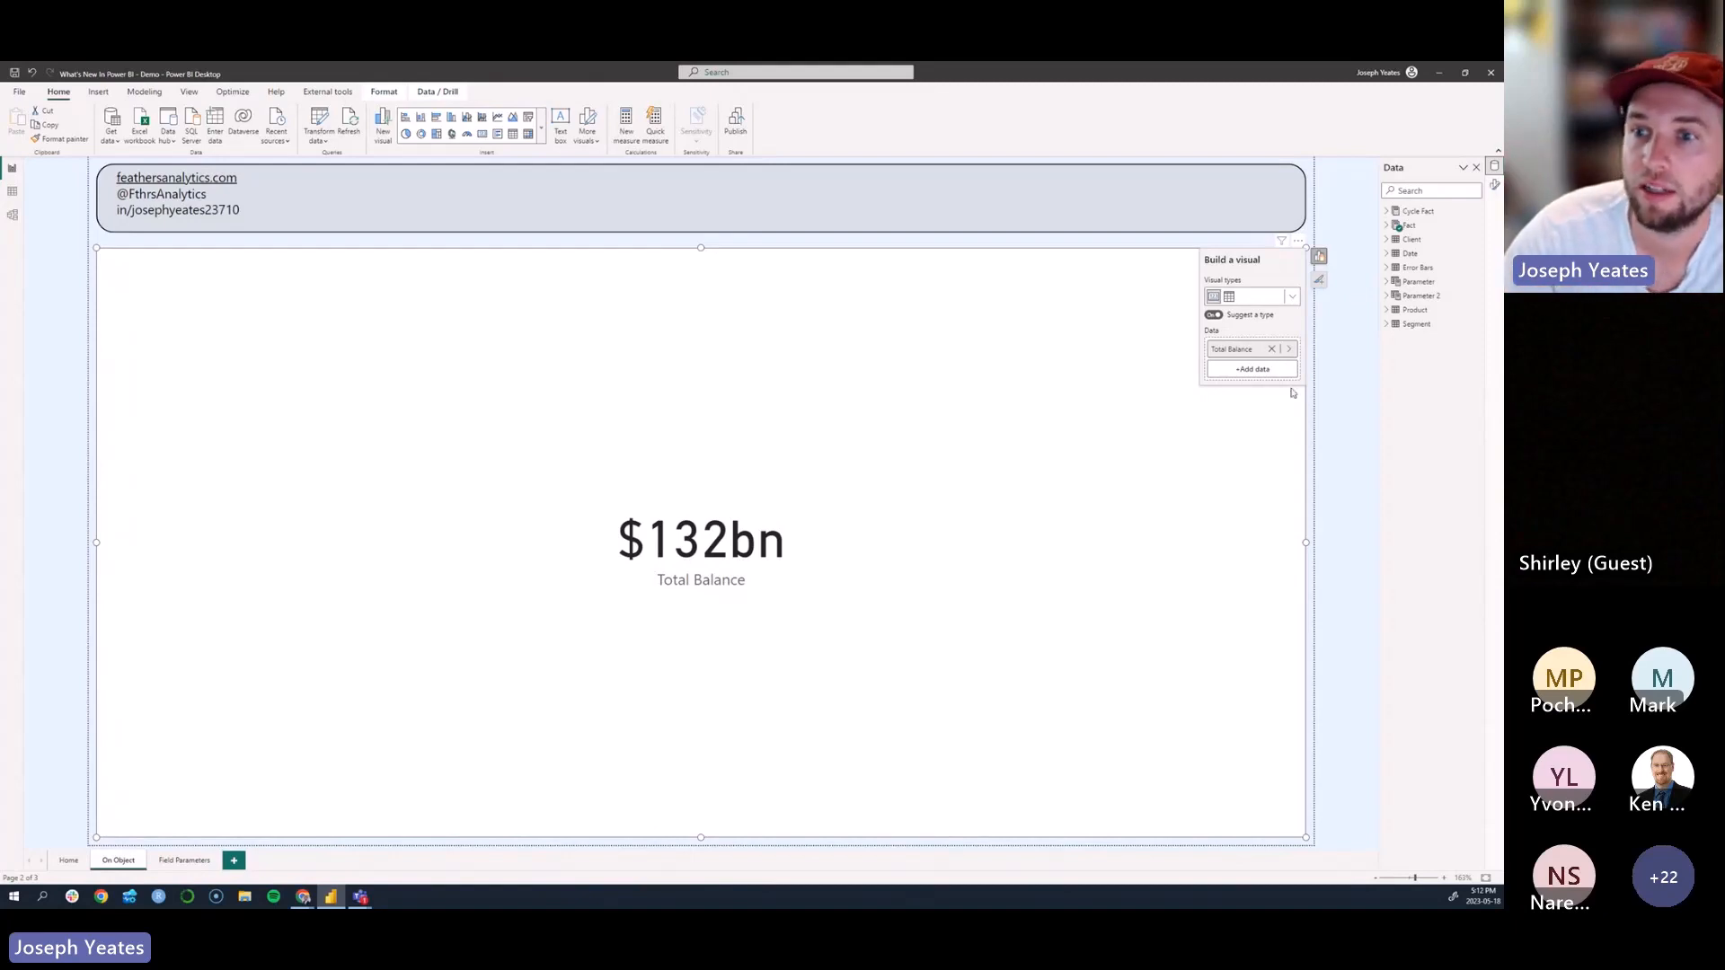
Step: Add Client Type from the Client table and the Count of Clients measure from the Fact table to the Total Balance visual
{"action": "left_click", "coordinate": [1266, 371]}
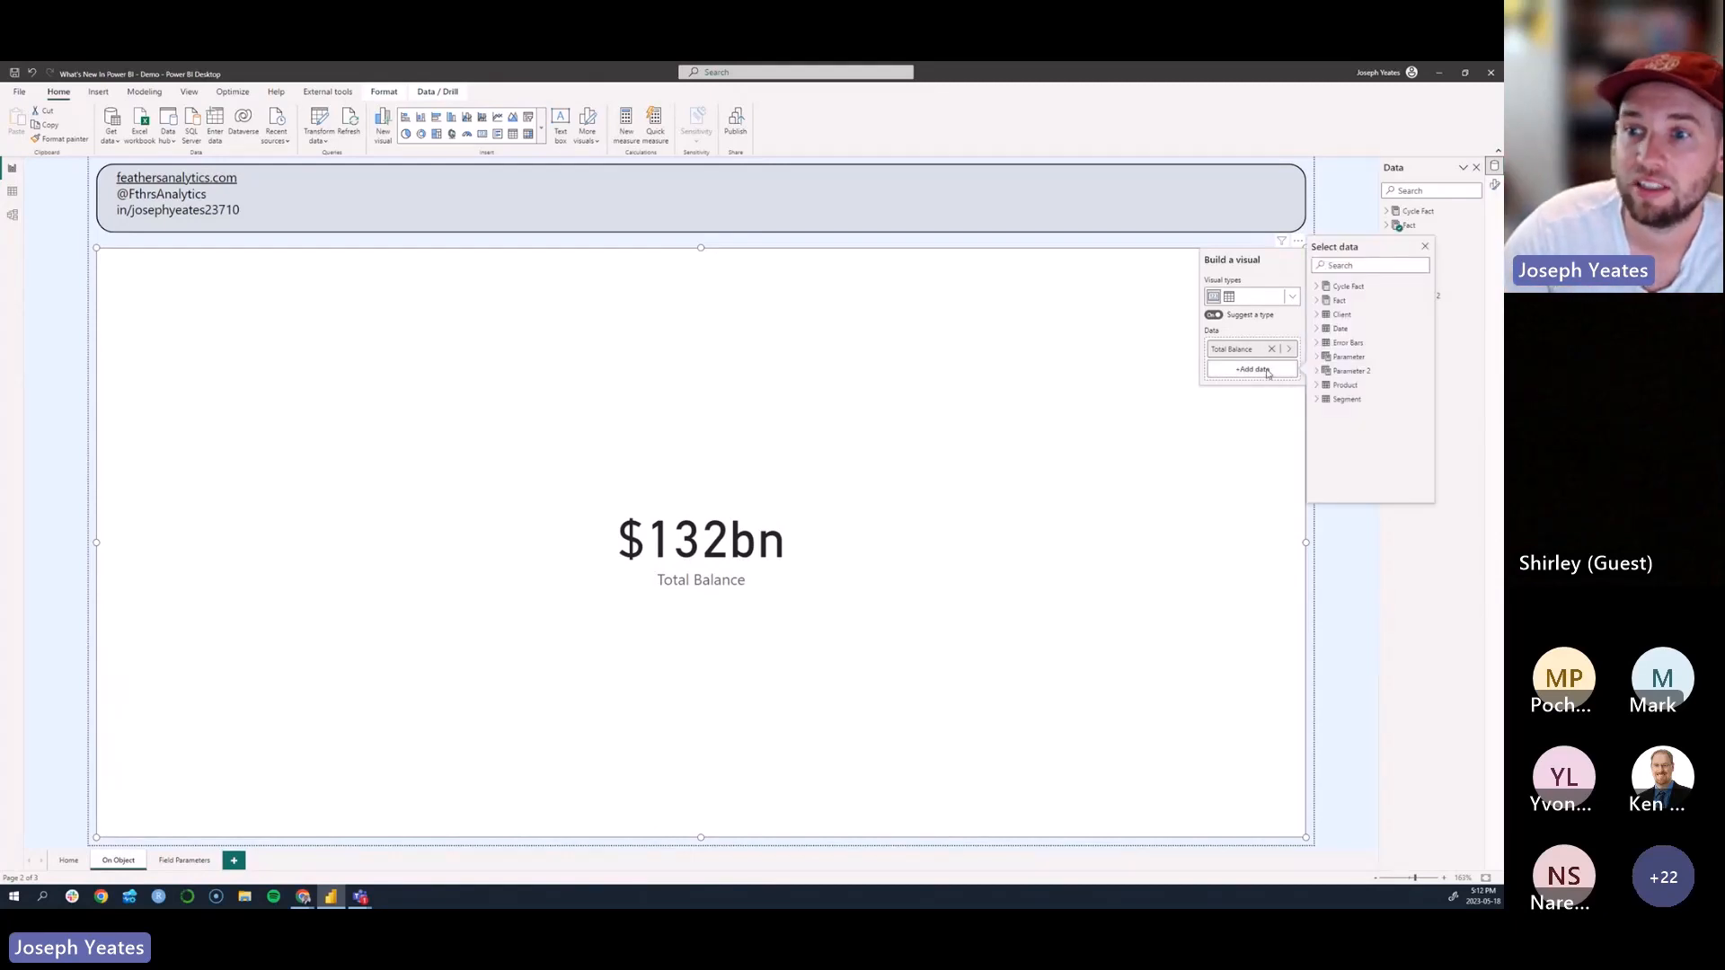
{"action": "left_click", "coordinate": [1318, 315]}
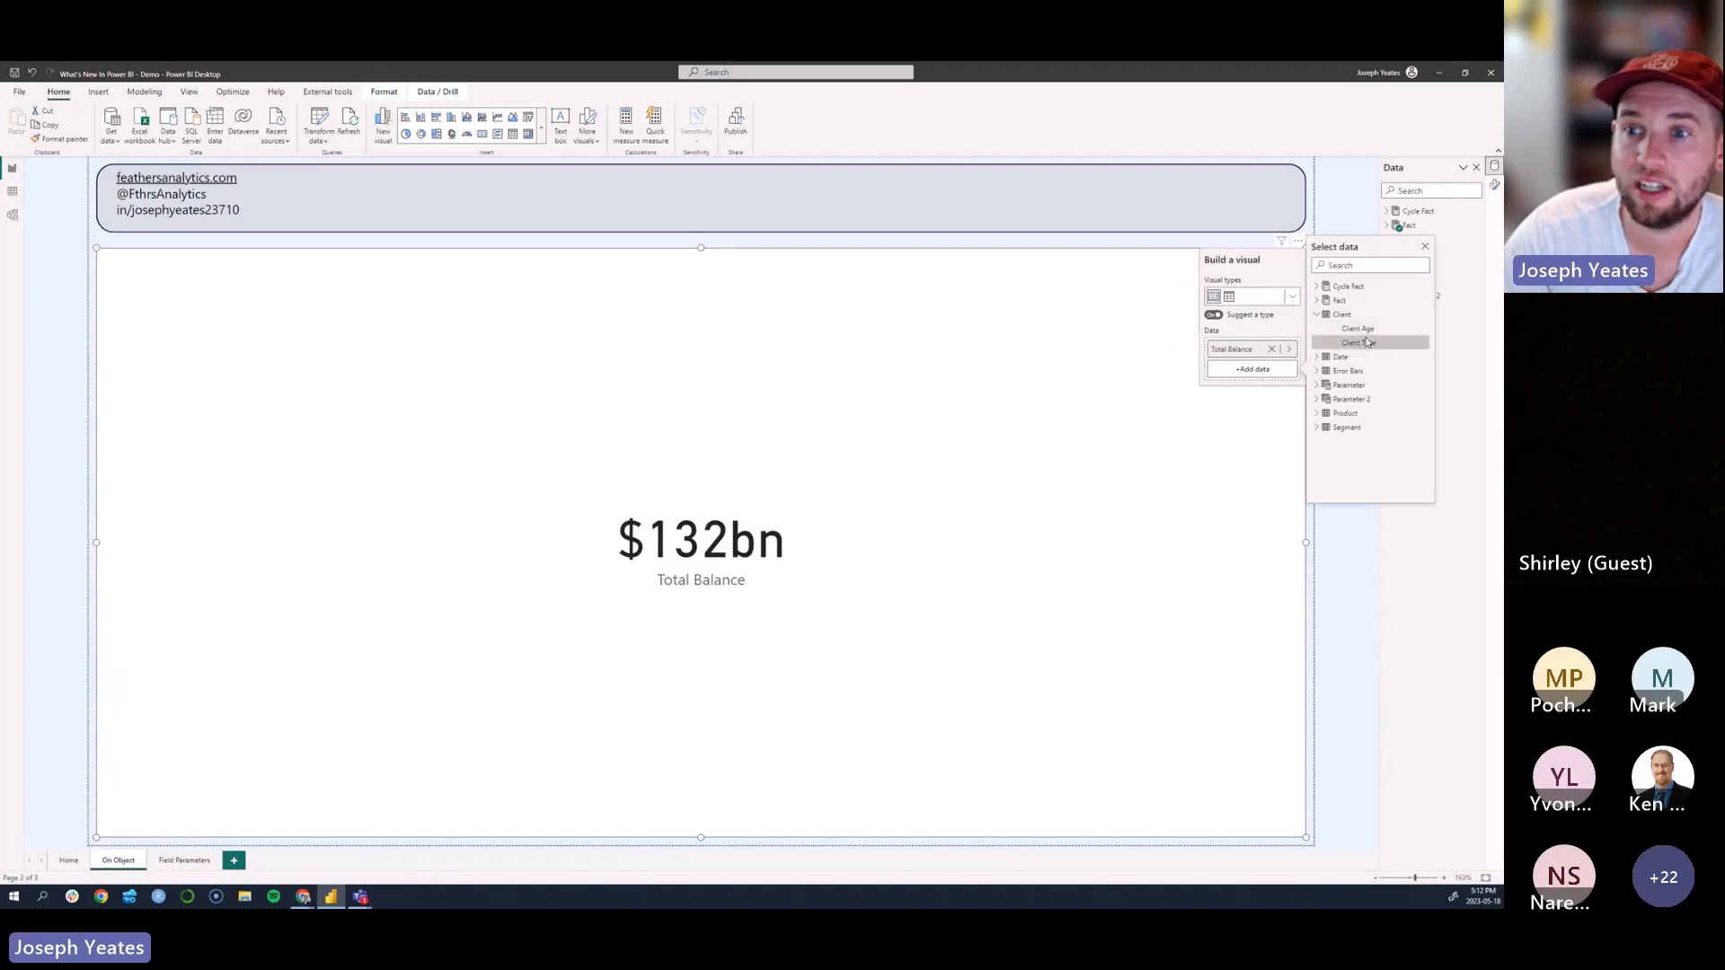
{"action": "left_click", "coordinate": [1361, 343]}
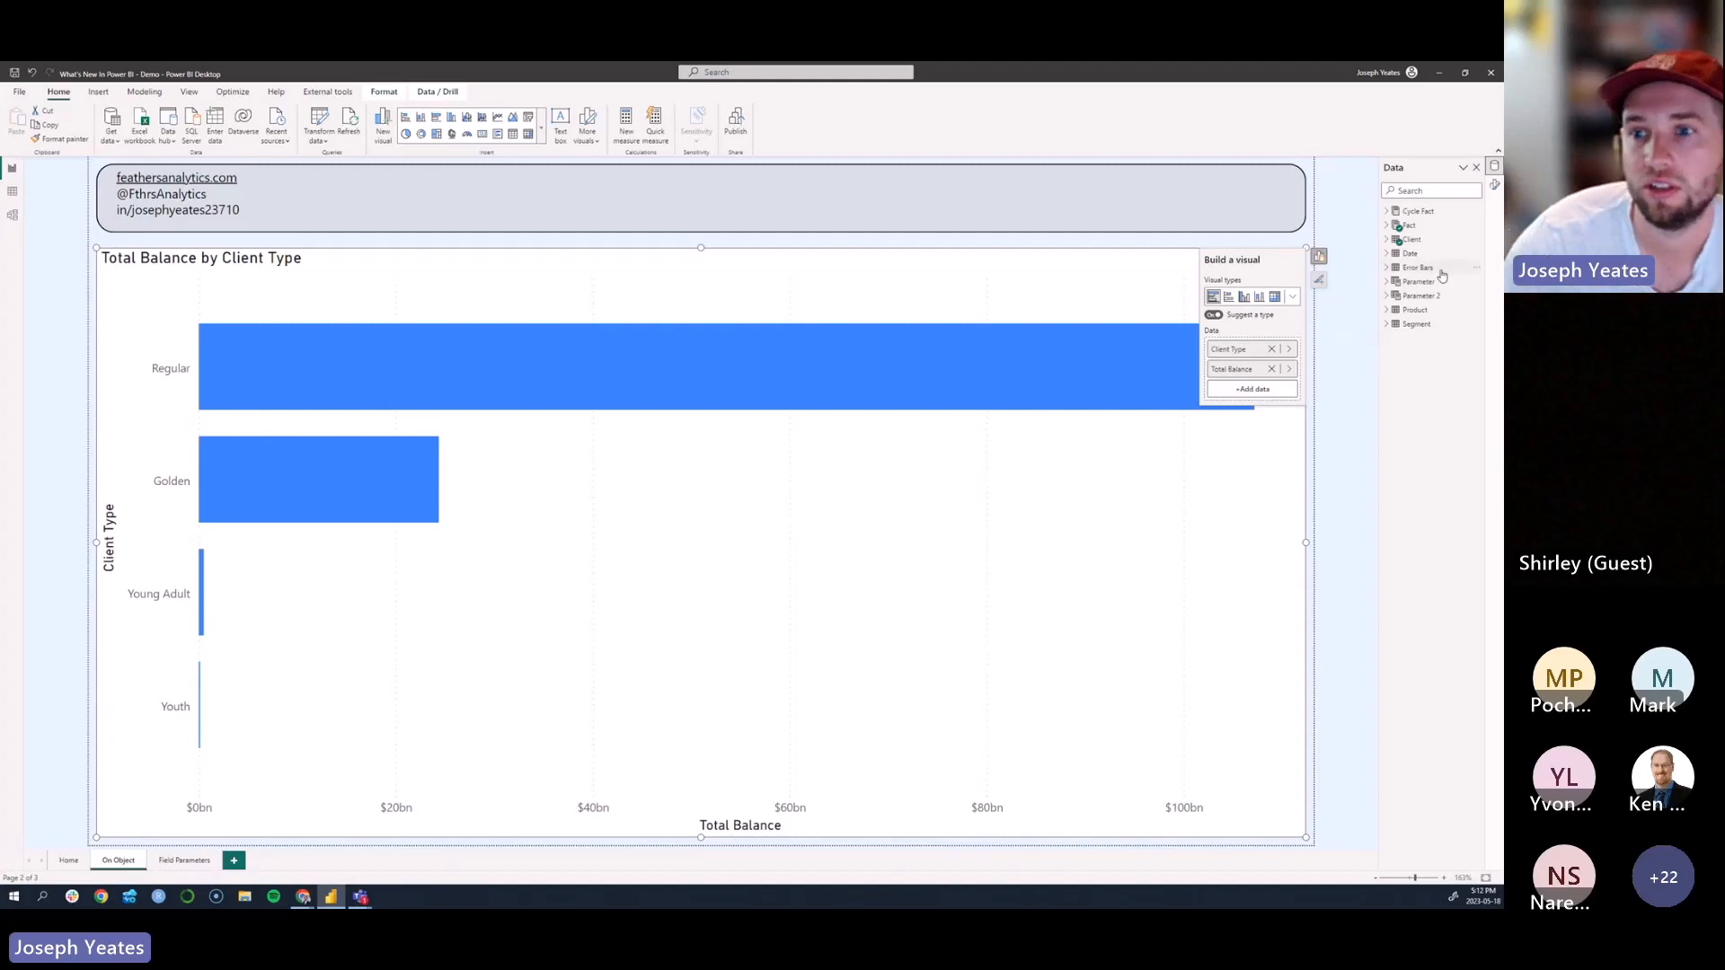
{"action": "left_click", "coordinate": [1269, 400]}
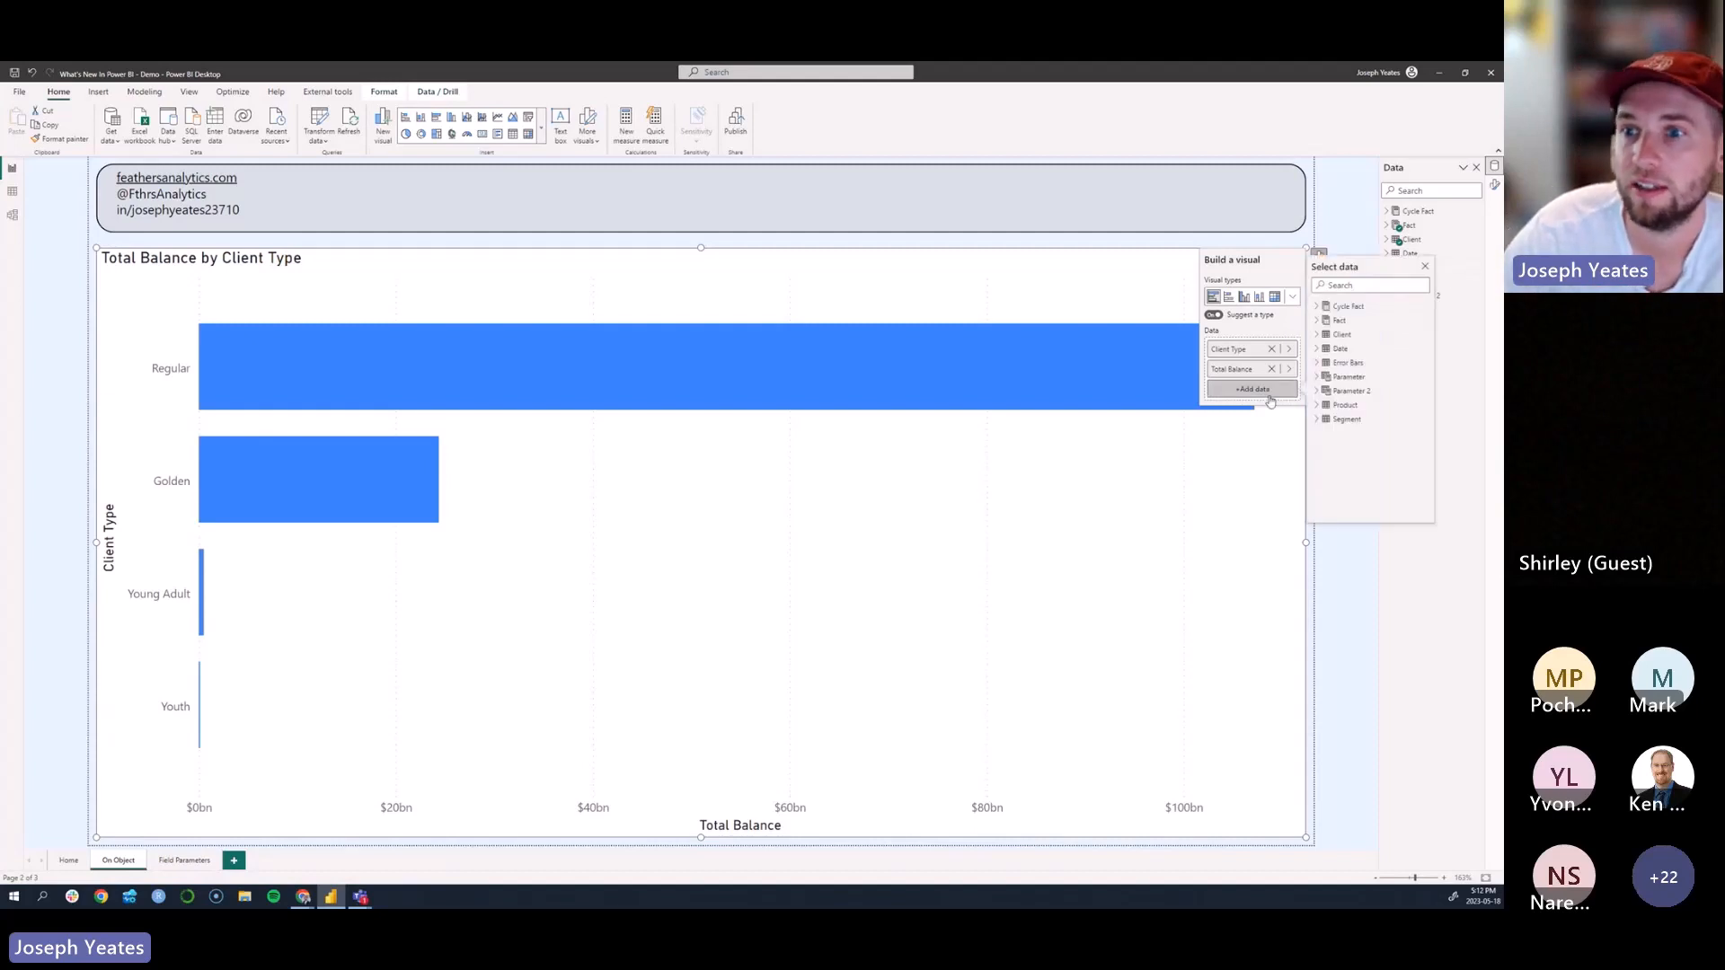
{"action": "left_click", "coordinate": [1316, 321]}
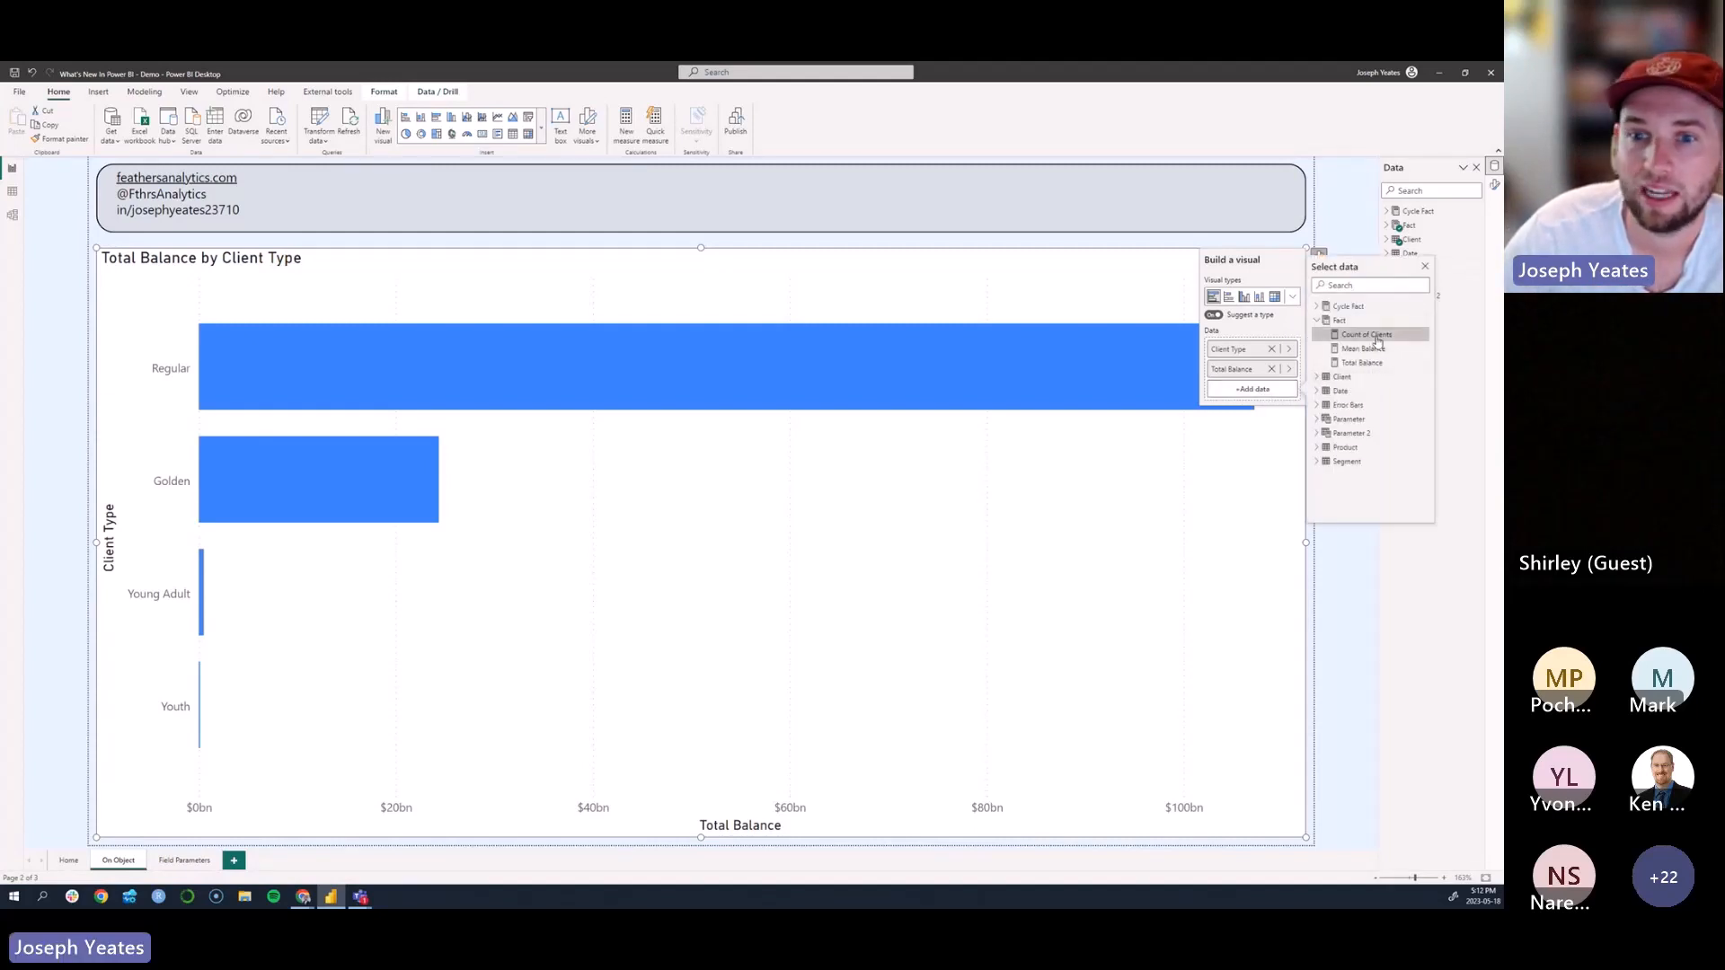
{"action": "left_click", "coordinate": [1361, 334]}
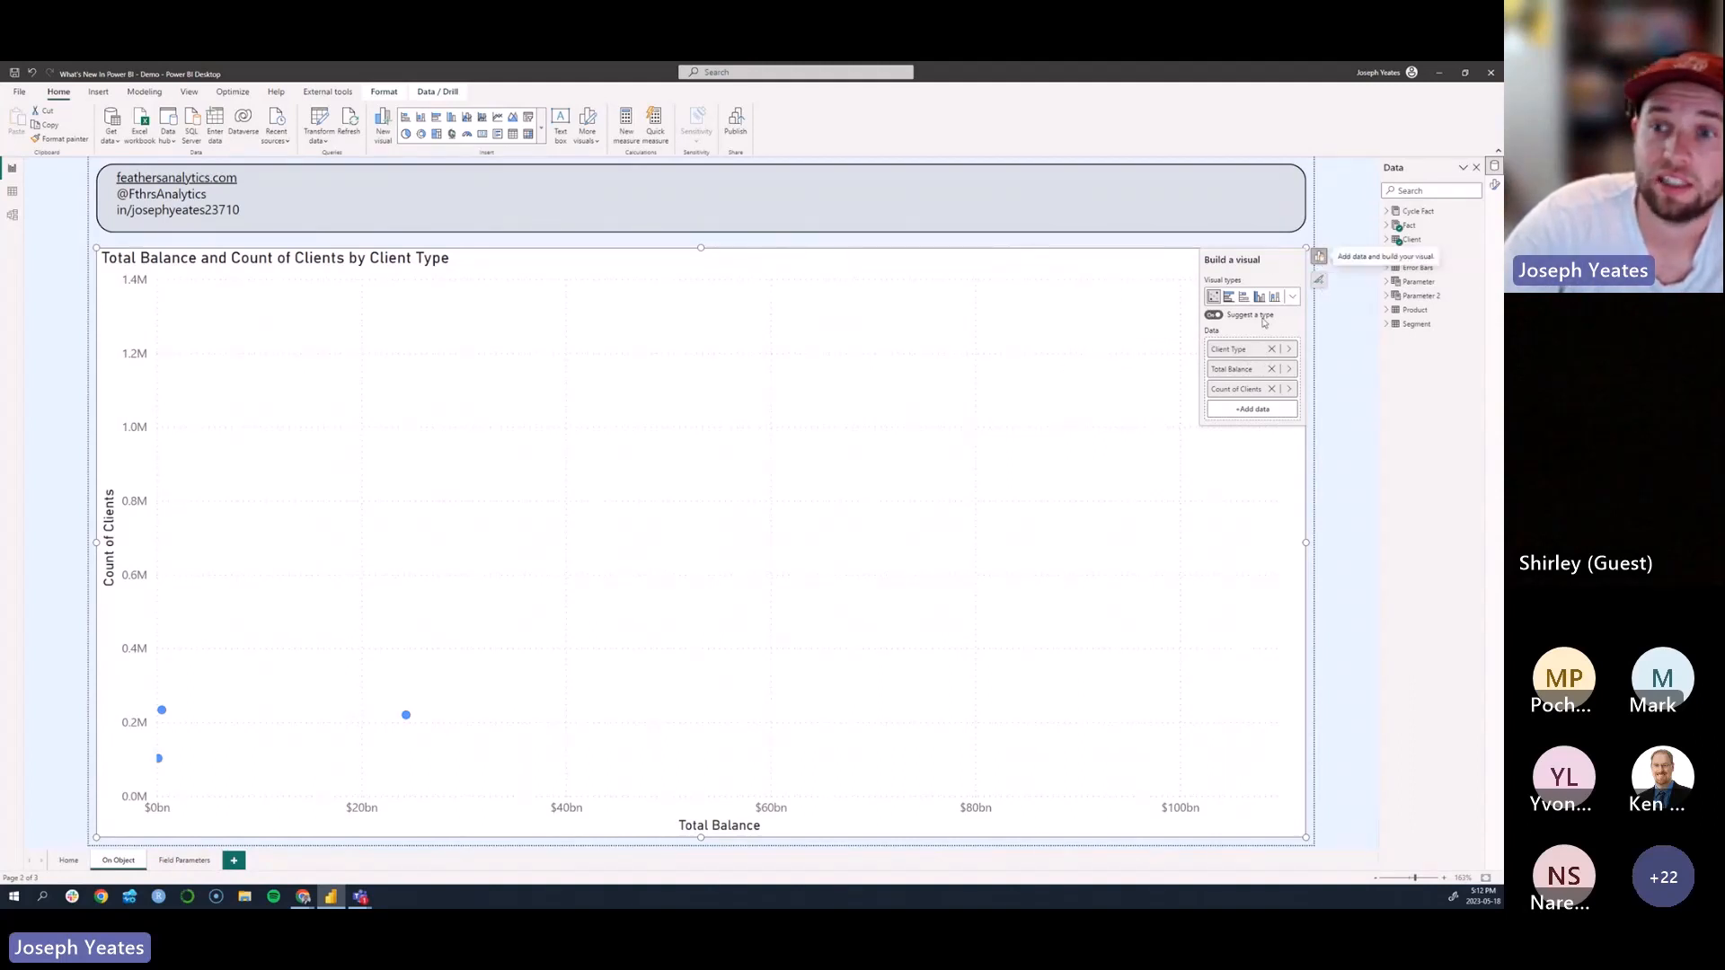
Step: Turn on the zoom slider for the scatter visual and try out its category labels and trend line, leaving both off
{"action": "left_click", "coordinate": [1320, 281]}
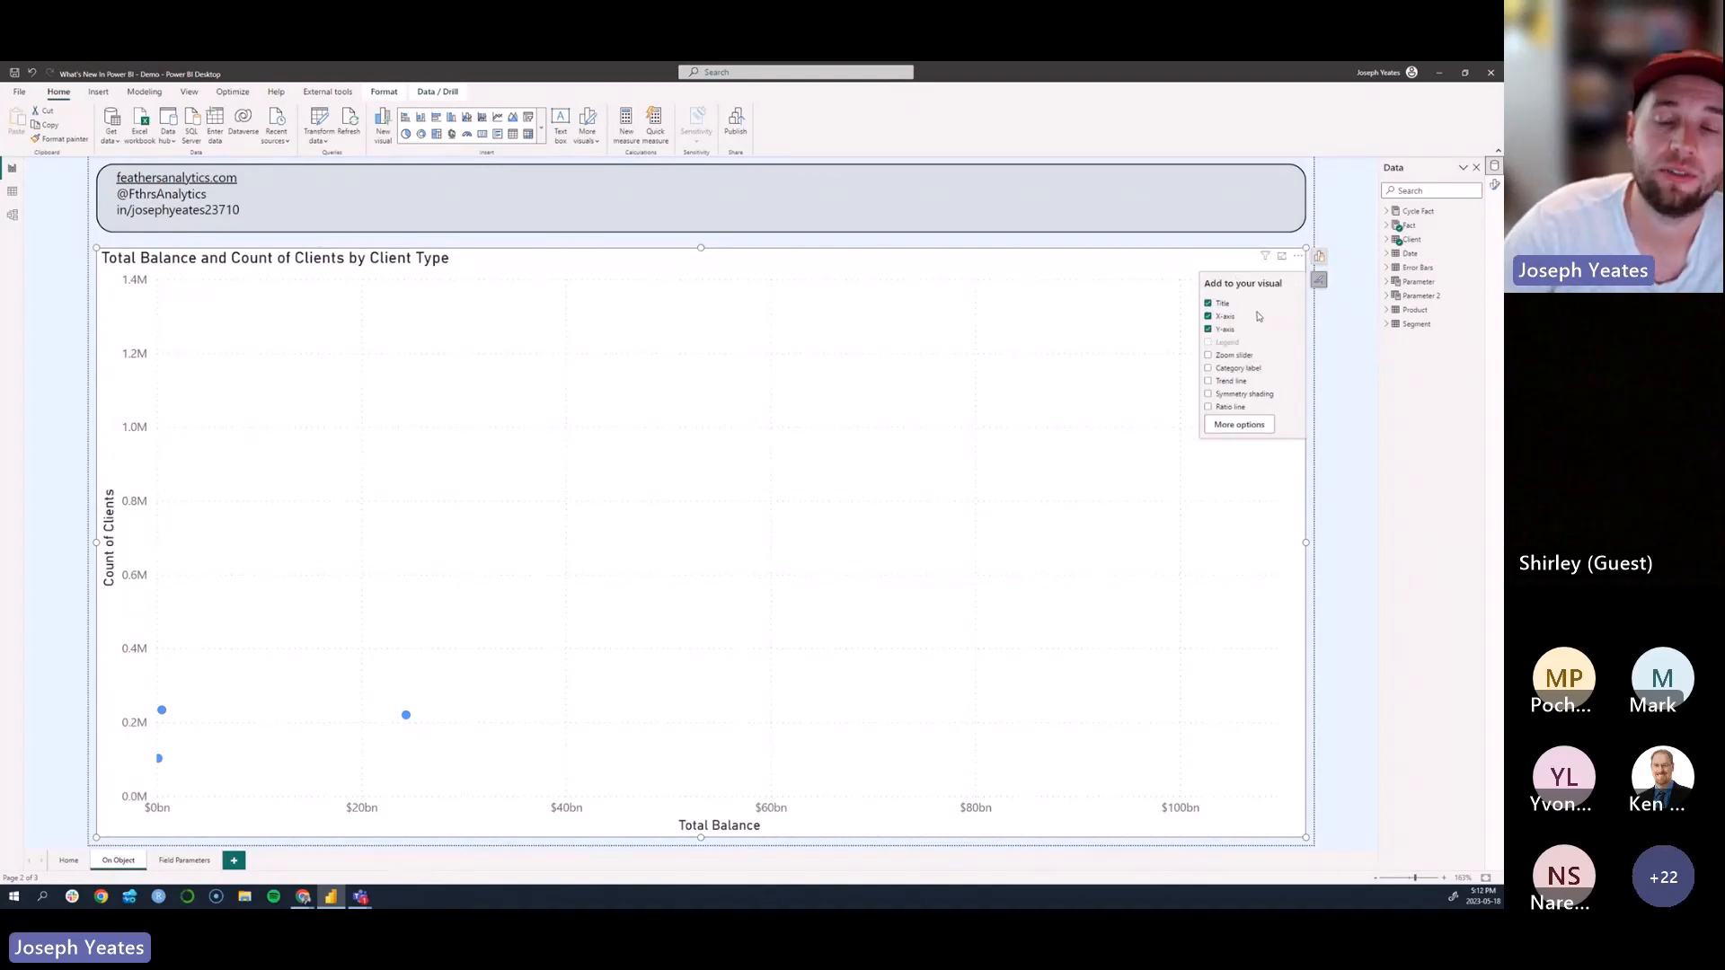
{"action": "left_click", "coordinate": [1209, 357]}
{"action": "left_click", "coordinate": [1208, 369]}
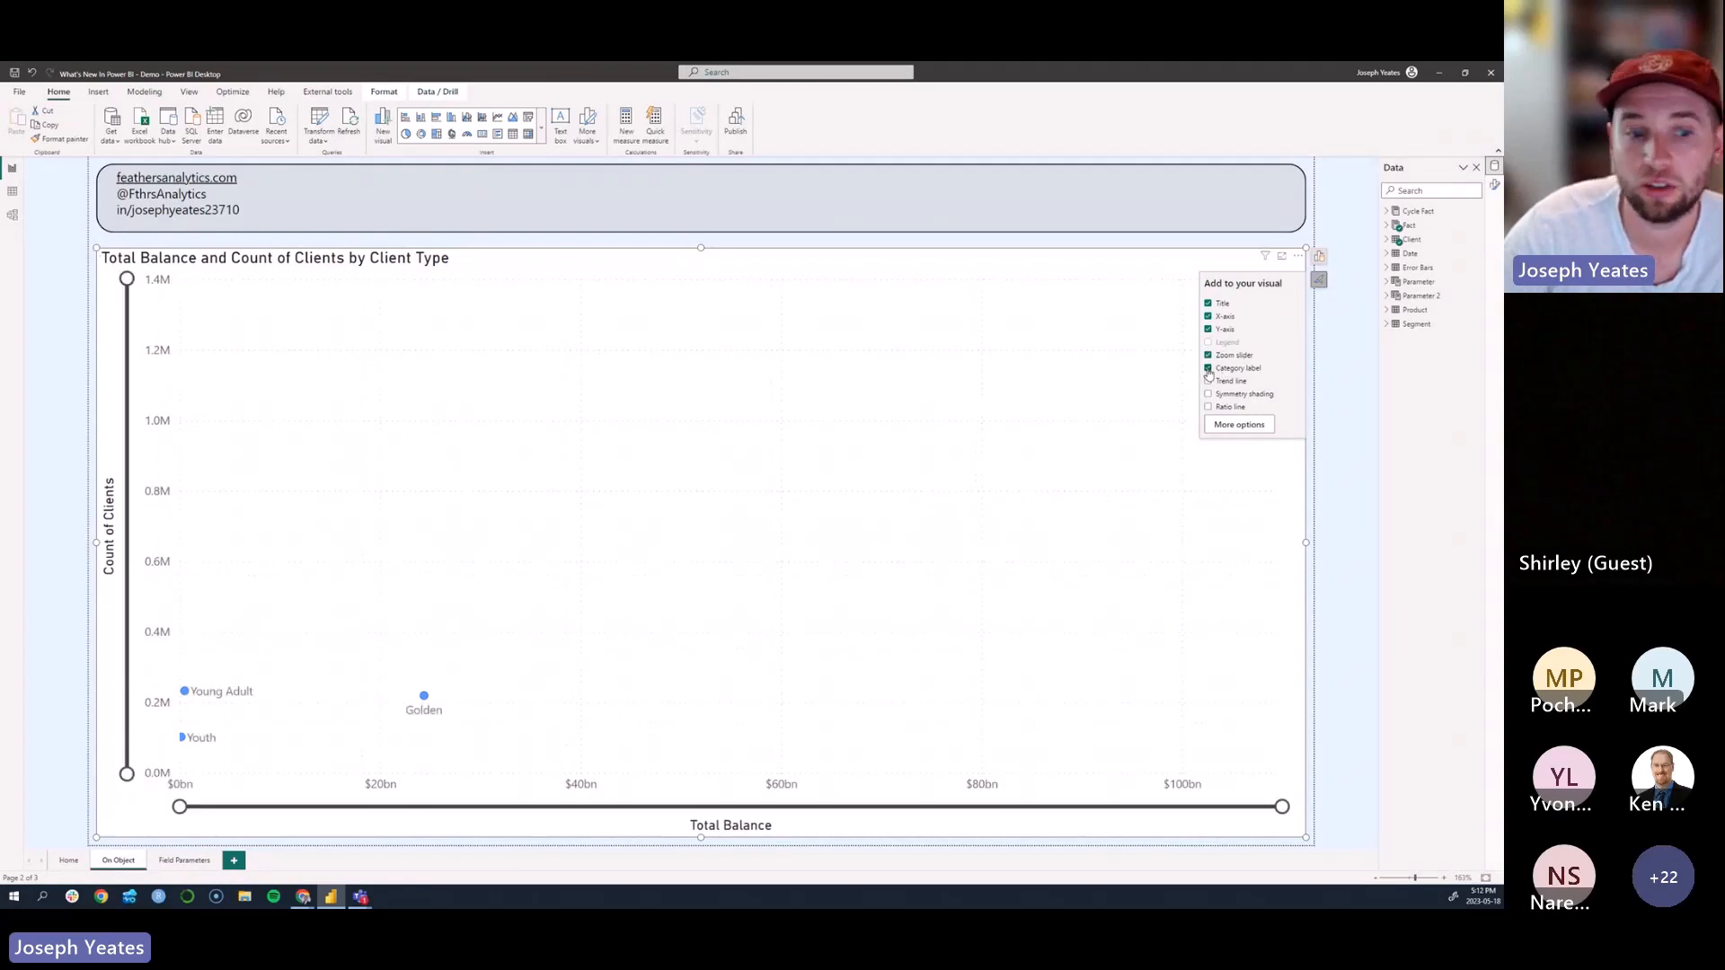
{"action": "left_click", "coordinate": [1208, 369]}
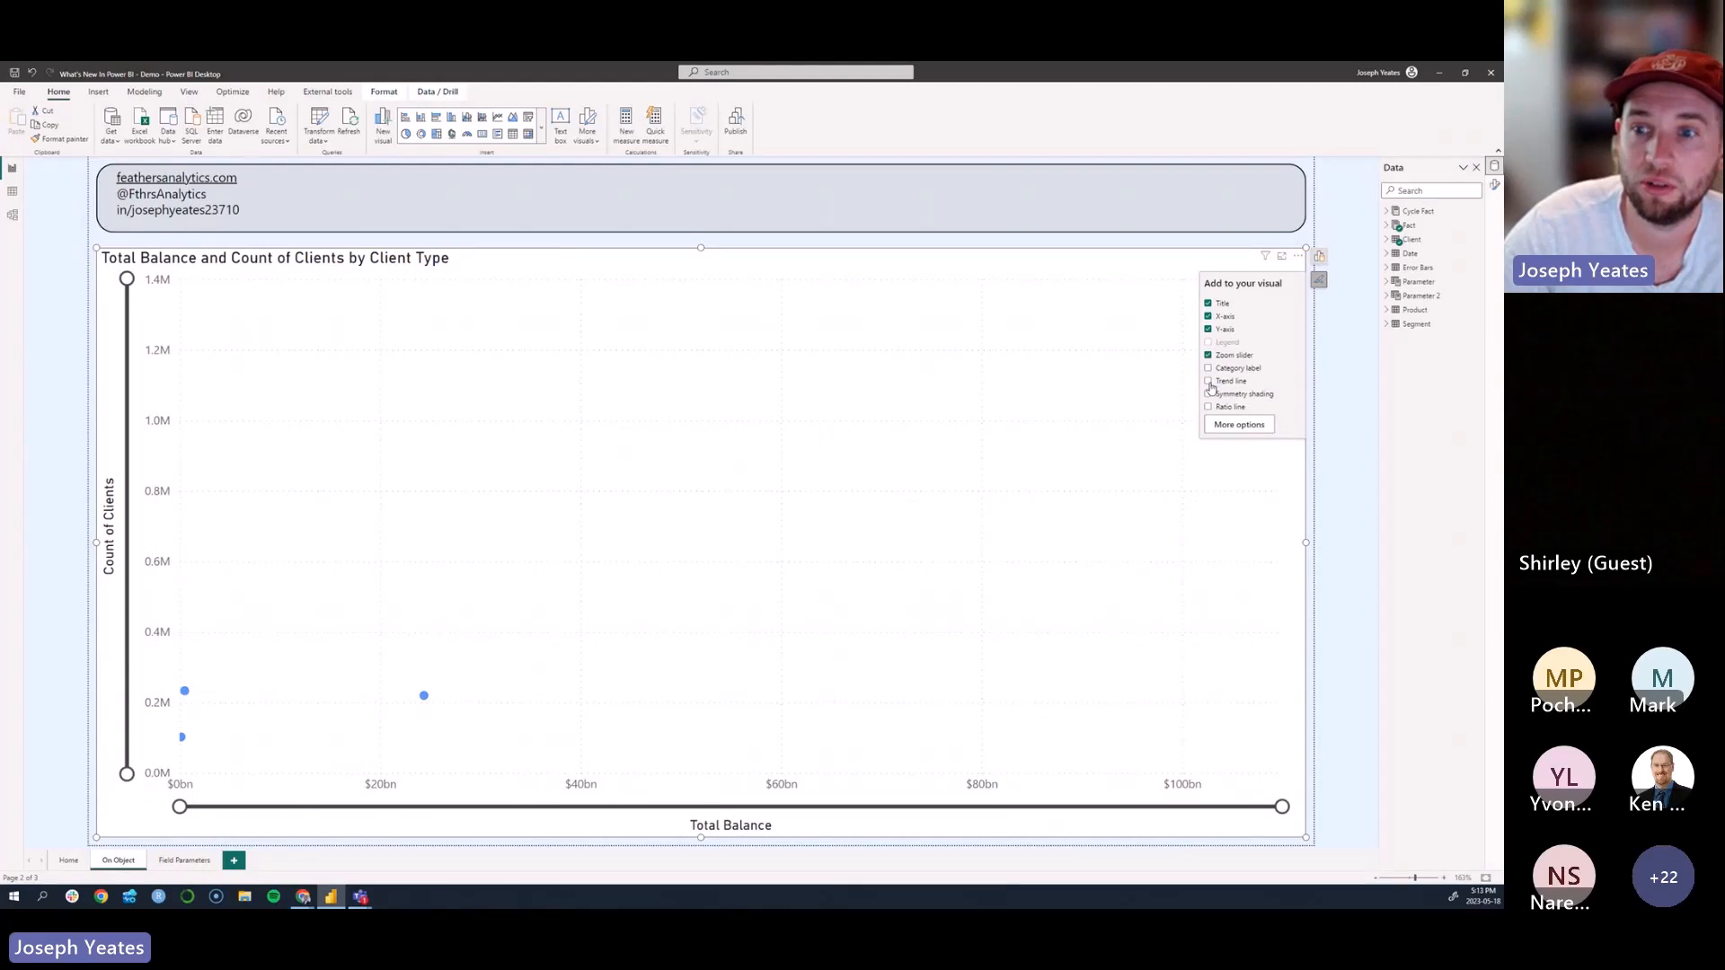
{"action": "left_click", "coordinate": [1209, 382]}
{"action": "left_click", "coordinate": [1208, 382]}
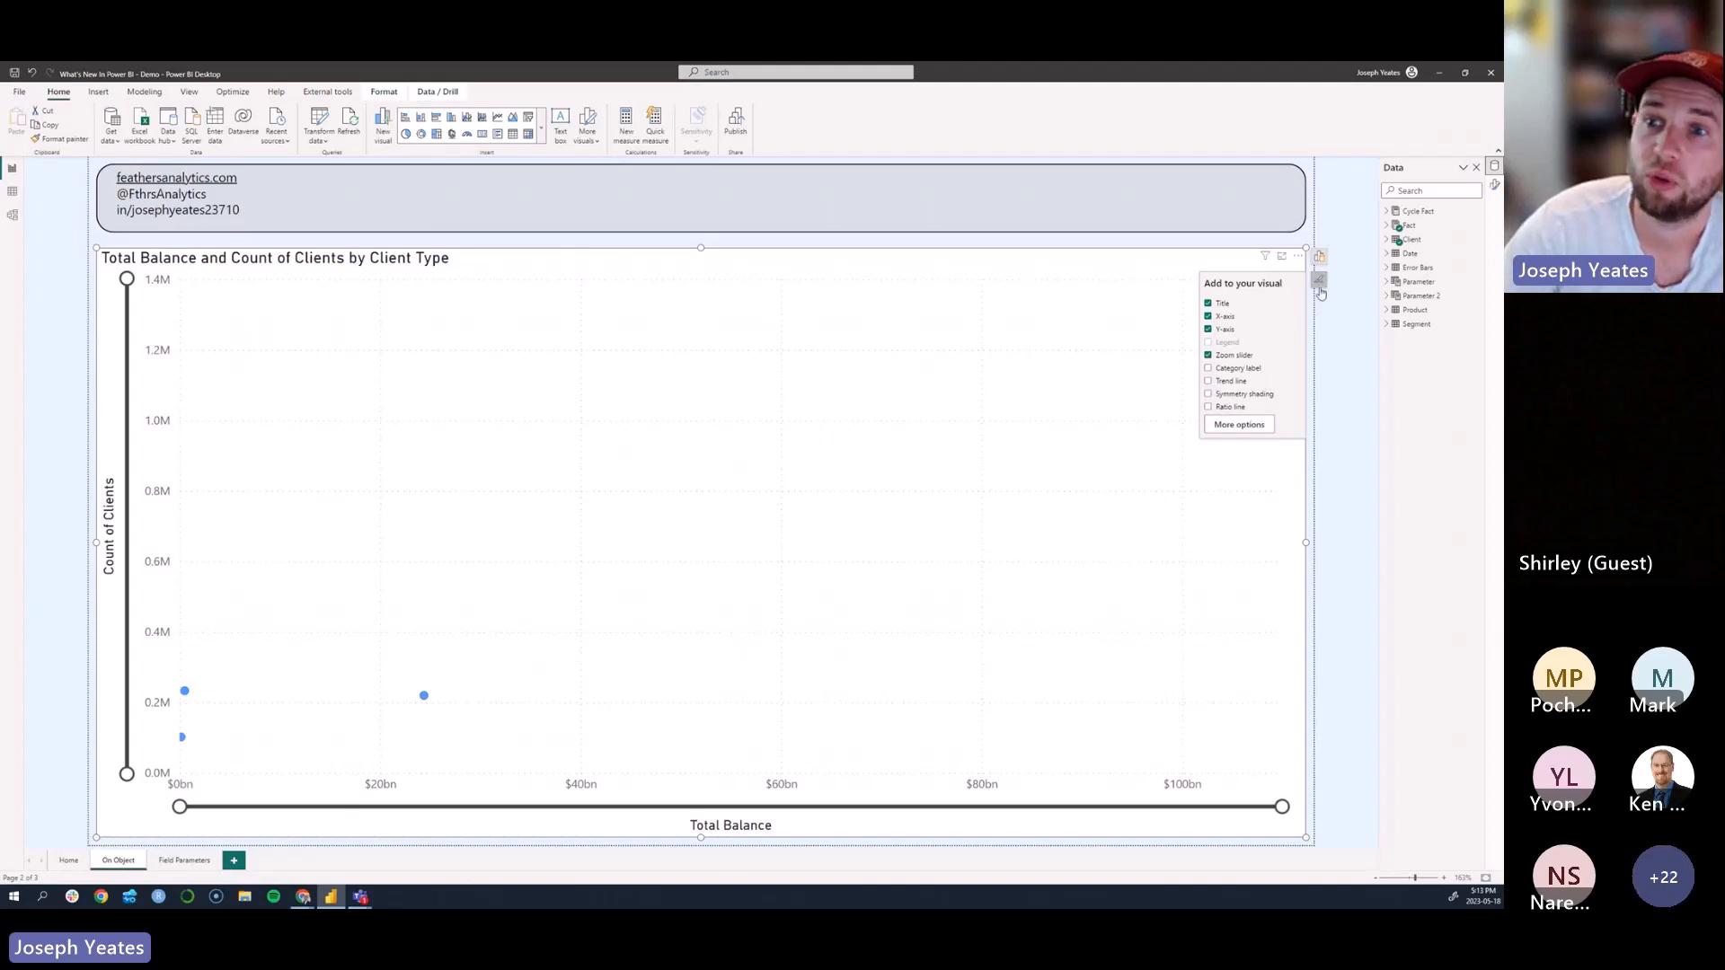
Step: Open the visual's full formatting options for viewing and close the Format pane
{"action": "left_click", "coordinate": [1249, 427]}
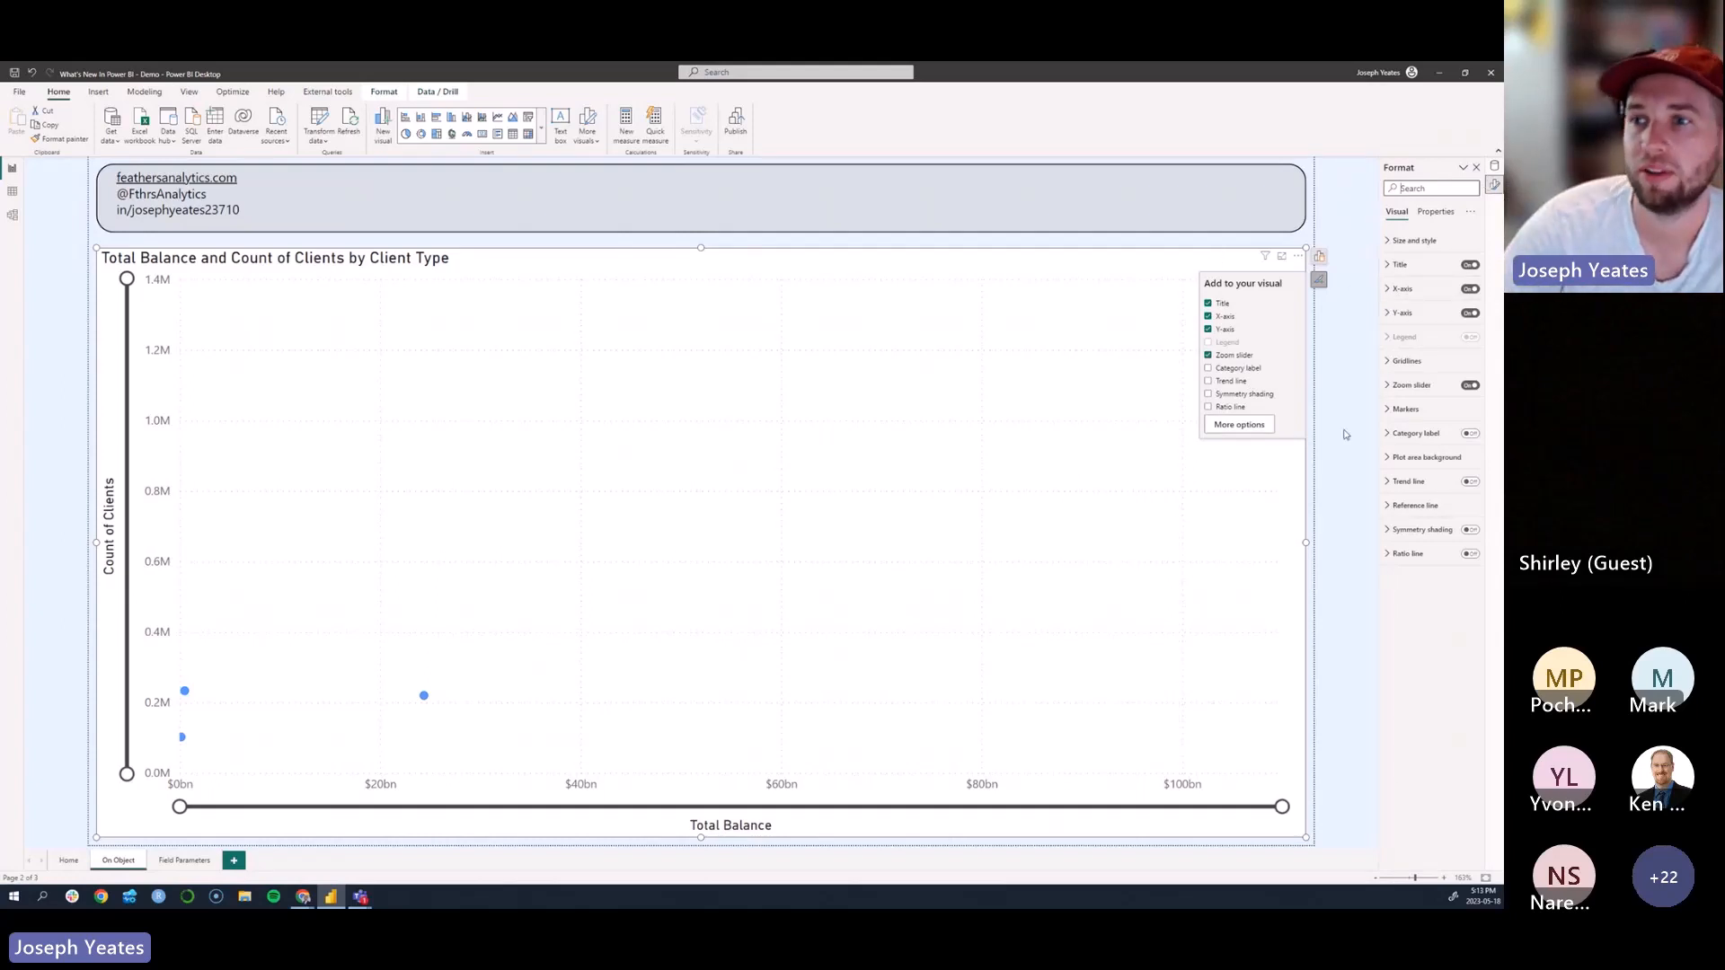
{"action": "left_click", "coordinate": [1464, 169]}
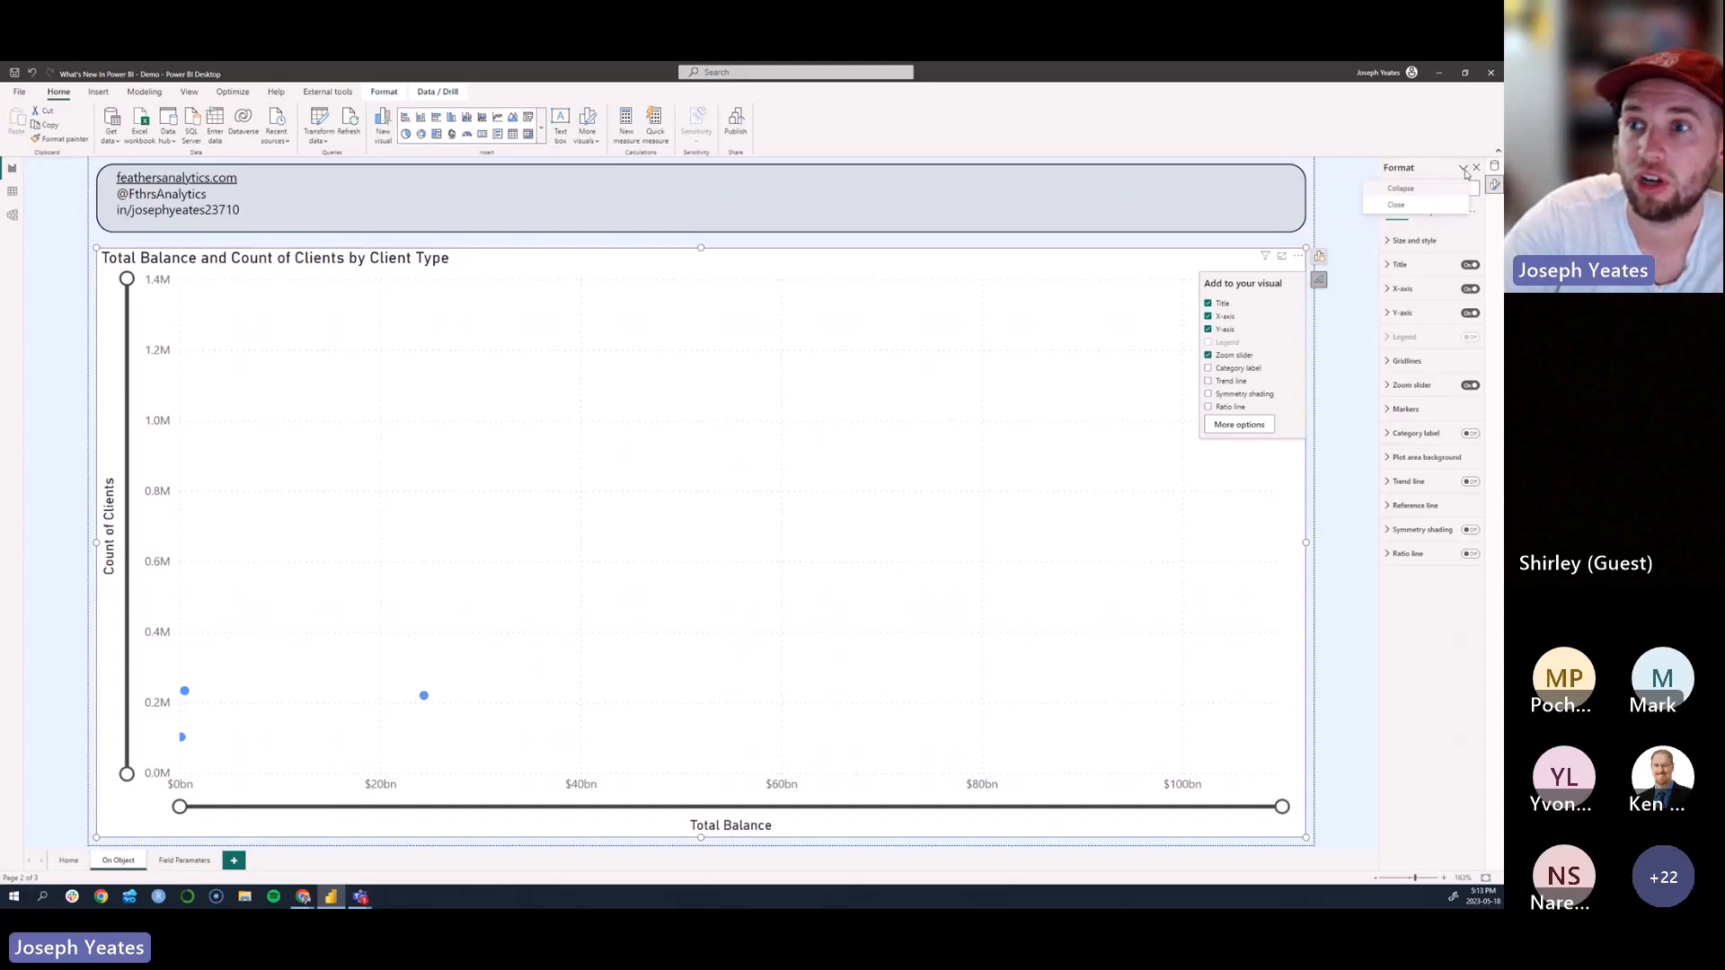
{"action": "left_click", "coordinate": [1393, 205]}
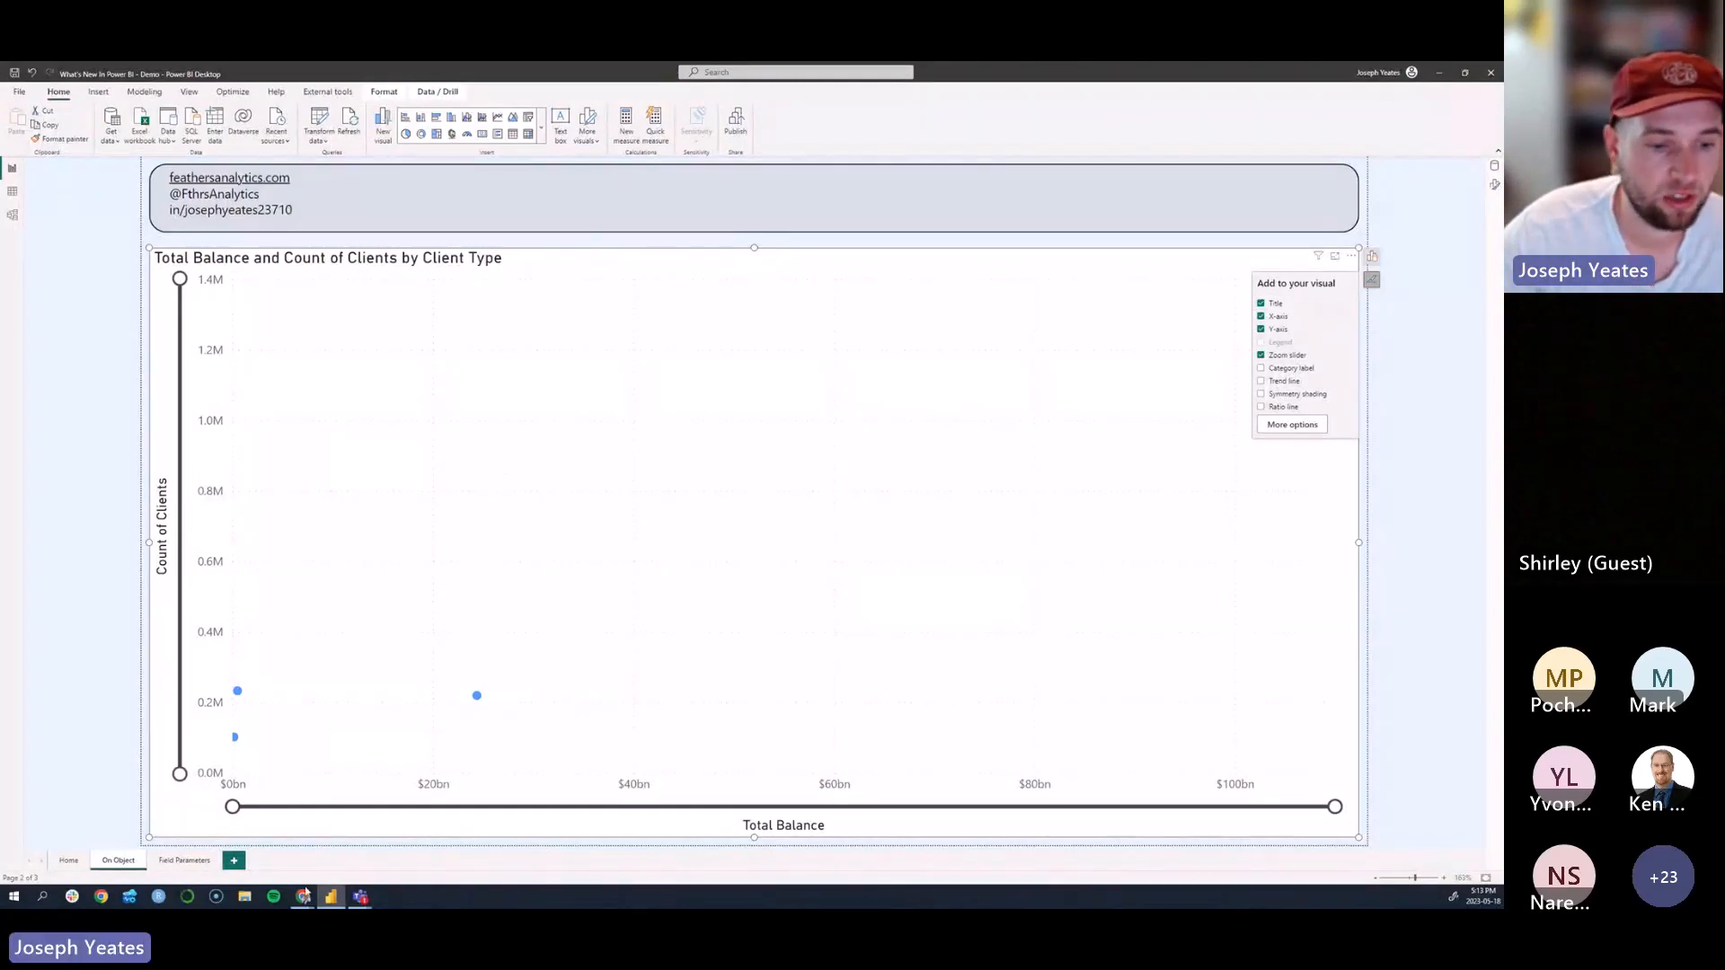
Step: Switch to the Power BI April 2023 Feature Summary in the browser and go to the section on dynamic format strings for measures
{"action": "mouse_move", "coordinate": [306, 895]}
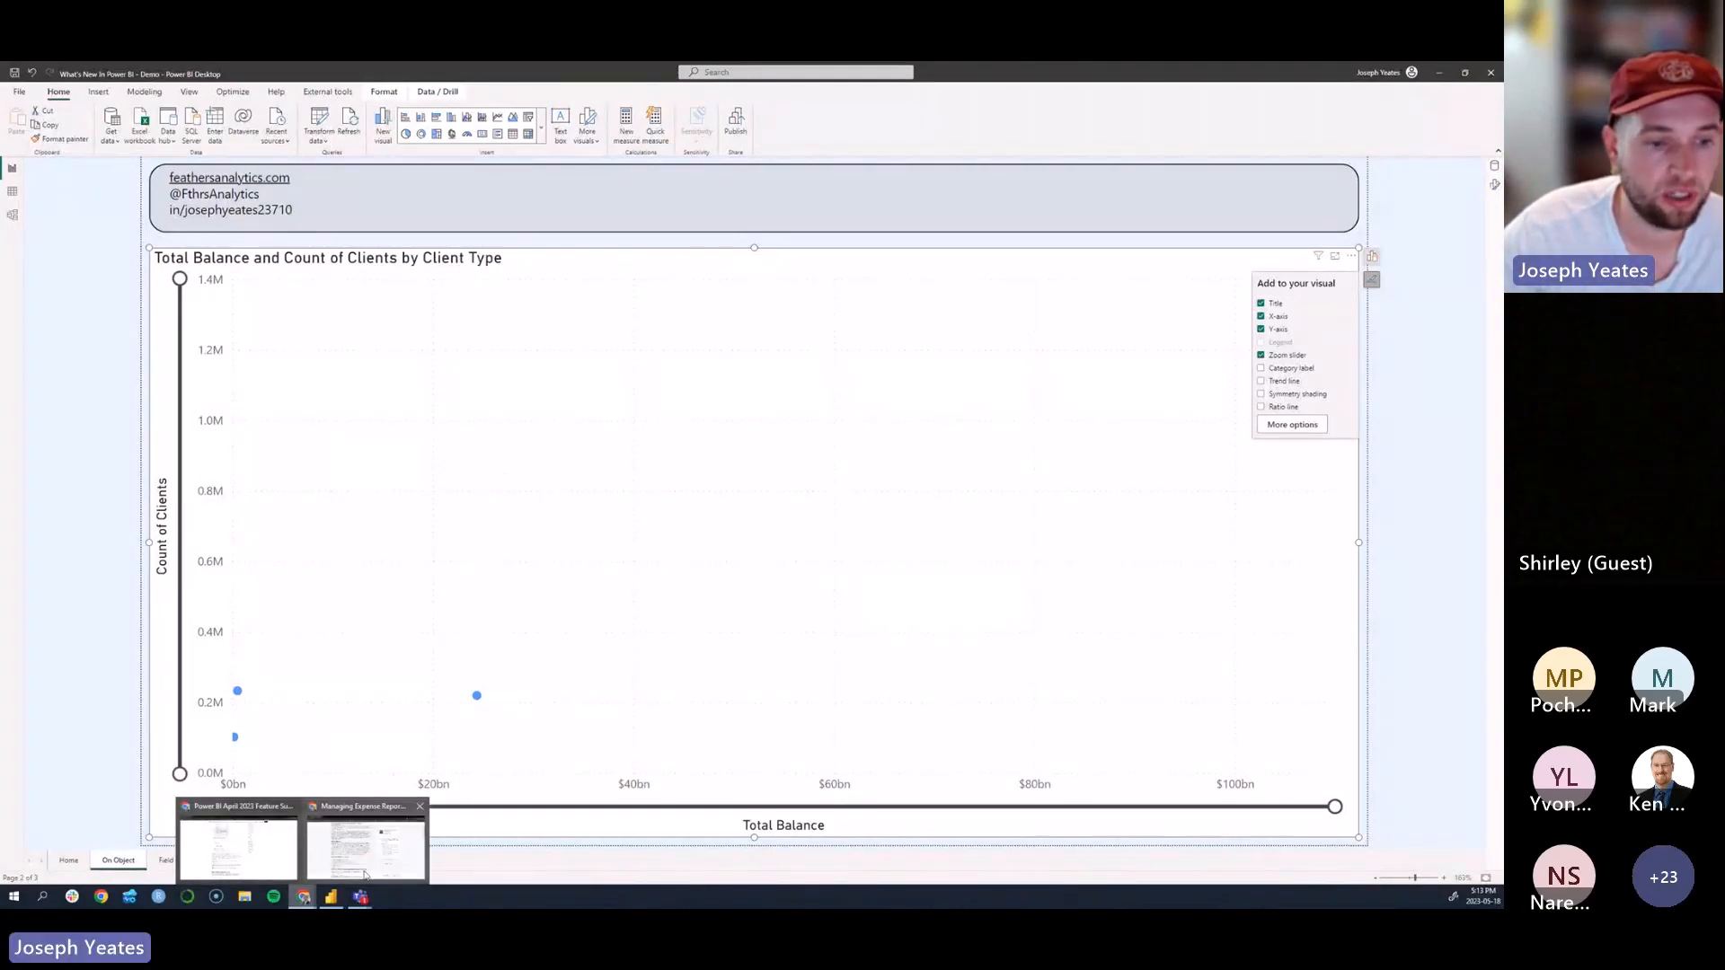
{"action": "left_click", "coordinate": [285, 859]}
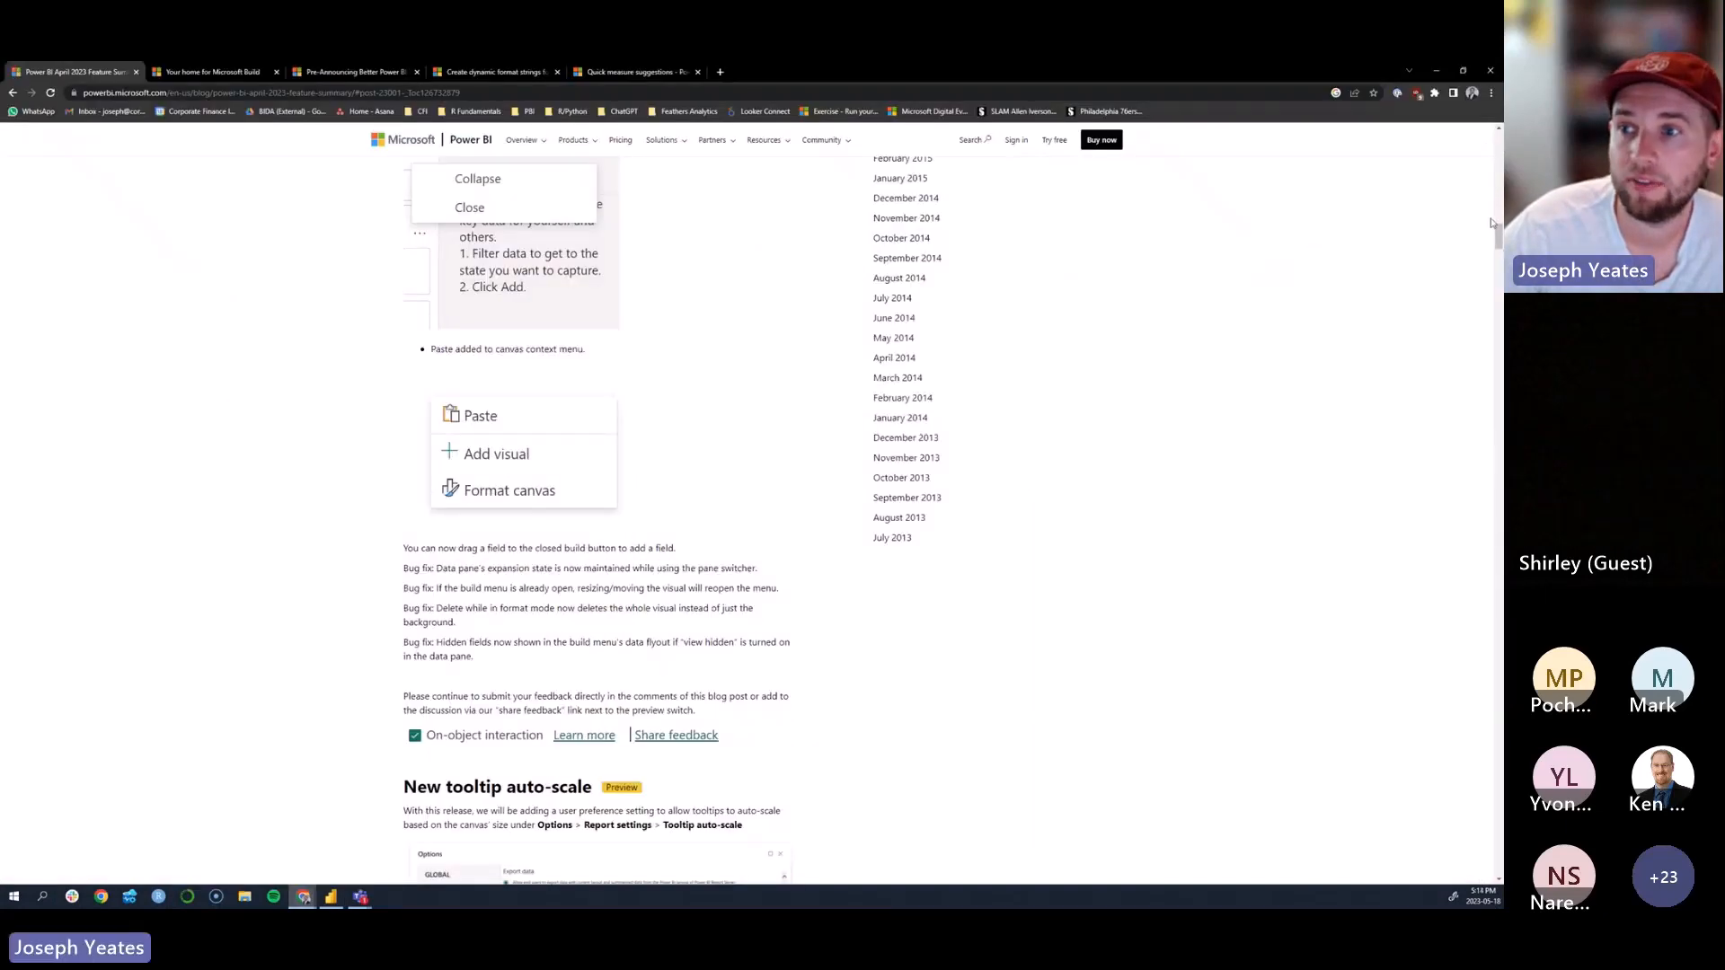
{"action": "left_click_drag", "start_coordinate": [1498, 239], "coordinate": [1497, 157]}
{"action": "scroll", "coordinate": [685, 585], "scroll_direction": "up", "scroll_amount": 4}
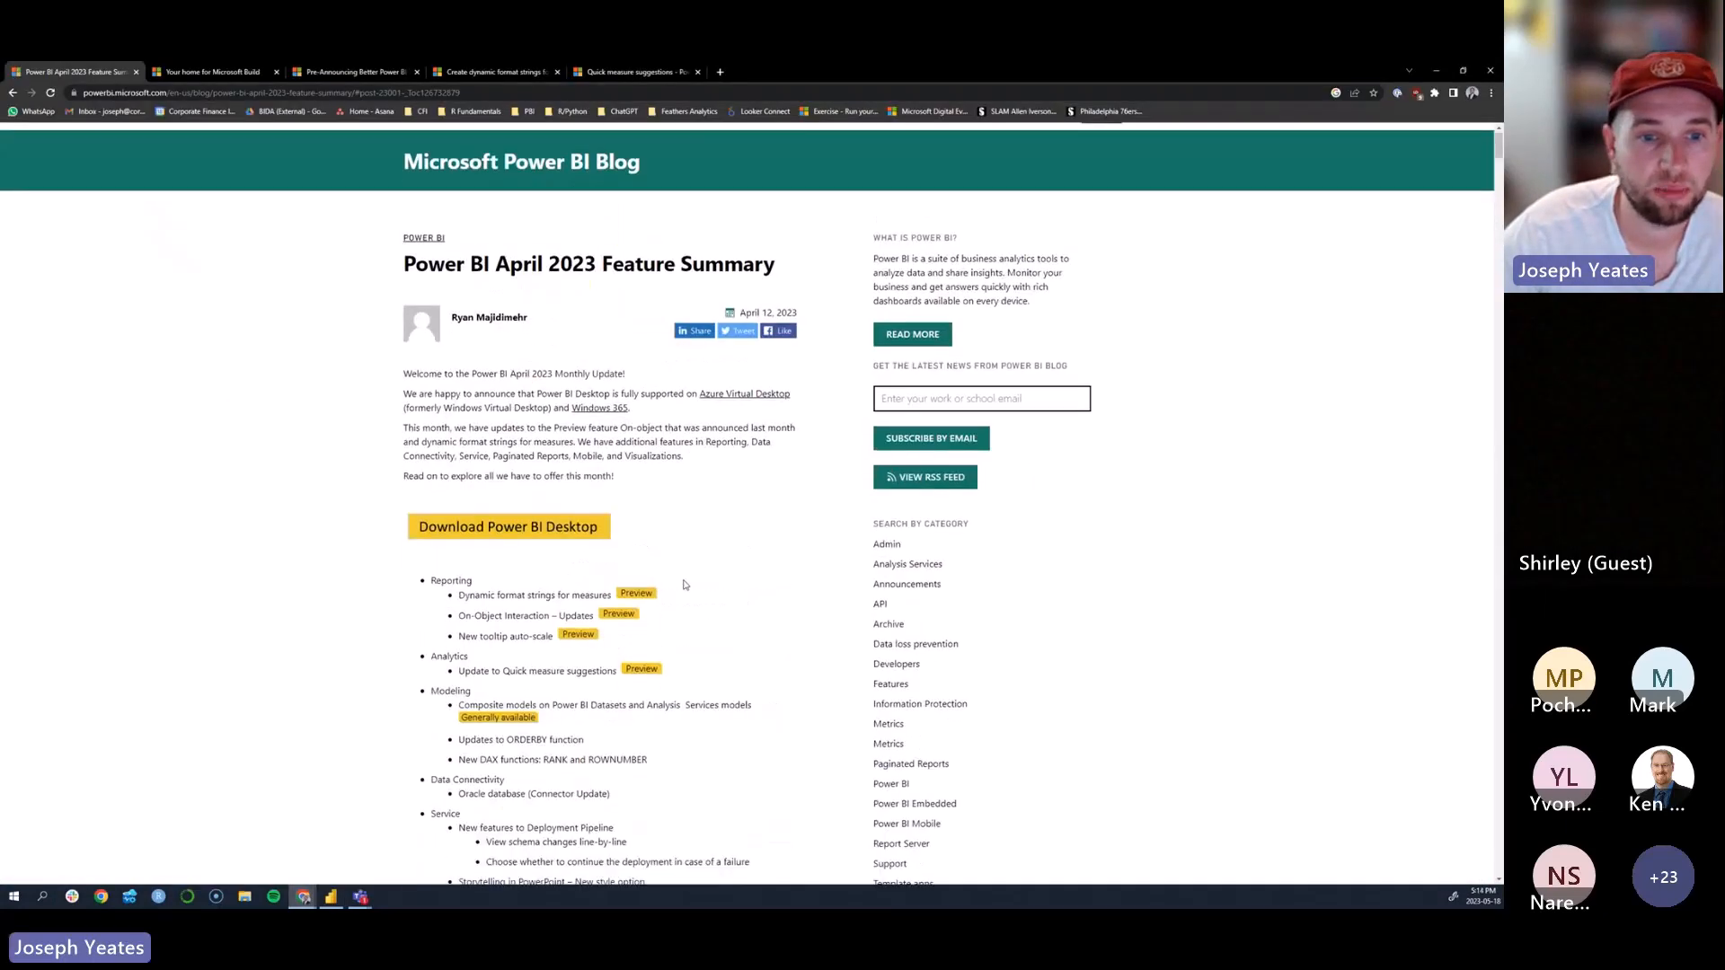
{"action": "scroll", "coordinate": [764, 491], "scroll_direction": "down", "scroll_amount": 2}
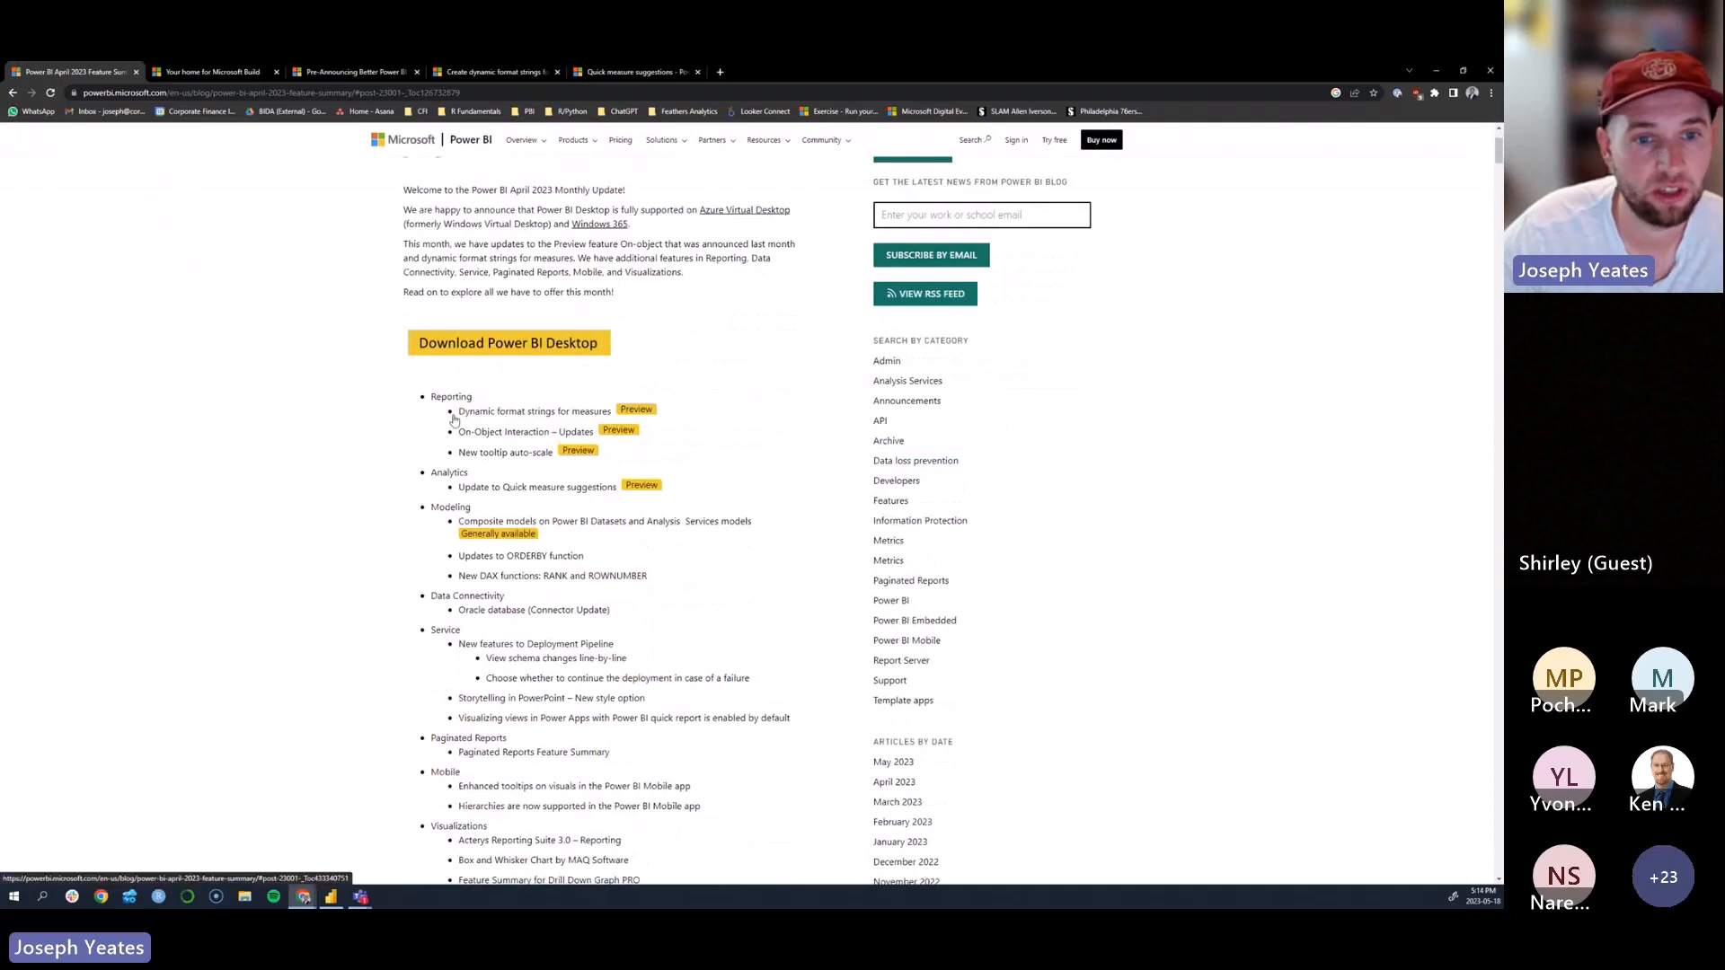
{"action": "left_click", "coordinate": [563, 414]}
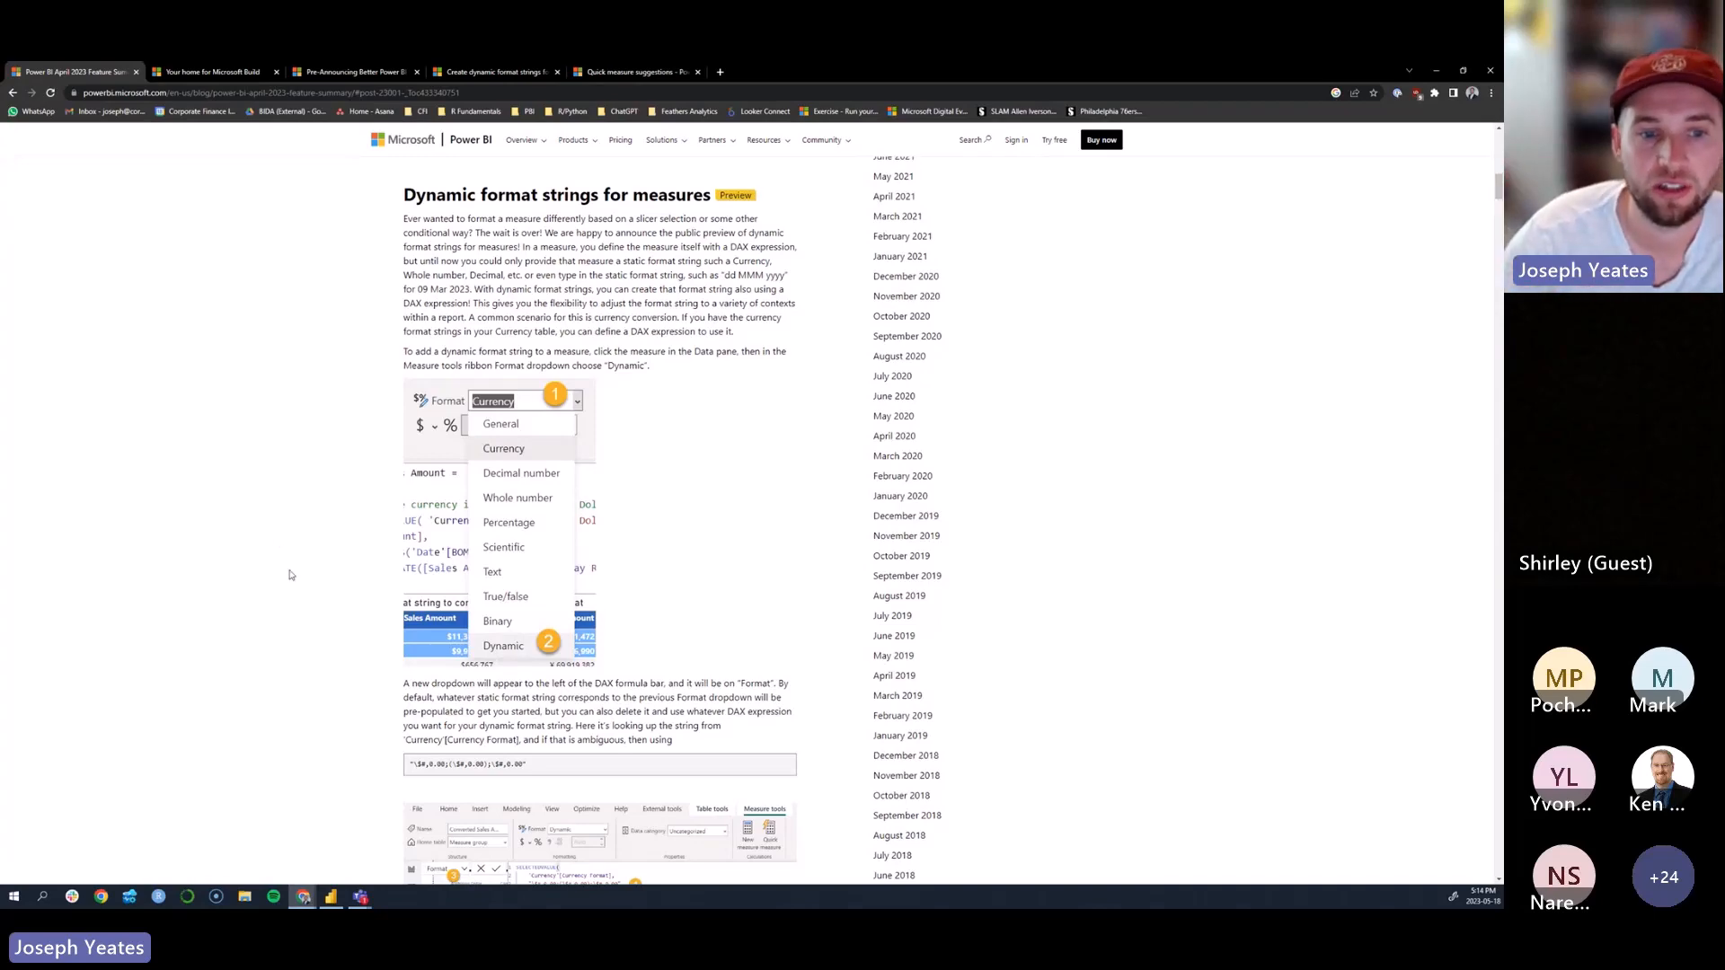
Step: Review how the blog explains adding, editing and removing a dynamic format string on a measure
{"action": "scroll", "coordinate": [290, 574], "scroll_direction": "down", "scroll_amount": 5}
{"action": "scroll", "coordinate": [290, 574], "scroll_direction": "up", "scroll_amount": 4}
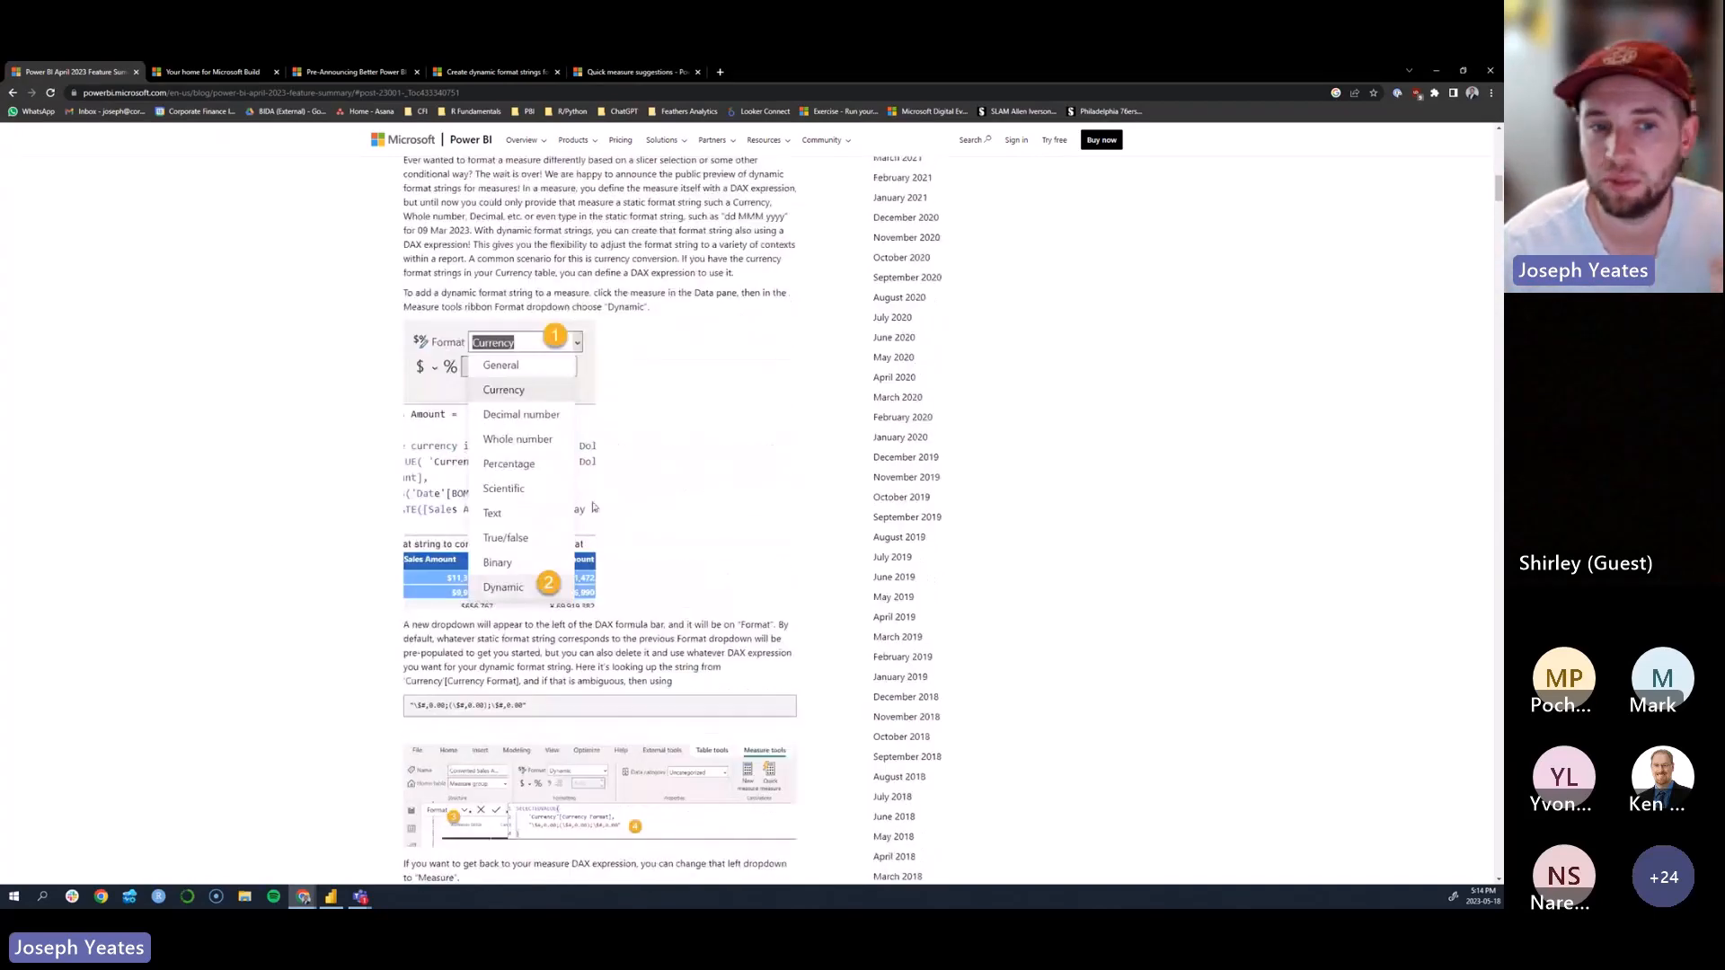
{"action": "scroll", "coordinate": [302, 601], "scroll_direction": "down", "scroll_amount": 4}
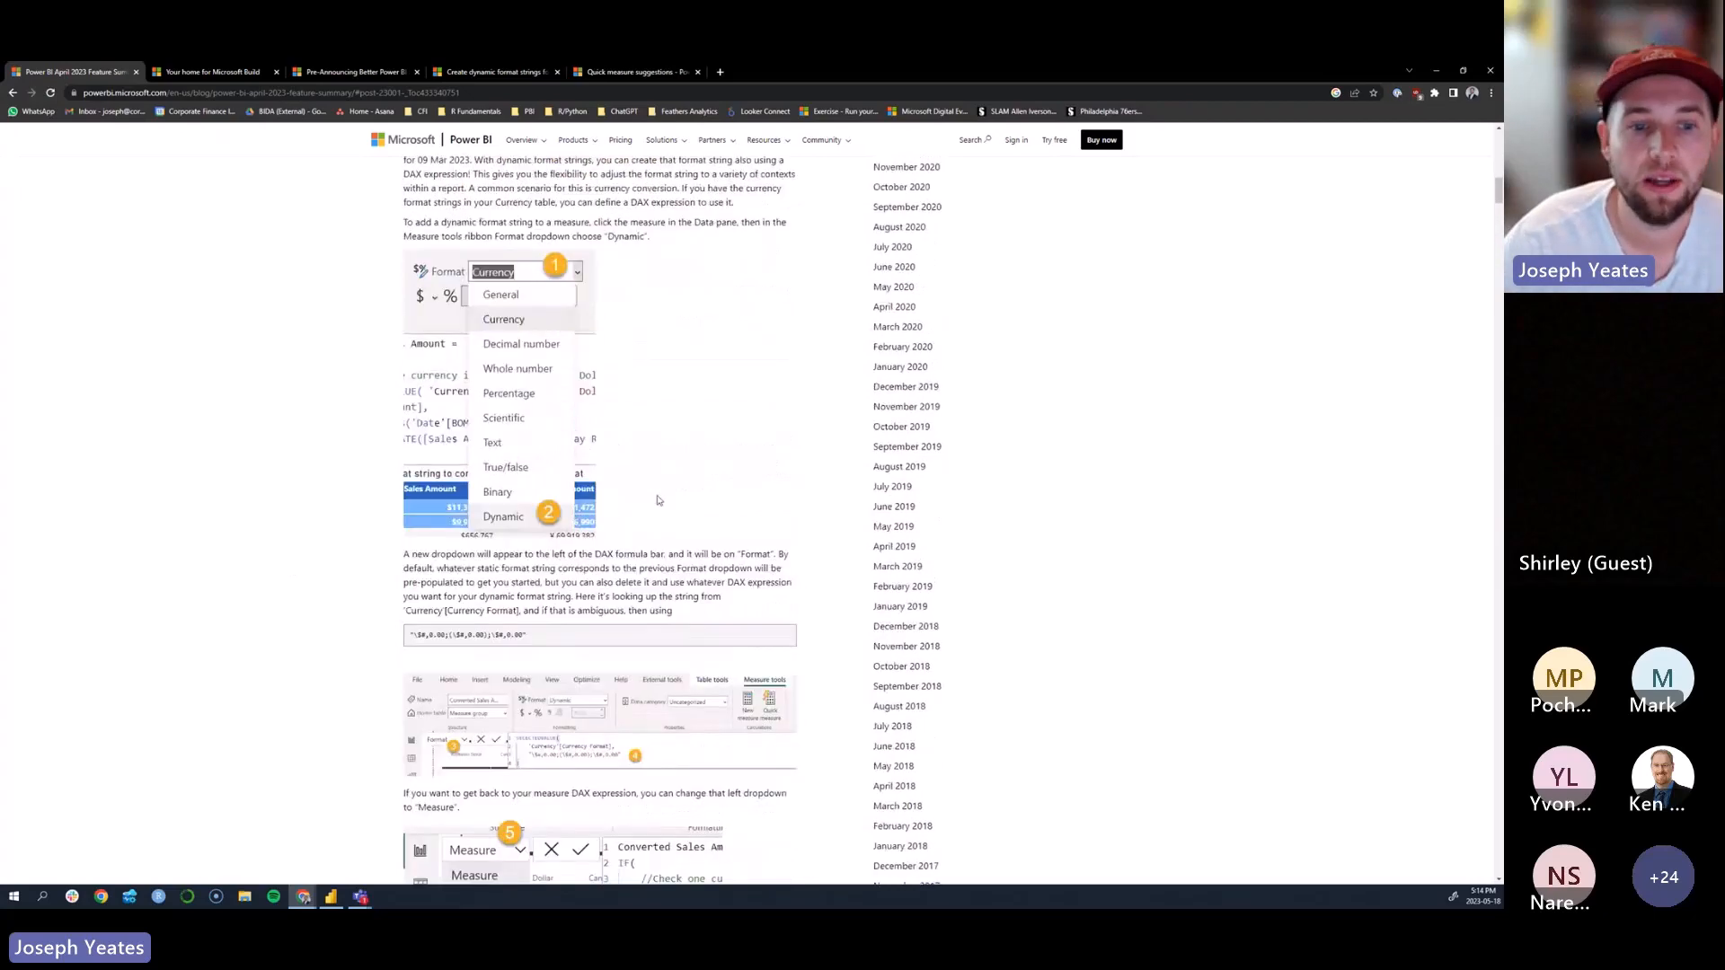
{"action": "scroll", "coordinate": [302, 601], "scroll_direction": "down", "scroll_amount": 2}
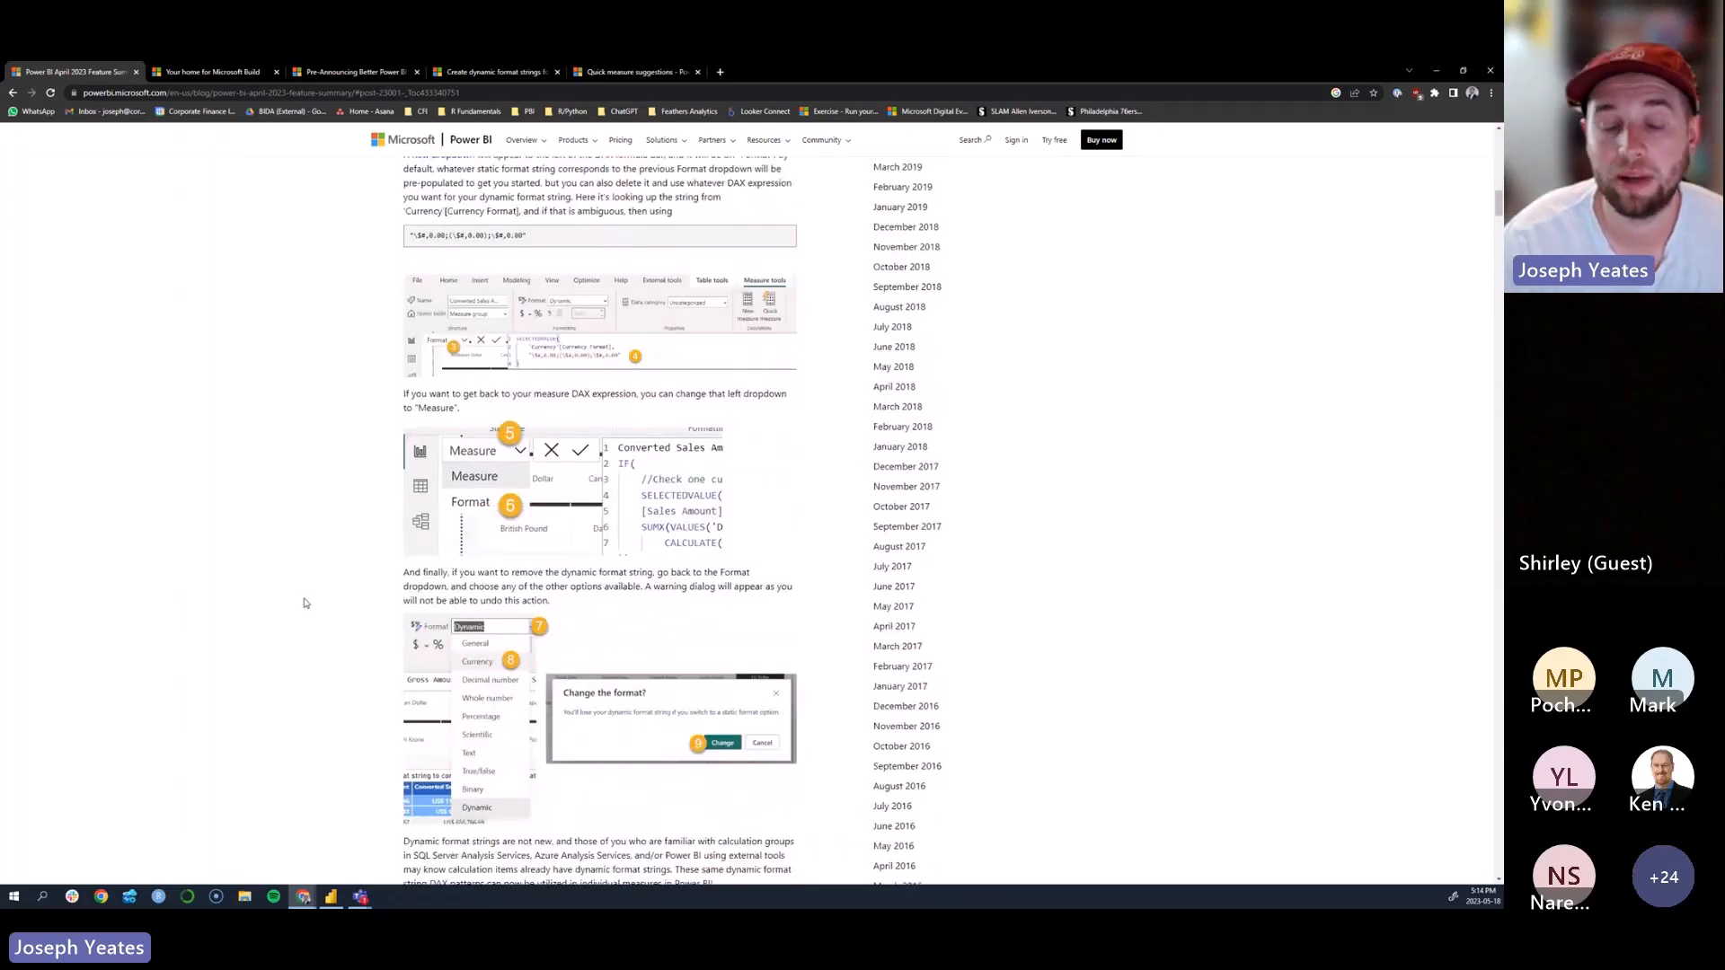
{"action": "scroll", "coordinate": [304, 603], "scroll_direction": "down", "scroll_amount": 1}
{"action": "scroll", "coordinate": [304, 606], "scroll_direction": "down", "scroll_amount": 1}
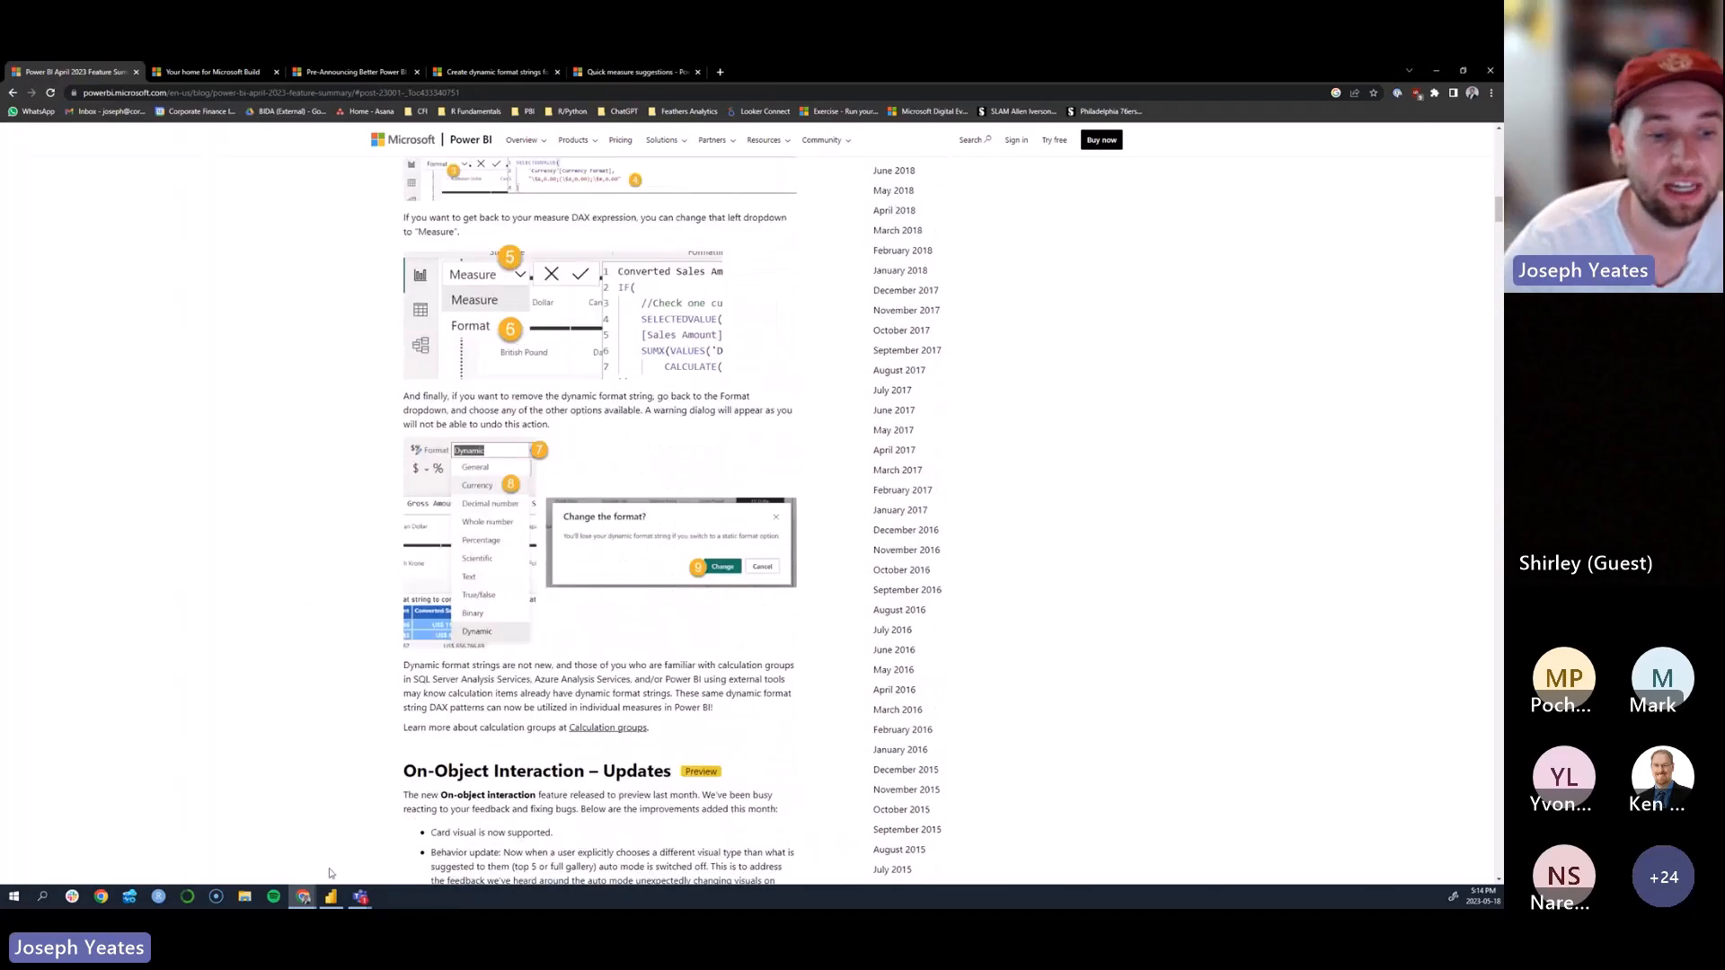
Step: Switch back to Power BI Desktop and set the format of the Fact table's Total Balance measure to Dynamic
{"action": "left_click", "coordinate": [330, 897]}
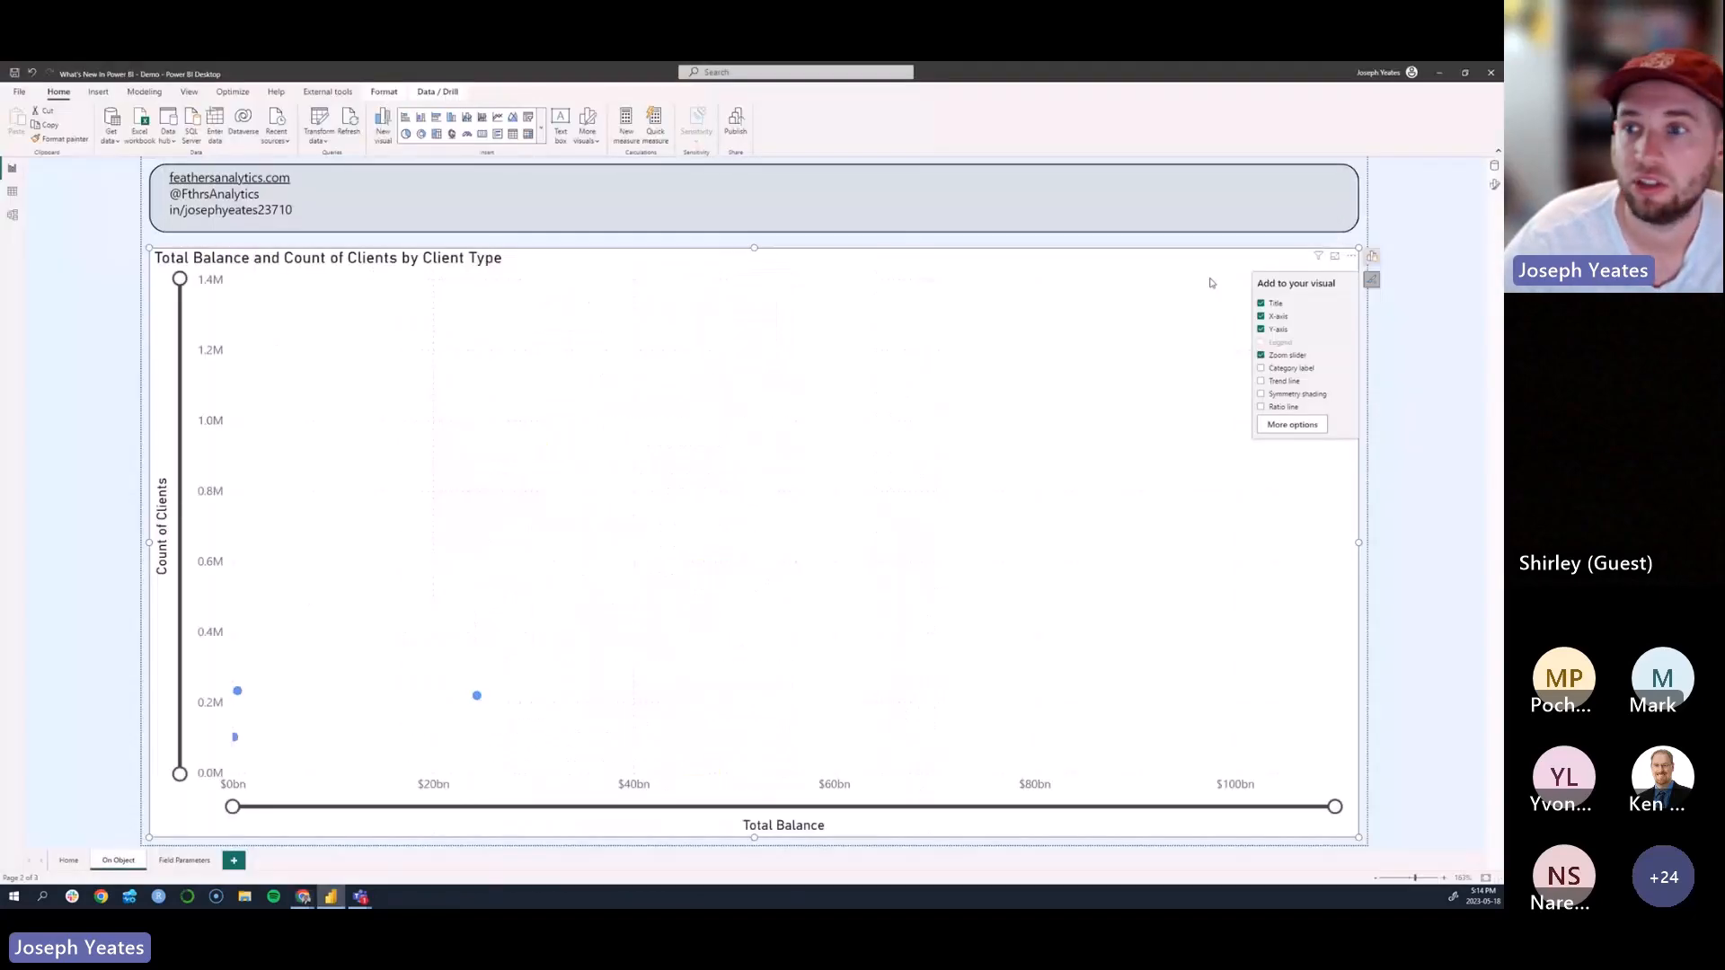
{"action": "left_click", "coordinate": [1492, 171]}
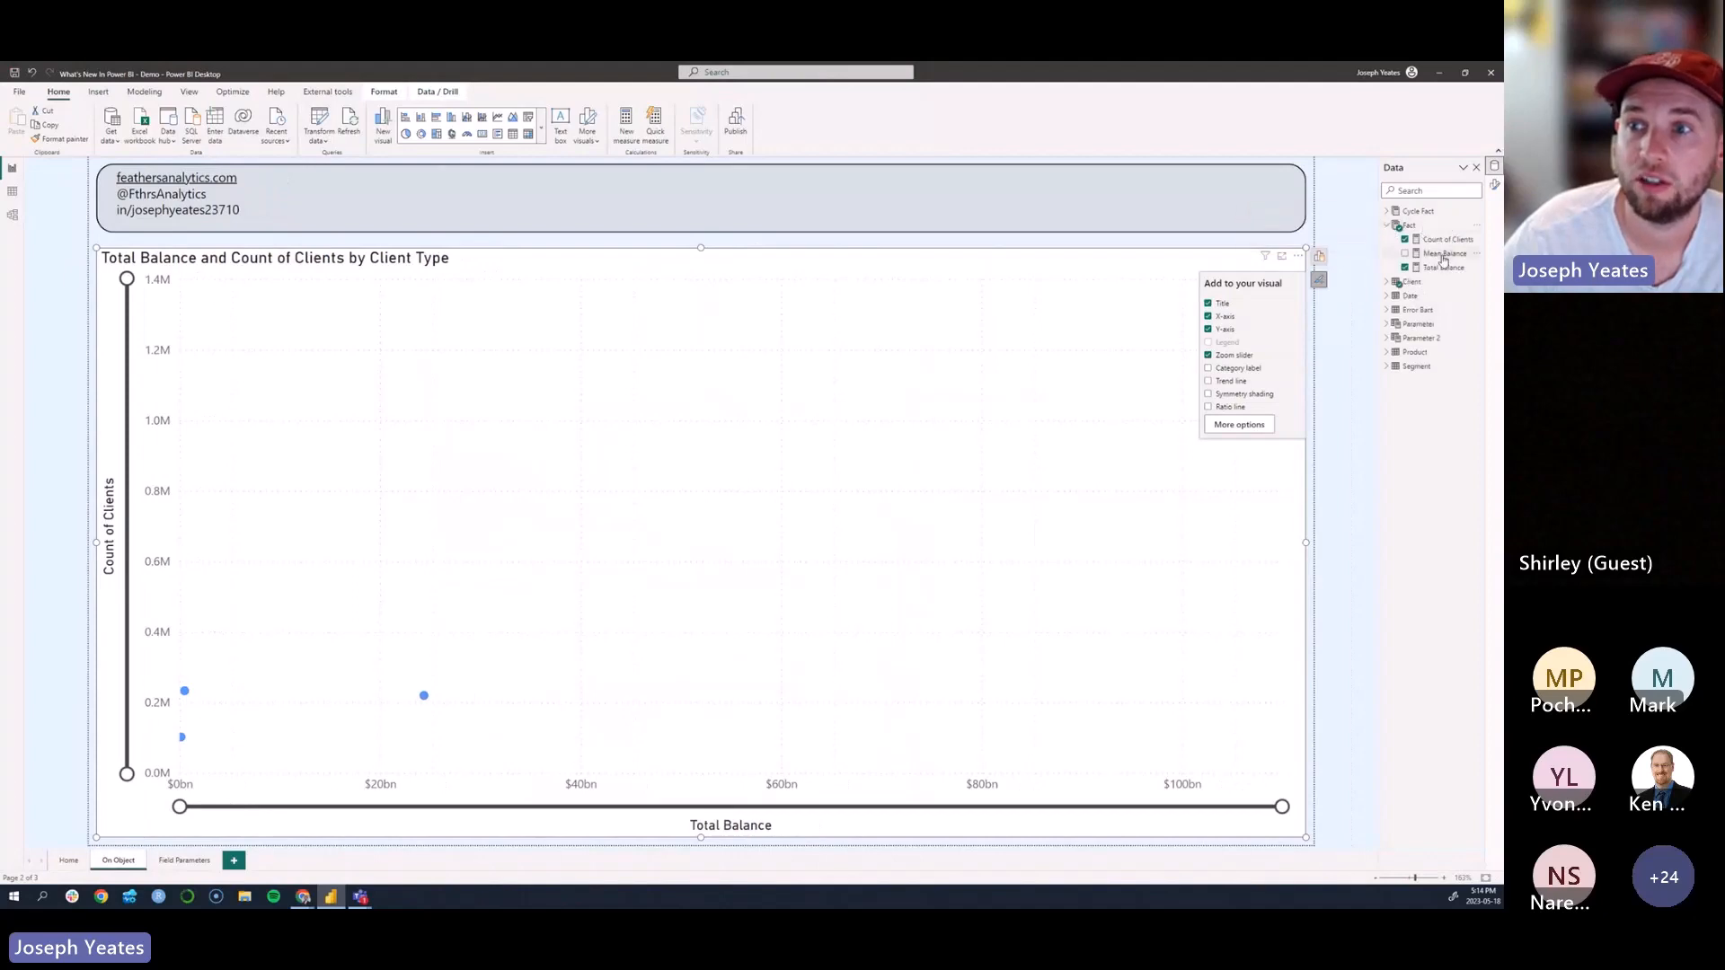
{"action": "left_click", "coordinate": [1432, 270]}
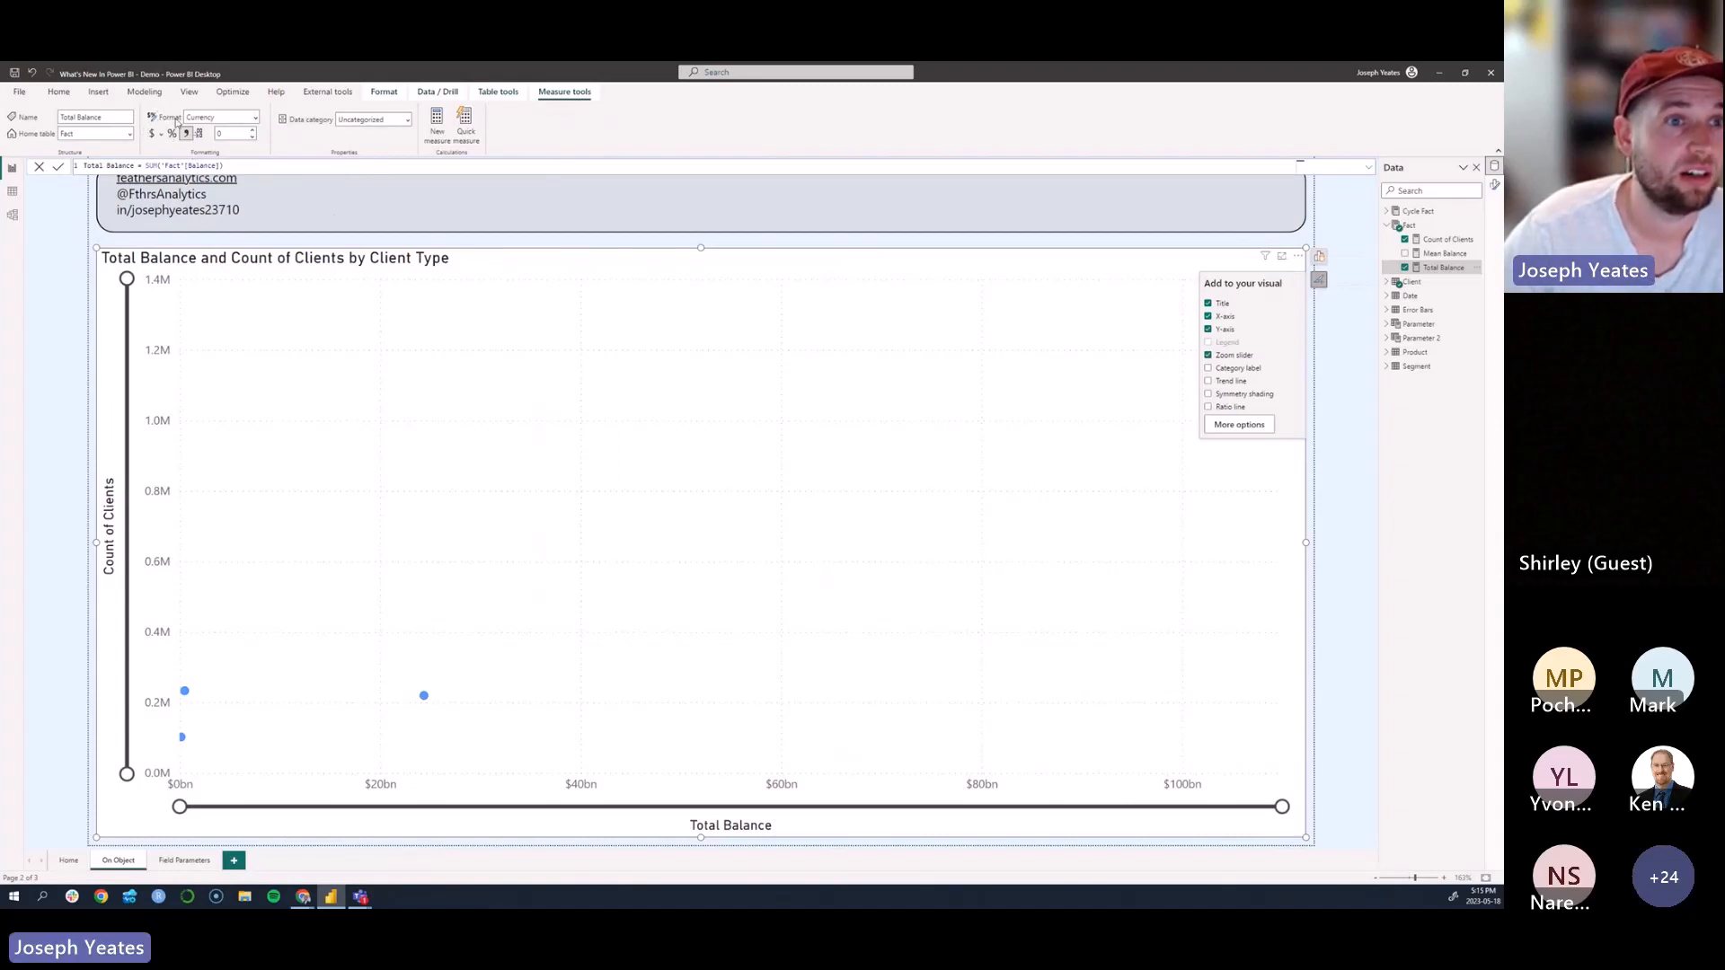
{"action": "left_click", "coordinate": [256, 117]}
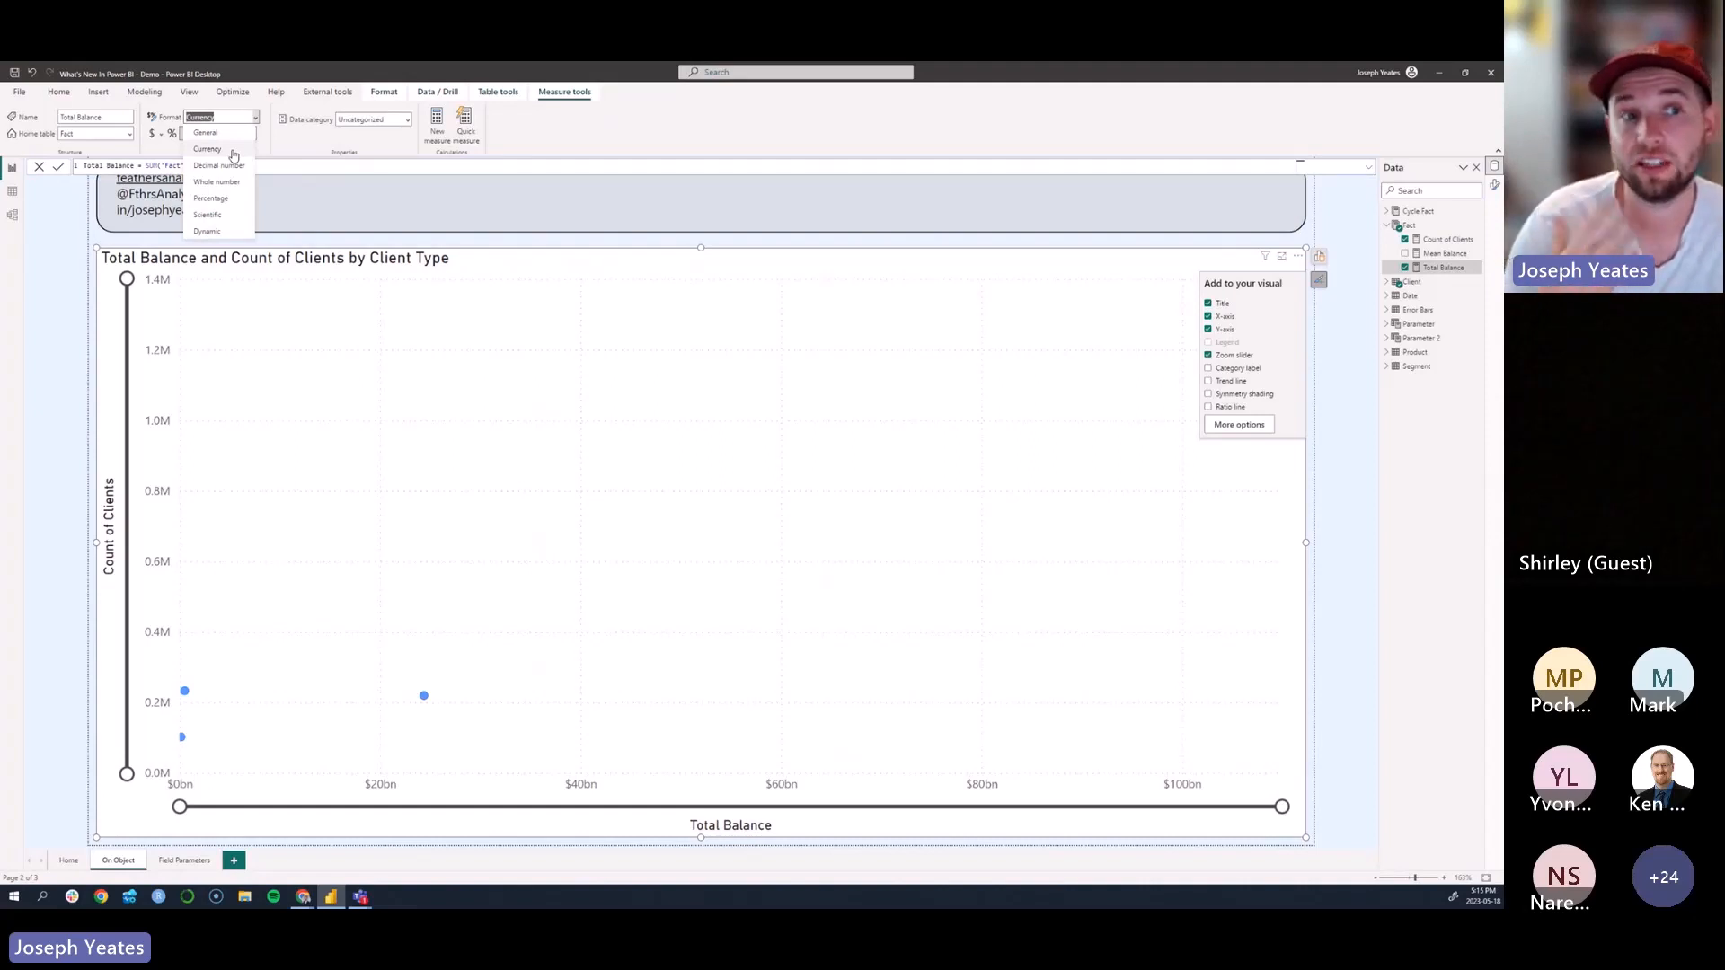
{"action": "left_click", "coordinate": [210, 241]}
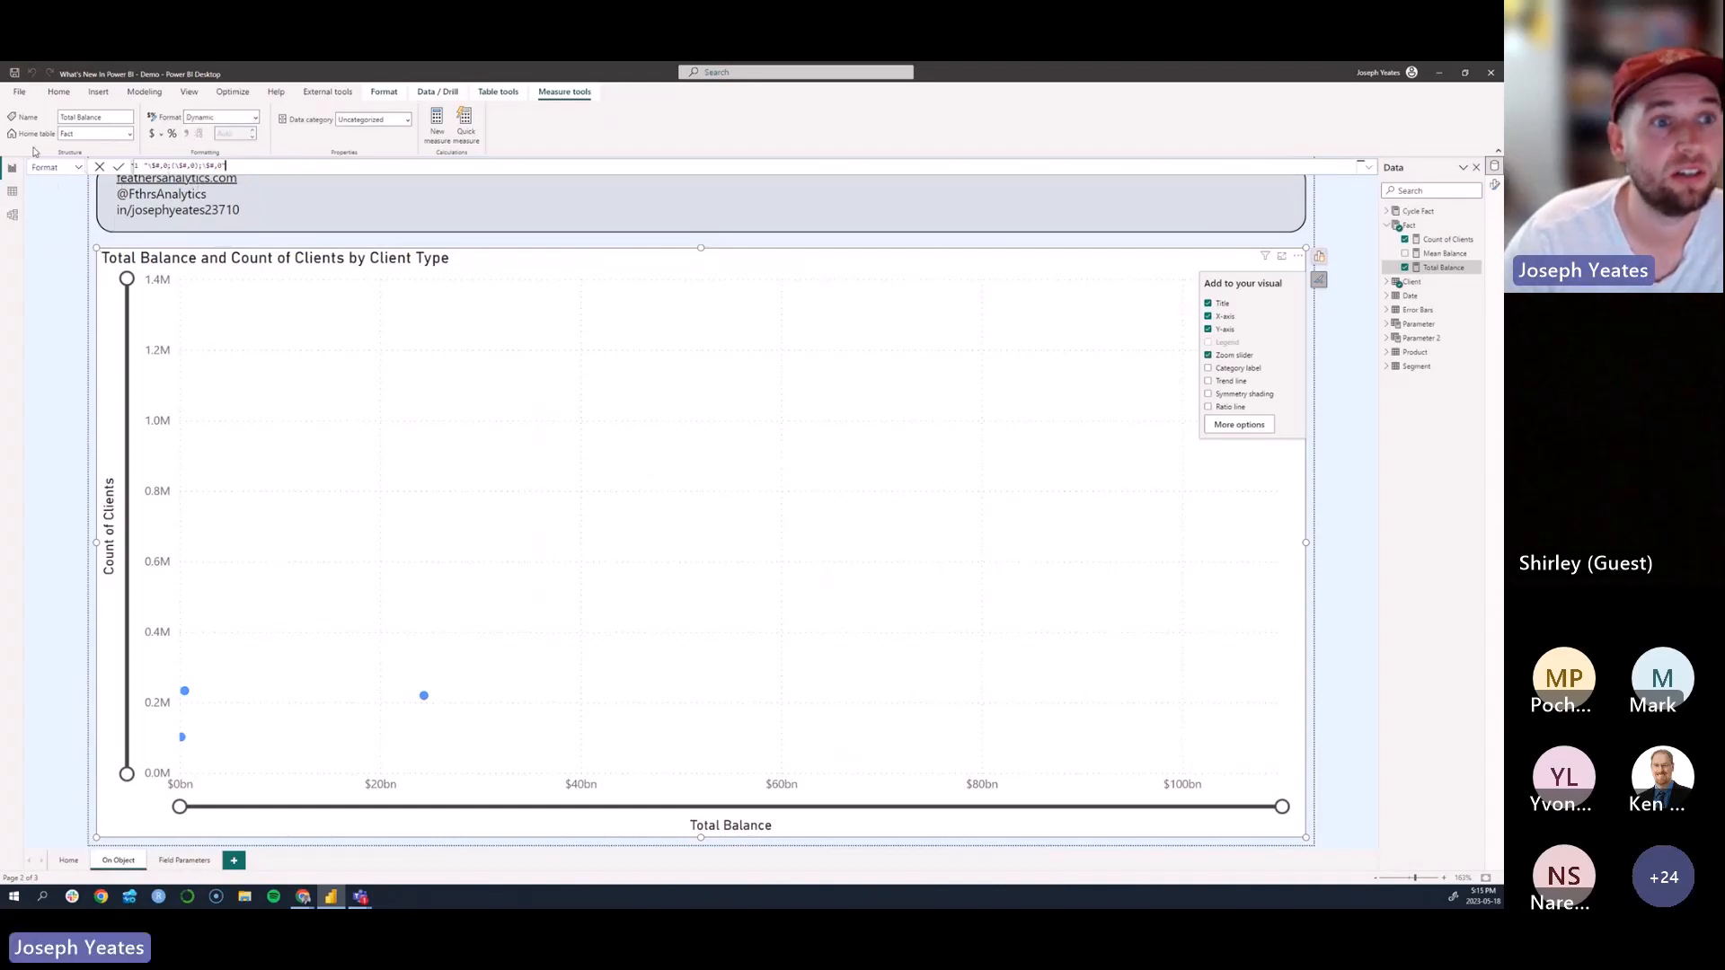
Step: Examine Total Balance's dynamic format string and its measure expression, returning to the format string
{"action": "left_click", "coordinate": [250, 176]}
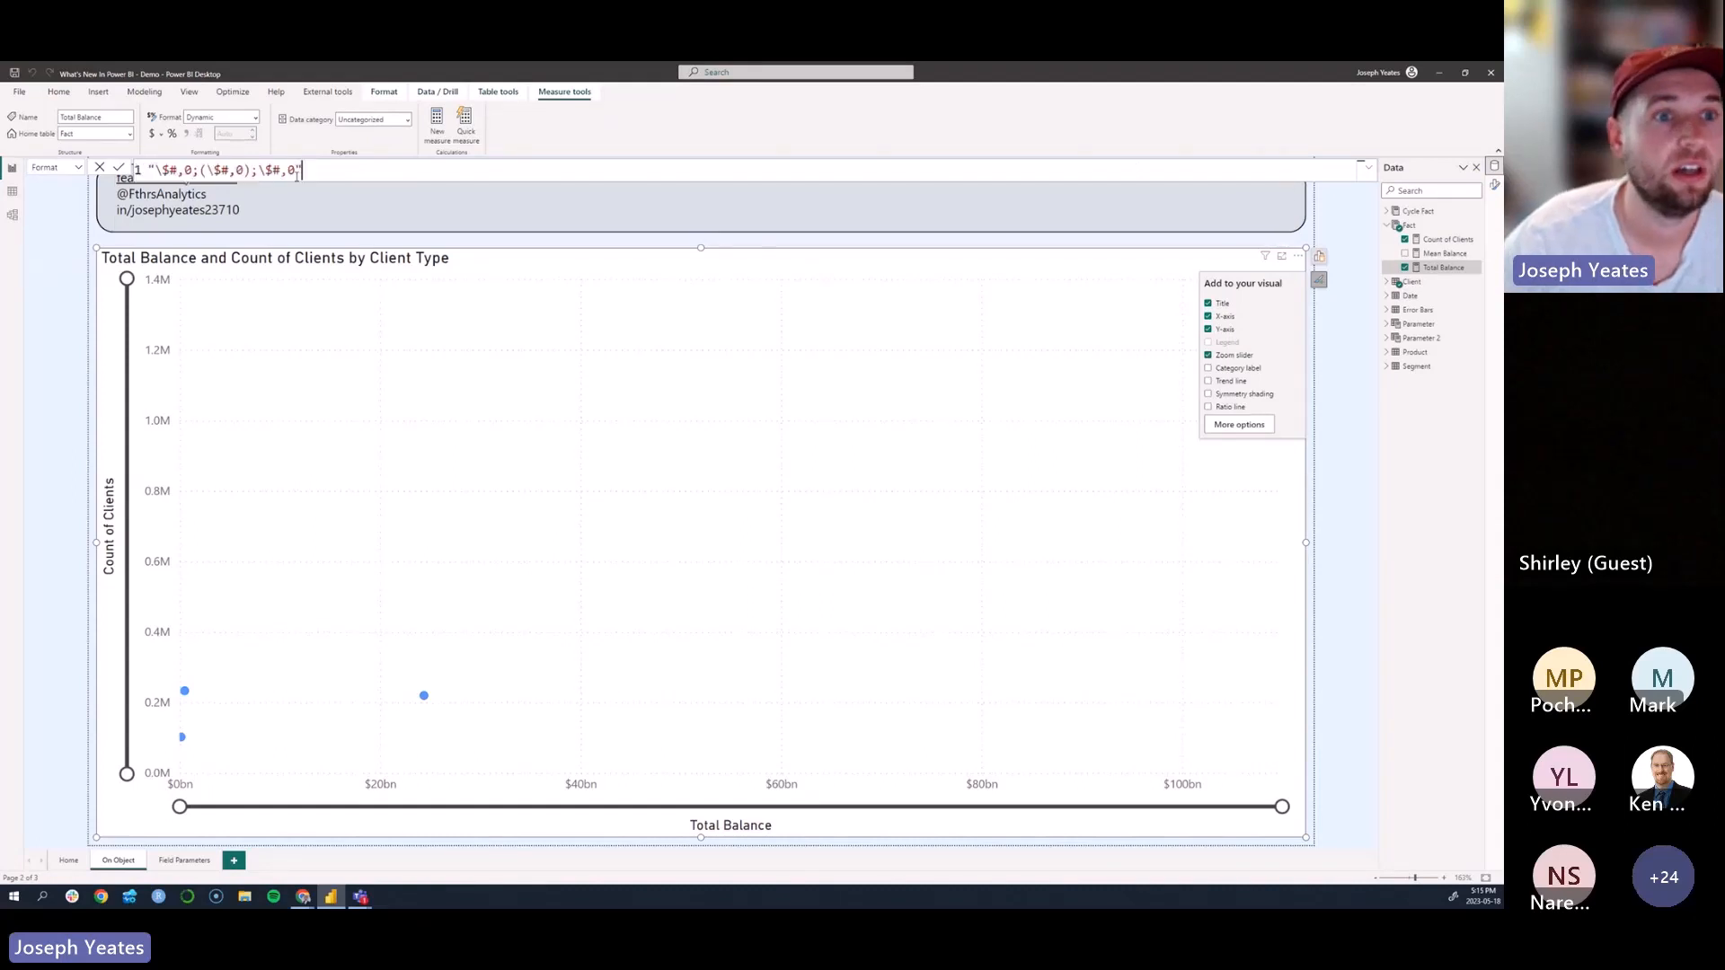
{"action": "left_click", "coordinate": [77, 168]}
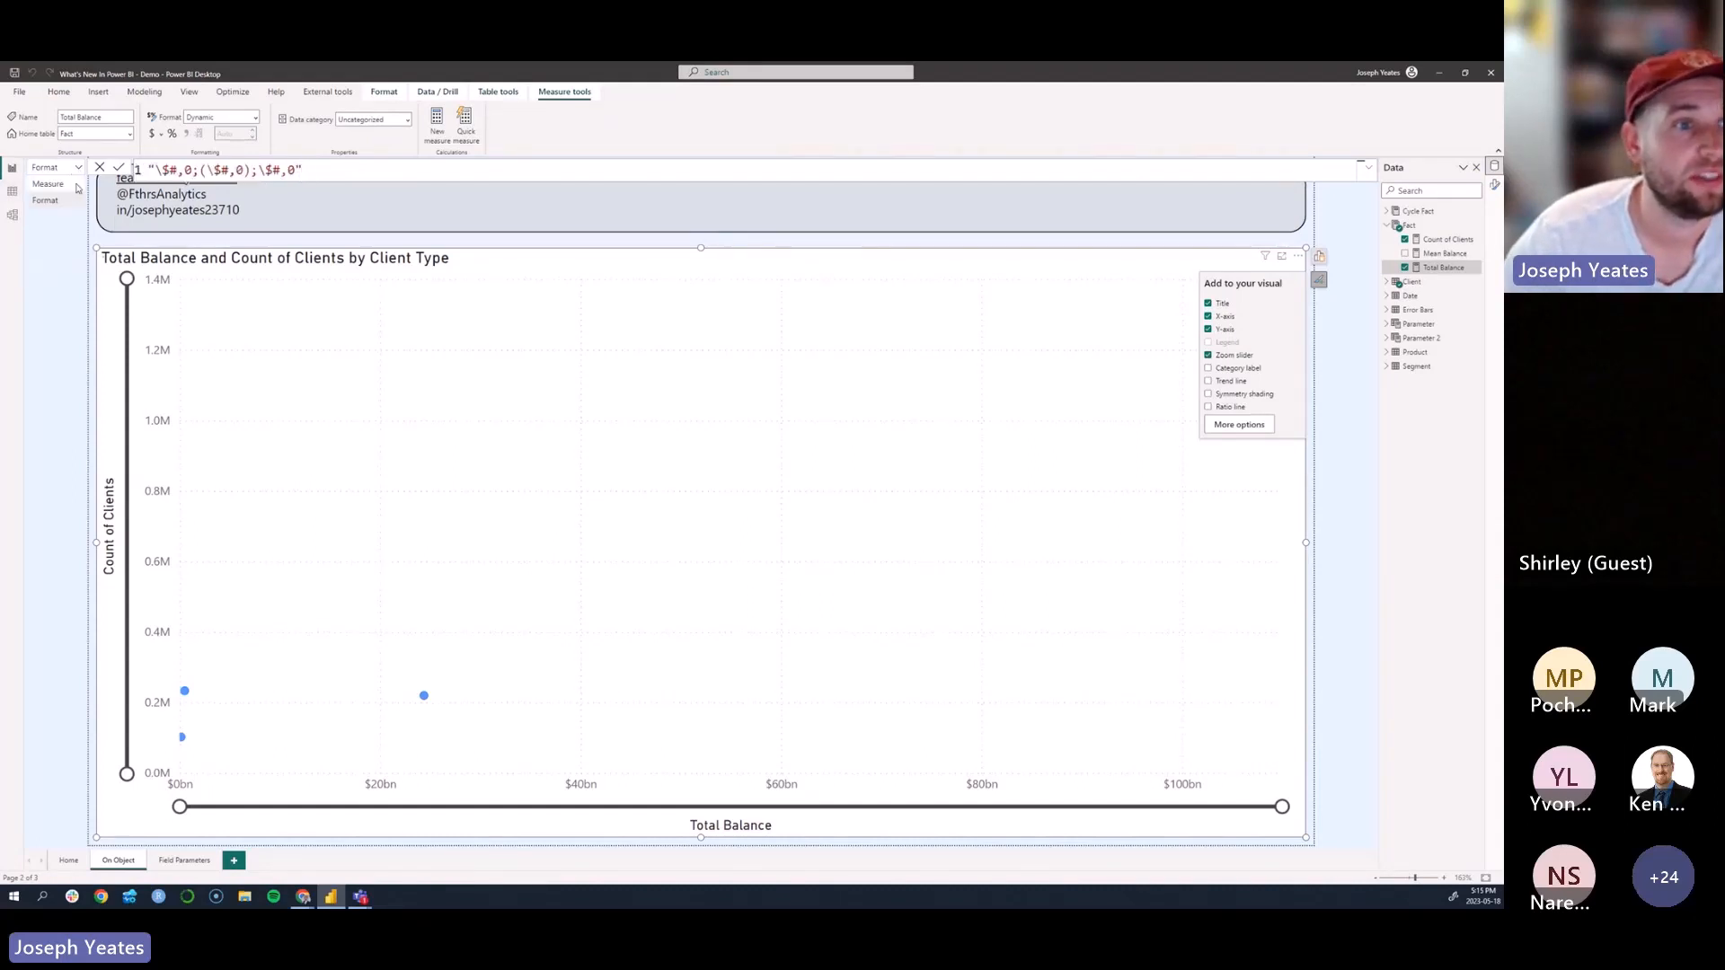
{"action": "left_click", "coordinate": [56, 202]}
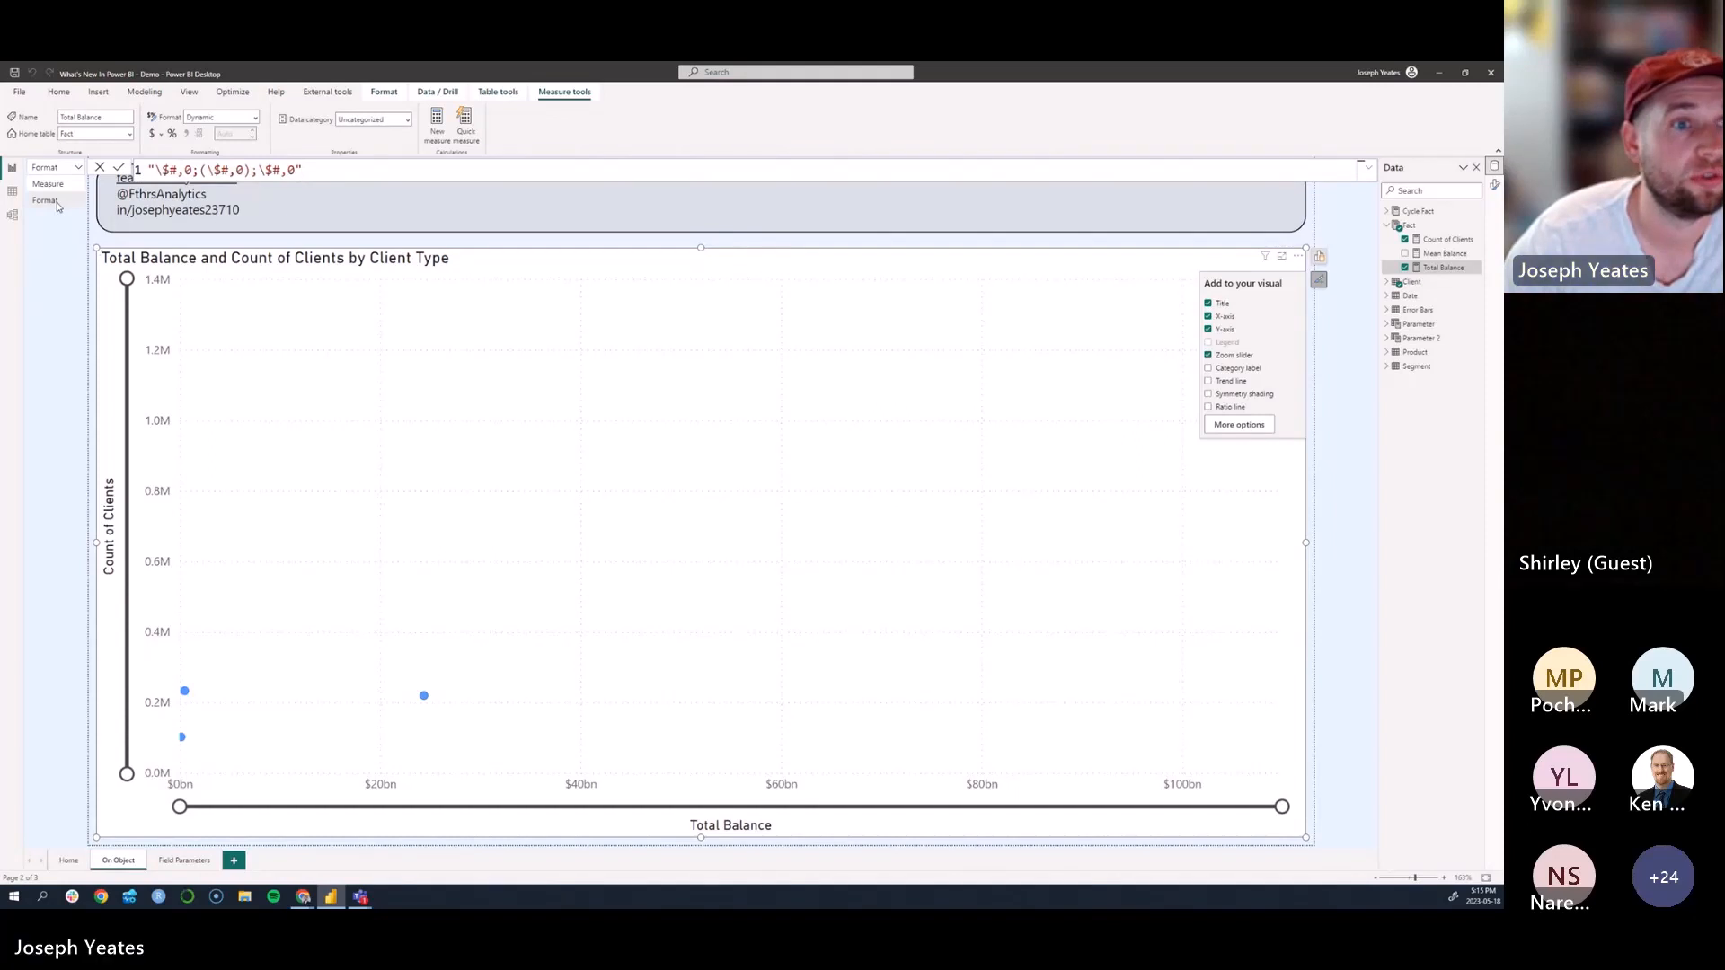
{"action": "left_click", "coordinate": [52, 184]}
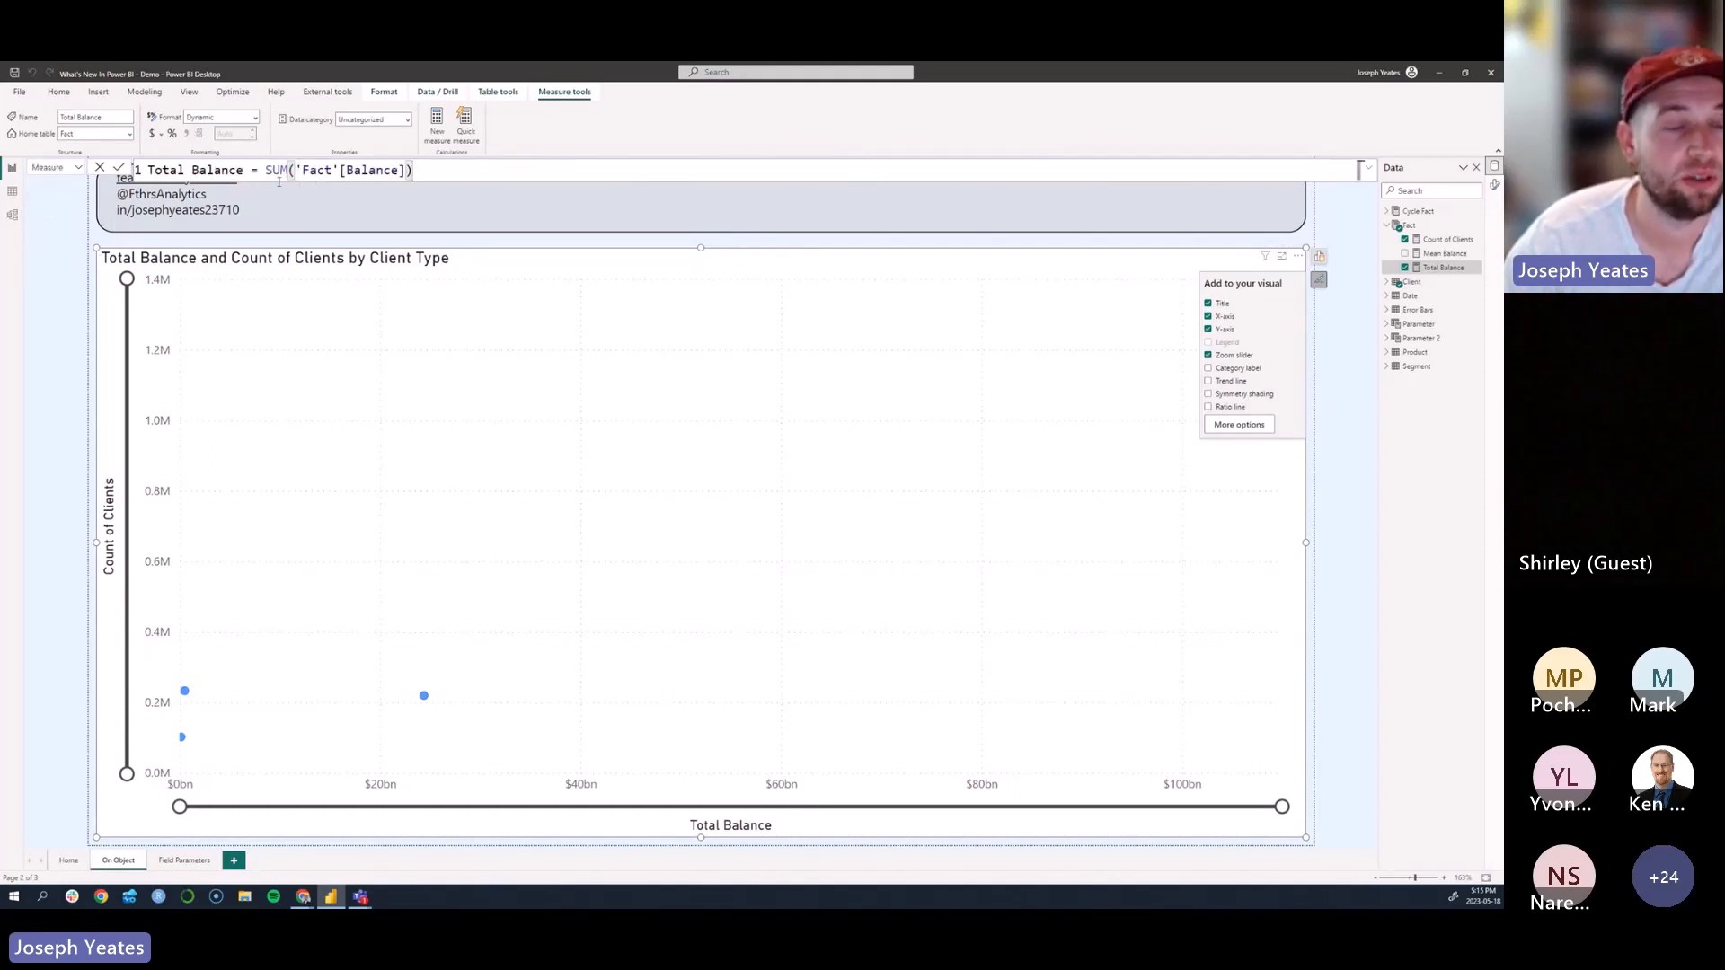
{"action": "left_click", "coordinate": [77, 170]}
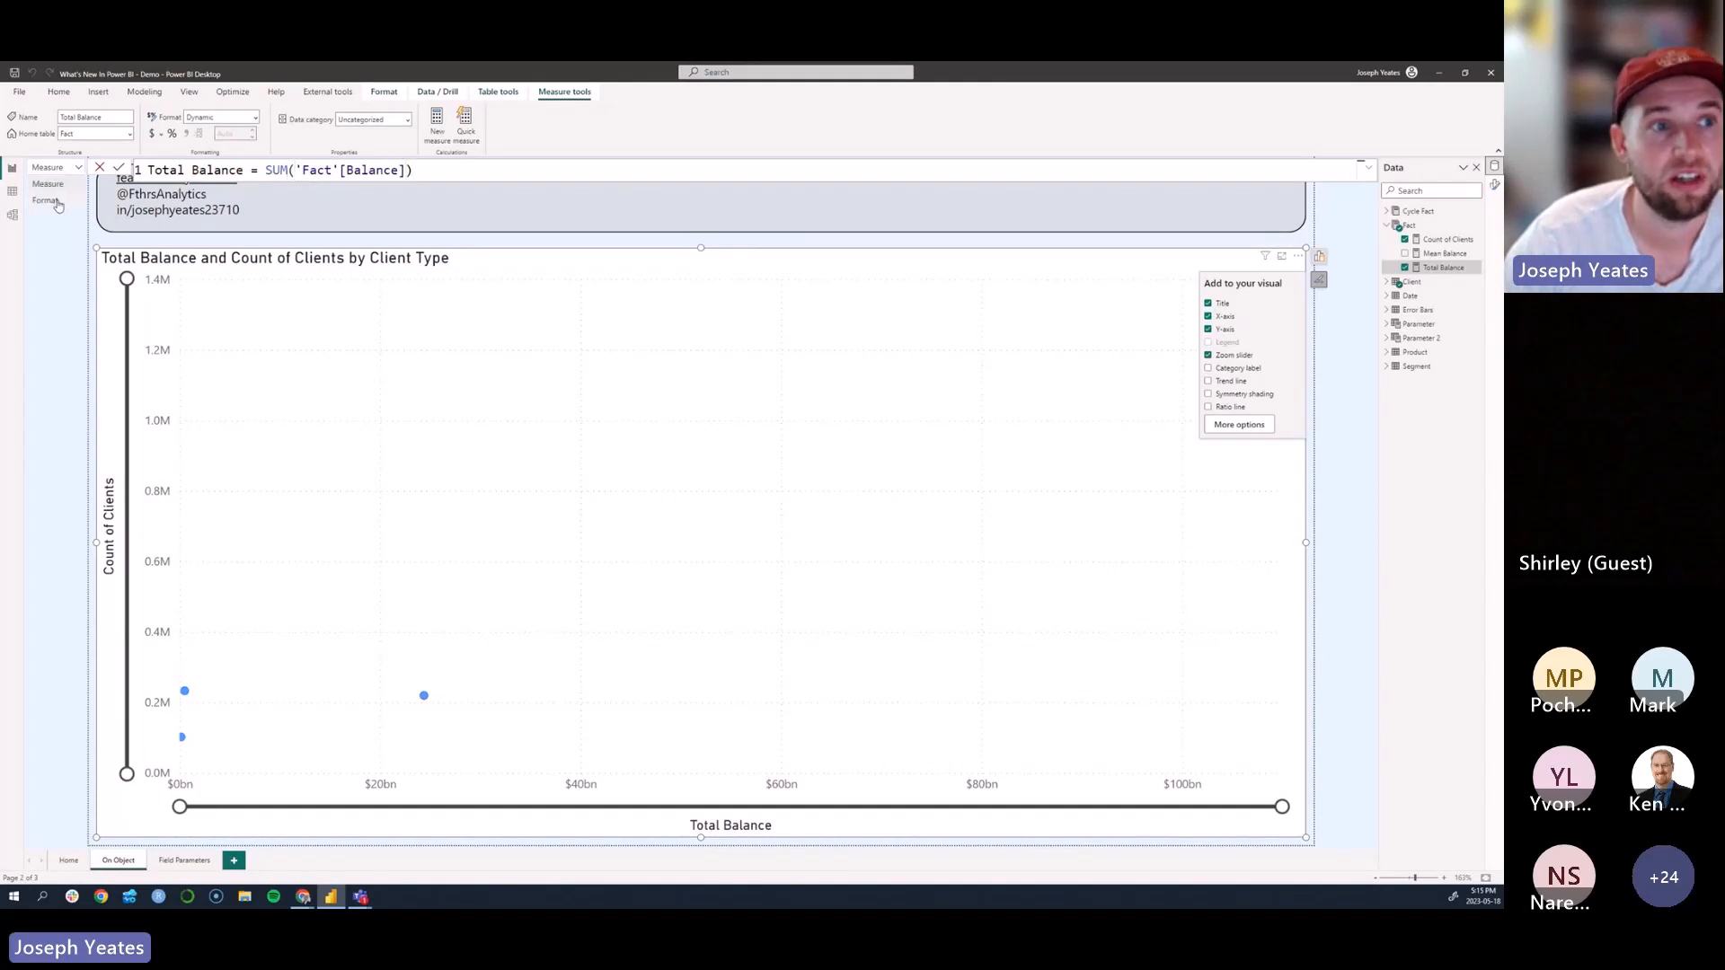
{"action": "left_click", "coordinate": [50, 201]}
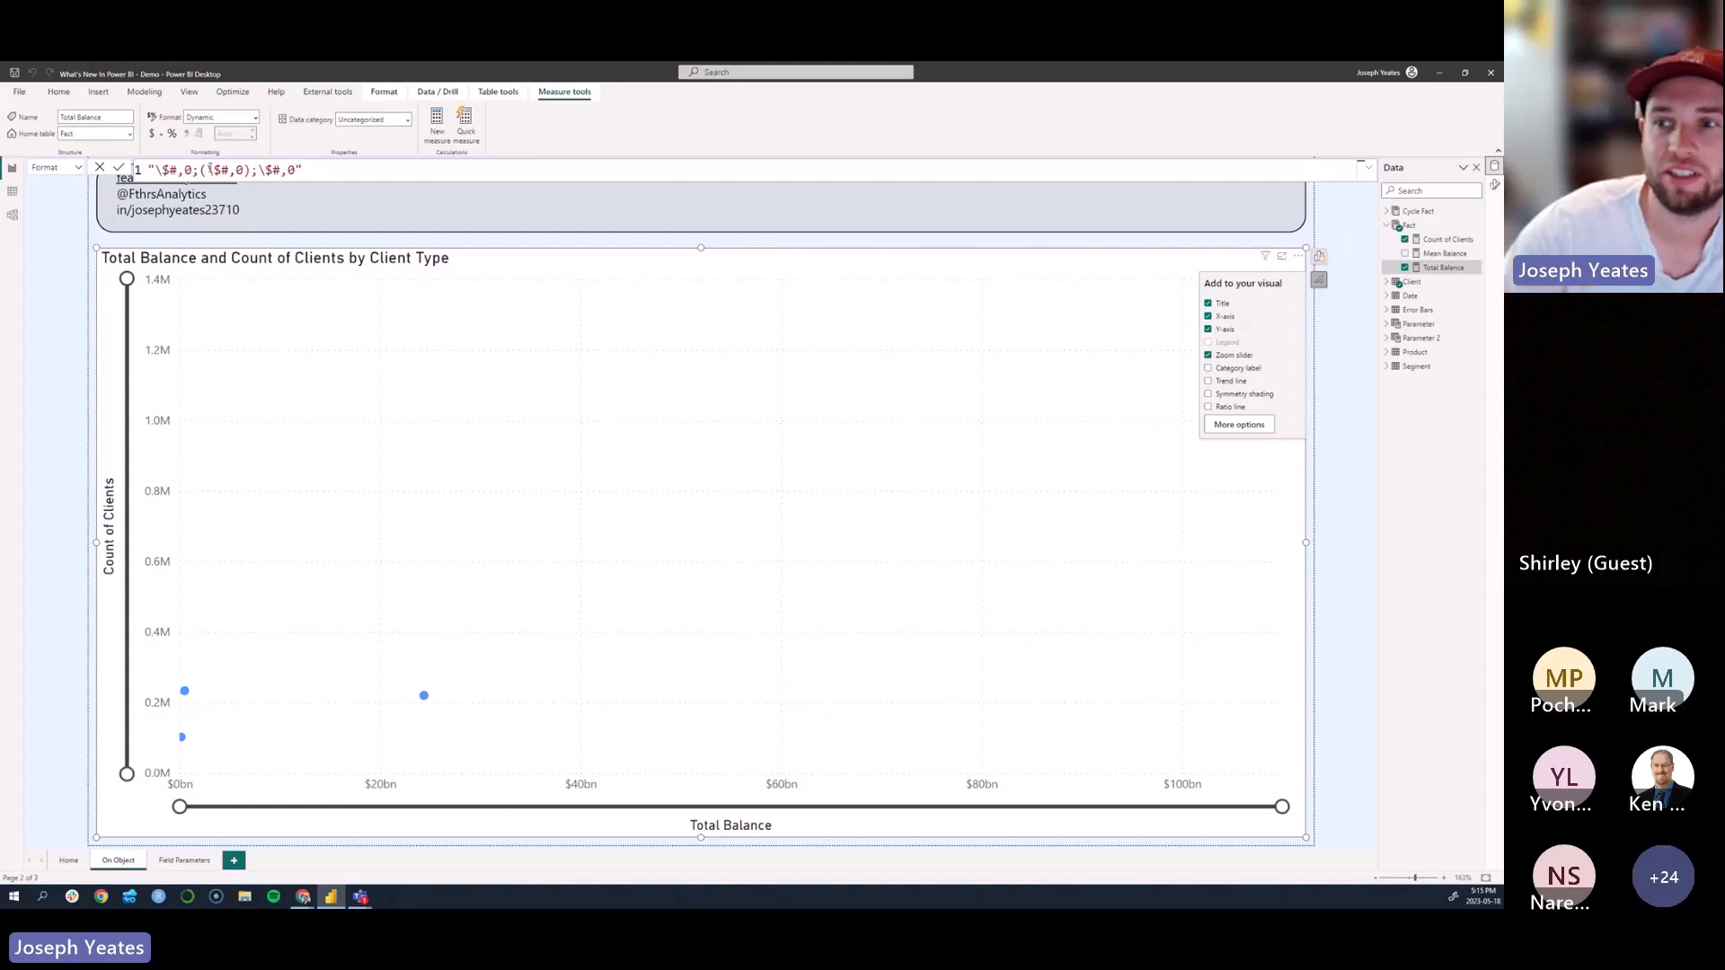
Step: Change the Total Balance measure's format from Dynamic to Currency, accepting the loss of its dynamic format string
{"action": "left_click", "coordinate": [255, 120]}
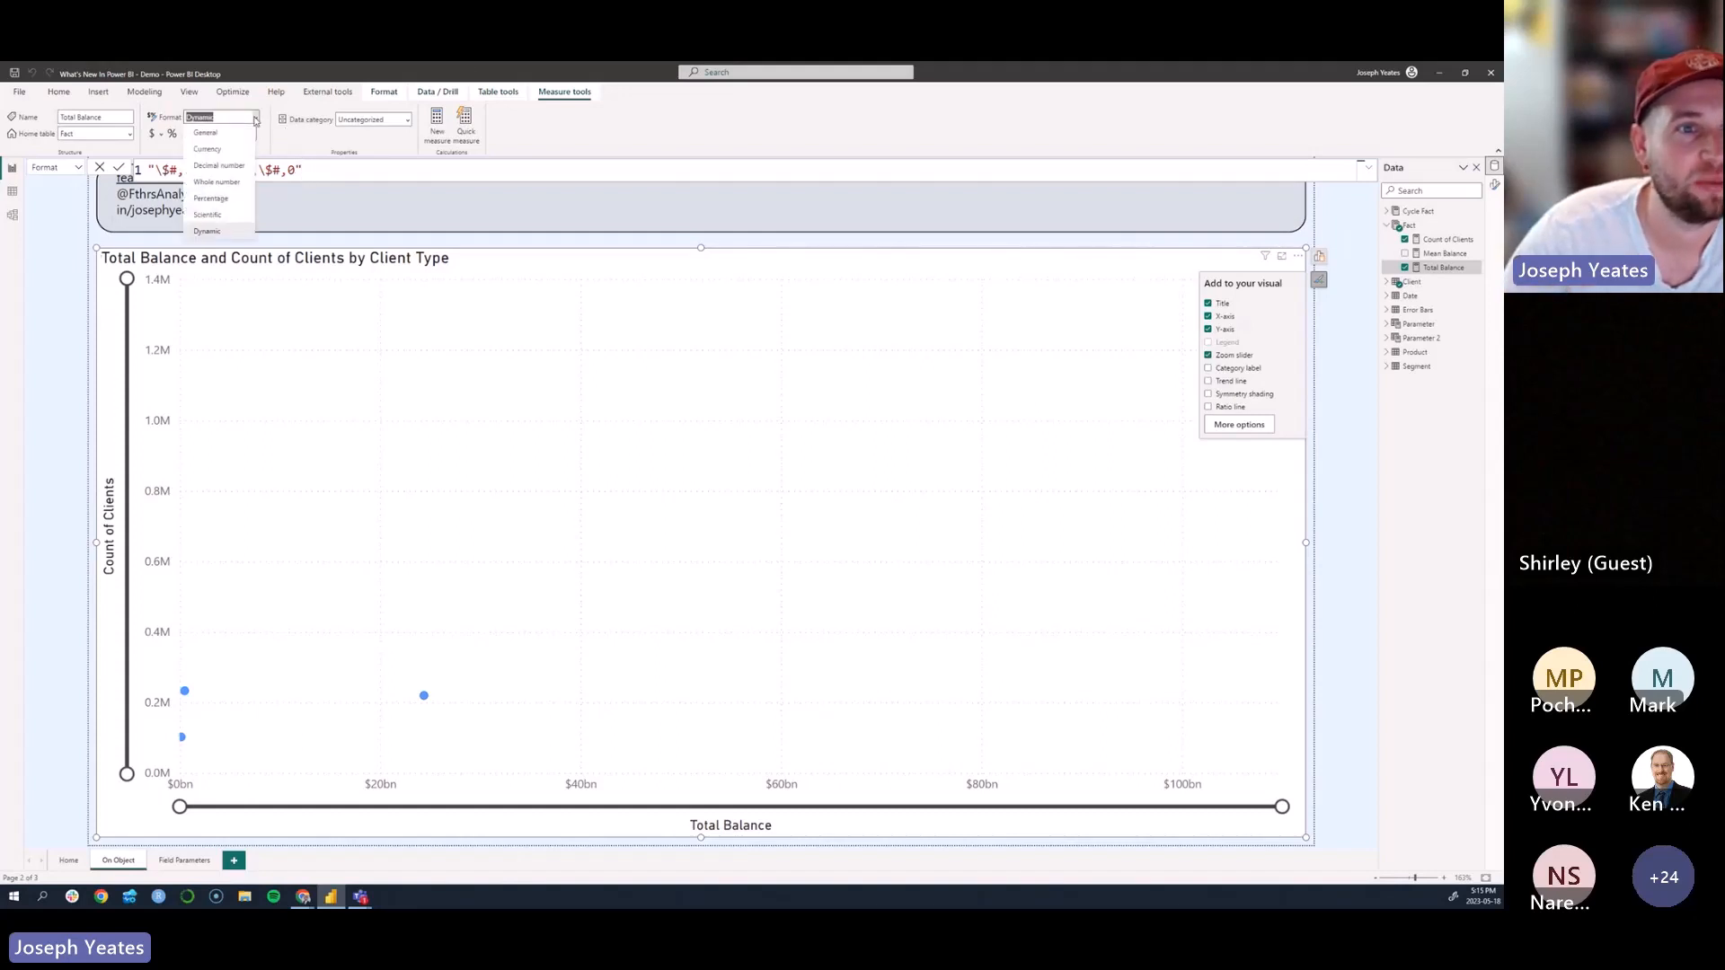
{"action": "left_click", "coordinate": [207, 149]}
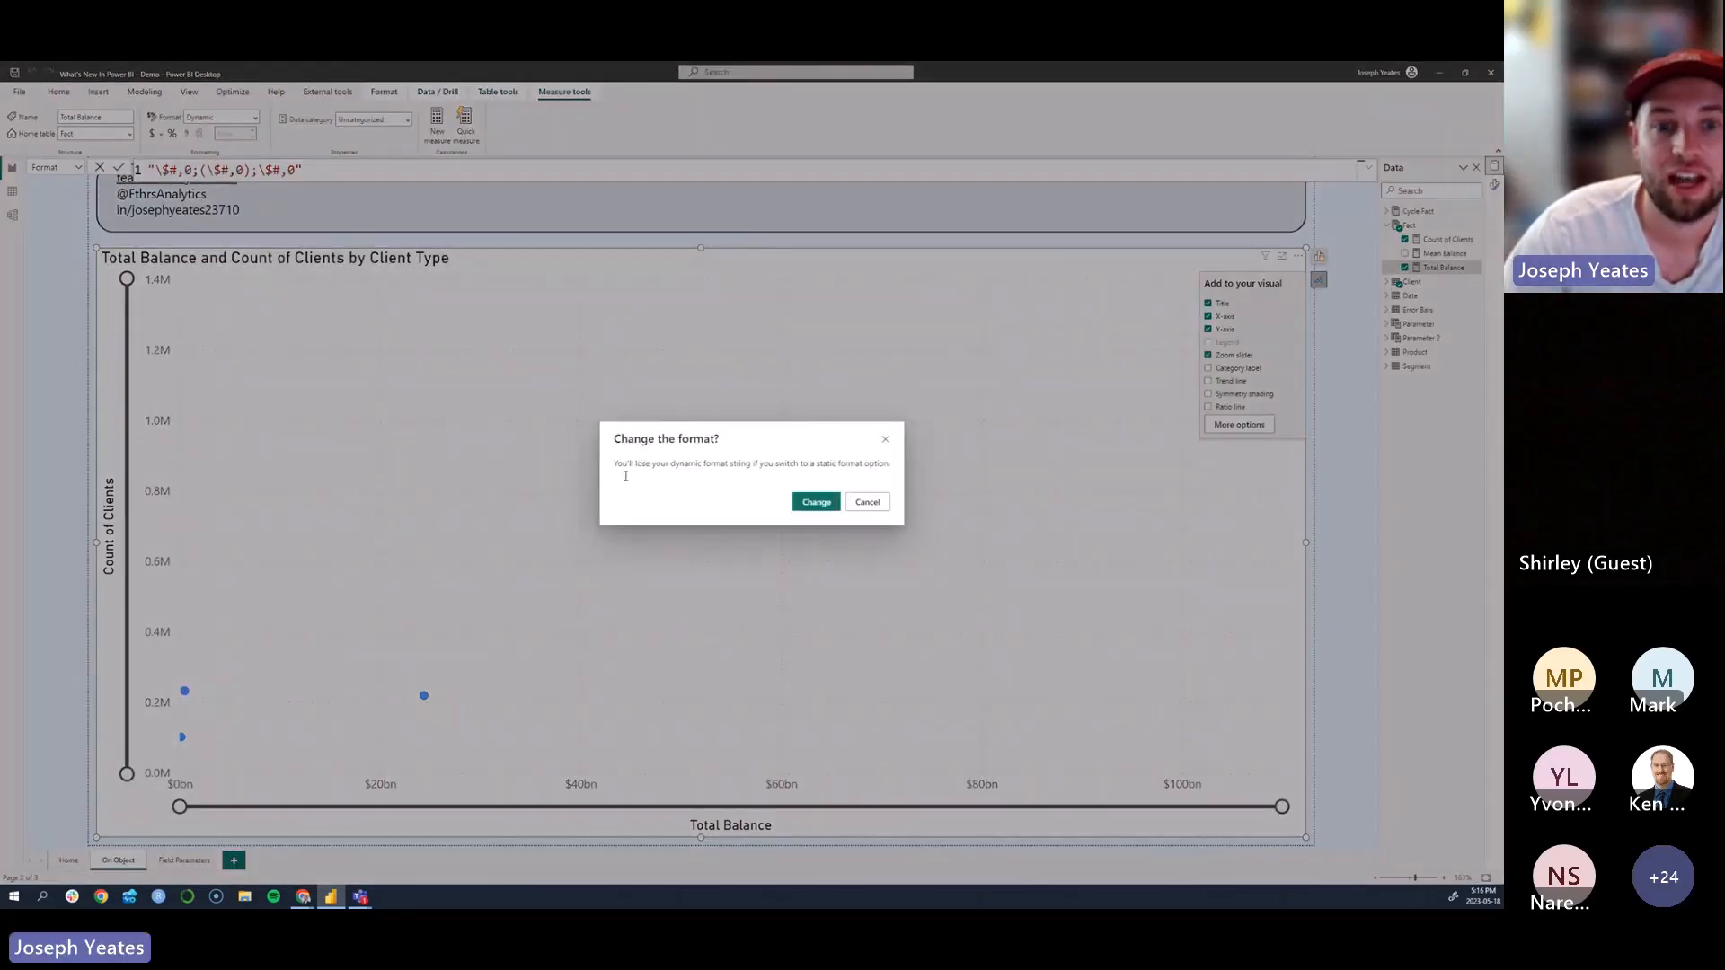
{"action": "left_click", "coordinate": [810, 506]}
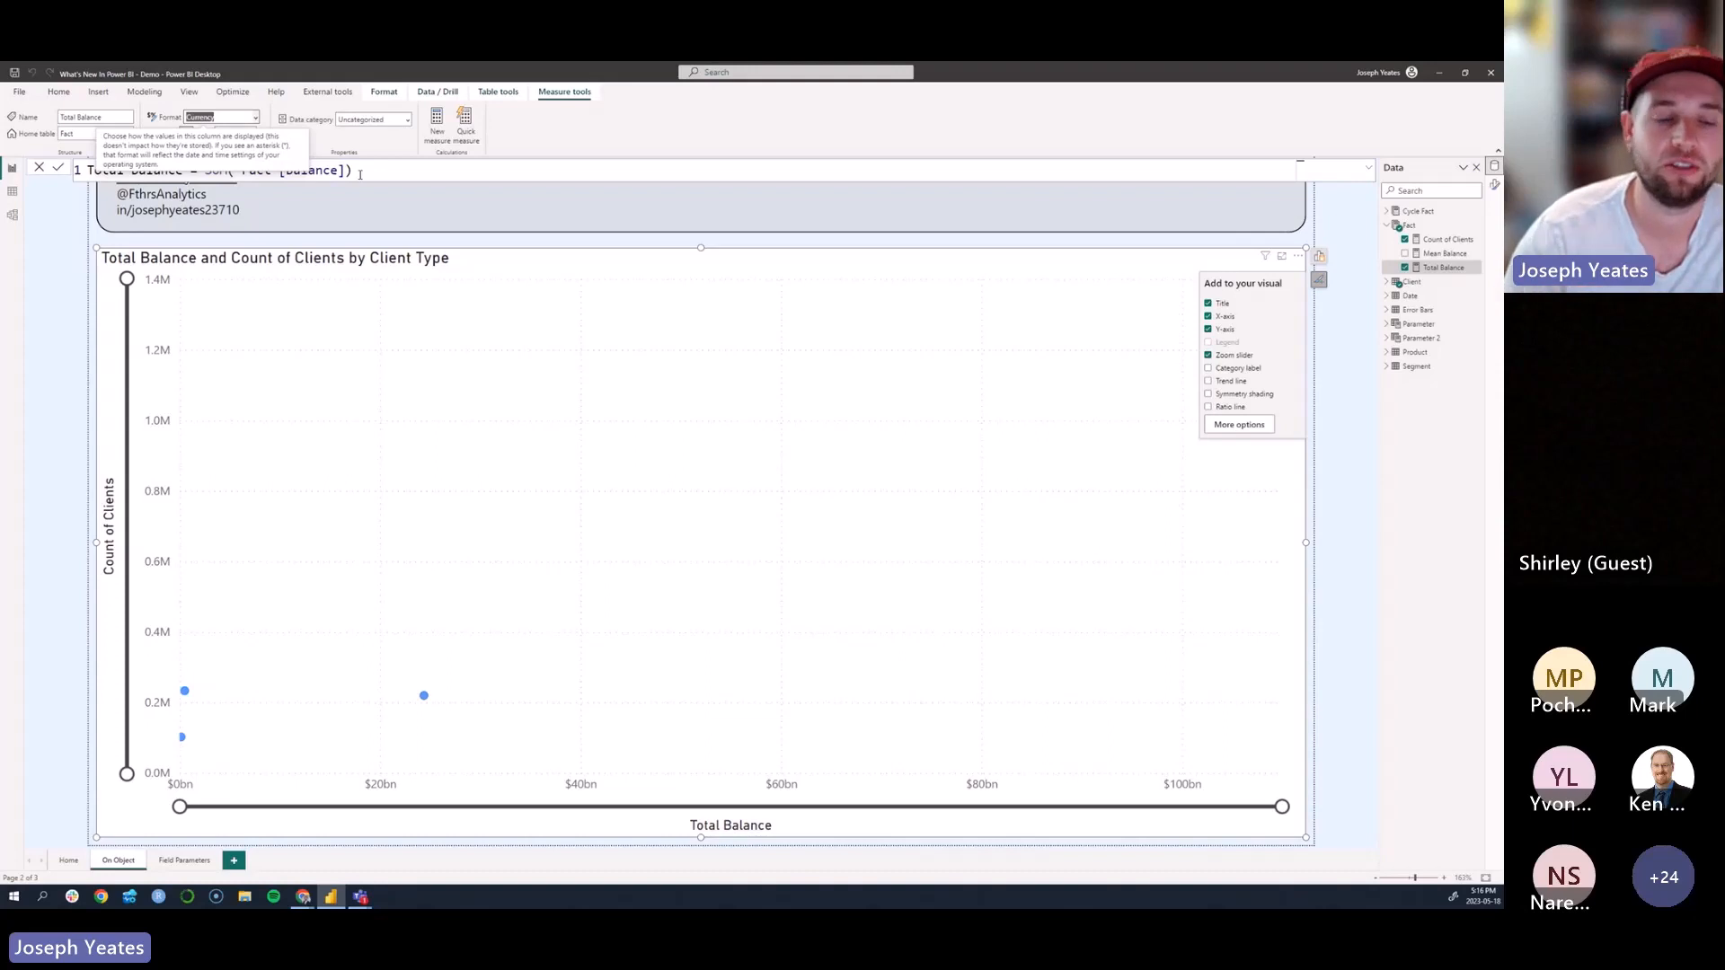
Step: Go to the Field Parameters report page and set the Measure Parameter slicer to Count of Clients
{"action": "left_click", "coordinate": [185, 860]}
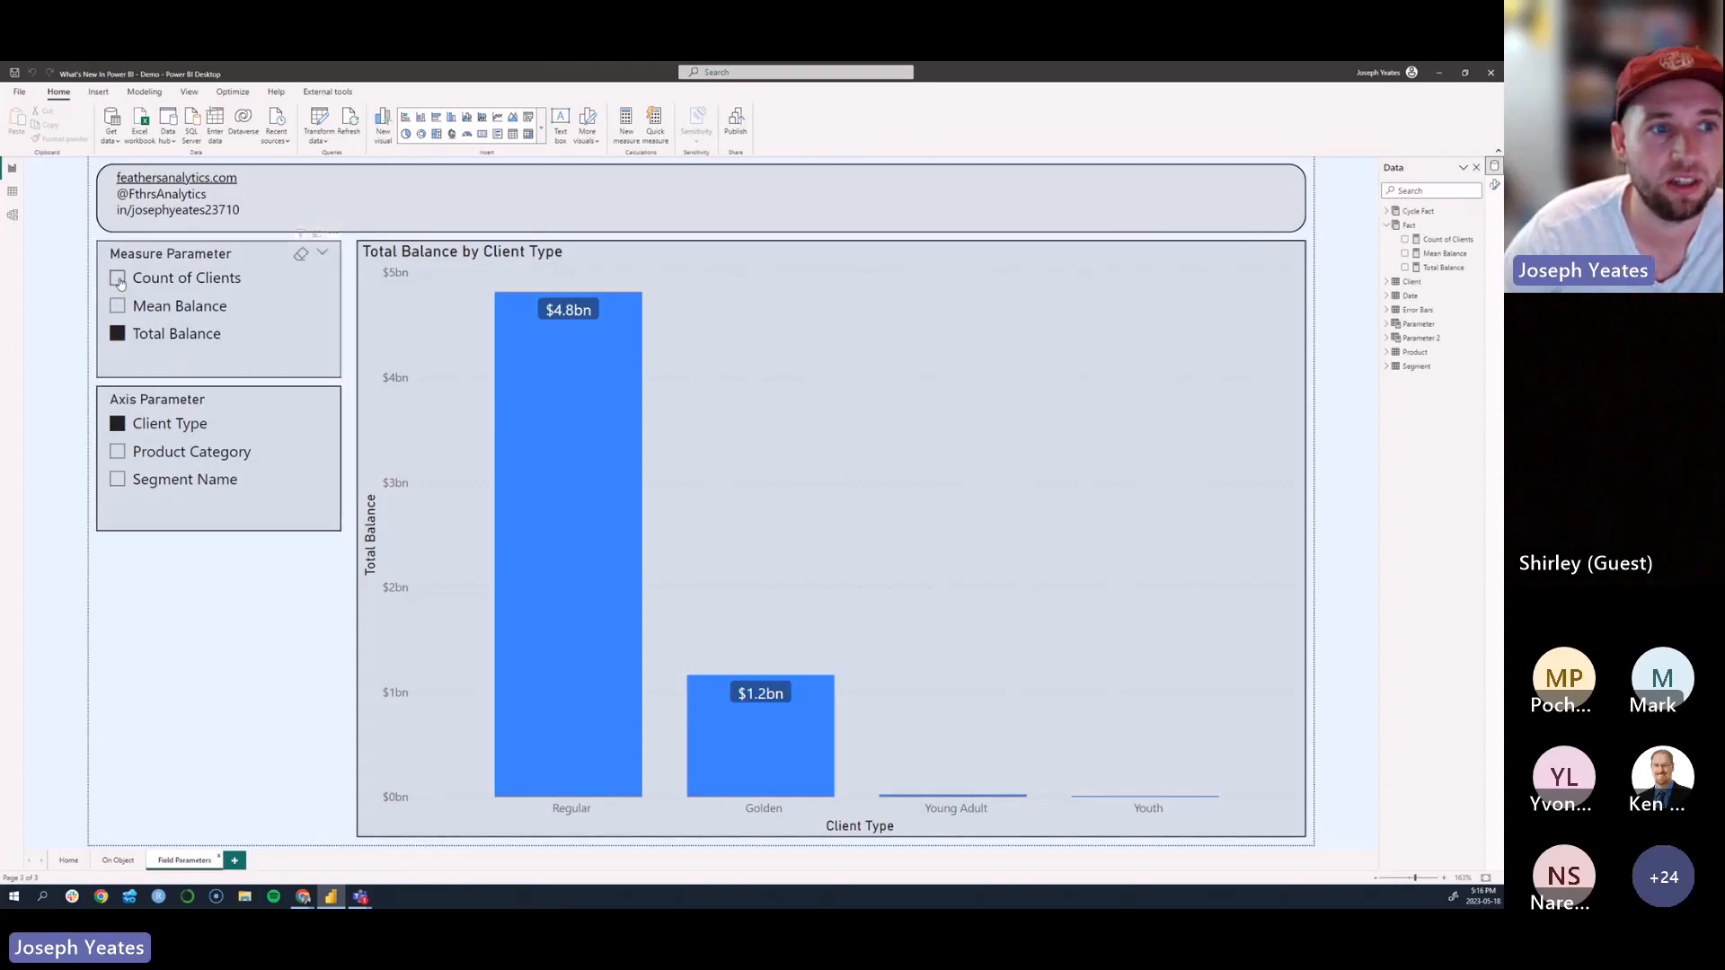
{"action": "left_click", "coordinate": [118, 279]}
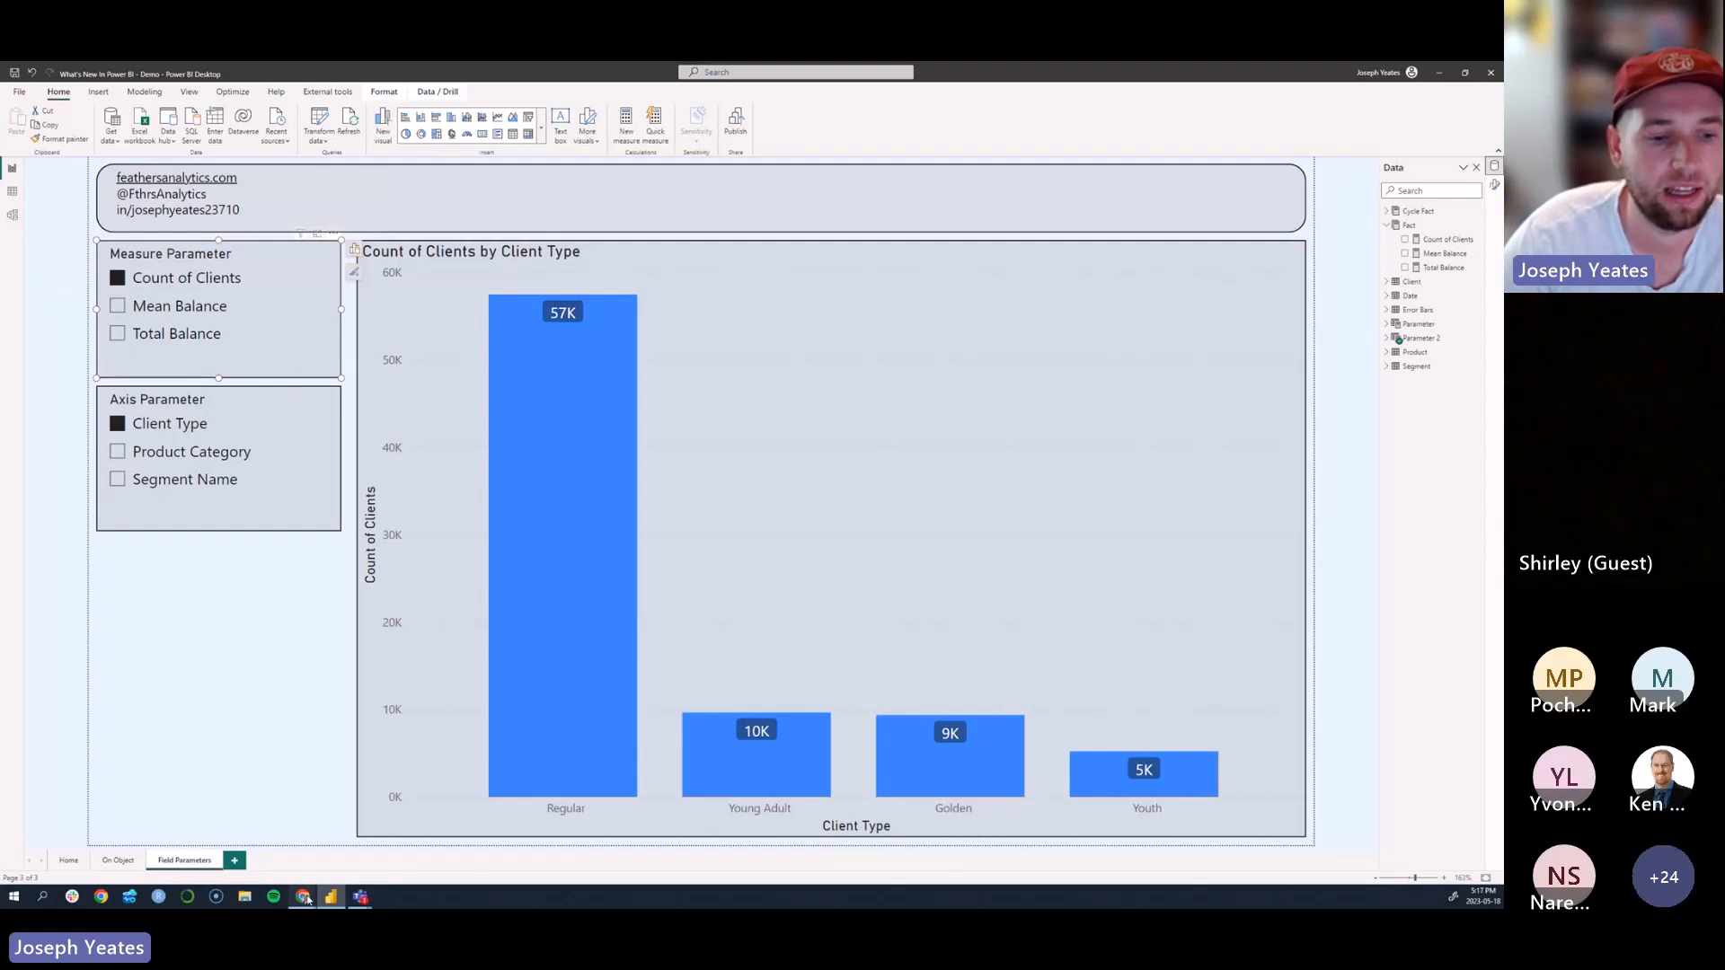
Step: Switch to the browser and review the Microsoft Learn article on creating dynamic format strings for measures, including its currency conversion example
{"action": "mouse_move", "coordinate": [306, 900]}
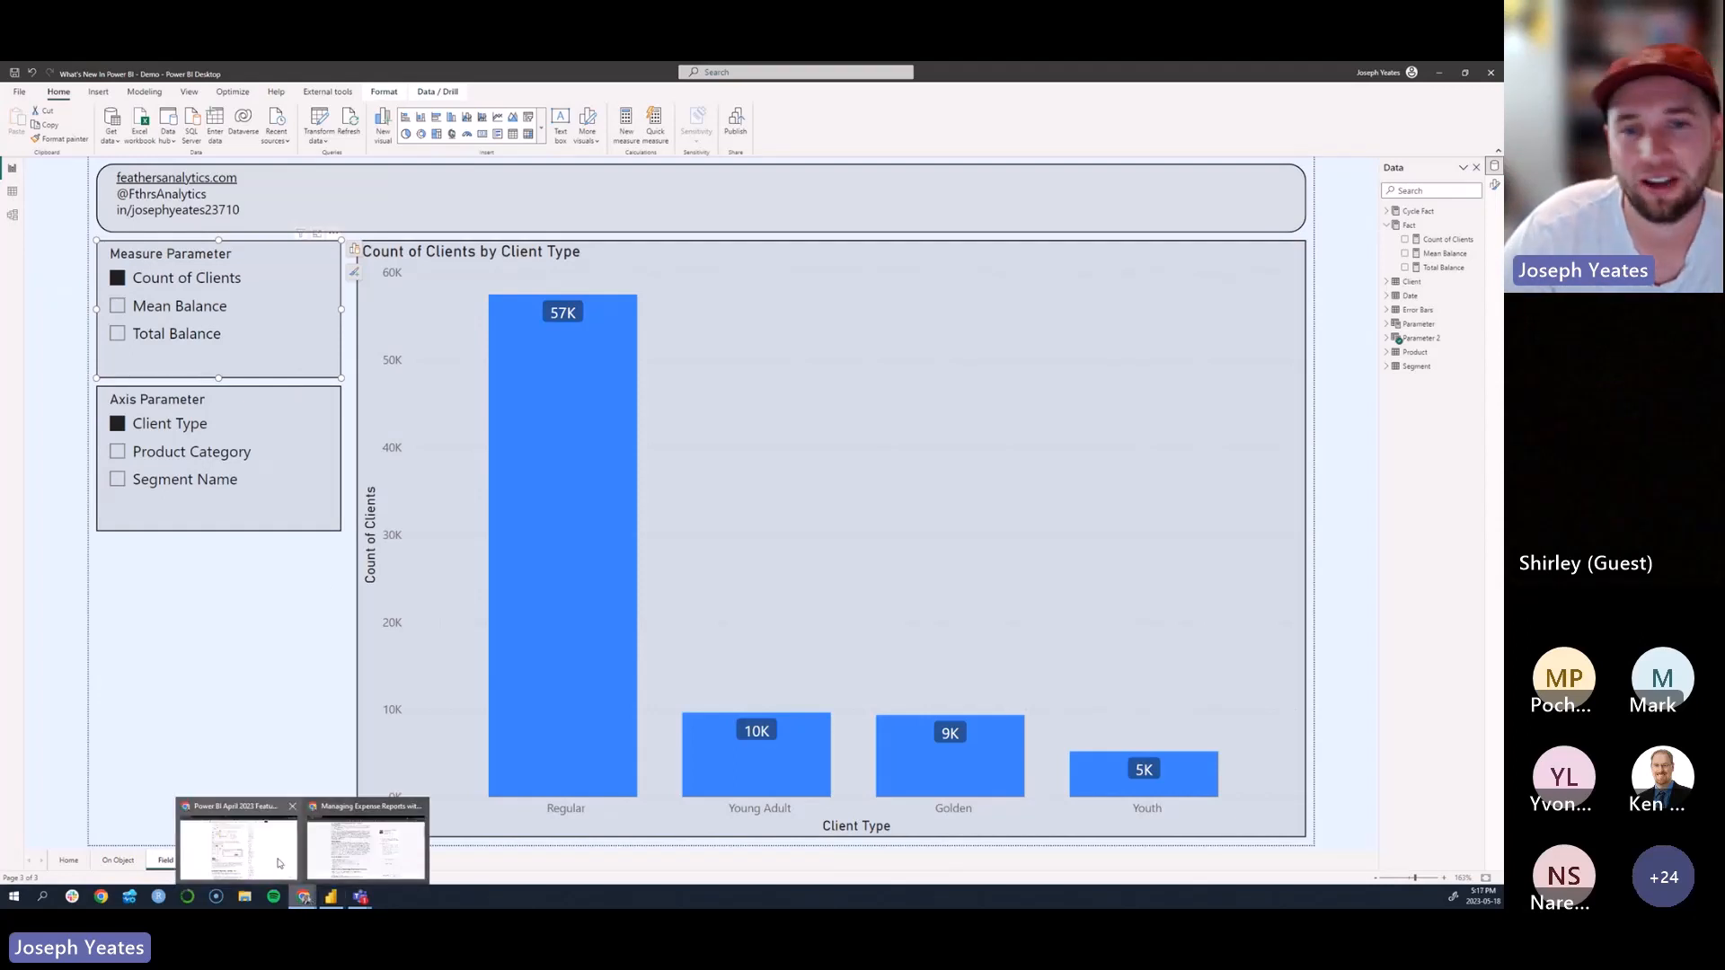
{"action": "left_click", "coordinate": [278, 863]}
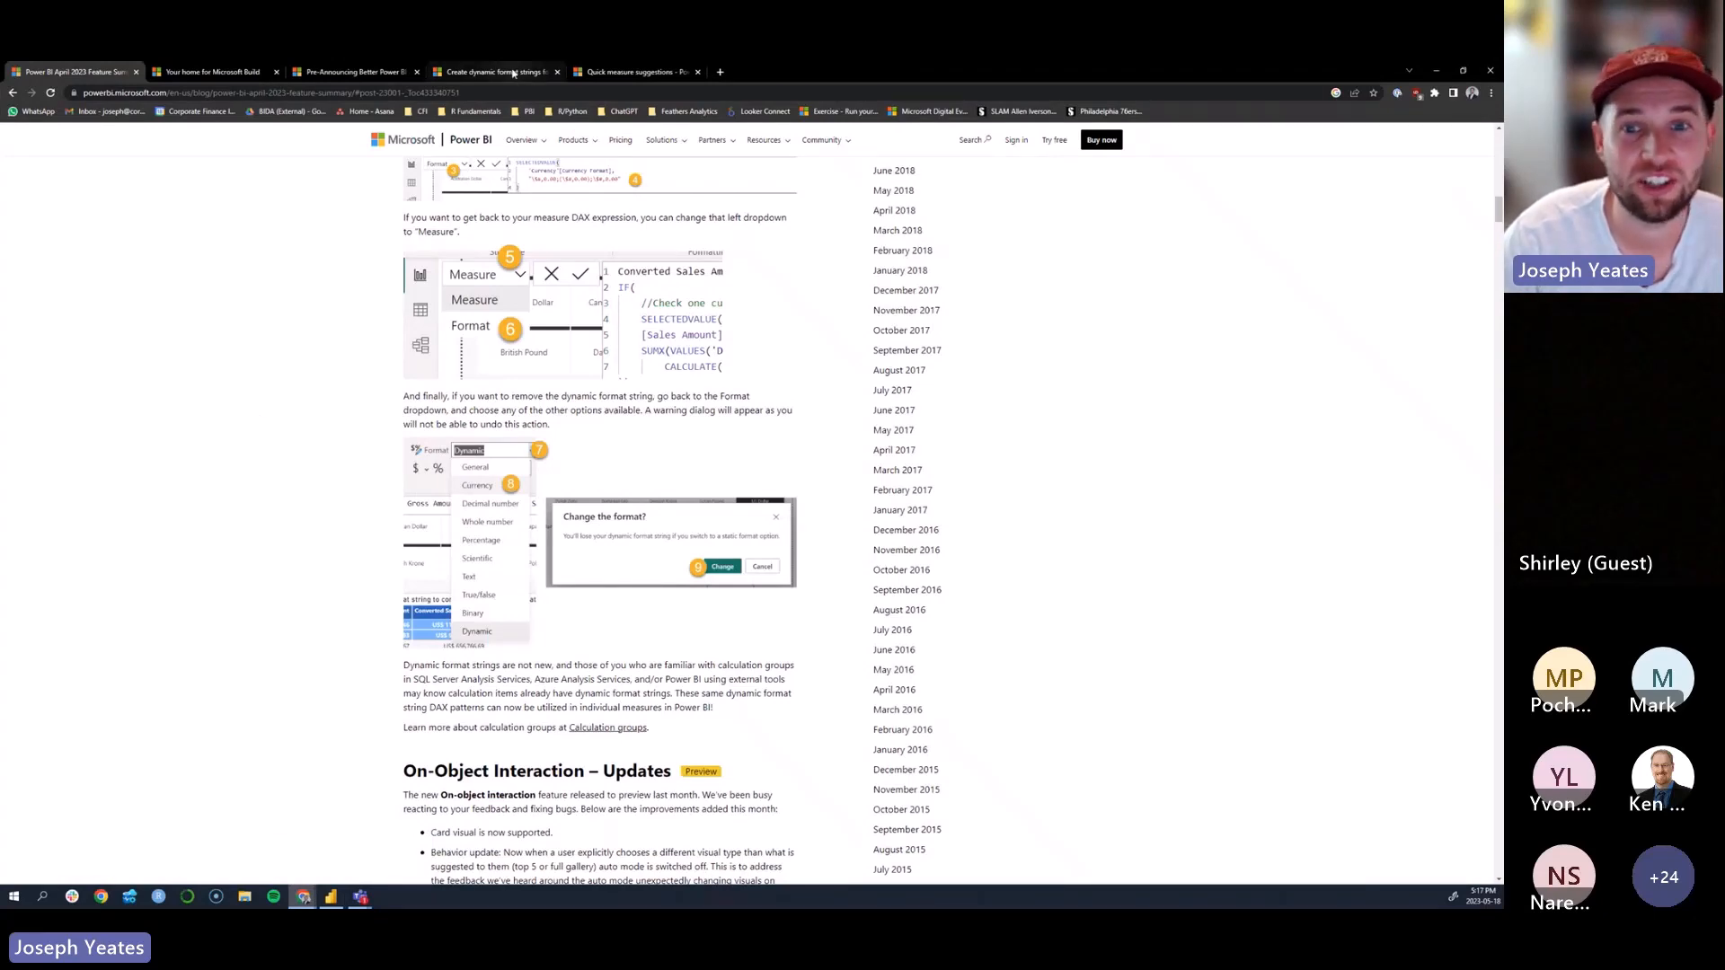
{"action": "left_click", "coordinate": [514, 75]}
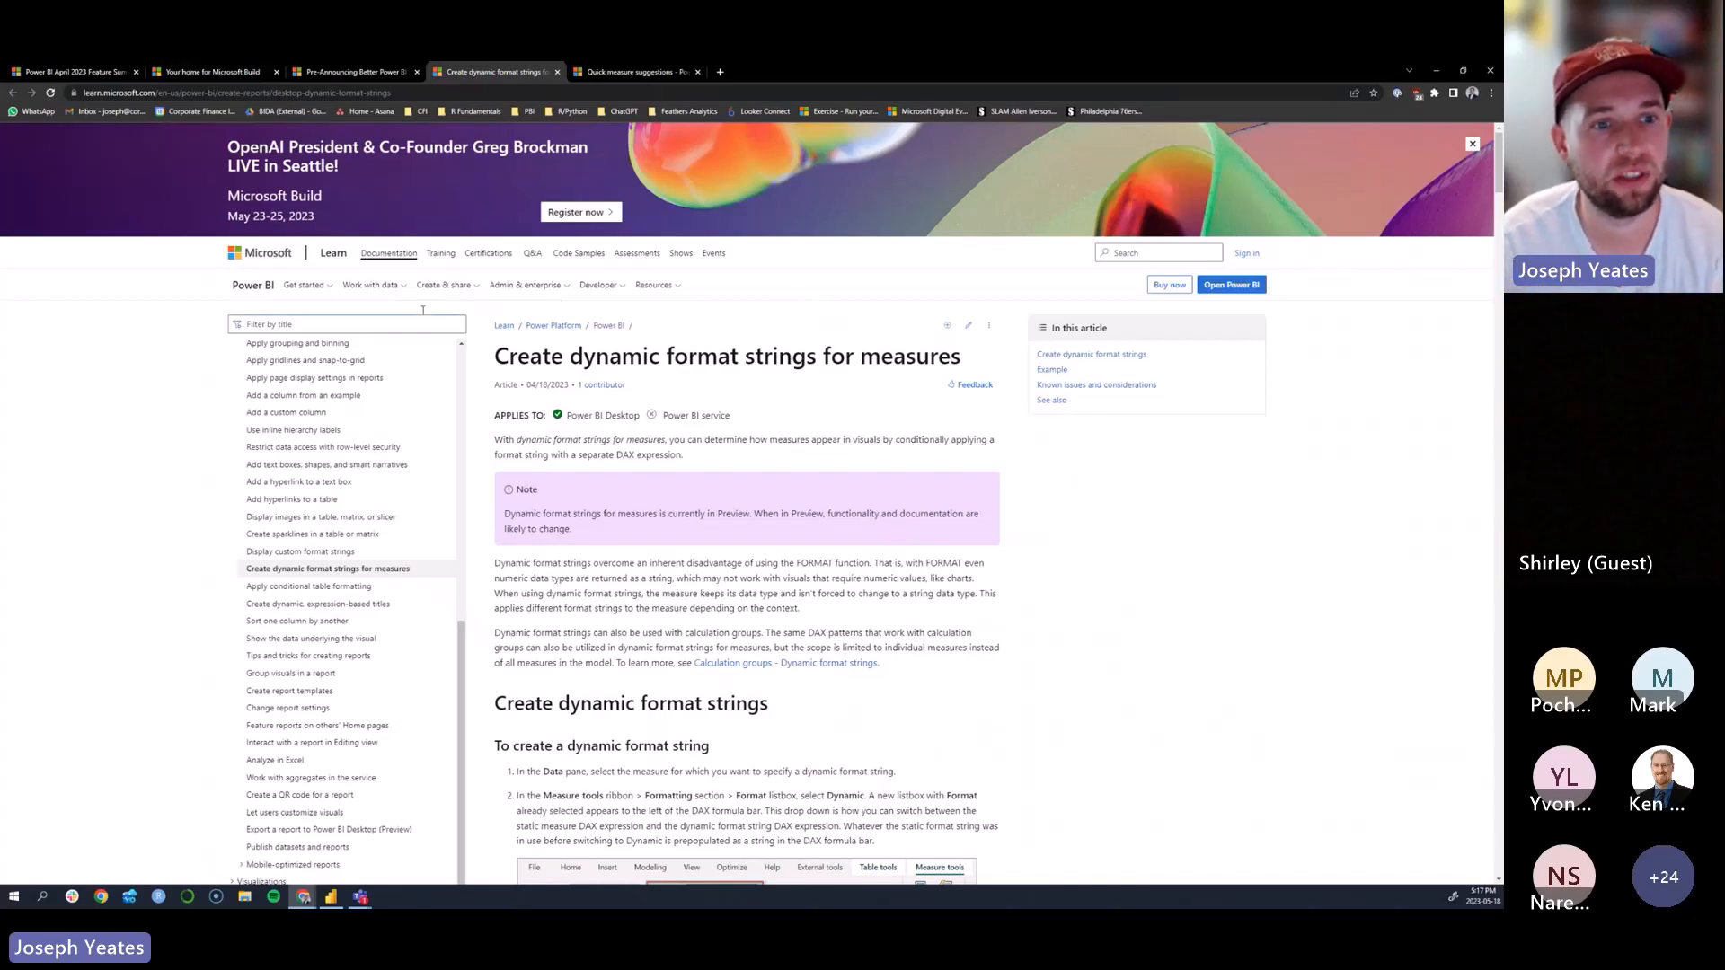
{"action": "scroll", "coordinate": [225, 593], "scroll_direction": "down", "scroll_amount": 1}
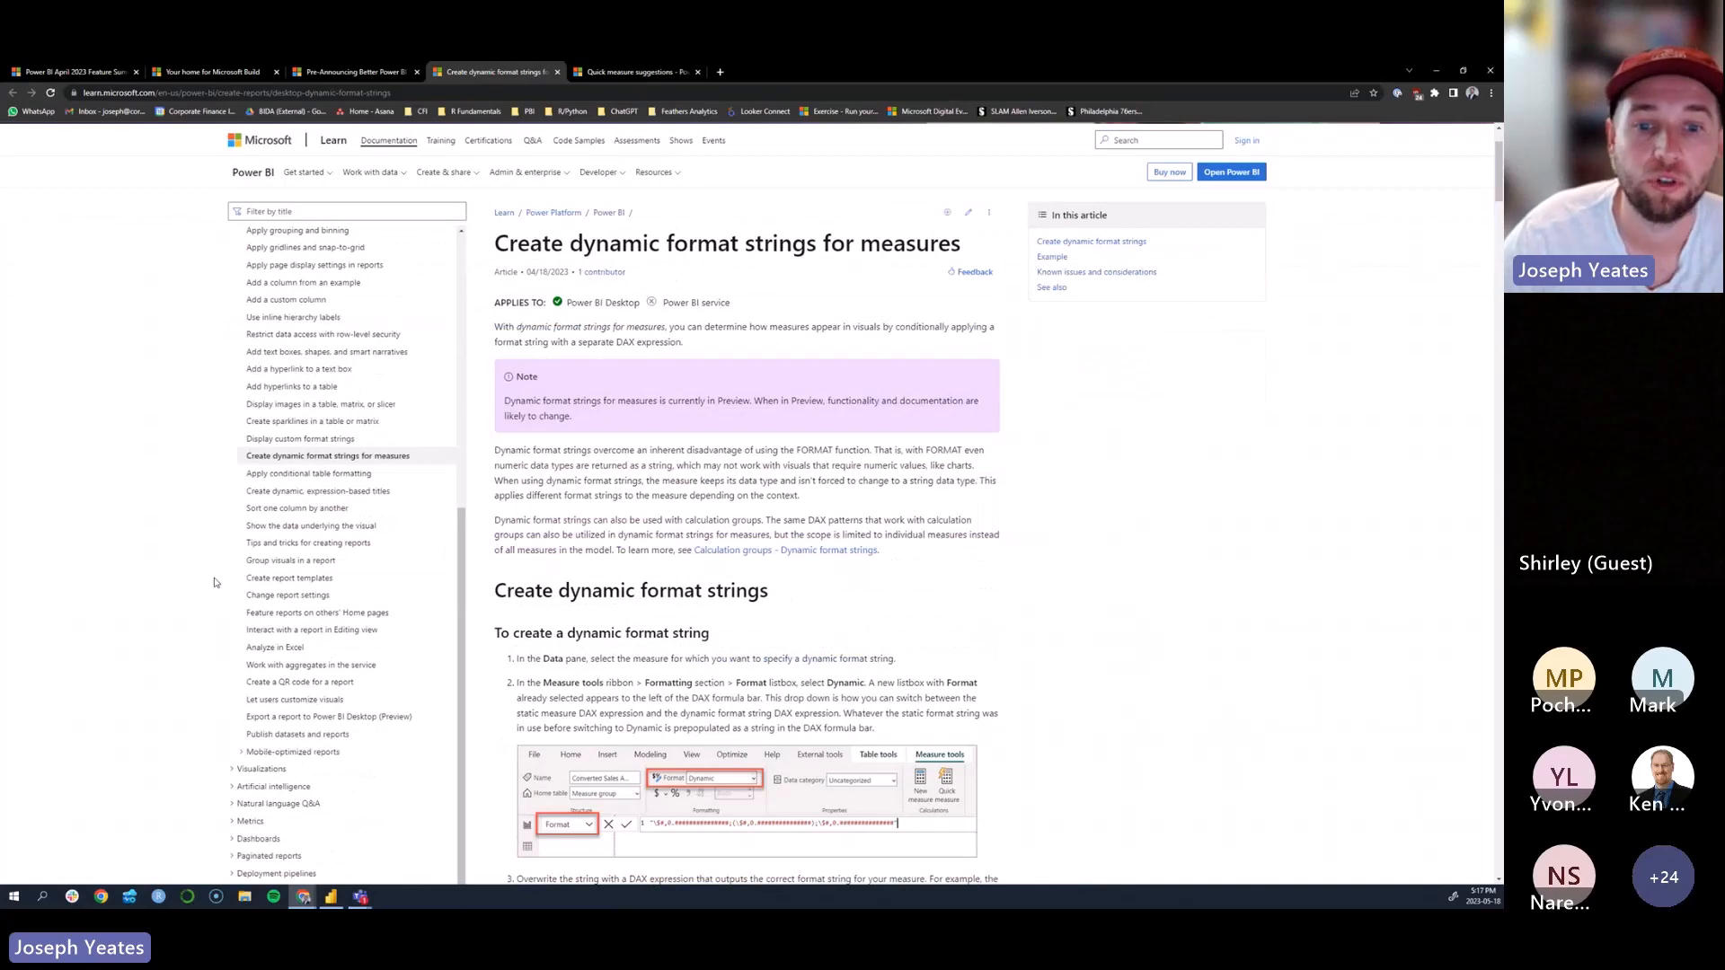
{"action": "scroll", "coordinate": [1046, 539], "scroll_direction": "down", "scroll_amount": 4}
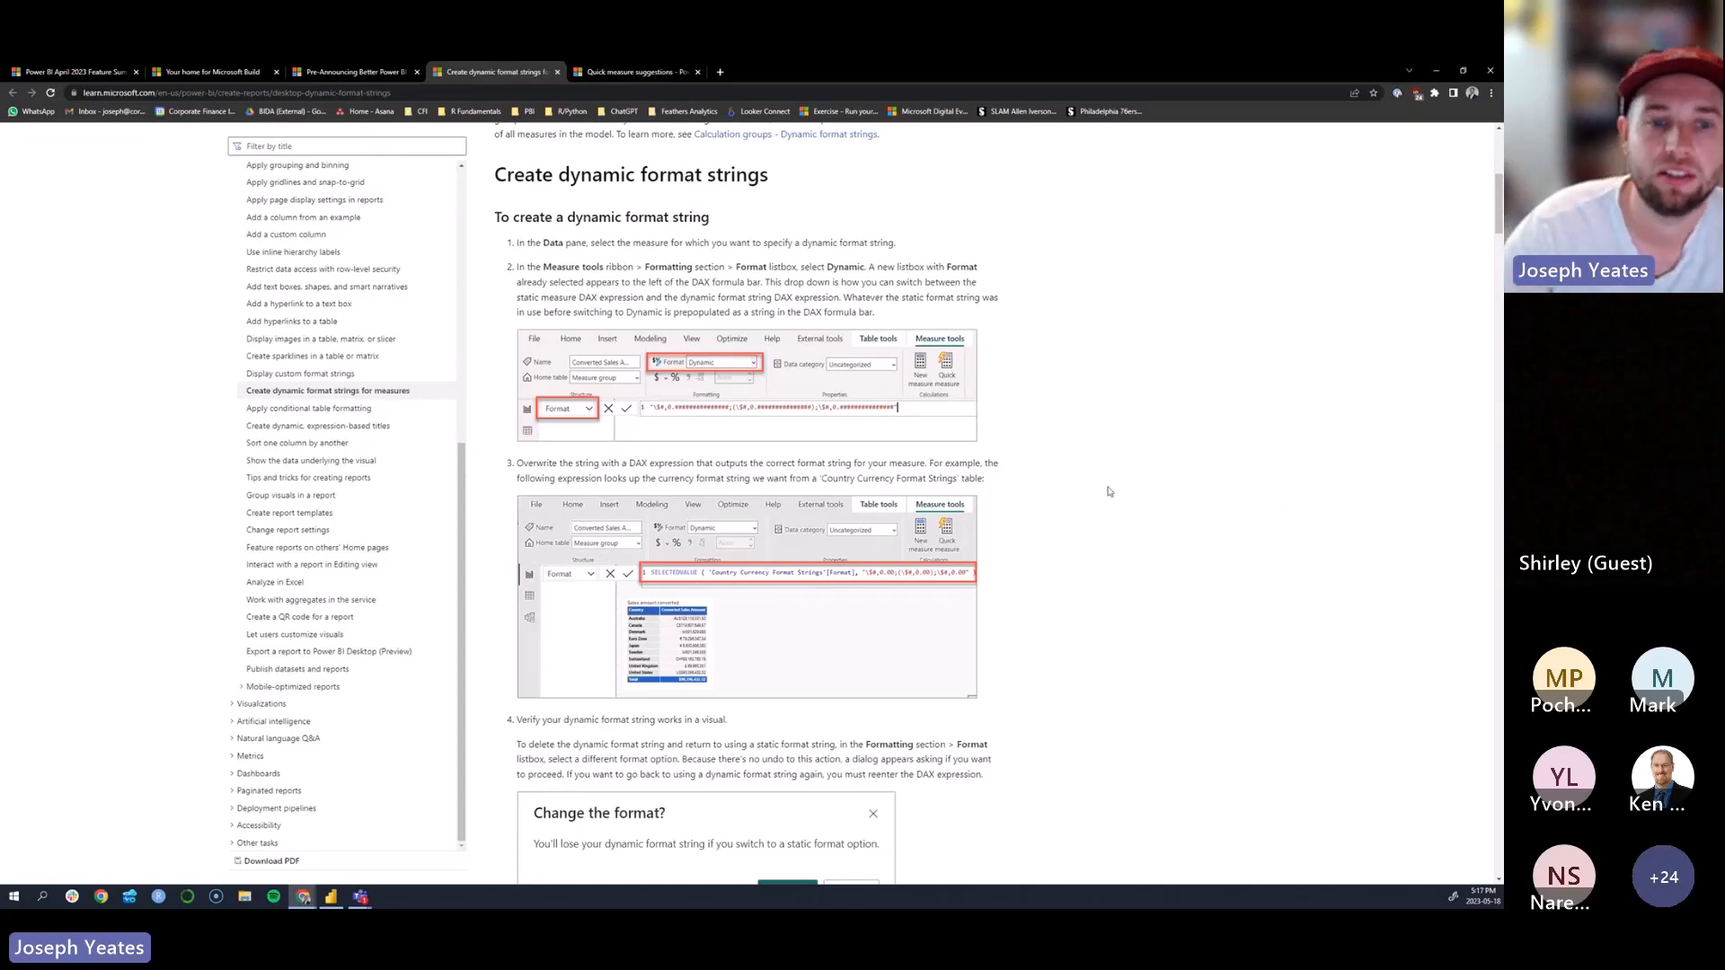
{"action": "scroll", "coordinate": [1134, 652], "scroll_direction": "down", "scroll_amount": 3}
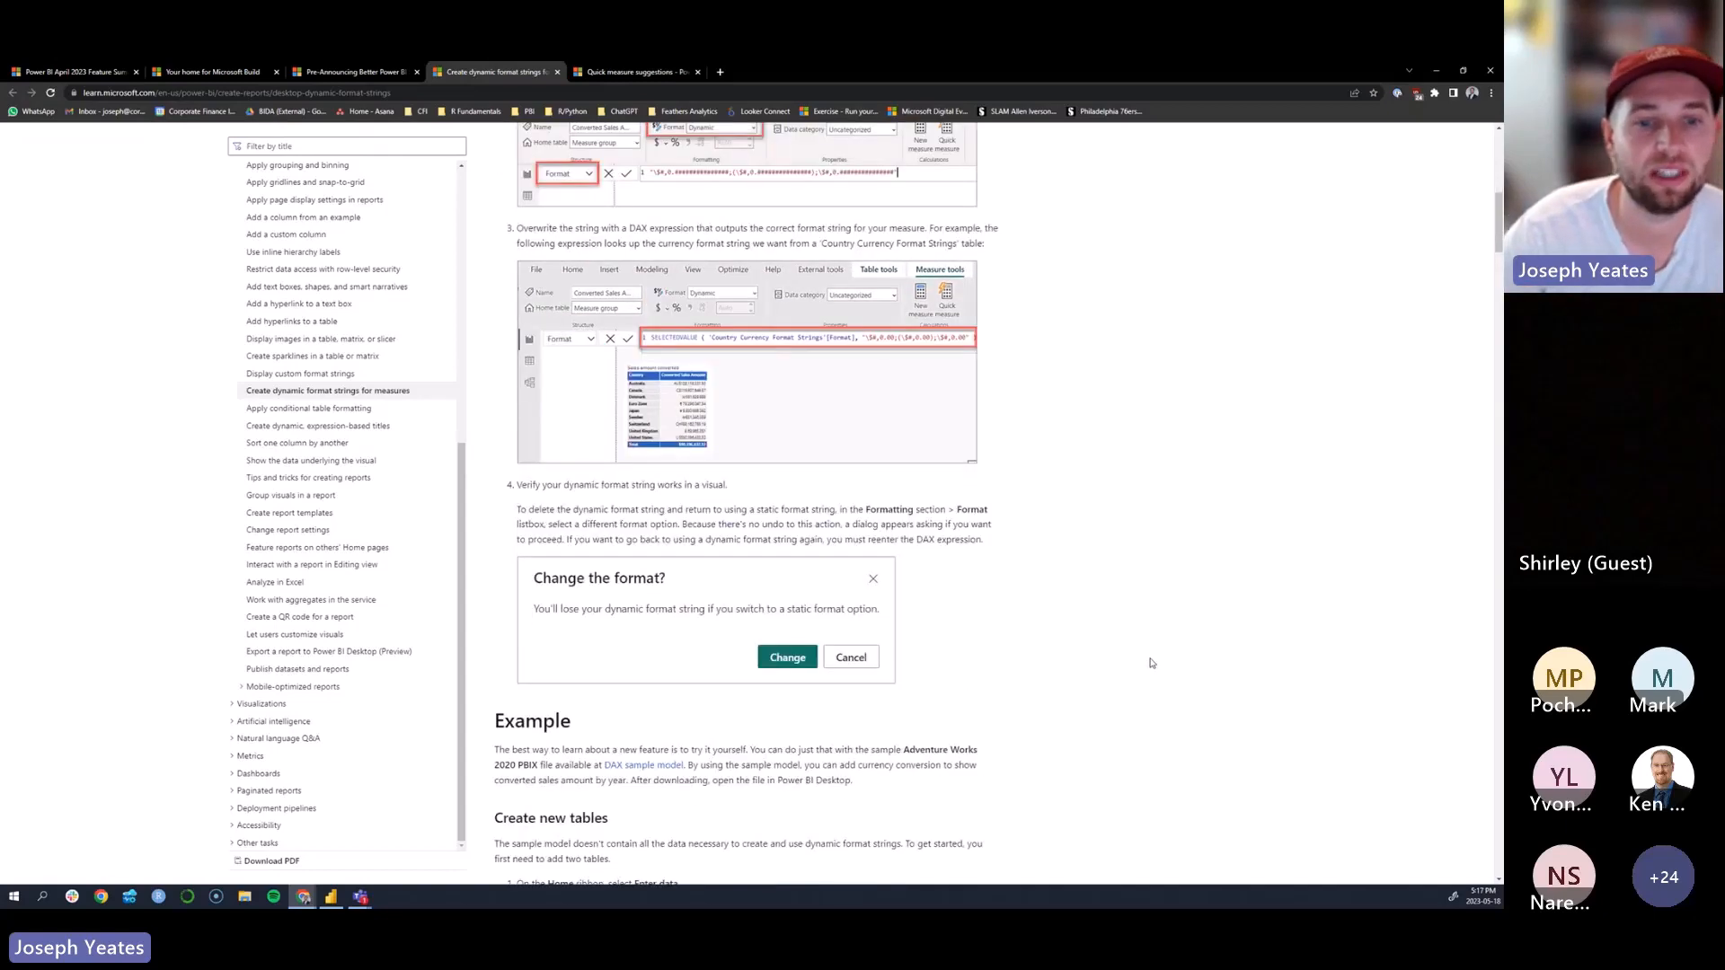
{"action": "scroll", "coordinate": [1151, 665], "scroll_direction": "down", "scroll_amount": 5}
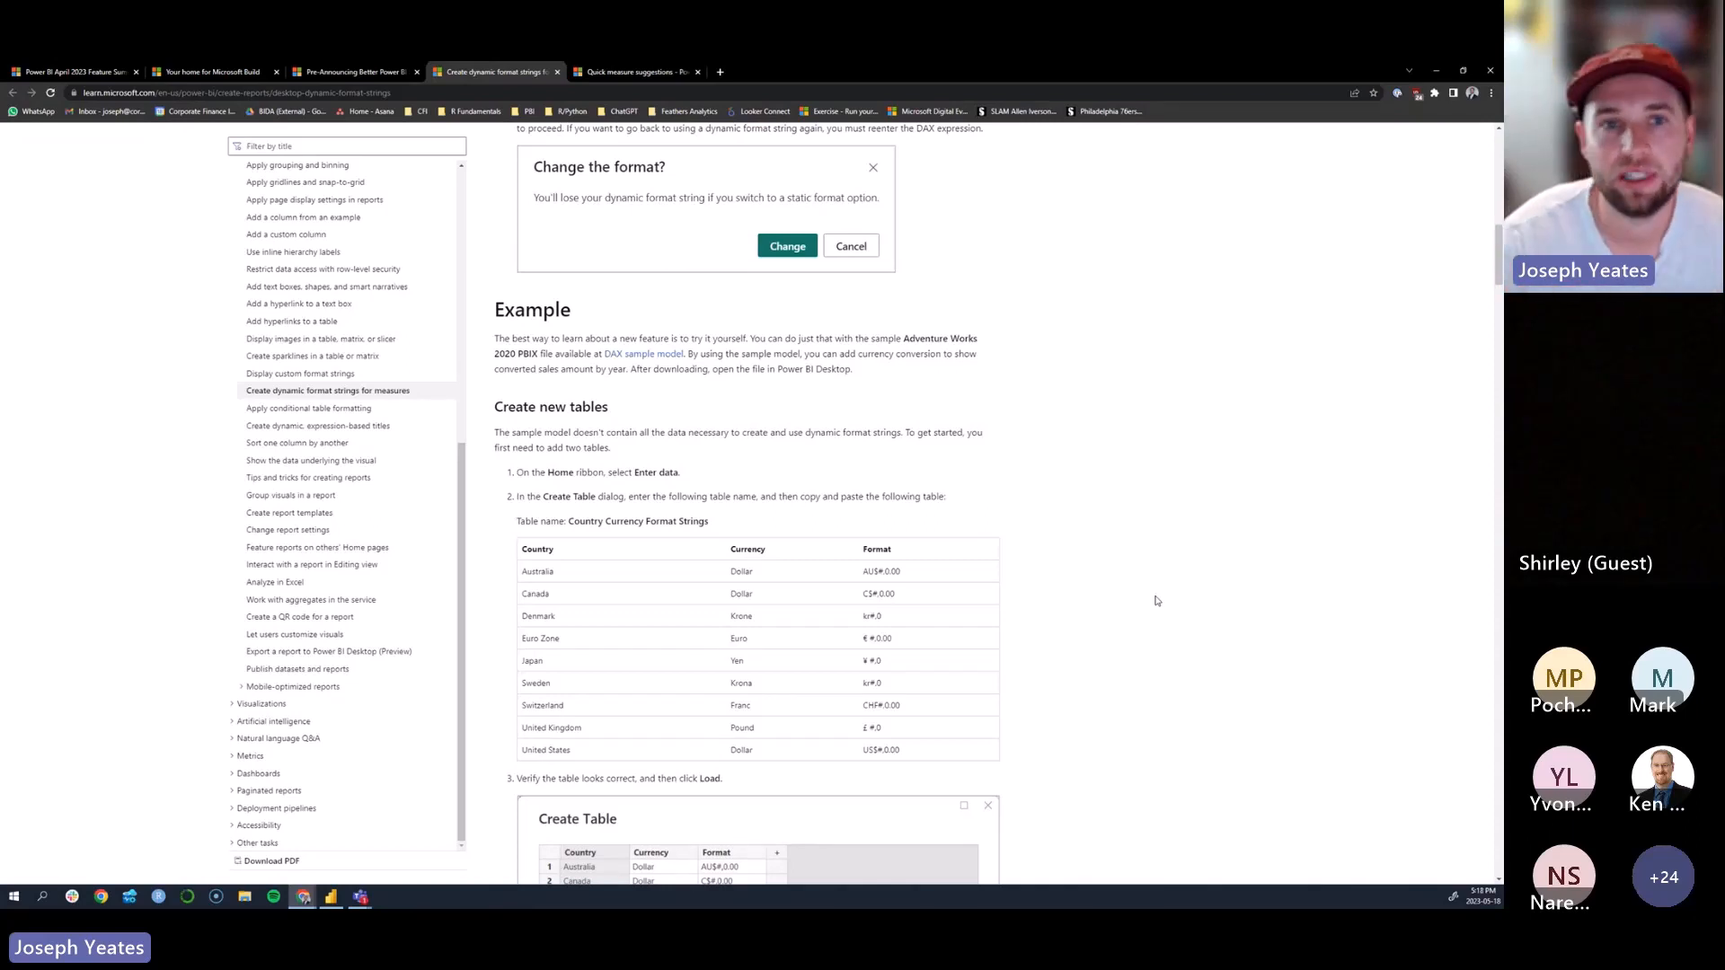
{"action": "scroll", "coordinate": [1154, 629], "scroll_direction": "down", "scroll_amount": 8}
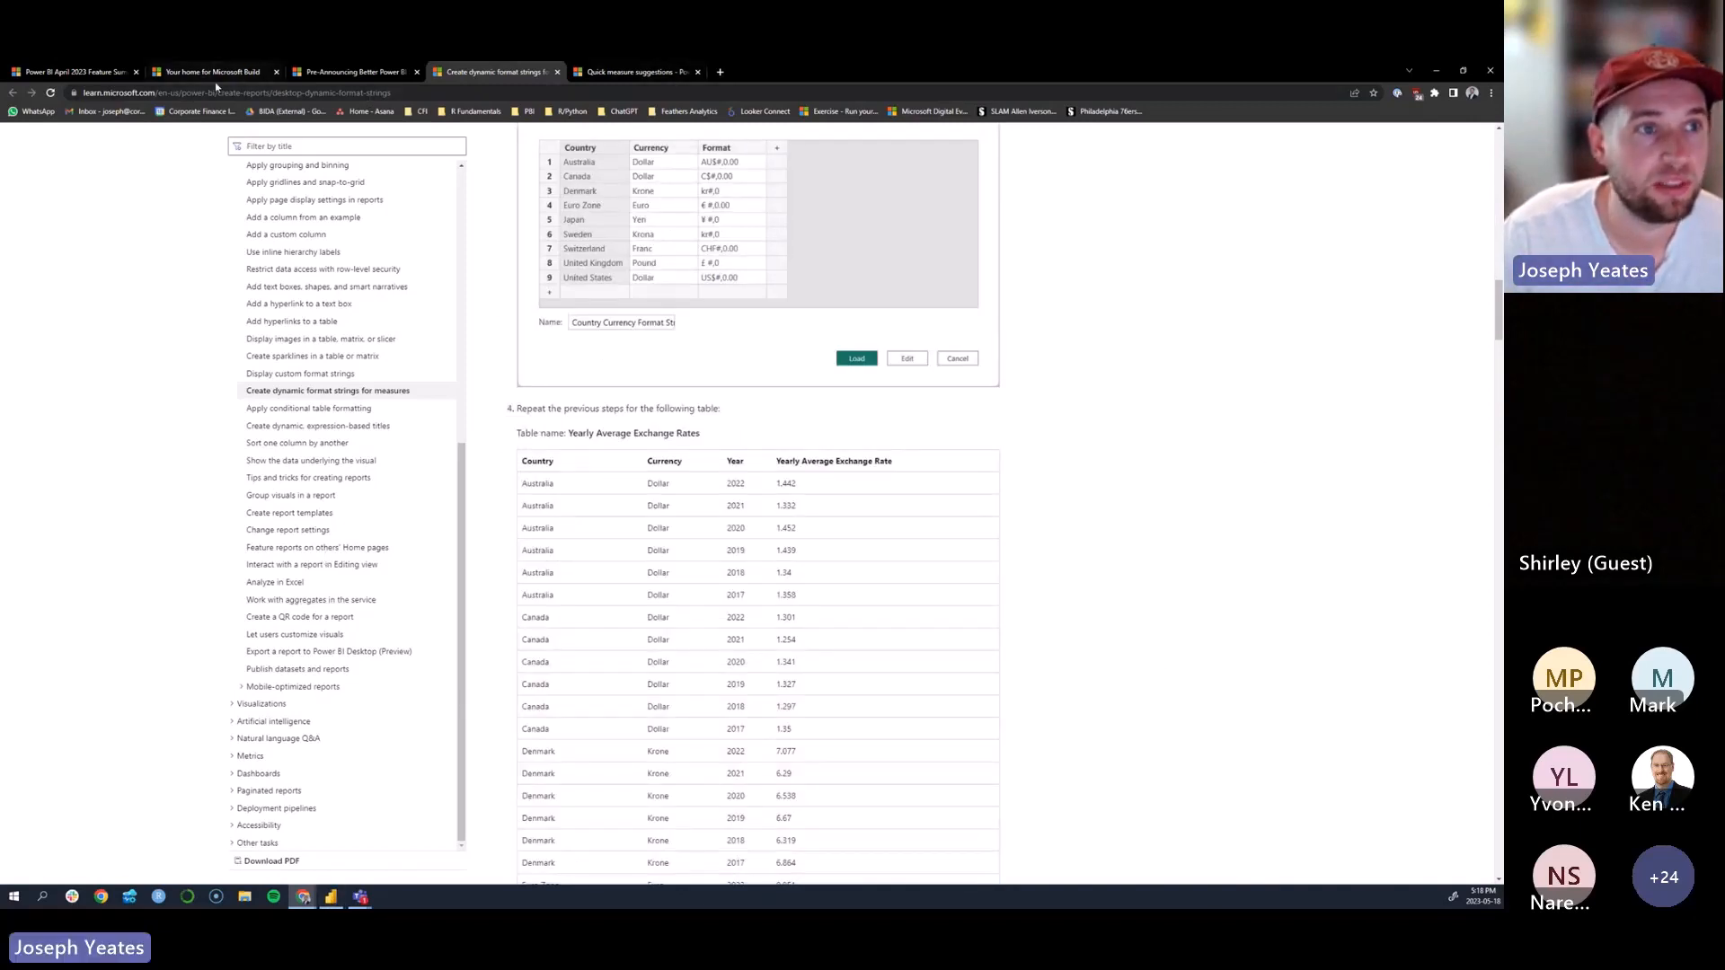
Step: Return to the April 2023 Feature Summary and read its section on the update to Quick measure suggestions
{"action": "left_click", "coordinate": [103, 71]}
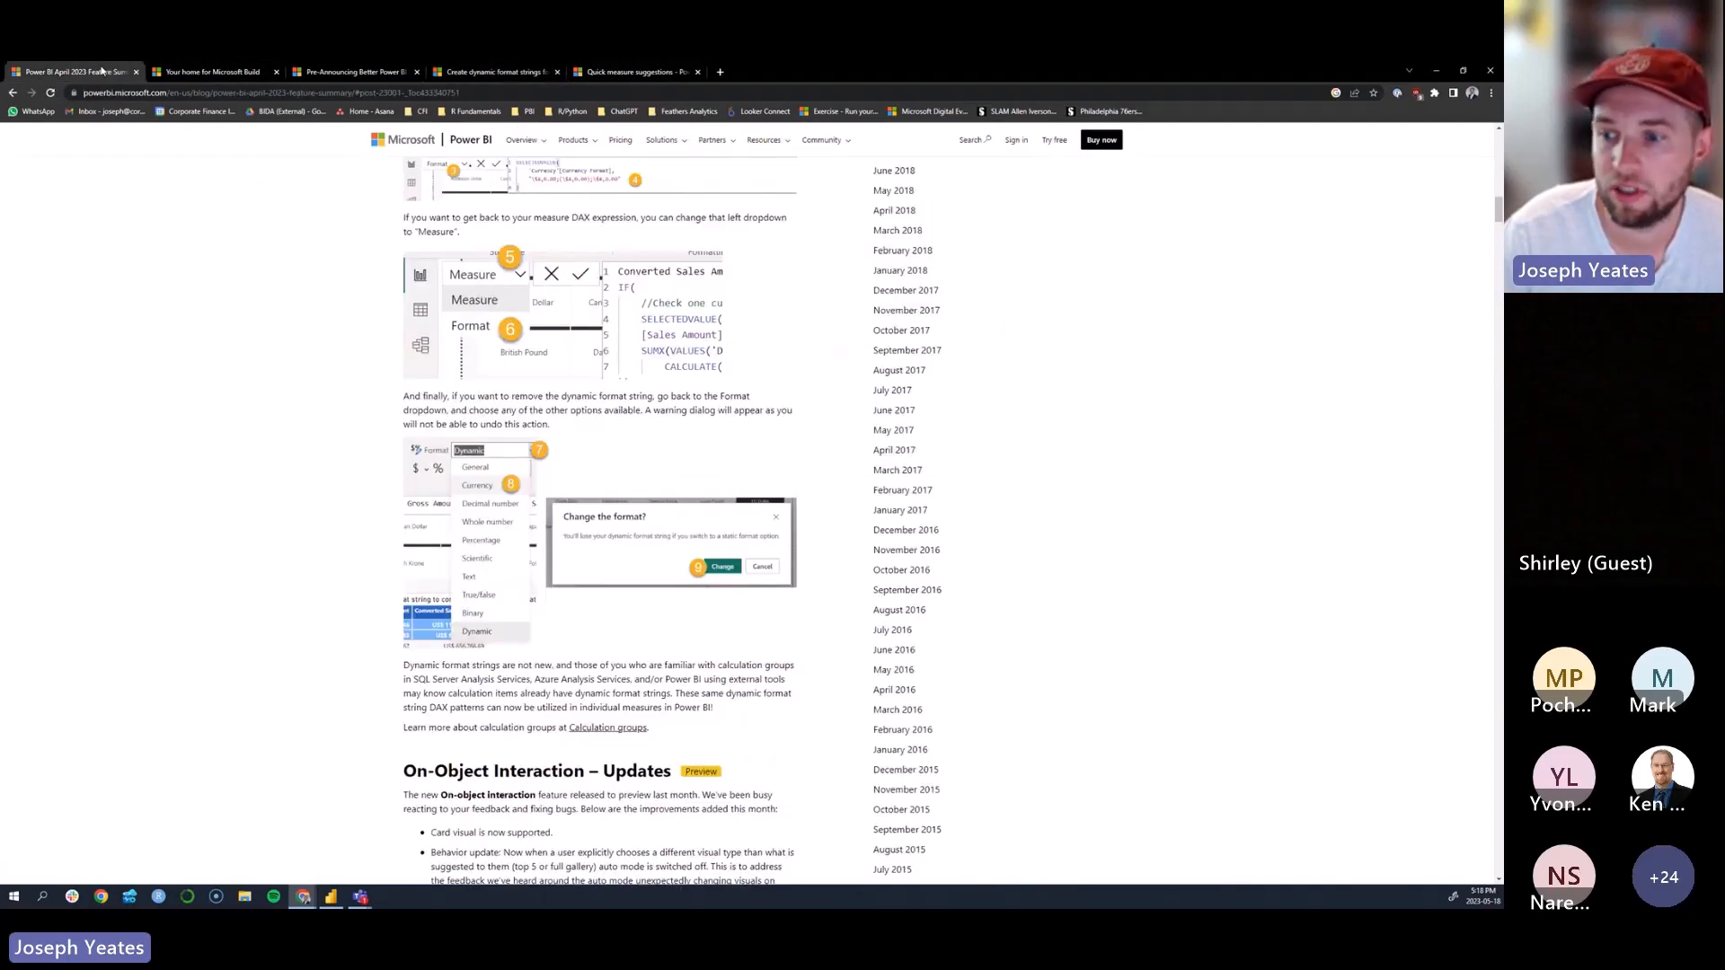
{"action": "left_click_drag", "start_coordinate": [1497, 213], "coordinate": [1496, 144]}
{"action": "scroll", "coordinate": [718, 620], "scroll_direction": "down", "scroll_amount": 3}
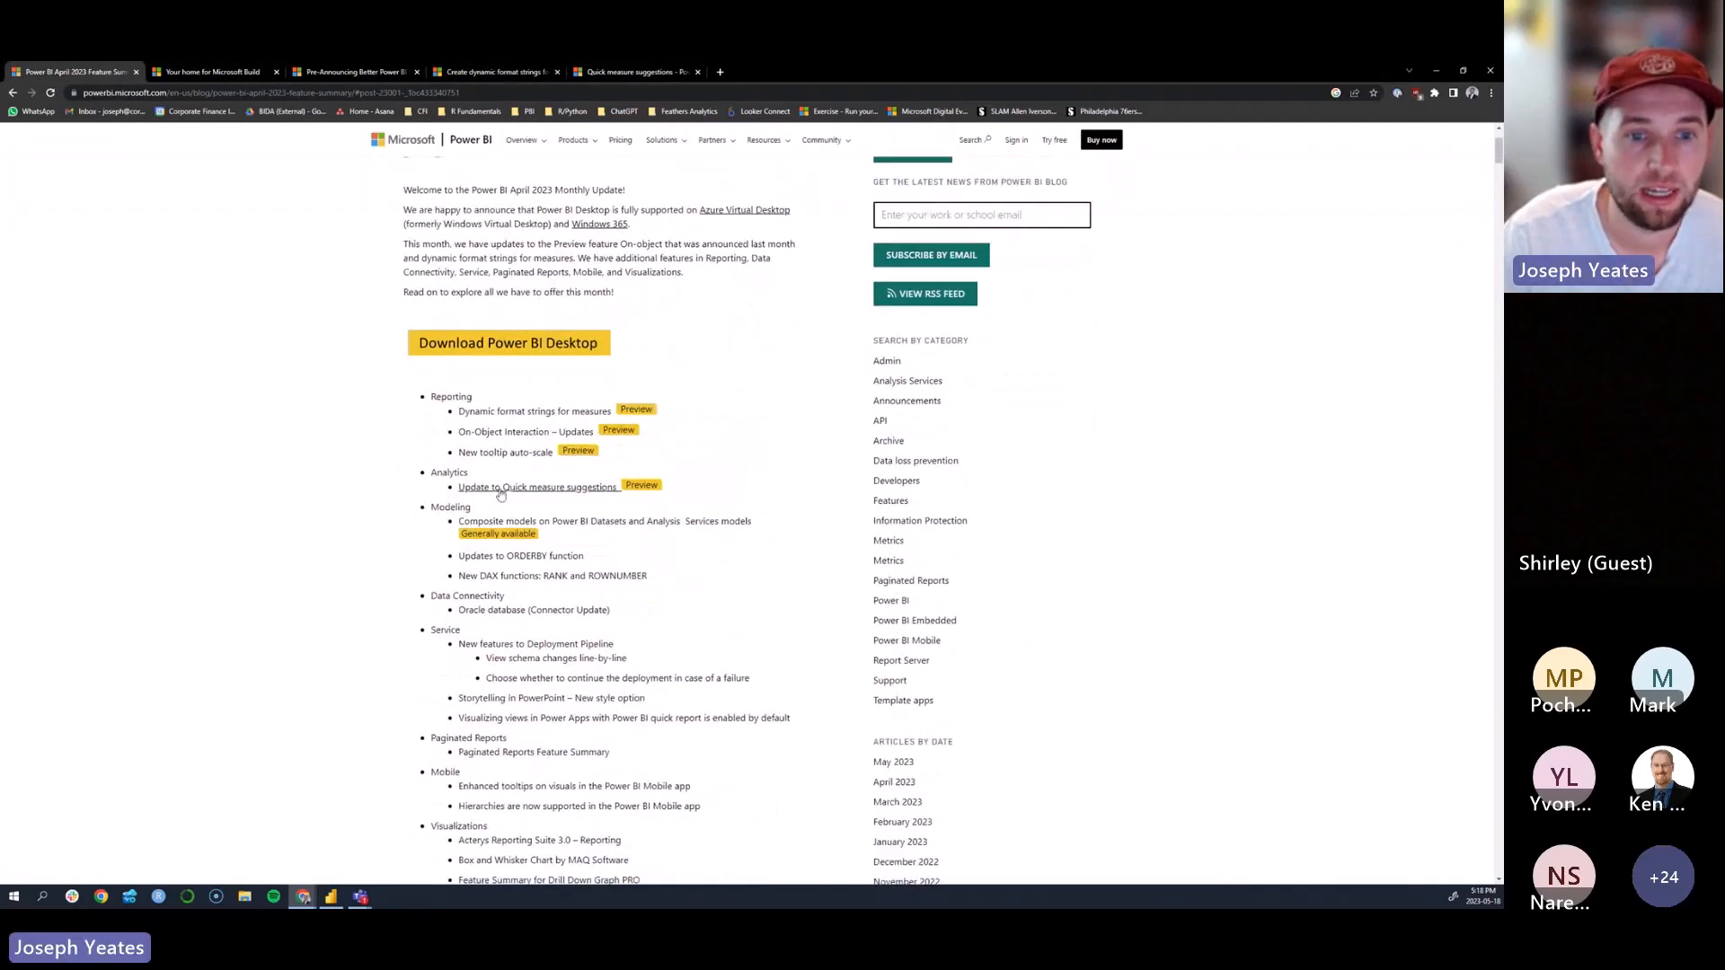
{"action": "left_click", "coordinate": [494, 487]}
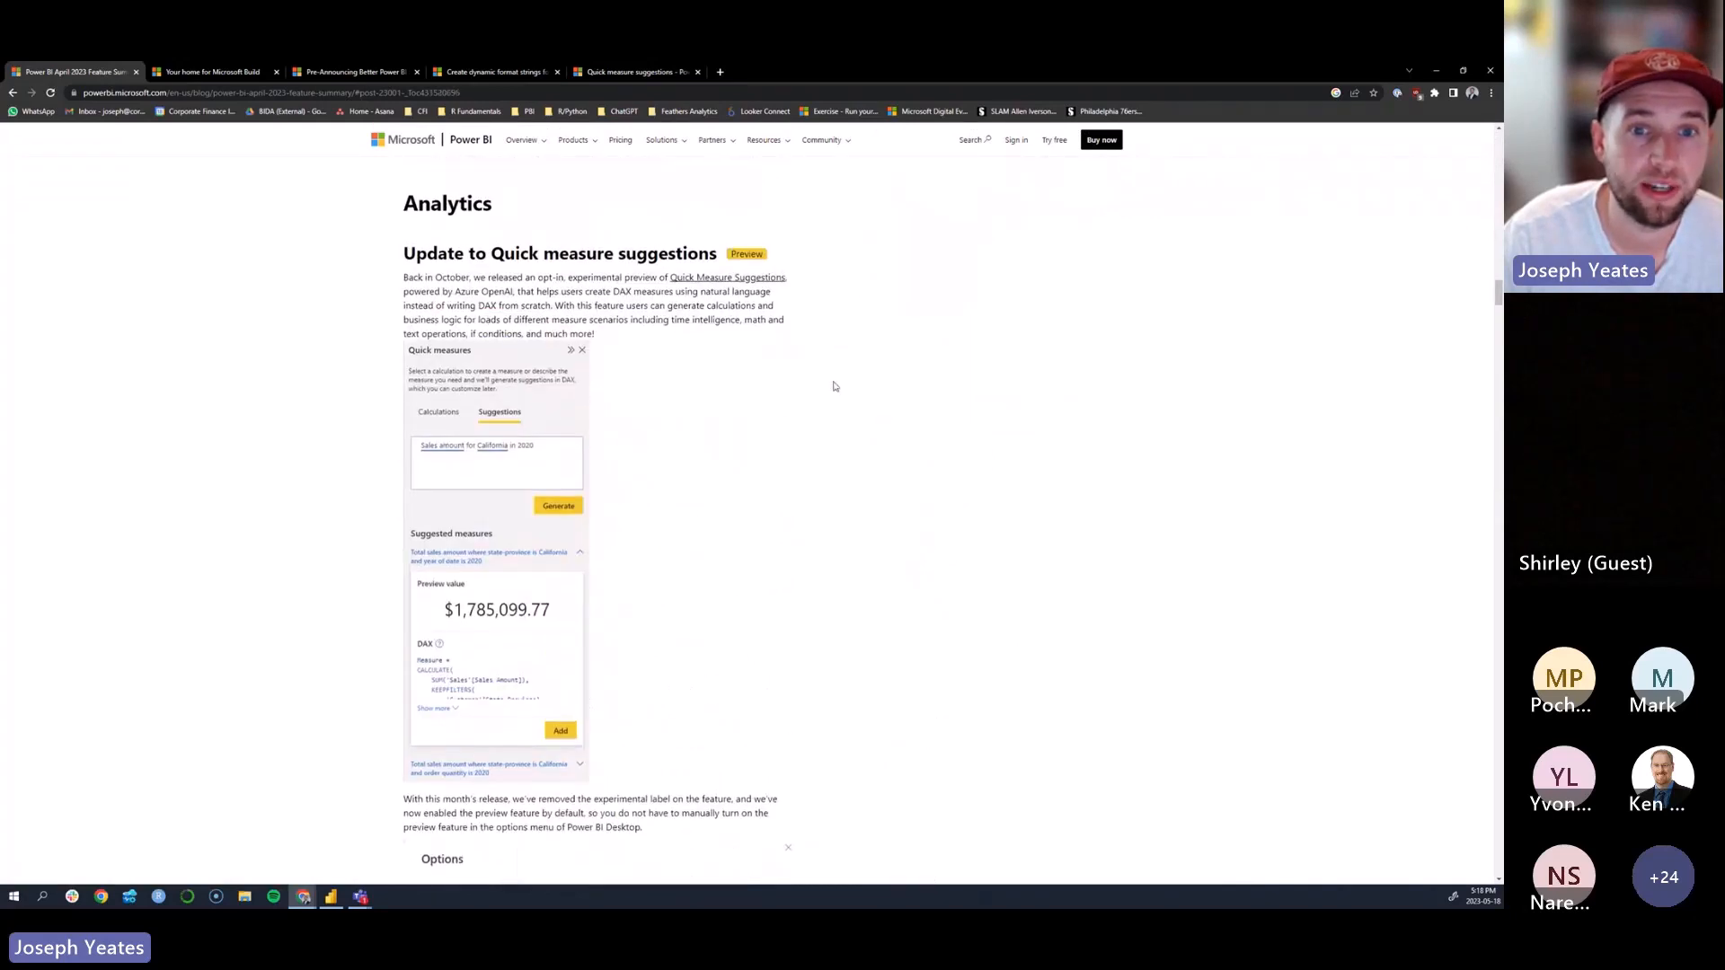
{"action": "scroll", "coordinate": [832, 643], "scroll_direction": "down", "scroll_amount": 2}
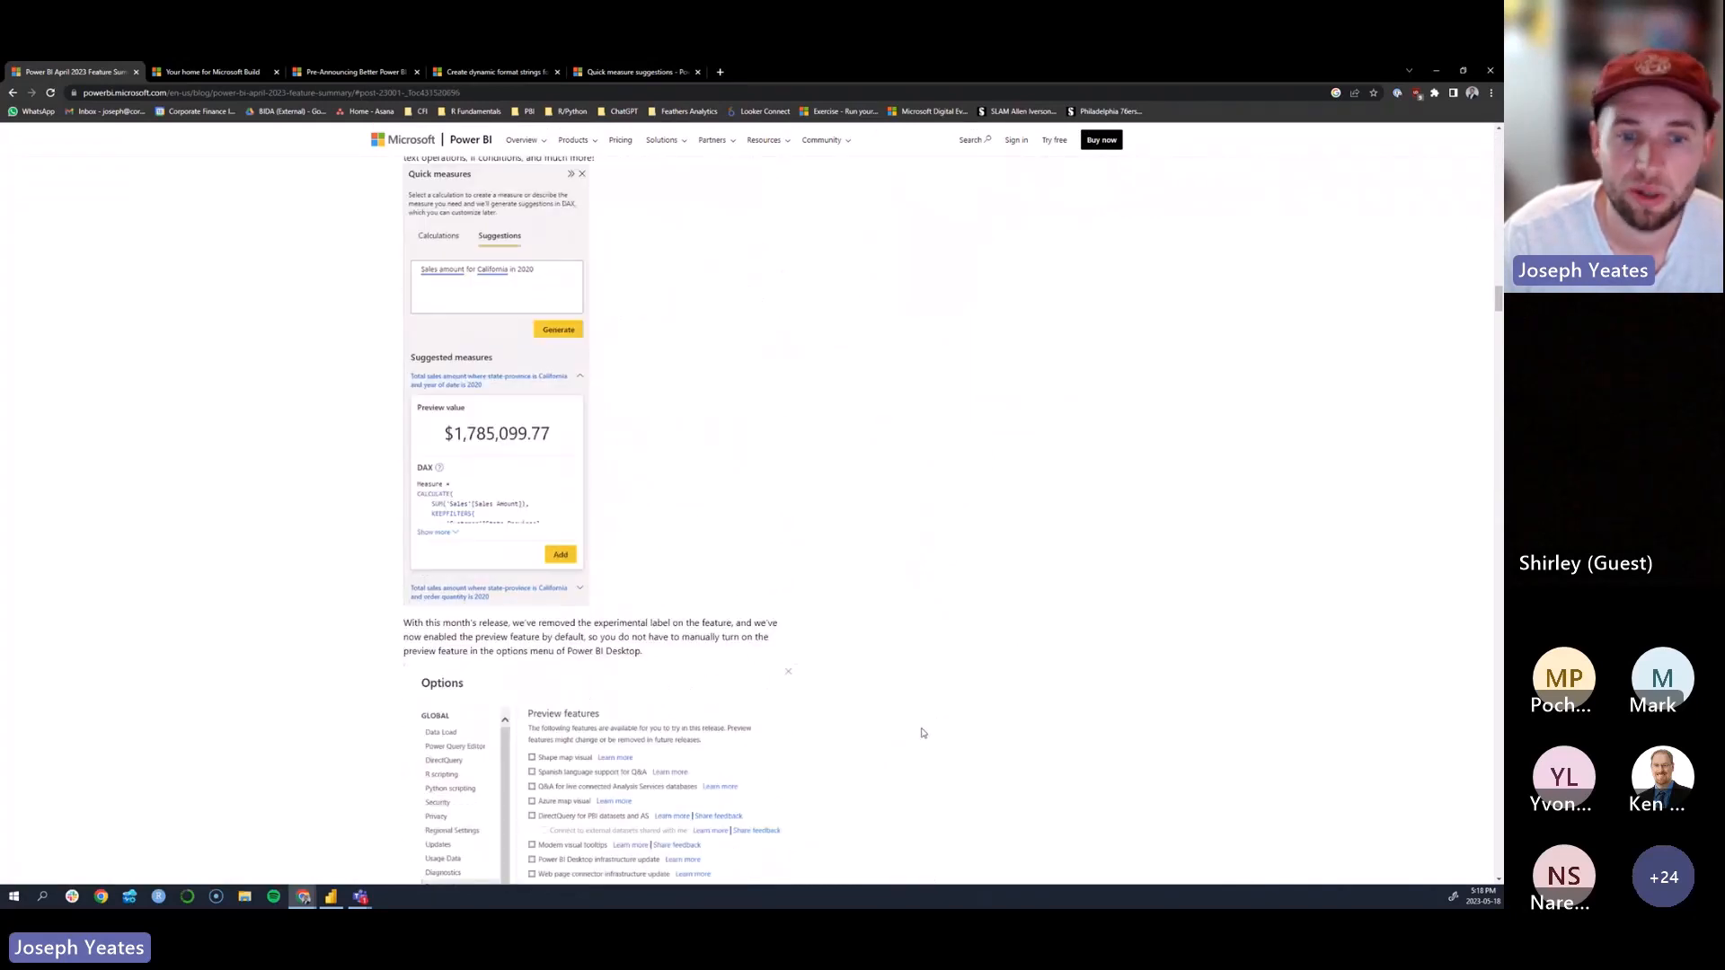
{"action": "scroll", "coordinate": [925, 731], "scroll_direction": "up", "scroll_amount": 1}
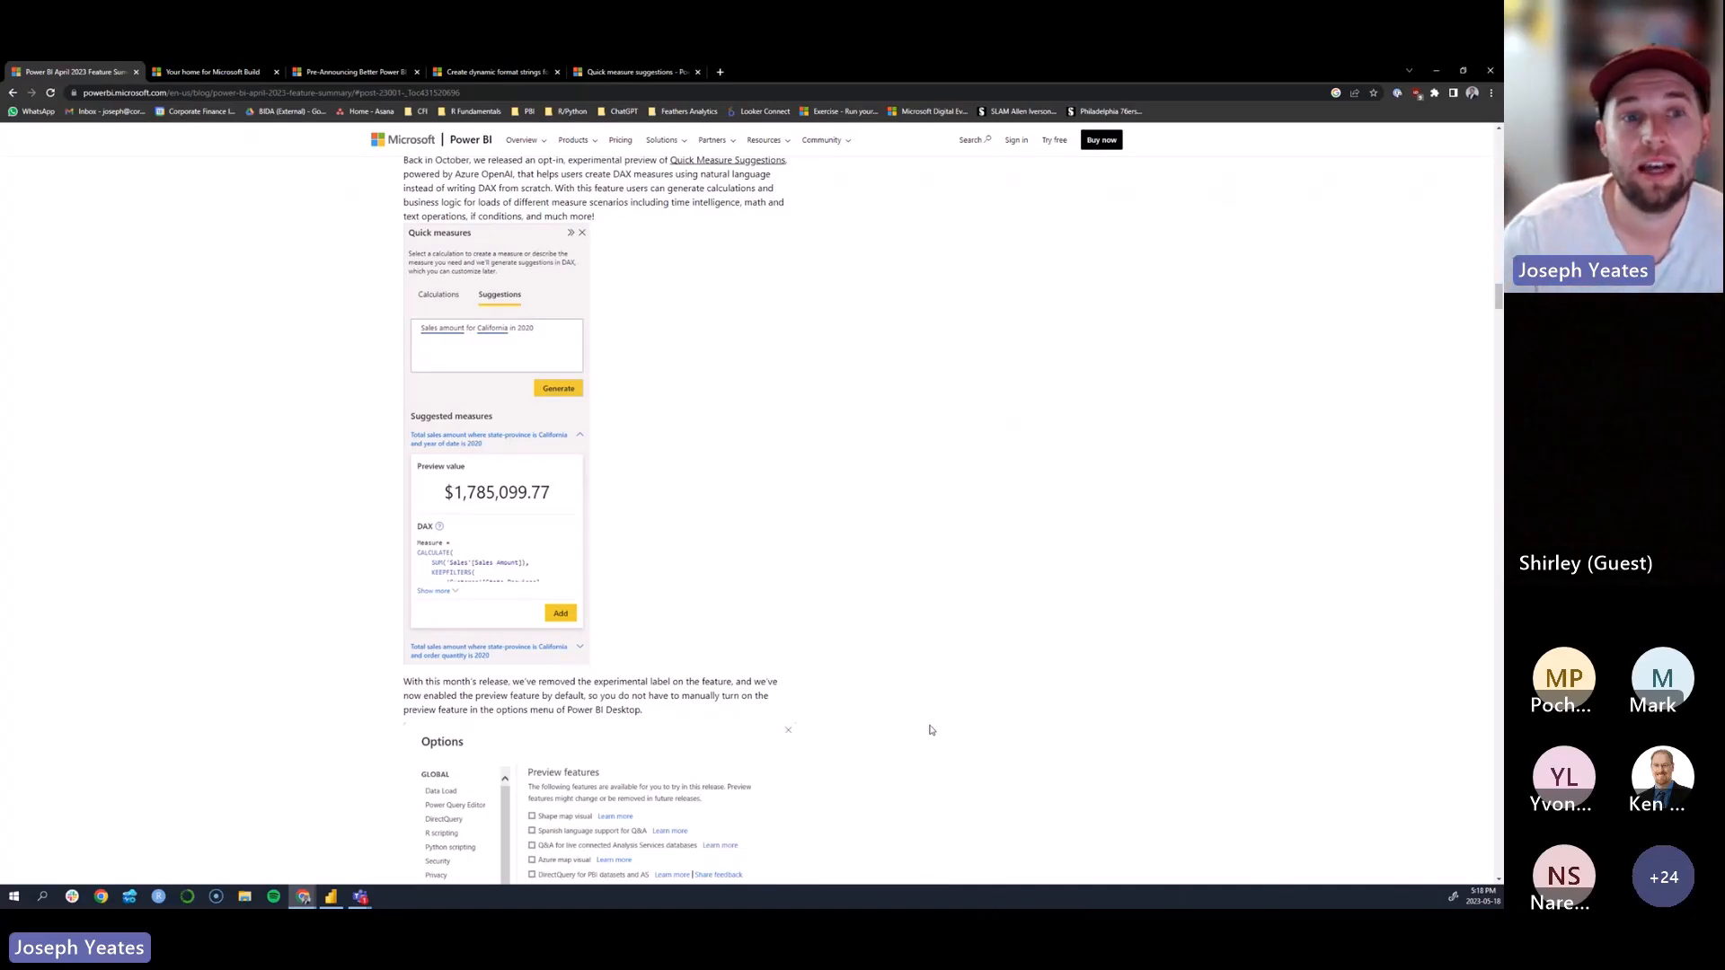
Step: Switch to Power BI Desktop, open the Quick measure tool and examine the list of available calculations
{"action": "left_click", "coordinate": [329, 897]}
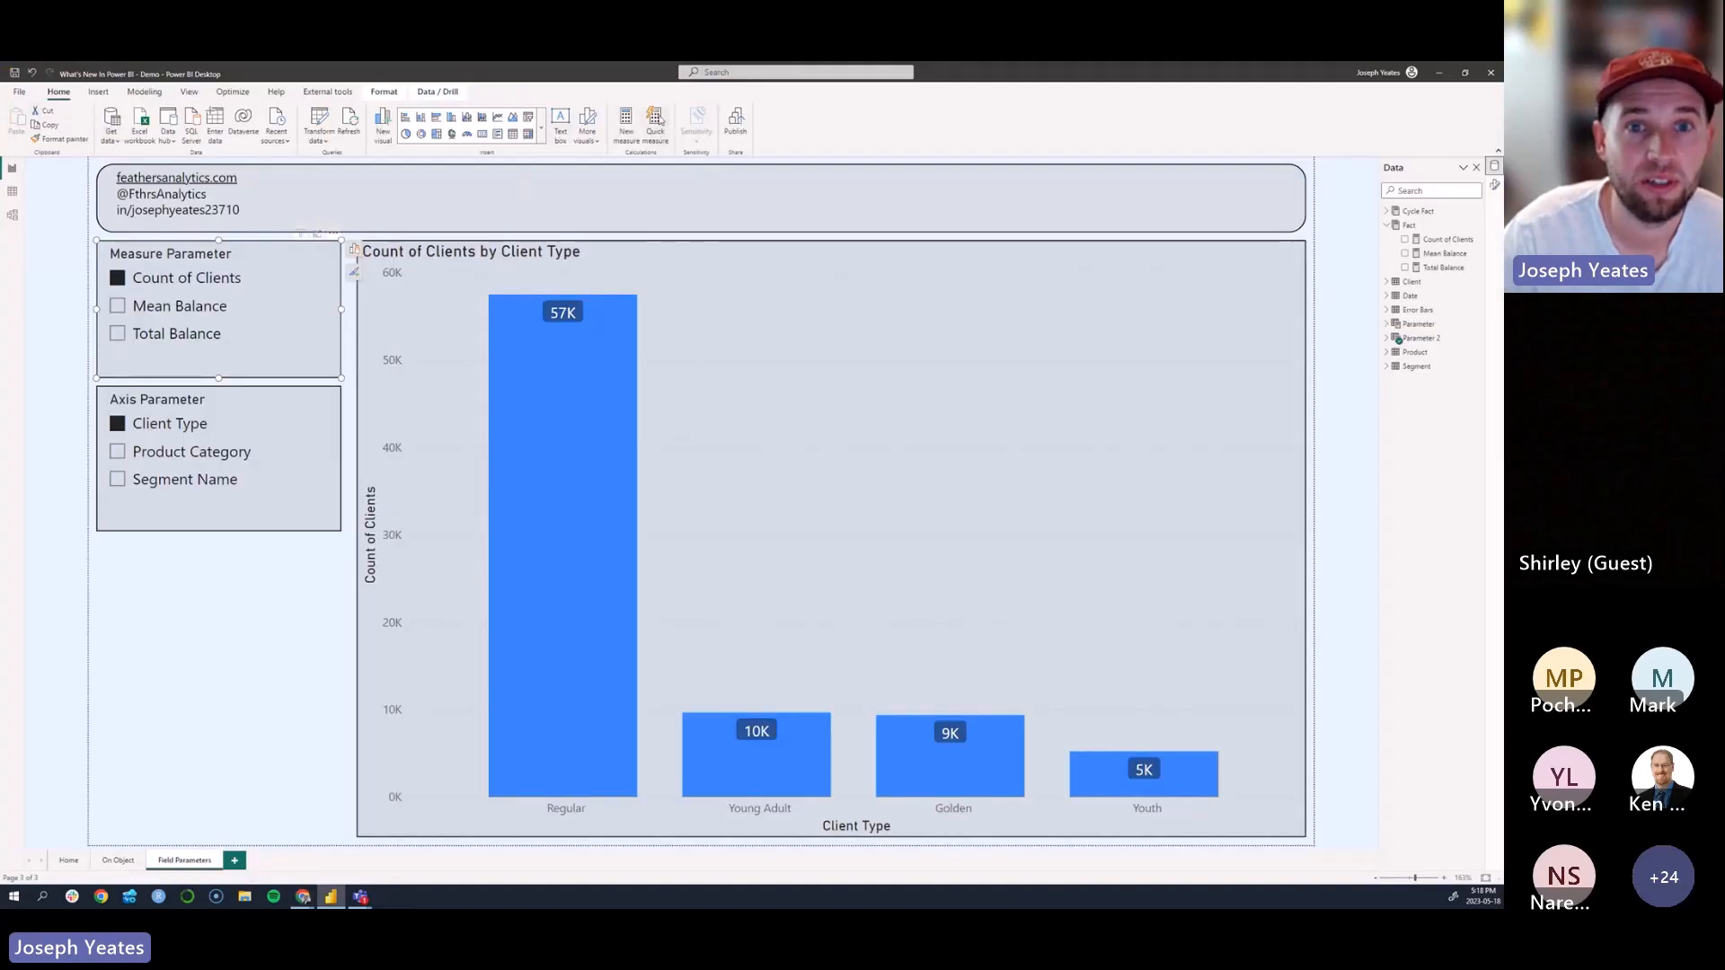
{"action": "left_click", "coordinate": [659, 124]}
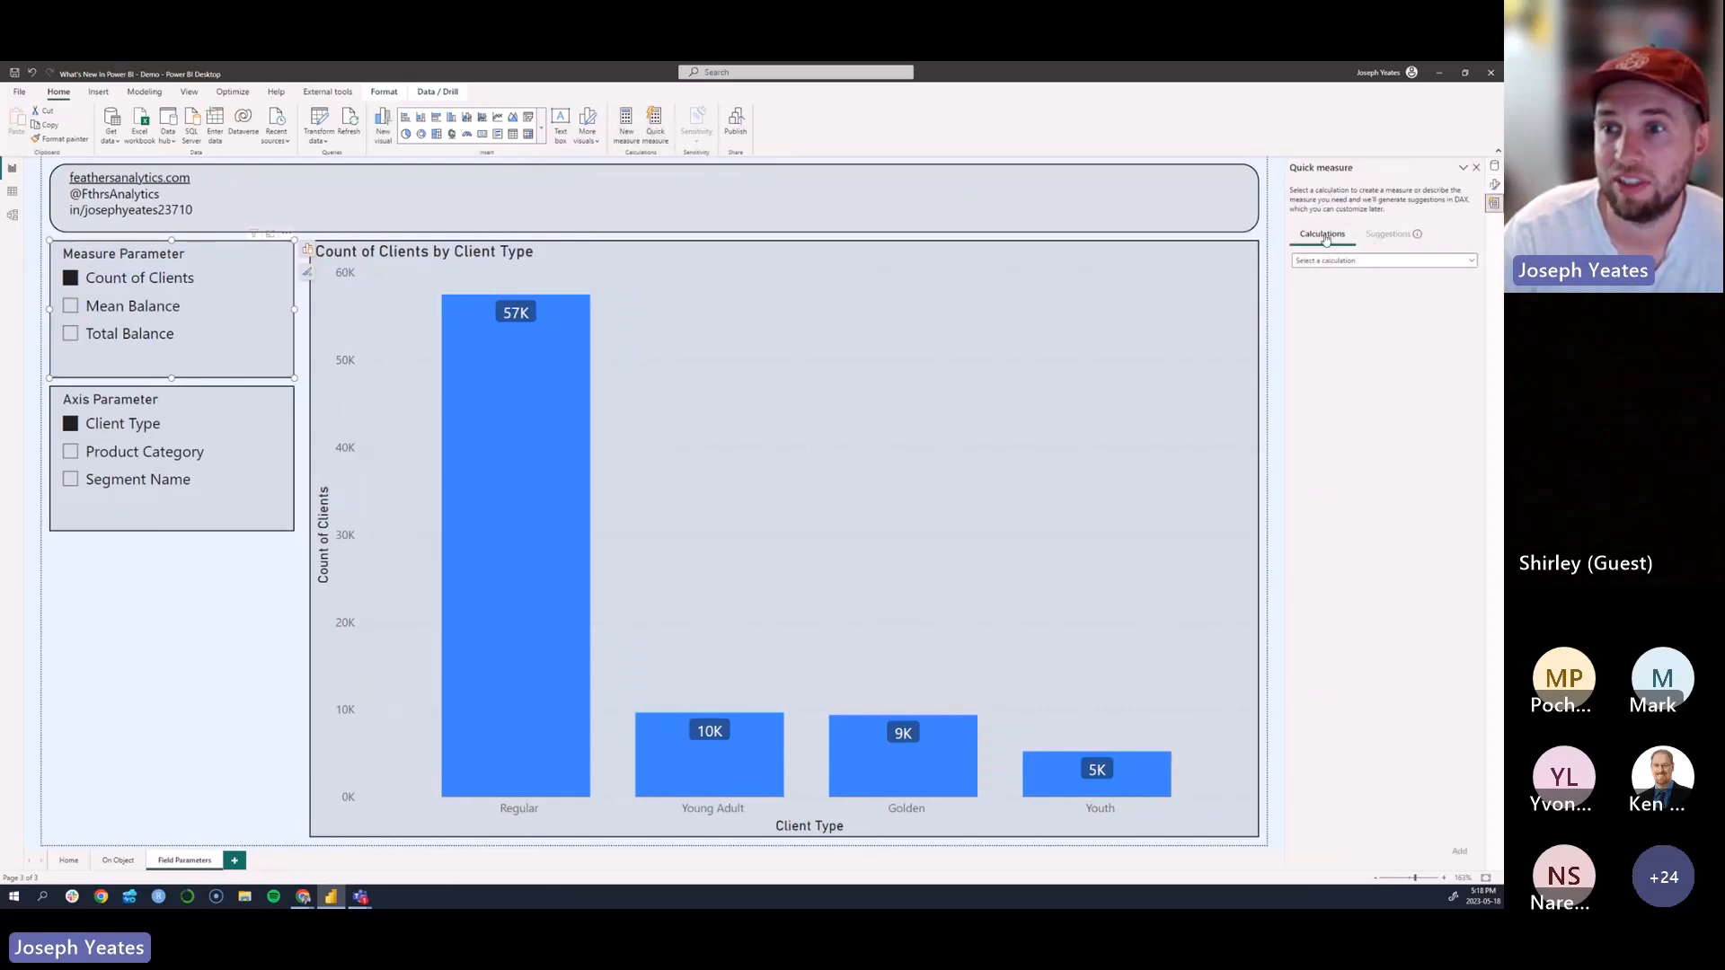
{"action": "left_click", "coordinate": [1463, 263]}
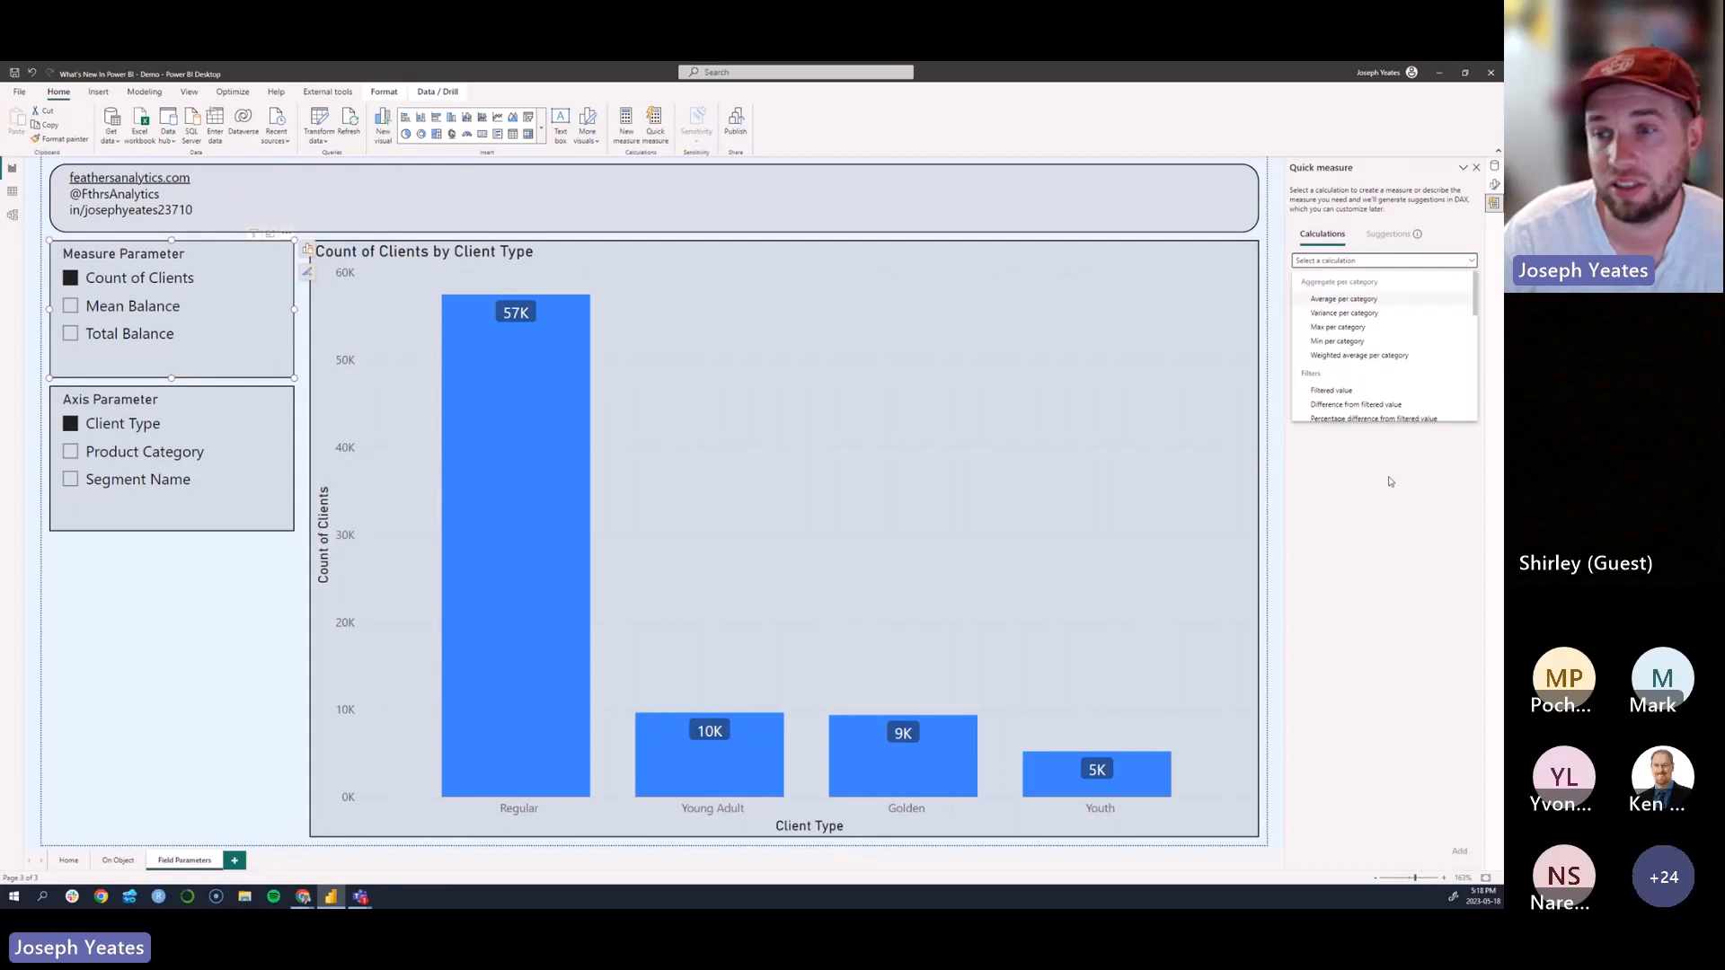
{"action": "left_click", "coordinate": [1410, 579]}
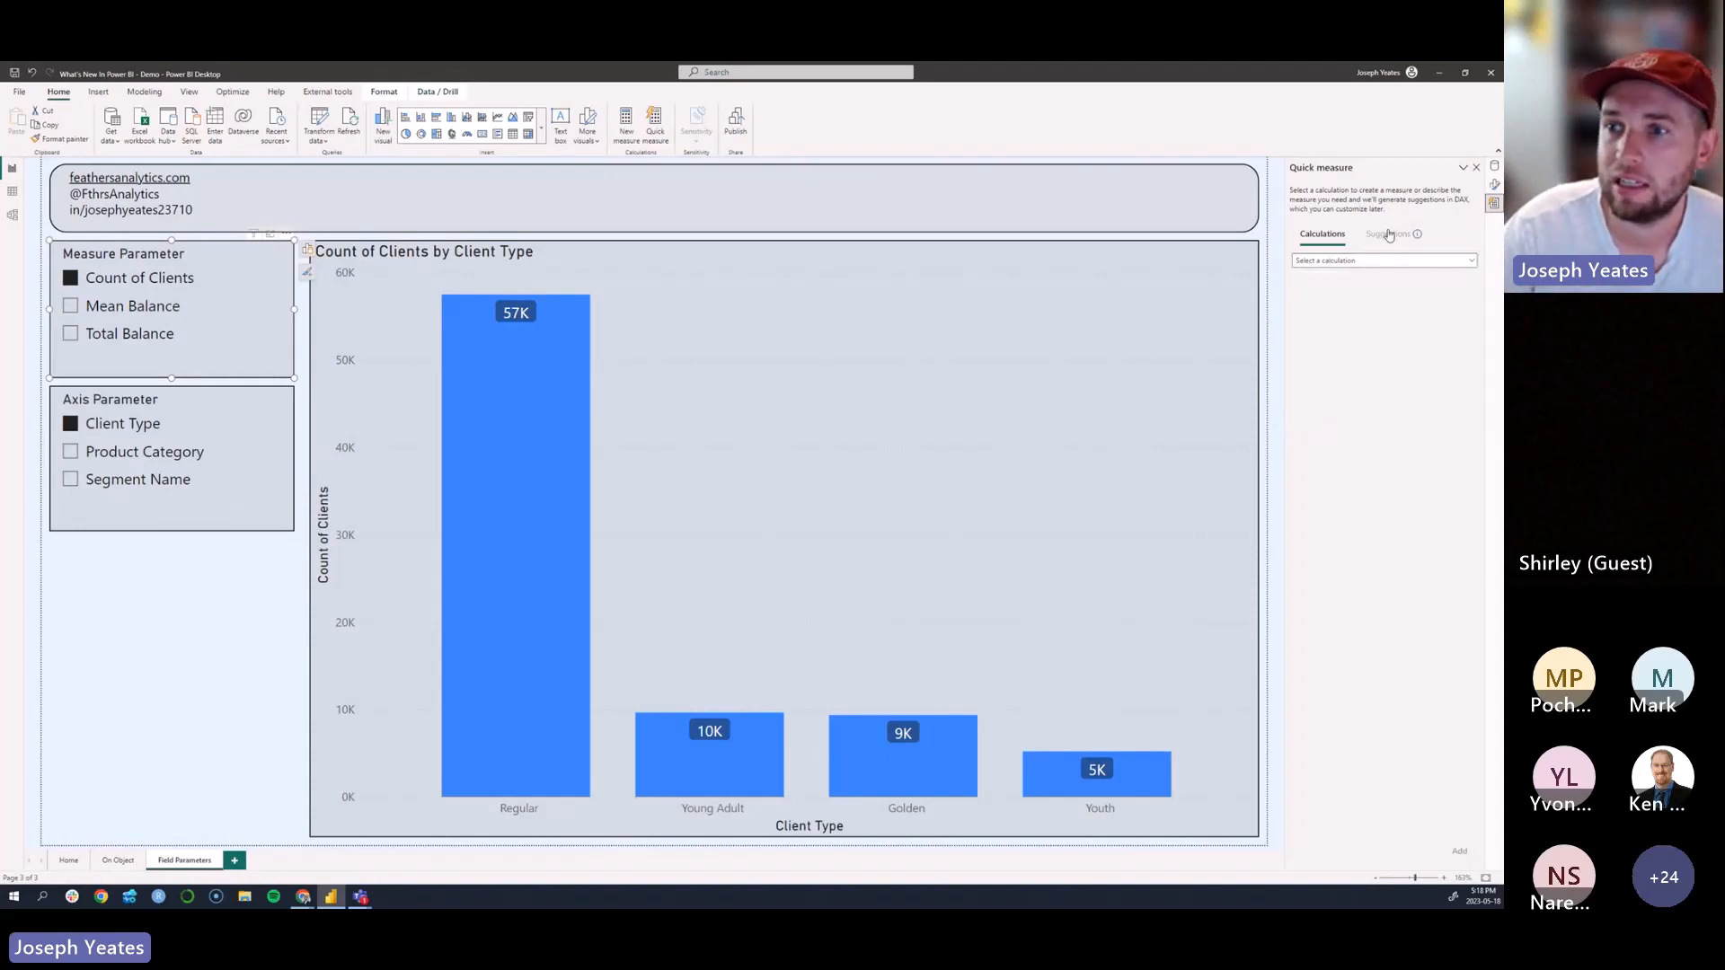
{"action": "mouse_move", "coordinate": [1419, 237]}
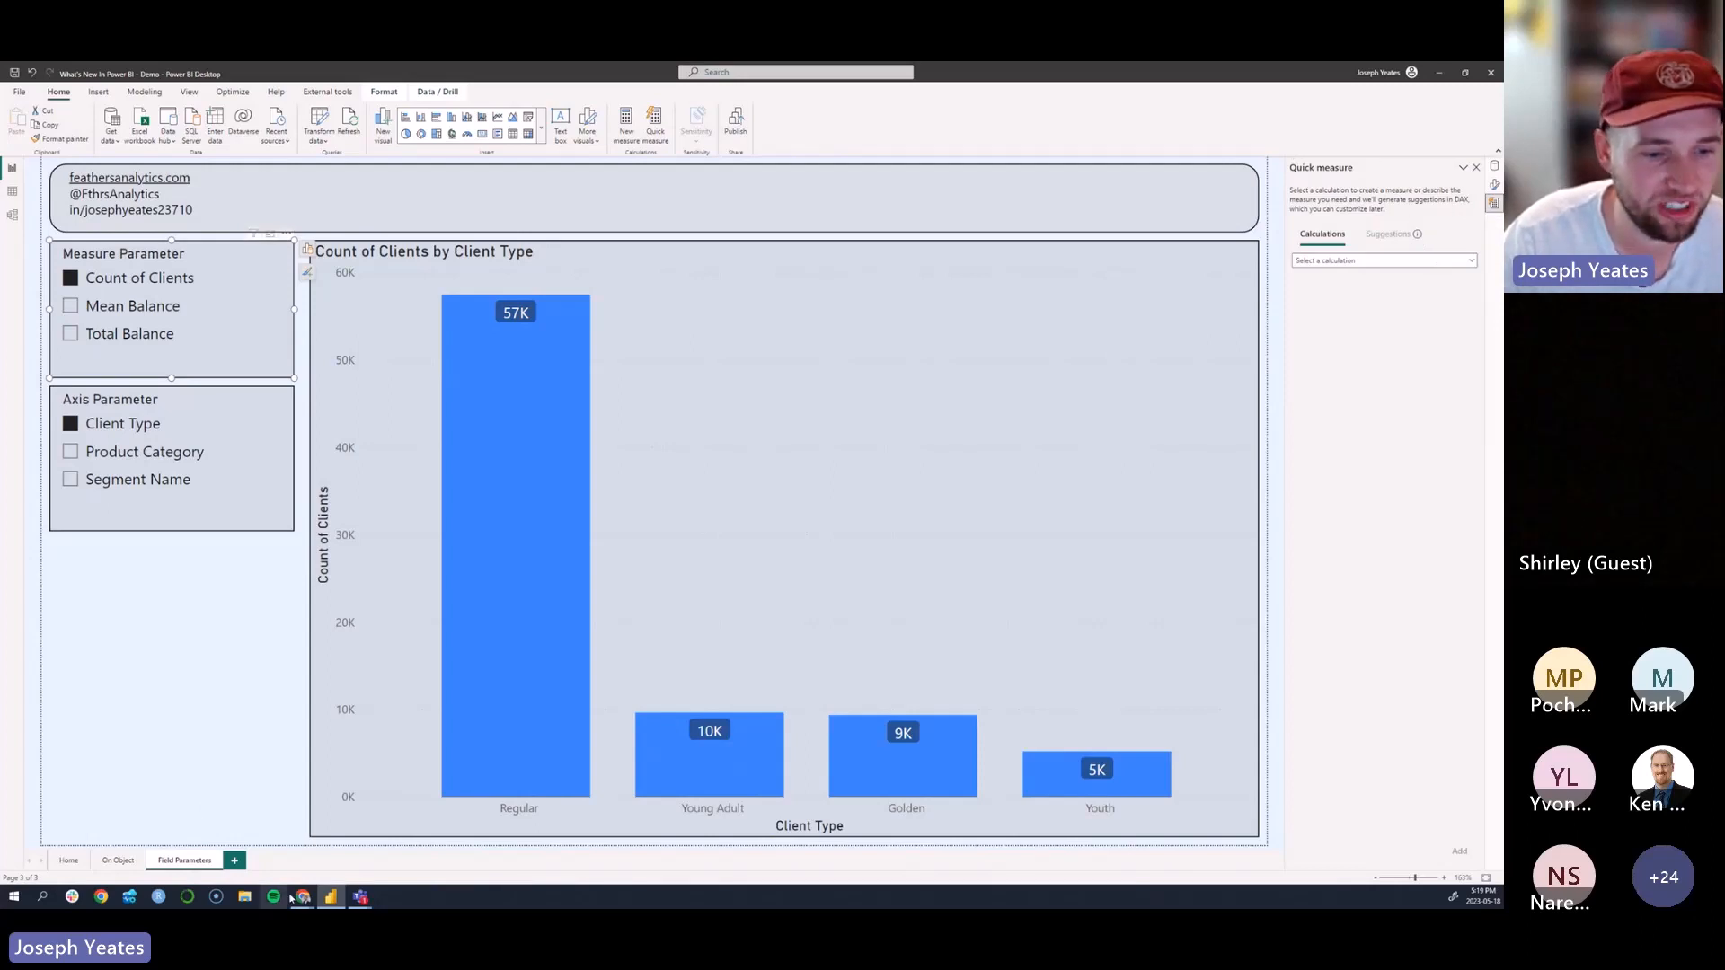
Step: Switch back to the blog in the browser and examine the Quick measure suggestions example for California sales in 2020
{"action": "mouse_move", "coordinate": [303, 896]}
{"action": "left_click", "coordinate": [280, 846]}
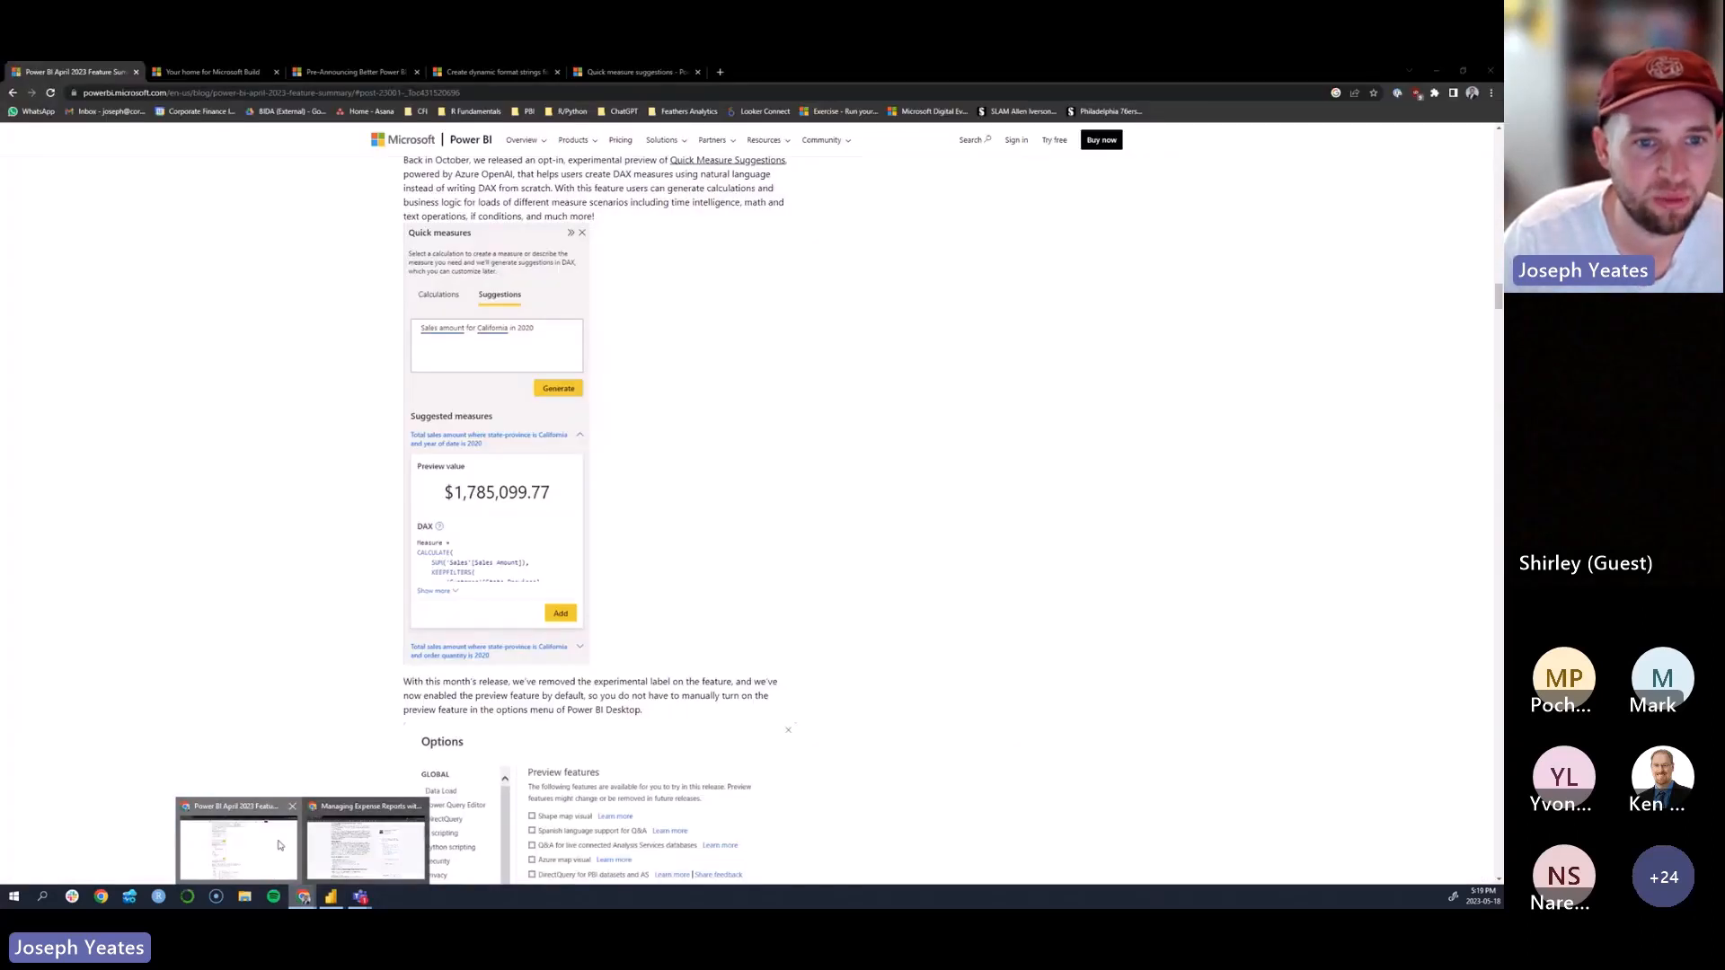
{"action": "scroll", "coordinate": [372, 388], "scroll_direction": "up", "scroll_amount": 1}
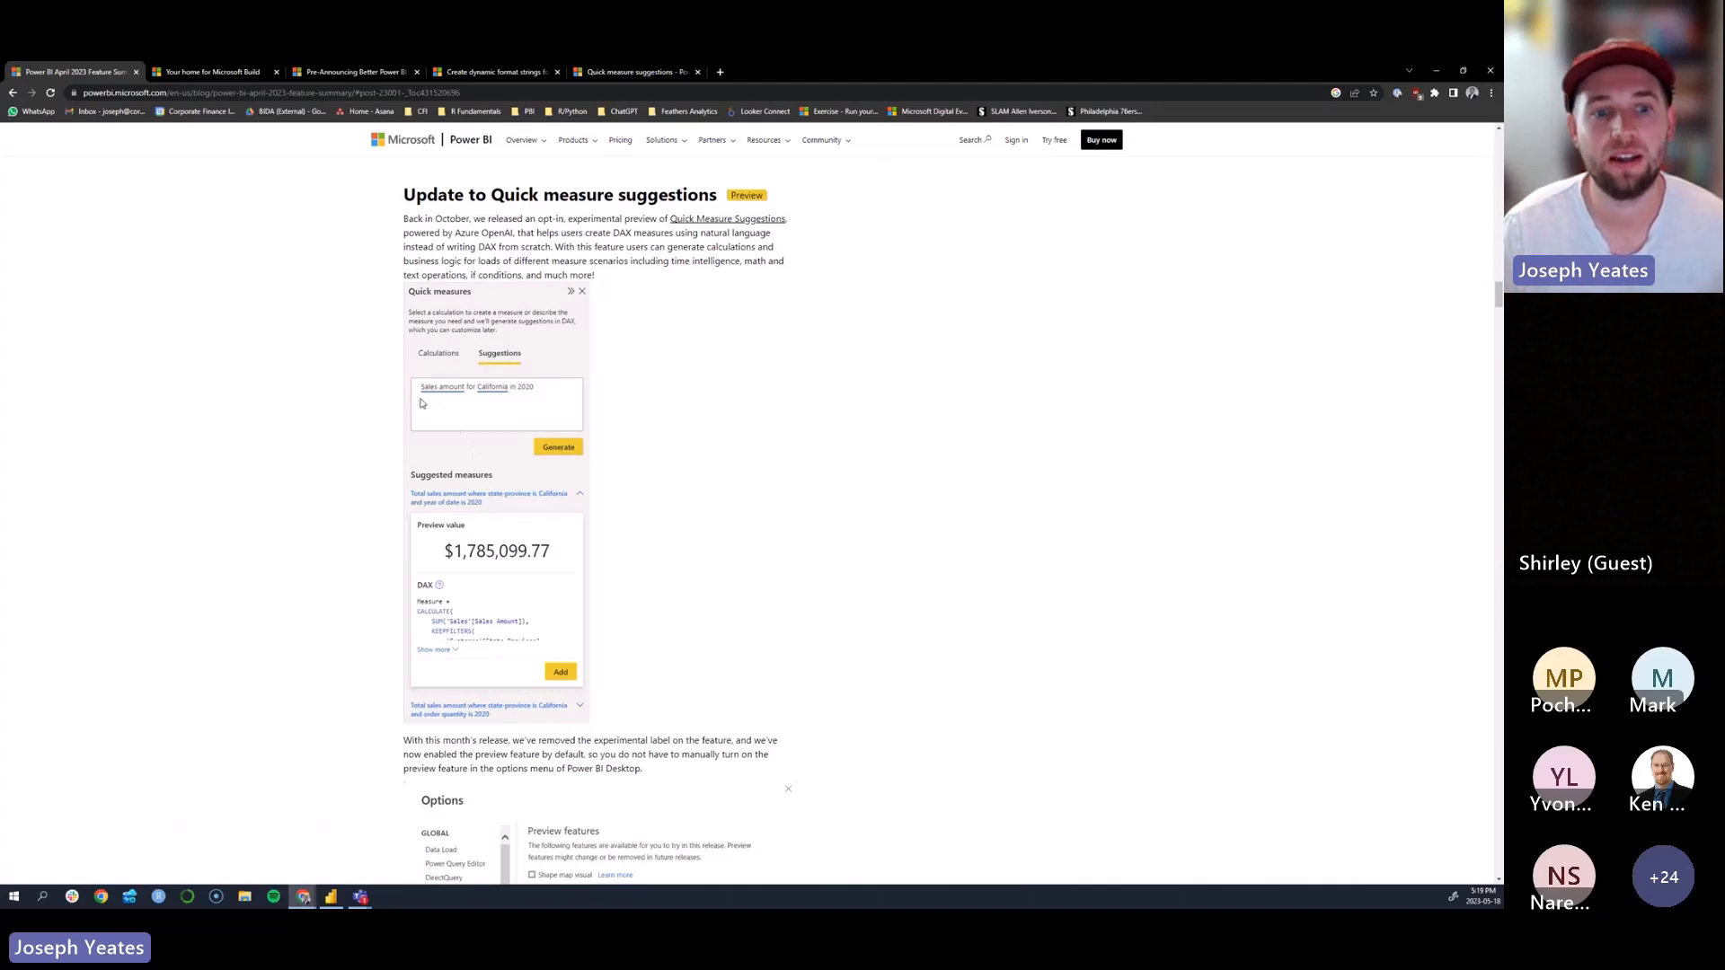
{"action": "scroll", "coordinate": [476, 462], "scroll_direction": "down", "scroll_amount": 2}
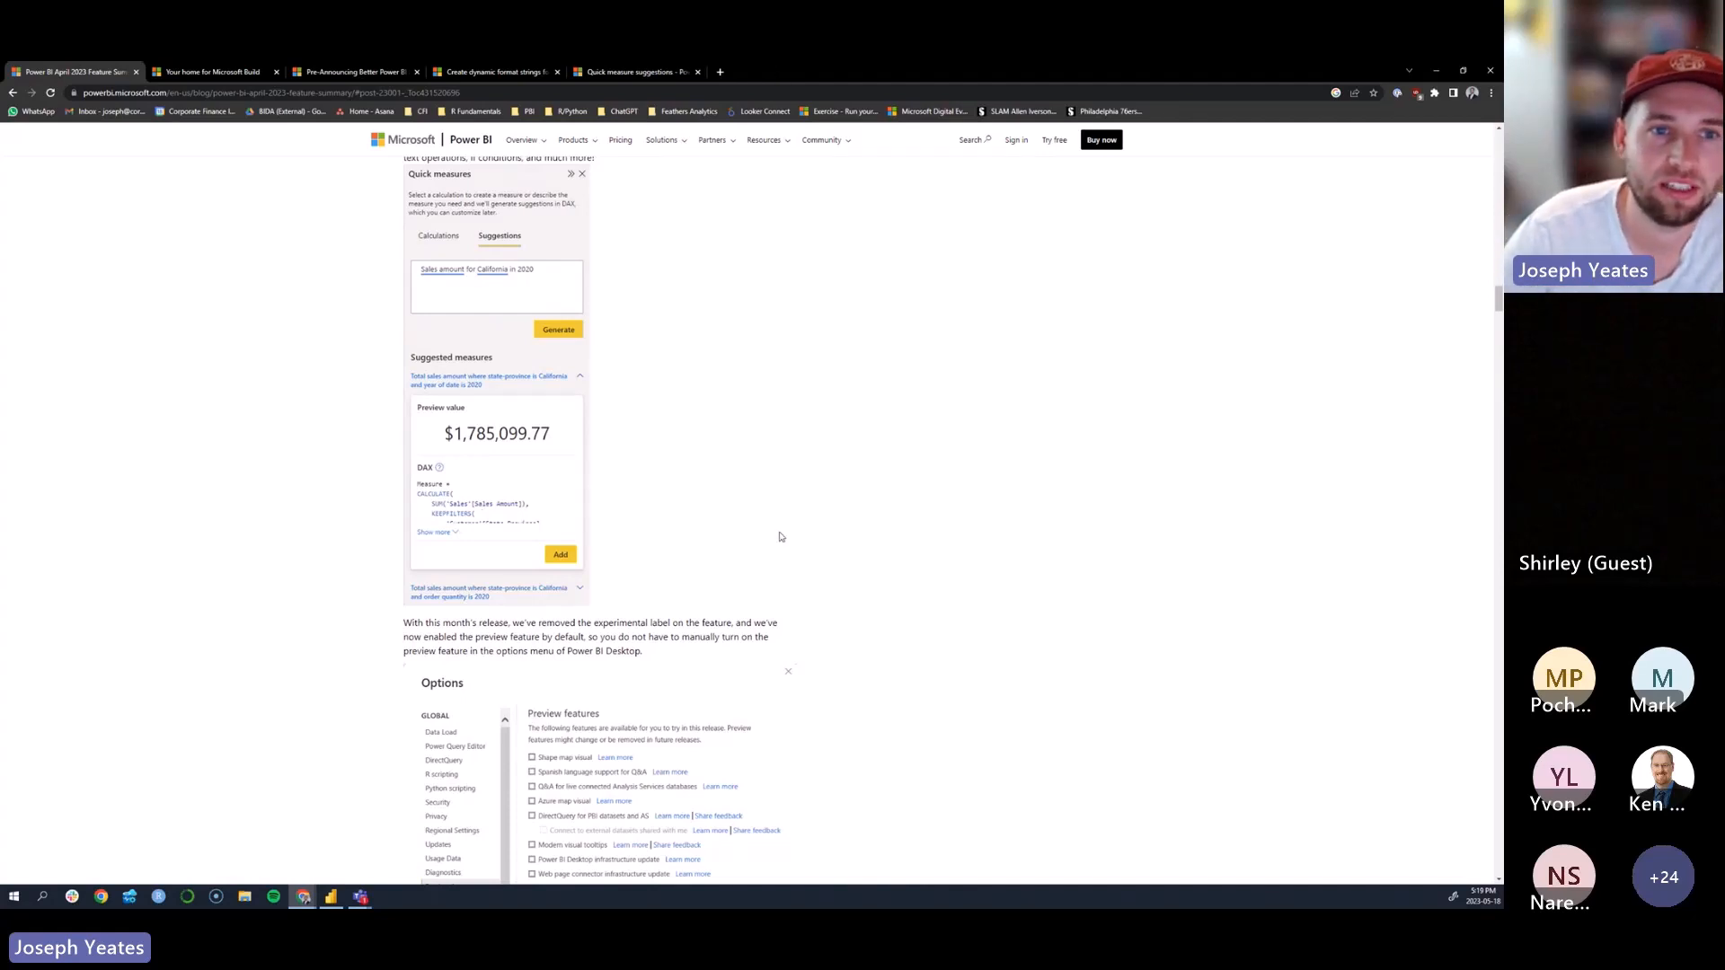
{"action": "scroll", "coordinate": [777, 535], "scroll_direction": "up", "scroll_amount": 2}
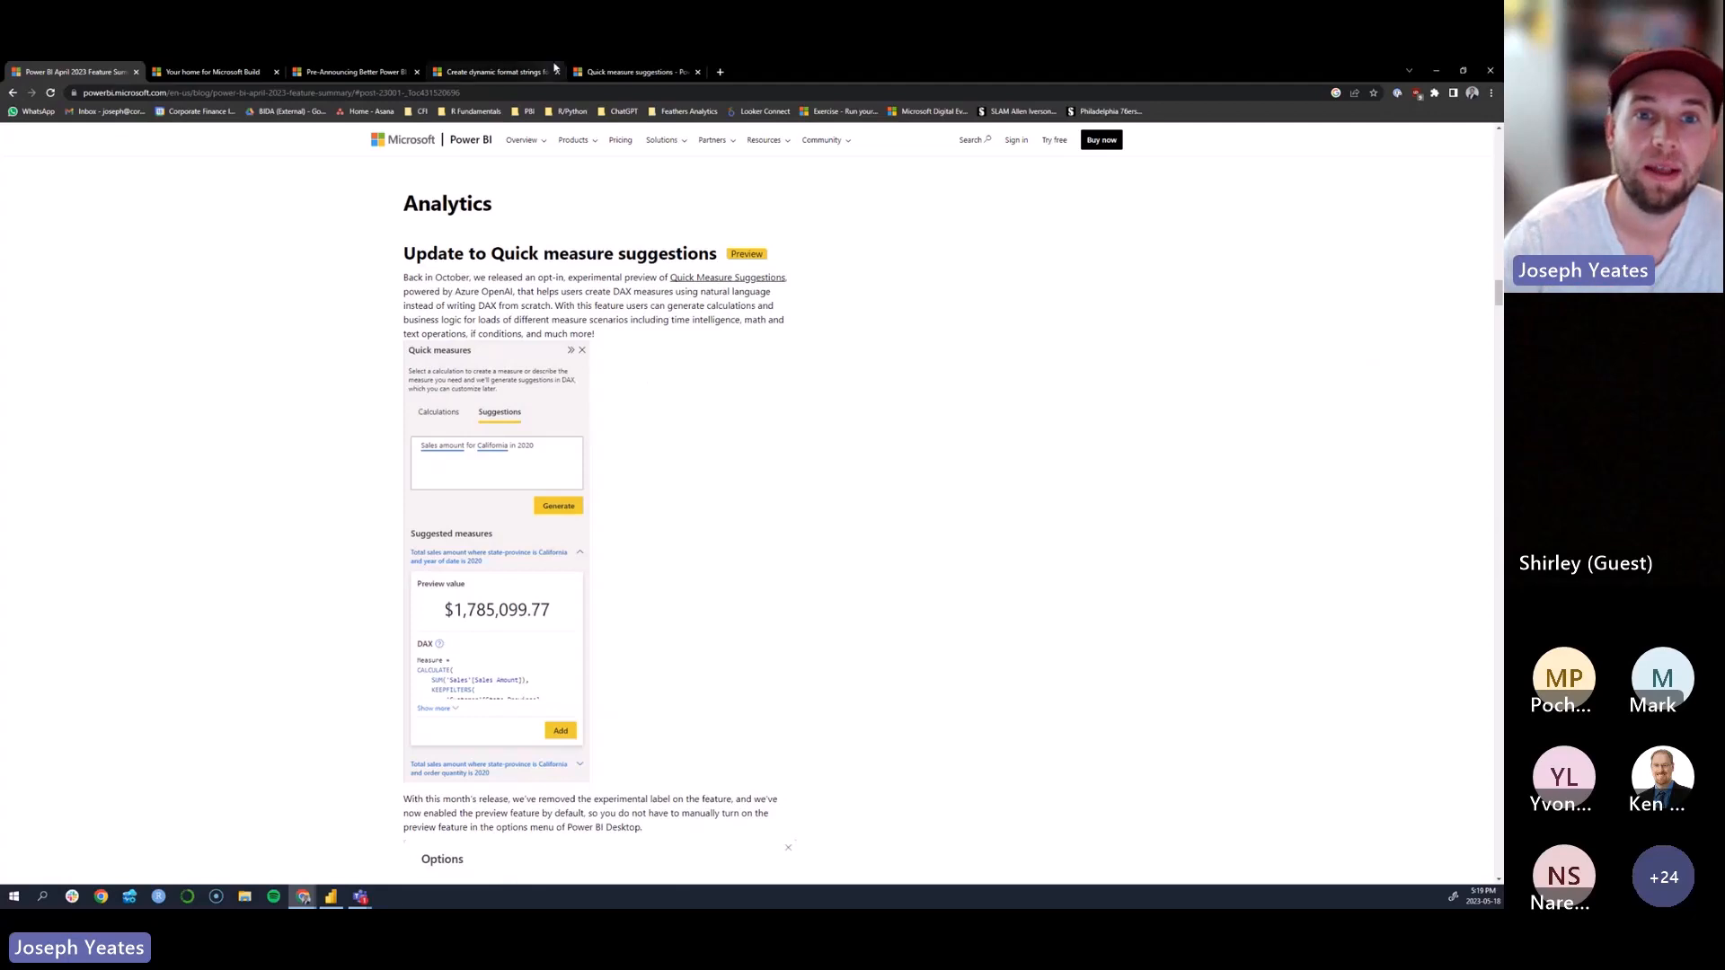
Step: Review the limitations and considerations in the Quick measure suggestions documentation, highlighting the one about learning DAX, and return to the blog
{"action": "left_click", "coordinate": [640, 74]}
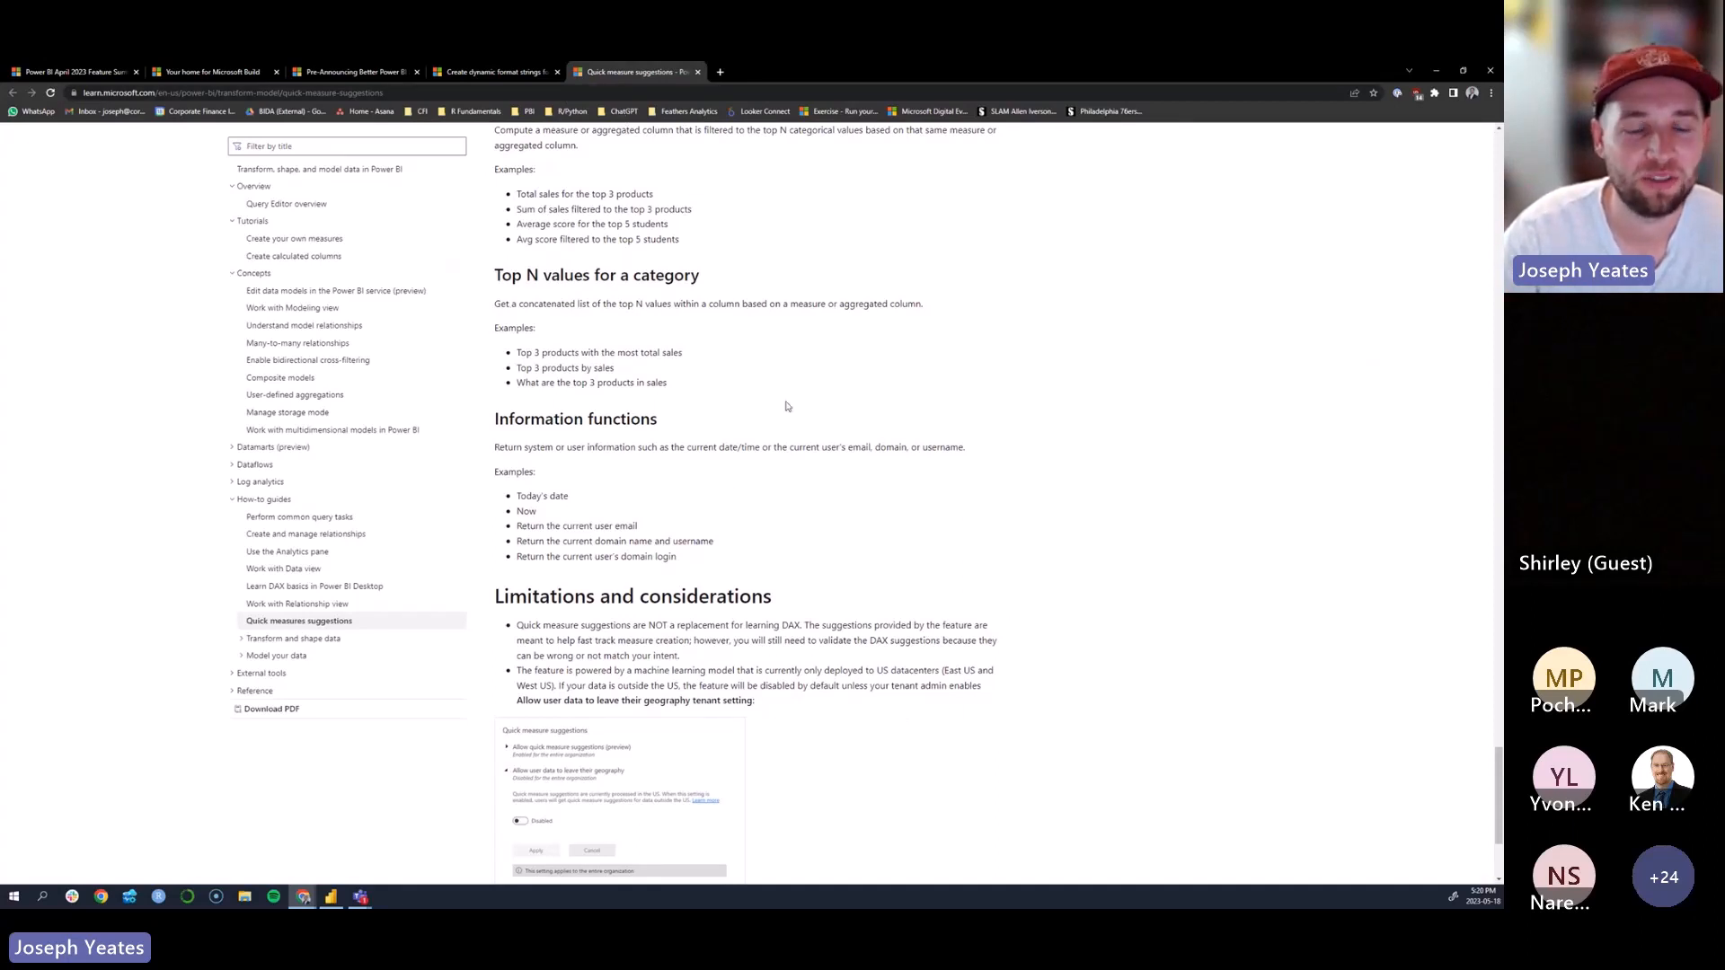
{"action": "scroll", "coordinate": [721, 541], "scroll_direction": "down", "scroll_amount": 1}
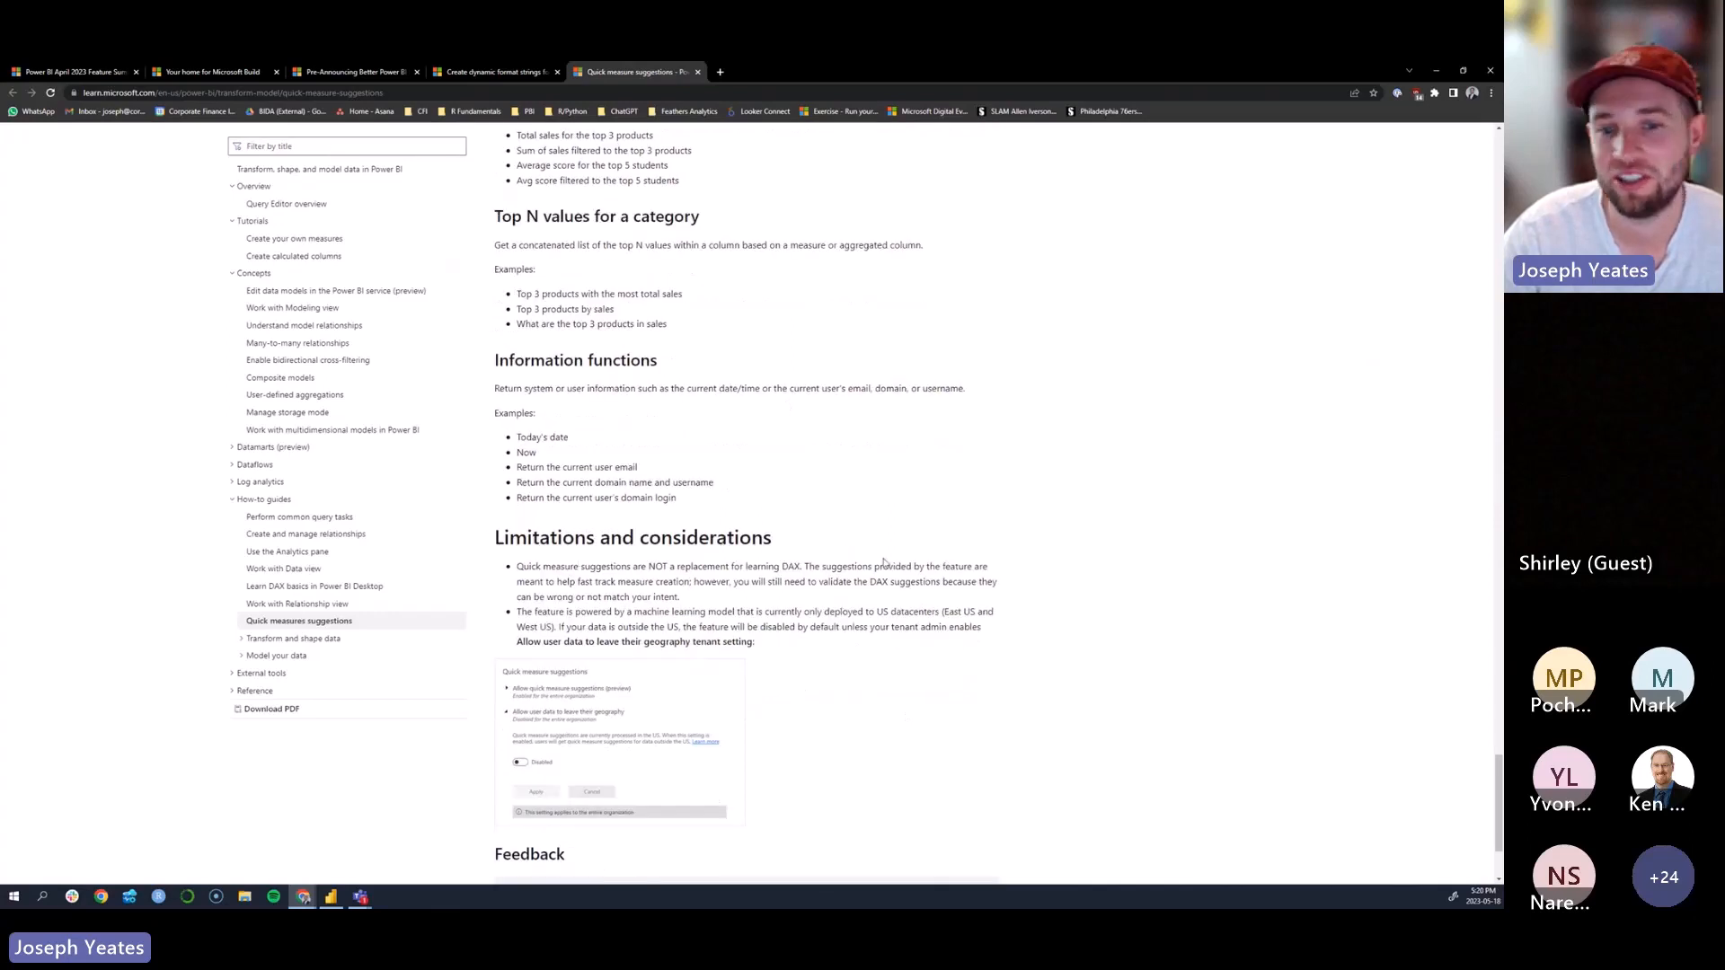
{"action": "left_click_drag", "start_coordinate": [682, 598], "coordinate": [518, 567]}
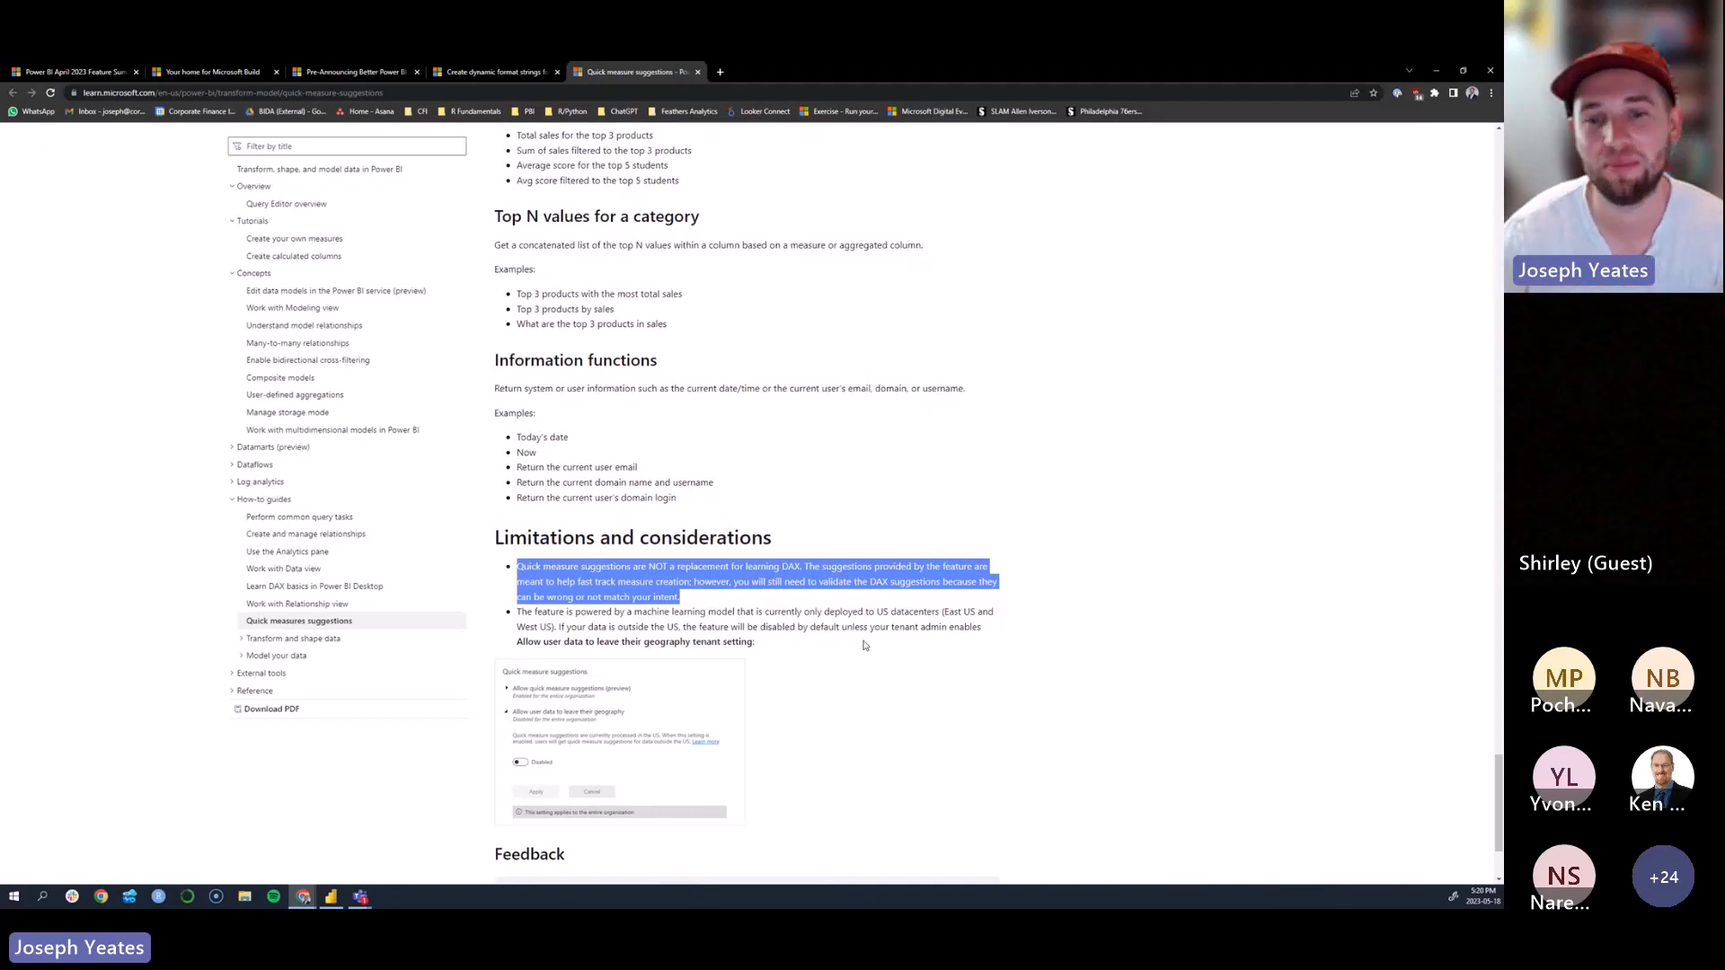
{"action": "left_click", "coordinate": [851, 608]}
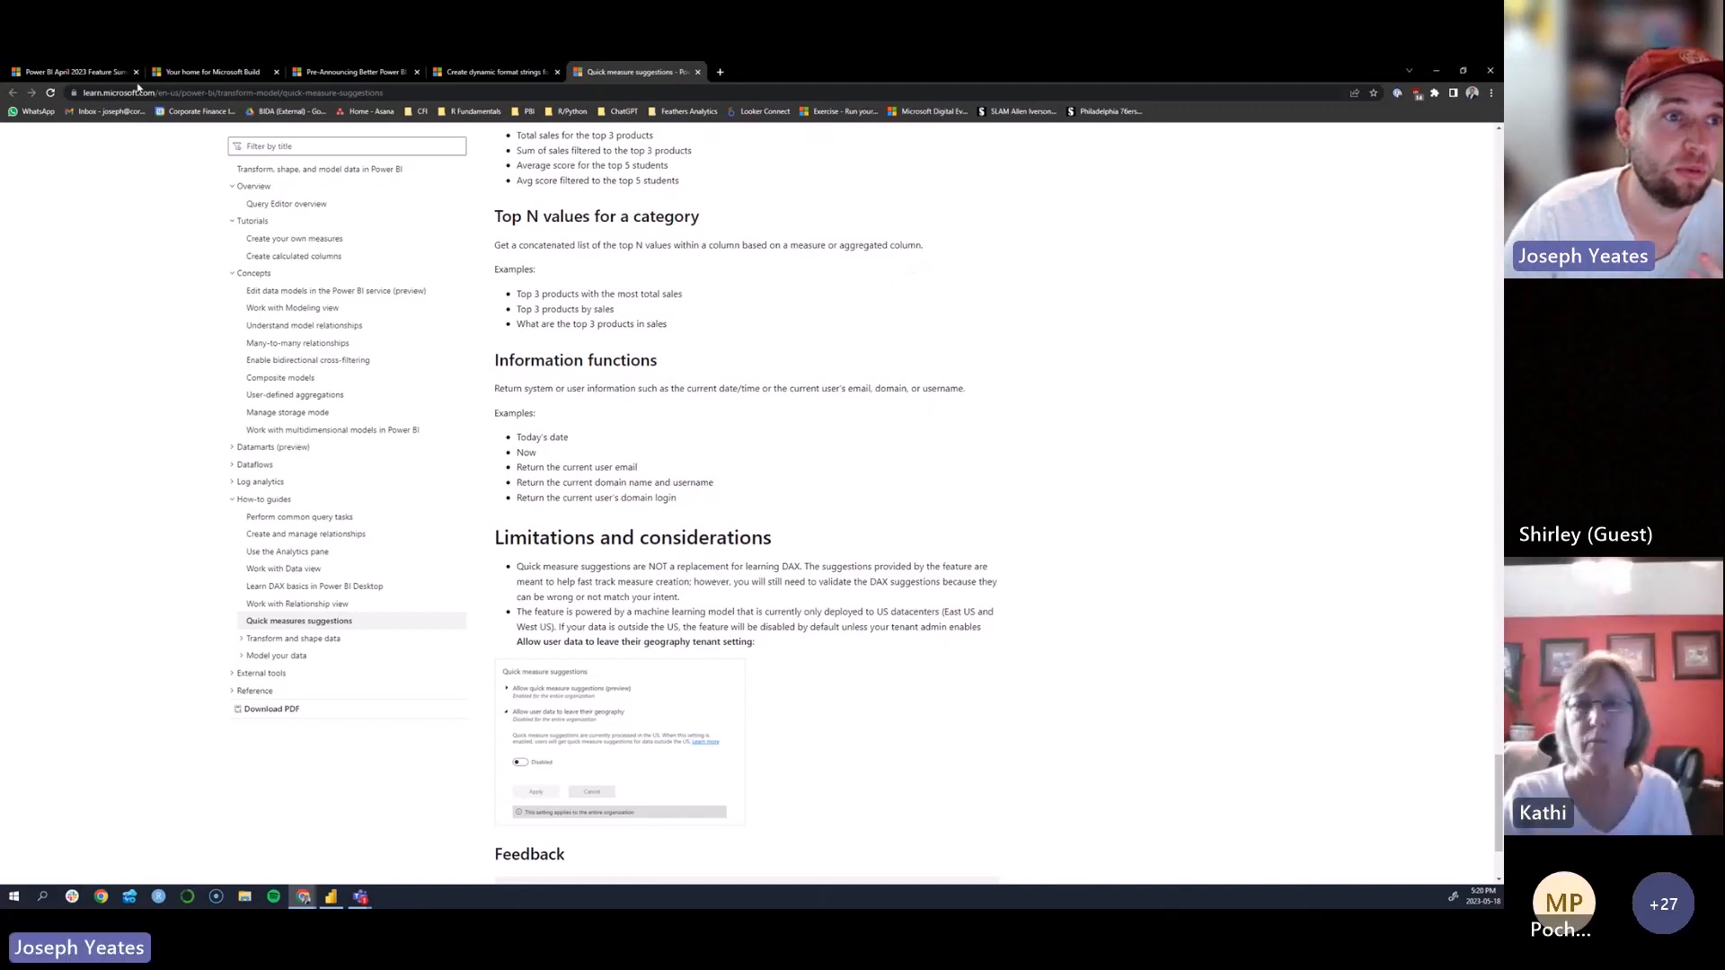
{"action": "left_click", "coordinate": [107, 73]}
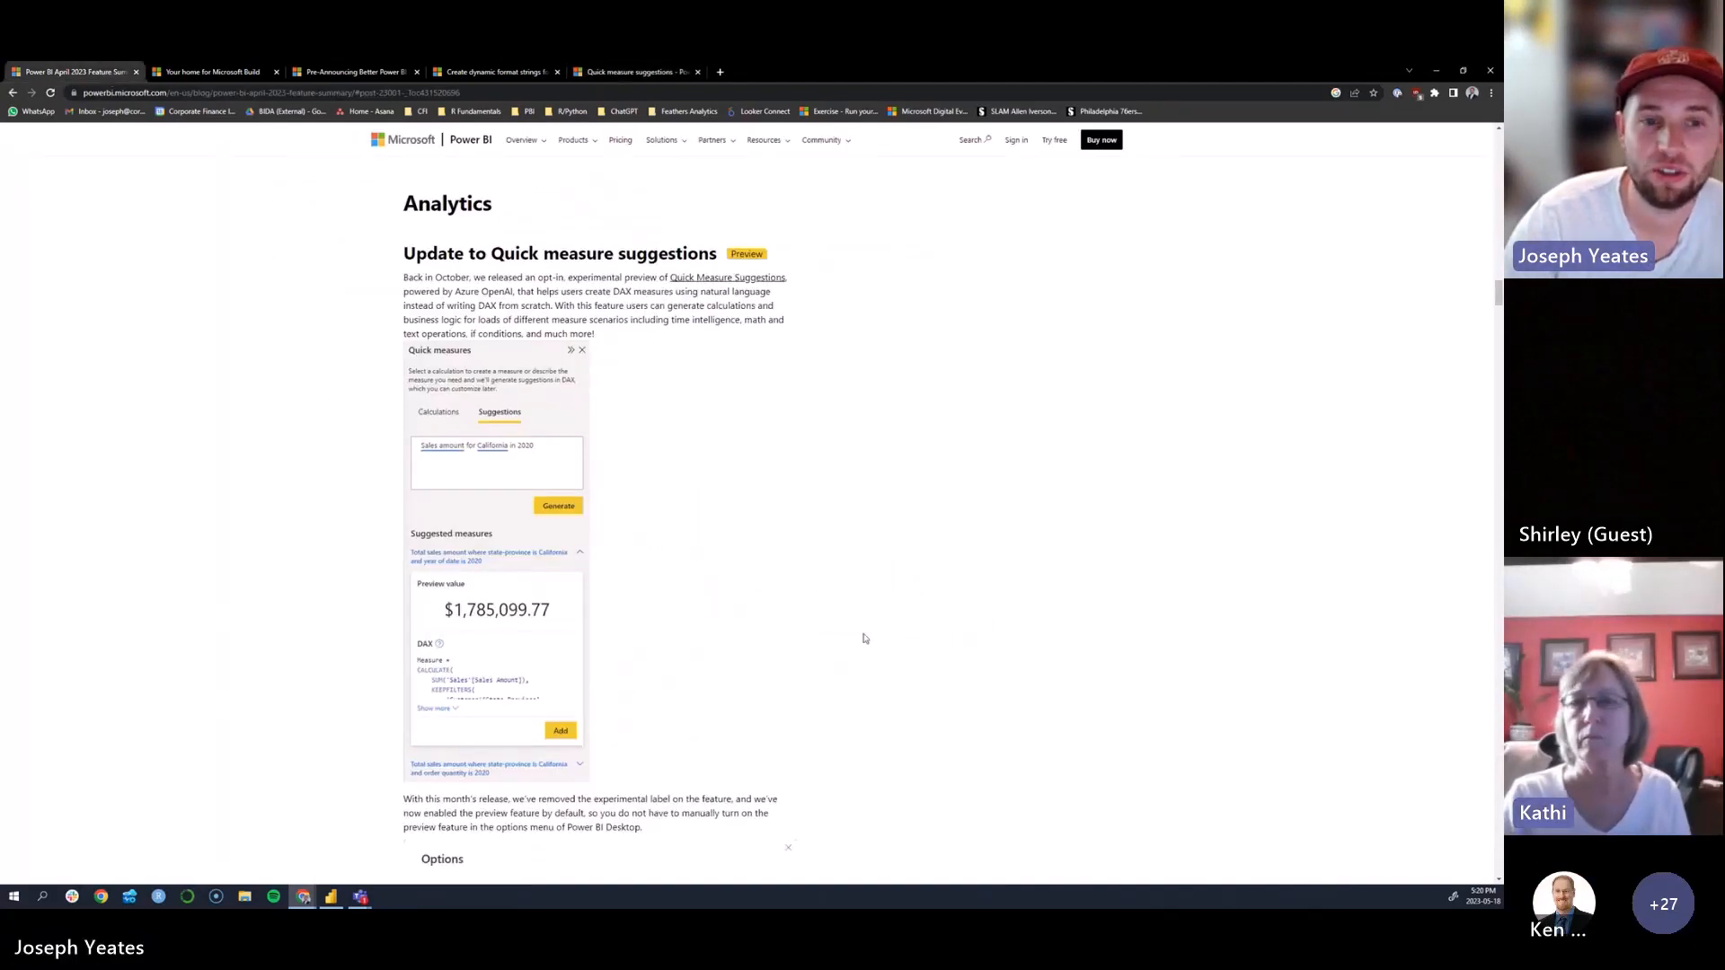
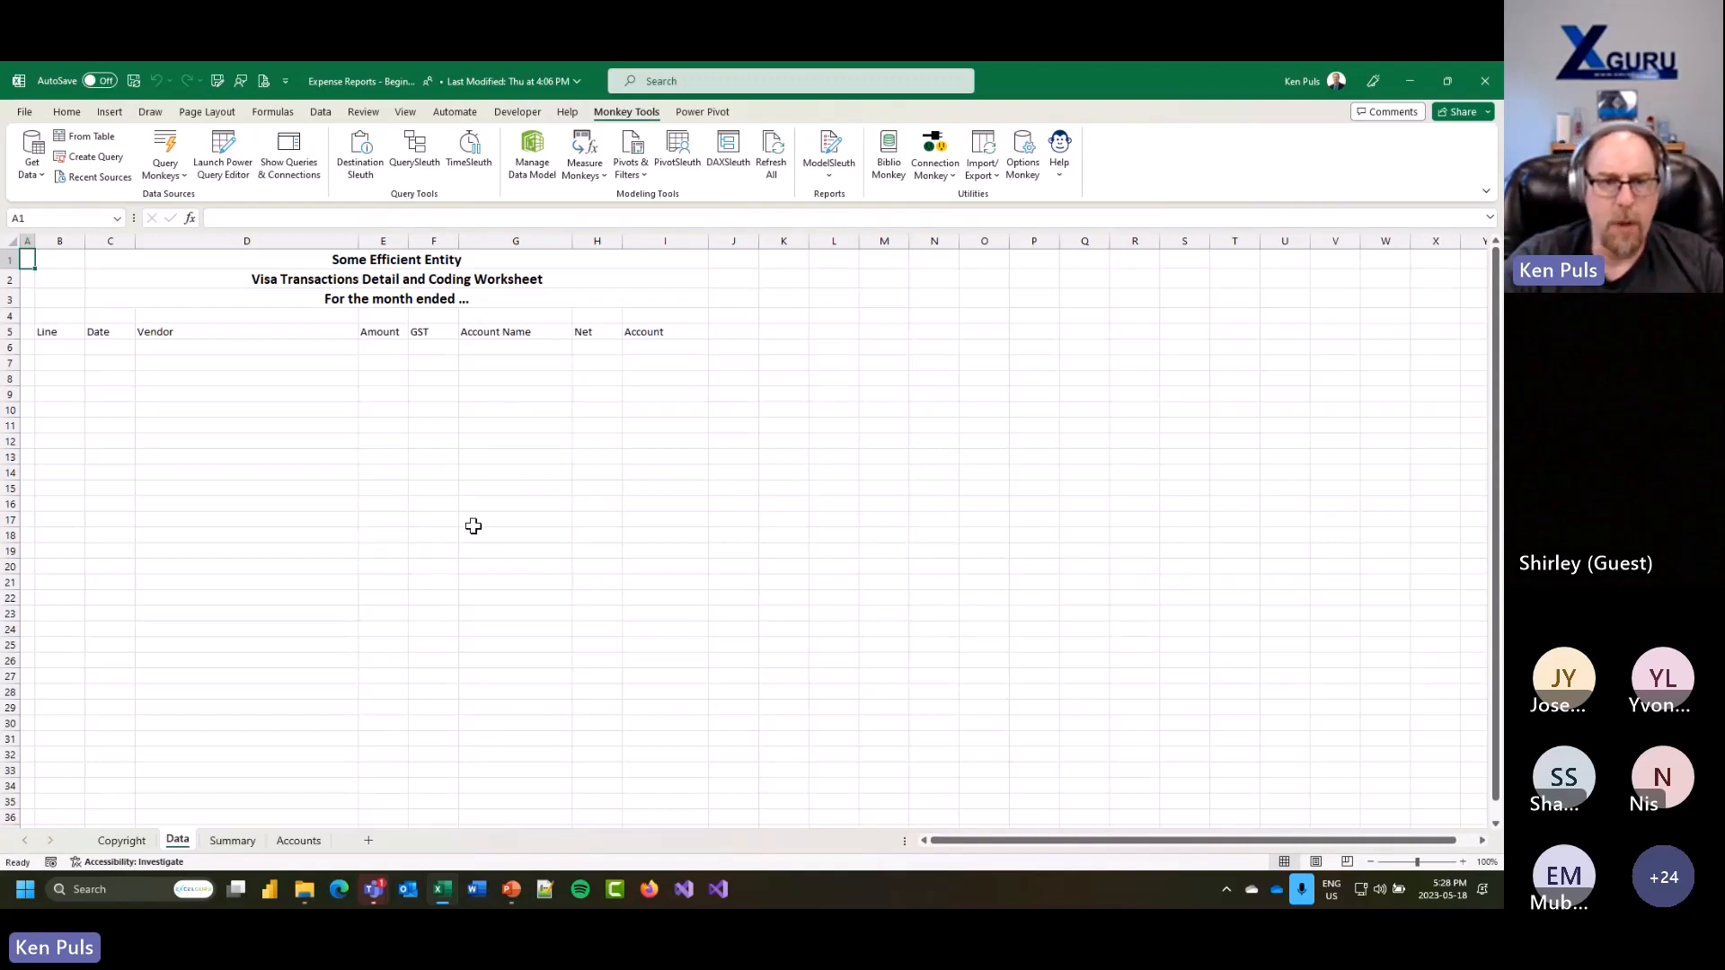
Step: In the Excel expense report workbook, show the queries and connections and open the Accounts sheet with the source data tables
{"action": "left_click", "coordinate": [293, 164]}
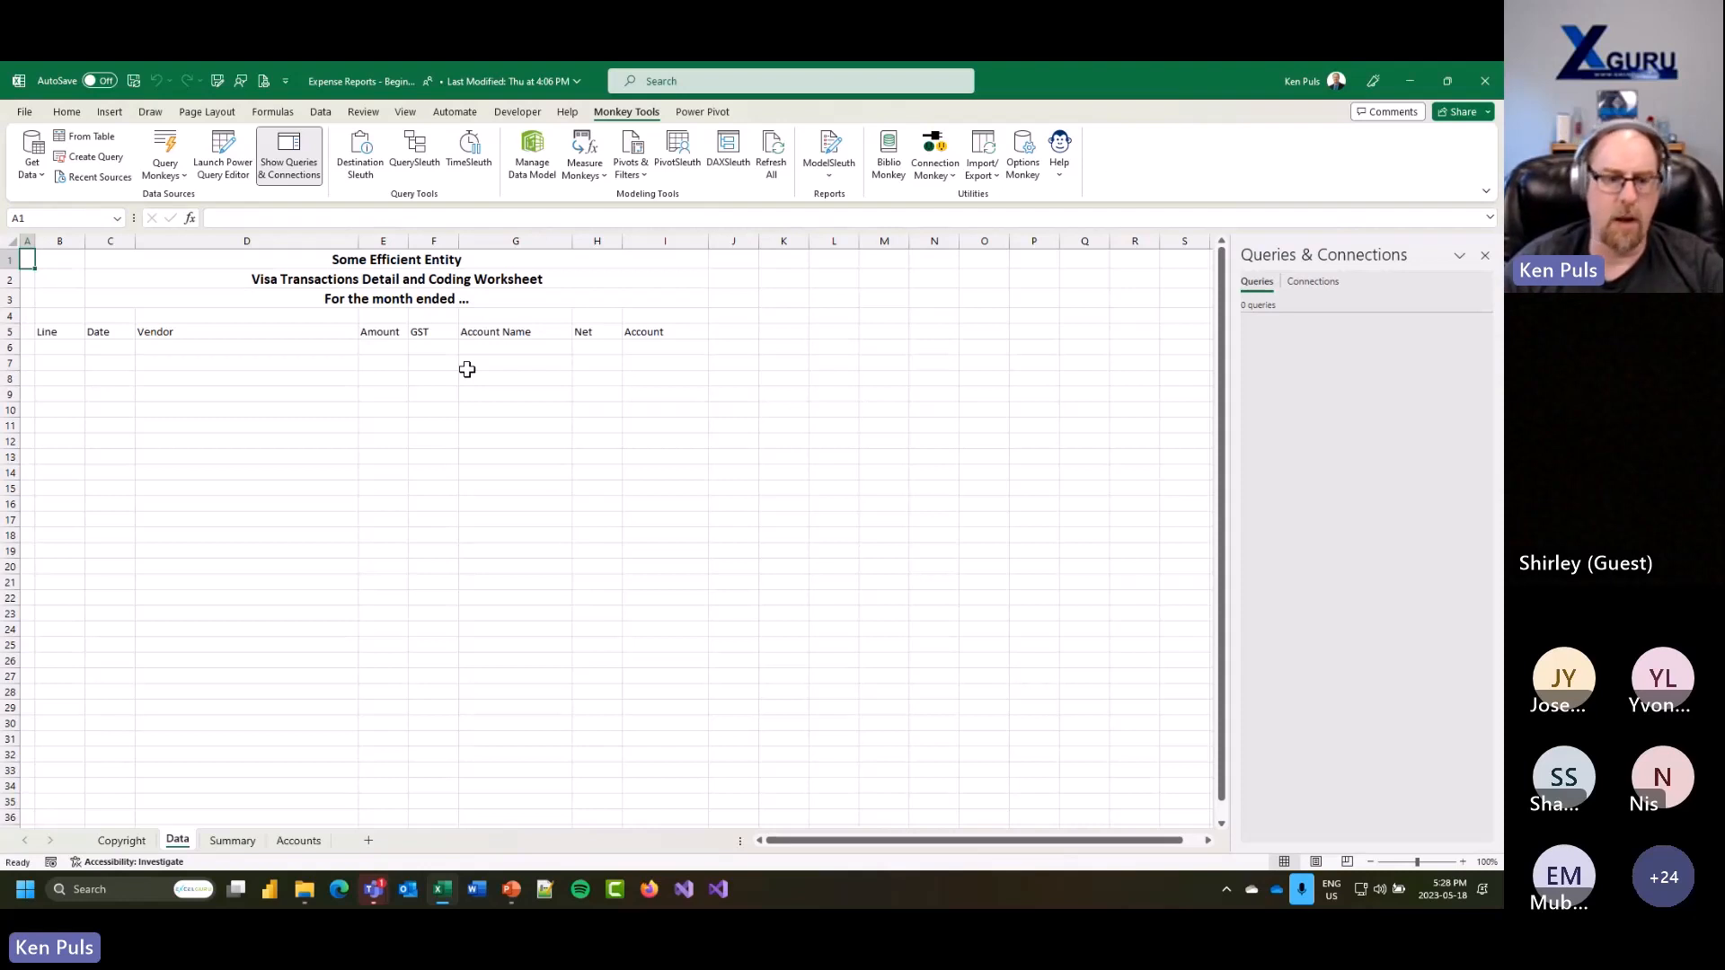
{"action": "left_click", "coordinate": [288, 843]}
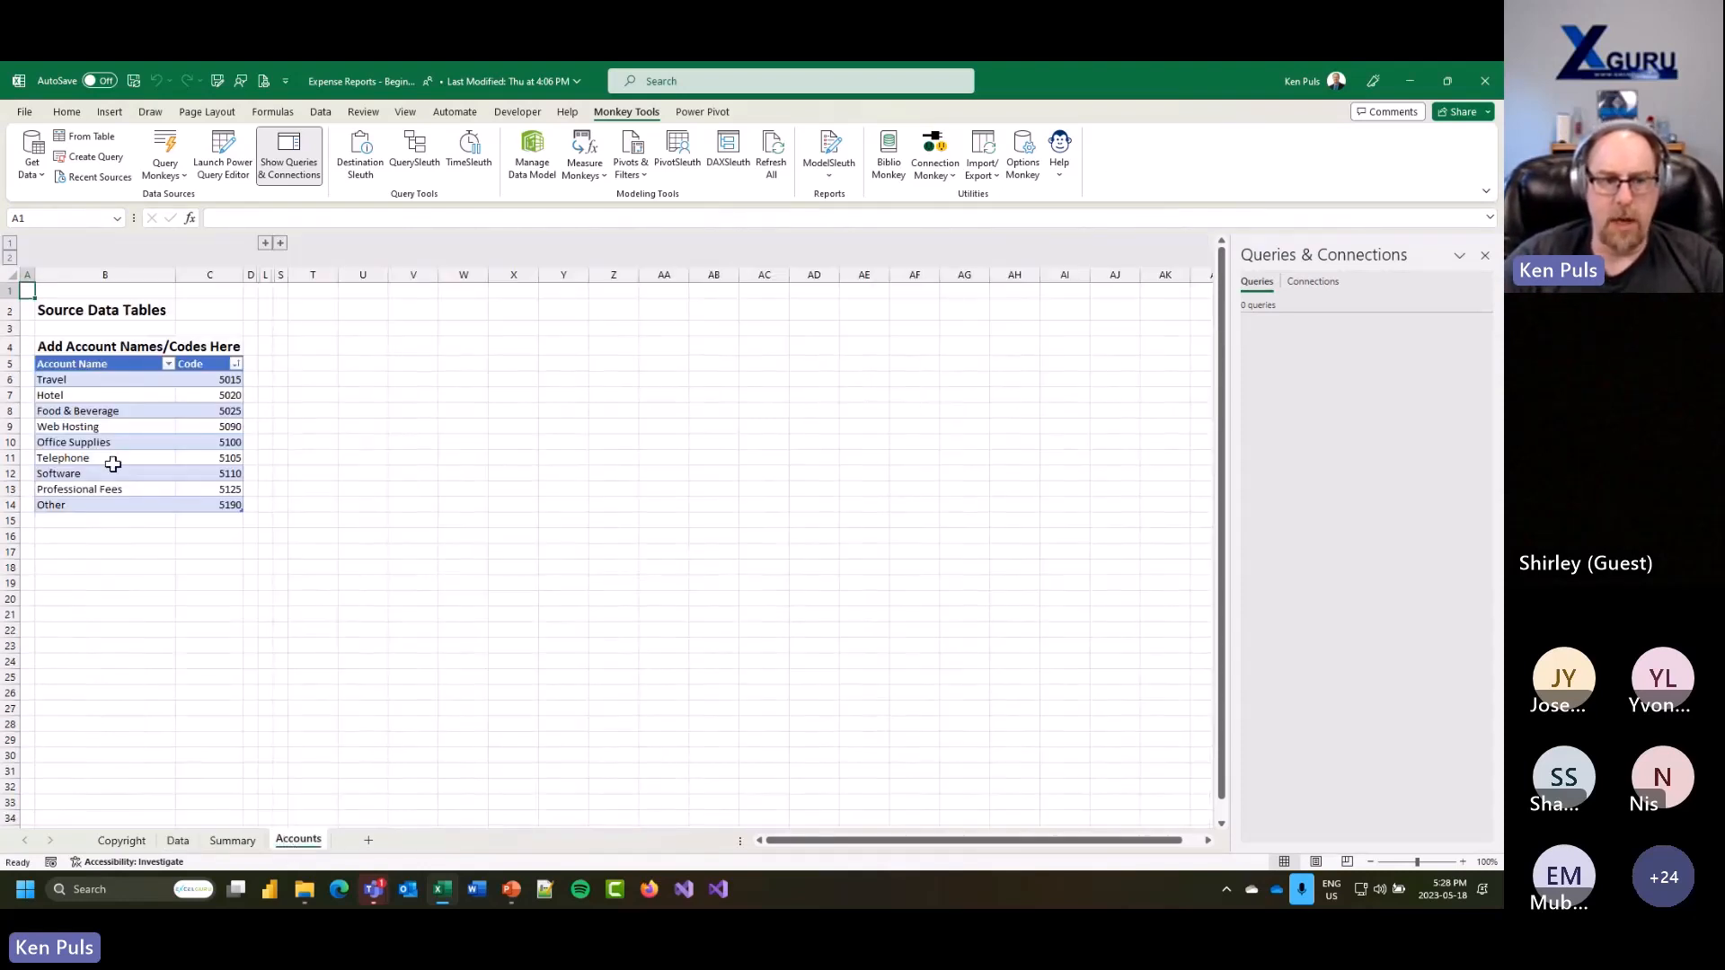
Step: Examine the account table on the Accounts sheet, including its table name, the account names and the codes
{"action": "left_click", "coordinate": [99, 394]}
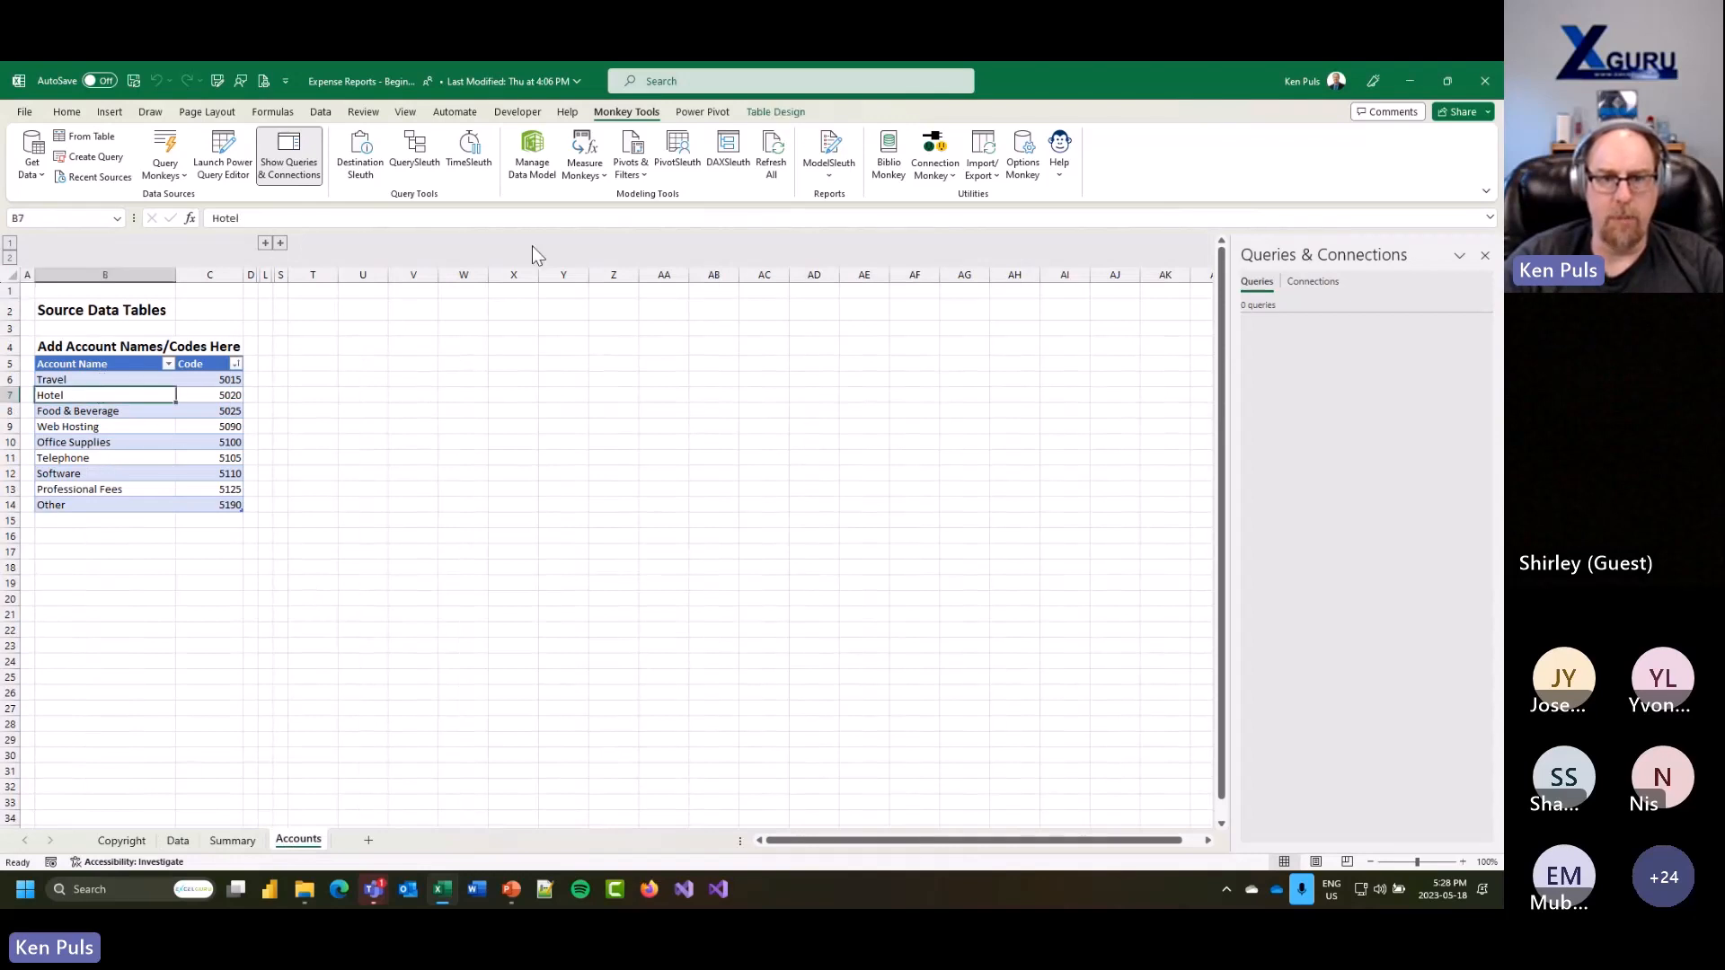
{"action": "left_click", "coordinate": [764, 114]}
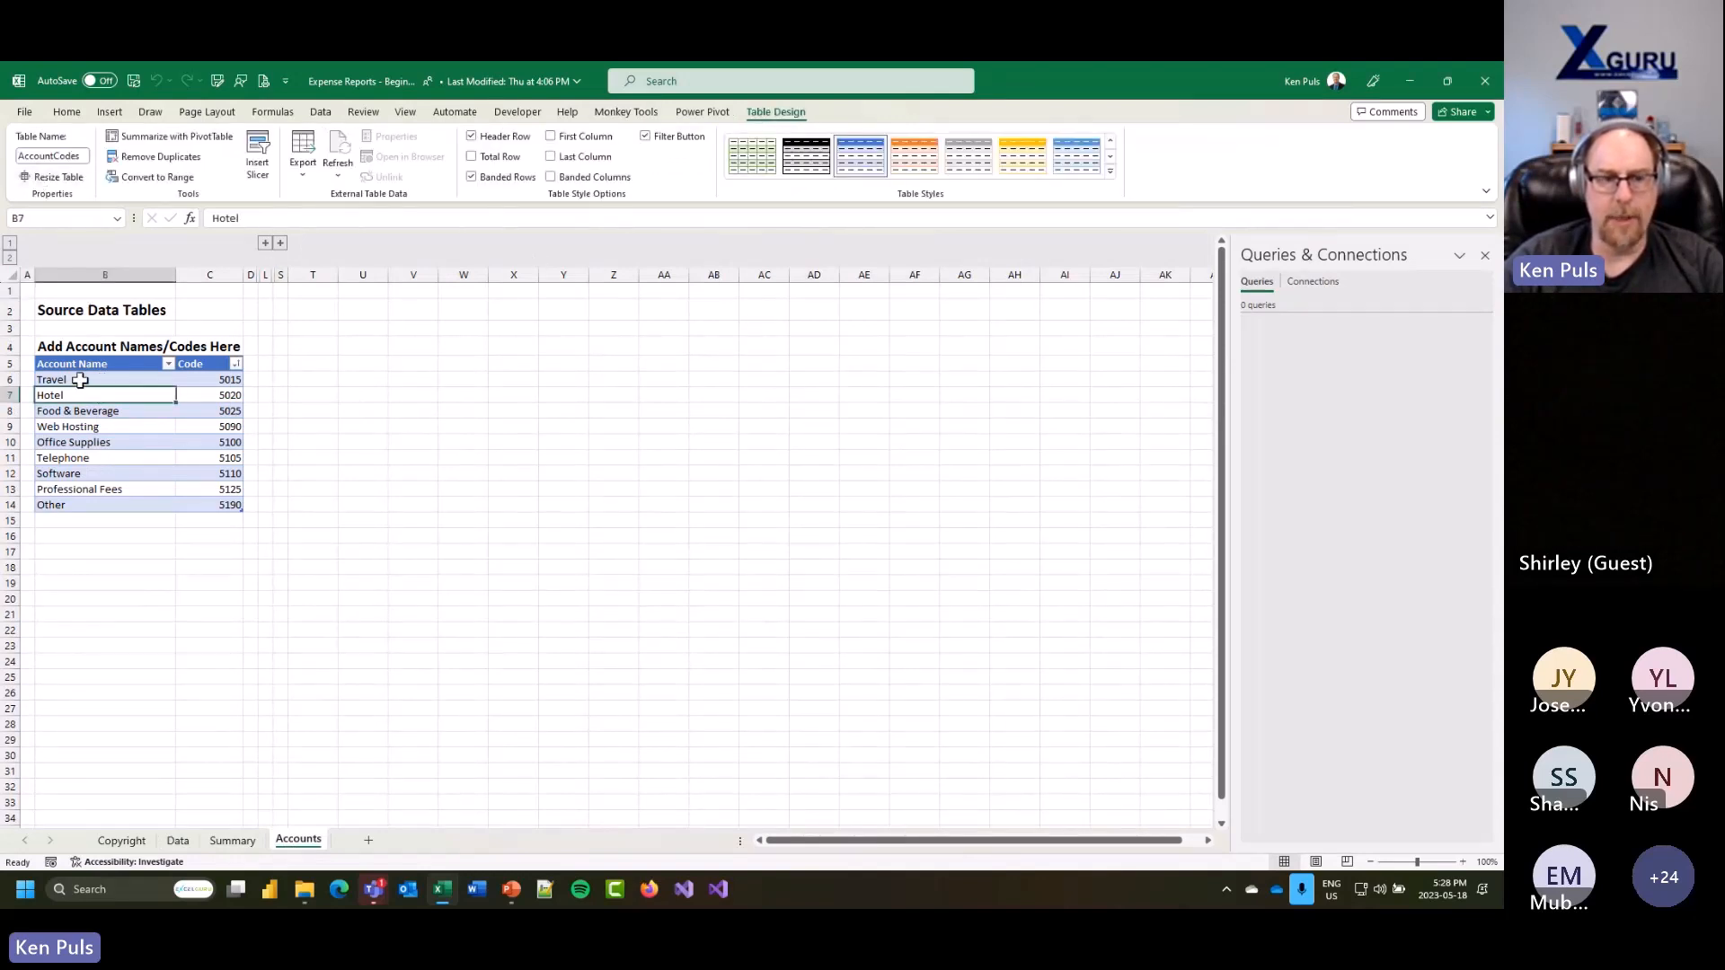
{"action": "left_click_drag", "start_coordinate": [80, 380], "coordinate": [90, 504]}
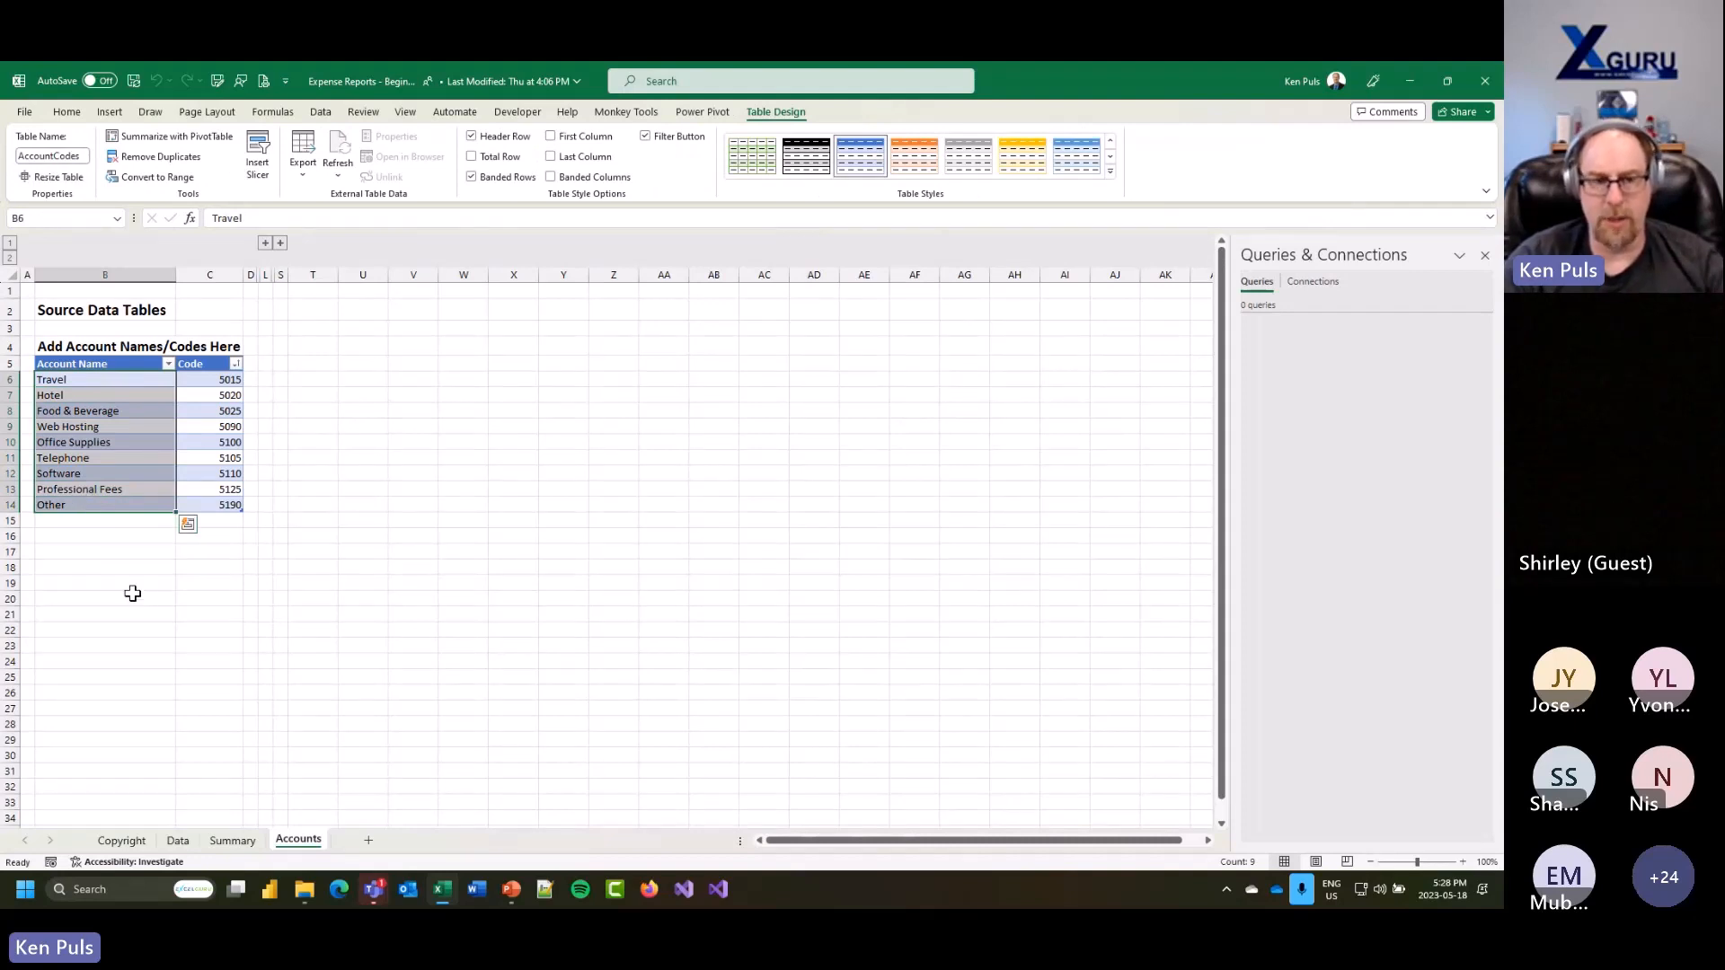
{"action": "left_click_drag", "start_coordinate": [211, 383], "coordinate": [208, 520]}
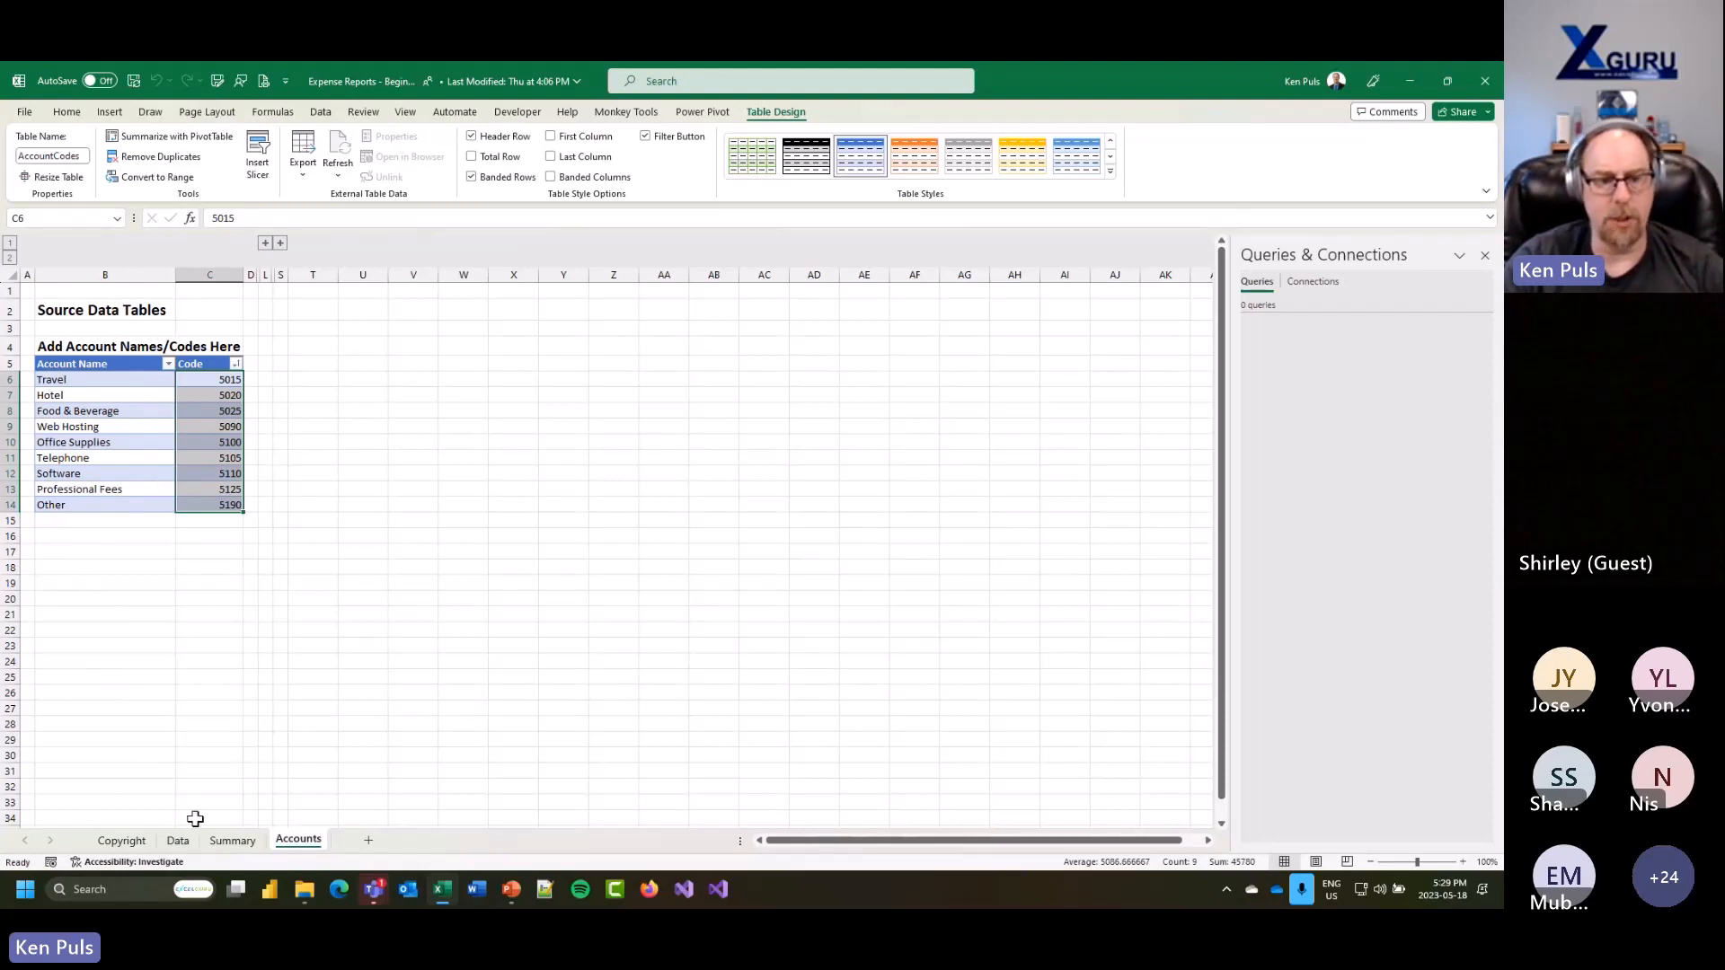
Step: Review the Summary and Data sheet layouts and the 2023-02-28 Visa Transactions.txt file in the Data folder
{"action": "left_click", "coordinate": [222, 841]}
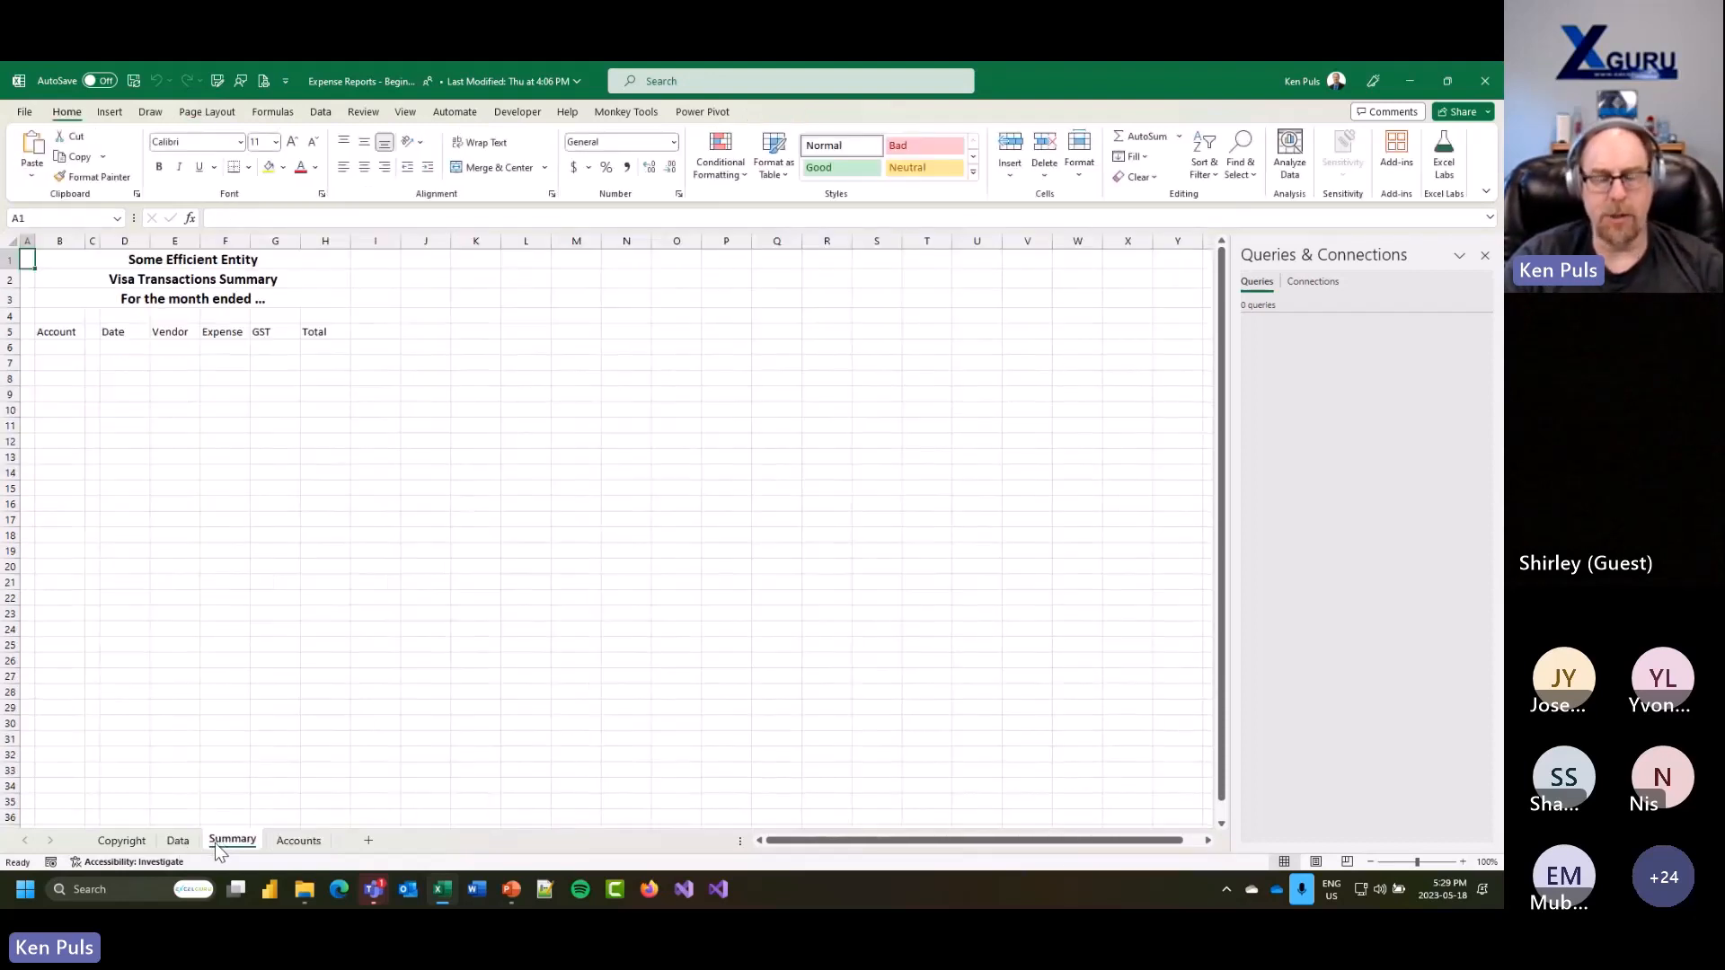
{"action": "left_click", "coordinate": [176, 842]}
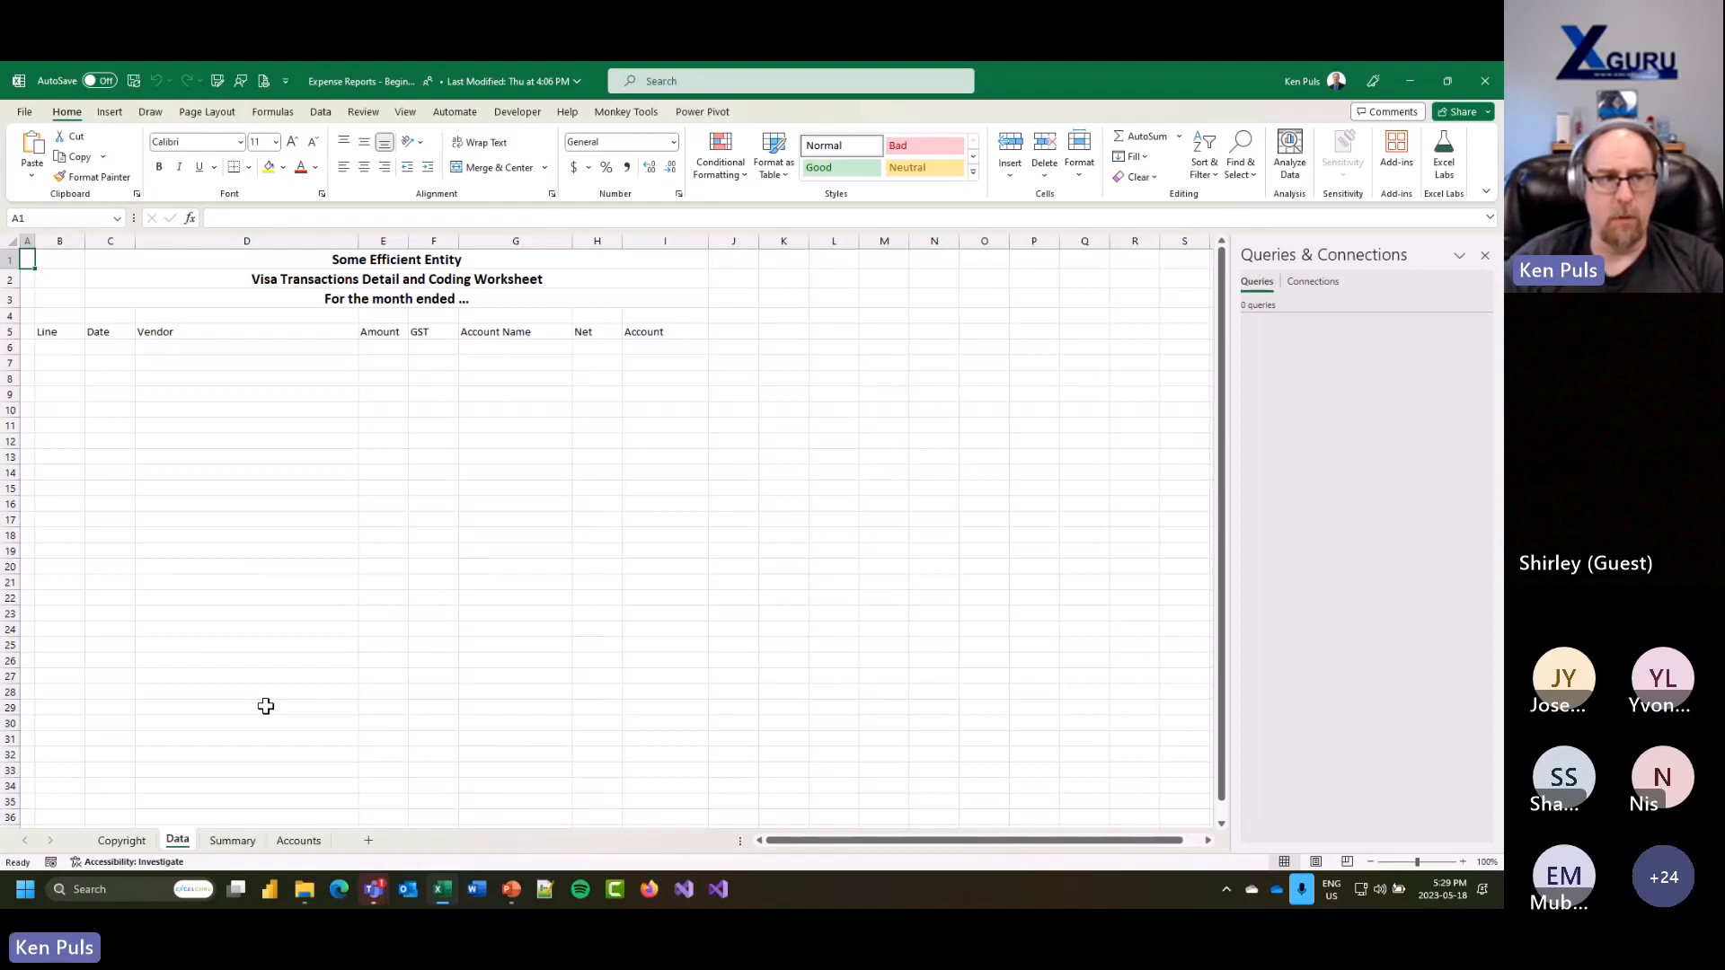
{"action": "left_click_drag", "start_coordinate": [0, 200], "coordinate": [627, 237]}
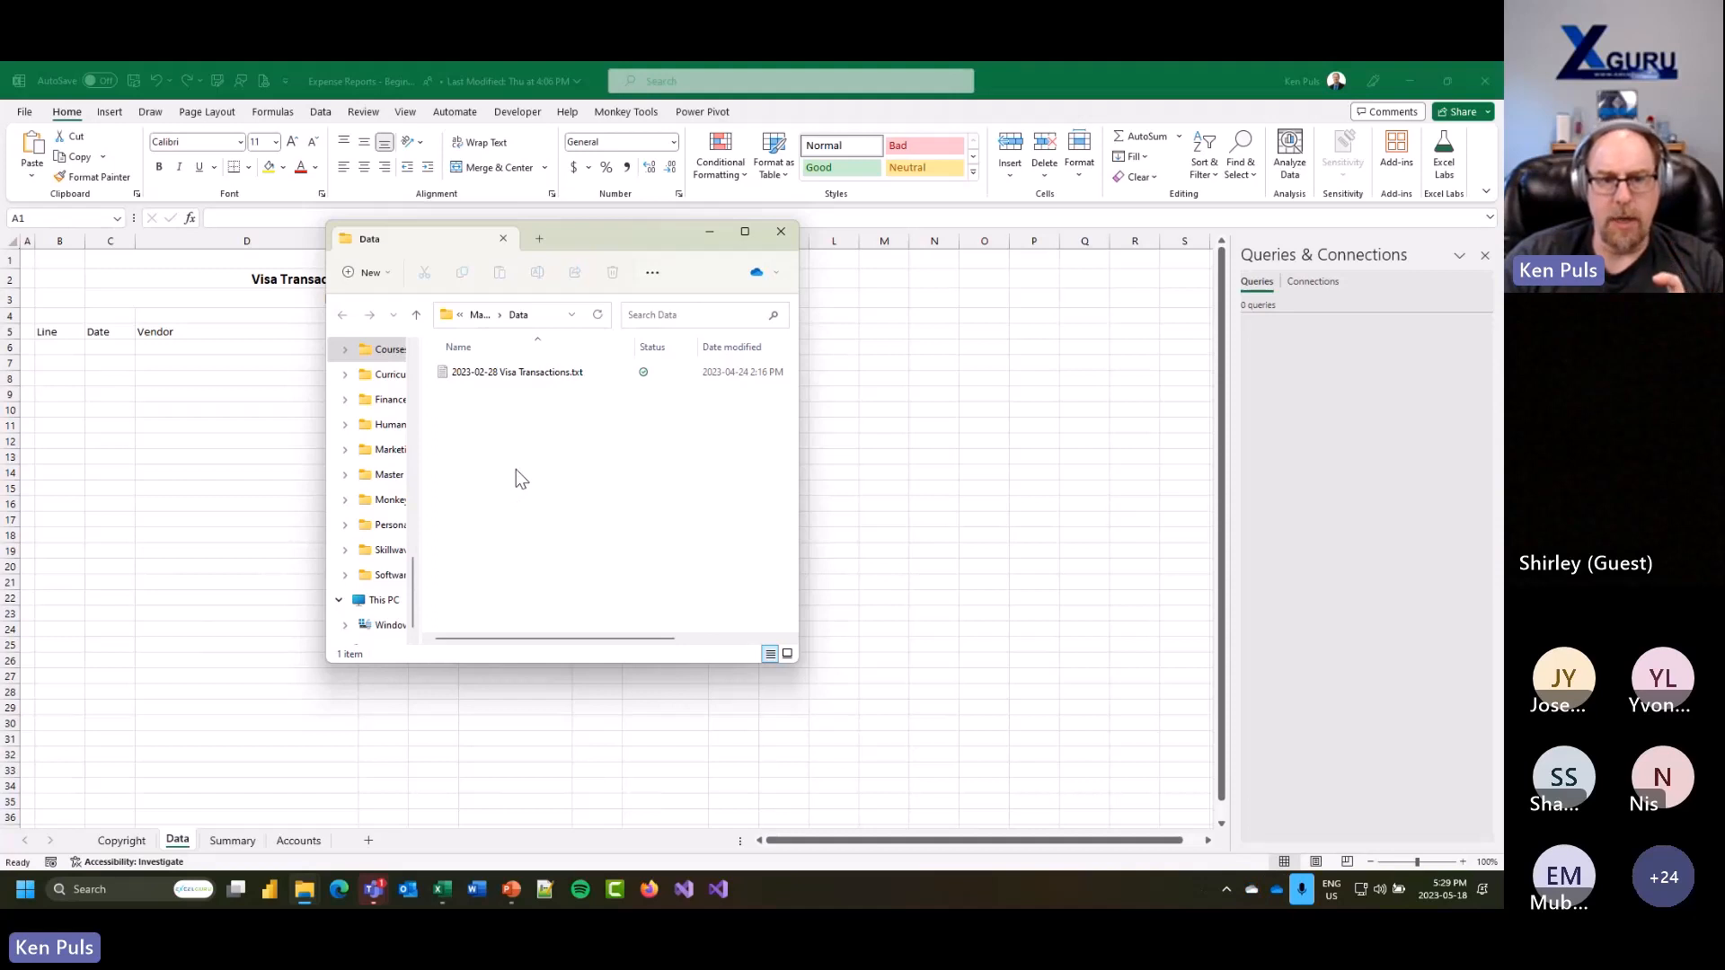
{"action": "left_click", "coordinate": [460, 377]}
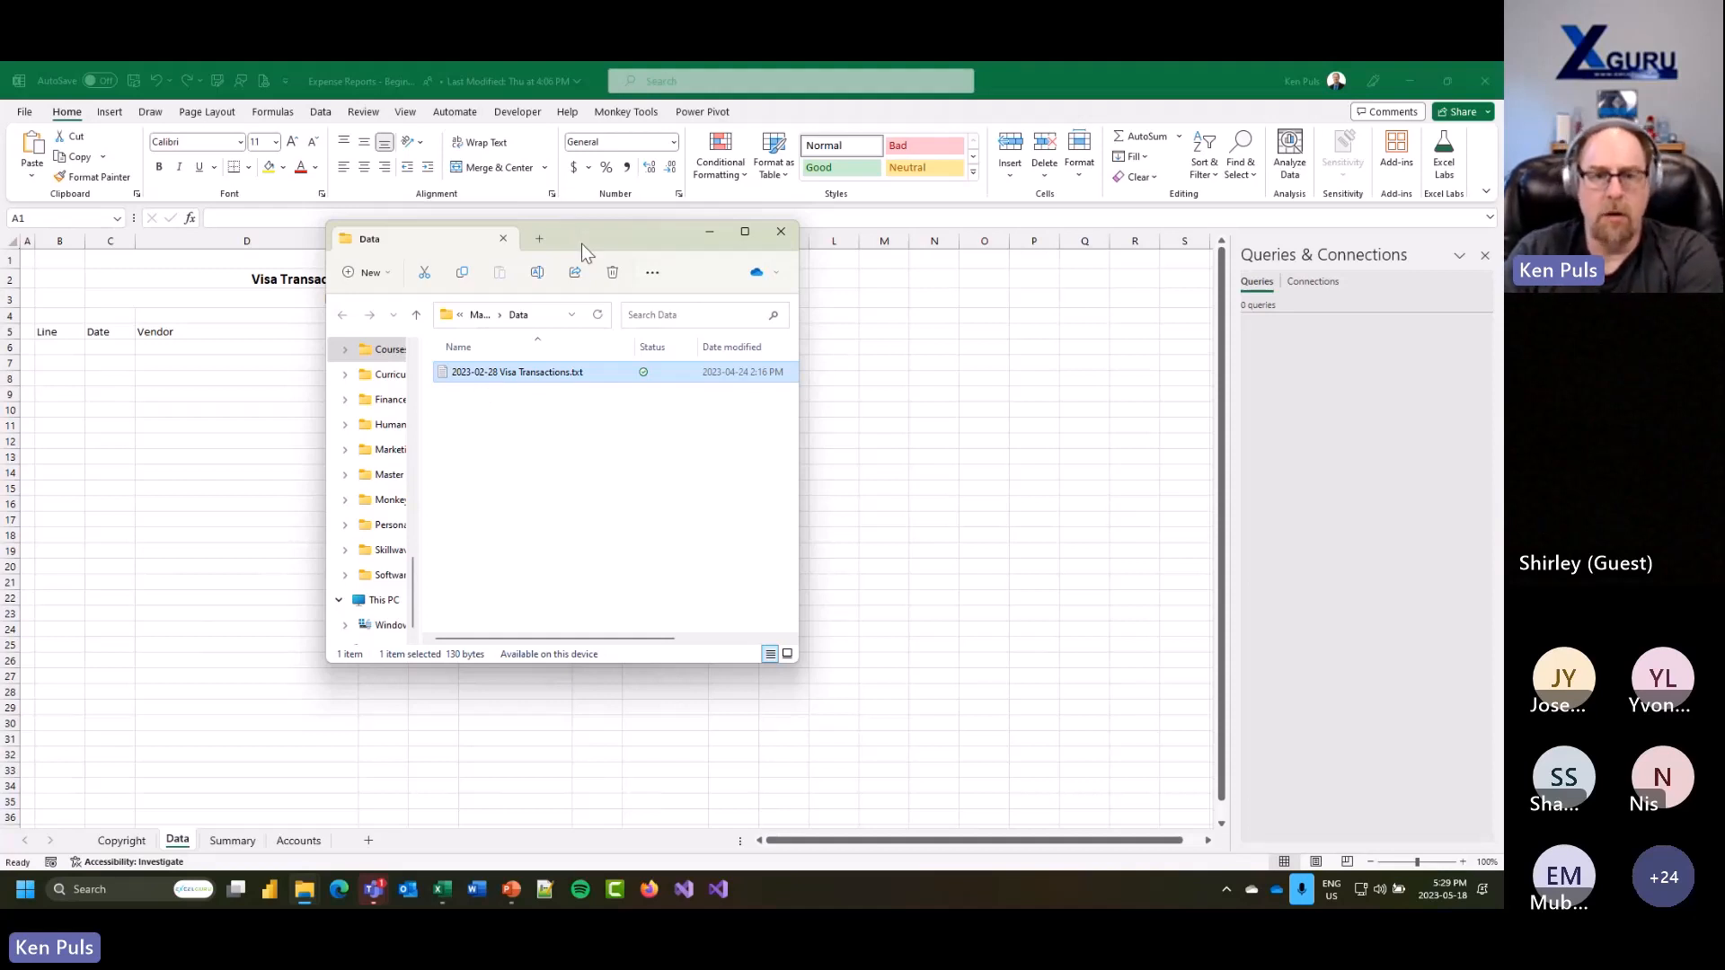
{"action": "left_click_drag", "start_coordinate": [580, 244], "coordinate": [0, 168]}
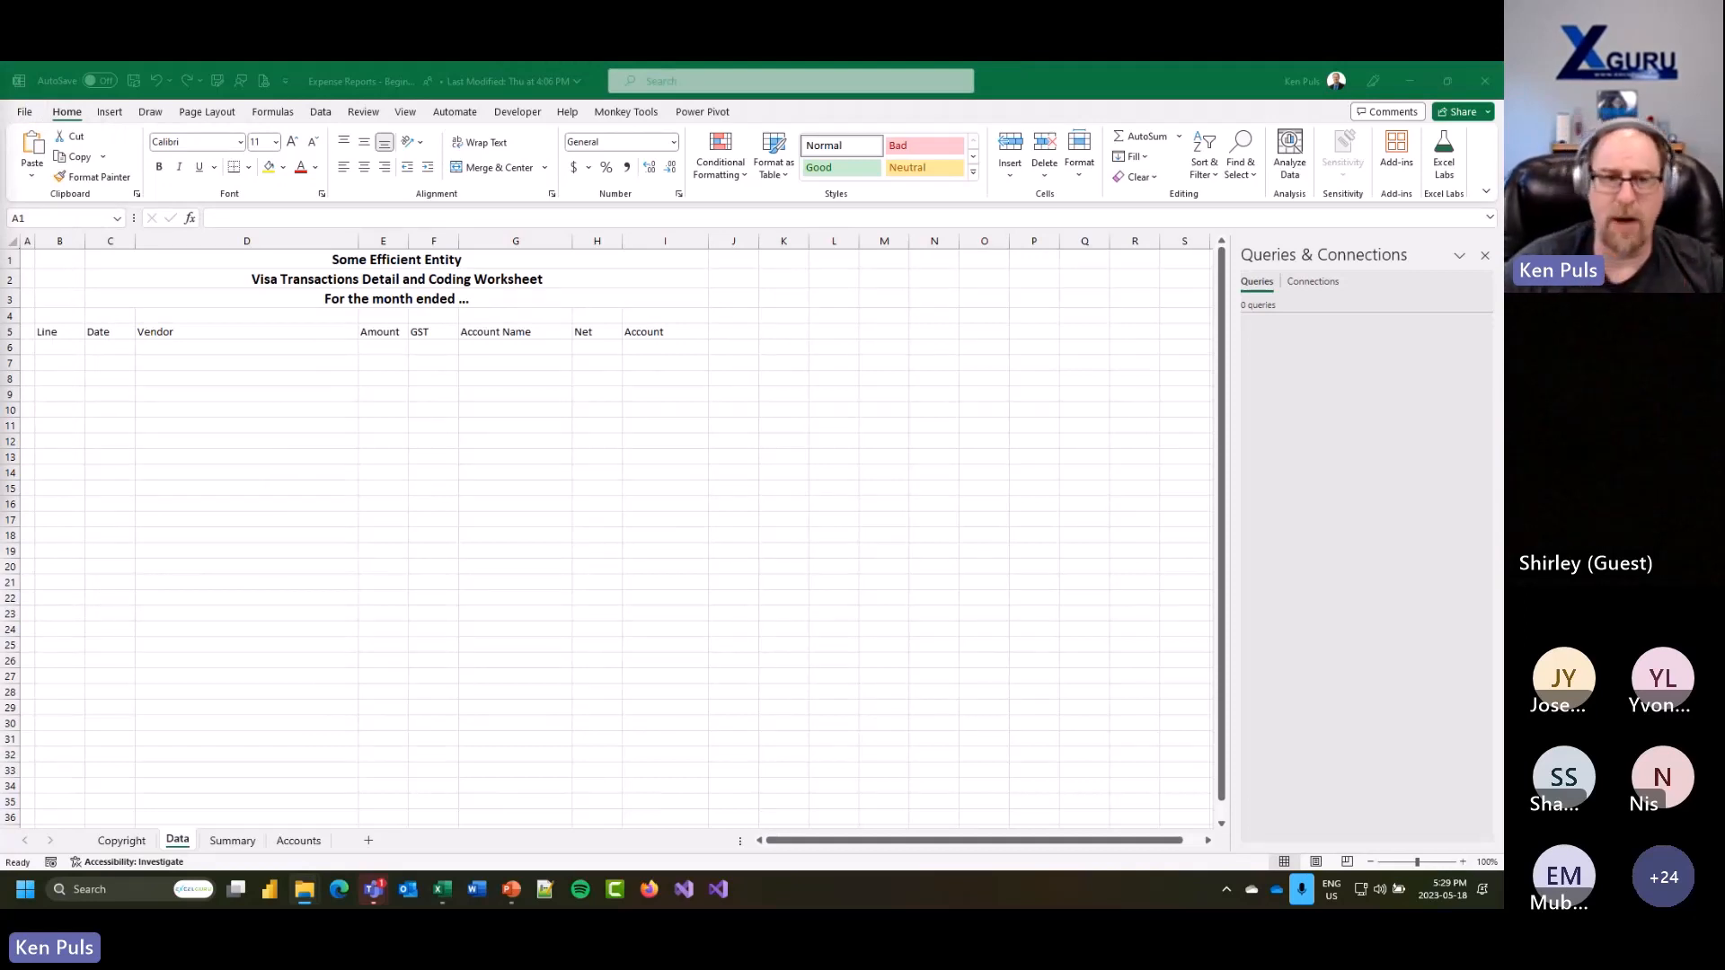
Step: Get data from the Data folder inside Managing Expense Reports and open the file list for transformation in Power Query
{"action": "left_click", "coordinate": [604, 113]}
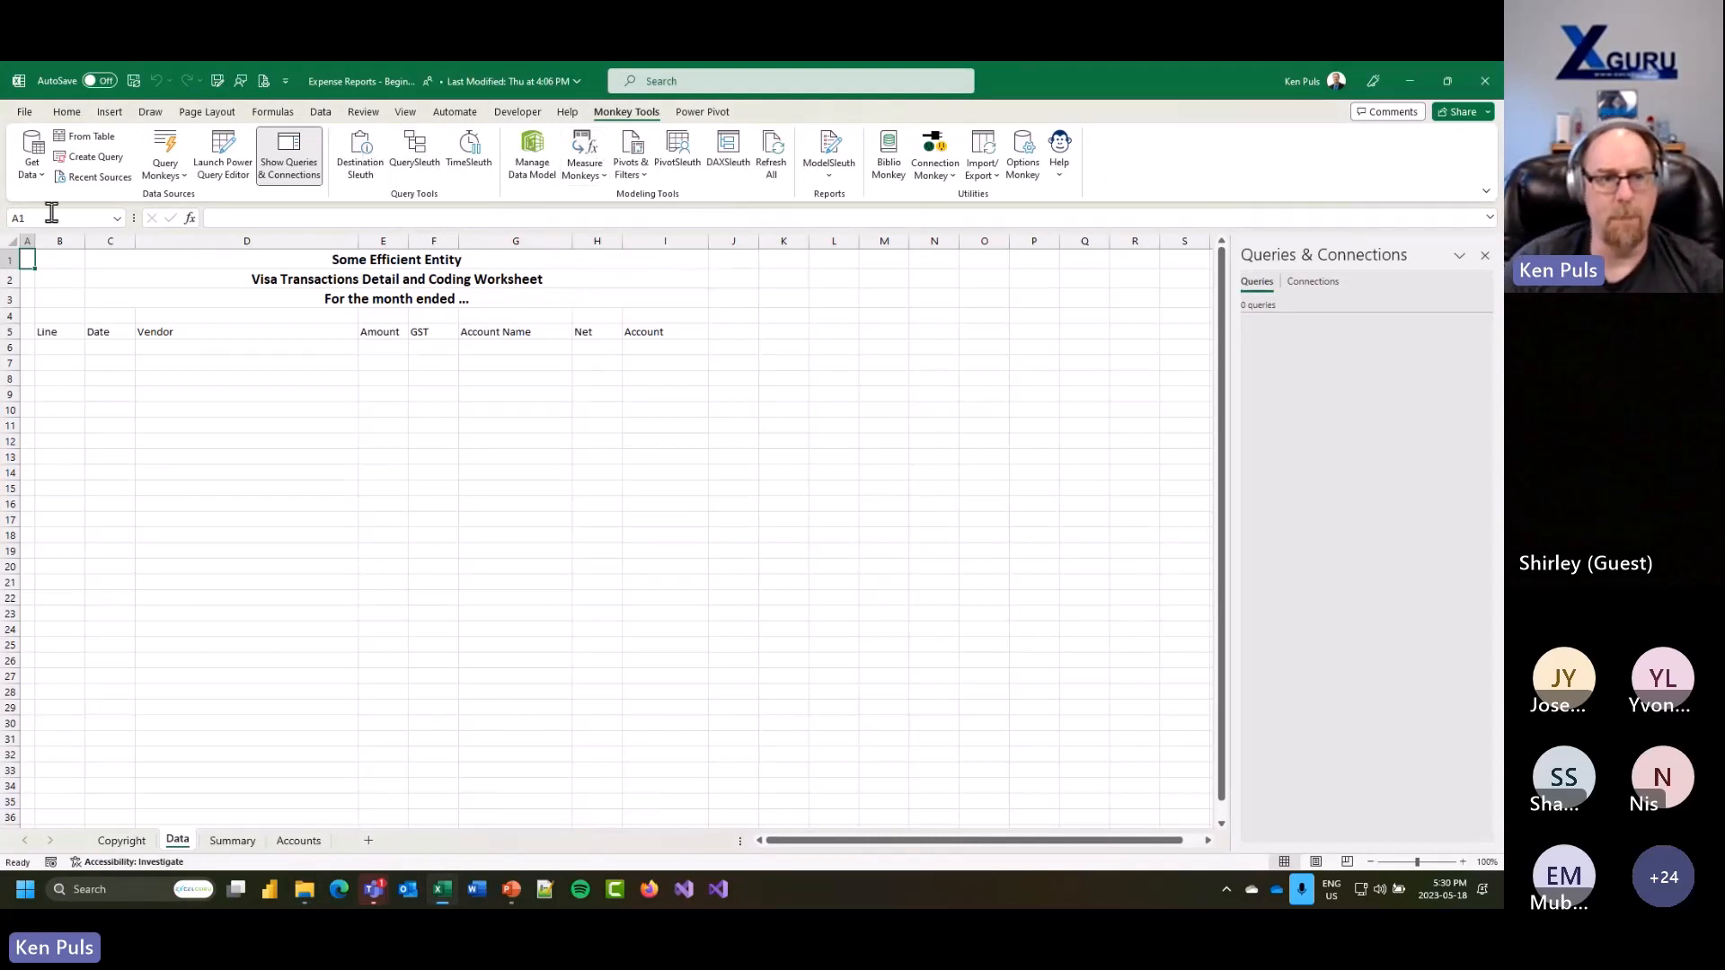
{"action": "left_click", "coordinate": [34, 180]}
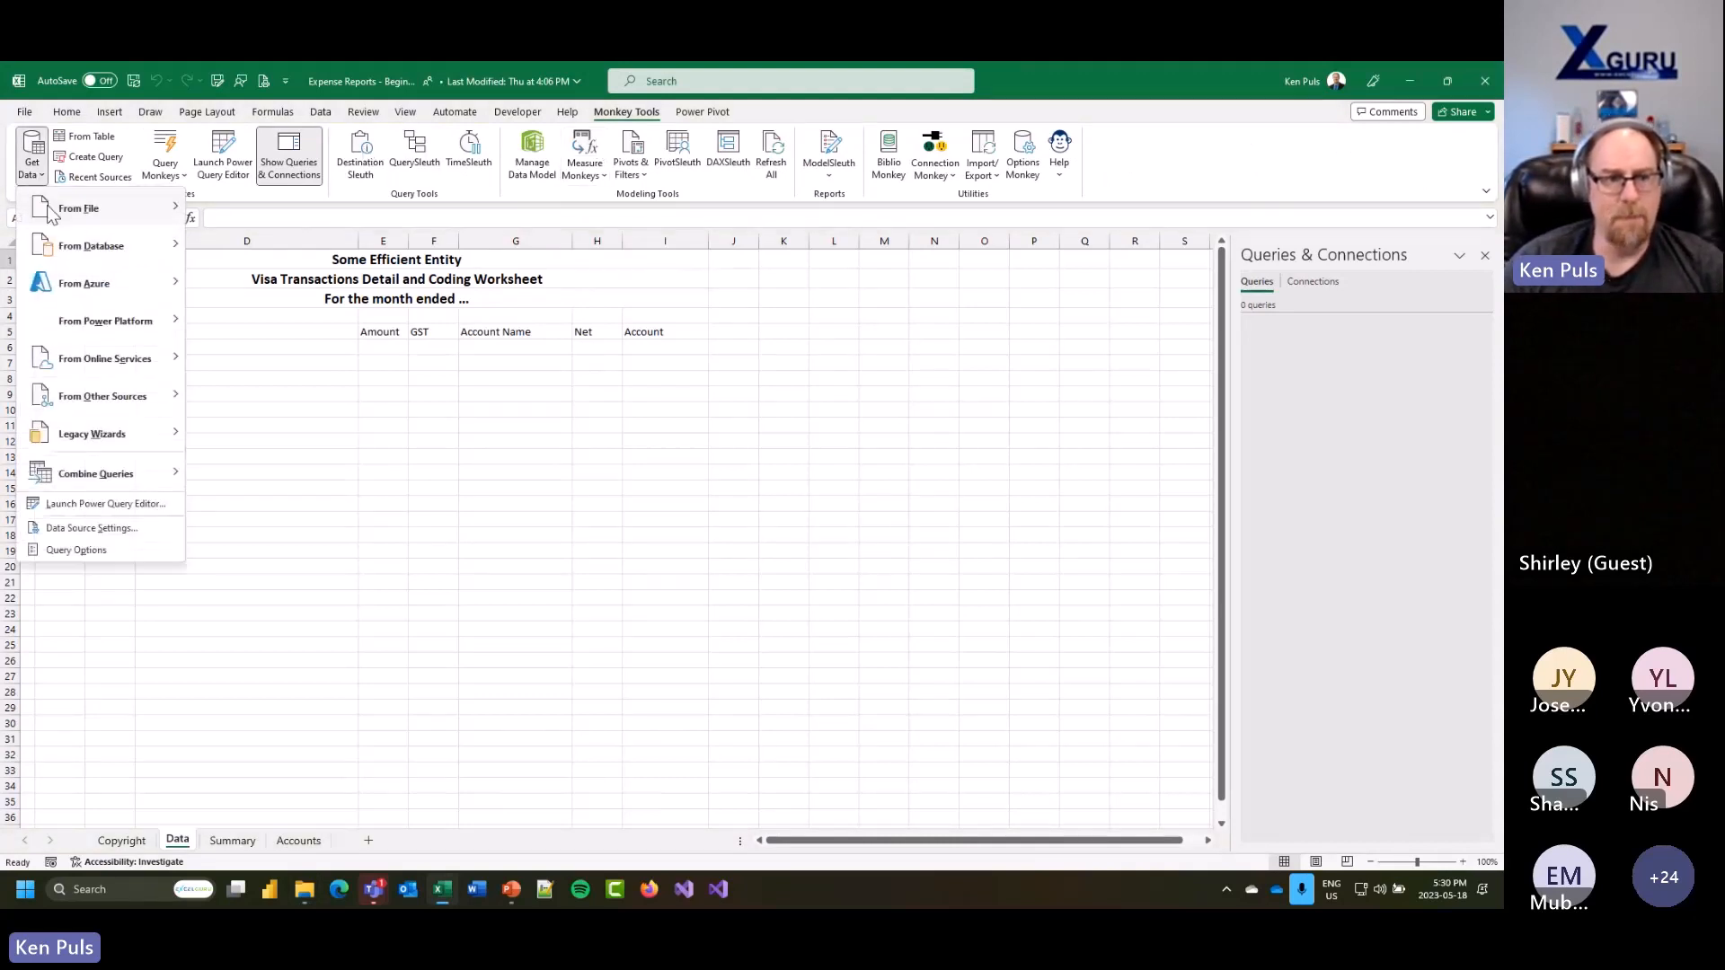
{"action": "mouse_move", "coordinate": [75, 220]}
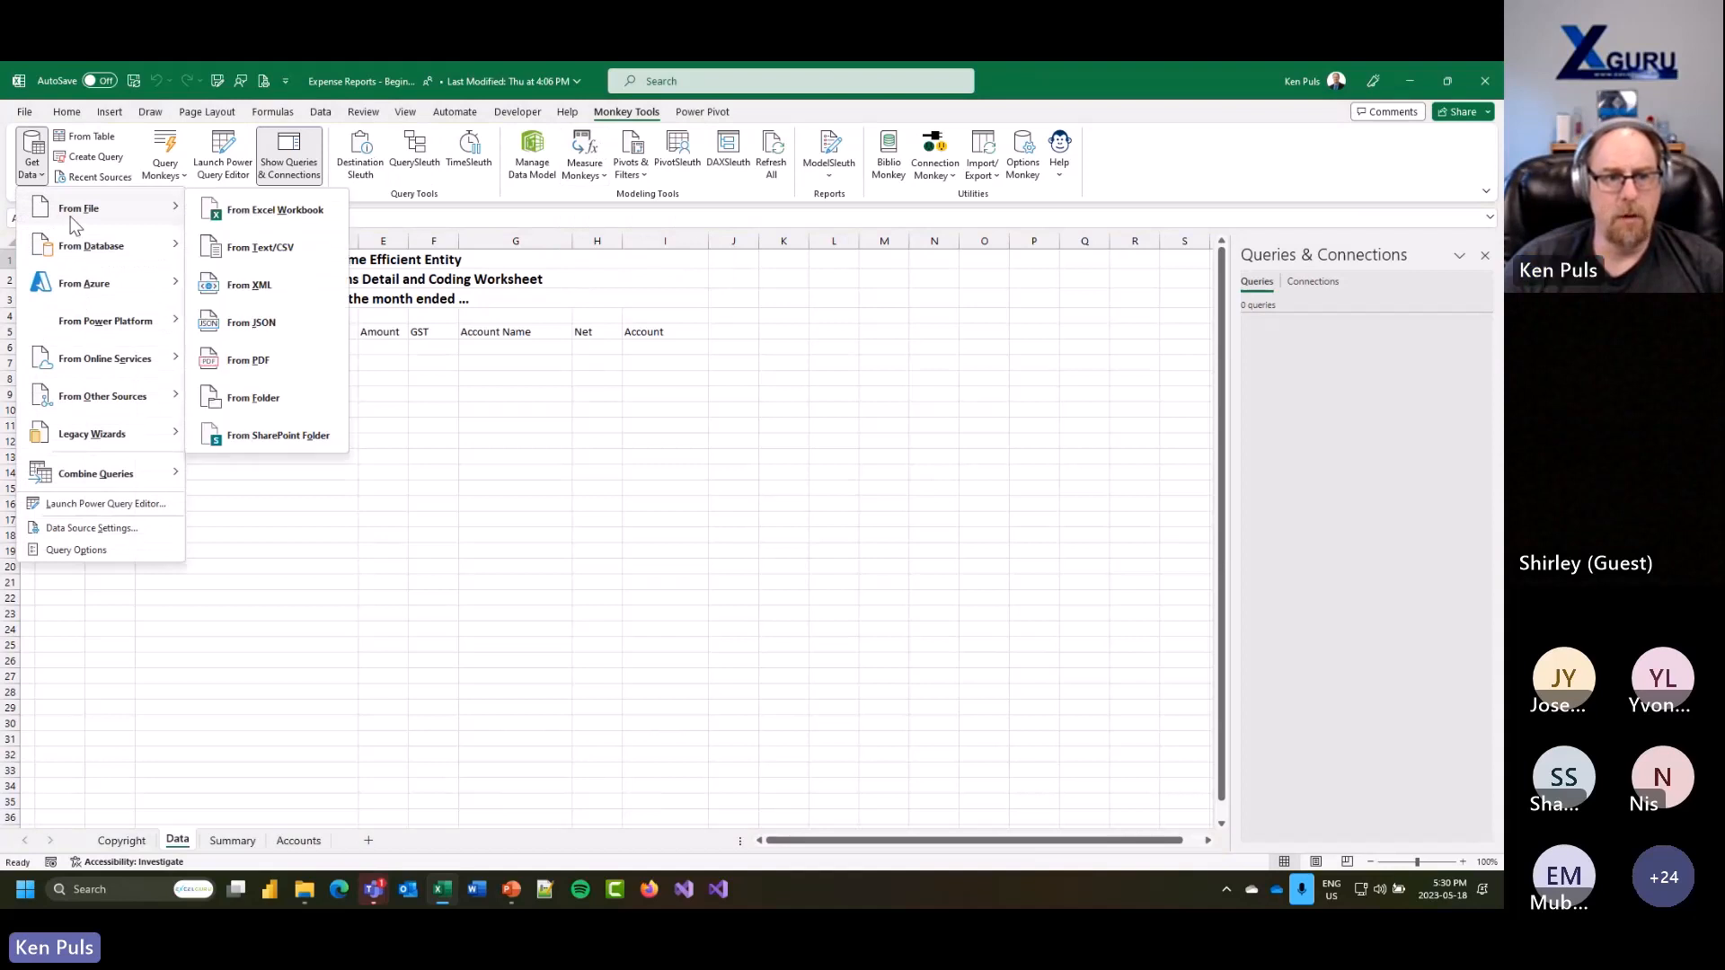
{"action": "left_click", "coordinate": [269, 400]}
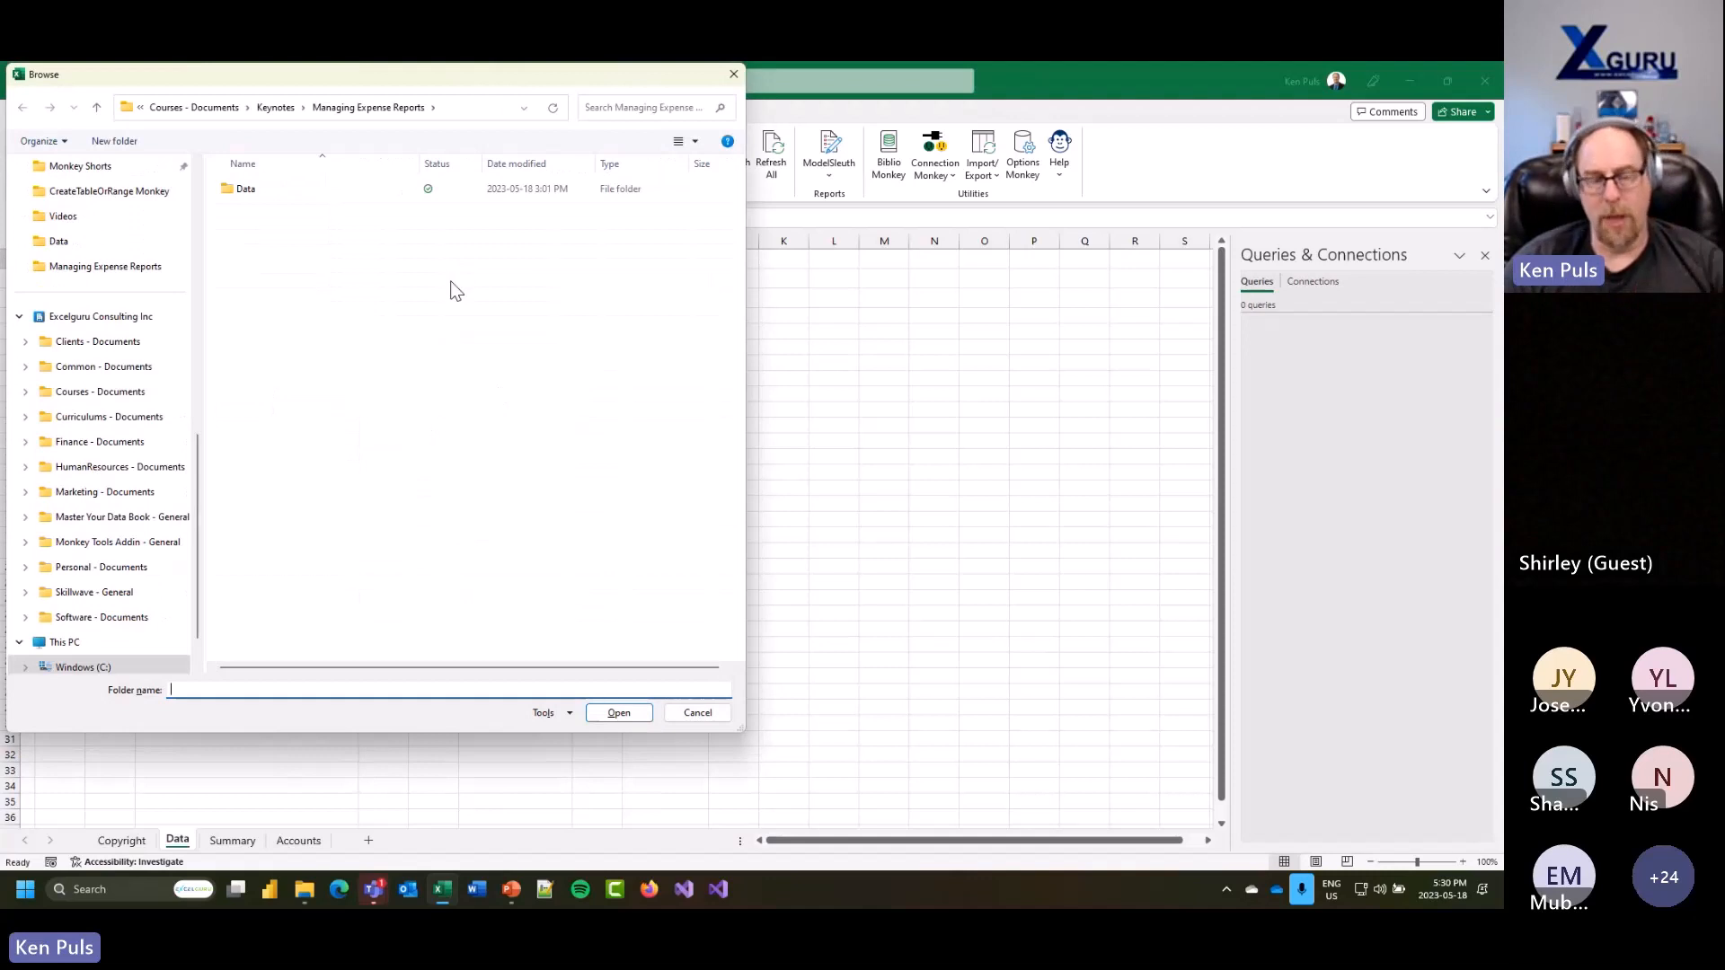
{"action": "left_click", "coordinate": [261, 191]}
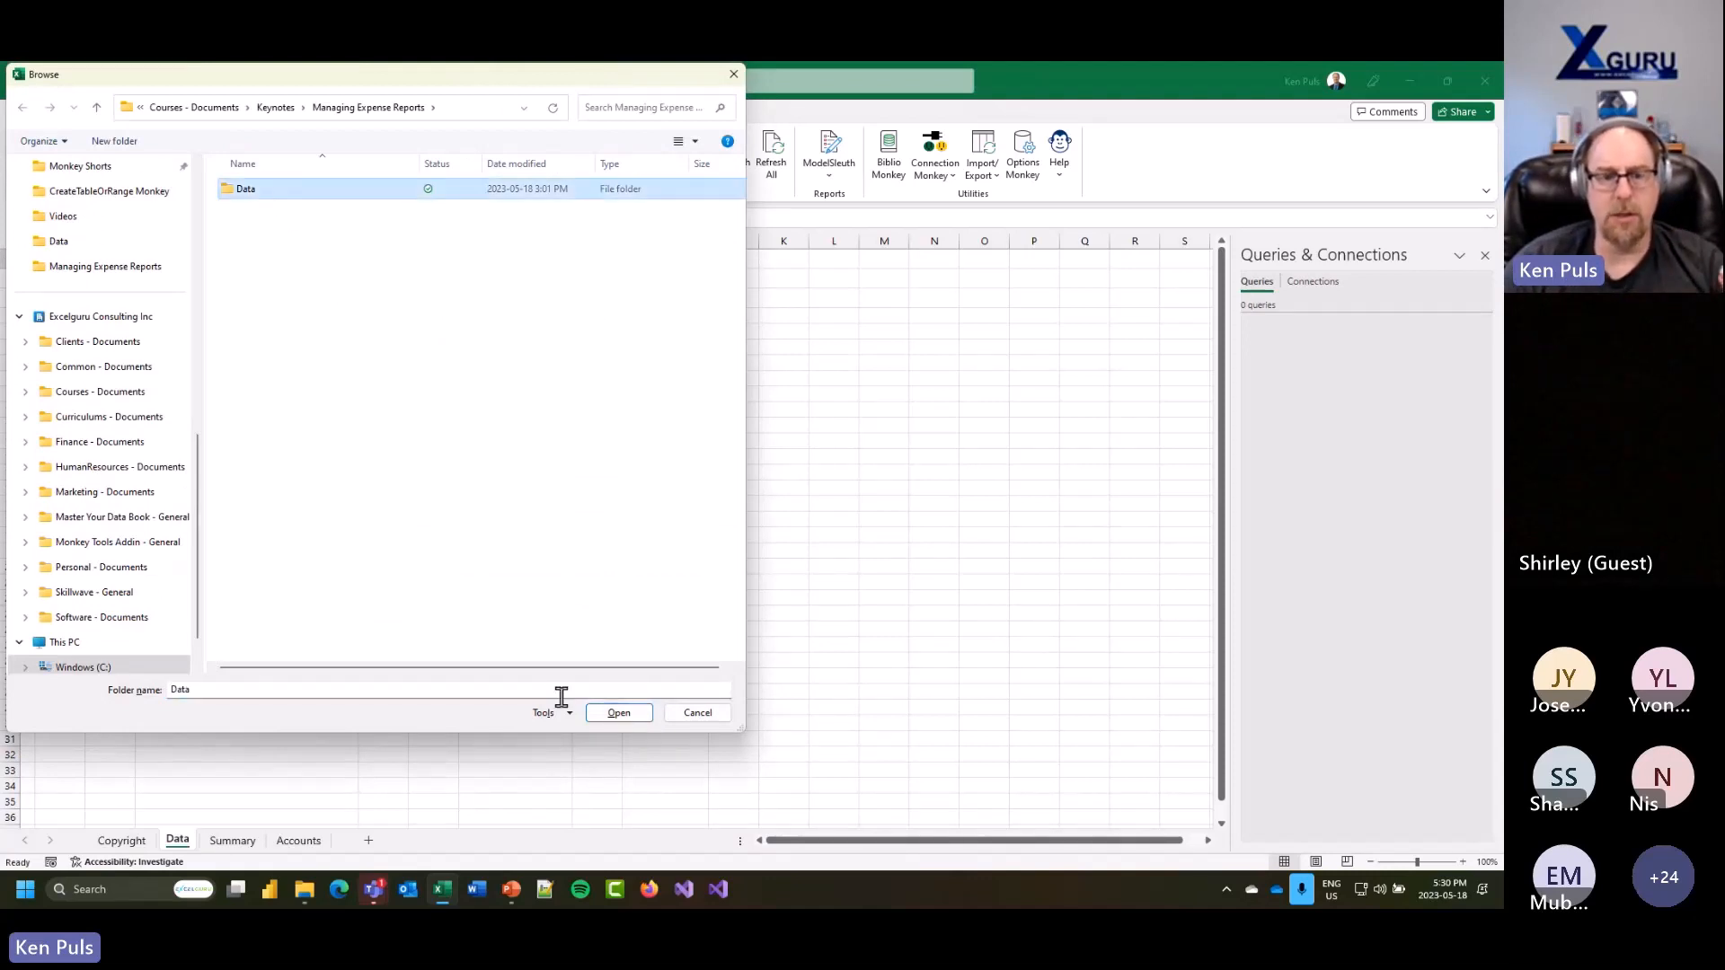
{"action": "left_click", "coordinate": [619, 713]}
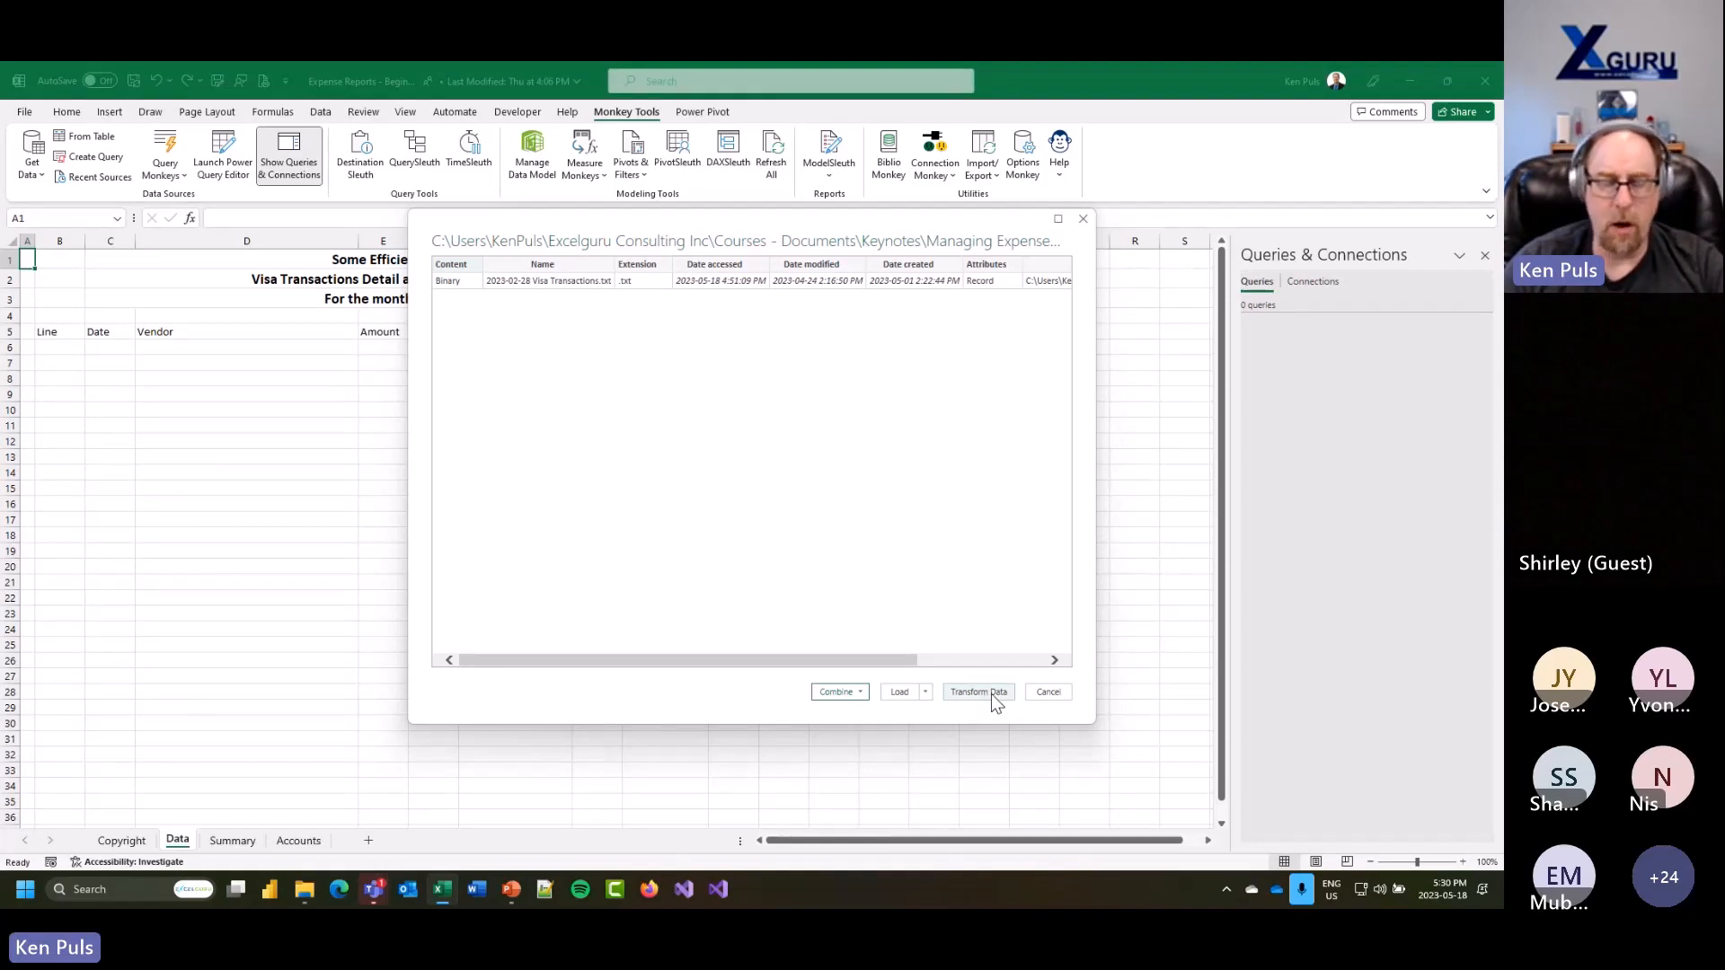
{"action": "left_click_drag", "start_coordinate": [828, 215], "coordinate": [785, 167]}
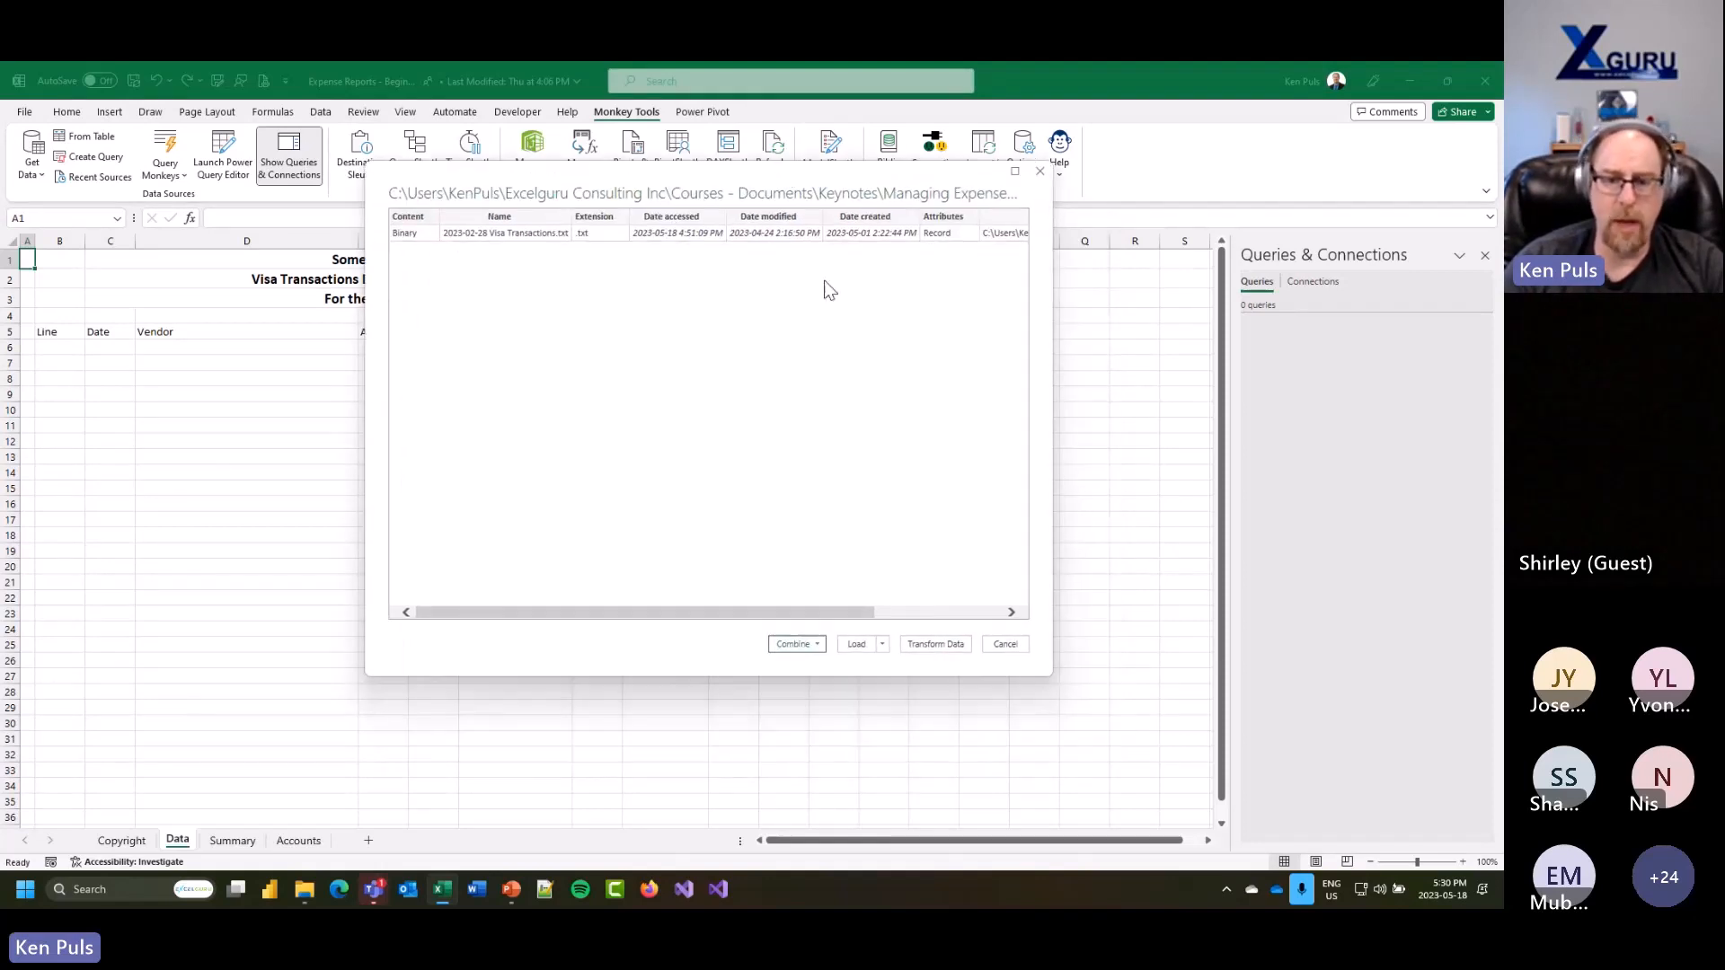
{"action": "left_click", "coordinate": [936, 644]}
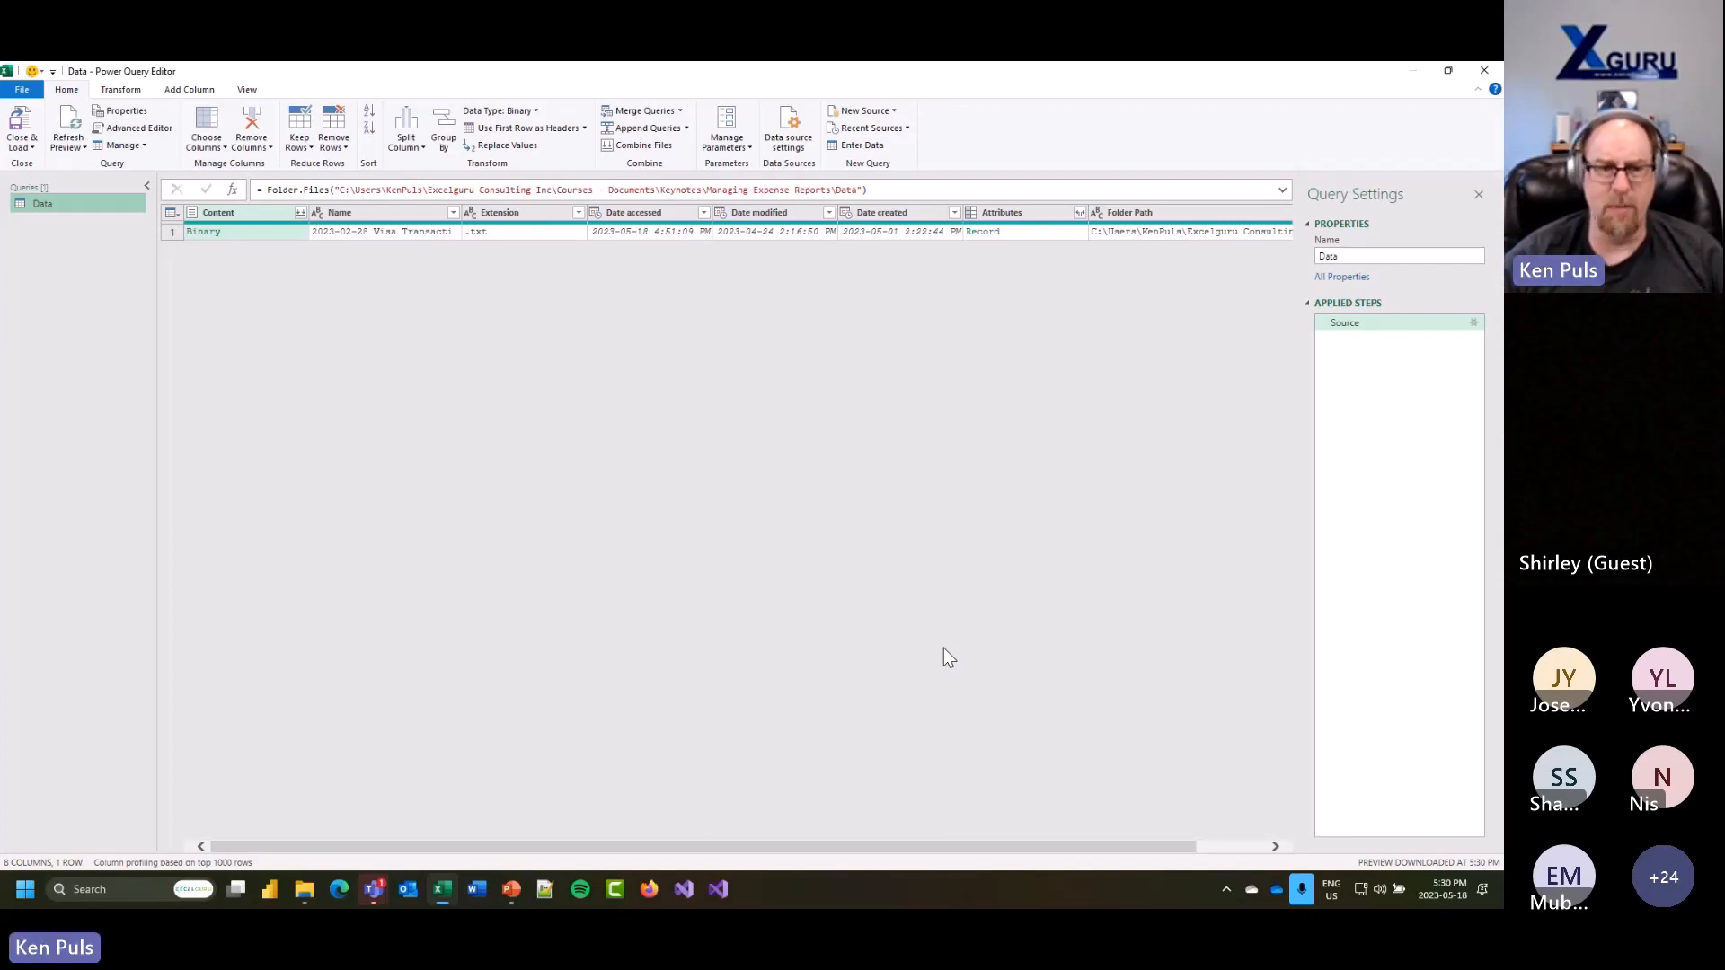
Step: Convert the Extension column's text to lowercase in the Data query
{"action": "key", "text": "ctrl+shift+equal"}
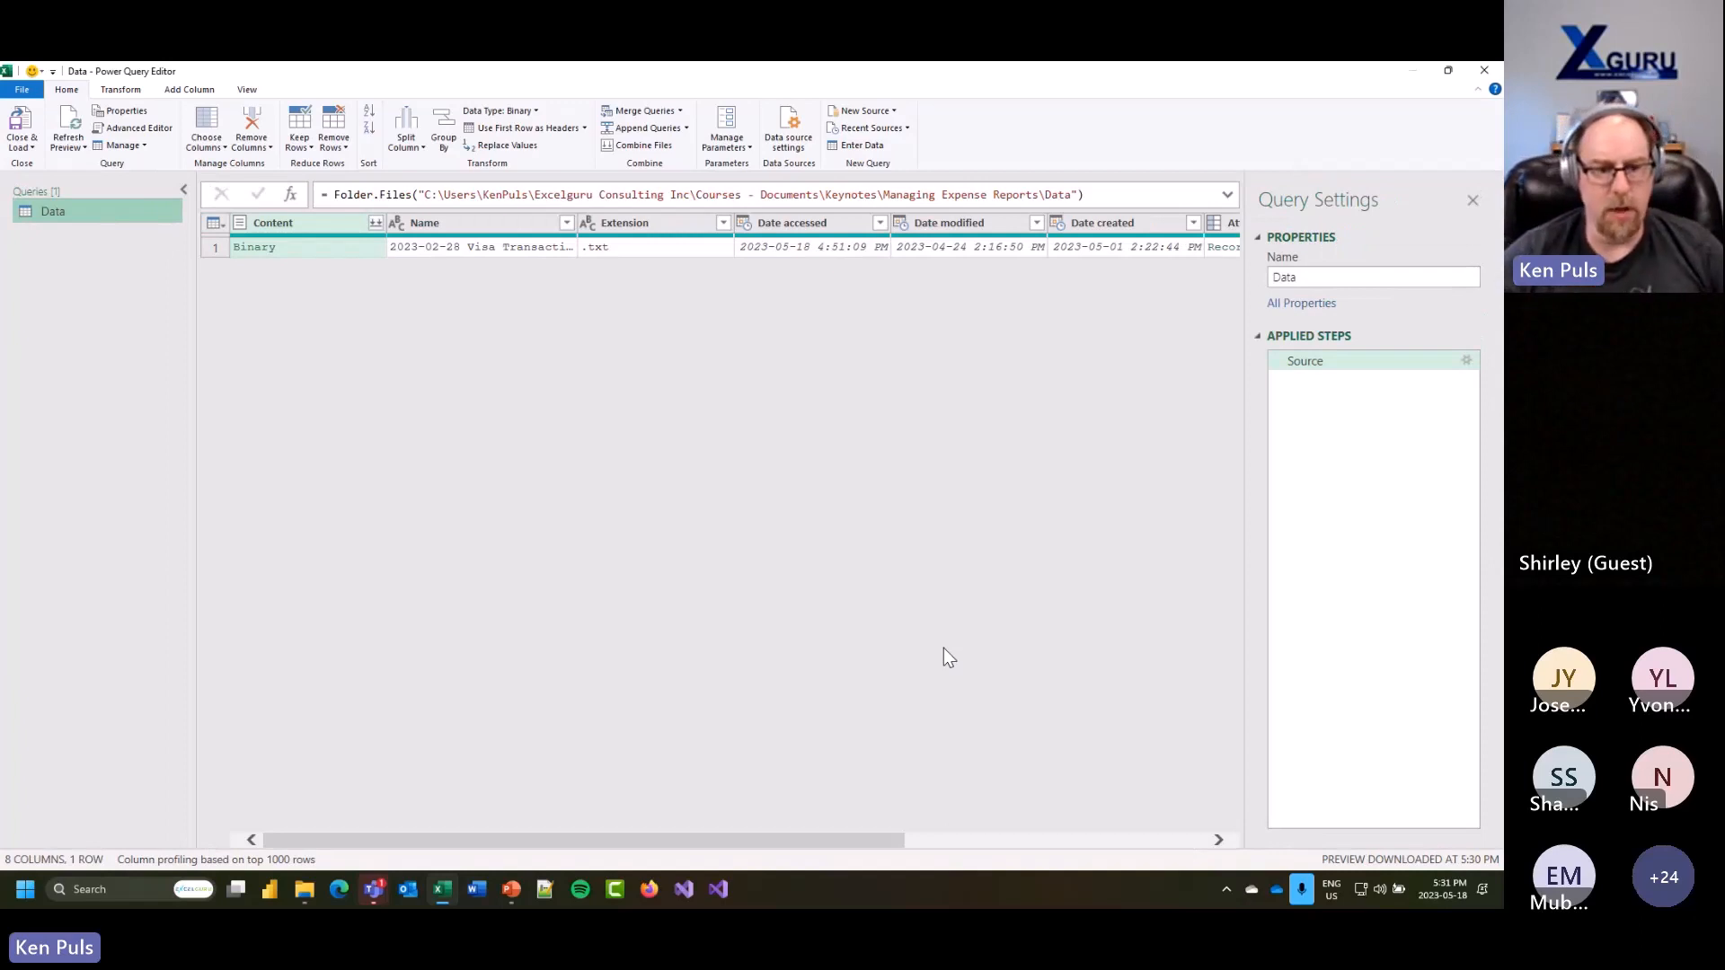
{"action": "key", "text": "ctrl+shift+equal"}
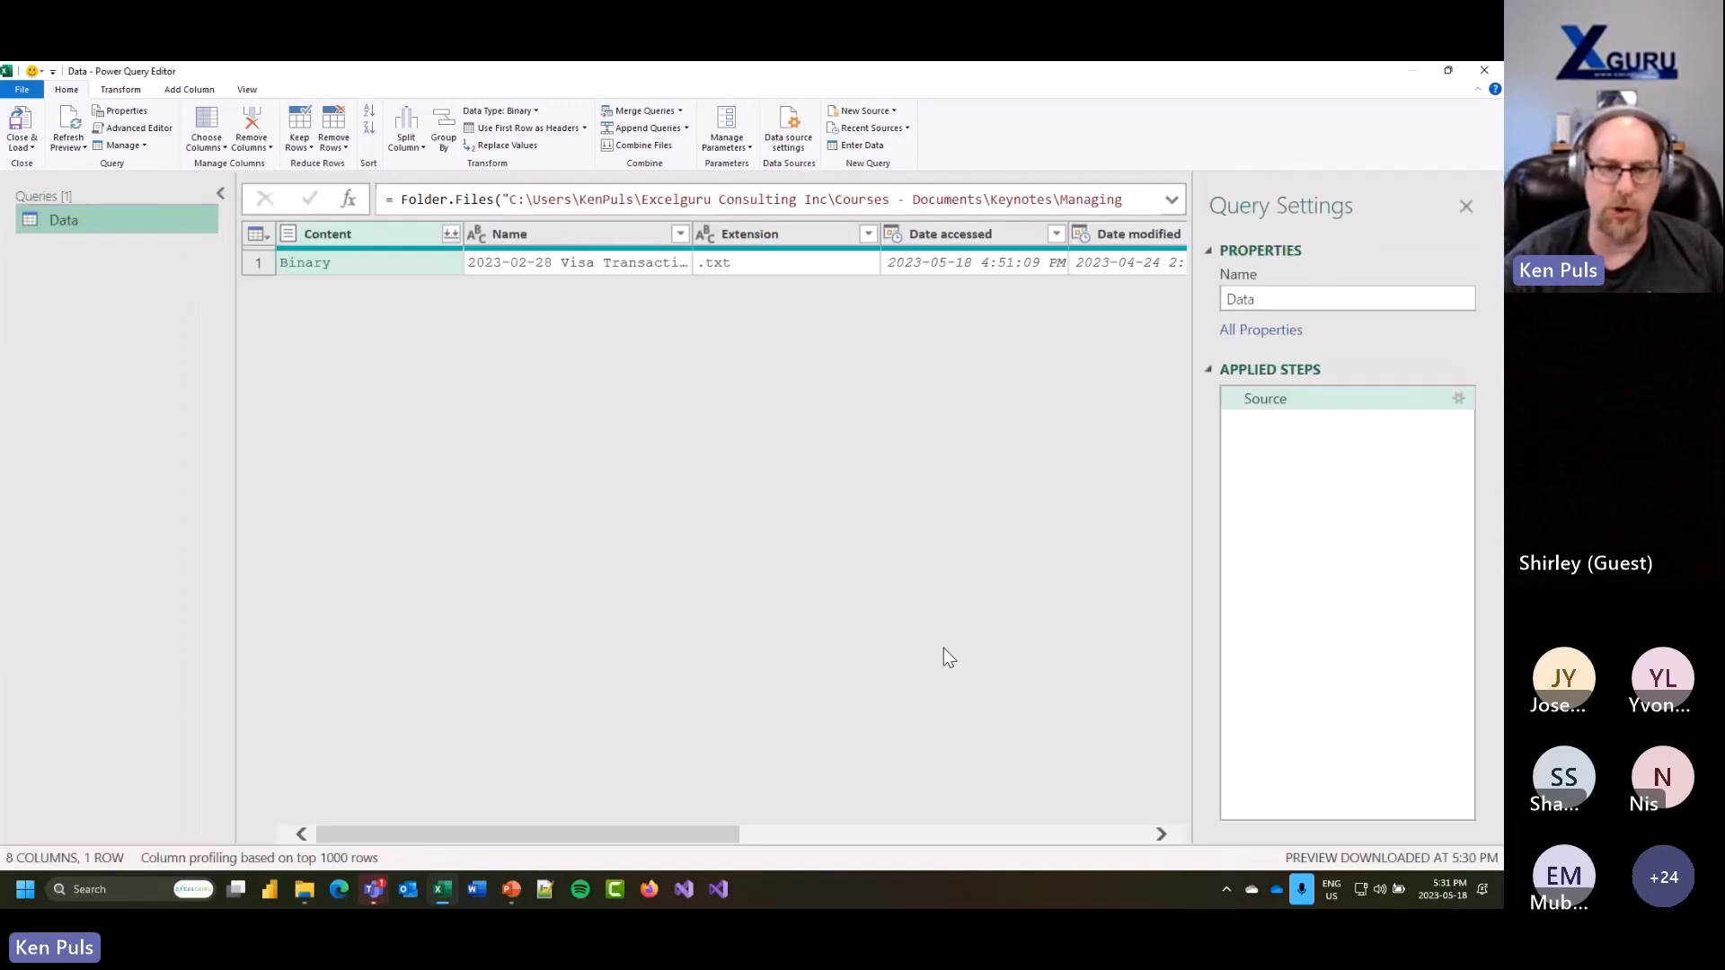
{"action": "key", "text": "ctrl+minus"}
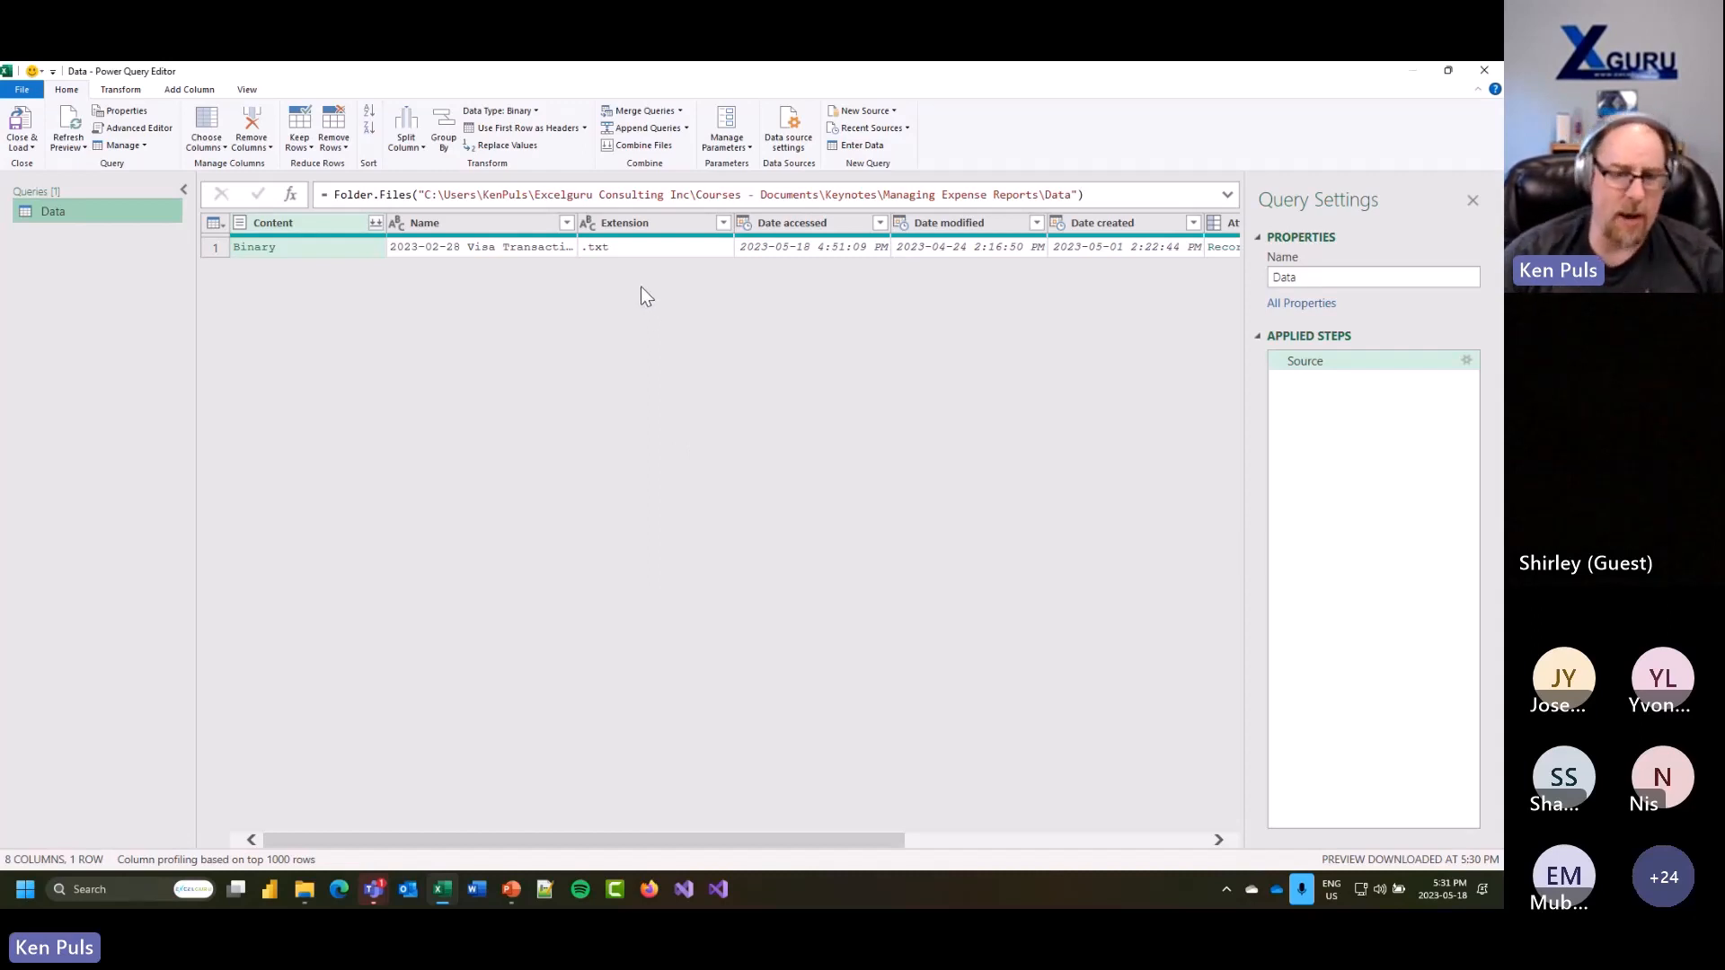
{"action": "right_click", "coordinate": [648, 228]}
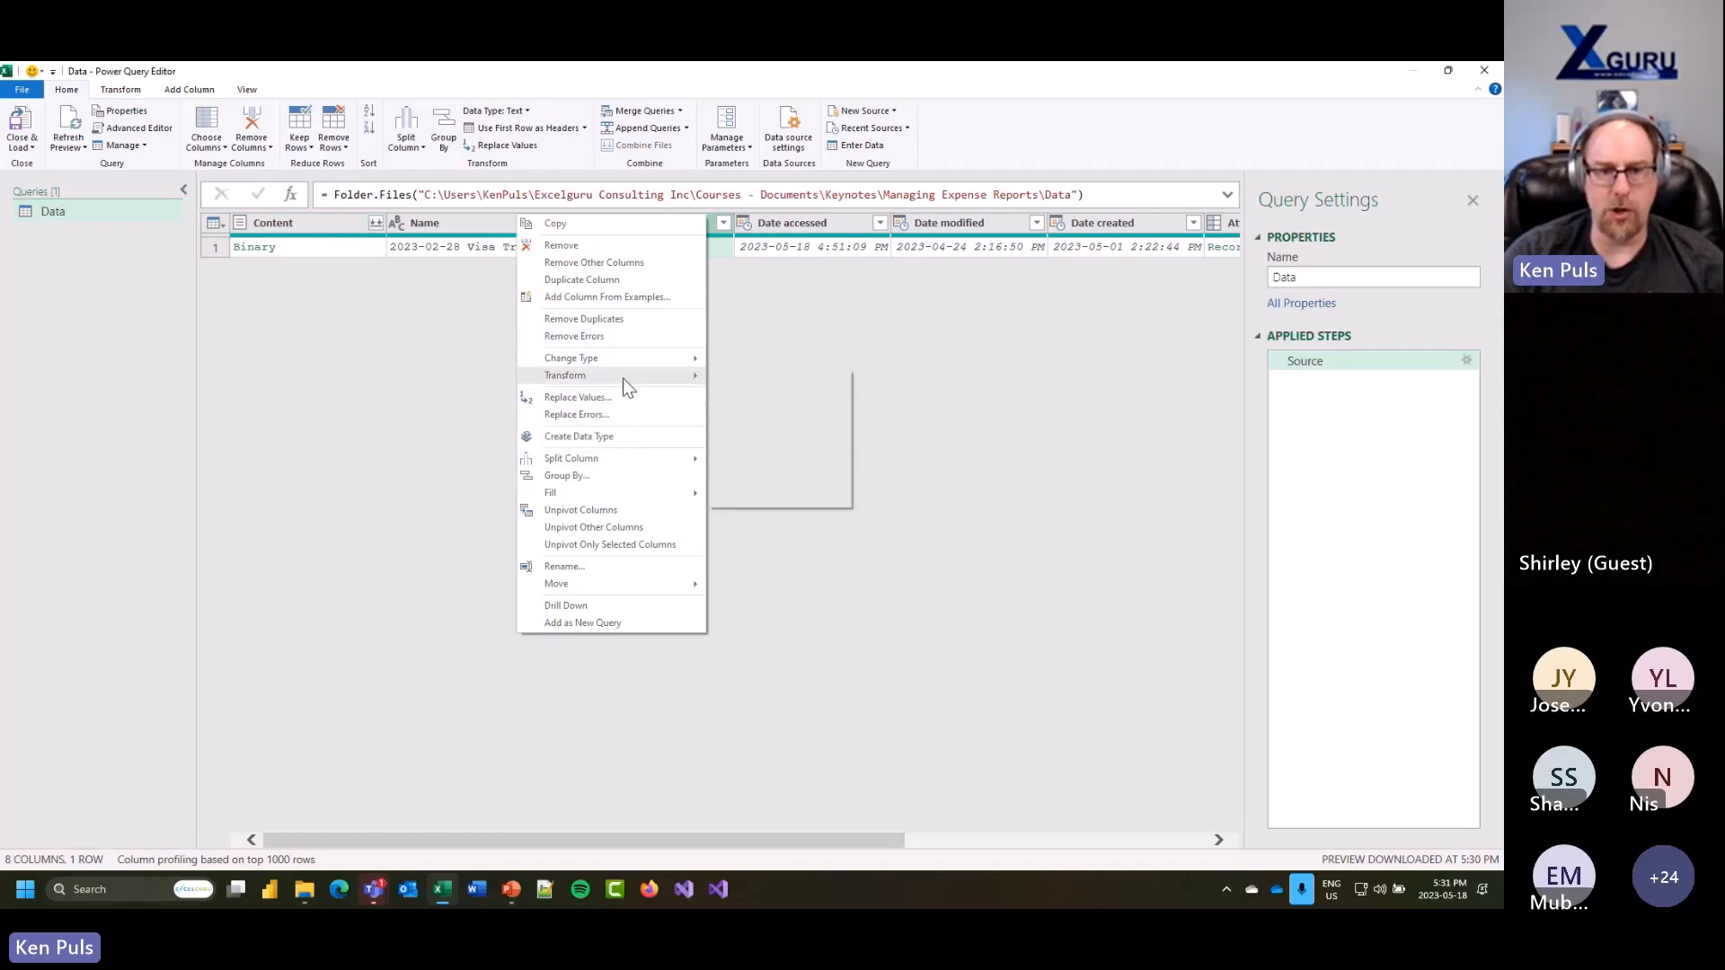
{"action": "mouse_move", "coordinate": [622, 379]}
{"action": "left_click", "coordinate": [758, 380]}
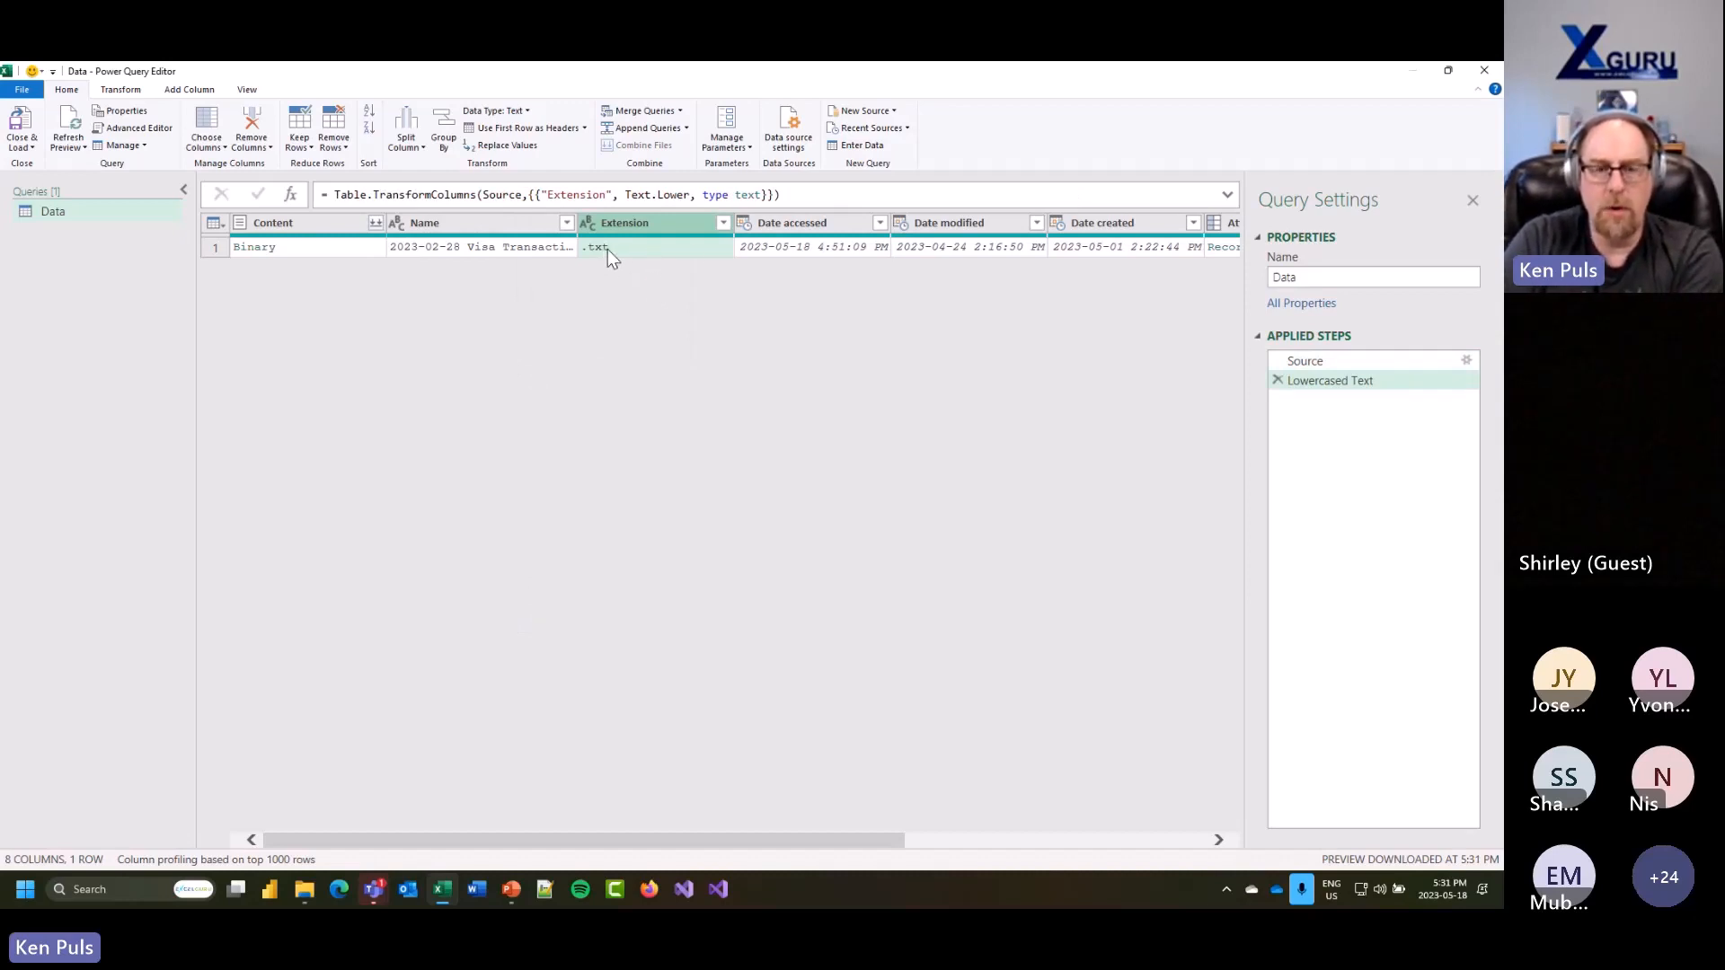
{"action": "left_click", "coordinate": [722, 223]}
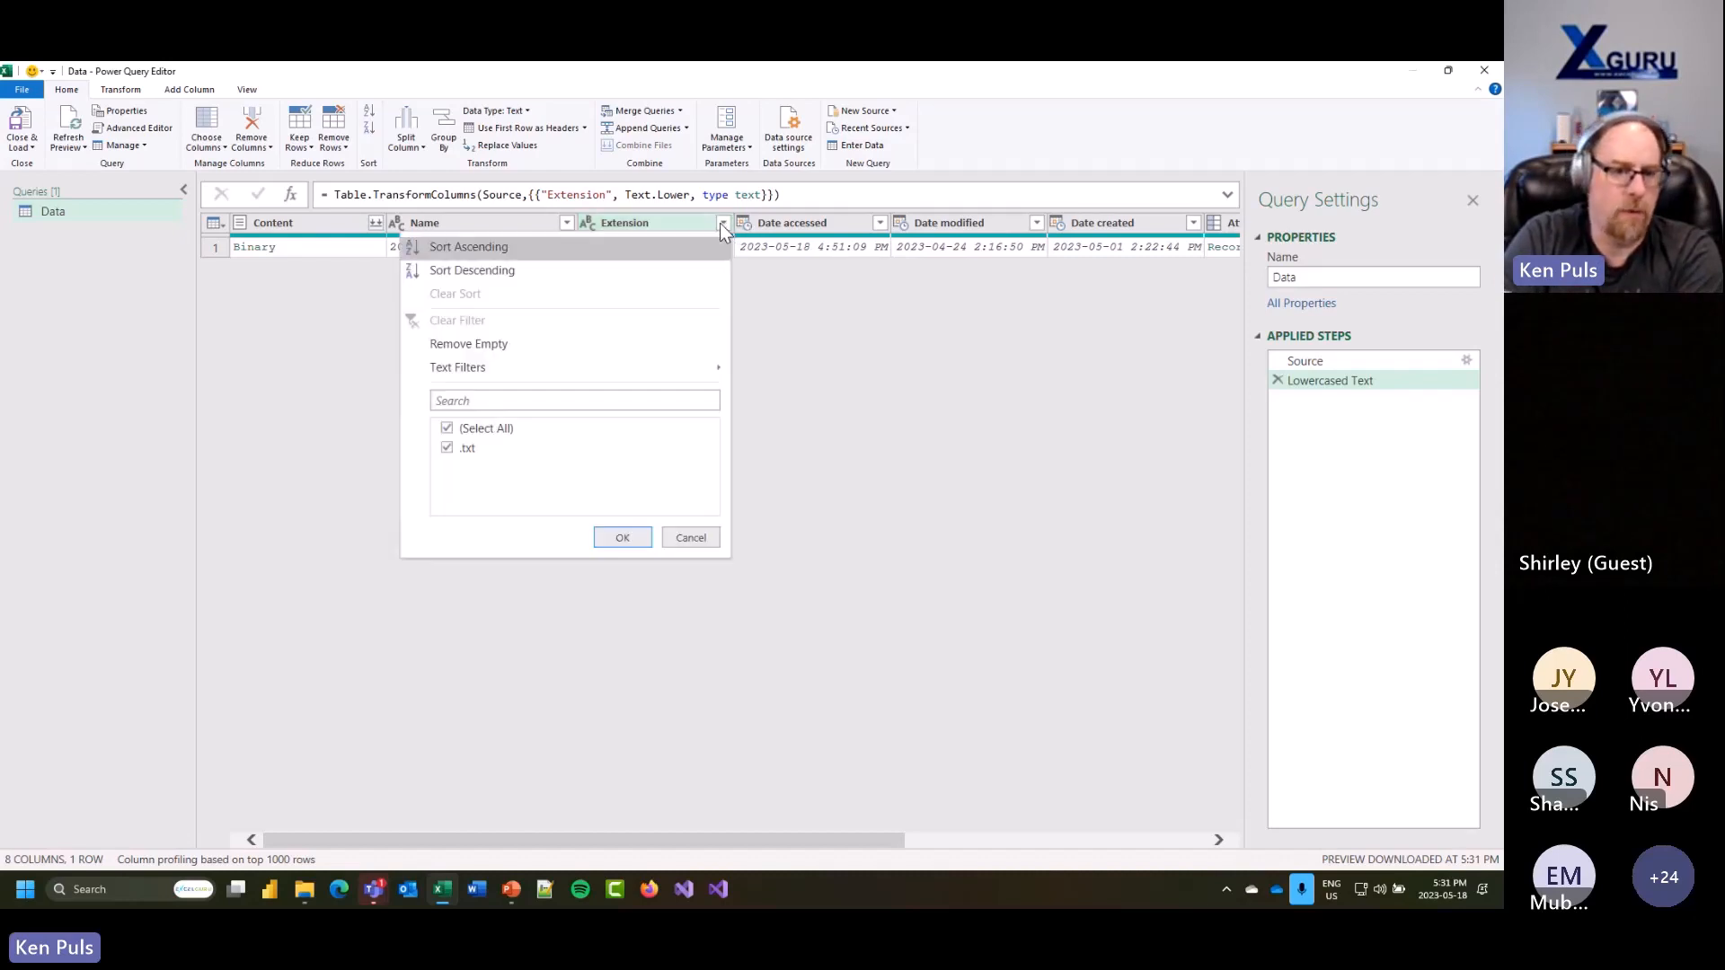
{"action": "left_click", "coordinate": [447, 429]}
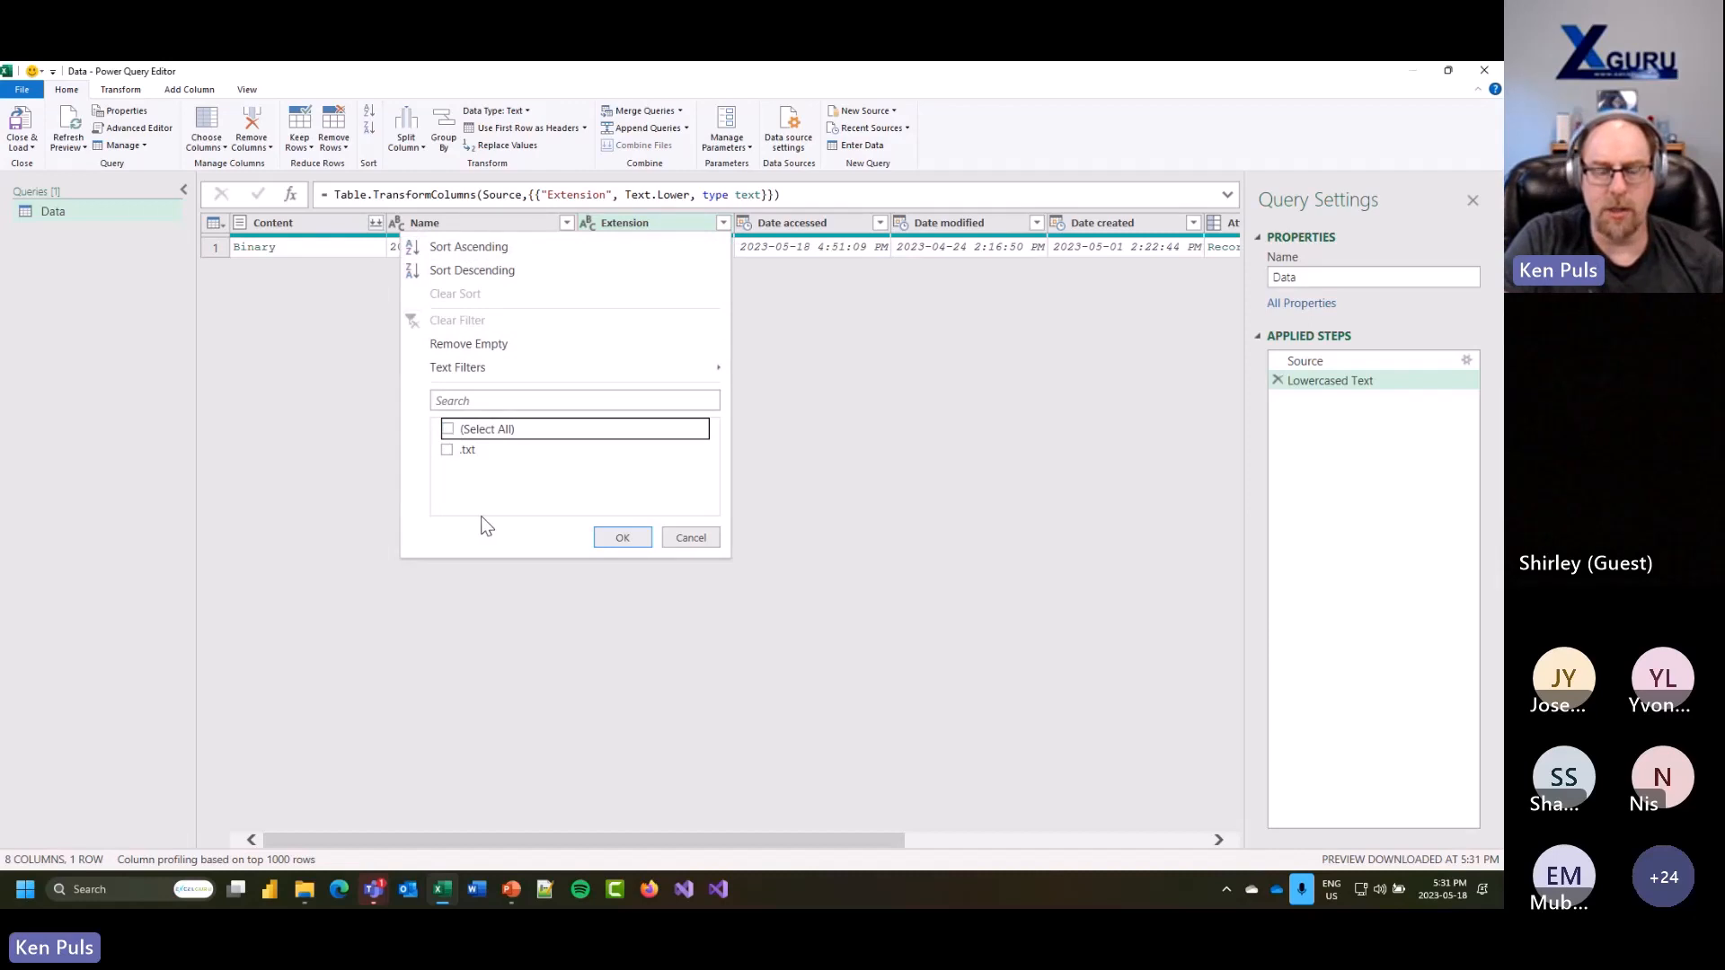
{"action": "left_click", "coordinate": [462, 449]}
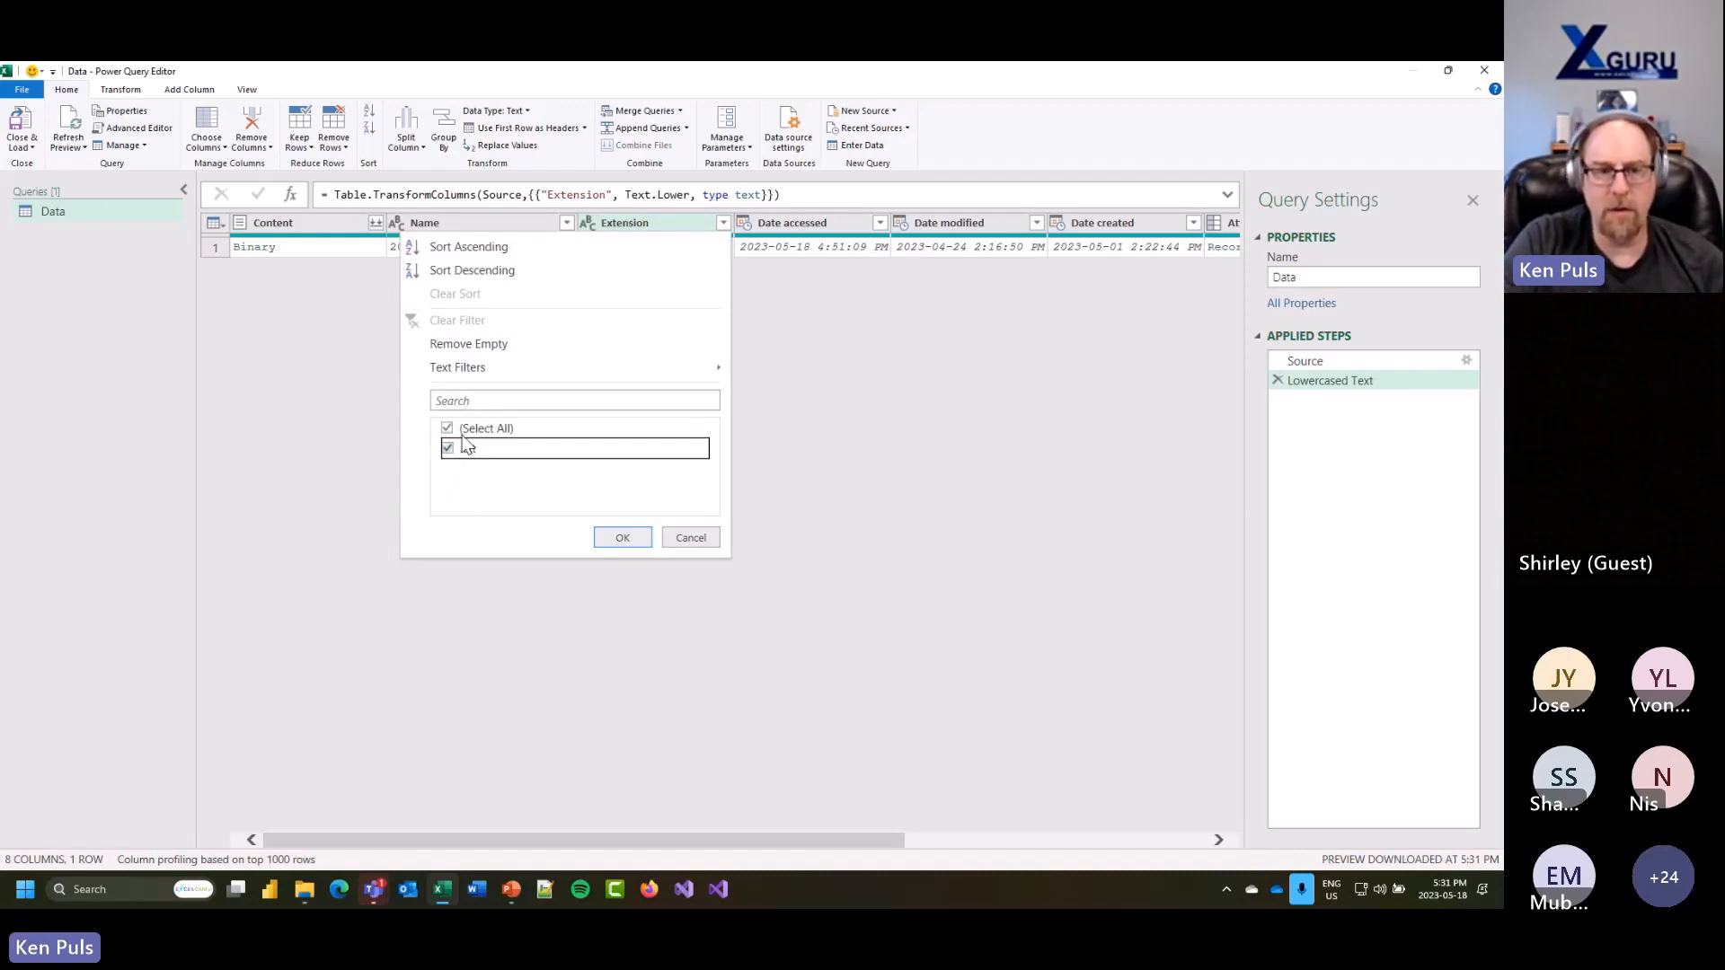
{"action": "mouse_move", "coordinate": [609, 378]}
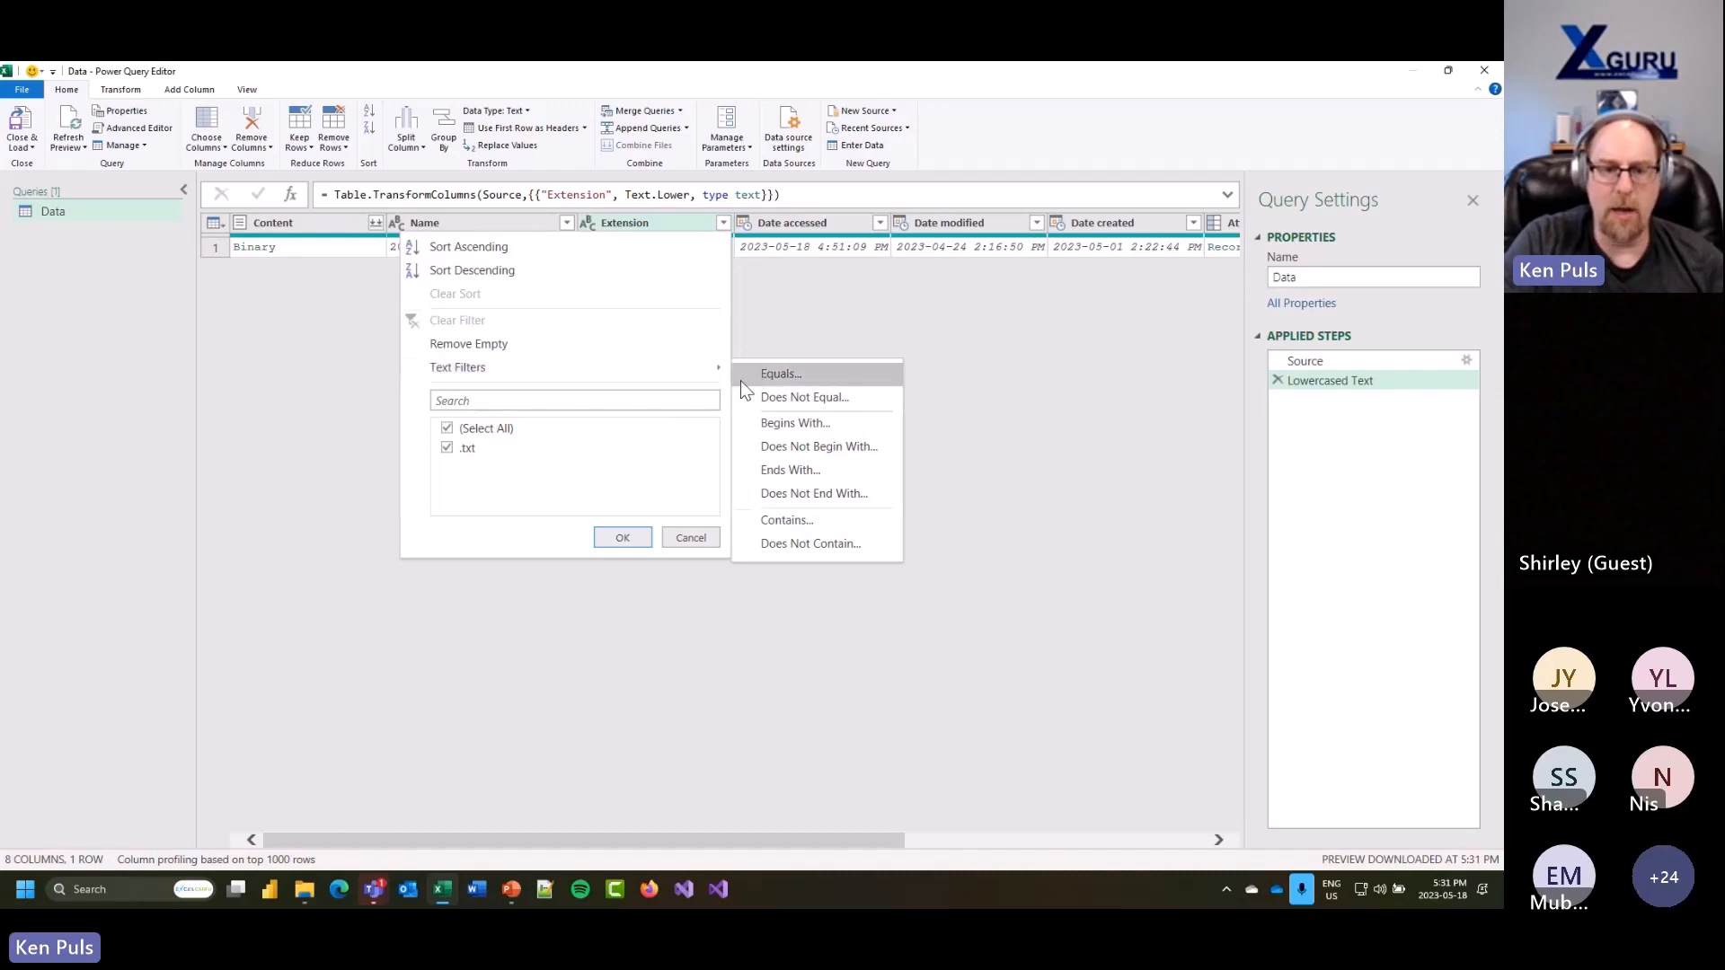
{"action": "left_click", "coordinate": [684, 540]}
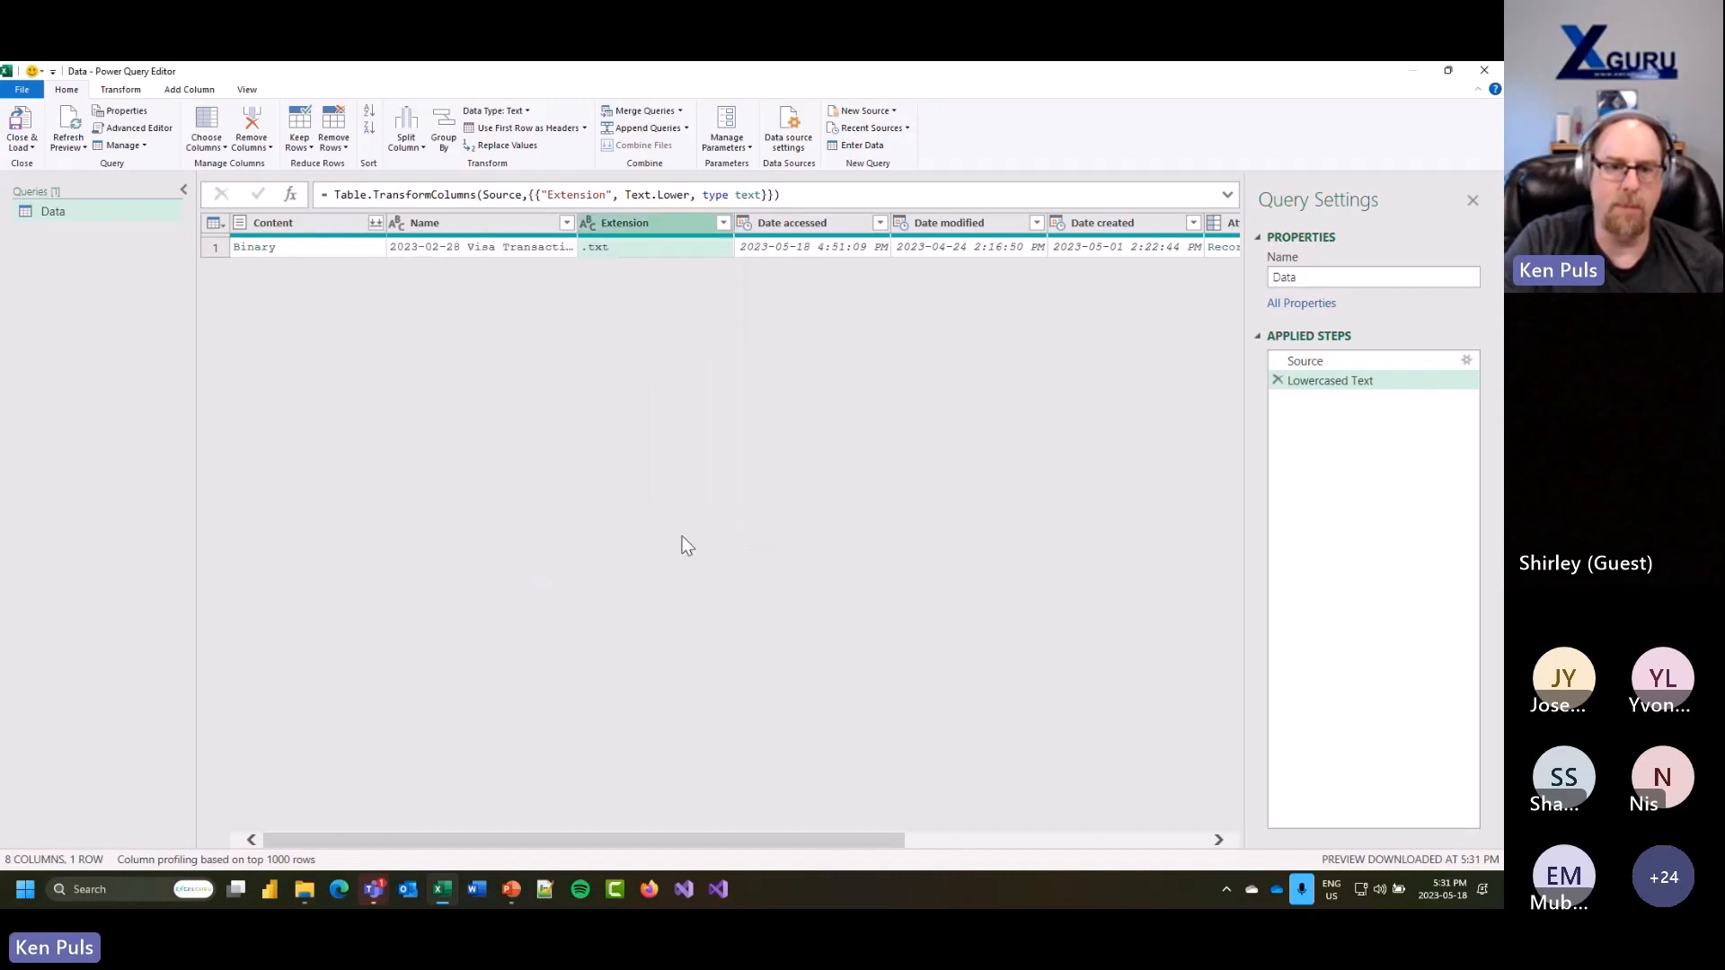
Step: Filter the Extension column to rows equal to .txt
{"action": "right_click", "coordinate": [644, 250]}
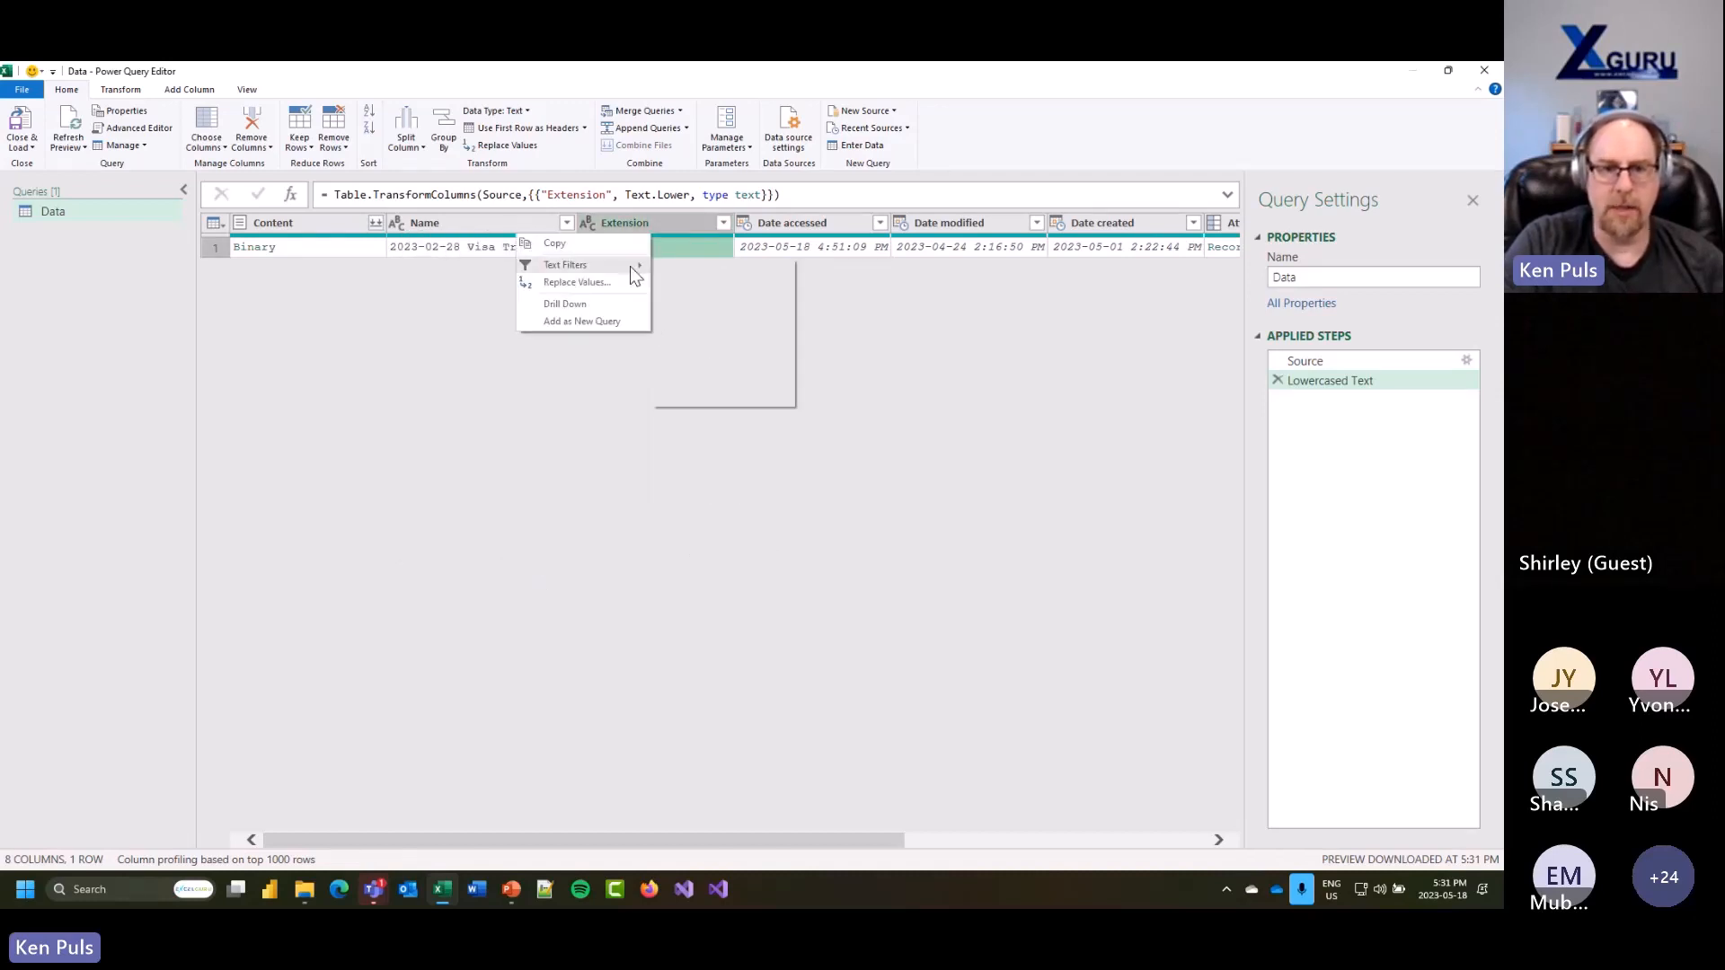
{"action": "left_click", "coordinate": [670, 266]}
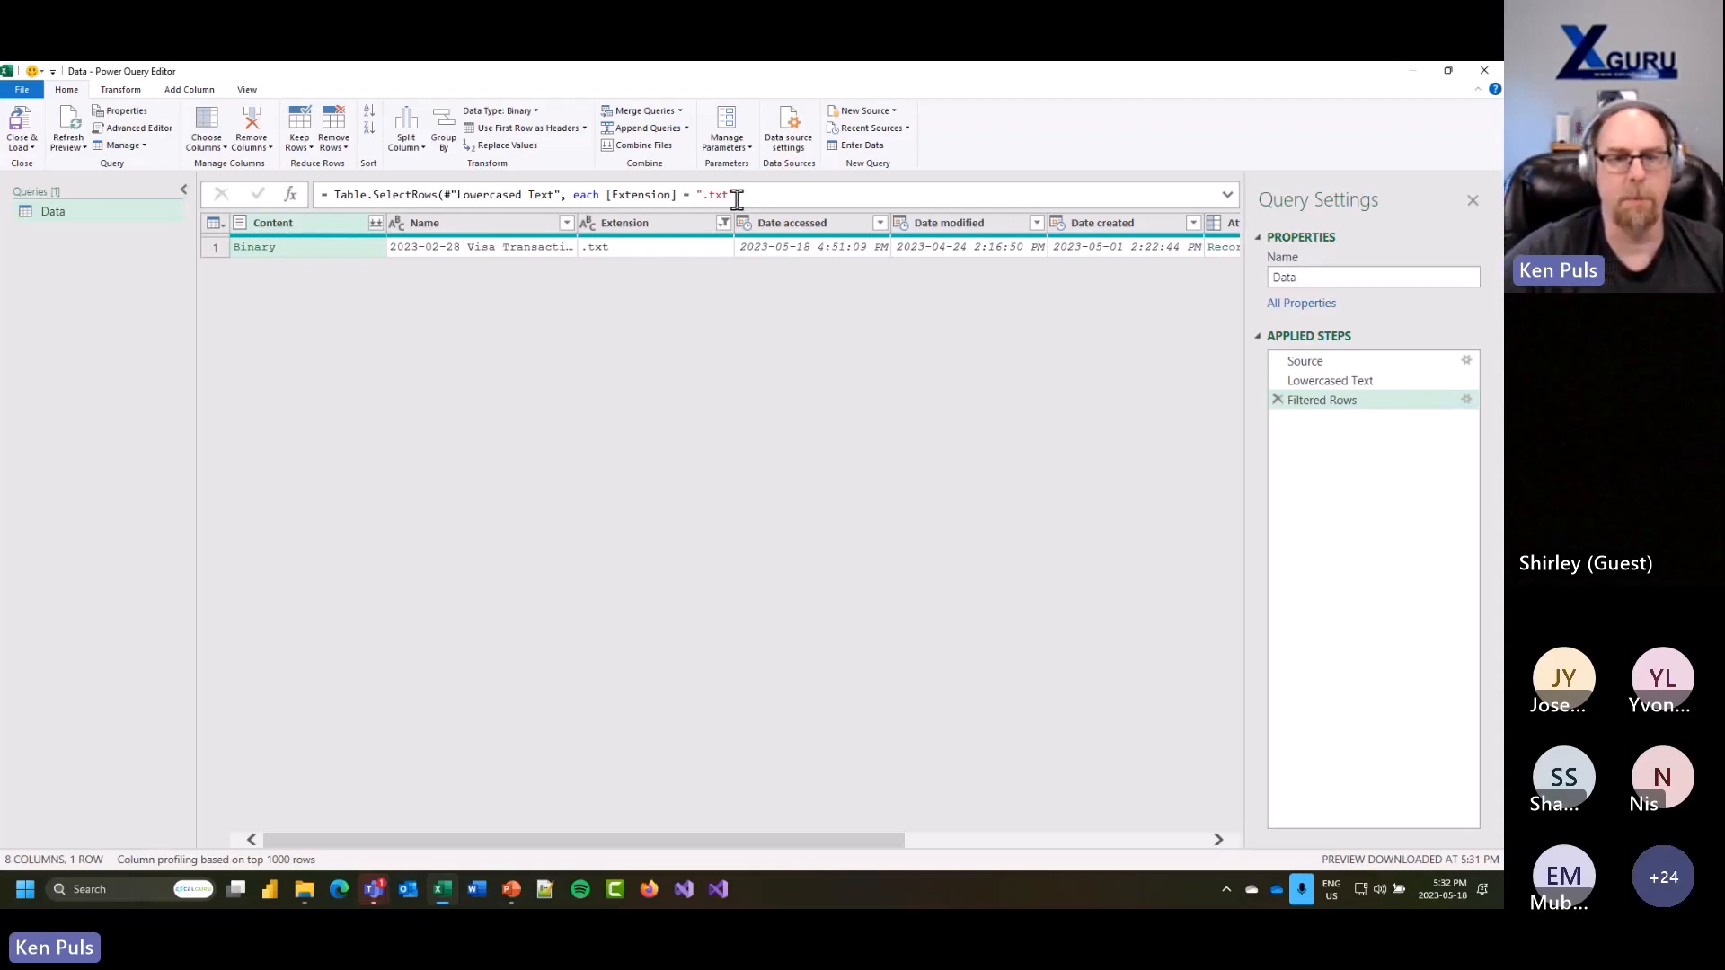
Step: Replace " Visa Transactions.txt", including its leading space, with nothing in the Name column
{"action": "left_click", "coordinate": [528, 256]}
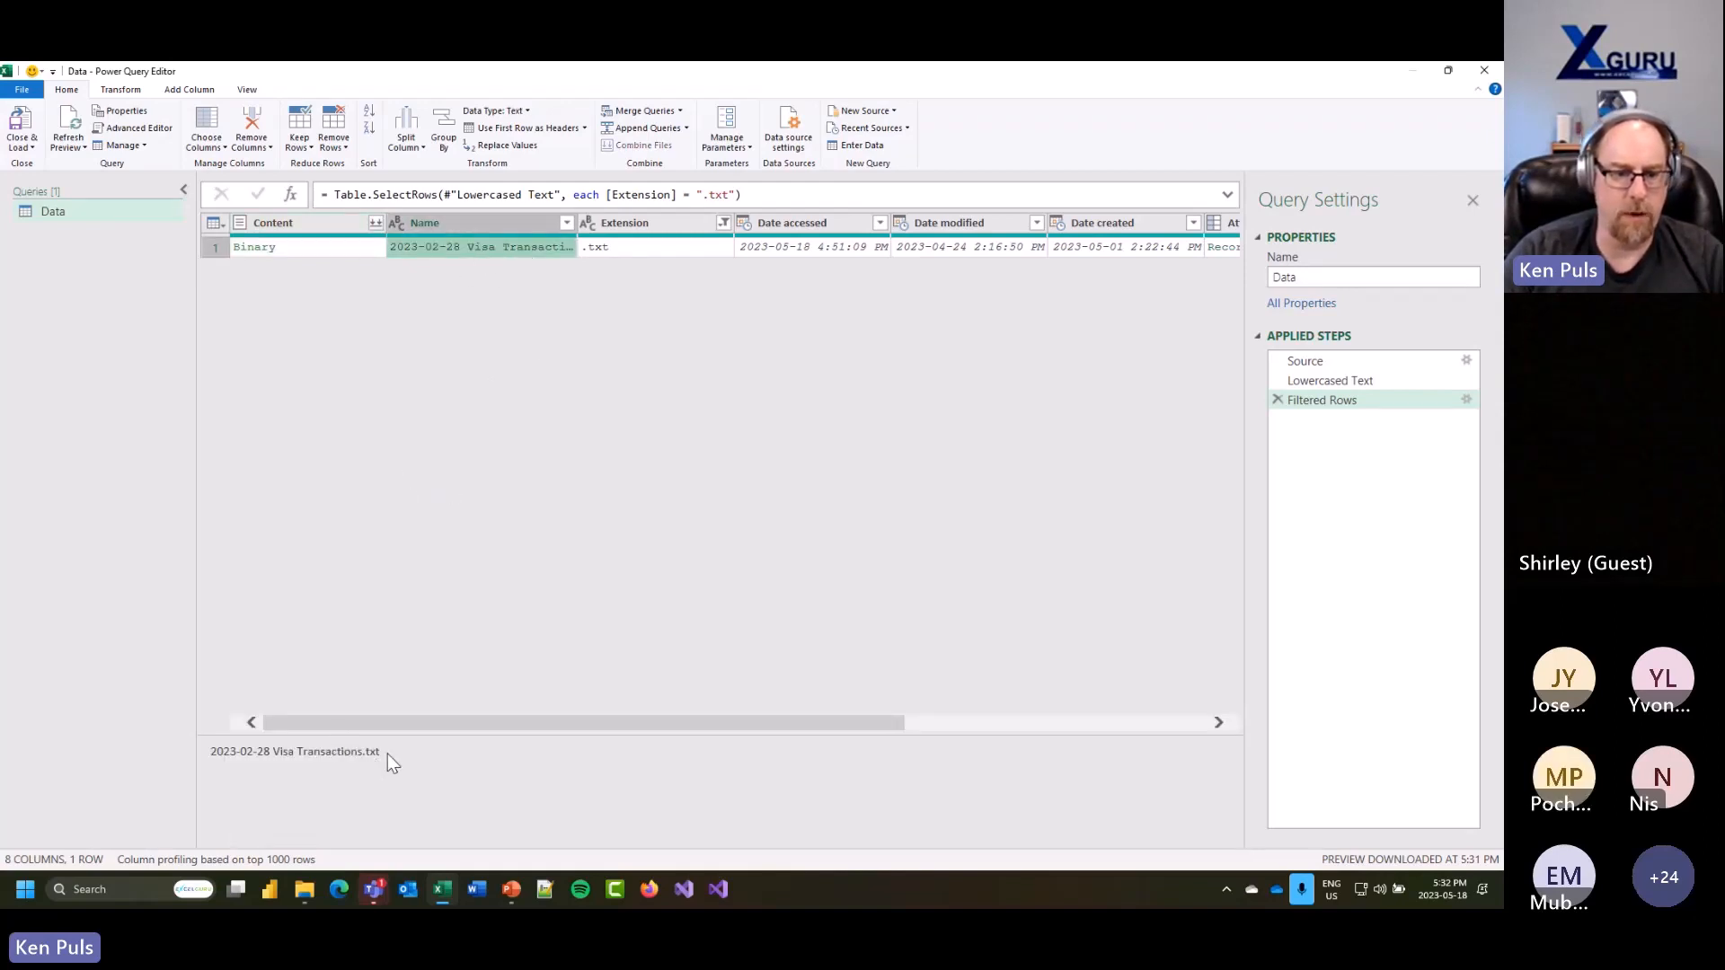
{"action": "left_click_drag", "start_coordinate": [387, 753], "coordinate": [288, 755]}
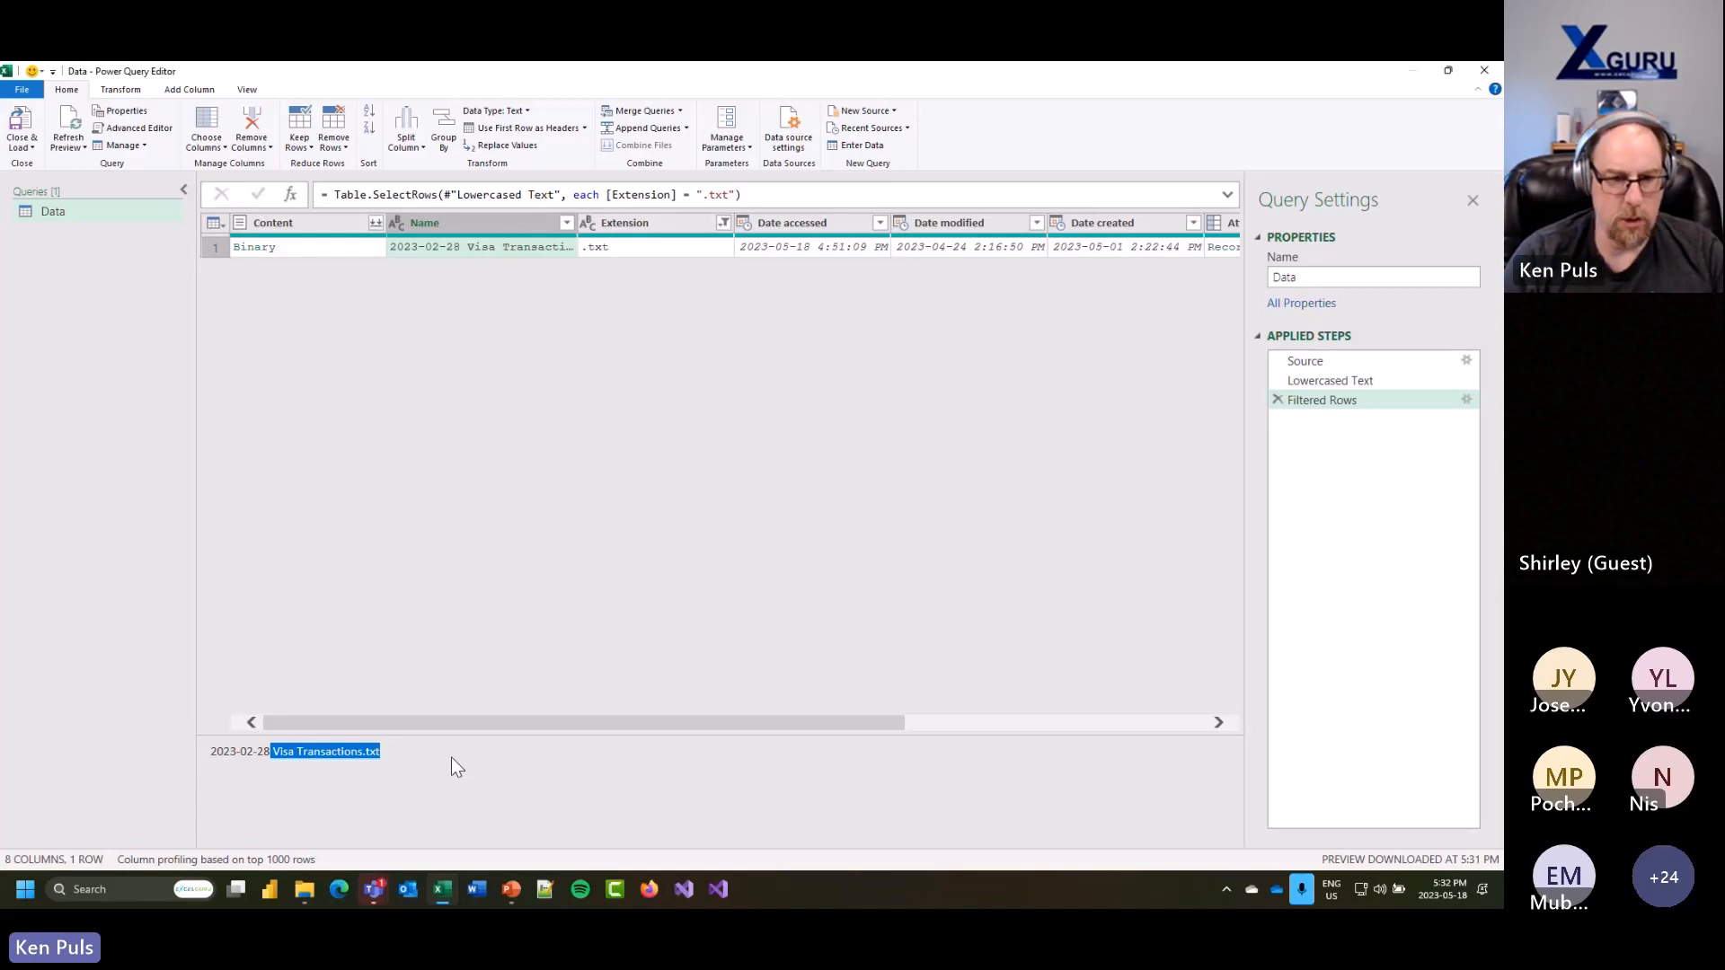
{"action": "right_click", "coordinate": [471, 225]}
{"action": "left_click", "coordinate": [501, 400]}
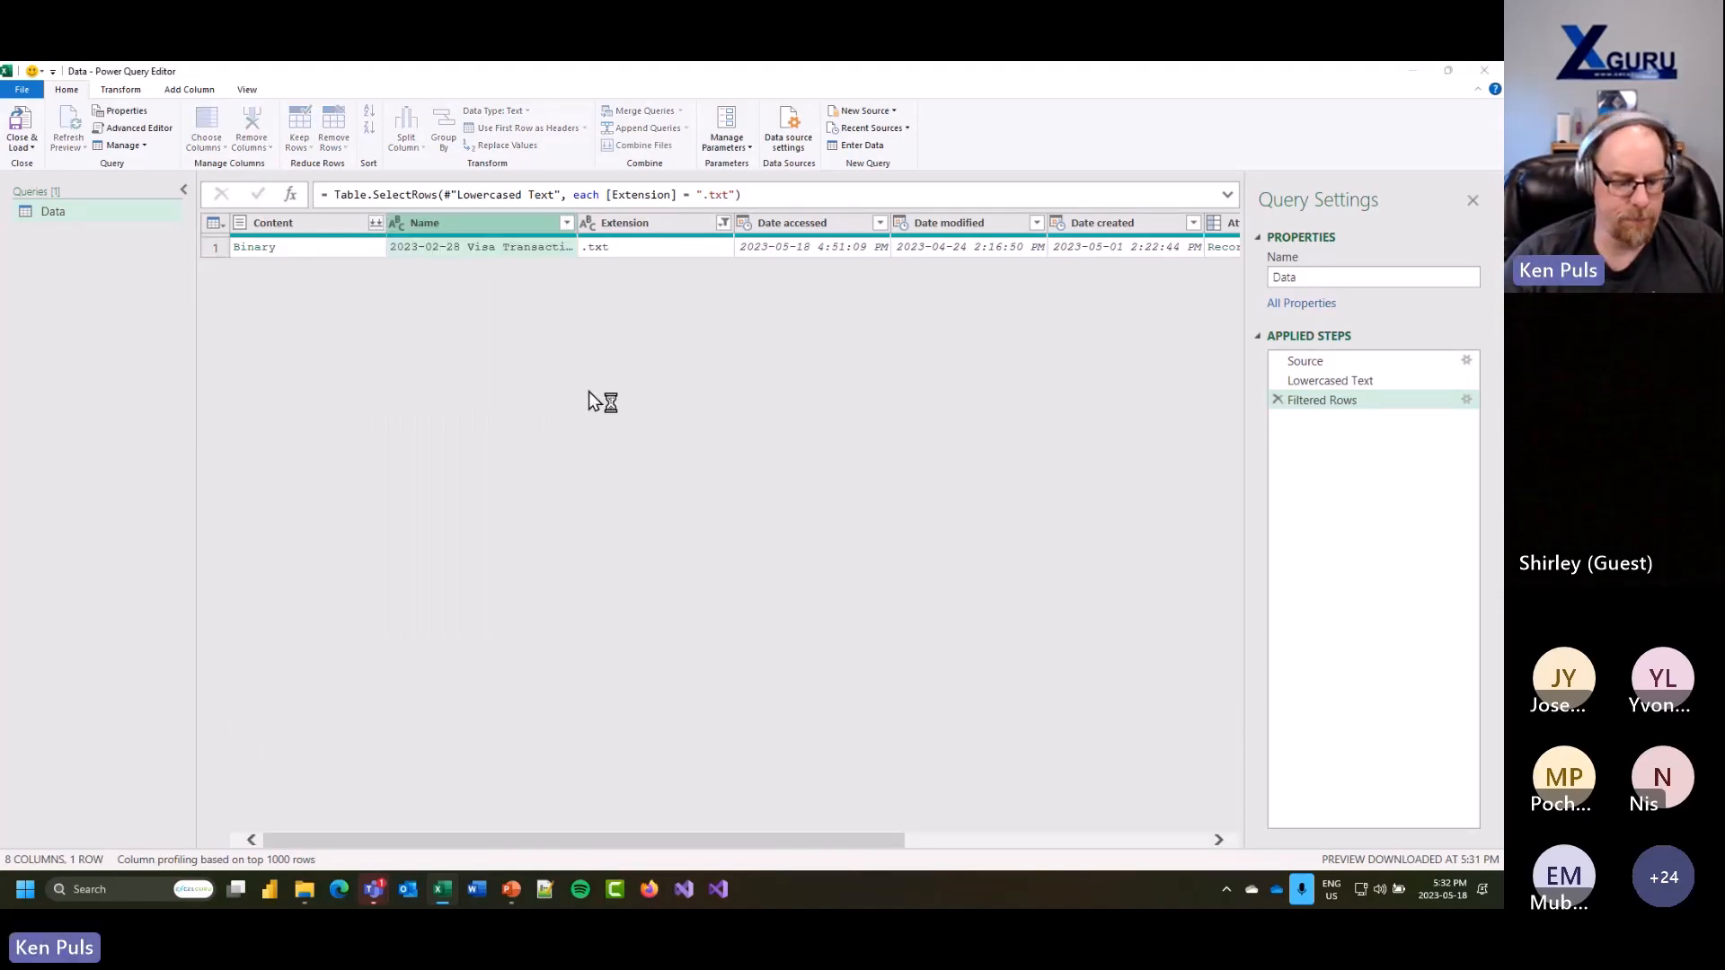
{"action": "type", "text": "Visa Transactions.txt"}
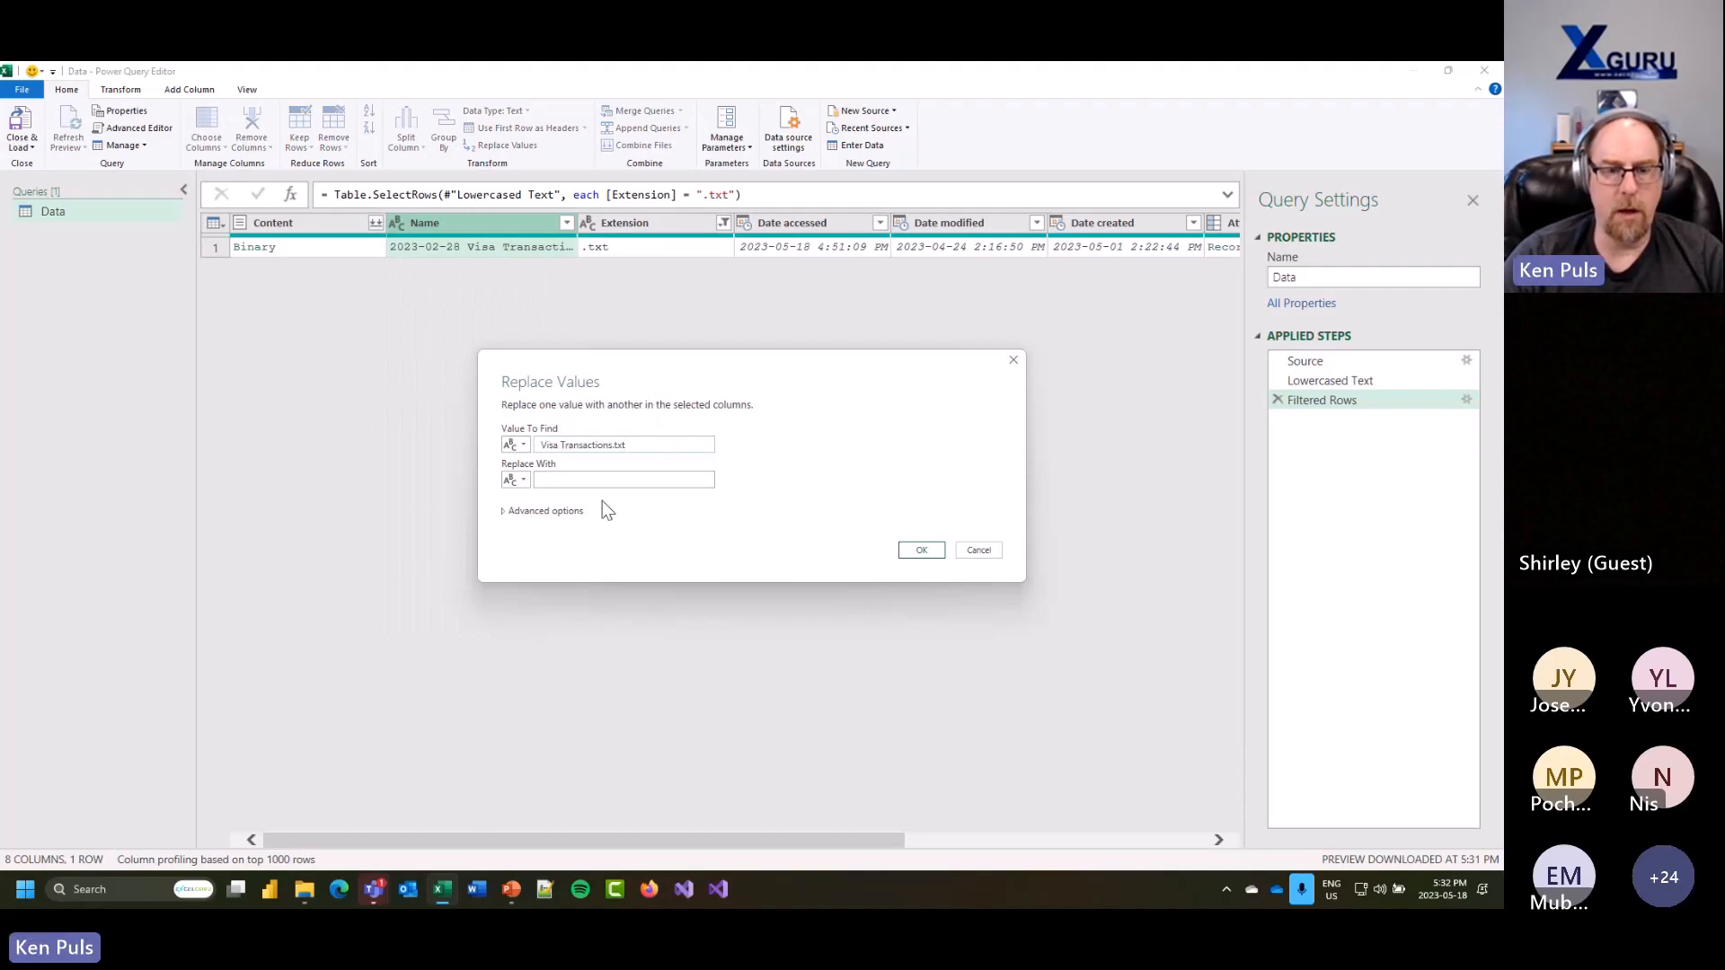
{"action": "left_click", "coordinate": [925, 551]}
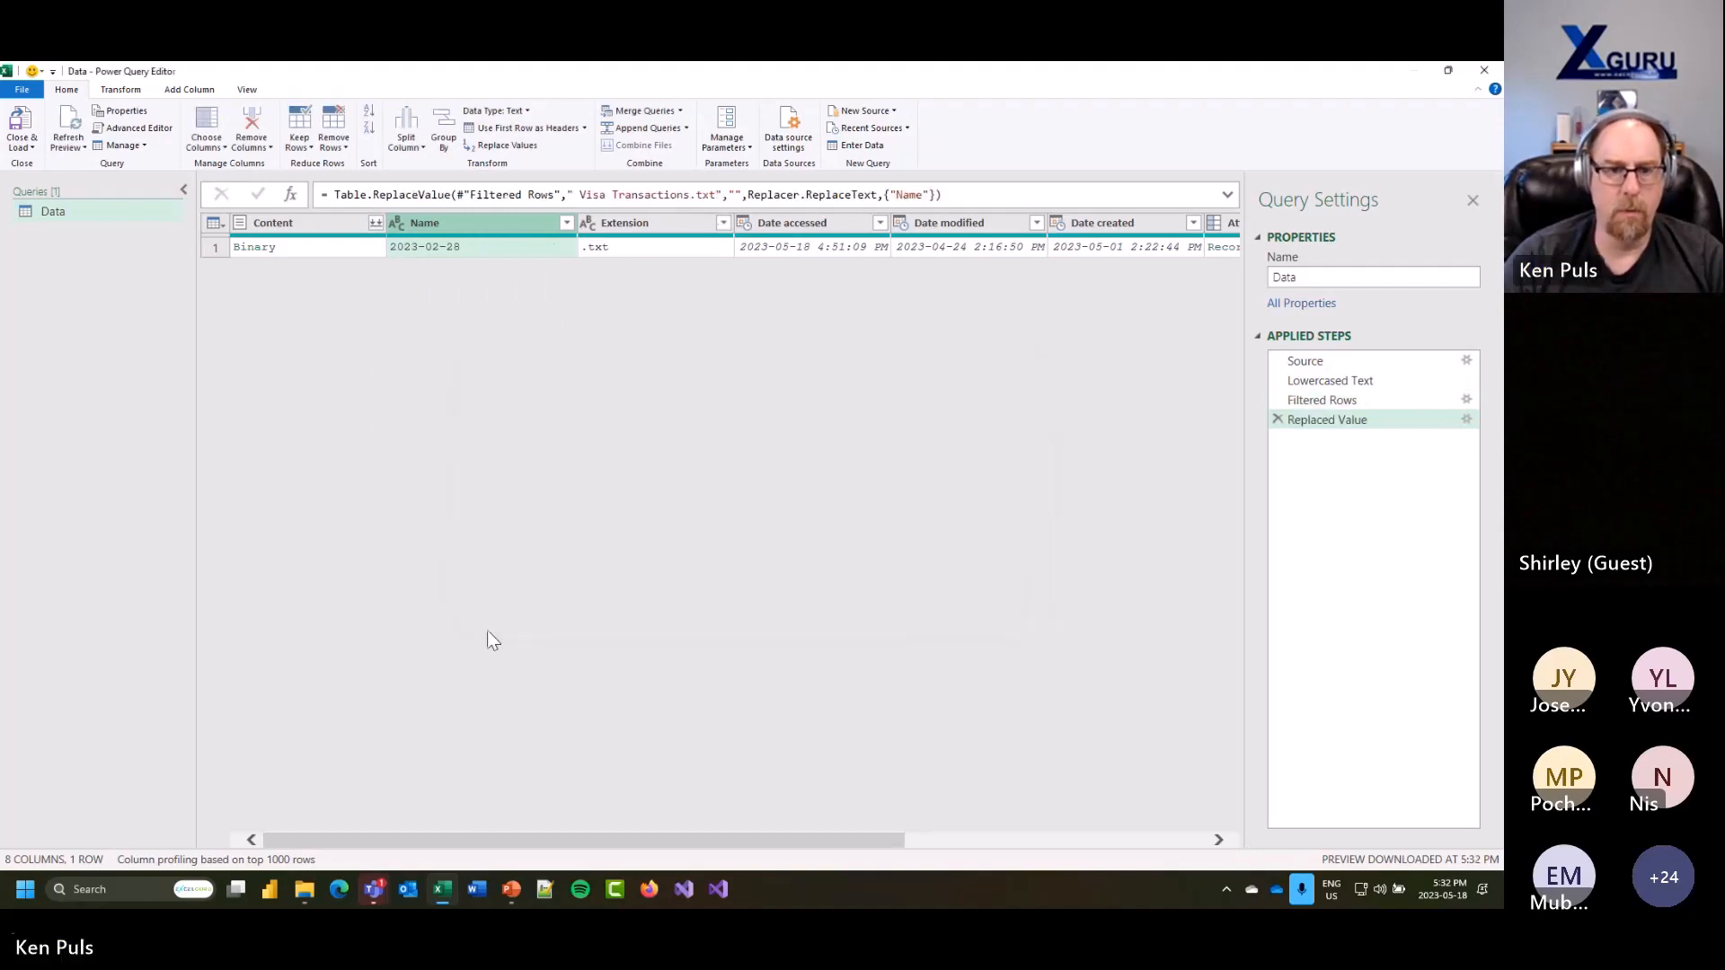
Step: Rename the Name column to Date
{"action": "double_click", "coordinate": [428, 225]}
{"action": "type", "text": "Date"}
{"action": "key", "text": "Return"}
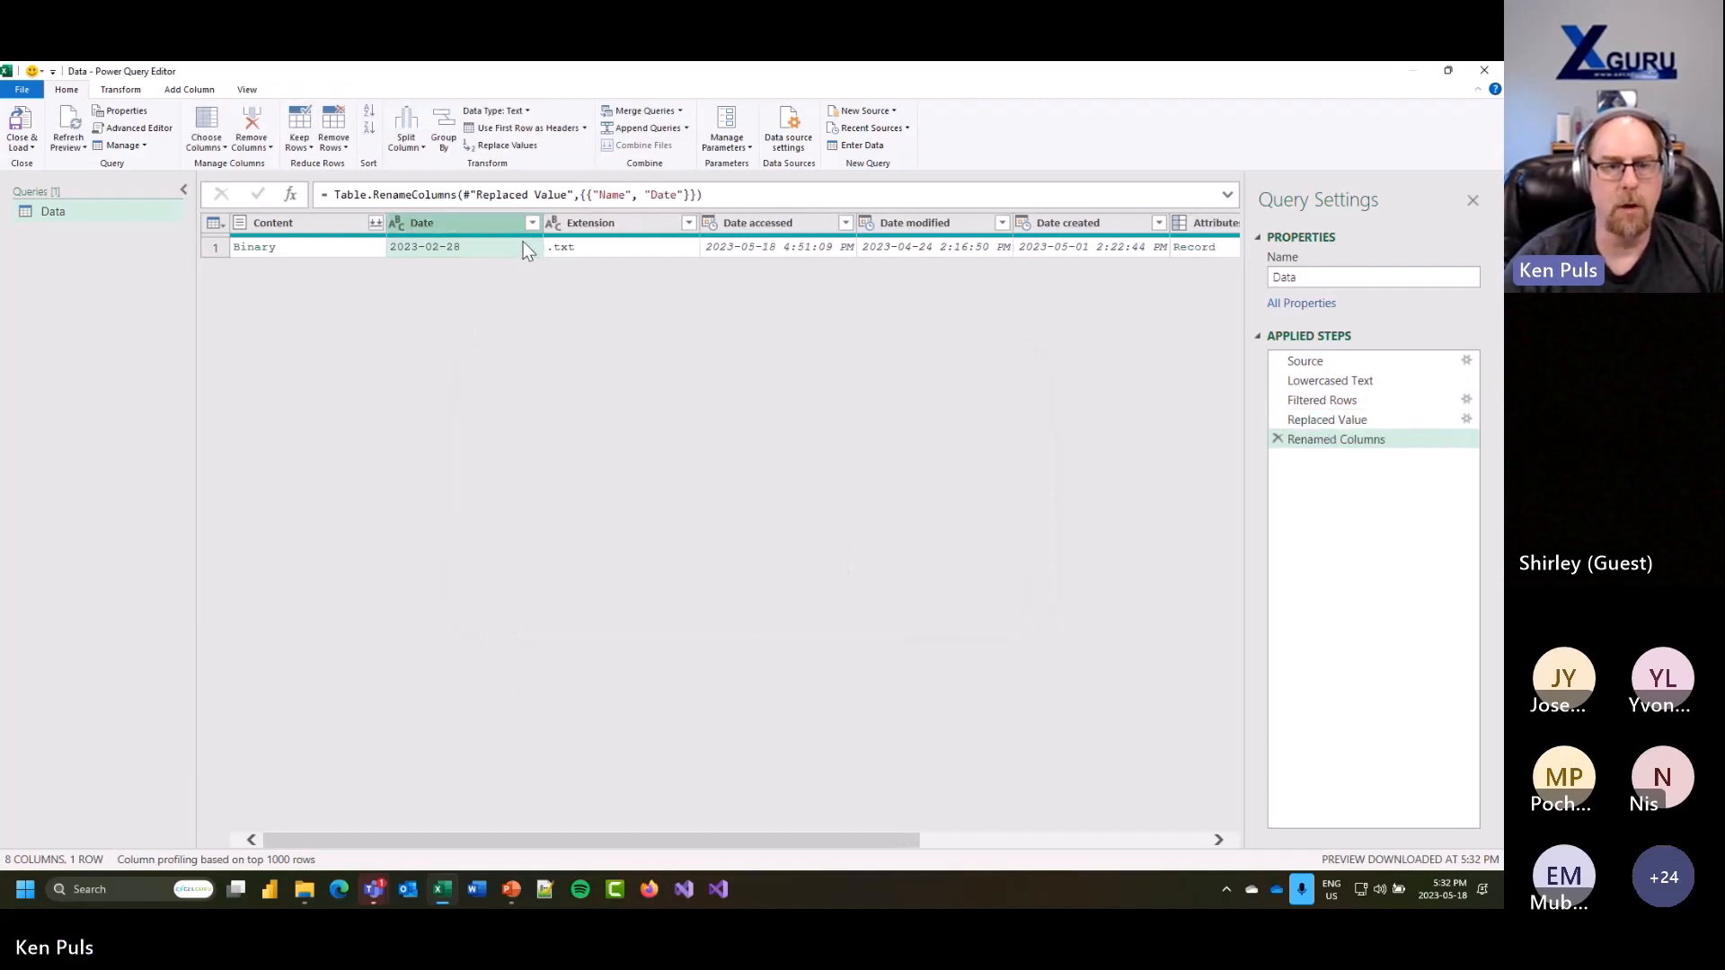
Step: Change the Date column's data type to Date and remove all columns except Content and Date
{"action": "left_click", "coordinate": [402, 222]}
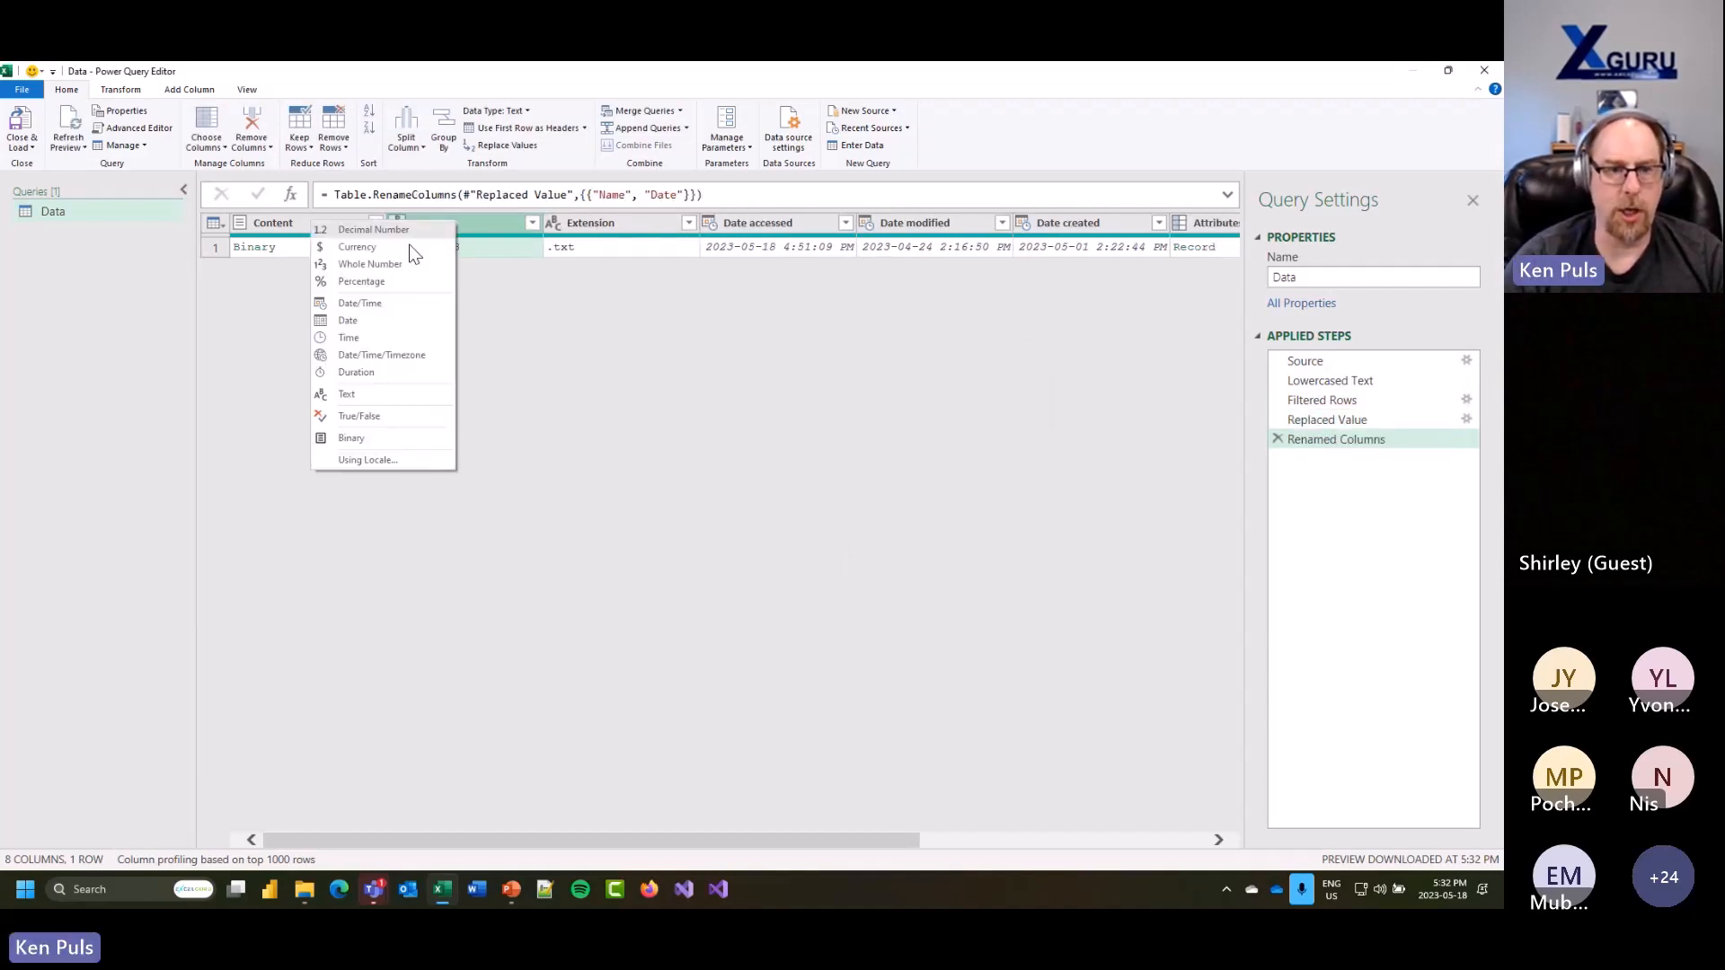
{"action": "left_click", "coordinate": [387, 324]}
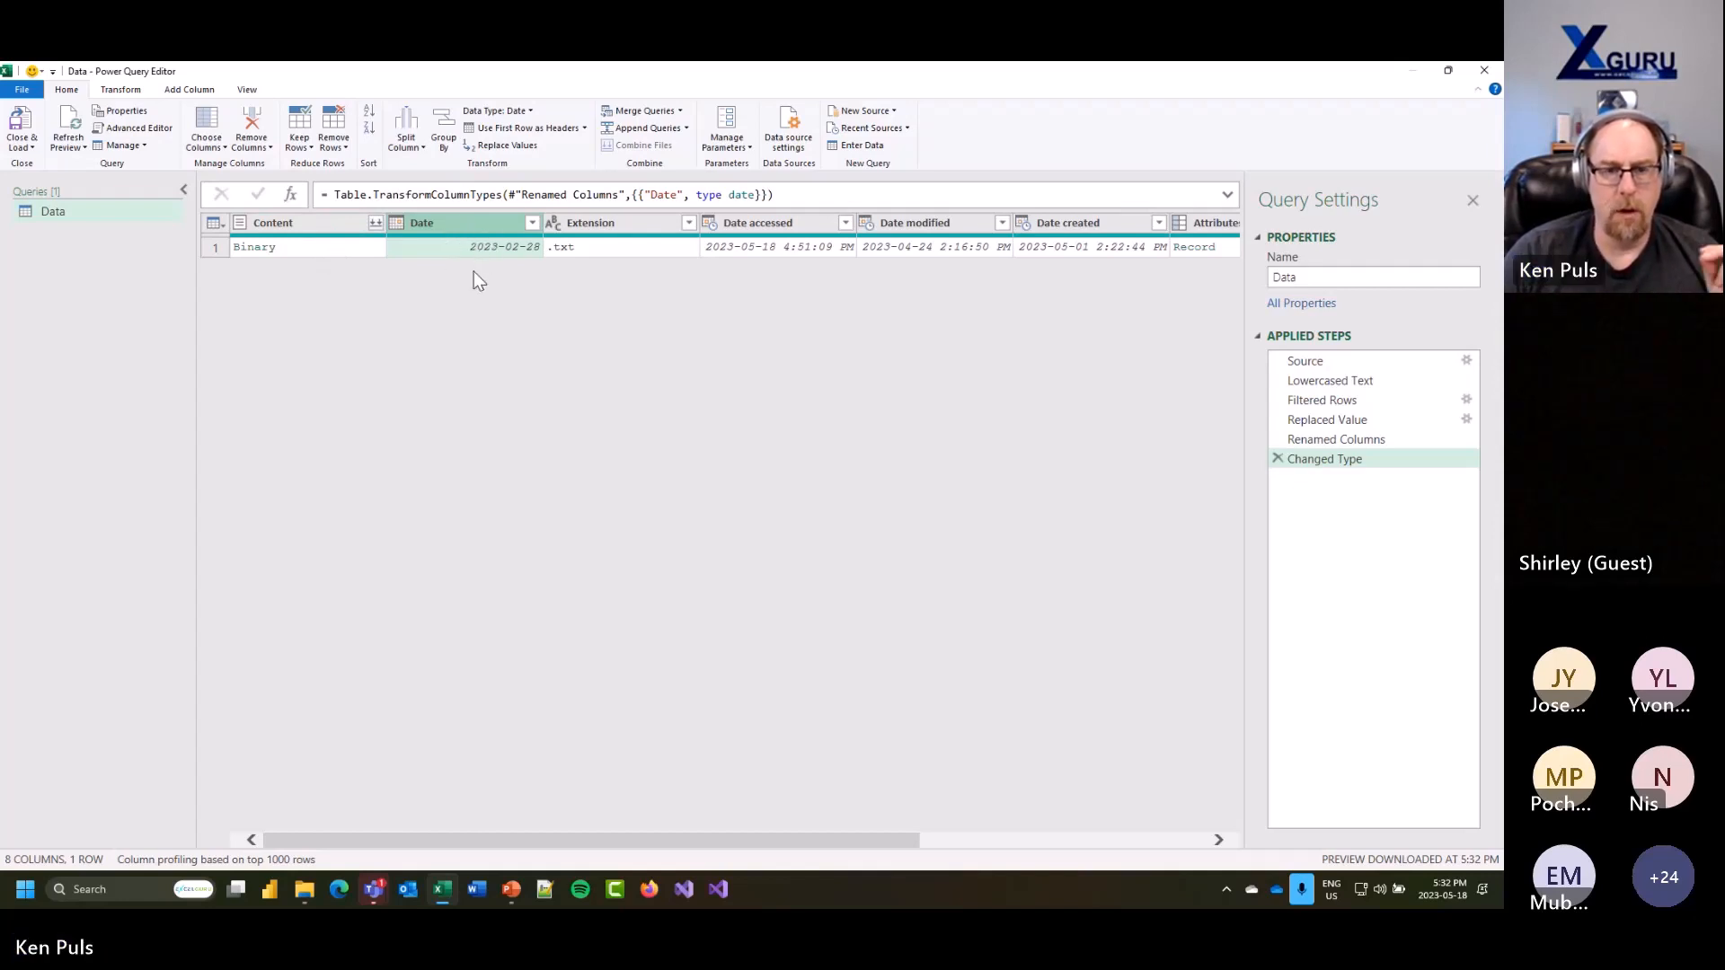
{"action": "left_click", "coordinate": [285, 223], "text": "ctrl"}
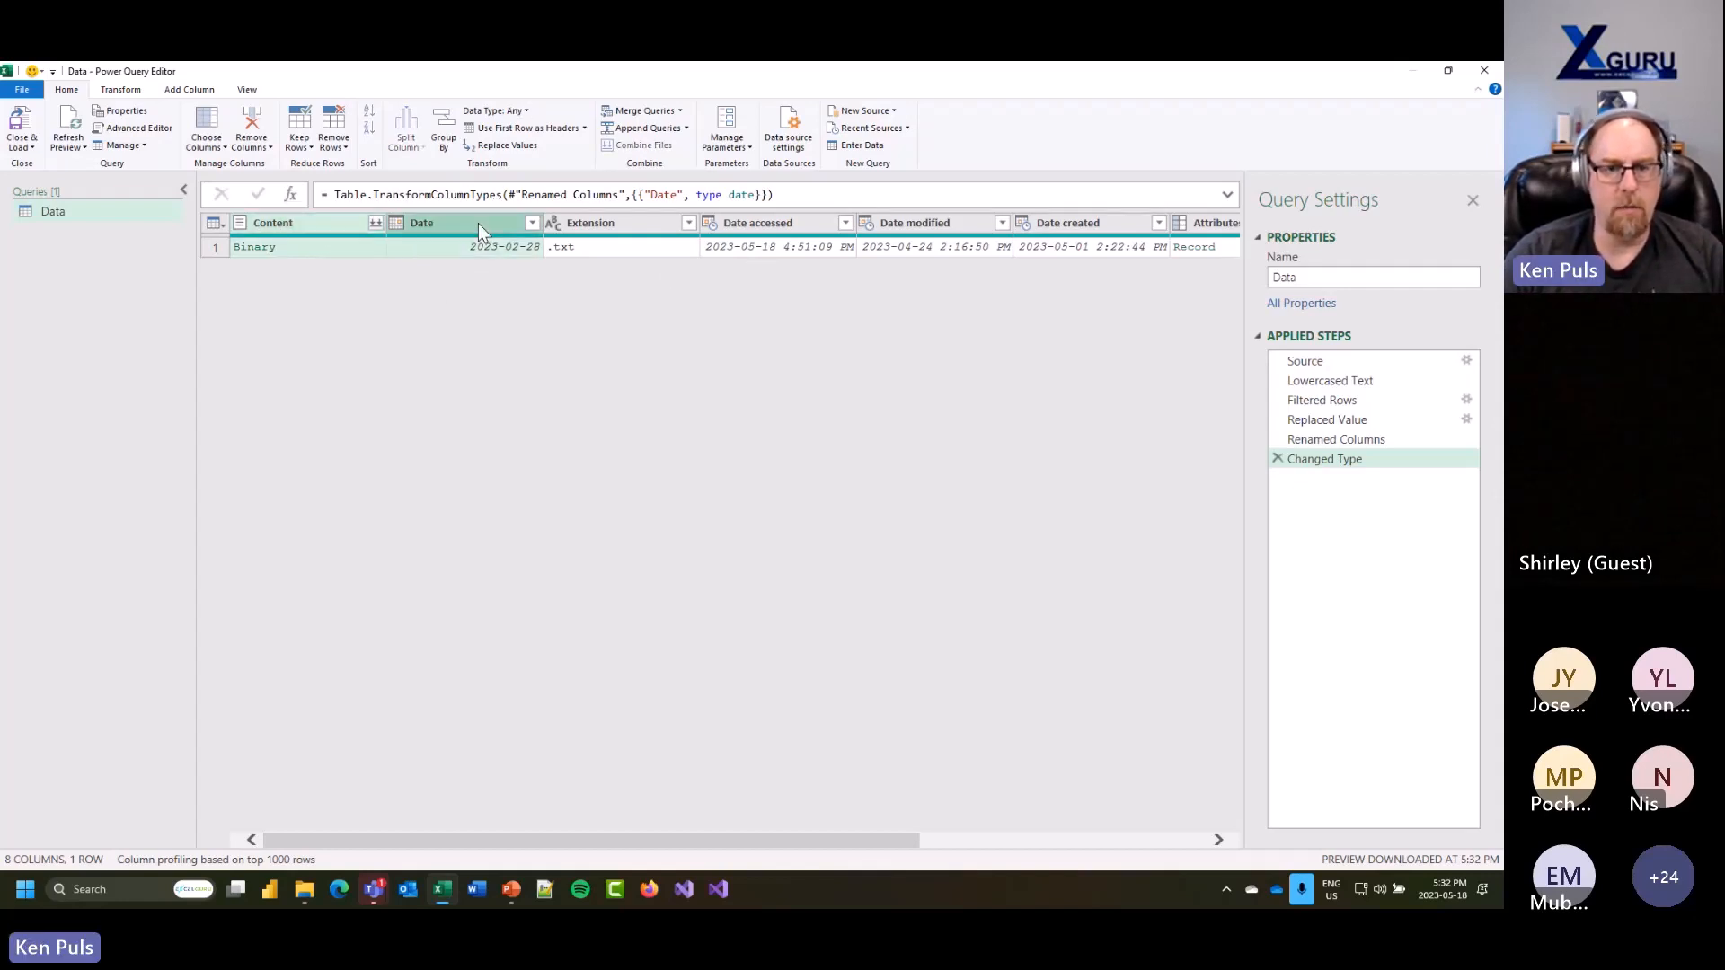
{"action": "right_click", "coordinate": [387, 219]}
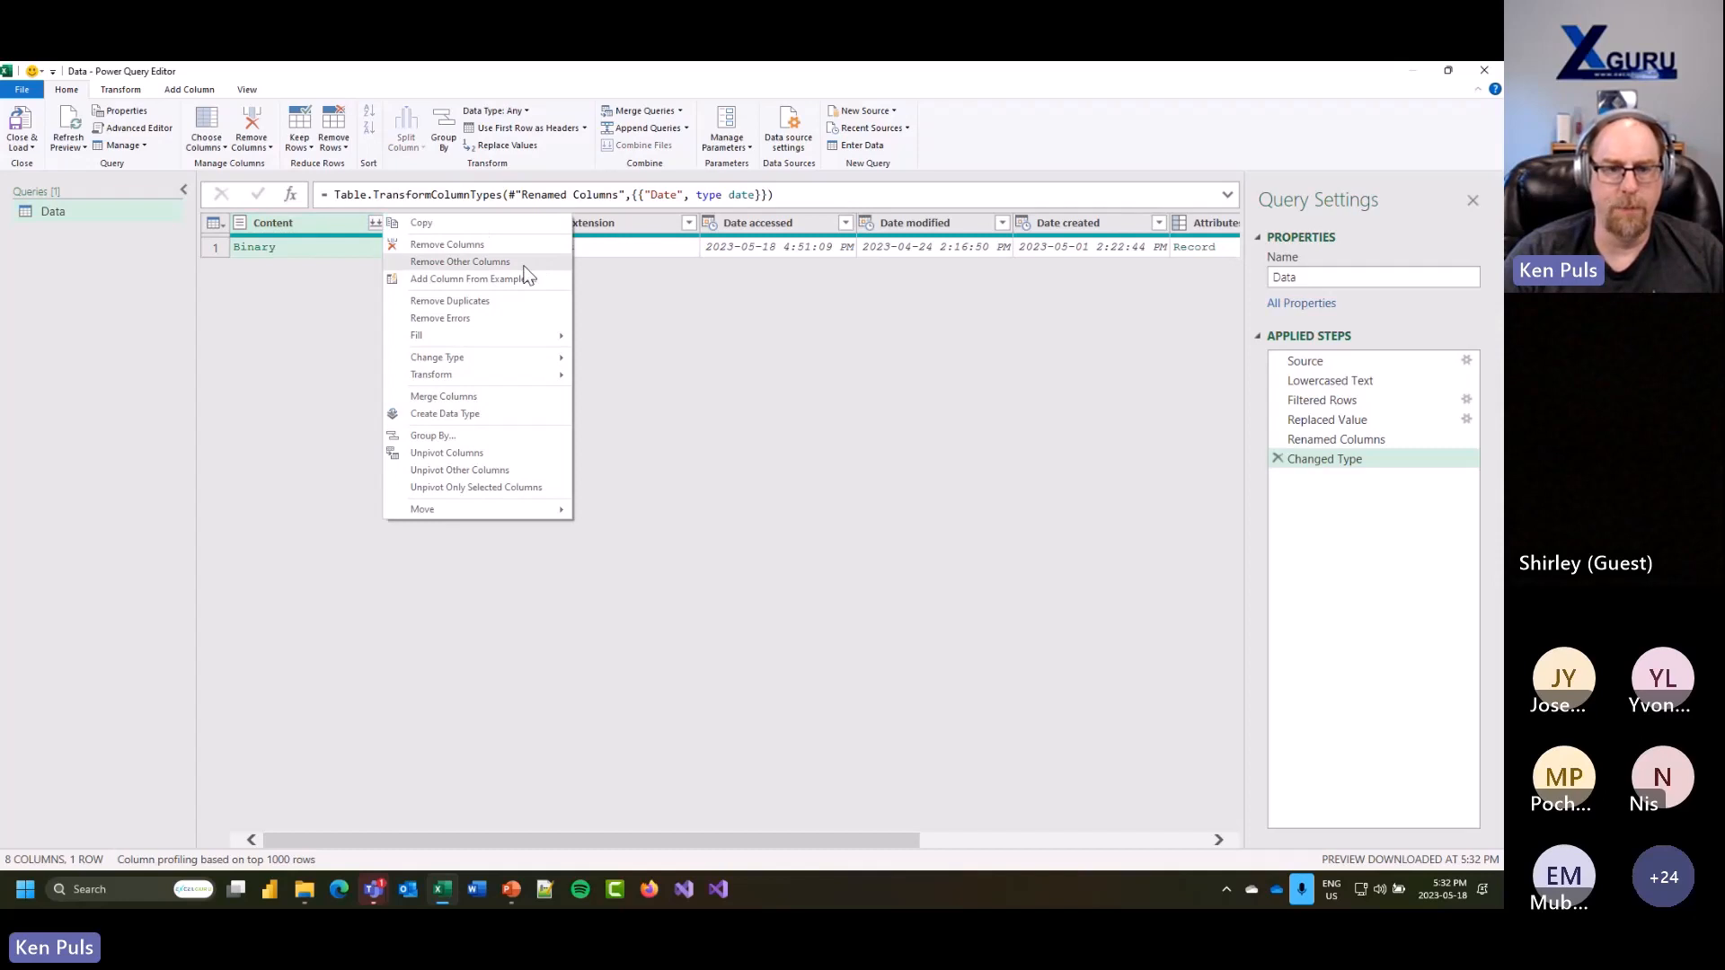
{"action": "left_click", "coordinate": [460, 261]}
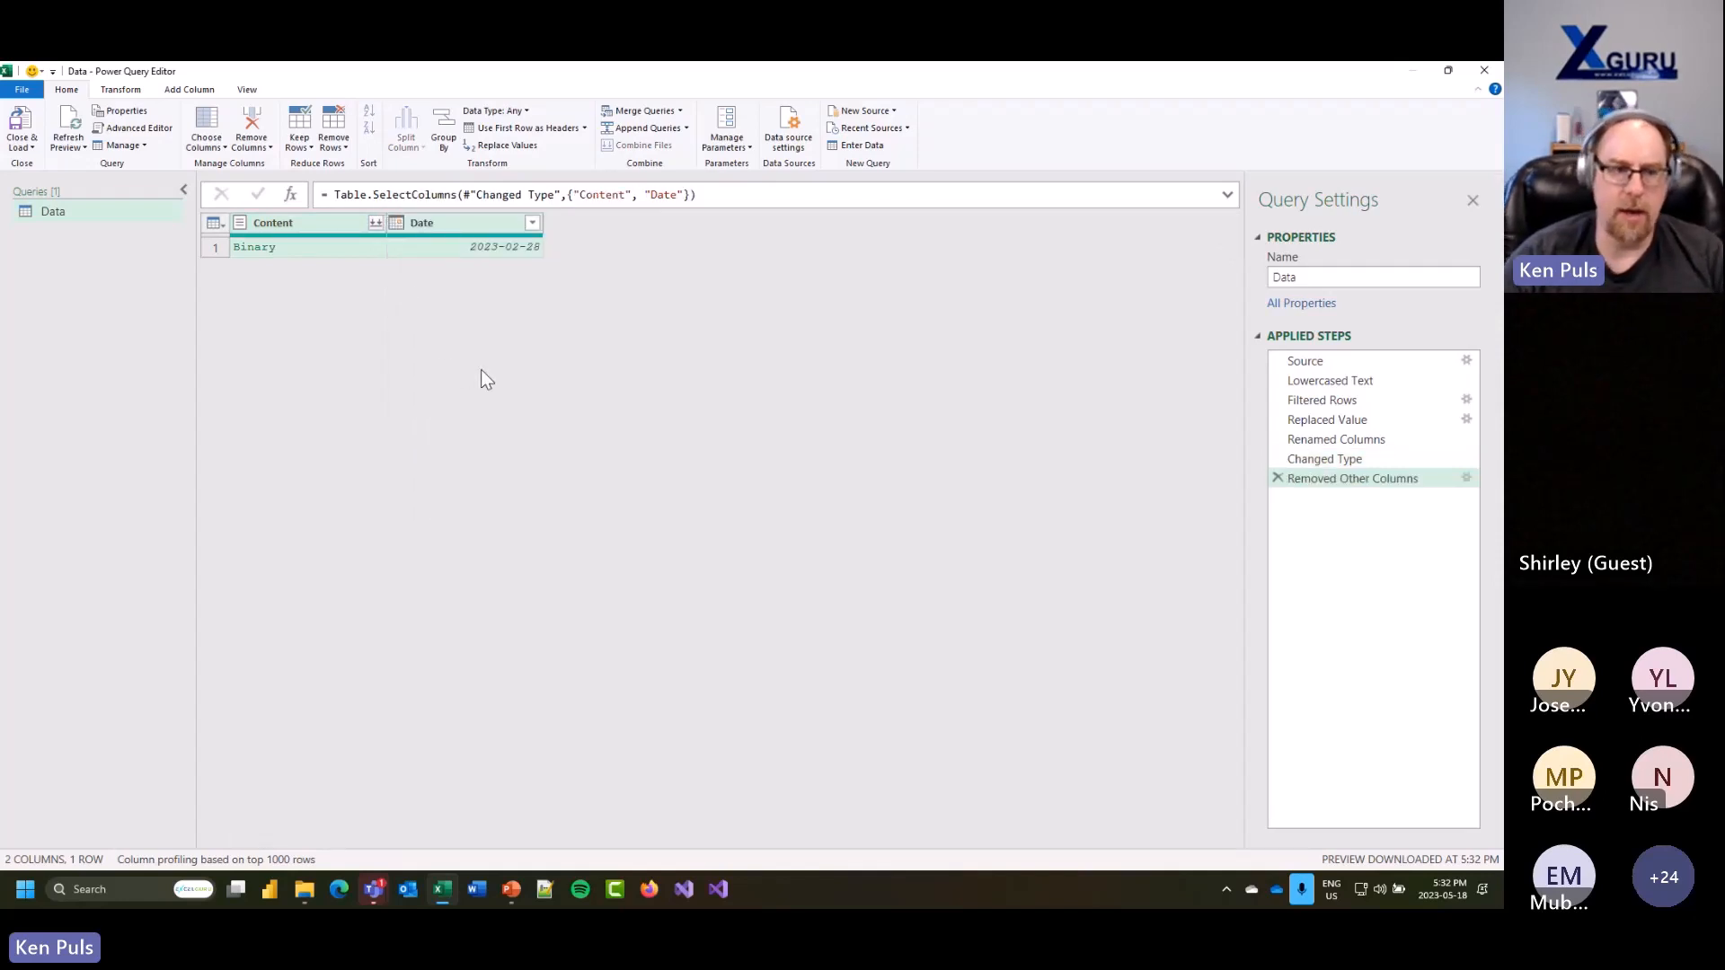
Step: Rename the Data query to FilesList
{"action": "double_click", "coordinate": [88, 214]}
{"action": "type", "text": "F"}
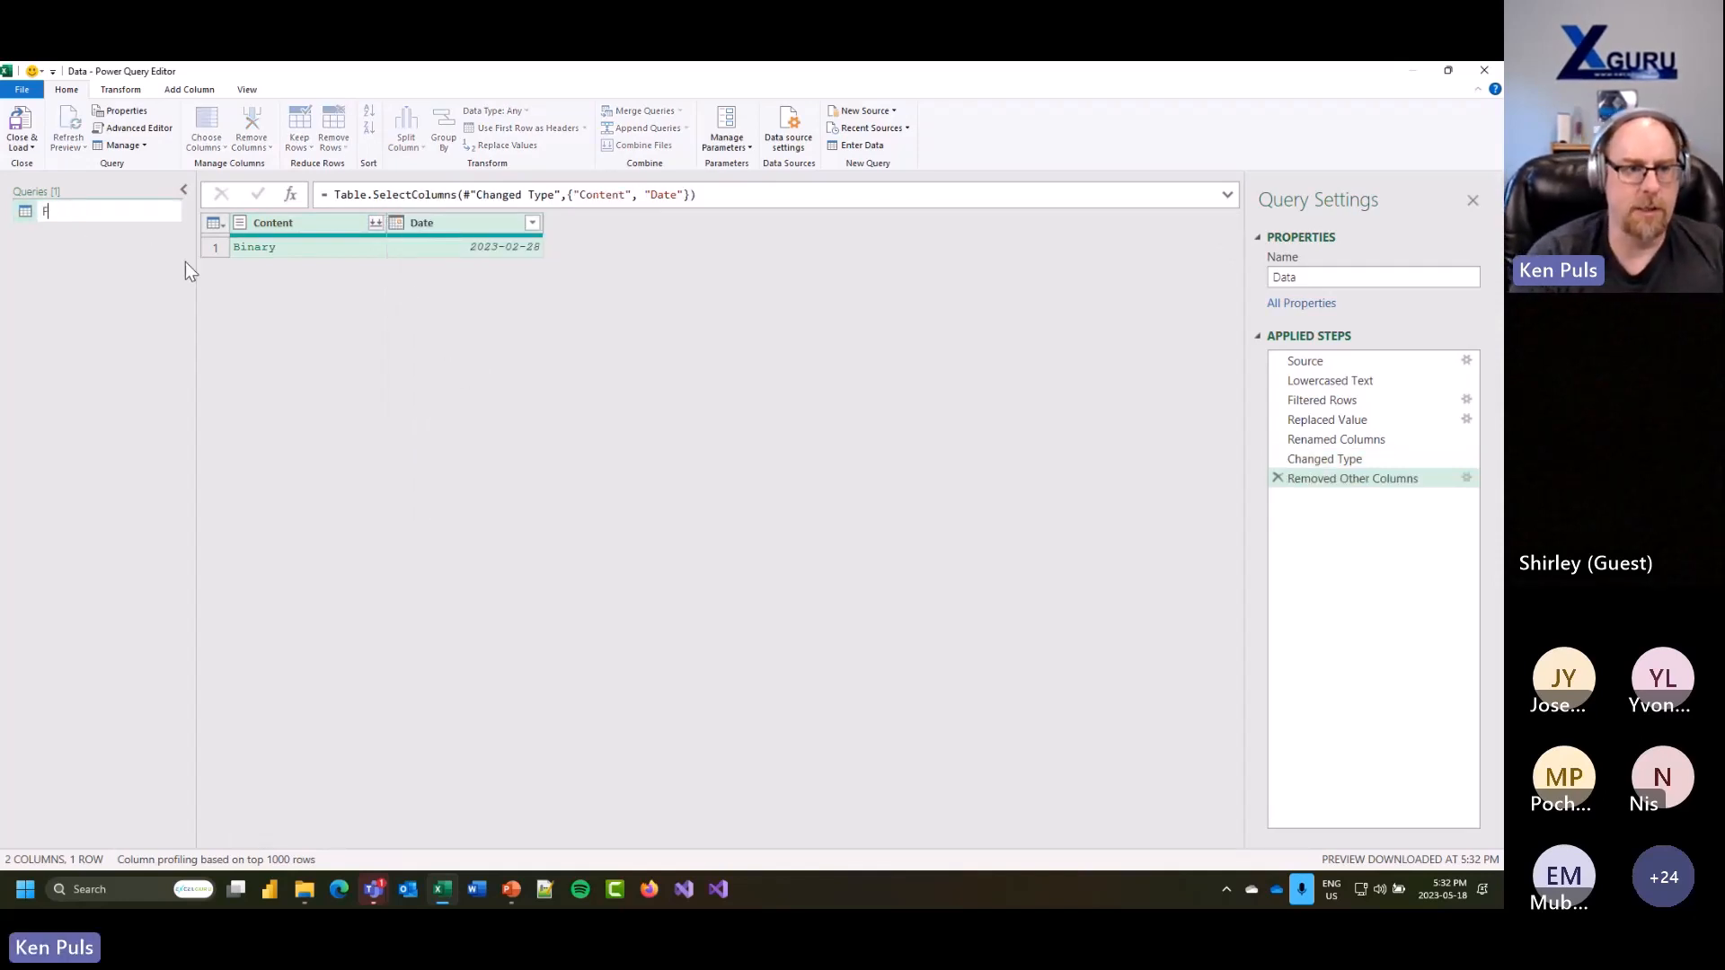
{"action": "type", "text": "ilesList"}
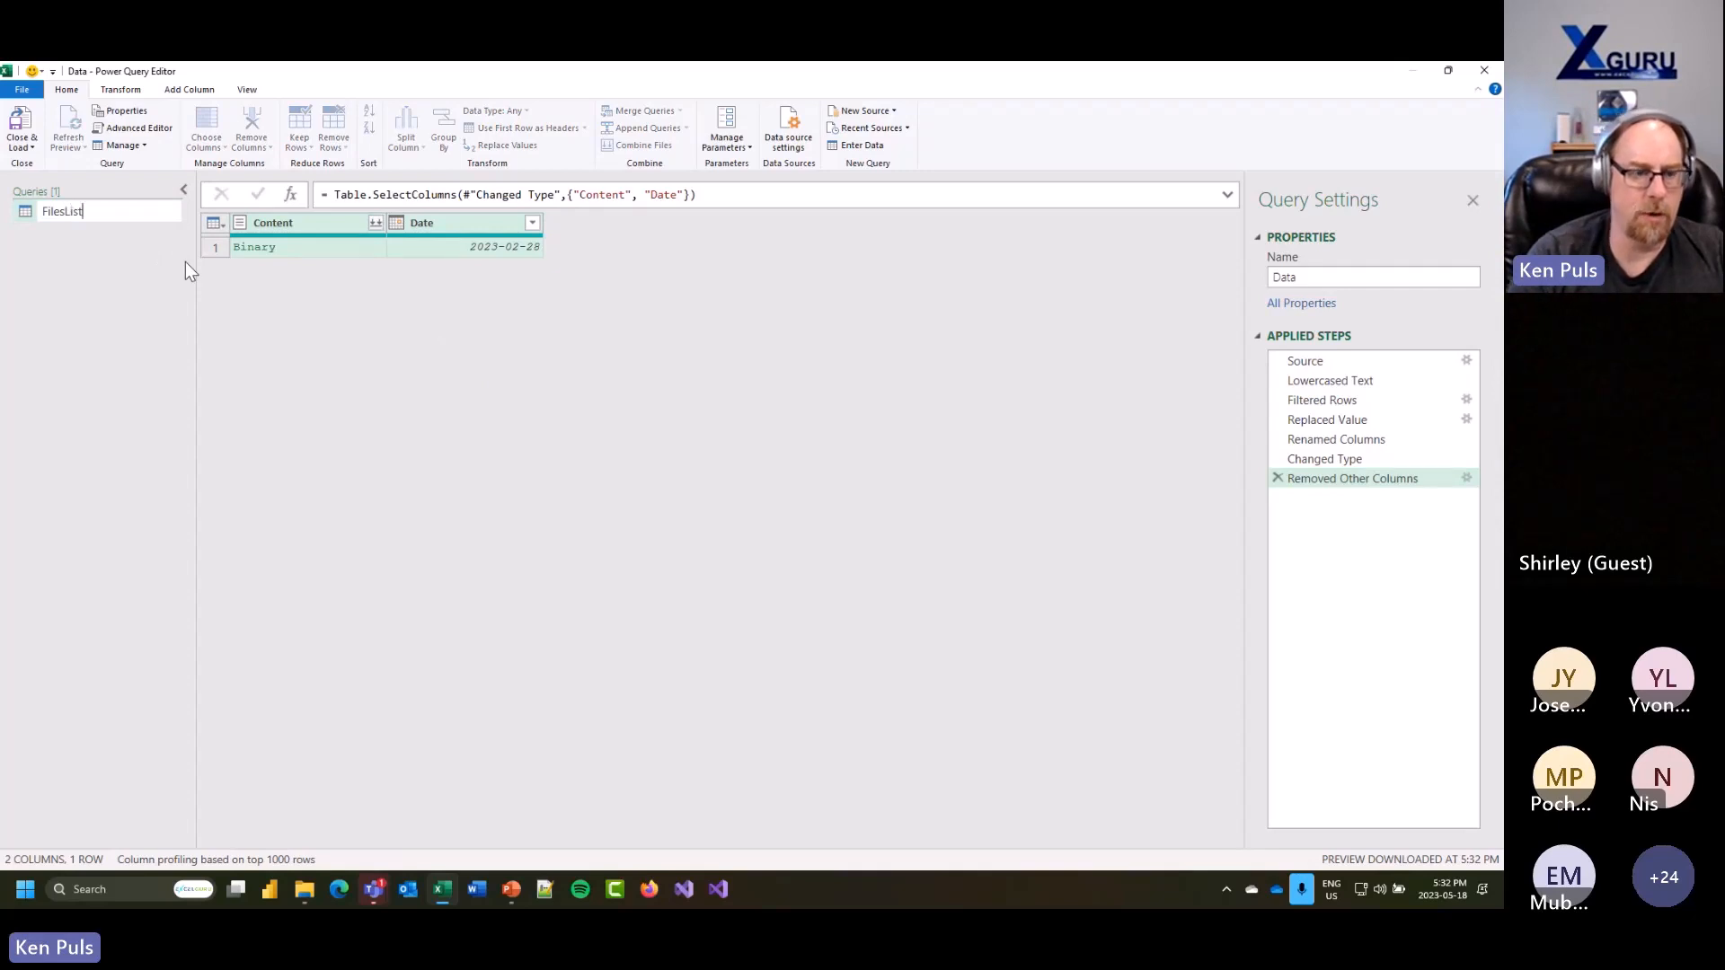
{"action": "key", "text": "Return"}
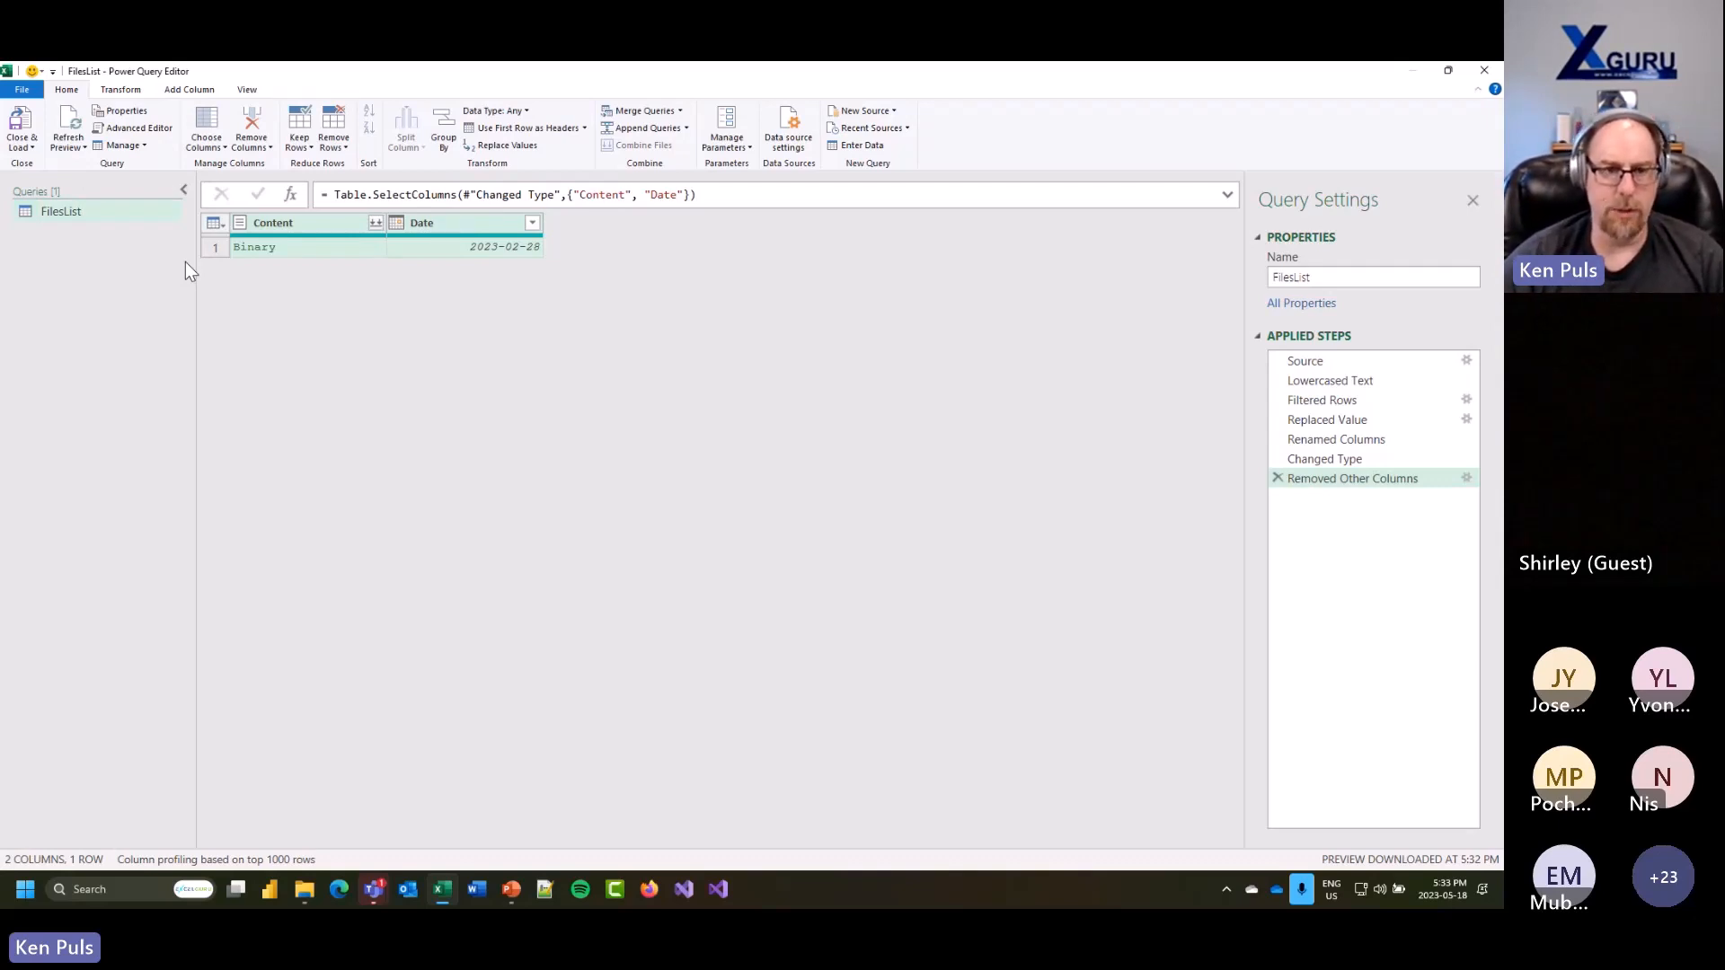
Step: Create two query groups named Data Model and Staging Queries
{"action": "right_click", "coordinate": [115, 248]}
{"action": "left_click", "coordinate": [144, 284]}
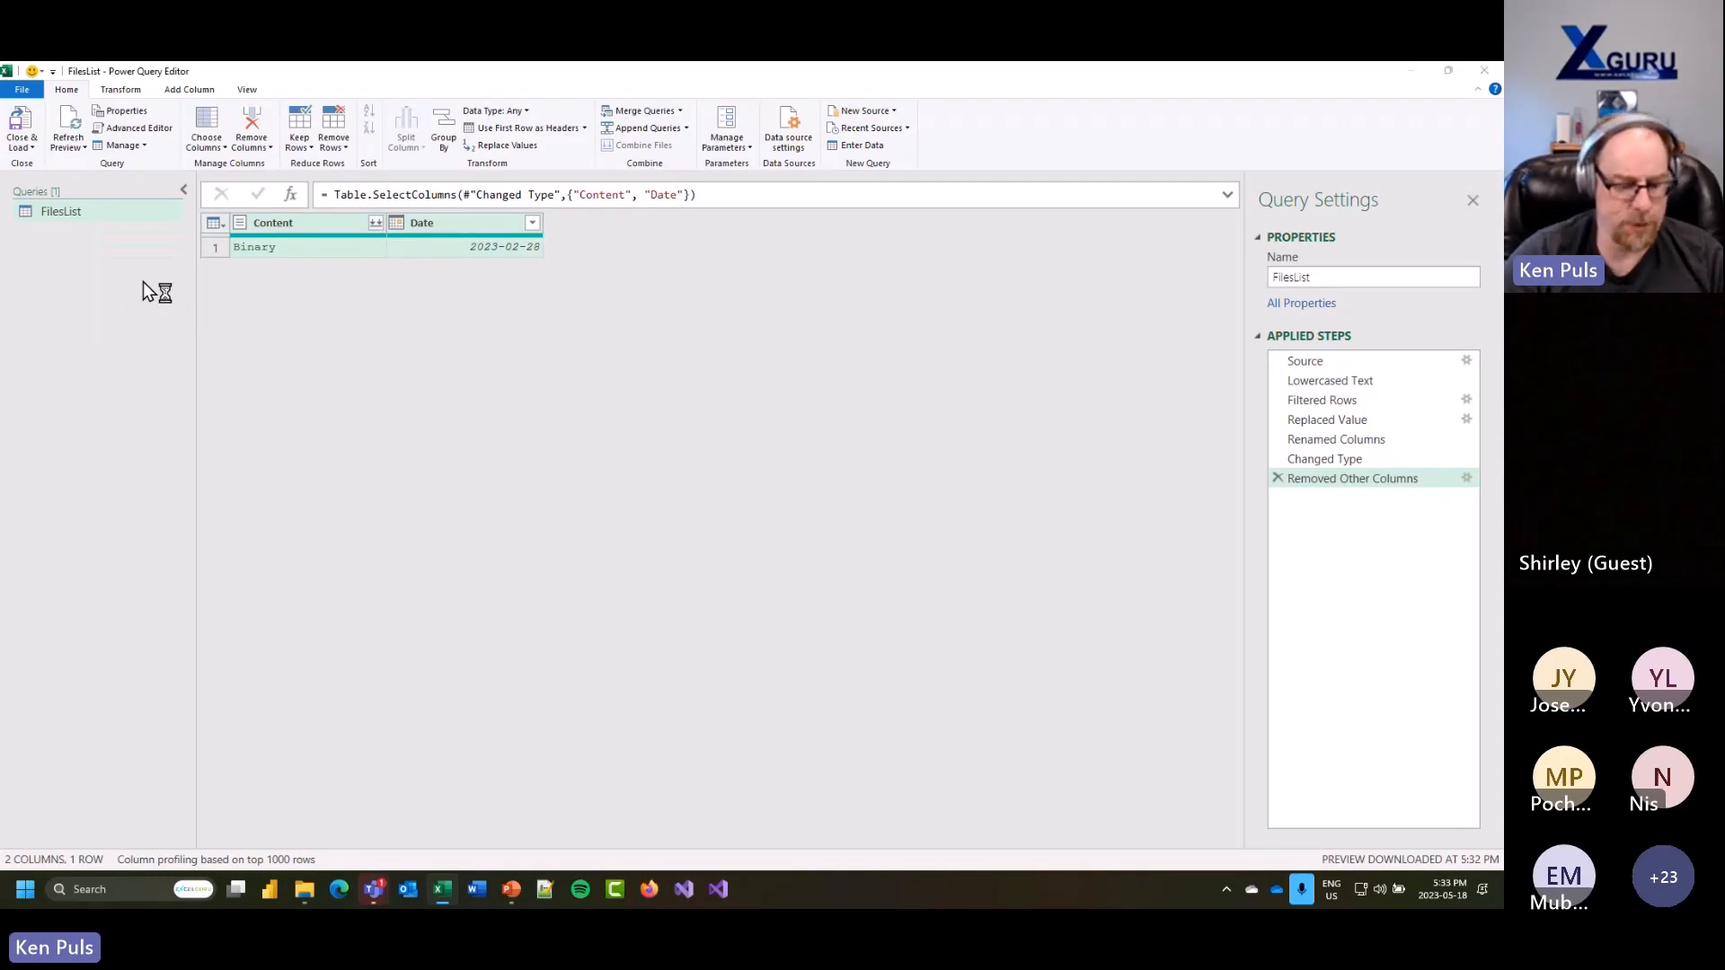
{"action": "type", "text": "Data Model"}
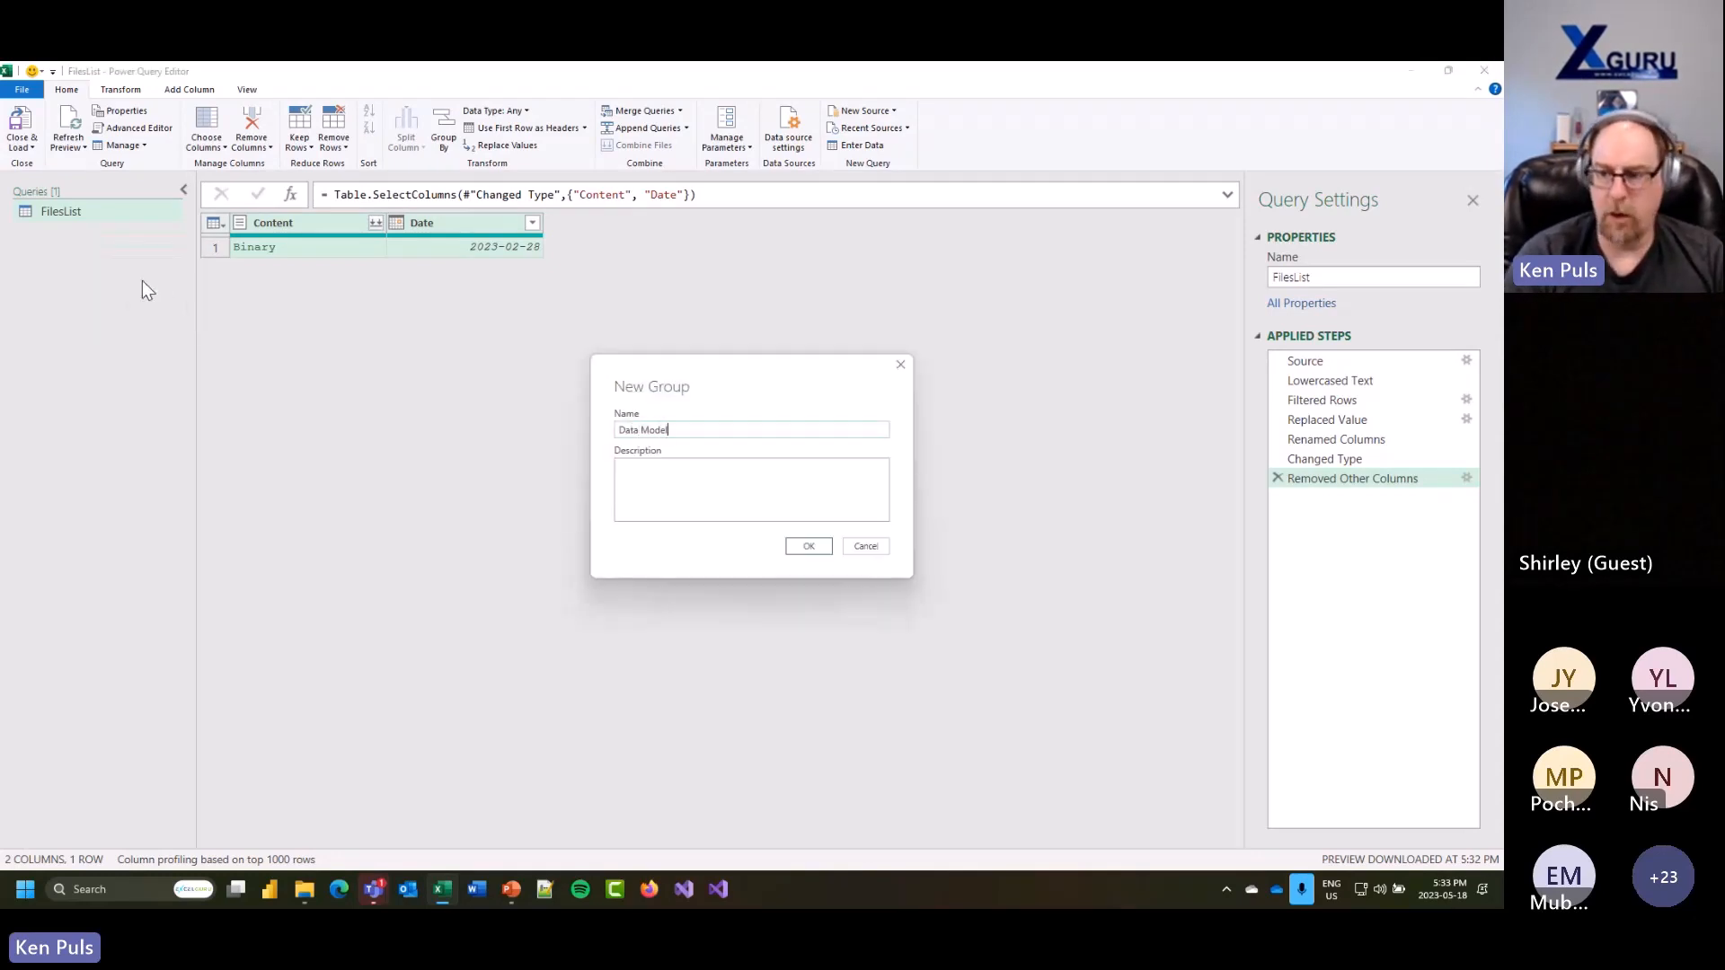
{"action": "key", "text": "Return"}
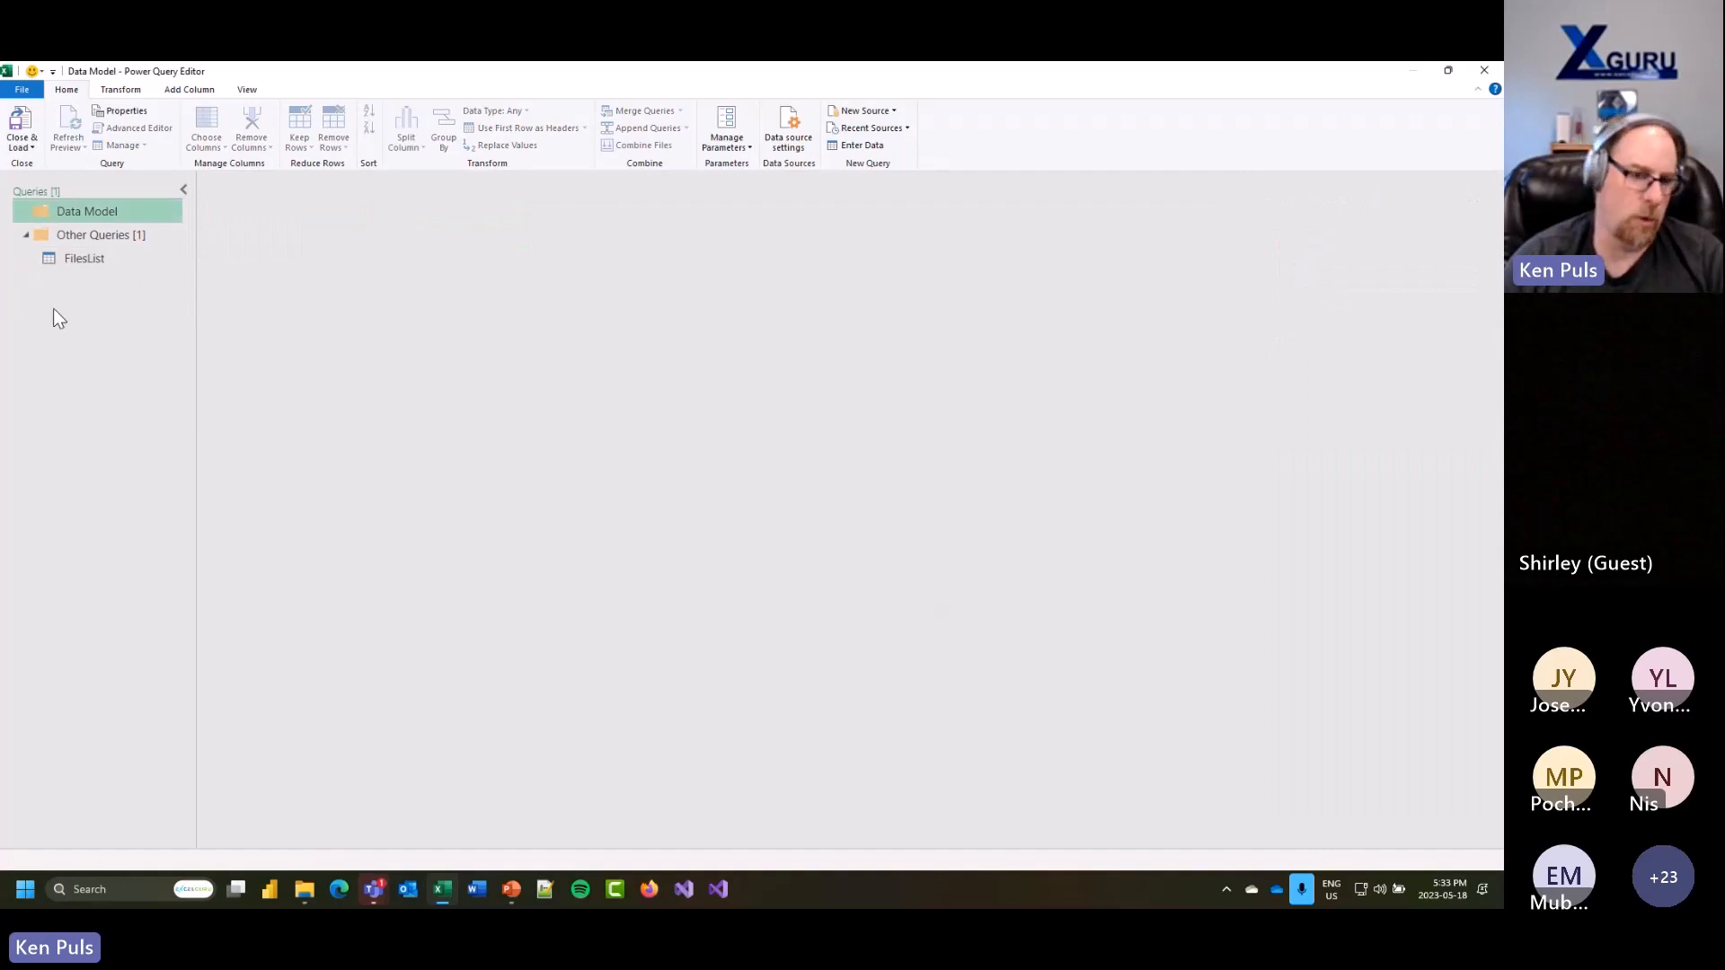
{"action": "right_click", "coordinate": [53, 310]}
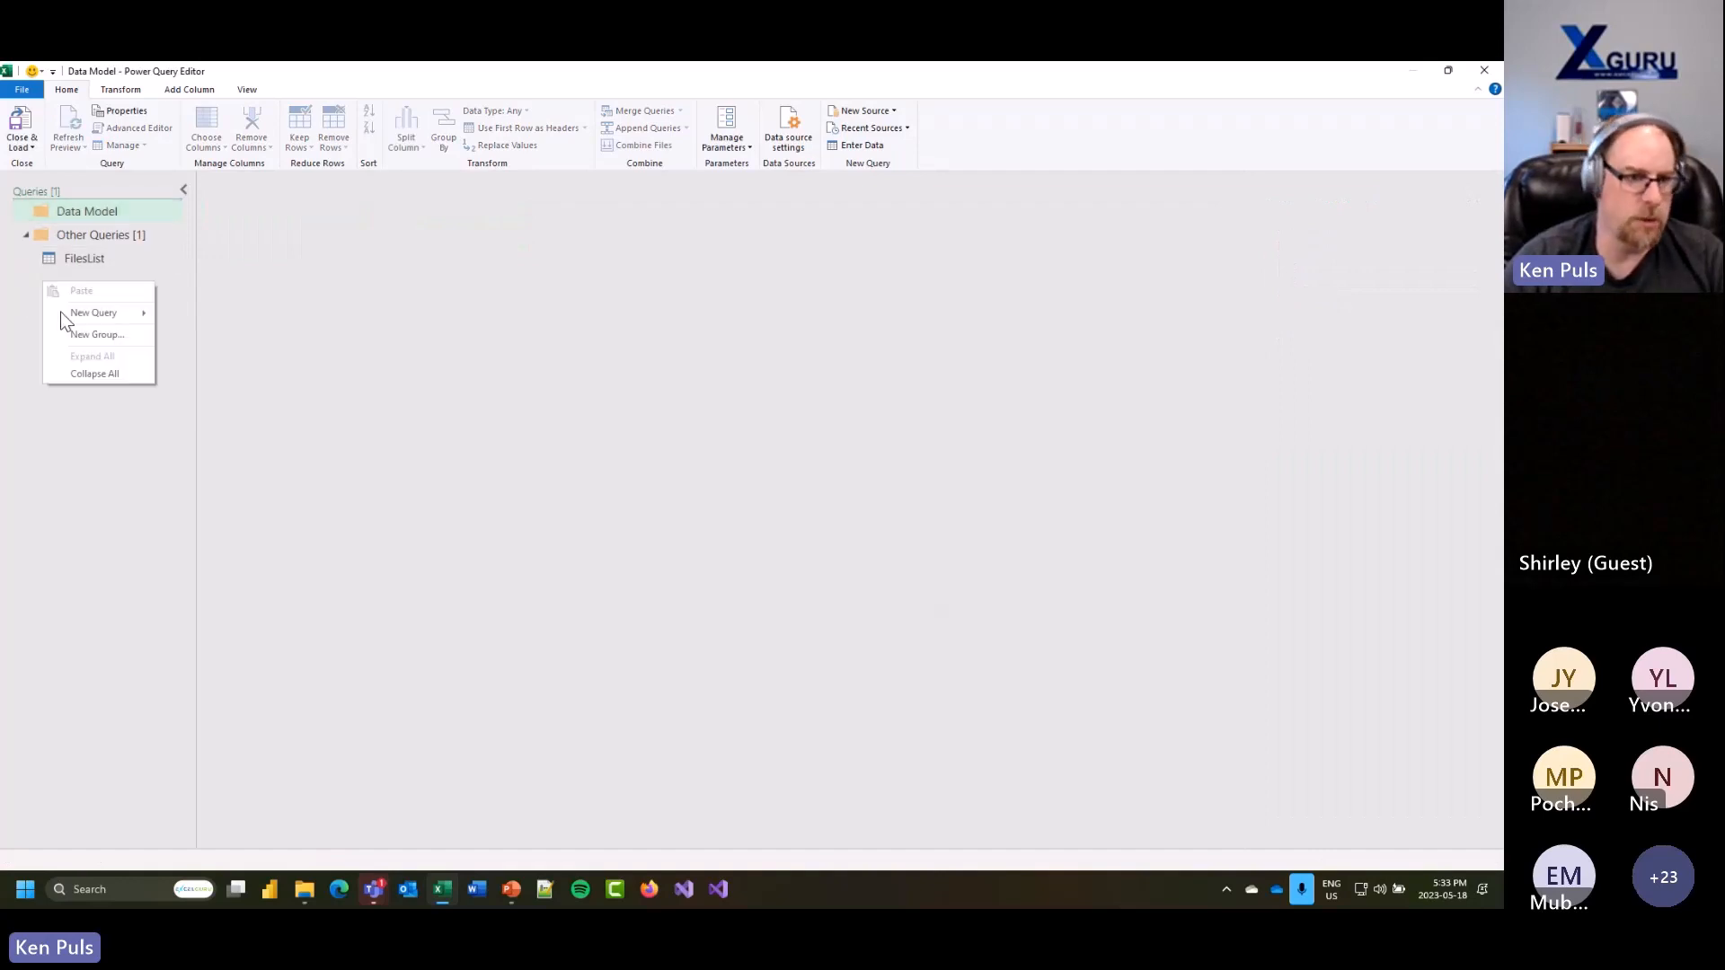
{"action": "left_click", "coordinate": [100, 336]}
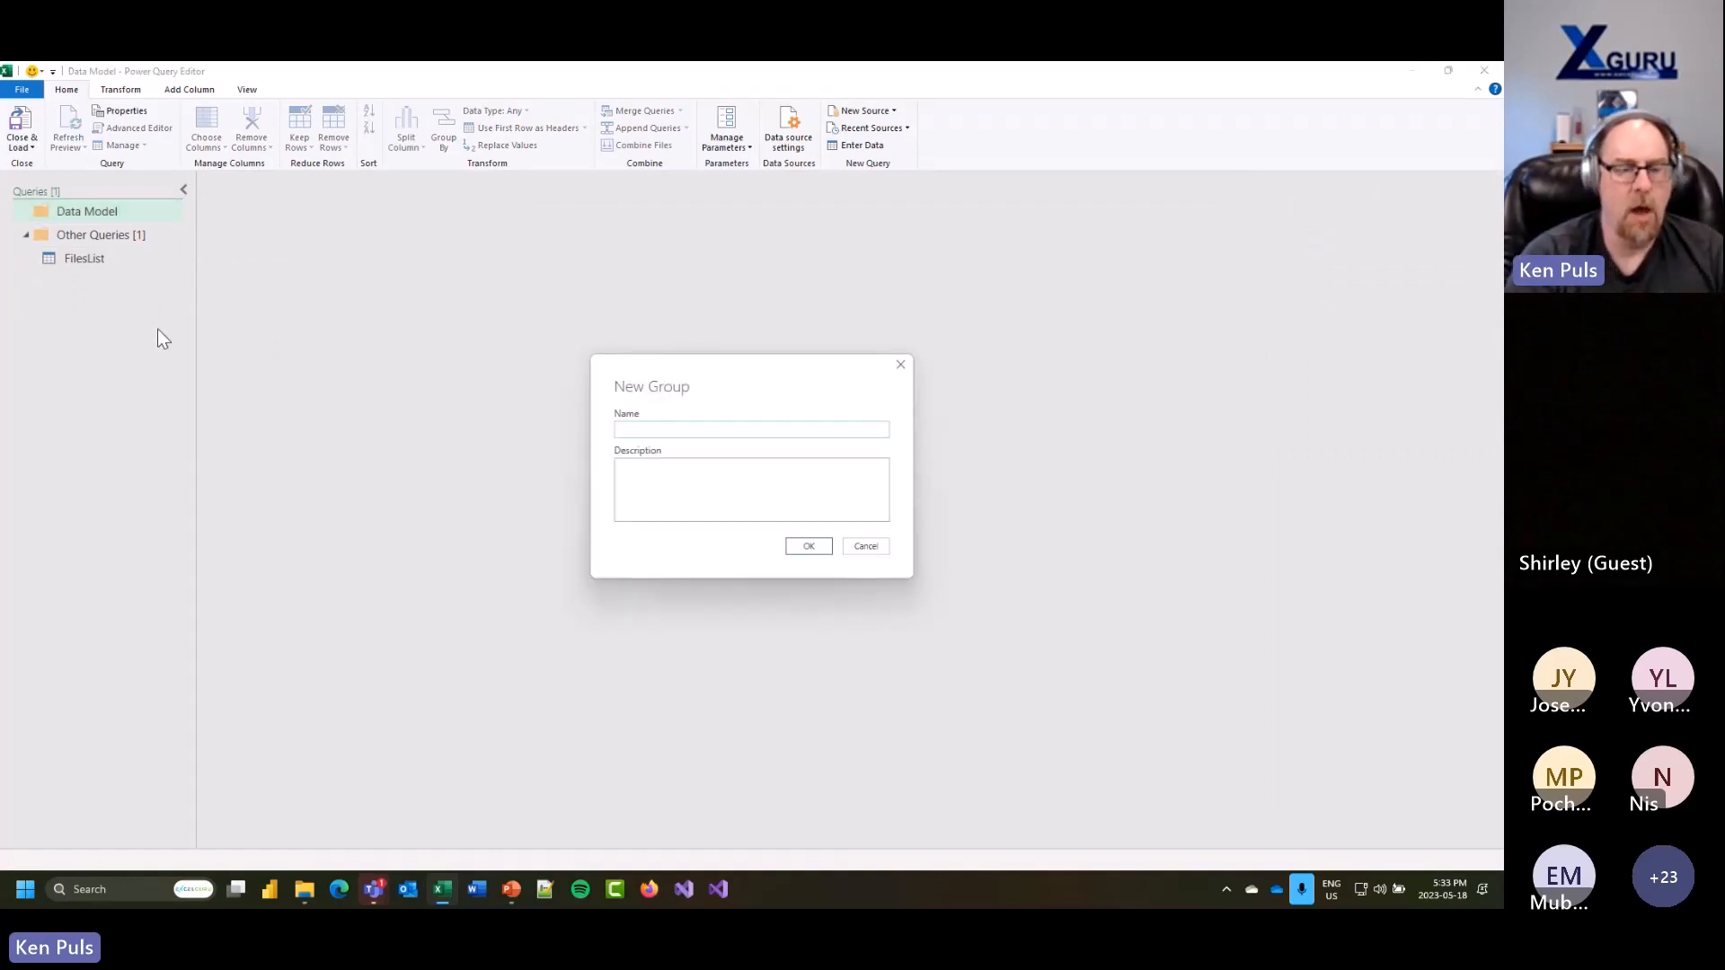
{"action": "type", "text": "Staging Queries"}
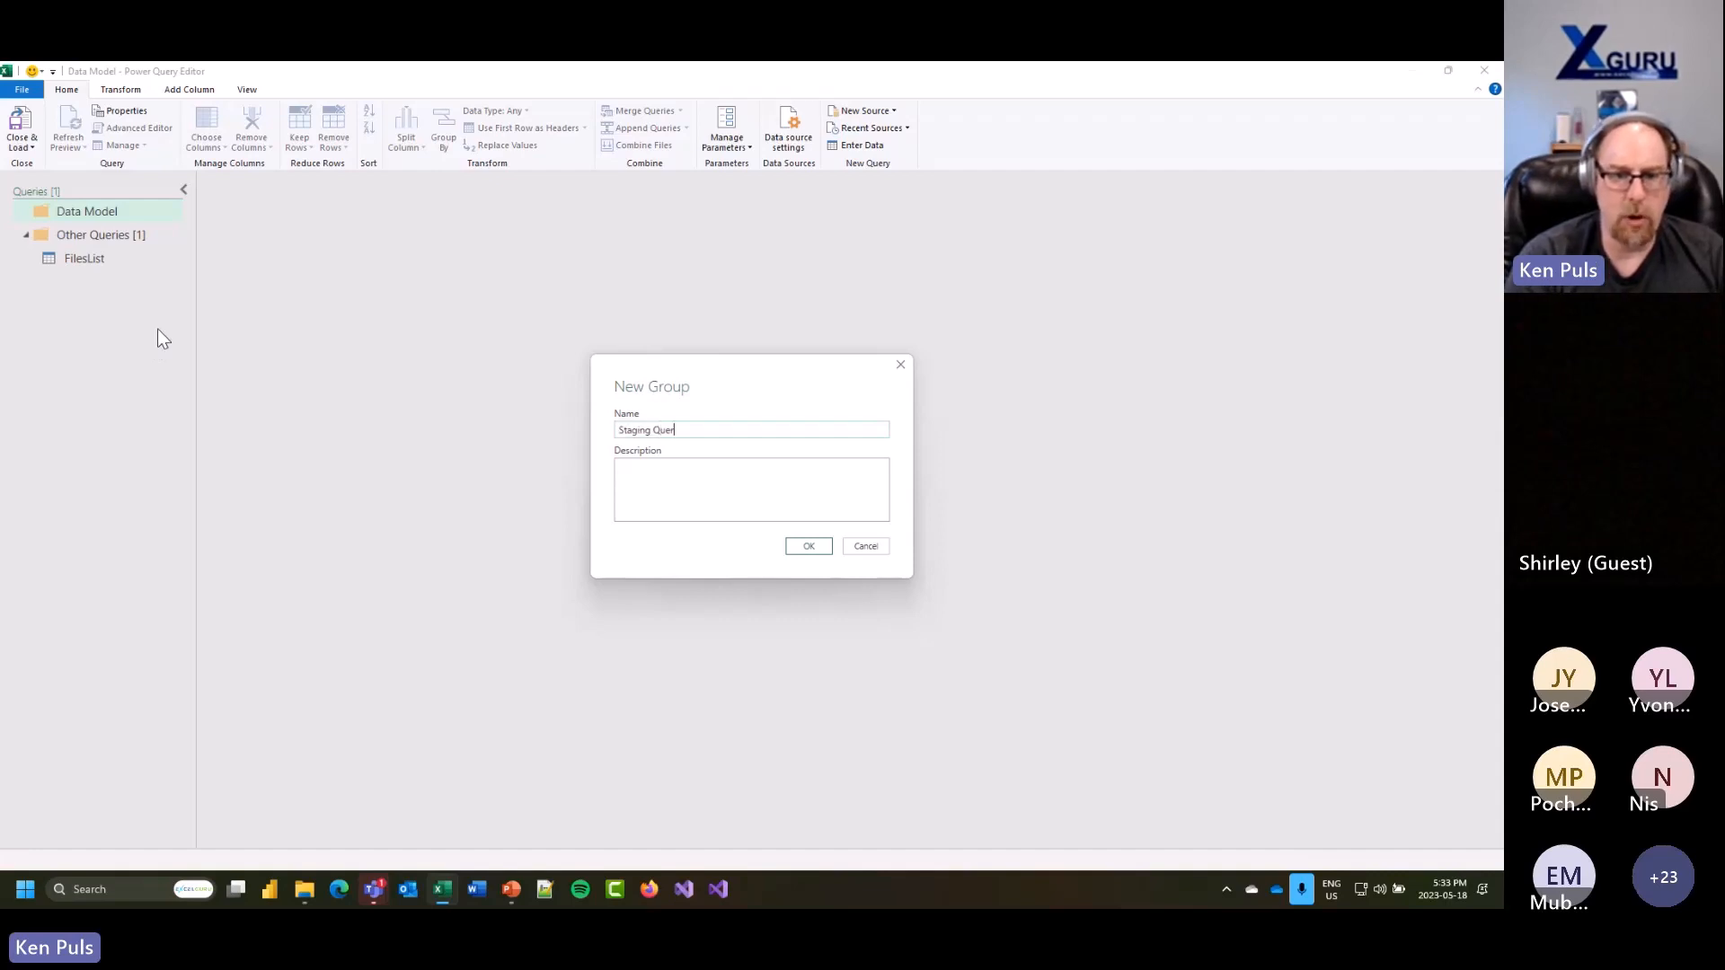
{"action": "key", "text": "Return"}
Step: Create a query group named Raw Data Connections and move the FilesList query into it
{"action": "right_click", "coordinate": [72, 297]}
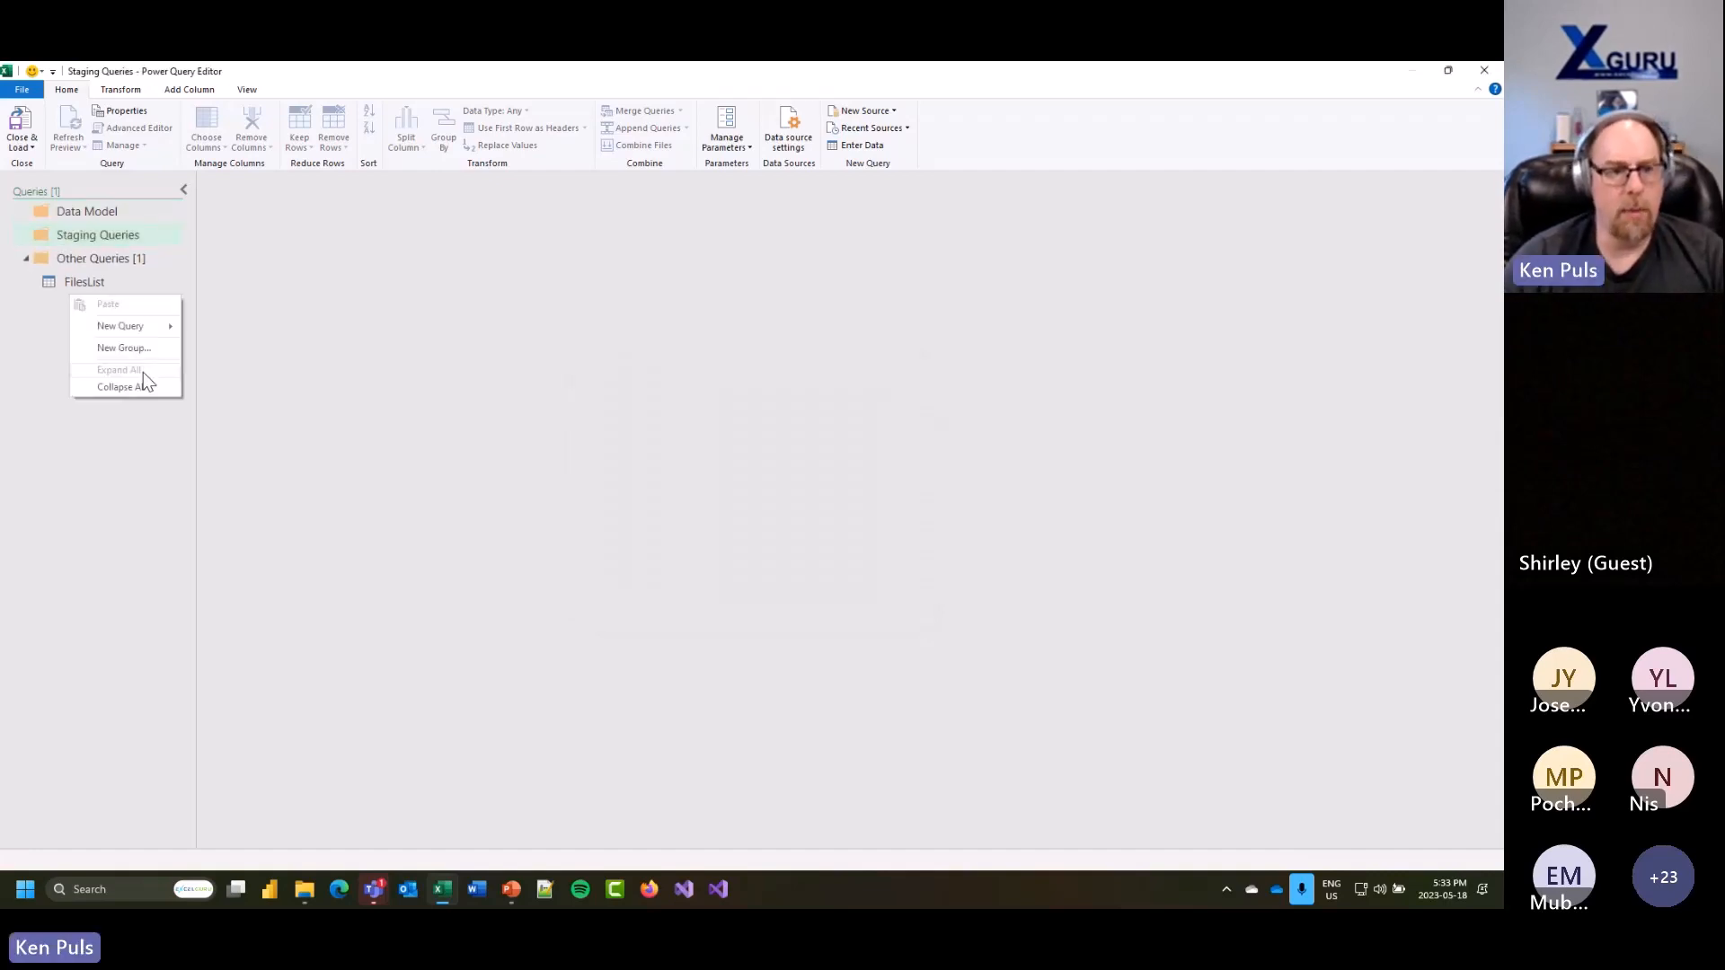
{"action": "left_click", "coordinate": [141, 346]}
{"action": "type", "text": "R"}
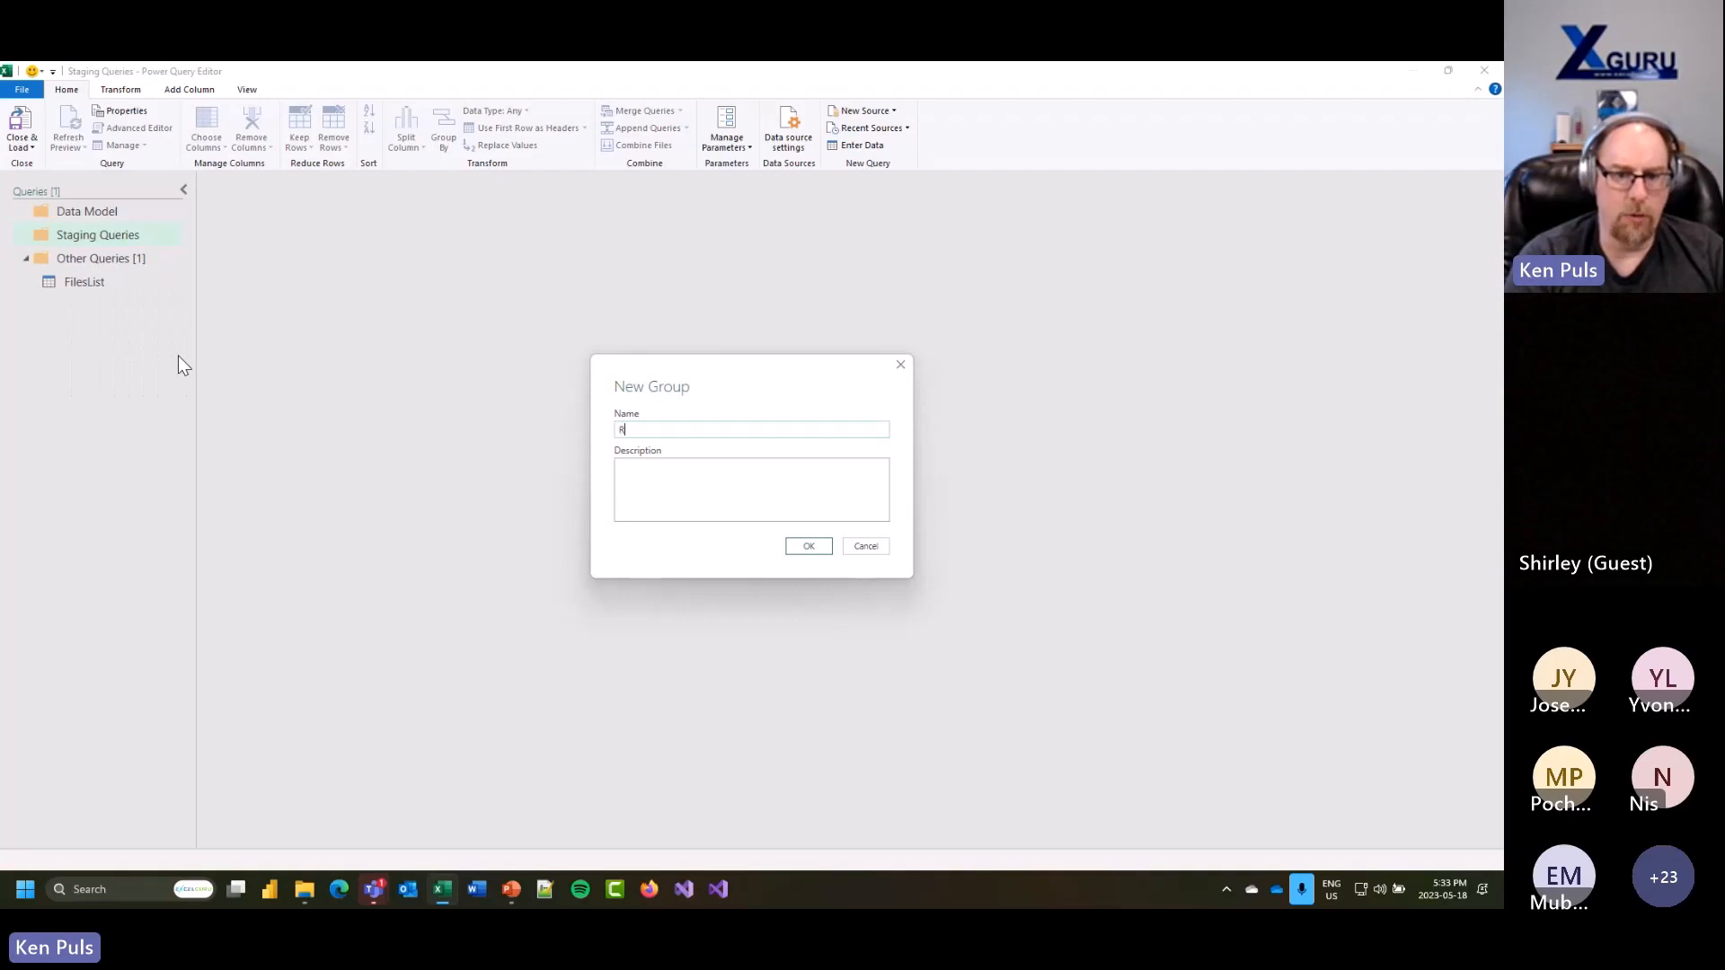
{"action": "type", "text": "aw Data Connections"}
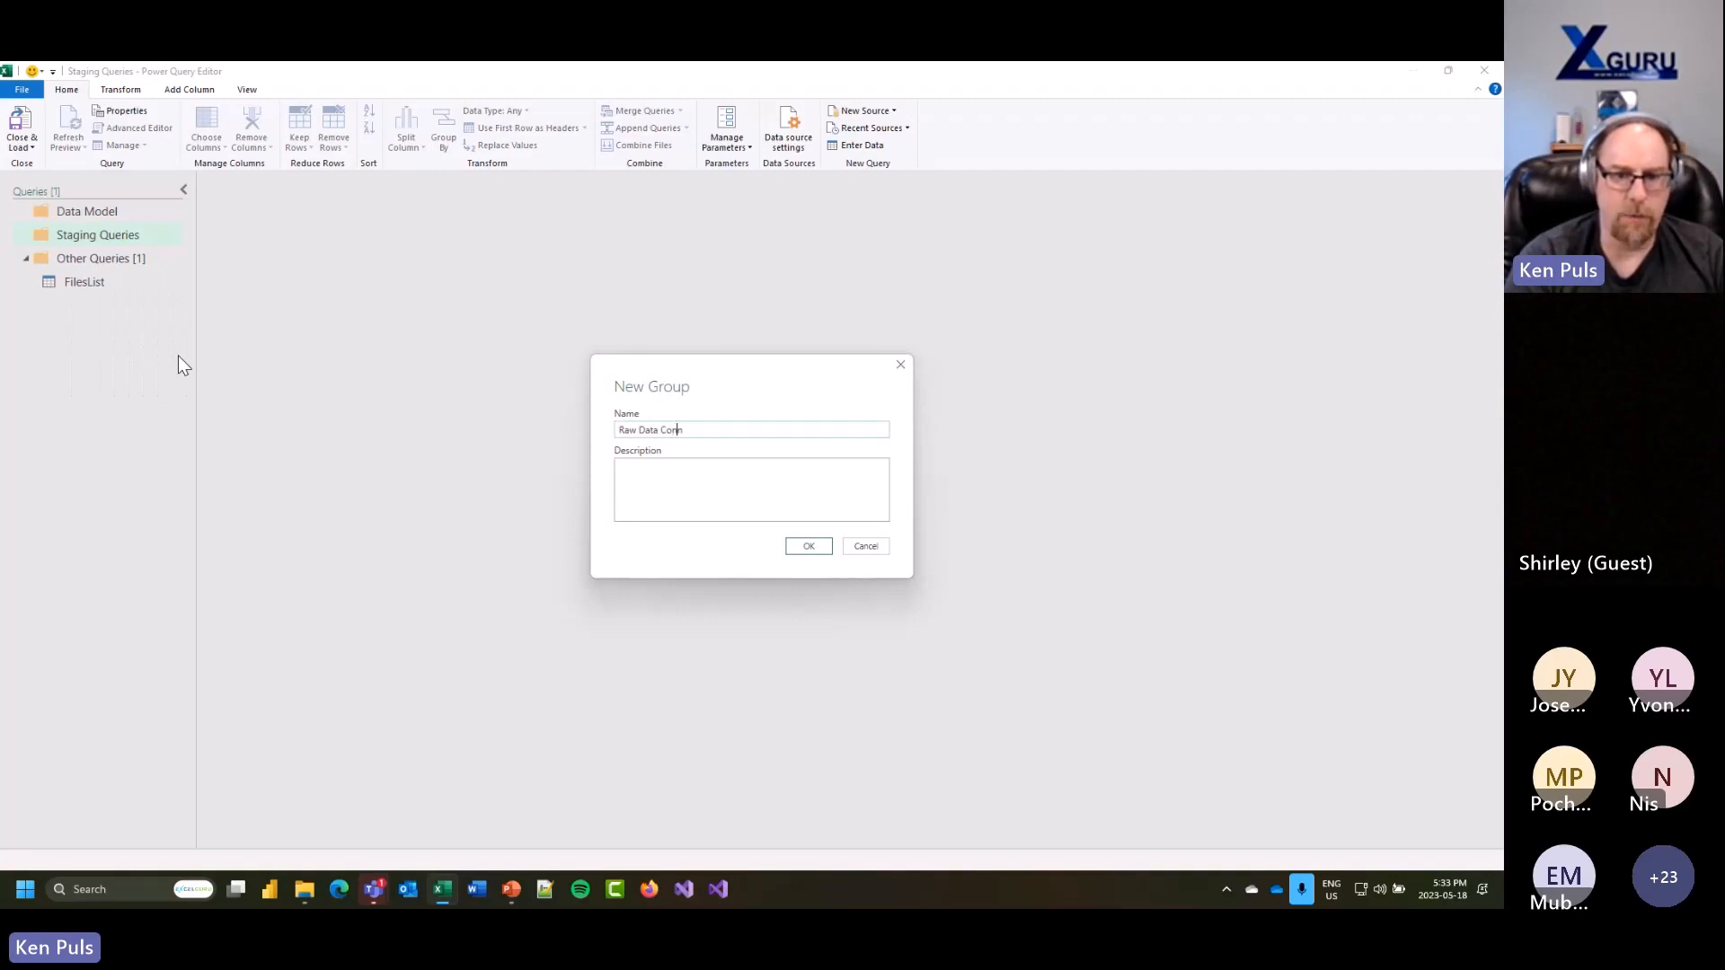
{"action": "key", "text": "Return"}
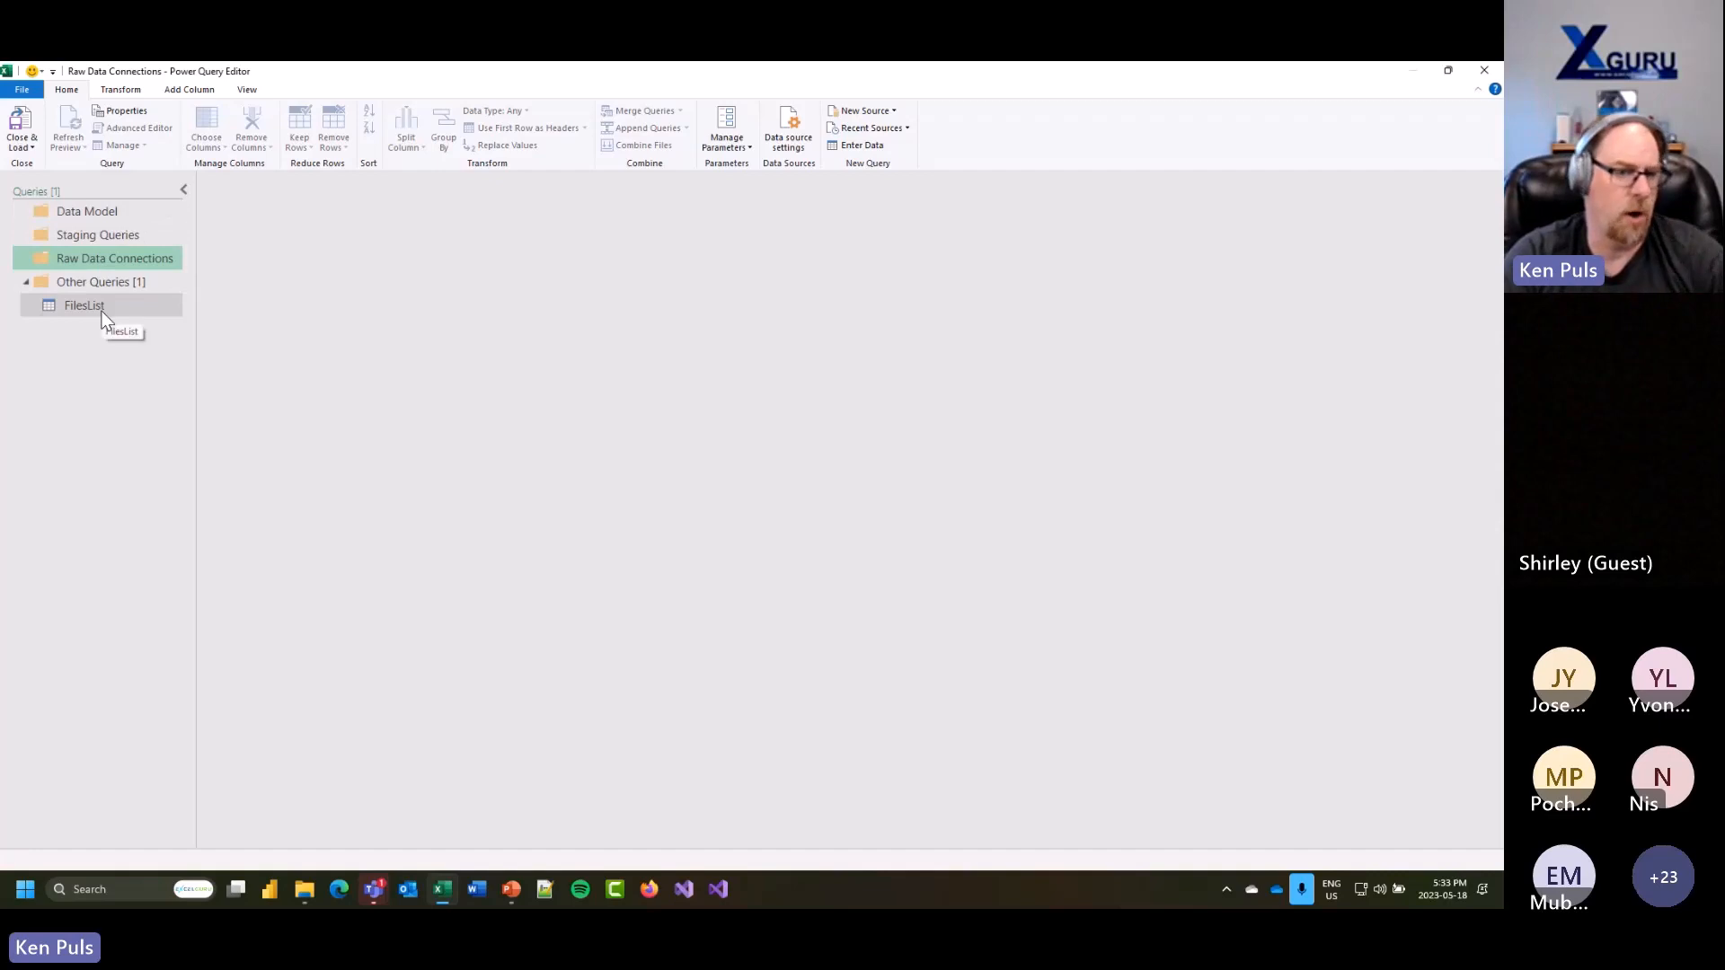
{"action": "left_click_drag", "start_coordinate": [83, 309], "coordinate": [90, 262]}
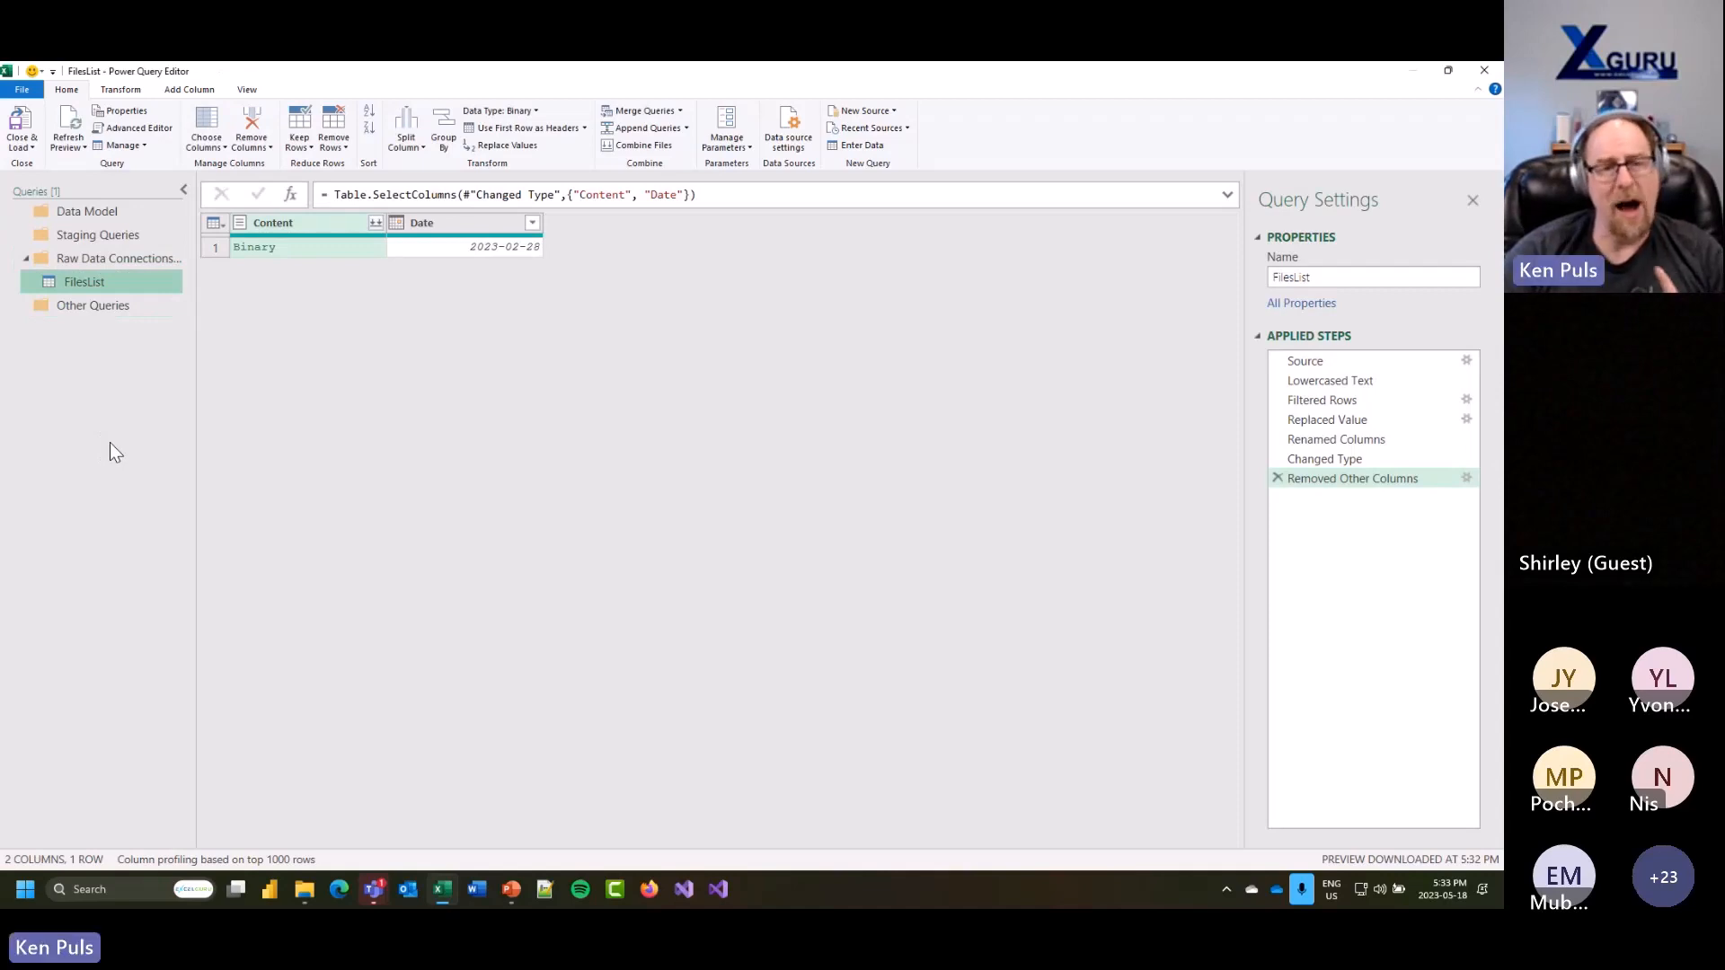
Step: Create a reference of the FilesList query named Transactions and move it to the Data Model group
{"action": "right_click", "coordinate": [97, 290]}
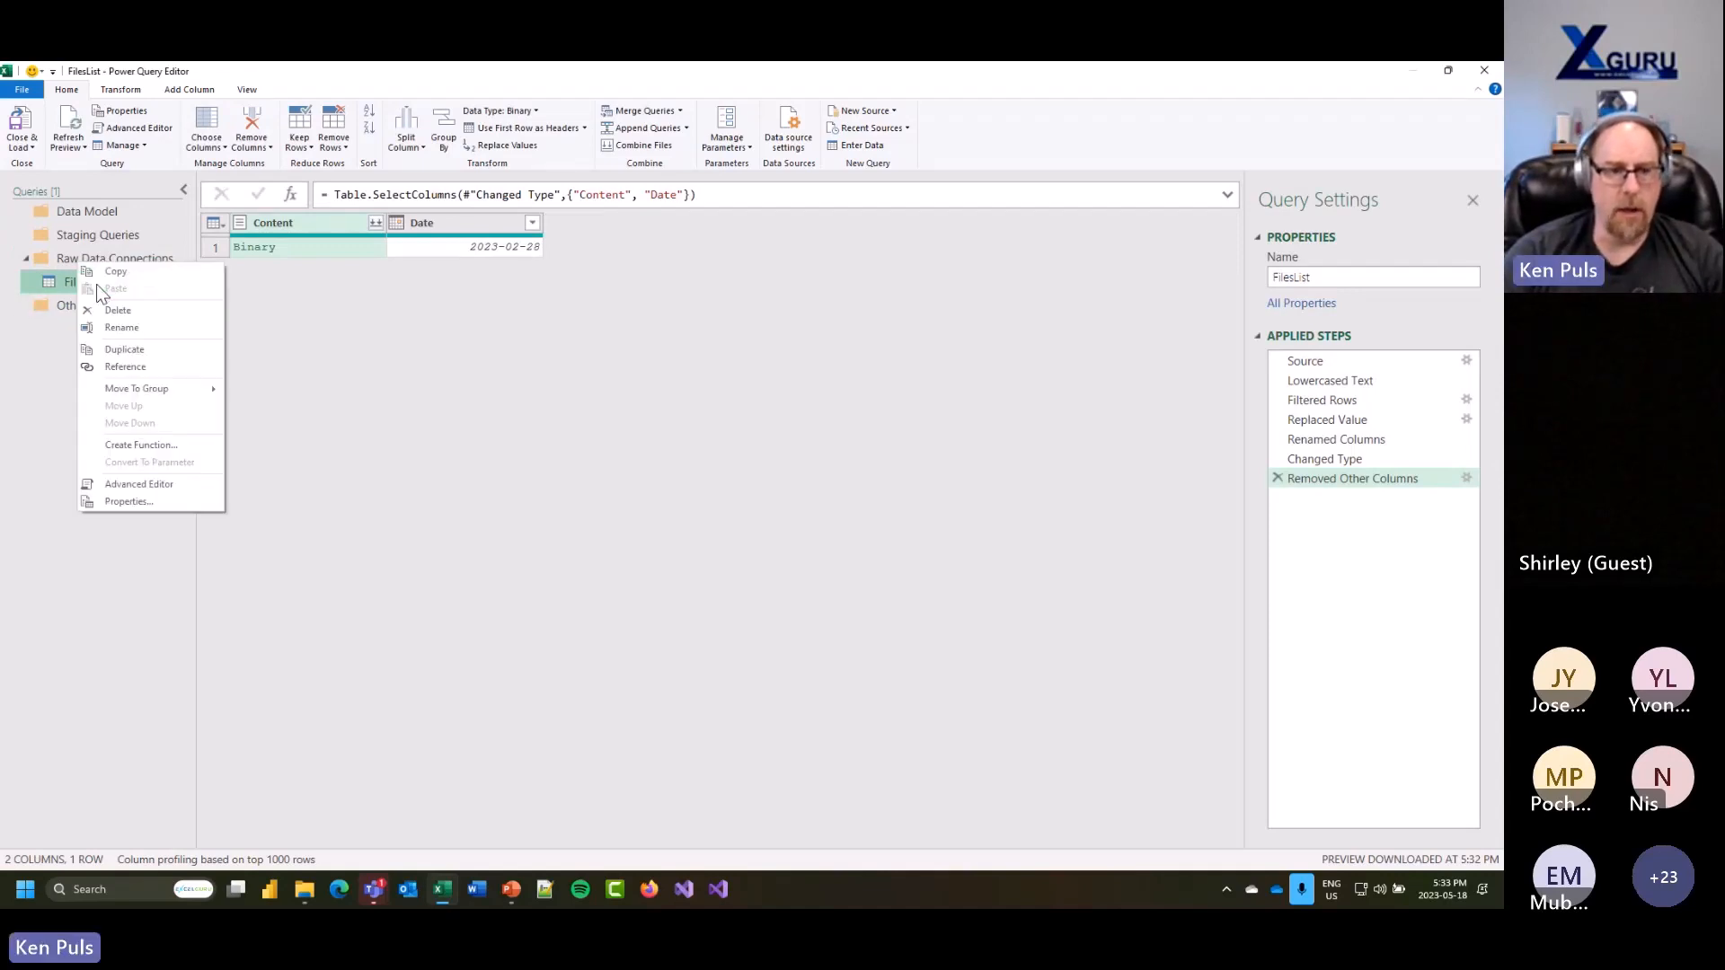
{"action": "left_click", "coordinate": [148, 368]}
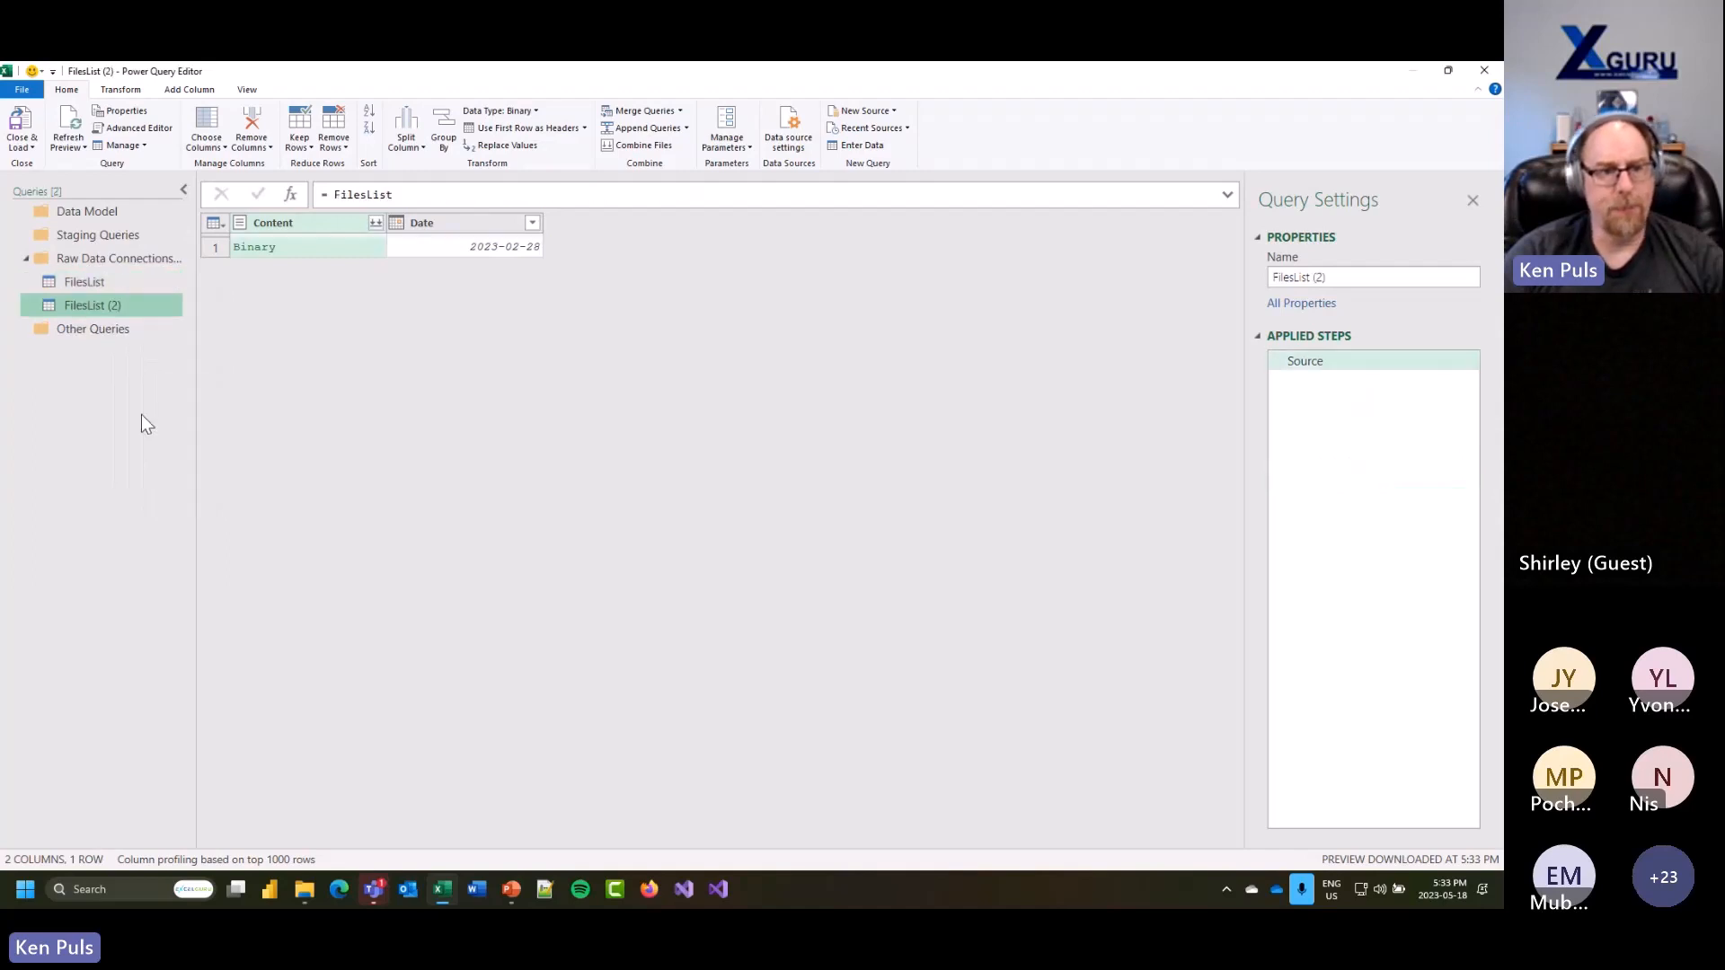
{"action": "double_click", "coordinate": [99, 309]}
{"action": "type", "text": "Transactions"}
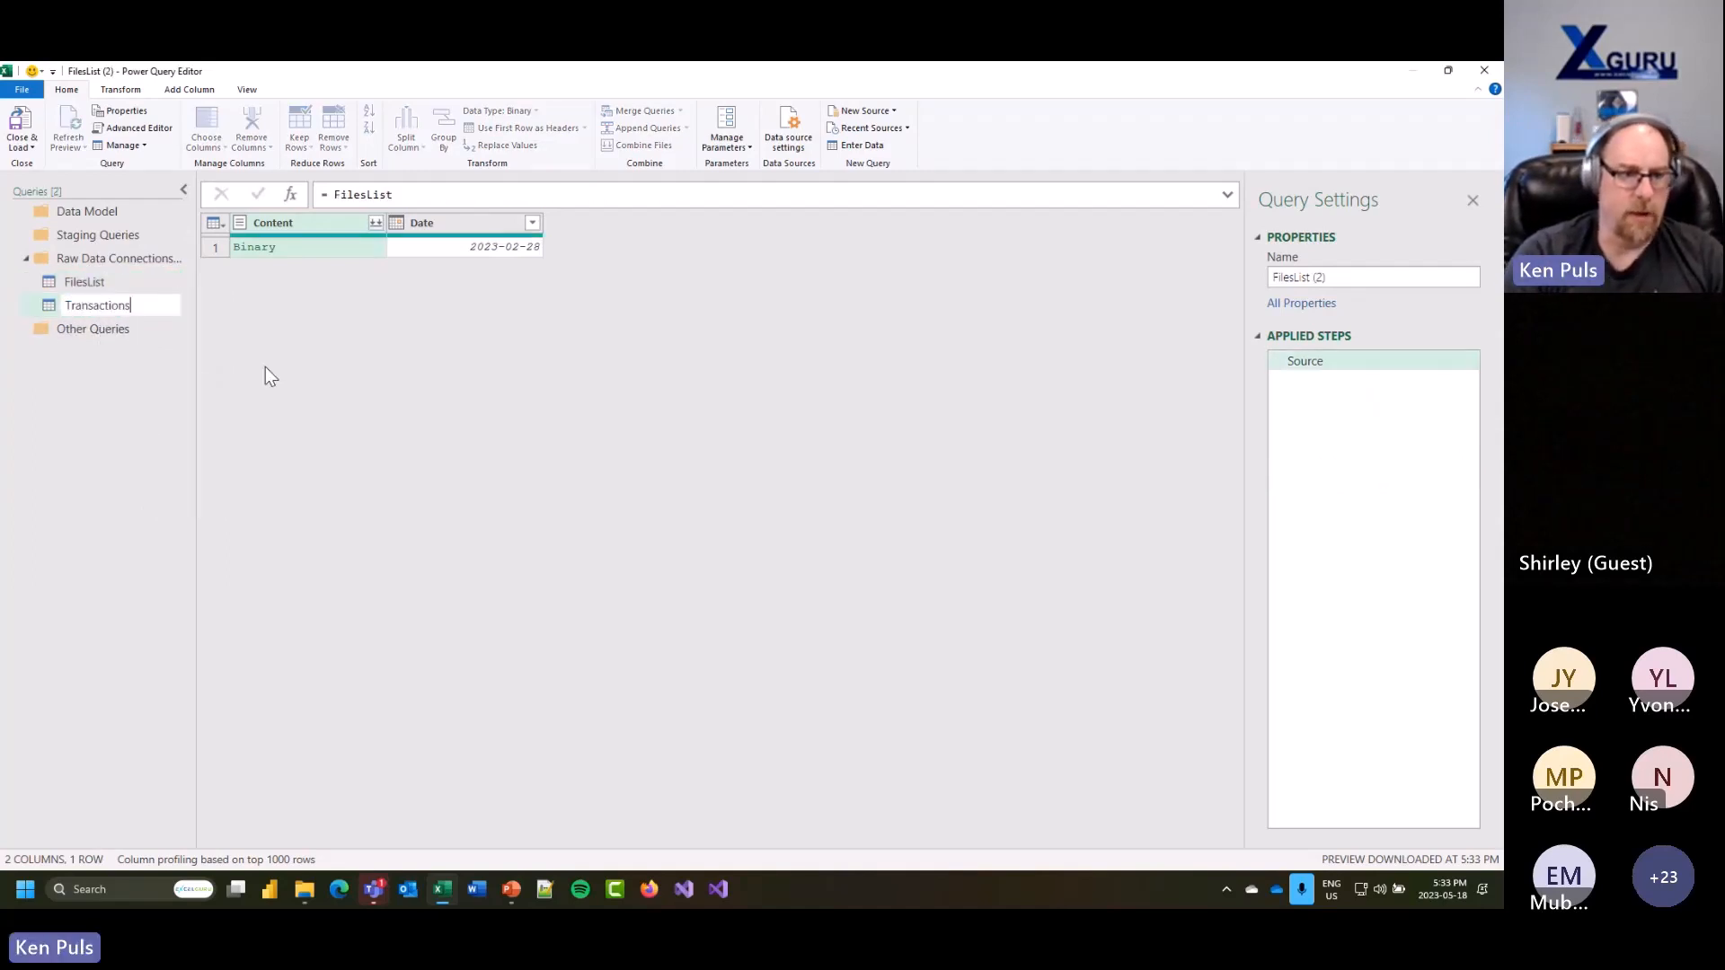
{"action": "key", "text": "Return"}
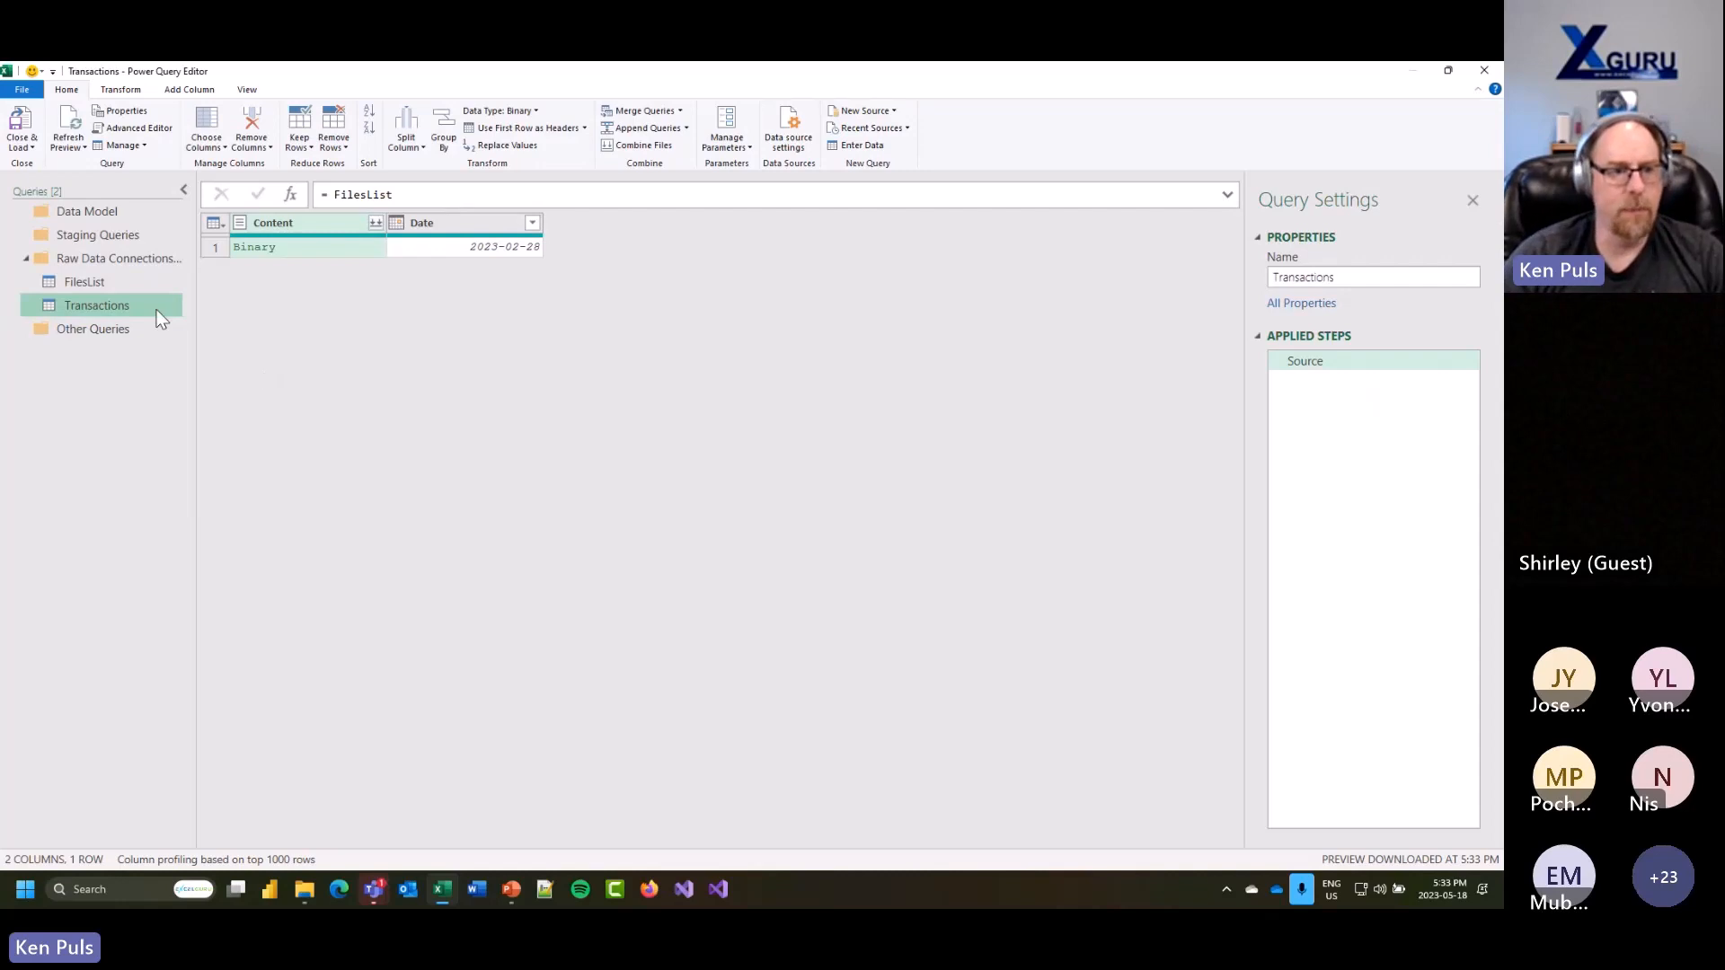
{"action": "left_click_drag", "start_coordinate": [94, 282], "coordinate": [99, 217]}
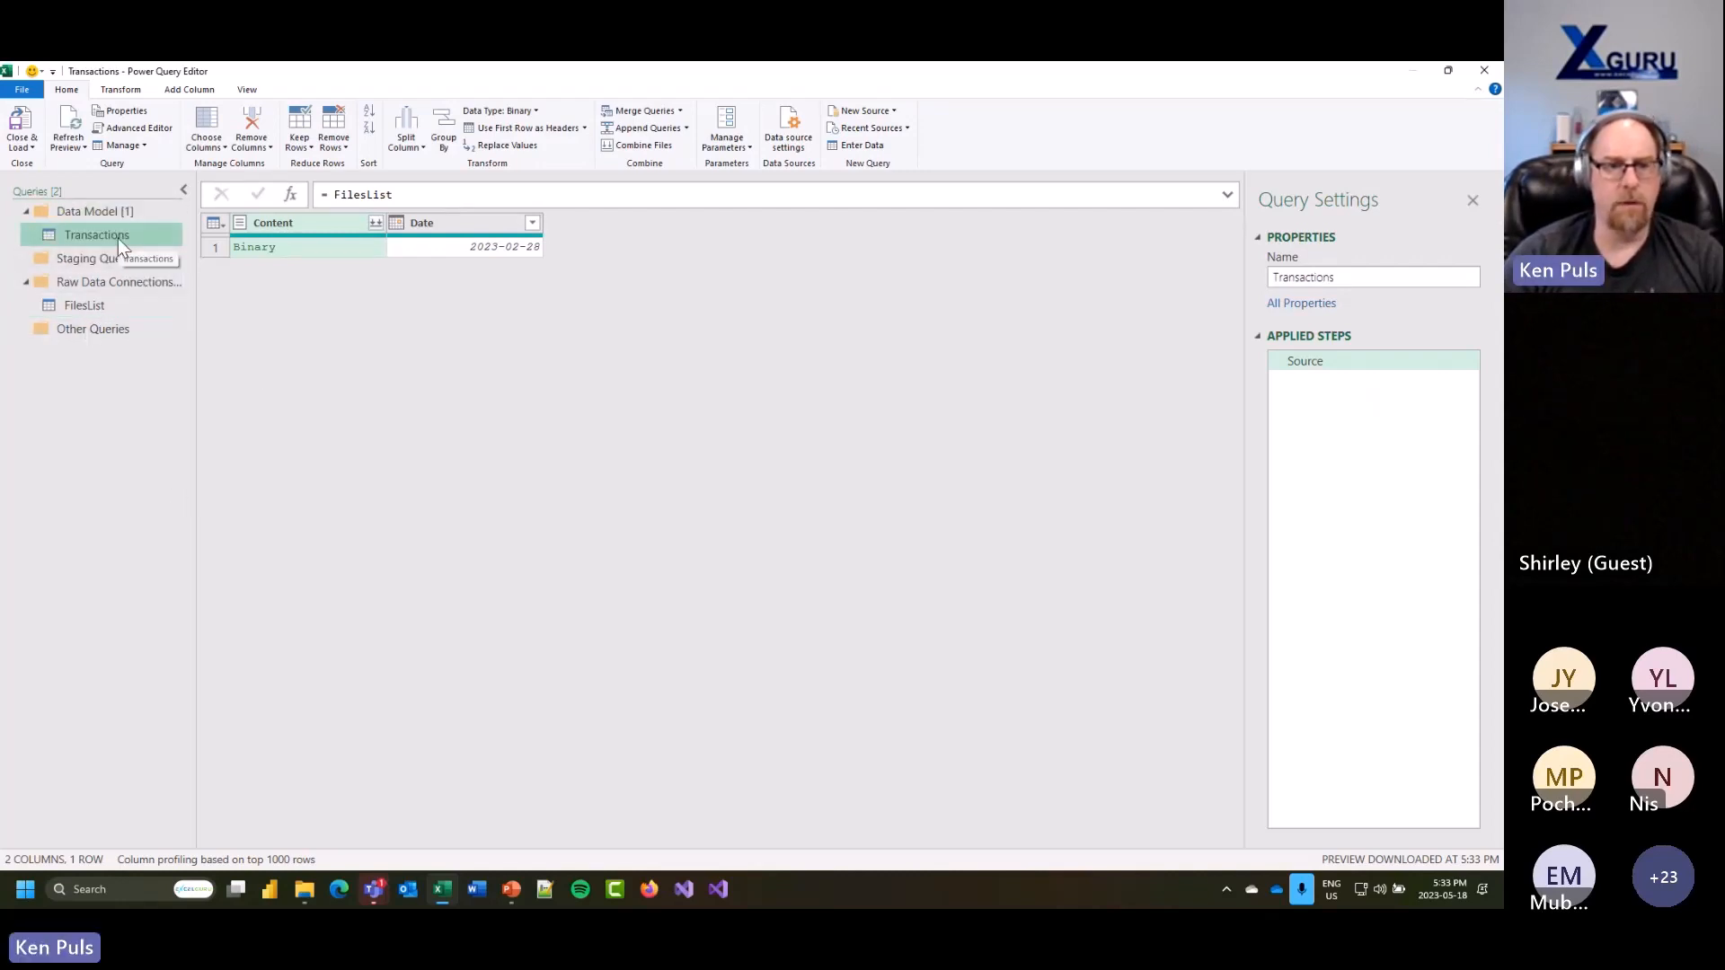
Step: Combine the Transactions query's files using the first file as sample, and move the generated Transform File group into Staging Queries with Helper Queries collapsed
{"action": "left_click", "coordinate": [374, 223]}
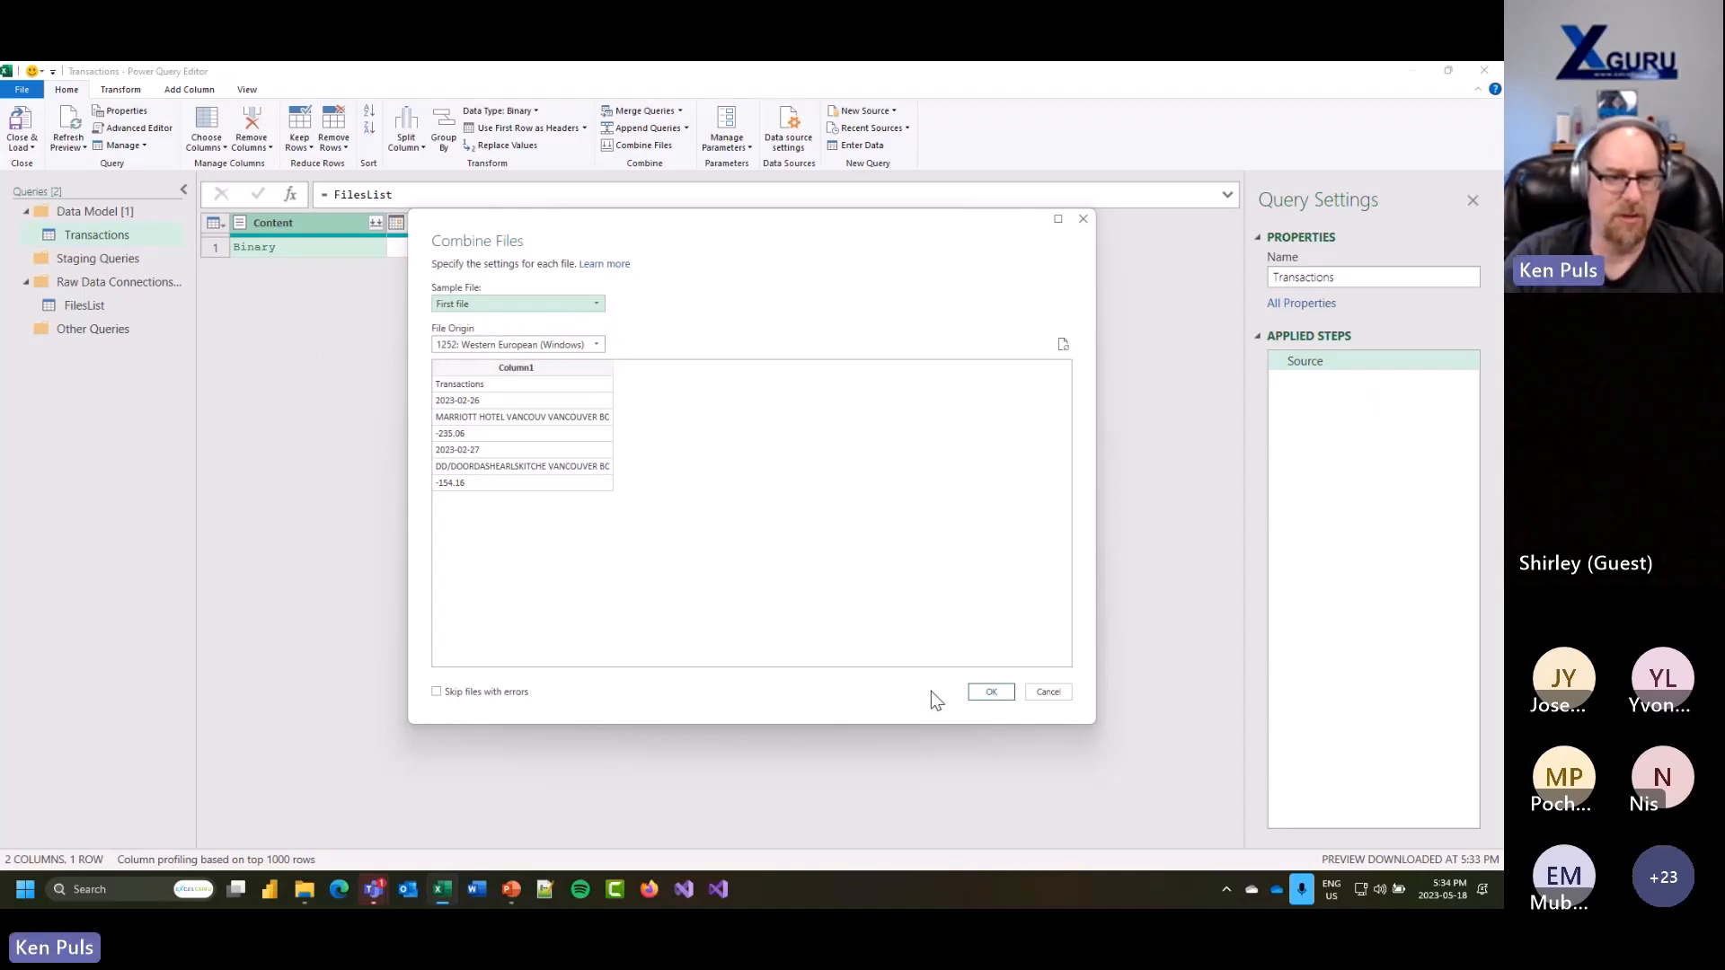
{"action": "left_click", "coordinate": [989, 694]}
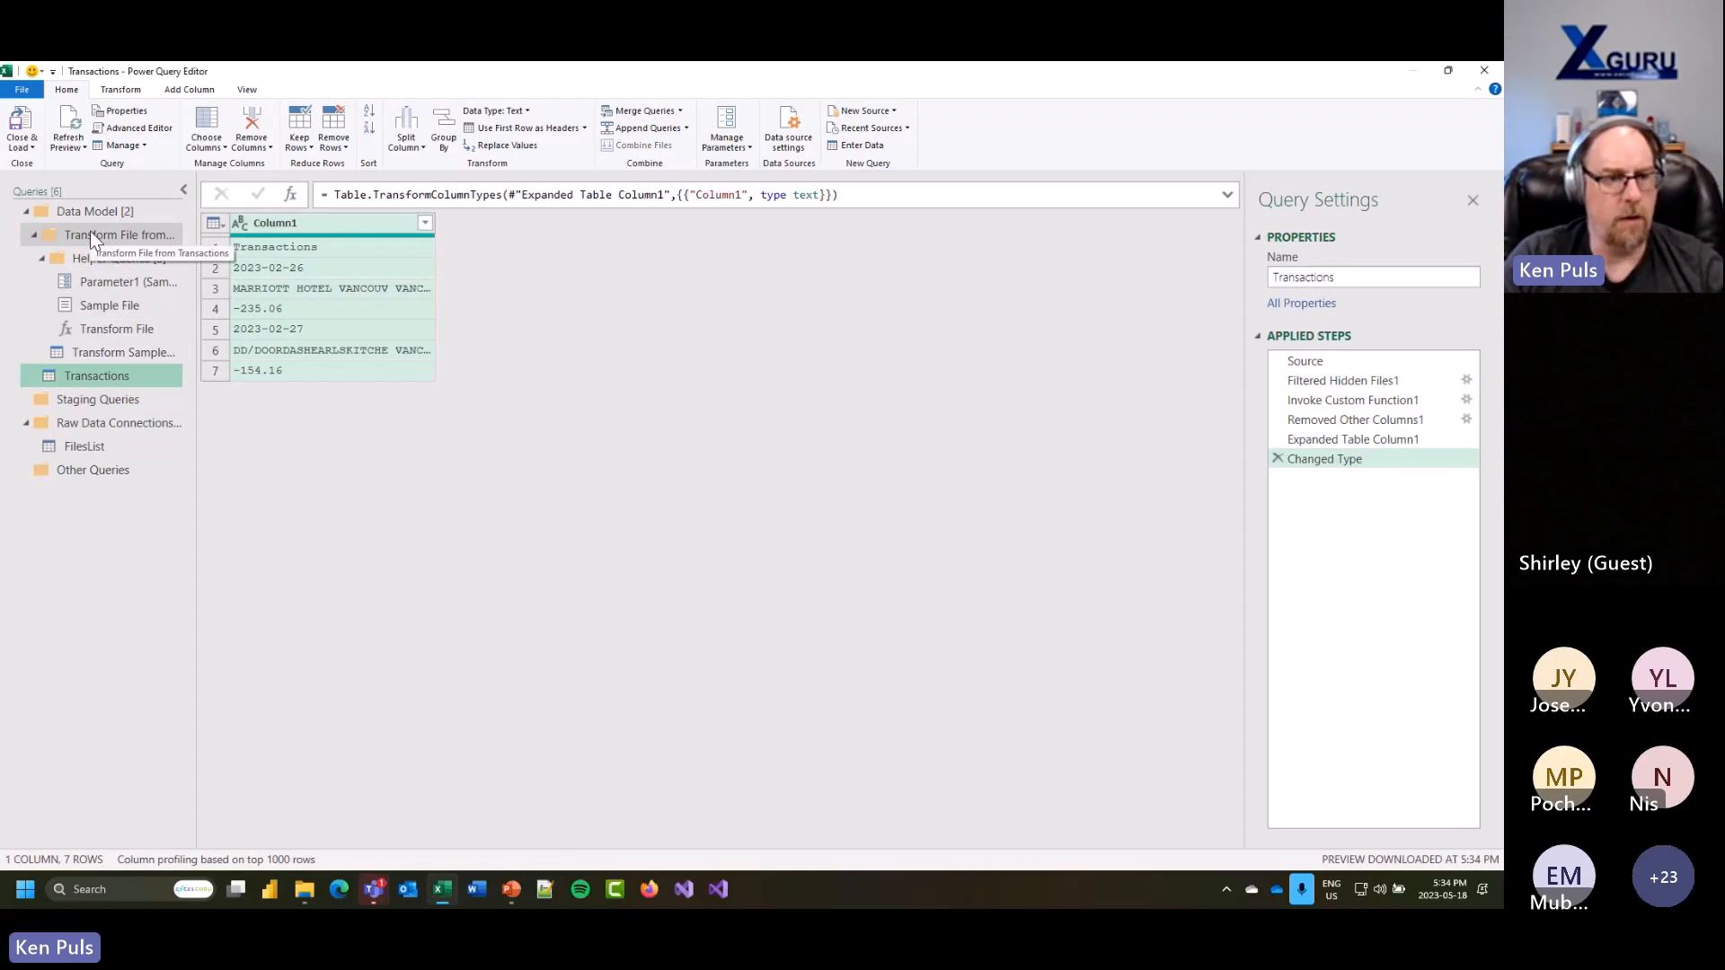
{"action": "left_click_drag", "start_coordinate": [97, 232], "coordinate": [104, 397]}
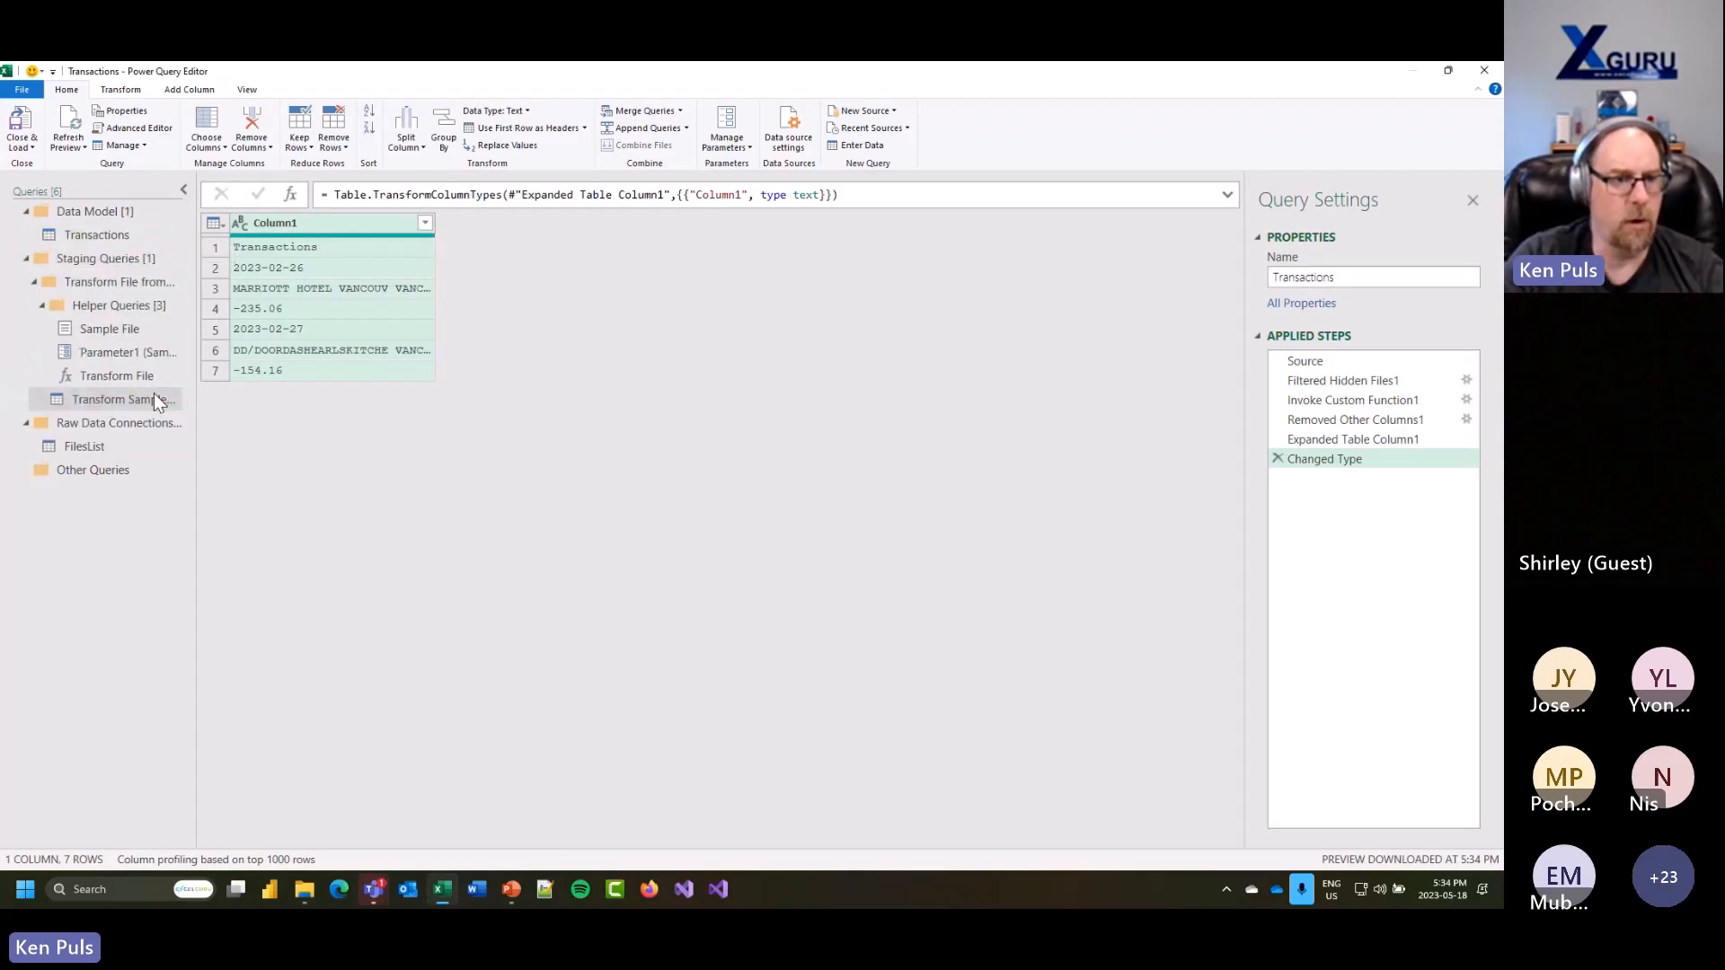
{"action": "left_click", "coordinate": [40, 305]}
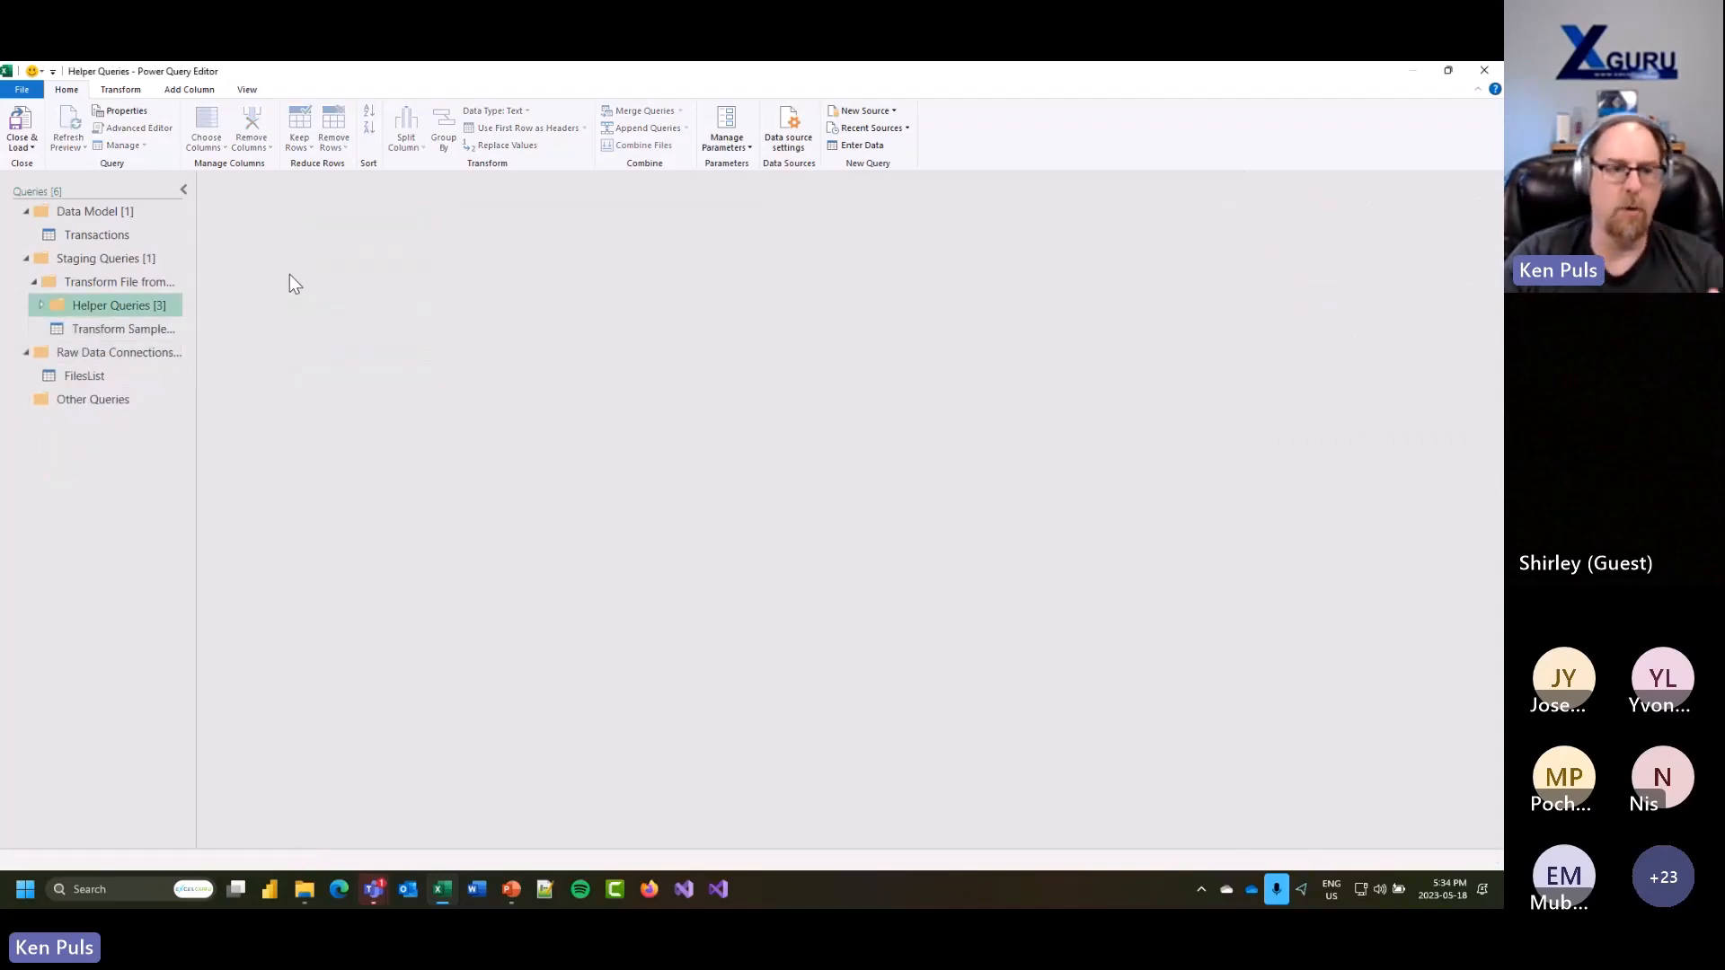
Step: Promote the first row to headers in the Transform Sample File query
{"action": "left_click", "coordinate": [105, 379]}
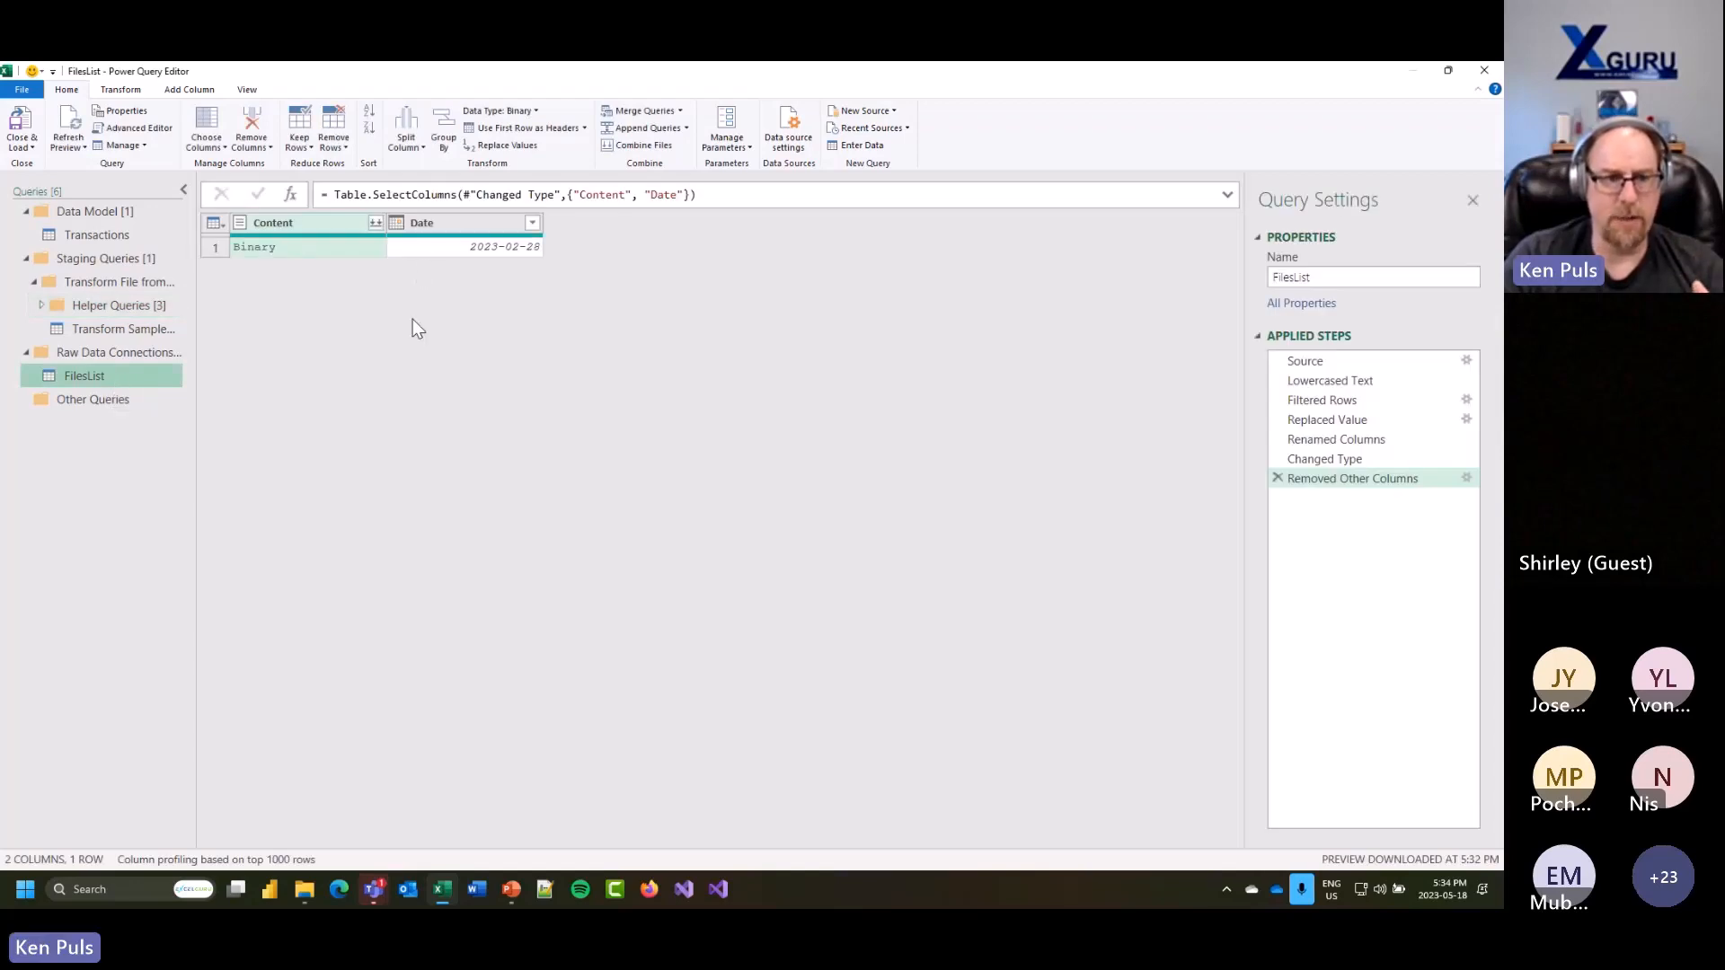
{"action": "left_click", "coordinate": [100, 237]}
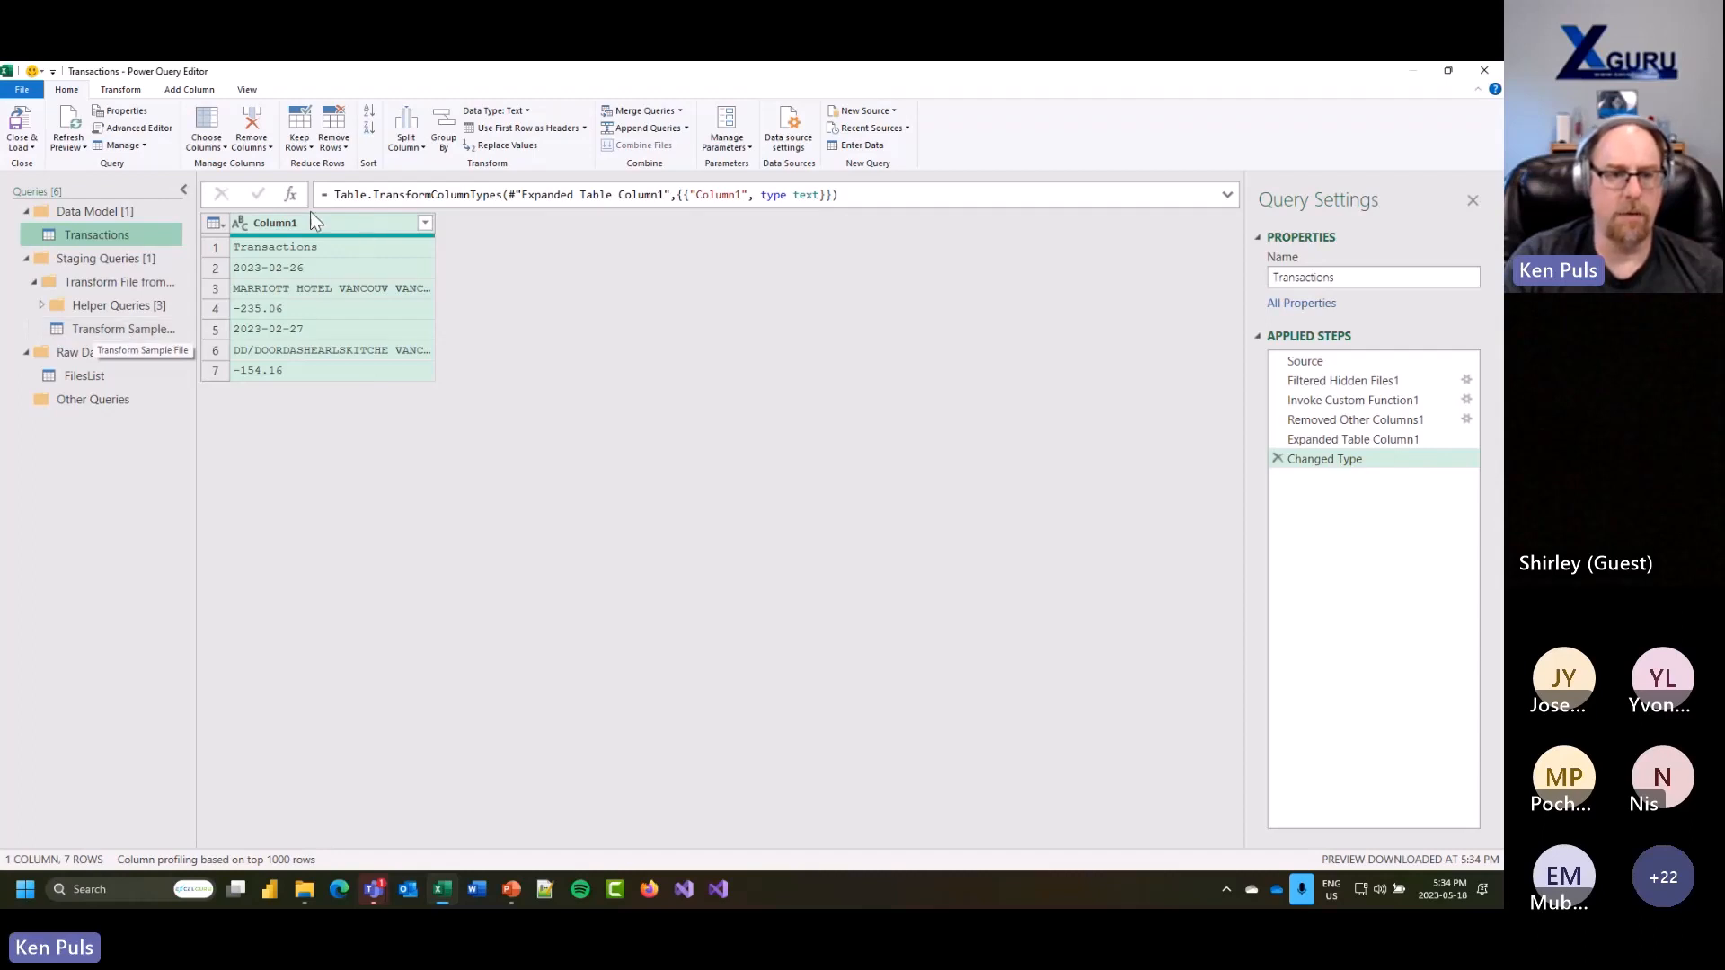
{"action": "left_click", "coordinate": [104, 328]}
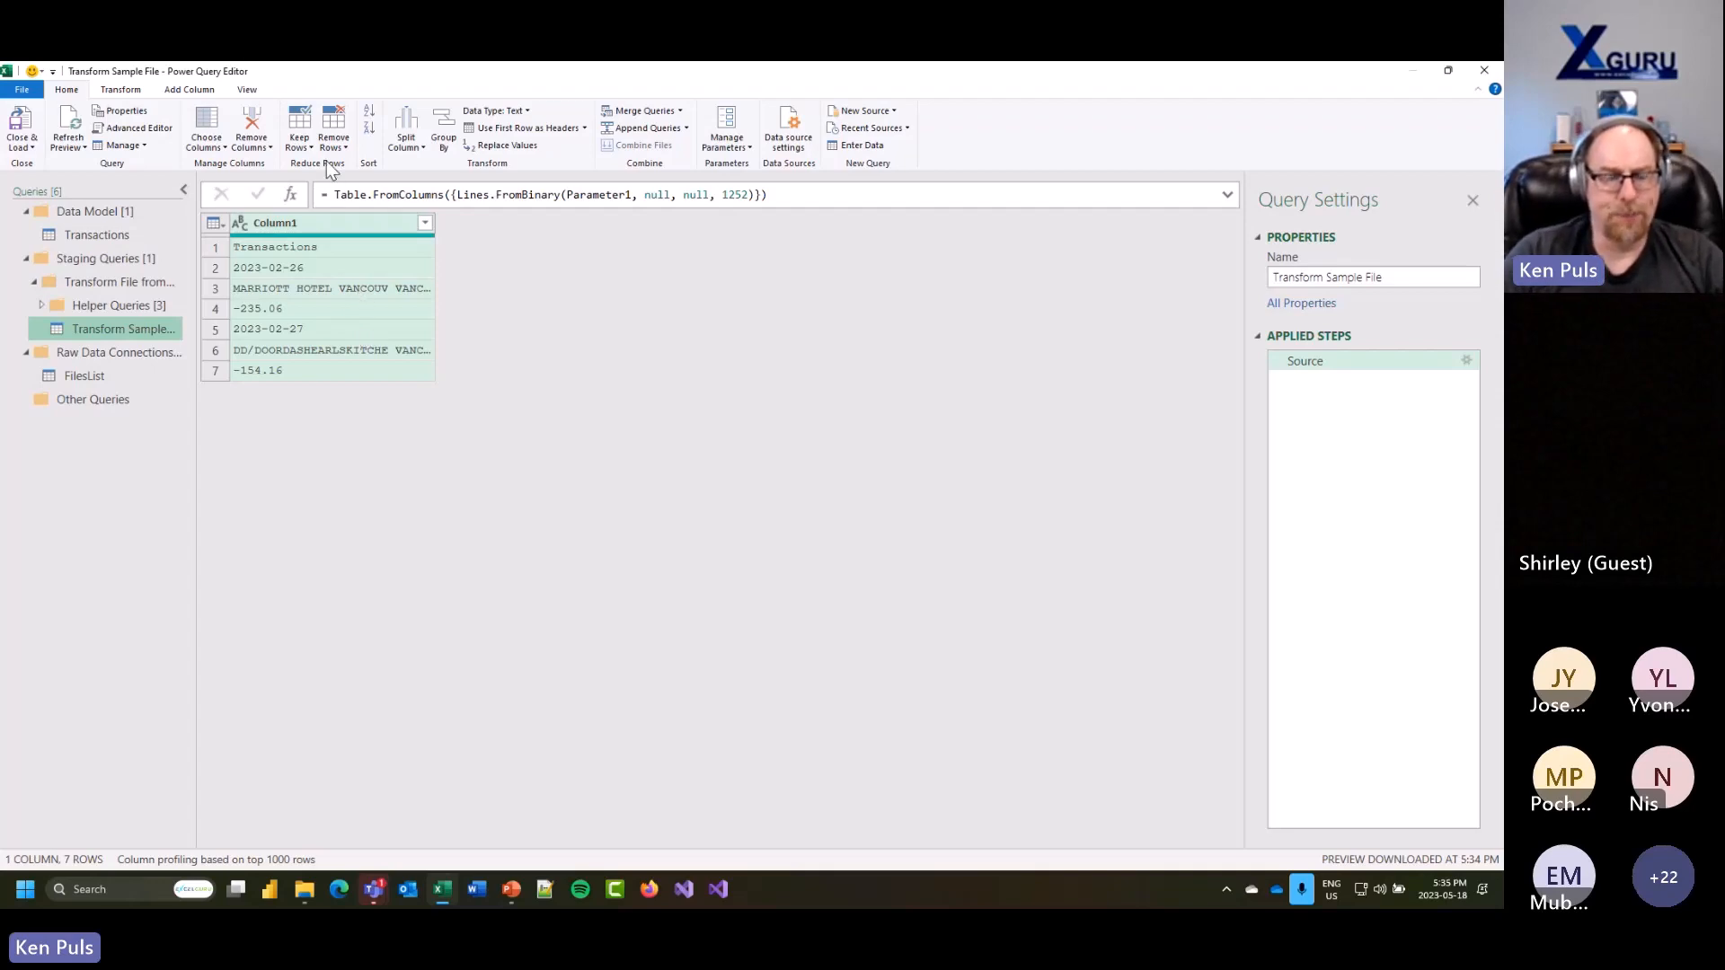
{"action": "left_click", "coordinate": [503, 131]}
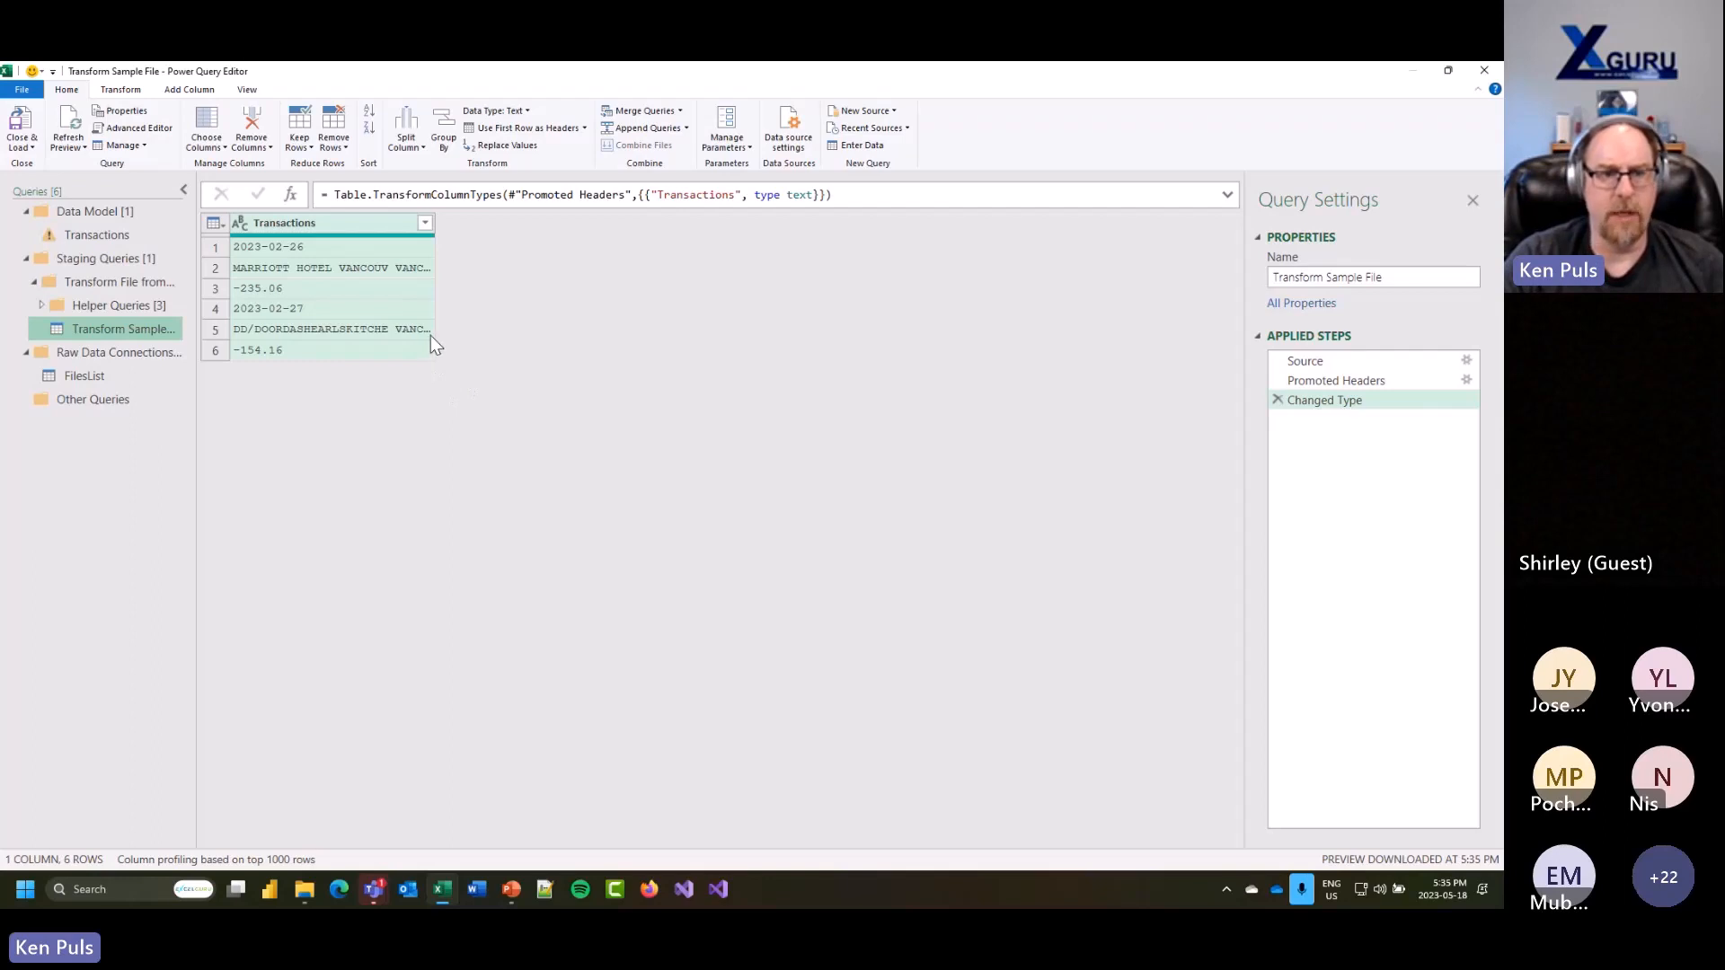
Step: Add an index column starting at 0, and a new column that integer-divides Index by 3
{"action": "left_click", "coordinate": [176, 89]}
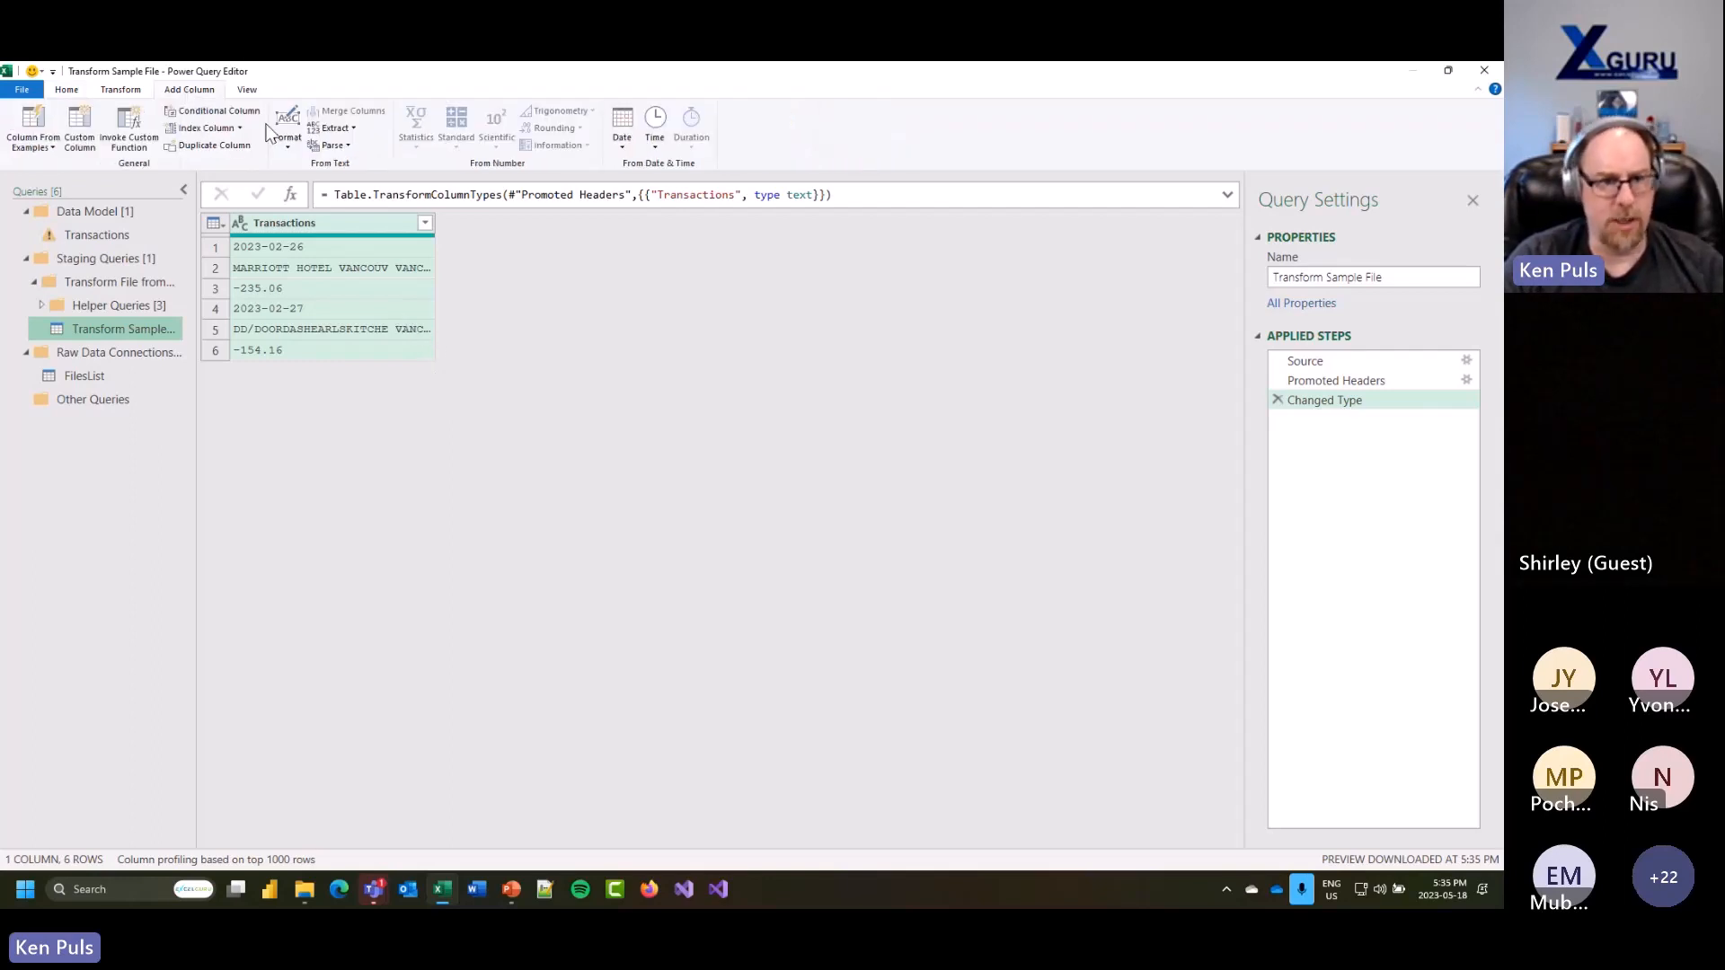
{"action": "left_click", "coordinate": [208, 132]}
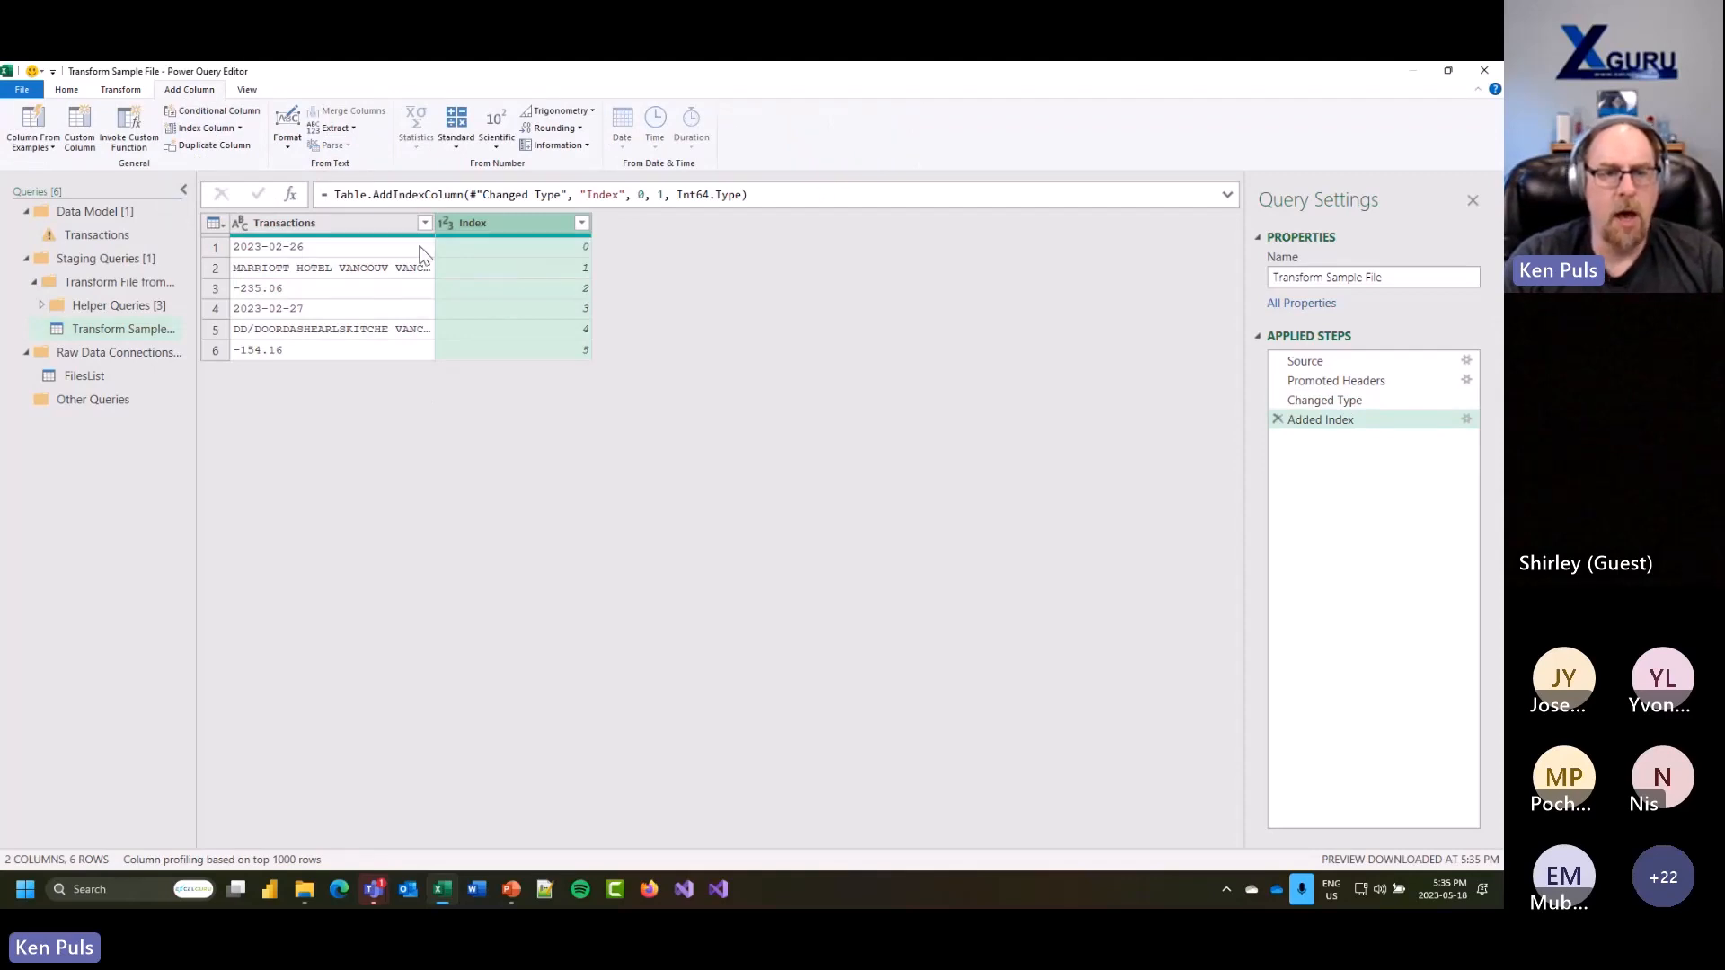
{"action": "left_click", "coordinate": [456, 134]}
{"action": "left_click", "coordinate": [481, 233]}
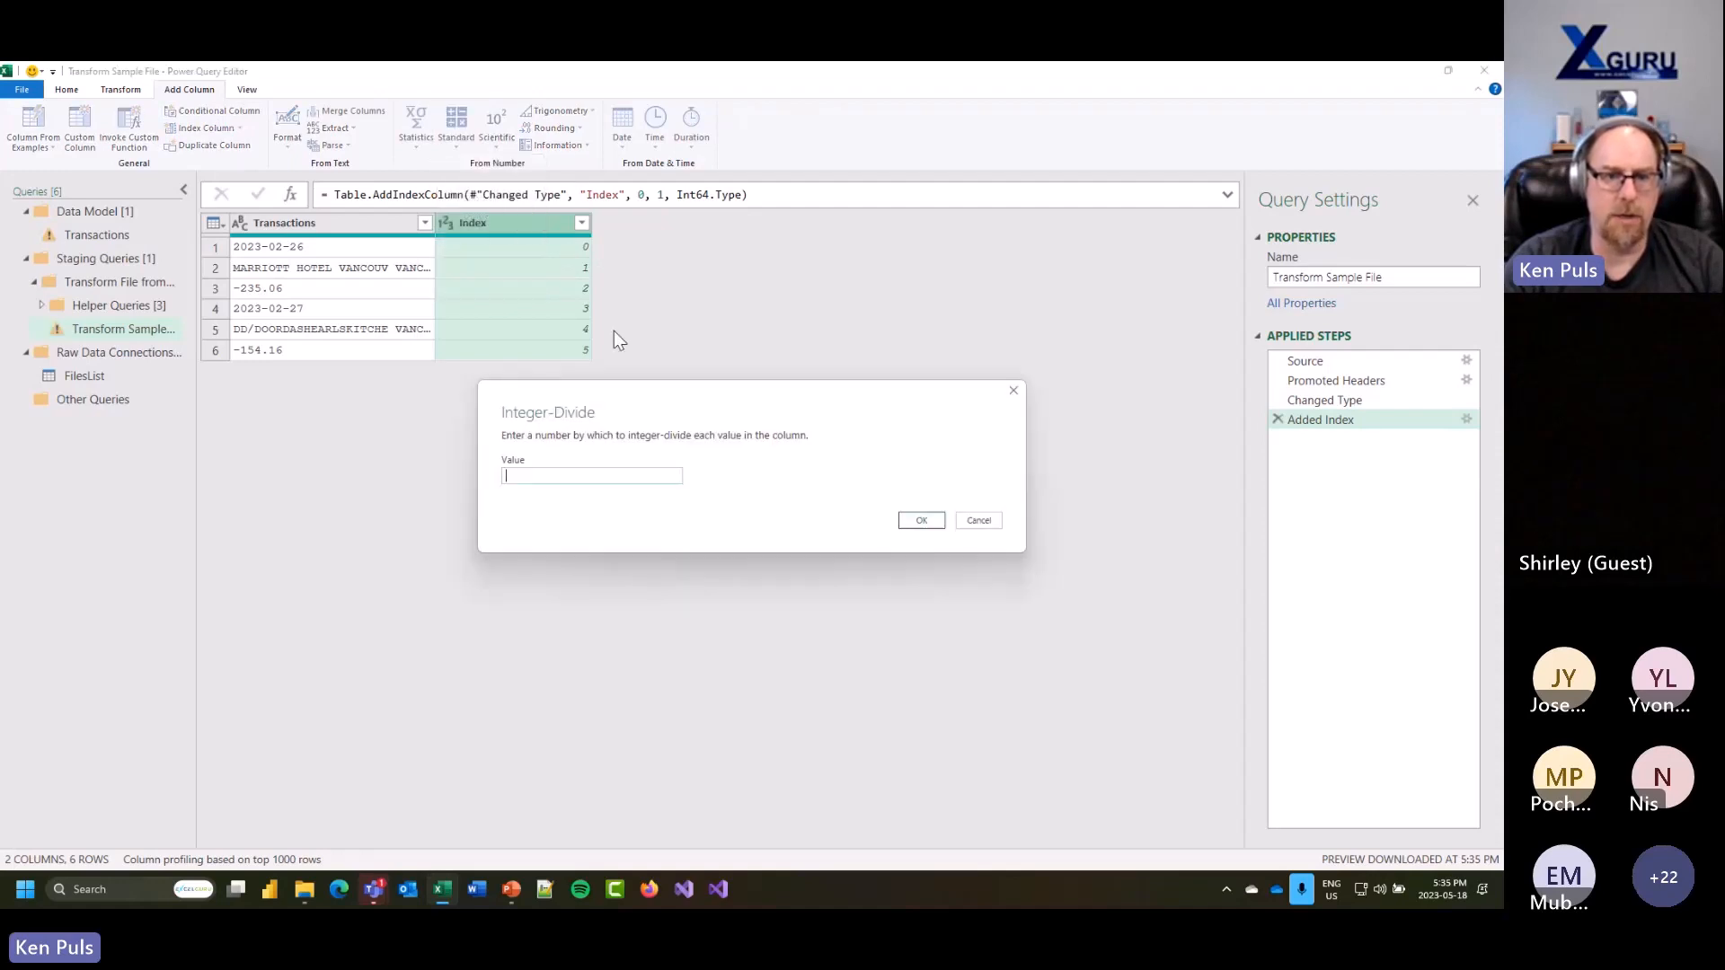
{"action": "type", "text": "3"}
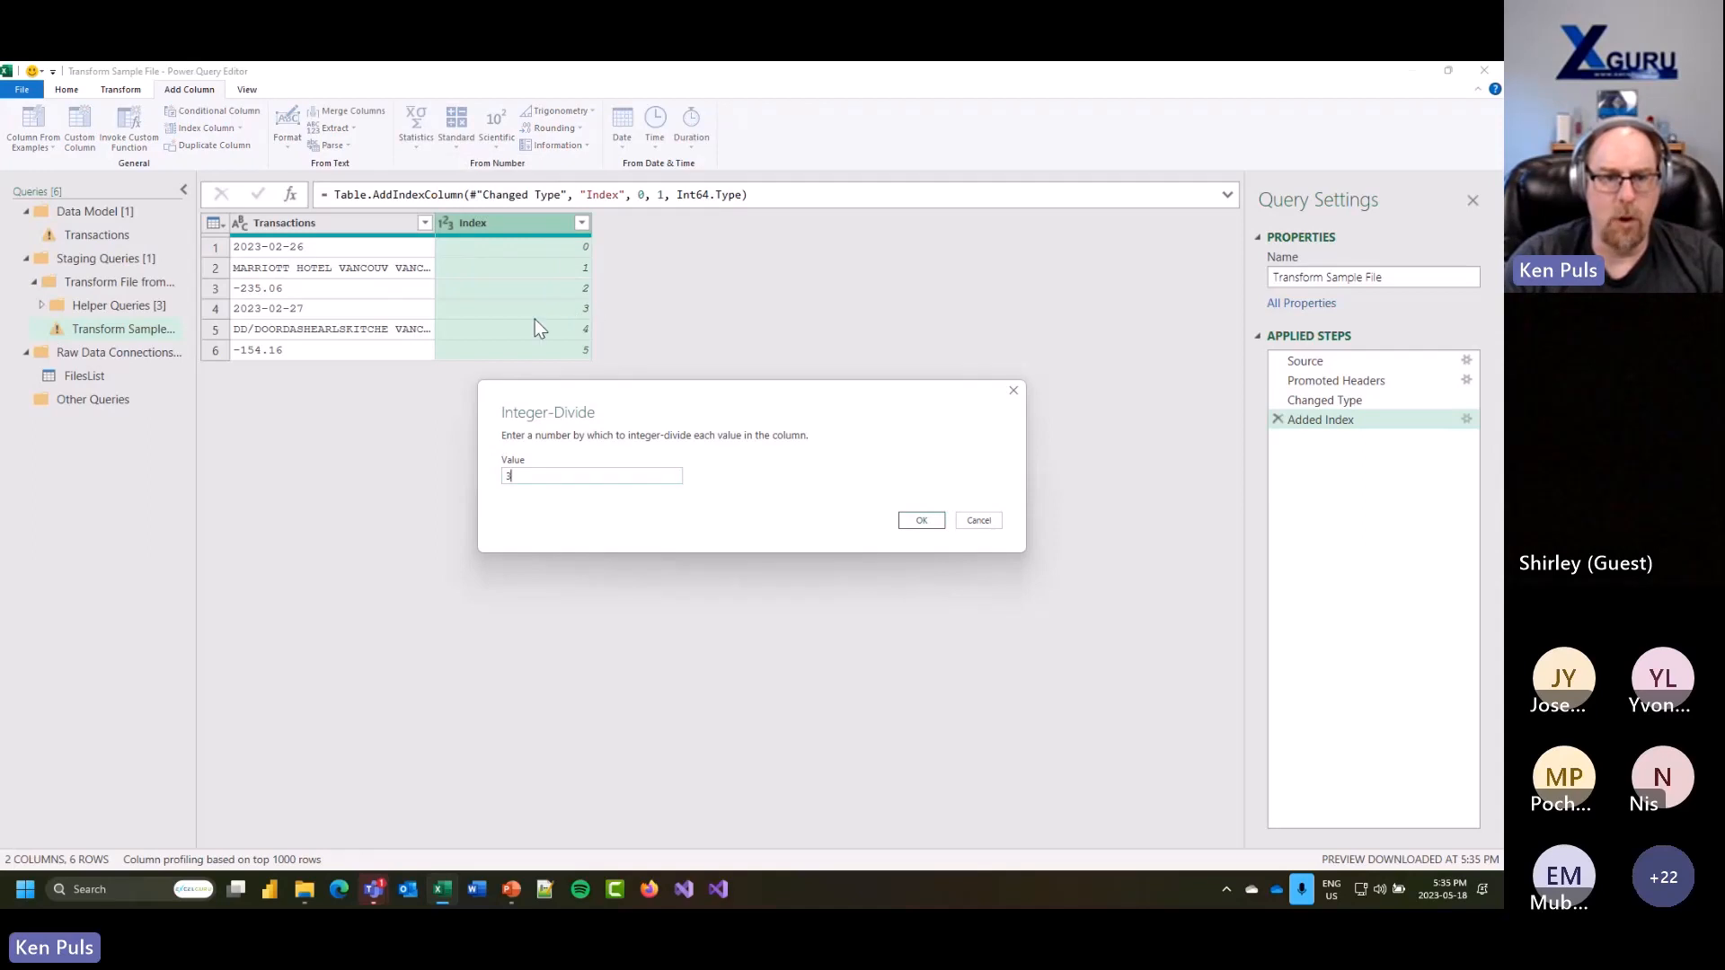
{"action": "left_click", "coordinate": [915, 520]}
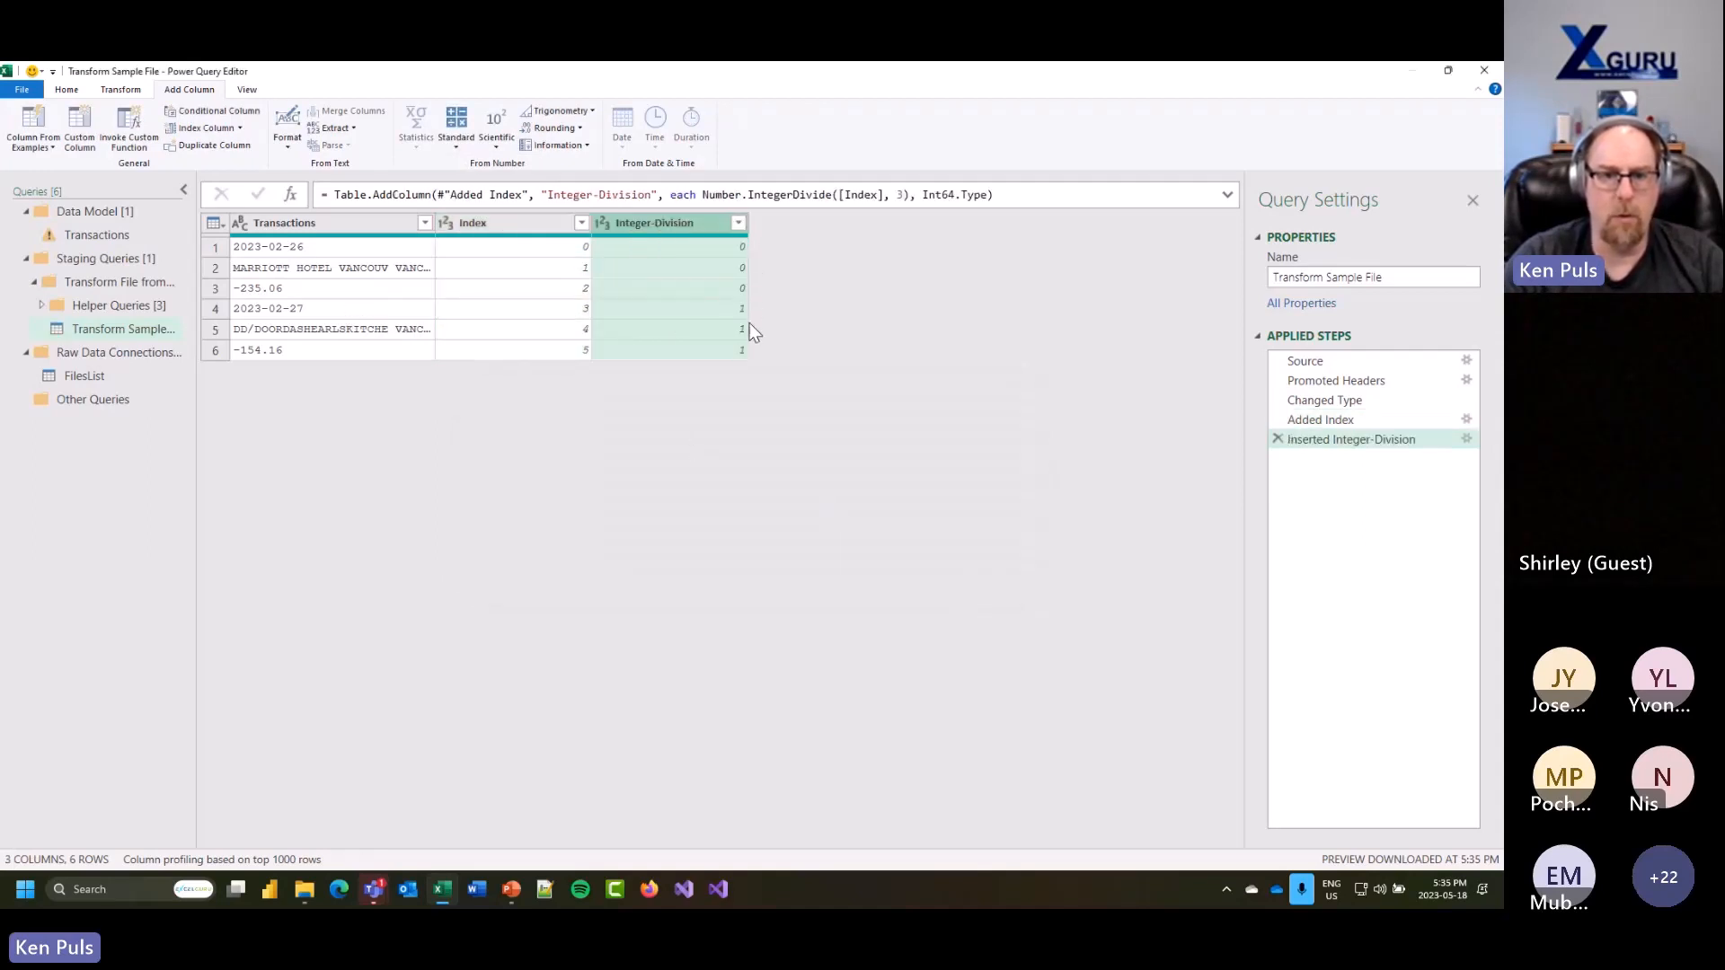
Step: Transform the Index column in place into its modulo with a value of 3
{"action": "left_click", "coordinate": [541, 241]}
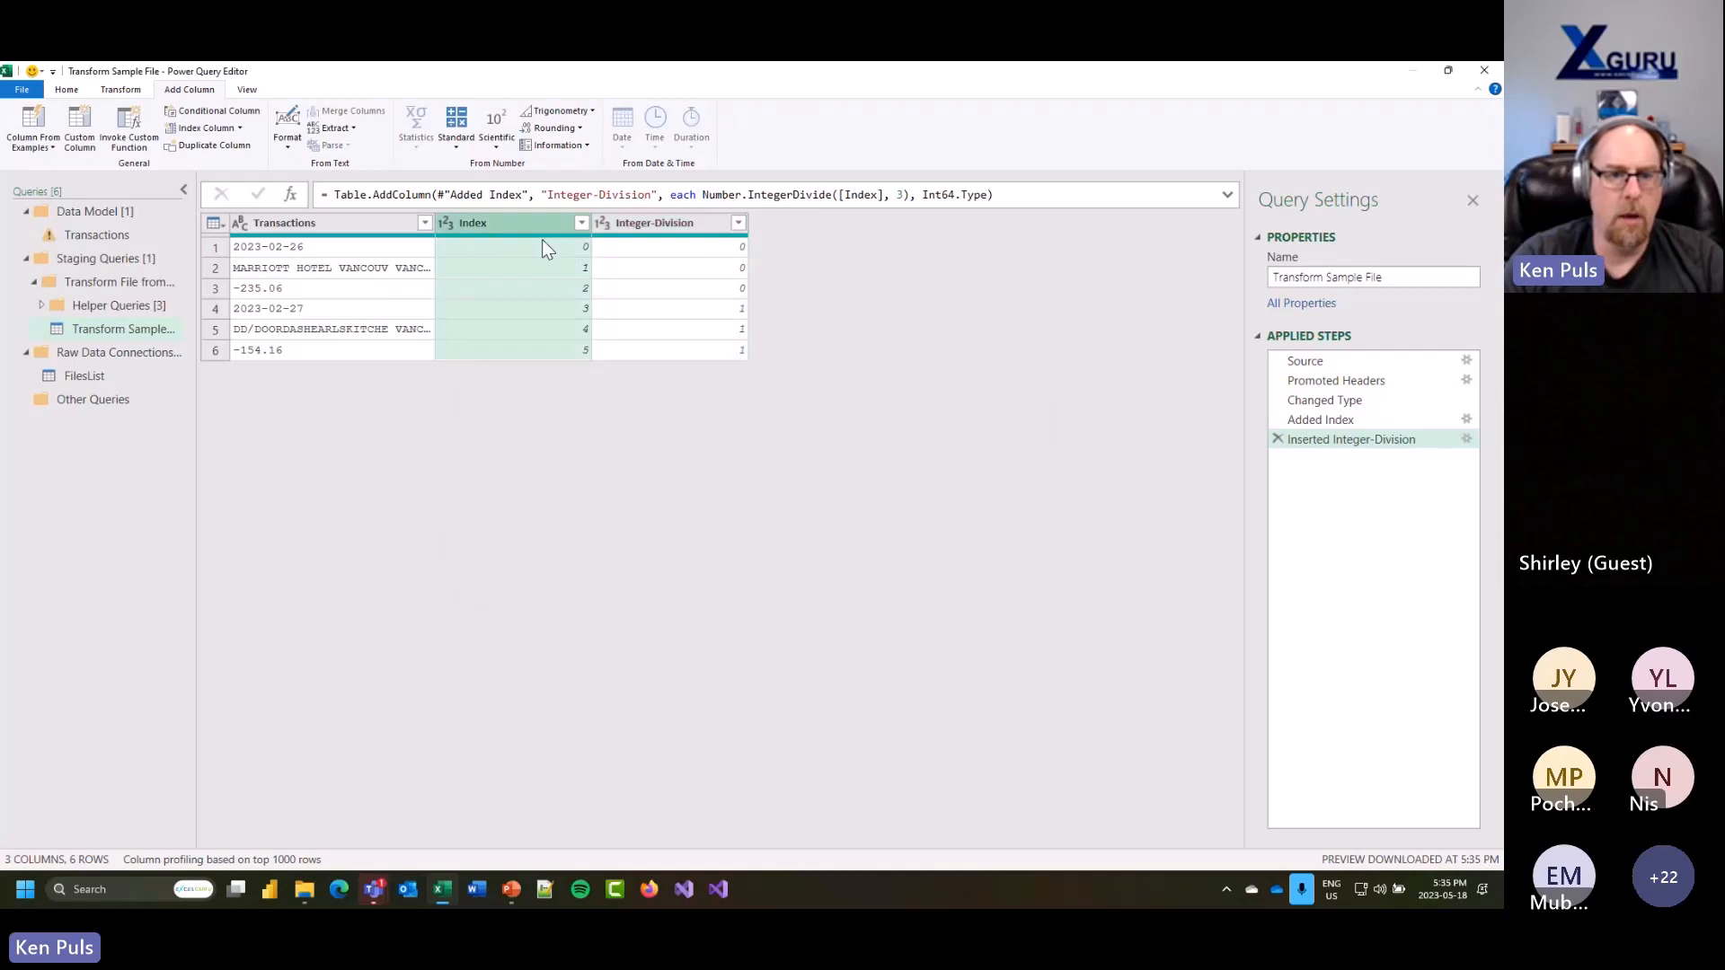
{"action": "left_click", "coordinate": [127, 88]}
{"action": "left_click", "coordinate": [718, 135]}
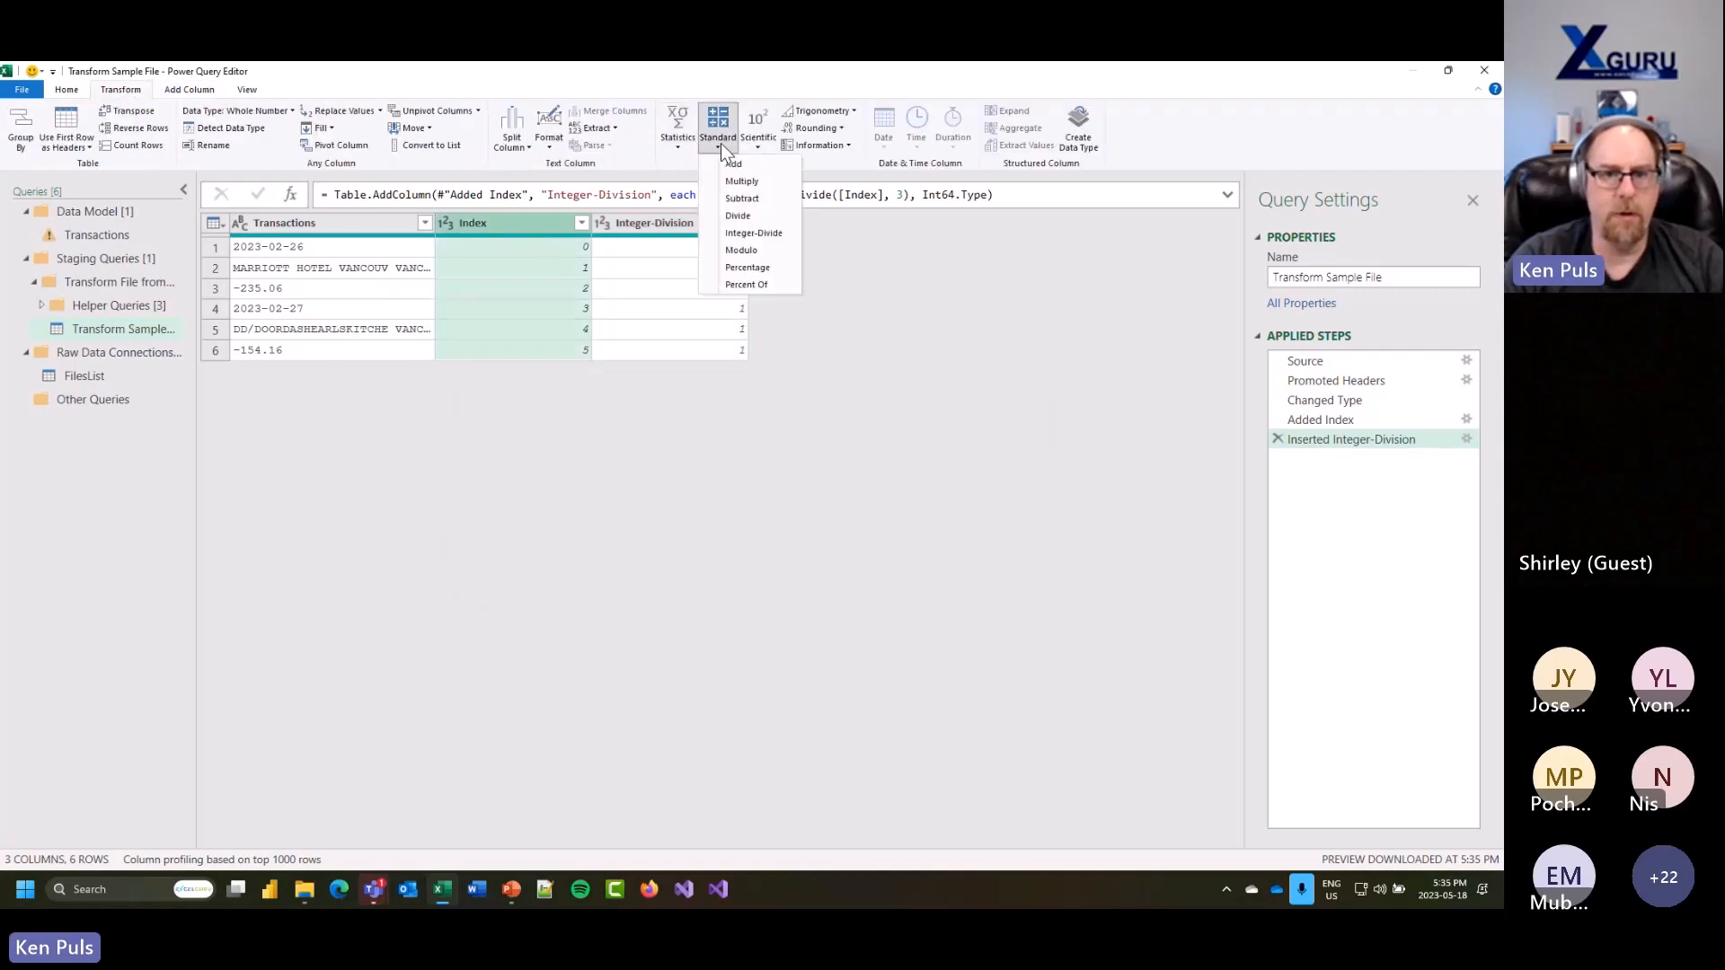
{"action": "left_click", "coordinate": [745, 251]}
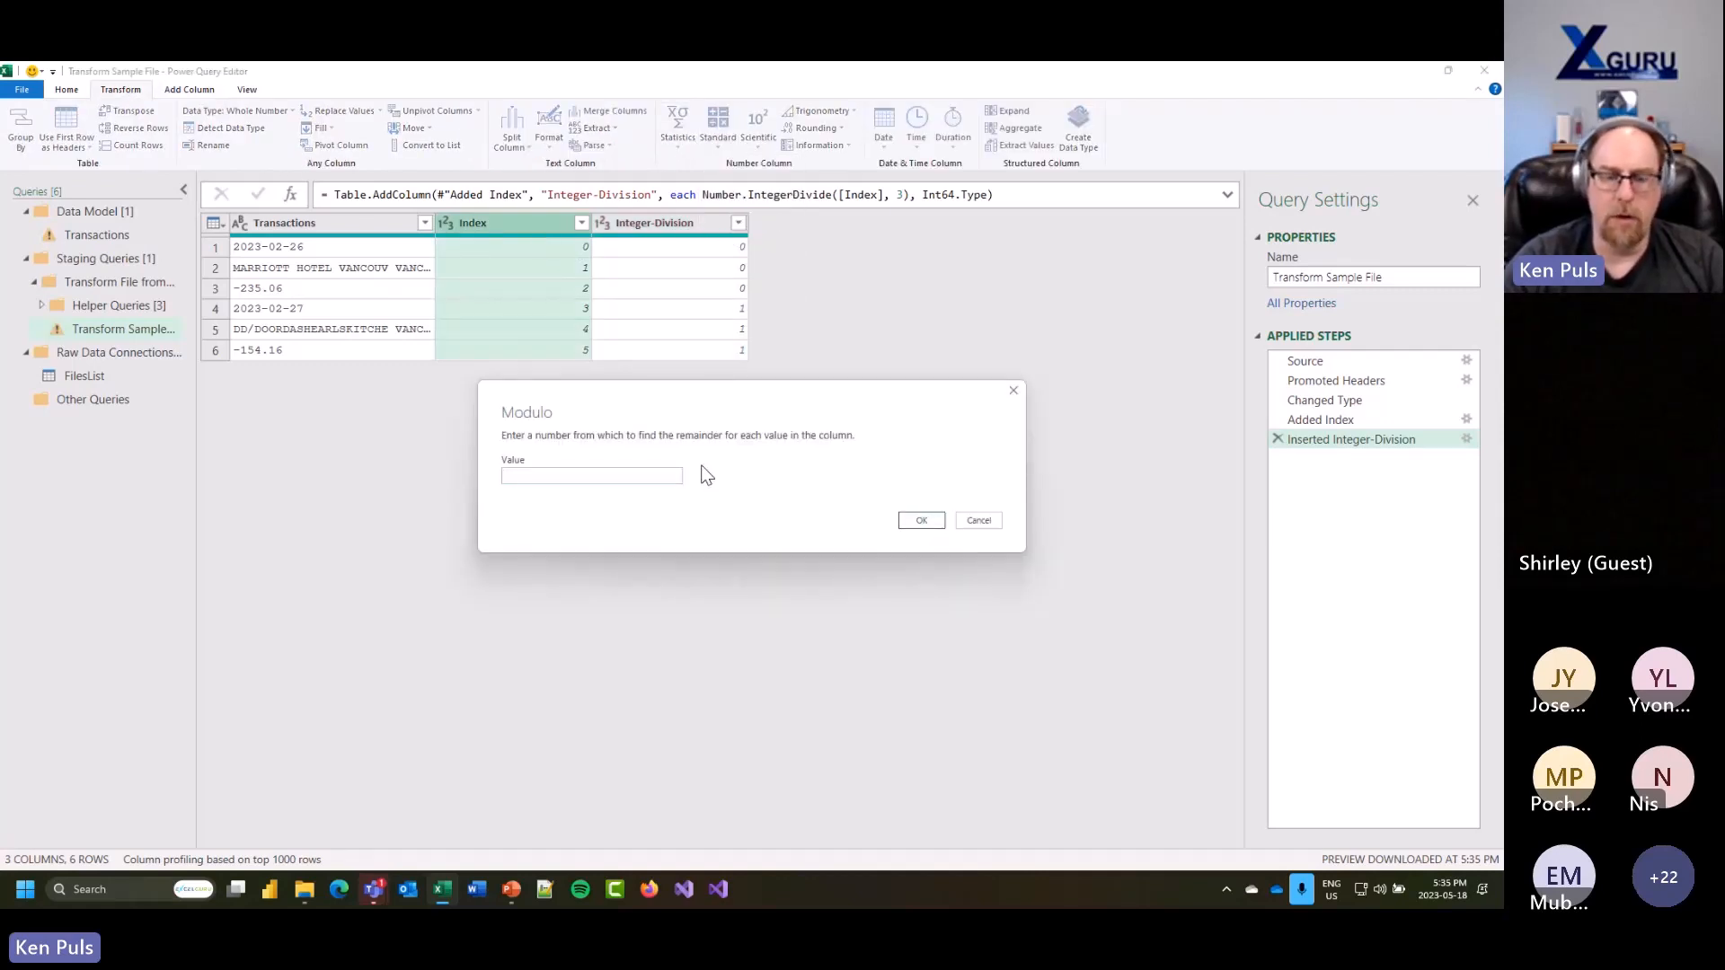
{"action": "type", "text": "3"}
{"action": "left_click", "coordinate": [906, 520]}
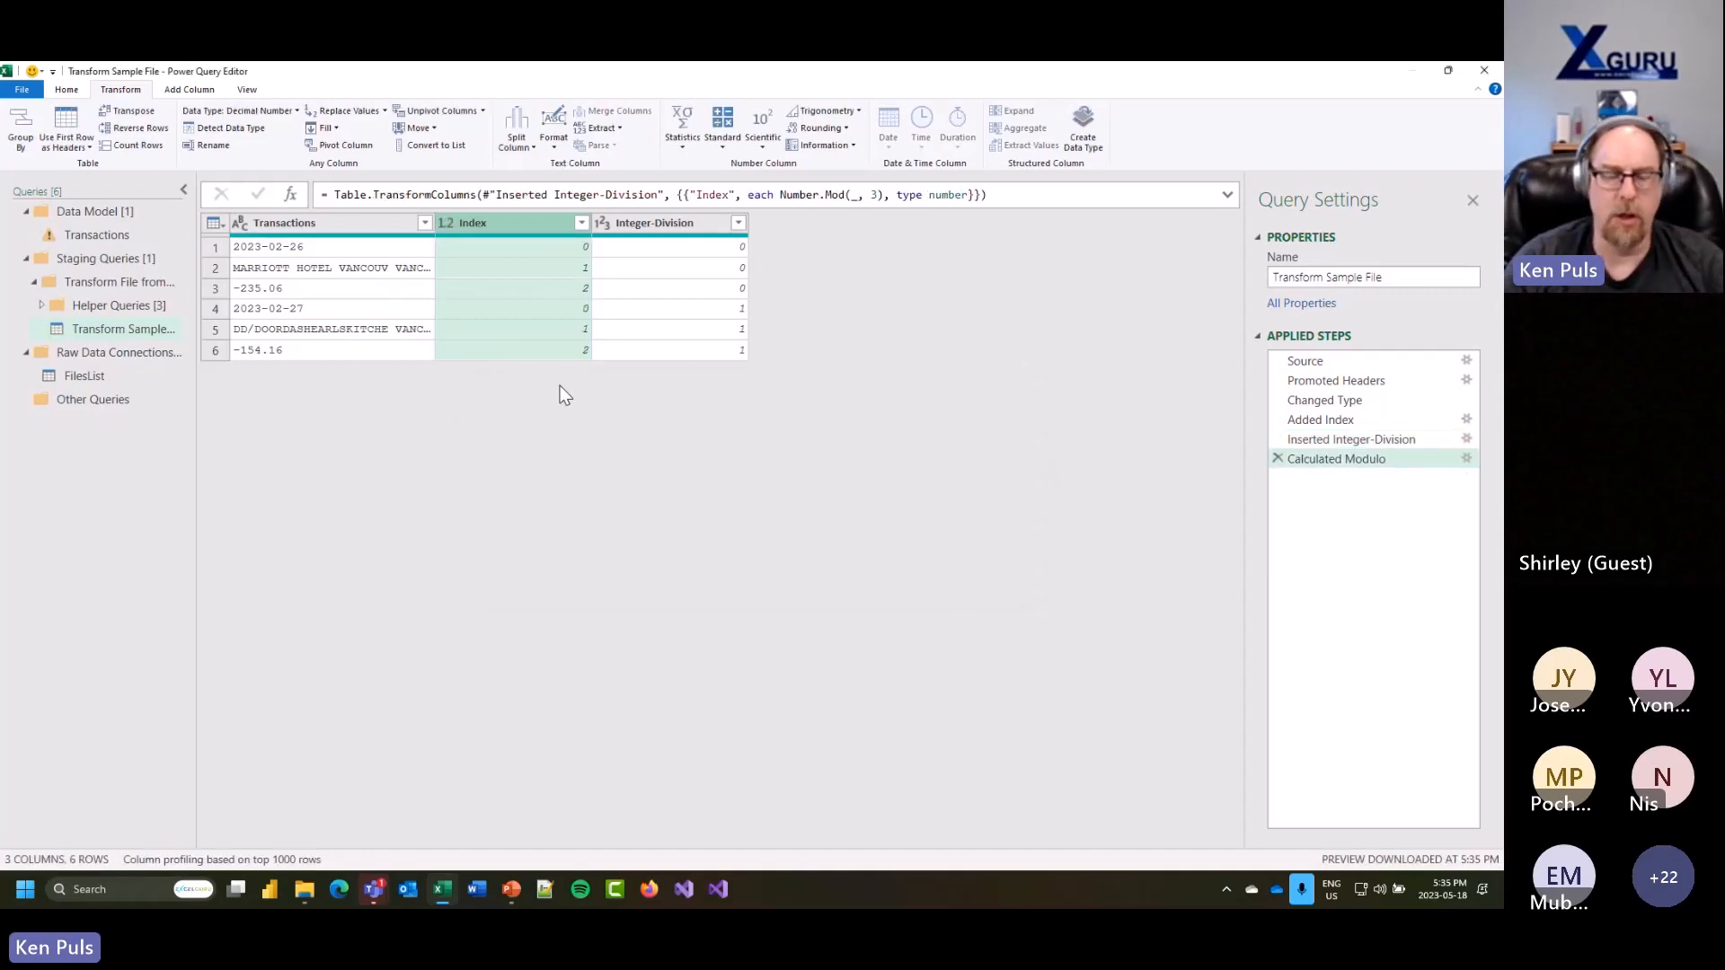
Step: Pivot the Index column using Transactions as the values column, with the aggregate function set to Don't Aggregate
{"action": "left_click", "coordinate": [363, 149]}
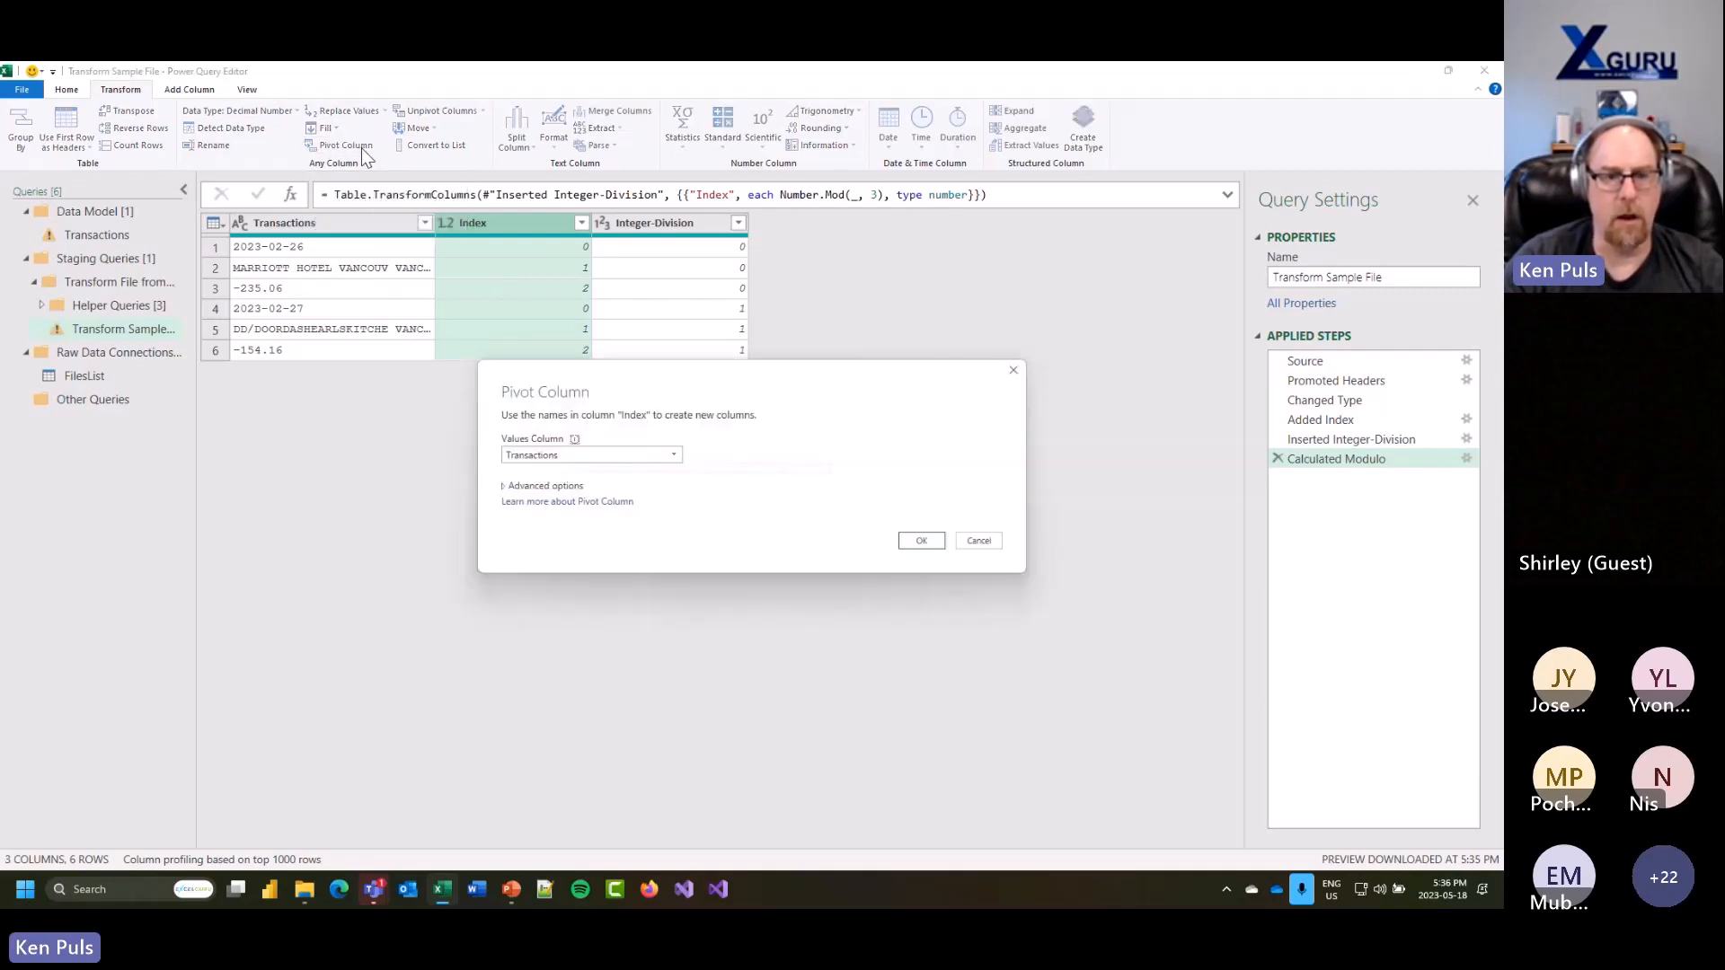
{"action": "left_click", "coordinate": [506, 486]}
{"action": "left_click", "coordinate": [548, 519]}
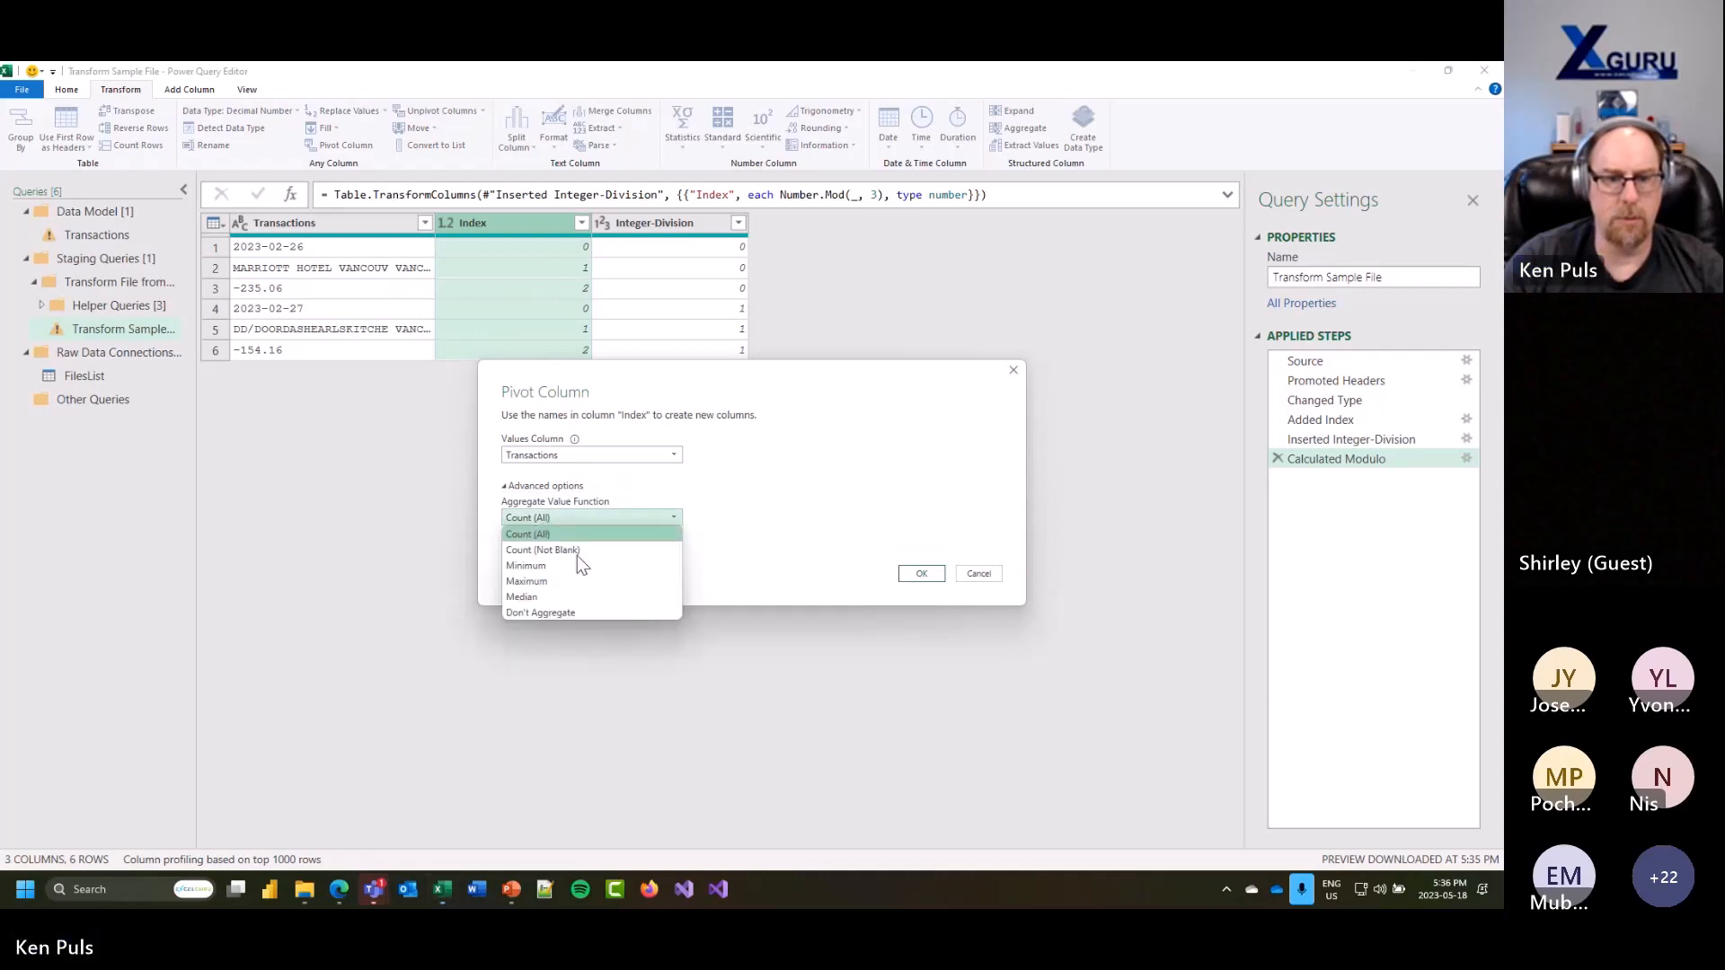
{"action": "left_click", "coordinate": [571, 614]}
{"action": "left_click", "coordinate": [921, 579]}
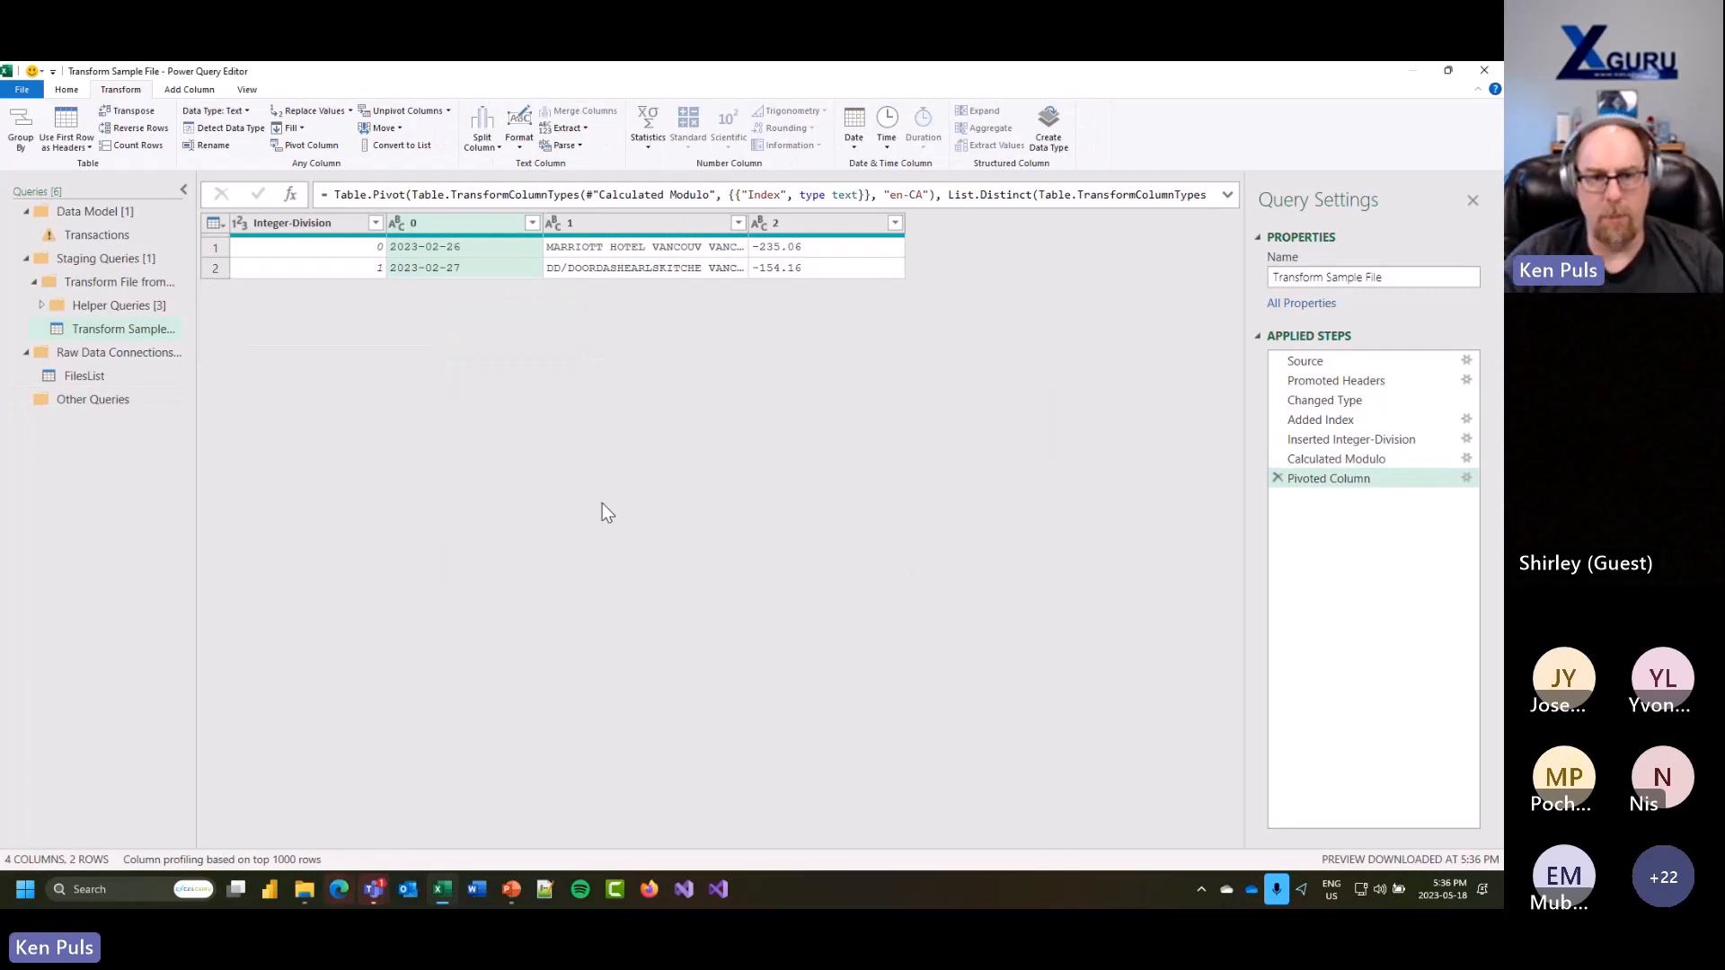
Step: Remove the Integer-Division column and rename columns 0, 1 and 2 as Date, Vendor and Amount
{"action": "left_click", "coordinate": [331, 223]}
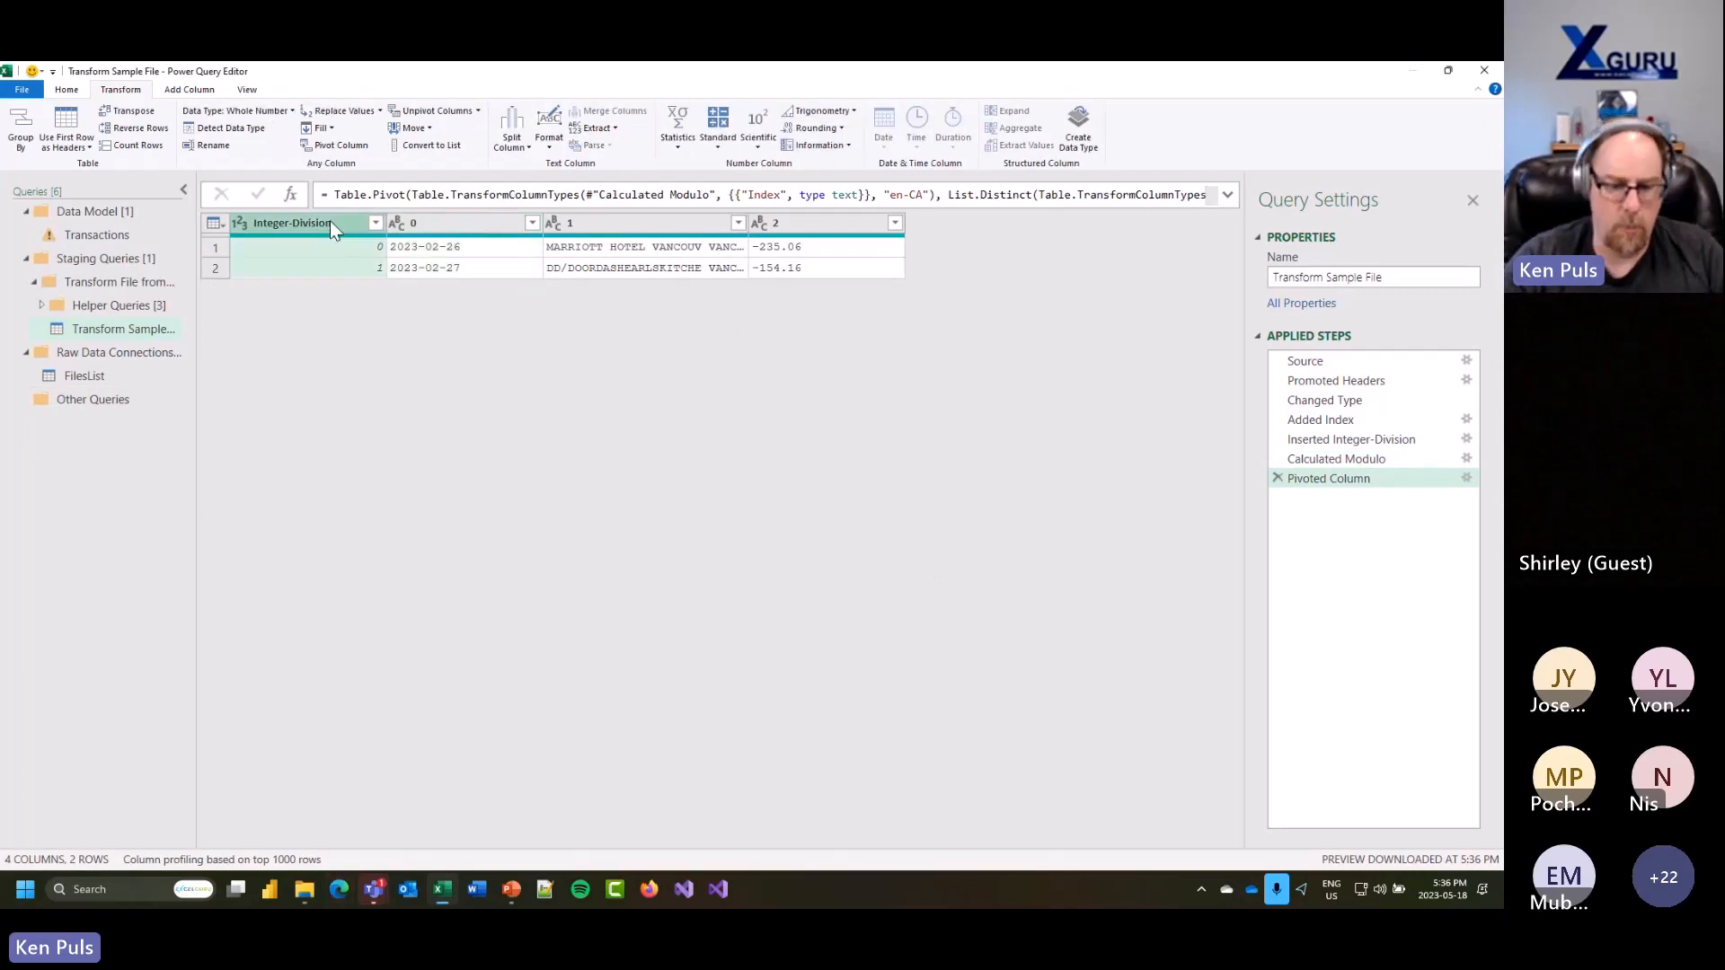
{"action": "key", "text": "Delete"}
{"action": "double_click", "coordinate": [331, 223]}
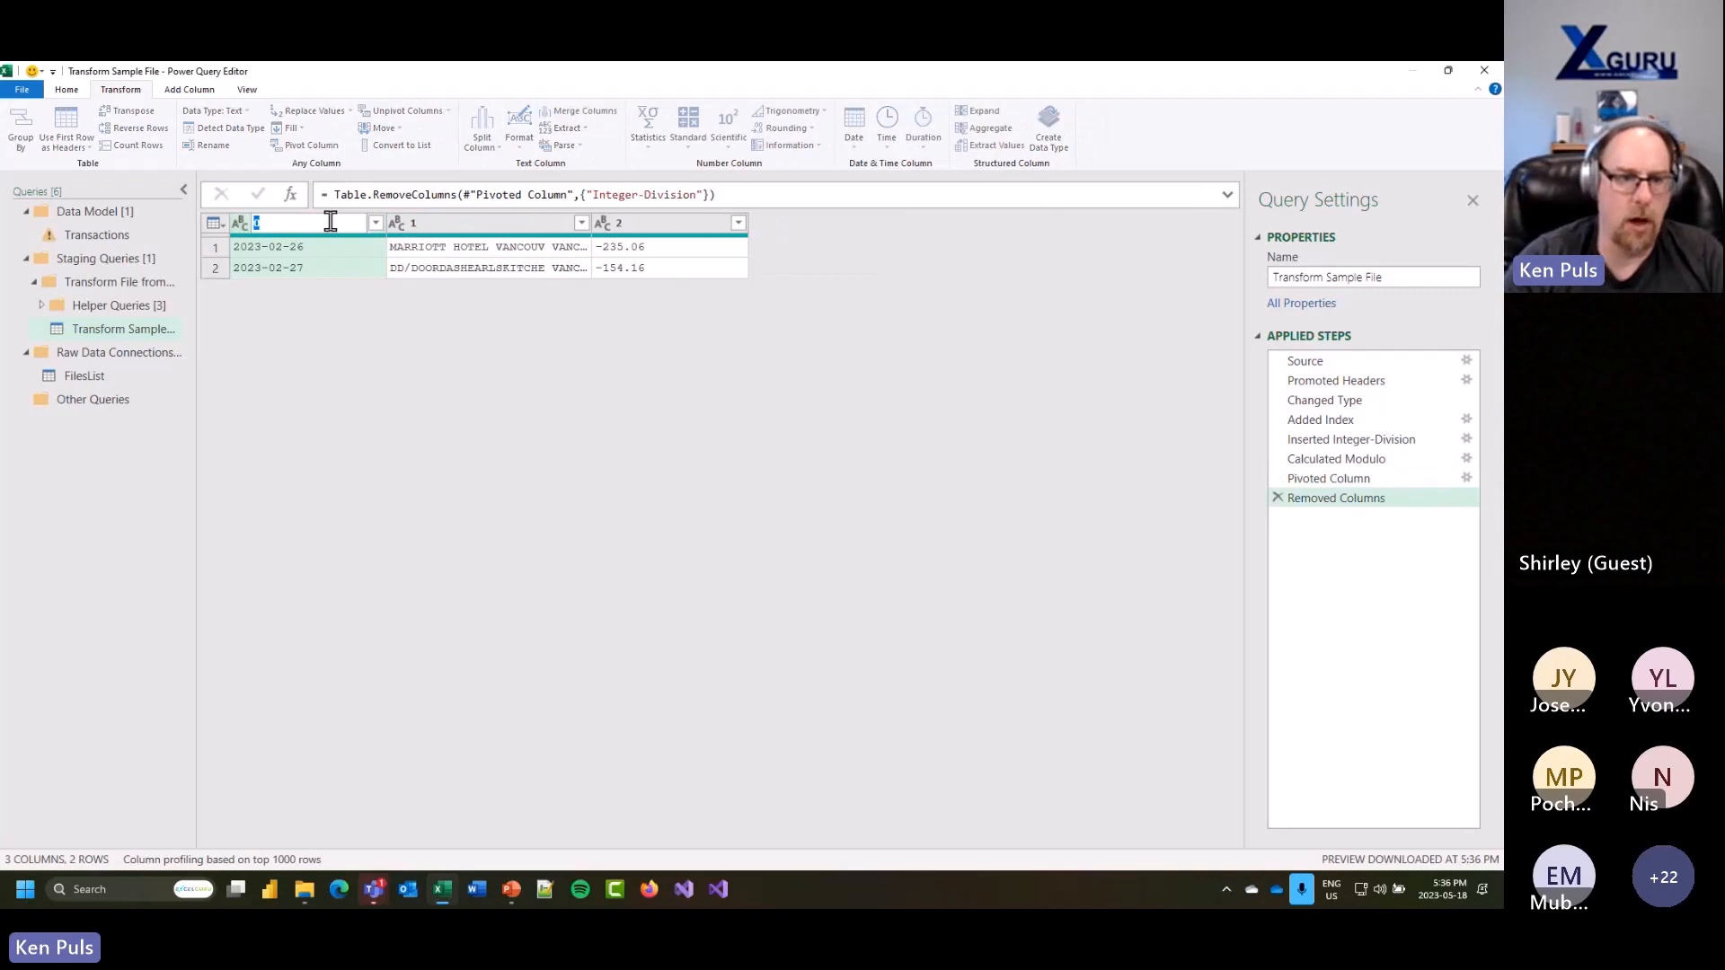
{"action": "type", "text": "Date"}
{"action": "key", "text": "Return"}
{"action": "double_click", "coordinate": [424, 220]}
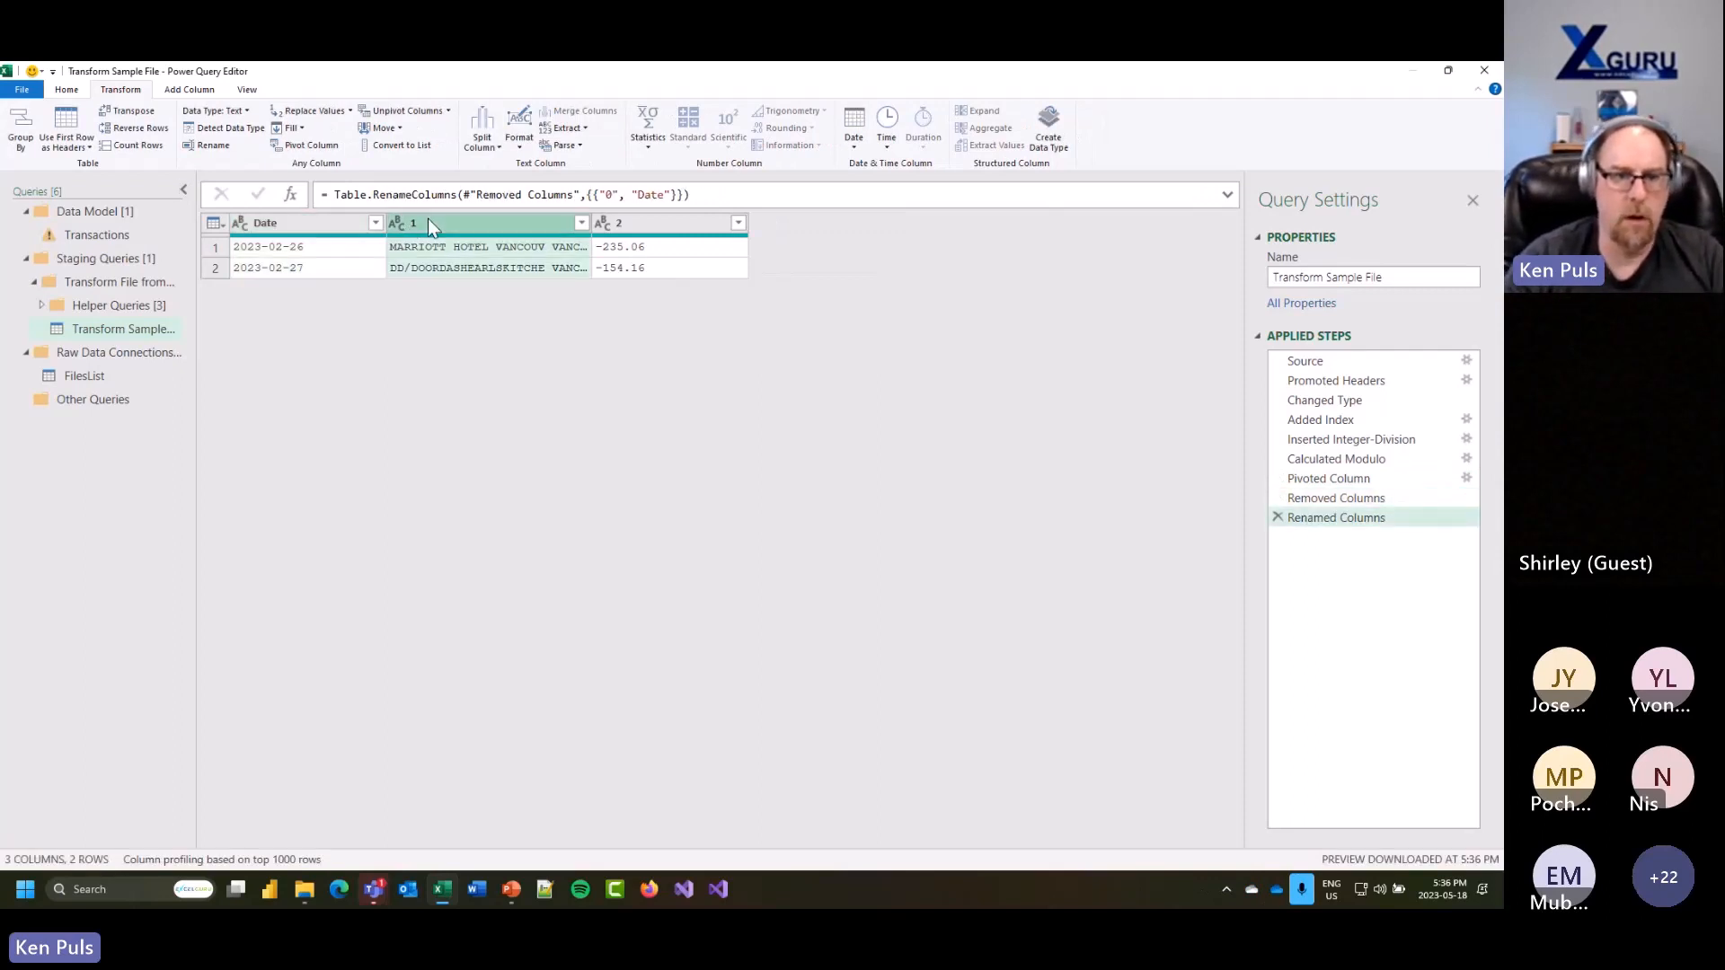
{"action": "type", "text": "Va"}
{"action": "type", "text": "ndor"}
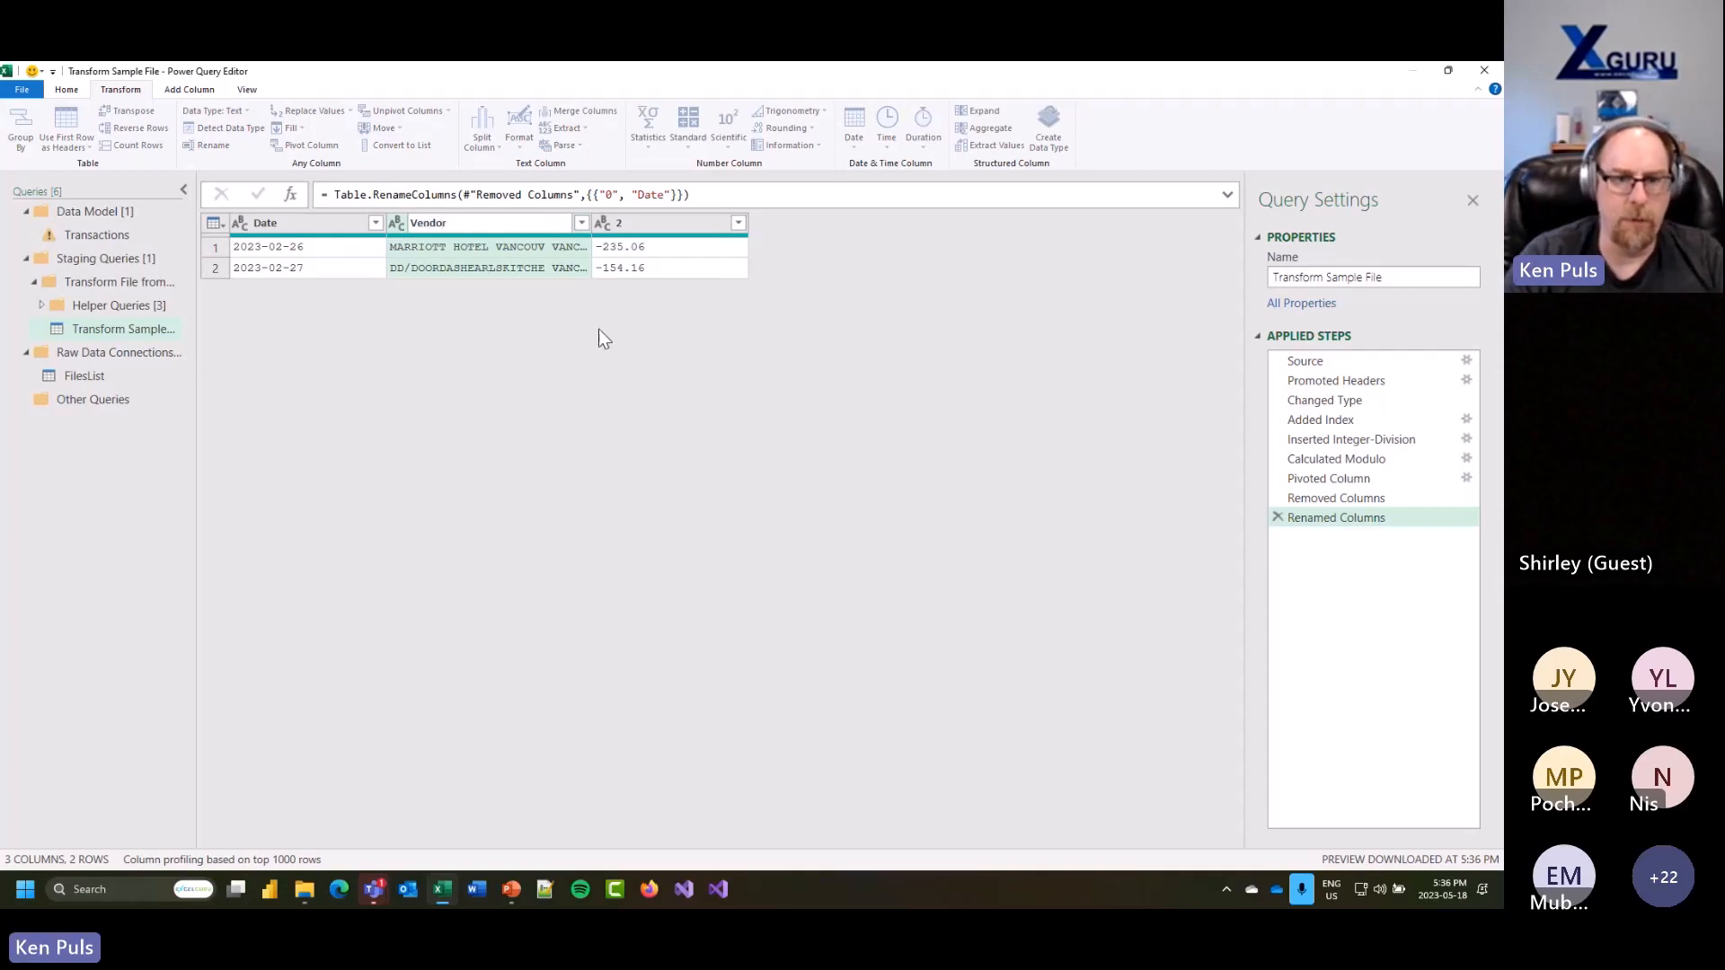
{"action": "key", "text": "Tab"}
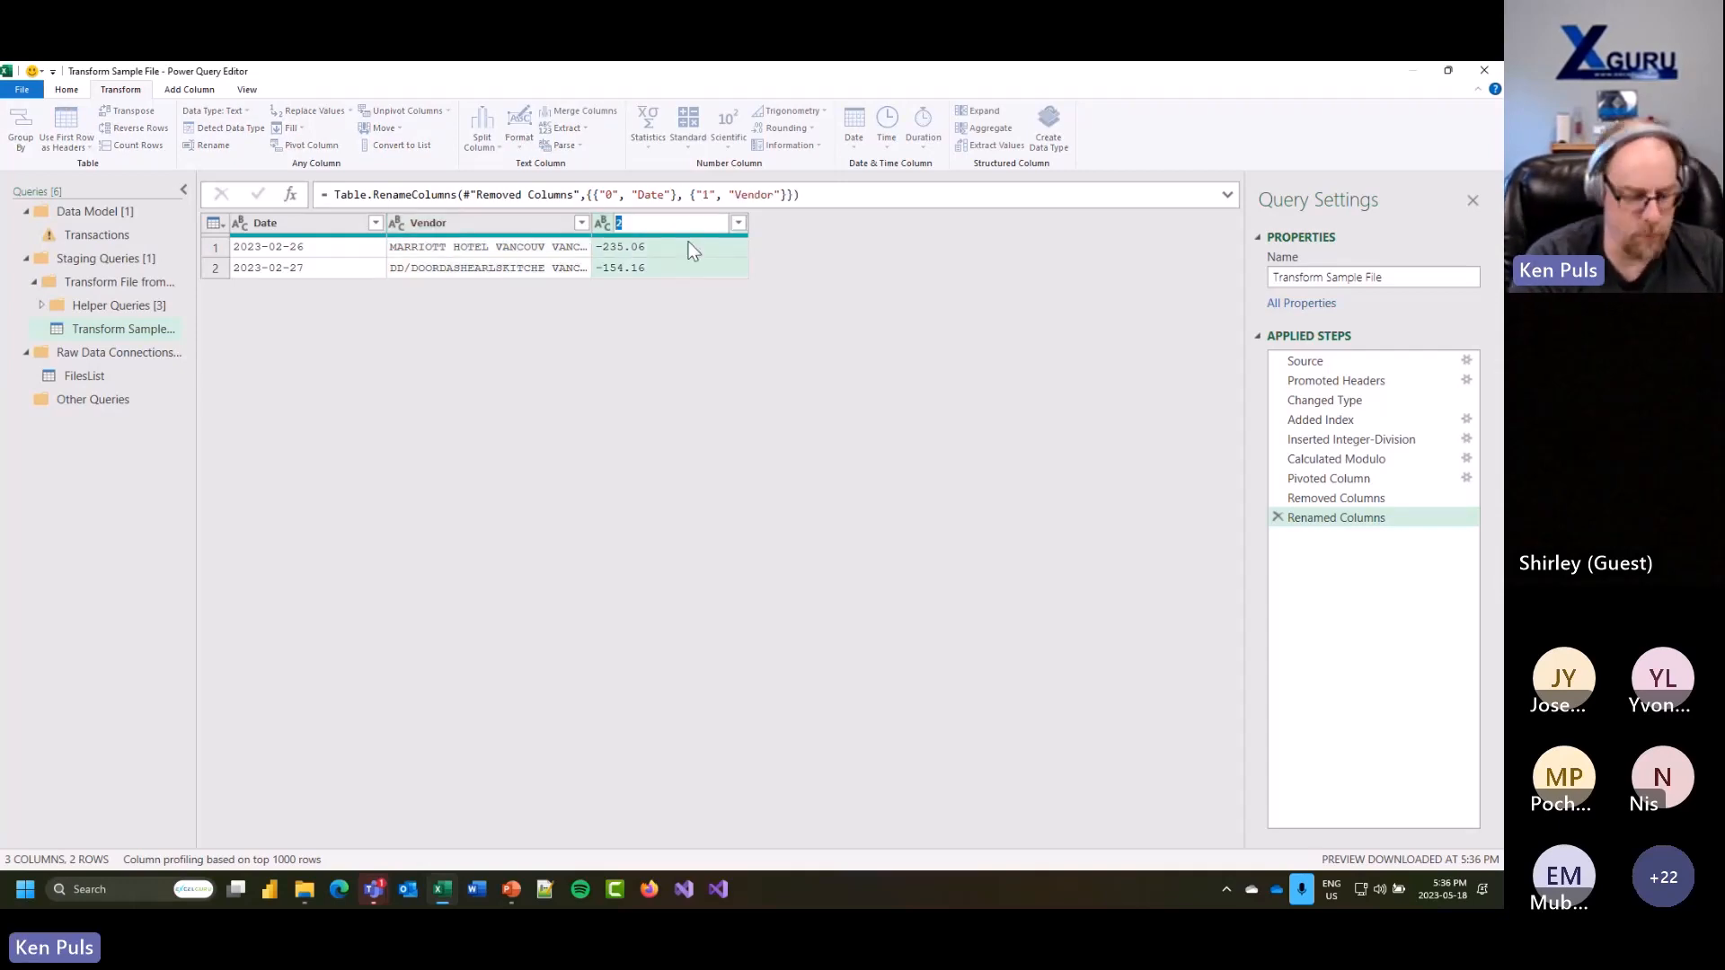
{"action": "type", "text": "Amount"}
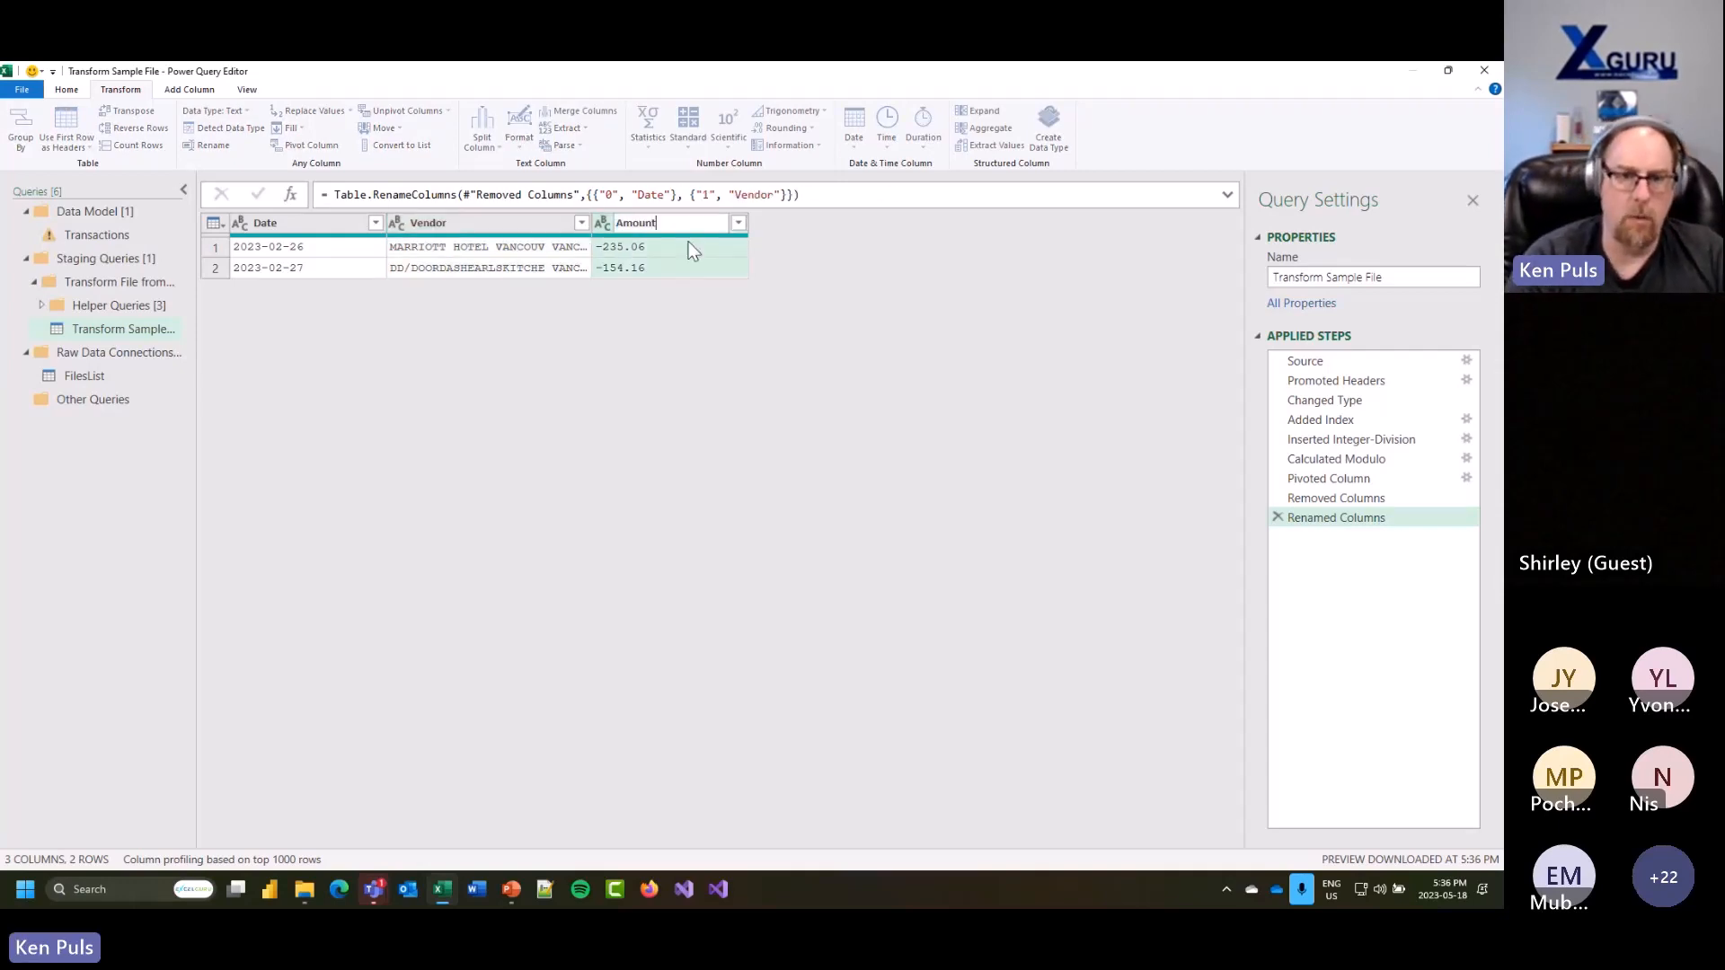
{"action": "key", "text": "Return"}
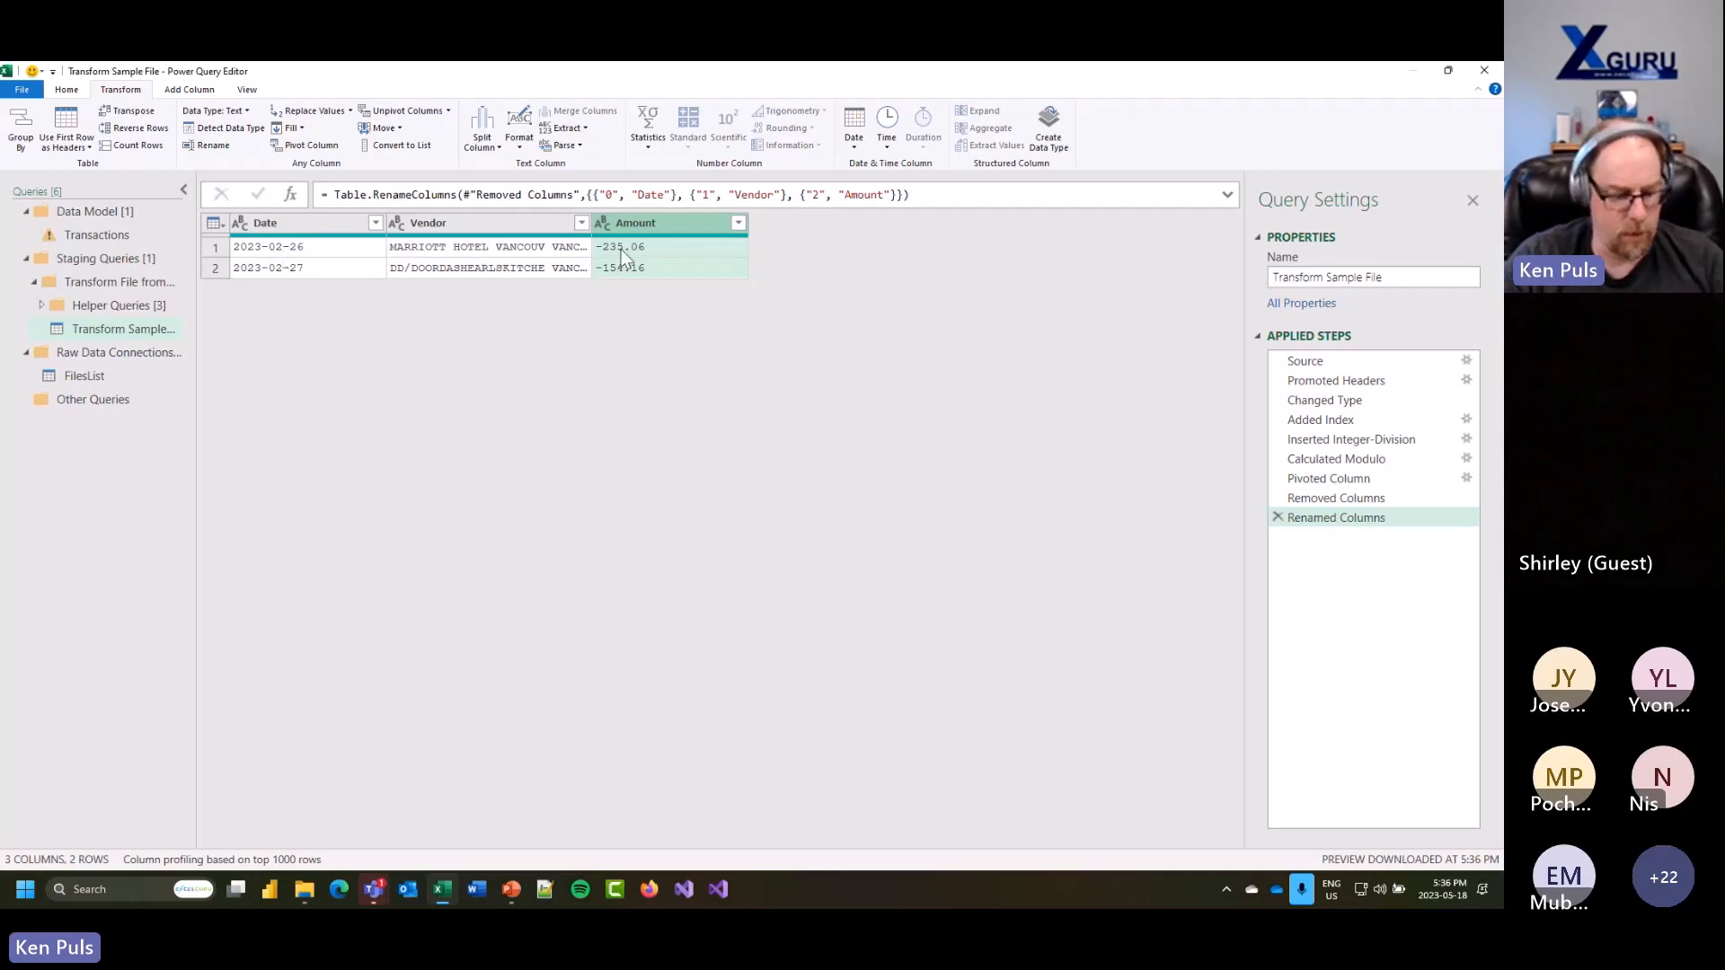
Step: Detect the data types of all columns, and change Amount to Currency by replacing the current type conversion
{"action": "key", "text": "ctrl+a"}
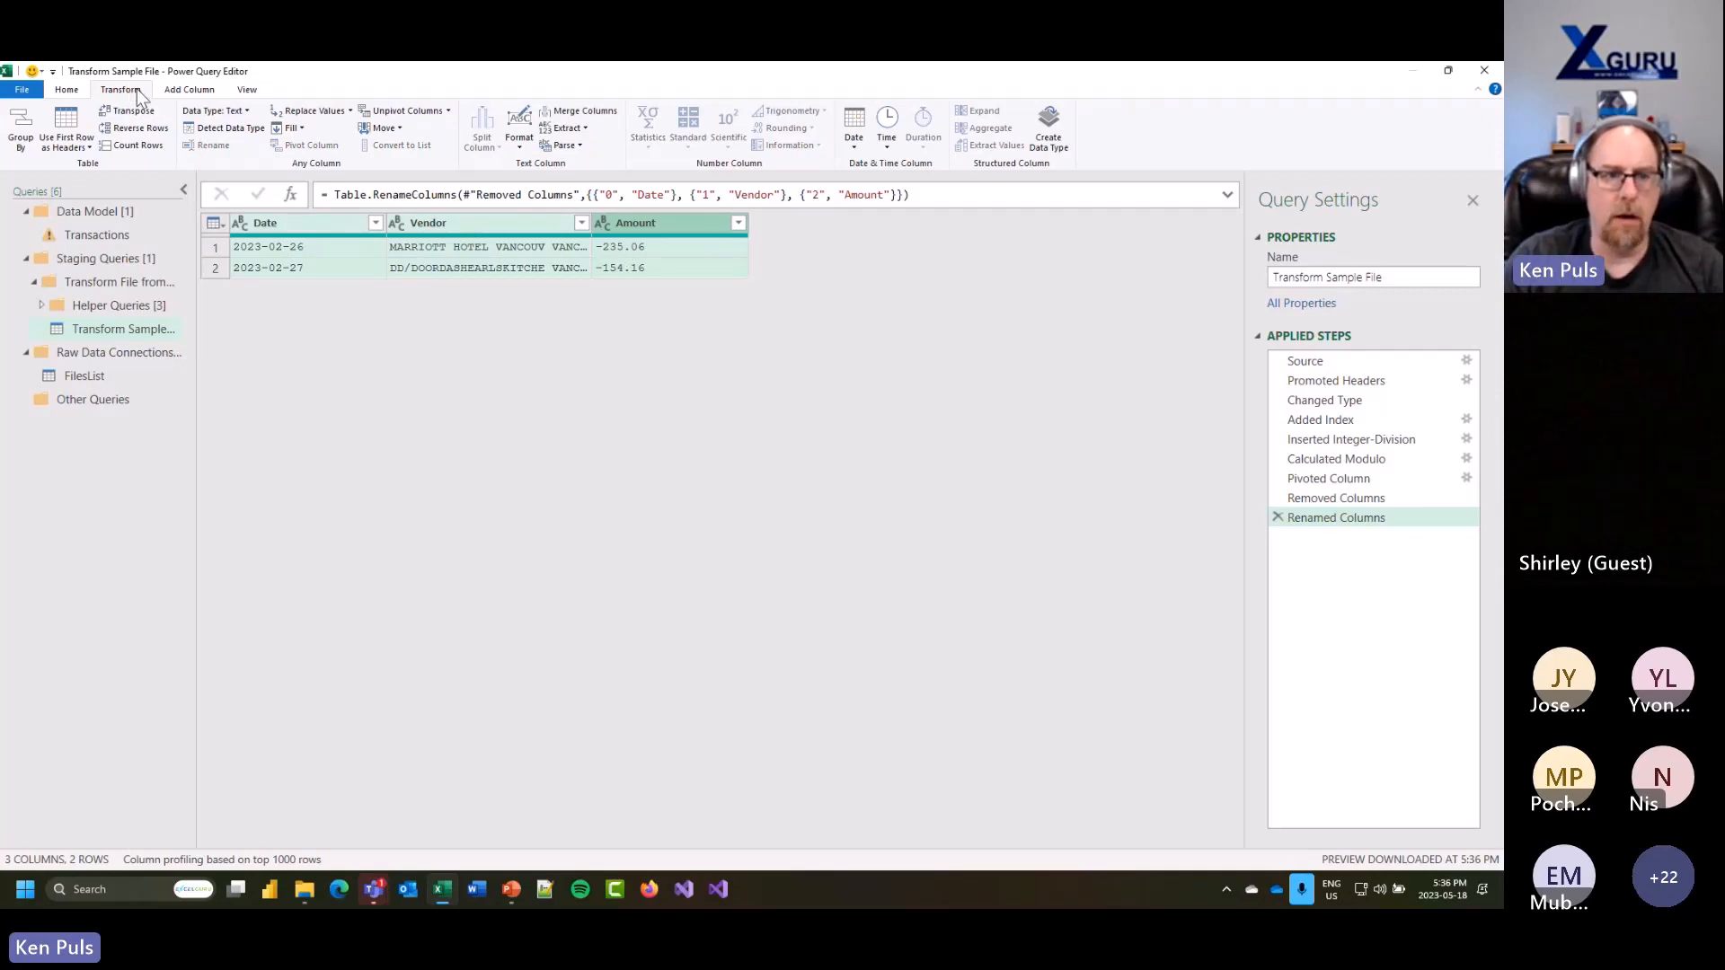
{"action": "left_click", "coordinate": [232, 132]}
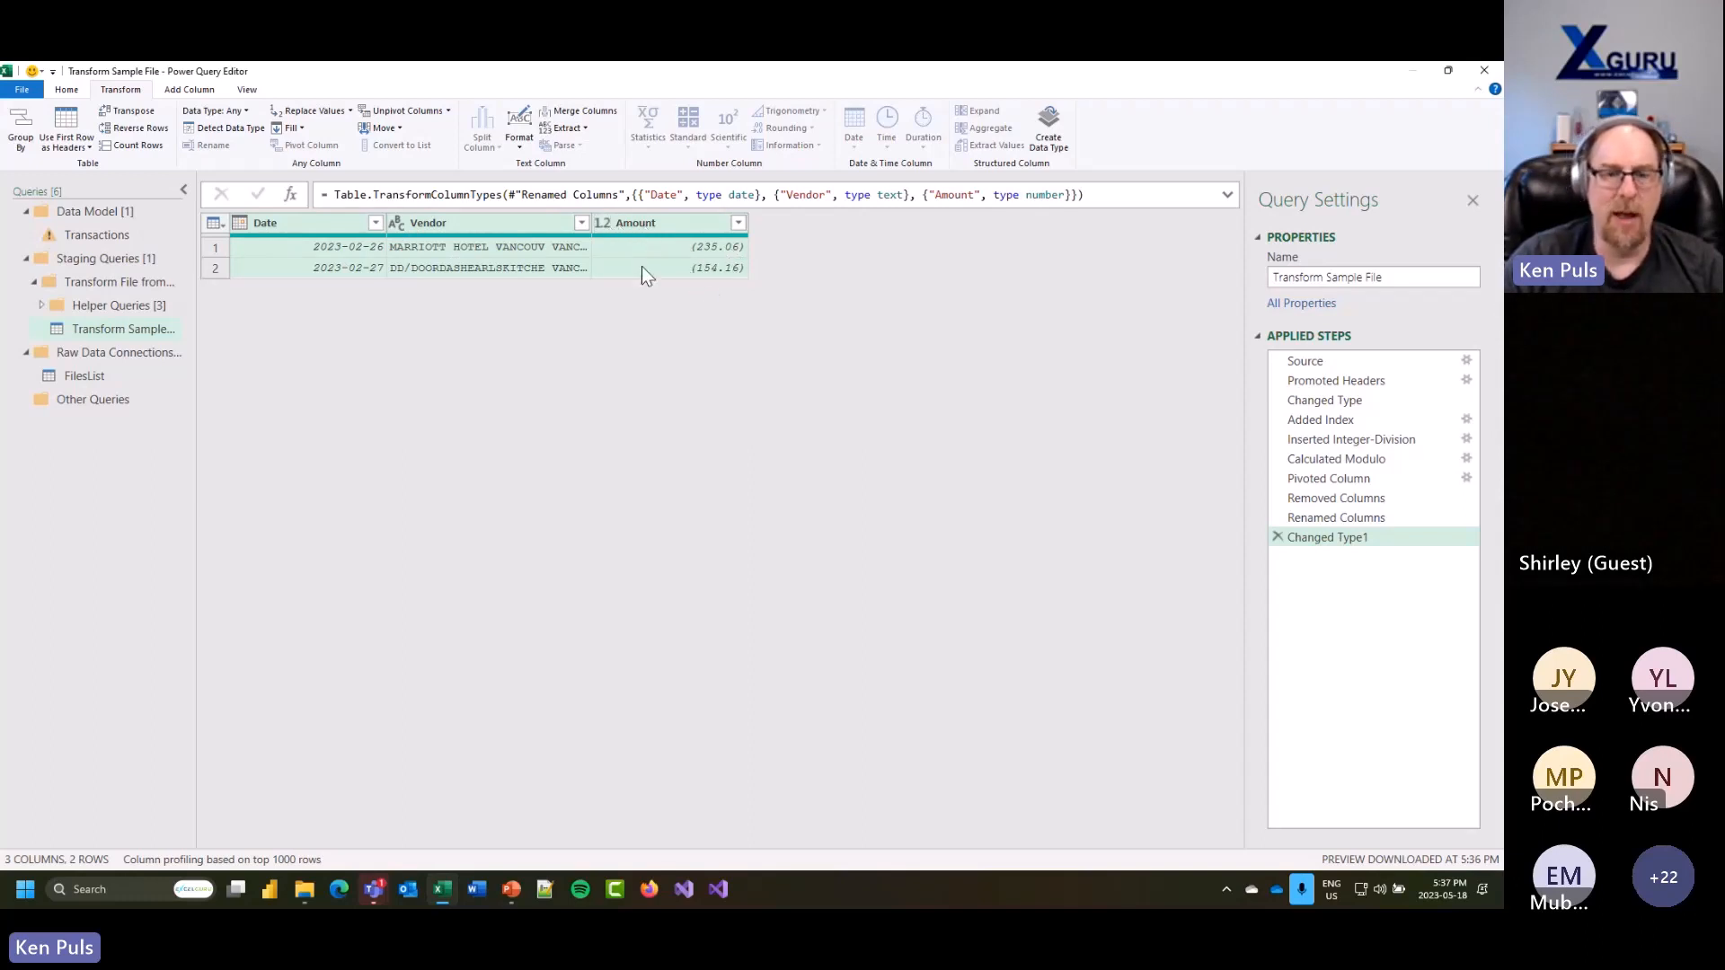
{"action": "left_click", "coordinate": [604, 222]}
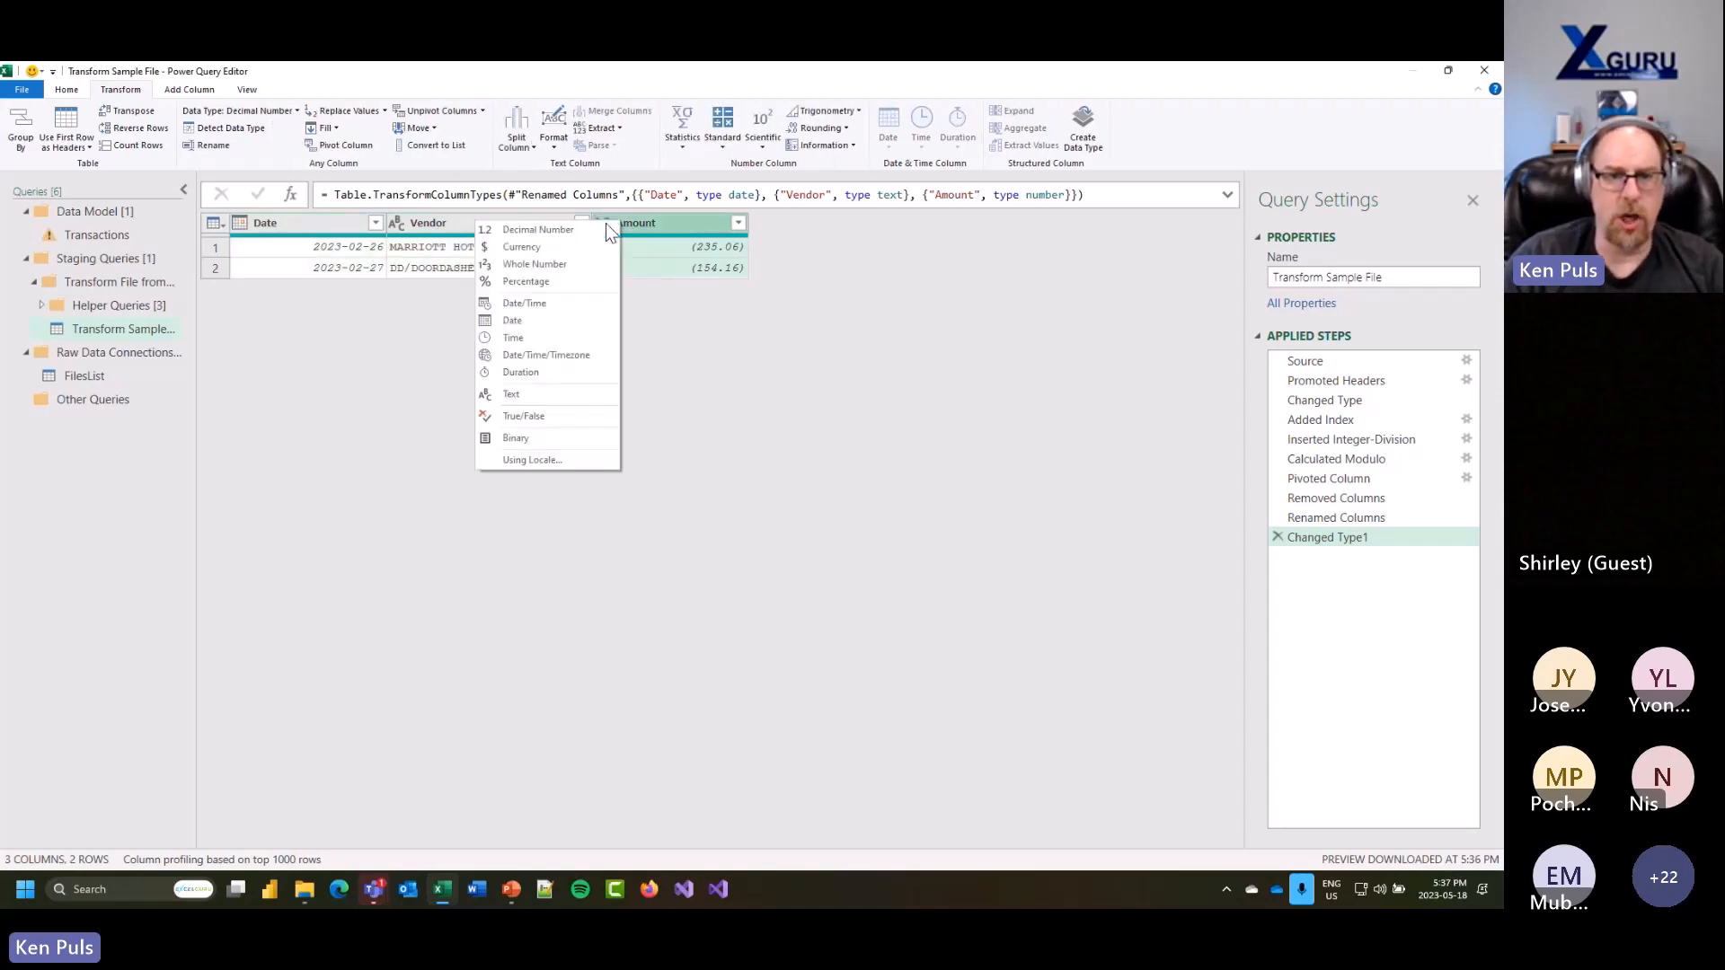
{"action": "left_click", "coordinate": [552, 246]}
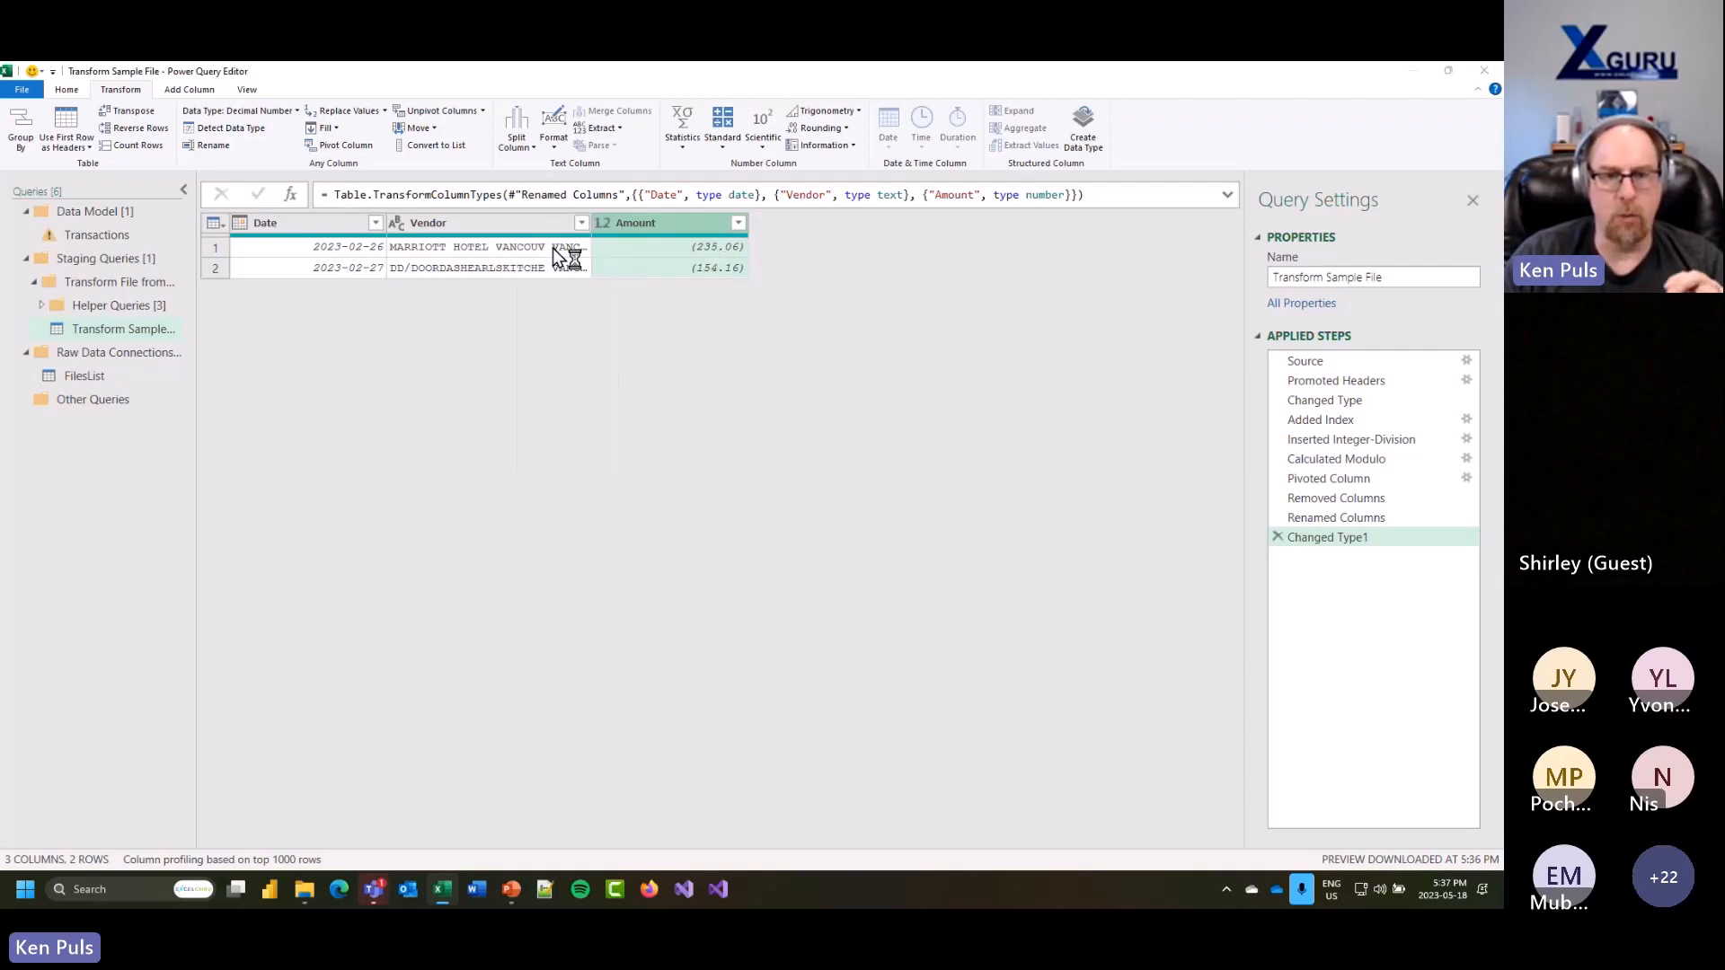
{"action": "left_click", "coordinate": [738, 514]}
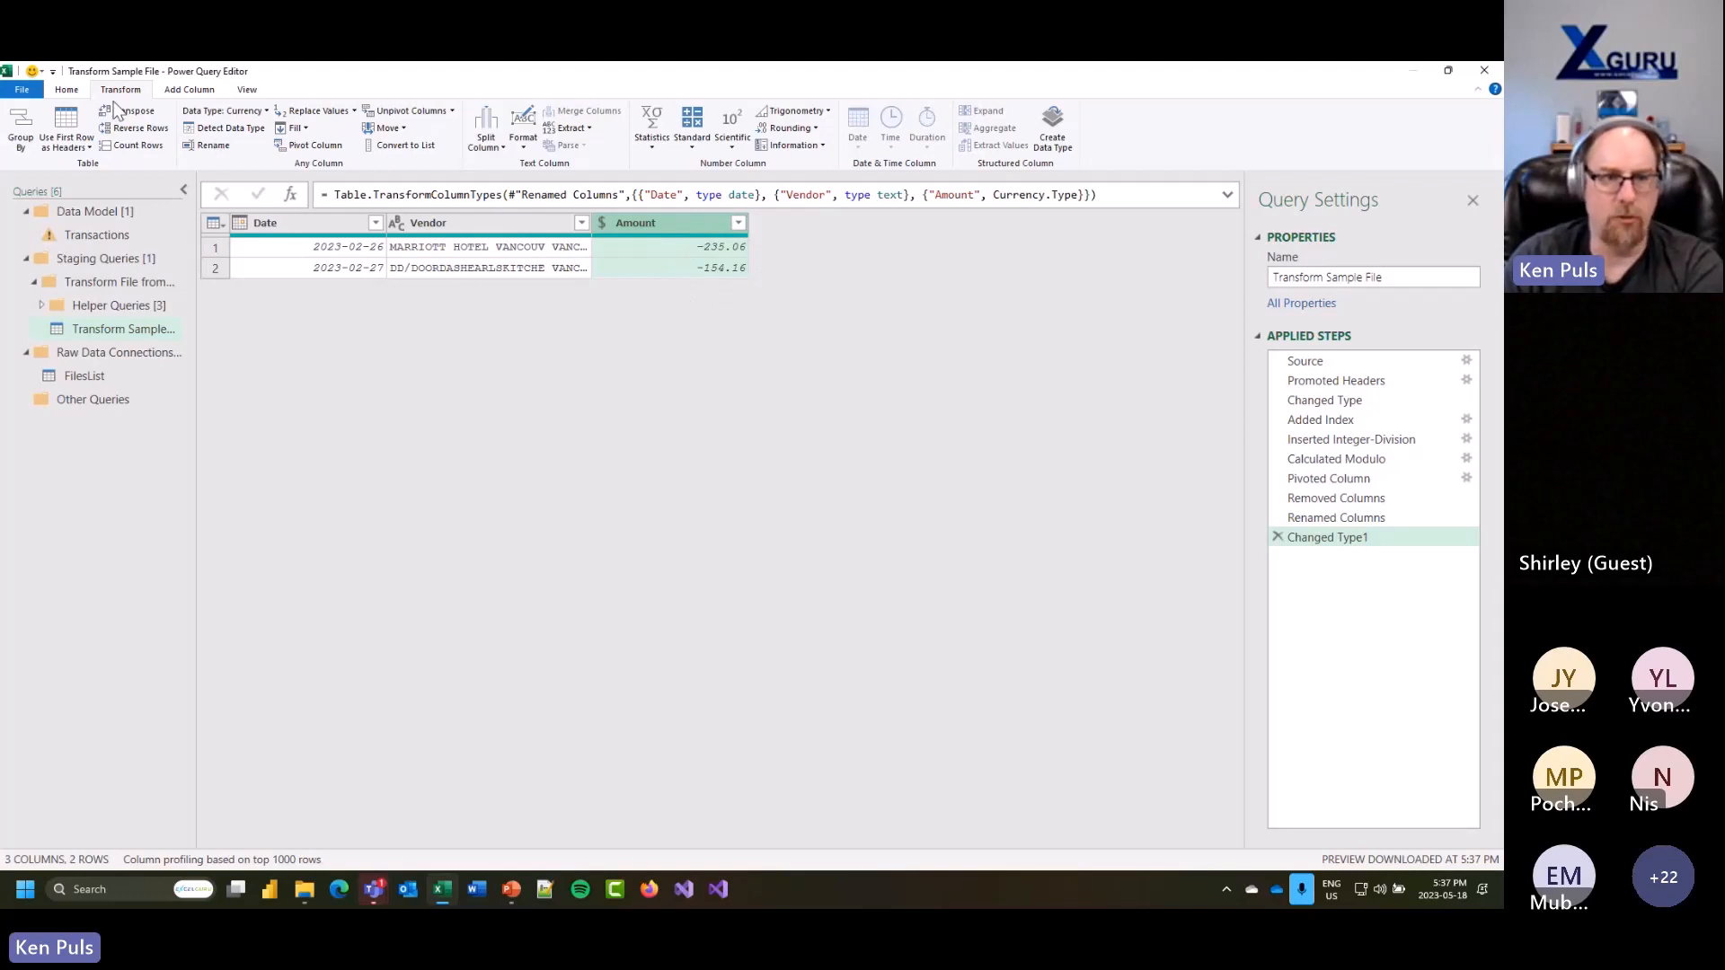
Step: Multiply the Amount column's values by -1 in place
{"action": "left_click", "coordinate": [692, 133]}
{"action": "left_click", "coordinate": [716, 182]}
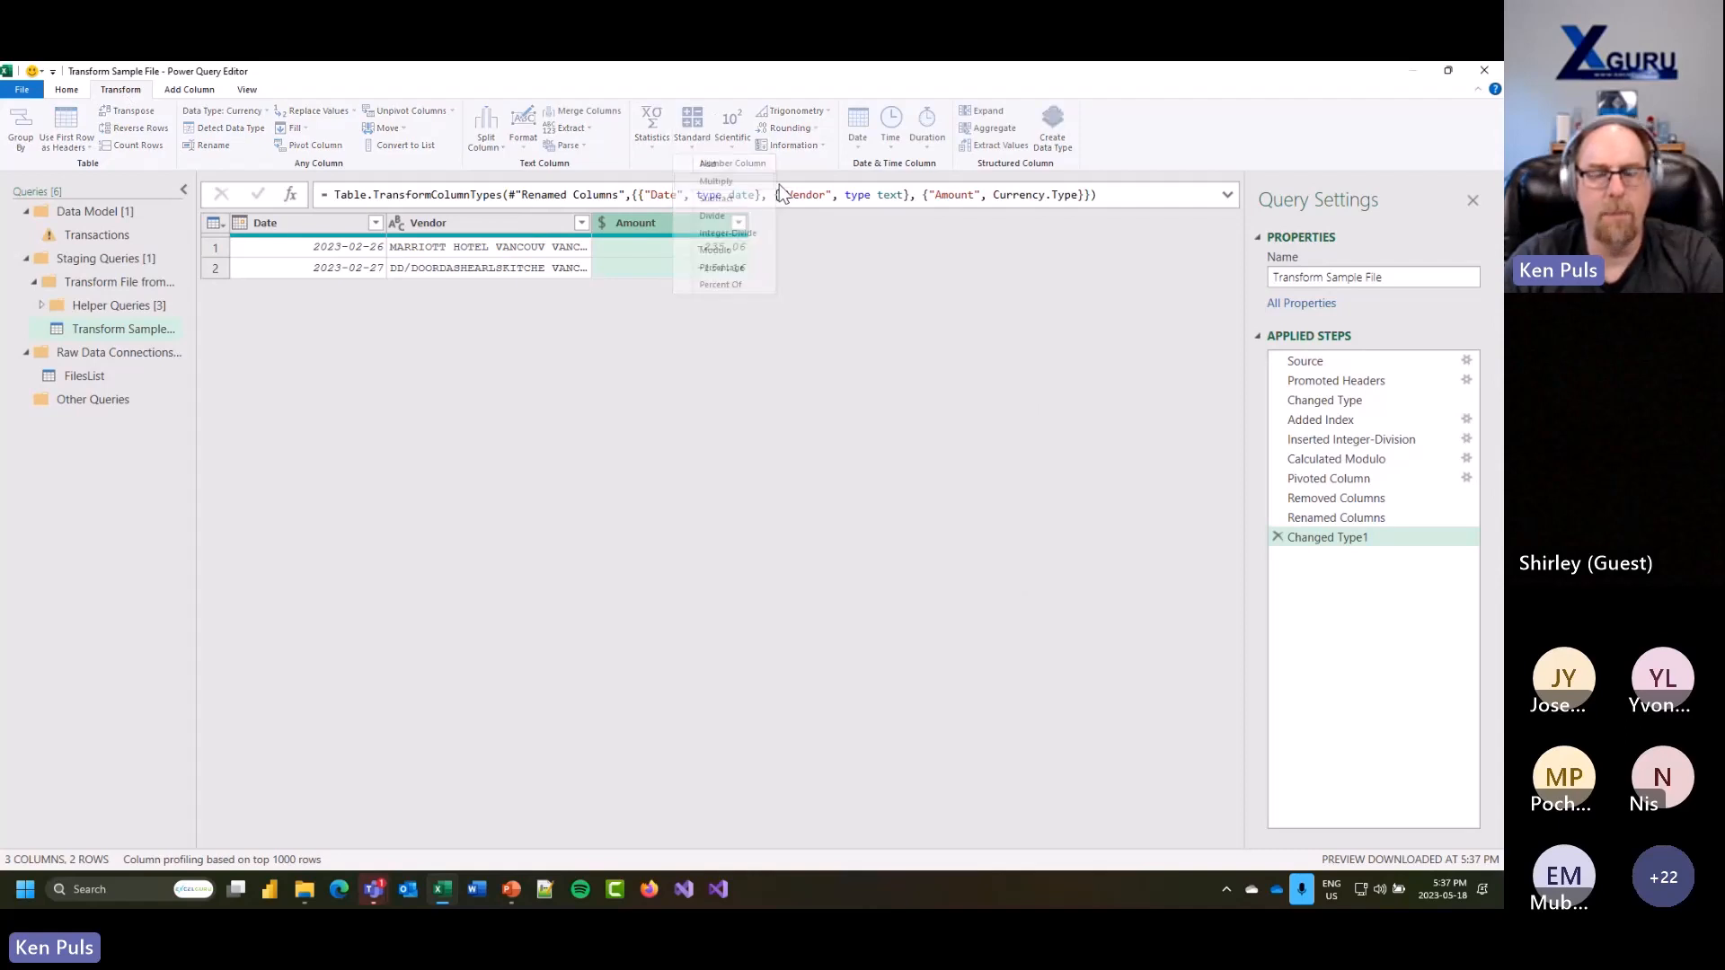
{"action": "type", "text": "-1"}
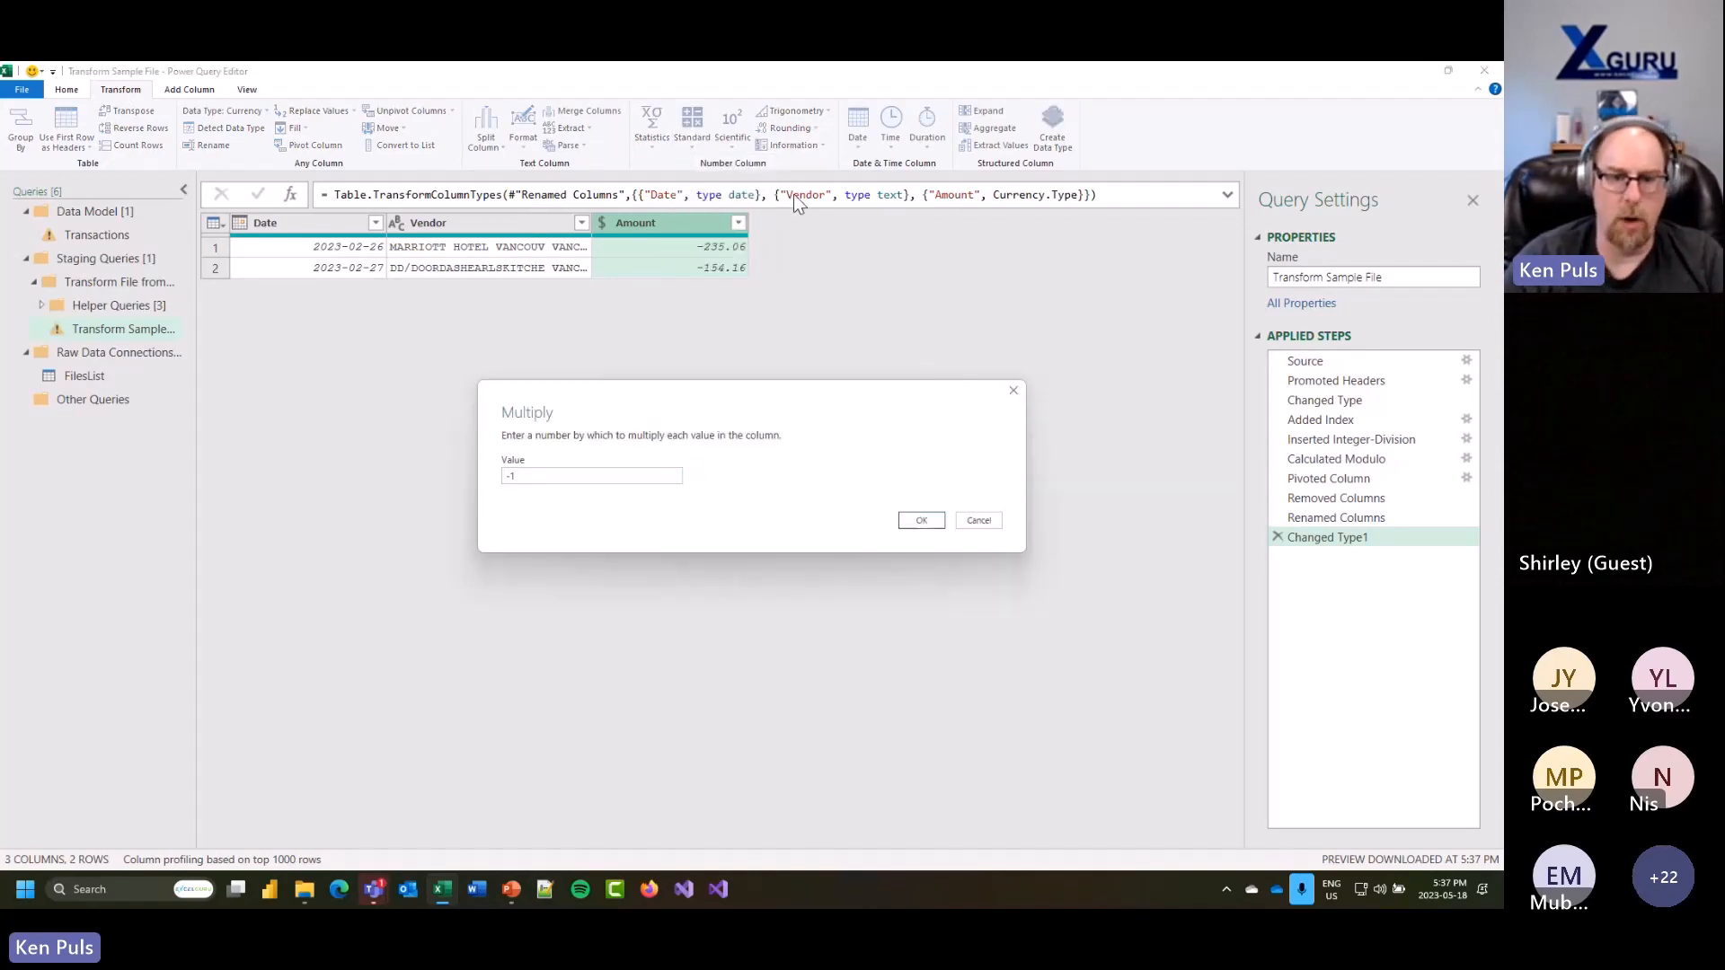
{"action": "left_click", "coordinate": [922, 522]}
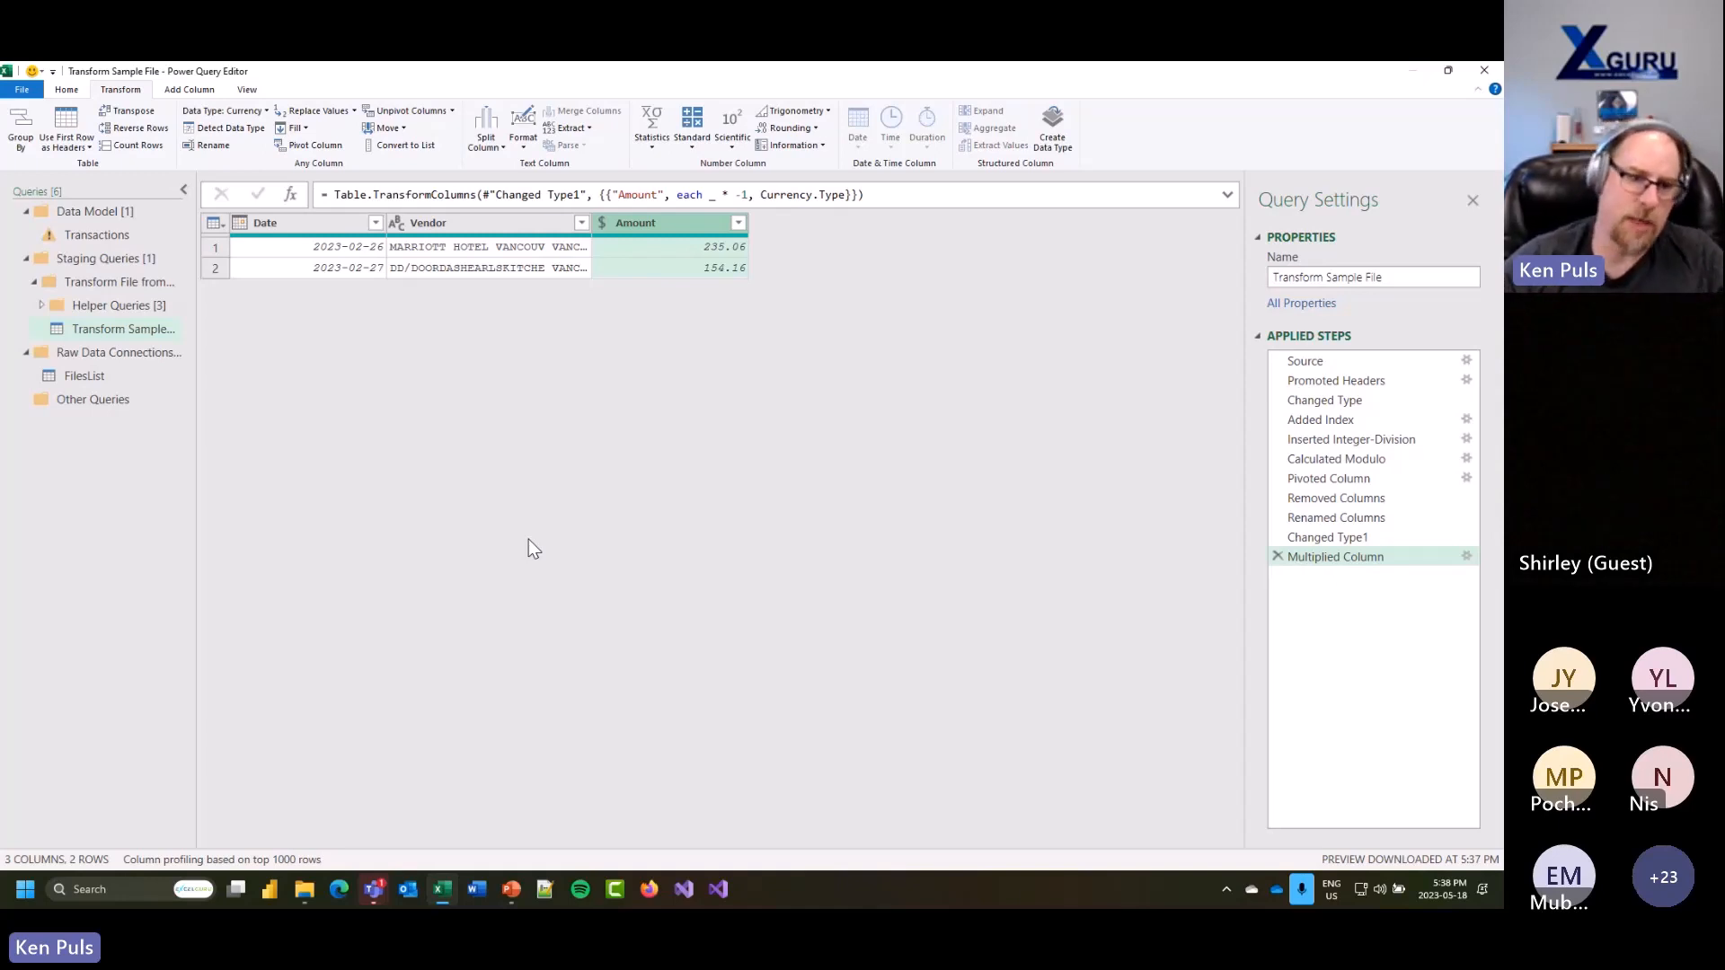
Step: Delete the Changed Type step from the Transactions query so it ends at Expanded Table Column1
{"action": "left_click", "coordinate": [111, 235]}
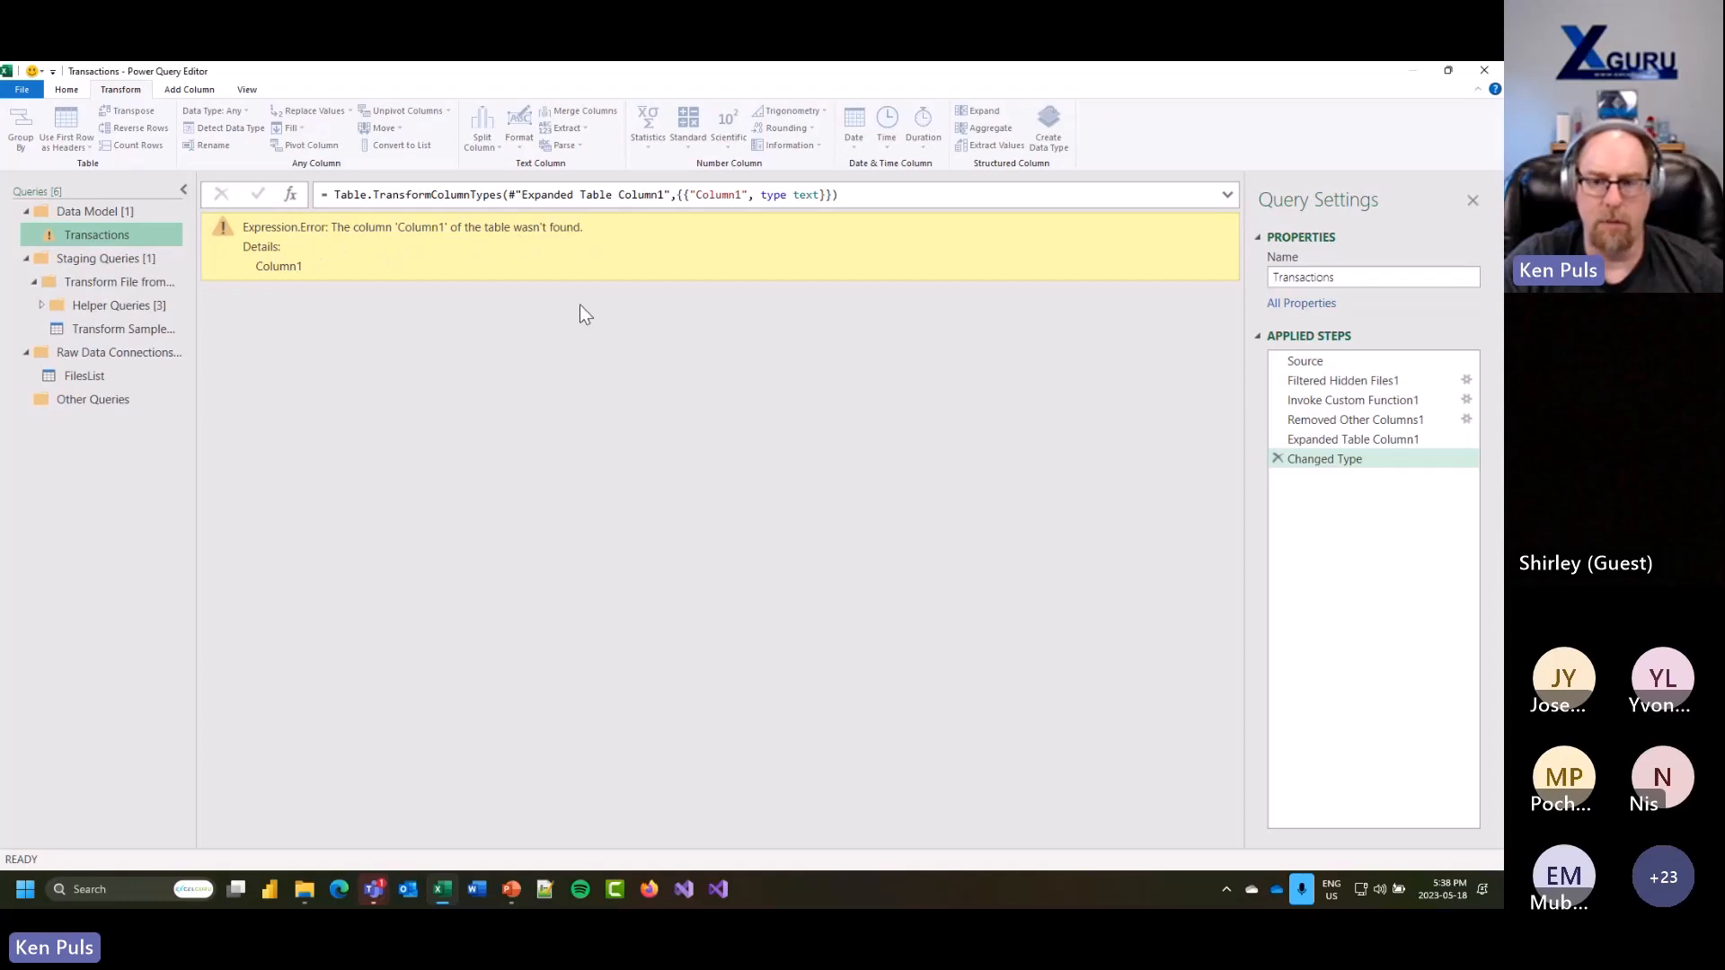
{"action": "left_click", "coordinate": [1400, 442]}
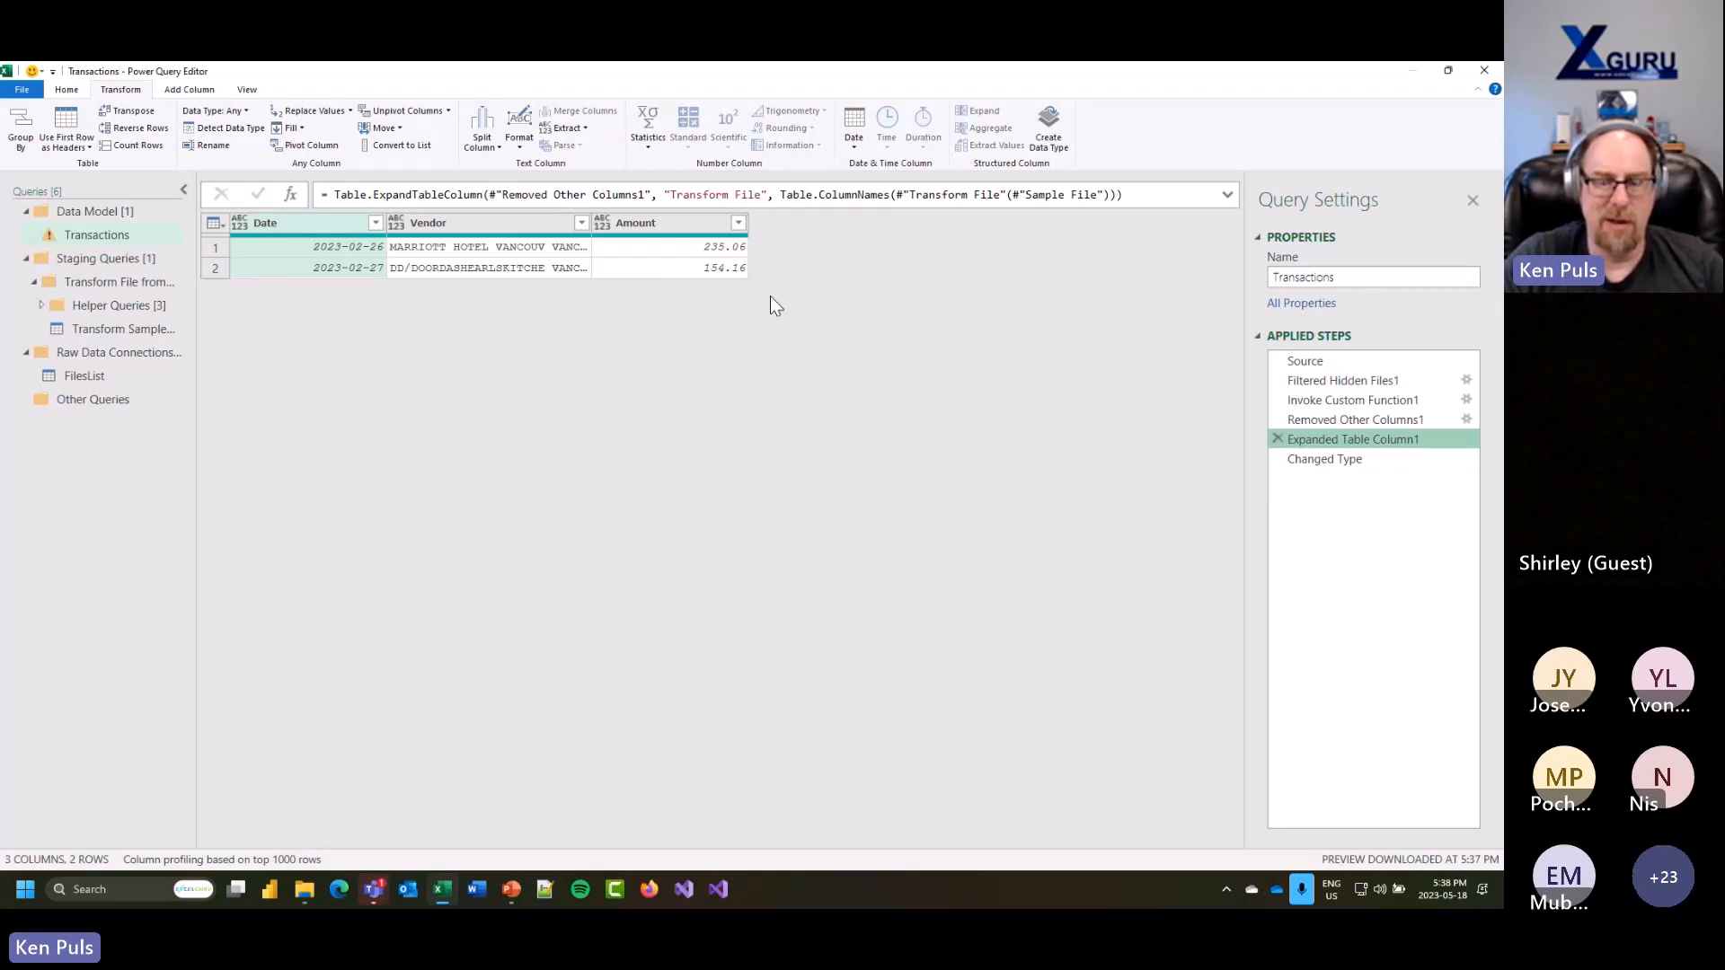
{"action": "left_click", "coordinate": [1276, 458]}
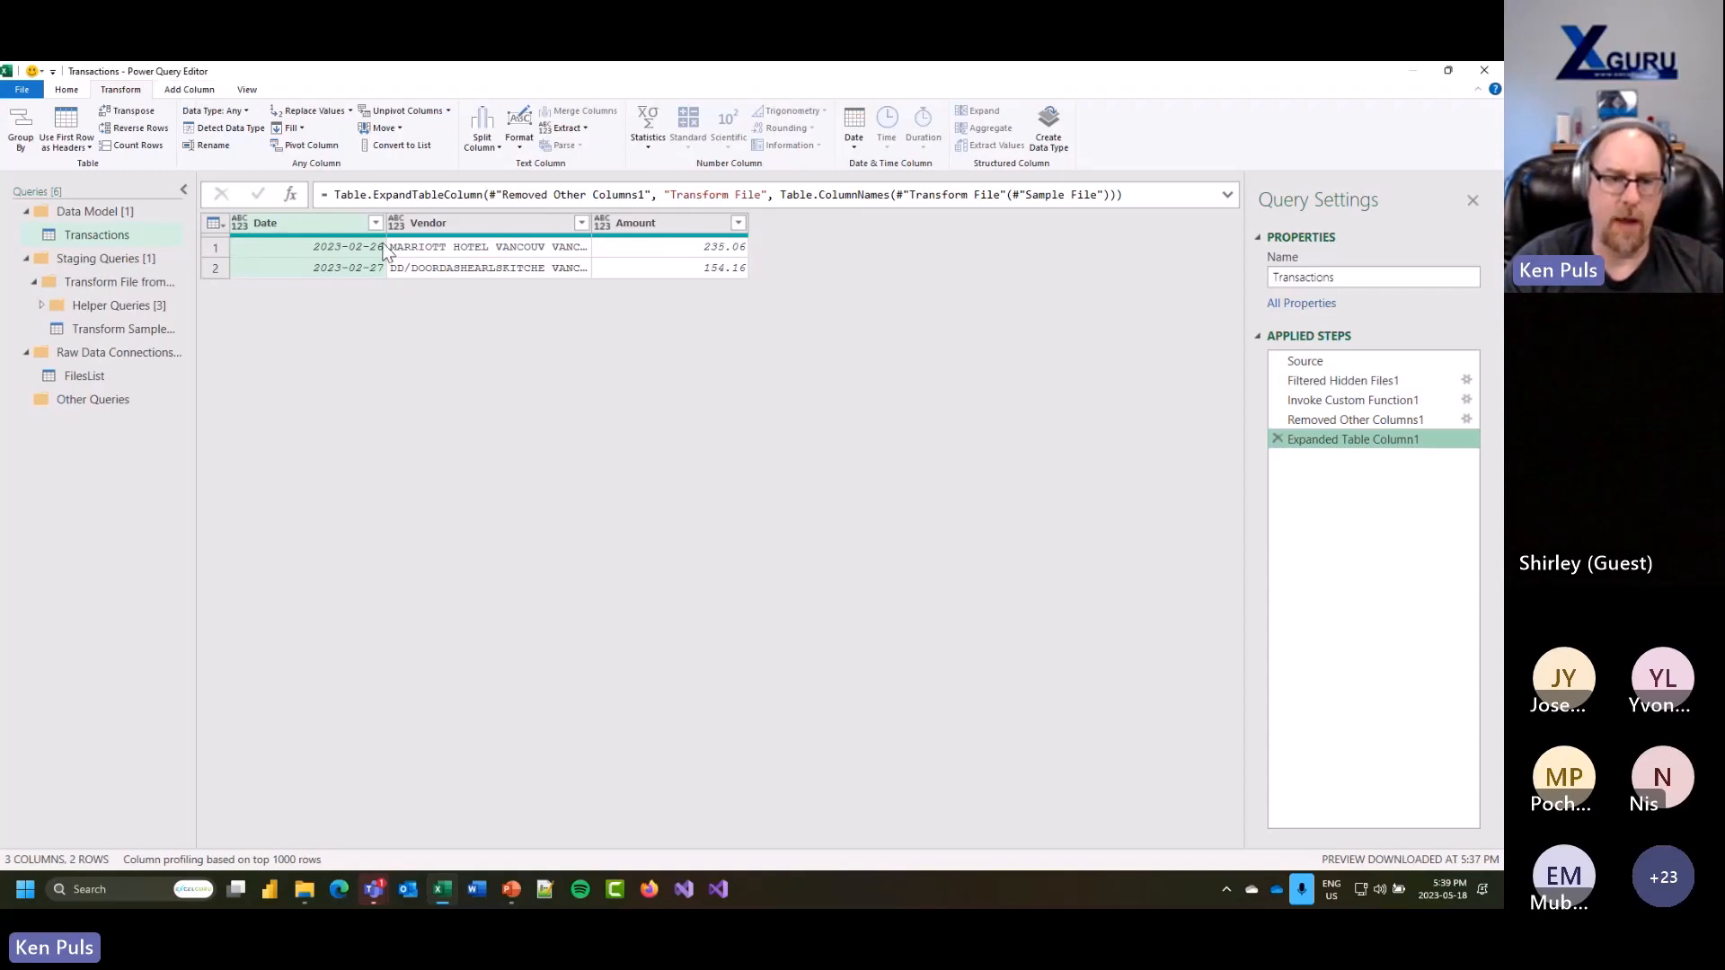
Step: Add a custom column named GST to the Transactions query with the formula null
{"action": "left_click", "coordinate": [188, 90]}
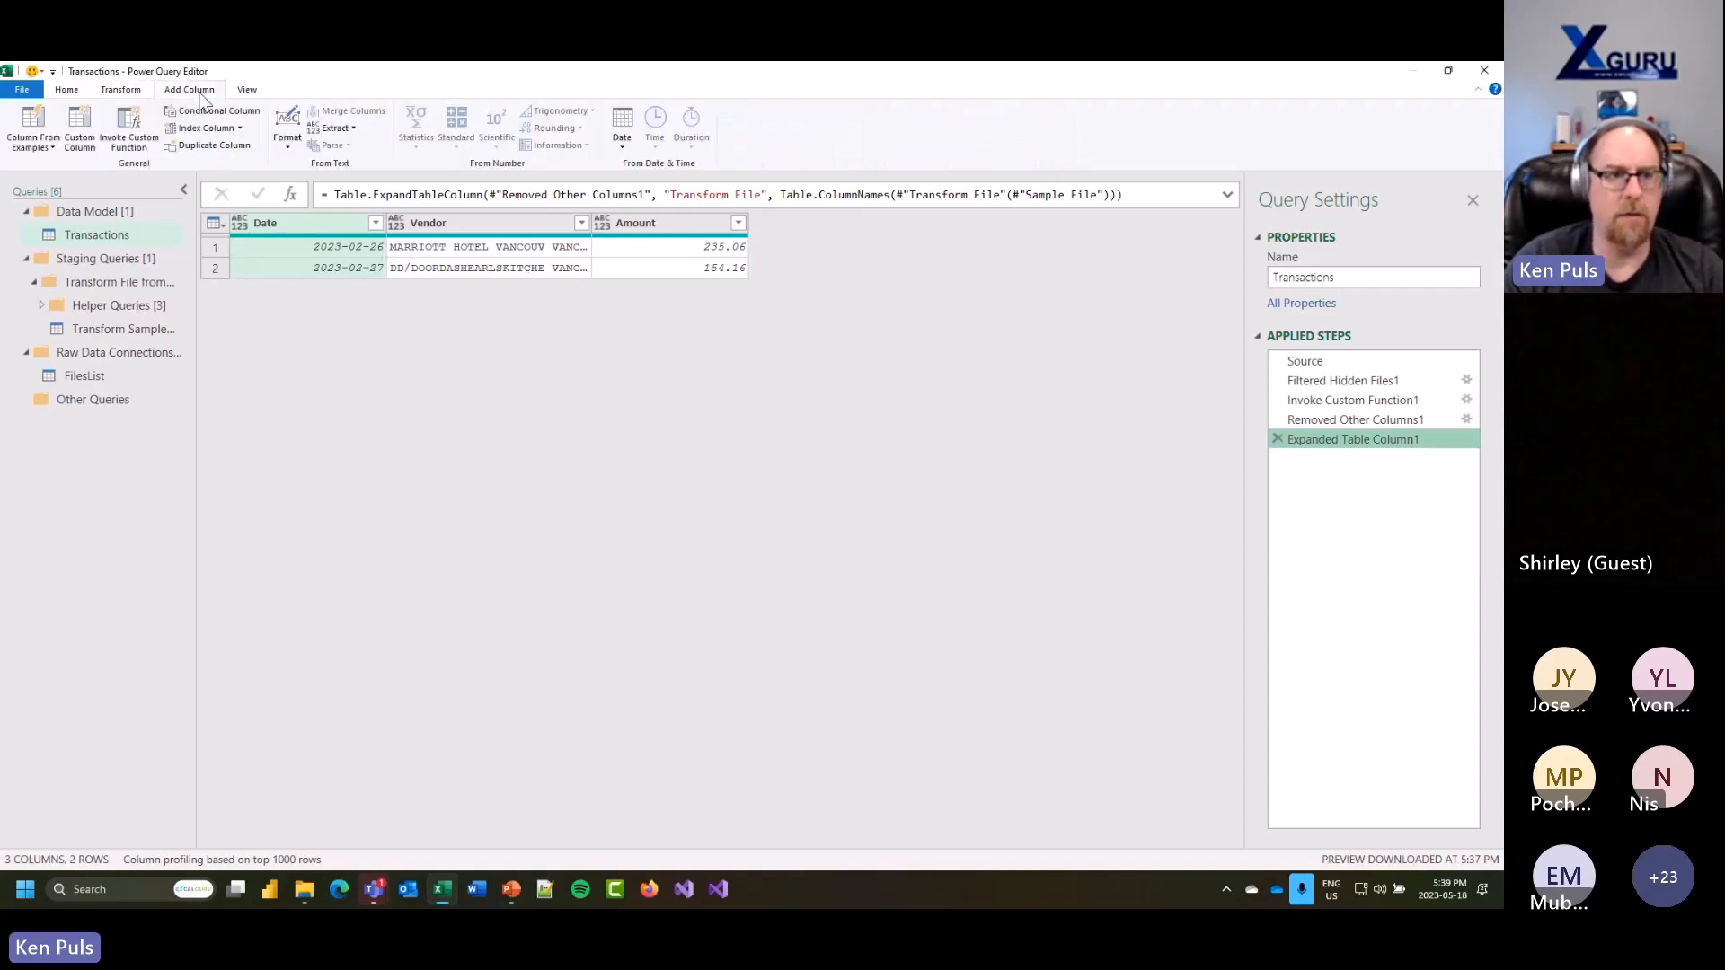
{"action": "left_click", "coordinate": [81, 127]}
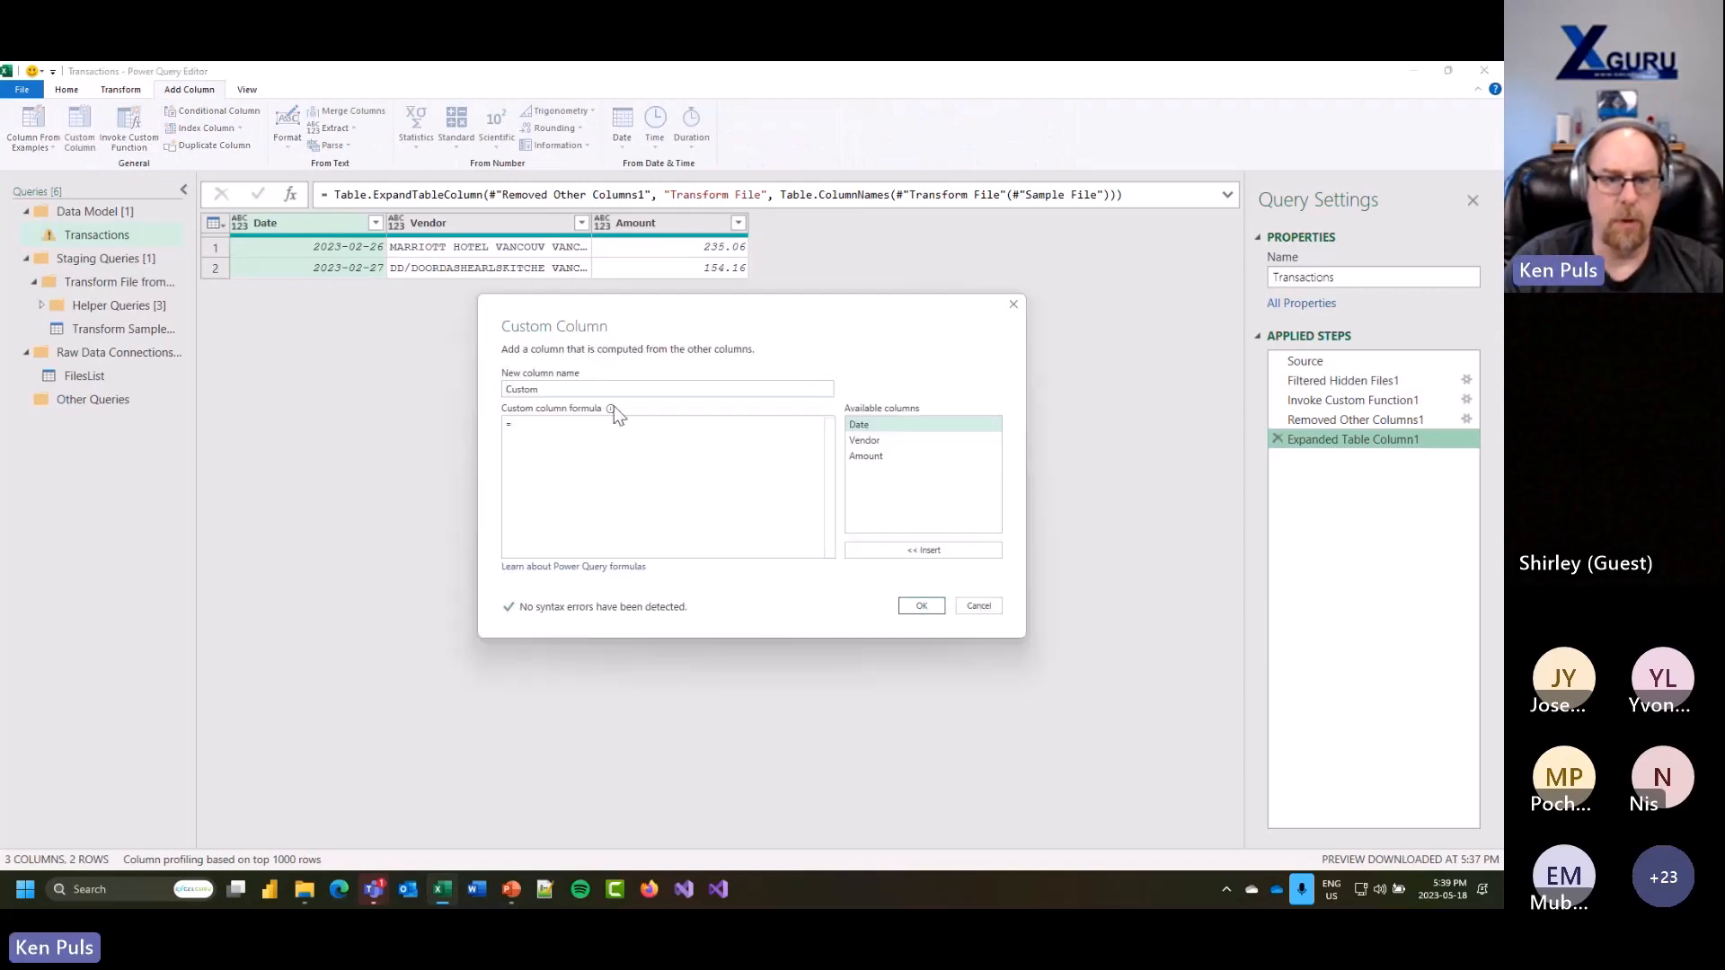
{"action": "type", "text": "GST"}
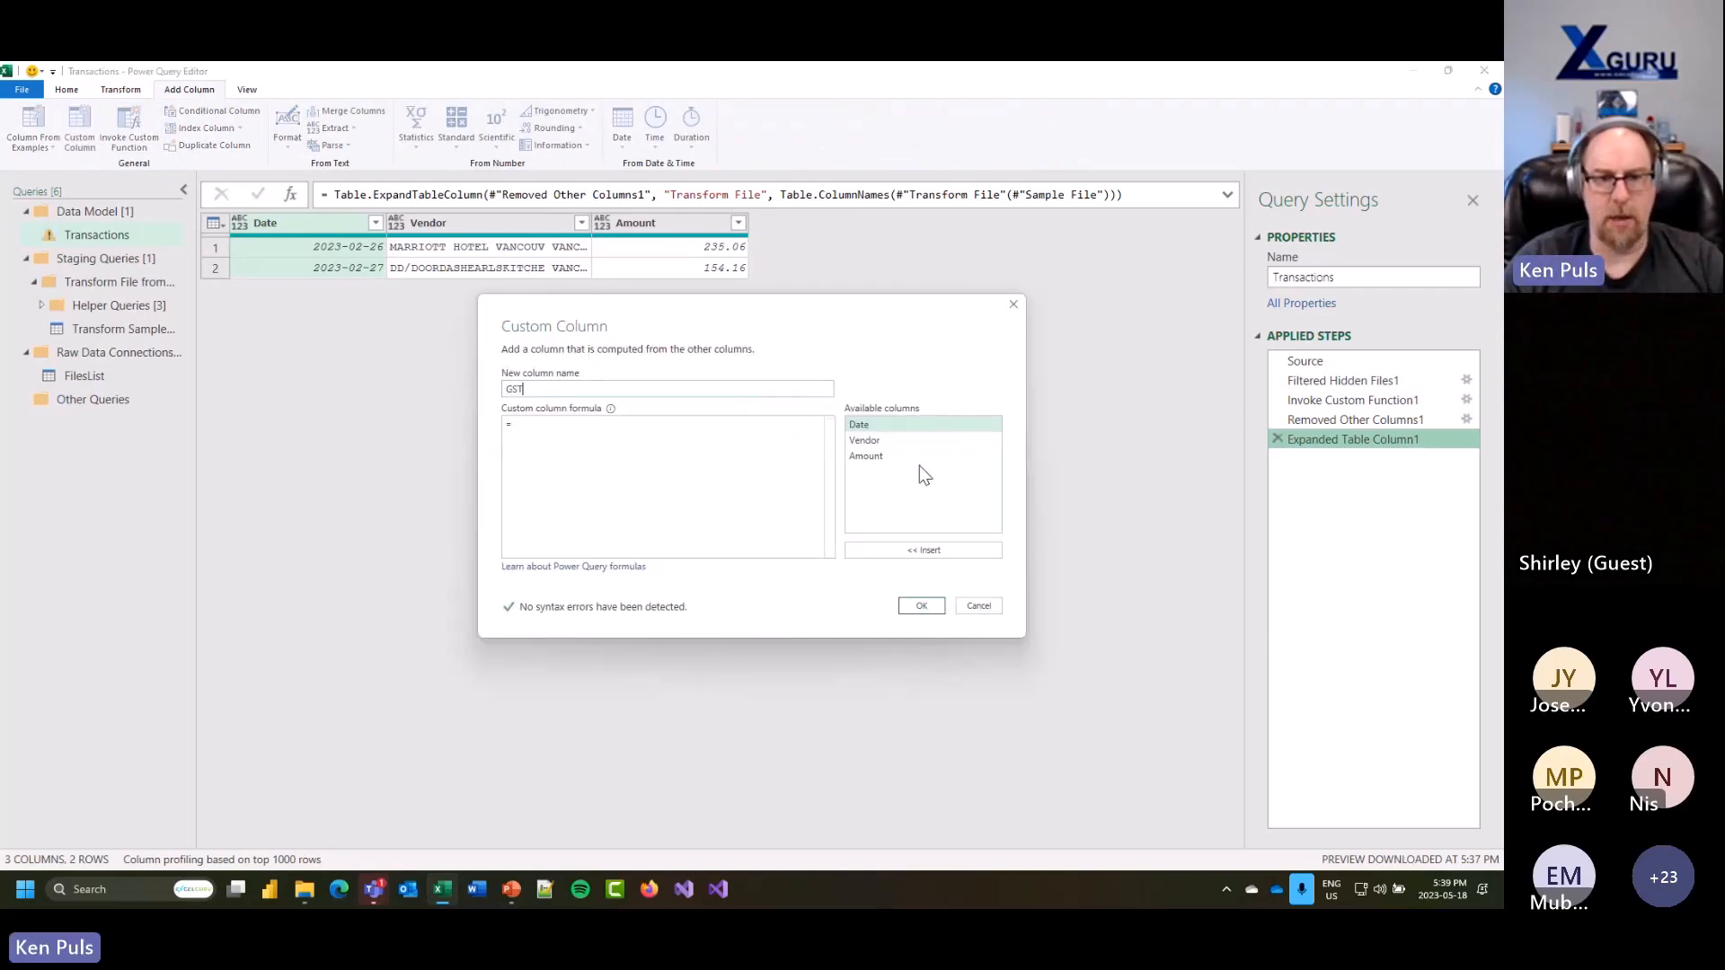
{"action": "left_click", "coordinate": [545, 429]}
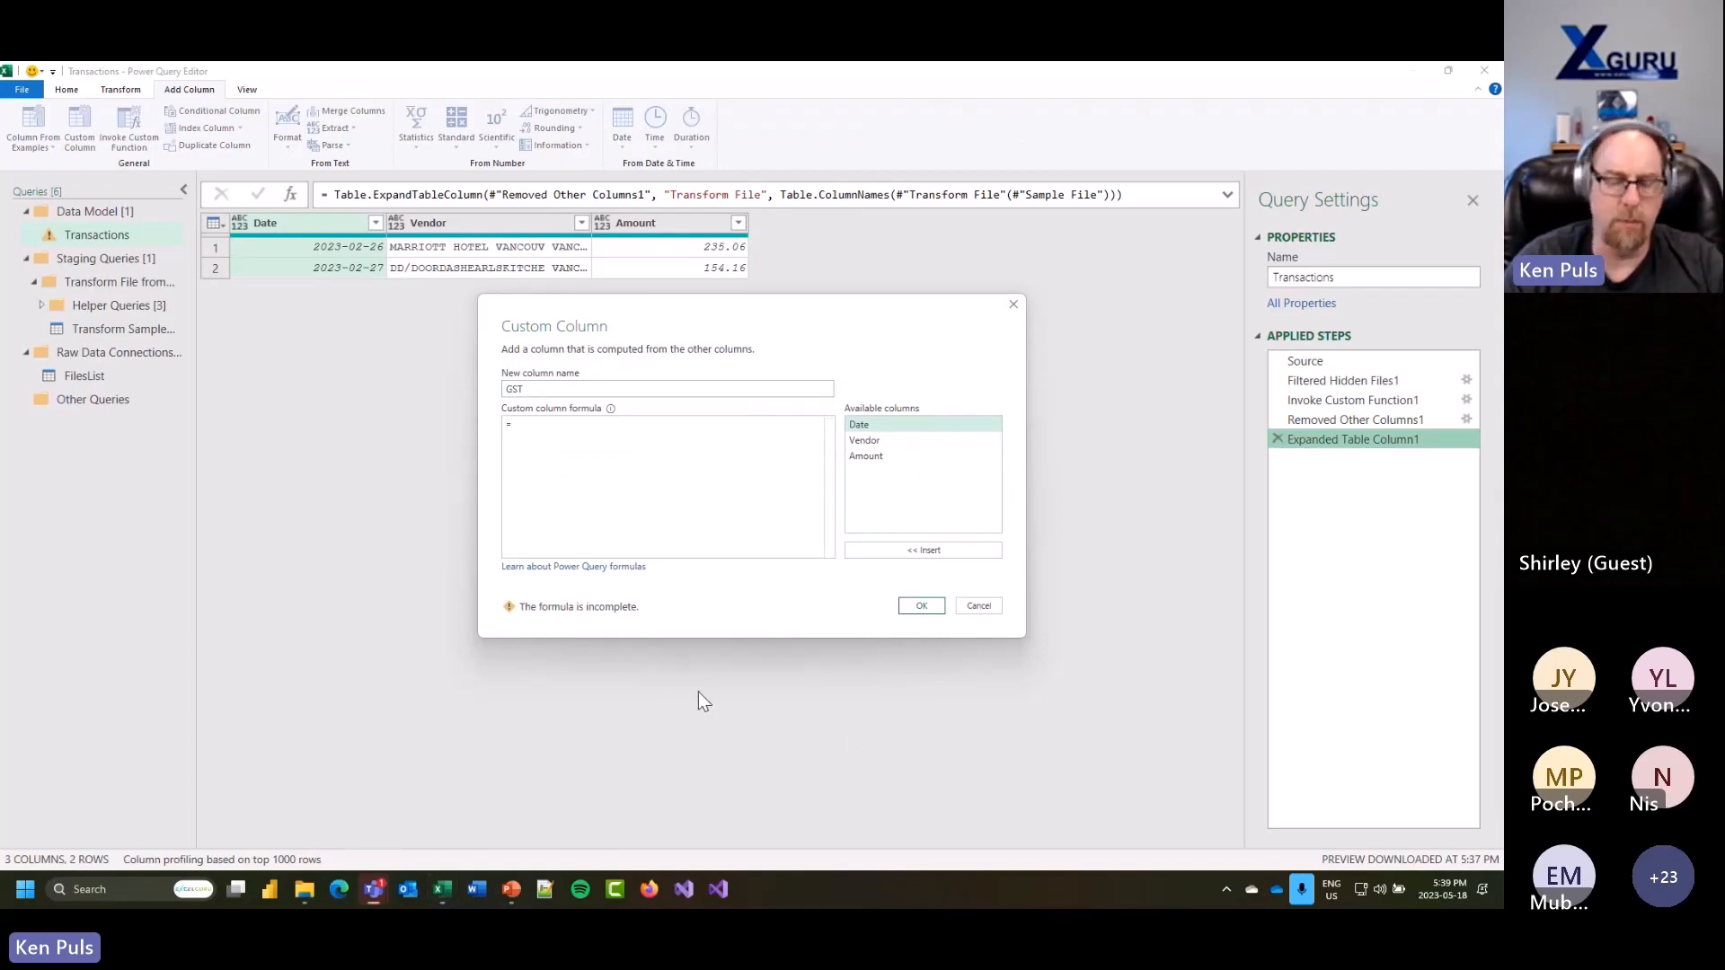
{"action": "left_click", "coordinate": [705, 542]}
{"action": "type", "text": "nu"}
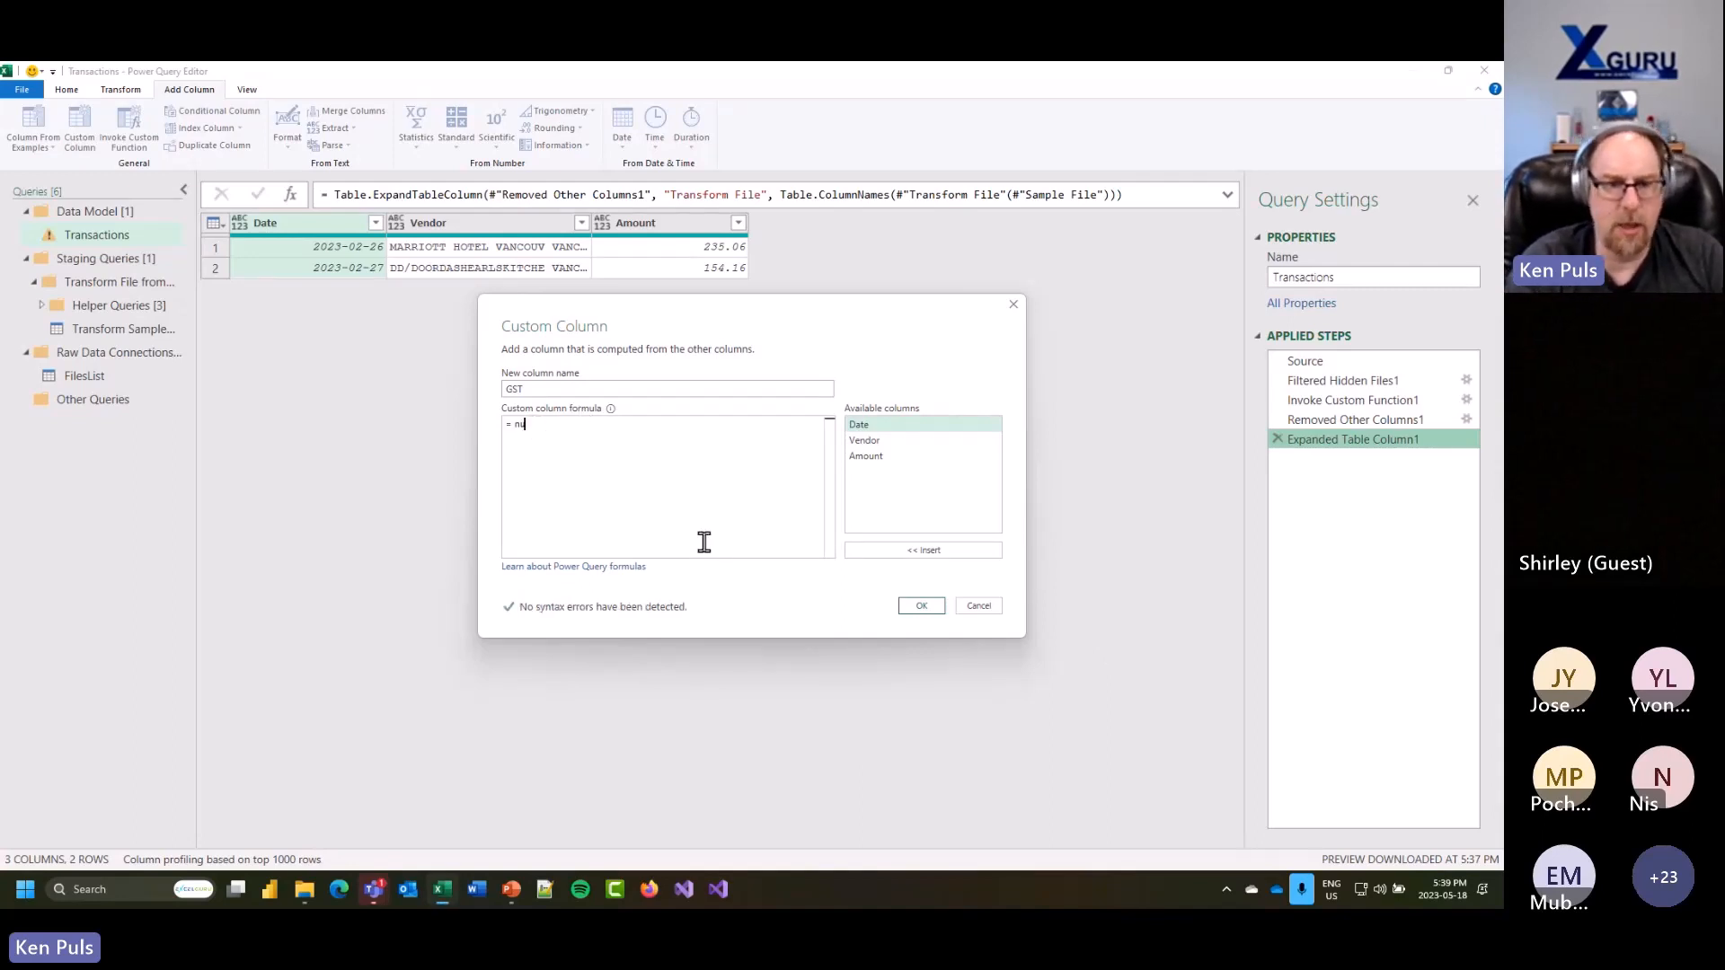
{"action": "key", "text": "Escape"}
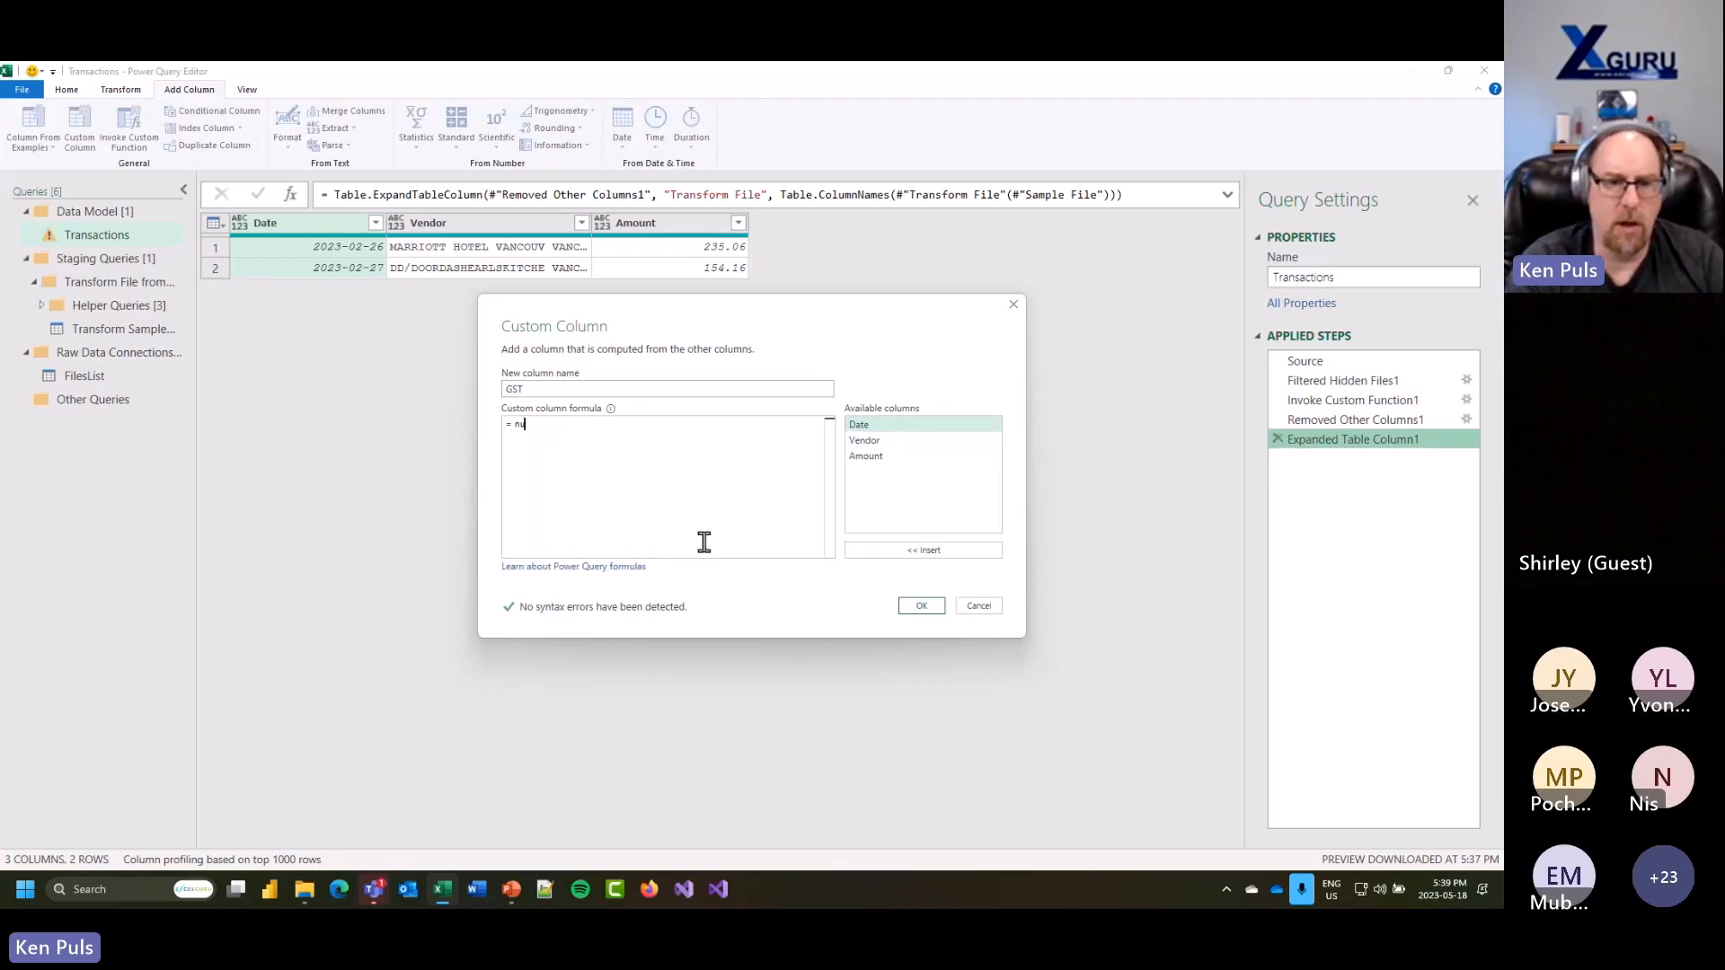
{"action": "type", "text": "ll"}
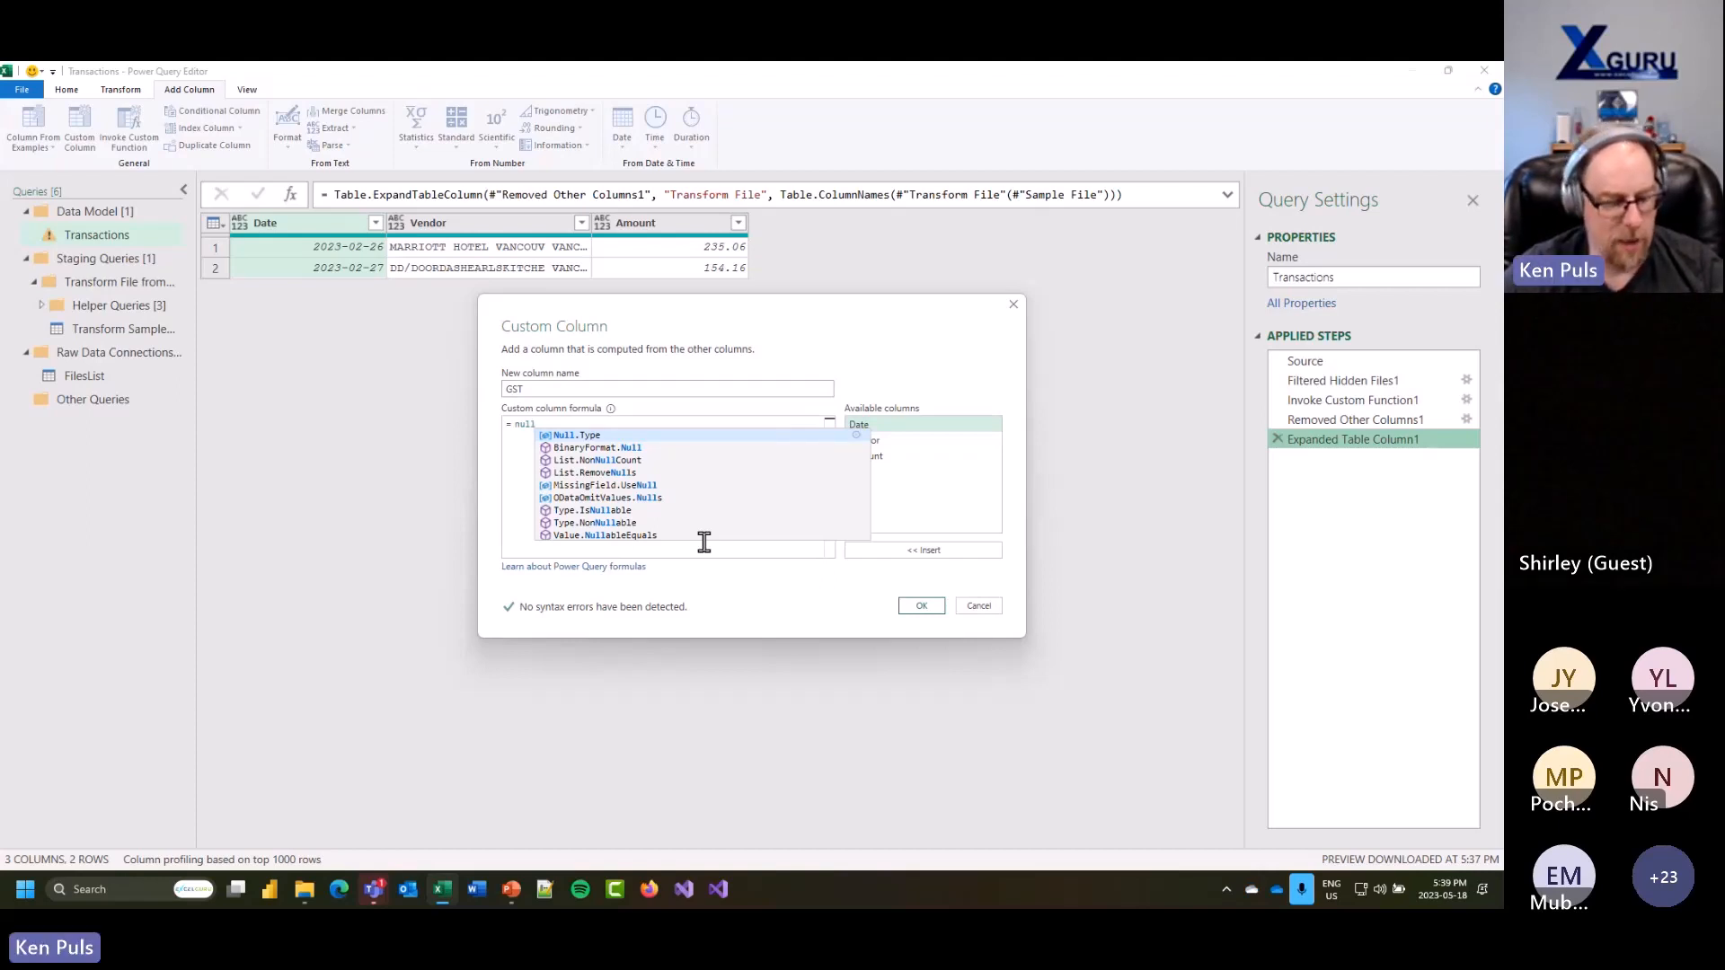
{"action": "key", "text": "Escape"}
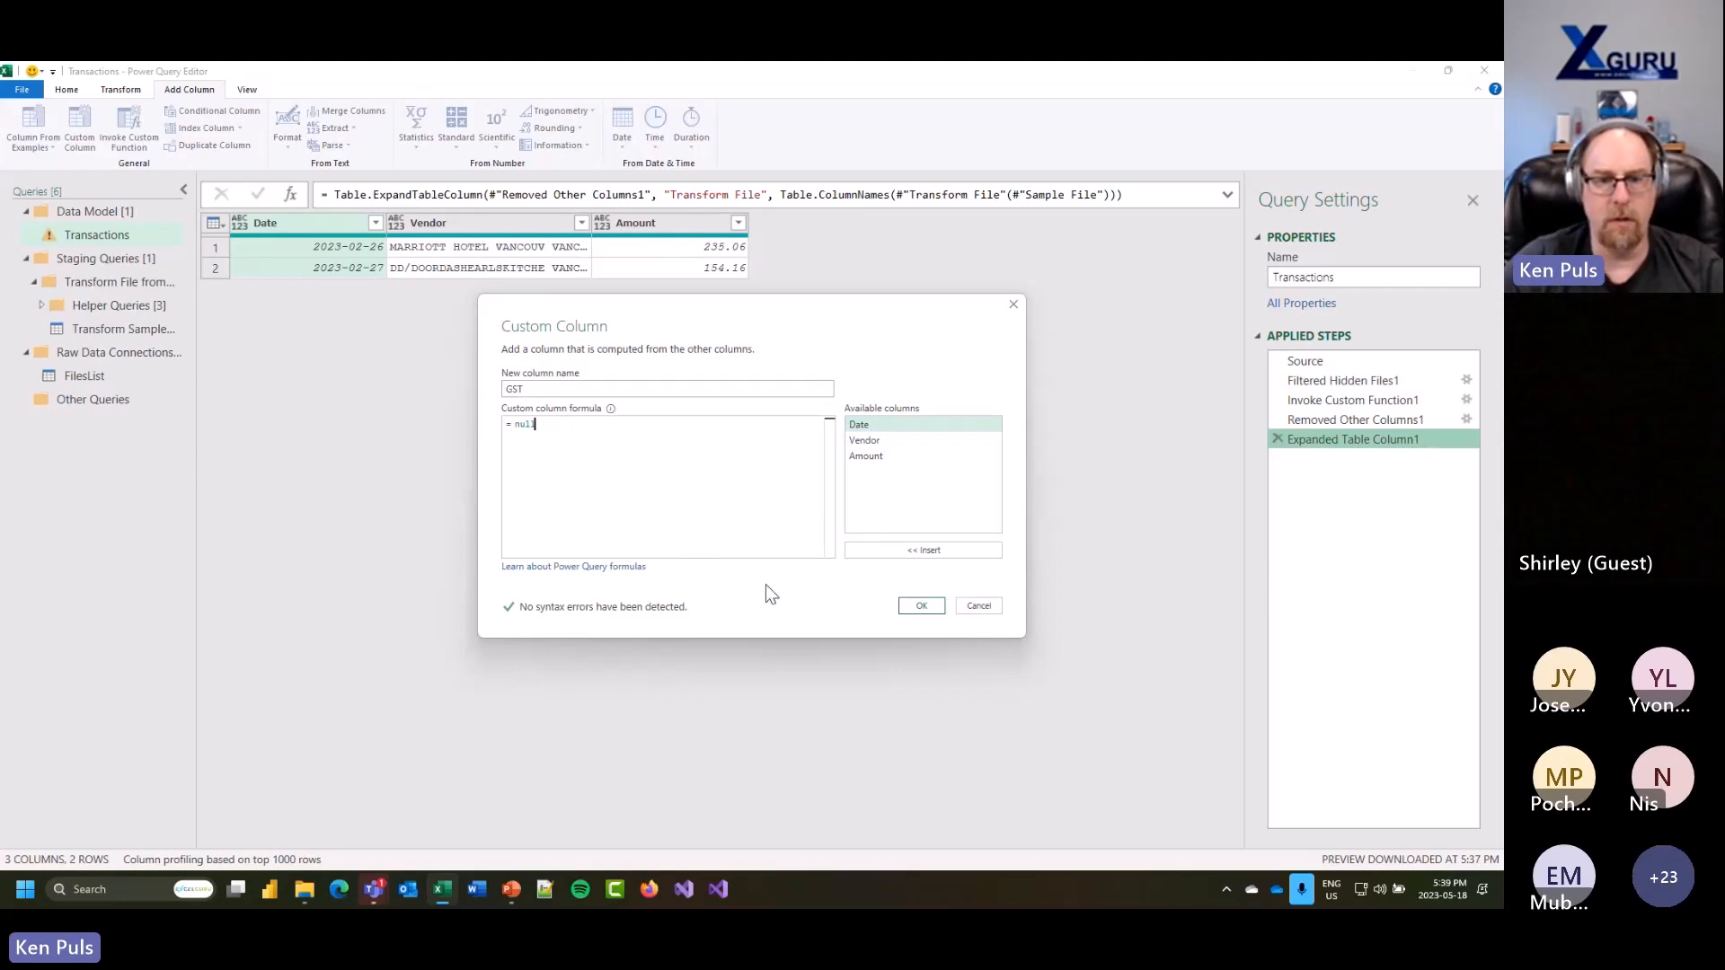
{"action": "left_click", "coordinate": [923, 605]}
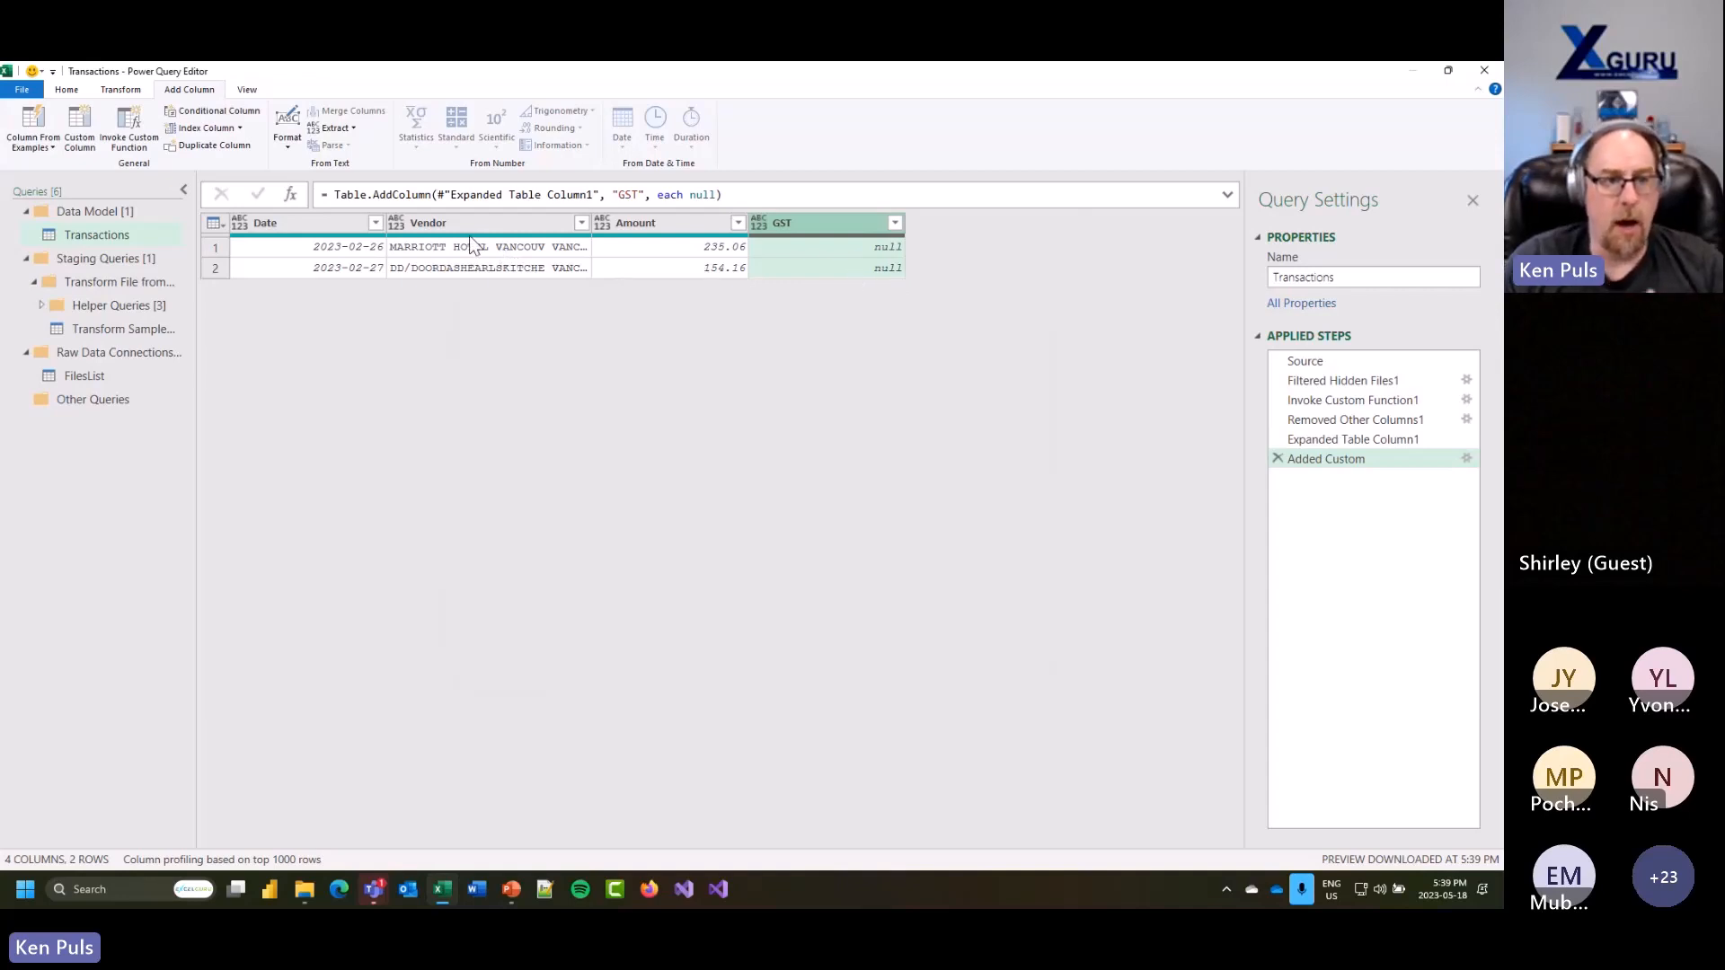
Step: Add a second custom column named Account Name with the formula null
{"action": "left_click", "coordinate": [79, 125]}
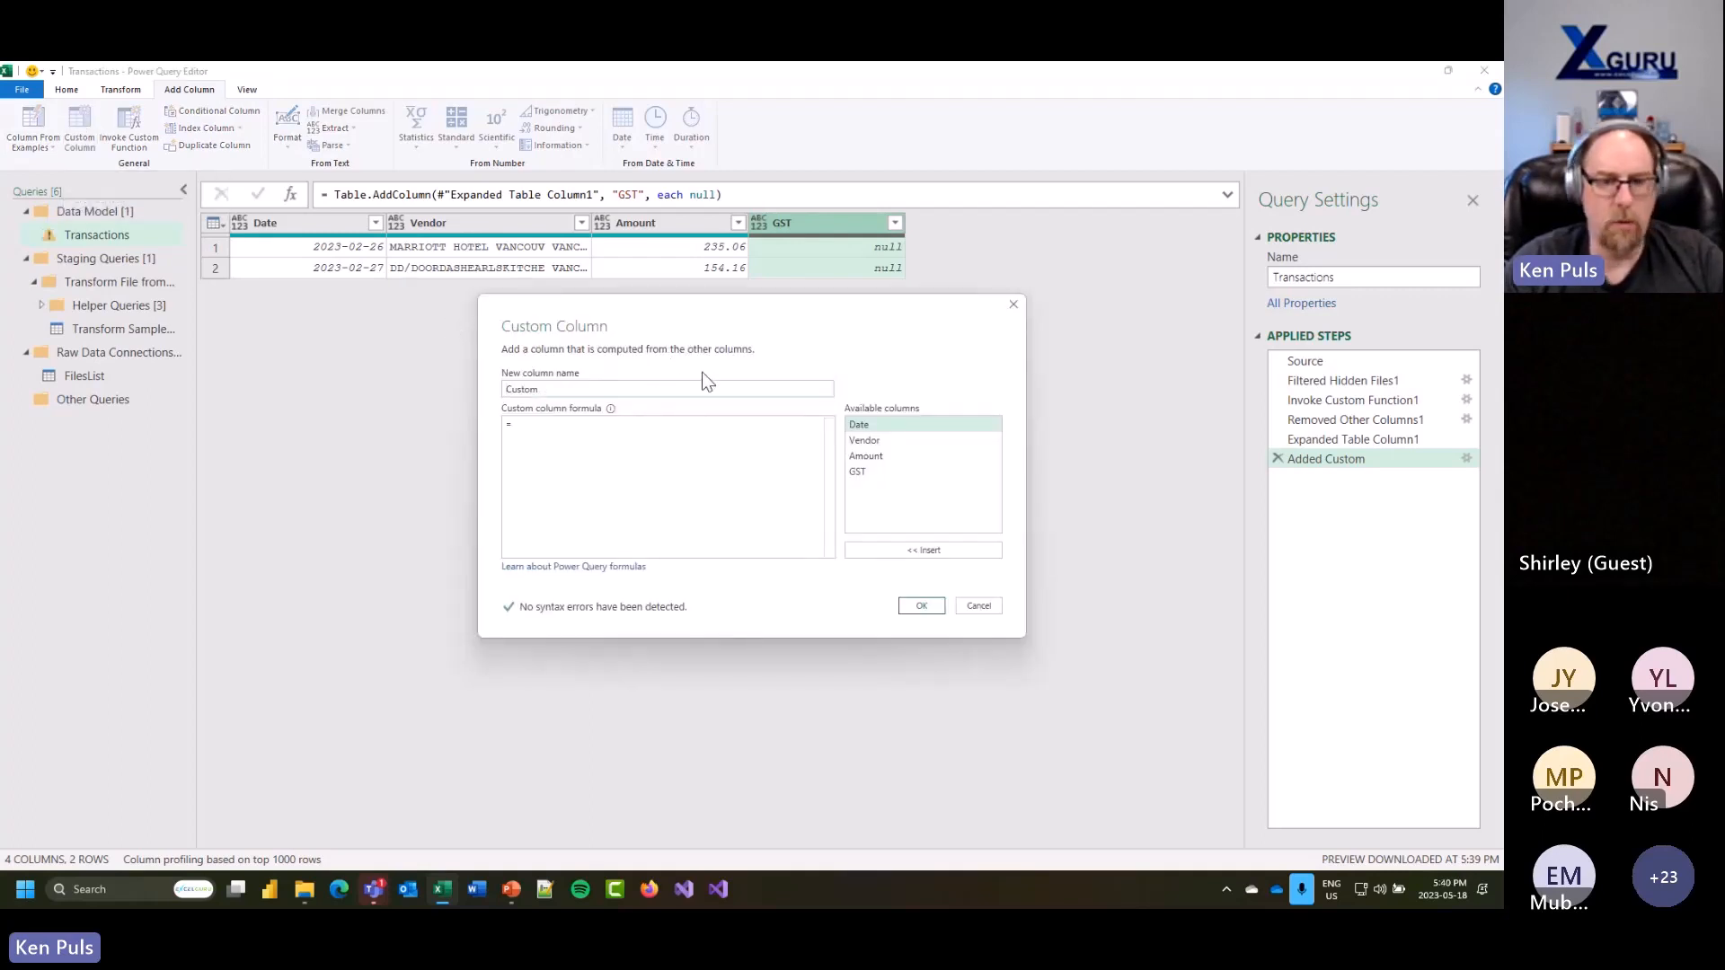
{"action": "left_click_drag", "start_coordinate": [601, 388], "coordinate": [508, 396]}
{"action": "type", "text": "Account Name"}
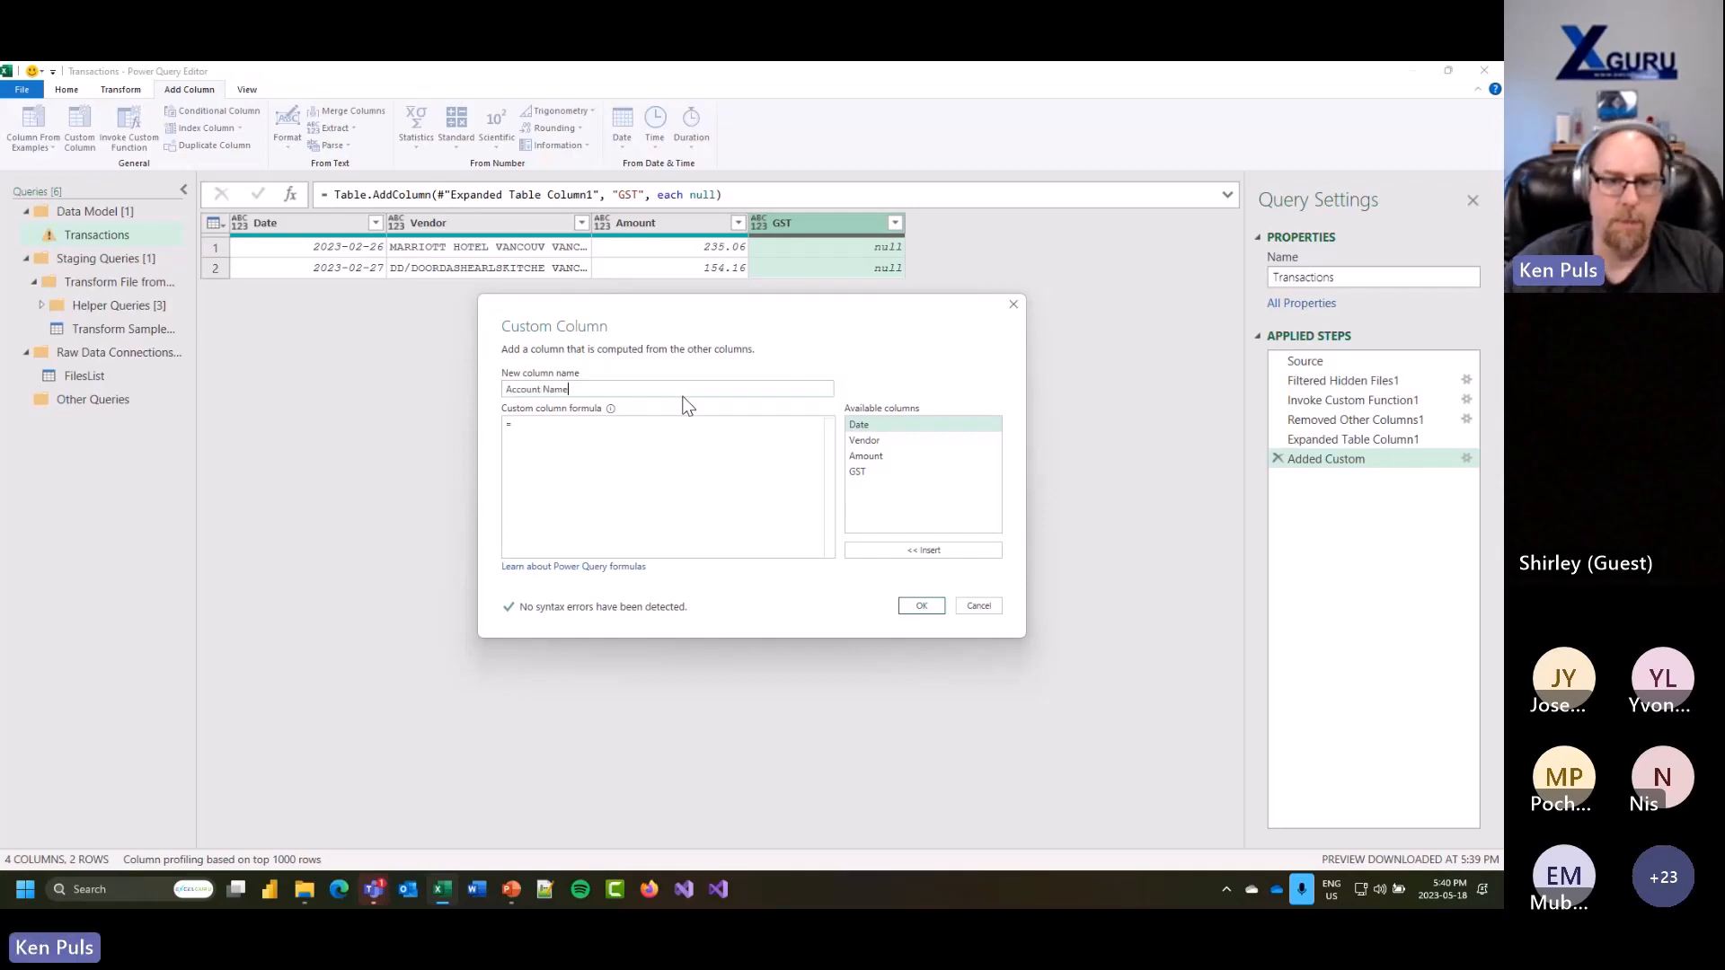
{"action": "key", "text": "Tab"}
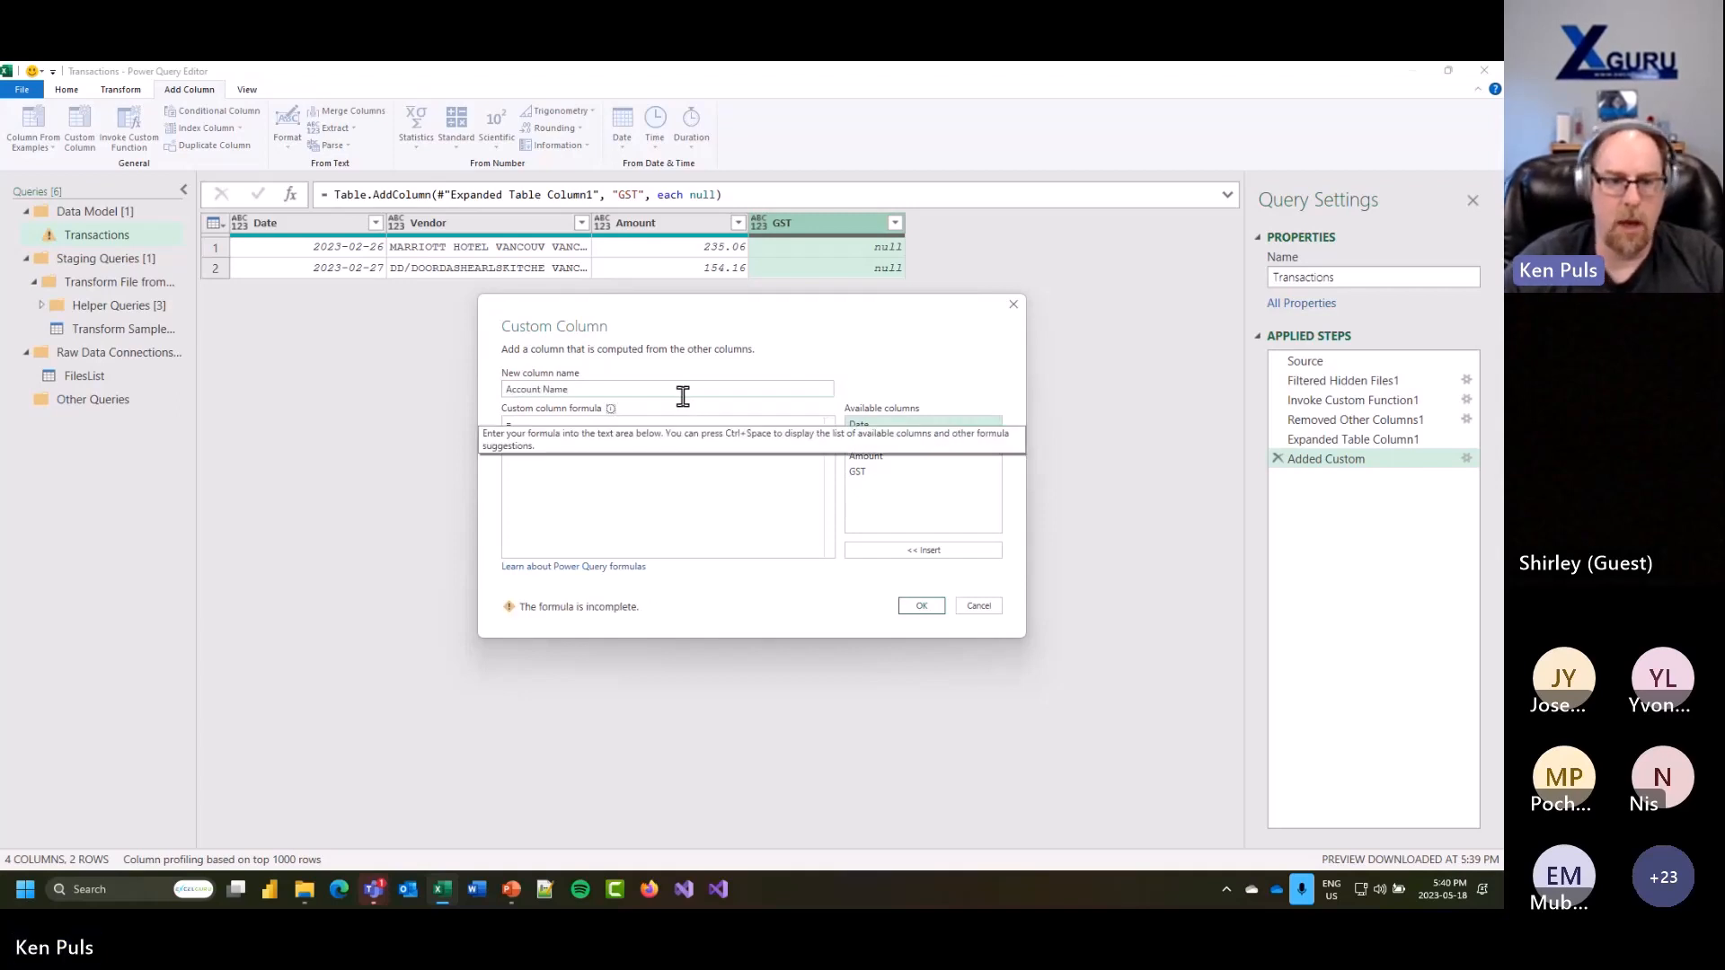
{"action": "type", "text": "null"}
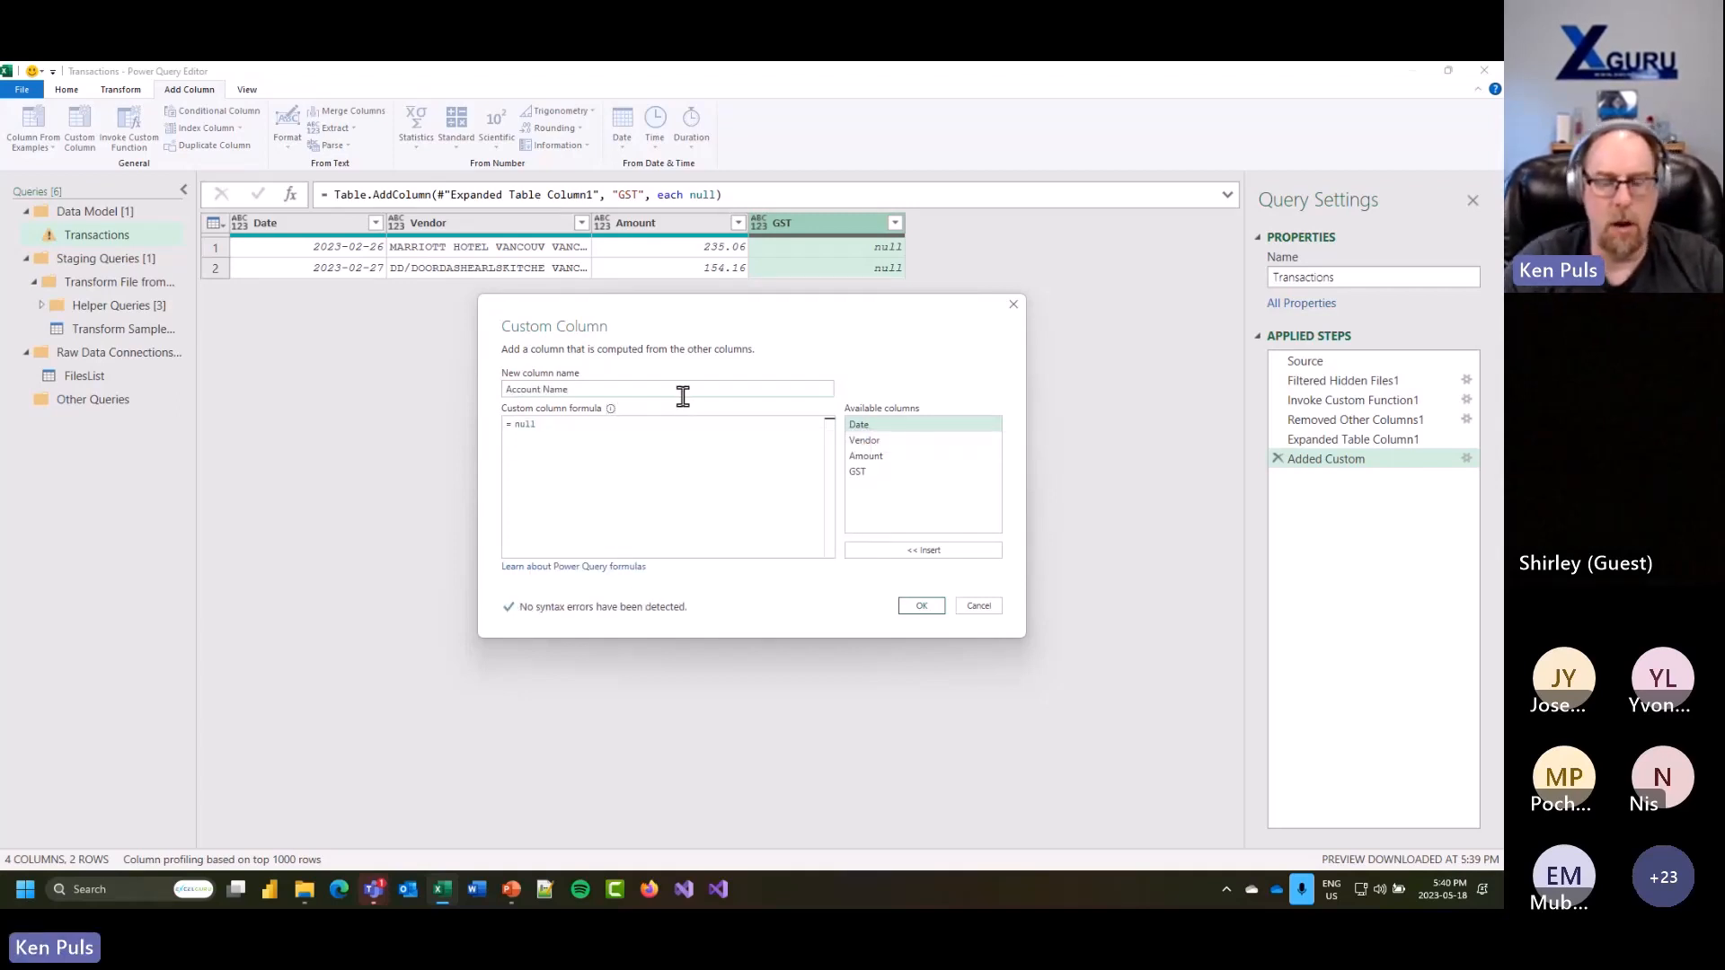
{"action": "left_click", "coordinate": [932, 608]}
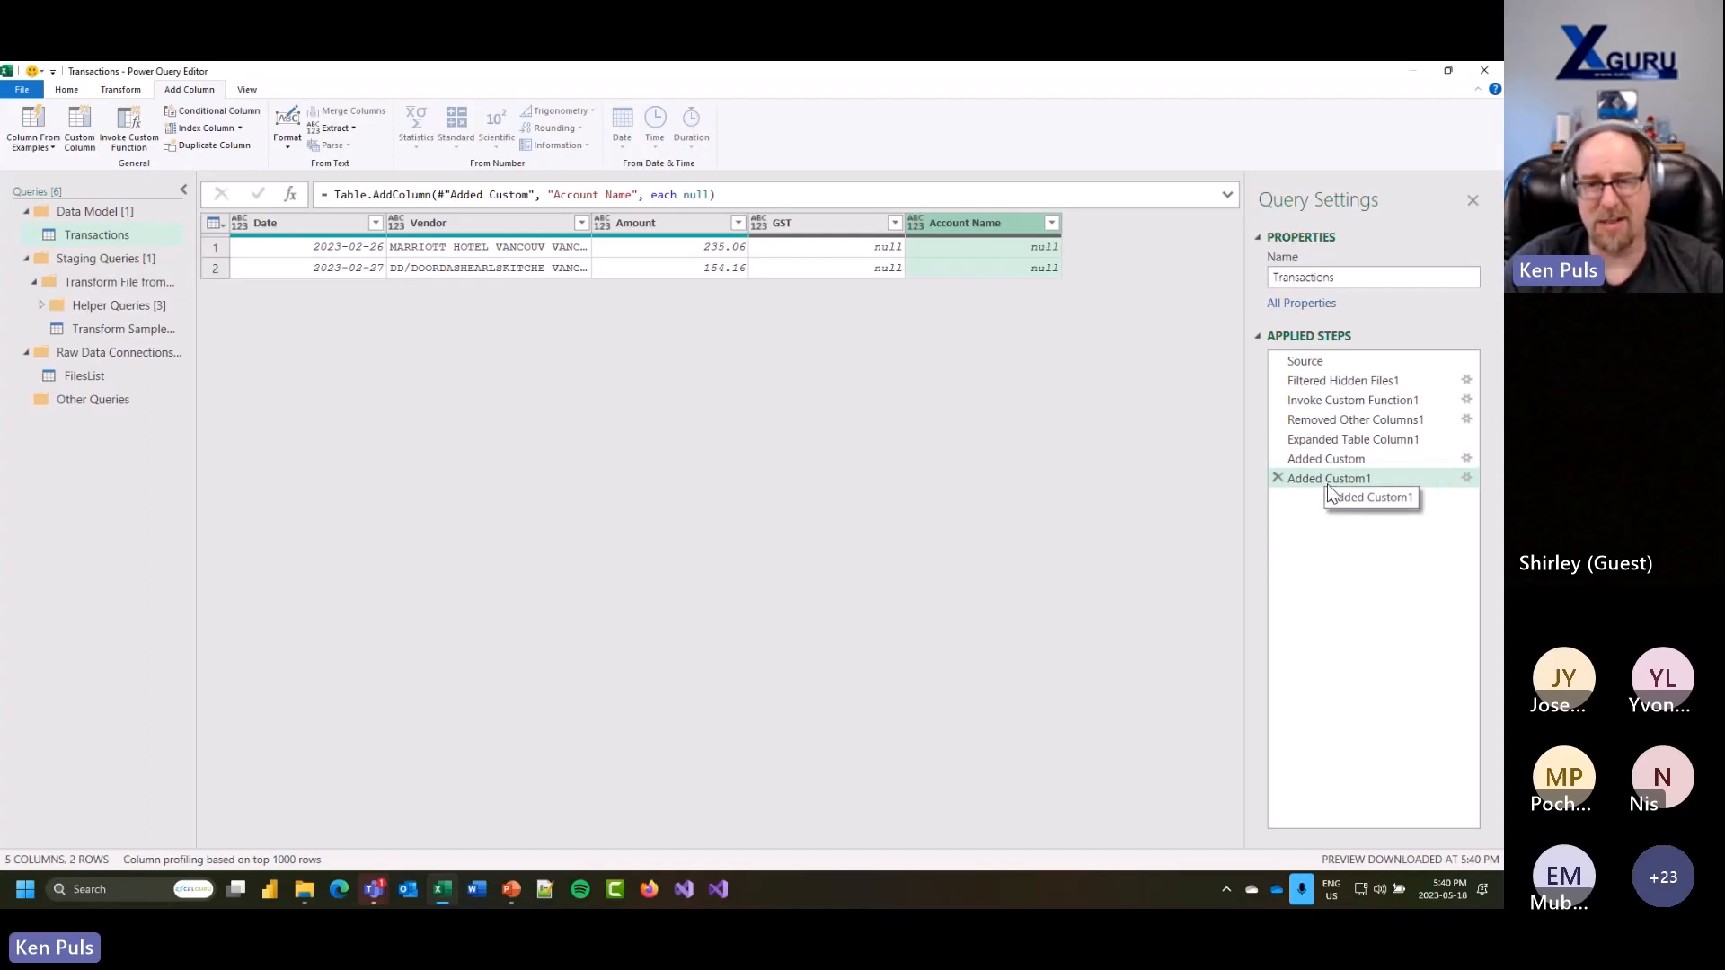
Step: Rename the applied step that adds the GST column as Added GST
{"action": "right_click", "coordinate": [1313, 460]}
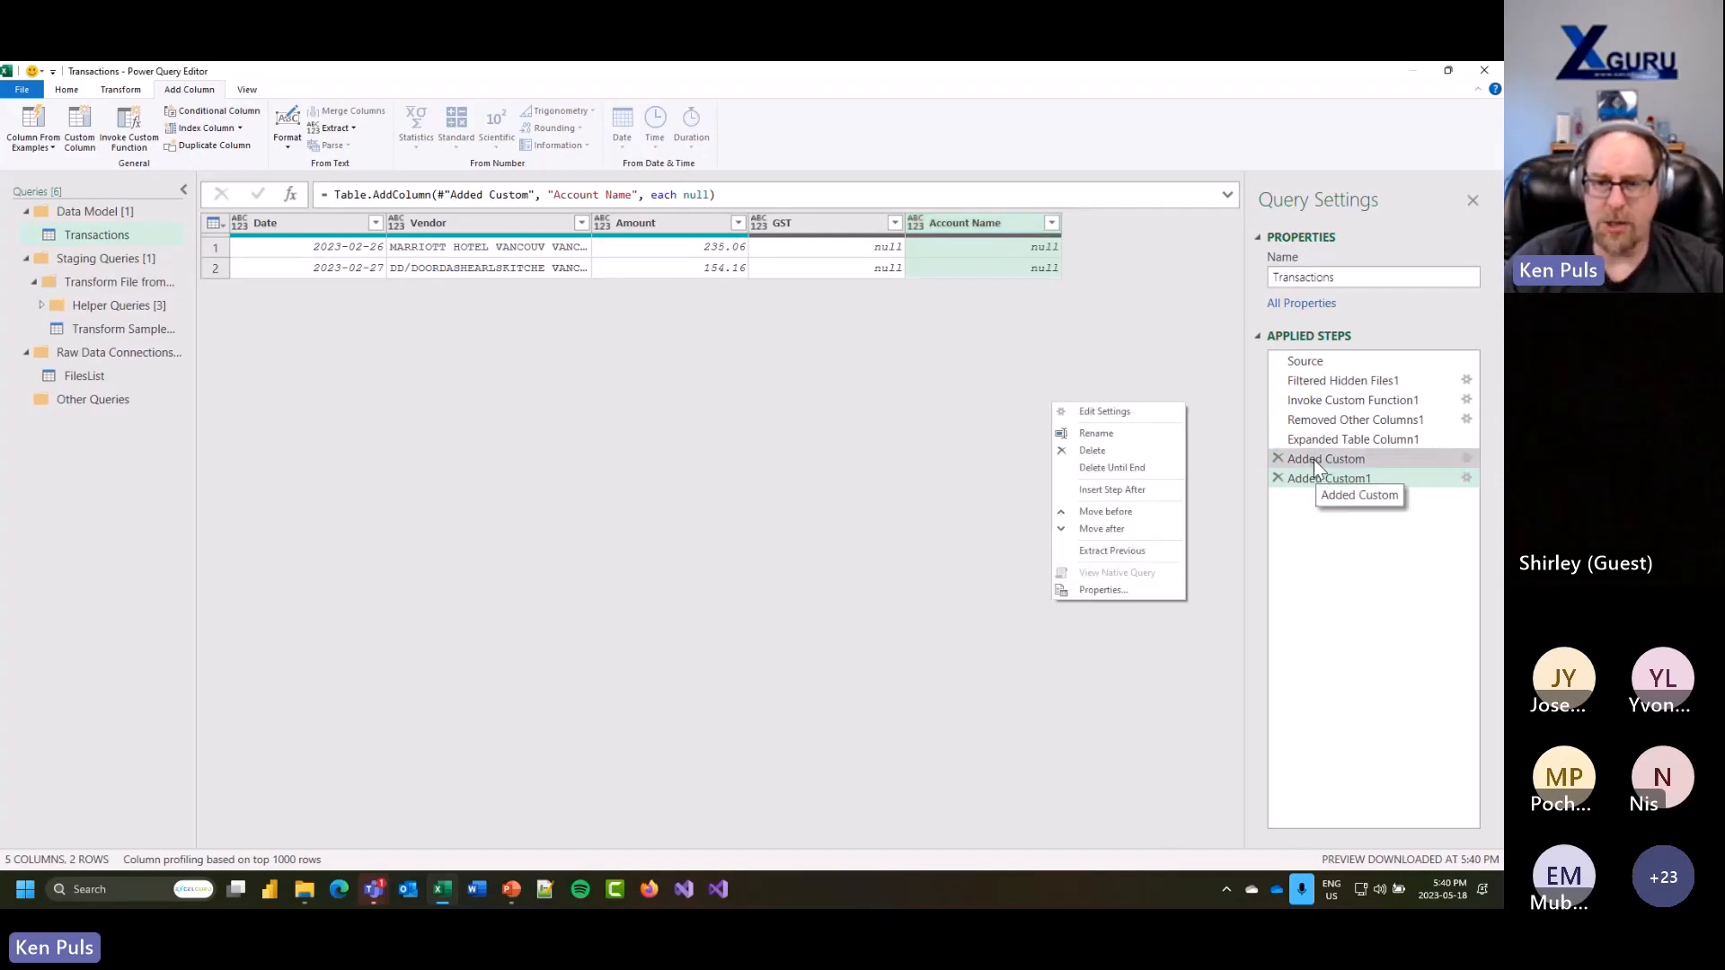
{"action": "left_click", "coordinate": [1154, 434]}
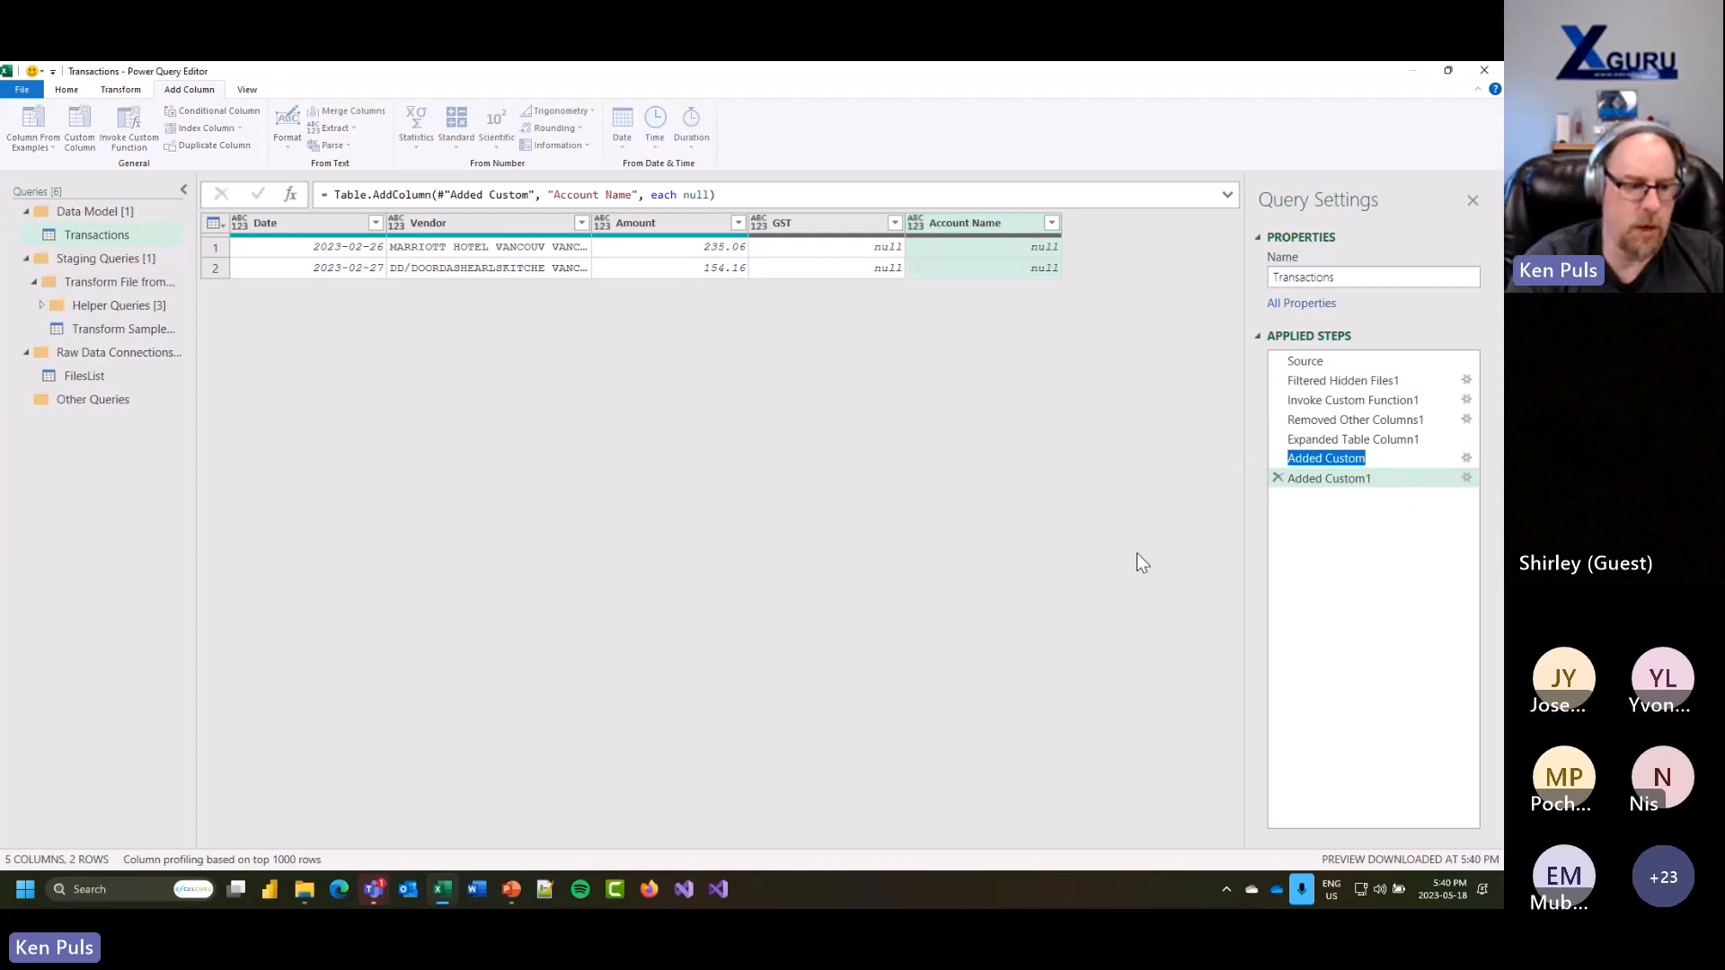
{"action": "type", "text": "Added "}
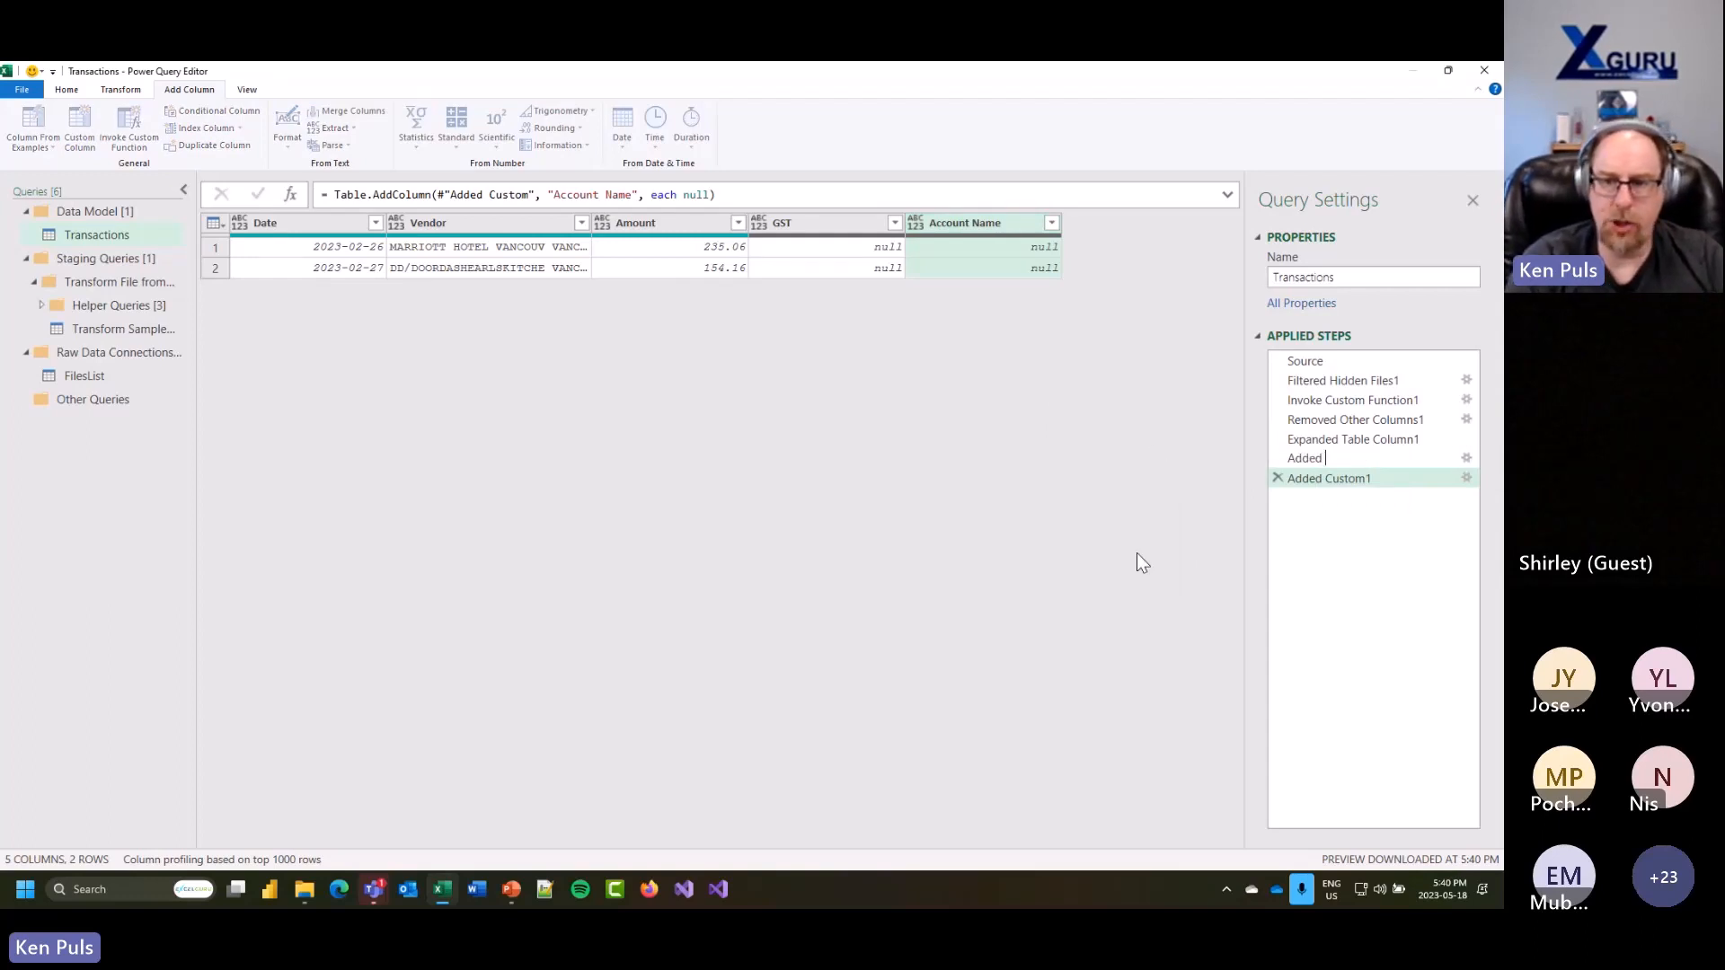
{"action": "type", "text": "GST"}
{"action": "key", "text": "Return"}
Step: Rename the applied step that adds the Account Name column as Added Account Name
{"action": "left_click_drag", "start_coordinate": [1305, 480], "coordinate": [1304, 489]}
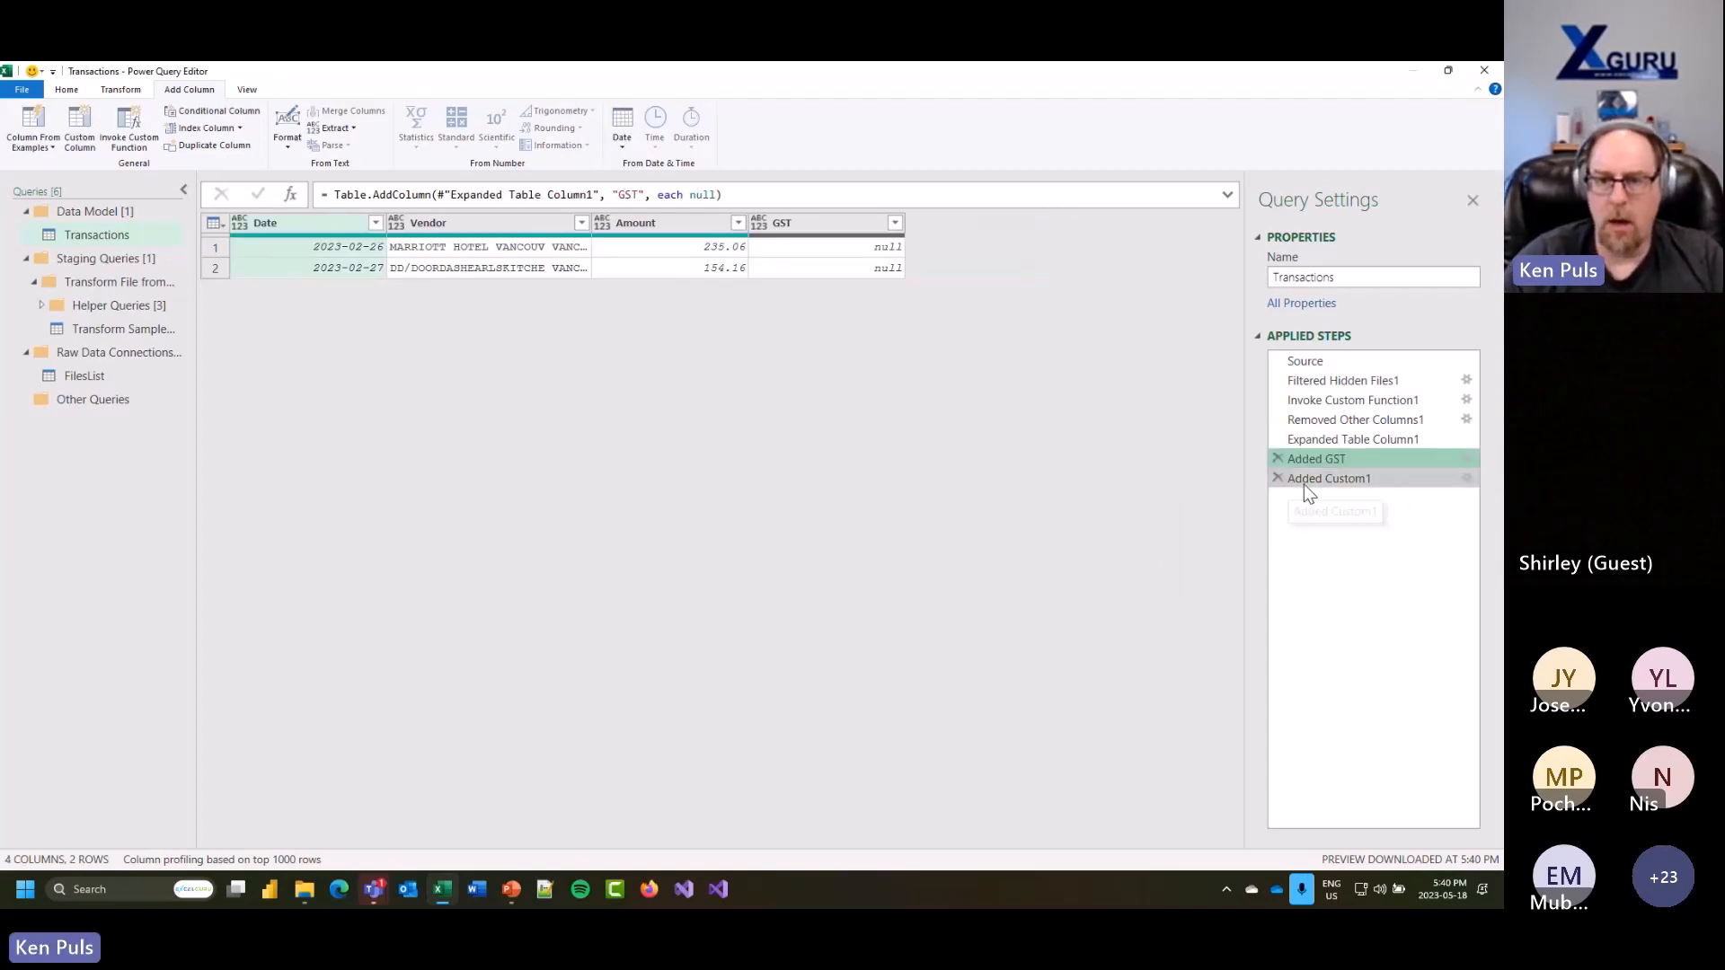
{"action": "right_click", "coordinate": [1304, 485]}
{"action": "left_click", "coordinate": [1096, 456]}
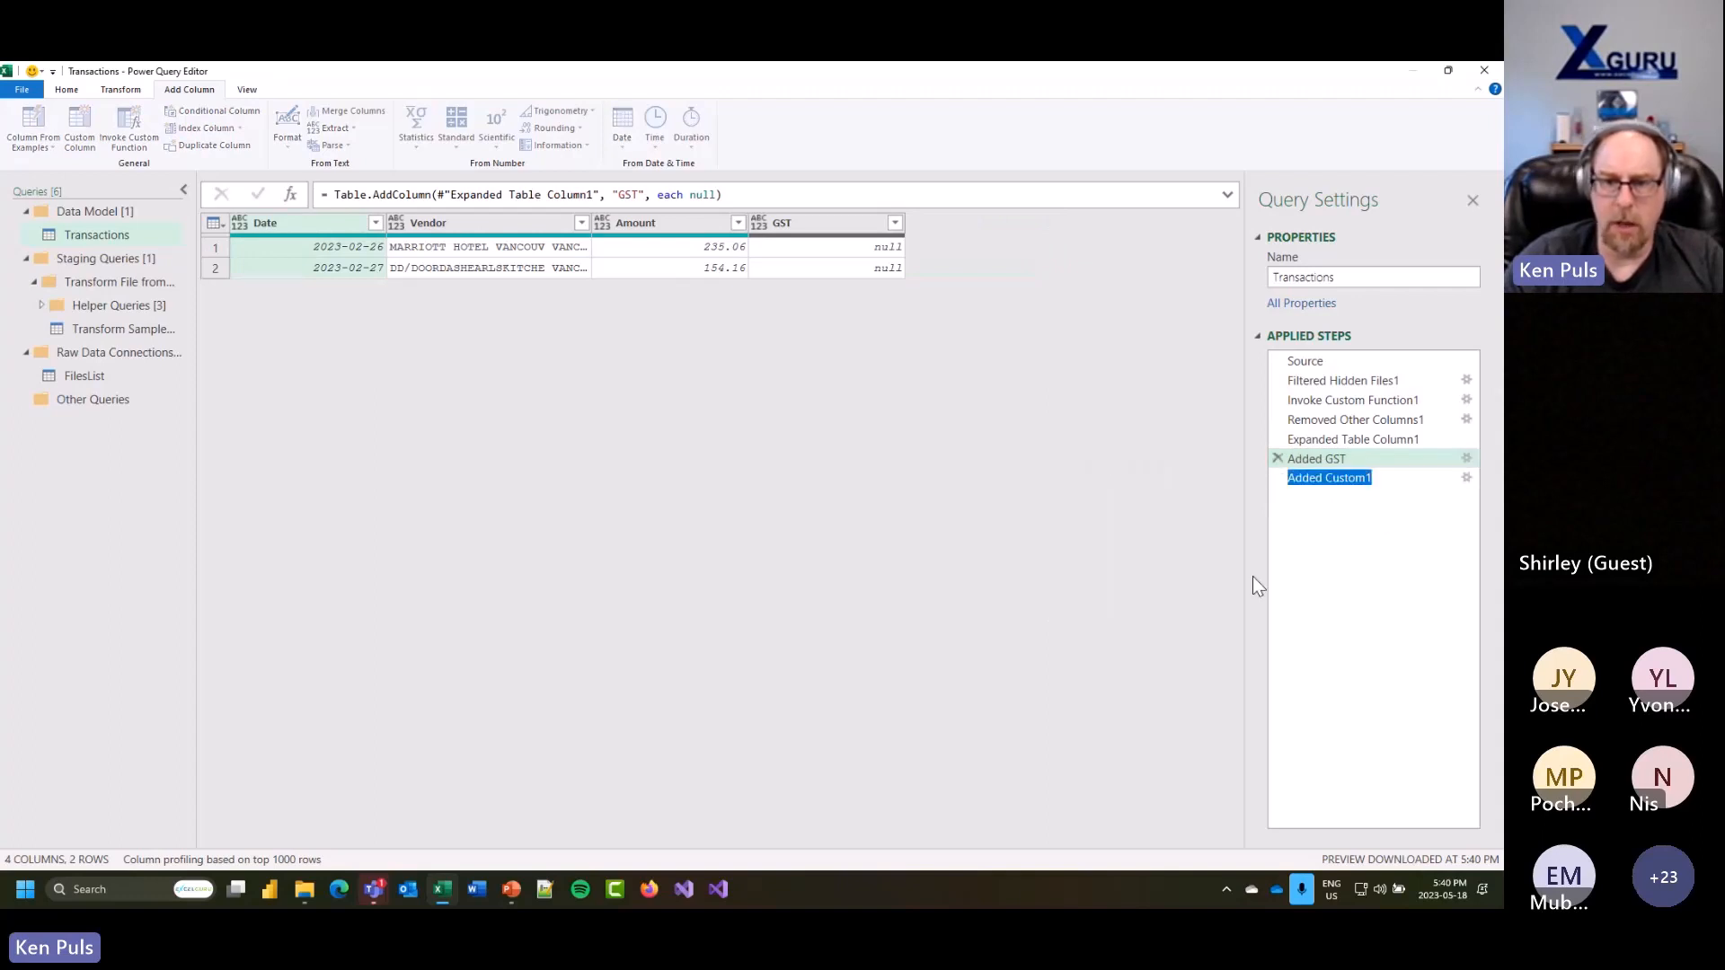
{"action": "type", "text": "Added Ac"}
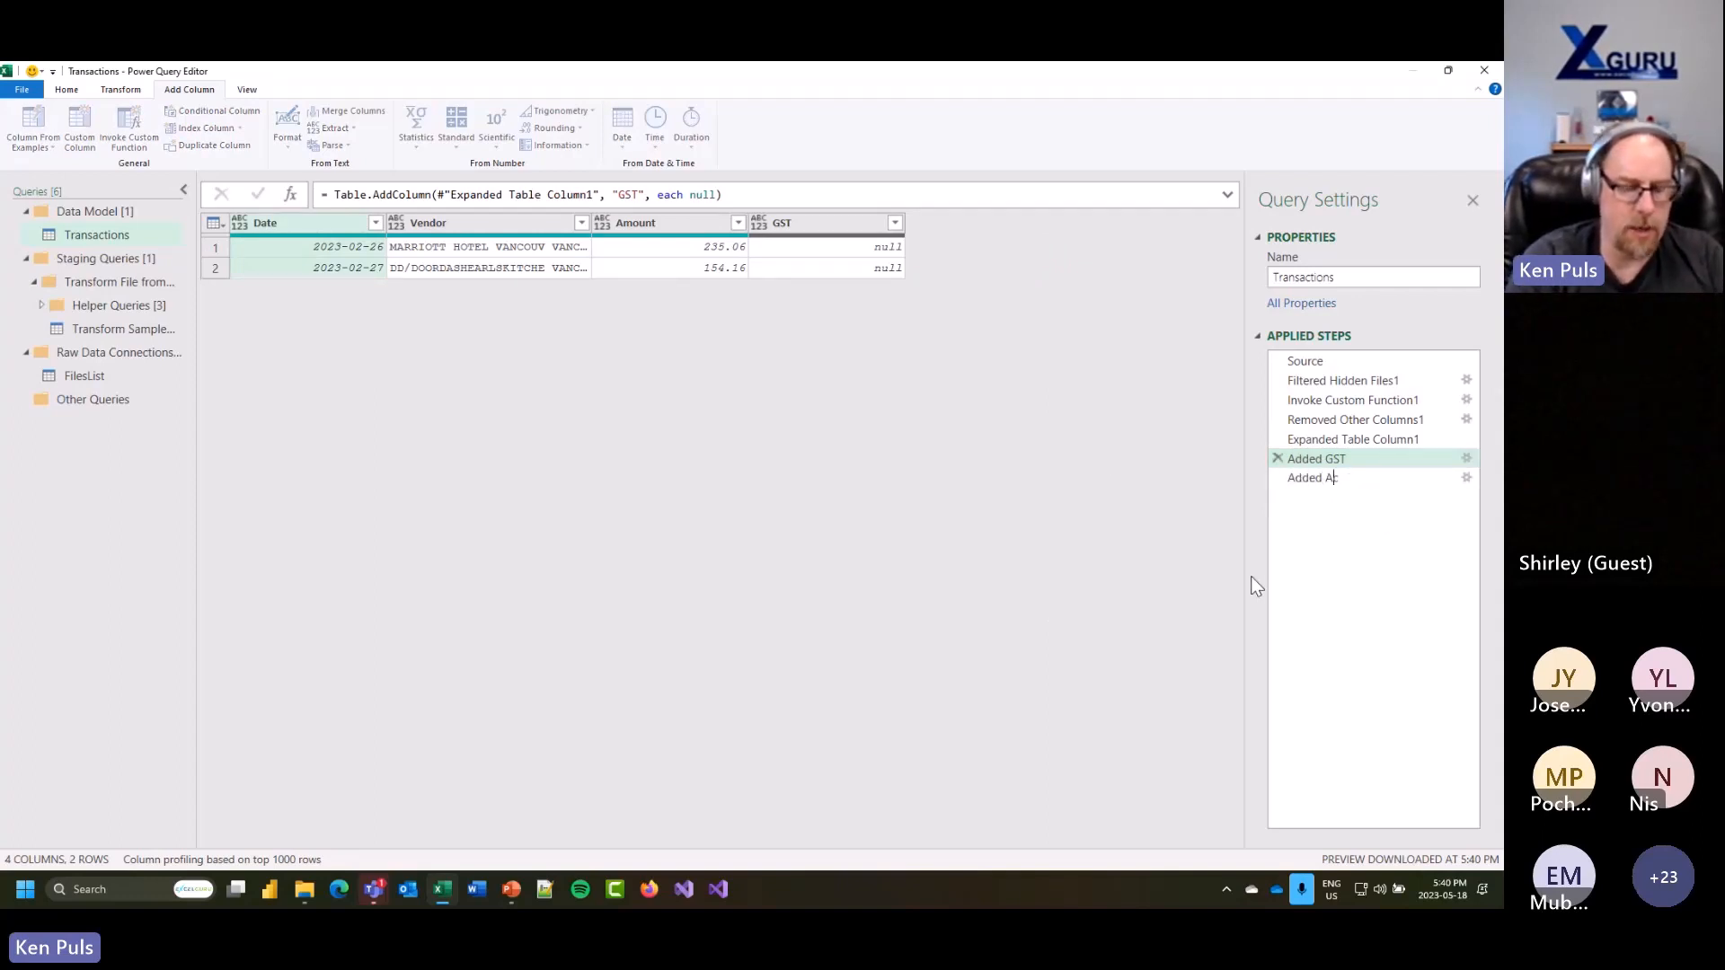
{"action": "type", "text": "cou"}
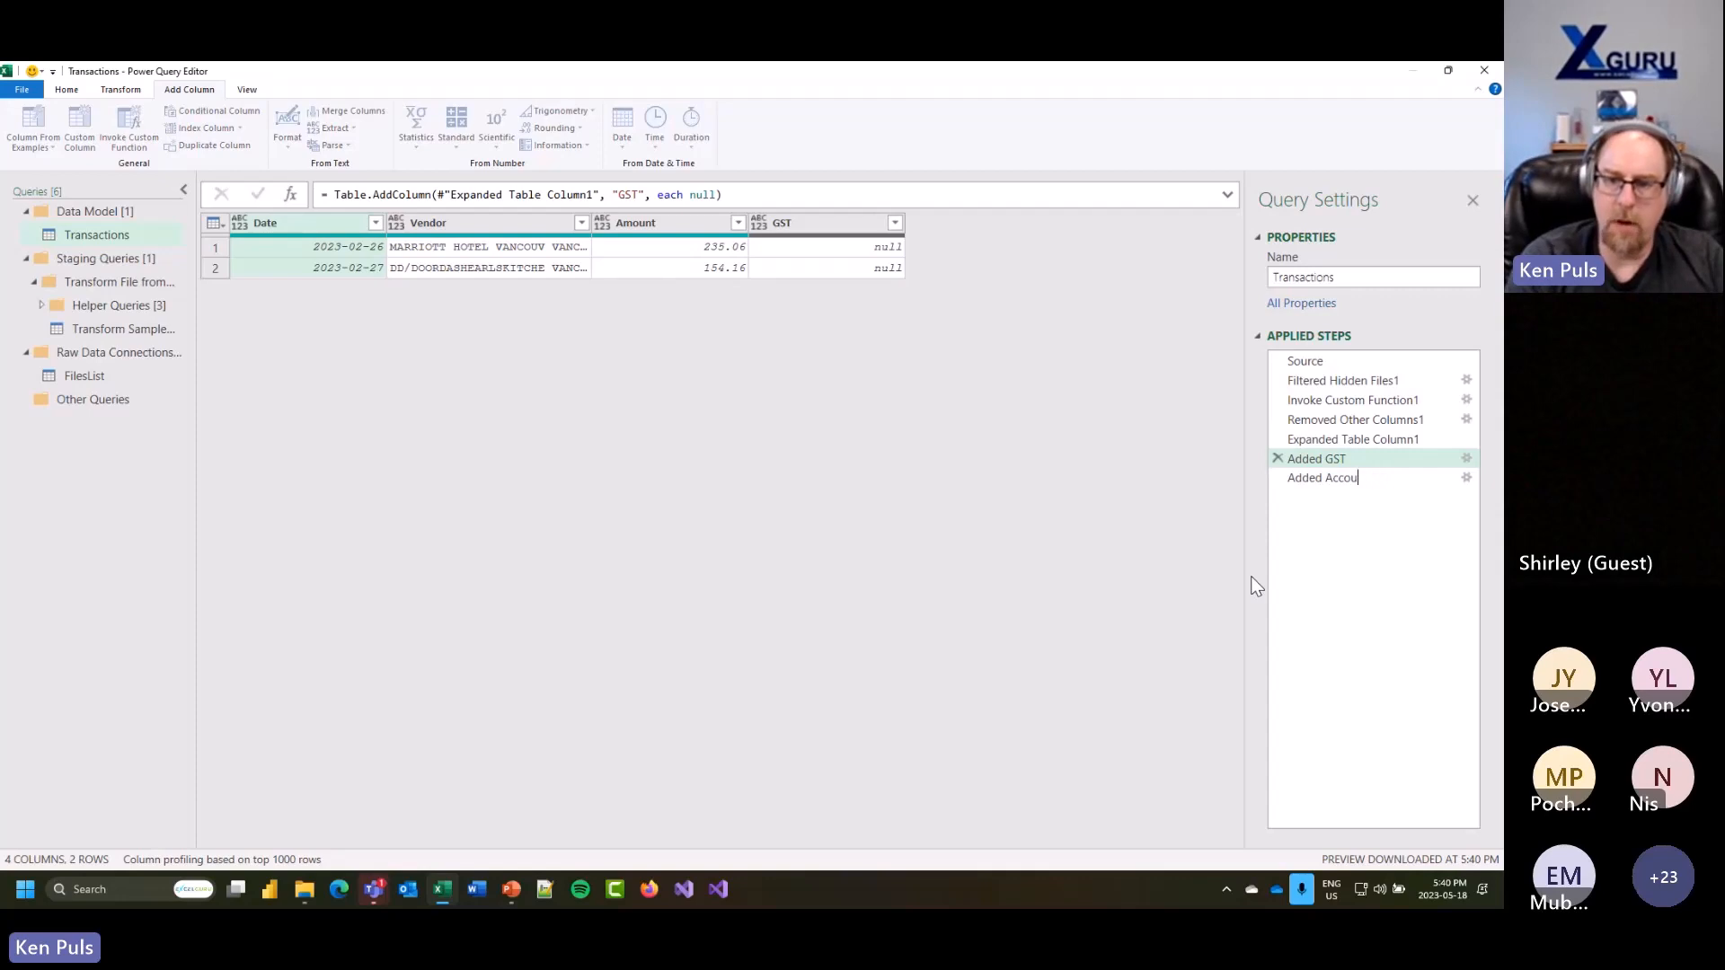
{"action": "type", "text": "nt Name"}
{"action": "key", "text": "Return"}
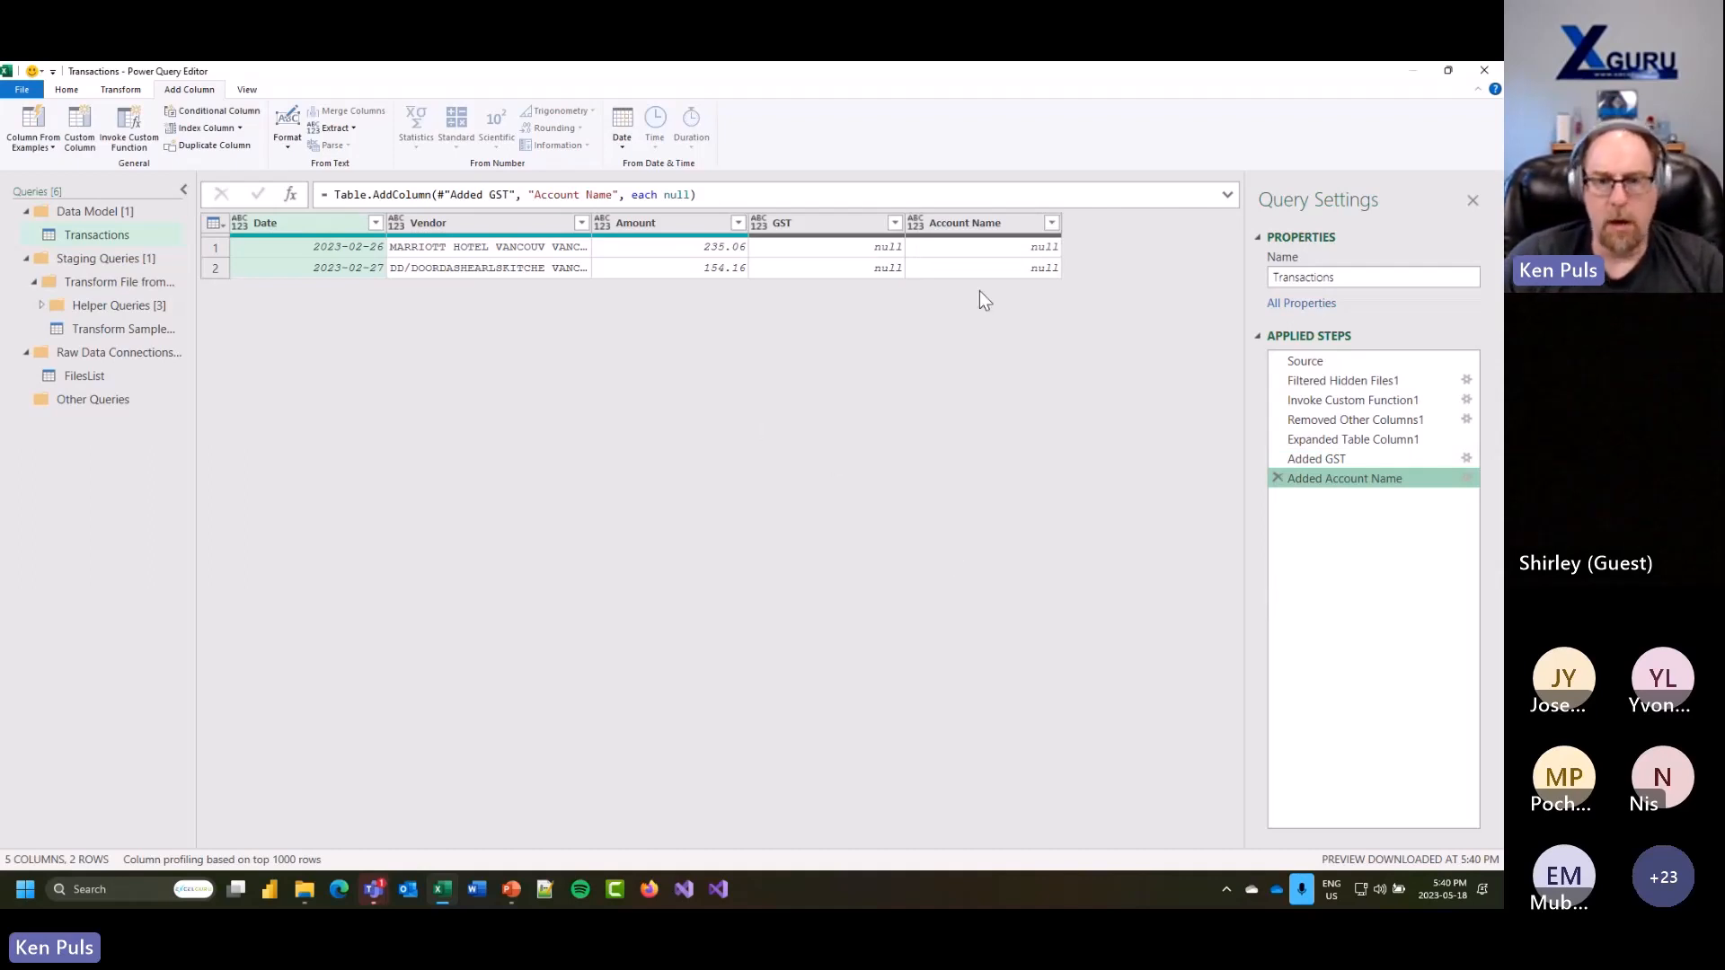
Step: Add an index column starting from 1 and rename its applied step as Added Line Number
{"action": "left_click", "coordinate": [240, 127]}
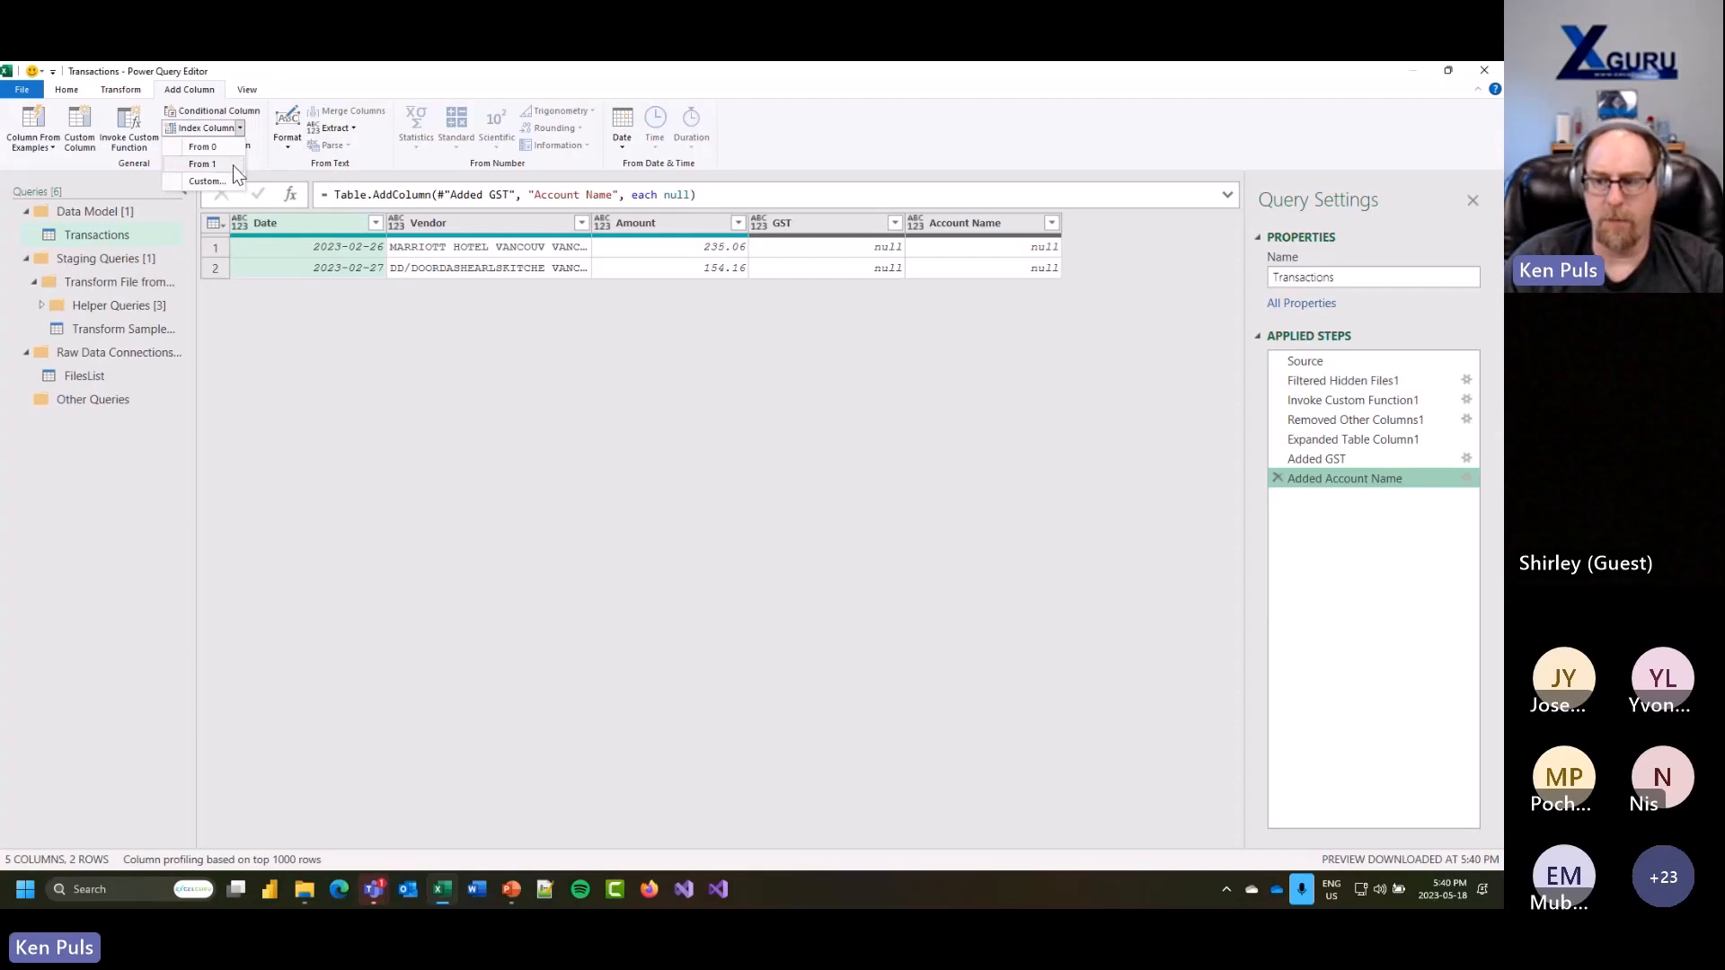
{"action": "left_click", "coordinate": [234, 166]}
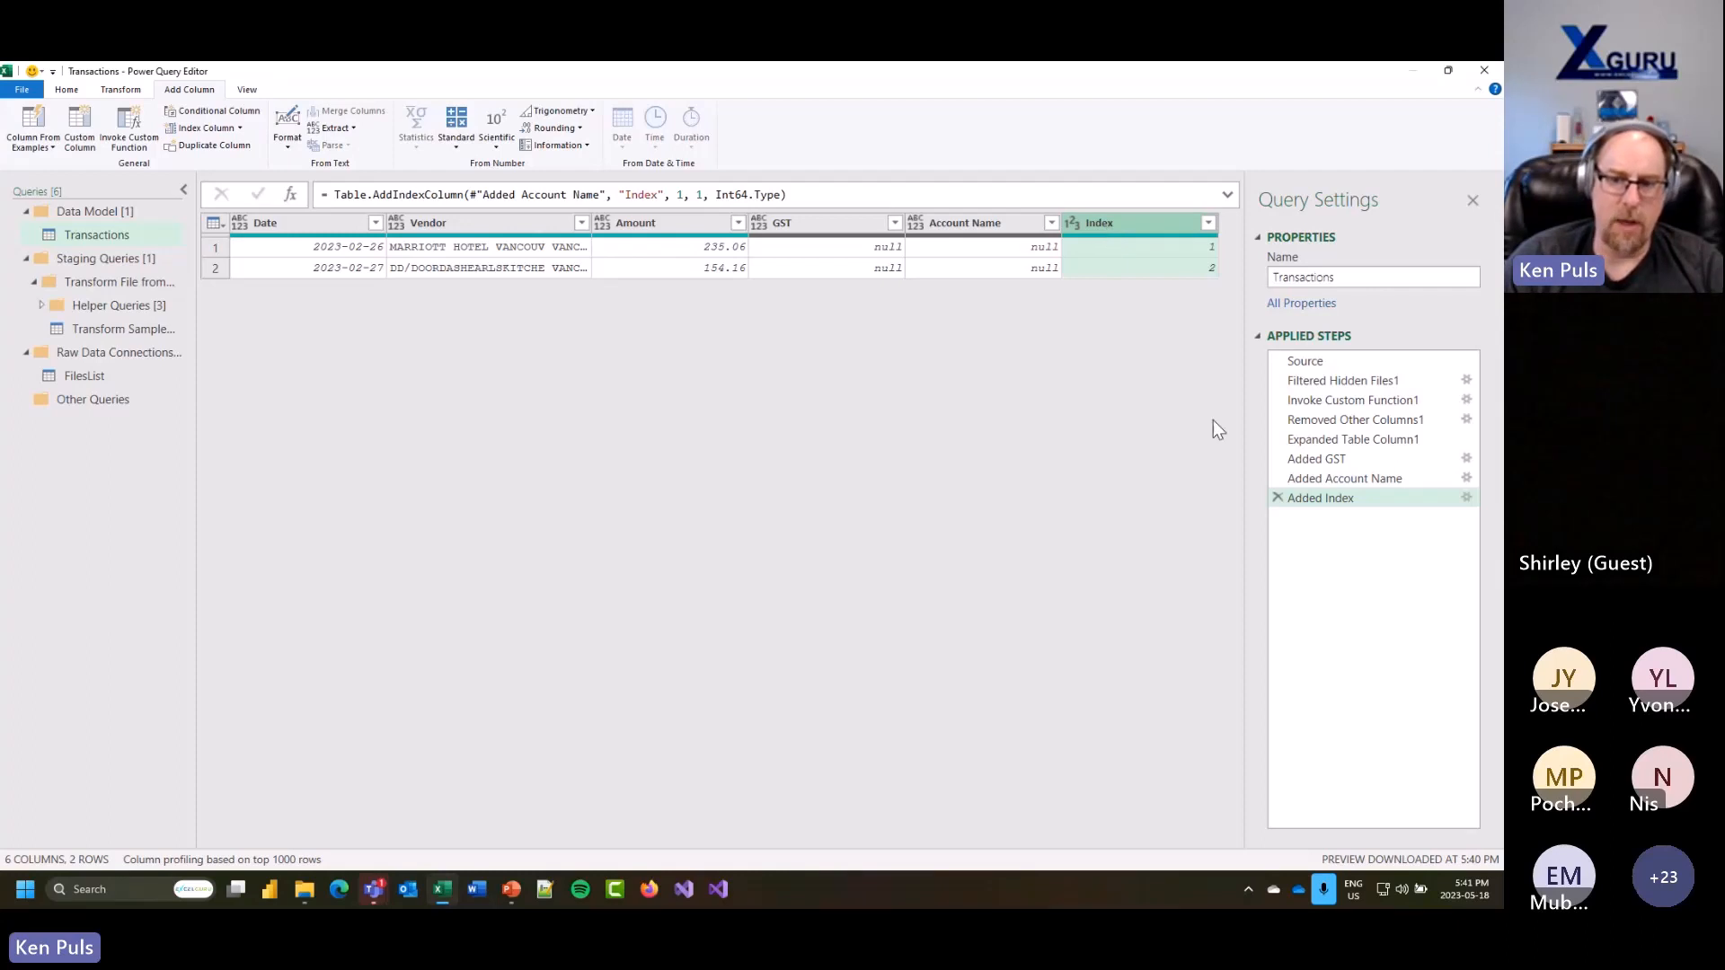
{"action": "right_click", "coordinate": [1318, 498]}
{"action": "left_click", "coordinate": [1119, 465]}
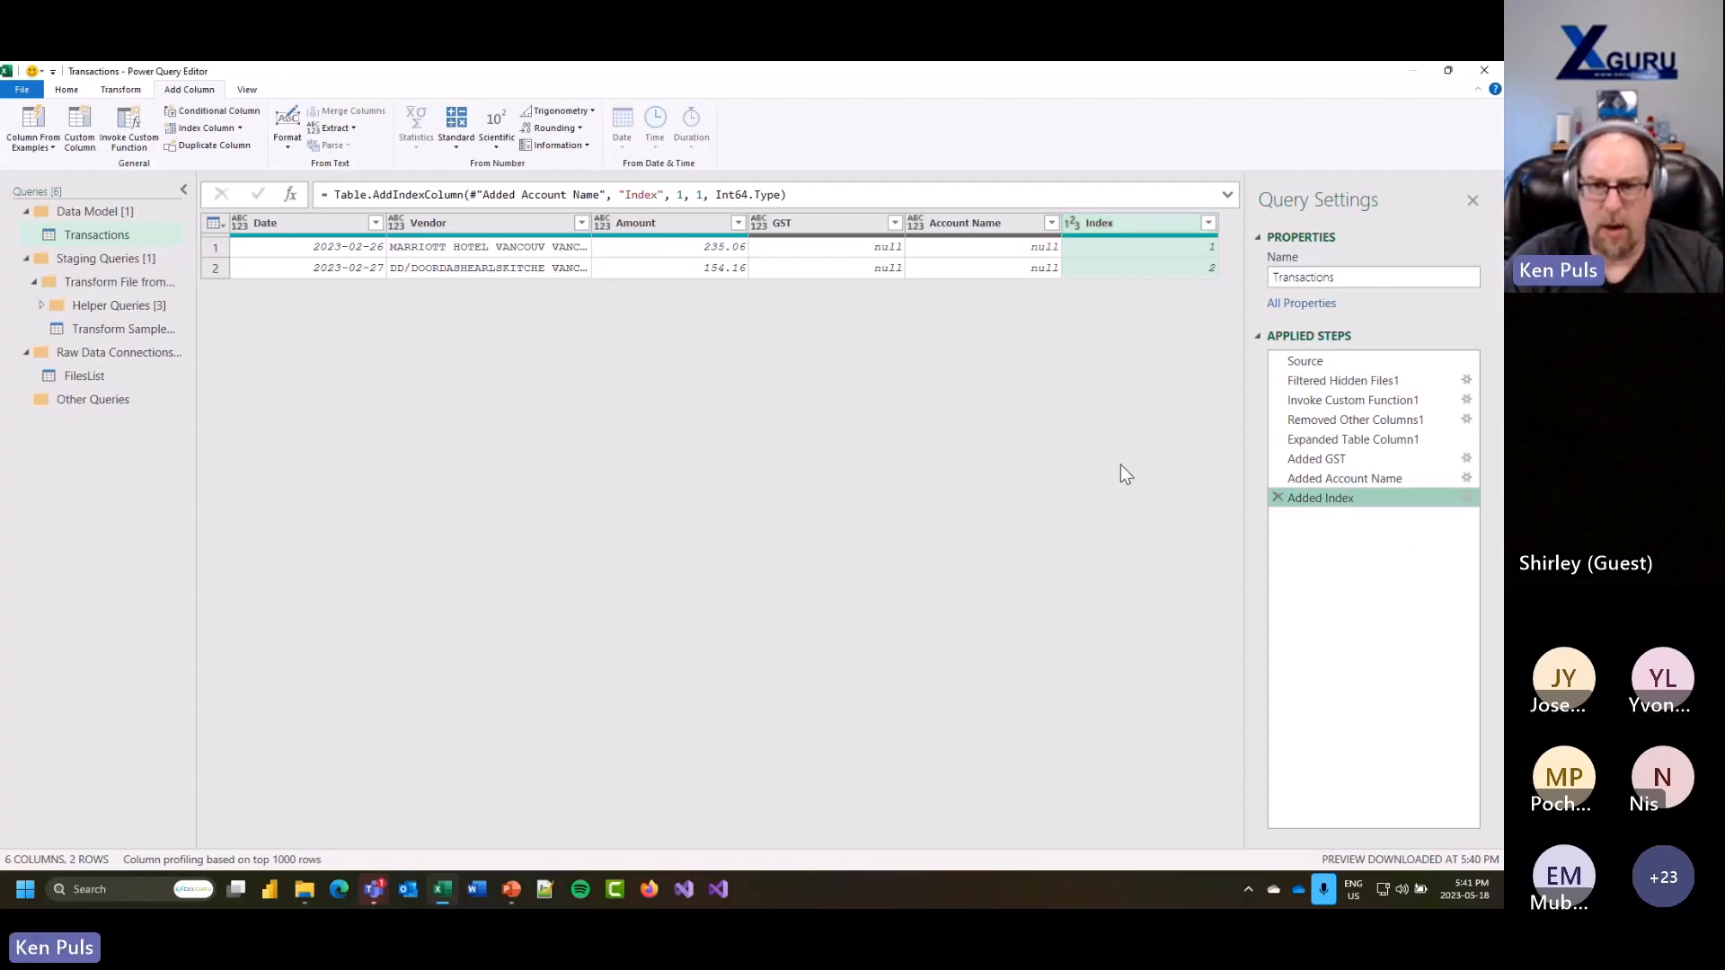
{"action": "type", "text": "Added Line Number"}
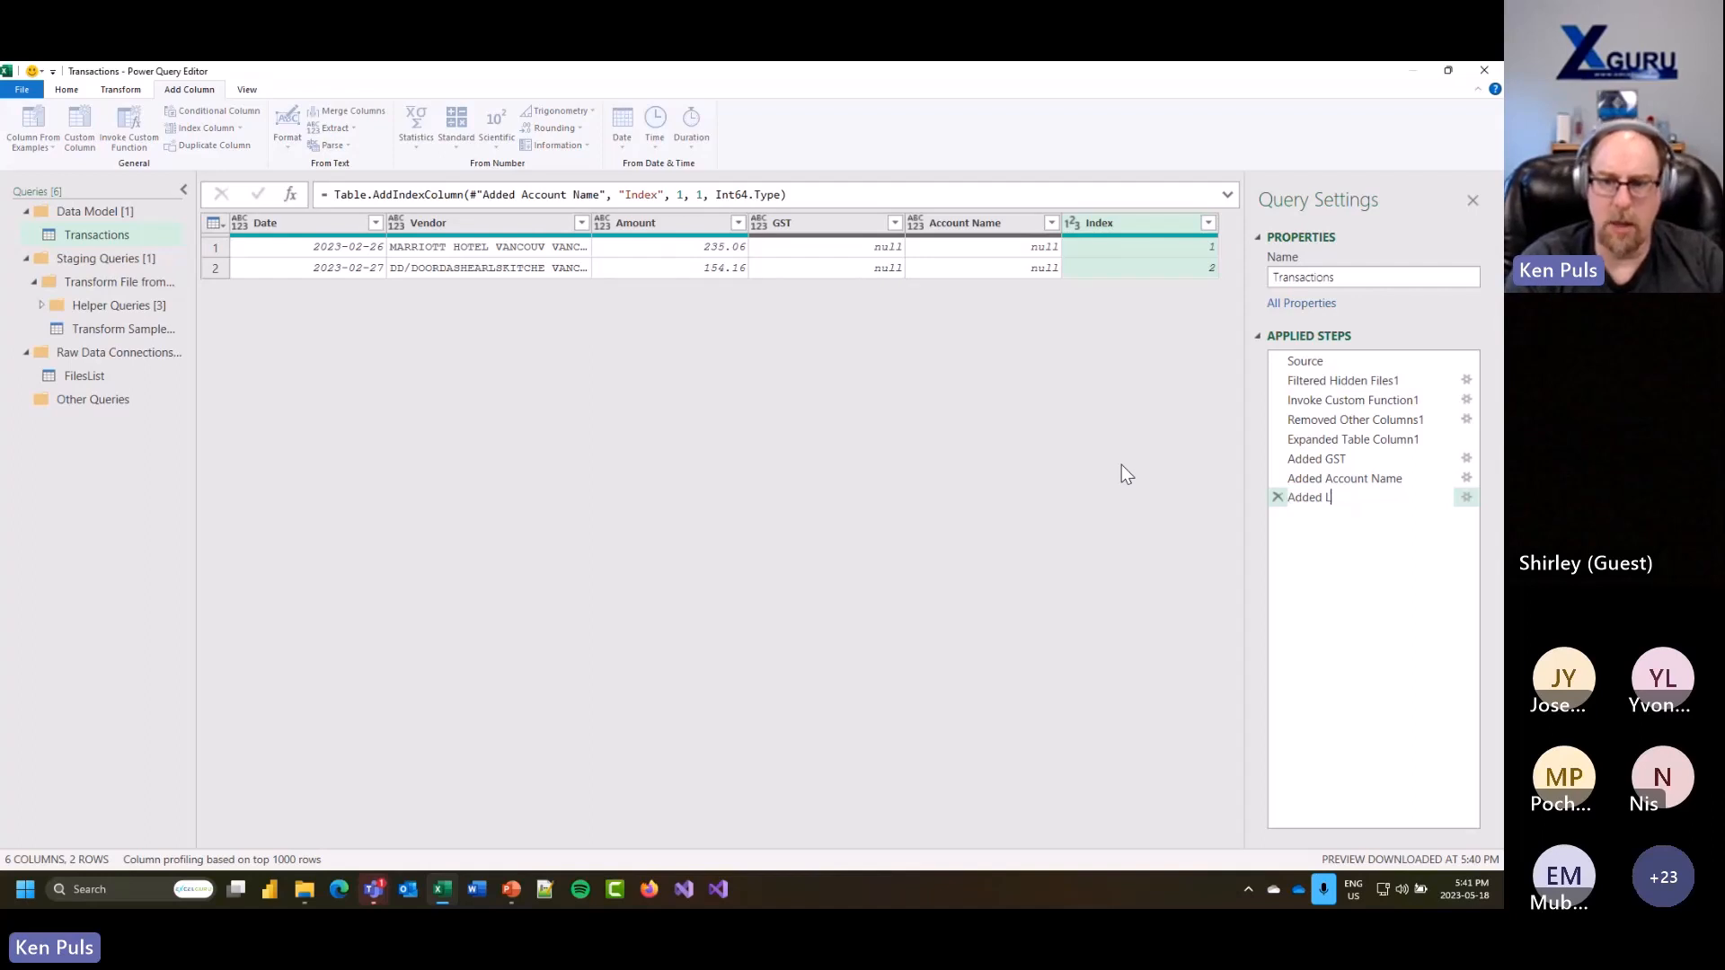
{"action": "key", "text": "Return"}
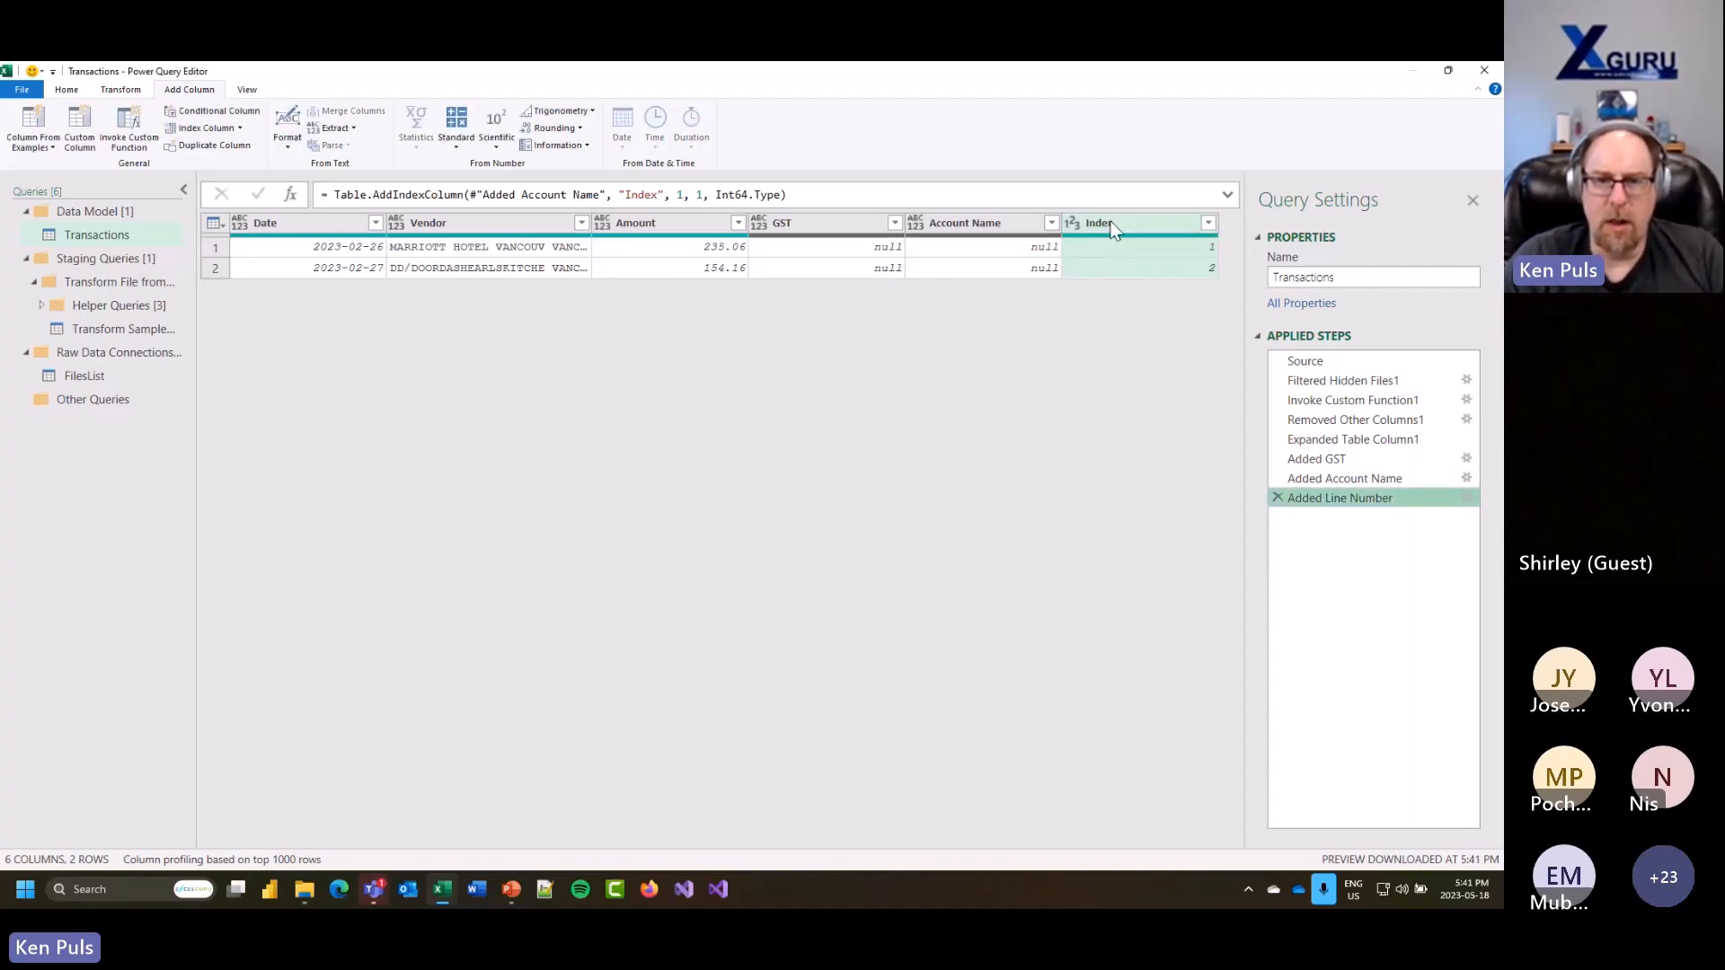
Step: Rename the index column as Line within its existing step's formula, and move the column in front of Date
{"action": "left_click", "coordinate": [630, 195]}
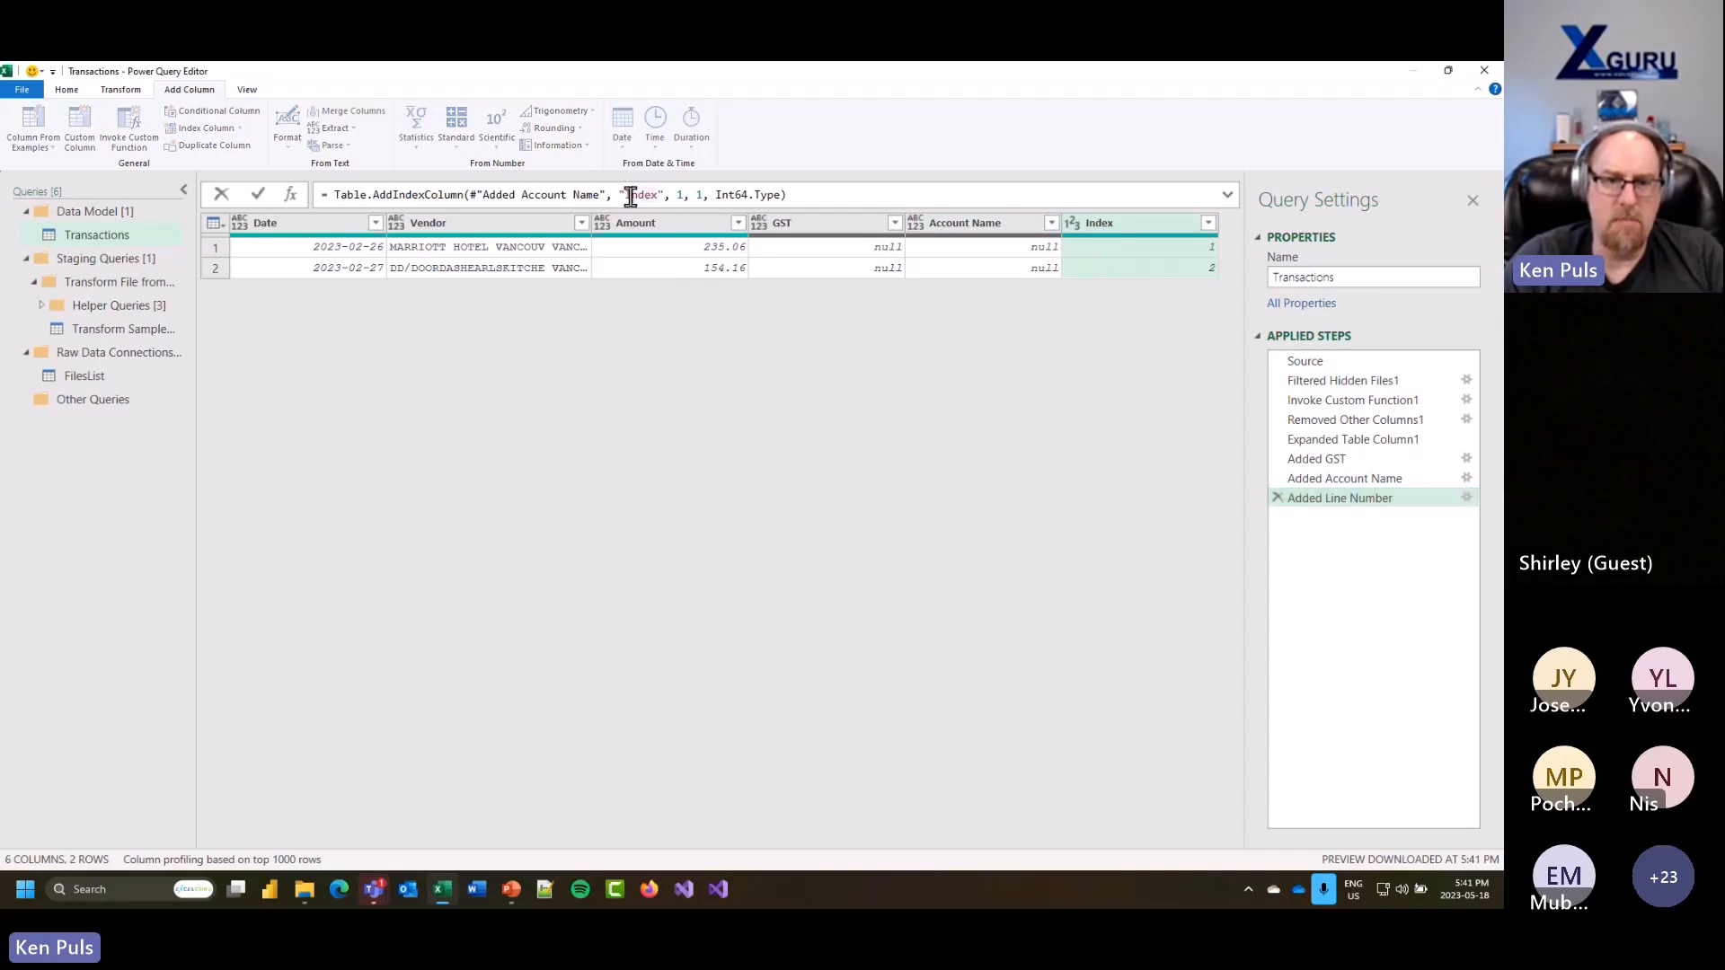
{"action": "left_click_drag", "start_coordinate": [624, 194], "coordinate": [656, 195]}
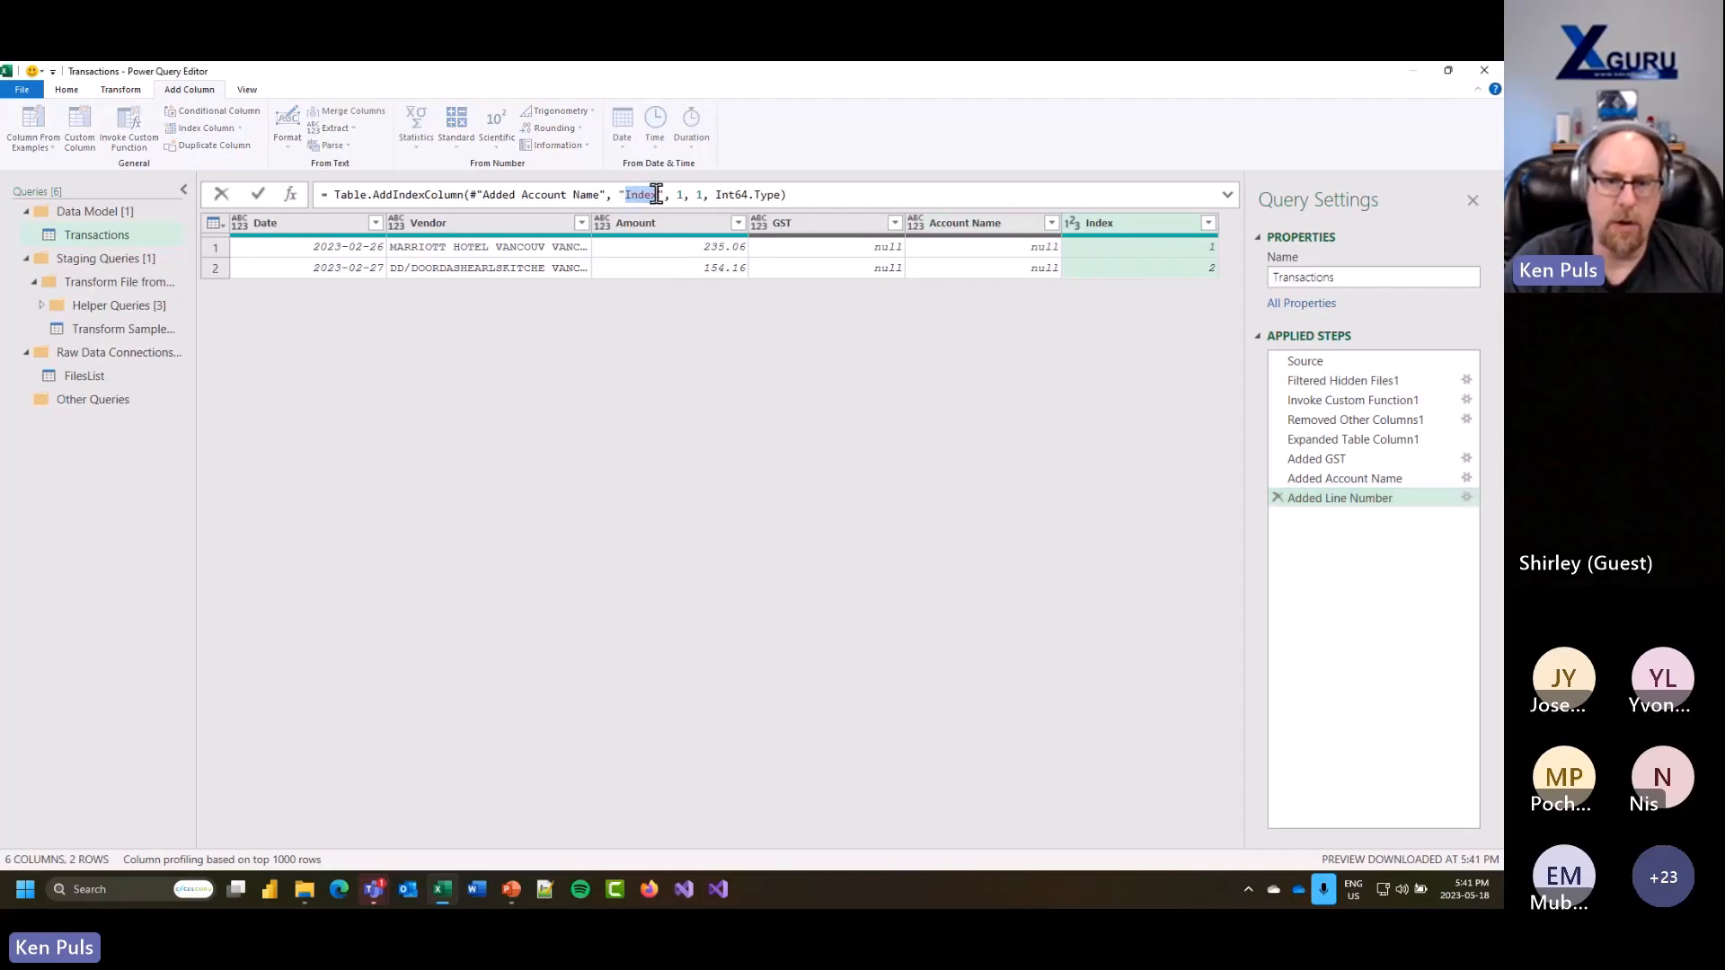
{"action": "type", "text": "Line"}
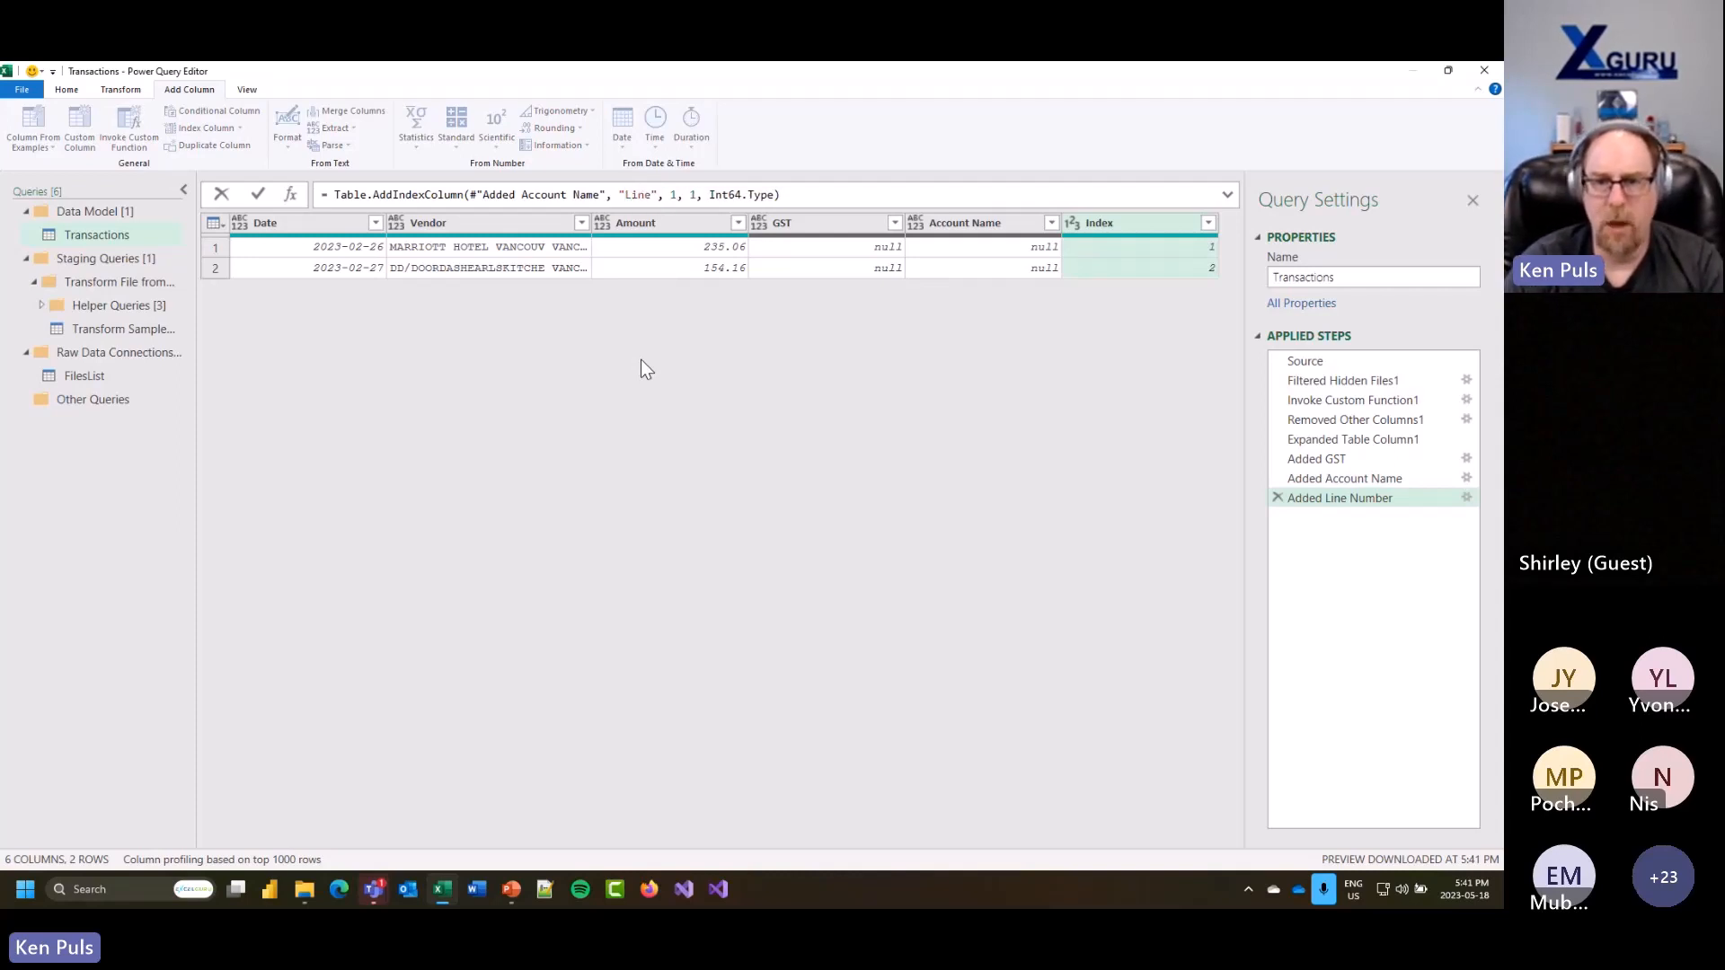
{"action": "key", "text": "Return"}
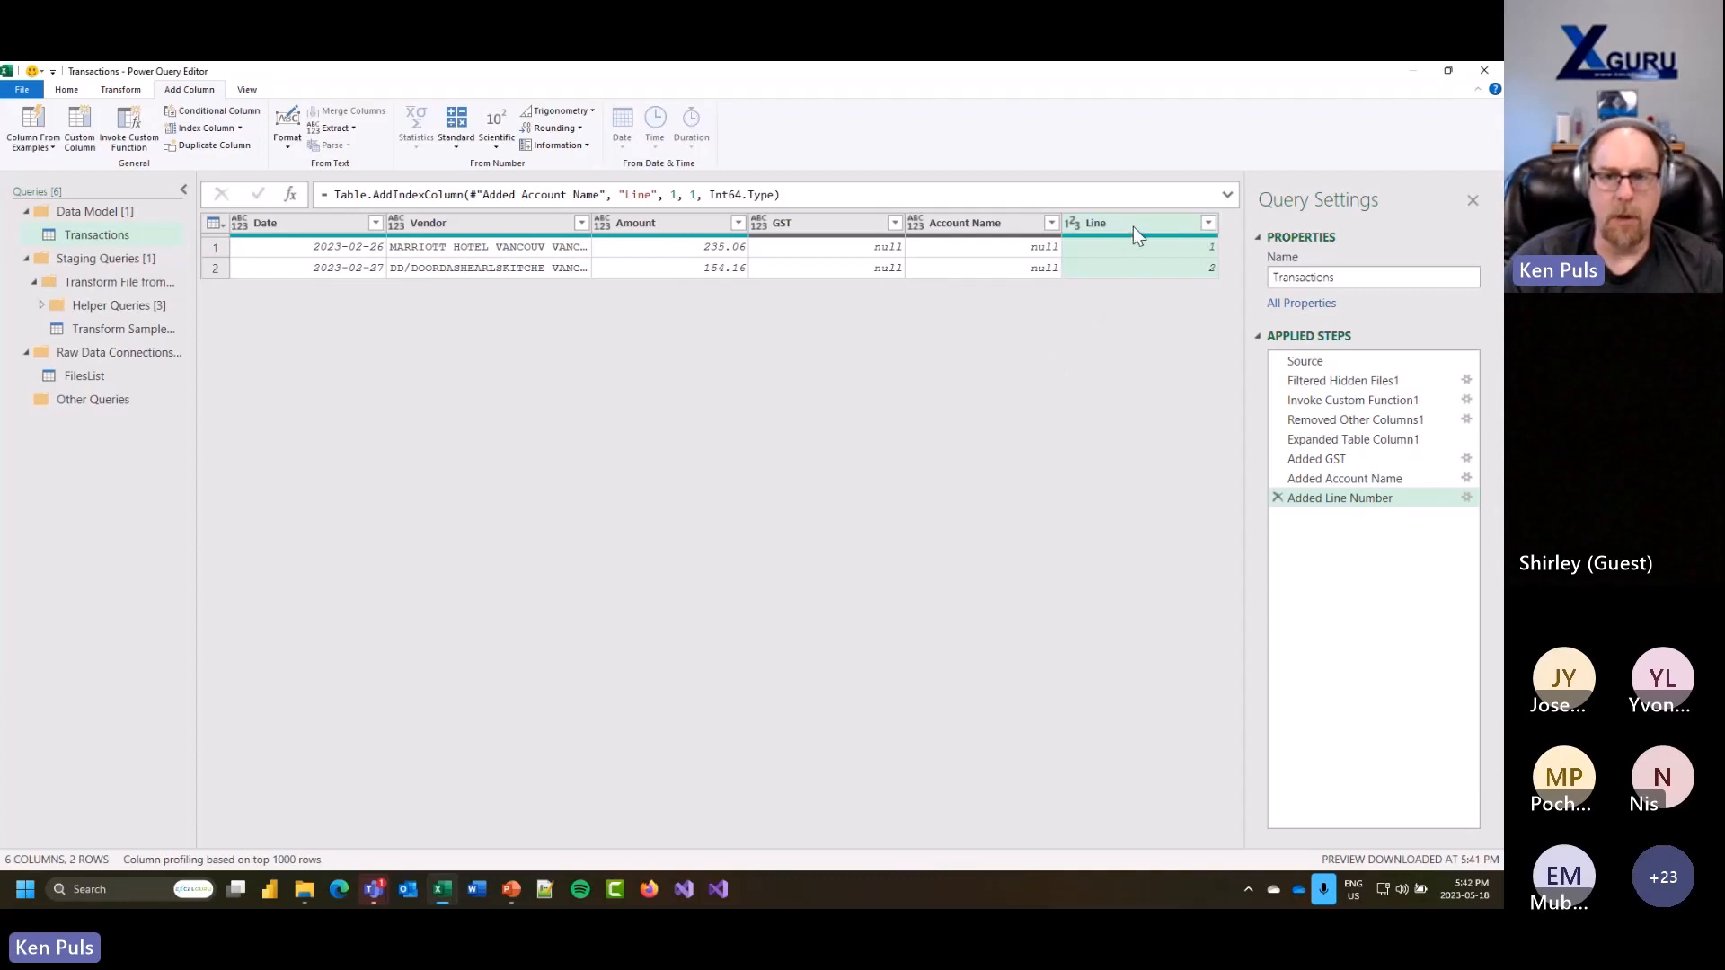
{"action": "left_click_drag", "start_coordinate": [1134, 227], "coordinate": [316, 246]}
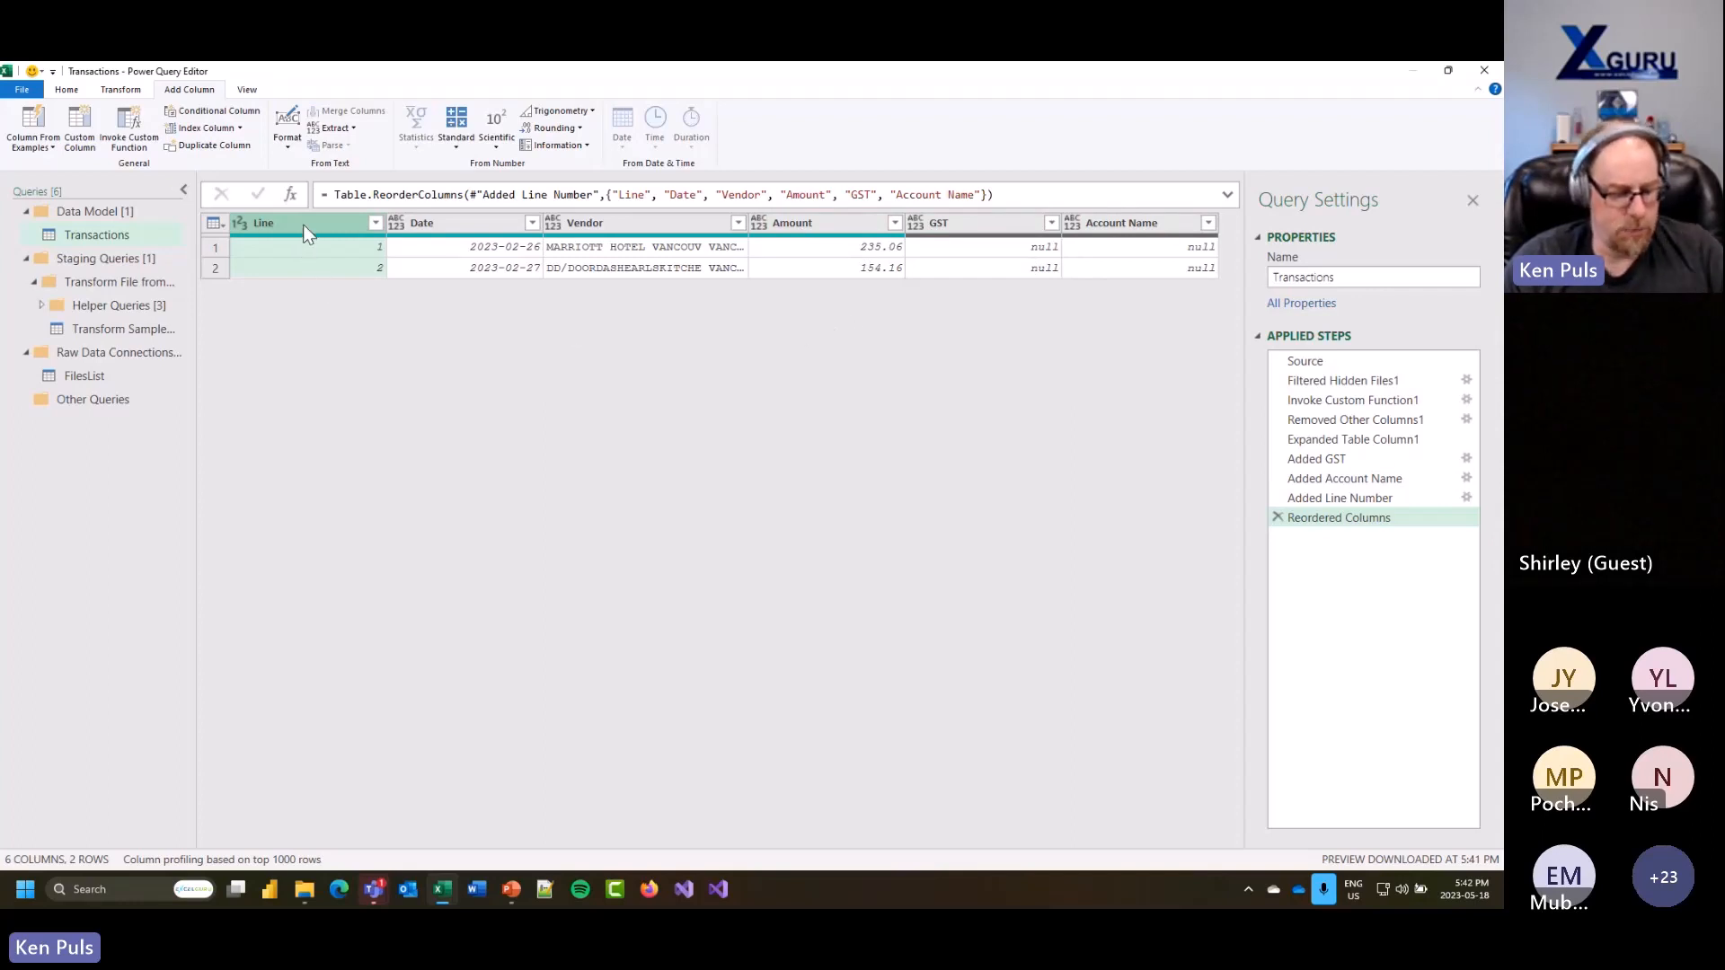
Step: Detect the data types of all columns in the Transactions query
{"action": "key", "text": "ctrl+a"}
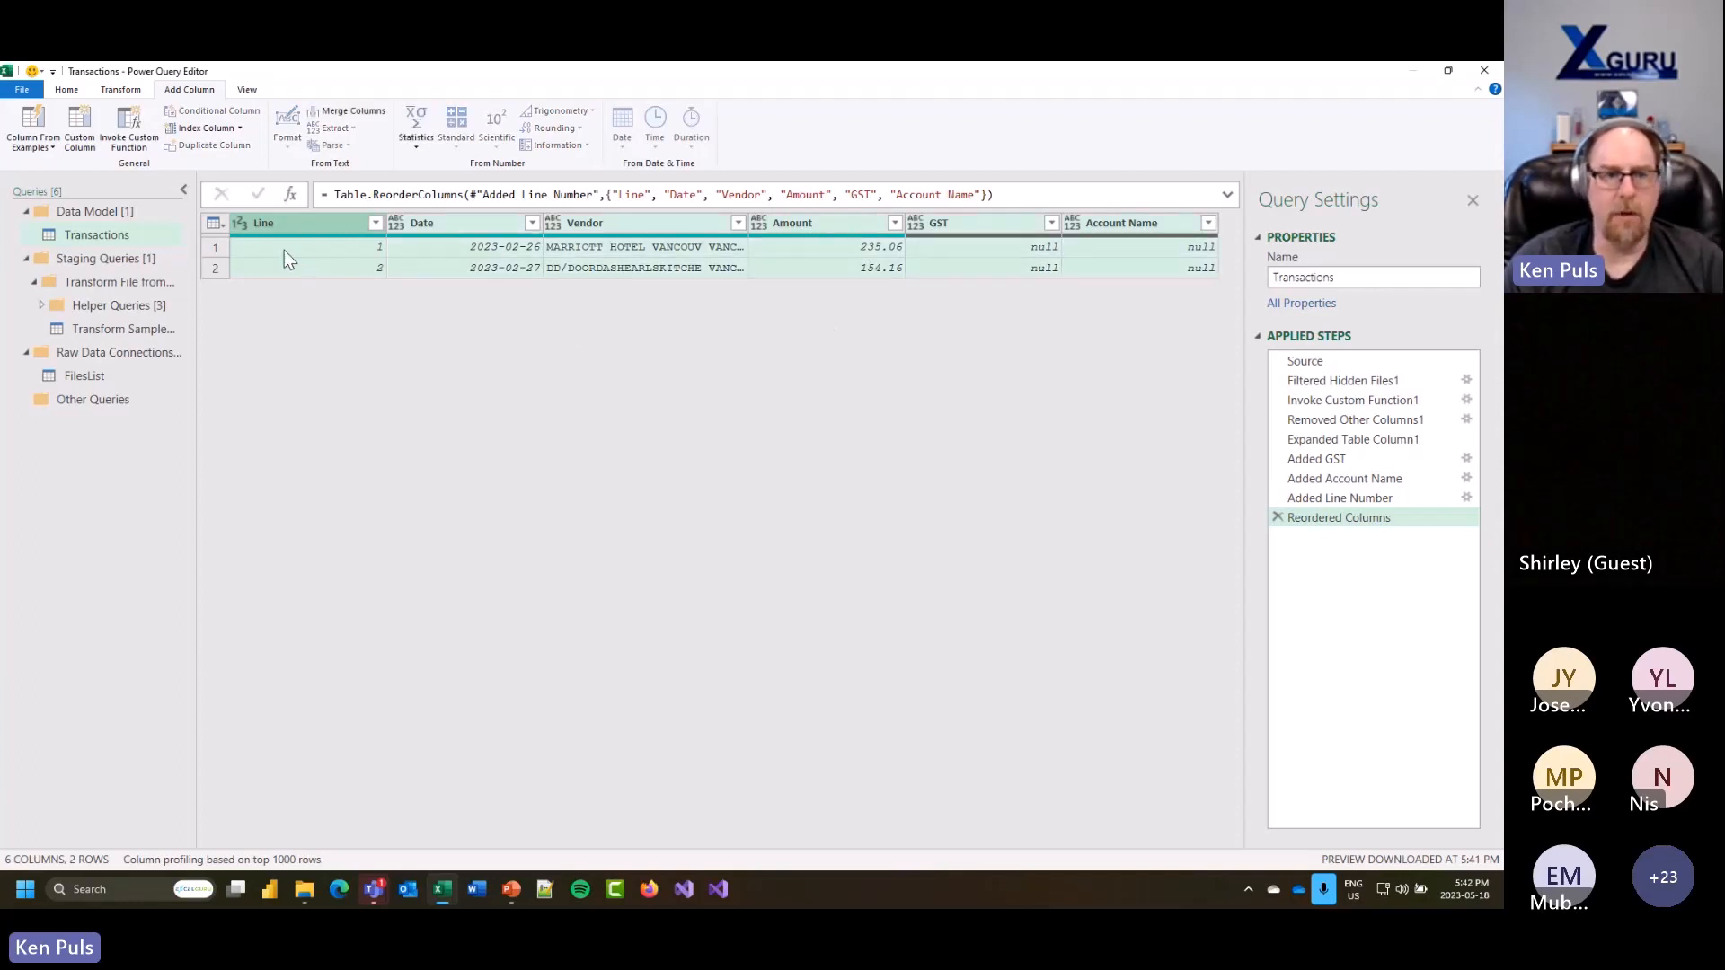
{"action": "left_click", "coordinate": [121, 90]}
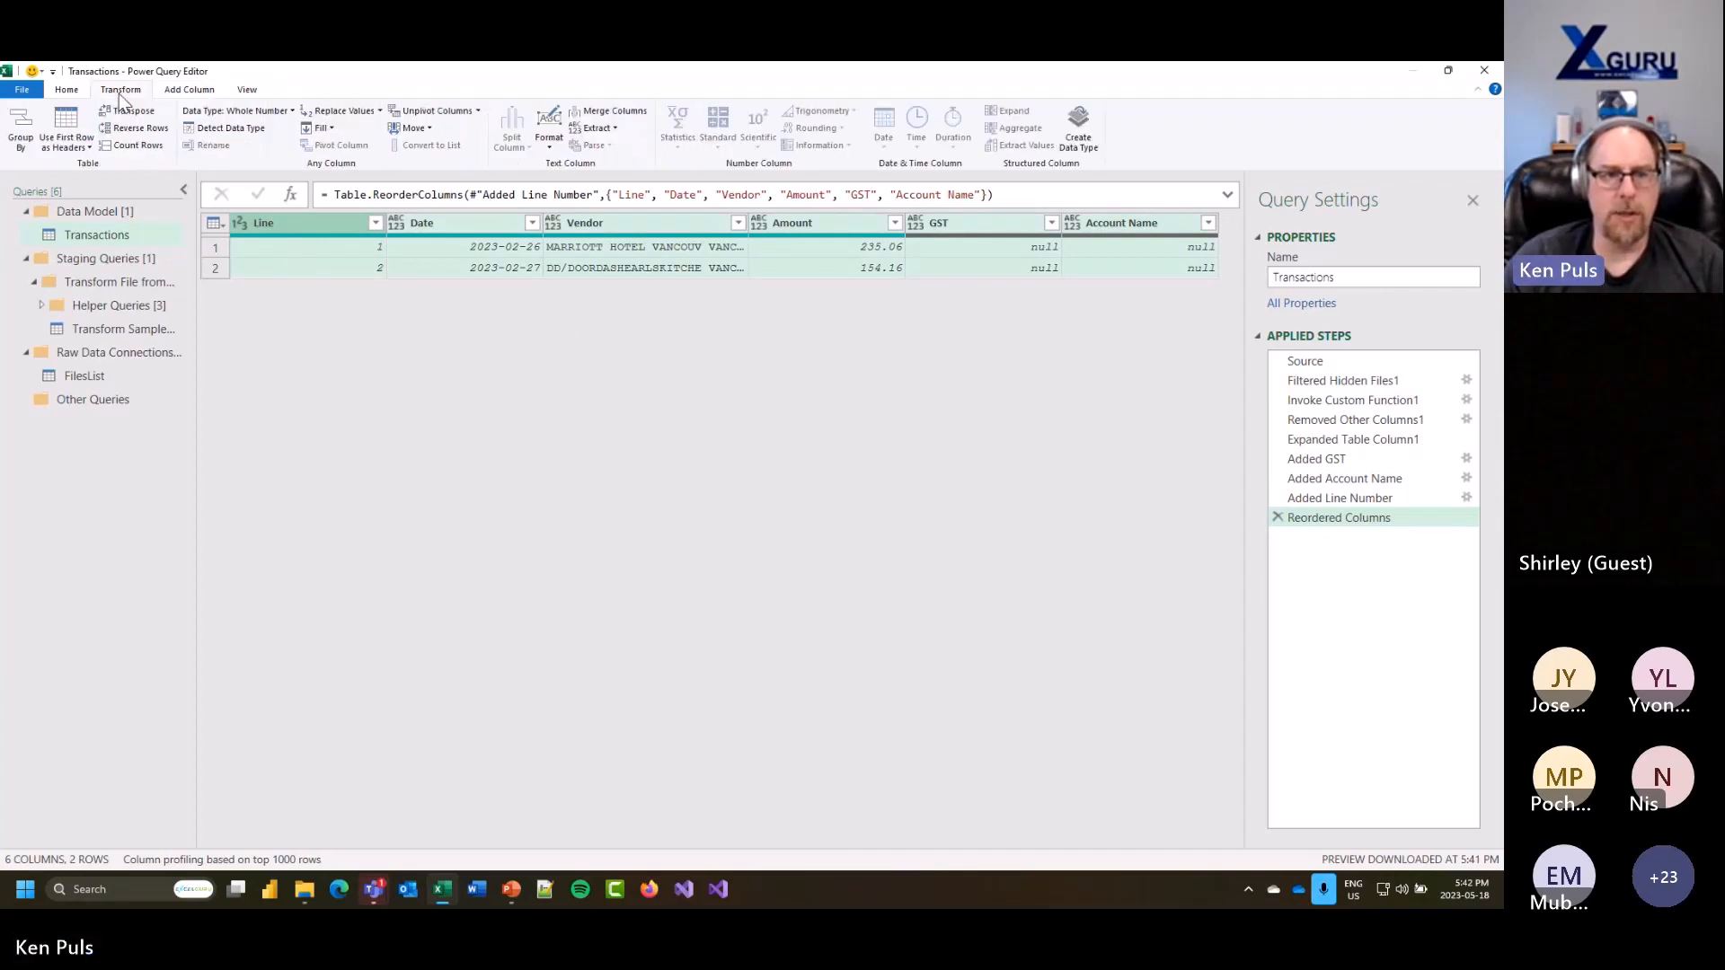
{"action": "left_click", "coordinate": [246, 131]}
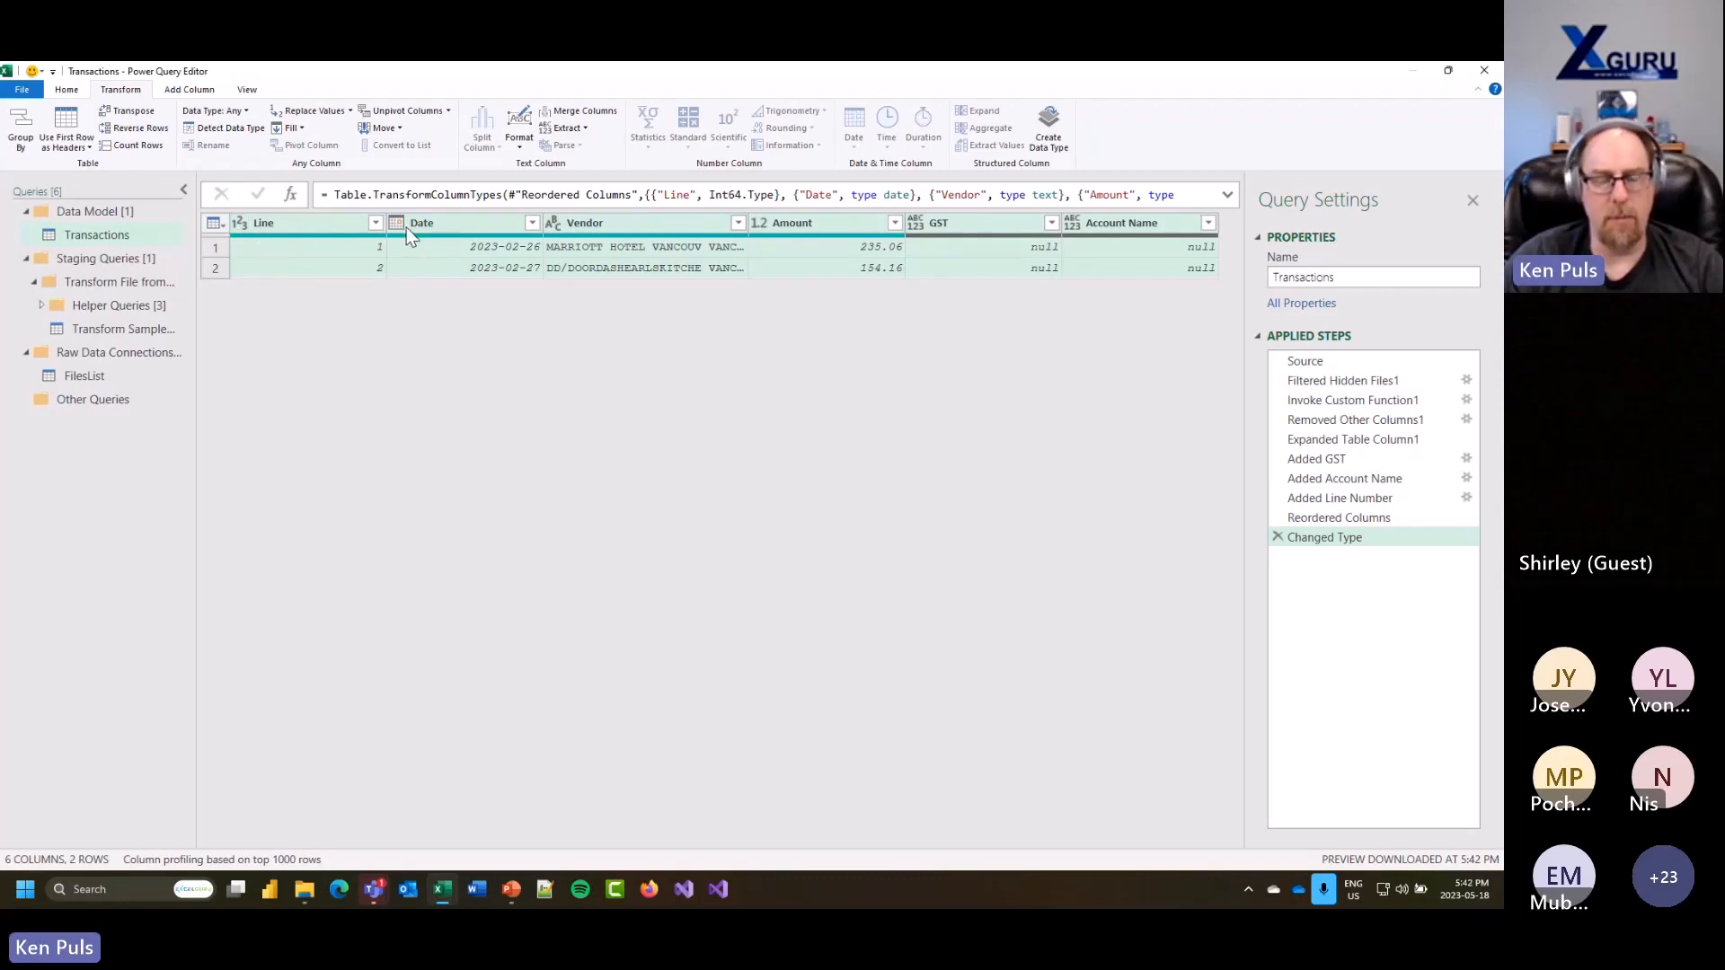
Step: Change the Amount and GST columns to Currency, replacing the current conversion, and set the Account Name column to Text
{"action": "left_click", "coordinate": [809, 228]}
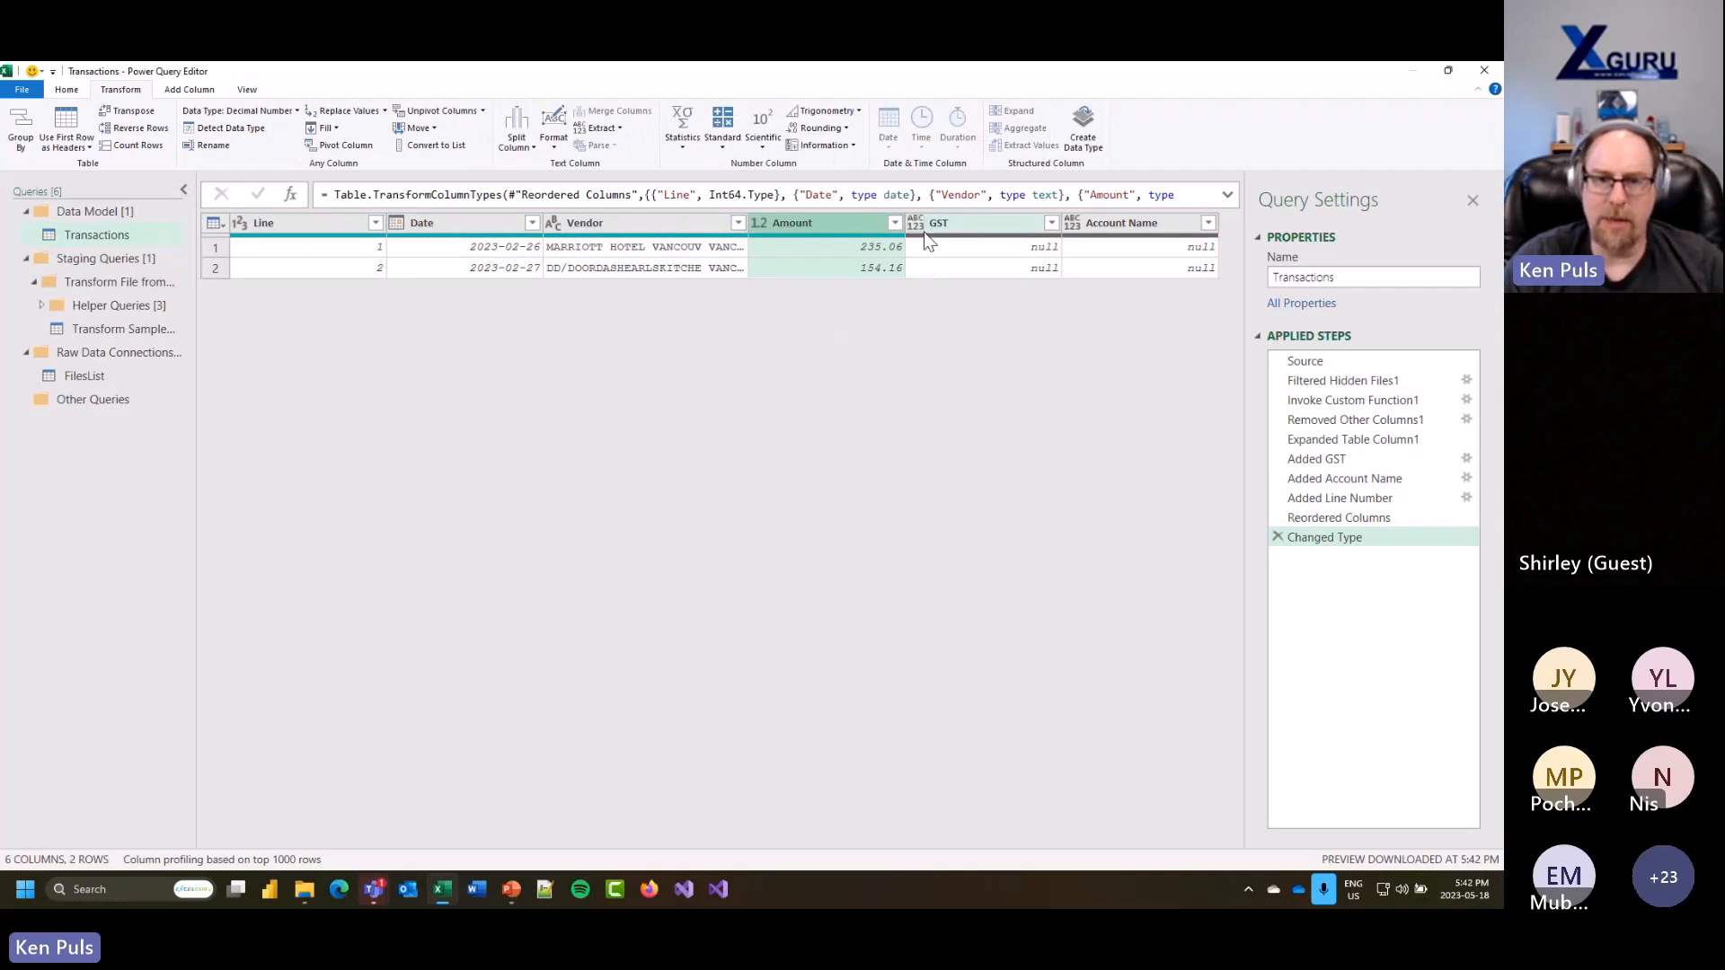
{"action": "left_click", "coordinate": [988, 232], "text": "ctrl"}
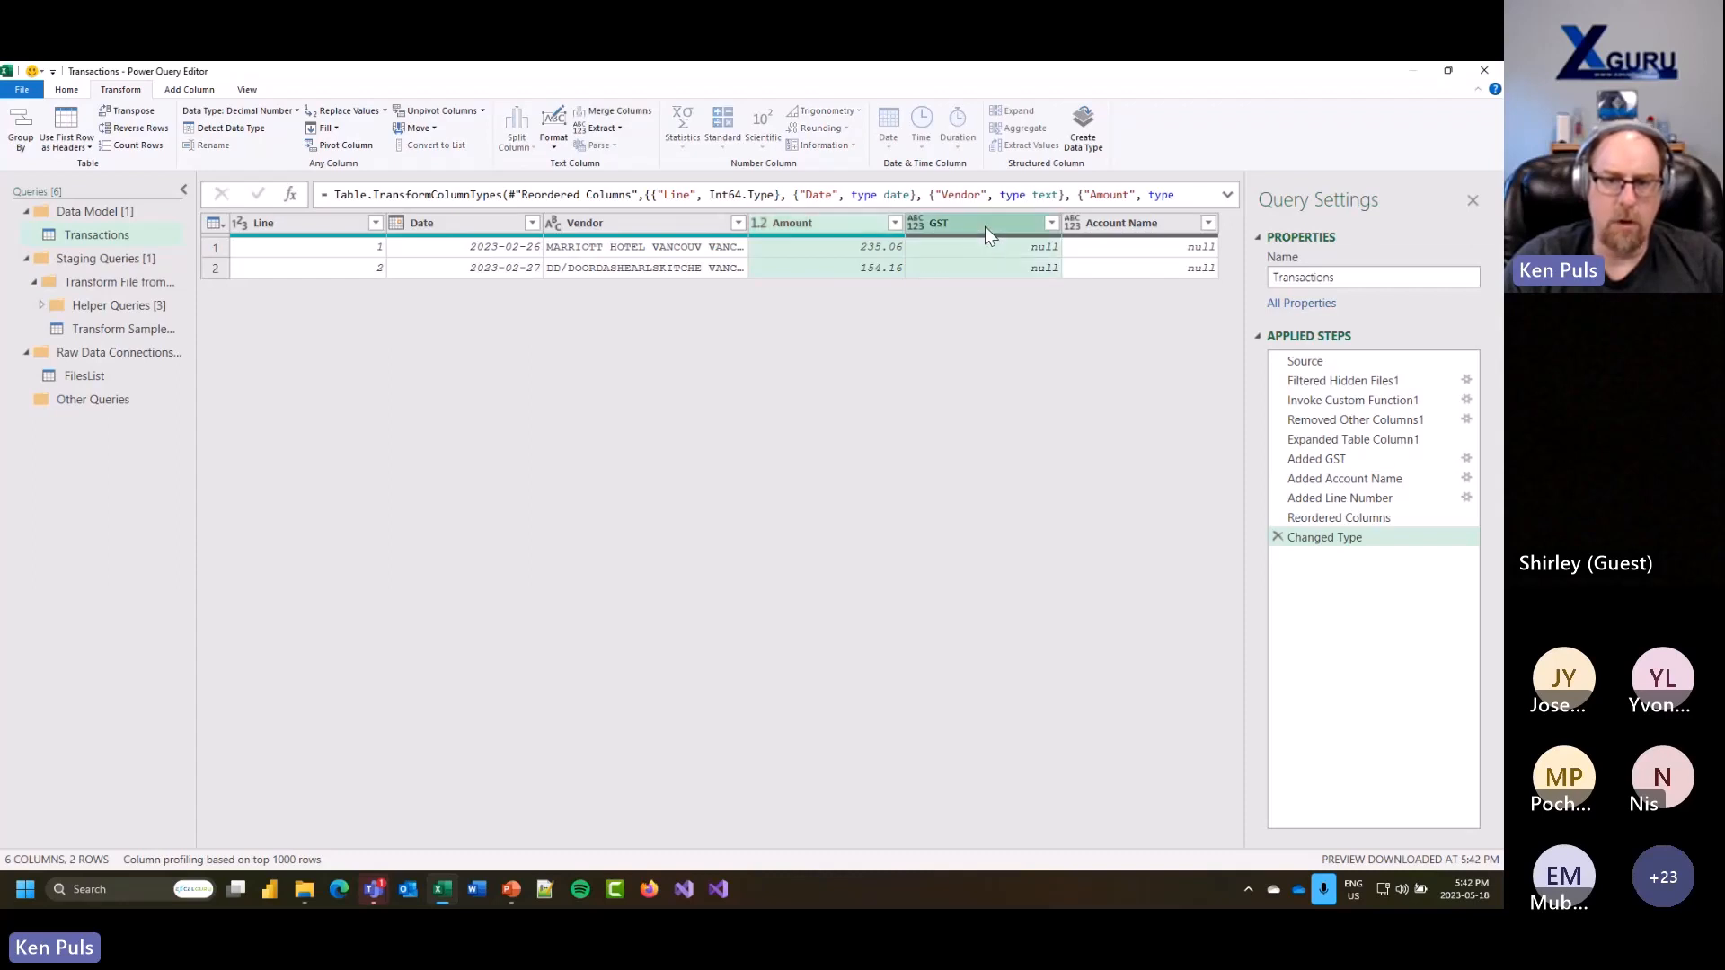
{"action": "right_click", "coordinate": [850, 224]}
{"action": "mouse_move", "coordinate": [823, 343]}
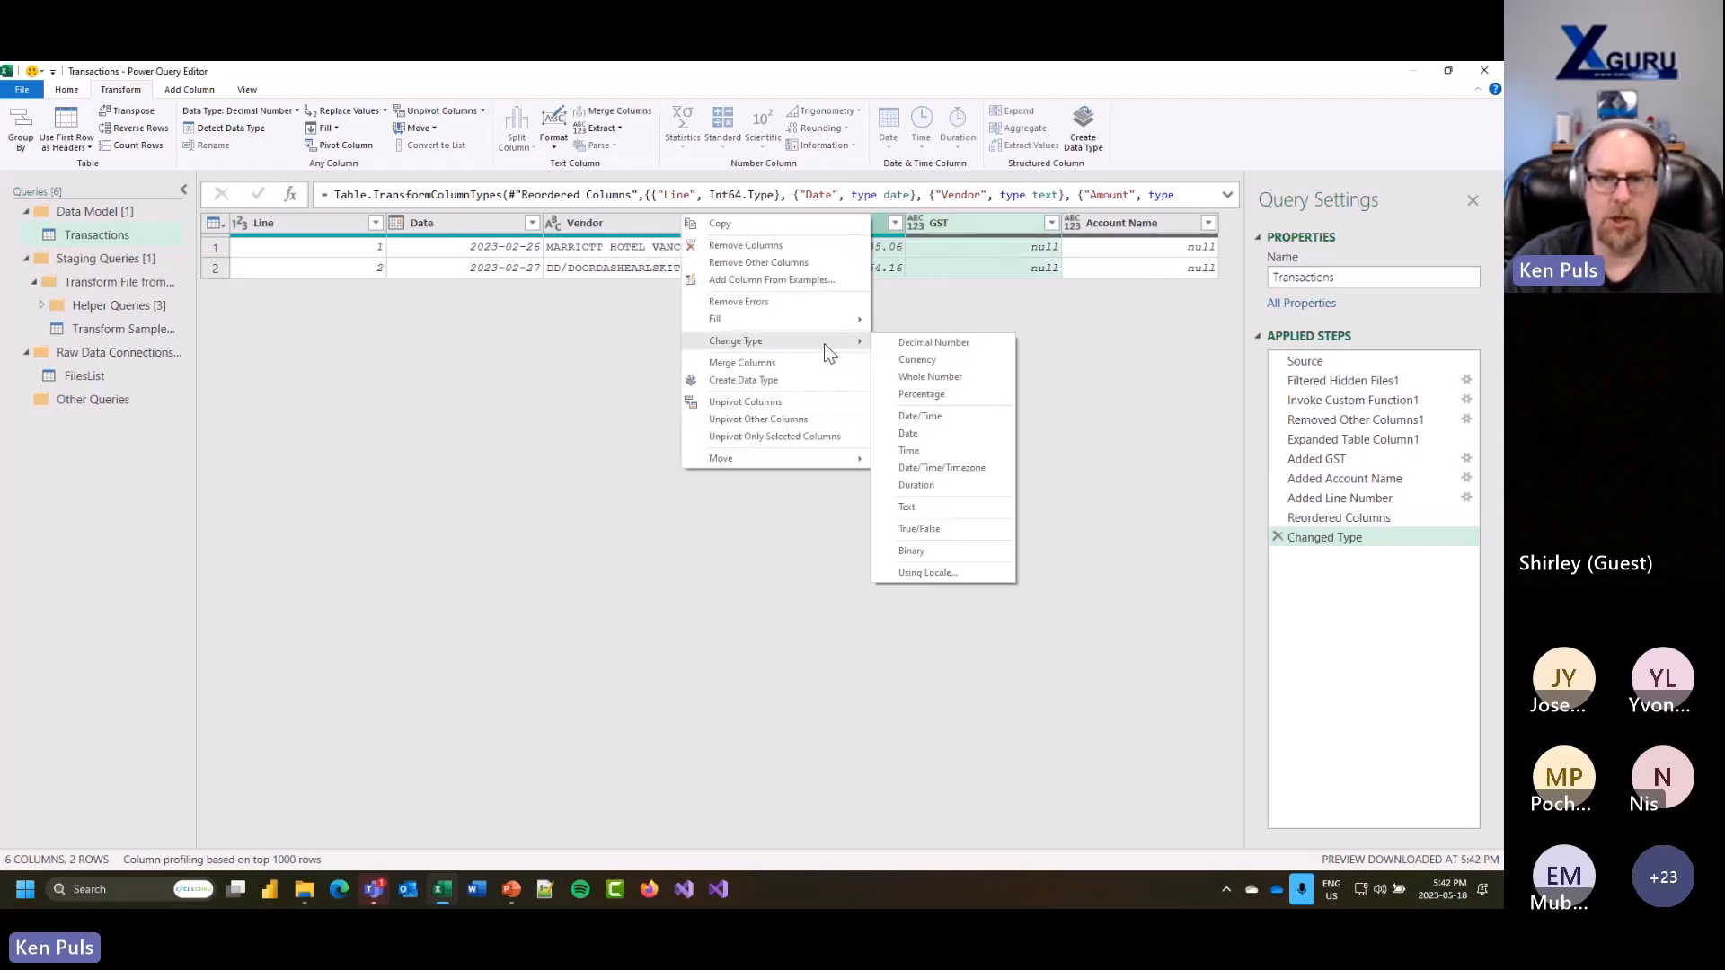
{"action": "left_click", "coordinate": [930, 360]}
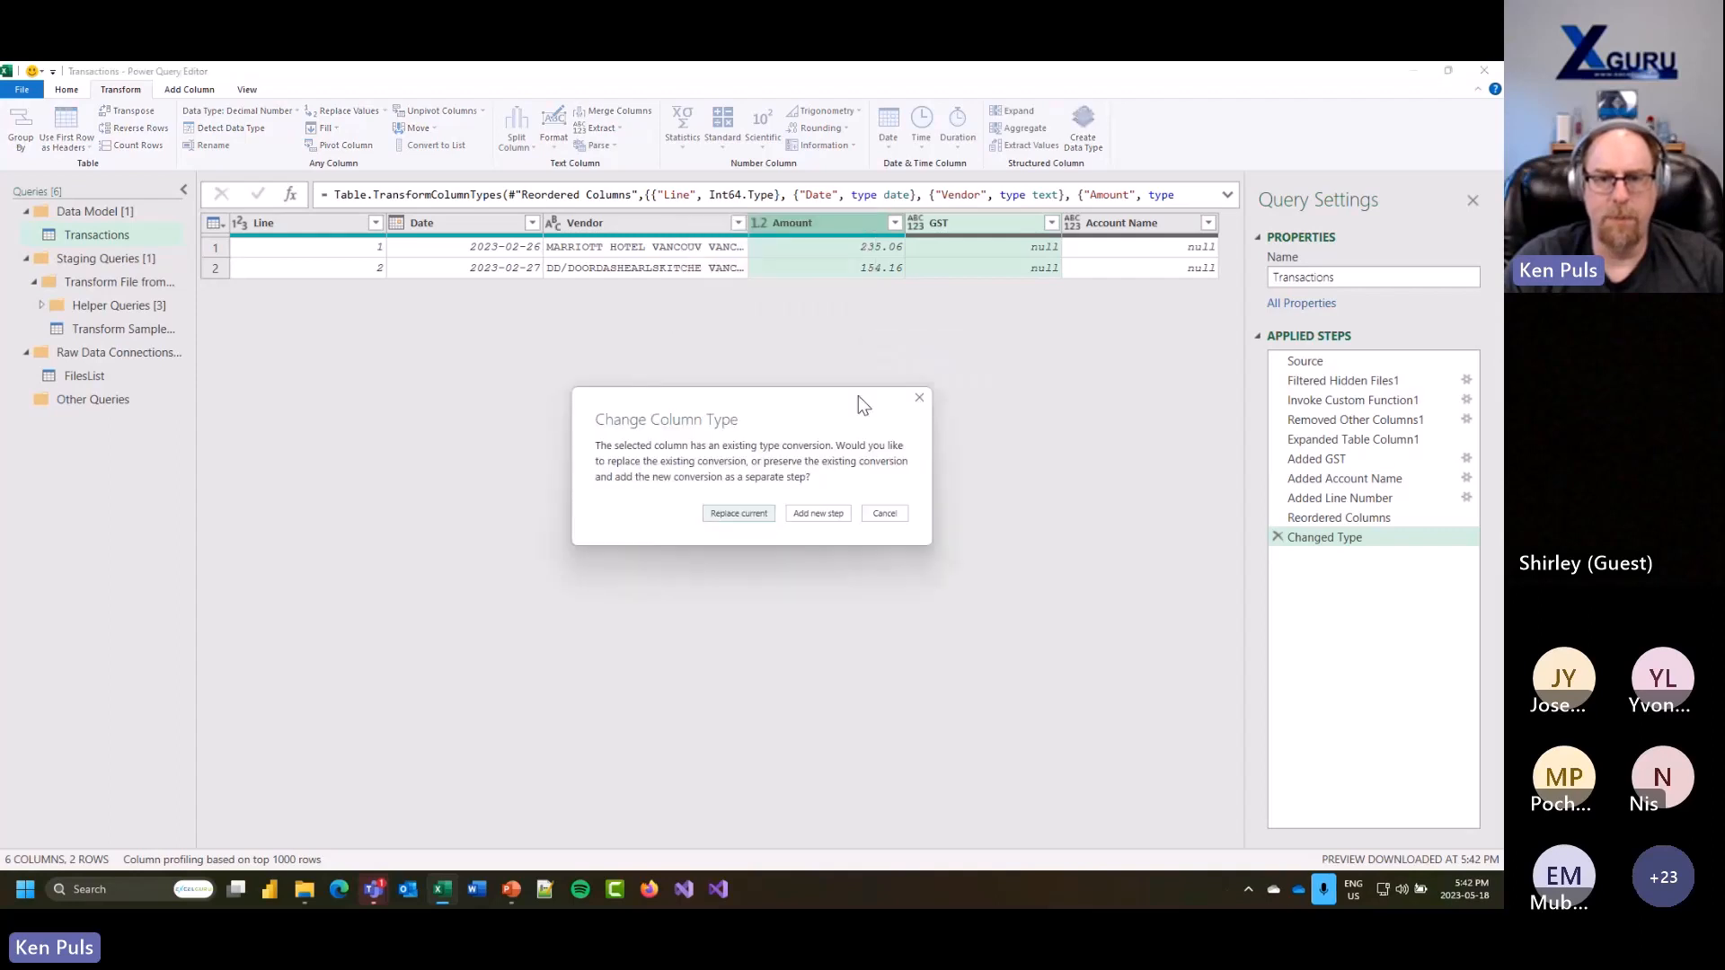
{"action": "left_click", "coordinate": [738, 514]}
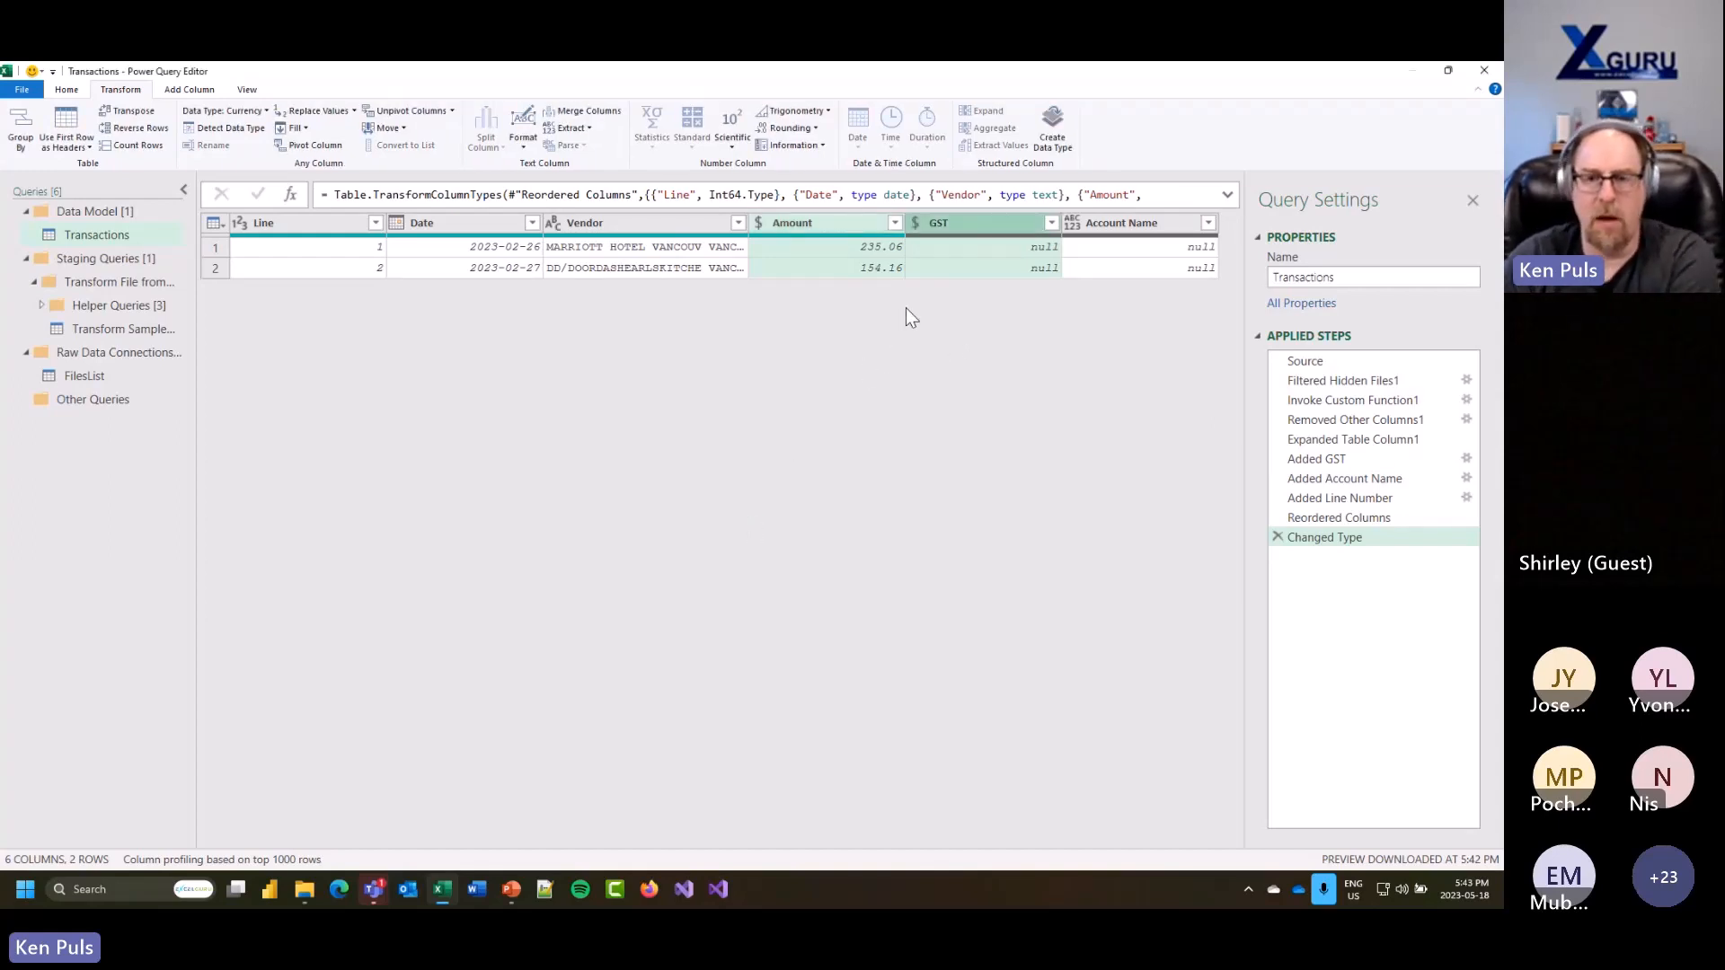
{"action": "left_click", "coordinate": [1071, 222]}
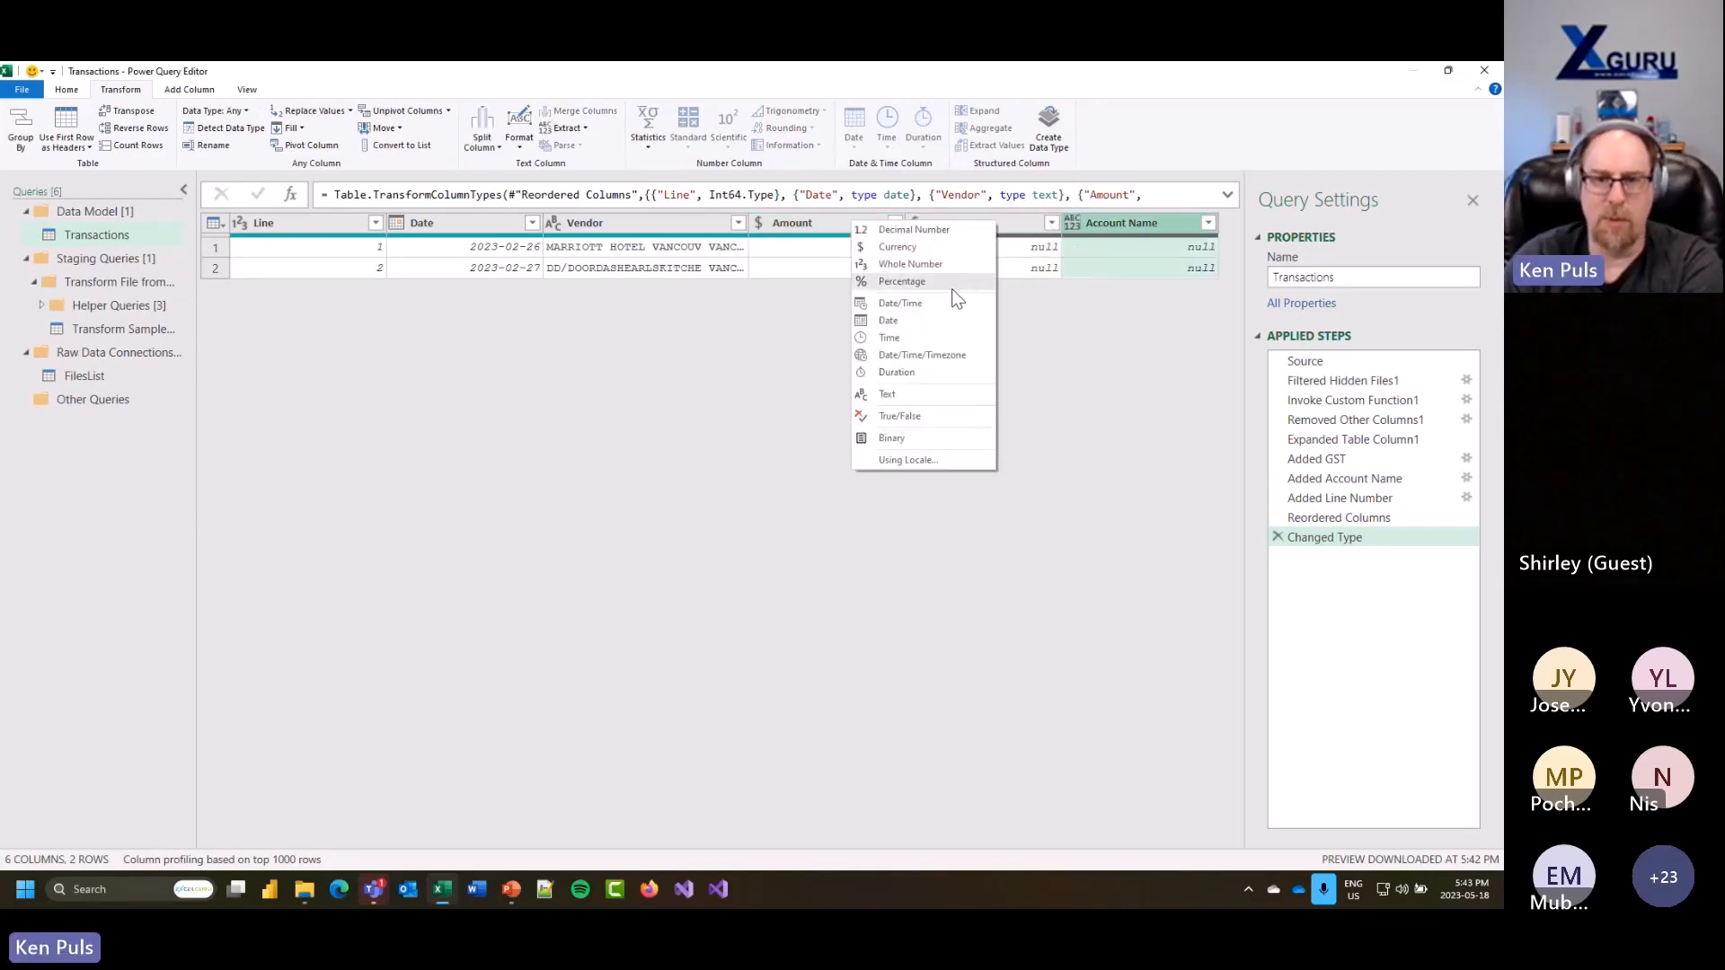
{"action": "left_click", "coordinate": [909, 395]}
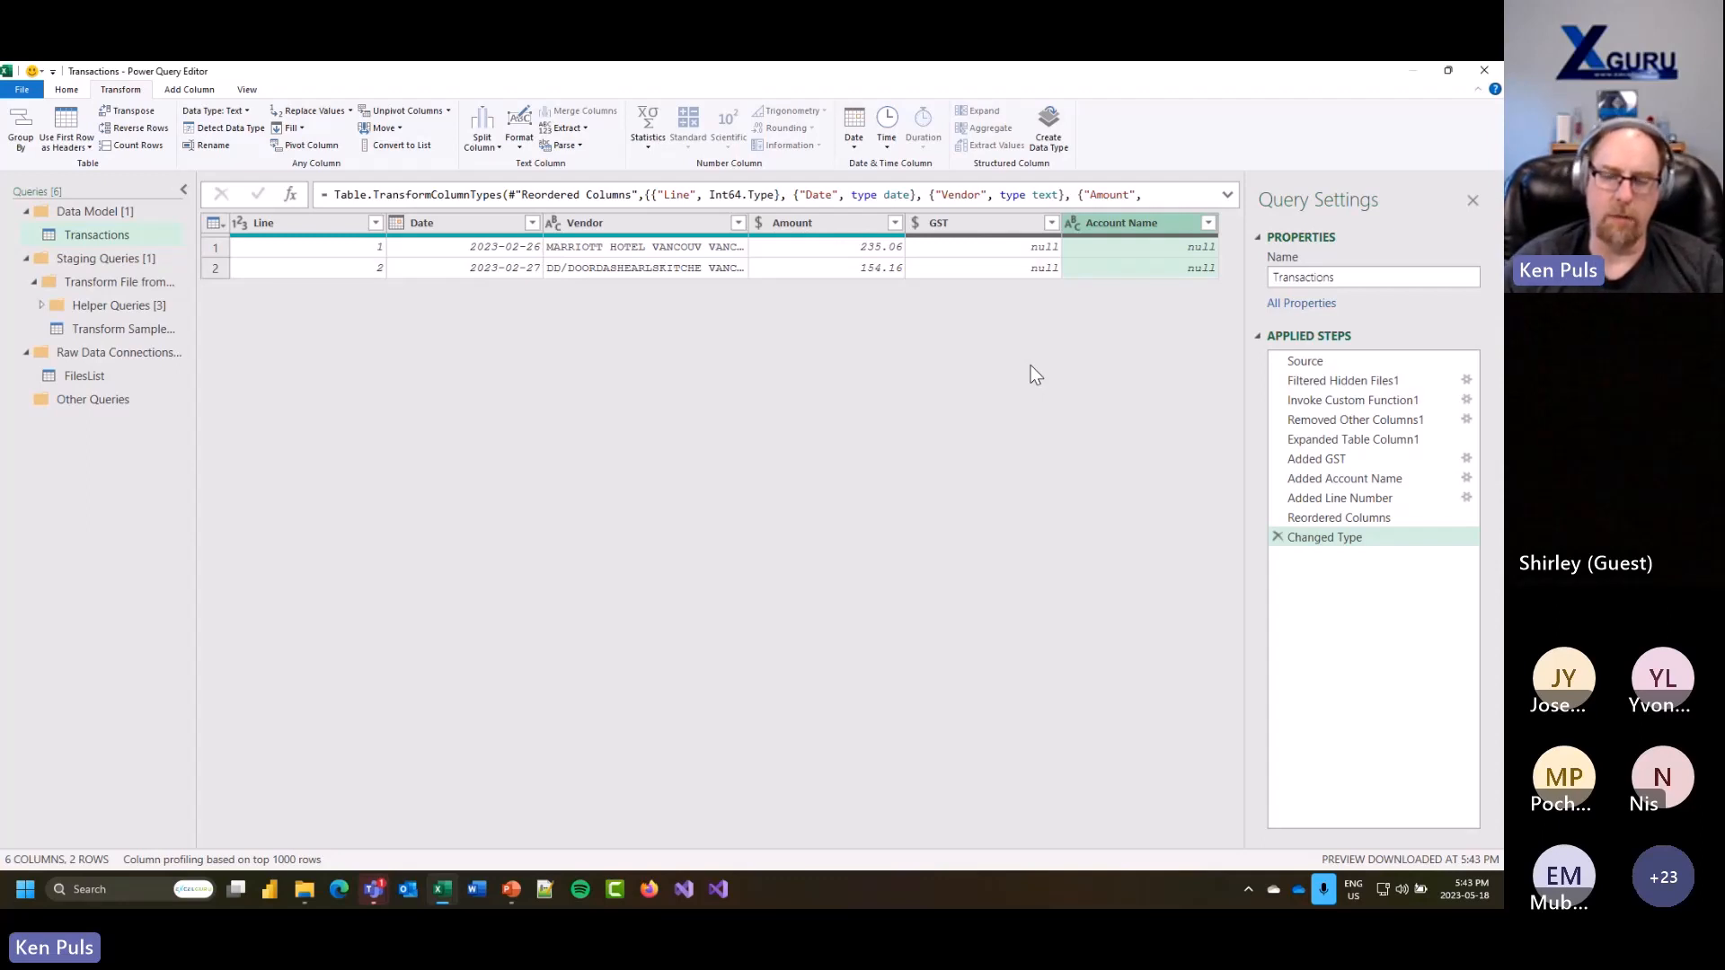
Step: Extract the Transactions steps preceding Added Line Number into a new query named Staging-Transactions
{"action": "left_click_drag", "start_coordinate": [1325, 379], "coordinate": [1330, 555]}
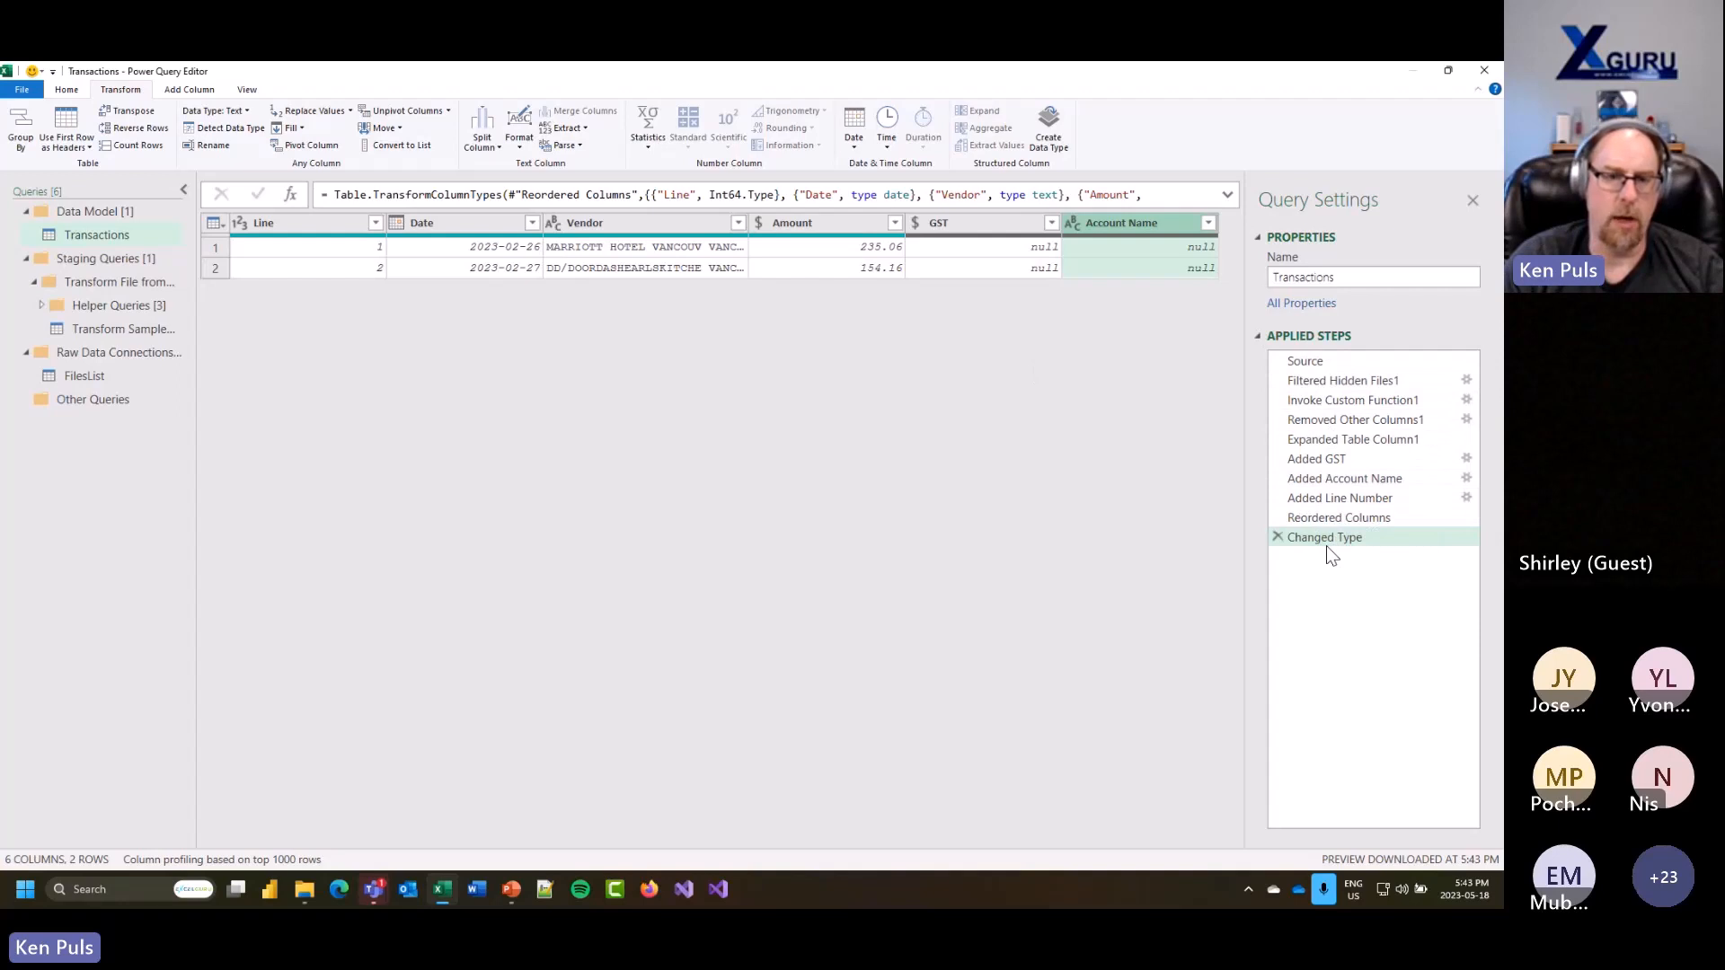
{"action": "left_click", "coordinate": [1331, 500]}
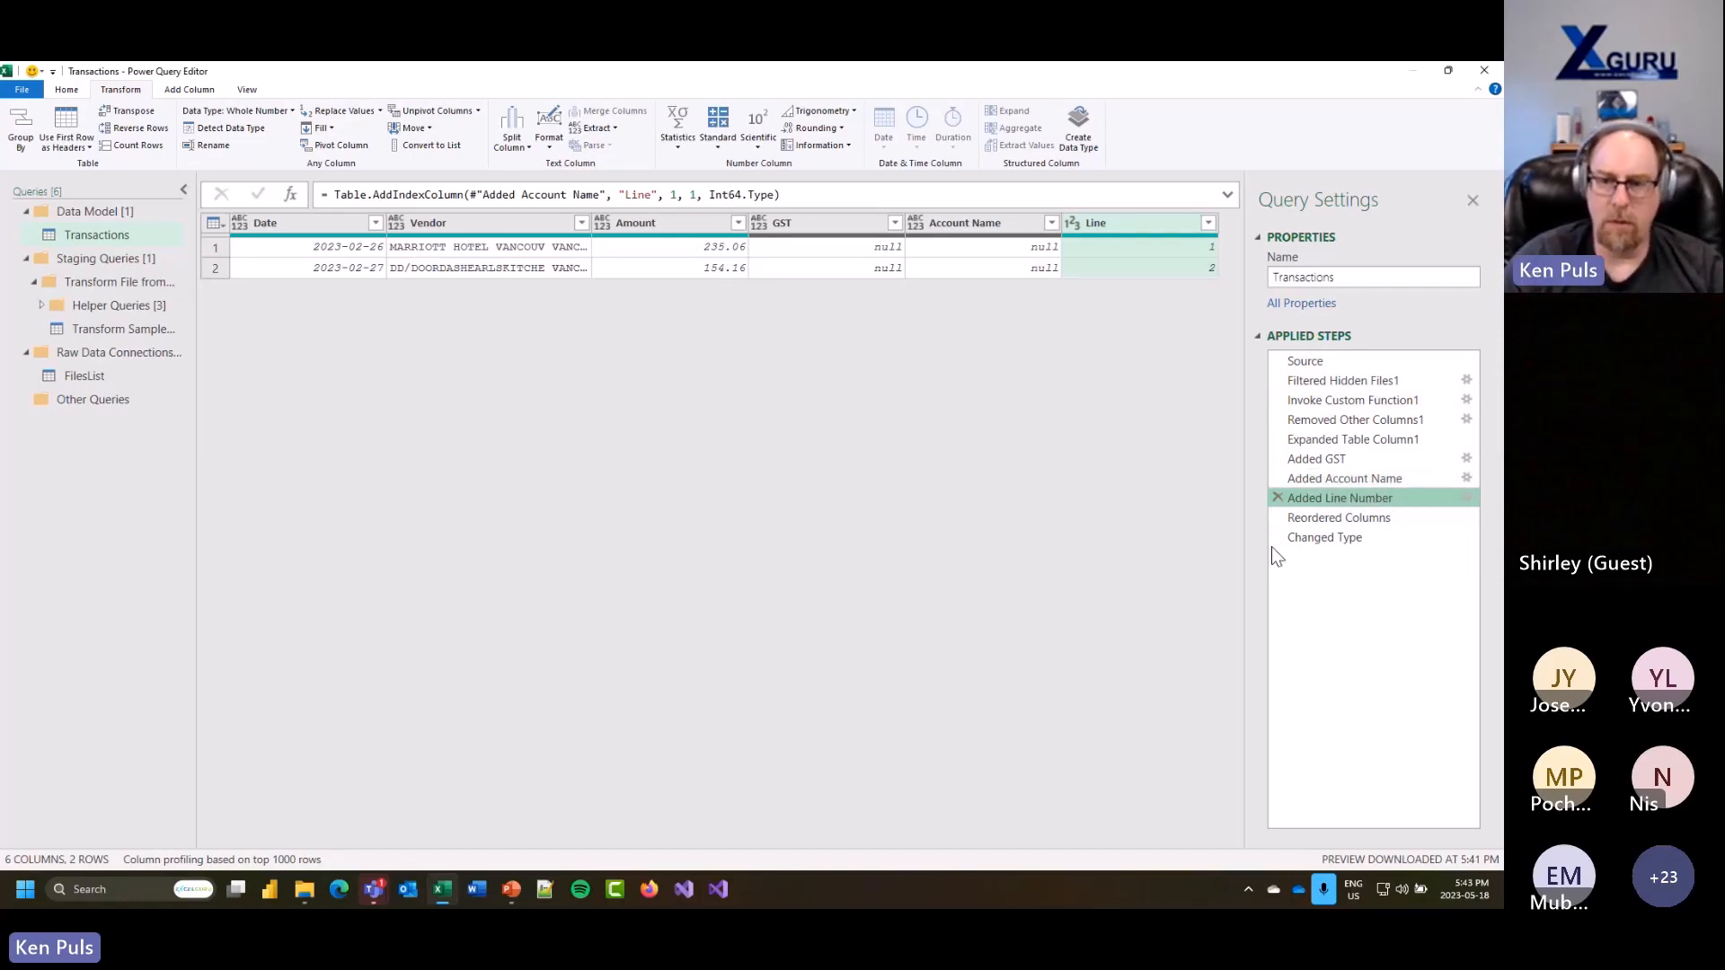
{"action": "right_click", "coordinate": [1312, 498]}
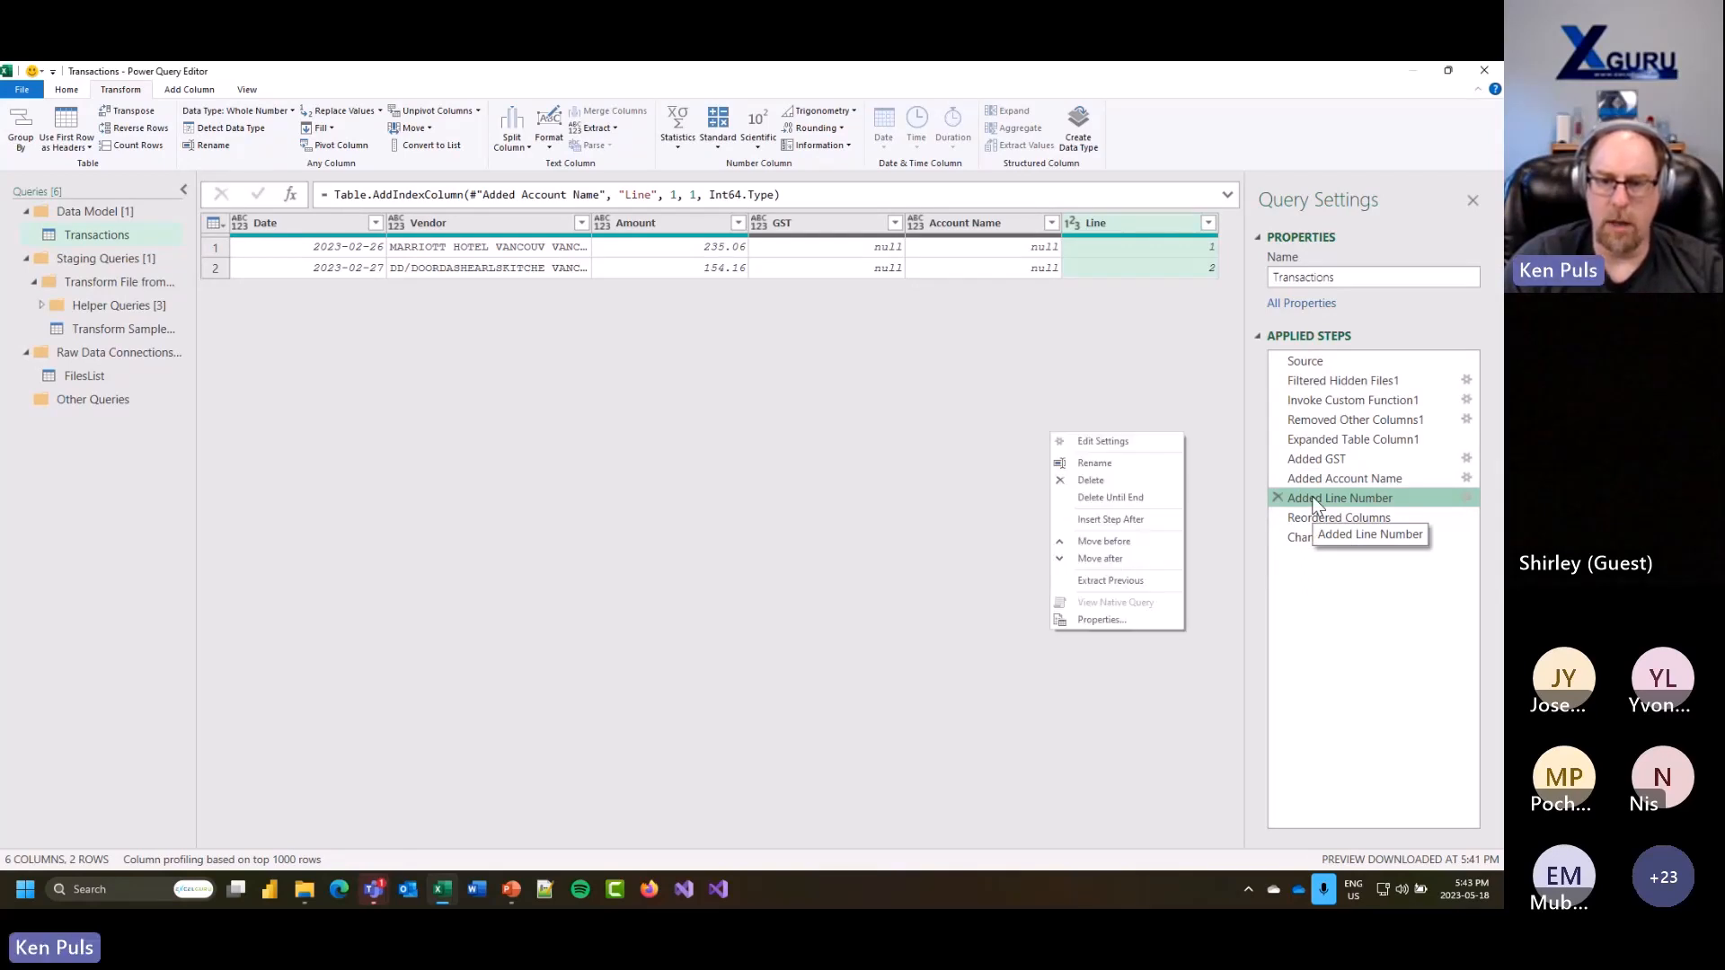
{"action": "left_click", "coordinate": [1124, 579]}
{"action": "type", "text": "Staging"}
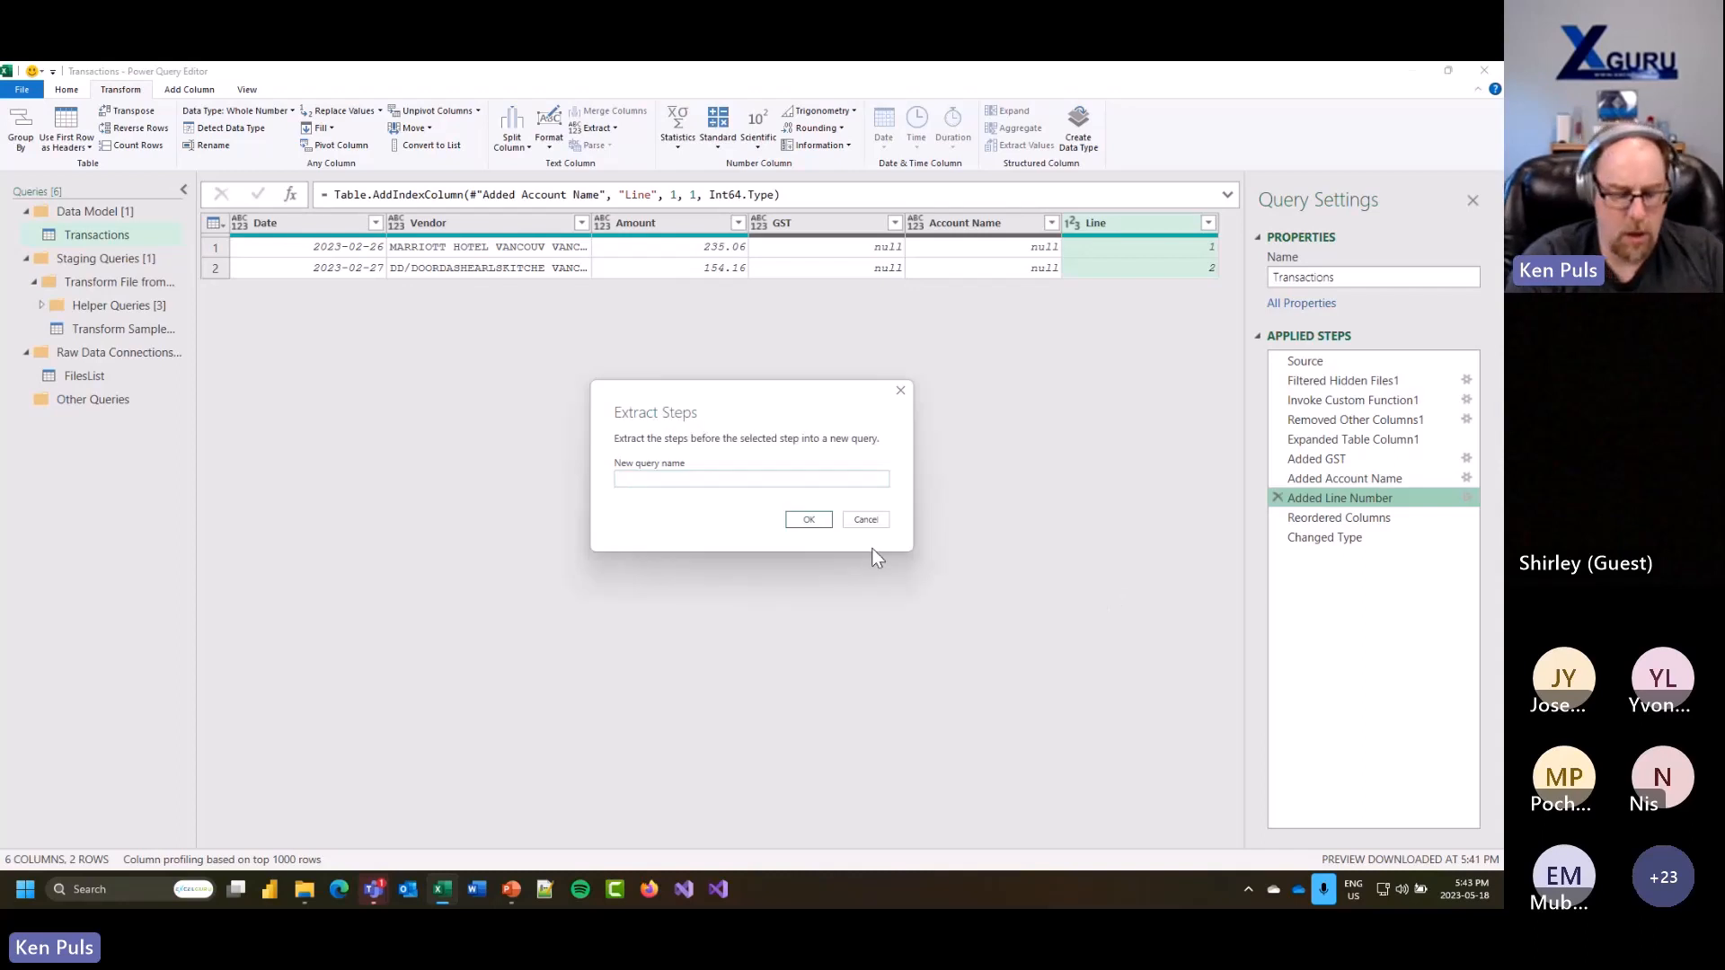
{"action": "type", "text": "-T"}
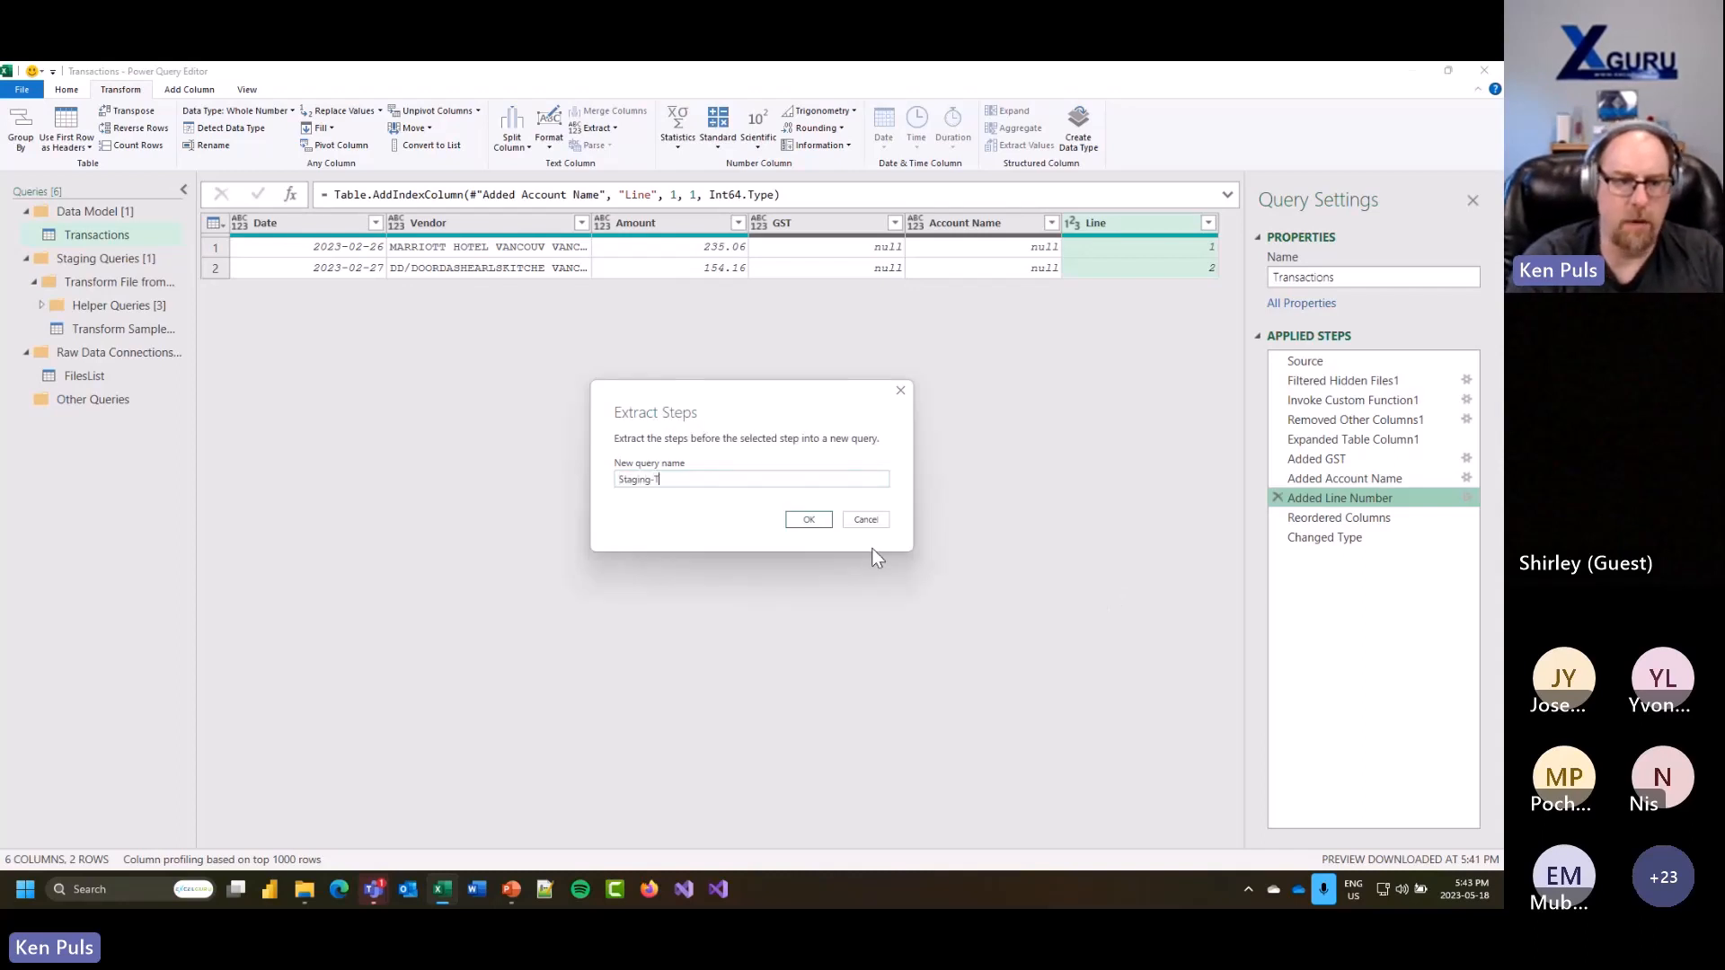
{"action": "type", "text": "ransactions"}
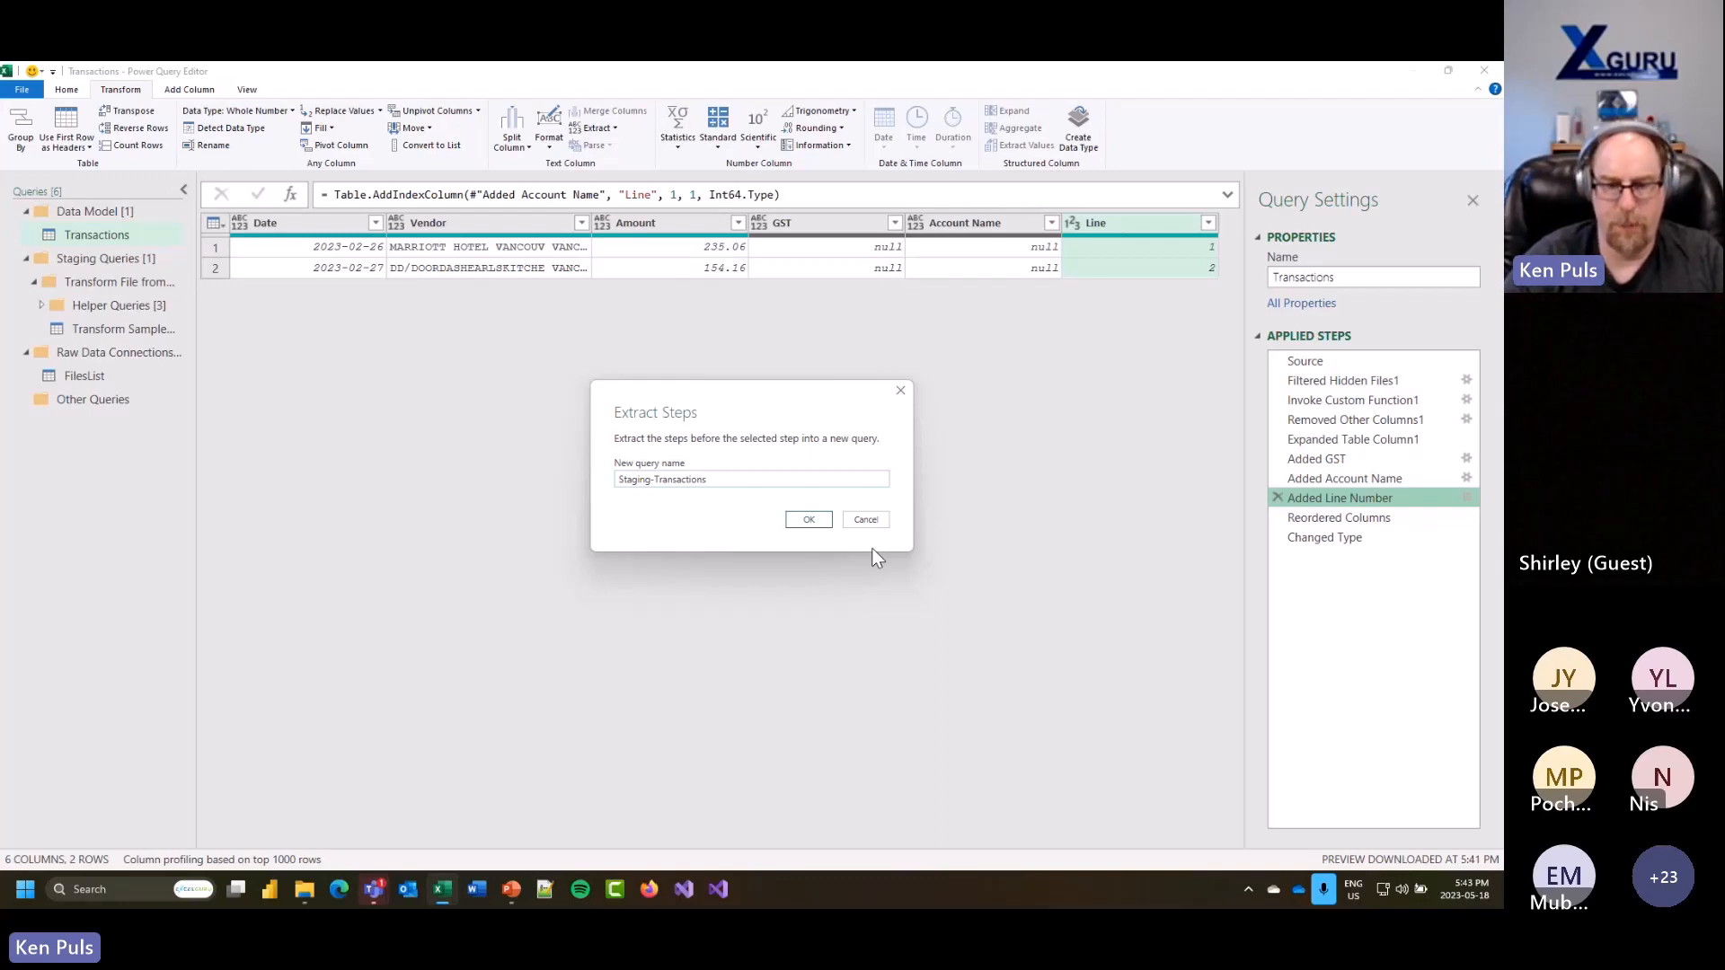
{"action": "key", "text": "Return"}
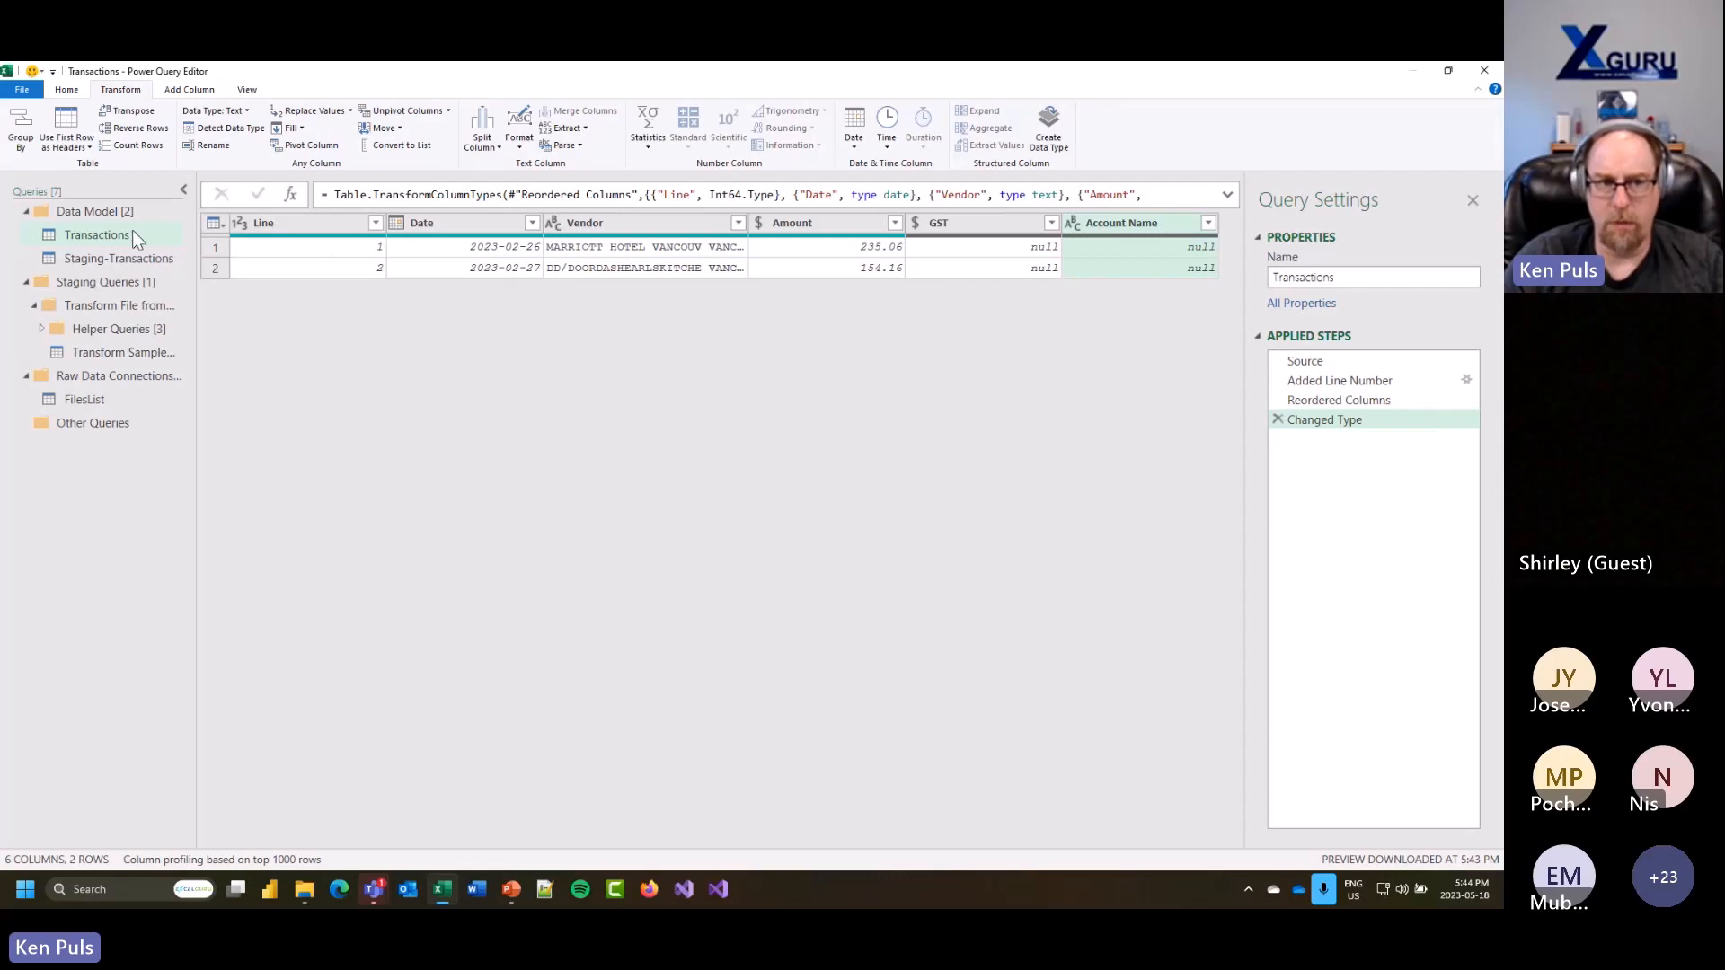
Step: Examine the remaining applied steps of the Transactions query, including what its Source step refers to
{"action": "left_click", "coordinate": [1309, 361]}
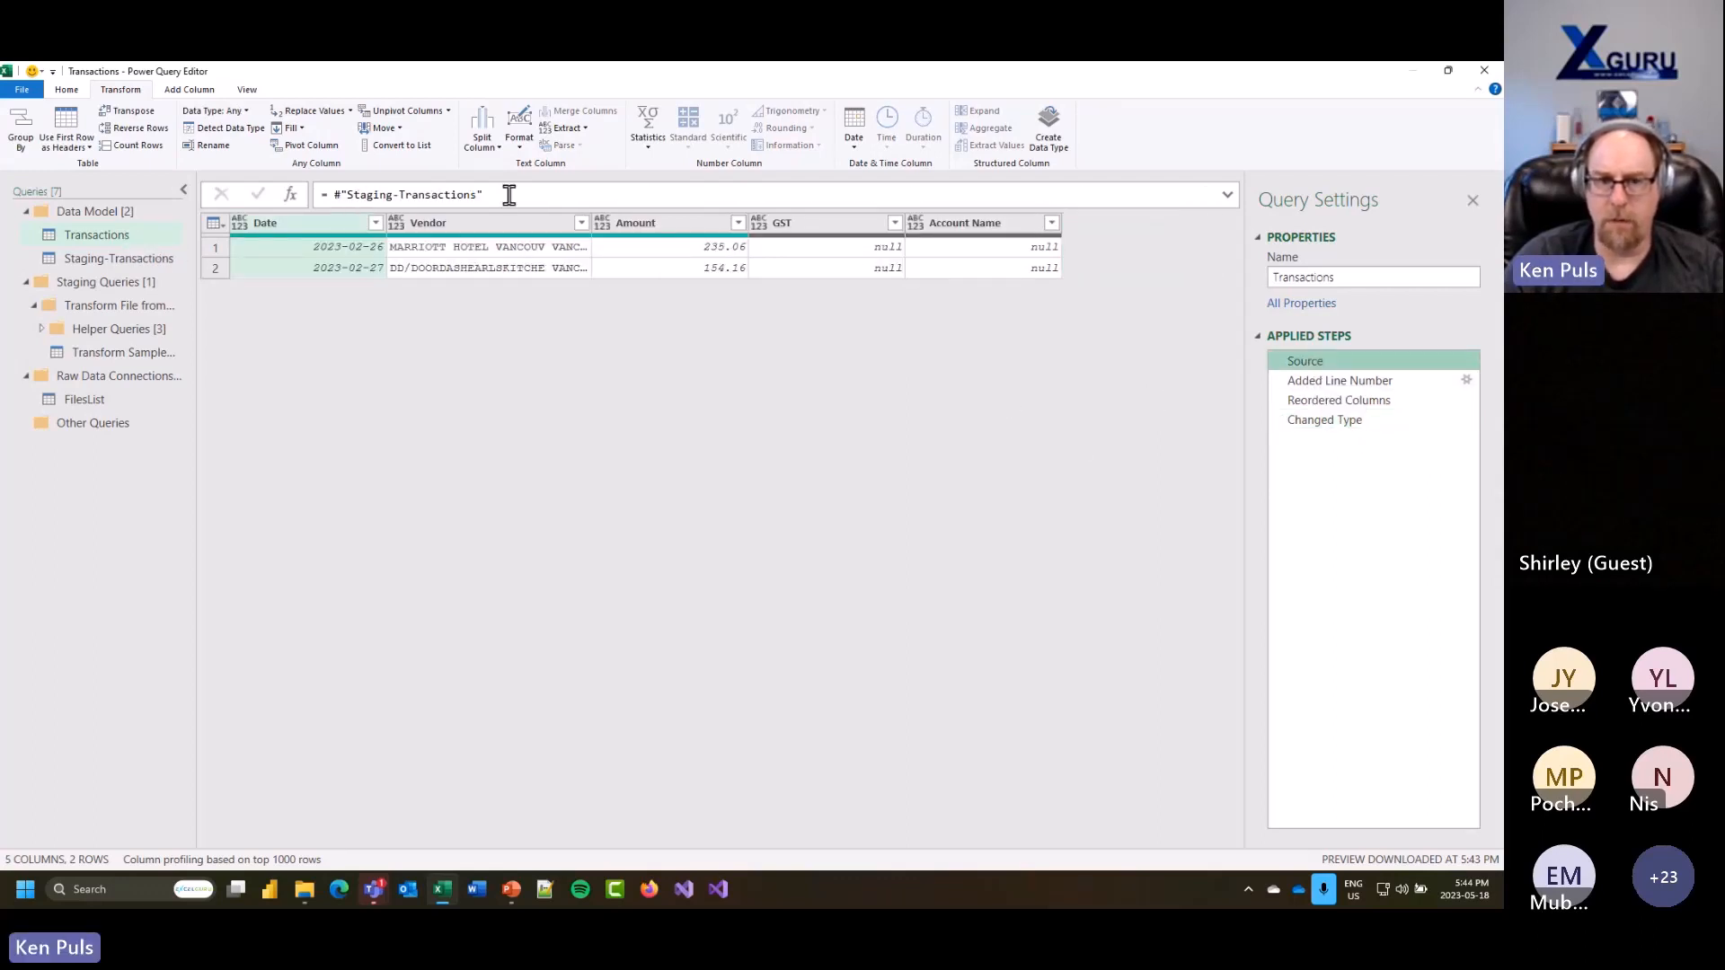
{"action": "left_click", "coordinate": [1359, 382]}
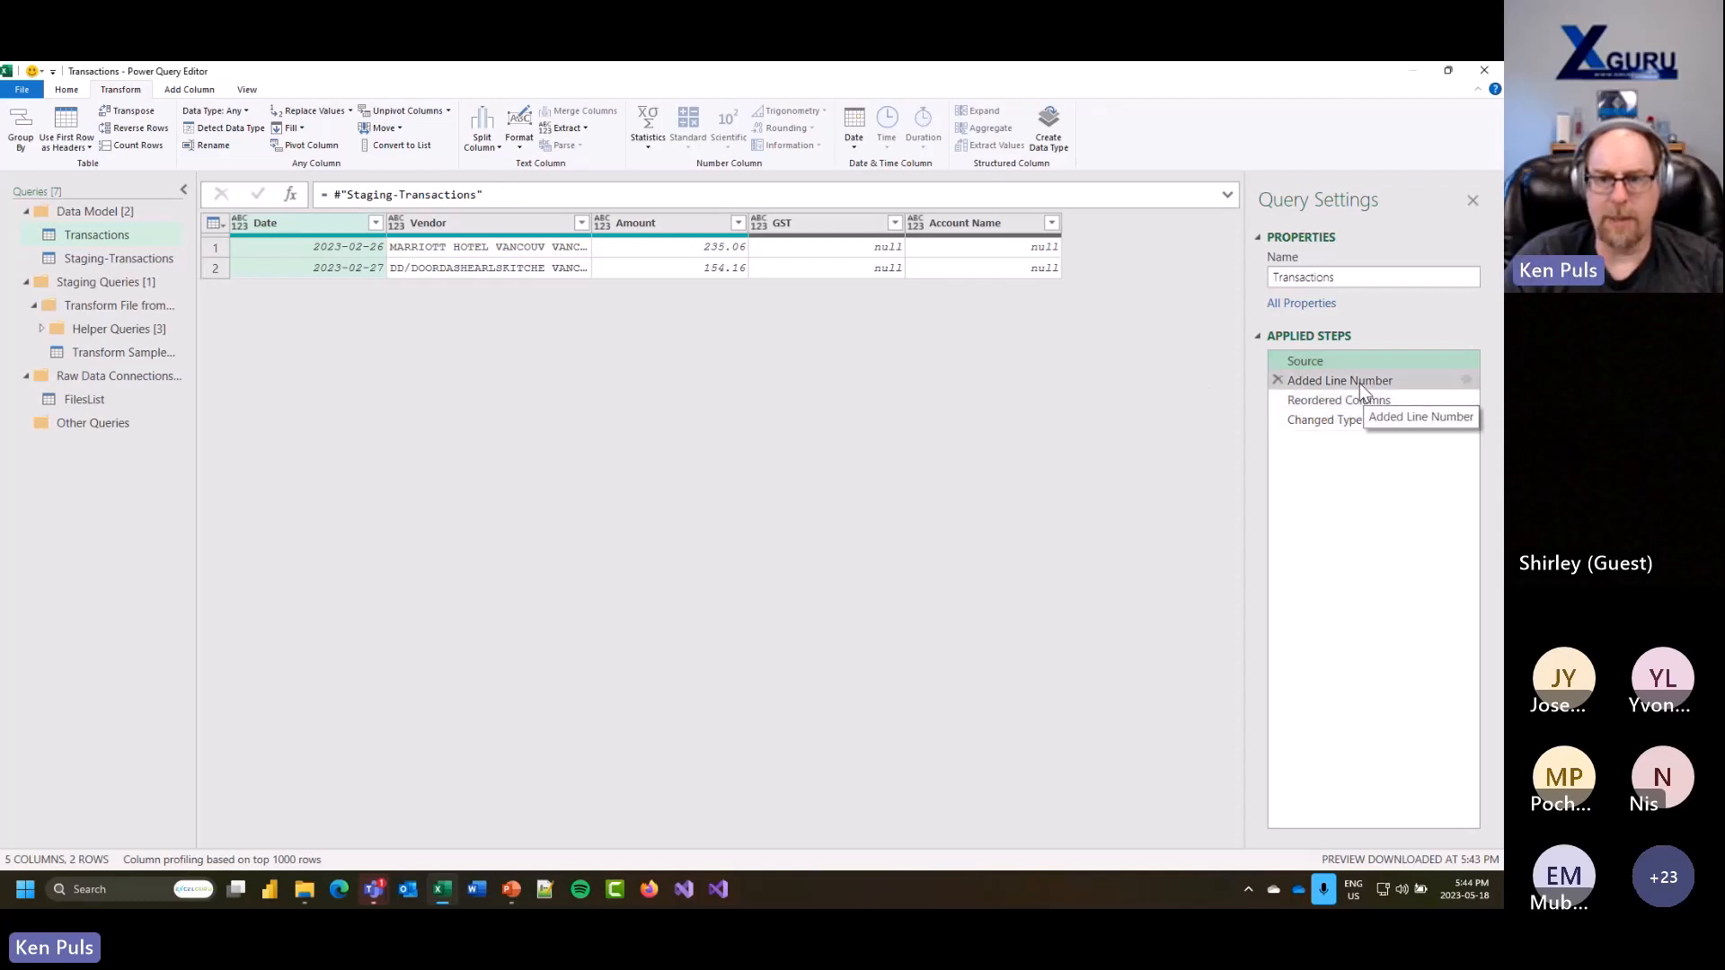
{"action": "left_click", "coordinate": [1362, 398]}
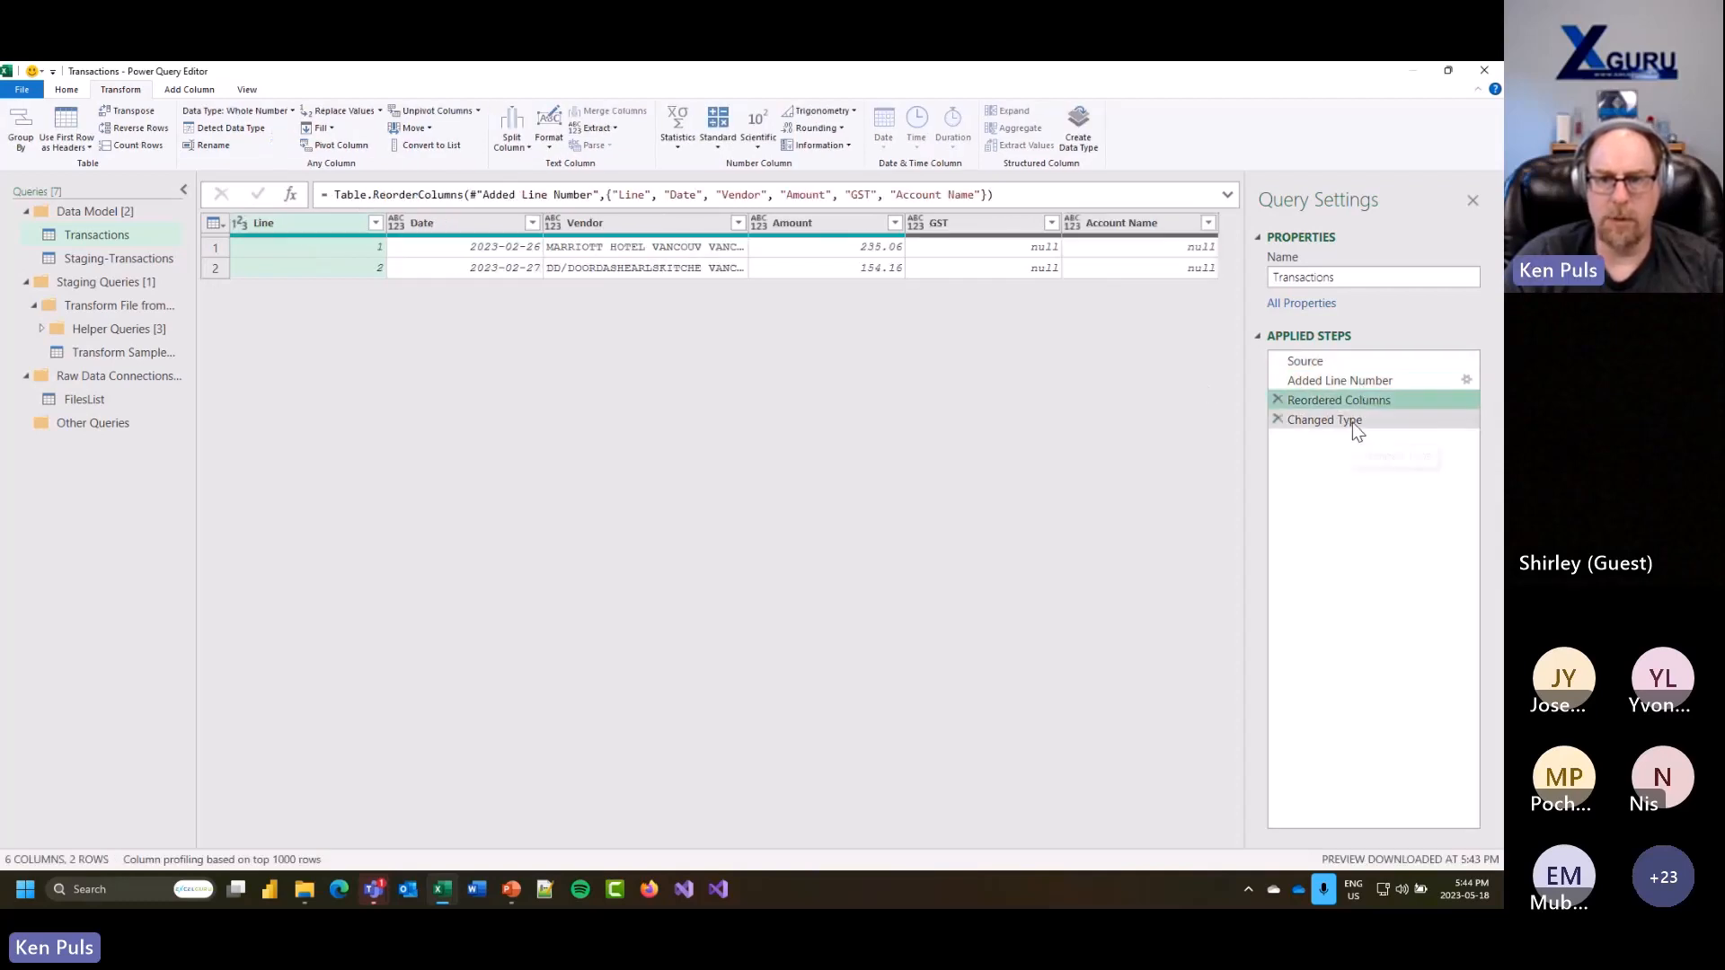
{"action": "left_click", "coordinate": [1354, 422]}
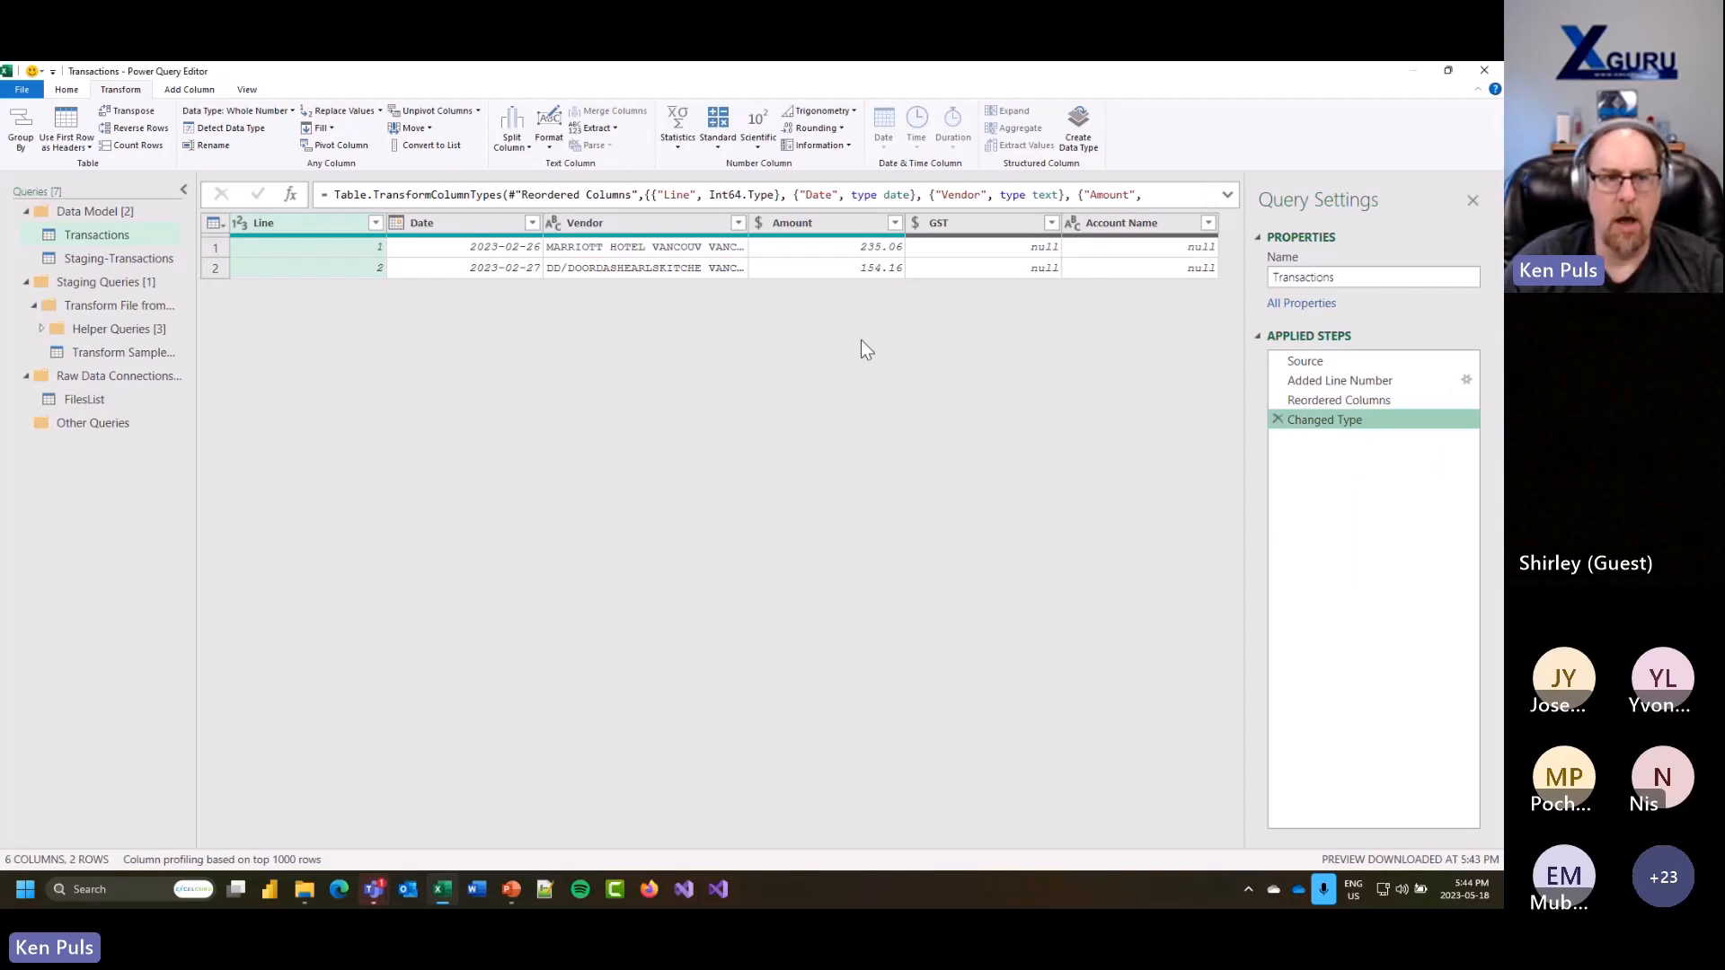
{"action": "left_click", "coordinate": [1326, 363]}
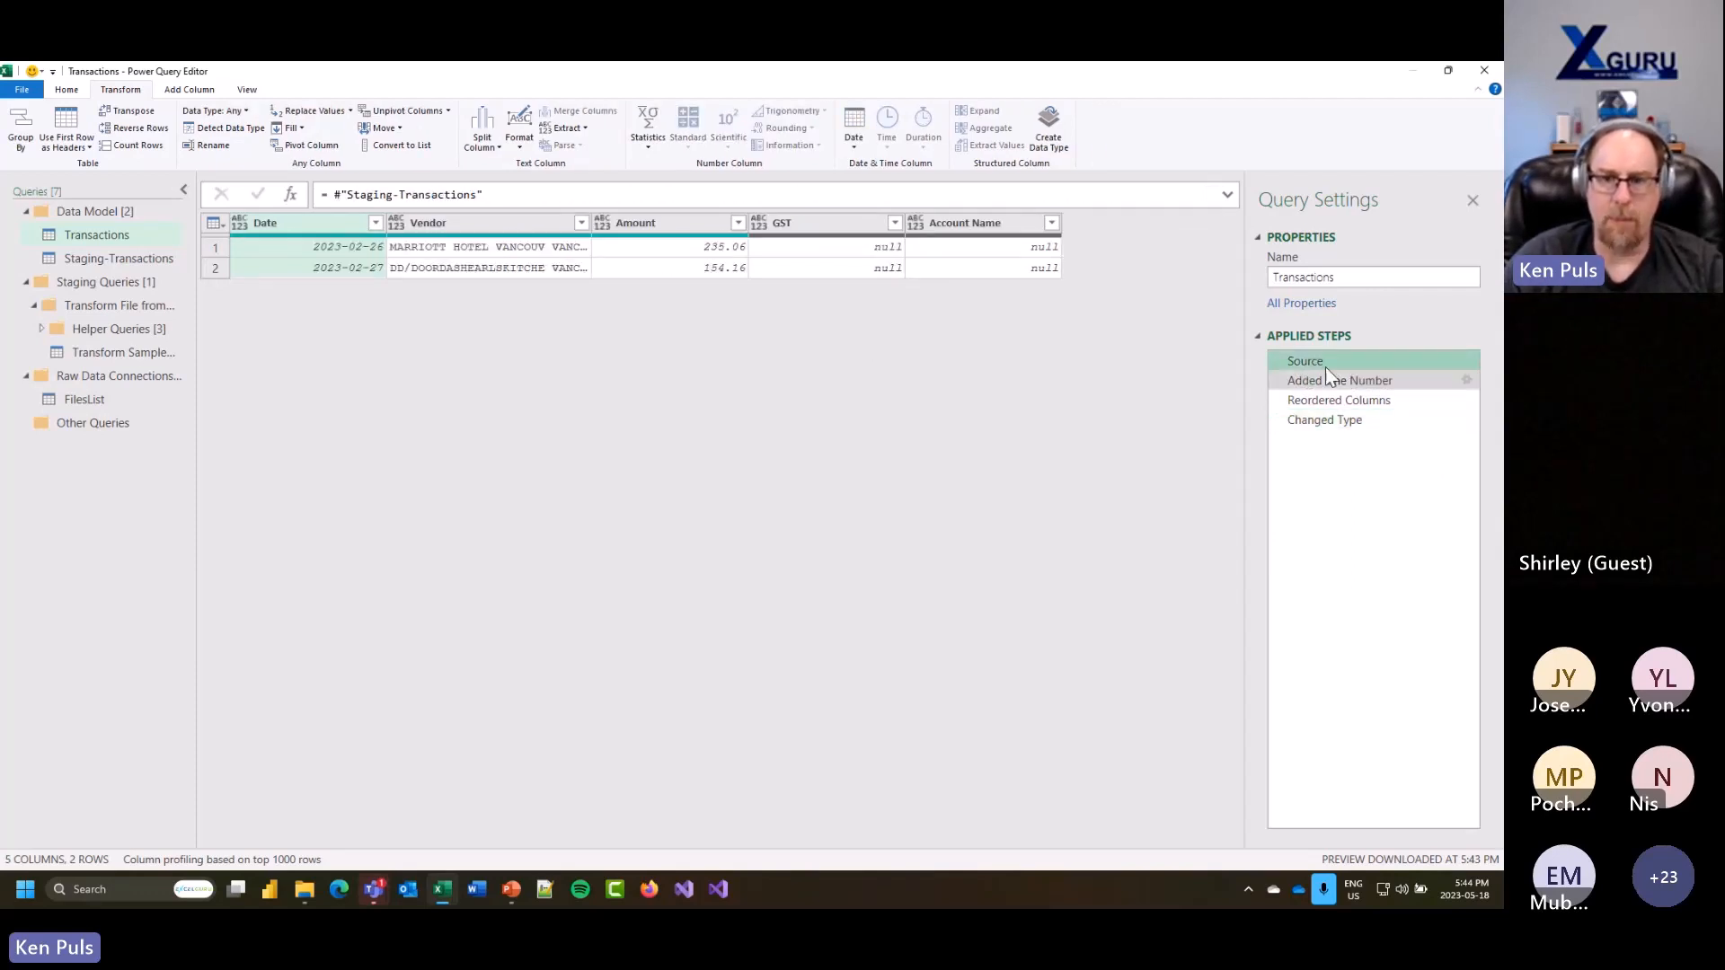
Step: Examine each applied step of the Staging-Transactions query, from Source through Added Account Name
{"action": "left_click", "coordinate": [122, 262]}
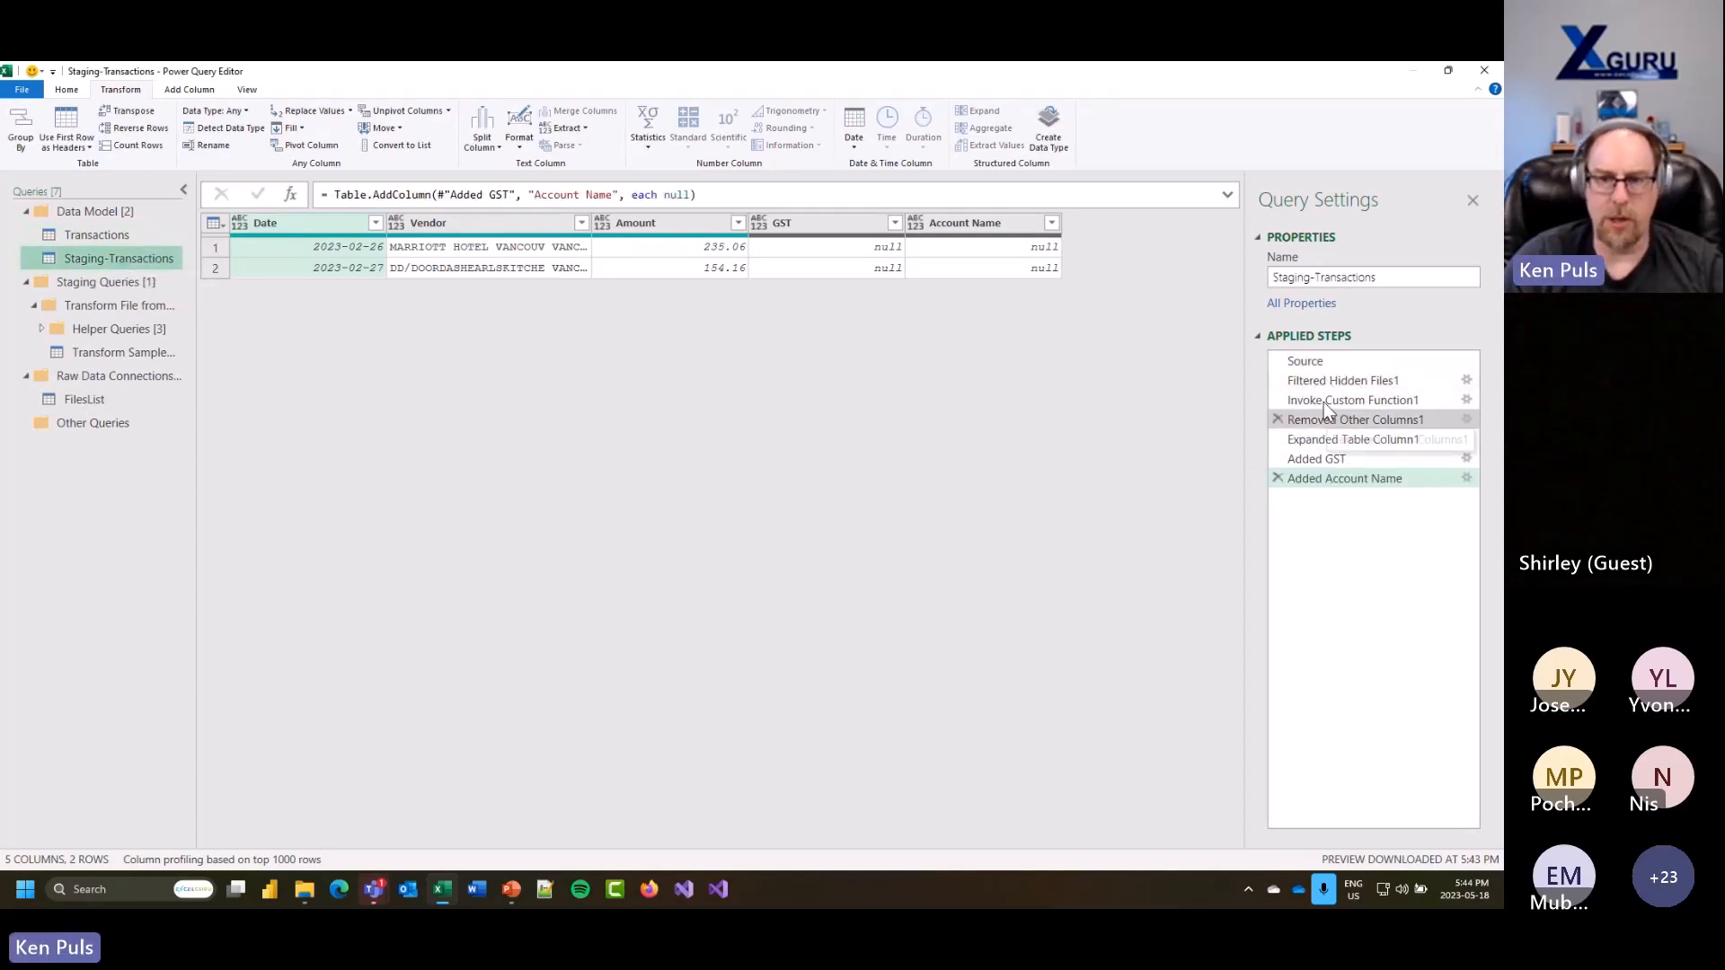
{"action": "left_click", "coordinate": [1312, 361]}
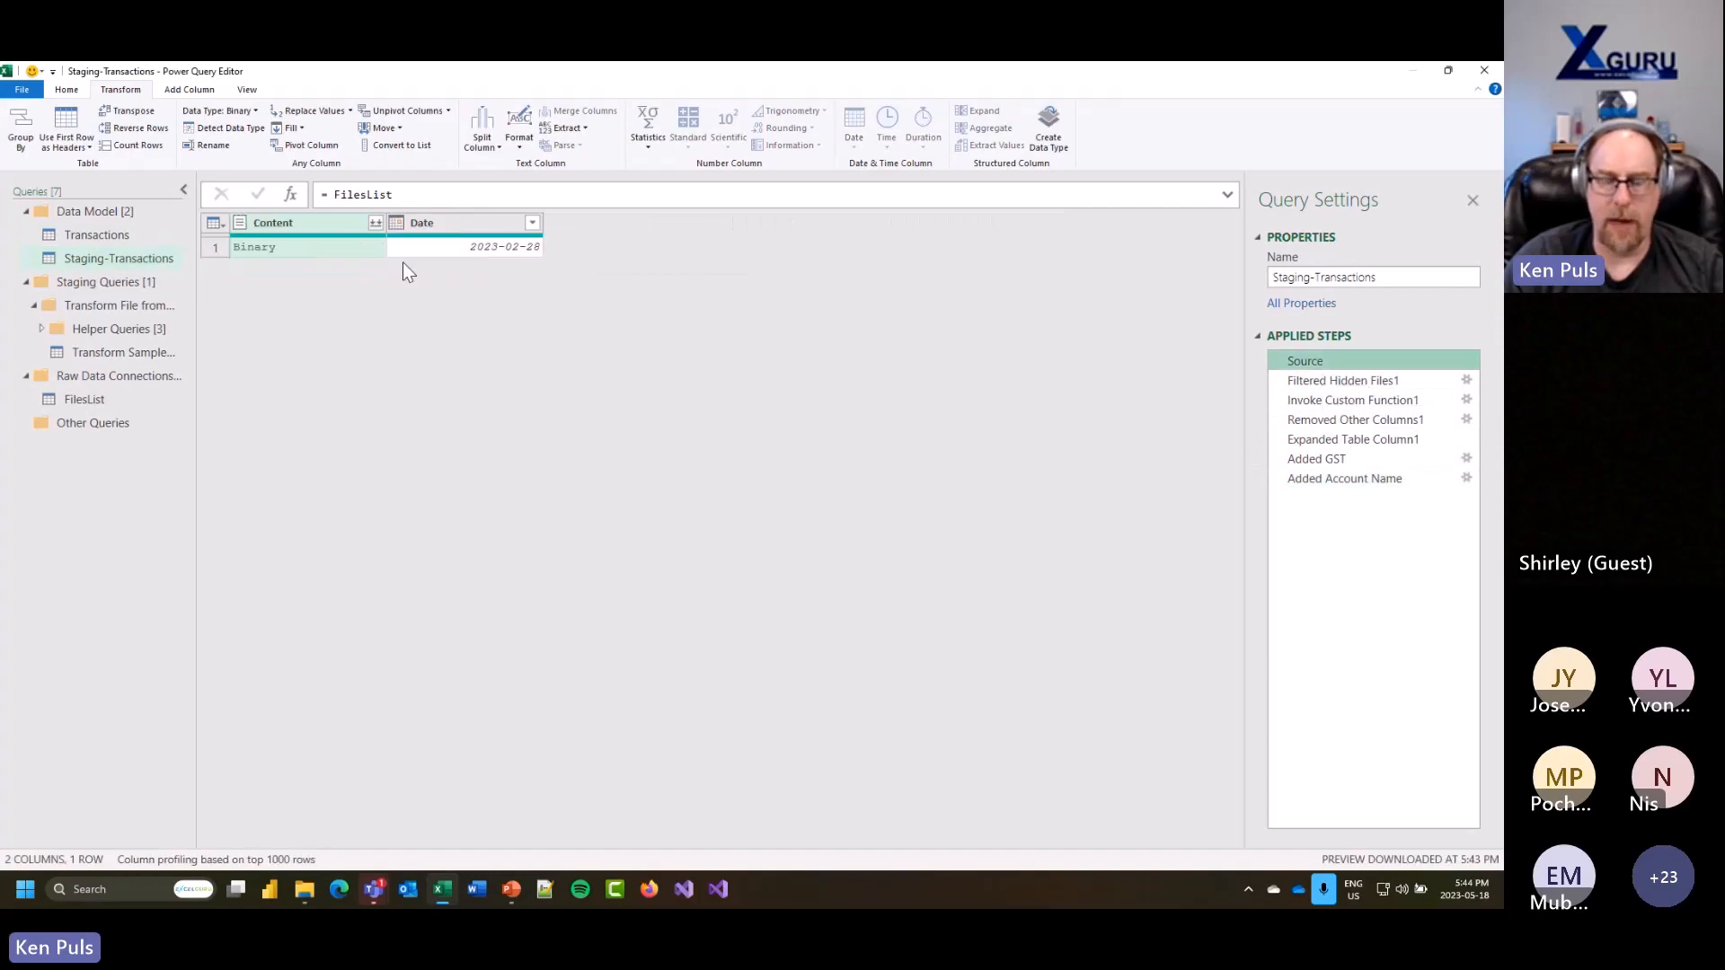
{"action": "left_click", "coordinate": [1371, 380]}
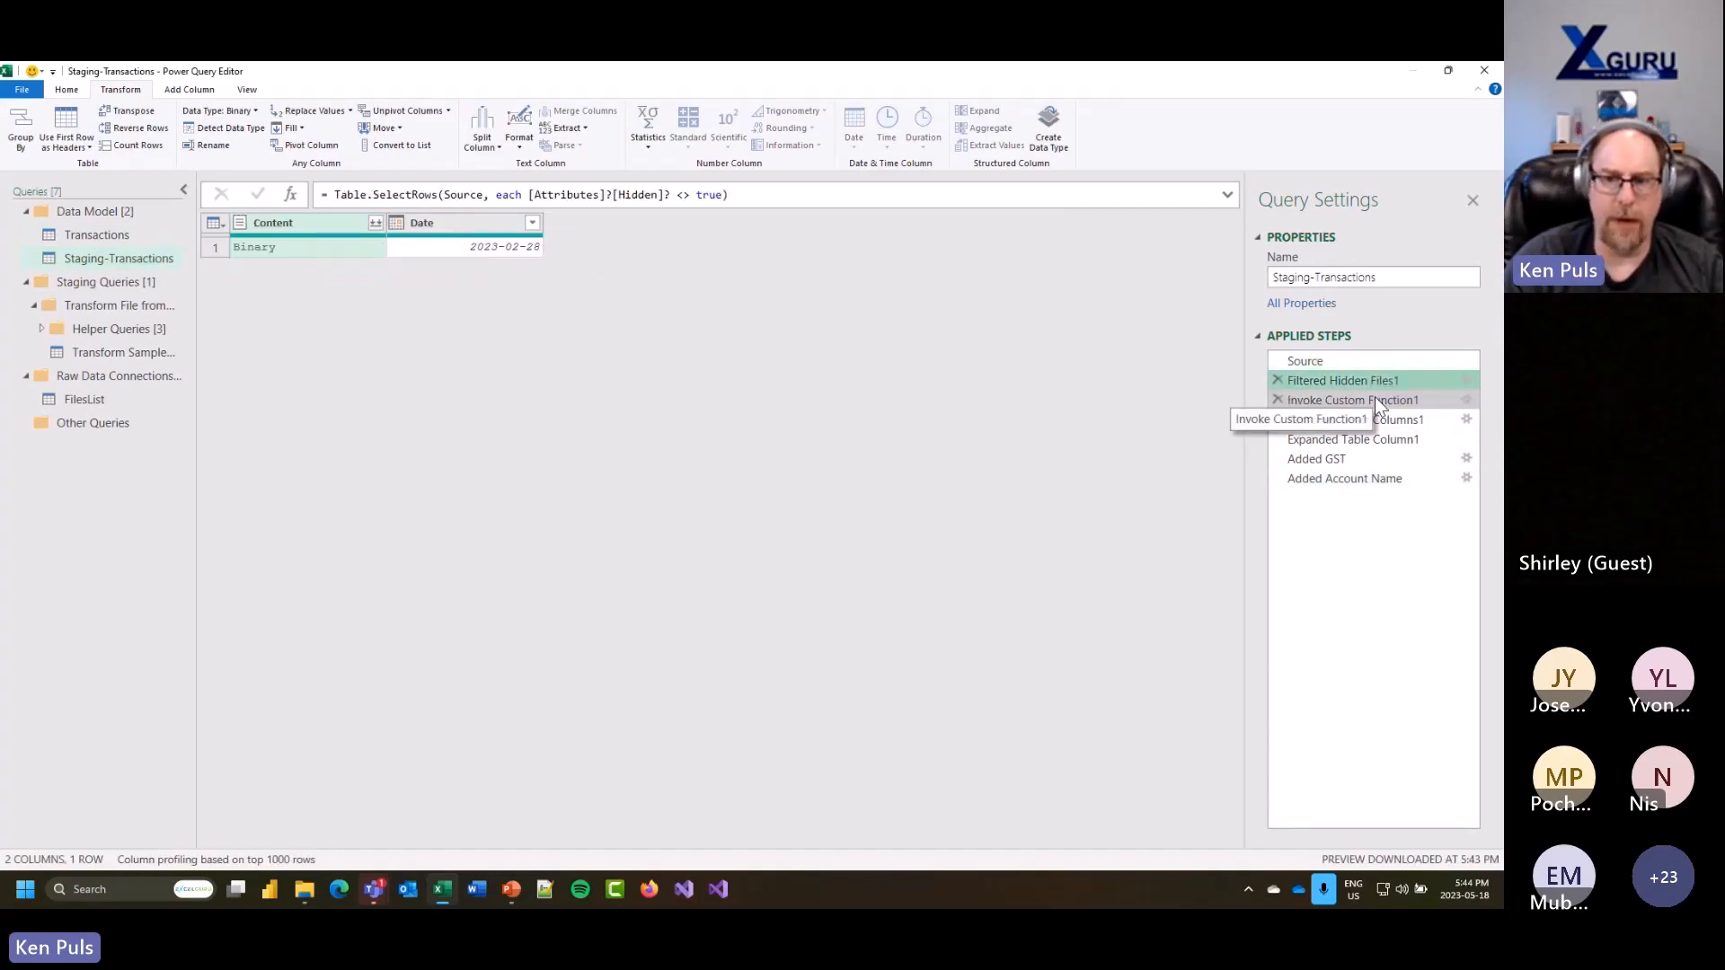
{"action": "left_click", "coordinate": [1374, 397]}
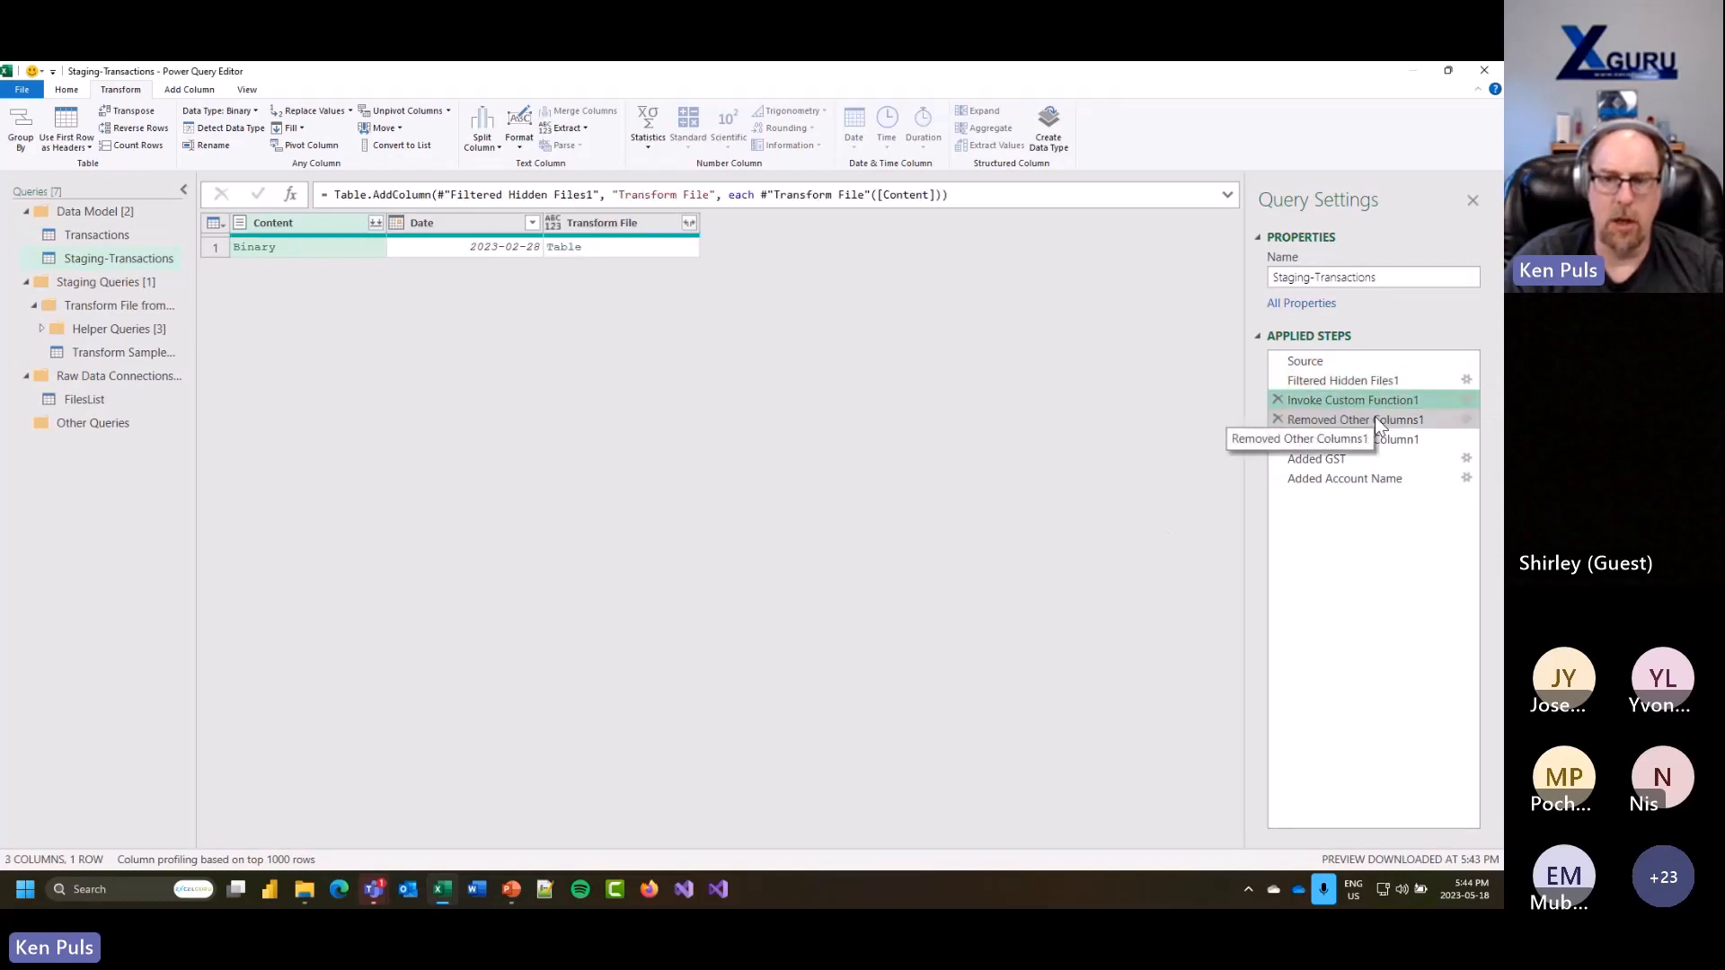
{"action": "left_click", "coordinate": [1379, 421]}
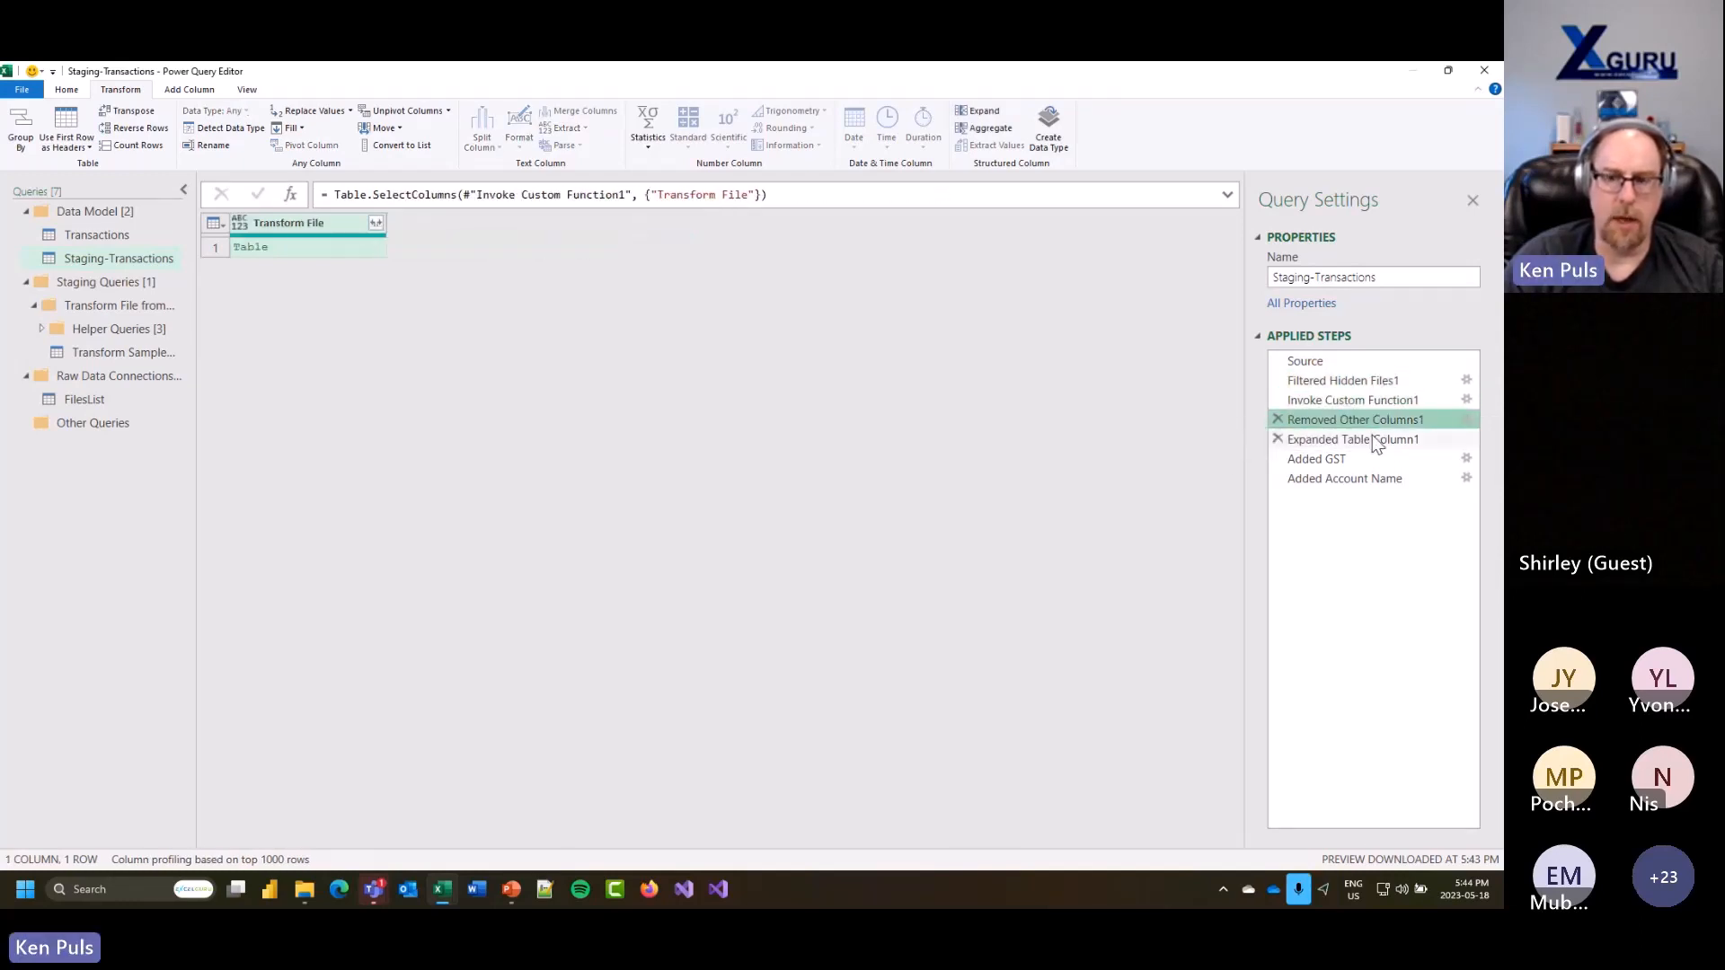
{"action": "left_click", "coordinate": [1372, 438]}
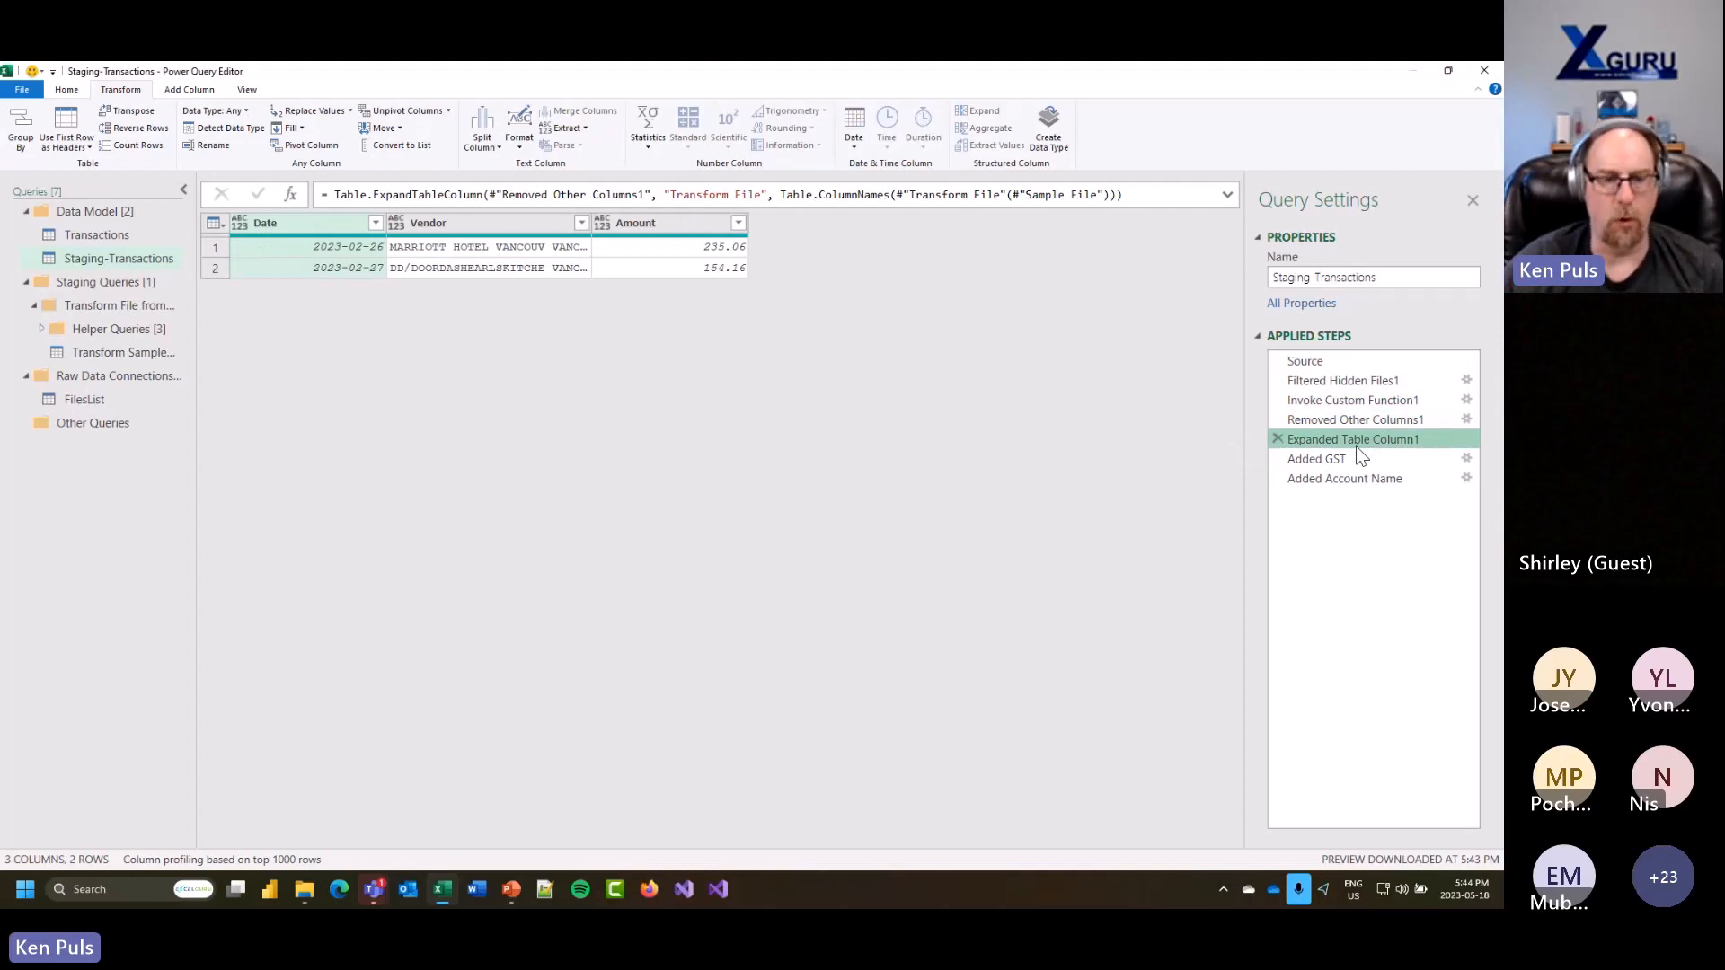
{"action": "left_click", "coordinate": [1342, 462]}
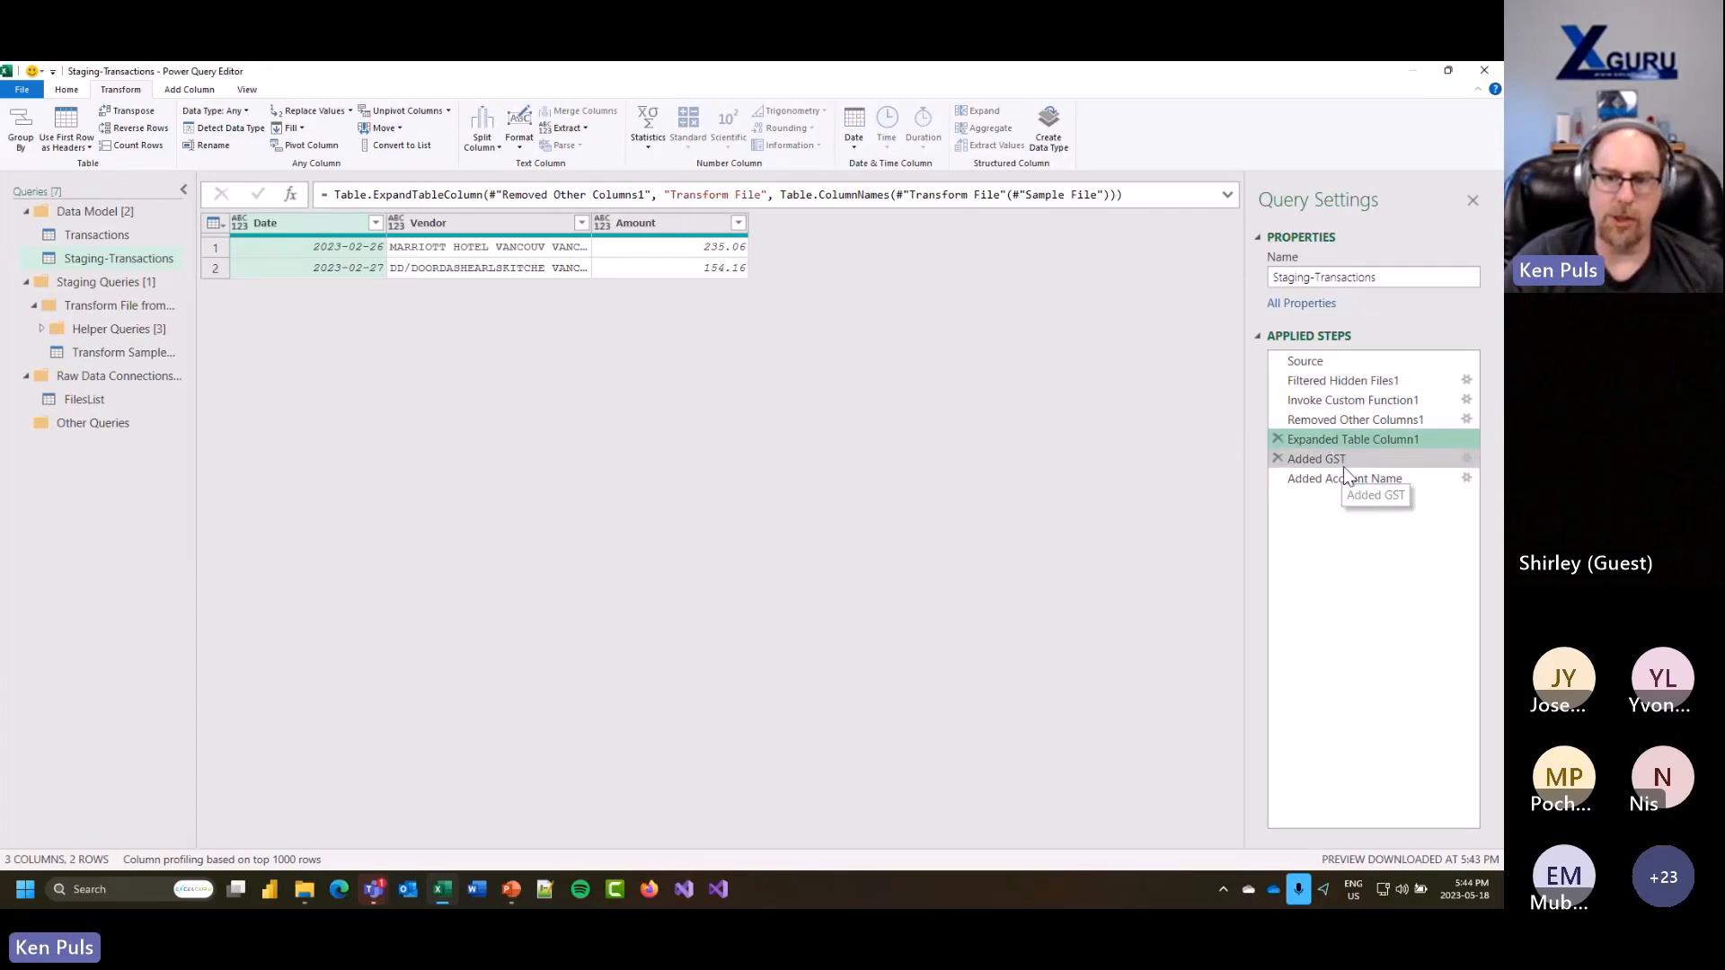
{"action": "left_click", "coordinate": [1345, 481]}
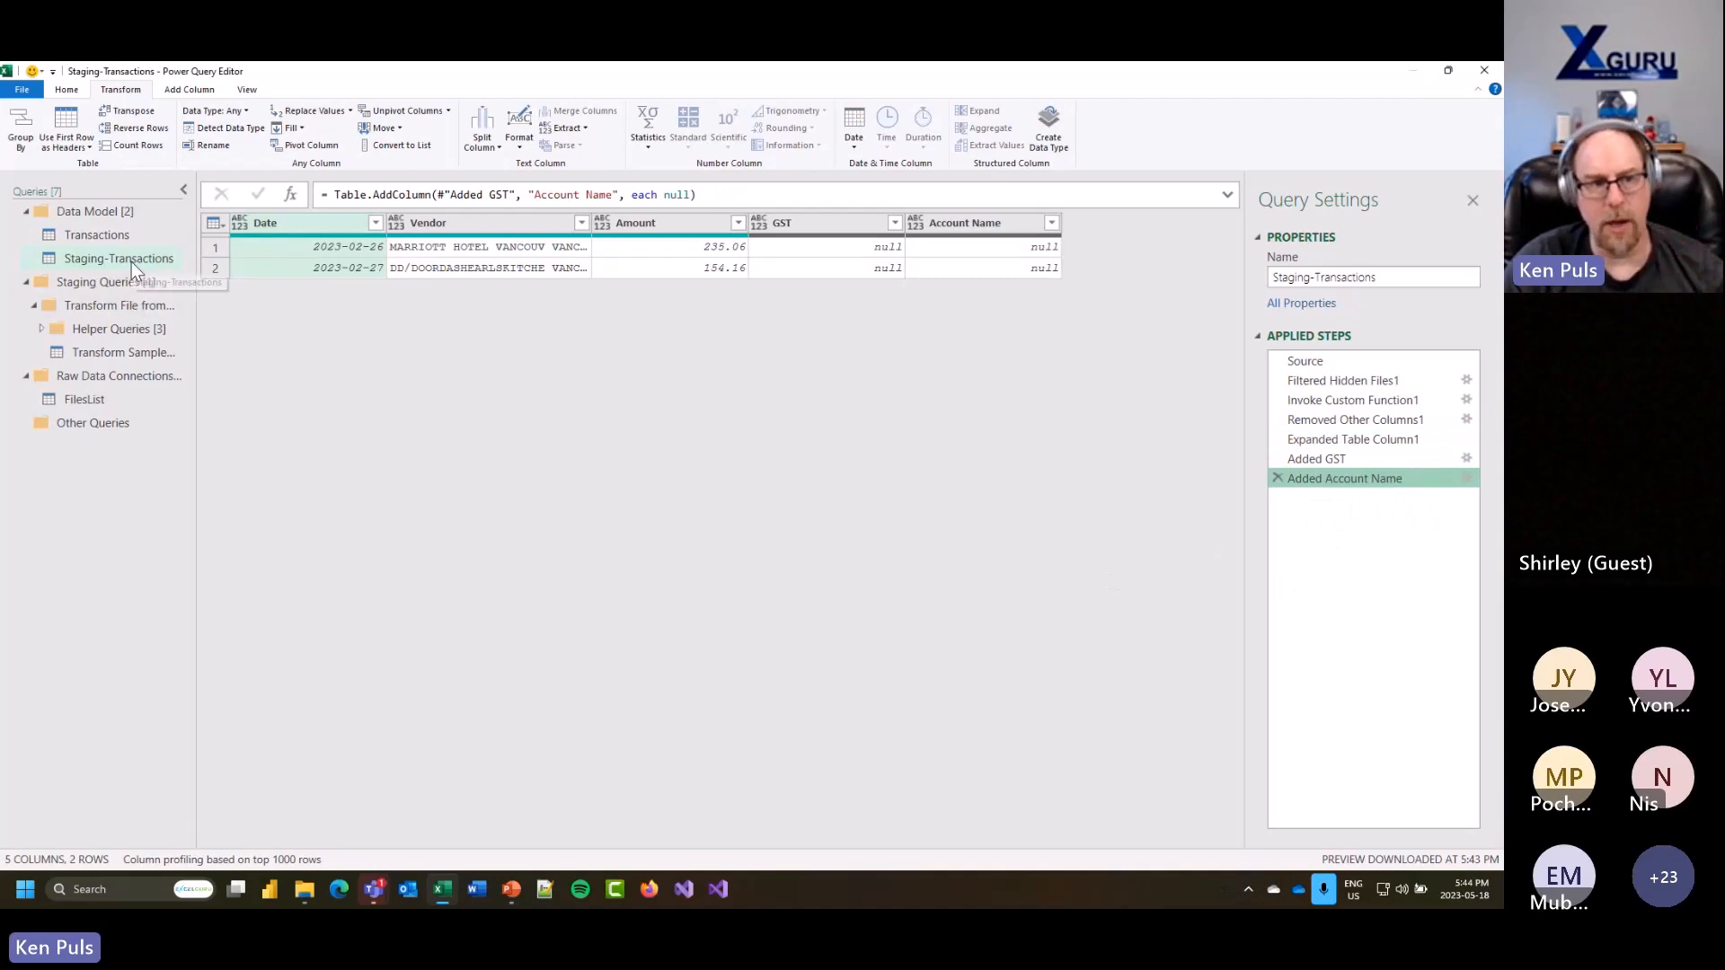
Step: Move the Staging-Transactions query into the Staging Queries folder and review the enlarged query dependencies diagram
{"action": "left_click_drag", "start_coordinate": [131, 261], "coordinate": [127, 282]}
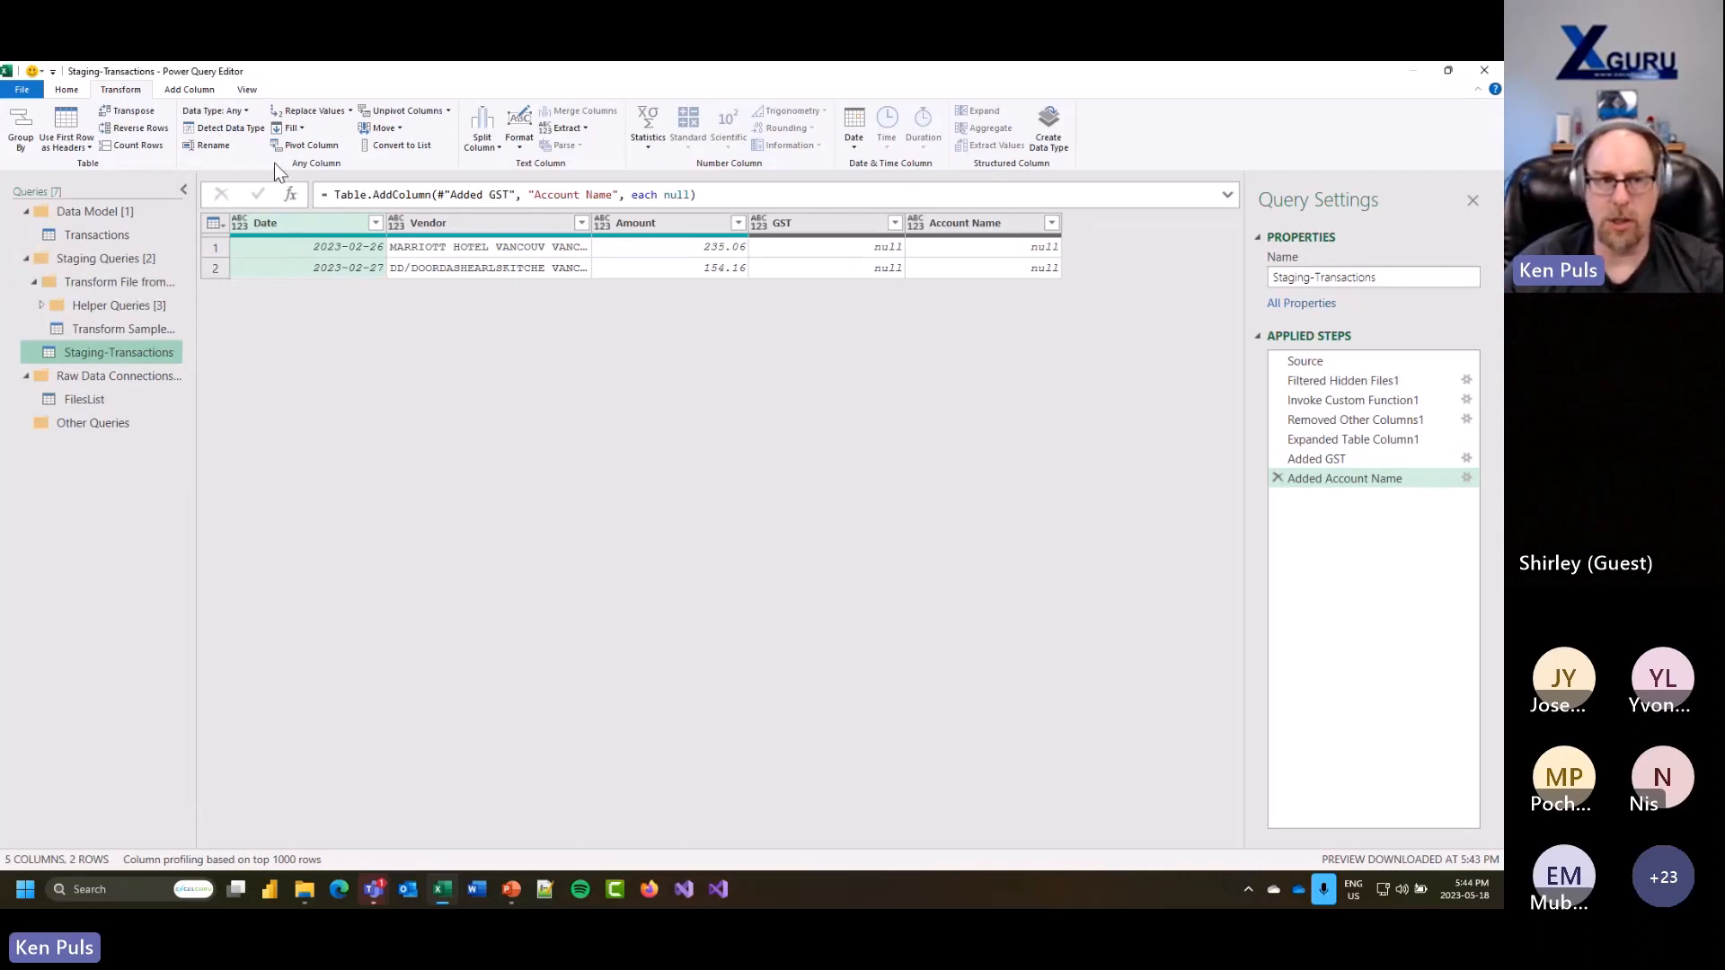
{"action": "left_click", "coordinate": [250, 91]}
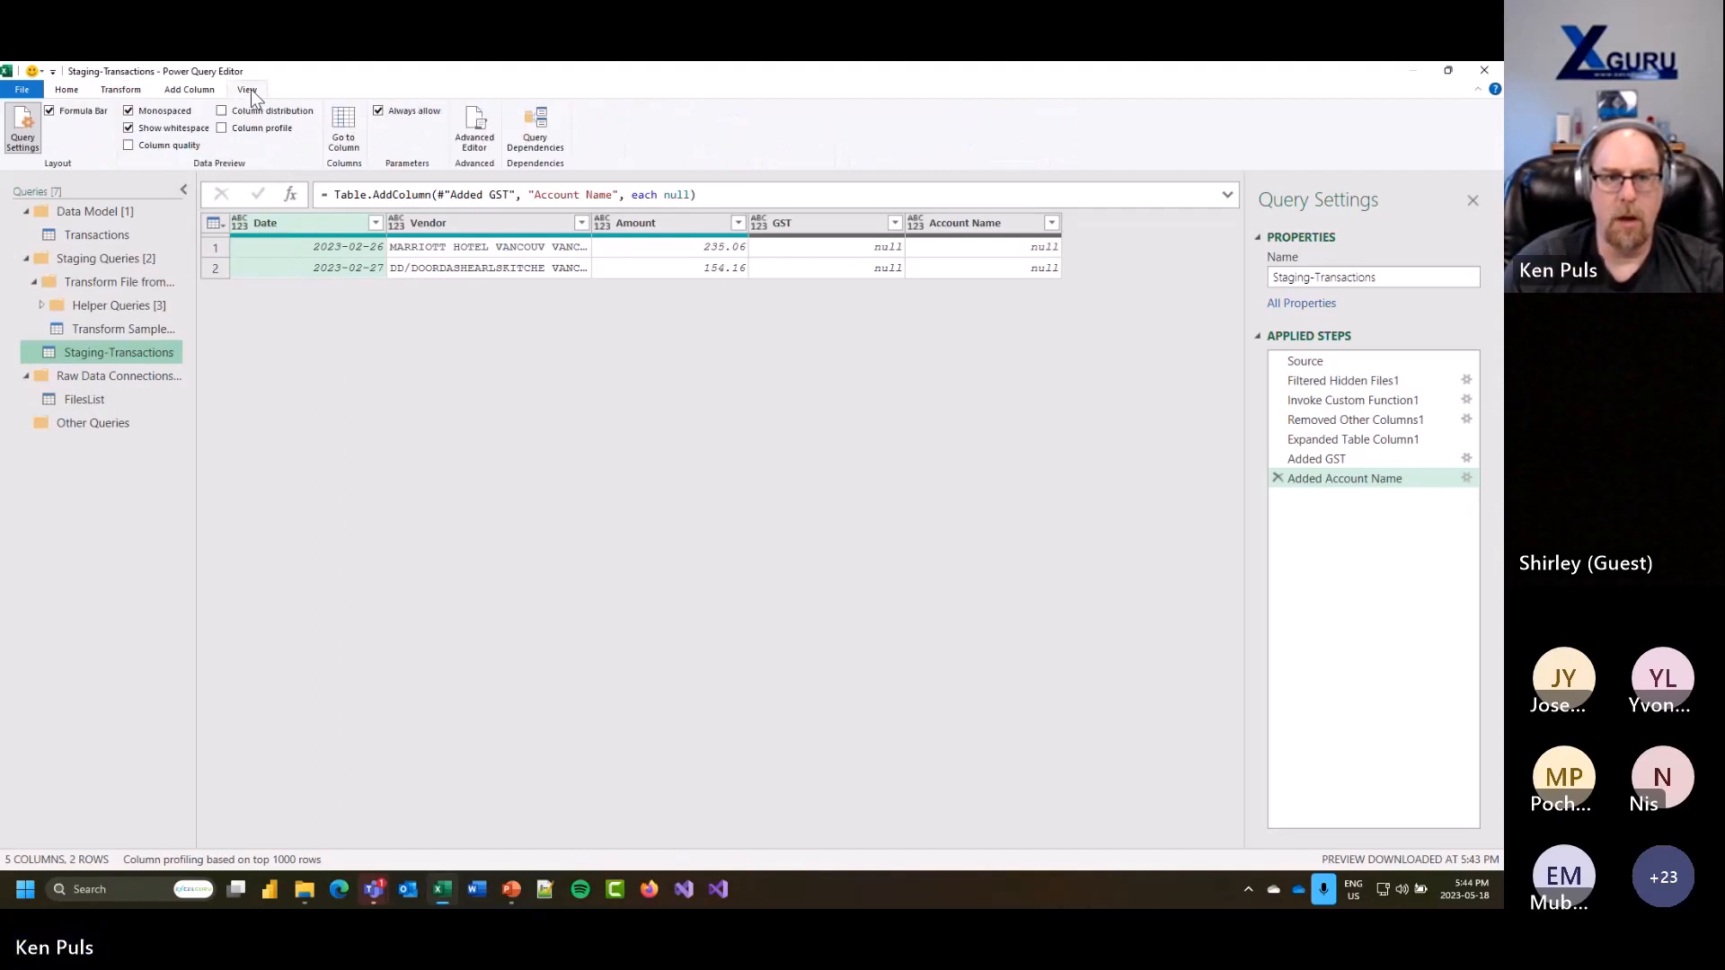
{"action": "left_click", "coordinate": [536, 144]}
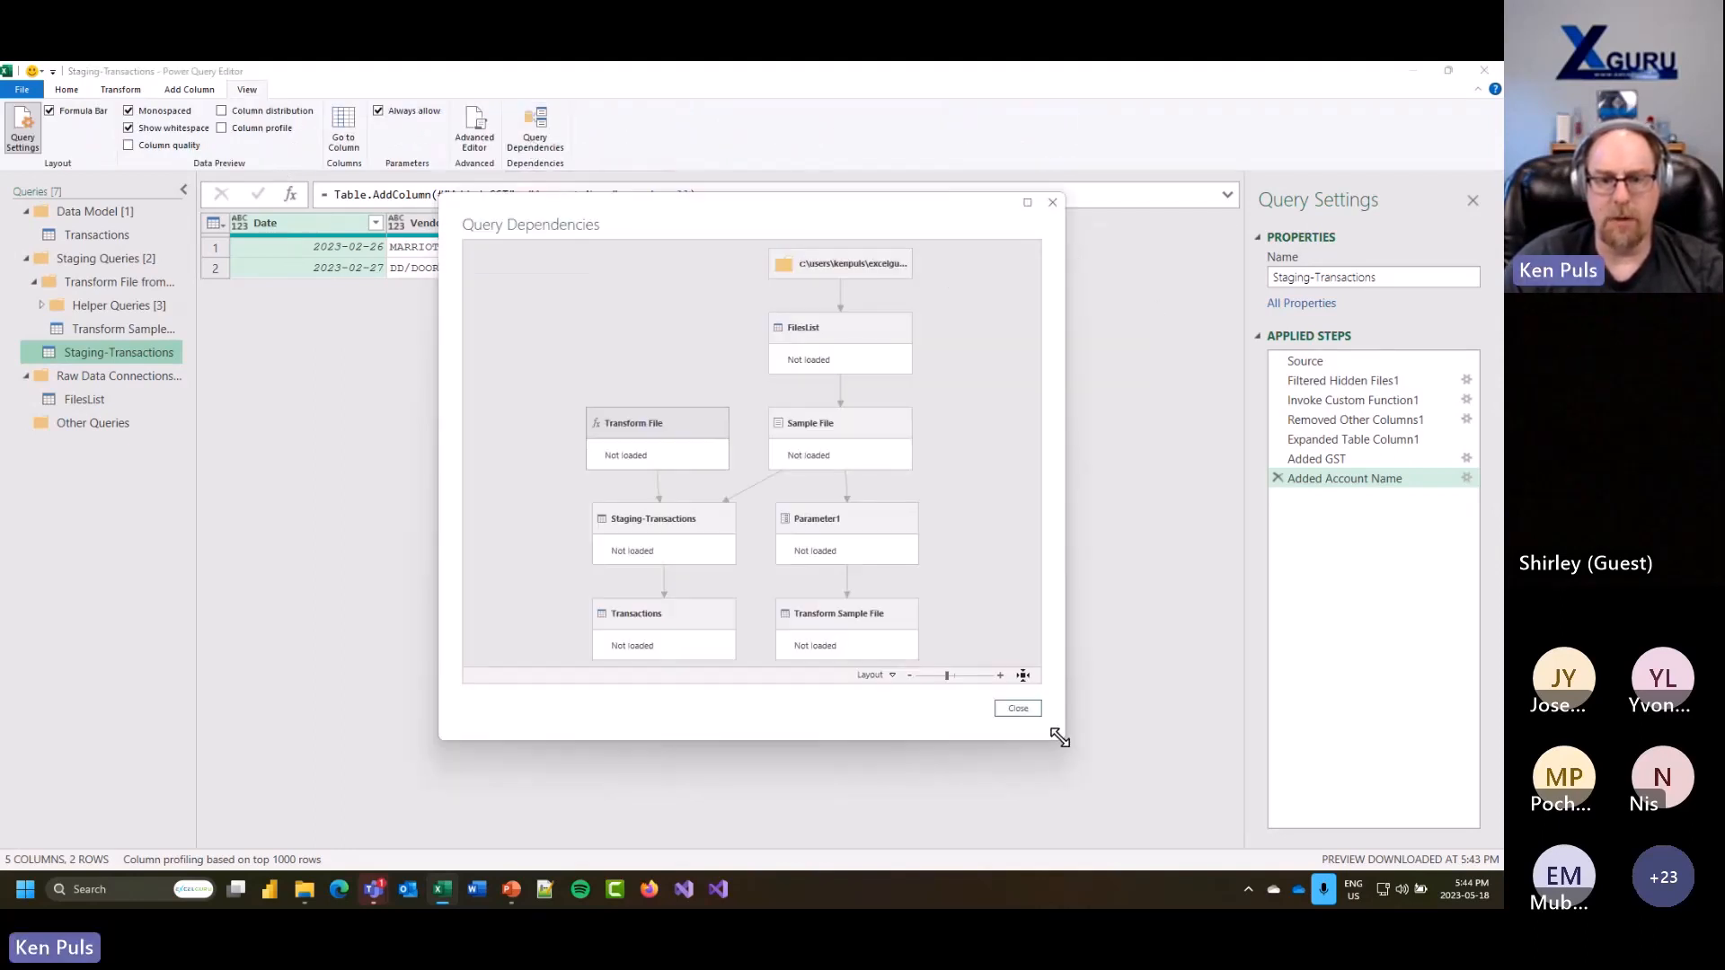
{"action": "left_click_drag", "start_coordinate": [1063, 738], "coordinate": [1161, 813]}
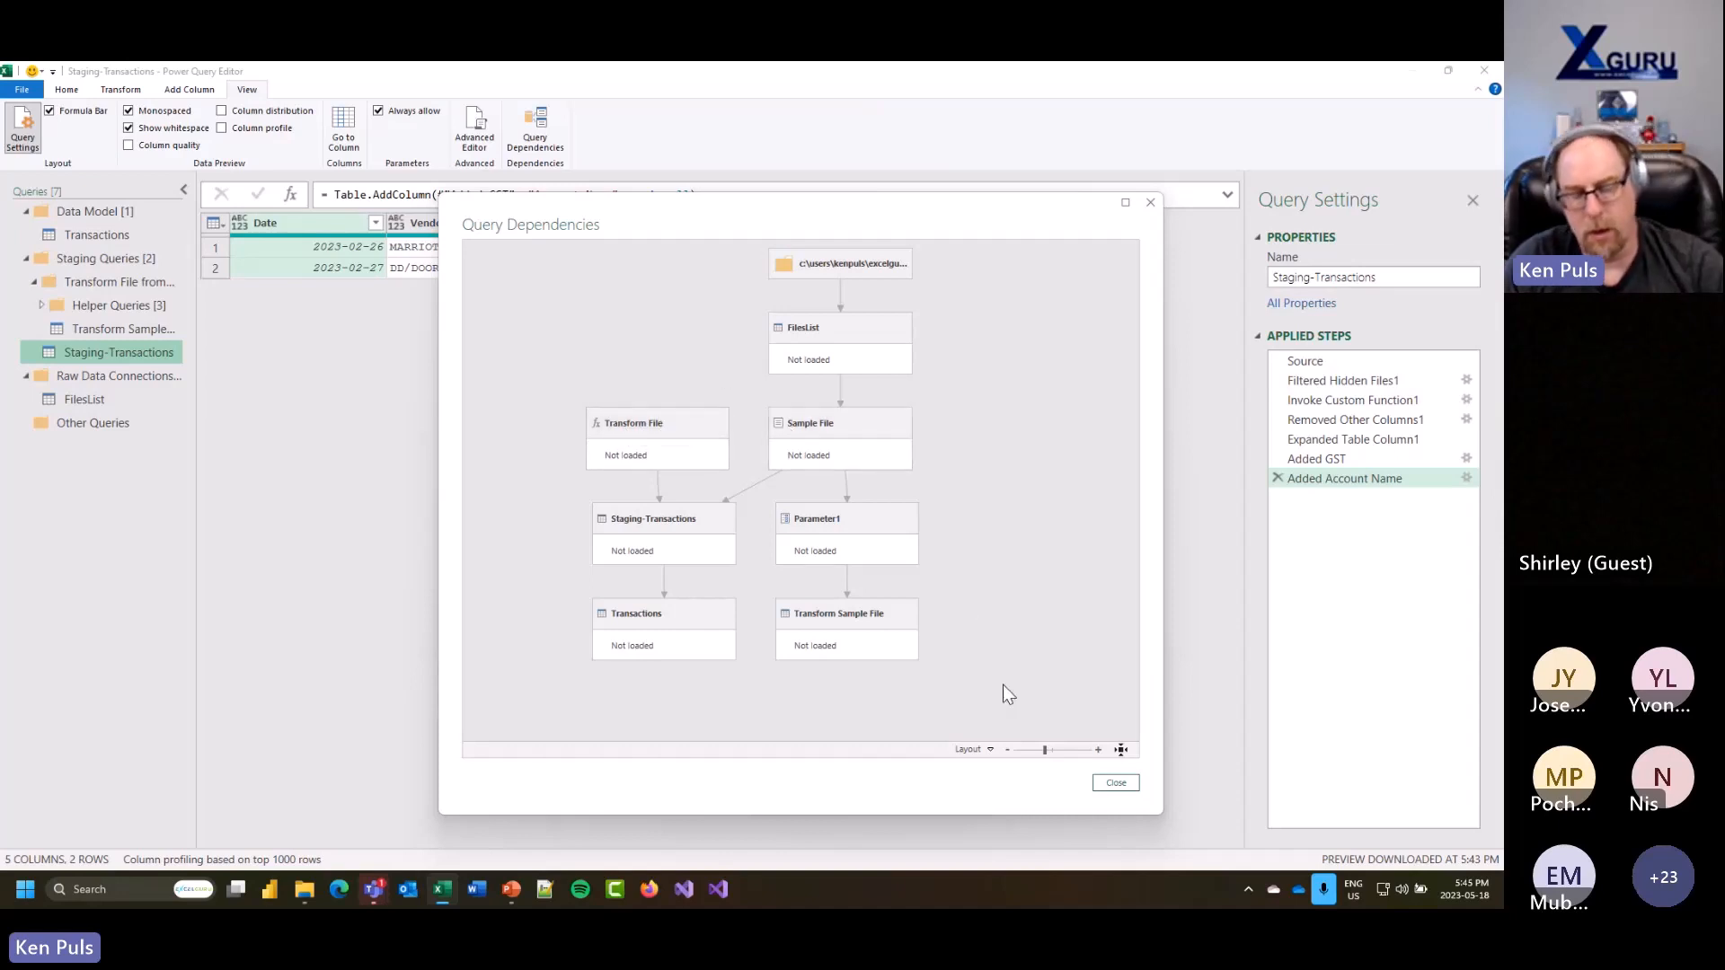
{"action": "left_click", "coordinate": [1110, 786]}
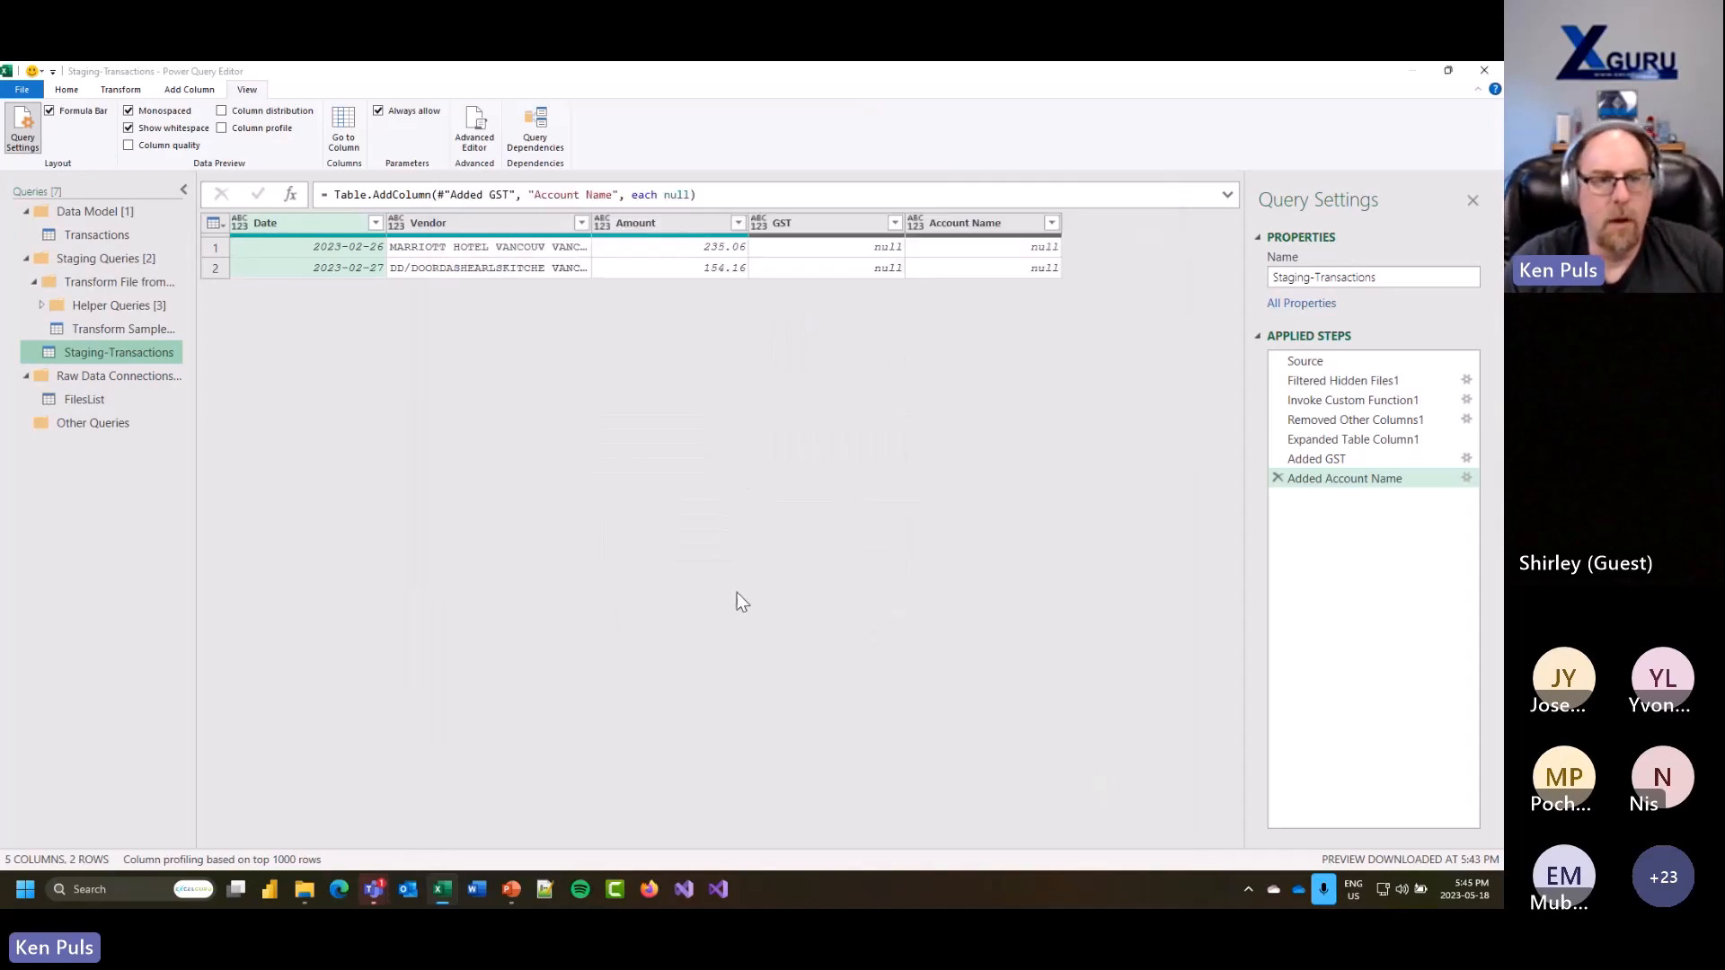
Step: Return to the Transactions query, then close the query editor and load the queries back to the workbook
{"action": "left_click", "coordinate": [135, 236]}
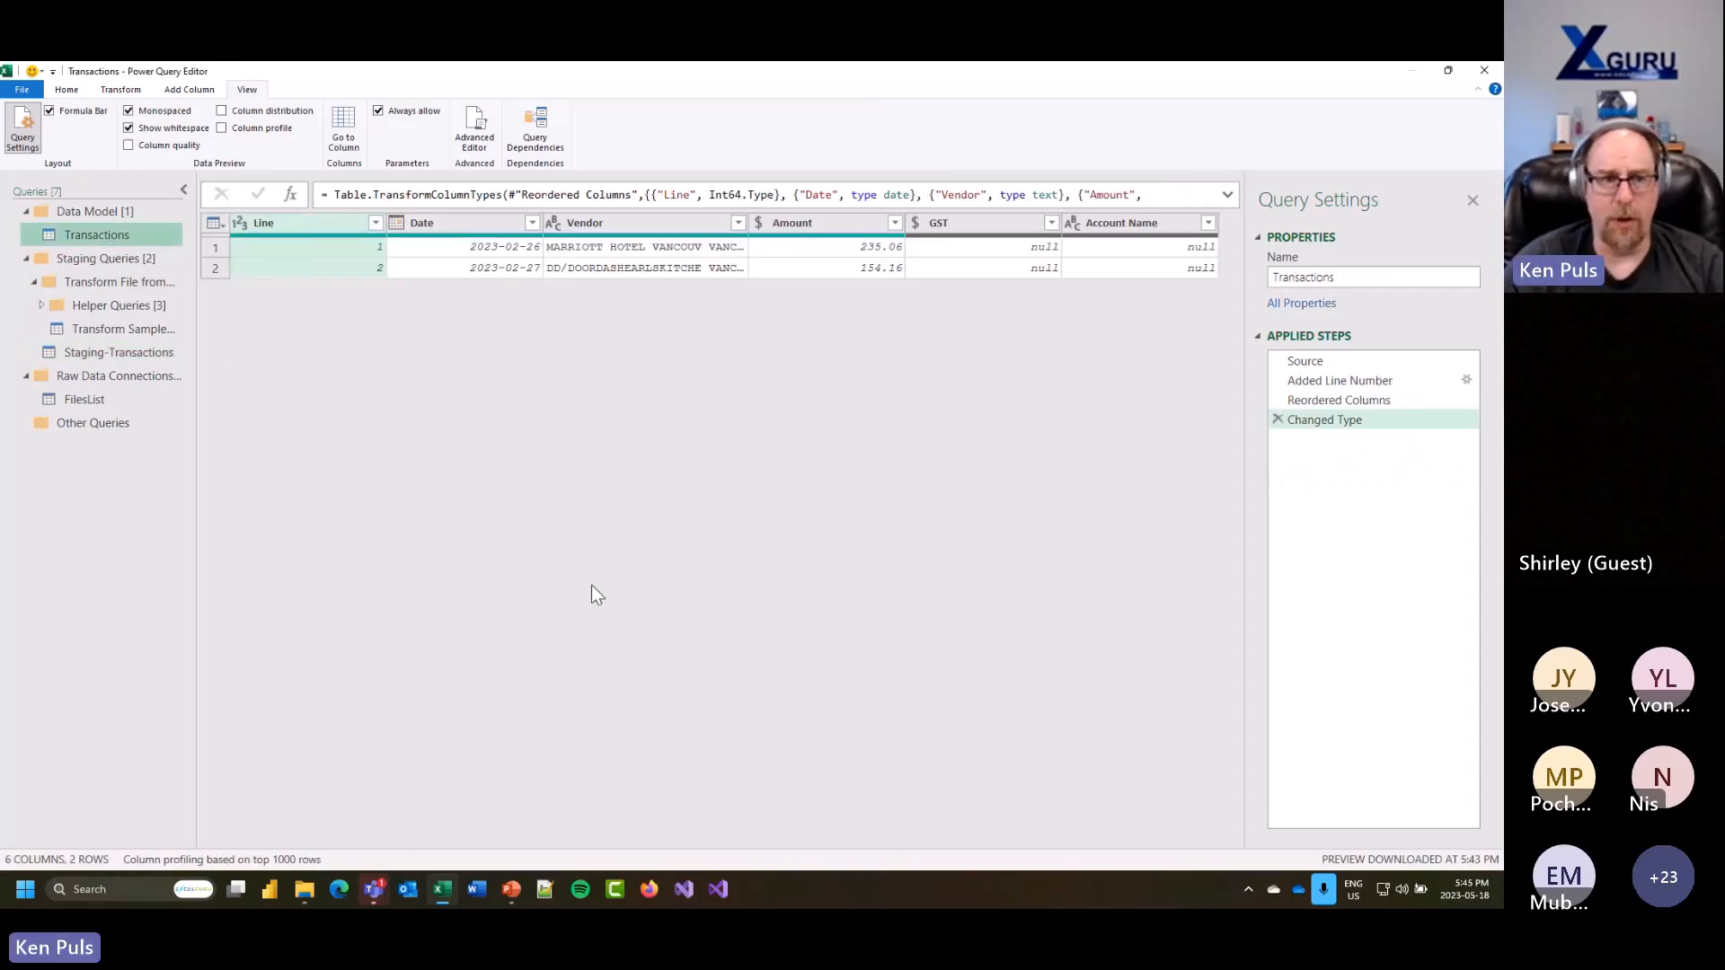
{"action": "left_click", "coordinate": [66, 89]}
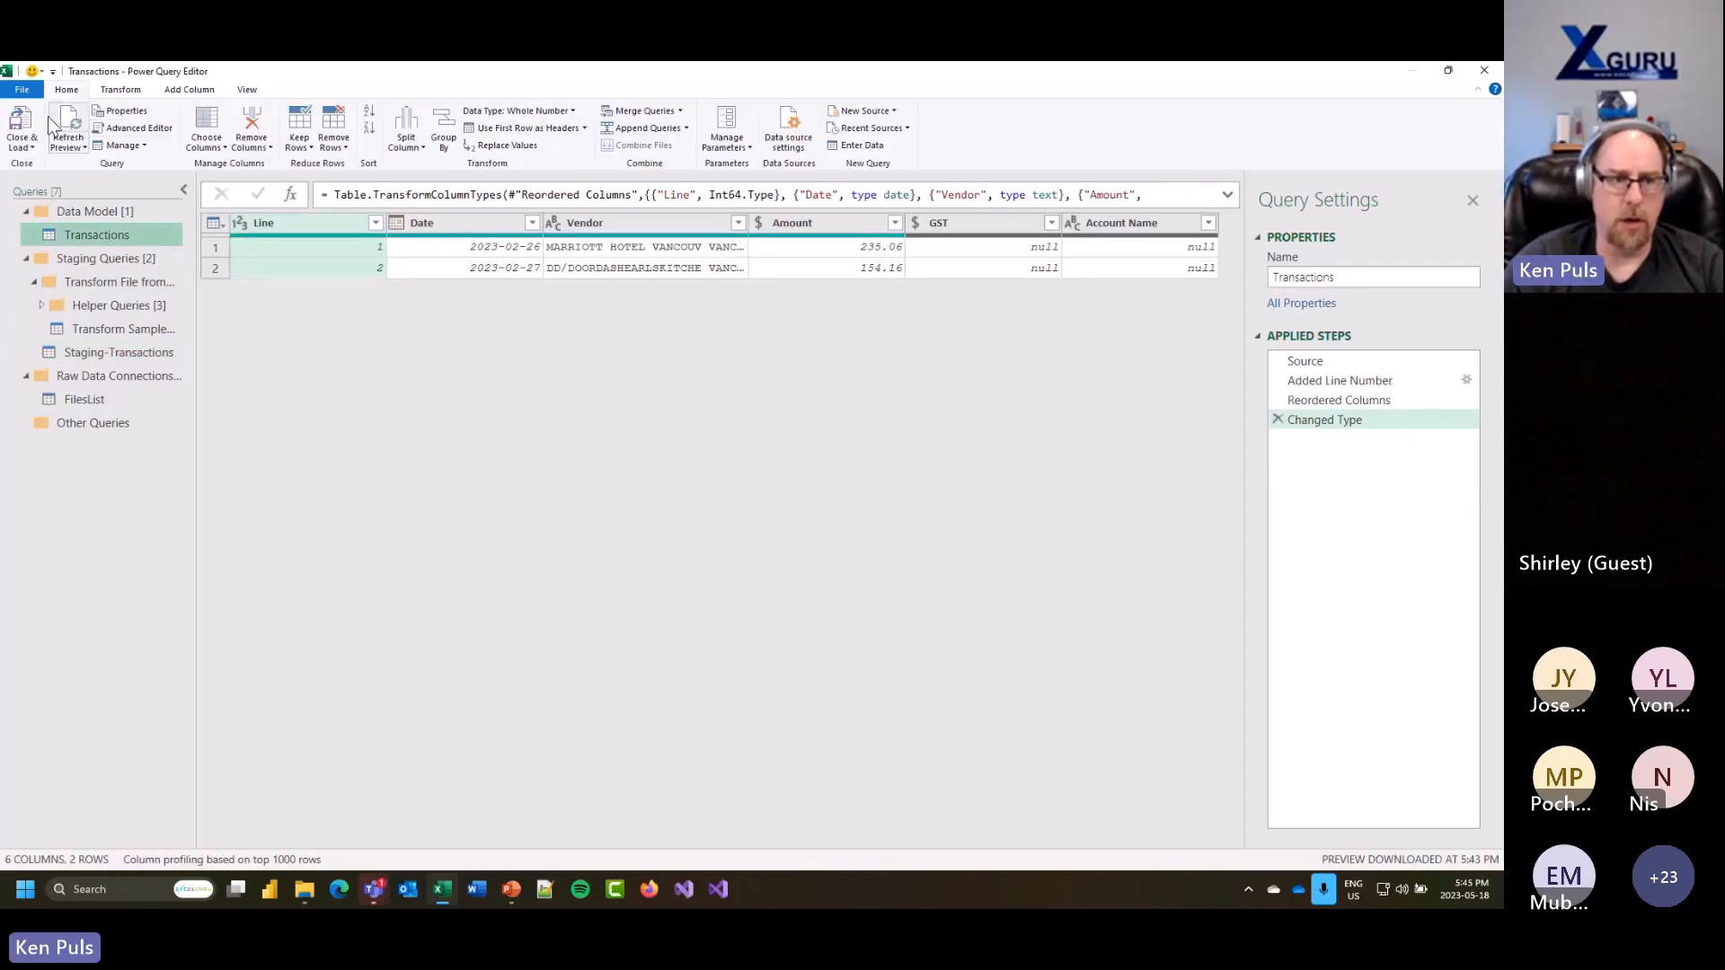
{"action": "left_click", "coordinate": [21, 126]}
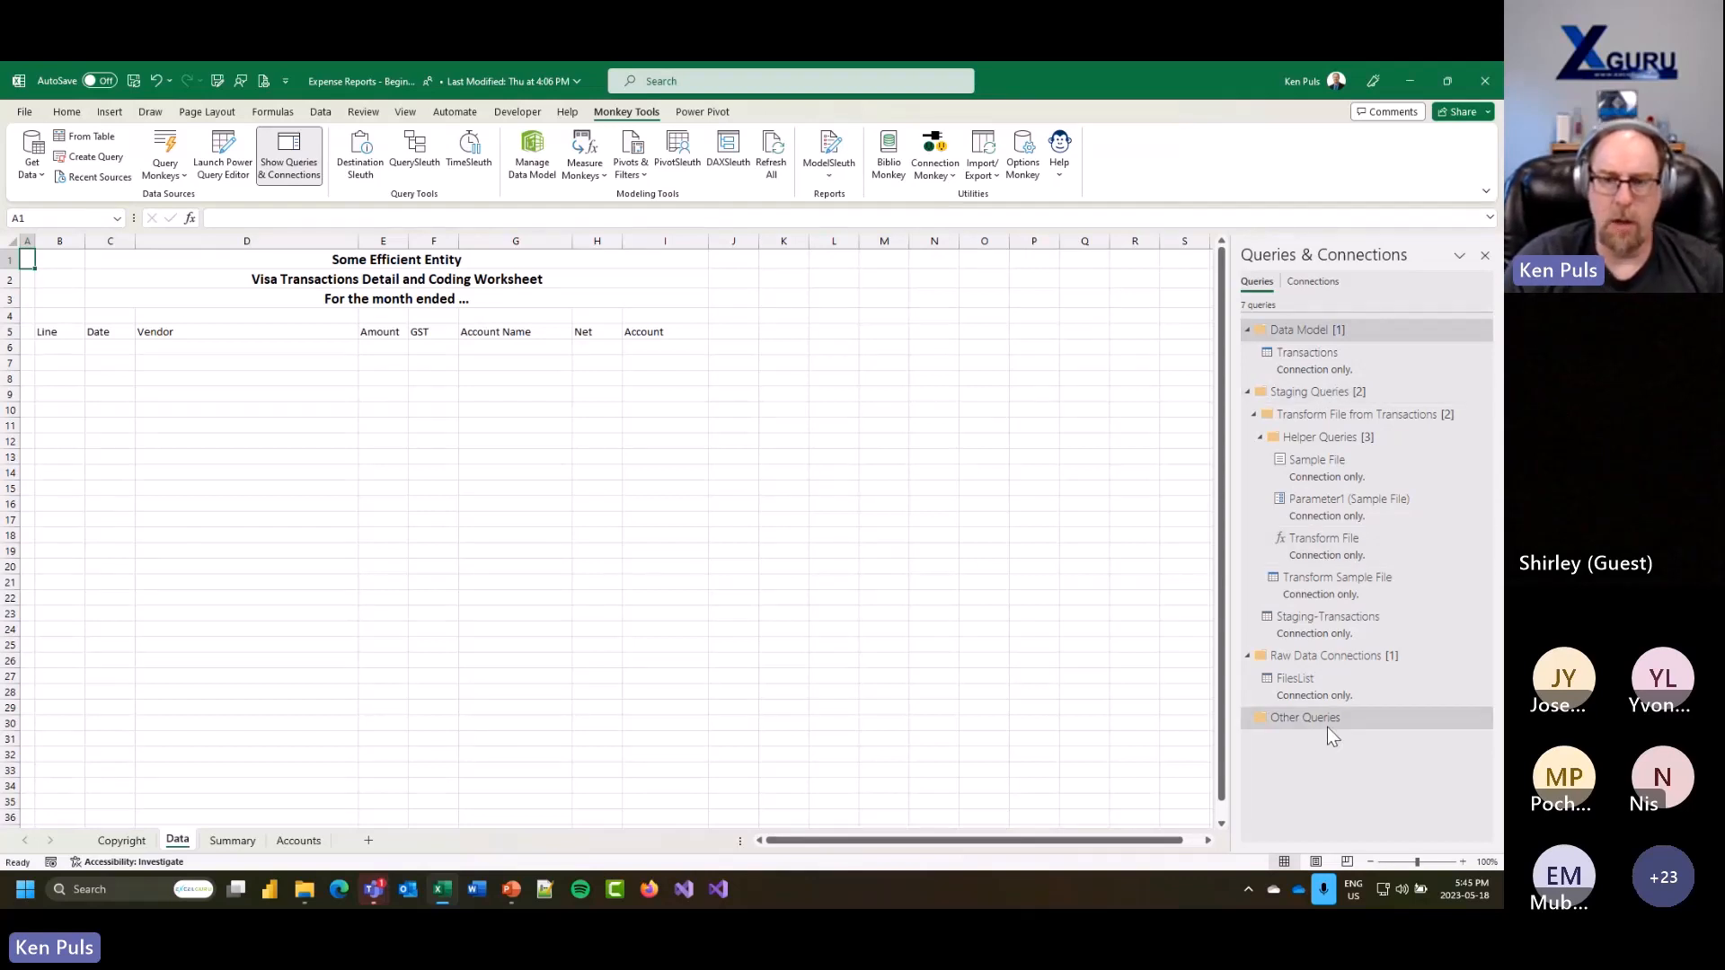
Step: Load the Transactions query as a table to cell B6 of the Data sheet, then collapse the Helper Queries group
{"action": "right_click", "coordinate": [1306, 364]}
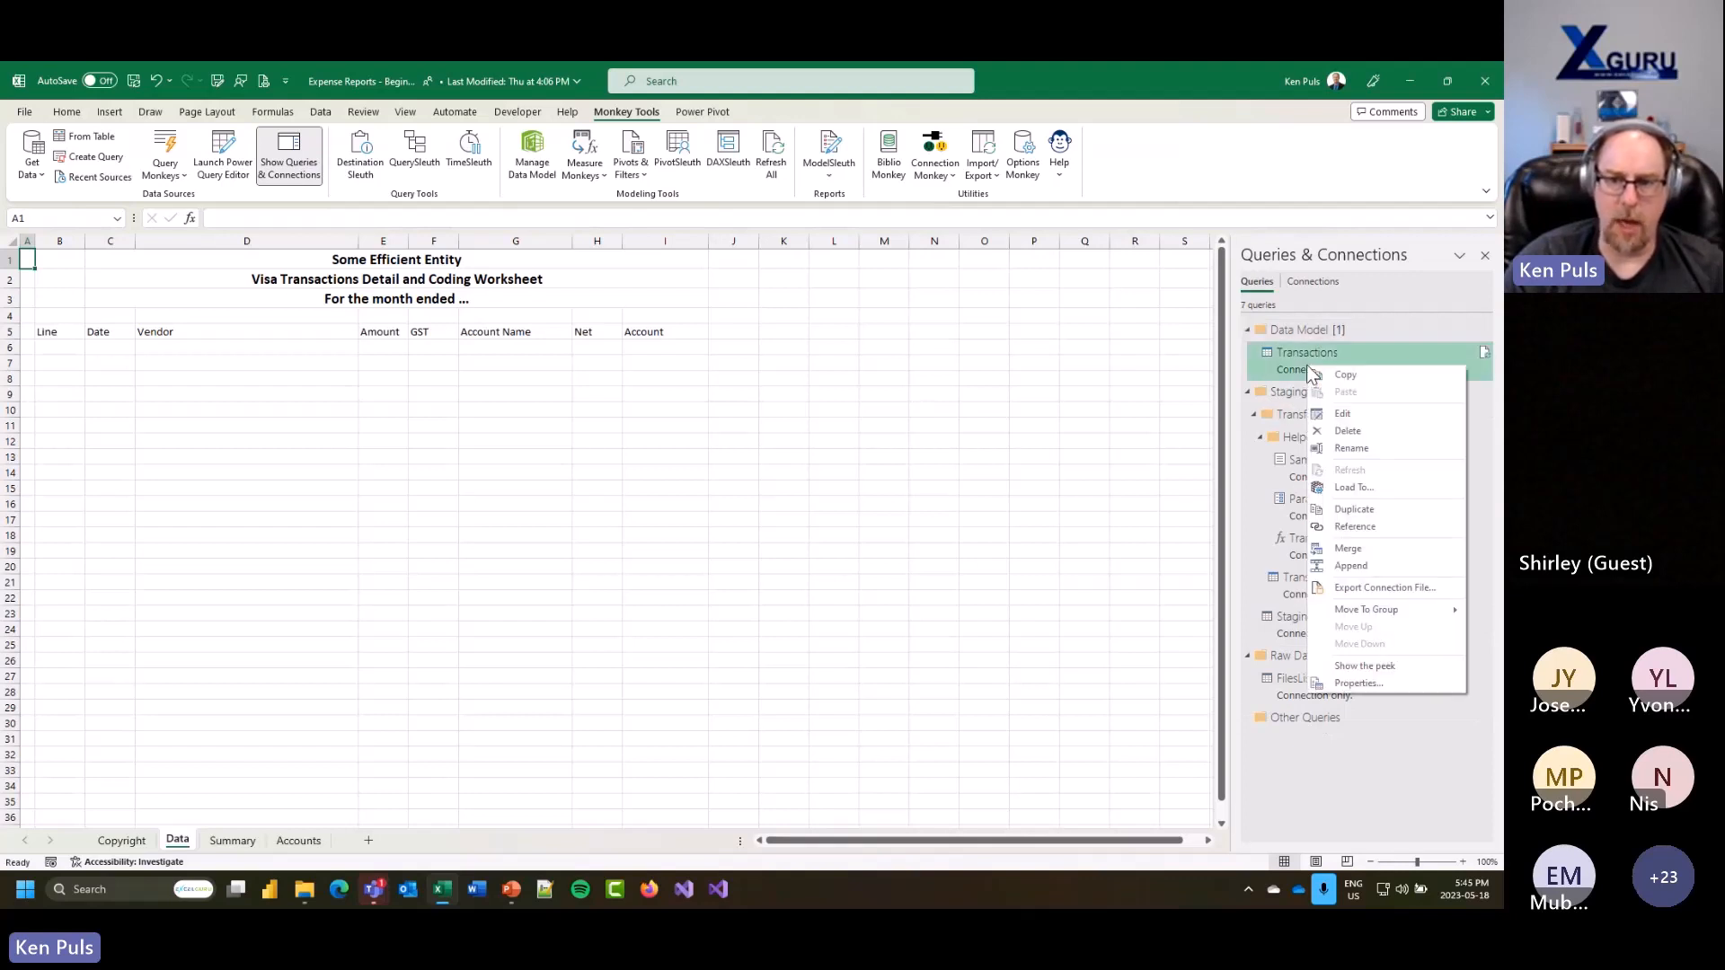
{"action": "left_click", "coordinate": [1363, 490]}
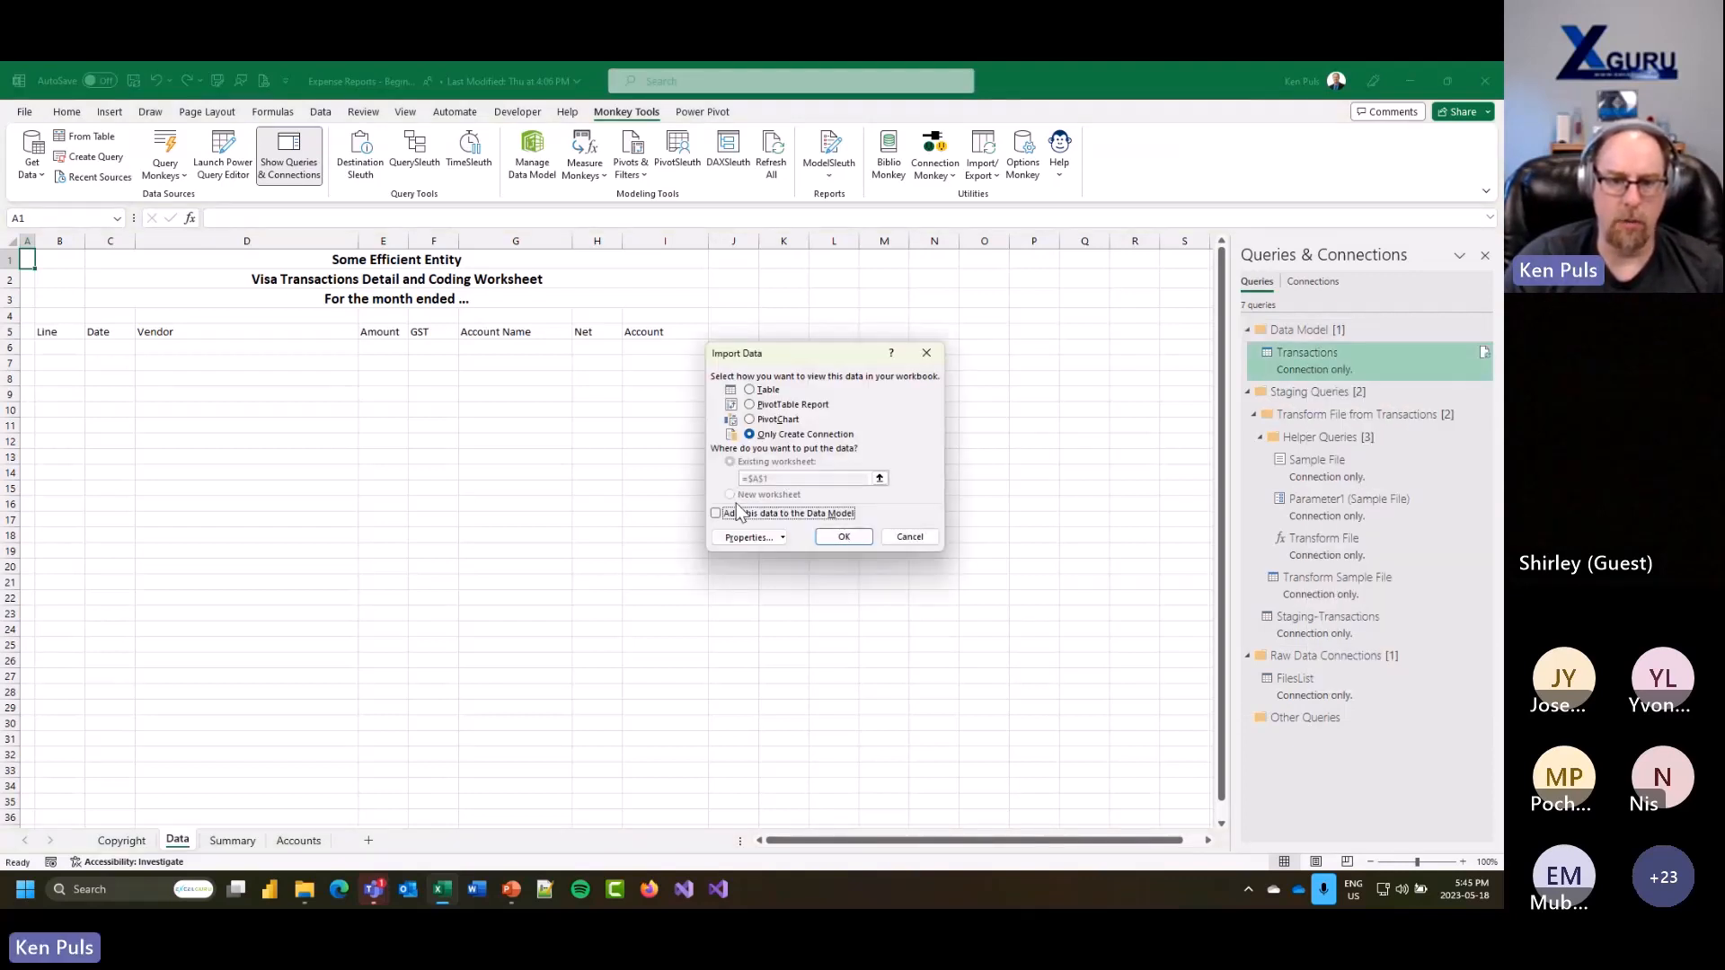
{"action": "key", "text": "alt+t"}
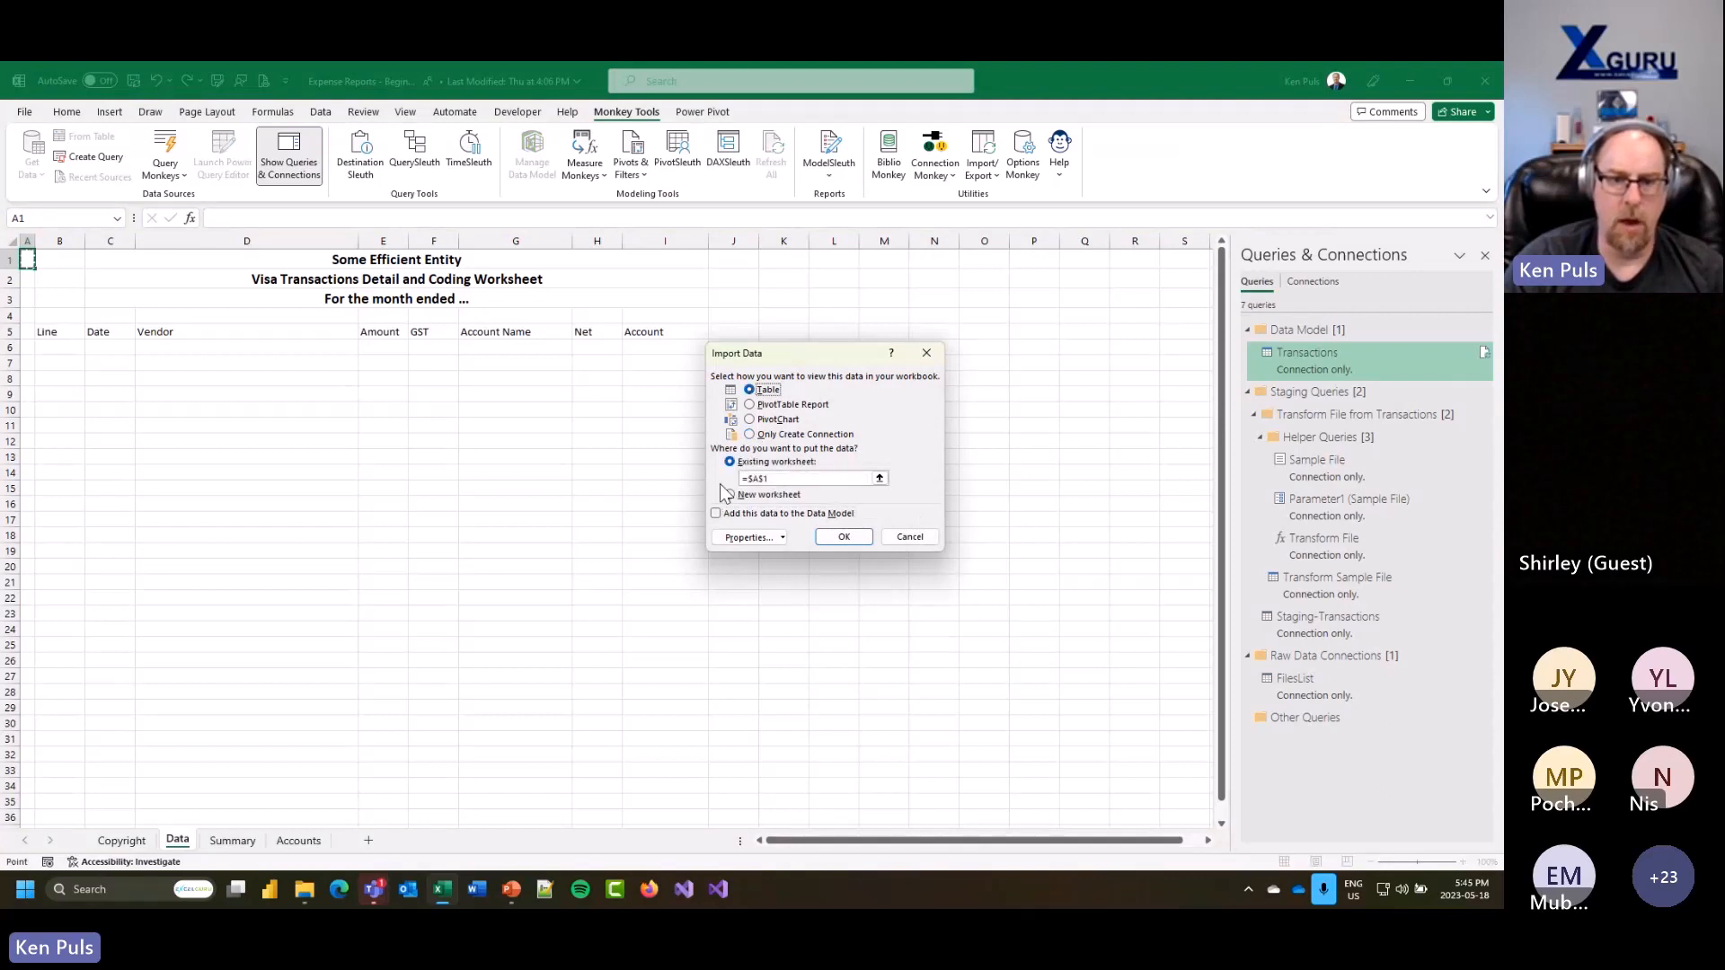
{"action": "left_click", "coordinate": [55, 348]}
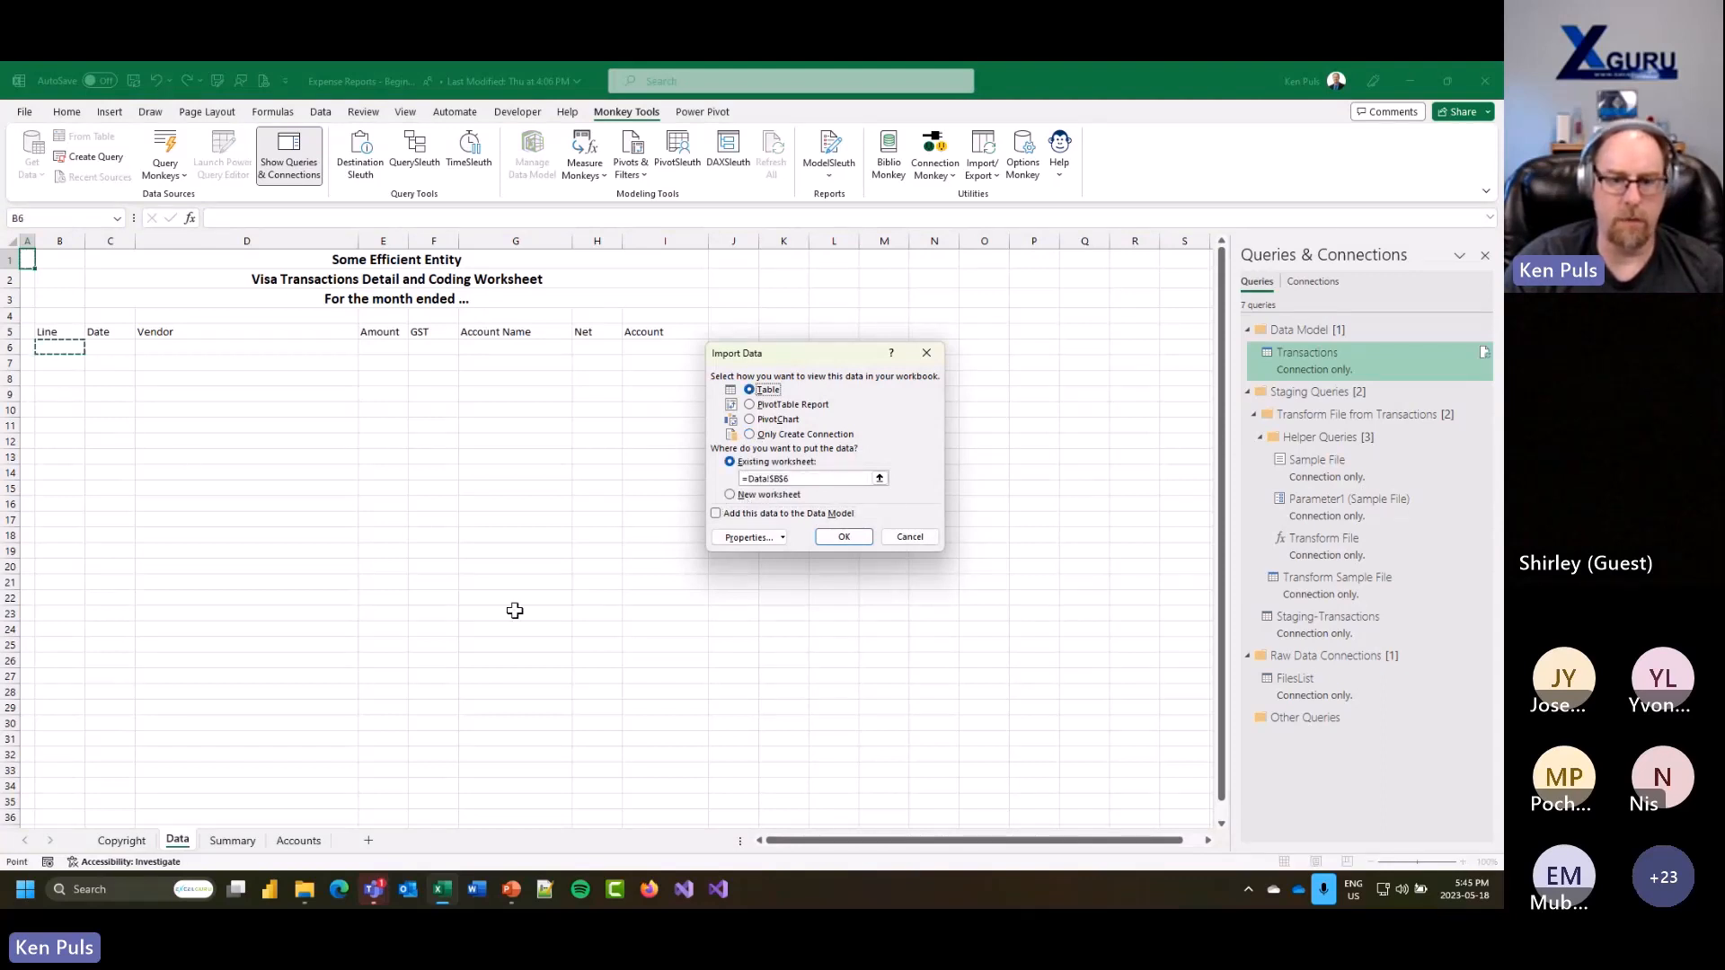
{"action": "left_click", "coordinate": [846, 537]}
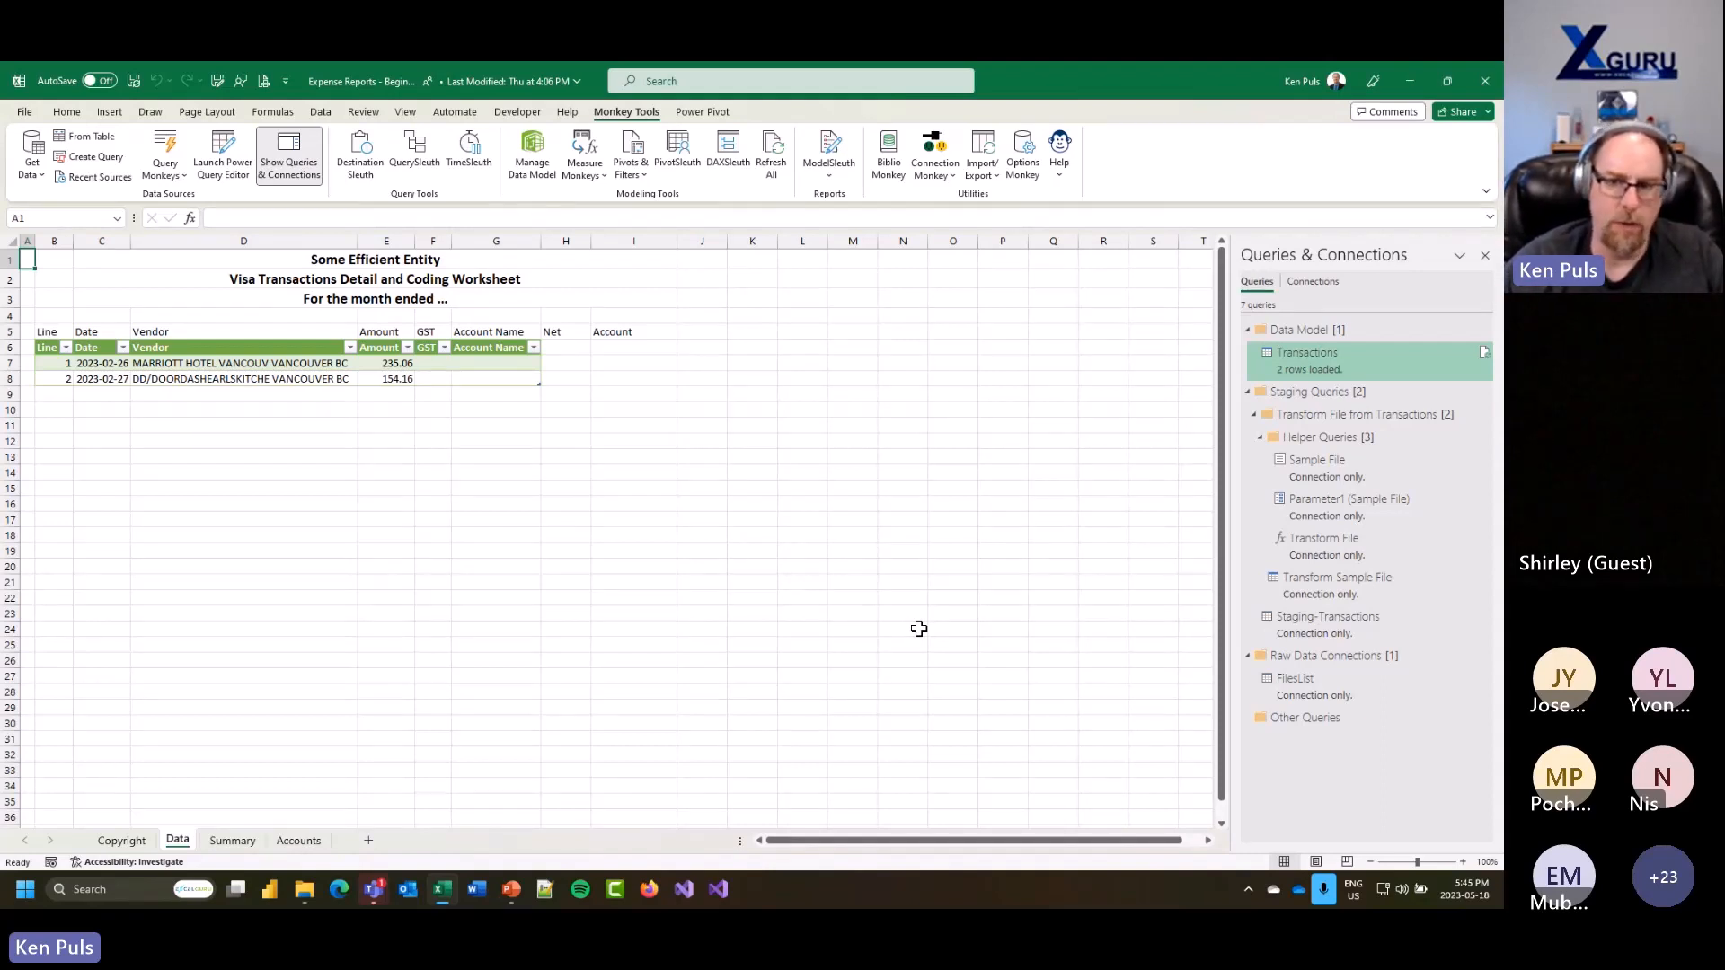
{"action": "left_click", "coordinate": [1259, 438]}
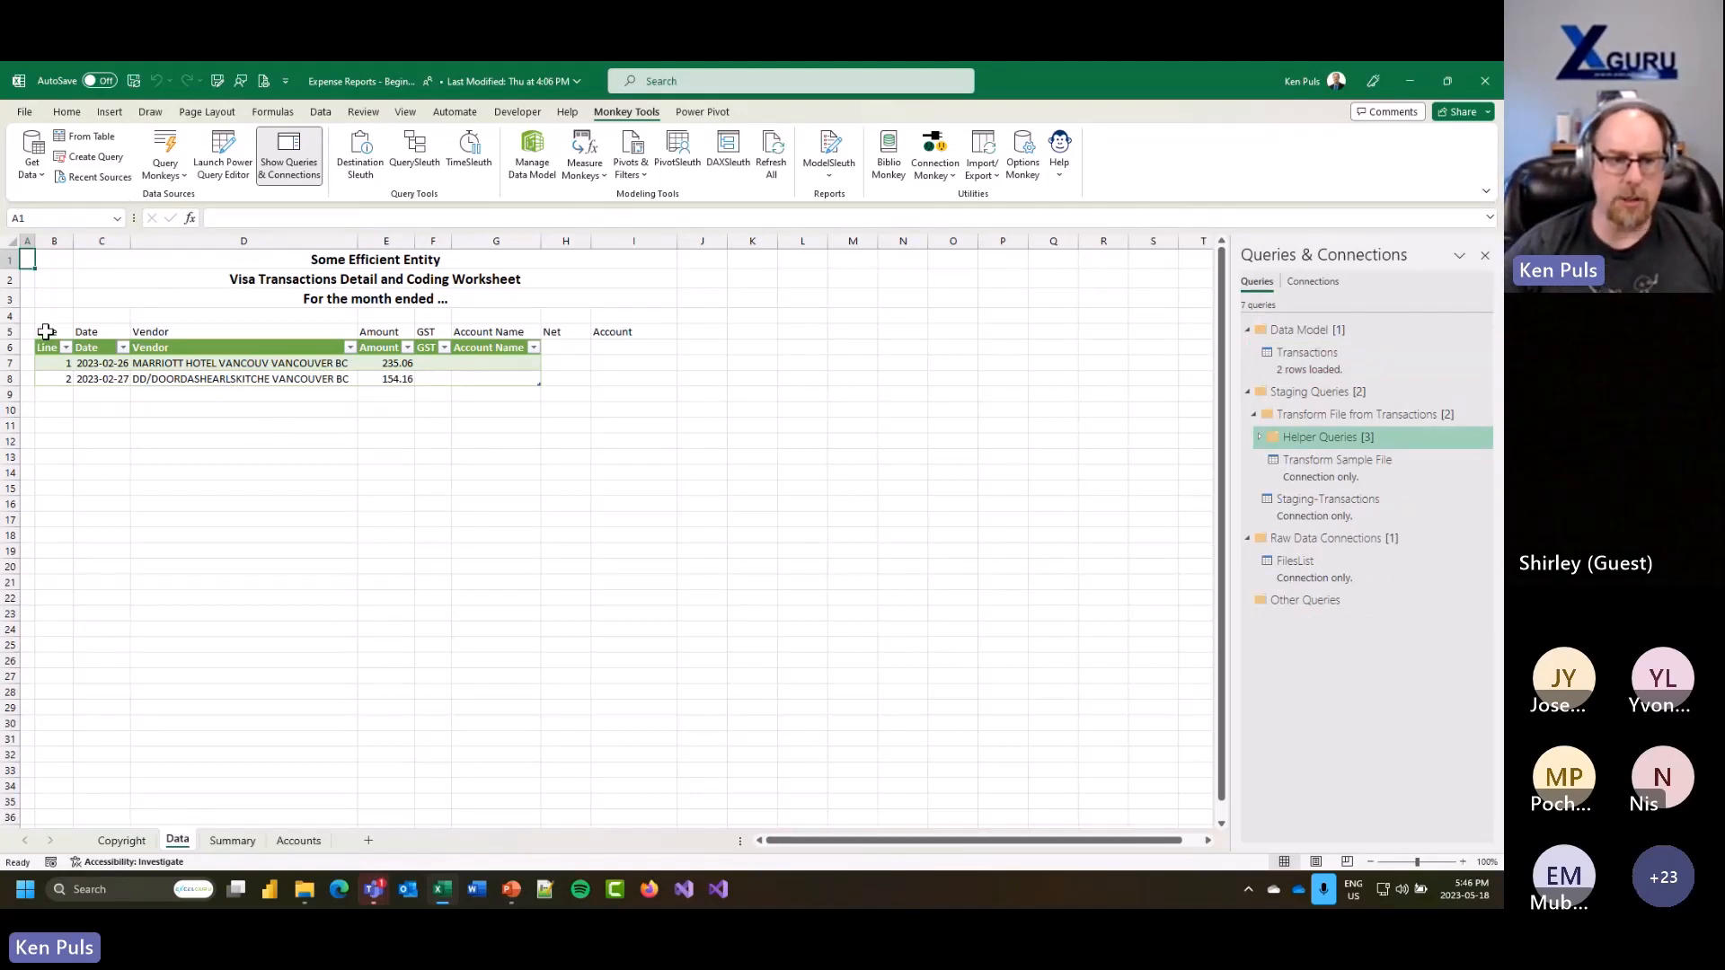
Step: Extend the loaded table with a new column headed Net in cell H6
{"action": "left_click_drag", "start_coordinate": [43, 335], "coordinate": [633, 334]}
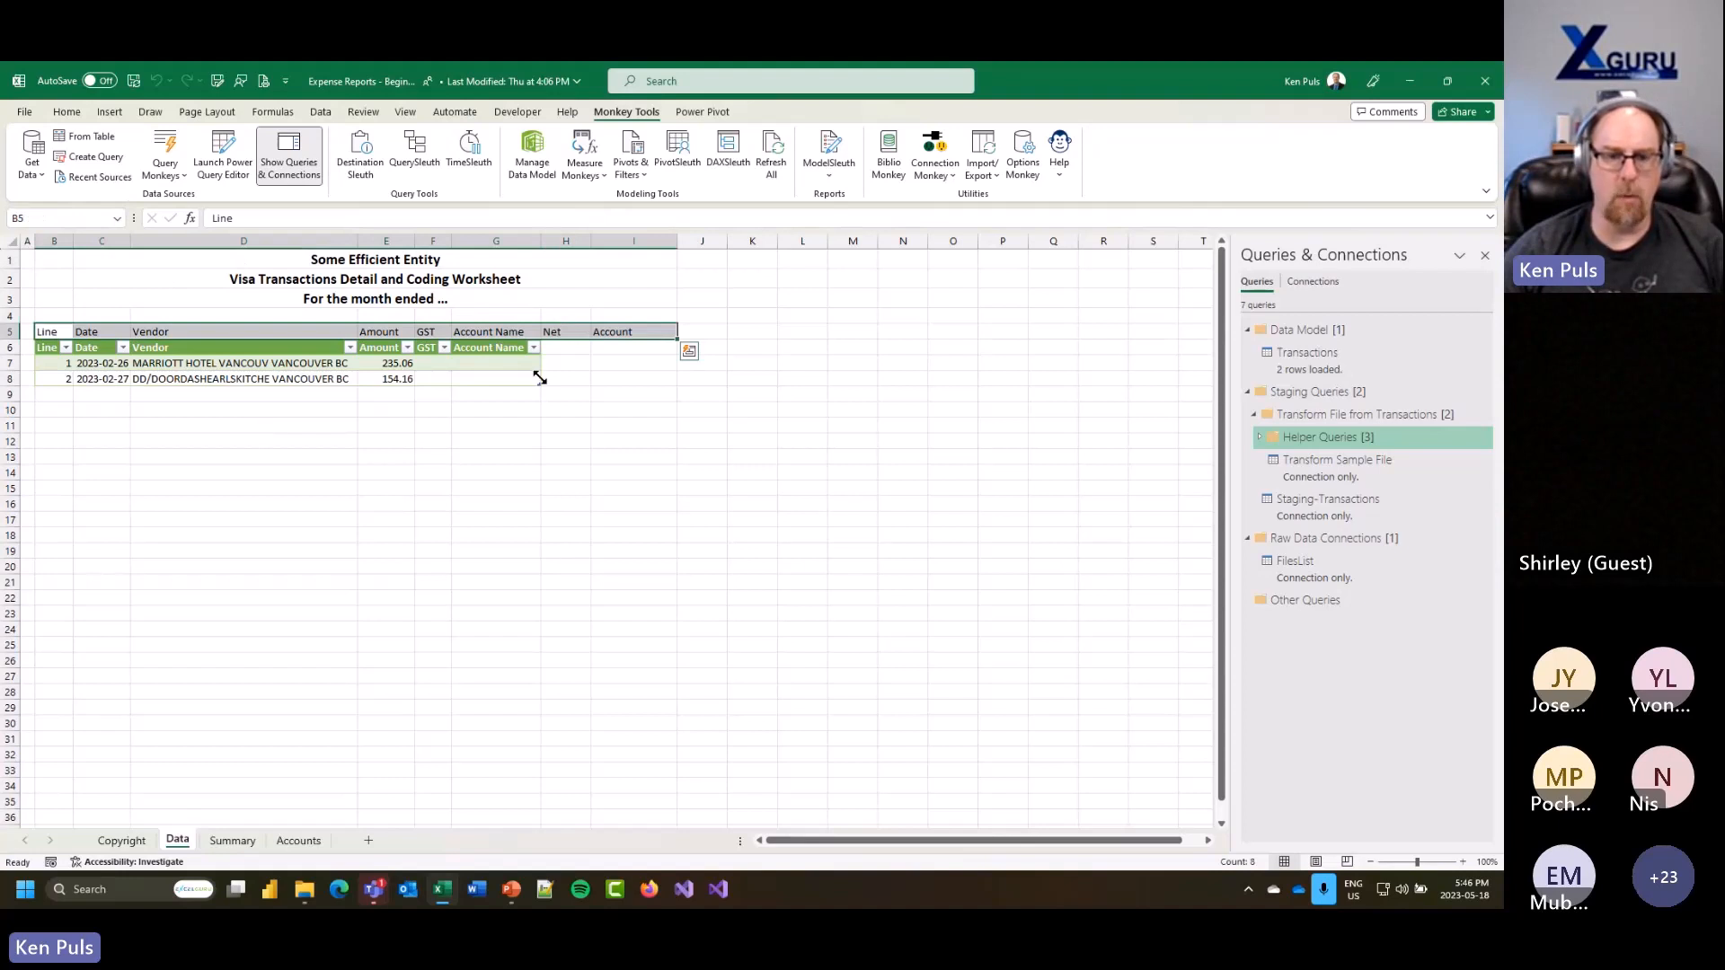
{"action": "left_click", "coordinate": [557, 348]}
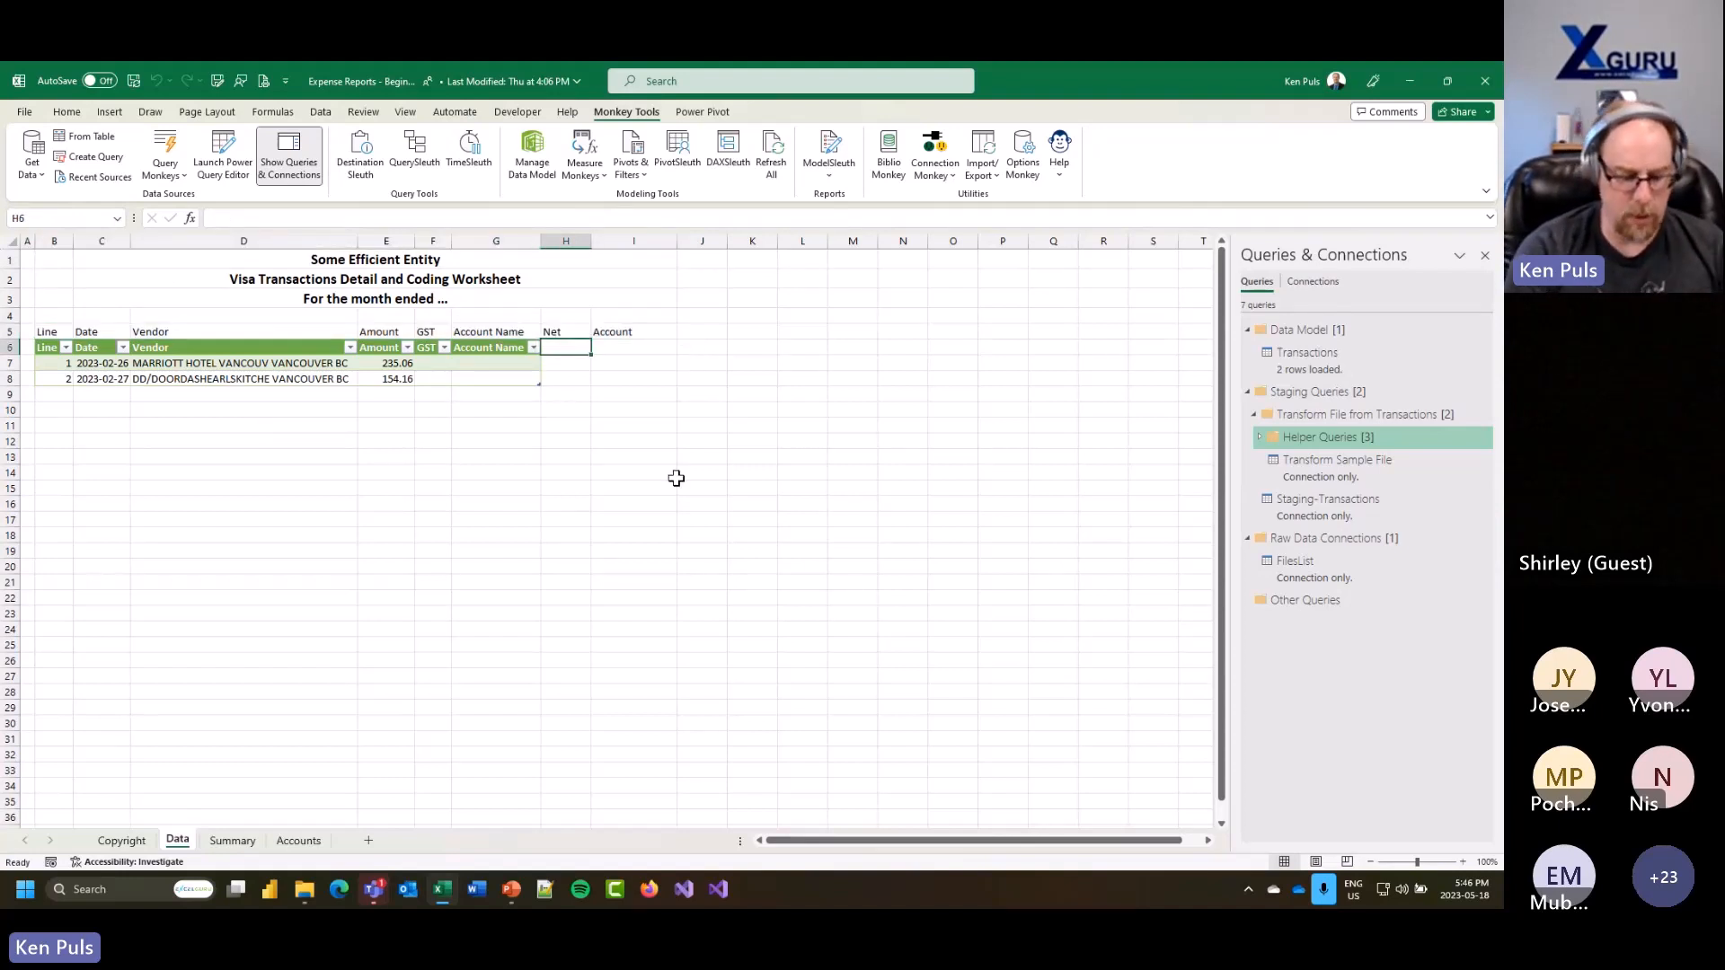
{"action": "type", "text": "Net"}
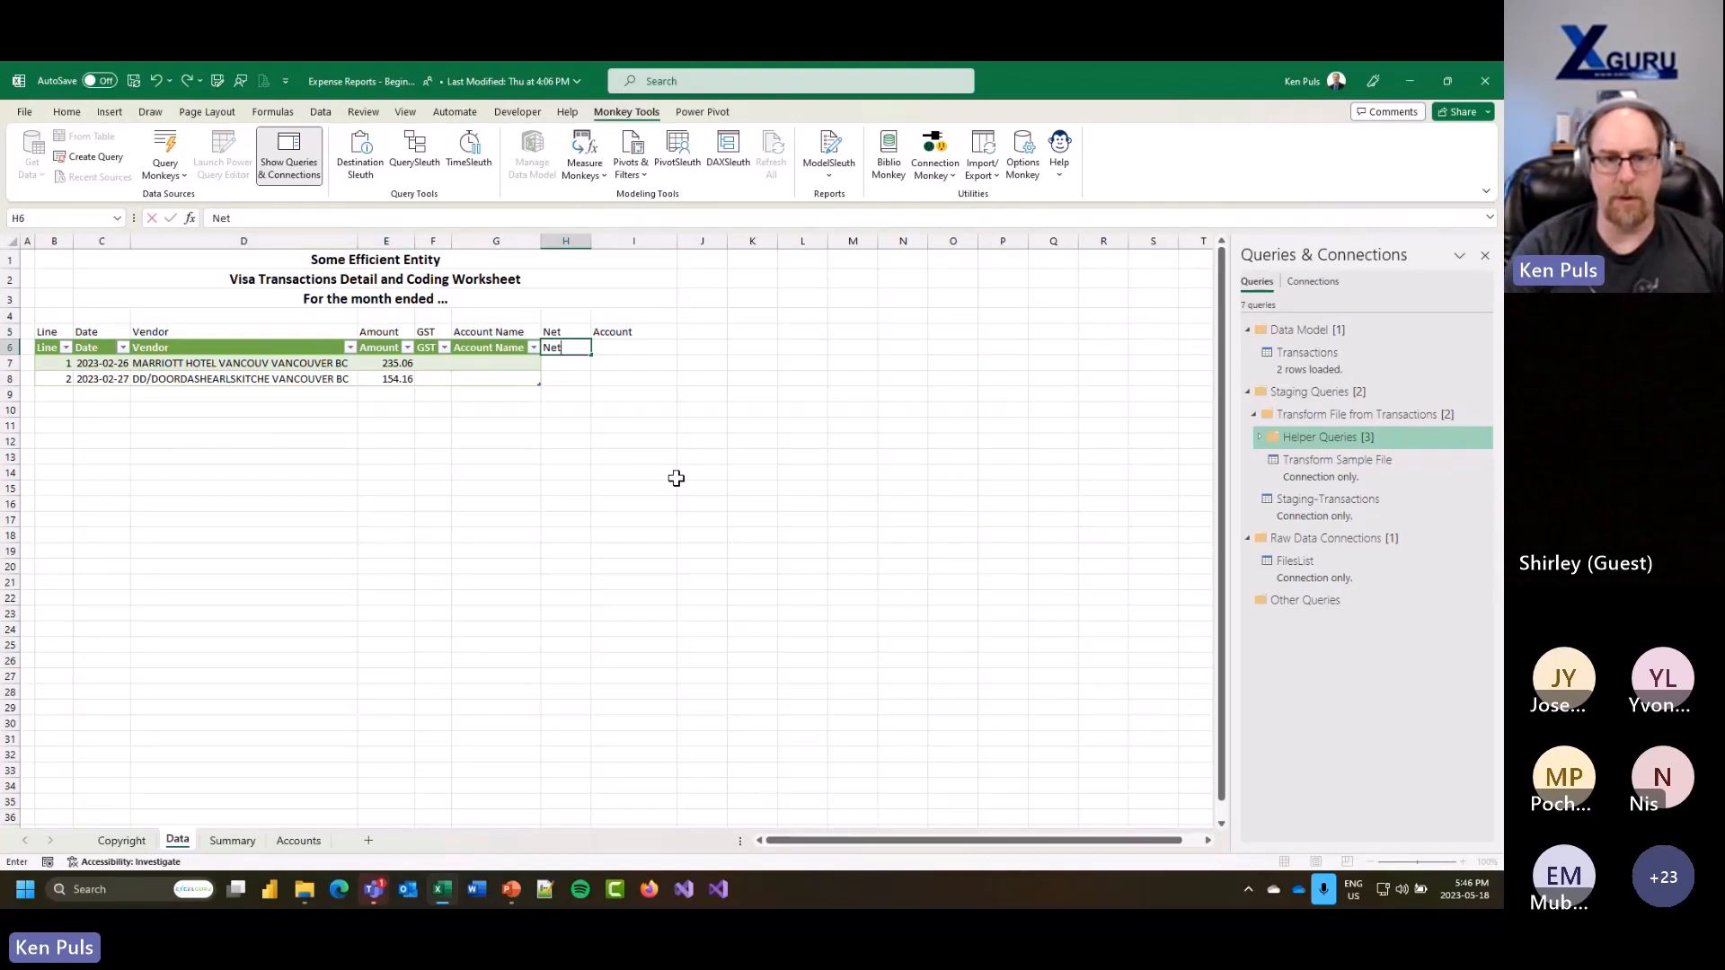
{"action": "key", "text": "Return"}
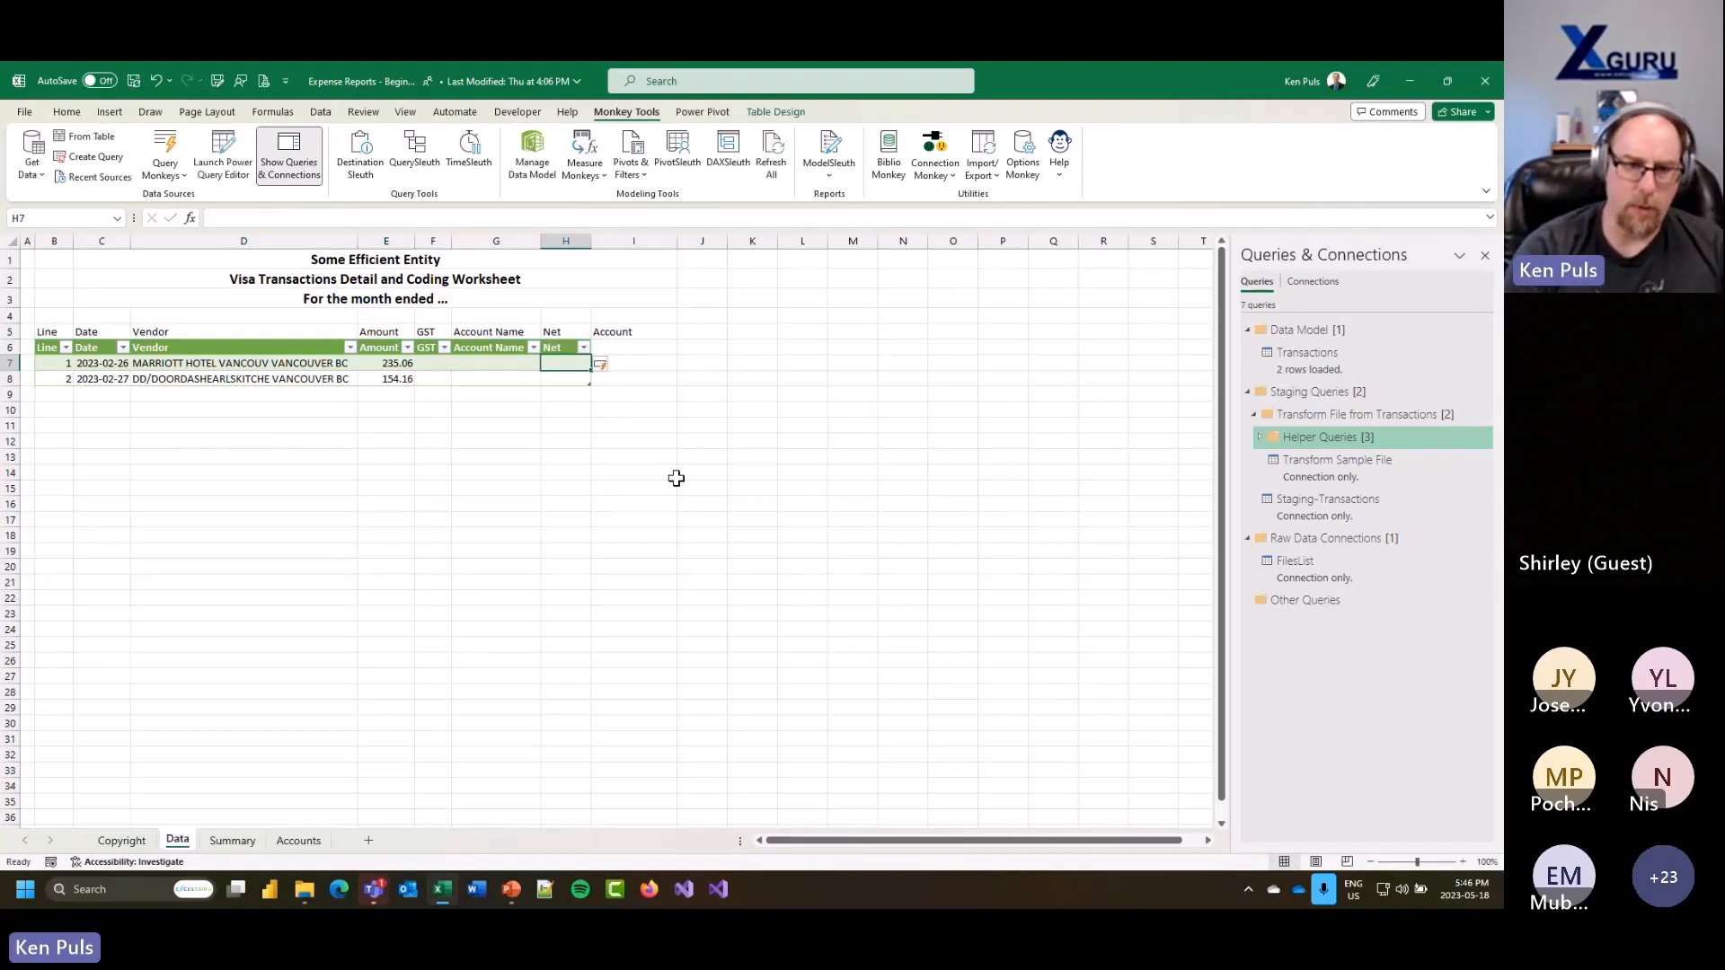
{"action": "type", "text": "="}
{"action": "key", "text": "Left"}
{"action": "key", "text": "Left"}
{"action": "key", "text": "Left"}
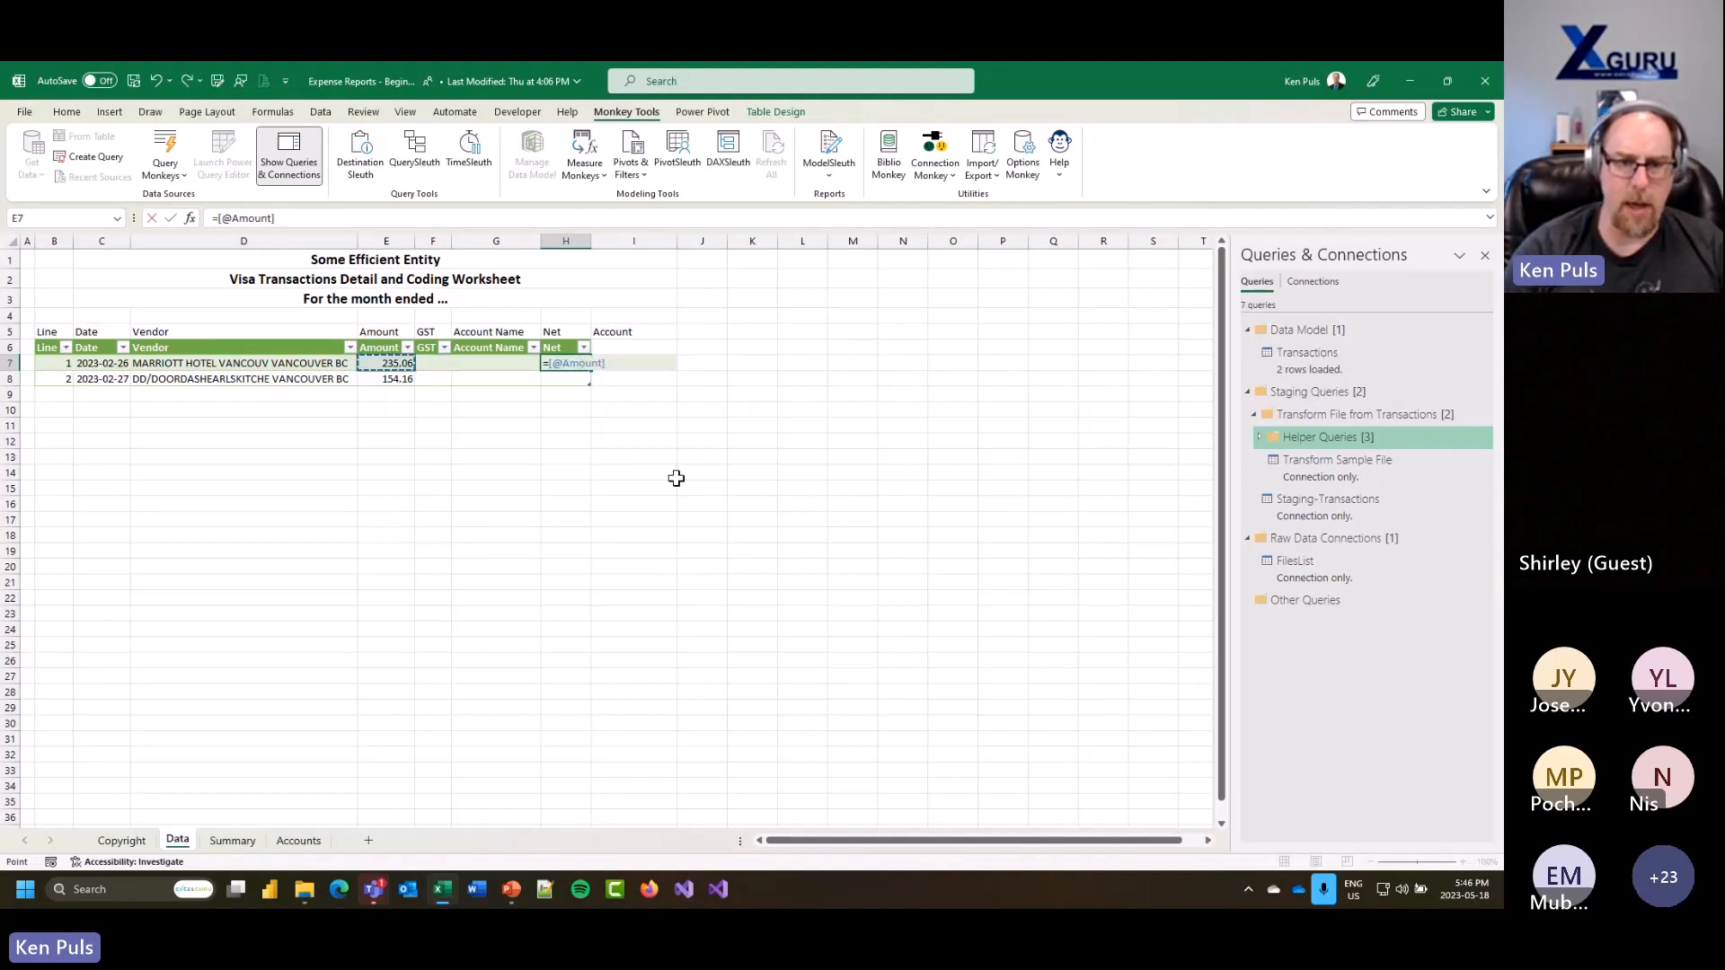
{"action": "type", "text": "-"}
{"action": "key", "text": "Left"}
{"action": "key", "text": "Left"}
{"action": "key", "text": "Return"}
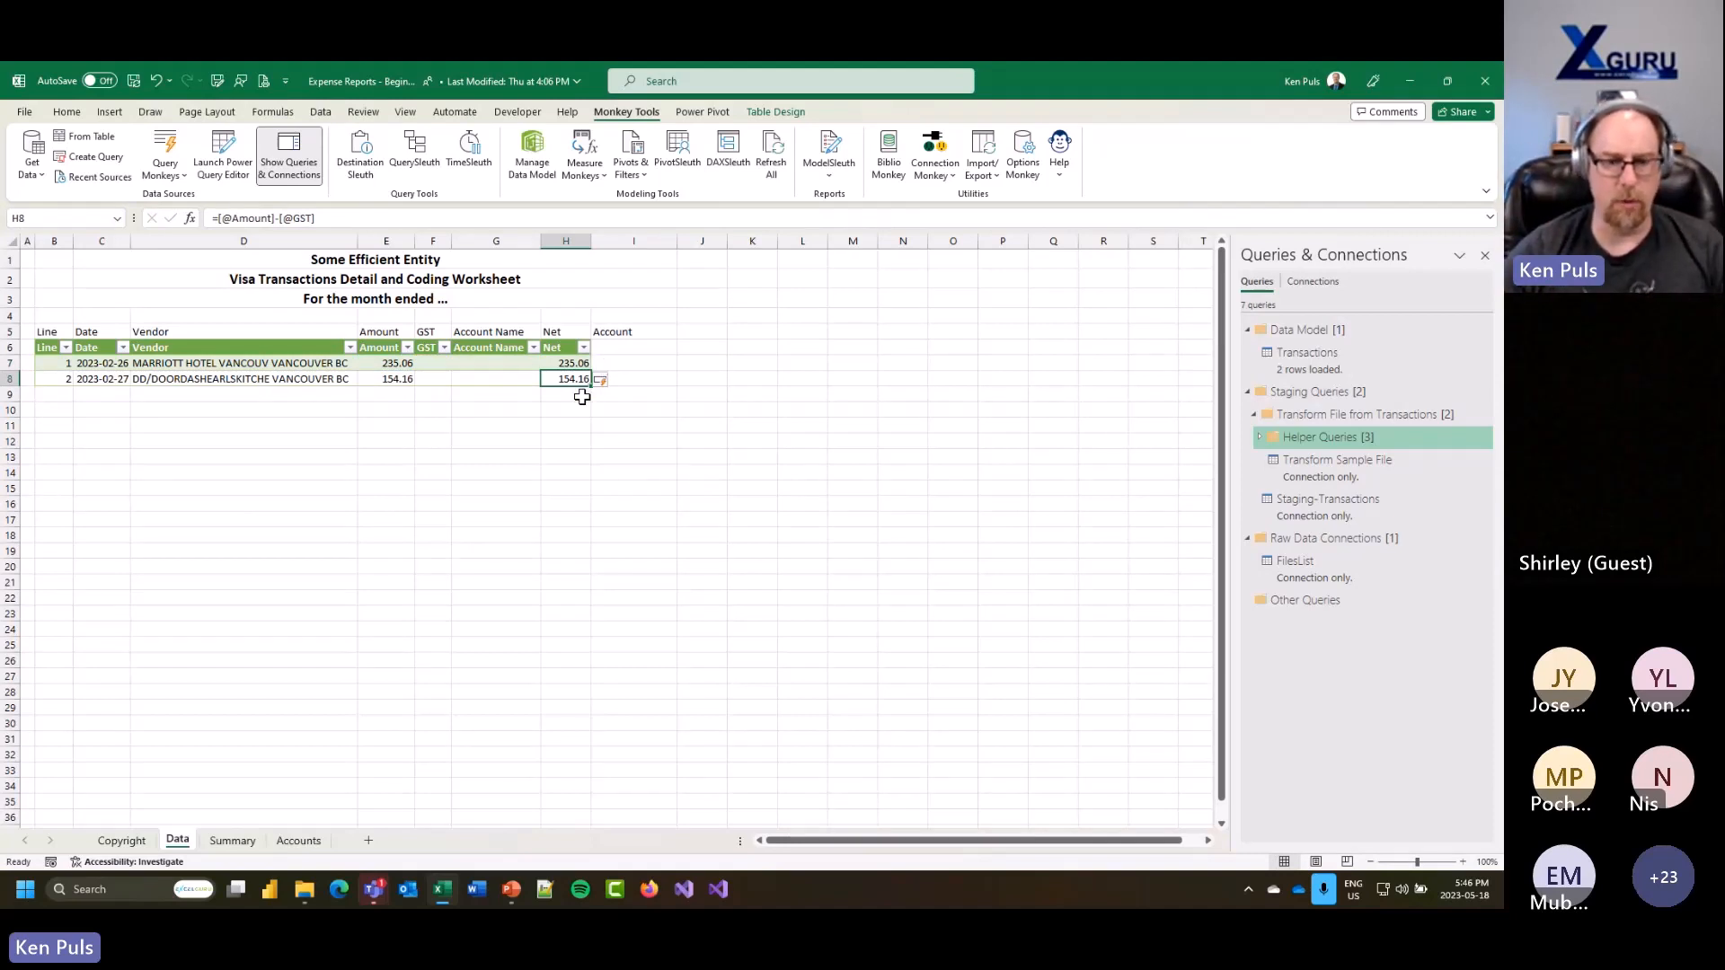
Step: Extend the table with another column headed Account in cell I6
{"action": "left_click", "coordinate": [625, 349]}
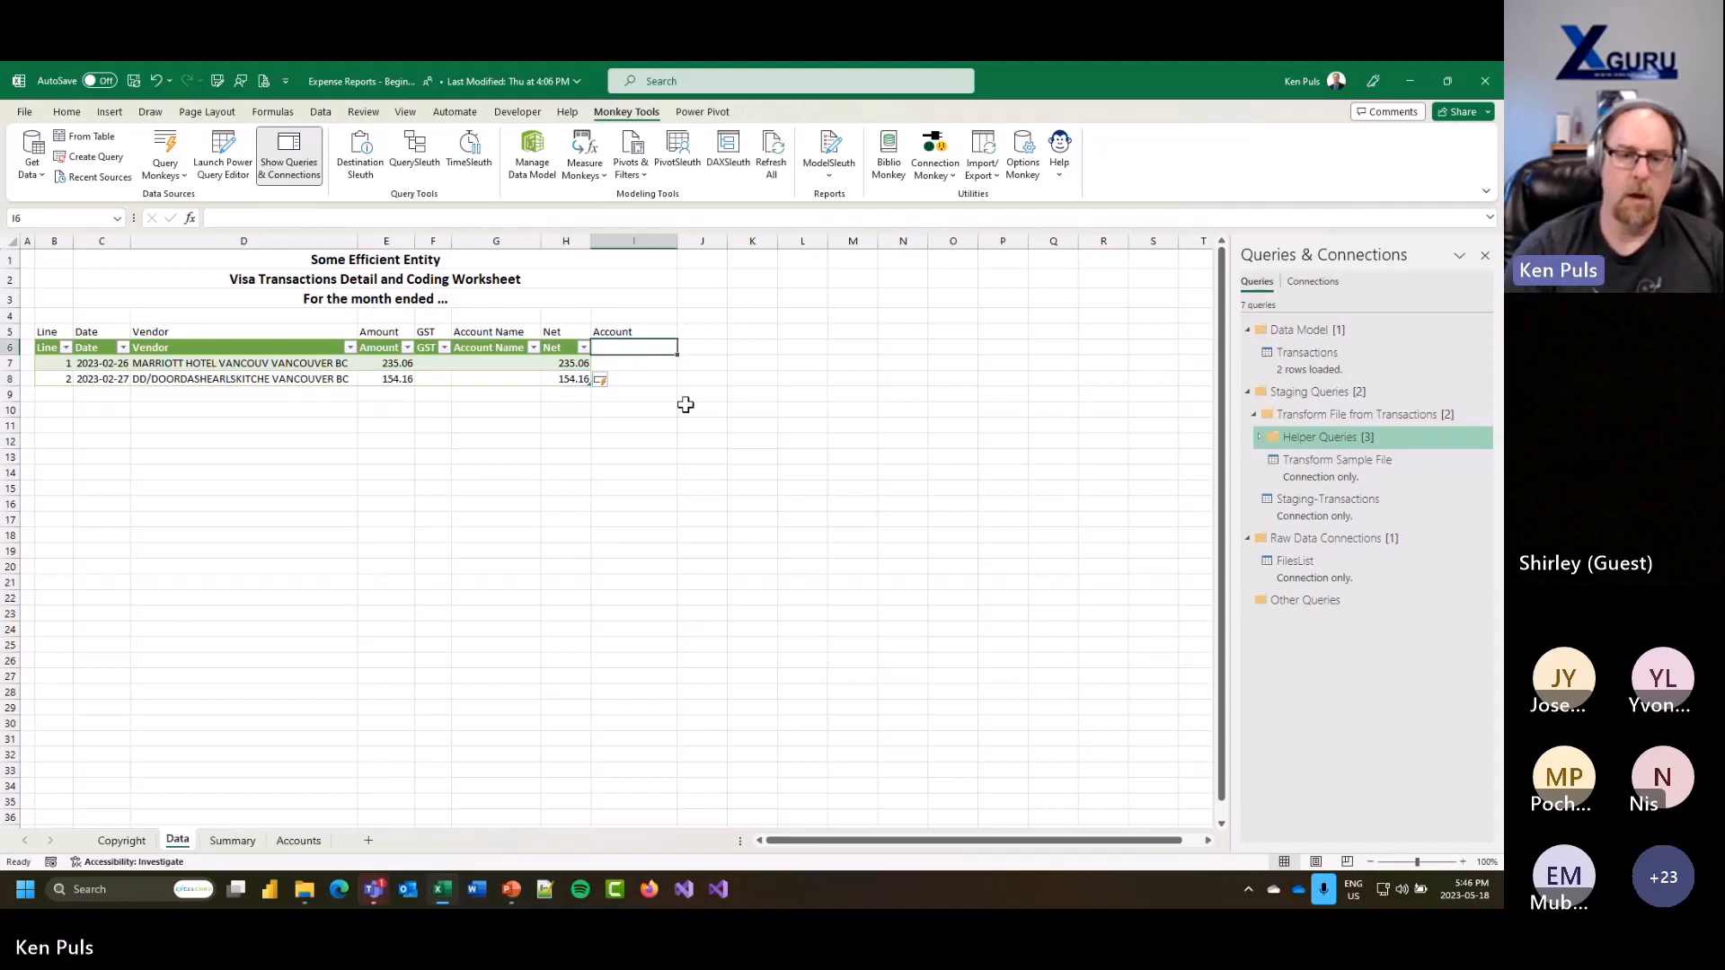
{"action": "type", "text": "Account"}
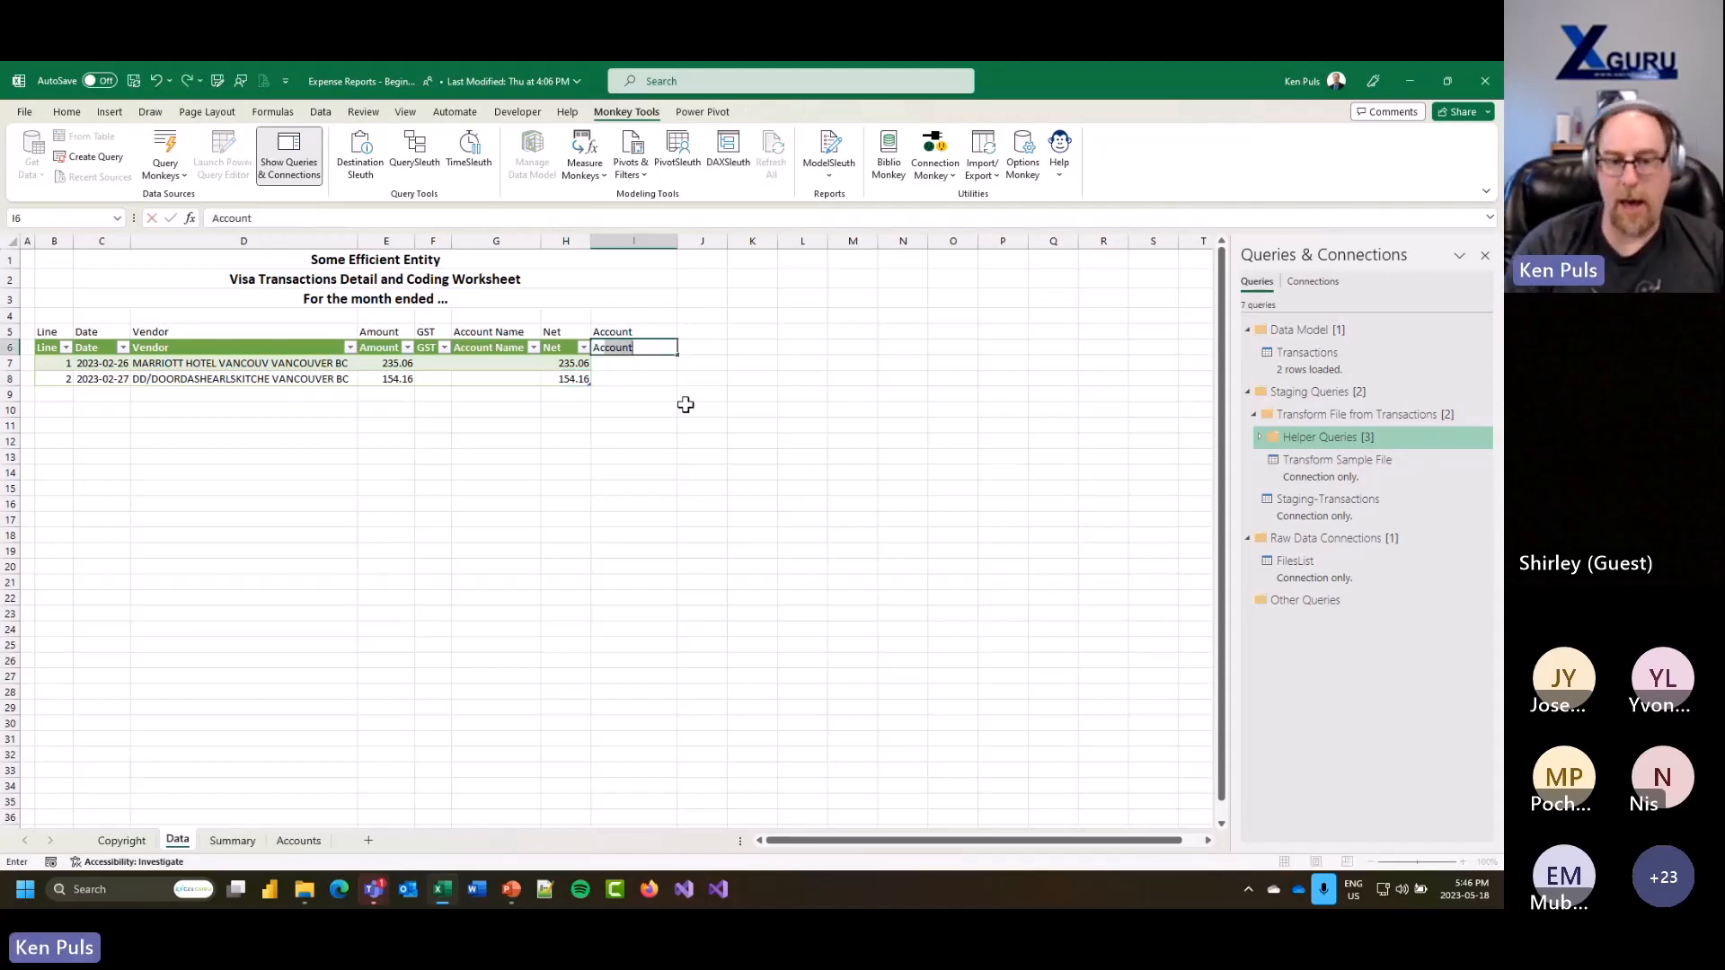
{"action": "key", "text": "Return"}
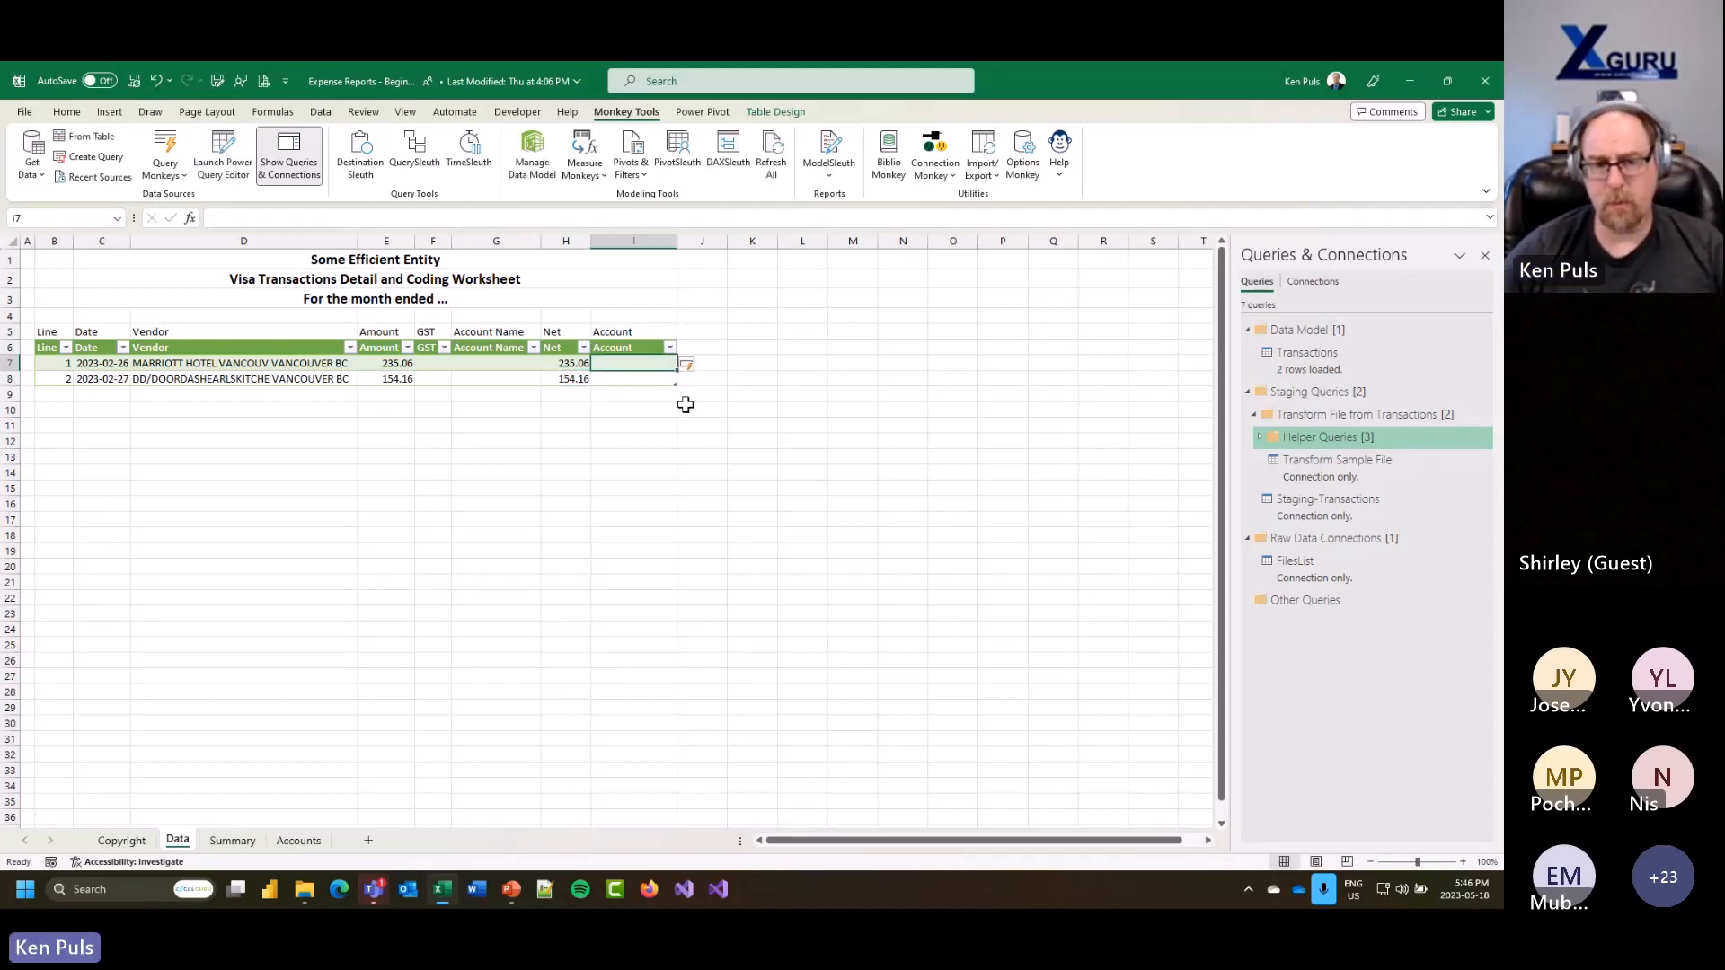
Step: Build an XLOOKUP in the Account column that finds the row's Account Name in AccountCodes[Account Name] and returns AccountCodes[Code]
{"action": "type", "text": "=xloo"}
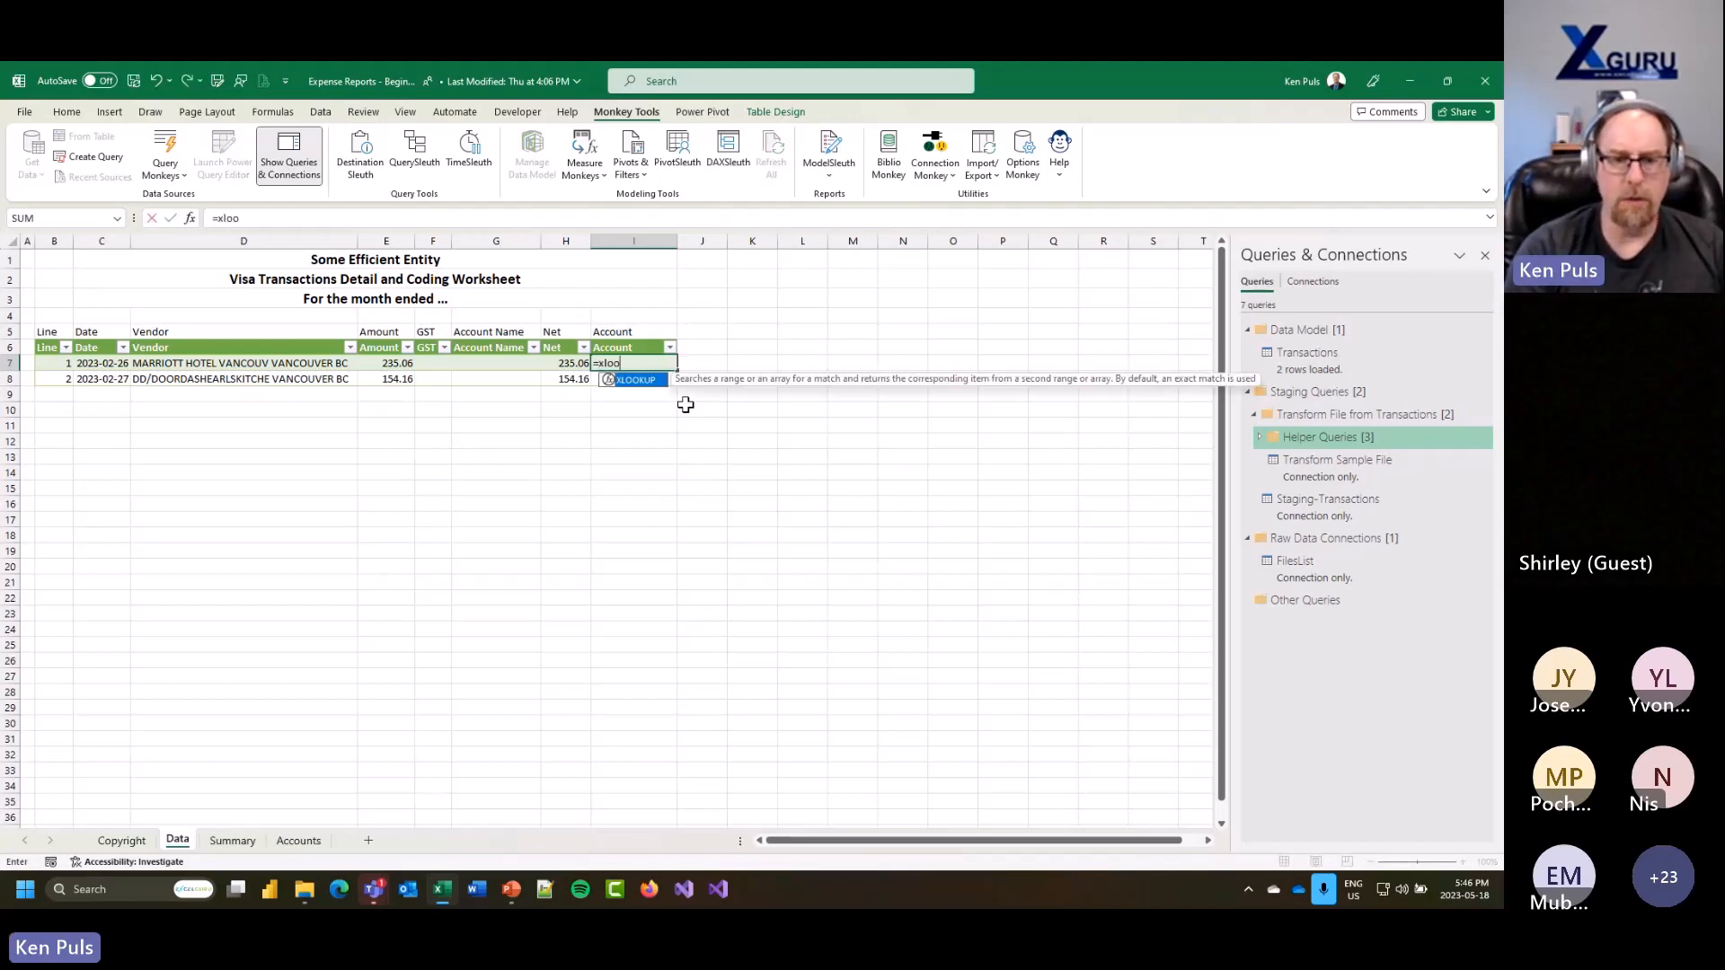
{"action": "key", "text": "Tab"}
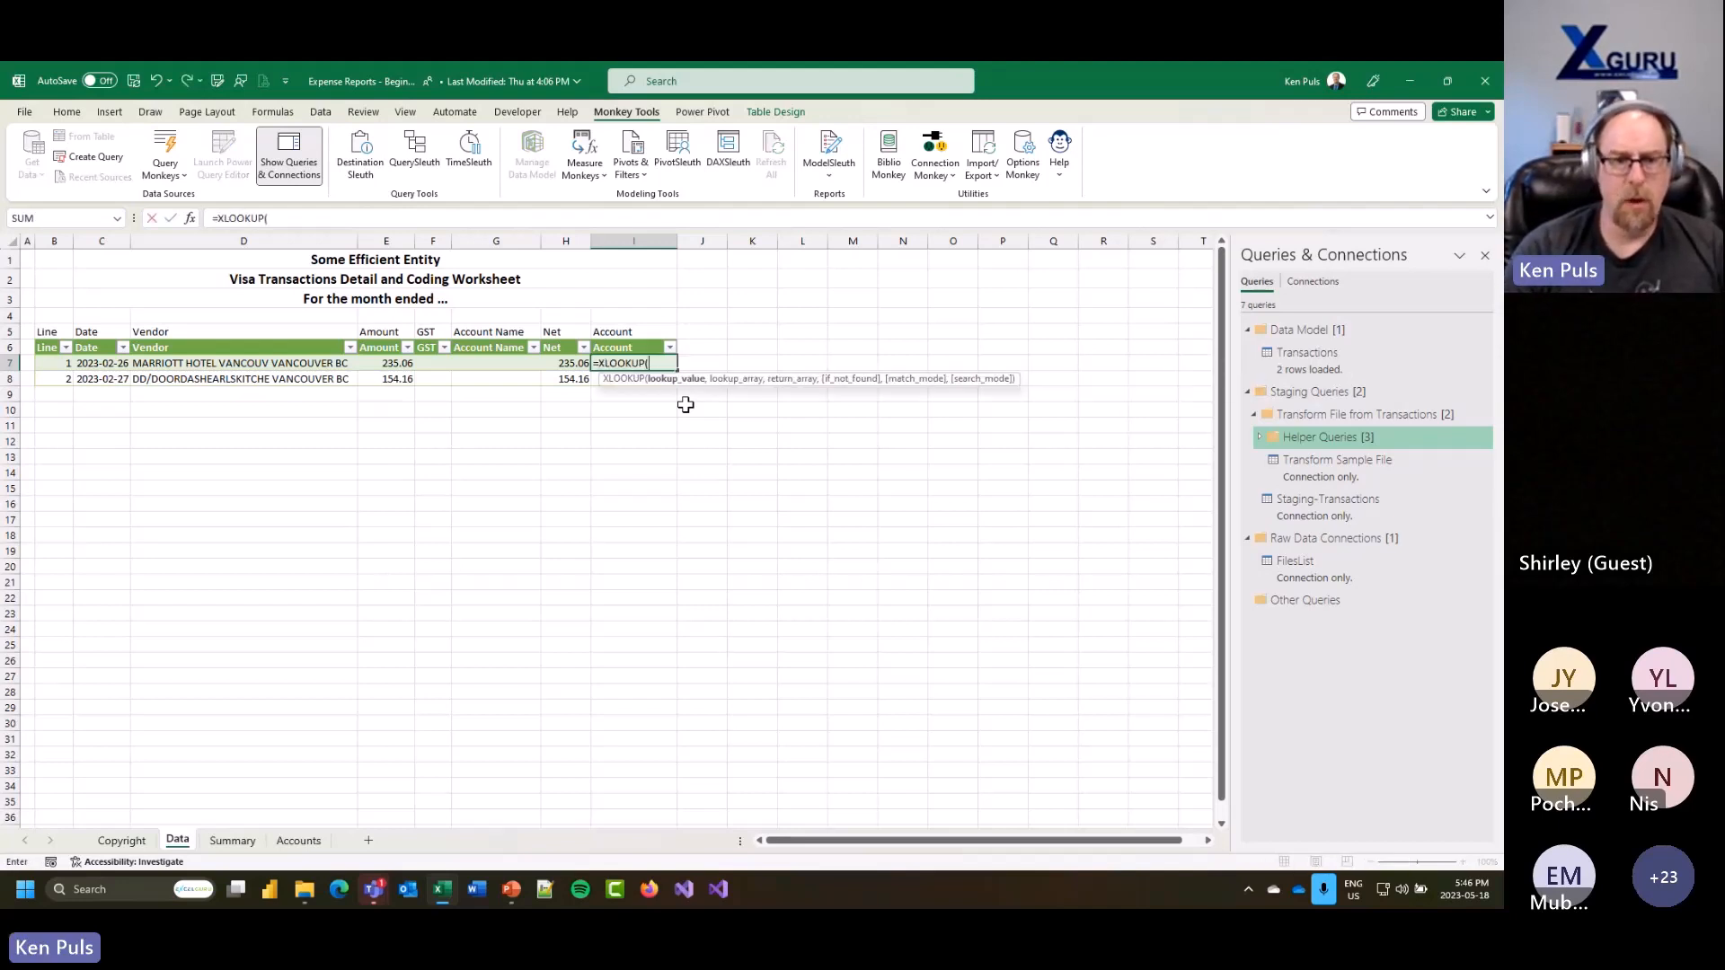
{"action": "key", "text": "Left"}
{"action": "key", "text": "Left"}
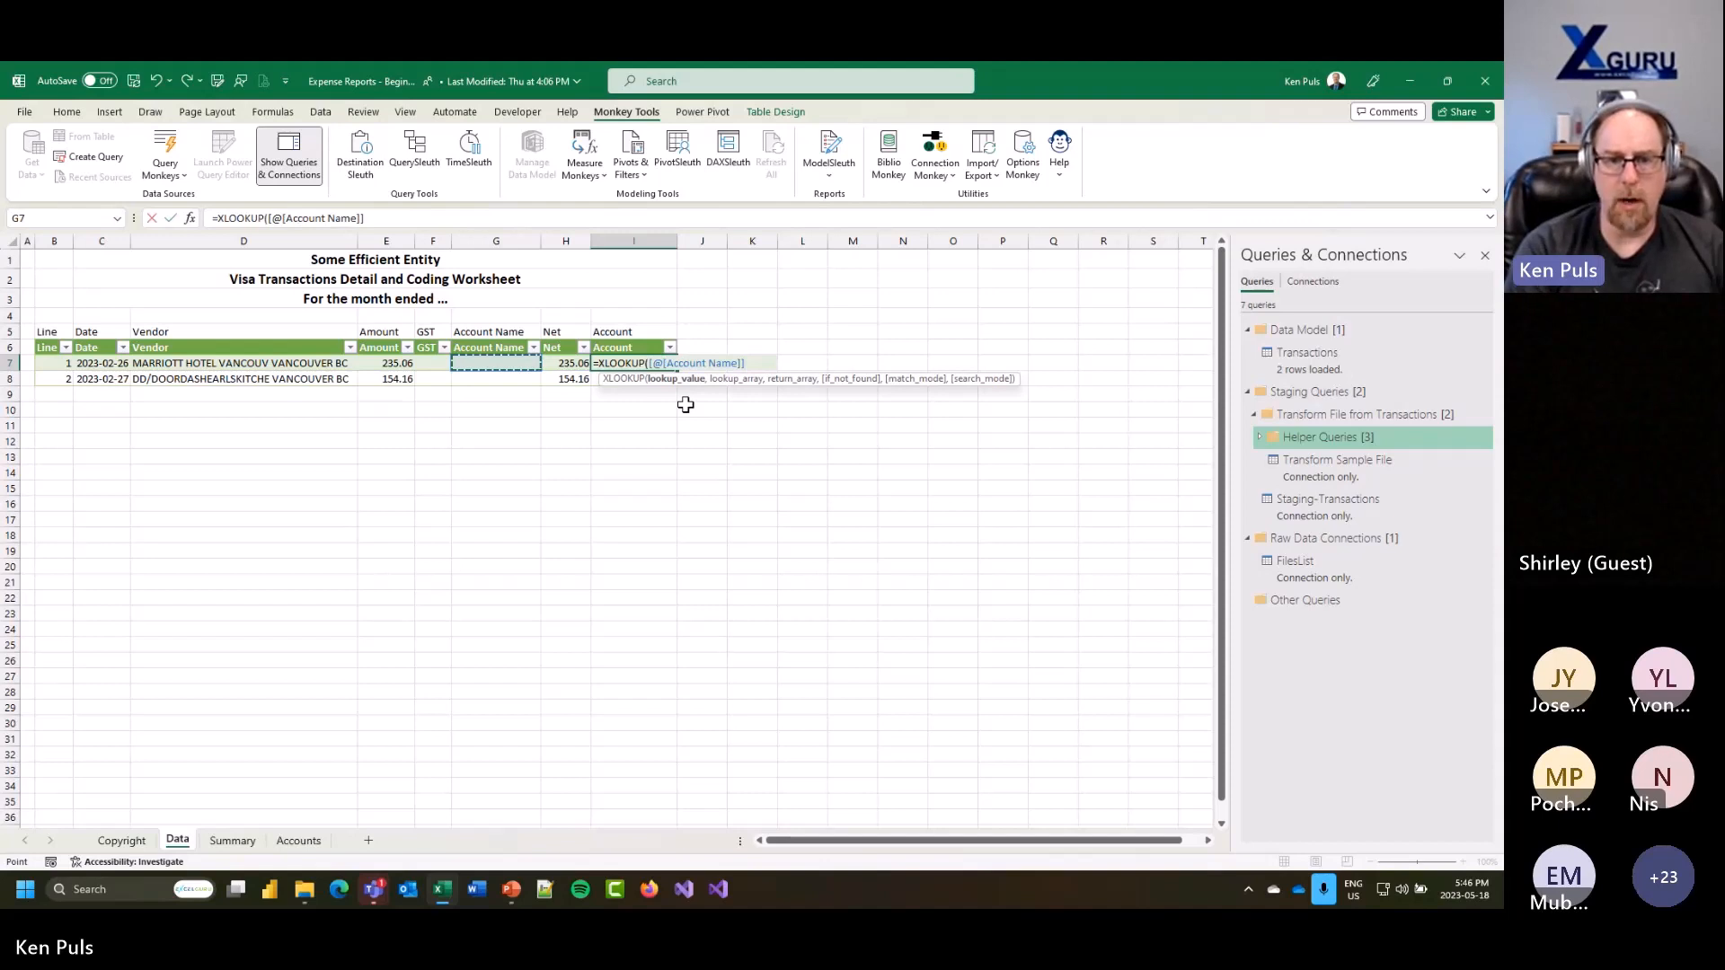
{"action": "type", "text": ","}
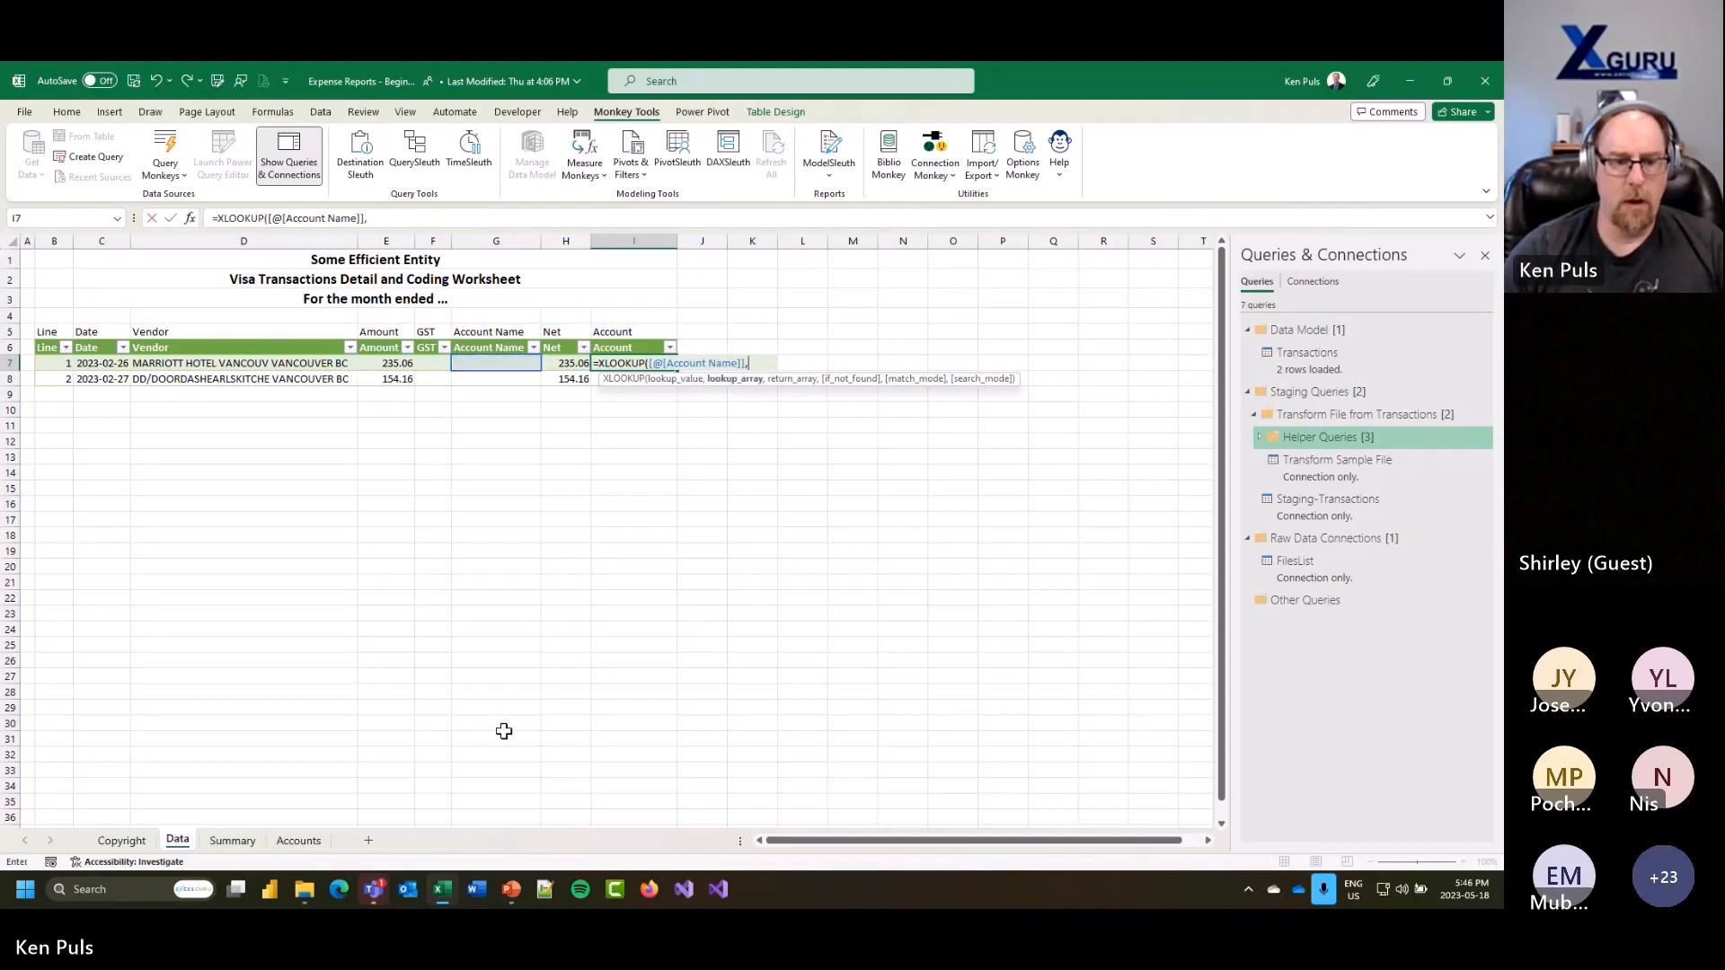
{"action": "left_click", "coordinate": [296, 840]}
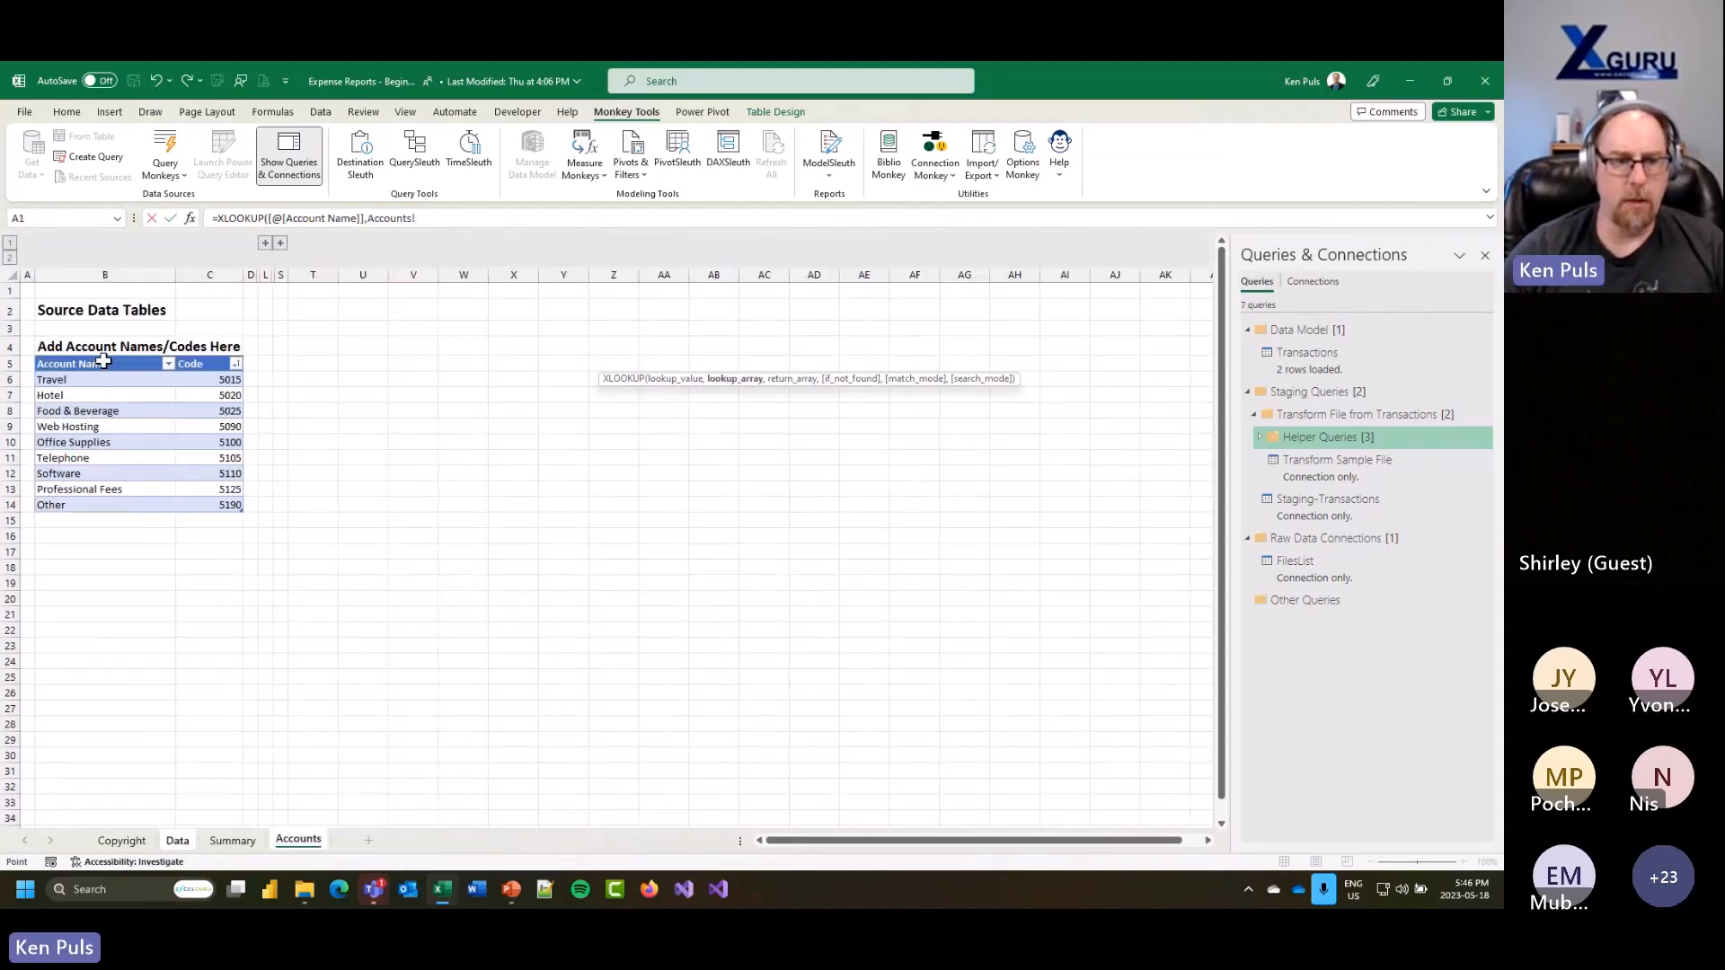
{"action": "left_click", "coordinate": [104, 350]}
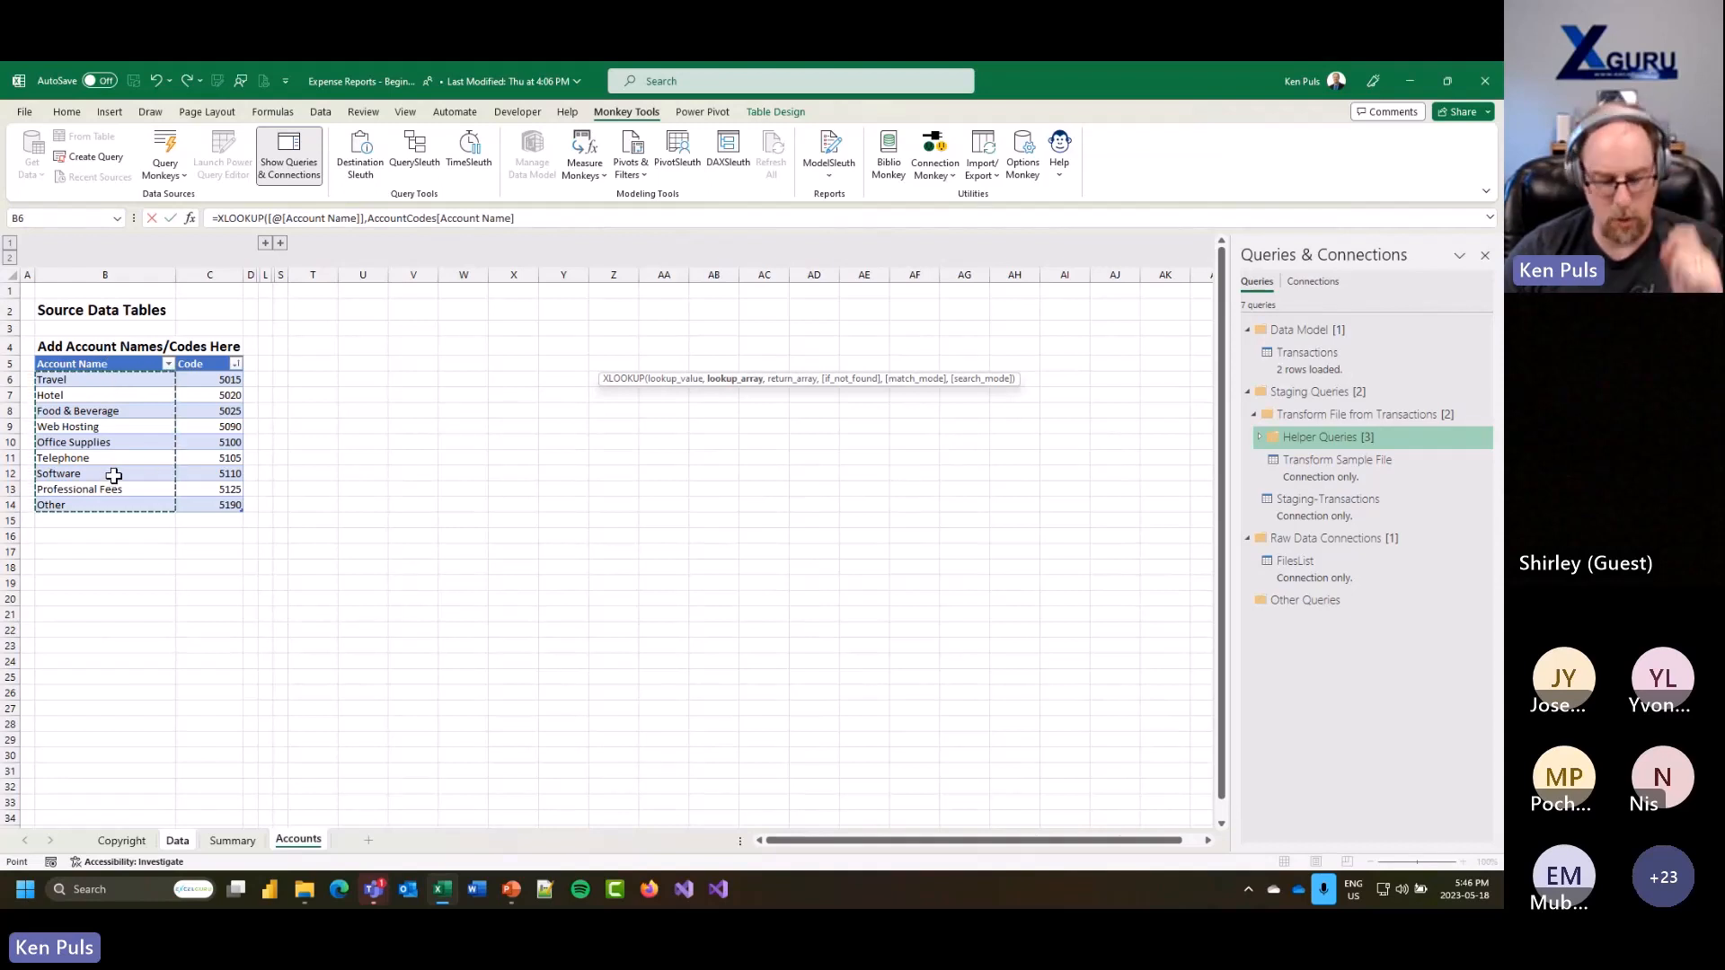
{"action": "type", "text": ","}
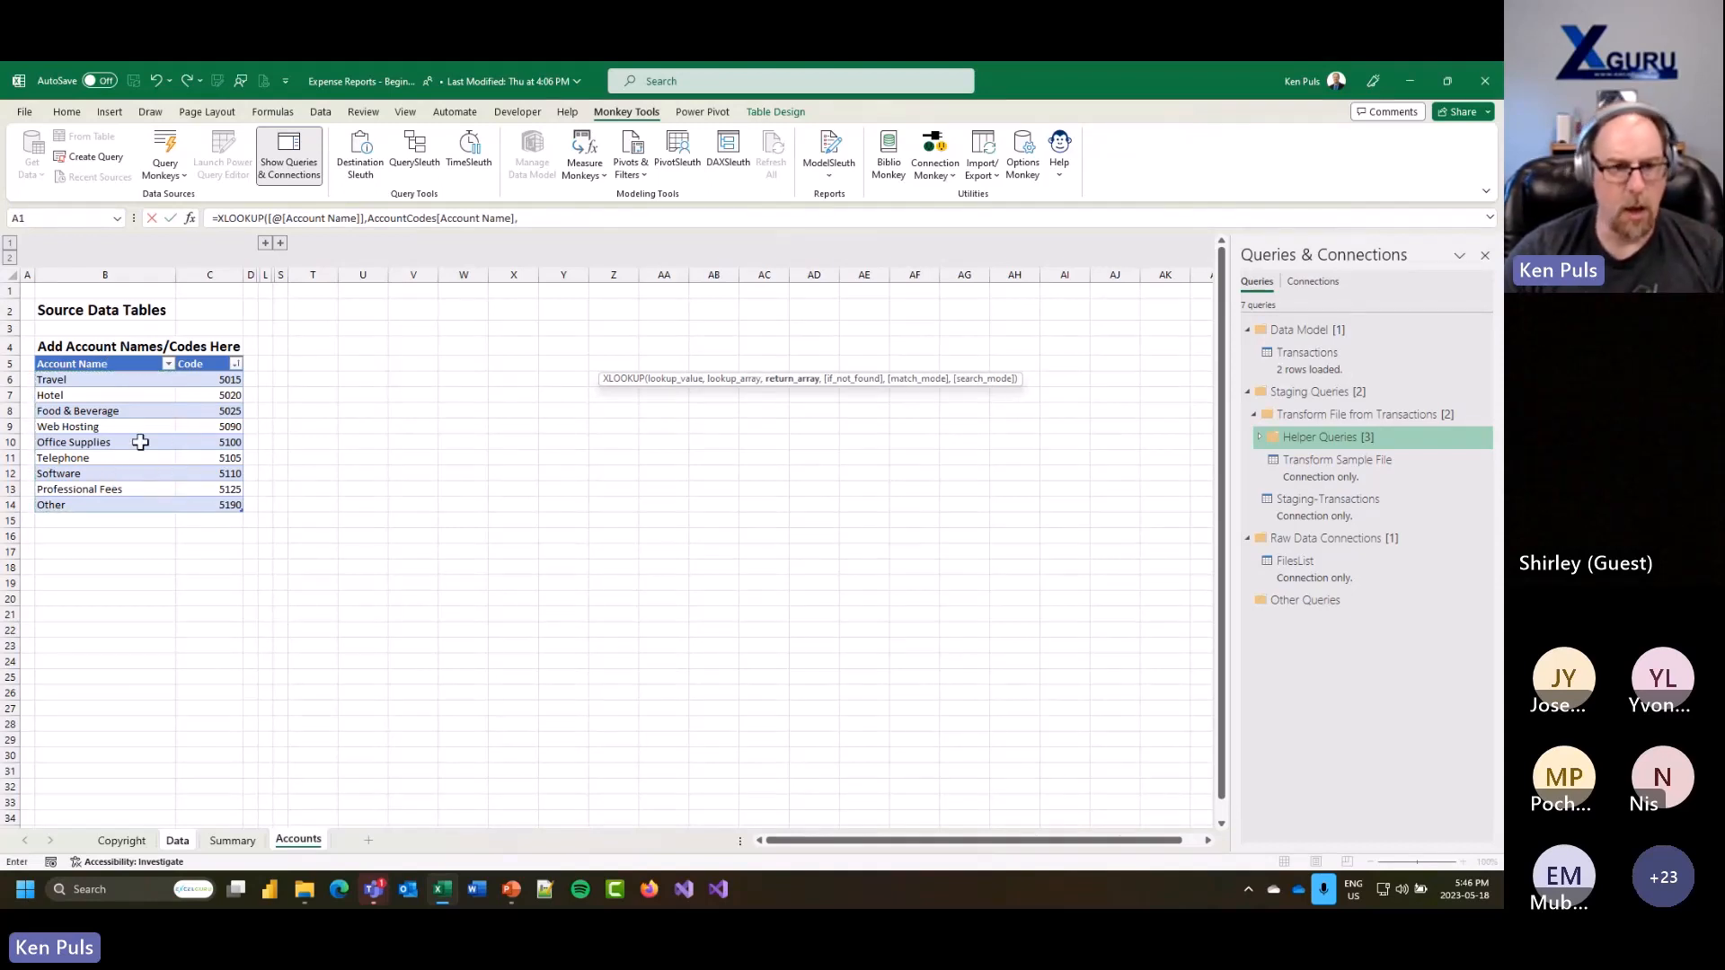
{"action": "left_click", "coordinate": [194, 350]}
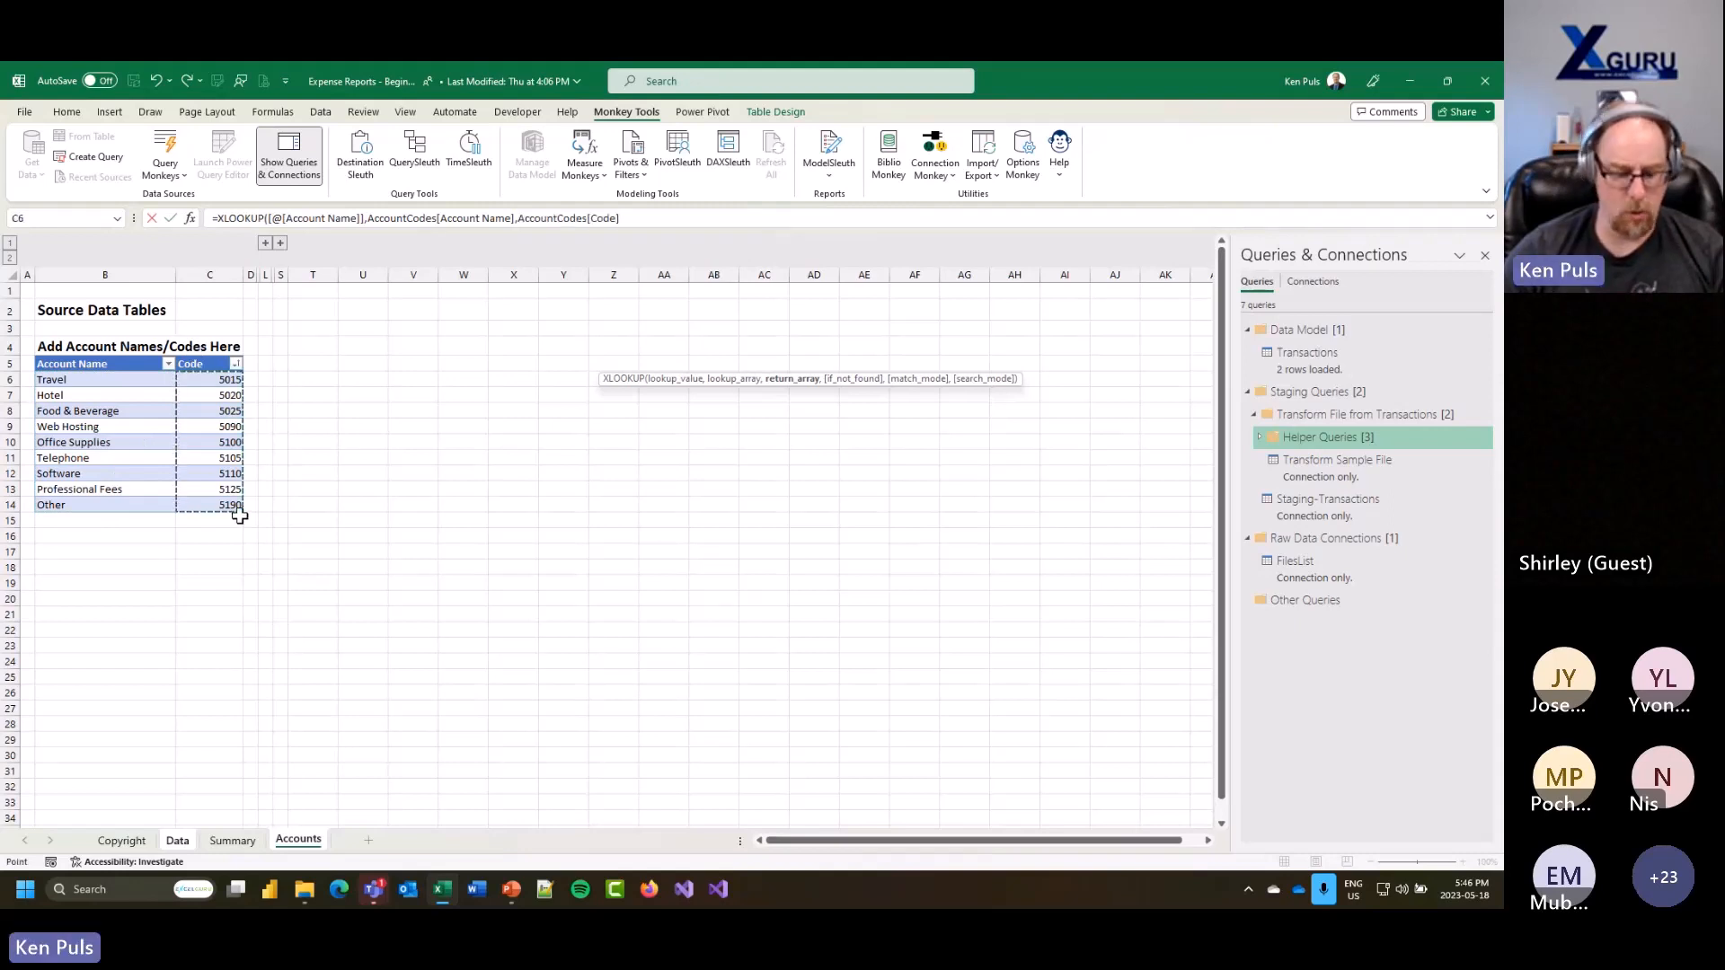
Step: Make the XLOOKUP return "Code Required" when no match is found, and enter the formula
{"action": "type", "text": ",\"CO"}
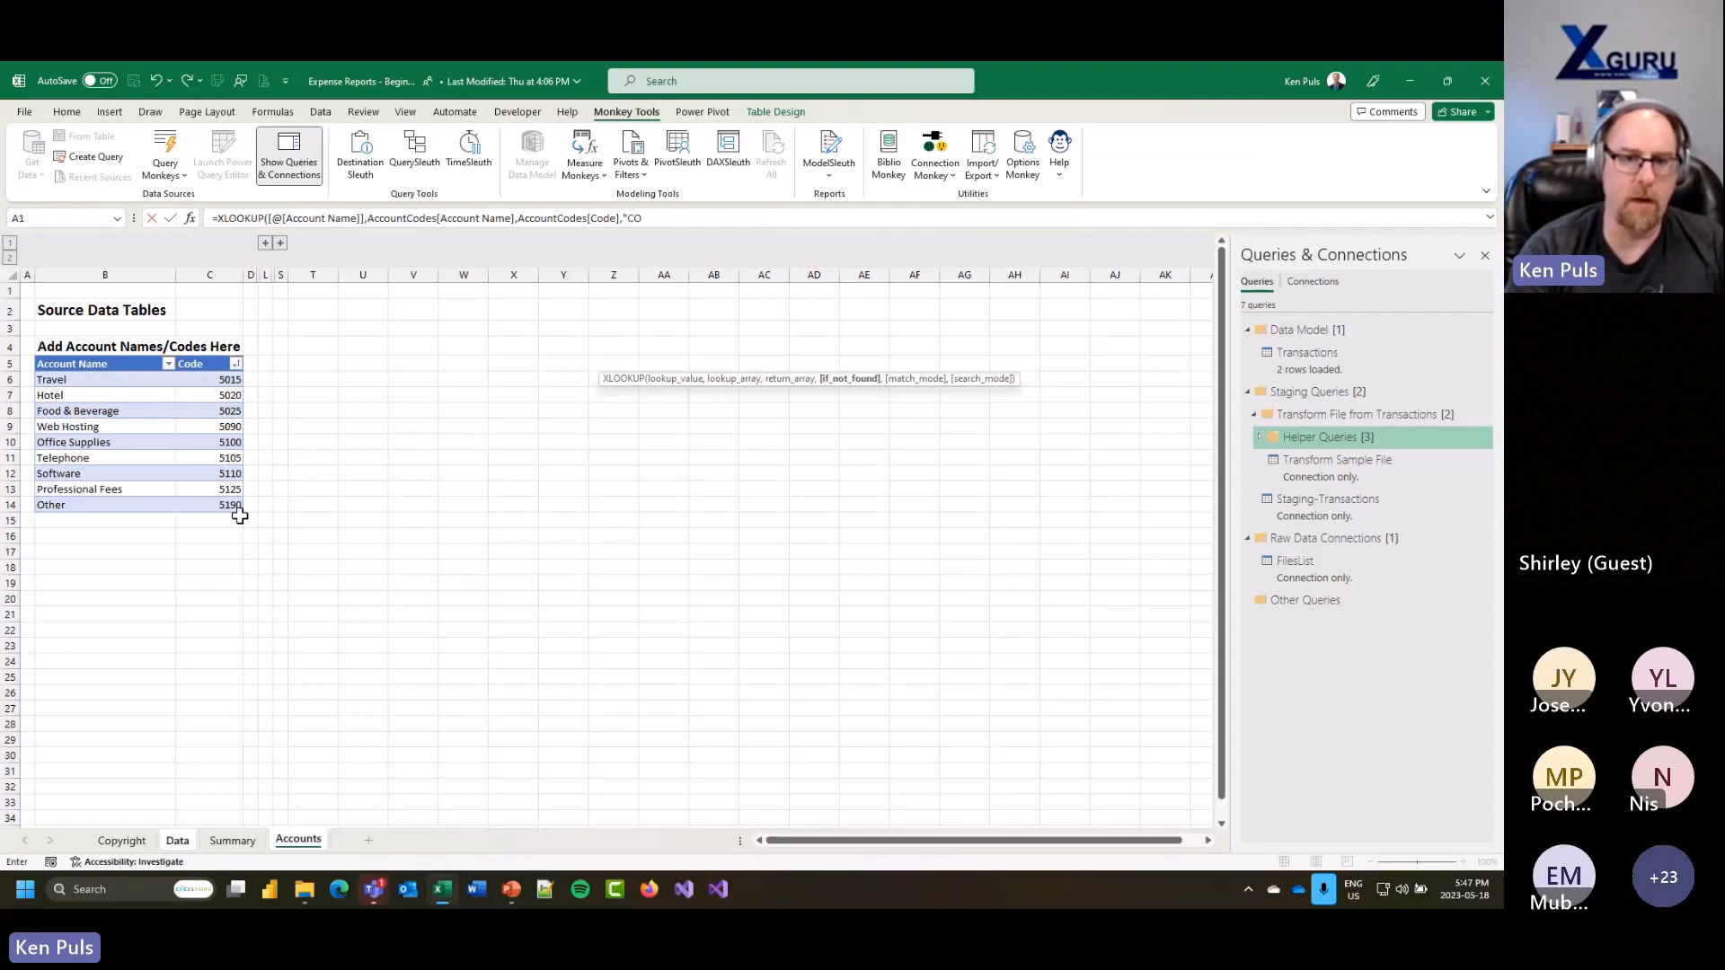
{"action": "key", "text": "BackSpace"}
{"action": "key", "text": "BackSpace"}
{"action": "key", "text": "BackSpace"}
{"action": "type", "text": "ode Requ"}
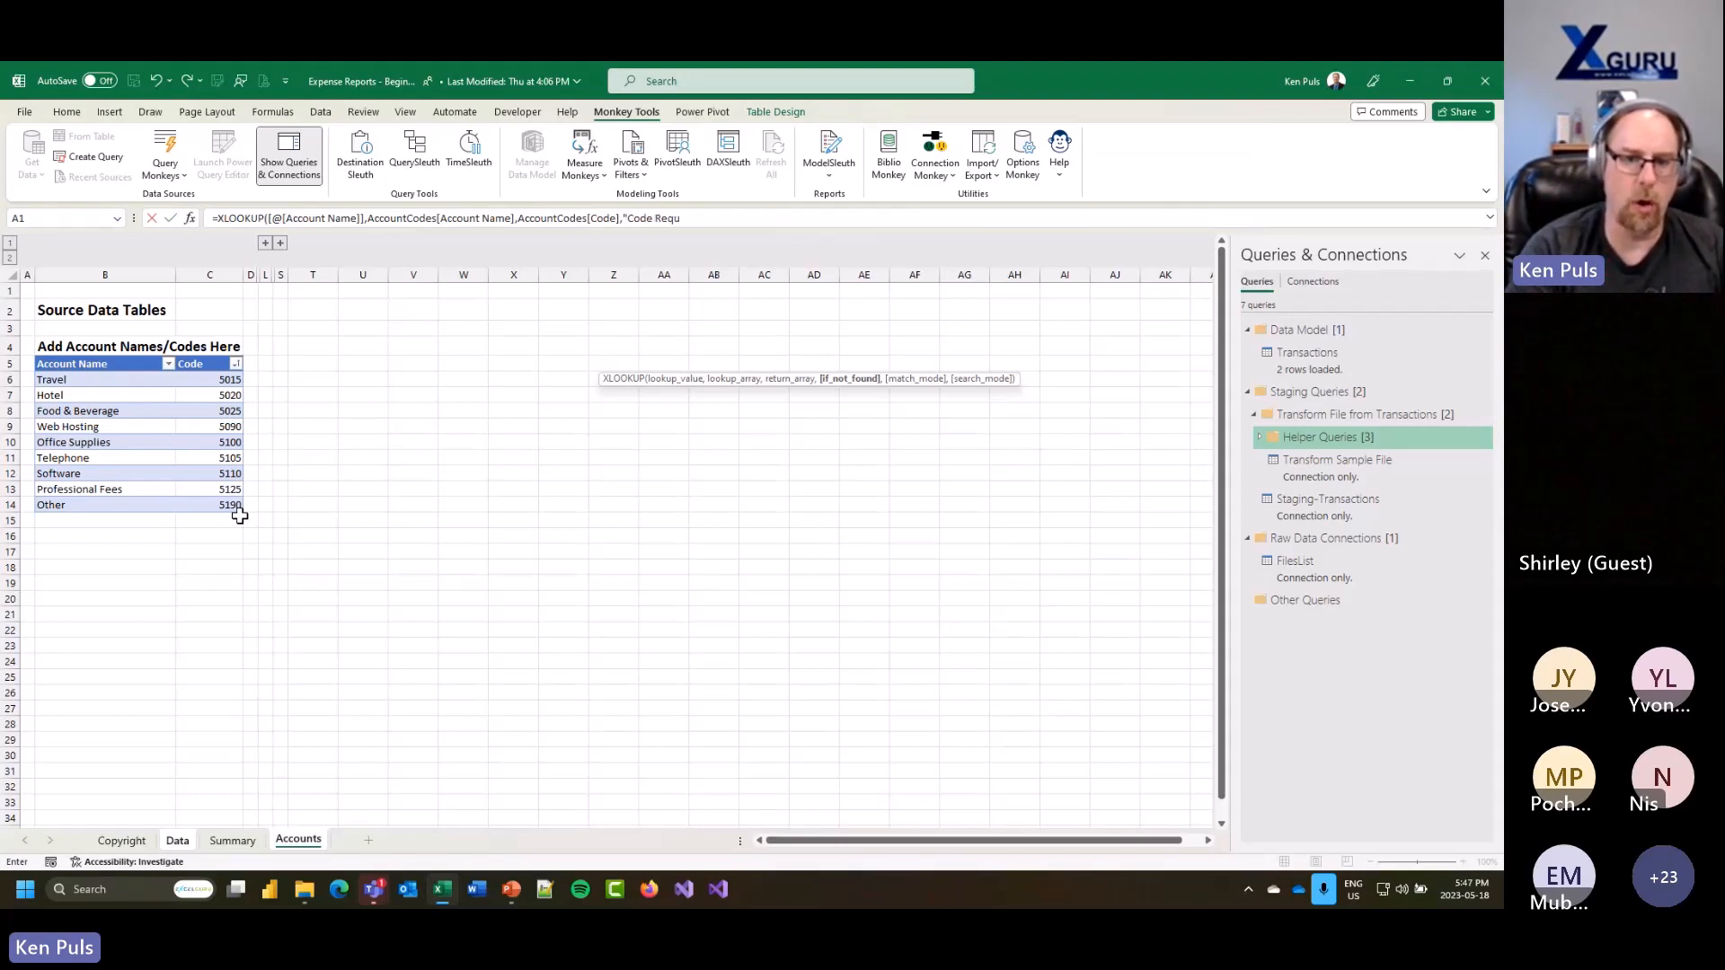
{"action": "type", "text": "ired\")"}
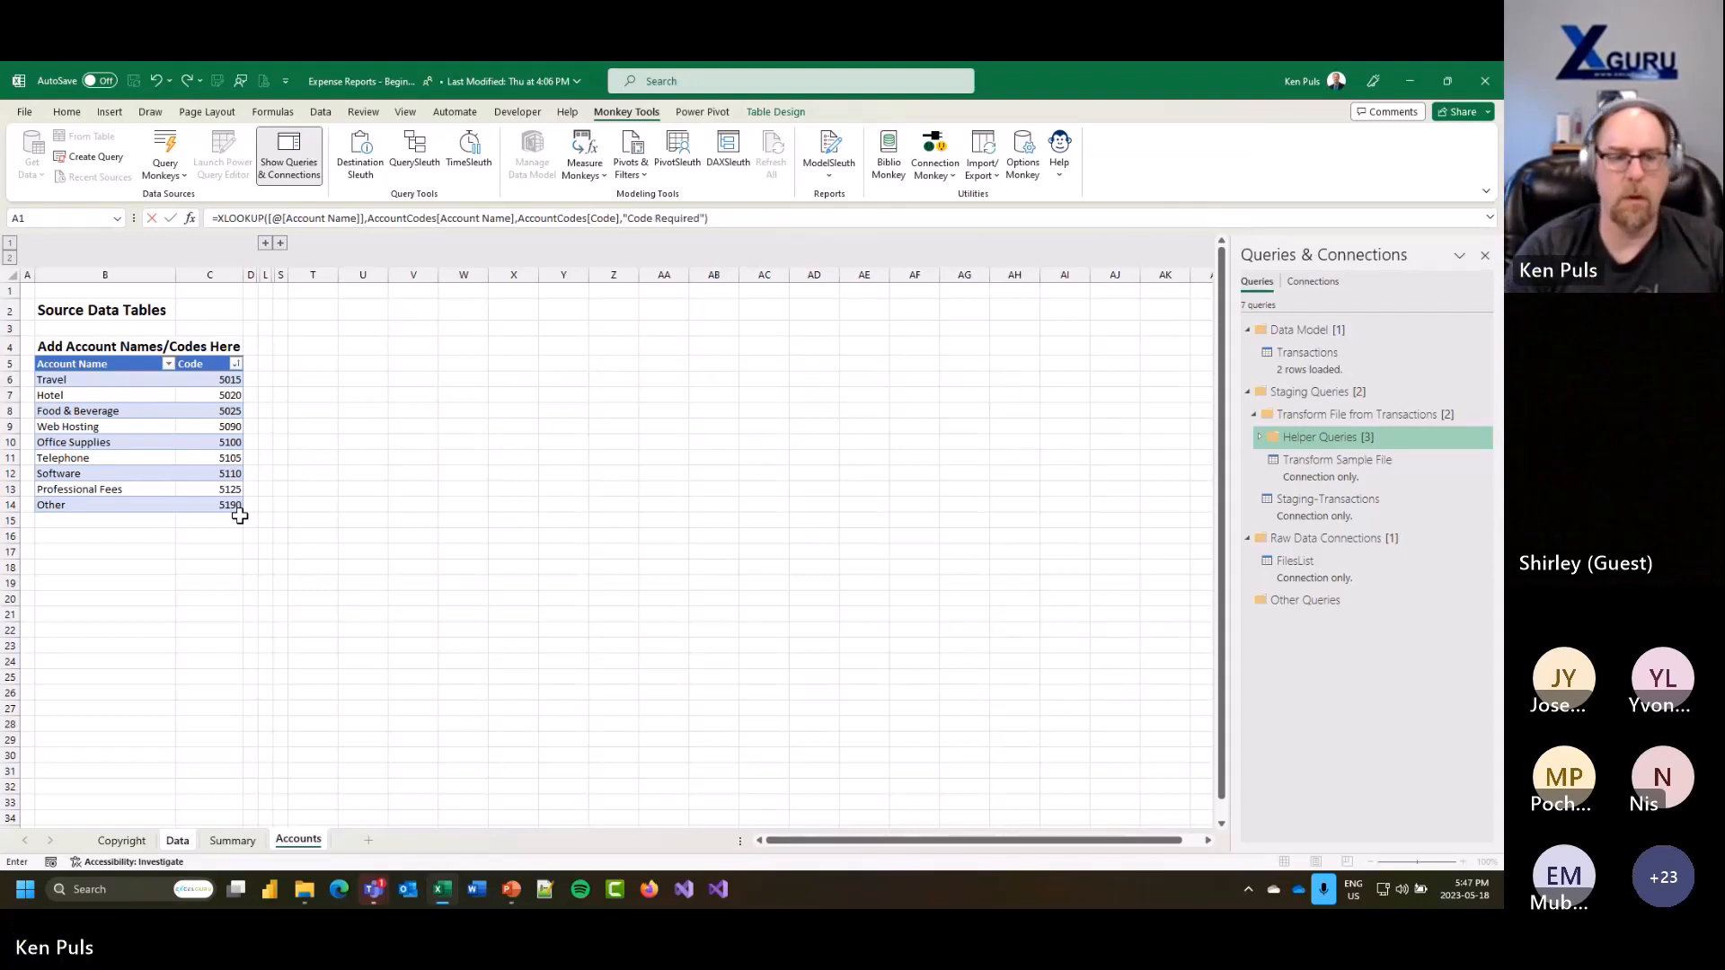
{"action": "key", "text": "Return"}
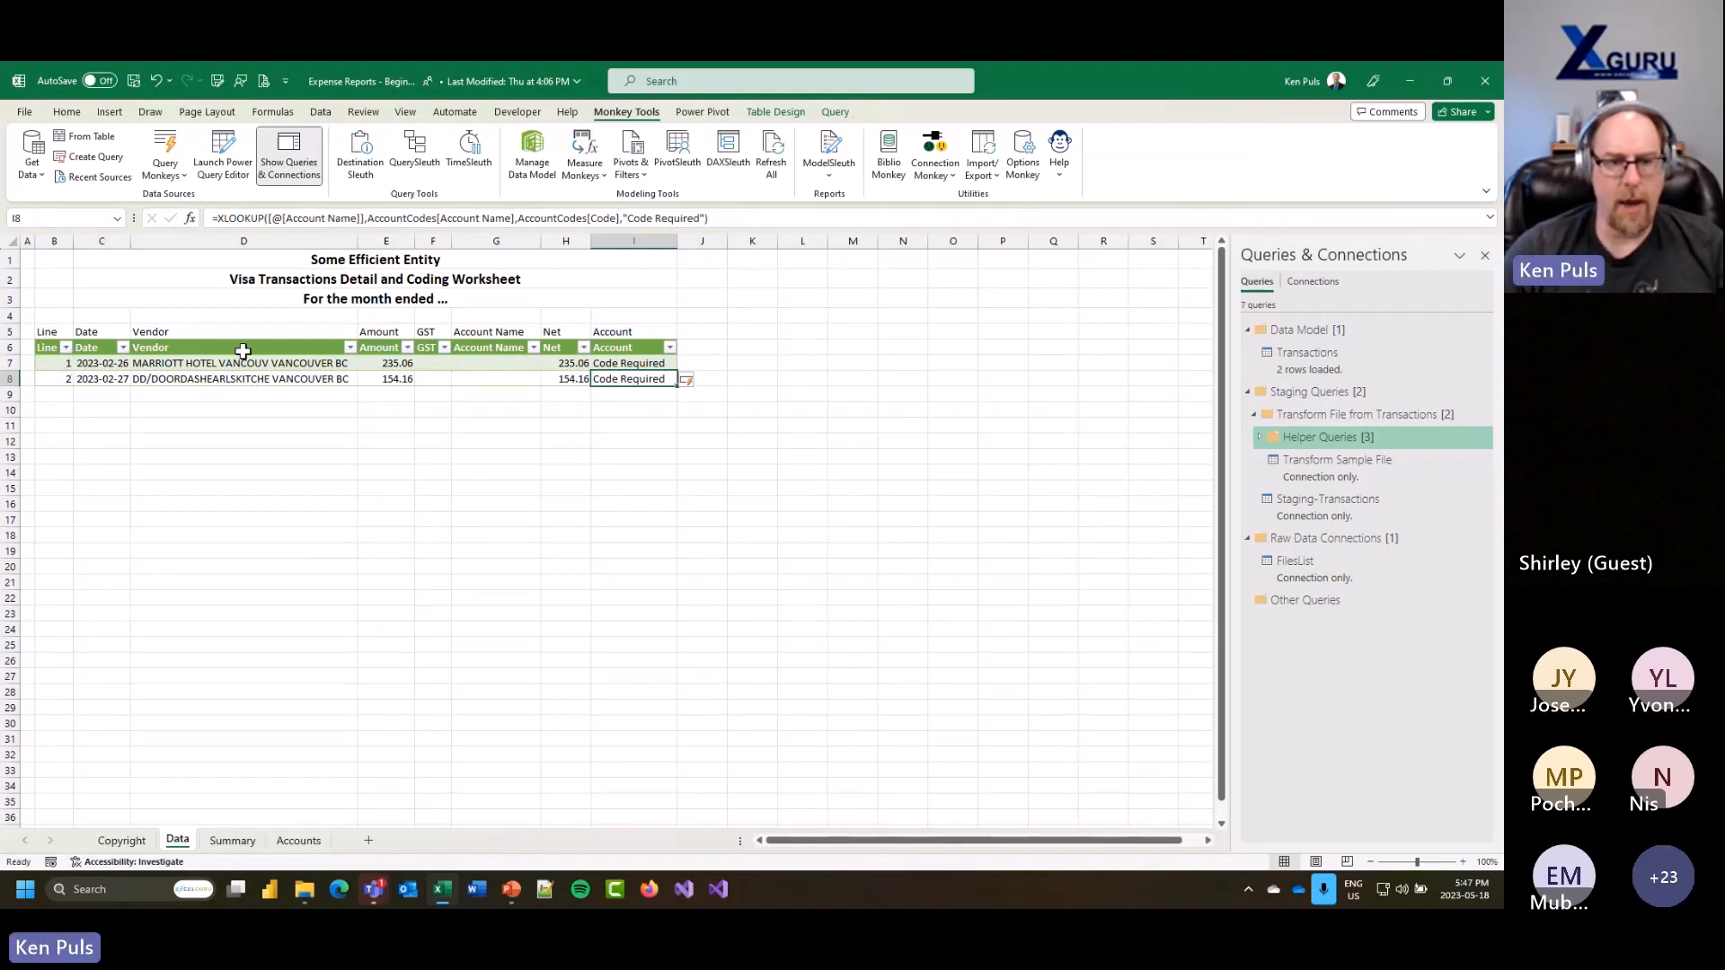
Step: Delete row 5, which holds the duplicate column headings above the table
{"action": "right_click", "coordinate": [11, 331]}
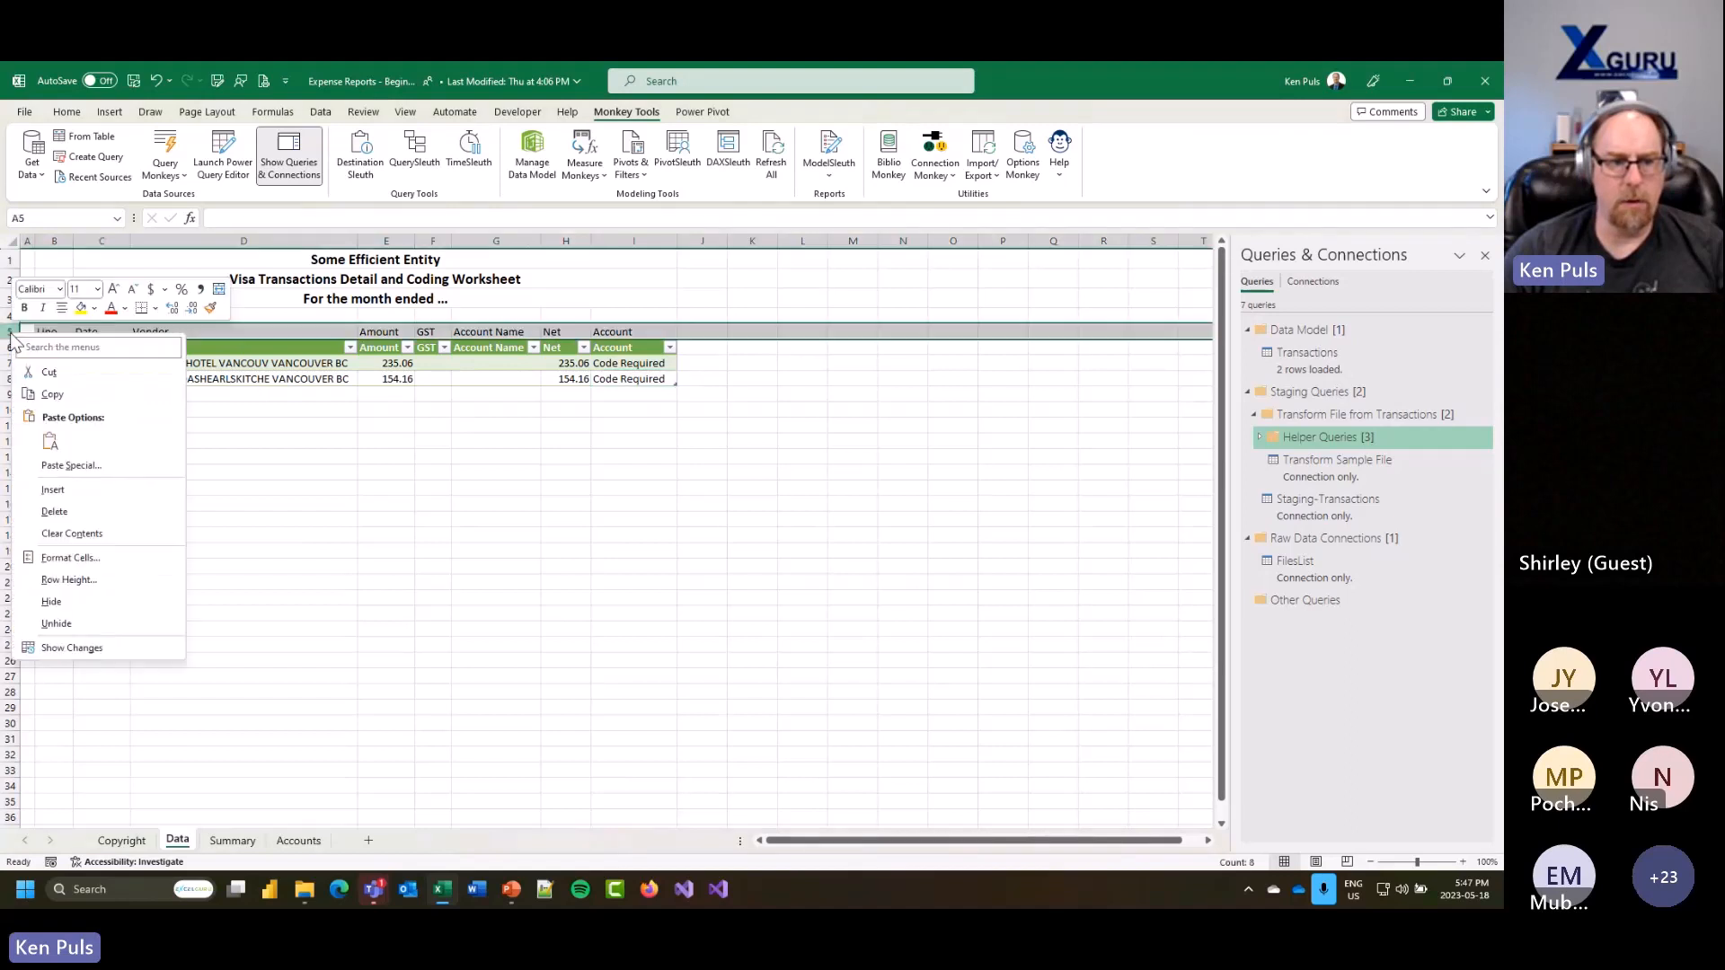
{"action": "left_click", "coordinate": [56, 512]}
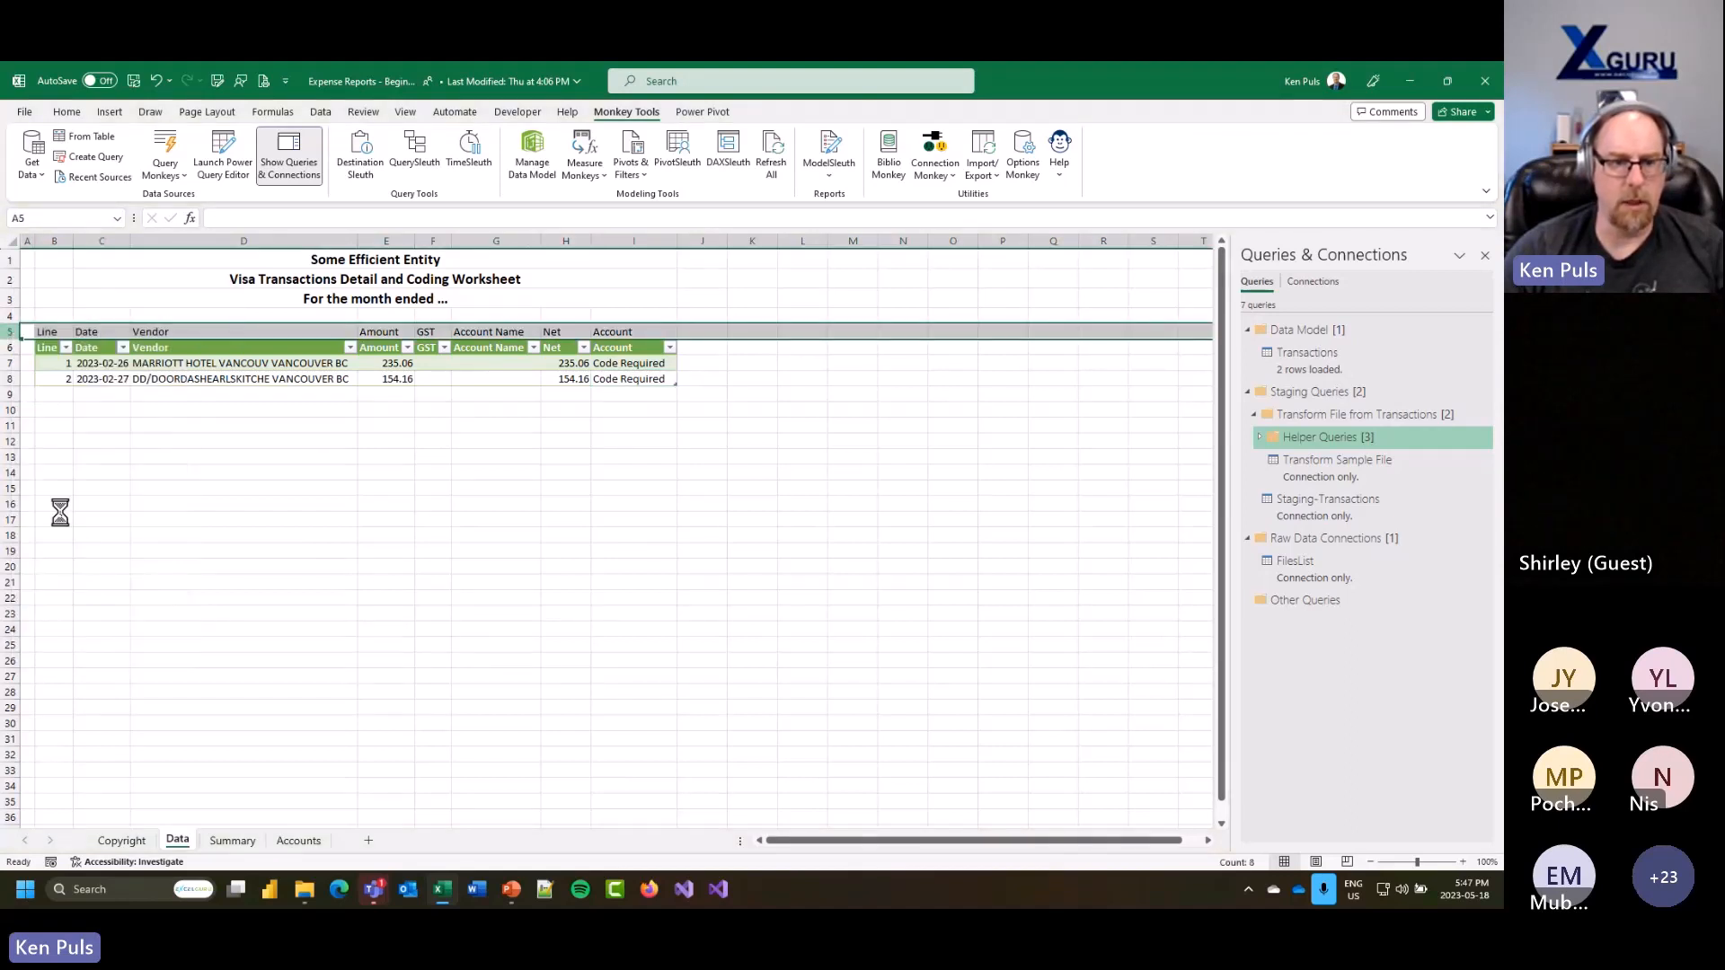
Step: Remove the "..." placeholder from the end of the month heading formula in cell C3
{"action": "left_click", "coordinate": [111, 297]}
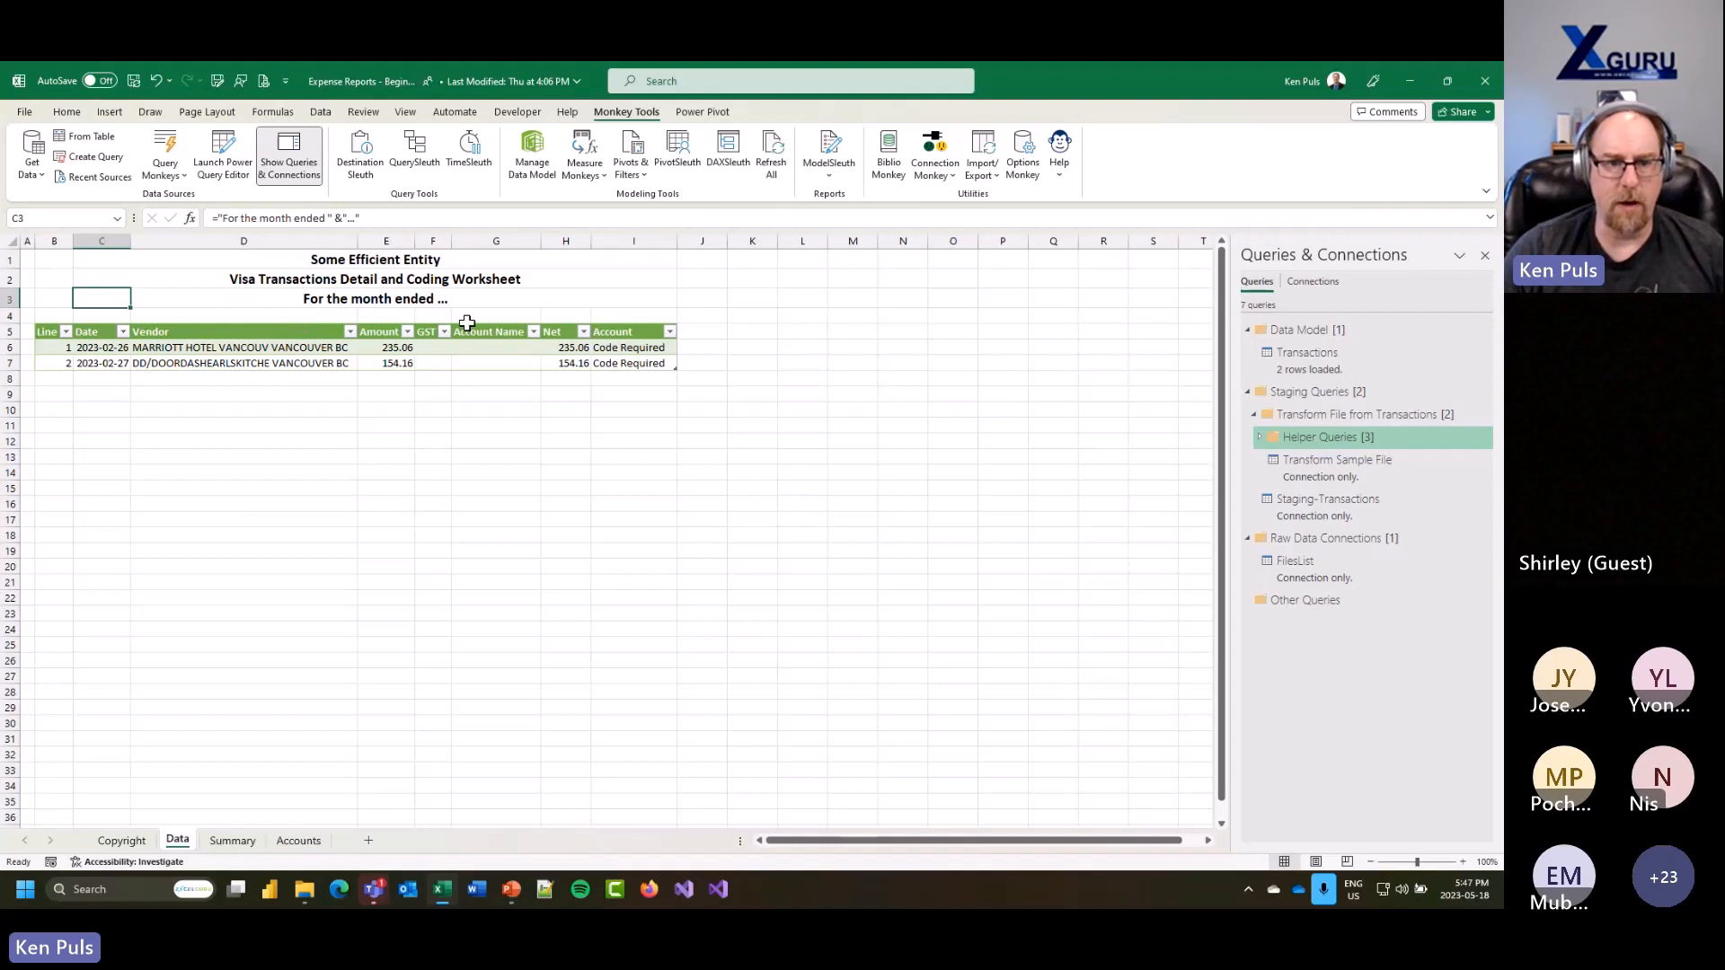
{"action": "left_click", "coordinate": [343, 218]}
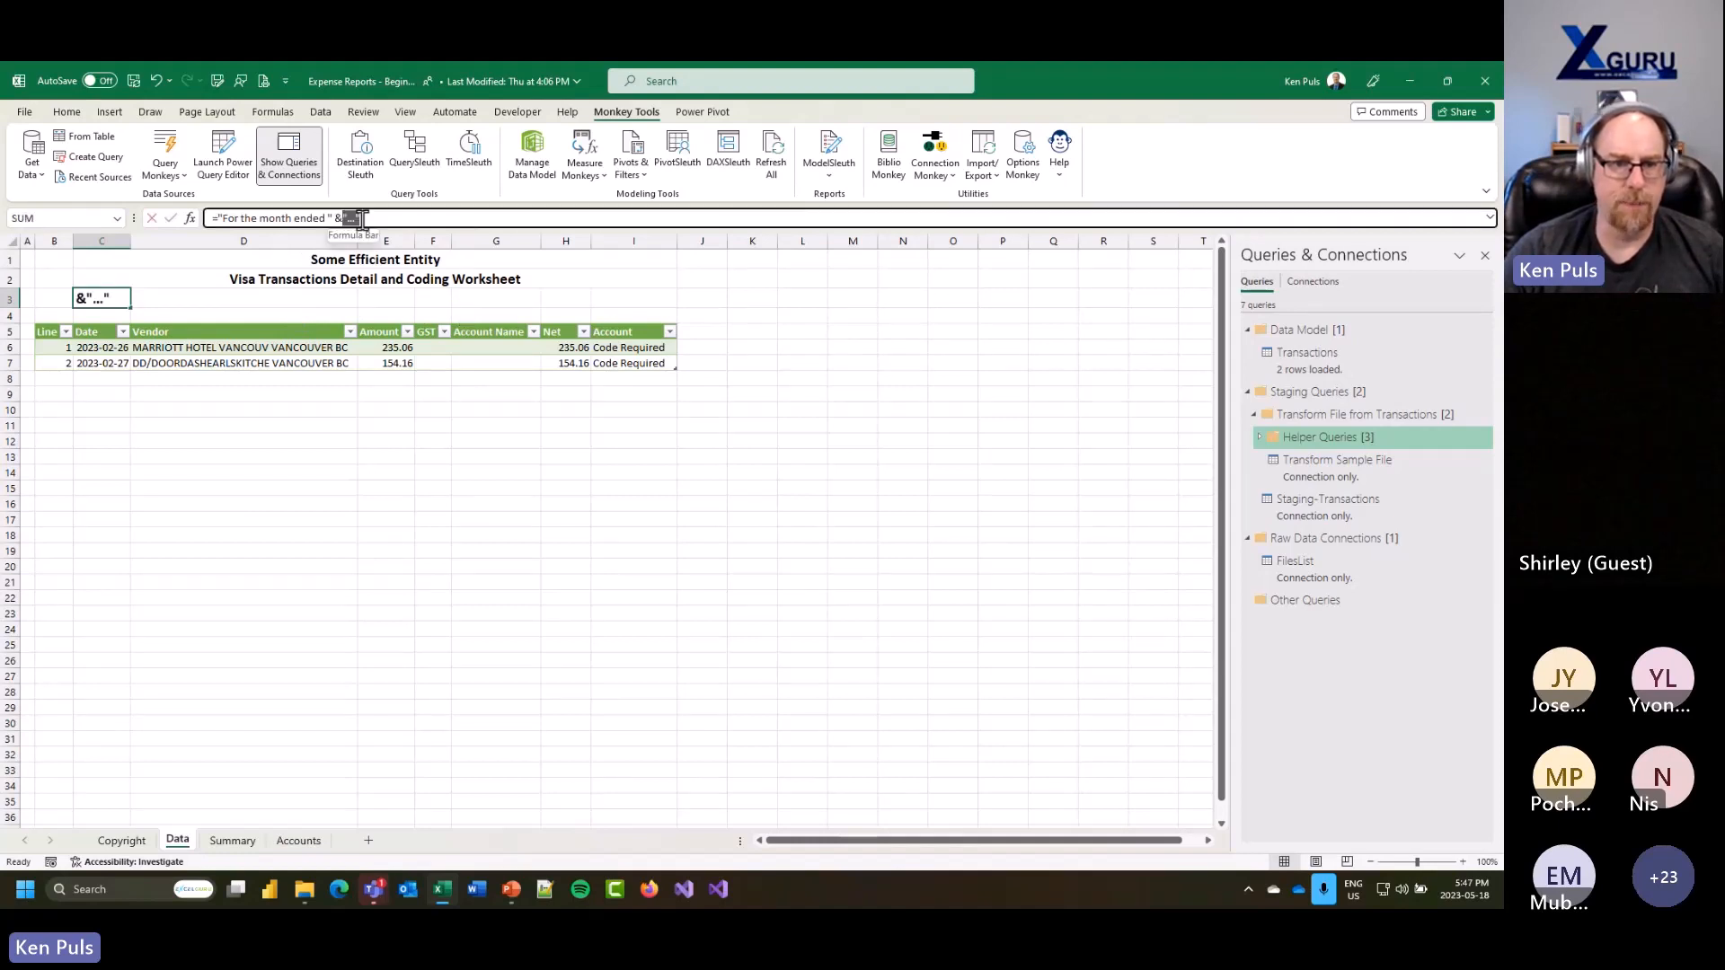
{"action": "key", "text": "Delete"}
{"action": "key", "text": "Delete"}
{"action": "key", "text": "Delete"}
{"action": "key", "text": "Delete"}
{"action": "key", "text": "Delete"}
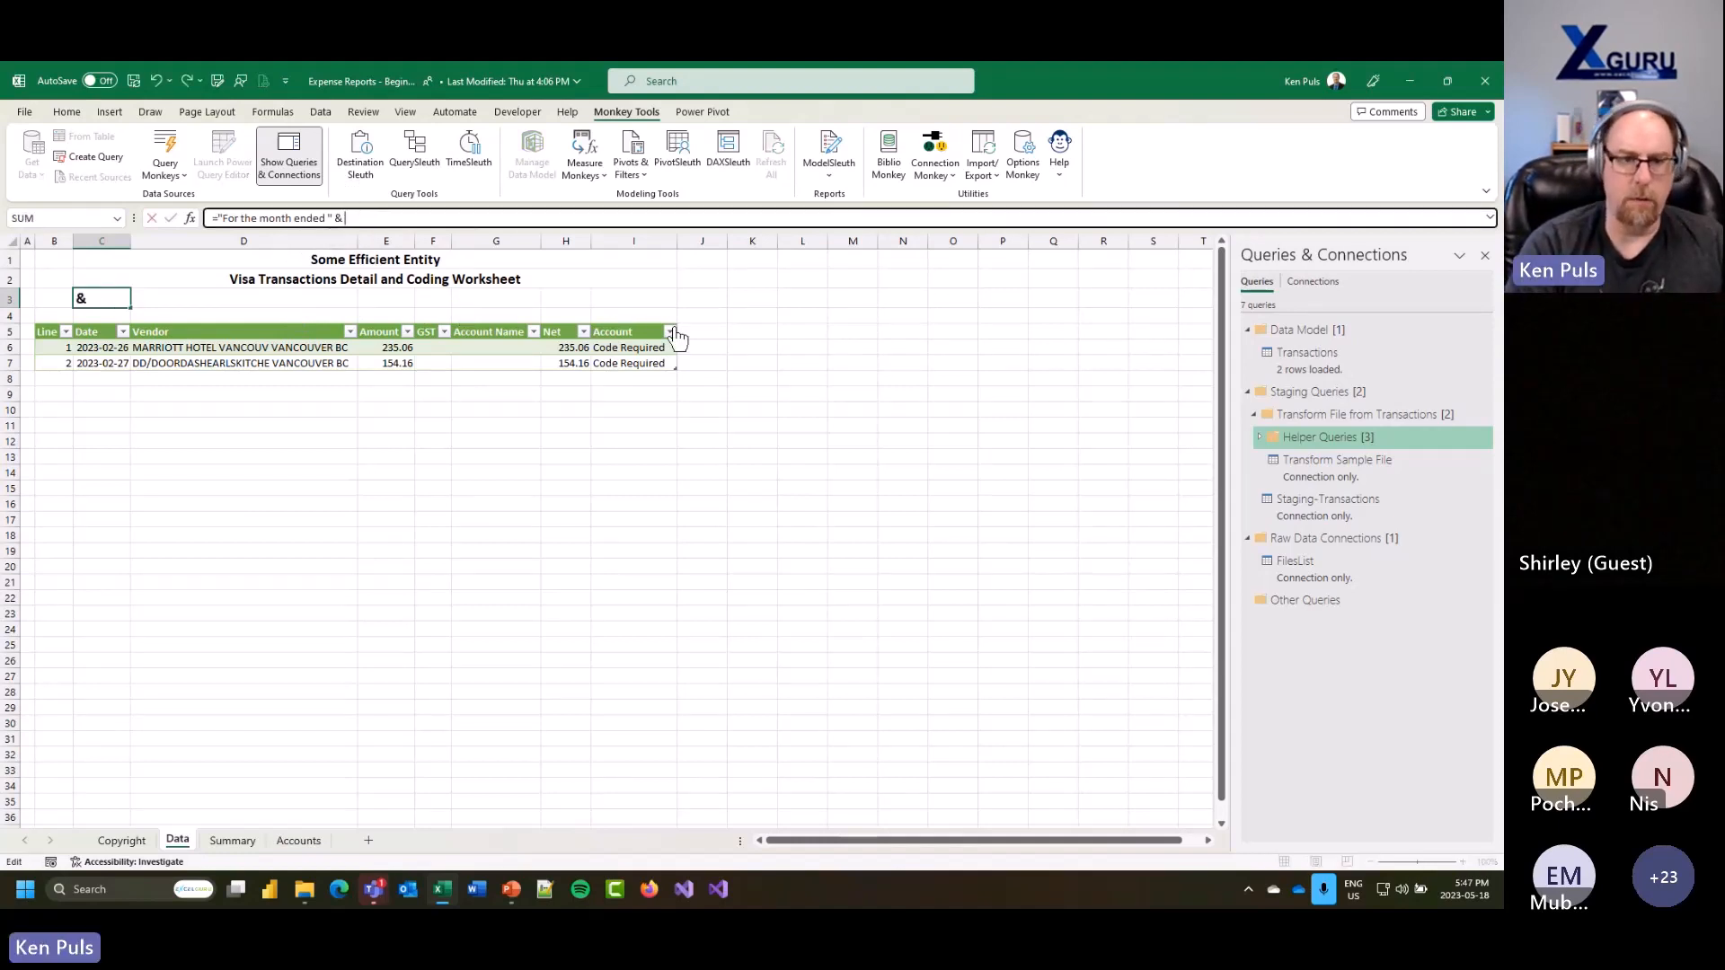
Step: Complete the C3 heading formula with EOMONTH(MAX(Table_Transactions[Date]),0) and enter it
{"action": "type", "text": "EOMONTH("}
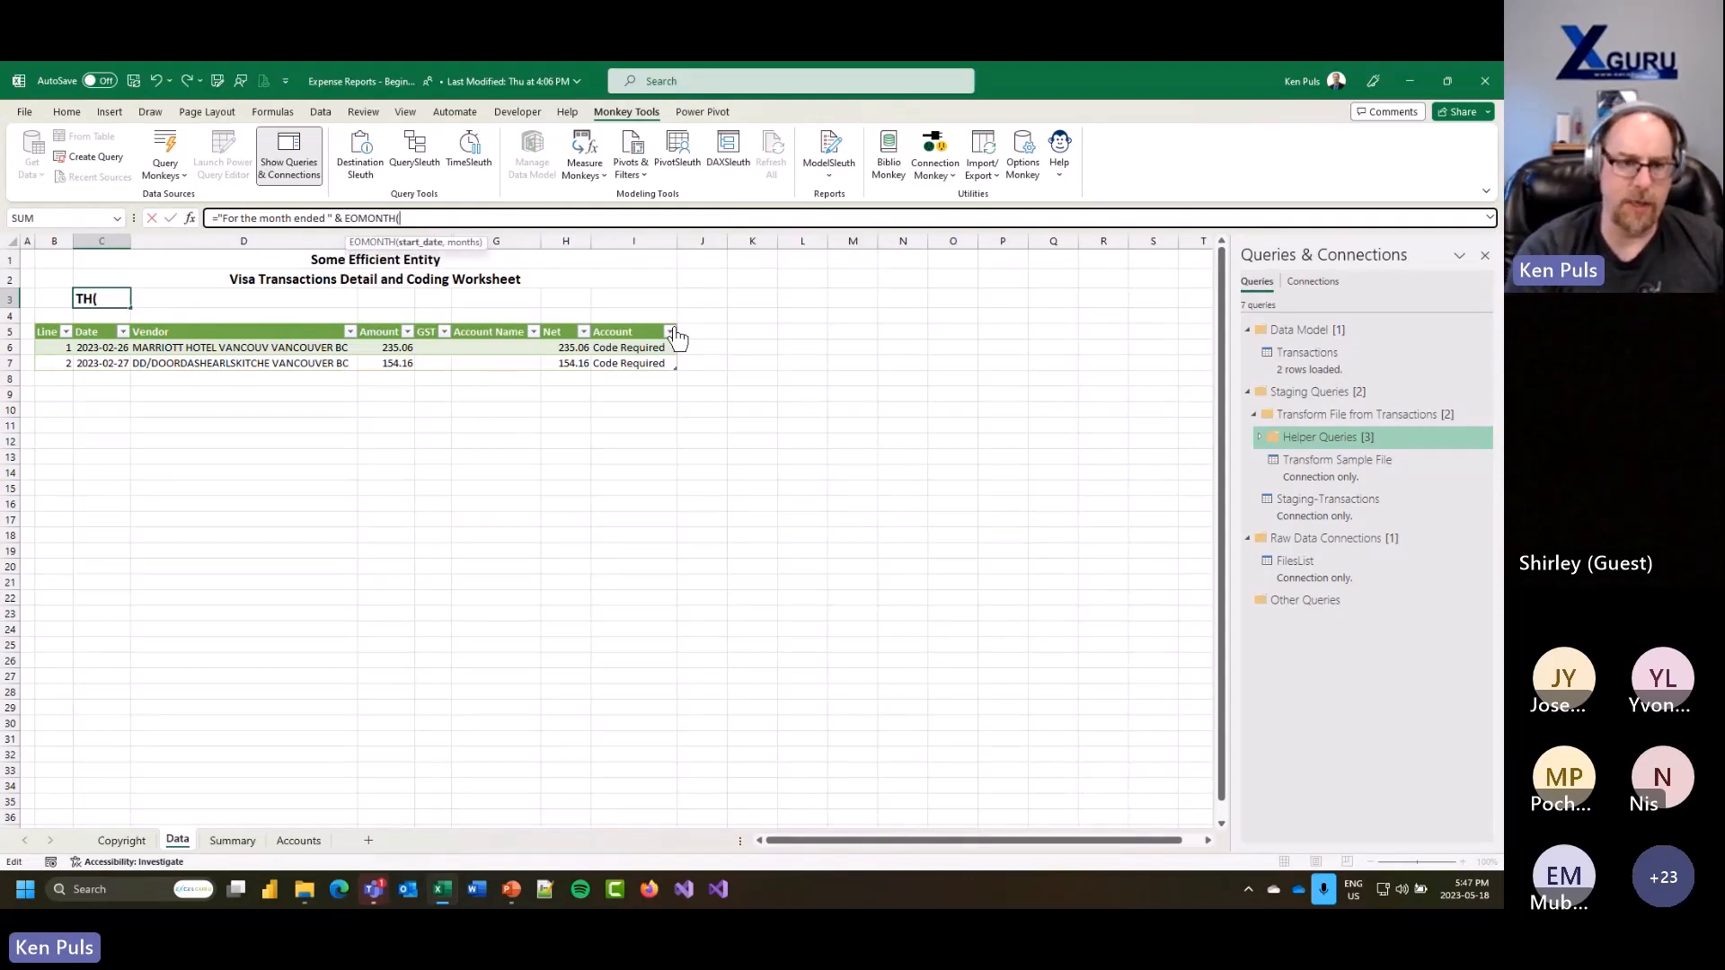
{"action": "type", "text": "max"}
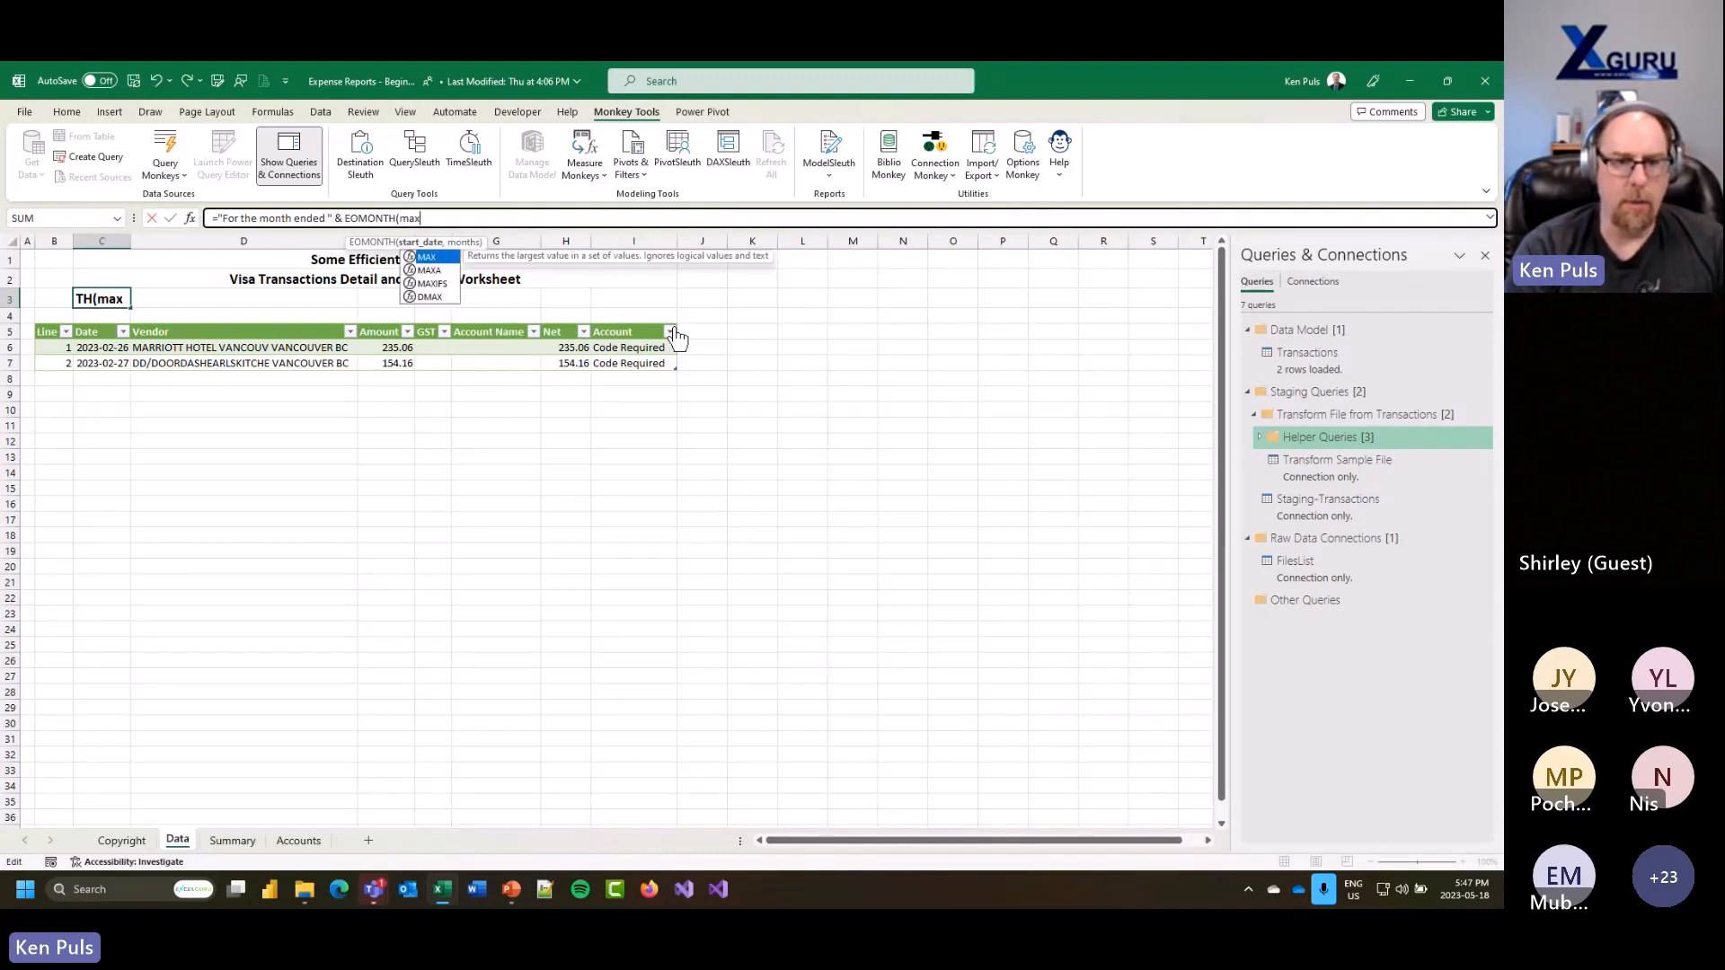
{"action": "key", "text": "Tab"}
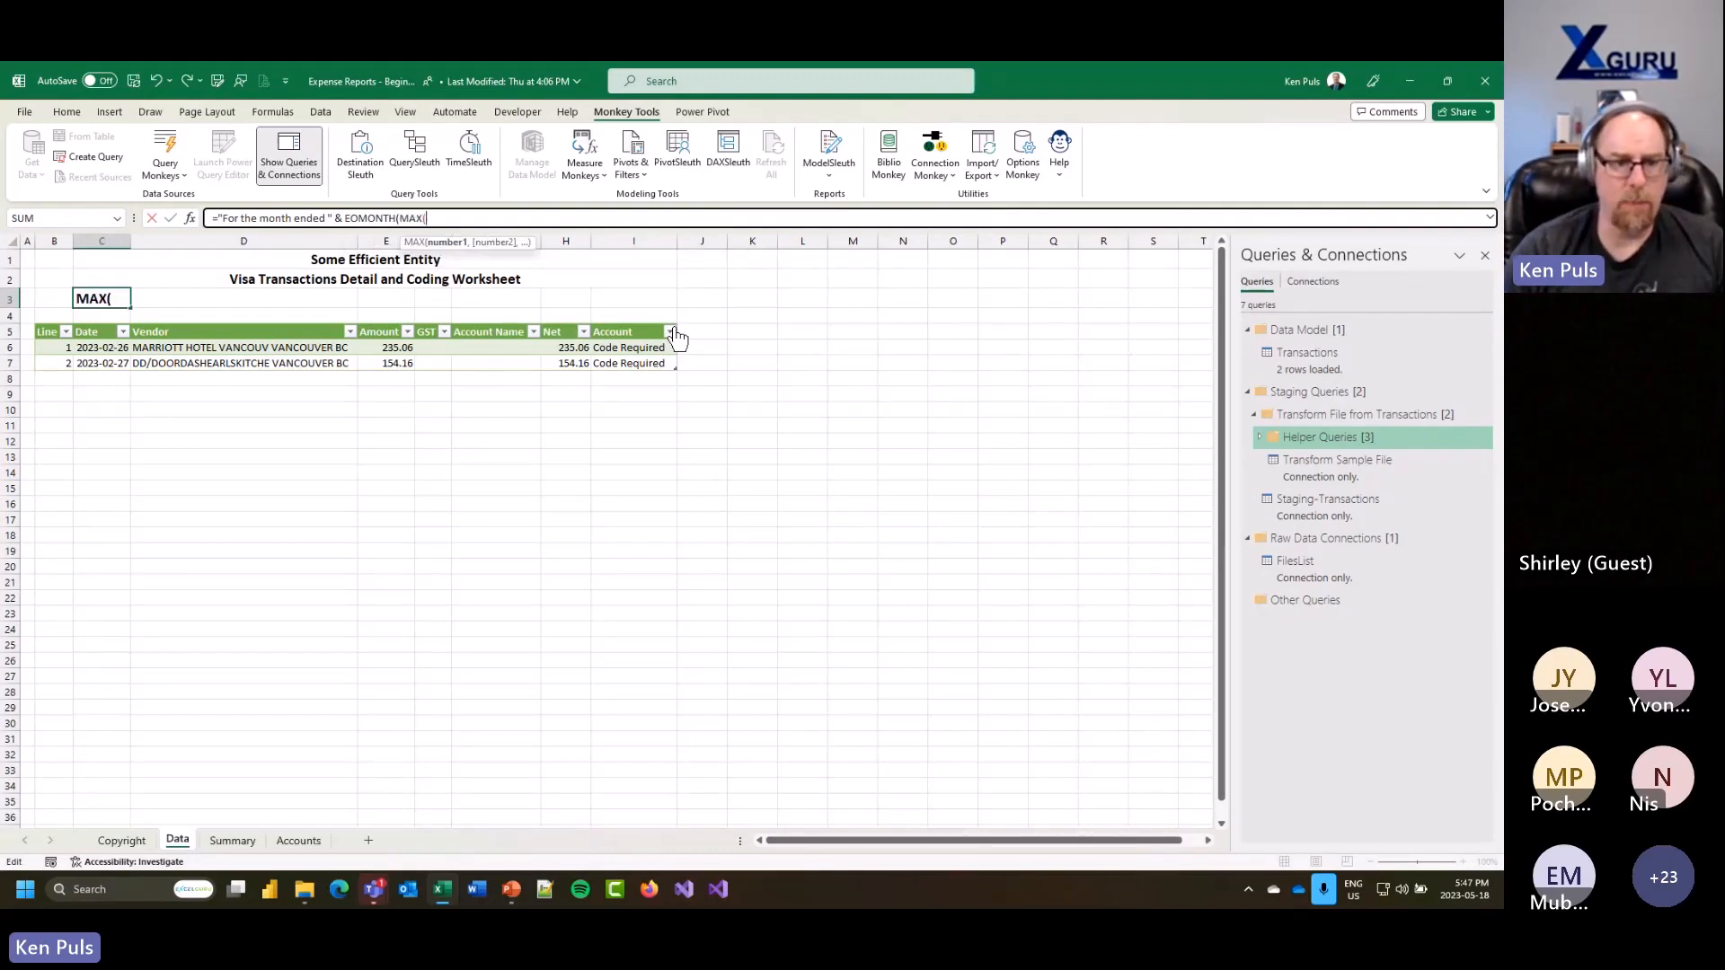
{"action": "left_click", "coordinate": [111, 325]}
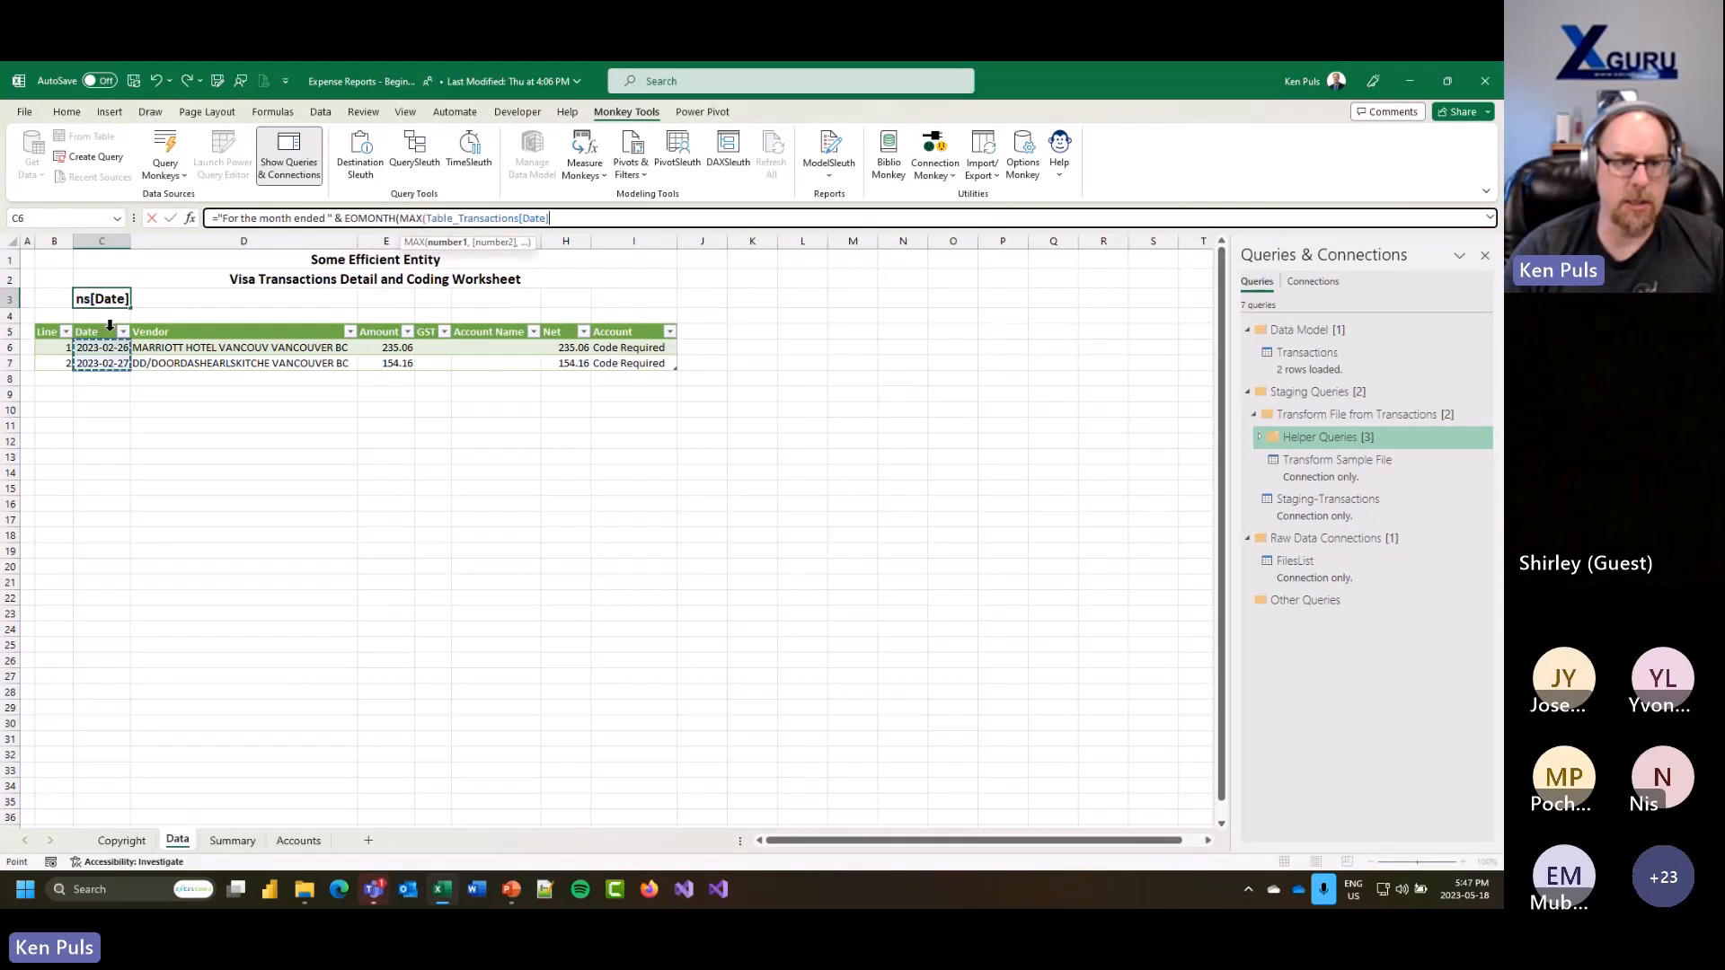
{"action": "type", "text": ")"}
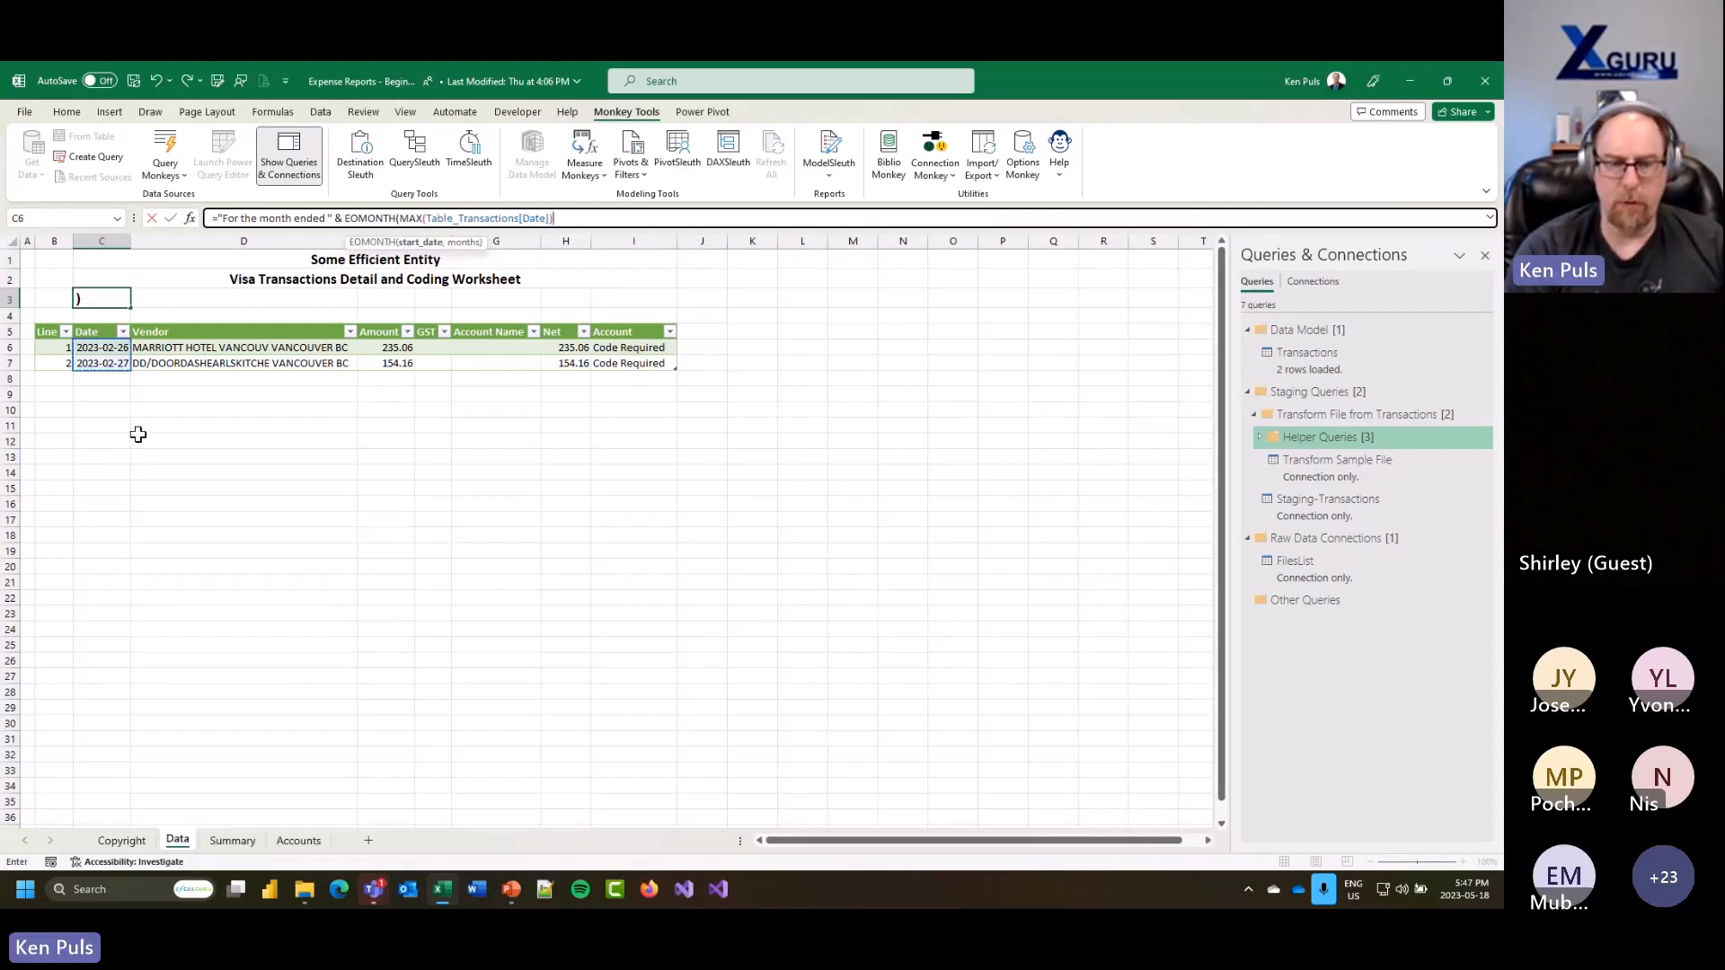
{"action": "type", "text": ","}
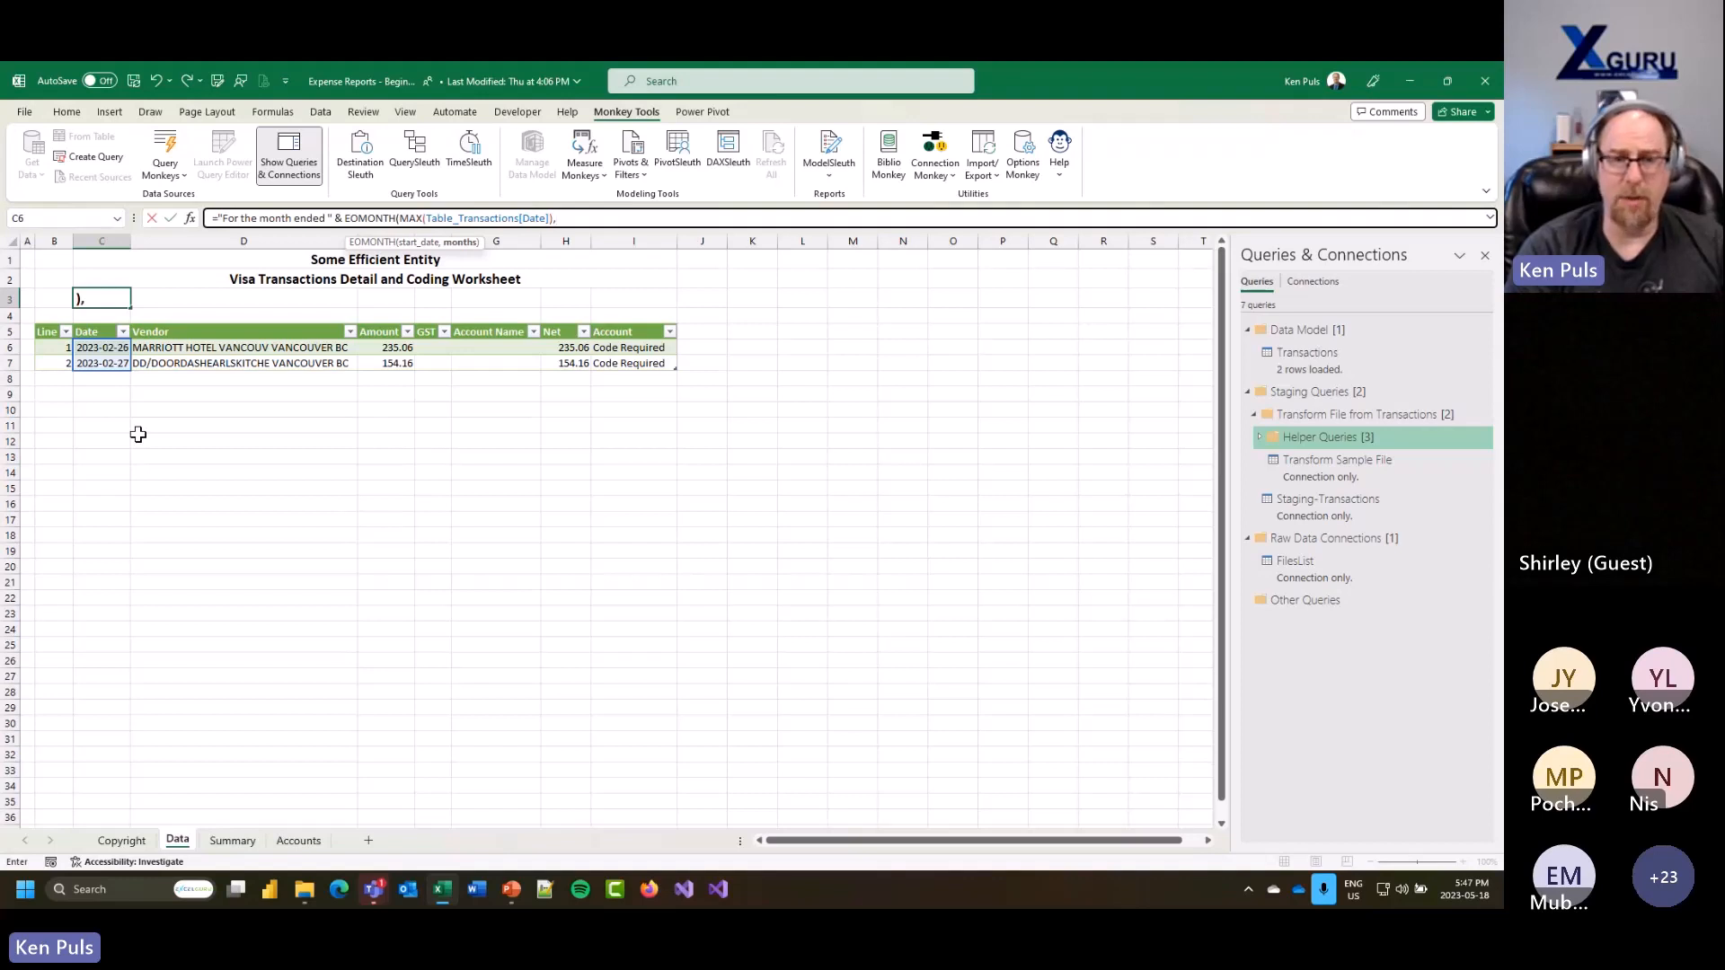
{"action": "type", "text": "0"}
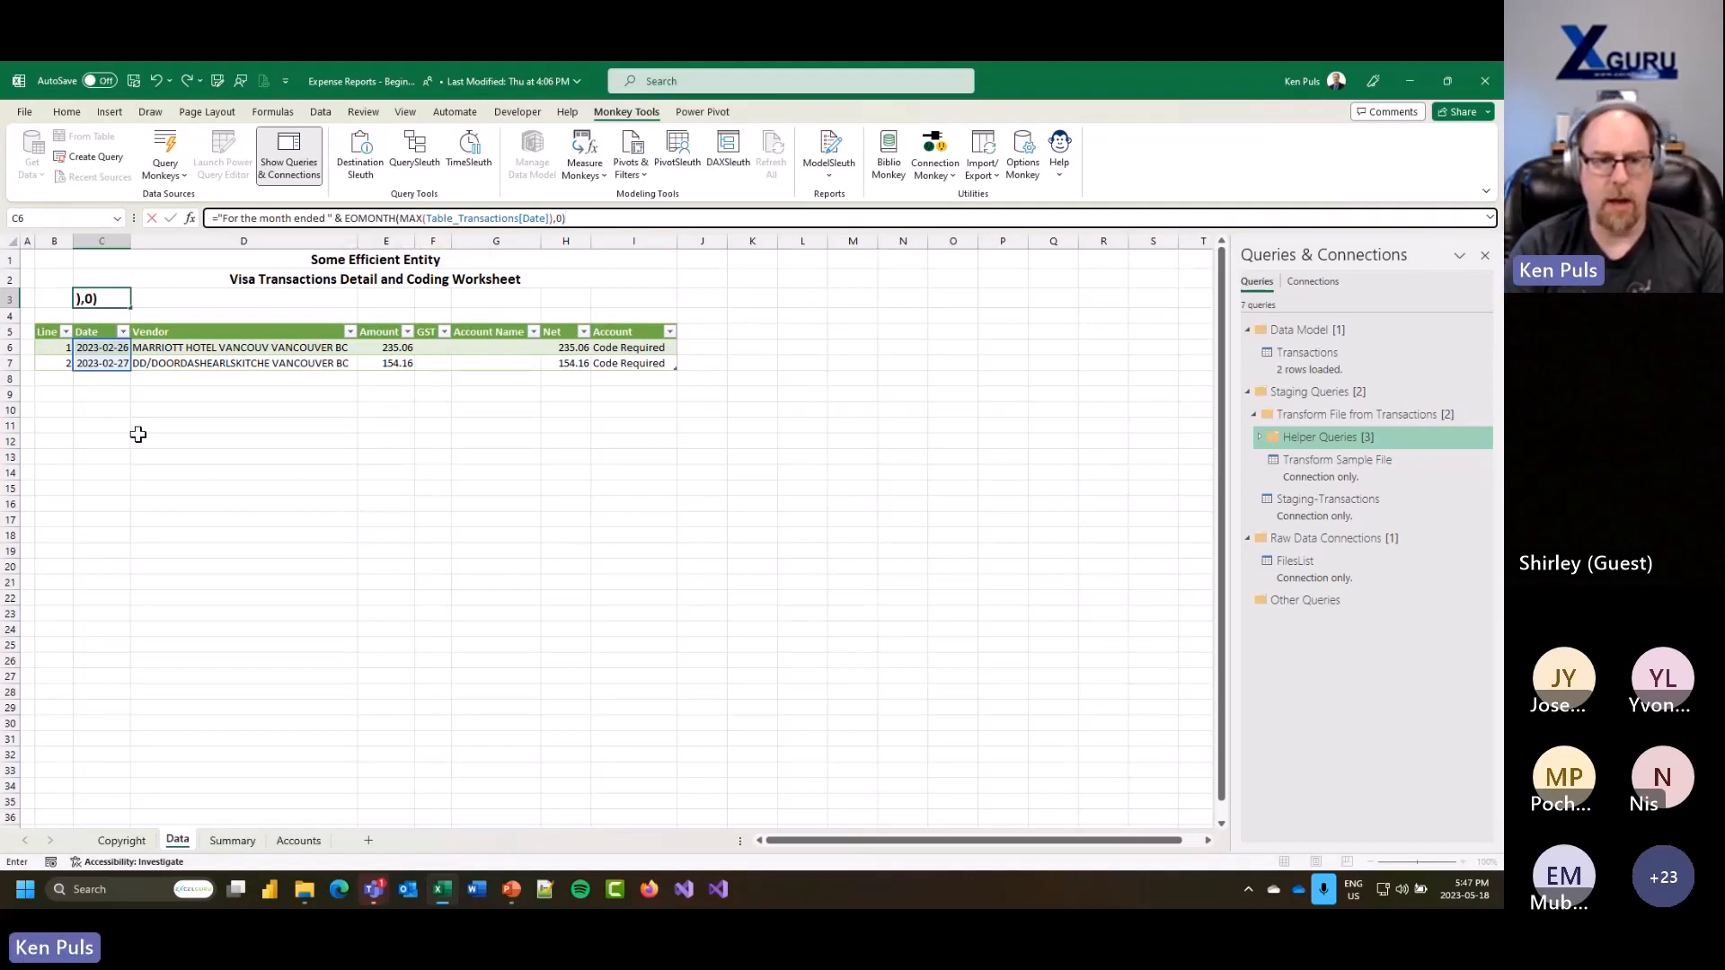
{"action": "key", "text": "Return"}
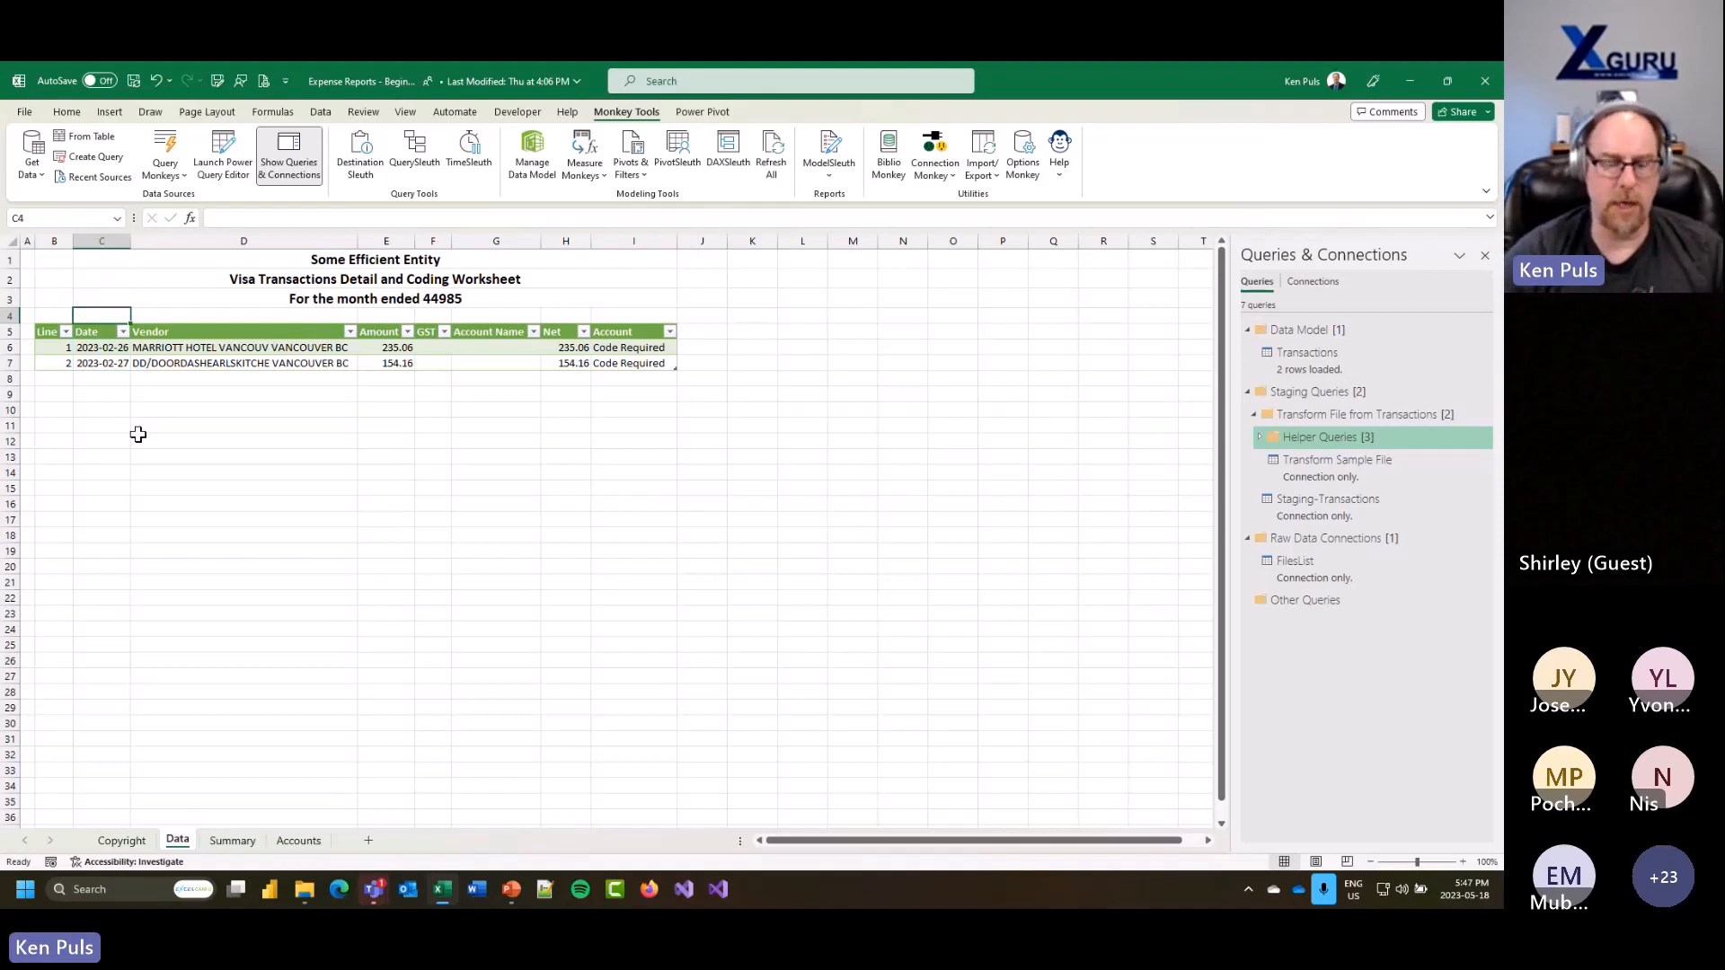
Step: Wrap the EOMONTH part of the C3 formula in TEXT with the format "mmmm dd, yyyy"
{"action": "key", "text": "Up"}
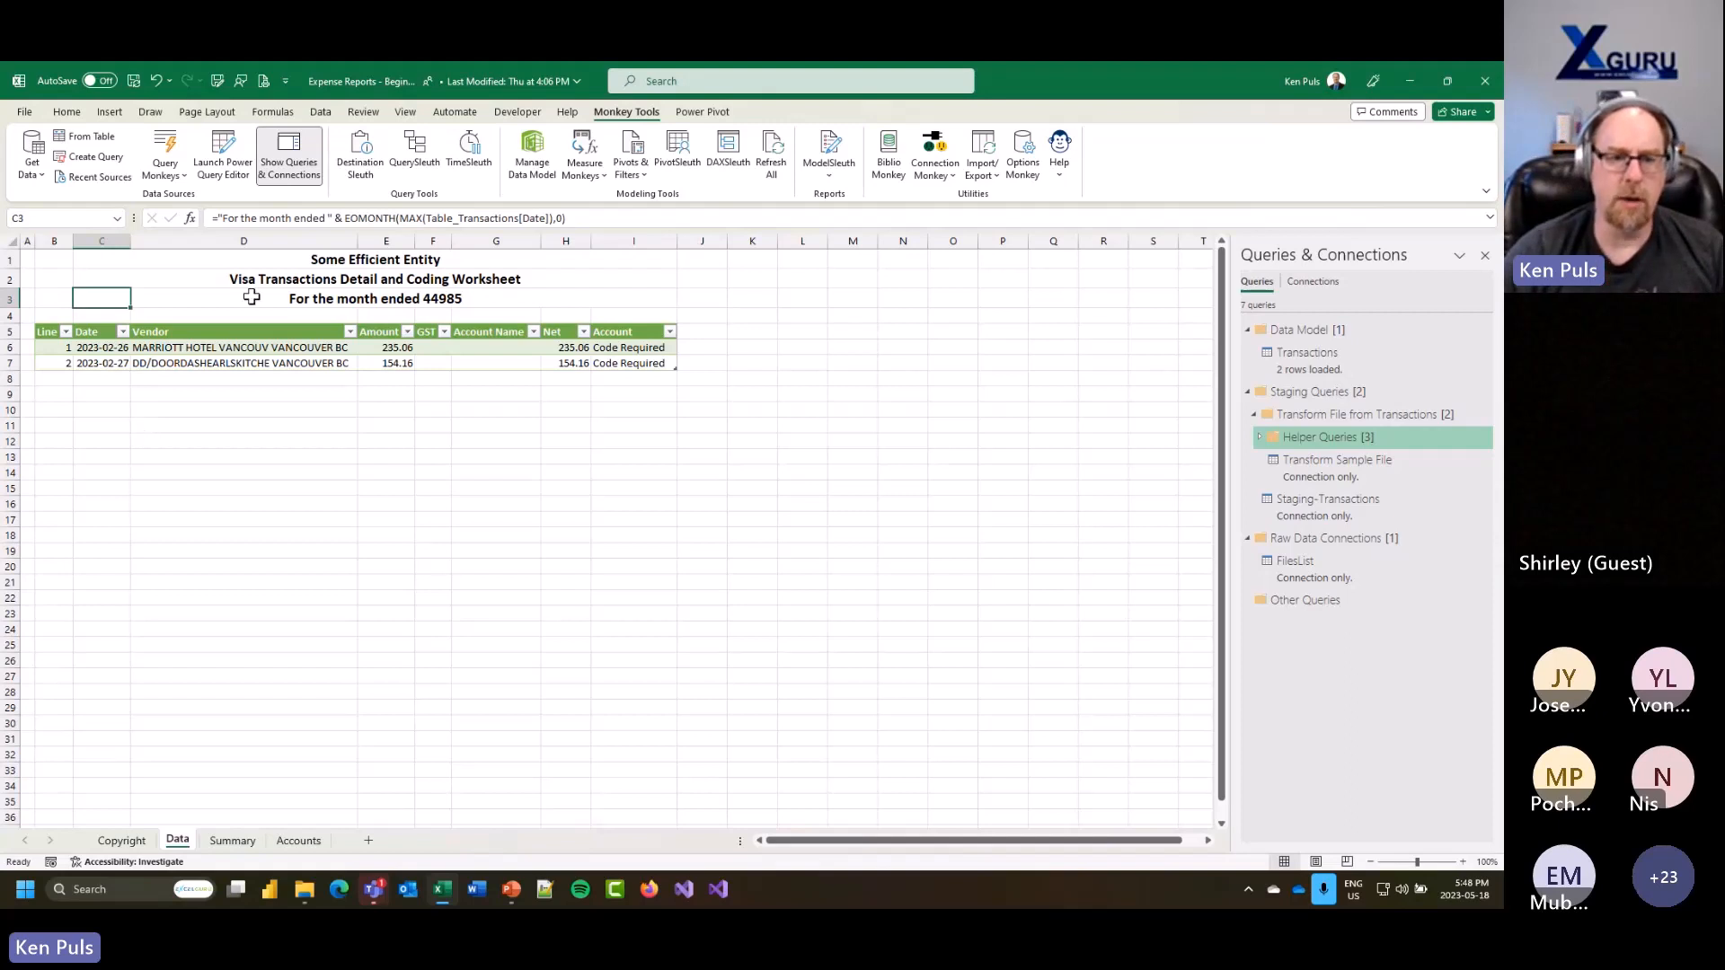
{"action": "left_click", "coordinate": [347, 218]}
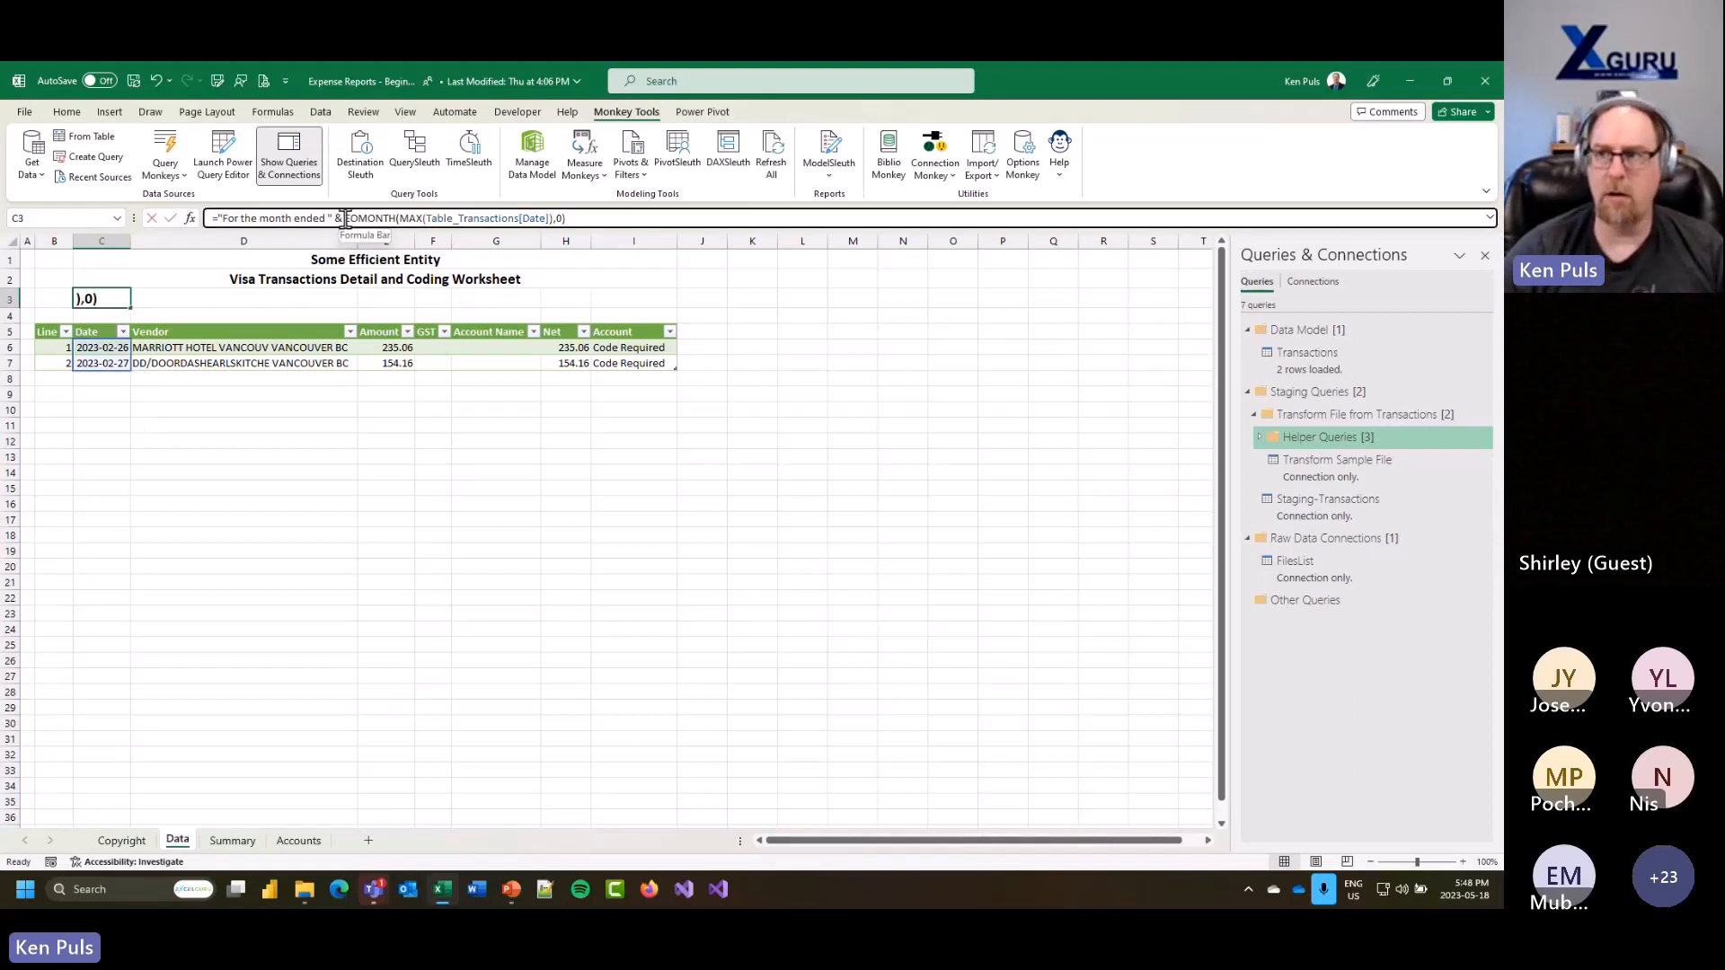
{"action": "type", "text": "TEXT("}
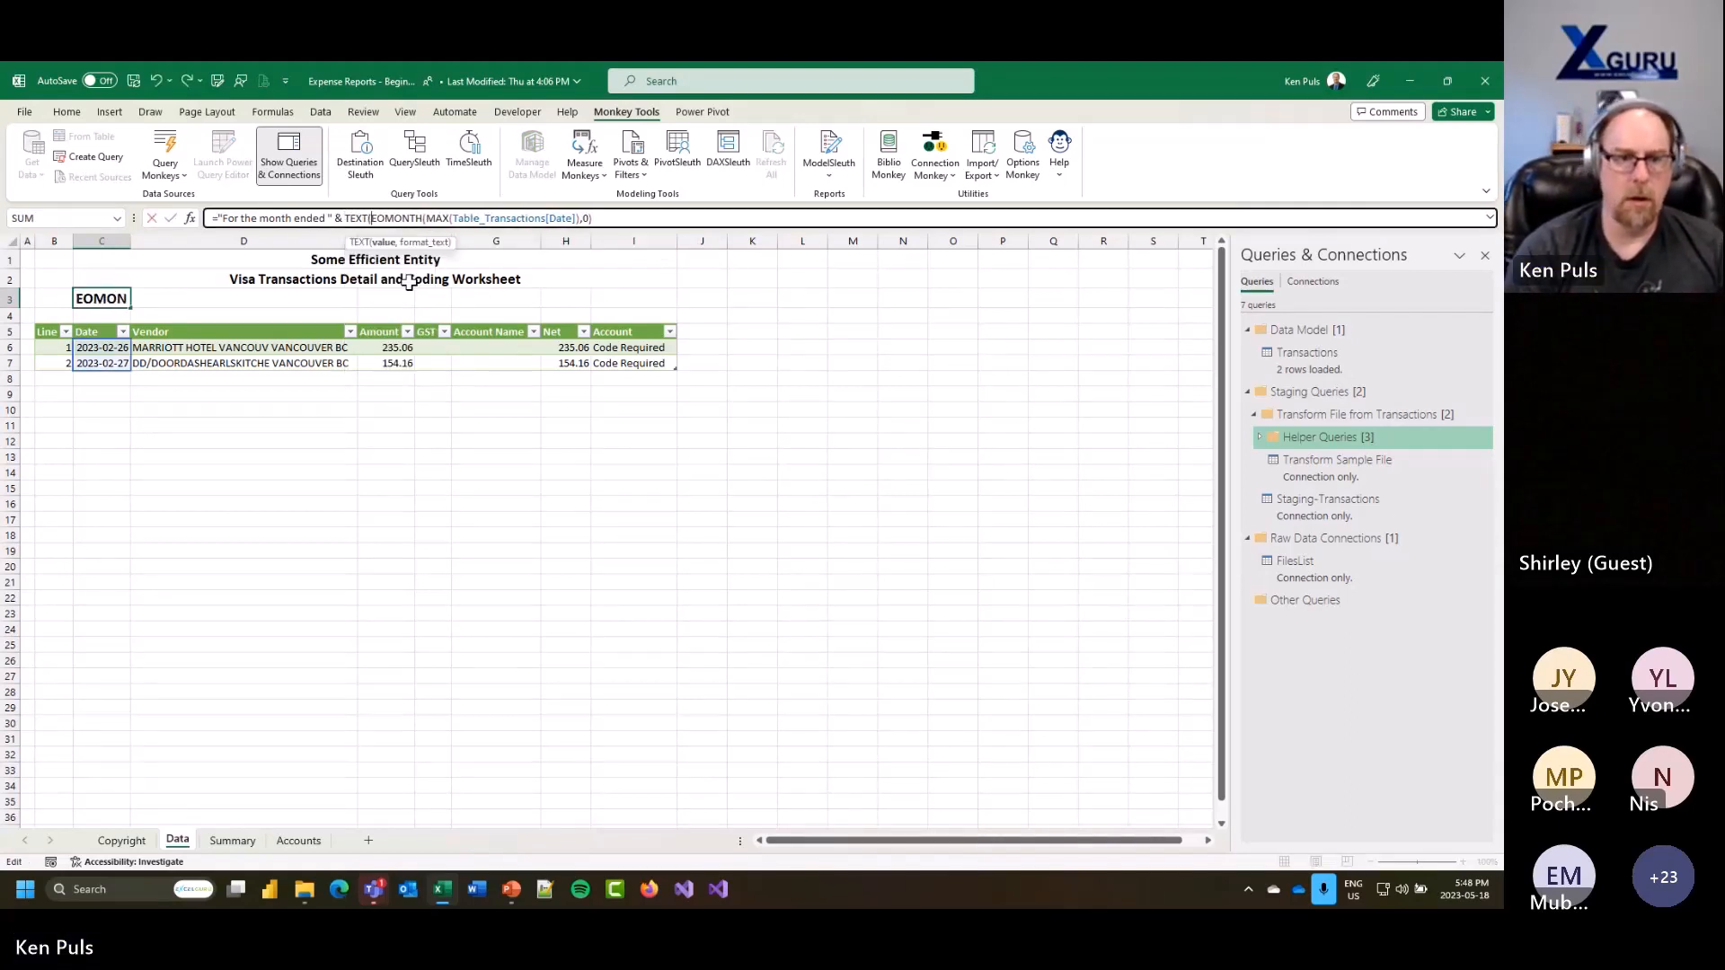
{"action": "key", "text": "End"}
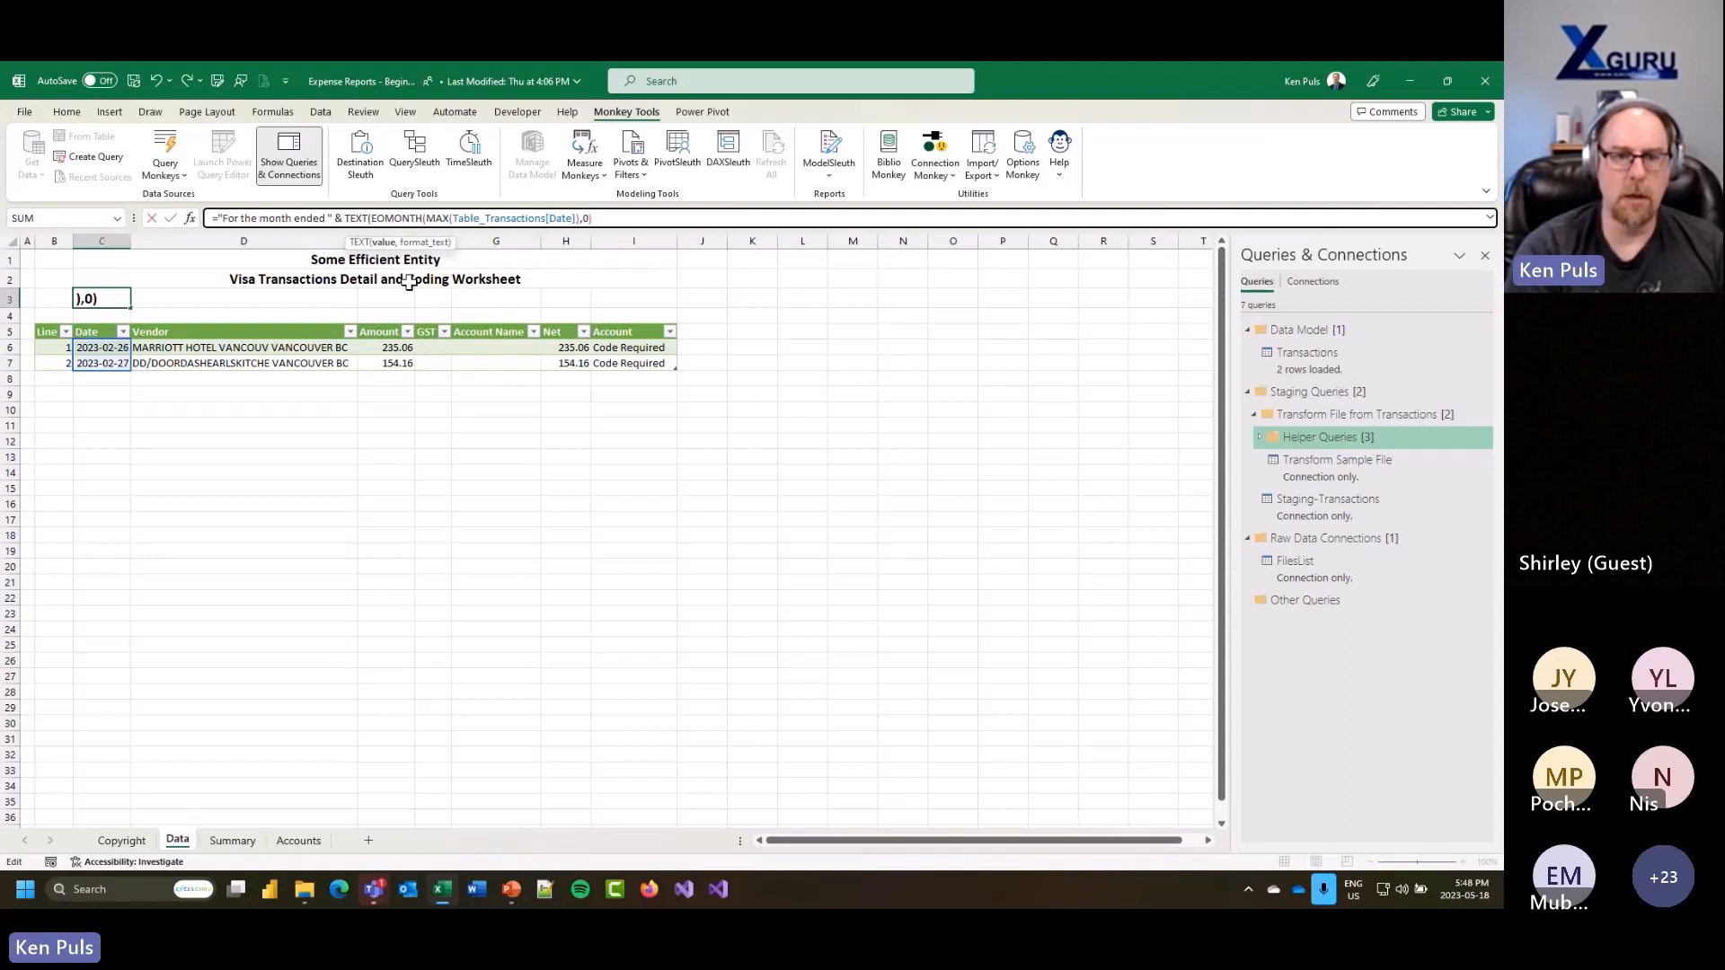
{"action": "type", "text": ",\""}
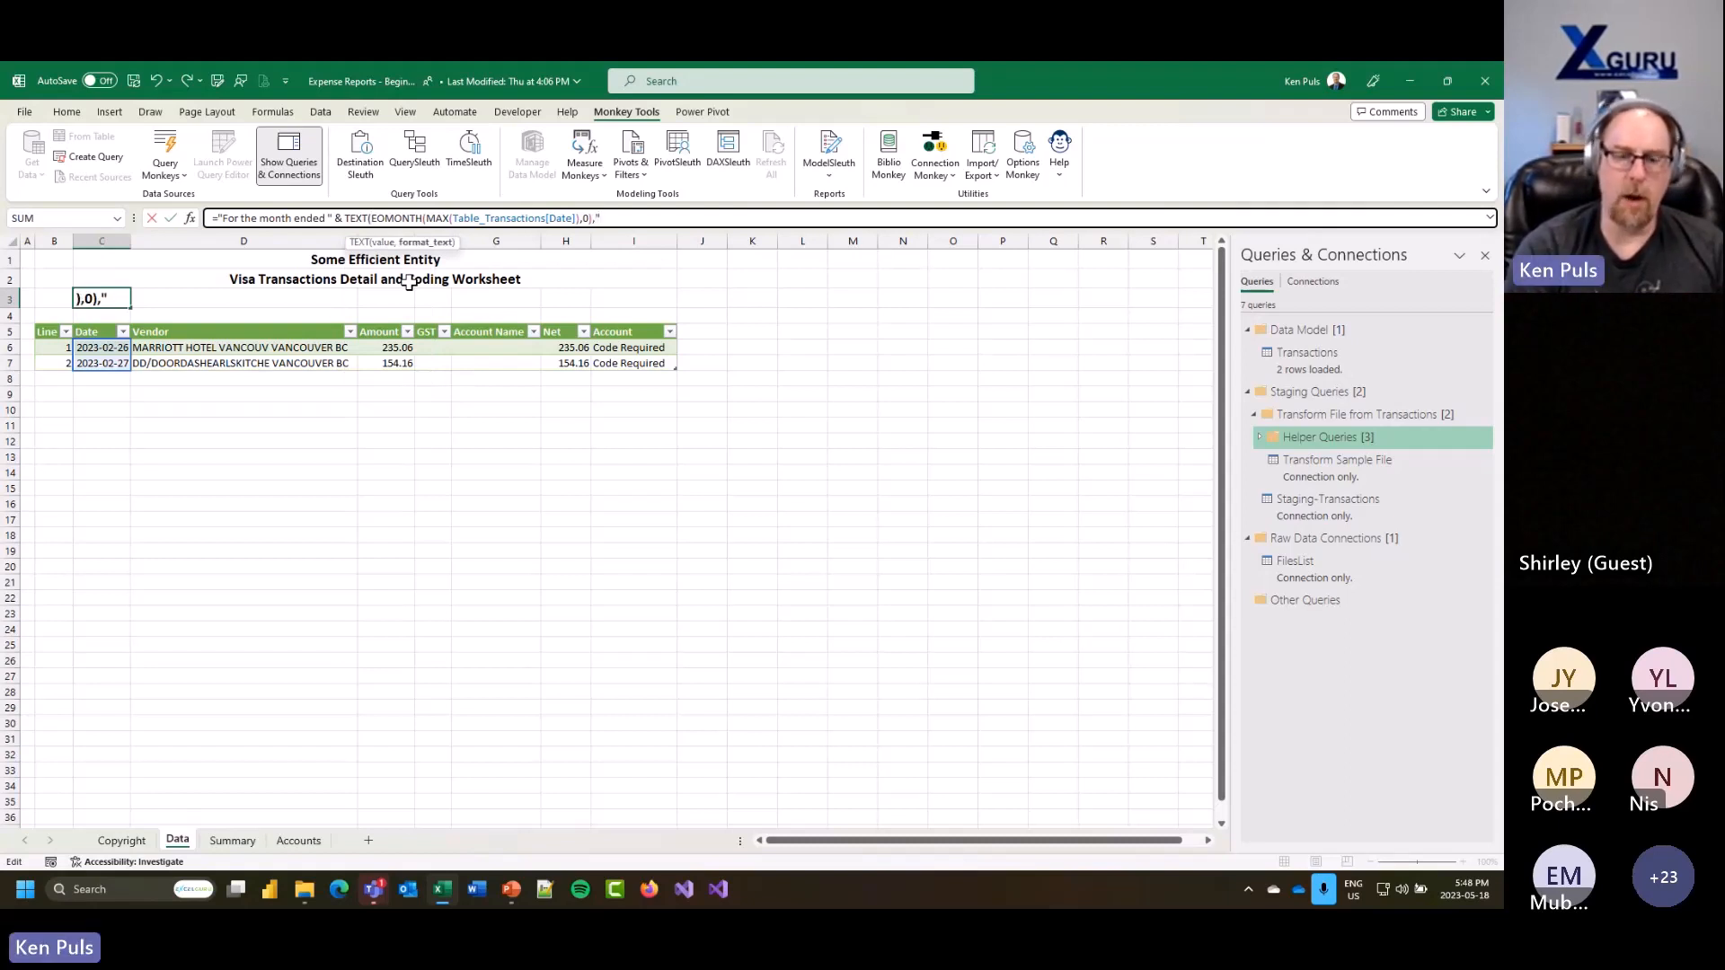
{"action": "type", "text": "mmmm"}
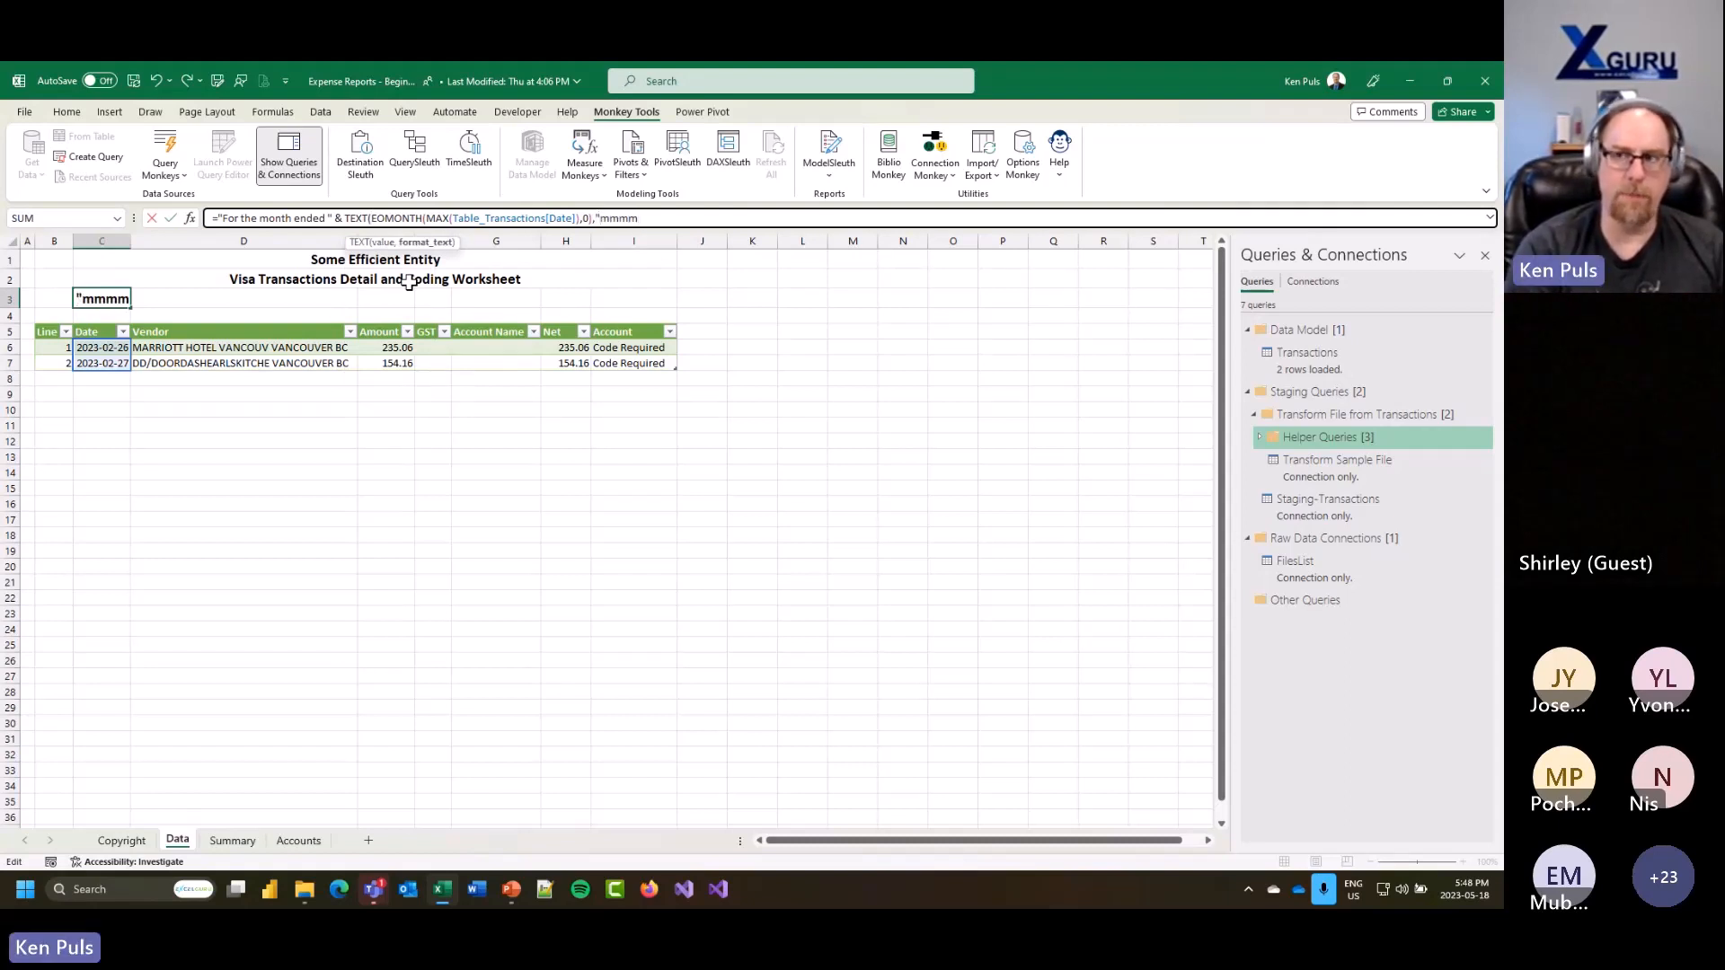
{"action": "type", "text": " dd"}
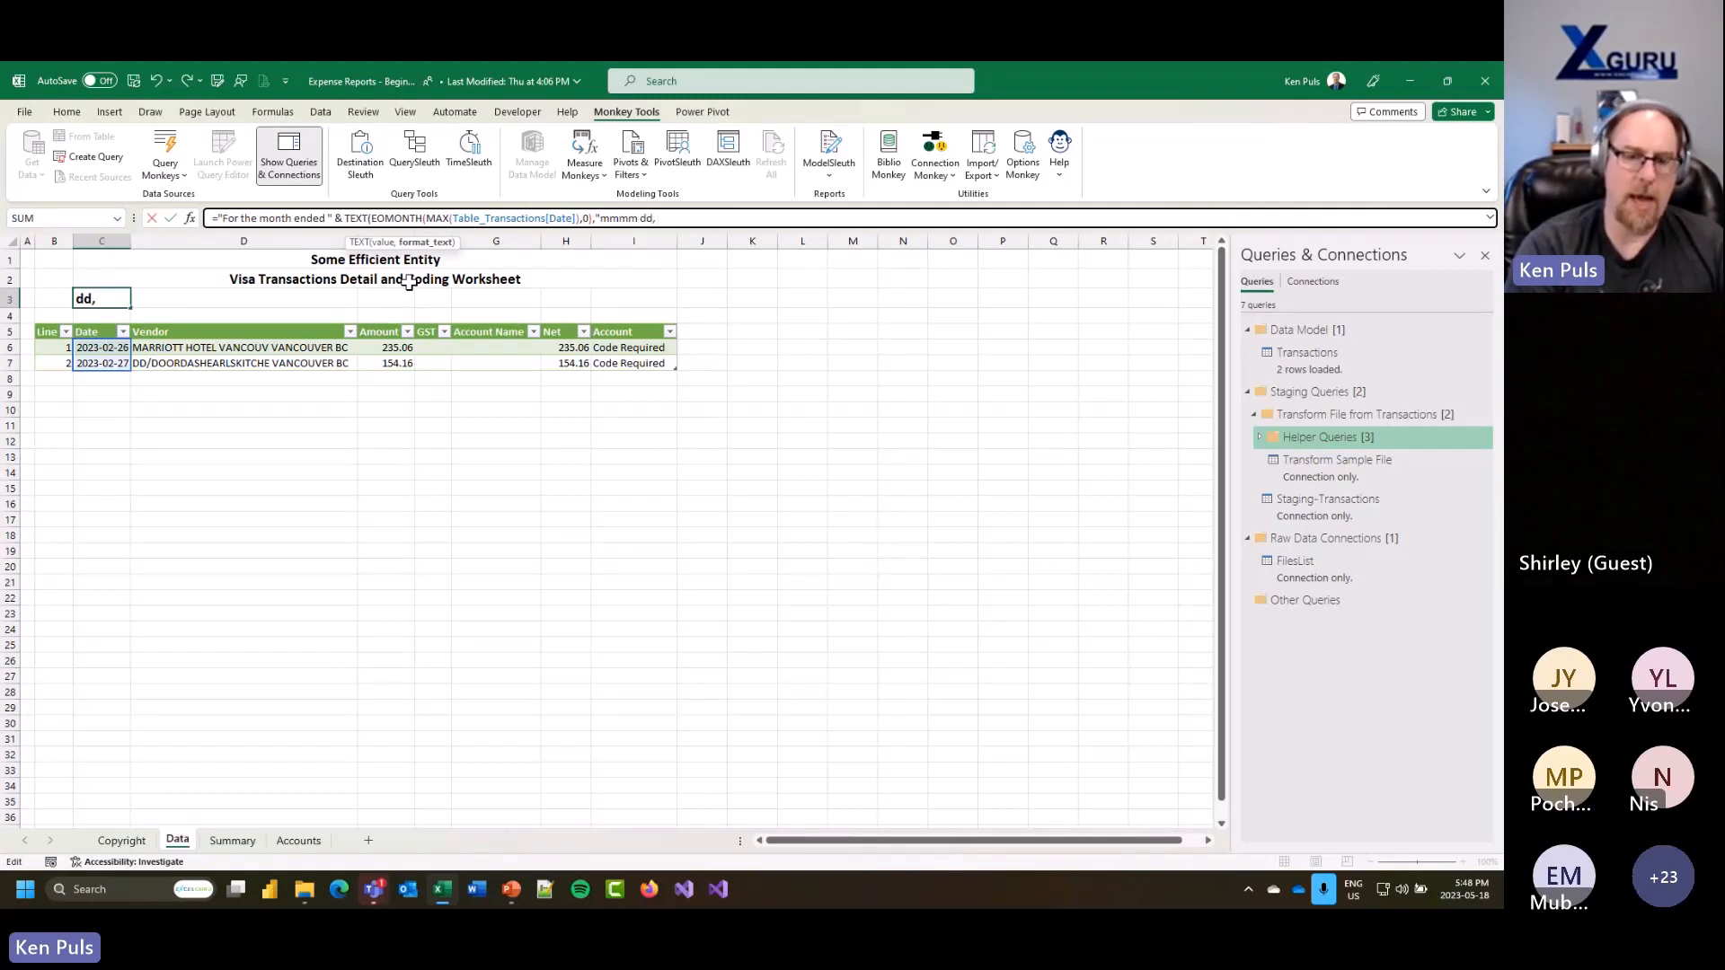
{"action": "type", "text": ", yyyy"}
{"action": "type", "text": "\""}
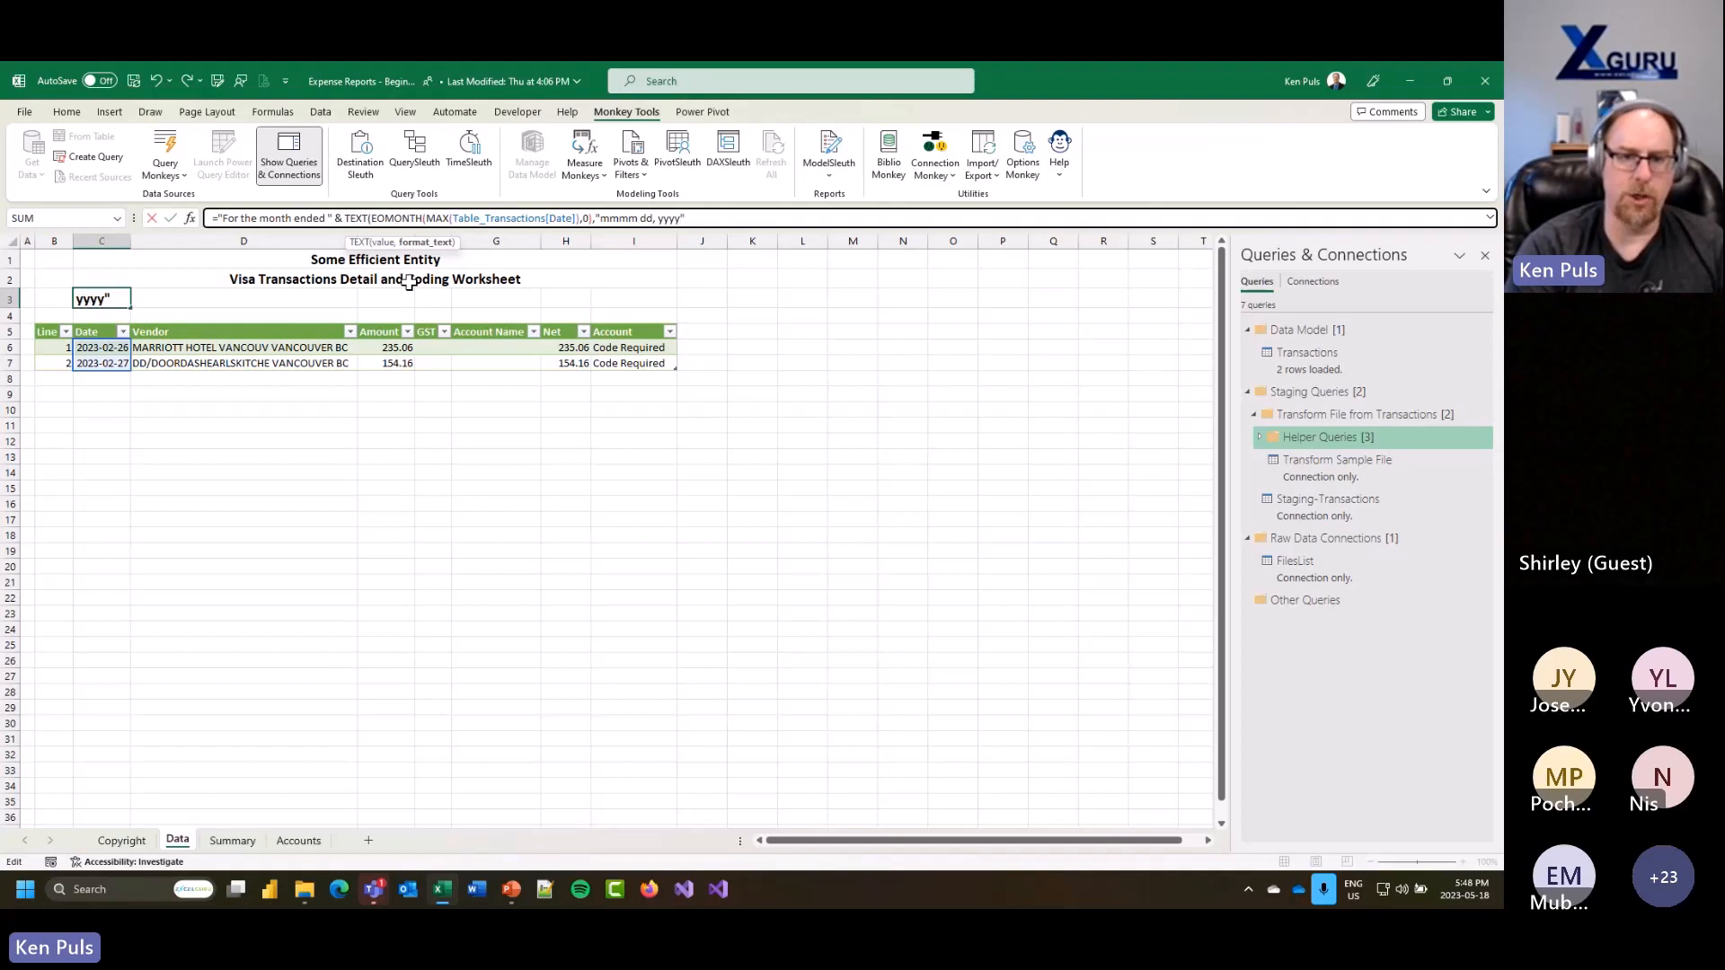
{"action": "type", "text": ")"}
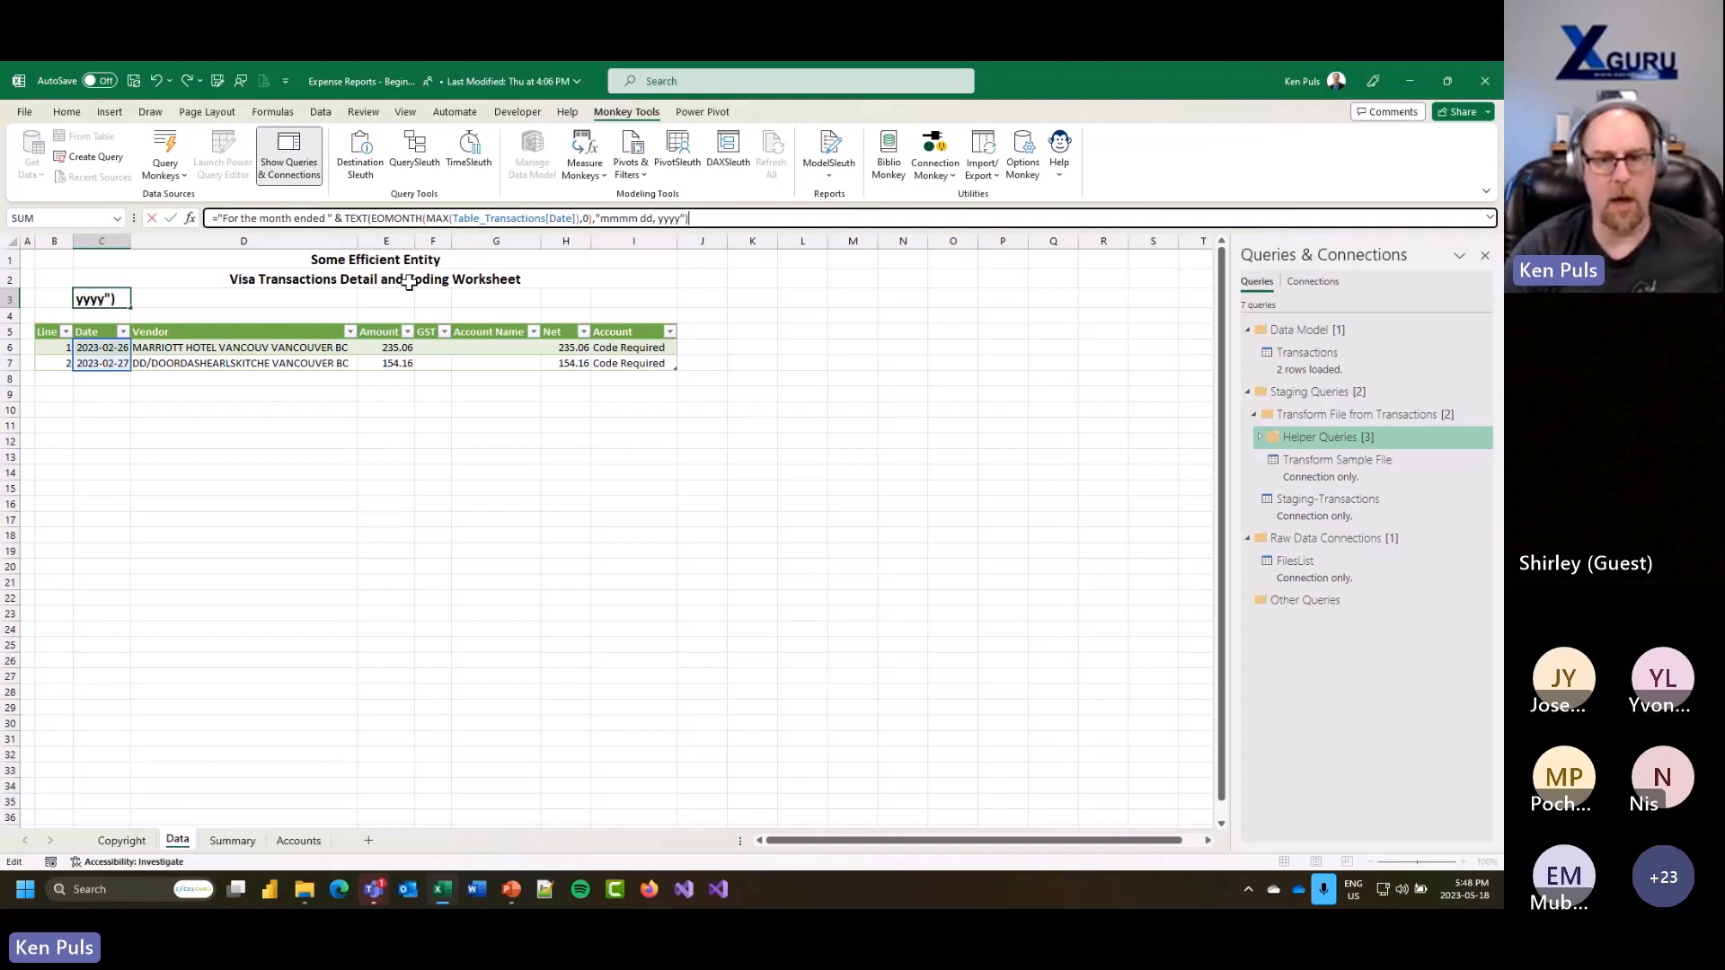
{"action": "key", "text": "Return"}
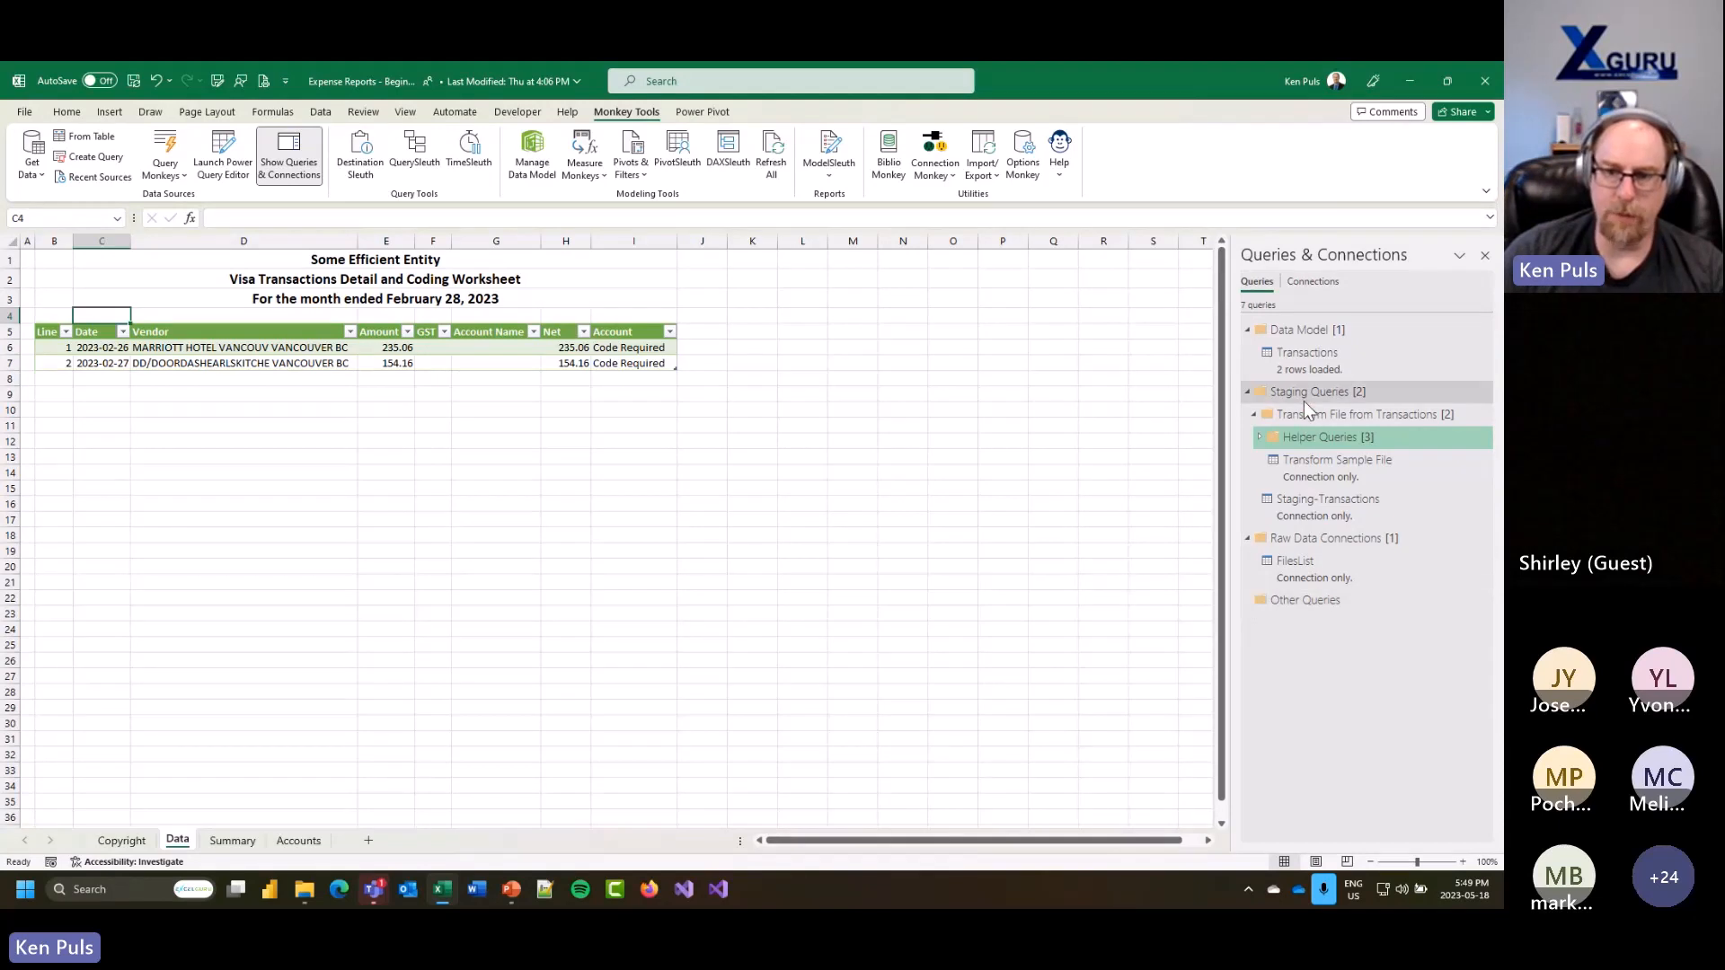
Step: Open the Staging-Transactions query, review its steps through Invoke Custom Function1, and preview the nested Transform File table in an enlarged pane
{"action": "left_click", "coordinate": [1306, 504]}
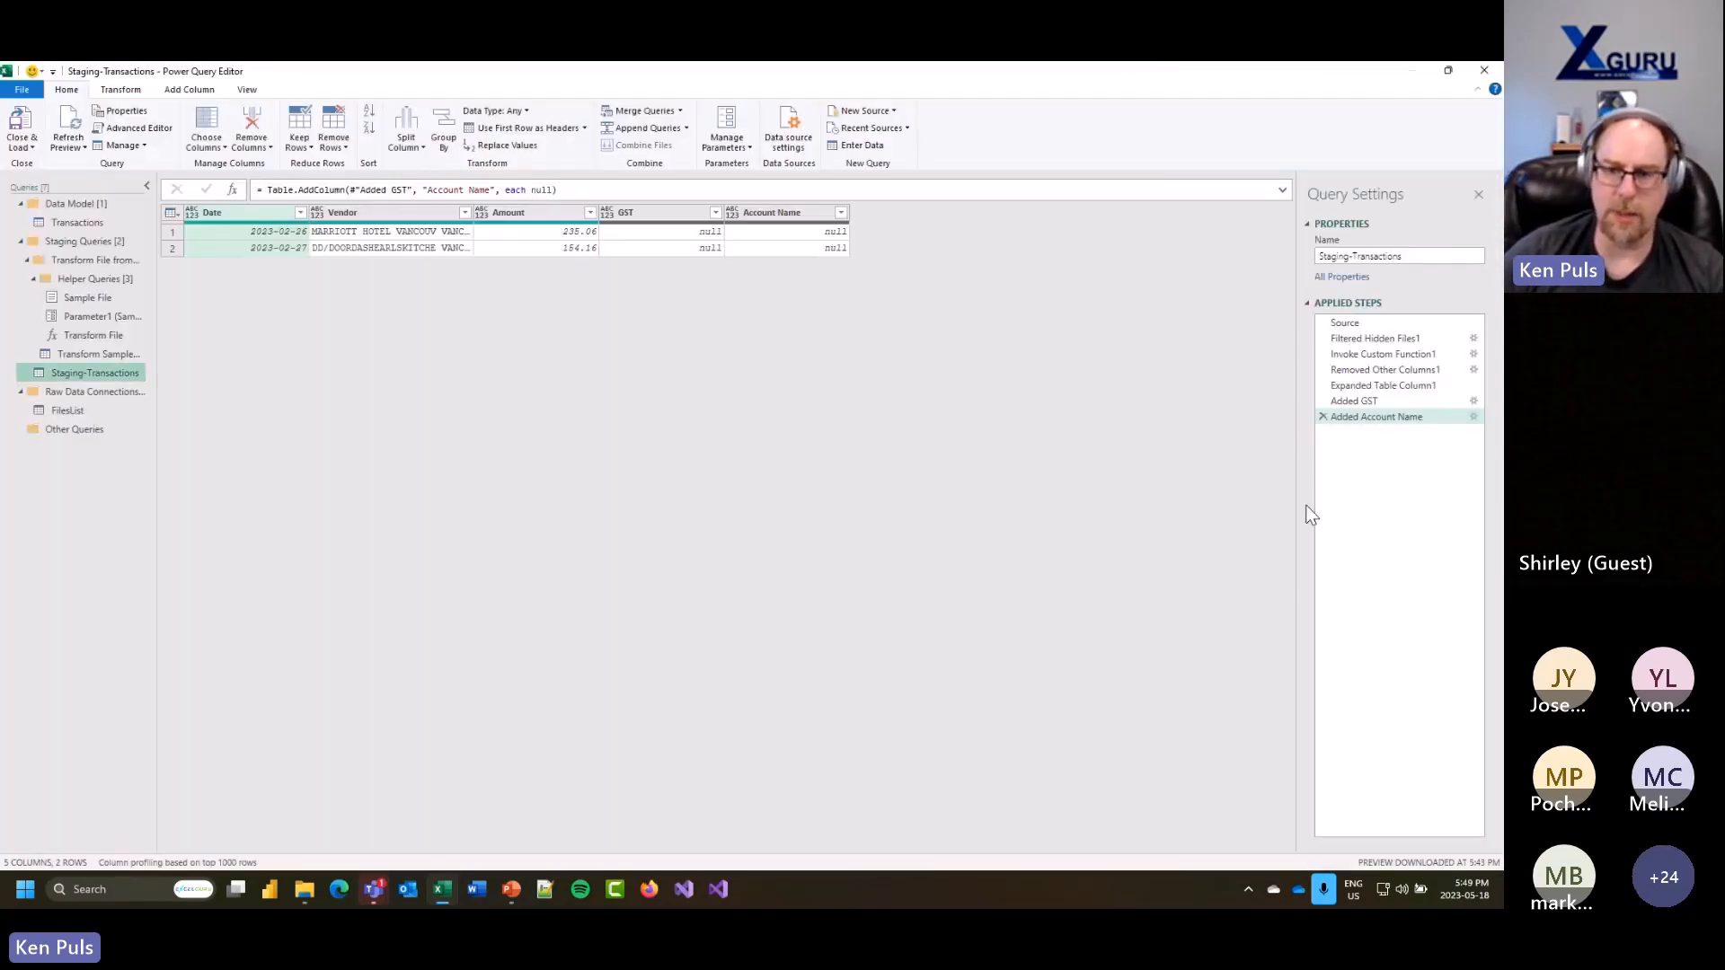
{"action": "left_click", "coordinate": [1365, 323]}
{"action": "left_click", "coordinate": [1372, 337]}
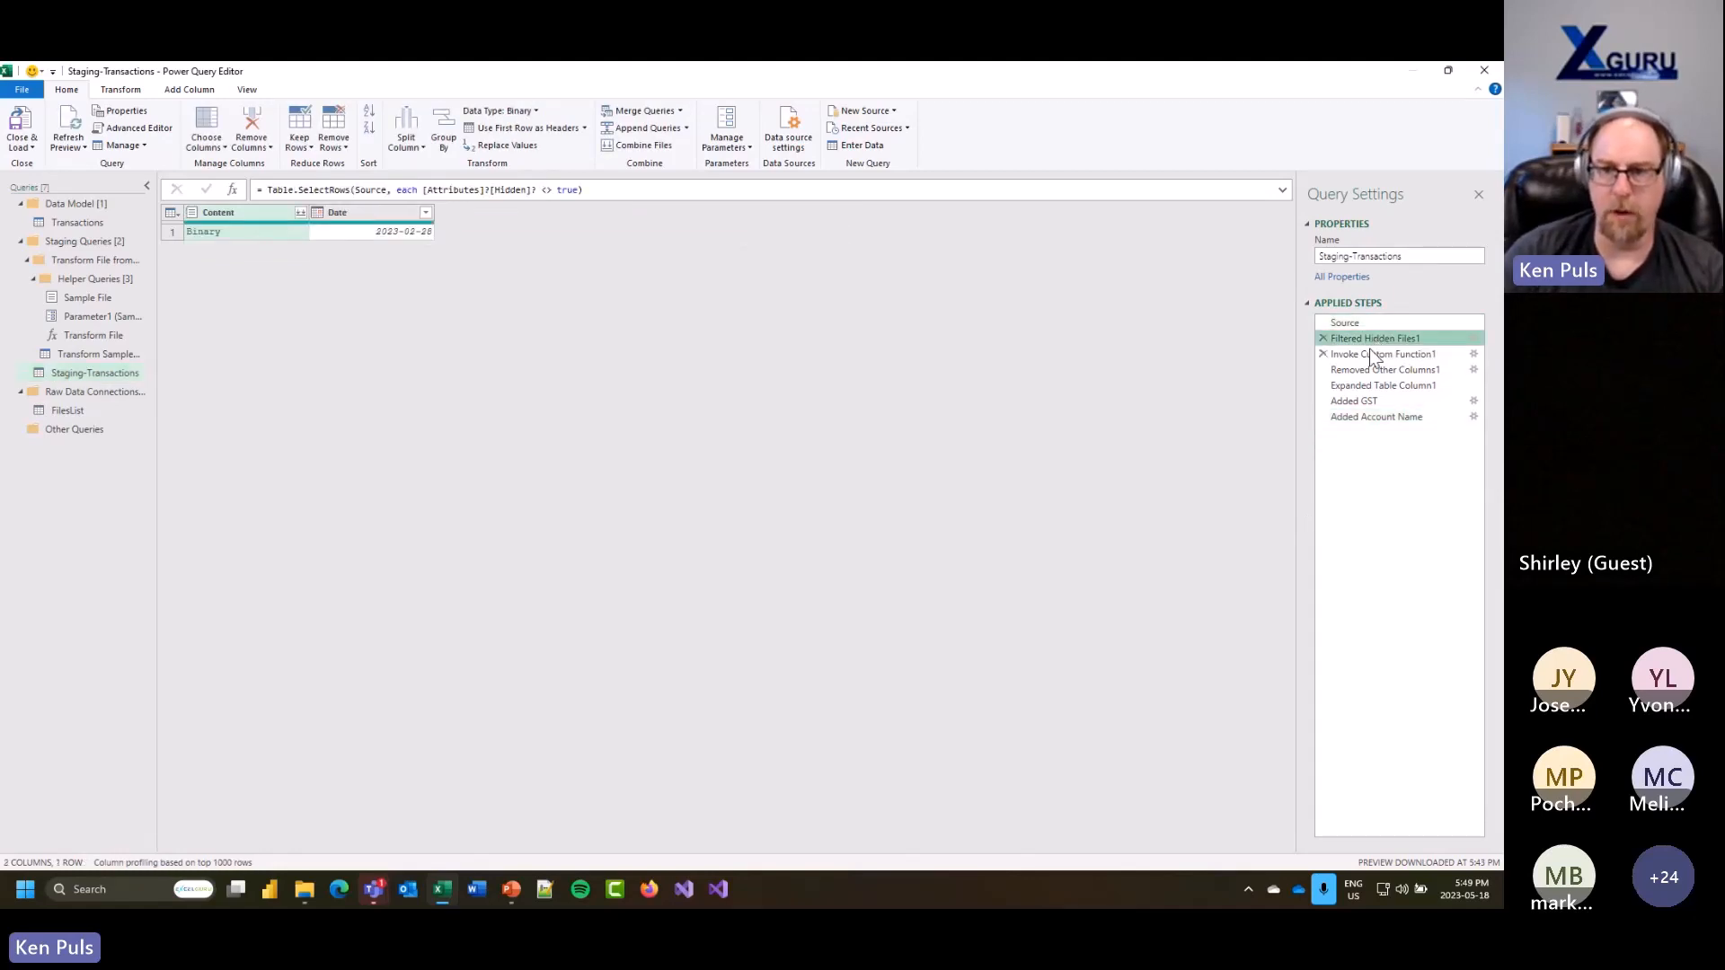
{"action": "left_click", "coordinate": [1361, 354]}
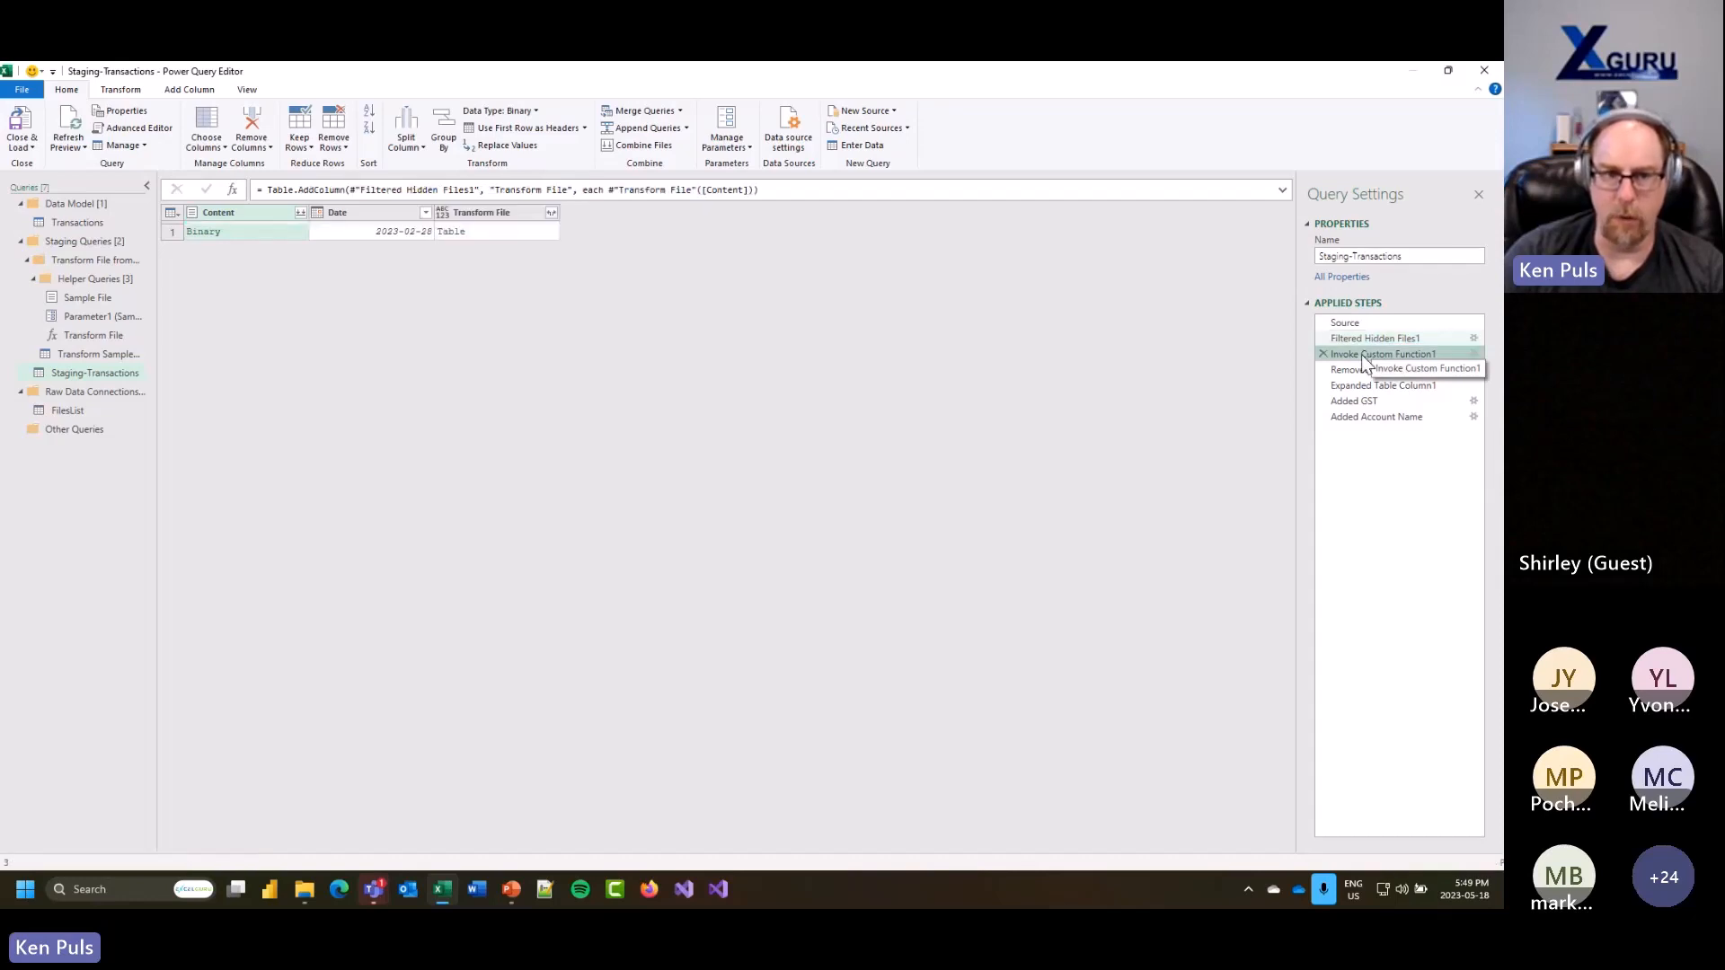
{"action": "left_click", "coordinate": [509, 230]}
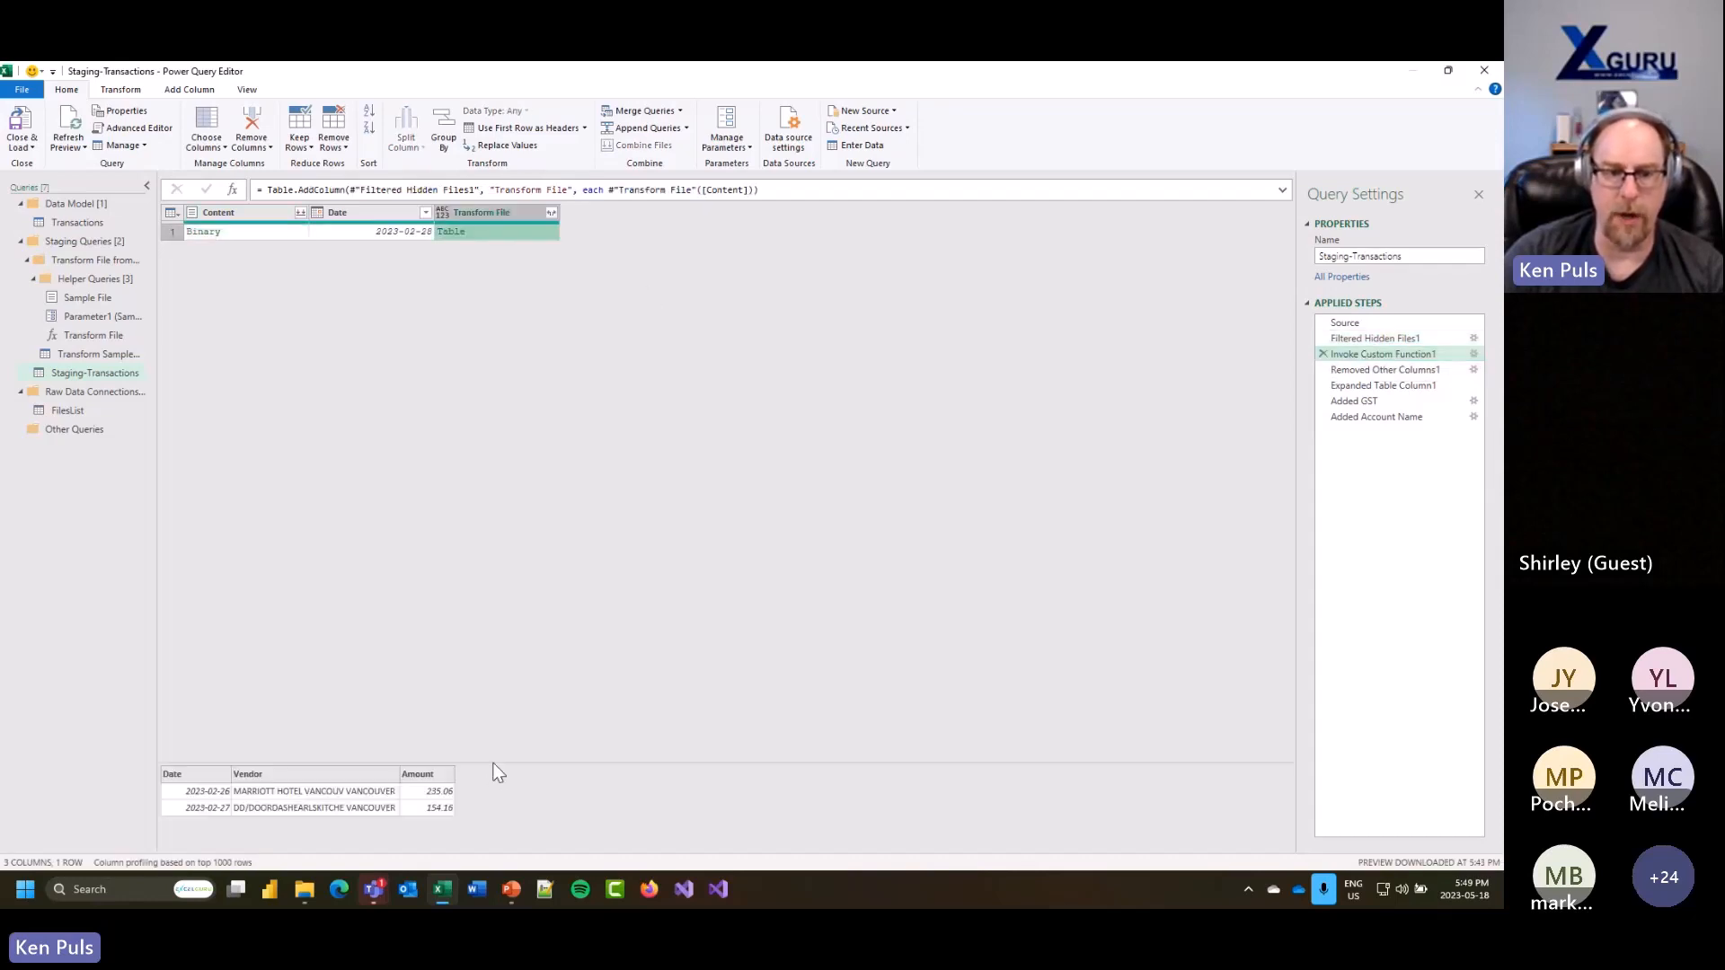
{"action": "left_click_drag", "start_coordinate": [493, 765], "coordinate": [552, 397]}
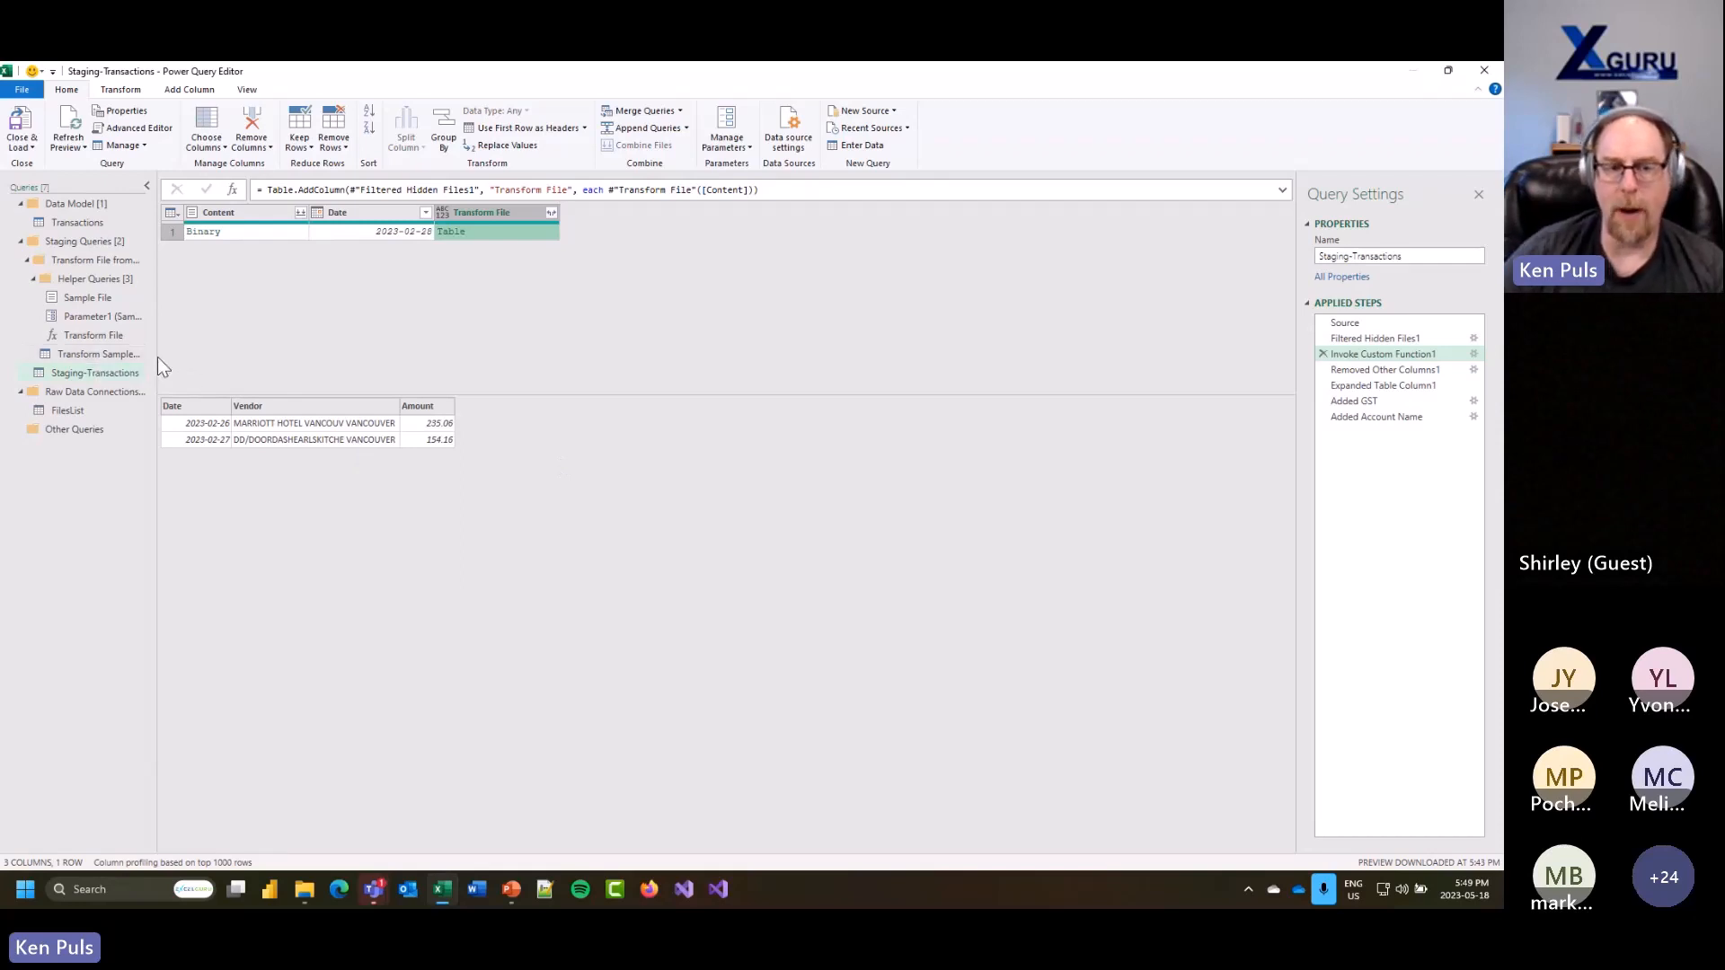
Step: Examine the column choices of the Removed Other Columns1 step, including the Date option, cancel them and close the query editor
{"action": "left_click", "coordinate": [1424, 370]}
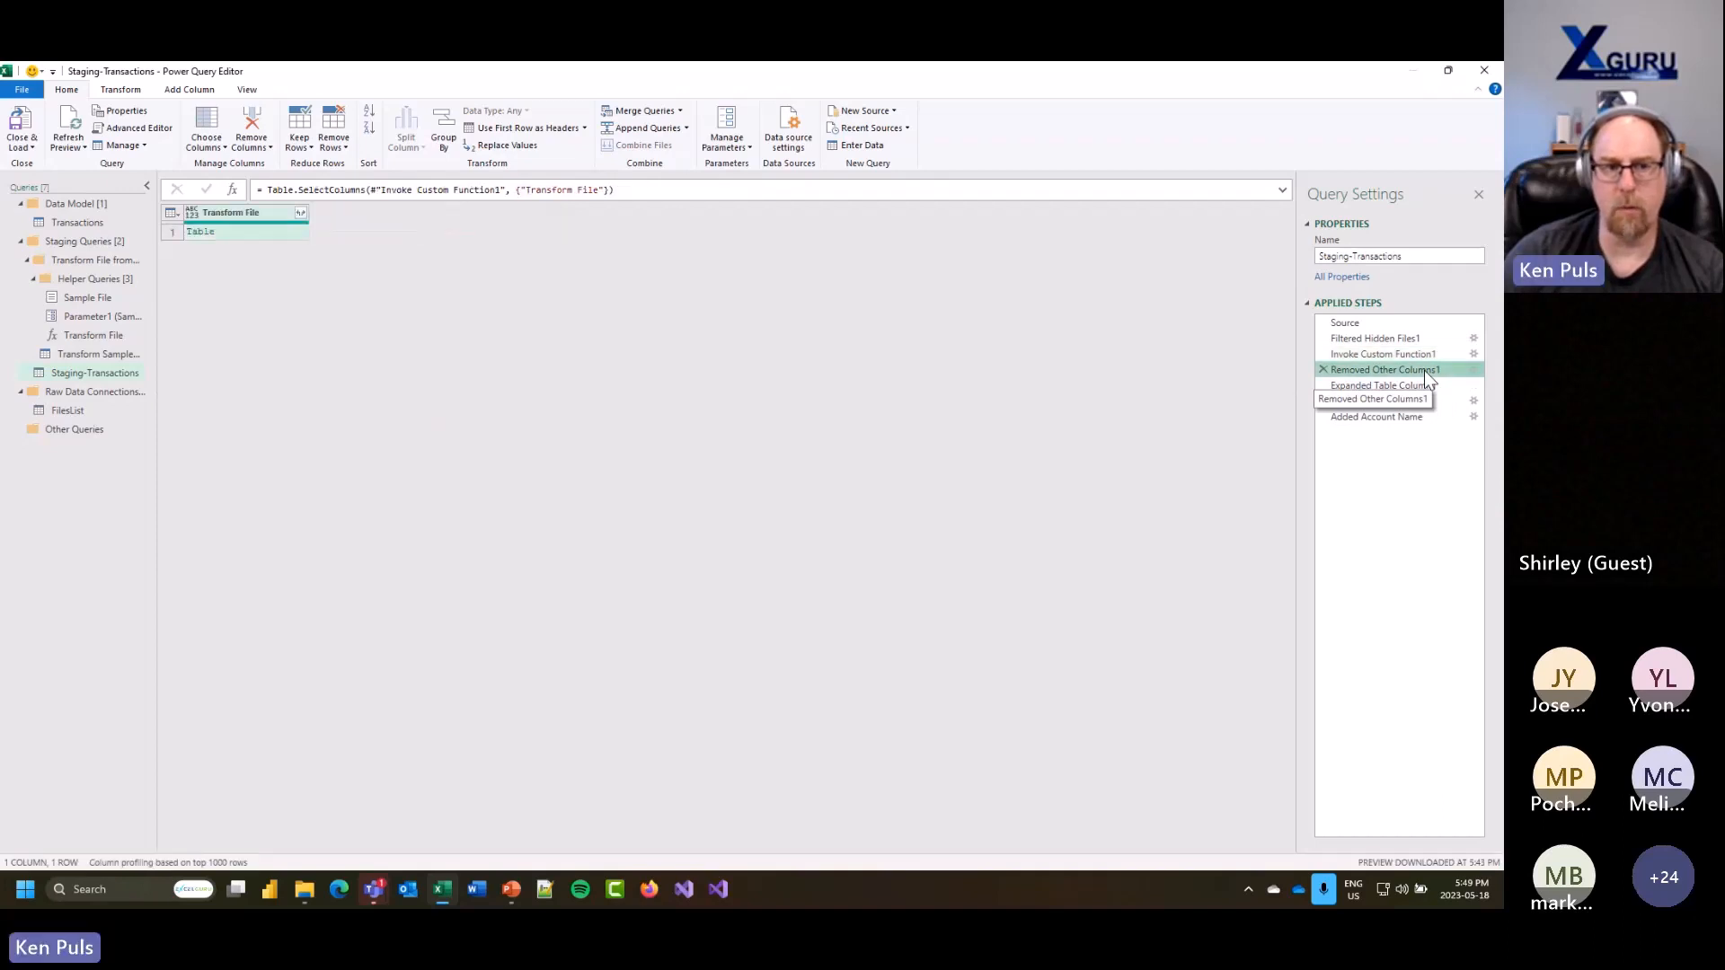
{"action": "left_click", "coordinate": [1473, 369]}
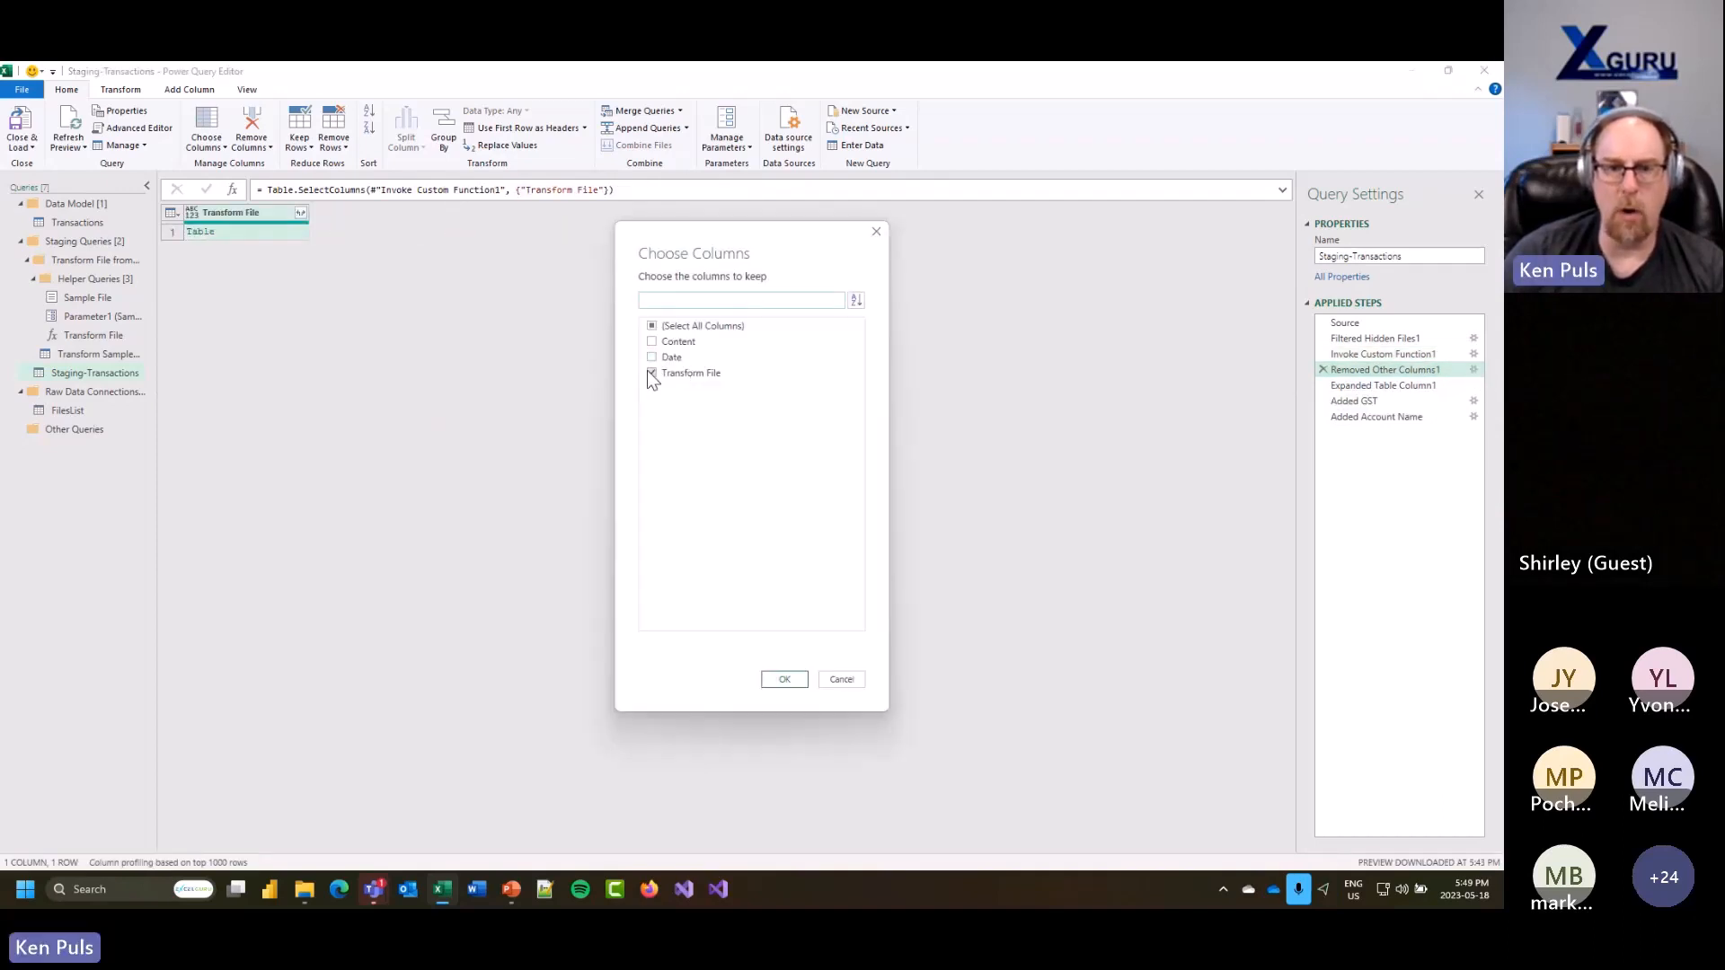
{"action": "left_click", "coordinate": [653, 359]}
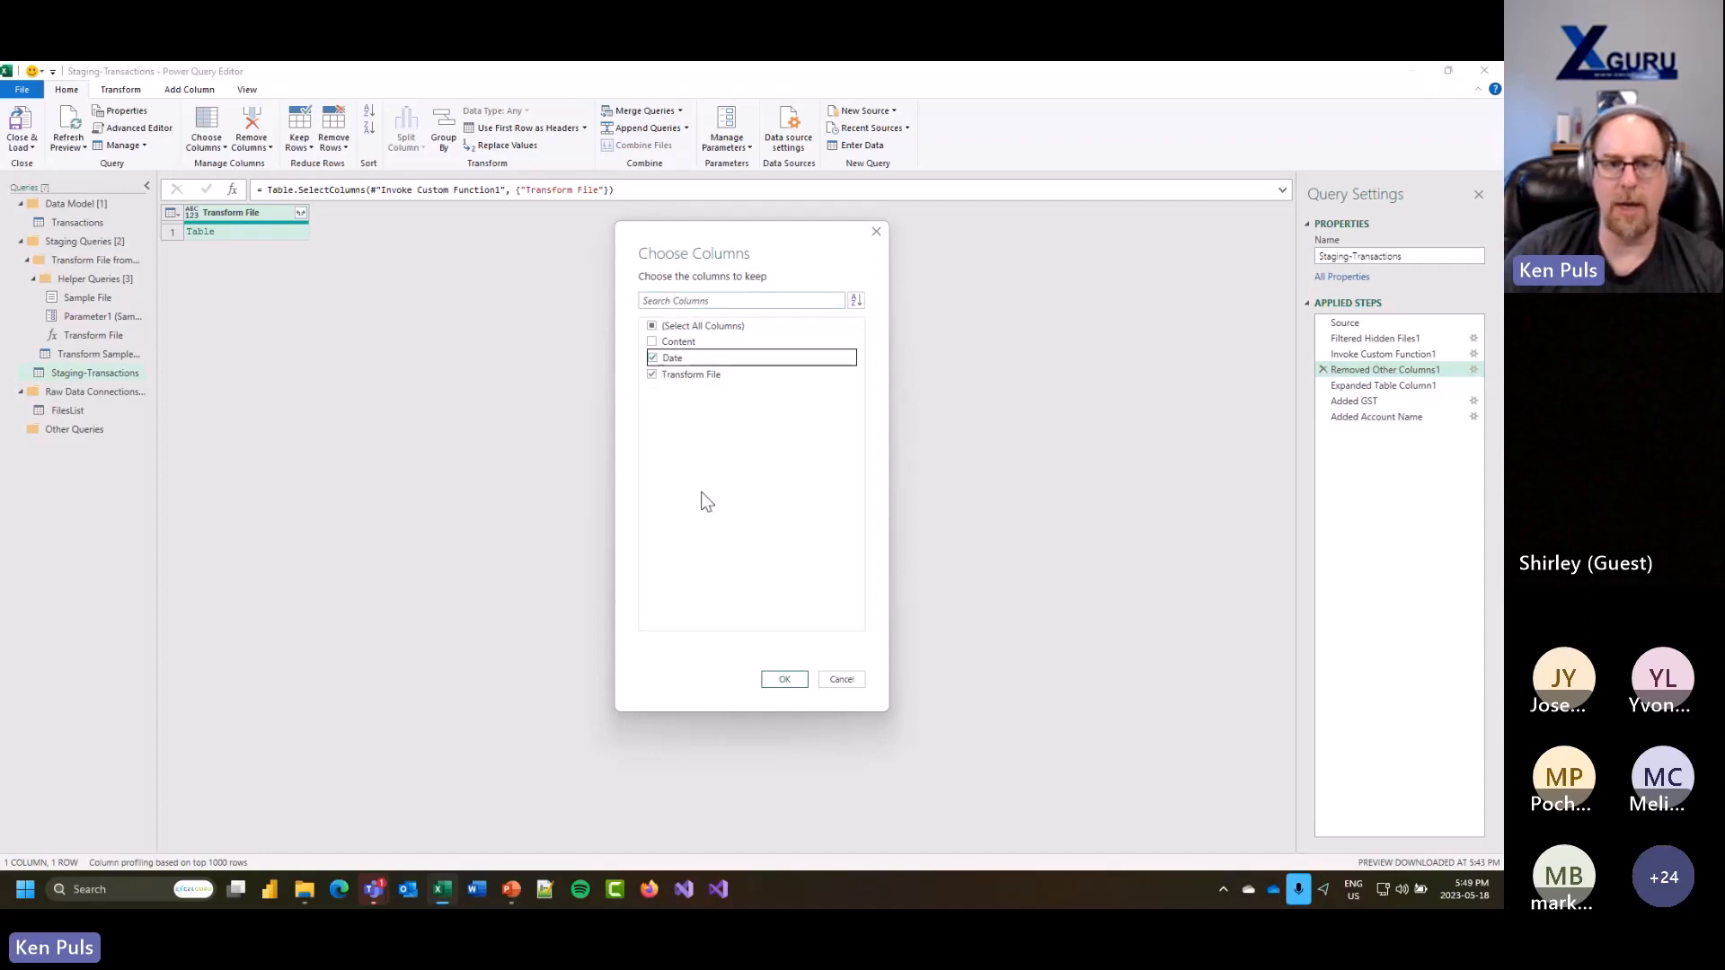
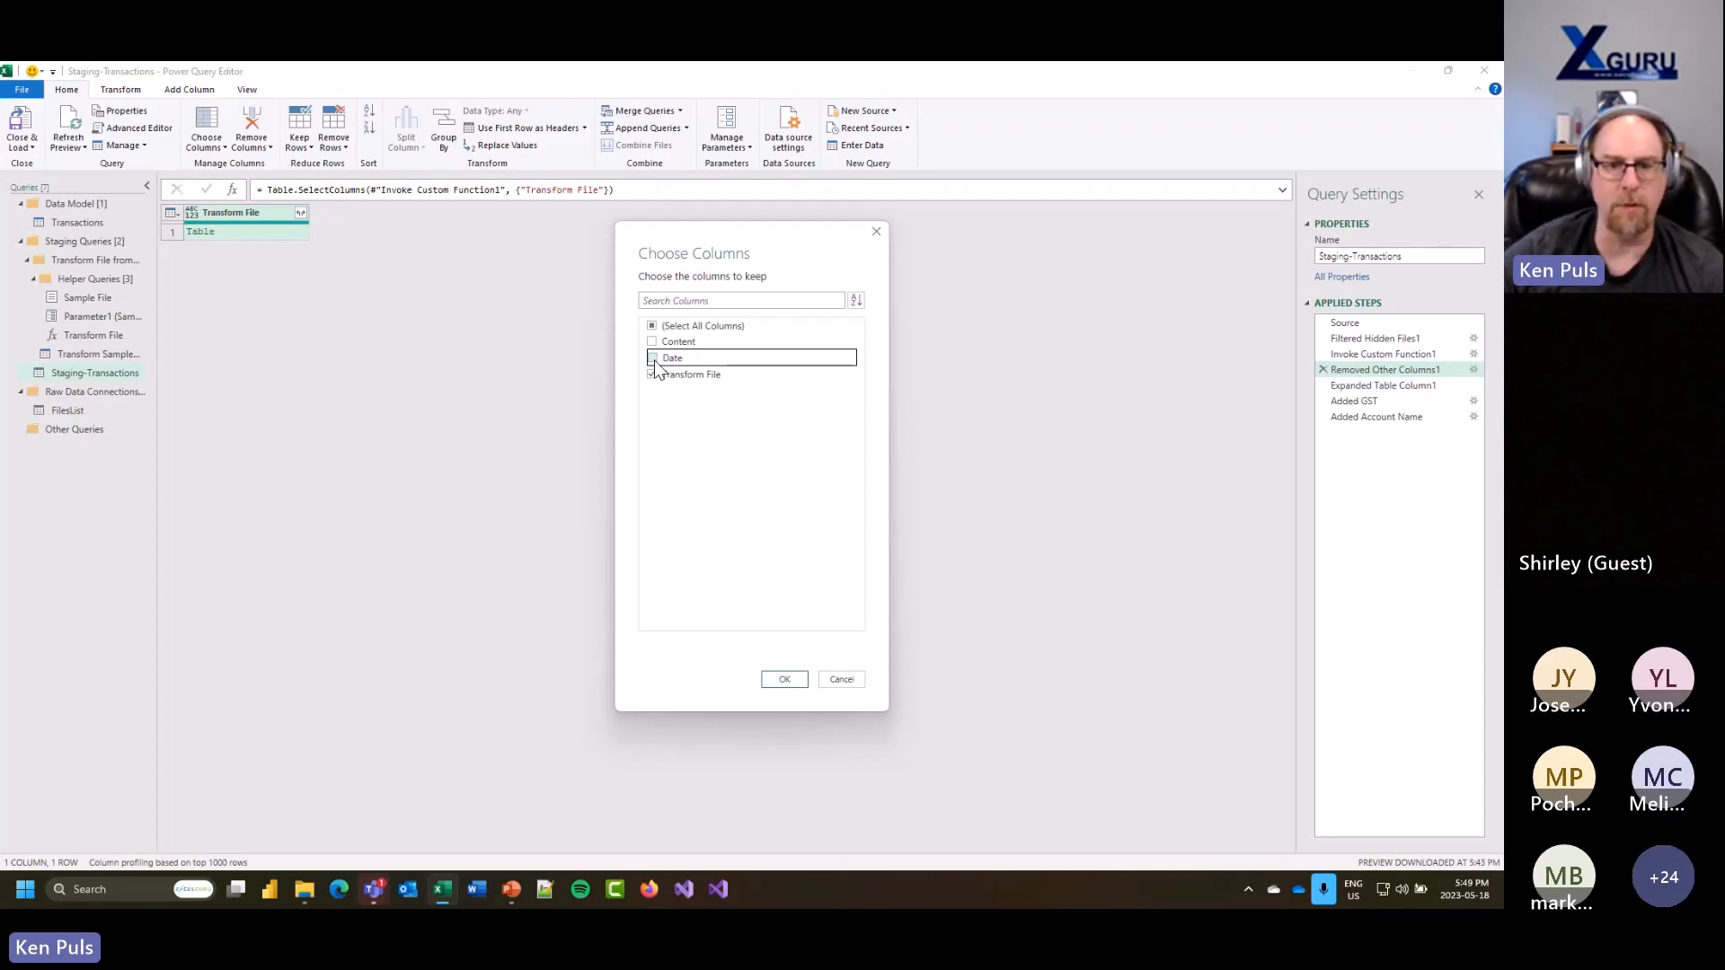
{"action": "left_click", "coordinate": [840, 680]}
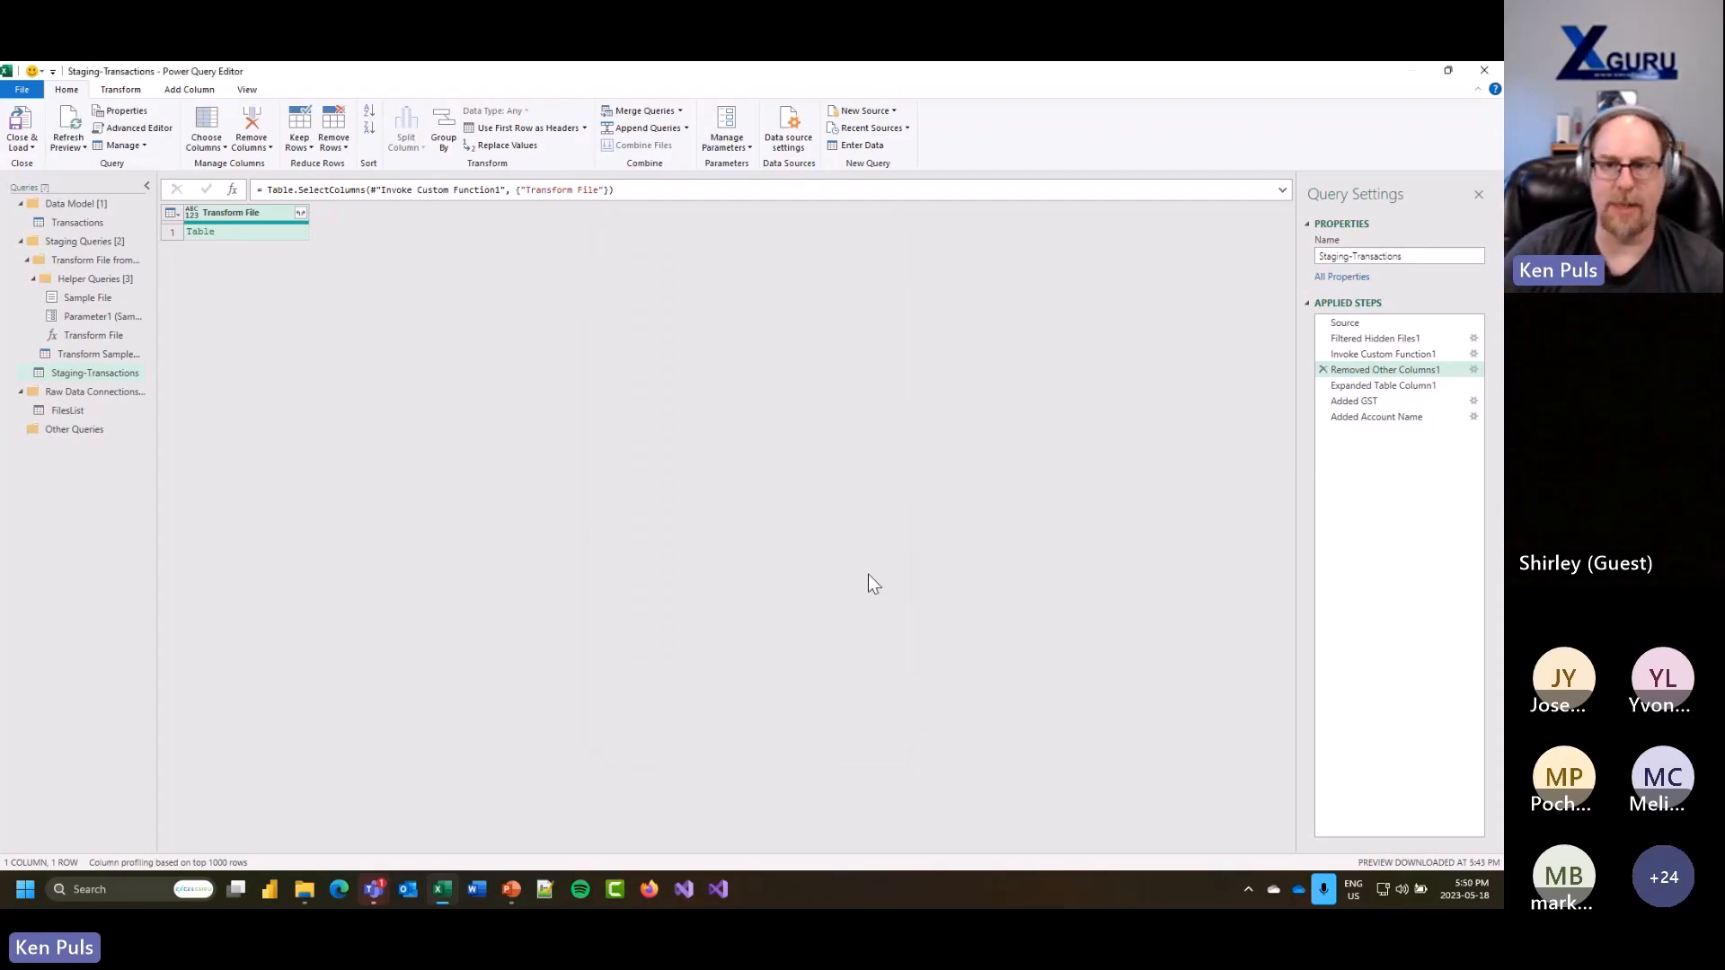
{"action": "left_click", "coordinate": [1484, 70]}
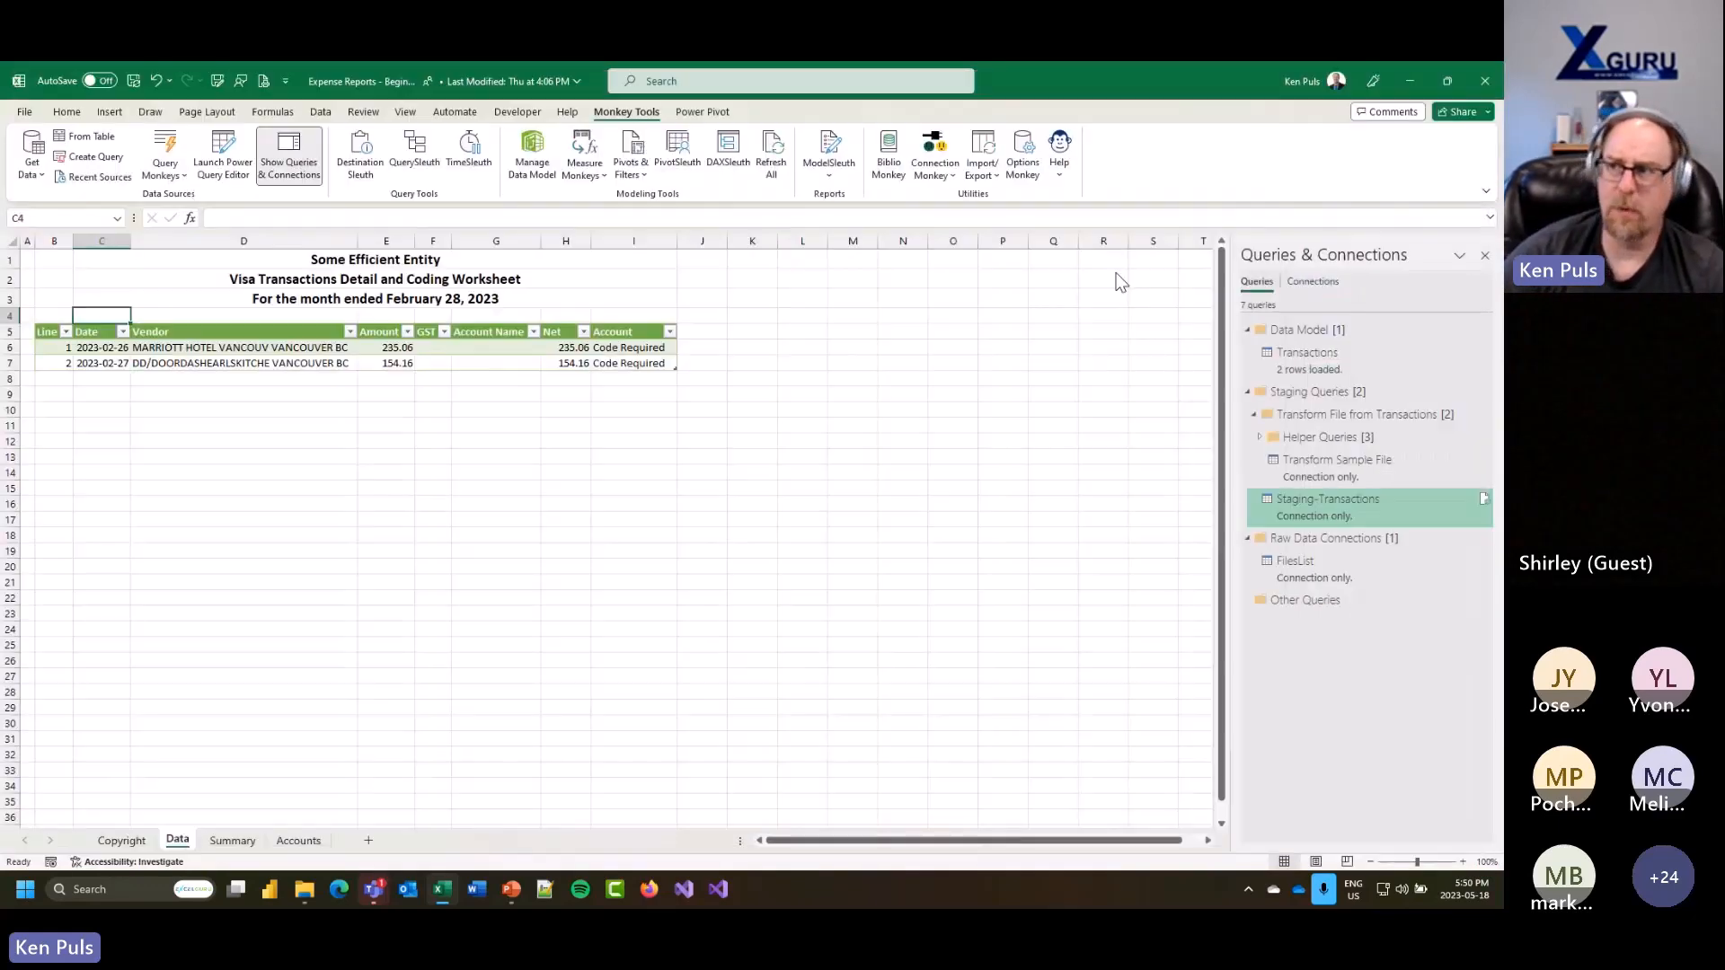
Step: Change the date of the second transaction in cell C7 to 2023-03-27 to test the month heading
{"action": "left_click", "coordinate": [553, 367]}
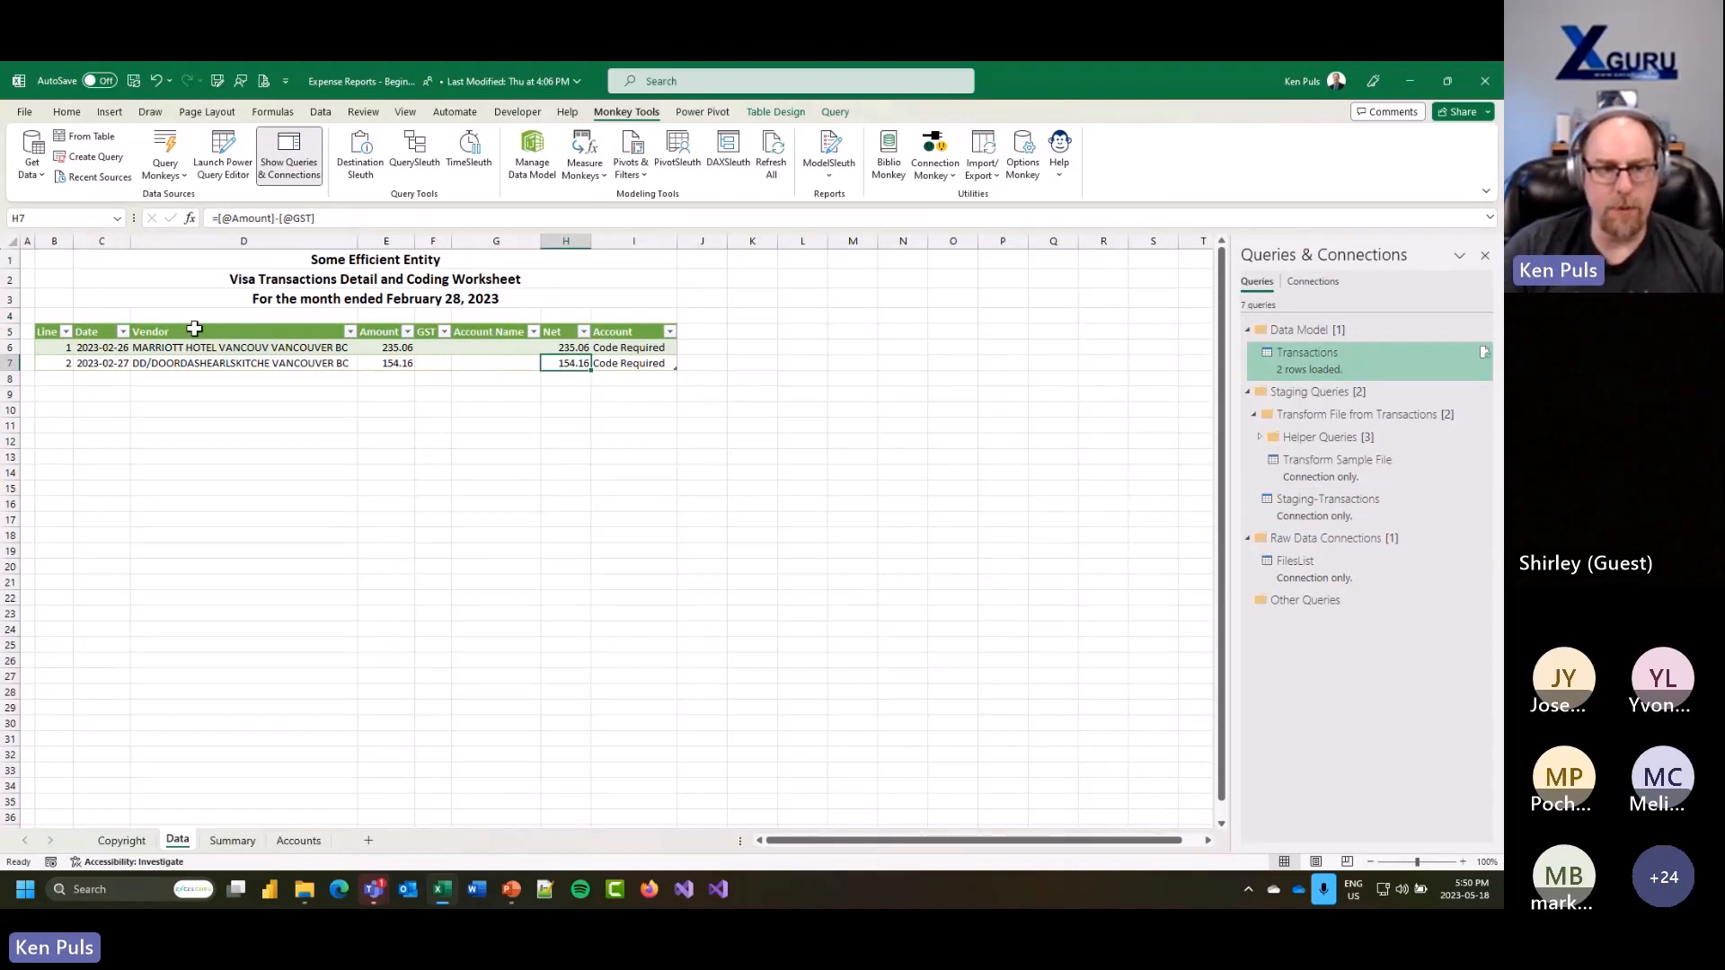
{"action": "left_click", "coordinate": [112, 363]}
{"action": "left_click", "coordinate": [244, 218]}
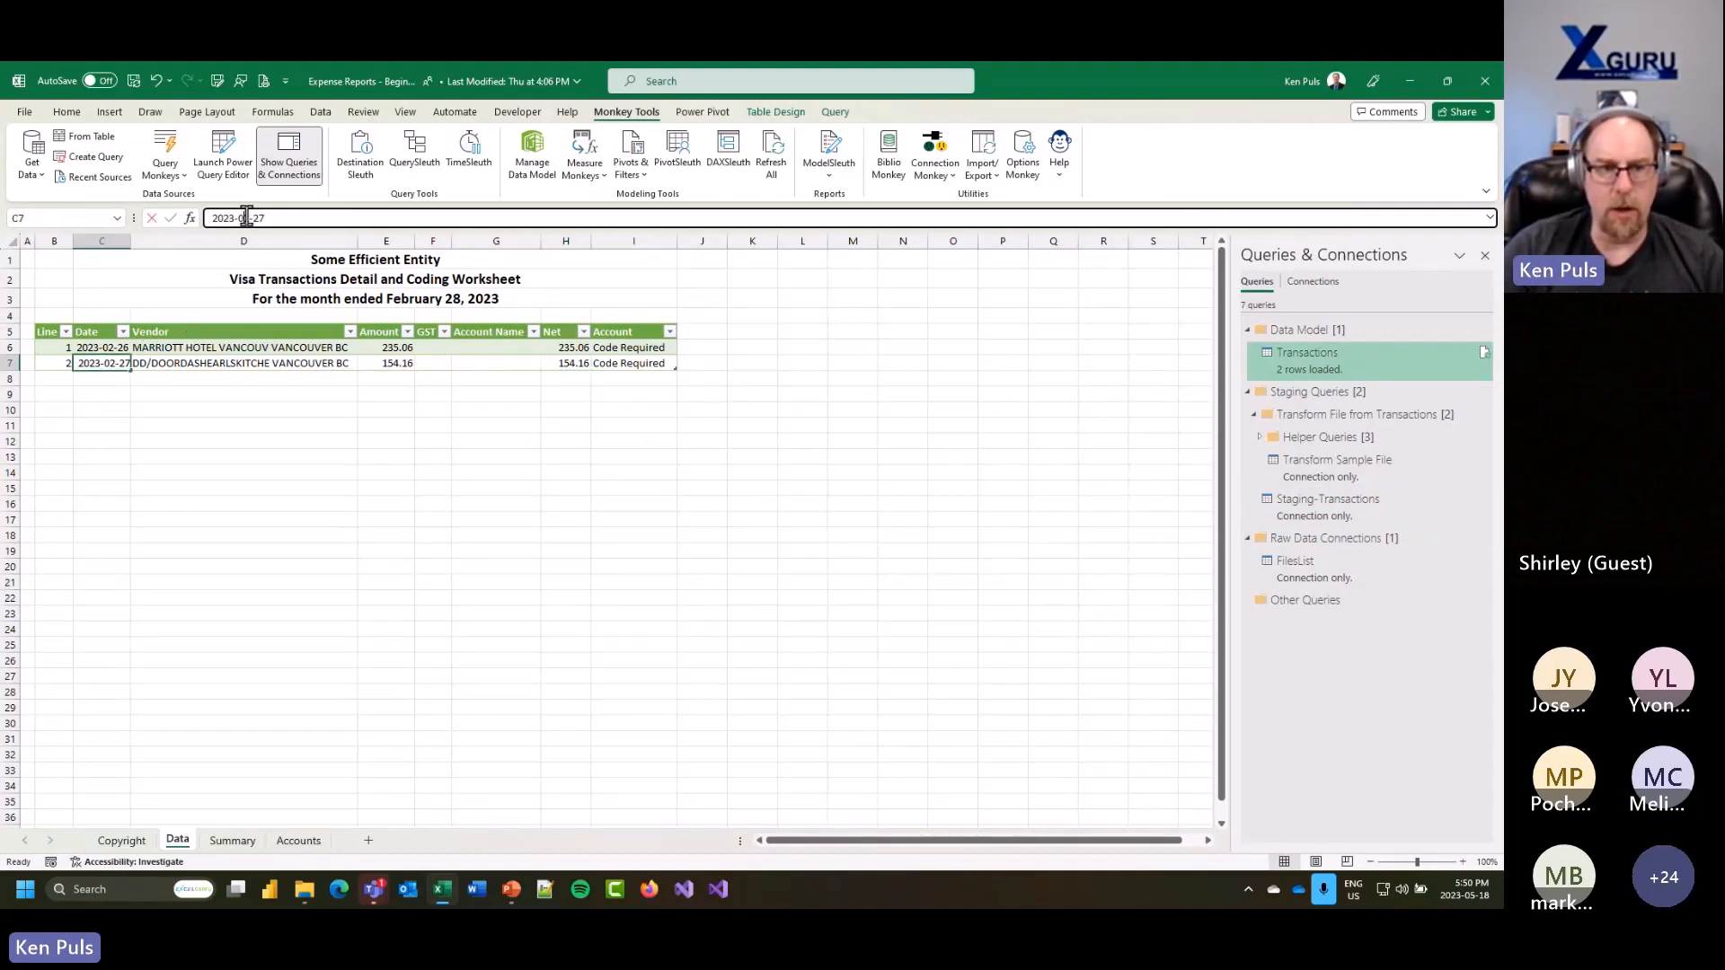
{"action": "key", "text": "BackSpace"}
{"action": "type", "text": "3"}
{"action": "key", "text": "Return"}
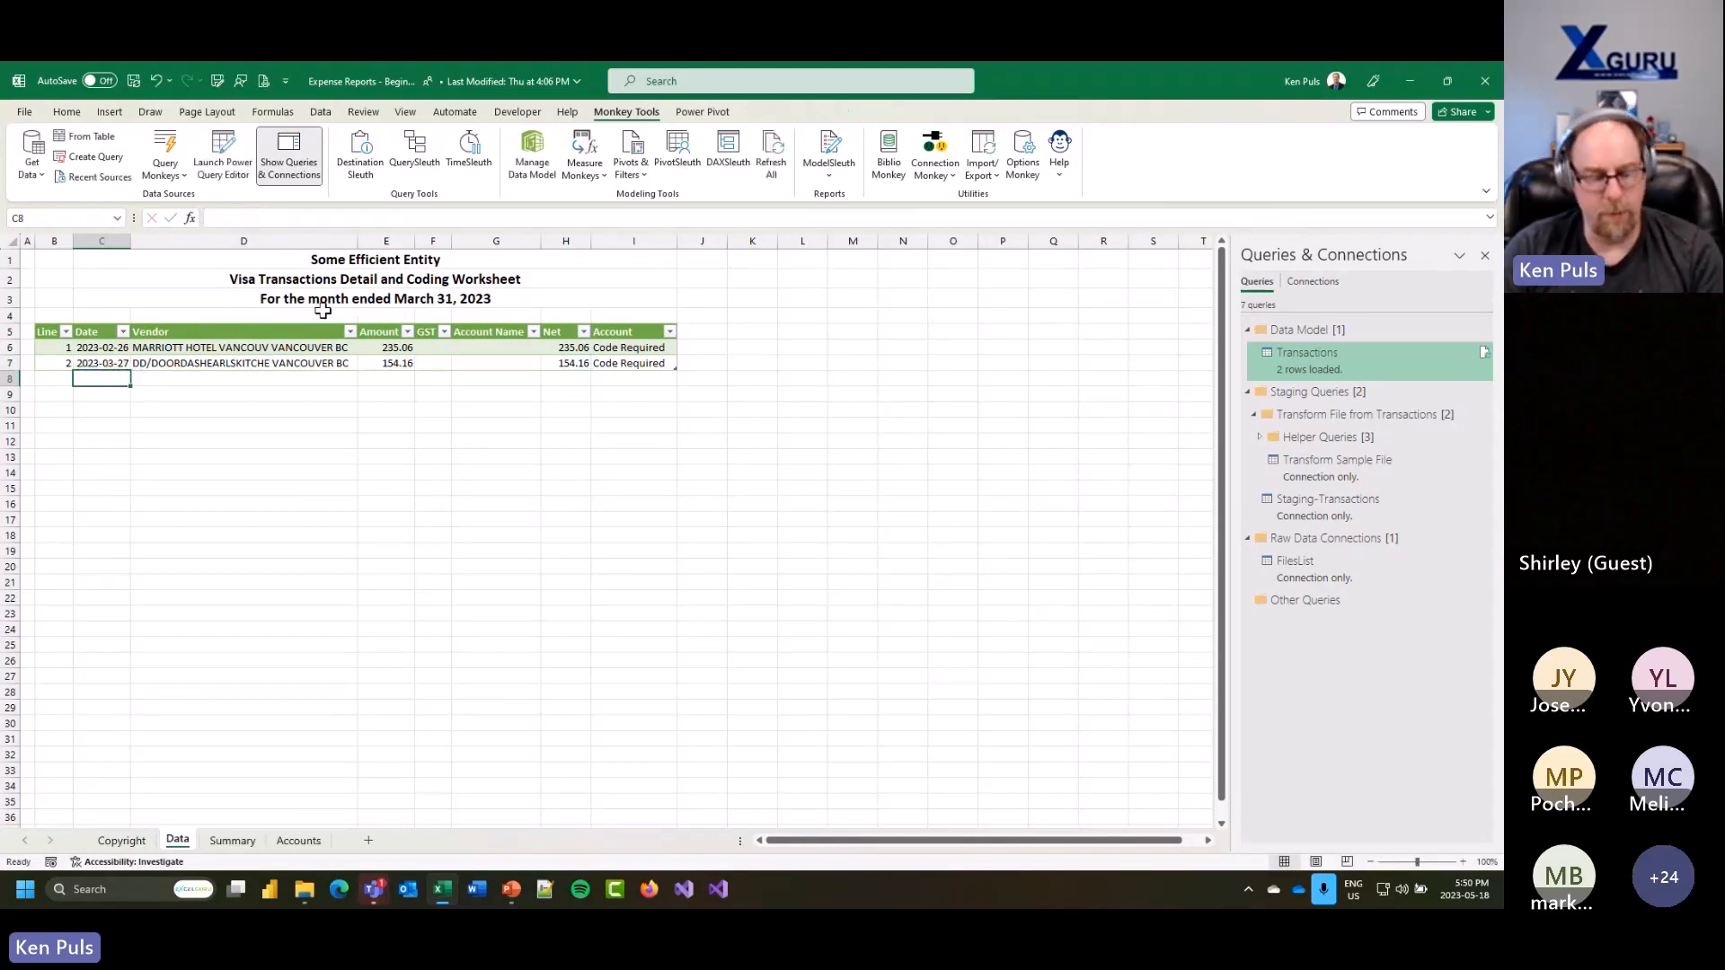
Step: Undo the test date change in C7 and apply the blue banded style from the Medium group to the transactions table
{"action": "key", "text": "ctrl+z"}
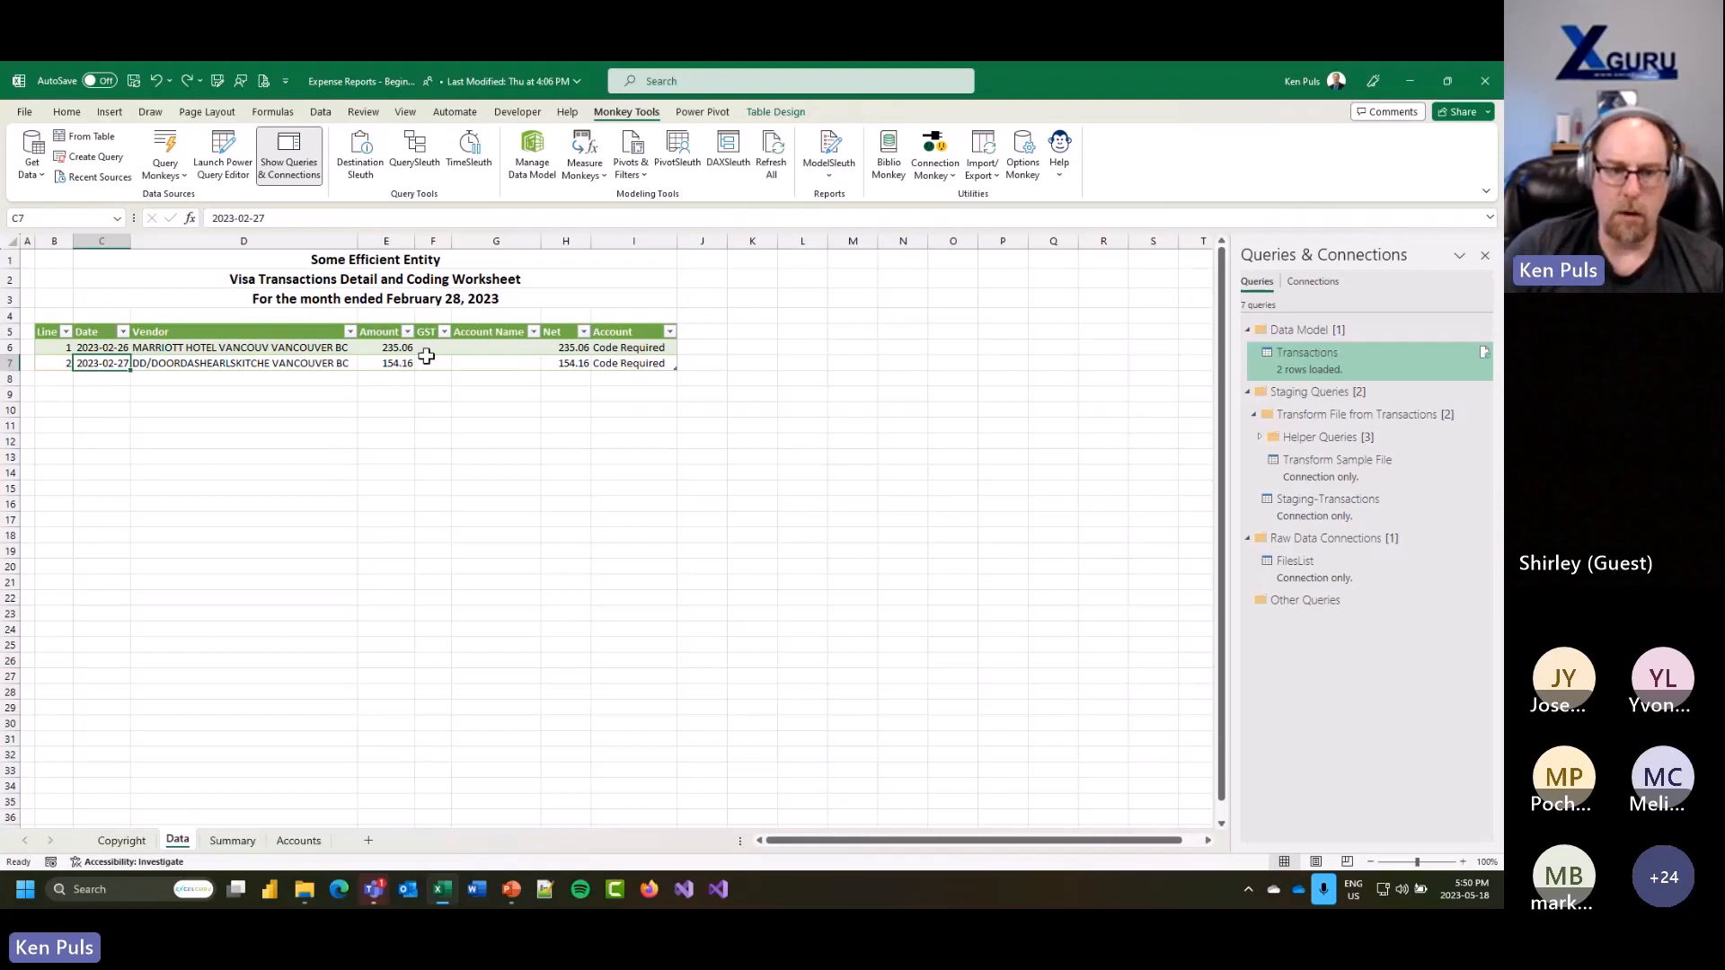
{"action": "left_click_drag", "start_coordinate": [427, 347], "coordinate": [469, 363]}
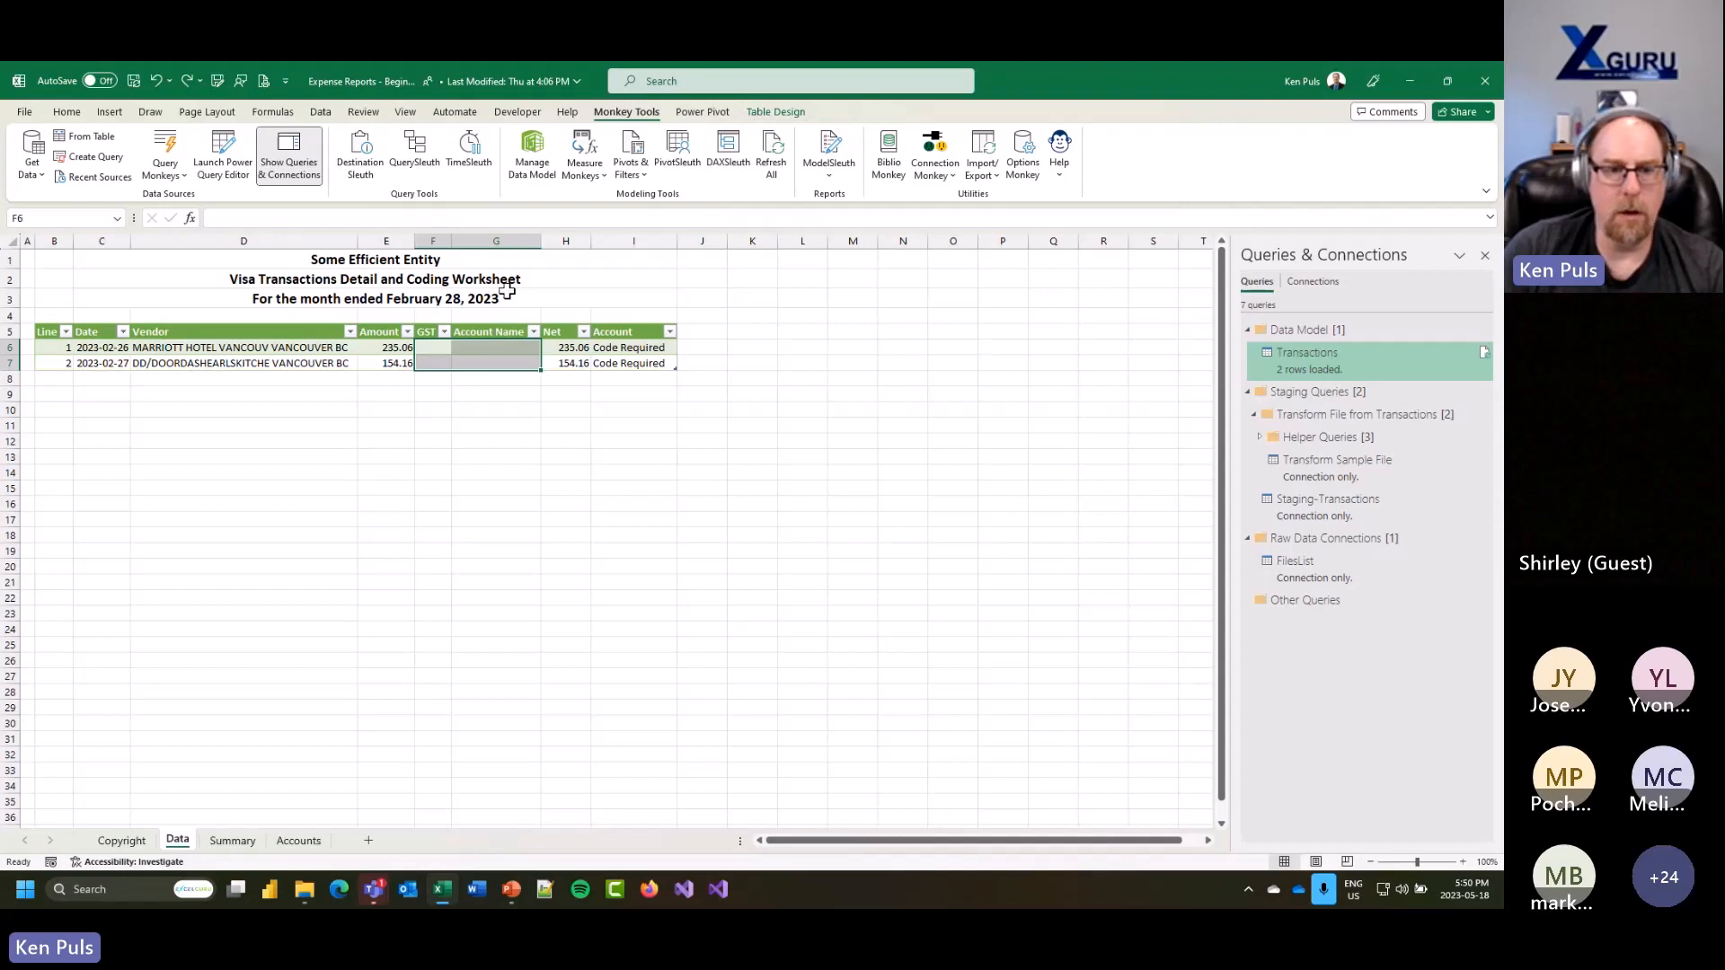
{"action": "left_click", "coordinate": [384, 347]}
{"action": "left_click", "coordinate": [778, 112]}
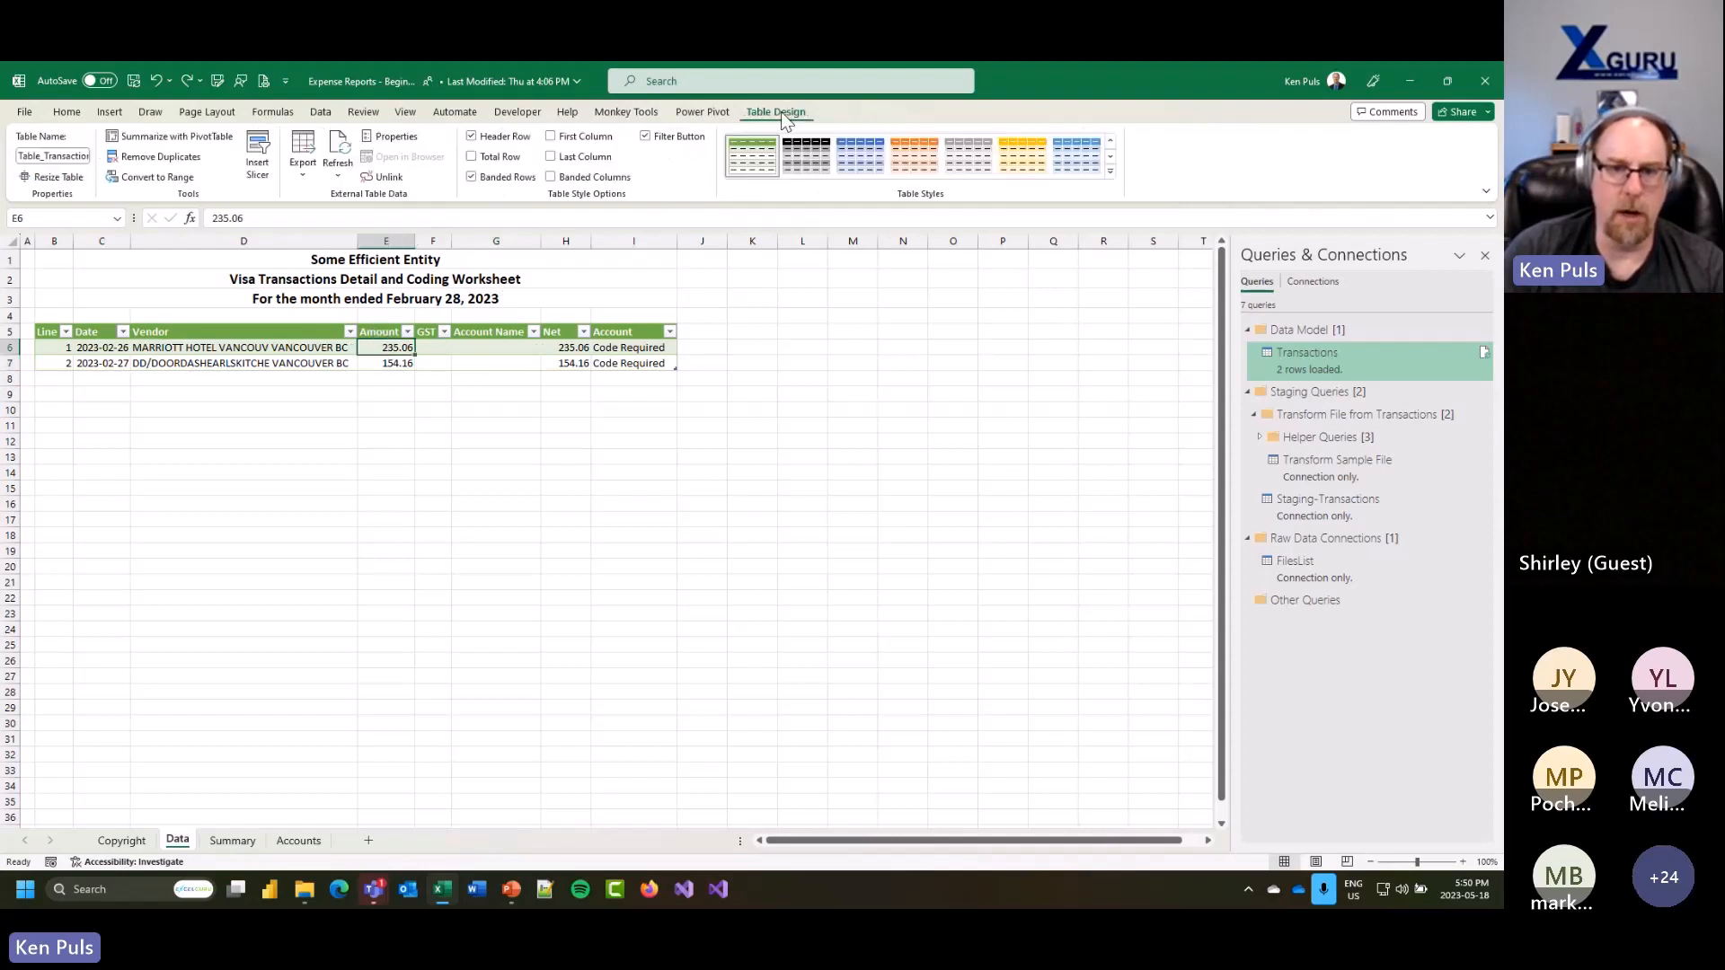
{"action": "left_click", "coordinate": [1110, 176]}
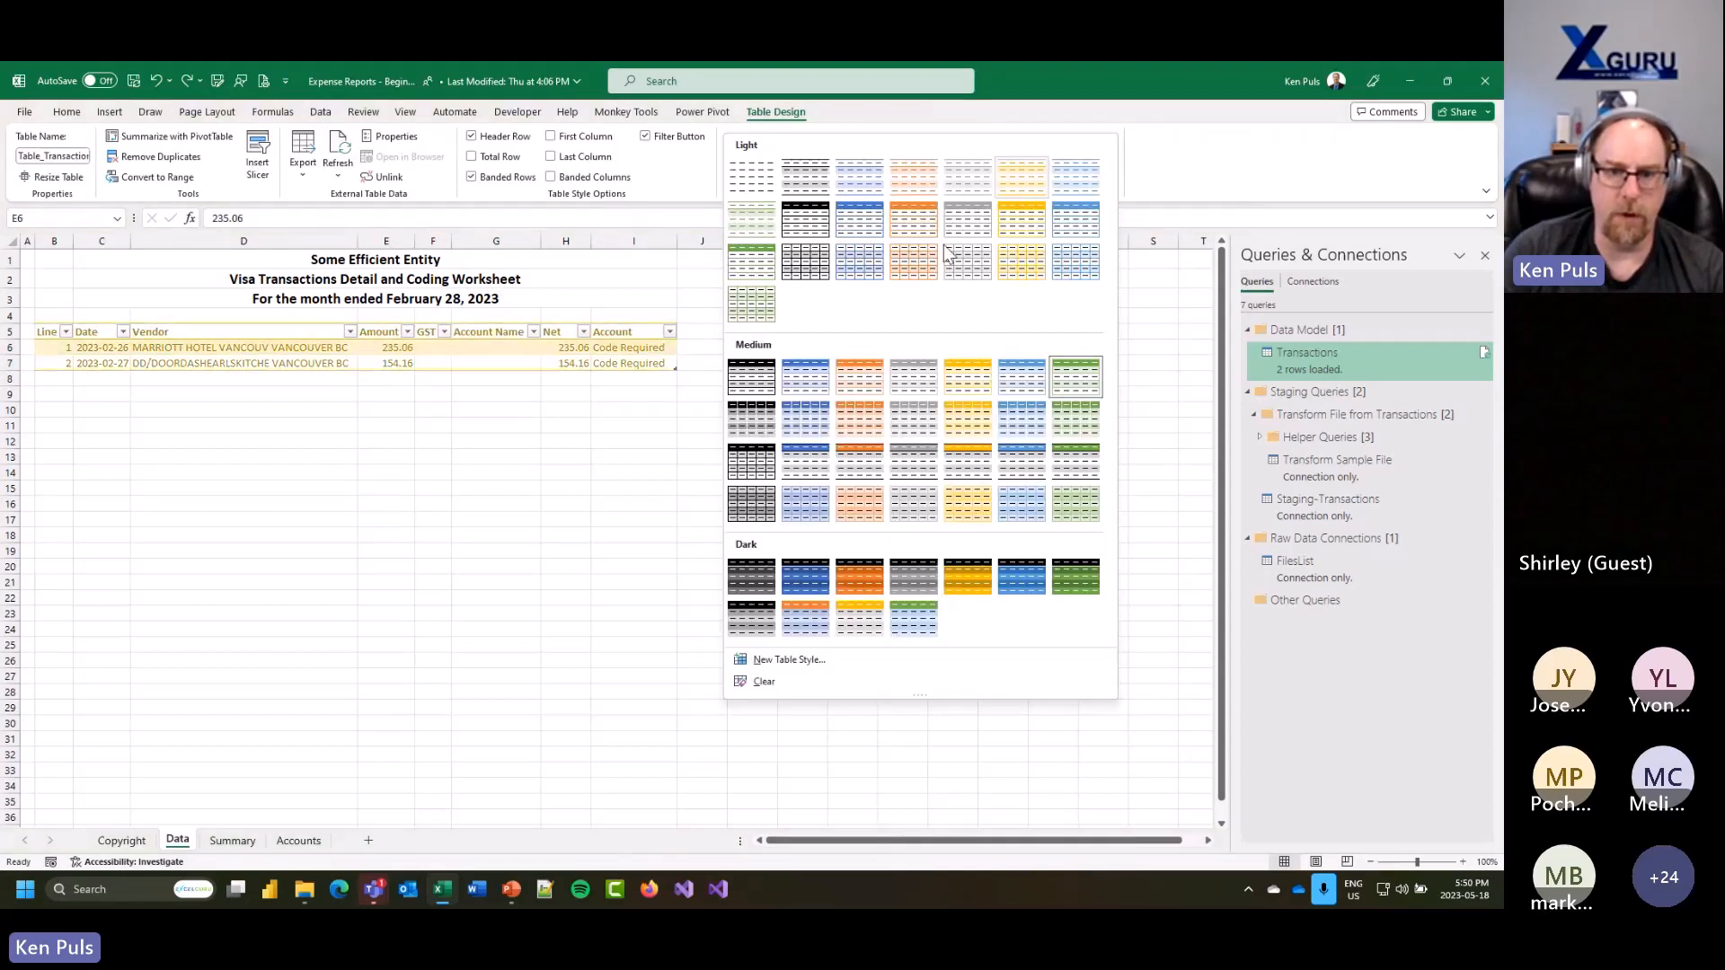
{"action": "left_click", "coordinate": [819, 392]}
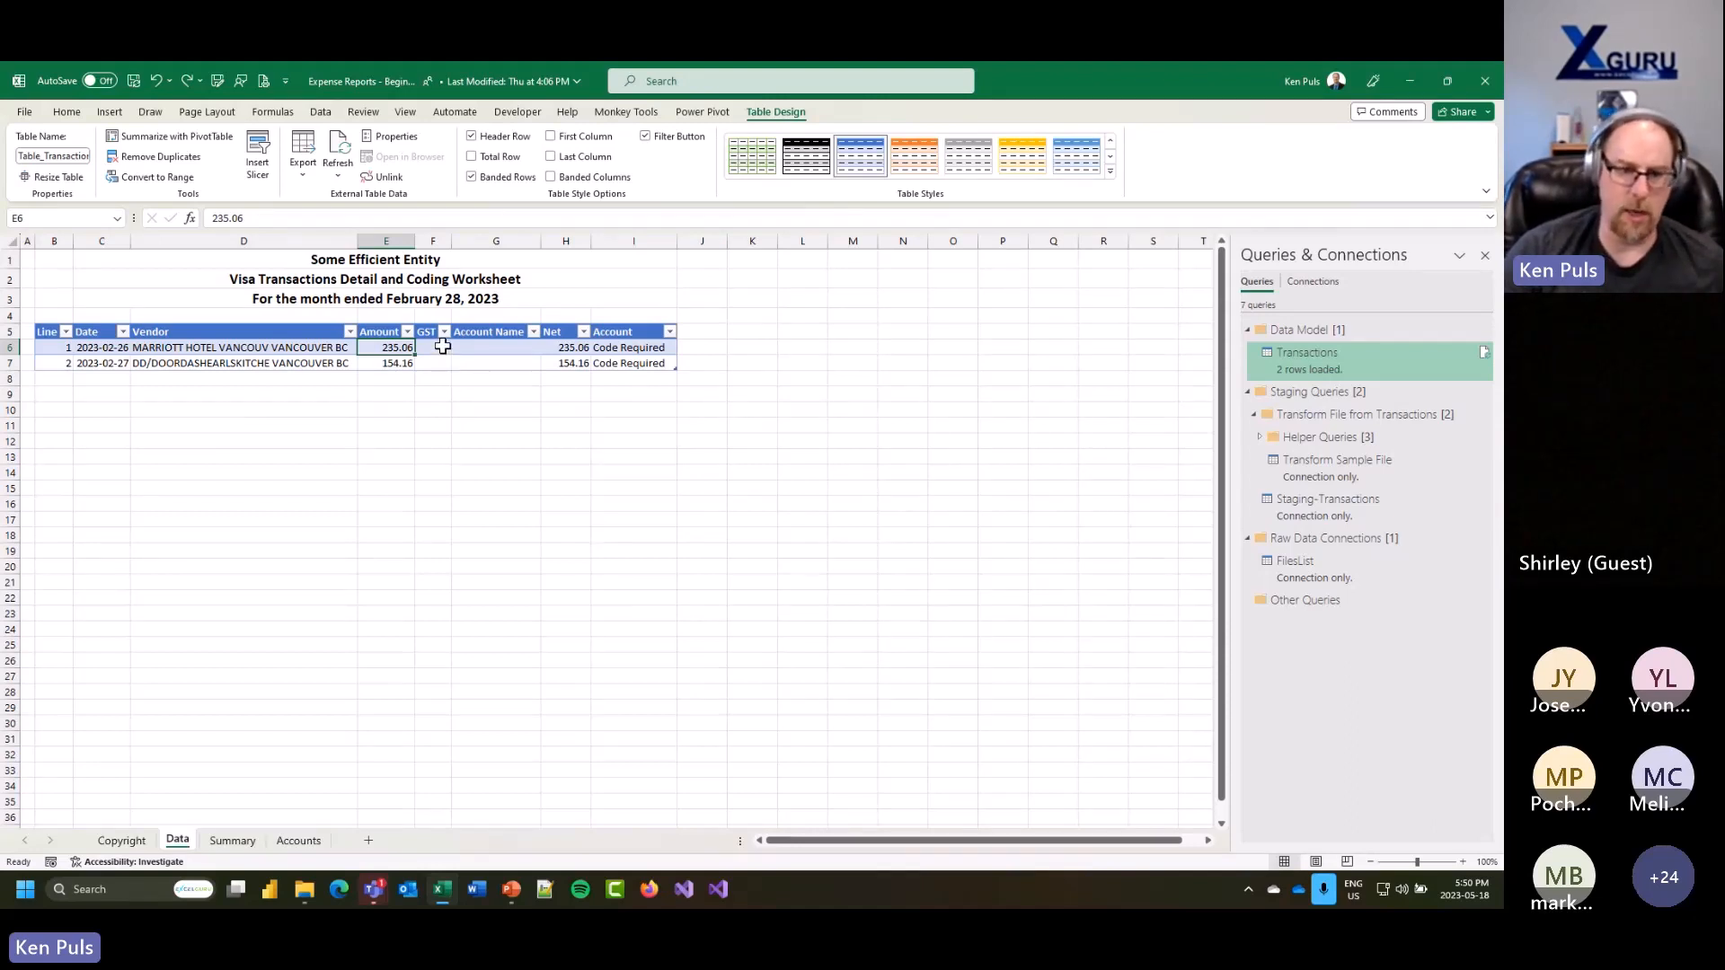
Step: Create a new conditional formatting rule for GST cell F6 that uses a formula to determine which cells to format
{"action": "left_click_drag", "start_coordinate": [442, 347], "coordinate": [447, 354]}
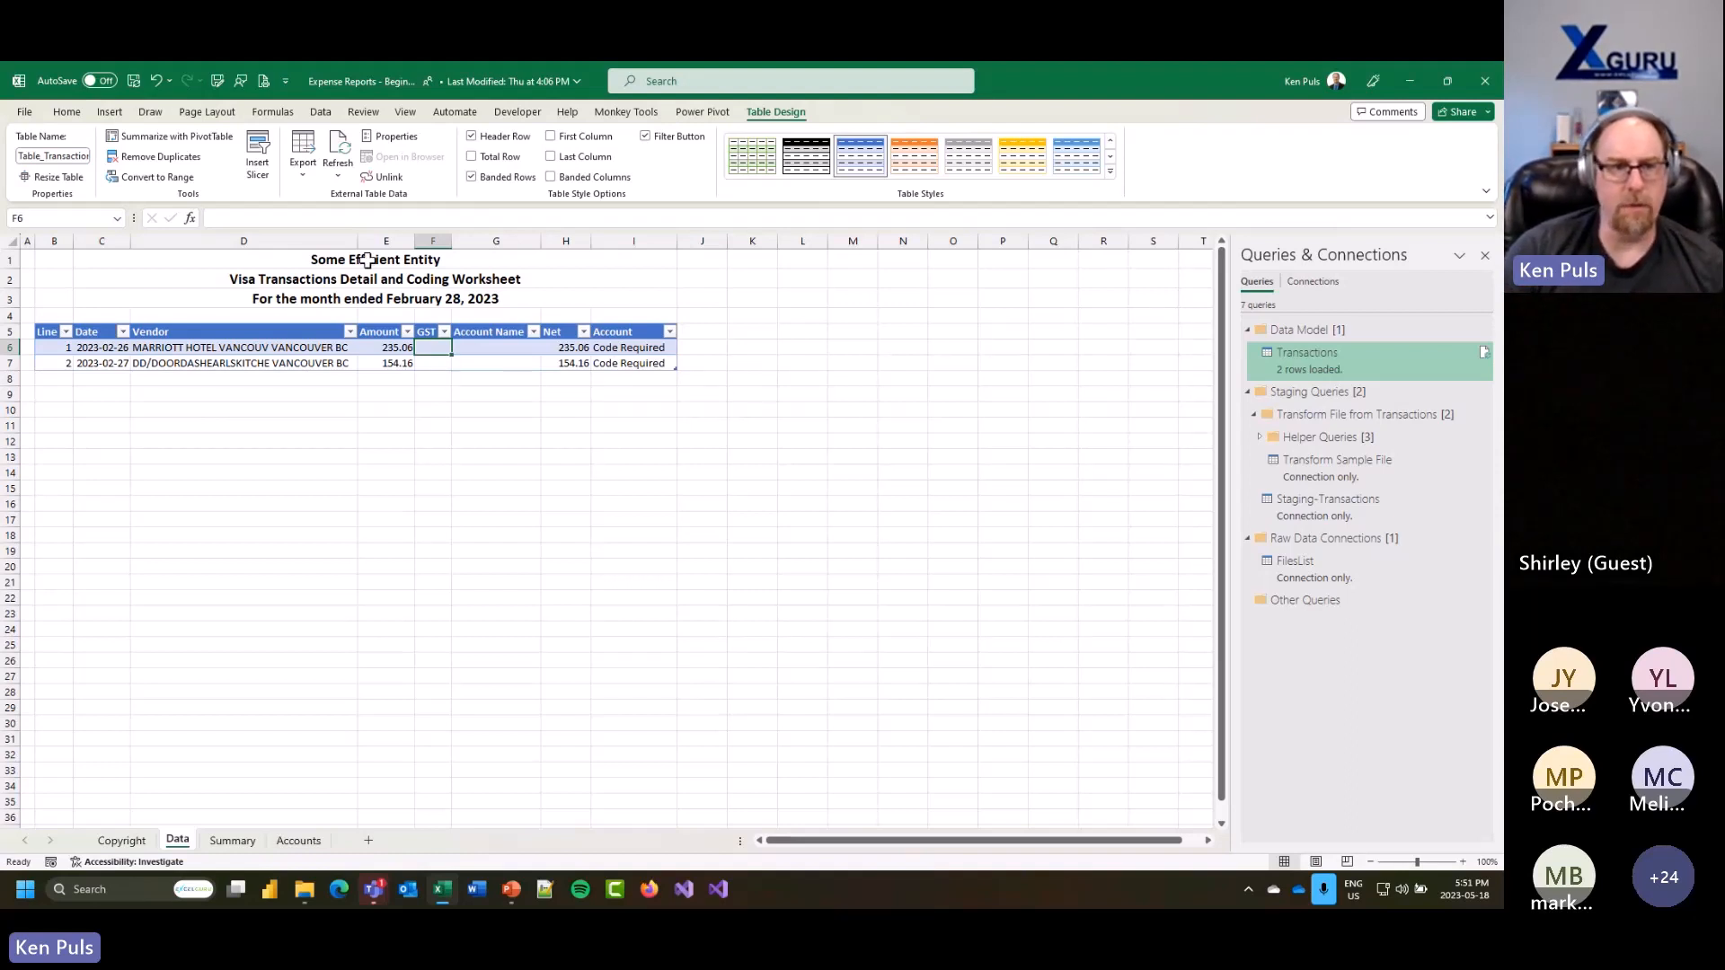
{"action": "left_click", "coordinate": [68, 114]}
{"action": "left_click", "coordinate": [730, 176]}
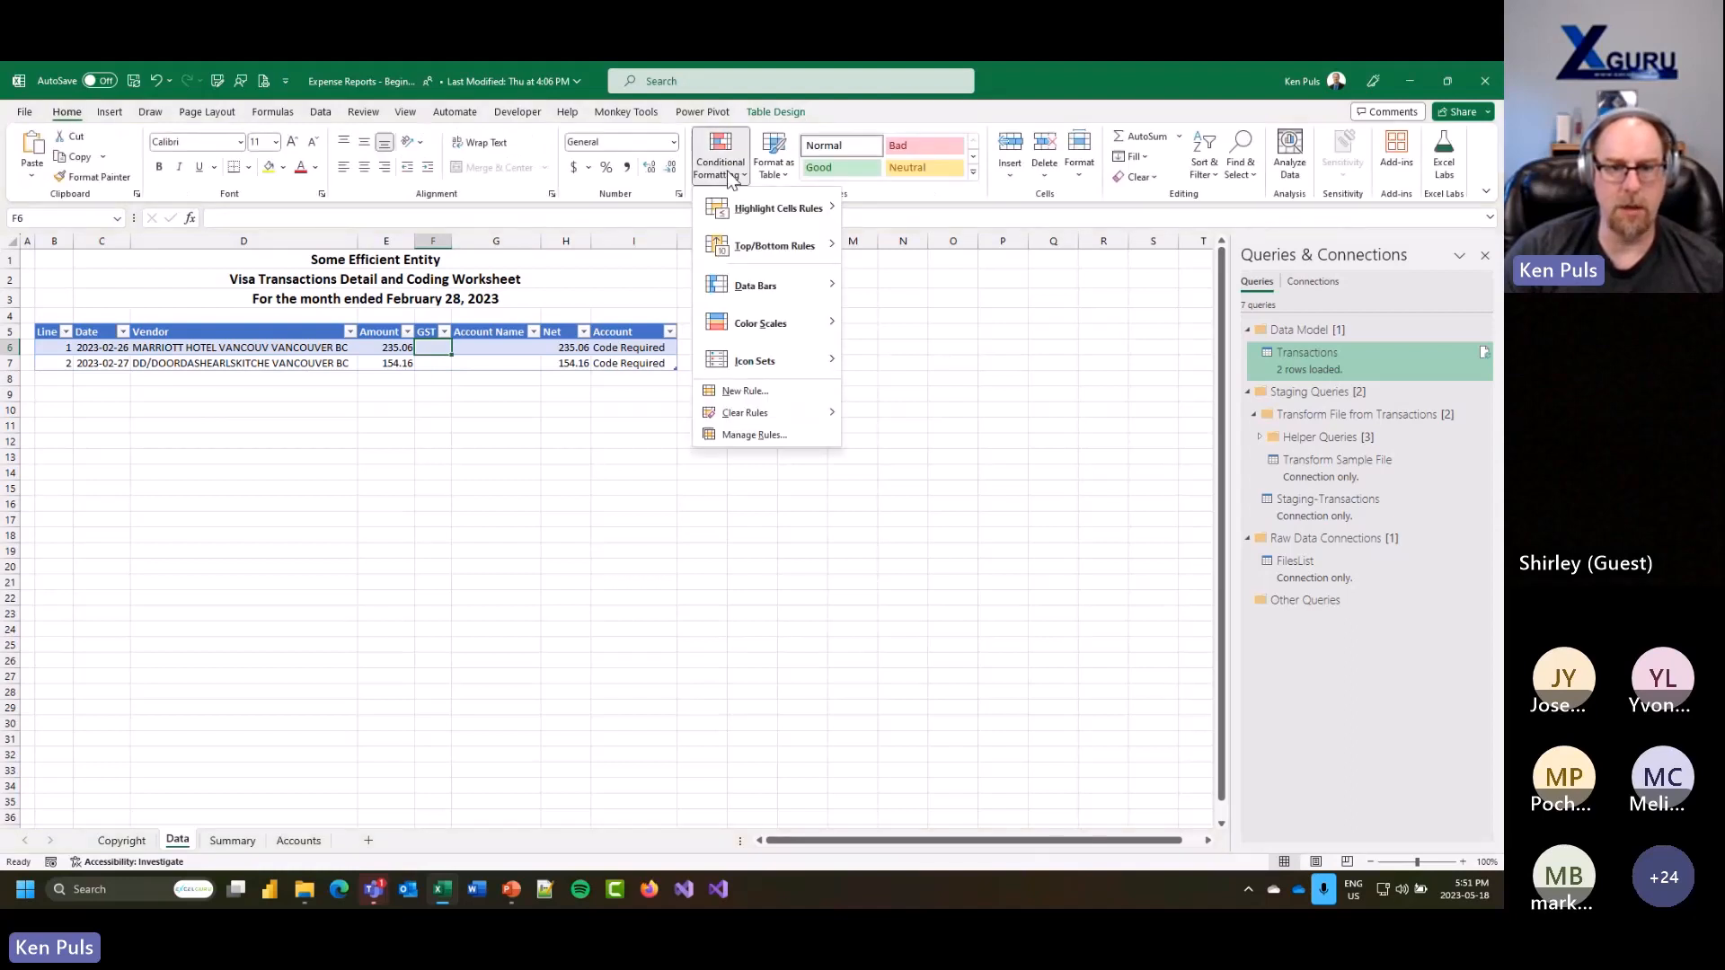
{"action": "left_click", "coordinate": [745, 392]}
{"action": "left_click", "coordinate": [647, 439]}
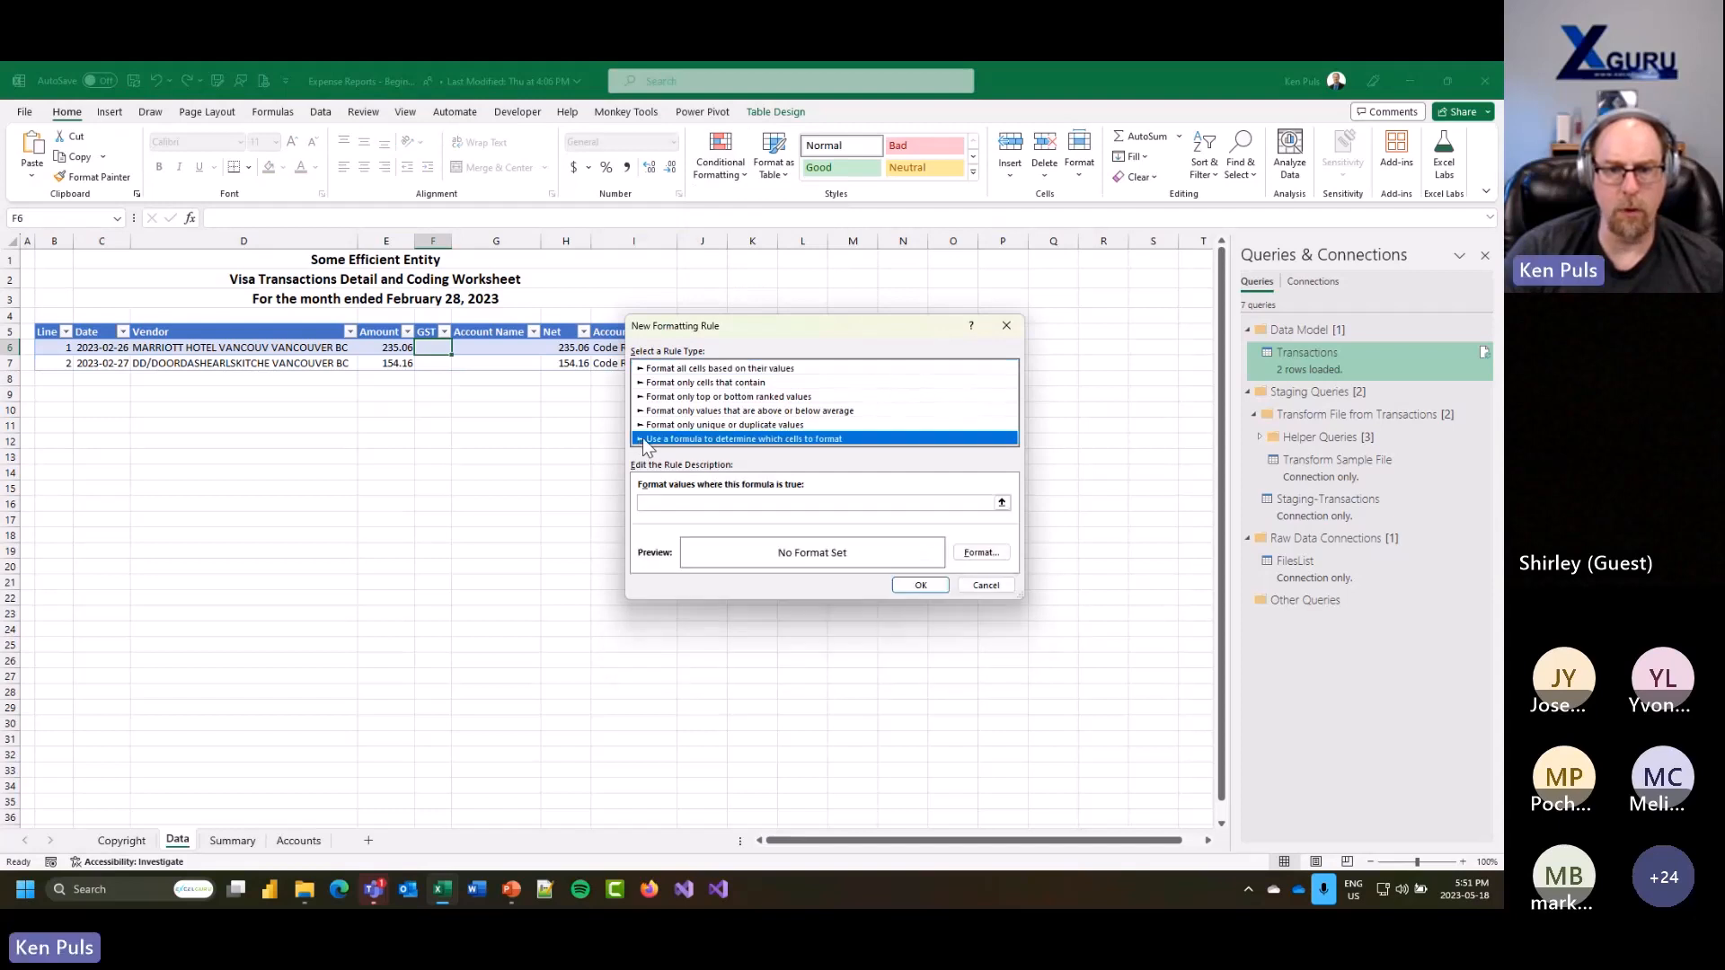
{"action": "left_click", "coordinate": [706, 503]}
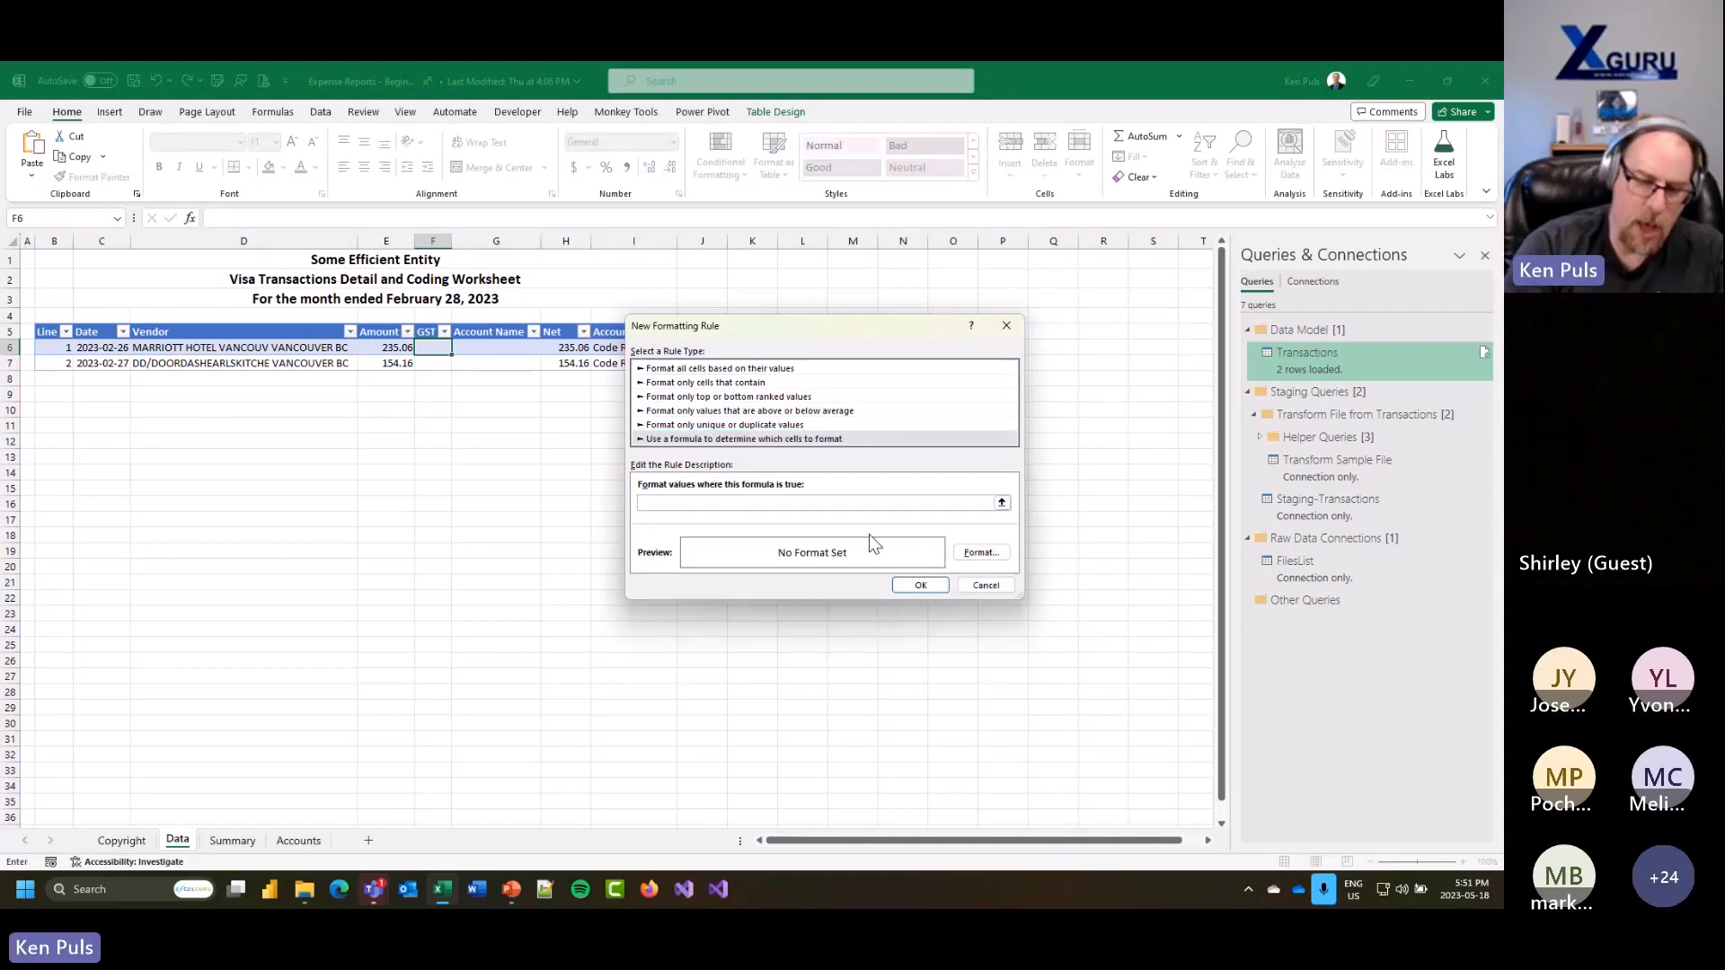
Step: Enter the rule formula =AND( ROW($B6) >5, $B6 > 0), keeping only the column of each B6 reference absolute
{"action": "type", "text": "=AND("}
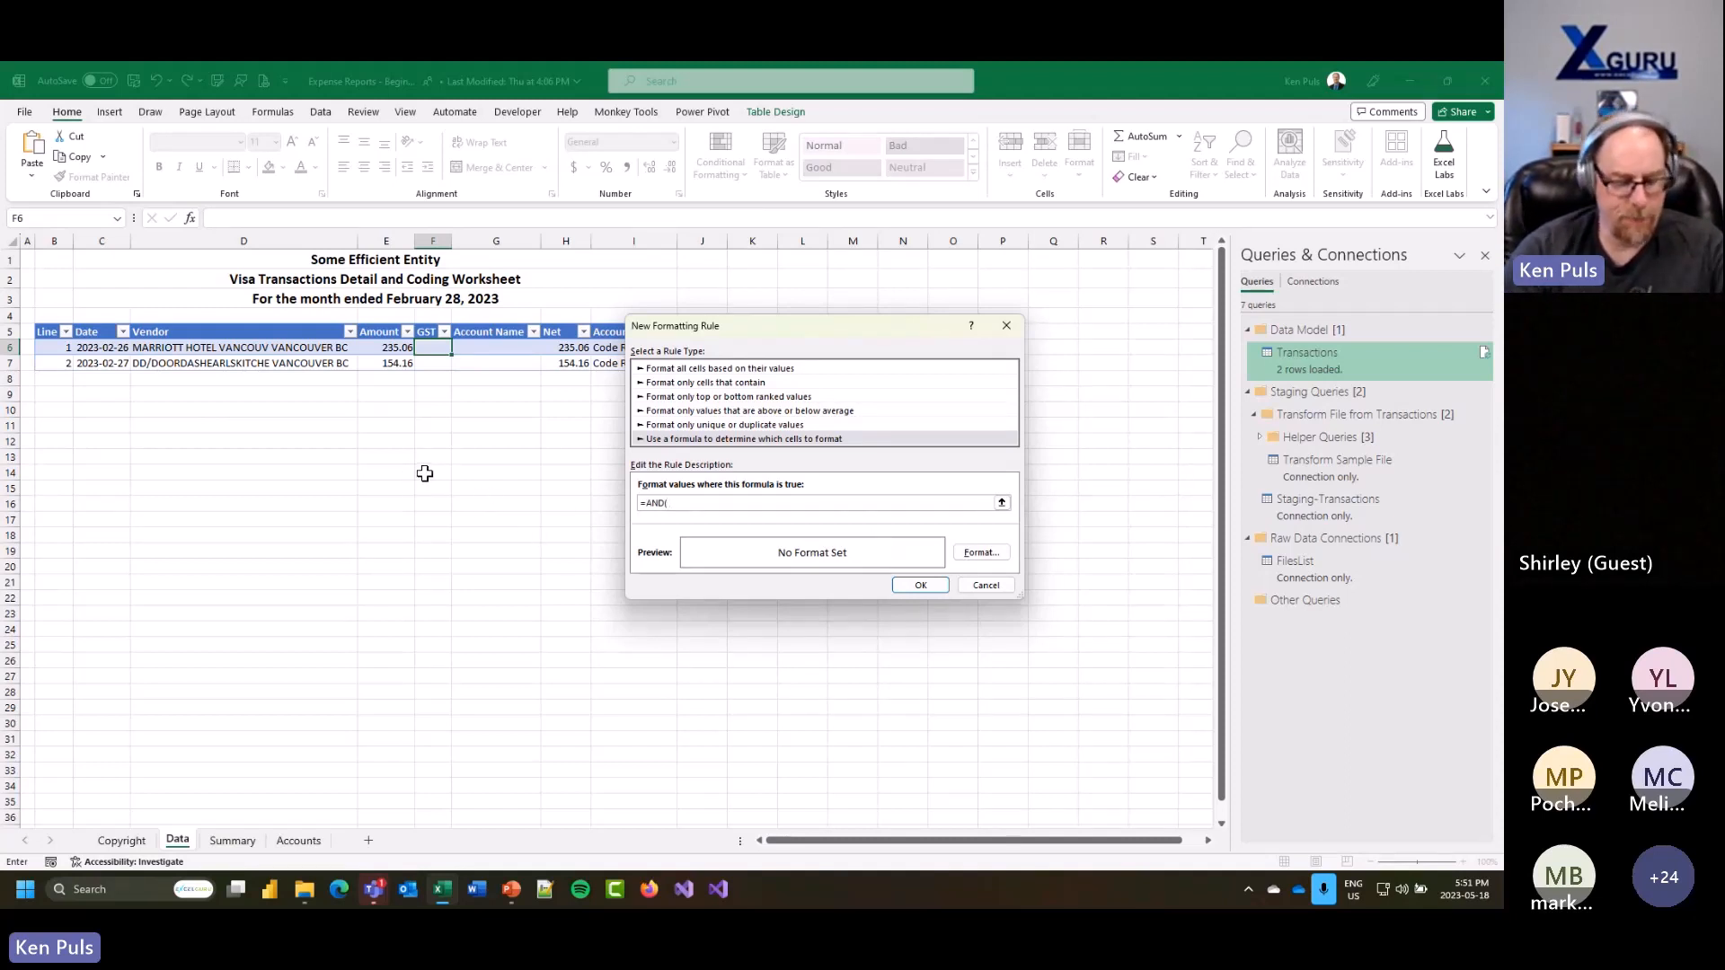
{"action": "type", "text": "ROW("}
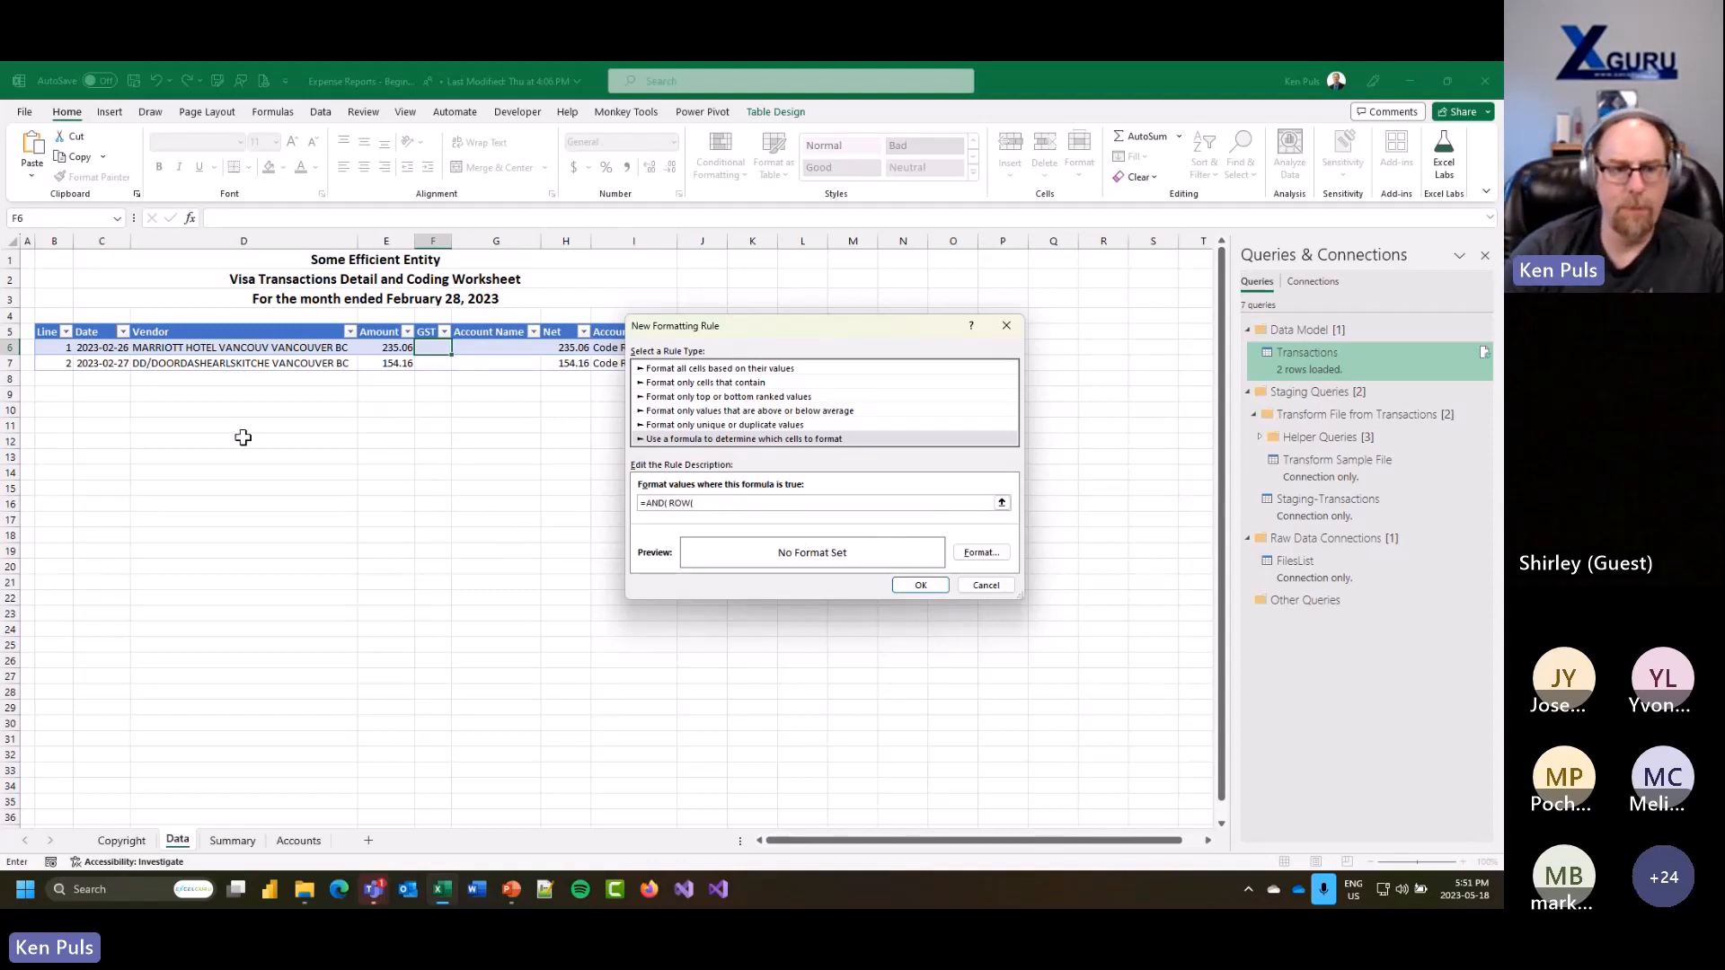
{"action": "left_click", "coordinate": [59, 346]}
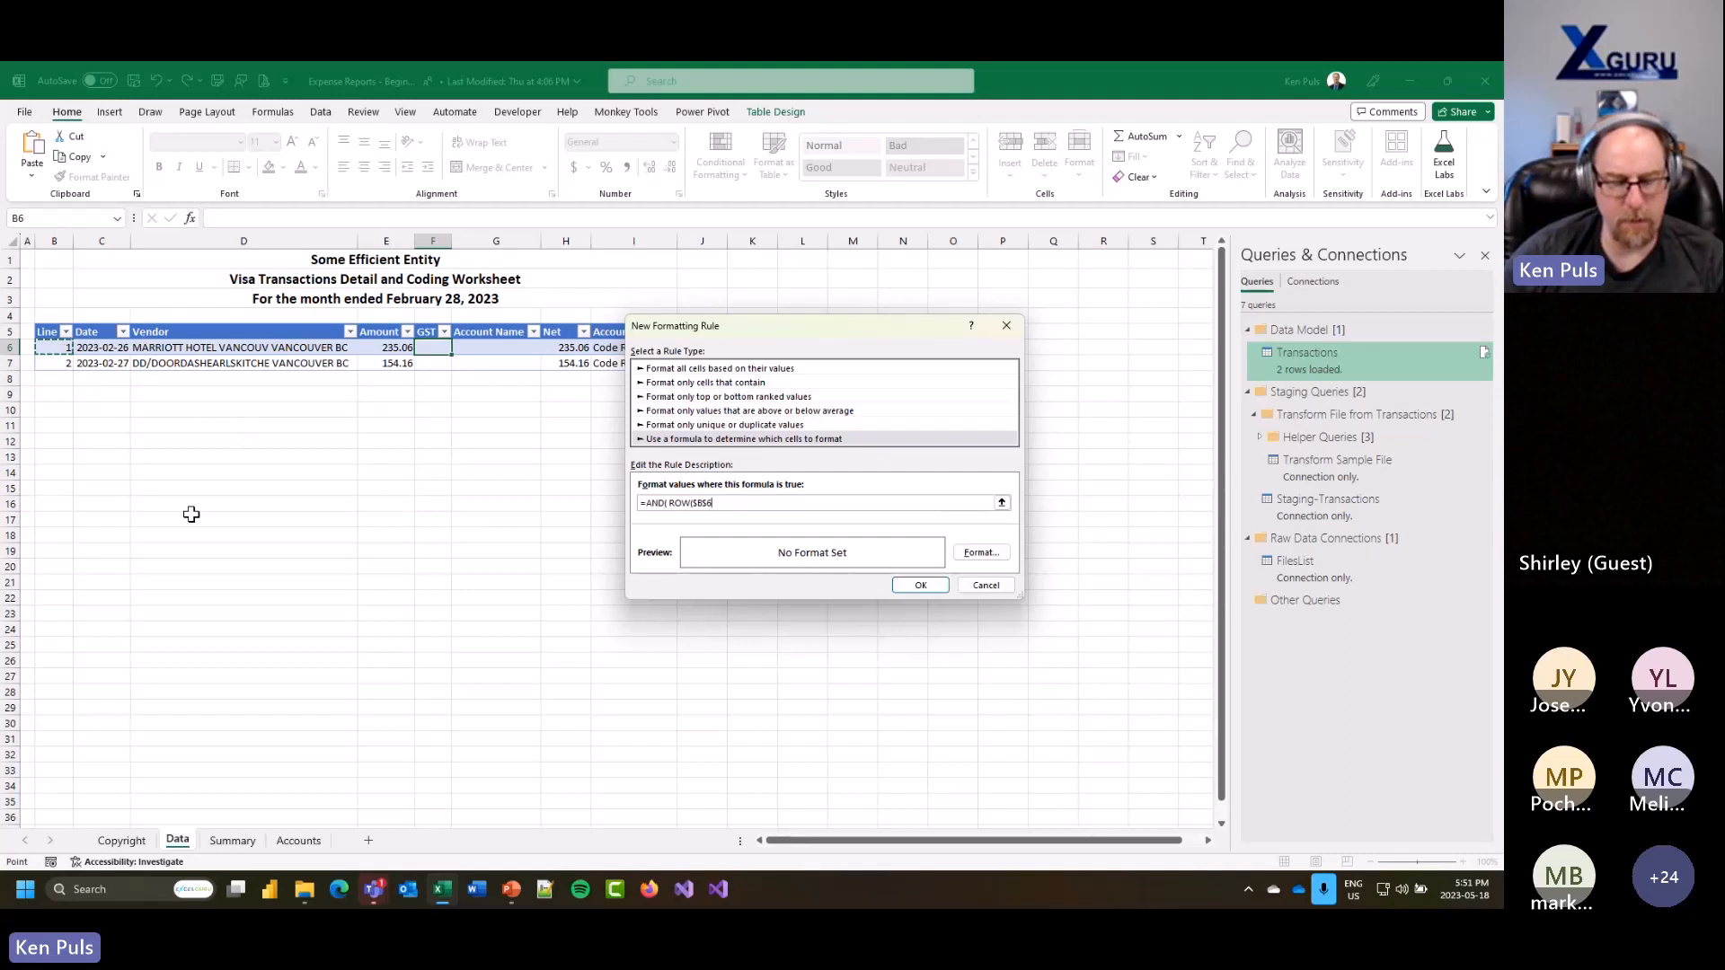
{"action": "key", "text": "F4"}
{"action": "key", "text": "F4"}
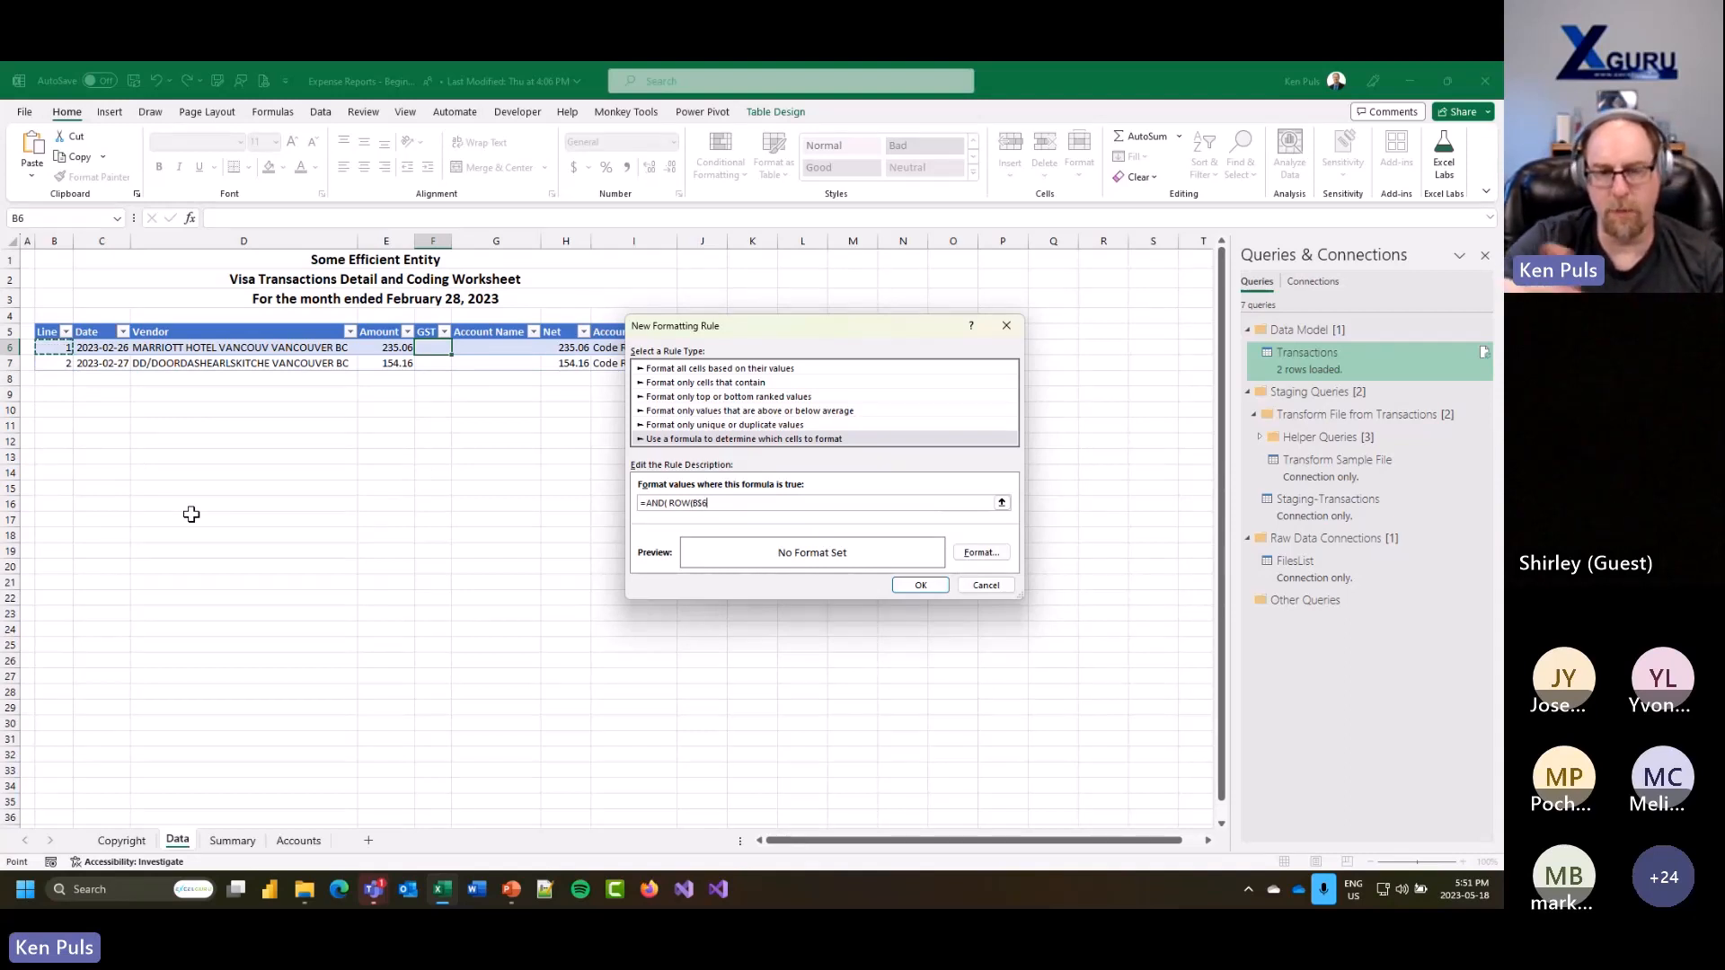
{"action": "key", "text": "F4"}
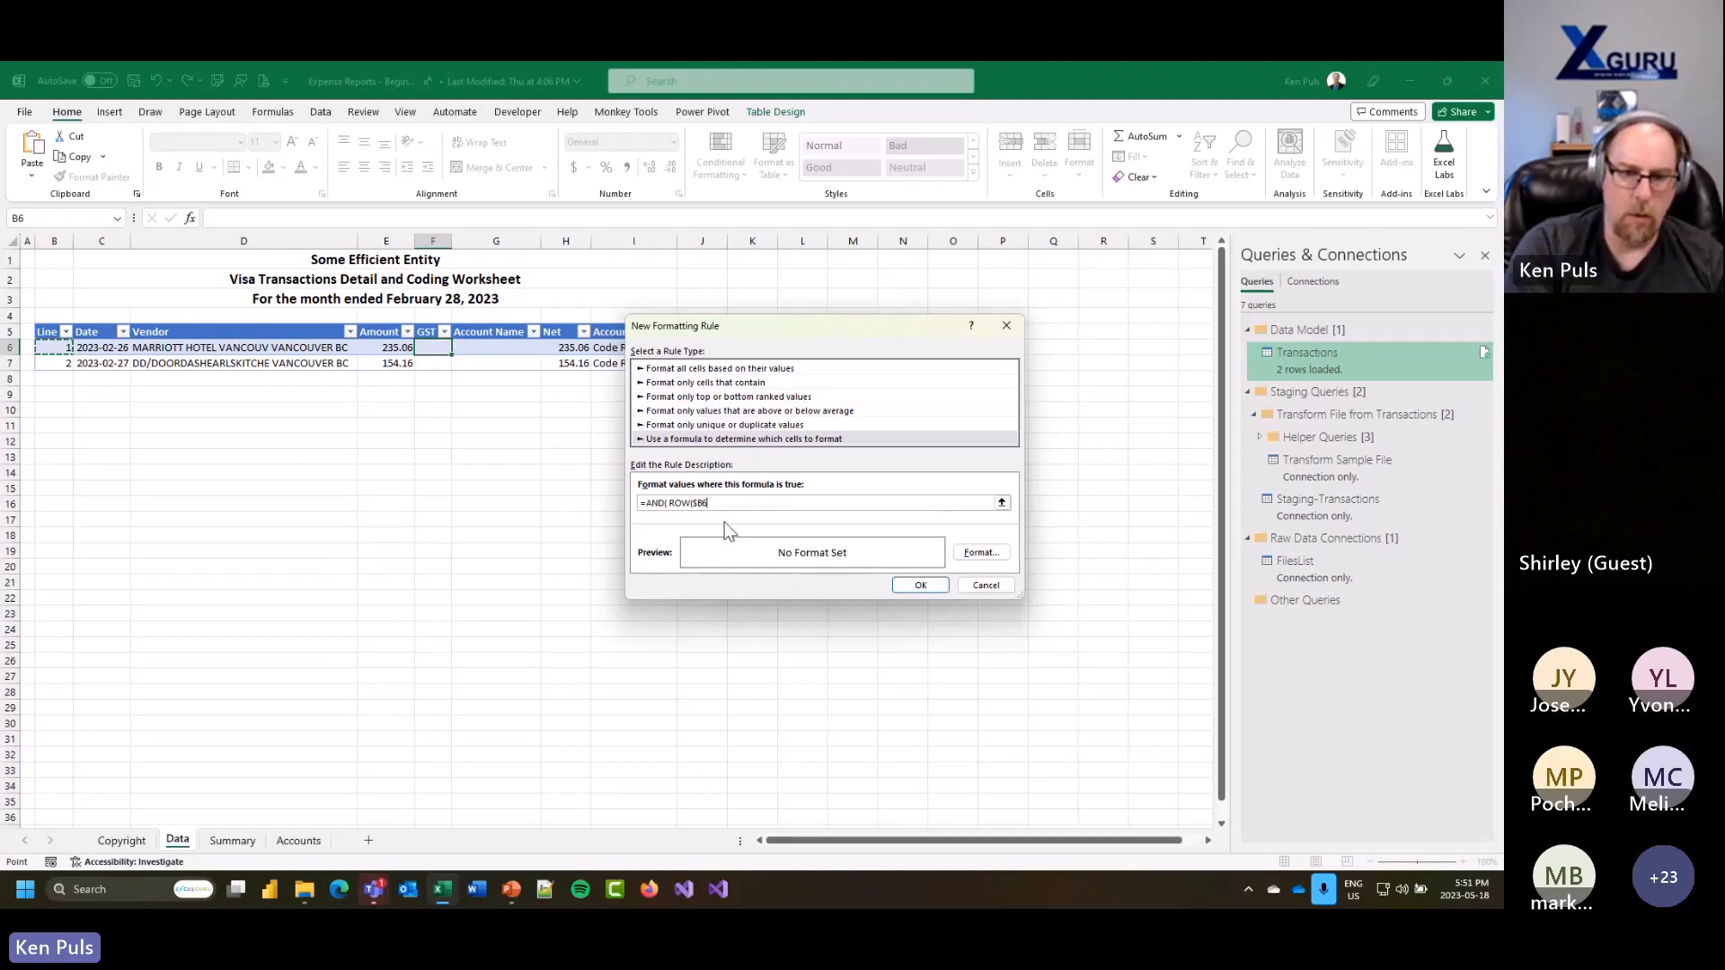
{"action": "type", "text": ")"}
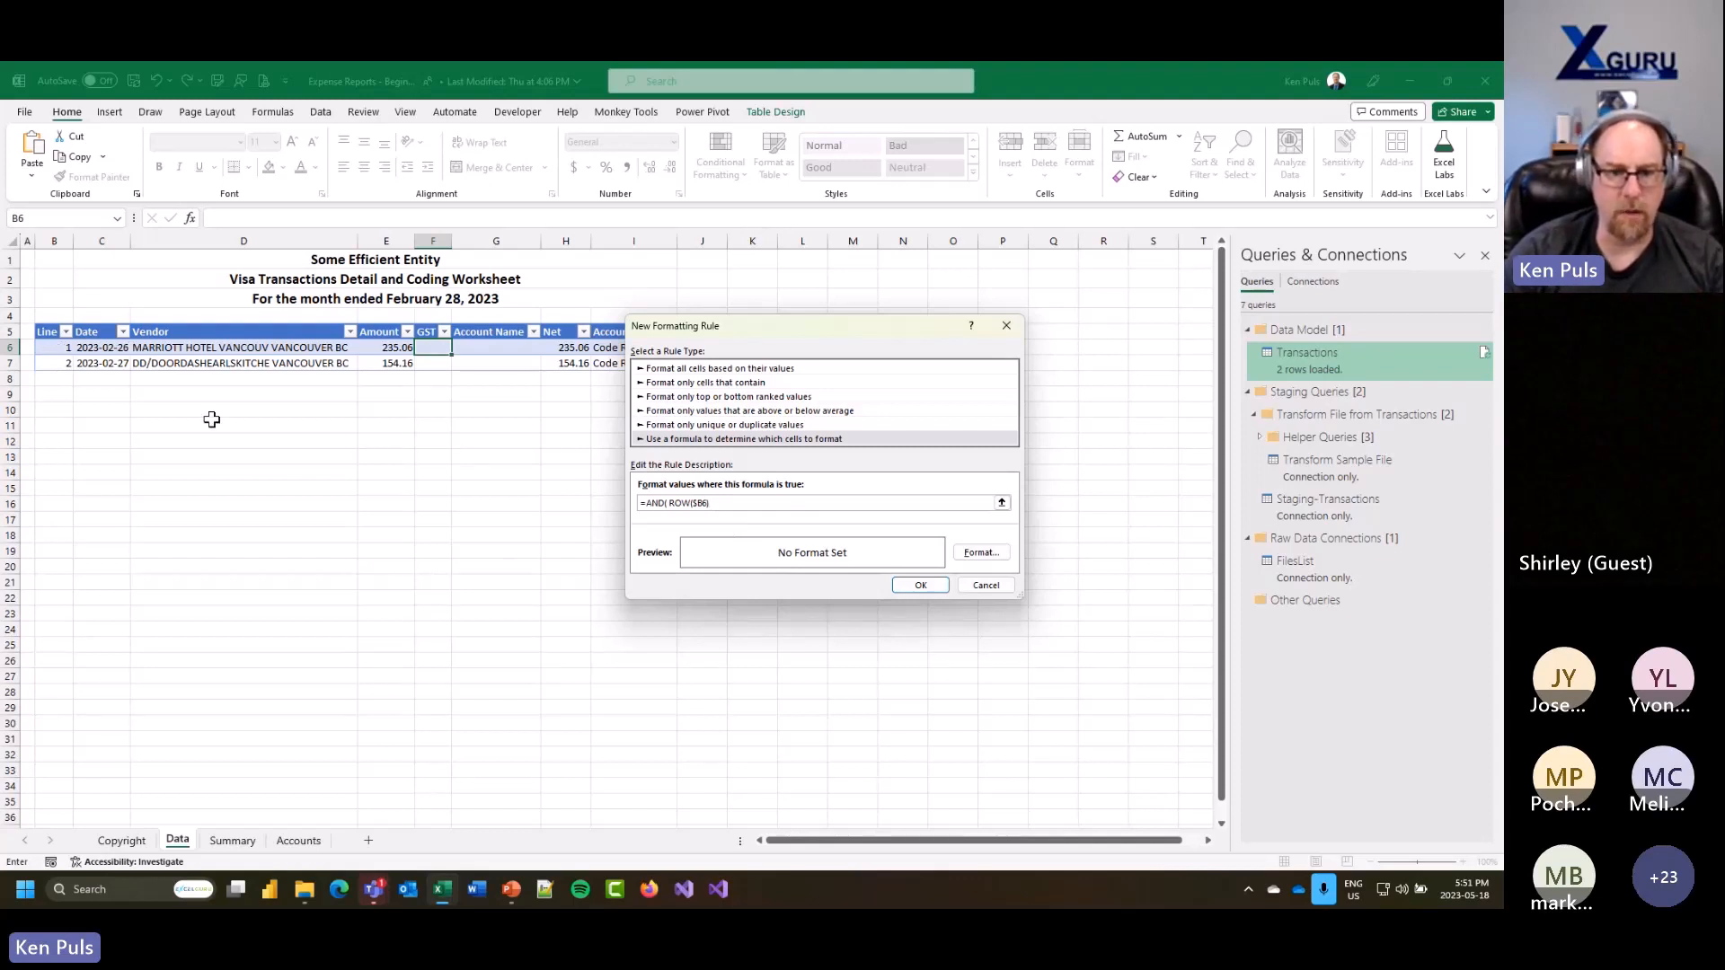
{"action": "type", "text": " >"}
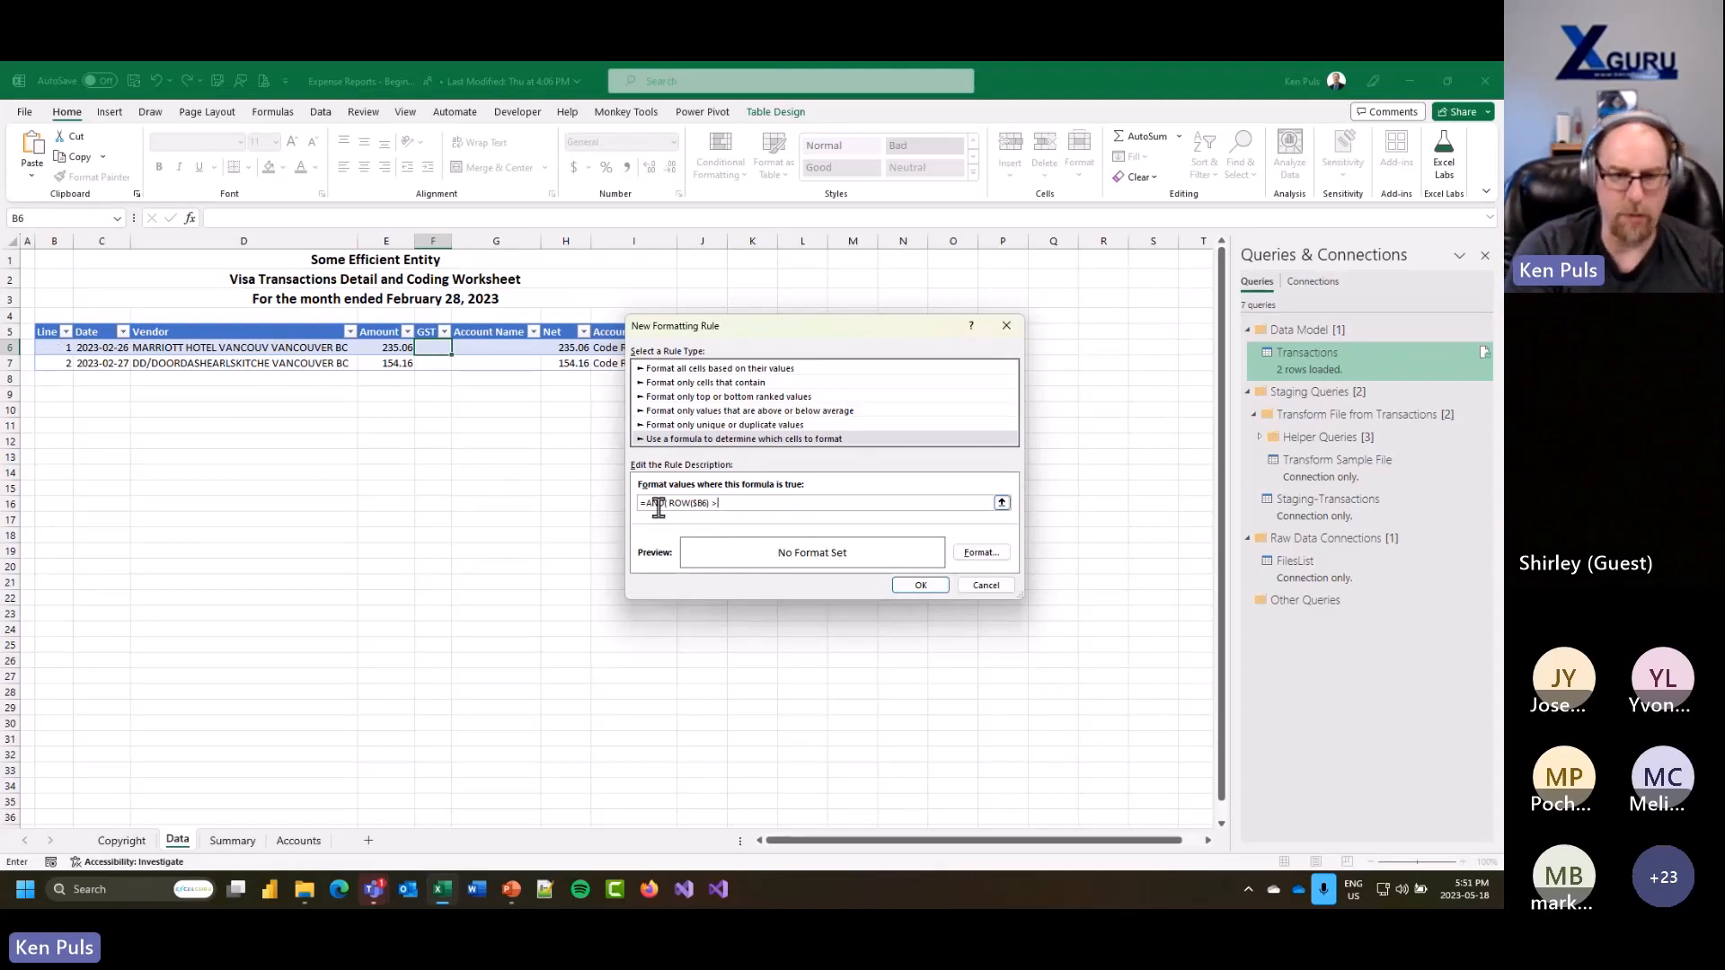
{"action": "type", "text": "5,"}
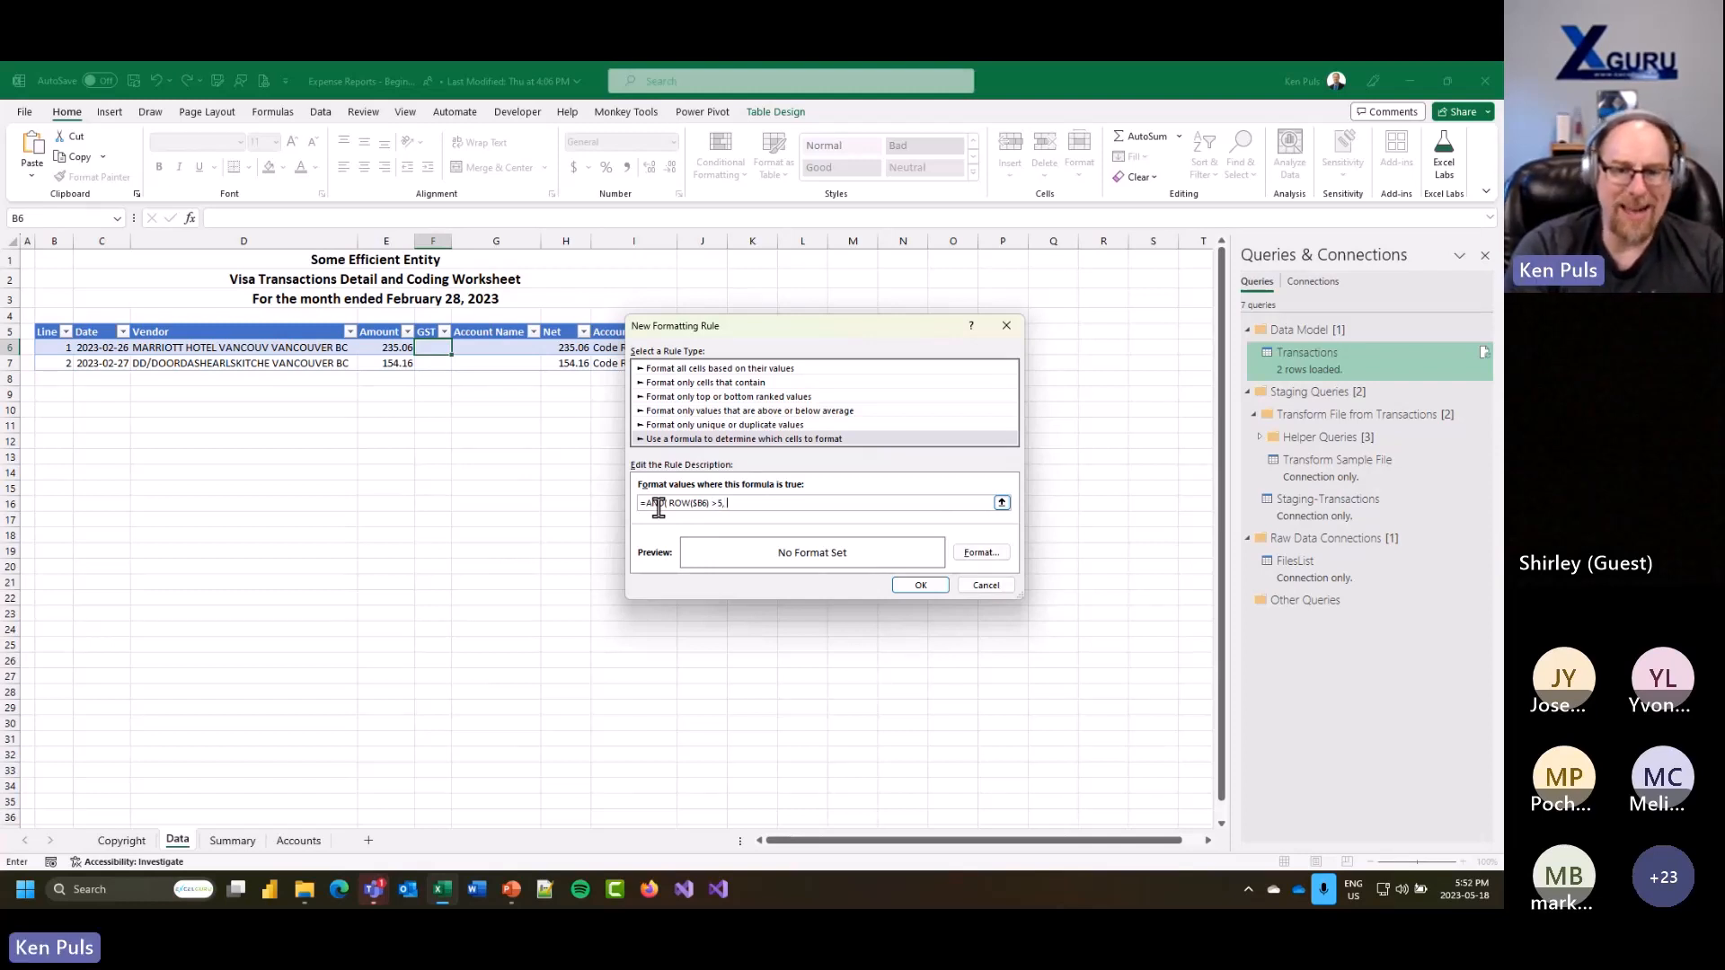
{"action": "left_click", "coordinate": [52, 349]}
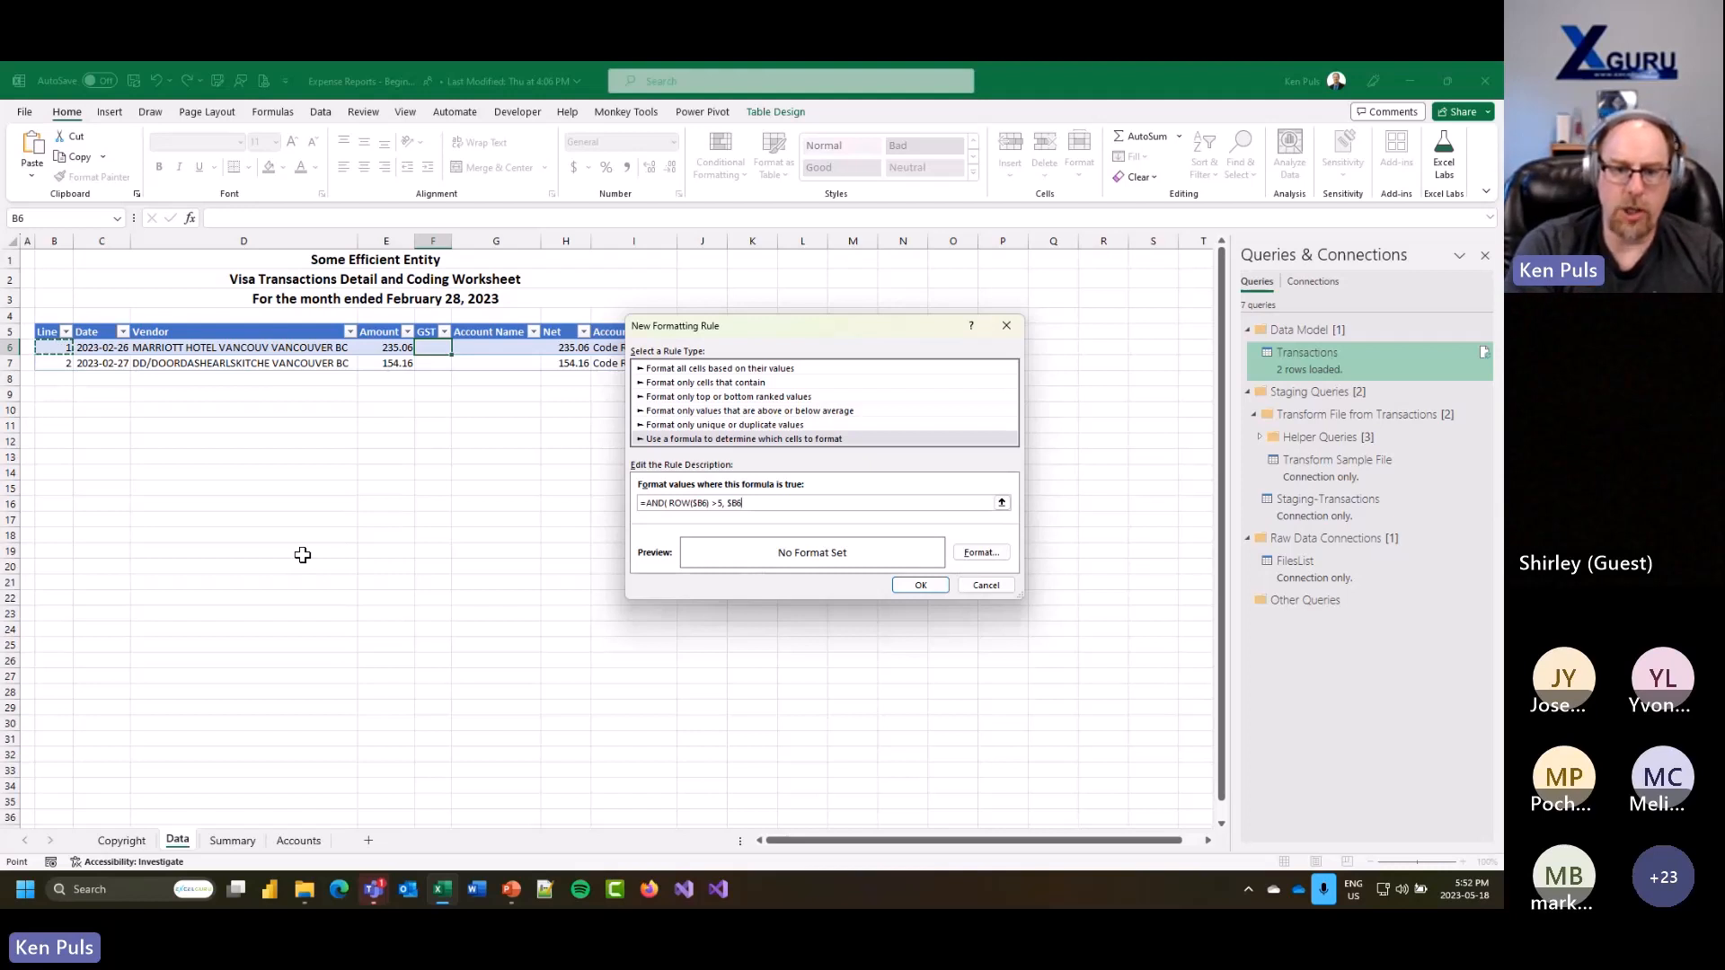
{"action": "type", "text": ">"}
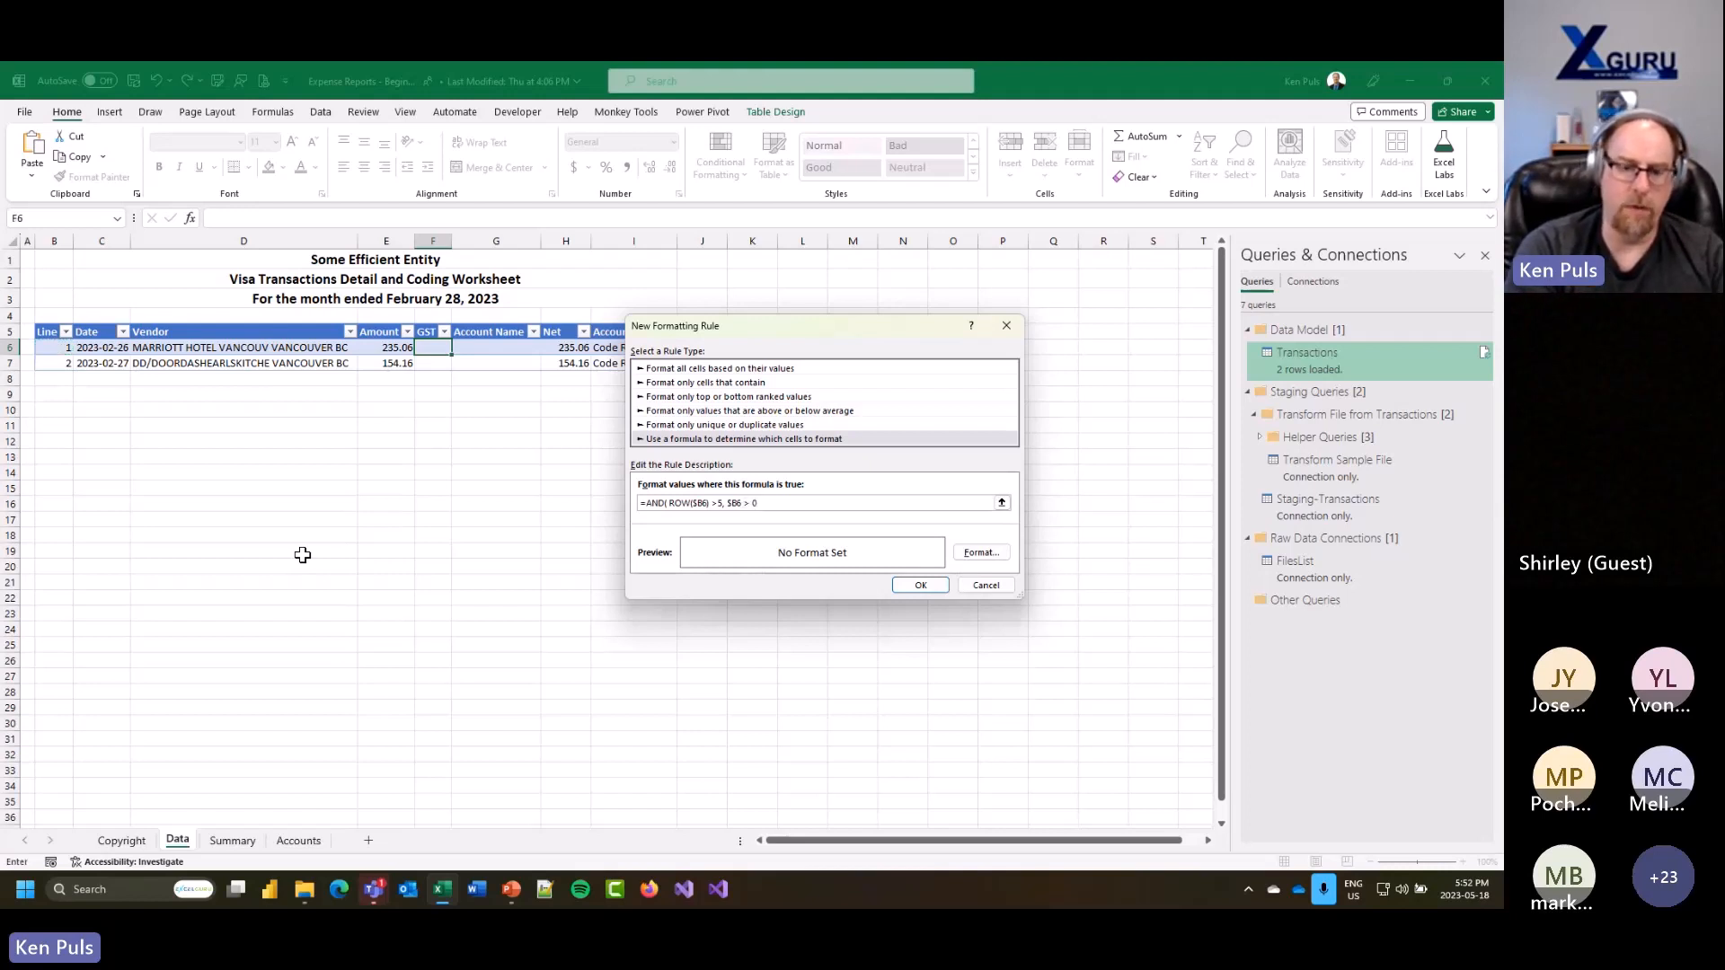
{"action": "type", "text": " 0)"}
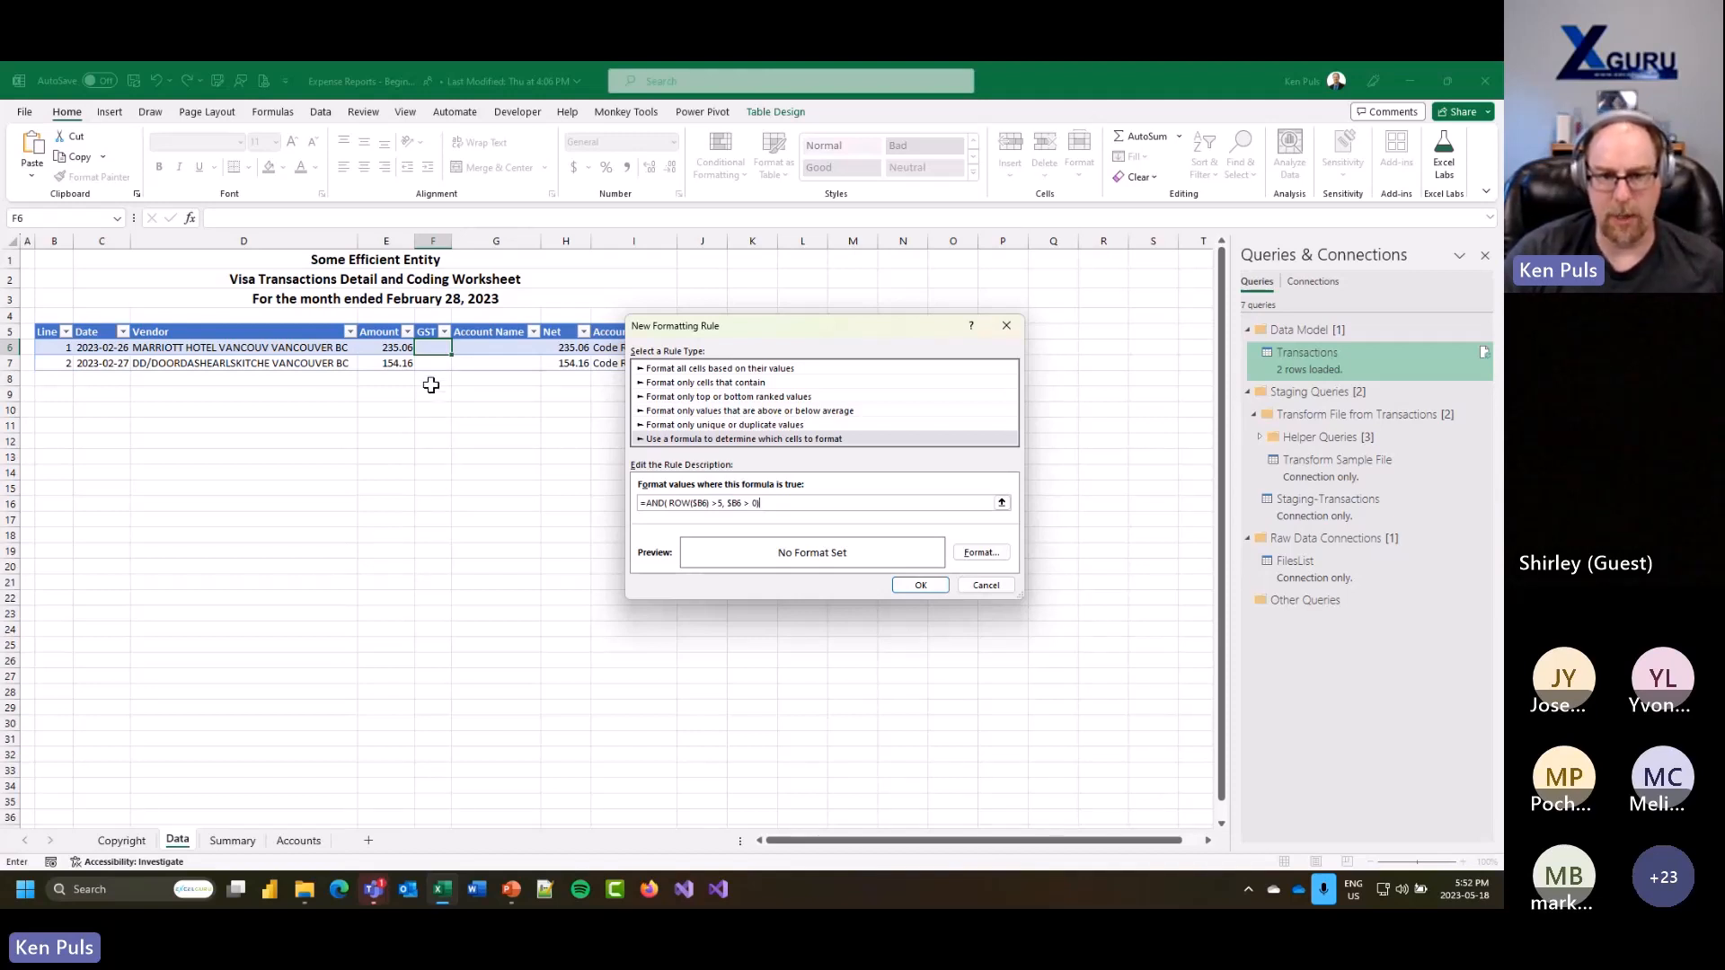
Step: Give the rule a light green background fill and save it
{"action": "left_click", "coordinate": [980, 553]}
{"action": "left_click", "coordinate": [772, 284]}
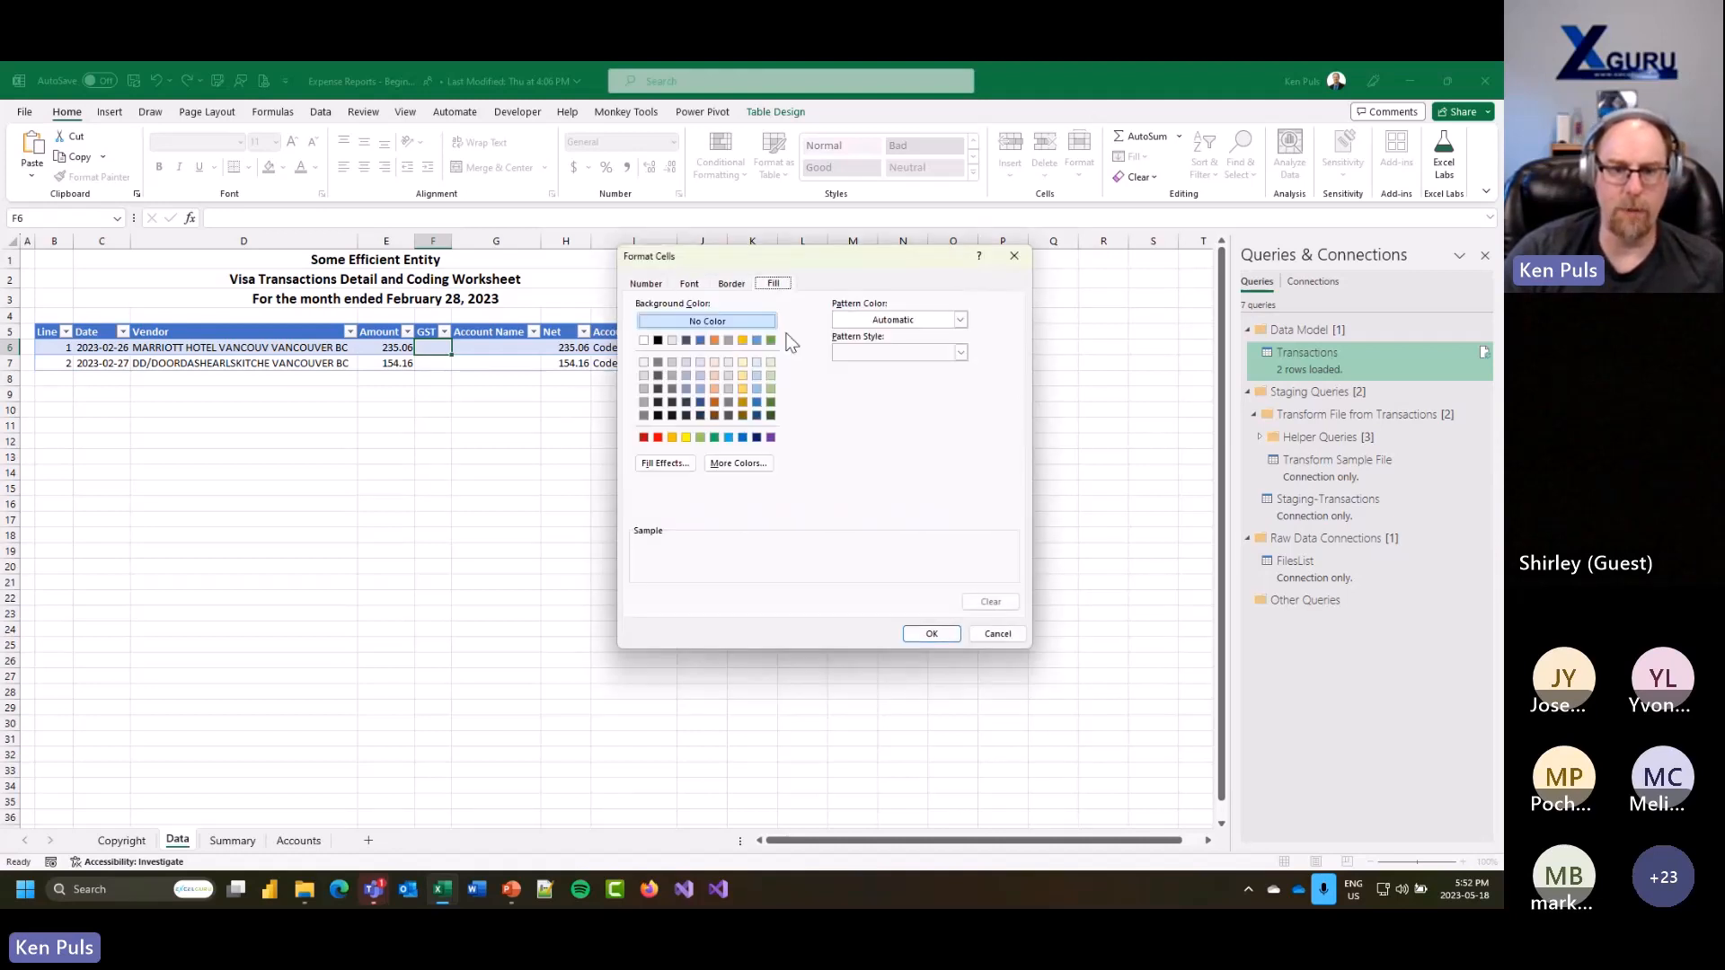
{"action": "left_click", "coordinate": [770, 363]}
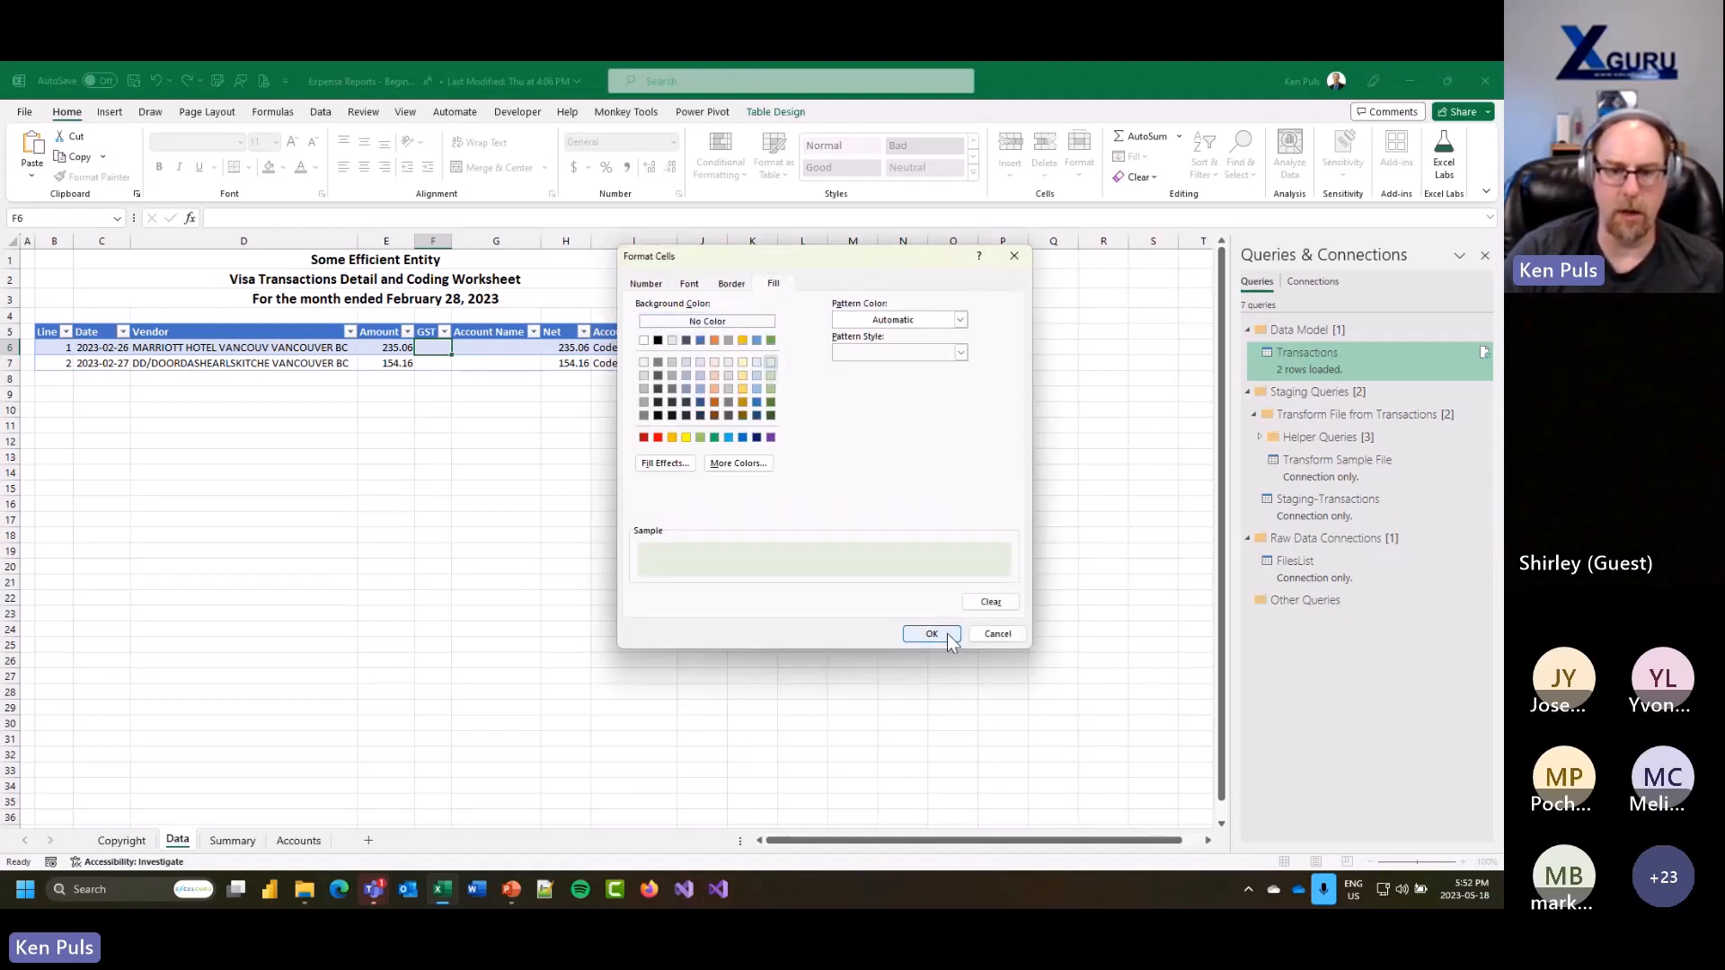
{"action": "left_click", "coordinate": [931, 634]}
{"action": "left_click", "coordinate": [924, 591]}
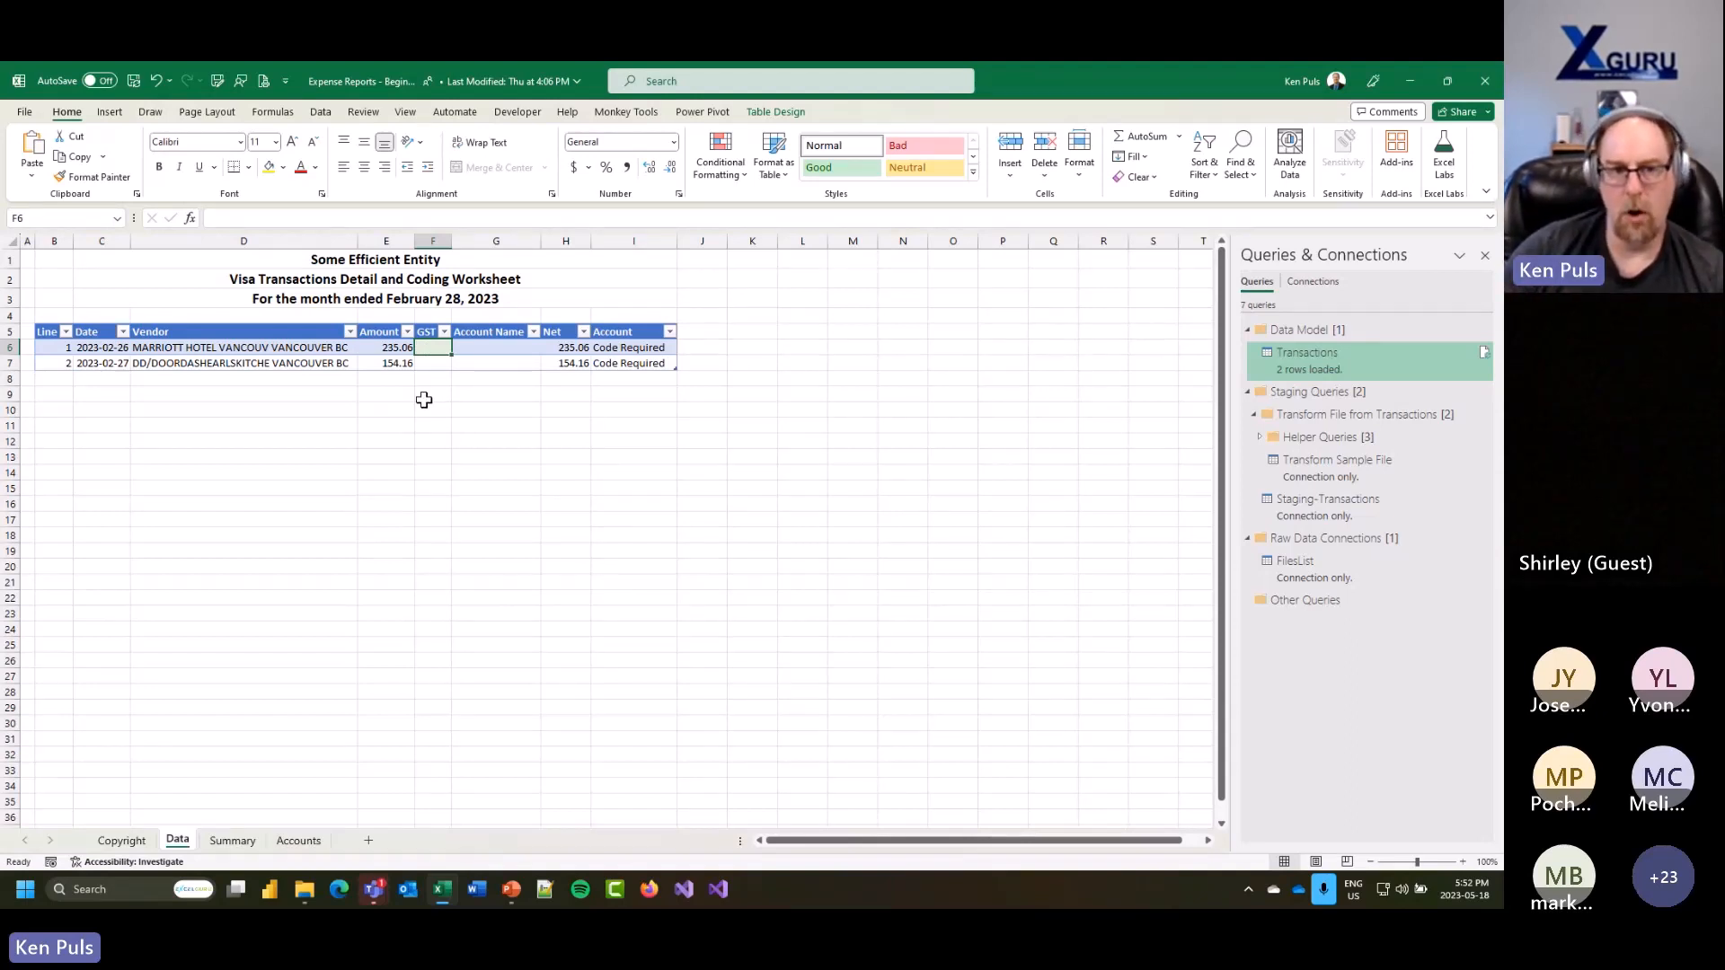
Step: Extend the green fill rule to the entire GST and Account Name columns by setting its applied range to =$F:$G
{"action": "left_click_drag", "start_coordinate": [438, 347], "coordinate": [465, 363]}
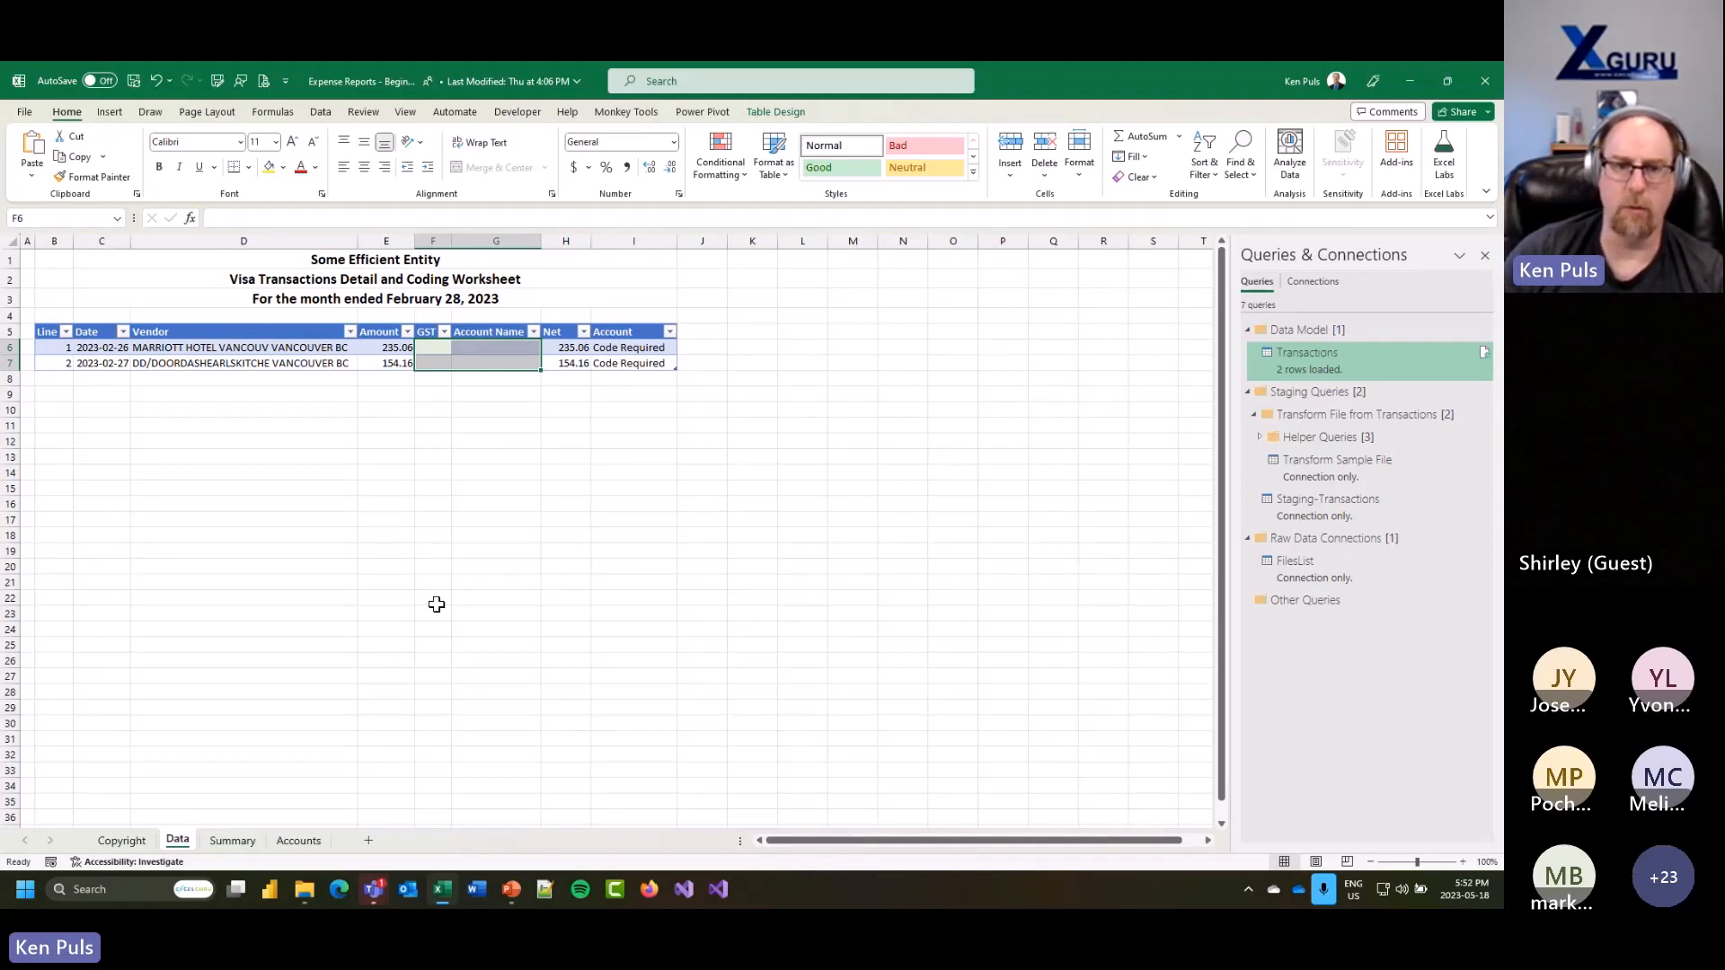
{"action": "left_click", "coordinate": [720, 165]}
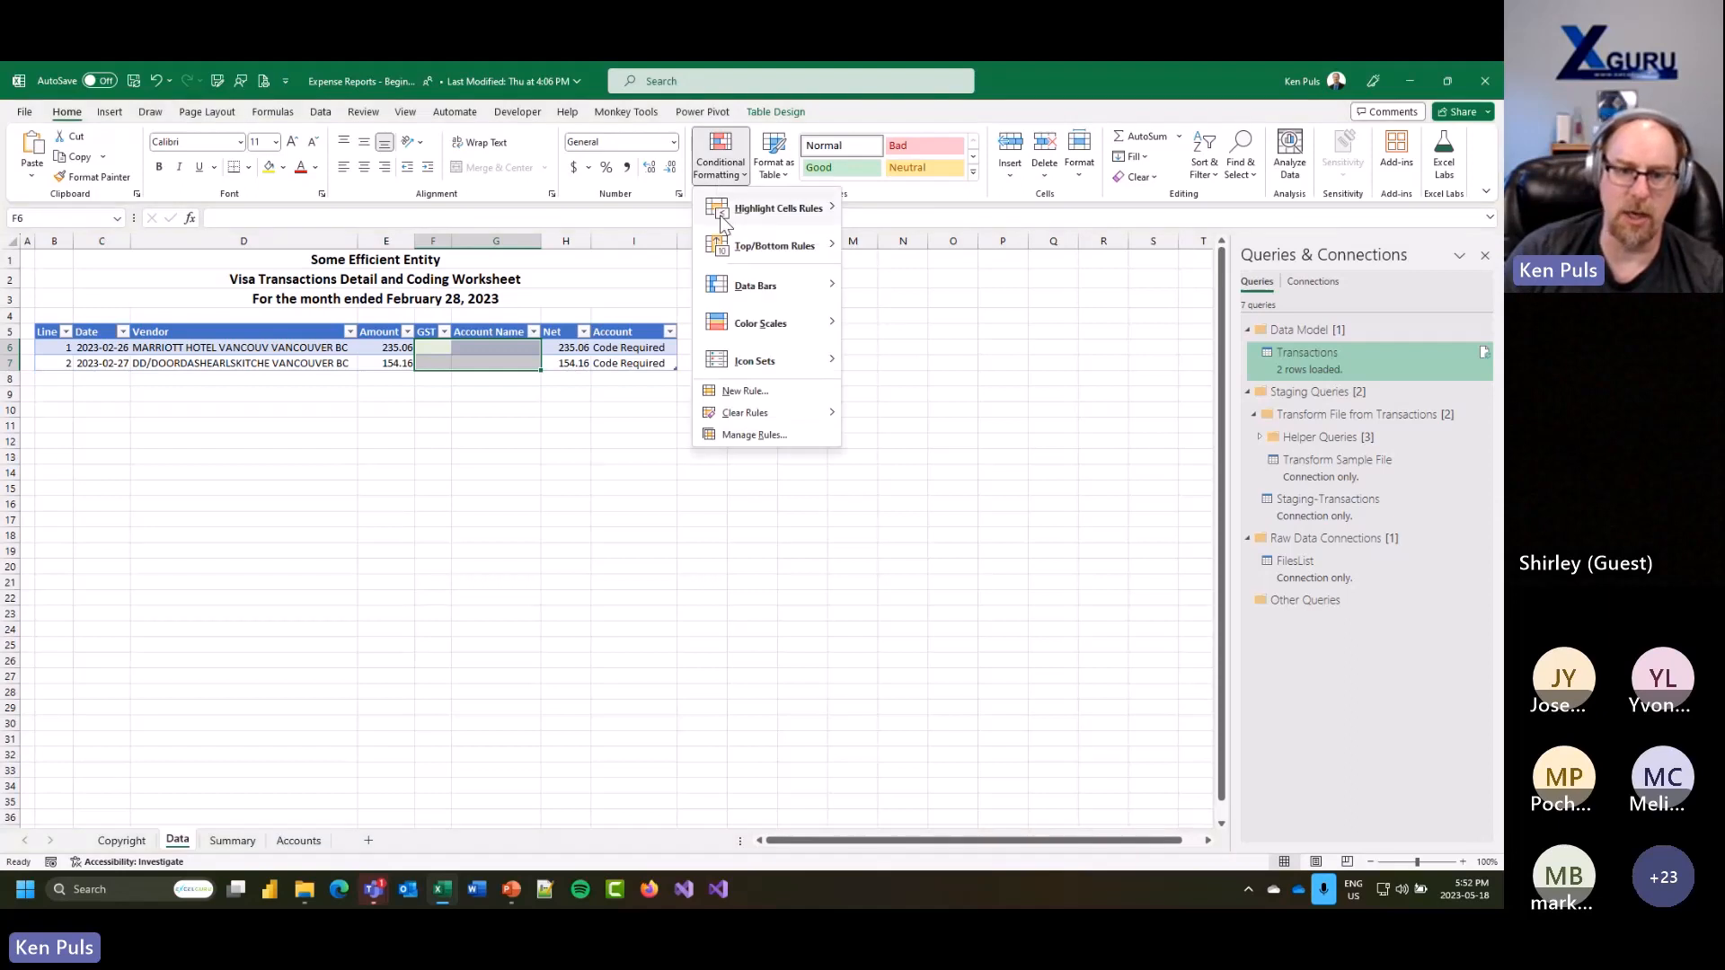
{"action": "left_click", "coordinate": [731, 435]}
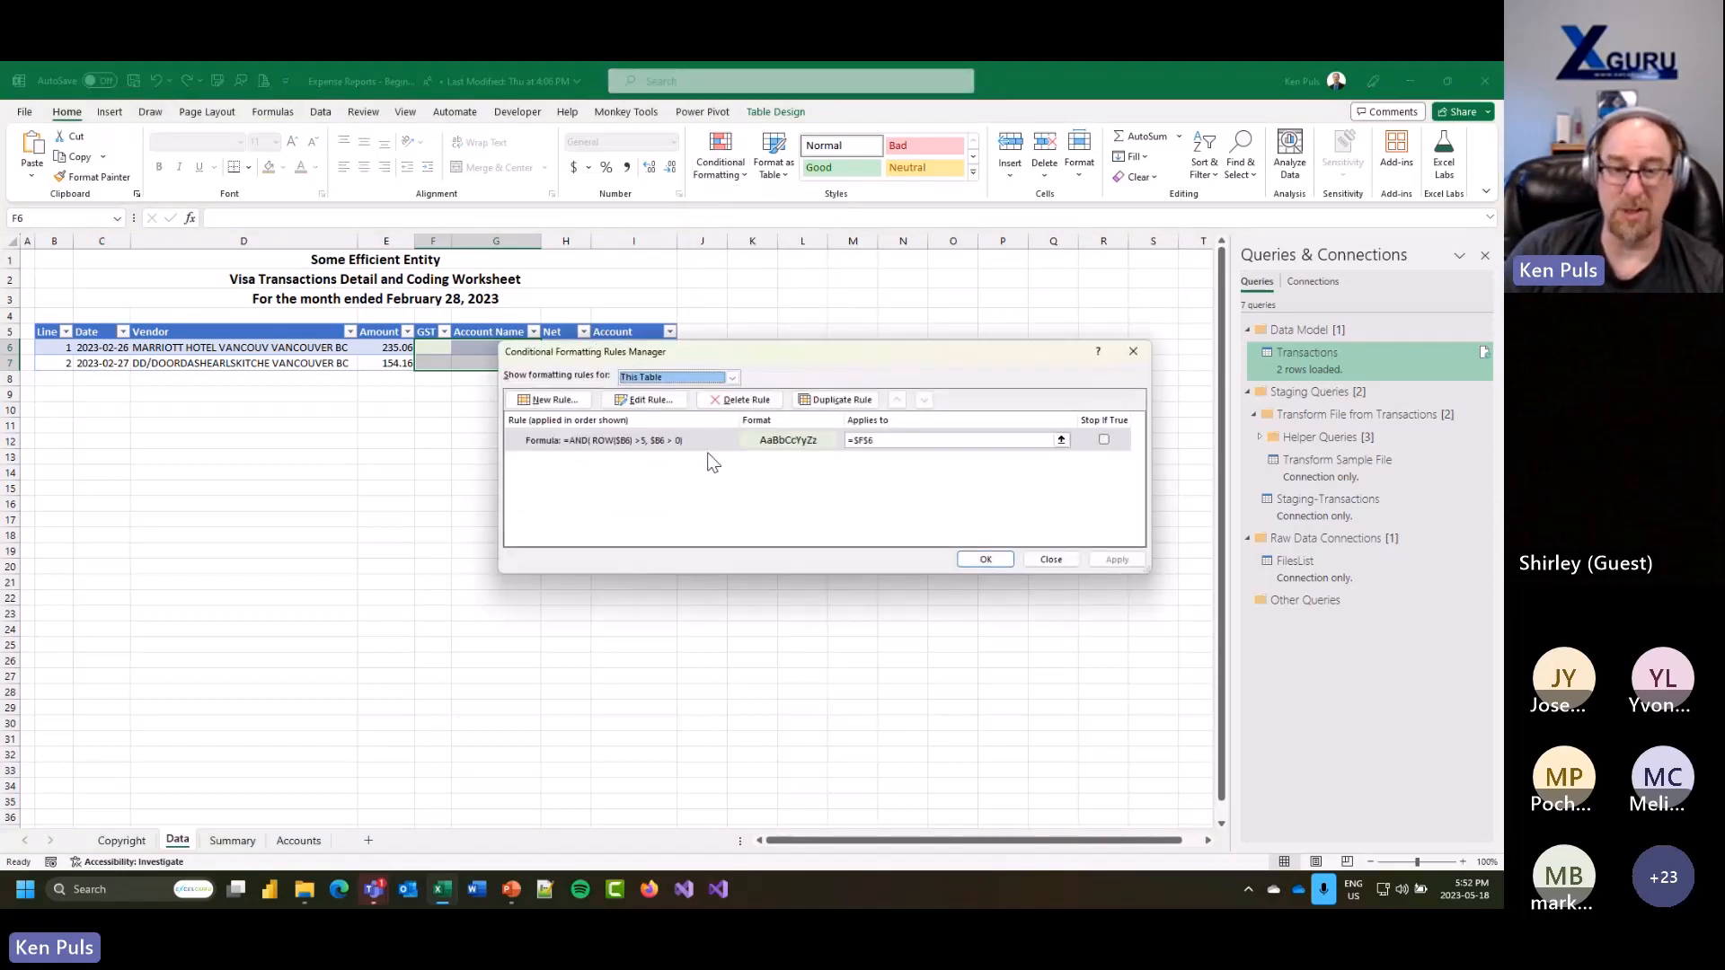
{"action": "left_click_drag", "start_coordinate": [853, 441], "coordinate": [874, 440]}
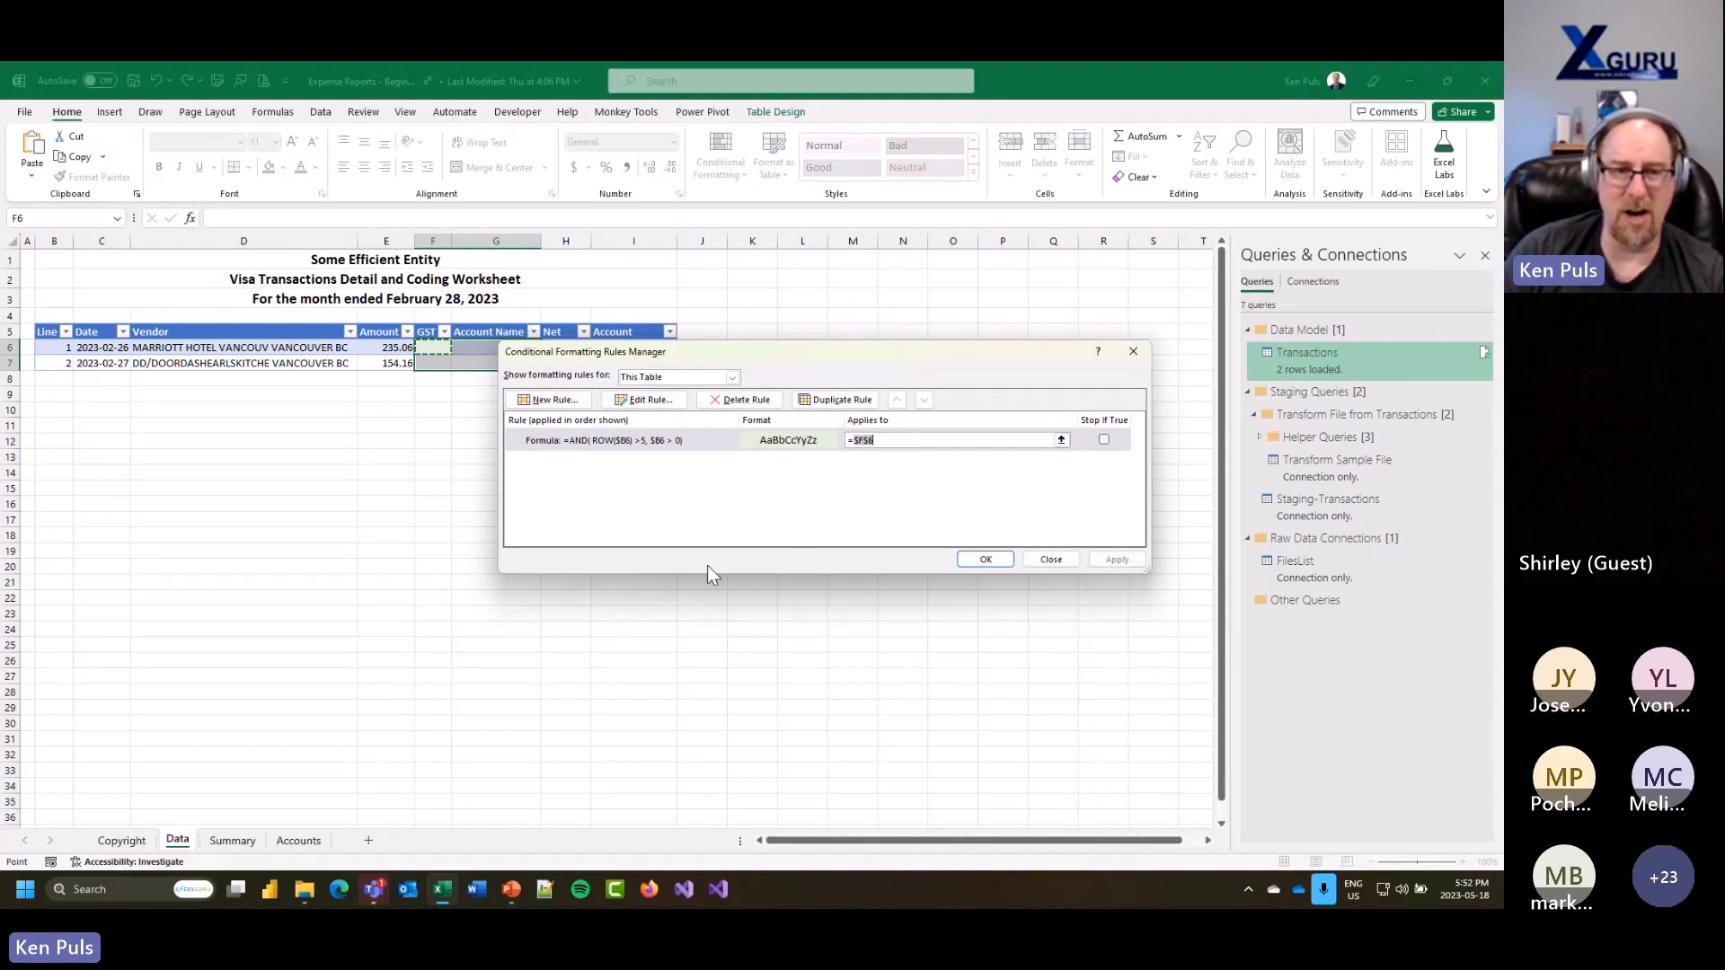
{"action": "left_click_drag", "start_coordinate": [436, 235], "coordinate": [496, 240]}
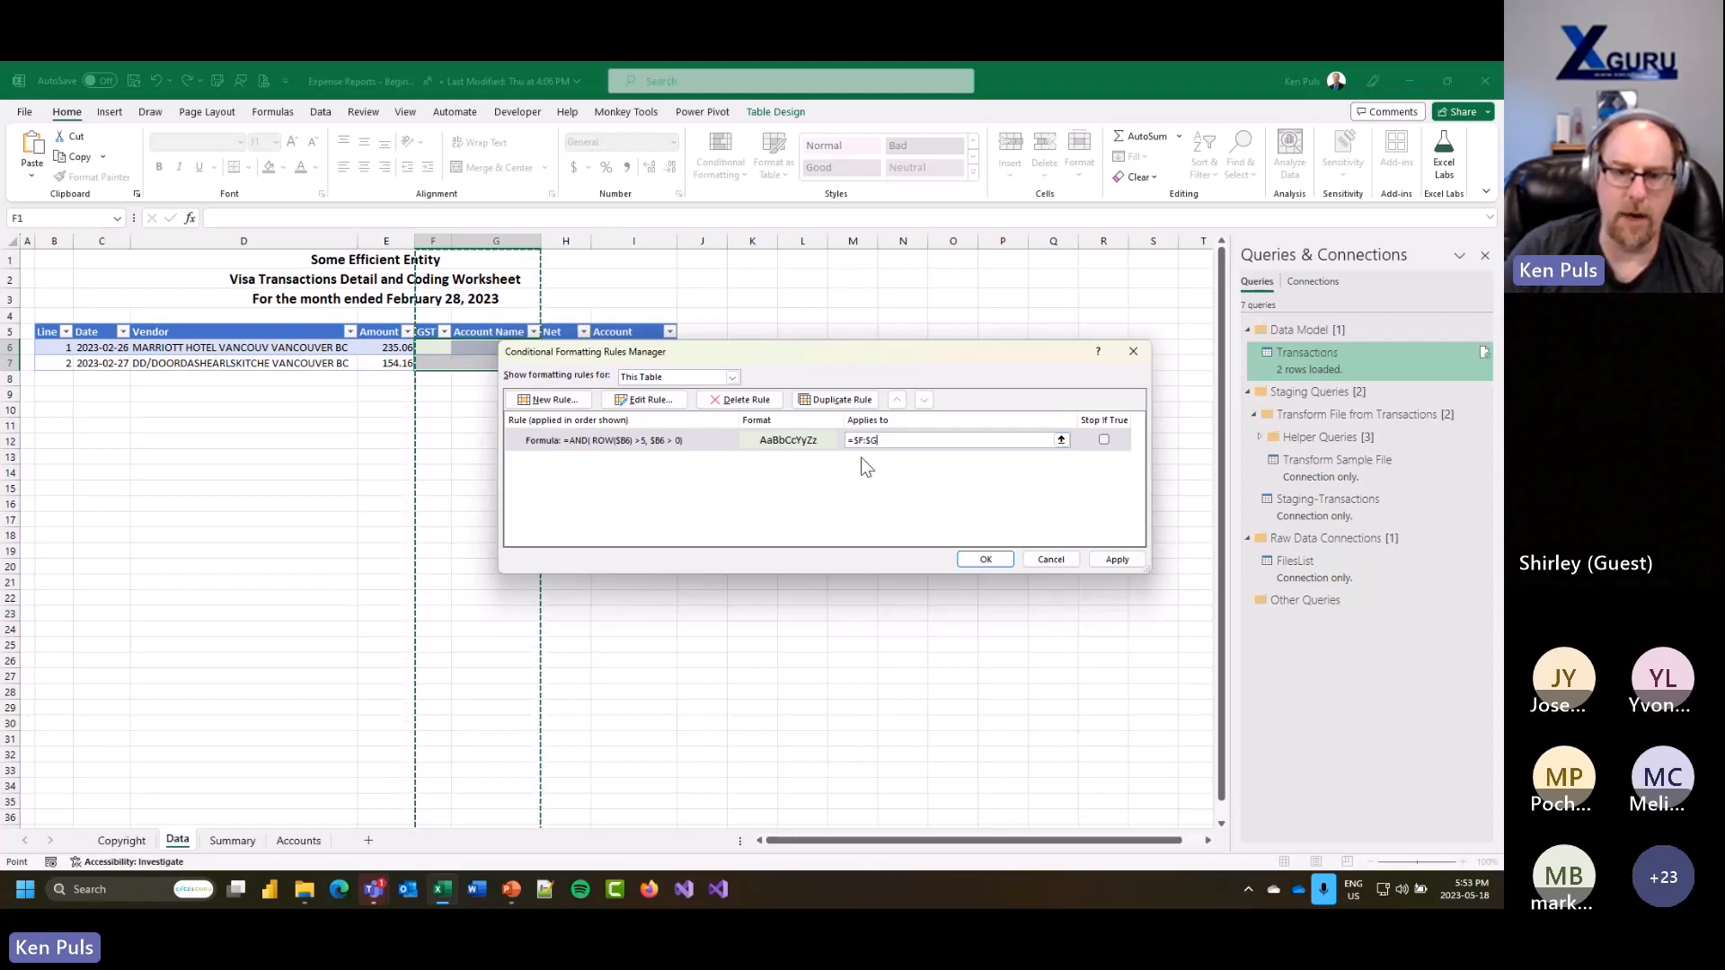
{"action": "left_click", "coordinate": [1115, 558]}
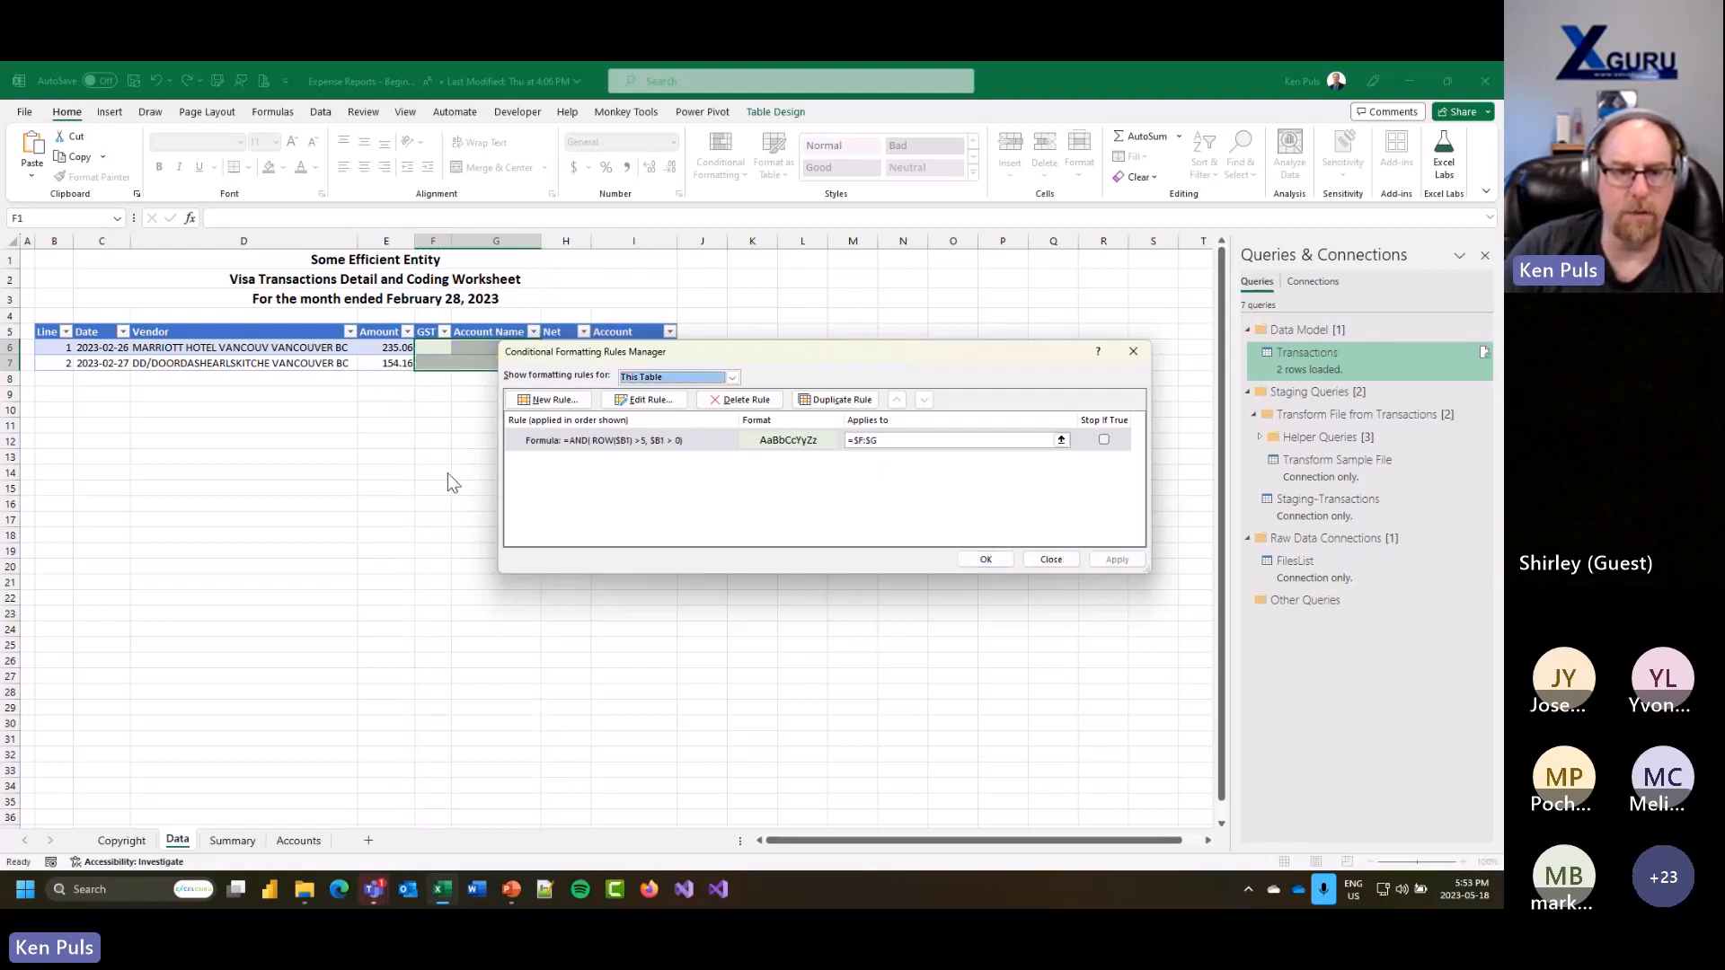
{"action": "left_click", "coordinate": [991, 560]}
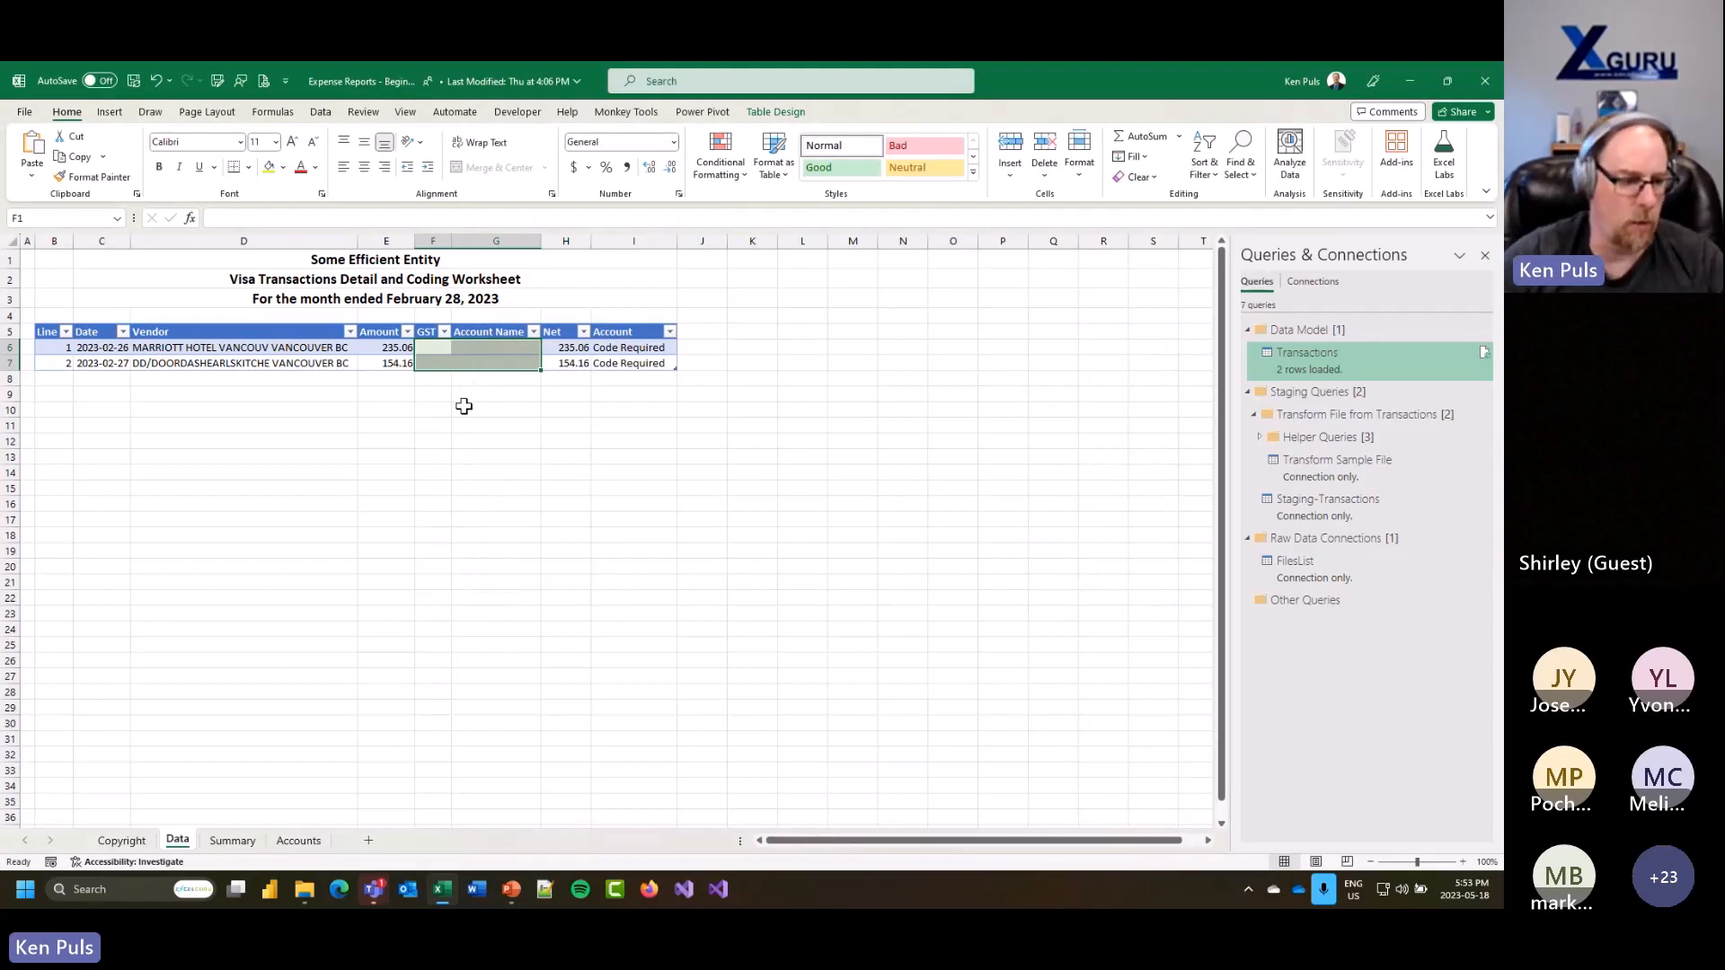
Step: Apply the comma number format to the Amount, GST and Net columns (E, F and H)
{"action": "left_click_drag", "start_coordinate": [401, 233], "coordinate": [435, 233]}
{"action": "left_click", "coordinate": [573, 231], "text": "ctrl"}
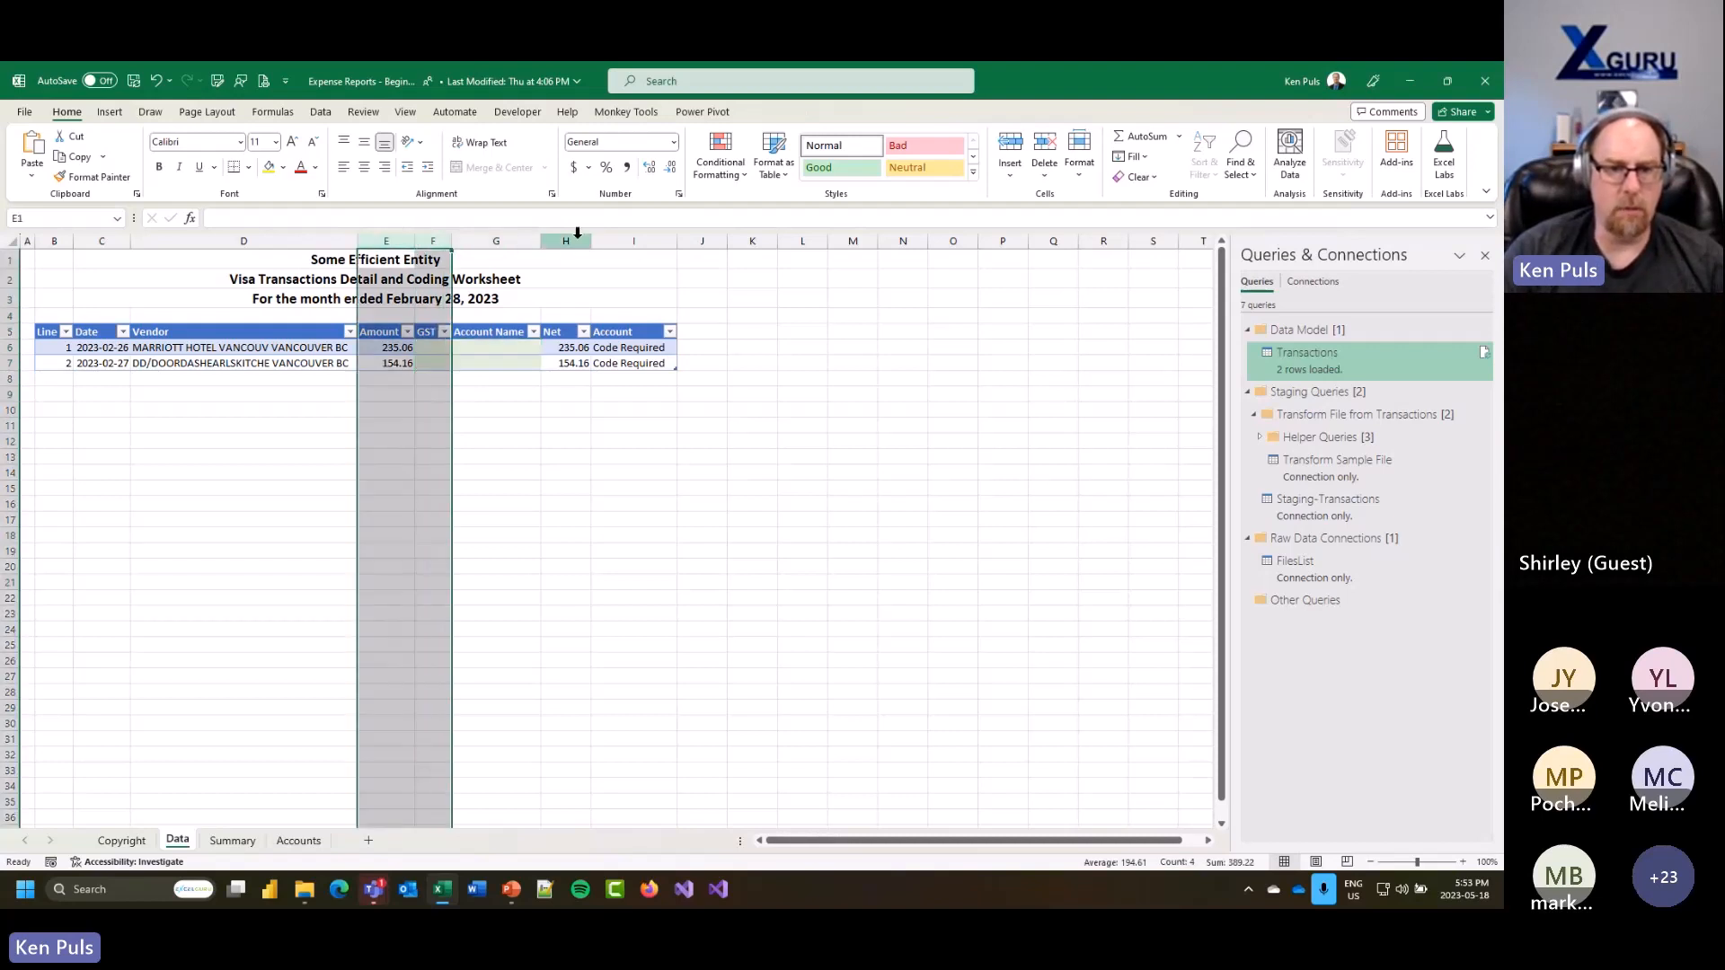
{"action": "left_click", "coordinate": [627, 167]}
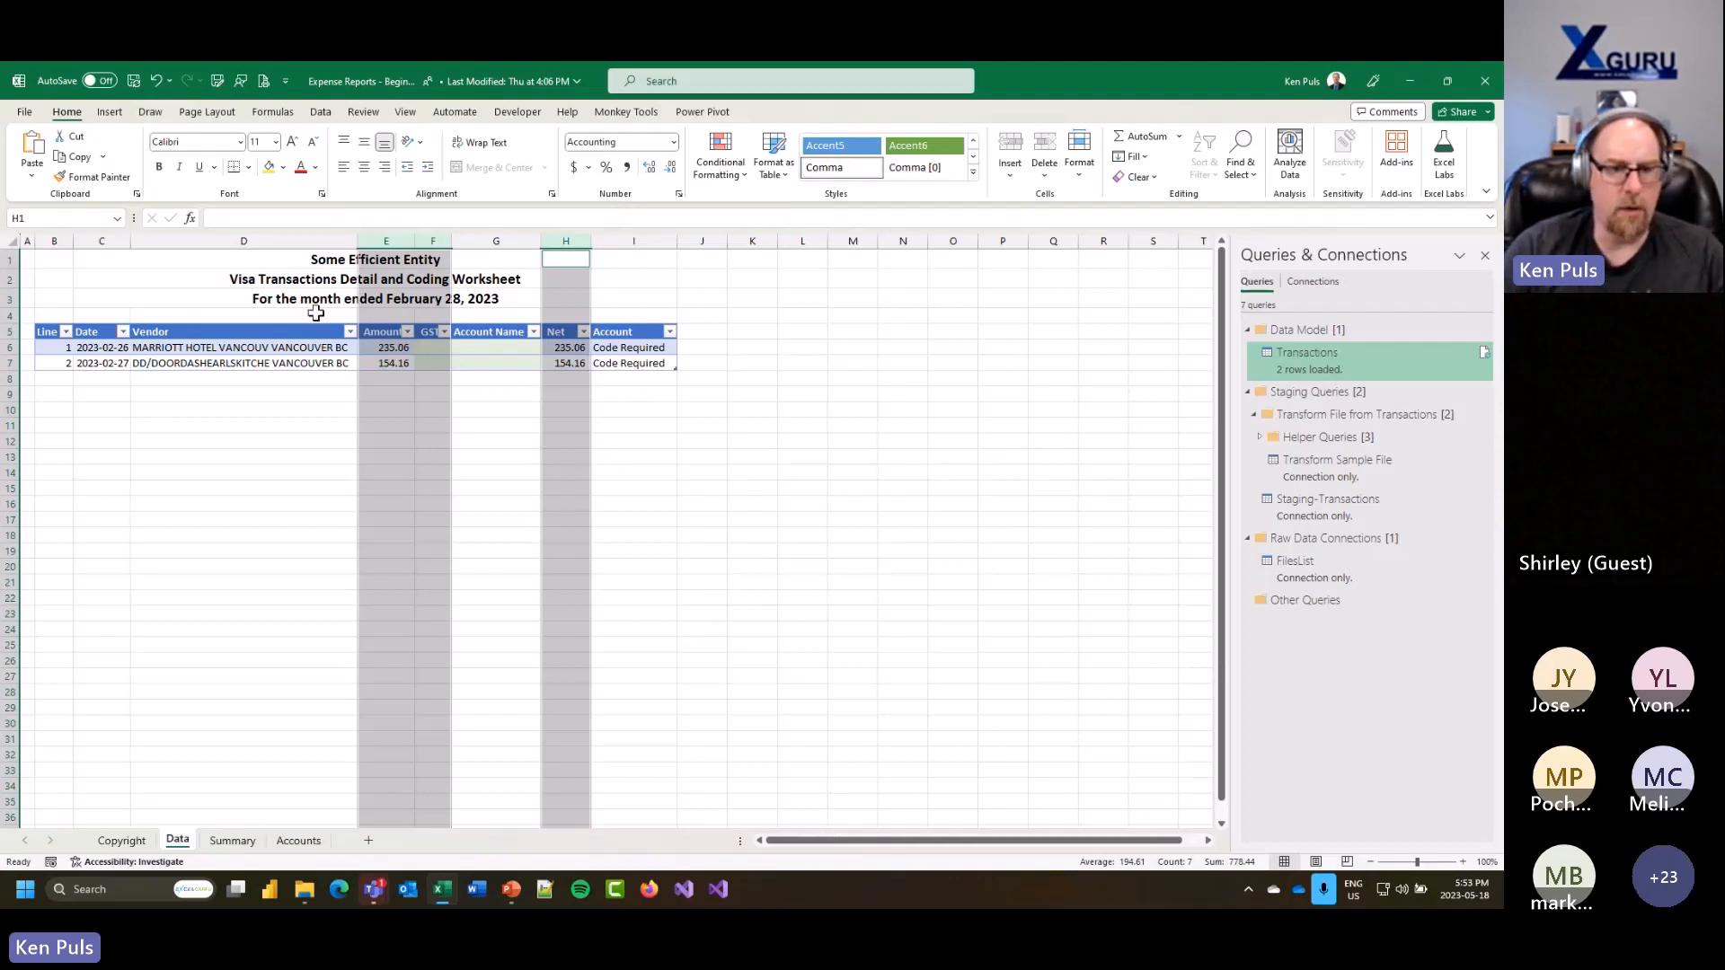
Step: Set the width of columns B through I to 10
{"action": "left_click_drag", "start_coordinate": [54, 241], "coordinate": [633, 241]}
{"action": "right_click", "coordinate": [339, 240]}
{"action": "left_click", "coordinate": [406, 476]}
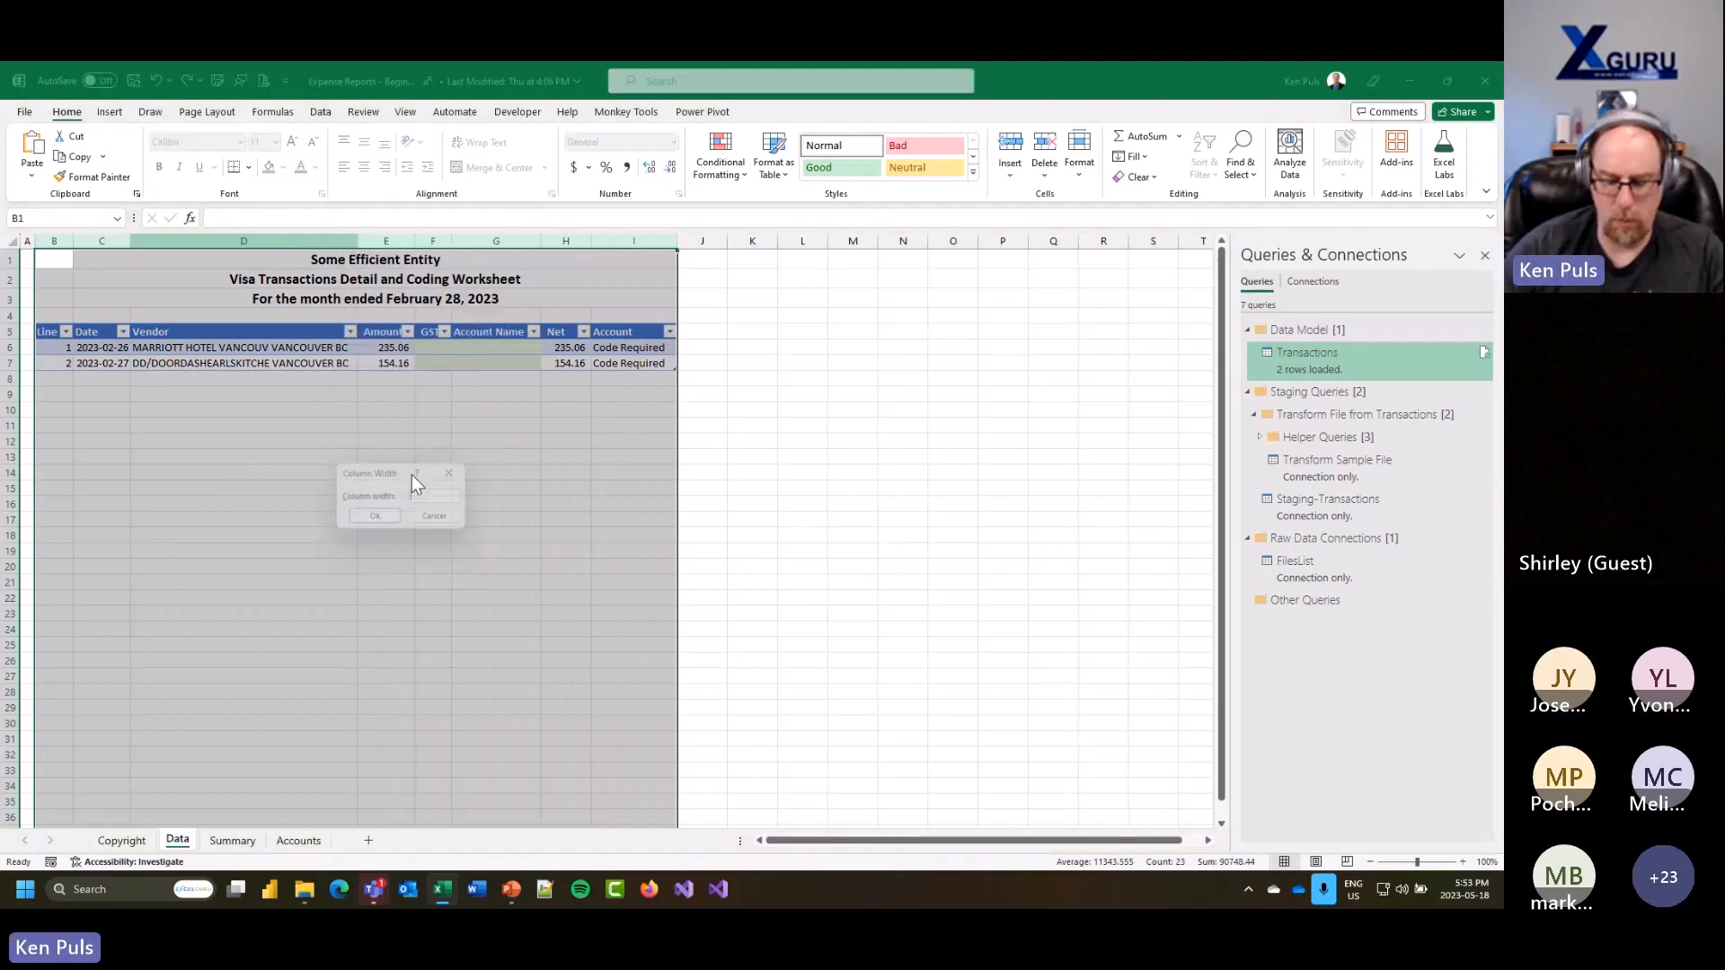
{"action": "type", "text": "10"}
{"action": "left_click", "coordinate": [377, 520]}
Step: Set the width of the Vendor column (D) to 46
{"action": "left_click", "coordinate": [191, 241]}
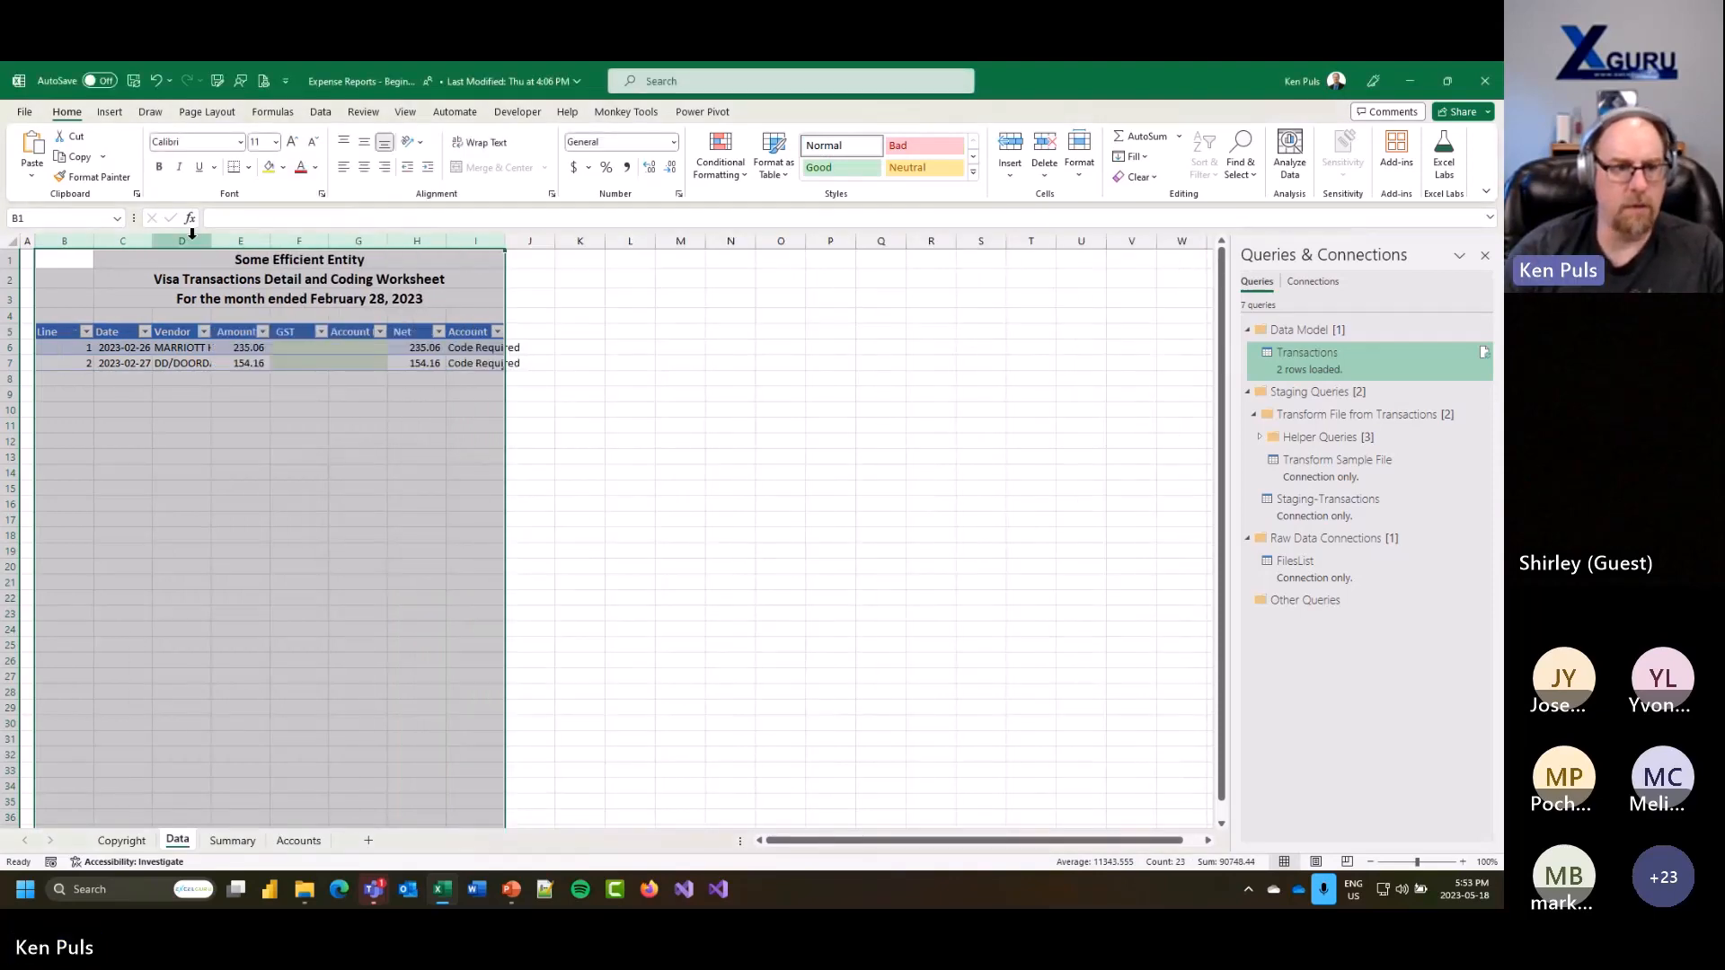
{"action": "right_click", "coordinate": [190, 235]}
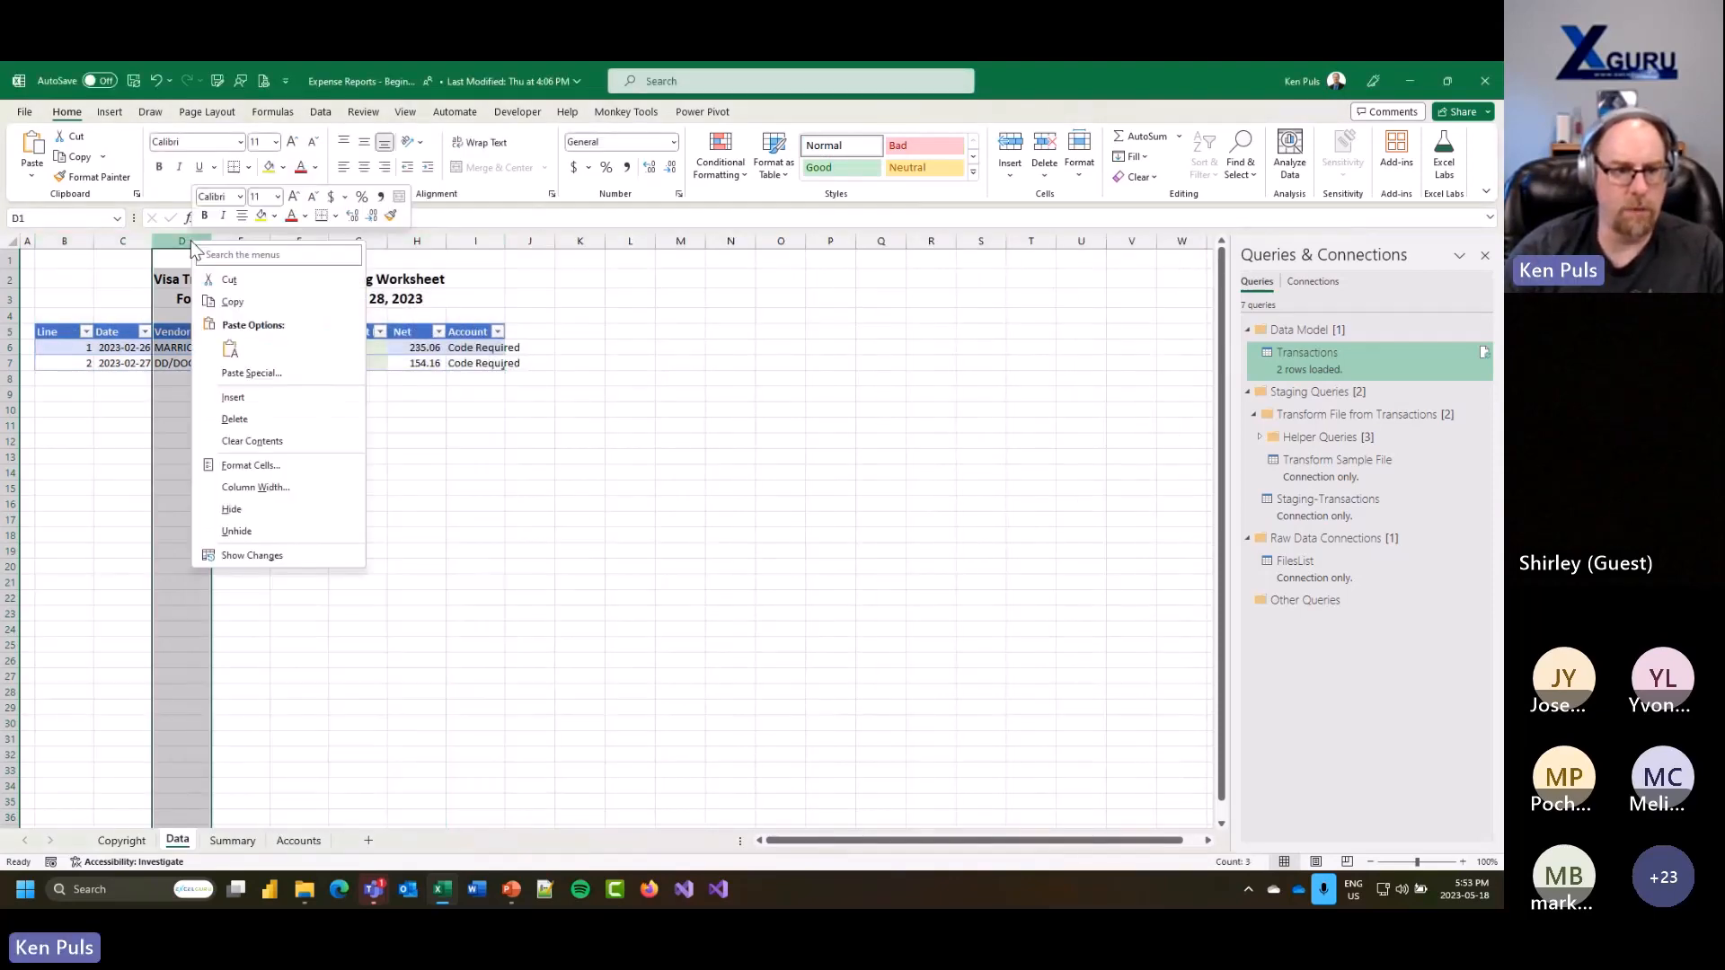
{"action": "left_click", "coordinate": [269, 478]}
{"action": "type", "text": "46"}
{"action": "key", "text": "Return"}
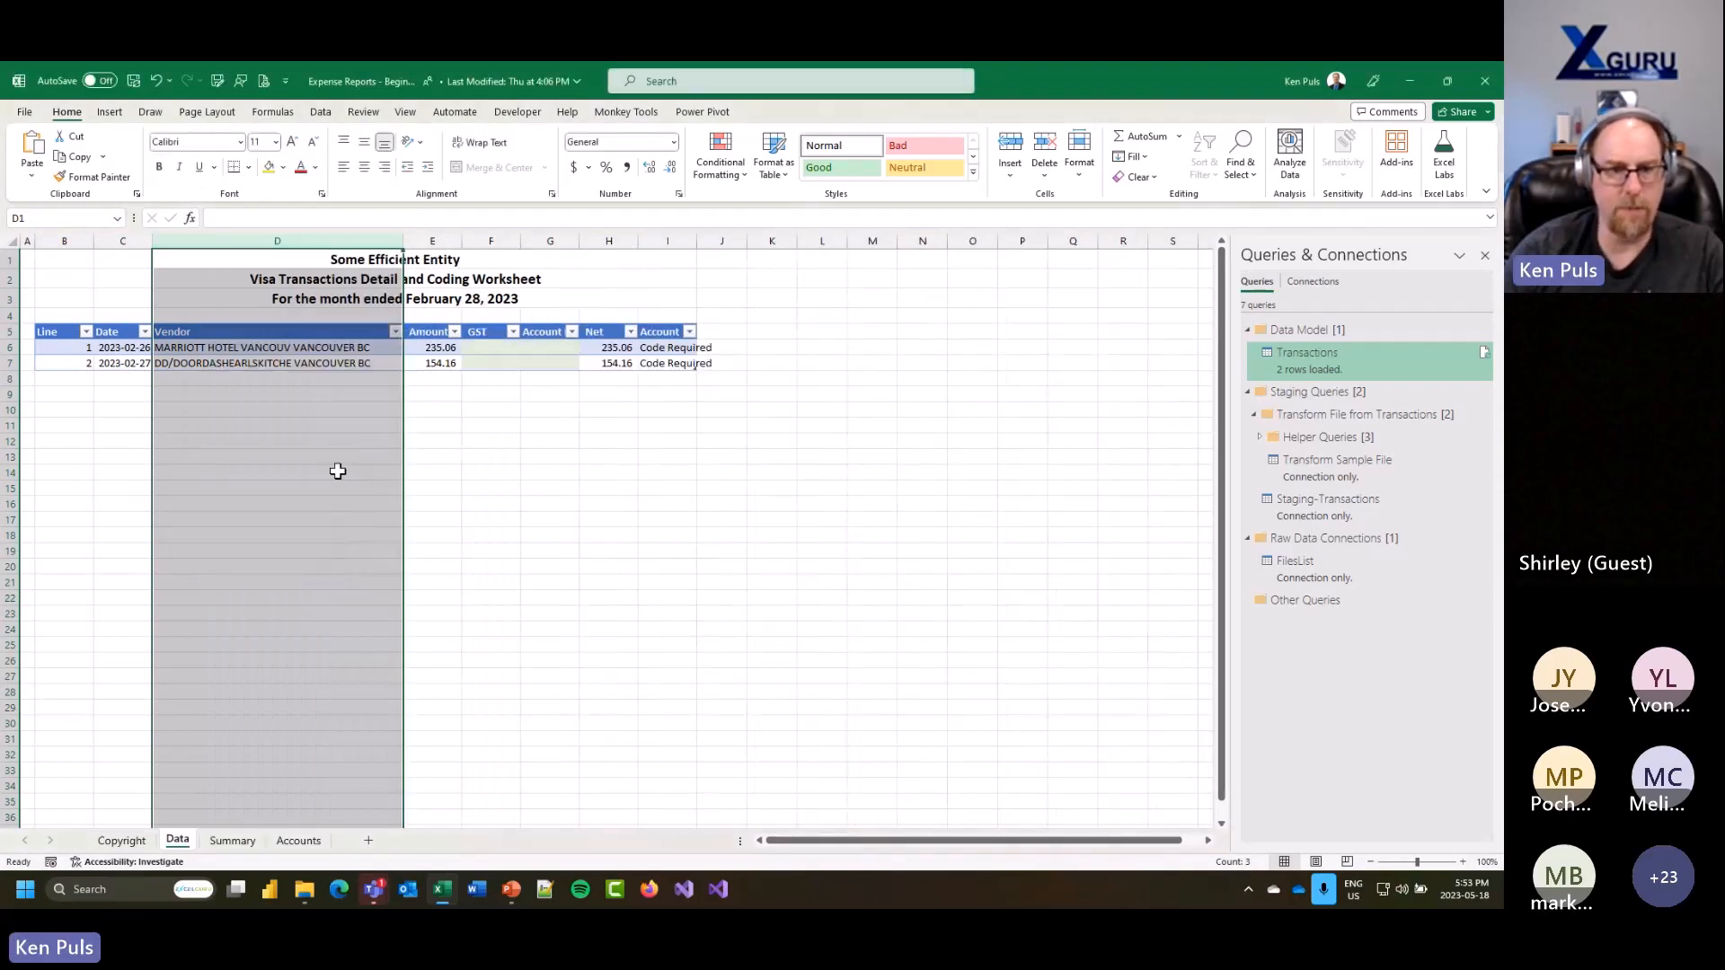
Step: Set the width of the Account Name column (G) to 20
{"action": "left_click", "coordinate": [562, 241]}
{"action": "right_click", "coordinate": [562, 239]}
{"action": "left_click", "coordinate": [620, 489]}
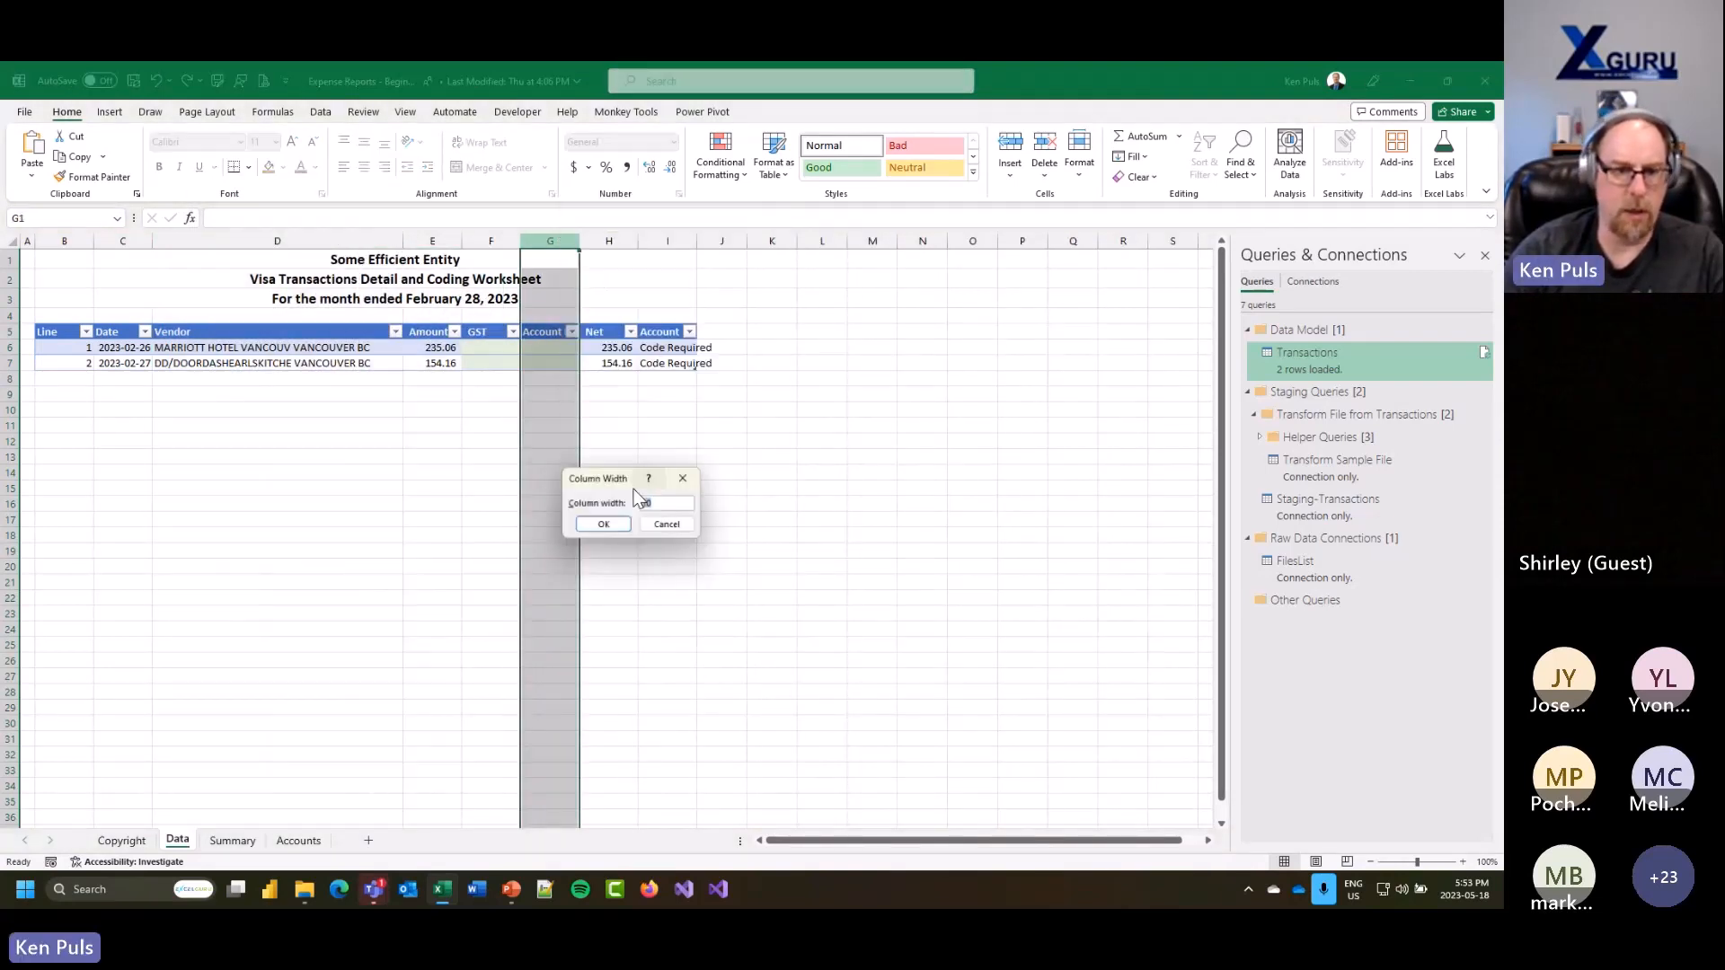
{"action": "type", "text": "20"}
{"action": "left_click", "coordinate": [604, 525]}
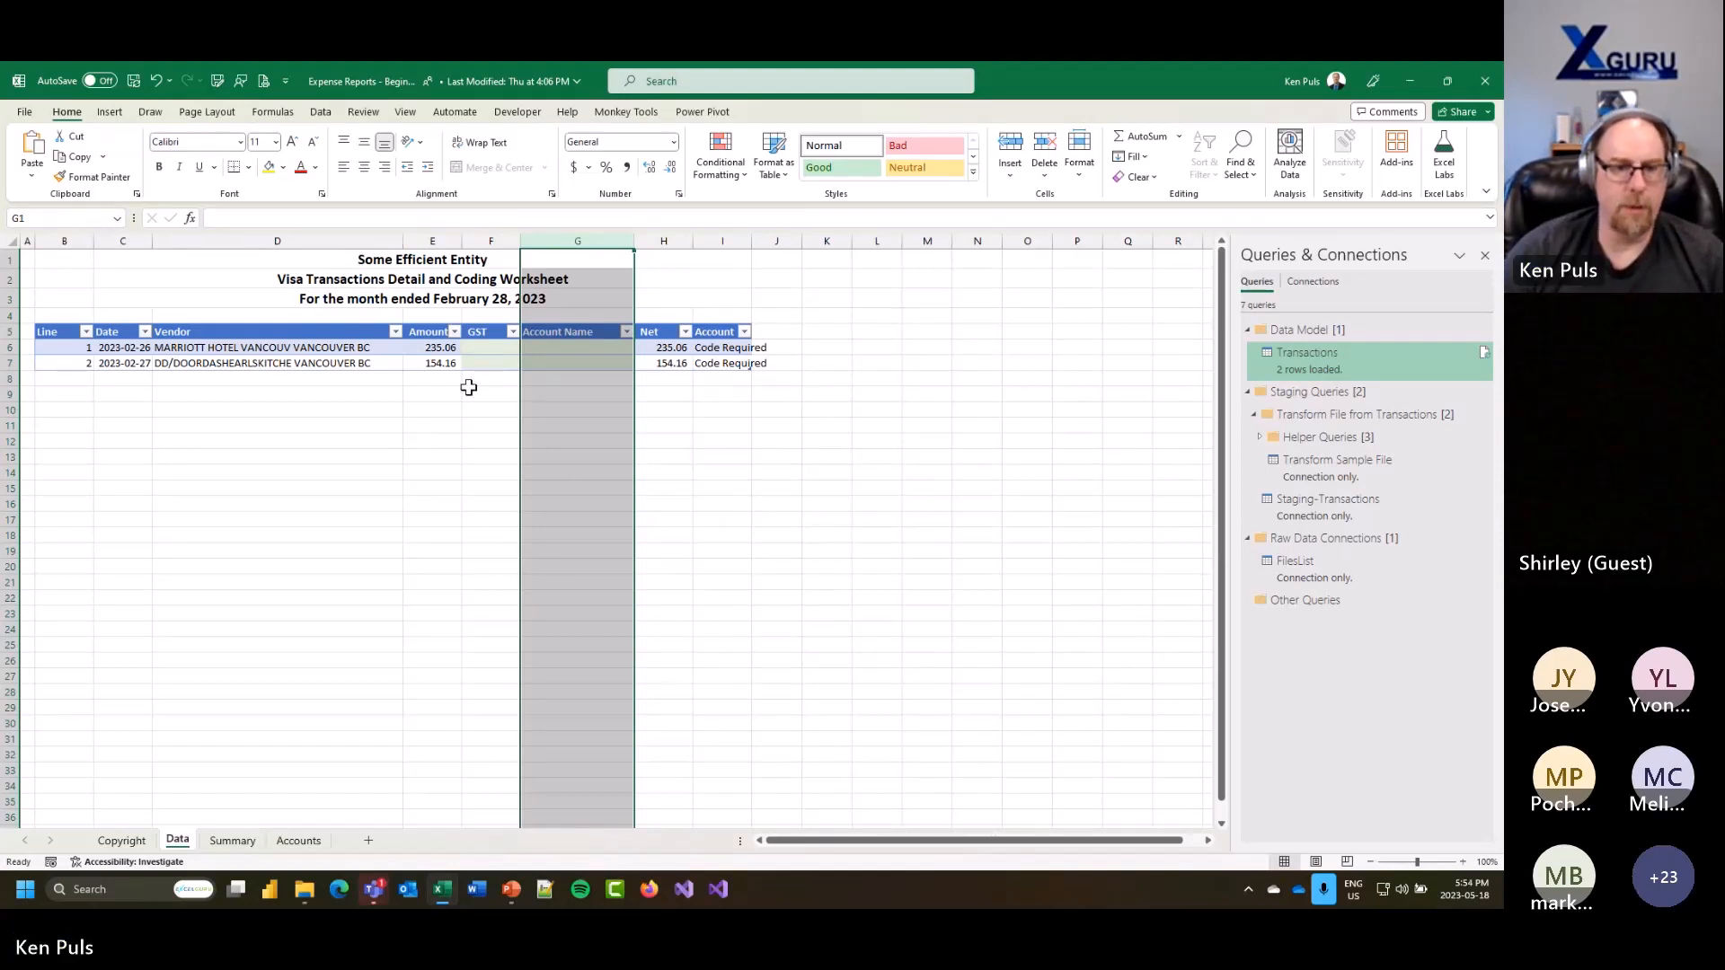
Step: Enter 15.35 as GST and Hotel as account name for the Marriott Hotel transaction, and check its Account lookup formula
{"action": "left_click", "coordinate": [472, 348]}
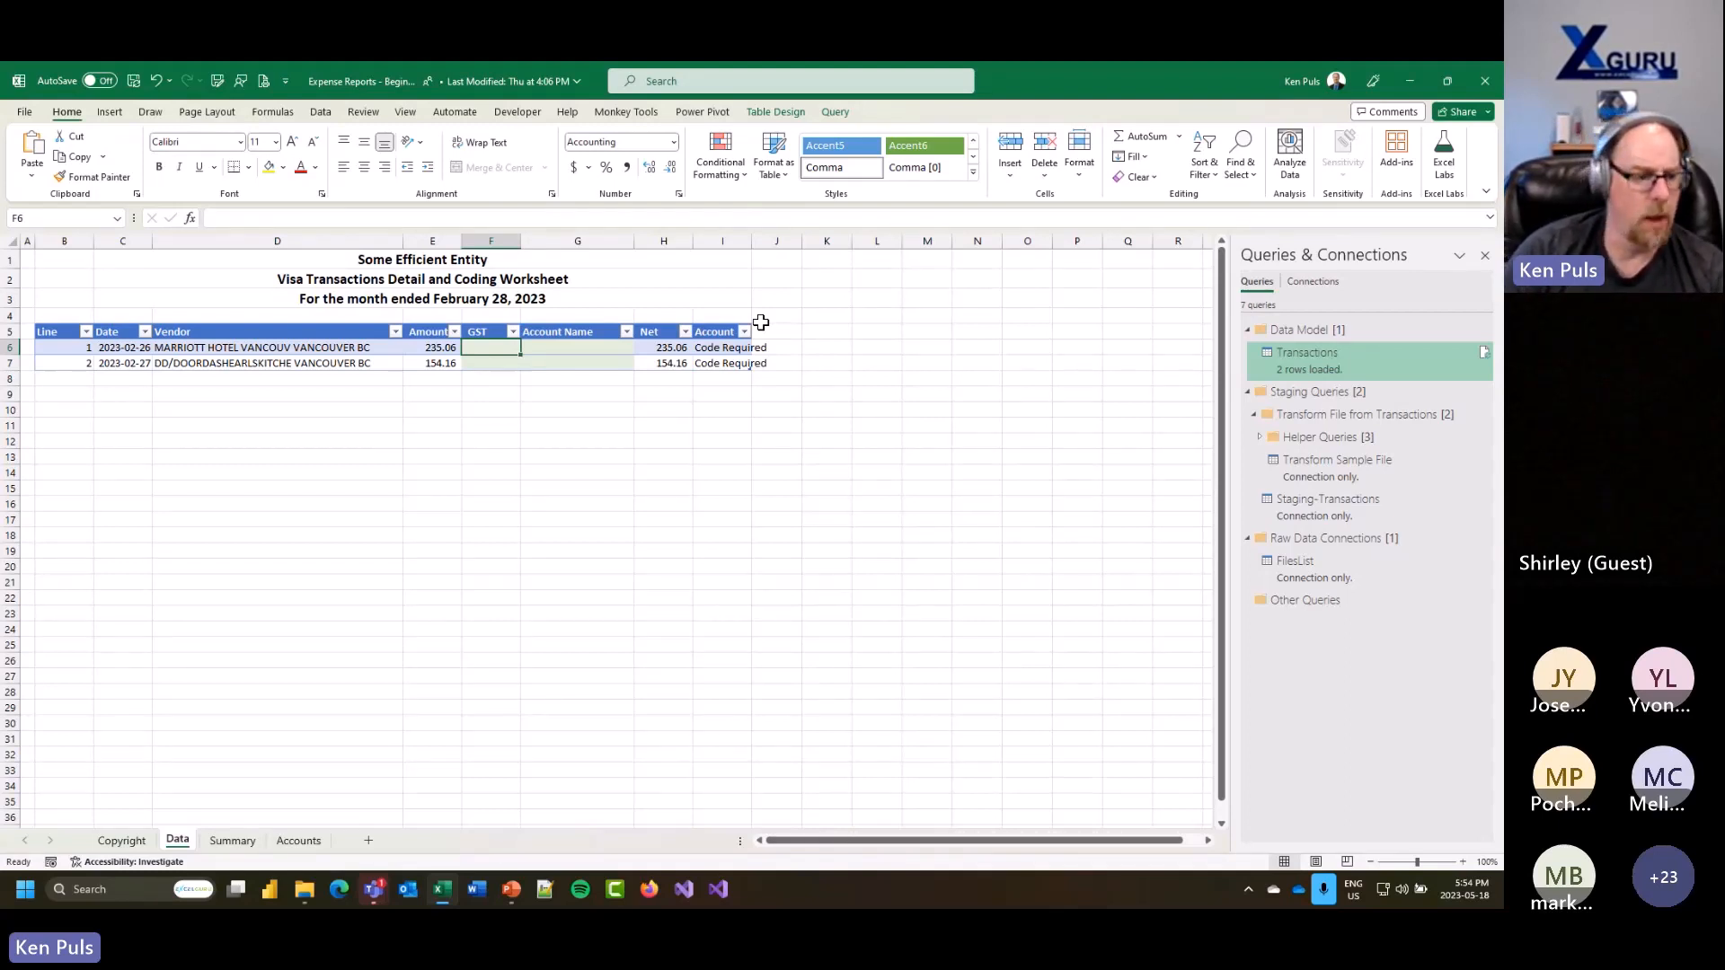
{"action": "type", "text": "15.35"}
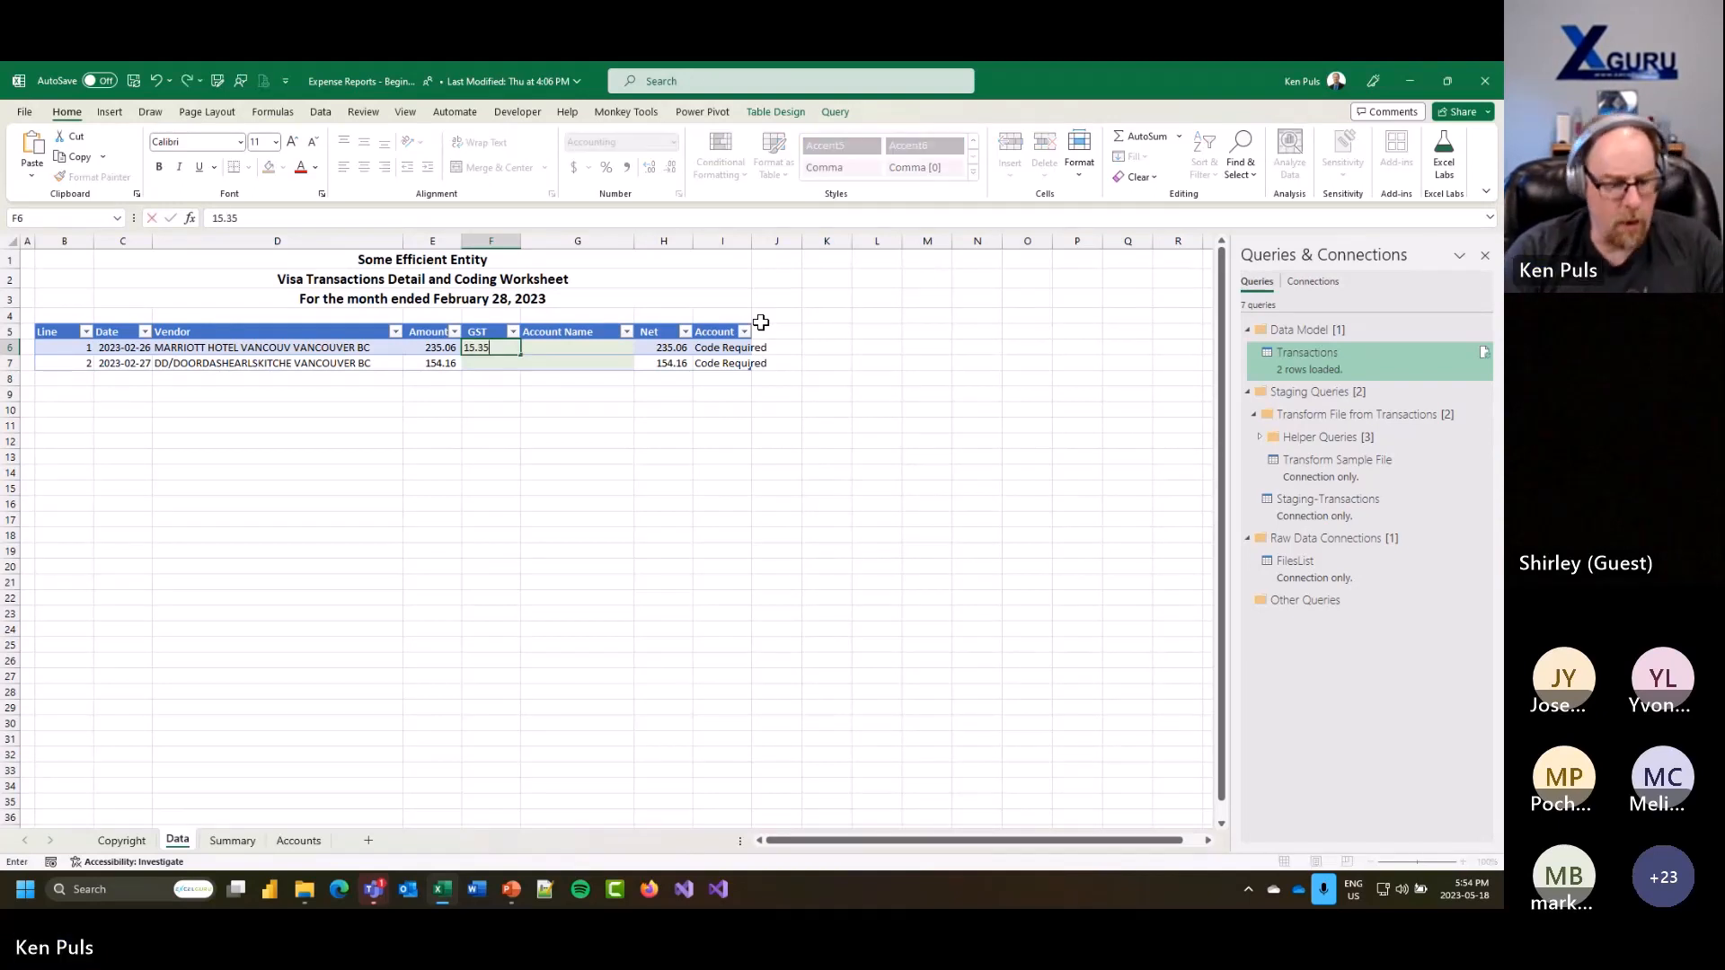
{"action": "key", "text": "Tab"}
{"action": "type", "text": "Hotel"}
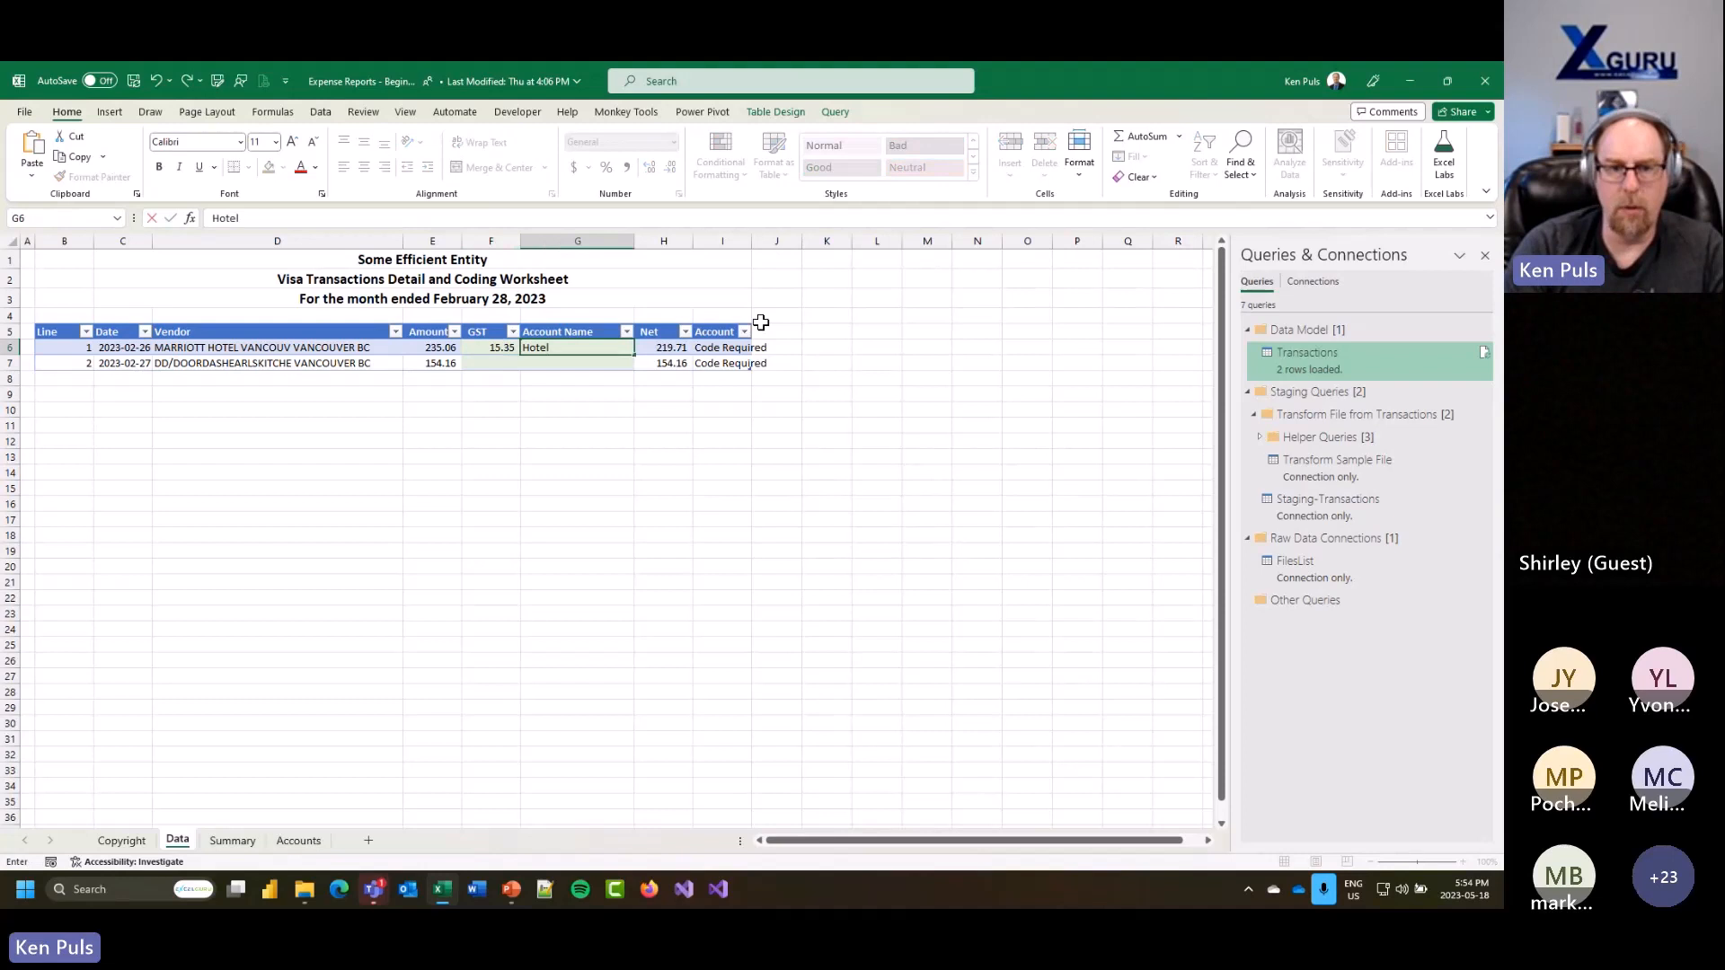
{"action": "key", "text": "Tab"}
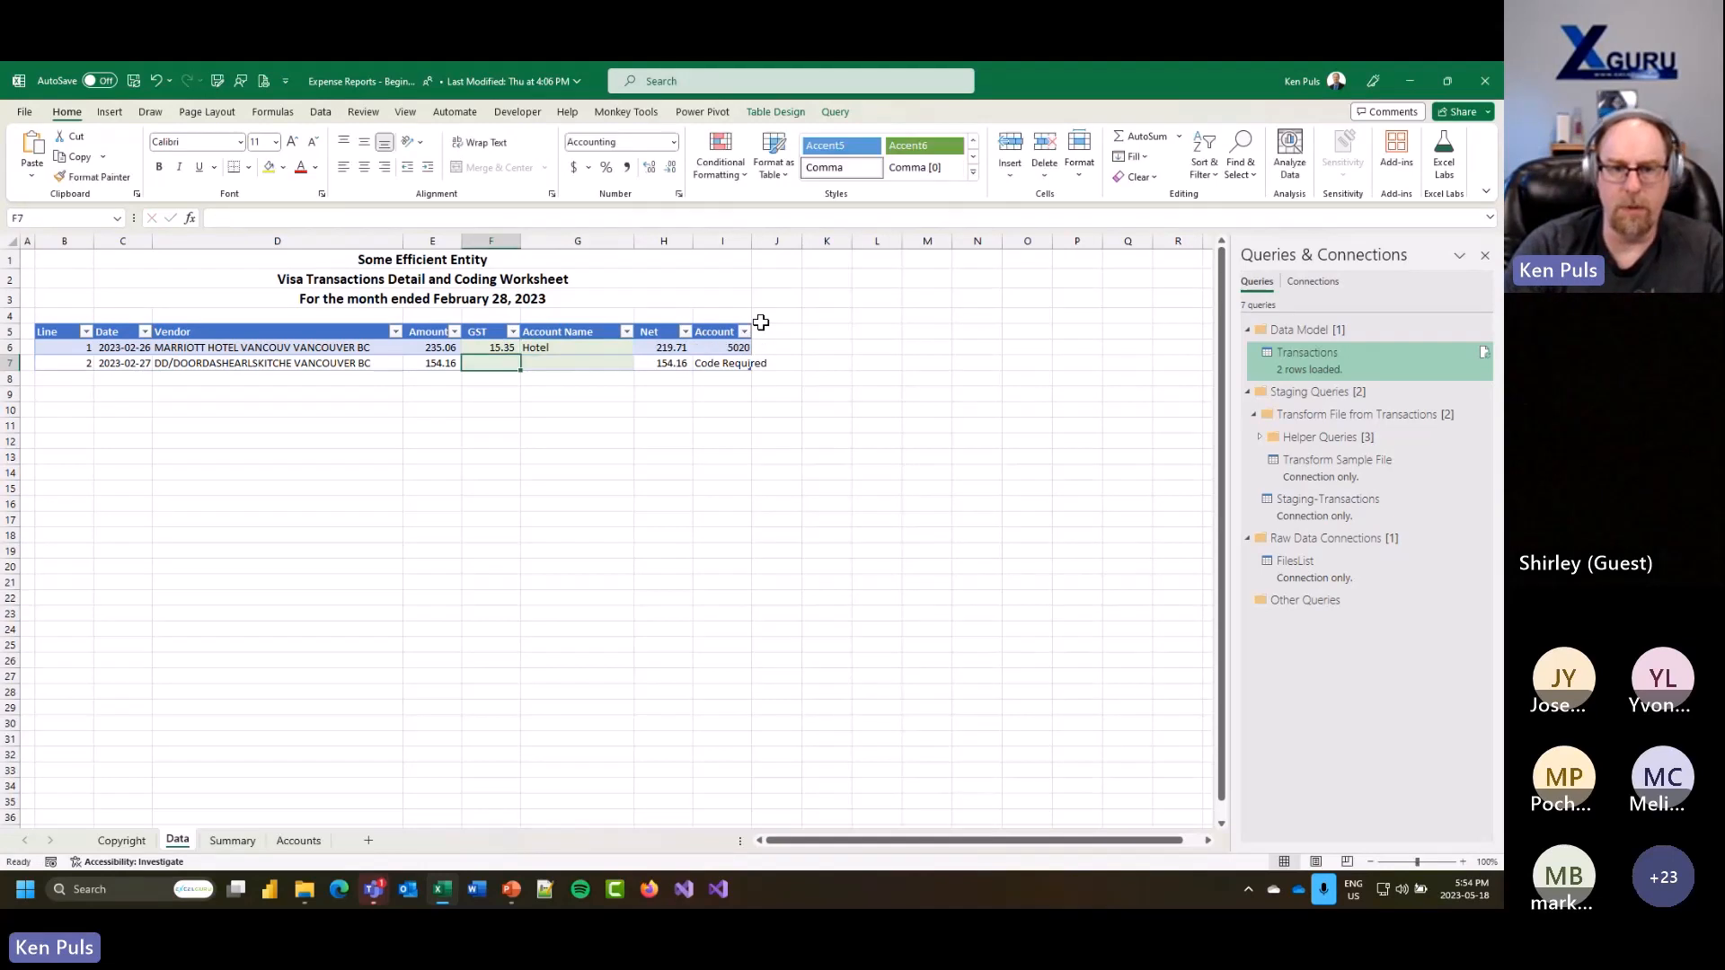
{"action": "left_click", "coordinate": [725, 352]}
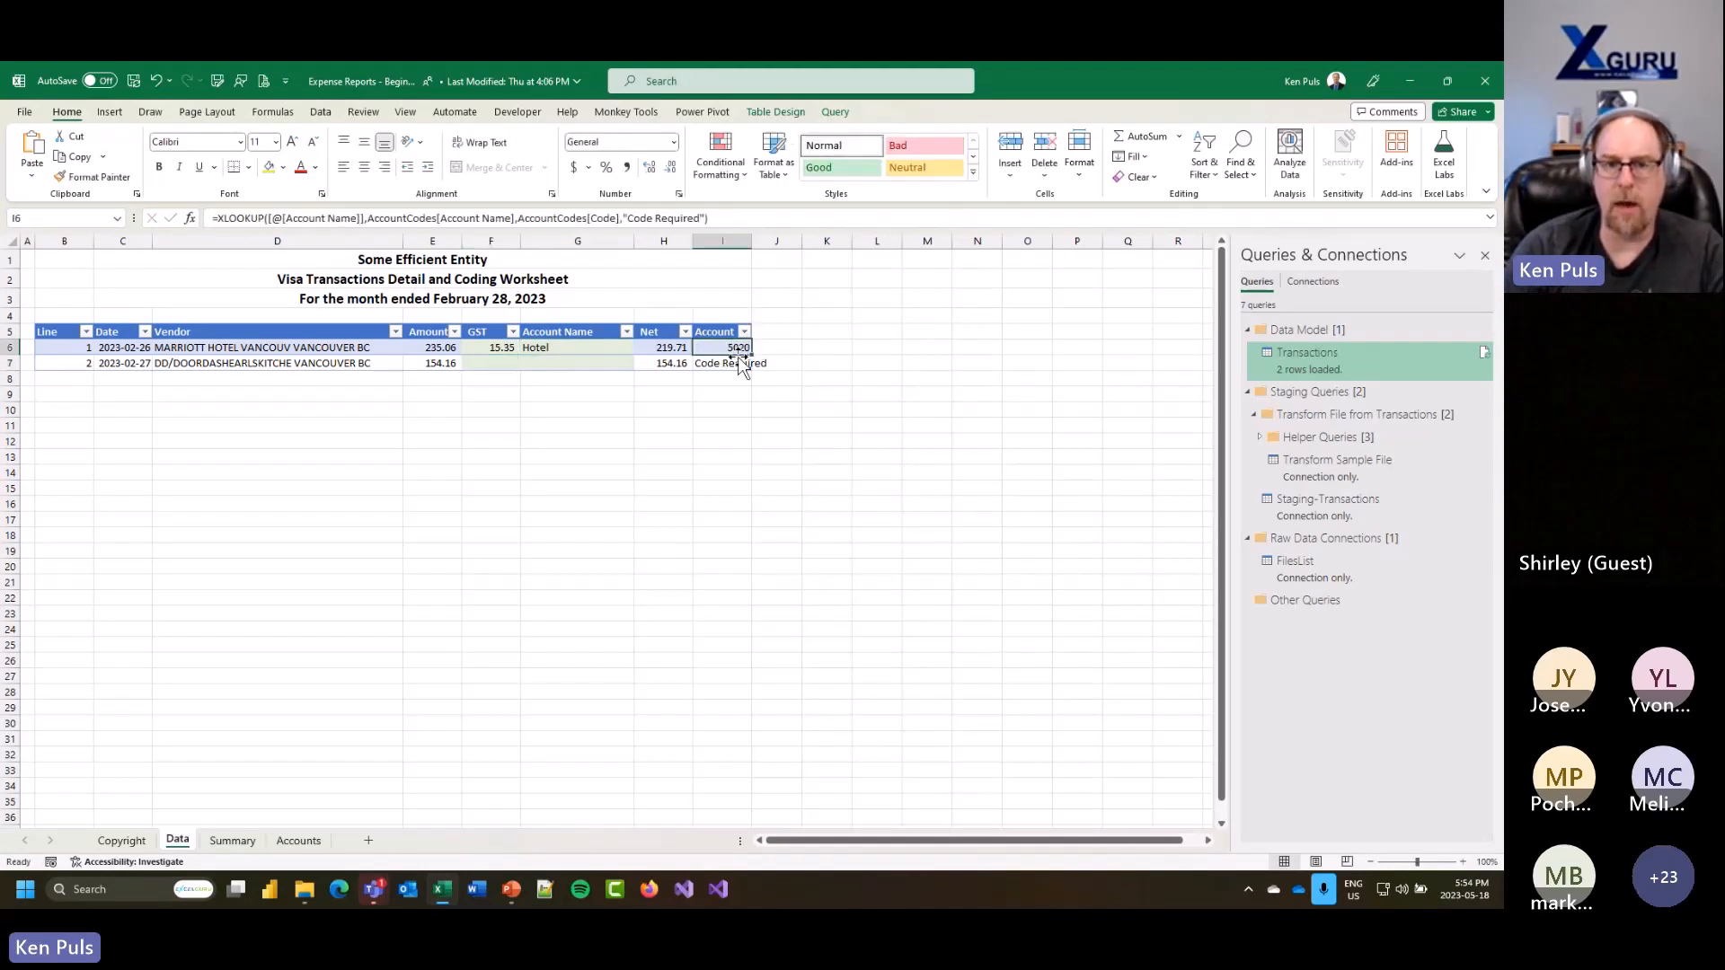
Step: Enter 9.2 as GST and Food as account name for the DoorDash transaction
{"action": "left_click", "coordinate": [513, 364]}
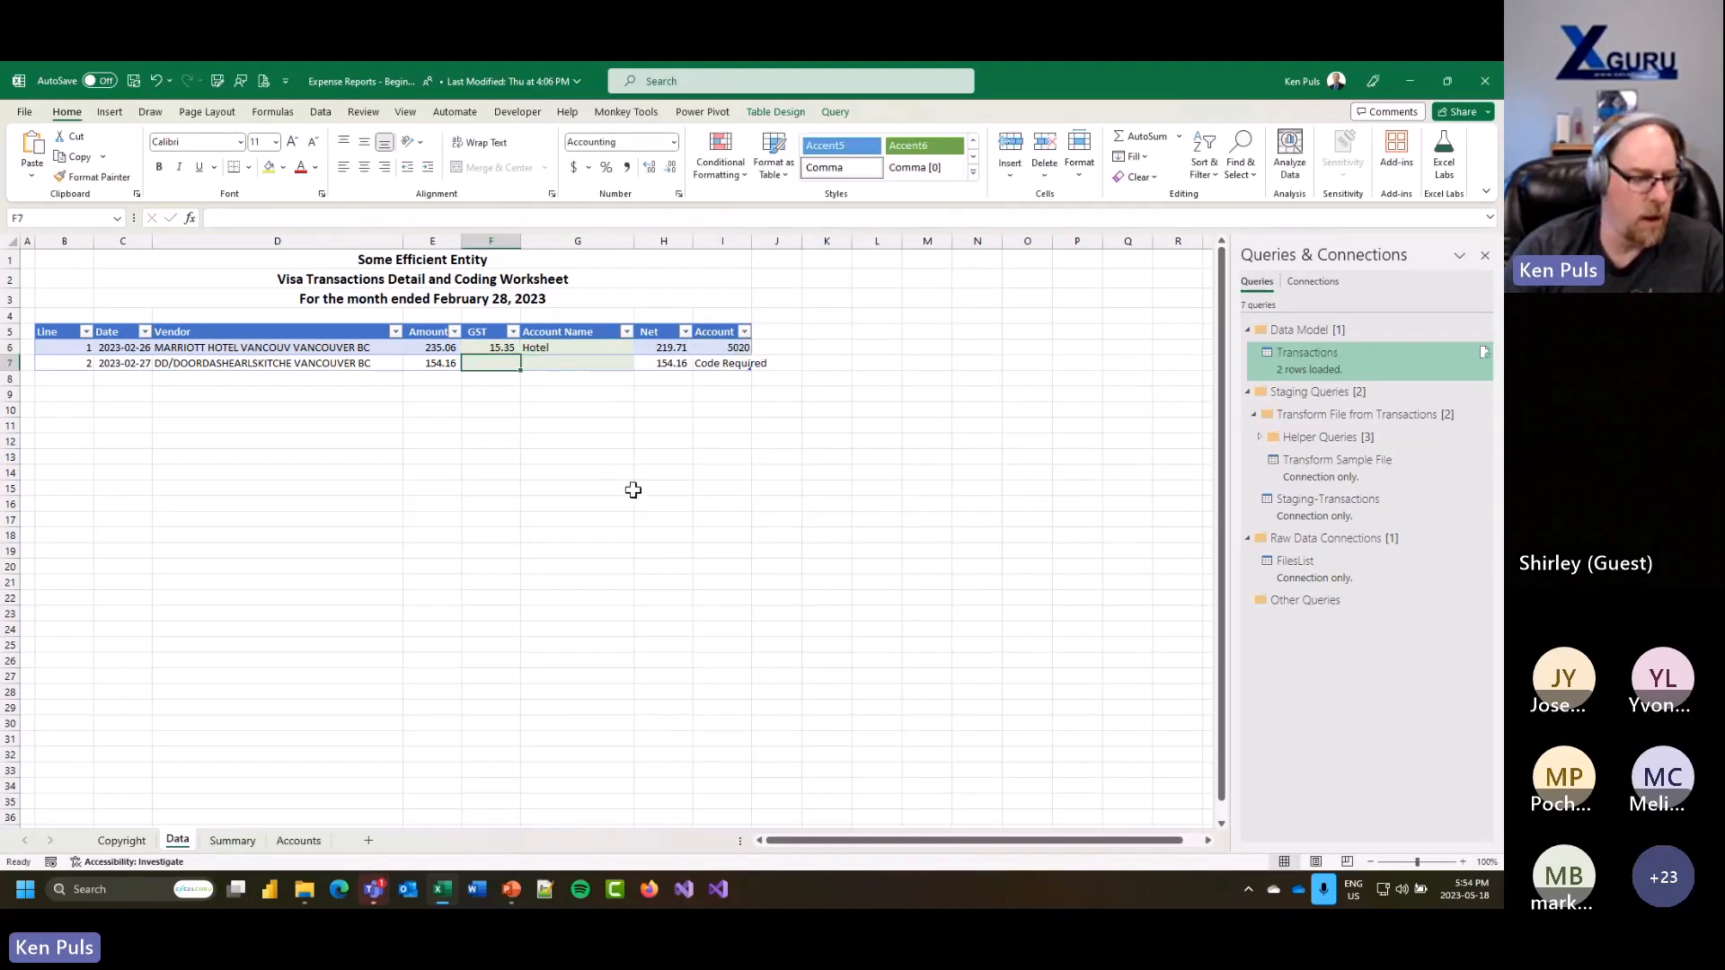
{"action": "type", "text": "9.2"}
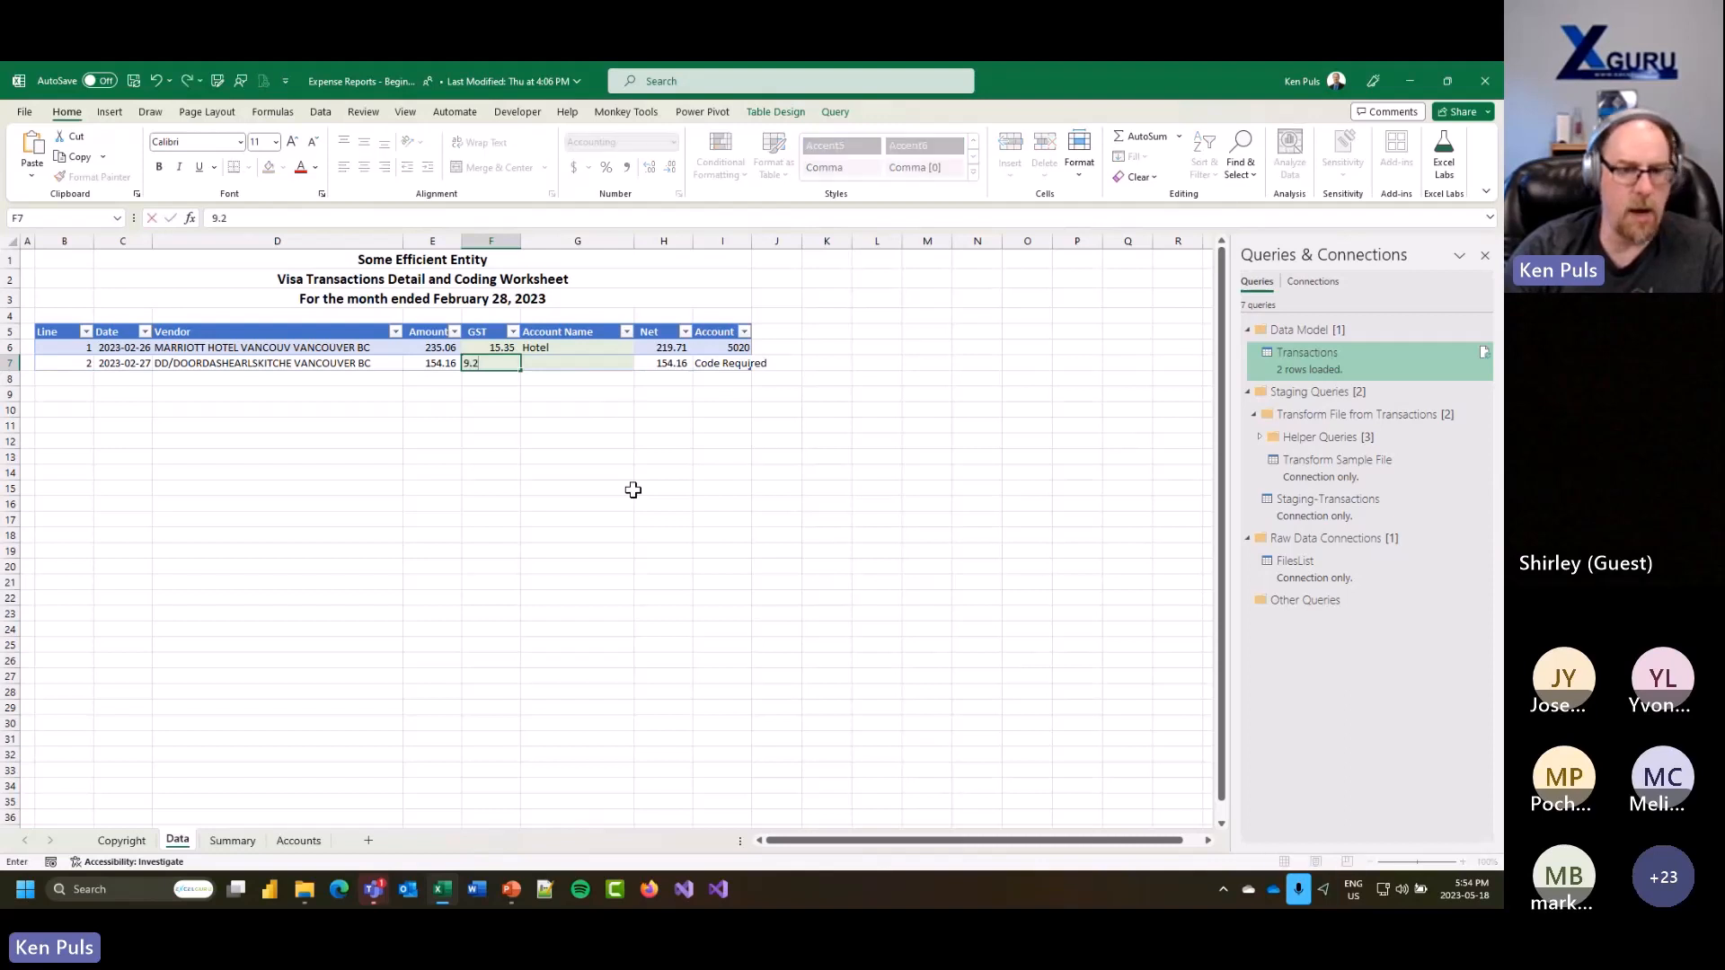
{"action": "key", "text": "Tab"}
{"action": "type", "text": "Food"}
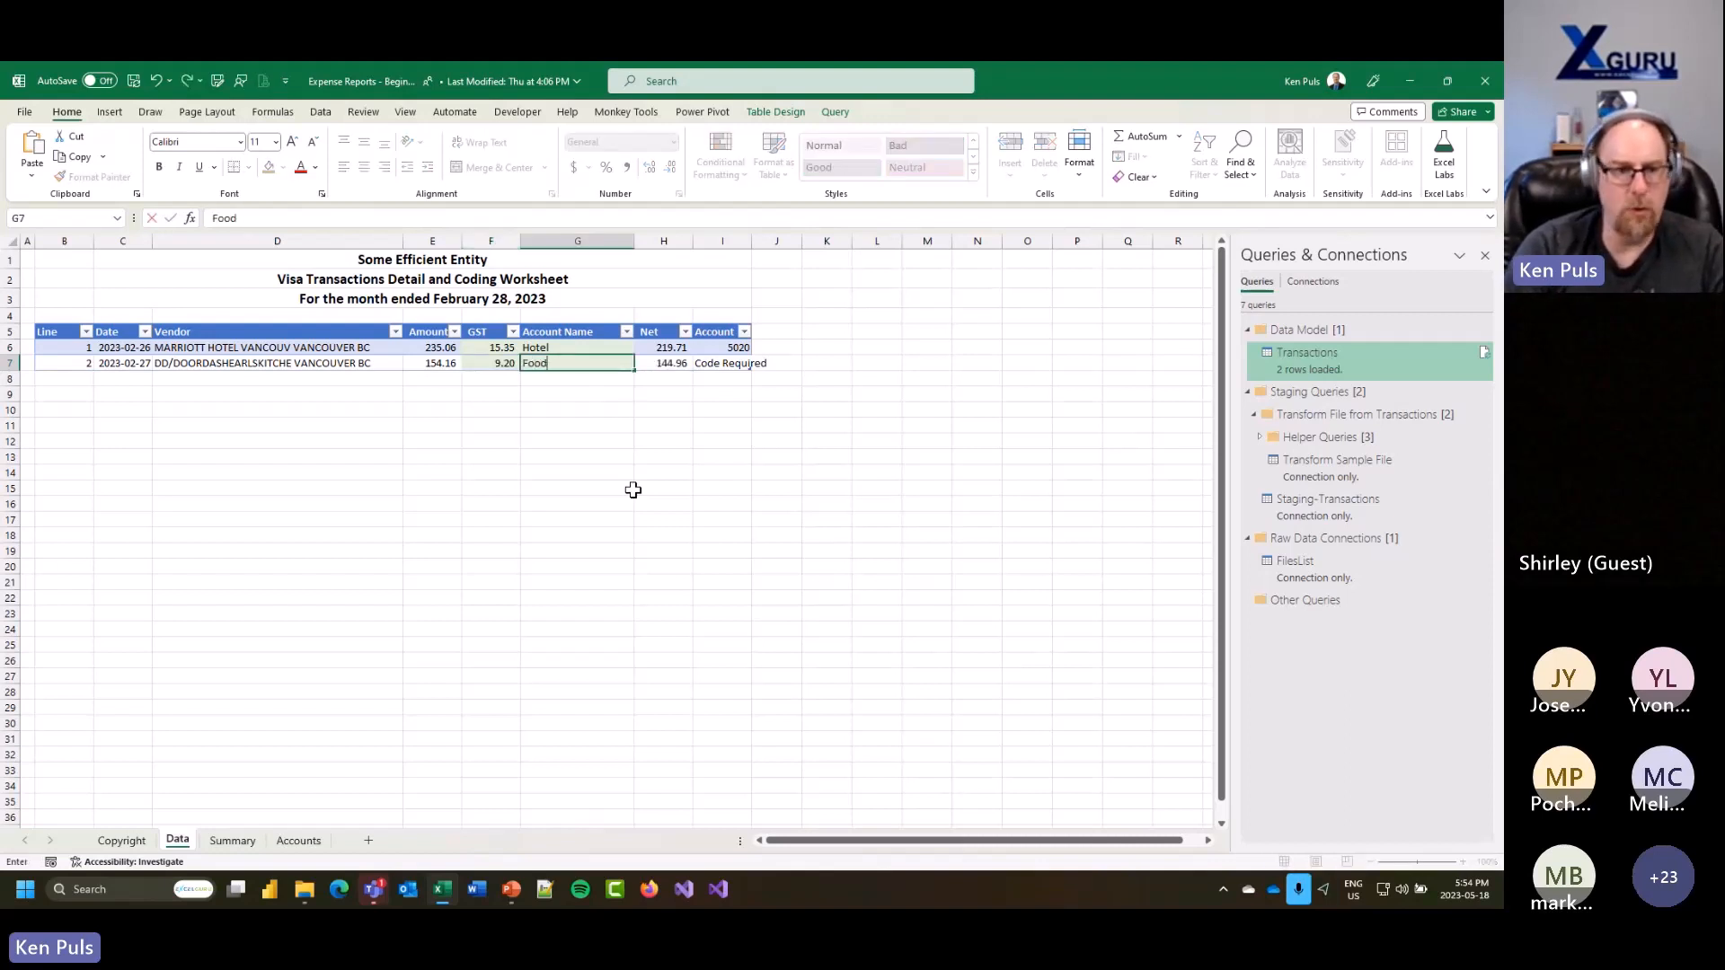
{"action": "key", "text": "Return"}
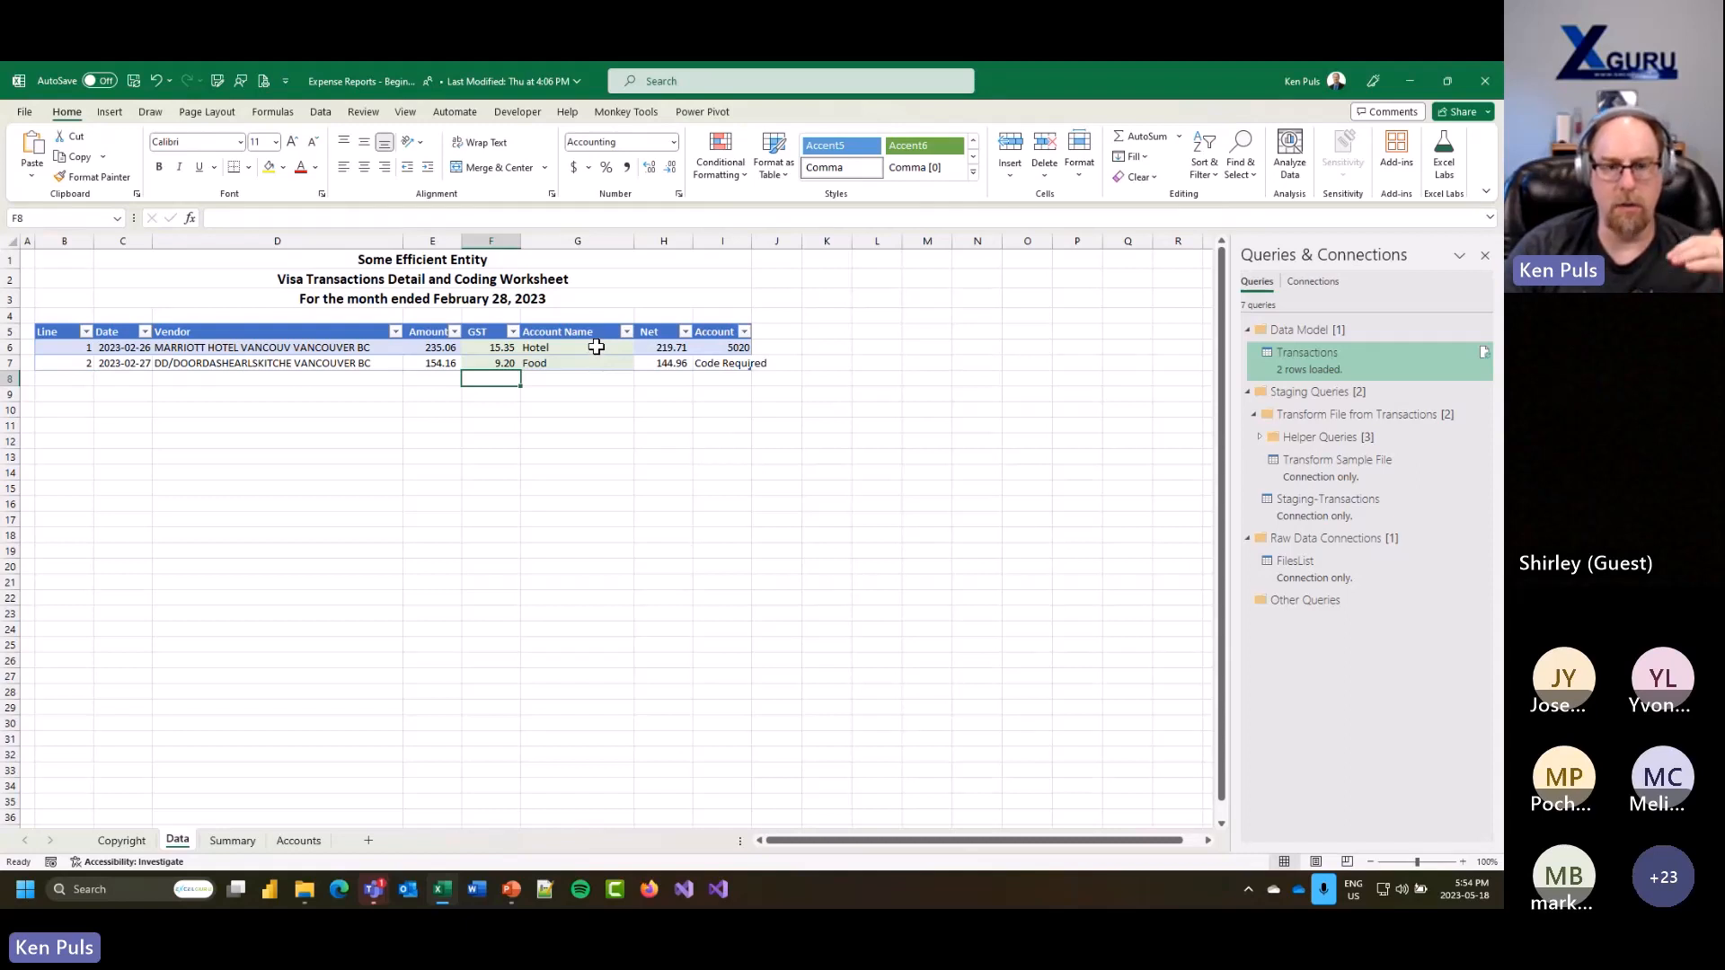
{"action": "left_click_drag", "start_coordinate": [596, 347], "coordinate": [596, 360]}
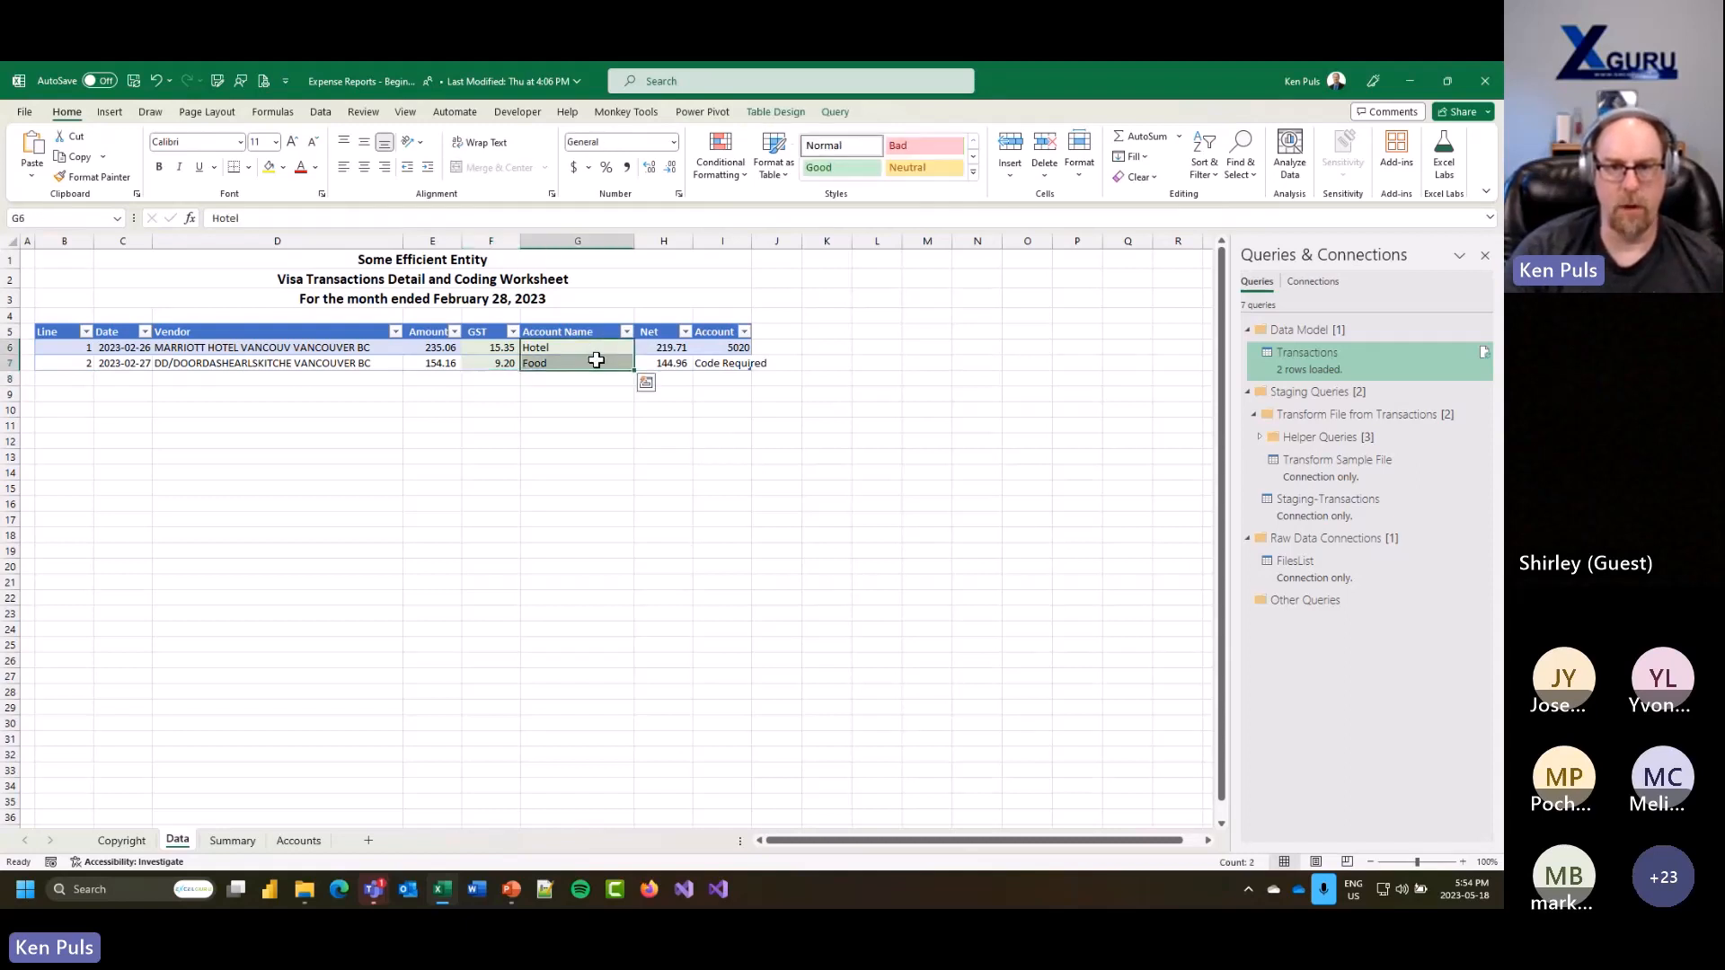
{"action": "left_click", "coordinate": [321, 113]}
{"action": "left_click", "coordinate": [876, 177]}
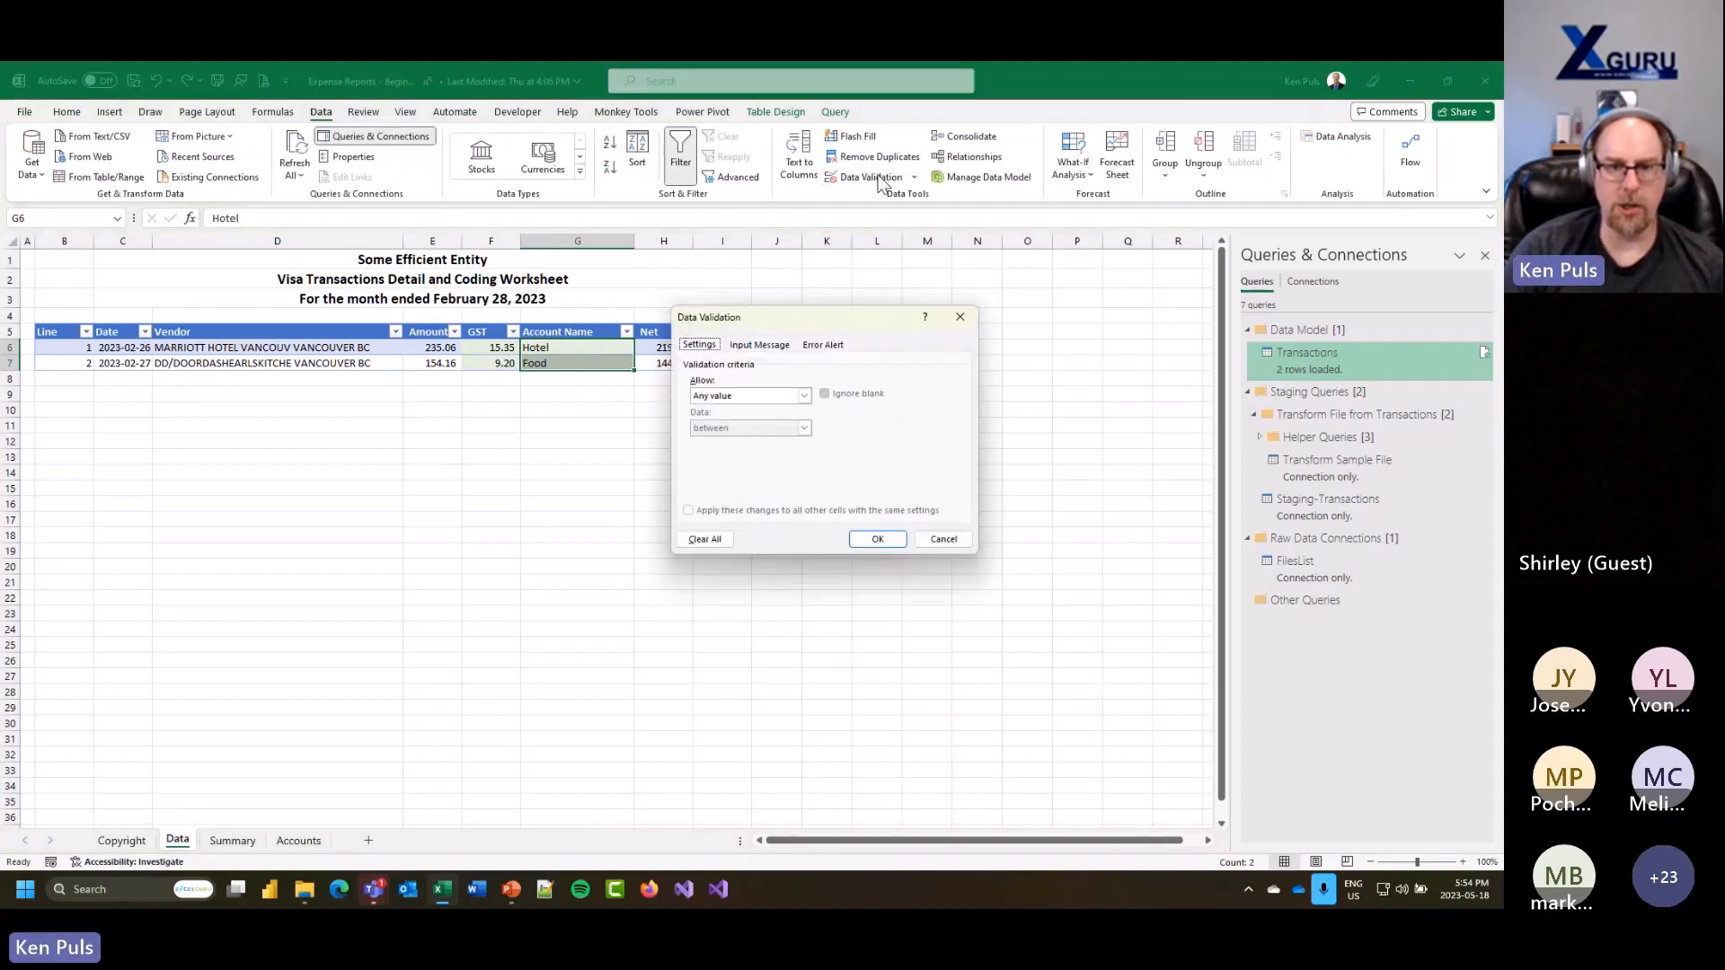
{"action": "left_click", "coordinate": [804, 396]}
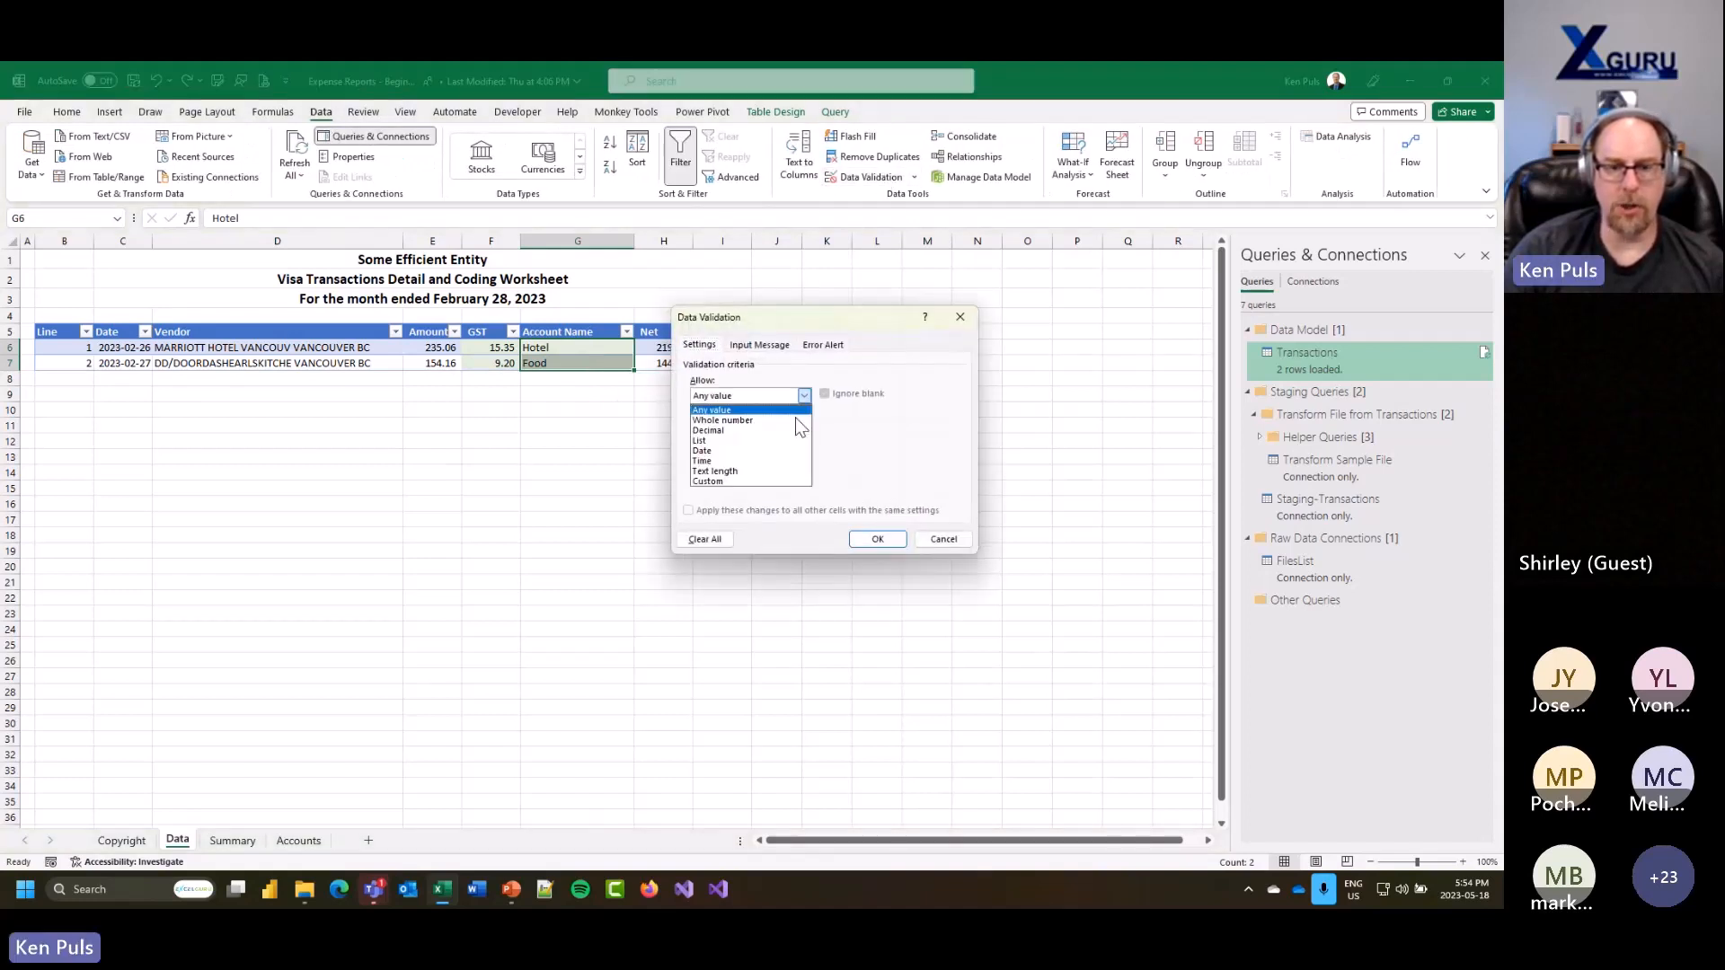
{"action": "left_click", "coordinate": [752, 441]}
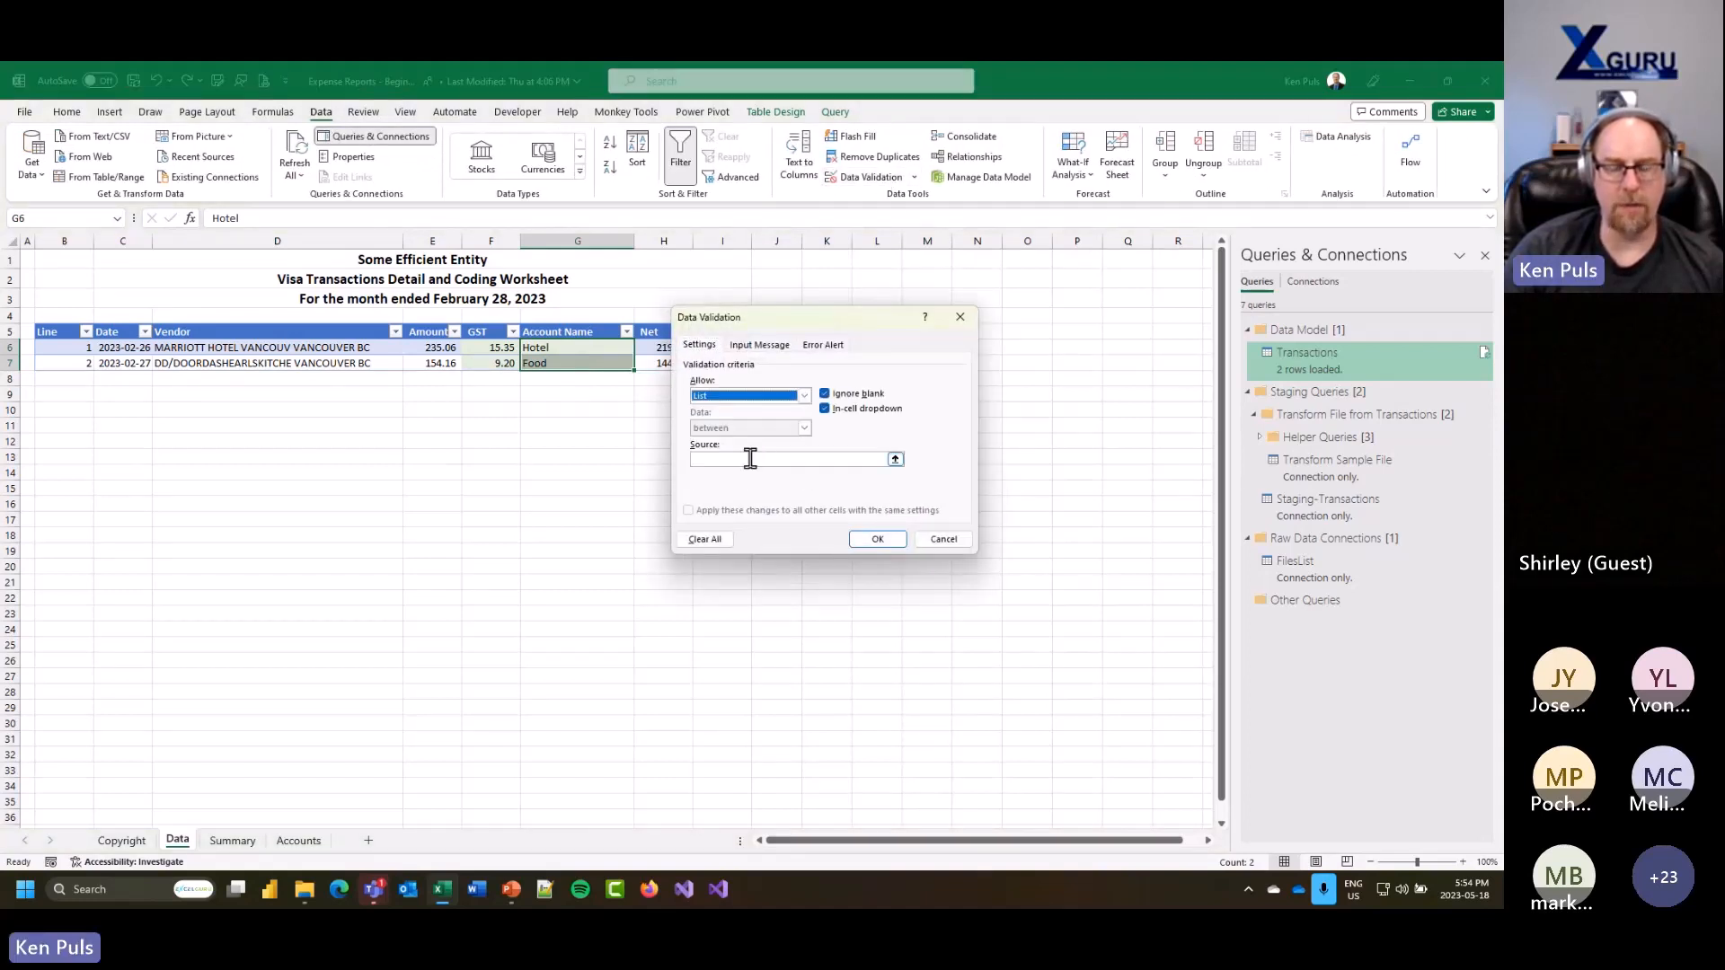
{"action": "left_click", "coordinate": [299, 840]}
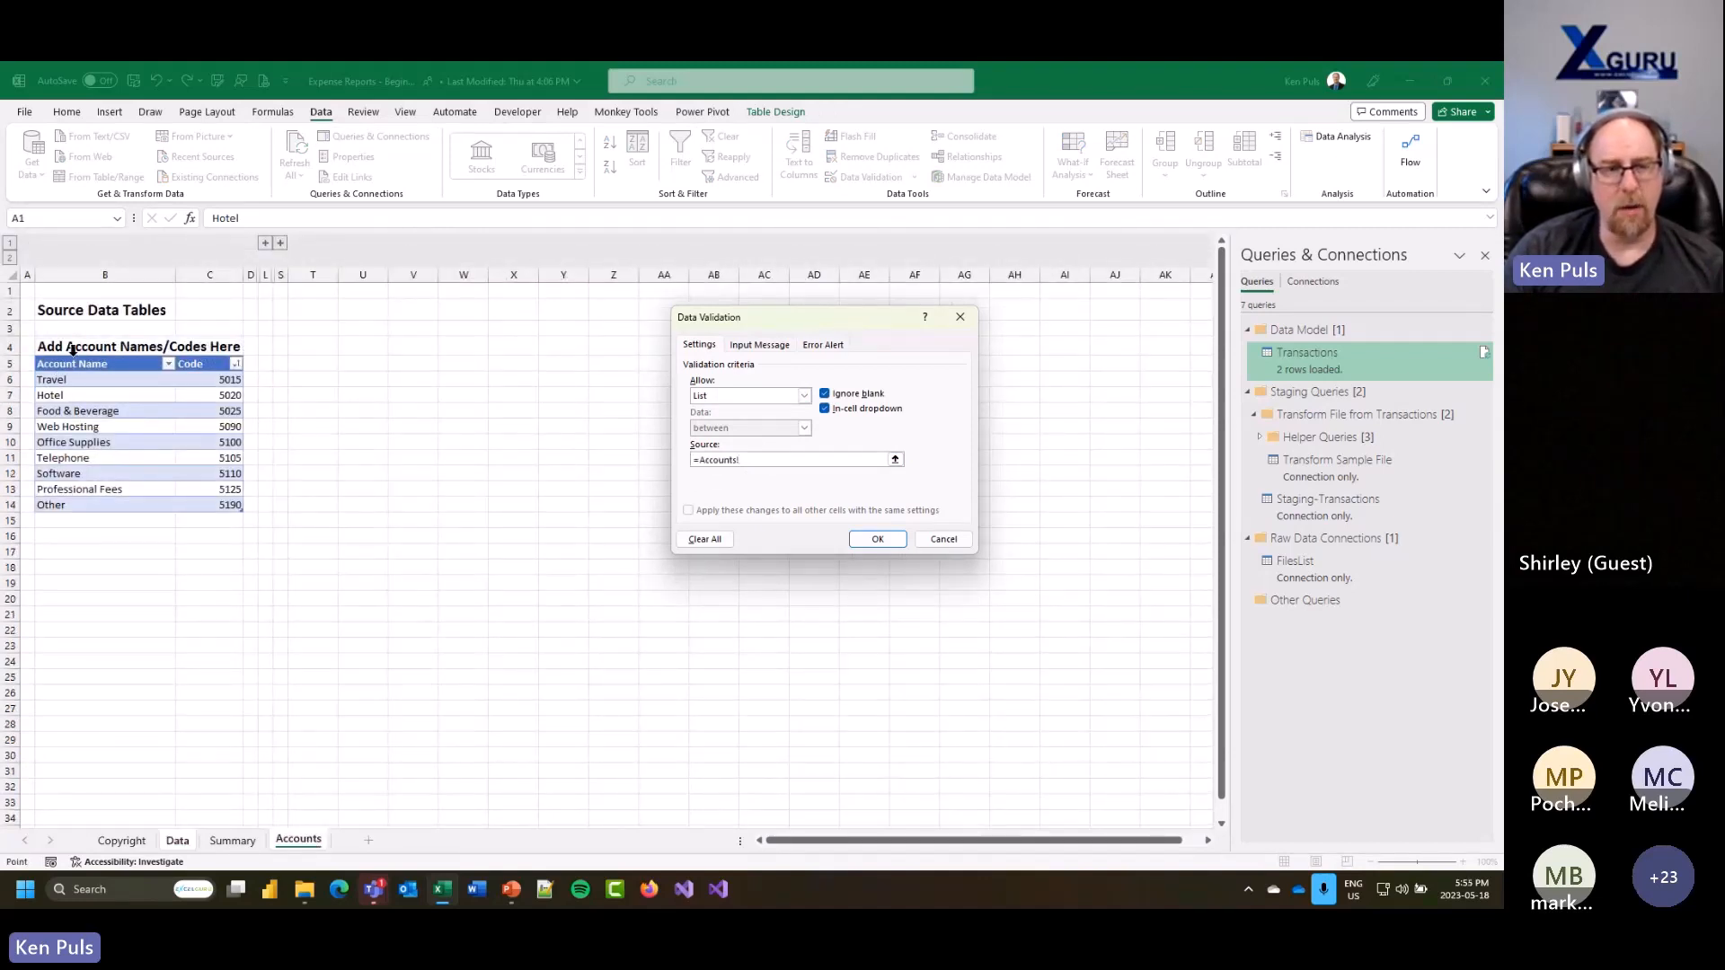
{"action": "left_click", "coordinate": [72, 350]}
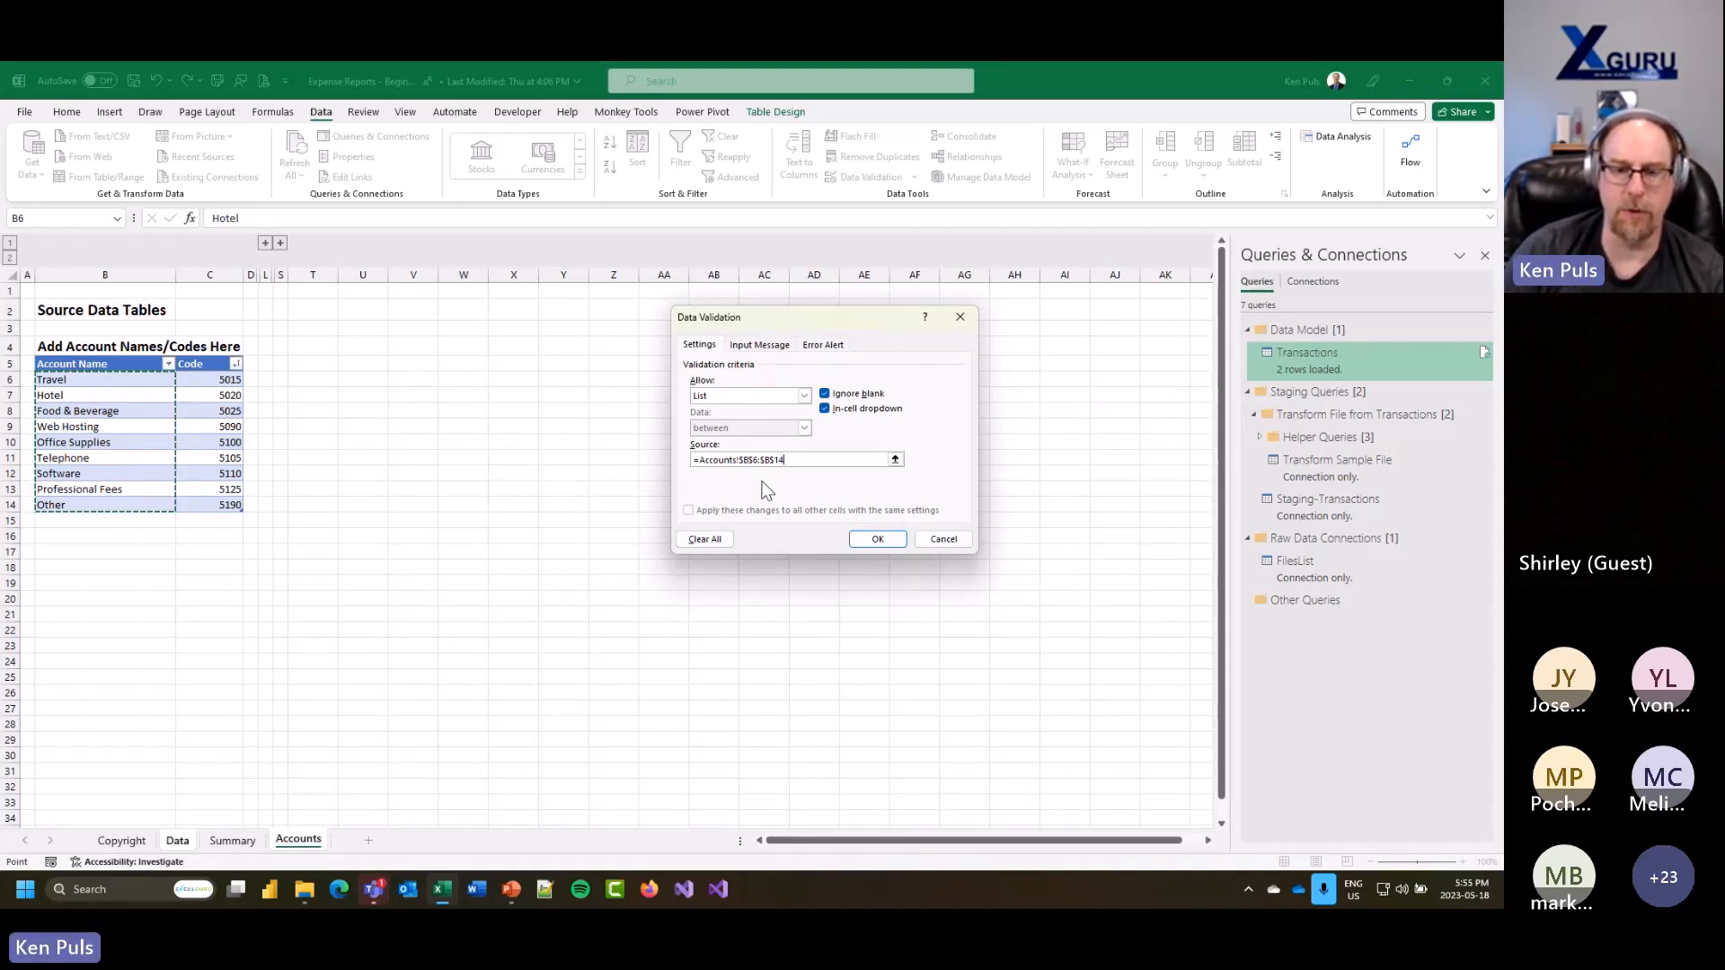
{"action": "left_click", "coordinate": [943, 539]}
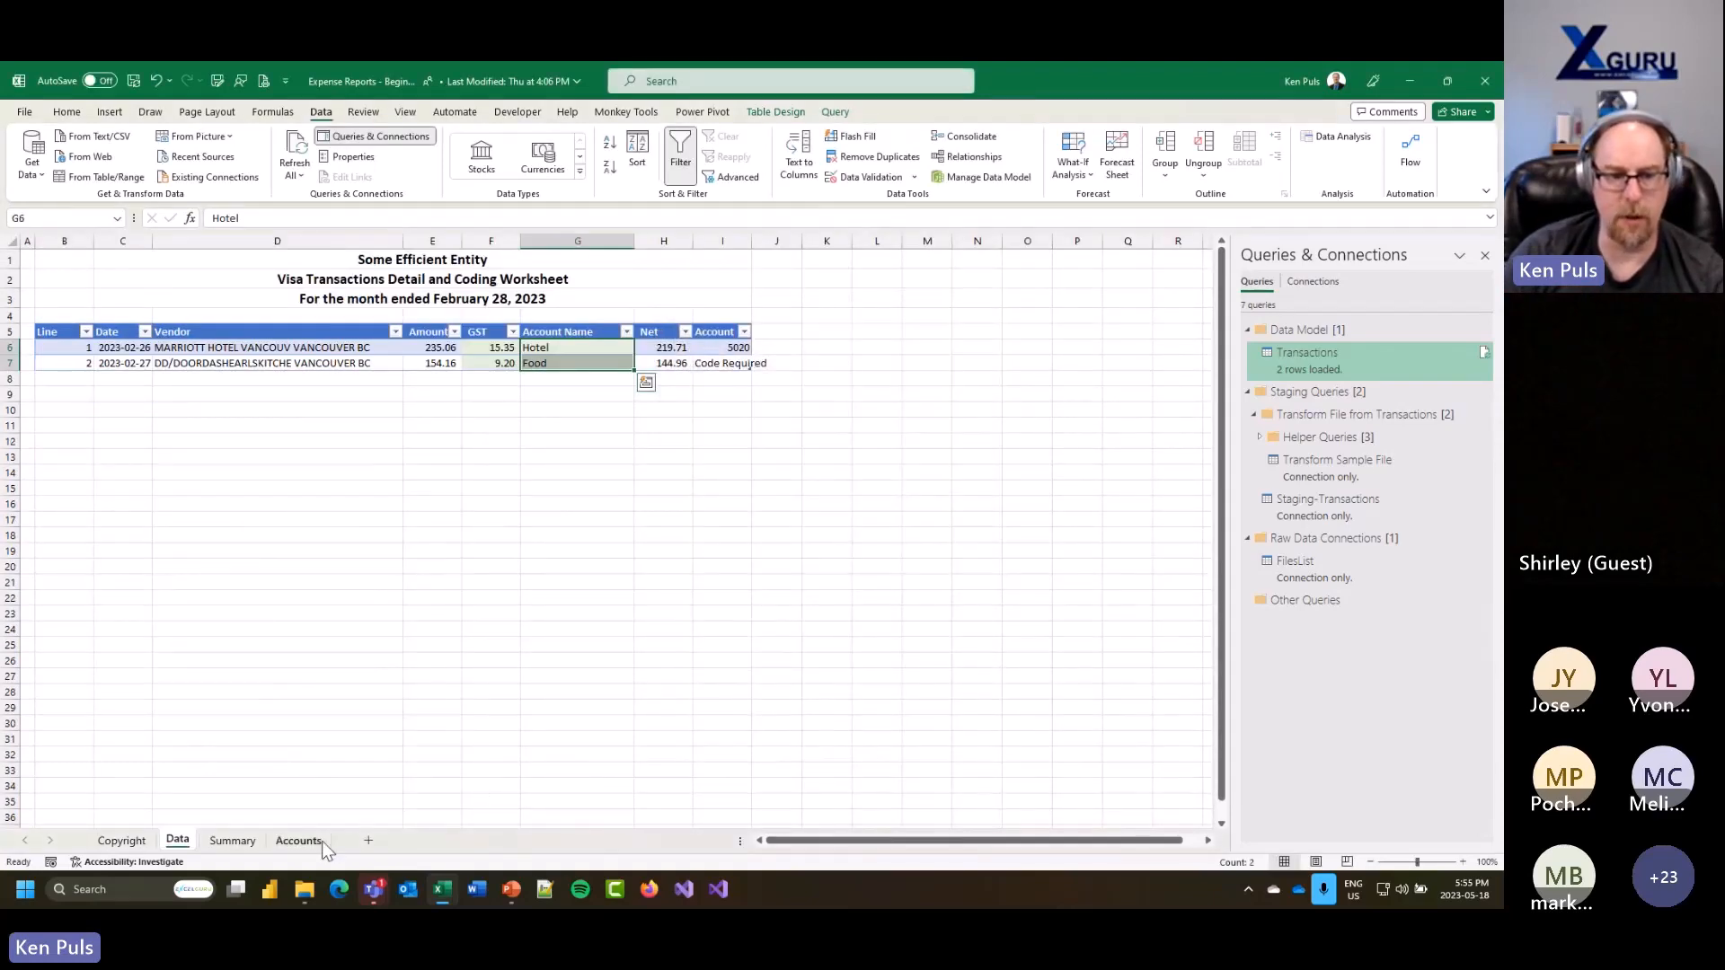
Step: On the Accounts sheet, define the name Accounts for all entries in the table's Account Name column
{"action": "left_click", "coordinate": [298, 840]}
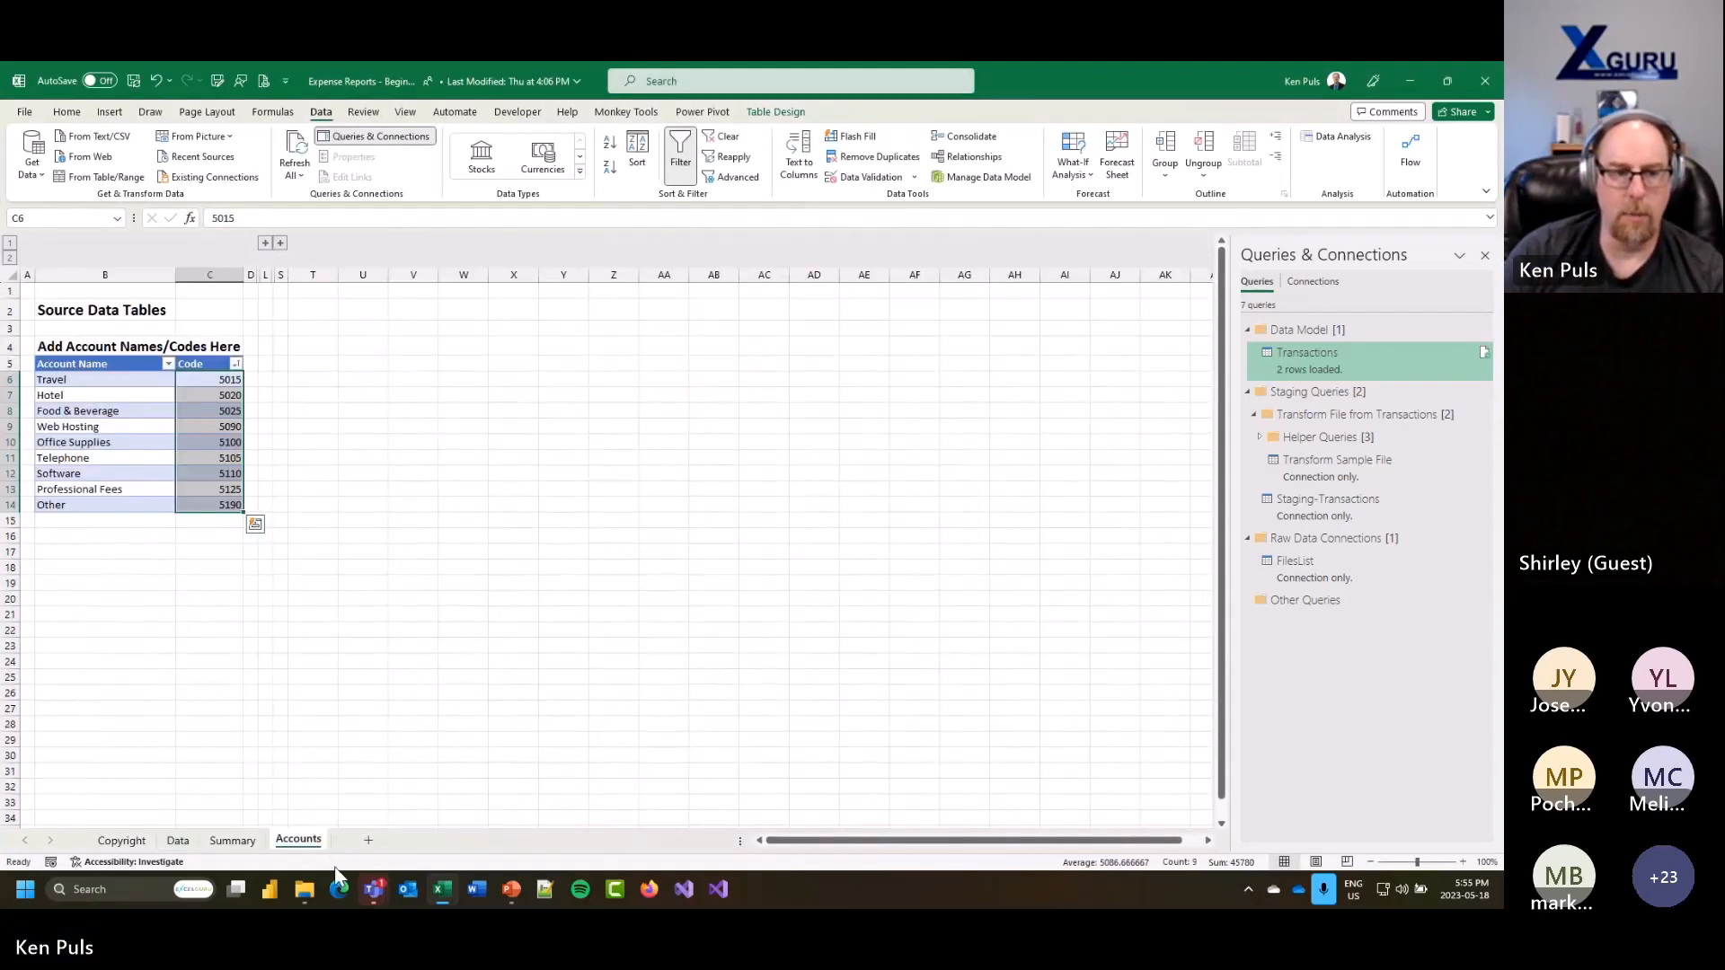
{"action": "left_click", "coordinate": [110, 356]}
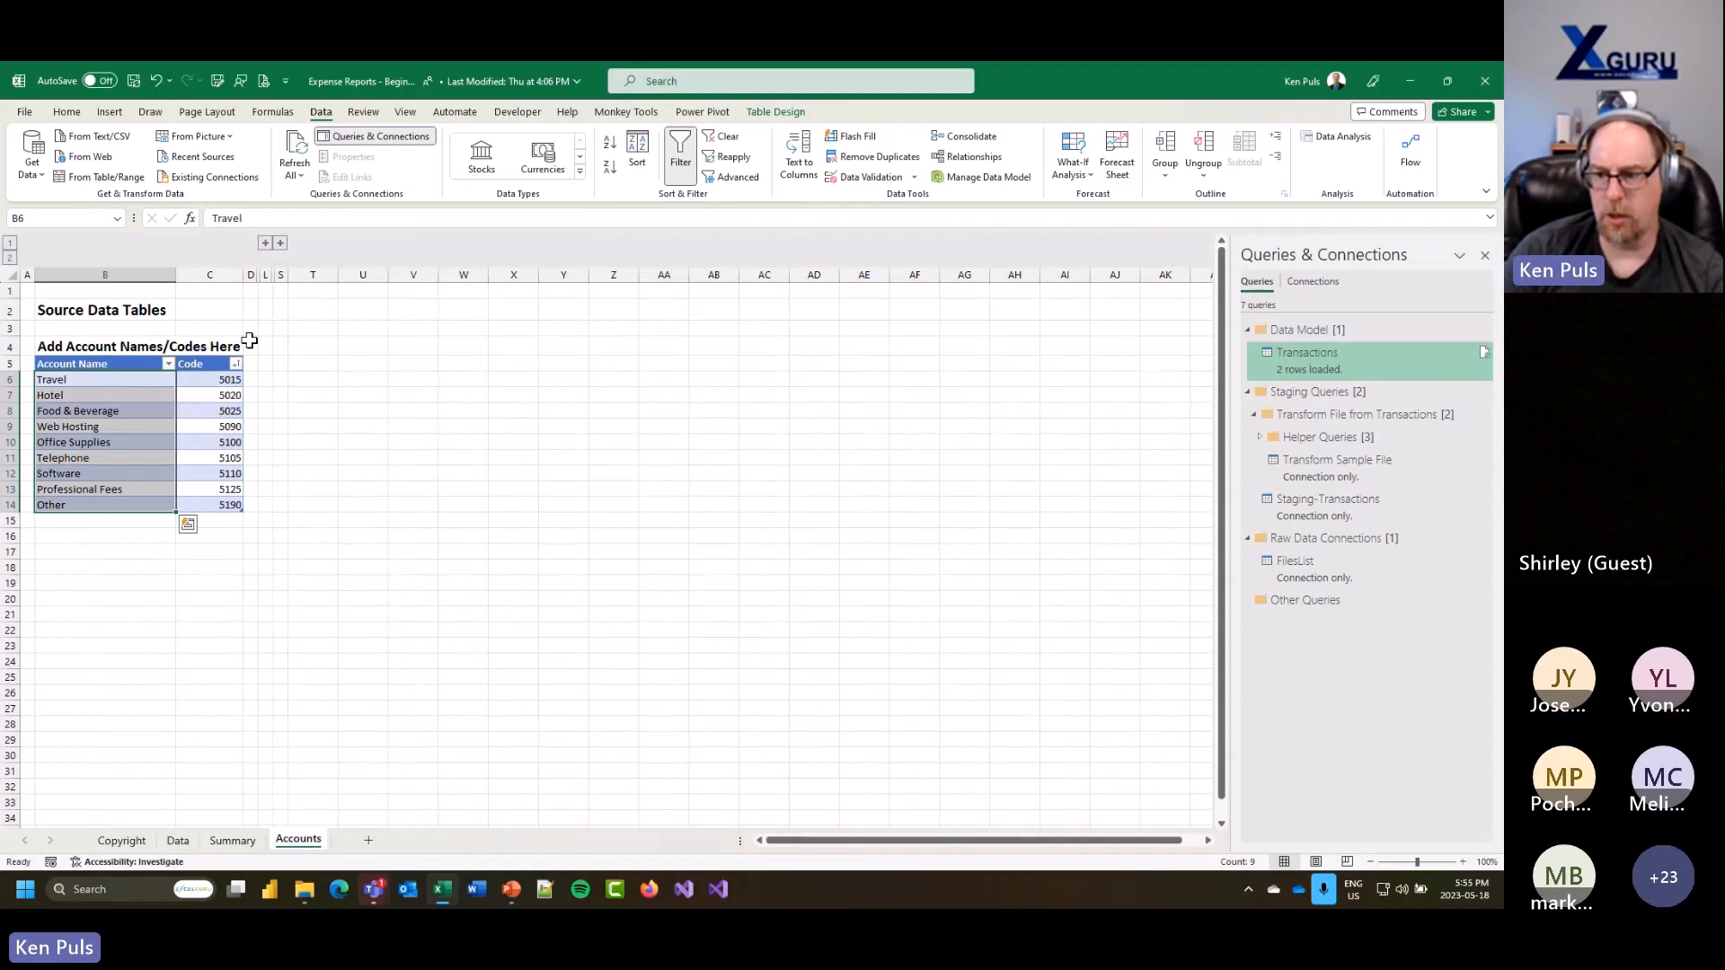
{"action": "left_click", "coordinate": [79, 220]}
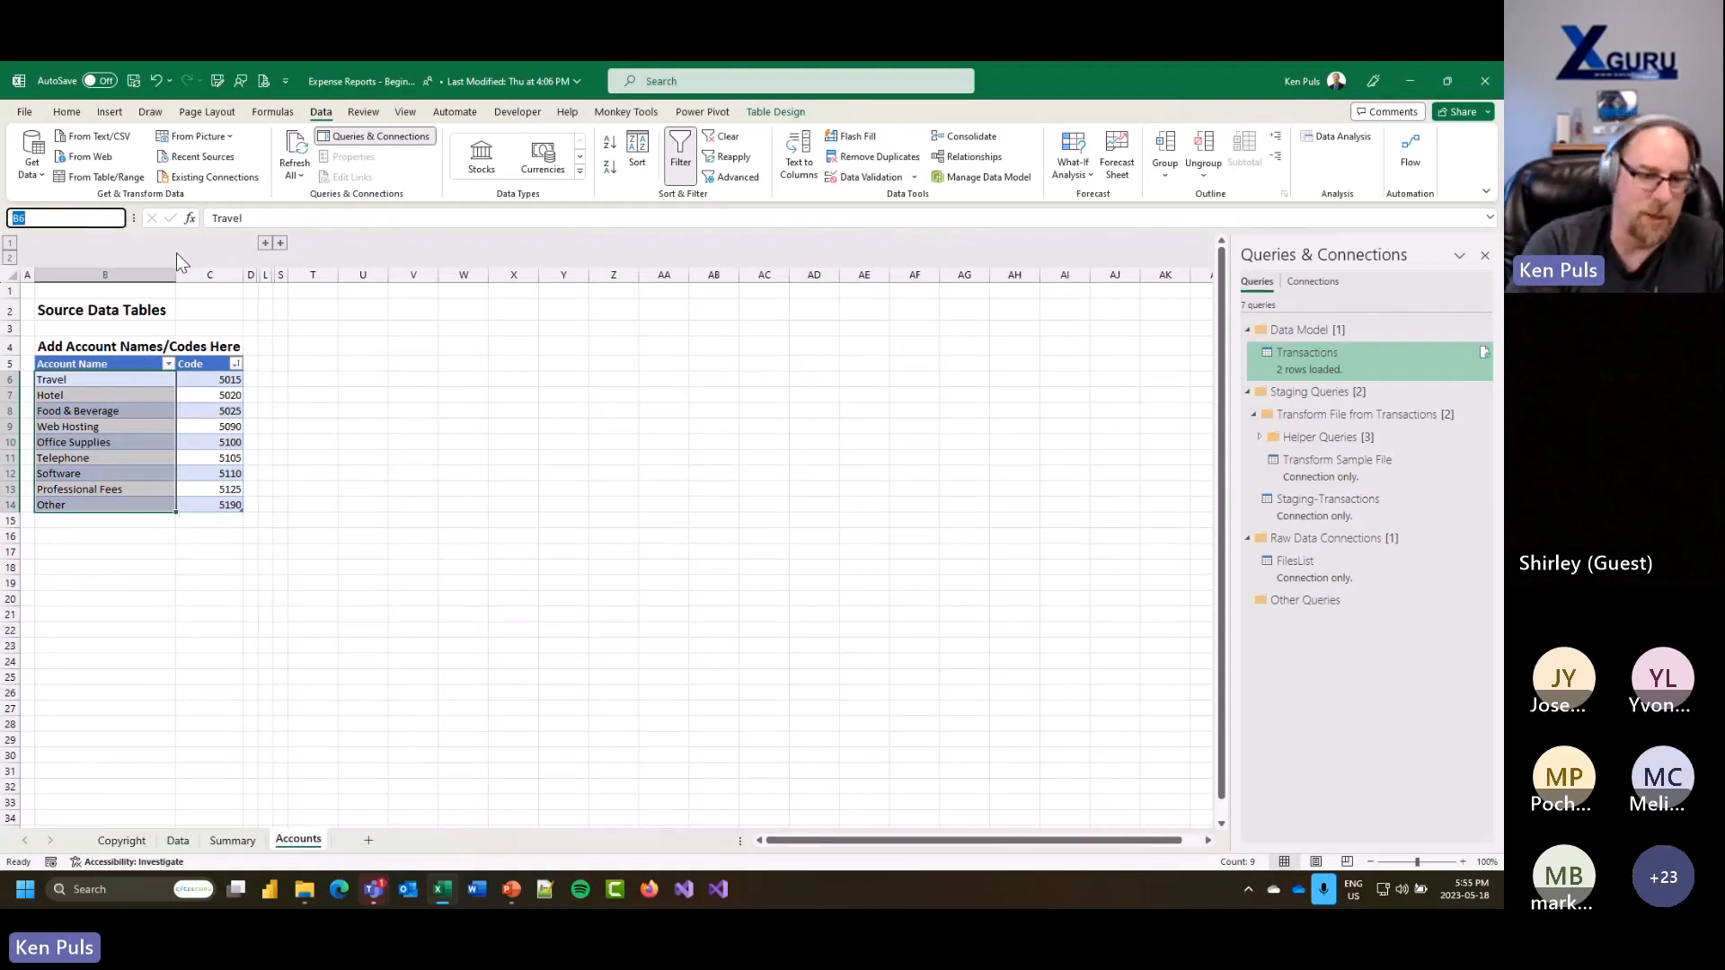
{"action": "type", "text": "Accounts"}
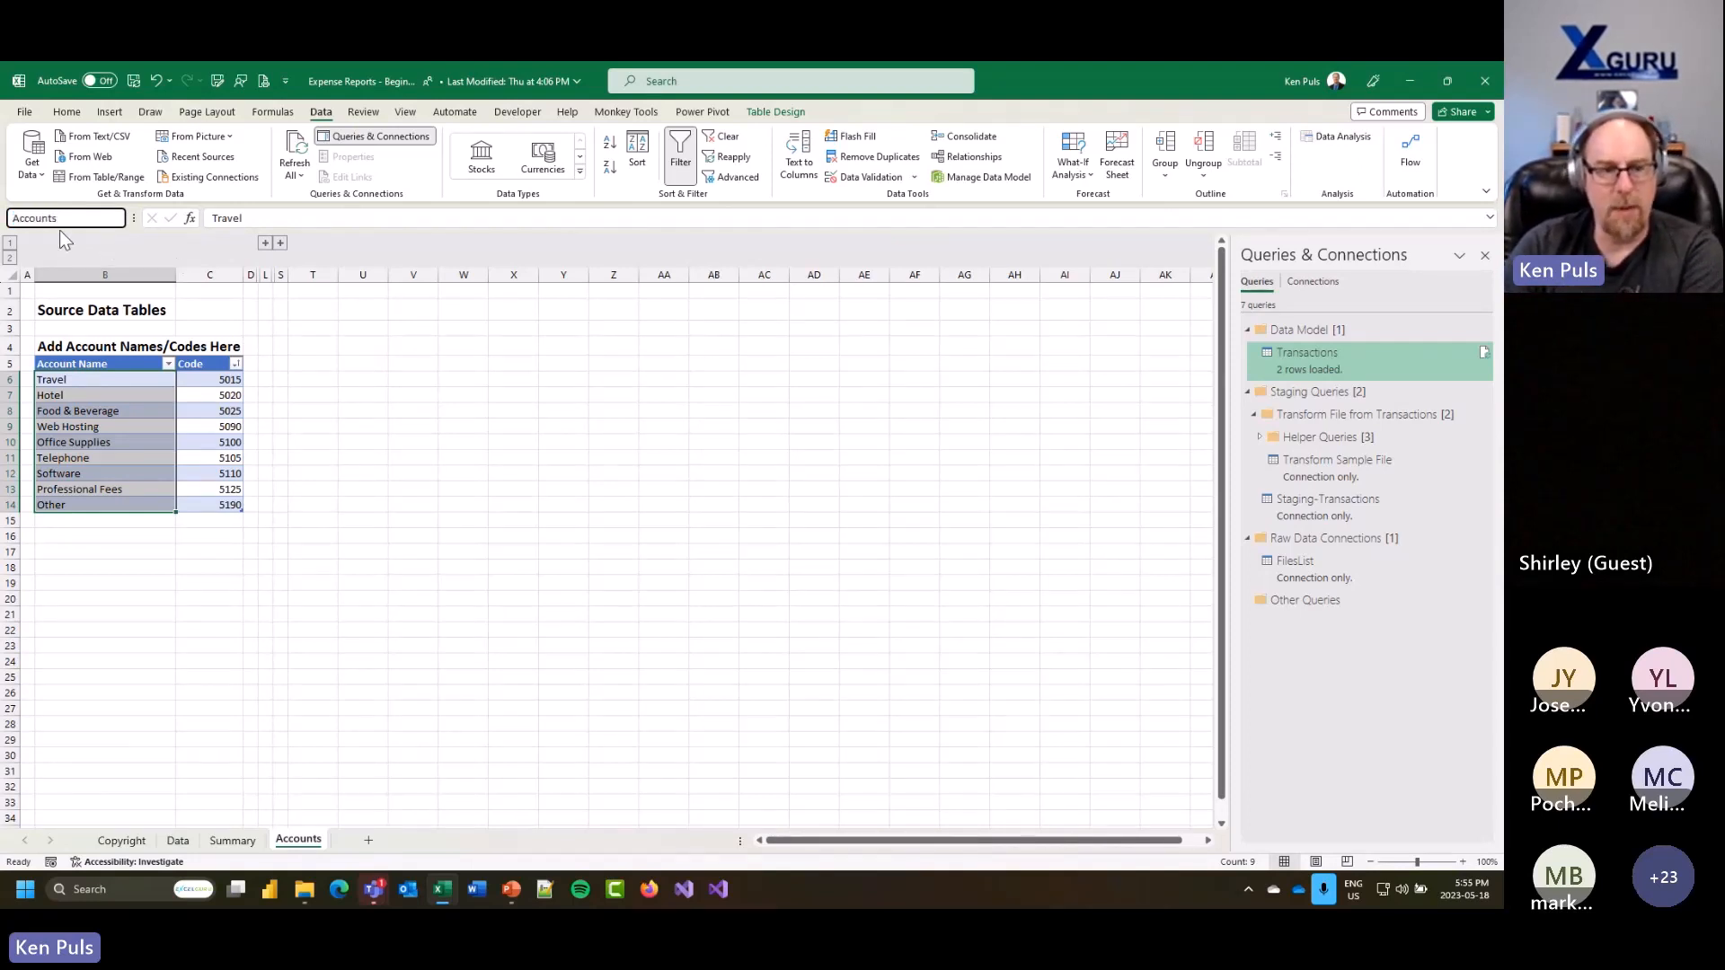
{"action": "key", "text": "Return"}
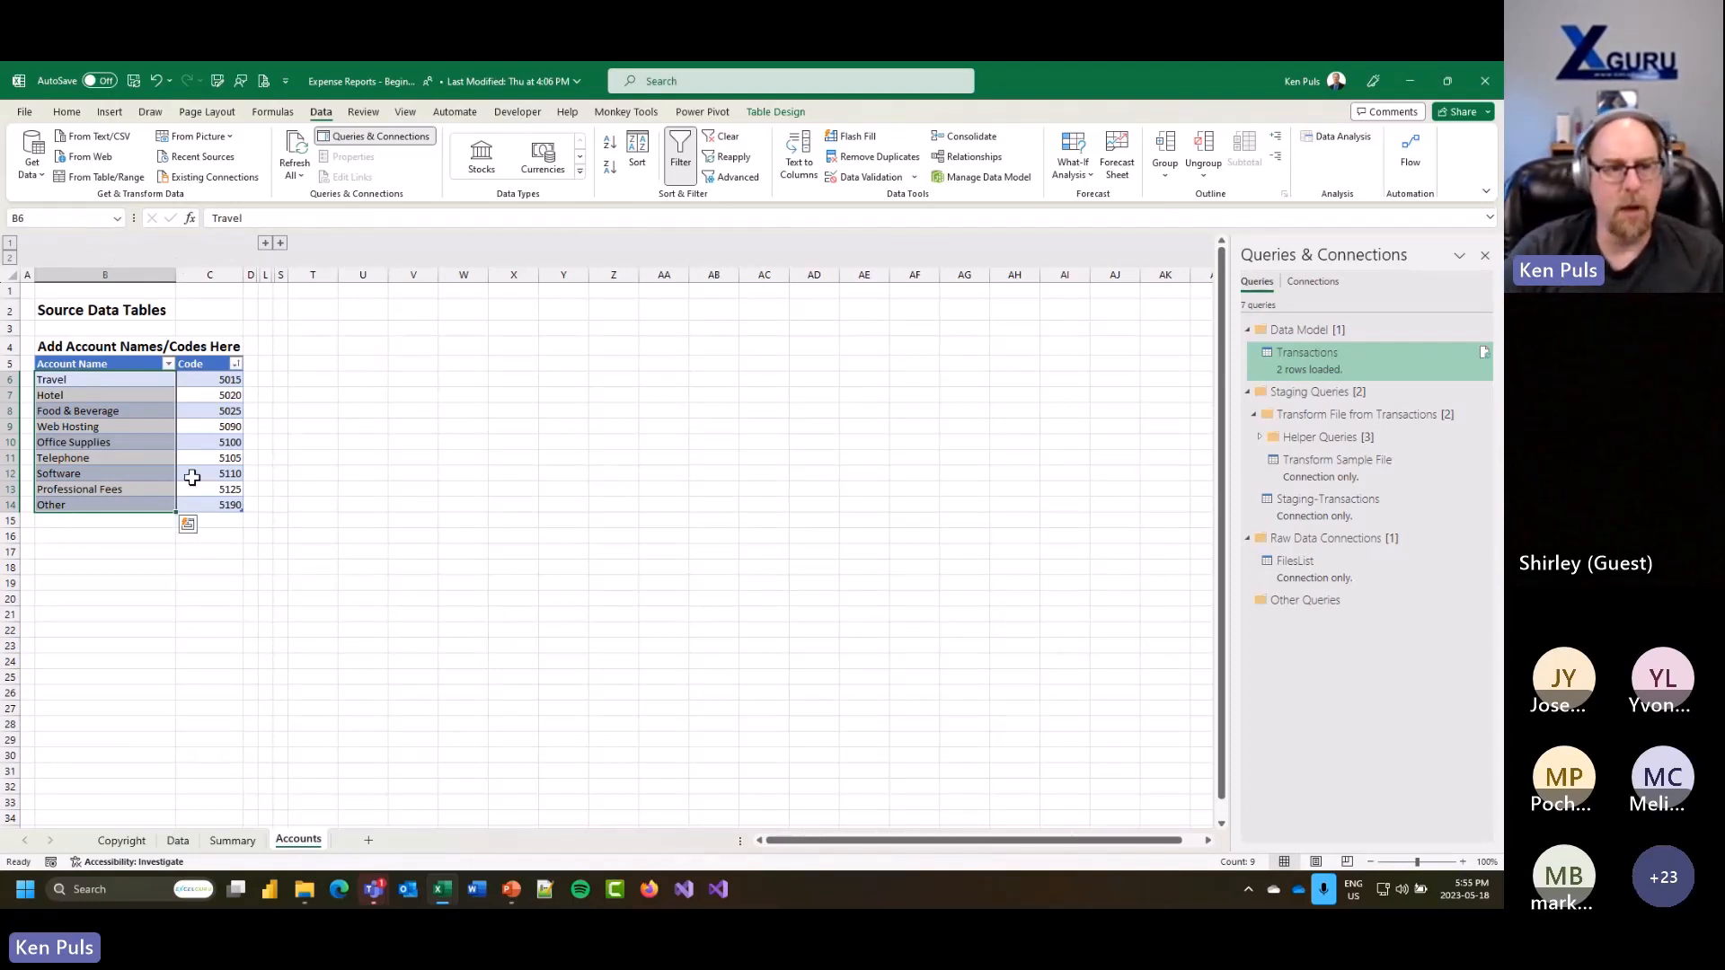
Step: Jump from an empty cell to the Accounts named range to check which cells it covers
{"action": "left_click", "coordinate": [496, 412]}
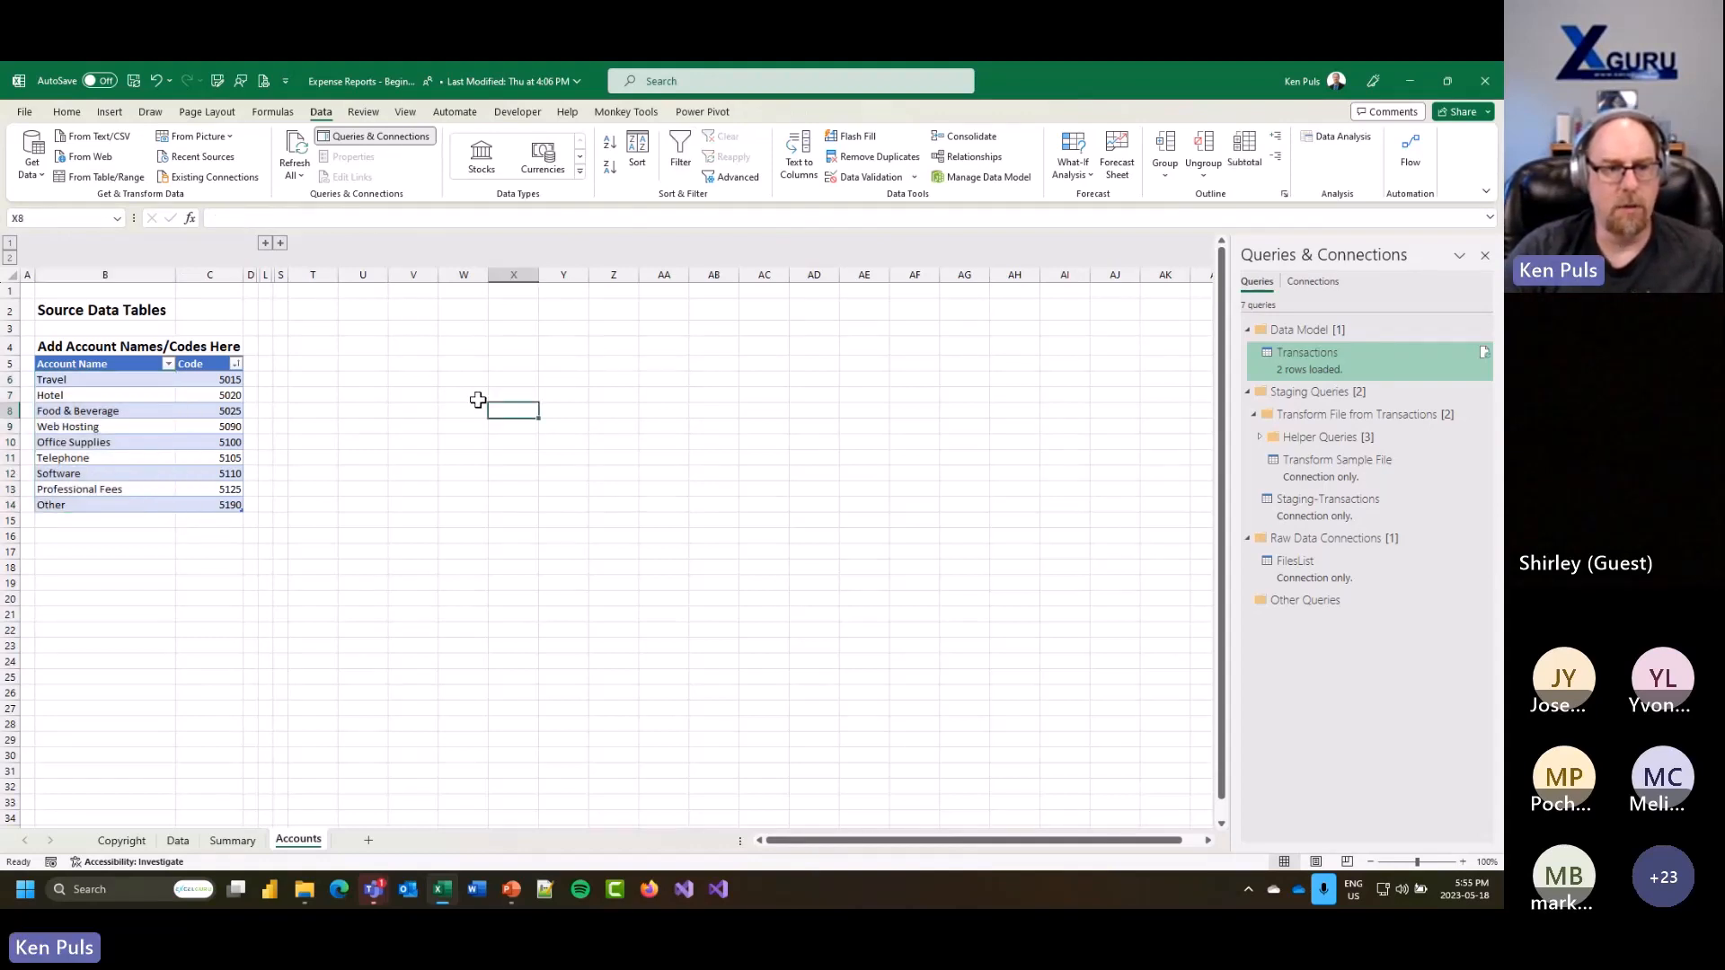
{"action": "left_click", "coordinate": [117, 218]}
{"action": "left_click", "coordinate": [108, 253]}
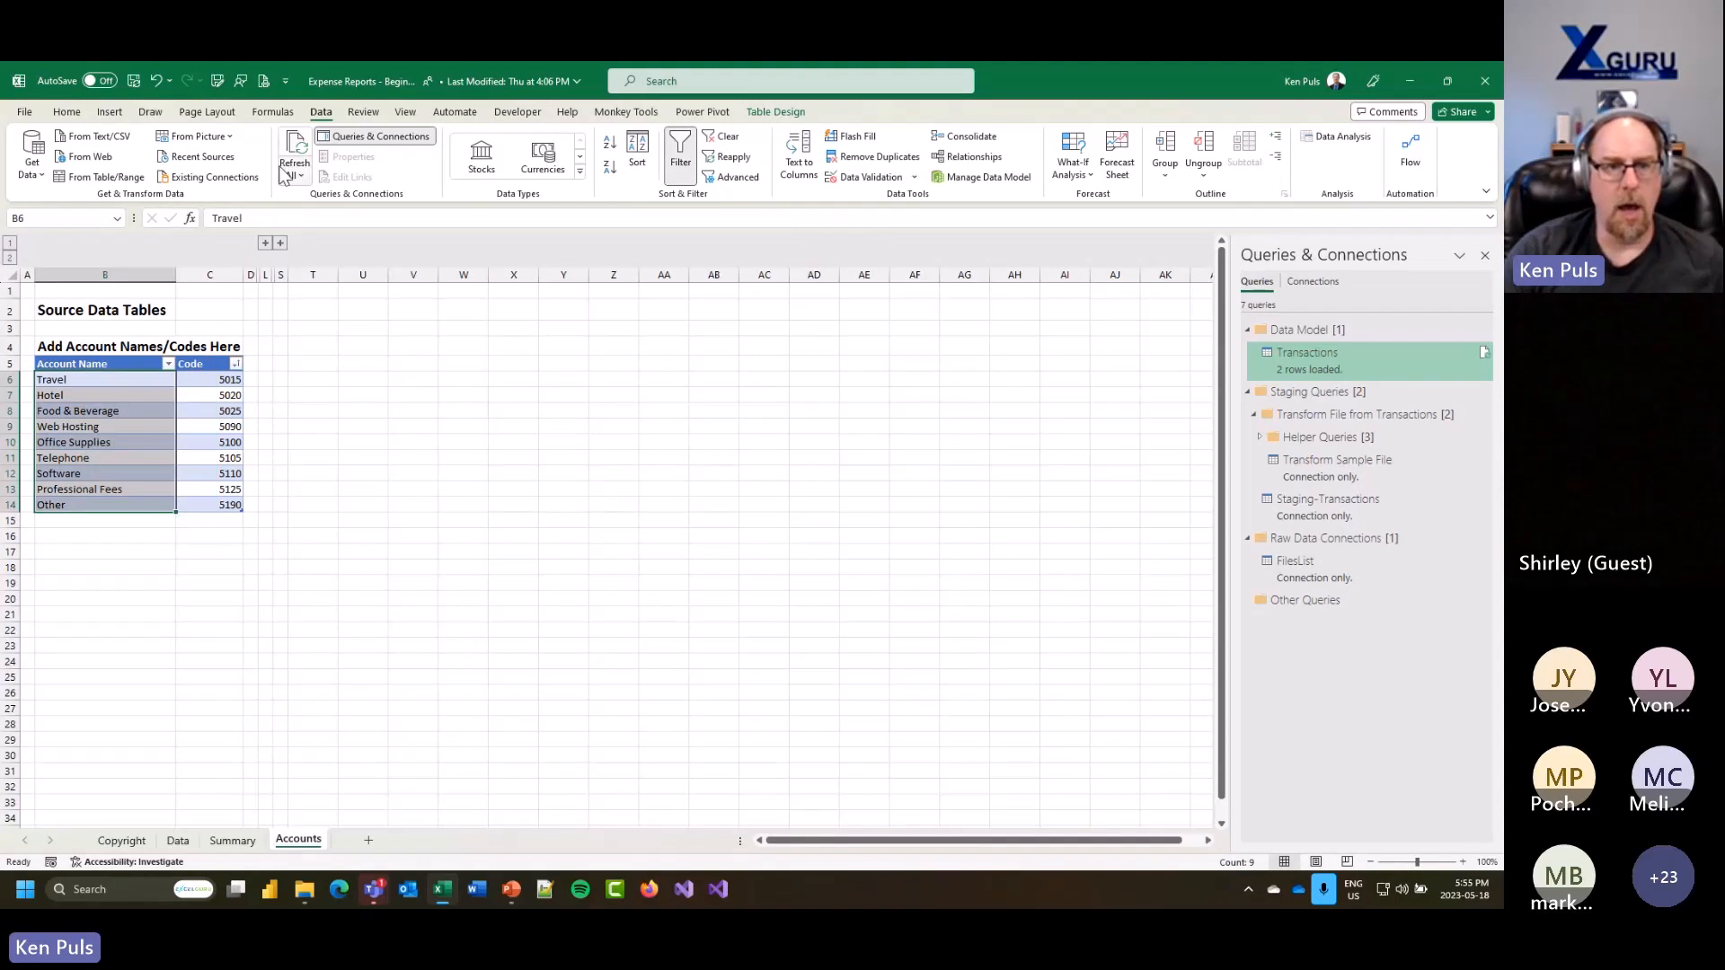
Step: Examine the reference behind the Accounts name in the Name Manager
{"action": "left_click", "coordinate": [272, 111]}
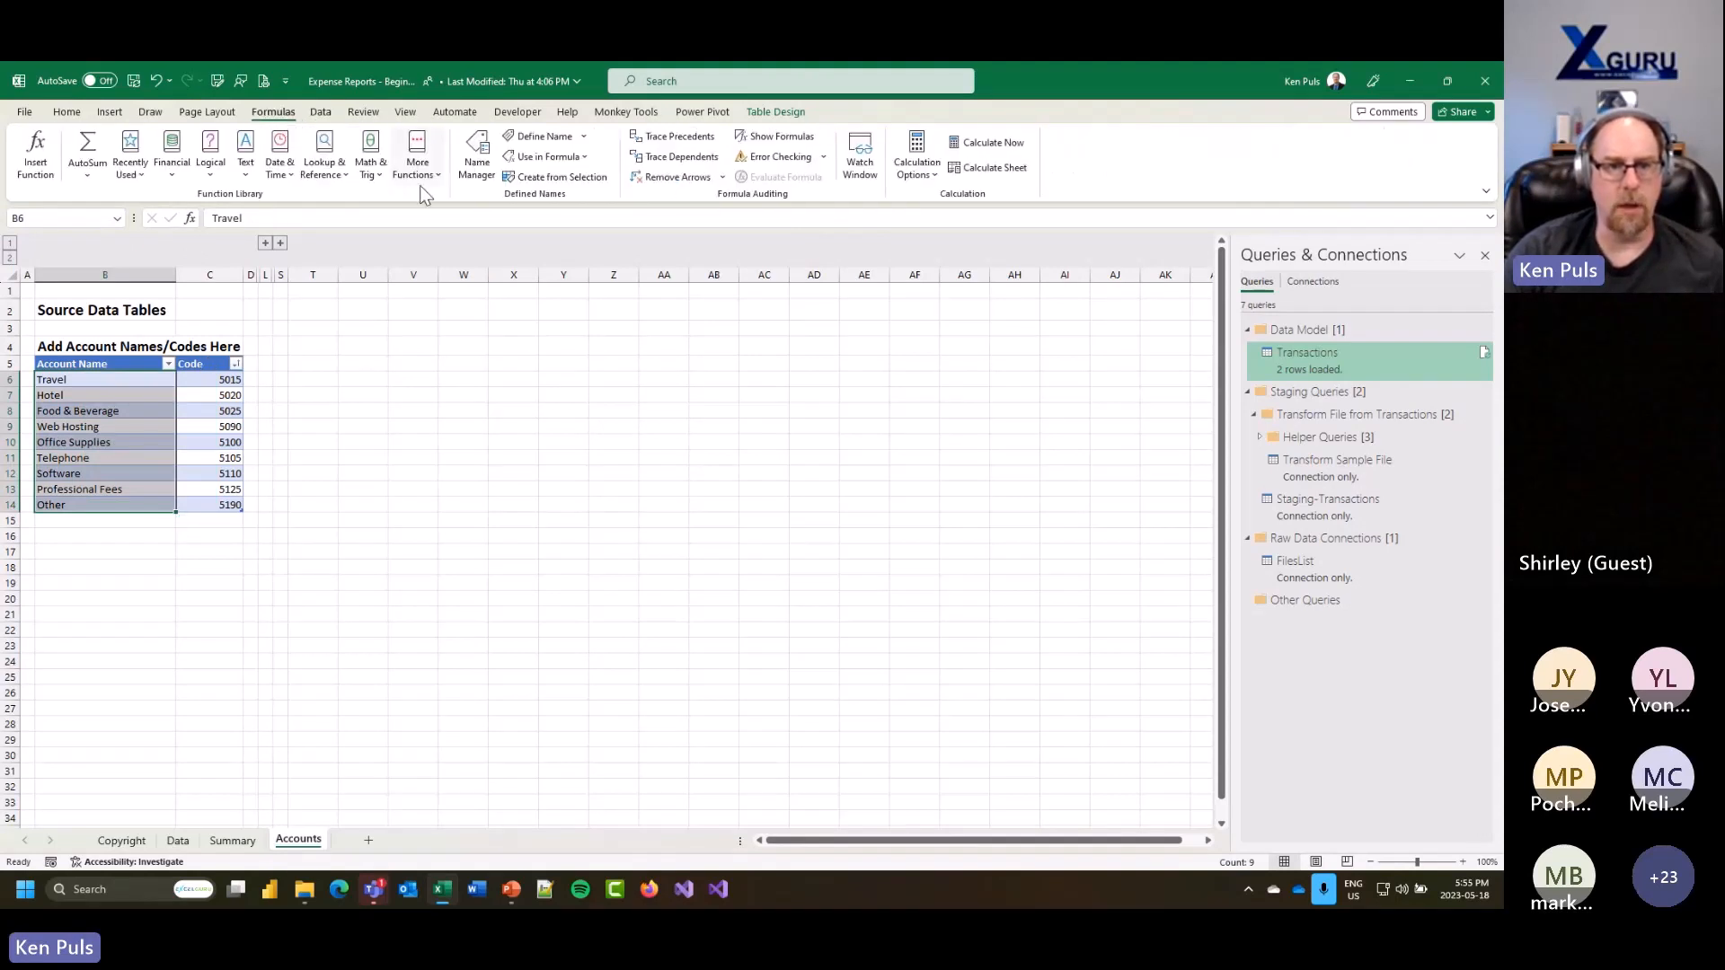
{"action": "left_click", "coordinate": [479, 166]}
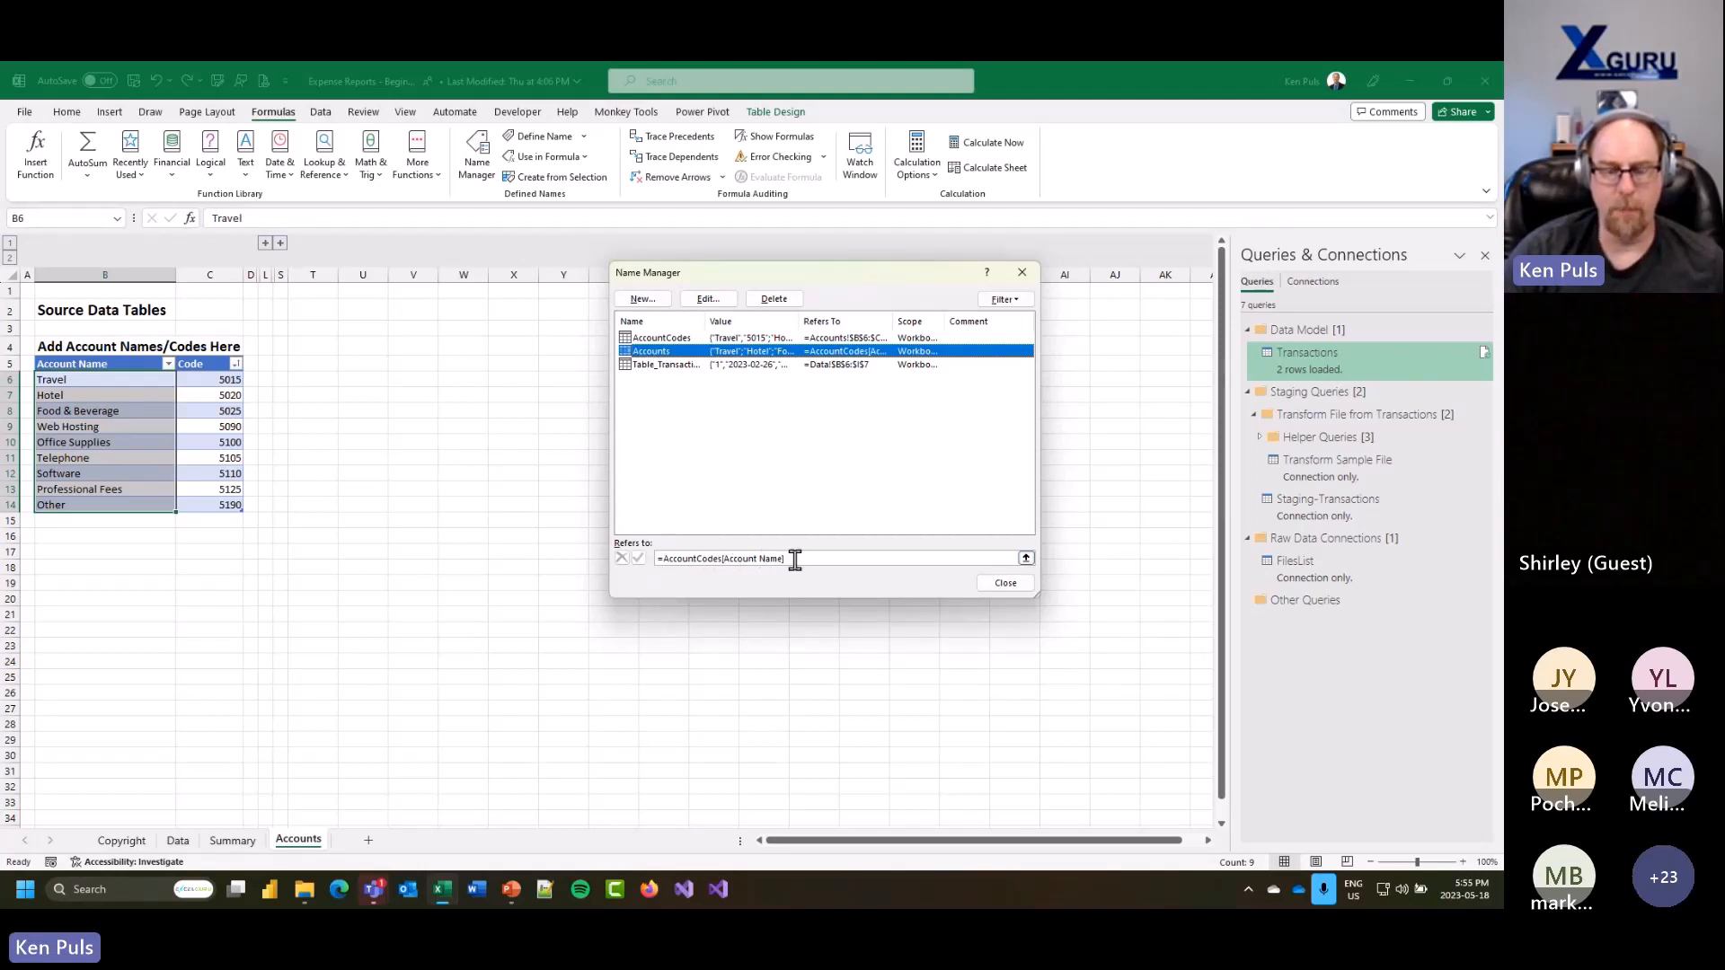
{"action": "left_click_drag", "start_coordinate": [795, 558], "coordinate": [660, 557]}
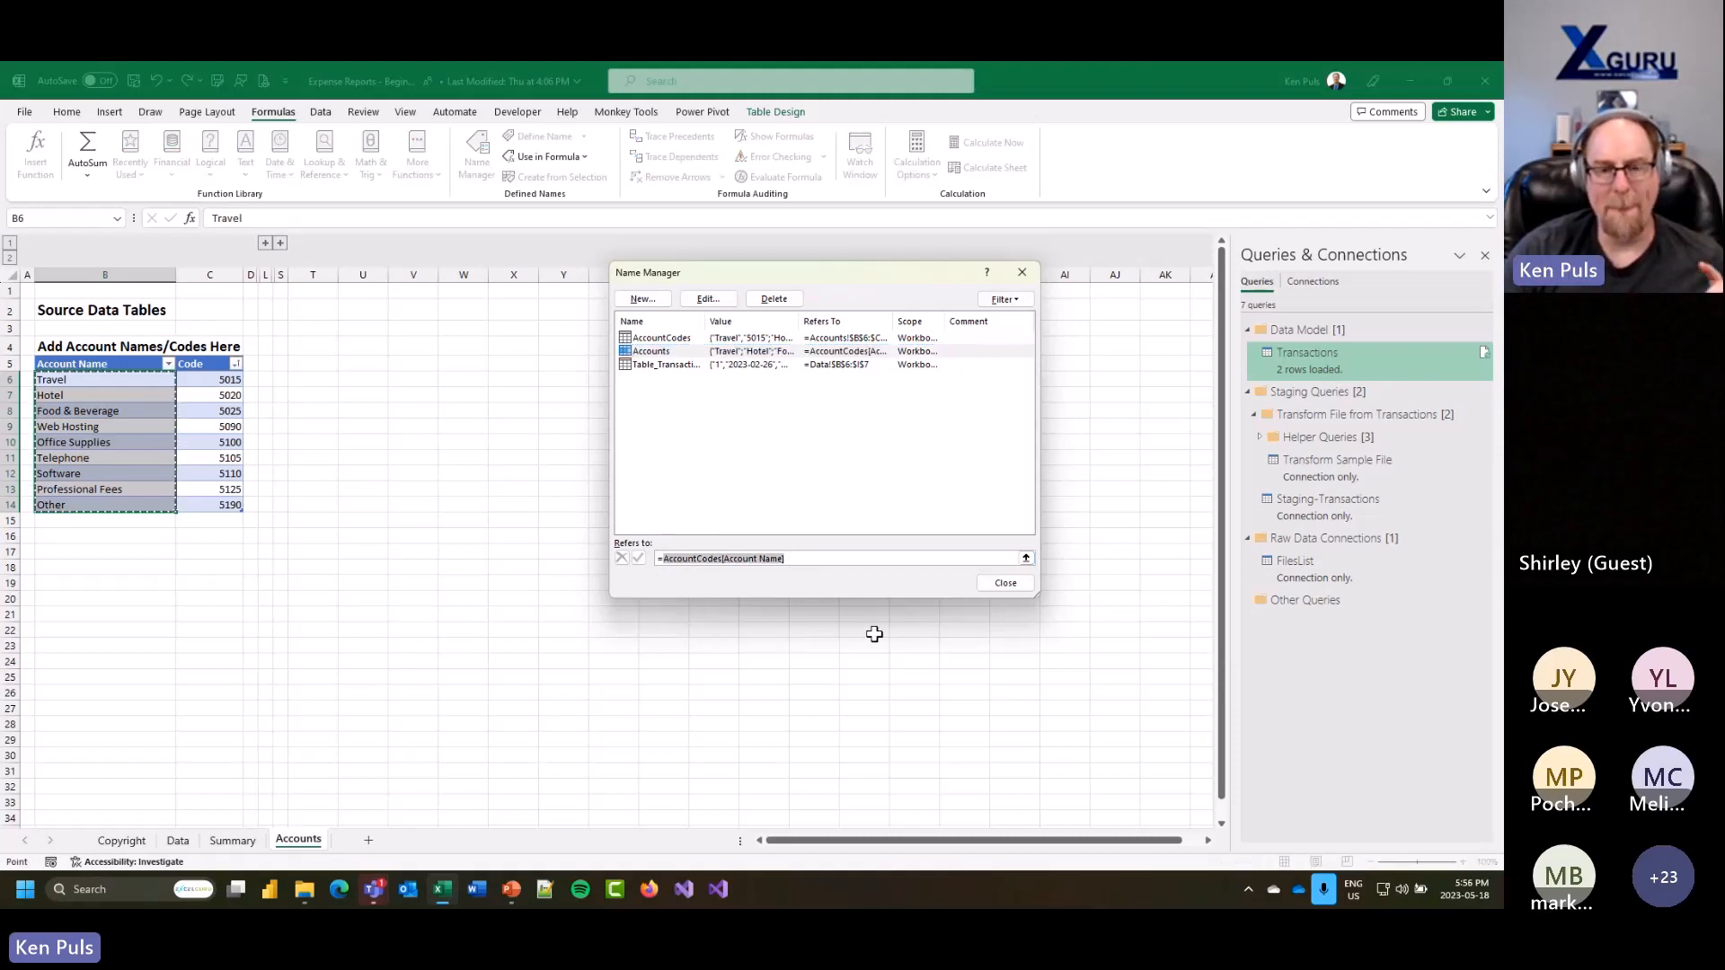
{"action": "left_click", "coordinate": [650, 351]}
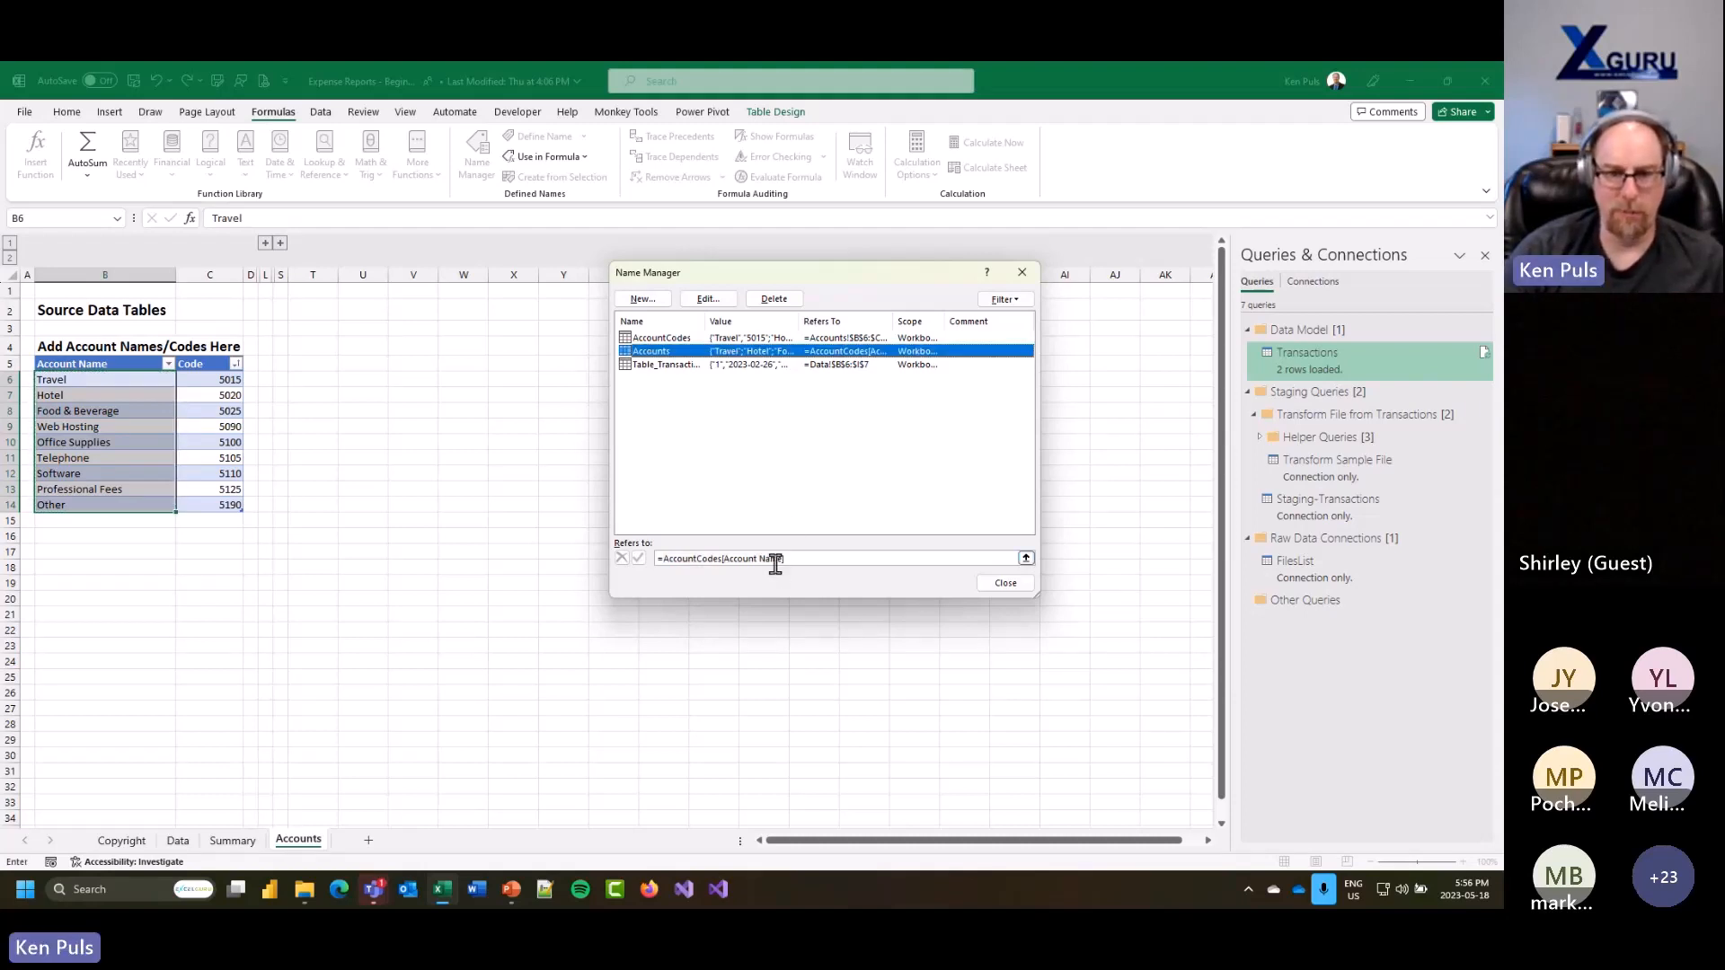
Step: On the Data sheet, restrict the two Account Name cells with list data validation using =Accounts as the source
{"action": "left_click", "coordinate": [1002, 584]}
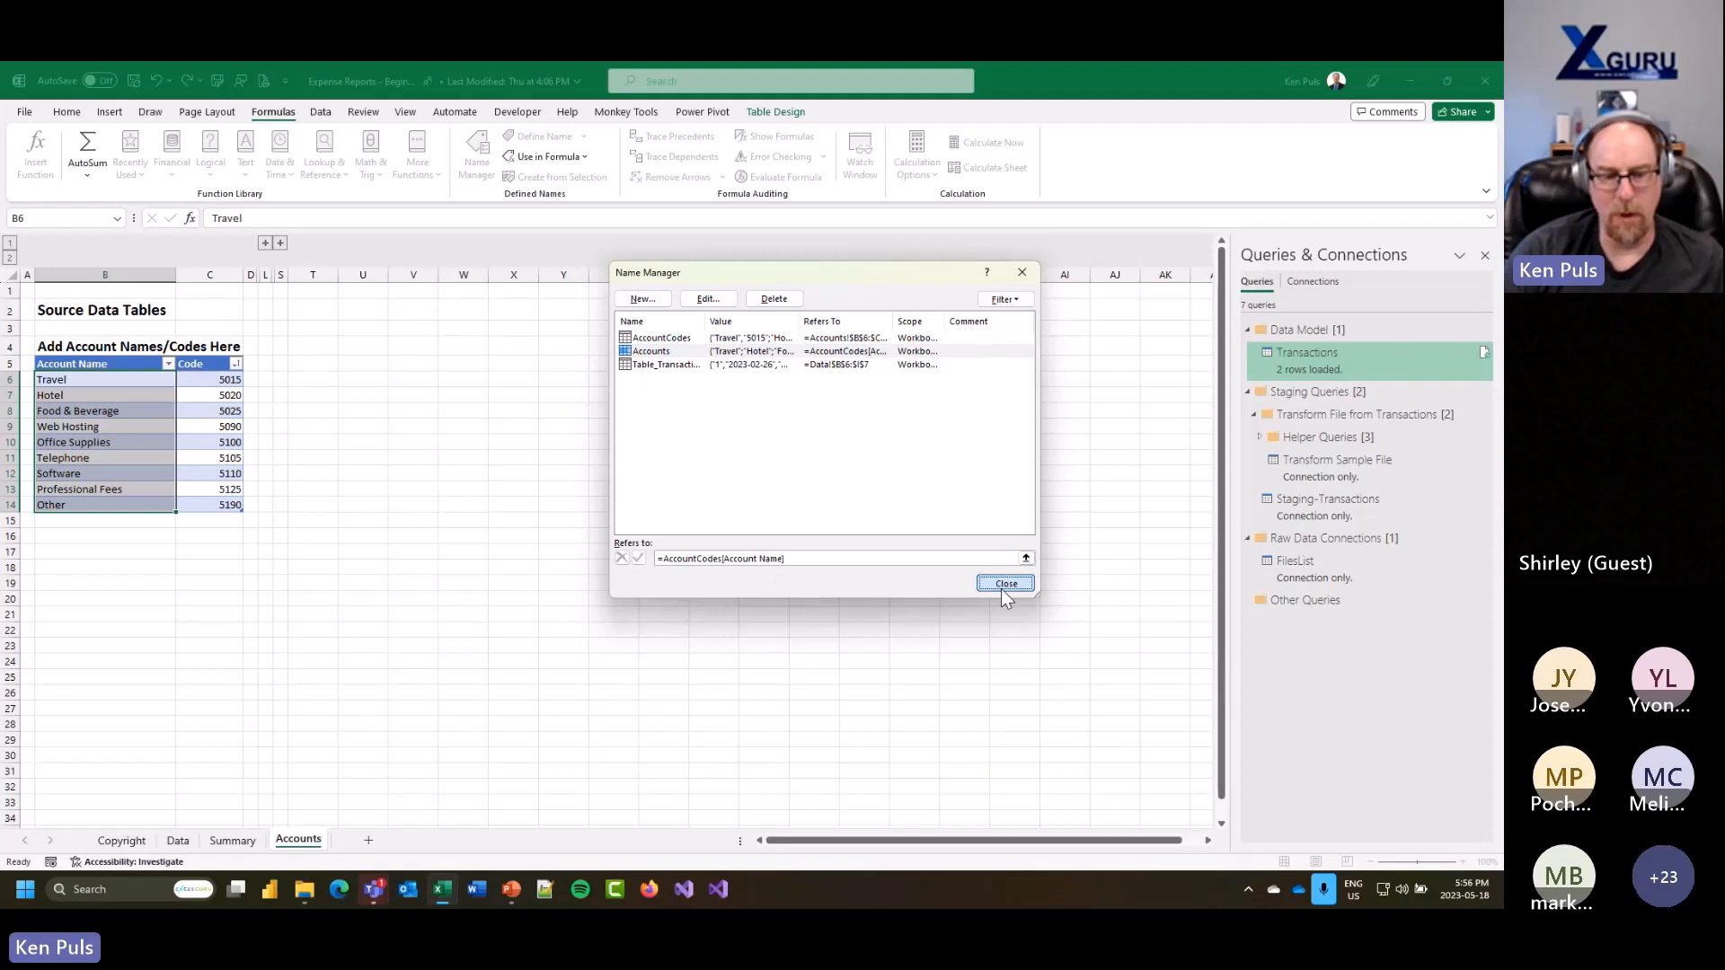
{"action": "left_click", "coordinate": [180, 842]}
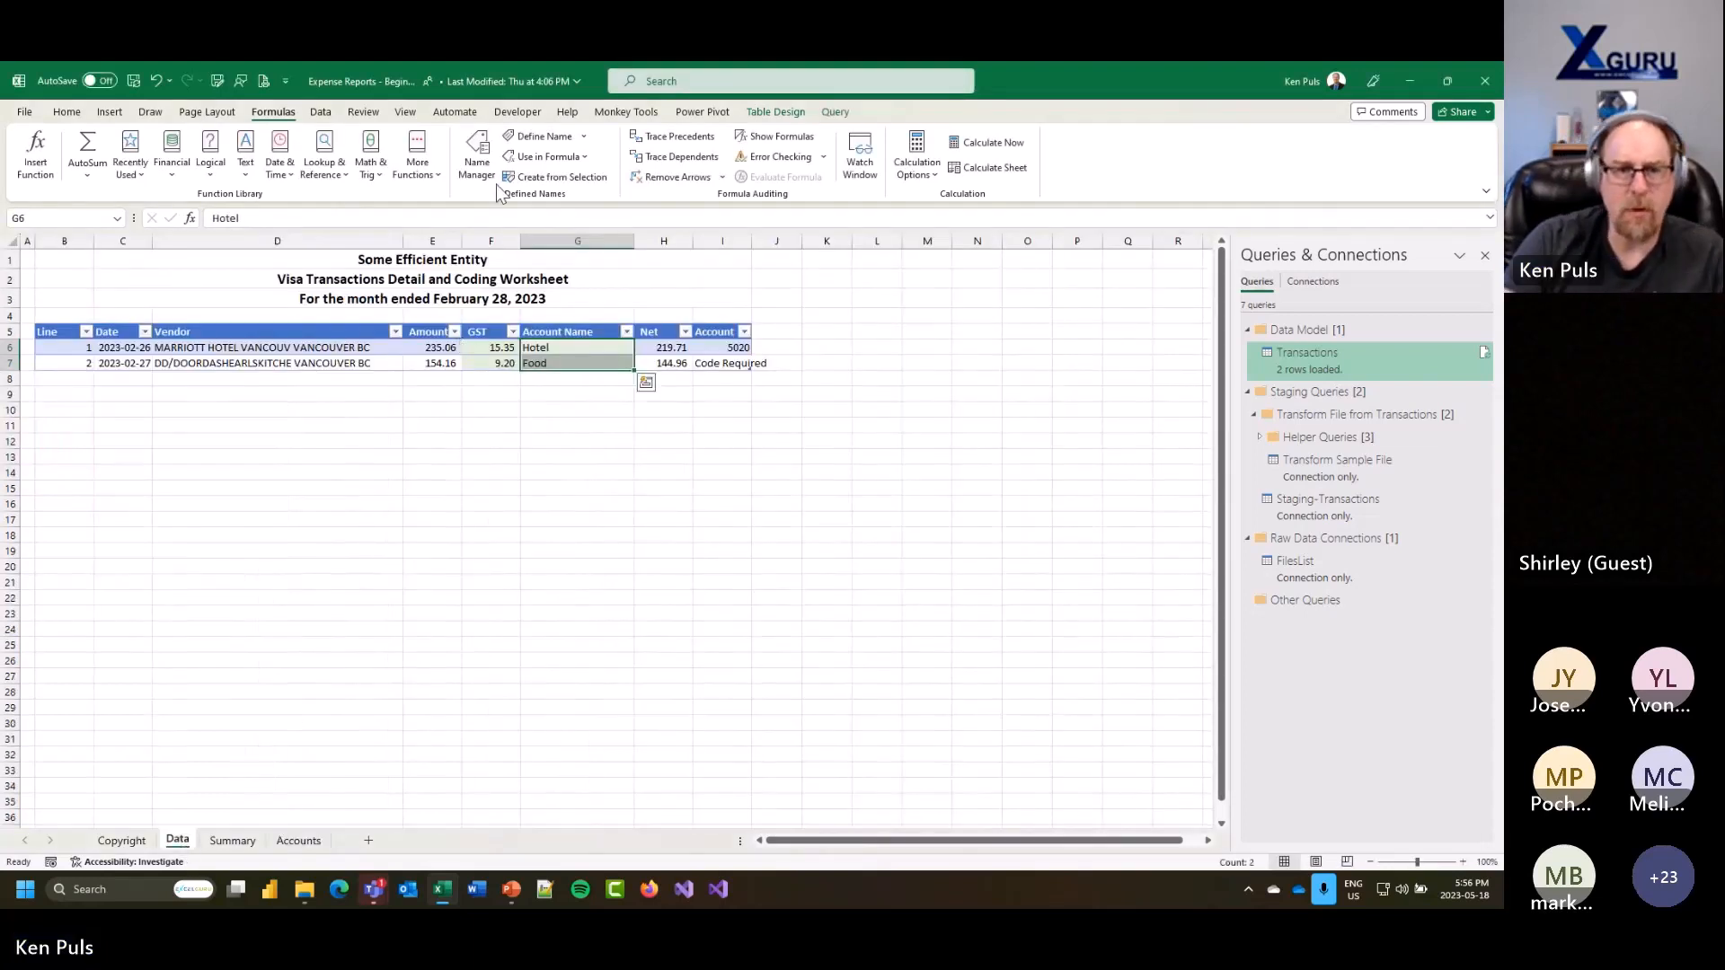
{"action": "left_click", "coordinate": [321, 112]}
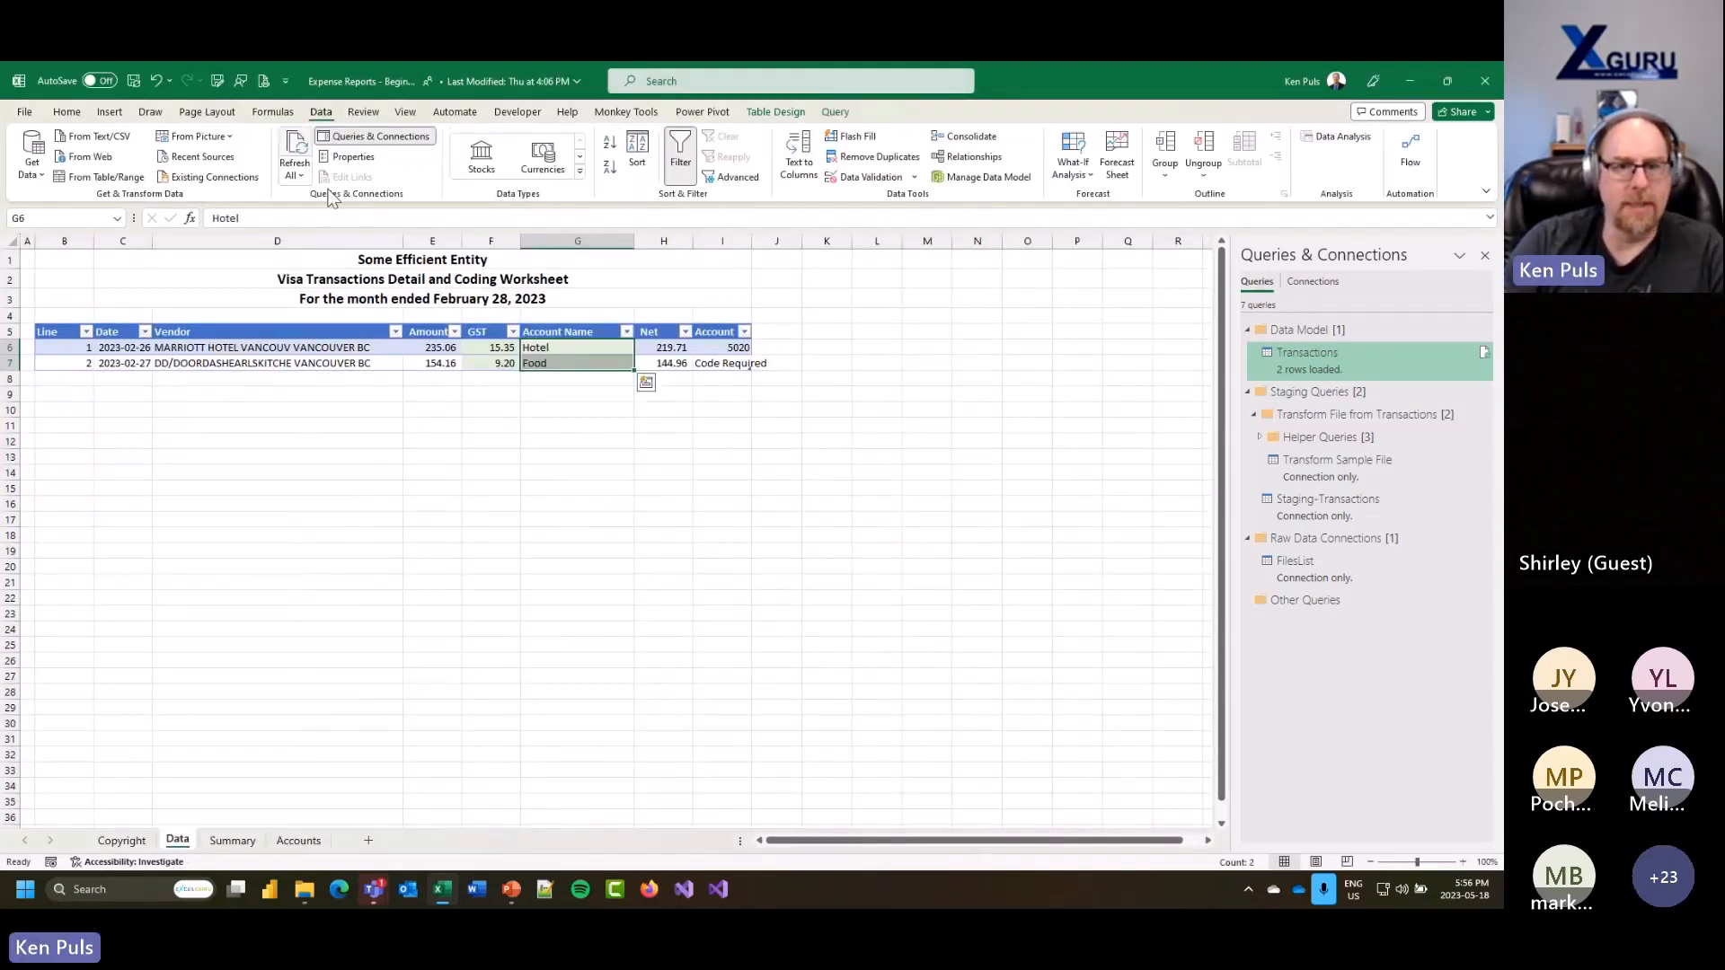
{"action": "left_click", "coordinate": [868, 177]}
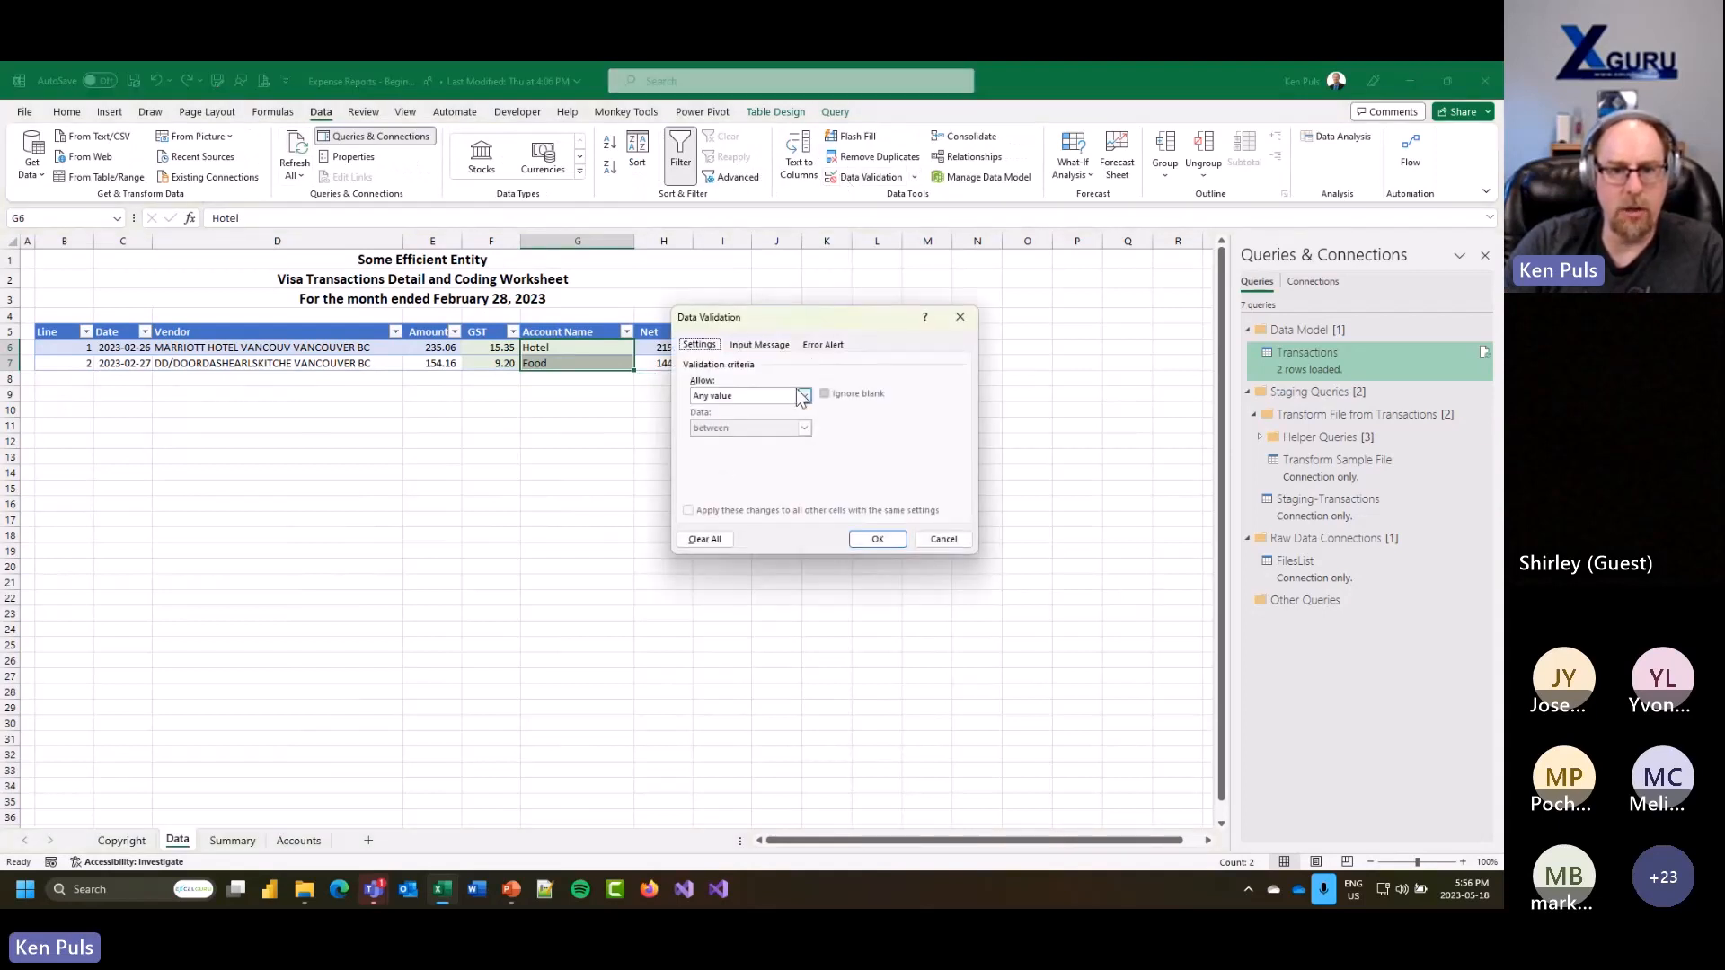
{"action": "left_click", "coordinate": [804, 395]}
{"action": "left_click", "coordinate": [758, 440]}
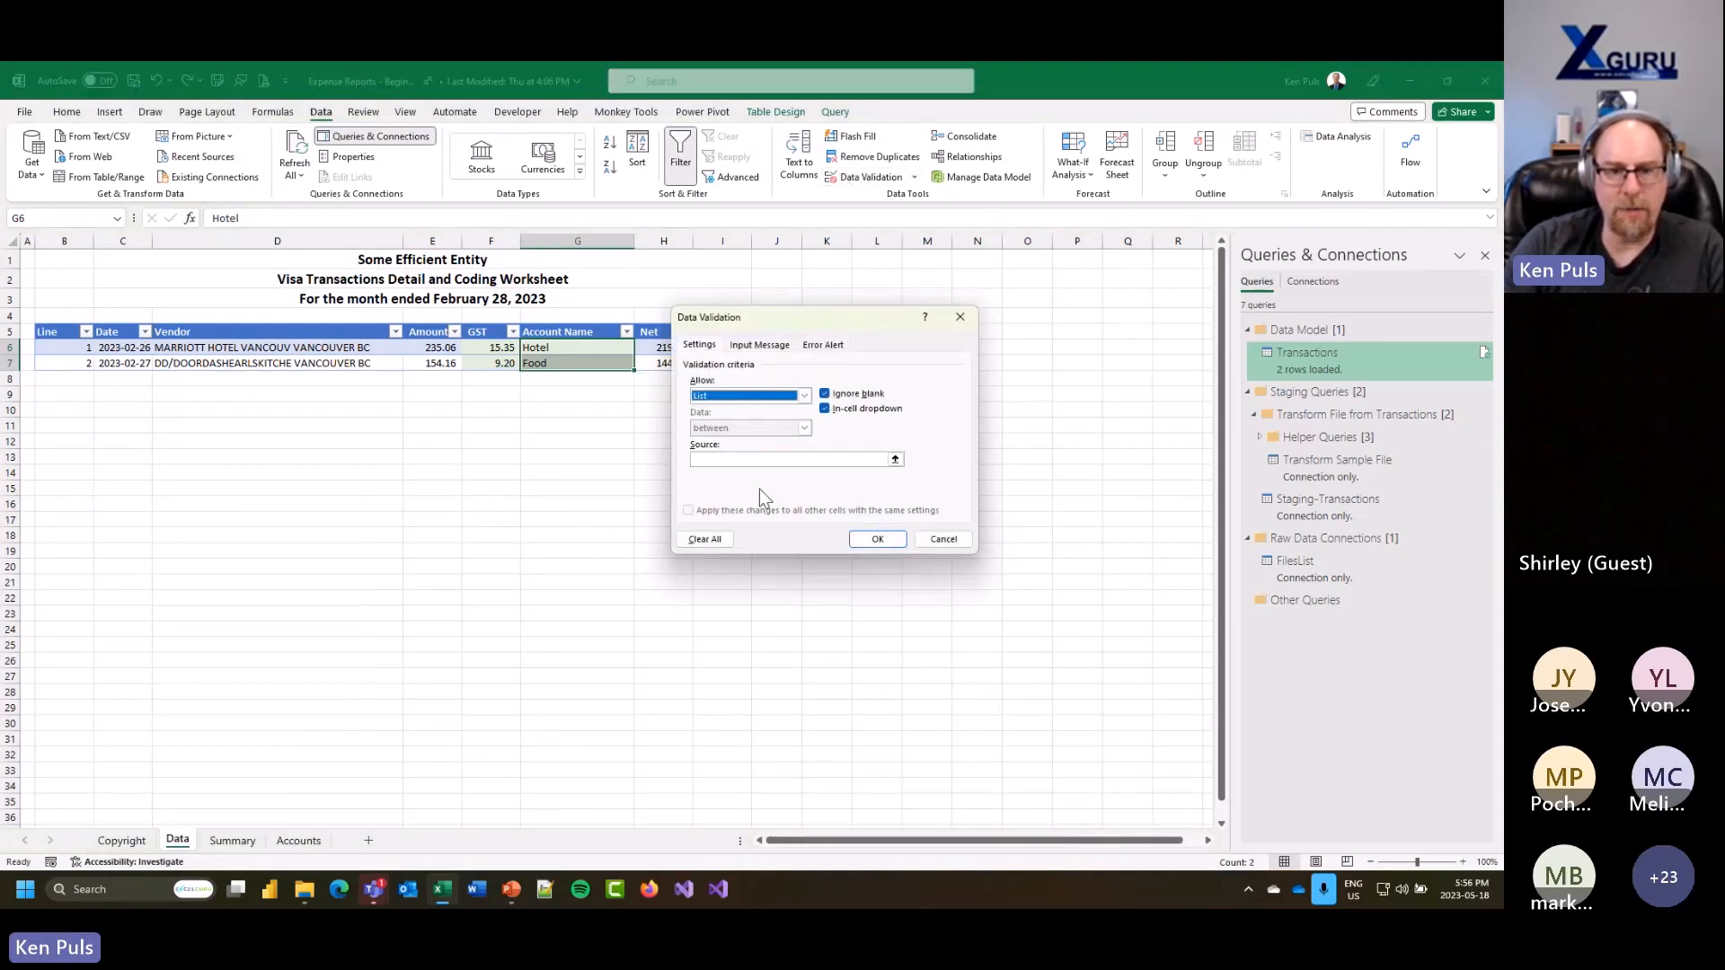
{"action": "left_click", "coordinate": [732, 459]}
{"action": "type", "text": "=Accounts"}
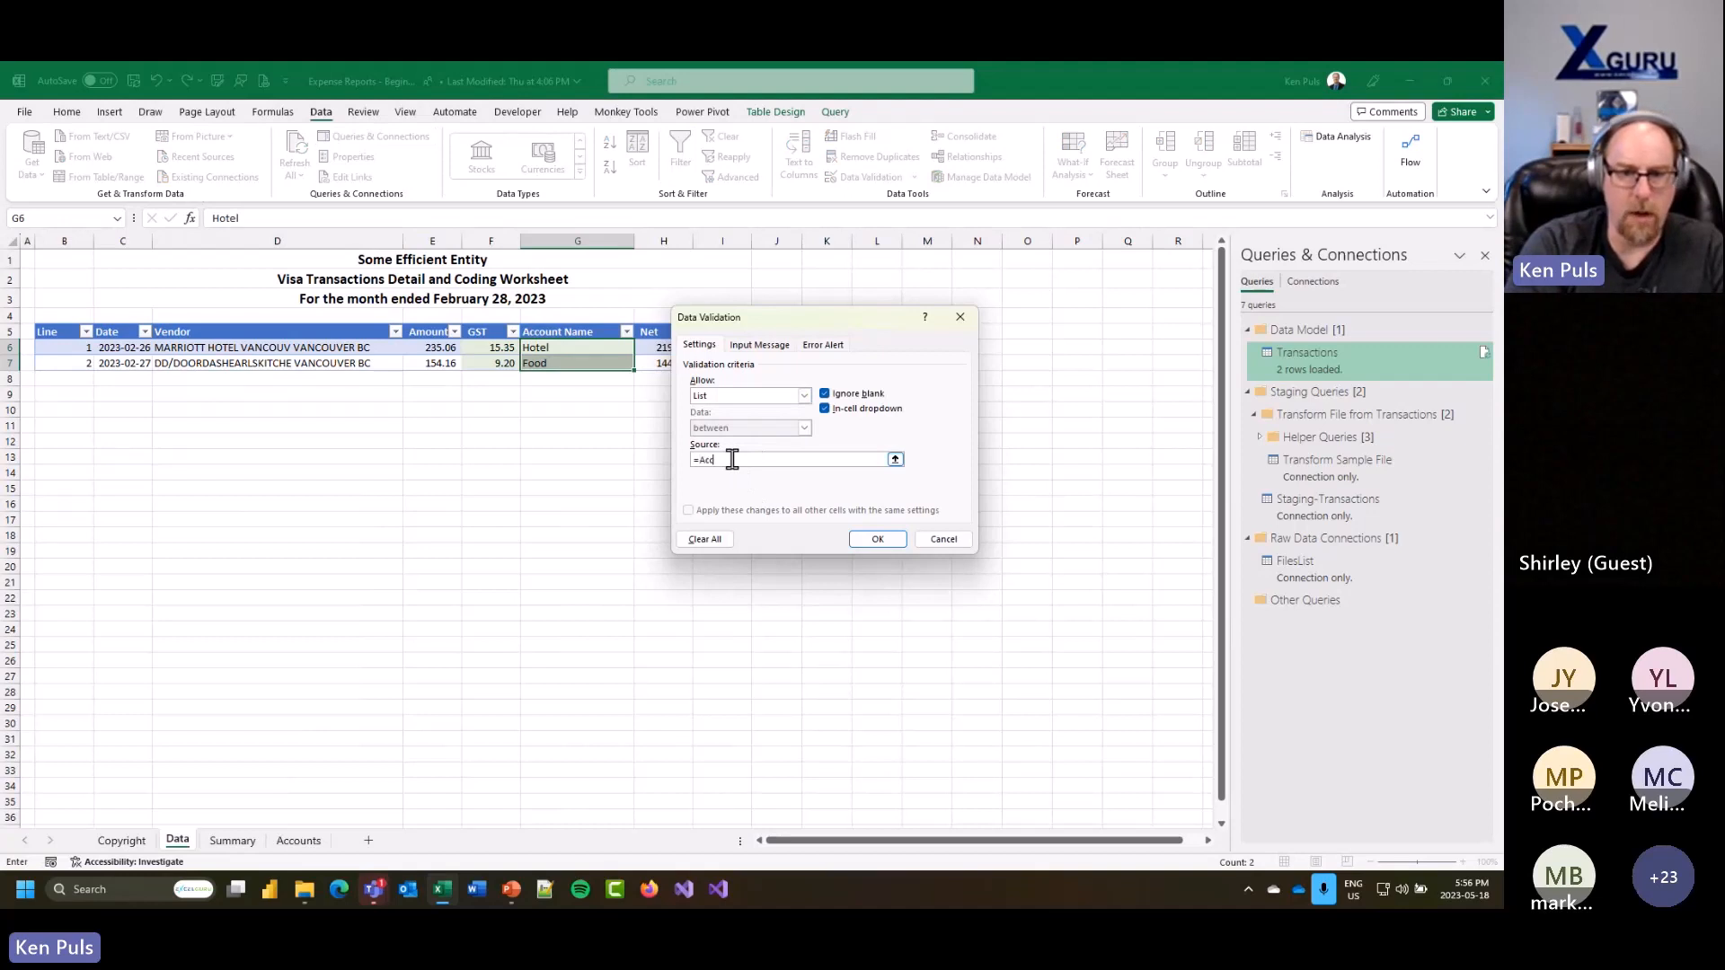
Step: Set the validation's error alert to the Warning style with the title New Account
{"action": "left_click", "coordinate": [822, 345]}
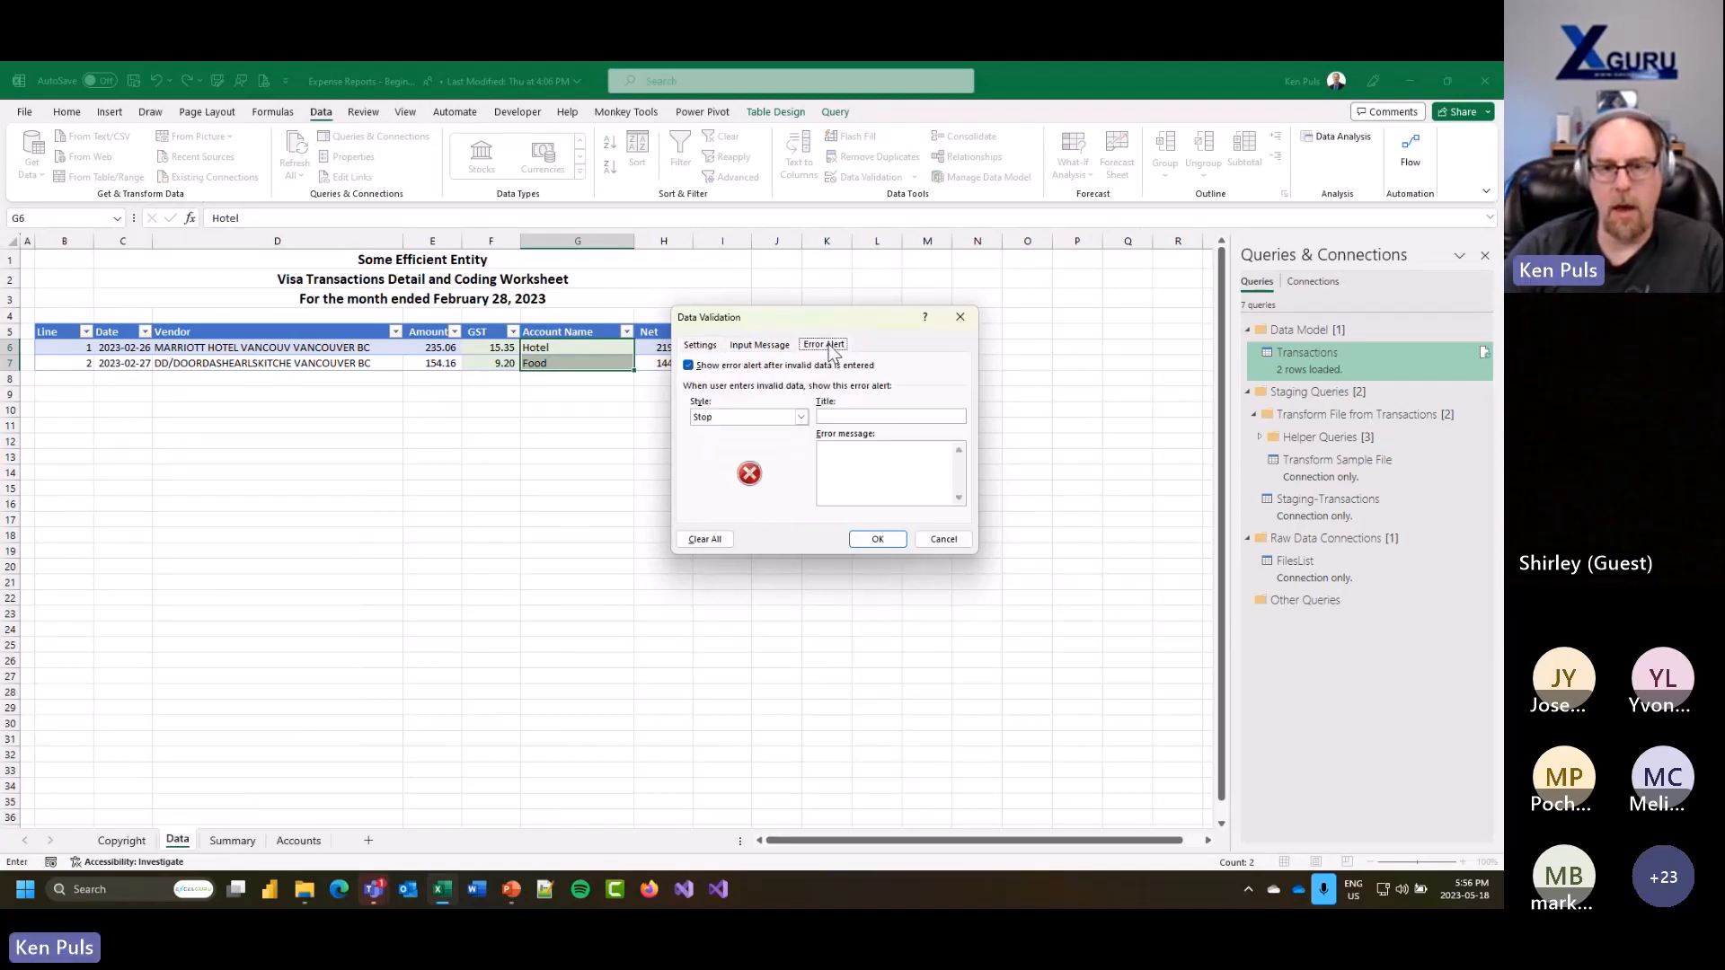
{"action": "left_click", "coordinate": [801, 419]}
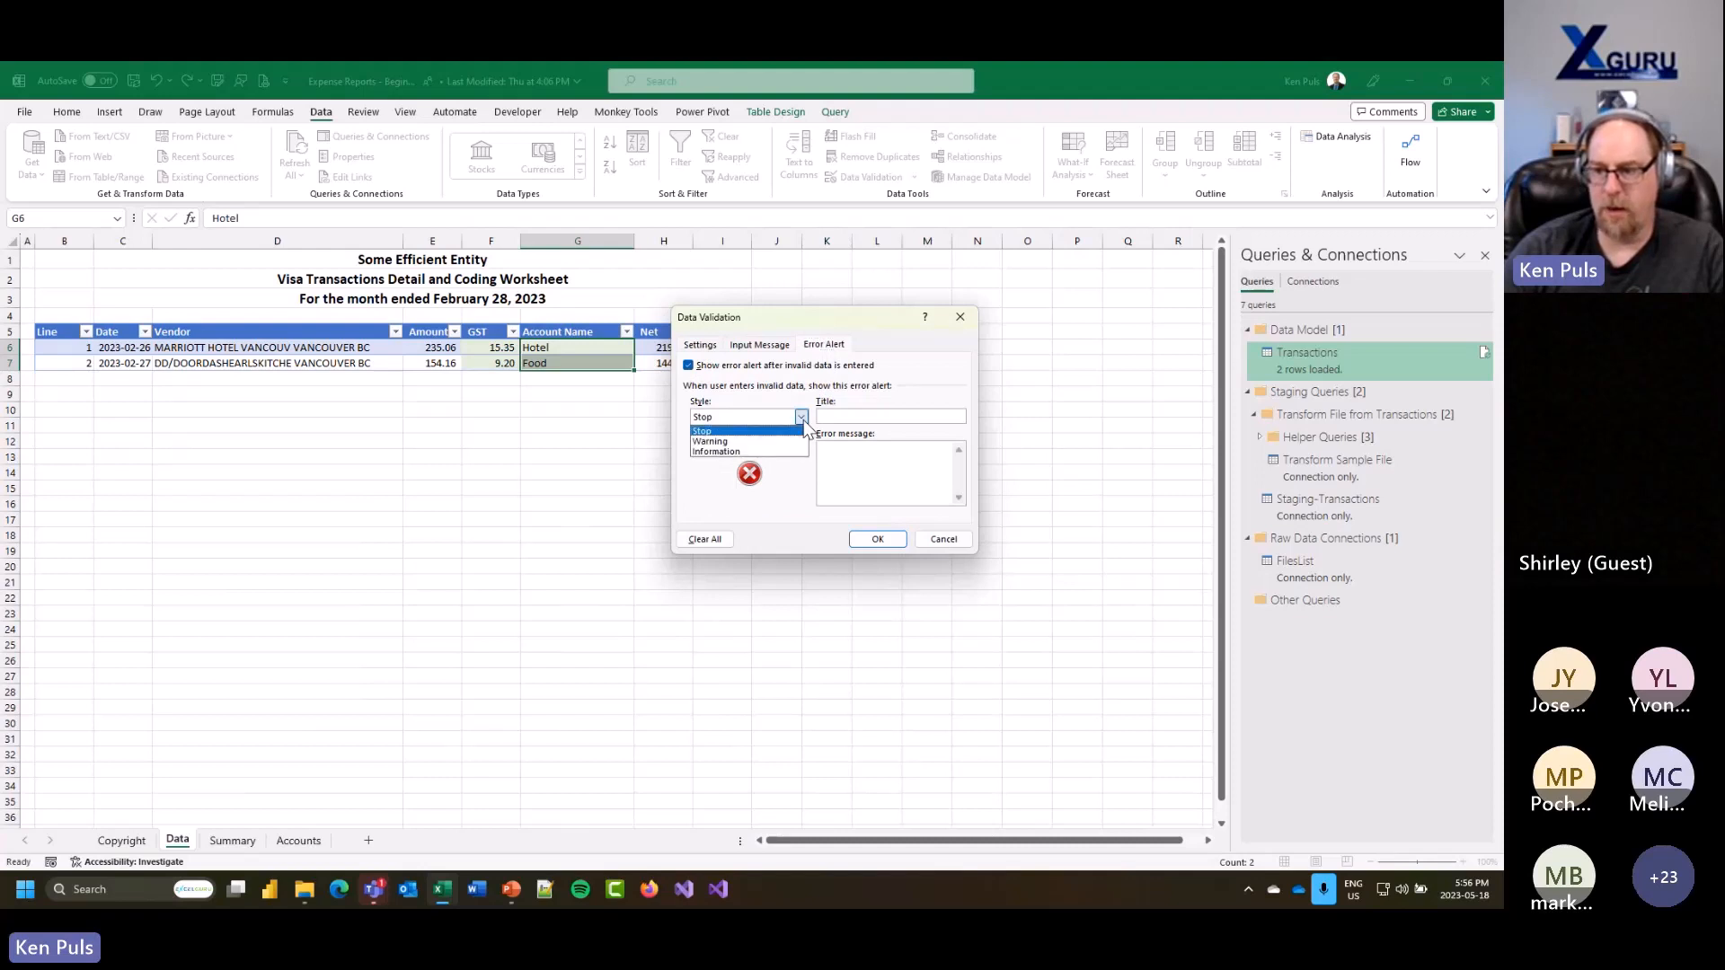
{"action": "left_click", "coordinate": [755, 442]}
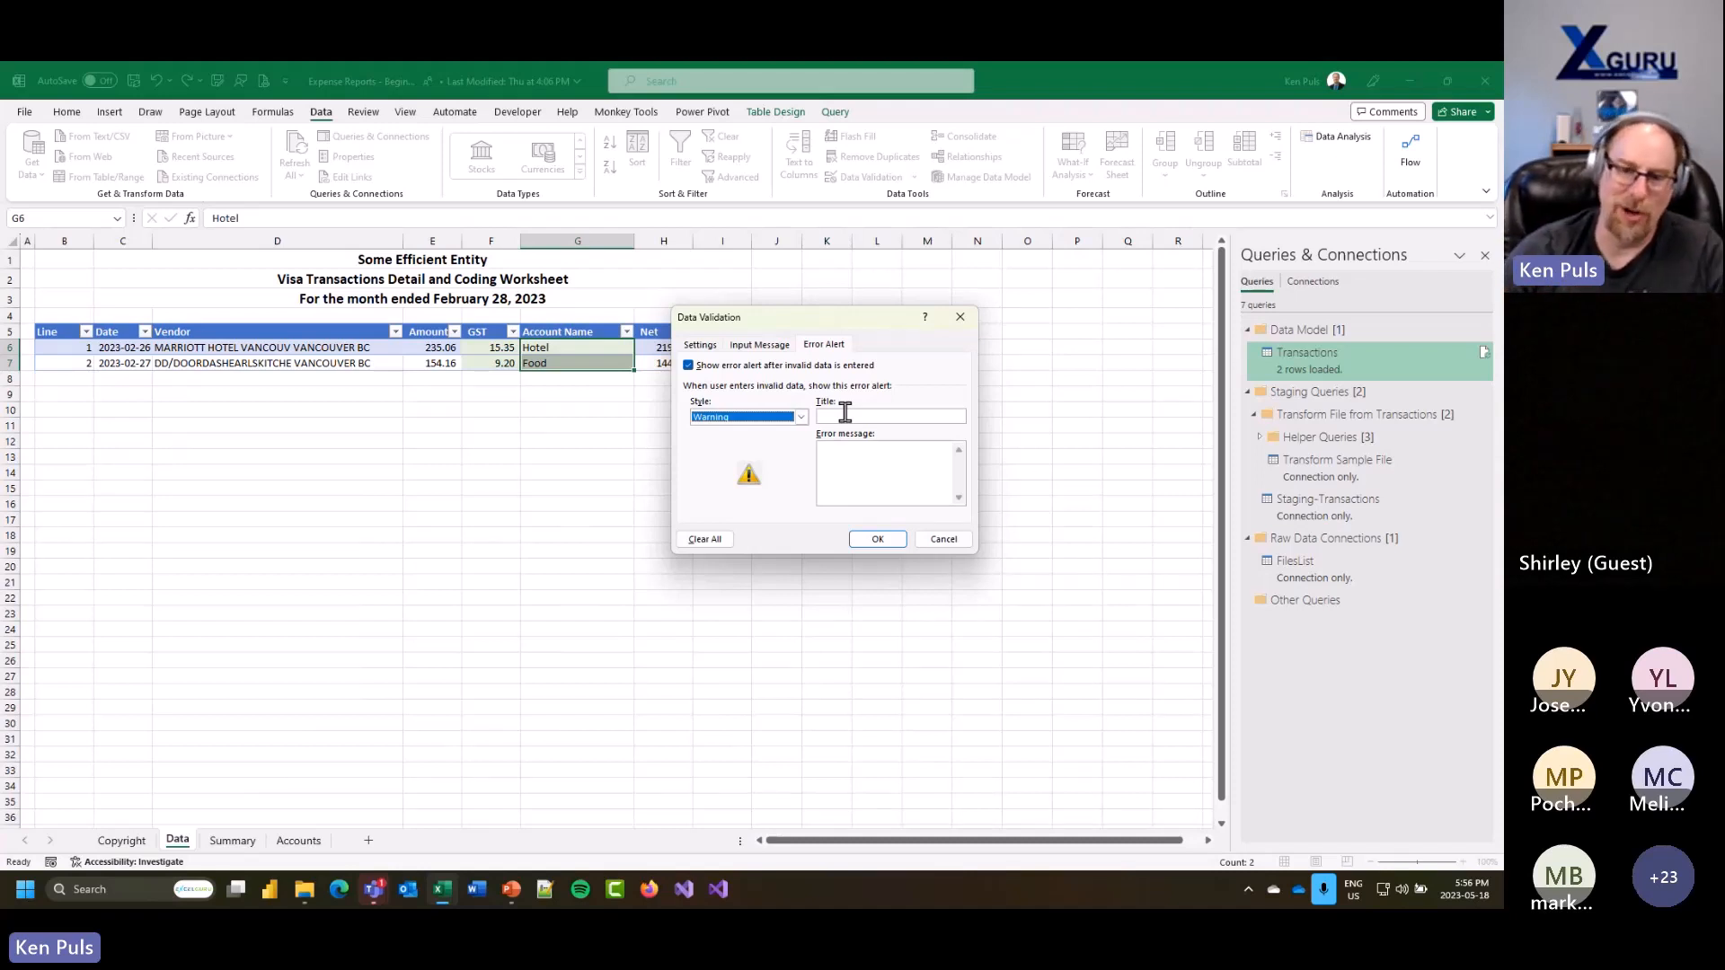
{"action": "left_click", "coordinate": [845, 414]}
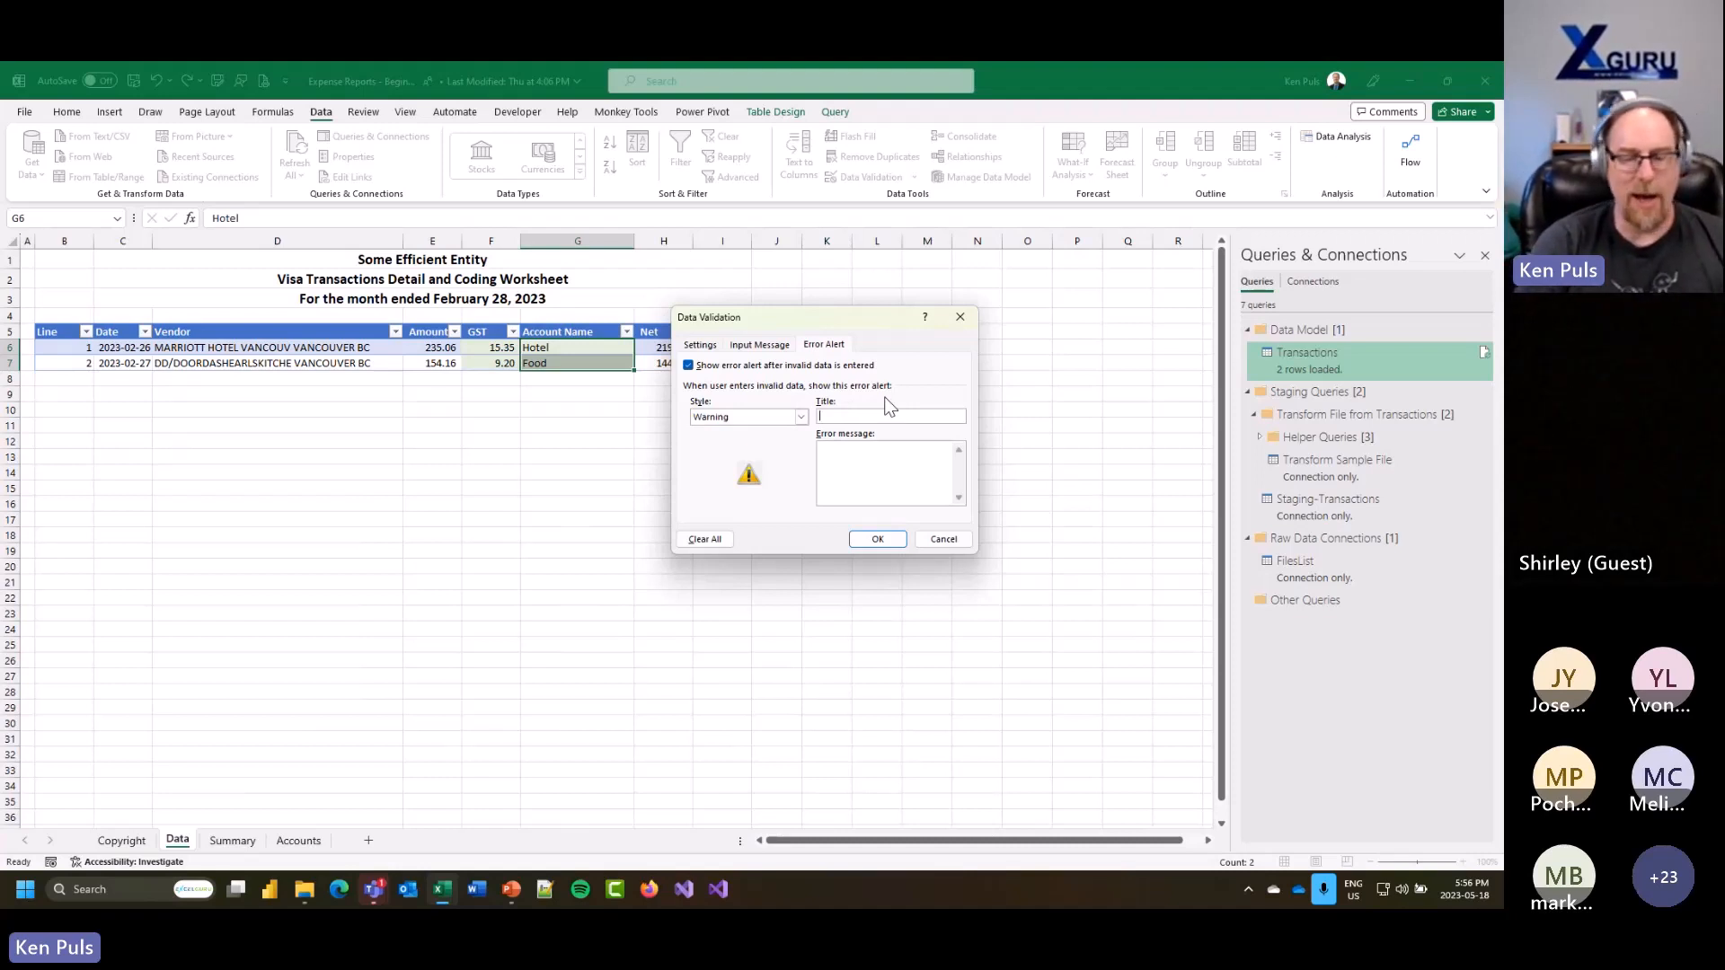
{"action": "type", "text": "New A"}
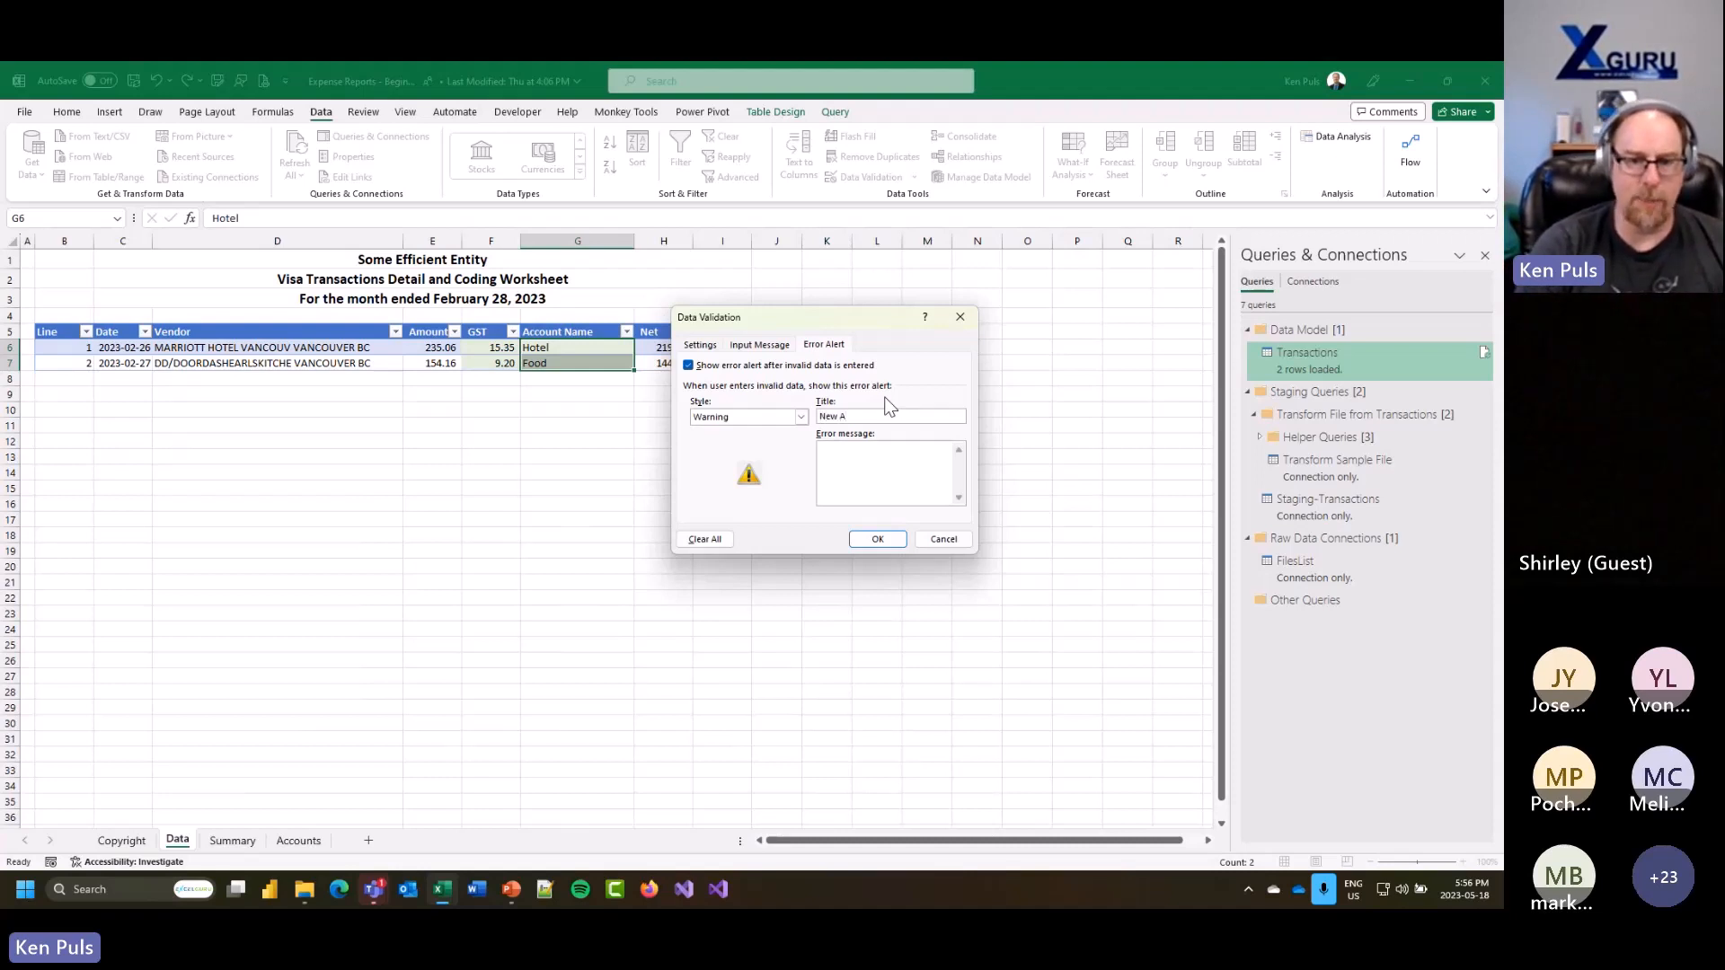
{"action": "type", "text": "ccount"}
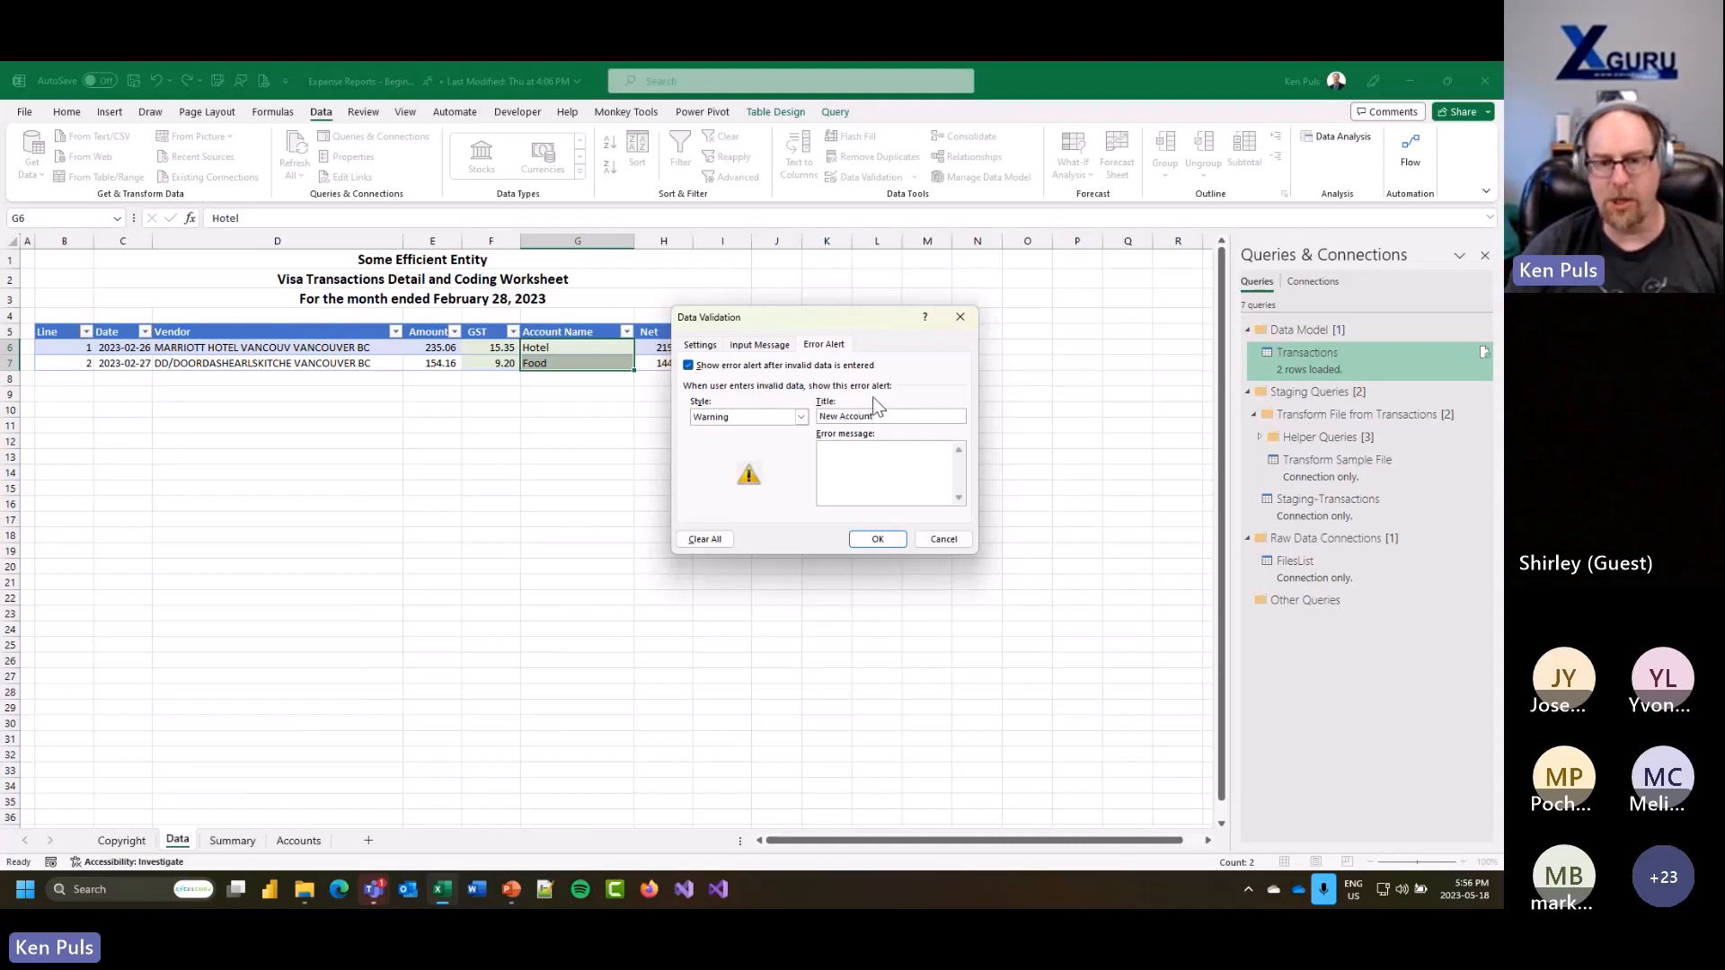
{"action": "left_click", "coordinate": [801, 417]}
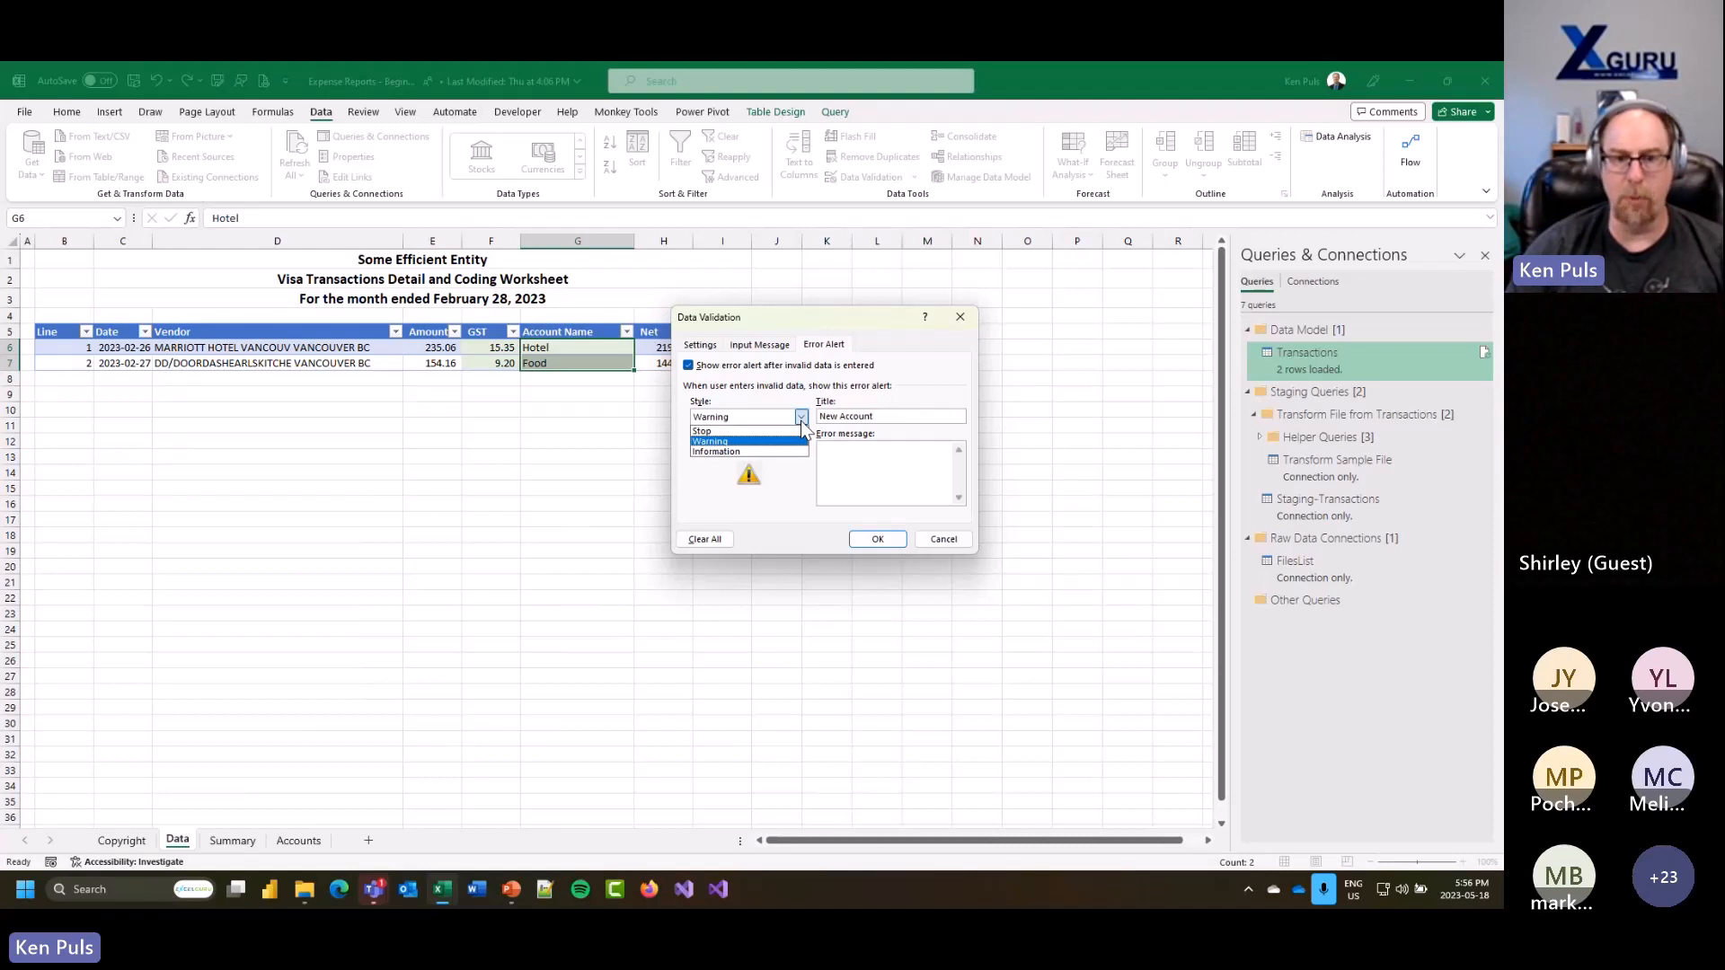
{"action": "left_click", "coordinate": [747, 441]}
Step: Set the error message to "I don't see this account in the normal listing. Are you sure you want to use it?" and apply the validation
{"action": "left_click", "coordinate": [869, 460]}
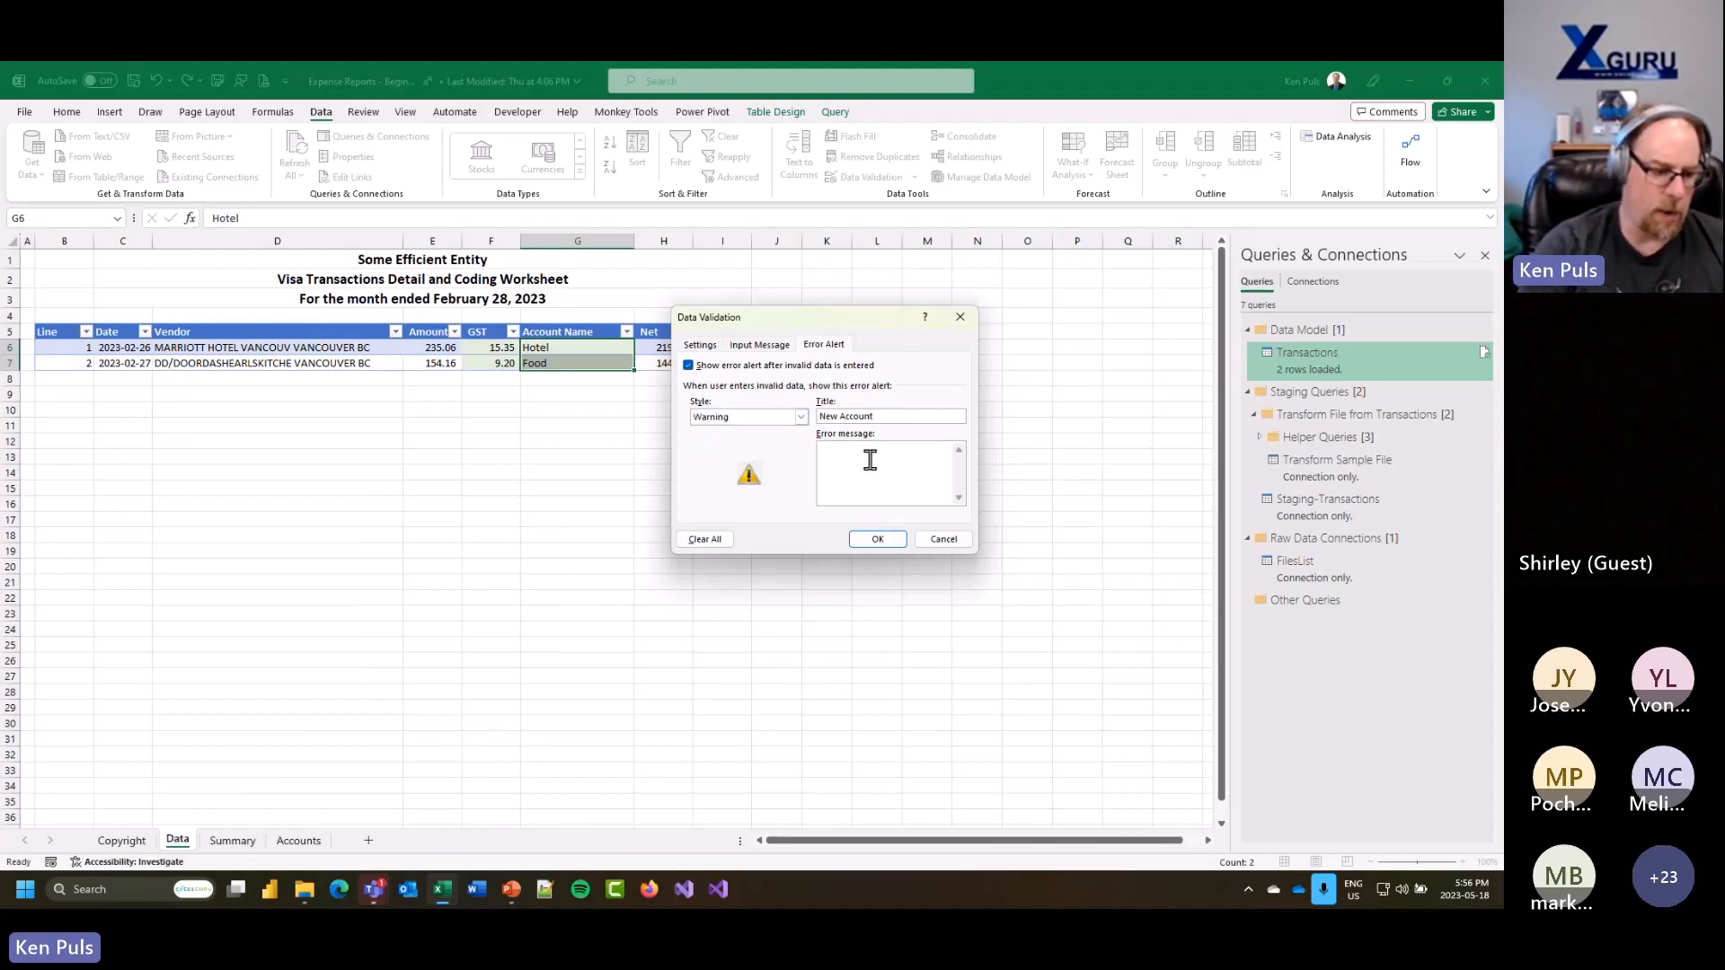
{"action": "type", "text": "I don't see"}
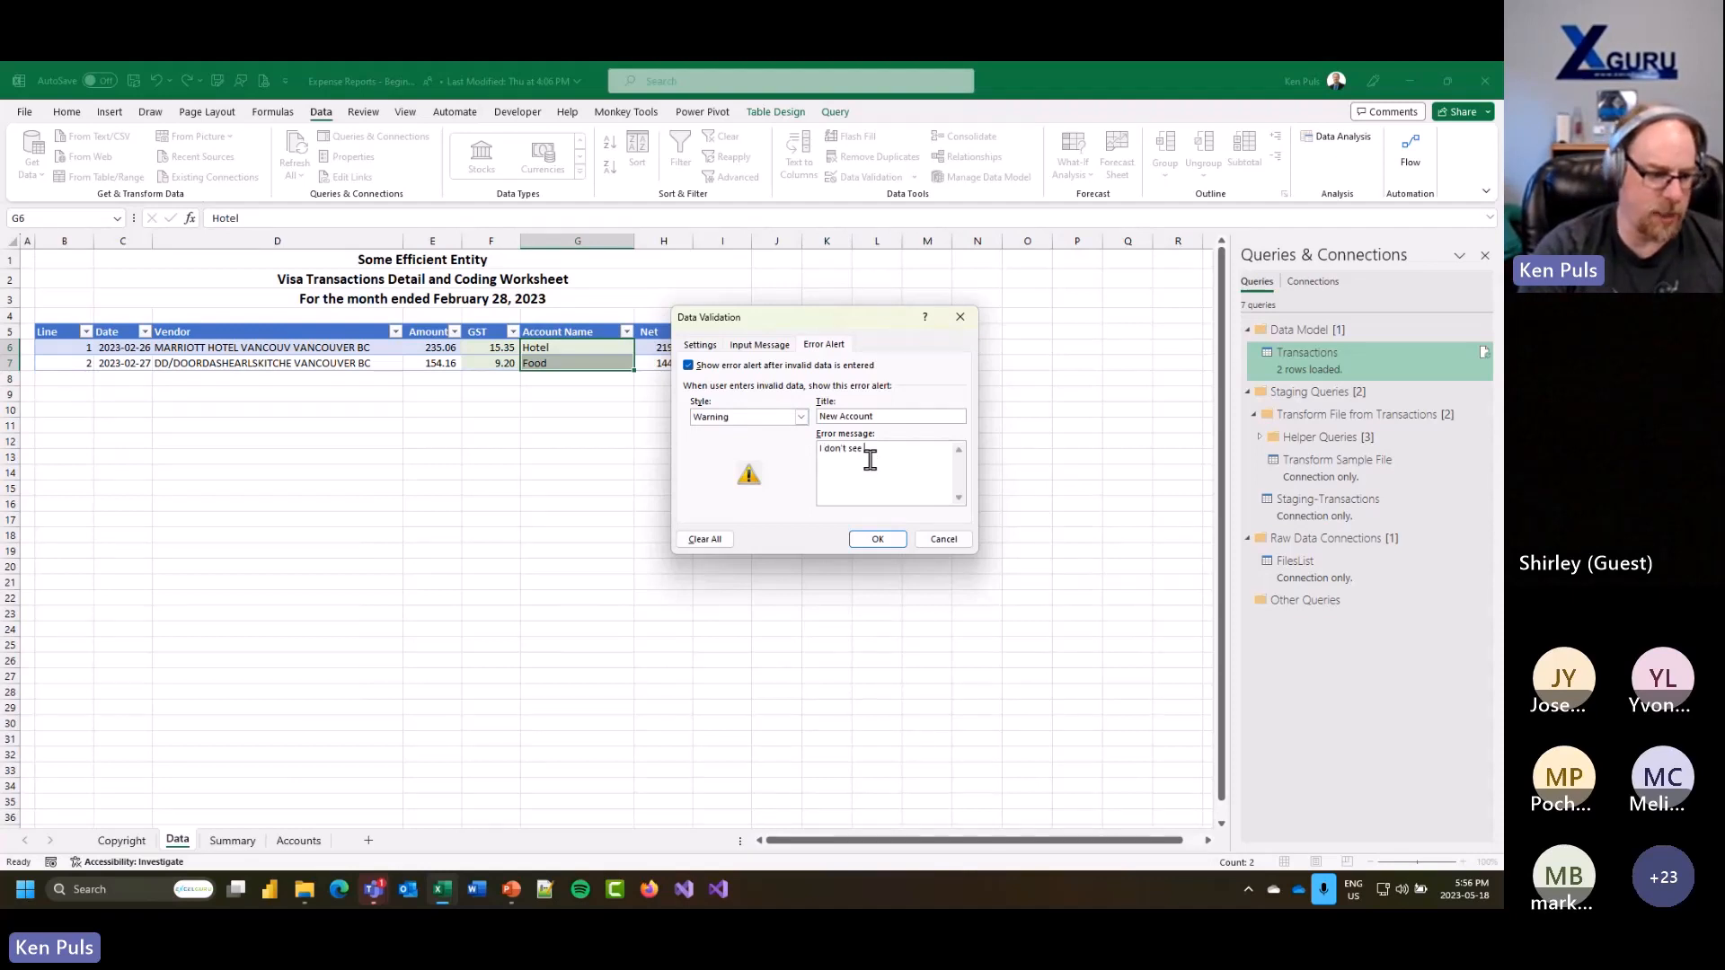
{"action": "type", "text": " this account in the "}
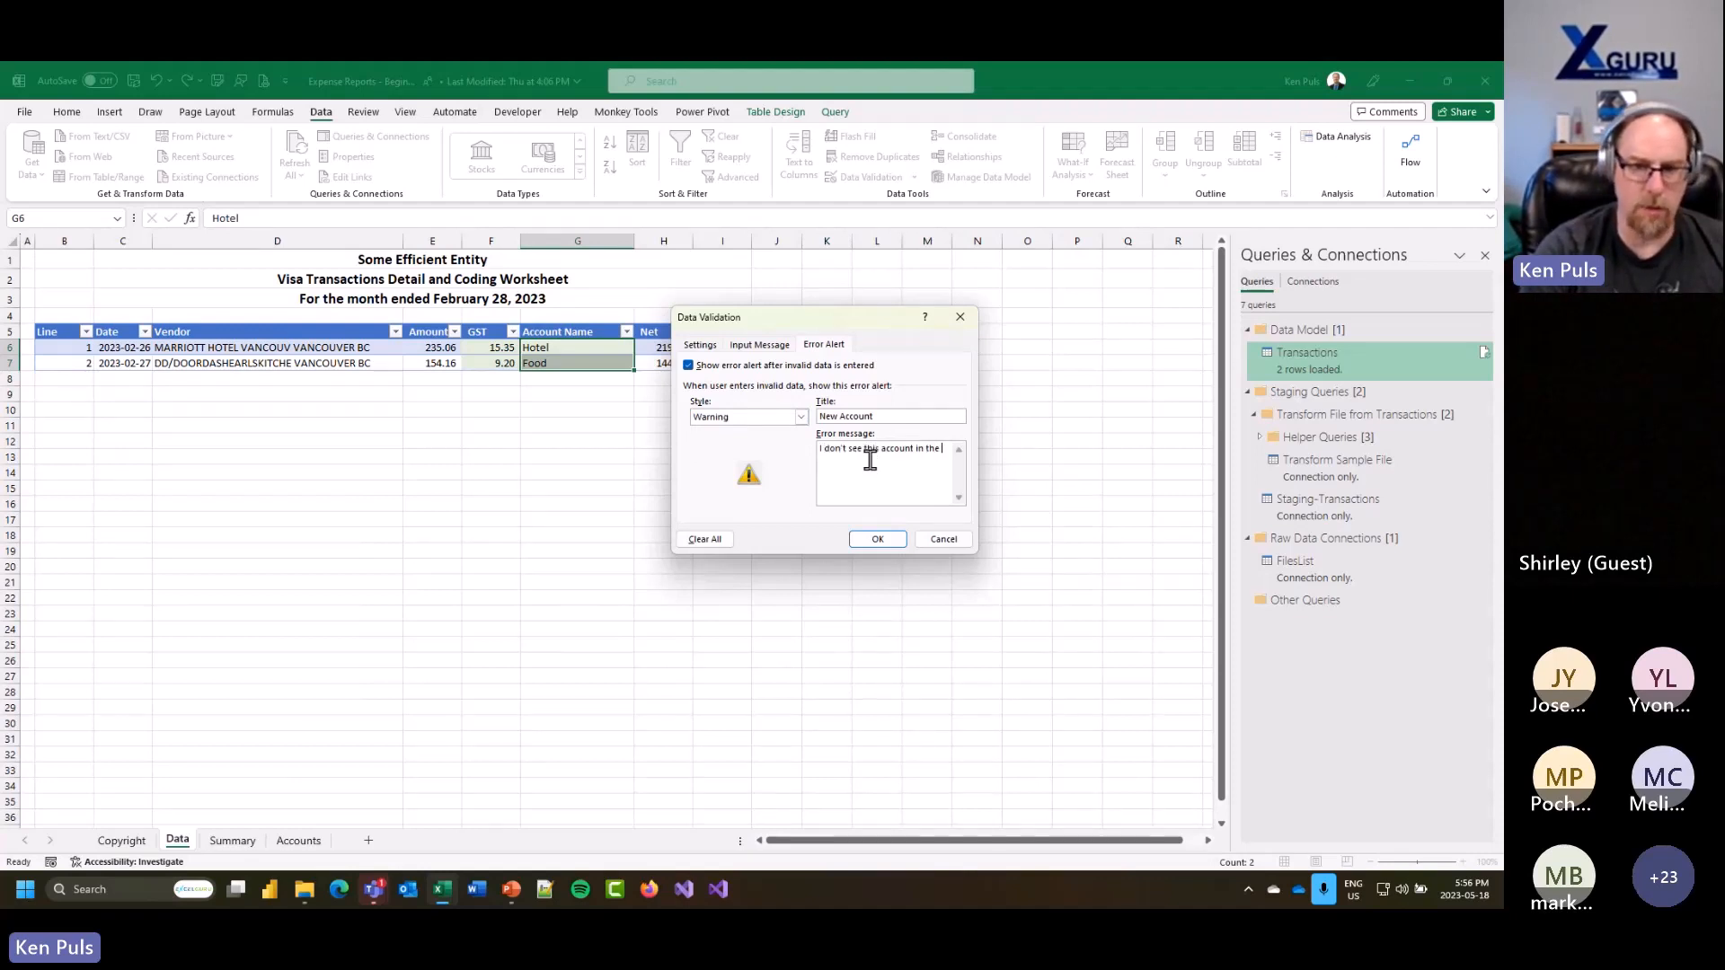
{"action": "type", "text": "normal list"}
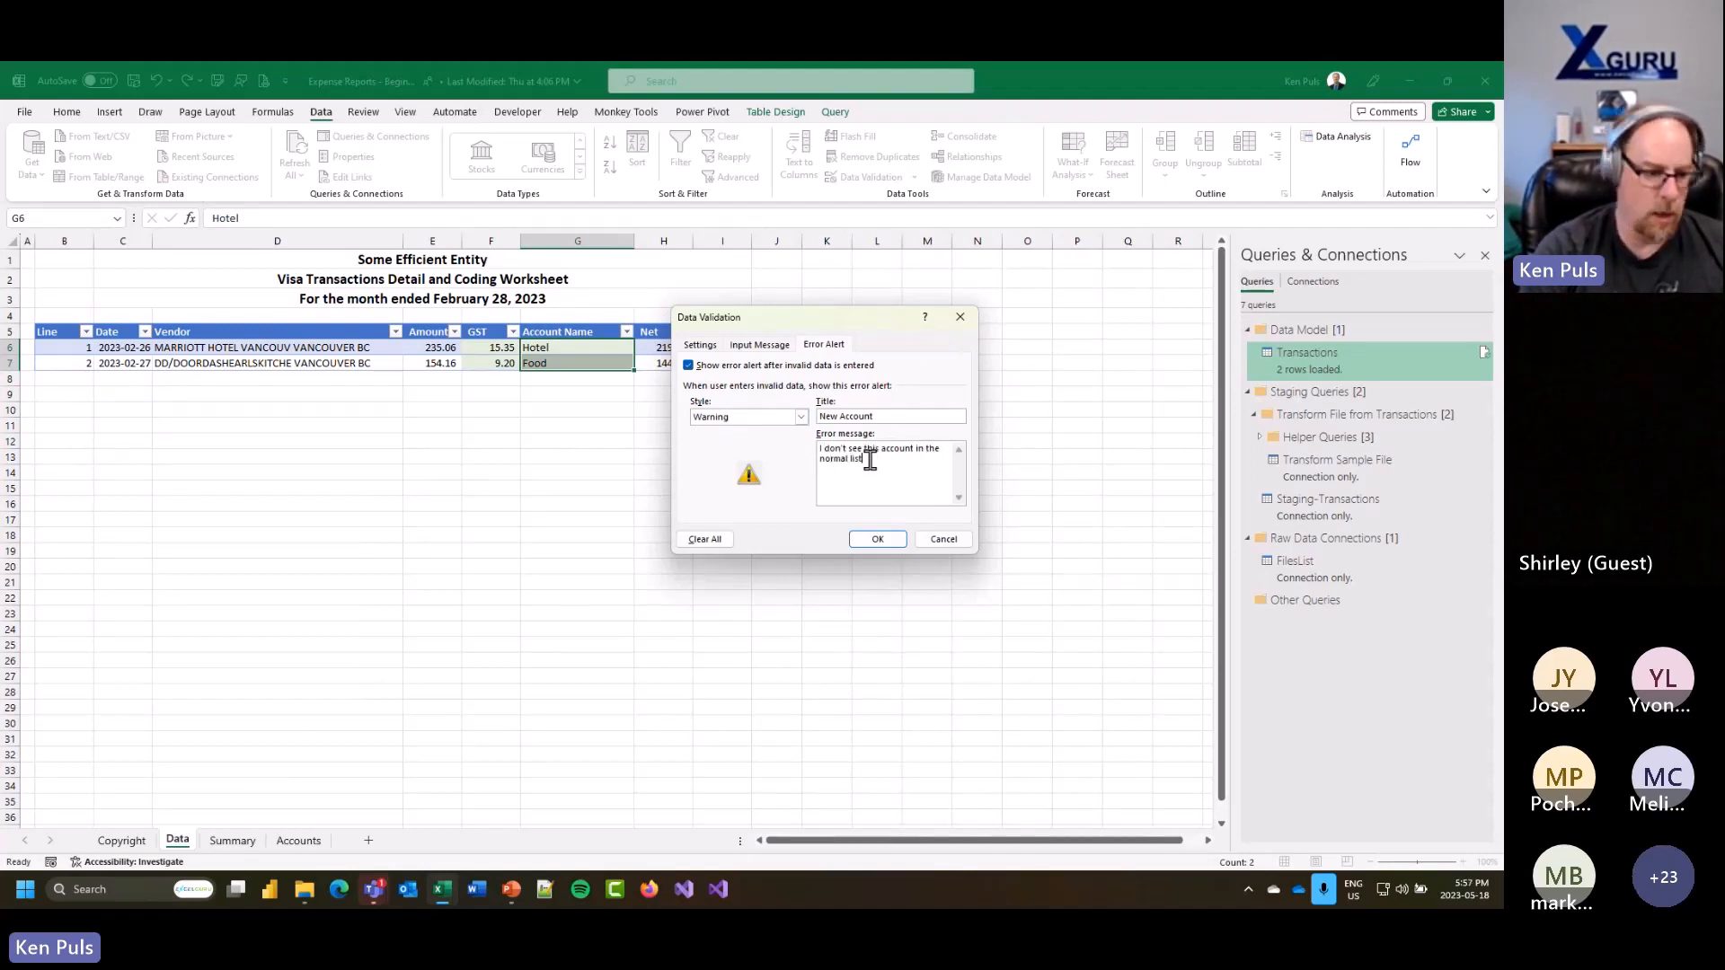
{"action": "type", "text": "ing.  Are you su"}
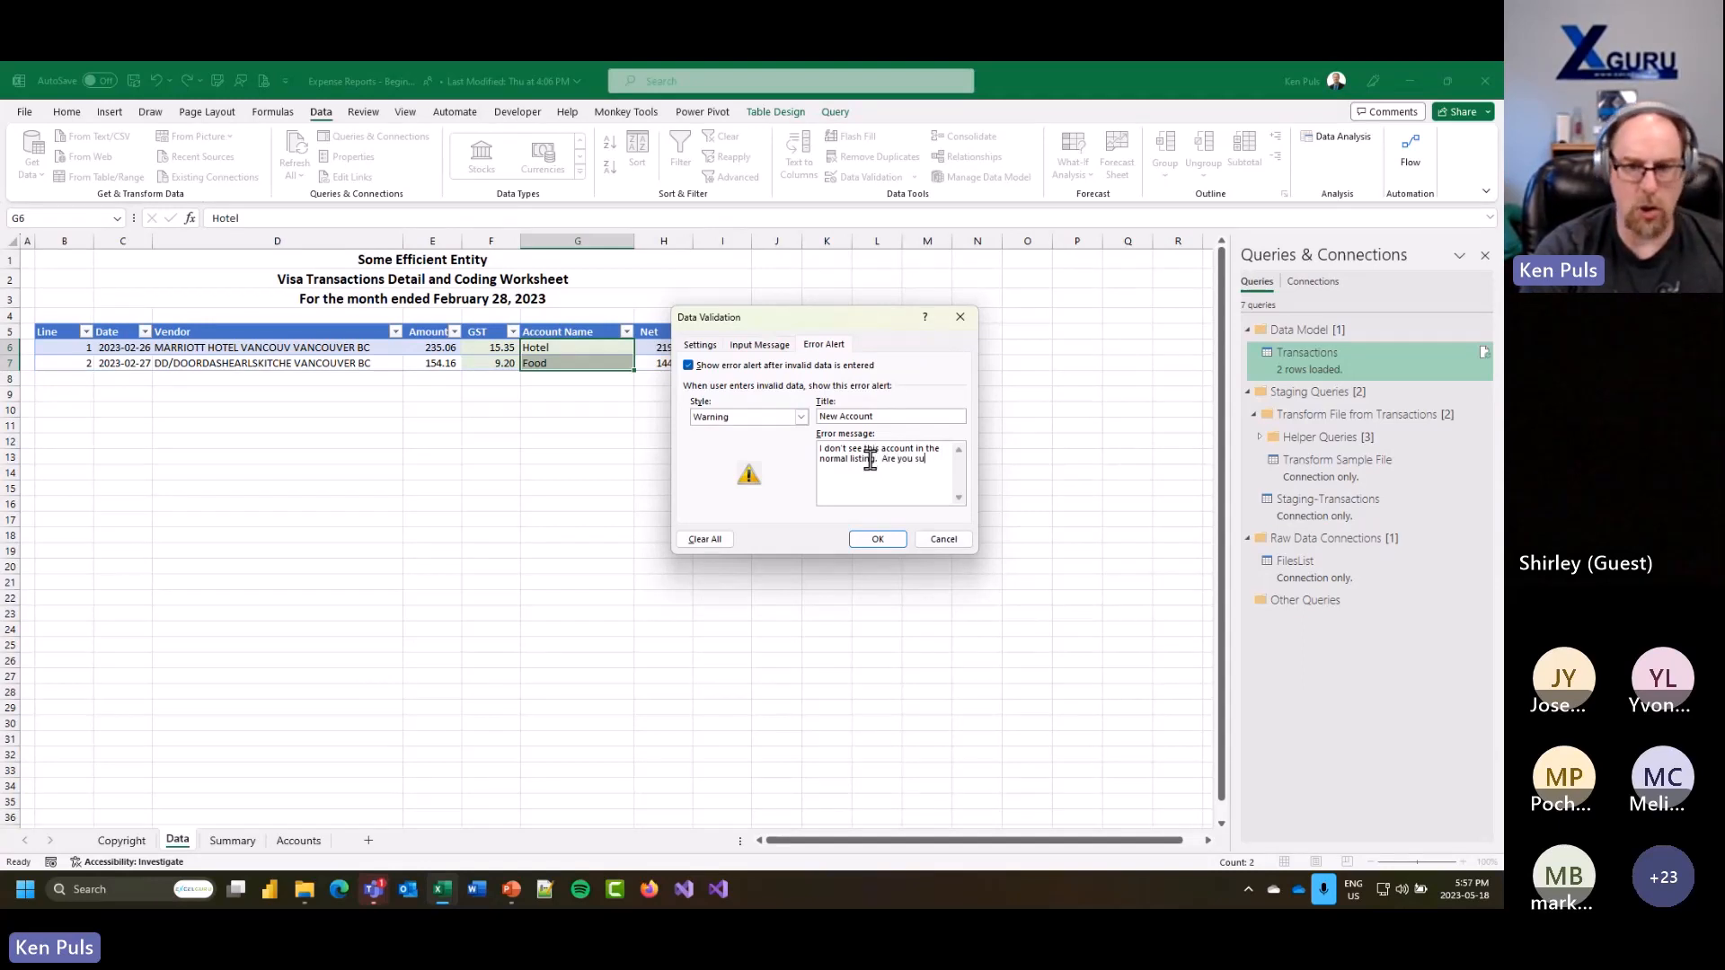
{"action": "type", "text": "re you want to "}
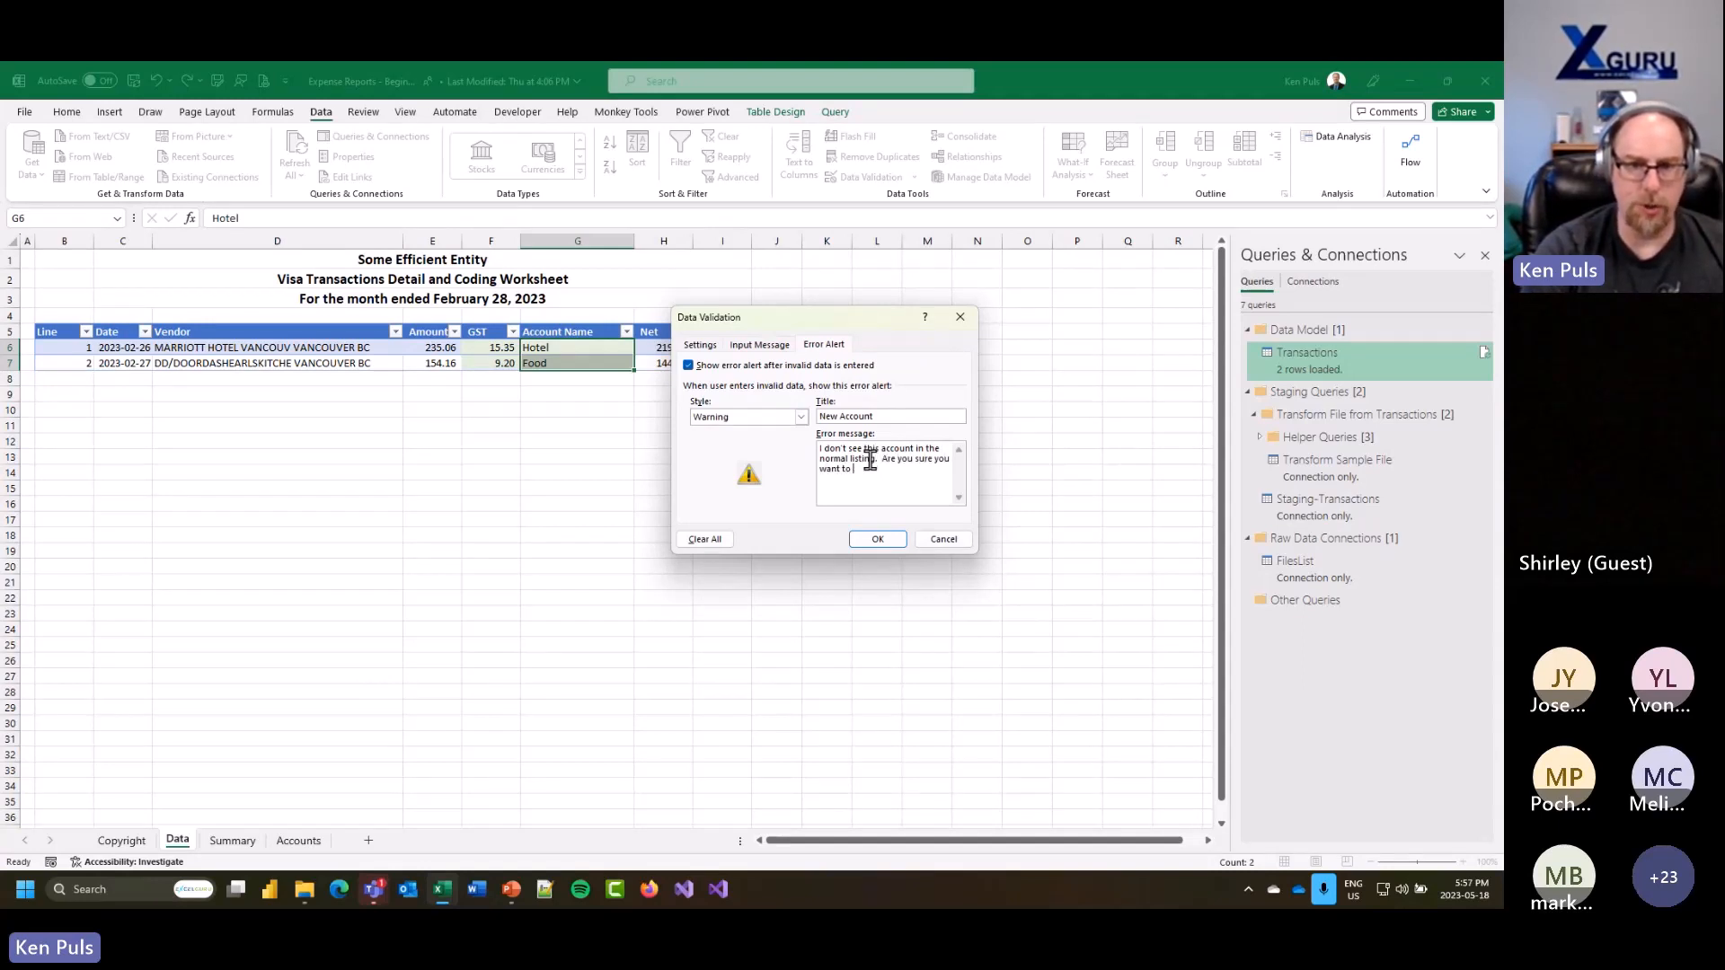
{"action": "type", "text": "use it?"}
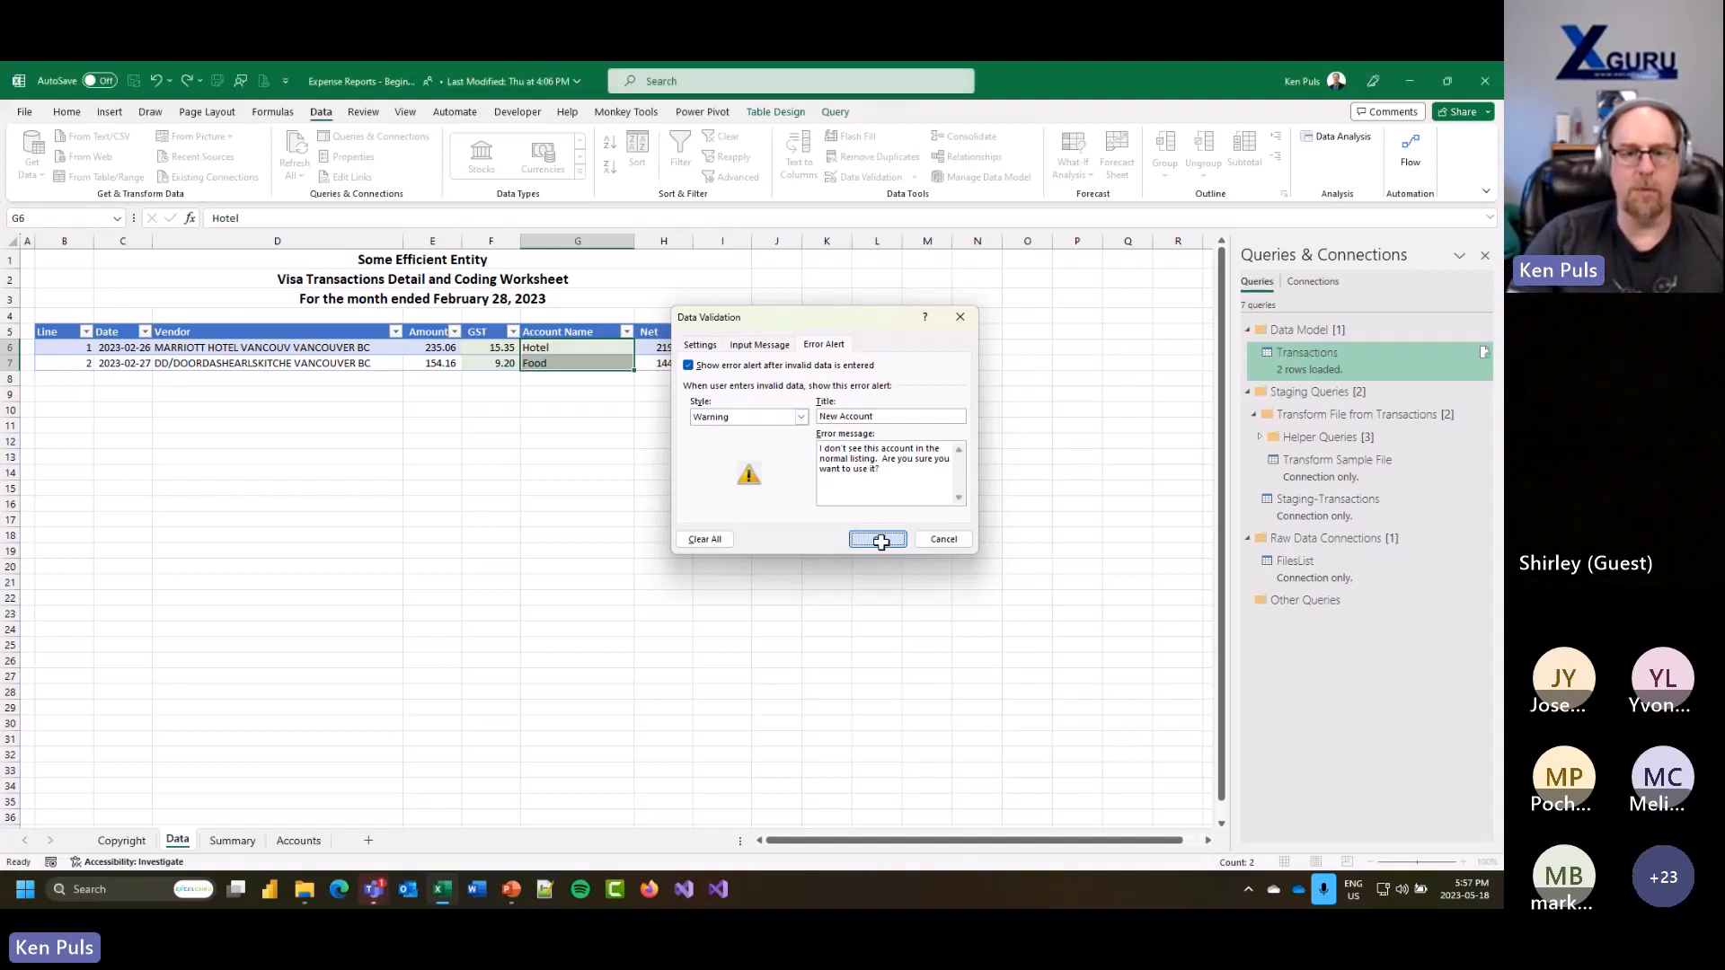
{"action": "left_click", "coordinate": [879, 541]}
Step: Test the validation by entering Property Tax as the DoorDash transaction's account name and accept the unlisted account
{"action": "left_click", "coordinate": [549, 363]}
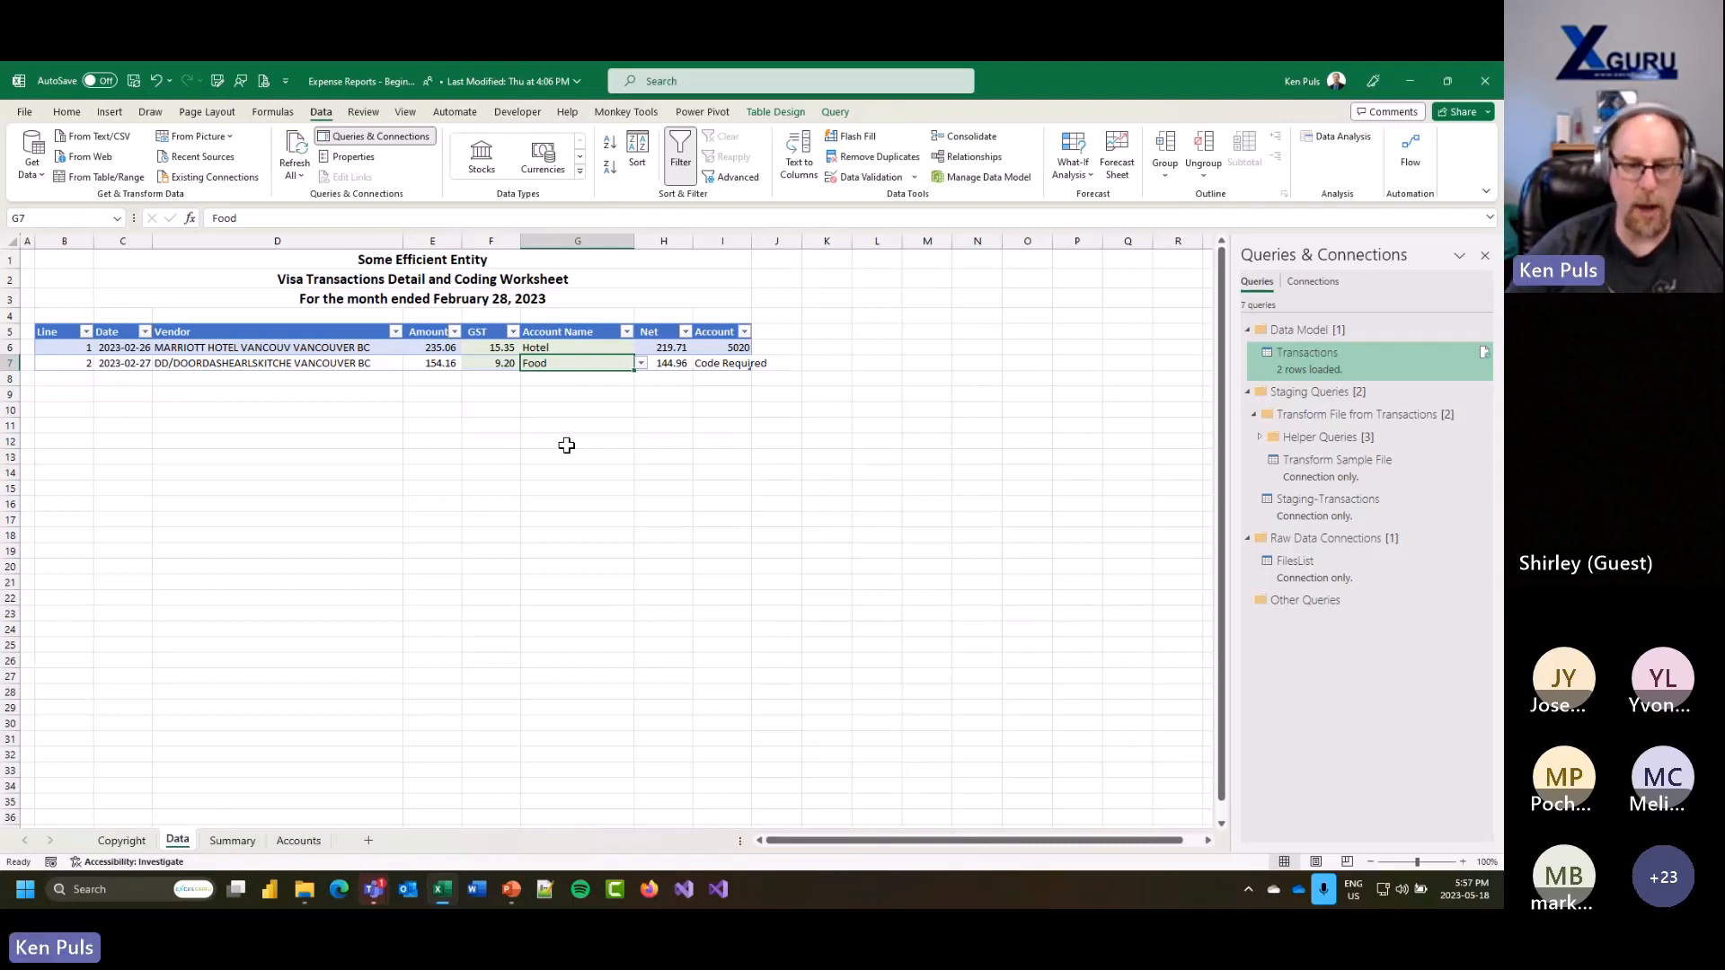
{"action": "type", "text": "Pr"}
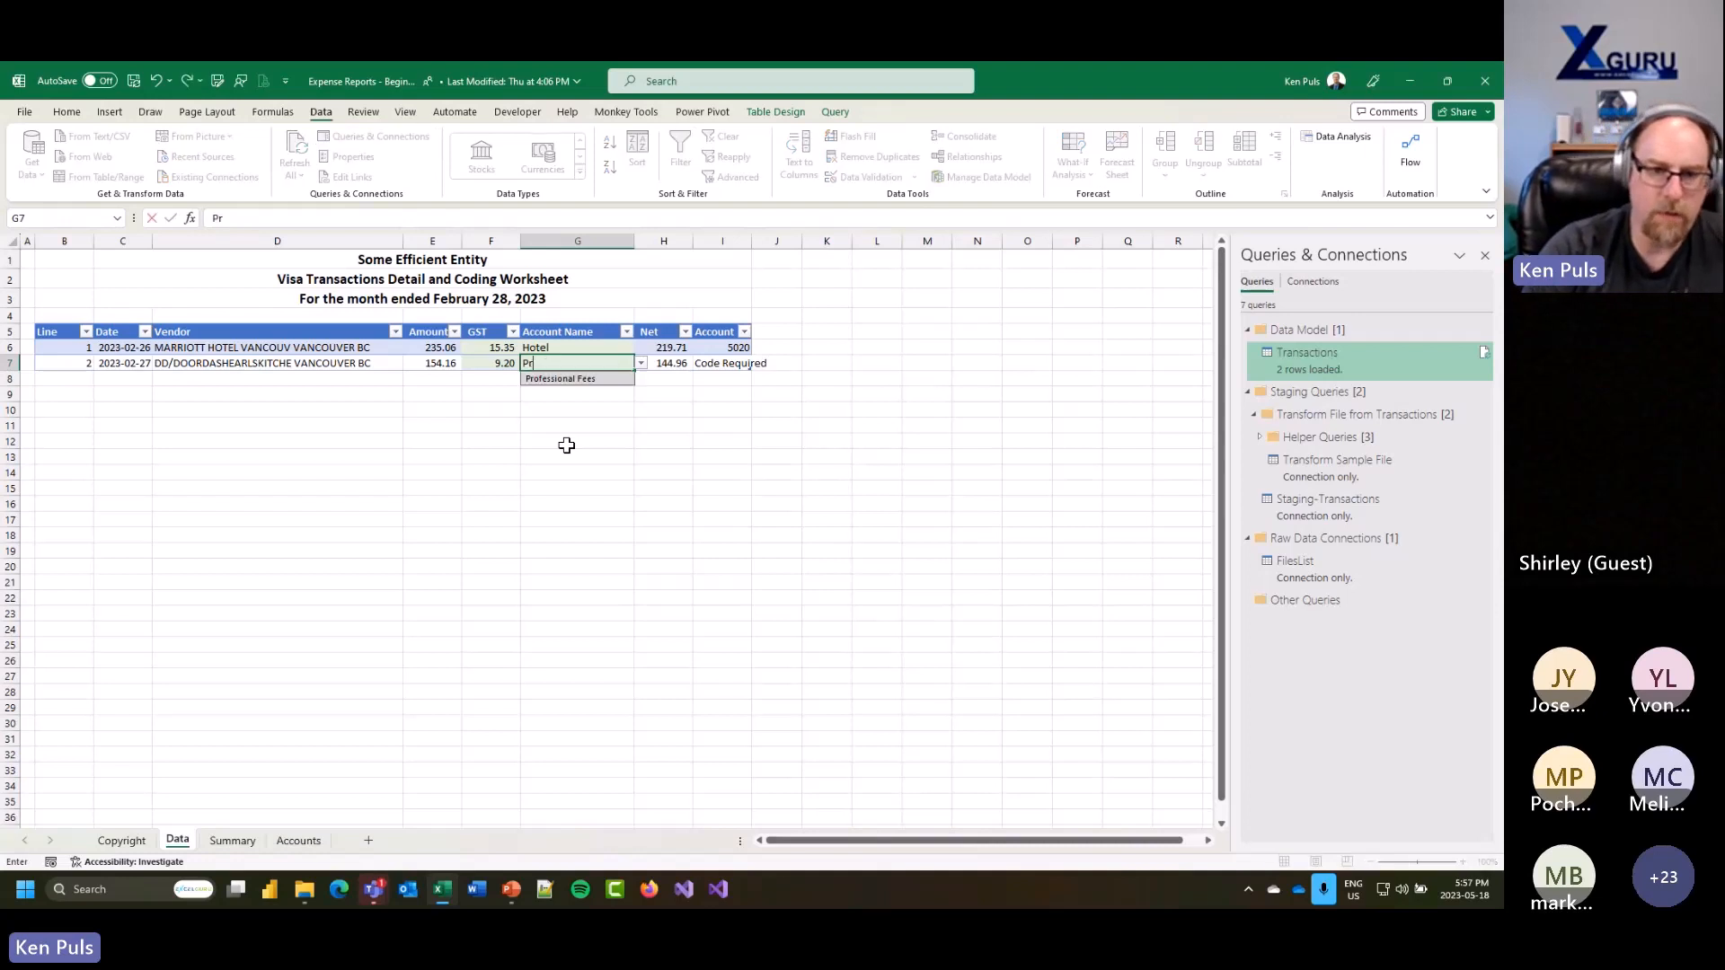
{"action": "type", "text": "oterty Tax"}
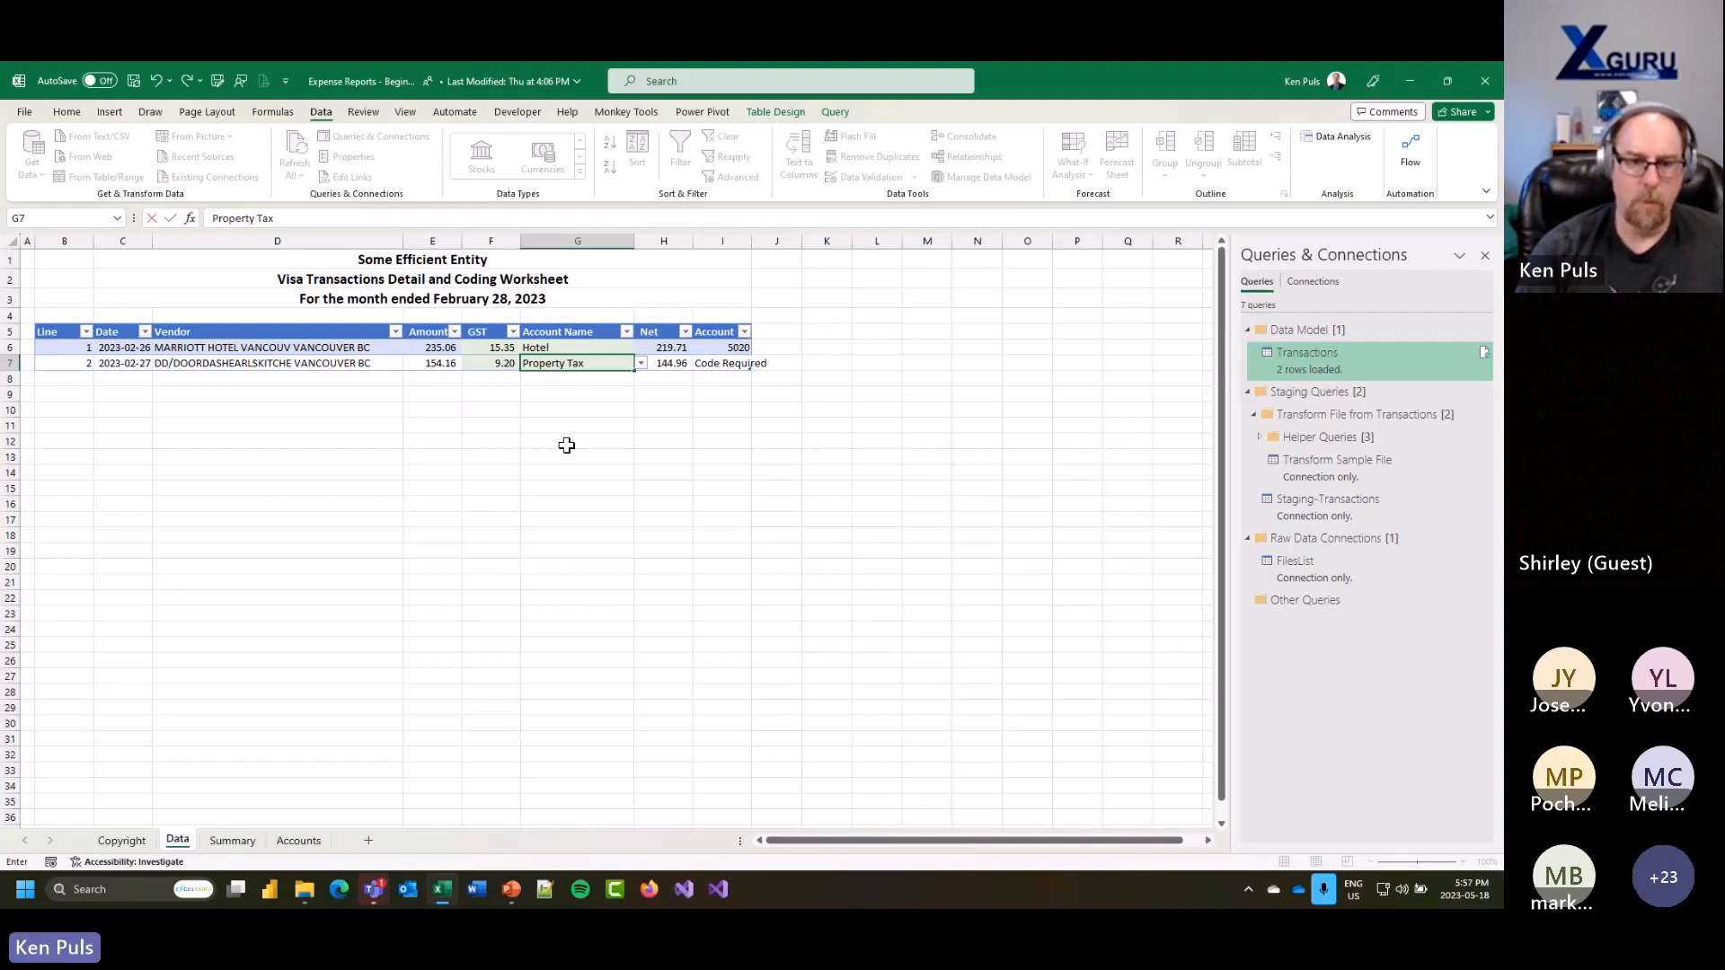
{"action": "key", "text": "Return"}
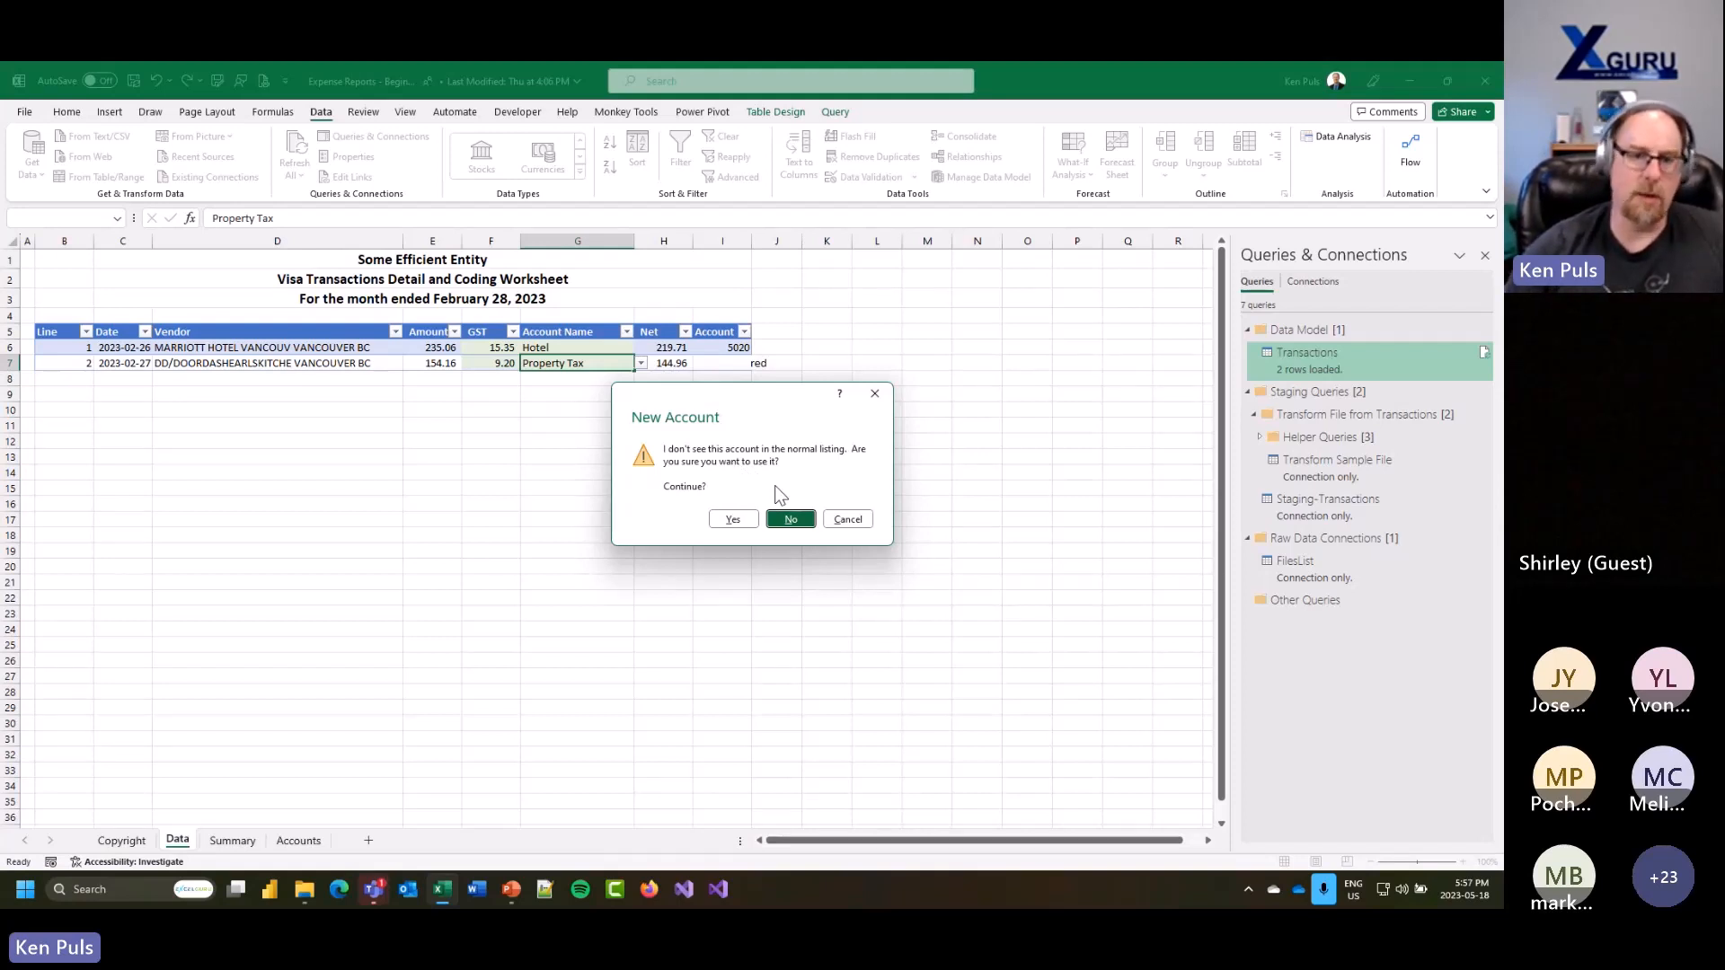
{"action": "left_click", "coordinate": [732, 518]}
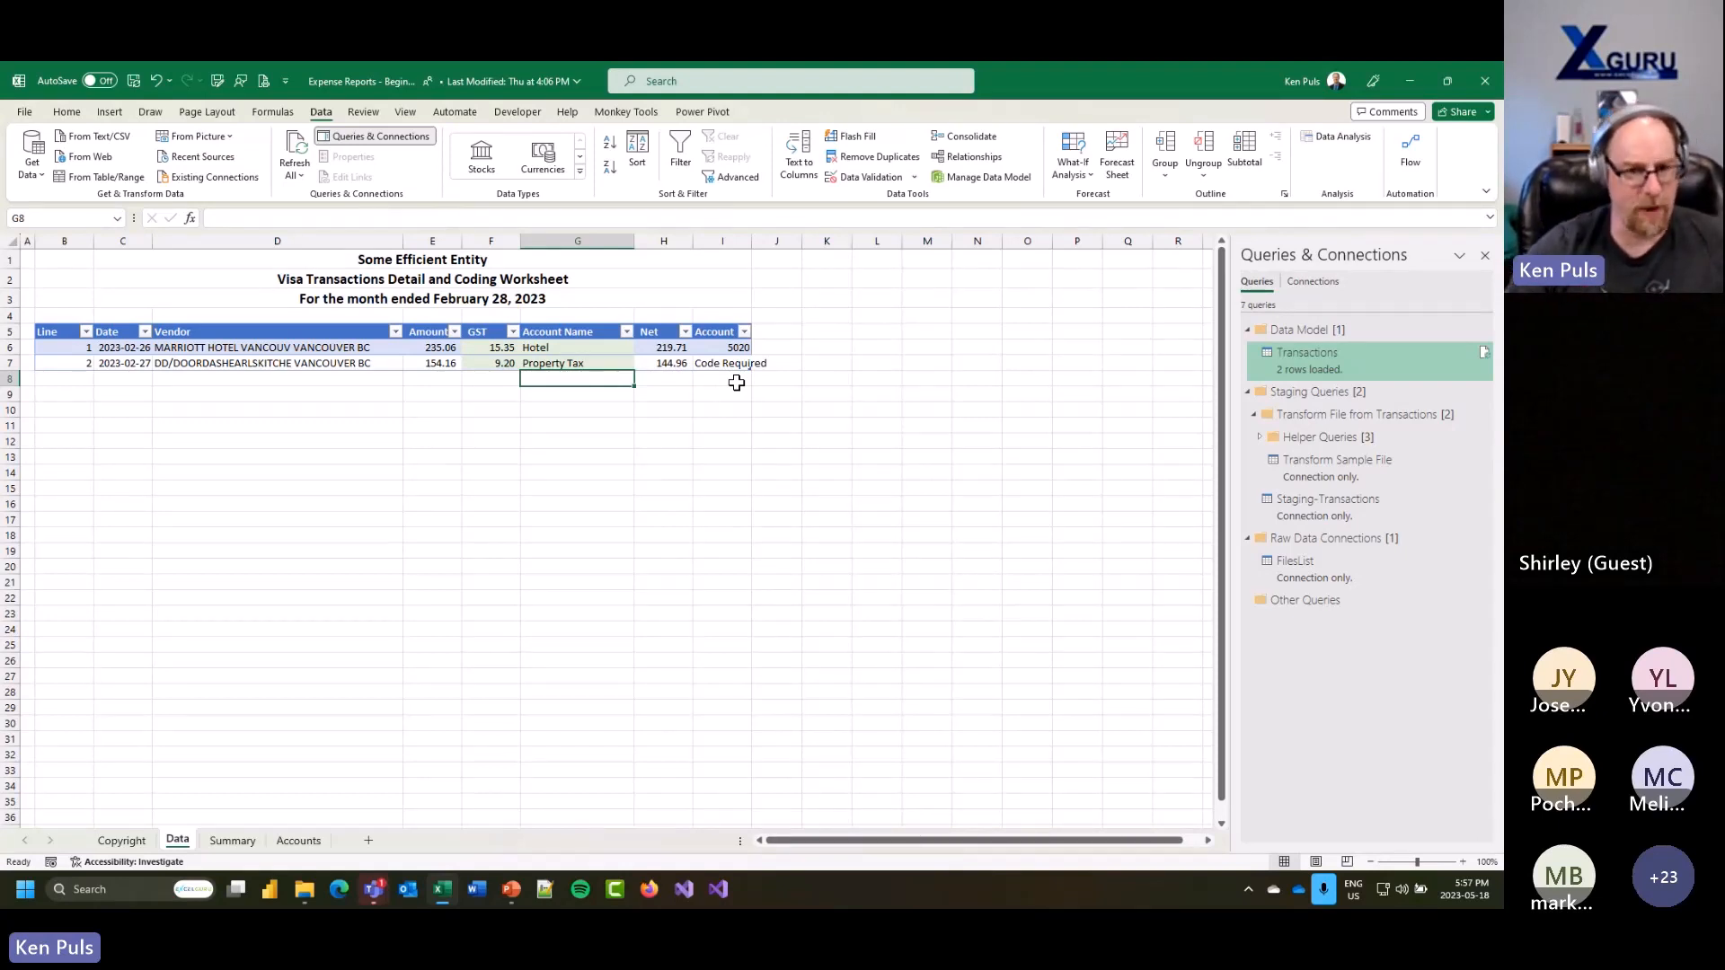
Step: Set the DoorDash transaction's account name to Food & Beverage using the validation list's suggestion
{"action": "left_click", "coordinate": [569, 363]}
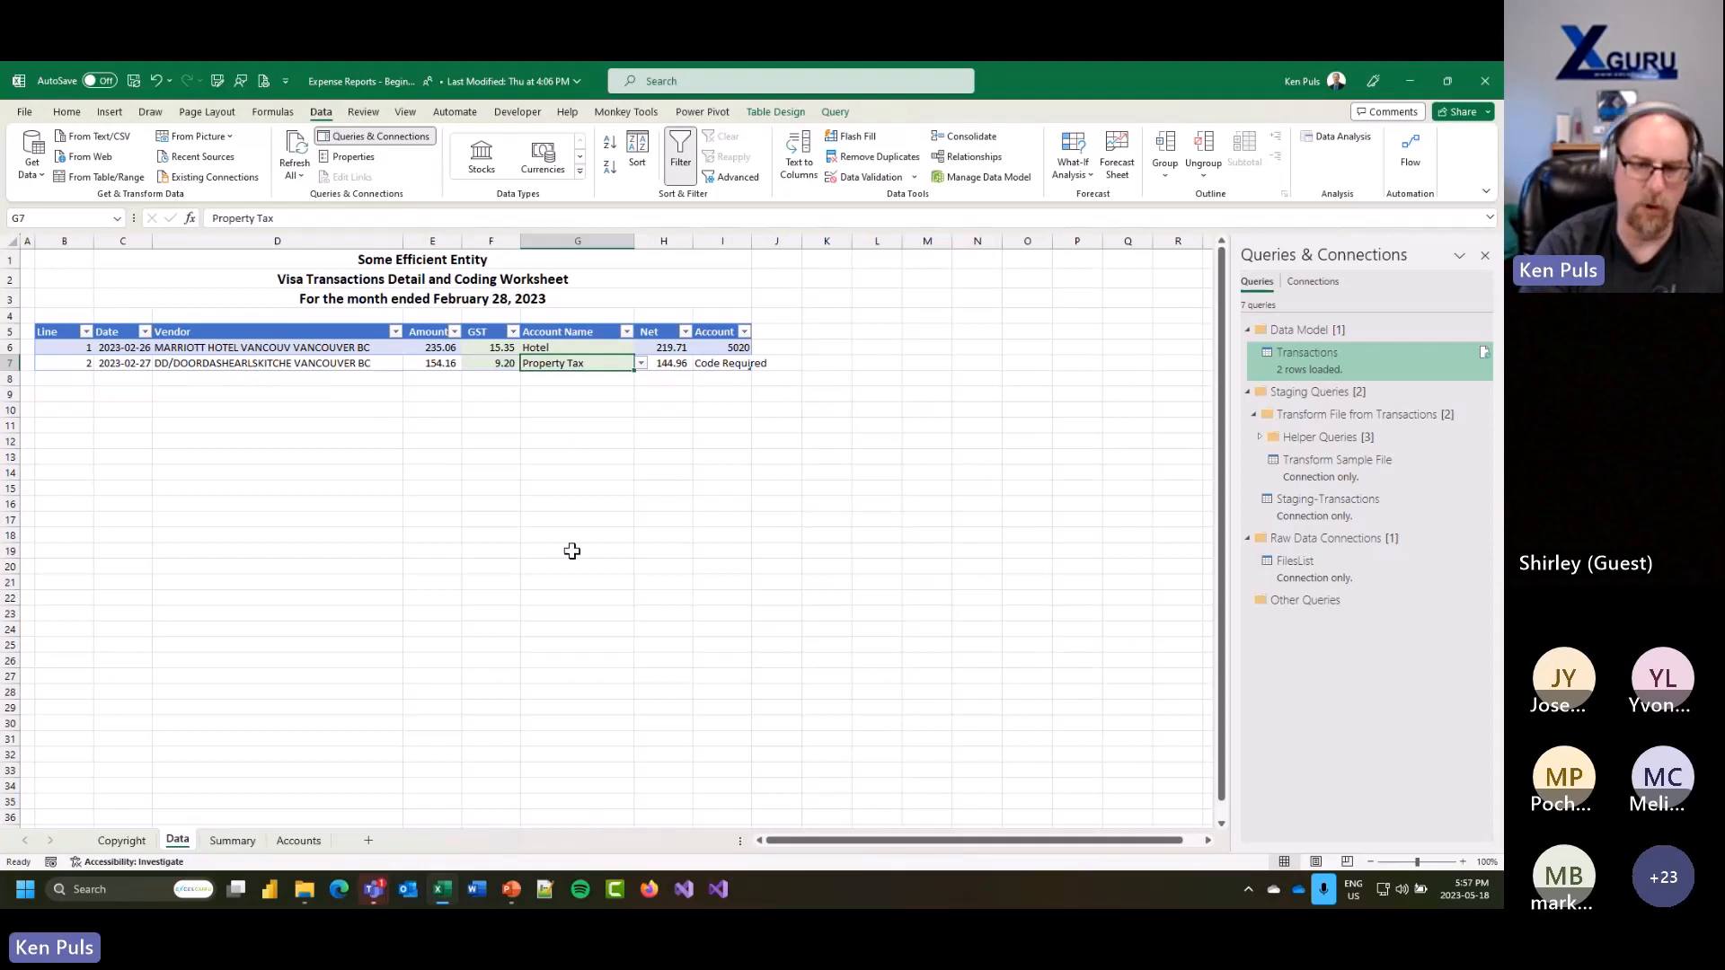
{"action": "type", "text": "foo"}
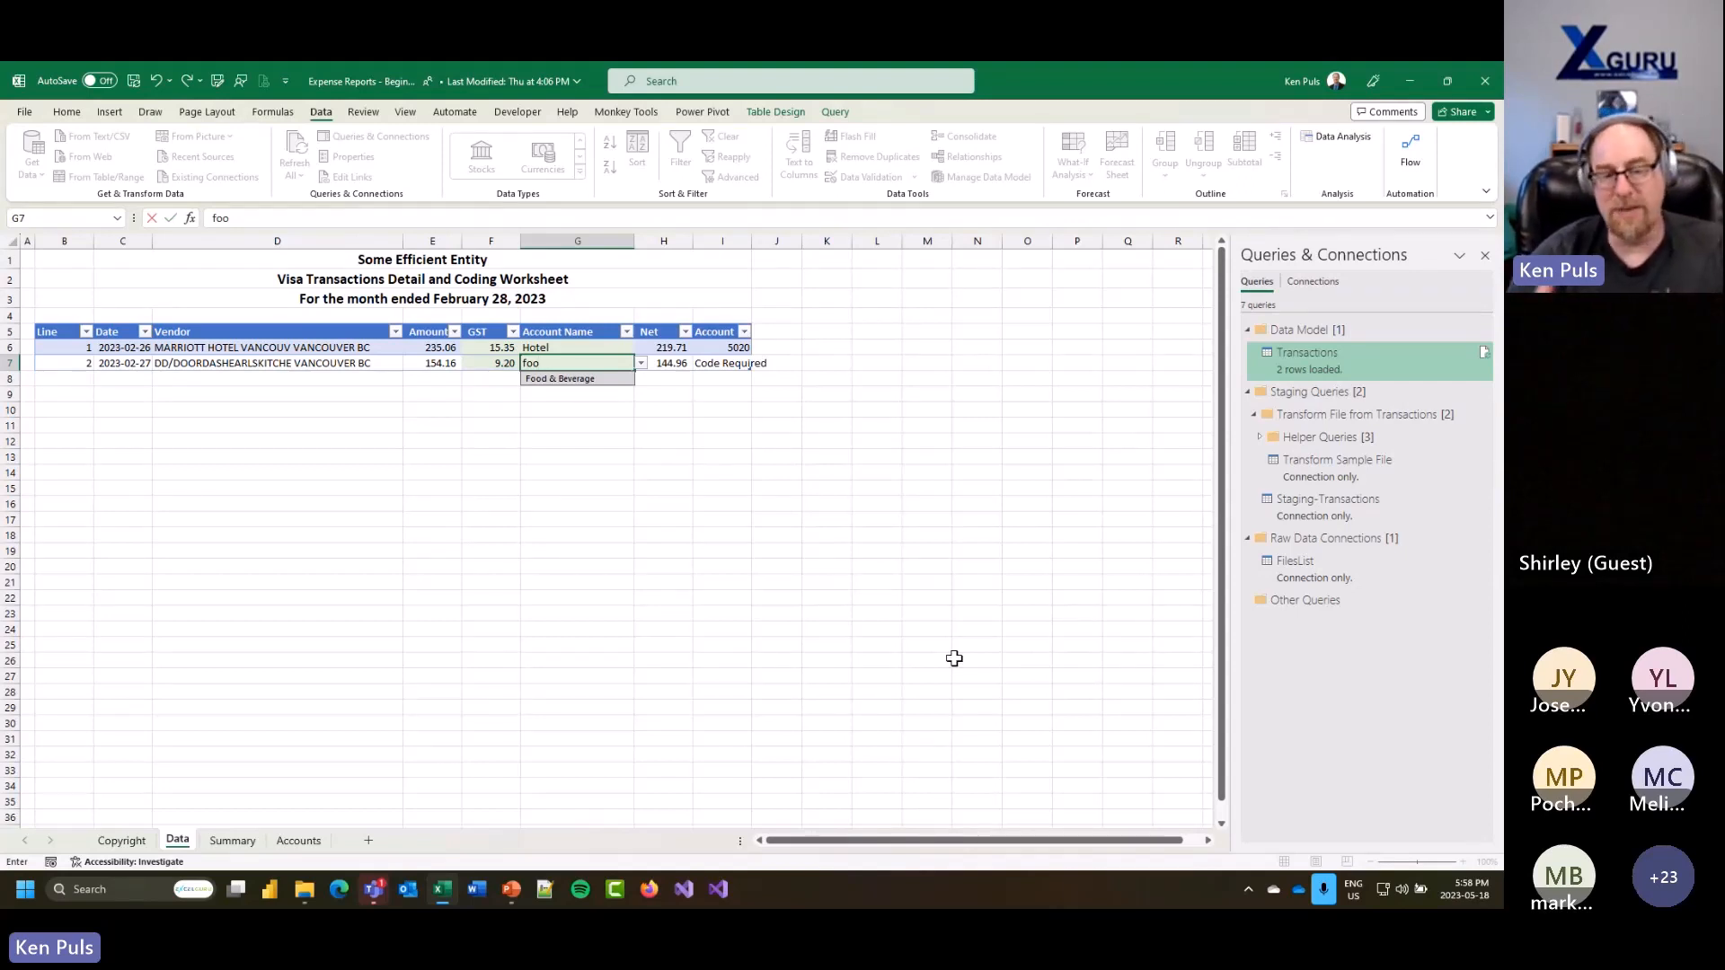
{"action": "key", "text": "Tab"}
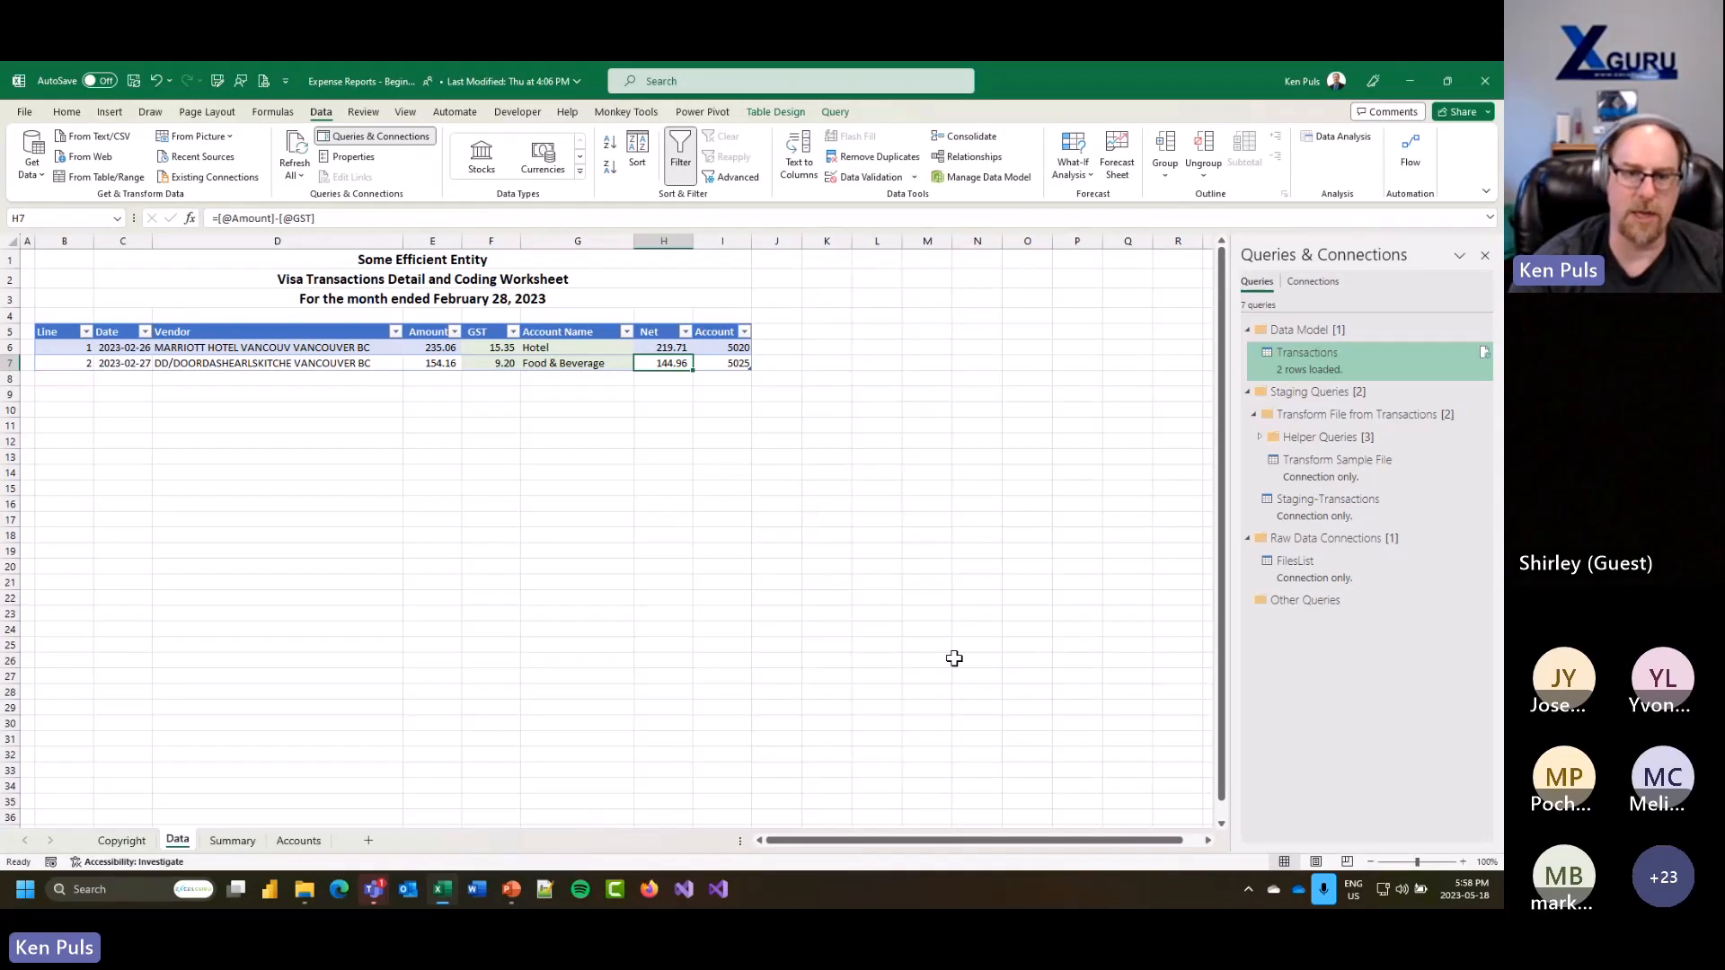
{"action": "key", "text": "Left"}
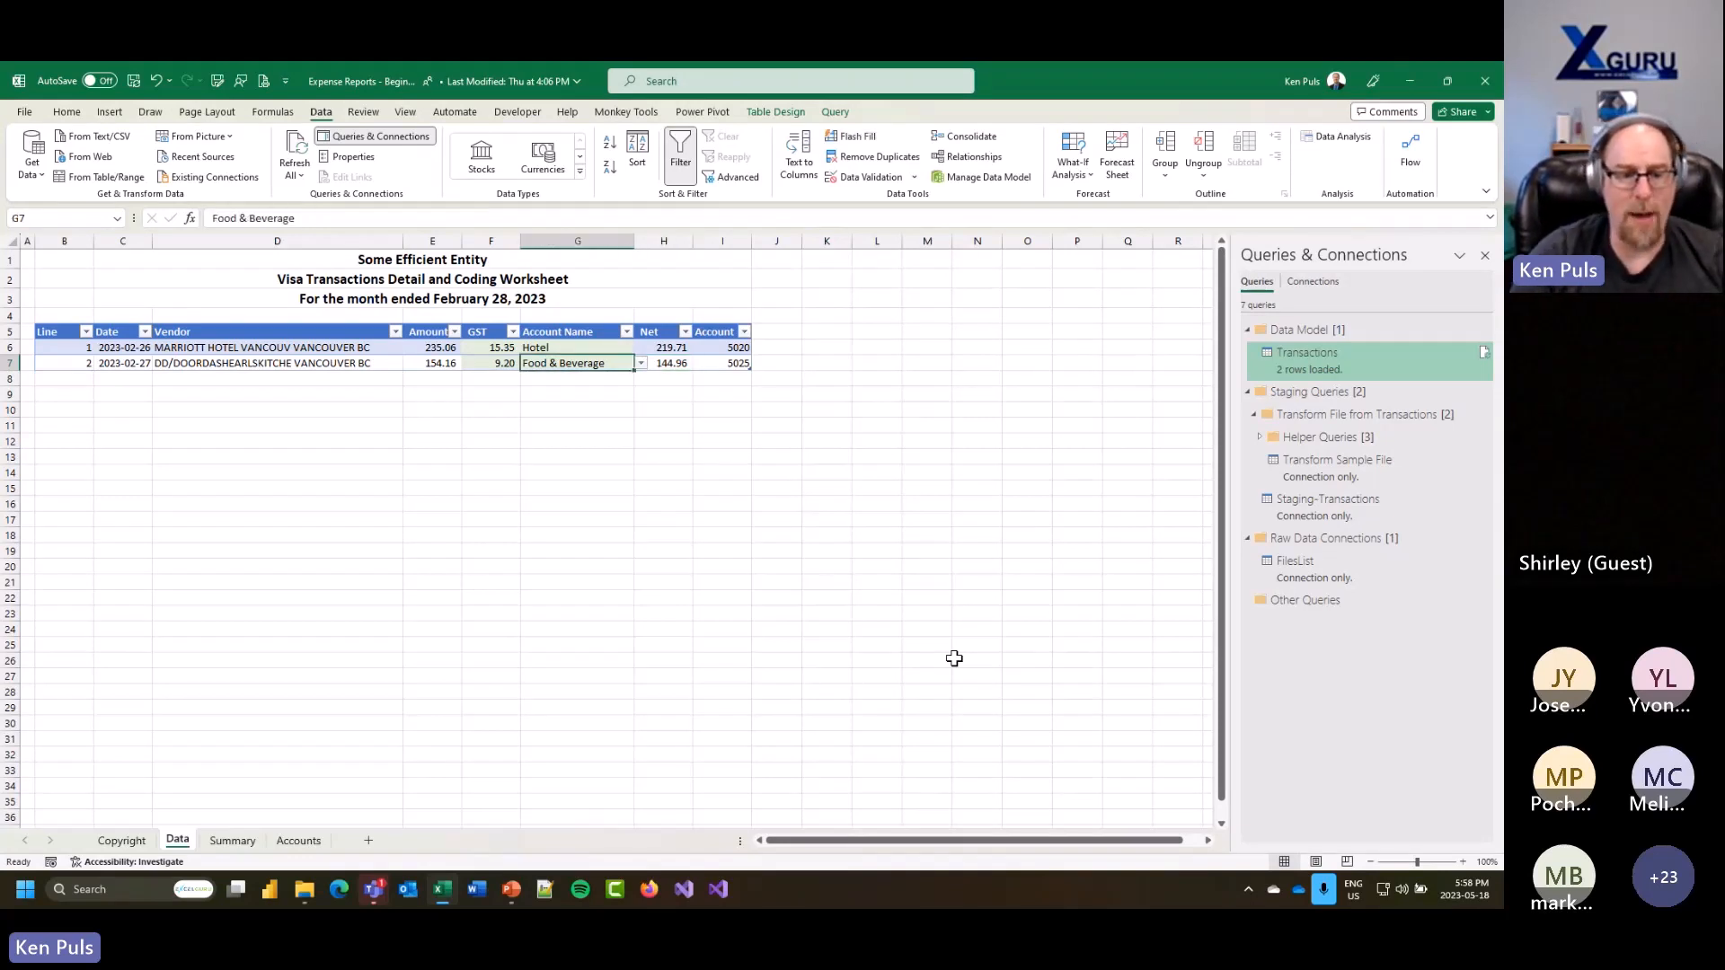
Step: Add a test account named sadfg below Other on the Accounts sheet and check the DoorDash account dropdown for it
{"action": "left_click", "coordinate": [298, 840]}
{"action": "left_click", "coordinate": [66, 523]}
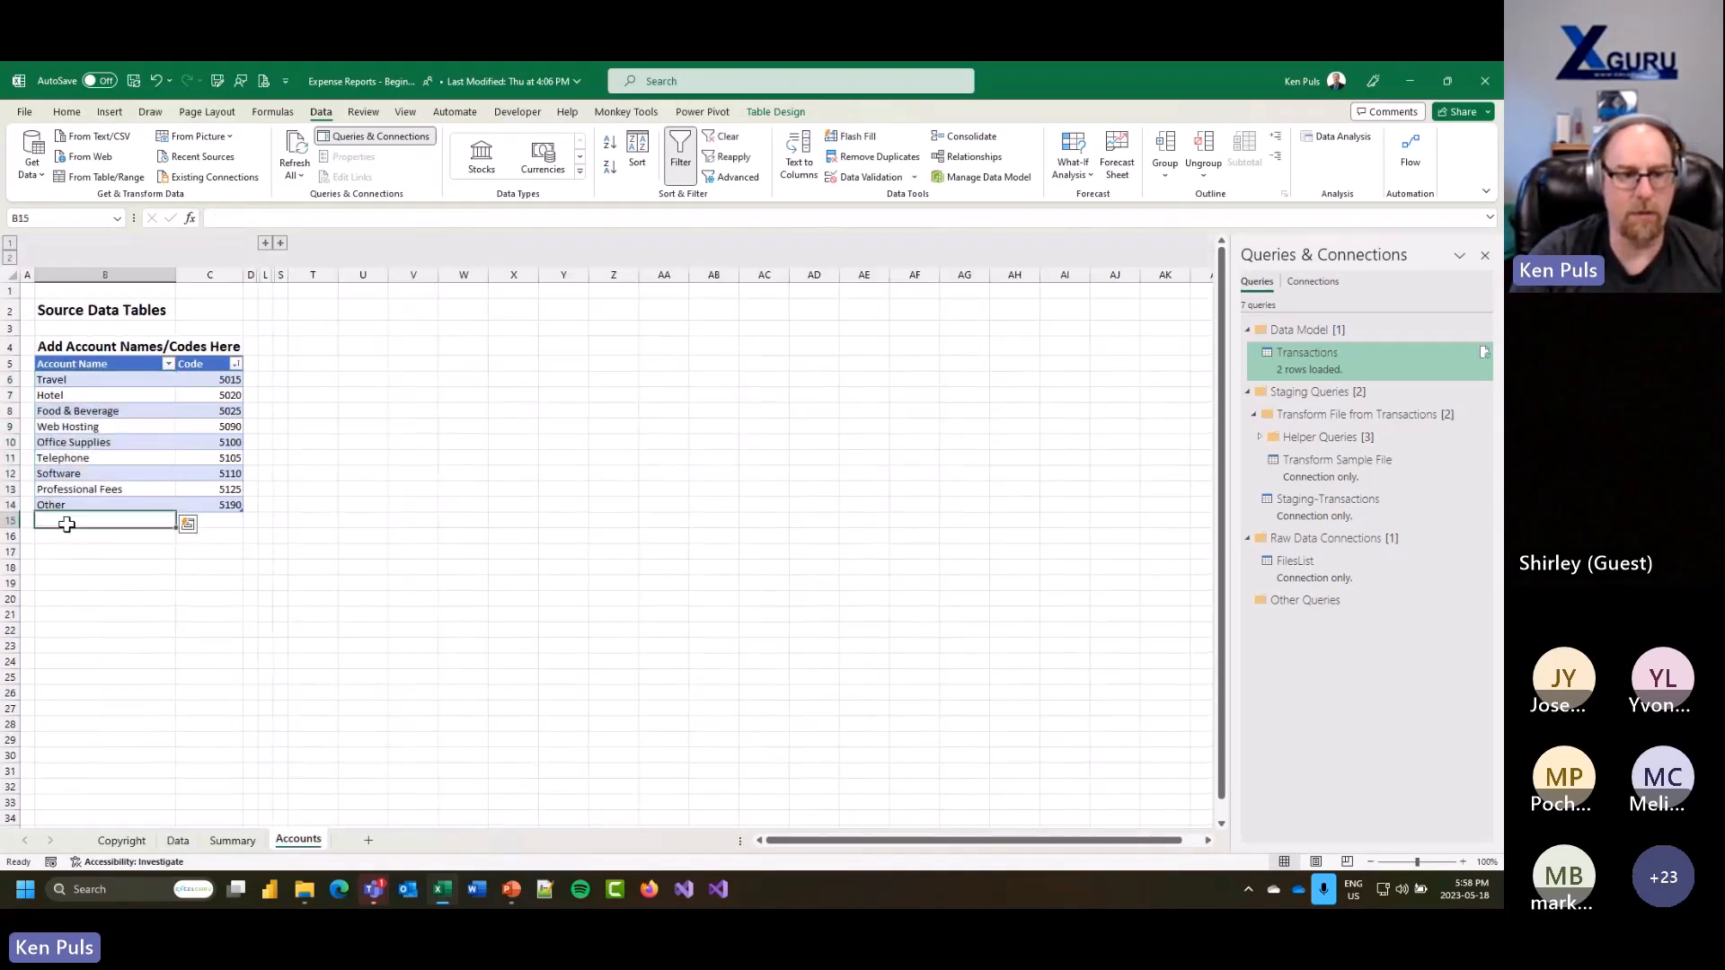
{"action": "type", "text": "sadfg"}
{"action": "key", "text": "Return"}
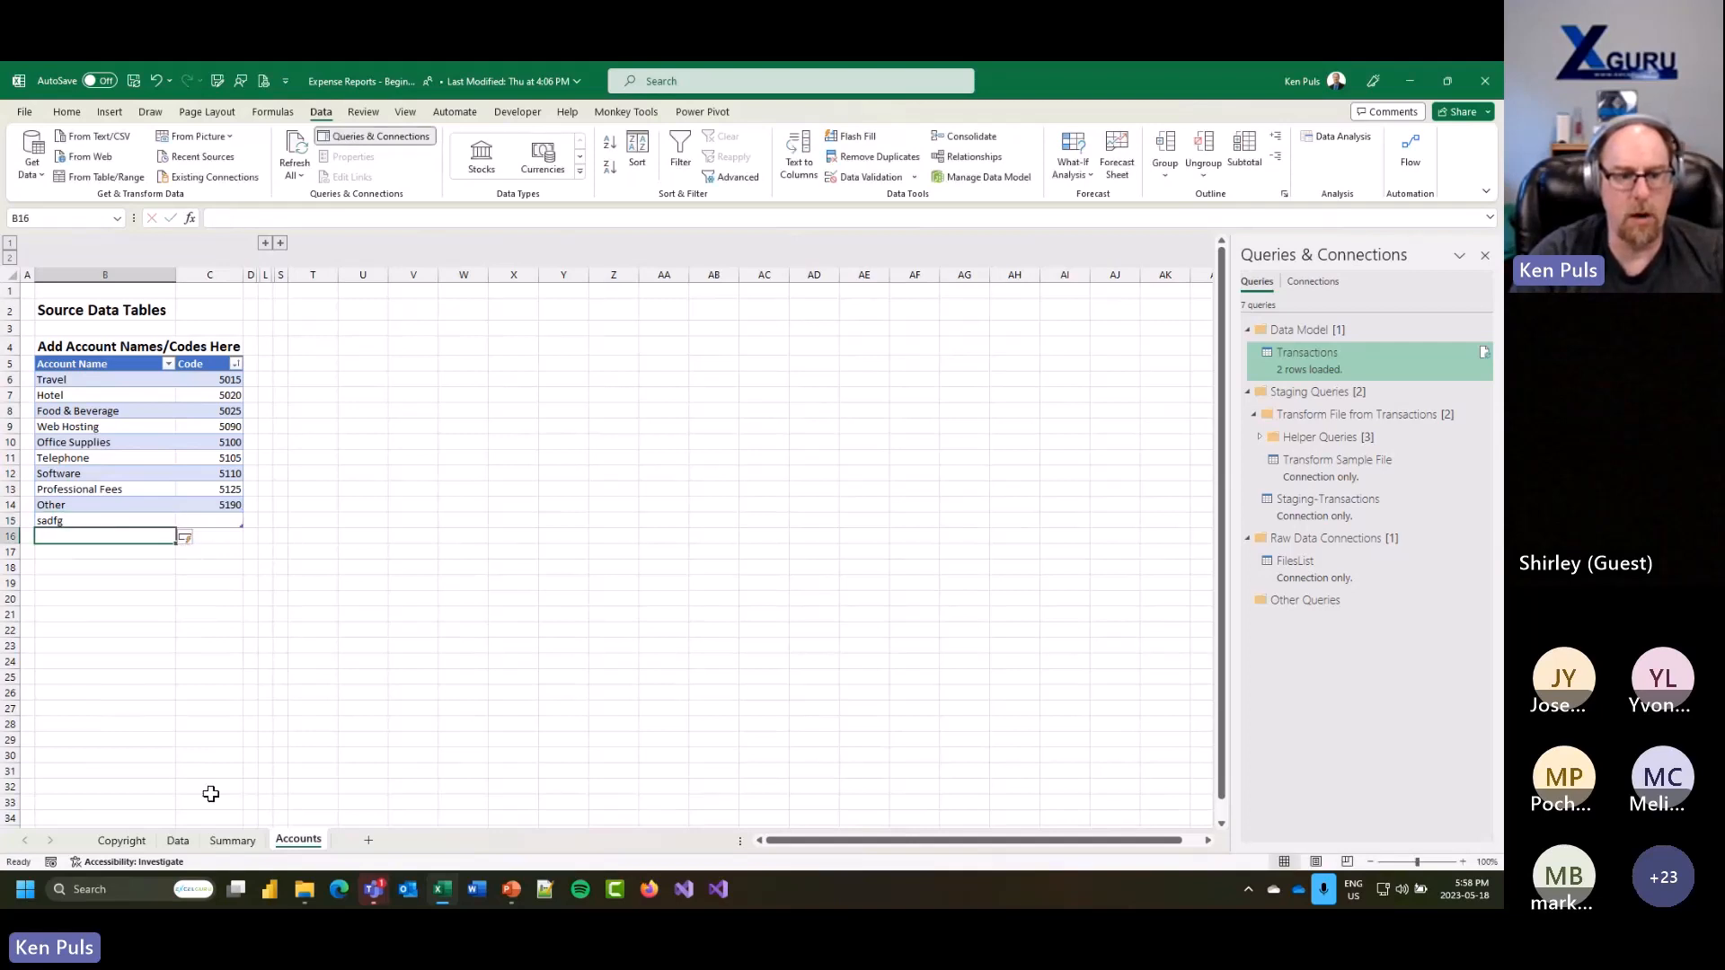
{"action": "left_click", "coordinate": [178, 840]}
{"action": "left_click", "coordinate": [641, 363]}
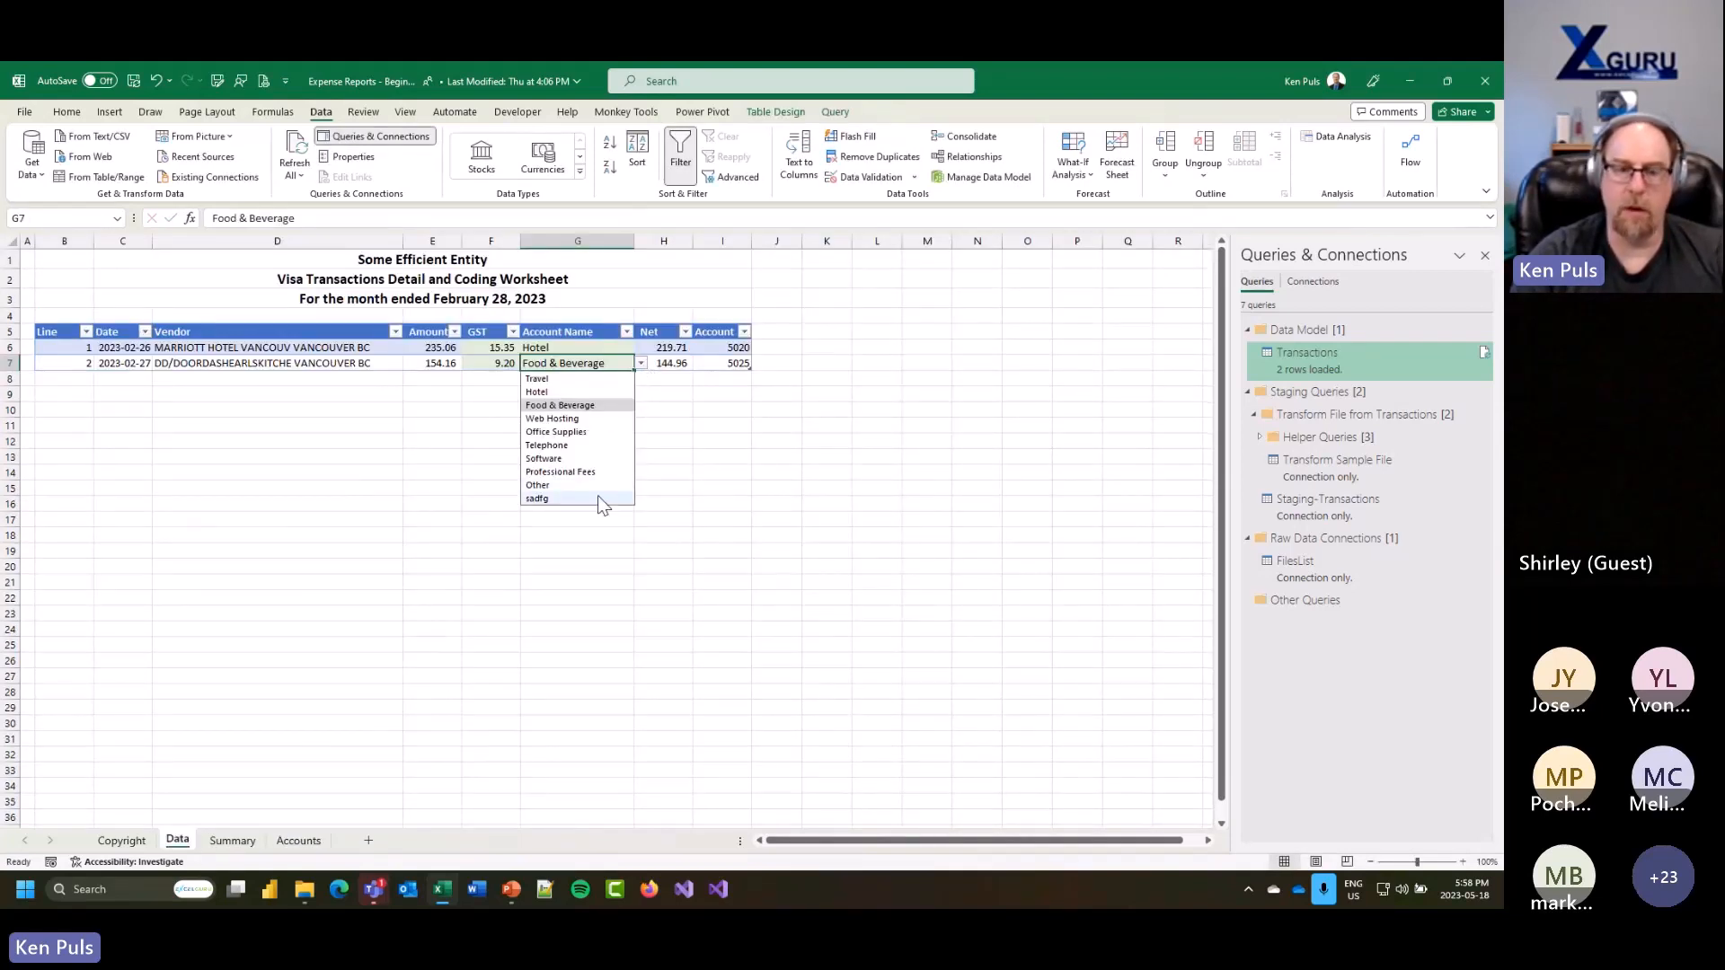
{"action": "key", "text": "Escape"}
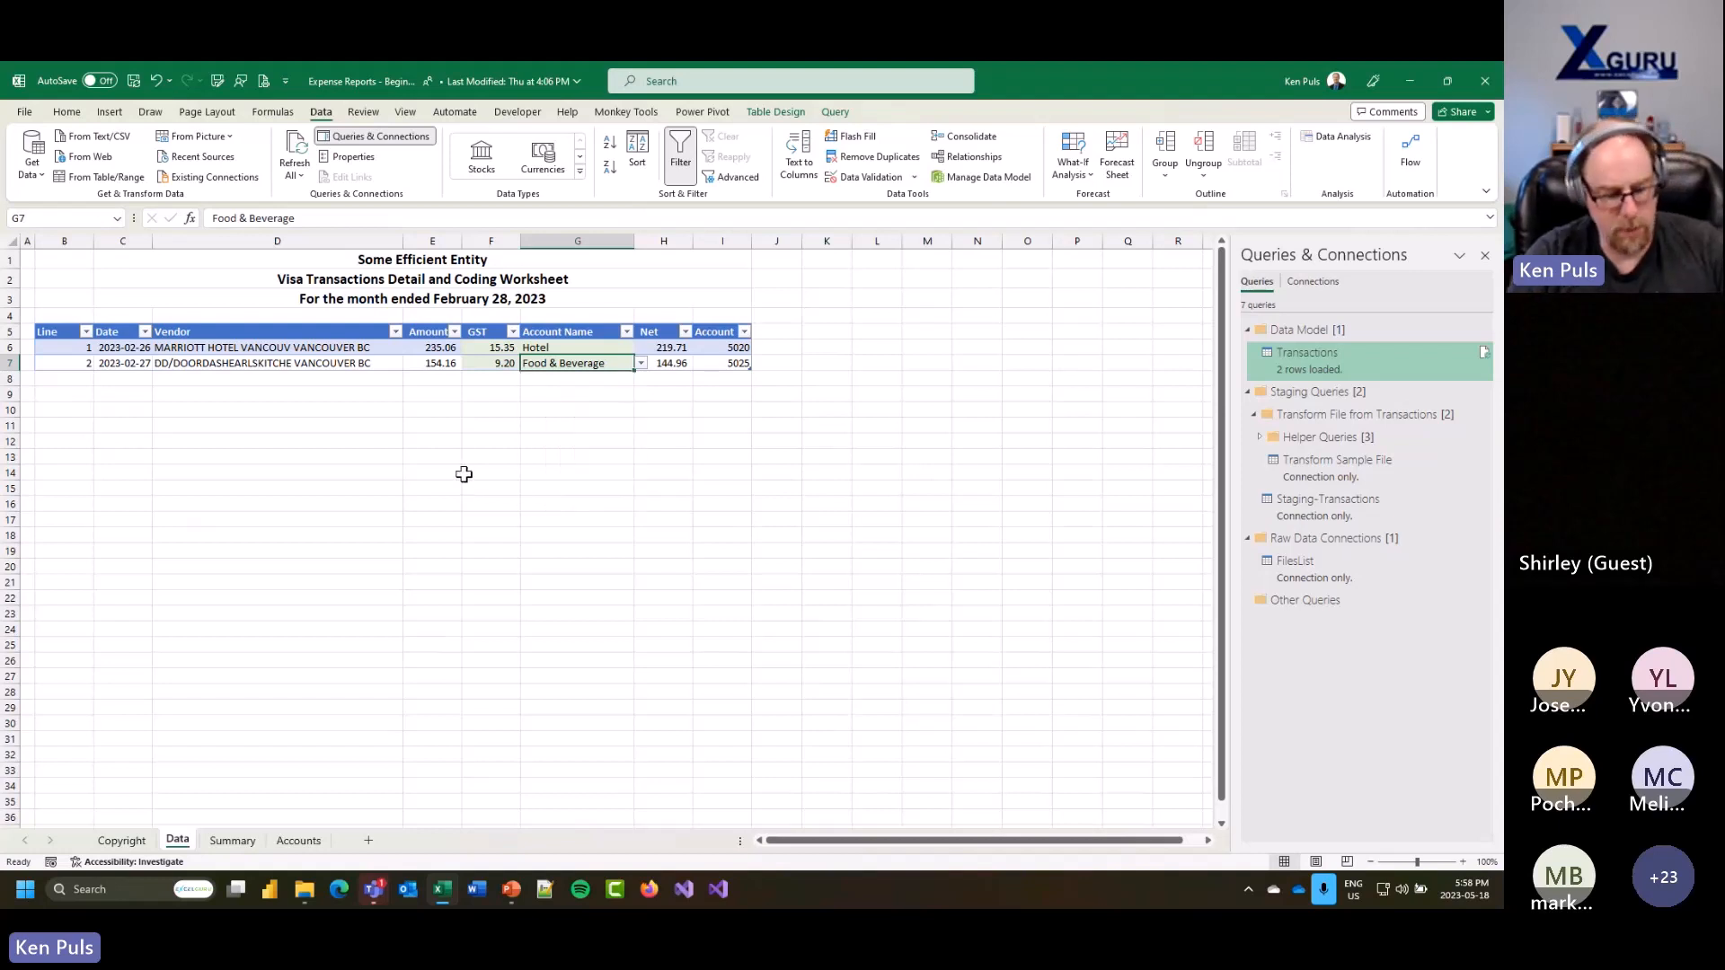
Step: Remove the test account sadfg from the Accounts sheet and return to the Data sheet
{"action": "key", "text": "ctrl+Page_Down"}
{"action": "key", "text": "ctrl+Page_Down"}
{"action": "key", "text": "Delete"}
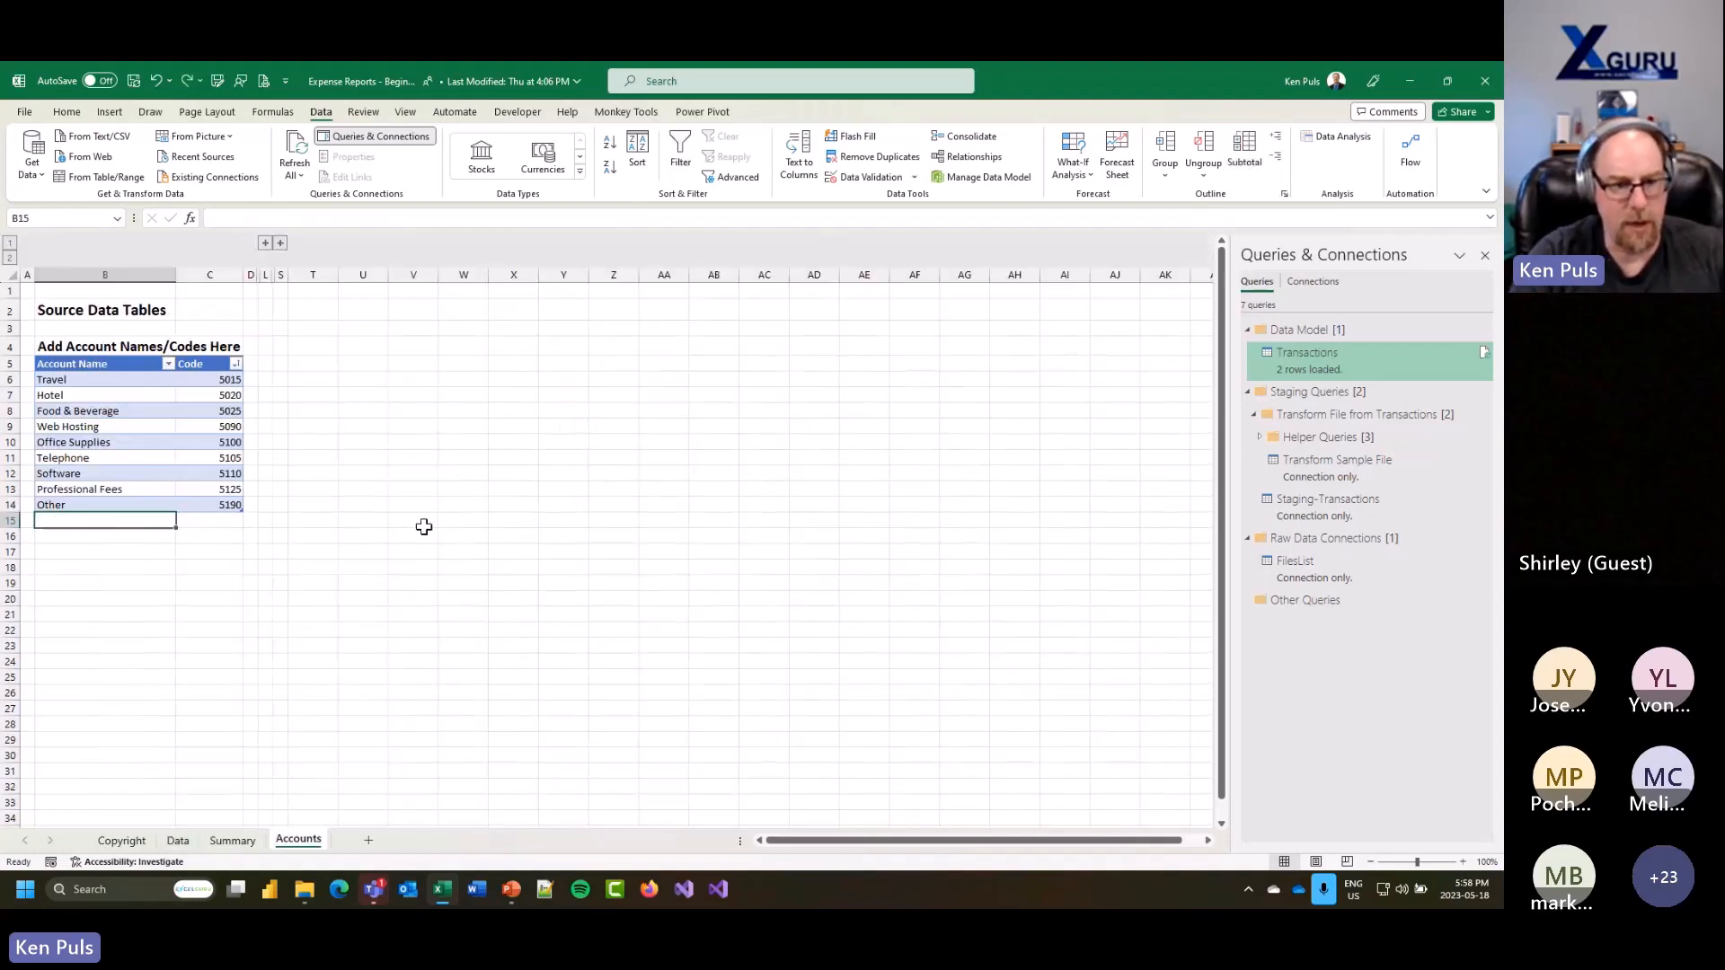
{"action": "left_click", "coordinate": [178, 840]}
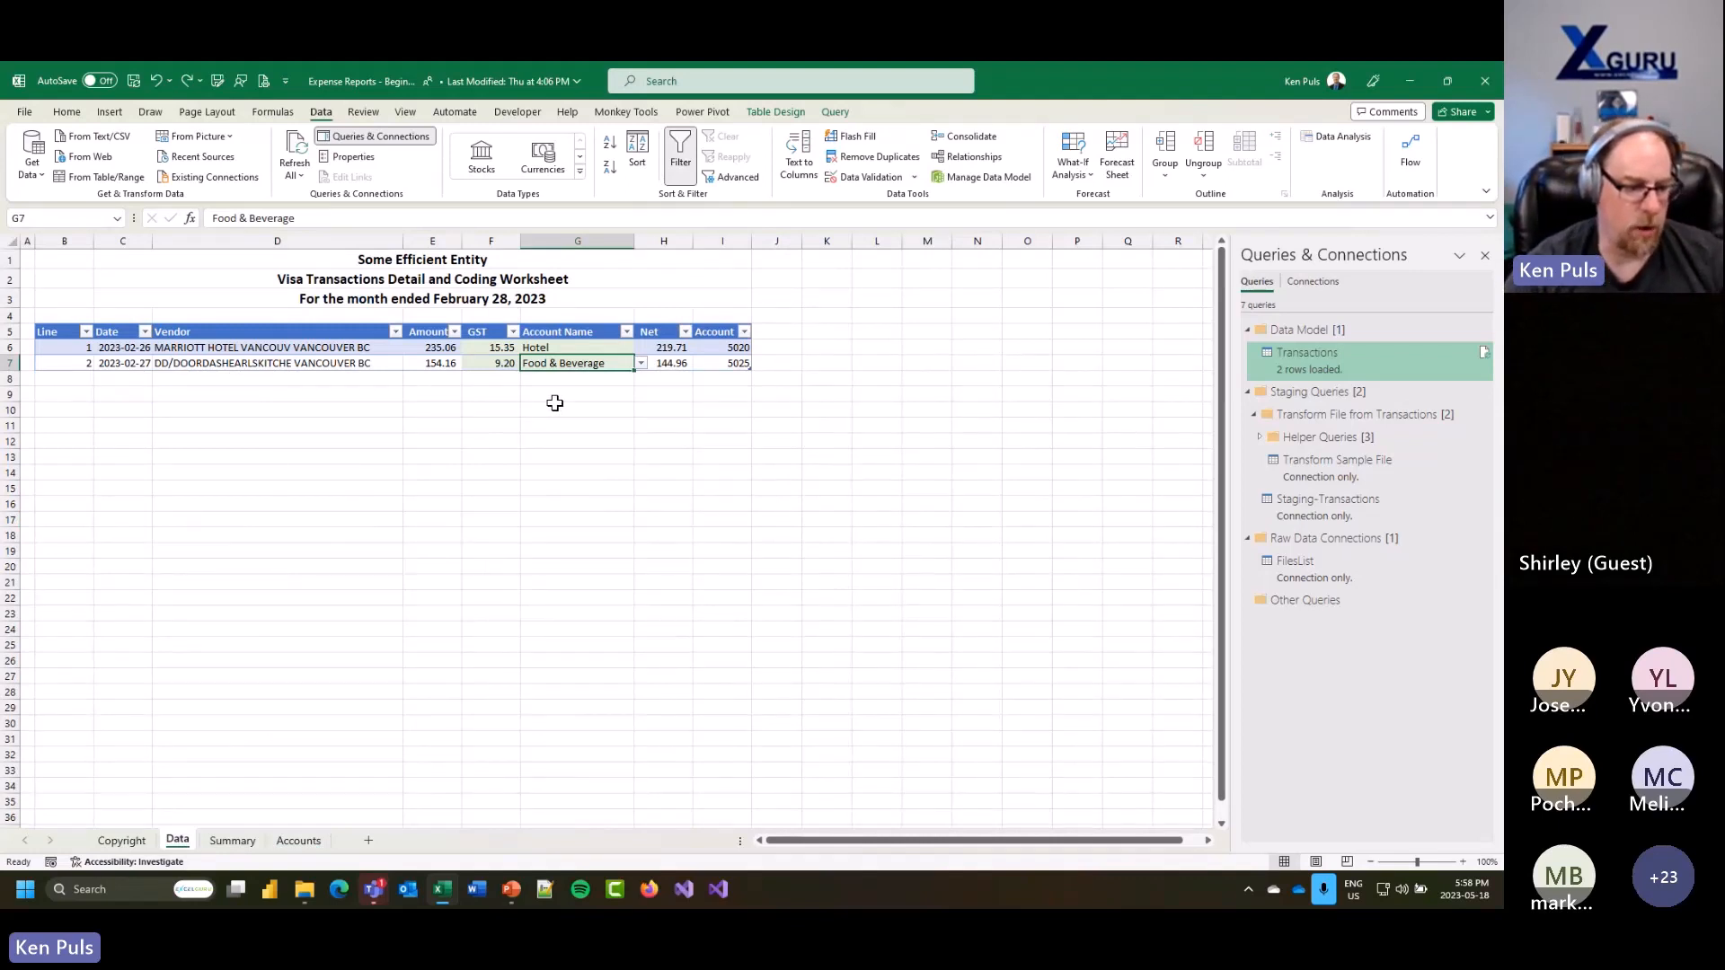
Step: Clear the DoorDash transaction's account name and hide the Line and Account columns on the Data sheet
{"action": "key", "text": "Delete"}
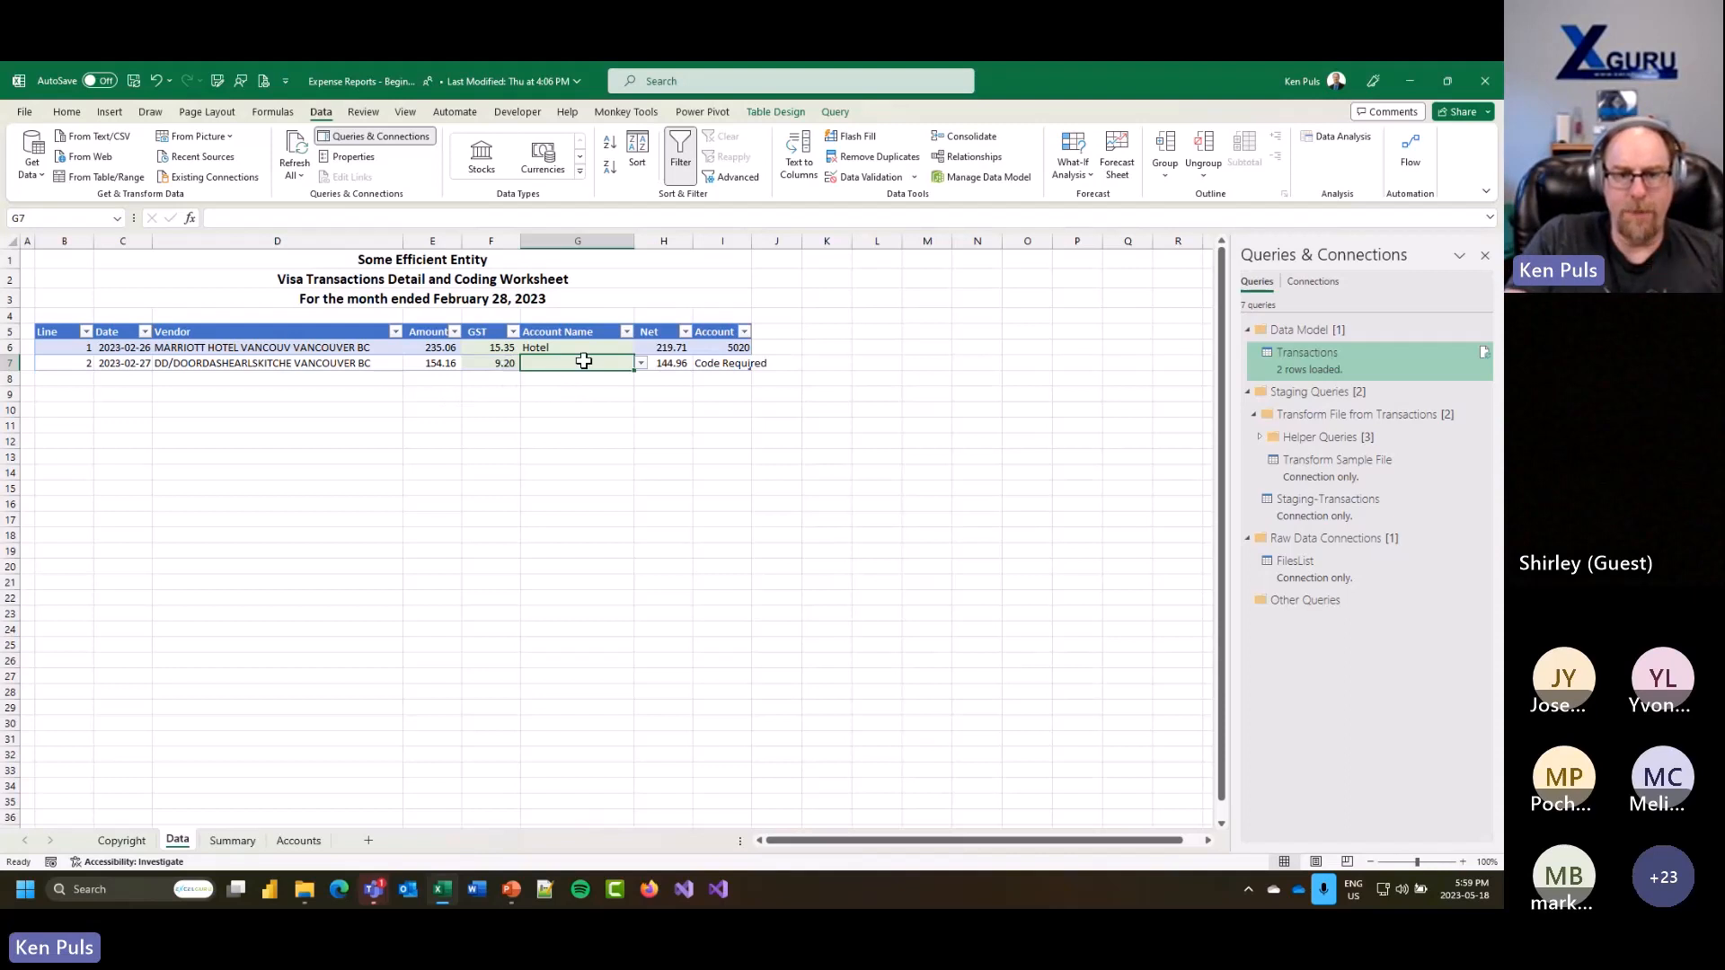
{"action": "left_click", "coordinate": [67, 241]}
{"action": "right_click", "coordinate": [67, 238]}
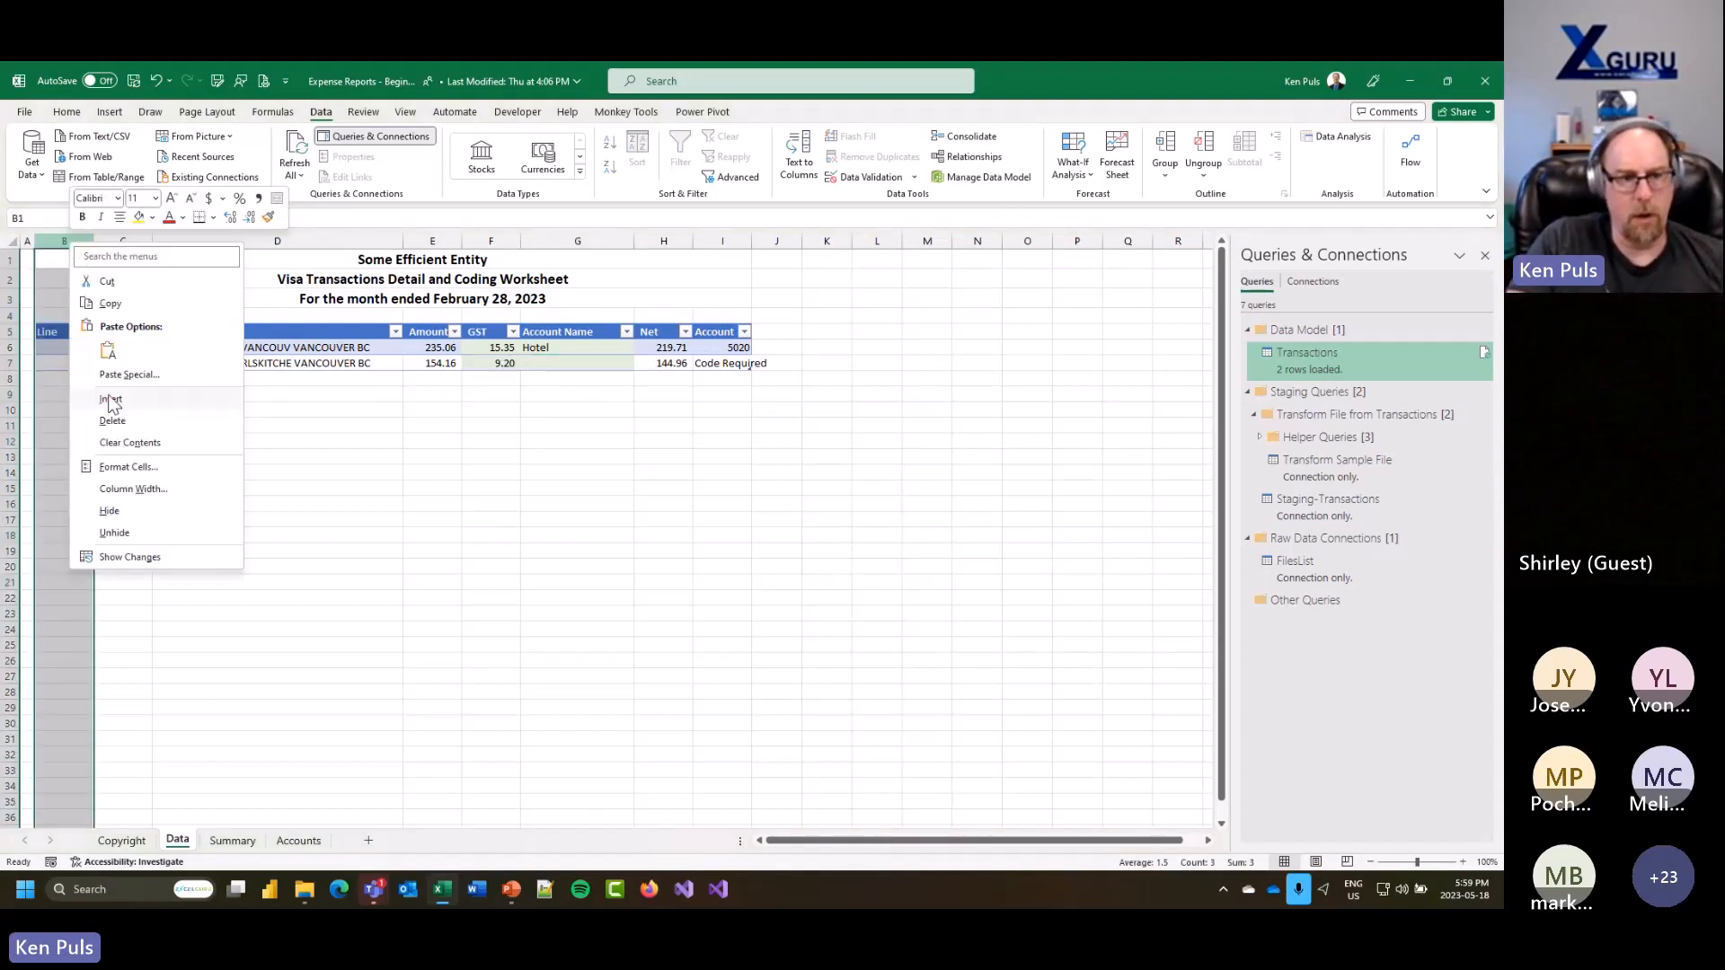
{"action": "left_click", "coordinate": [109, 510]}
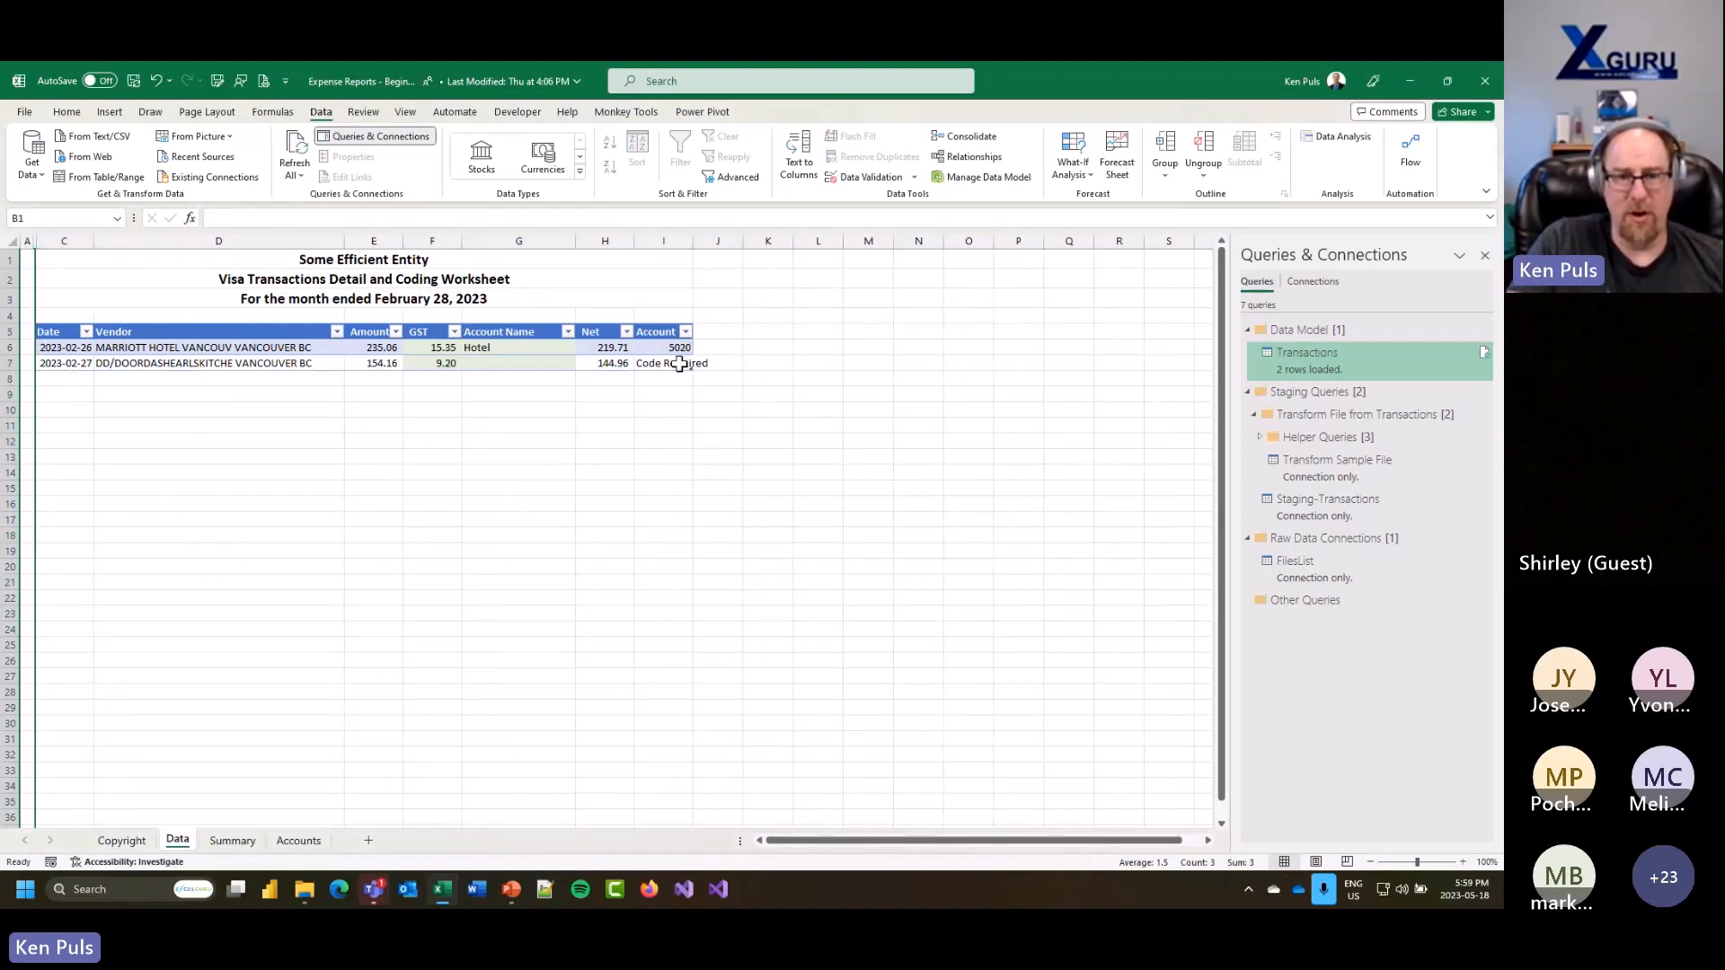
{"action": "right_click", "coordinate": [672, 241]}
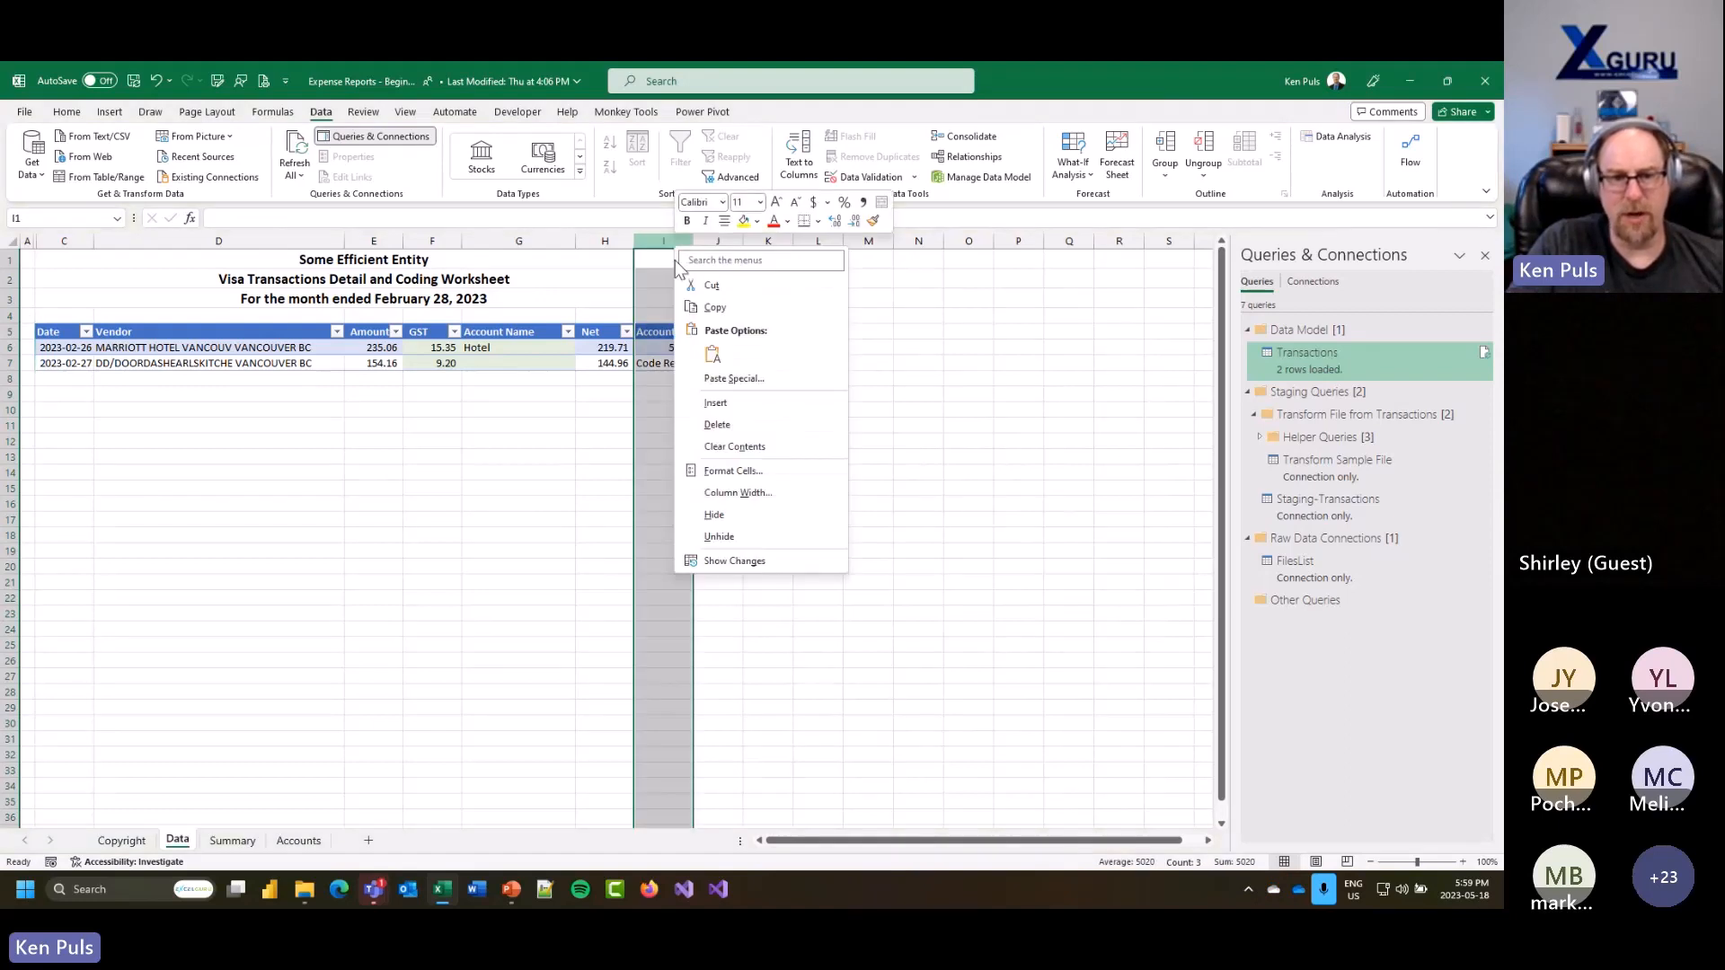
{"action": "left_click", "coordinate": [715, 515]}
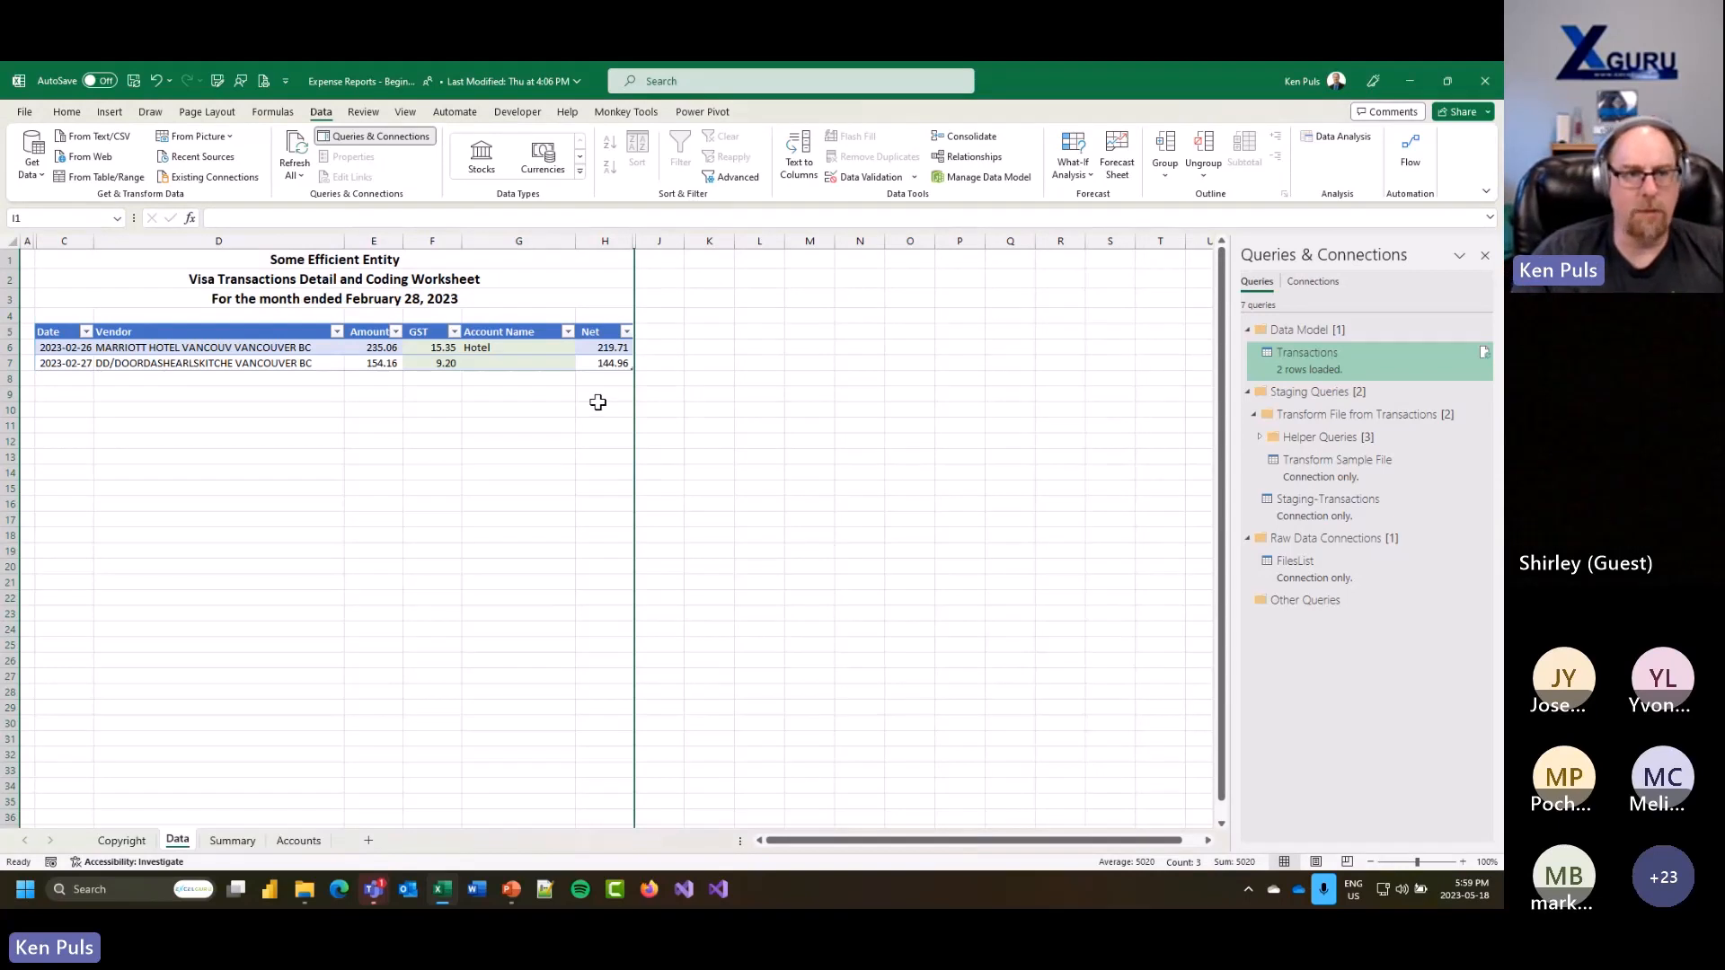
Step: Set the Data sheet's print scaling to 1 page wide and check the result in the print preview
{"action": "left_click", "coordinate": [210, 113]}
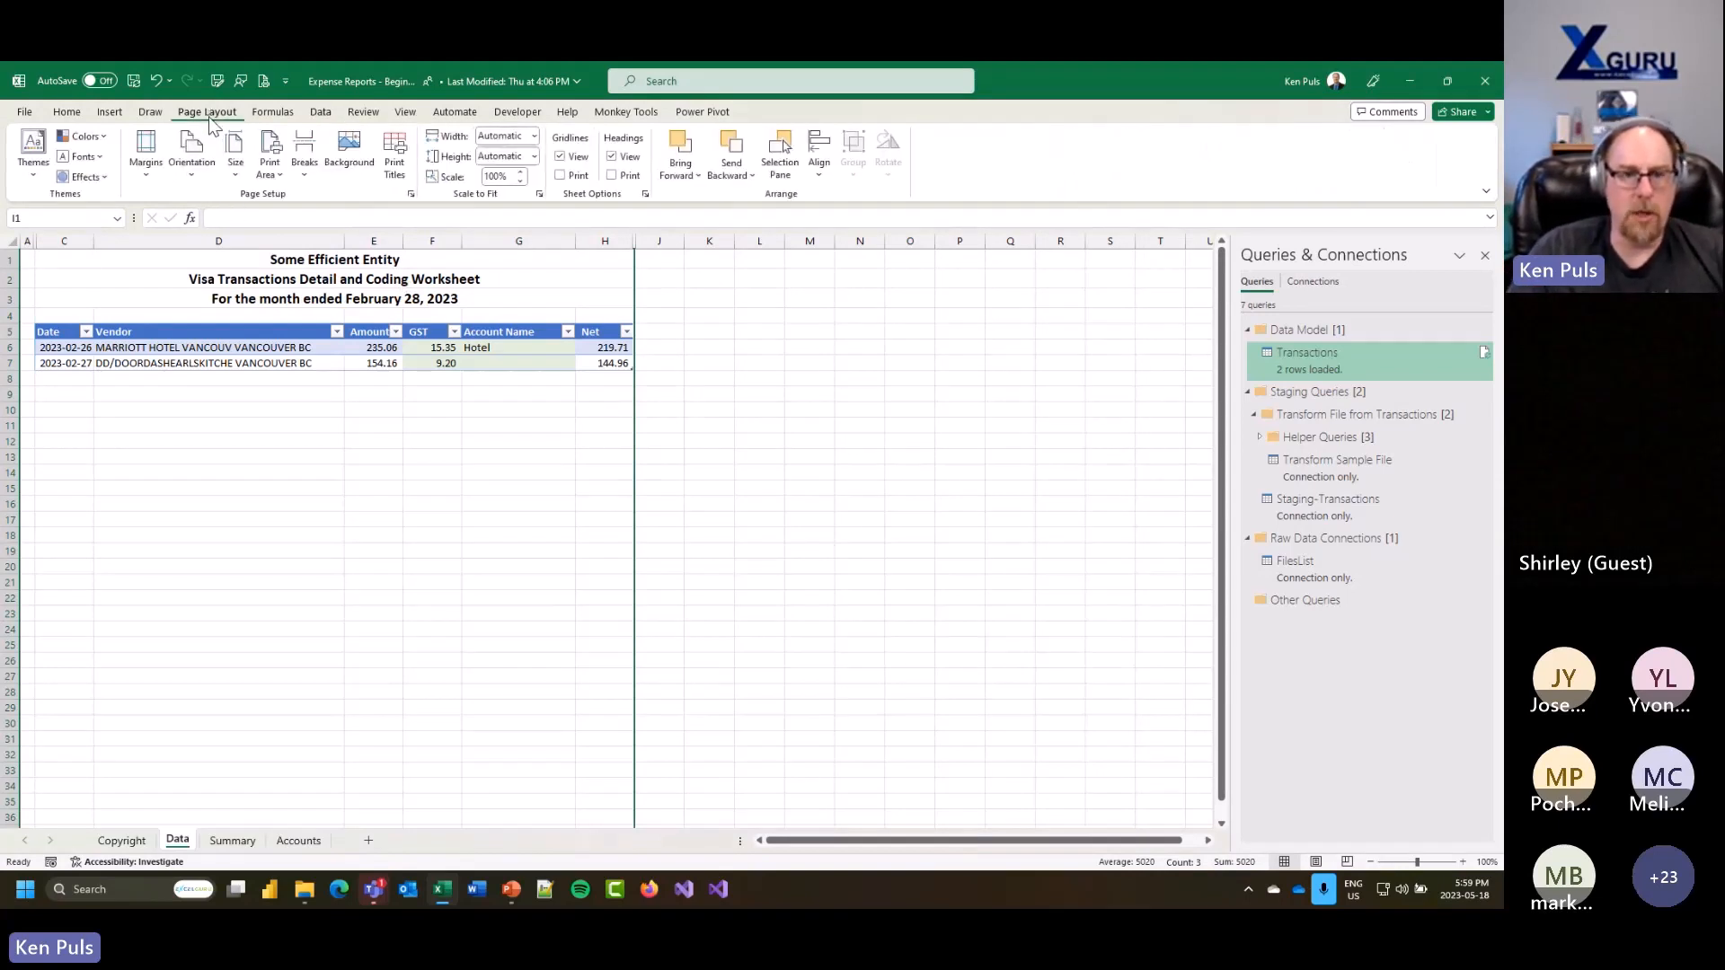
{"action": "left_click", "coordinate": [533, 136]}
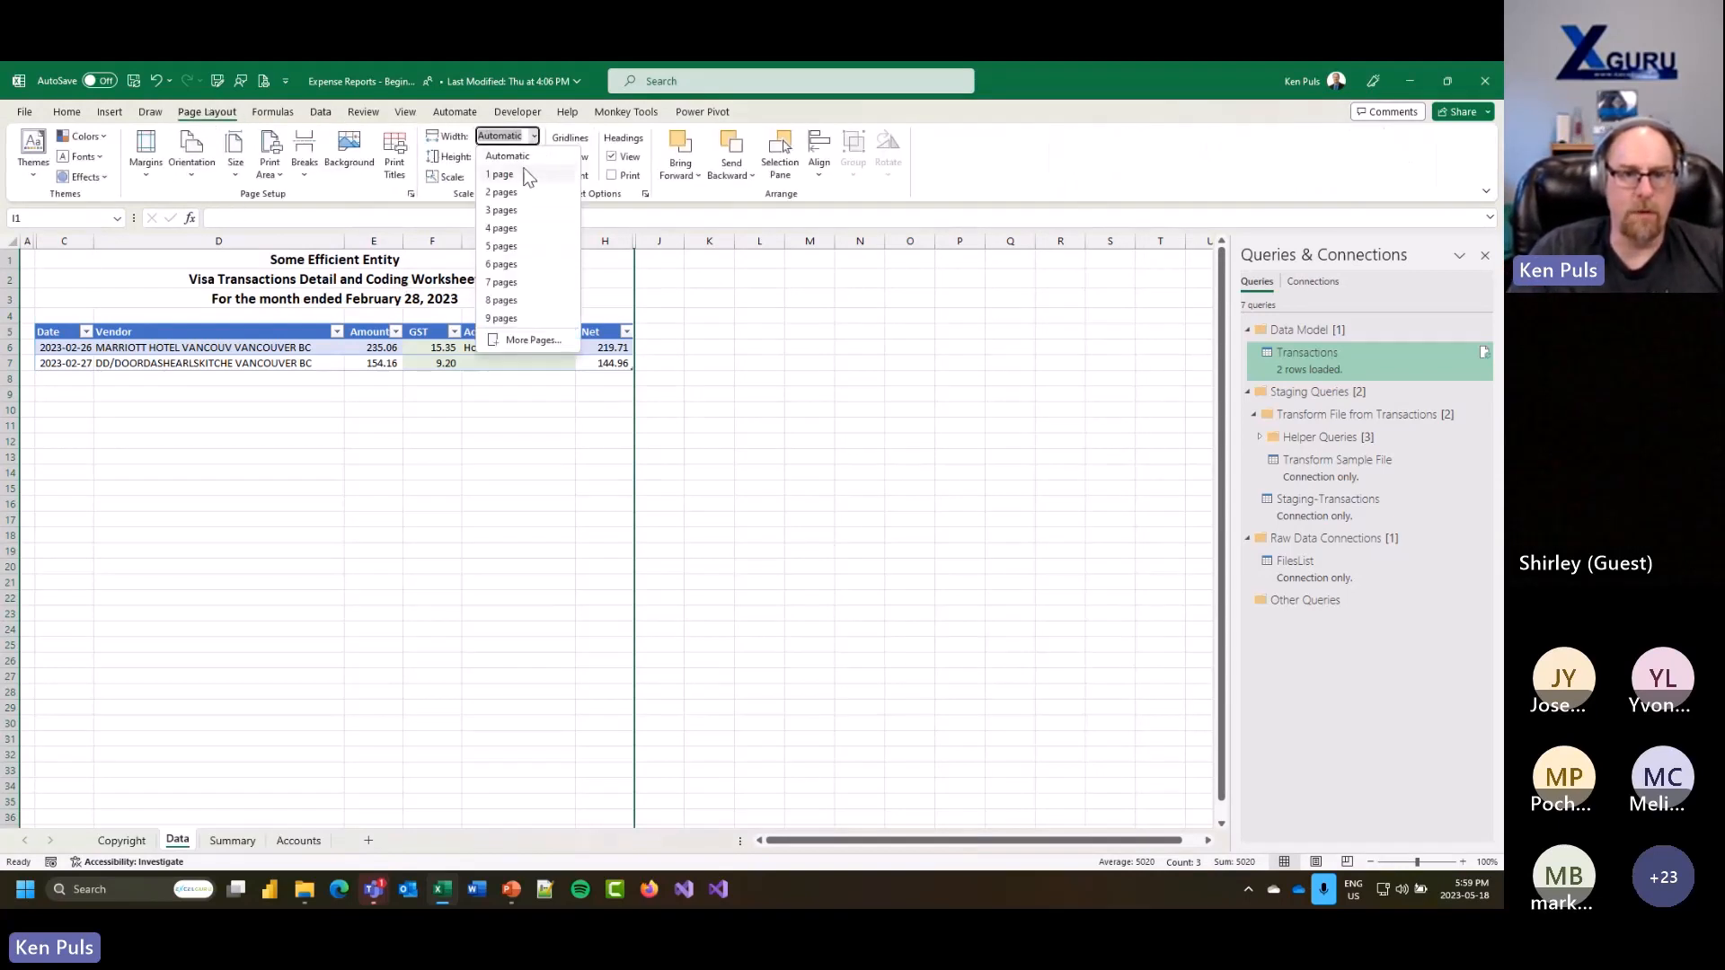
{"action": "left_click", "coordinate": [501, 174]}
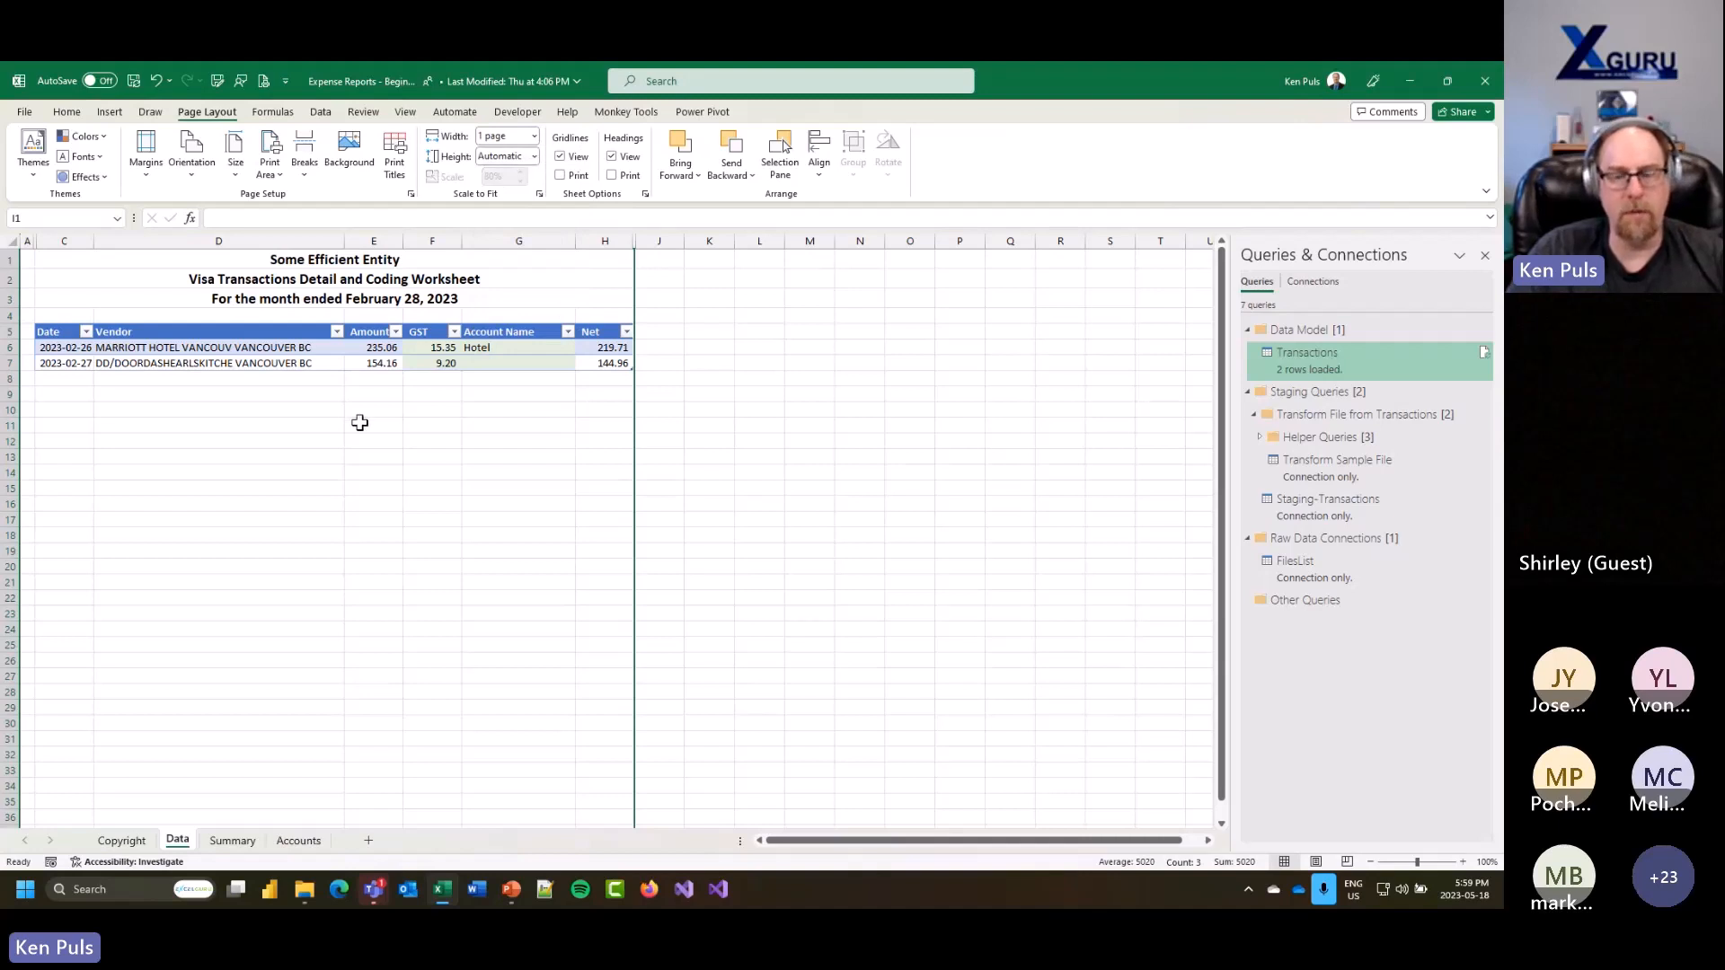
{"action": "left_click", "coordinate": [71, 381]}
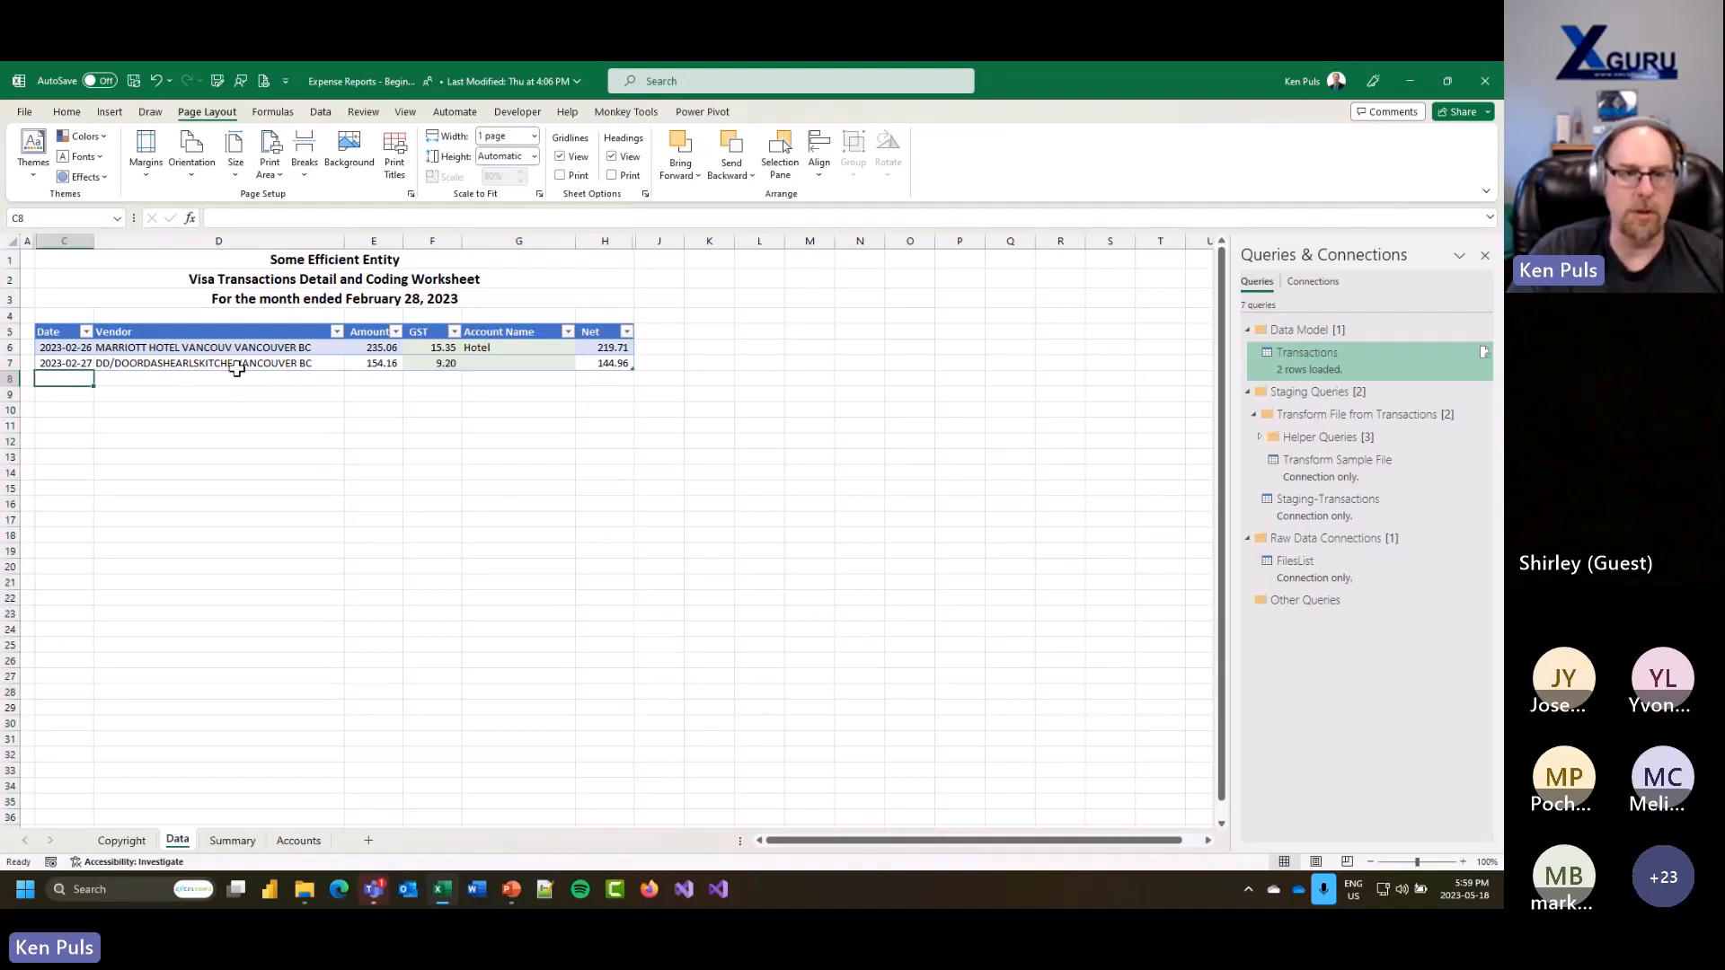
{"action": "left_click", "coordinate": [263, 81]}
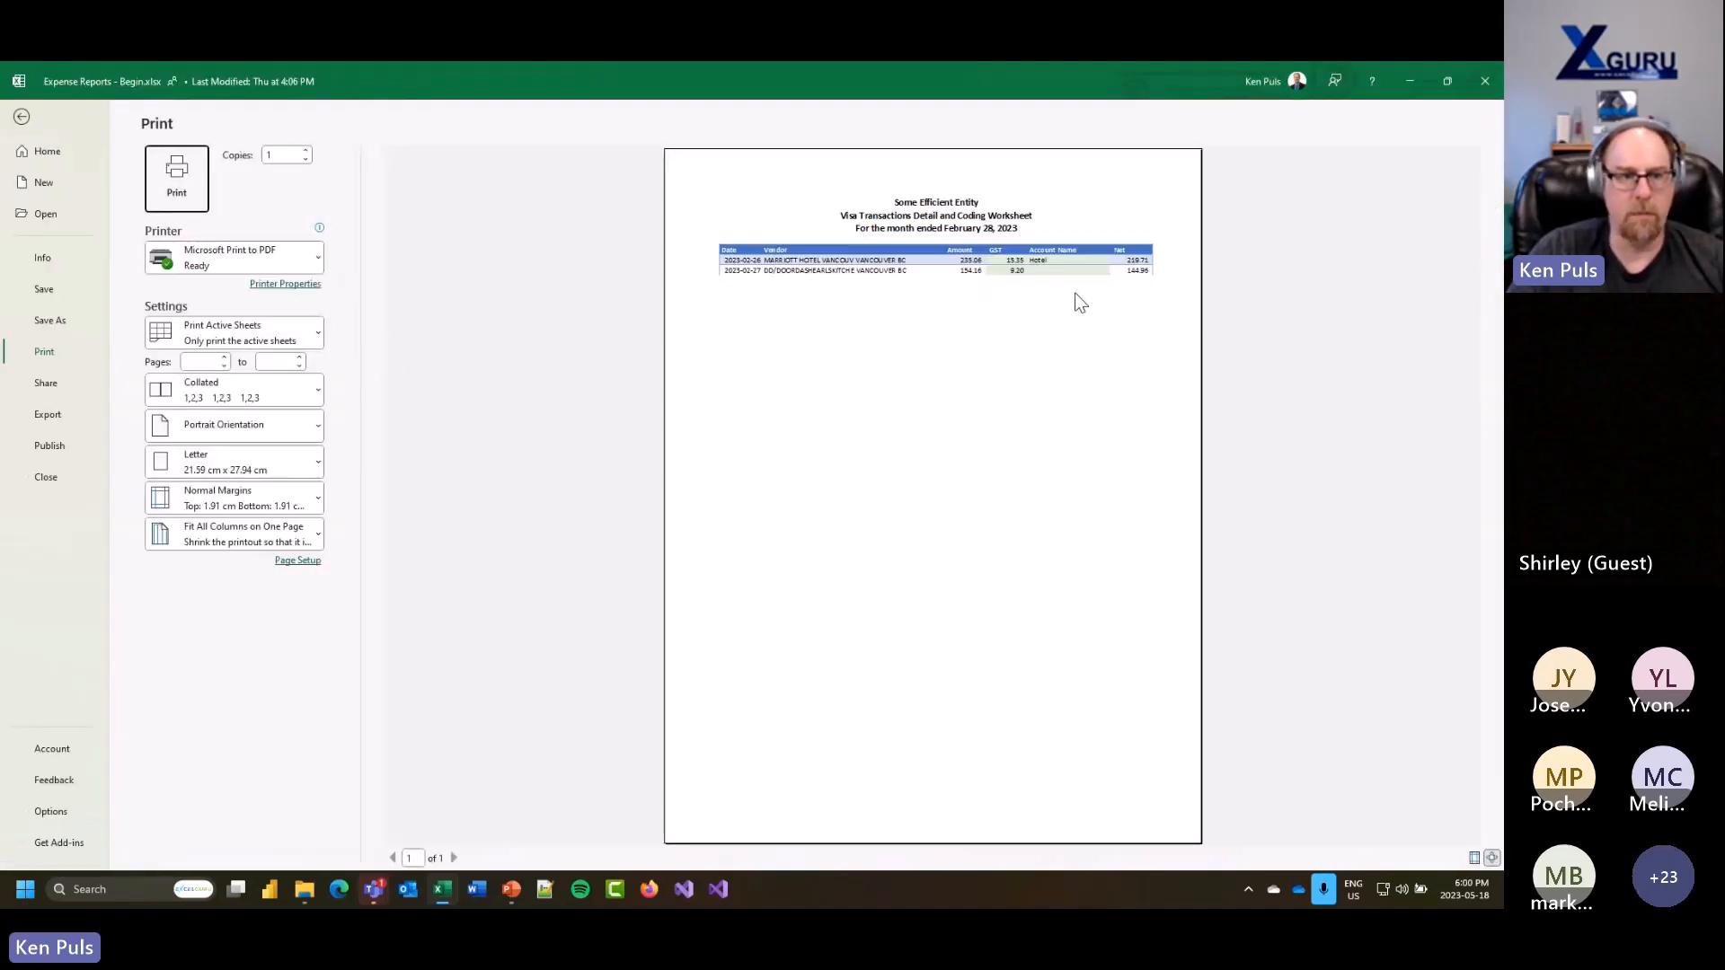
{"action": "left_click", "coordinate": [22, 119]}
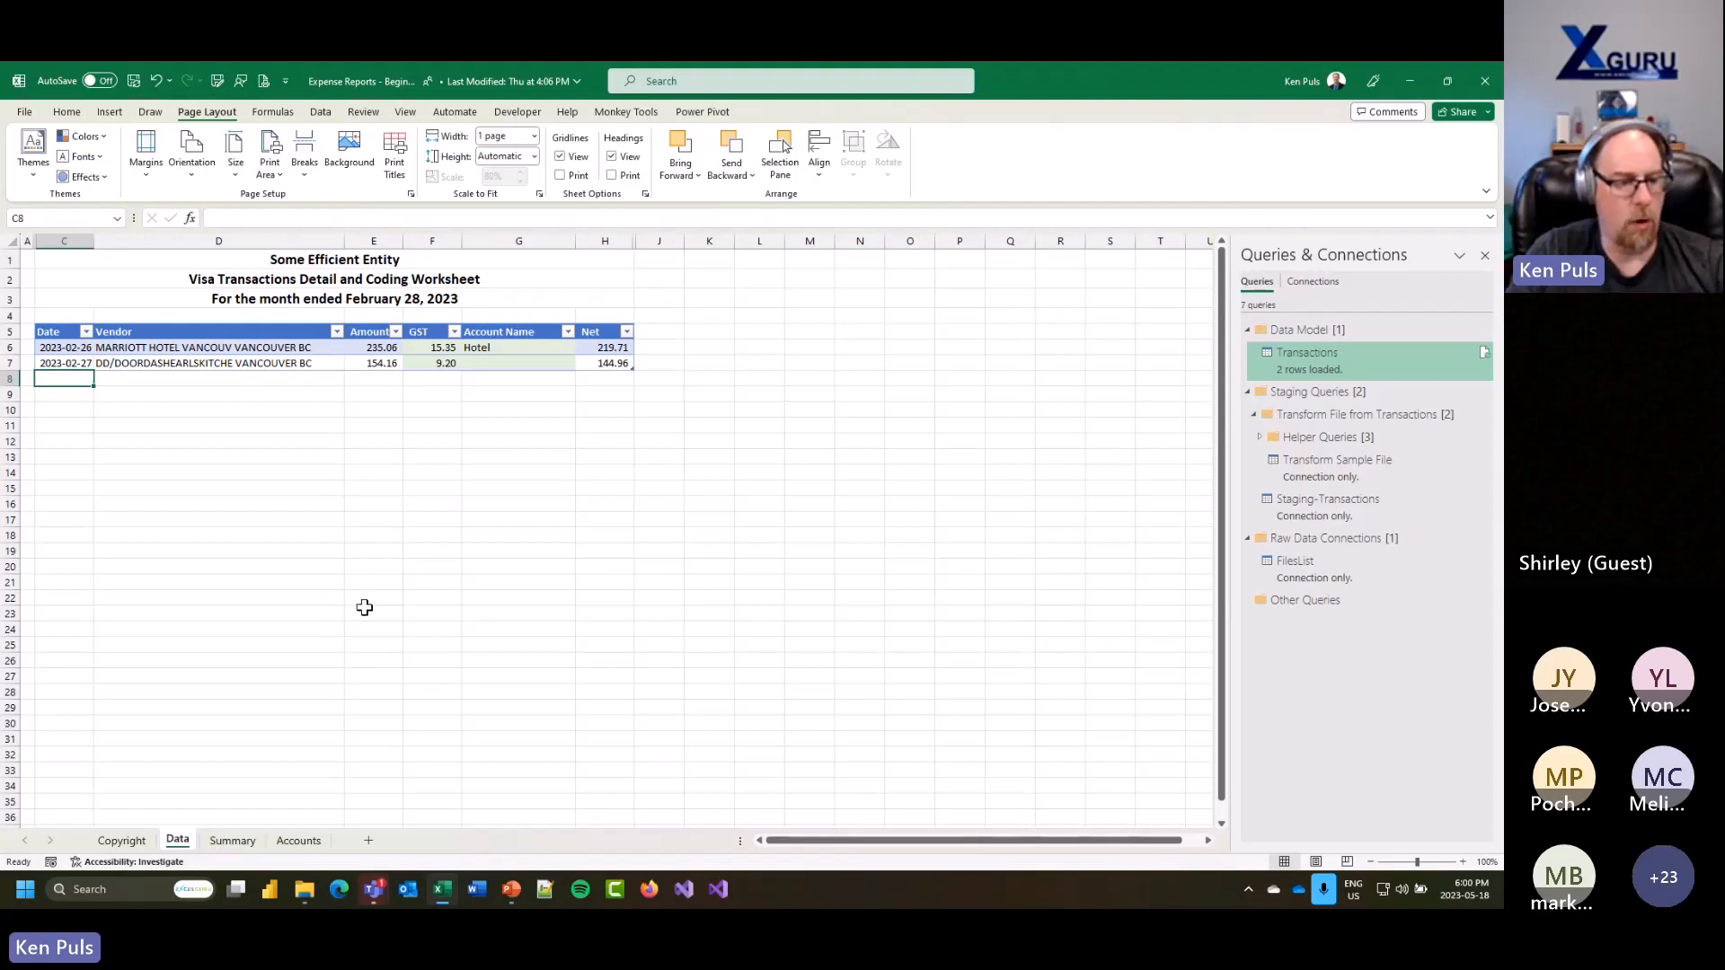
Step: Create a PivotTable from Table_Transactions on the existing Summary sheet at cell B6
{"action": "left_click", "coordinate": [255, 351]}
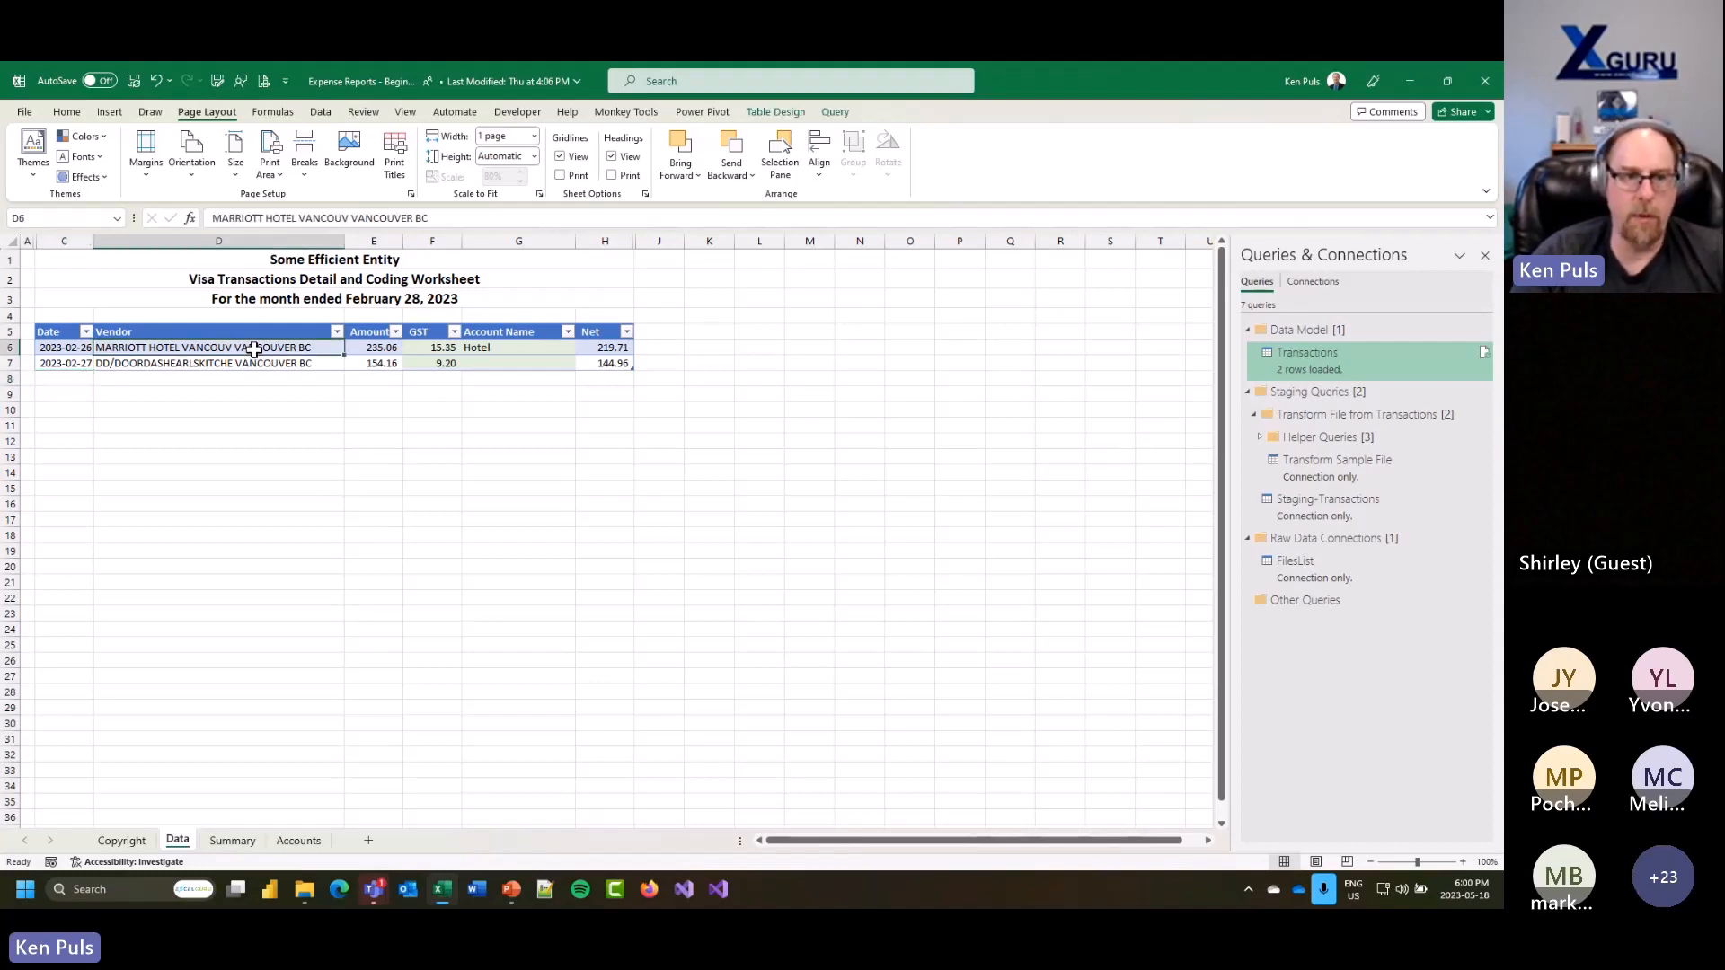
{"action": "left_click", "coordinate": [638, 115]}
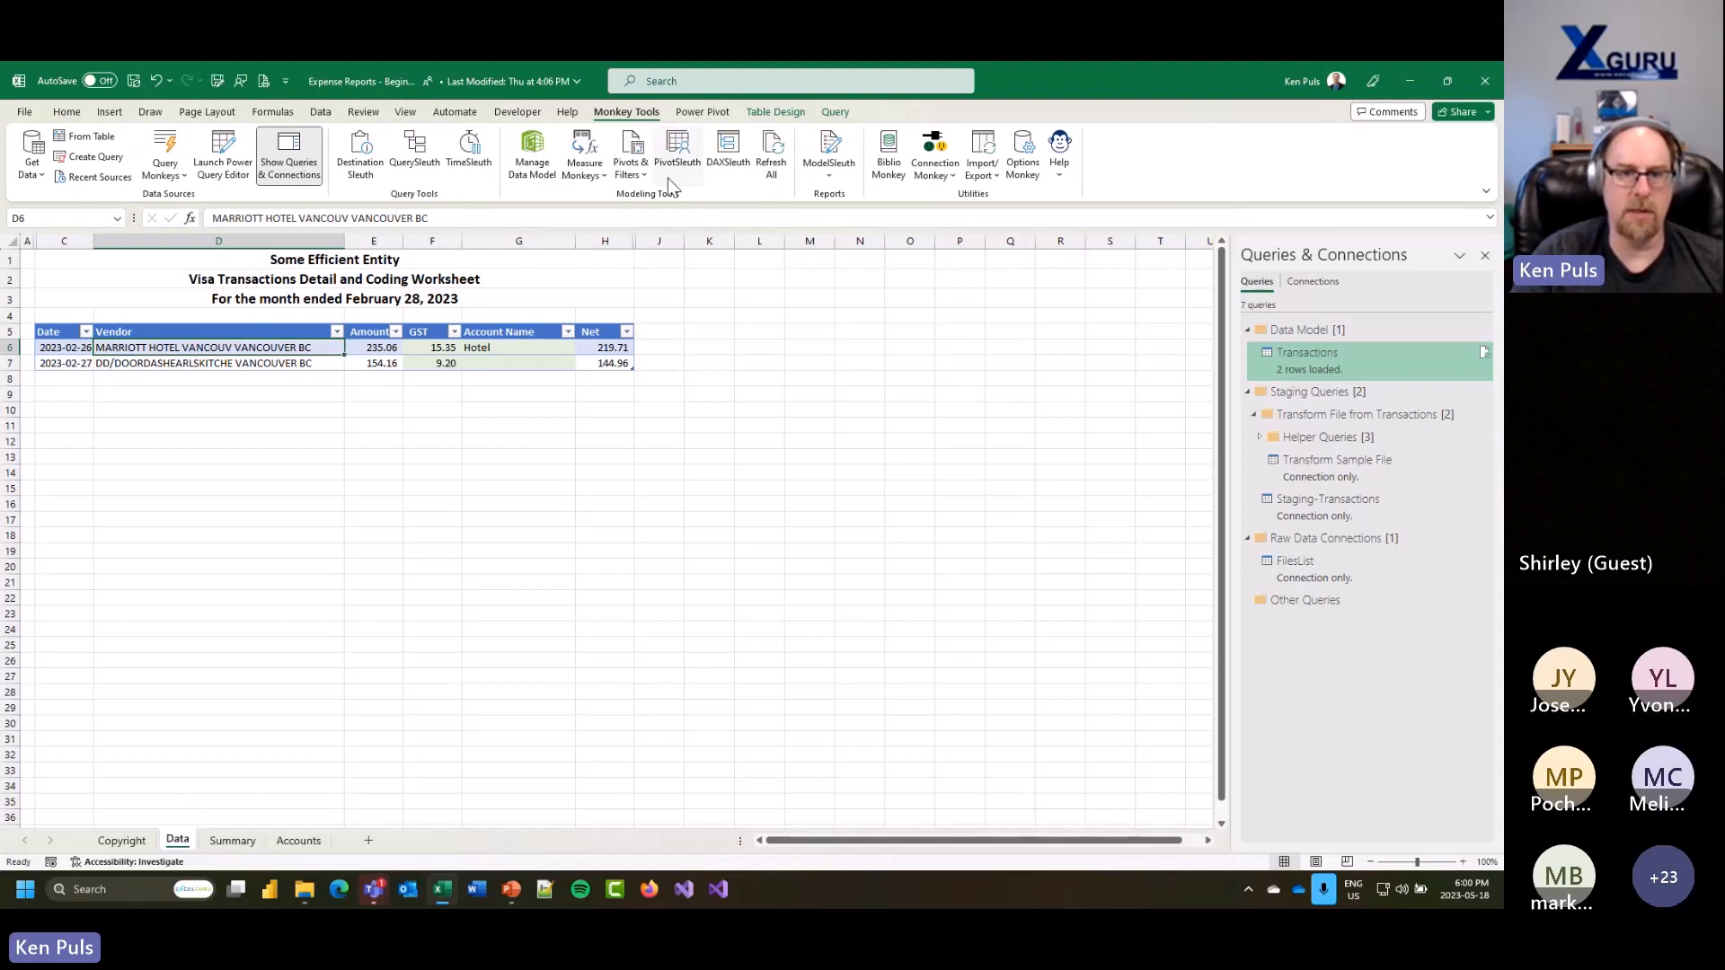
{"action": "left_click", "coordinate": [631, 167]}
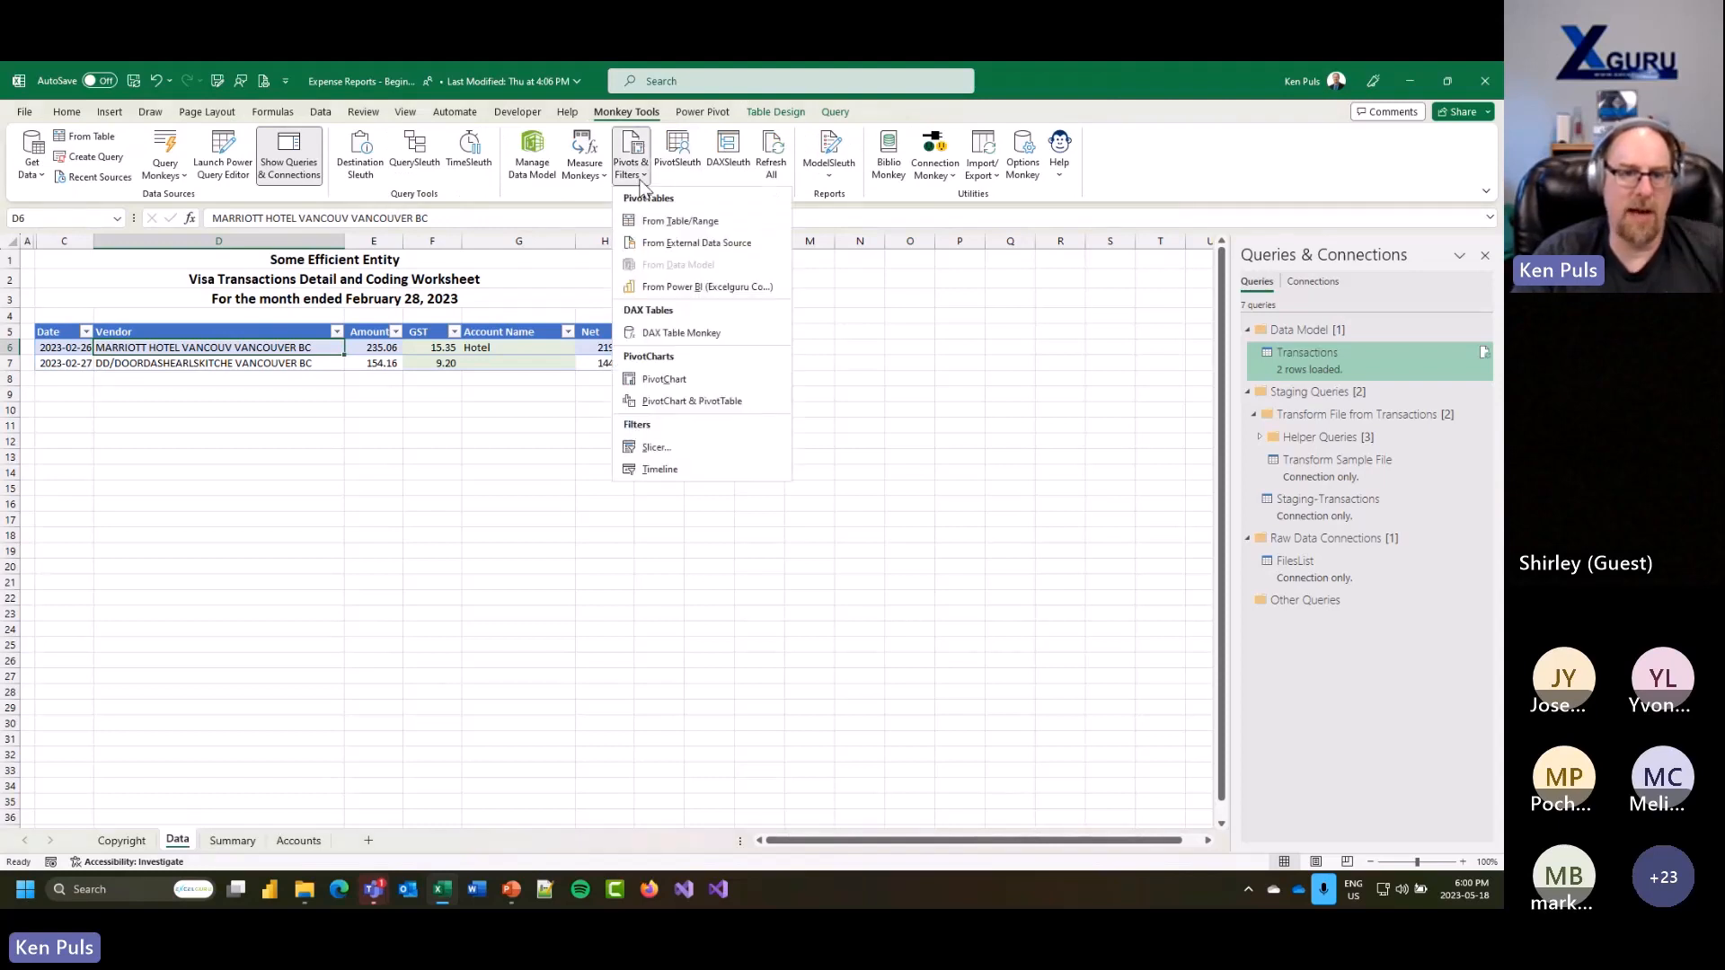
{"action": "left_click", "coordinate": [680, 221]}
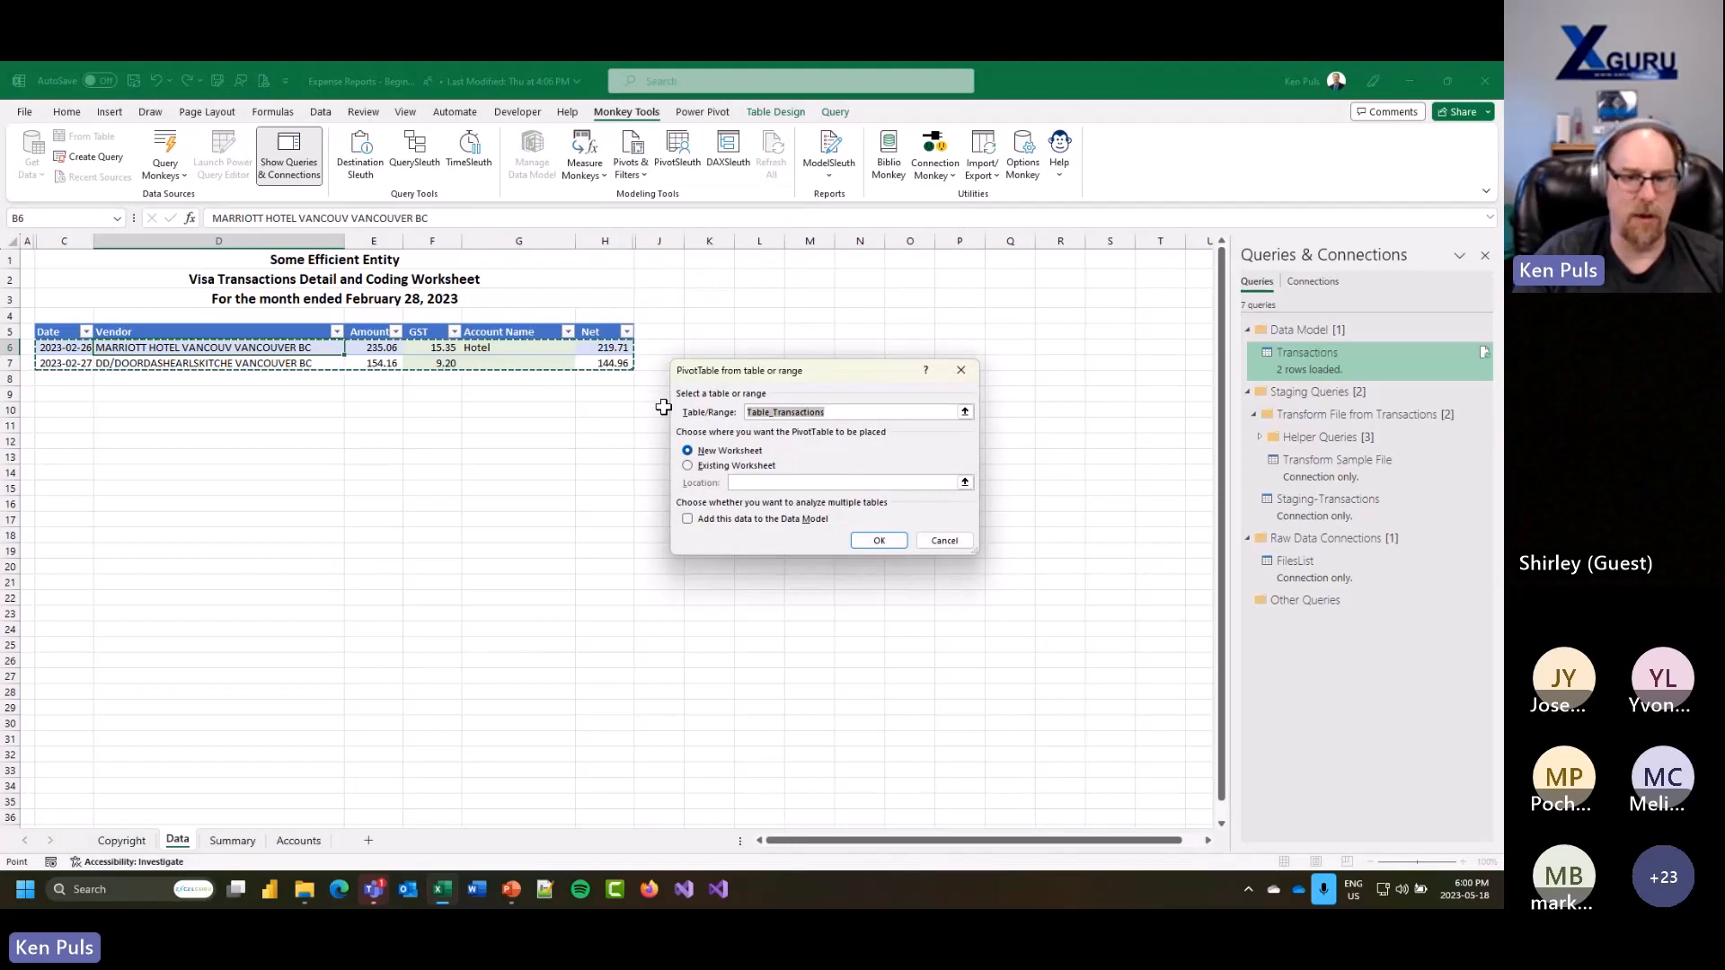
{"action": "left_click", "coordinate": [688, 466]}
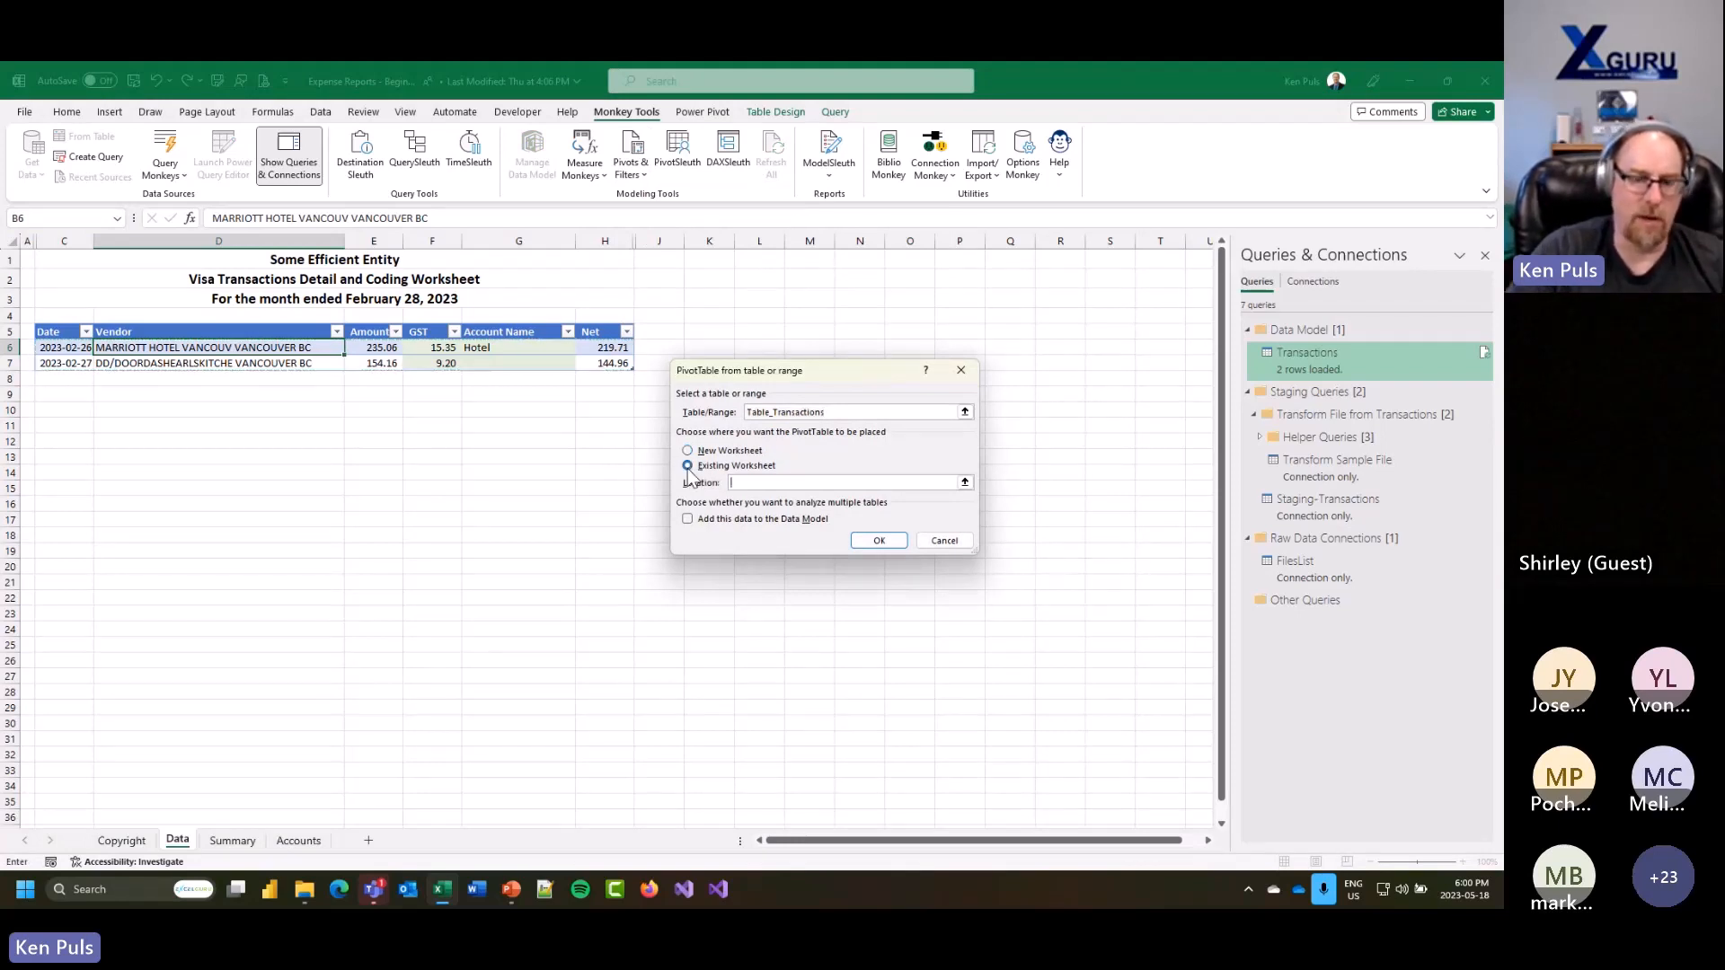
{"action": "left_click", "coordinate": [243, 840]}
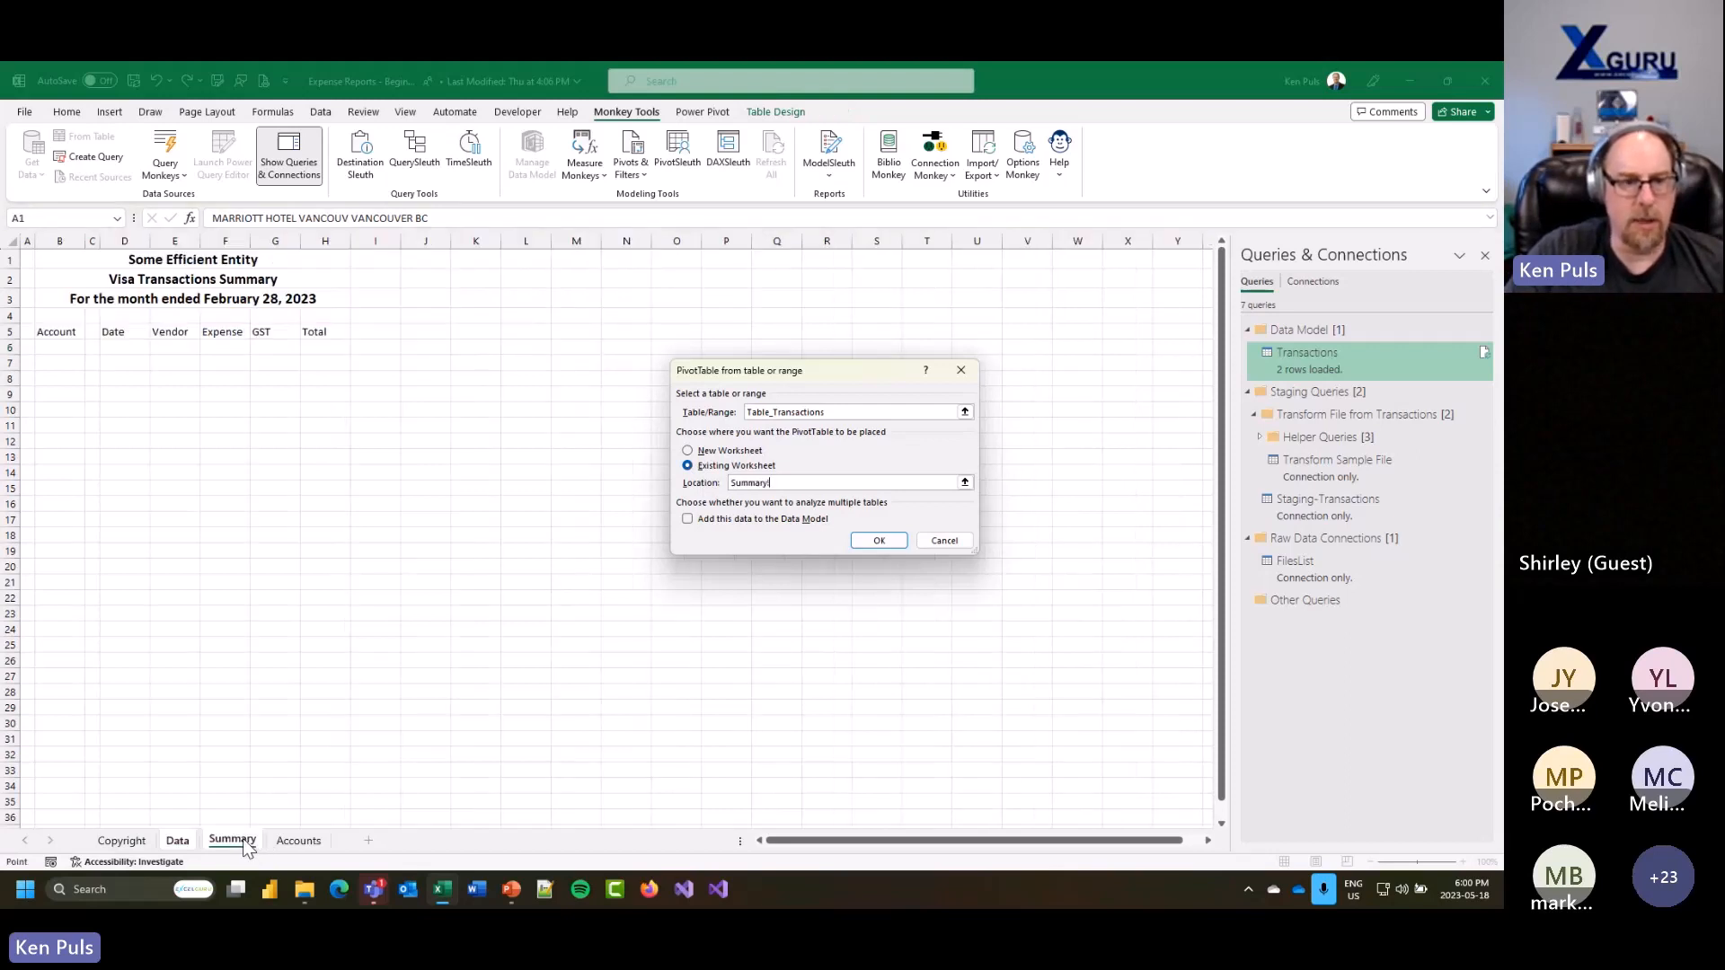
{"action": "left_click", "coordinate": [47, 348]}
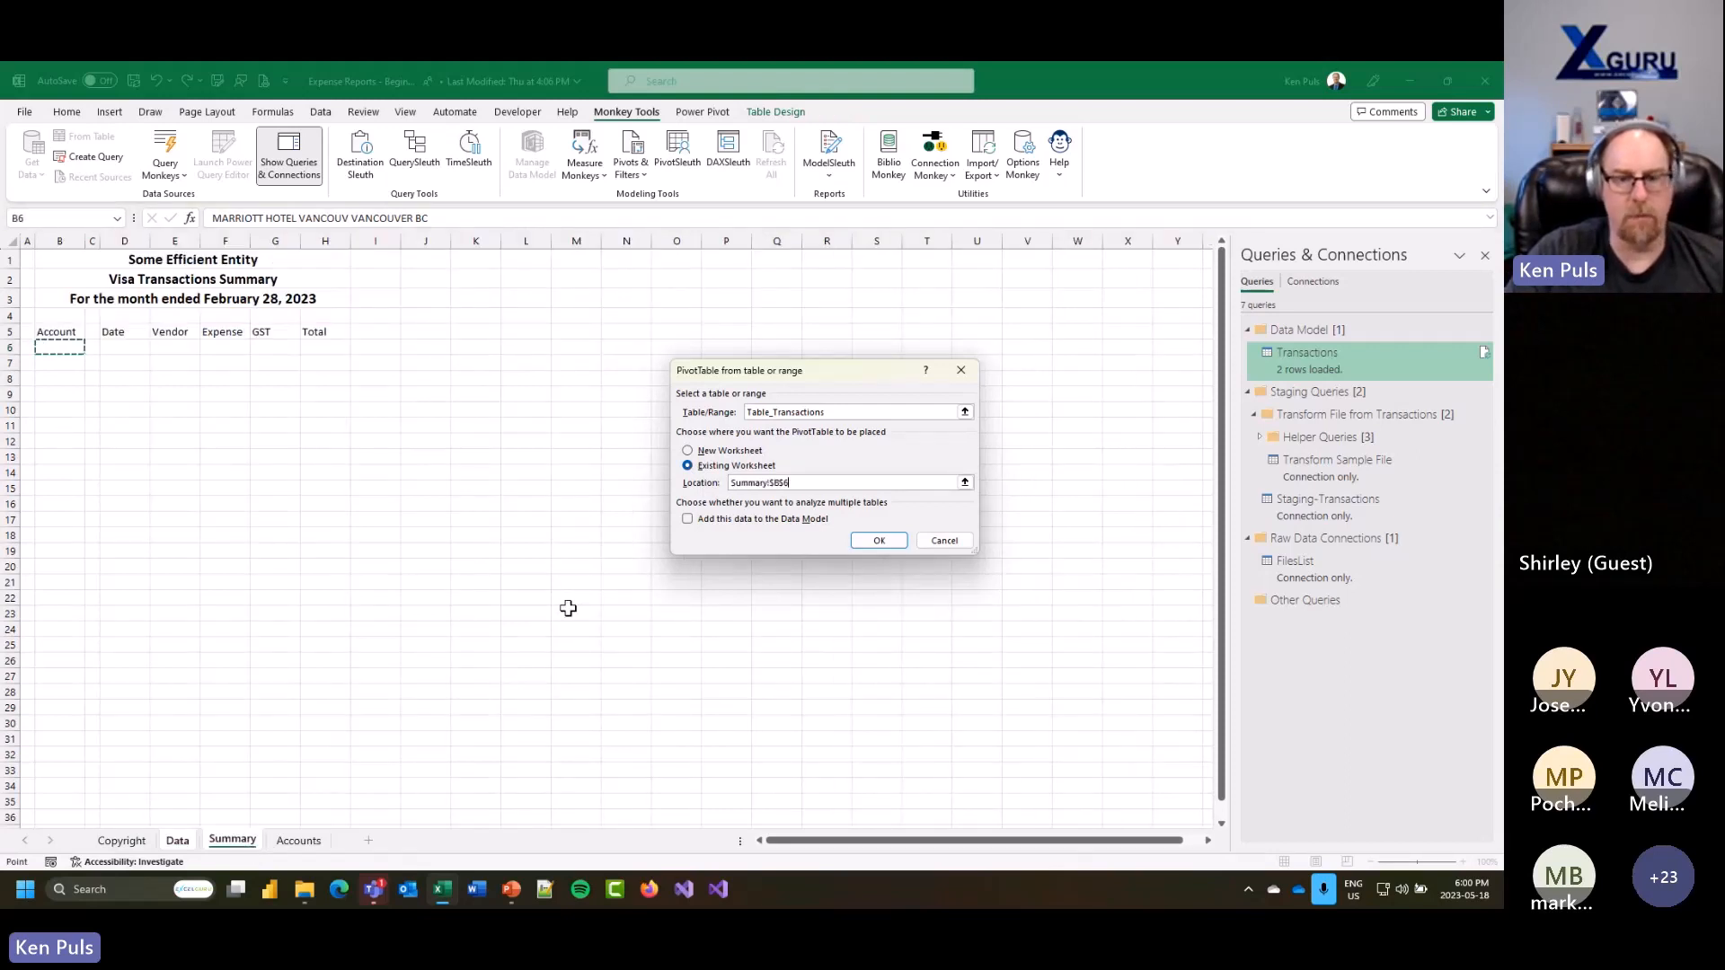
{"action": "left_click", "coordinate": [860, 544]}
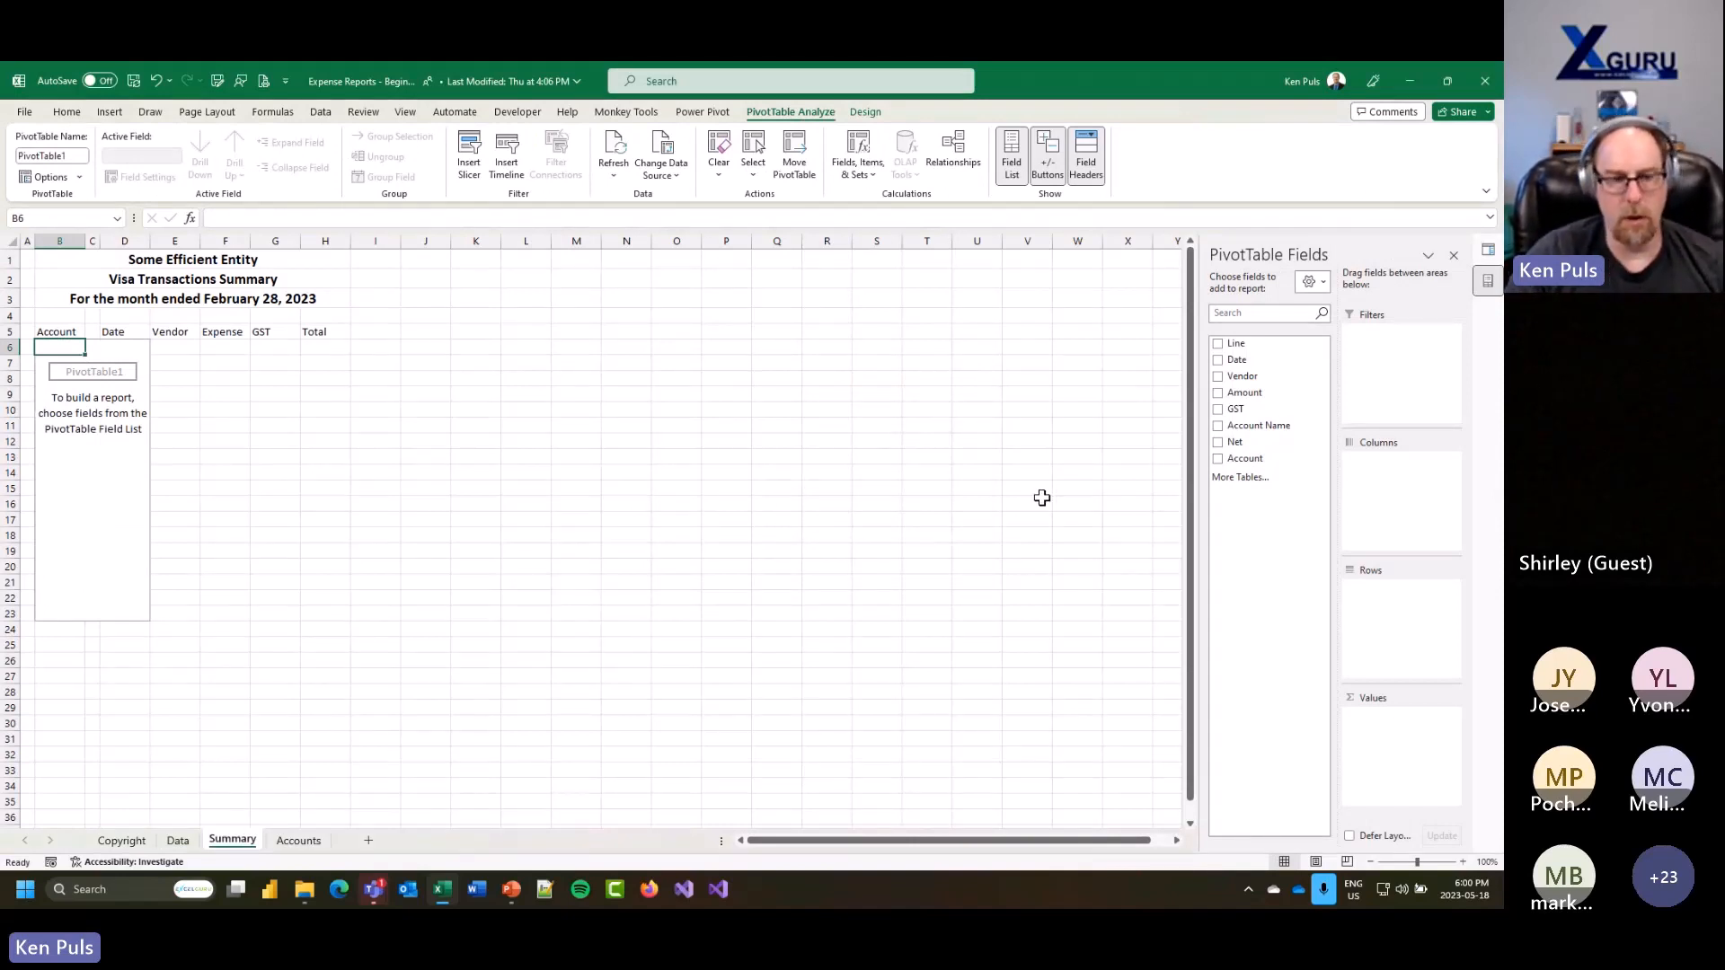
Step: Add Account, Account Name, Date and Vendor as PivotTable rows, and Amount, GST and Net as summed values
{"action": "left_click_drag", "start_coordinate": [1245, 459], "coordinate": [1380, 615]}
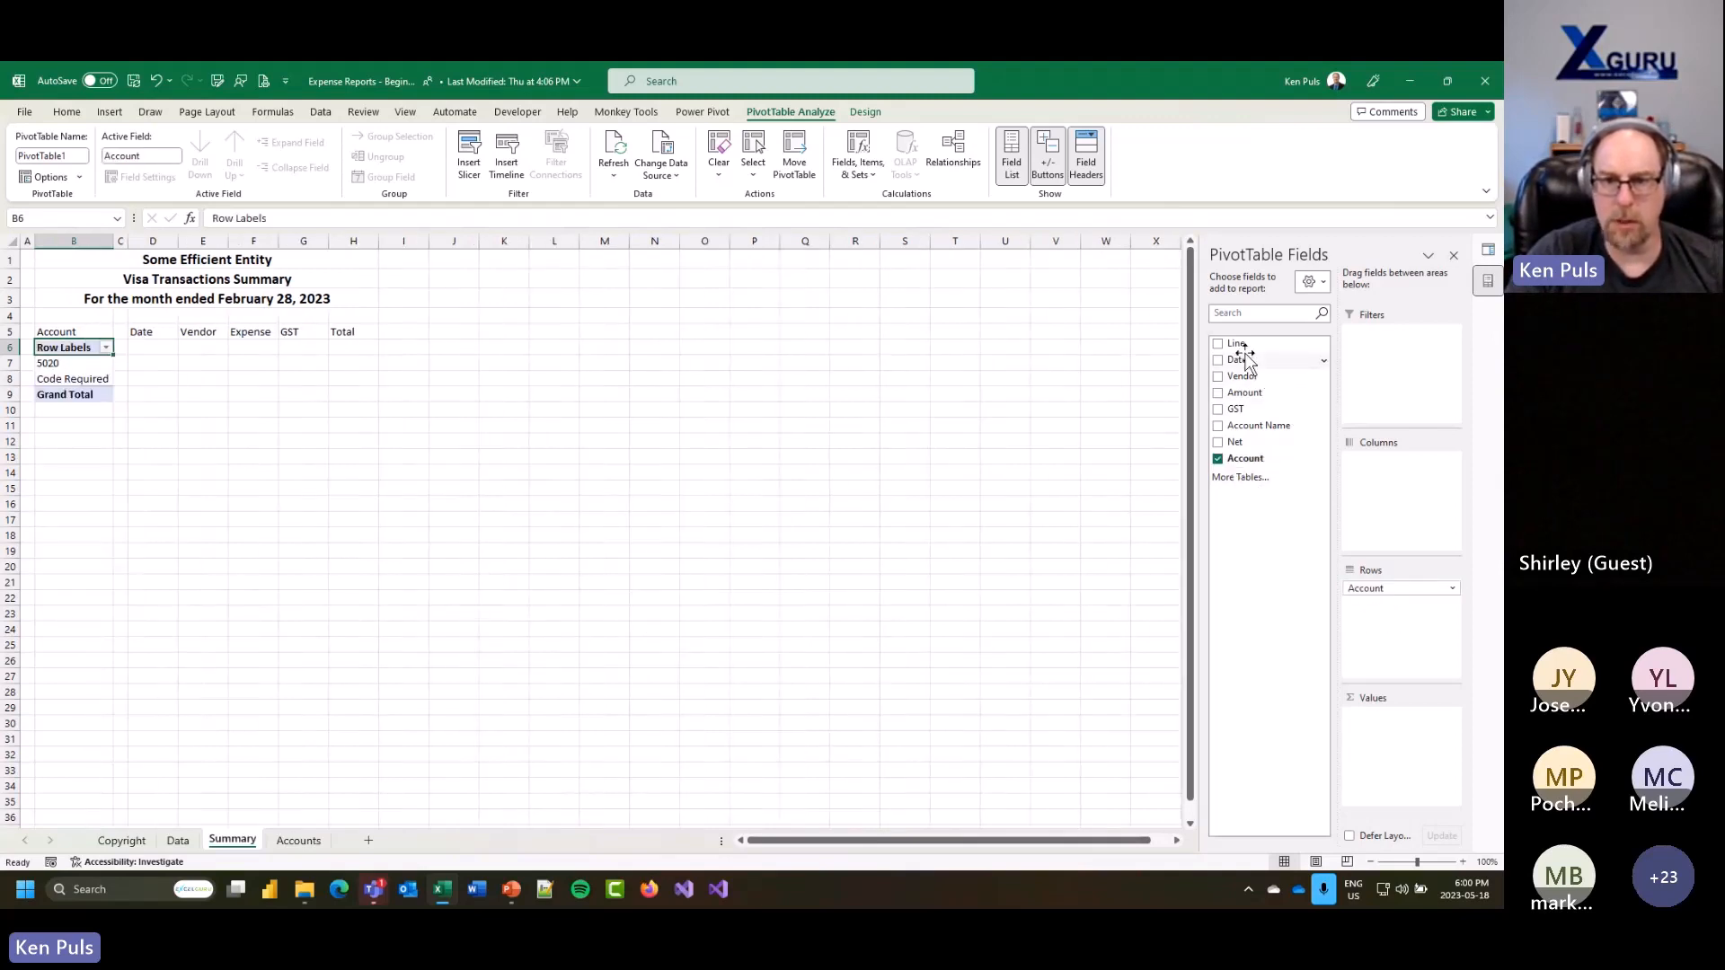
{"action": "left_click", "coordinate": [1256, 424]}
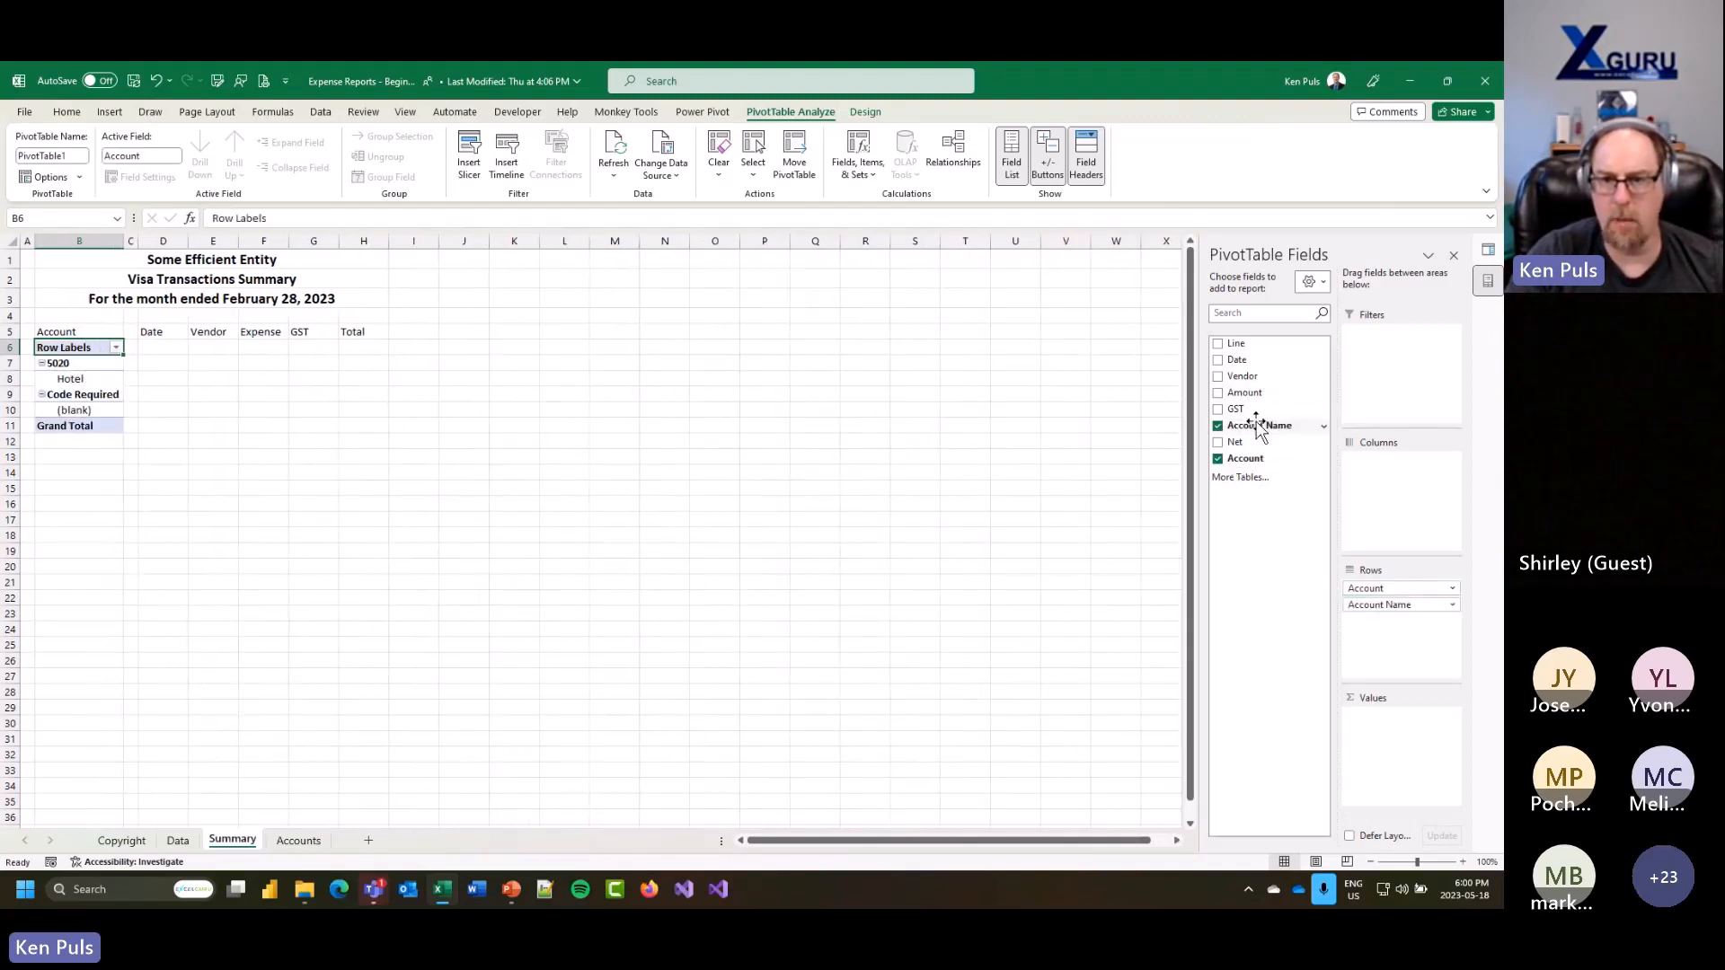
{"action": "left_click_drag", "start_coordinate": [1239, 360], "coordinate": [1405, 669]}
{"action": "left_click_drag", "start_coordinate": [1245, 393], "coordinate": [1423, 816]}
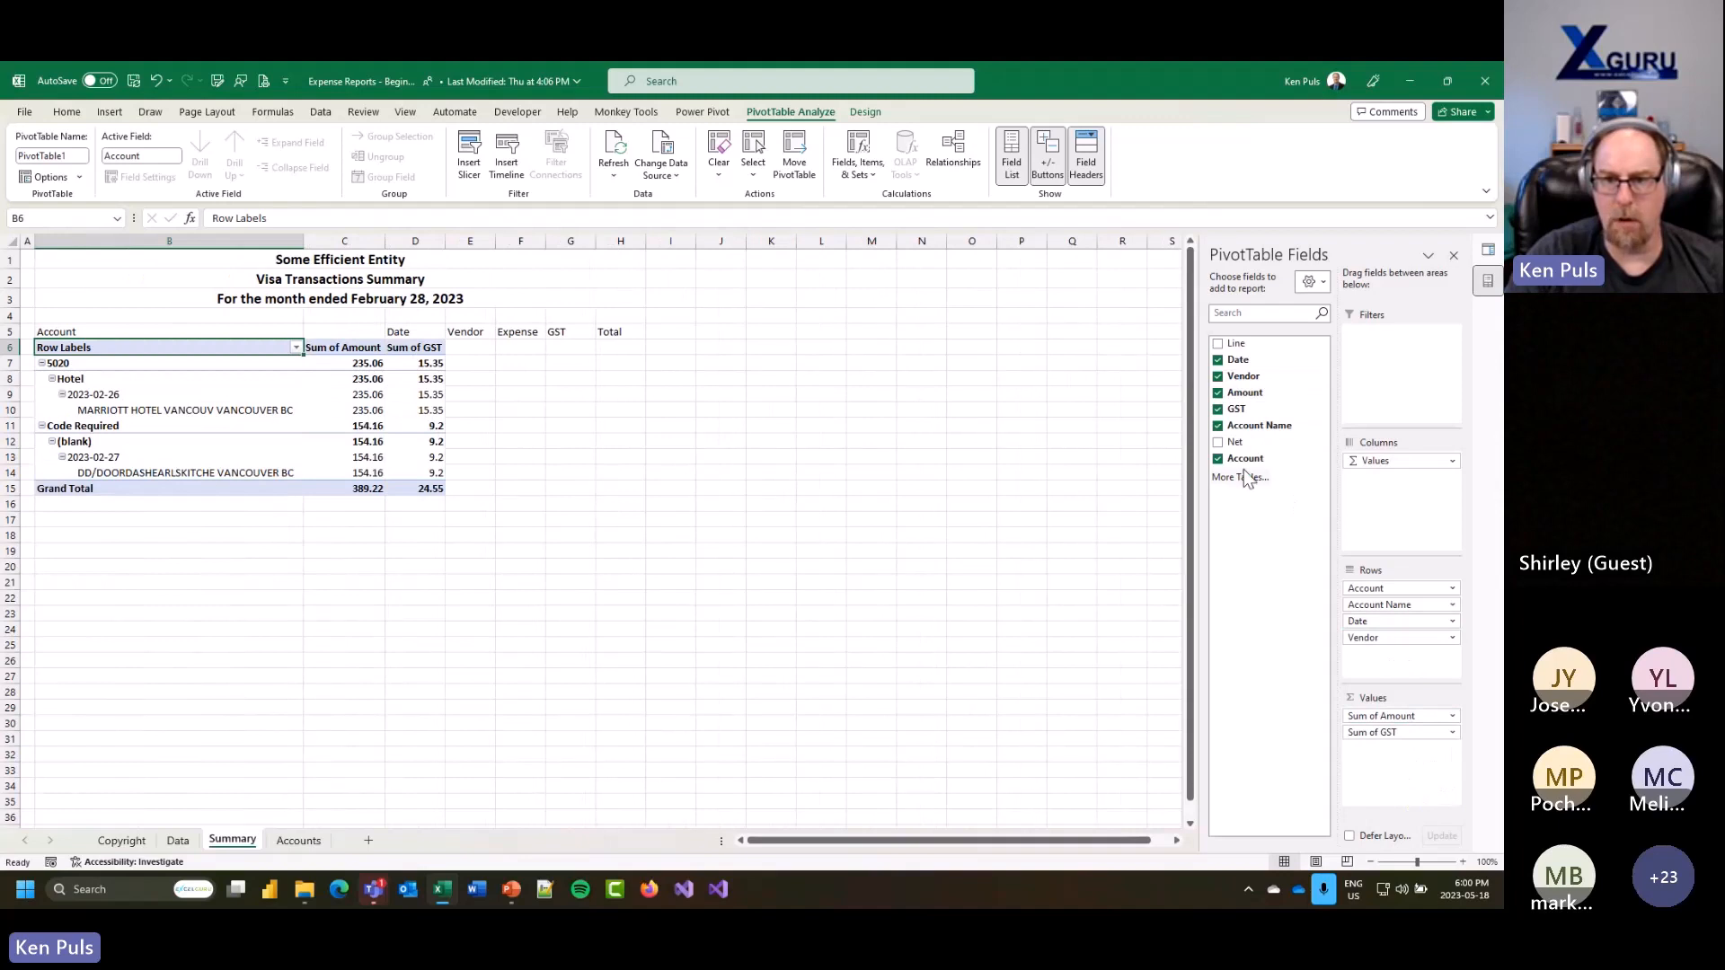
{"action": "left_click_drag", "start_coordinate": [1236, 442], "coordinate": [1378, 778]}
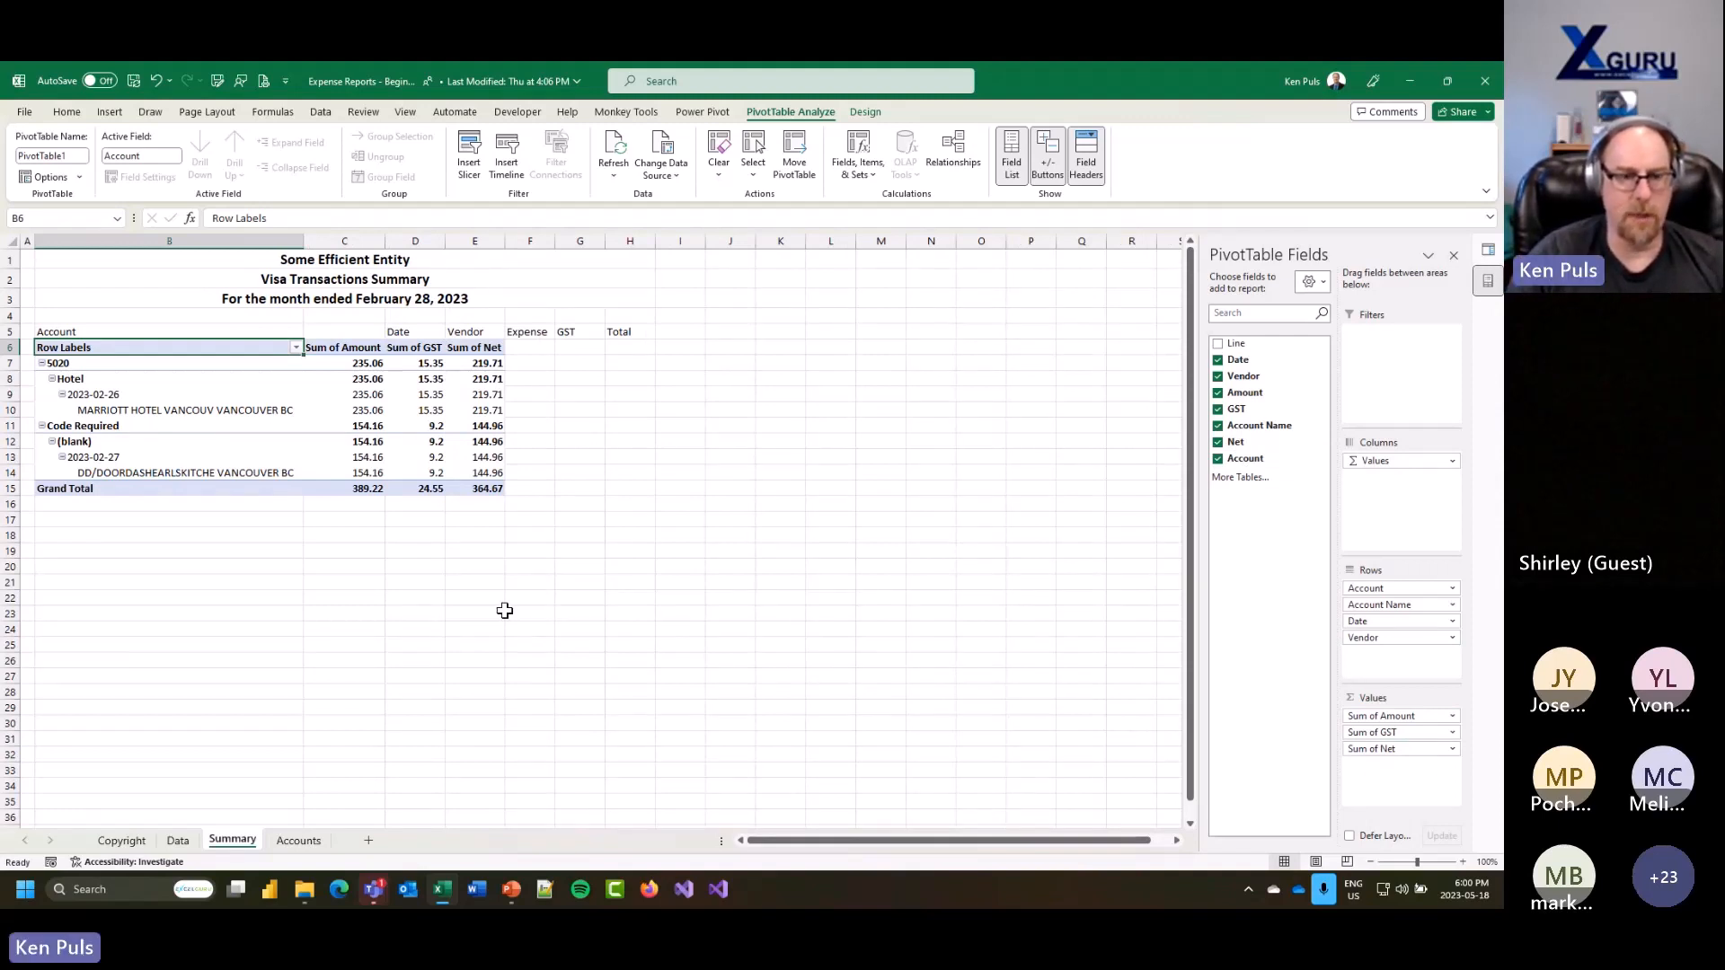
Step: Show the PivotTable in tabular form and autofit the widths of columns B to H
{"action": "left_click_drag", "start_coordinate": [153, 364], "coordinate": [158, 474]}
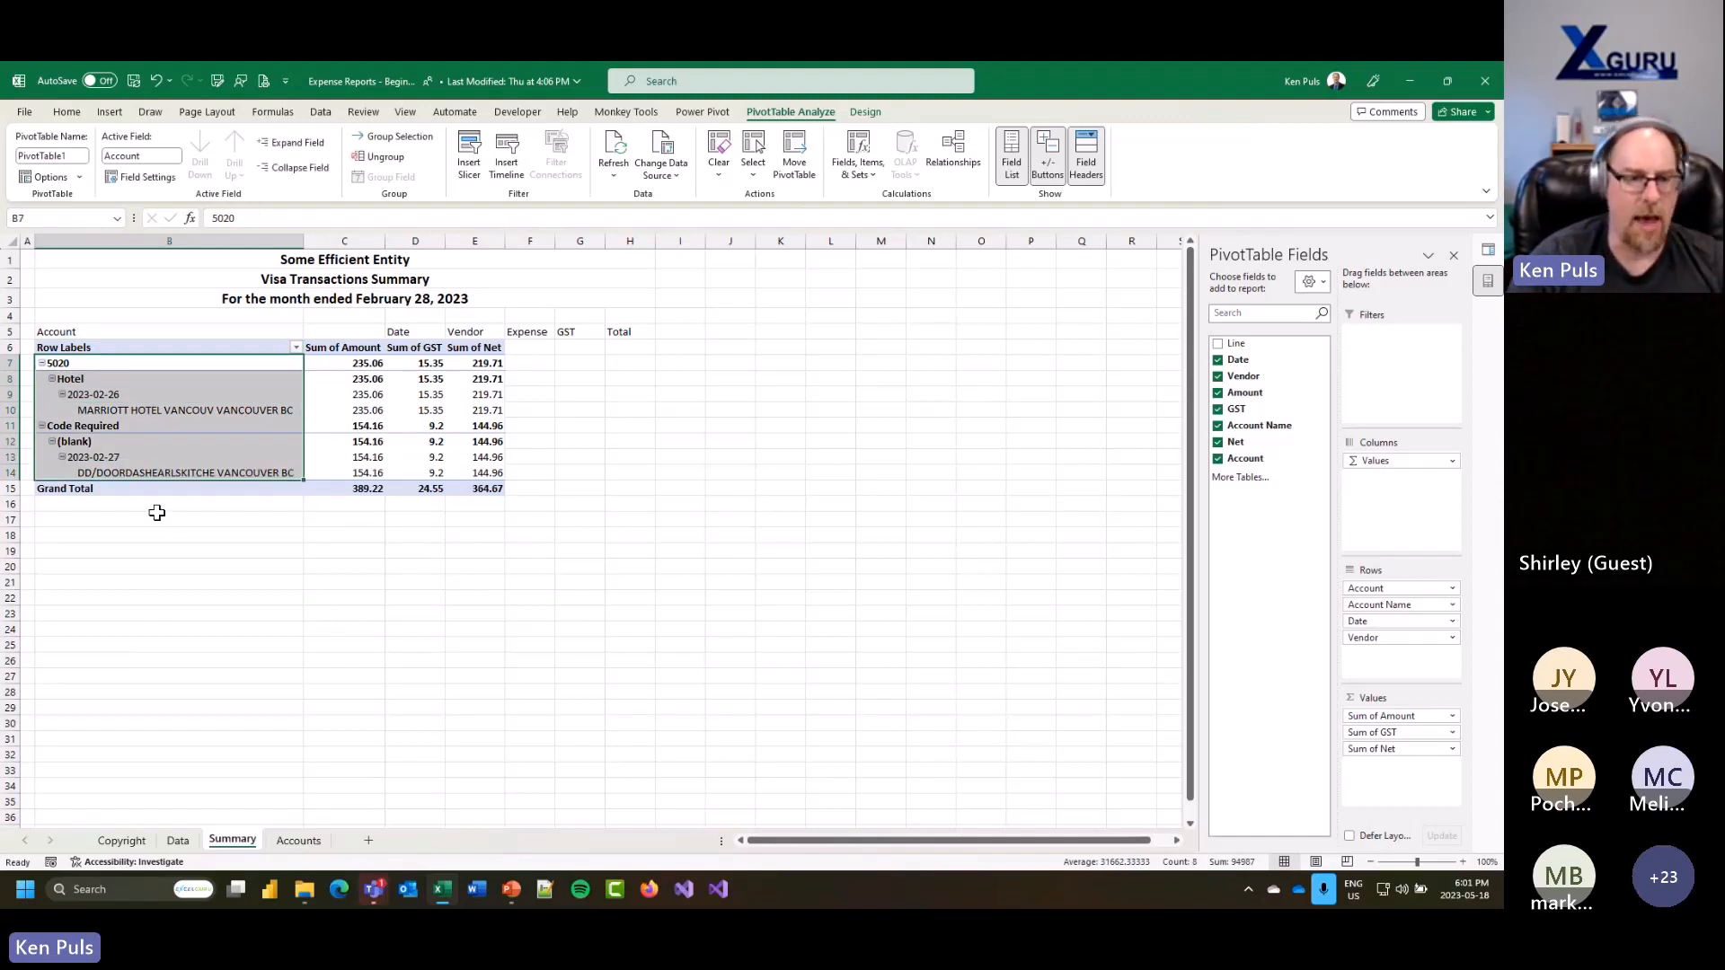
{"action": "left_click", "coordinate": [865, 112]}
{"action": "left_click", "coordinate": [126, 170]}
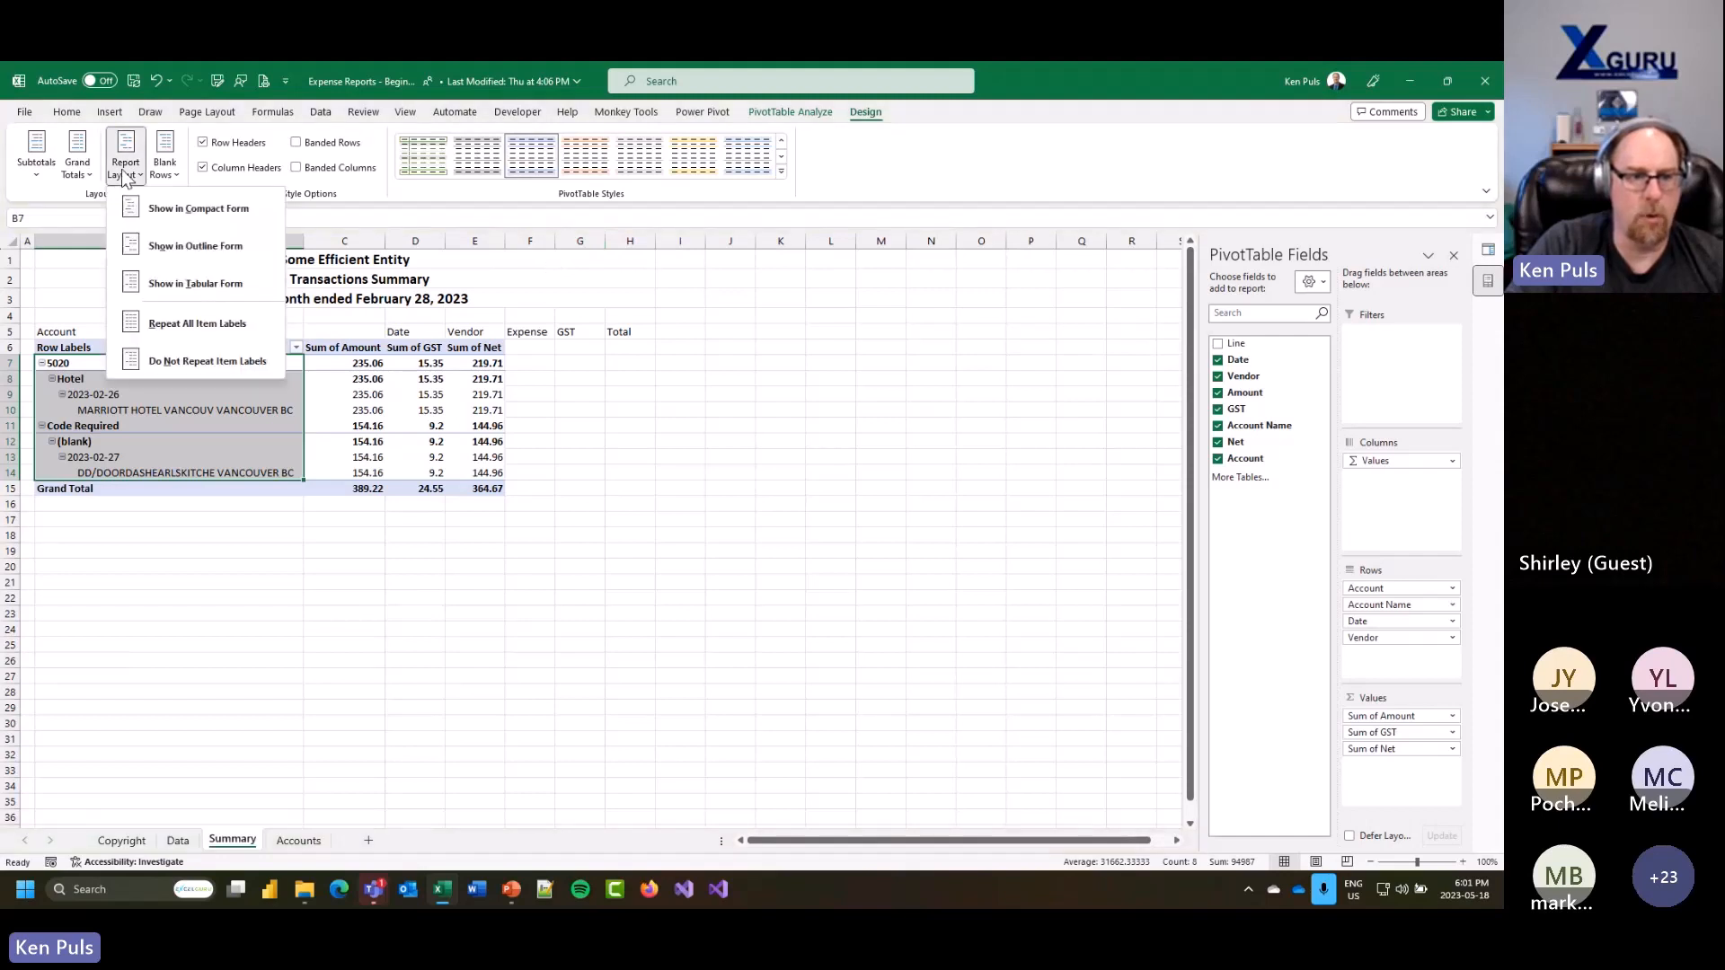
{"action": "left_click", "coordinate": [150, 284]}
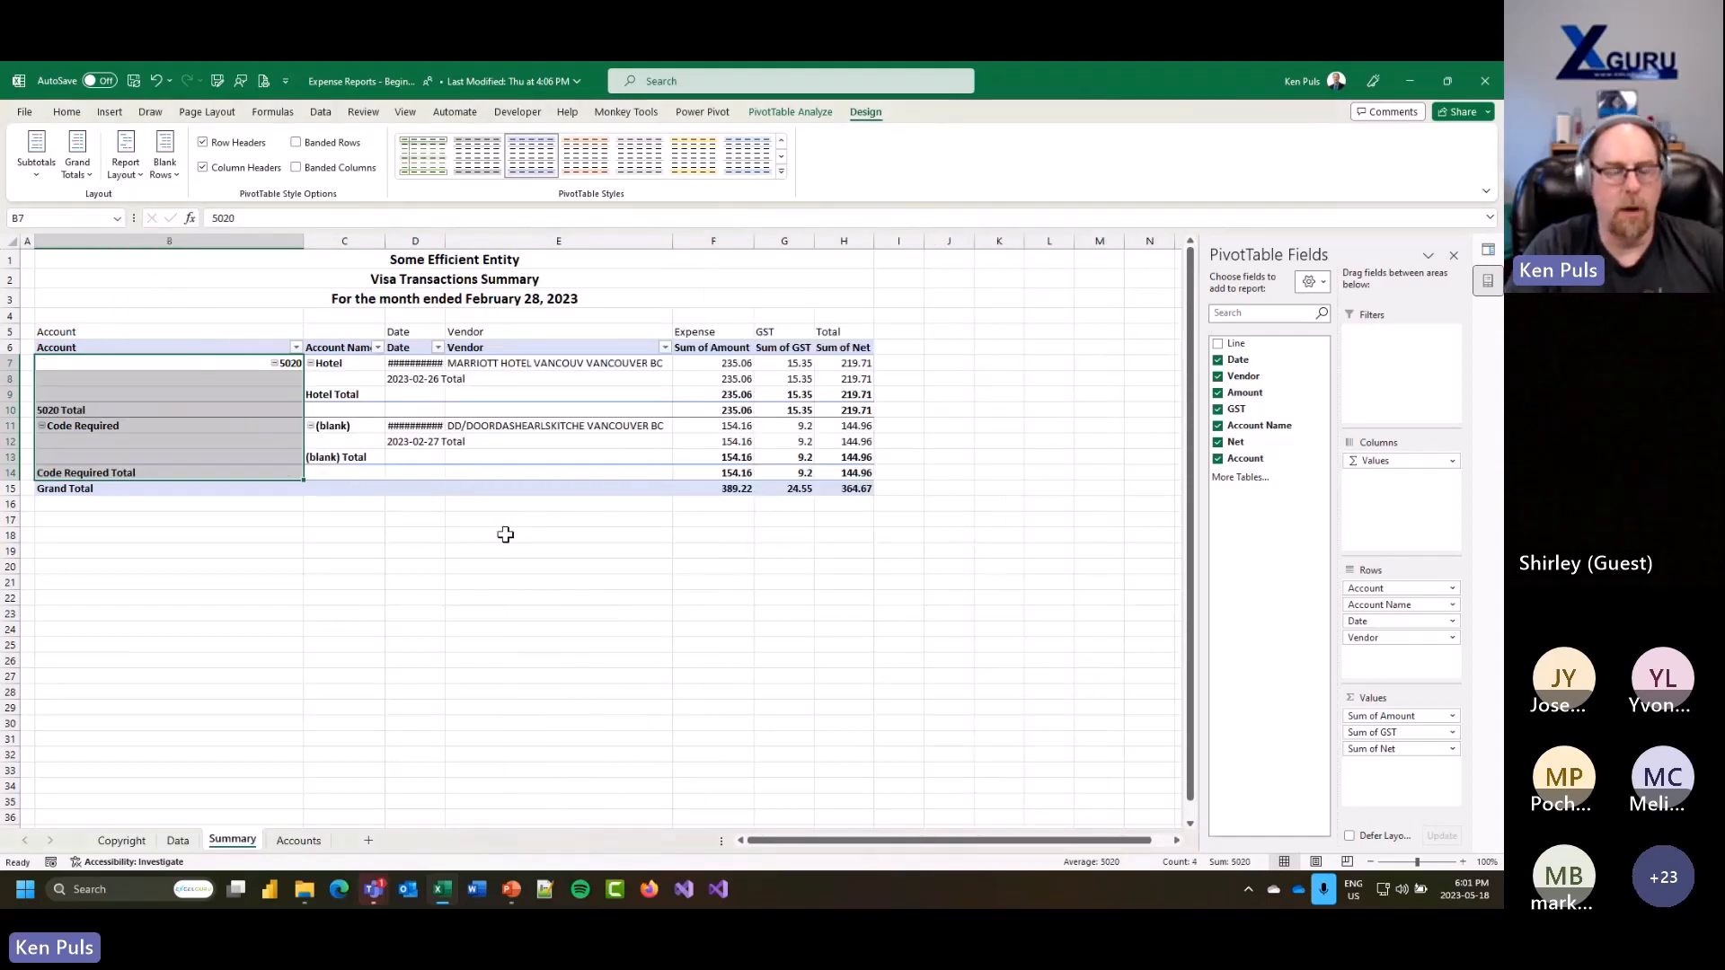
{"action": "left_click_drag", "start_coordinate": [220, 241], "coordinate": [816, 250]}
{"action": "left_click_drag", "start_coordinate": [306, 243], "coordinate": [306, 242]}
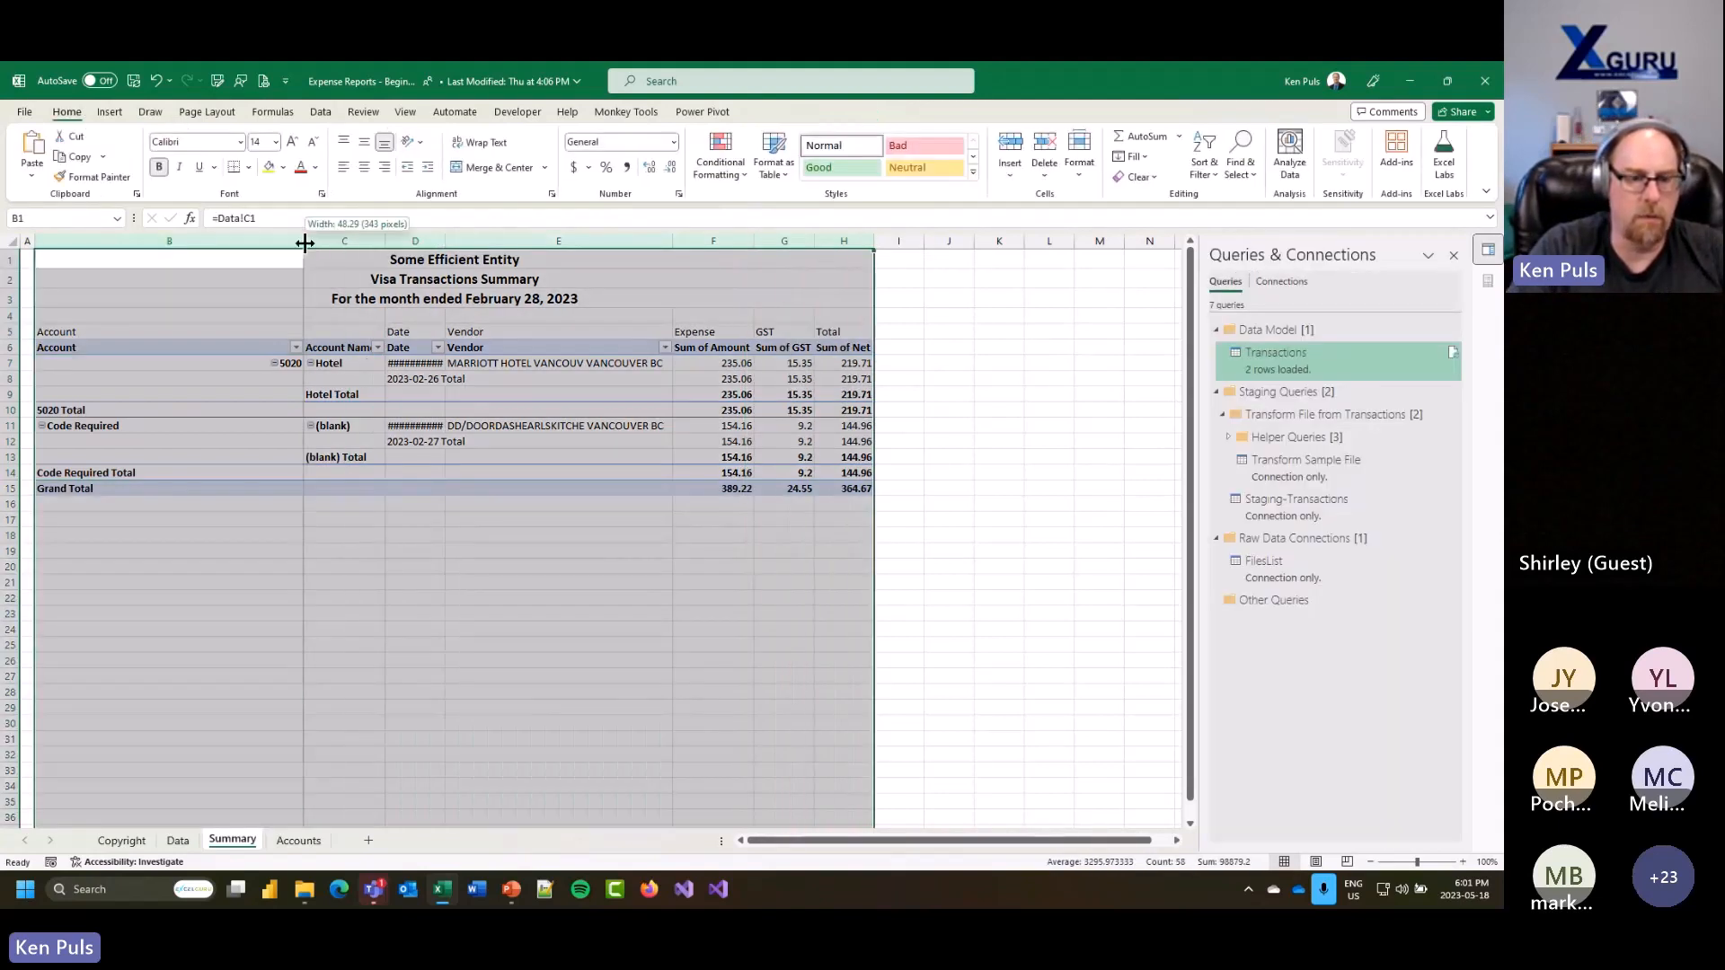
{"action": "double_click", "coordinate": [306, 243]}
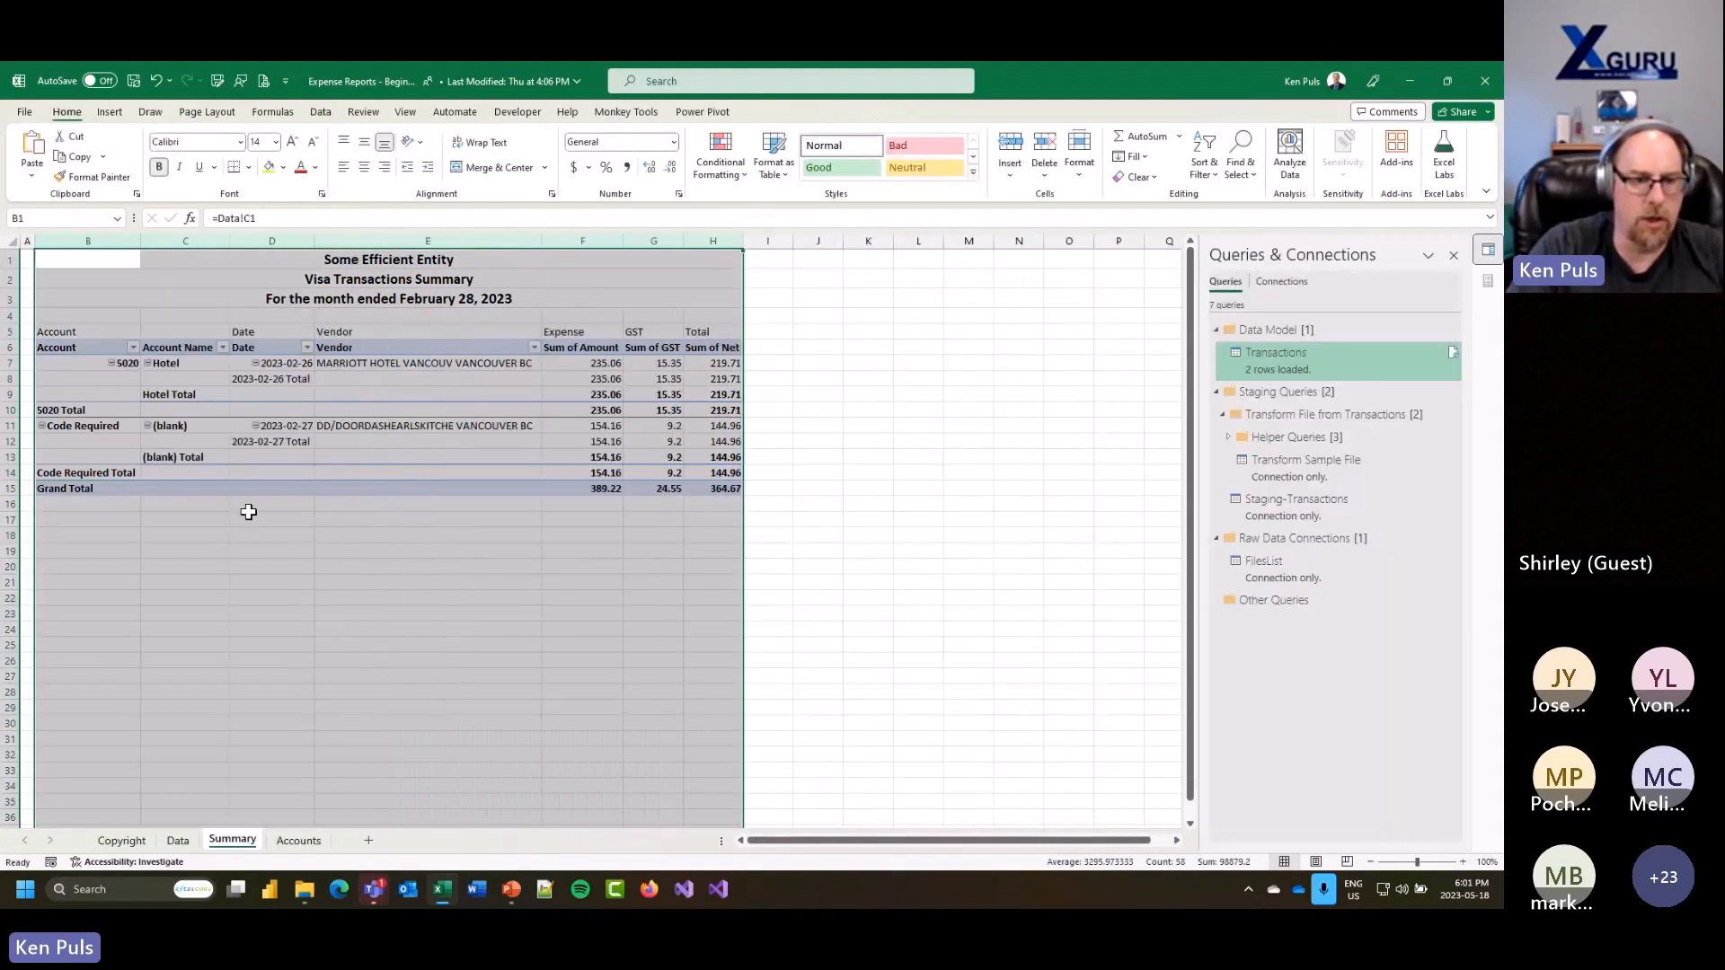
Step: Turn off all PivotTable subtotals and re-enable the subtotal for the Account field only
{"action": "left_click", "coordinate": [86, 361]}
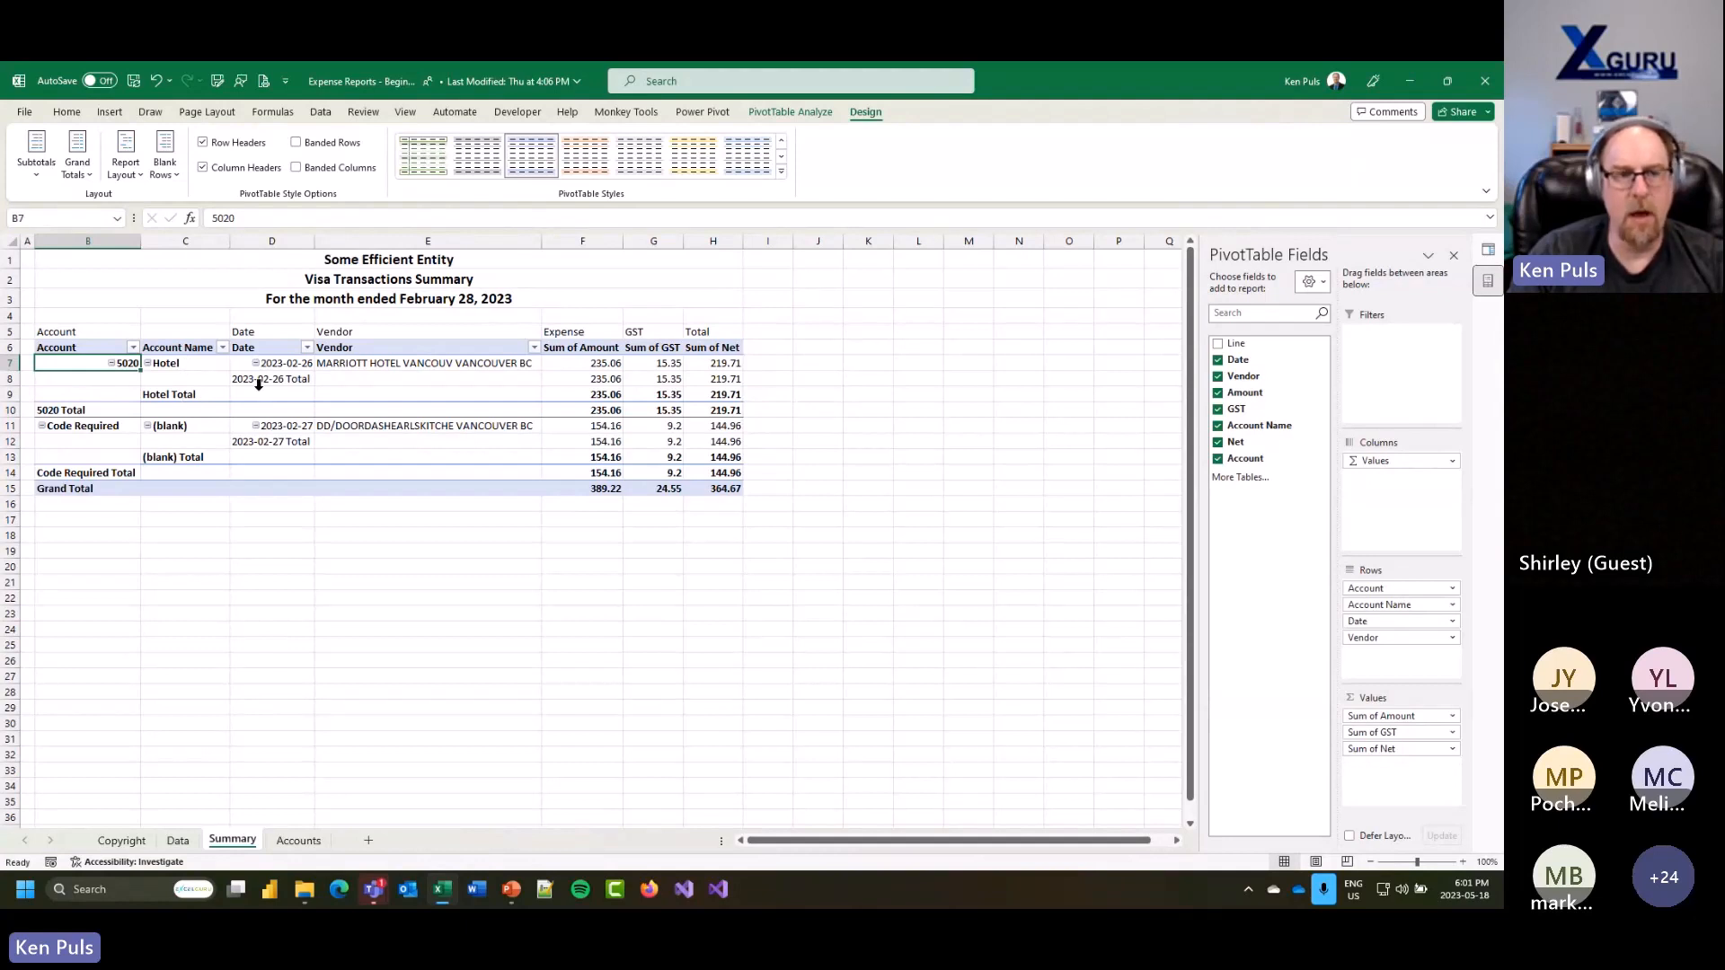
{"action": "left_click", "coordinate": [36, 170]}
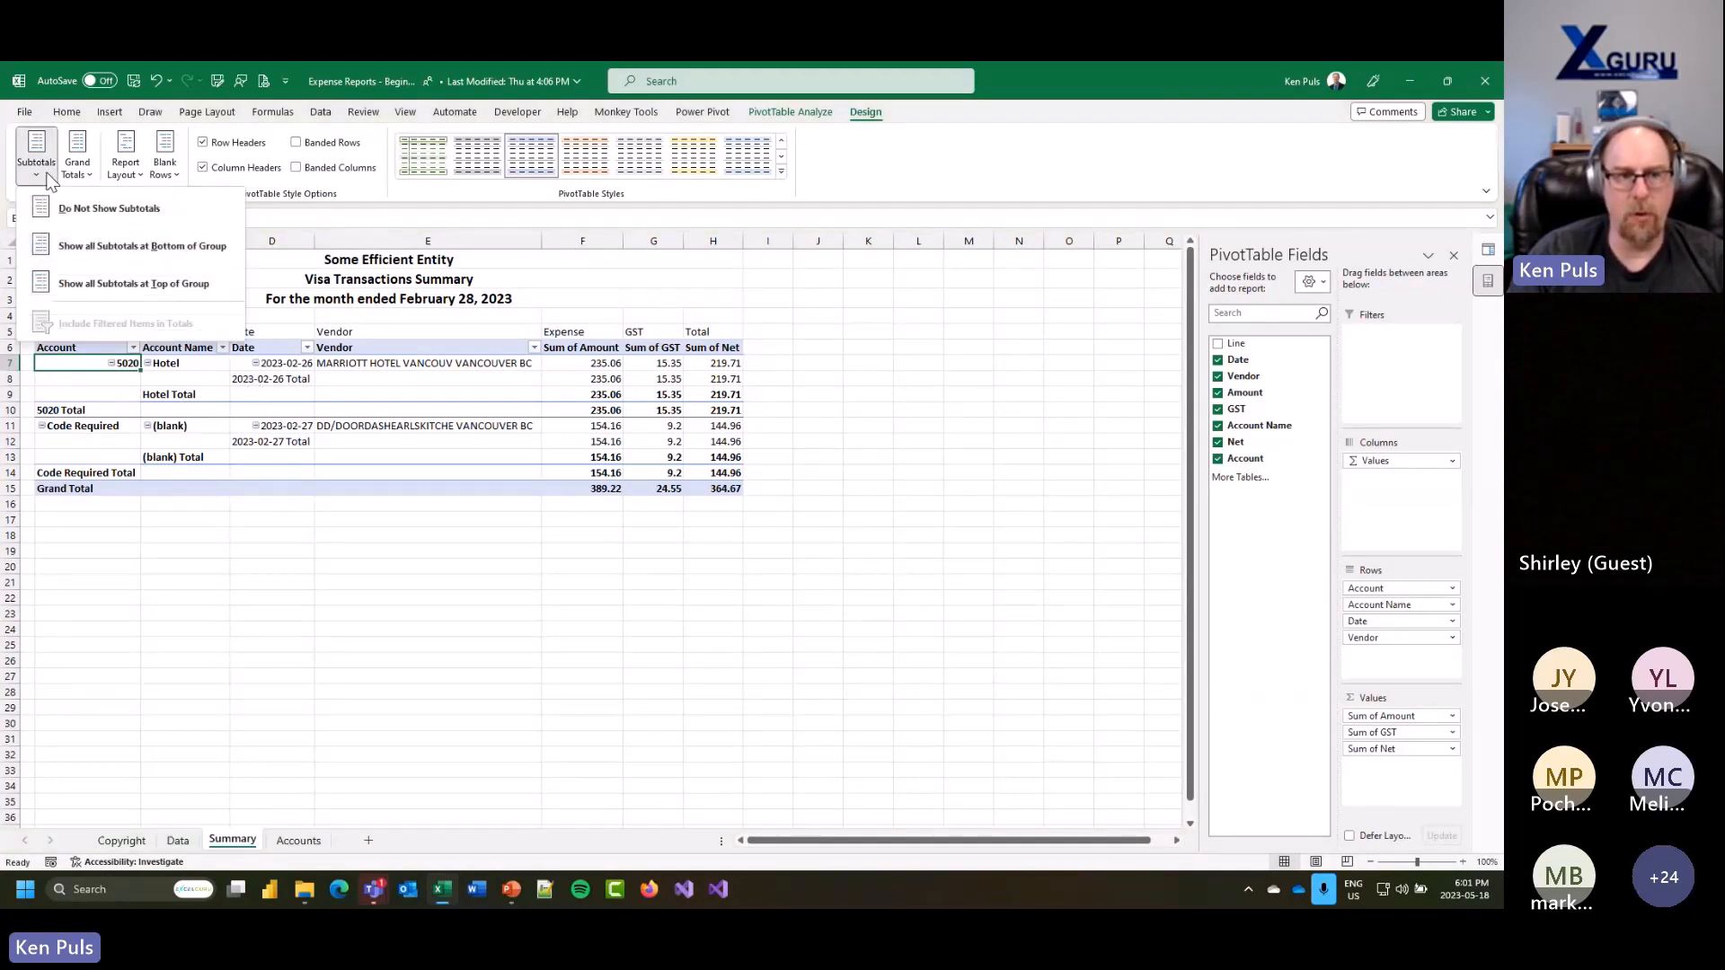
{"action": "left_click", "coordinate": [88, 216]}
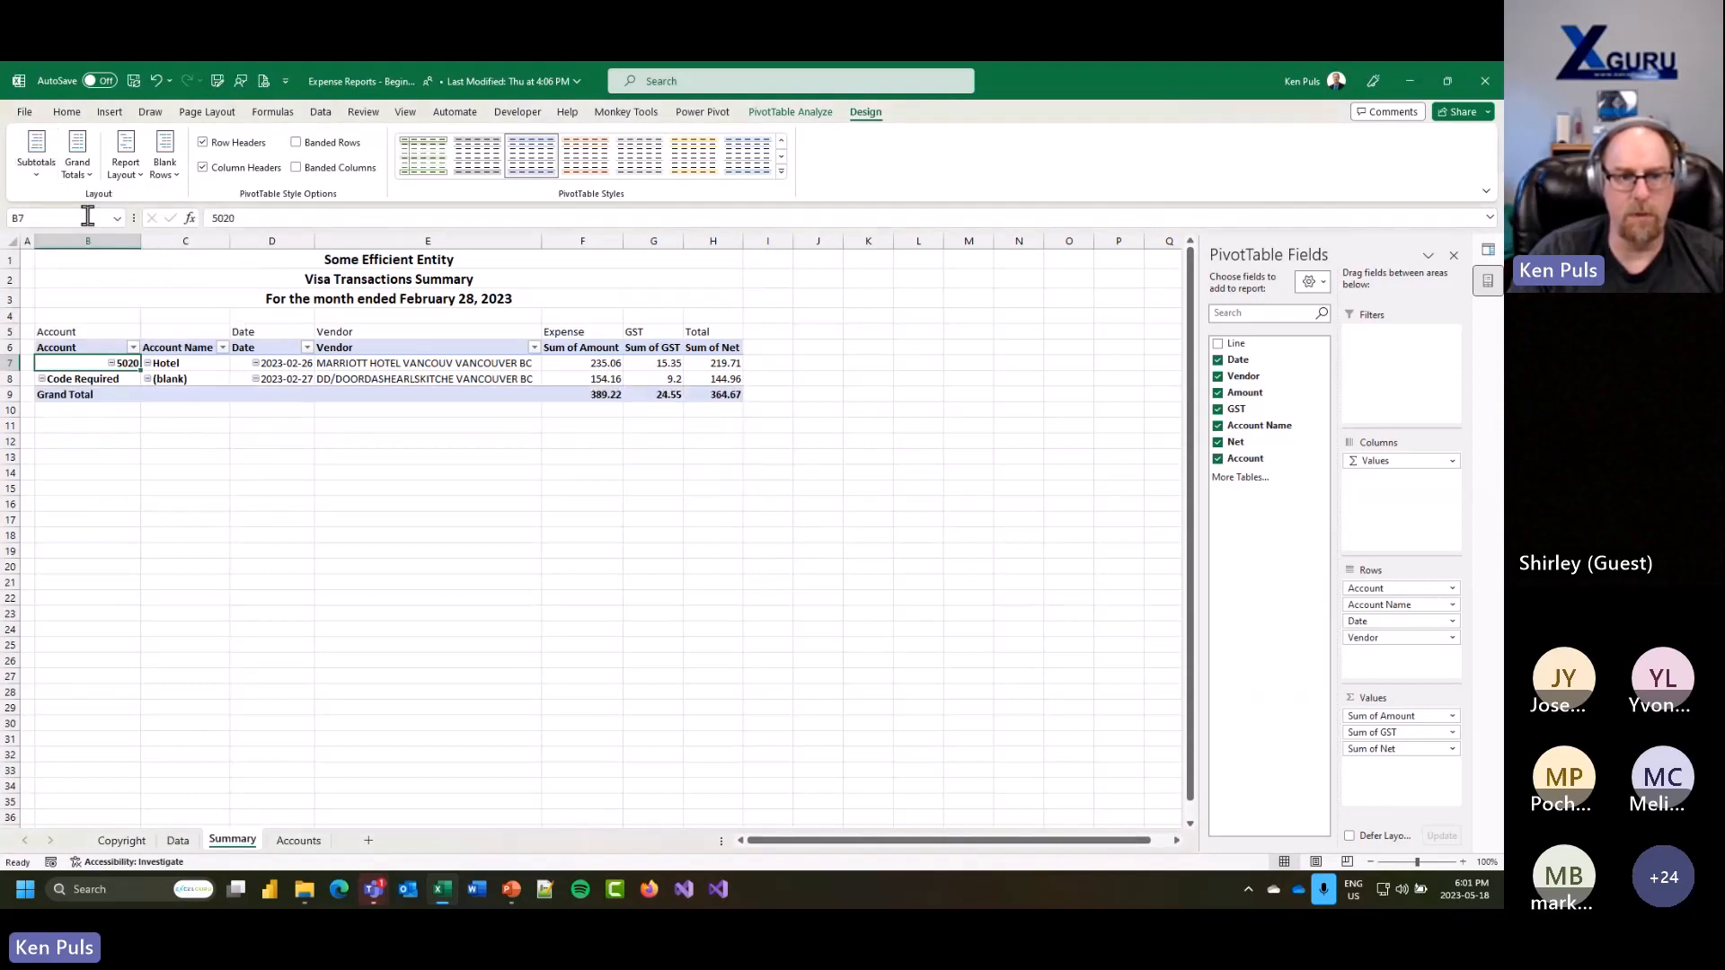
{"action": "right_click", "coordinate": [85, 365]}
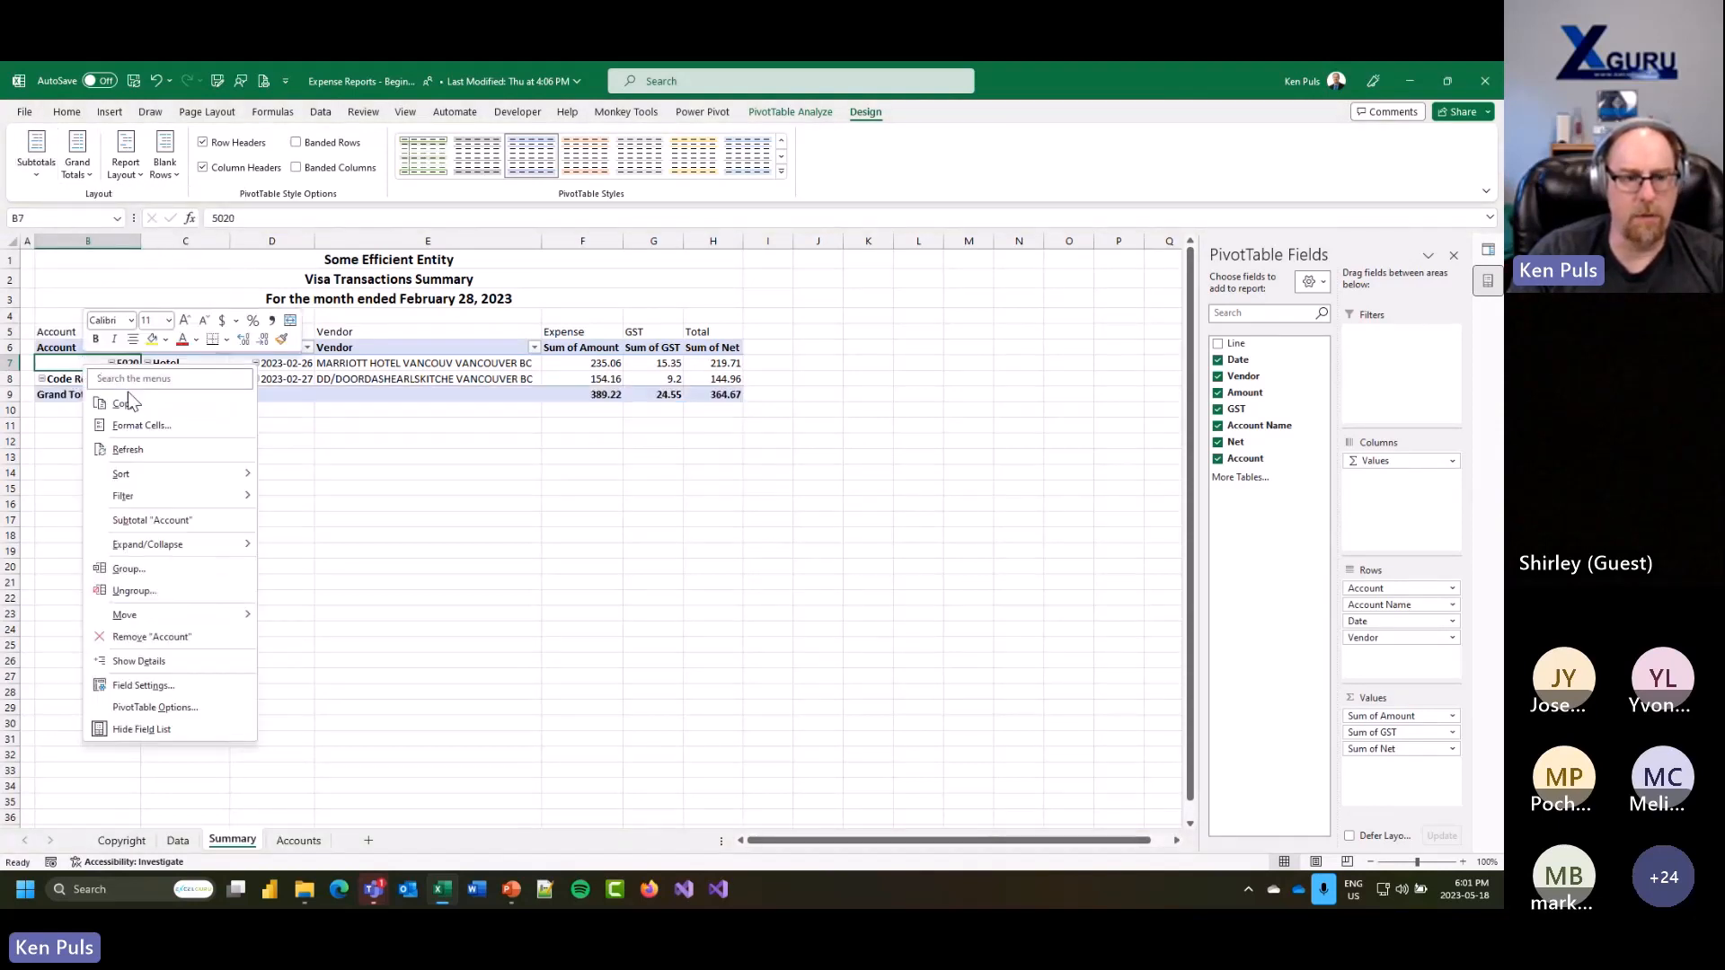
{"action": "left_click", "coordinate": [174, 517]}
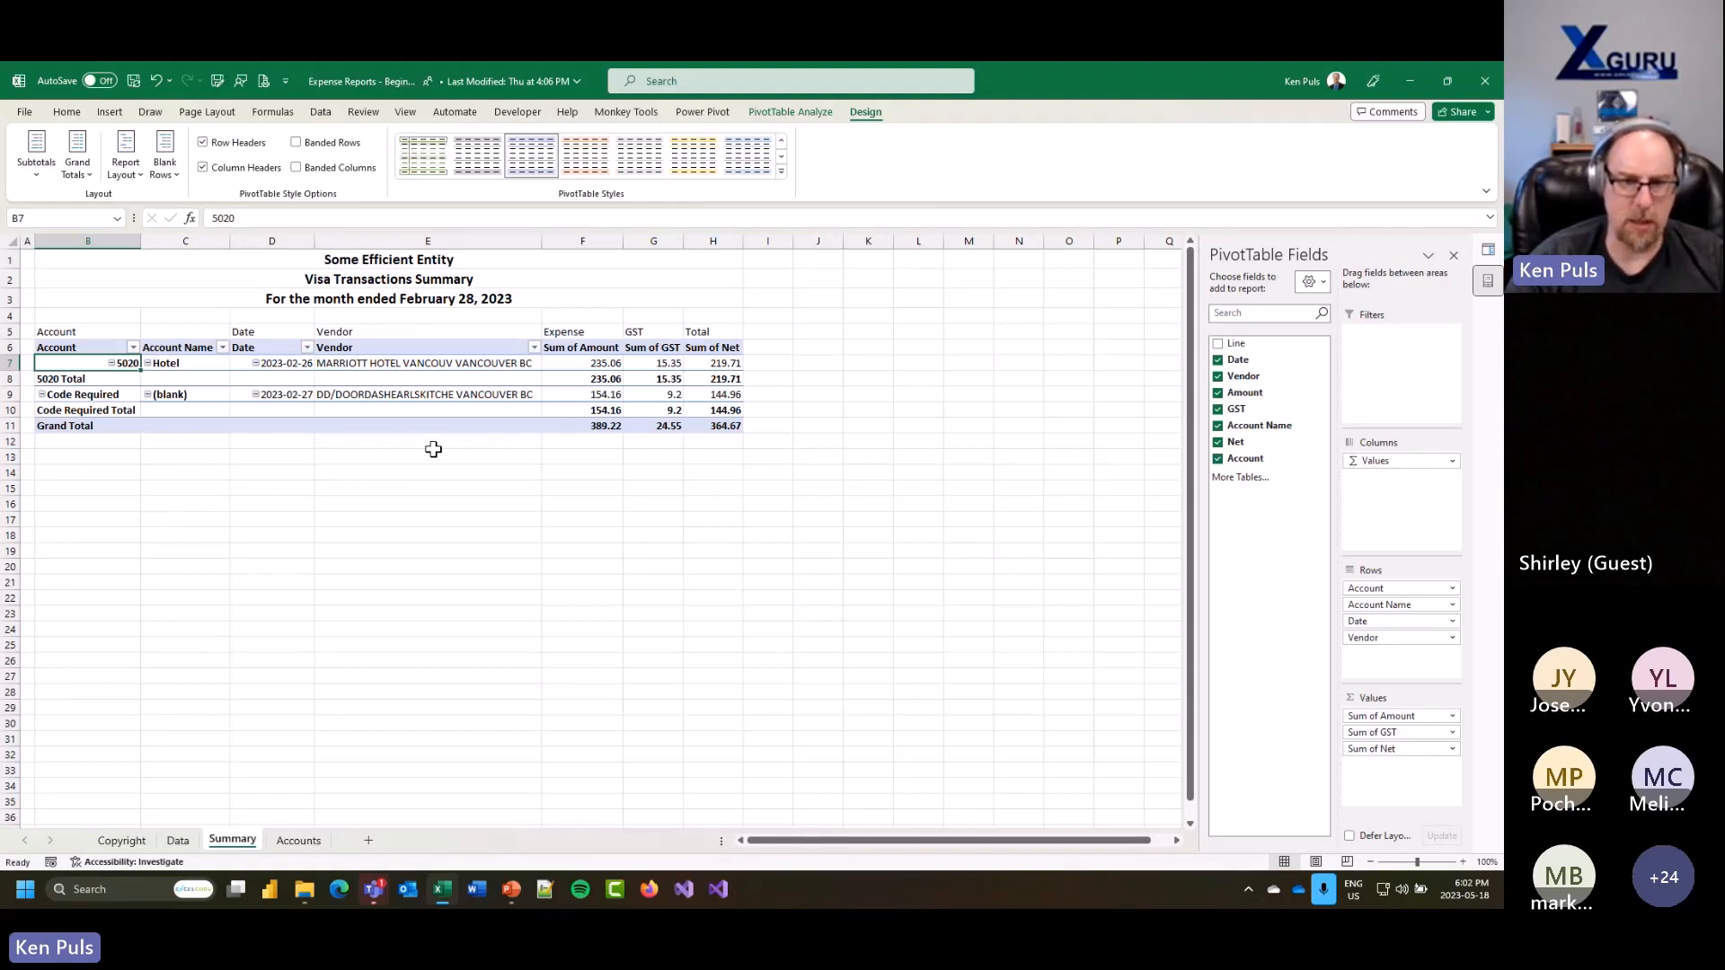
Step: Set the PivotTable options to show 0 for empty cells and turn off autofitting column widths on update
{"action": "right_click", "coordinate": [401, 379]}
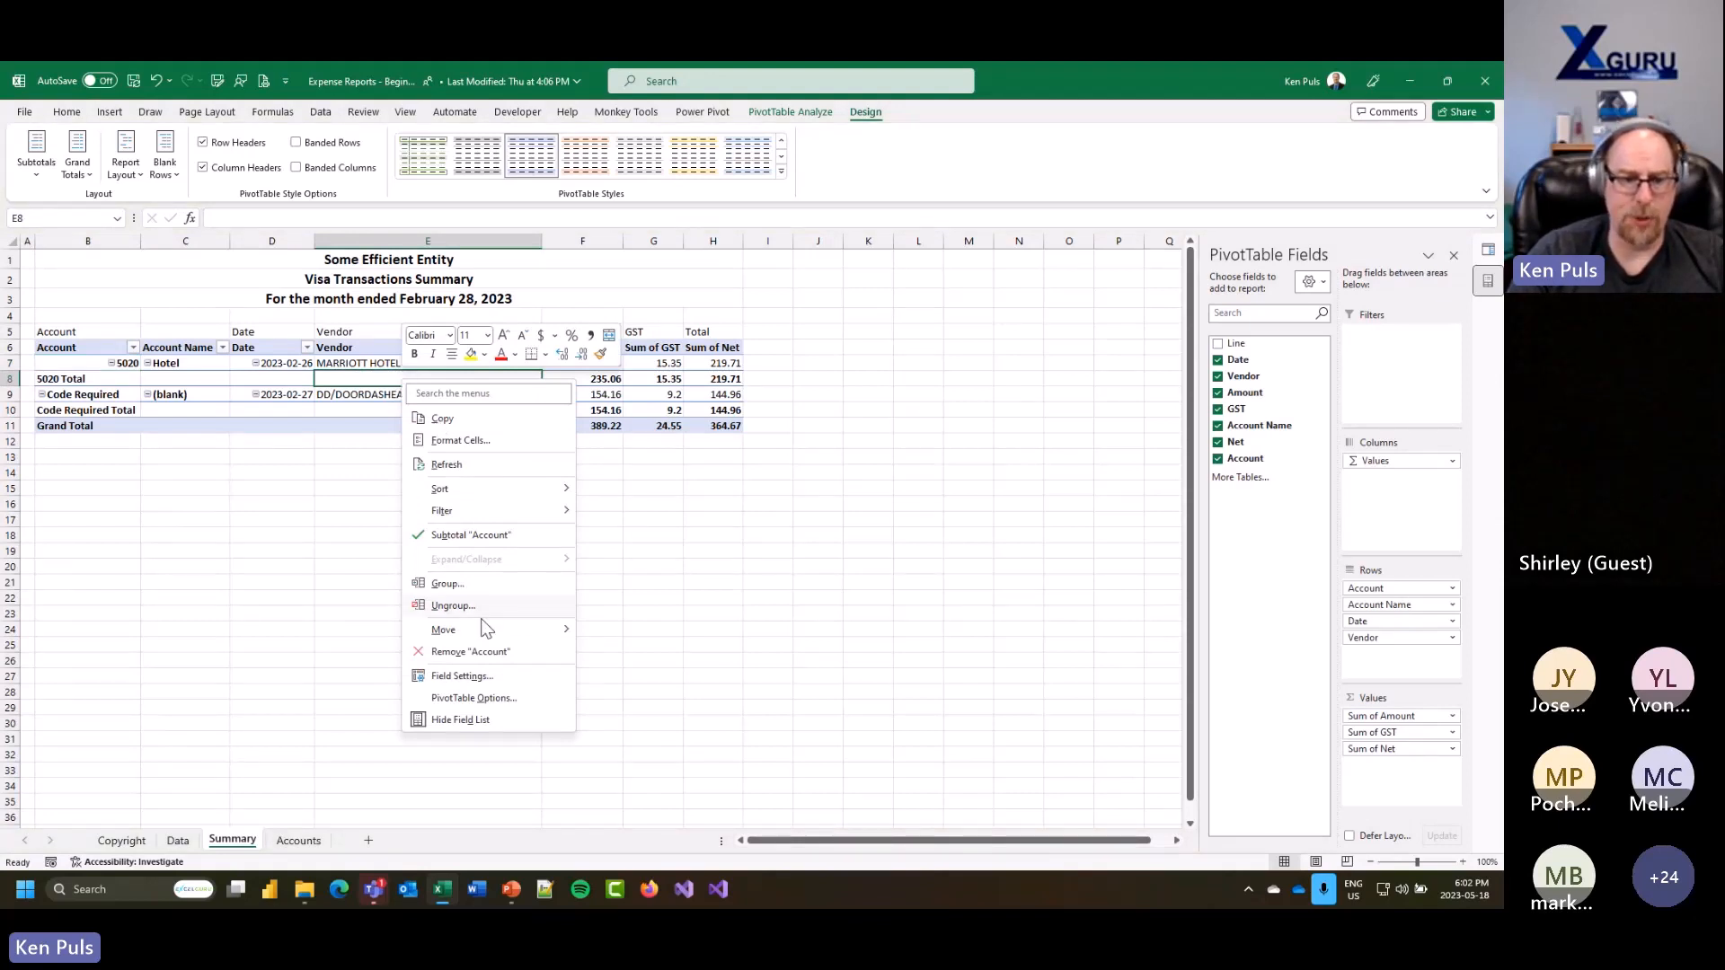
{"action": "left_click", "coordinate": [495, 698]}
{"action": "left_click_drag", "start_coordinate": [507, 504], "coordinate": [652, 190]}
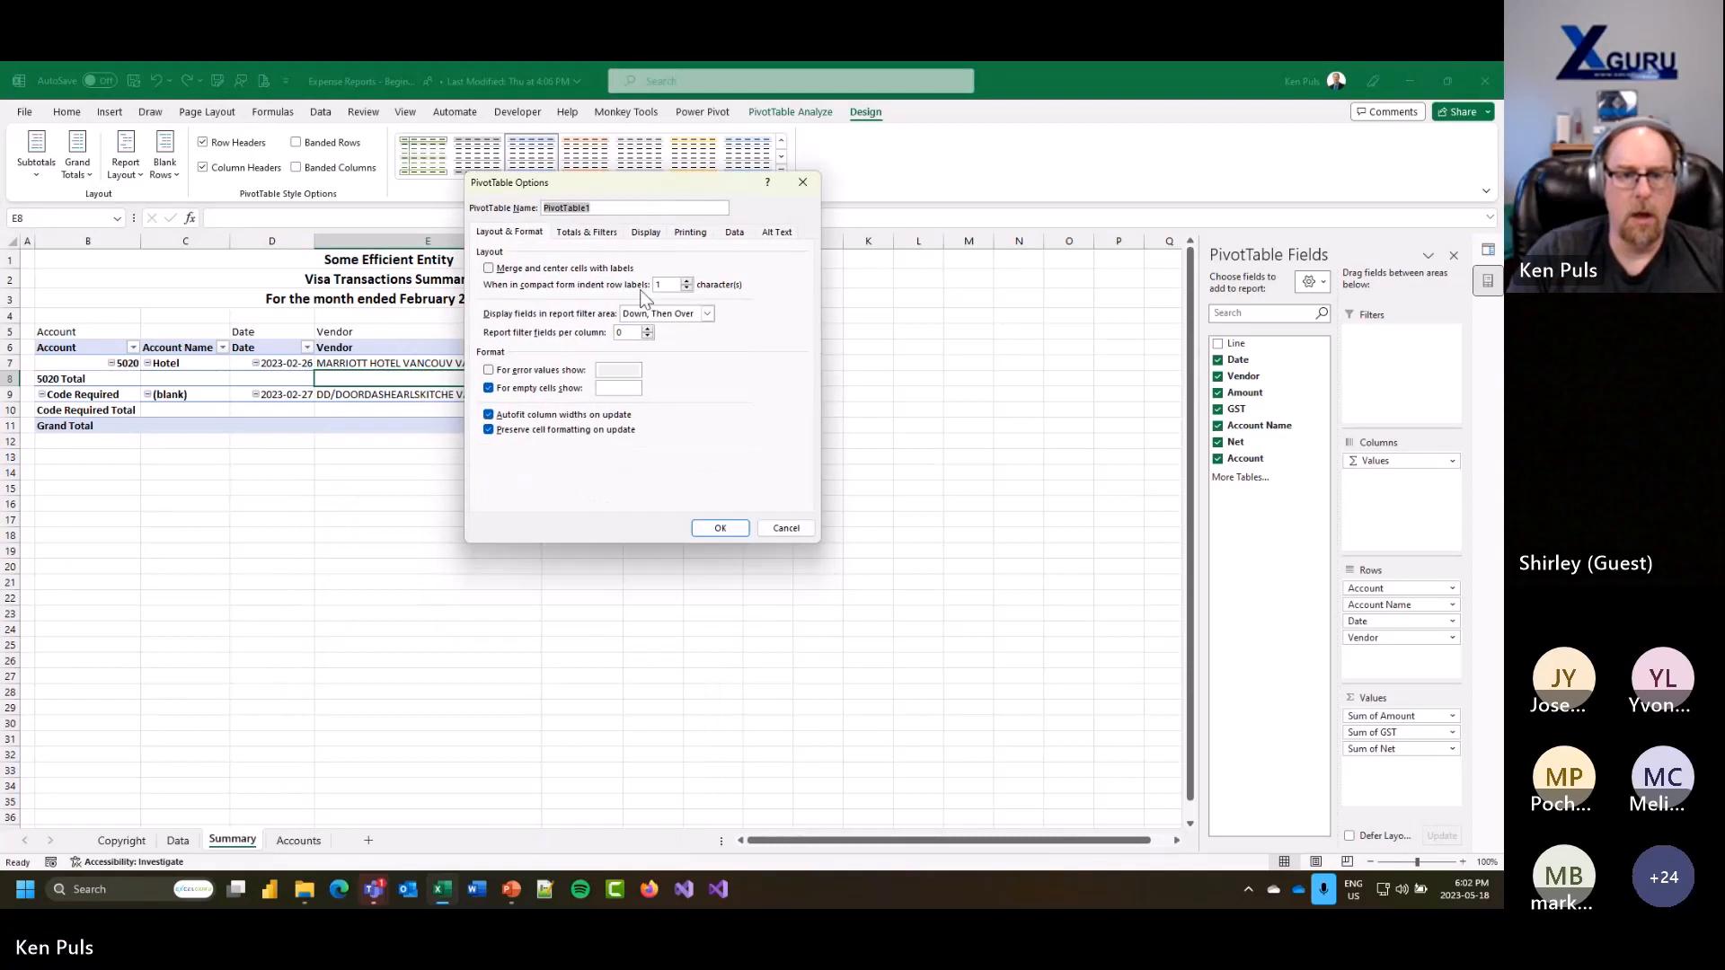
{"action": "left_click", "coordinate": [611, 388]}
{"action": "type", "text": "0"}
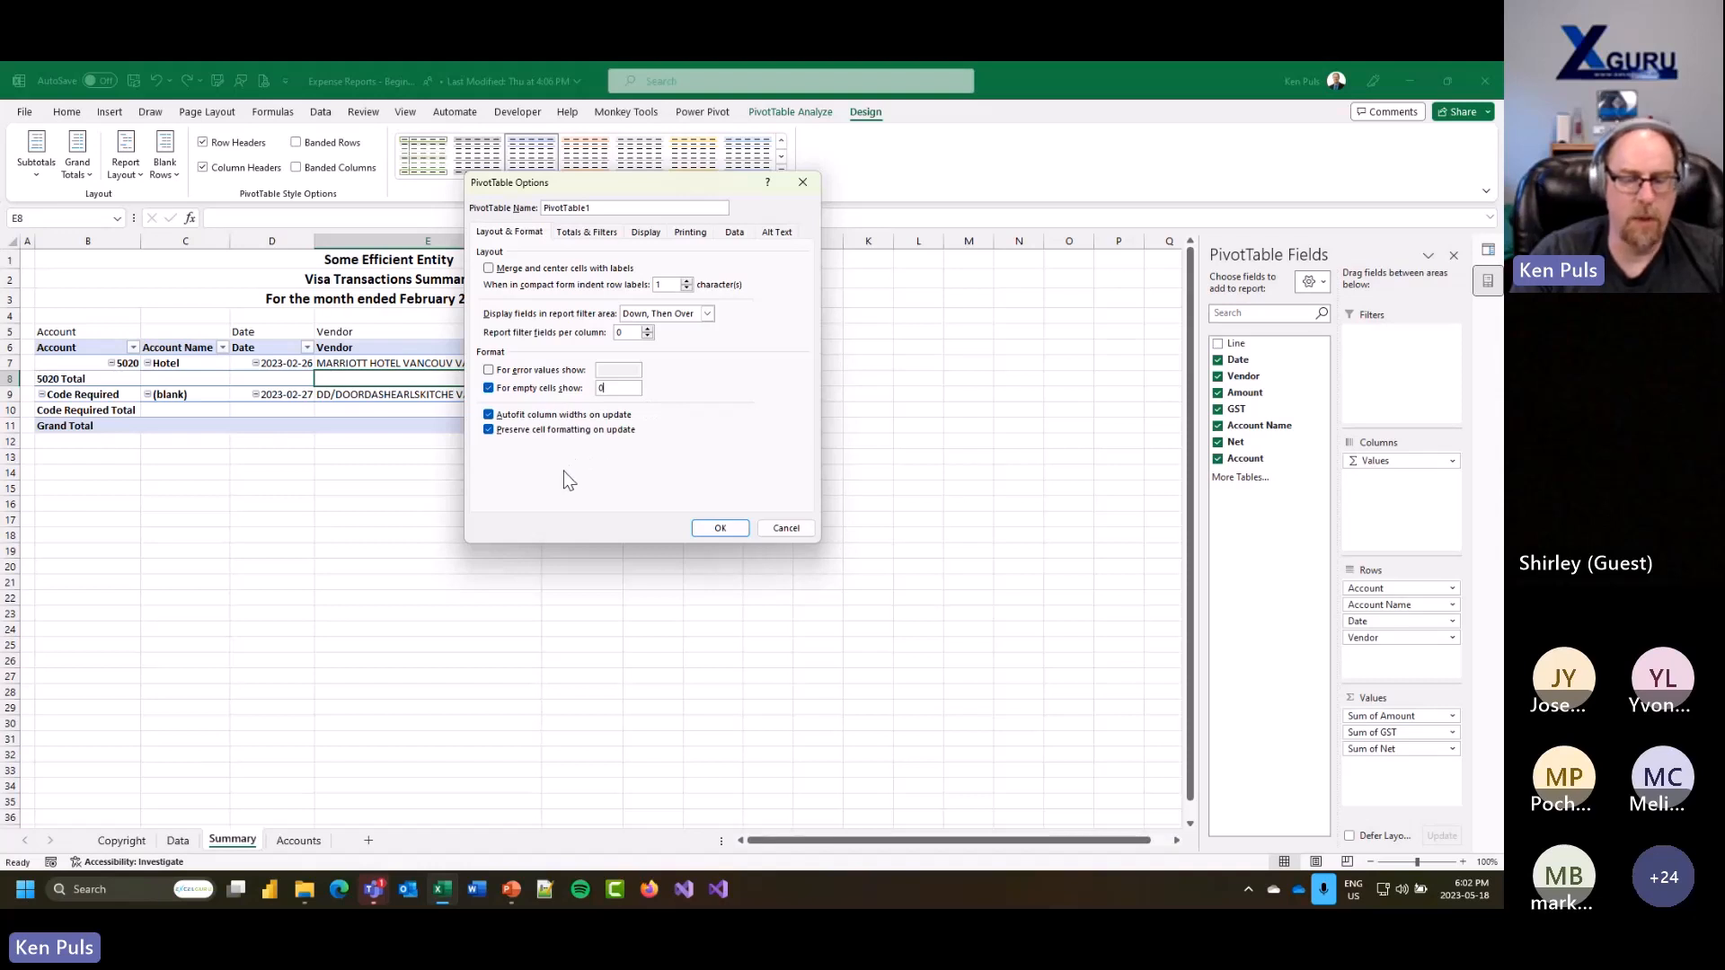
{"action": "left_click", "coordinate": [491, 417]}
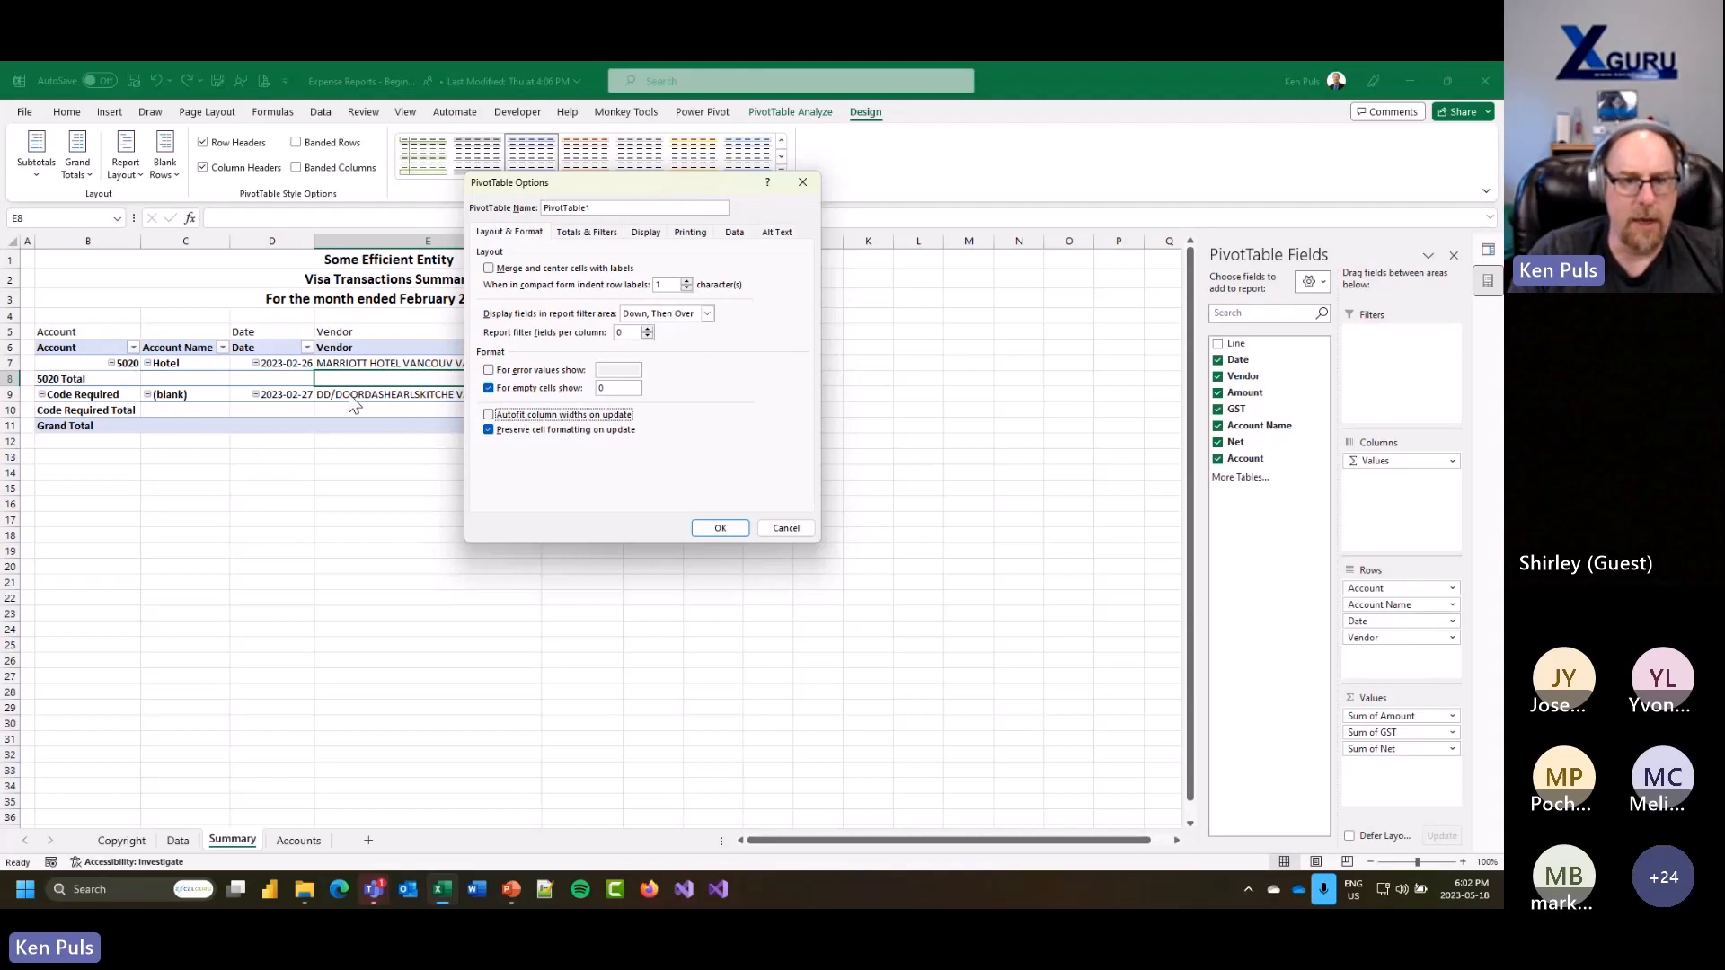
Step: Hide the PivotTable's expand/collapse buttons and sort the Account field Z to A
{"action": "left_click", "coordinate": [646, 235]}
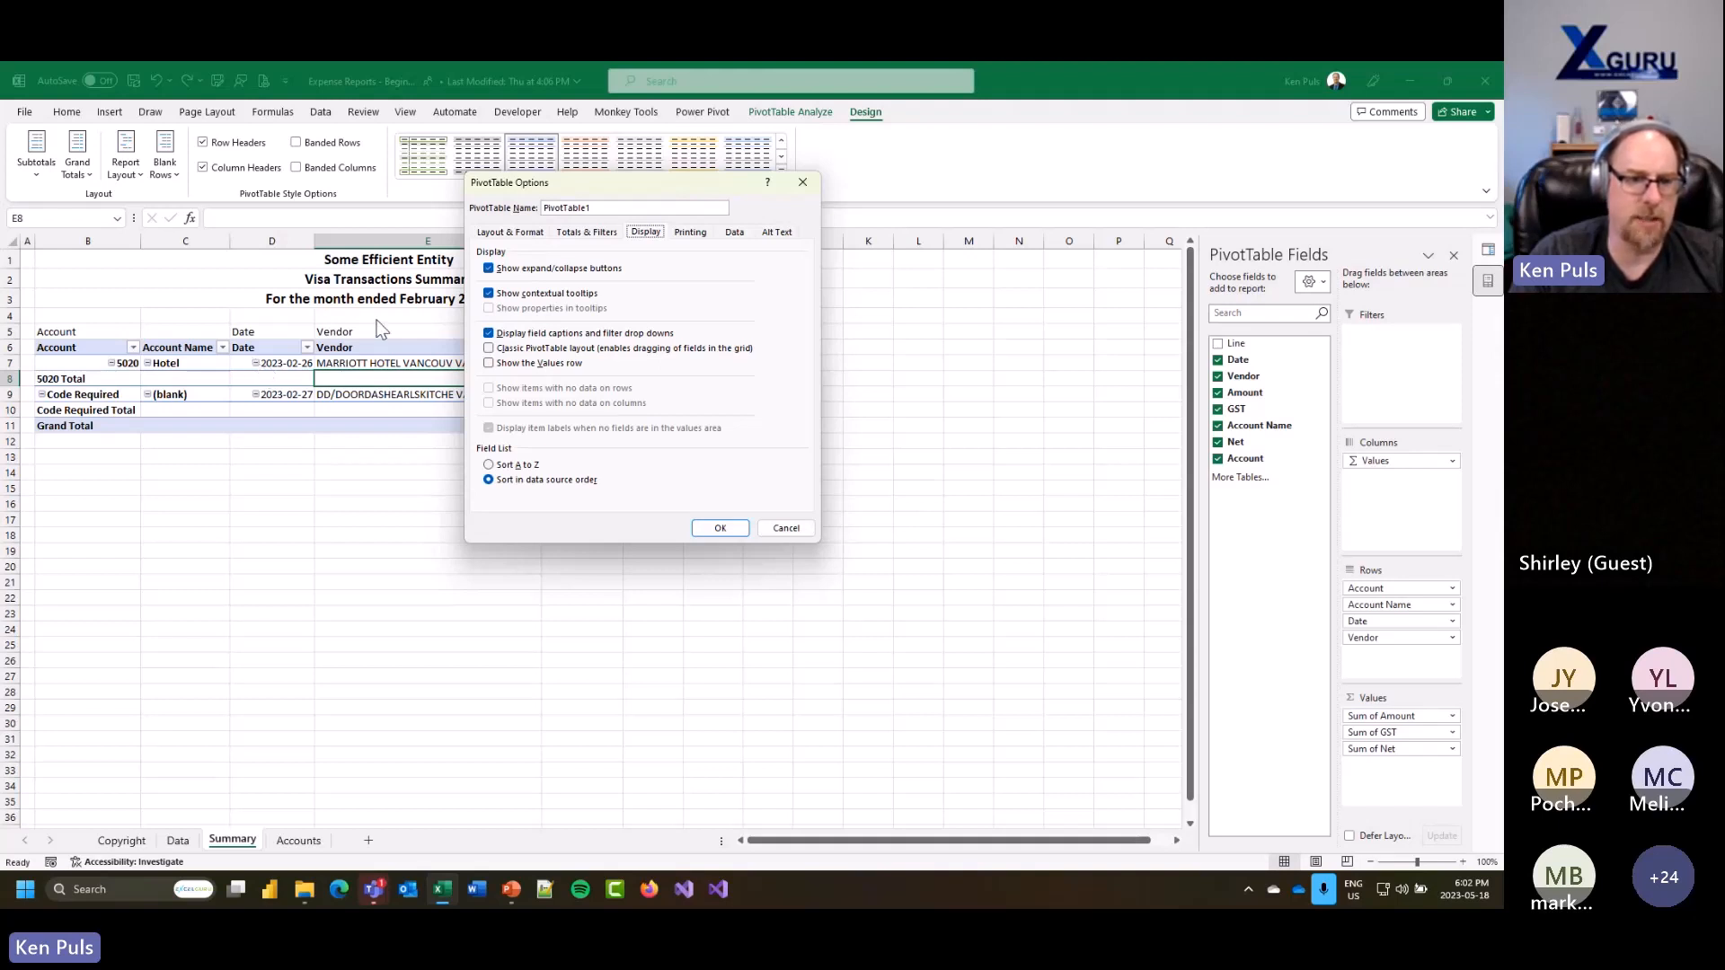
{"action": "left_click", "coordinate": [489, 268]}
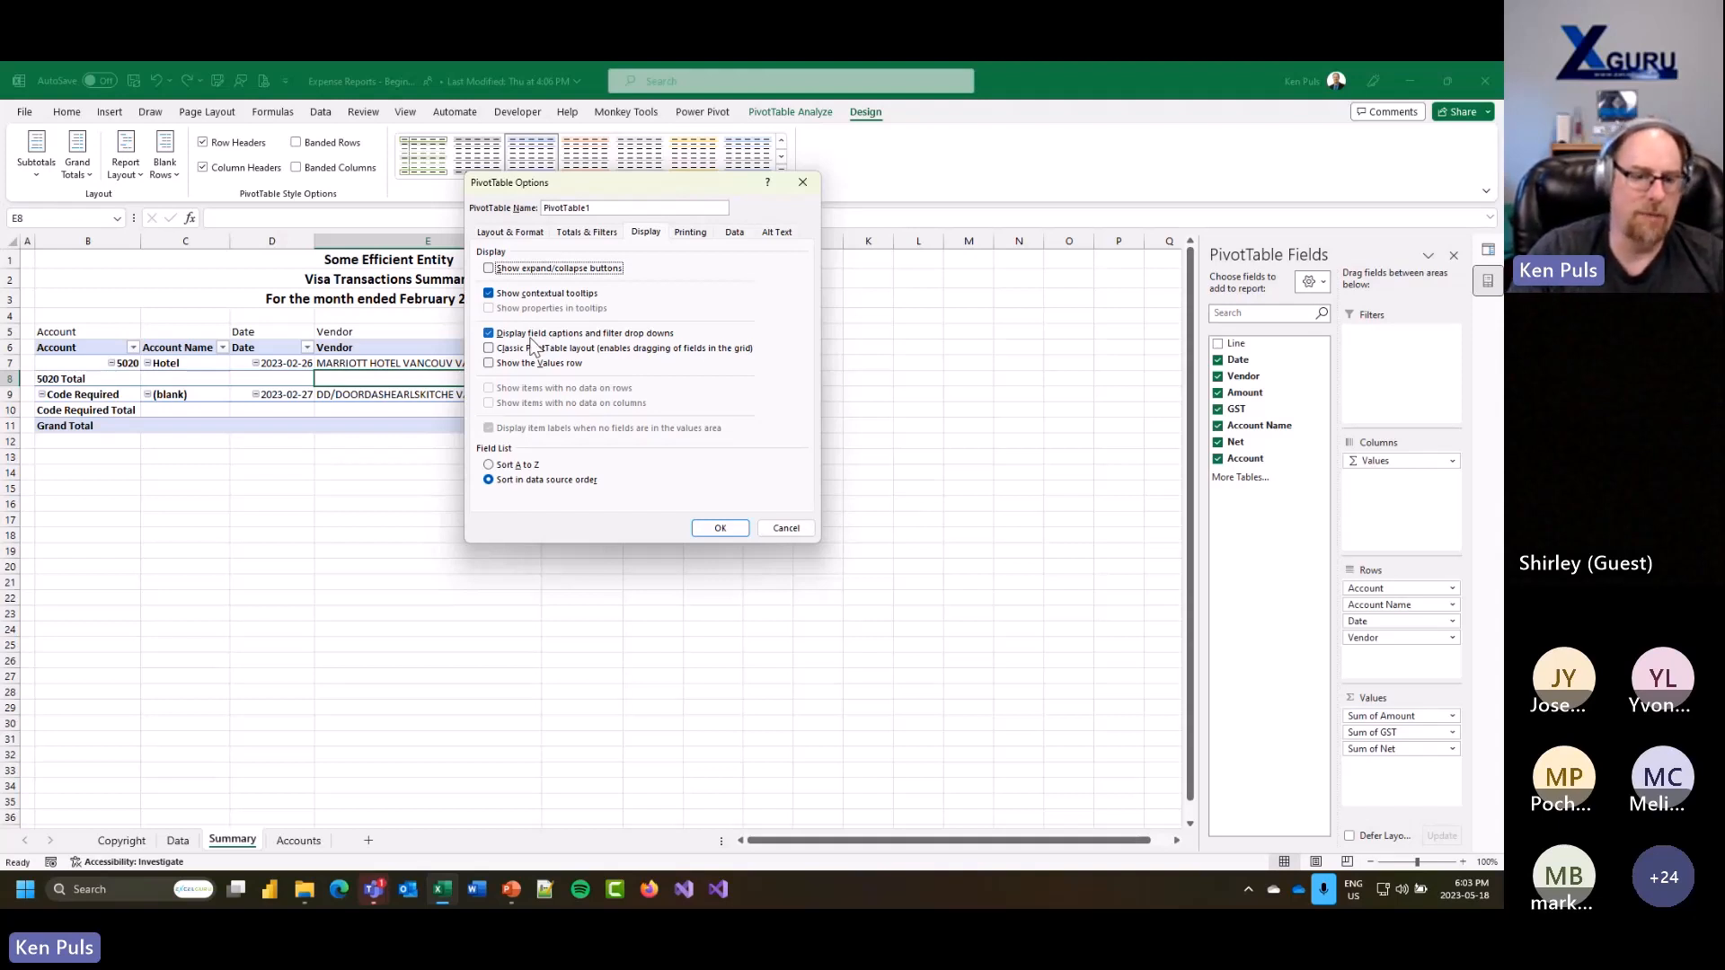
{"action": "left_click", "coordinate": [720, 529]}
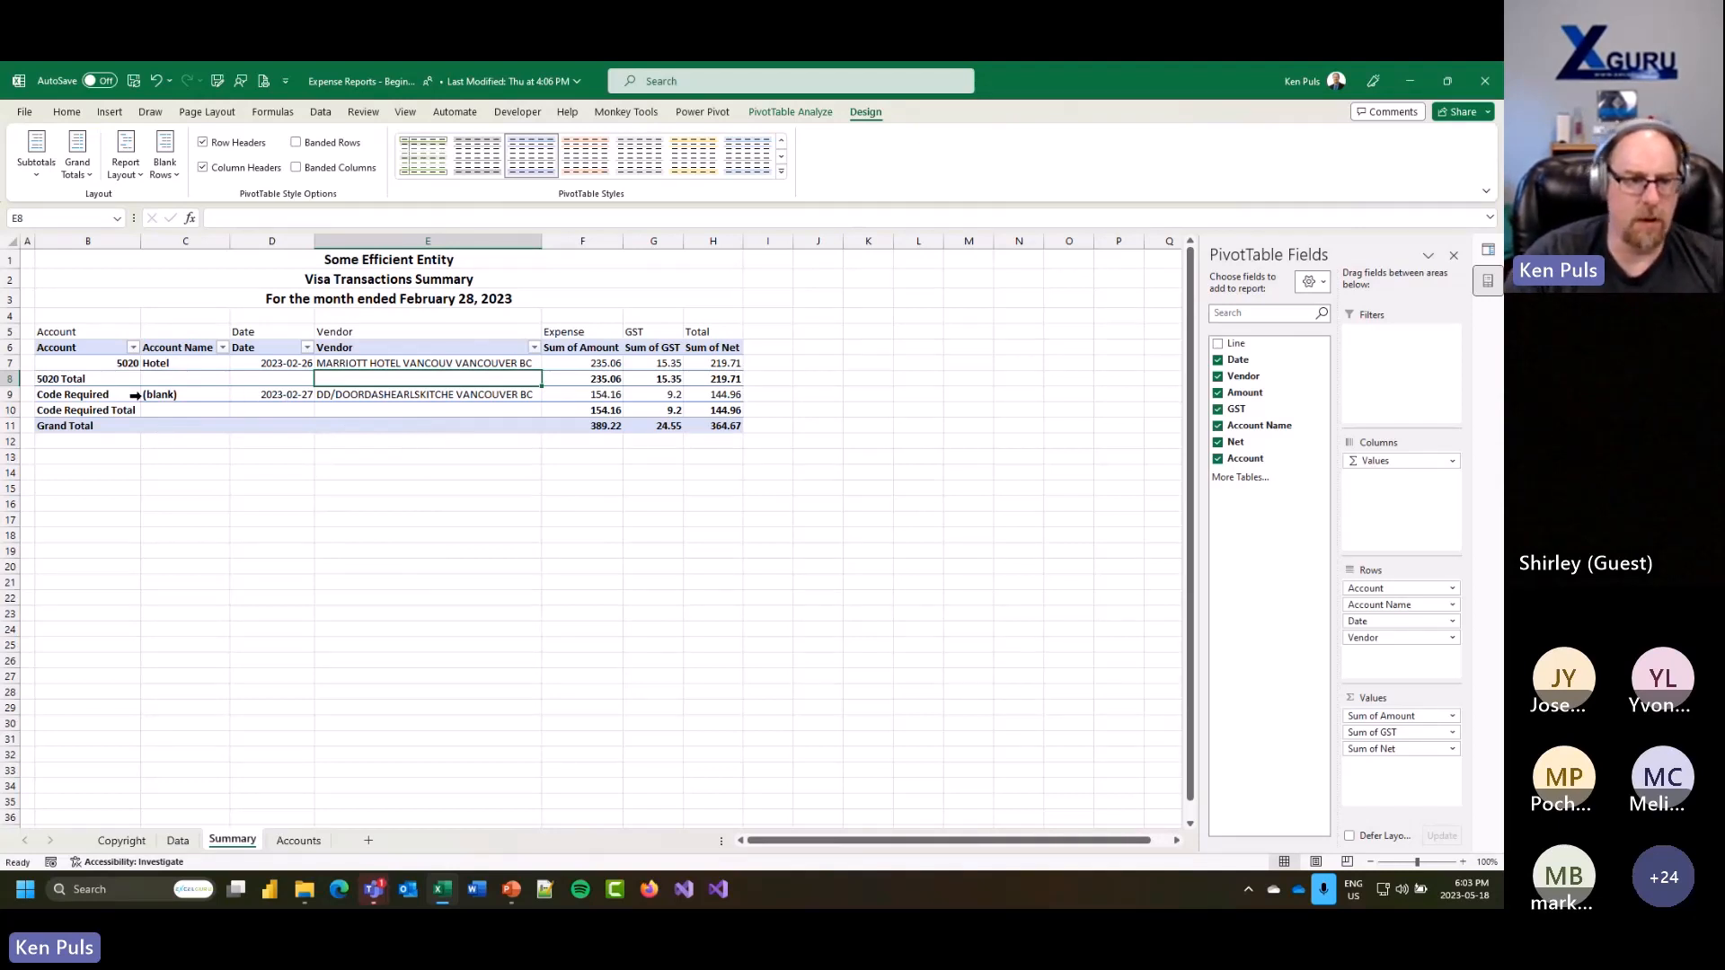
{"action": "left_click", "coordinate": [133, 347]}
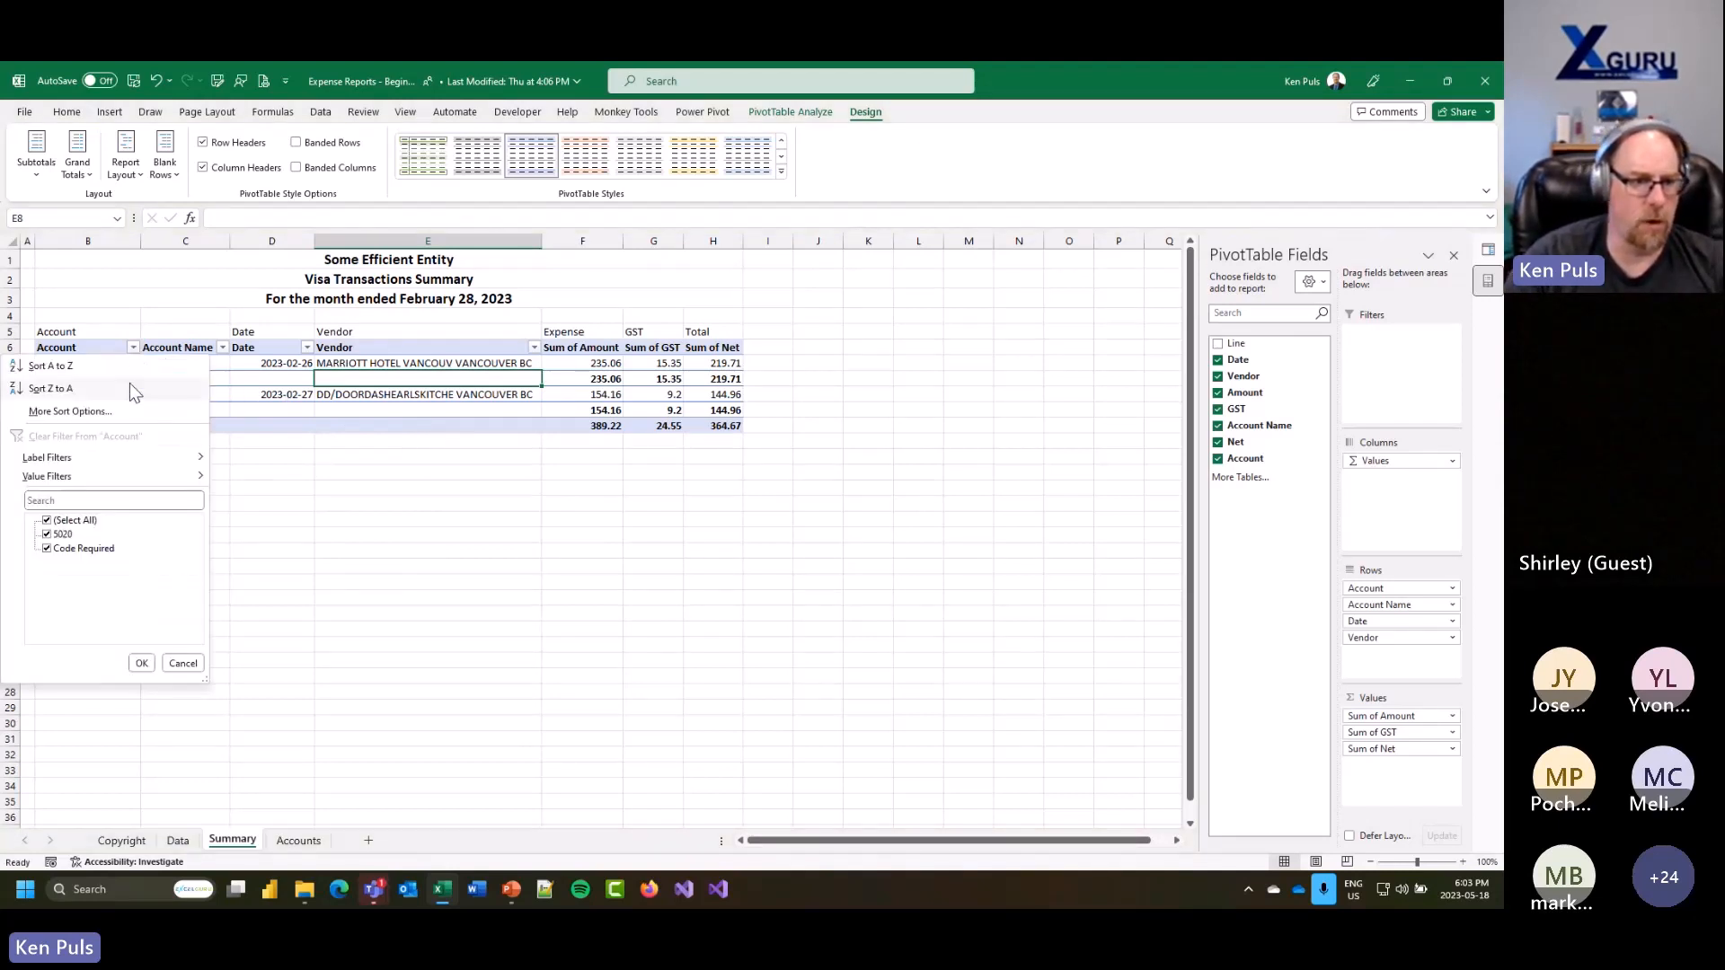
{"action": "left_click", "coordinate": [130, 388]}
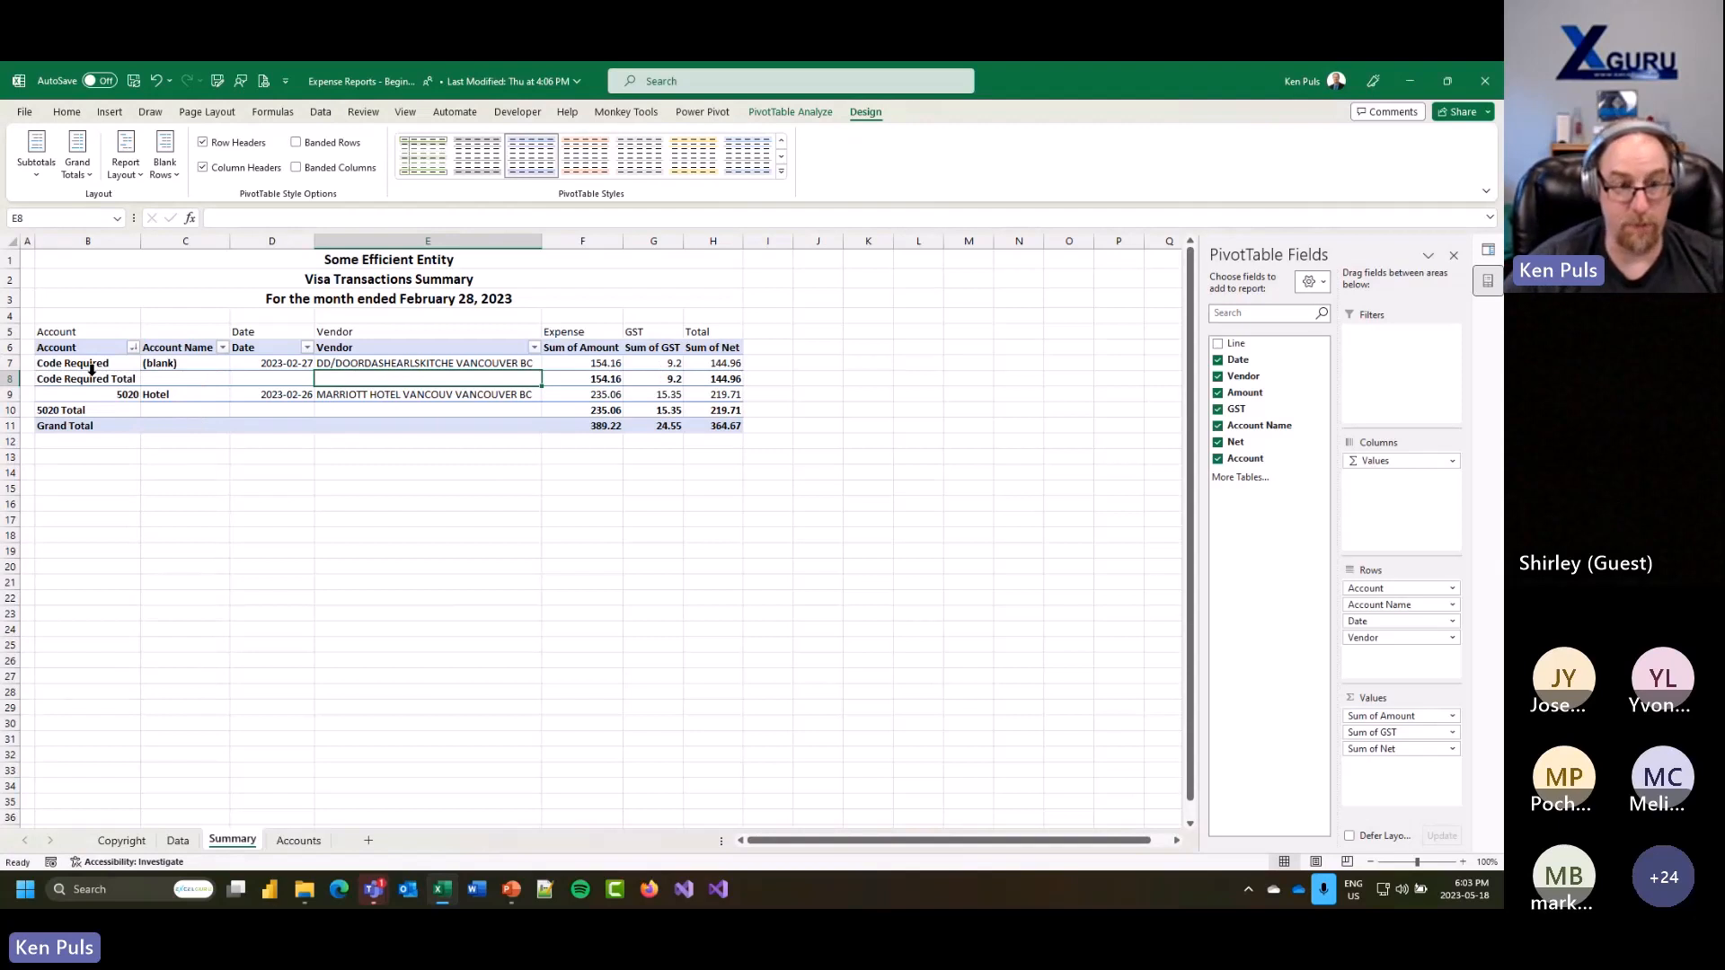
Step: Blank out the "(blank)" account name label in C7 and the "Grand Total" label in B11
{"action": "left_click", "coordinate": [179, 356]}
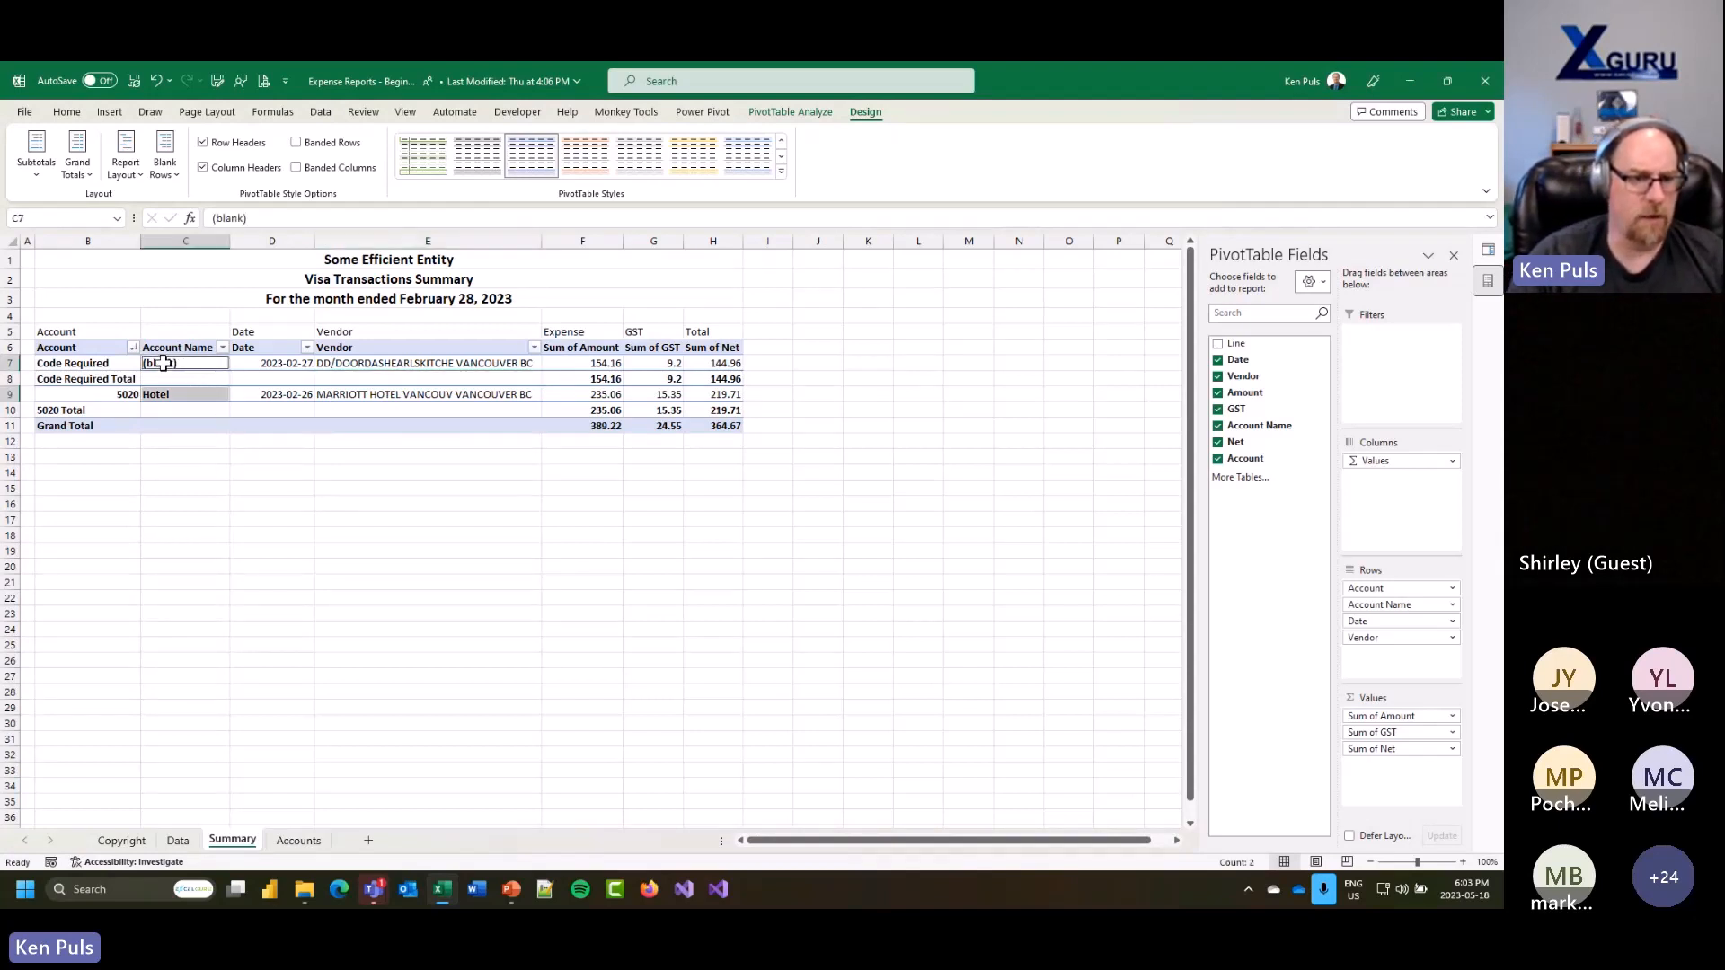
{"action": "left_click", "coordinate": [163, 365]}
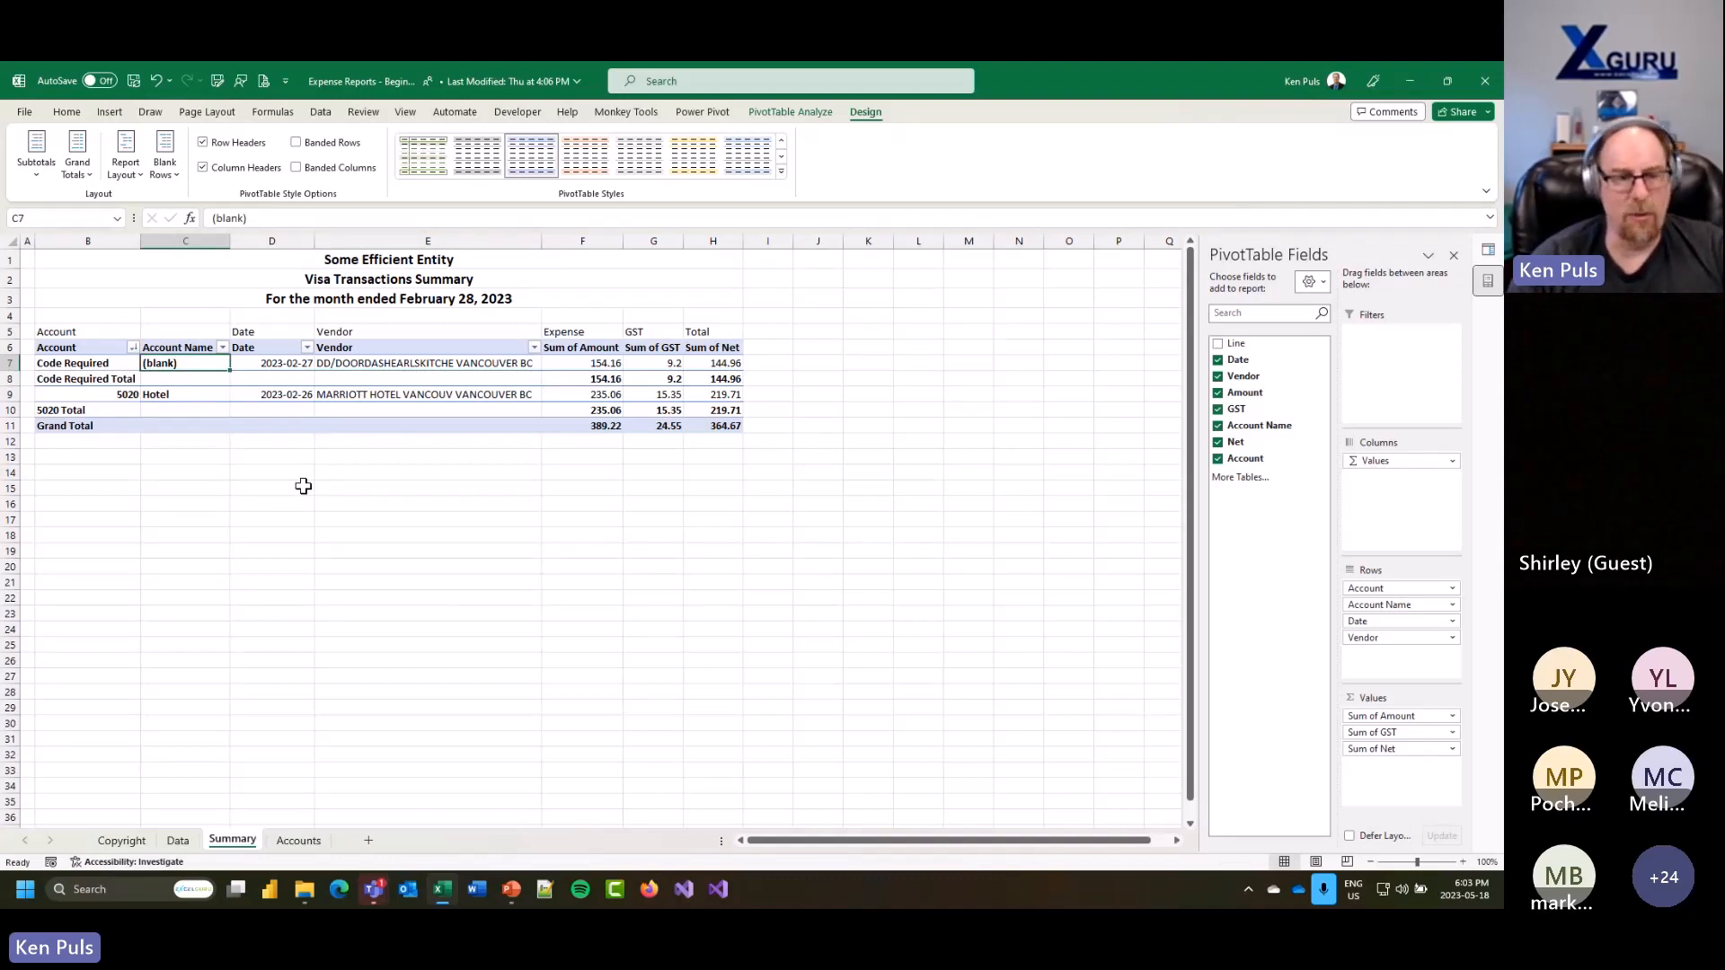
{"action": "key", "text": "BackSpace"}
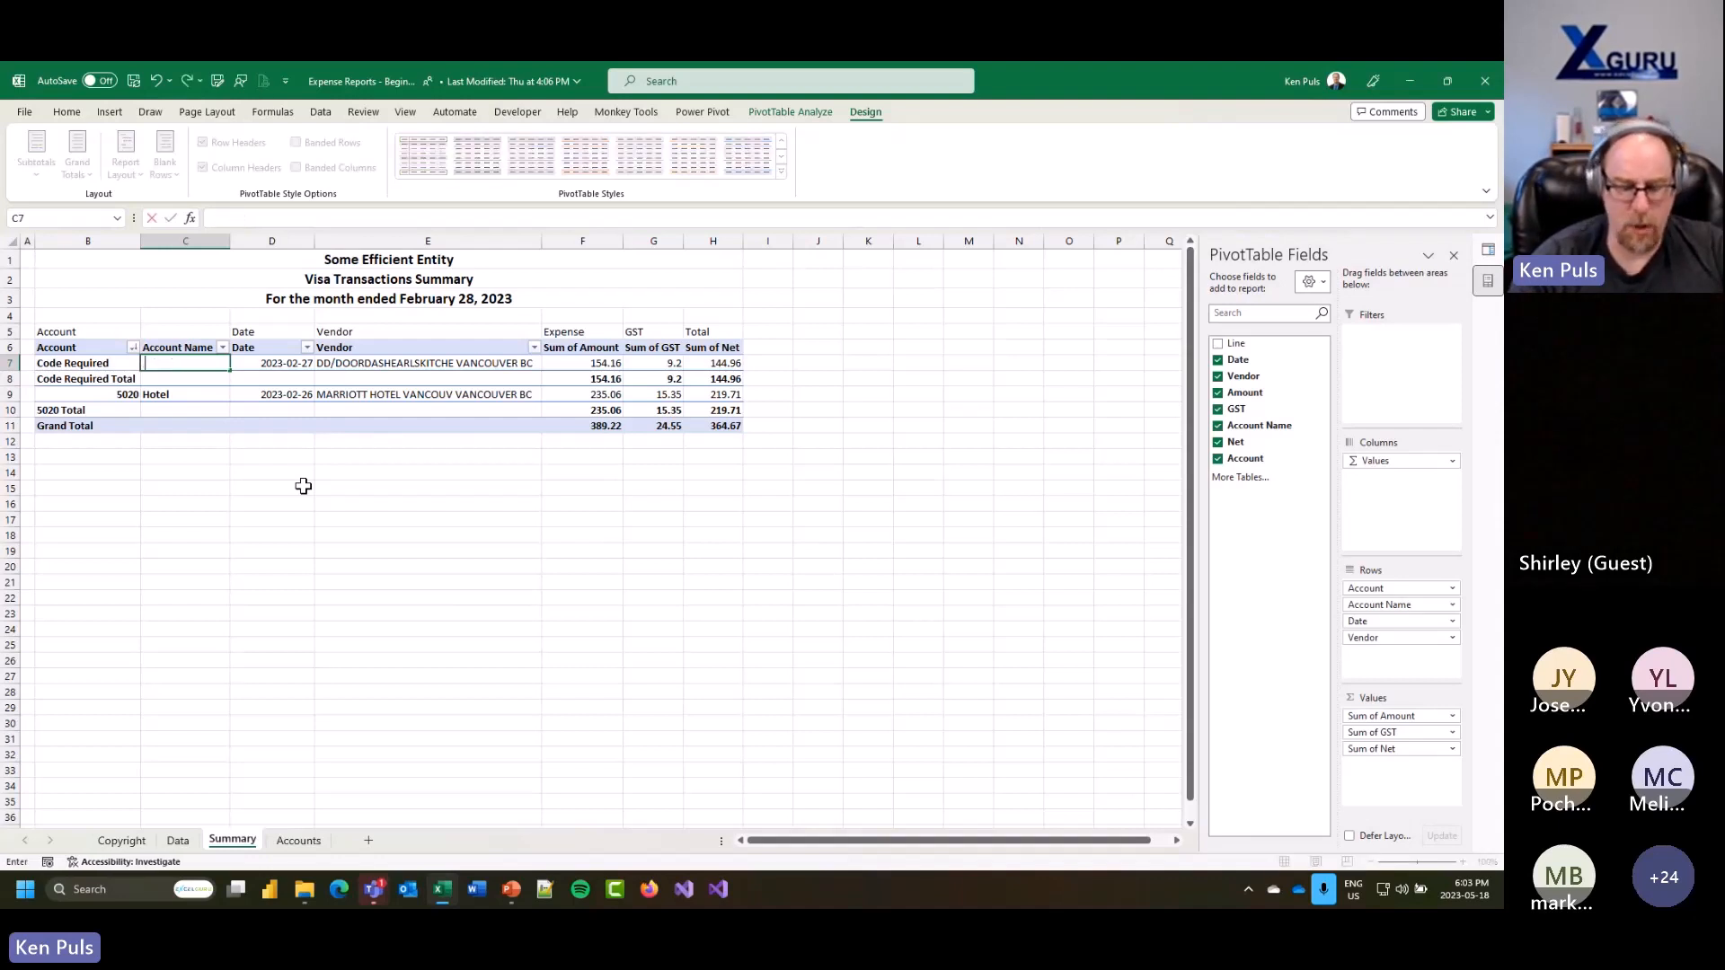
{"action": "key", "text": "Return"}
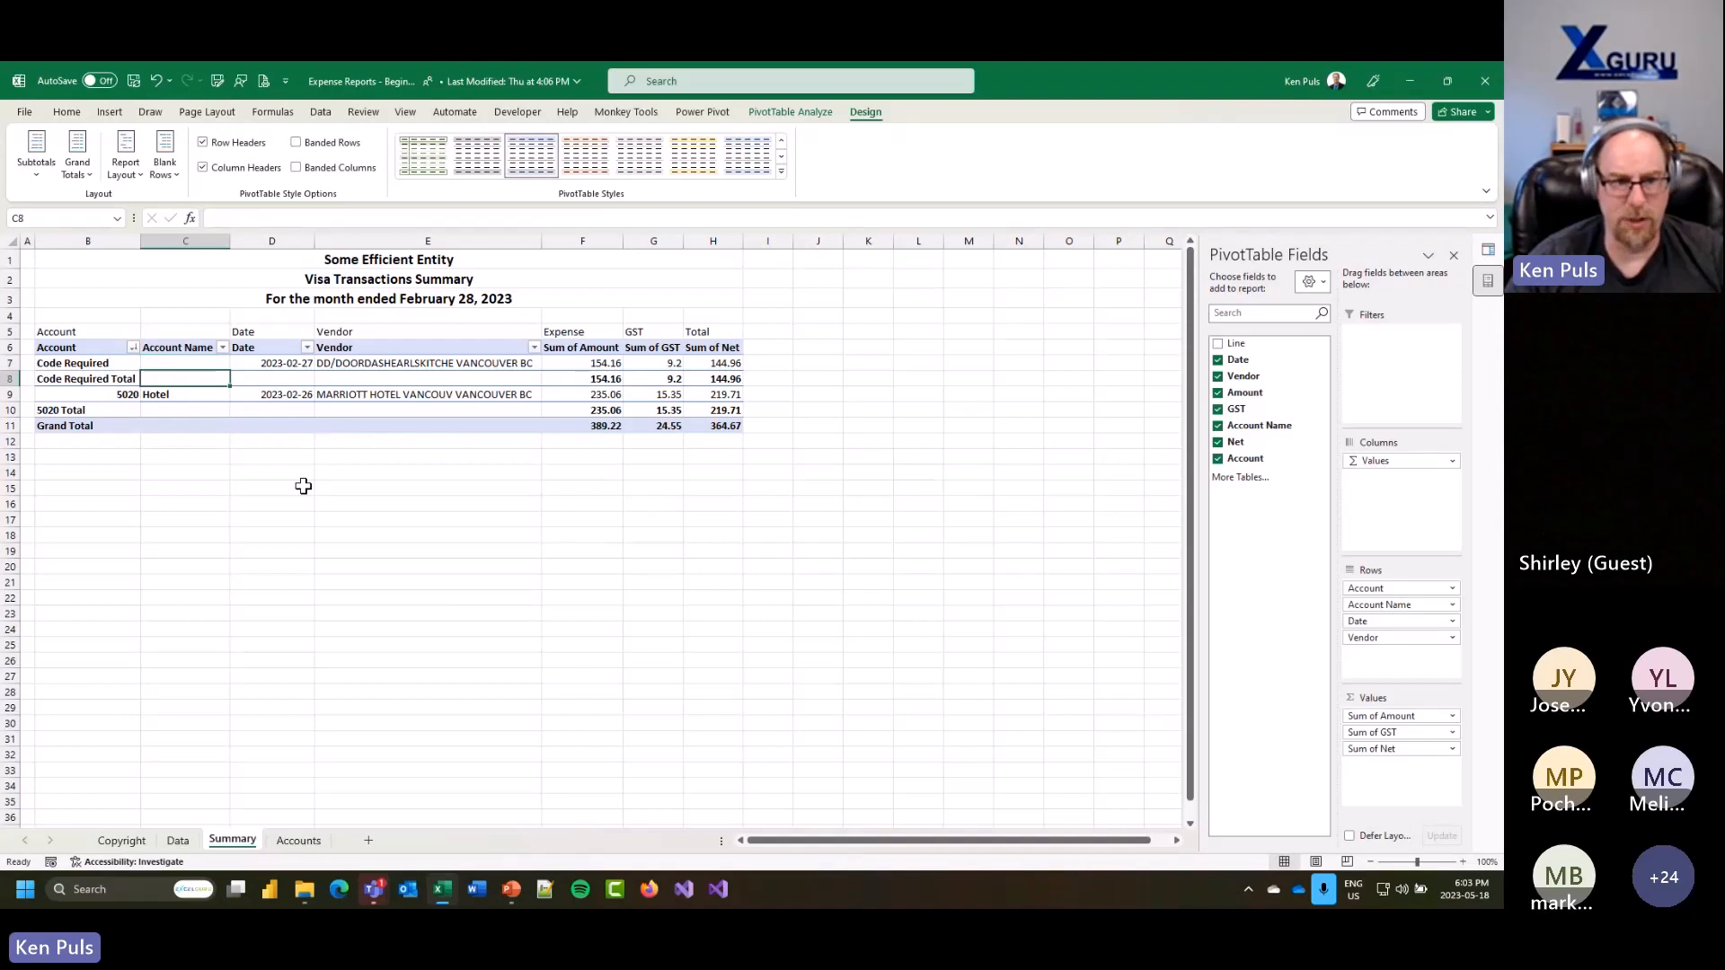
{"action": "left_click", "coordinate": [115, 430]}
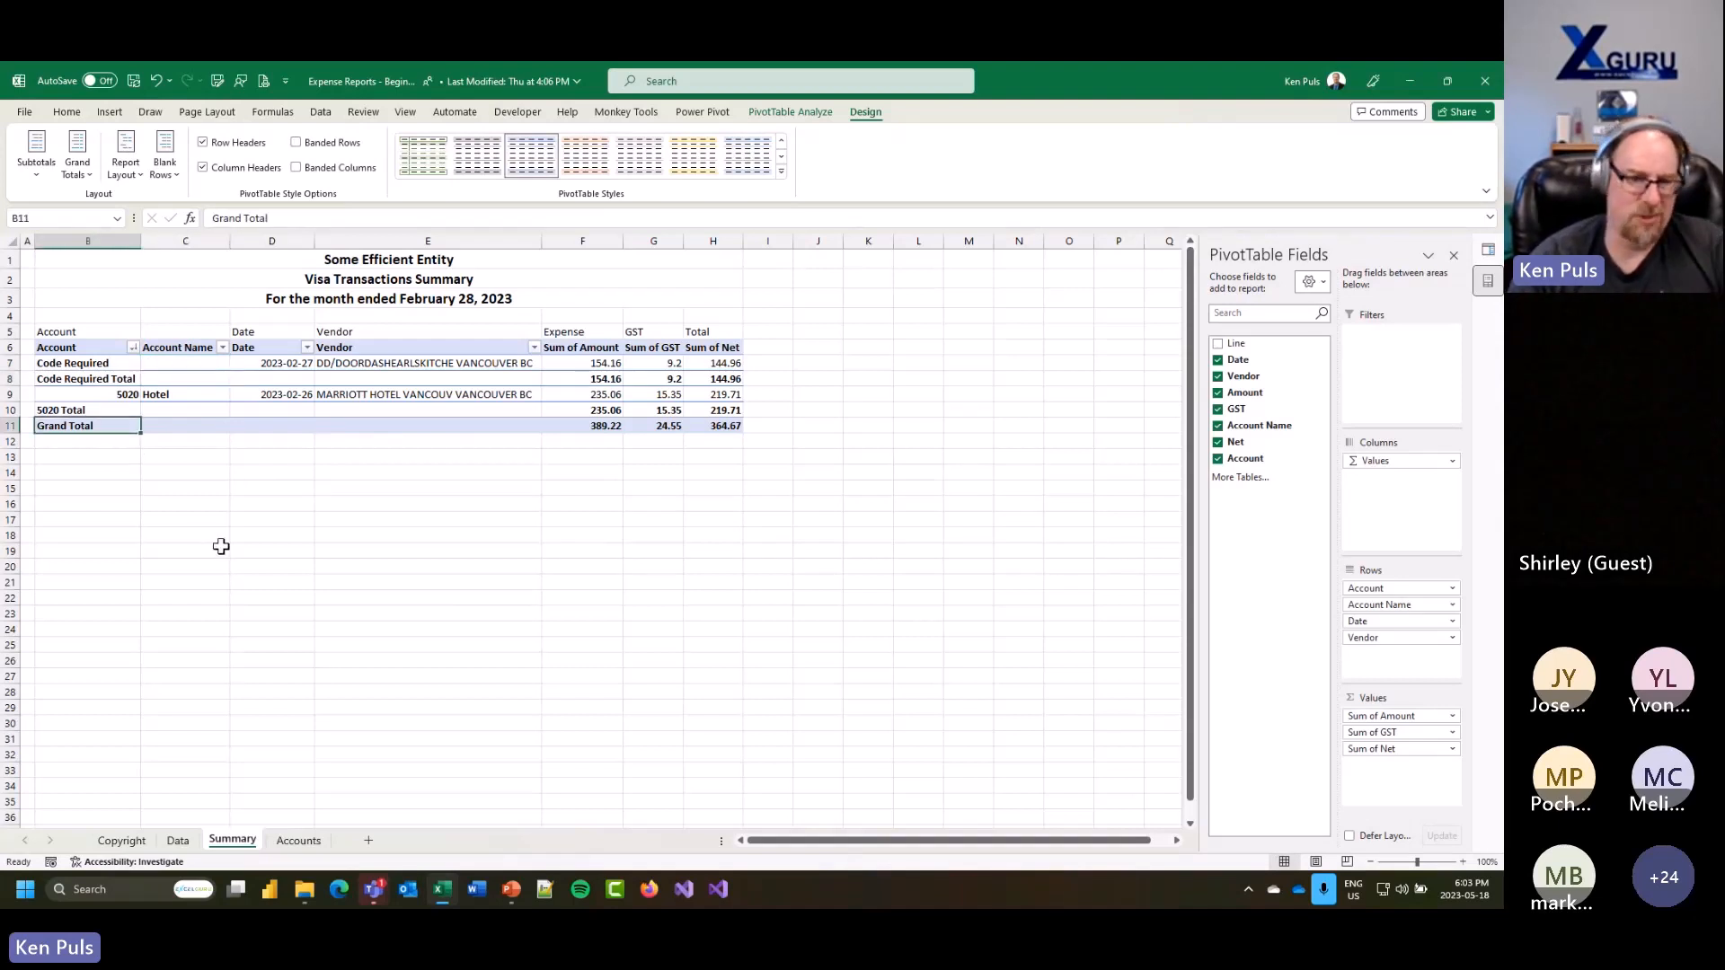
{"action": "key", "text": "Return"}
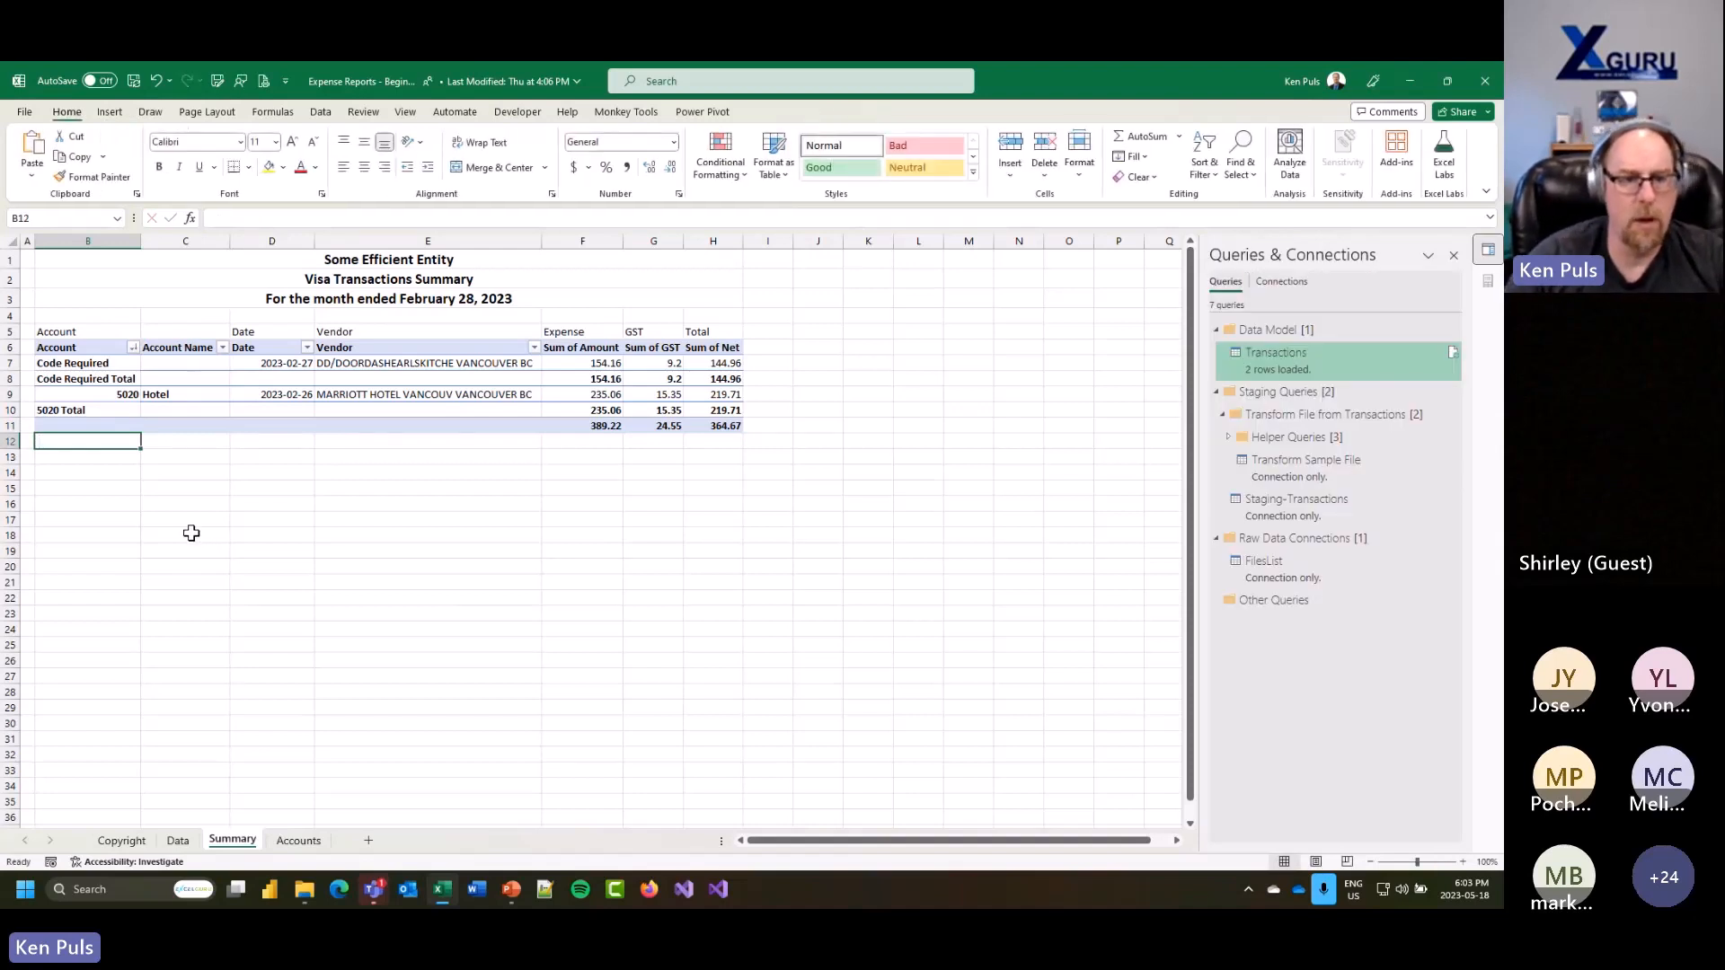
{"action": "right_click", "coordinate": [584, 363]}
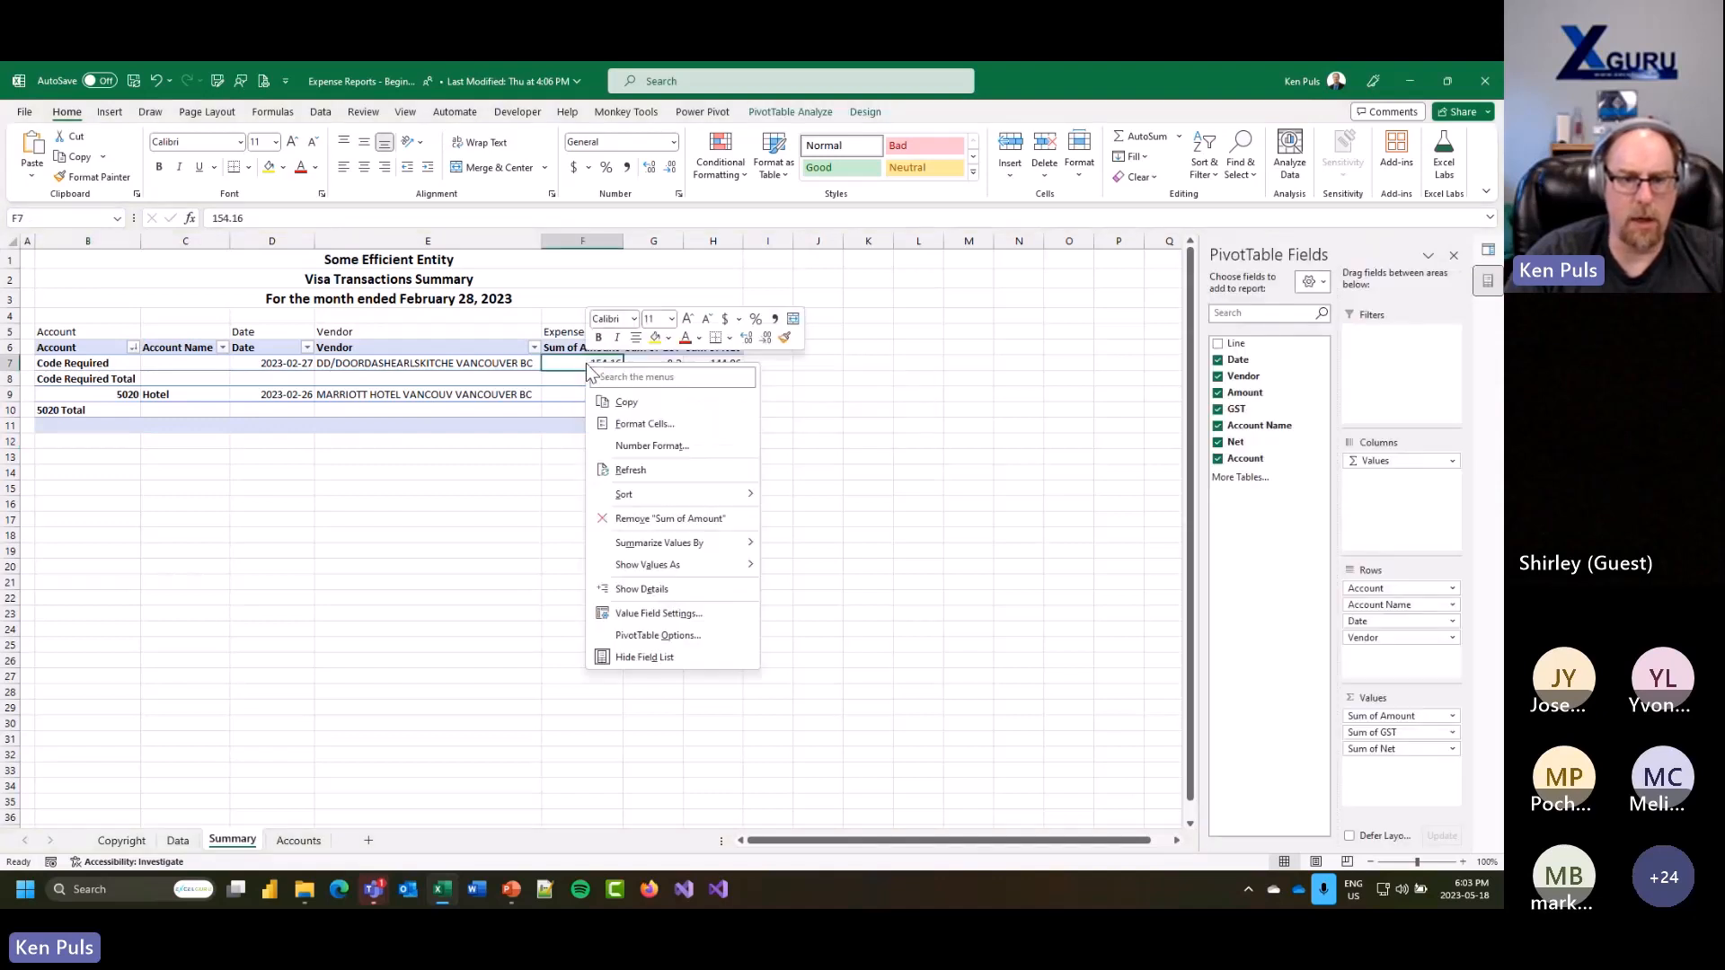
{"action": "key", "text": "Escape"}
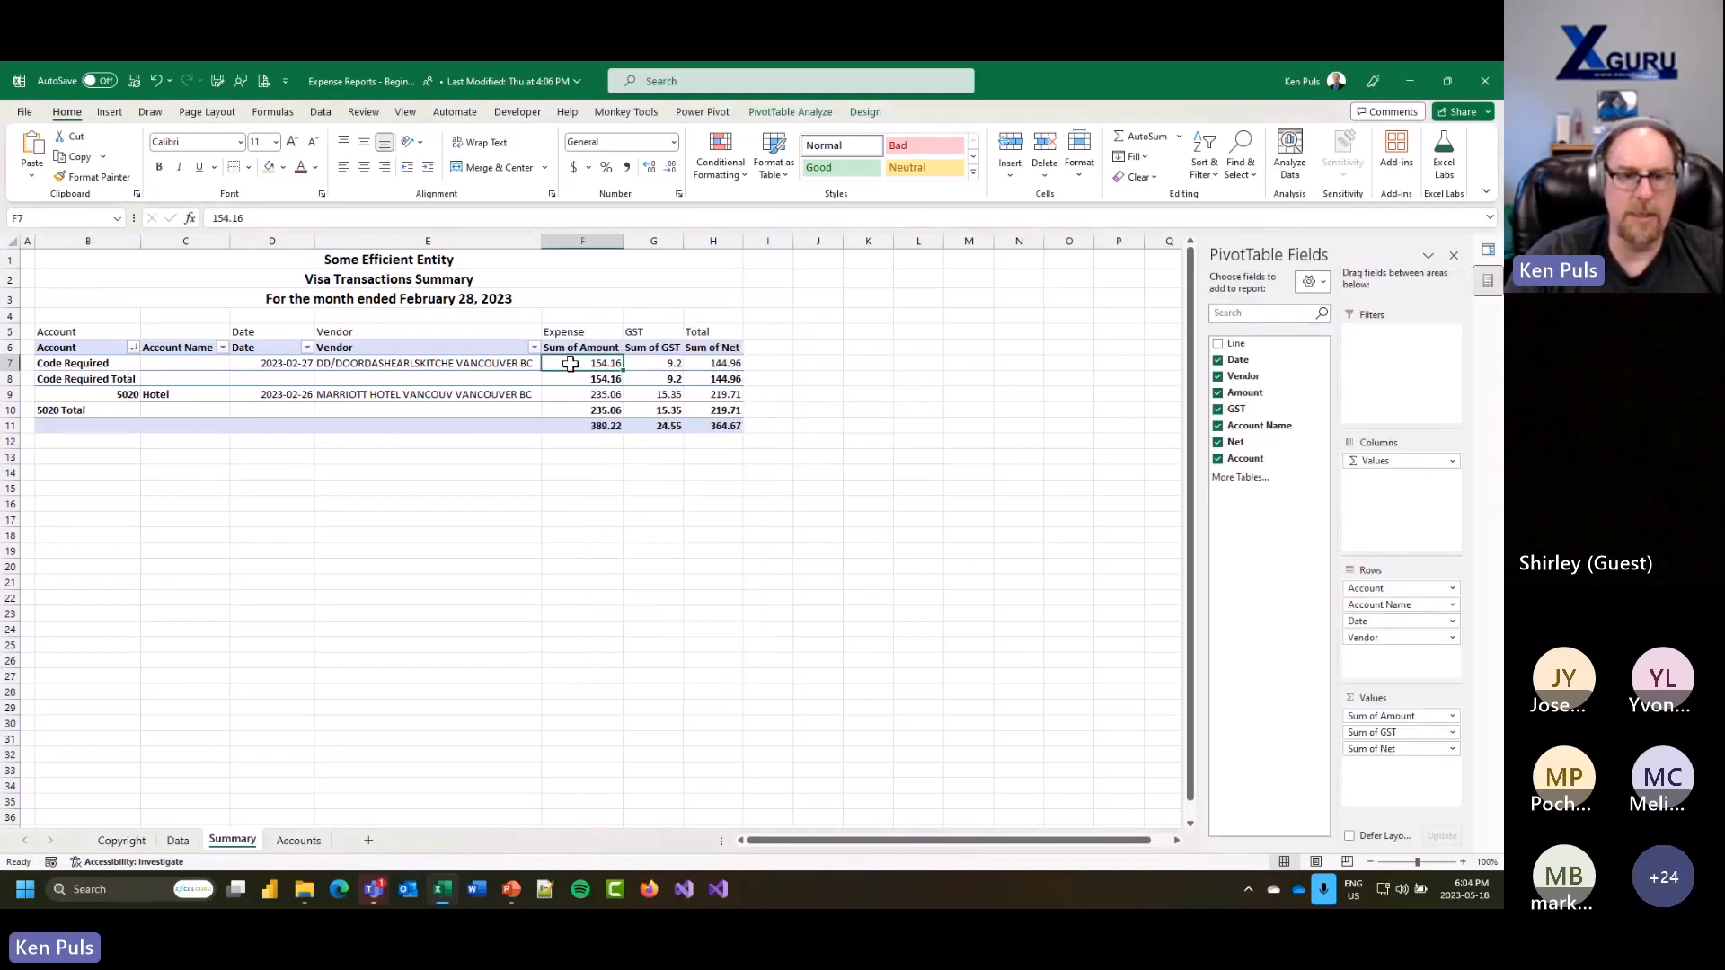
{"action": "left_click_drag", "start_coordinate": [584, 362], "coordinate": [582, 425]}
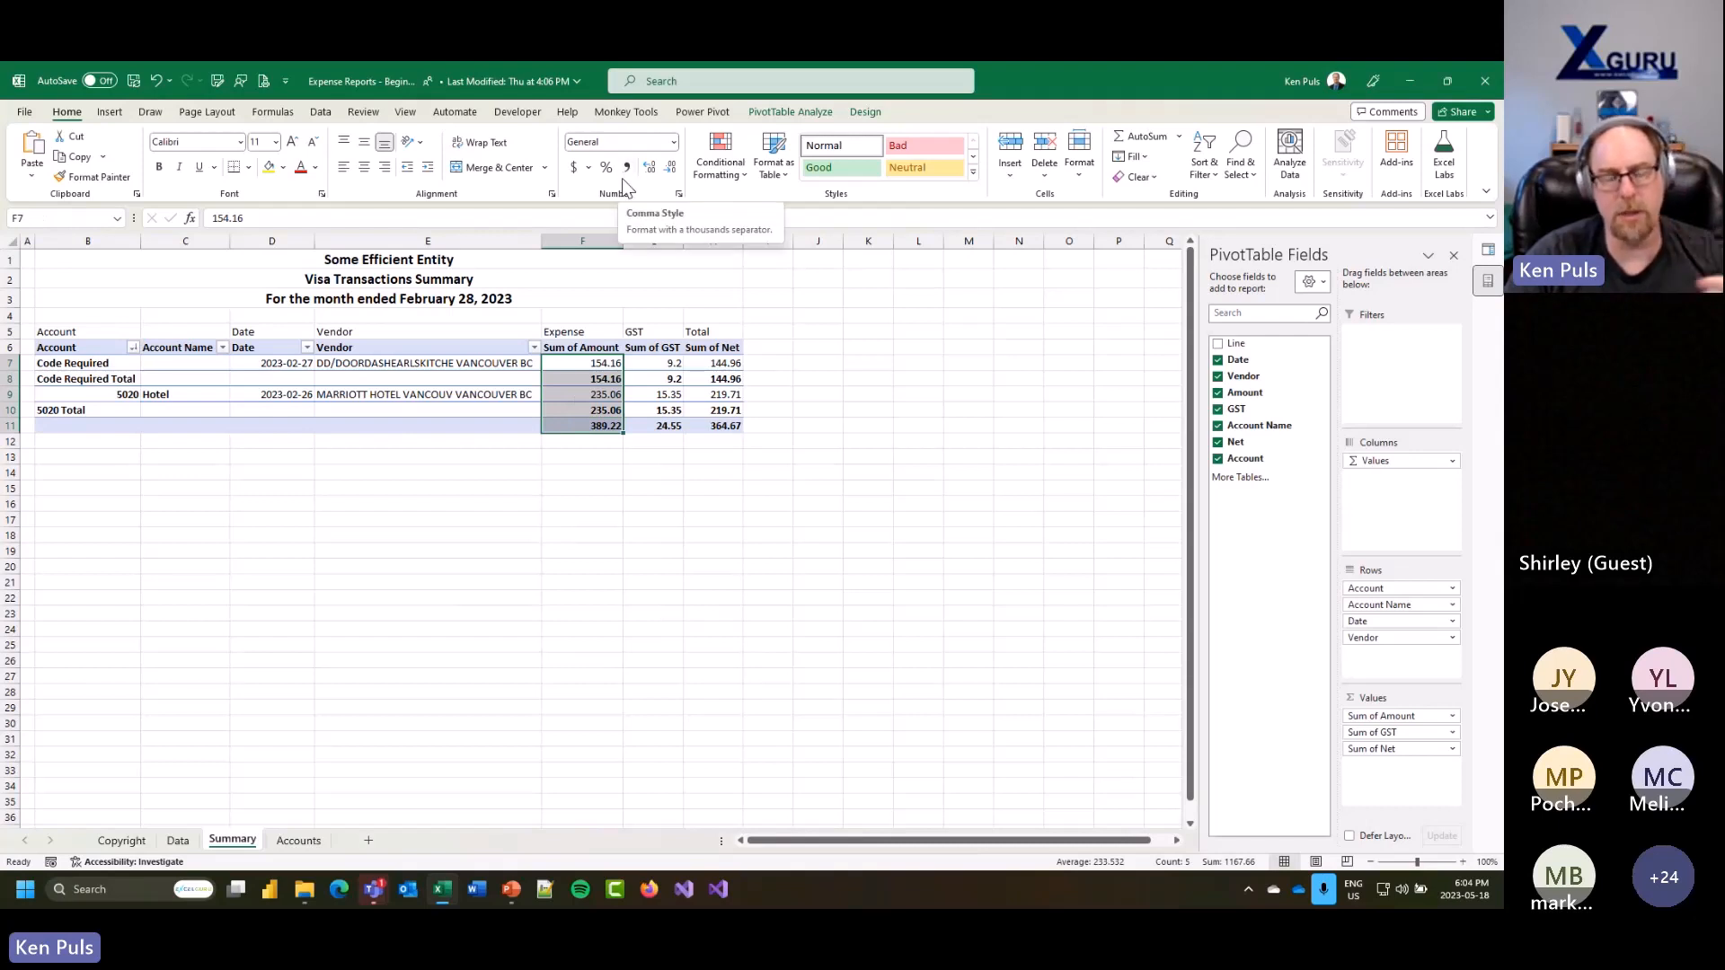
Step: Set the number format of the Sum of Amount field to Accounting with 2 decimal places and no currency symbol
{"action": "left_click", "coordinate": [582, 364]}
{"action": "right_click", "coordinate": [583, 366]}
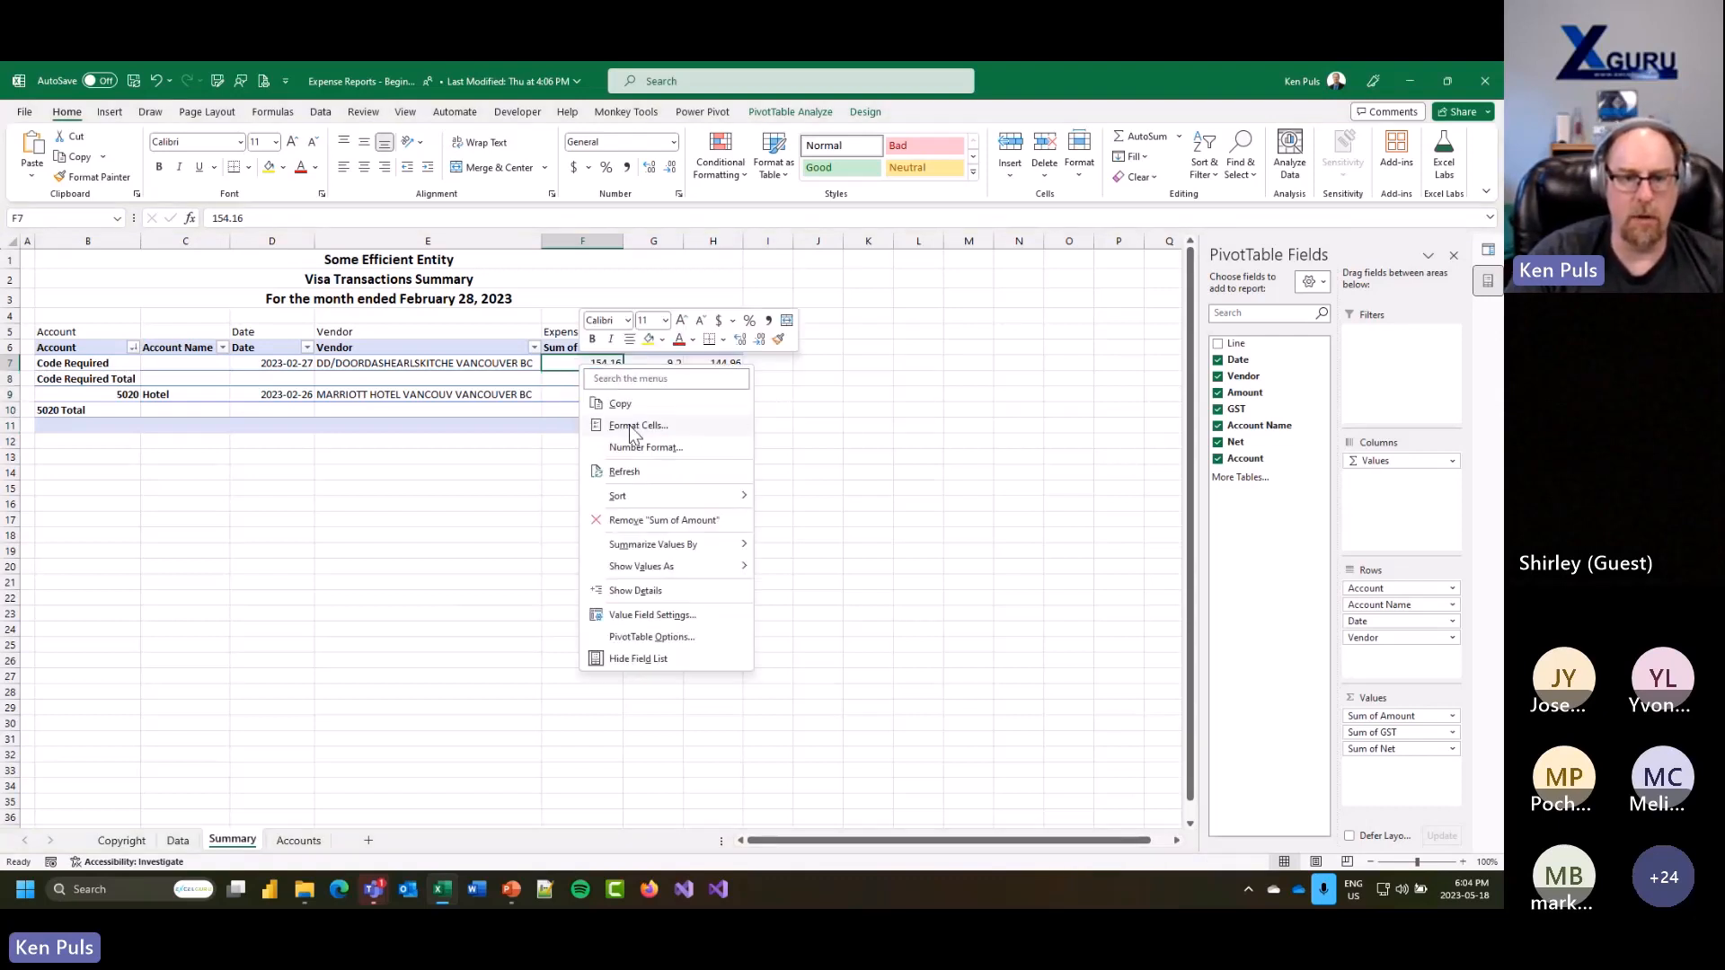
{"action": "left_click", "coordinate": [645, 448]}
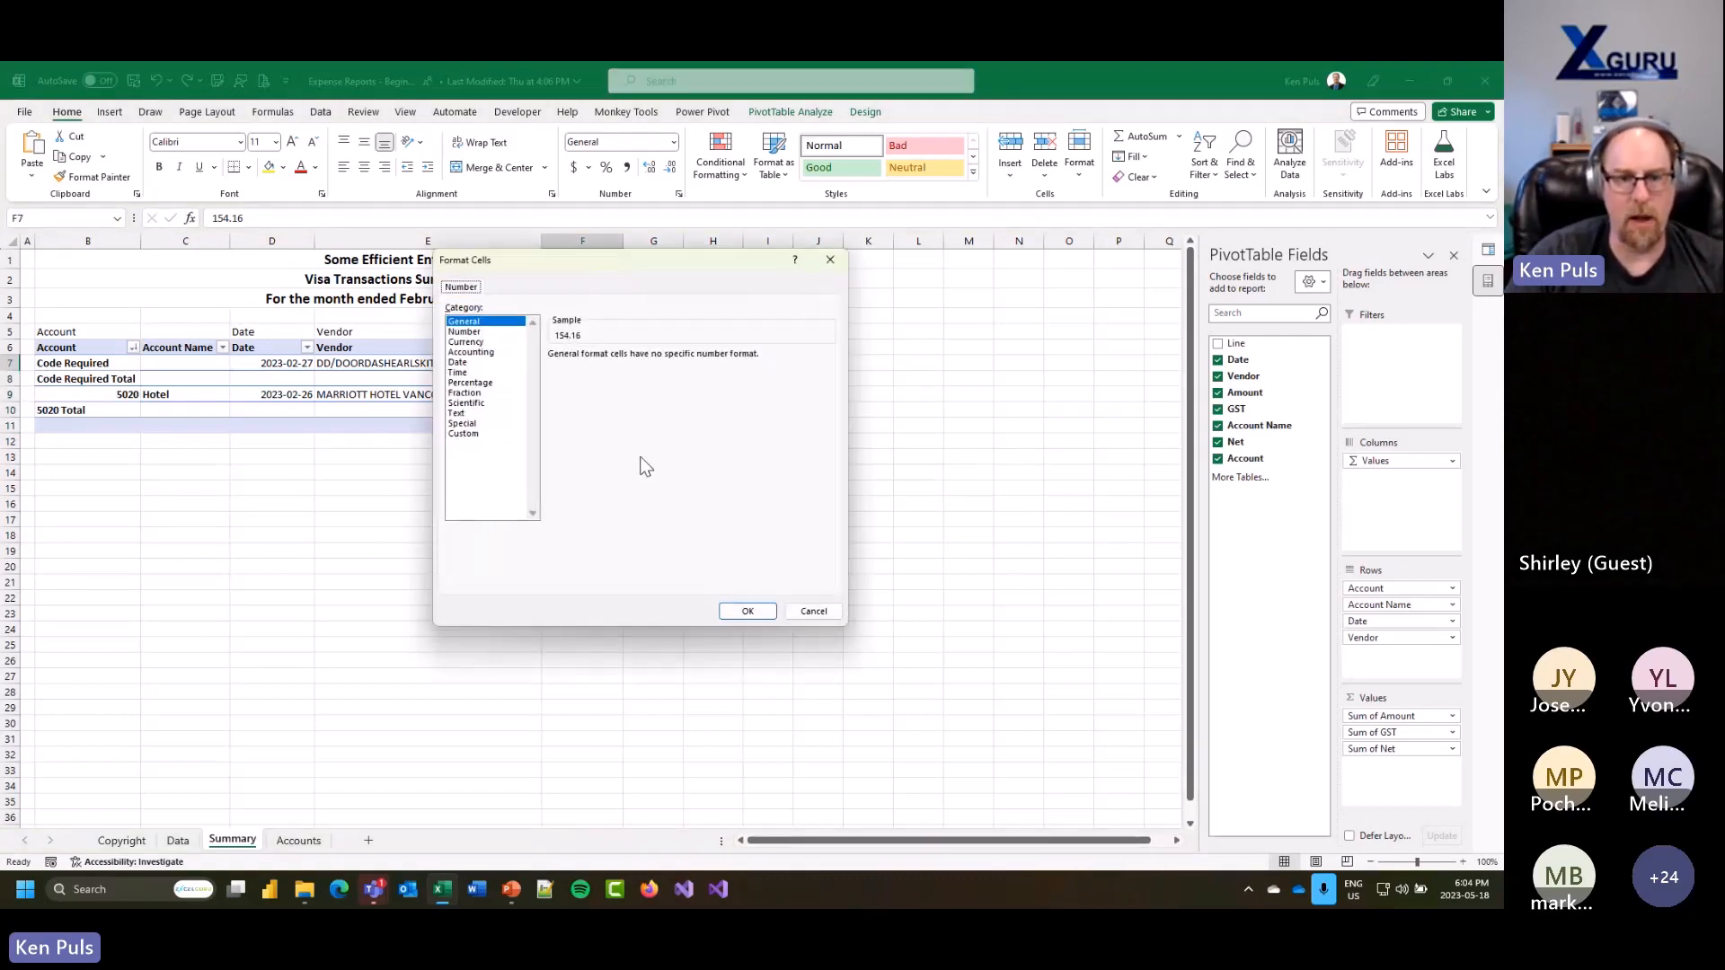
{"action": "left_click", "coordinate": [485, 353]}
{"action": "left_click", "coordinate": [647, 374]}
{"action": "left_click", "coordinate": [609, 388]}
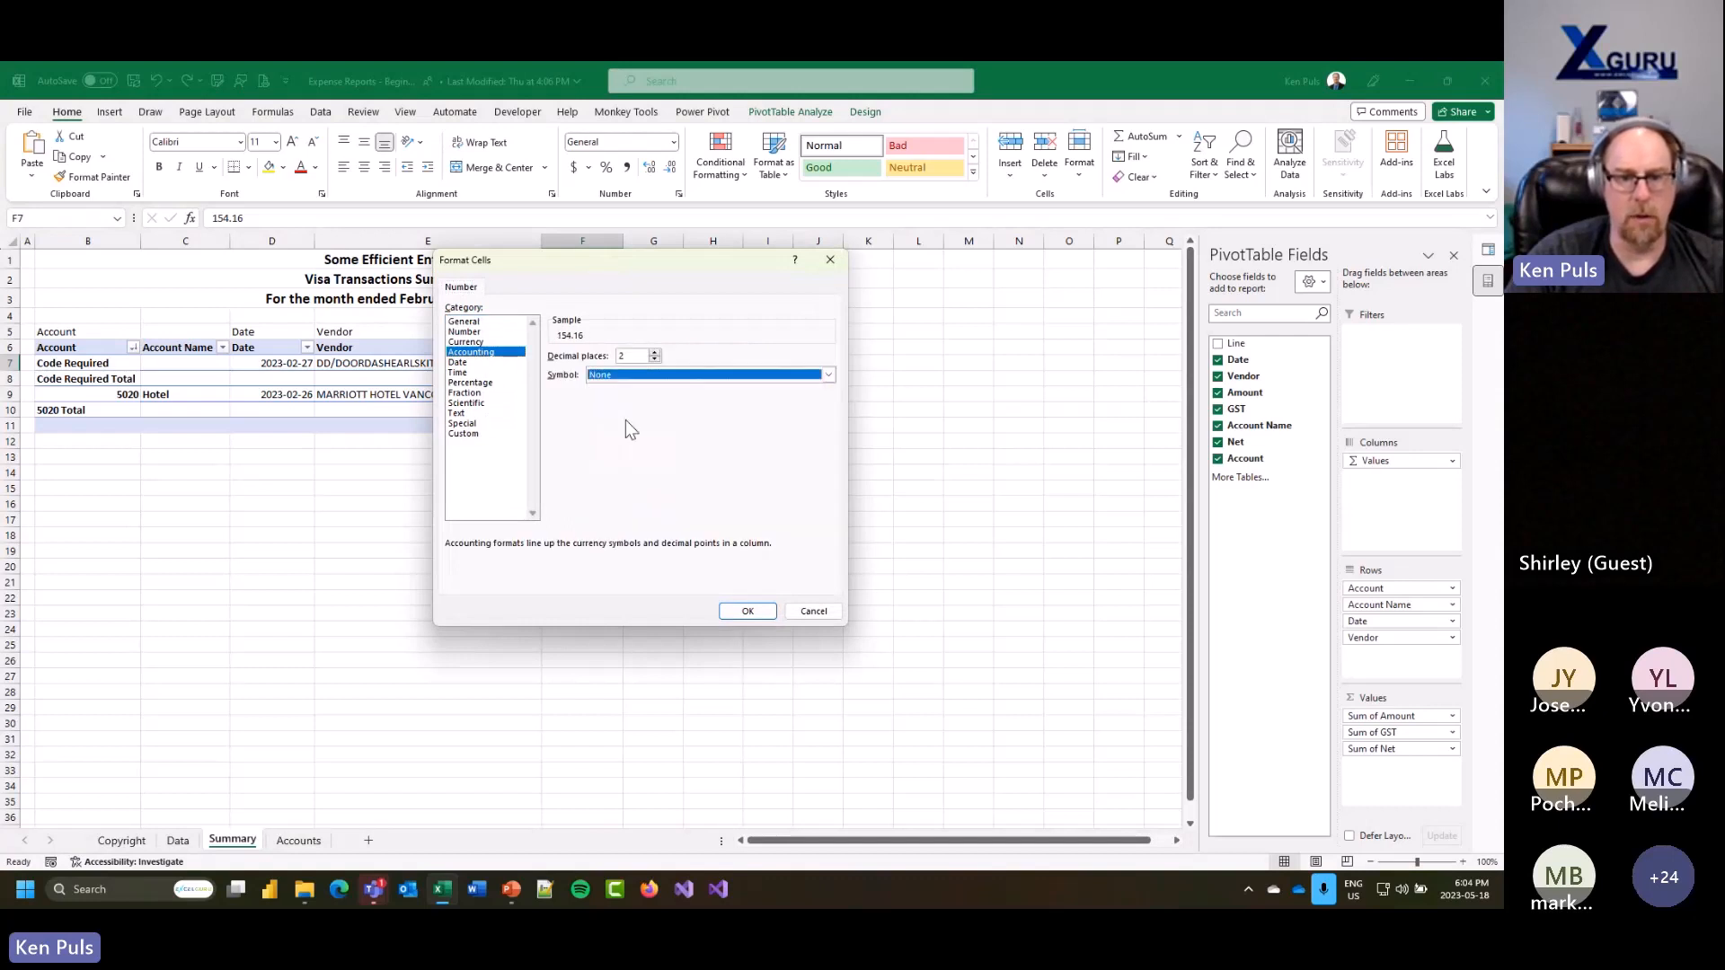
{"action": "left_click", "coordinate": [748, 611]}
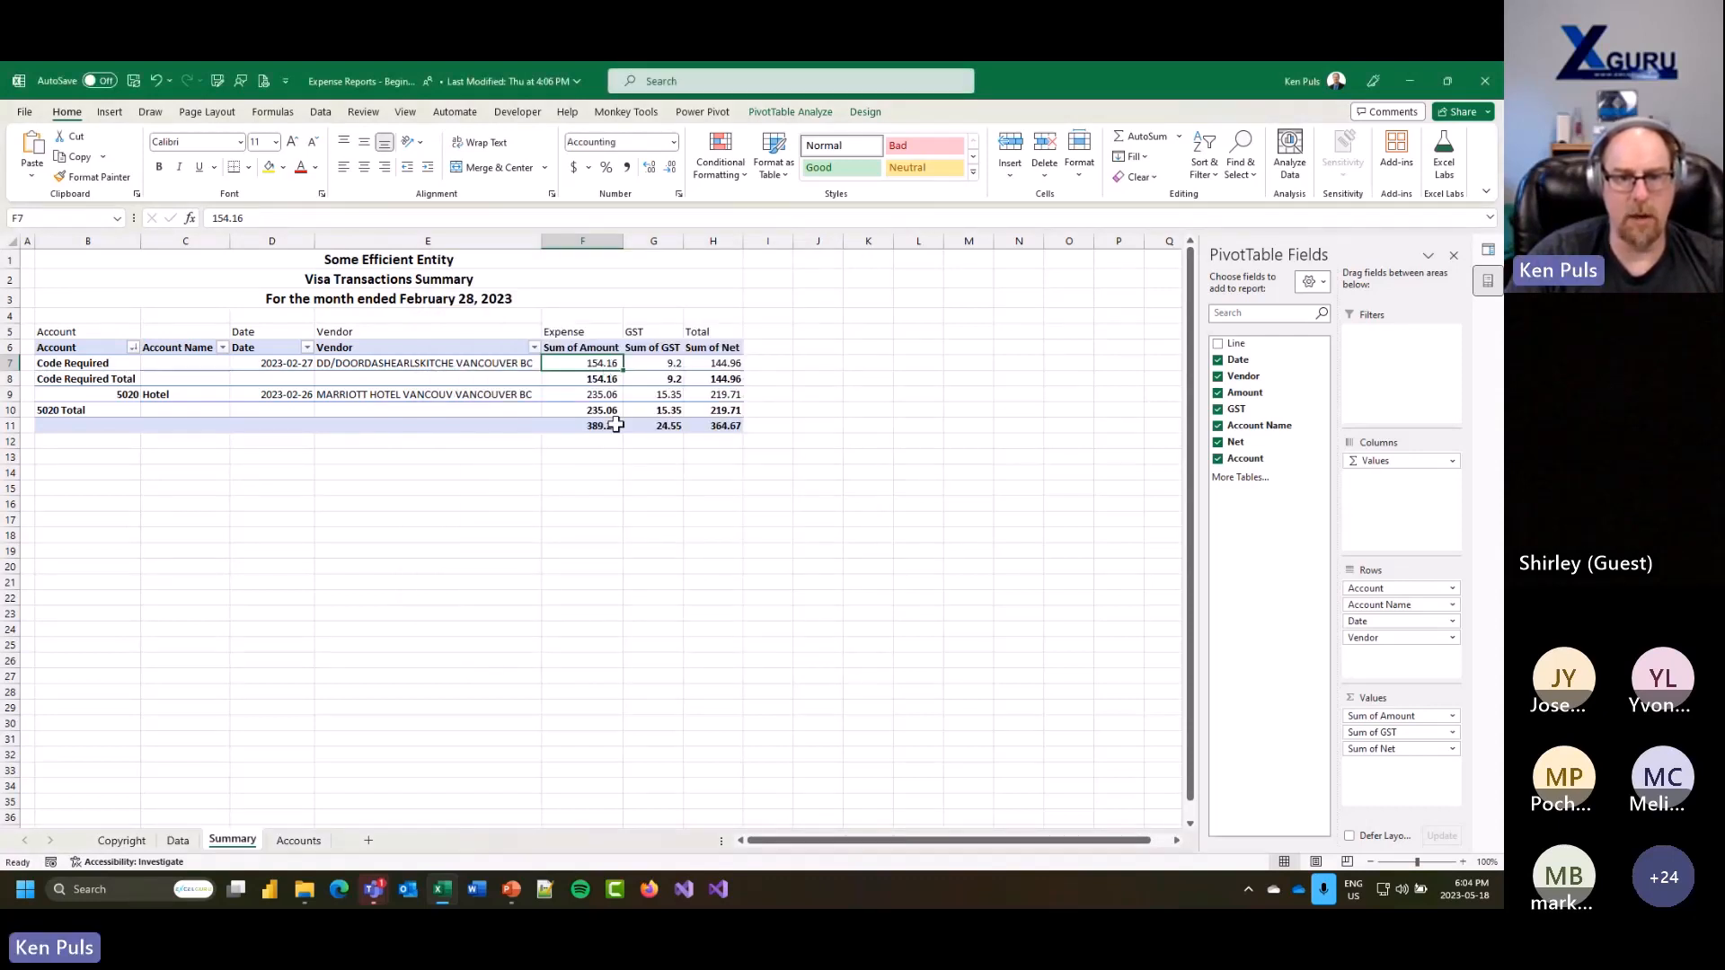
Step: Set the number format of the Sum of GST field to Accounting with 2 decimal places and no currency symbol
{"action": "left_click", "coordinate": [645, 365]}
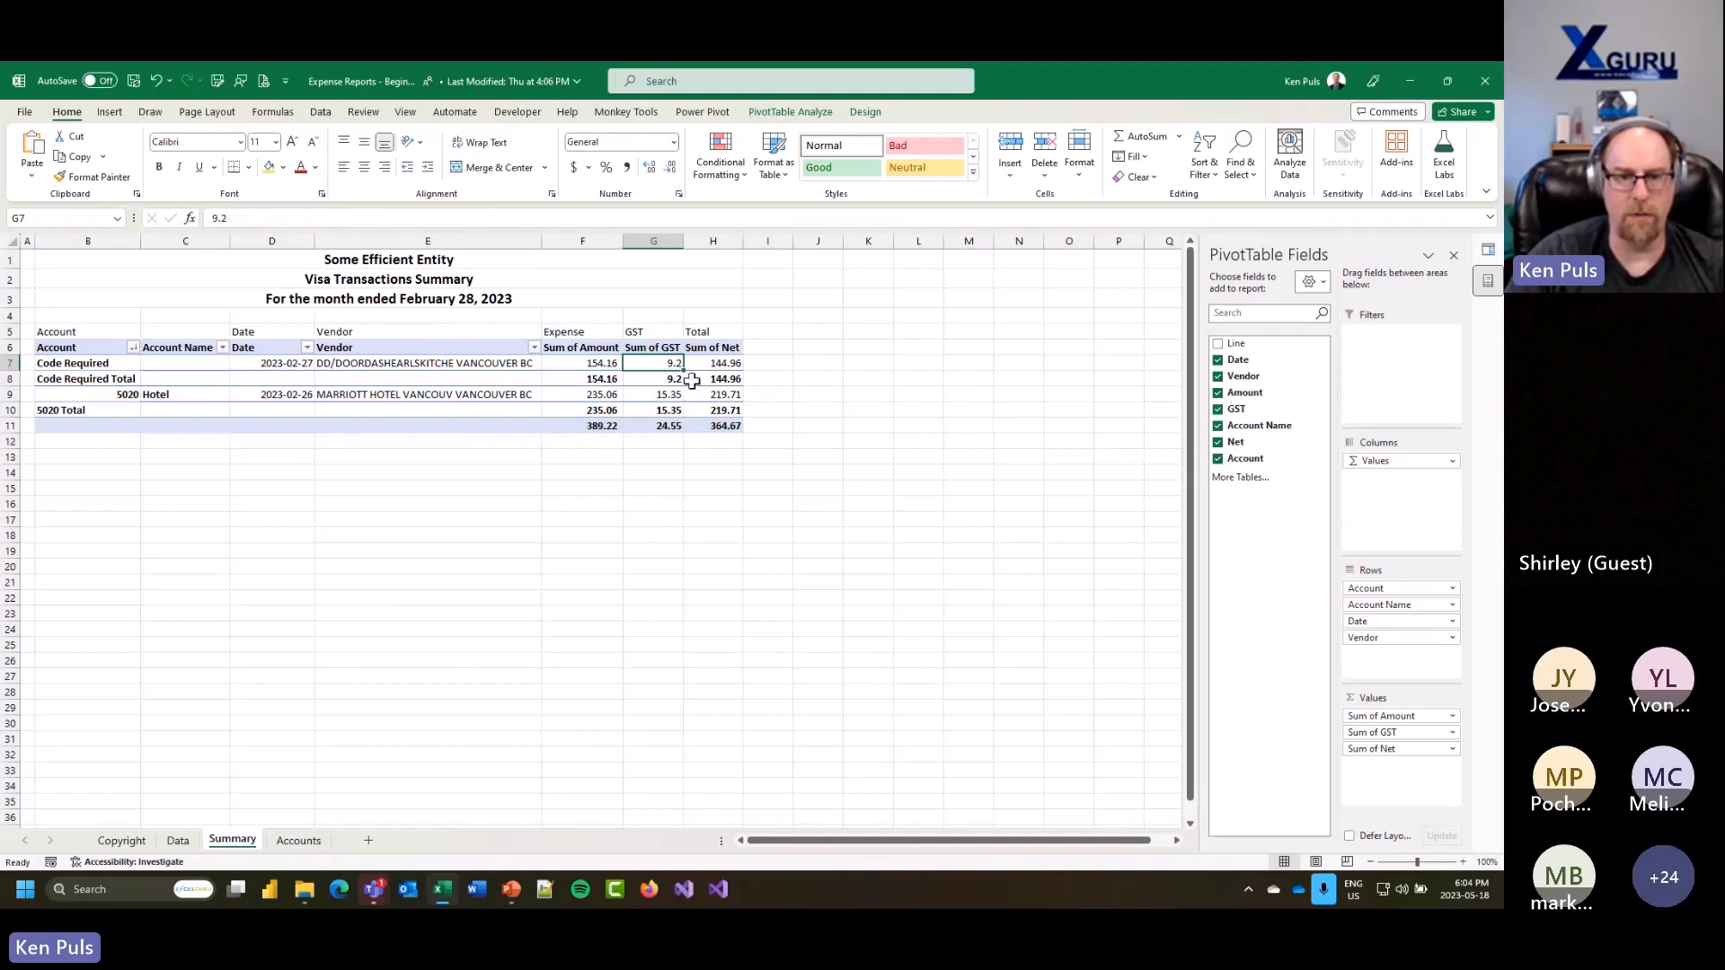
{"action": "right_click", "coordinate": [649, 365]}
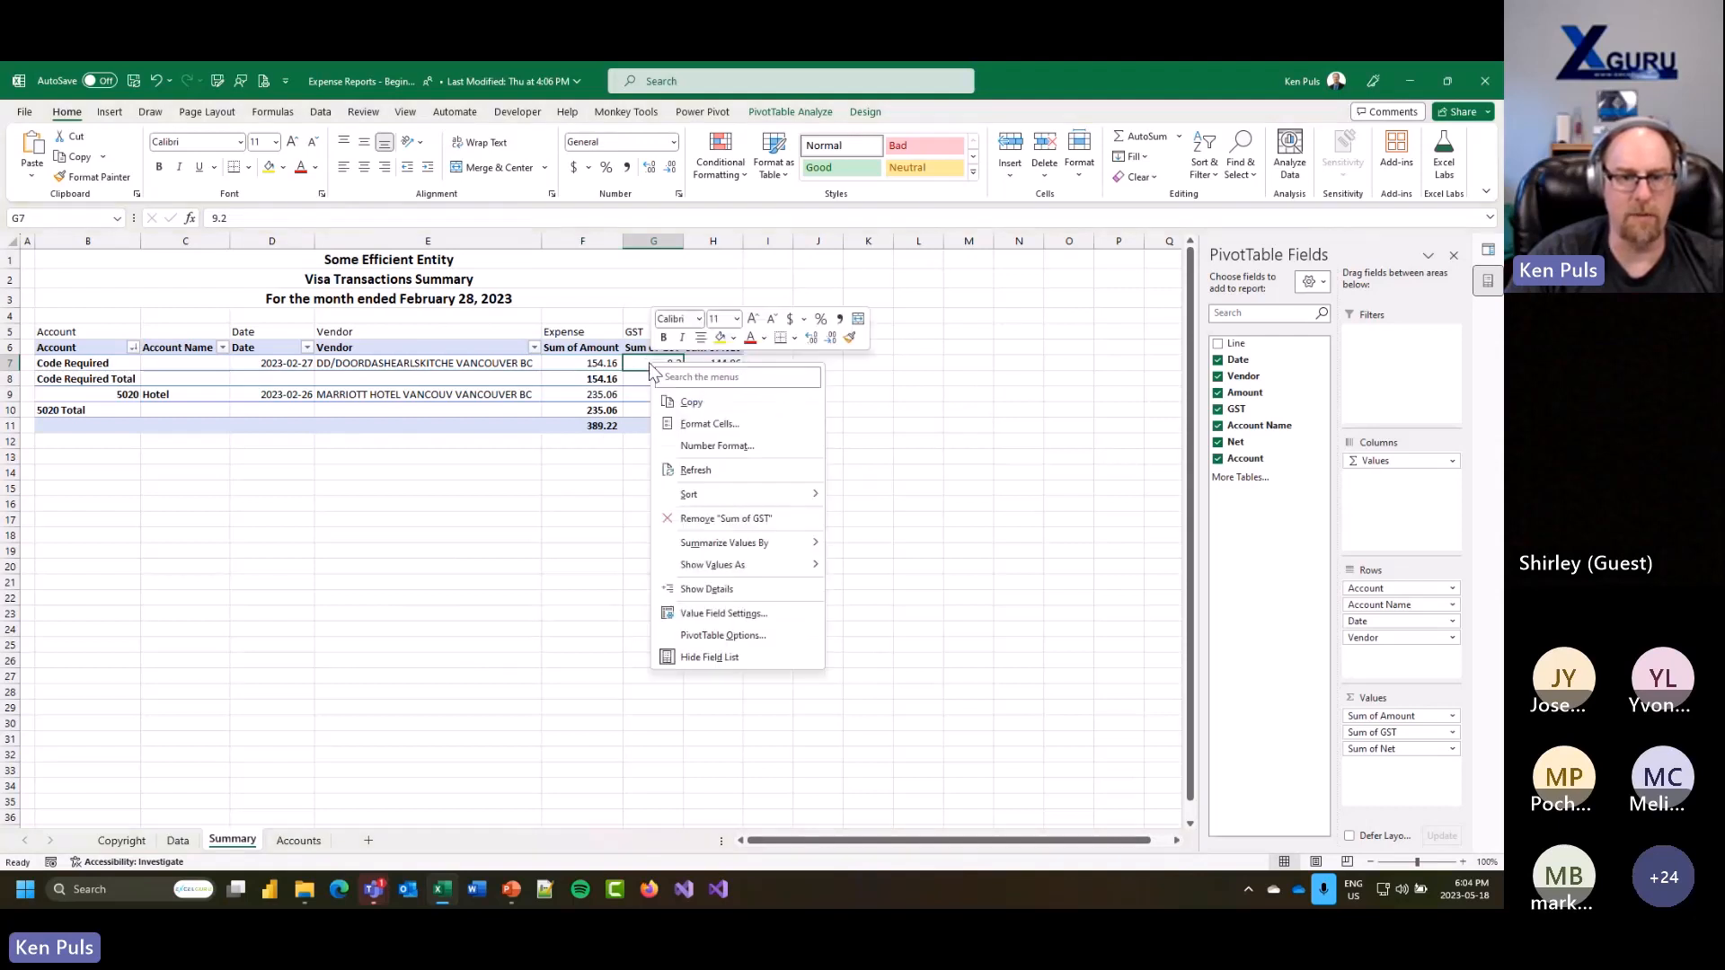
{"action": "left_click", "coordinate": [703, 460]}
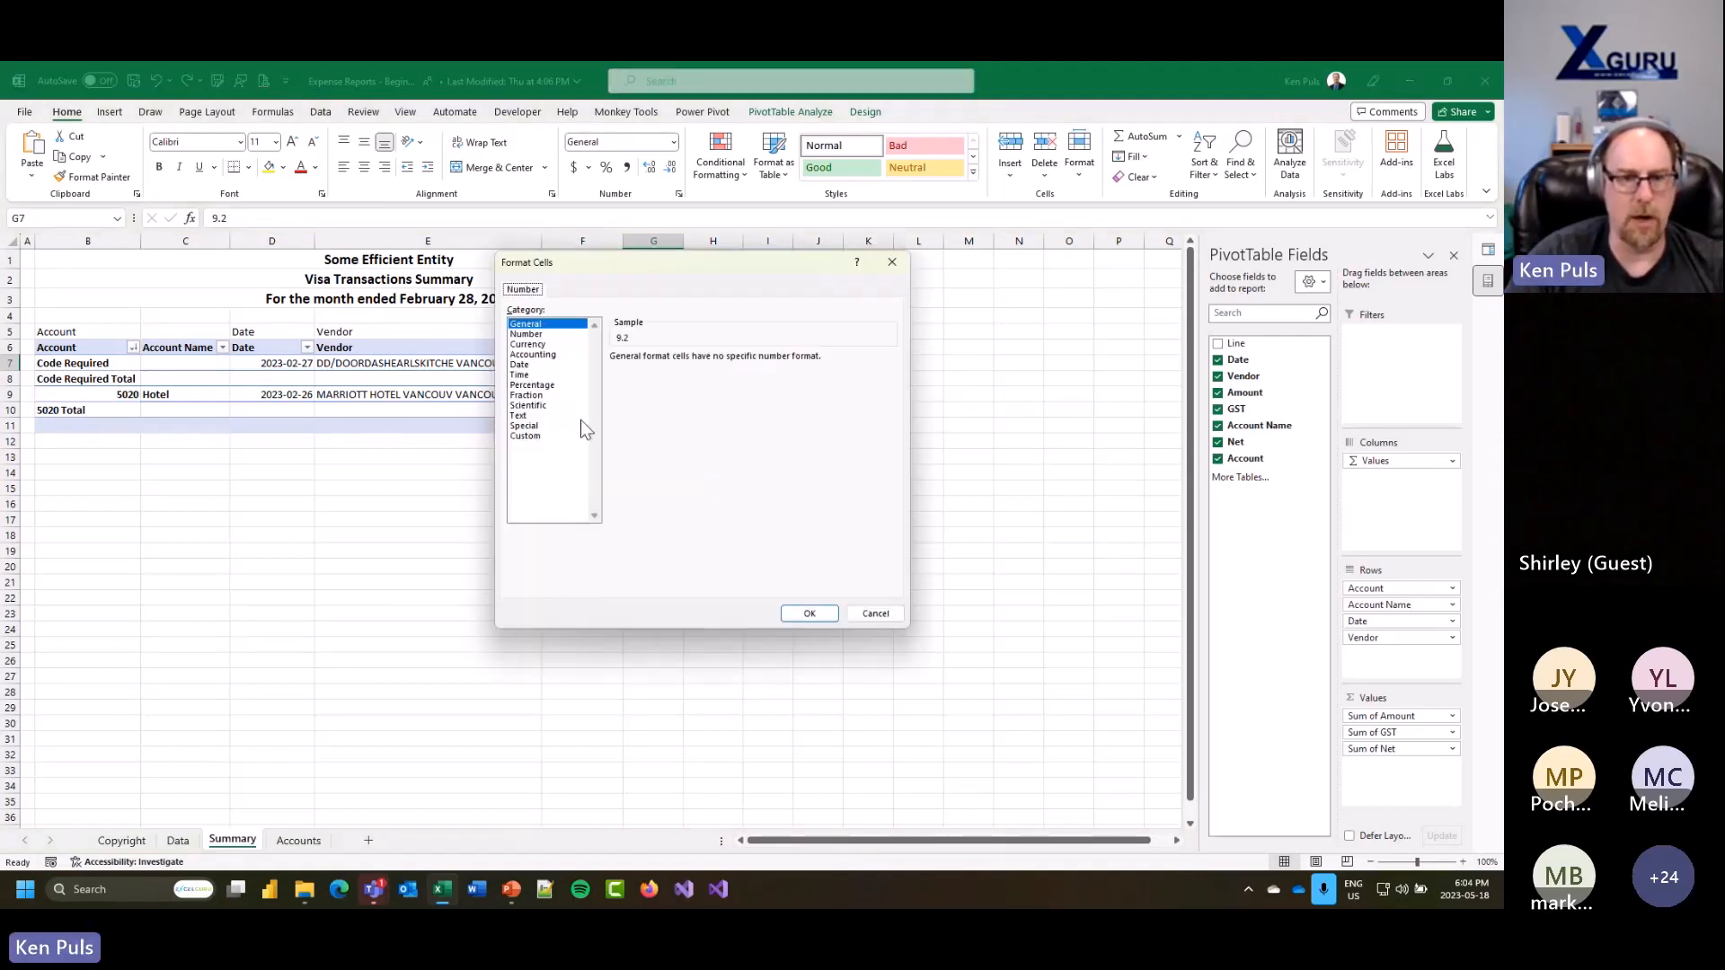
{"action": "left_click", "coordinate": [547, 354]}
{"action": "left_click", "coordinate": [669, 378]}
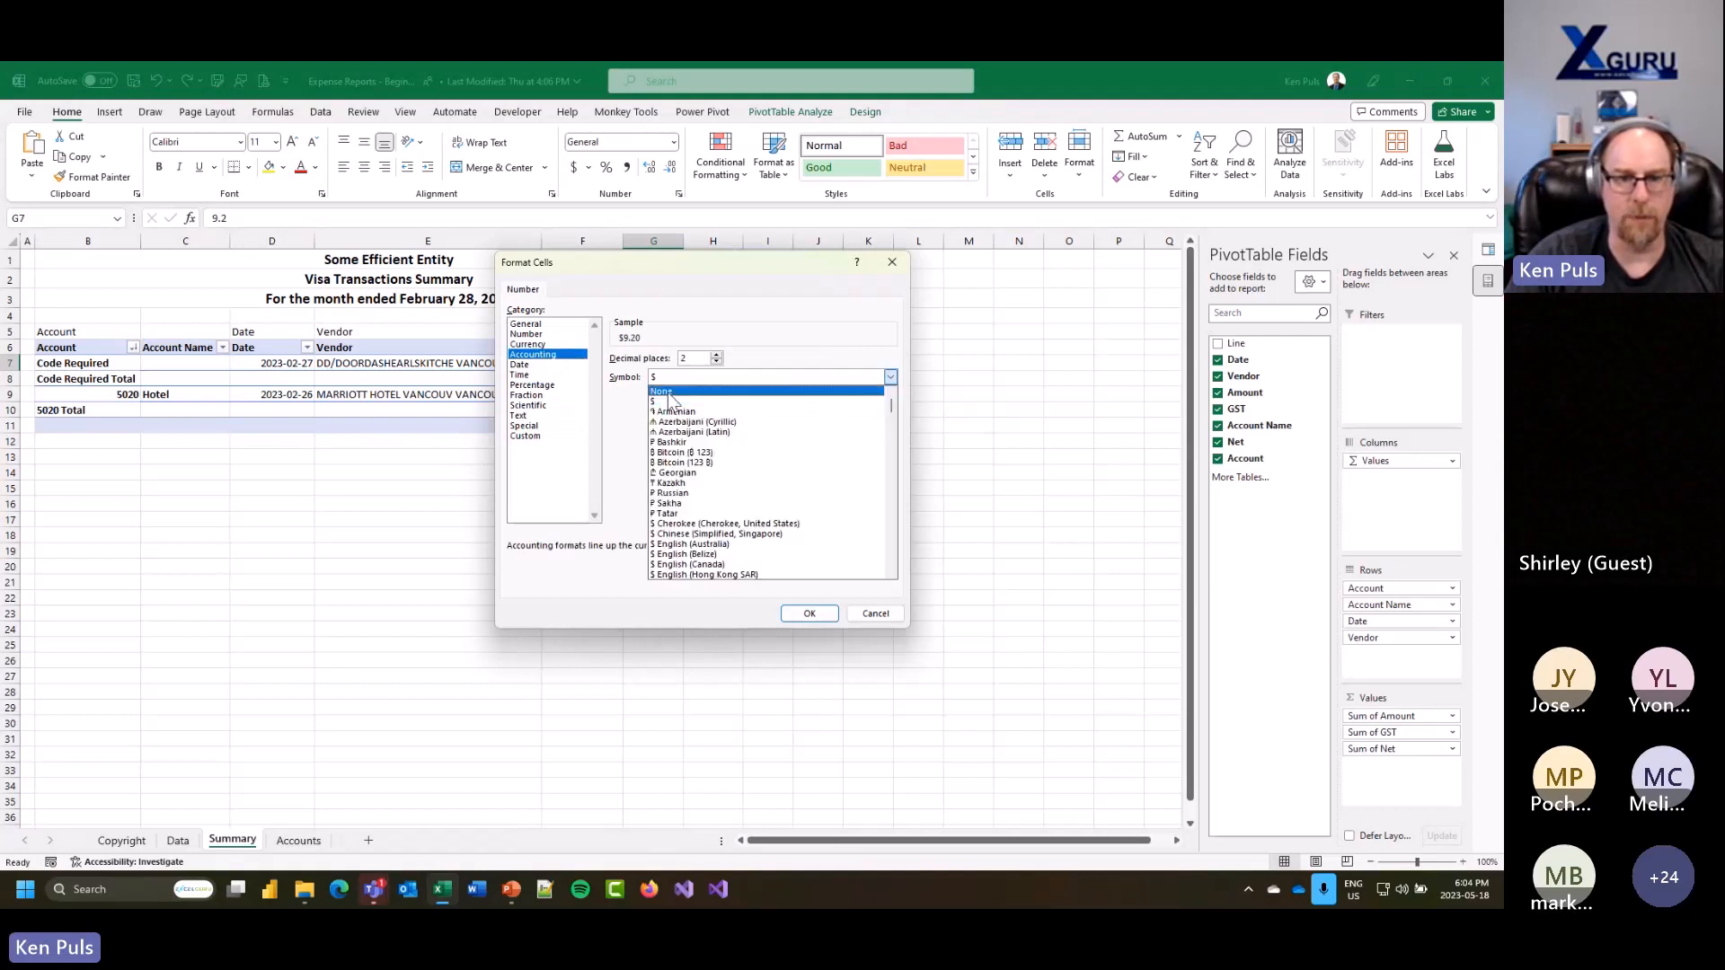
{"action": "left_click", "coordinate": [665, 391]}
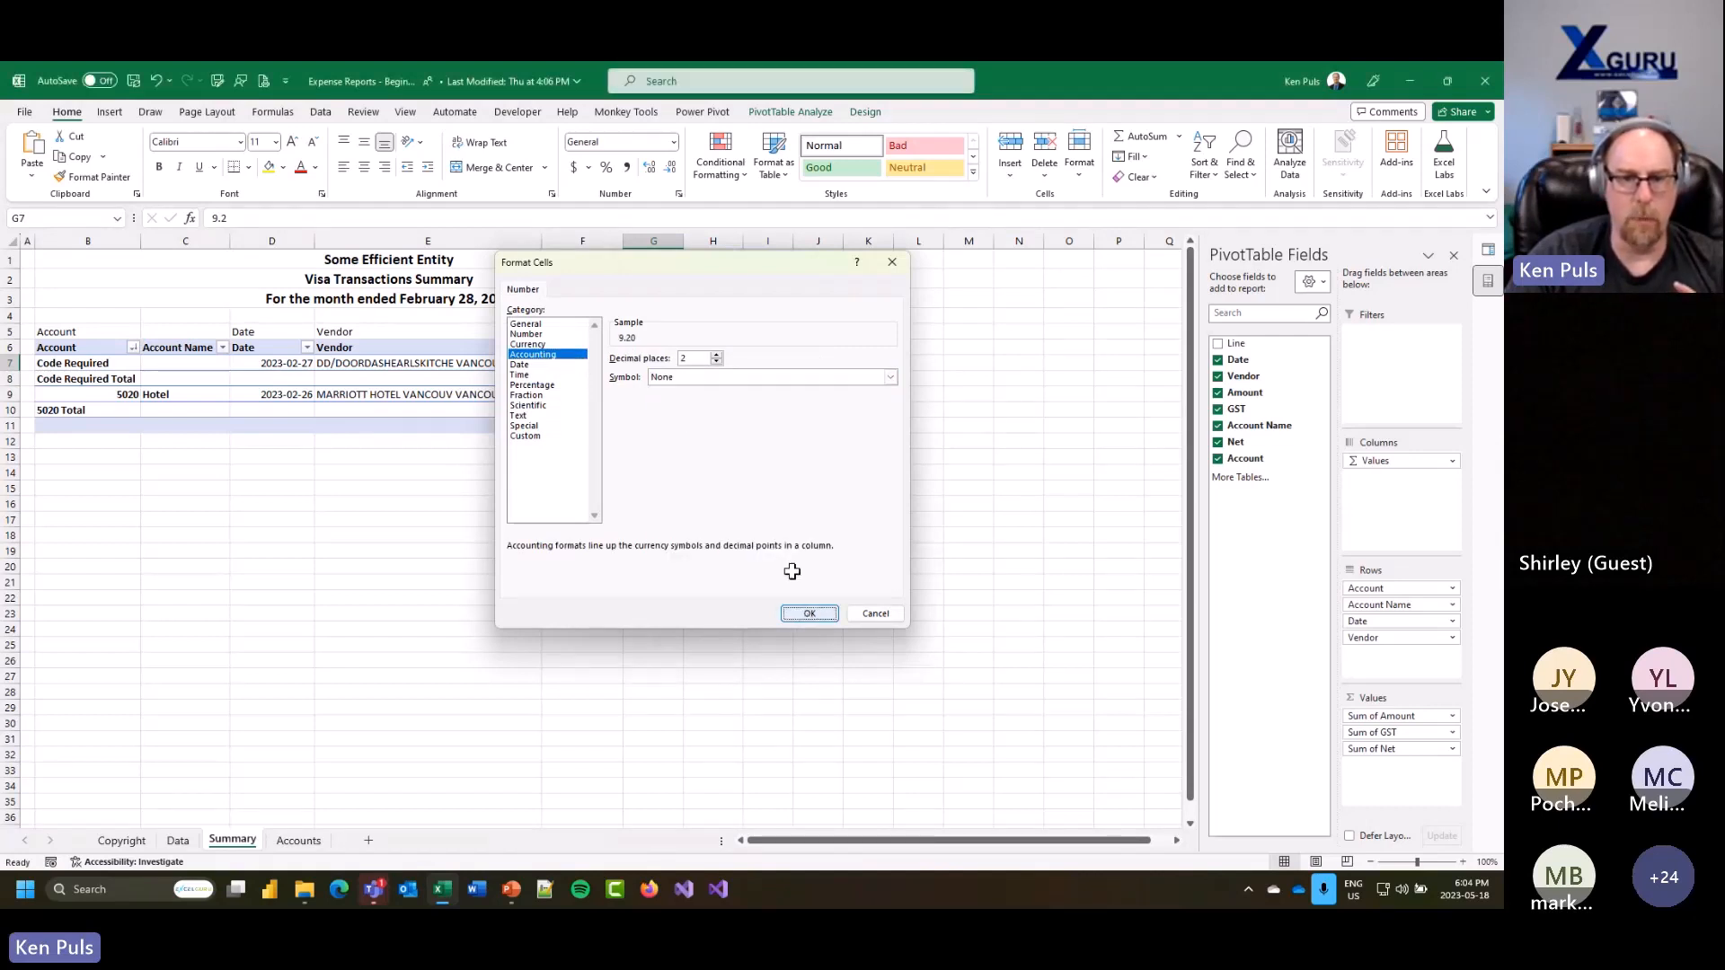
{"action": "left_click", "coordinate": [808, 614]}
Step: Set the number format of the Sum of Net field to Accounting with 2 decimal places and no currency symbol
{"action": "right_click", "coordinate": [726, 364]}
{"action": "left_click", "coordinate": [766, 446]}
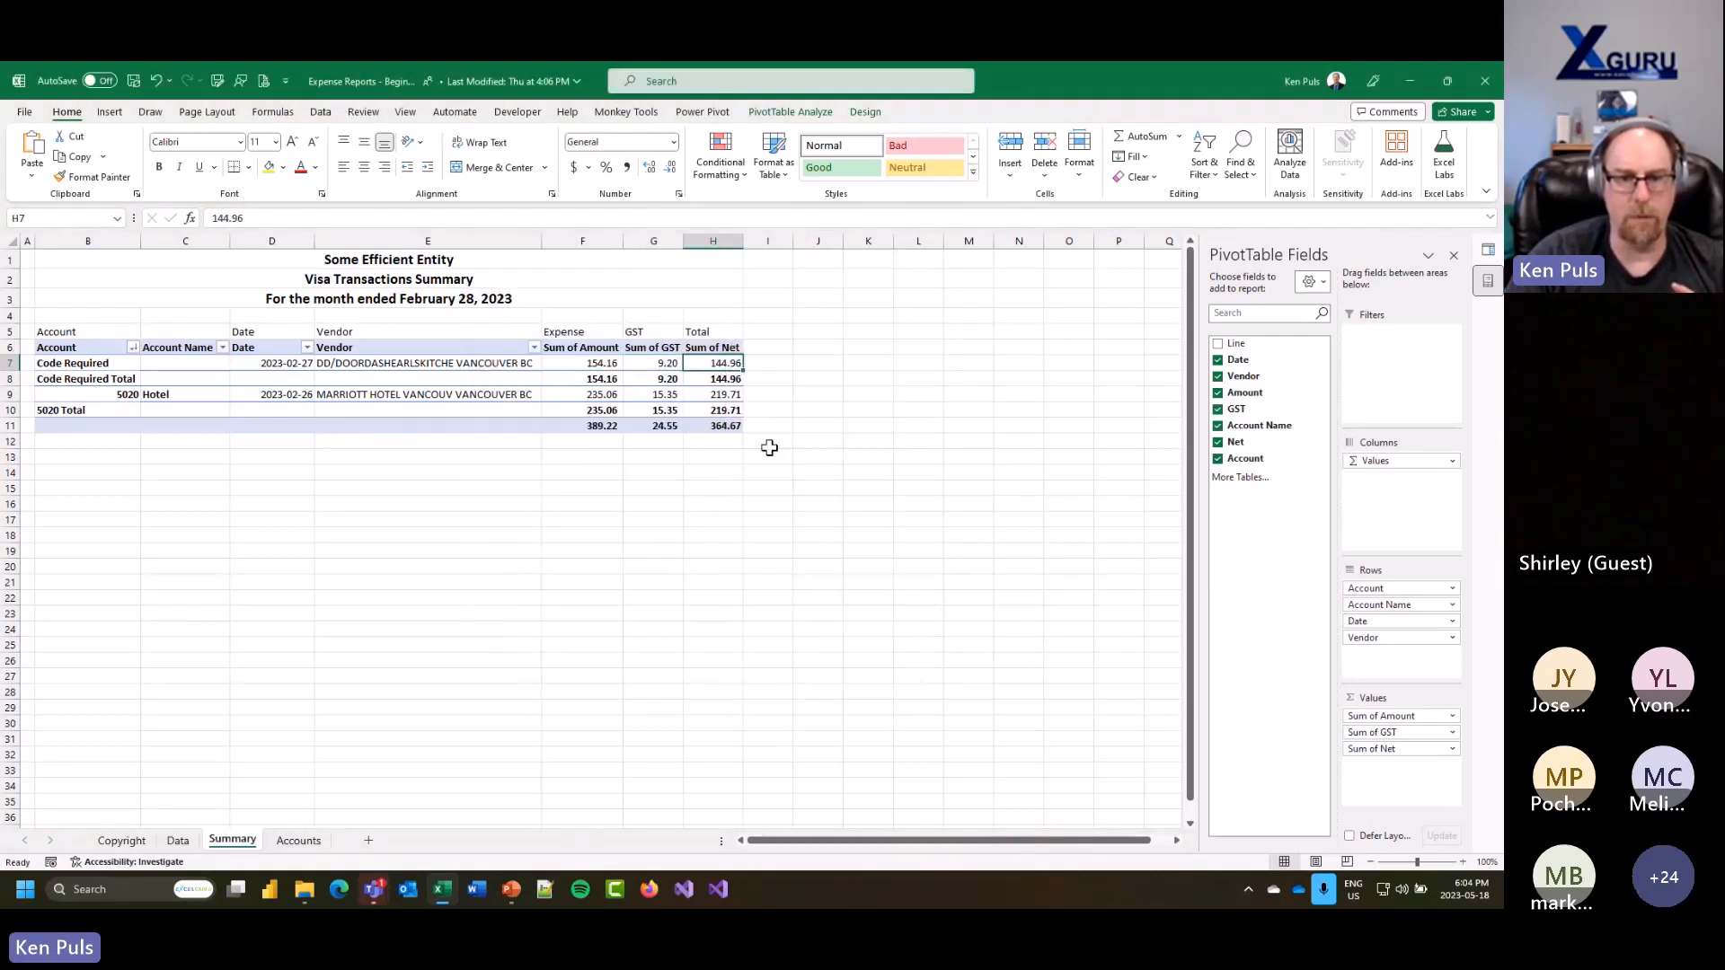
{"action": "left_click", "coordinate": [596, 350]}
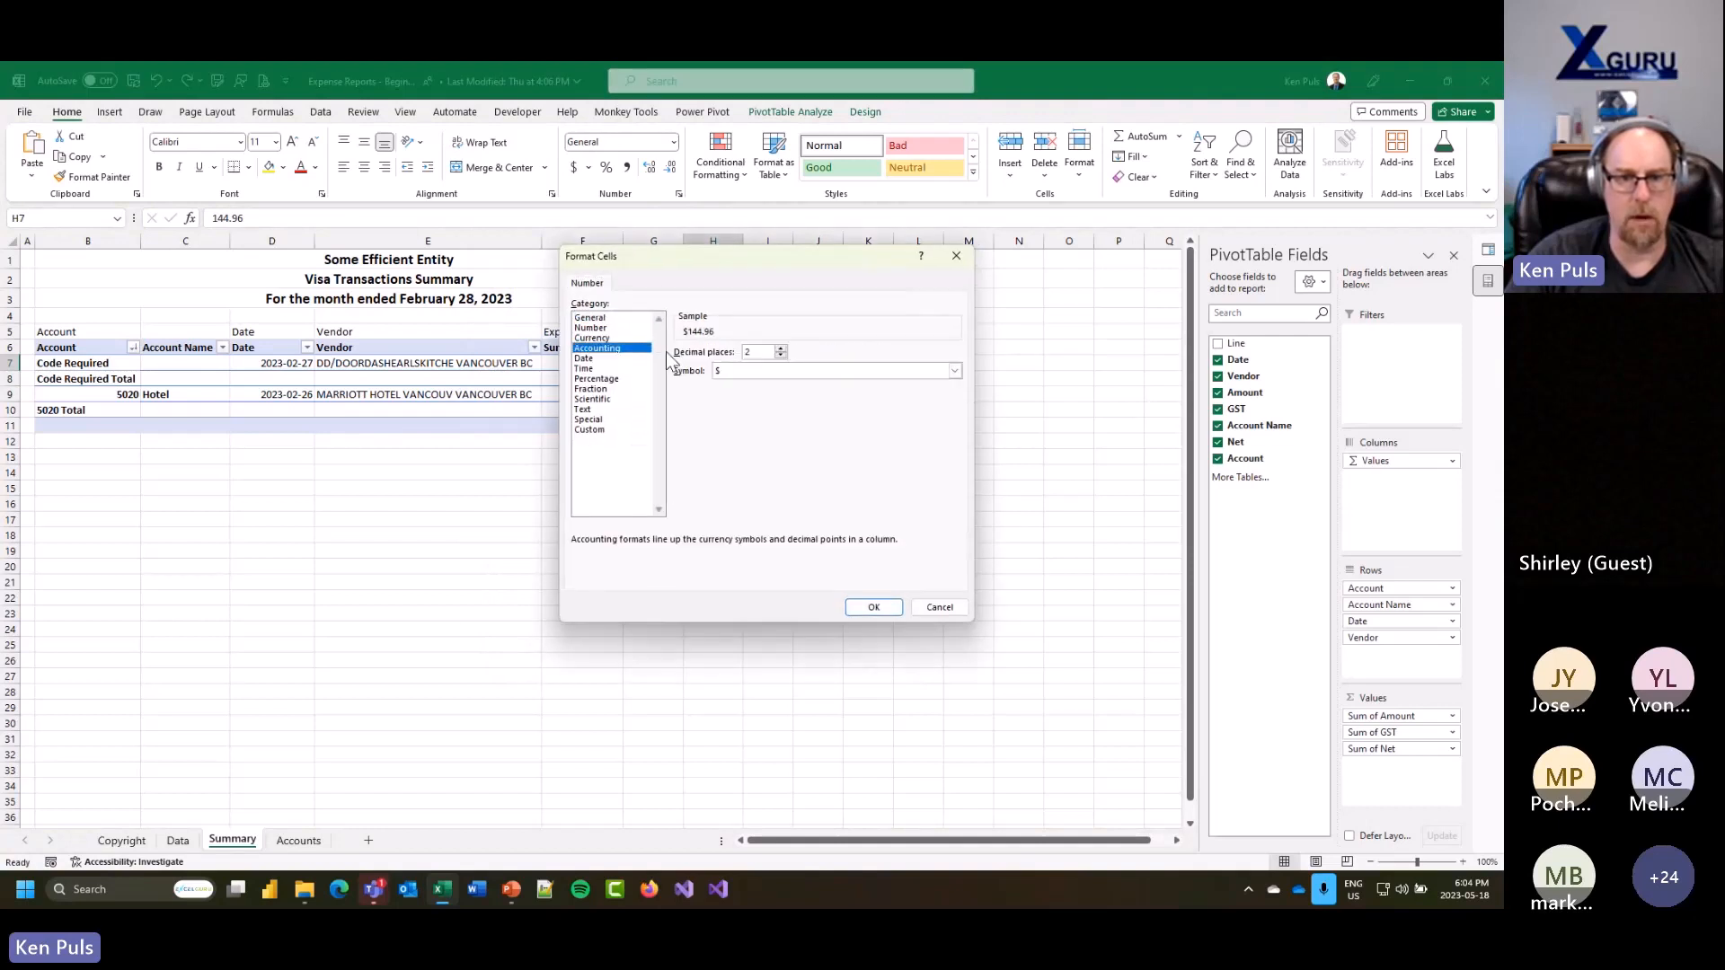
{"action": "left_click", "coordinate": [734, 370]}
{"action": "left_click", "coordinate": [733, 383]}
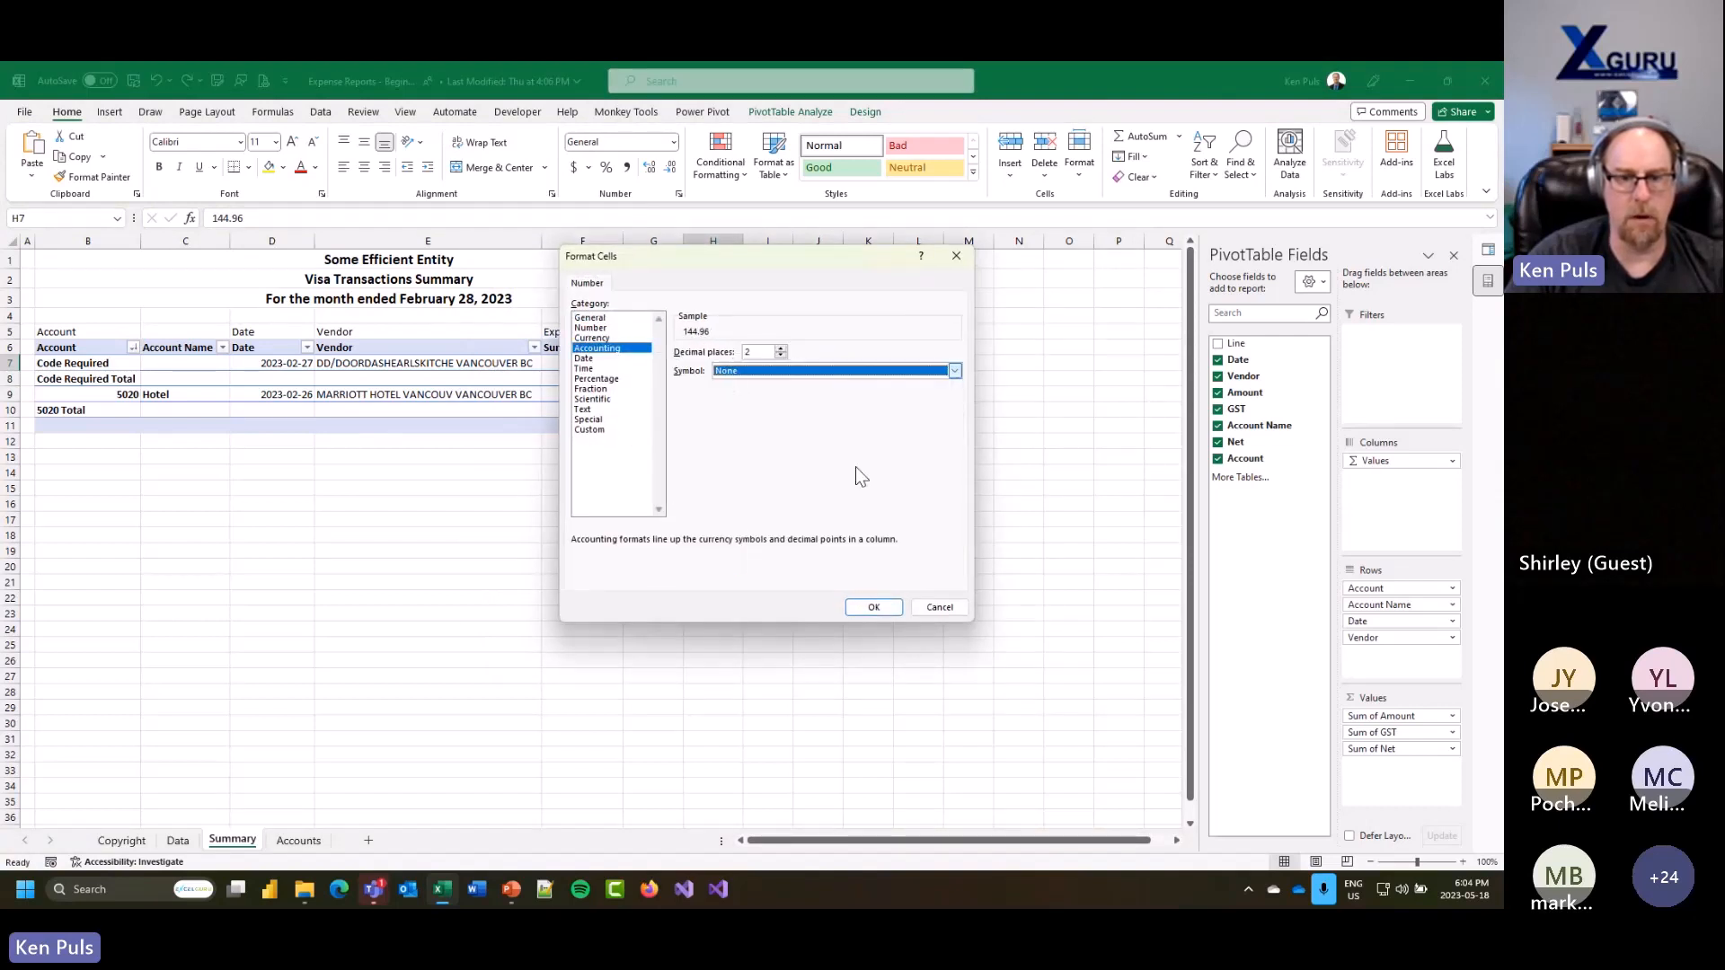
{"action": "left_click", "coordinate": [889, 608]}
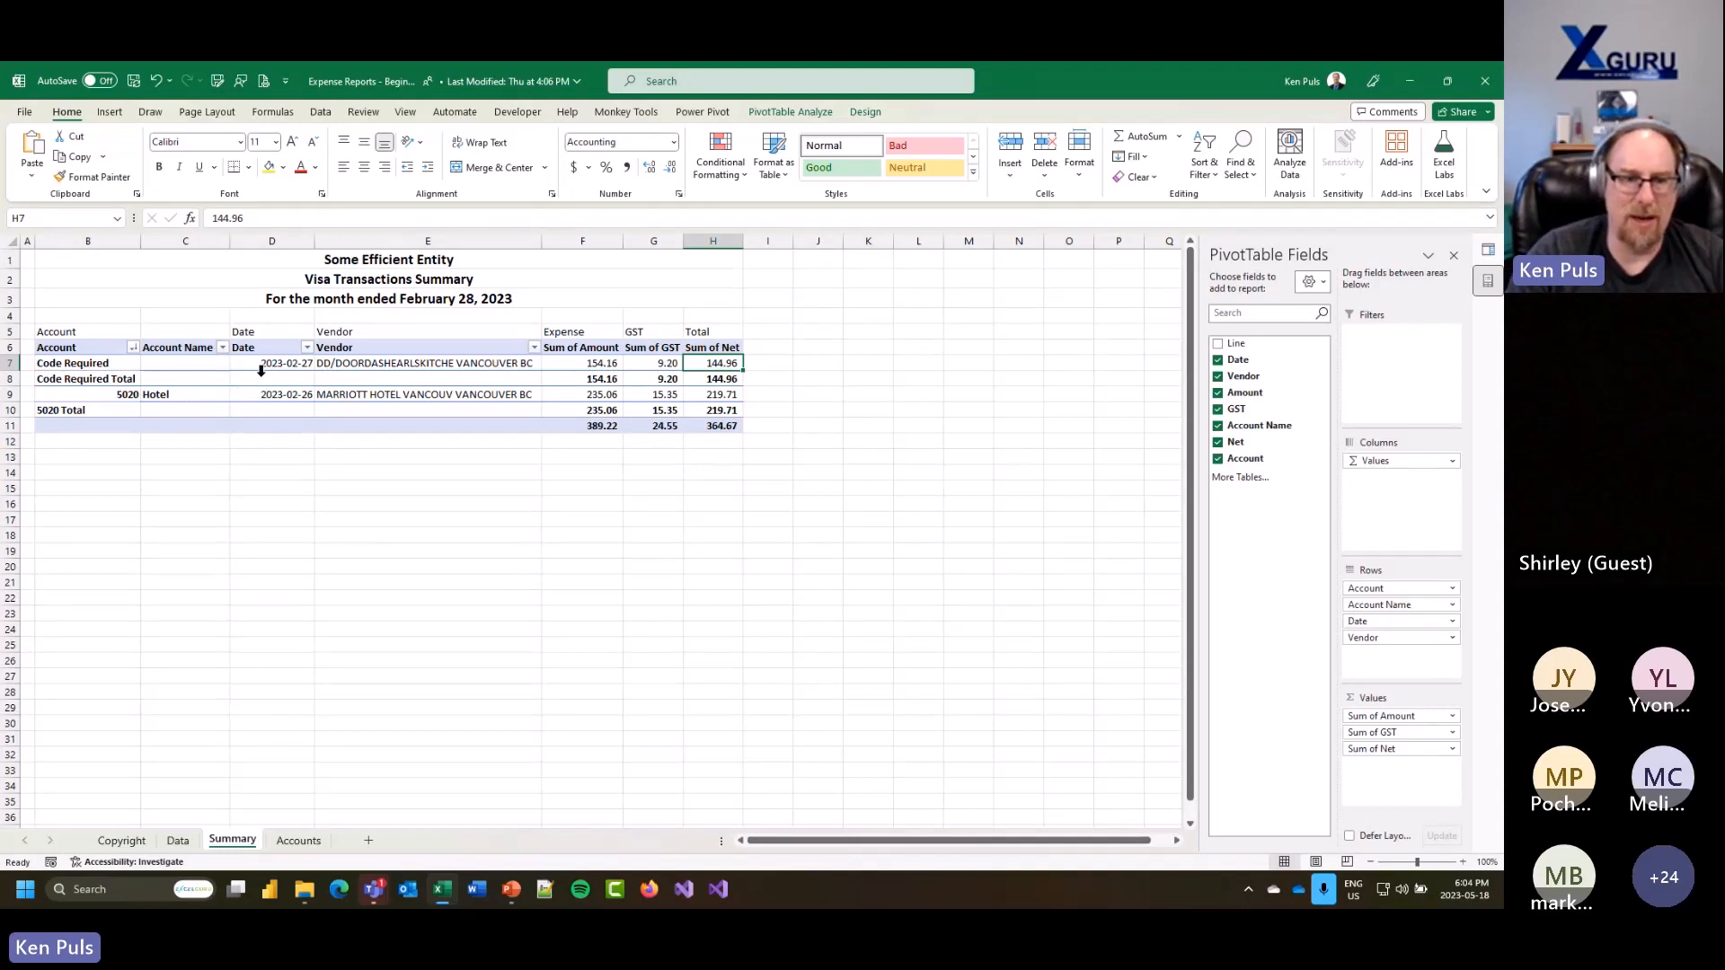
{"action": "left_click", "coordinate": [88, 378]}
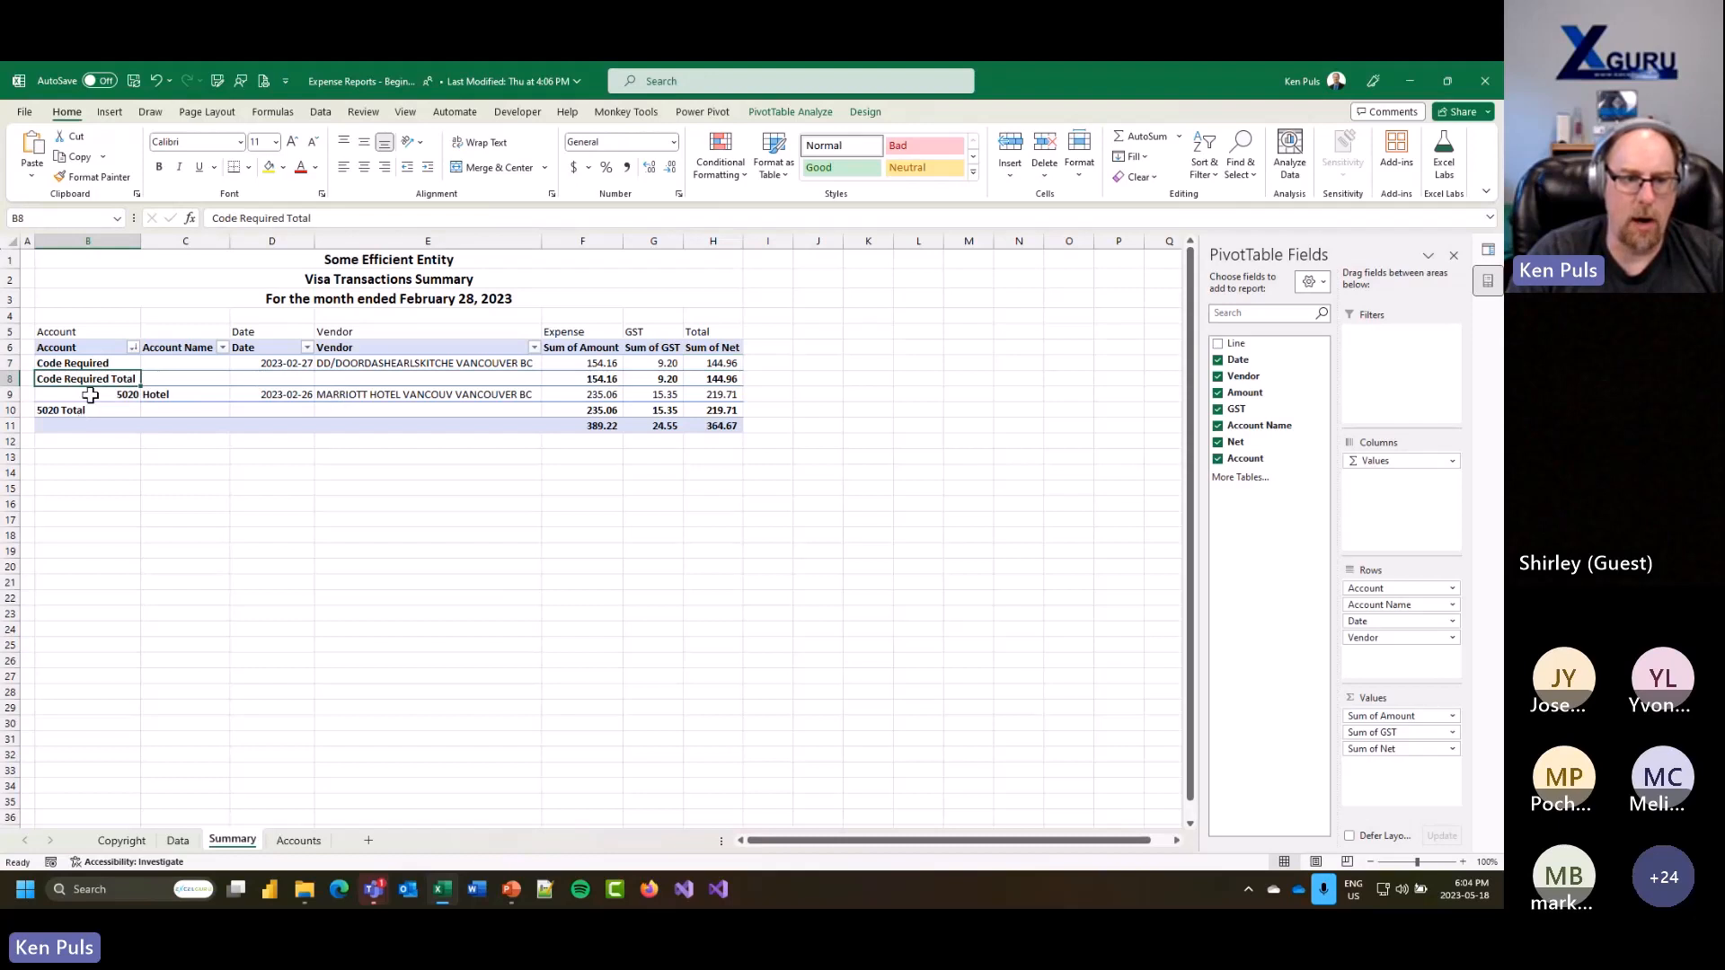
{"action": "left_click", "coordinate": [91, 395]}
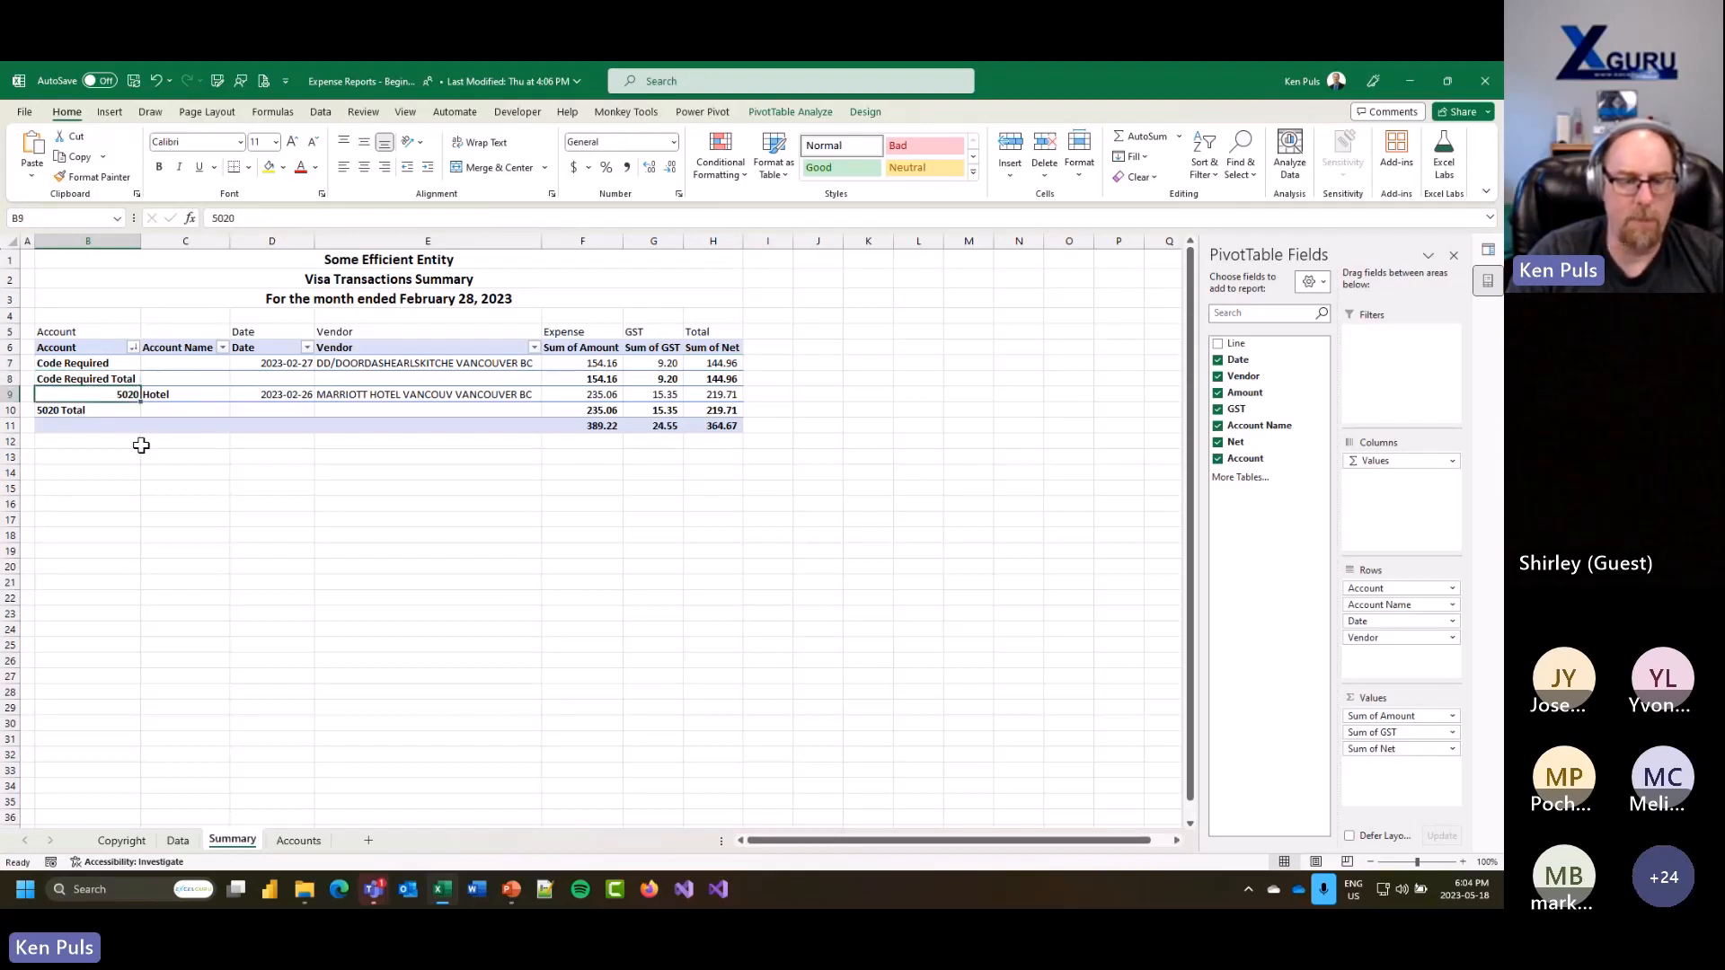
{"action": "left_click", "coordinate": [866, 112]}
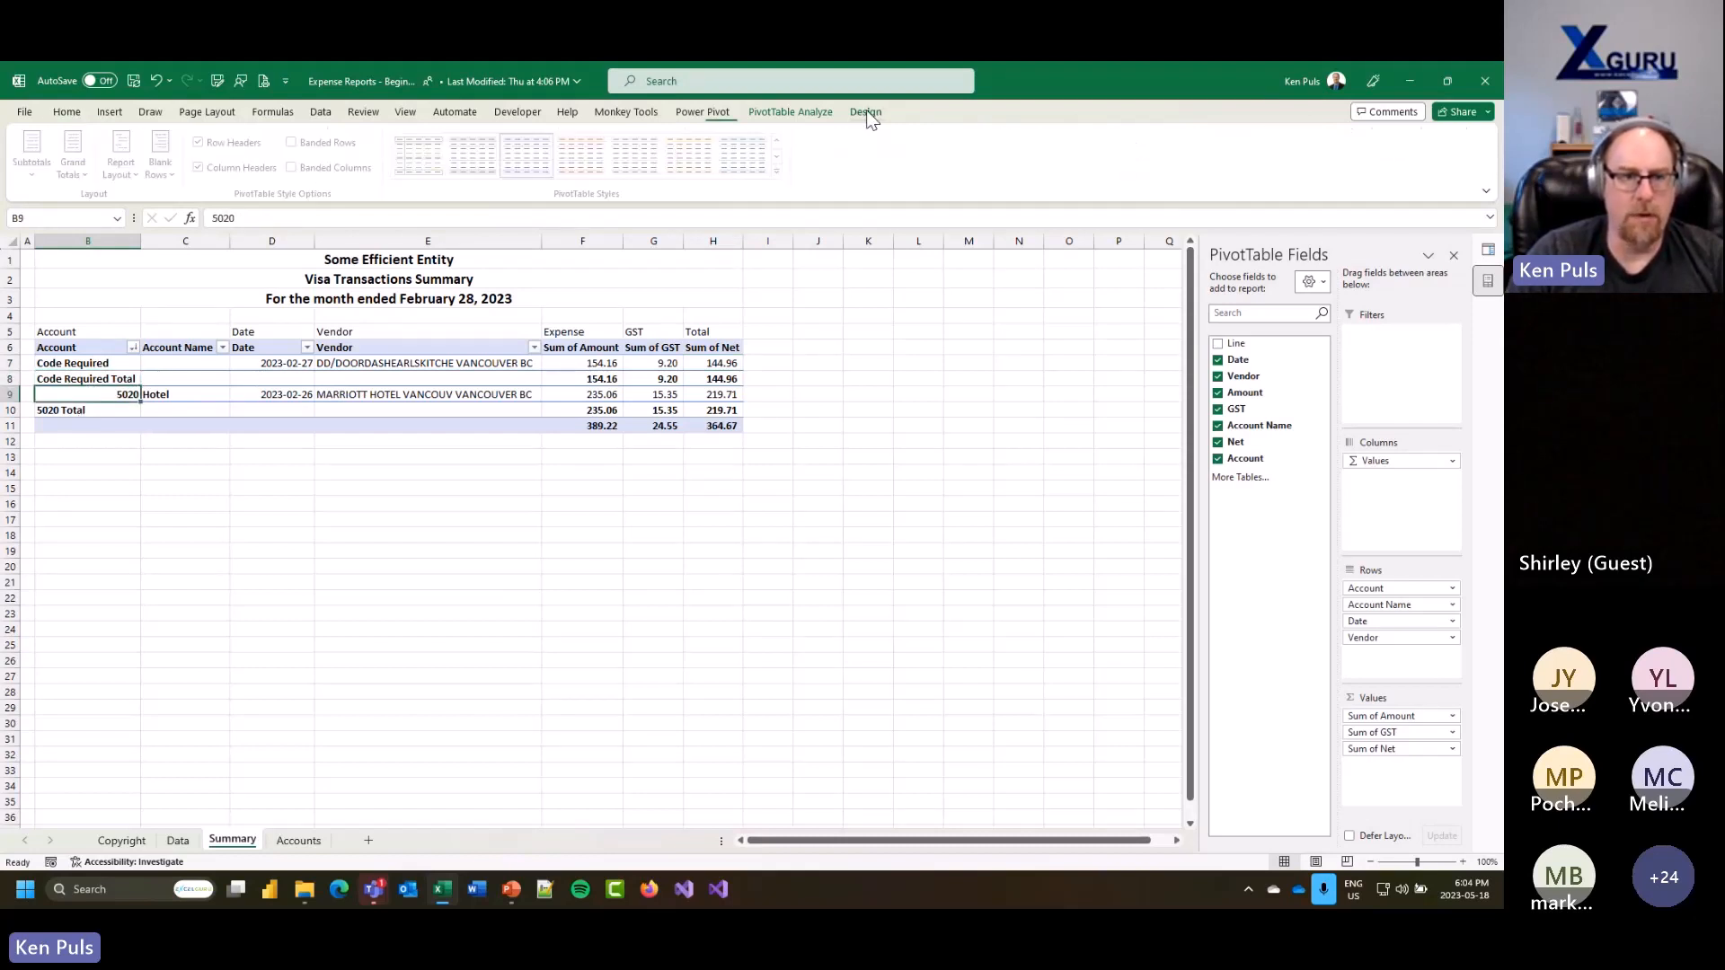
{"action": "left_click", "coordinate": [169, 174]}
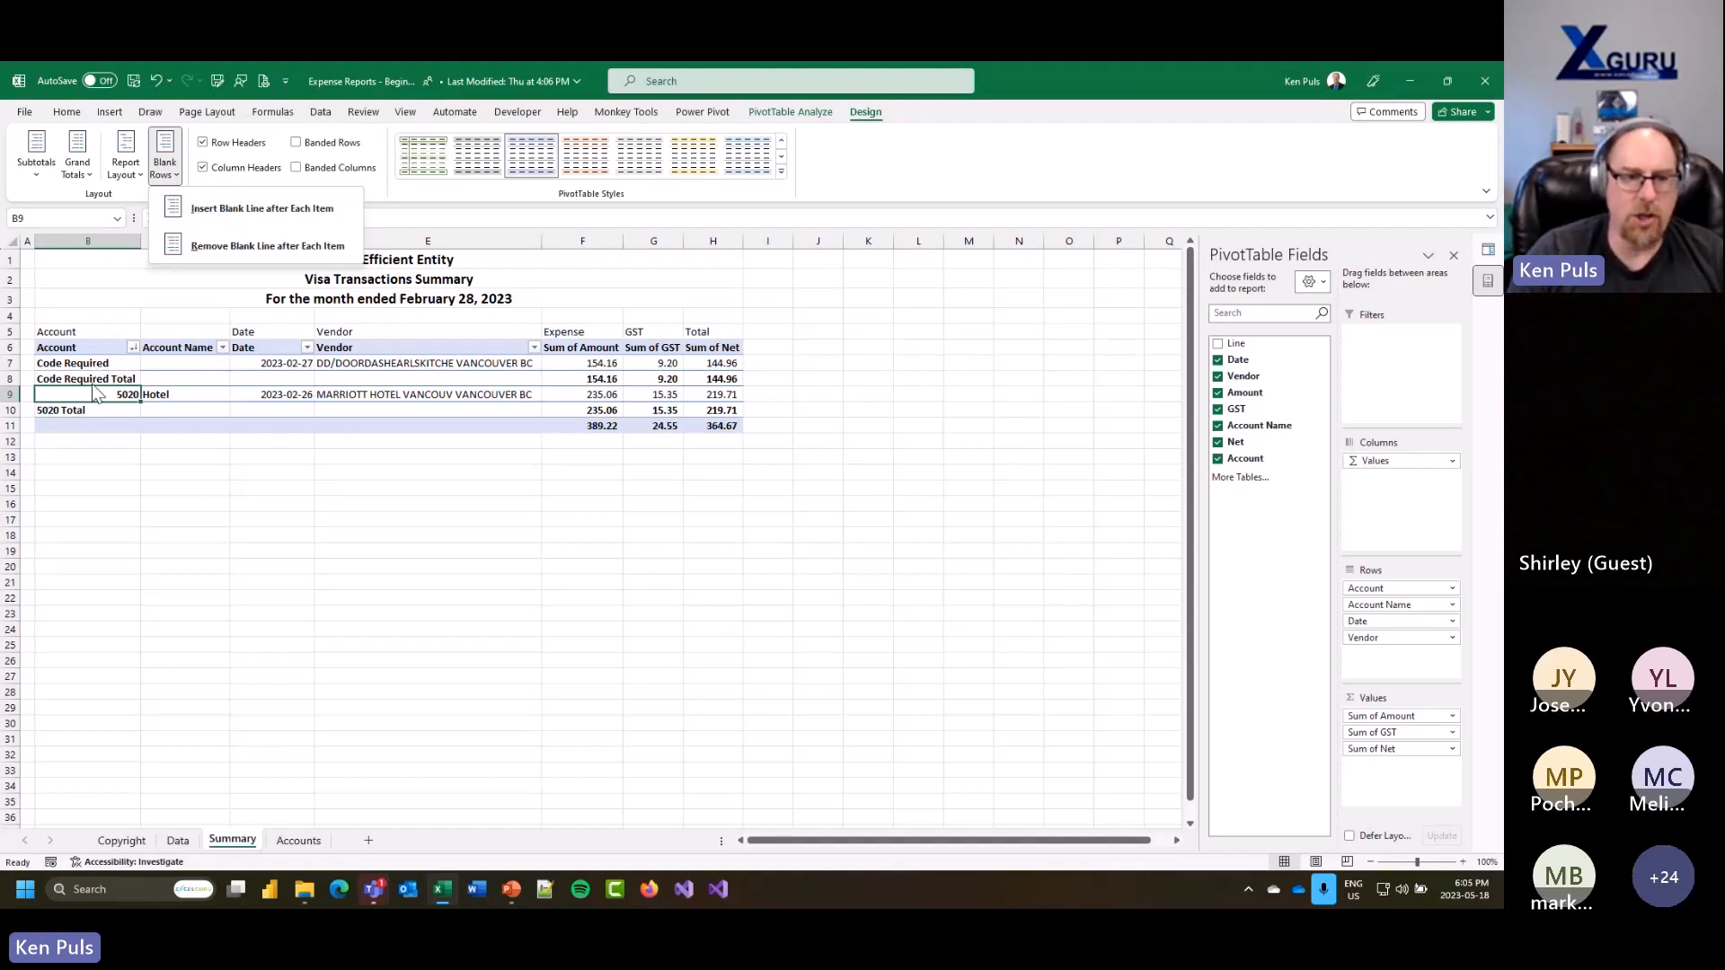
{"action": "left_click", "coordinate": [253, 377]}
{"action": "left_click", "coordinate": [249, 362]}
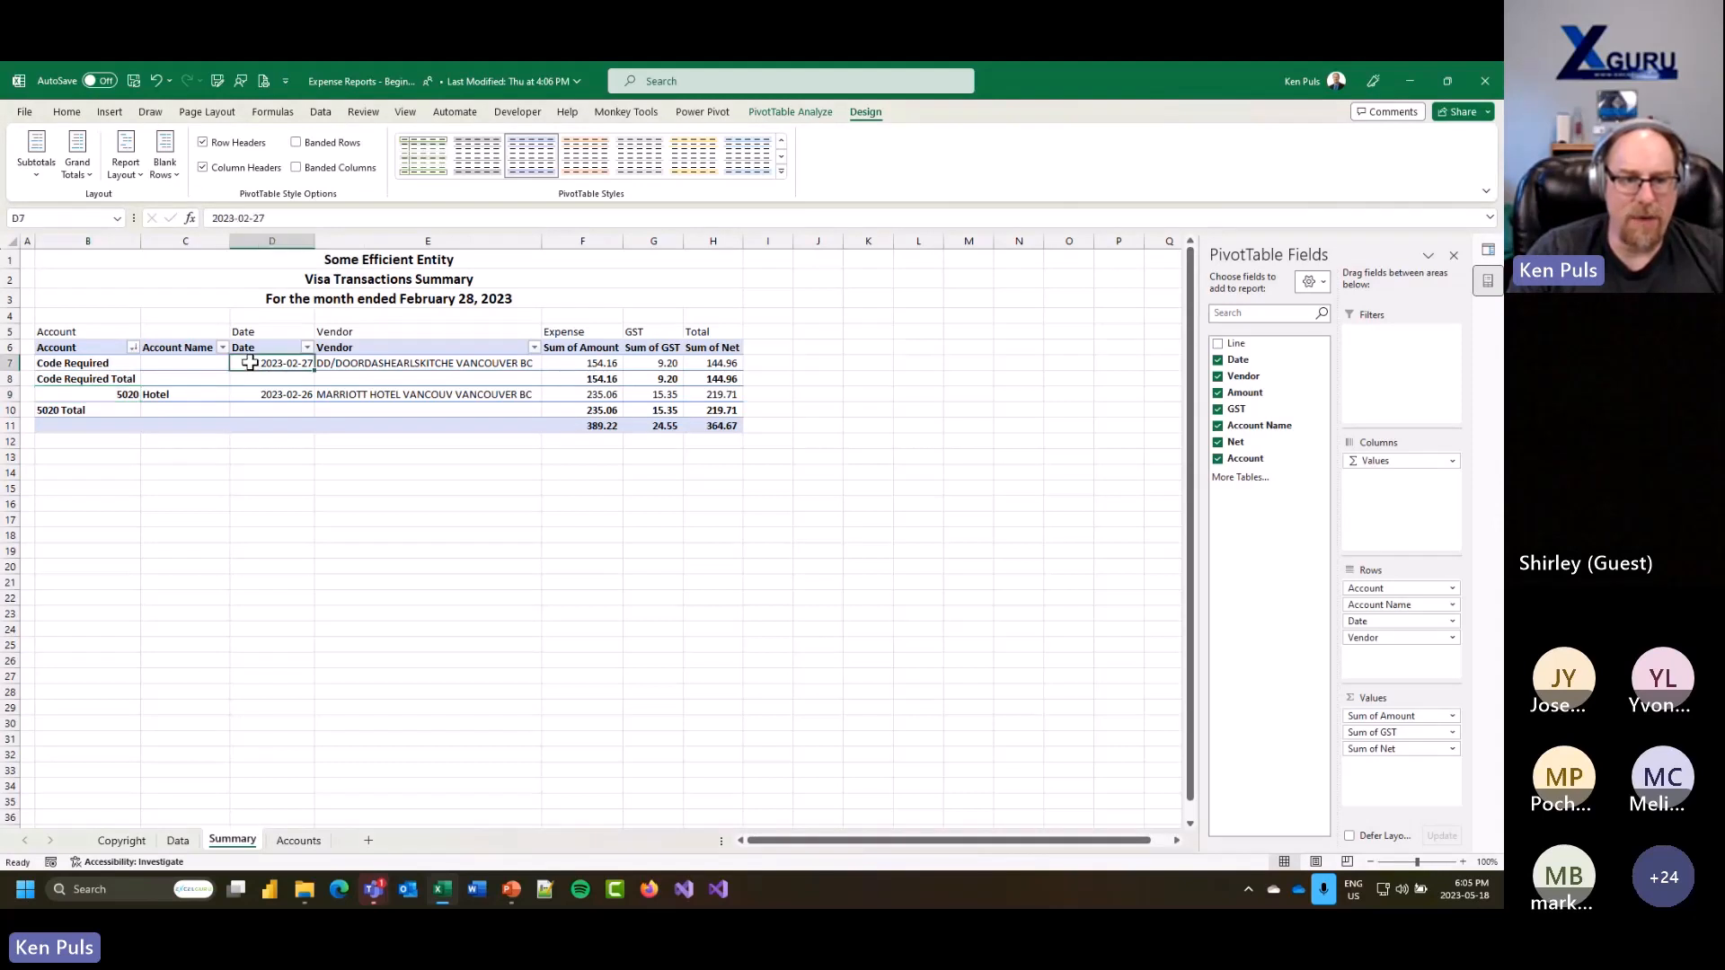
Step: Try the outline form report layout on the whole PivotTable and undo it
{"action": "left_click_drag", "start_coordinate": [250, 362], "coordinate": [365, 363]}
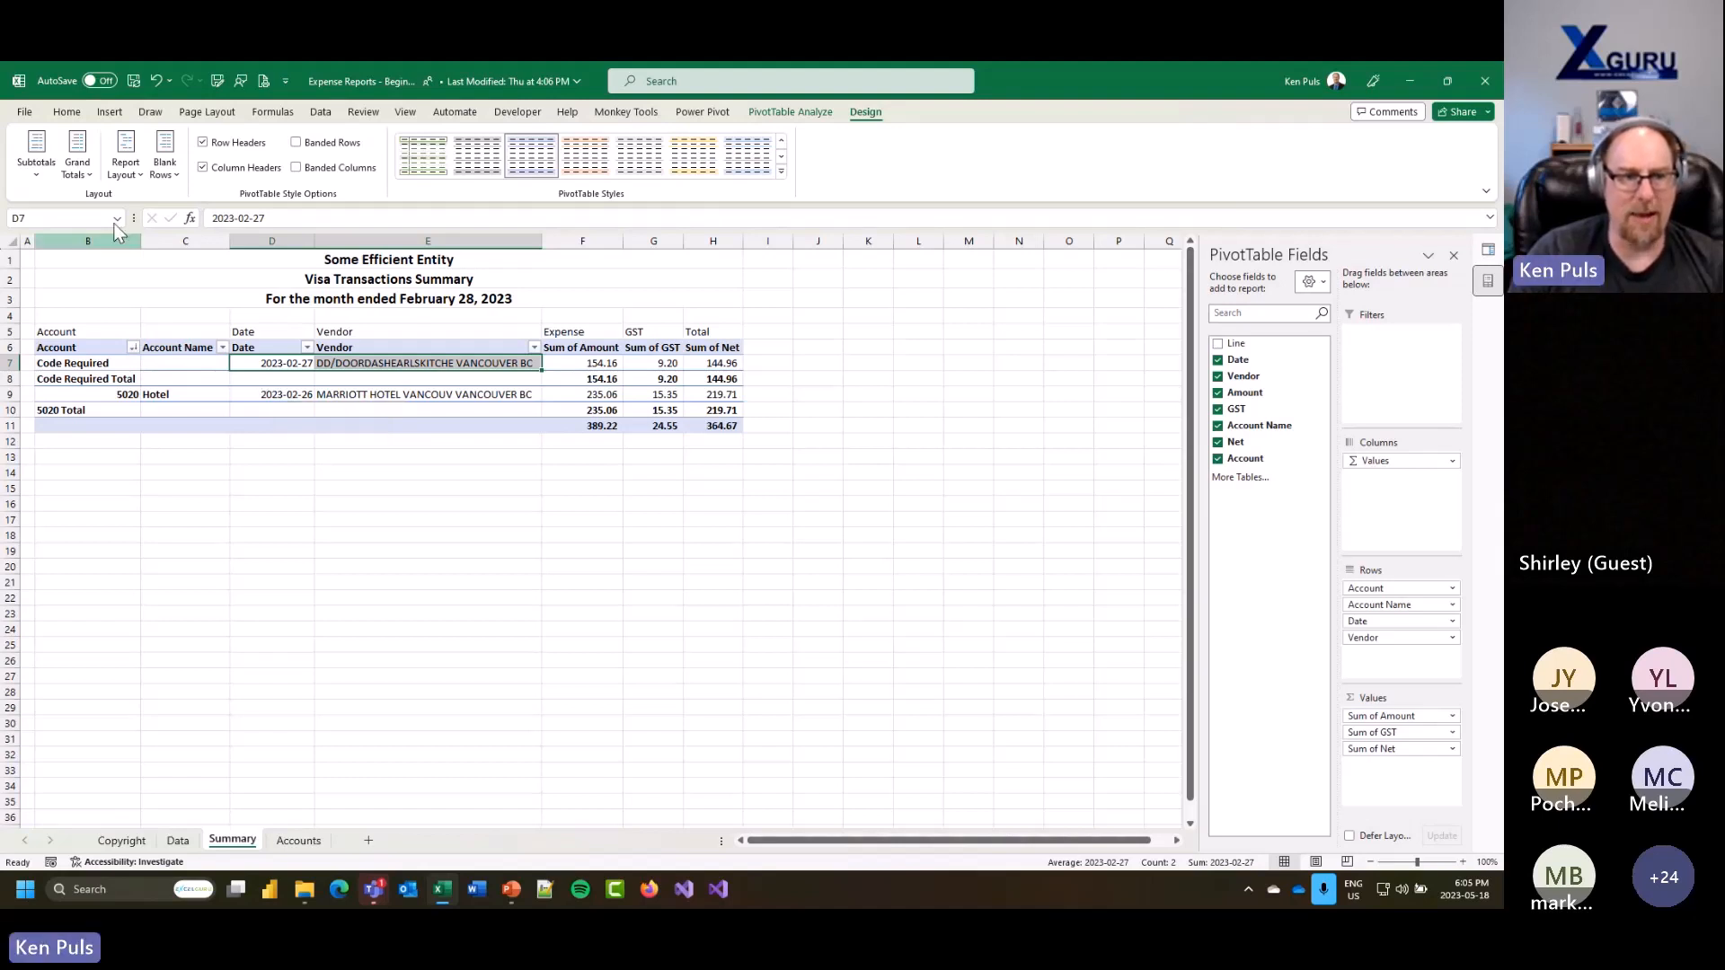
{"action": "left_click", "coordinate": [125, 165]}
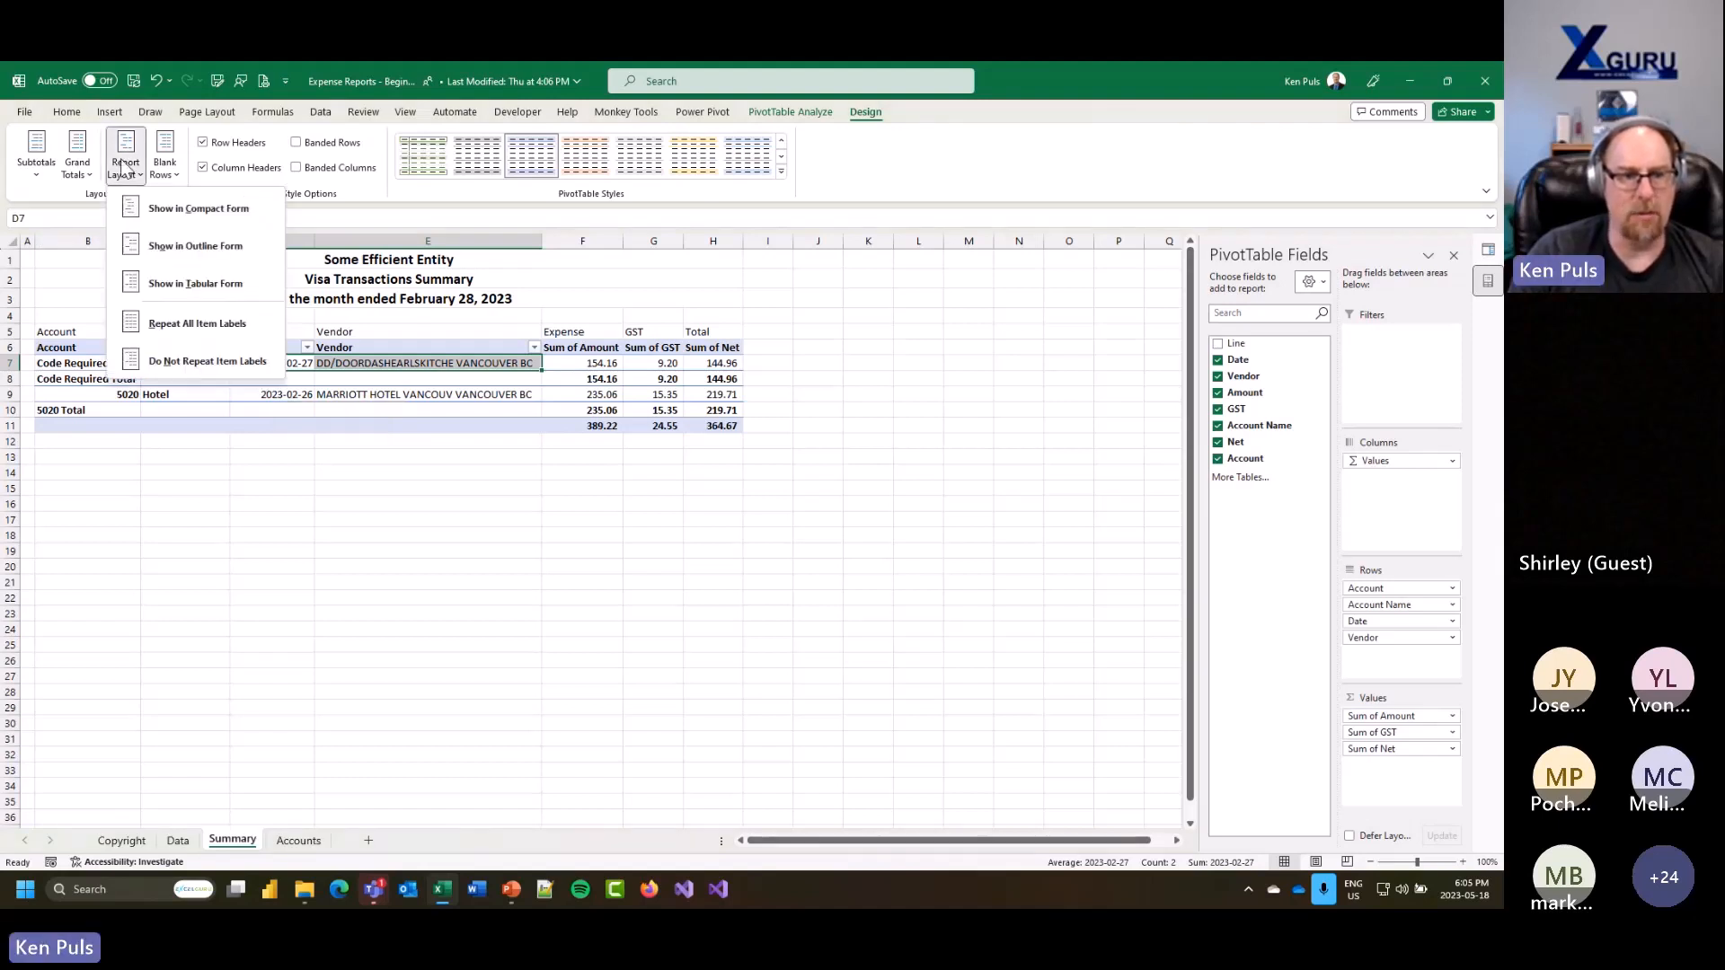
{"action": "left_click", "coordinate": [180, 258]}
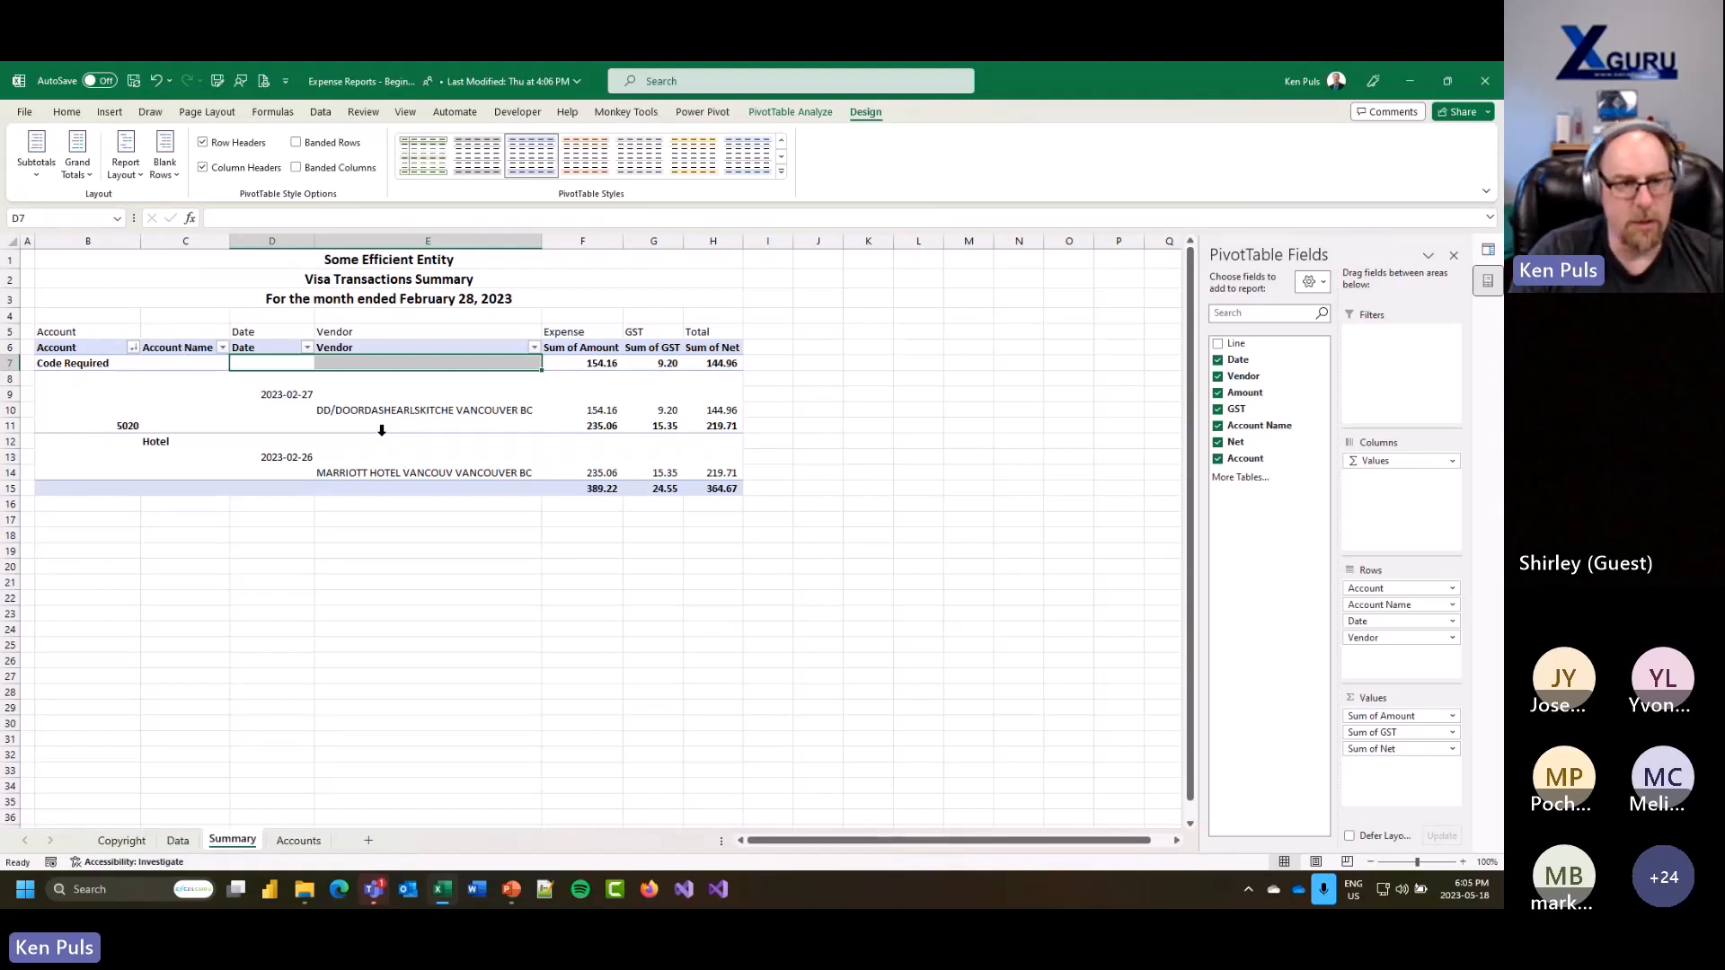
{"action": "key", "text": "ctrl+z"}
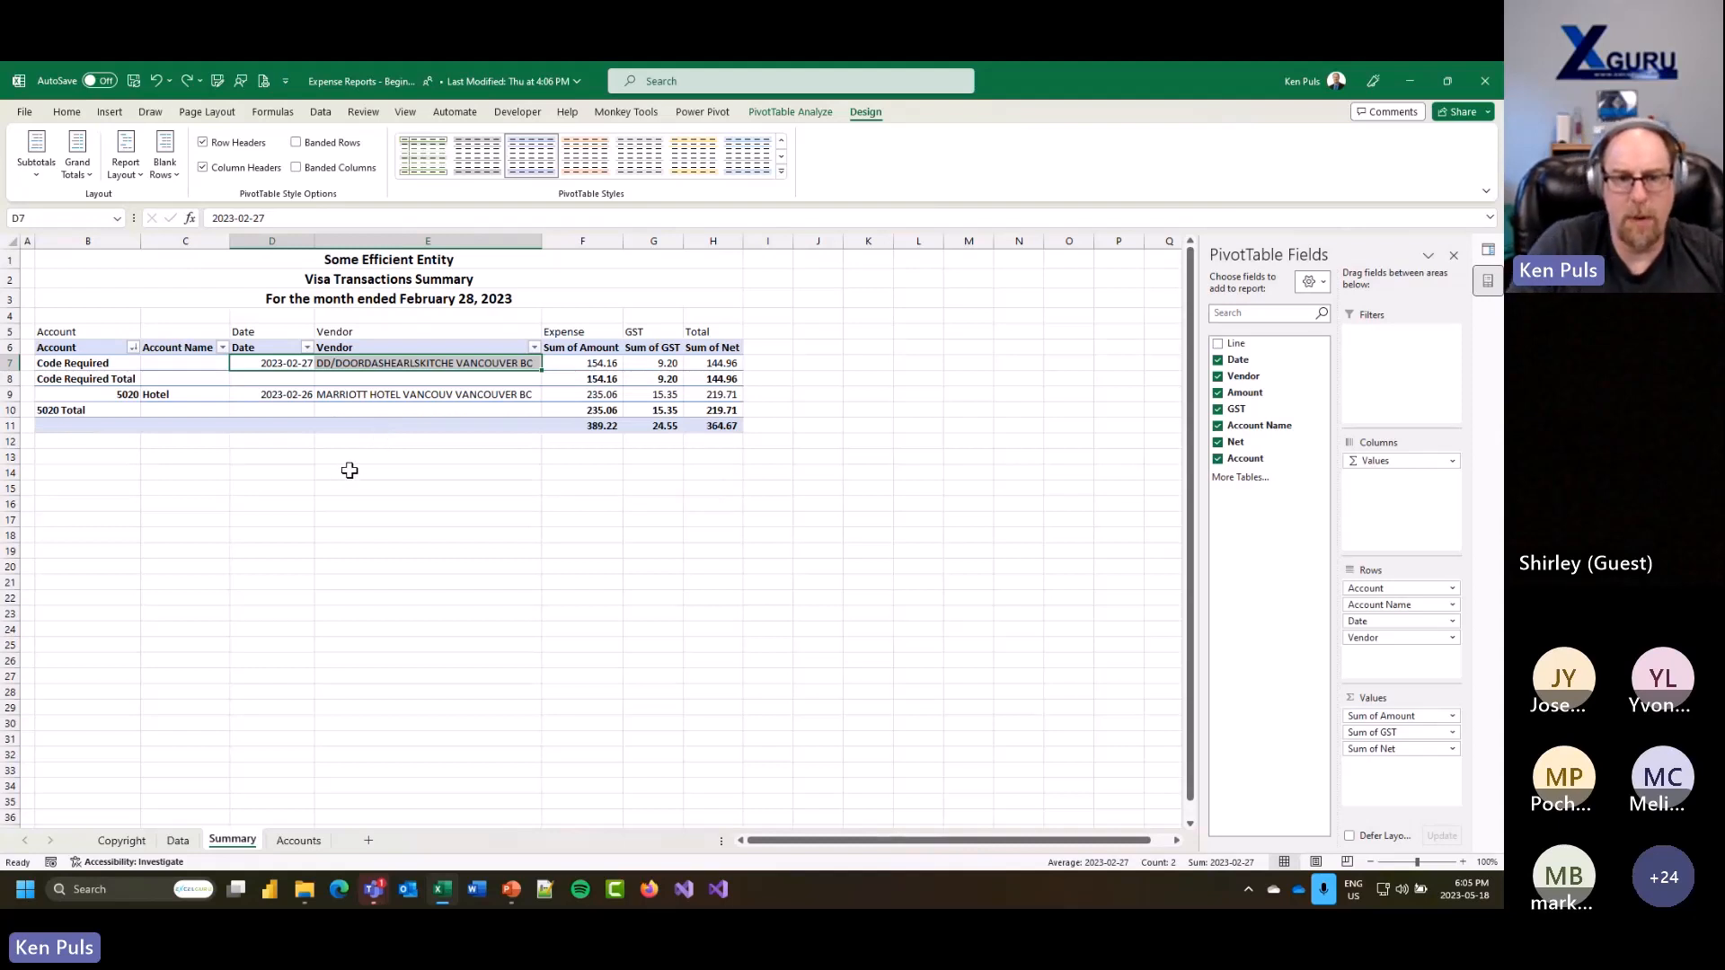
Step: Set the PivotTable's Account field to insert a blank line after each item label
{"action": "right_click", "coordinate": [111, 362]}
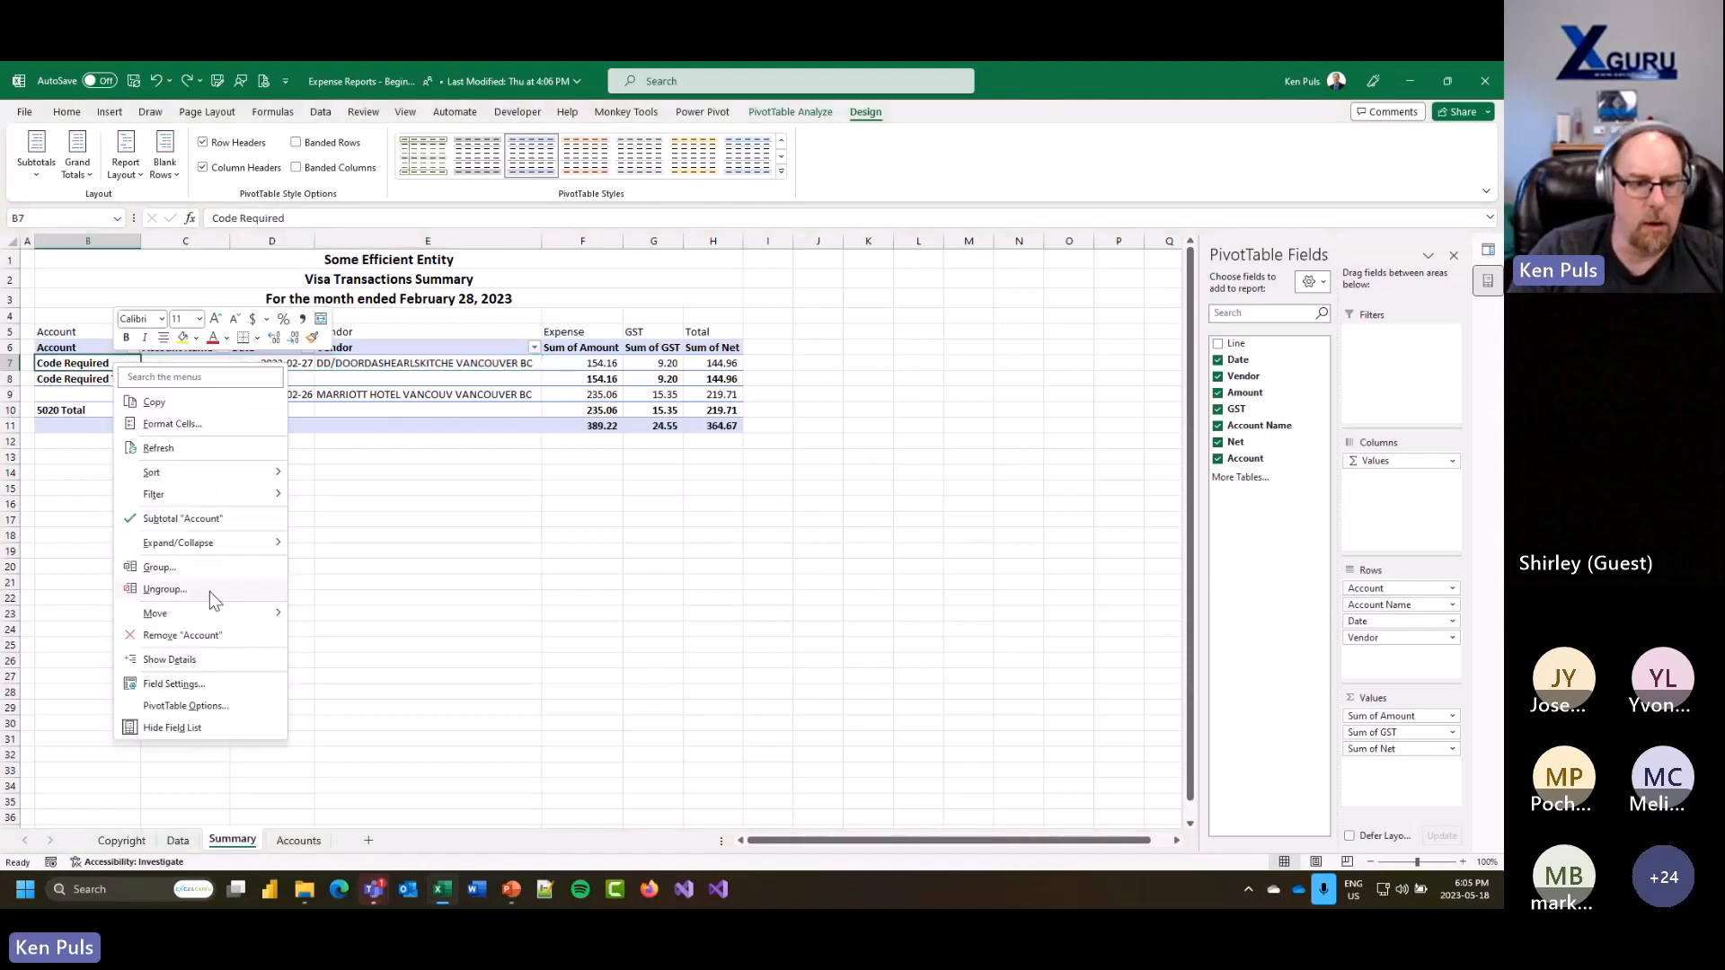
{"action": "left_click", "coordinate": [216, 685]}
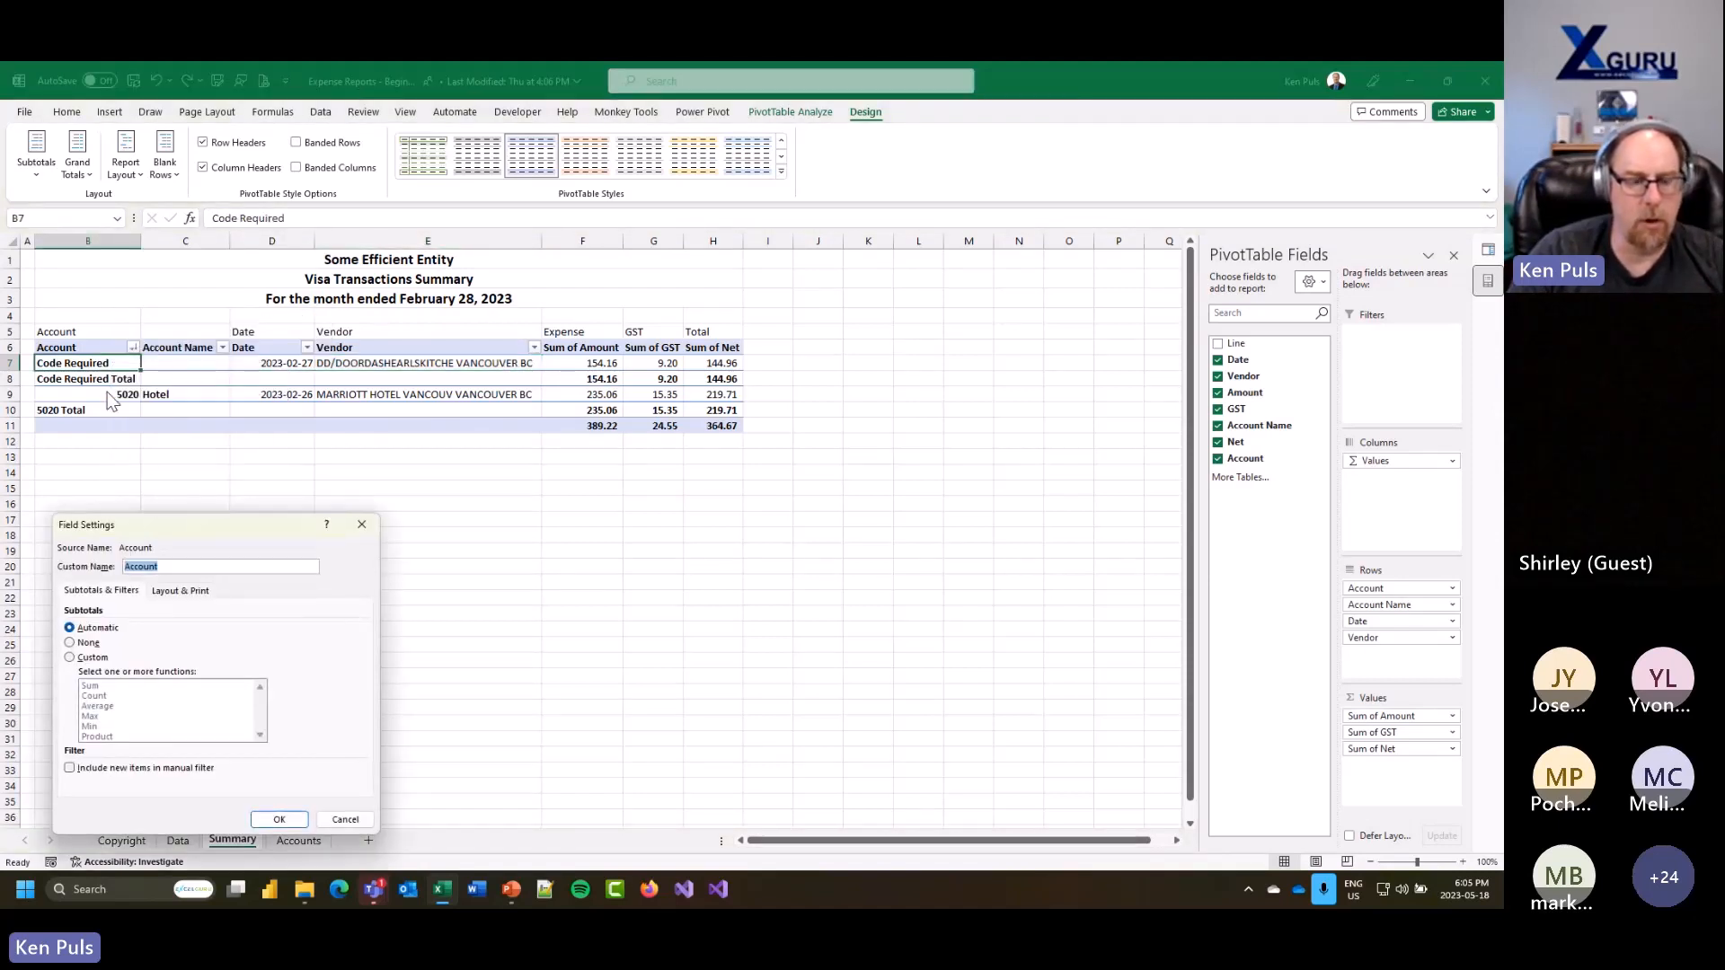
{"action": "left_click_drag", "start_coordinate": [201, 528], "coordinate": [531, 249]}
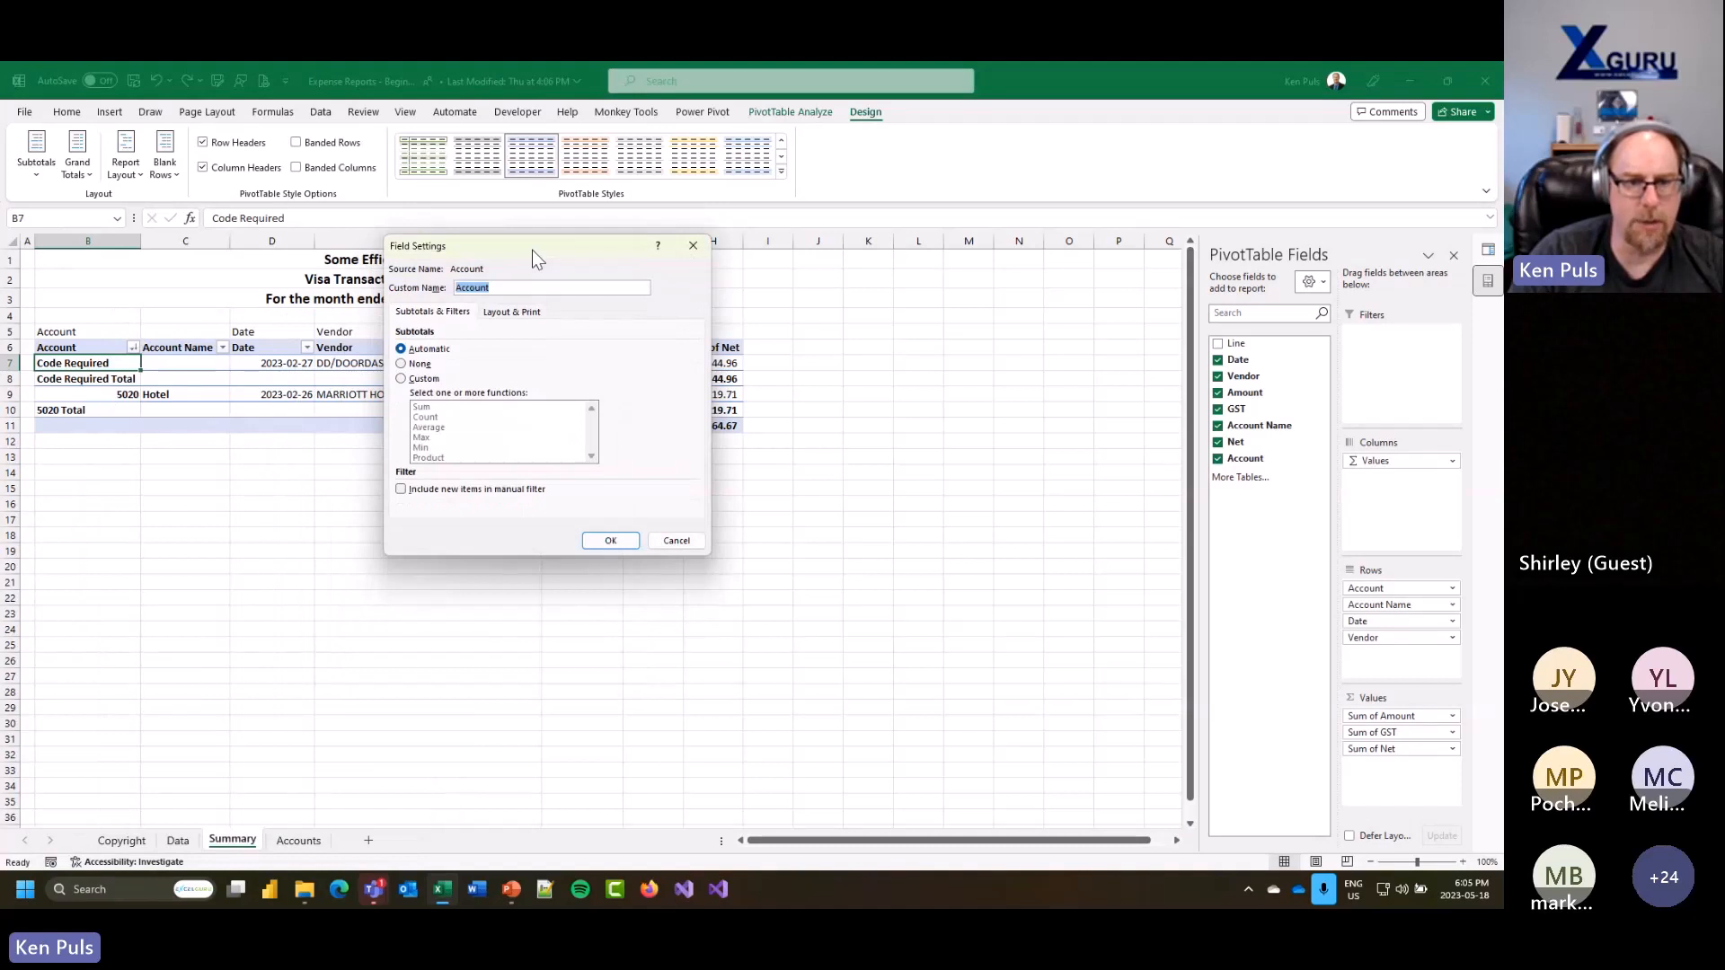
{"action": "left_click", "coordinate": [513, 314]}
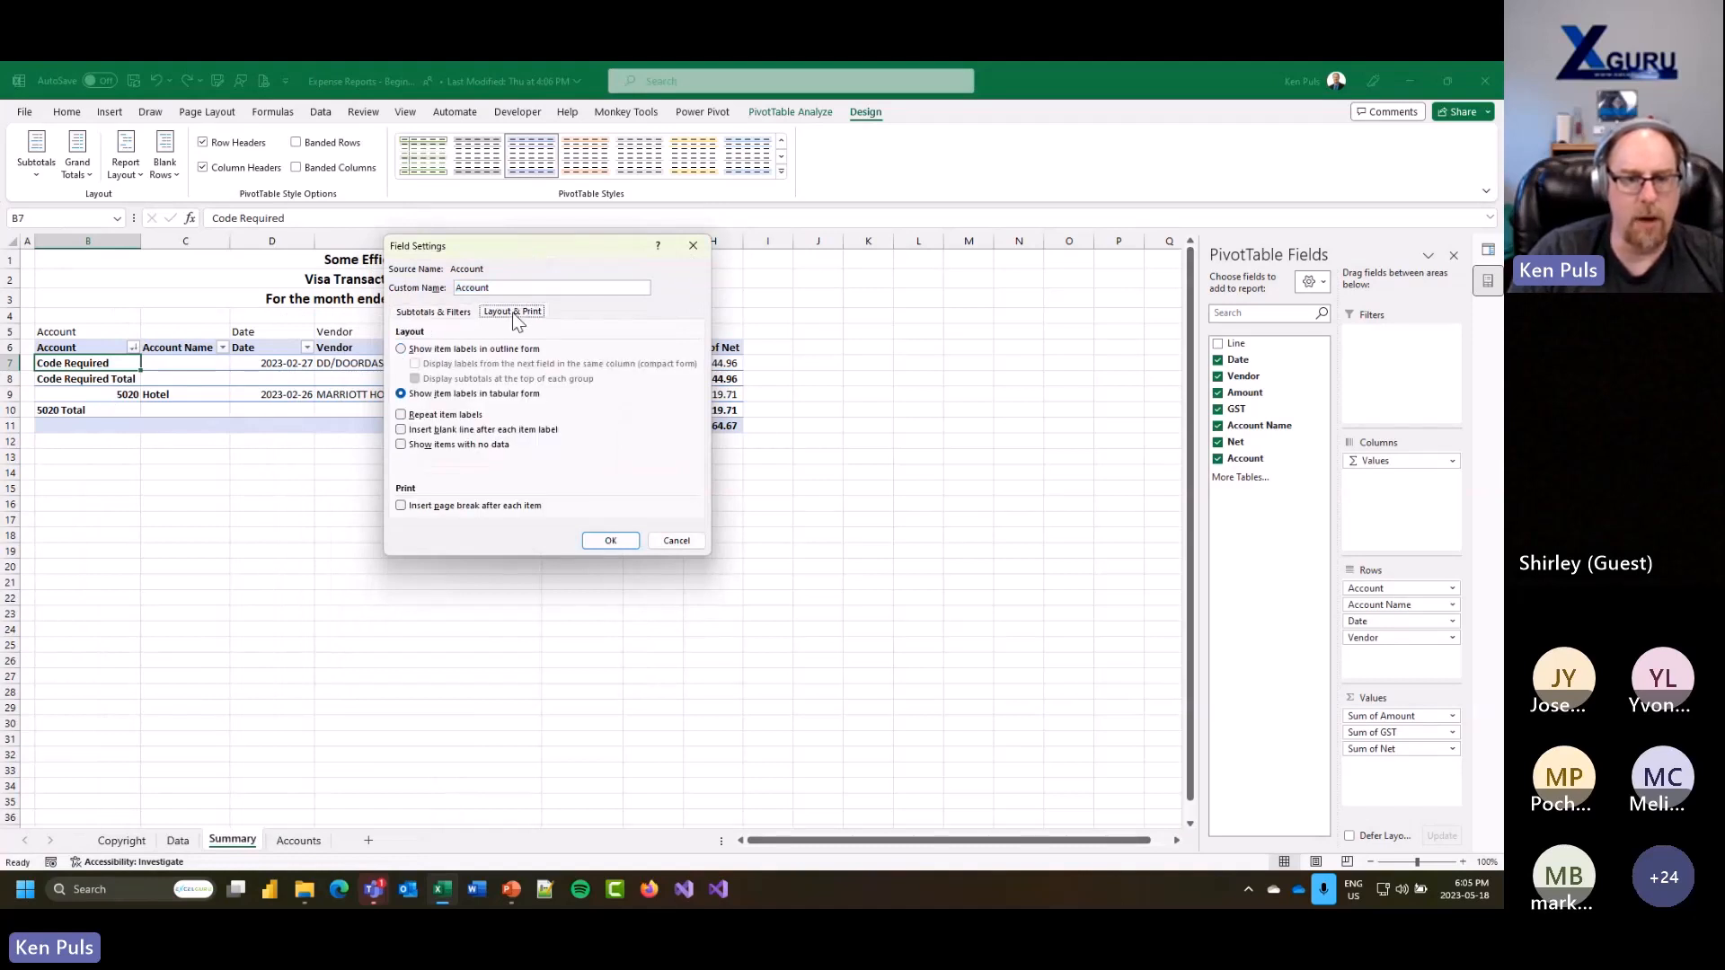
{"action": "left_click", "coordinate": [425, 435]}
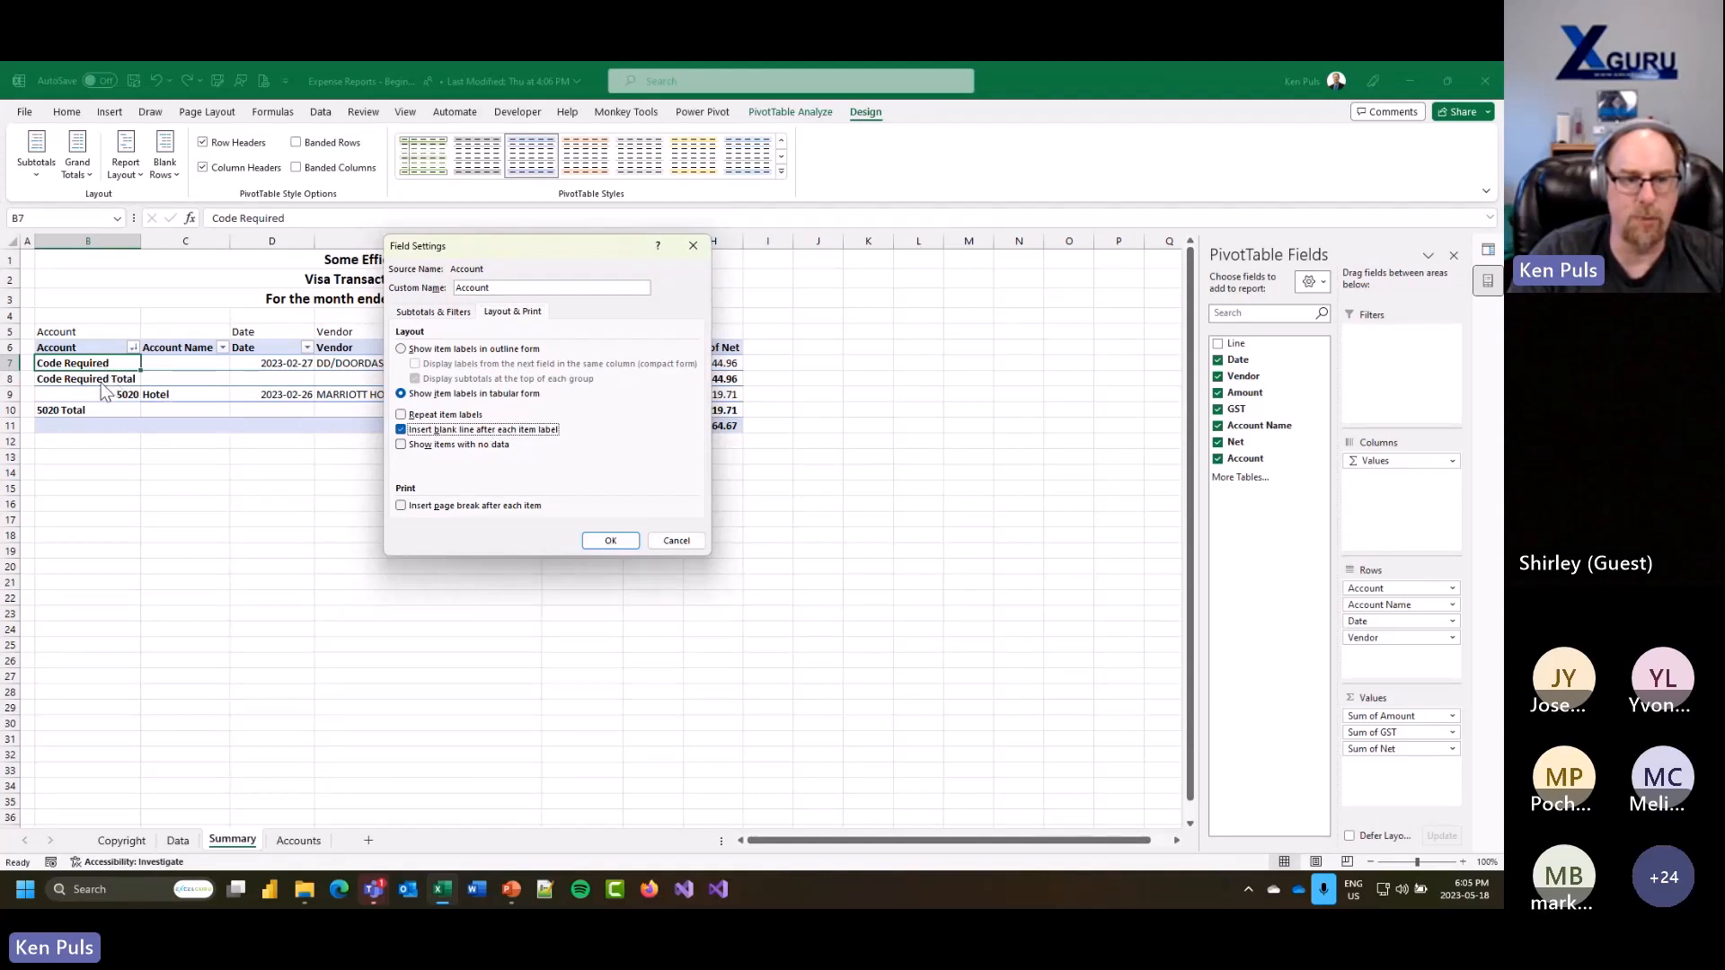
{"action": "left_click", "coordinate": [604, 540]}
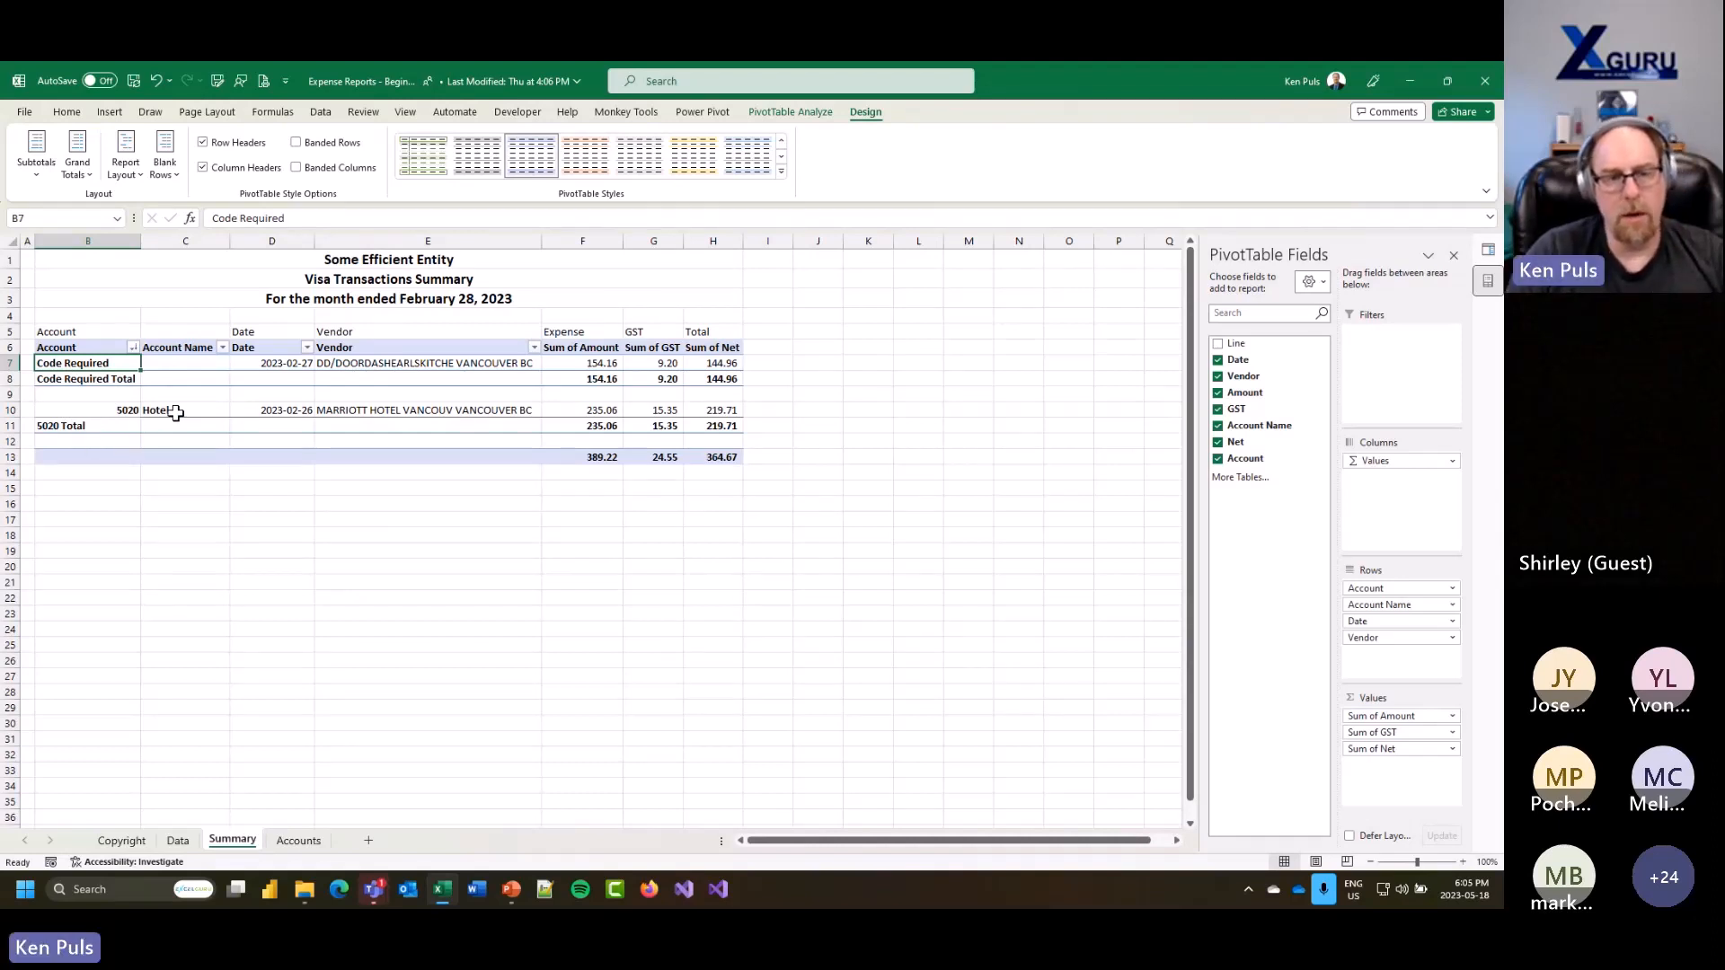
Step: Show the Account Name field's item labels in outline form, with subtotals at the top of each group turned off
{"action": "left_click_drag", "start_coordinate": [263, 409], "coordinate": [357, 411]}
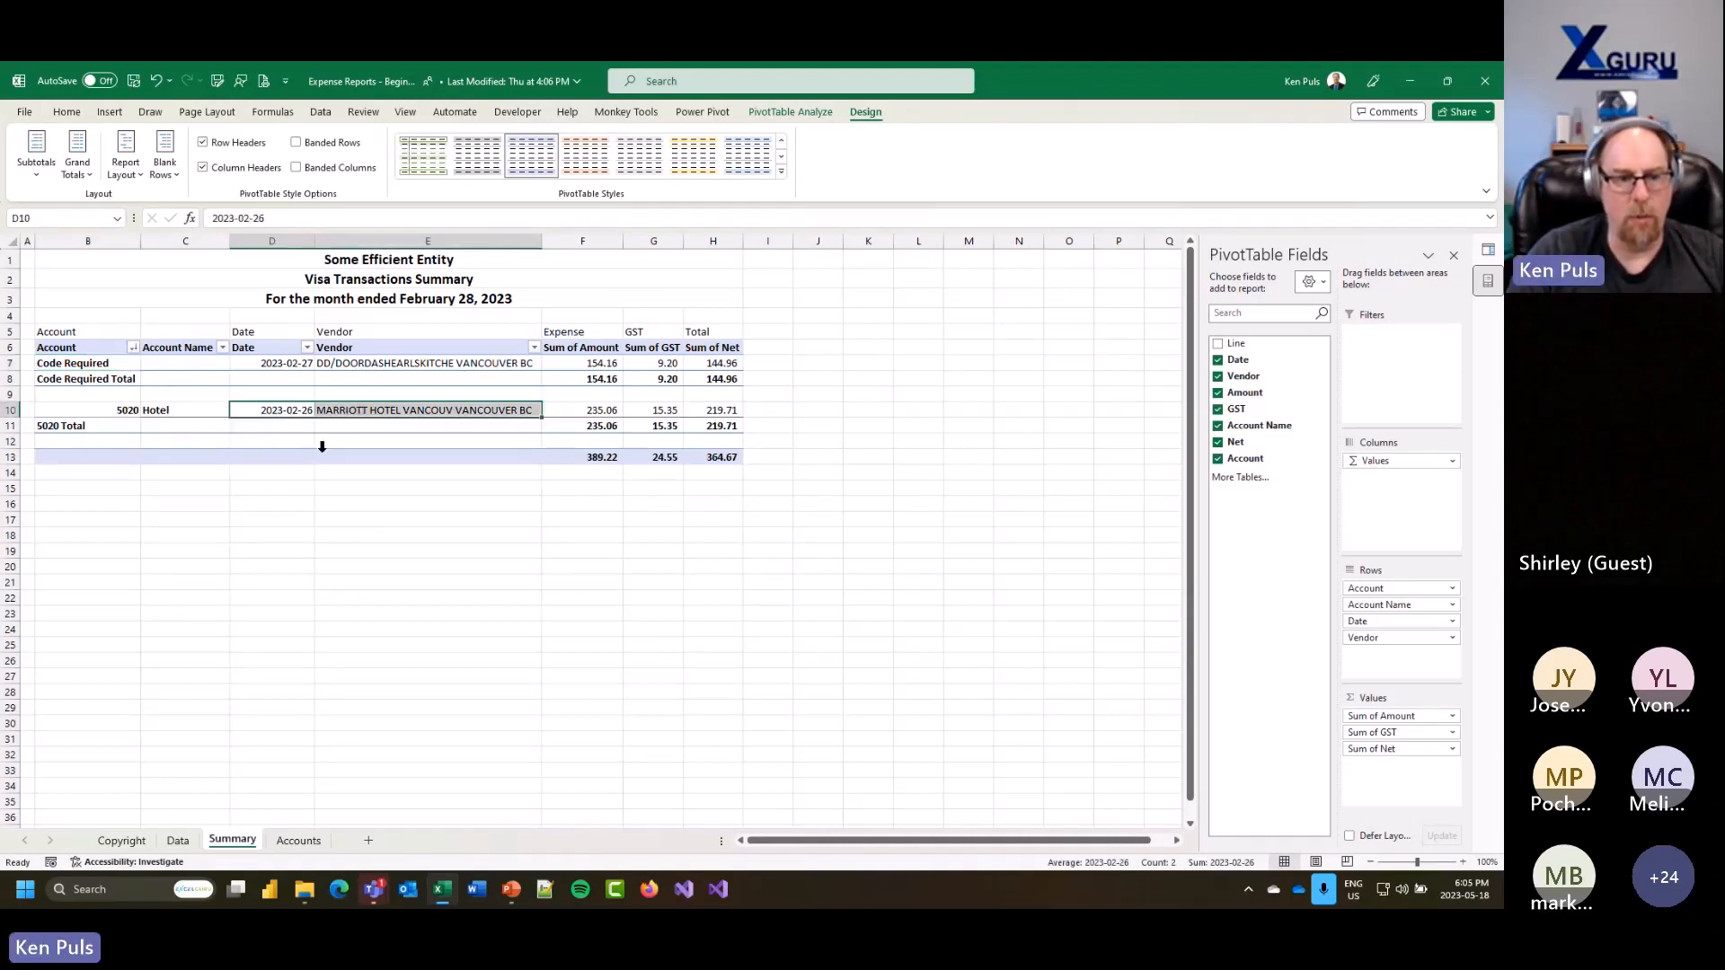
{"action": "right_click", "coordinate": [185, 413]}
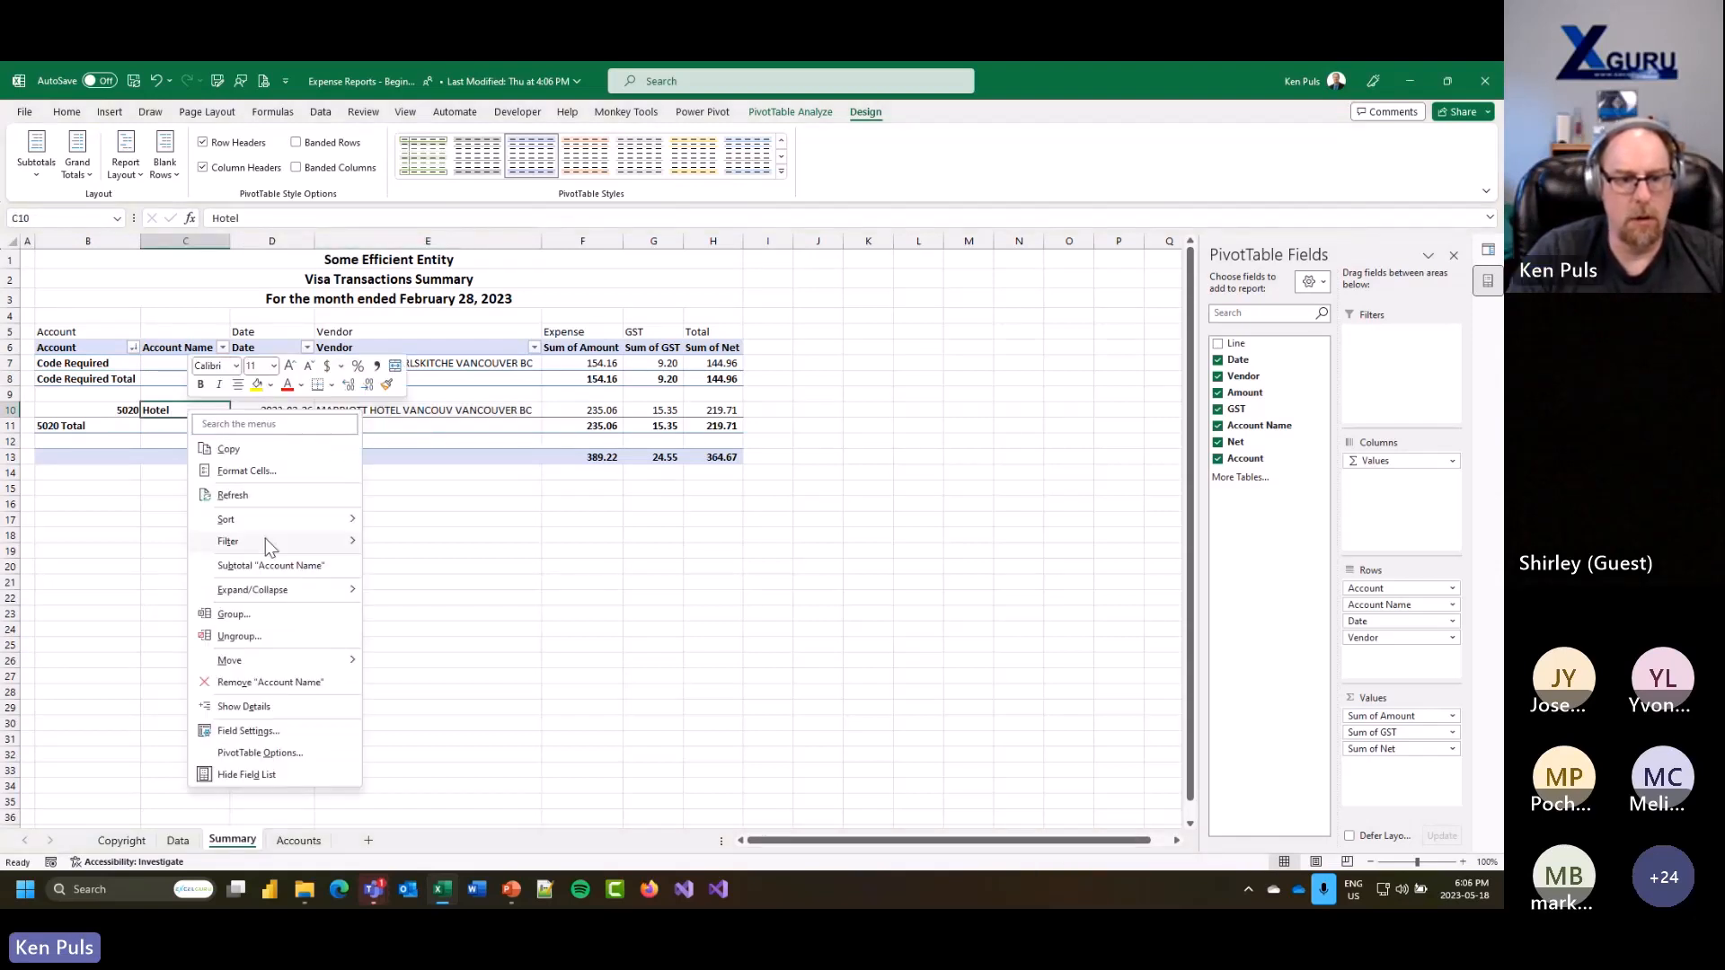
{"action": "left_click", "coordinate": [300, 733]}
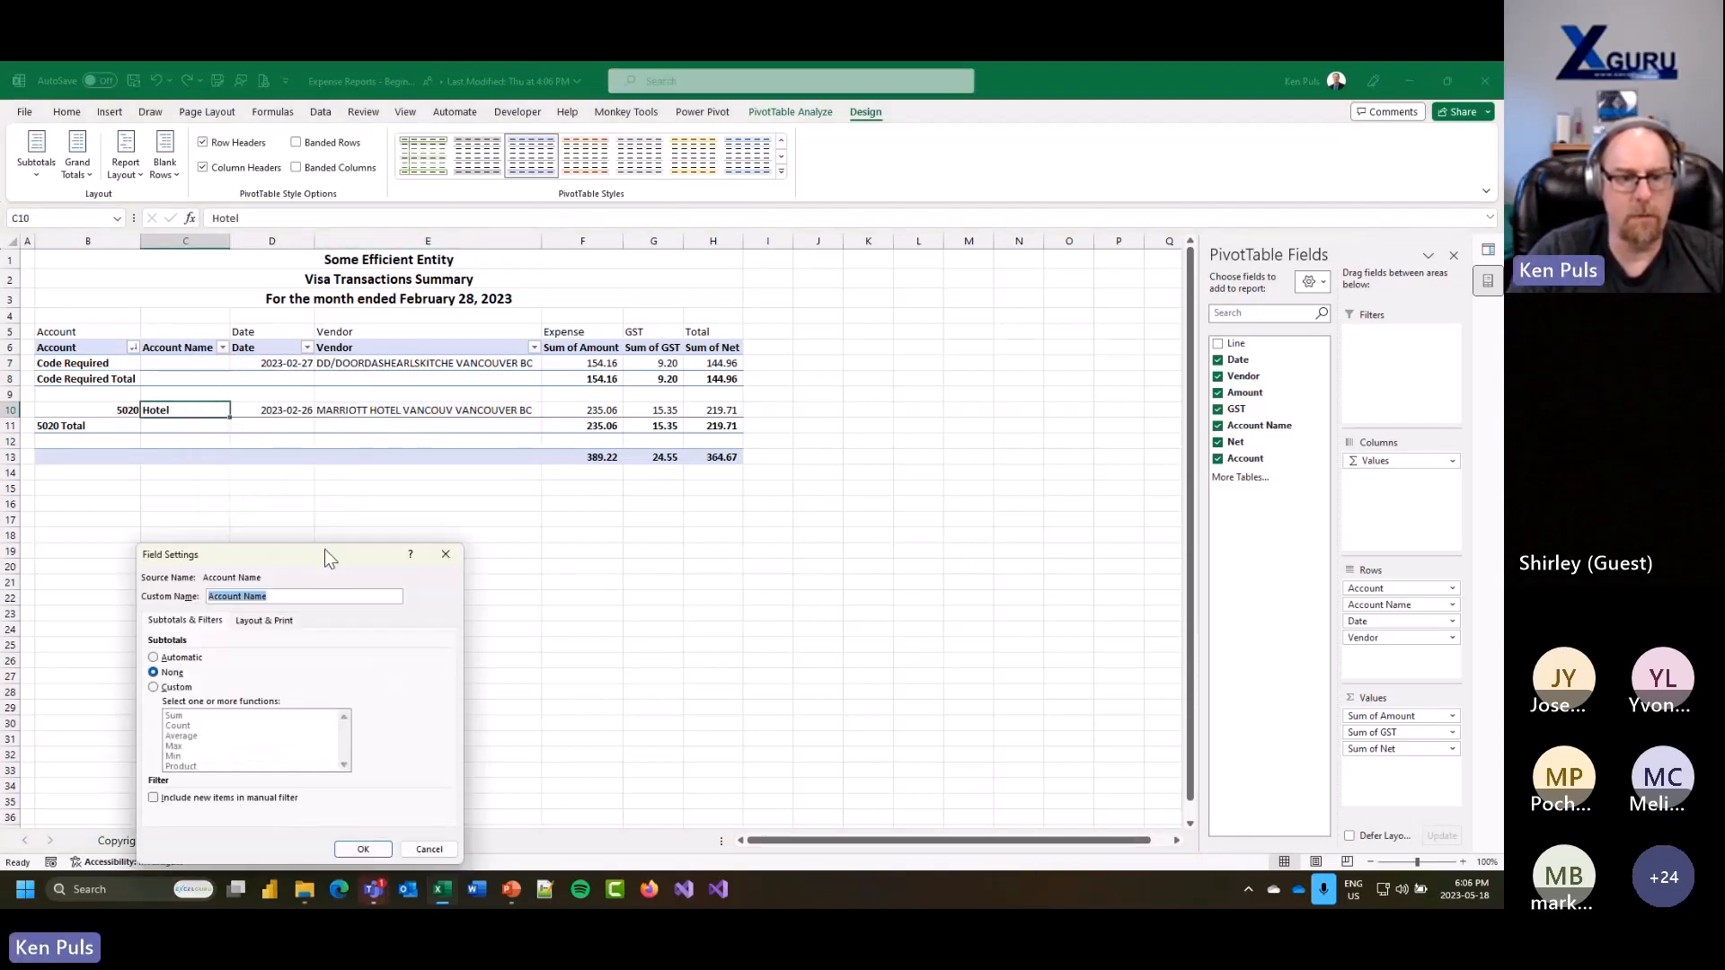
{"action": "left_click_drag", "start_coordinate": [325, 550], "coordinate": [524, 262]}
{"action": "left_click", "coordinate": [469, 334]}
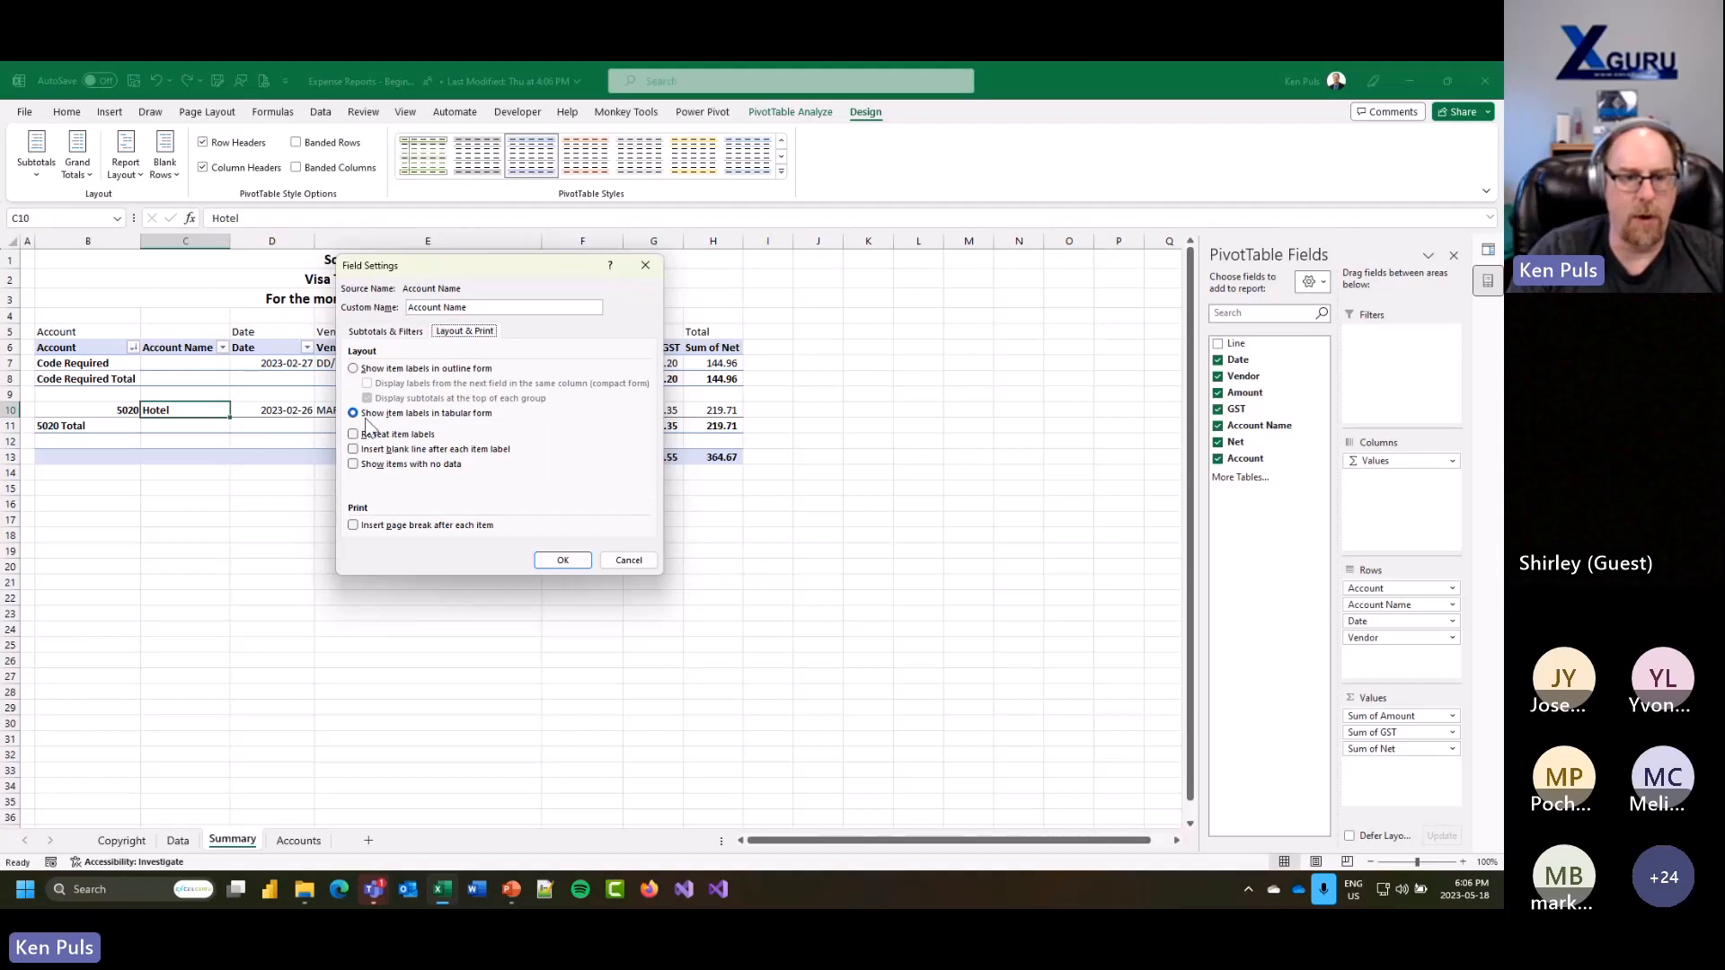
{"action": "left_click", "coordinate": [354, 370]}
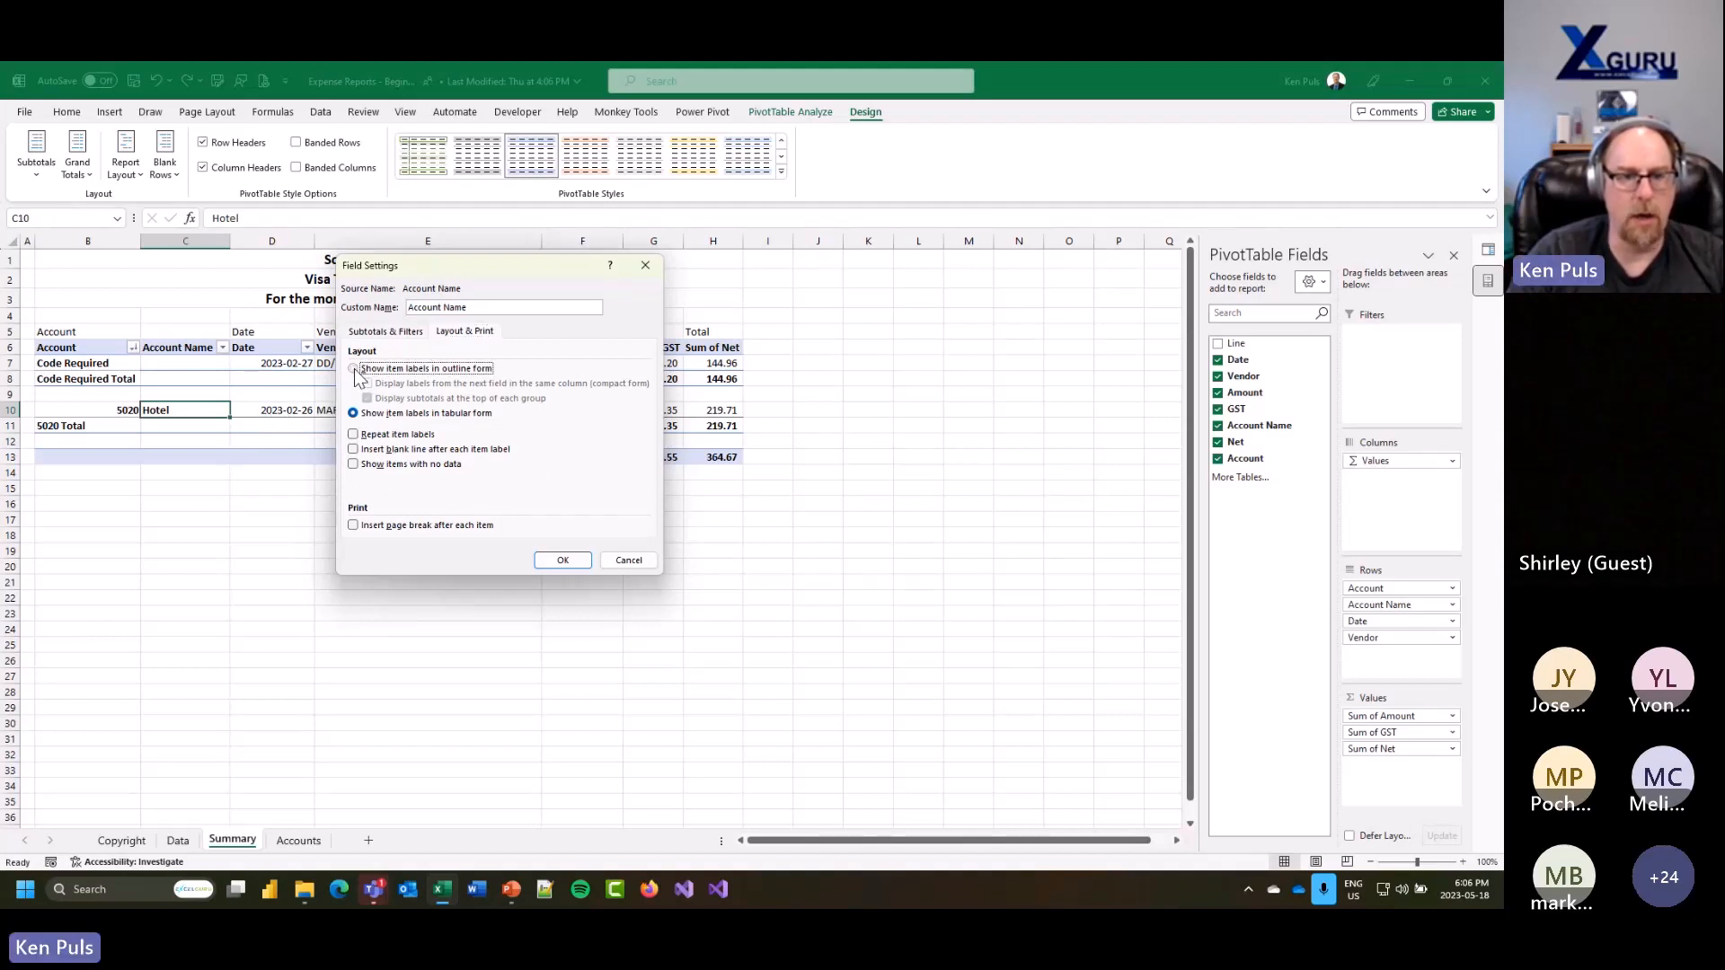
{"action": "left_click", "coordinate": [367, 400]}
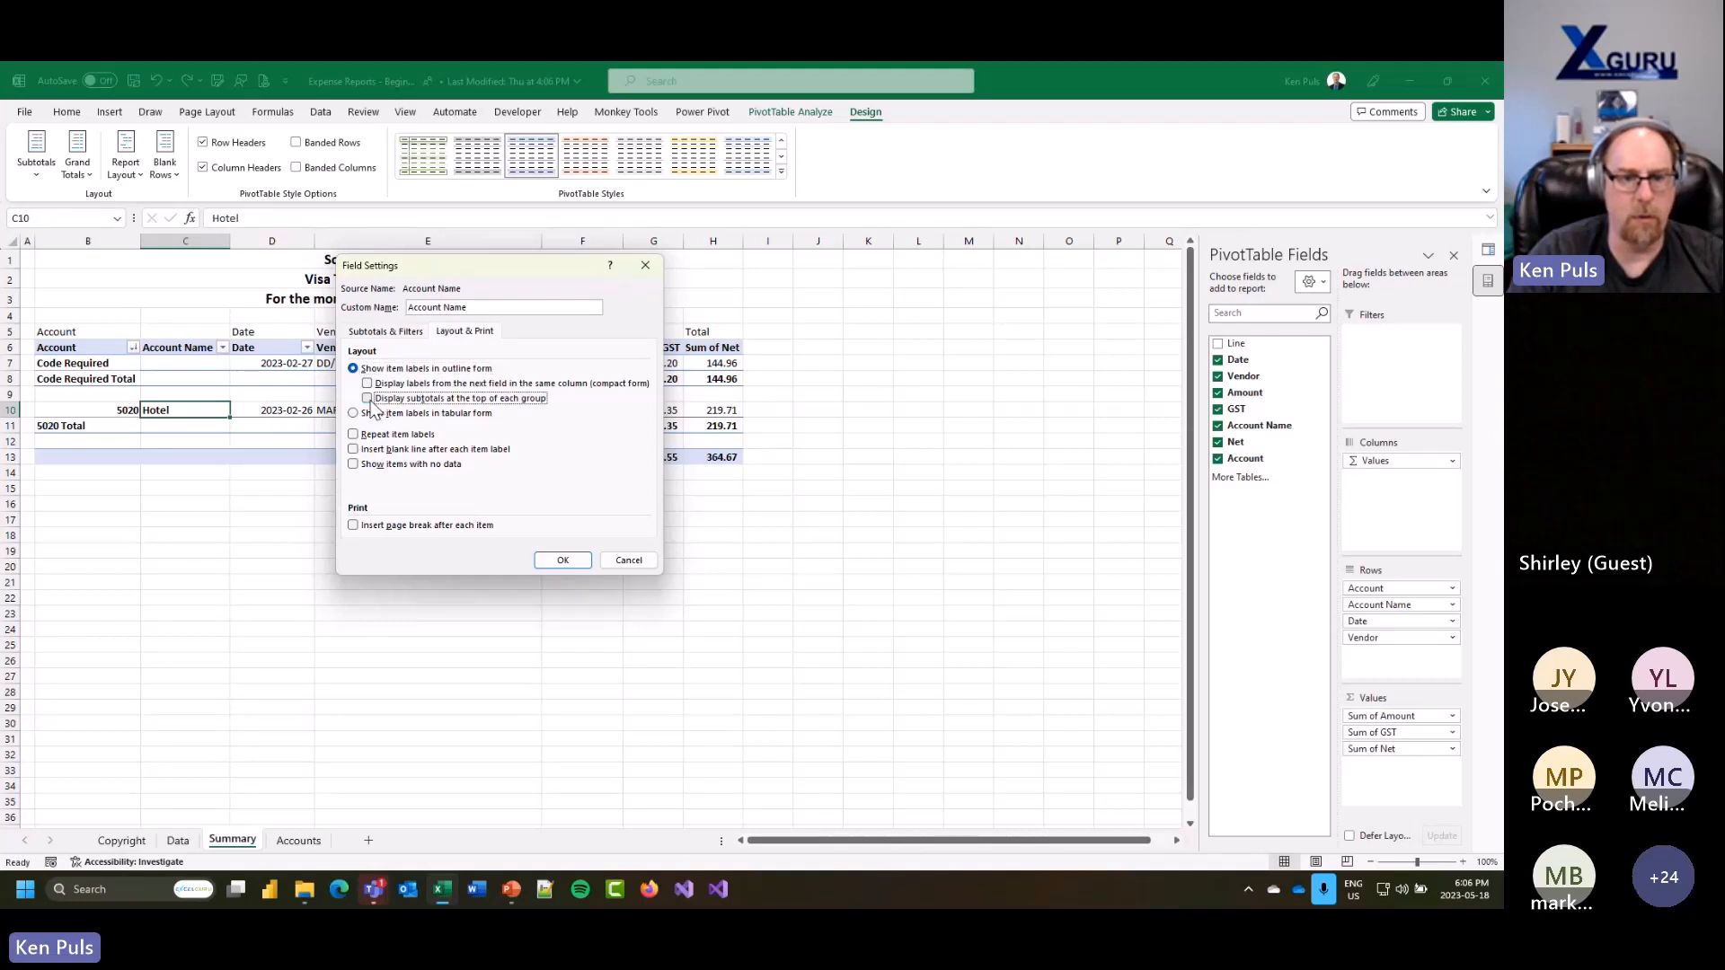
{"action": "left_click", "coordinate": [561, 562]}
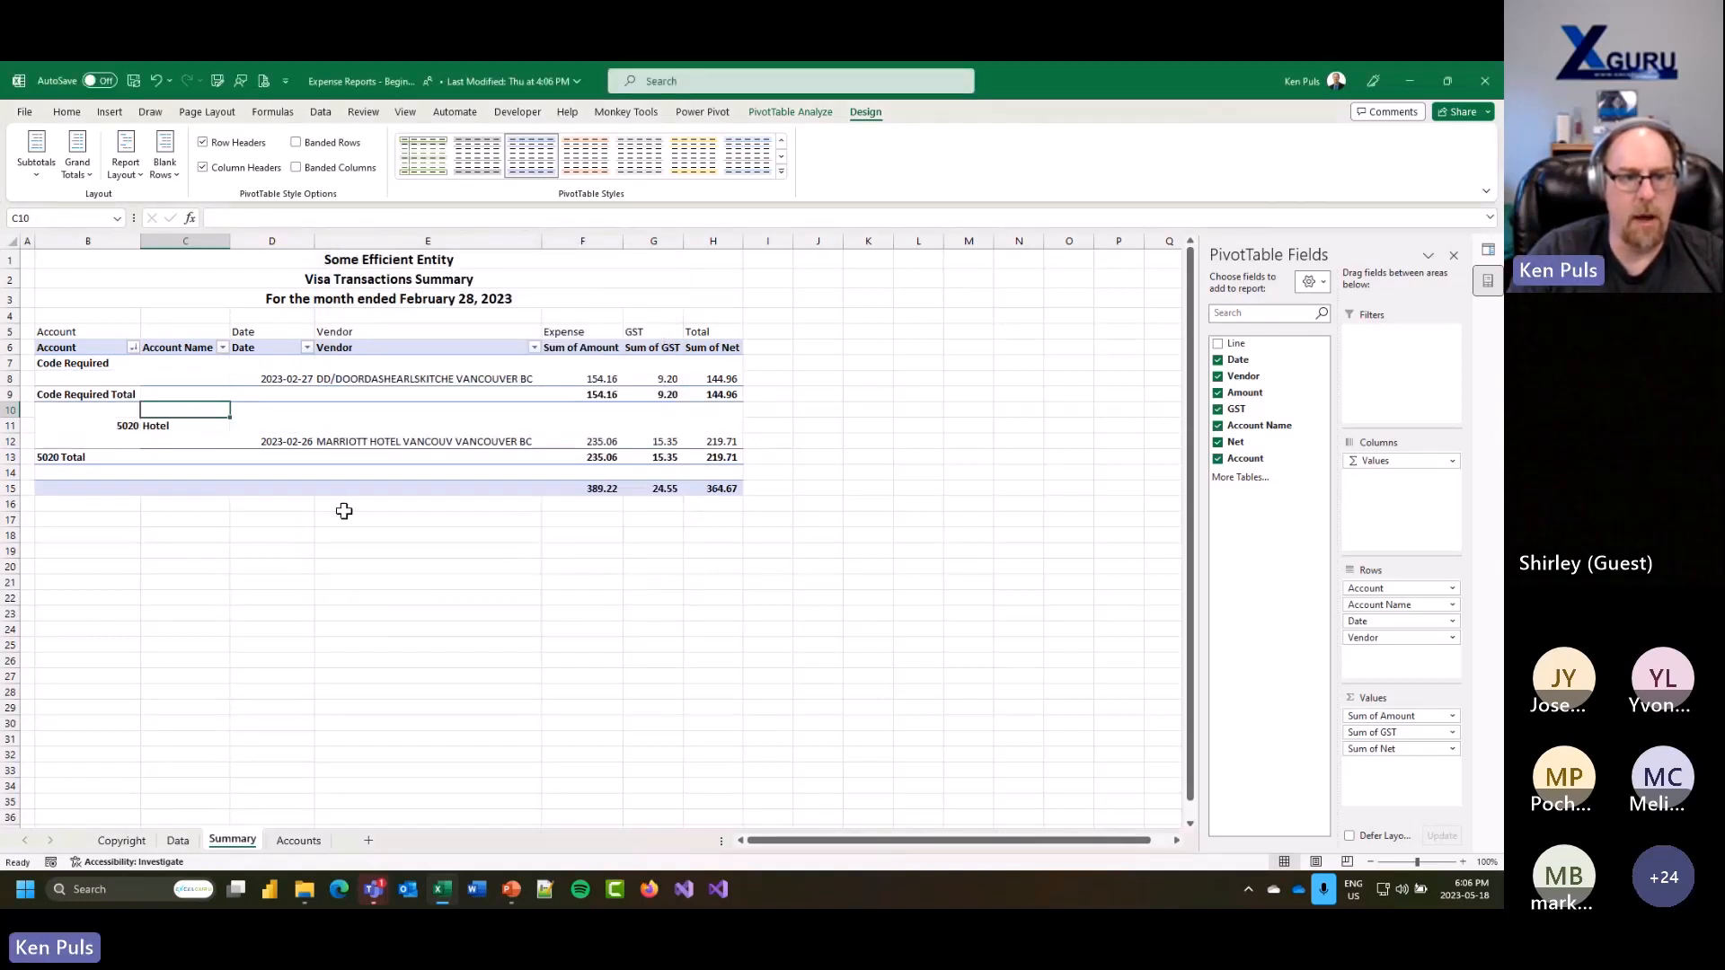
Step: Examine how the account headings, date and vendor rows, subtotals and blank lines are laid out in the PivotTable
{"action": "left_click", "coordinate": [56, 395]}
{"action": "left_click", "coordinate": [55, 410]}
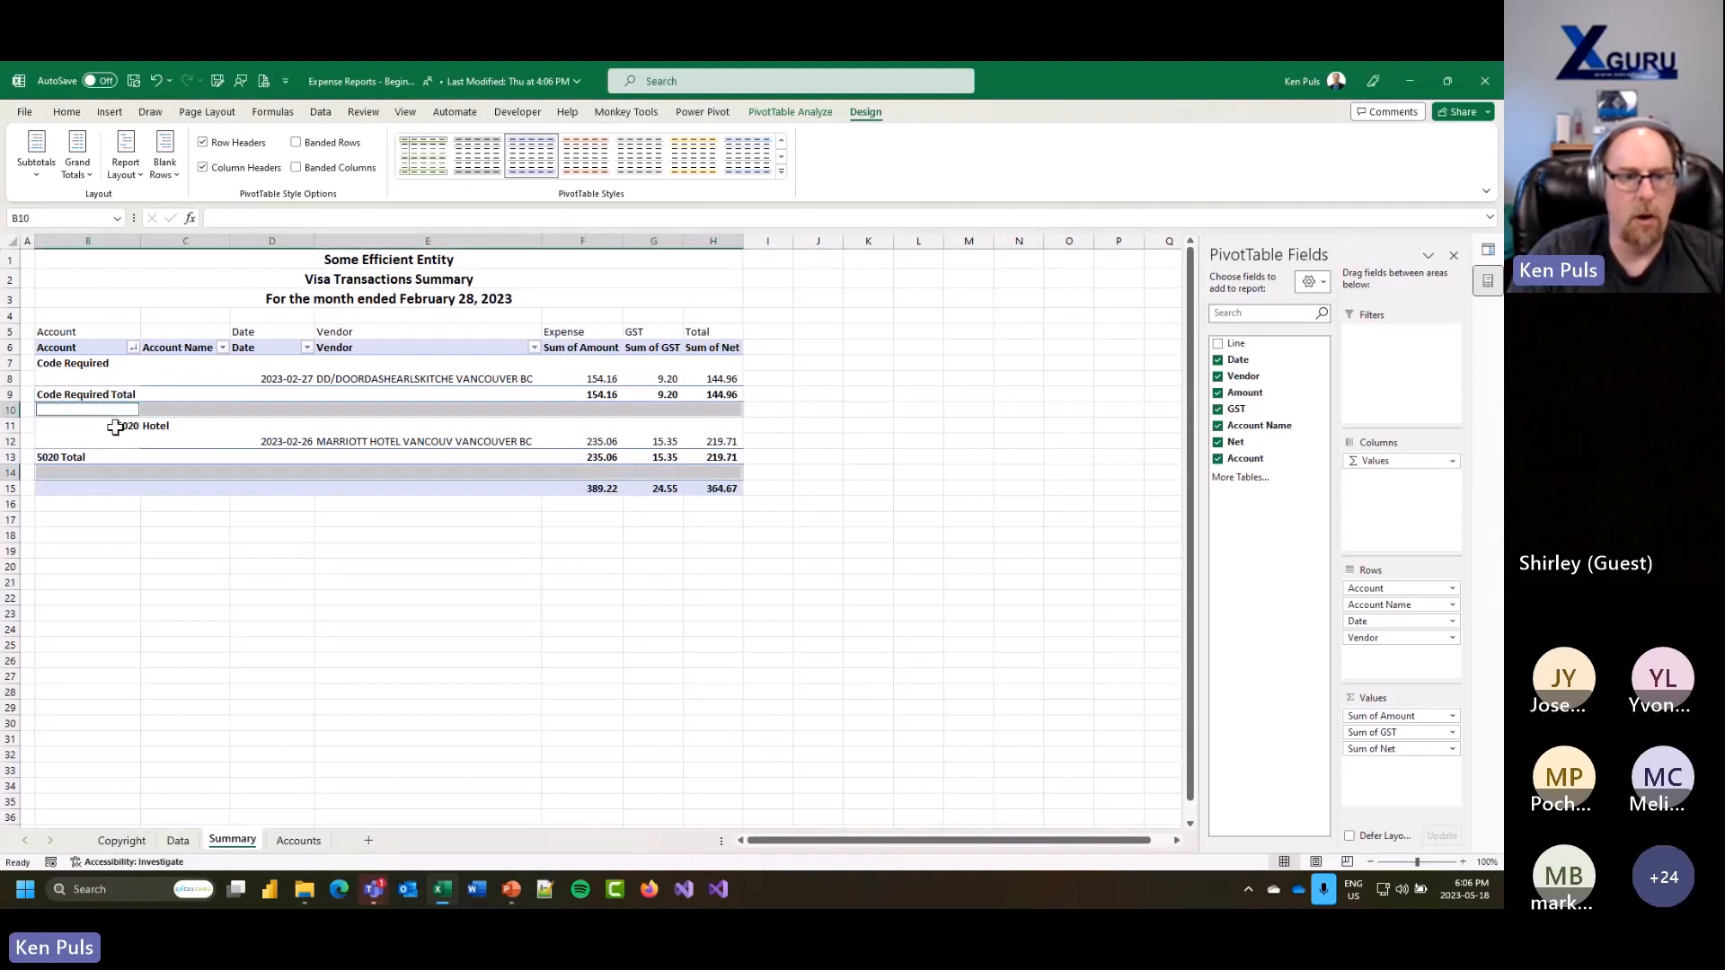
{"action": "left_click_drag", "start_coordinate": [115, 428], "coordinate": [354, 443]}
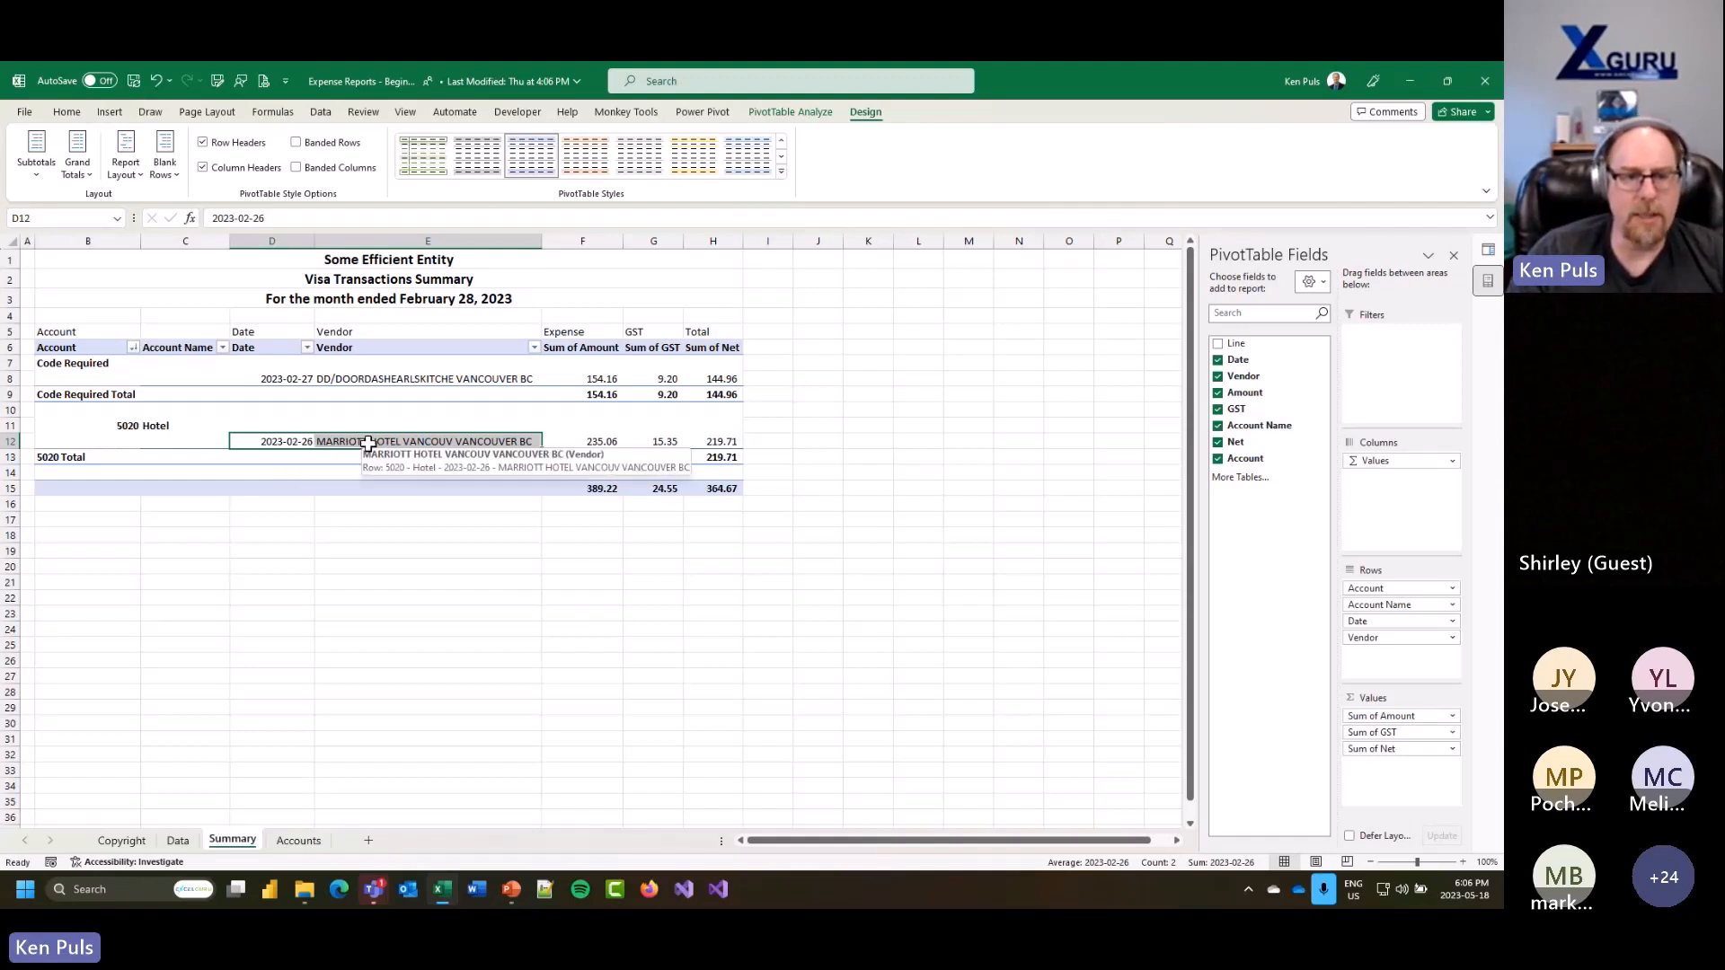
{"action": "left_click", "coordinate": [359, 378]}
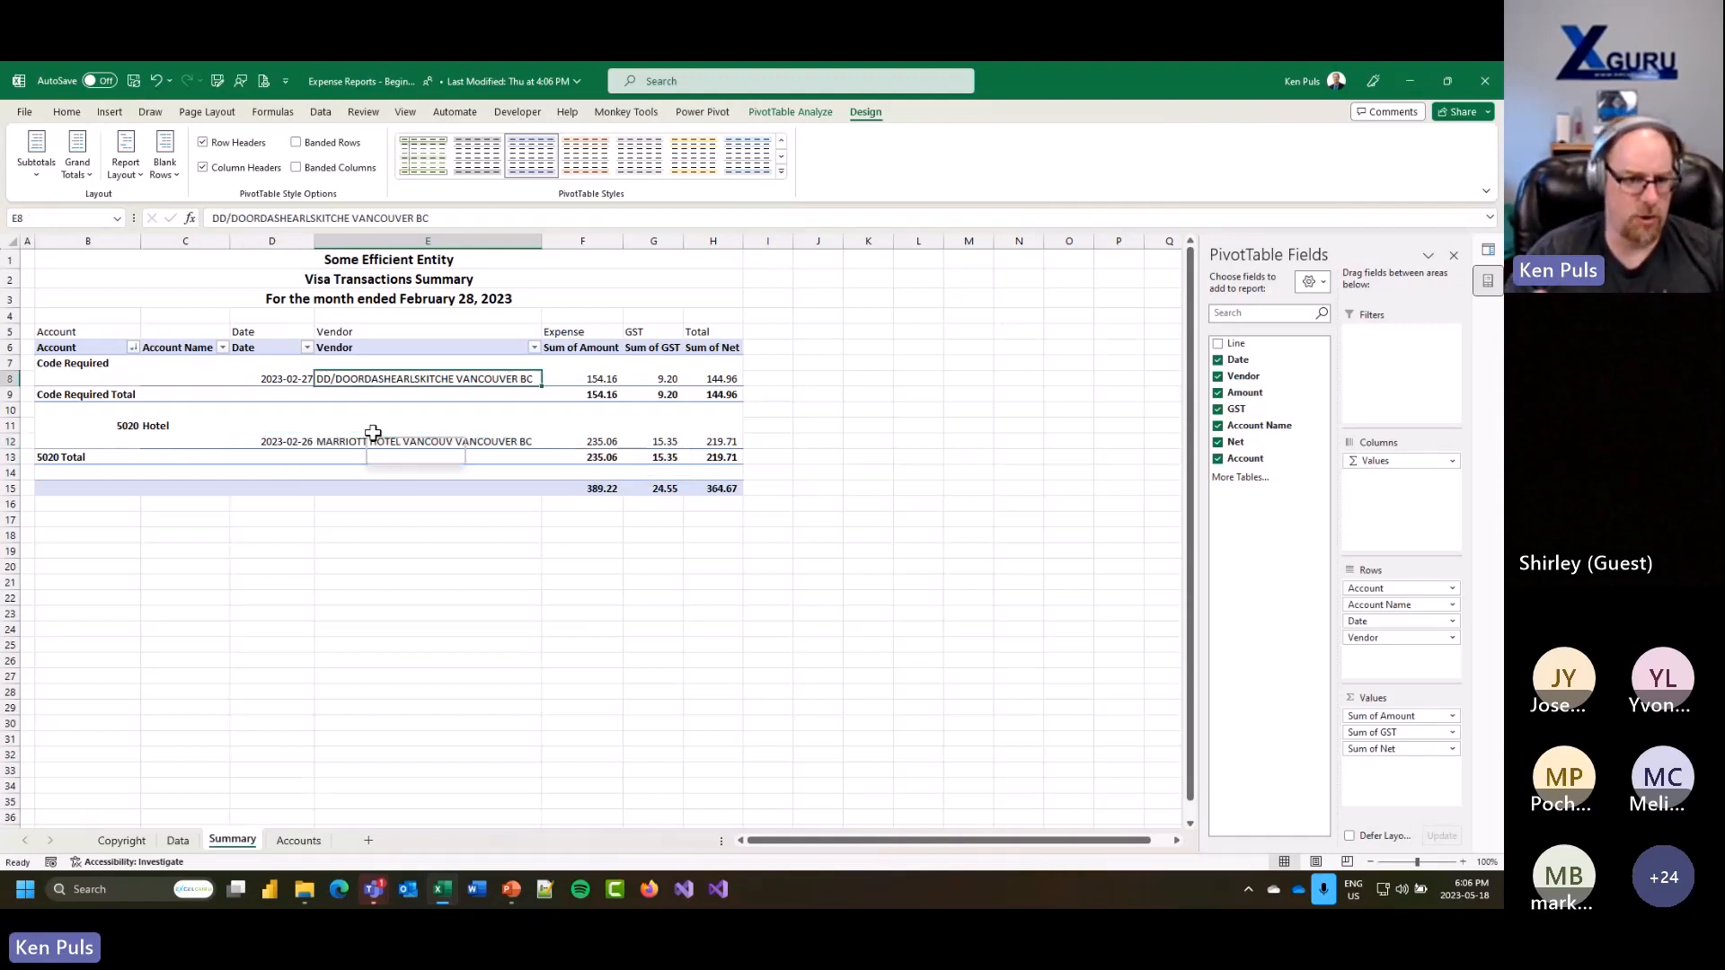
{"action": "left_click", "coordinate": [298, 381]}
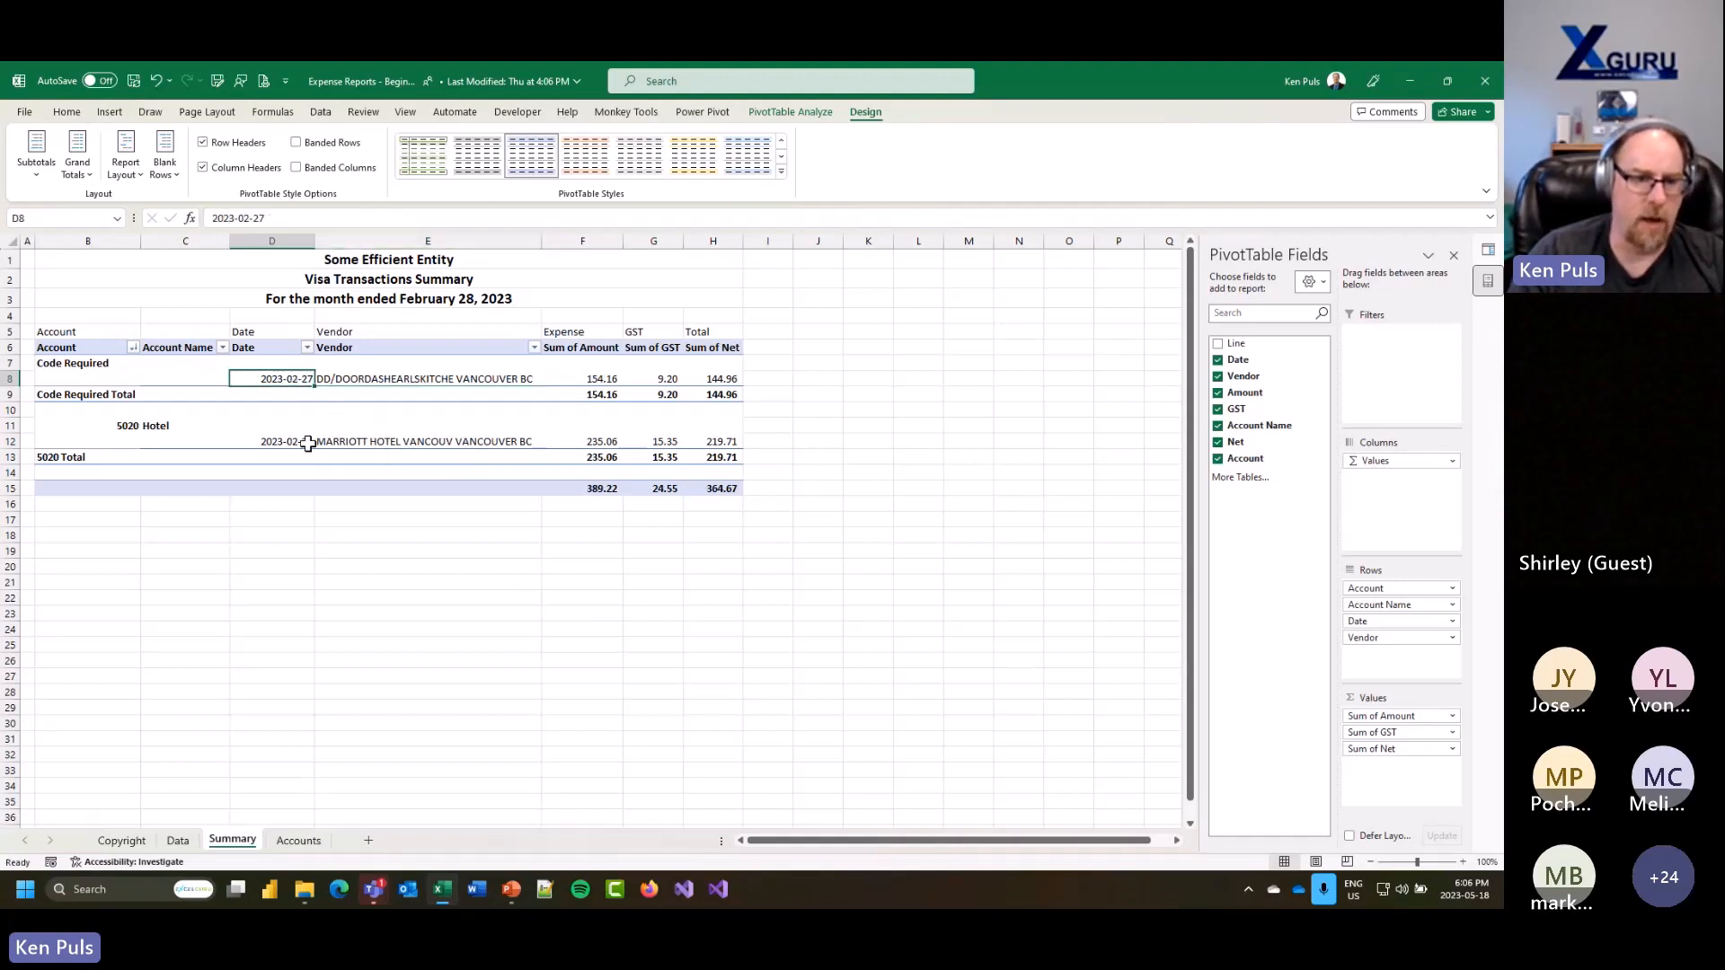
{"action": "left_click", "coordinate": [356, 378]}
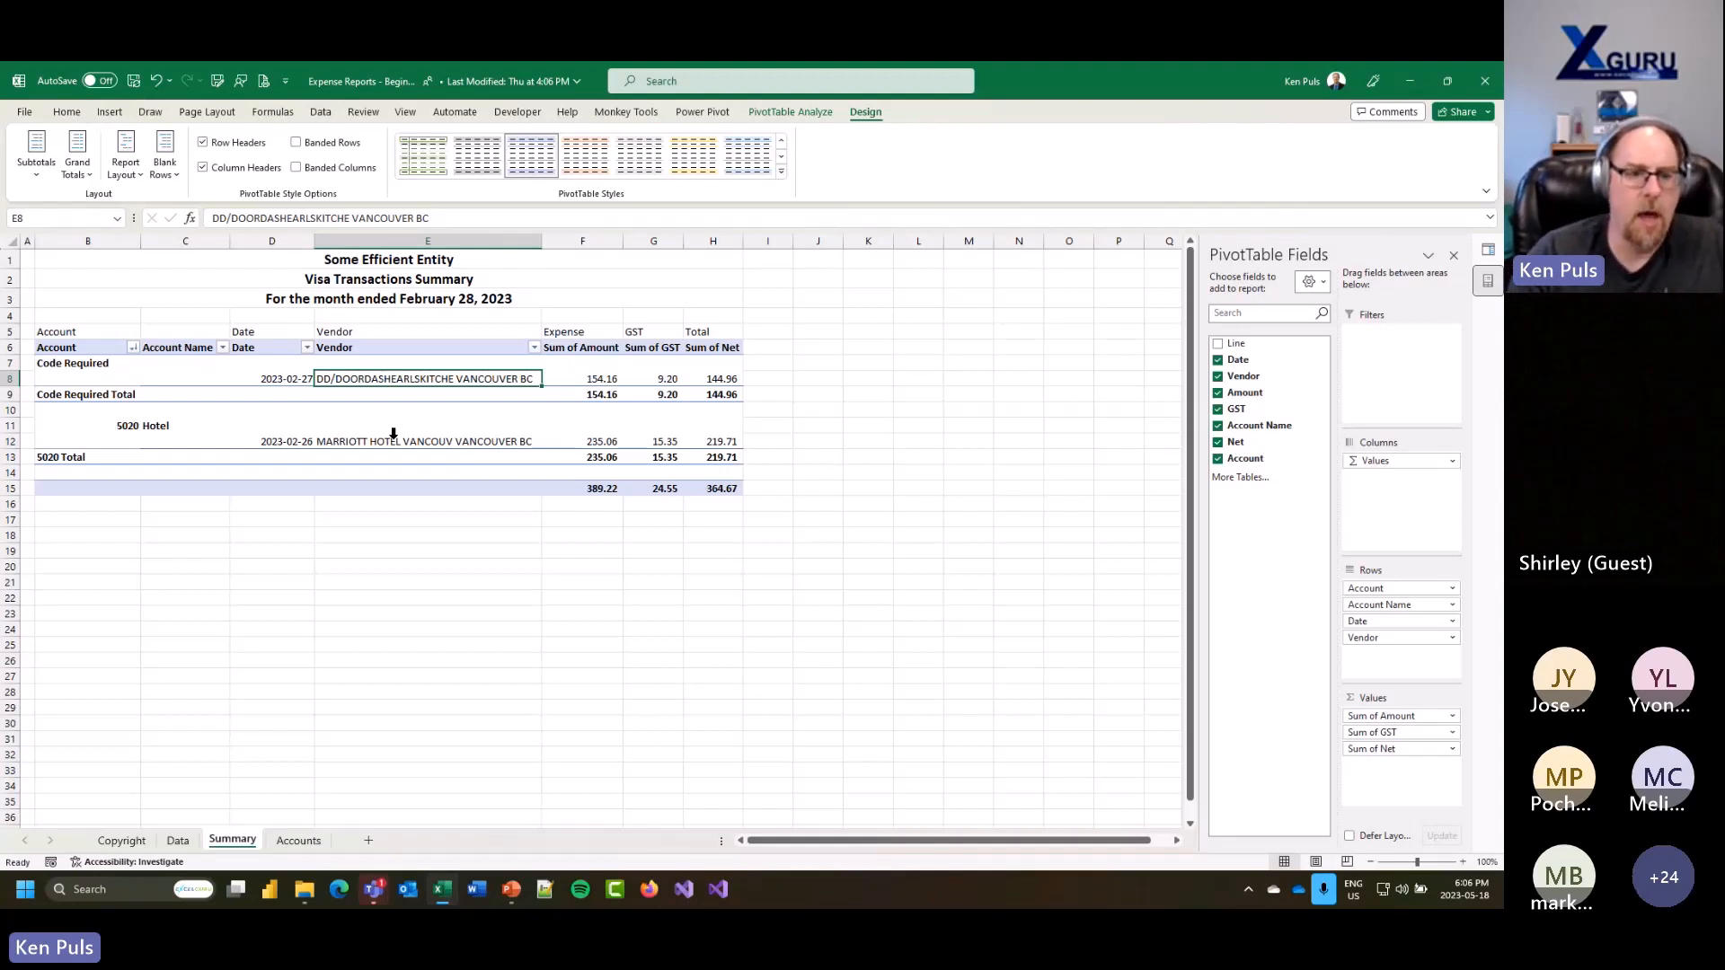
{"action": "left_click", "coordinate": [331, 394]}
{"action": "left_click", "coordinate": [334, 386]}
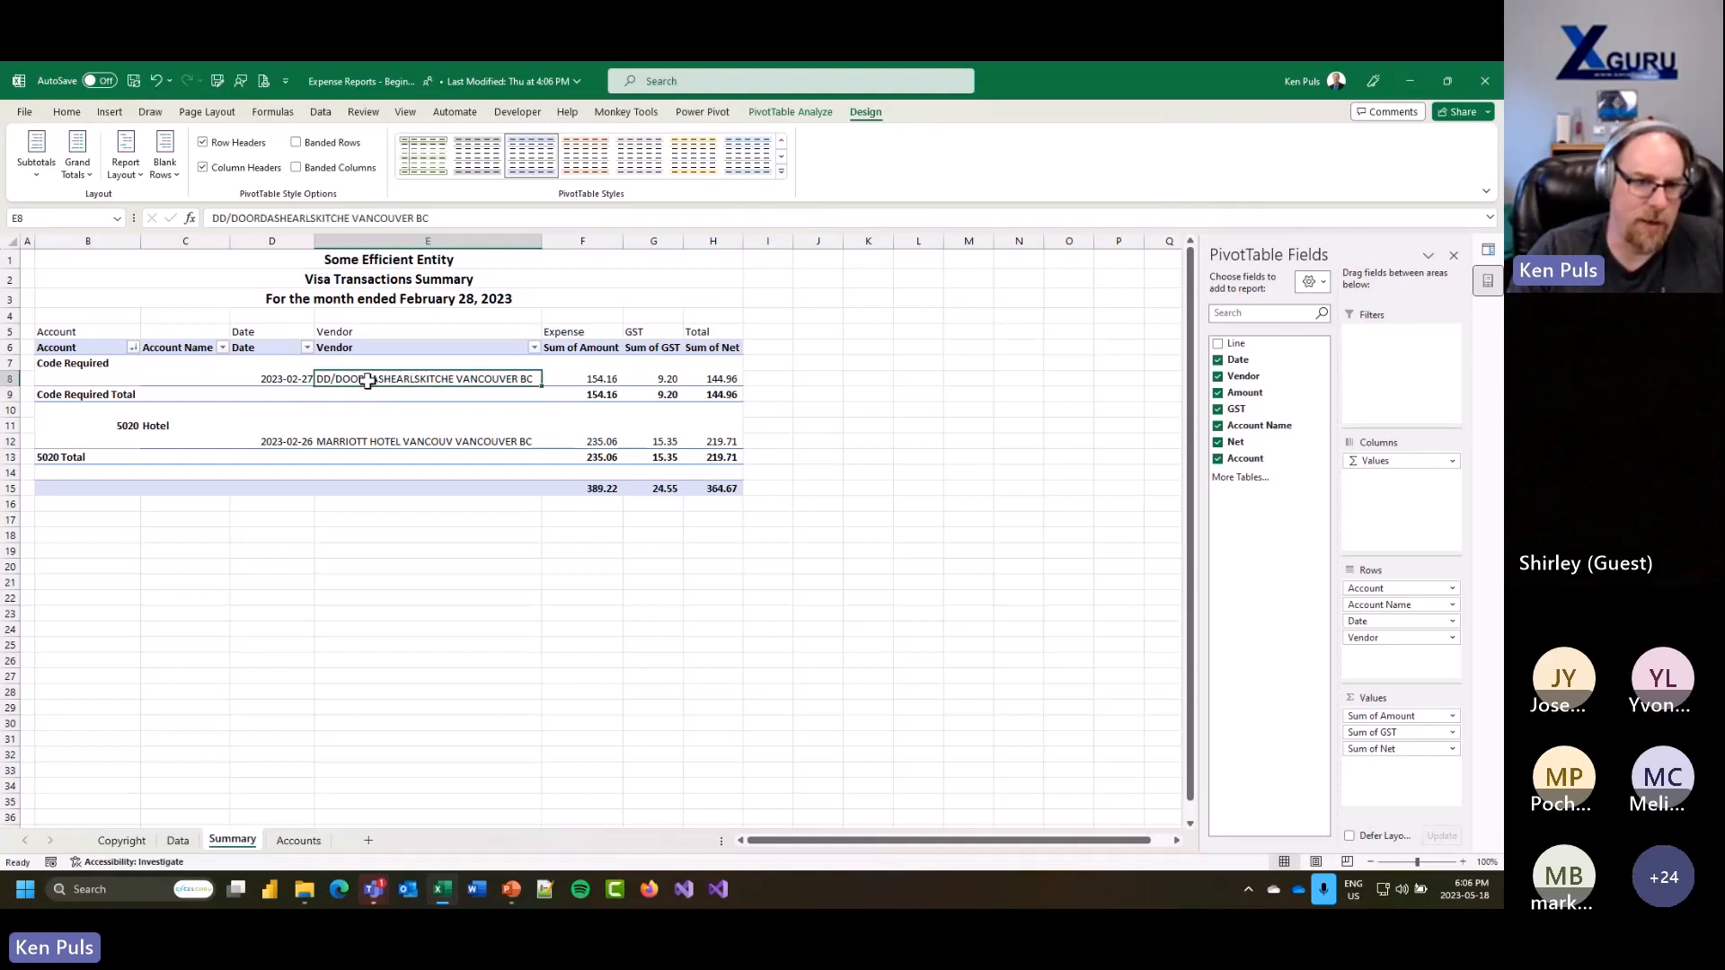
{"action": "left_click", "coordinate": [336, 396]}
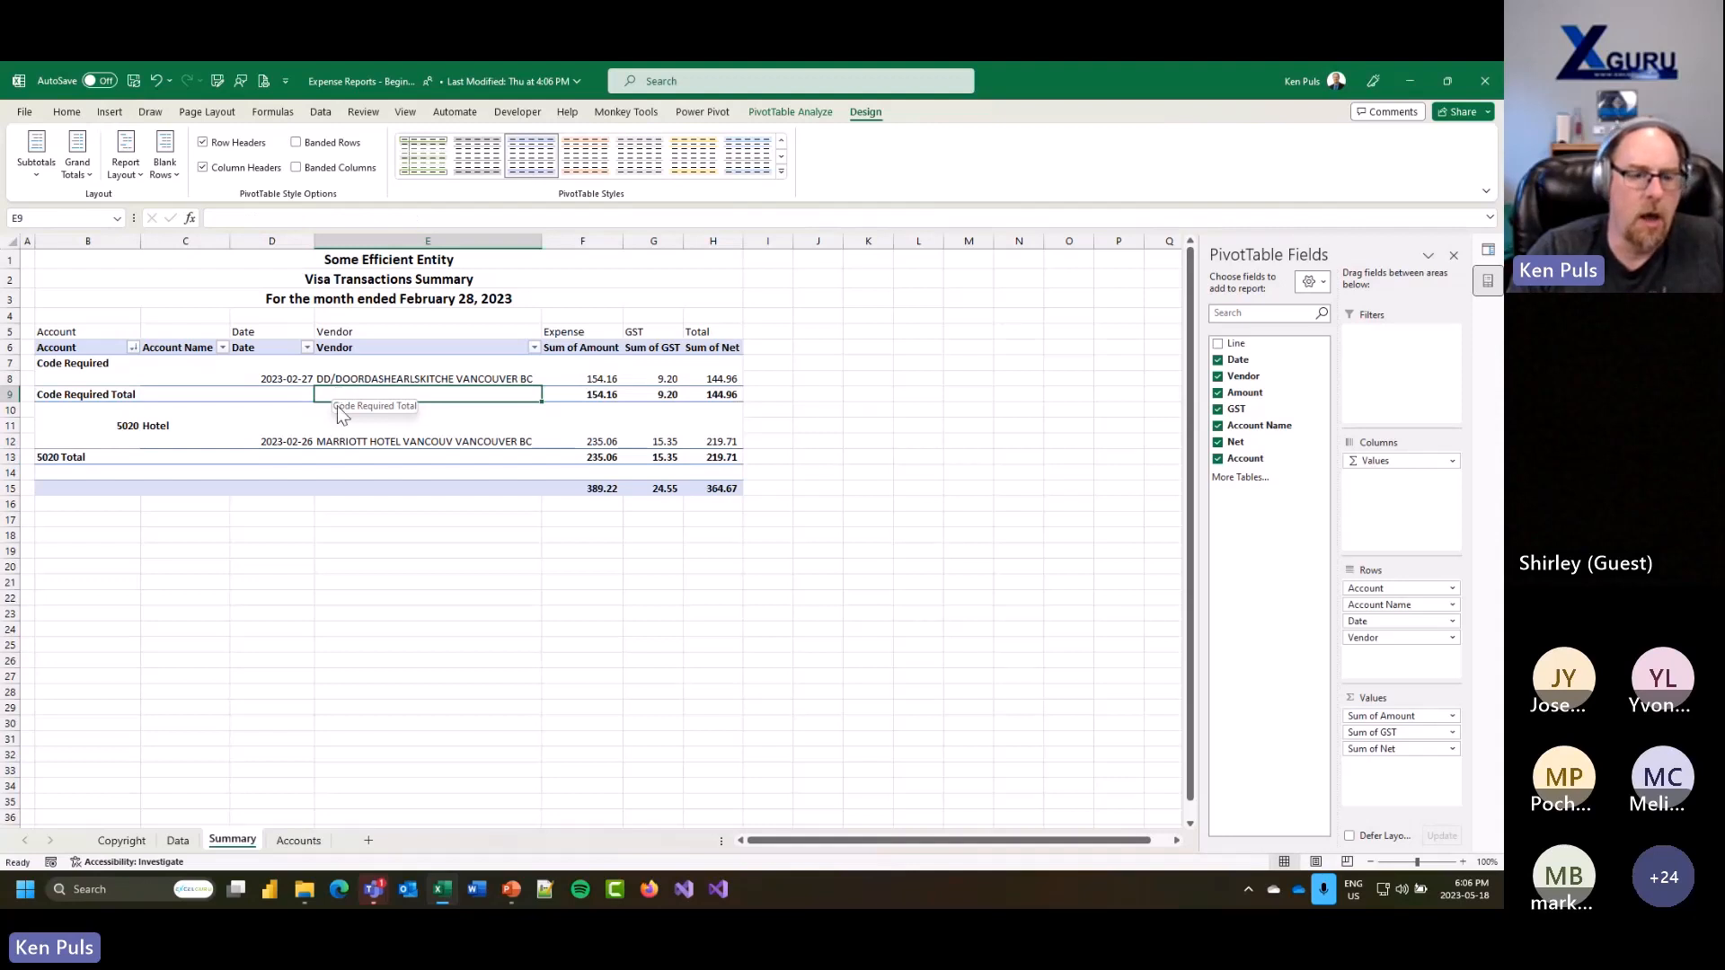
Step: Set the PivotTable's Date field to repeat item labels, keeping its tabular form
{"action": "right_click", "coordinate": [300, 381]}
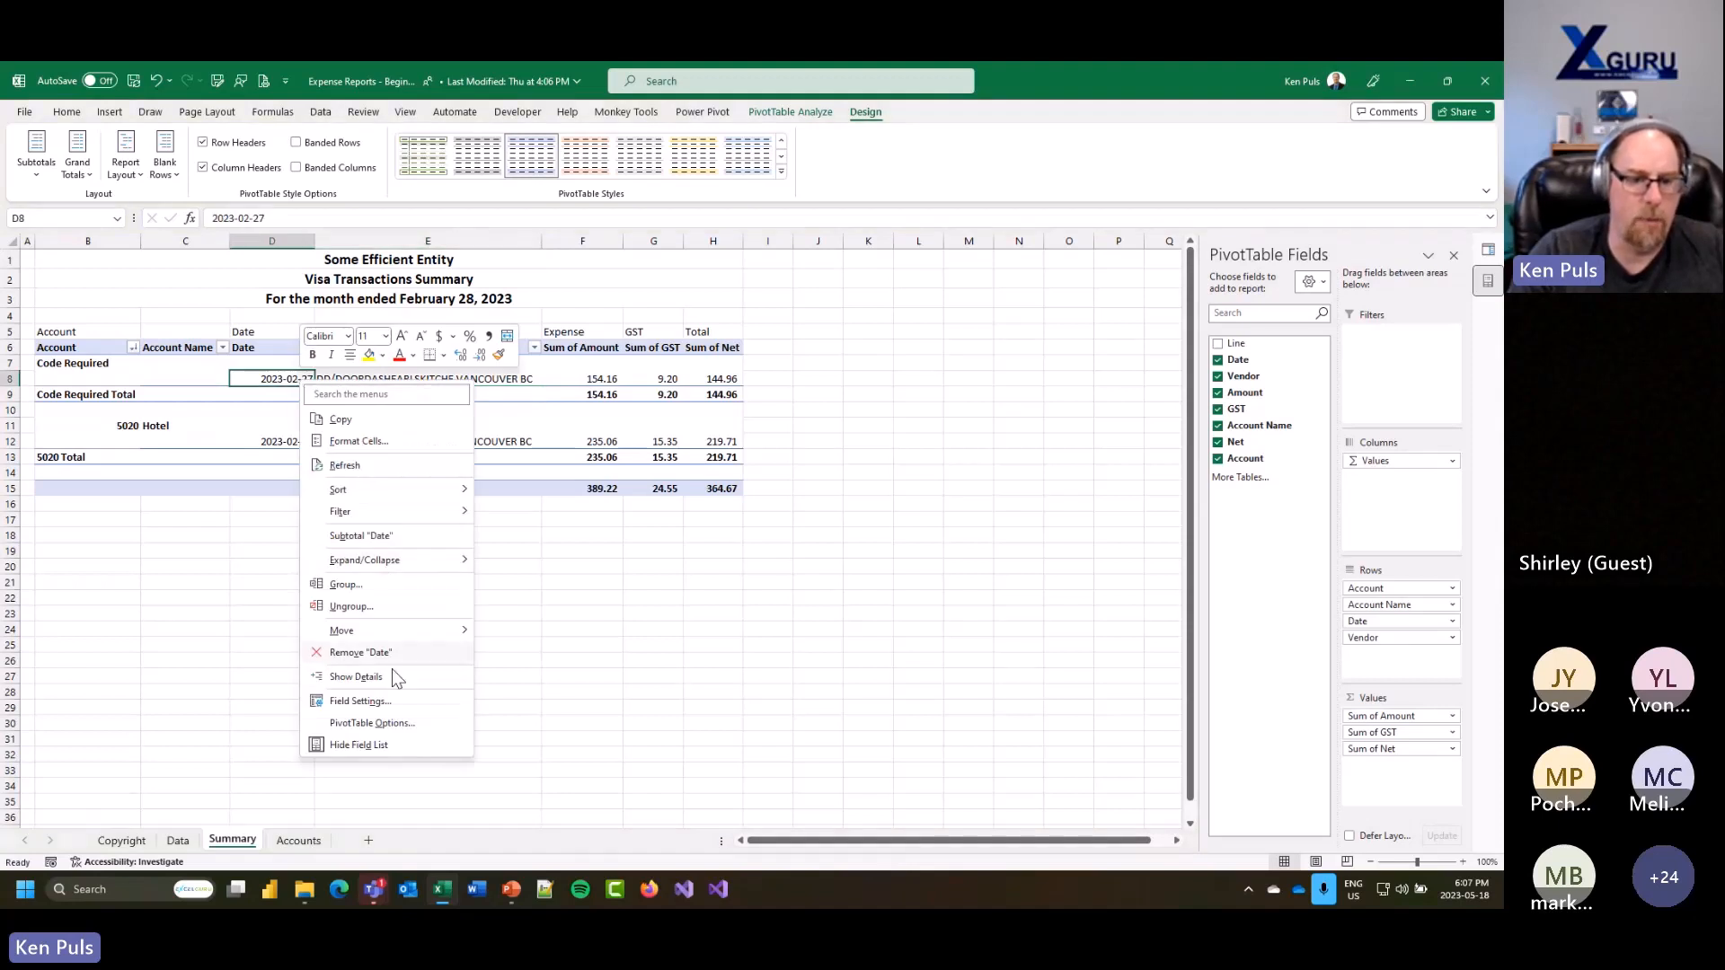
{"action": "left_click", "coordinate": [392, 702]}
{"action": "left_click", "coordinate": [357, 609]}
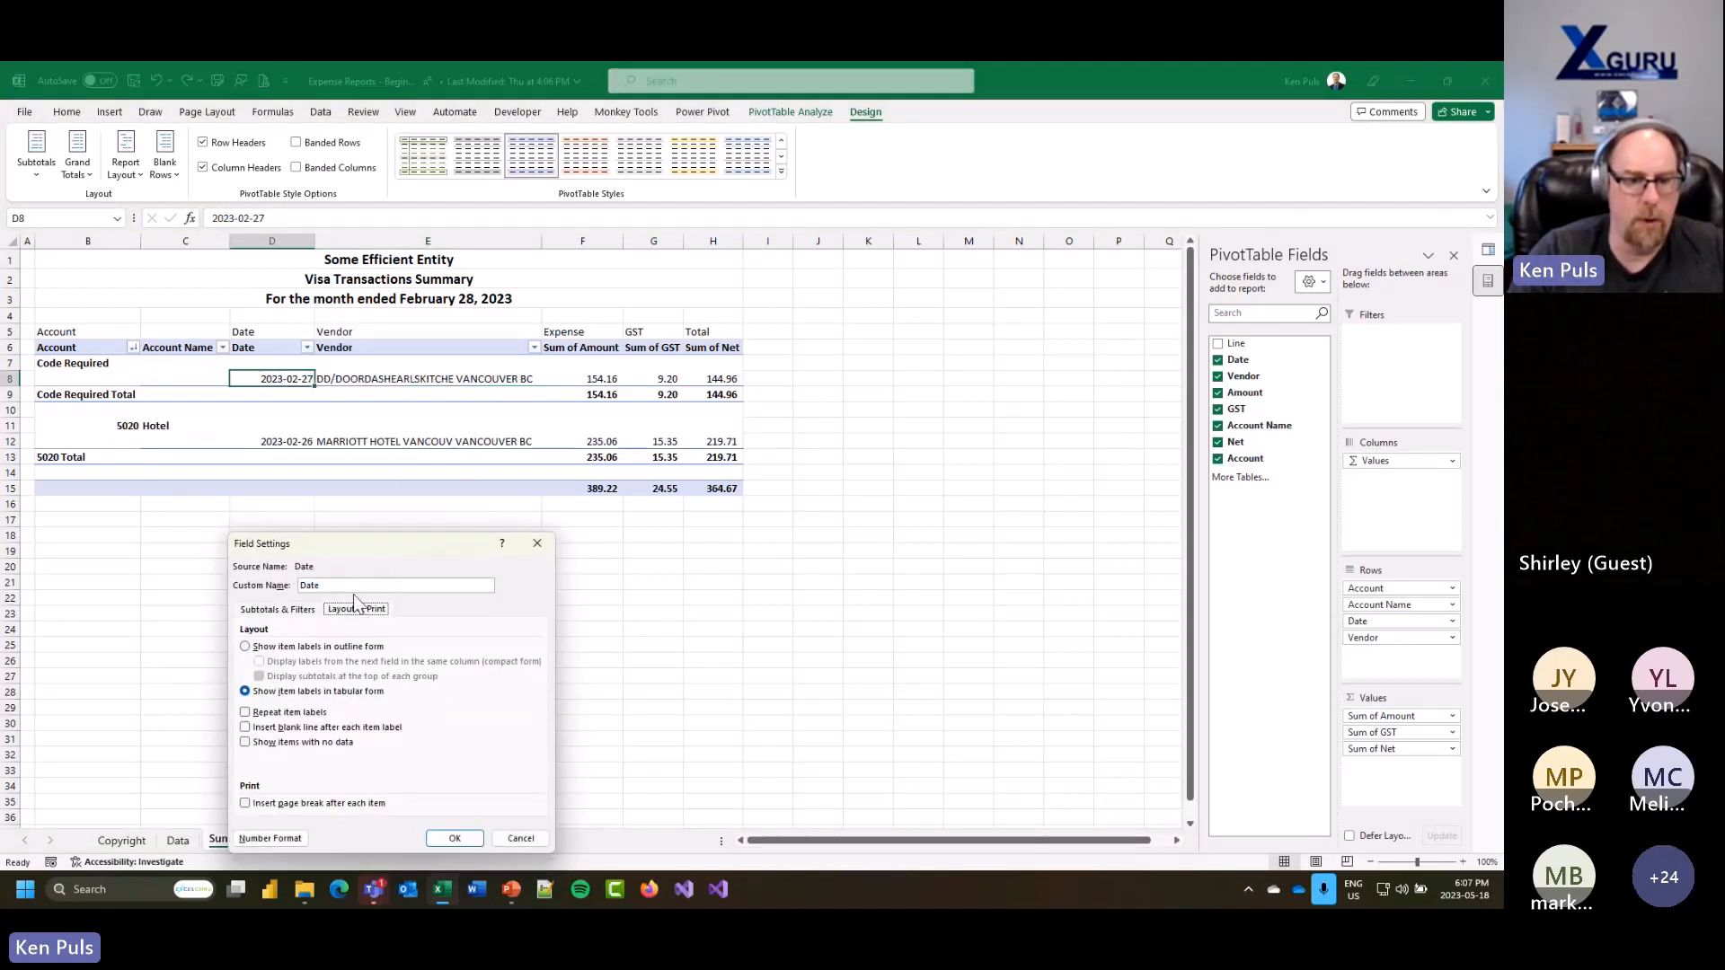
{"action": "left_click", "coordinate": [270, 712]}
{"action": "left_click", "coordinate": [454, 838]}
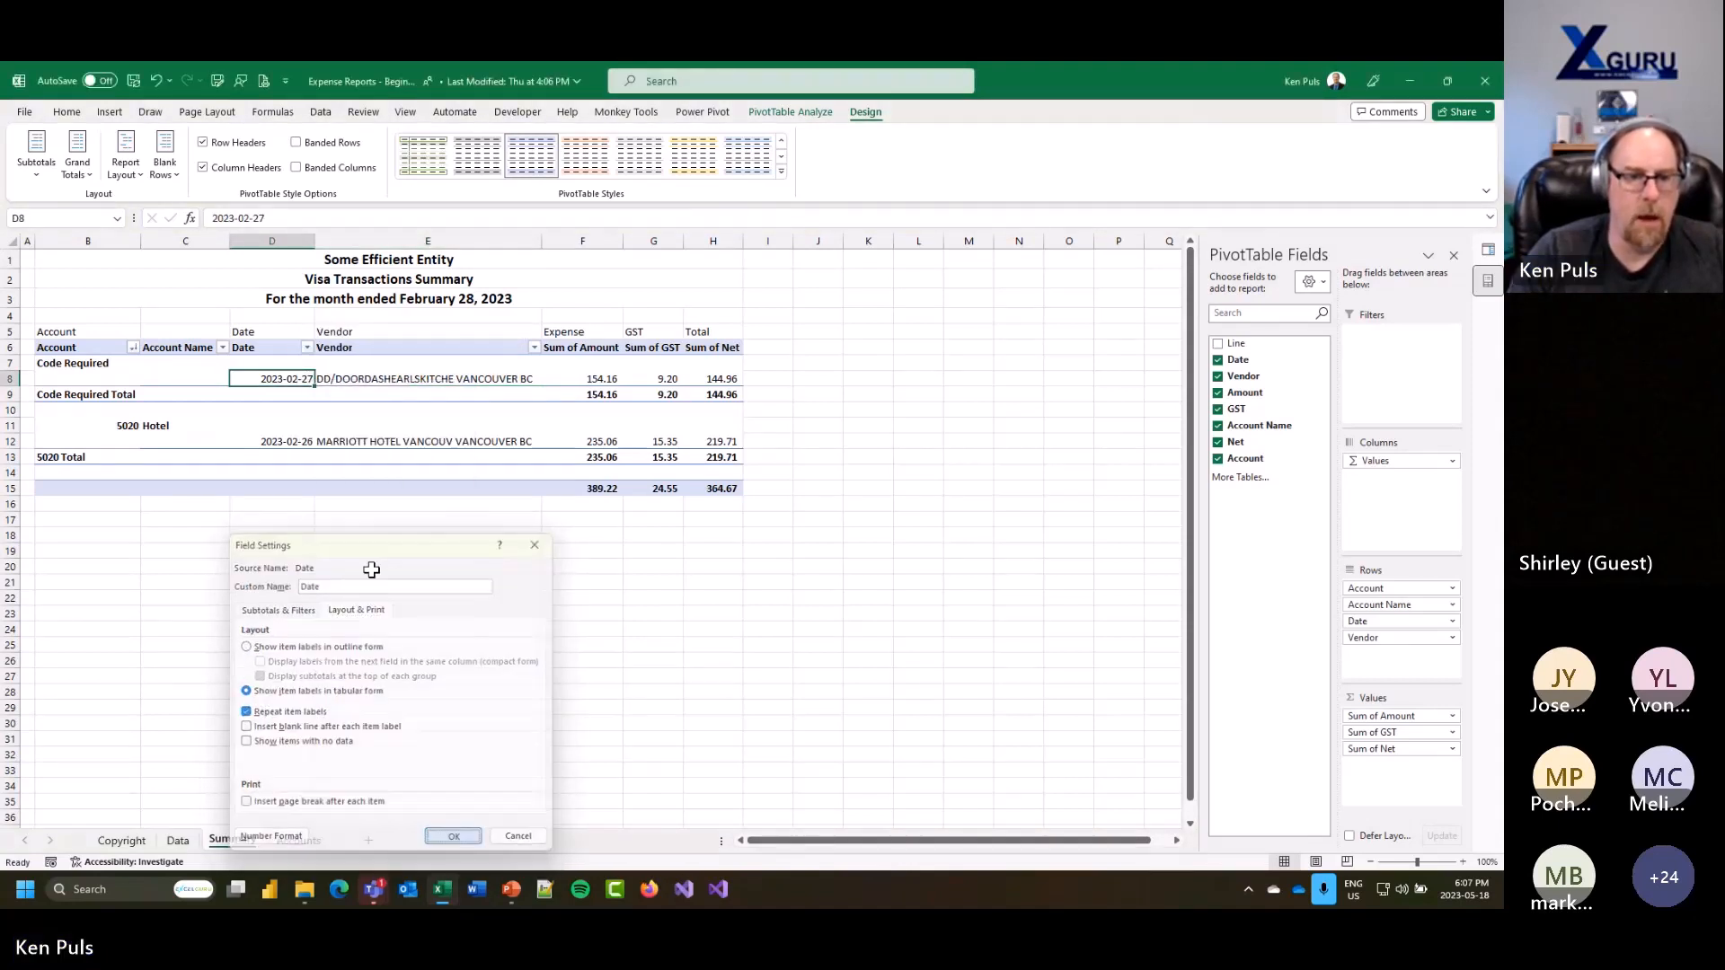
Step: Set the PivotTable's Vendor field to repeat item labels, keeping its tabular form
{"action": "right_click", "coordinate": [356, 382]}
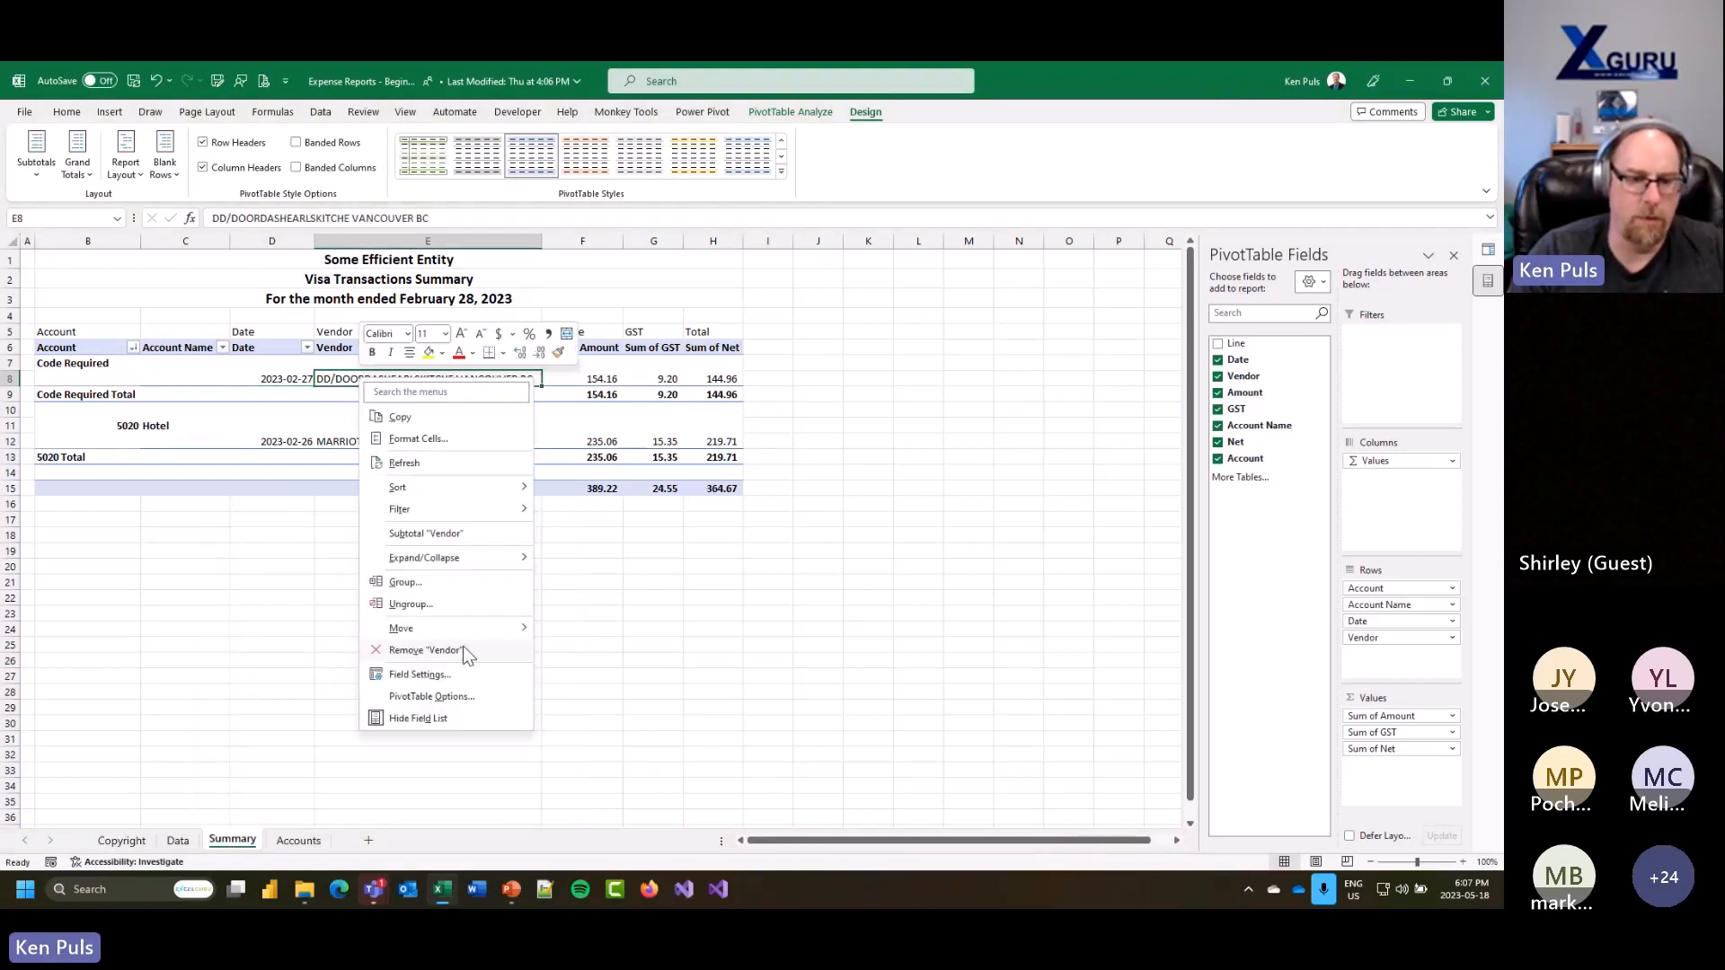
{"action": "left_click", "coordinate": [465, 676]}
{"action": "left_click", "coordinate": [429, 582]}
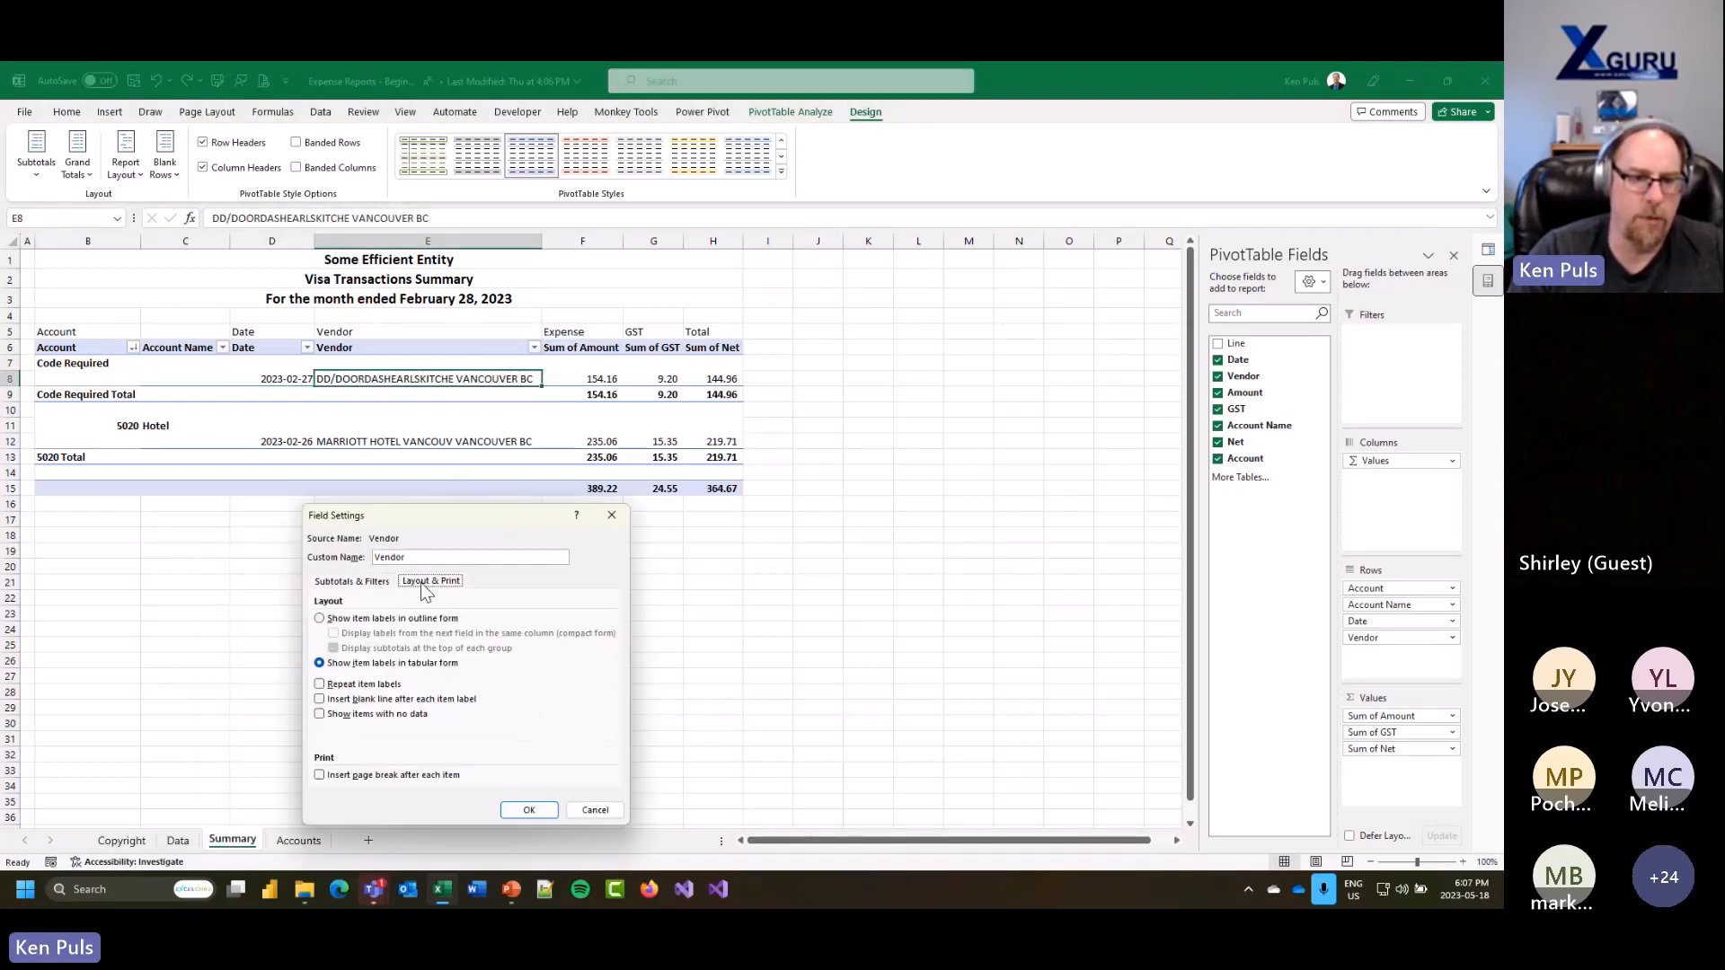
{"action": "left_click", "coordinate": [320, 685]}
{"action": "left_click", "coordinate": [526, 807]}
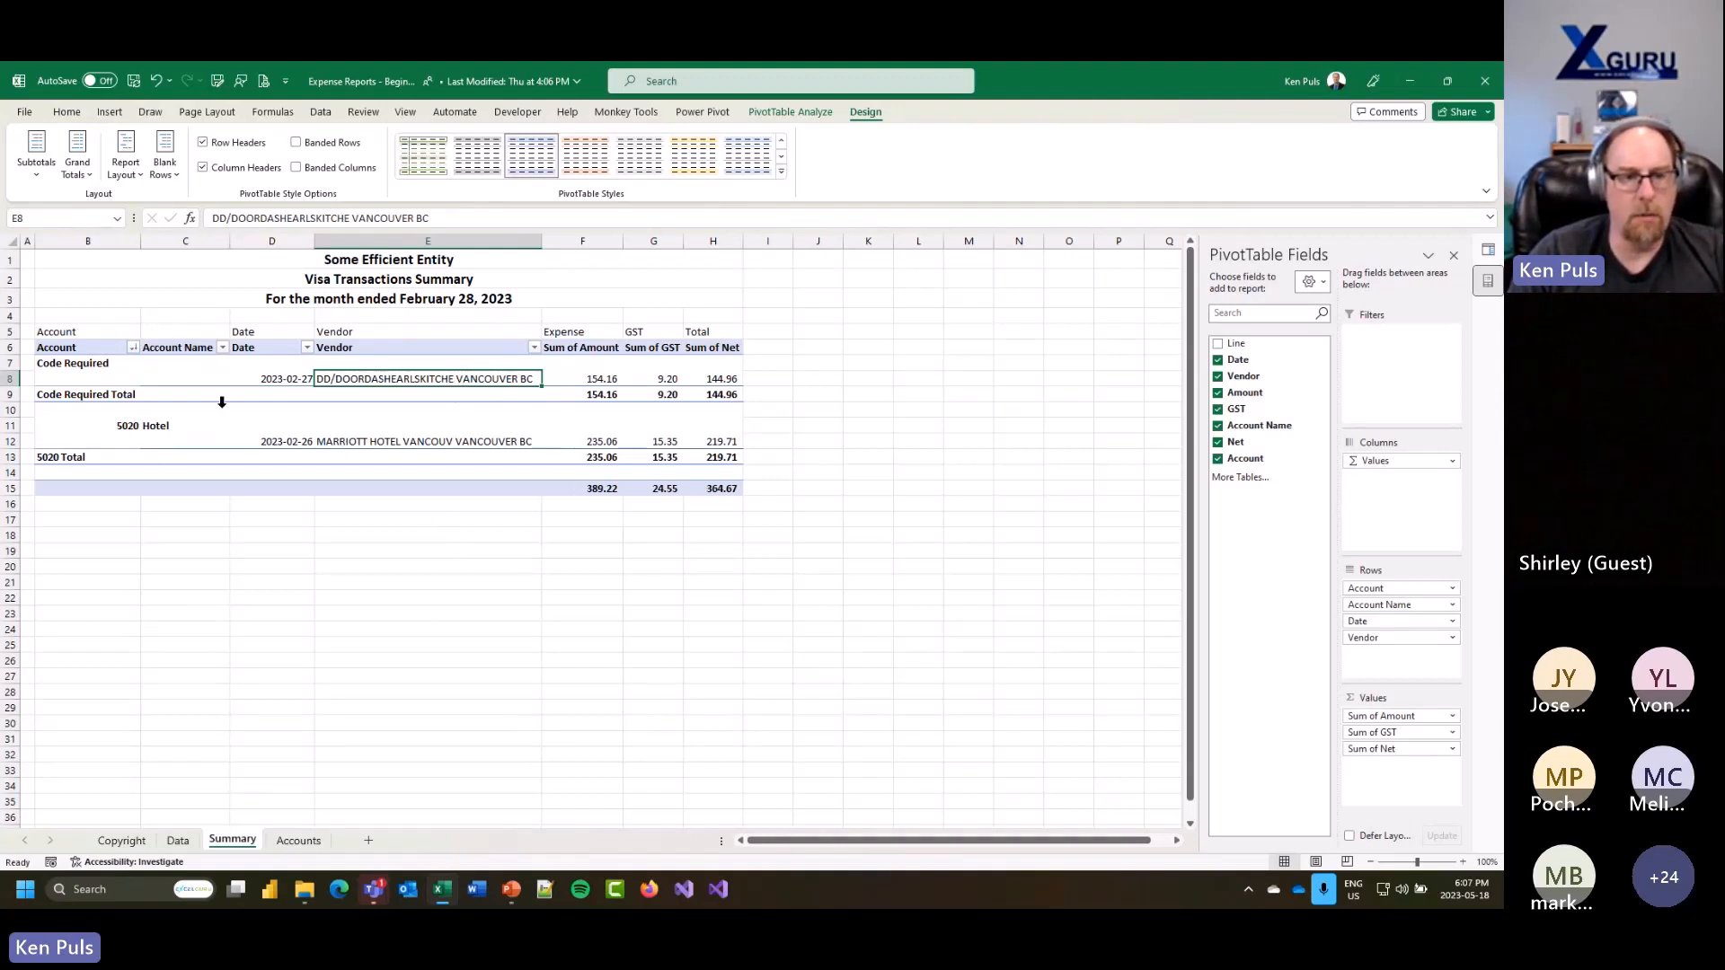
Step: Narrow the Account, Account Name and Date columns of the PivotTable, making the Account Name column just a sliver
{"action": "left_click_drag", "start_coordinate": [139, 244], "coordinate": [115, 244]}
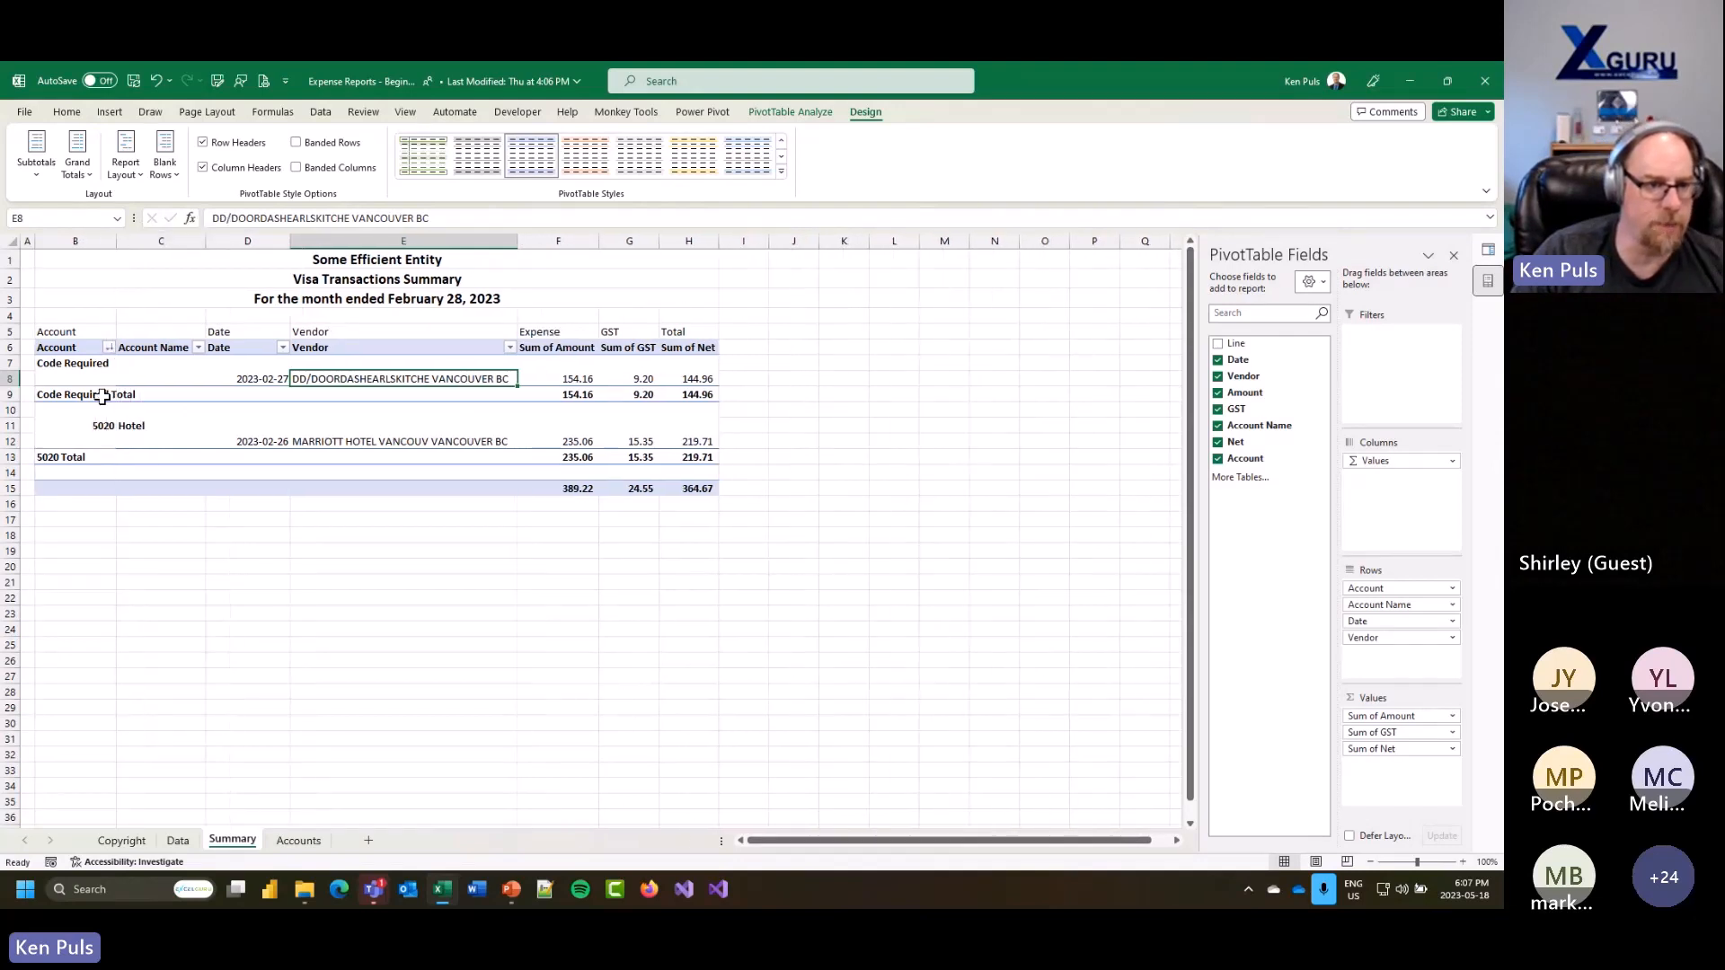
{"action": "right_click", "coordinate": [160, 241]}
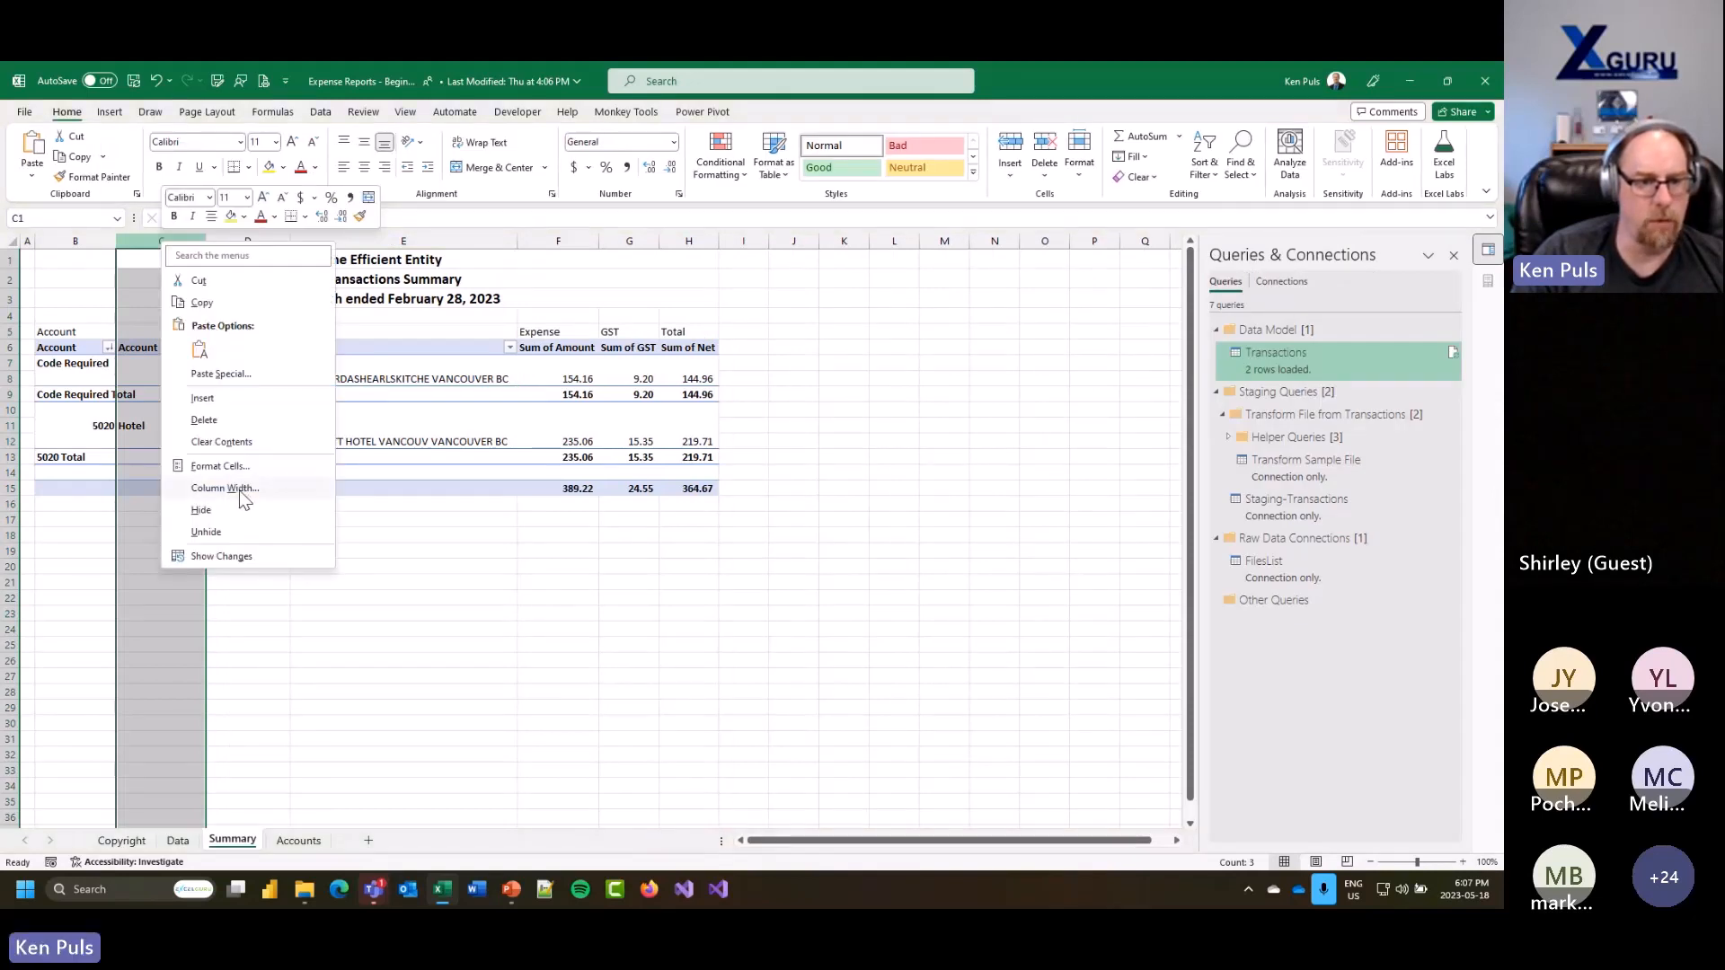
{"action": "left_click", "coordinate": [242, 490]}
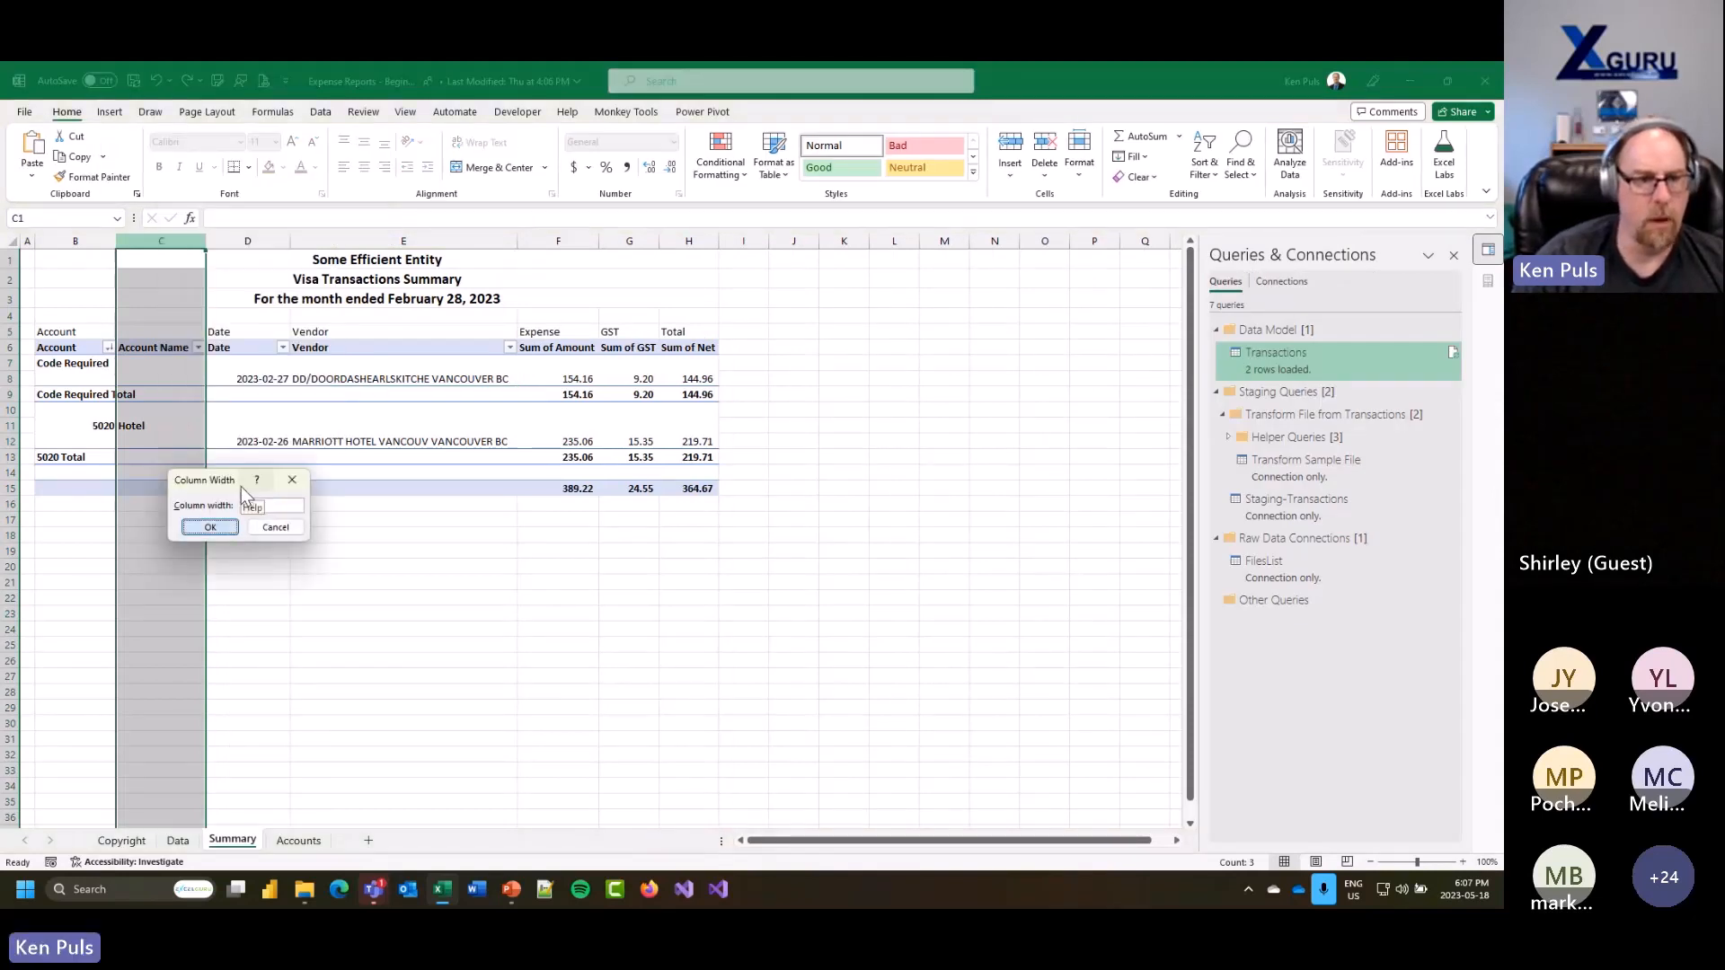
{"action": "left_click", "coordinate": [210, 527]}
{"action": "left_click", "coordinate": [221, 534]}
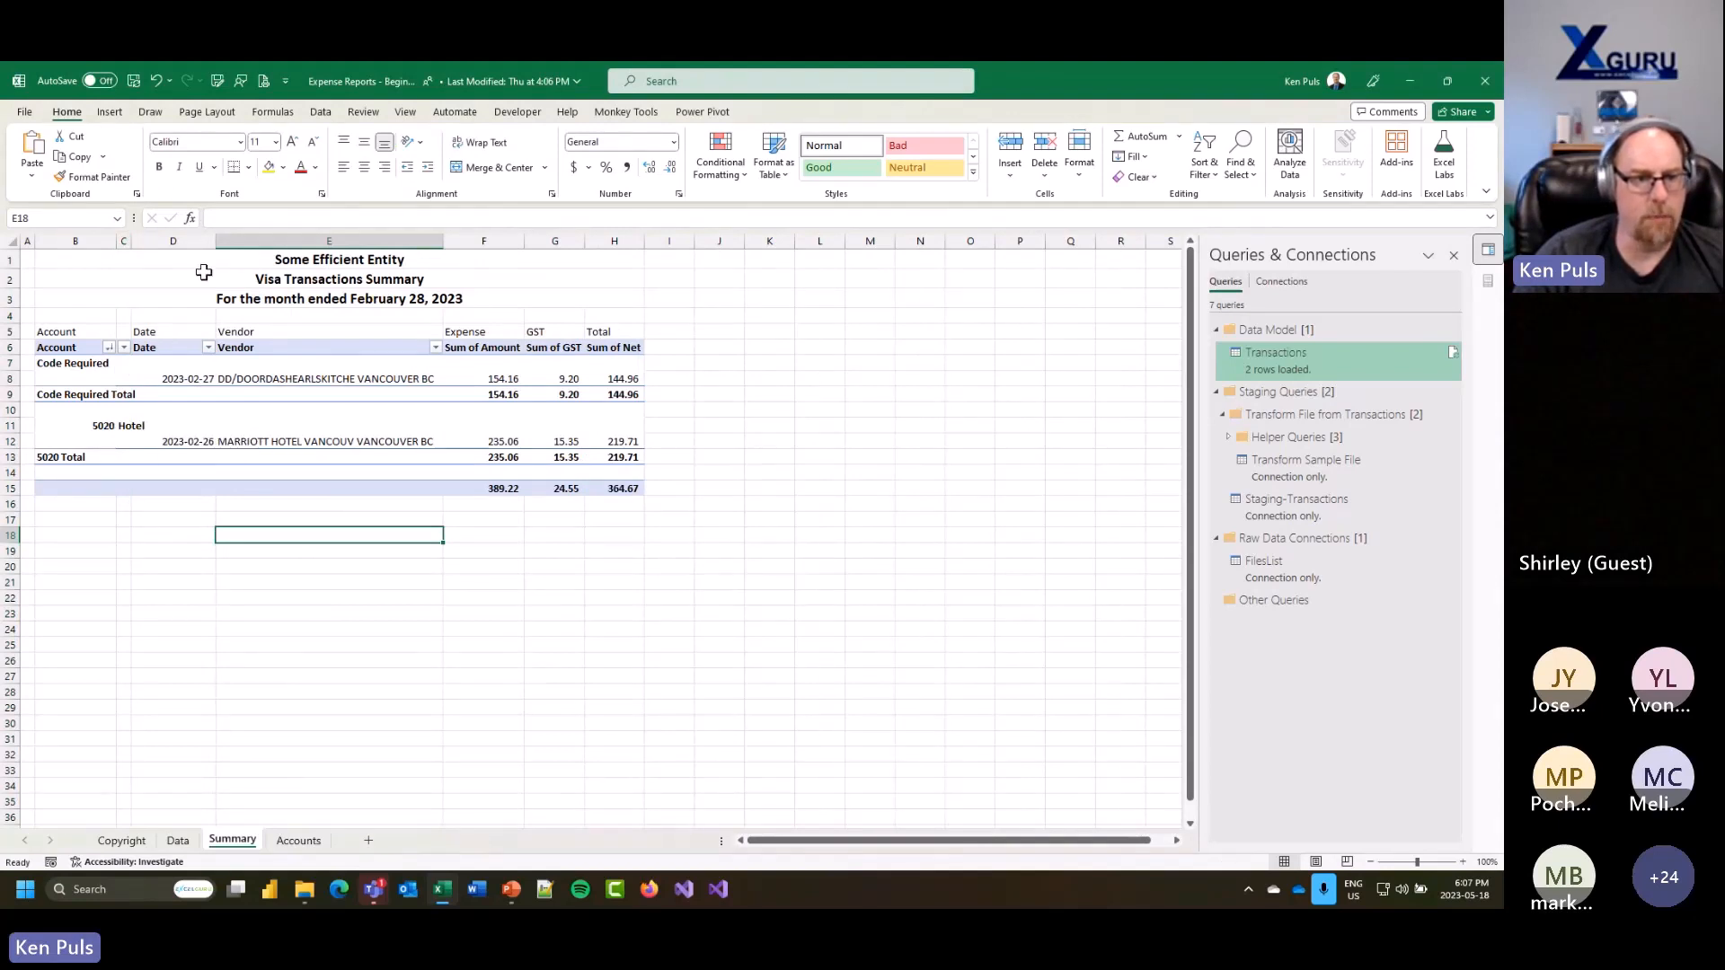
{"action": "left_click_drag", "start_coordinate": [215, 240], "coordinate": [192, 241]}
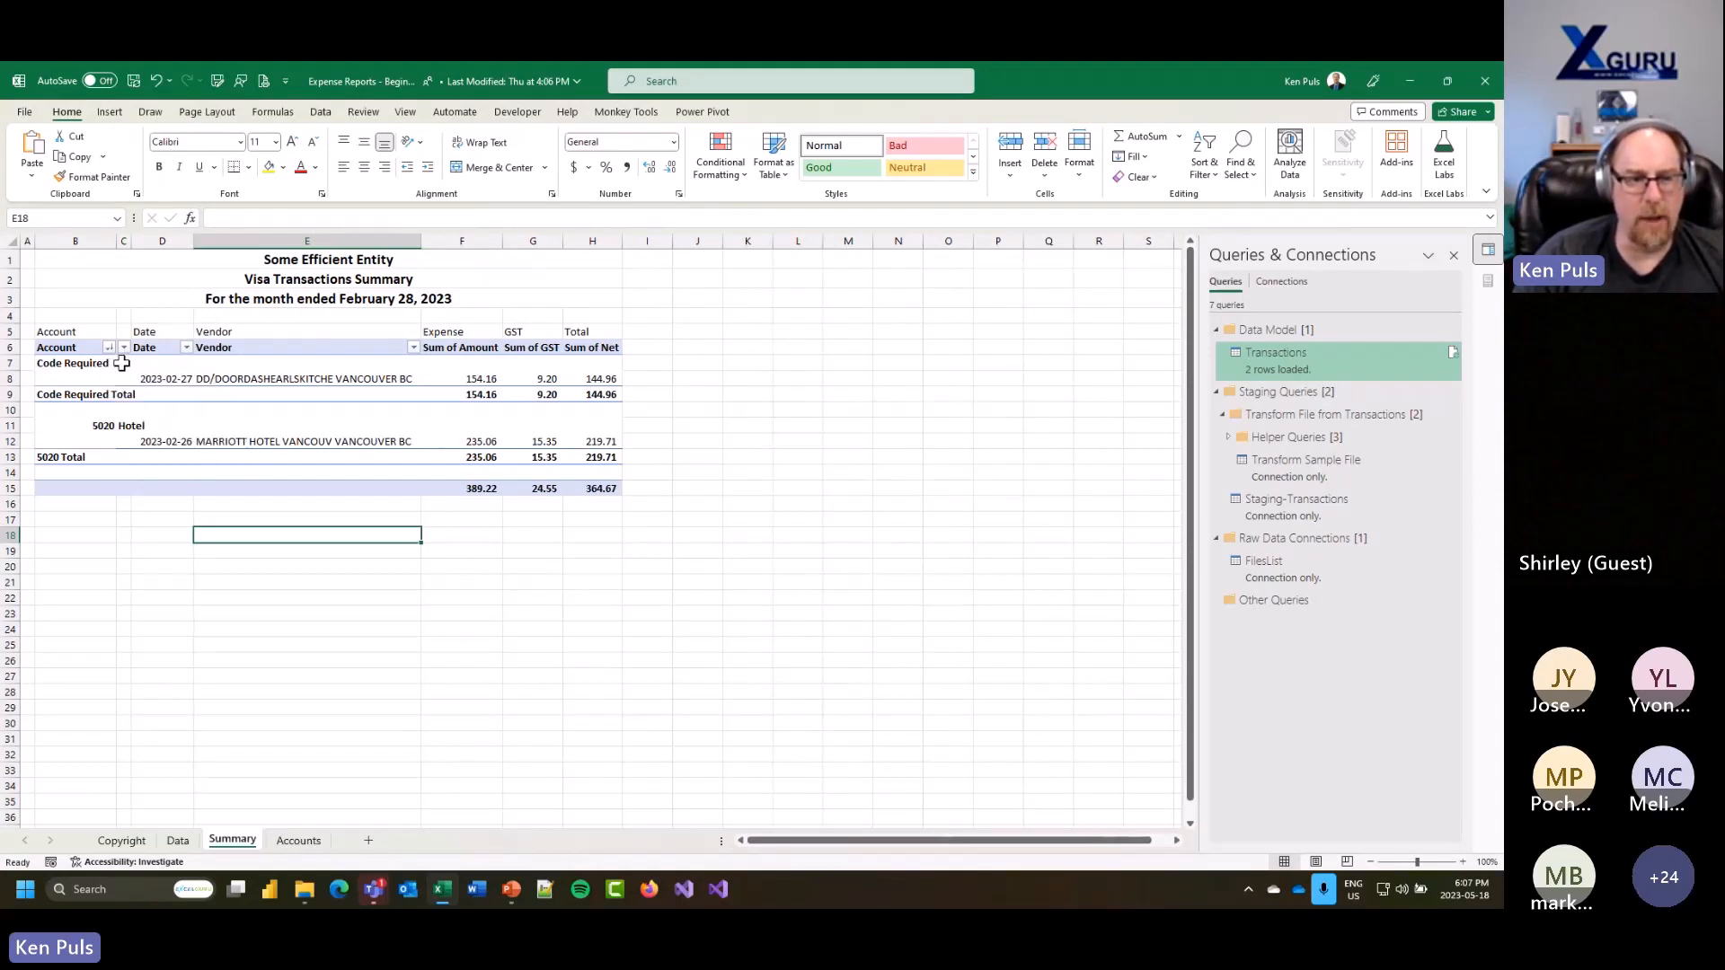
{"action": "left_click_drag", "start_coordinate": [116, 241], "coordinate": [110, 241]}
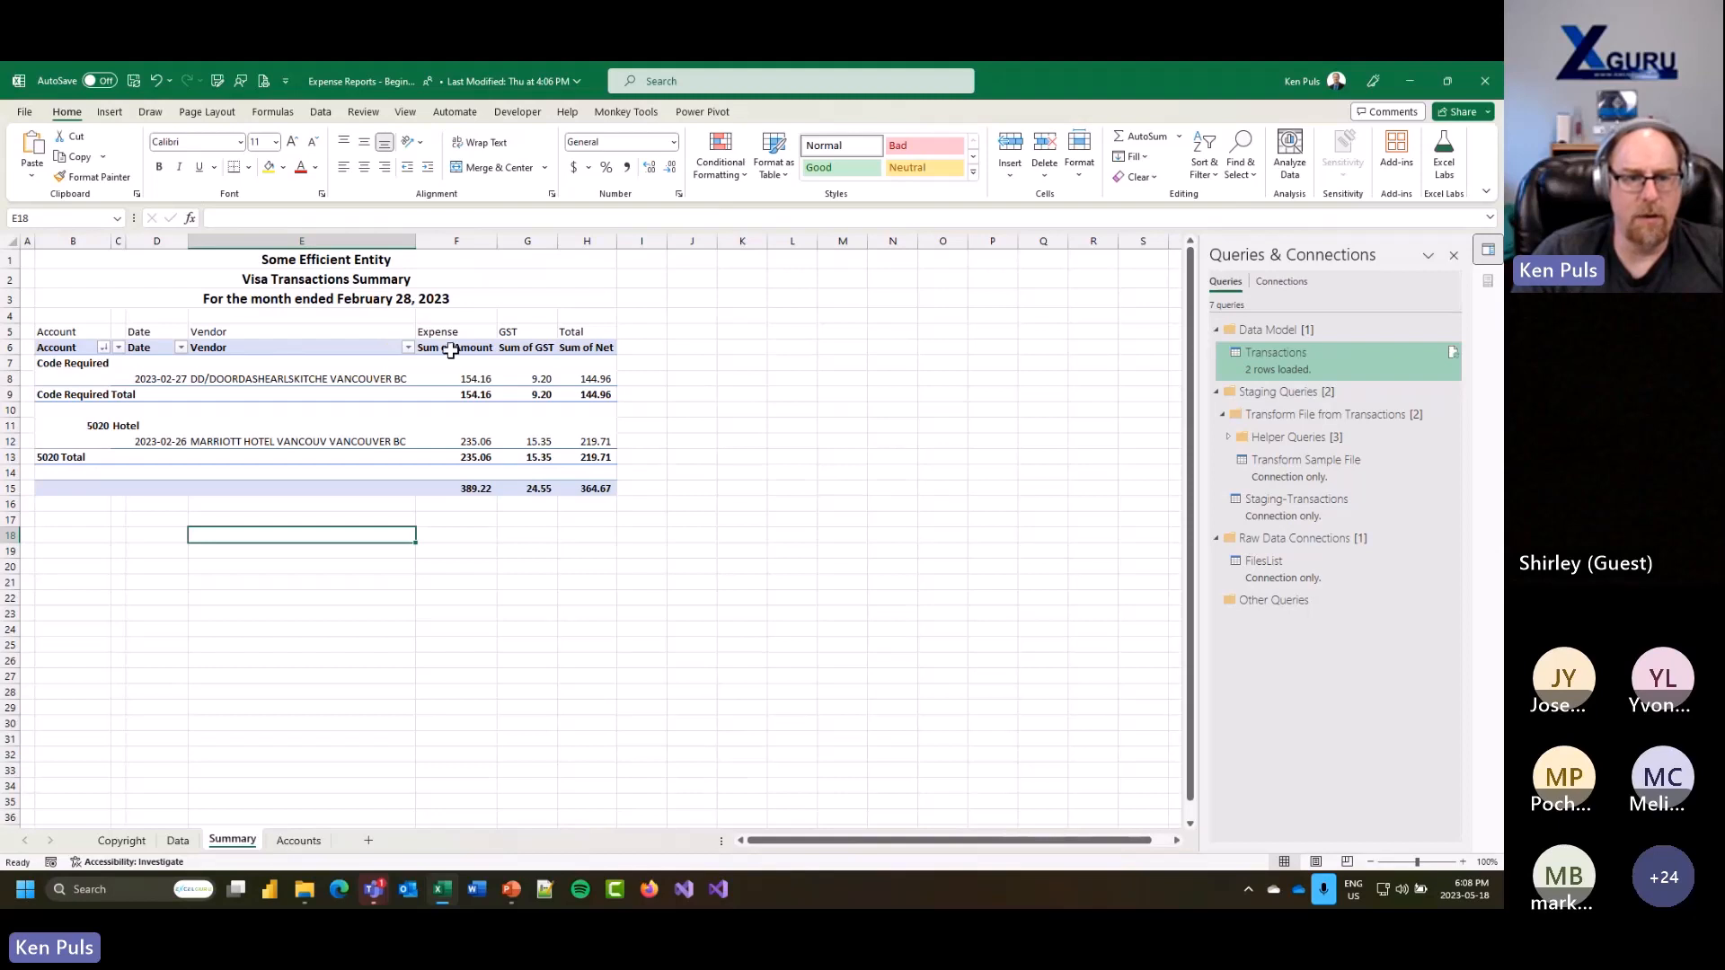
Step: Copy the PivotTable header row's formatting onto the custom headings in row 5 and hide the original header row 6
{"action": "left_click_drag", "start_coordinate": [67, 347], "coordinate": [584, 348]}
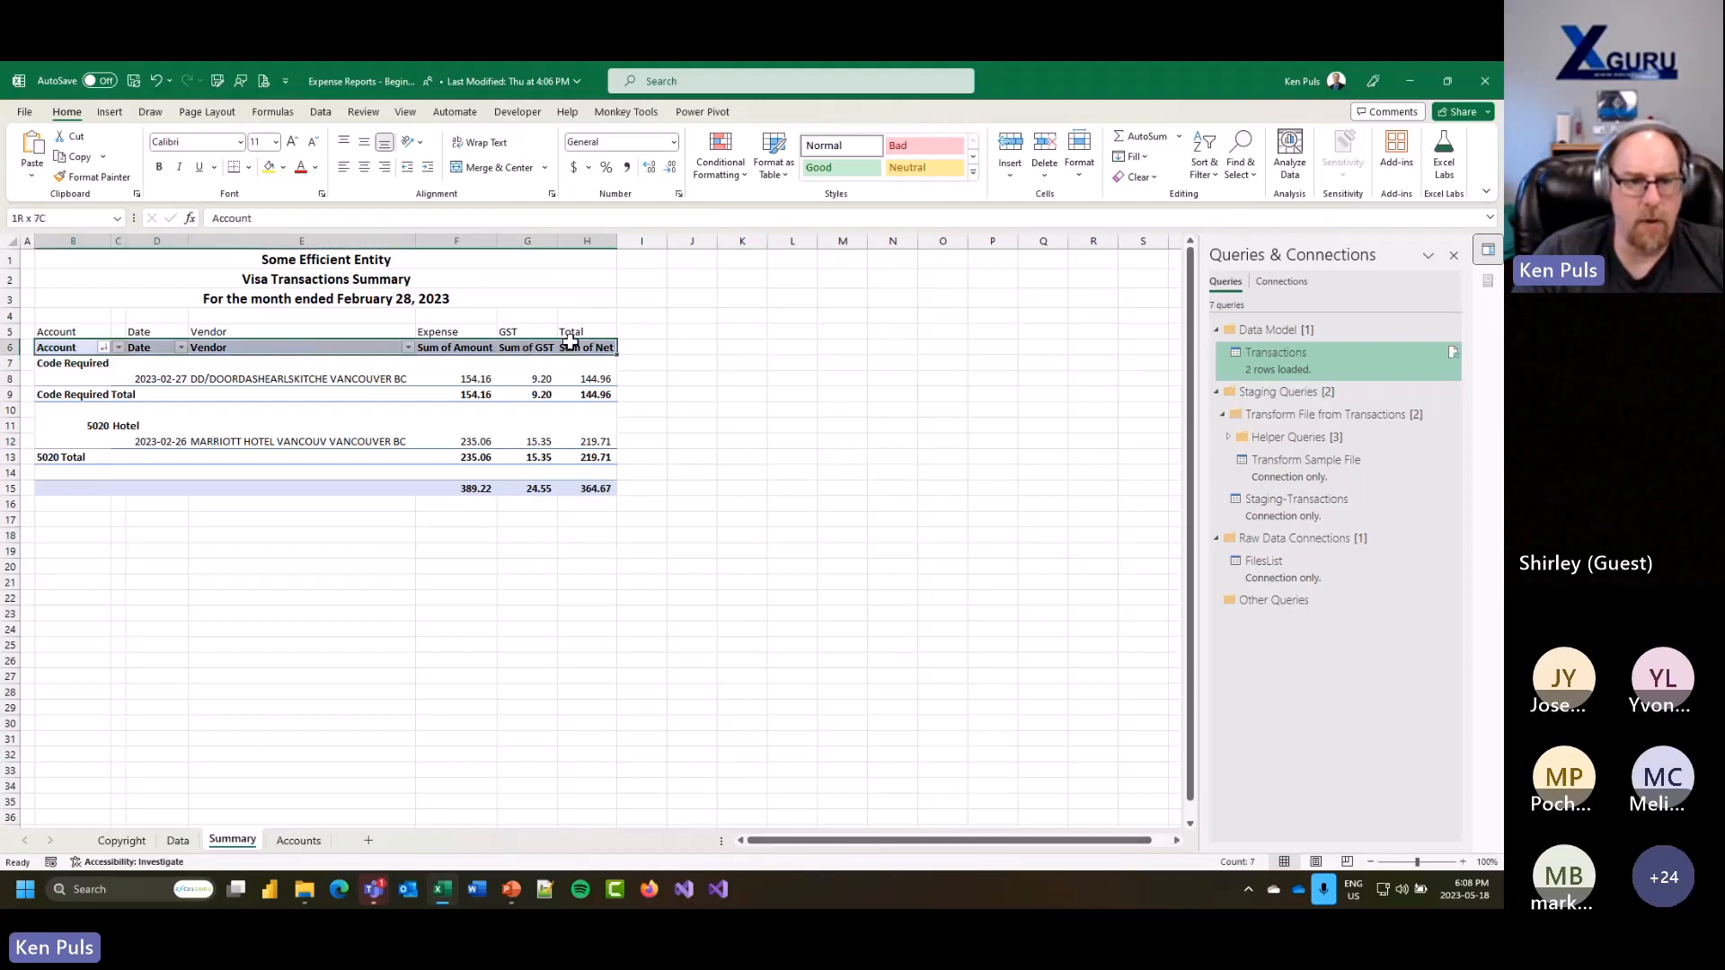
{"action": "left_click", "coordinate": [98, 179]}
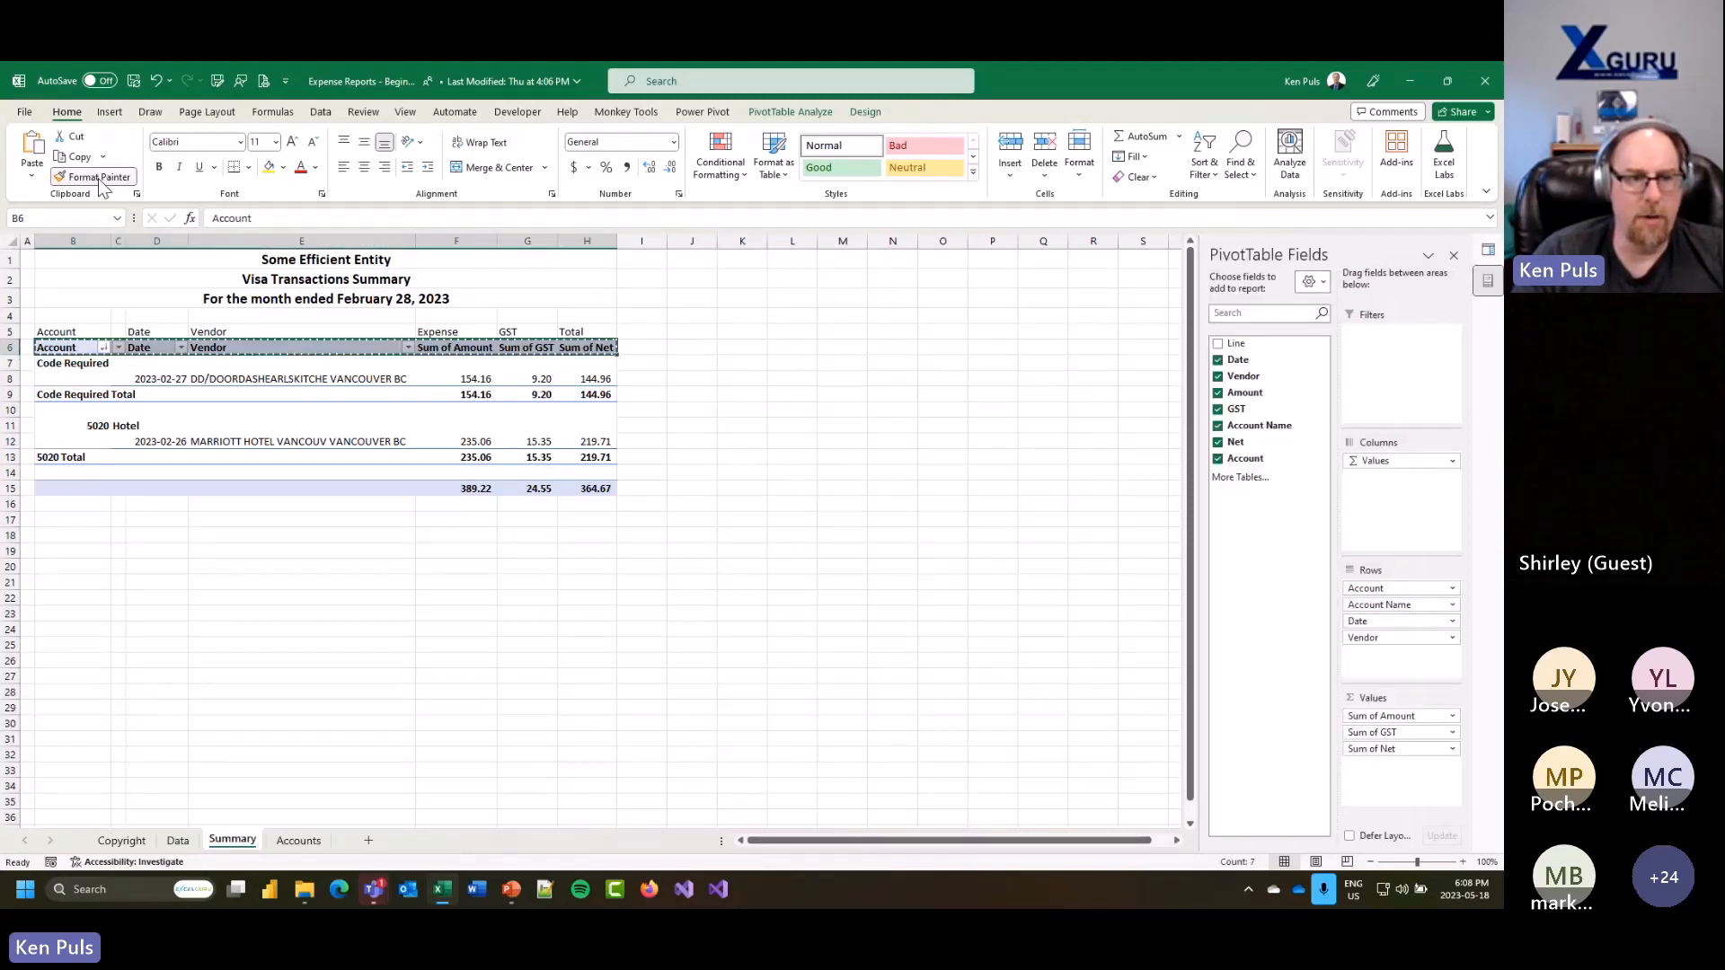
{"action": "left_click", "coordinate": [67, 332]}
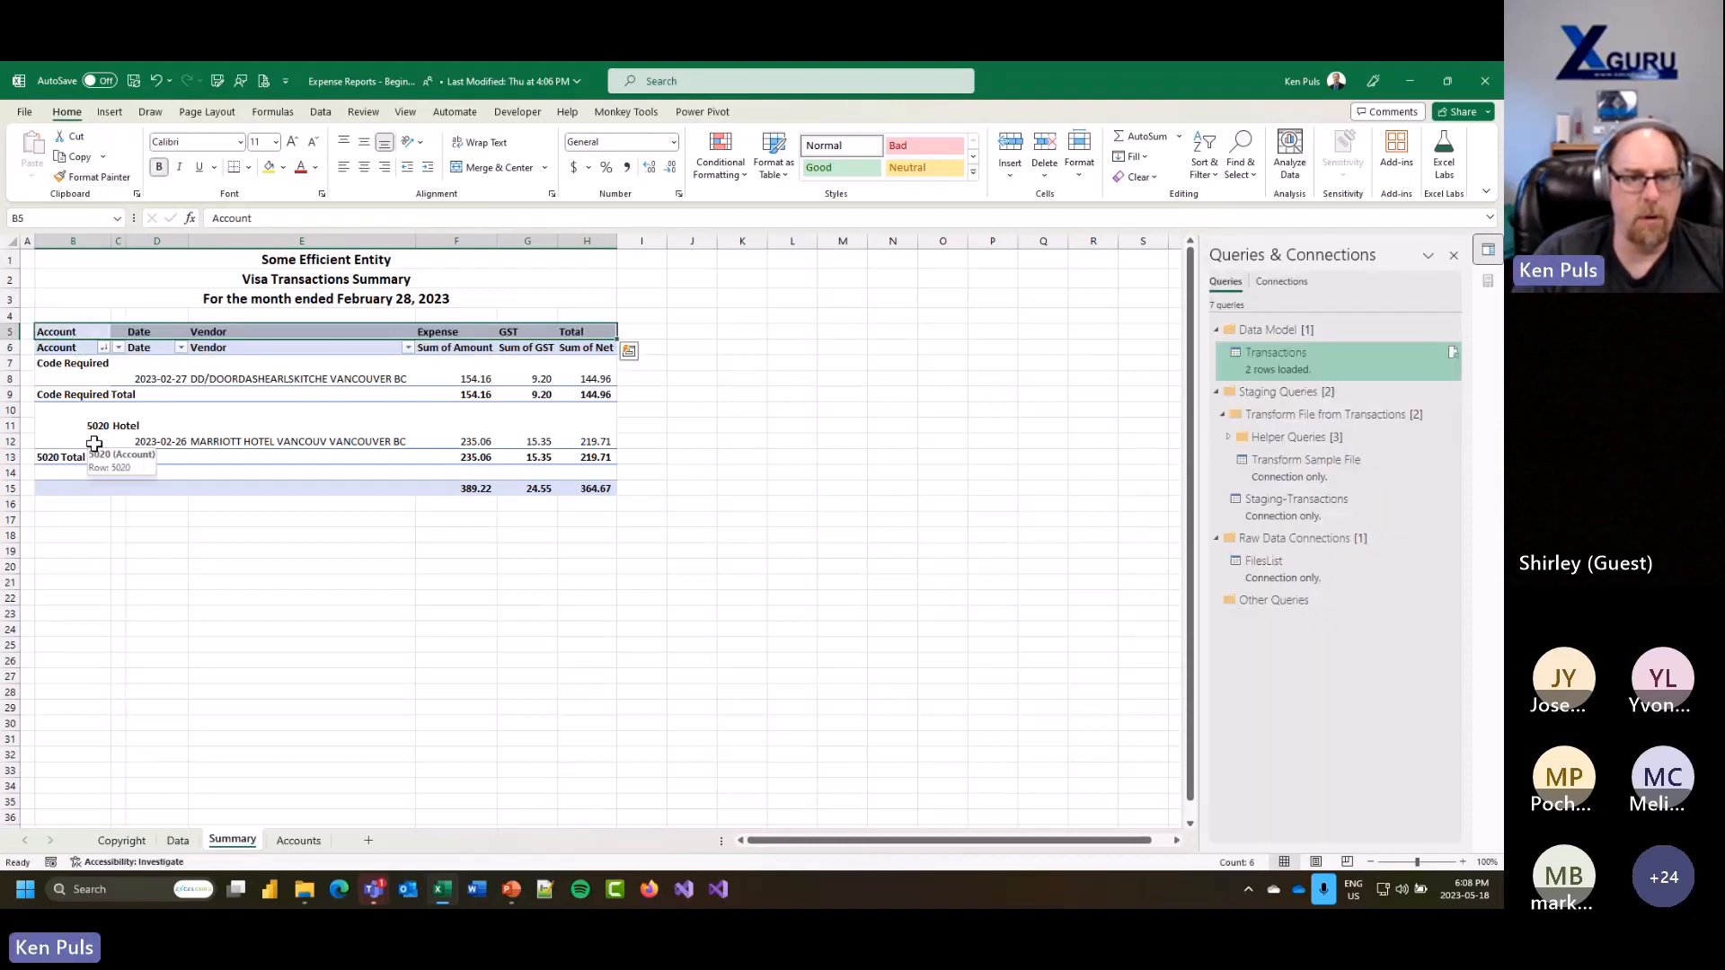
{"action": "right_click", "coordinate": [13, 348]}
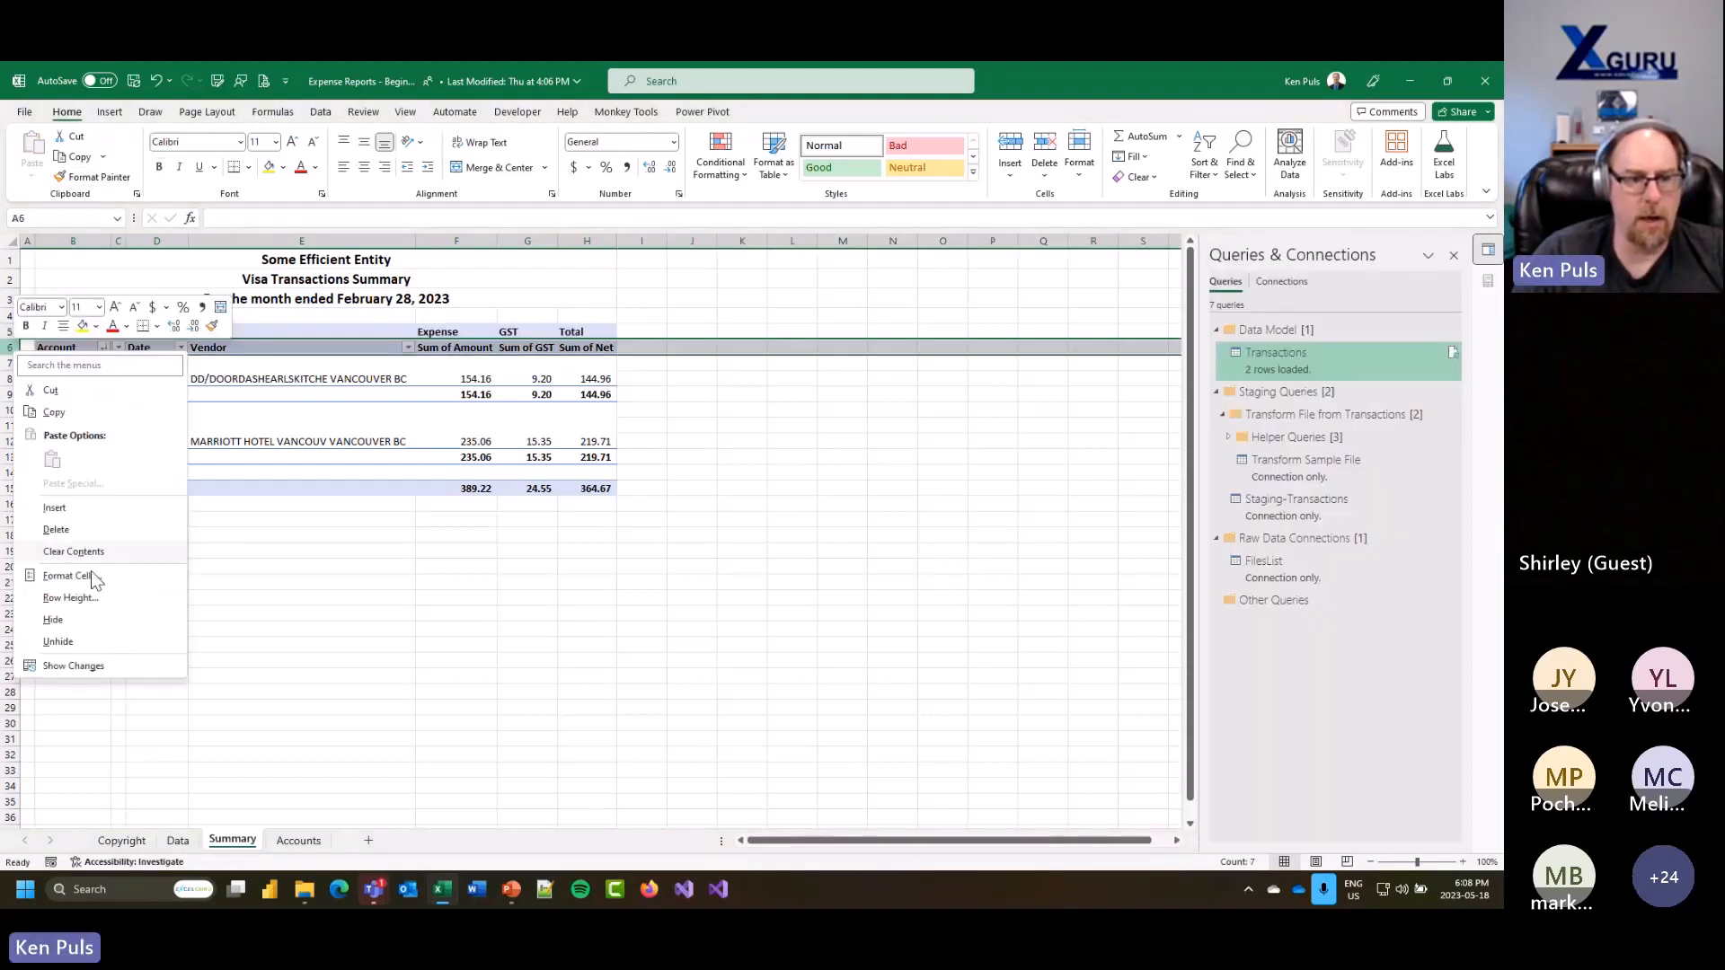
{"action": "left_click", "coordinate": [90, 619]}
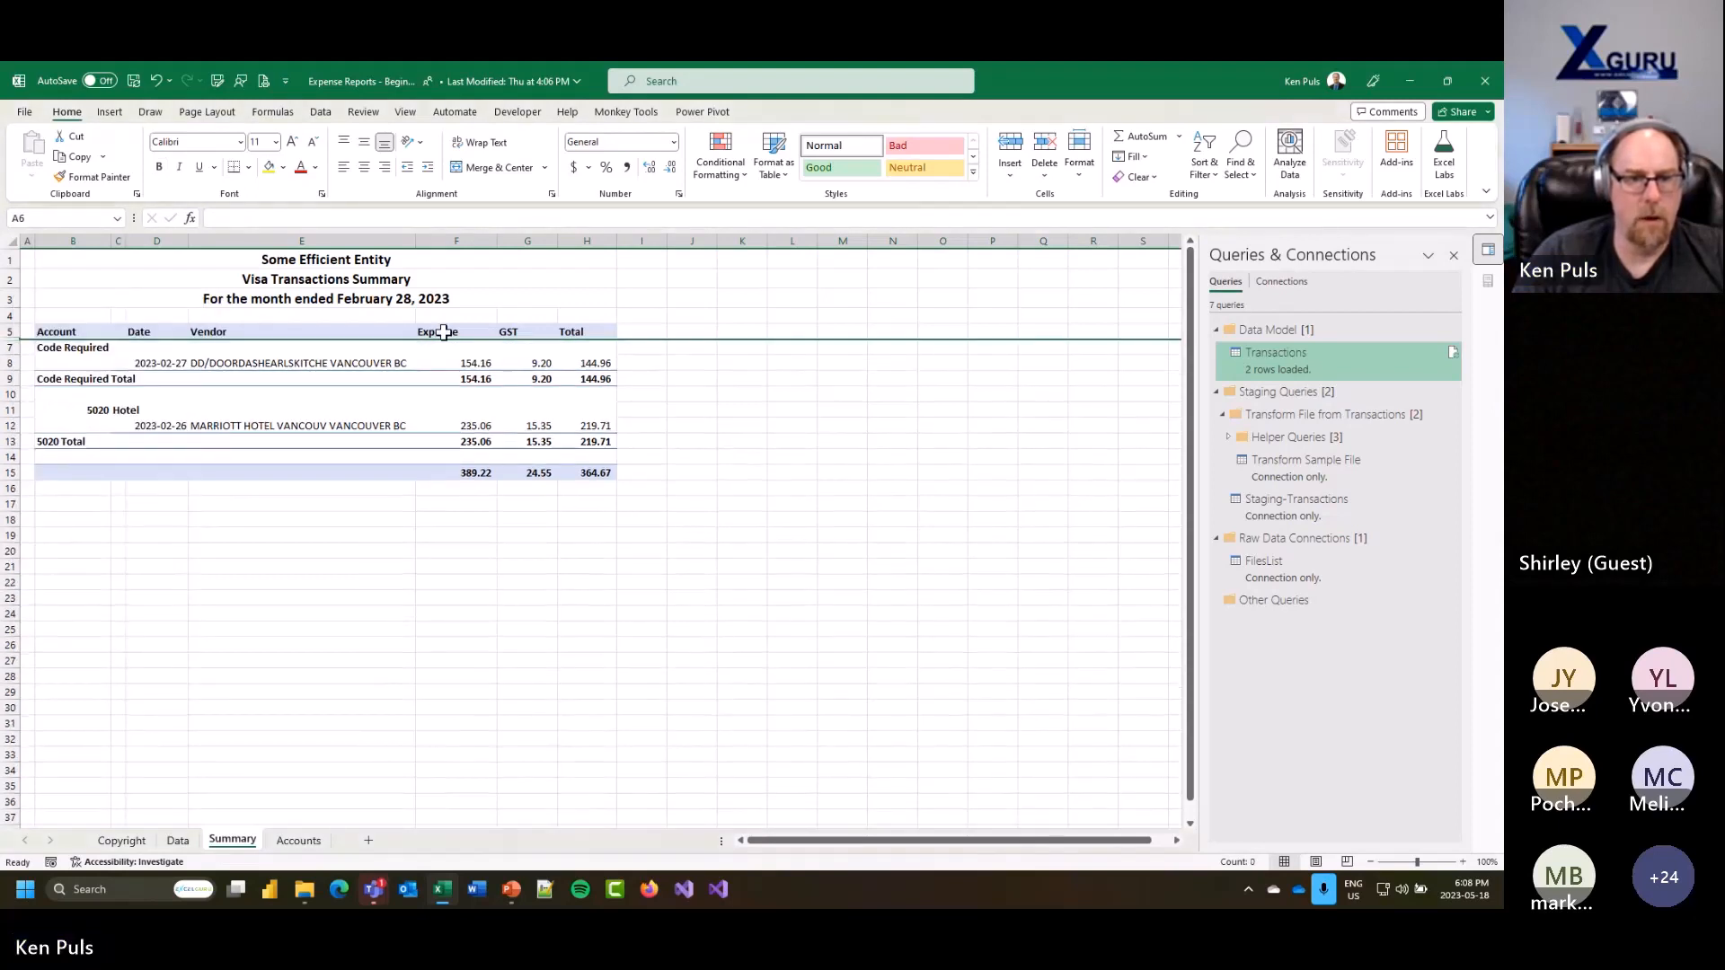
Step: Center the Expense, GST and Total headings in row 5 and left-align the Date heading
{"action": "left_click_drag", "start_coordinate": [443, 332], "coordinate": [588, 332]}
{"action": "left_click", "coordinate": [364, 167]}
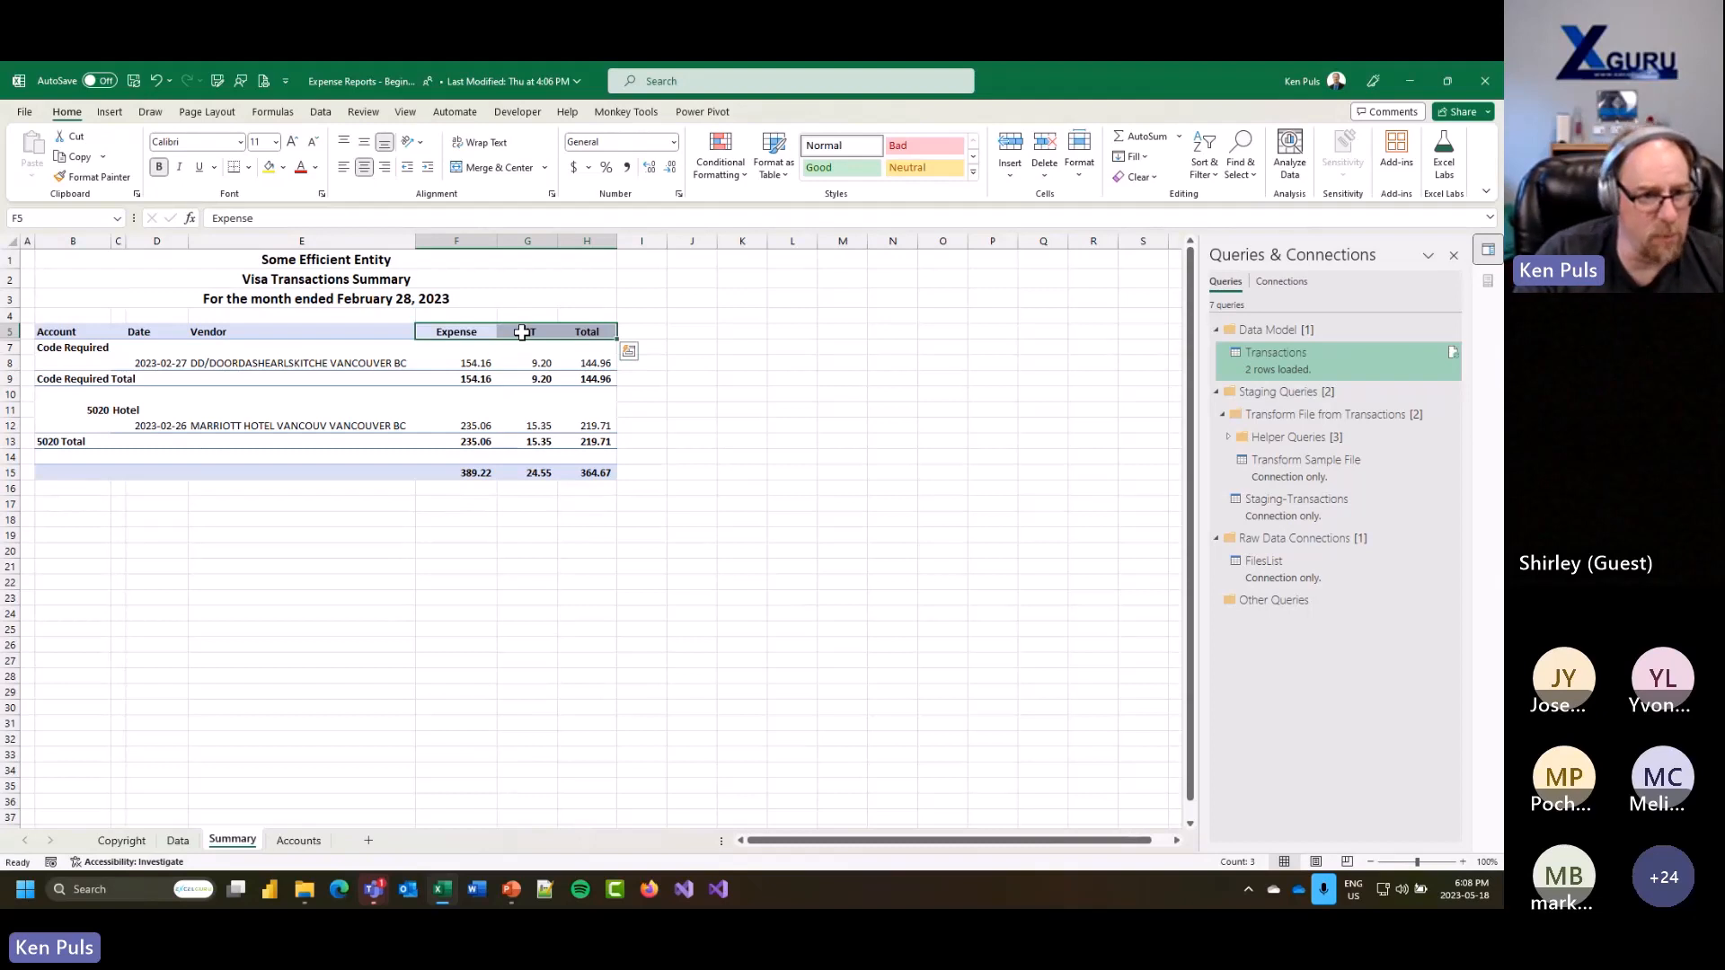
{"action": "left_click", "coordinate": [146, 332]}
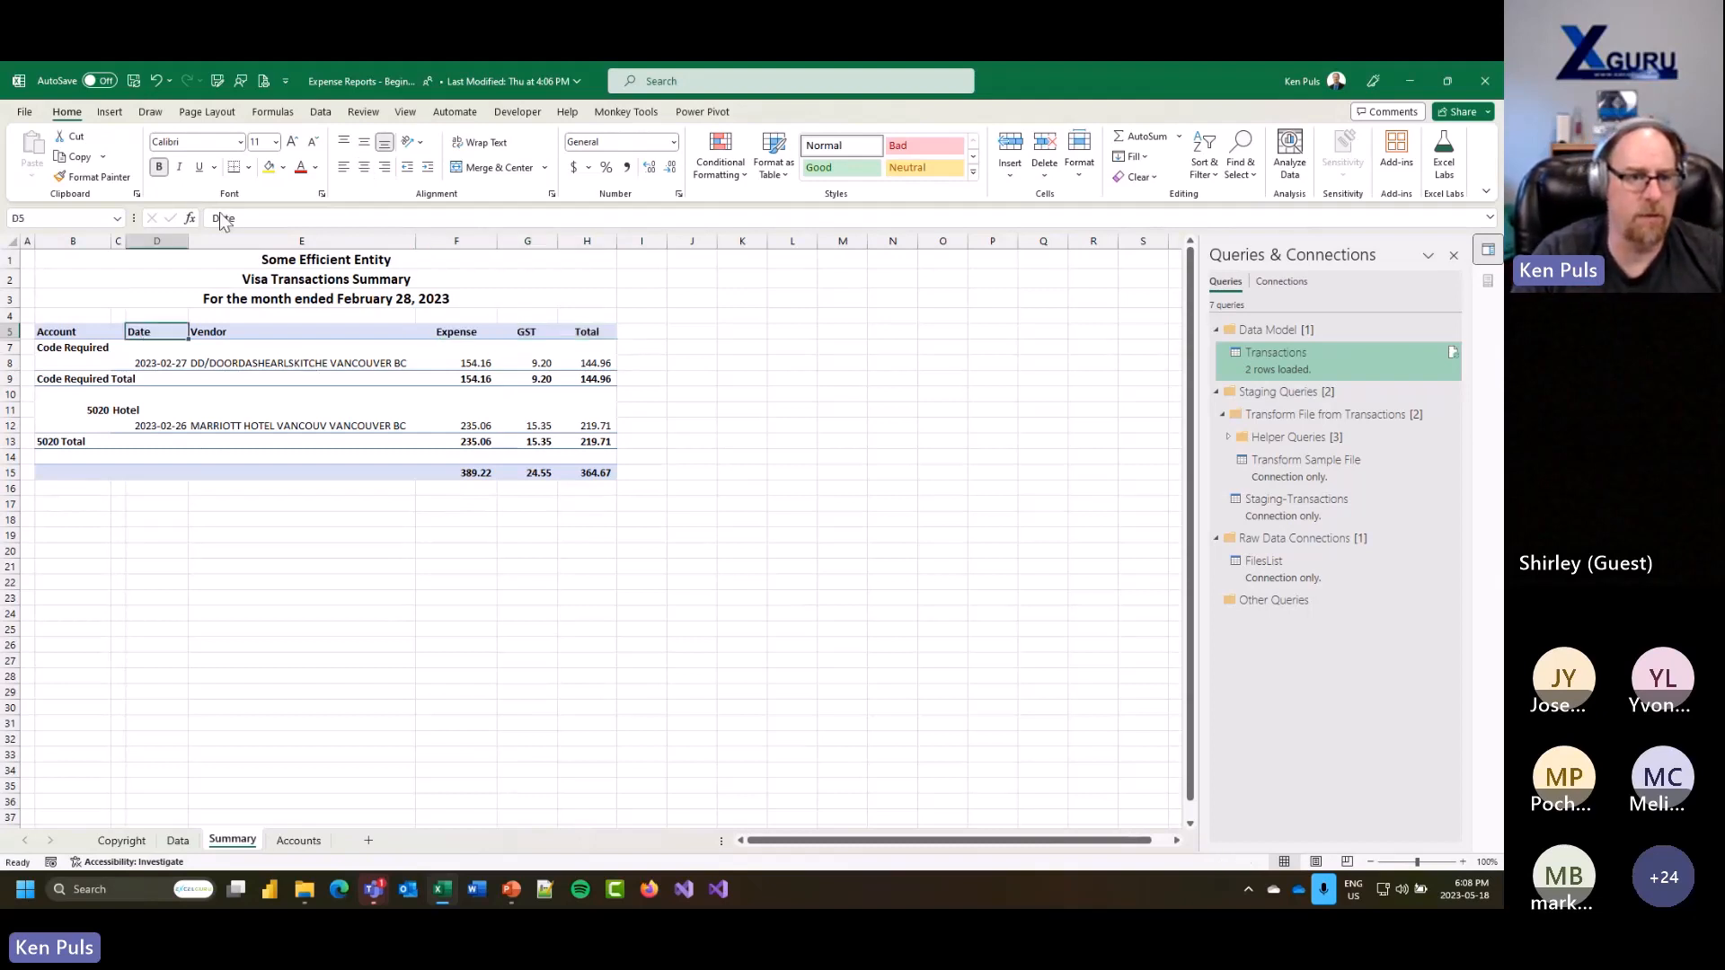
{"action": "left_click", "coordinate": [365, 167]}
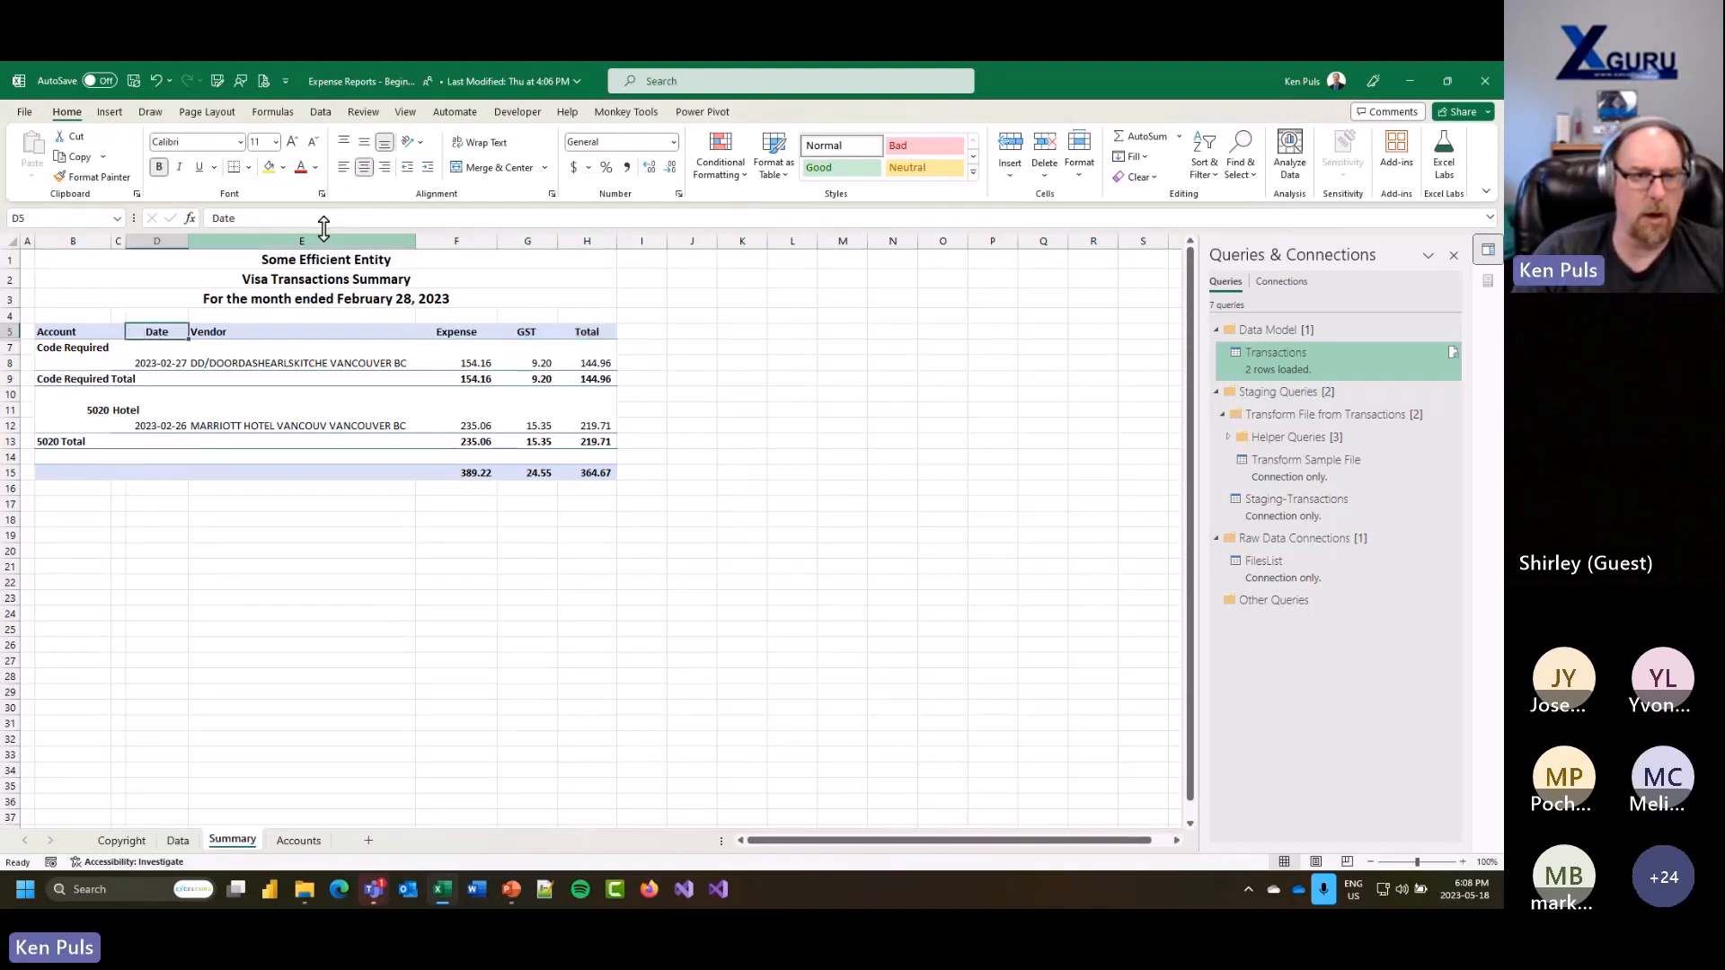
{"action": "left_click", "coordinate": [342, 168]}
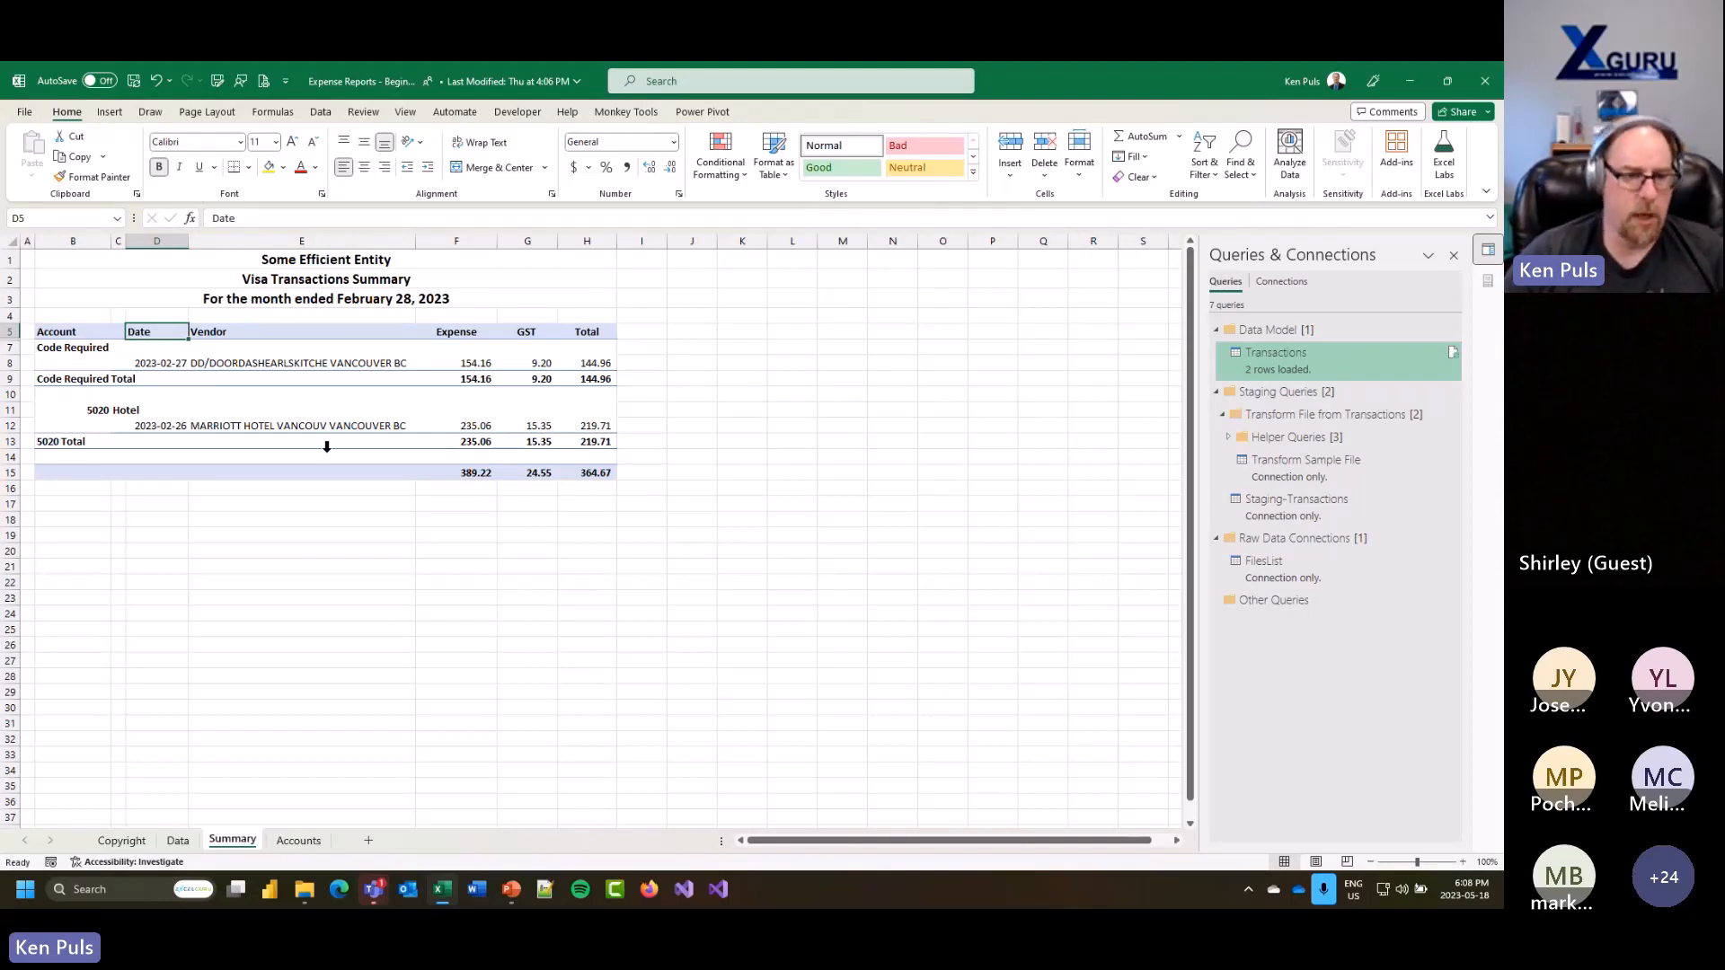
Step: Scale the Summary sheet to print 1 page wide and check the layout in the print preview
{"action": "left_click", "coordinate": [177, 841]}
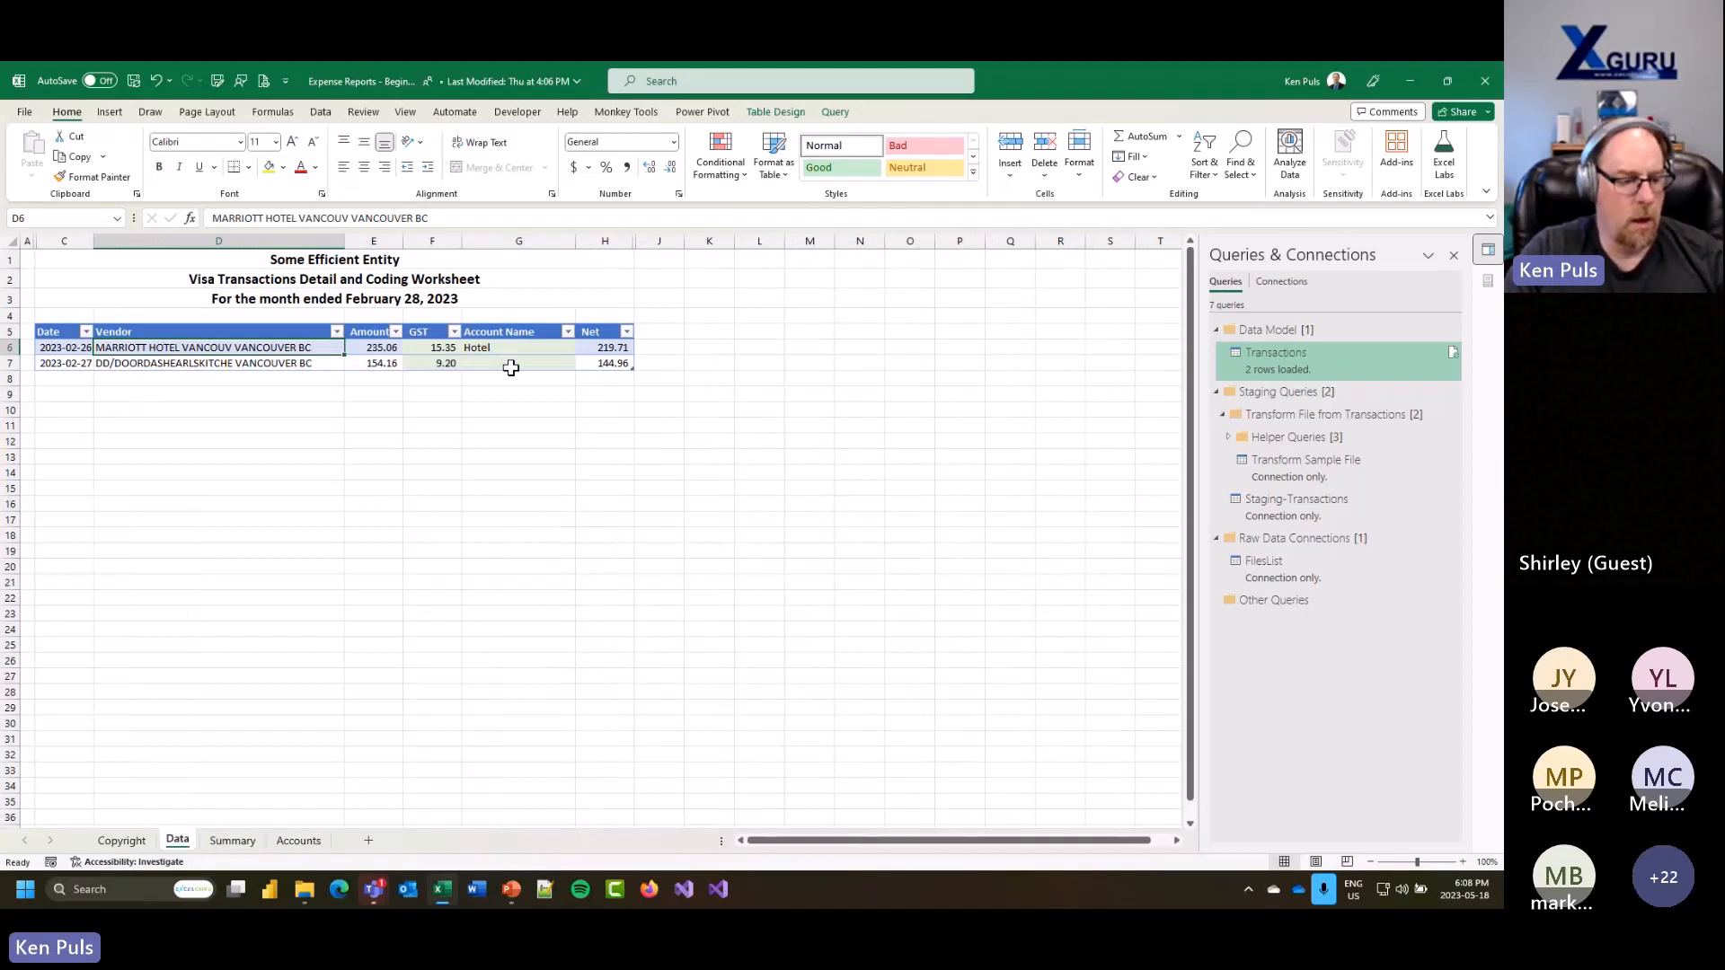
{"action": "left_click", "coordinate": [233, 841]}
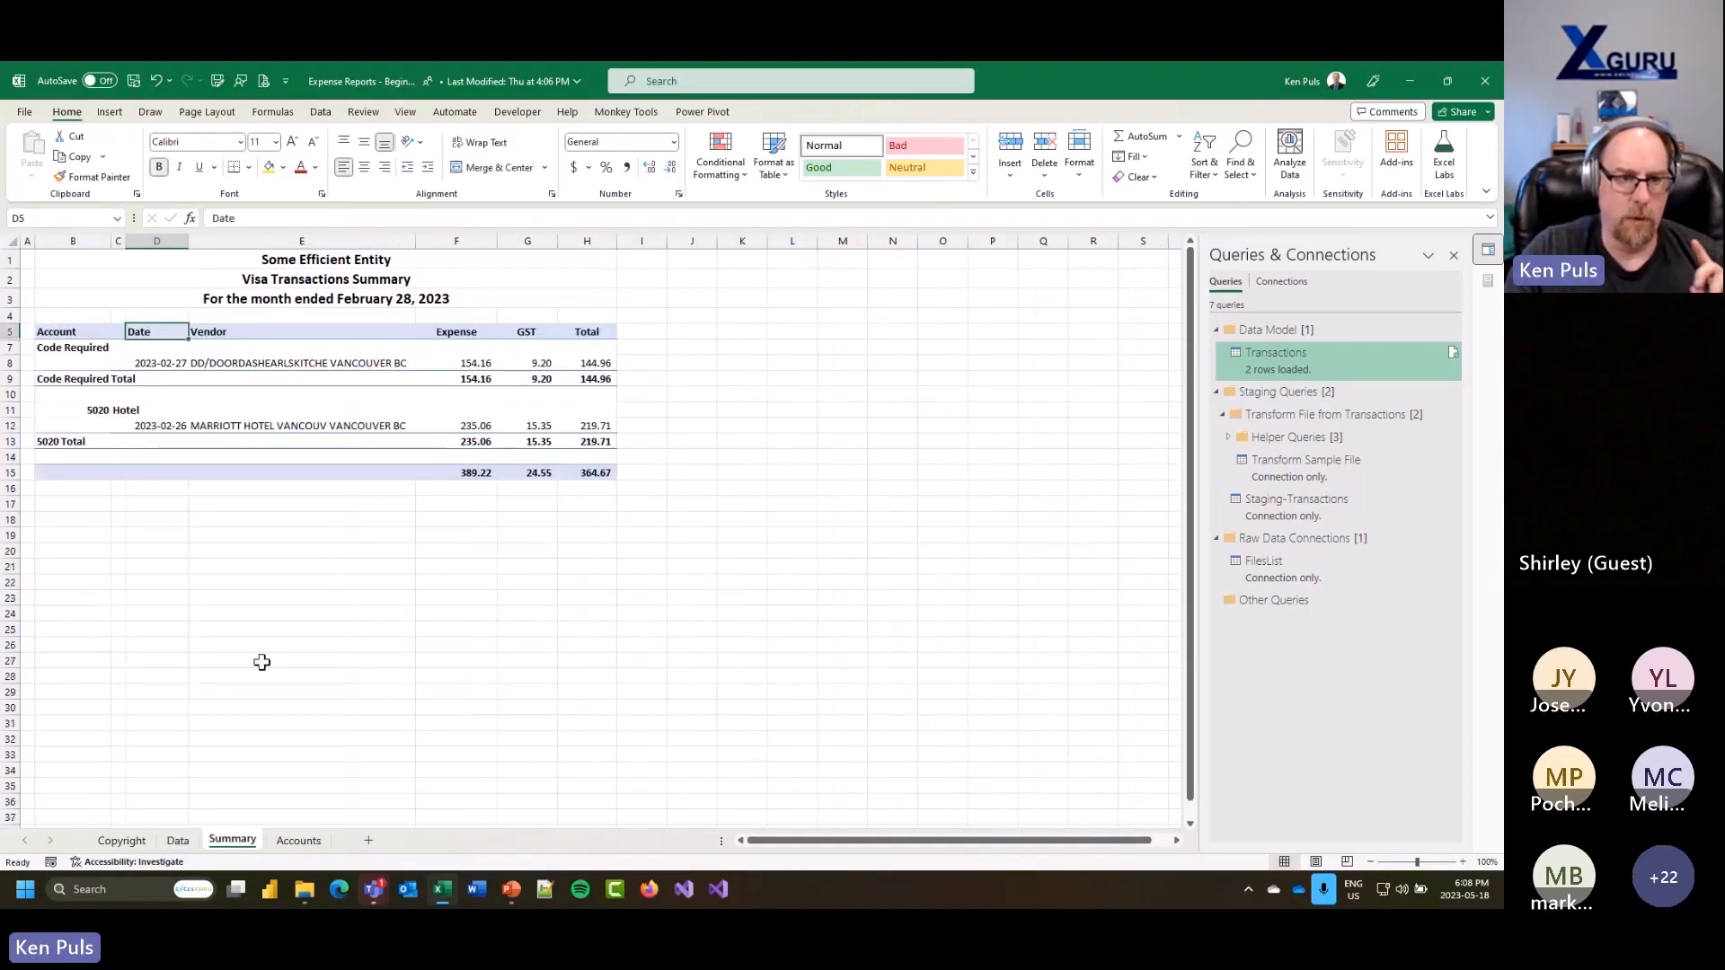
{"action": "left_click", "coordinate": [210, 111]}
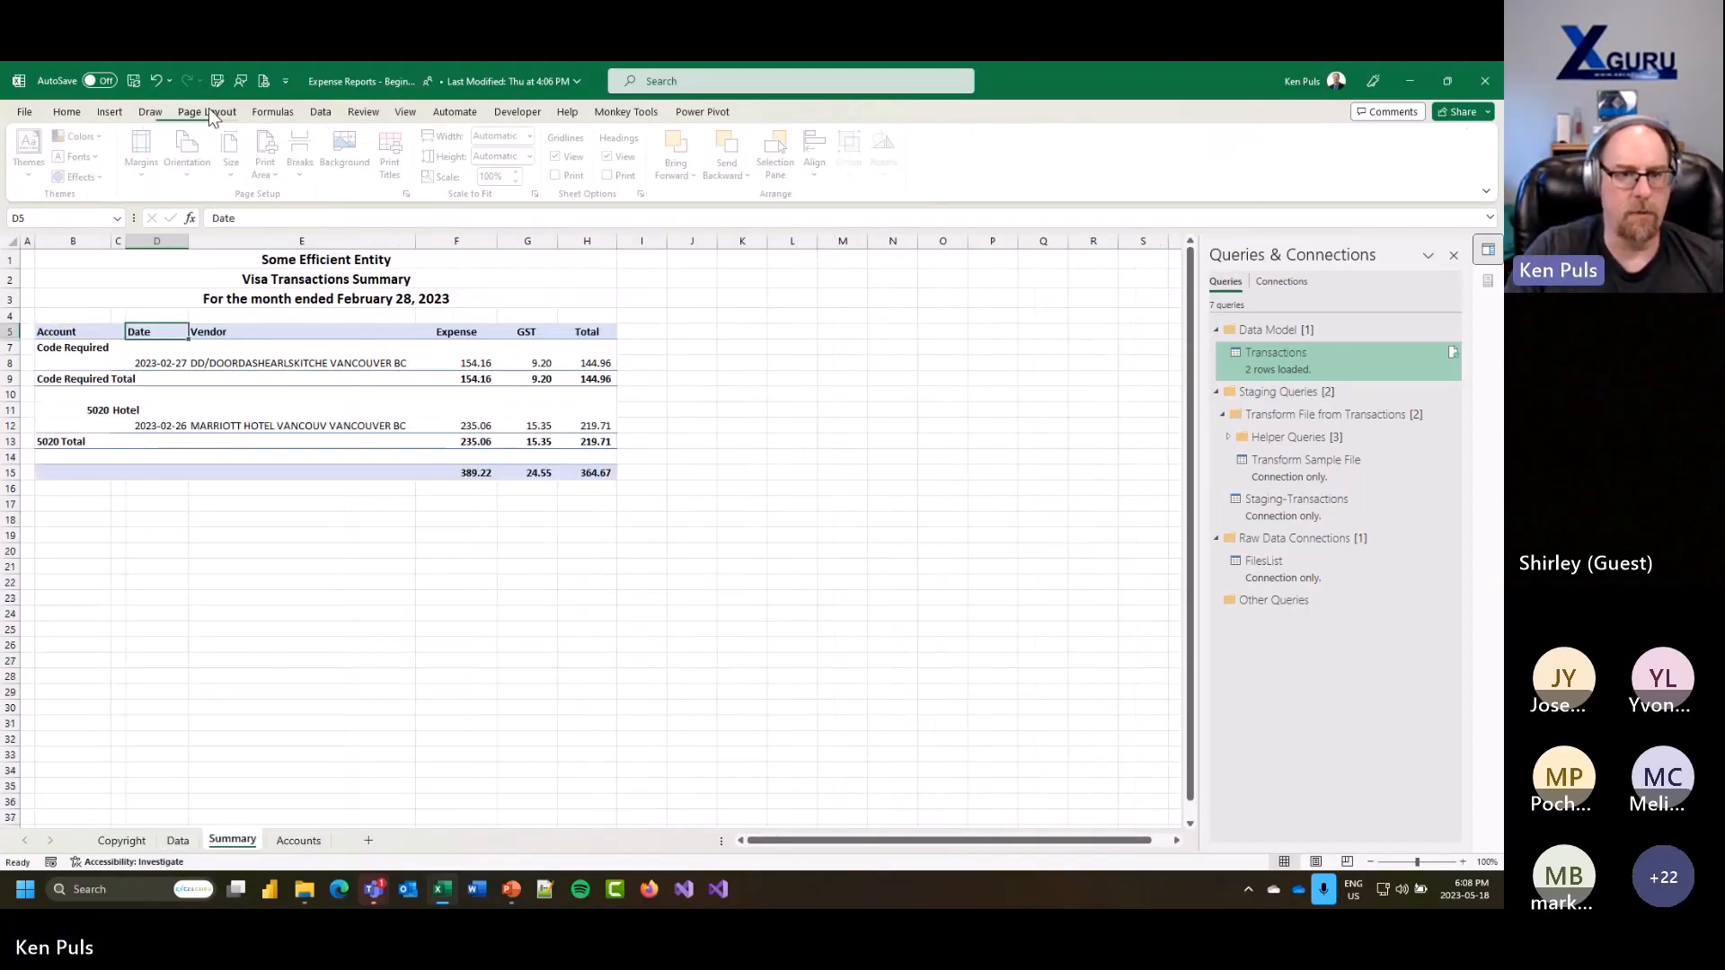
{"action": "left_click", "coordinate": [535, 137]}
{"action": "left_click", "coordinate": [517, 175]}
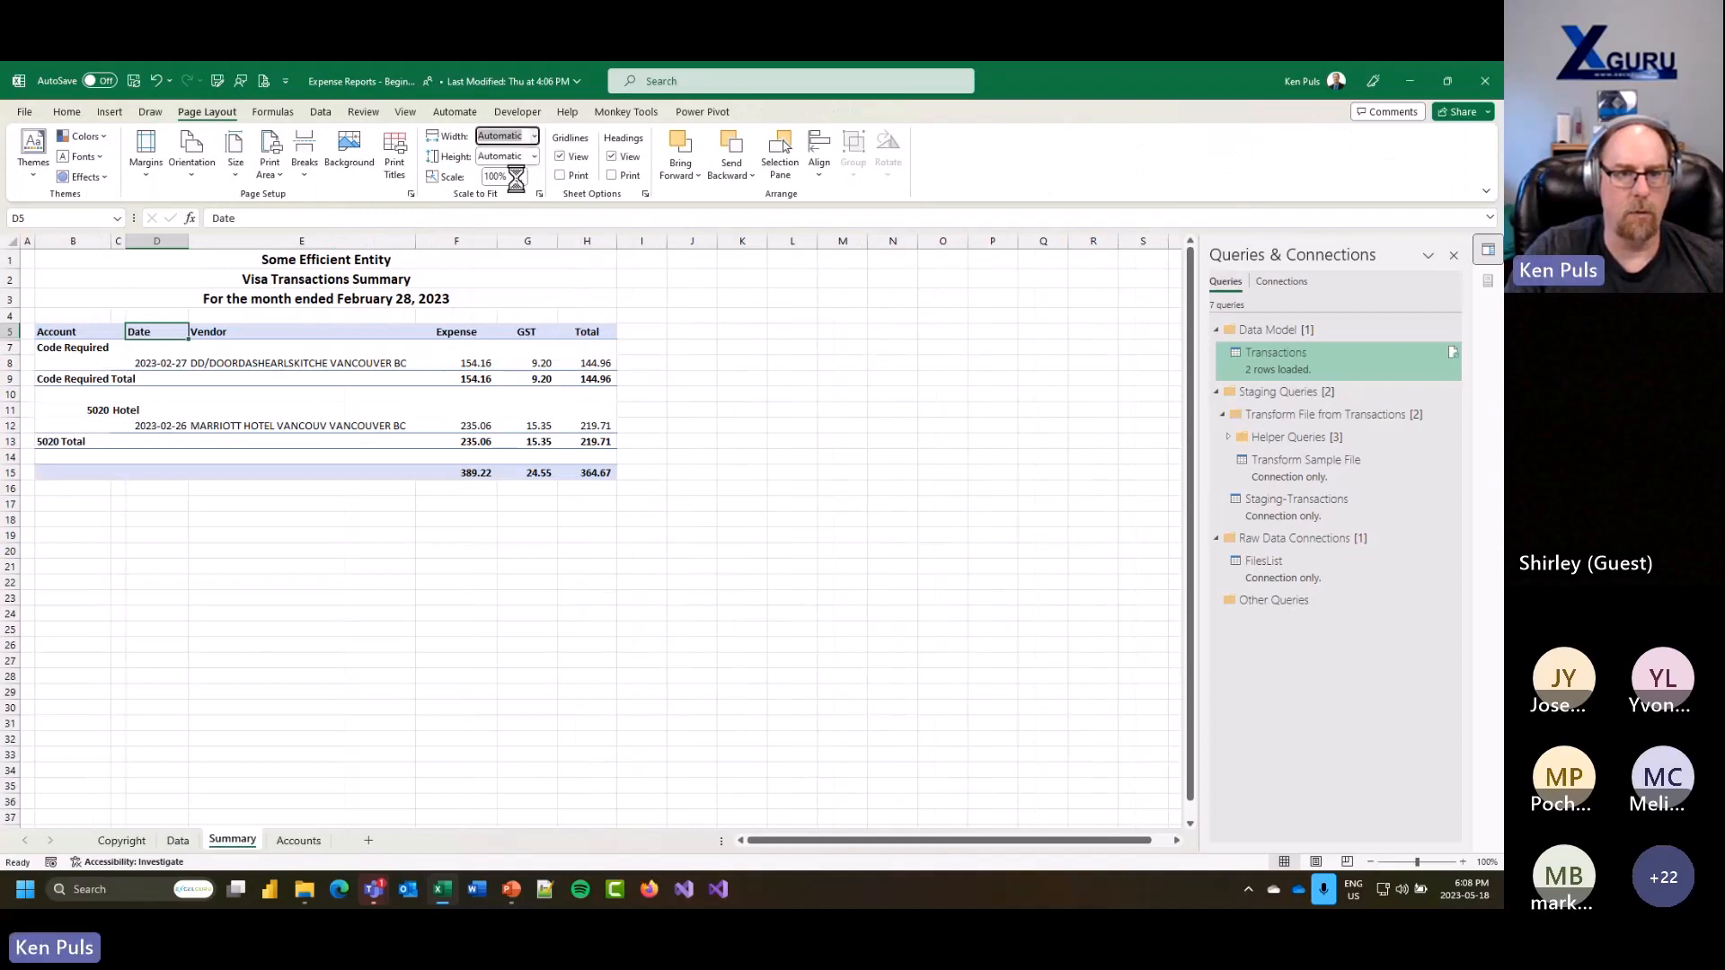
{"action": "left_click", "coordinate": [263, 83]}
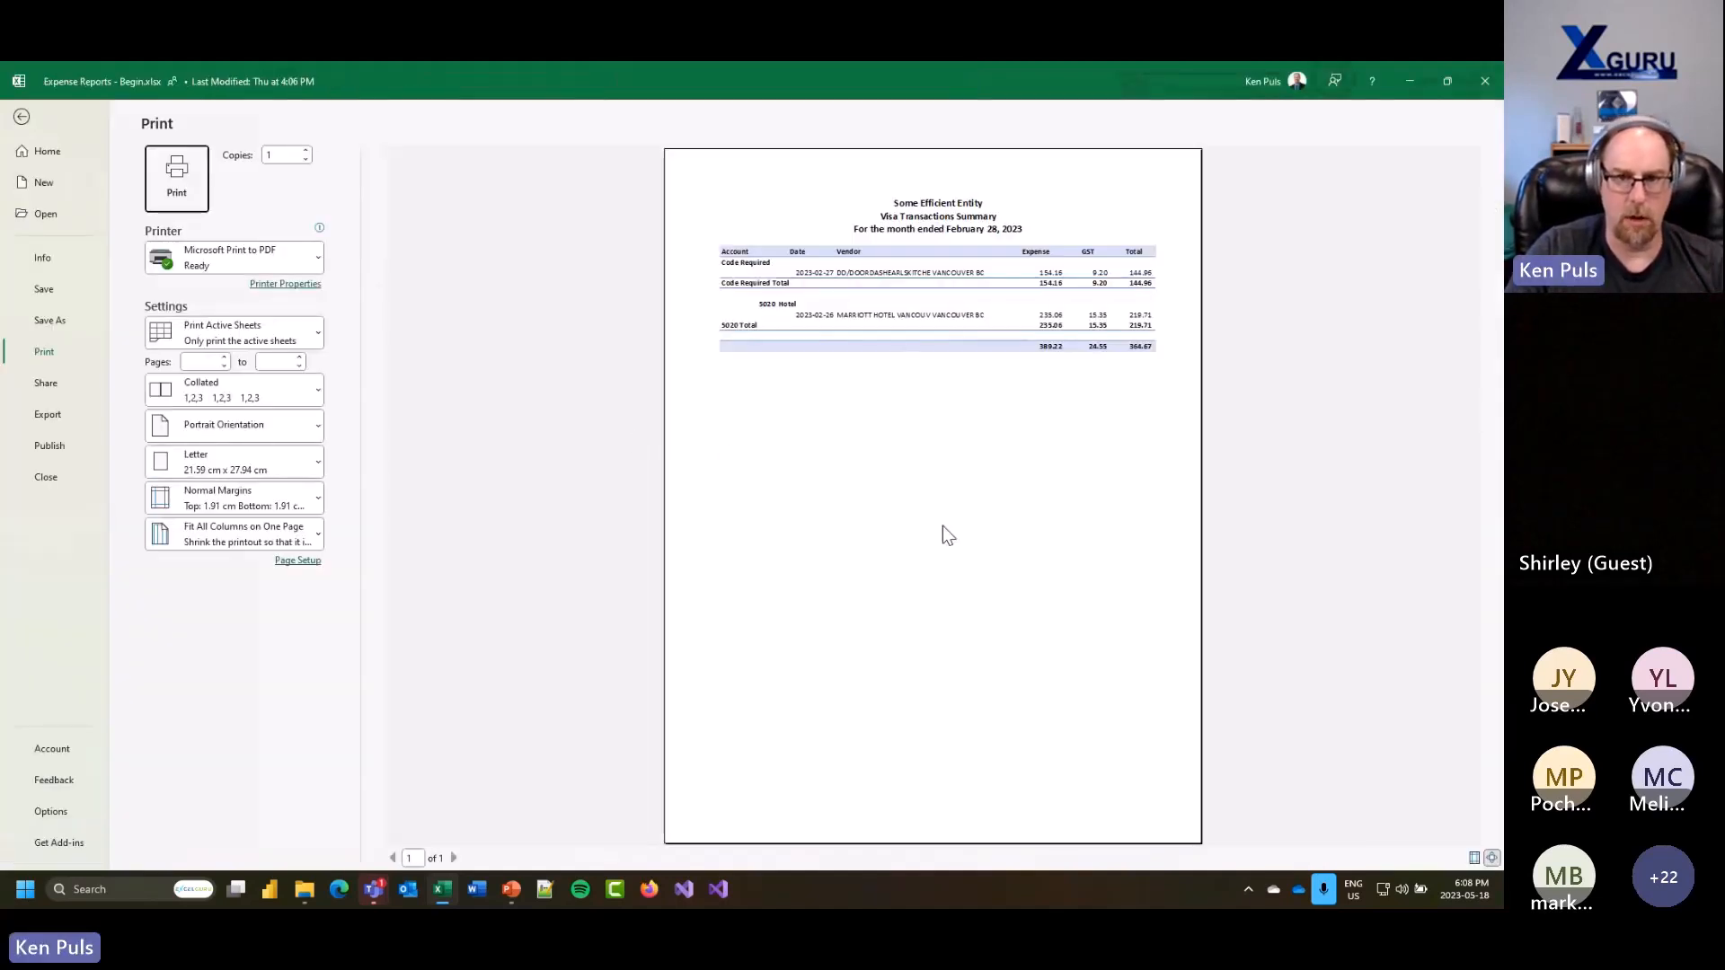
{"action": "left_click", "coordinate": [22, 118]}
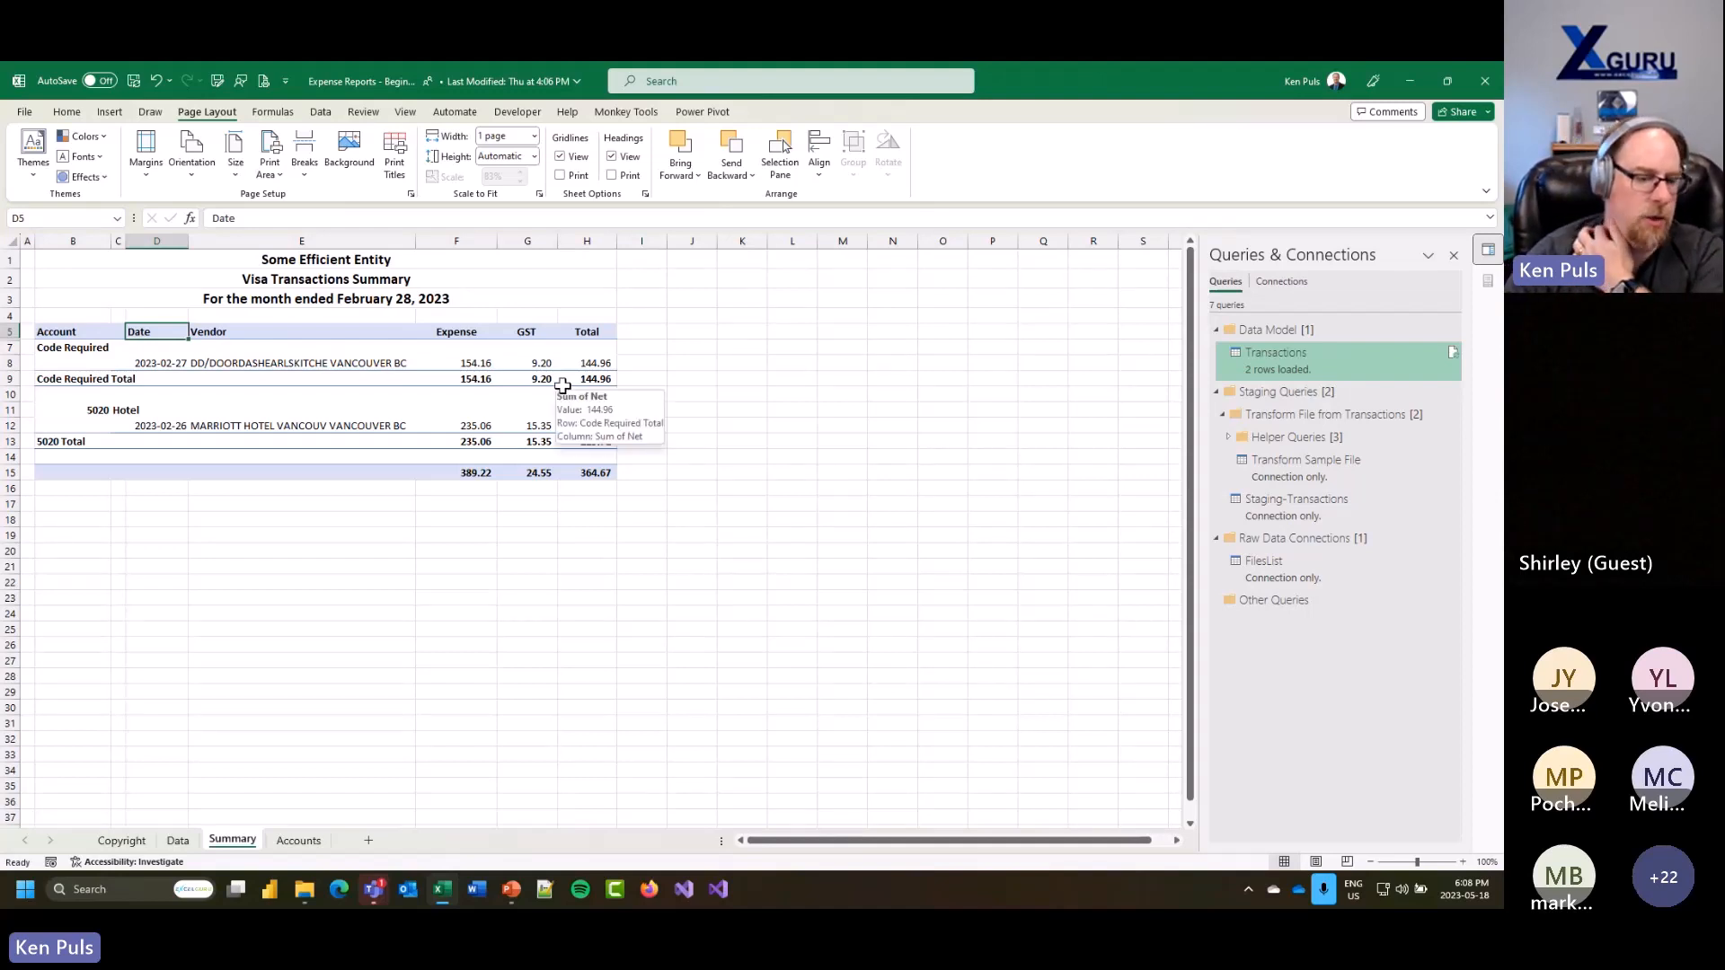
Step: On the Data sheet, code the DoorDash transaction with the account name Food & Beverage
{"action": "left_click", "coordinate": [177, 840]}
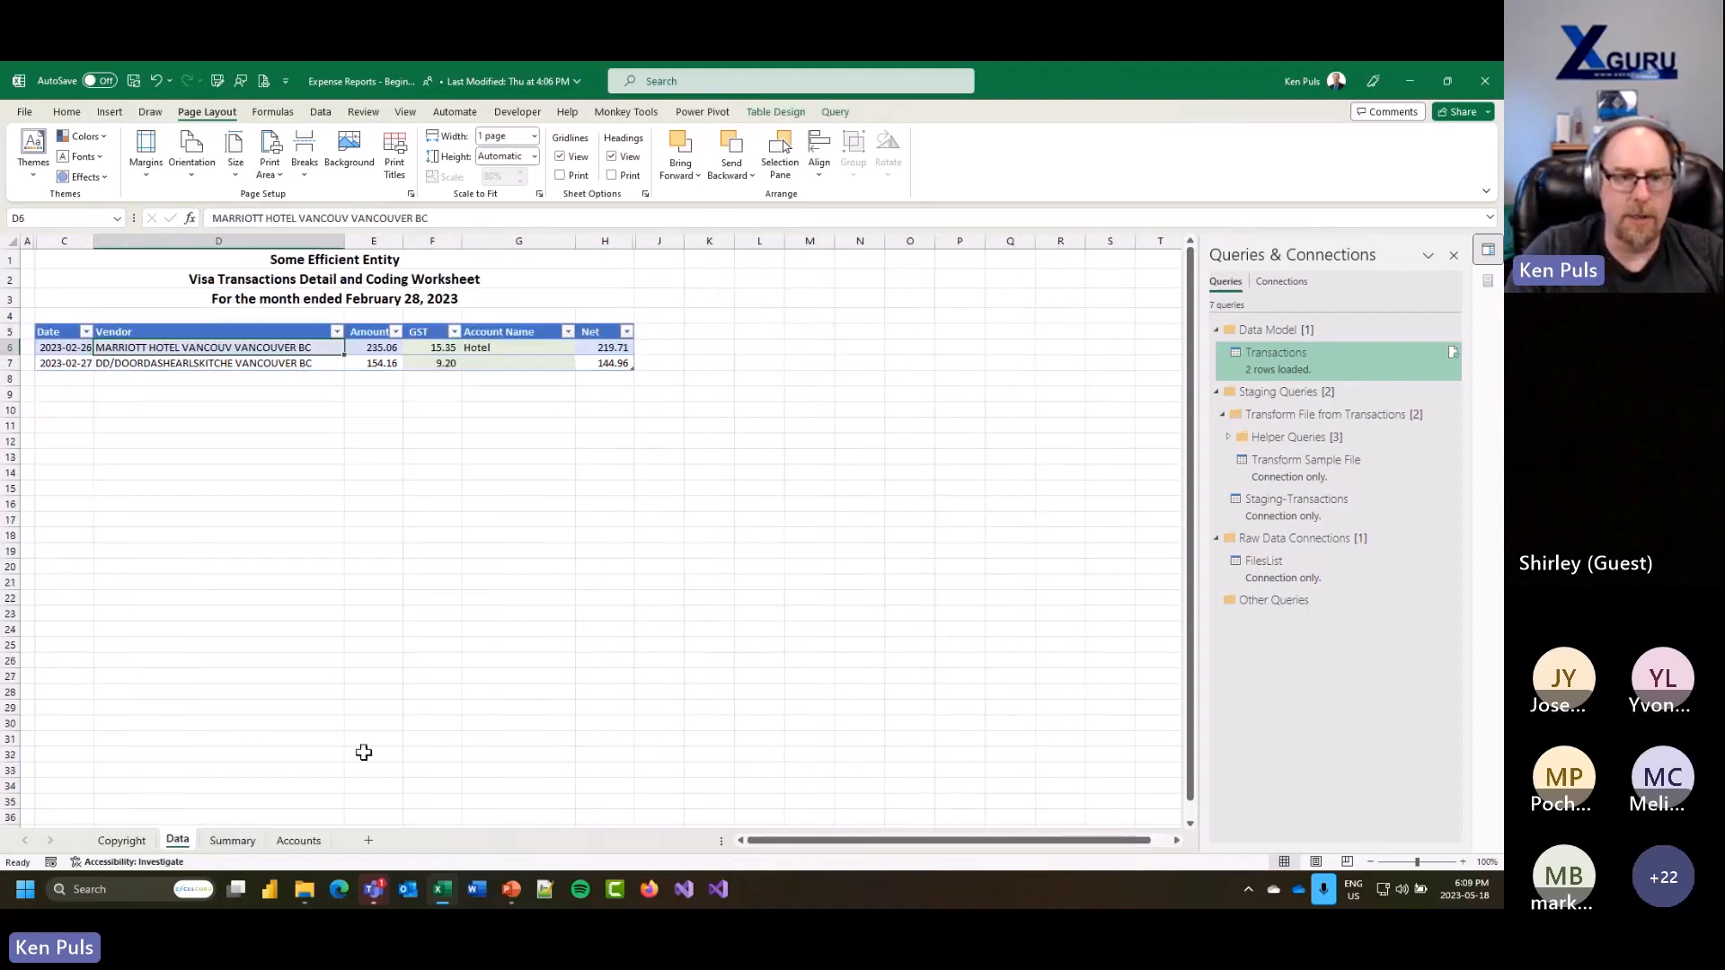
{"action": "left_click", "coordinate": [505, 362]}
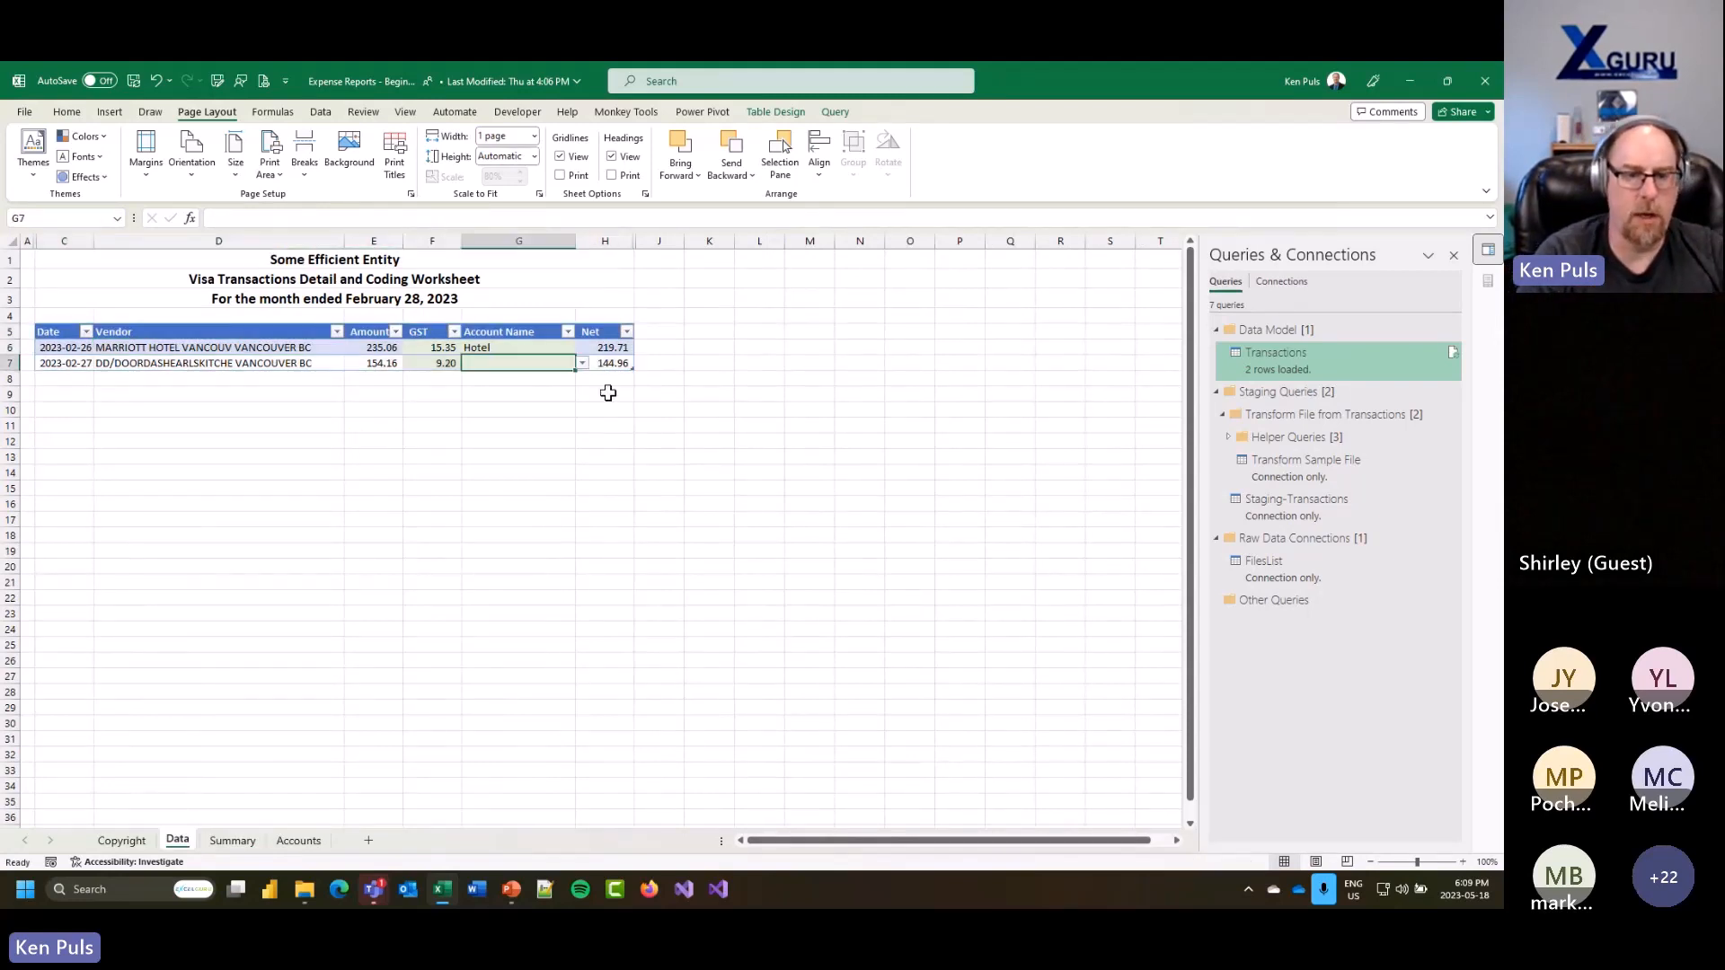
{"action": "type", "text": "Food & Beverage"}
{"action": "key", "text": "Tab"}
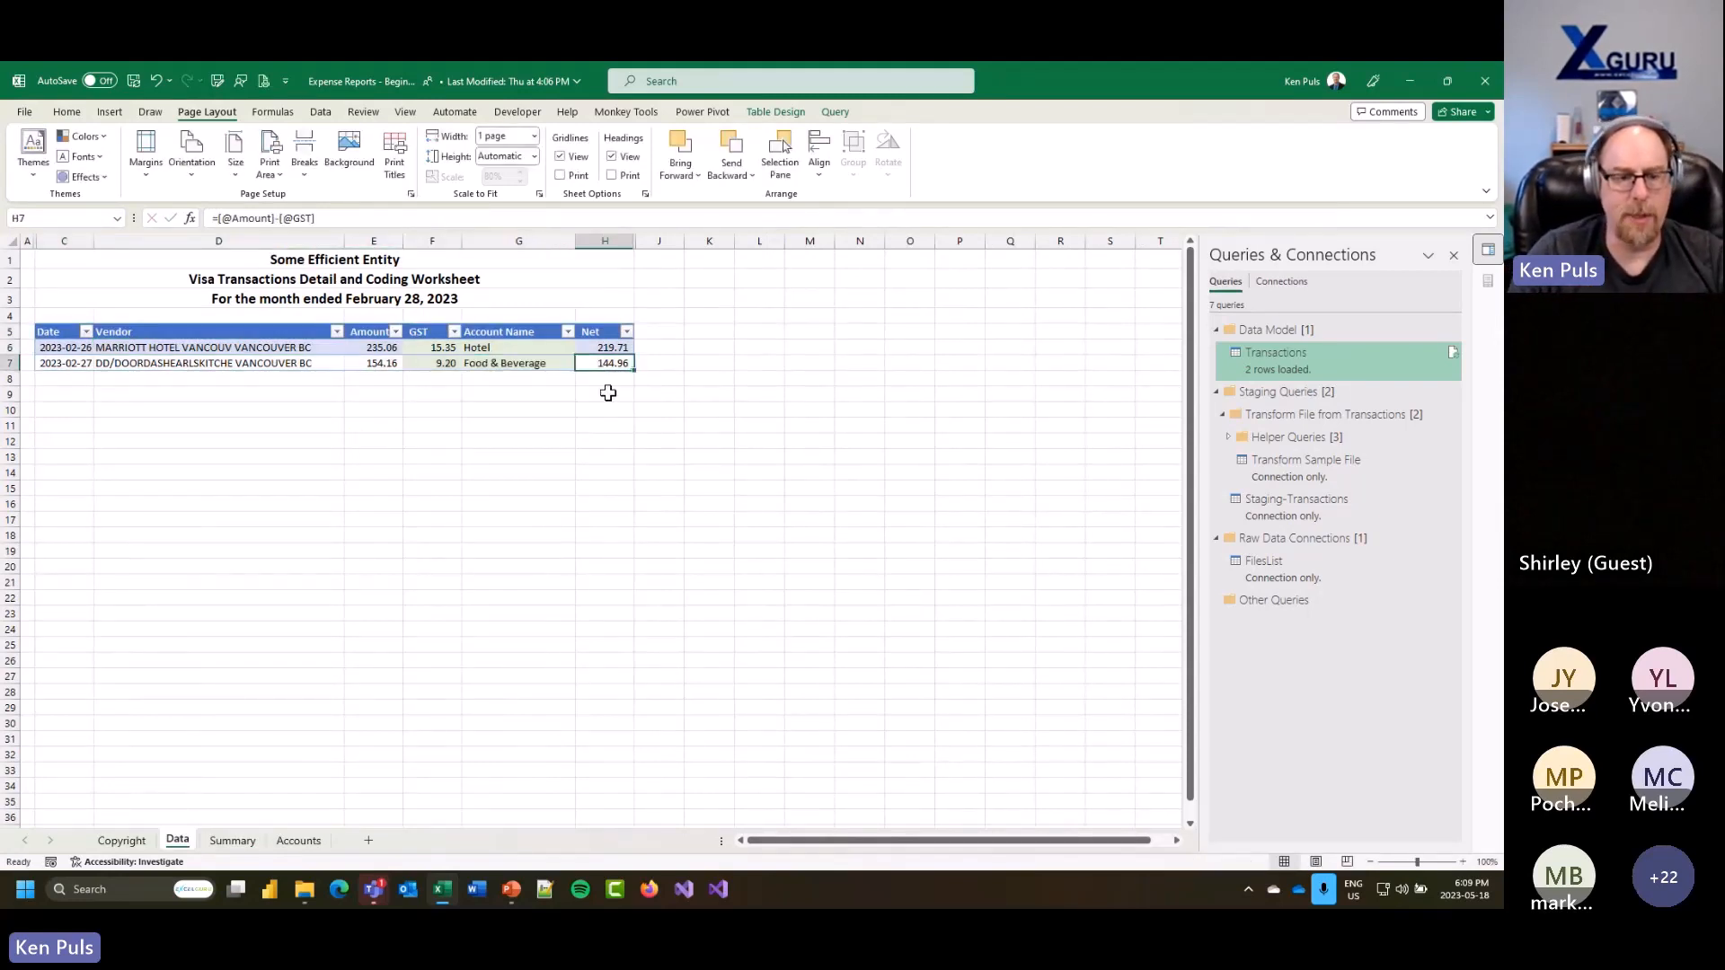
Step: Refresh the PivotTable on the Summary sheet to pick up the new account coding
{"action": "left_click", "coordinate": [233, 840]}
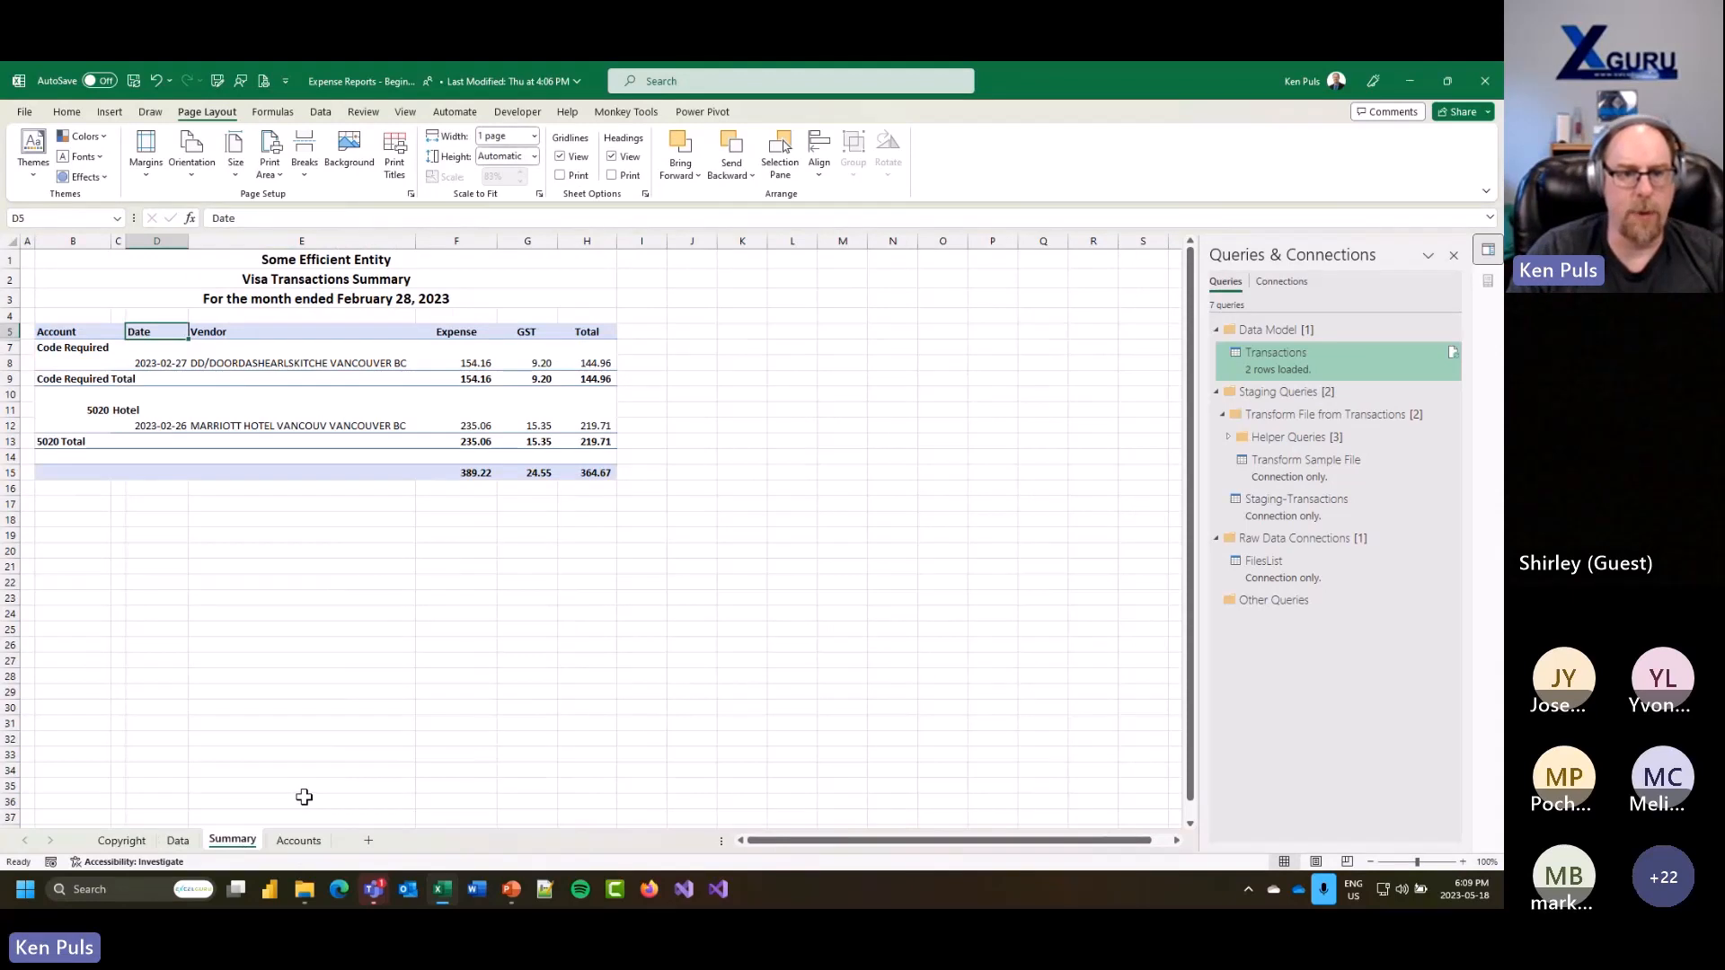
{"action": "left_click", "coordinate": [74, 349]}
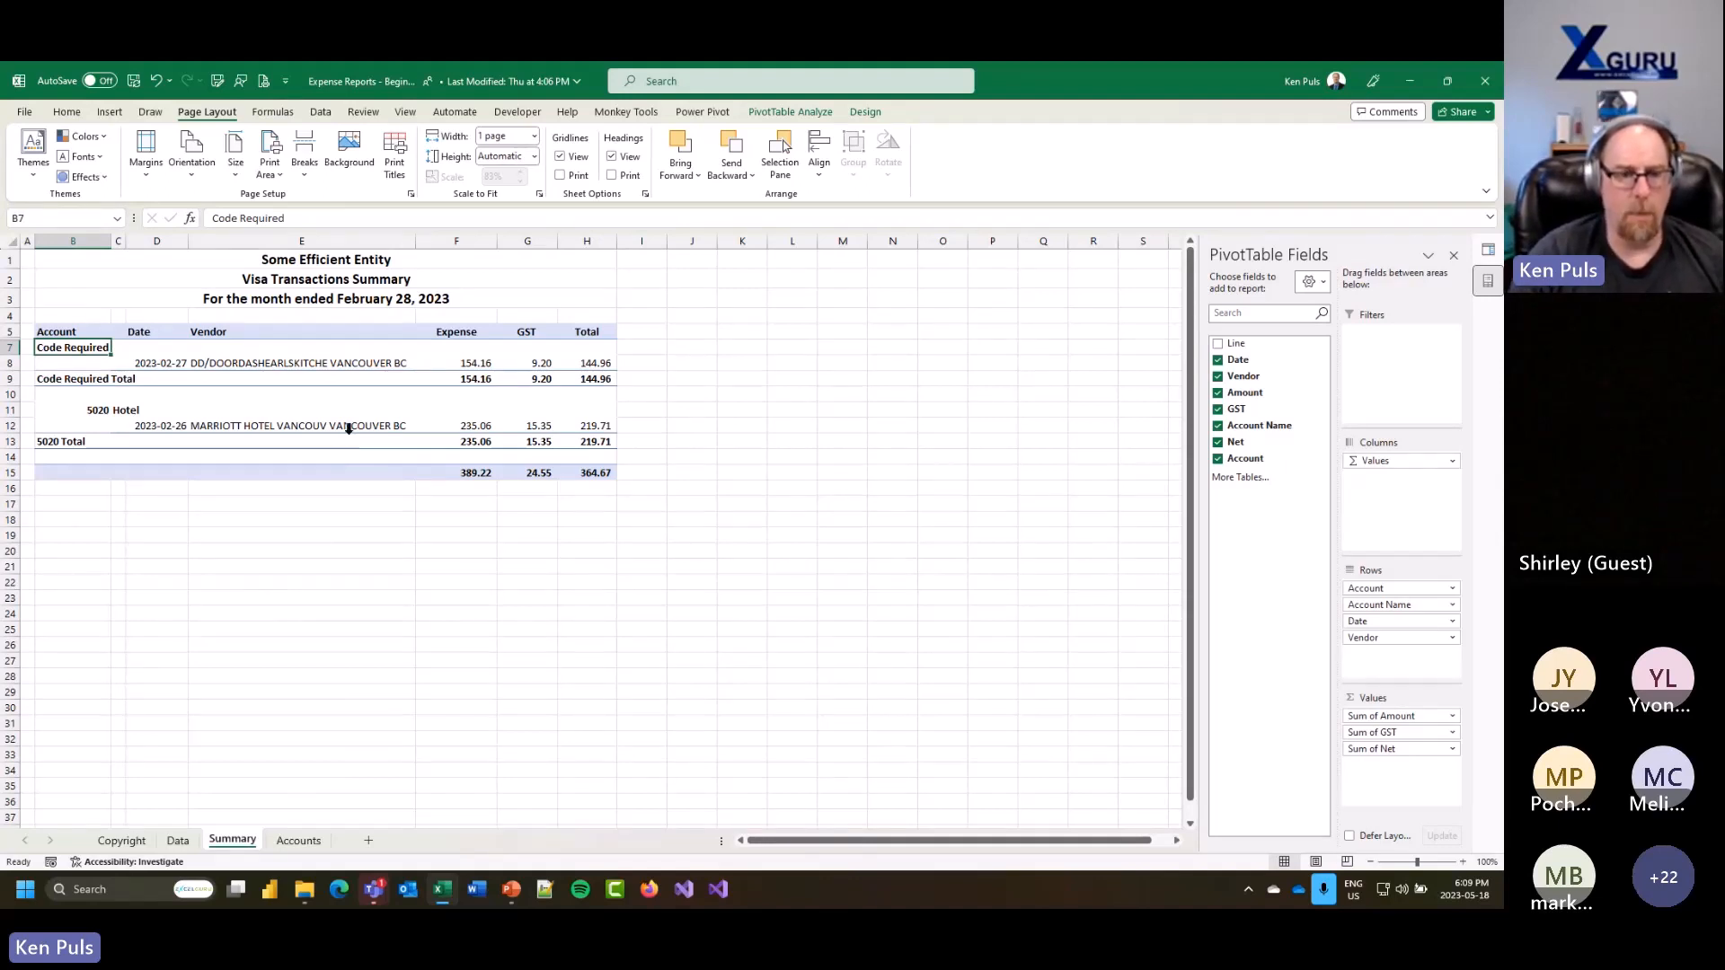
{"action": "right_click", "coordinate": [319, 367]}
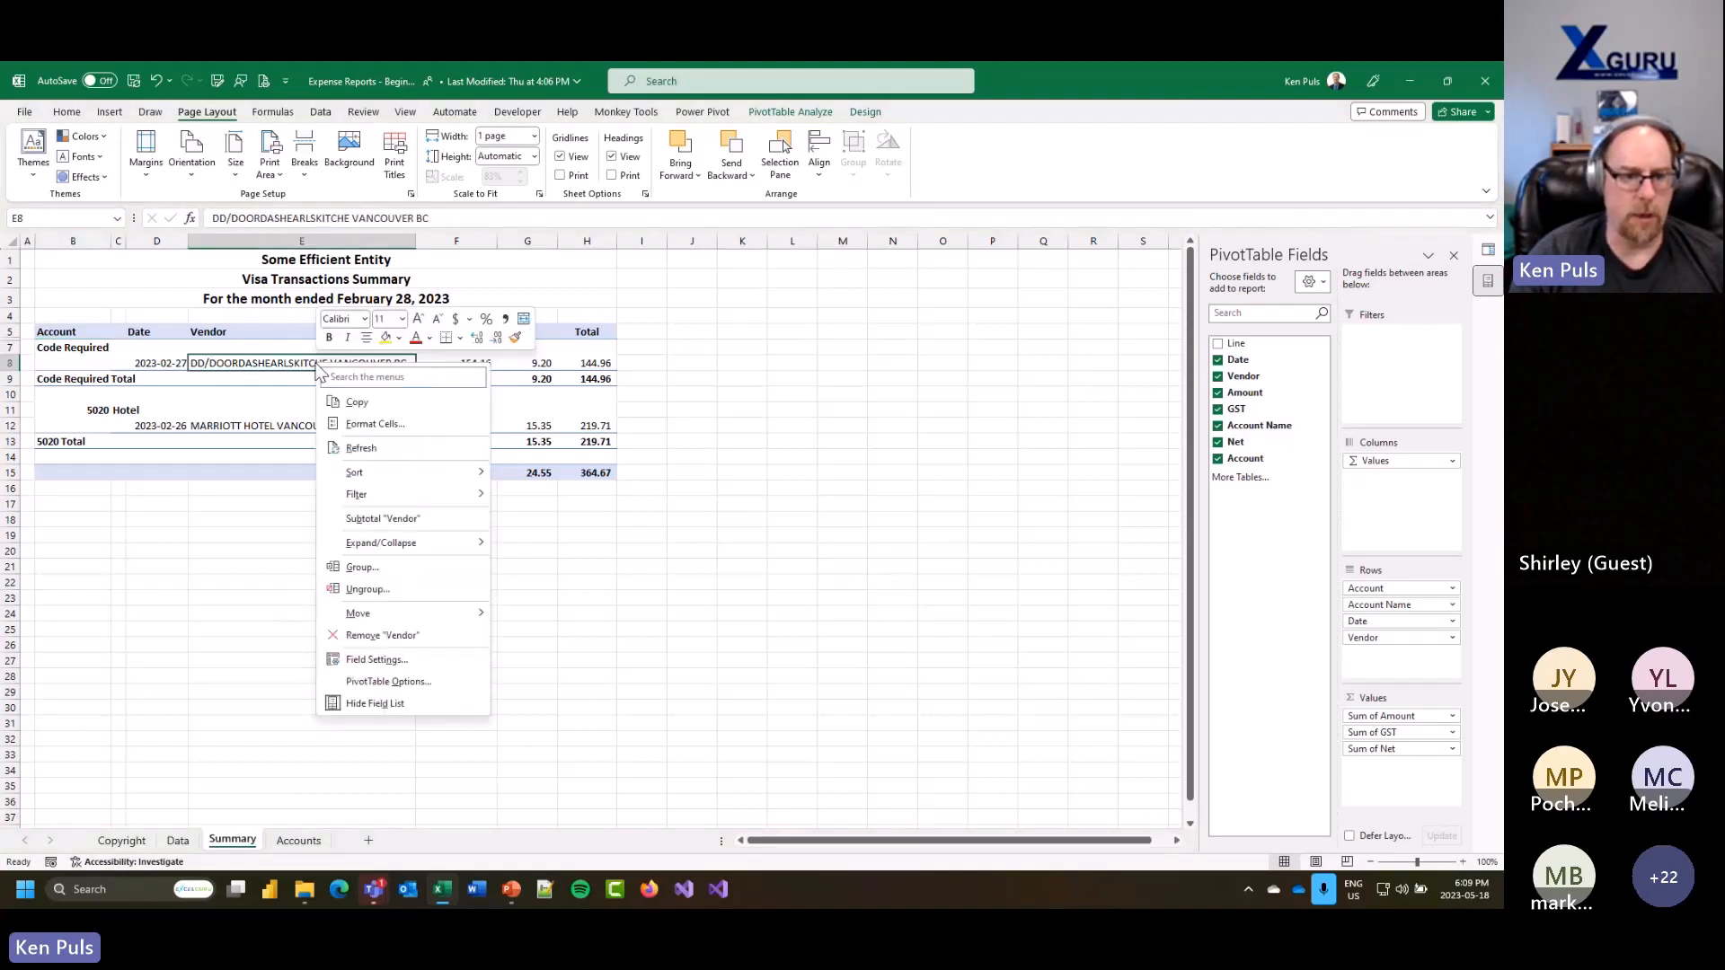
{"action": "left_click", "coordinate": [381, 449]}
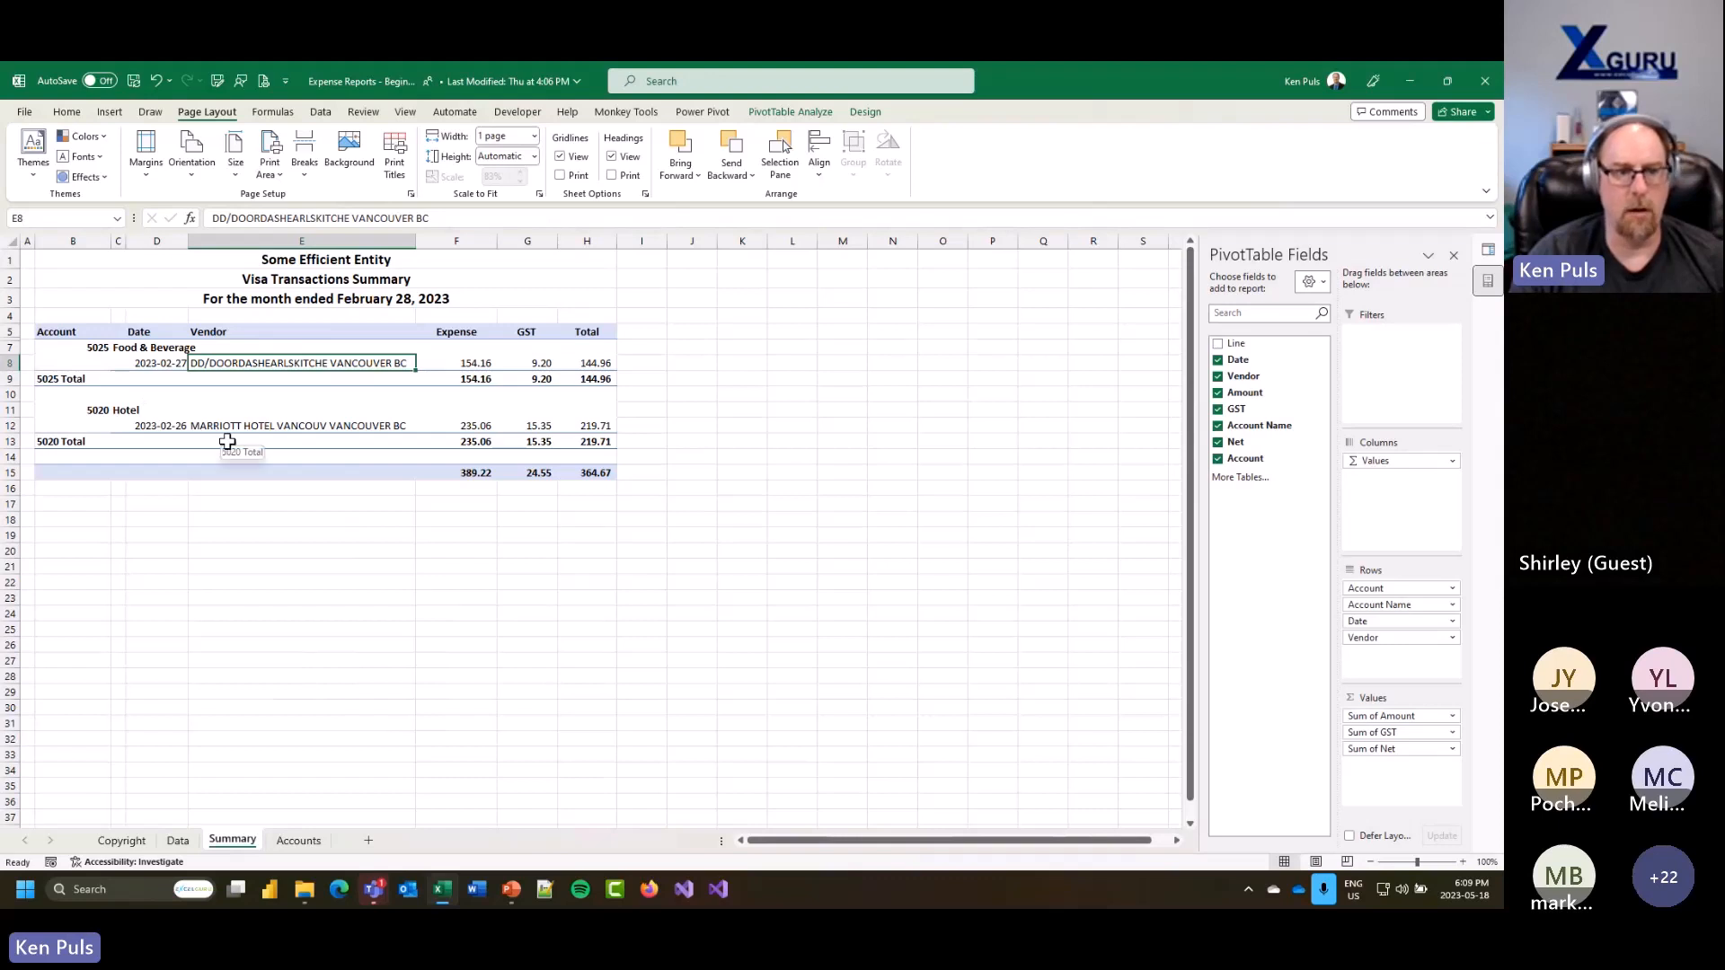
Step: Refresh all the workbook's data connections and check the transactions table on the Data sheet
{"action": "left_click", "coordinate": [321, 111]}
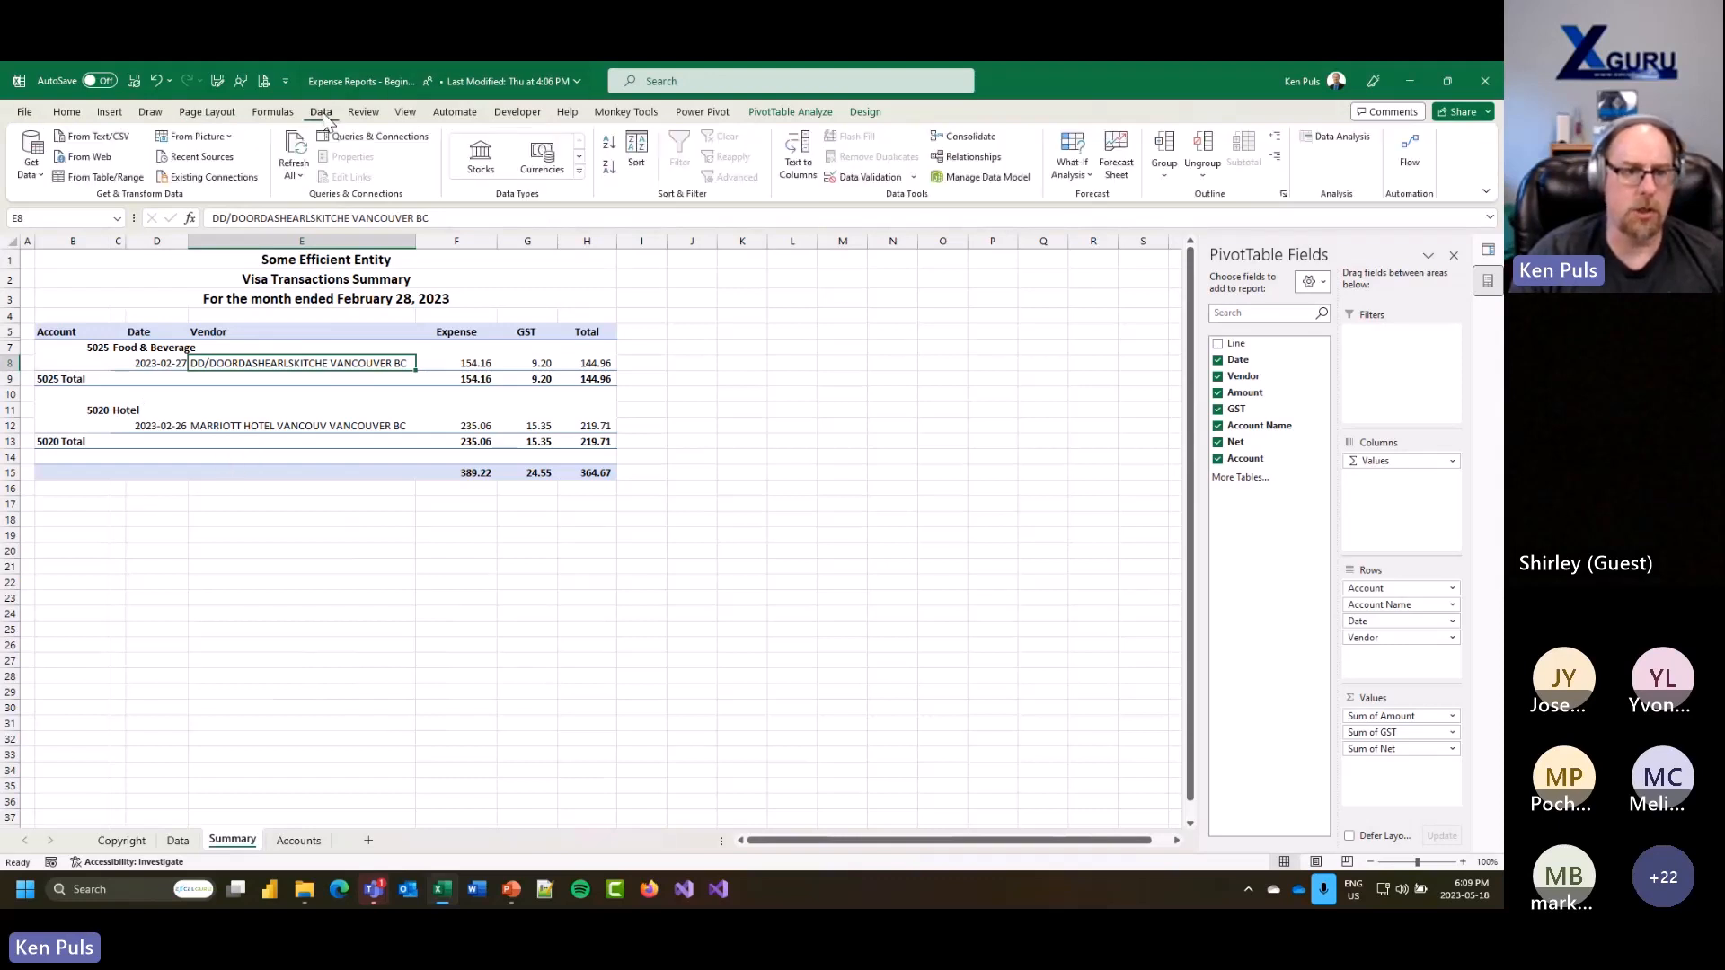
{"action": "left_click", "coordinate": [301, 148]}
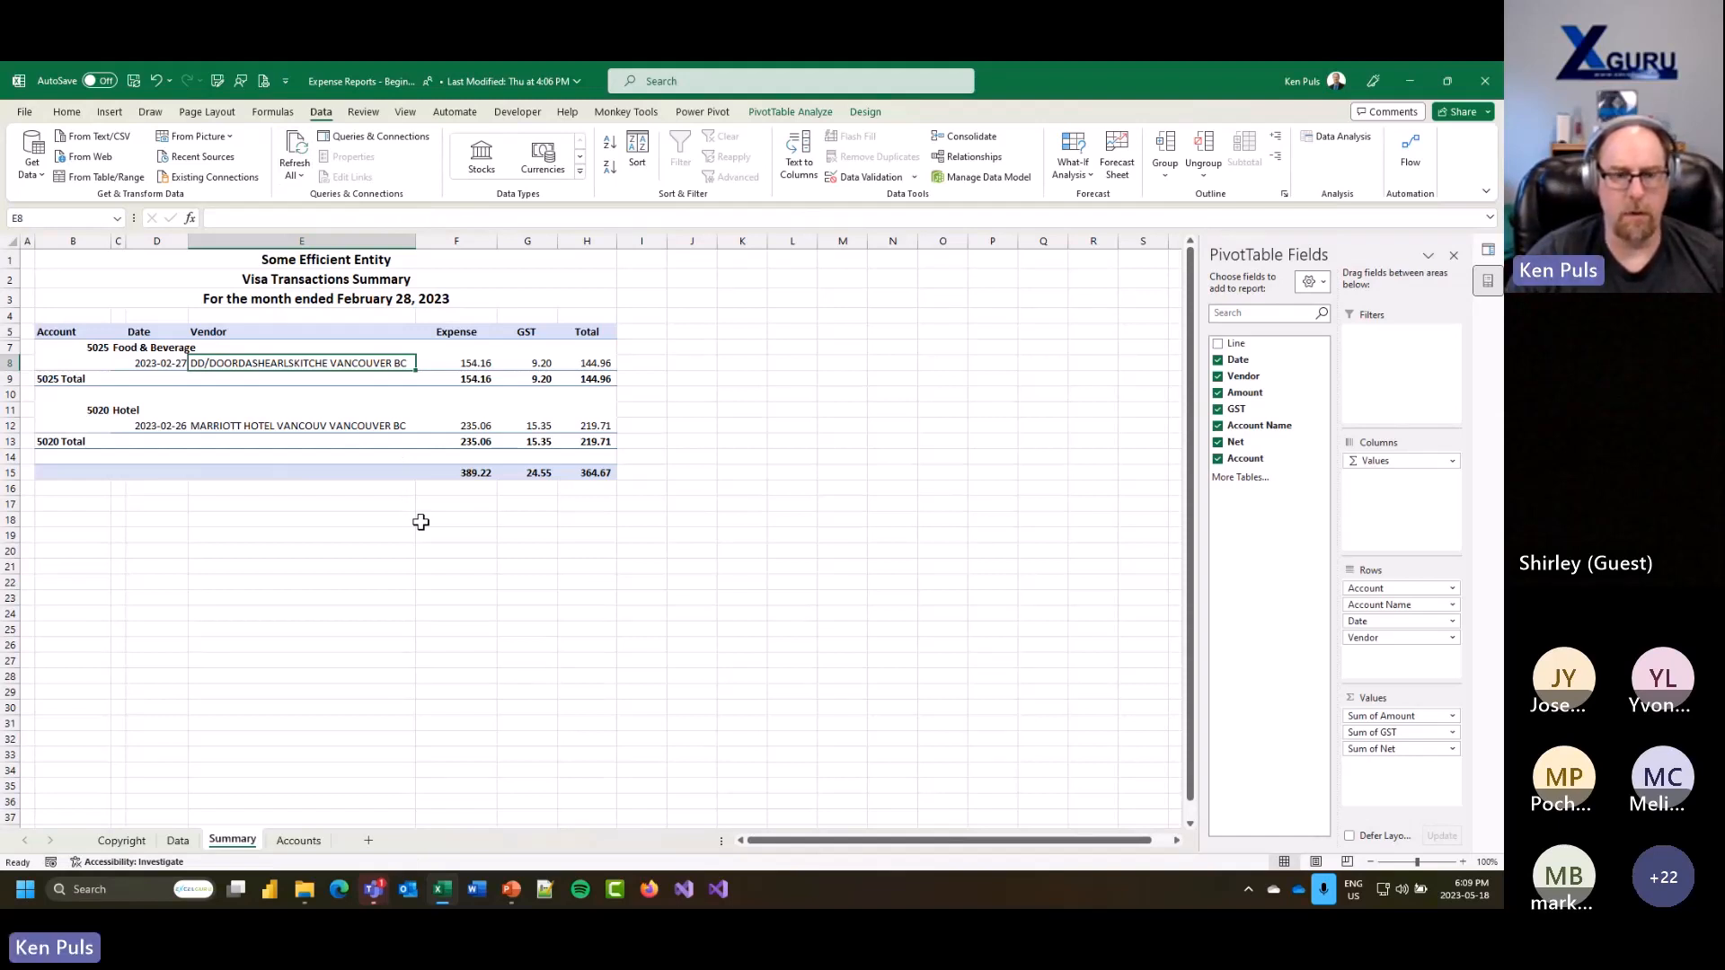
{"action": "left_click", "coordinate": [178, 841]}
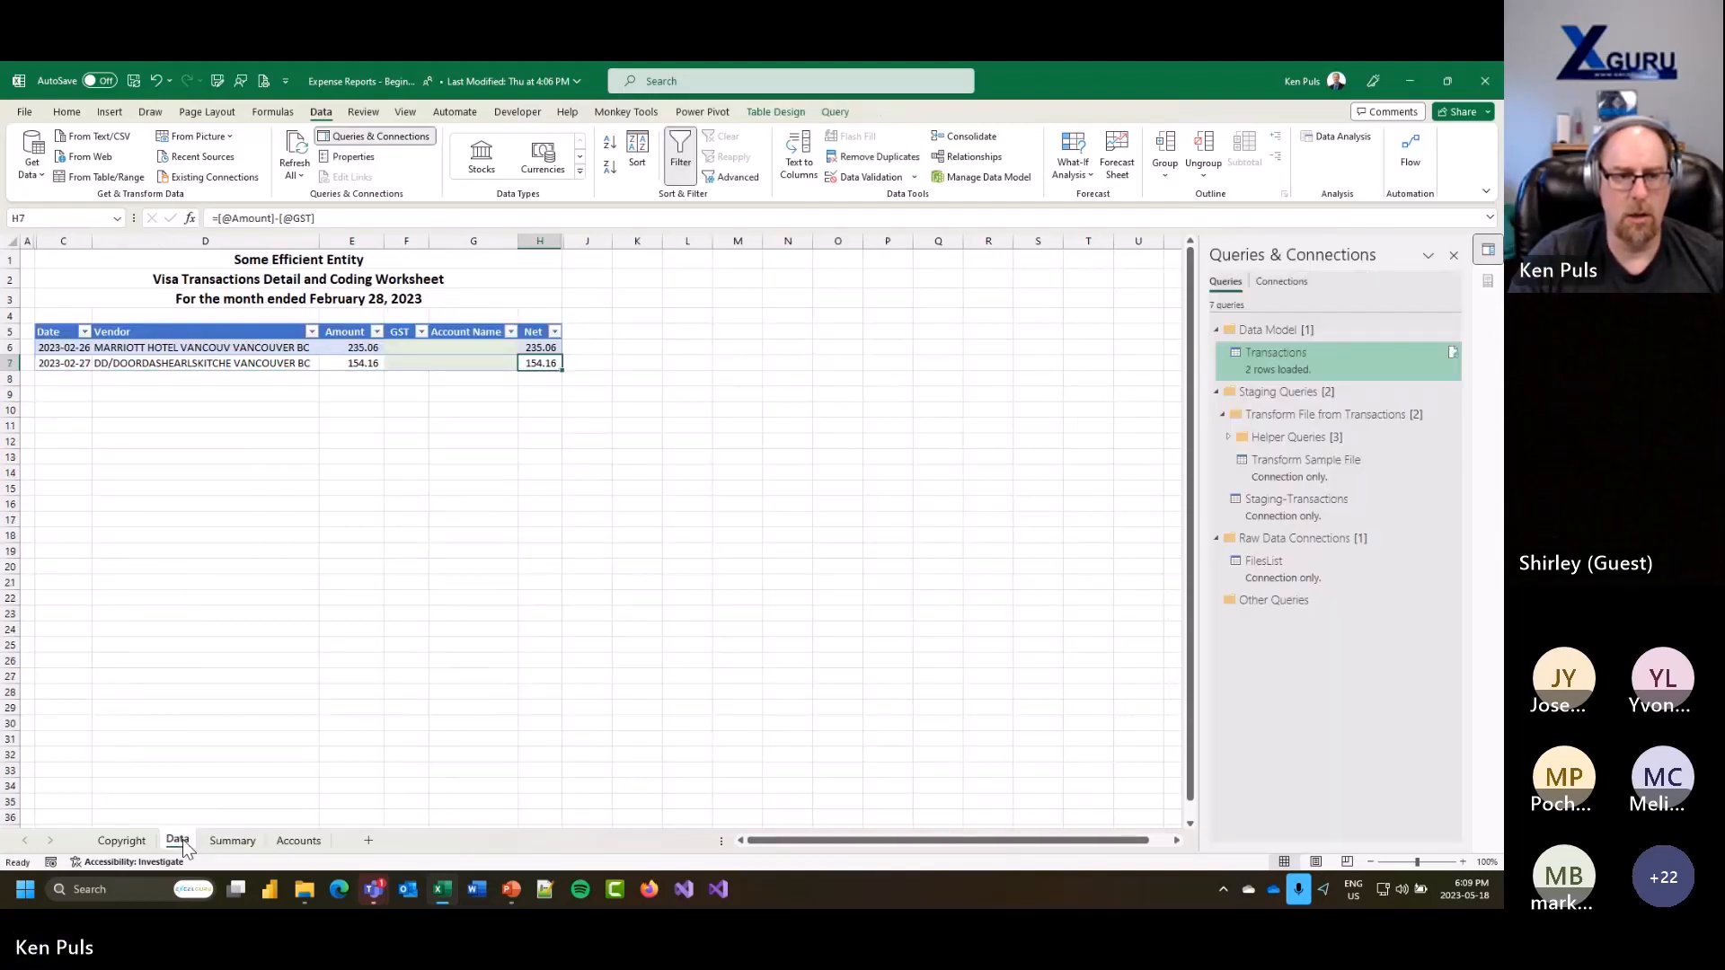
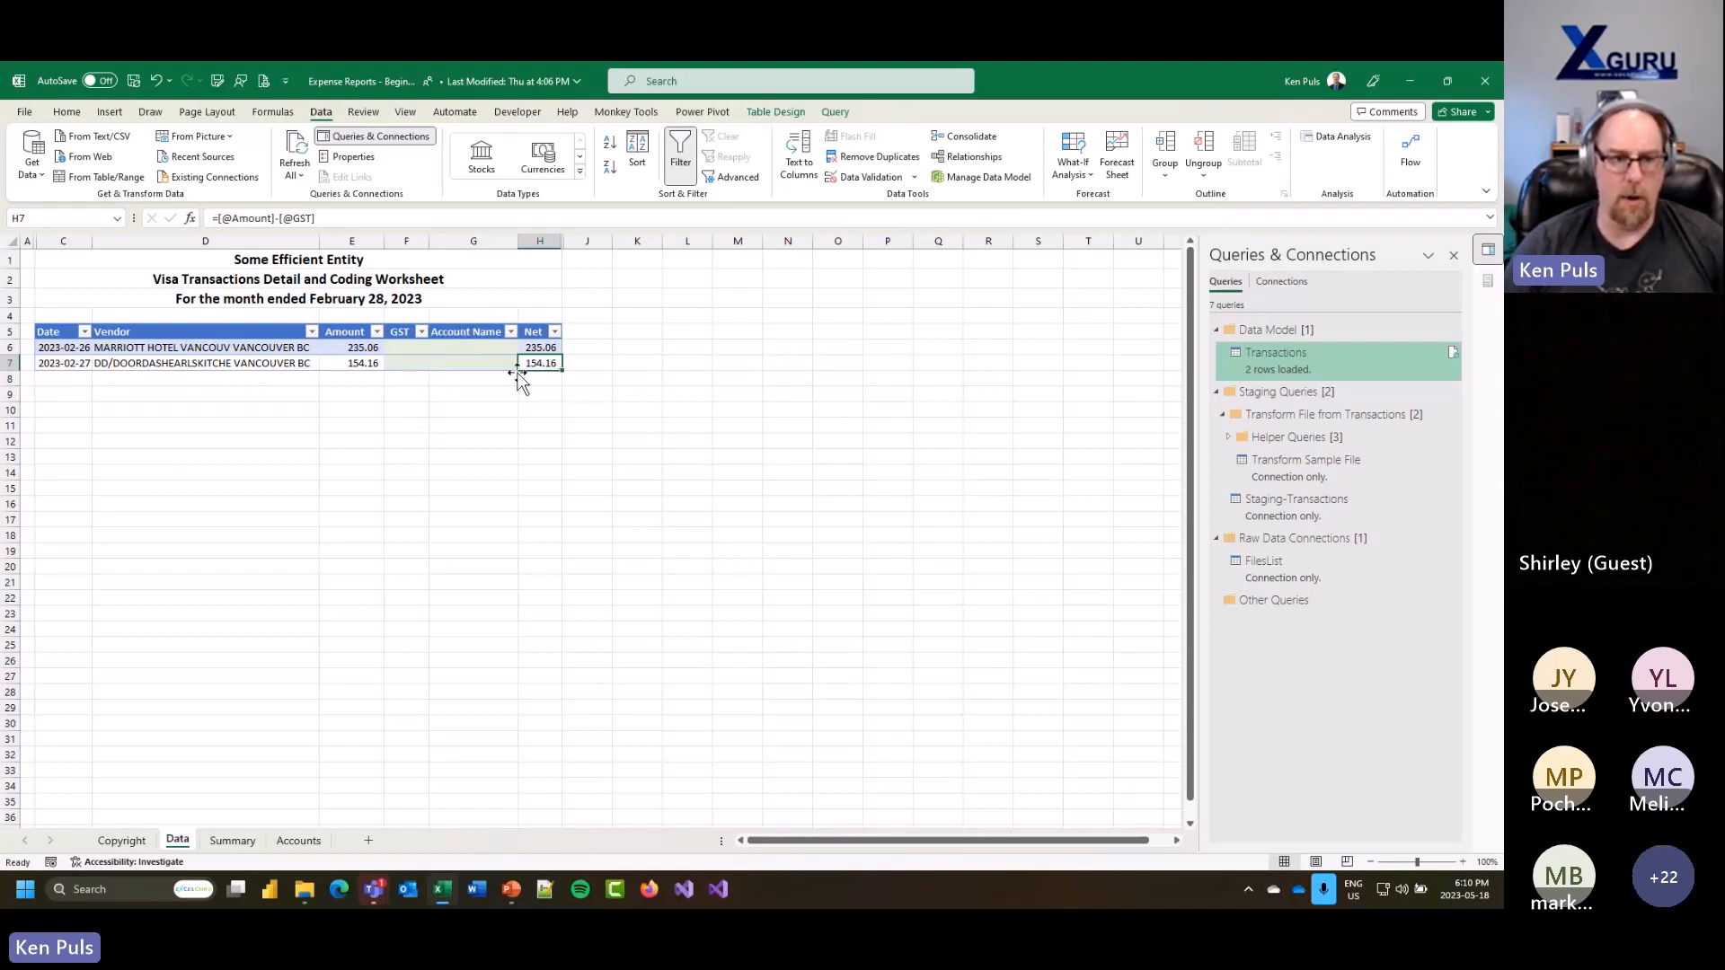
Step: Set the width of columns C through H on the Data sheet to 10
{"action": "left_click_drag", "start_coordinate": [69, 242], "coordinate": [543, 242]}
{"action": "right_click", "coordinate": [485, 237]}
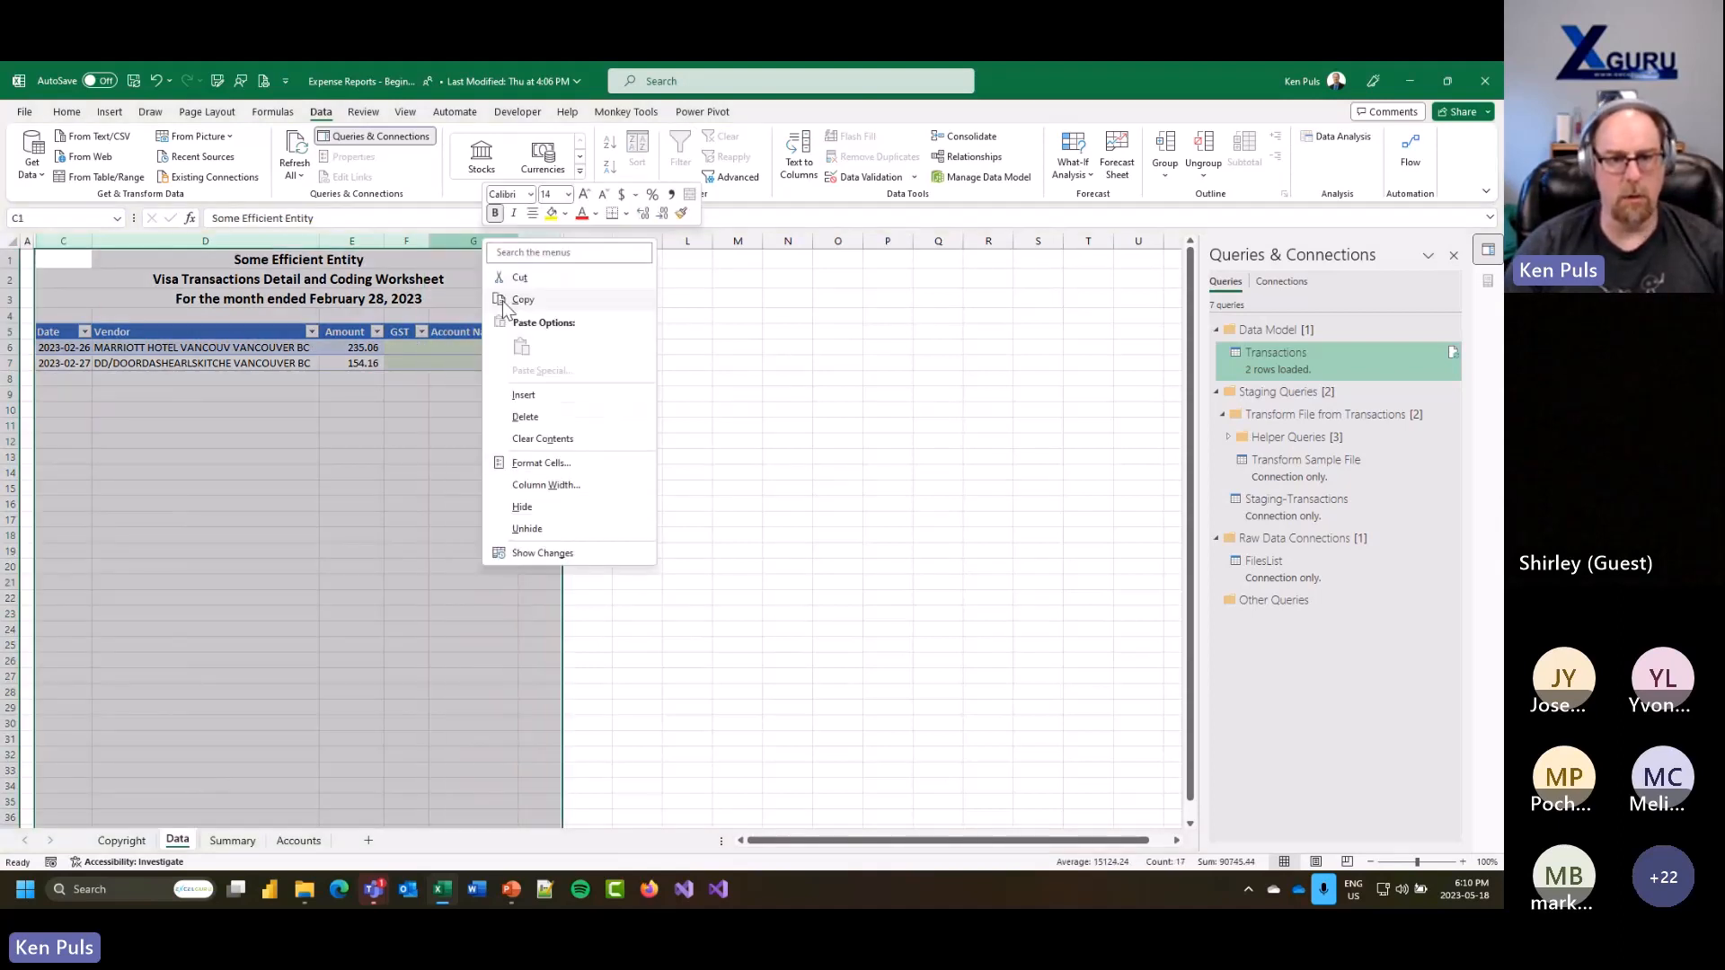
{"action": "left_click", "coordinate": [546, 485]}
{"action": "type", "text": "10"}
{"action": "key", "text": "Return"}
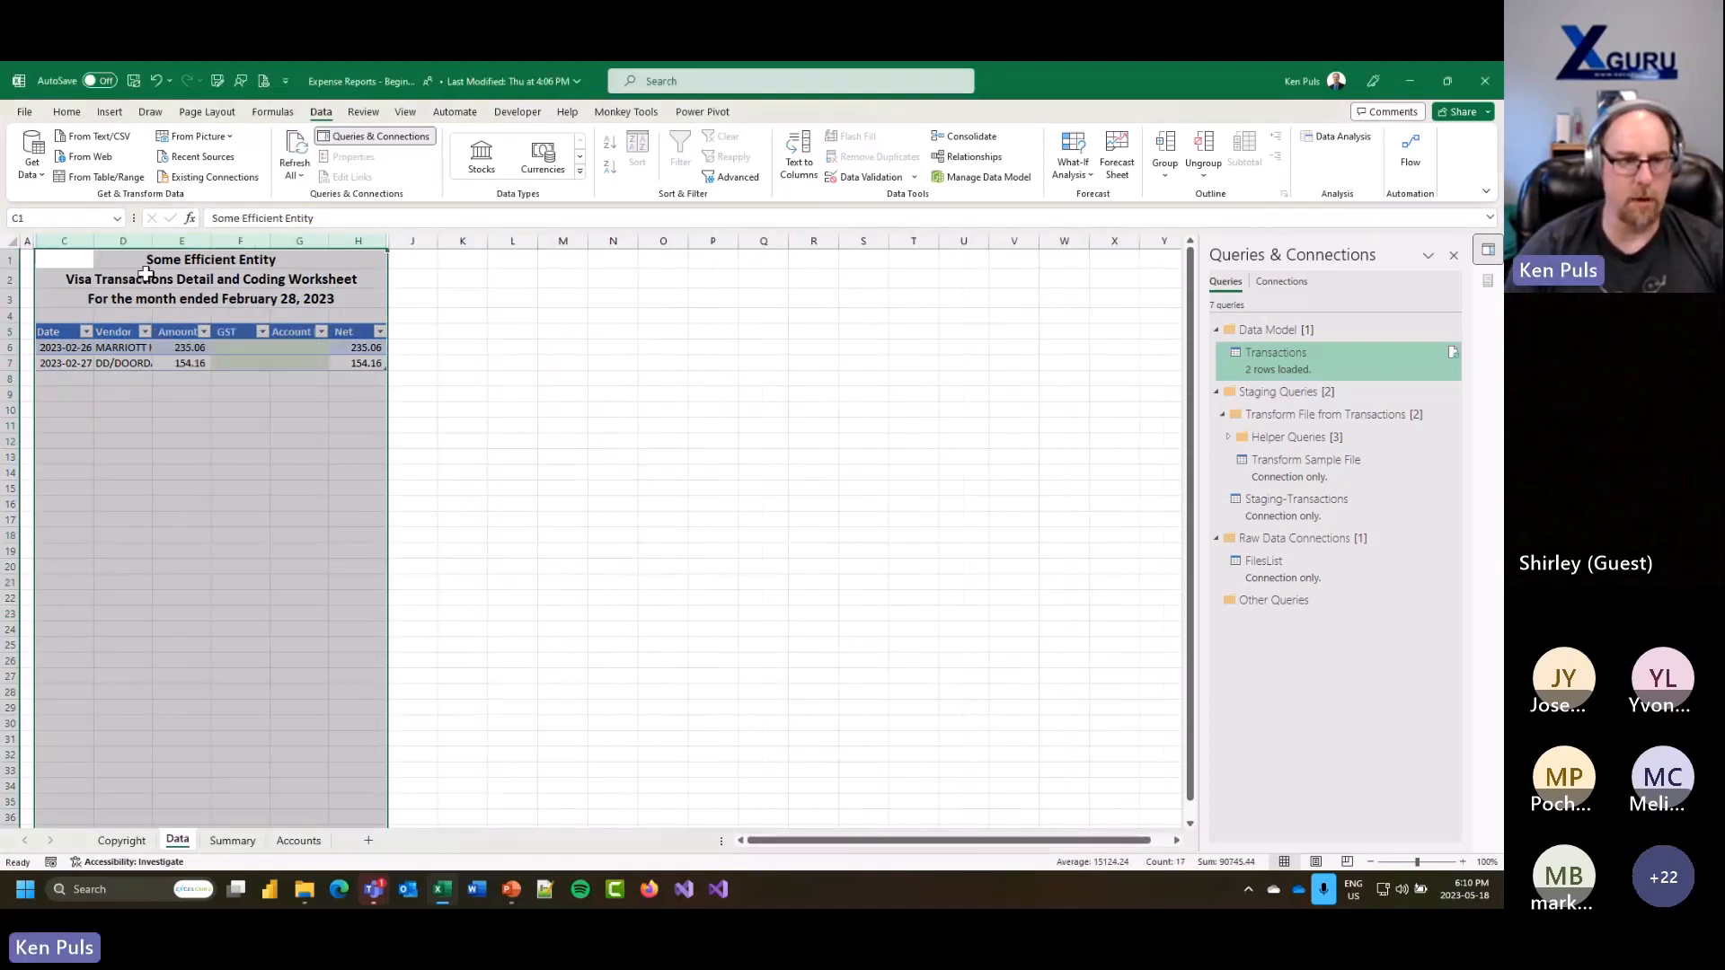
Step: Set the width of the Vendor column (D) to 45 and the Account Name column (G) to 20
{"action": "left_click", "coordinate": [123, 240]}
{"action": "right_click", "coordinate": [125, 241]}
{"action": "left_click", "coordinate": [219, 487]}
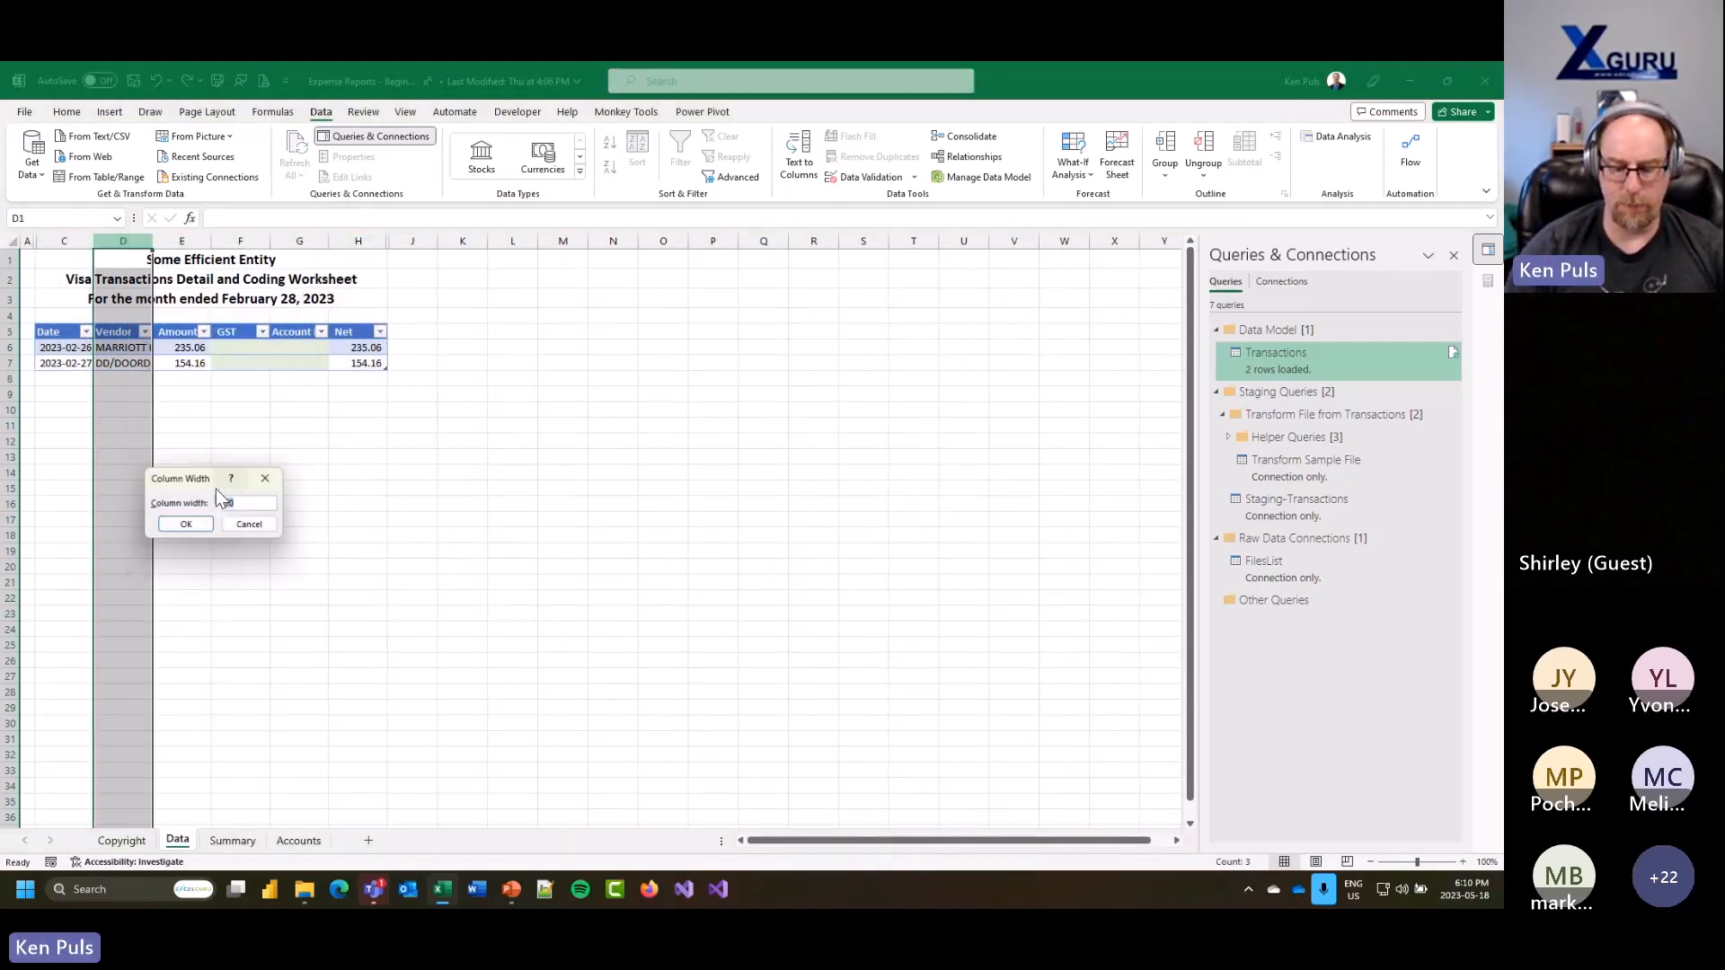
{"action": "type", "text": "45"}
{"action": "key", "text": "Return"}
{"action": "right_click", "coordinate": [492, 242]}
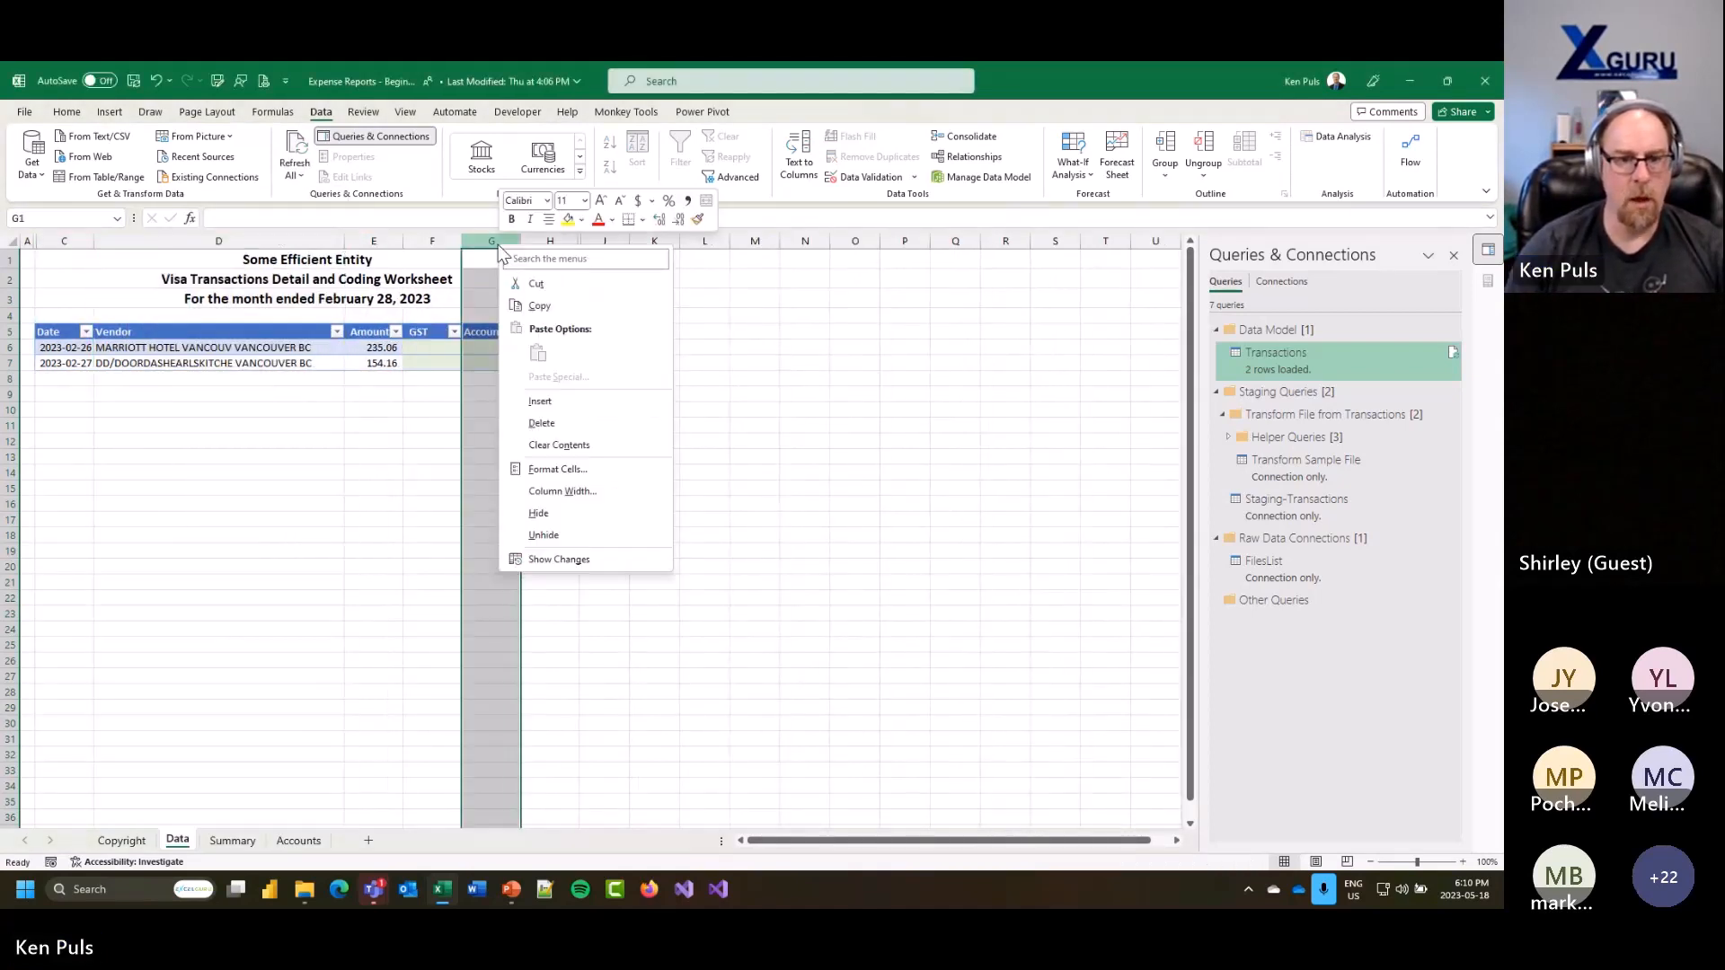
{"action": "left_click", "coordinate": [560, 491]}
{"action": "type", "text": "20"}
{"action": "key", "text": "Return"}
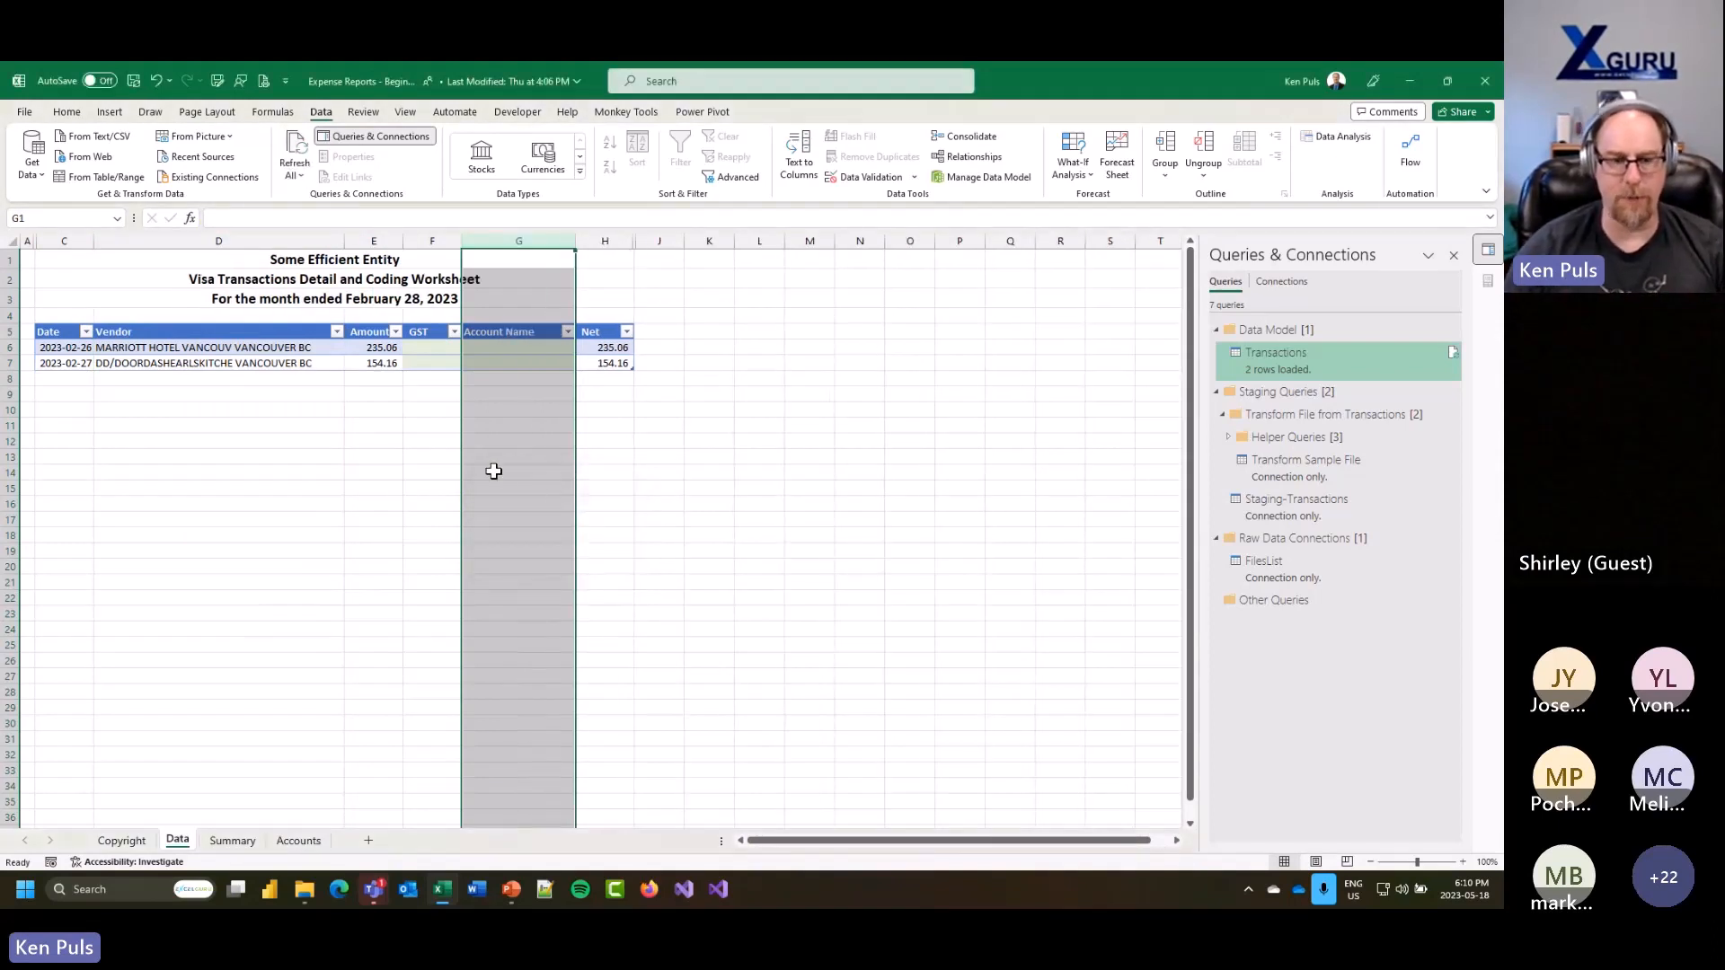
Step: Turn off Adjust column width in the transactions table's external data properties
{"action": "left_click", "coordinate": [321, 349]}
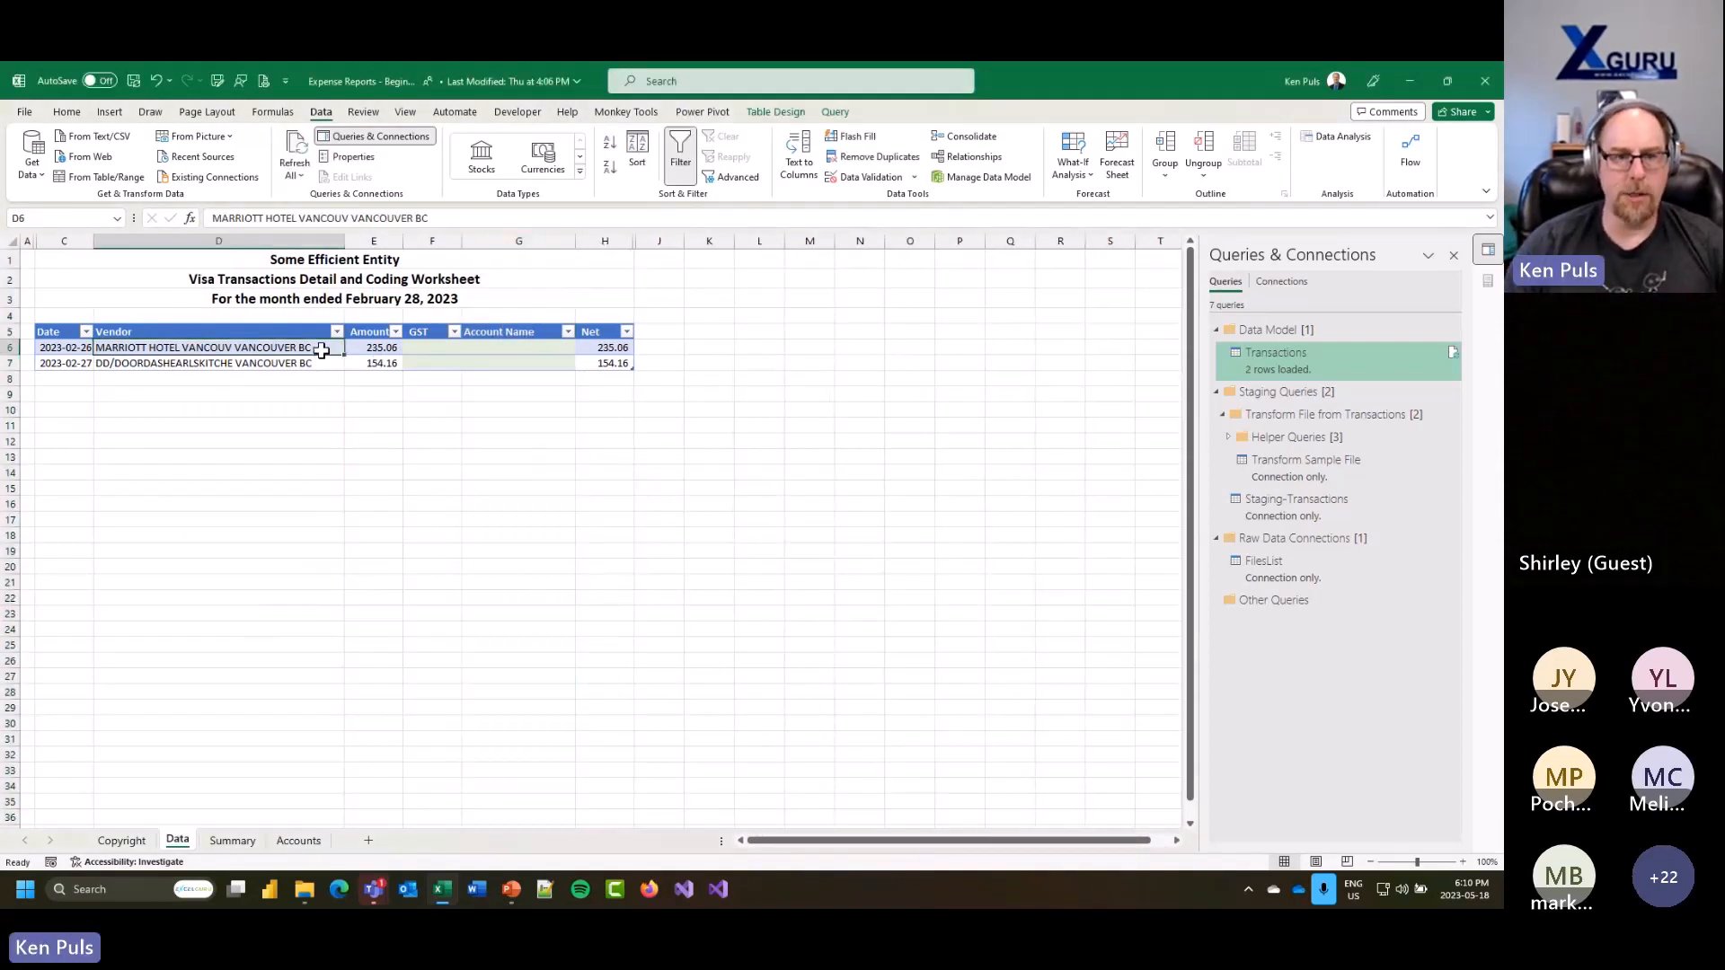
{"action": "left_click", "coordinate": [765, 114]}
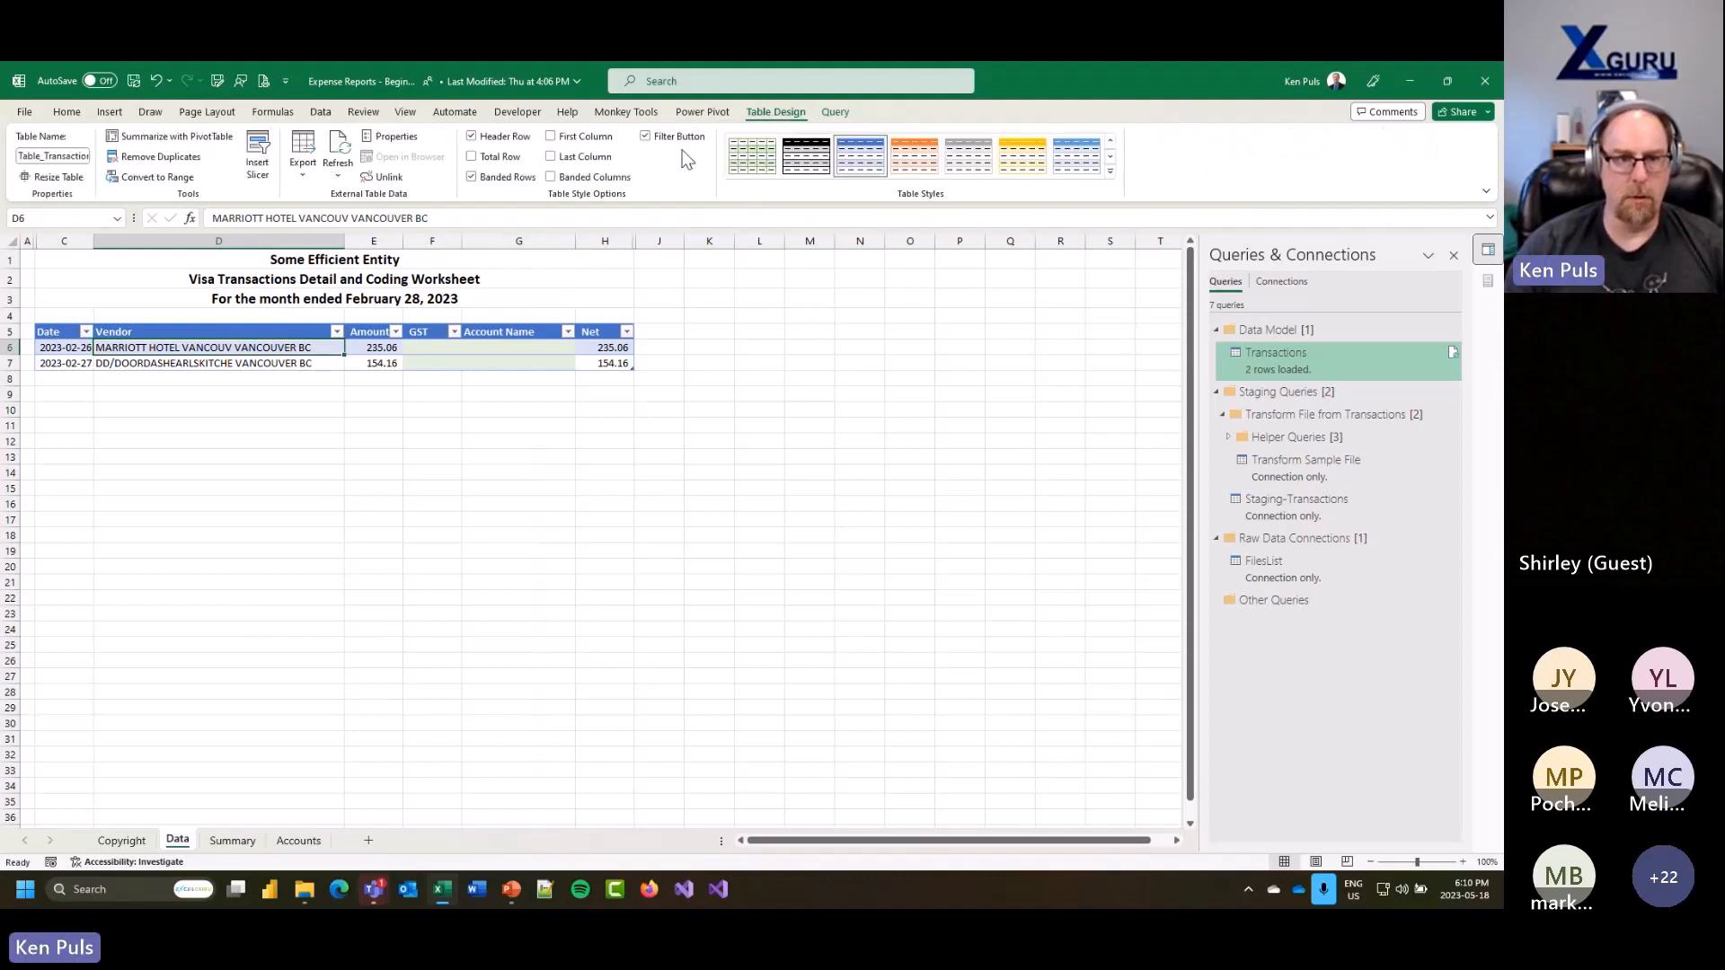
{"action": "left_click", "coordinate": [414, 140]}
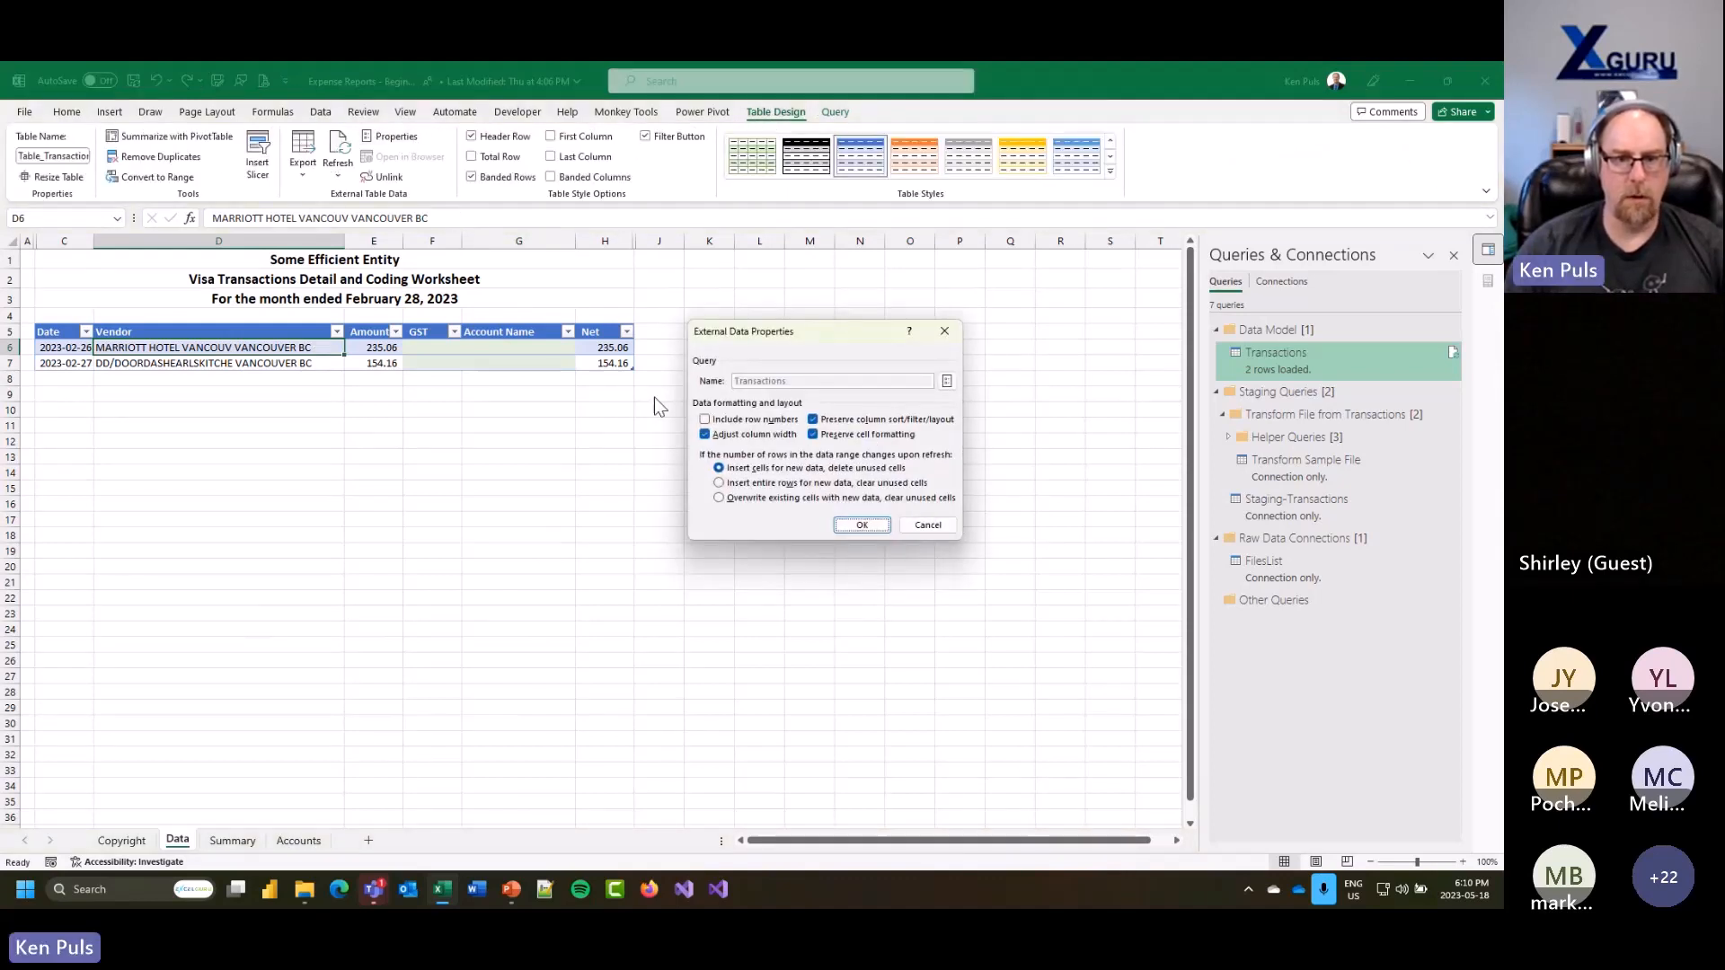
{"action": "left_click", "coordinate": [705, 435]}
{"action": "left_click", "coordinate": [705, 436]}
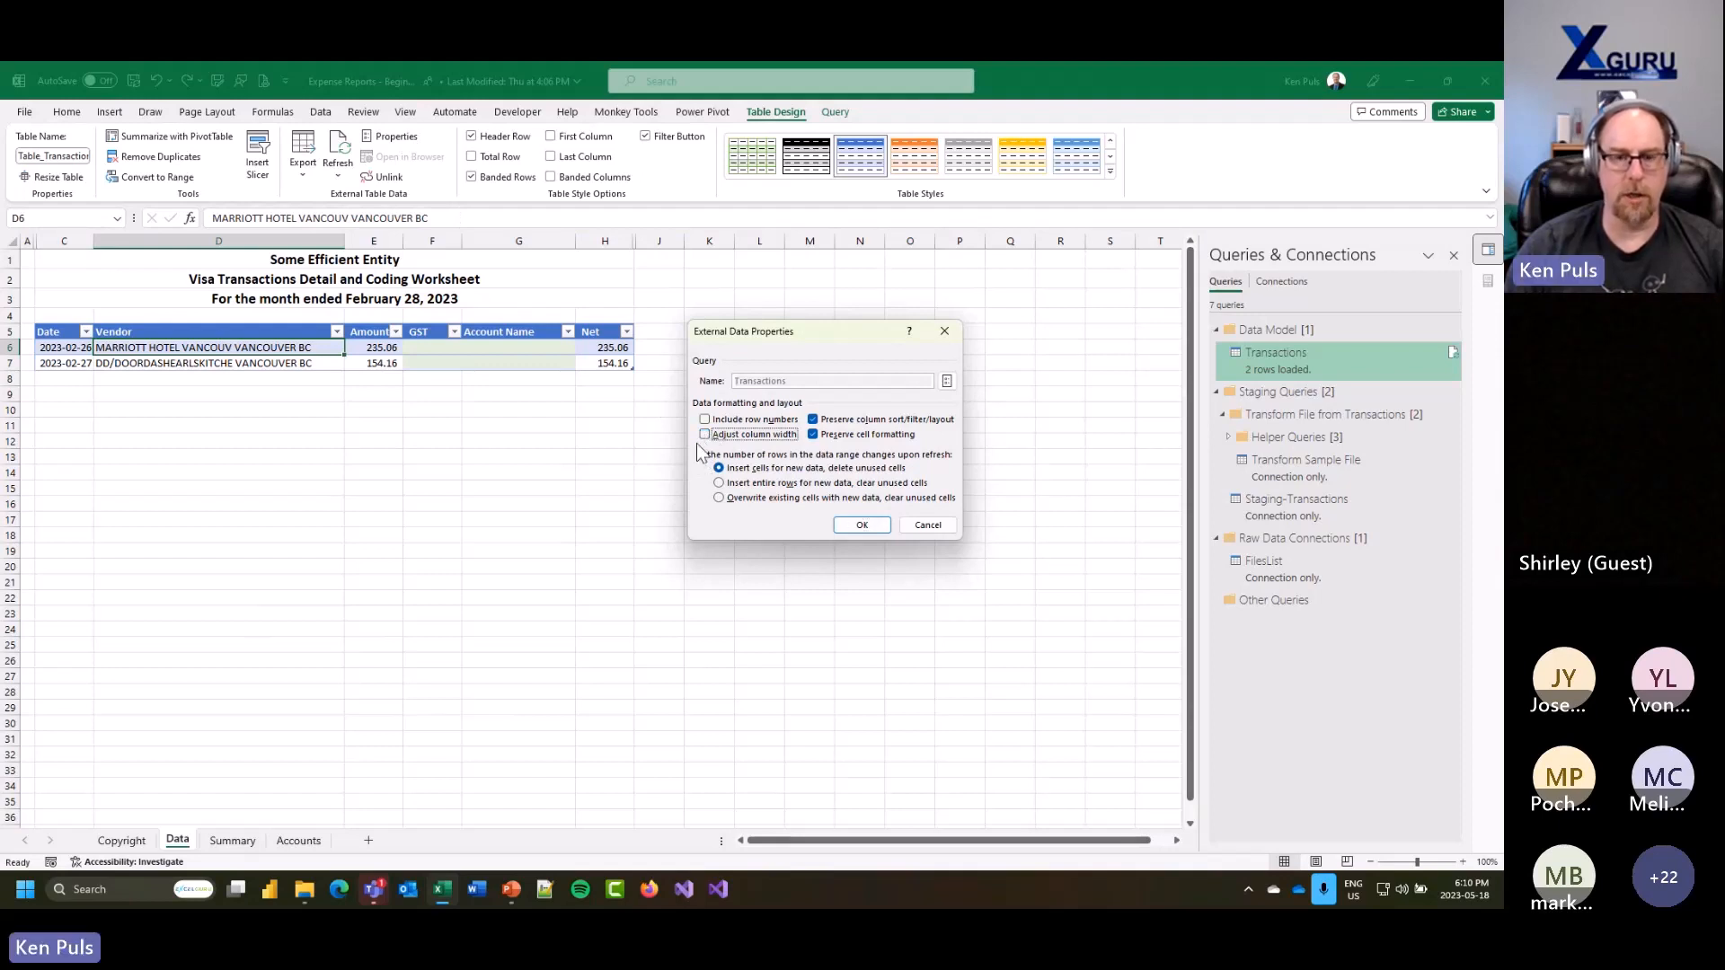
{"action": "left_click", "coordinate": [860, 526]}
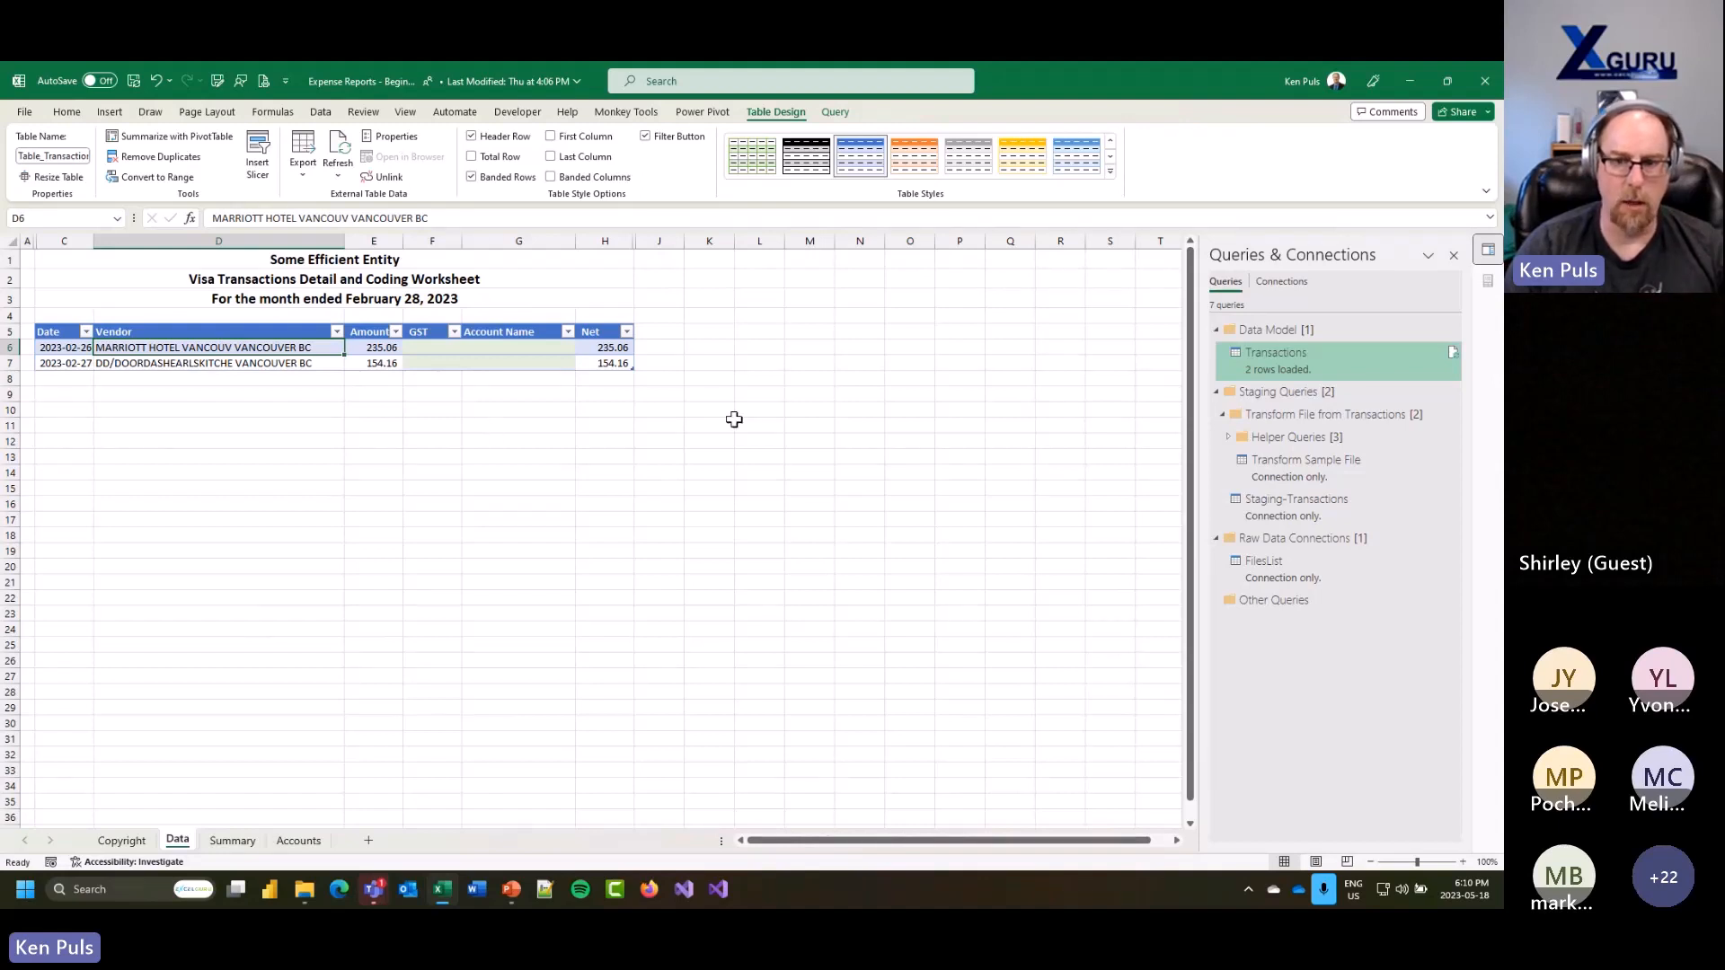
Step: Disable background refresh in the query properties of the Transactions query
{"action": "right_click", "coordinate": [1280, 366]}
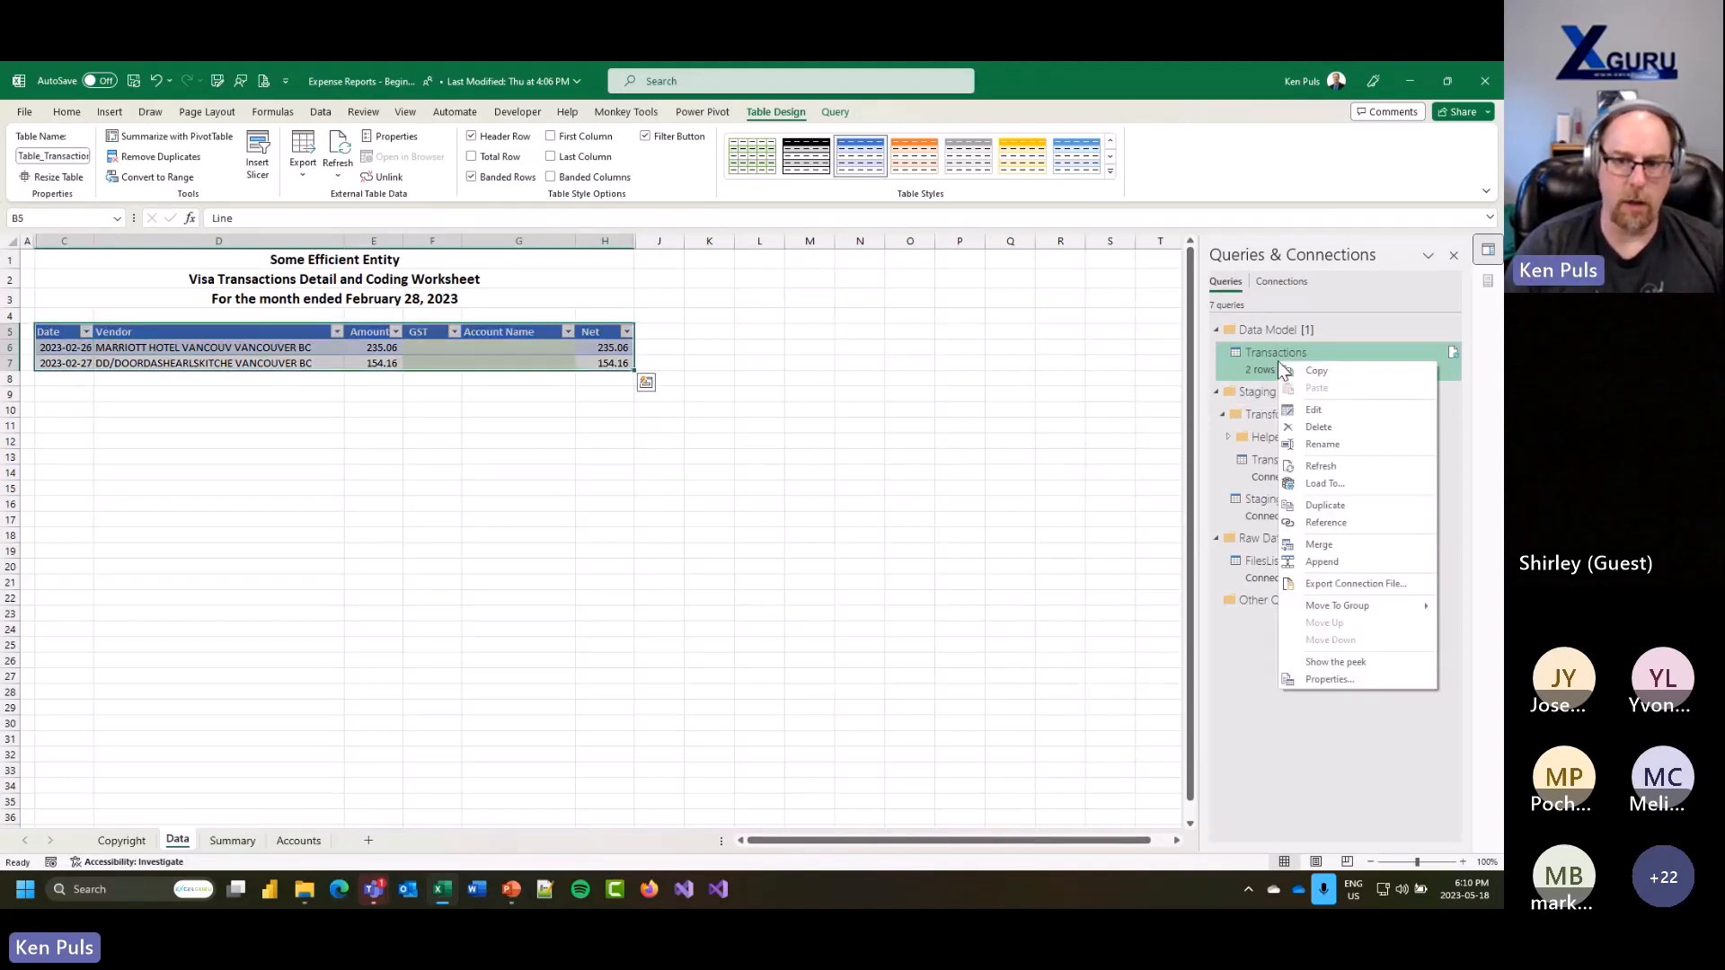
{"action": "left_click", "coordinate": [1341, 679]}
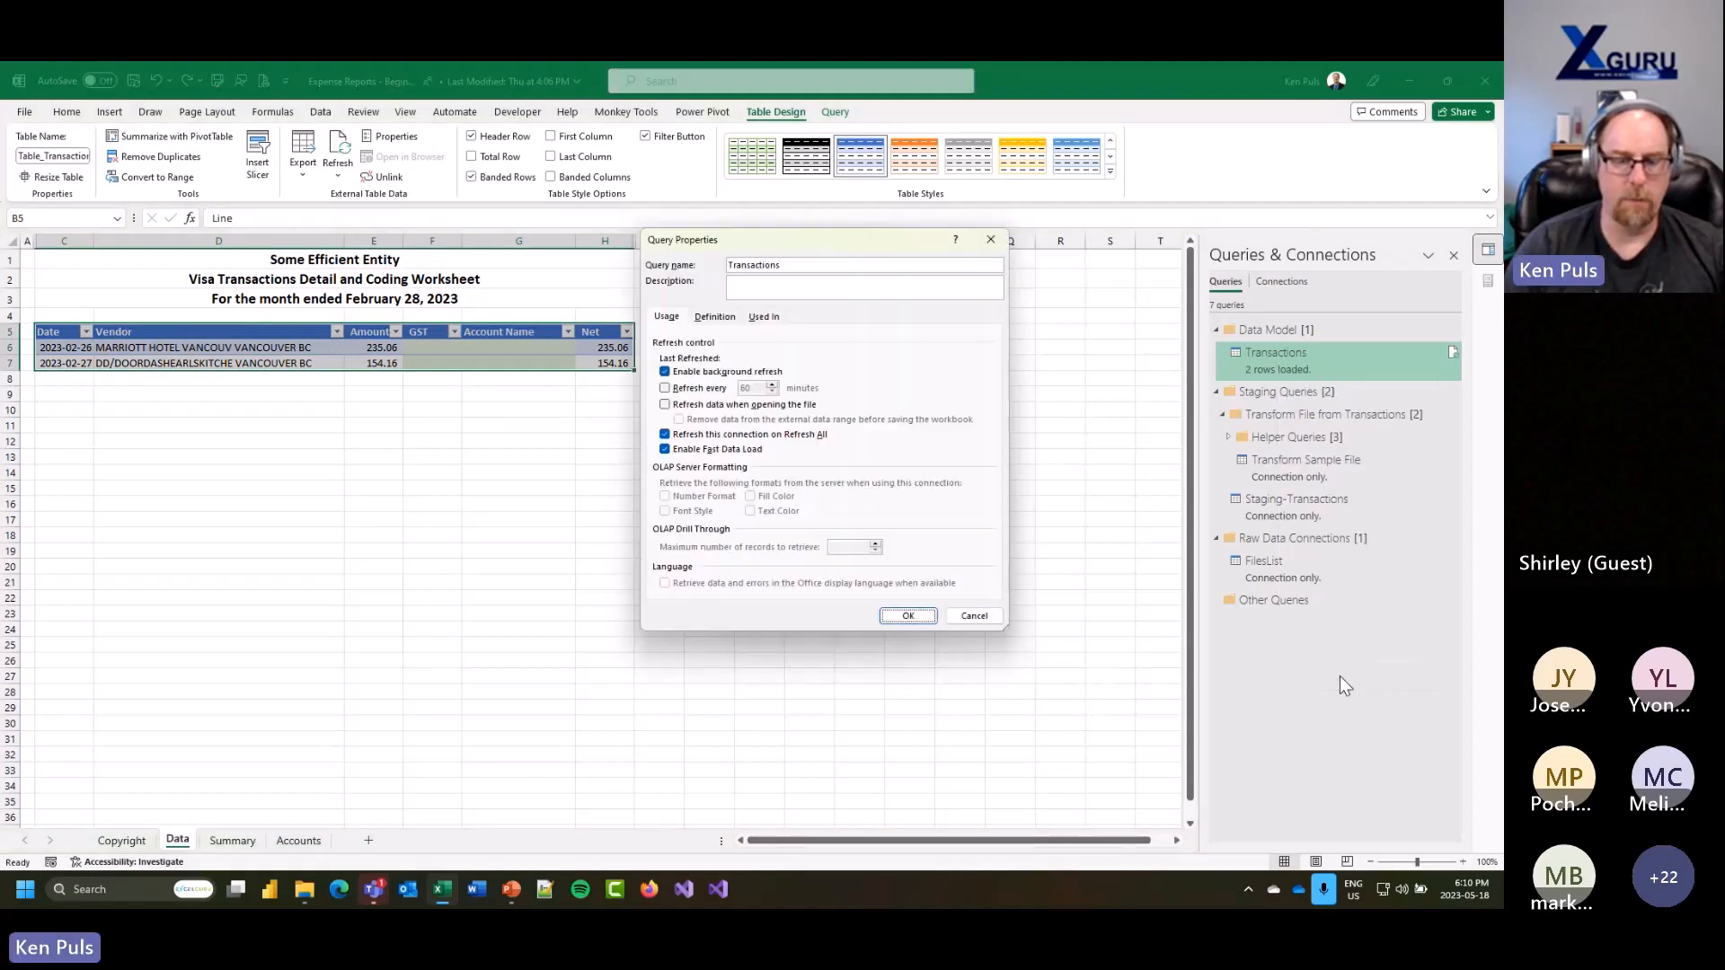
{"action": "left_click", "coordinate": [665, 372]}
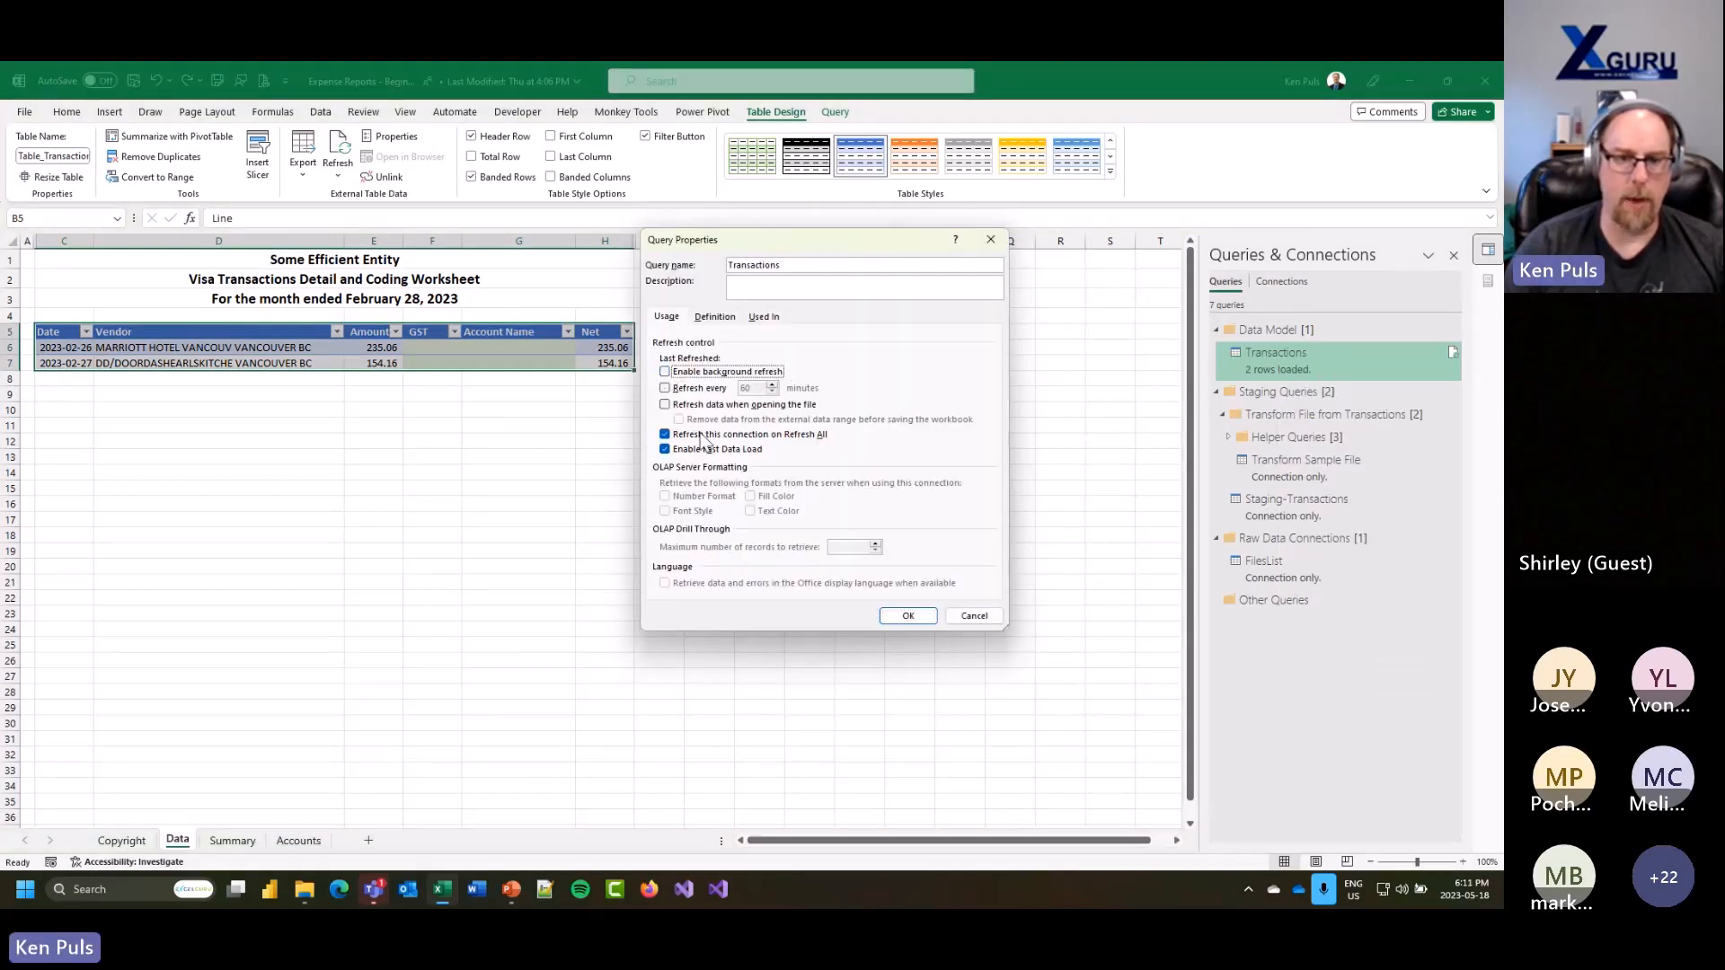
{"action": "left_click", "coordinate": [925, 622]}
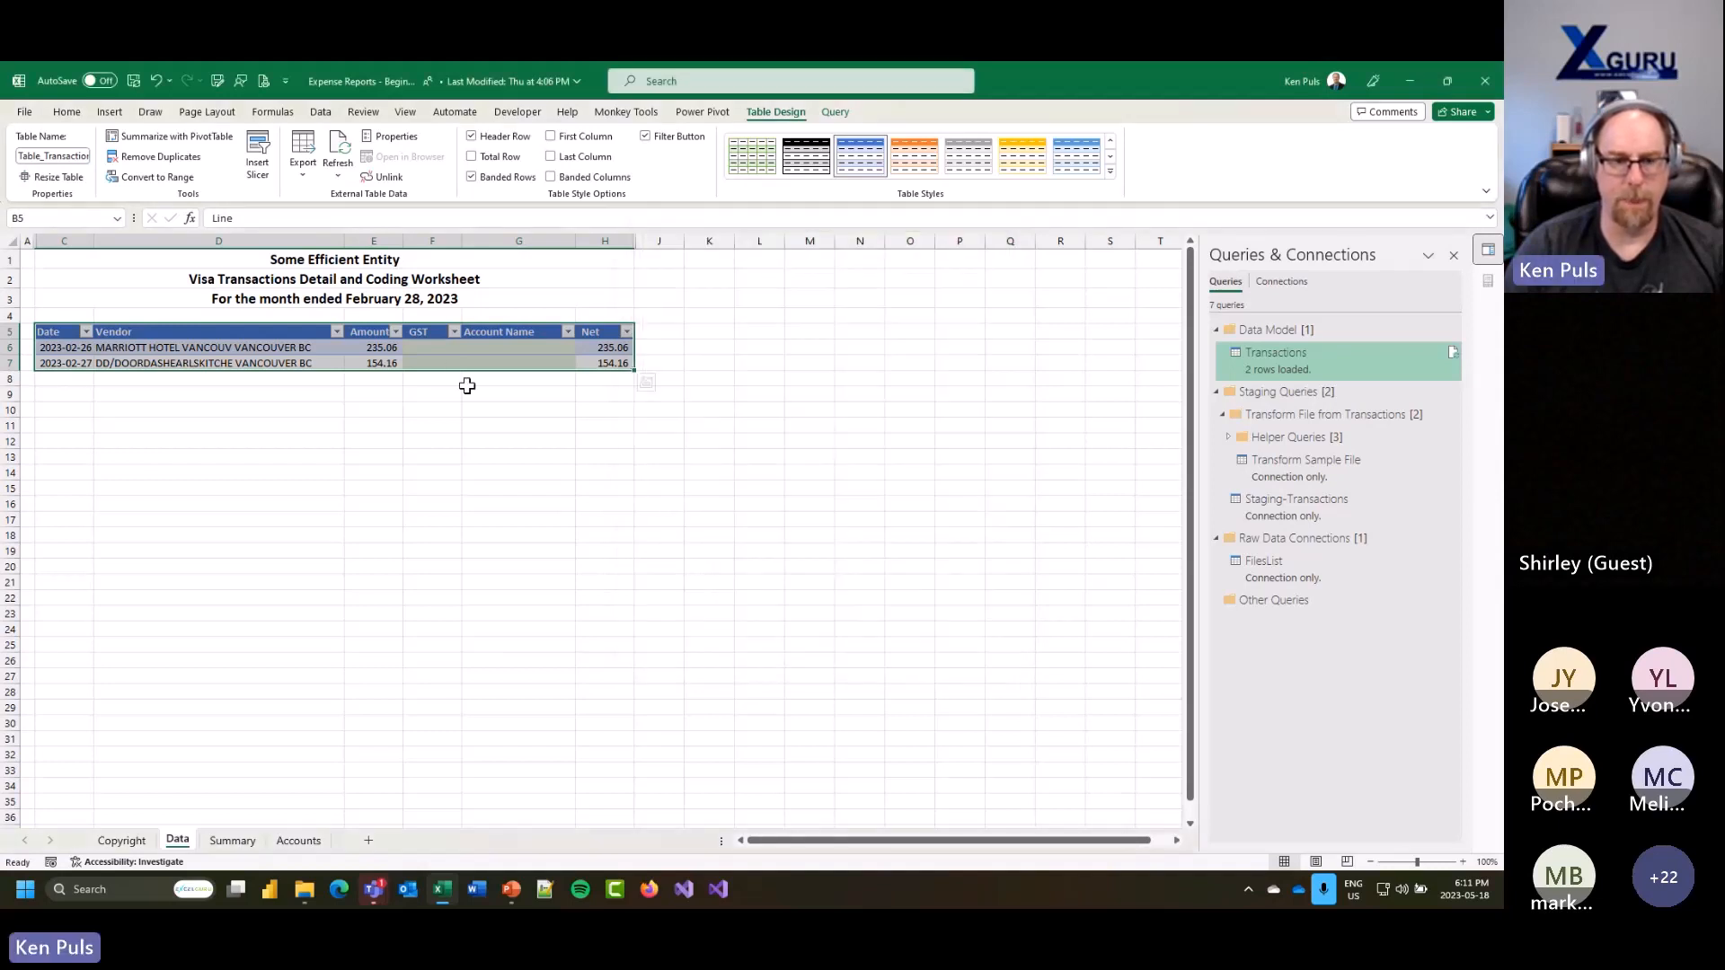
Step: Code the Marriott transaction with GST 15.35 and account Hotel, and the DoorDash transaction with GST 9.2 and account Food & Beverage
{"action": "left_click", "coordinate": [437, 351]}
{"action": "type", "text": "1"}
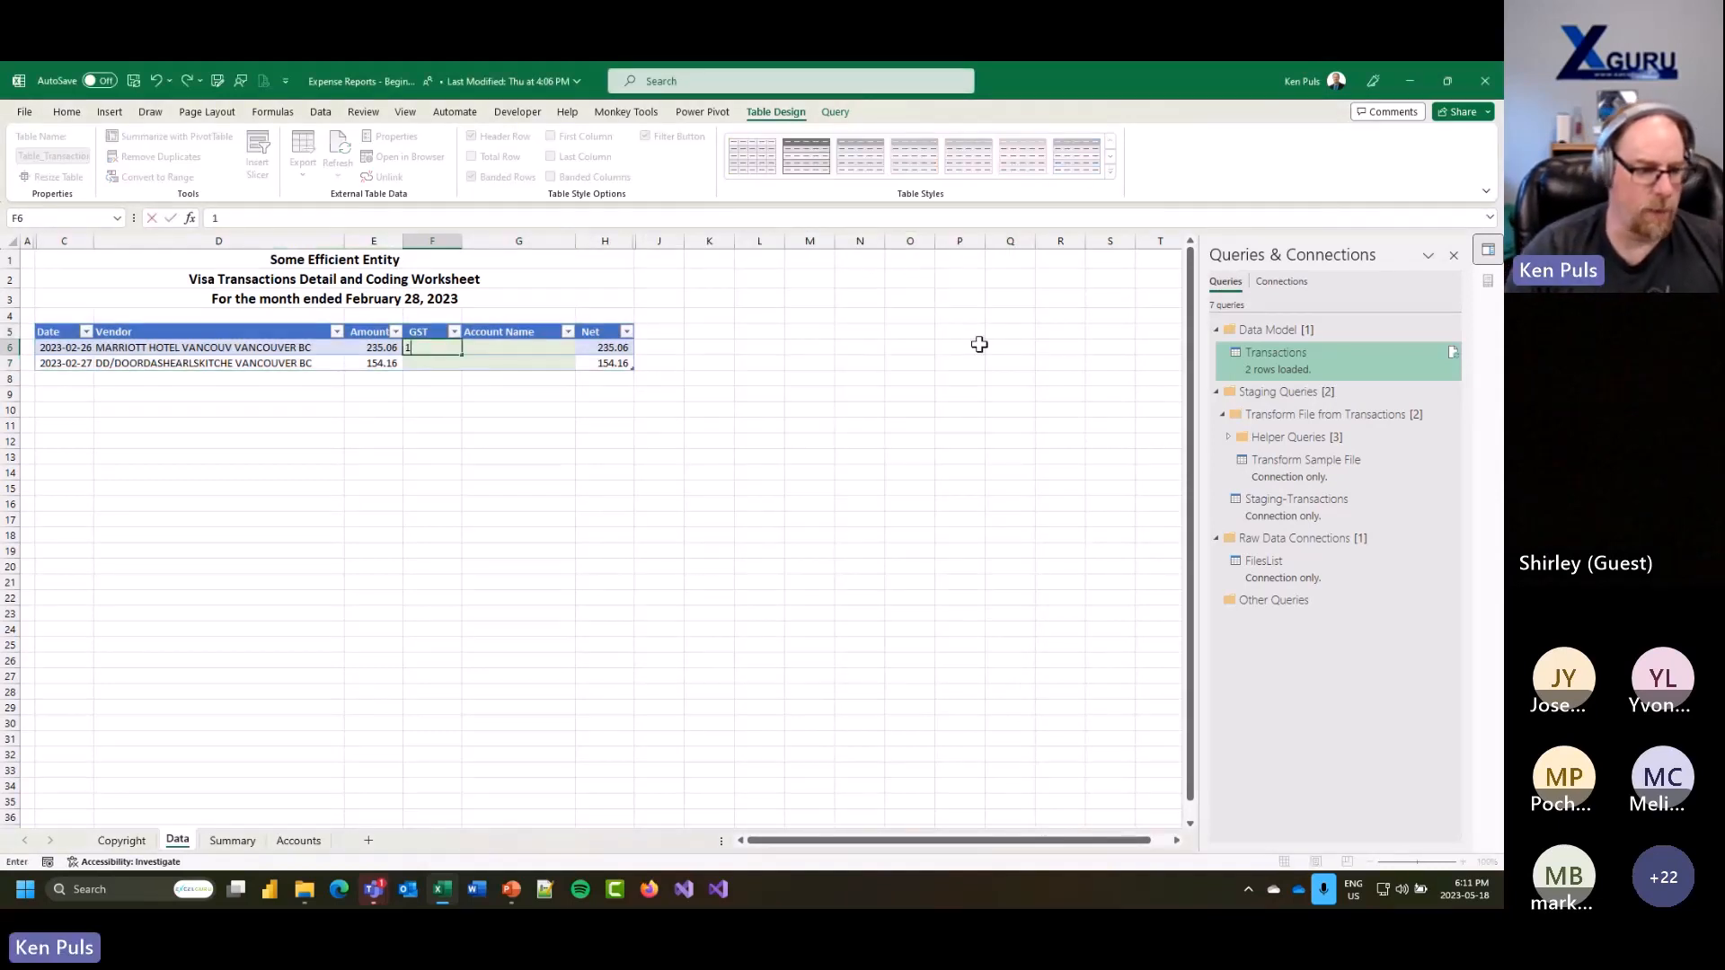
{"action": "type", "text": "5.35"}
{"action": "key", "text": "Tab"}
{"action": "type", "text": "h"}
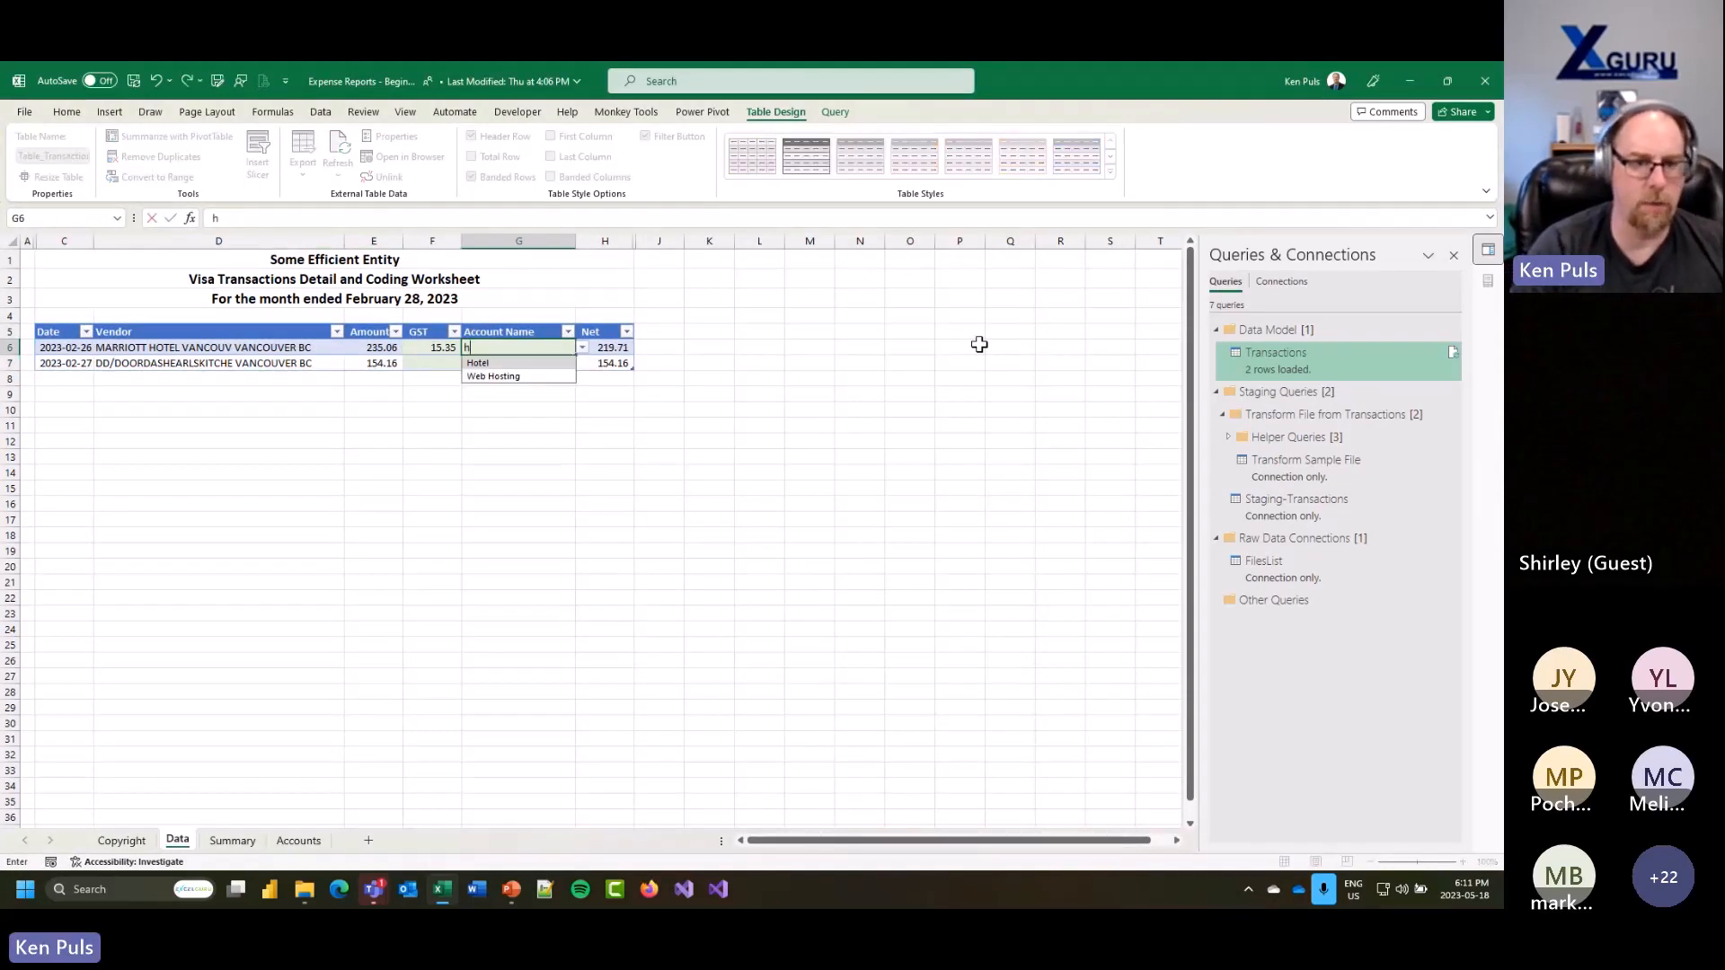
{"action": "key", "text": "Return"}
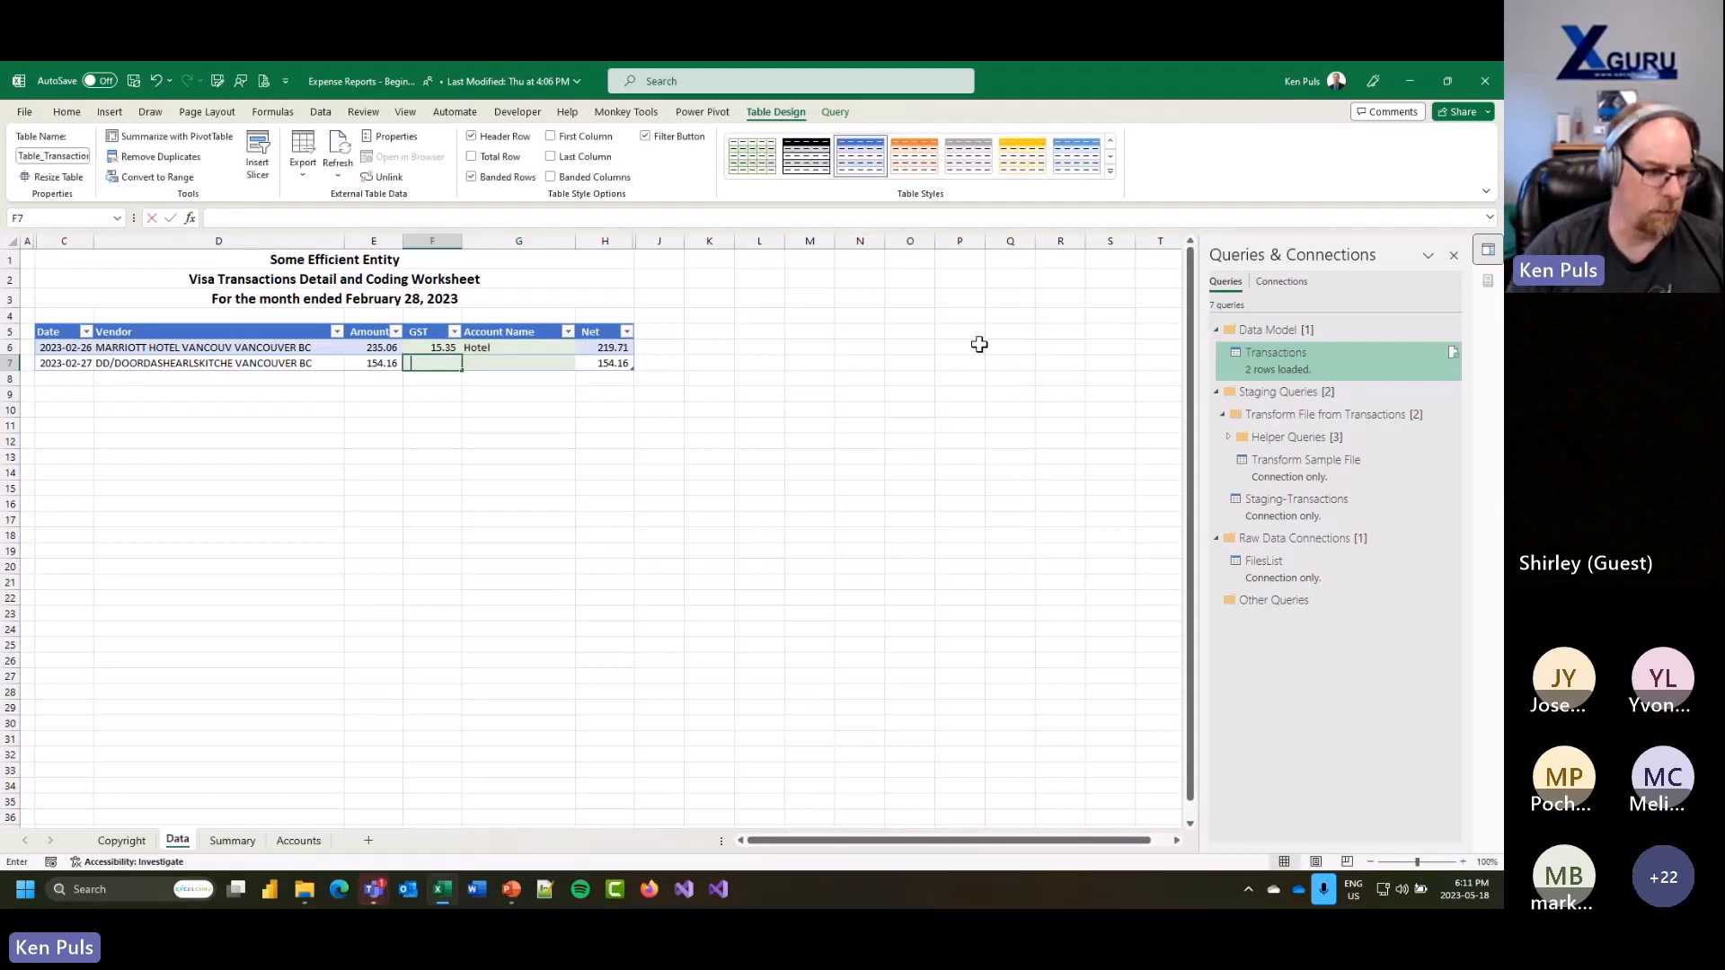
{"action": "type", "text": "9.2"}
{"action": "key", "text": "Tab"}
{"action": "type", "text": "f"}
{"action": "key", "text": "Return"}
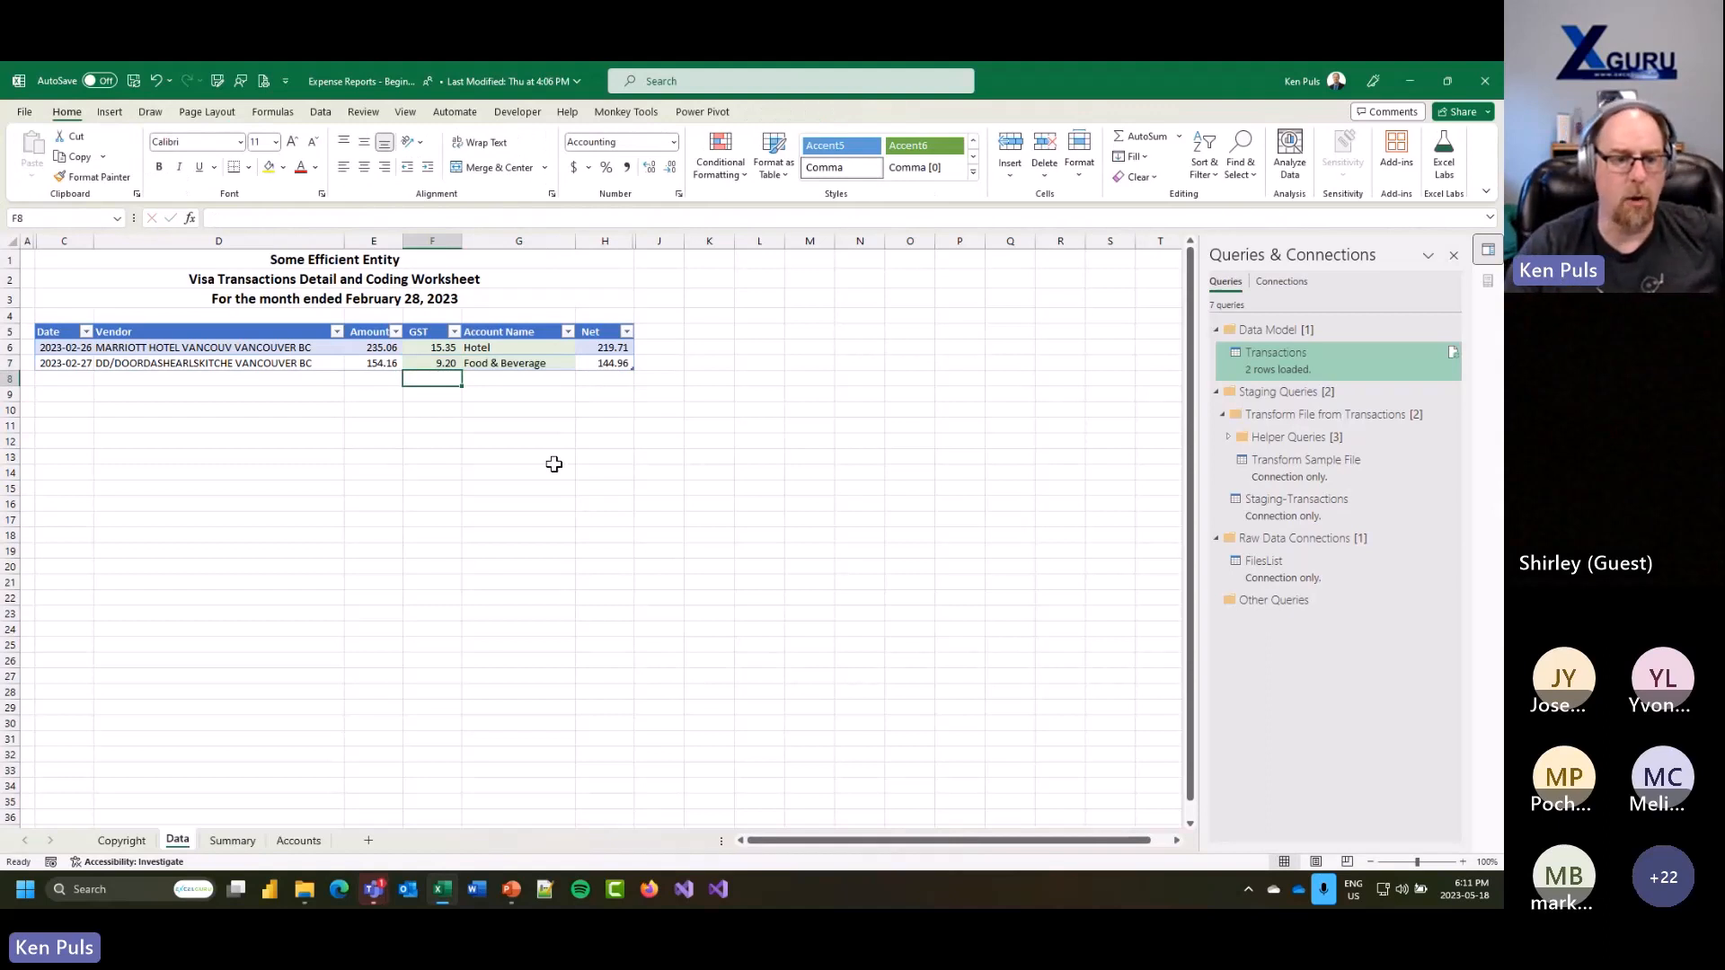
Step: Refresh the PivotTable on the Summary sheet and compare it with the coding on the Data sheet
{"action": "left_click", "coordinate": [235, 841]}
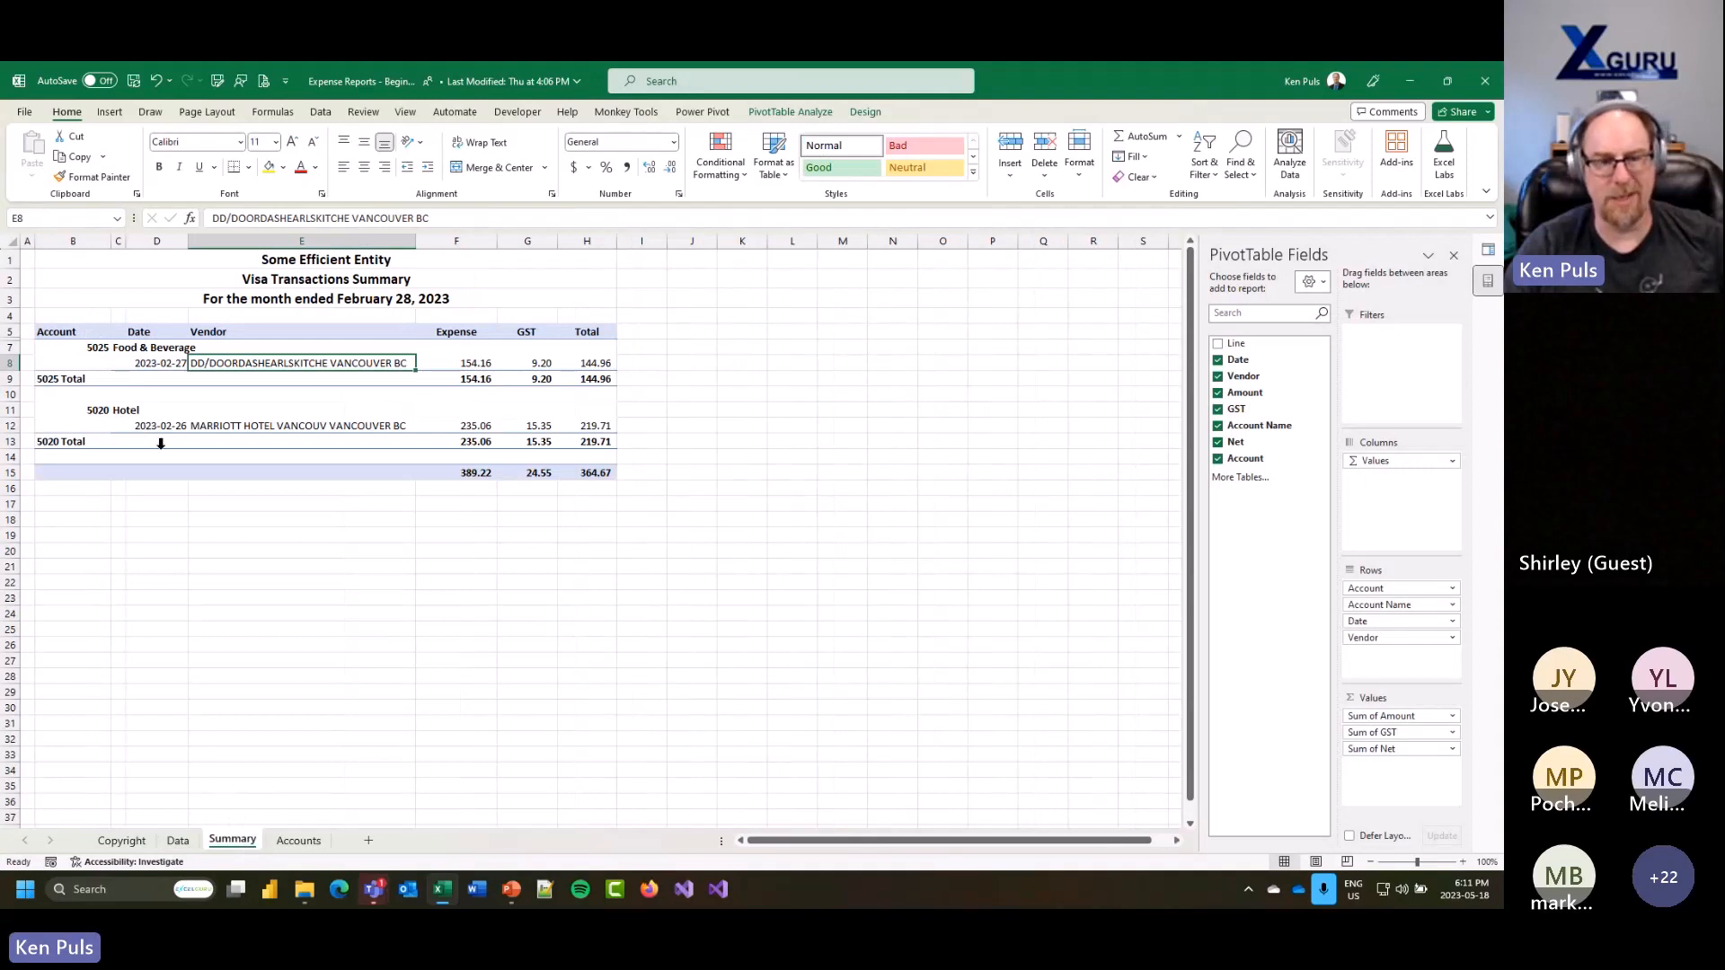
{"action": "right_click", "coordinate": [325, 364]}
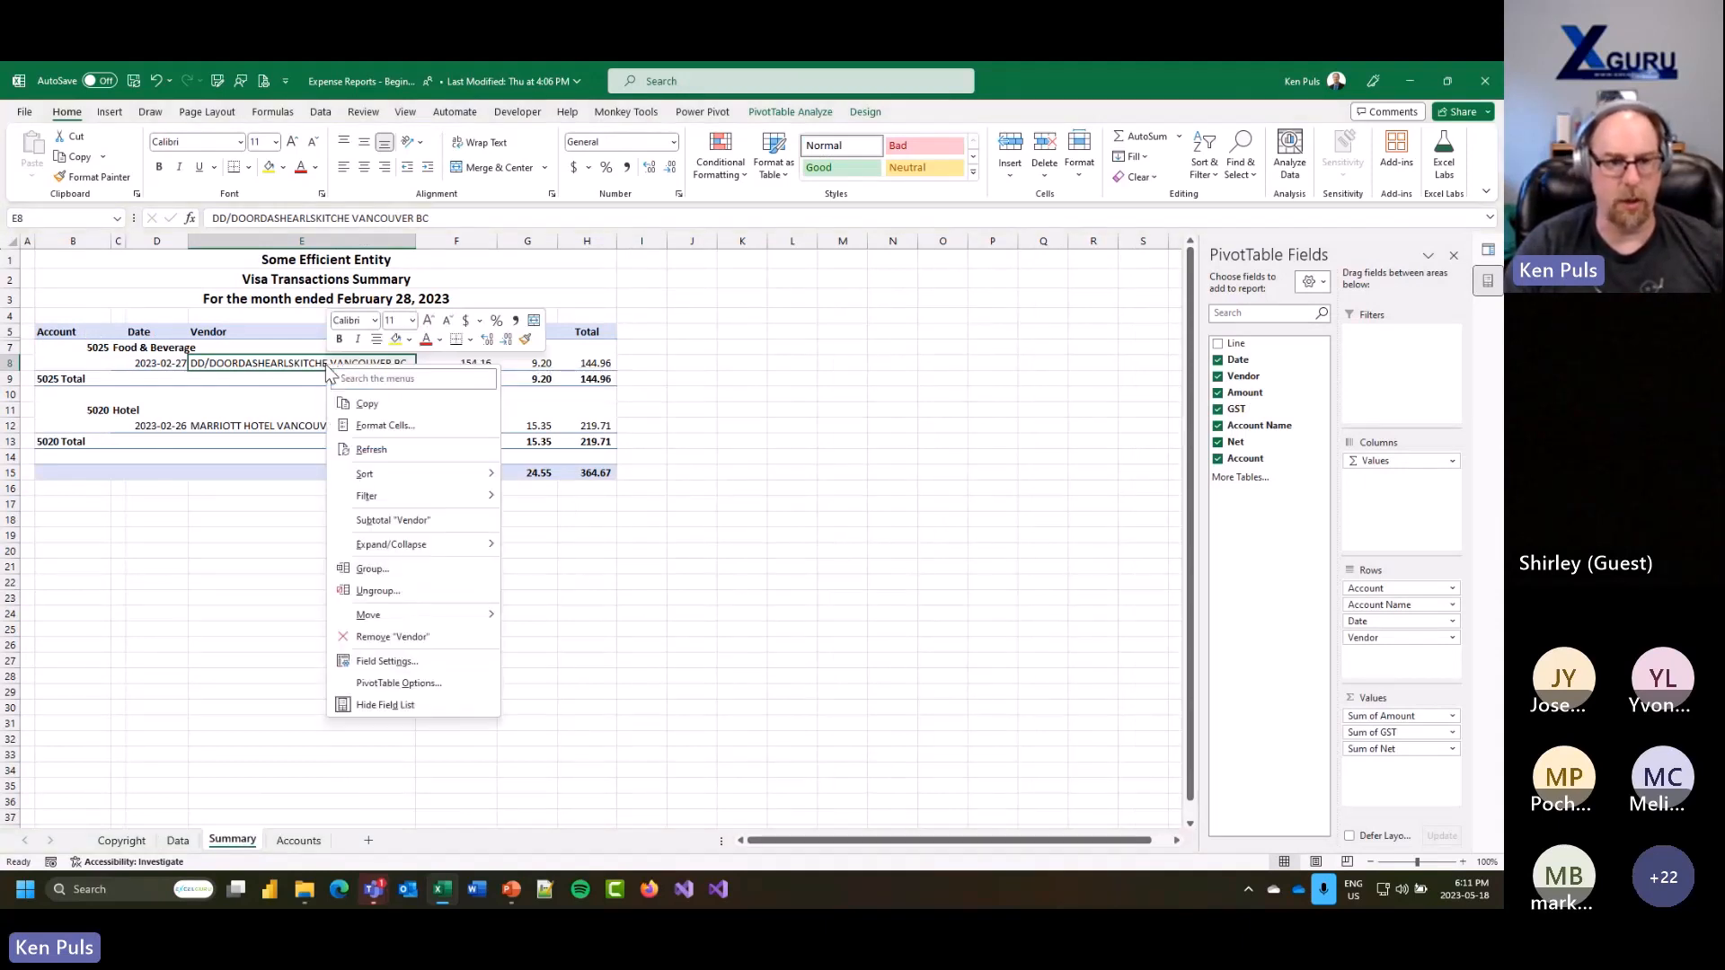
{"action": "left_click", "coordinate": [370, 450]}
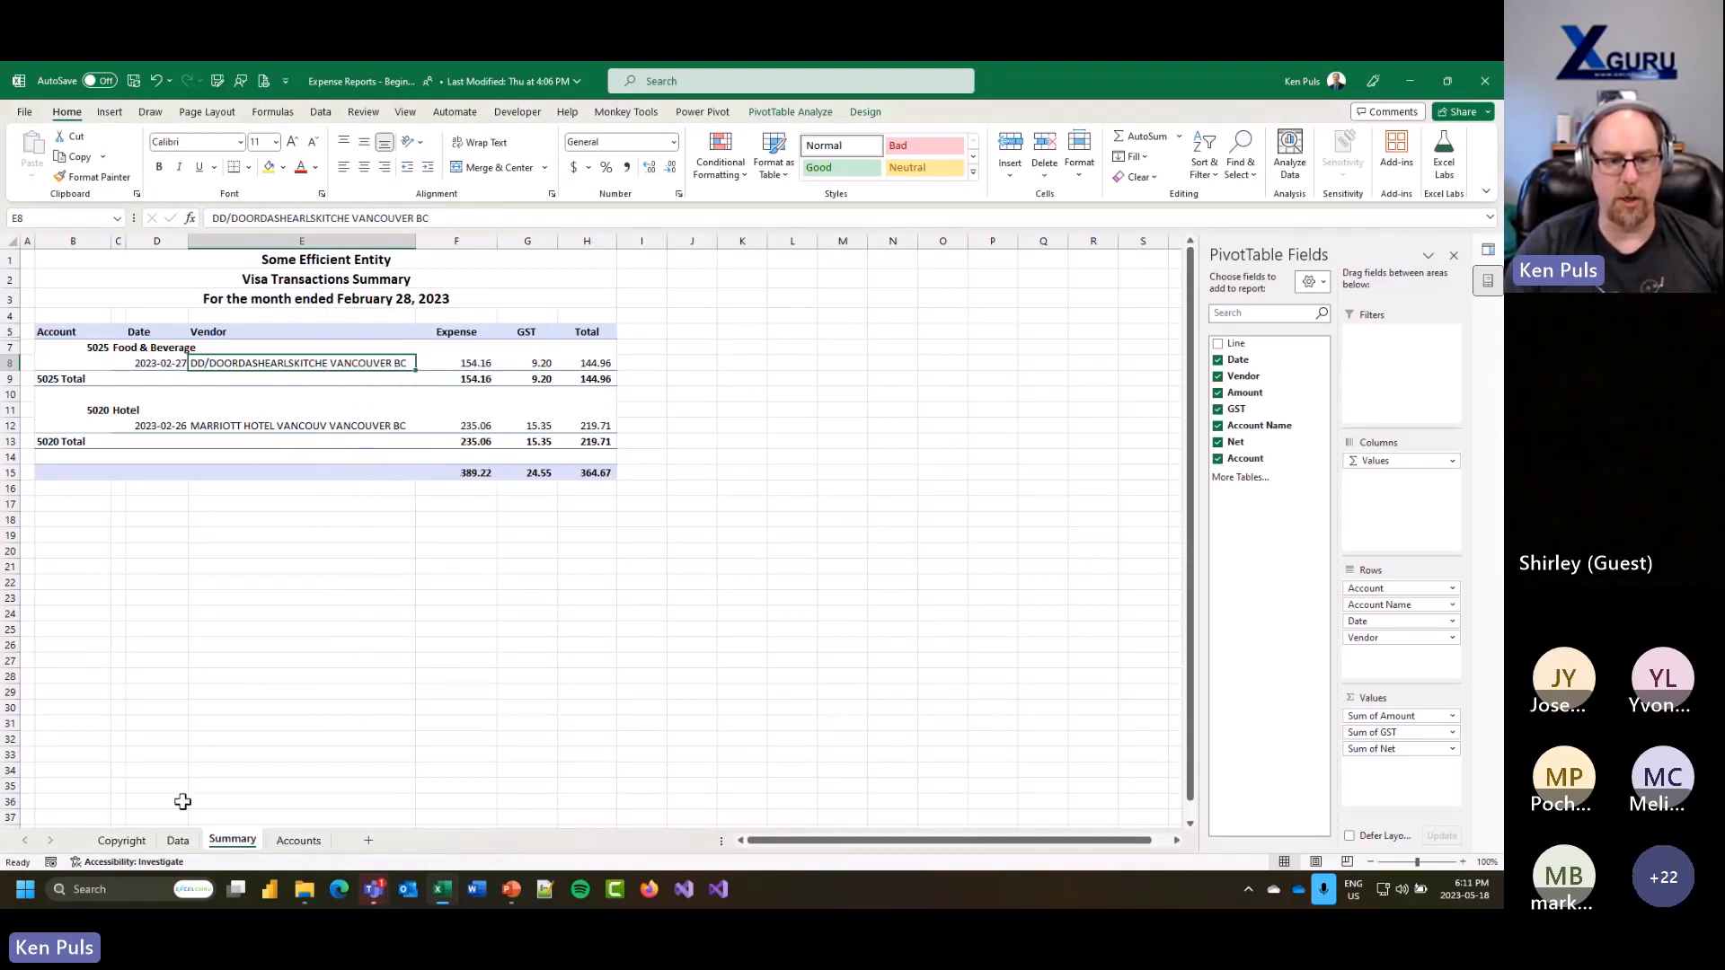
{"action": "left_click", "coordinate": [179, 840]}
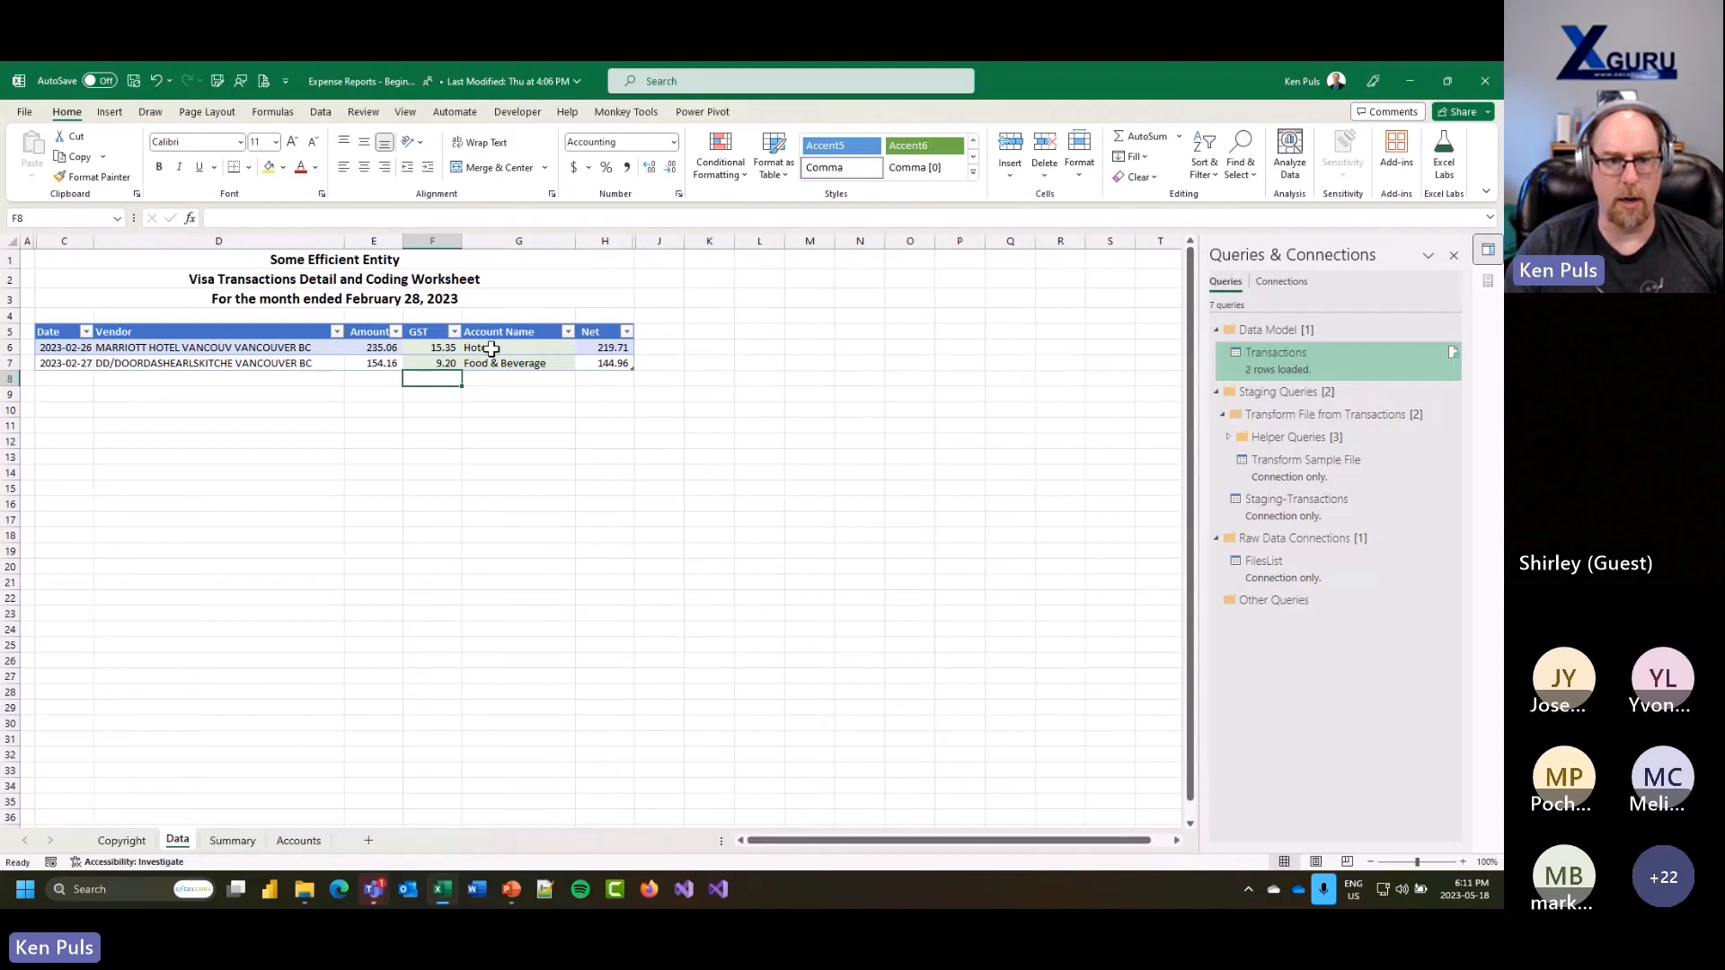
{"action": "left_click", "coordinate": [234, 841]}
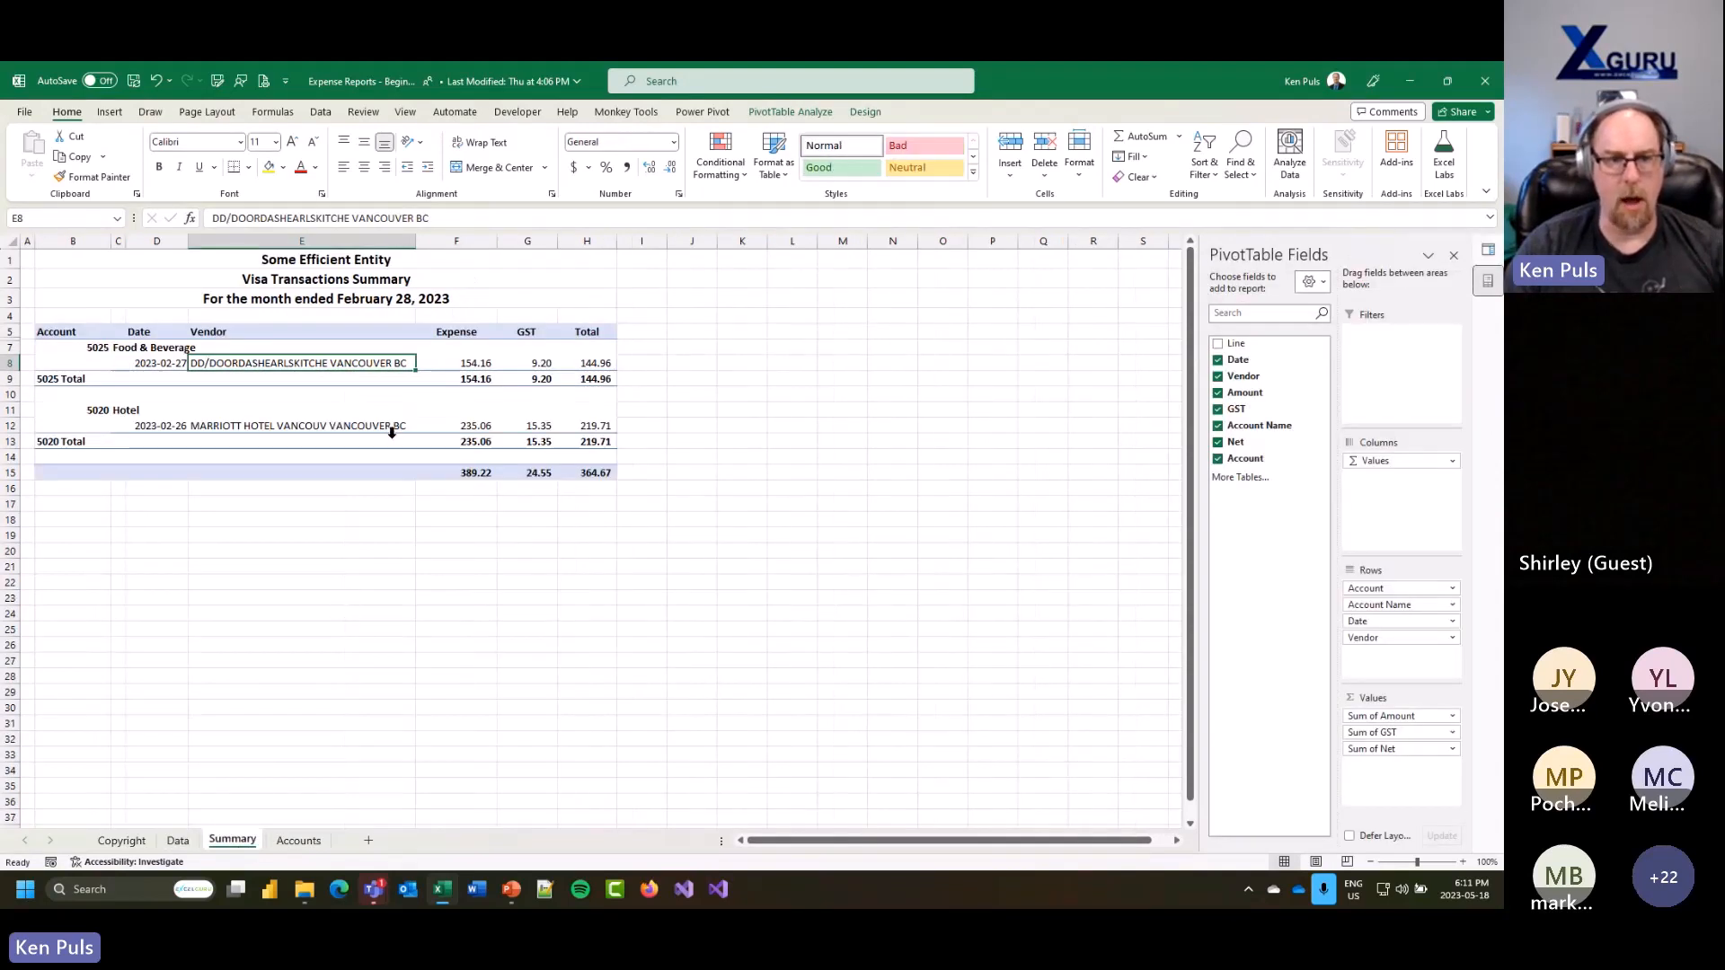
Step: Refresh all data connections from the Summary sheet and check the updated PivotTable and the Data sheet's transactions table
{"action": "left_click", "coordinate": [321, 111]}
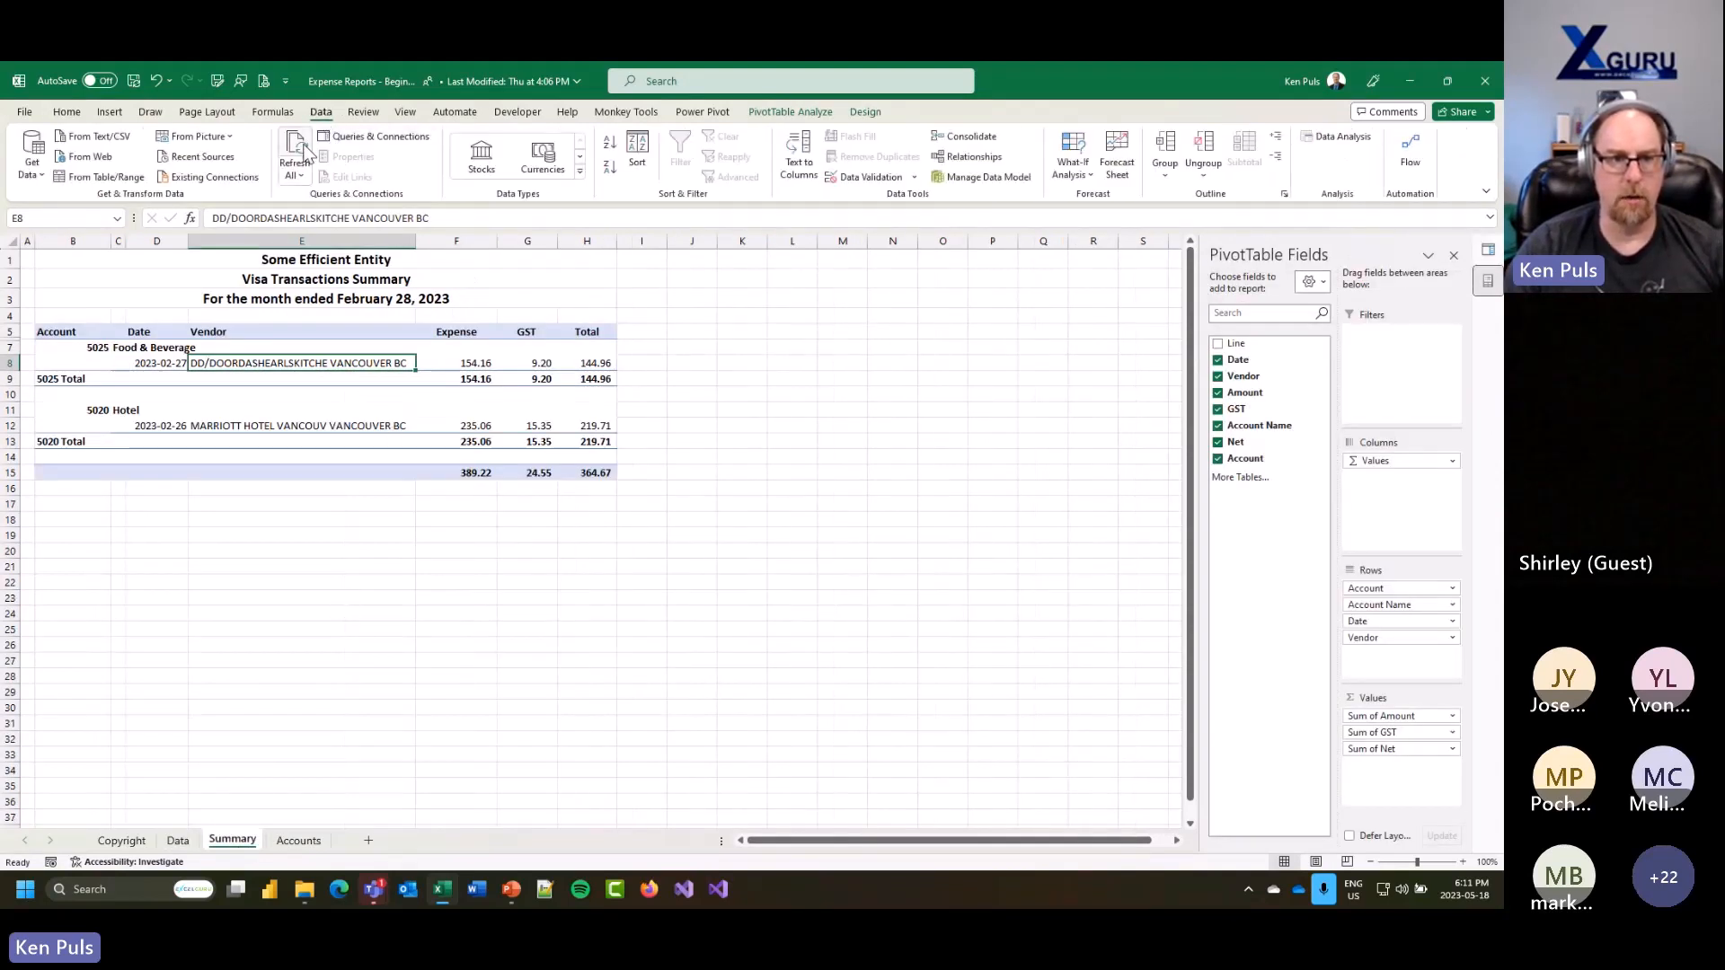
{"action": "left_click", "coordinate": [297, 148]}
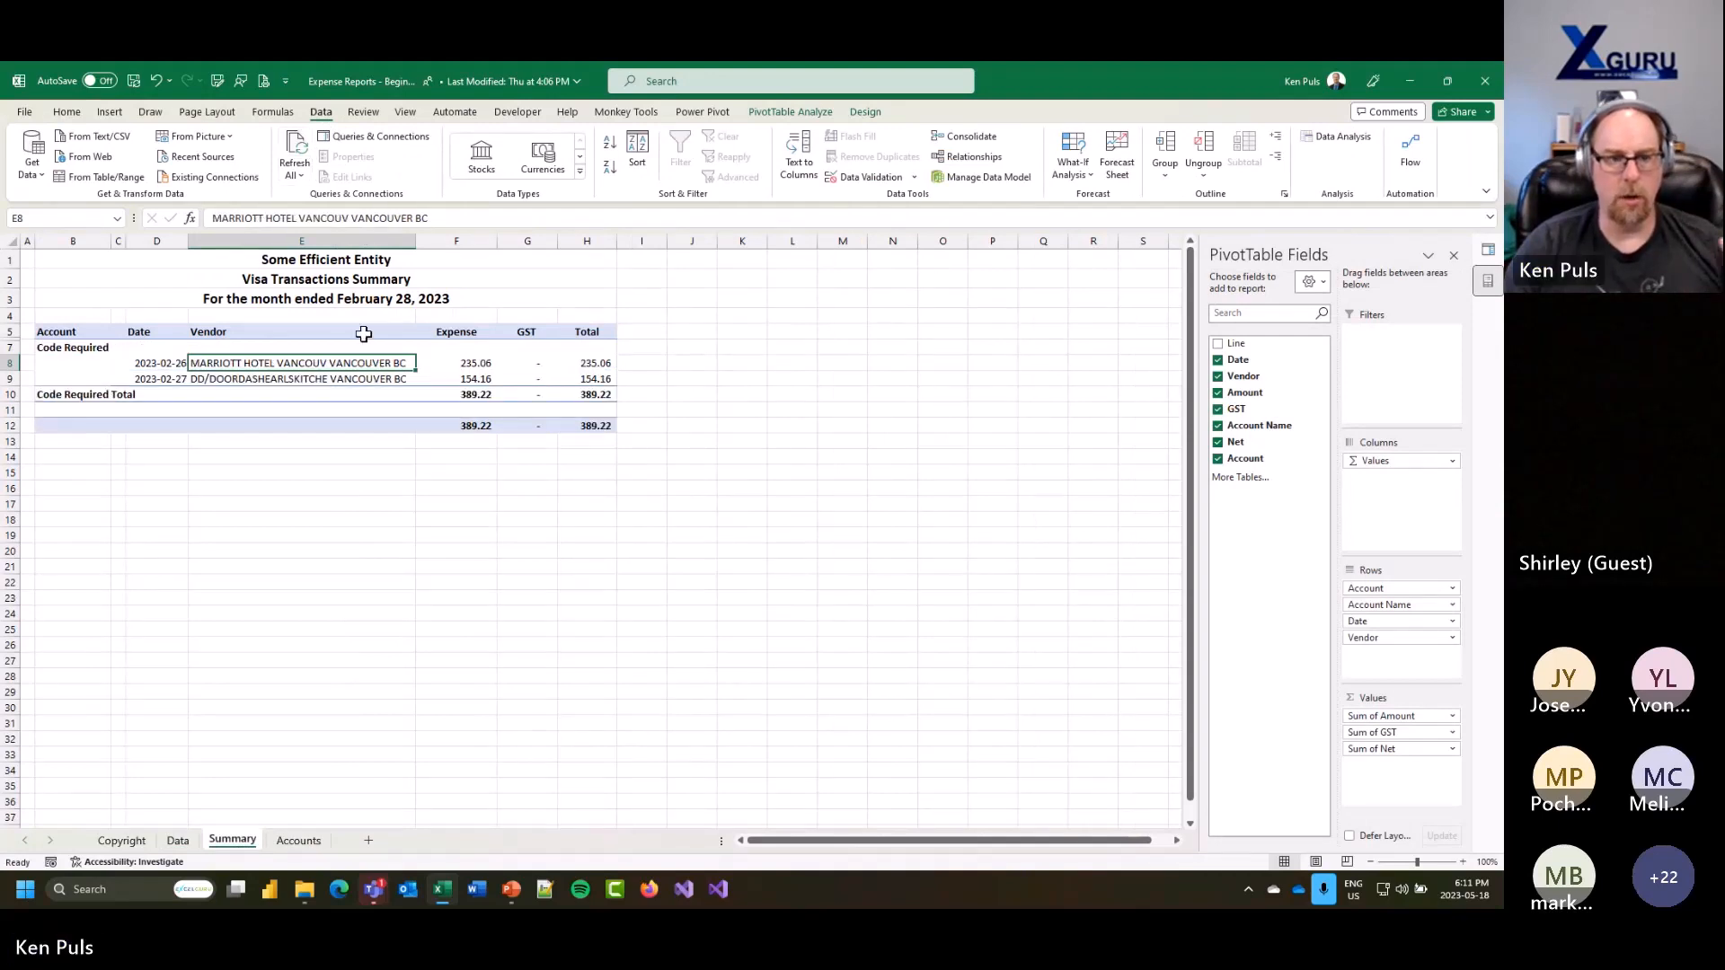
{"action": "left_click", "coordinate": [96, 350]}
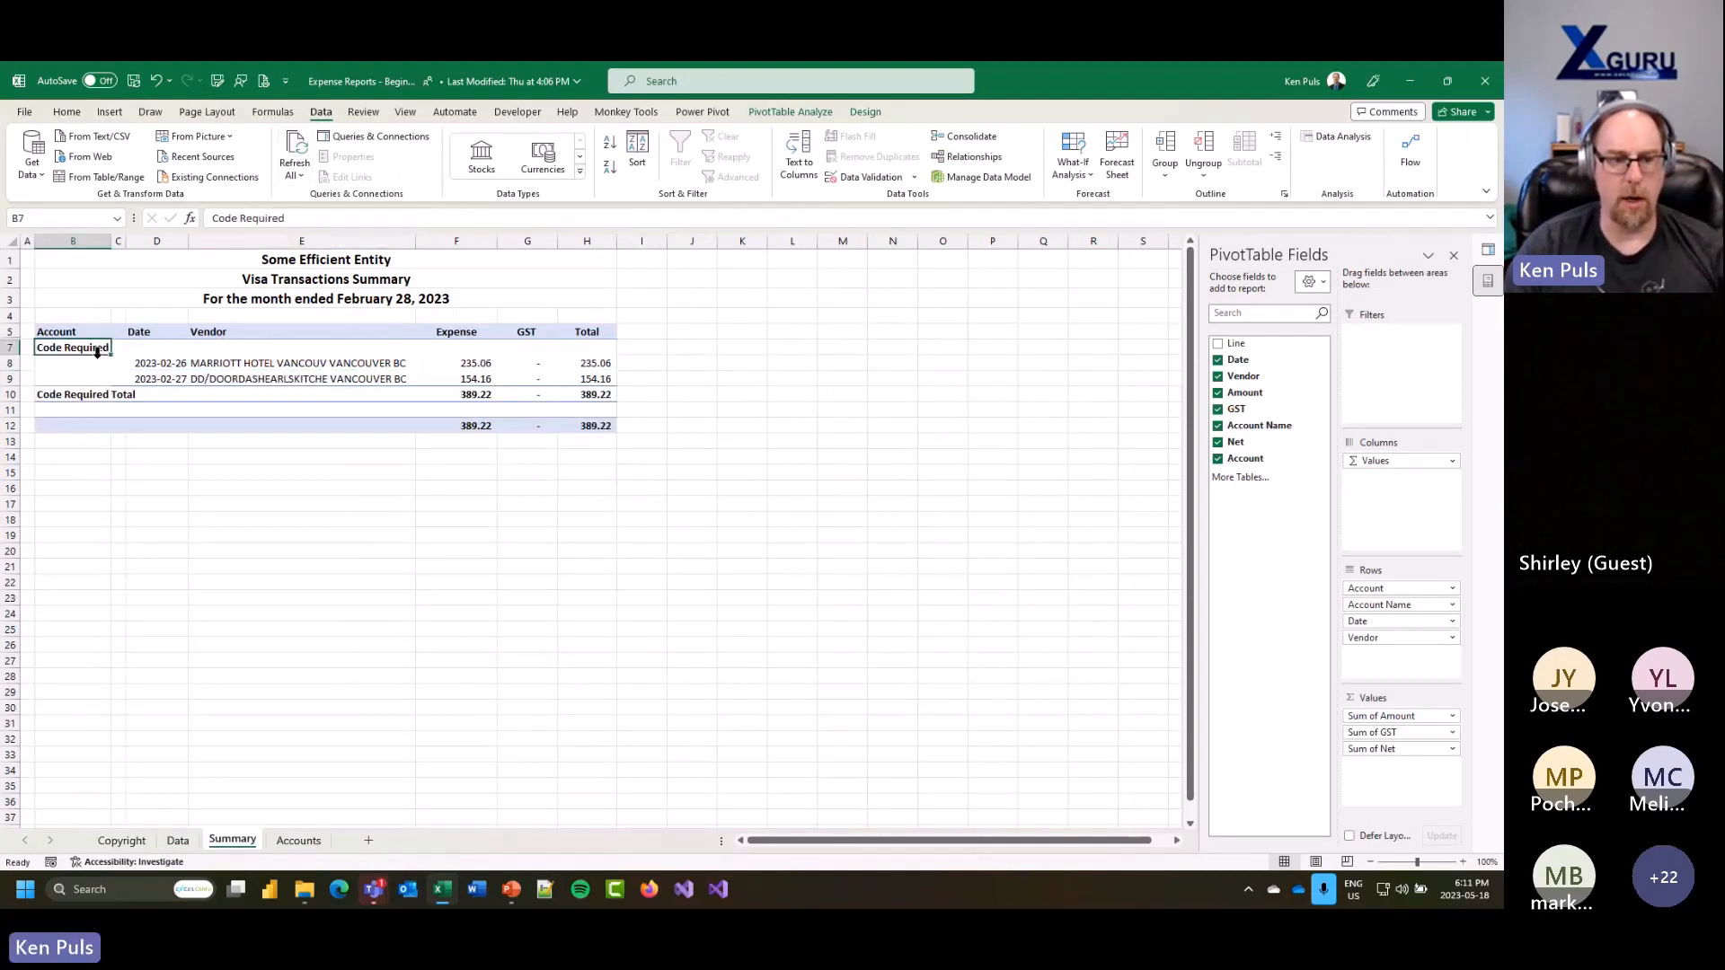
{"action": "left_click", "coordinate": [178, 840]}
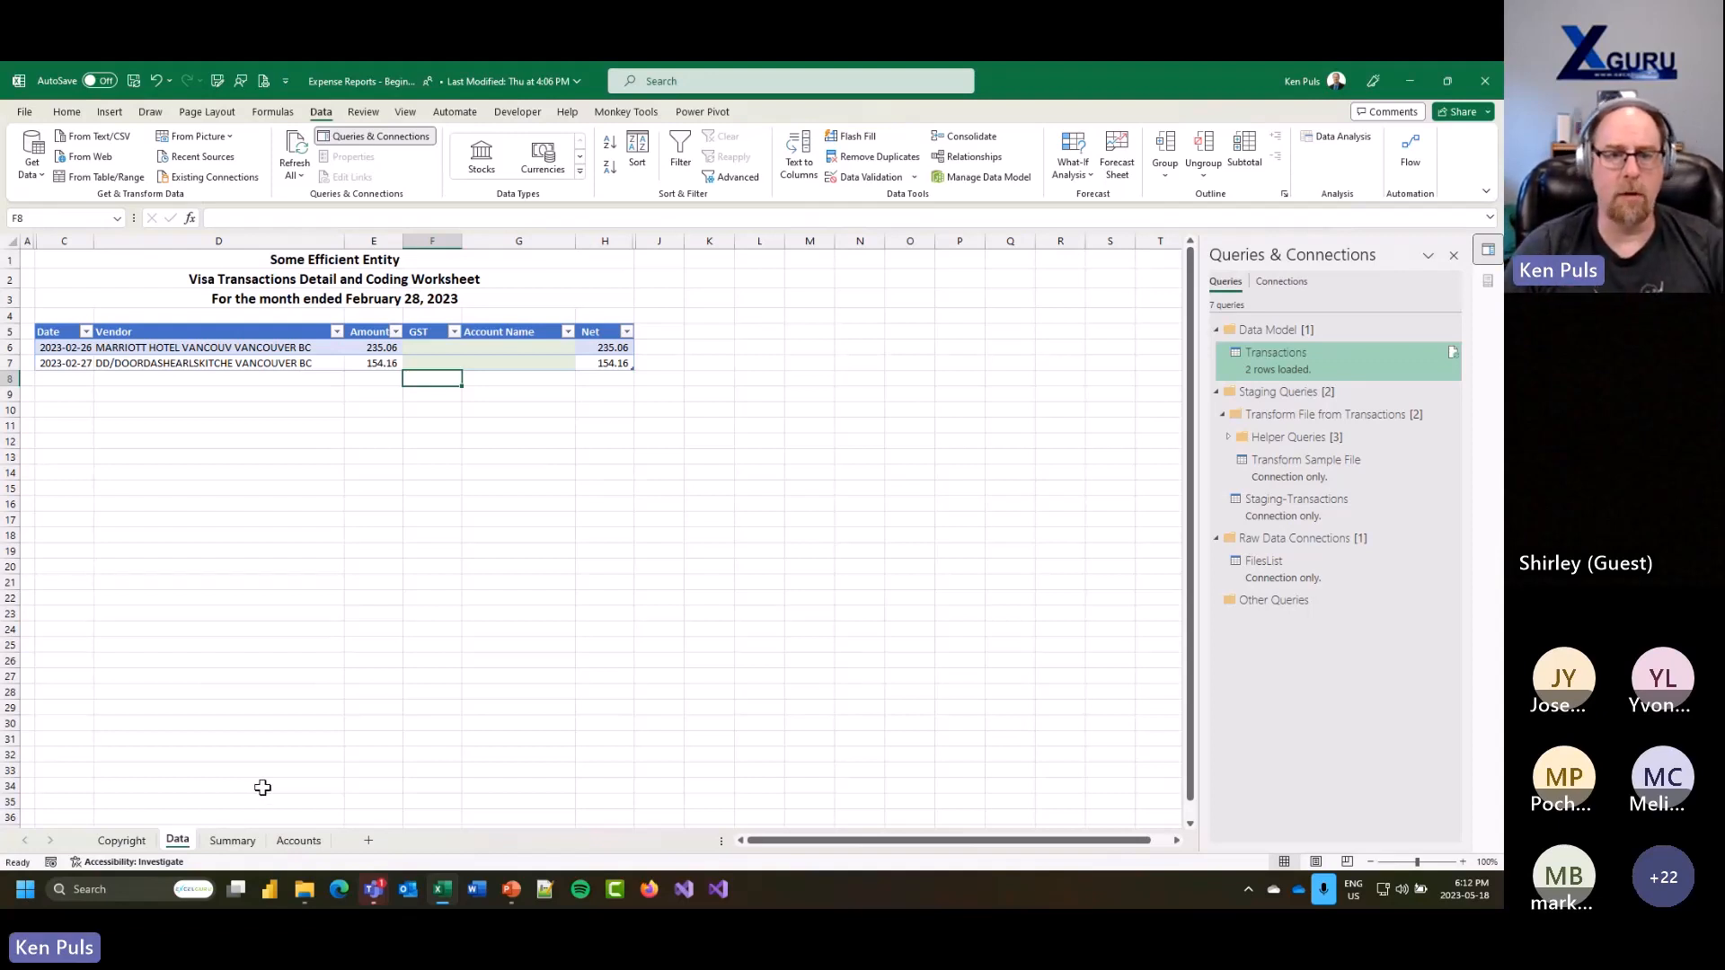
Step: Check the Developer tab's entry in the ribbon customization options
{"action": "left_click", "coordinate": [526, 114]}
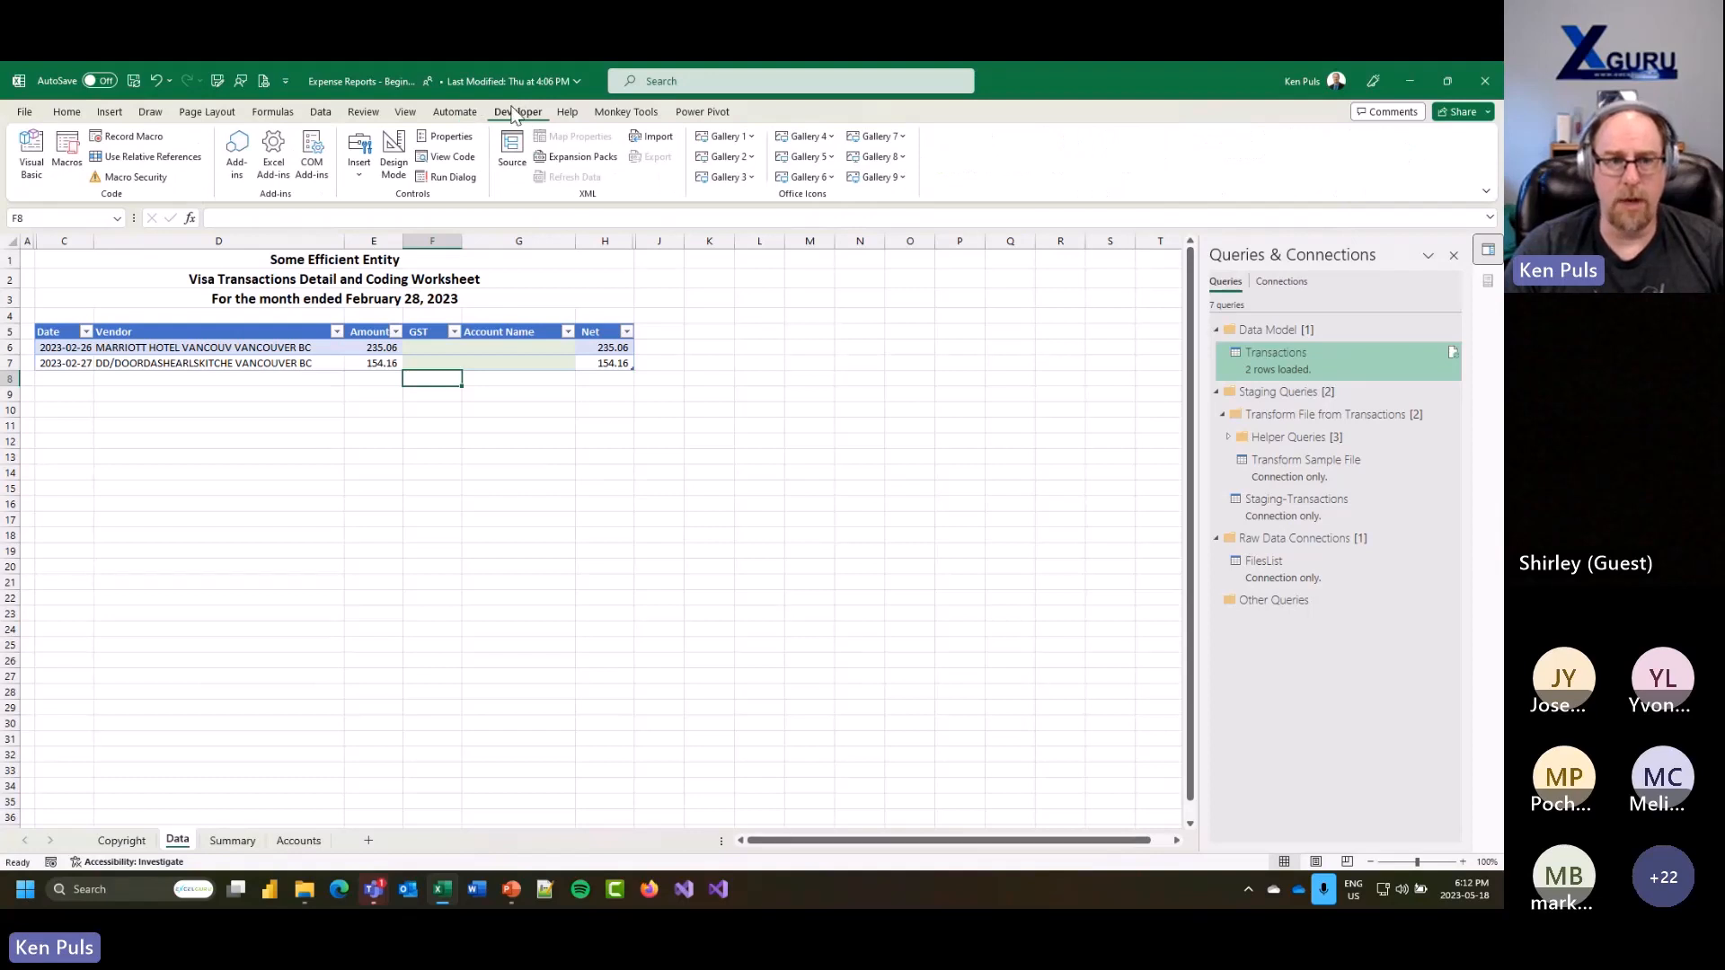
{"action": "right_click", "coordinate": [517, 116]}
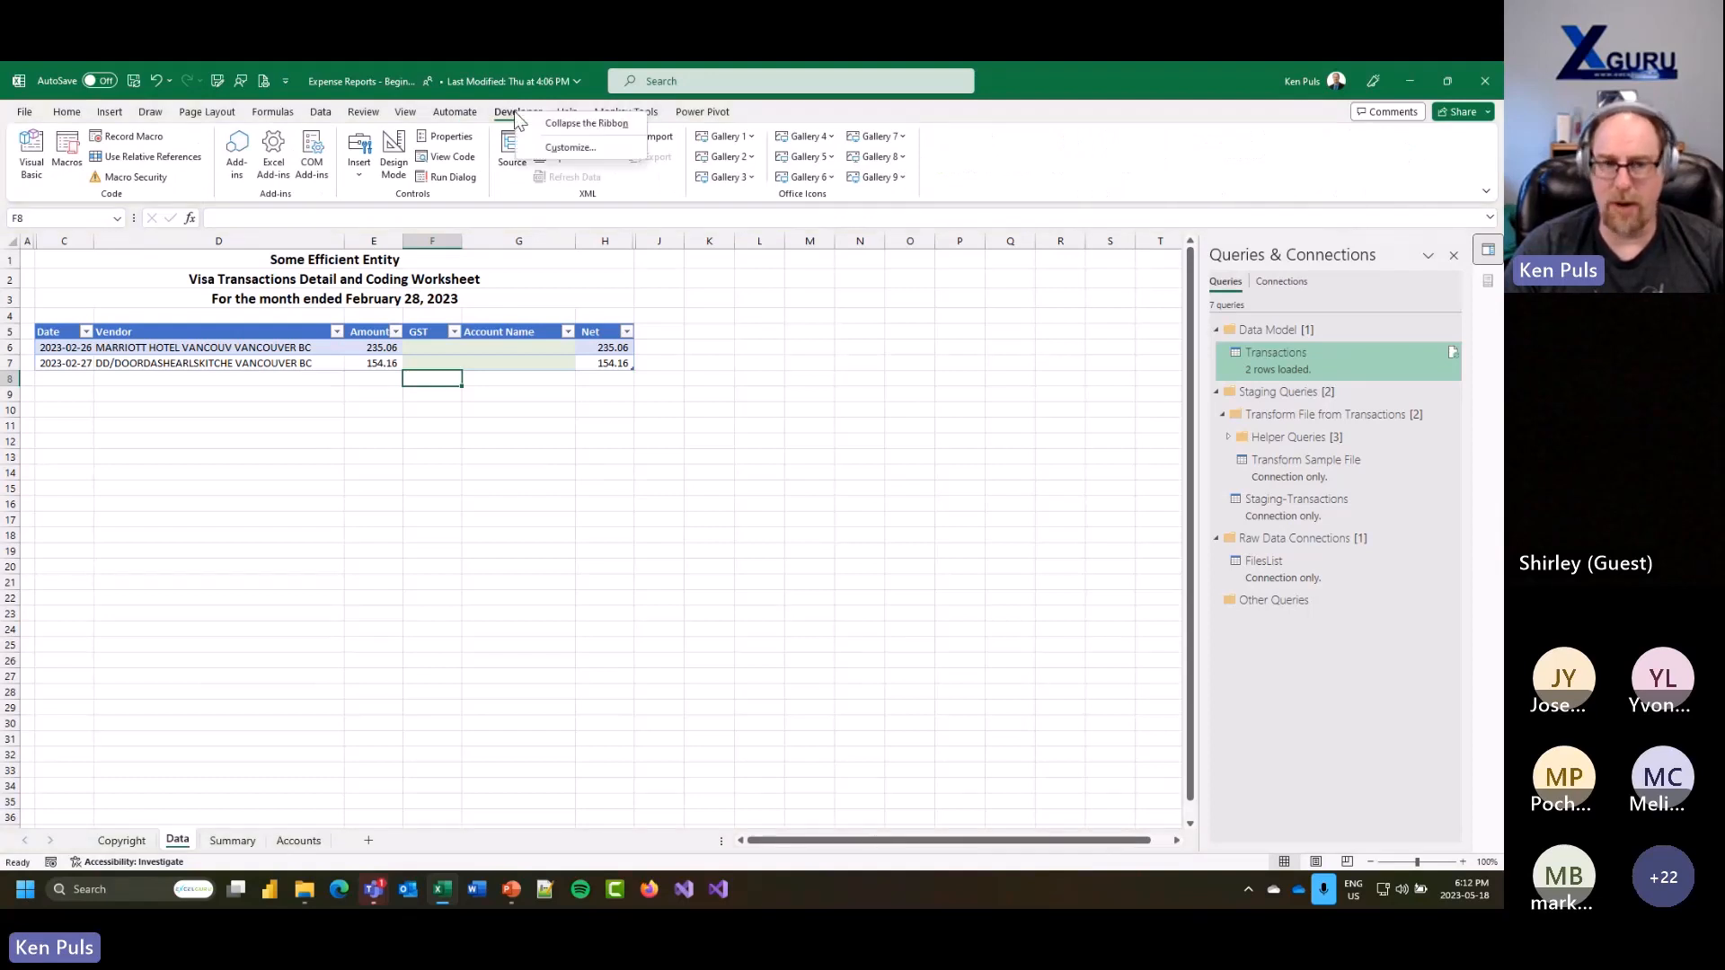
{"action": "left_click", "coordinate": [571, 147]}
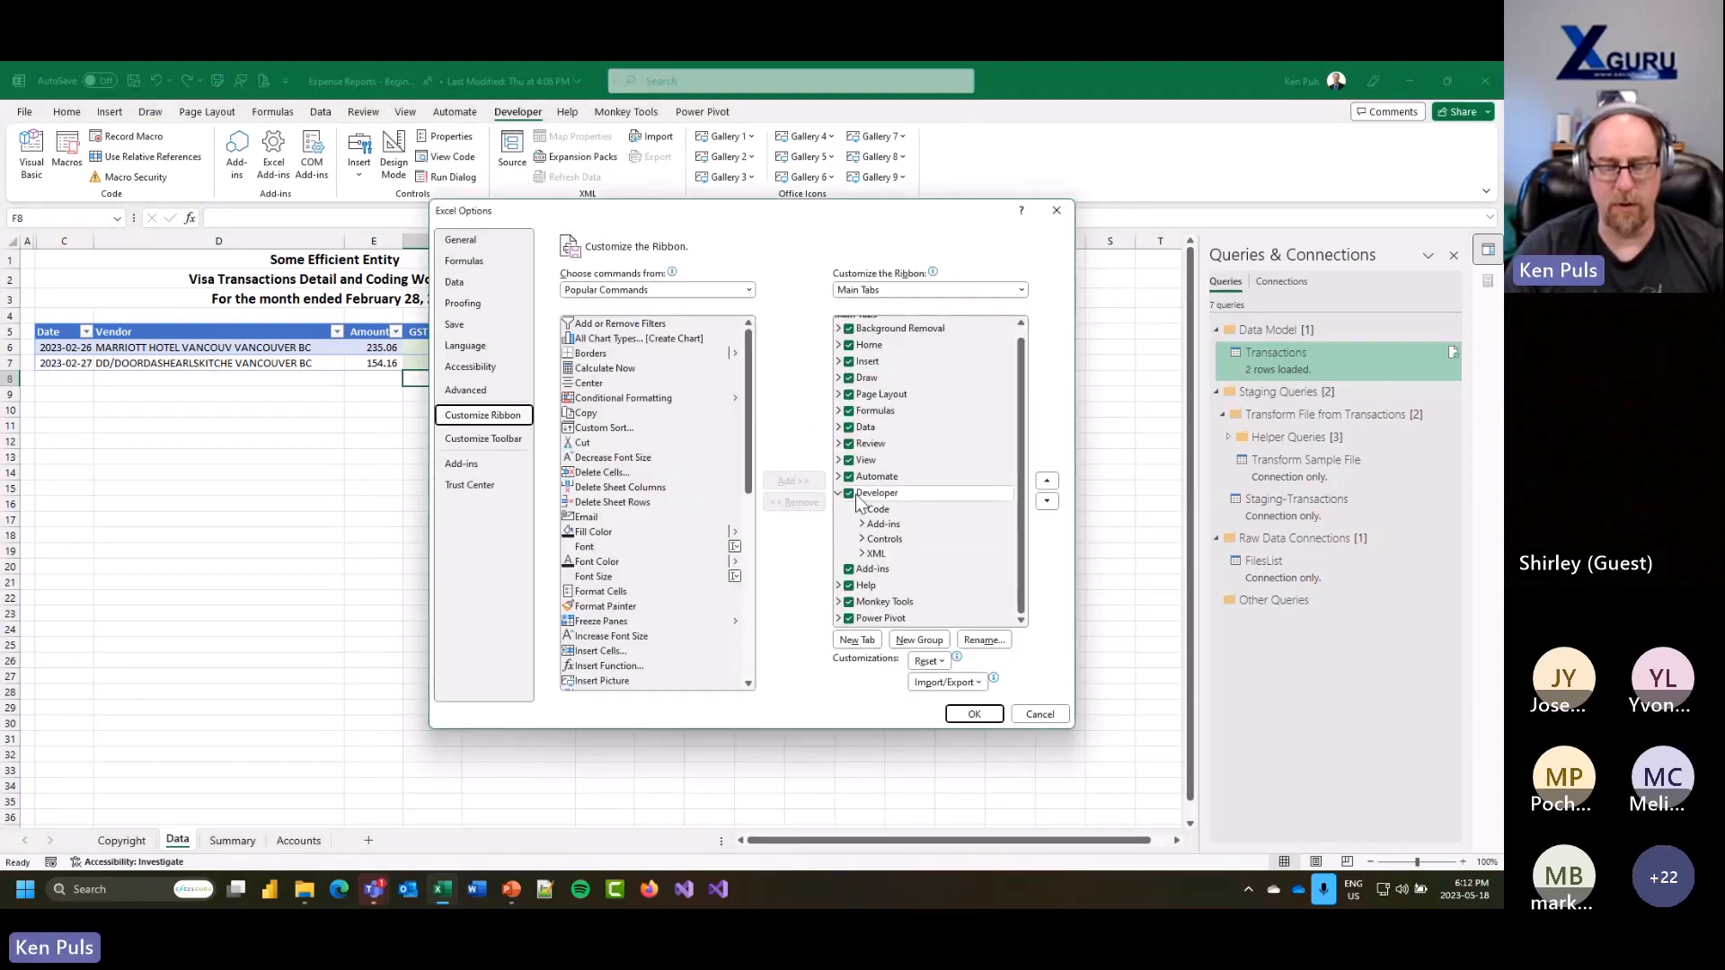
{"action": "left_click", "coordinate": [973, 714]}
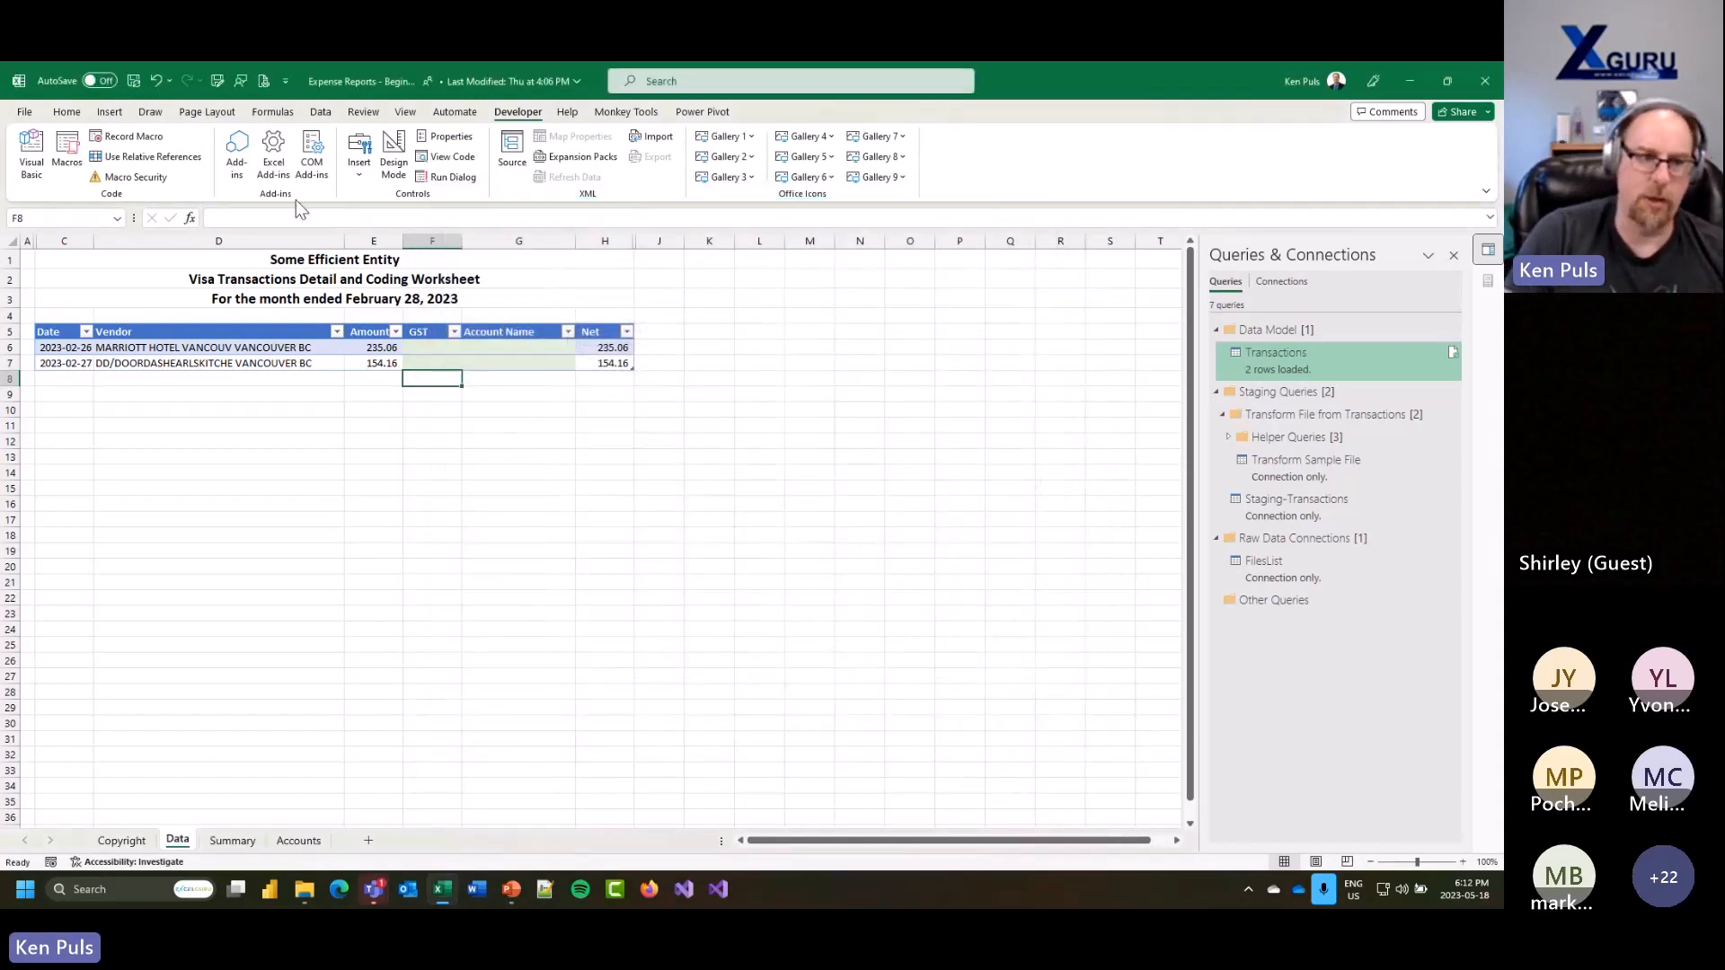
Step: Record a macro named RefreshStatement, stored in This Workbook, that refreshes all data connections
{"action": "left_click", "coordinate": [130, 138]}
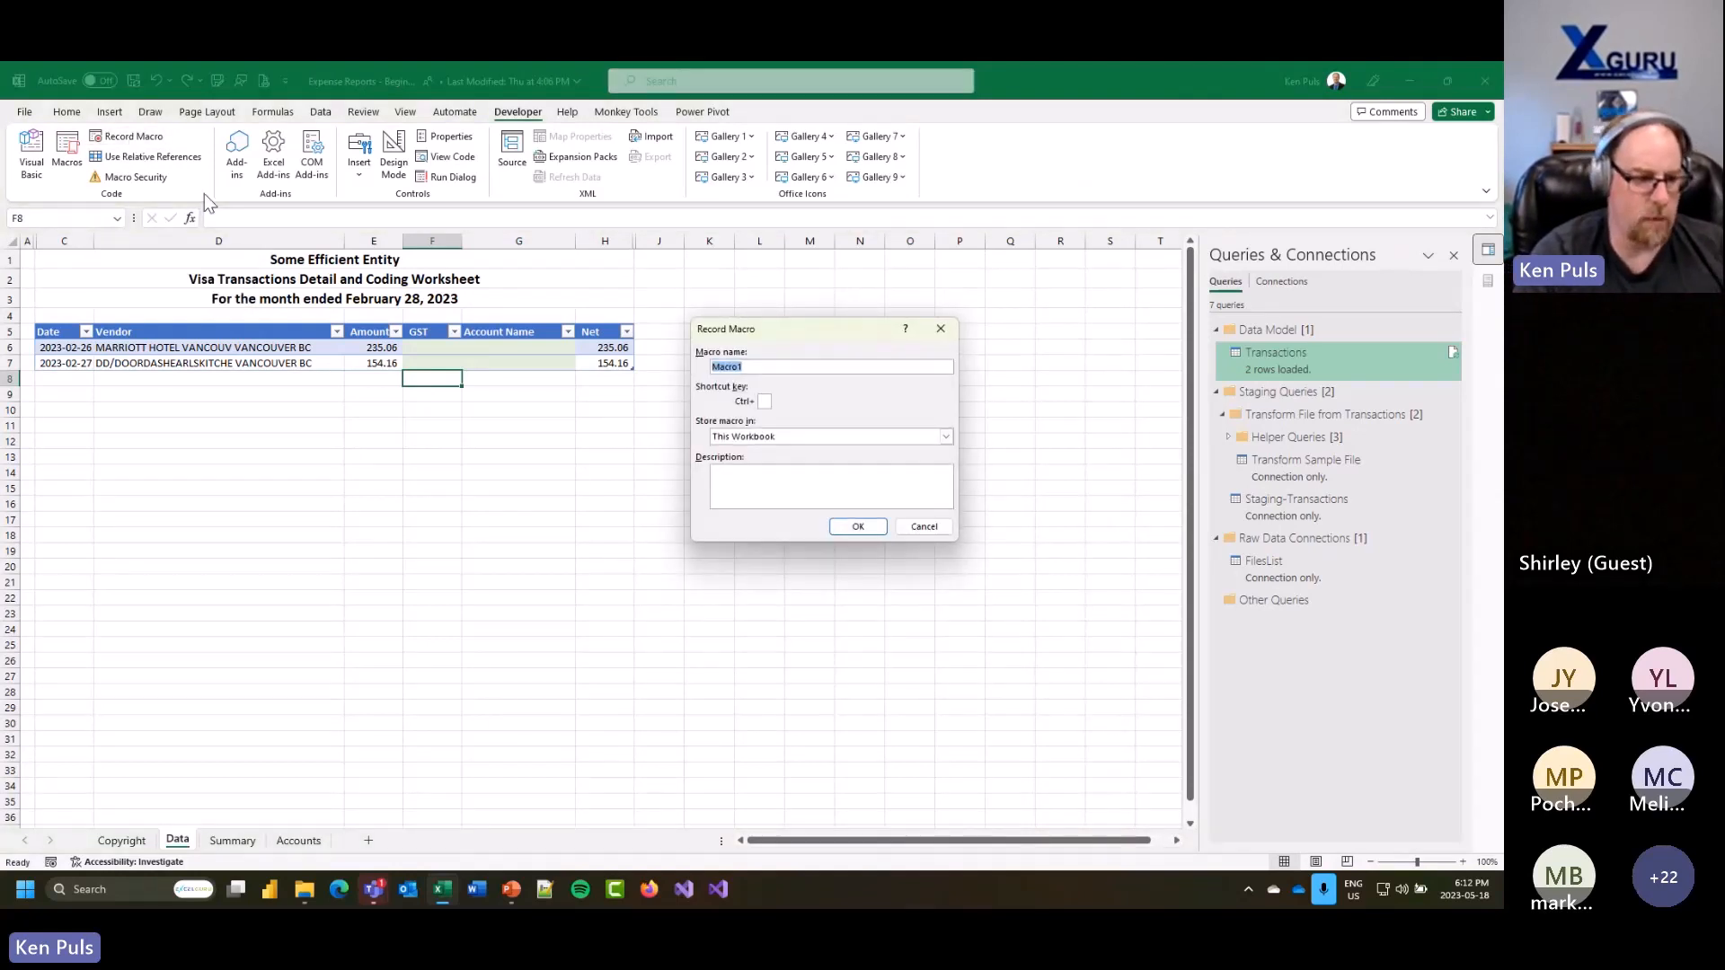
{"action": "type", "text": "Refre"}
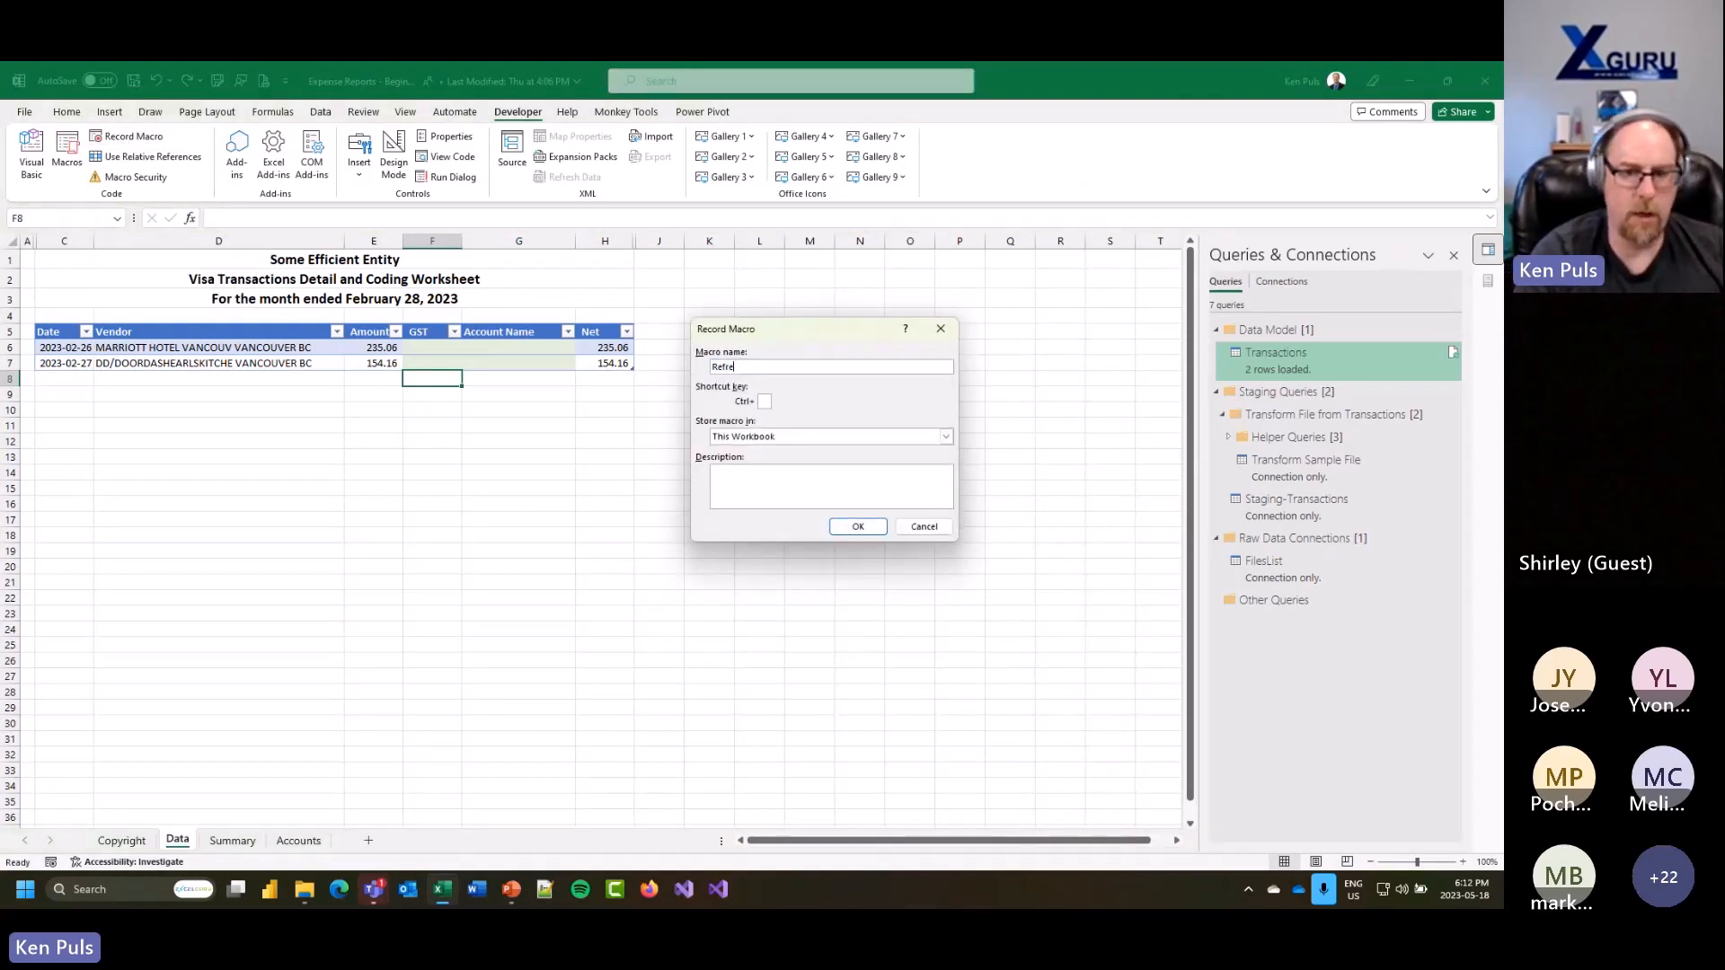
{"action": "type", "text": "shStatement"}
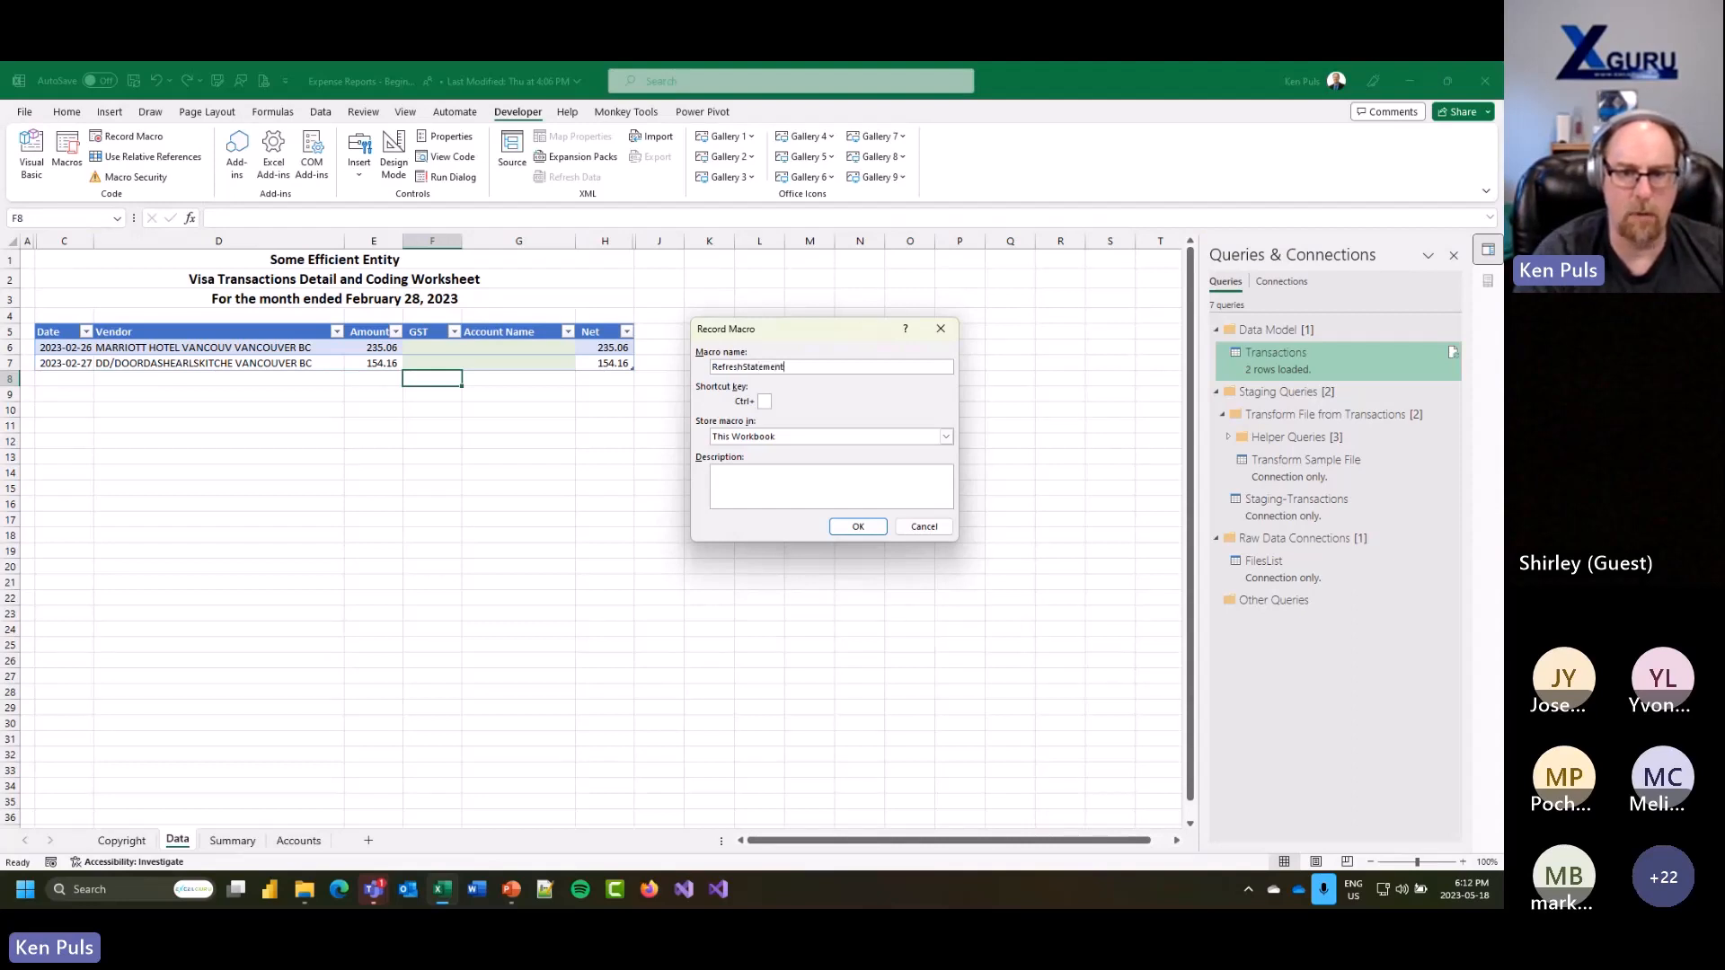
{"action": "left_click", "coordinate": [856, 527]}
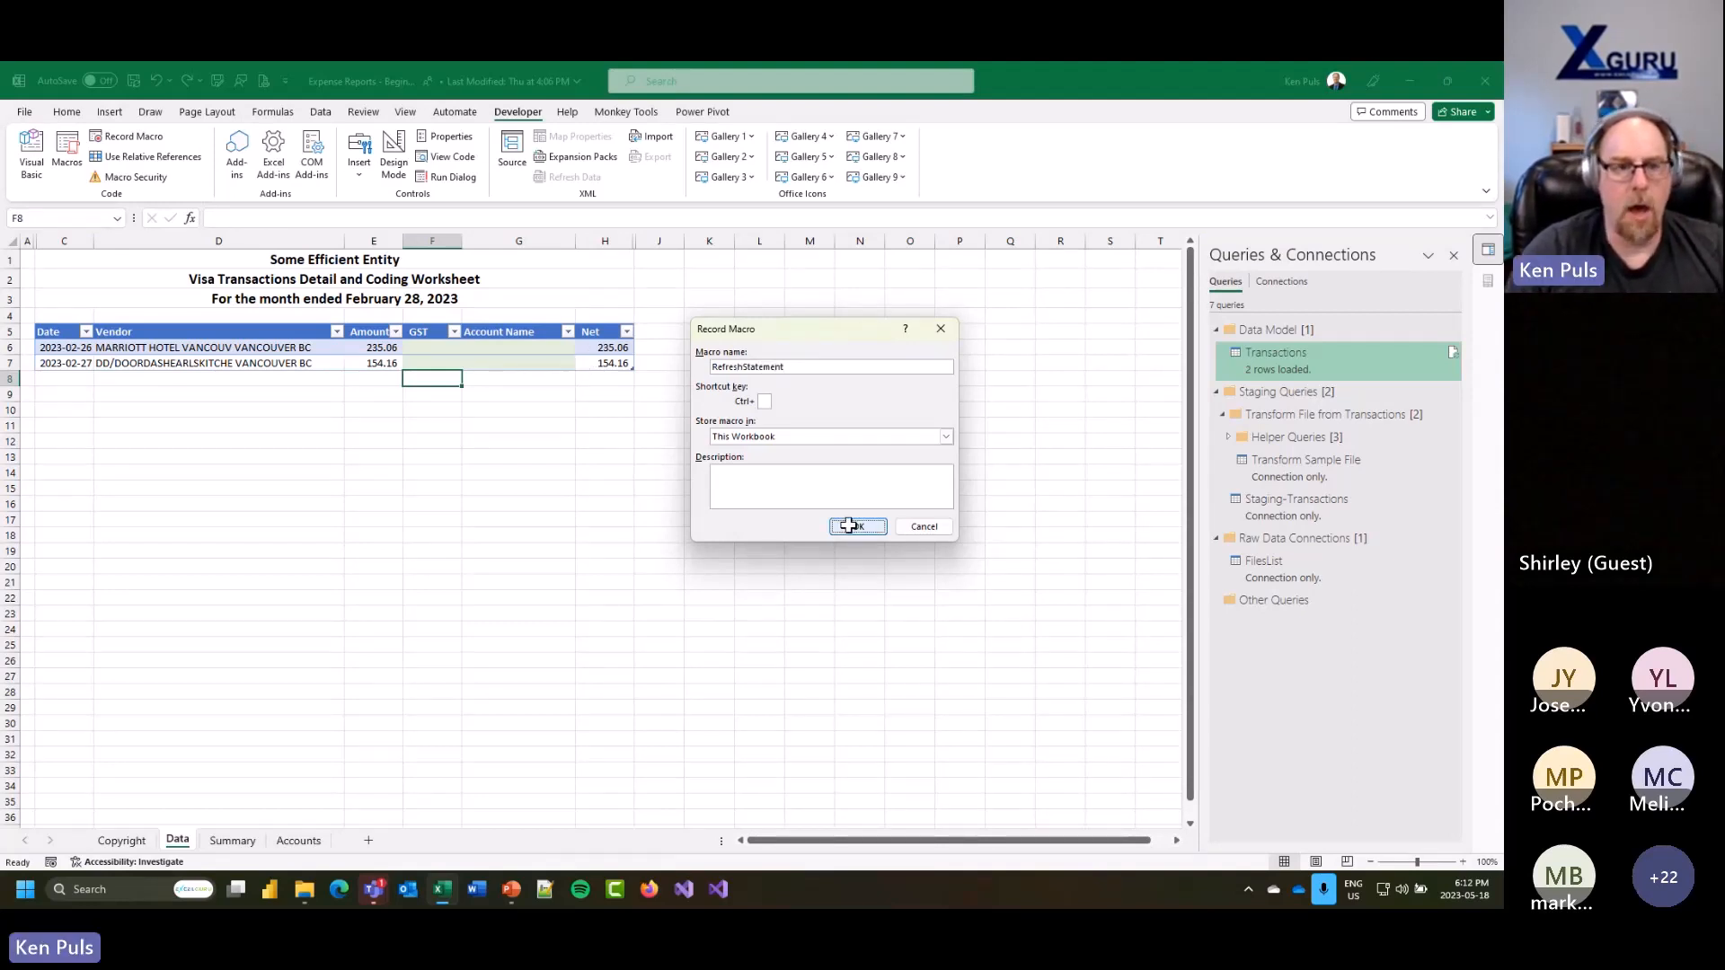
{"action": "left_click", "coordinate": [321, 111]}
{"action": "left_click", "coordinate": [295, 148]}
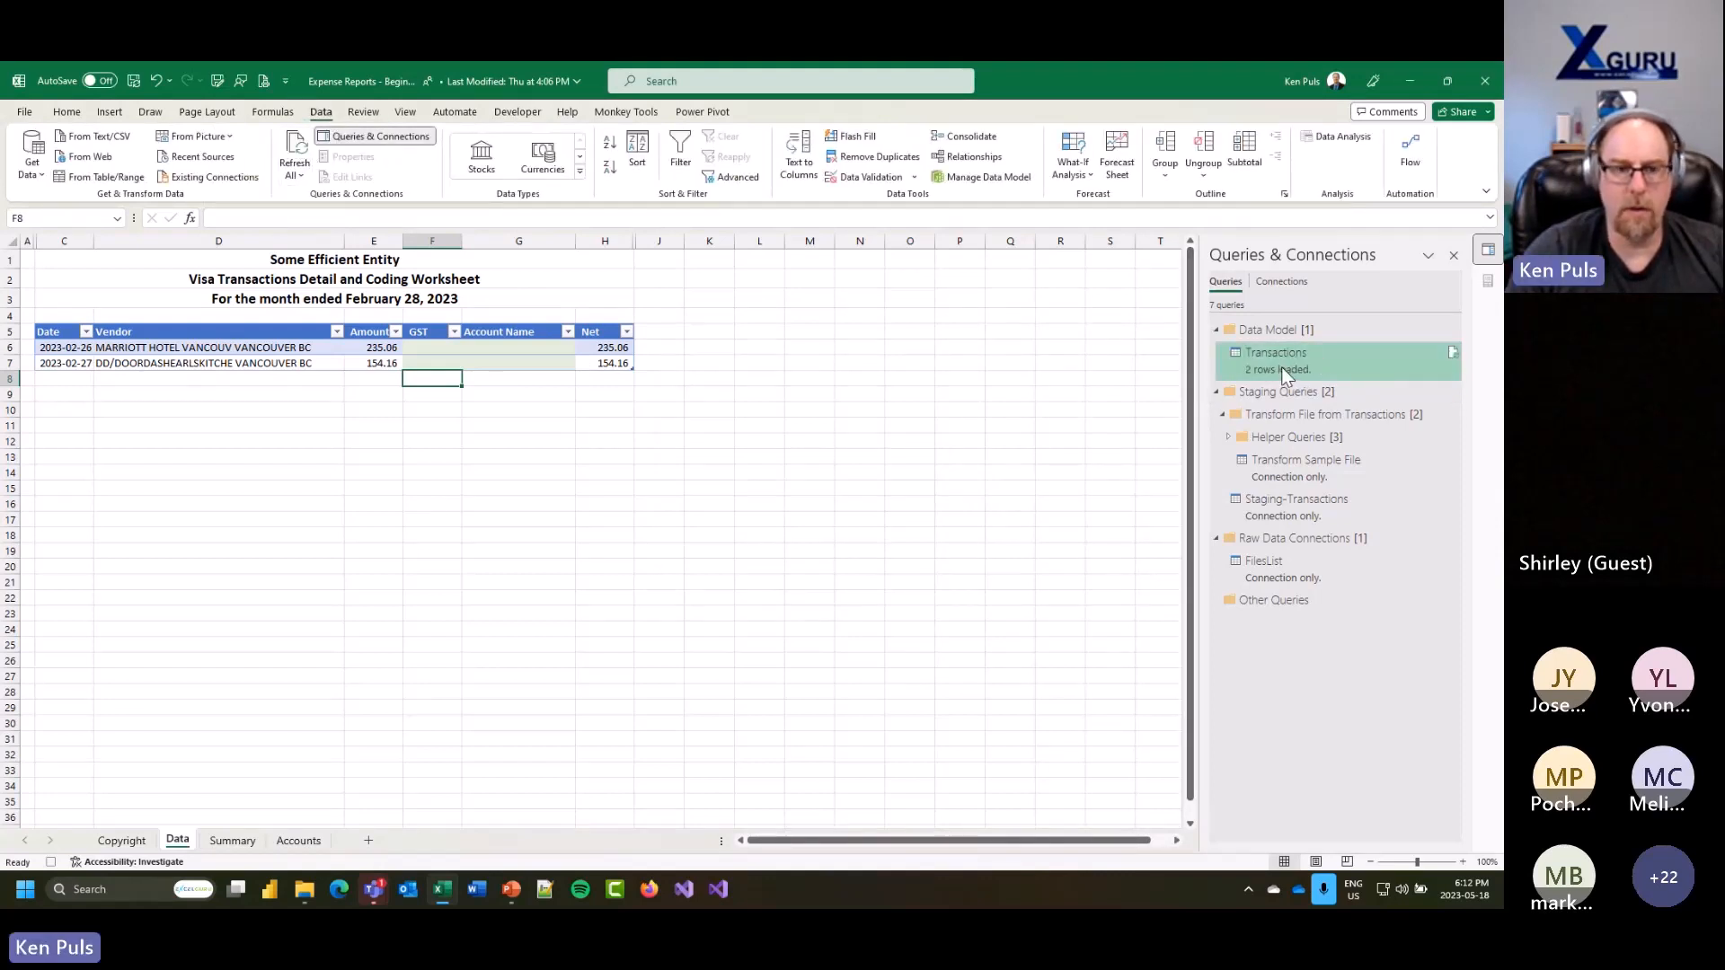
{"action": "left_click", "coordinate": [523, 115]}
{"action": "left_click", "coordinate": [133, 138]}
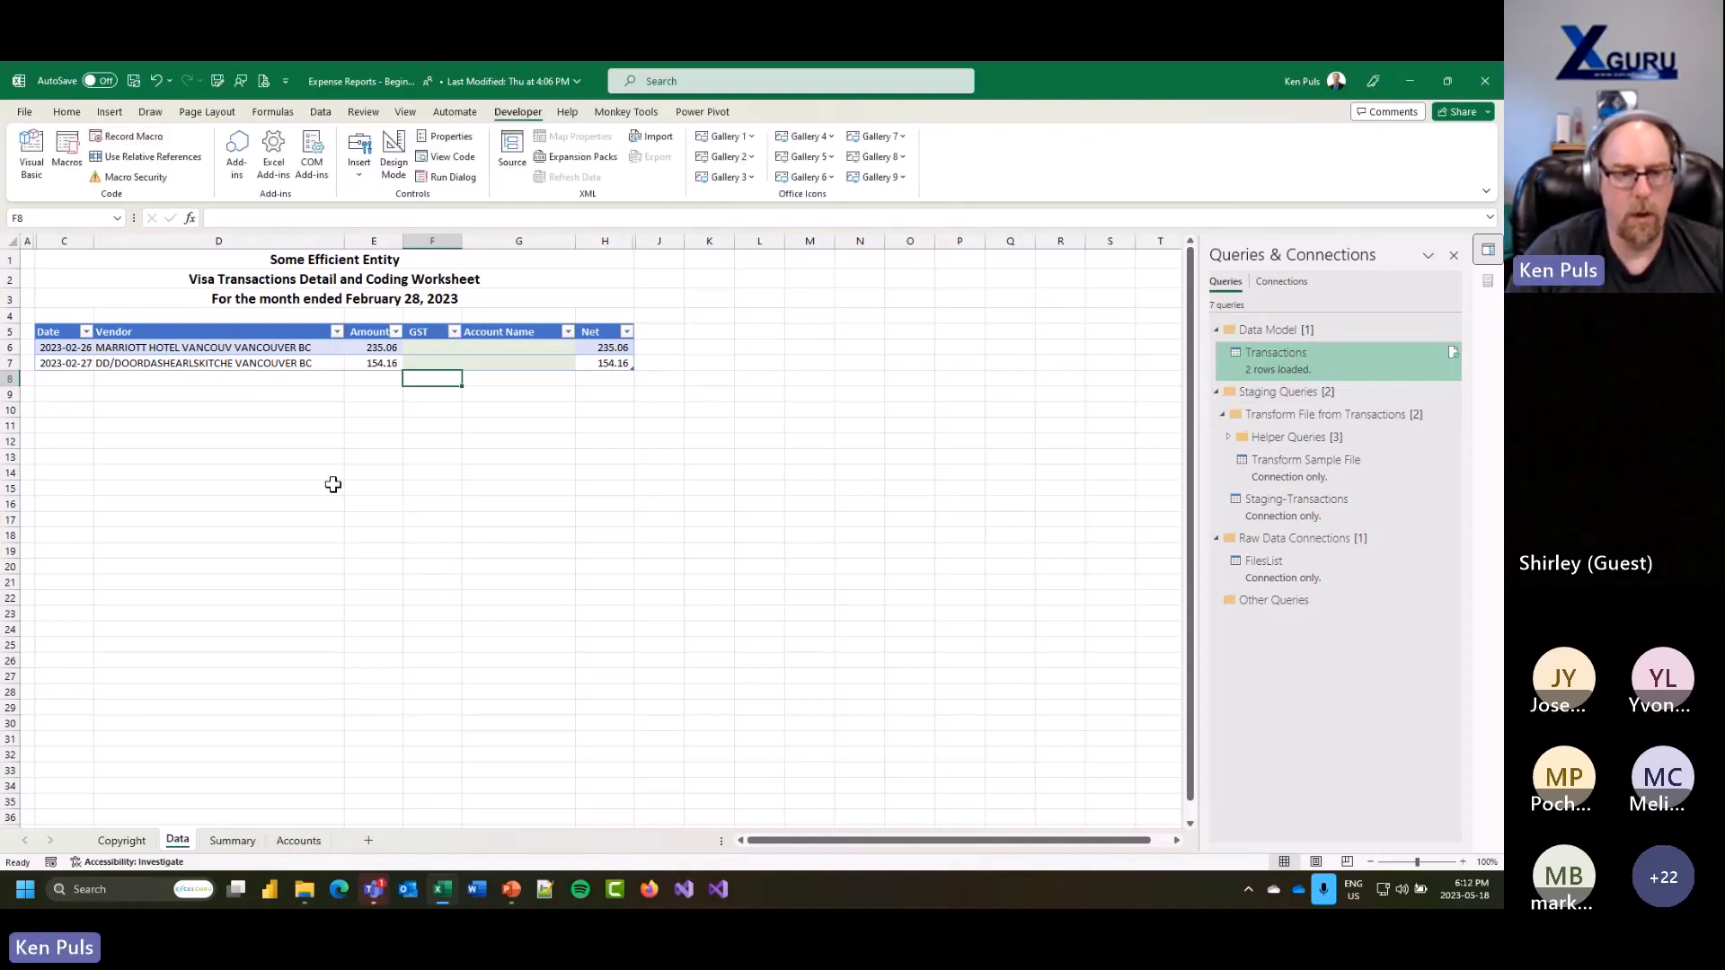
Step: Record a macro named UpdatePivot, stored in This Workbook, that refreshes only the PivotTable on the Summary sheet
{"action": "left_click", "coordinate": [233, 842]}
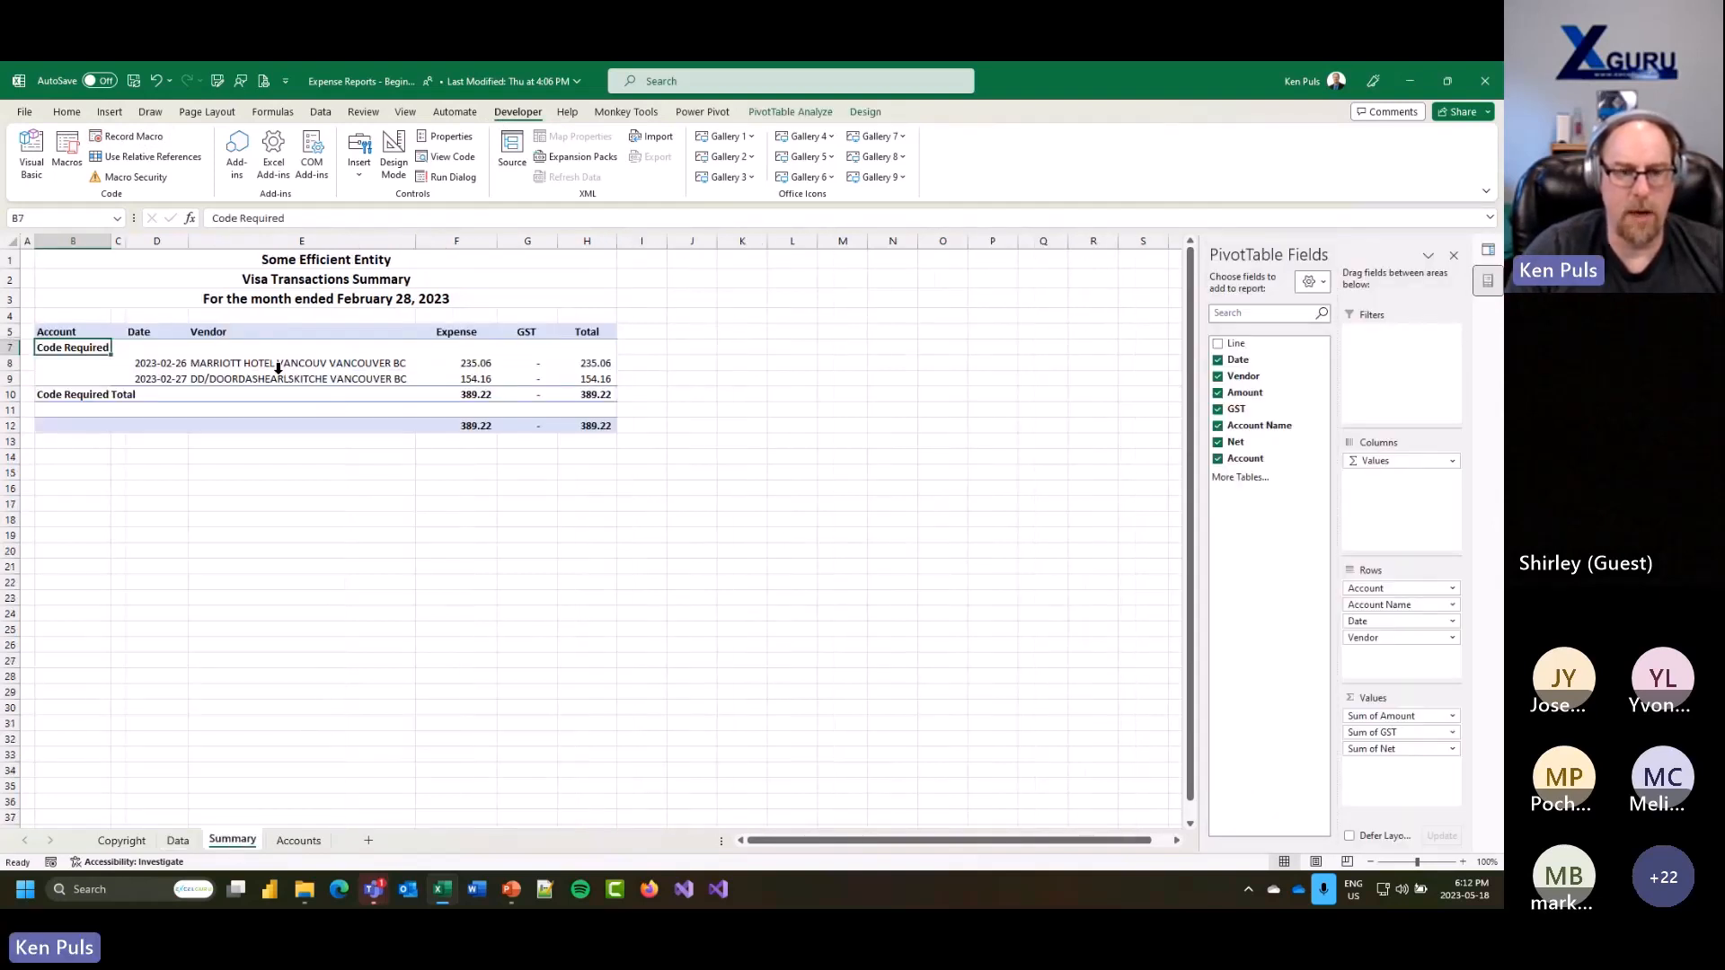
{"action": "left_click", "coordinate": [149, 139]}
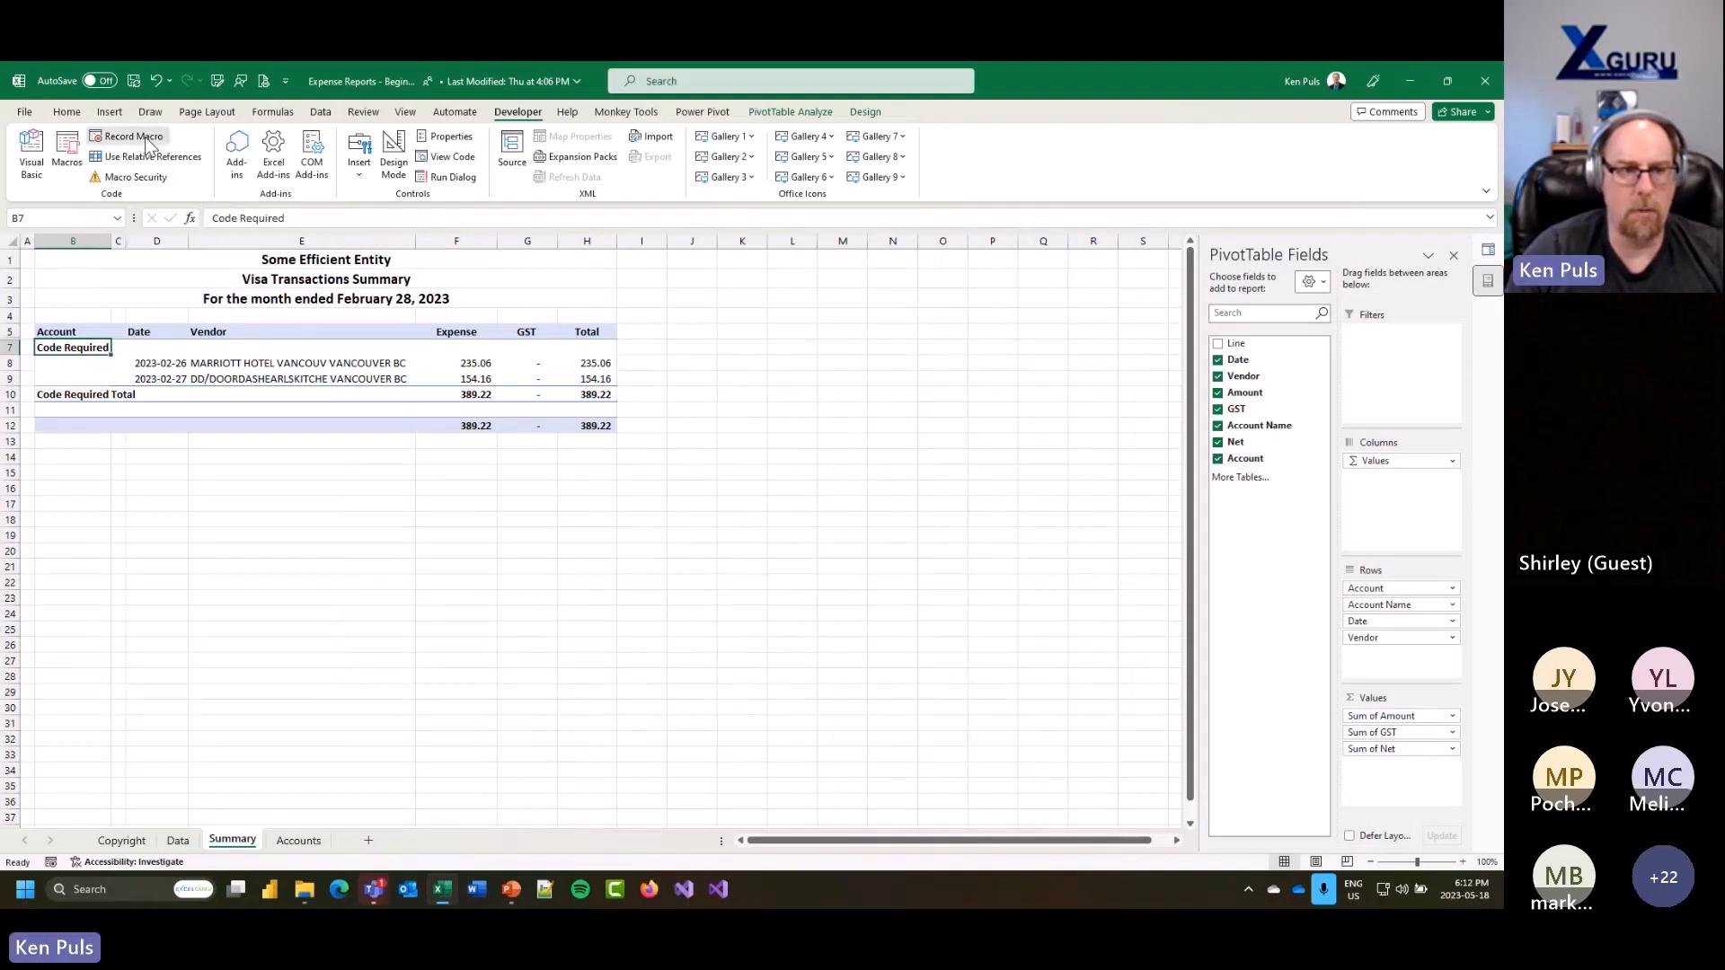
{"action": "type", "text": "UpdatePivot"}
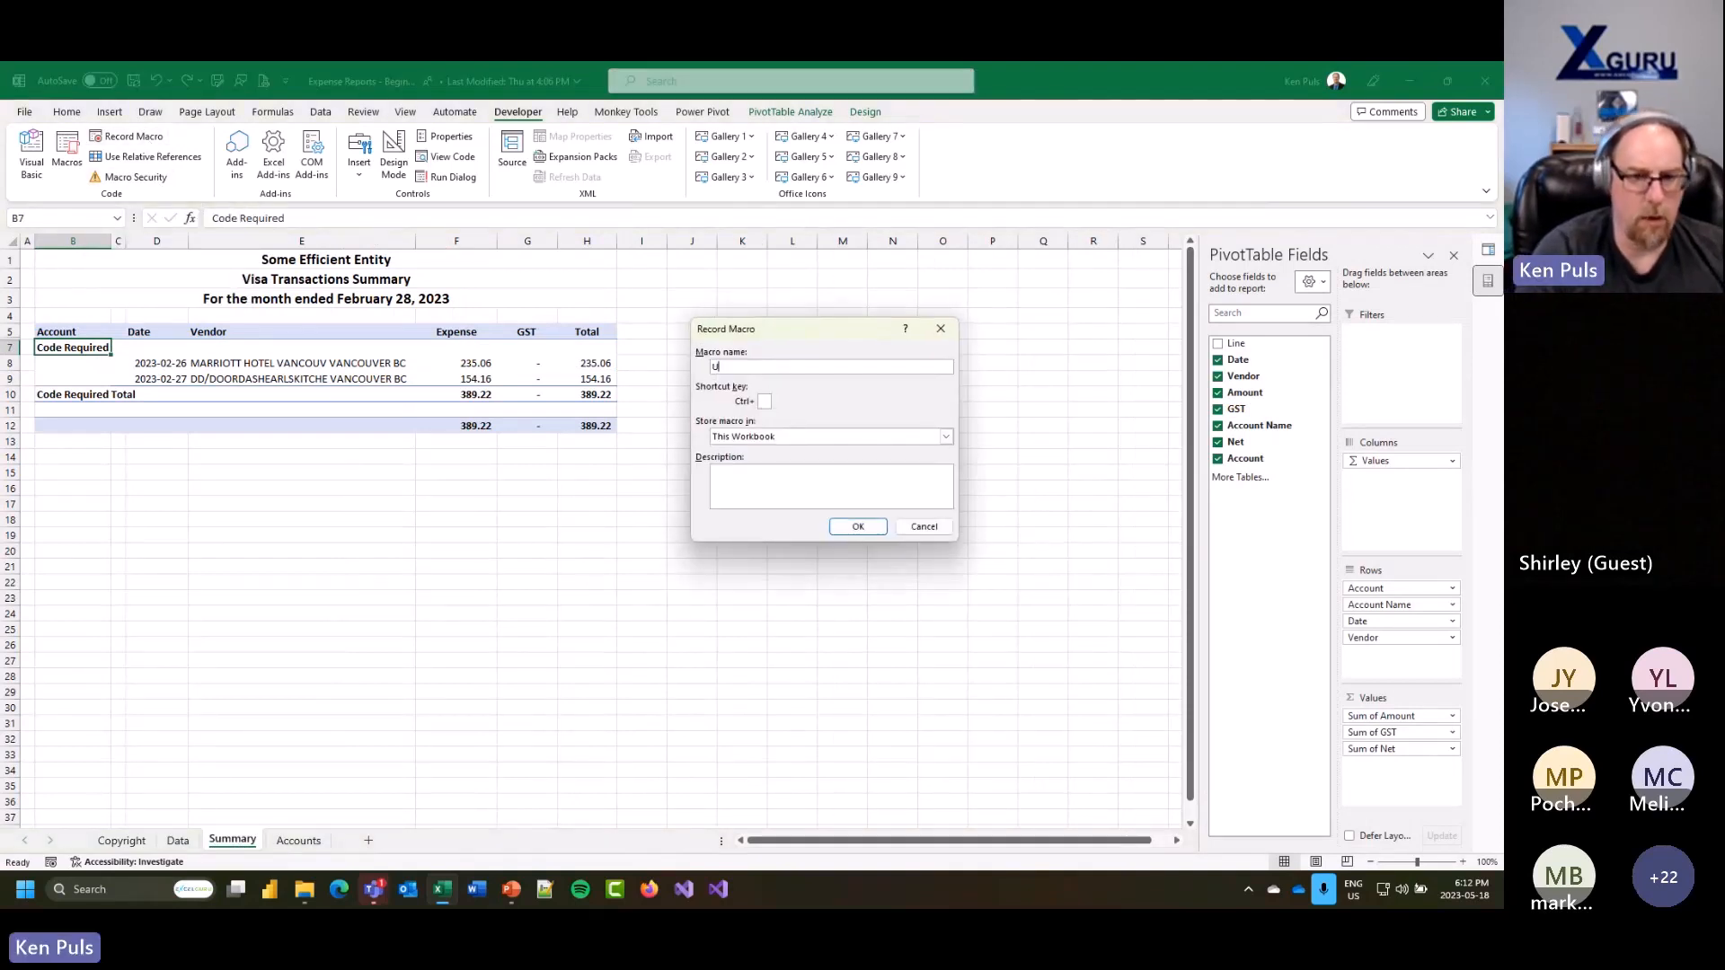
{"action": "left_click", "coordinate": [857, 527]}
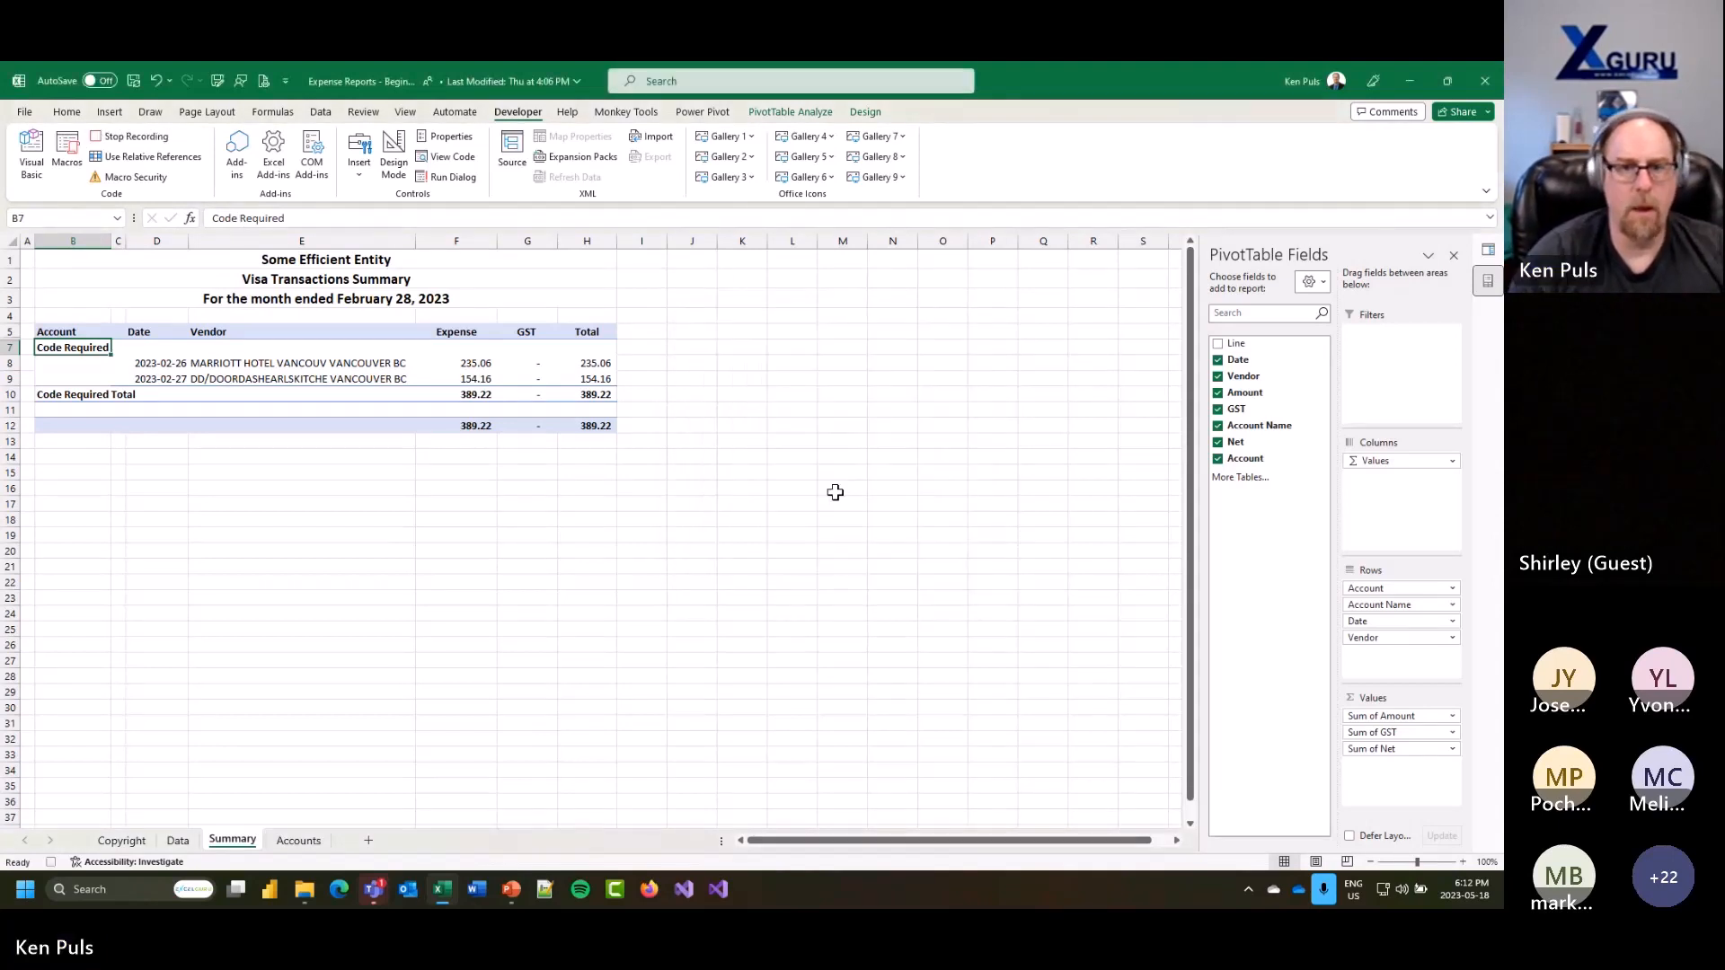
{"action": "left_click", "coordinate": [821, 118]}
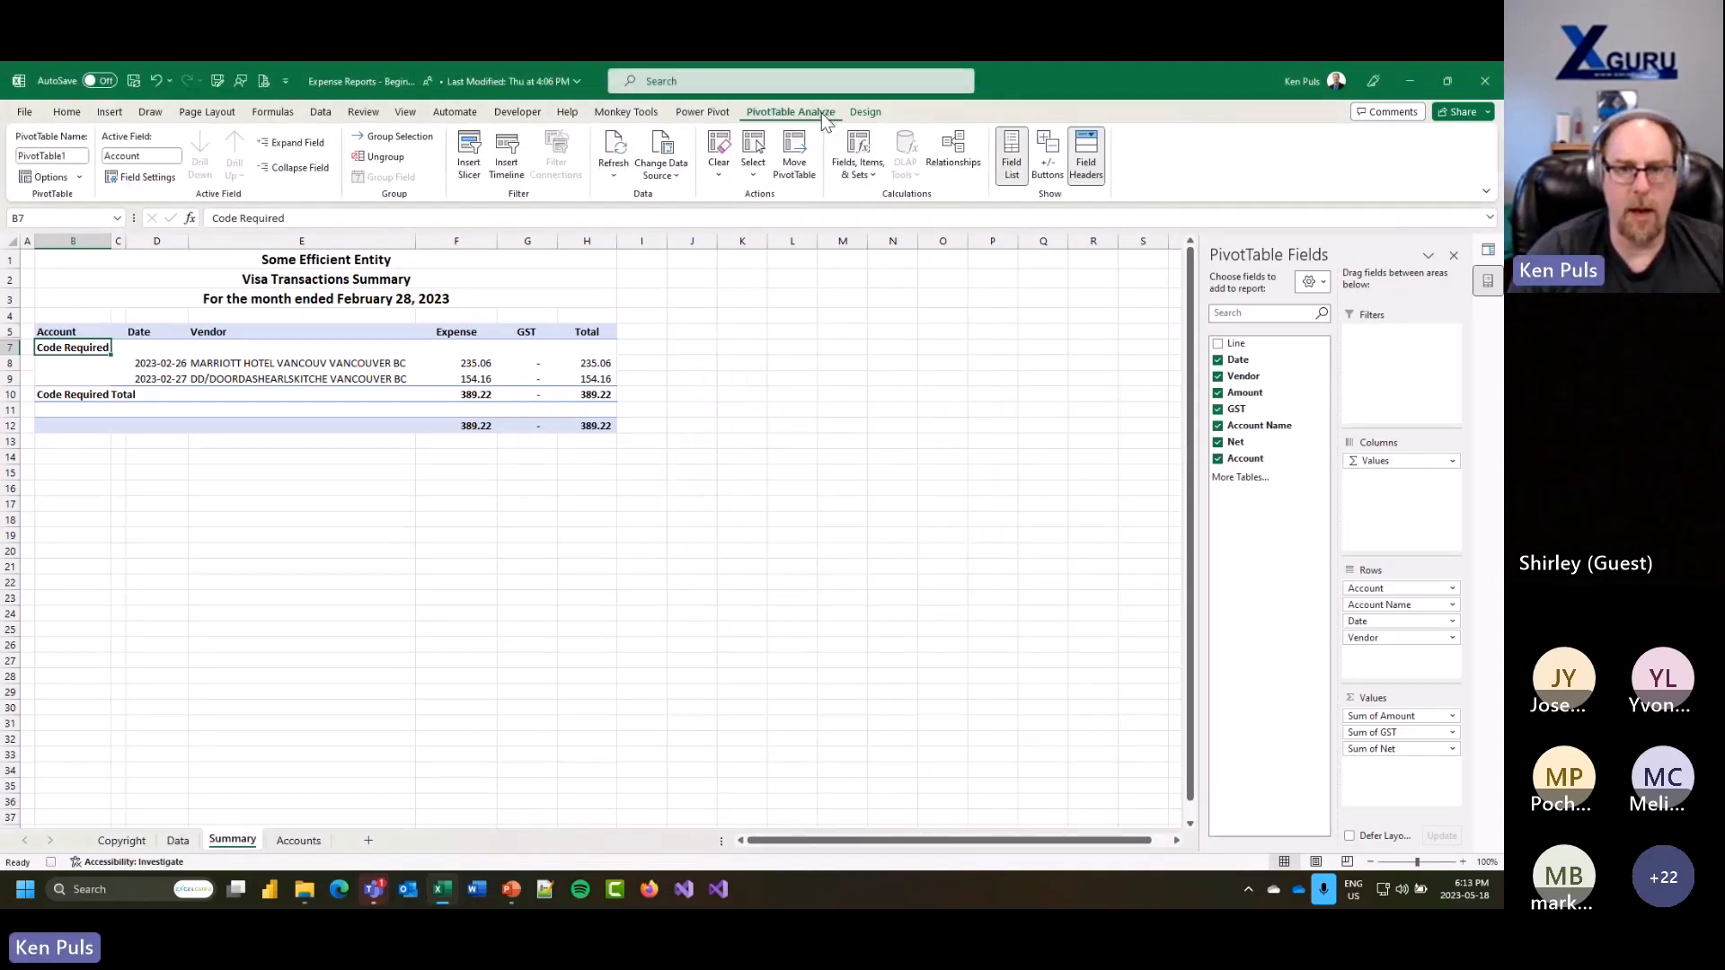
{"action": "left_click", "coordinate": [611, 175]}
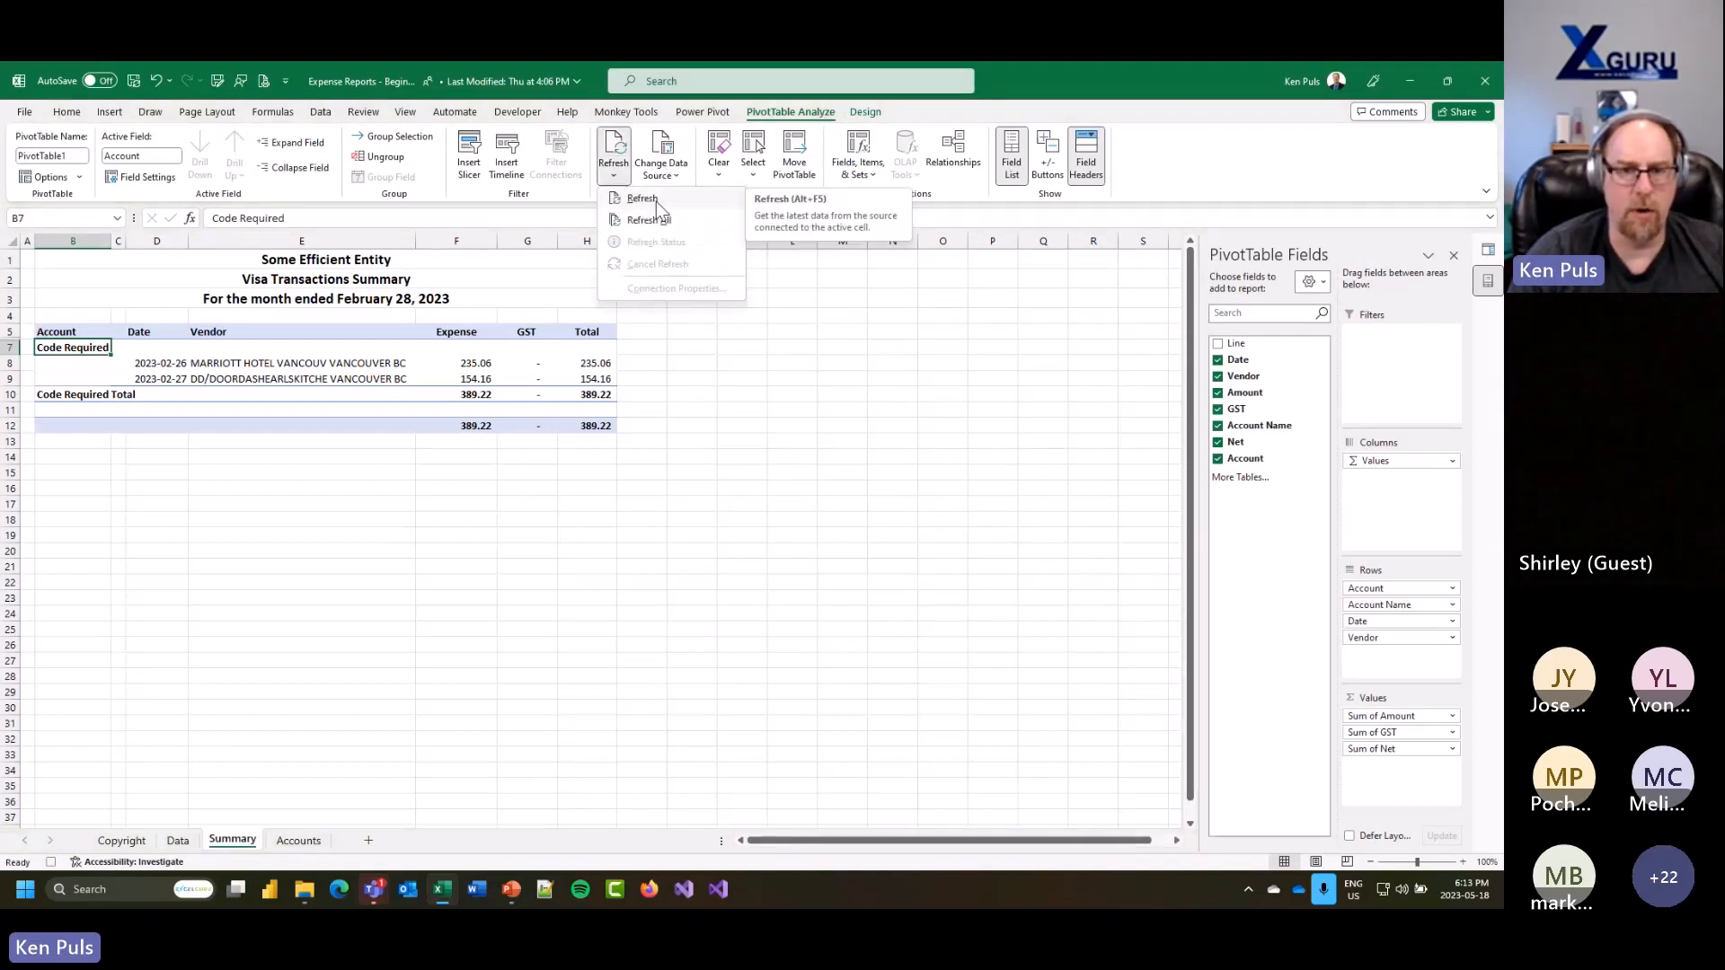
{"action": "left_click", "coordinate": [656, 202]}
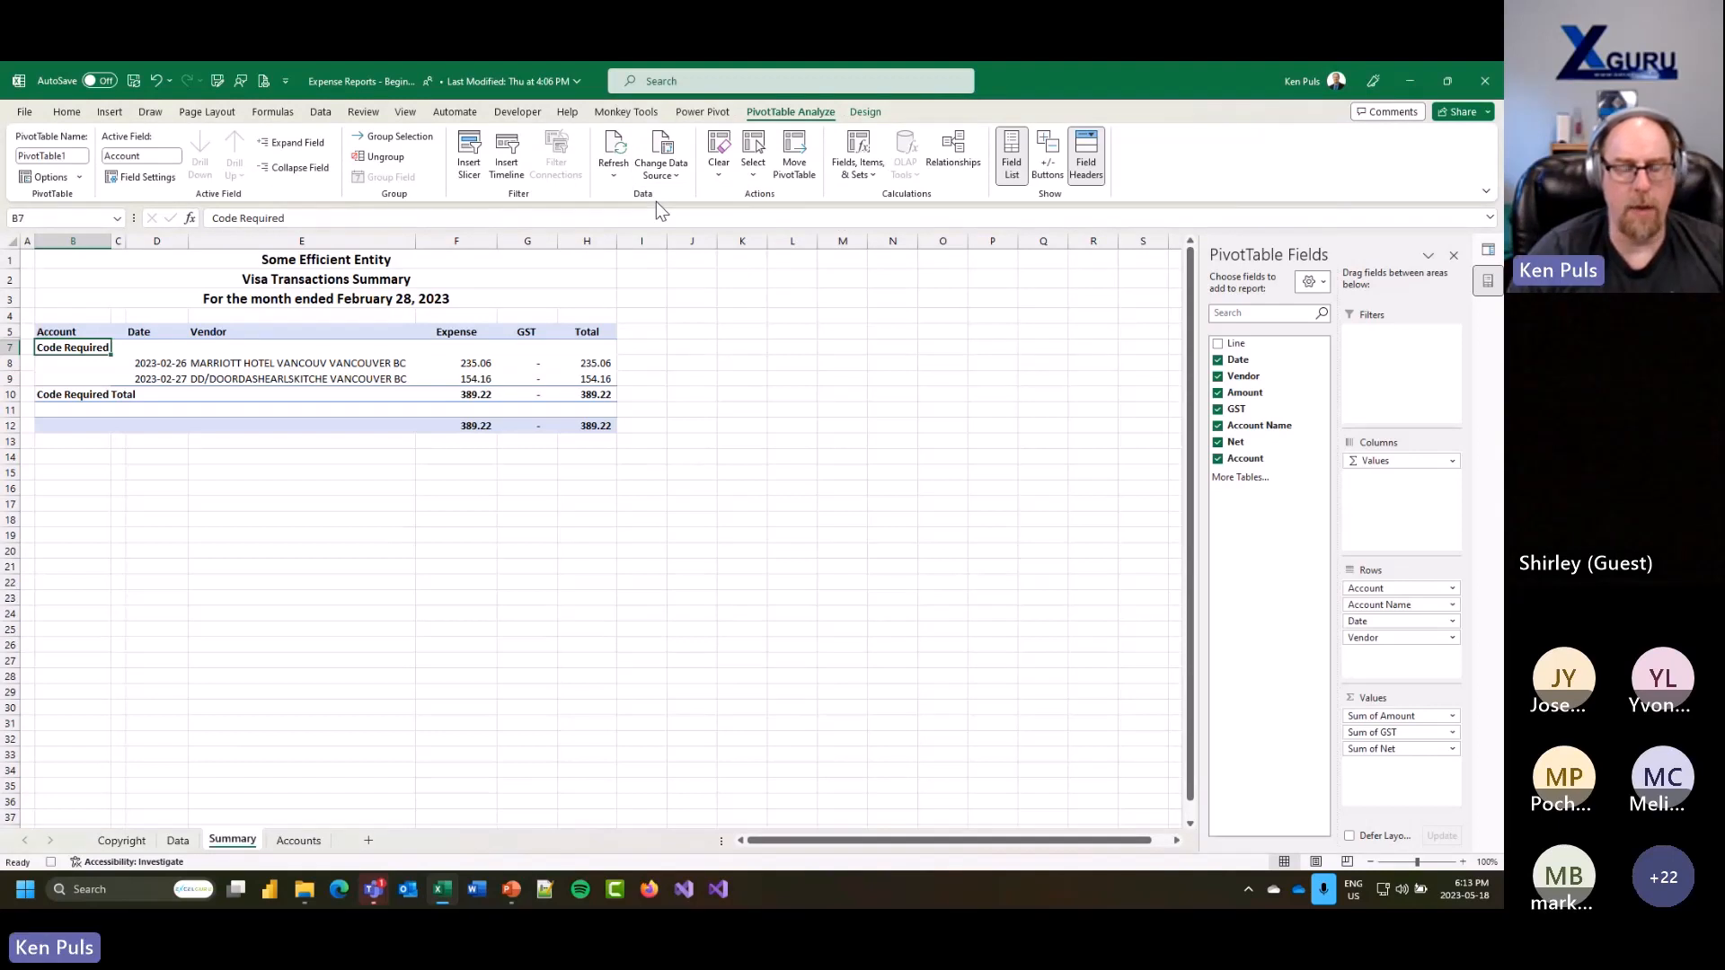
{"action": "left_click", "coordinate": [510, 115]}
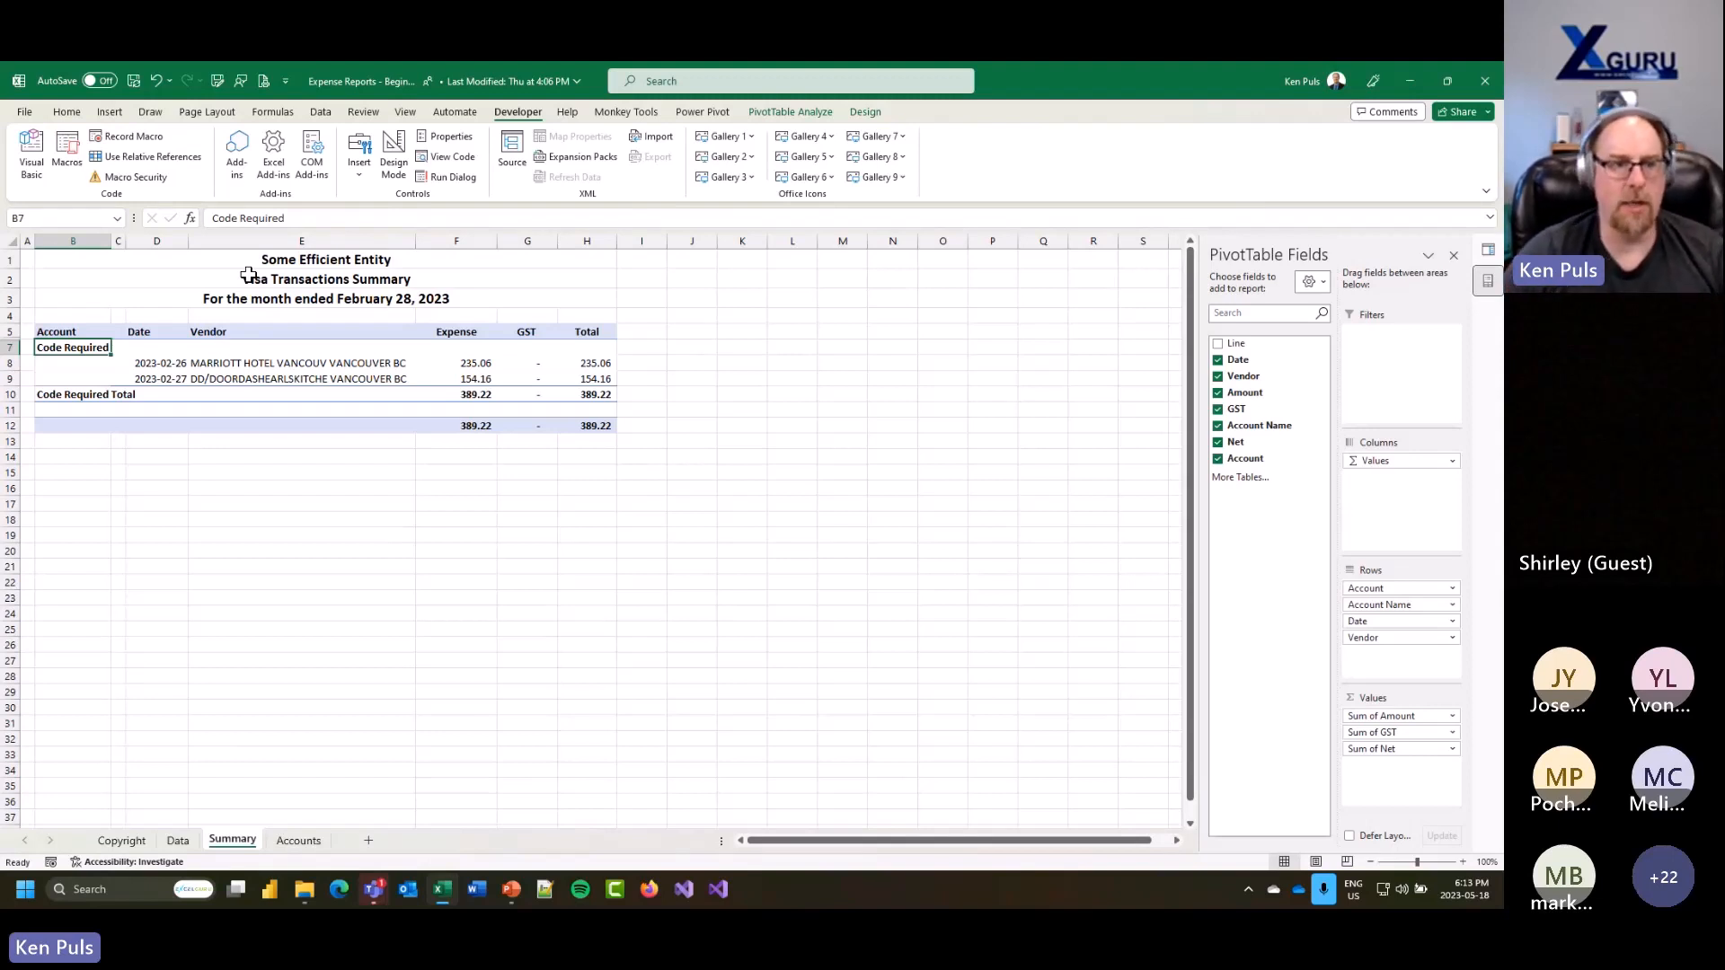
Step: In Module1's UpdatePivot macro, replace ActiveSheet with Worksheets("Summary") in the PivotTable refresh line and return to the workbook
{"action": "left_click", "coordinate": [36, 162]}
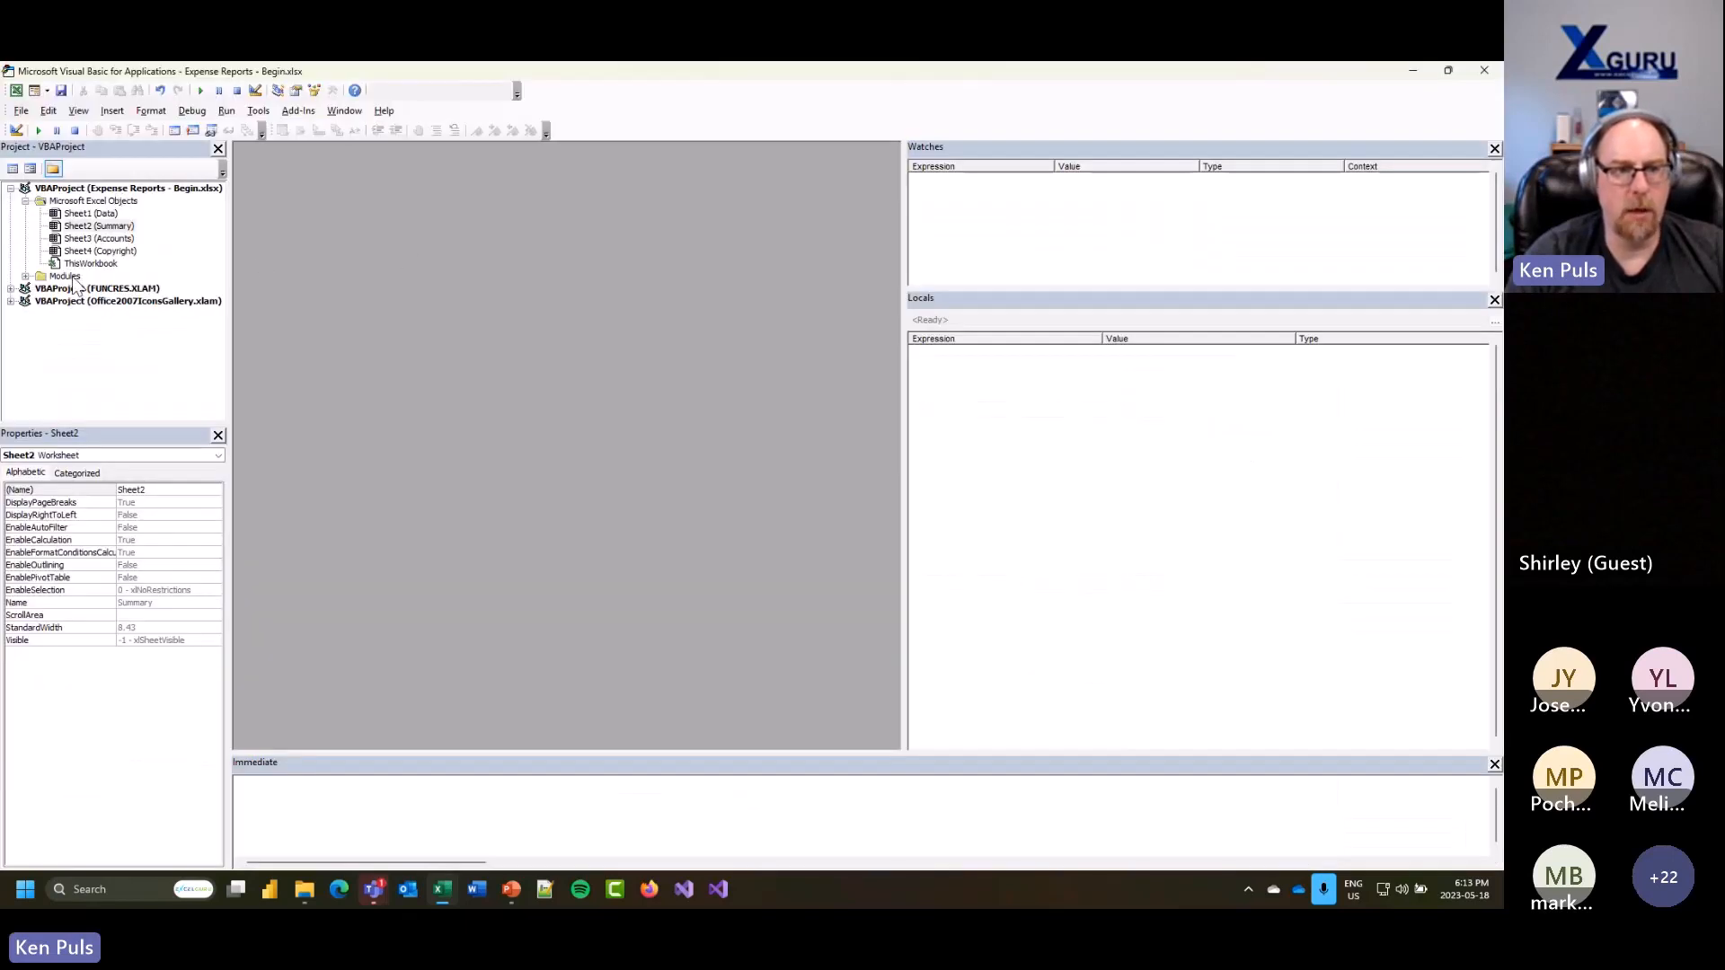
{"action": "double_click", "coordinate": [41, 277]}
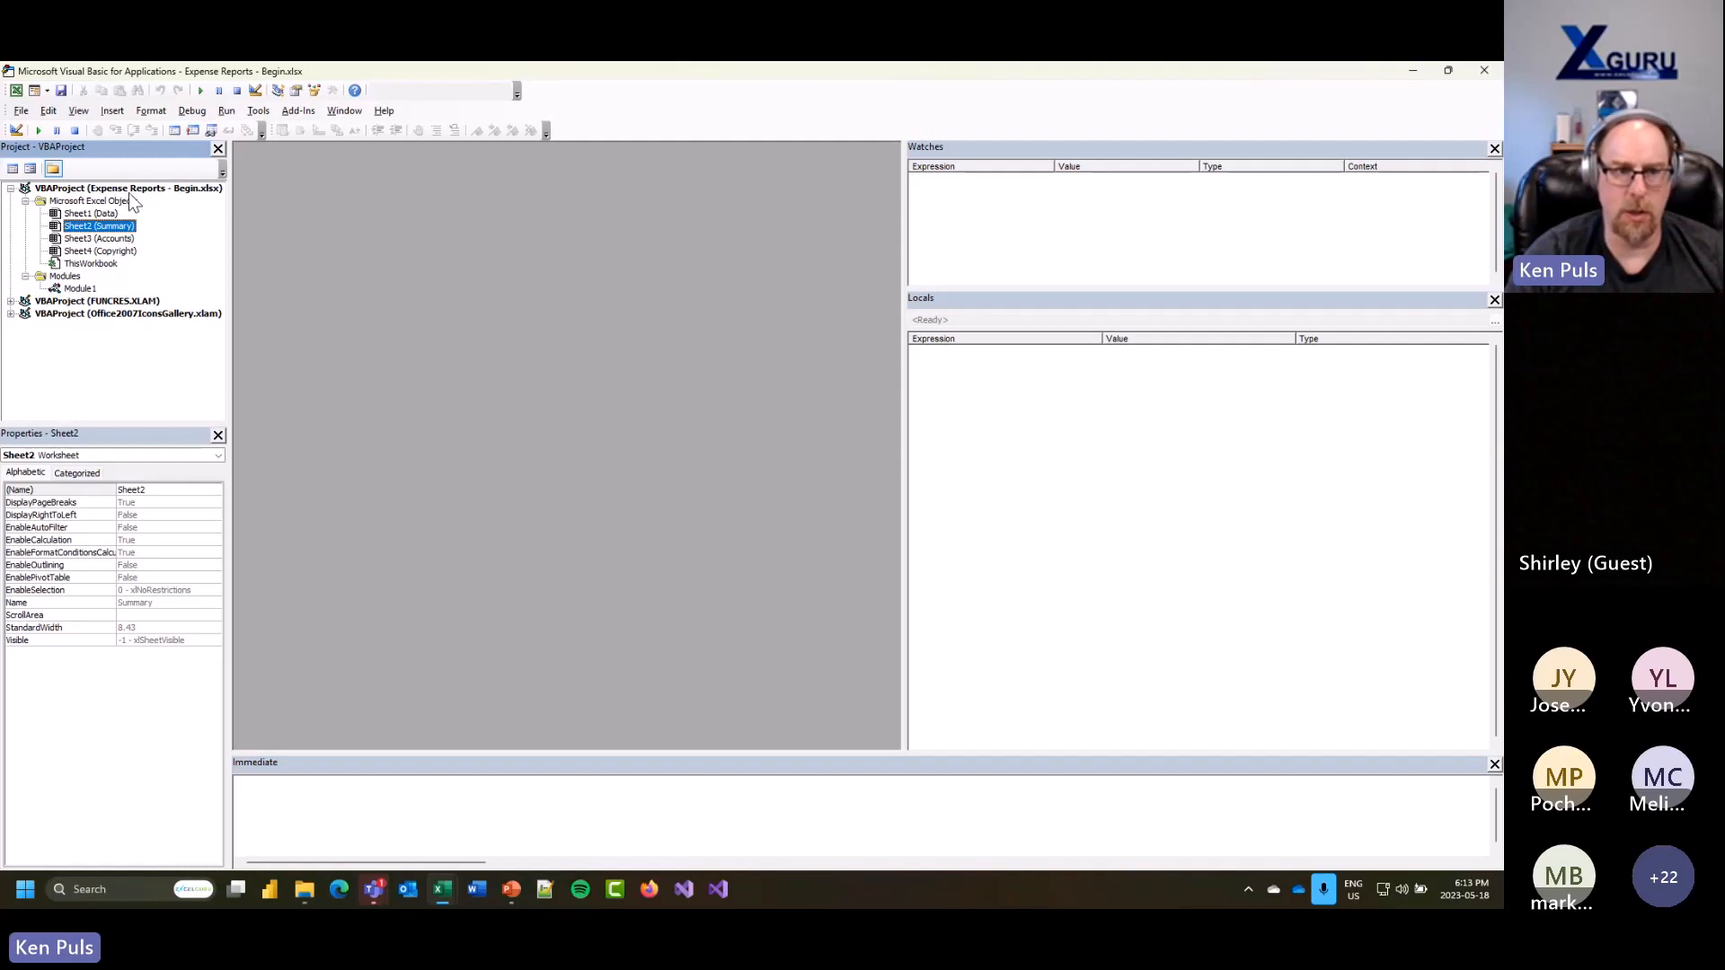
{"action": "left_click", "coordinate": [82, 289]}
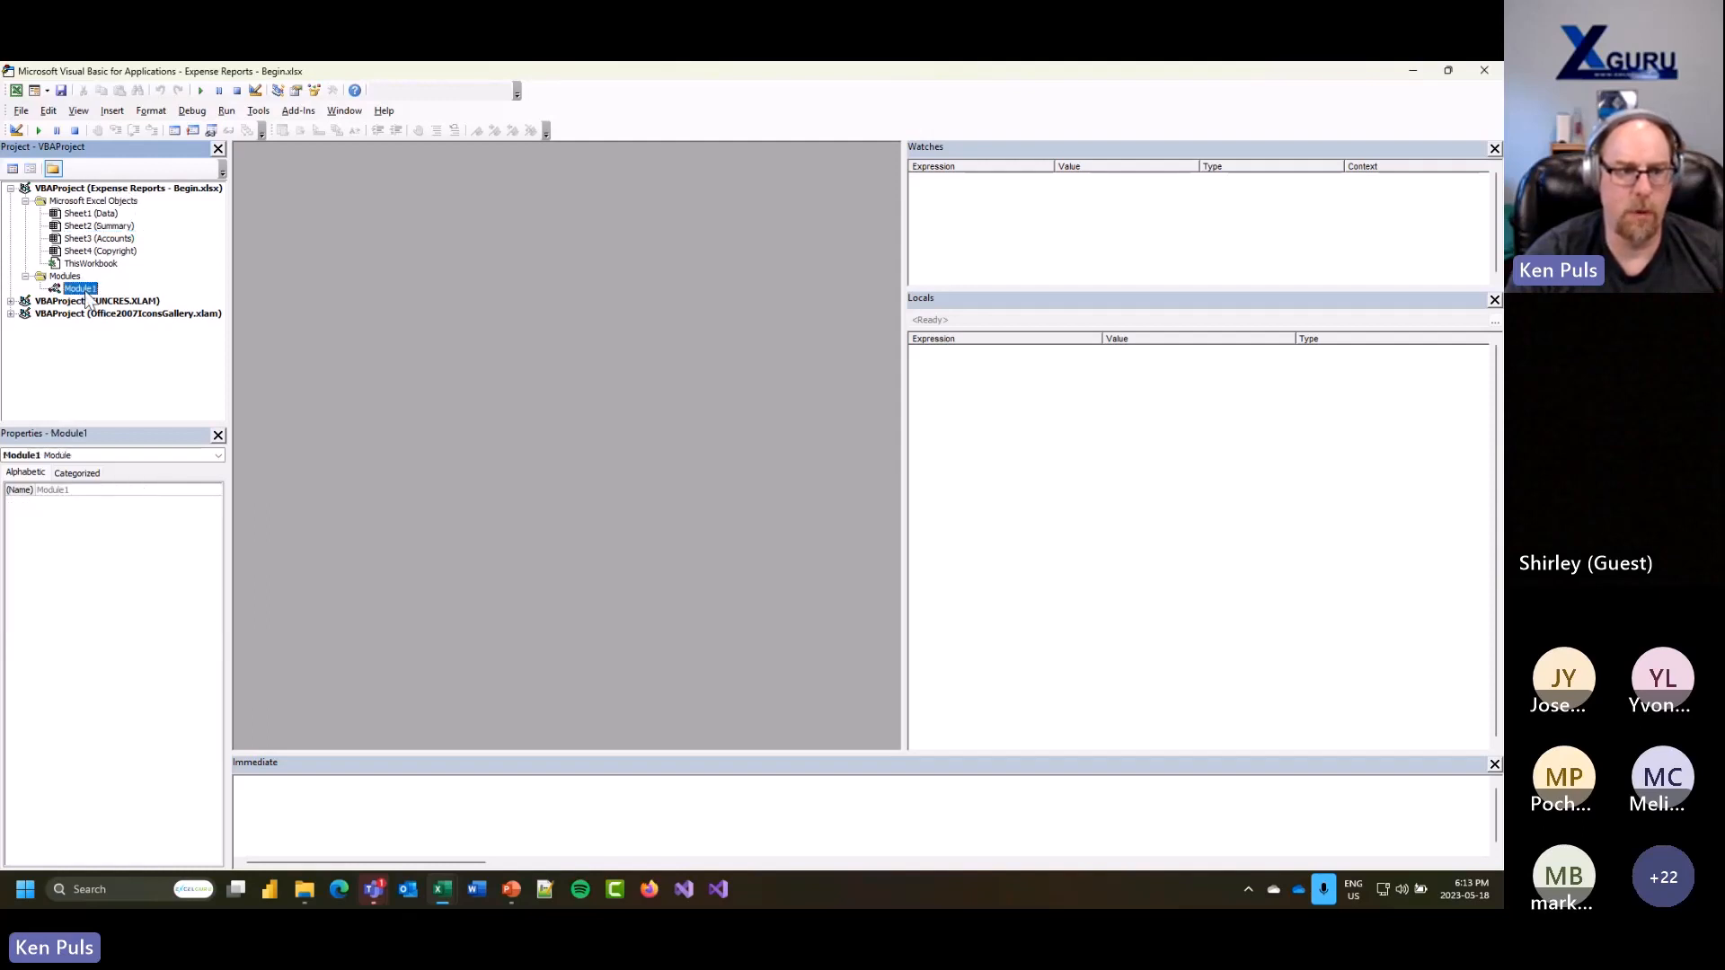
{"action": "double_click", "coordinate": [81, 289]}
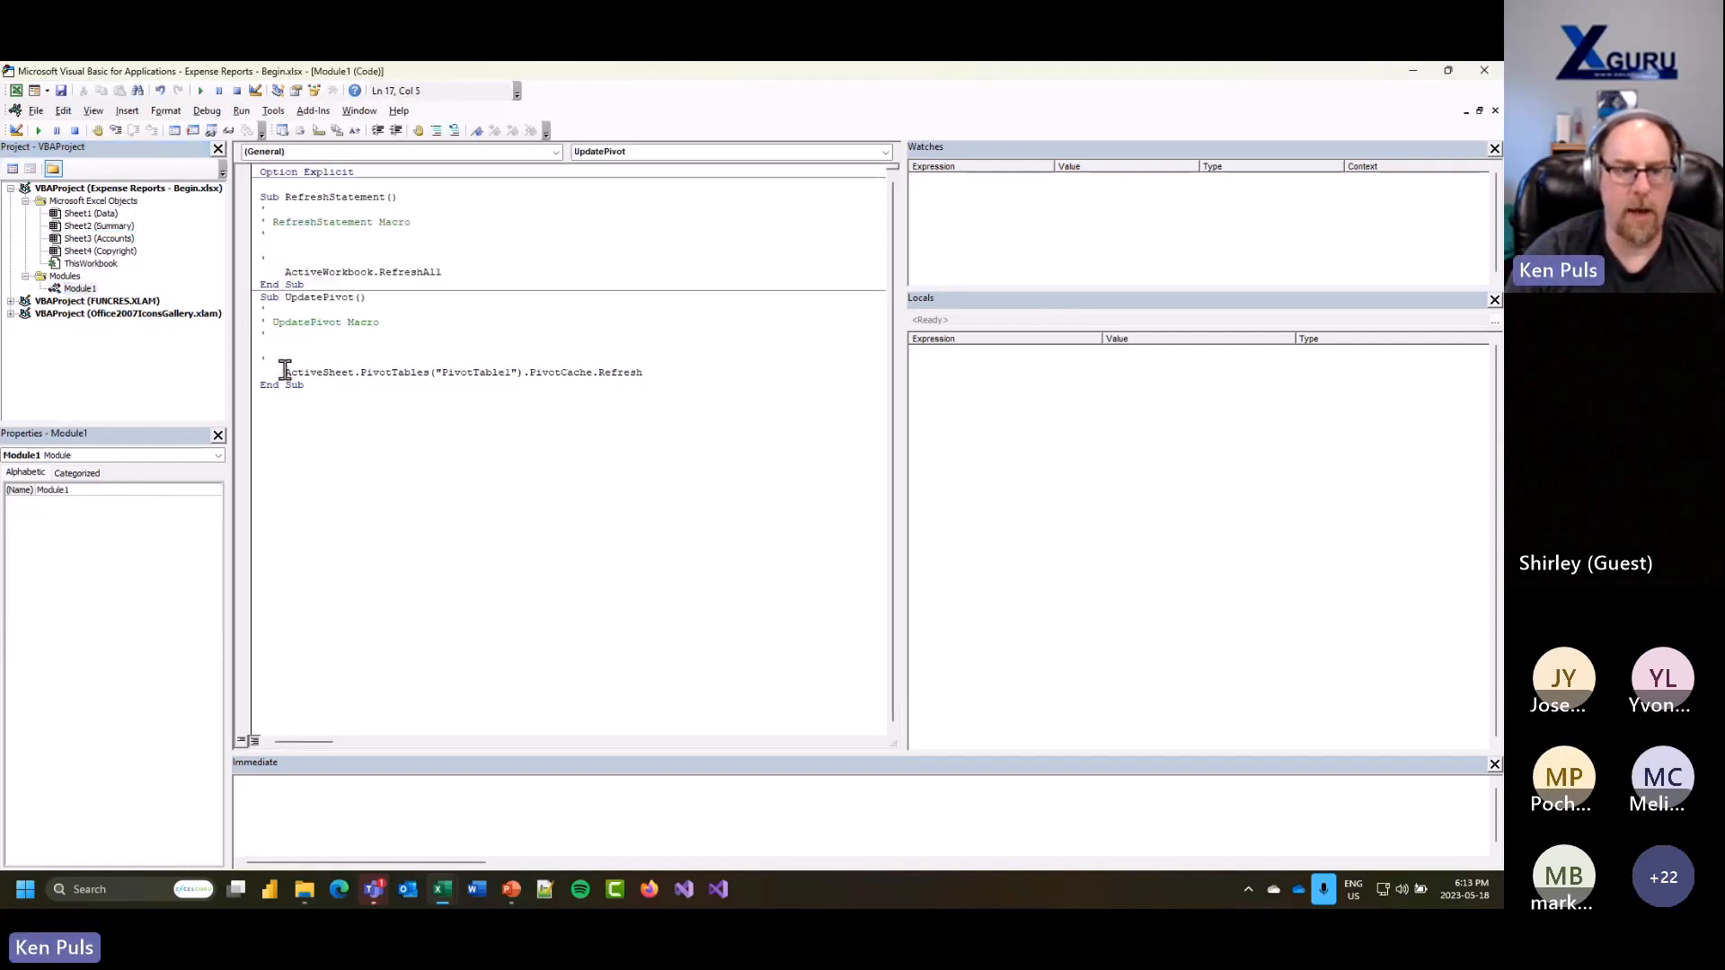
{"action": "left_click_drag", "start_coordinate": [284, 372], "coordinate": [355, 372]}
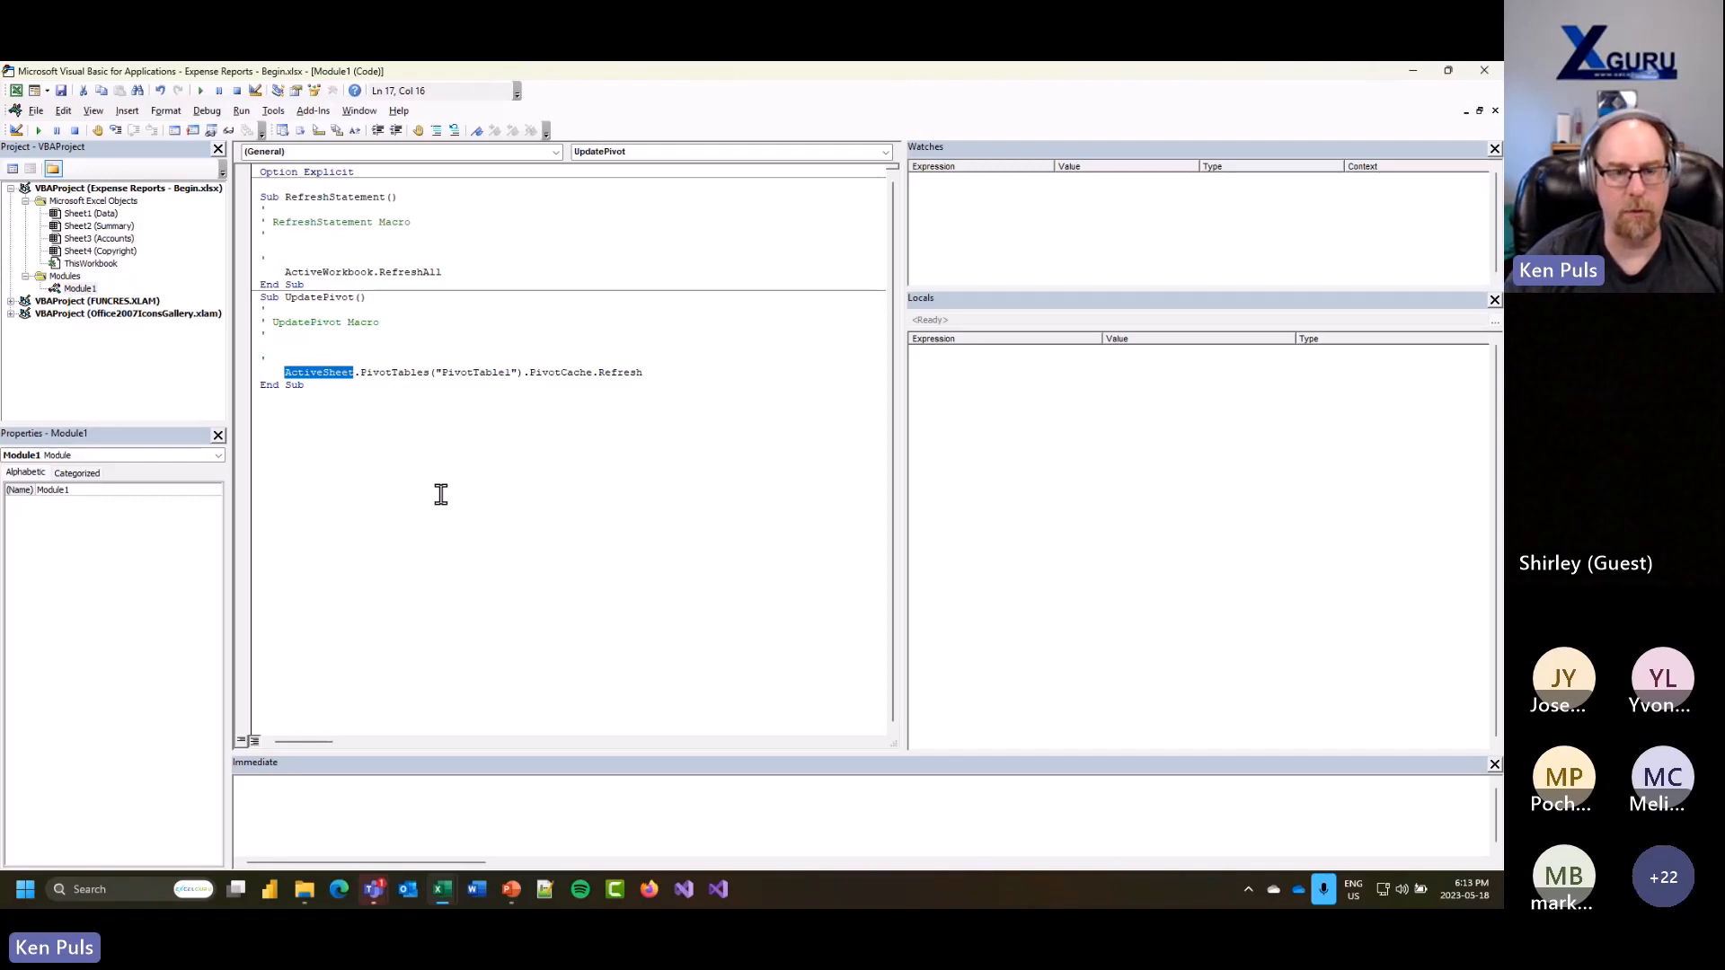
{"action": "type", "text": "Workshe"}
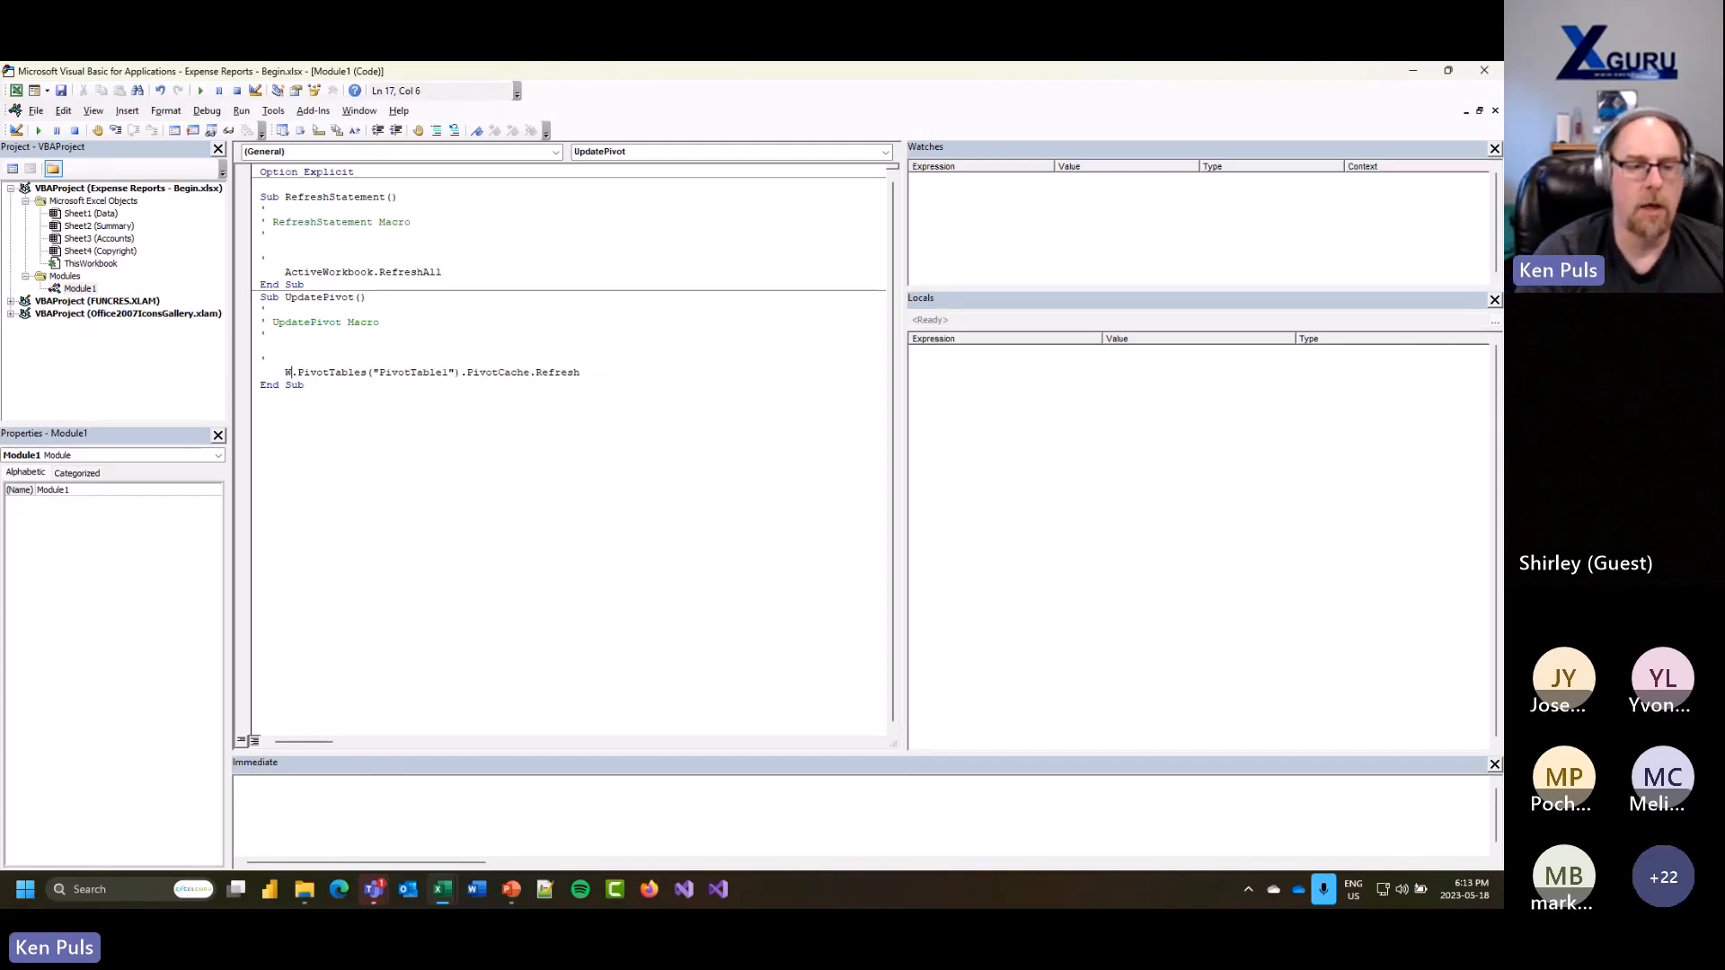
{"action": "type", "text": "ets"}
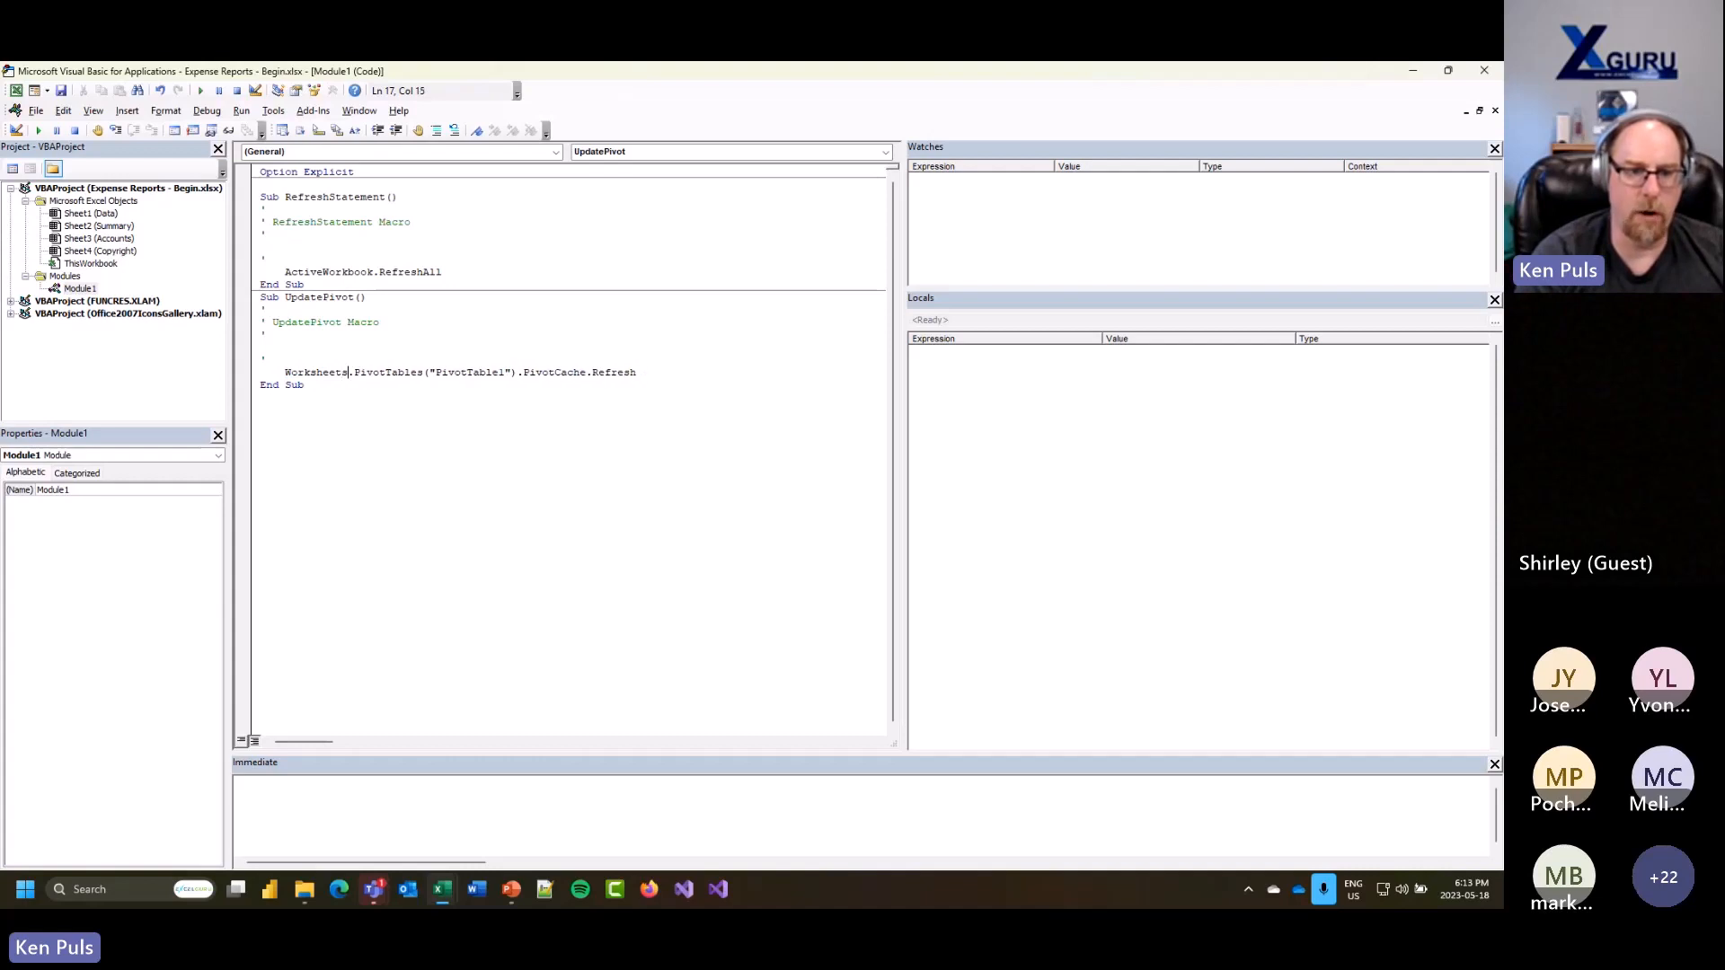
{"action": "type", "text": "(\""}
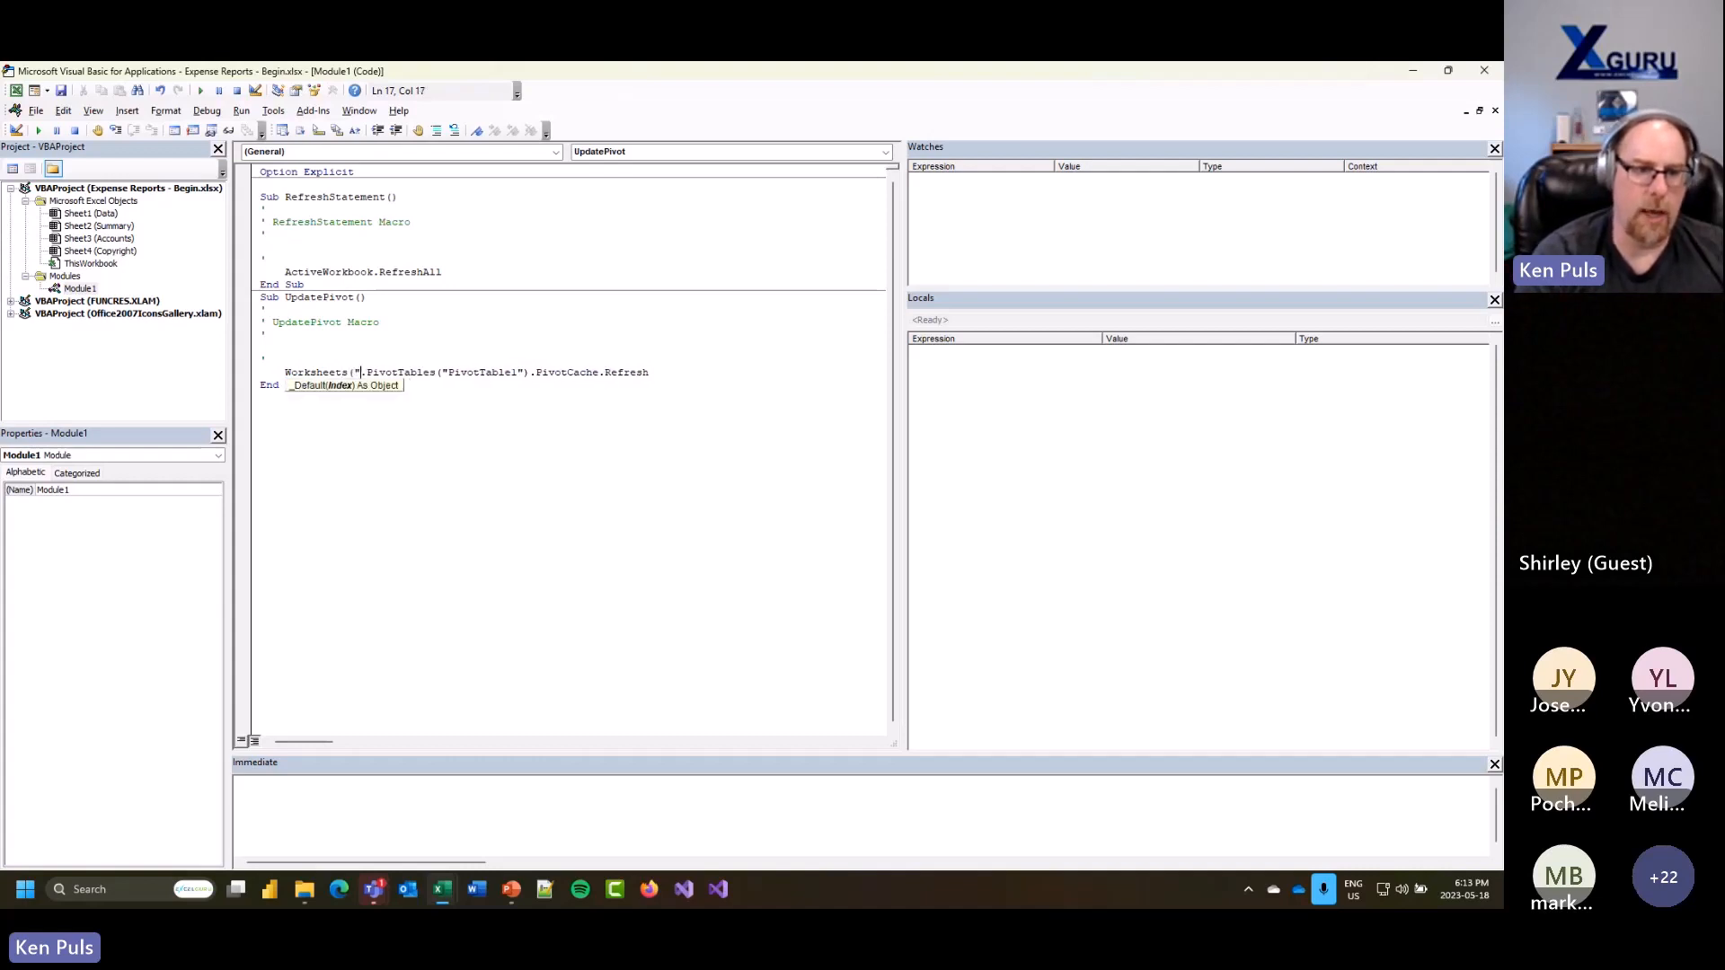
{"action": "type", "text": "Summary\")"}
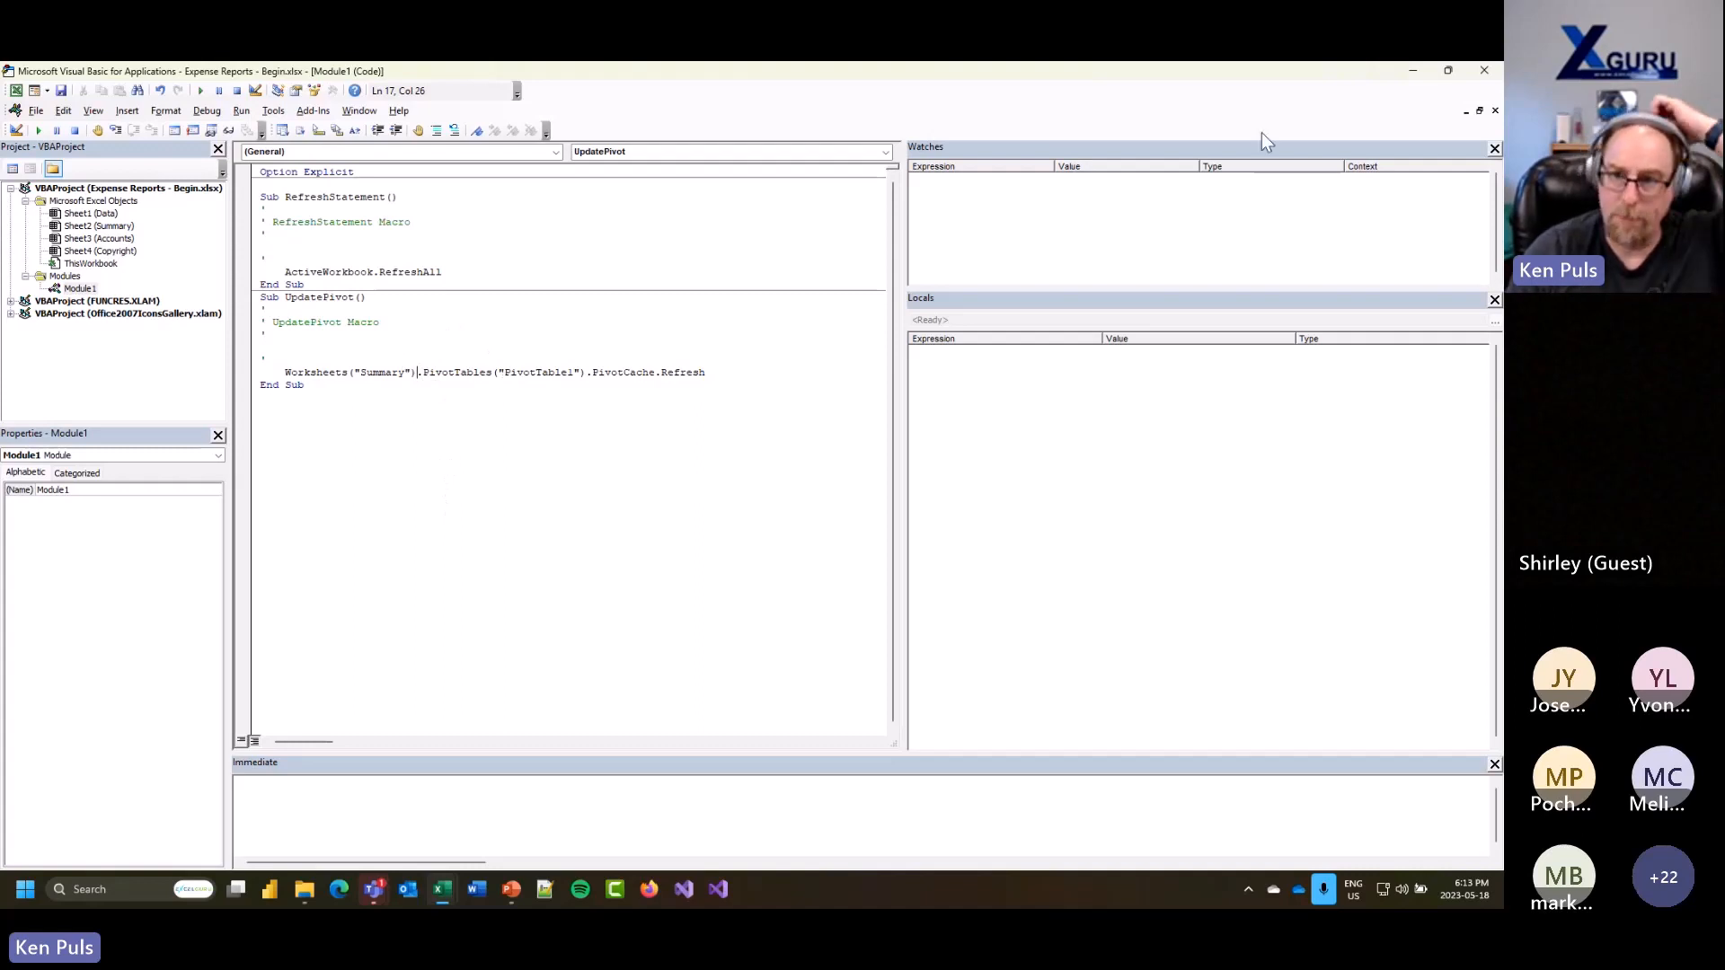
{"action": "left_click", "coordinate": [1411, 72]}
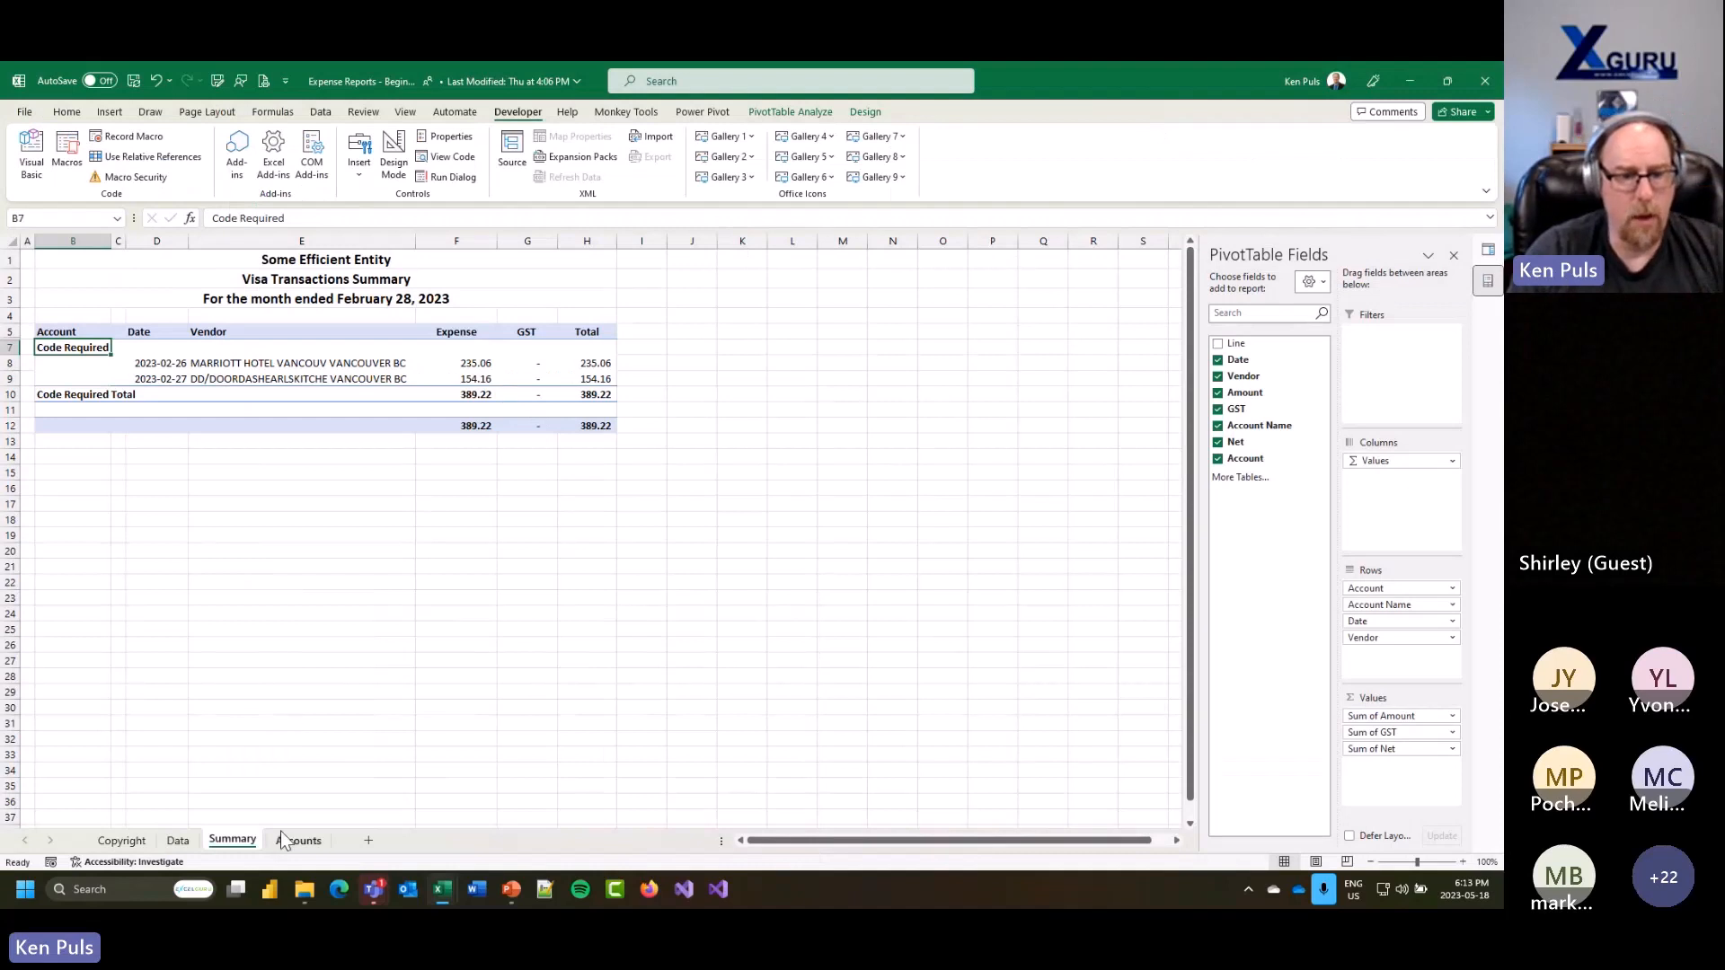
Step: On the Data sheet, code the Marriott transaction with GST 15.35 and Hotel, and the DoorDash transaction with GST 9.2 and Food & Beverage
{"action": "left_click", "coordinate": [177, 841]}
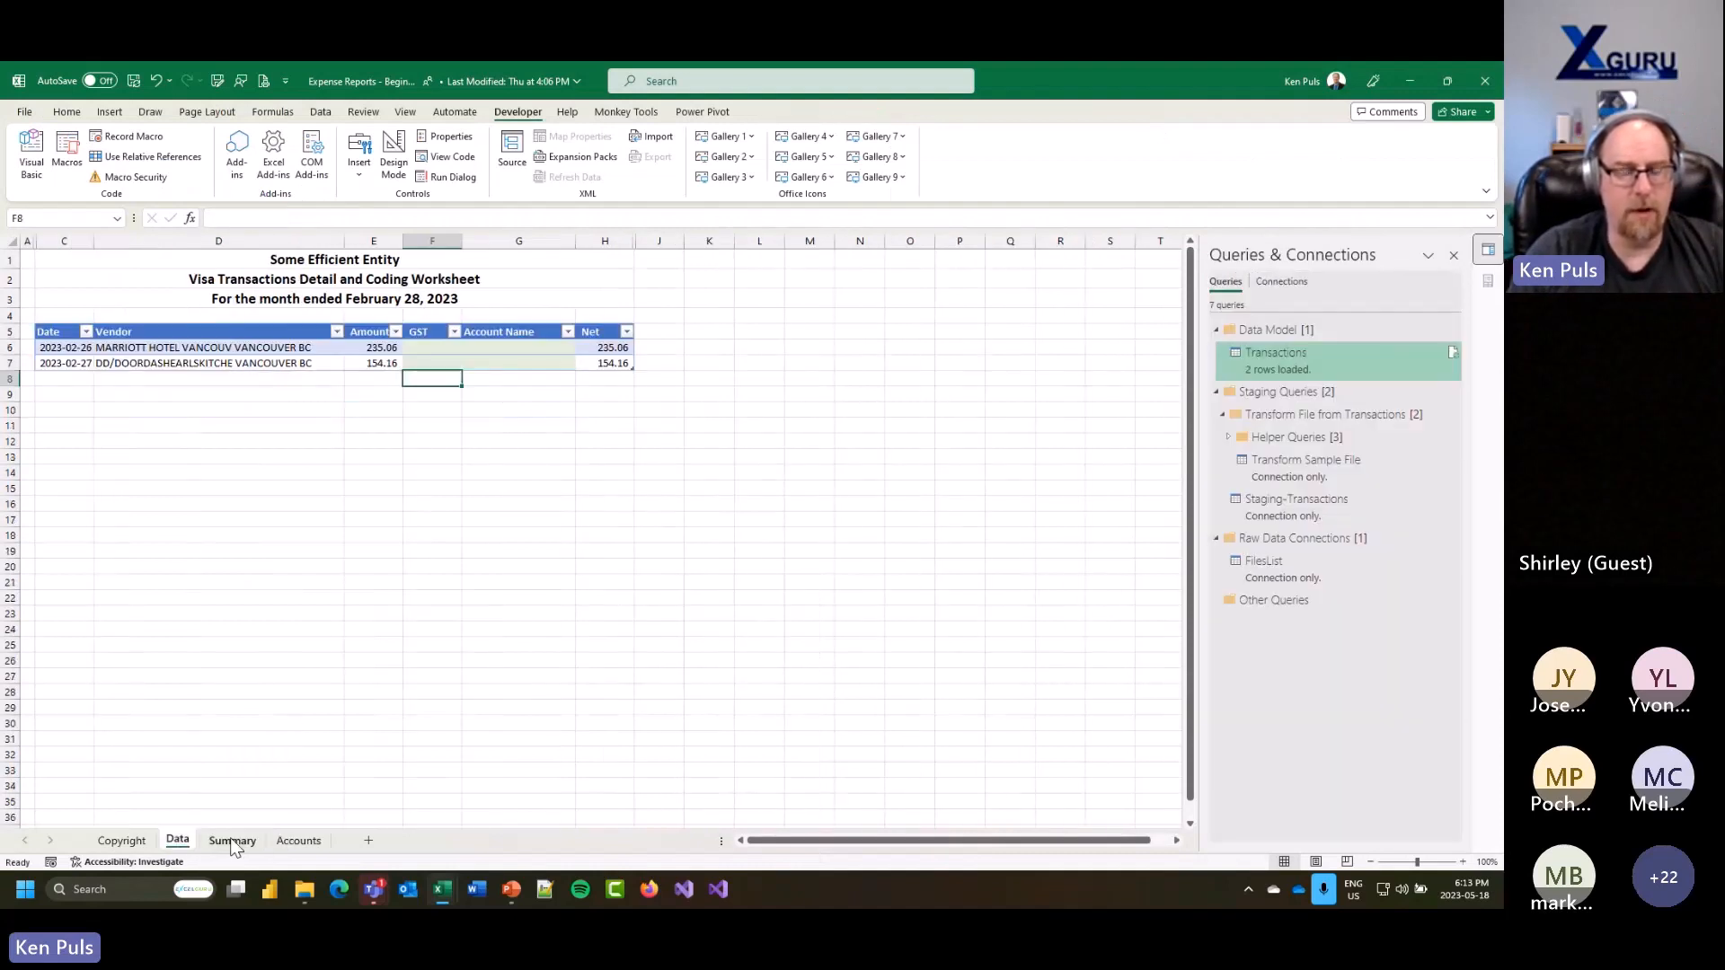
{"action": "left_click", "coordinate": [436, 348]}
{"action": "type", "text": "15.35"}
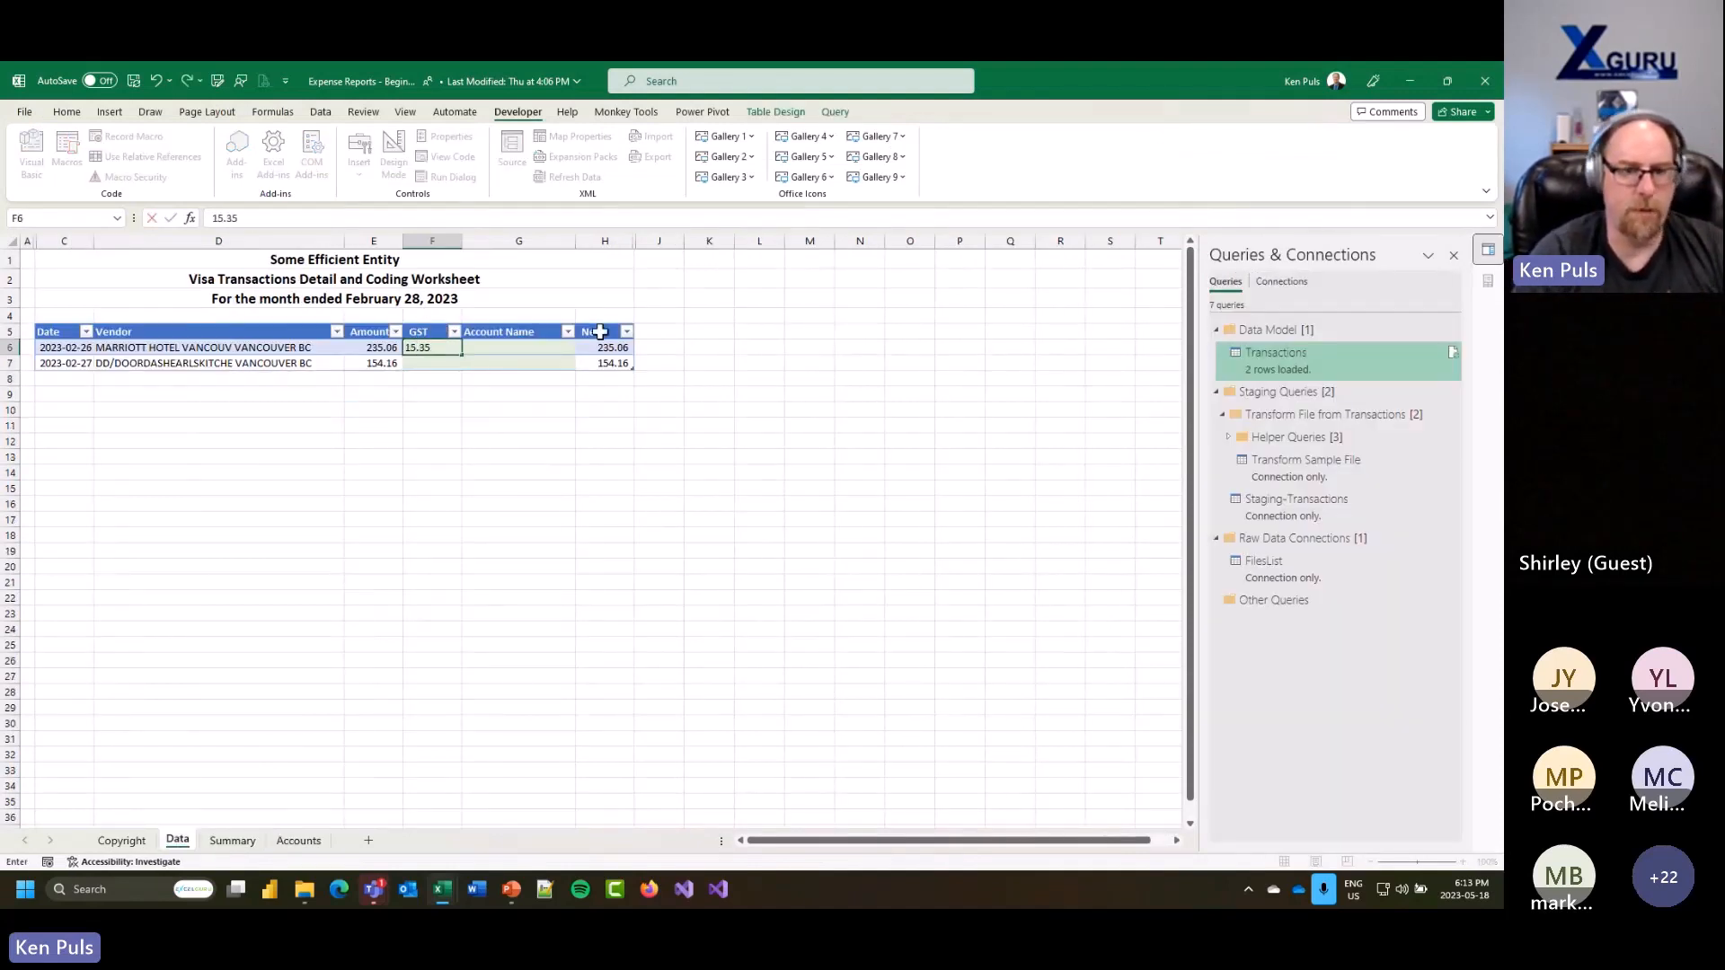
{"action": "key", "text": "Tab"}
{"action": "type", "text": "Hotel"}
{"action": "key", "text": "Return"}
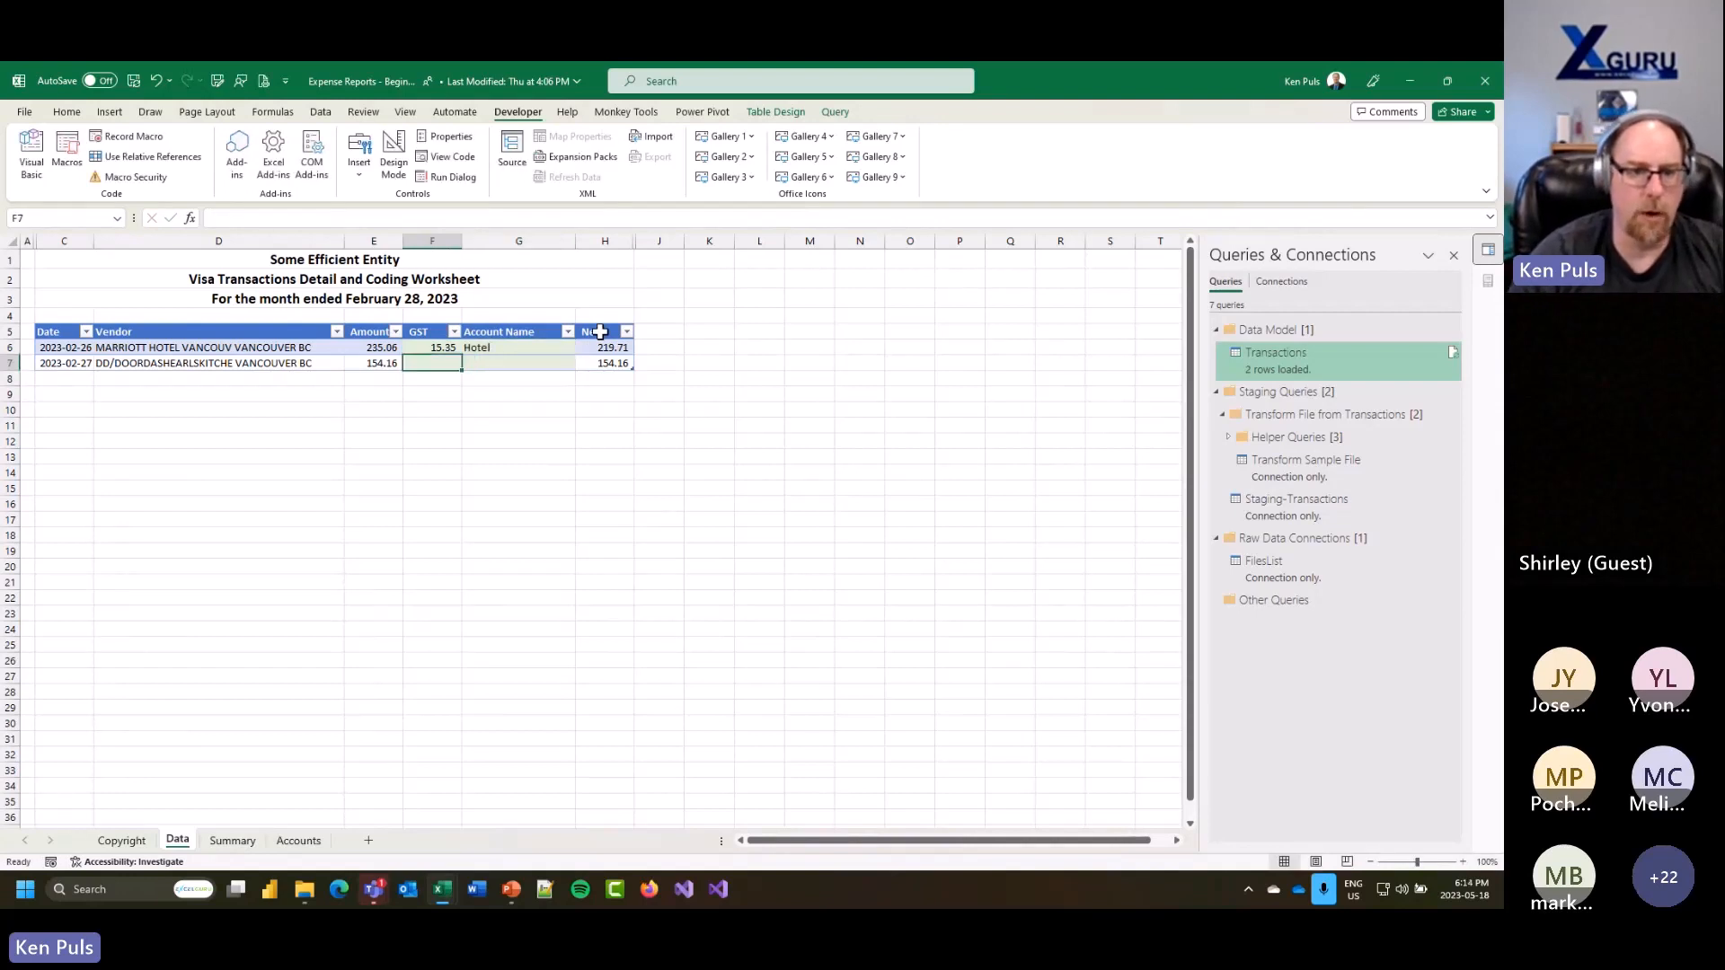
{"action": "type", "text": "9.2"}
{"action": "key", "text": "Tab"}
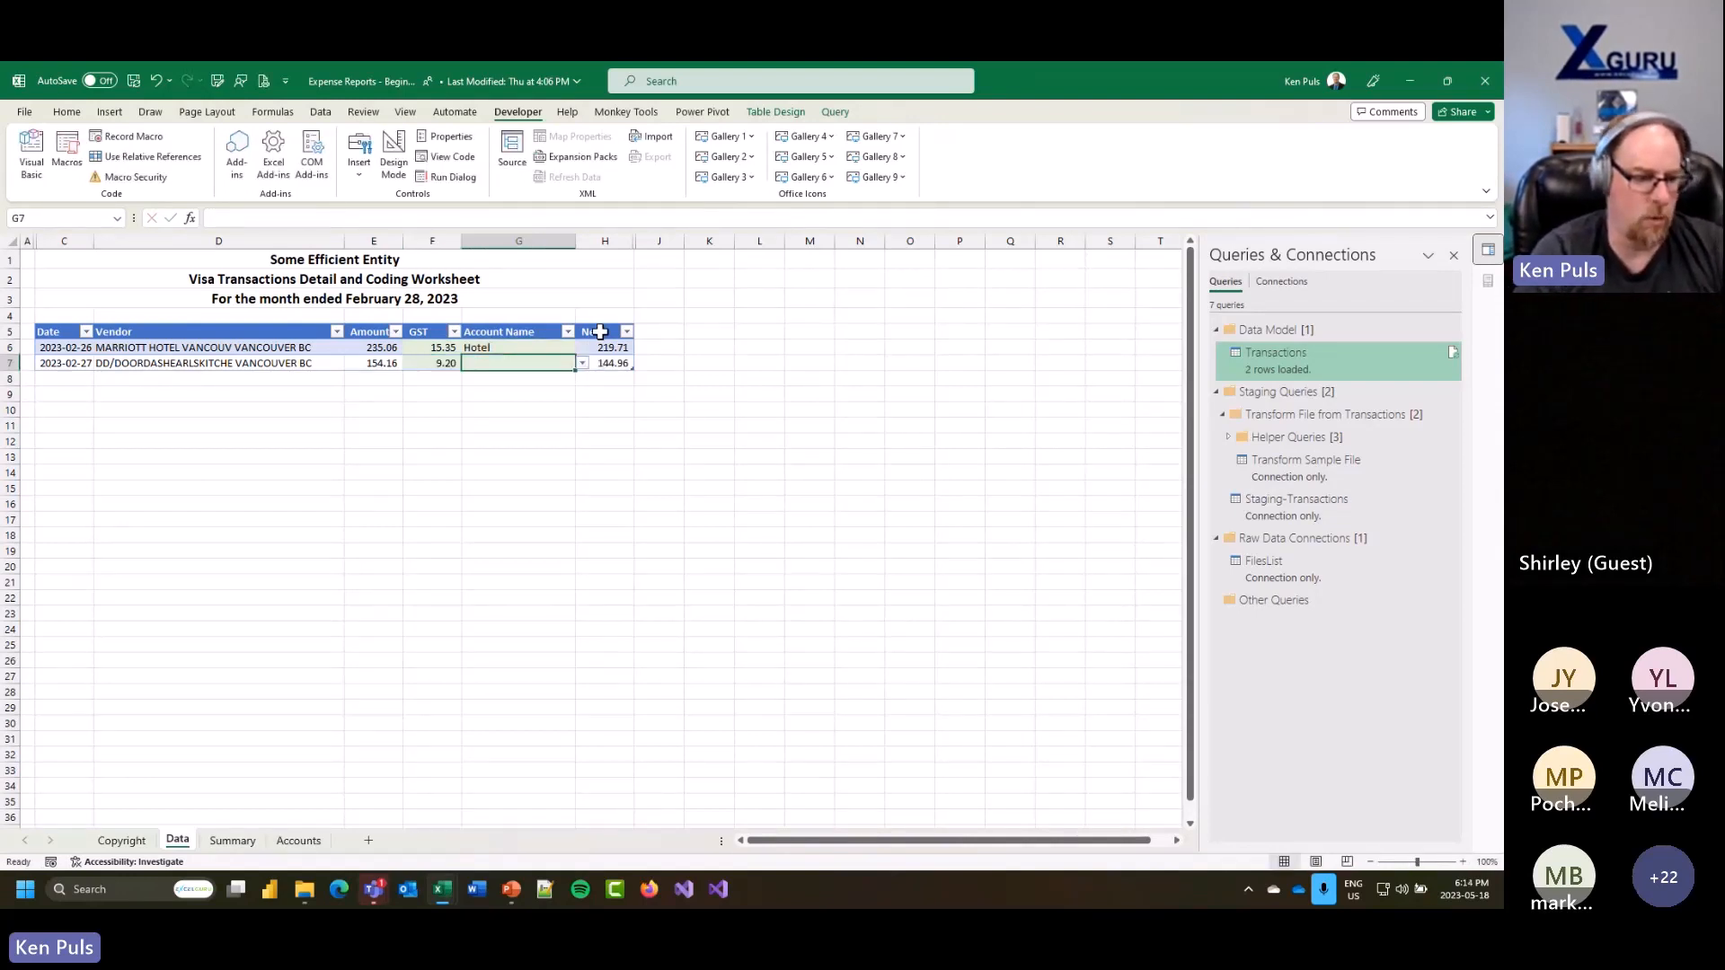
{"action": "type", "text": "f"}
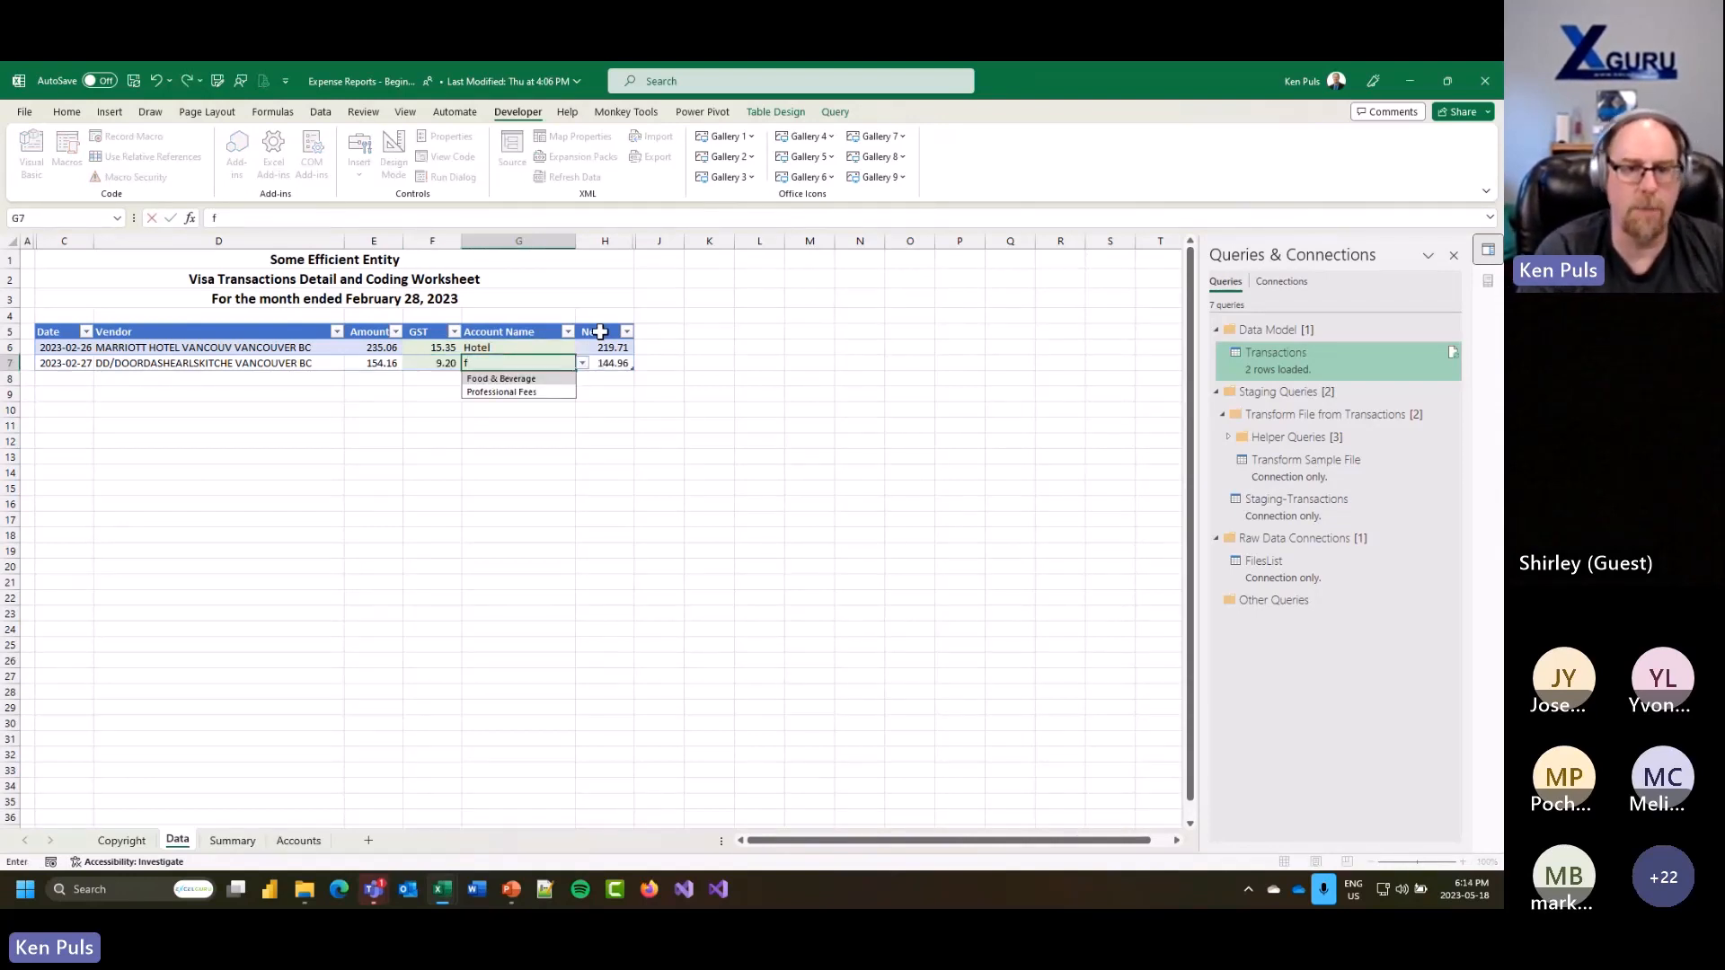
{"action": "key", "text": "Tab"}
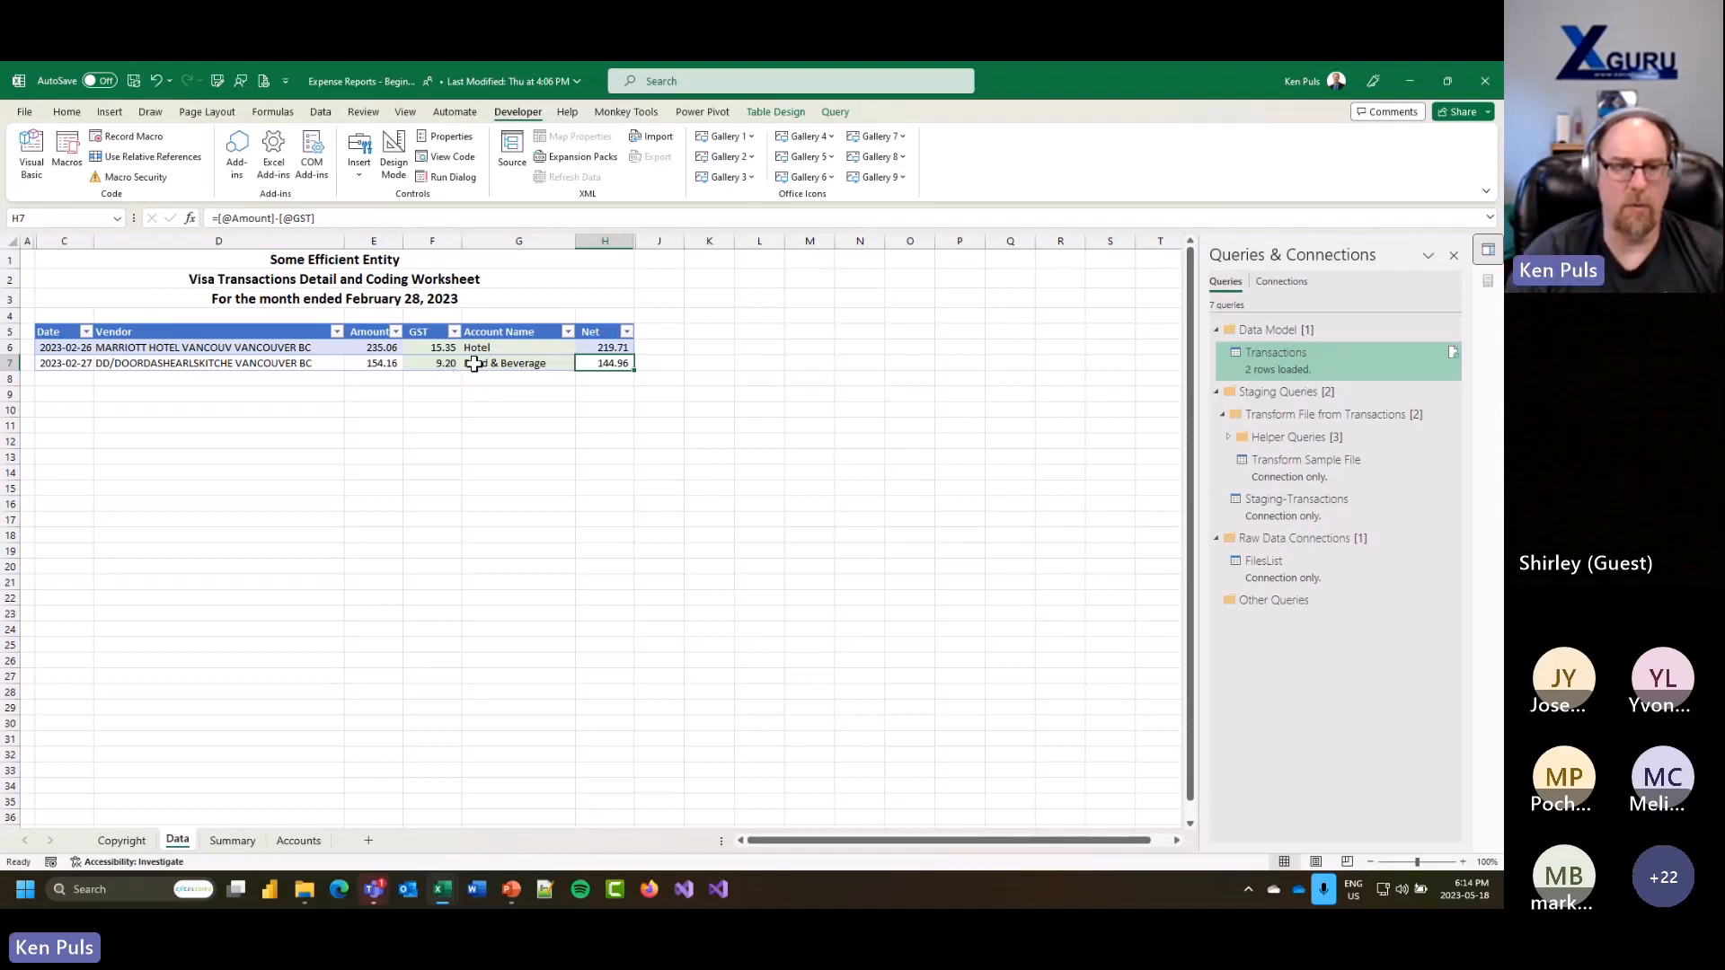
Step: Add a form control button above the Data sheet's Date and Vendor headers and assign the RefreshStatement macro to it
{"action": "left_click", "coordinate": [363, 176]}
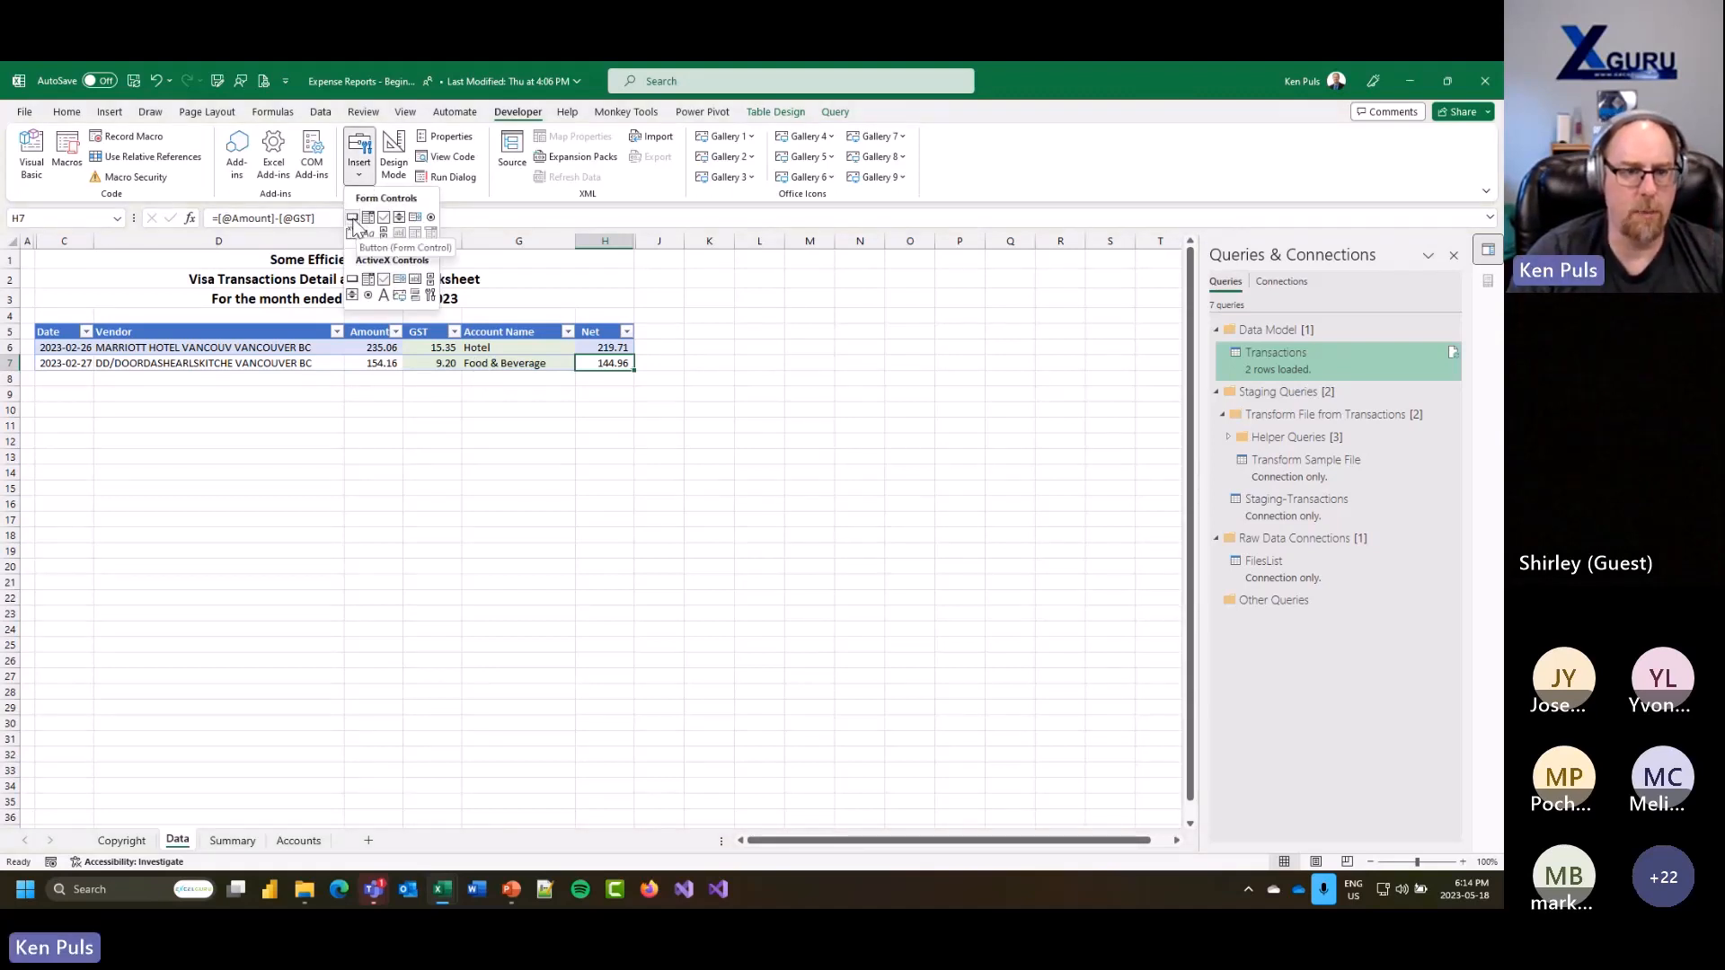
{"action": "left_click", "coordinate": [352, 218]}
{"action": "left_click_drag", "start_coordinate": [36, 258], "coordinate": [163, 309]}
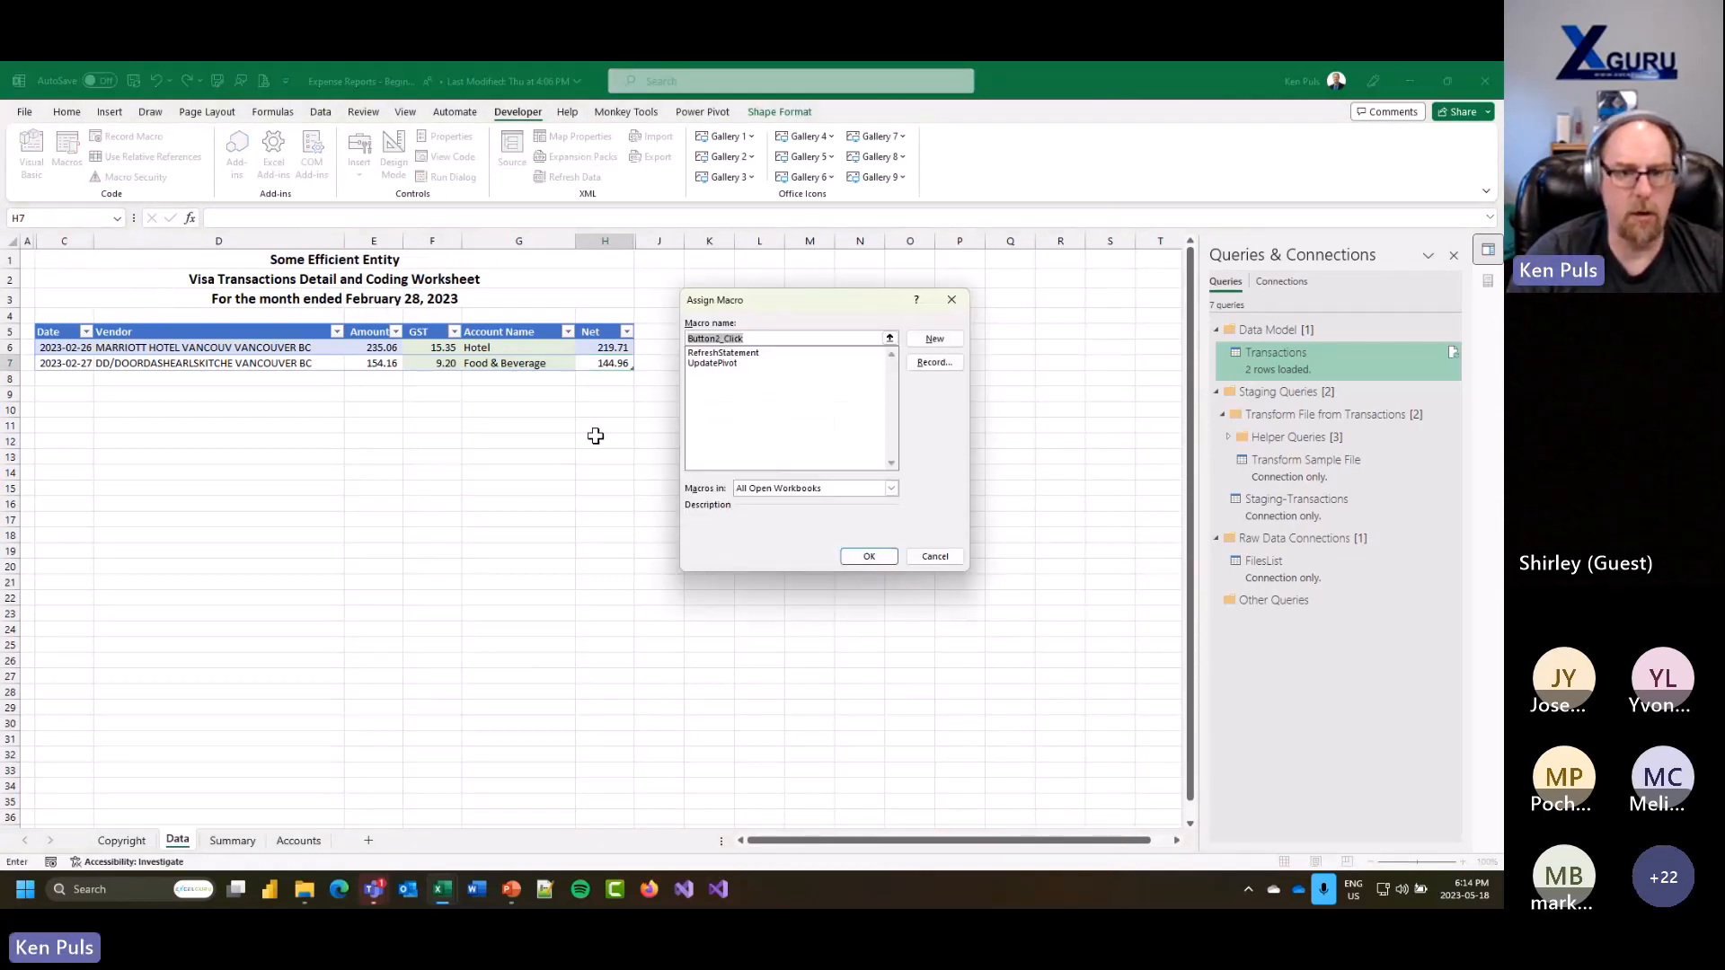
{"action": "left_click", "coordinate": [742, 353]}
{"action": "left_click", "coordinate": [869, 556]}
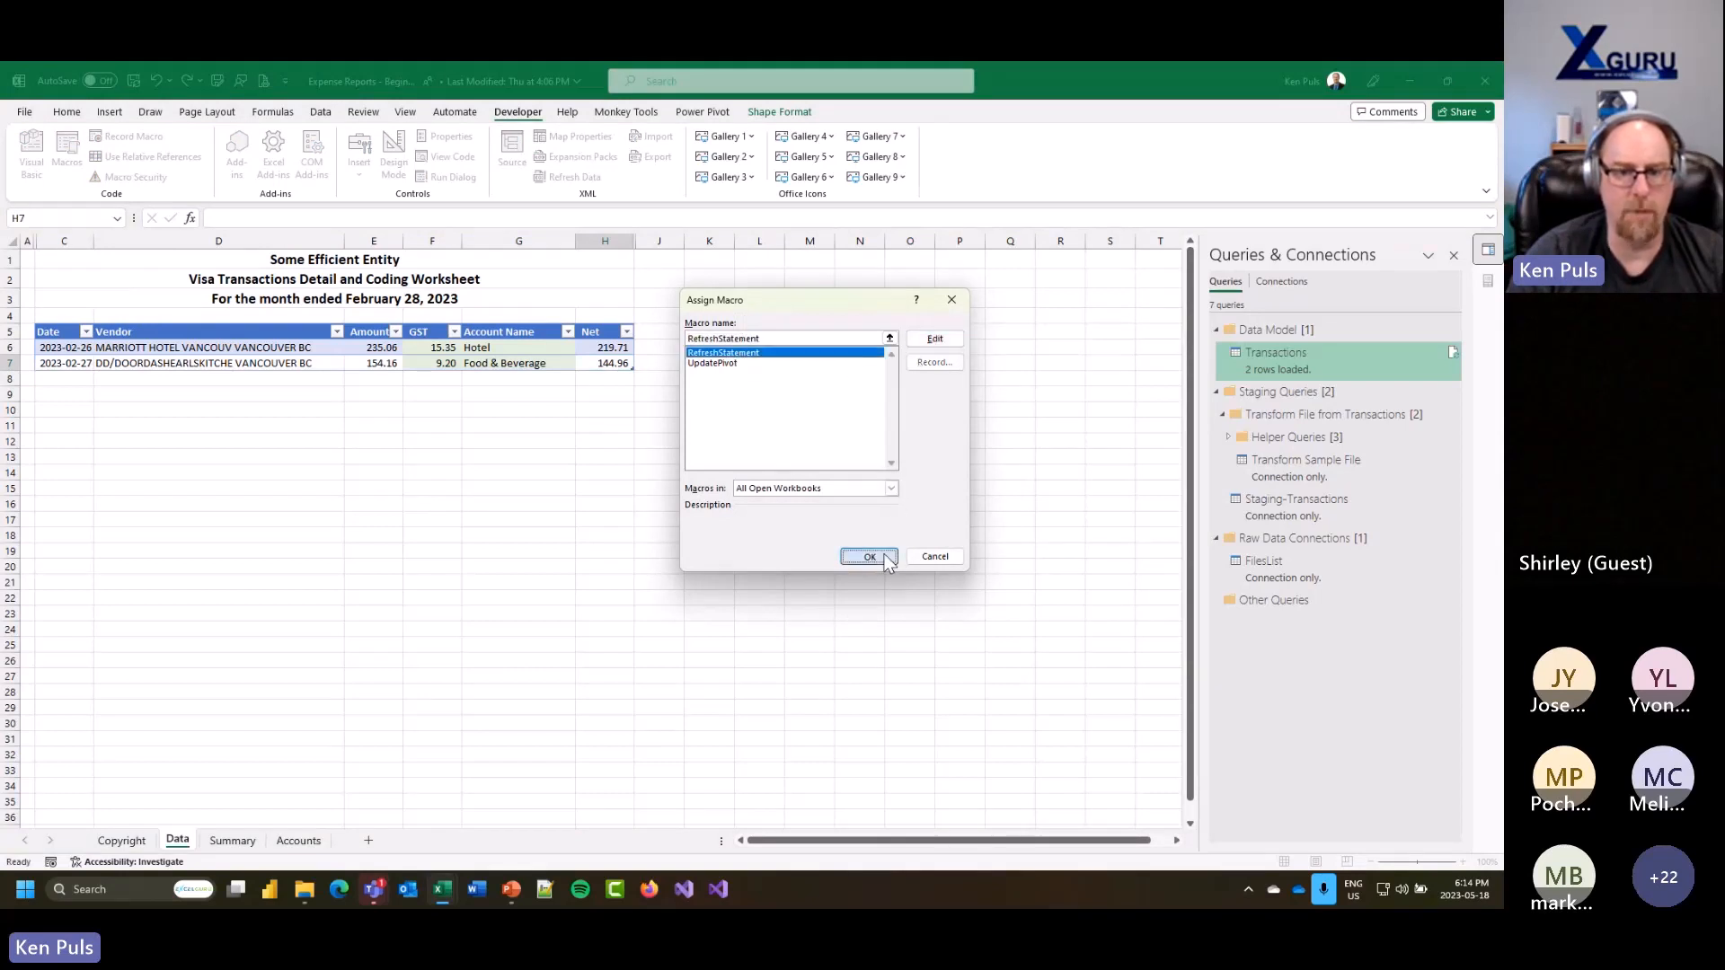
Step: Label the new button on the Data sheet "Get Latest Statement"
{"action": "left_click", "coordinate": [82, 281]}
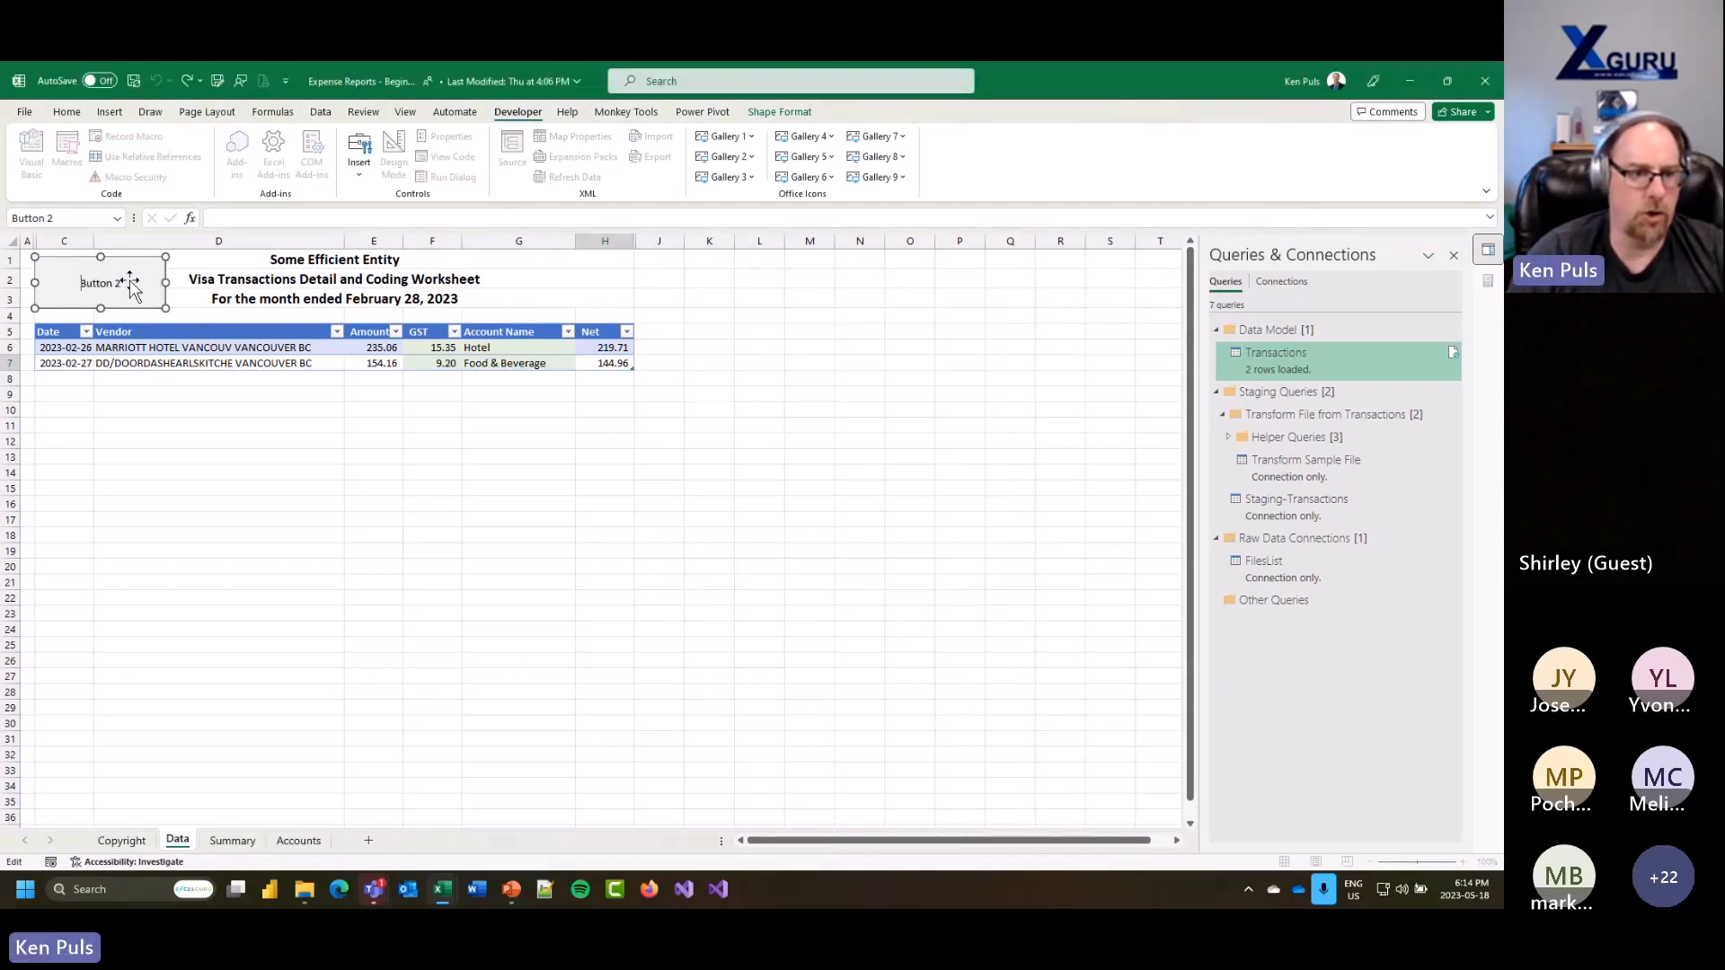
{"action": "key", "text": "ctrl+a"}
{"action": "type", "text": "Get"}
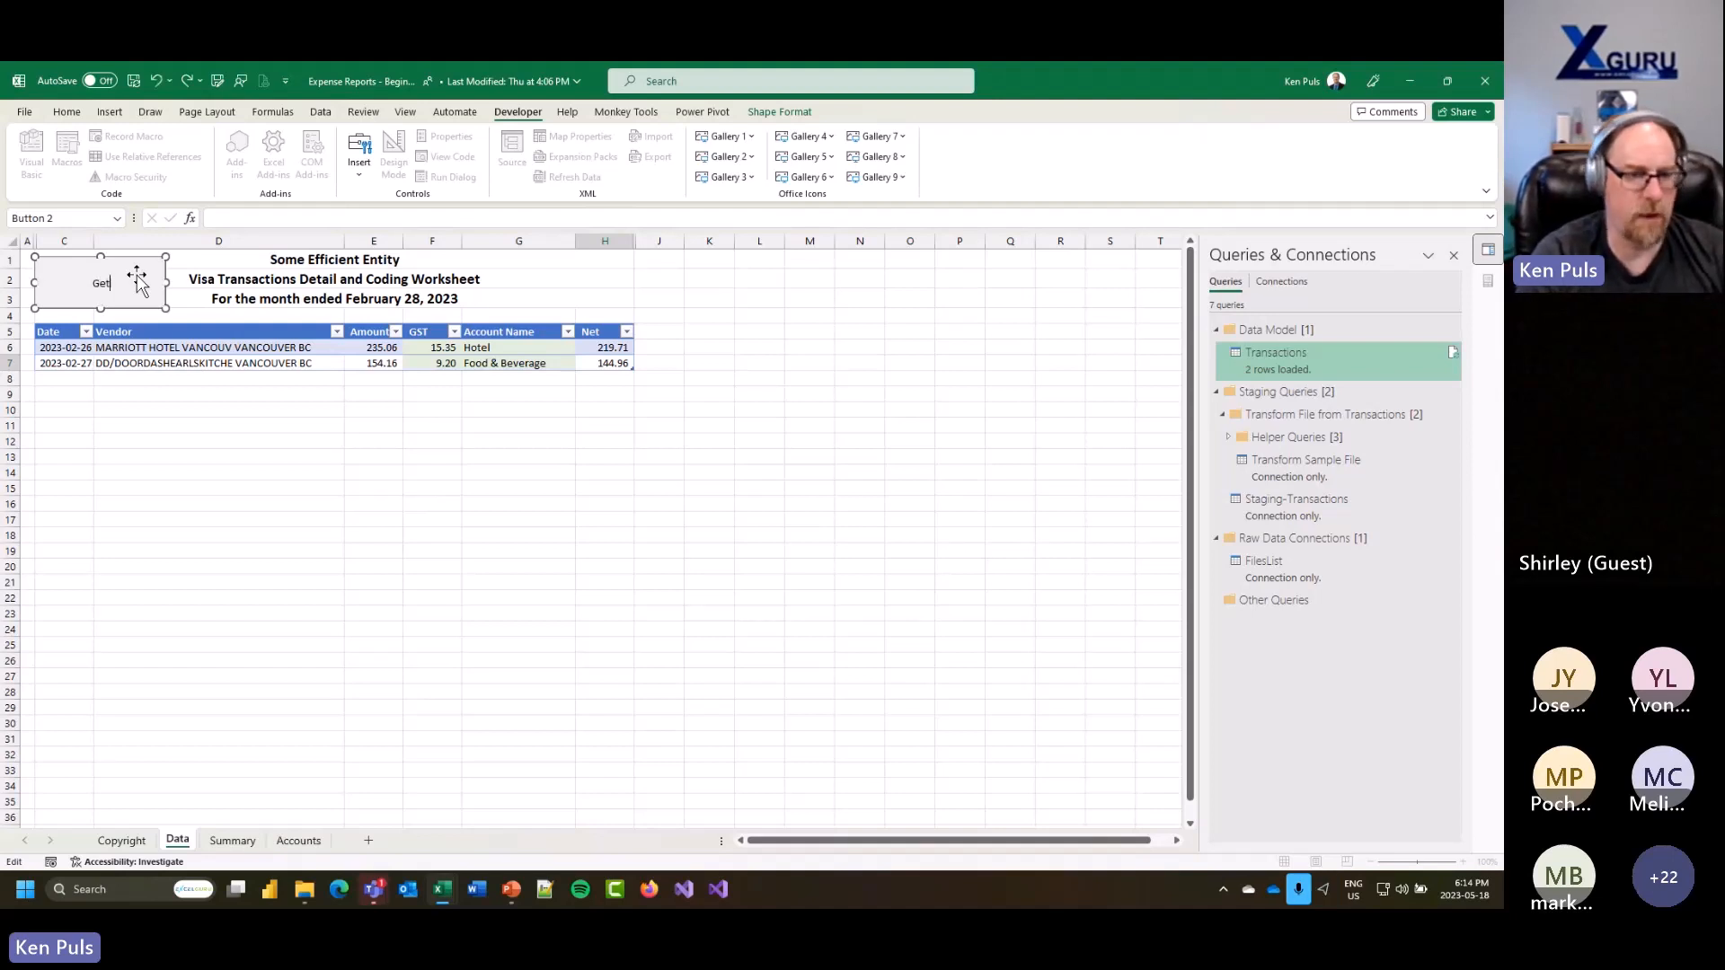
{"action": "type", "text": " Latest Statem"}
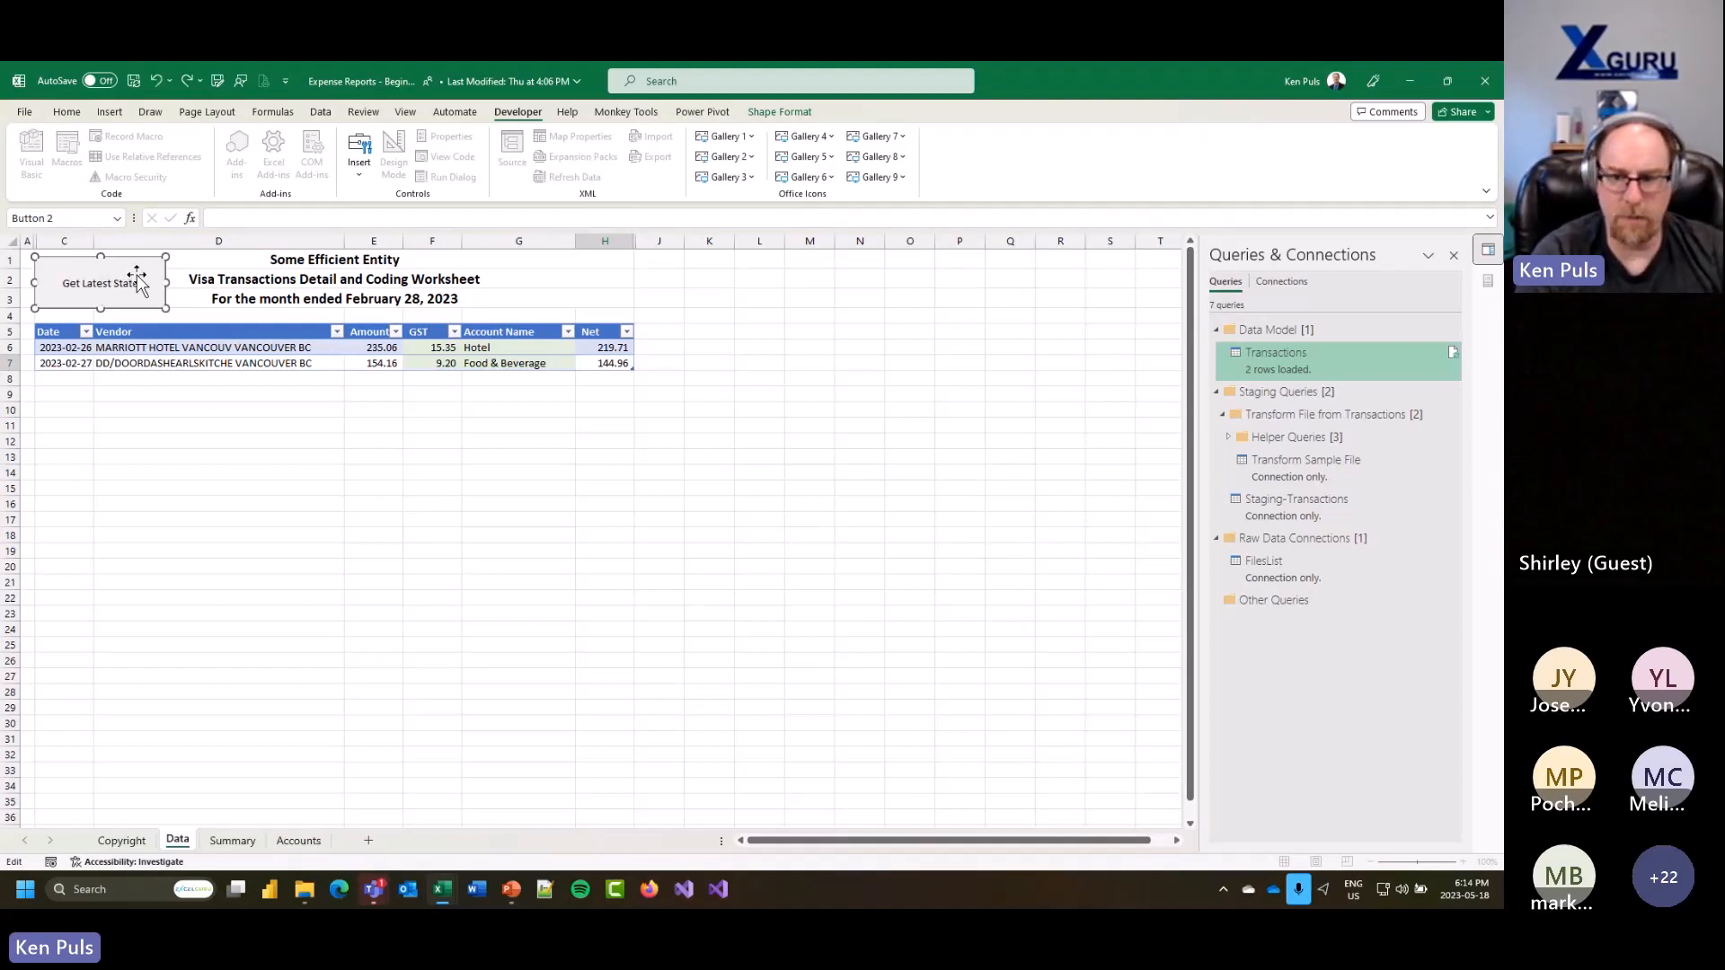
{"action": "key", "text": "BackSpace"}
{"action": "key", "text": "BackSpace"}
{"action": "key", "text": "BackSpace"}
{"action": "key", "text": "BackSpace"}
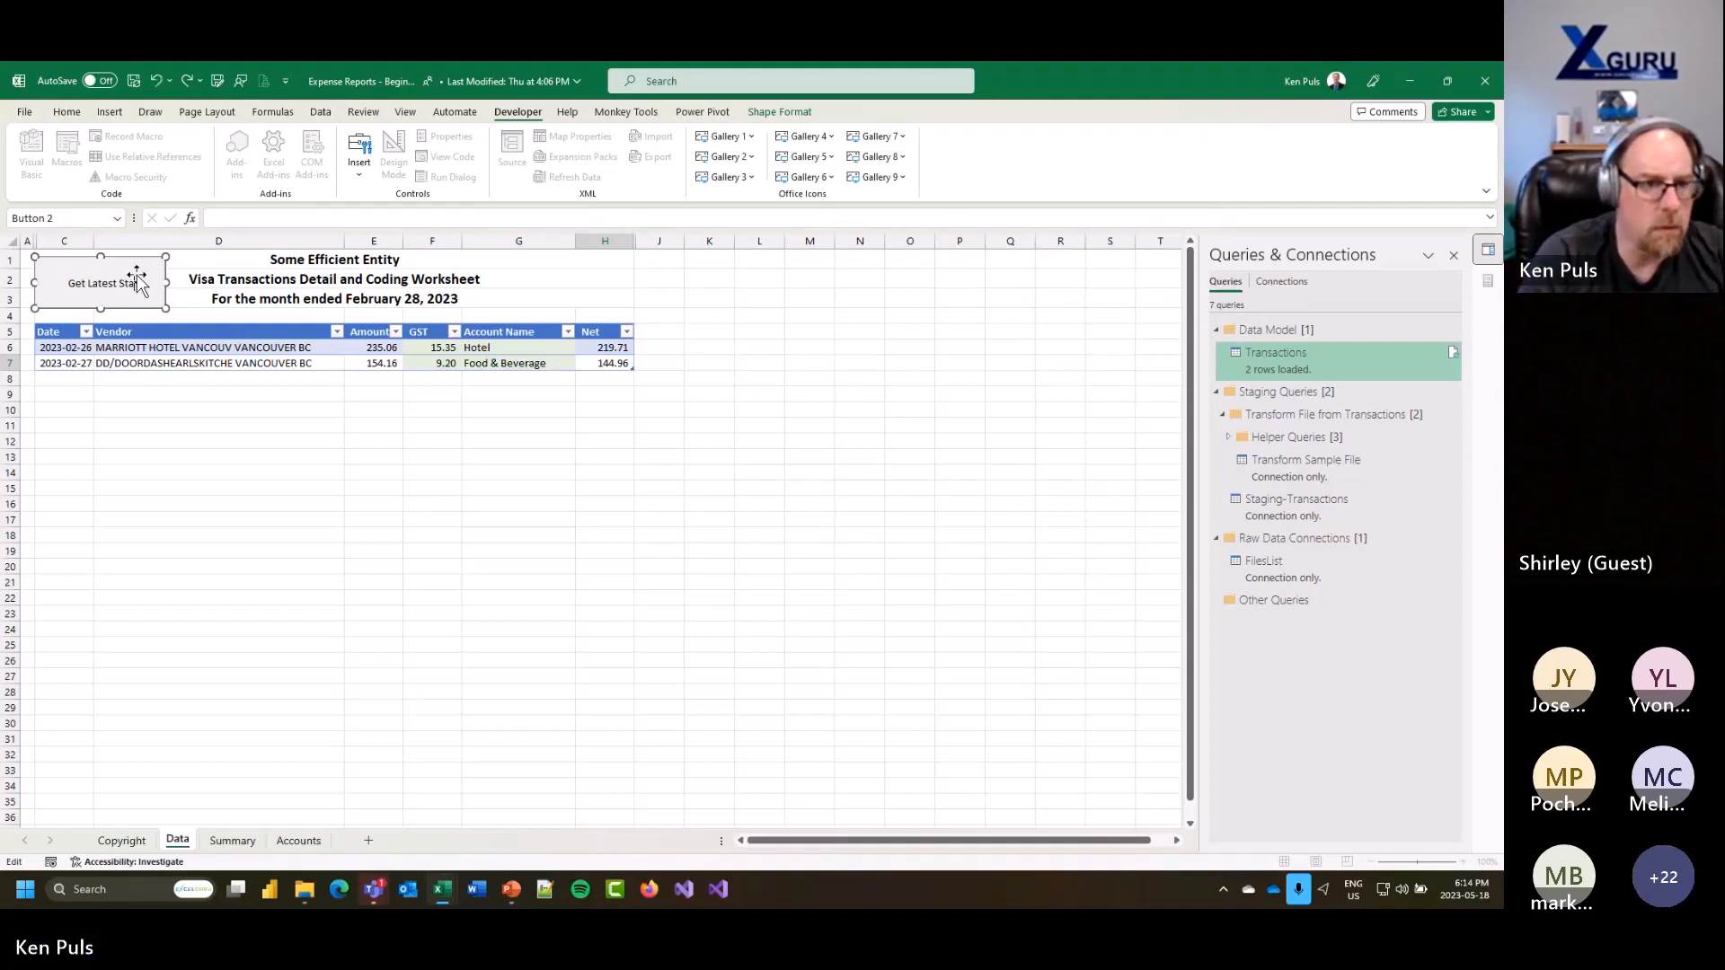
{"action": "type", "text": "tem"}
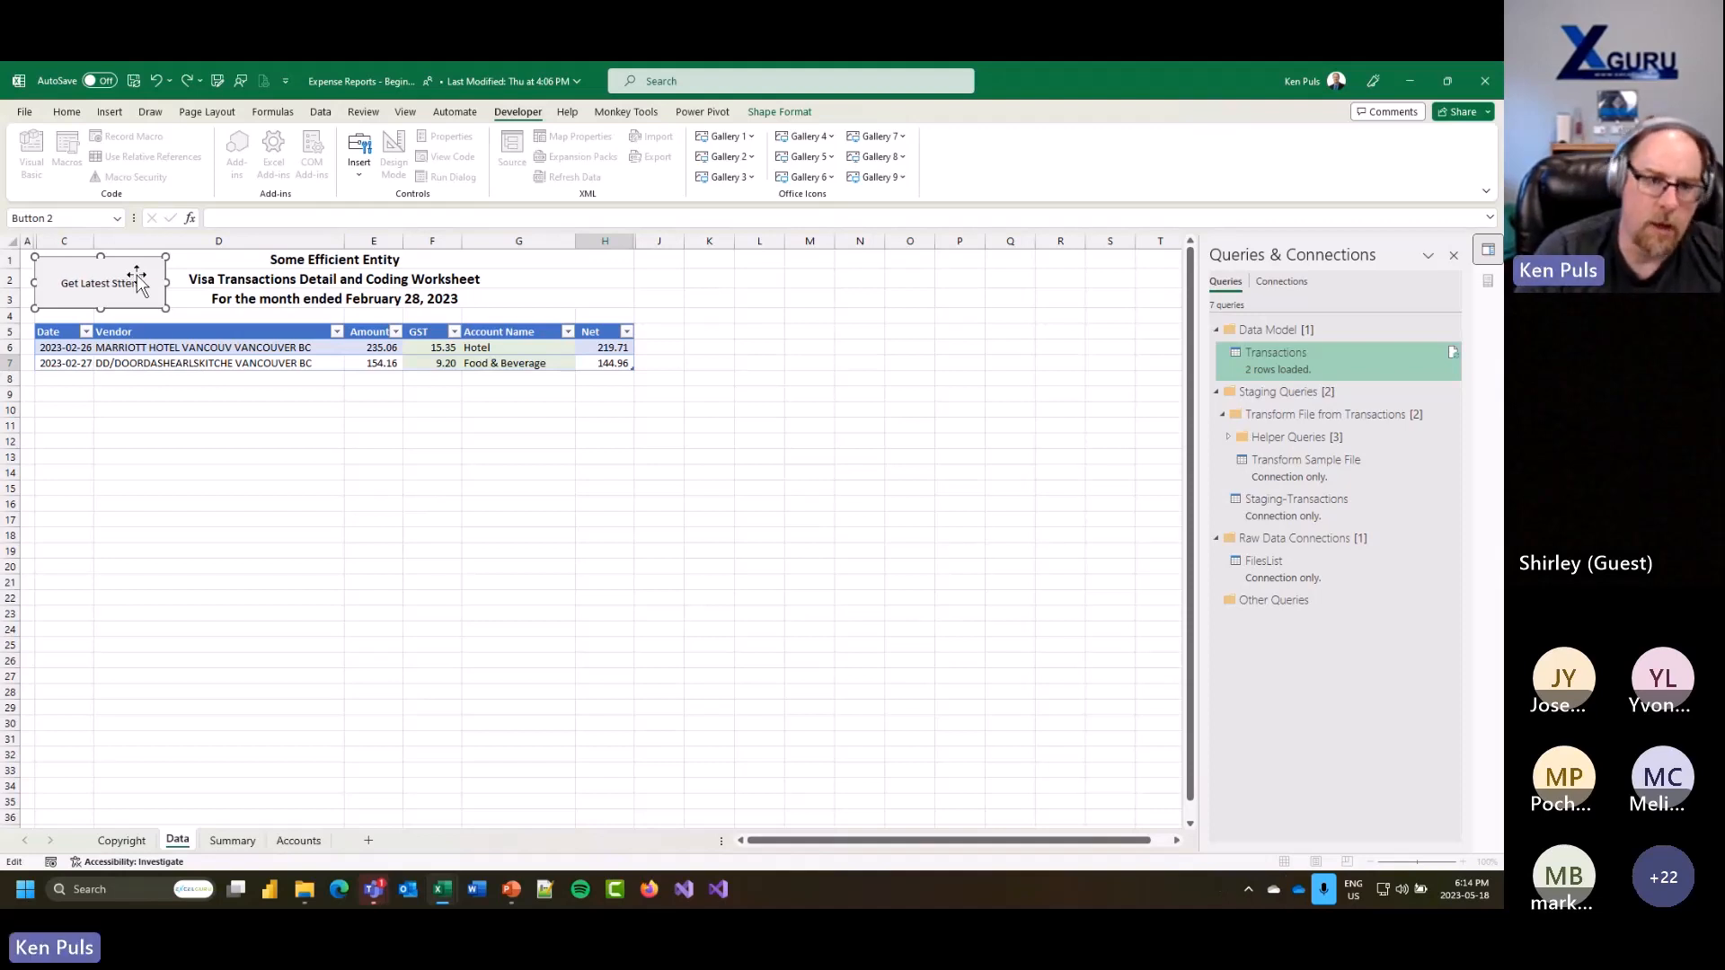
{"action": "key", "text": "BackSpace"}
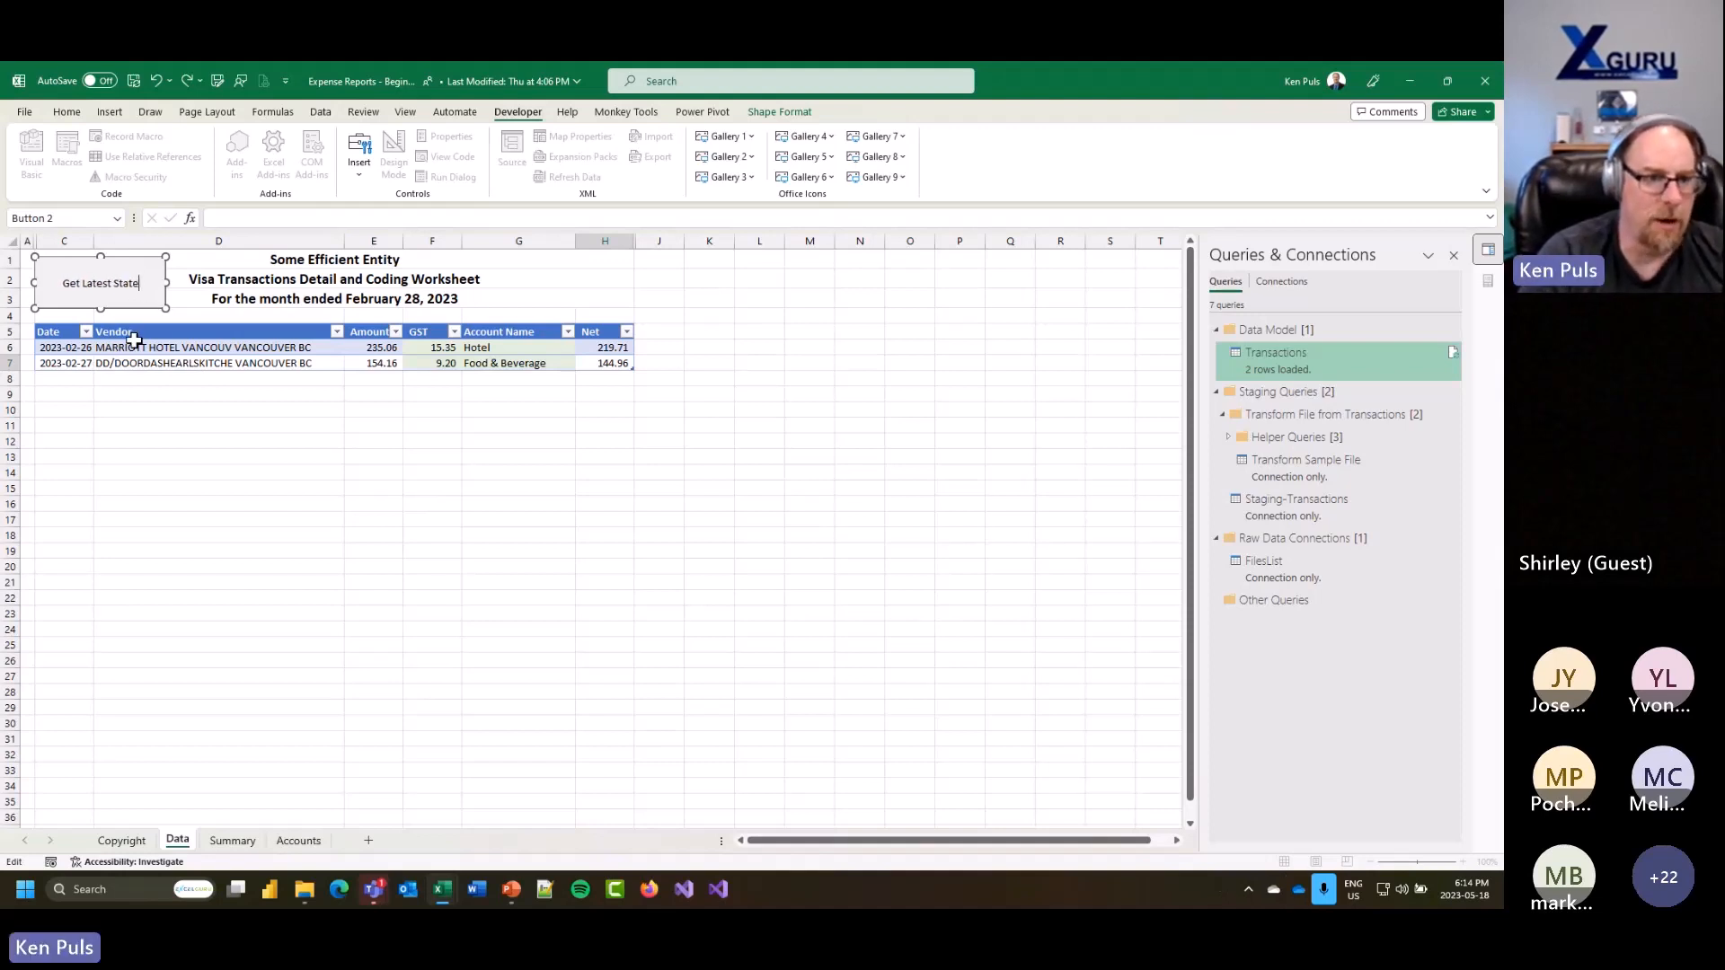
{"action": "type", "text": "ment"}
{"action": "left_click", "coordinate": [618, 298]}
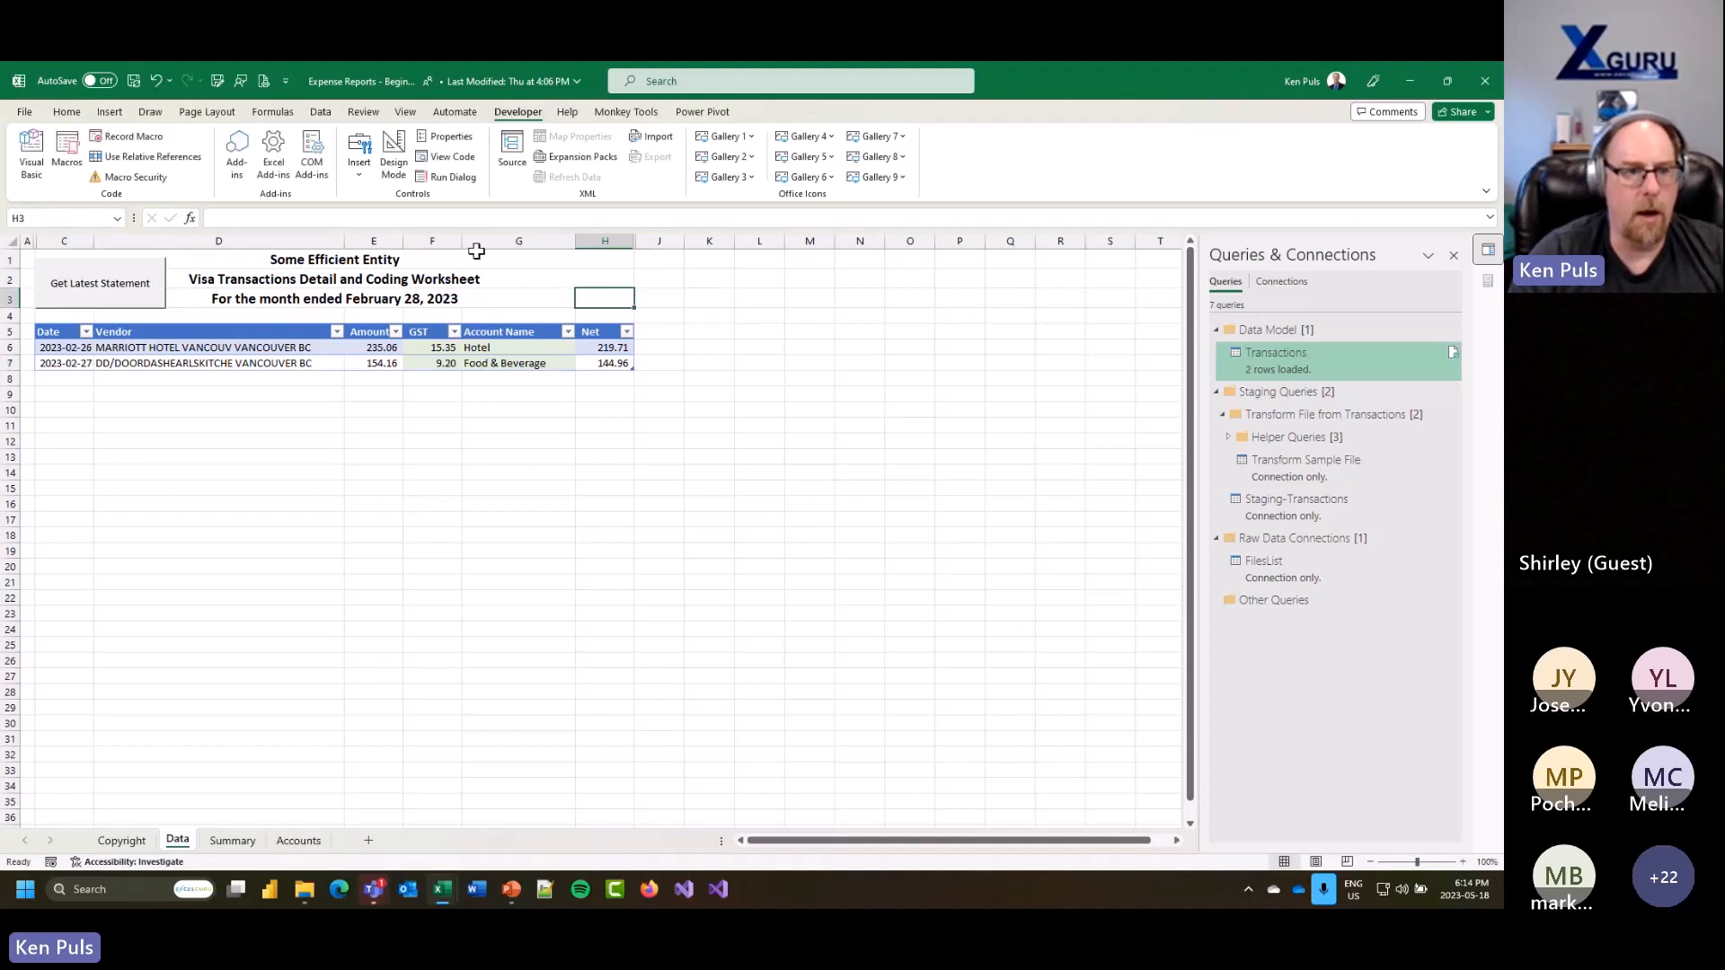
Step: Add a form control button above the Data sheet's Account Name and Net headers and assign the UpdatePivot macro to it
{"action": "left_click", "coordinate": [364, 186]}
{"action": "left_click", "coordinate": [358, 221]}
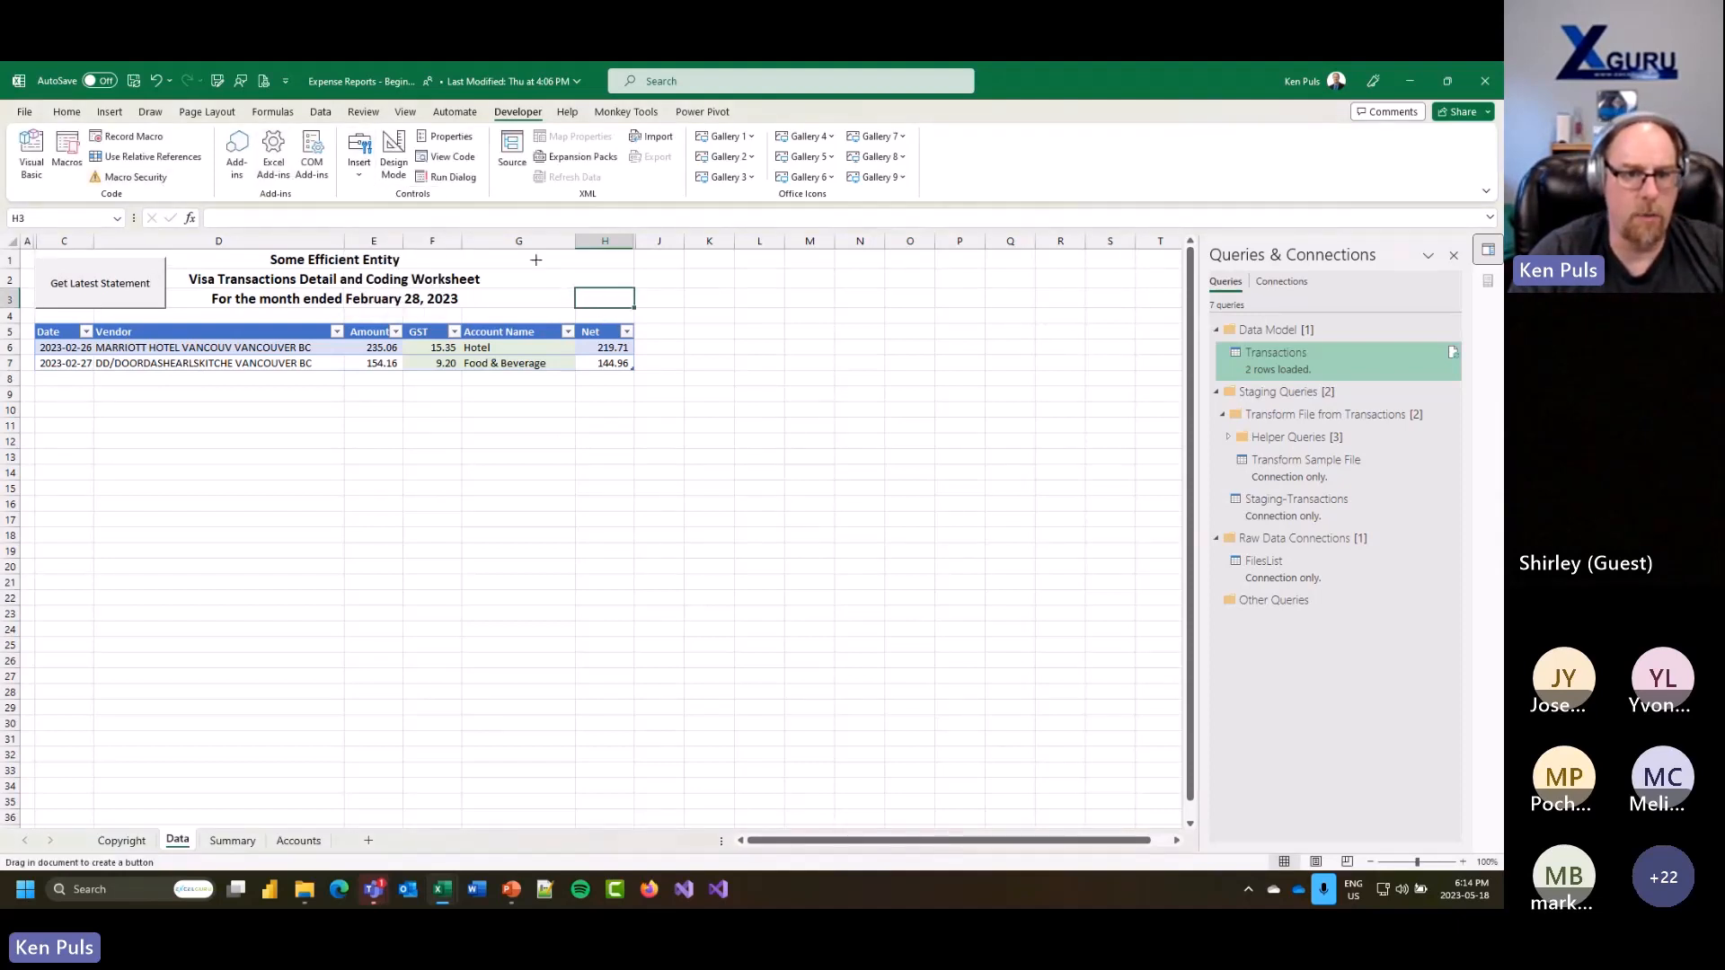
{"action": "left_click_drag", "start_coordinate": [535, 260], "coordinate": [630, 308]}
{"action": "left_click", "coordinate": [726, 363]}
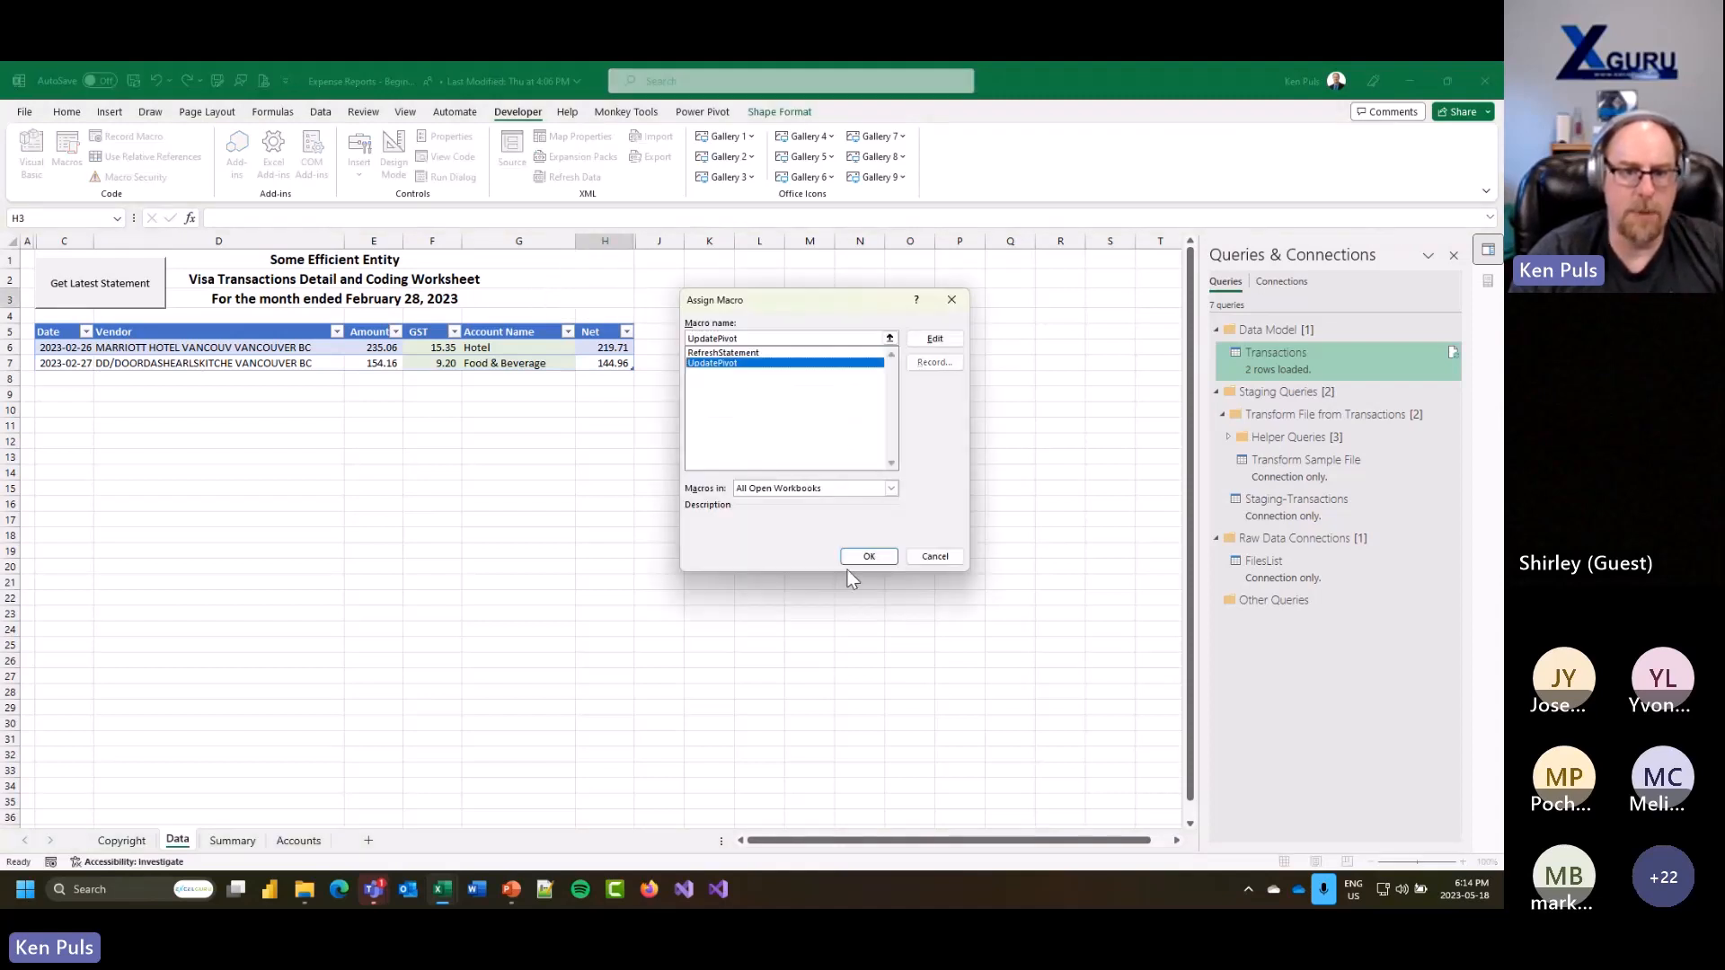
{"action": "left_click", "coordinate": [865, 557]}
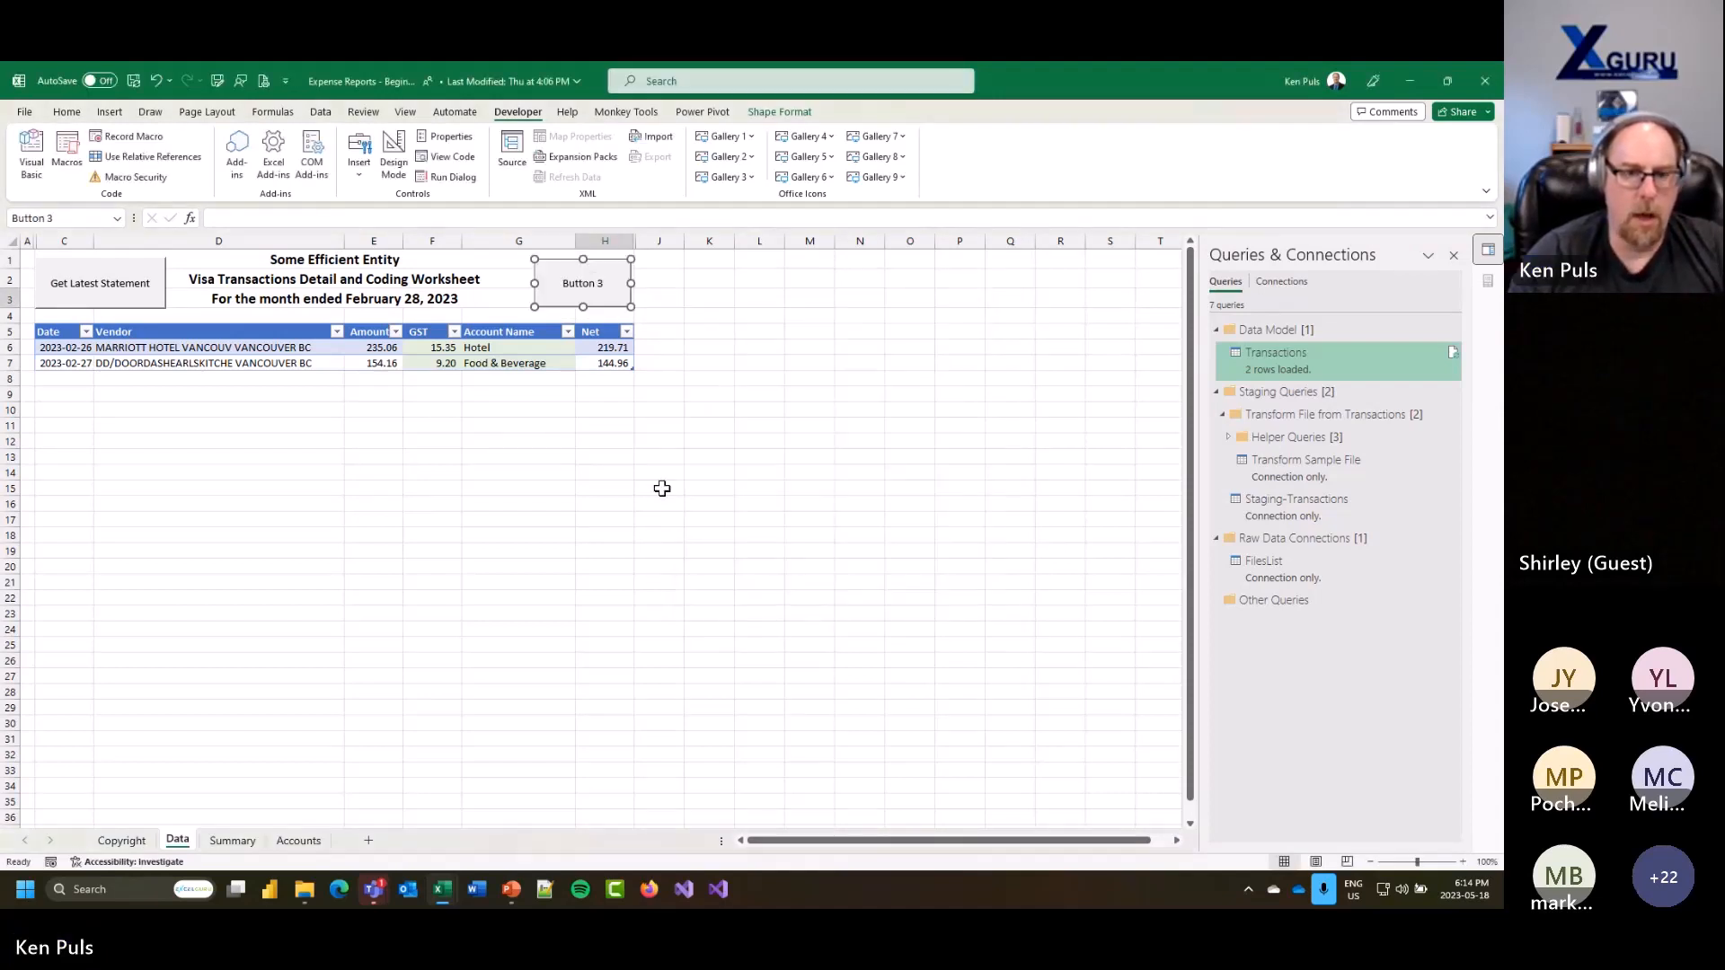
Step: Label the new button above the Account Name and Net headers "Update Report"
{"action": "left_click", "coordinate": [563, 283]}
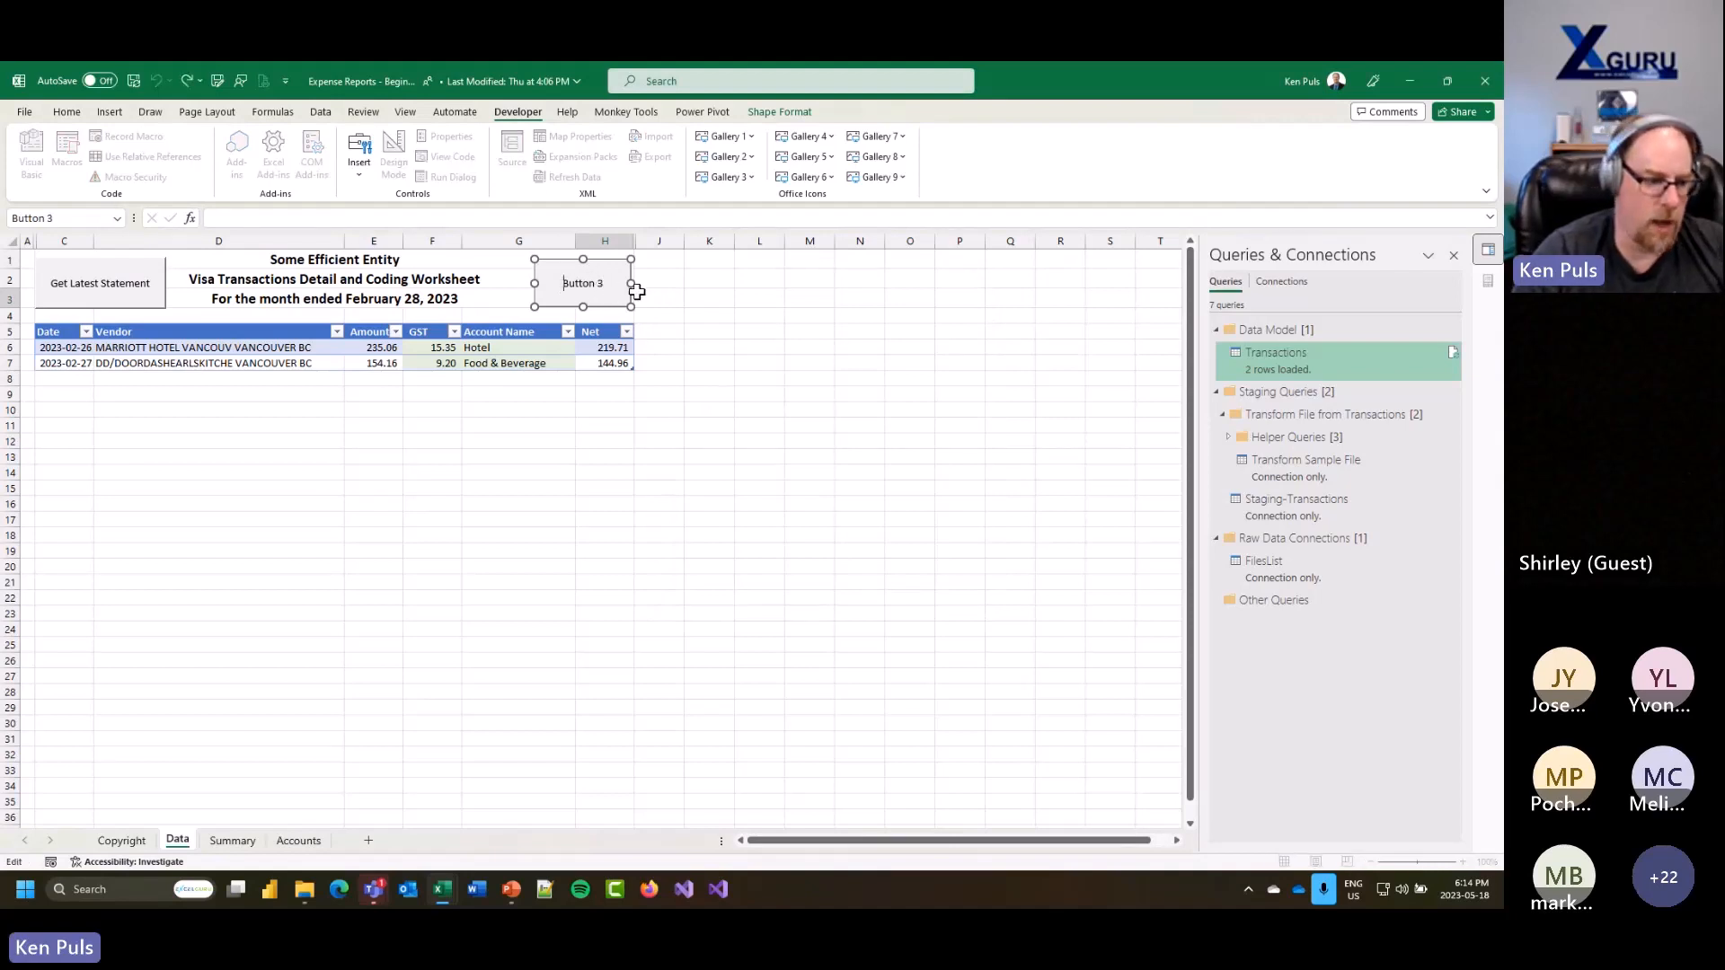
{"action": "key", "text": "ctrl+a"}
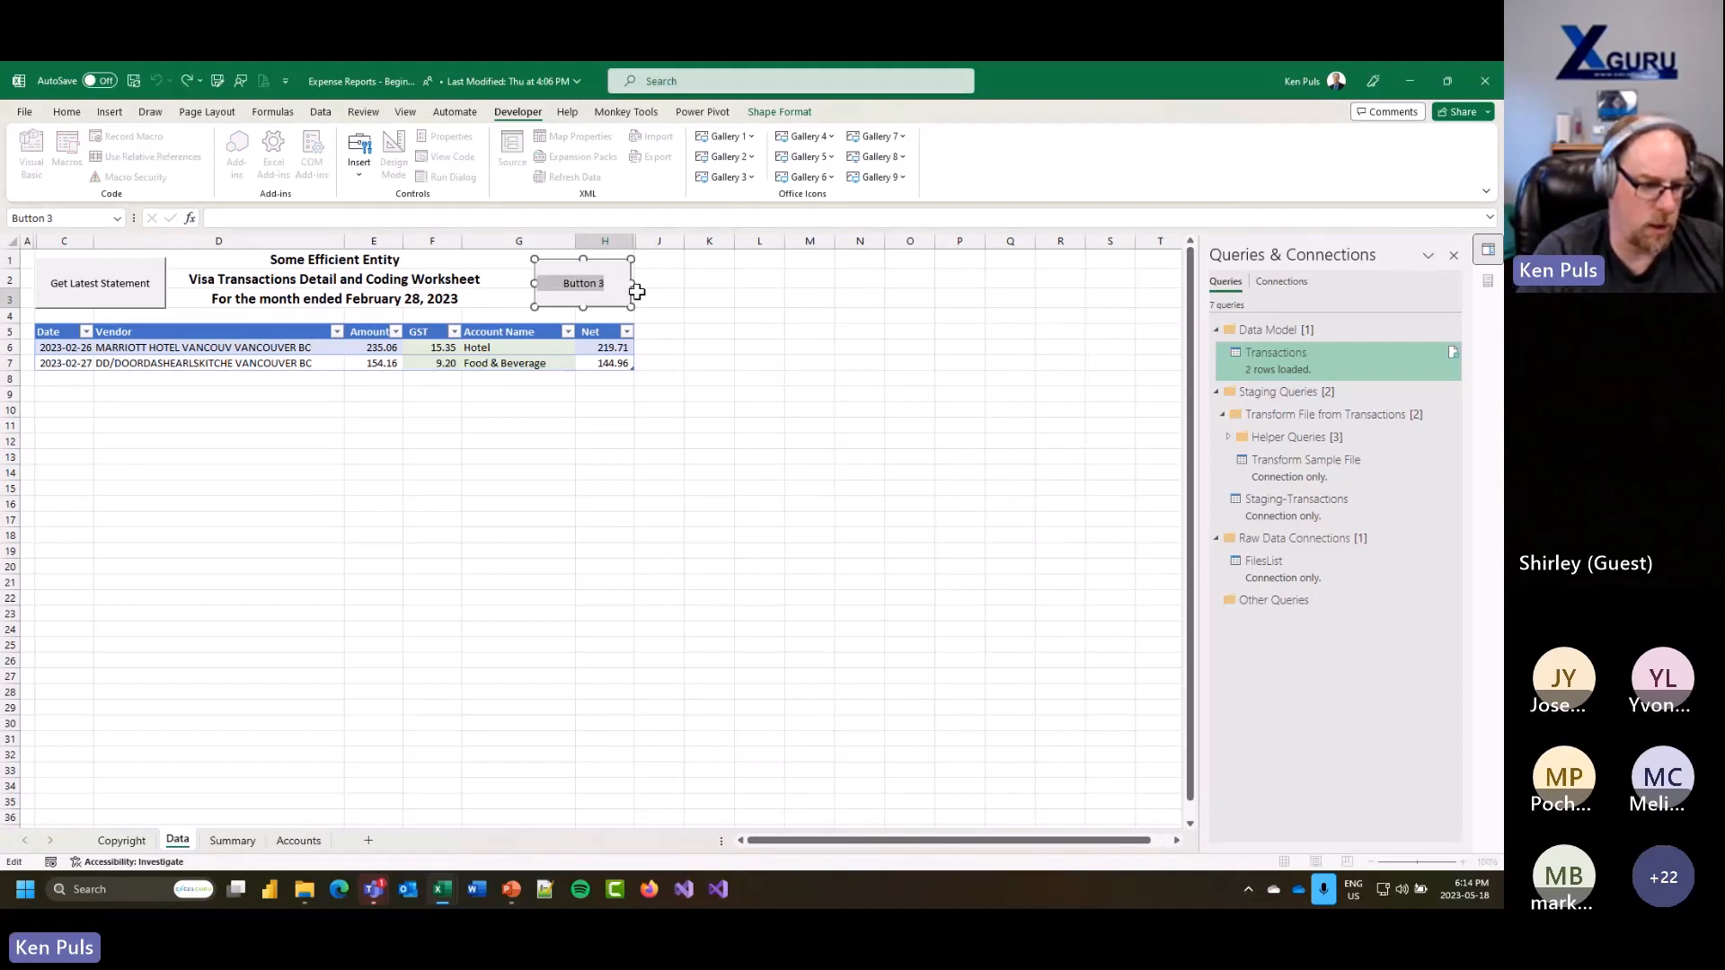
{"action": "type", "text": "Update"}
{"action": "type", "text": "Report"}
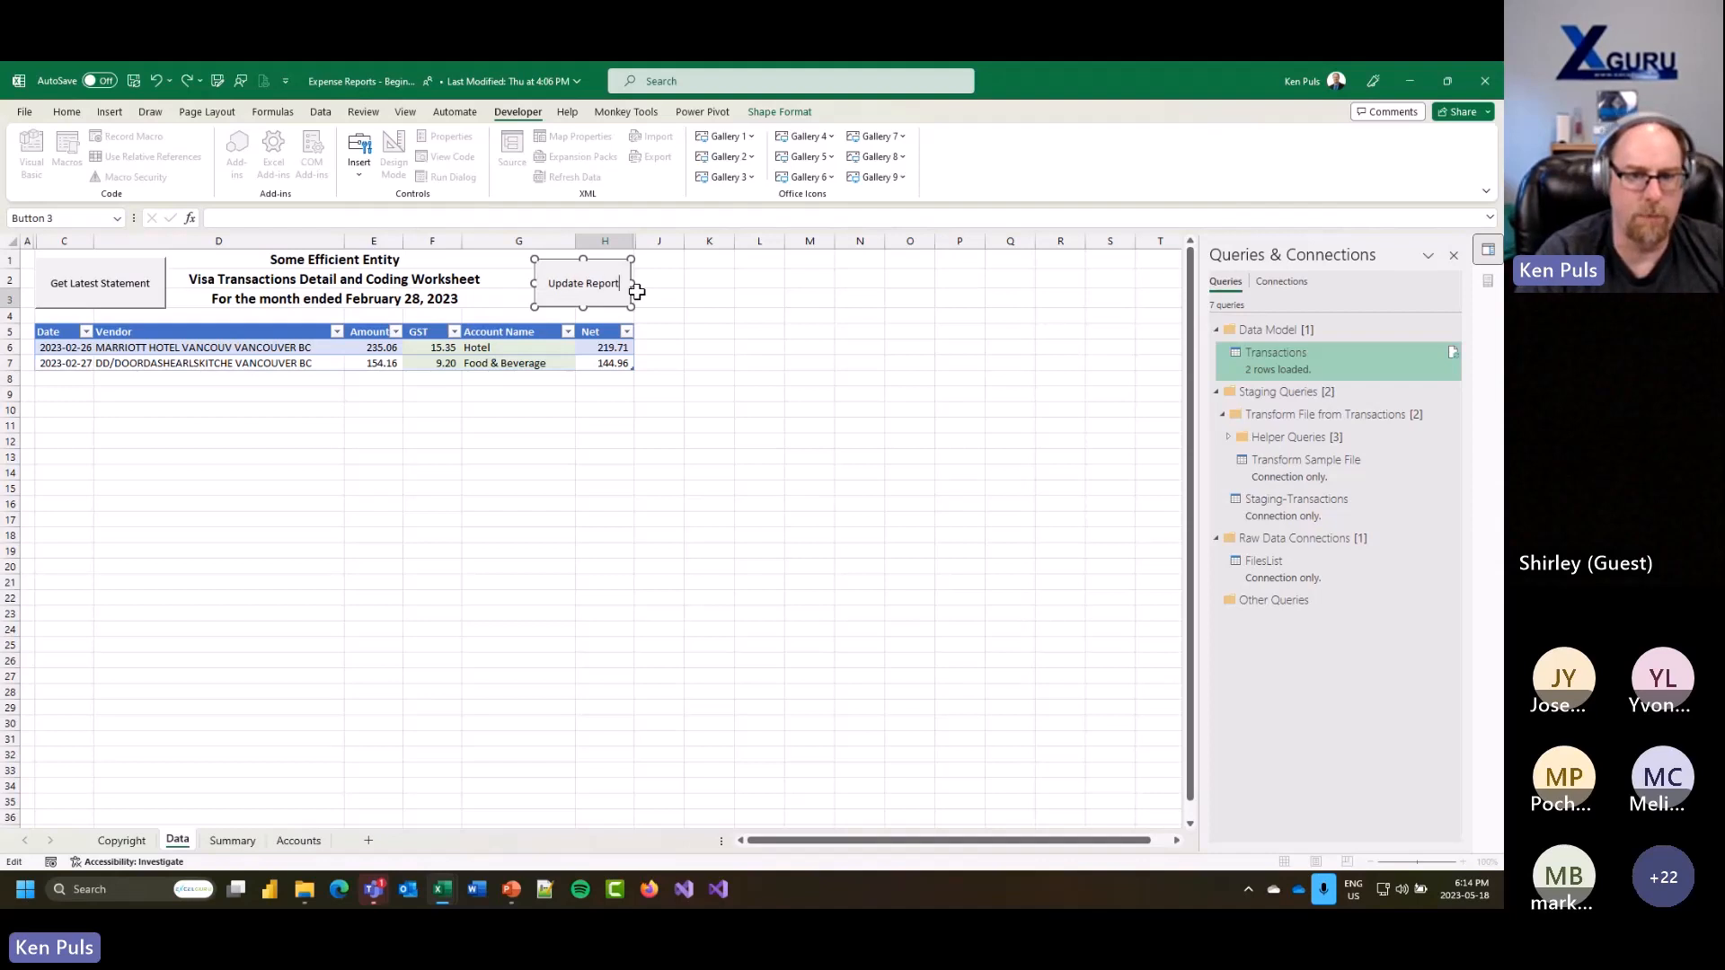
{"action": "left_click", "coordinate": [442, 473]}
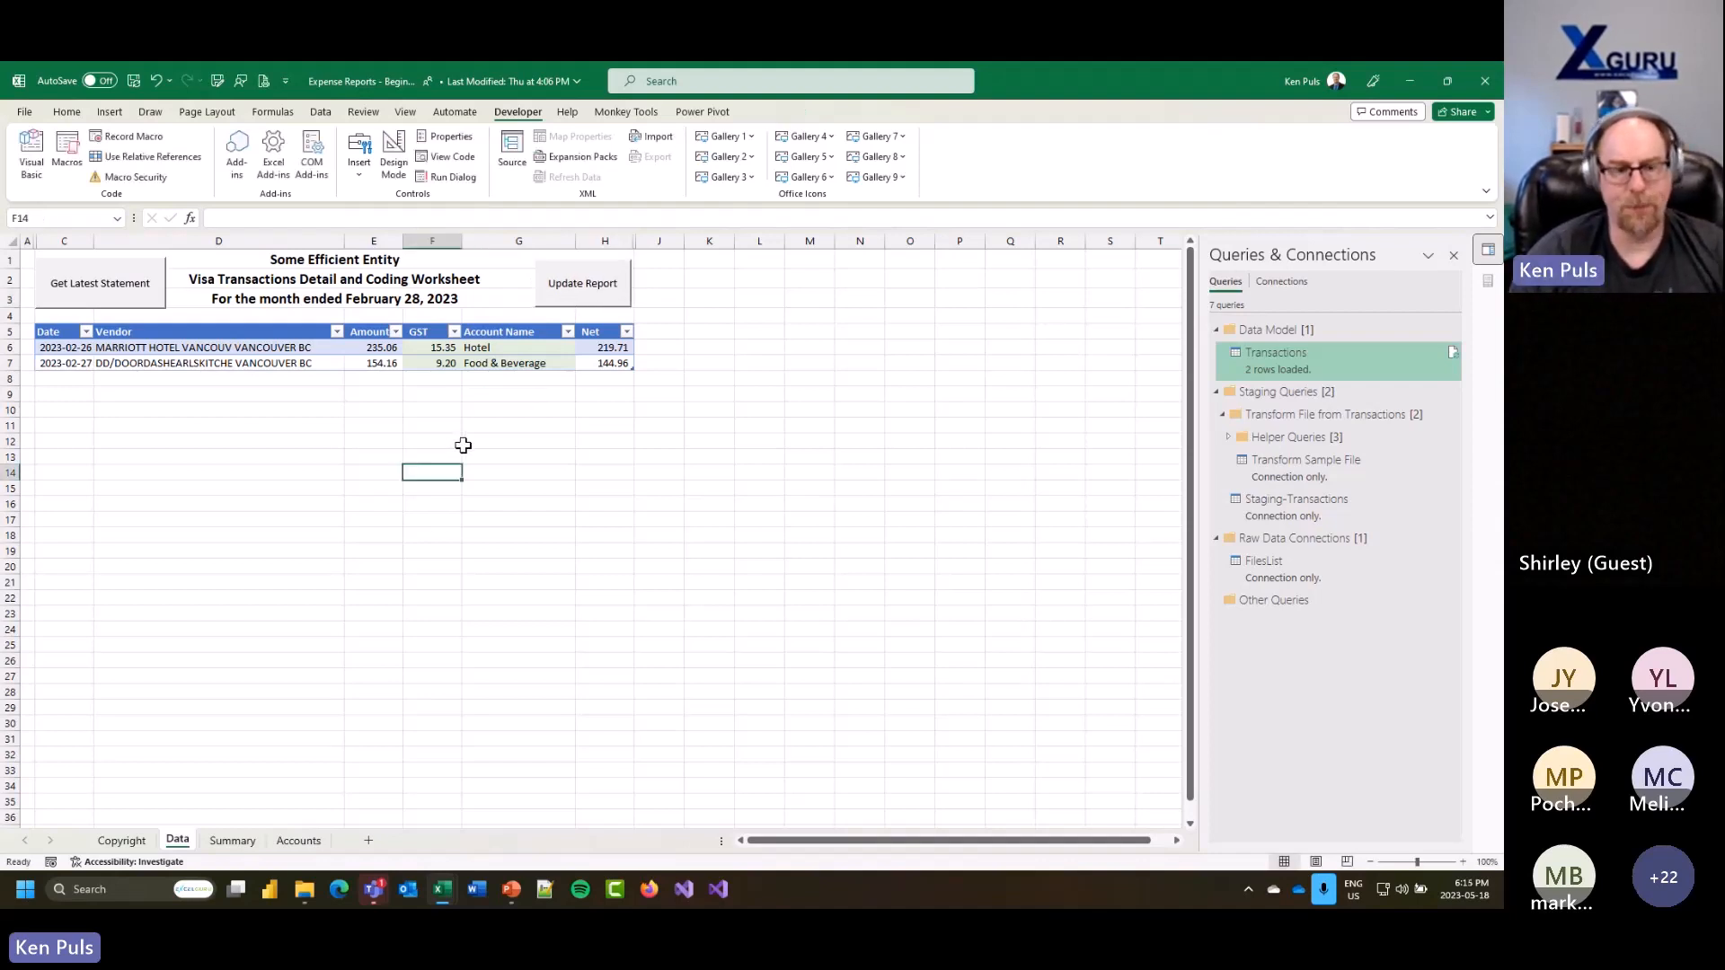
Step: Test the Update Report button on the Data sheet by comparing the Summary PivotTable before and after running it
{"action": "left_click", "coordinate": [219, 843]}
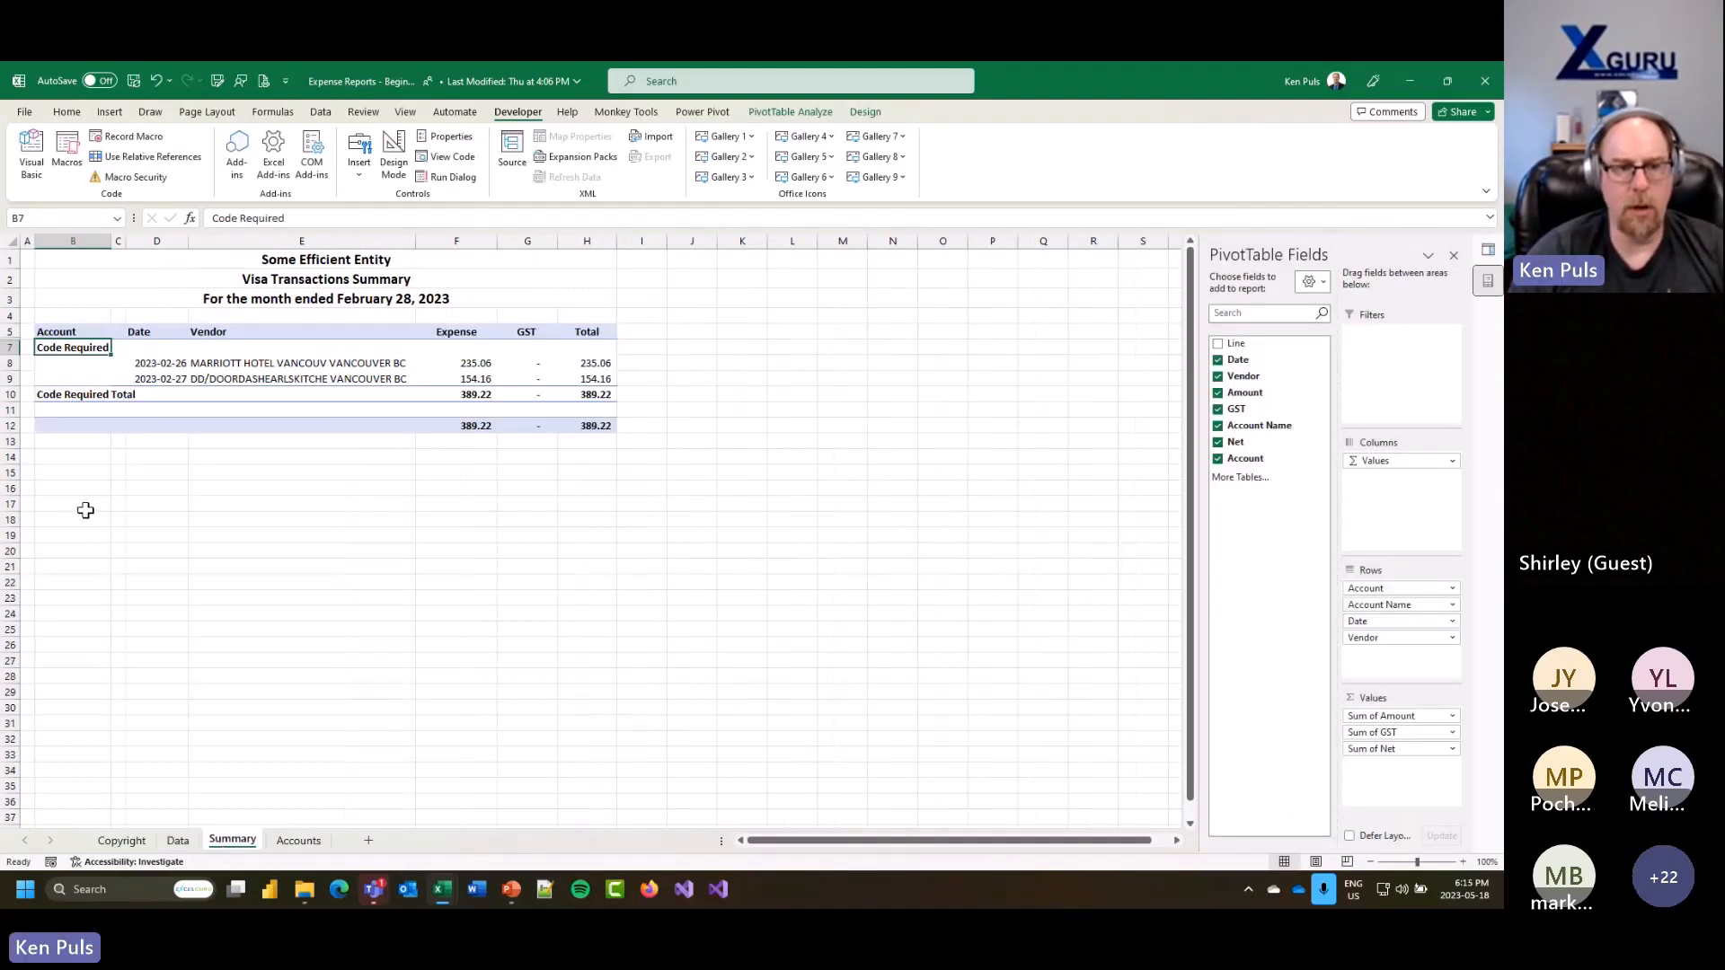
{"action": "left_click", "coordinate": [177, 842]}
{"action": "left_click", "coordinate": [582, 285]}
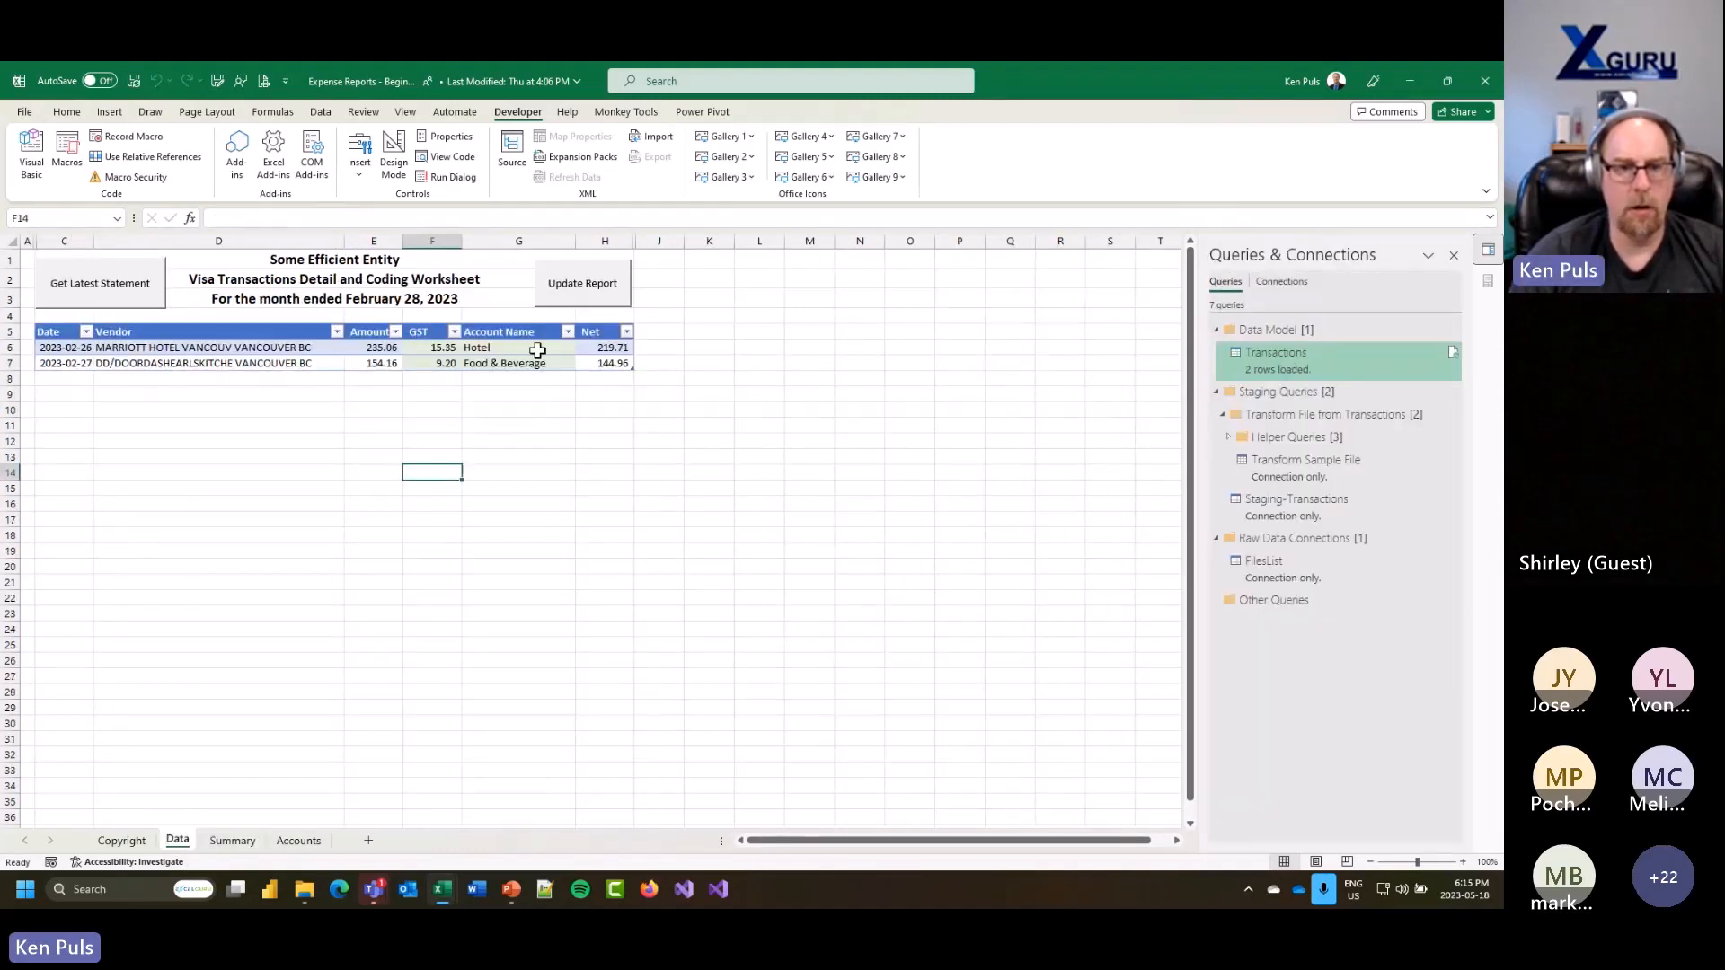
{"action": "left_click", "coordinate": [248, 839]}
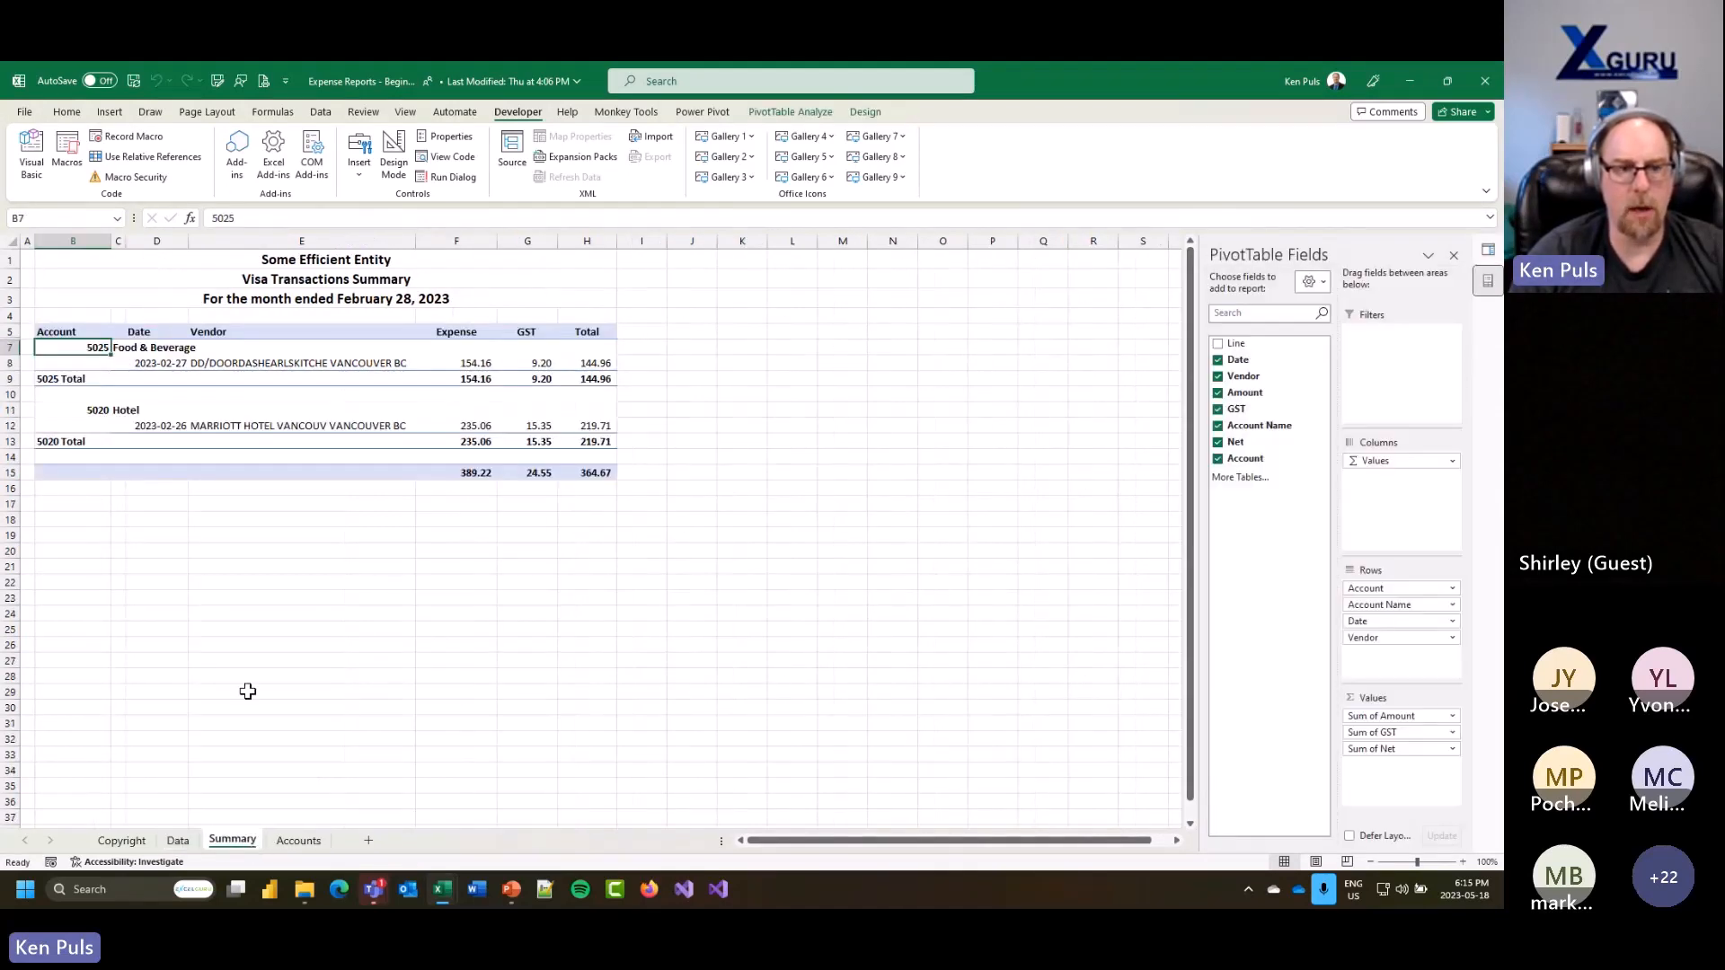
{"action": "left_click", "coordinate": [246, 430]}
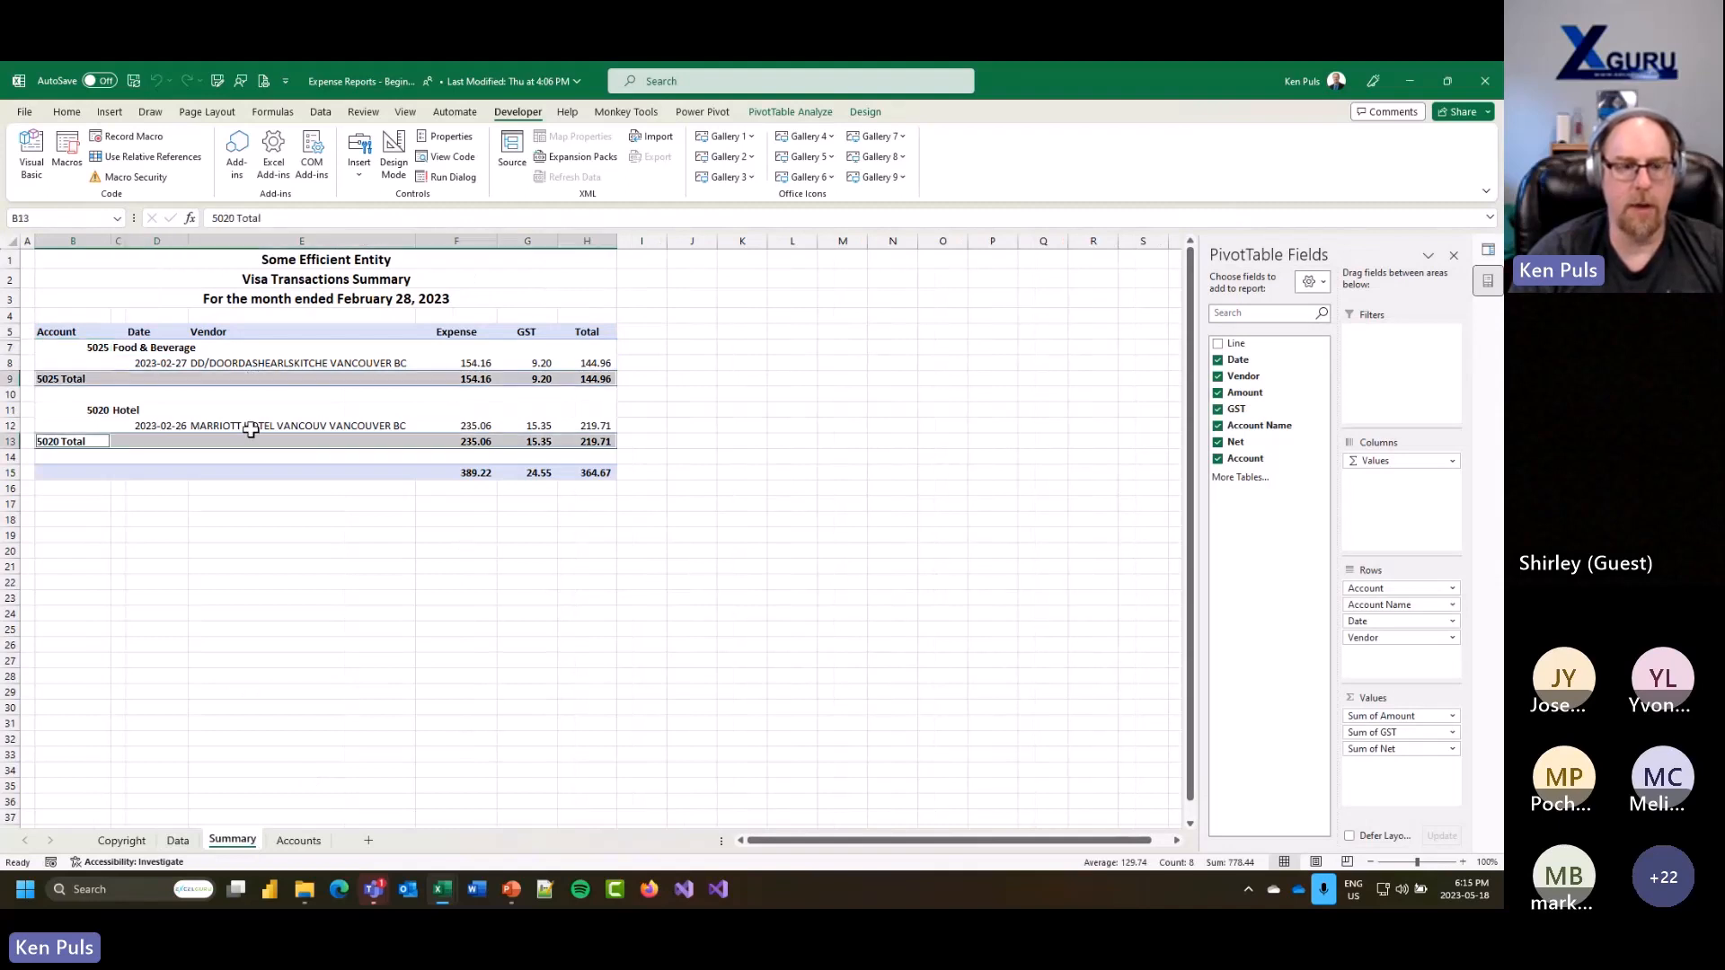
Step: Run Get Latest Statement on the Data sheet, check the Summary PivotTable, and return to the Data sheet
{"action": "left_click", "coordinate": [177, 840]}
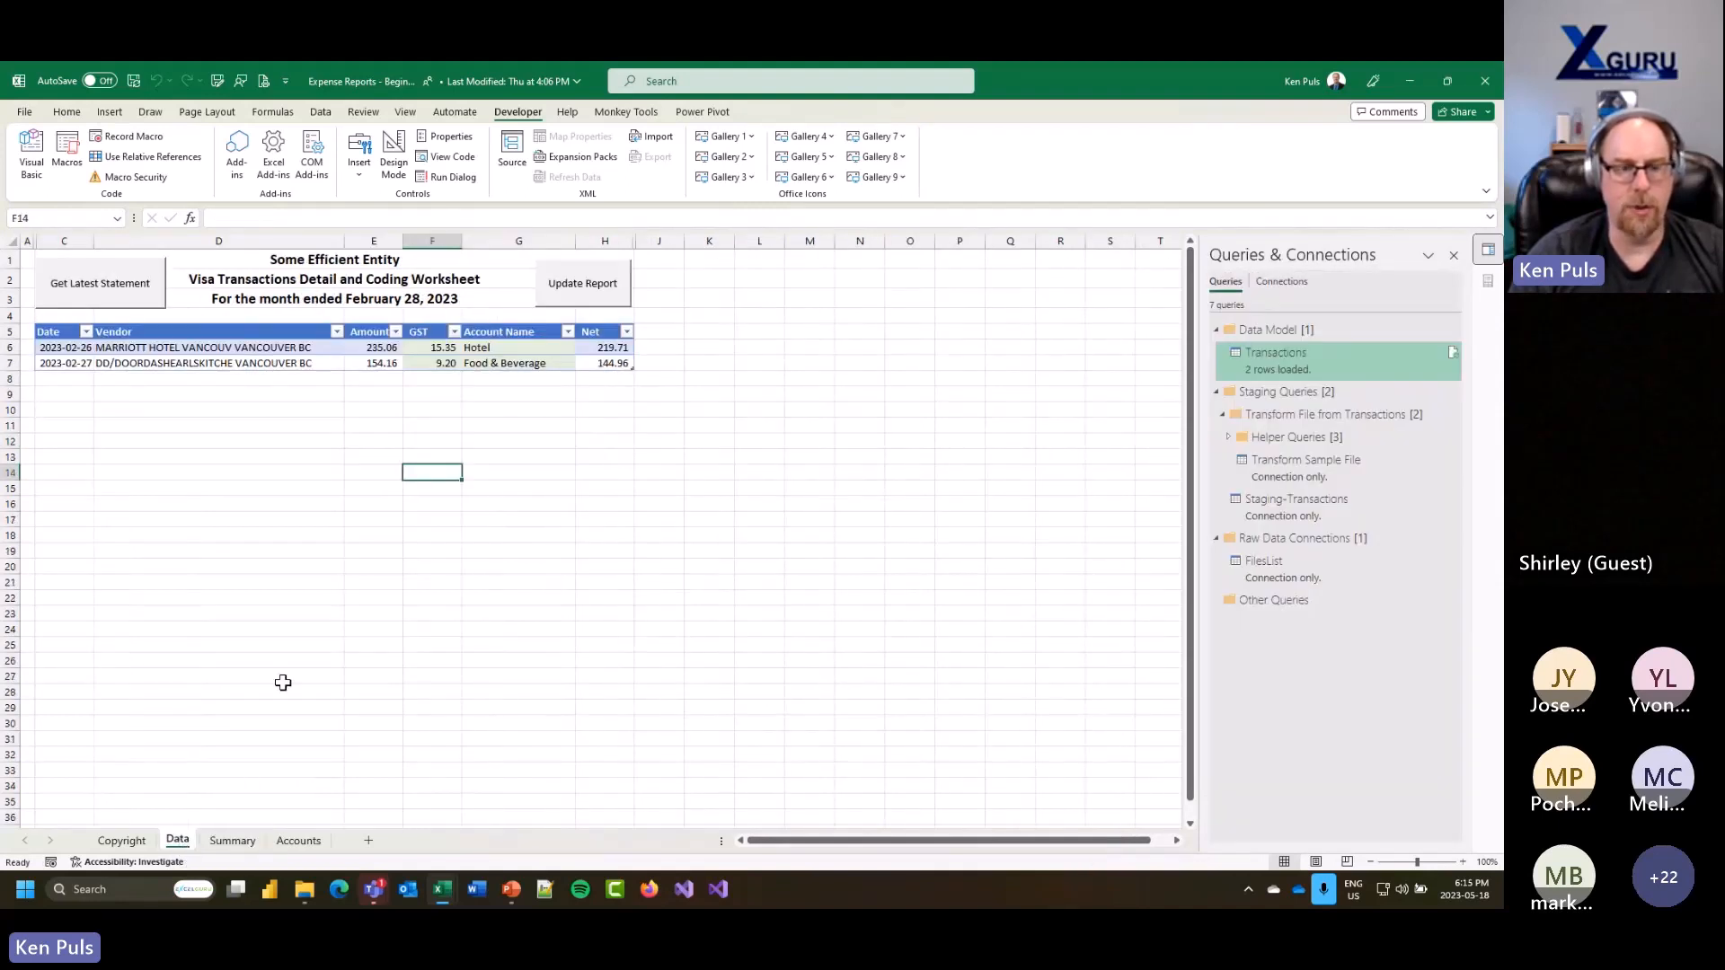
{"action": "left_click", "coordinate": [96, 296]}
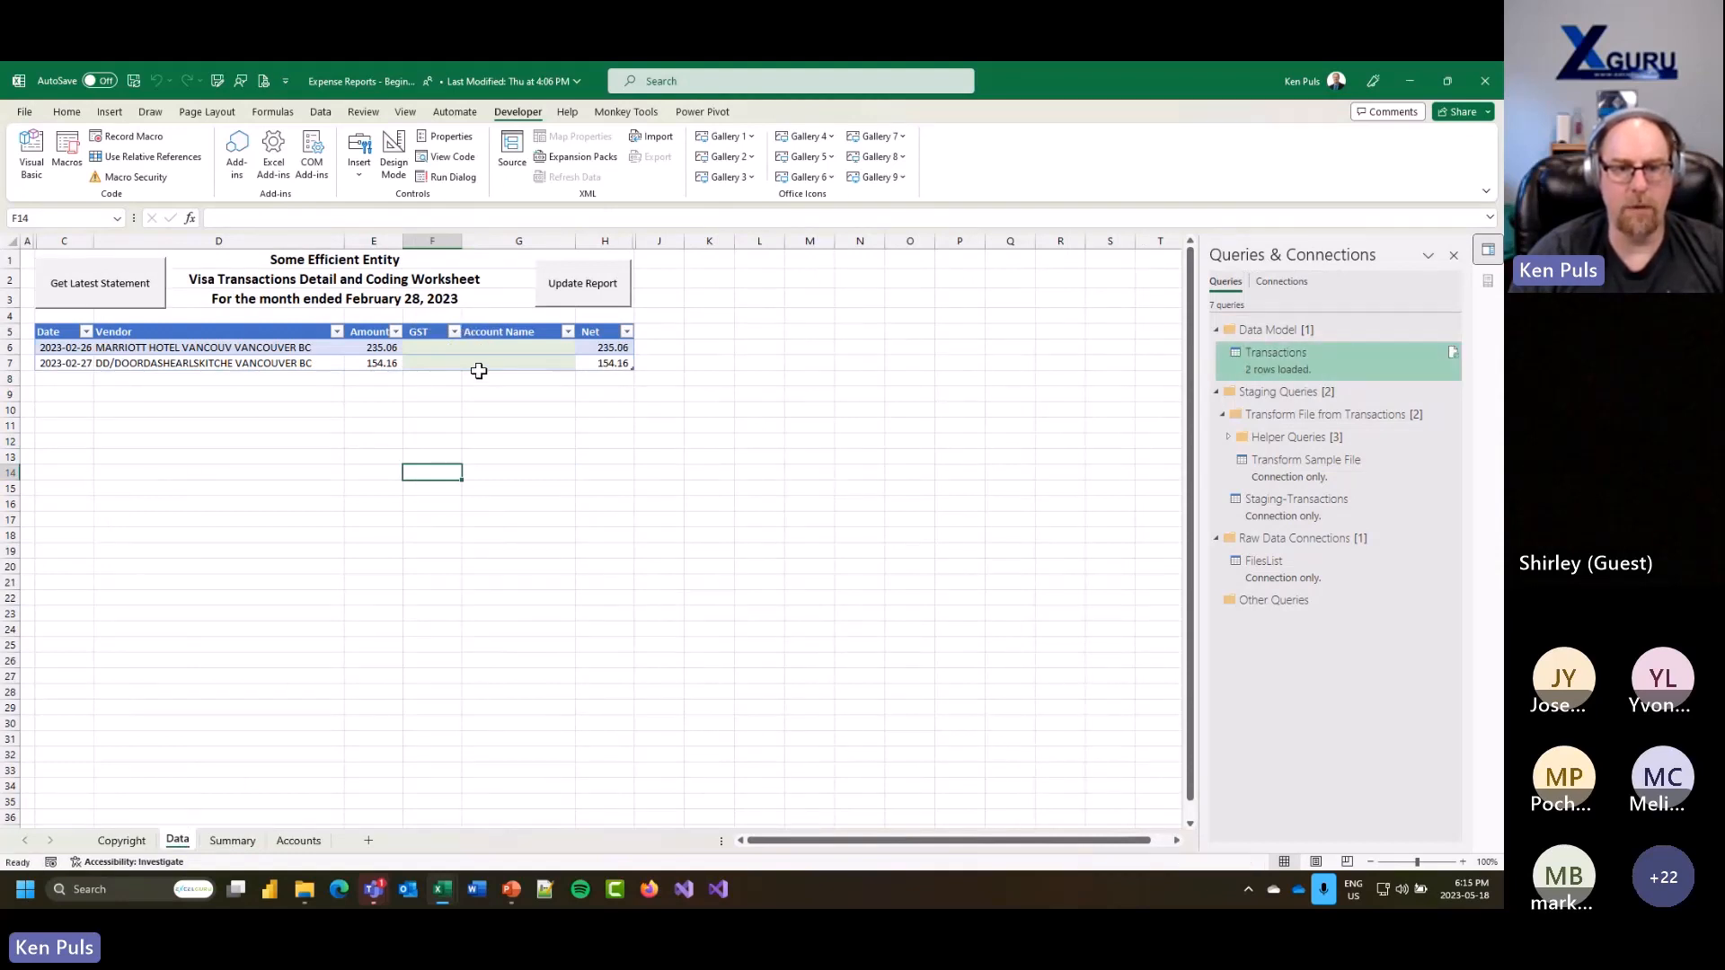
{"action": "left_click", "coordinate": [223, 843]}
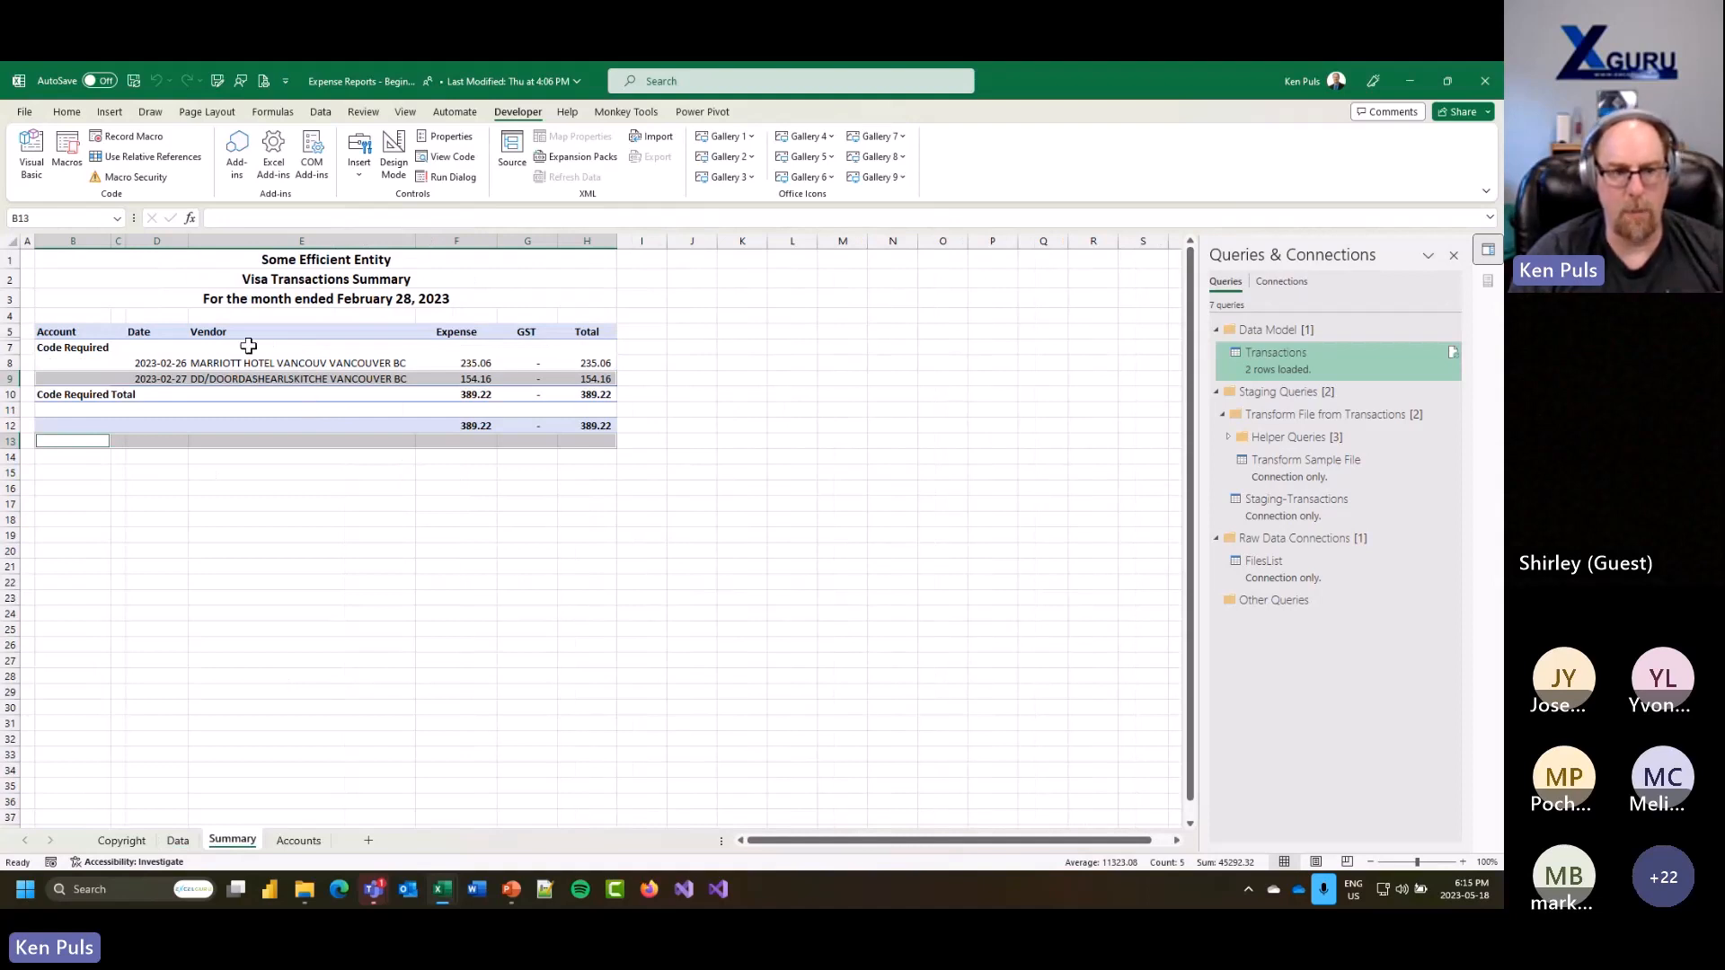
{"action": "left_click", "coordinate": [183, 841]}
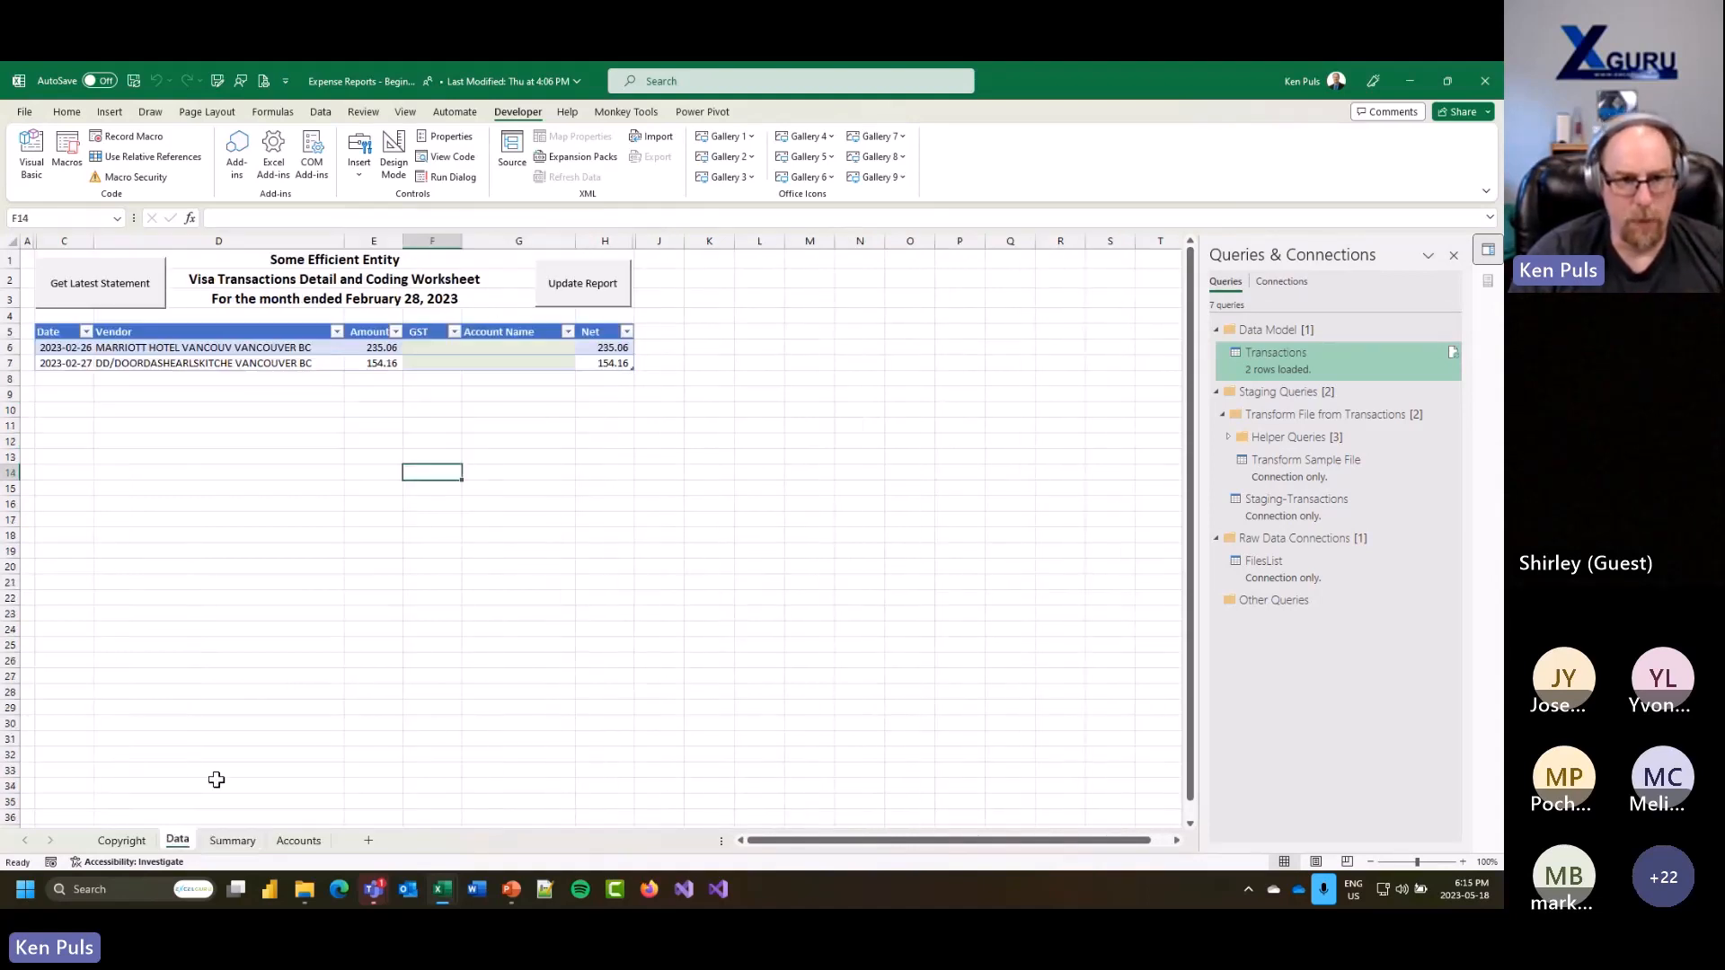
Step: Code the Marriott transaction with GST 15.35 and Hotel, and the DoorDash transaction with GST 9.20 and Food & Beverage
{"action": "left_click", "coordinate": [426, 347]}
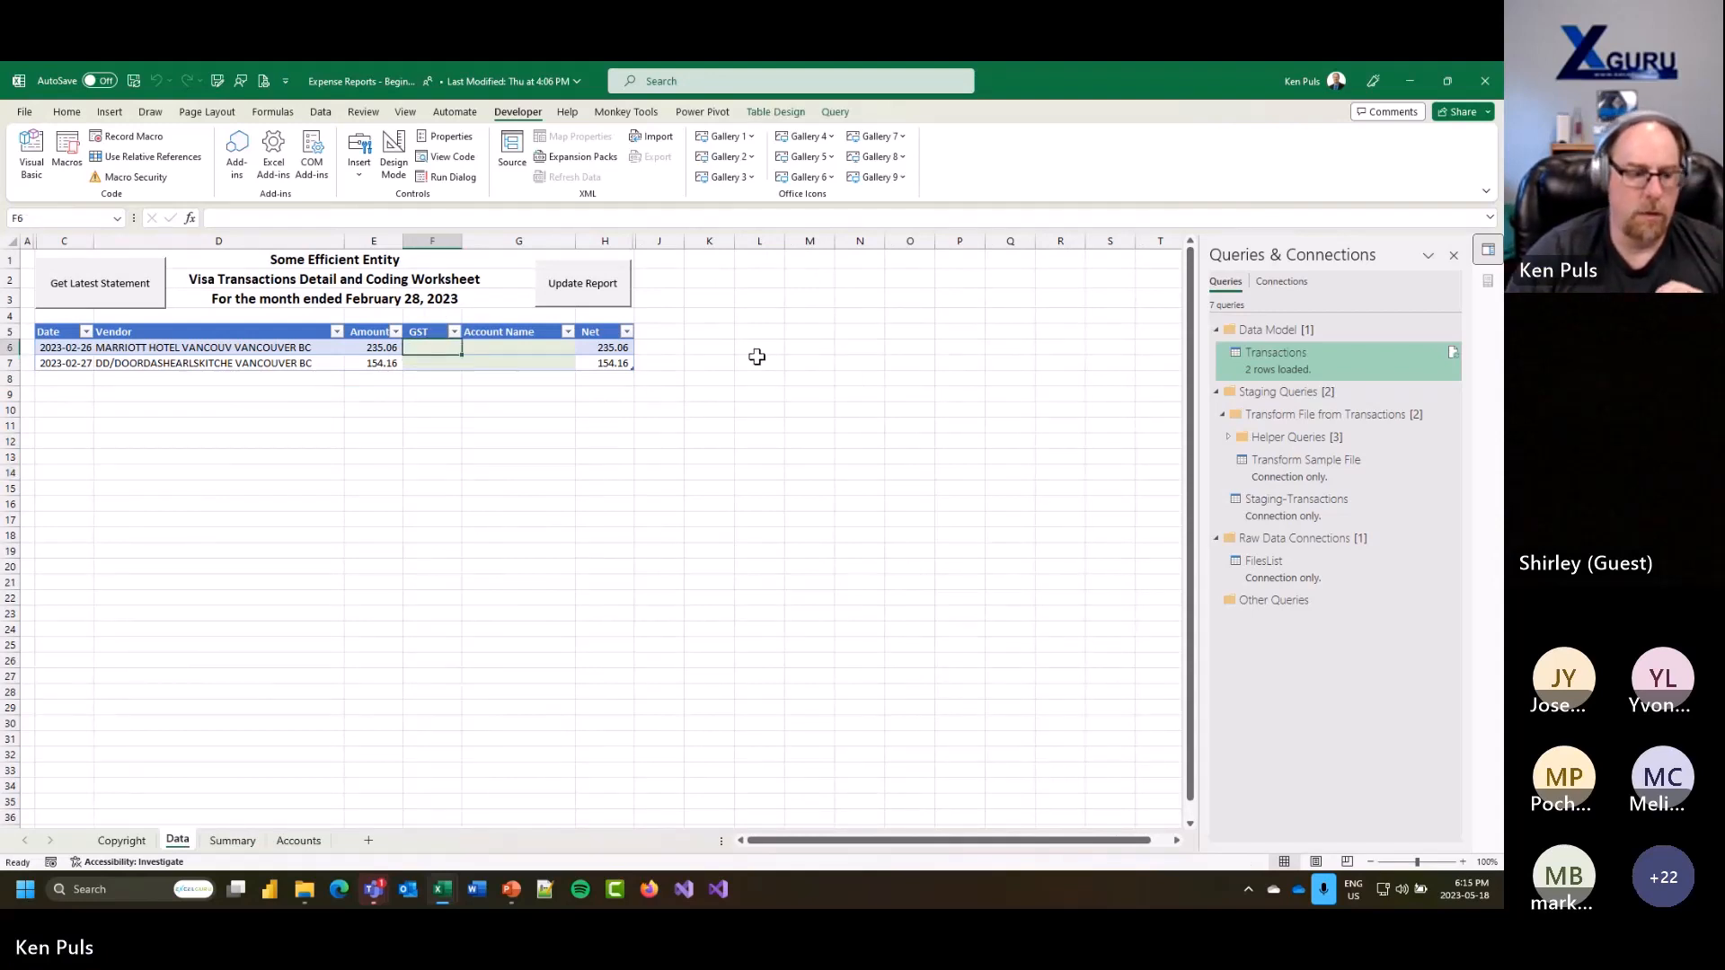
{"action": "type", "text": "15.35"}
{"action": "key", "text": "Tab"}
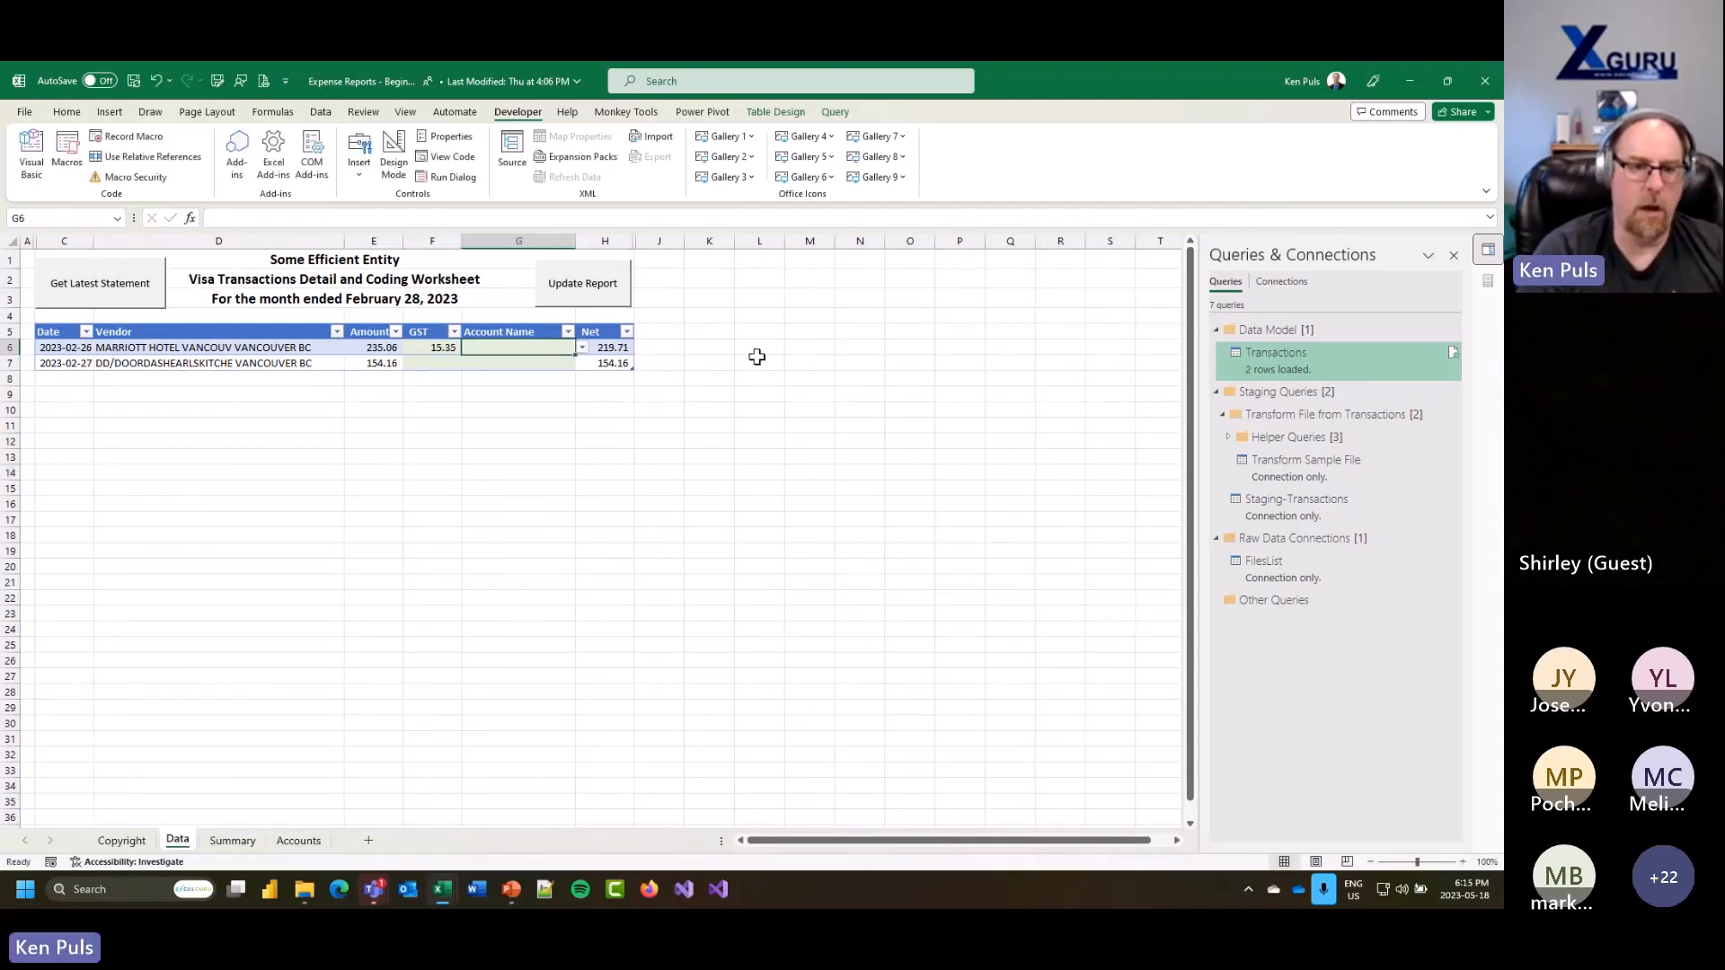
{"action": "type", "text": "Hotel"}
{"action": "key", "text": "Return"}
{"action": "type", "text": "9"}
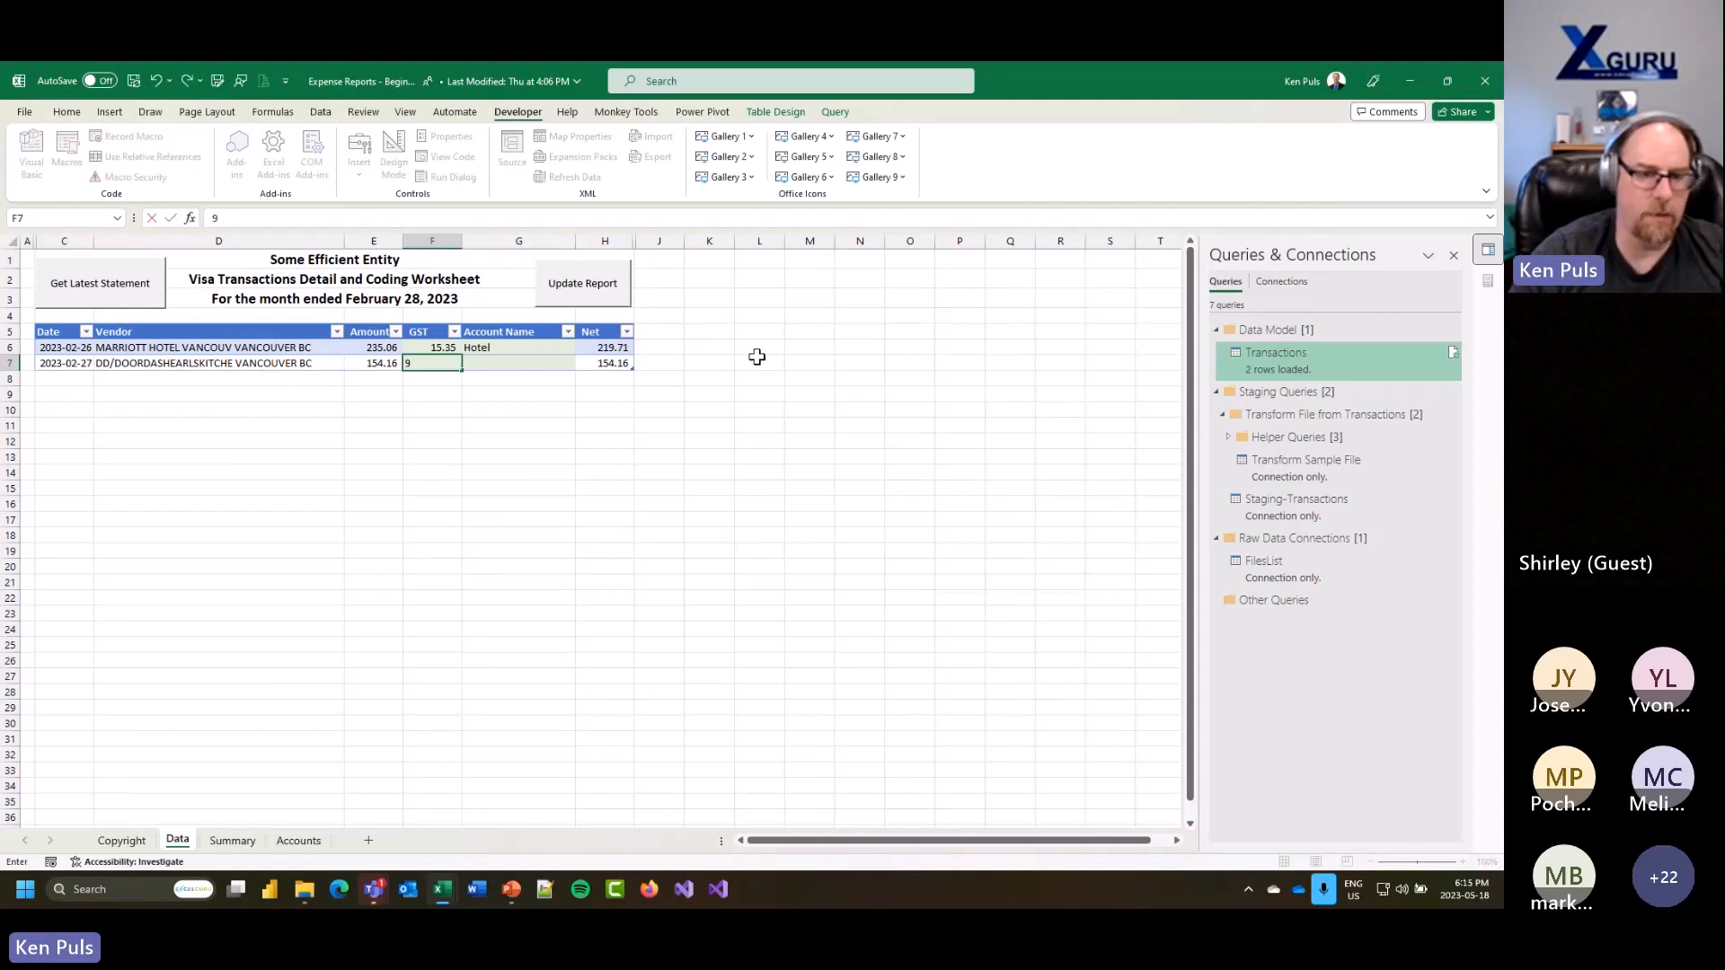
{"action": "type", "text": ".20"}
{"action": "key", "text": "Tab"}
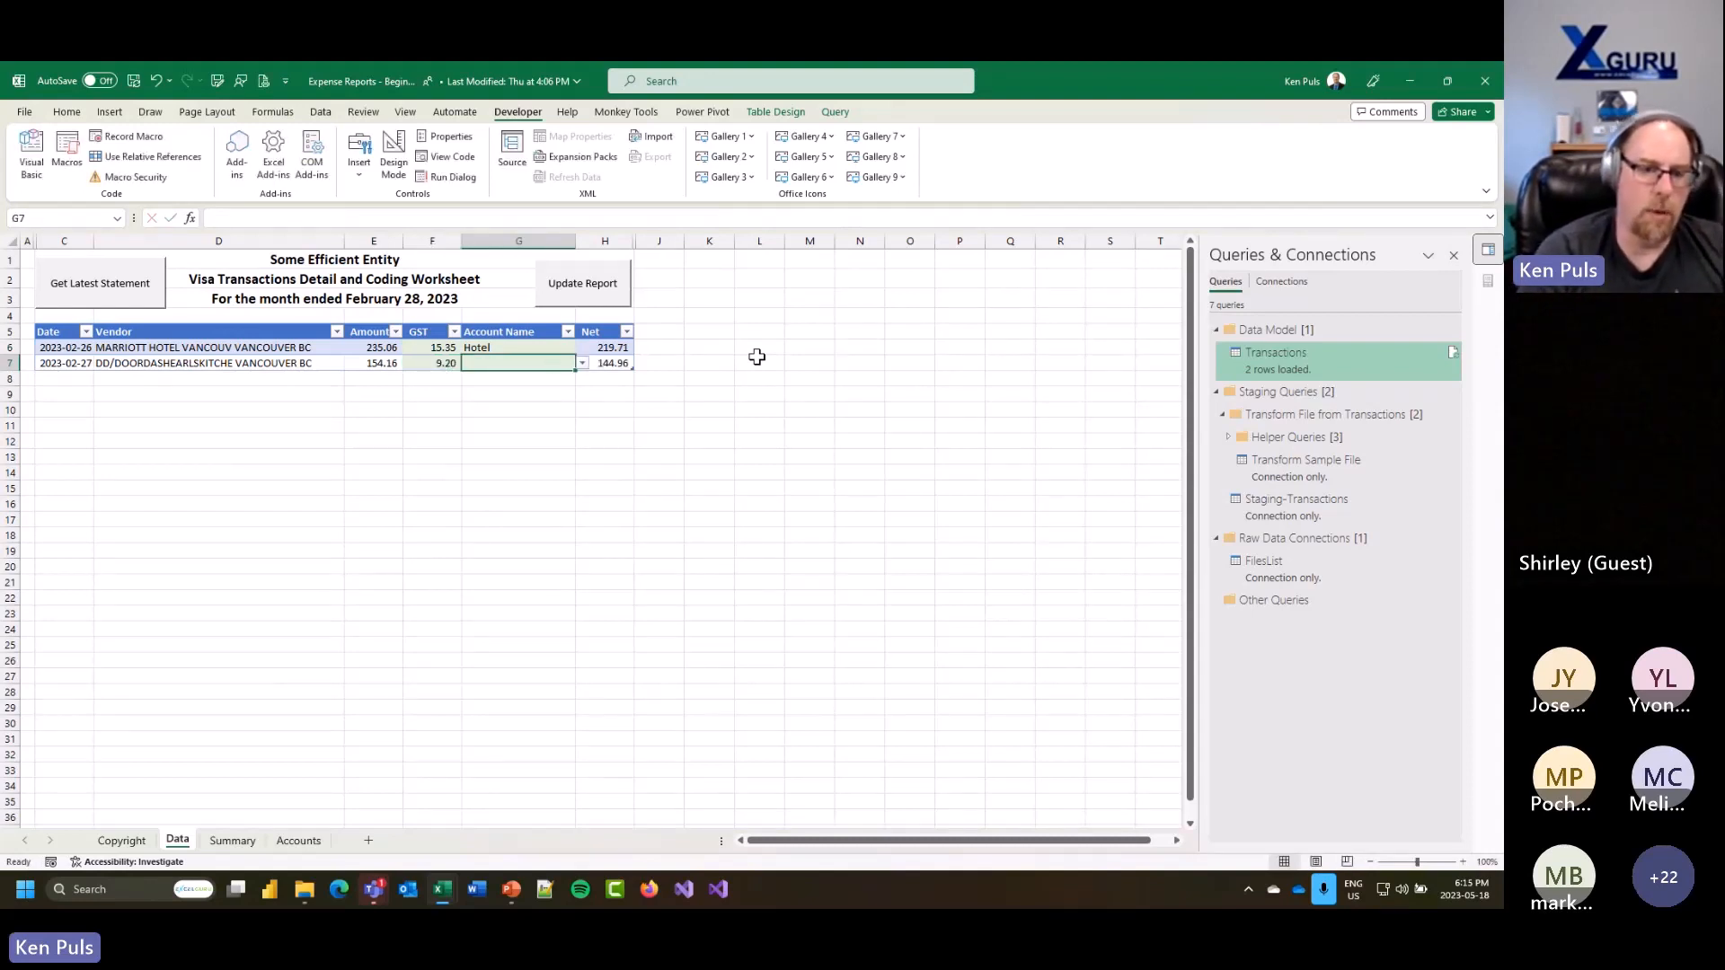
{"action": "type", "text": "Food & Beverage"}
{"action": "key", "text": "Tab"}
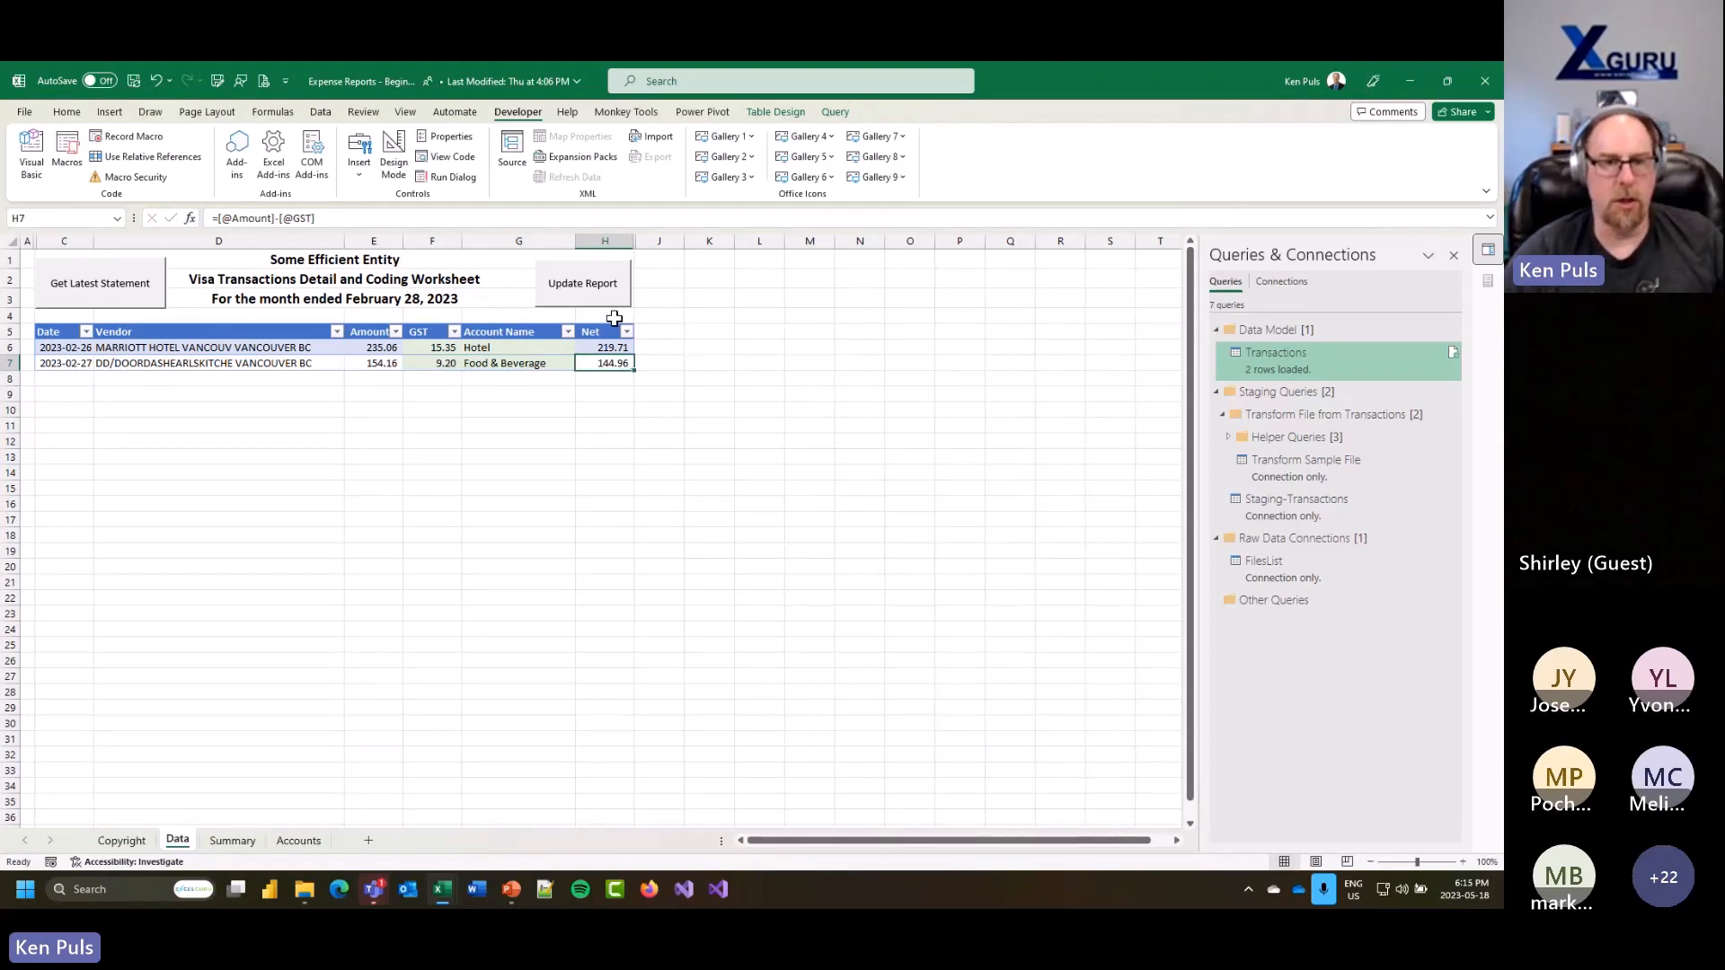
Step: Add a Worksheet_Activate event procedure to the Summary sheet's code module and delete the empty Worksheet_SelectionChange procedure
{"action": "left_click", "coordinate": [235, 840]}
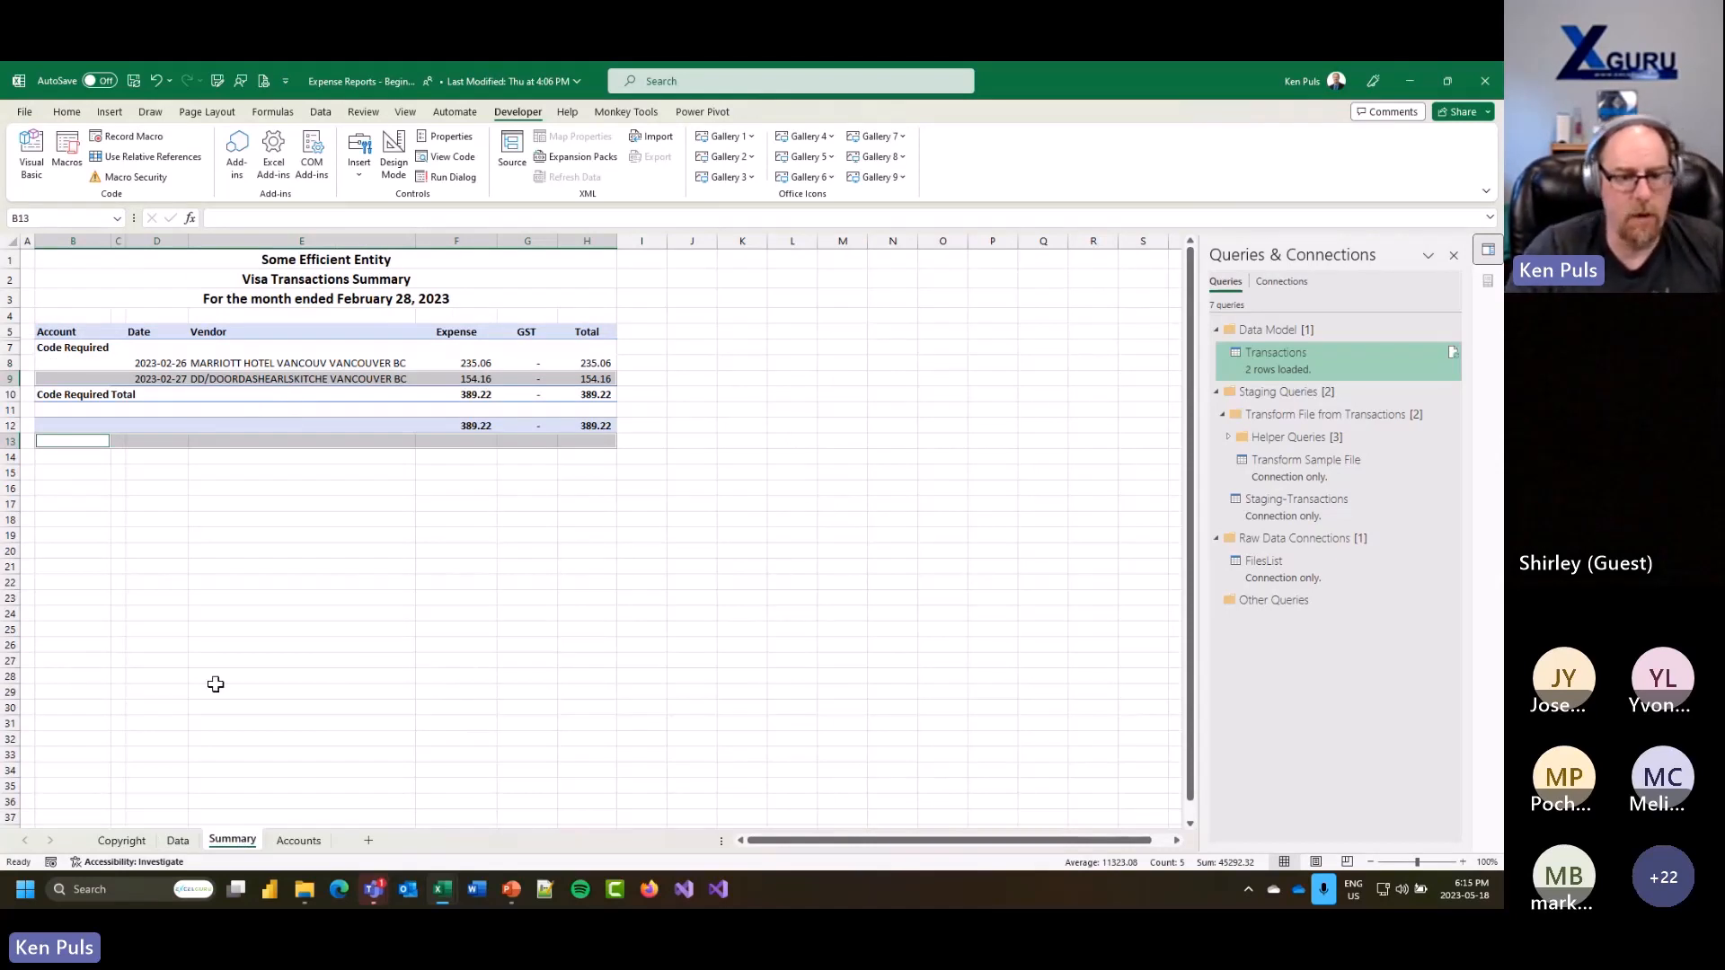
{"action": "right_click", "coordinate": [235, 844]}
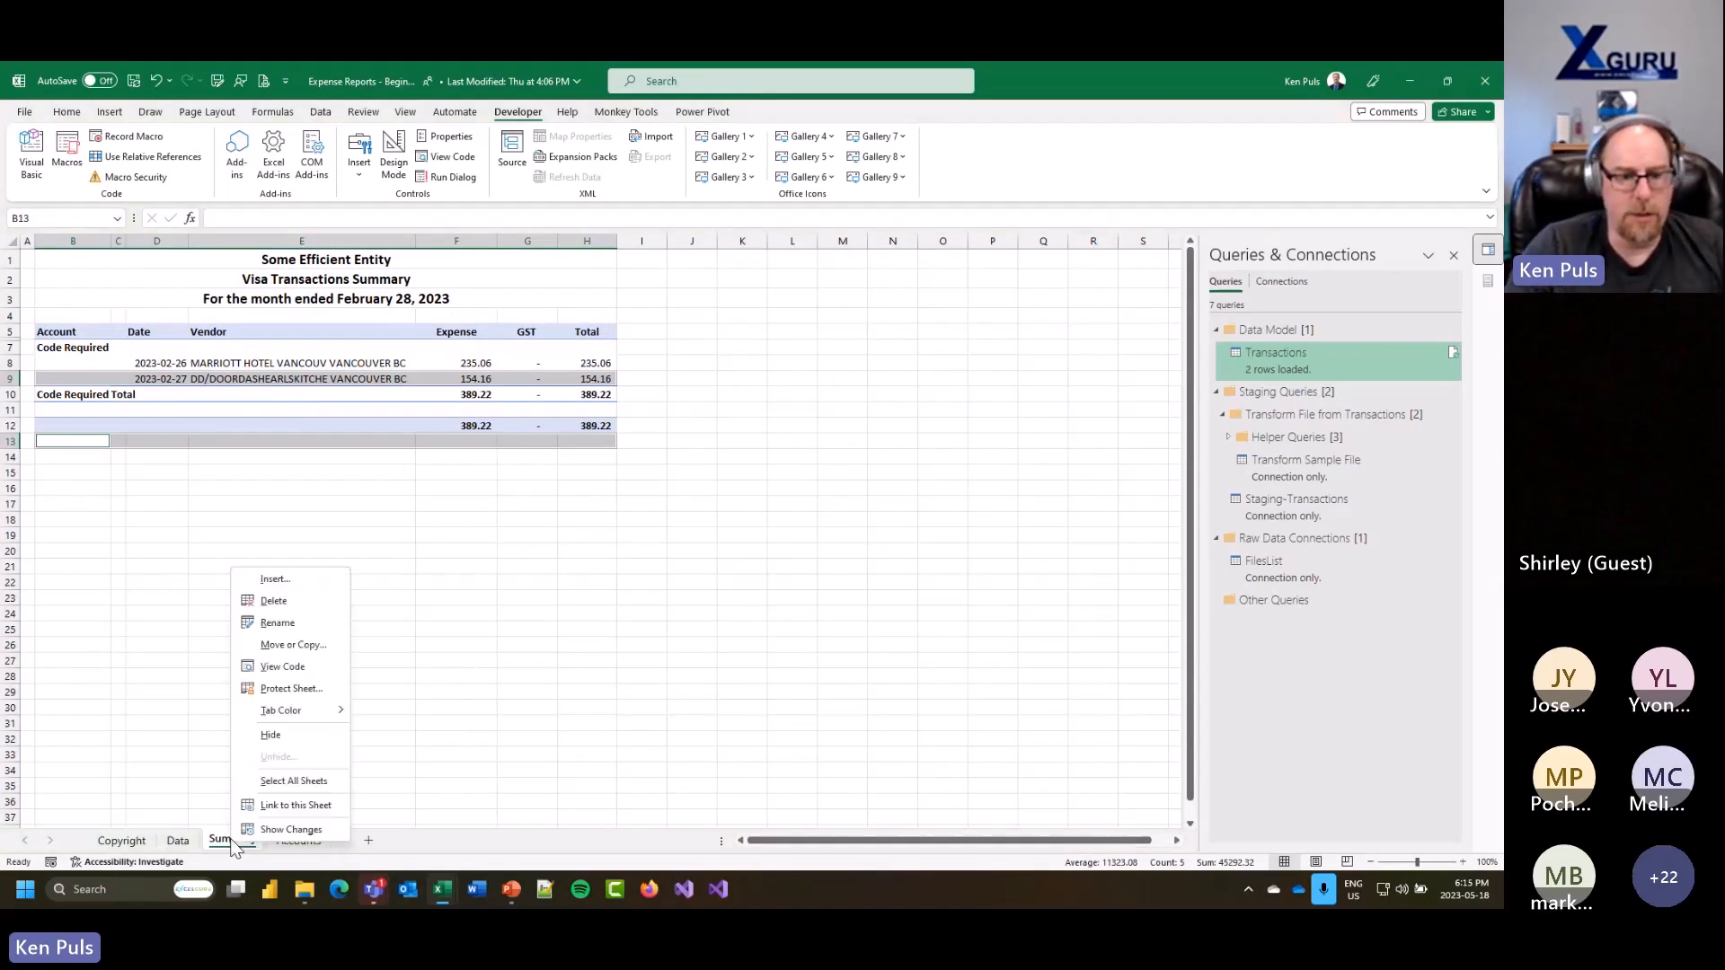
{"action": "left_click", "coordinate": [305, 669]}
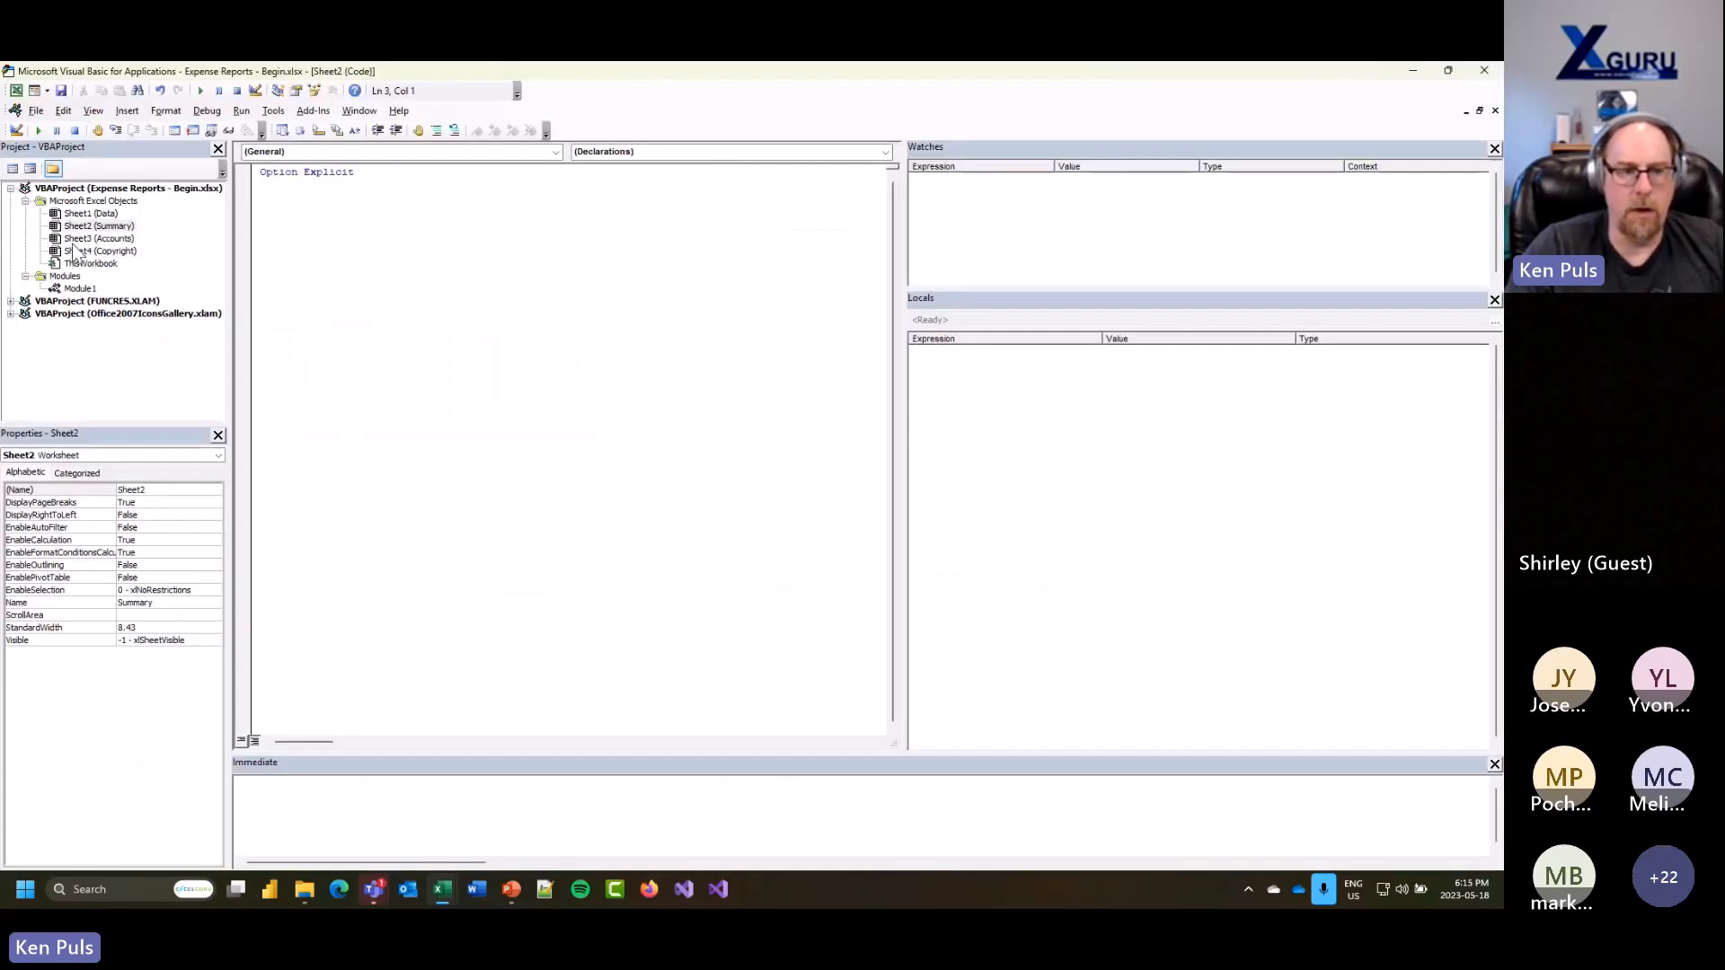
{"action": "left_click", "coordinate": [94, 227]}
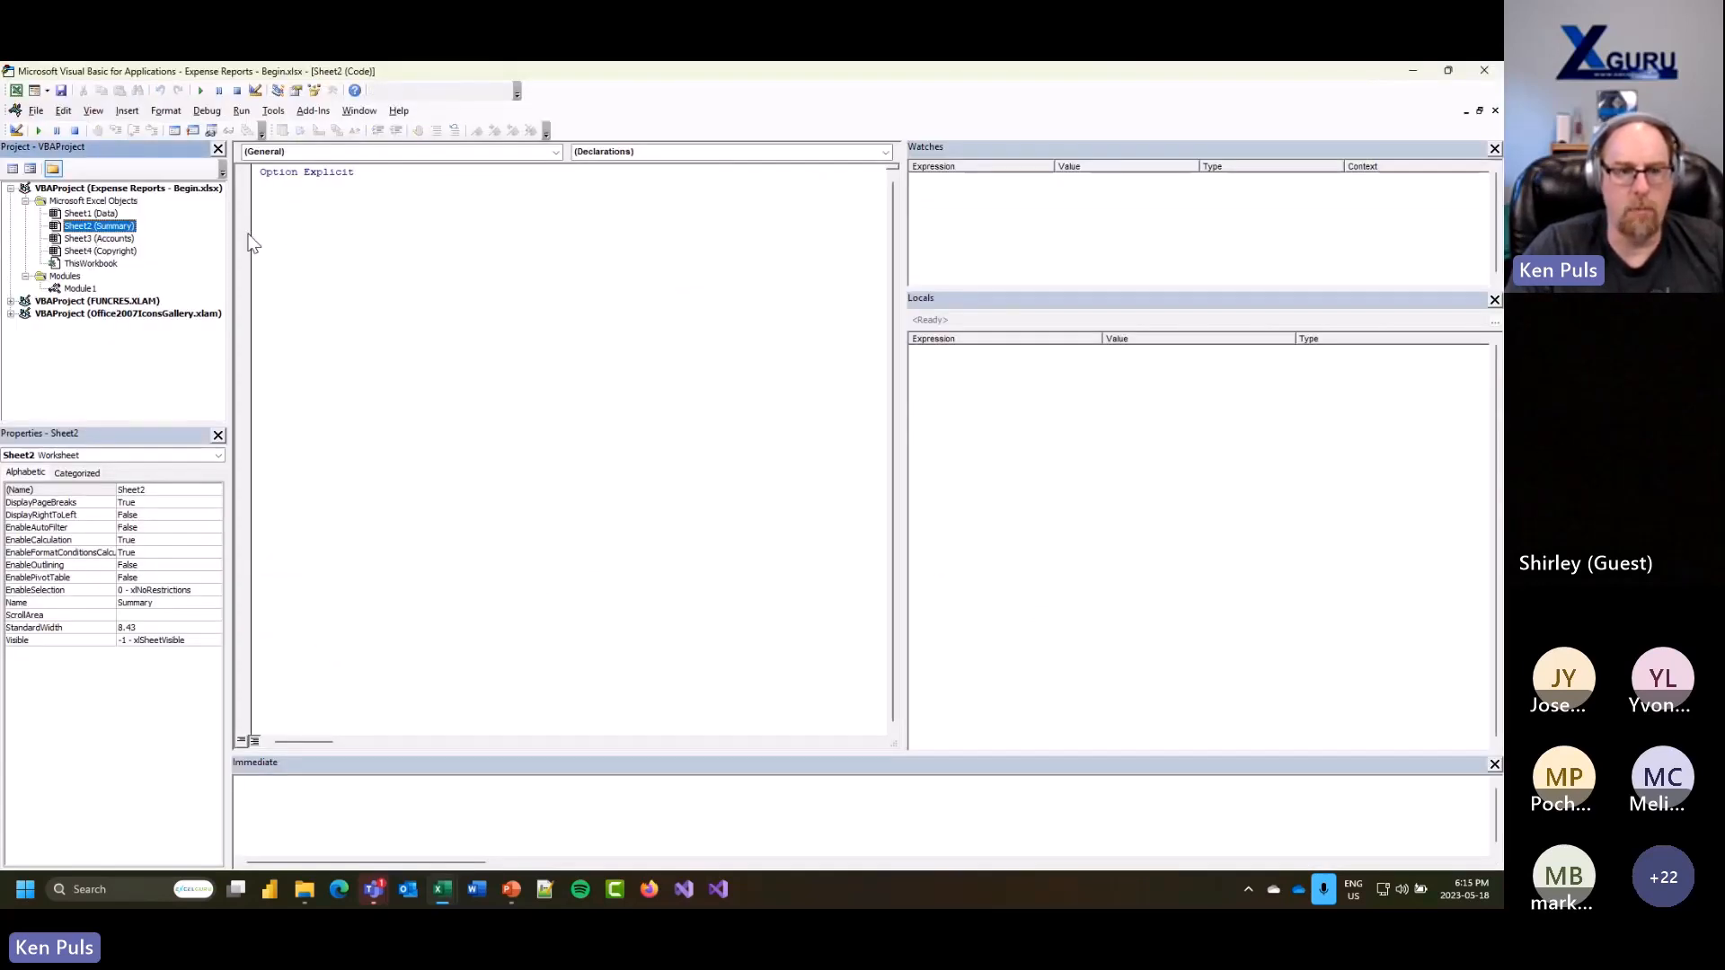
{"action": "left_click", "coordinate": [555, 152]}
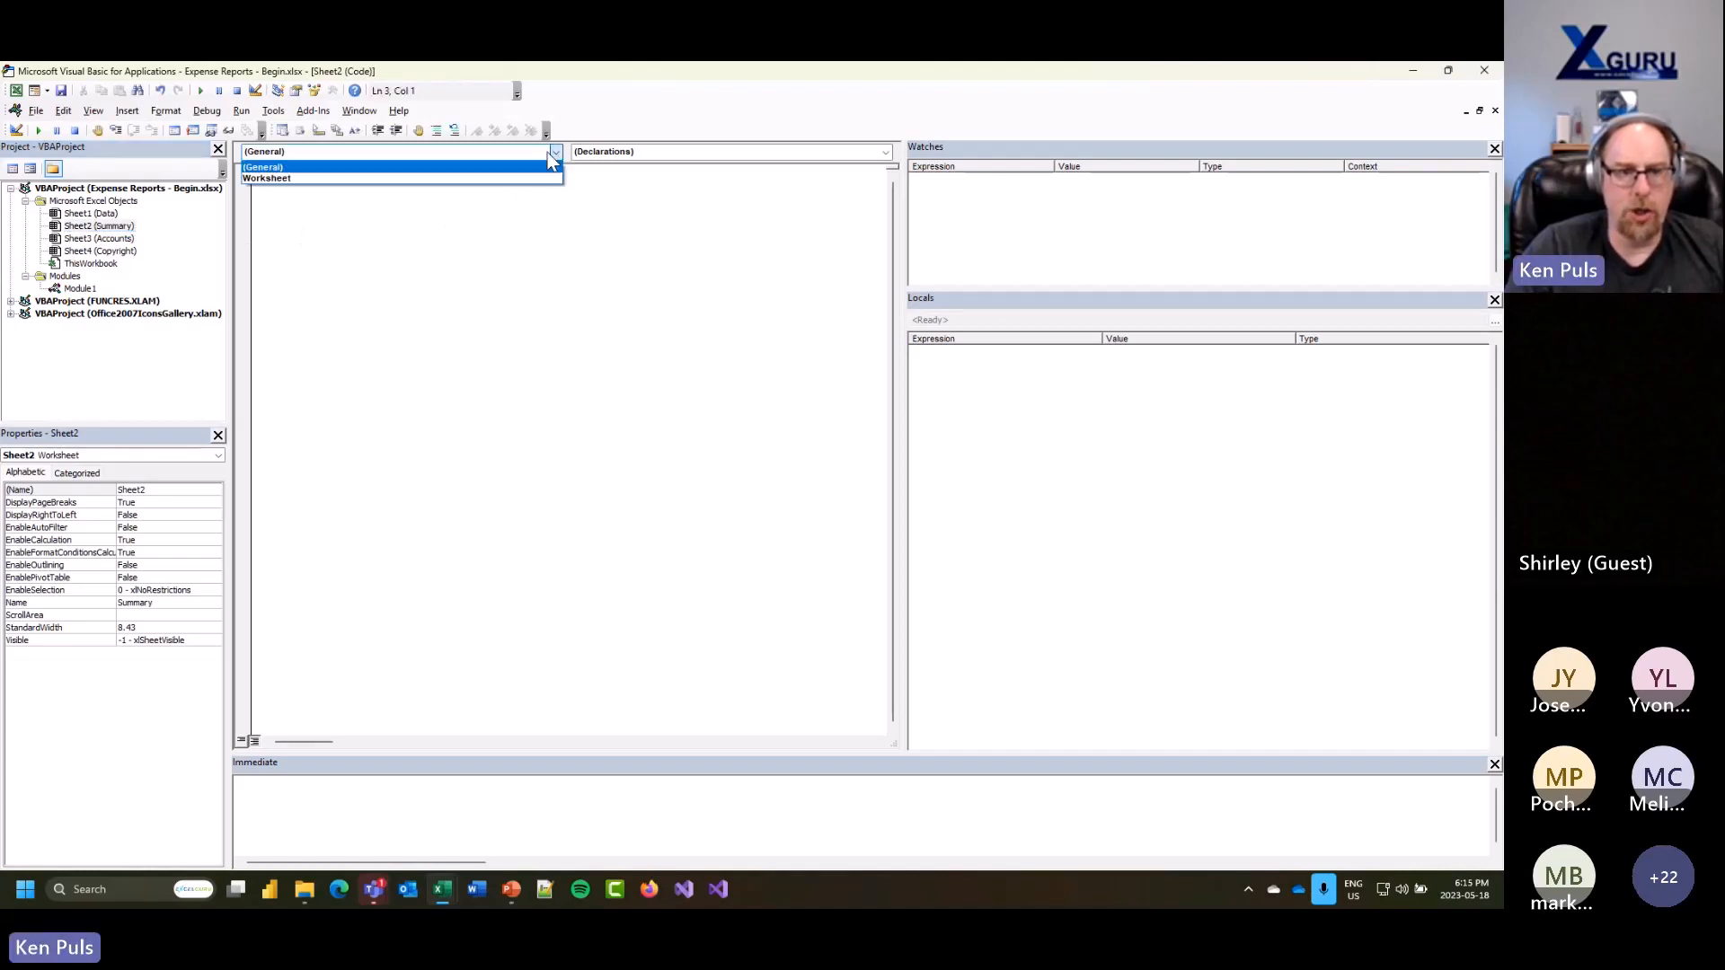
{"action": "left_click", "coordinate": [501, 179]}
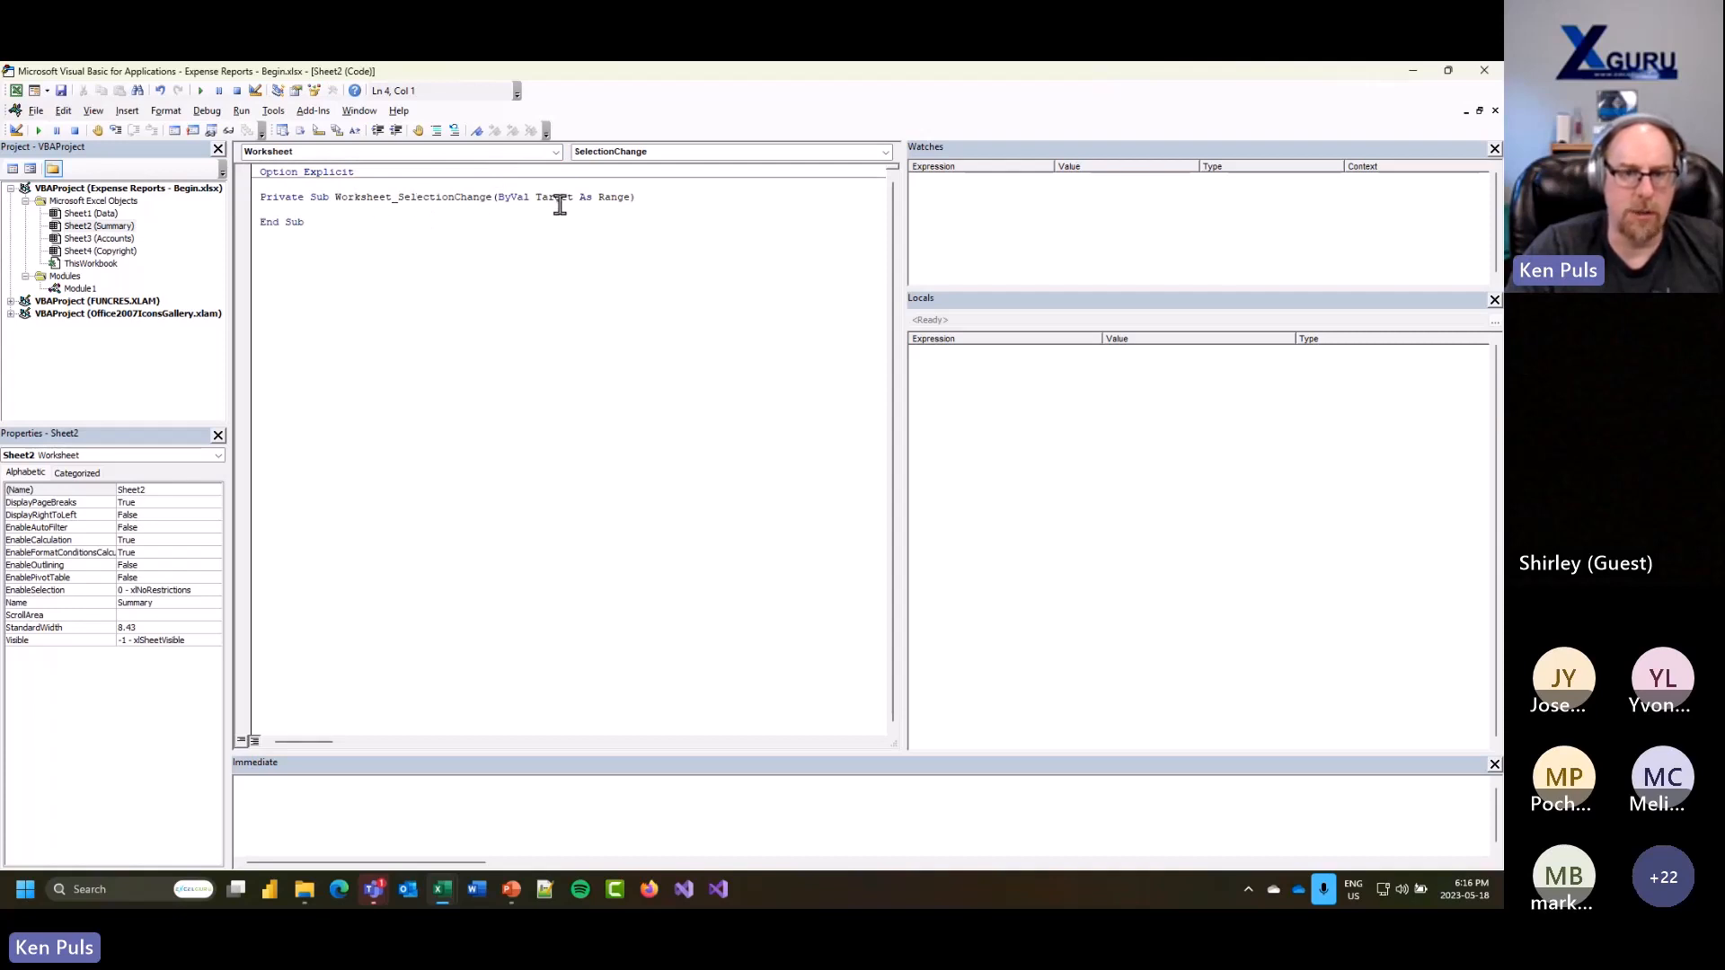
{"action": "left_click", "coordinate": [884, 151]}
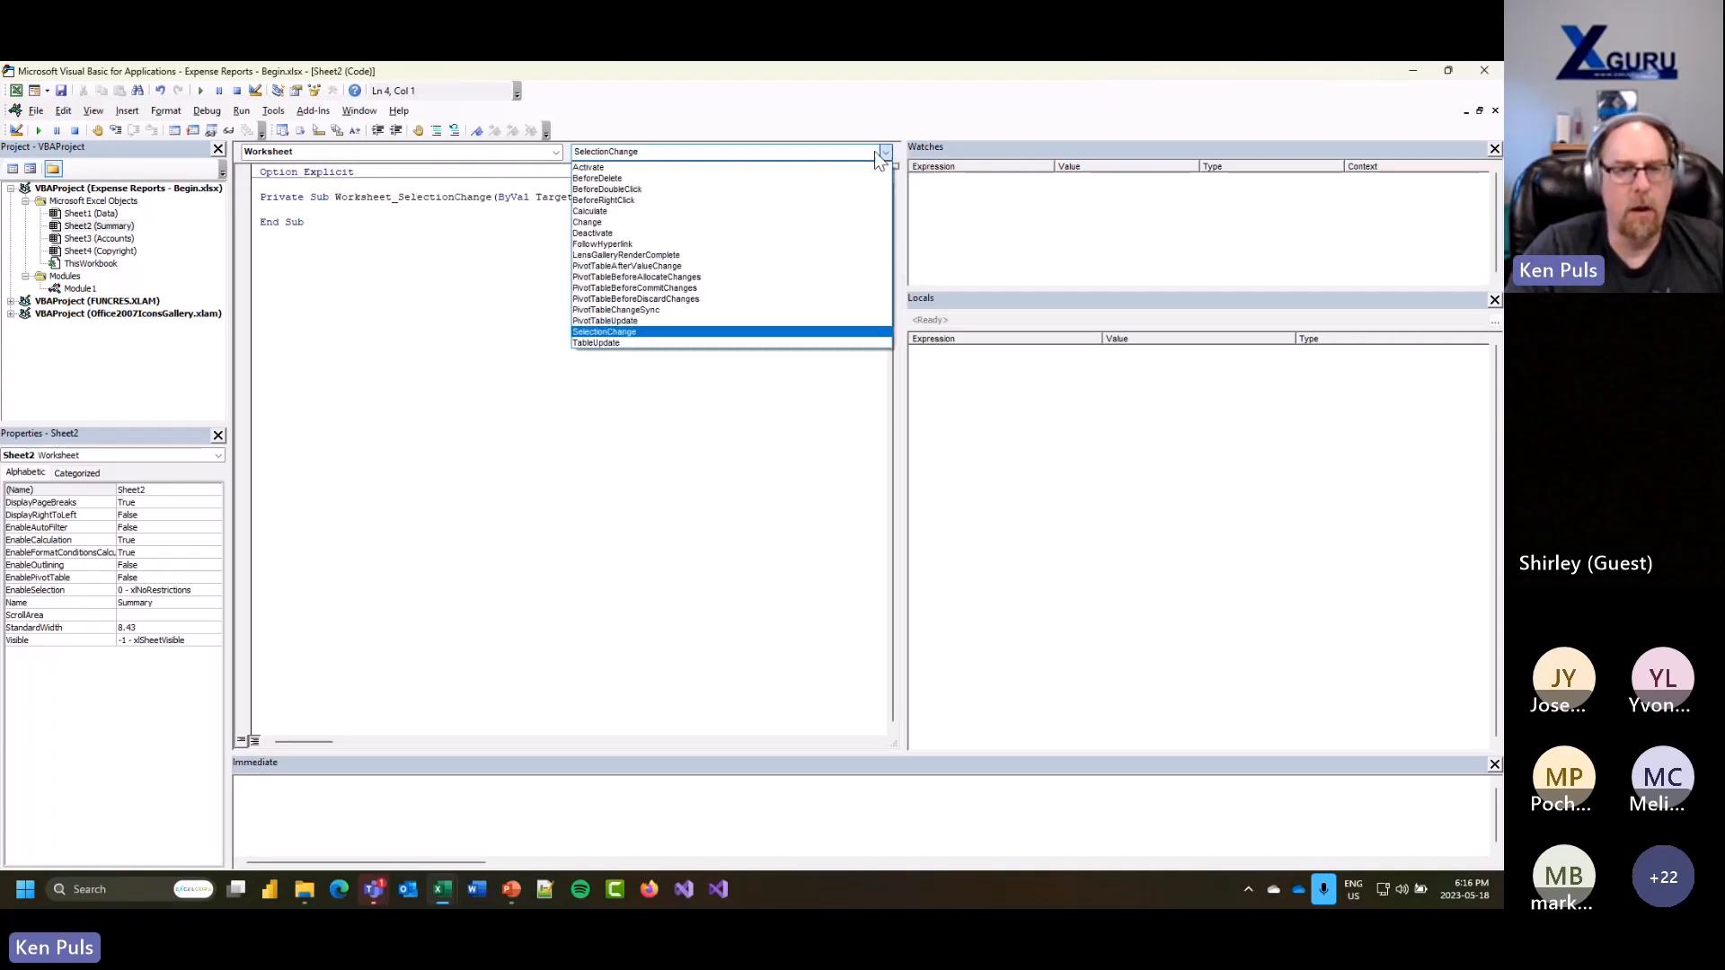
{"action": "left_click", "coordinate": [794, 170]}
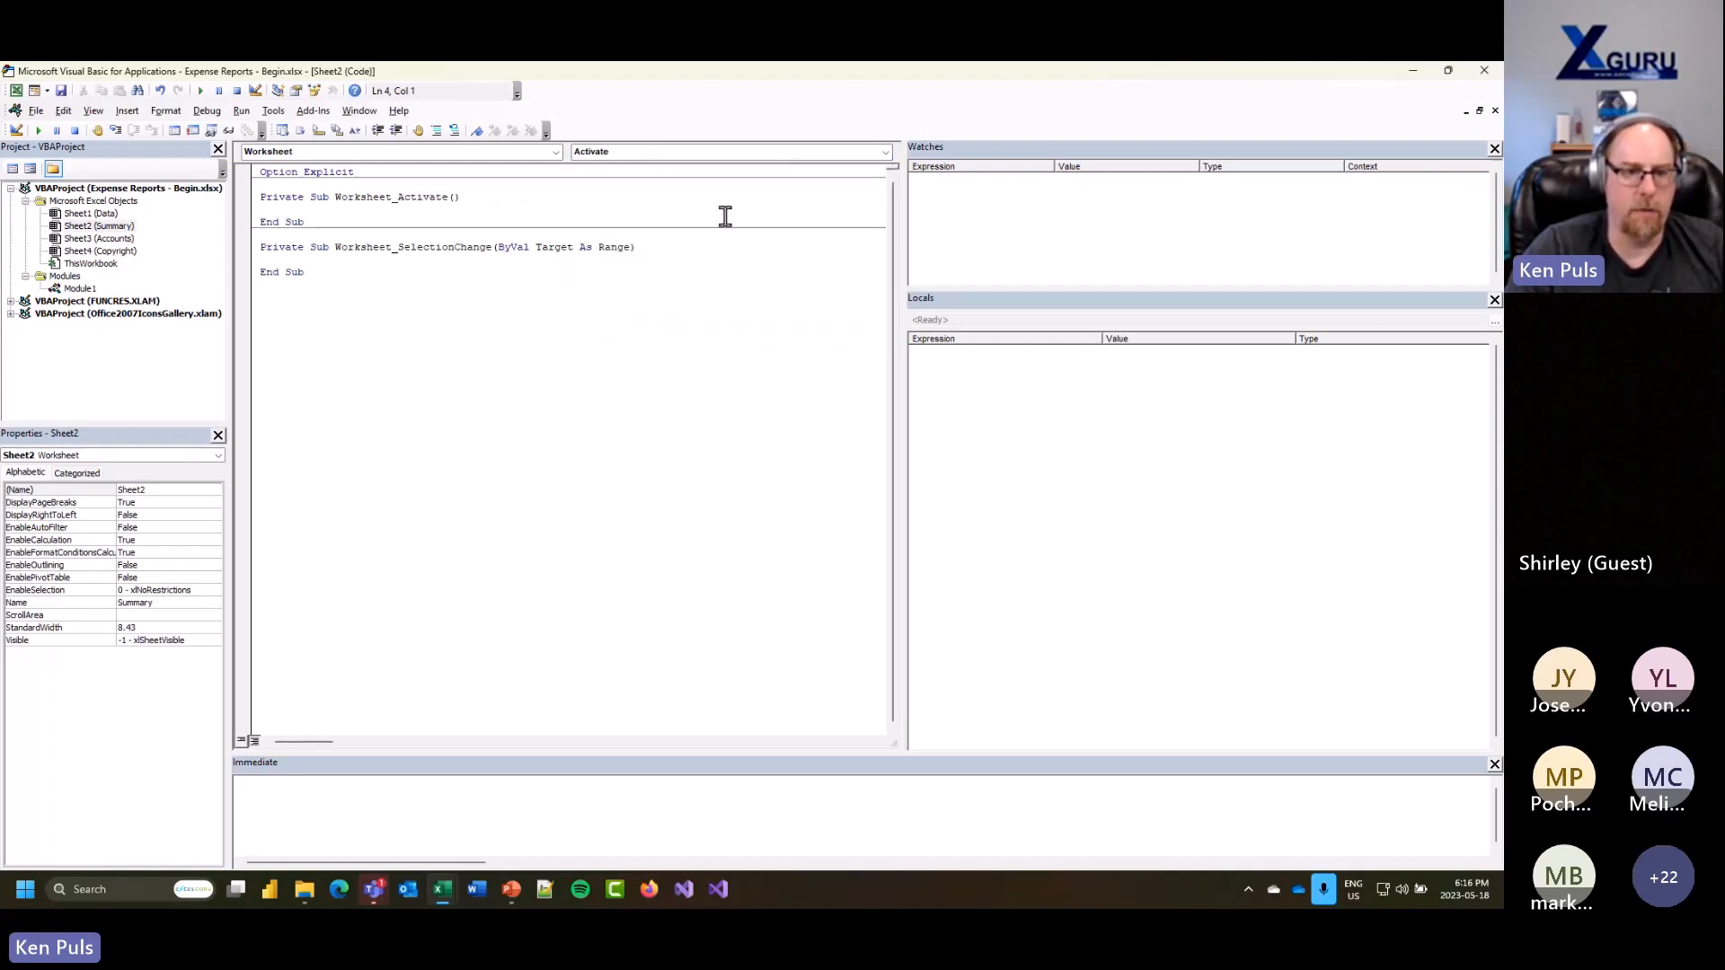
{"action": "left_click_drag", "start_coordinate": [253, 273], "coordinate": [249, 262]}
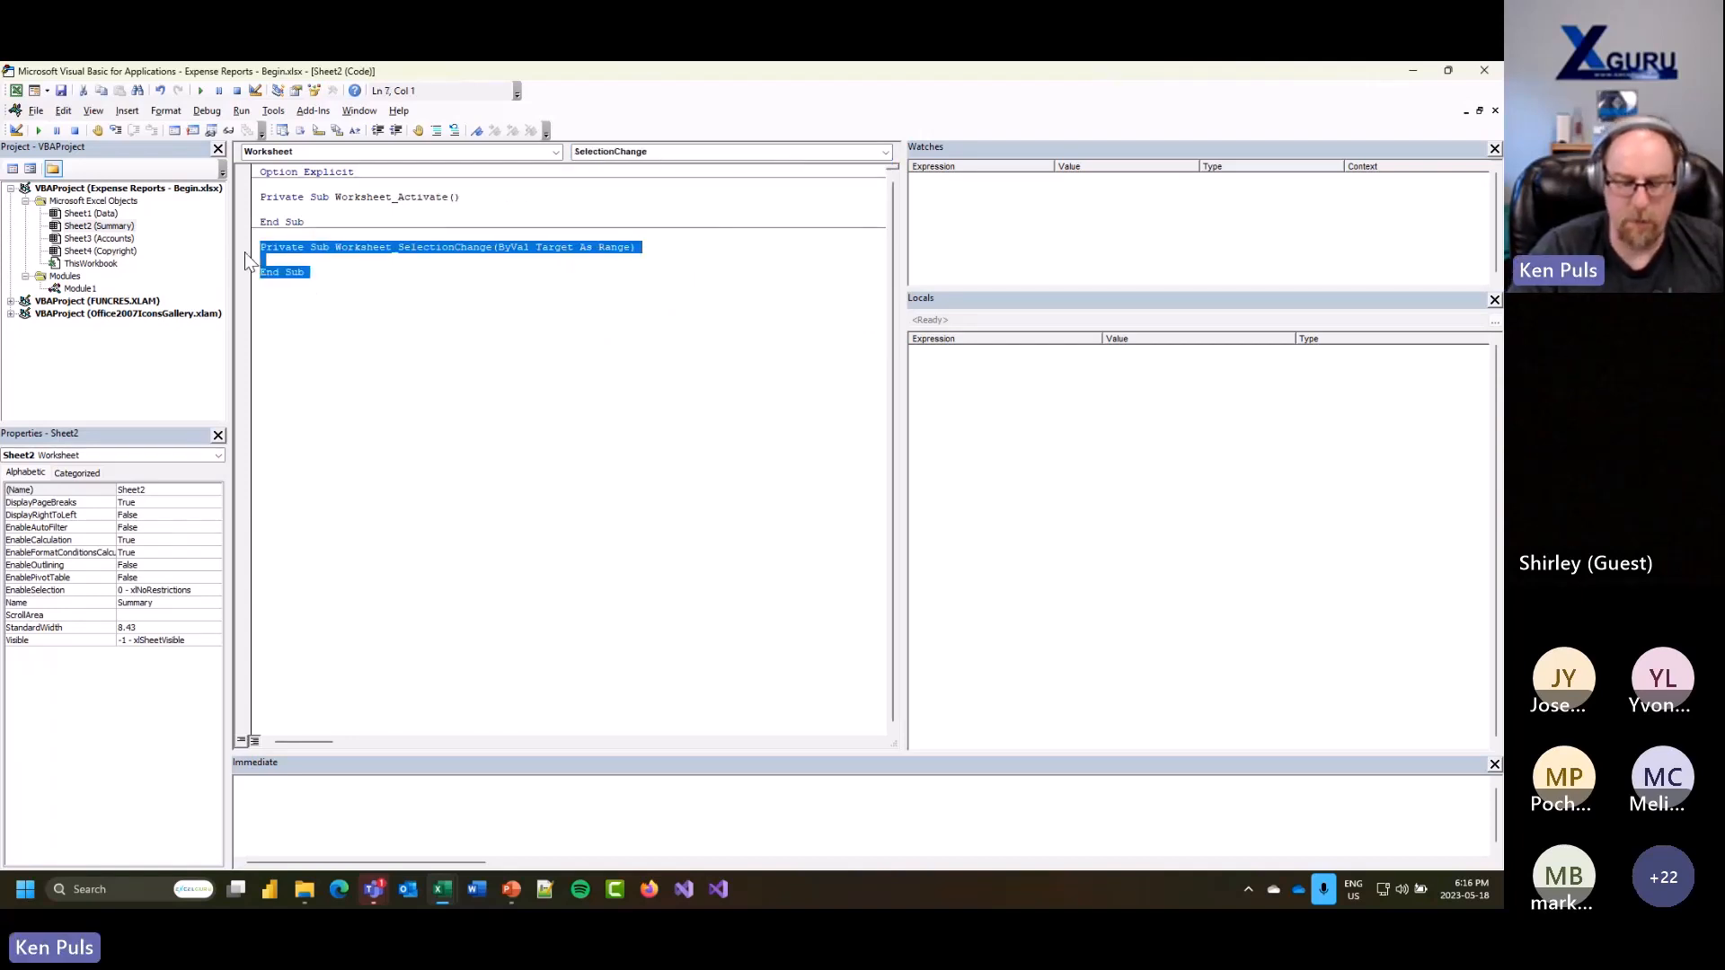
{"action": "key", "text": "Delete"}
Step: Call the UpdatePivot macro inside the Summary sheet's Worksheet_Activate procedure
{"action": "left_click", "coordinate": [325, 210]}
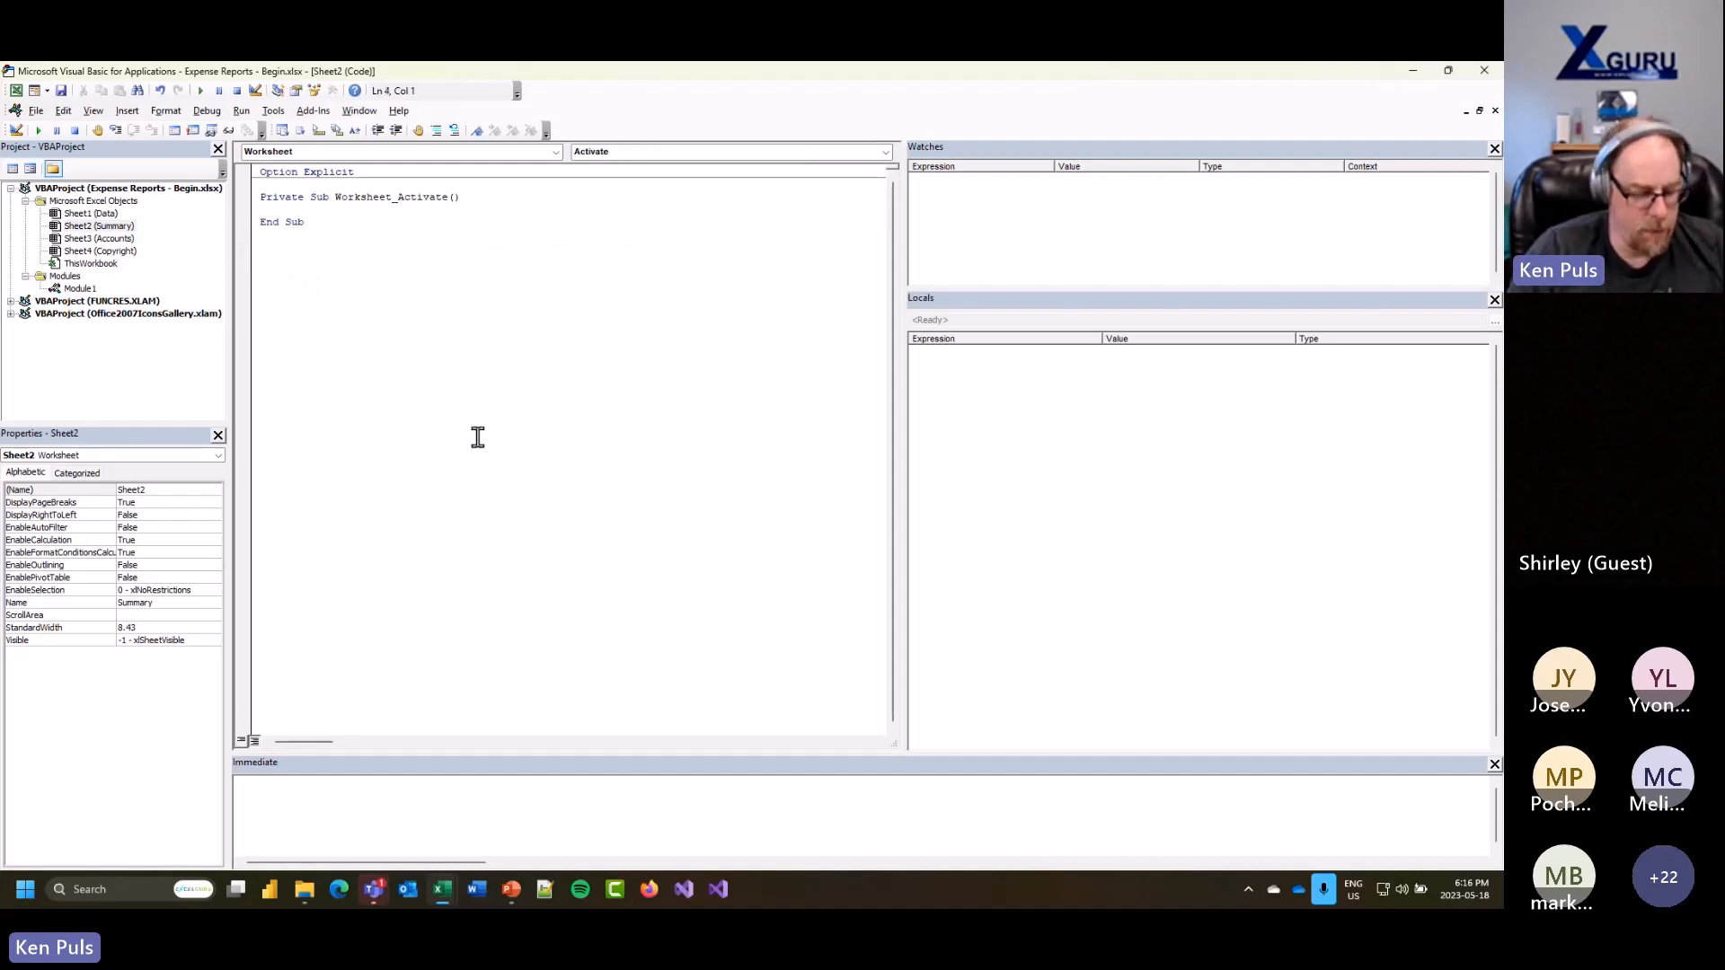
{"action": "key", "text": "Tab"}
{"action": "type", "text": "u"}
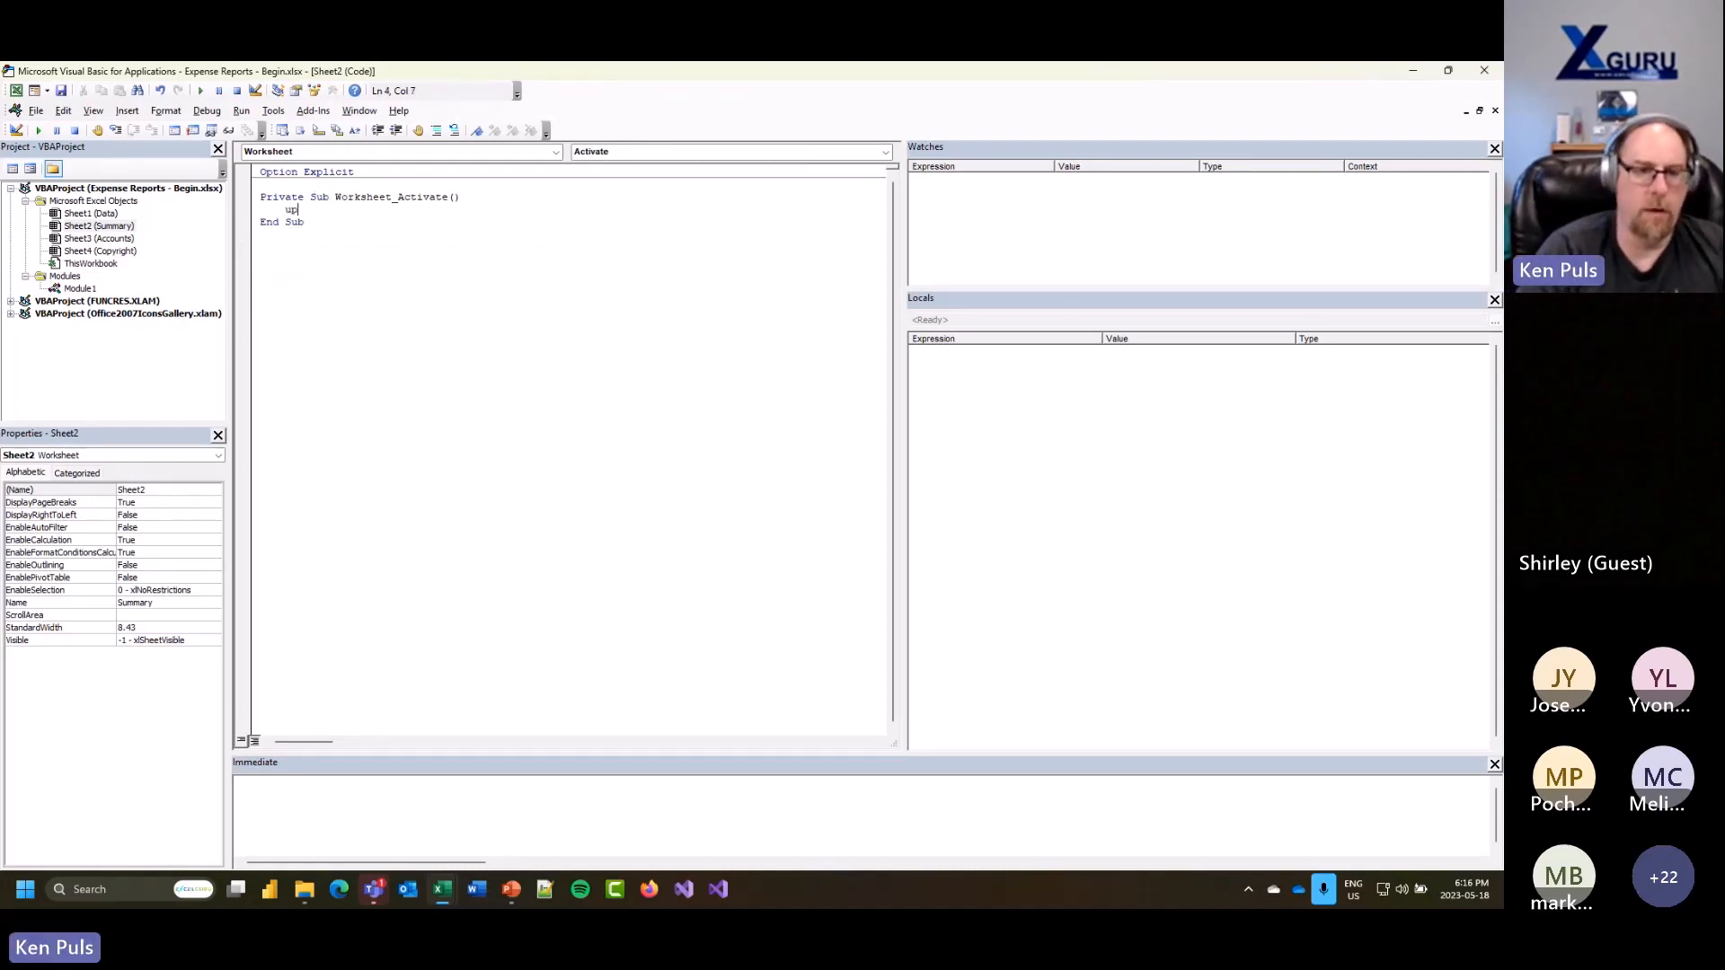
{"action": "type", "text": "p"}
{"action": "key", "text": "ctrl+space"}
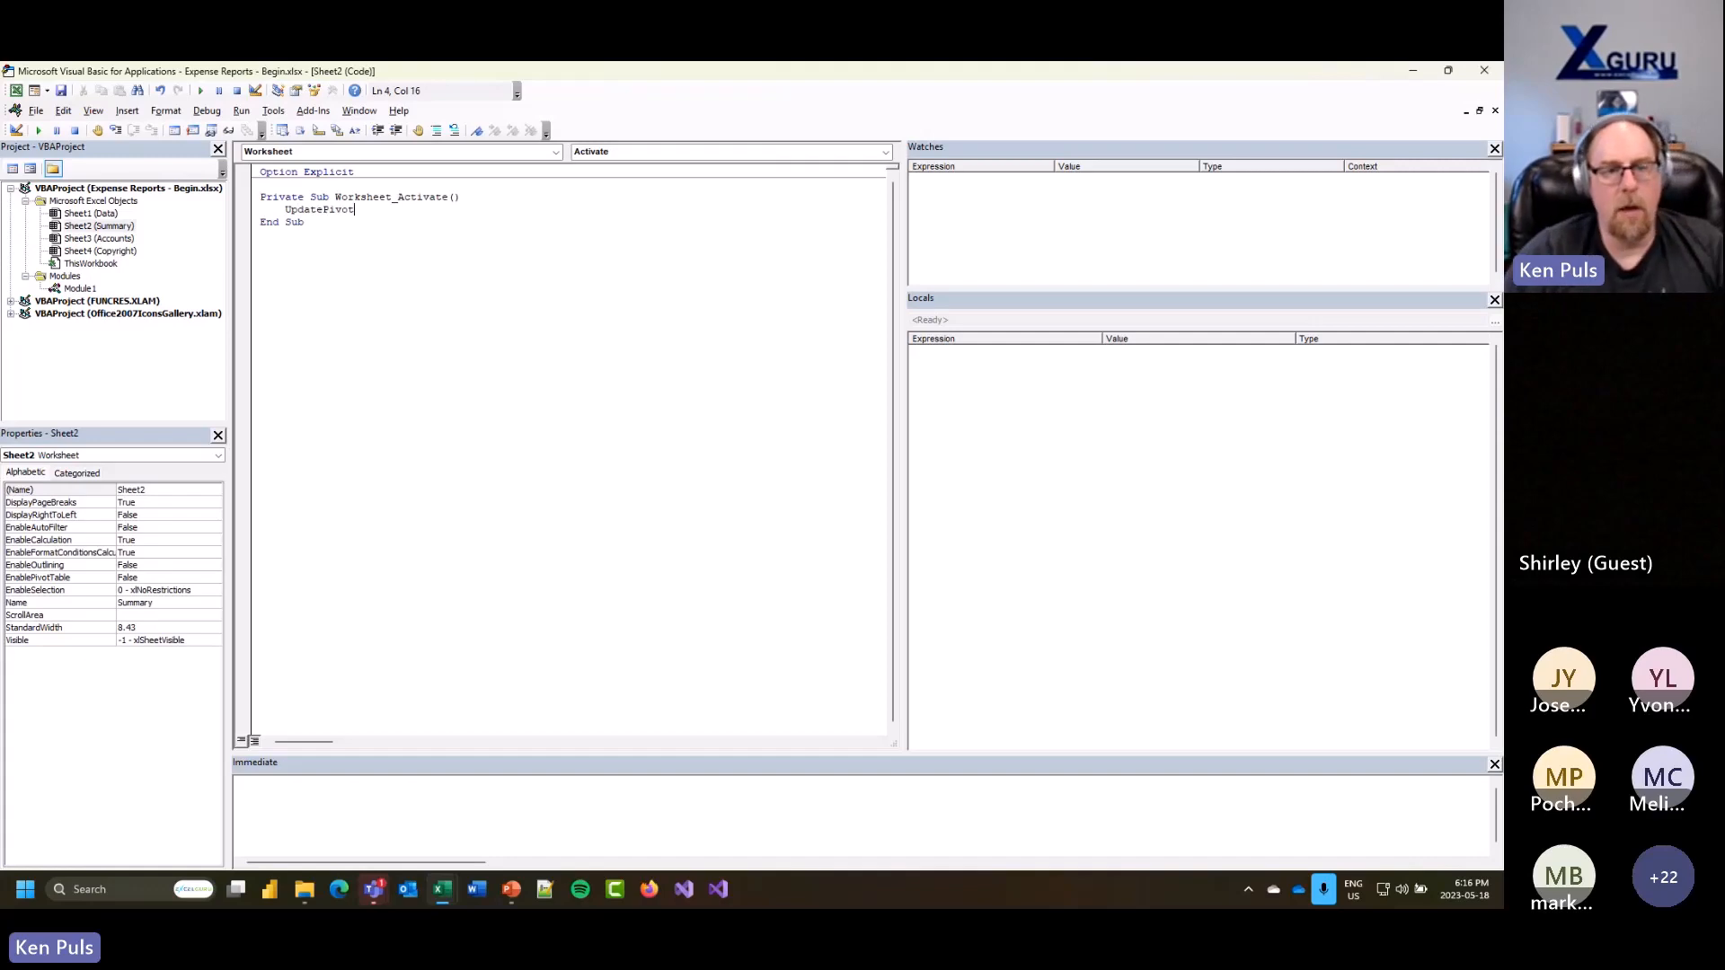
Step: Return to the workbook and test the automatic PivotTable refresh by switching from the Data sheet to the Summary sheet
{"action": "left_click", "coordinate": [1413, 65]}
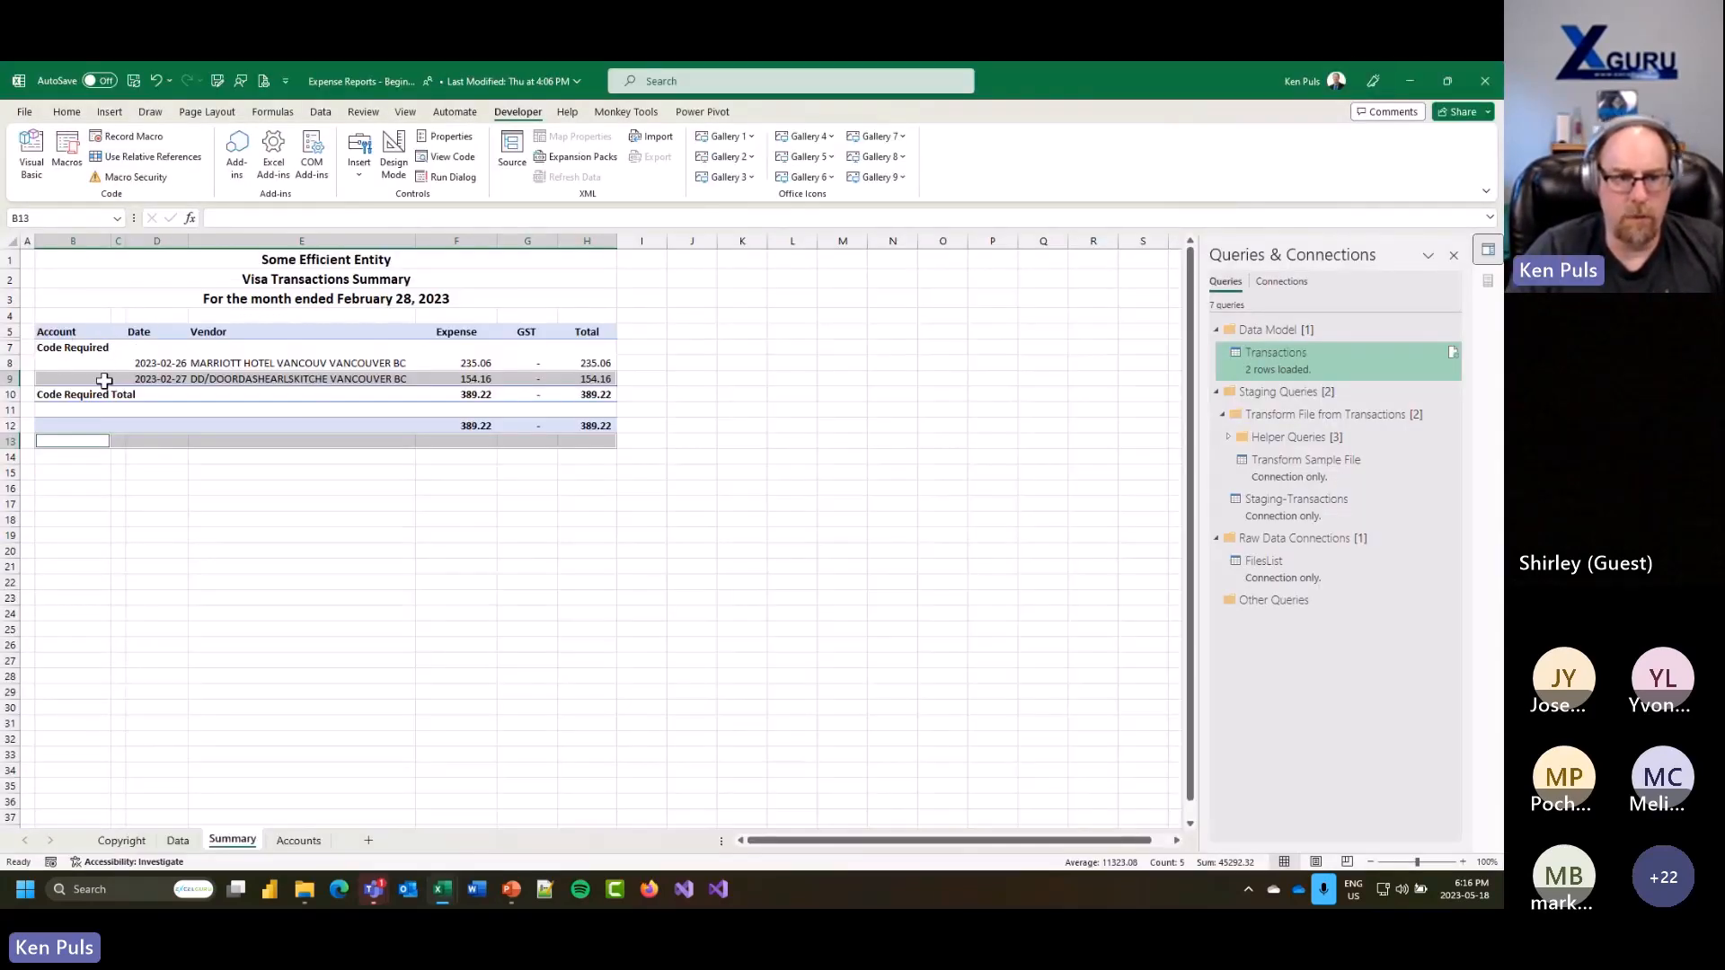
{"action": "left_click", "coordinate": [177, 842]}
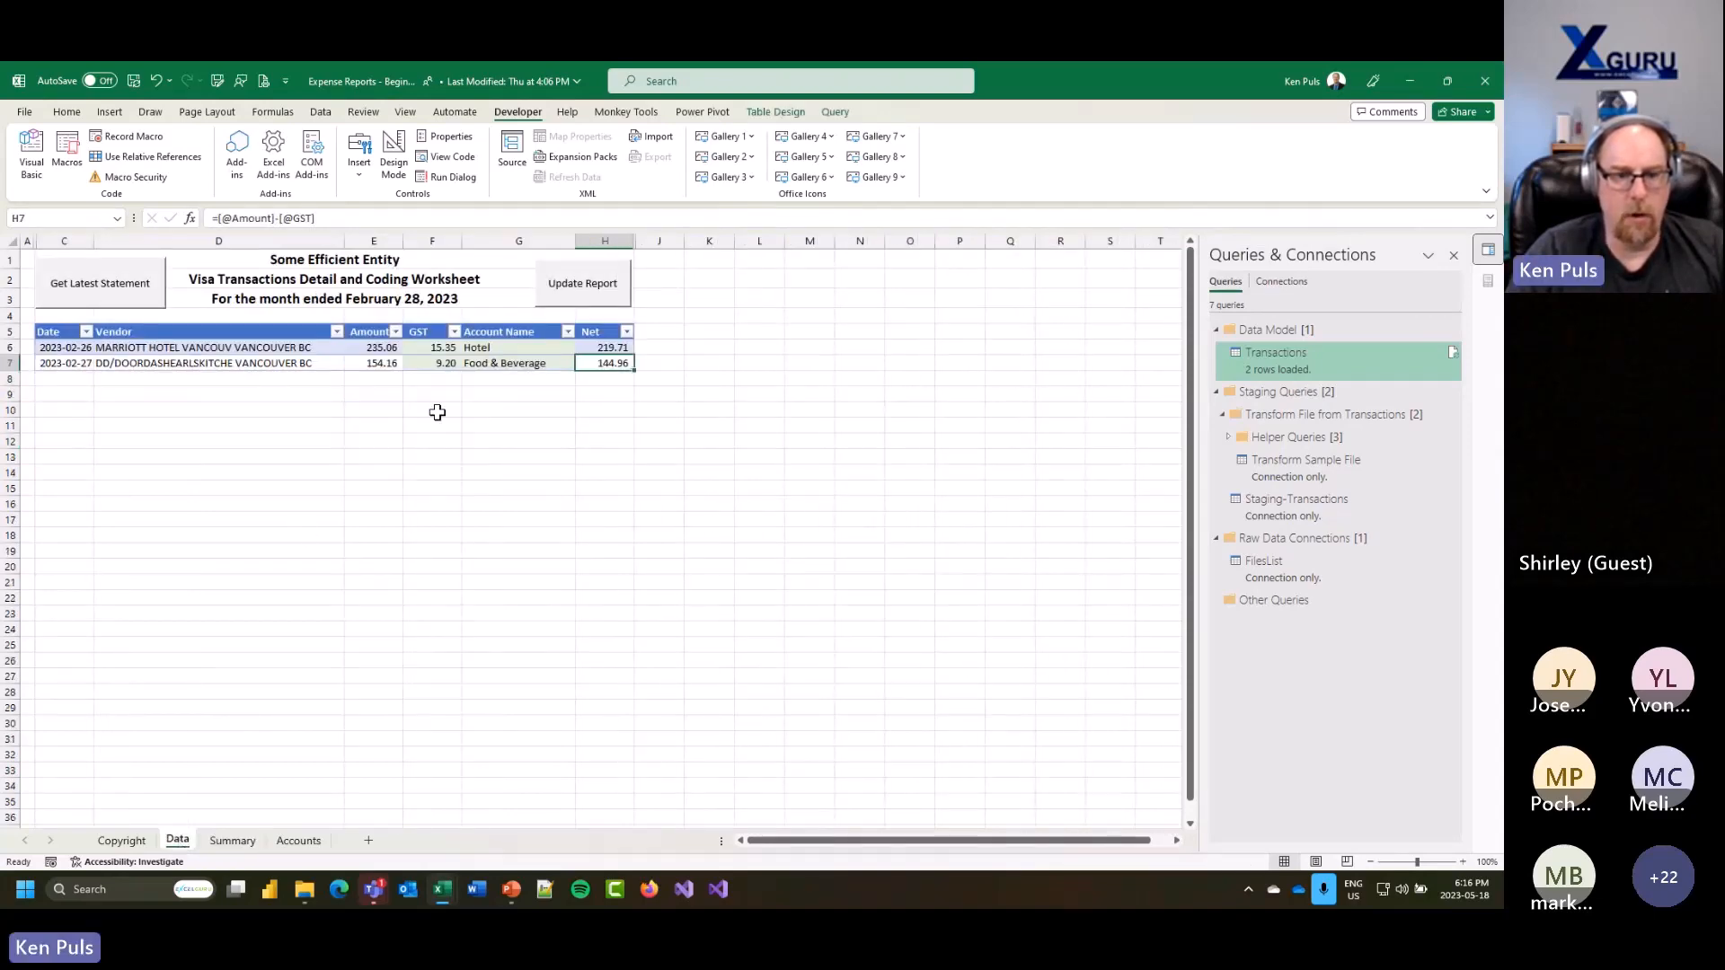
{"action": "left_click", "coordinate": [236, 842]}
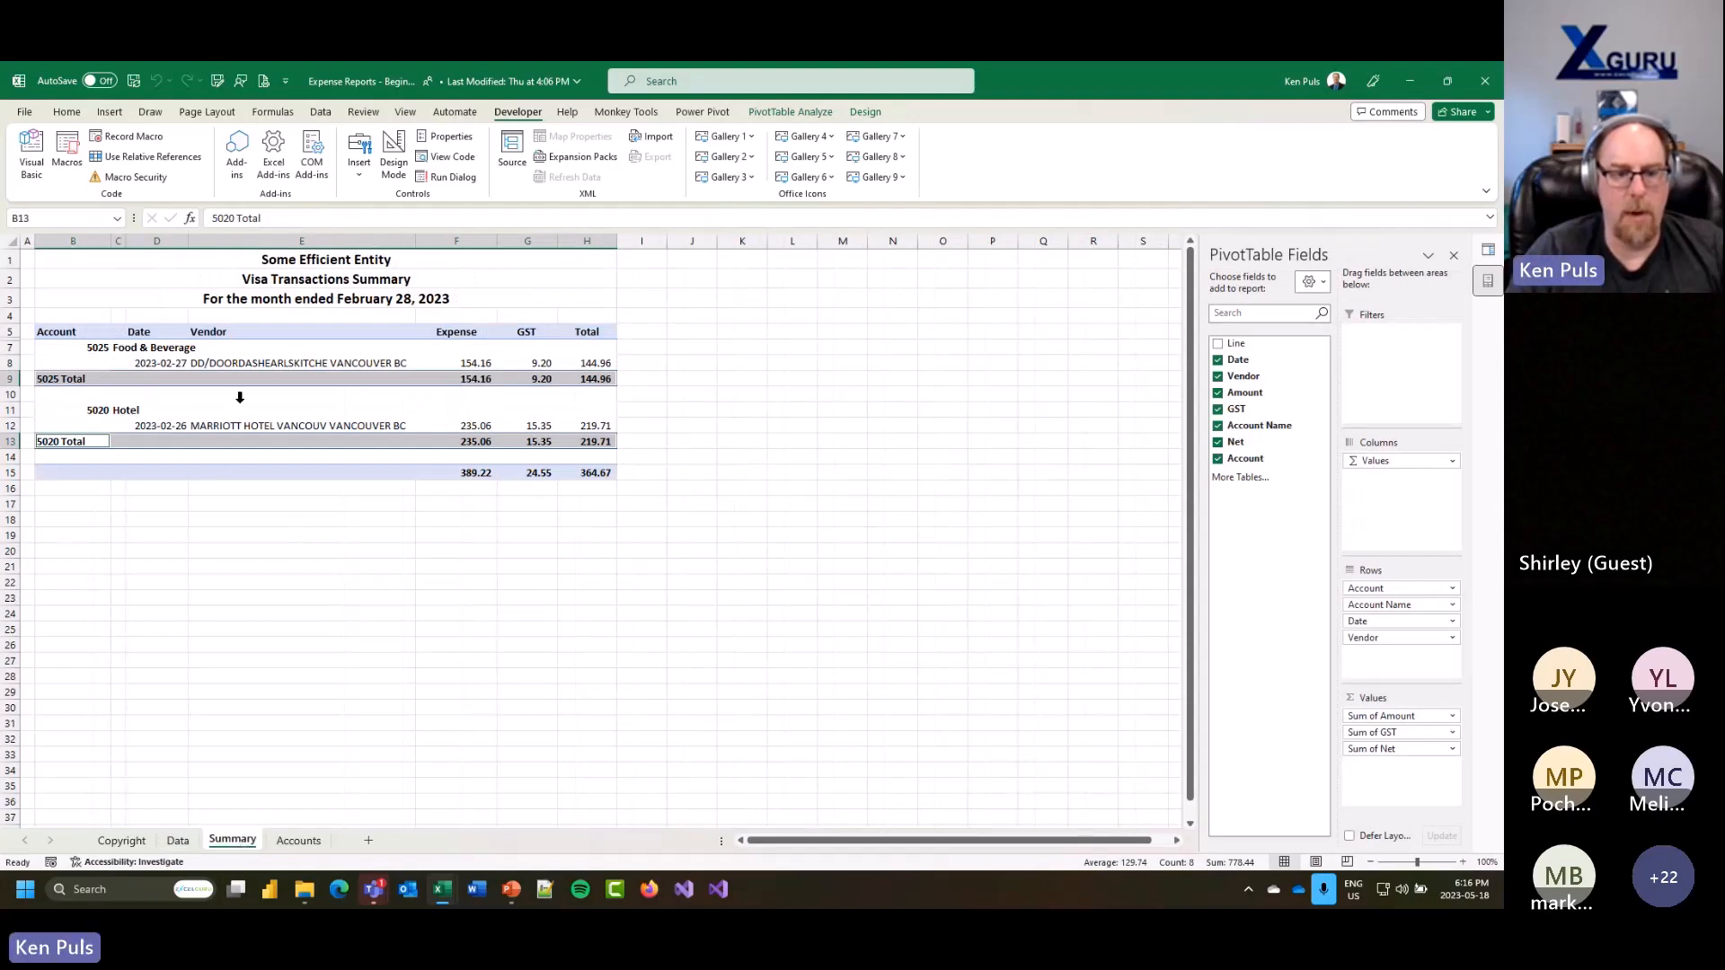
Step: Return to the Data sheet and rerun the Get Latest Statement macro
{"action": "left_click", "coordinate": [177, 841]}
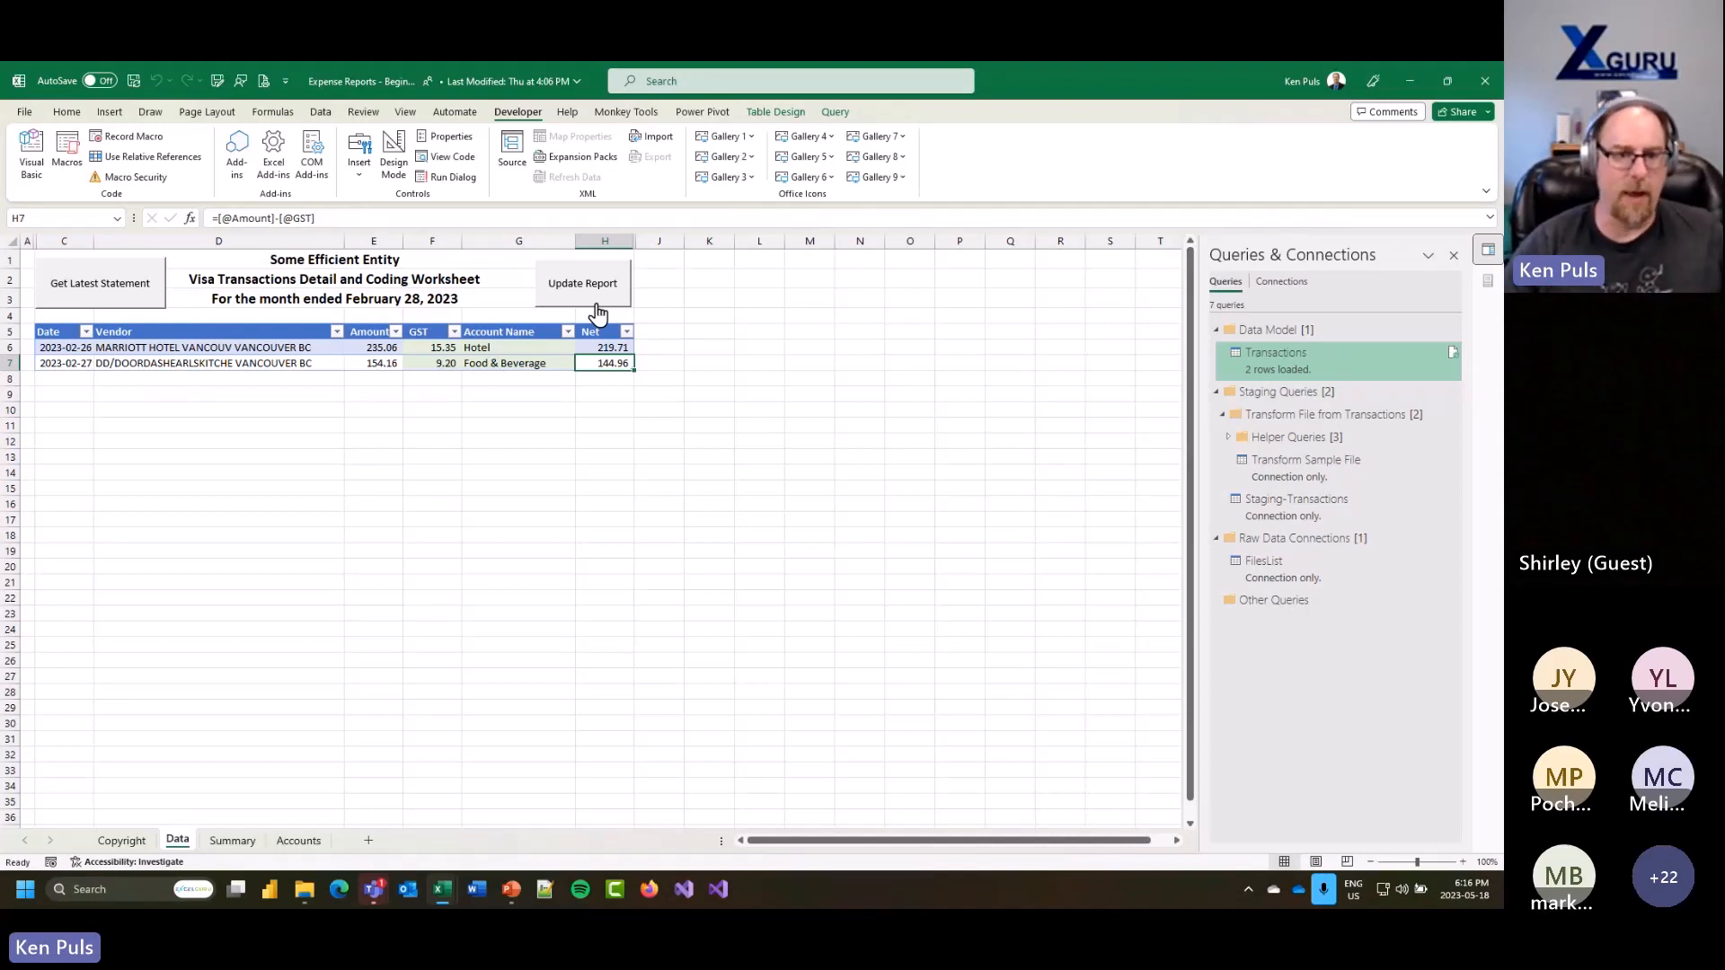
{"action": "left_click", "coordinate": [72, 297]}
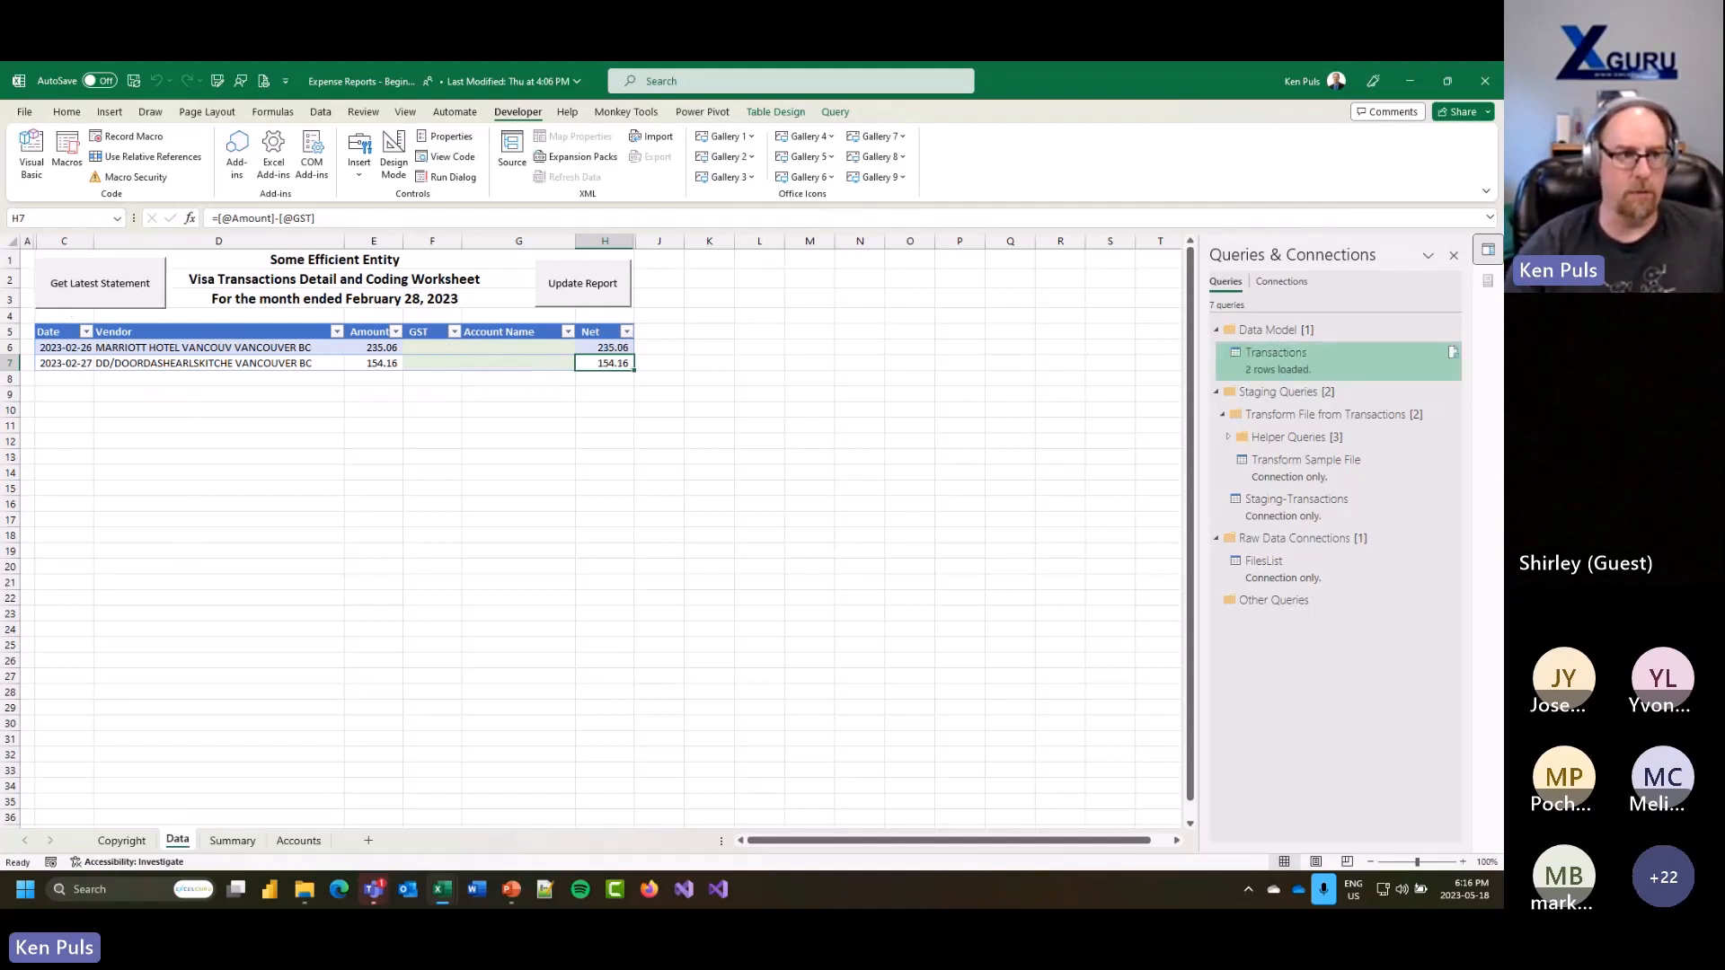
Step: Copy 2023-03-31 Visa Transactions.txt into the Data folder, reload the latest statement and highlight the two February transactions
{"action": "left_click_drag", "start_coordinate": [0, 289], "coordinate": [682, 262]}
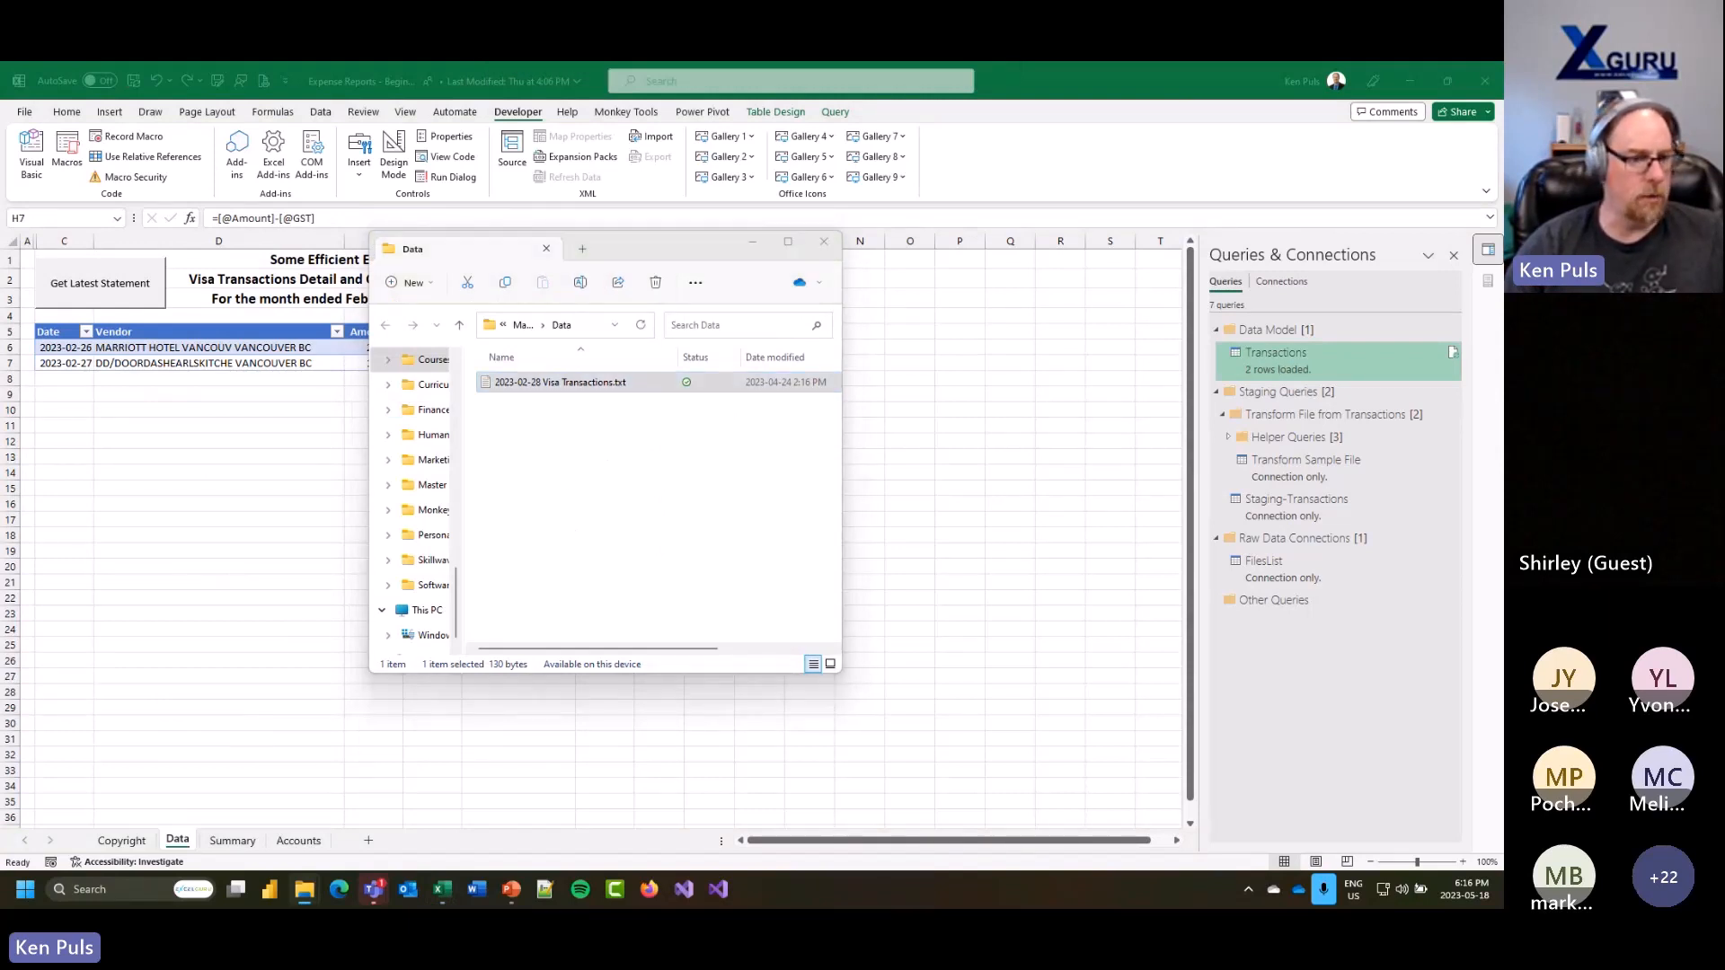
{"action": "right_click", "coordinate": [566, 476]}
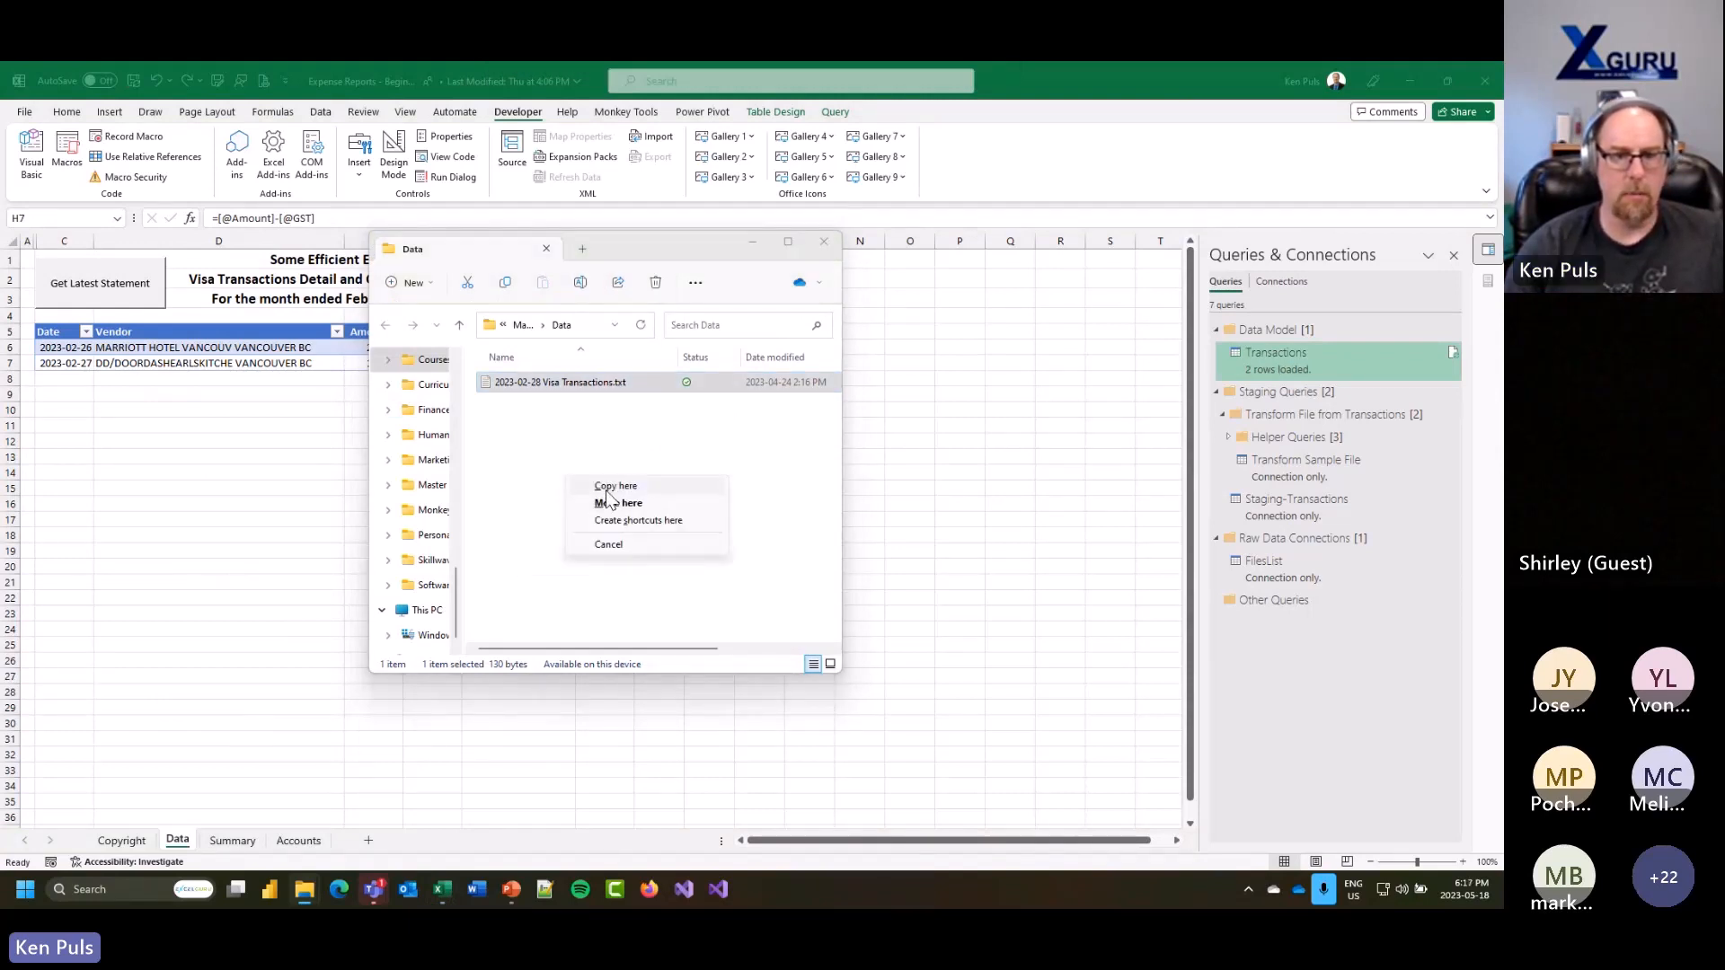
{"action": "left_click", "coordinate": [607, 490]}
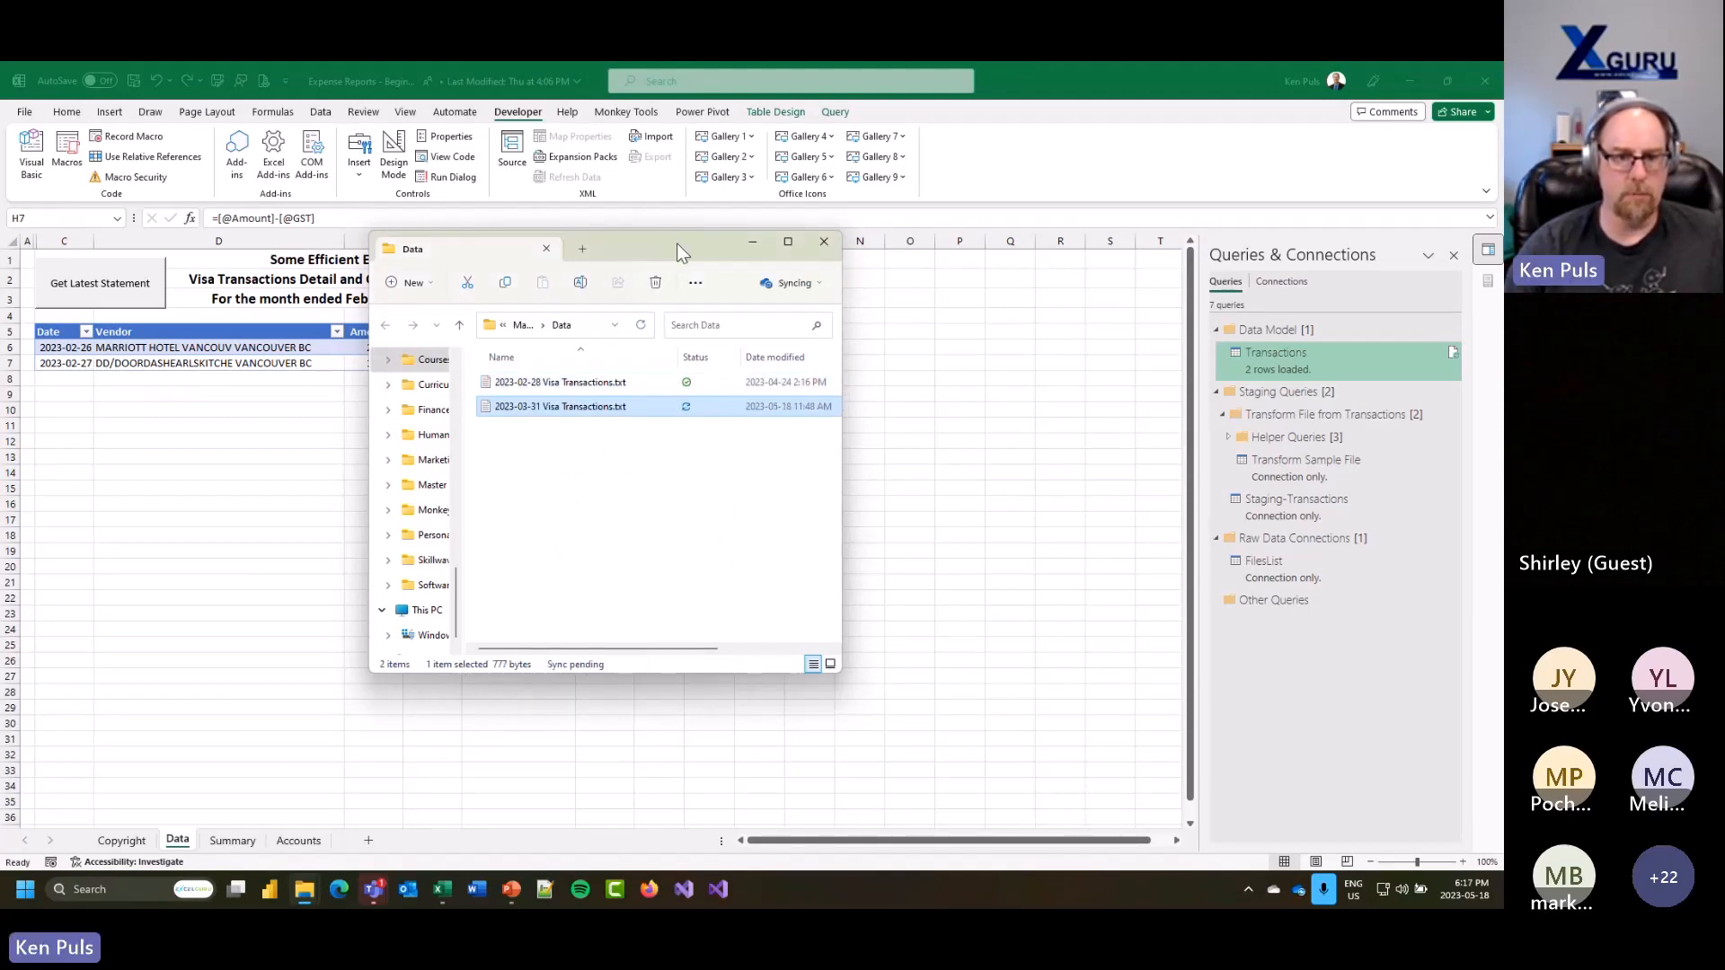
{"action": "left_click_drag", "start_coordinate": [677, 243], "coordinate": [0, 238]}
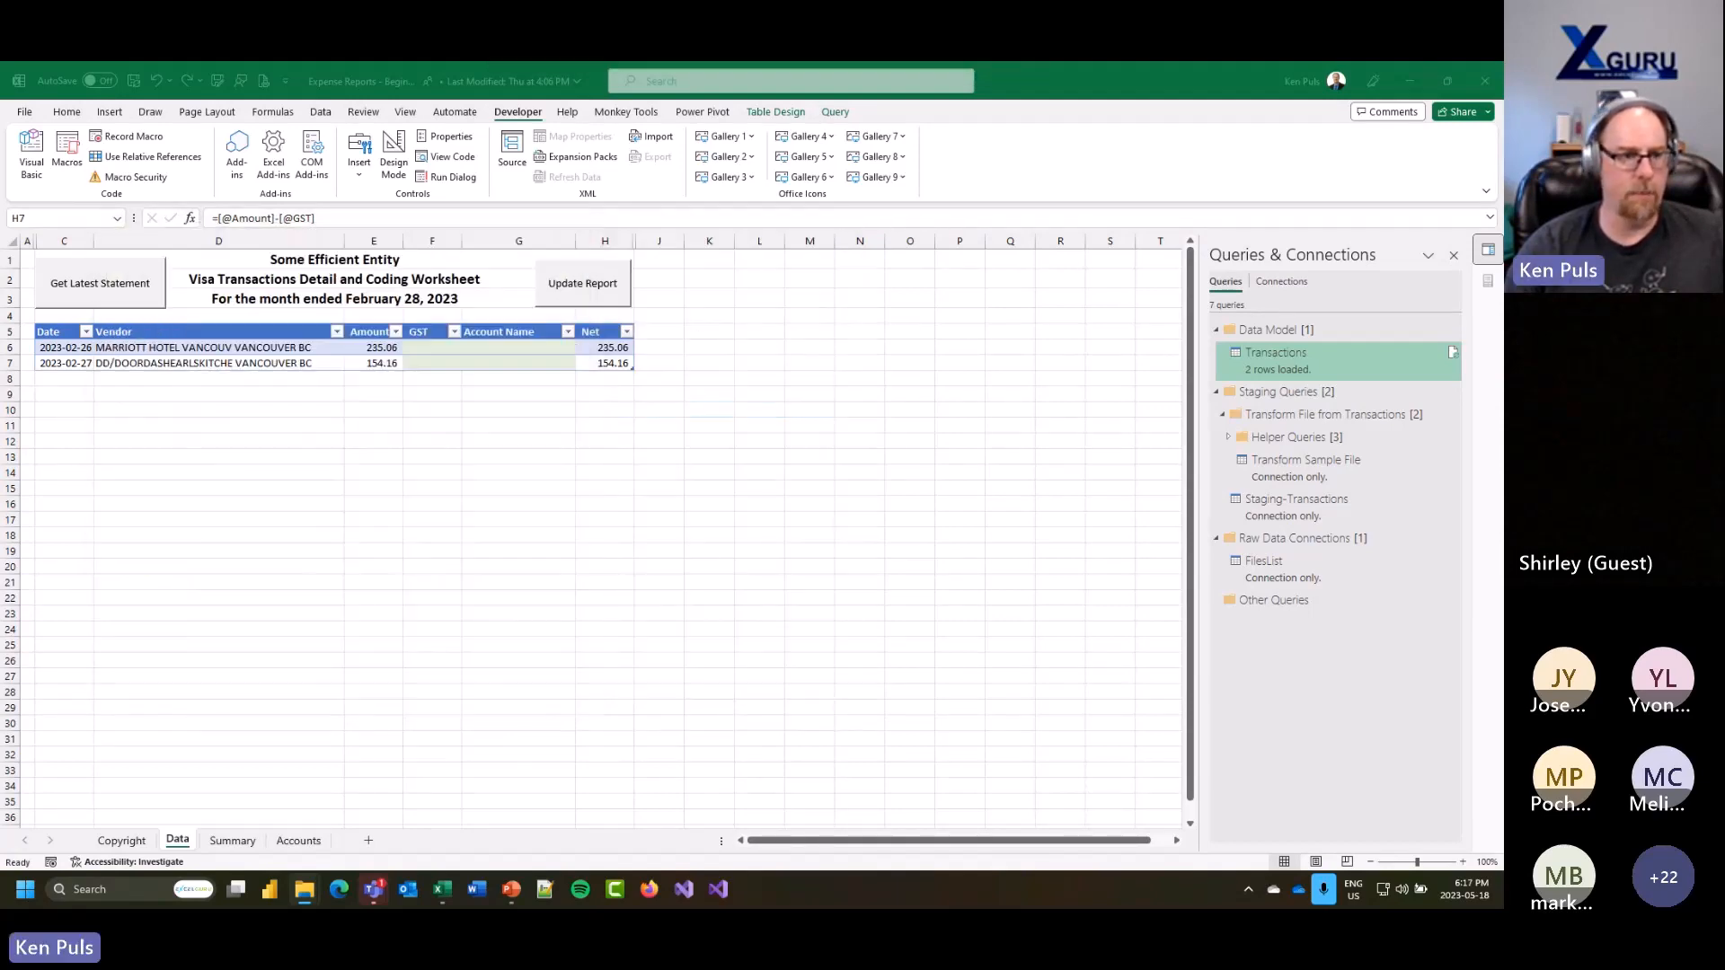
{"action": "left_click", "coordinate": [126, 285]}
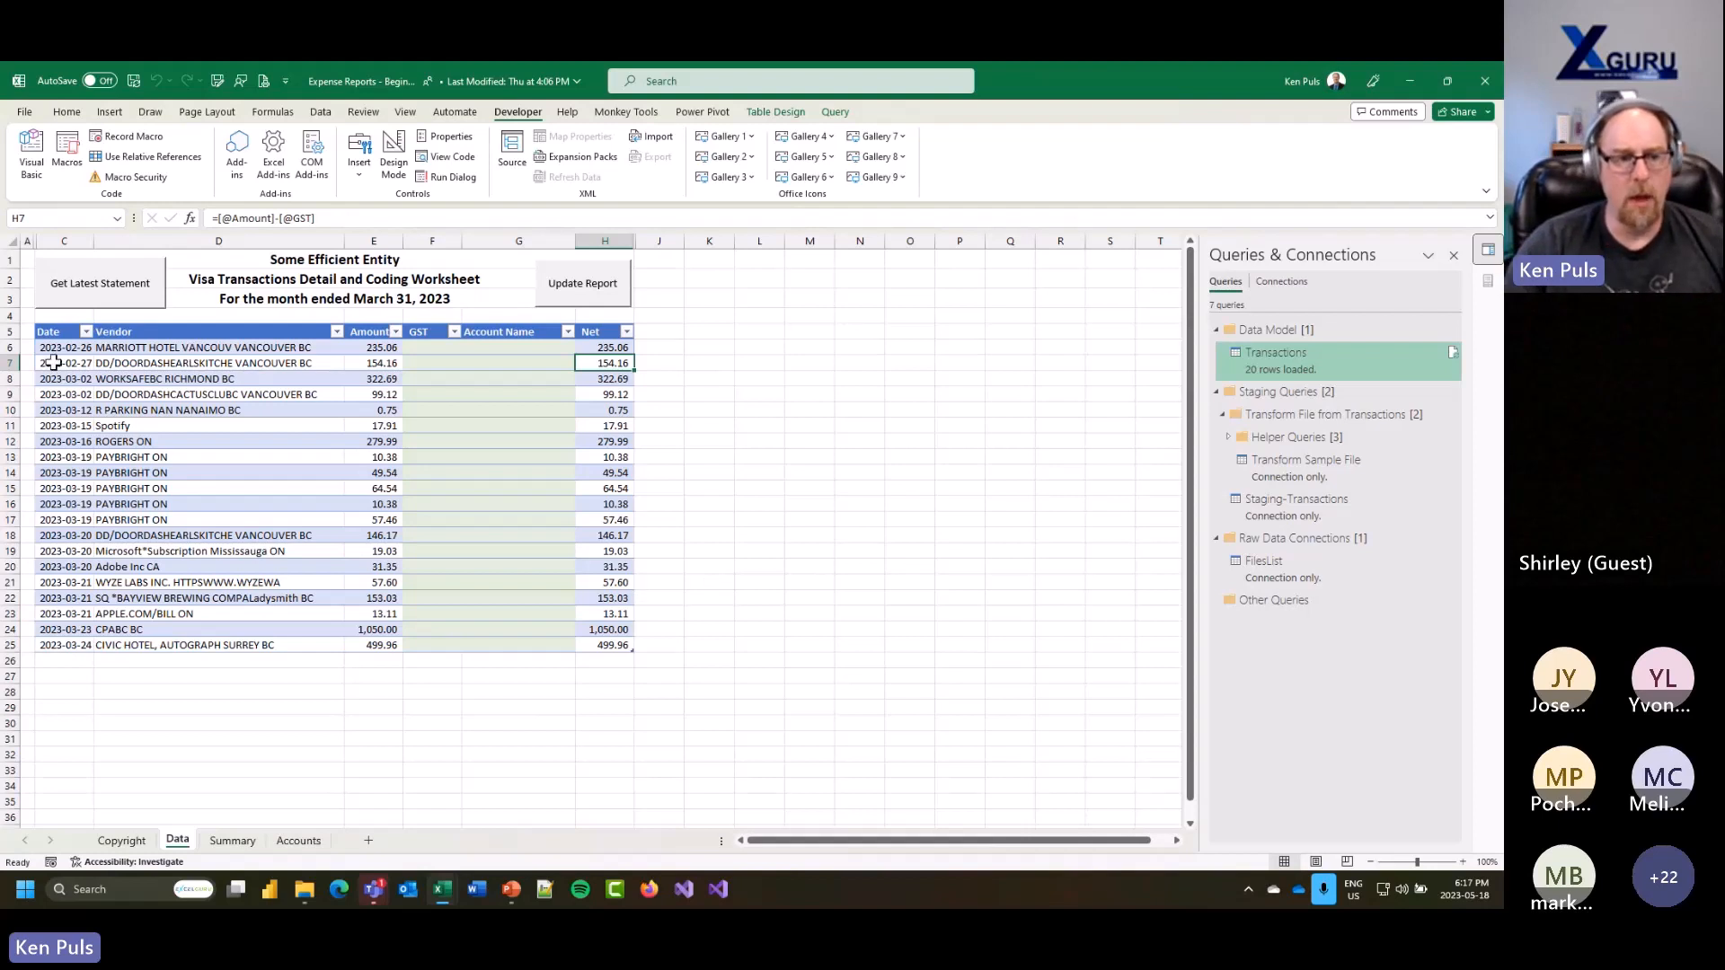
{"action": "left_click_drag", "start_coordinate": [54, 360], "coordinate": [176, 358]}
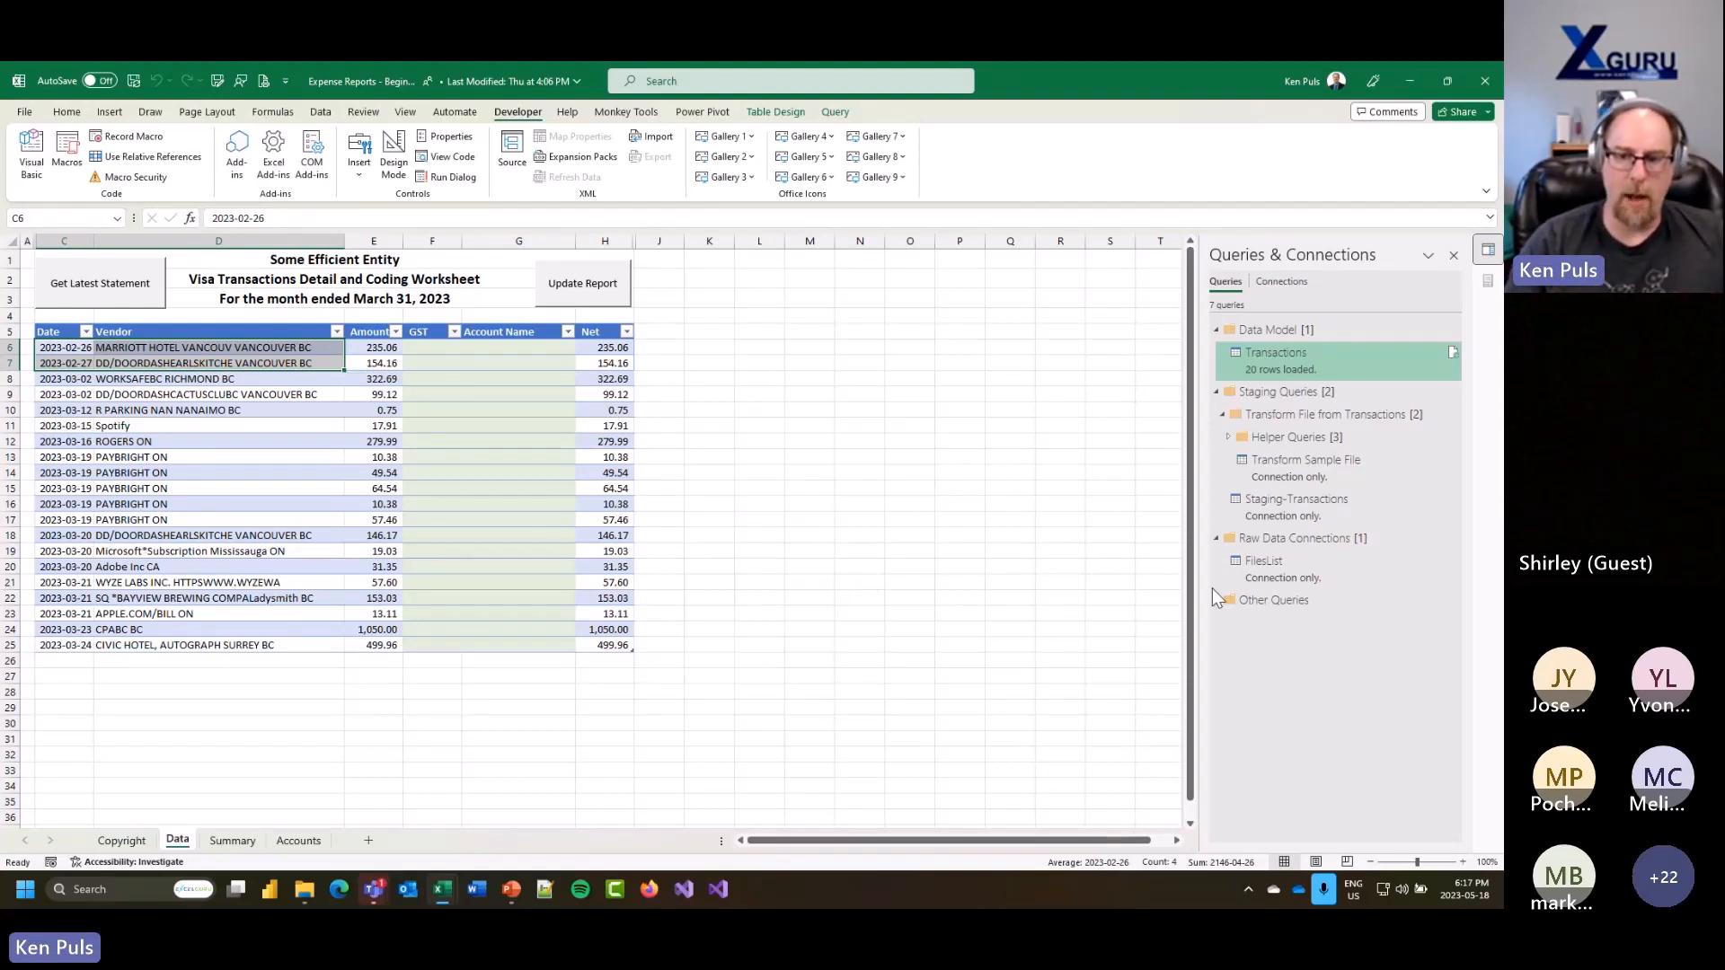
Step: Open the FilesList query, refresh its preview and sort the Date column in descending order
{"action": "double_click", "coordinate": [1290, 575]}
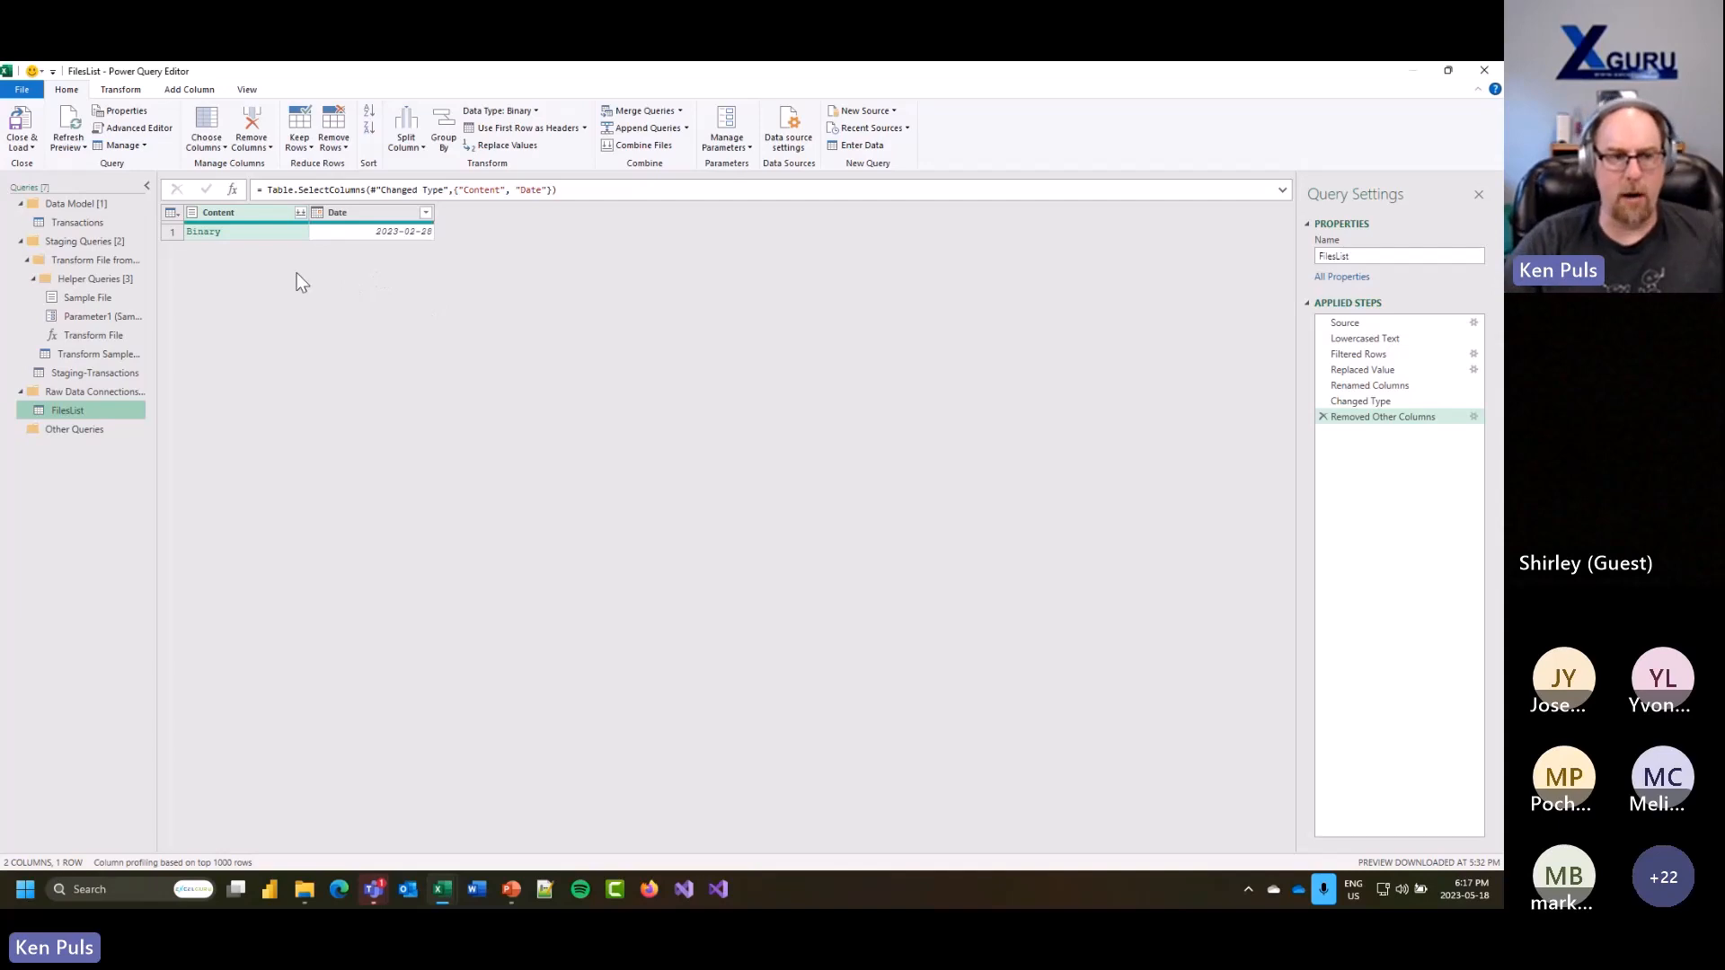
{"action": "left_click", "coordinate": [68, 128]}
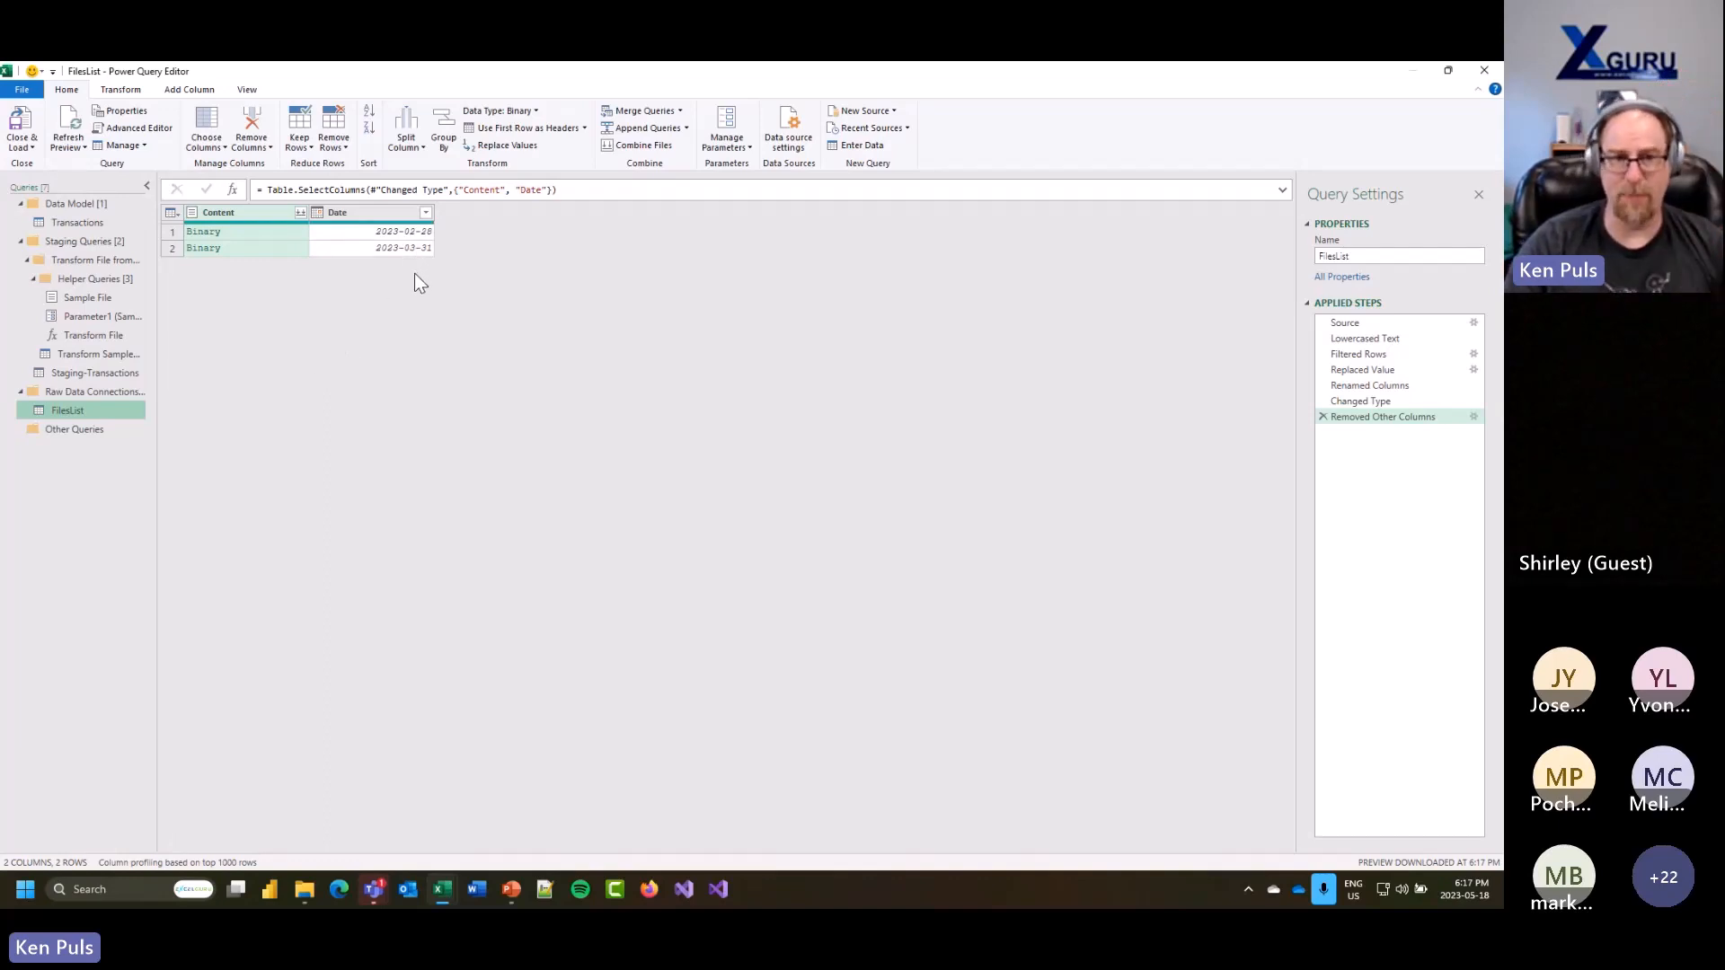
{"action": "left_click", "coordinate": [425, 215]}
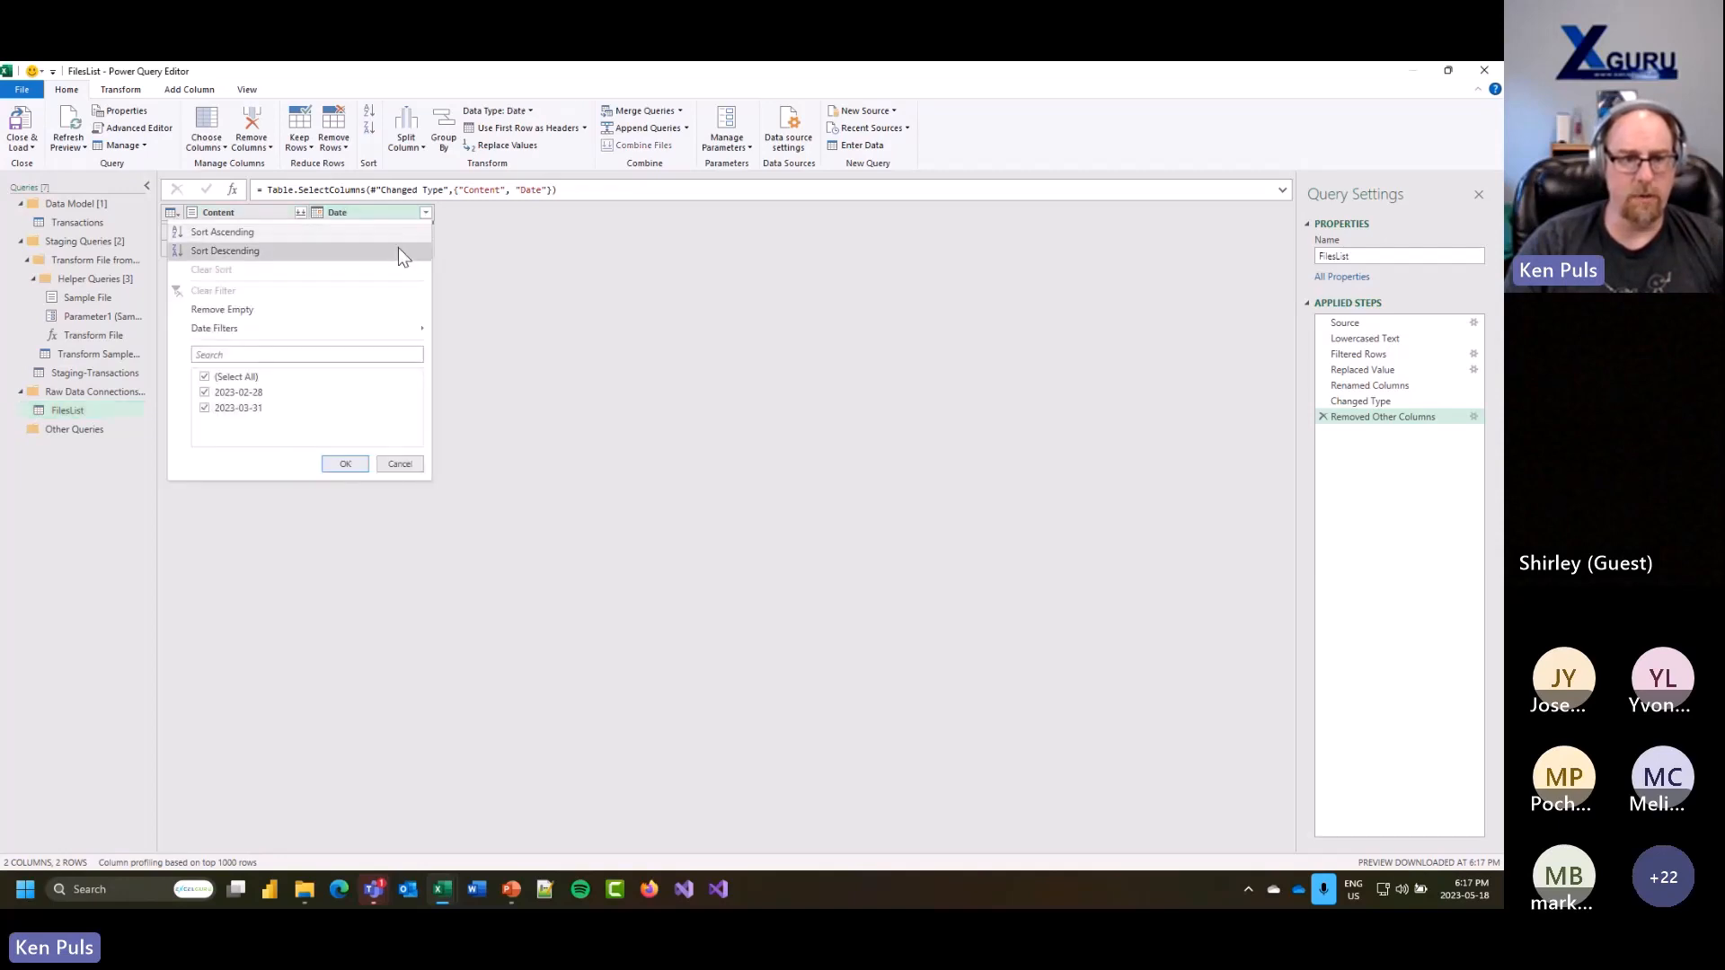
{"action": "left_click", "coordinate": [401, 255]}
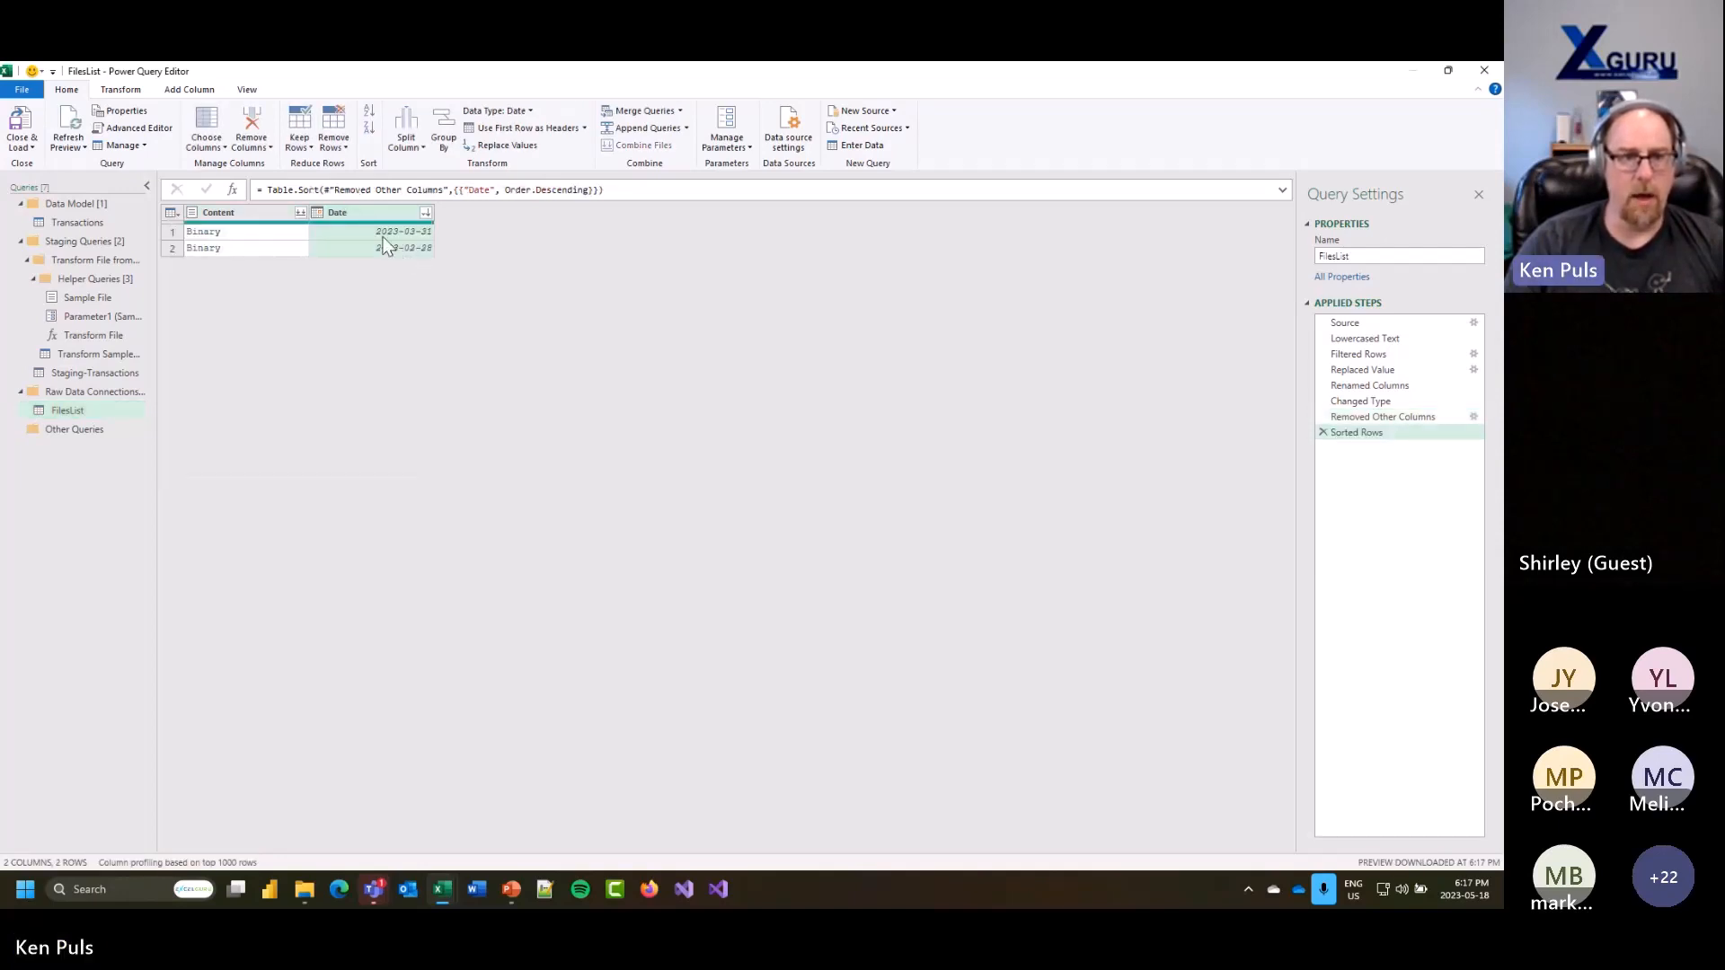
Step: Keep only the top 1 row of the sorted FilesList query
{"action": "left_click", "coordinate": [299, 144]}
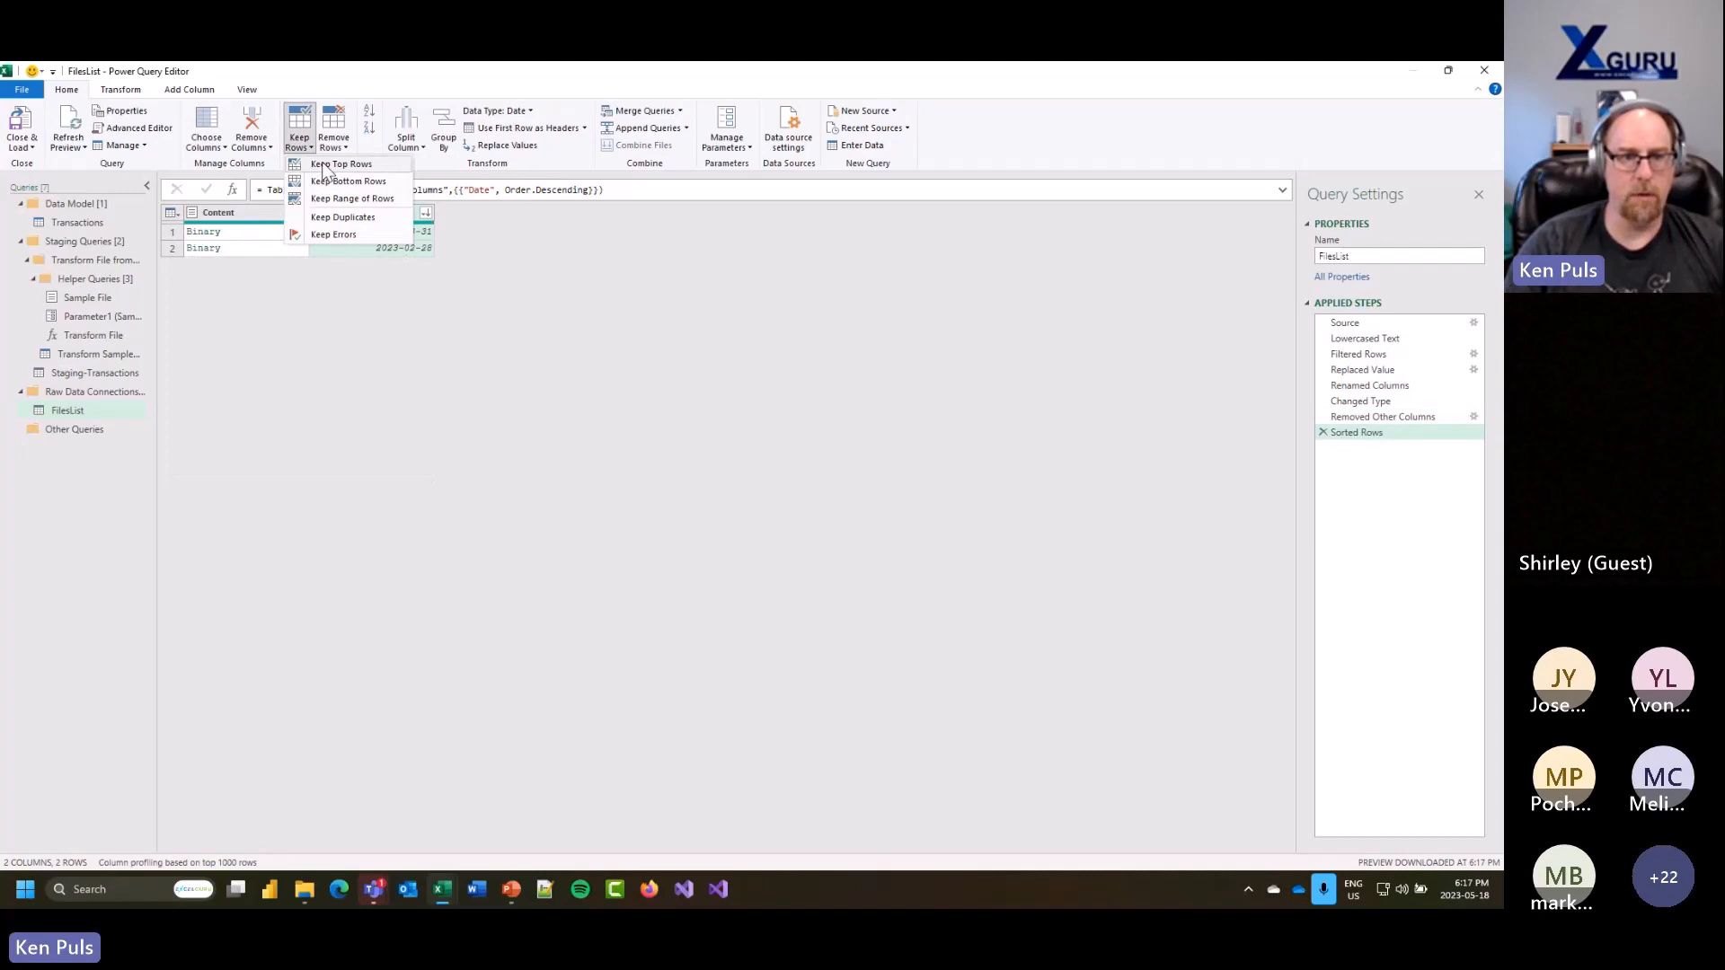
{"action": "left_click", "coordinate": [341, 164]}
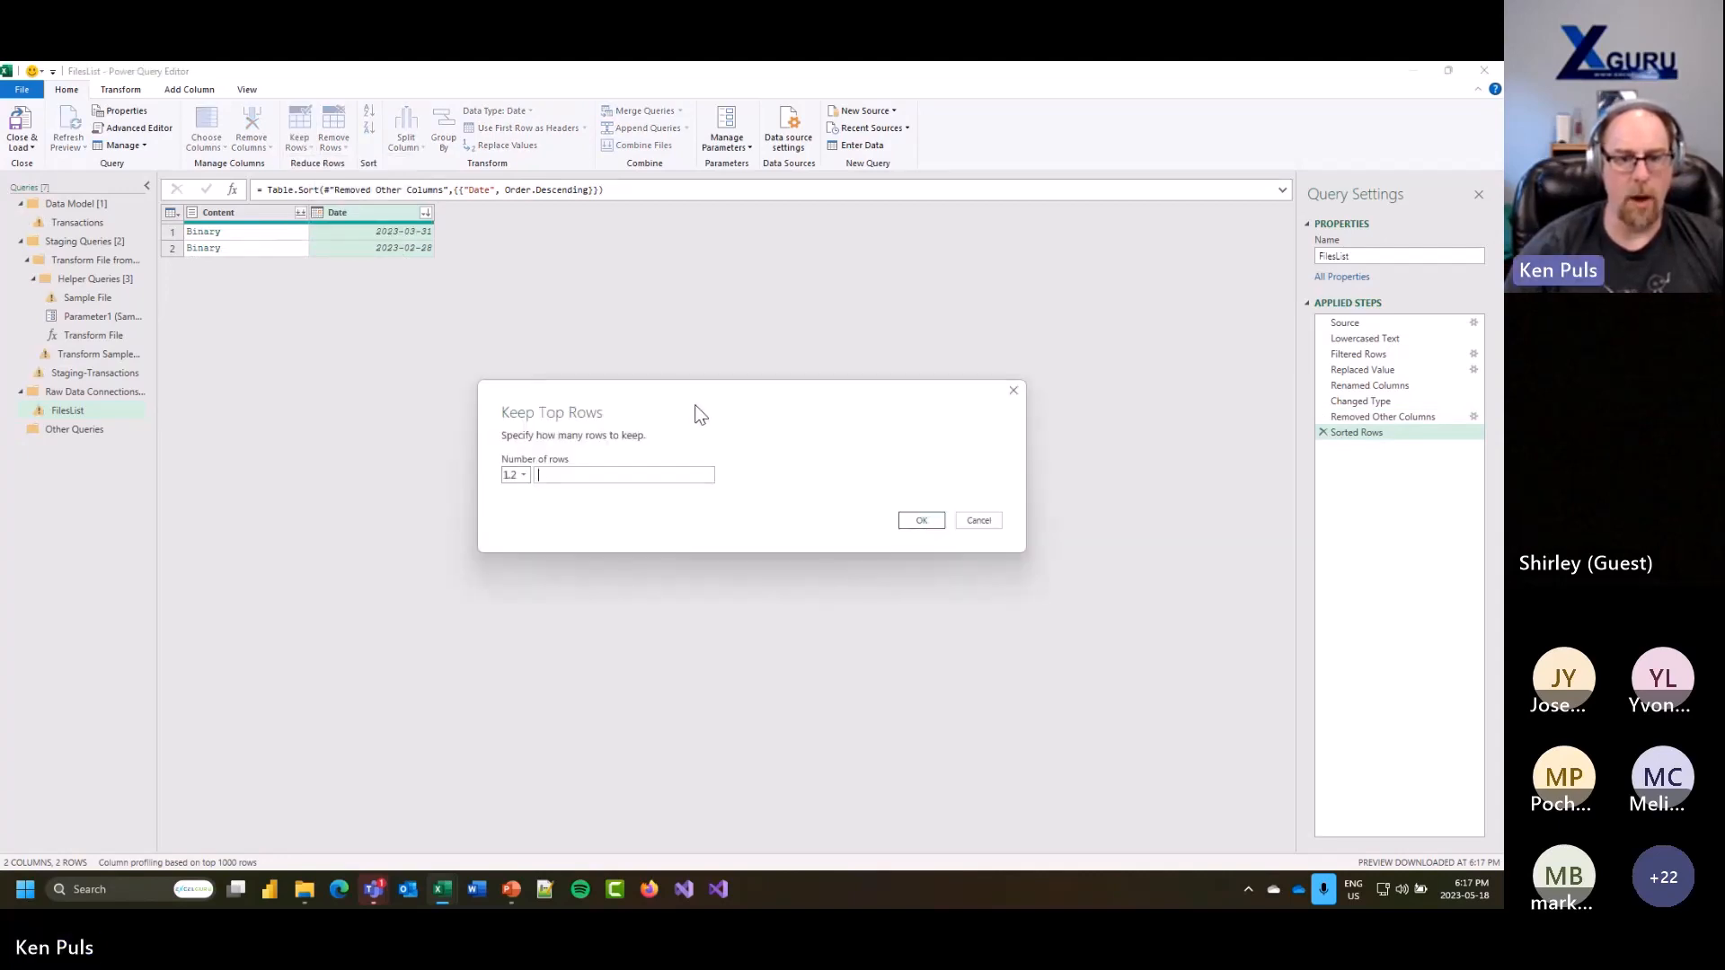
{"action": "type", "text": "1"}
{"action": "key", "text": "Return"}
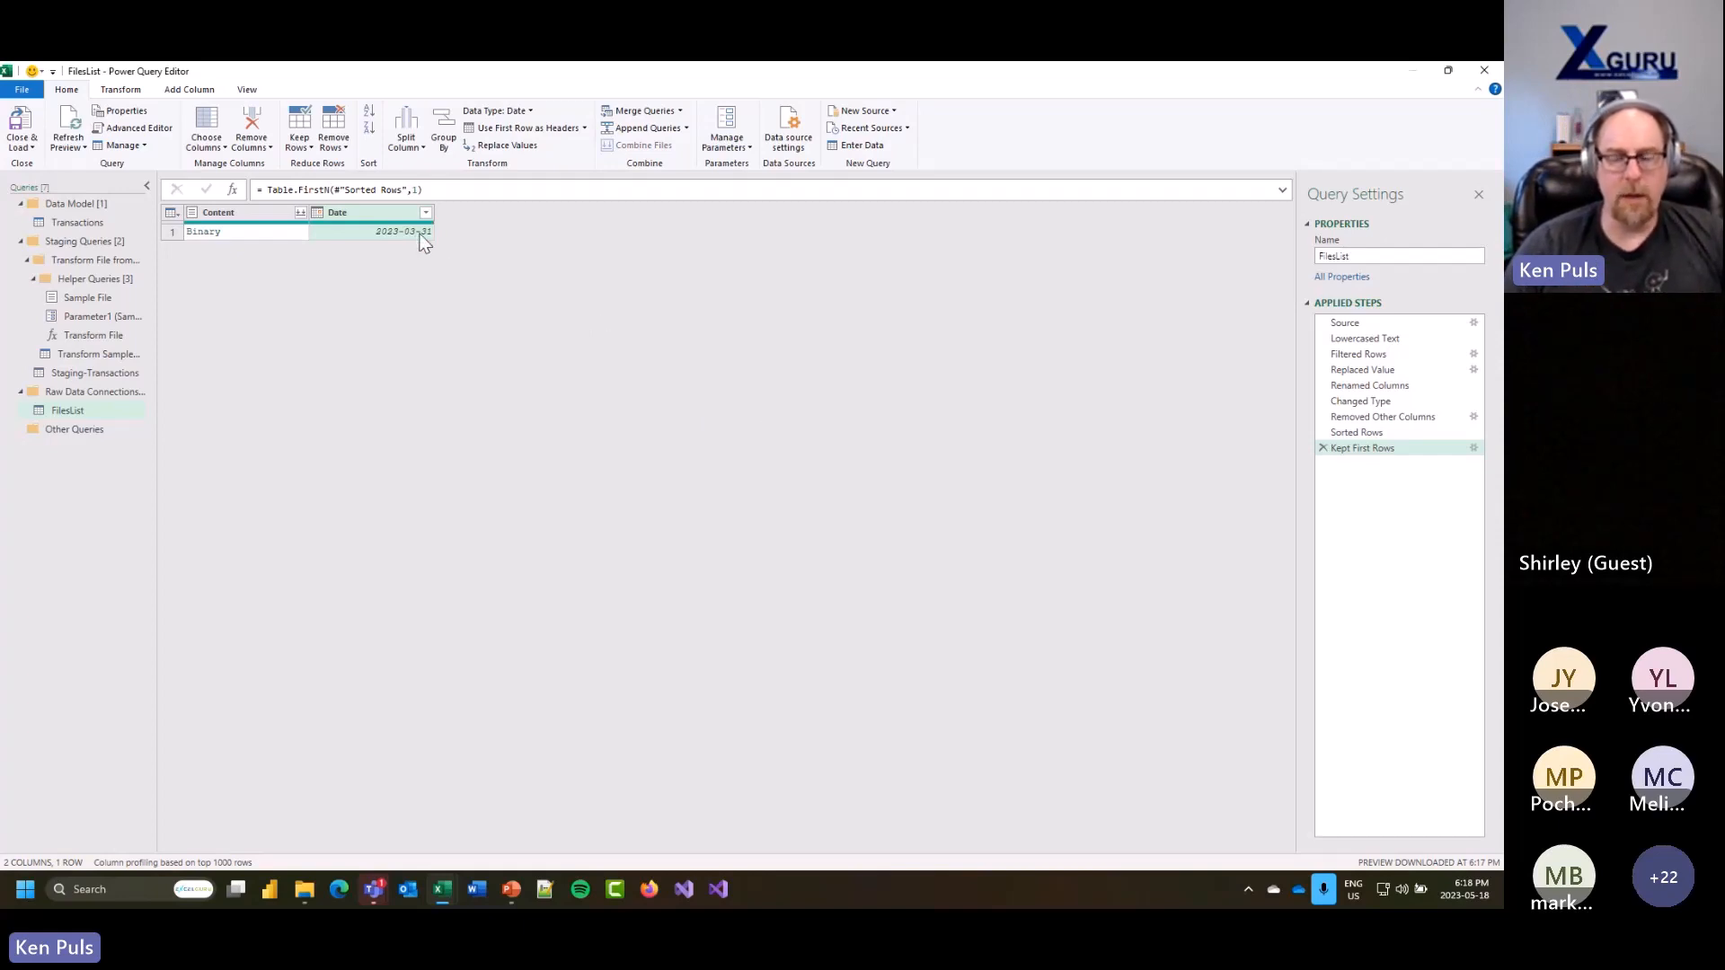
Step: Examine the Date created and Date modified columns in the Source step, and compare the Sorted Rows and Kept First Rows results
{"action": "left_click", "coordinate": [1401, 322]}
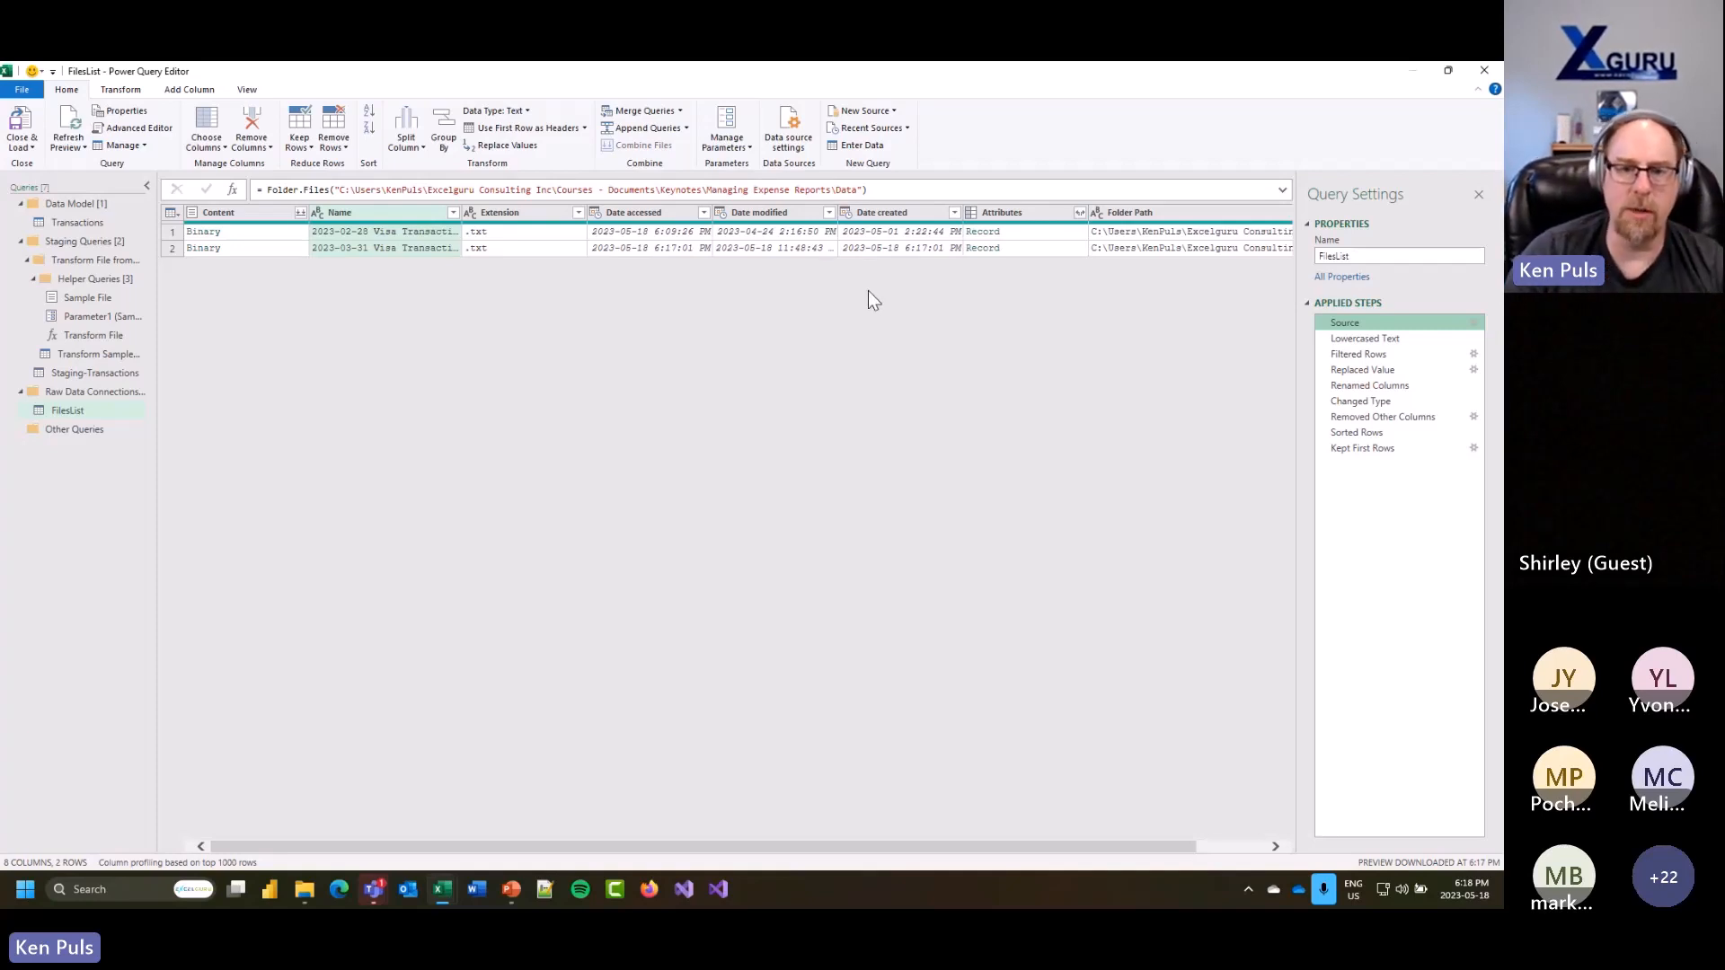
{"action": "left_click", "coordinate": [886, 235]}
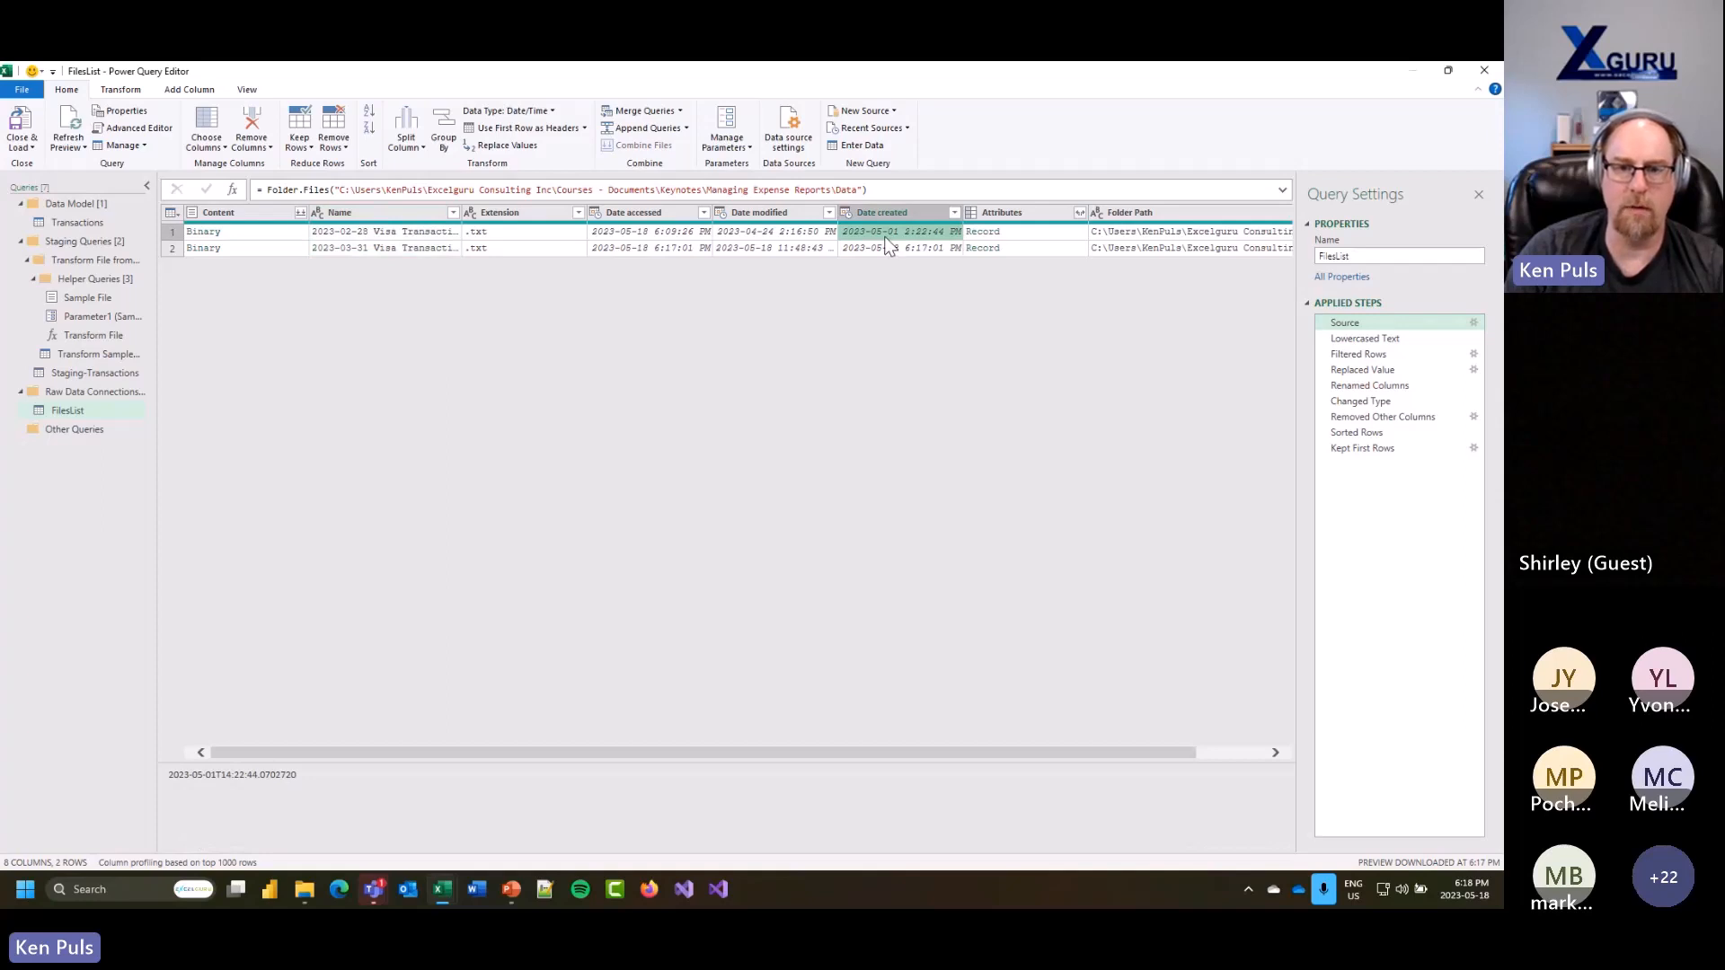
{"action": "left_click", "coordinate": [757, 235]}
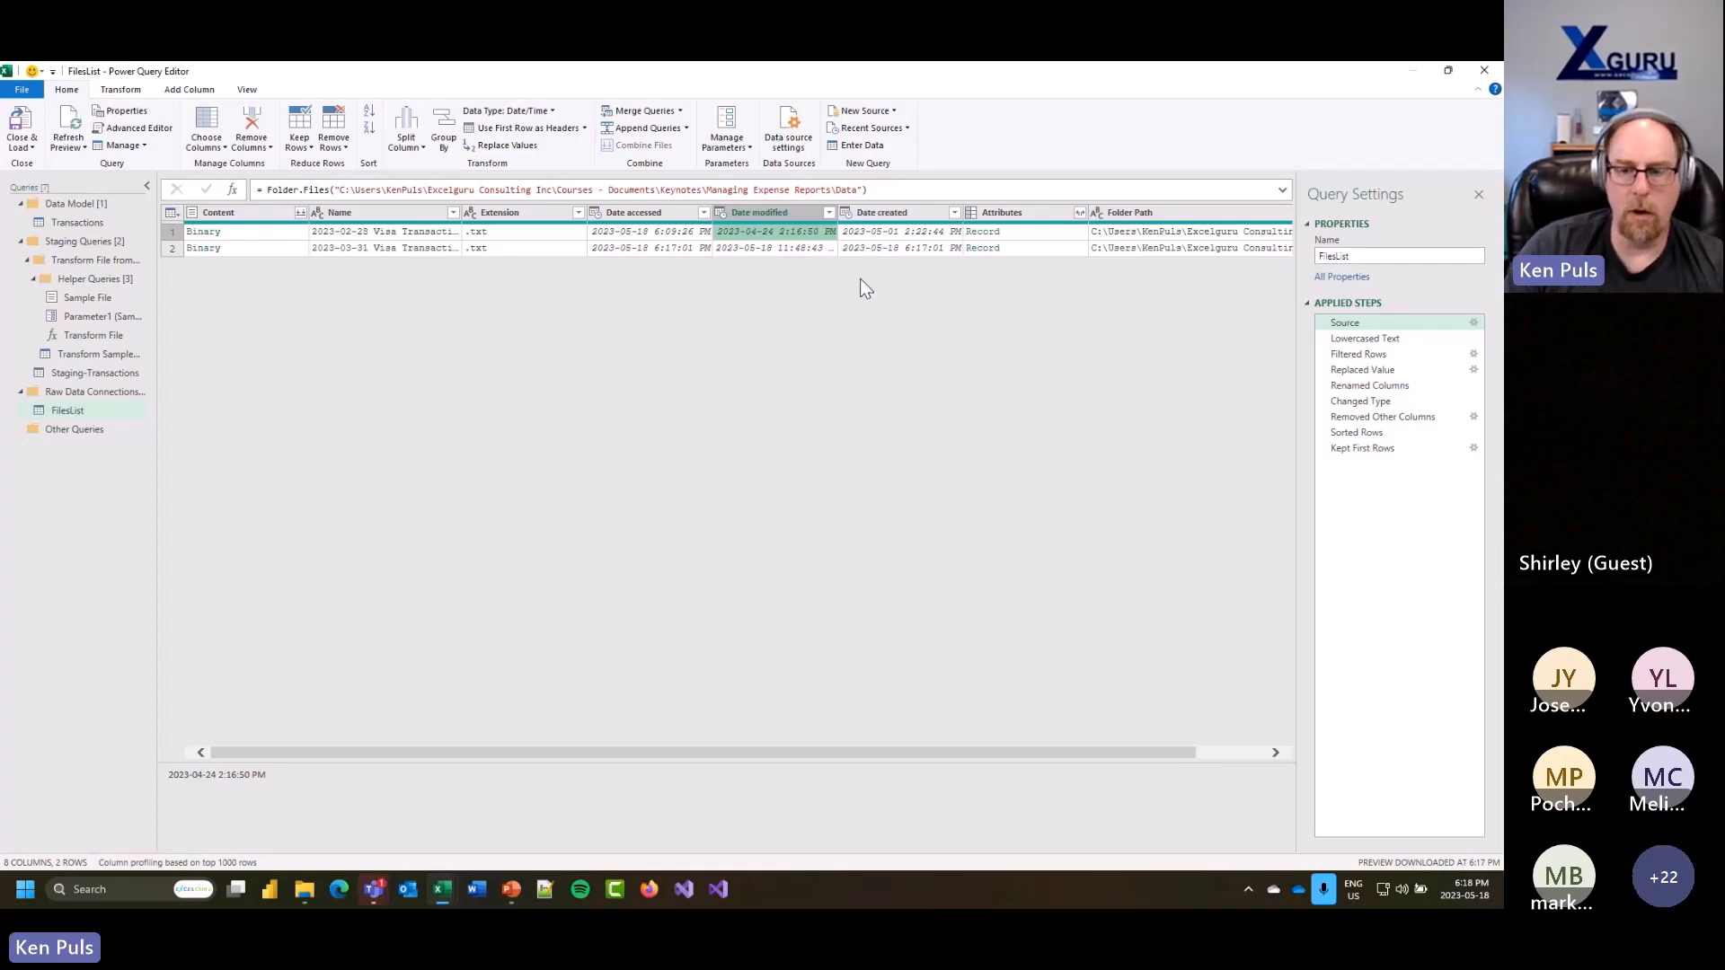
{"action": "left_click", "coordinate": [1356, 432]}
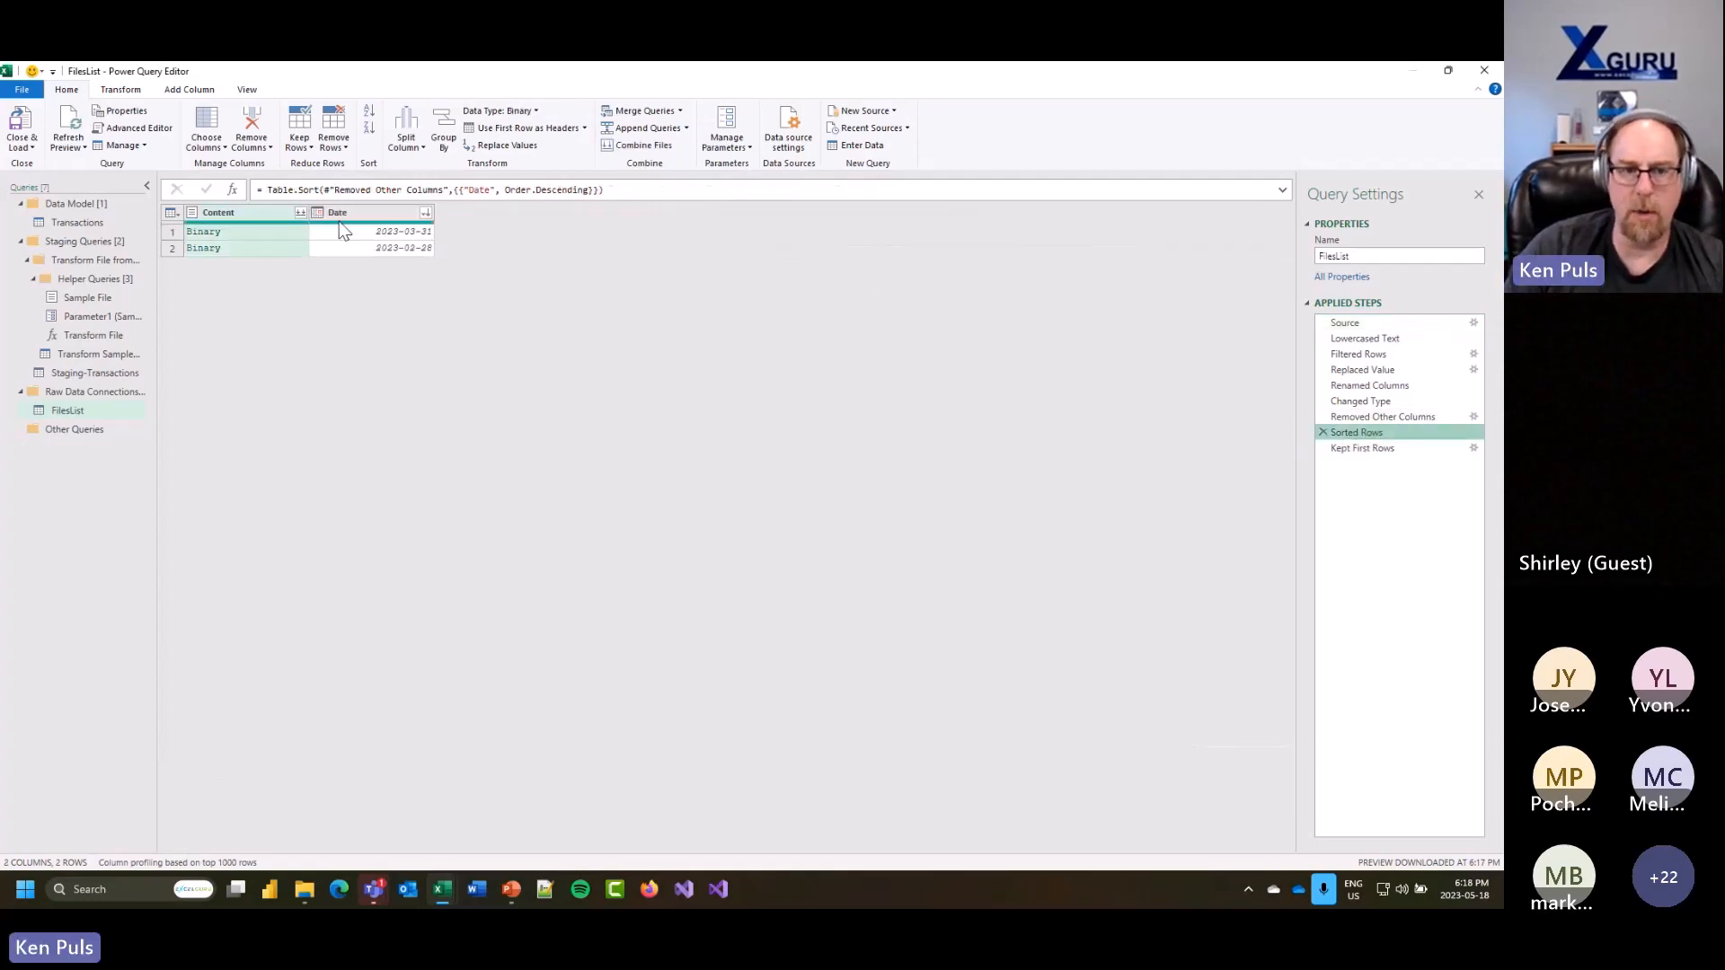
{"action": "left_click", "coordinate": [1440, 448]}
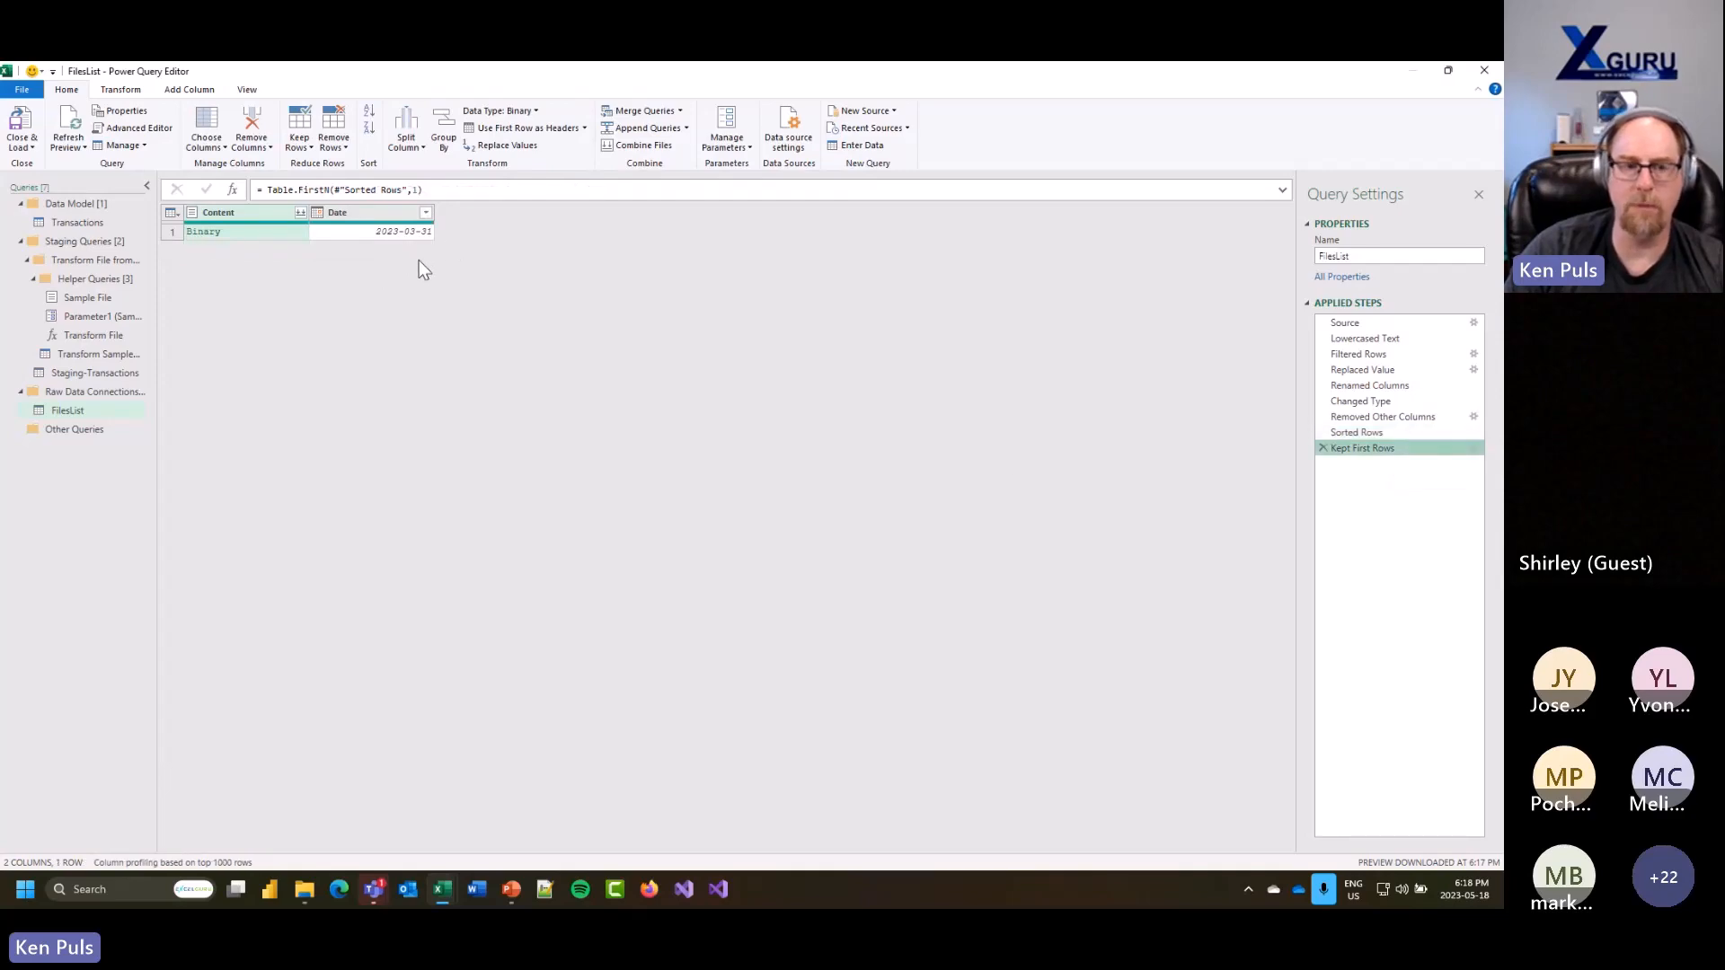
Step: Close and load the FilesList query changes, and reload the latest statement on the Data sheet
{"action": "left_click", "coordinate": [22, 125]}
{"action": "left_click", "coordinate": [128, 283]}
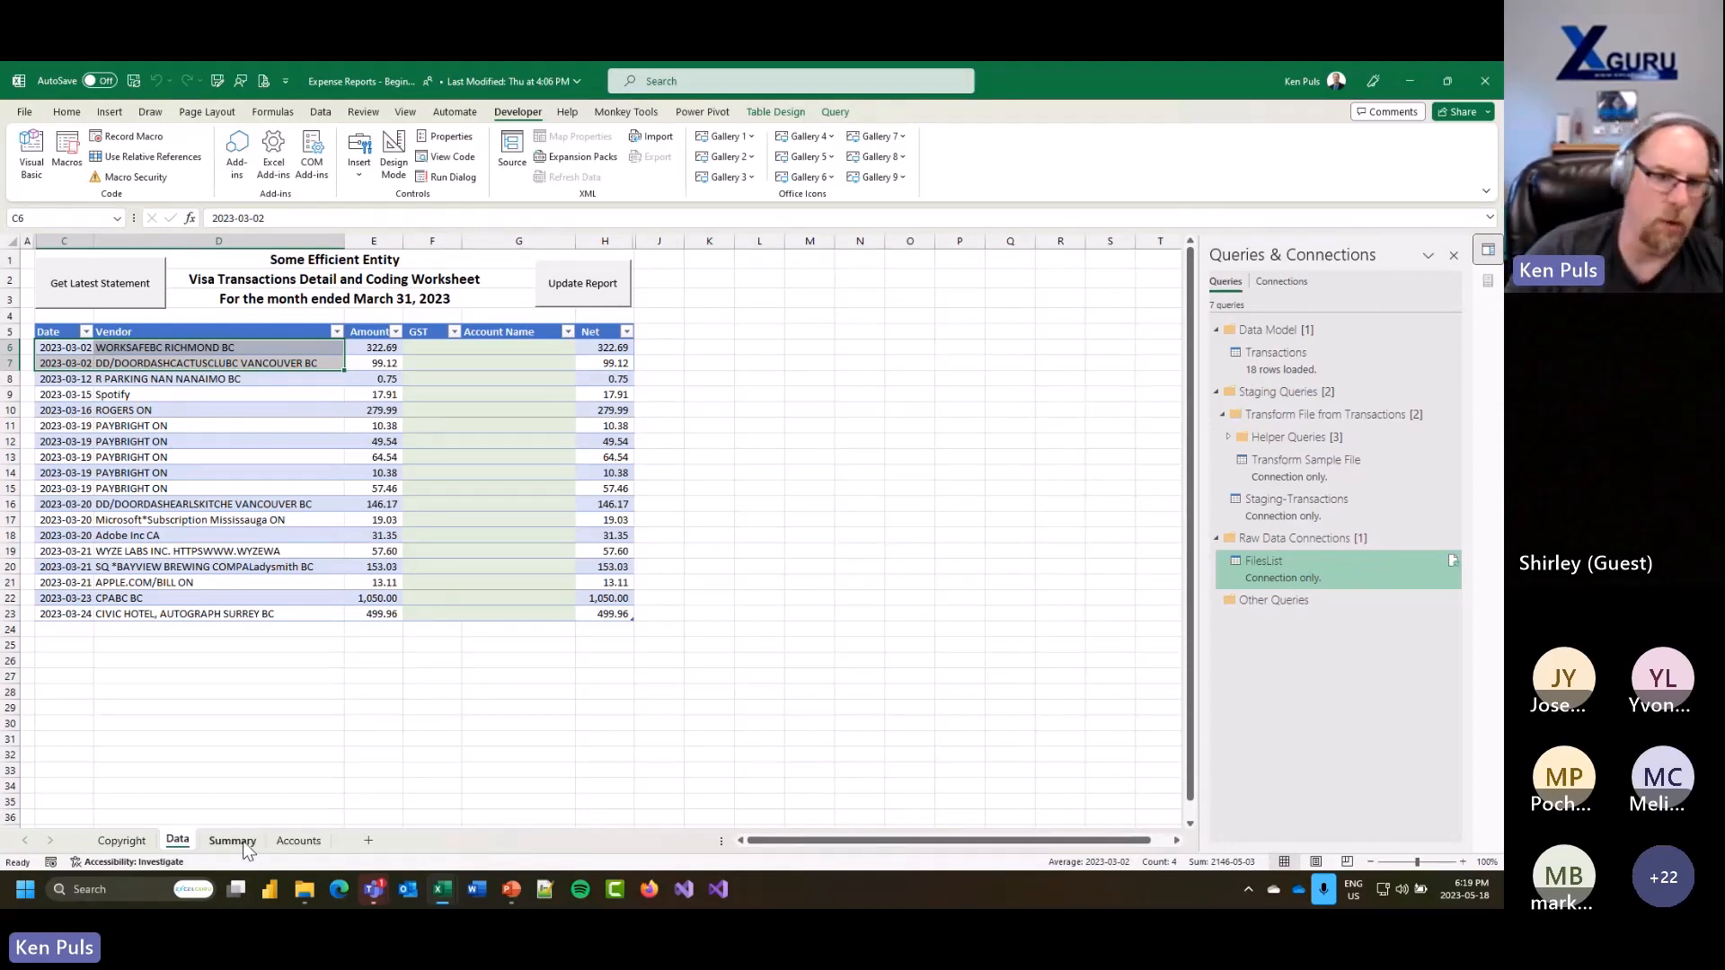
Step: Code the WORKSAFEBC transaction with the account name Payroll, accepting it as a new account
{"action": "left_click", "coordinate": [508, 347]}
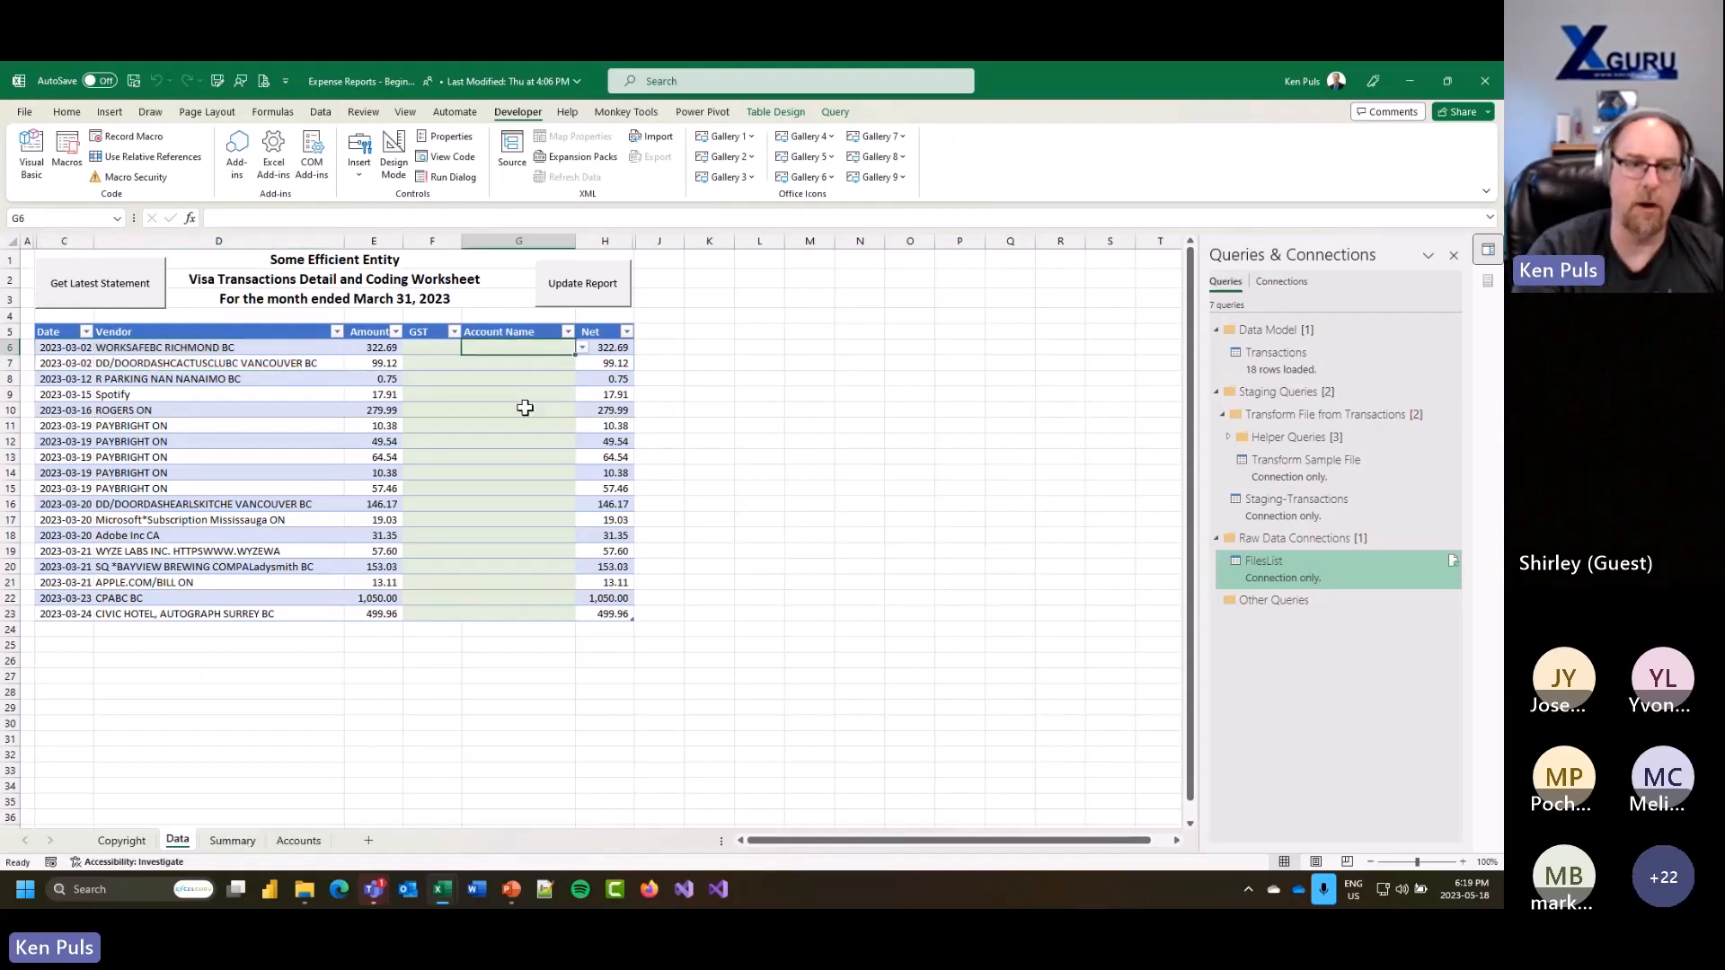
{"action": "type", "text": "Payrooll"}
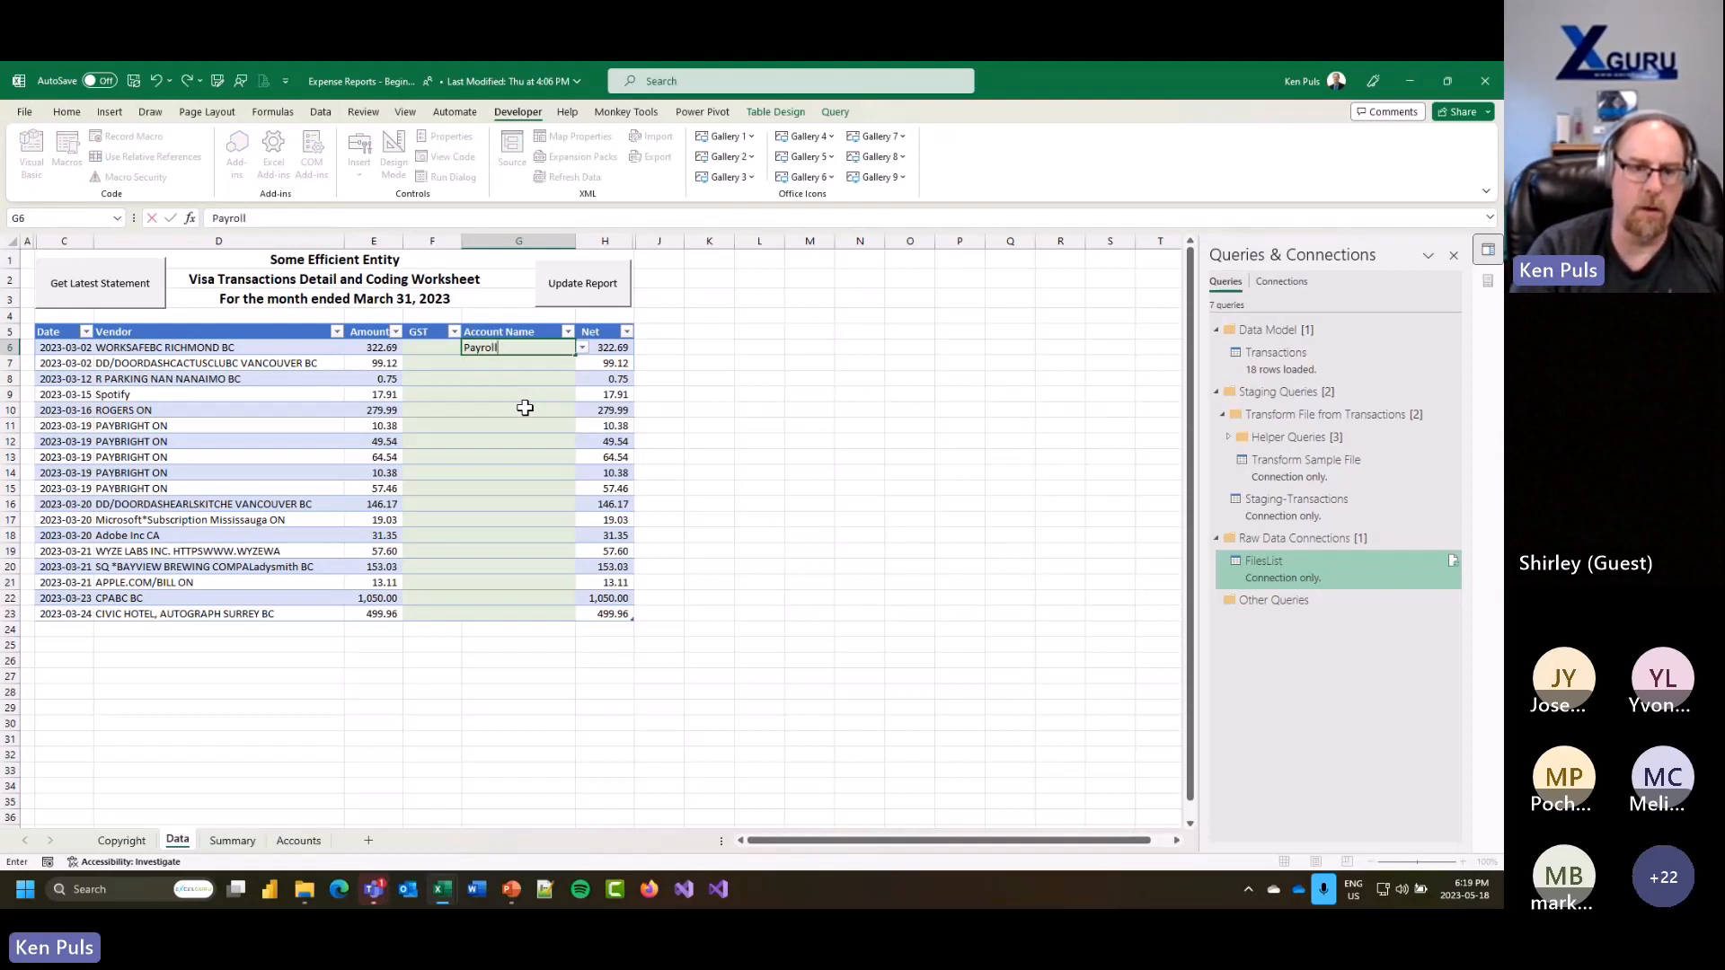
{"action": "key", "text": "Return"}
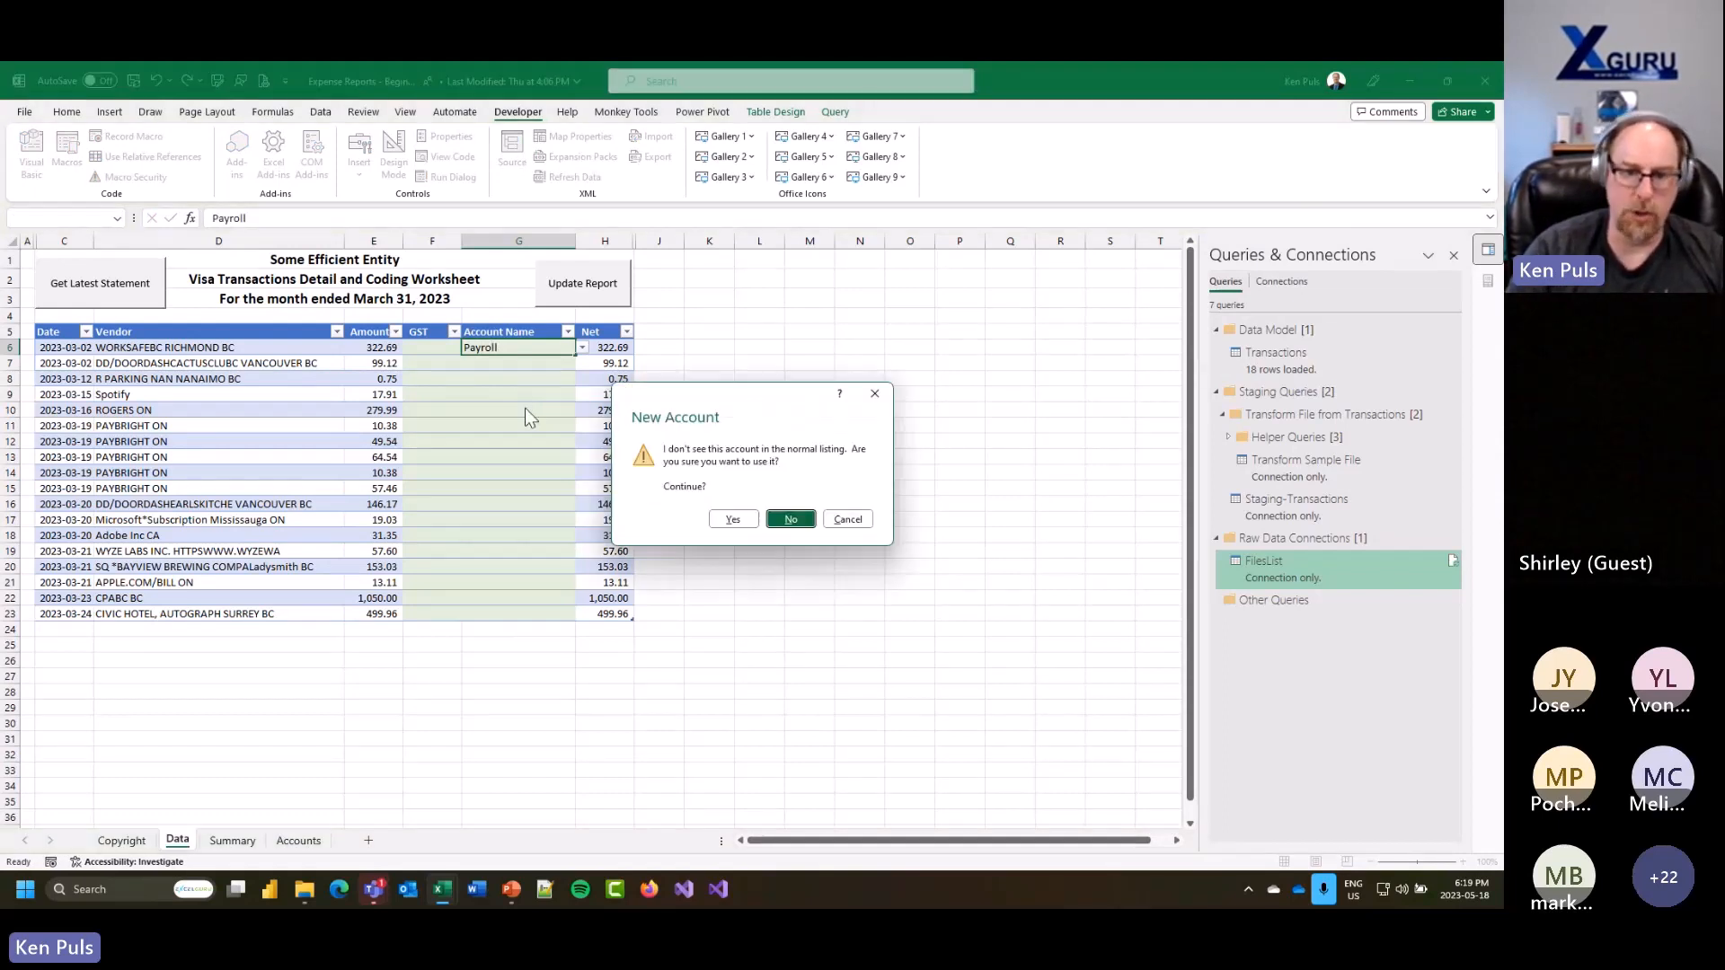
{"action": "key", "text": "Return"}
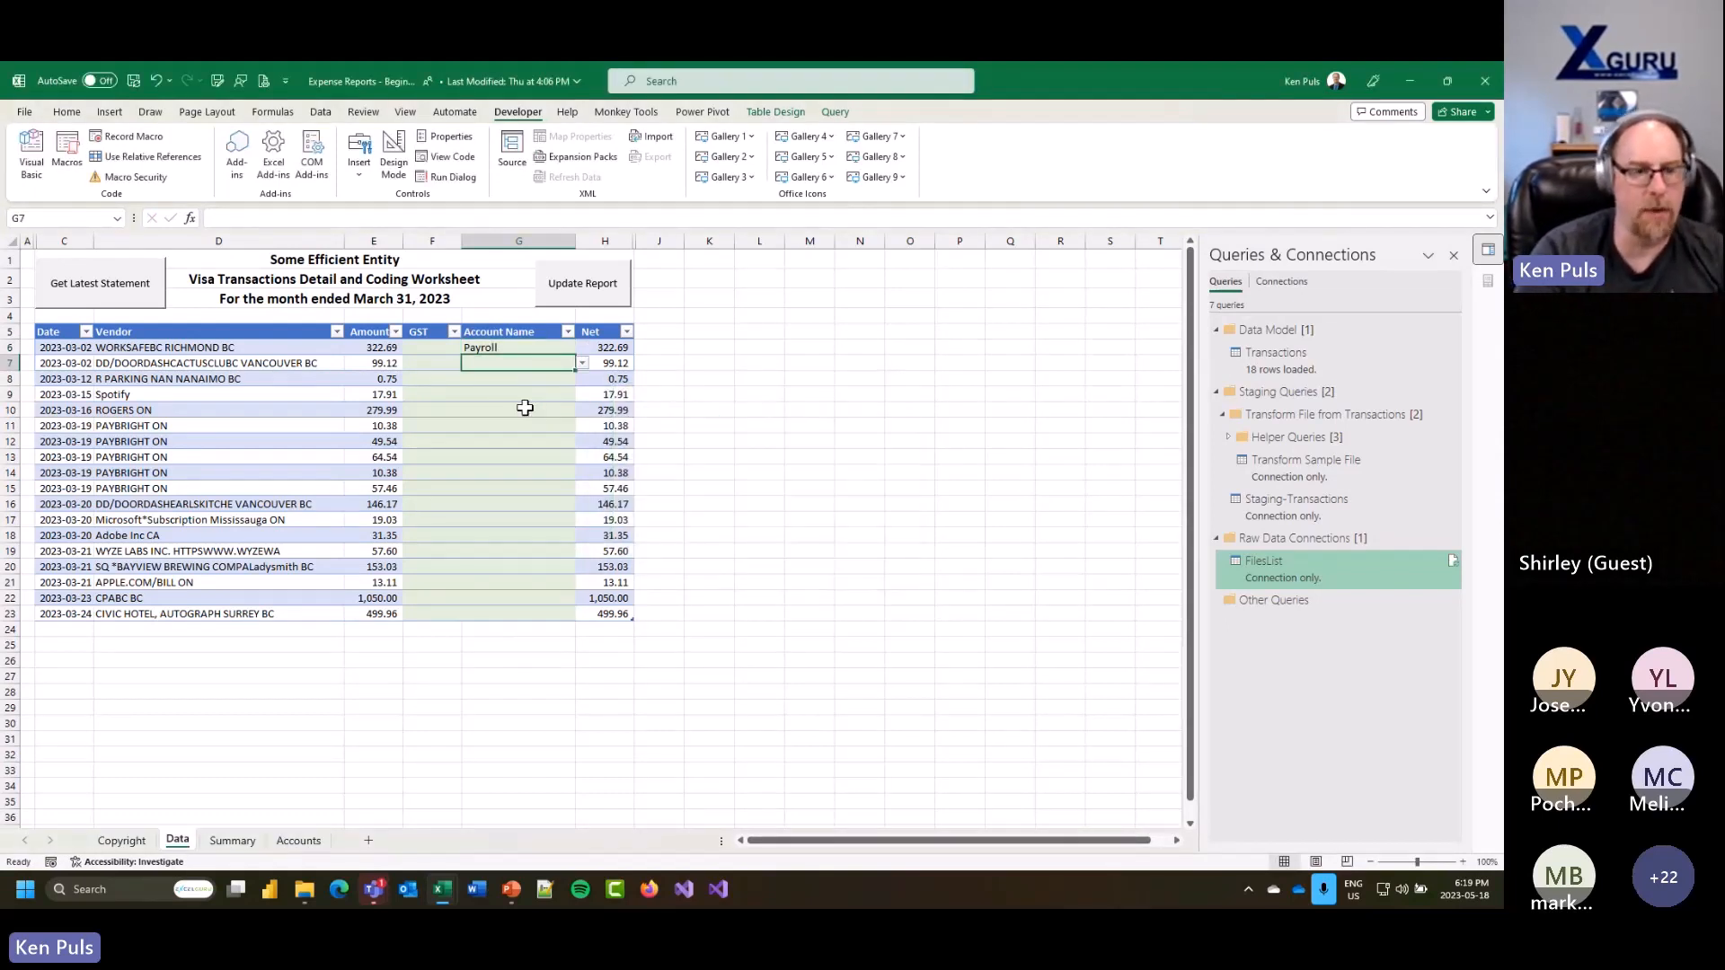
Step: Code the DoorDash Cactus Club transaction as Food & Beverage, R Parking as Travel, and Spotify as Office Supplies
{"action": "type", "text": "Food & Beverage"}
{"action": "key", "text": "Return"}
{"action": "type", "text": "Travel"}
{"action": "key", "text": "Return"}
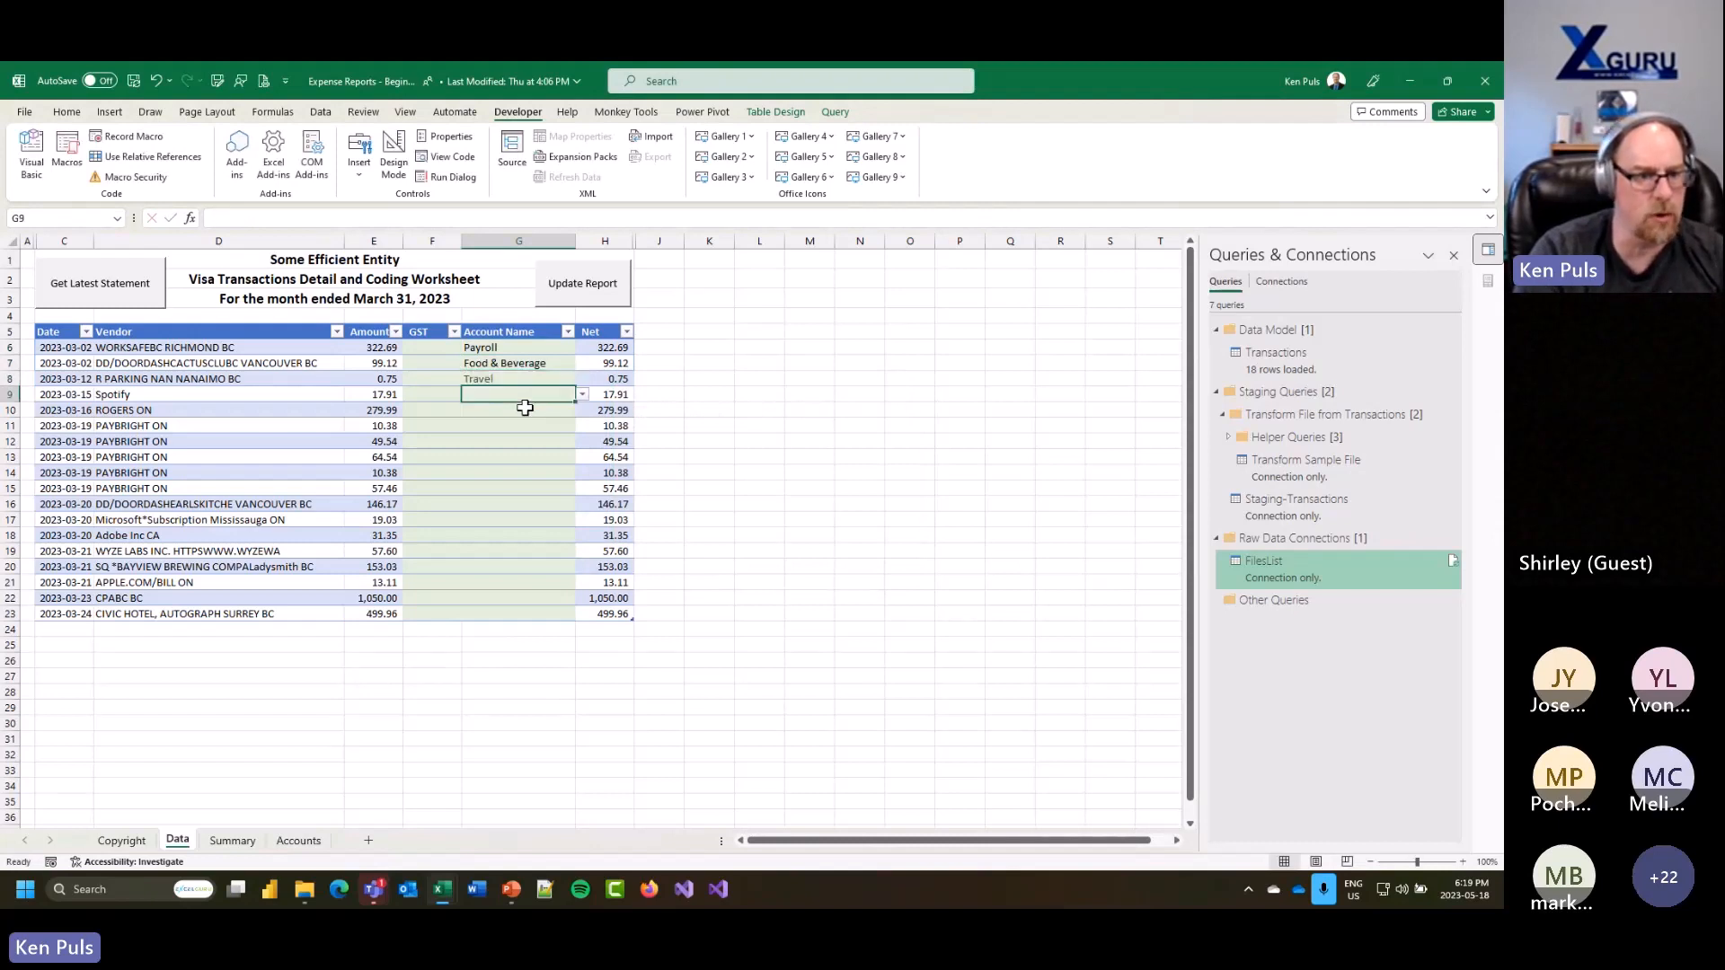
{"action": "type", "text": "Office Supplies"}
{"action": "key", "text": "Return"}
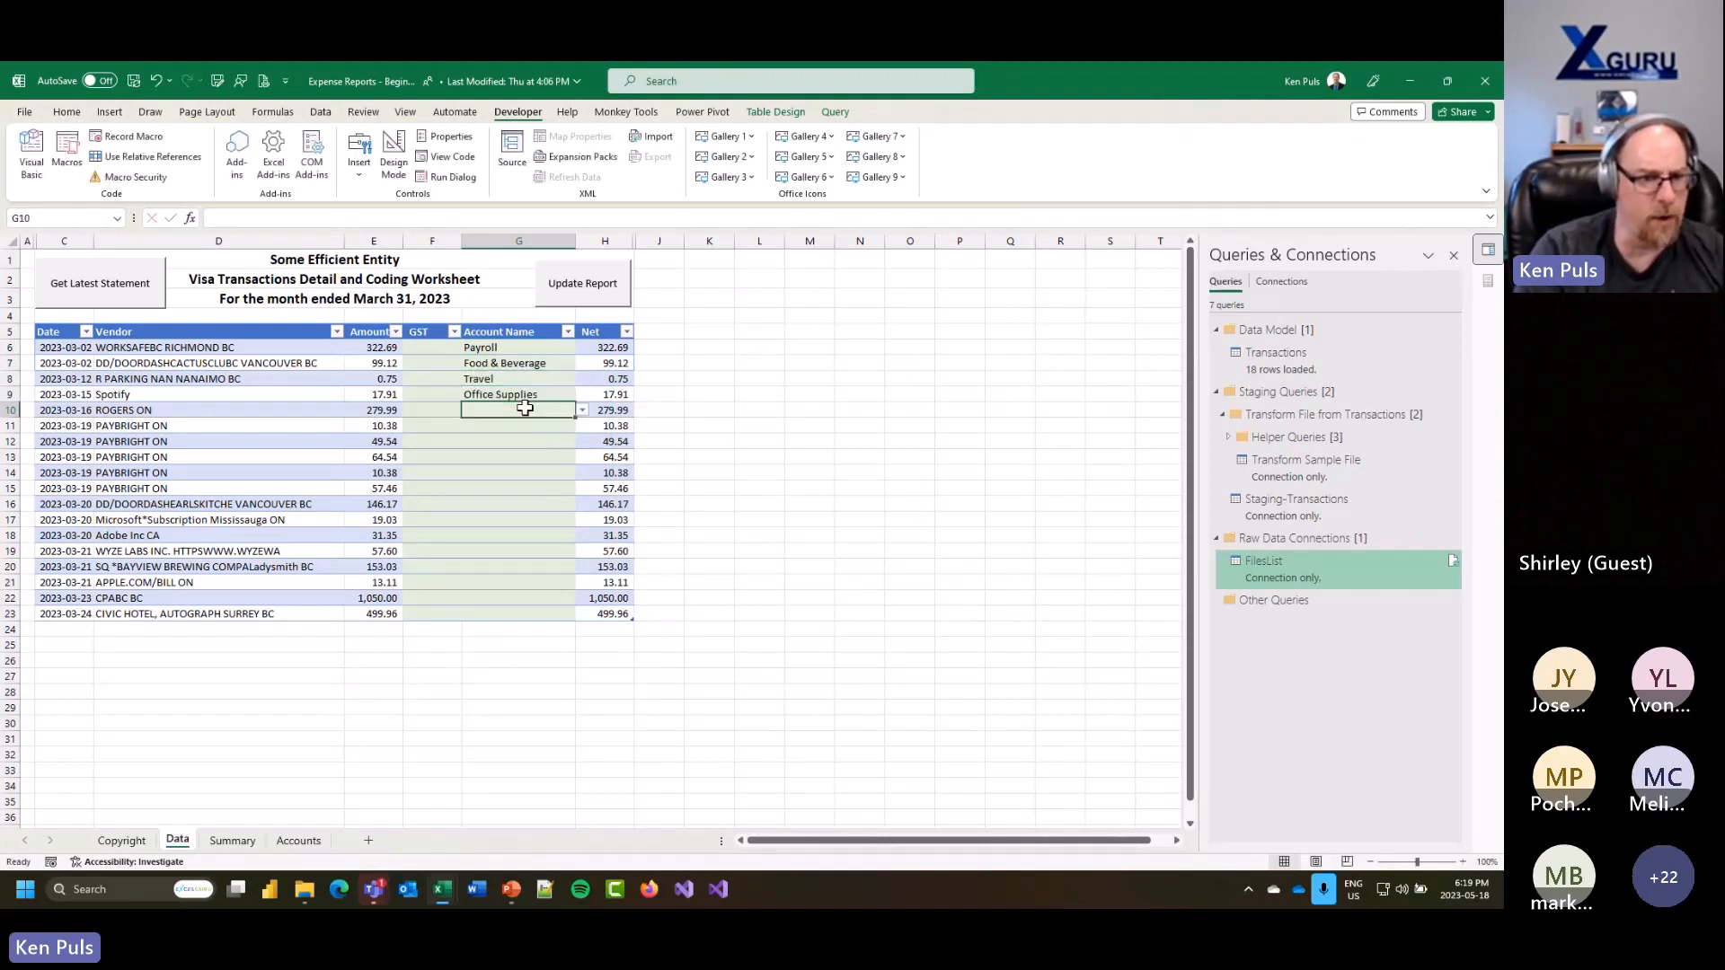
Step: Code the Rogers transaction and the five PayBright transactions, G10:G15, all at once with the account name Telephone
{"action": "key", "text": "shift+Down"}
{"action": "key", "text": "shift+Down"}
{"action": "key", "text": "shift+Down"}
{"action": "key", "text": "shift+Down"}
{"action": "key", "text": "shift+Down"}
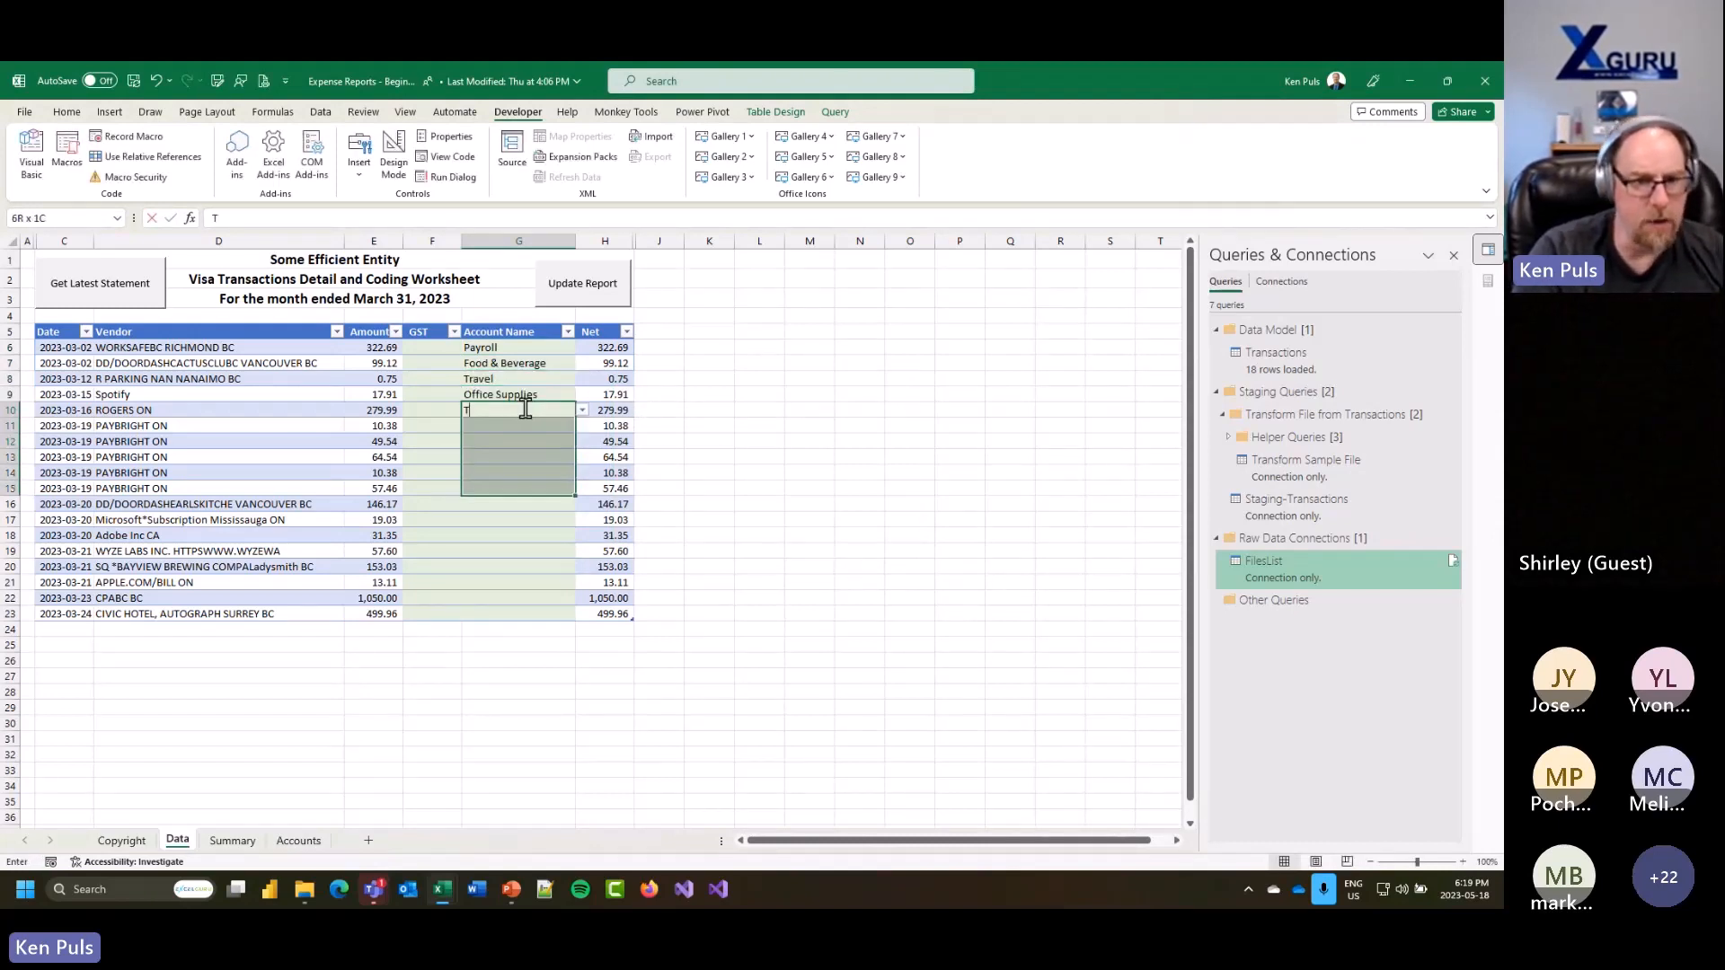
{"action": "type", "text": "Te"}
{"action": "key", "text": "ctrl+Return"}
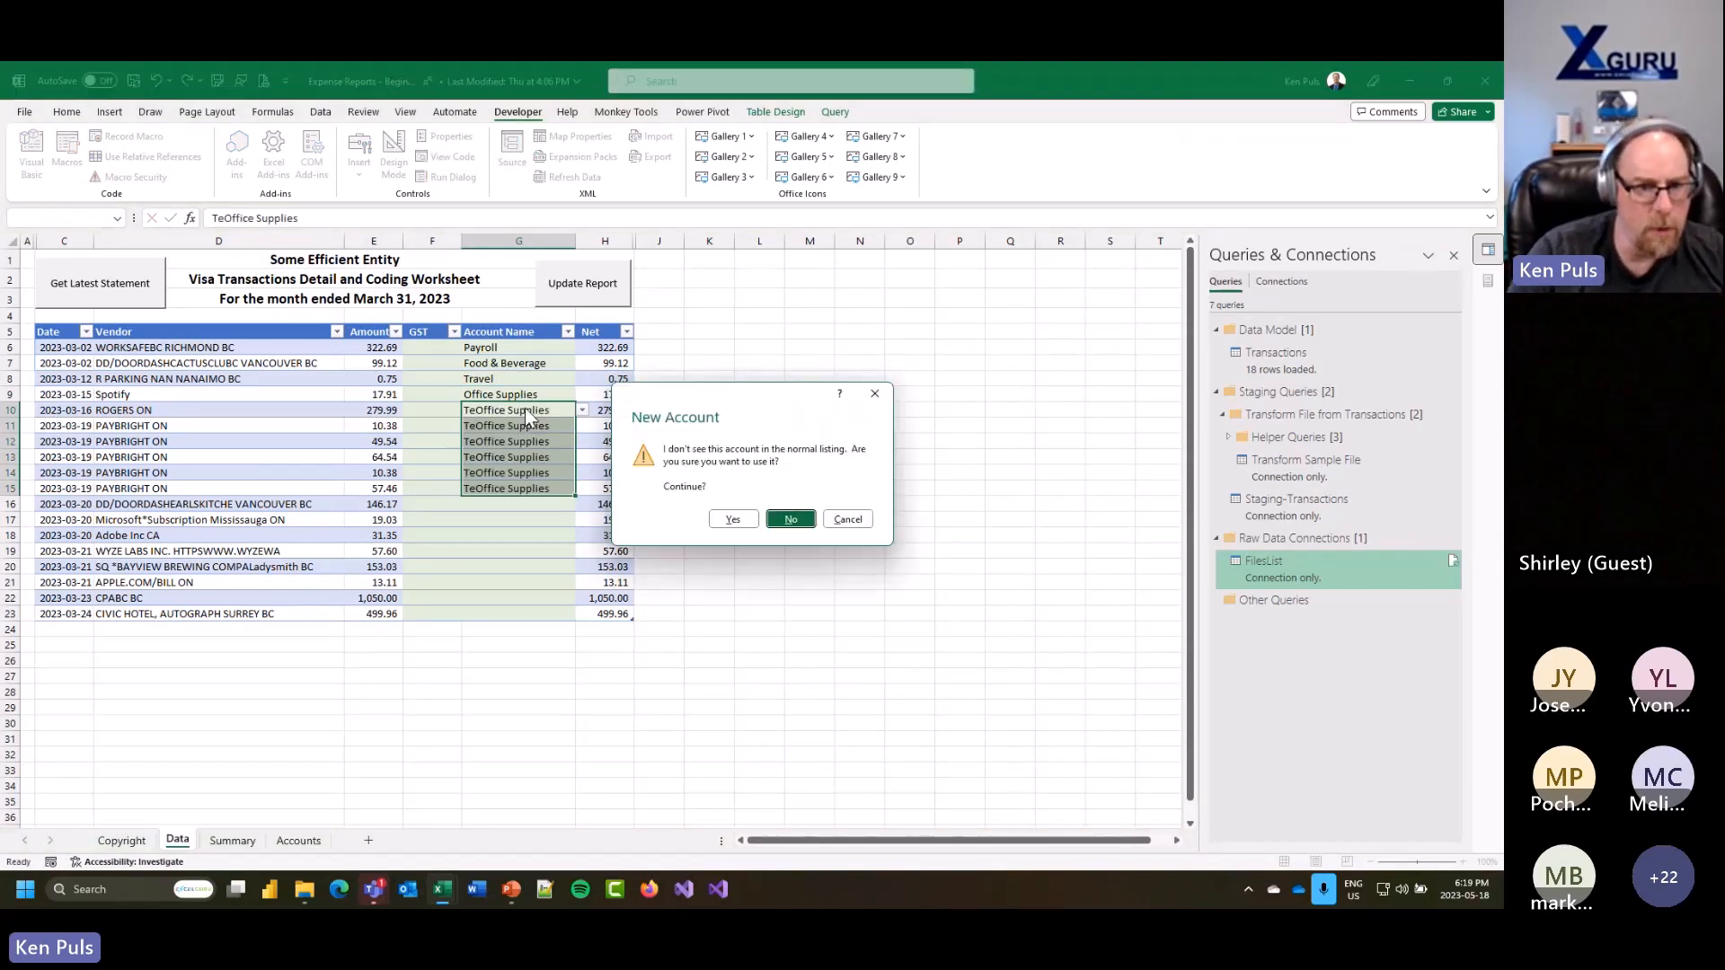
{"action": "key", "text": "Return"}
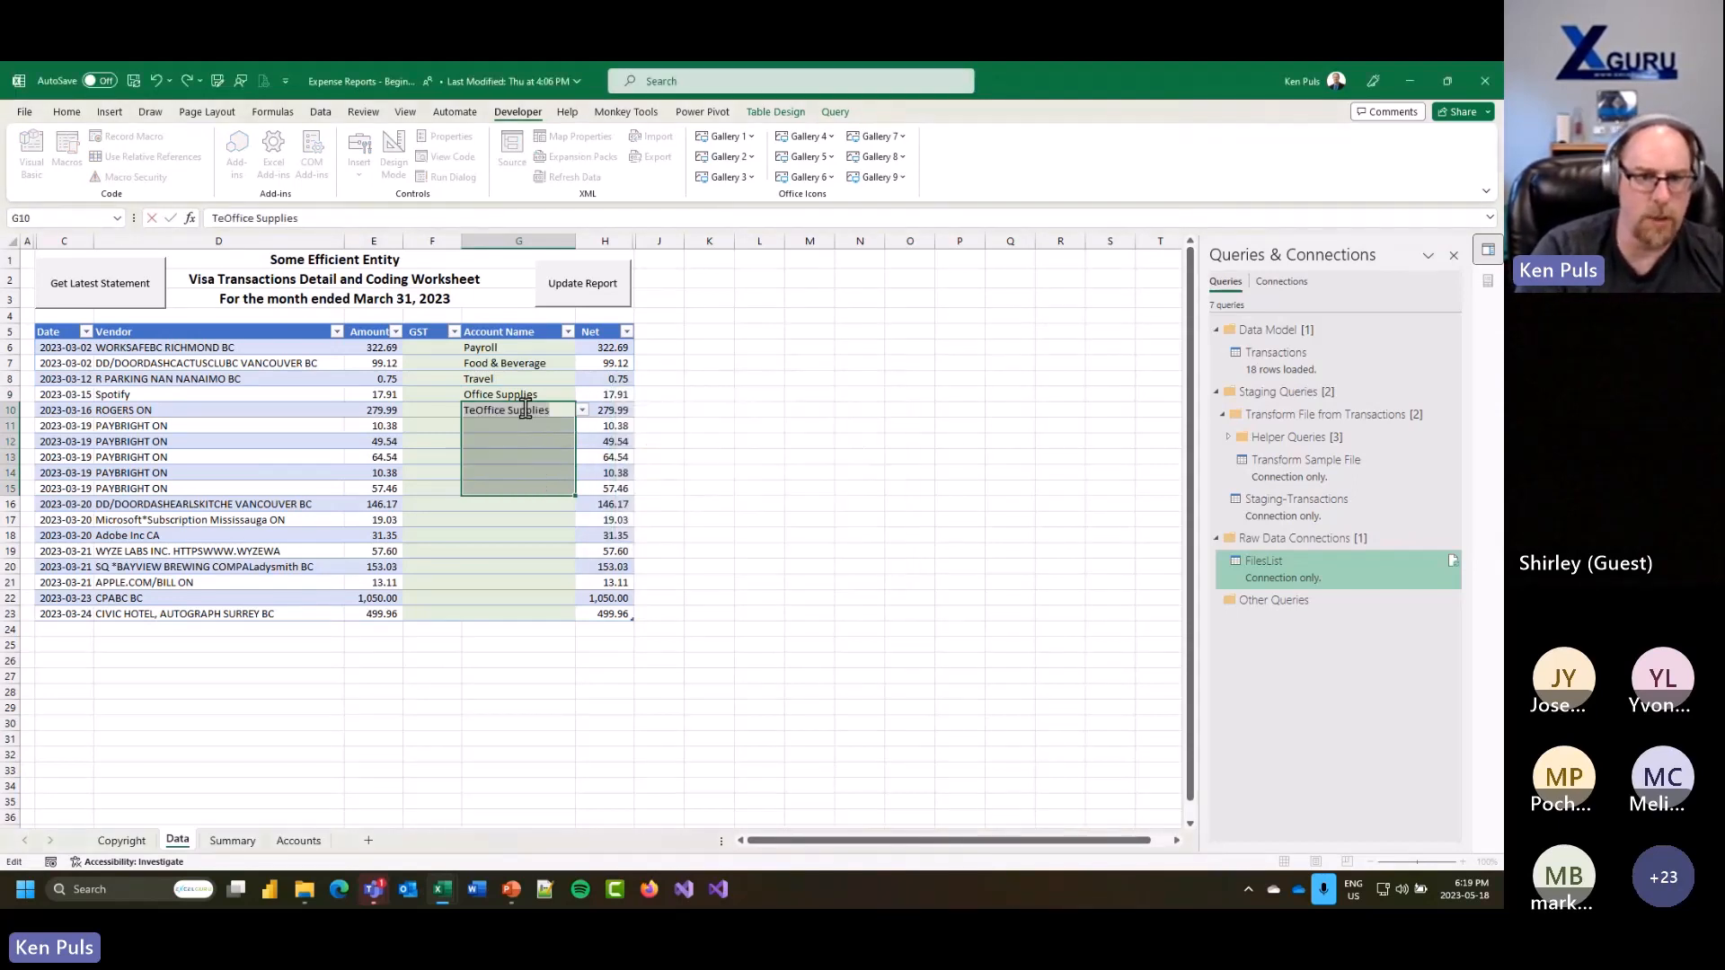
{"action": "key", "text": "ctrl+Return"}
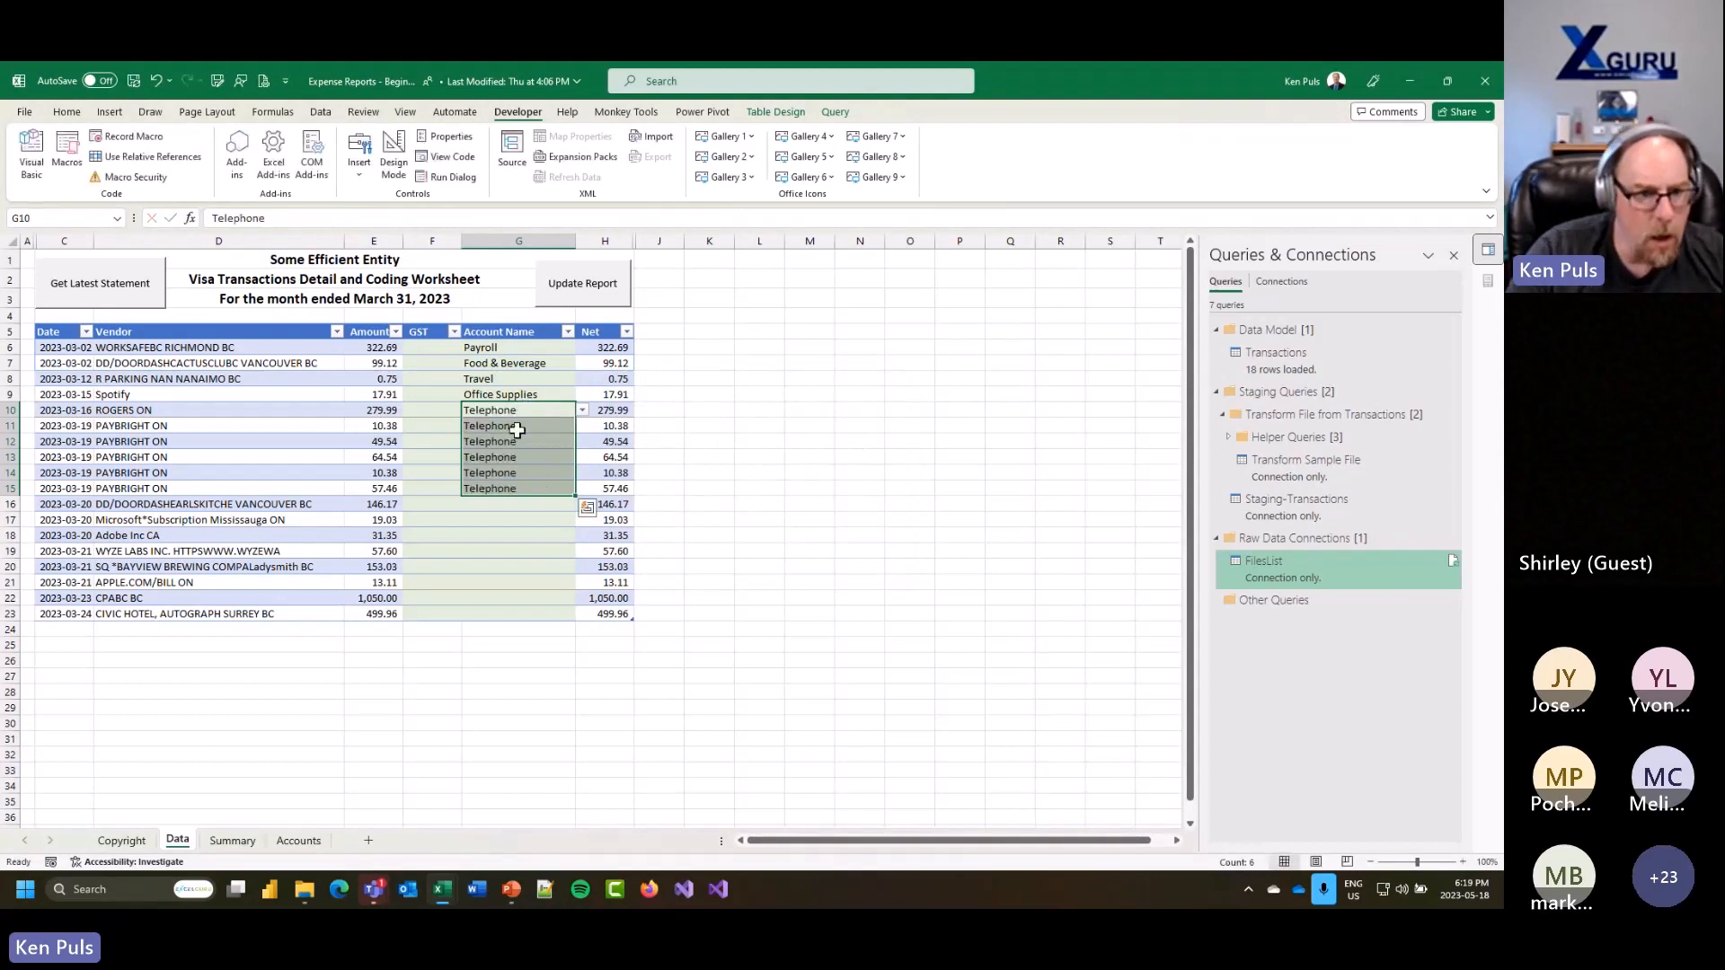
Step: Code the second DoorDash transaction as Food & Beverage, Microsoft and Adobe as Software, Wyze Labs as Office Supplies, and Bayview Brewing as Food & Beverage
{"action": "left_click", "coordinate": [498, 502]}
{"action": "type", "text": "Food & Beverage"}
{"action": "key", "text": "Return"}
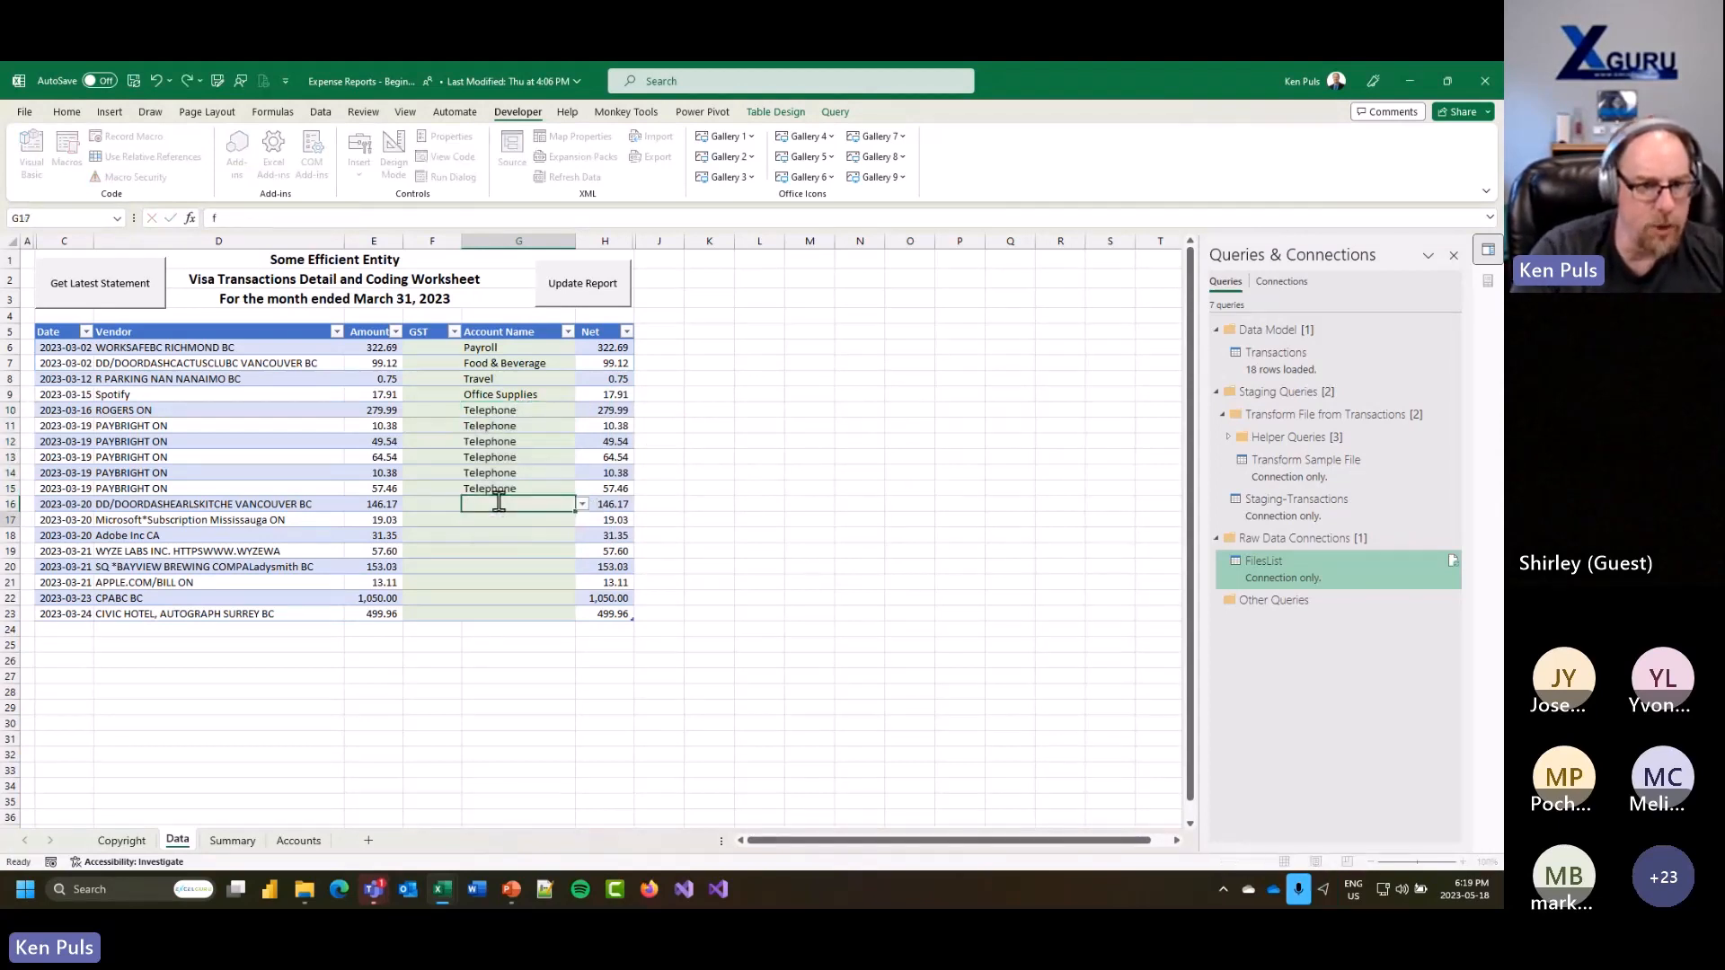
{"action": "type", "text": "s"}
{"action": "key", "text": "Return"}
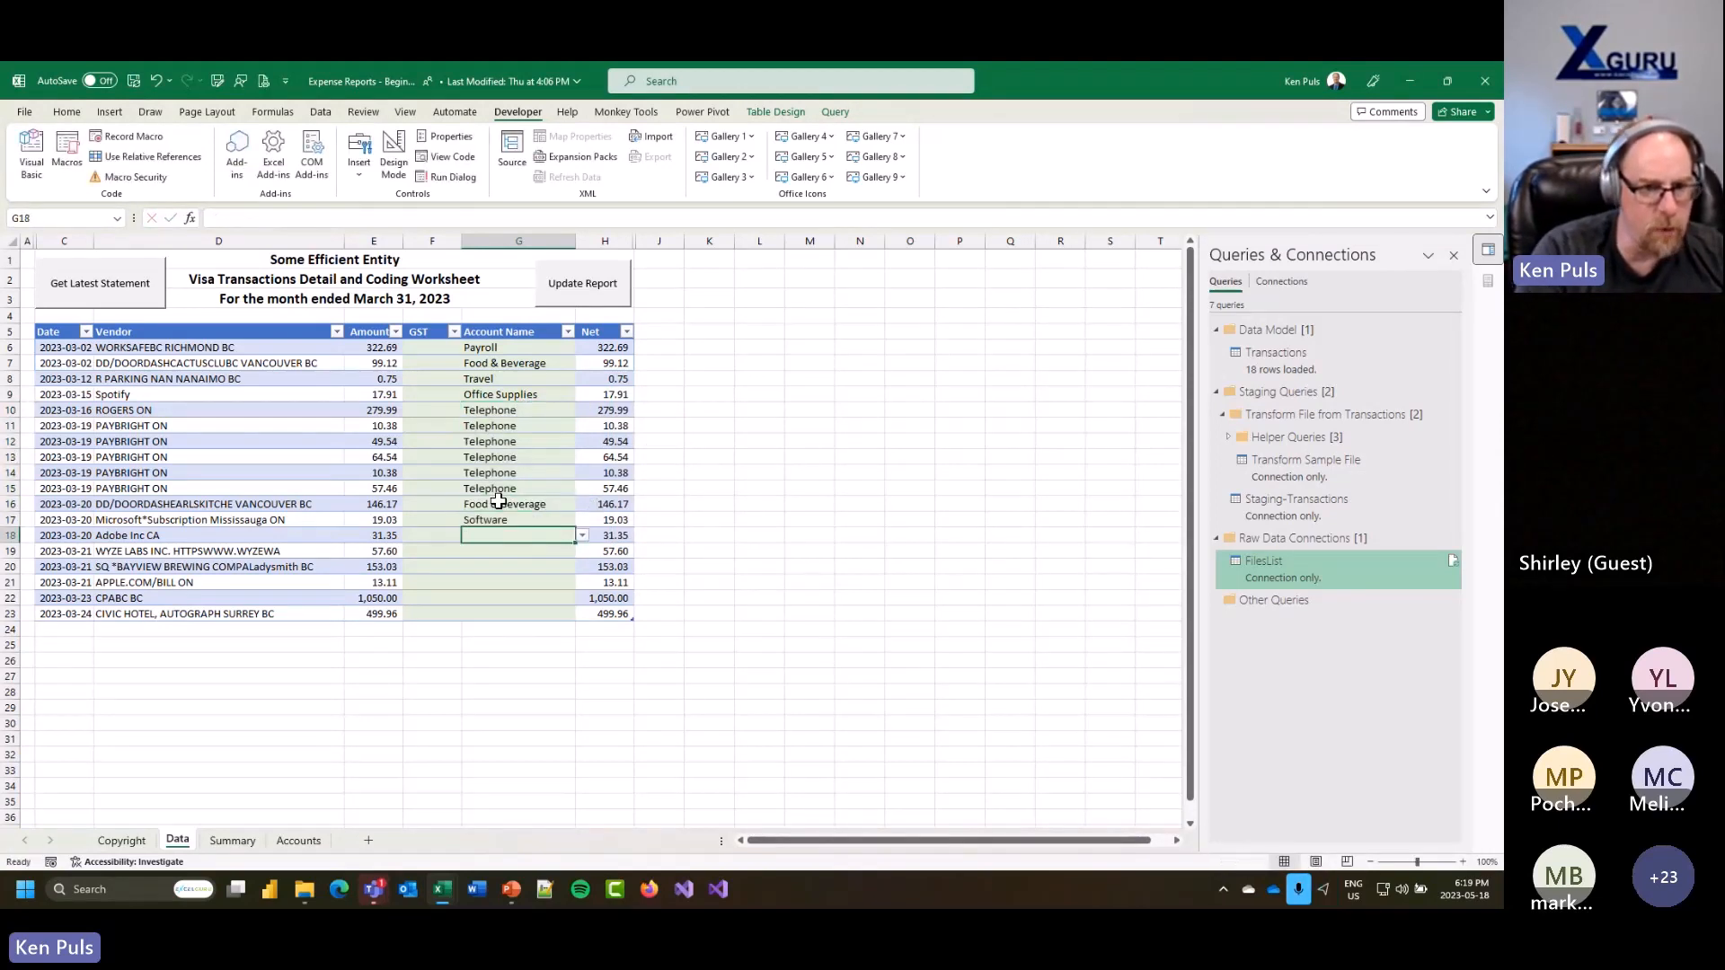
{"action": "type", "text": "s"}
{"action": "key", "text": "Return"}
{"action": "type", "text": "o"}
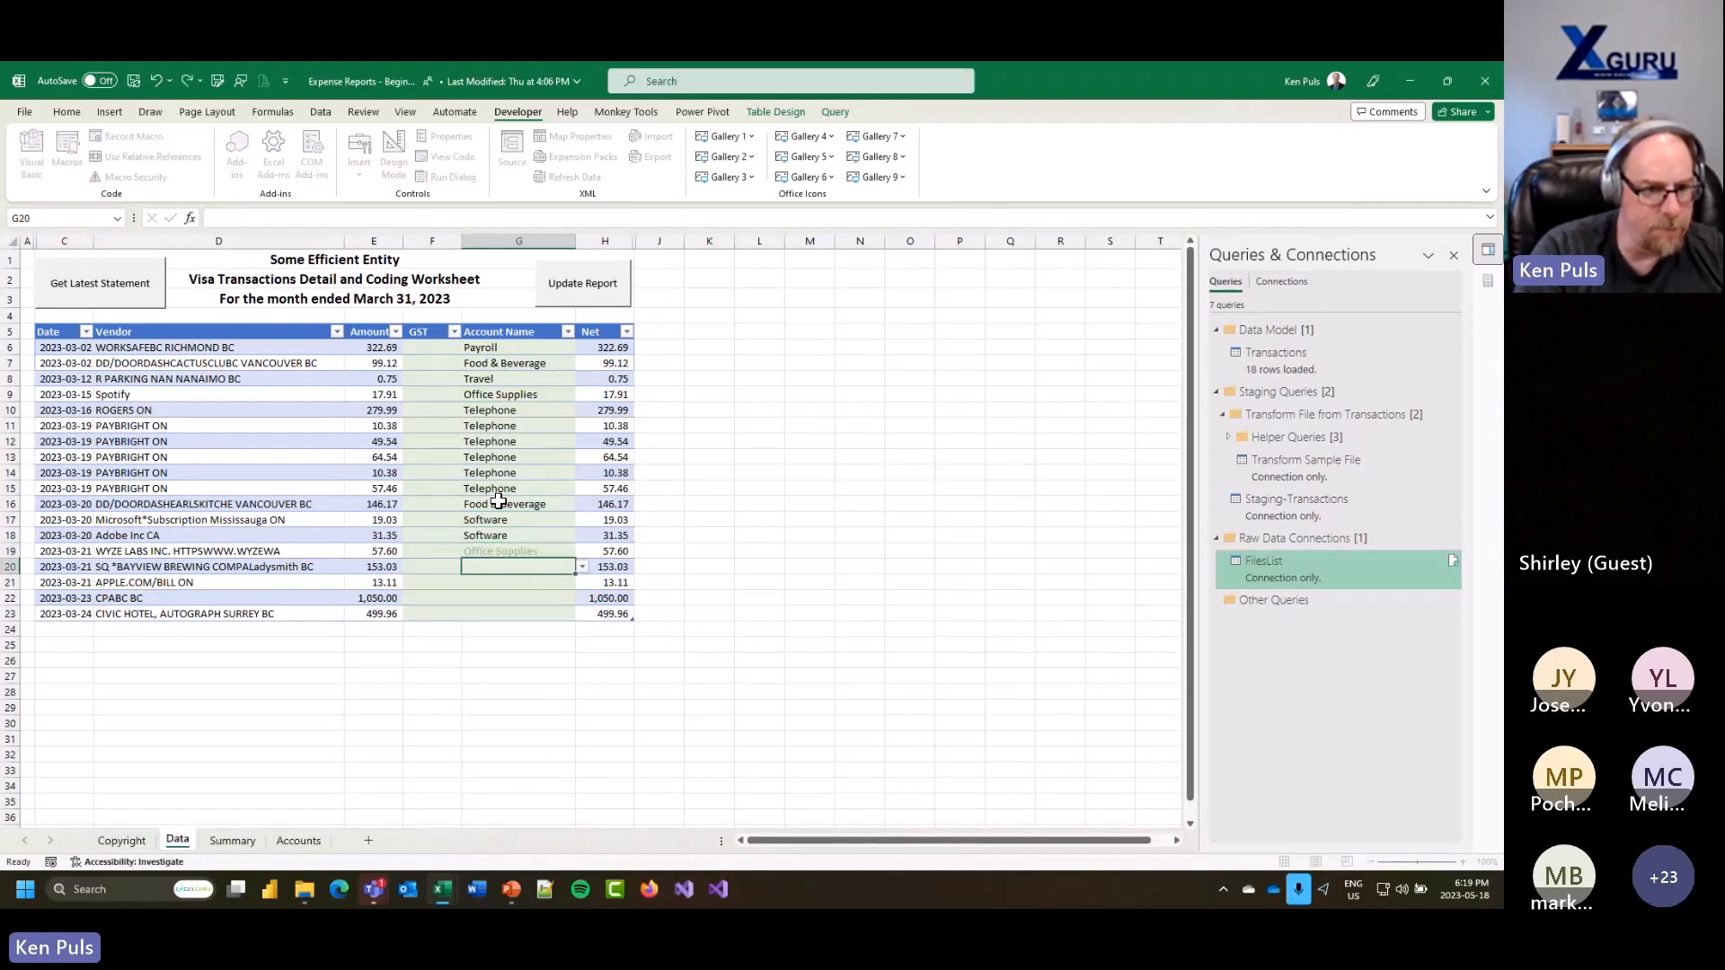
{"action": "key", "text": "Return"}
{"action": "type", "text": "f"}
{"action": "key", "text": "Return"}
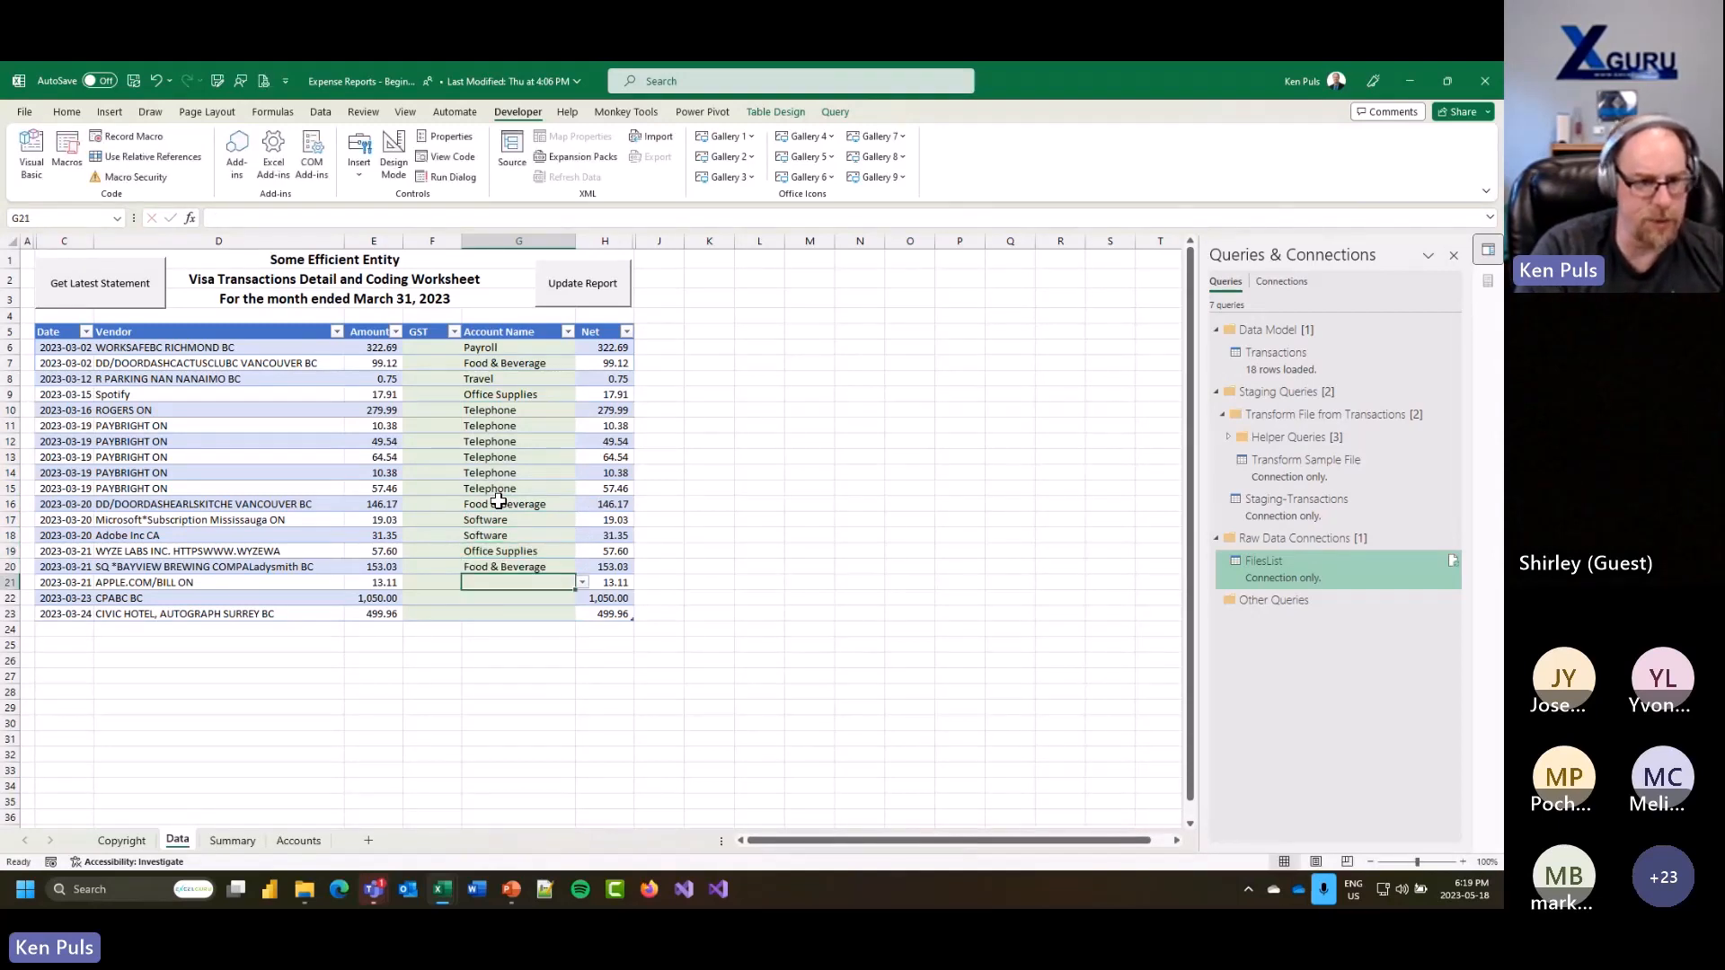
Step: Code the Apple transaction as Telephone, CPABC as Professional Fees, and Civic Hotel as Hotel
{"action": "type", "text": "so"}
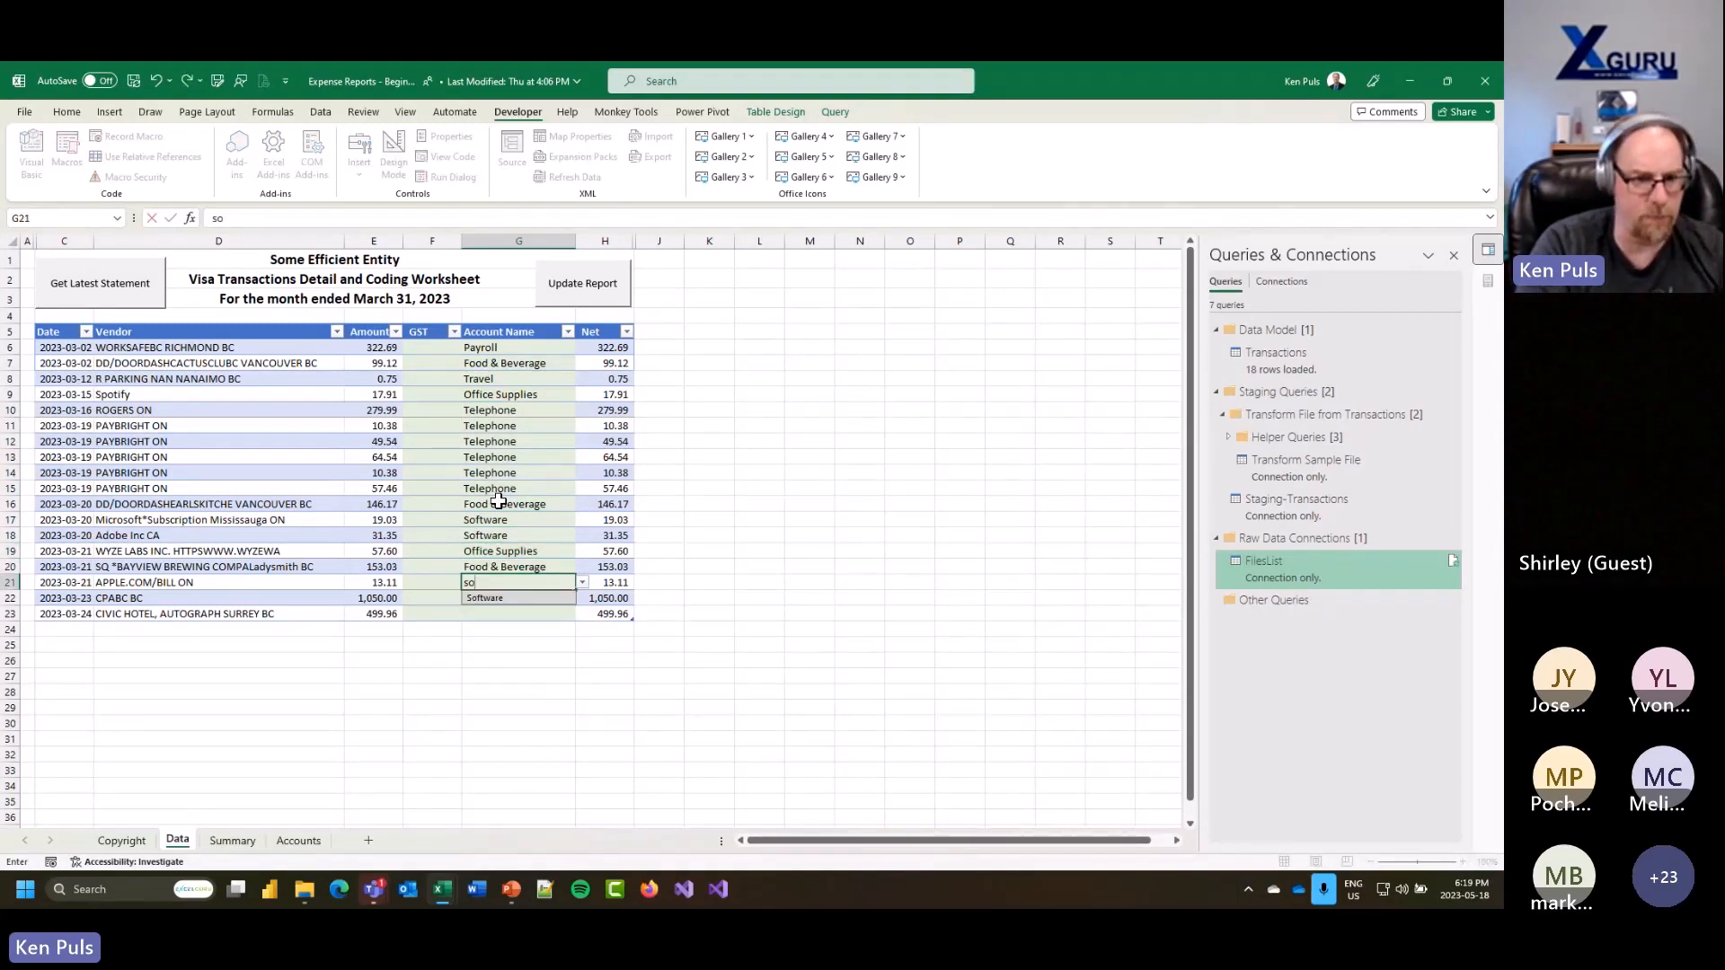
{"action": "key", "text": "BackSpace"}
{"action": "key", "text": "BackSpace"}
{"action": "type", "text": "te"}
{"action": "key", "text": "Return"}
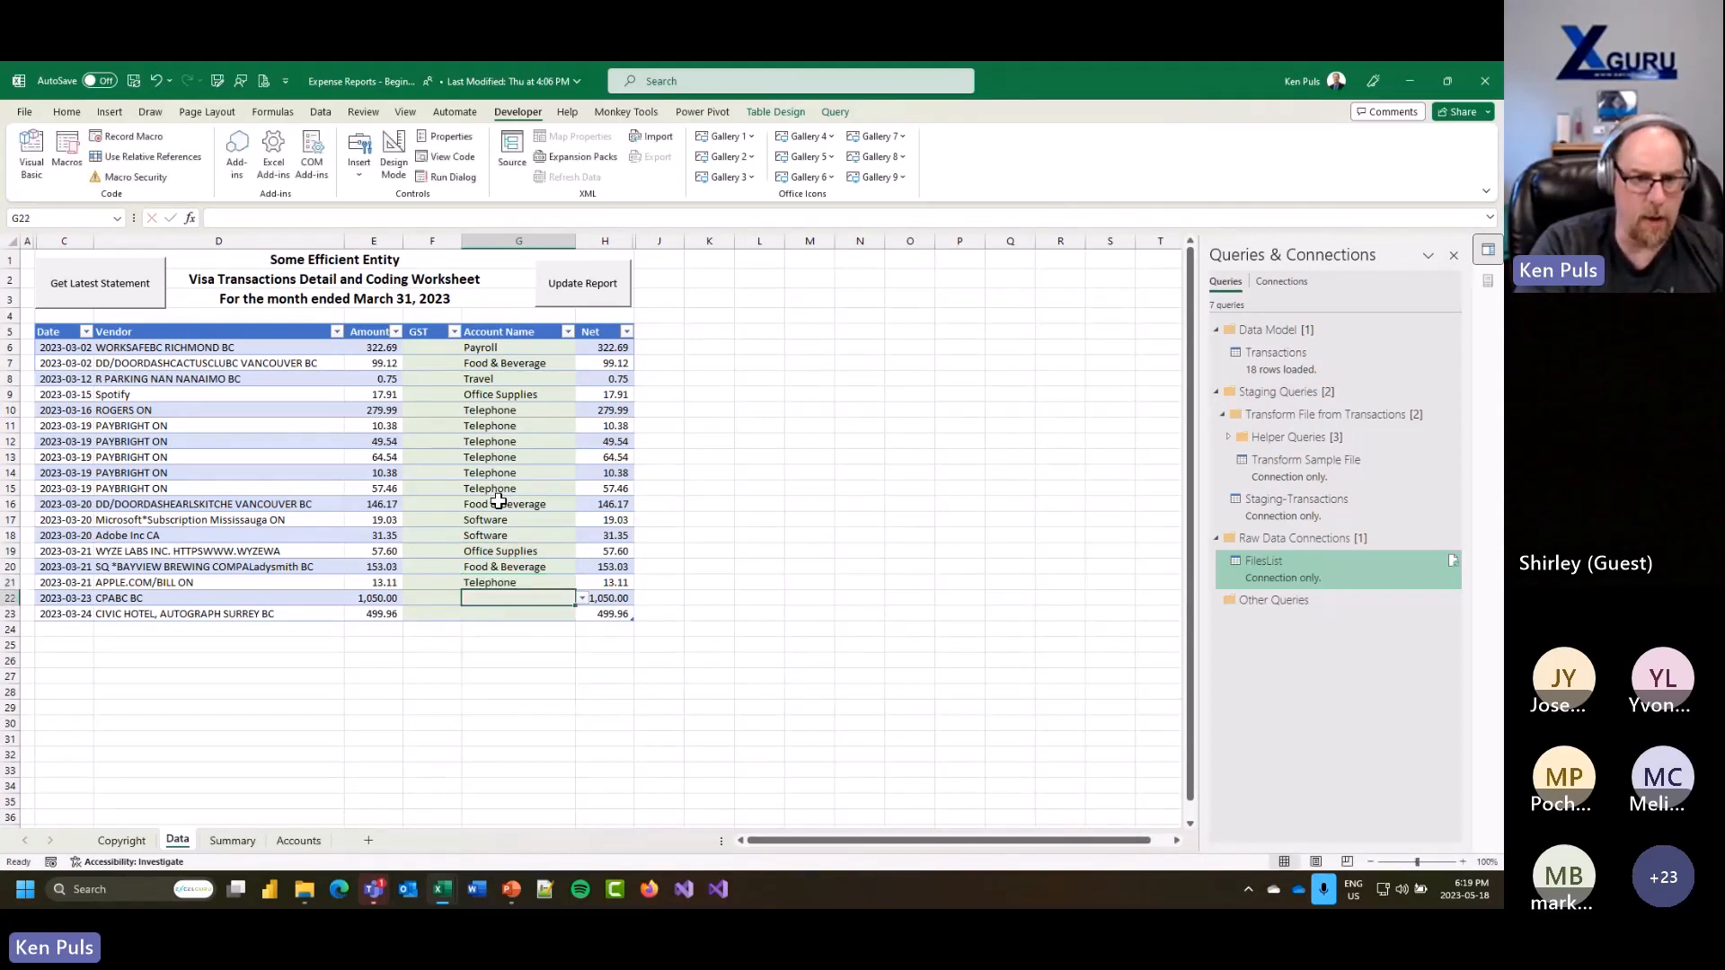
{"action": "type", "text": "pr"}
{"action": "key", "text": "Return"}
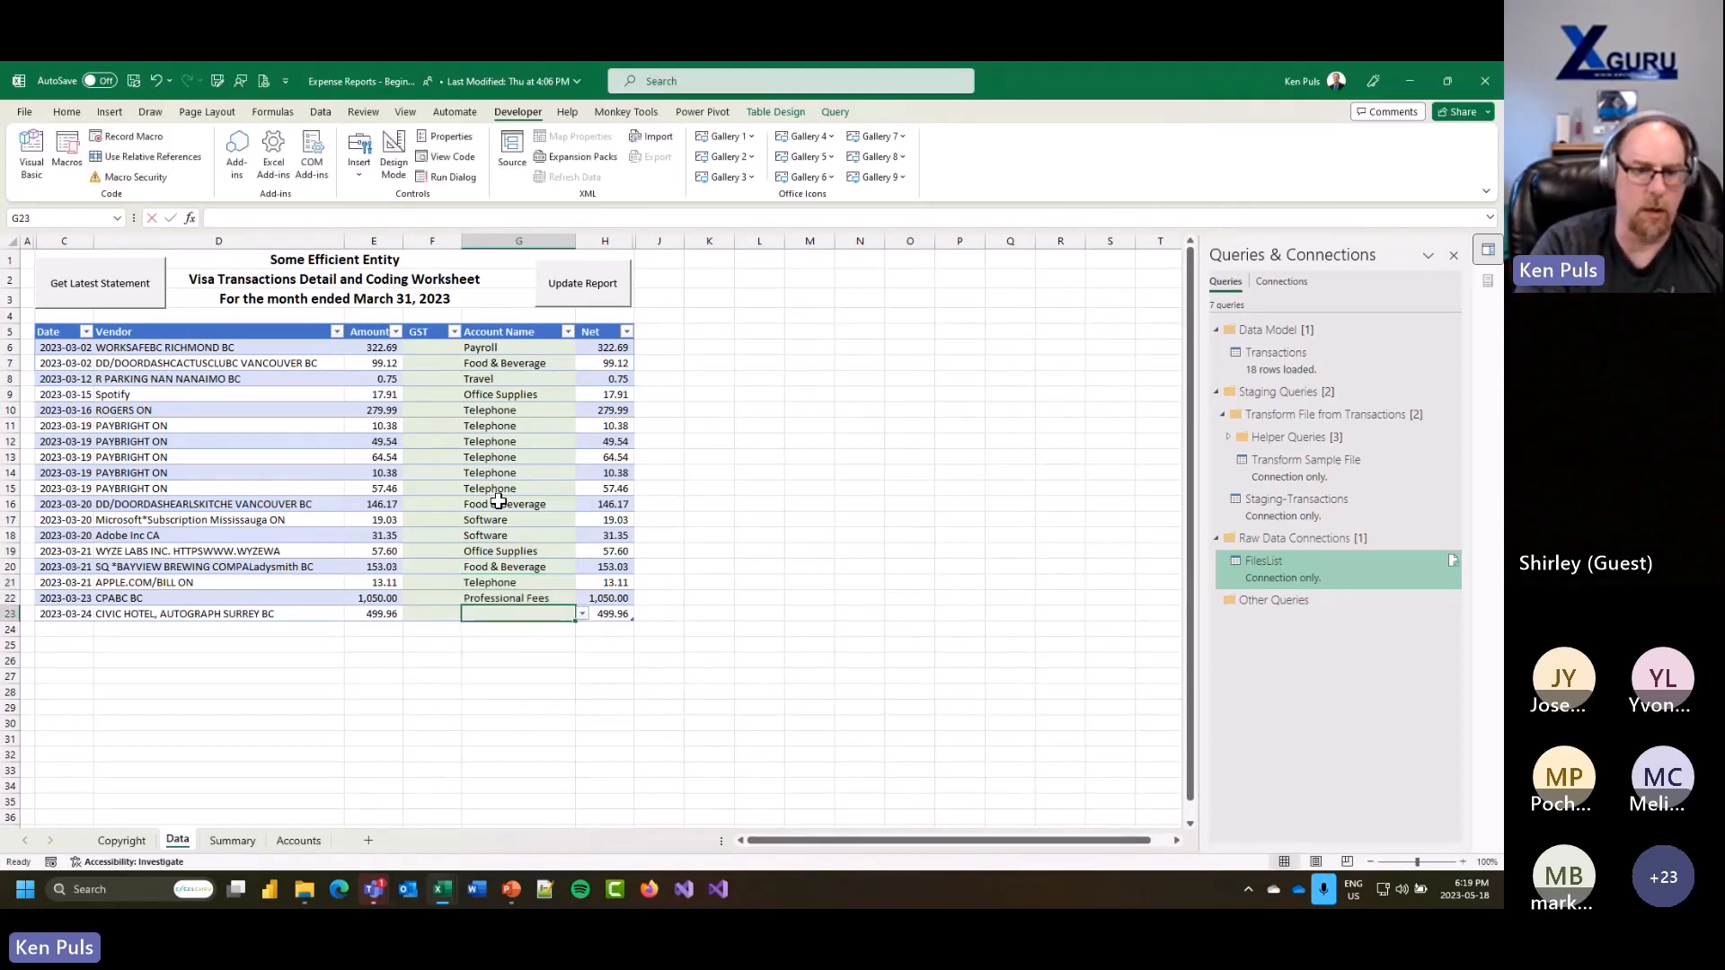
{"action": "type", "text": "ho"}
{"action": "key", "text": "Return"}
Step: Update the report, and compare the PayBright transactions on the Data sheet with the PayBright entry on the Summary sheet
{"action": "left_click", "coordinate": [579, 283]}
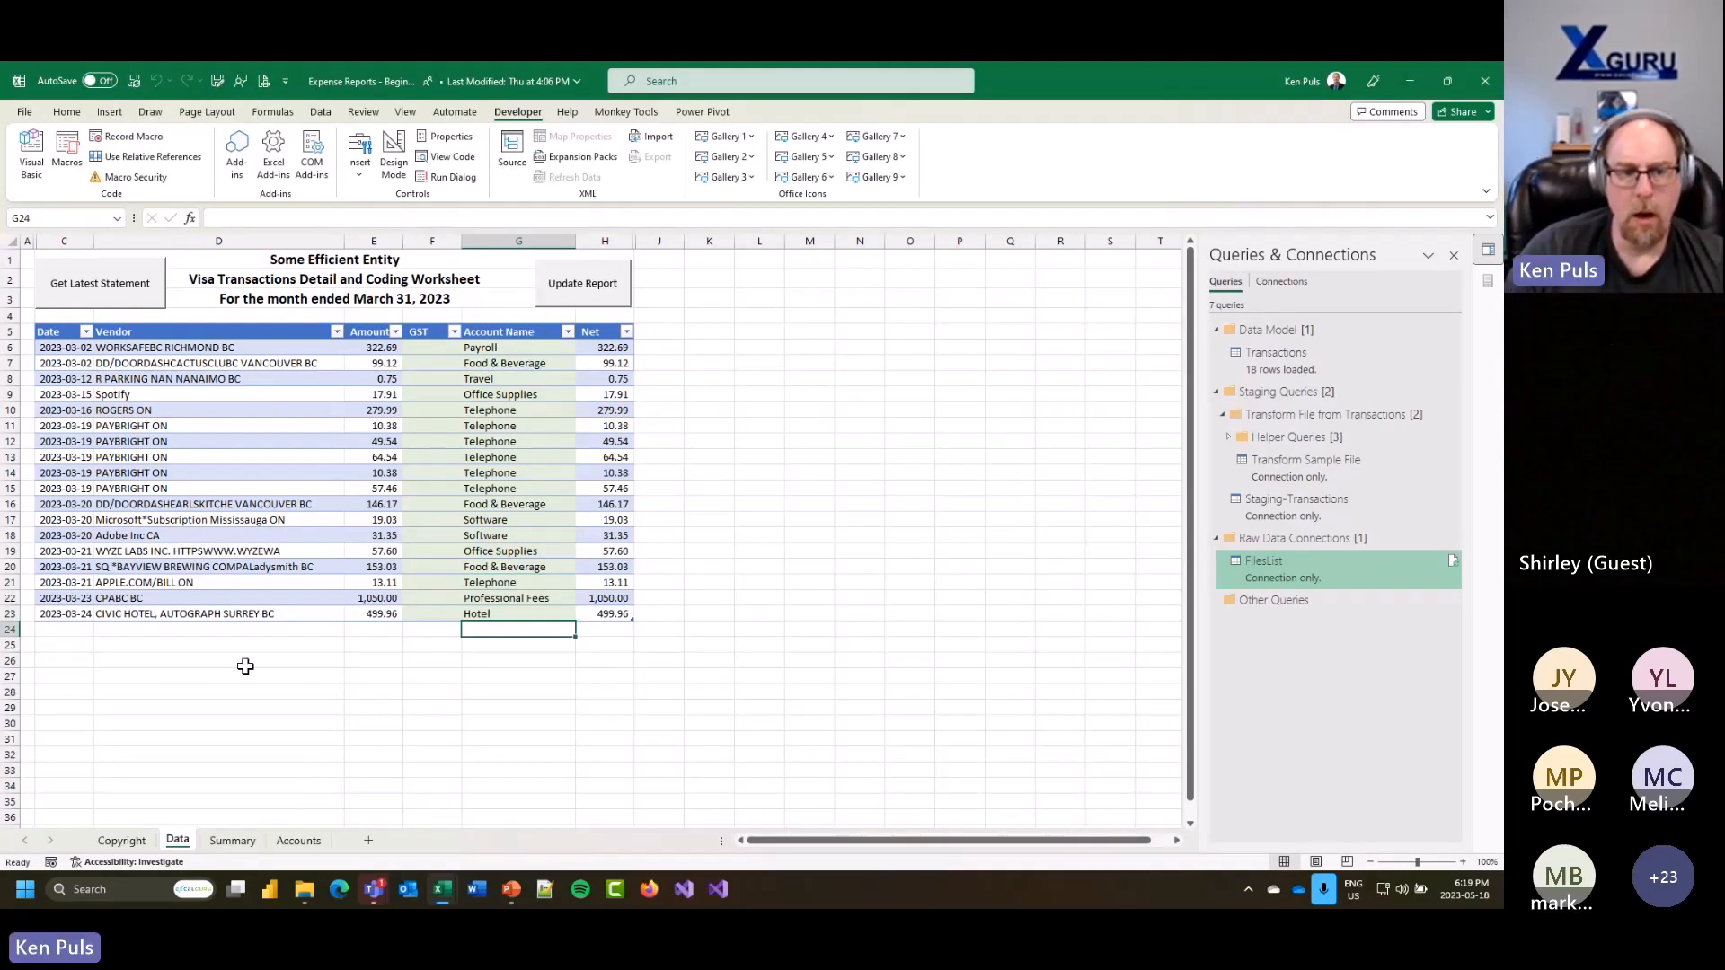
{"action": "left_click_drag", "start_coordinate": [177, 423], "coordinate": [180, 487]}
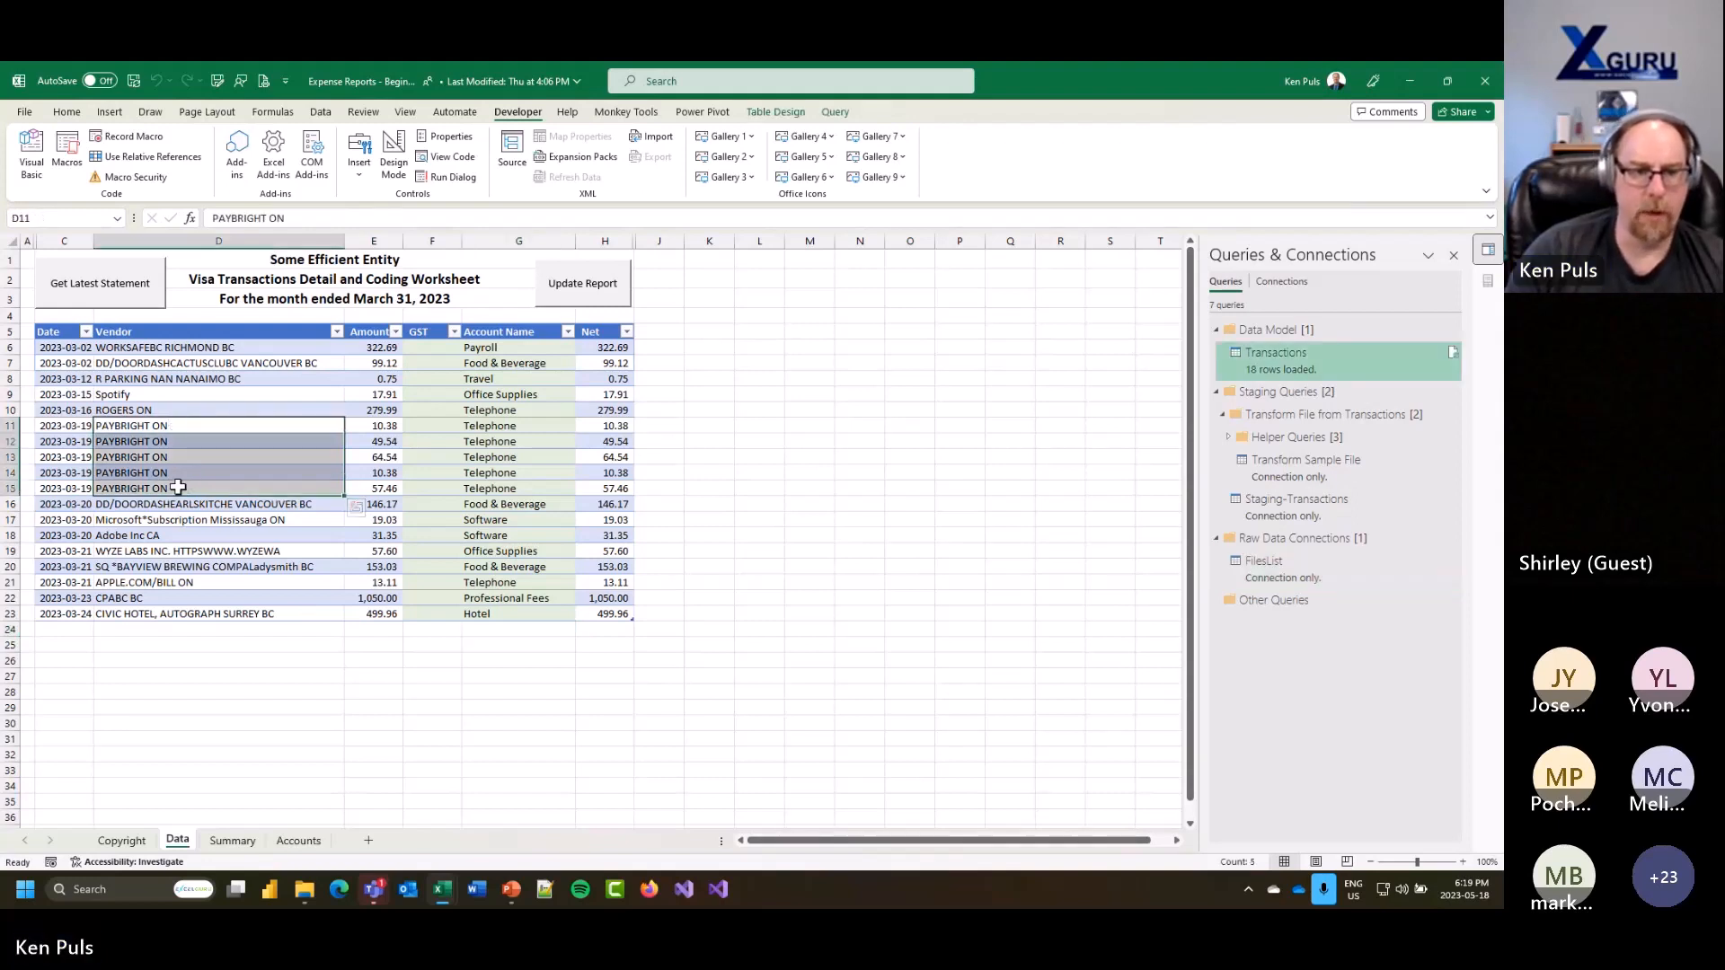
{"action": "left_click", "coordinate": [79, 429]}
{"action": "left_click_drag", "start_coordinate": [79, 429], "coordinate": [99, 486]}
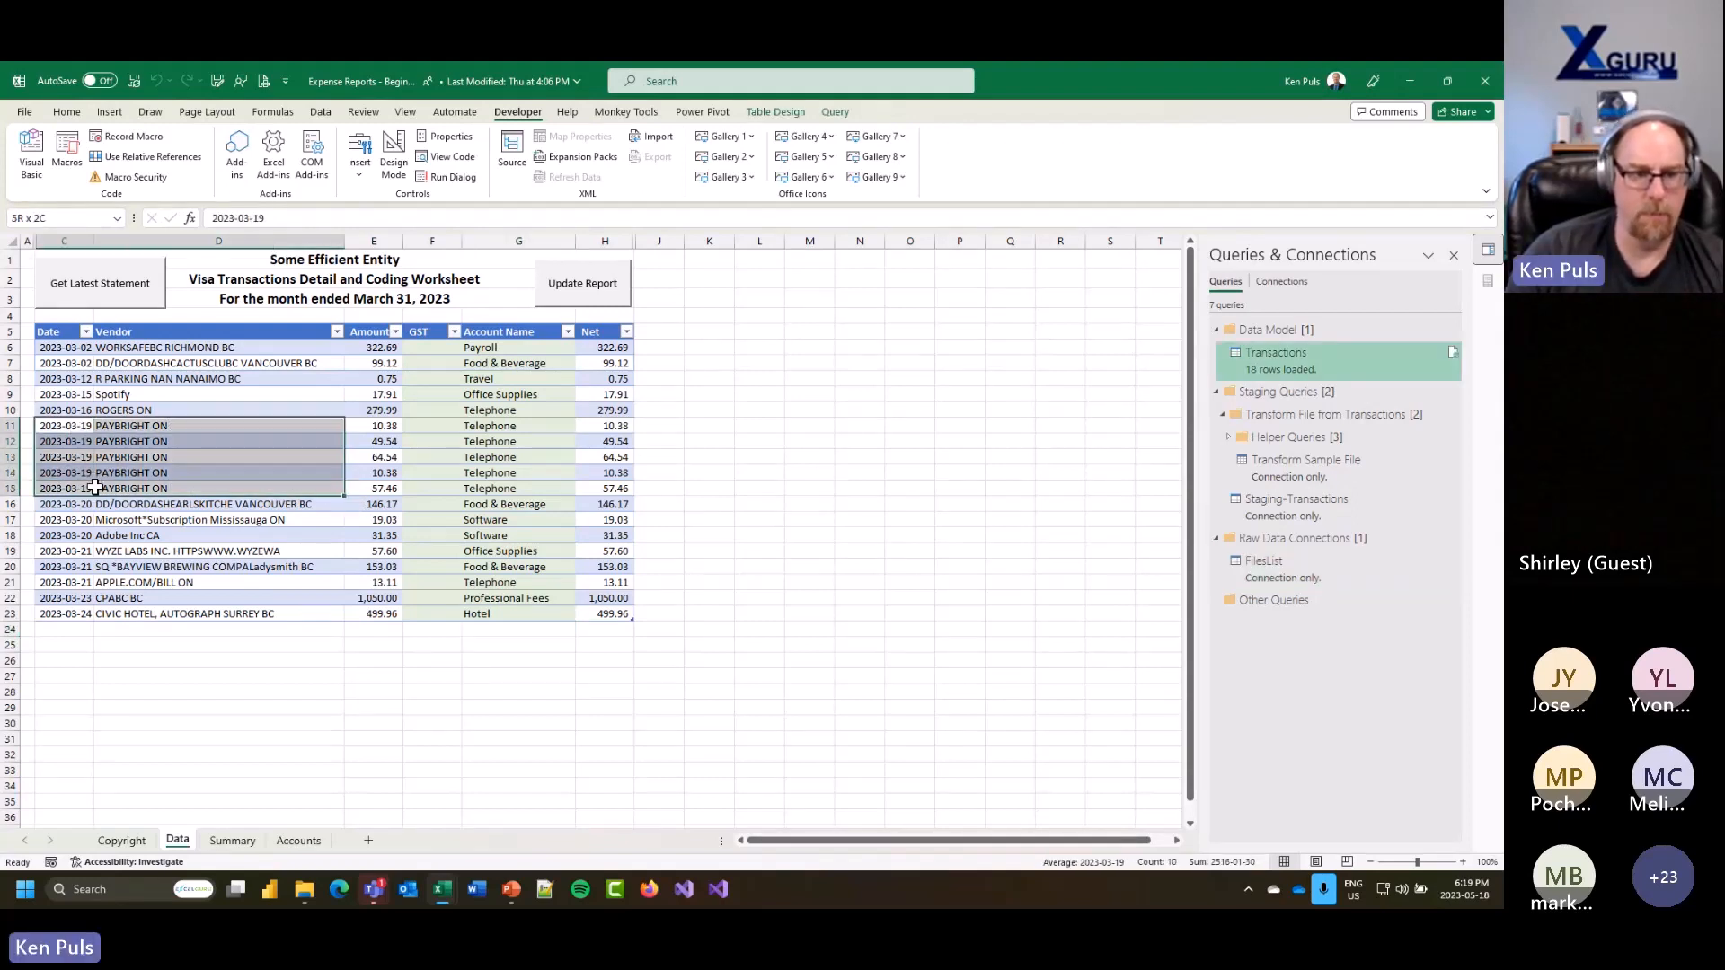
{"action": "left_click", "coordinate": [236, 842]}
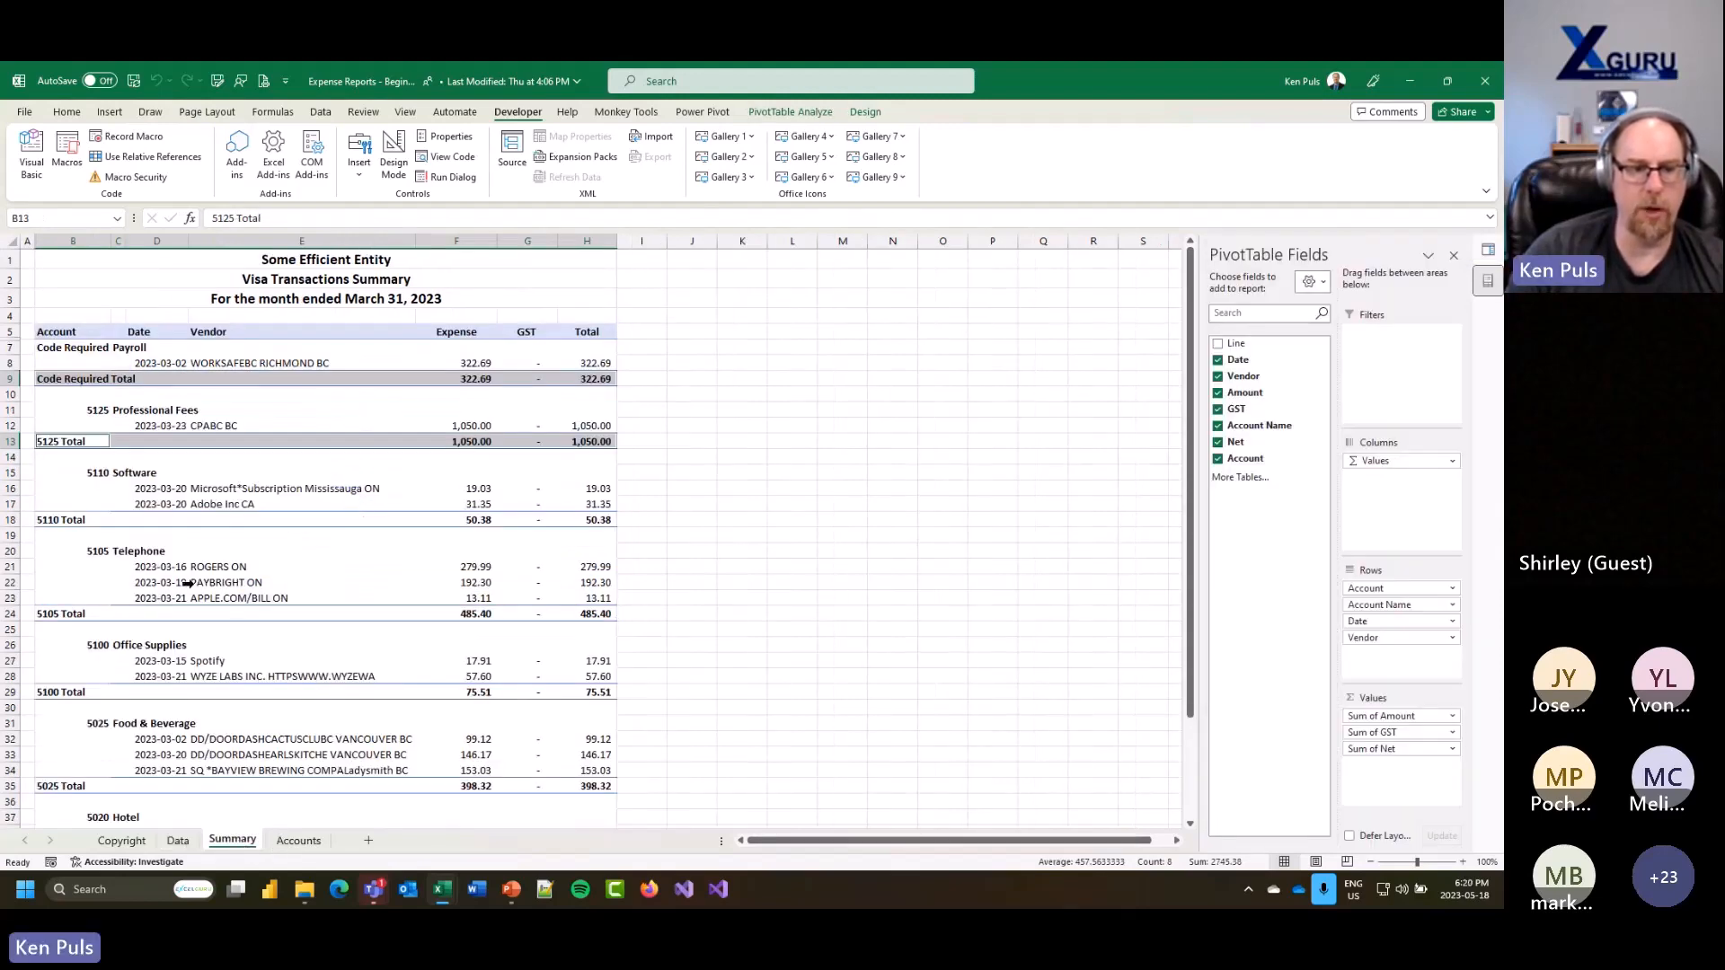
{"action": "left_click_drag", "start_coordinate": [166, 583], "coordinate": [586, 583]}
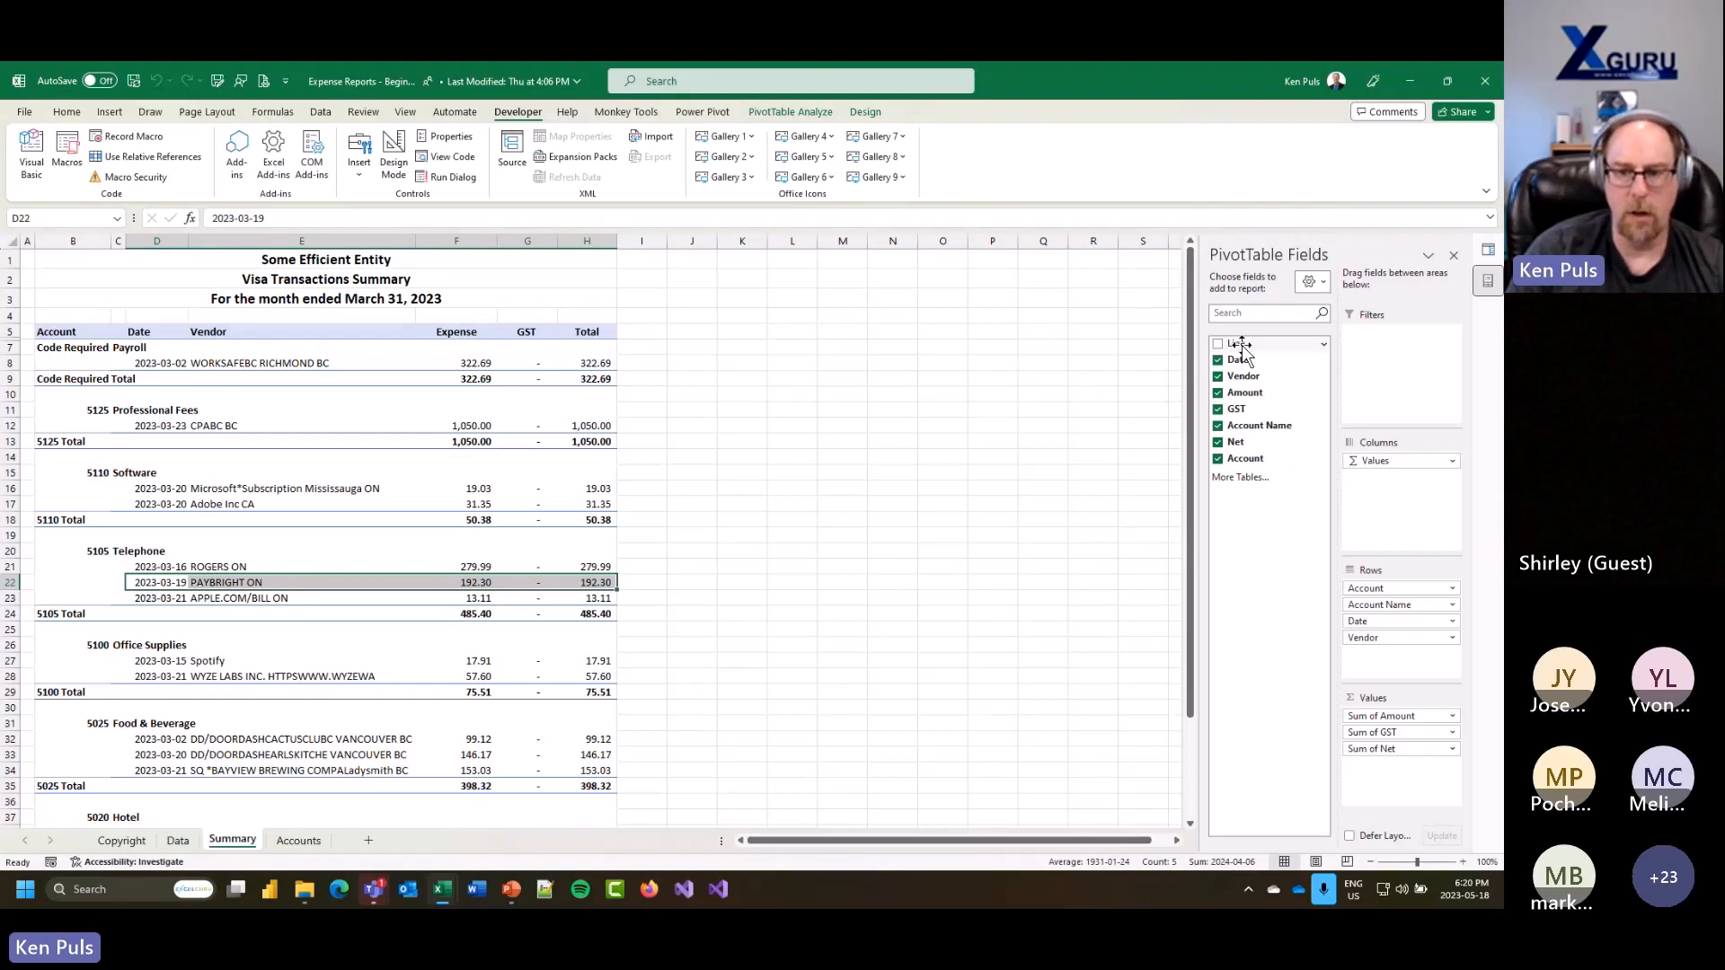
Step: Add the Line field to the PivotTable rows below Vendor and check the PayBright entries under Telephone
{"action": "mouse_move", "coordinate": [1242, 350]}
{"action": "left_mouse_down"}
{"action": "mouse_move", "coordinate": [1290, 408]}
{"action": "mouse_move", "coordinate": [1372, 658]}
{"action": "left_mouse_up"}
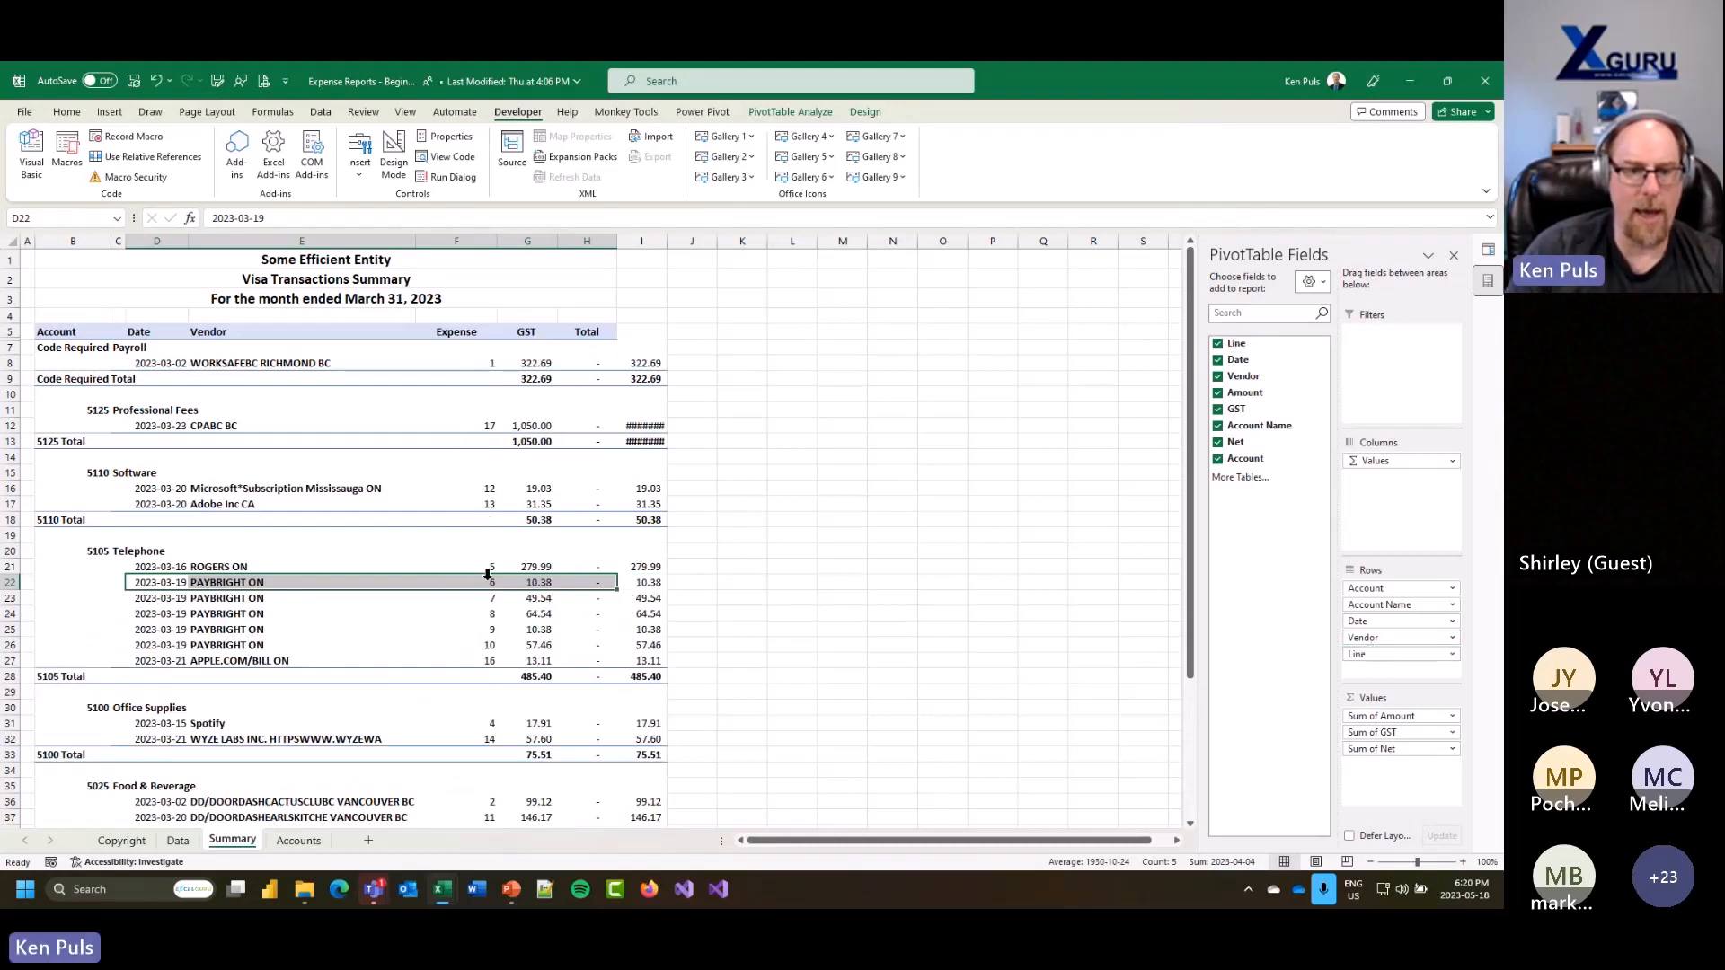
{"action": "left_click", "coordinate": [256, 583]}
{"action": "left_click", "coordinate": [259, 600]}
{"action": "left_click", "coordinate": [262, 610]}
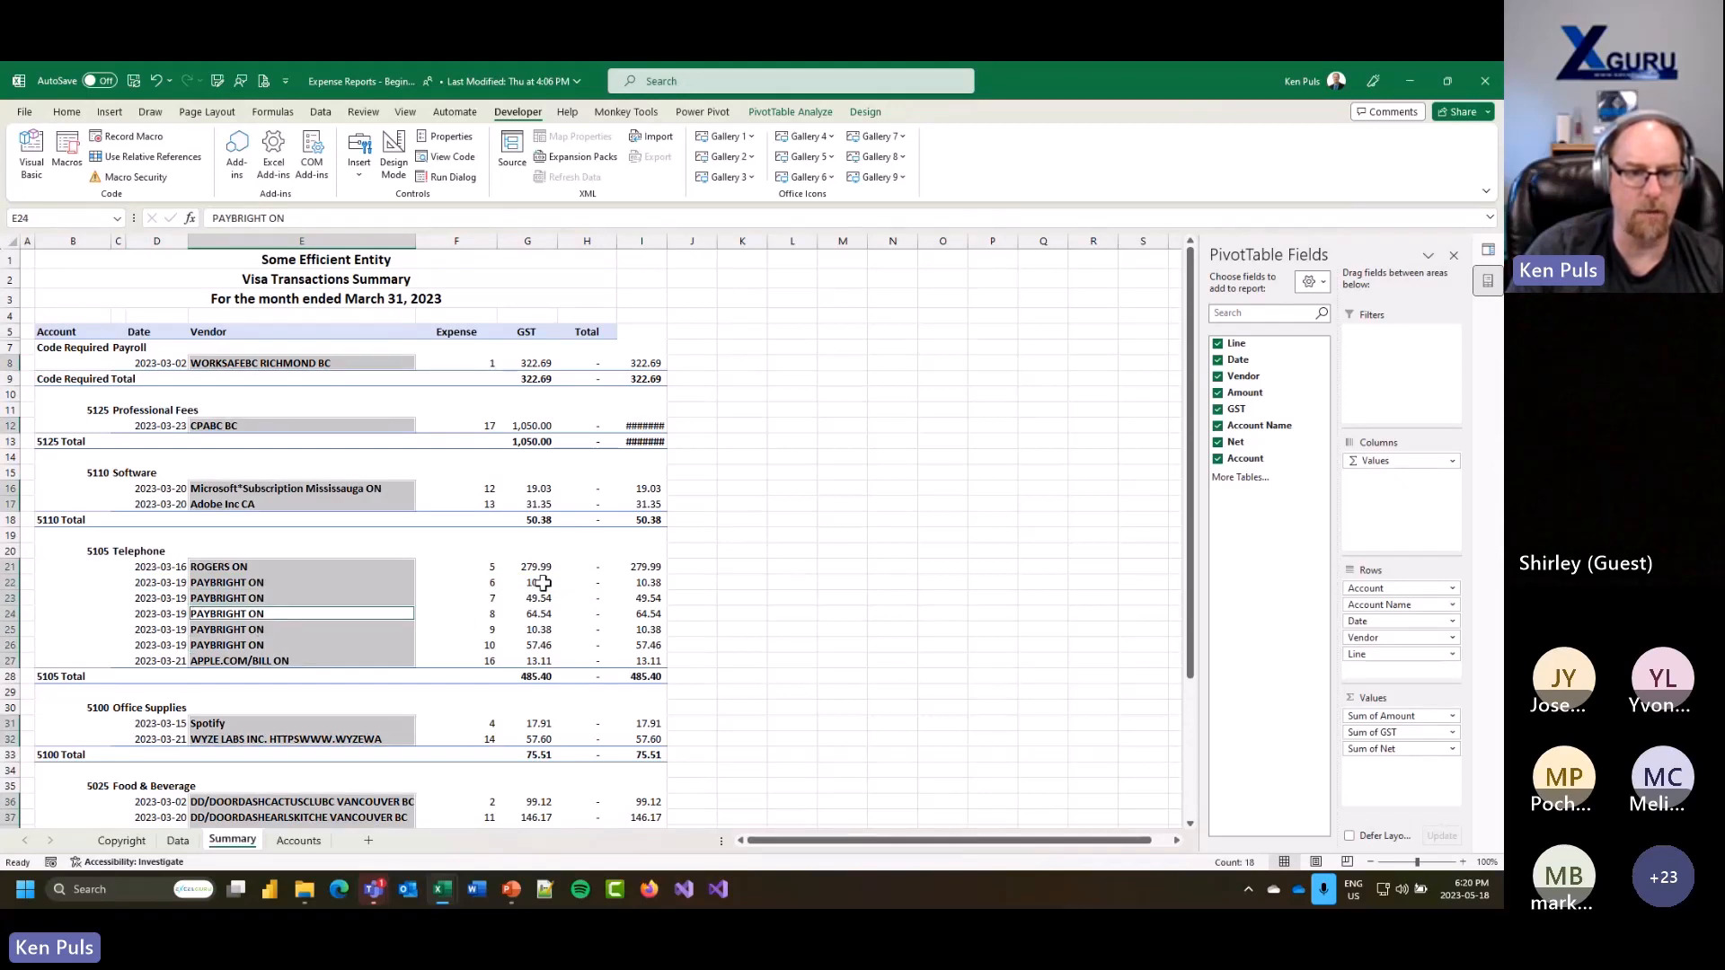
Step: Move the Expense, GST and Total headings to G5:I5 and apply one uniform column width to columns G:I
{"action": "left_click", "coordinate": [736, 436]}
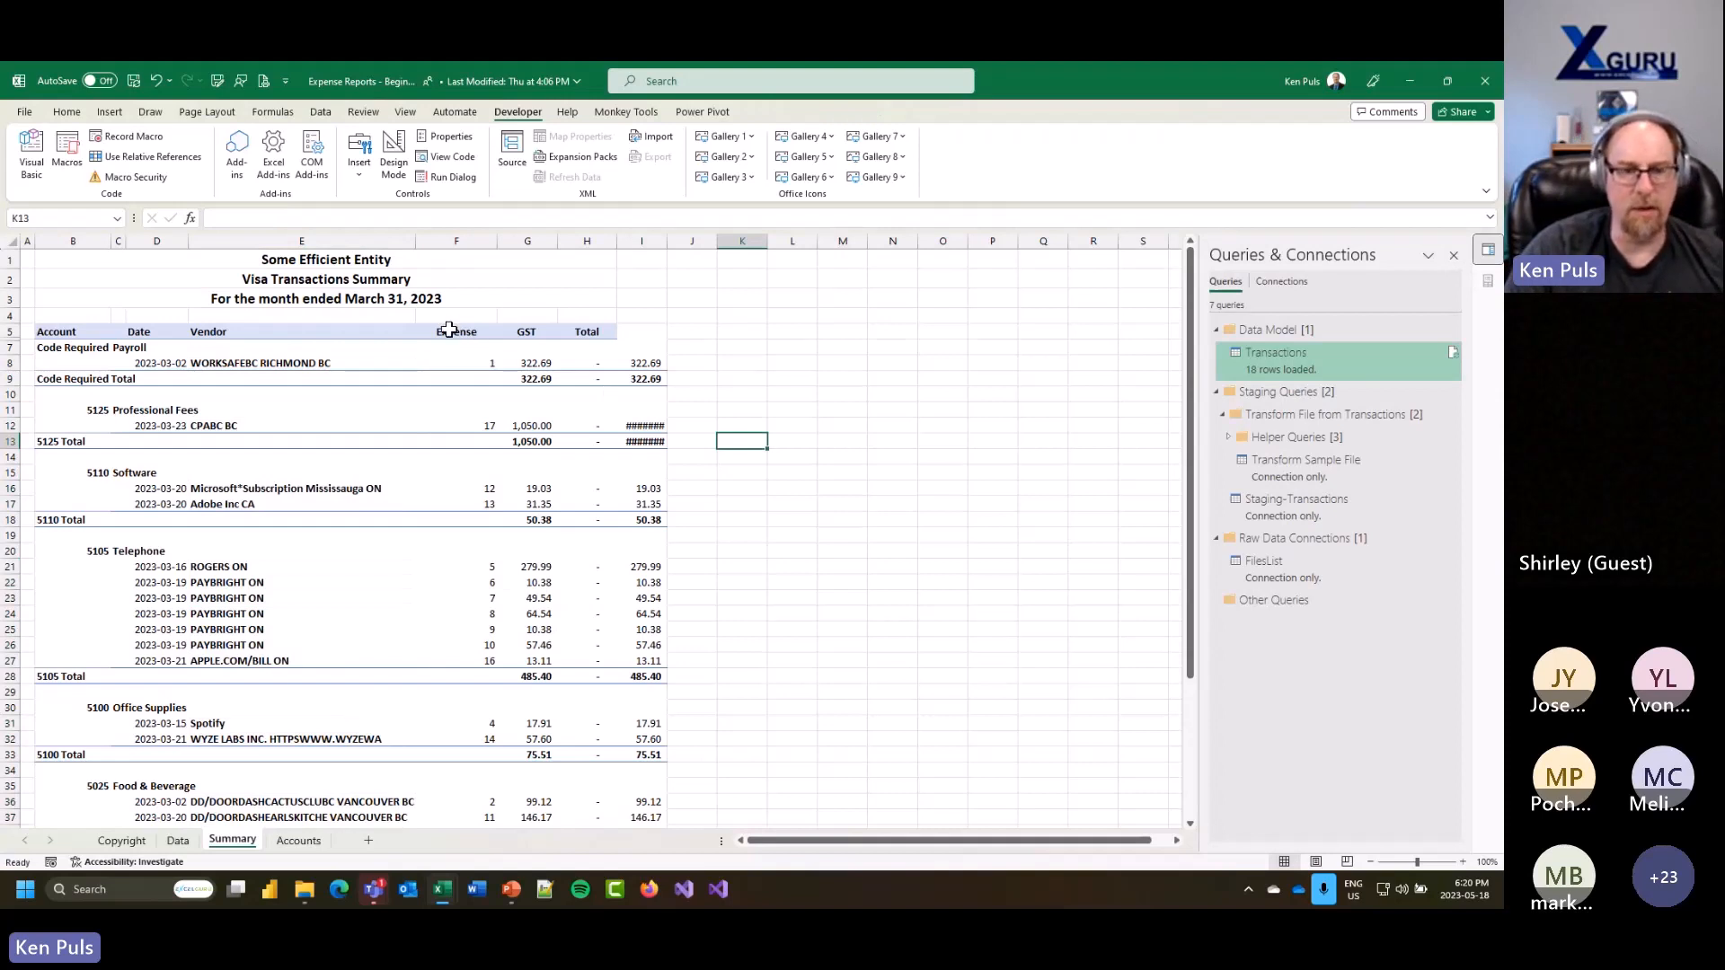
{"action": "left_click_drag", "start_coordinate": [449, 329], "coordinate": [602, 328]}
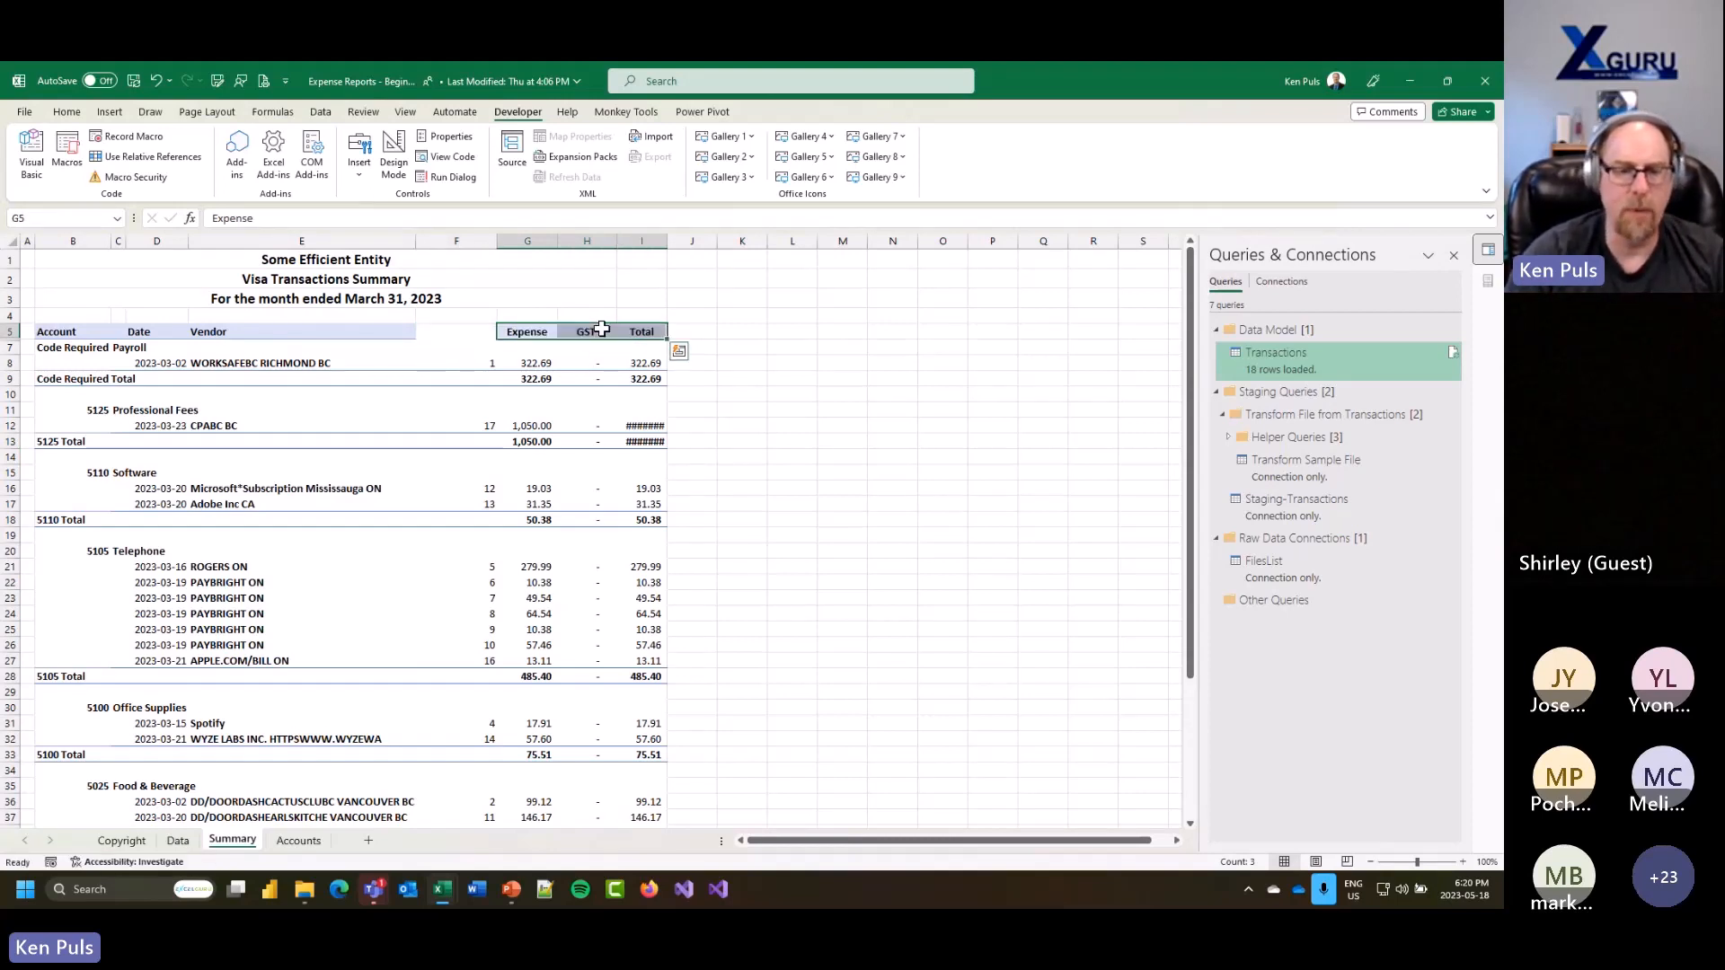
{"action": "left_click_drag", "start_coordinate": [527, 240], "coordinate": [639, 241]}
{"action": "right_click", "coordinate": [626, 242]}
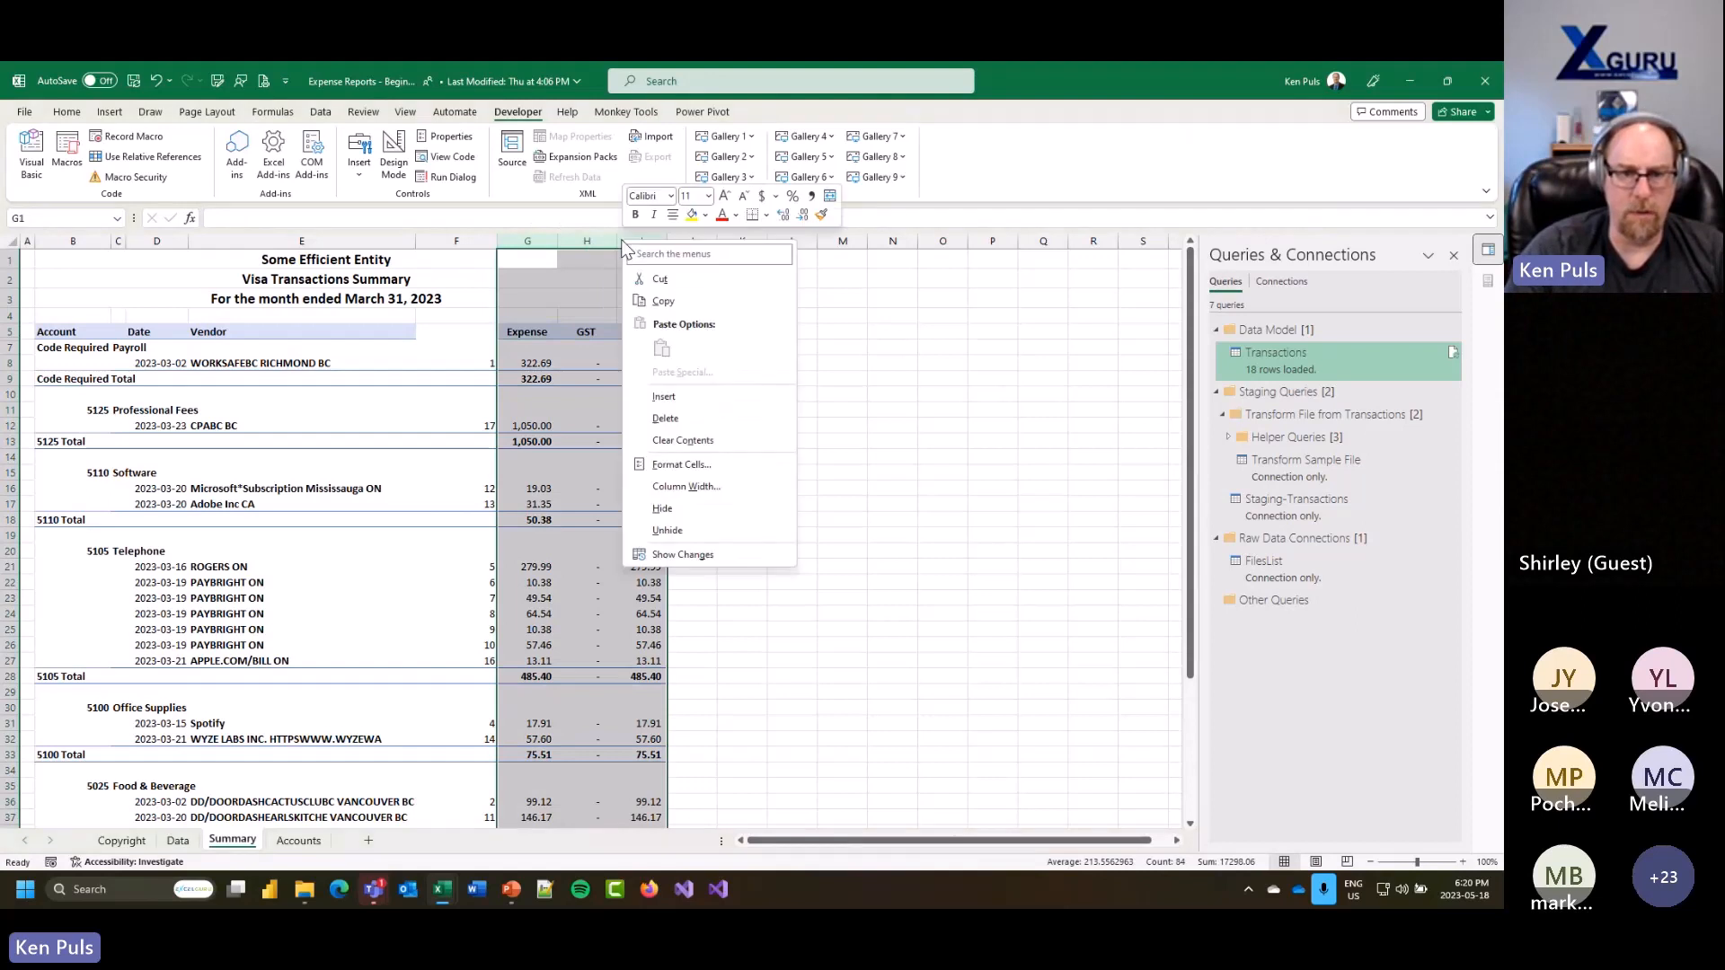
{"action": "left_click", "coordinate": [677, 486]}
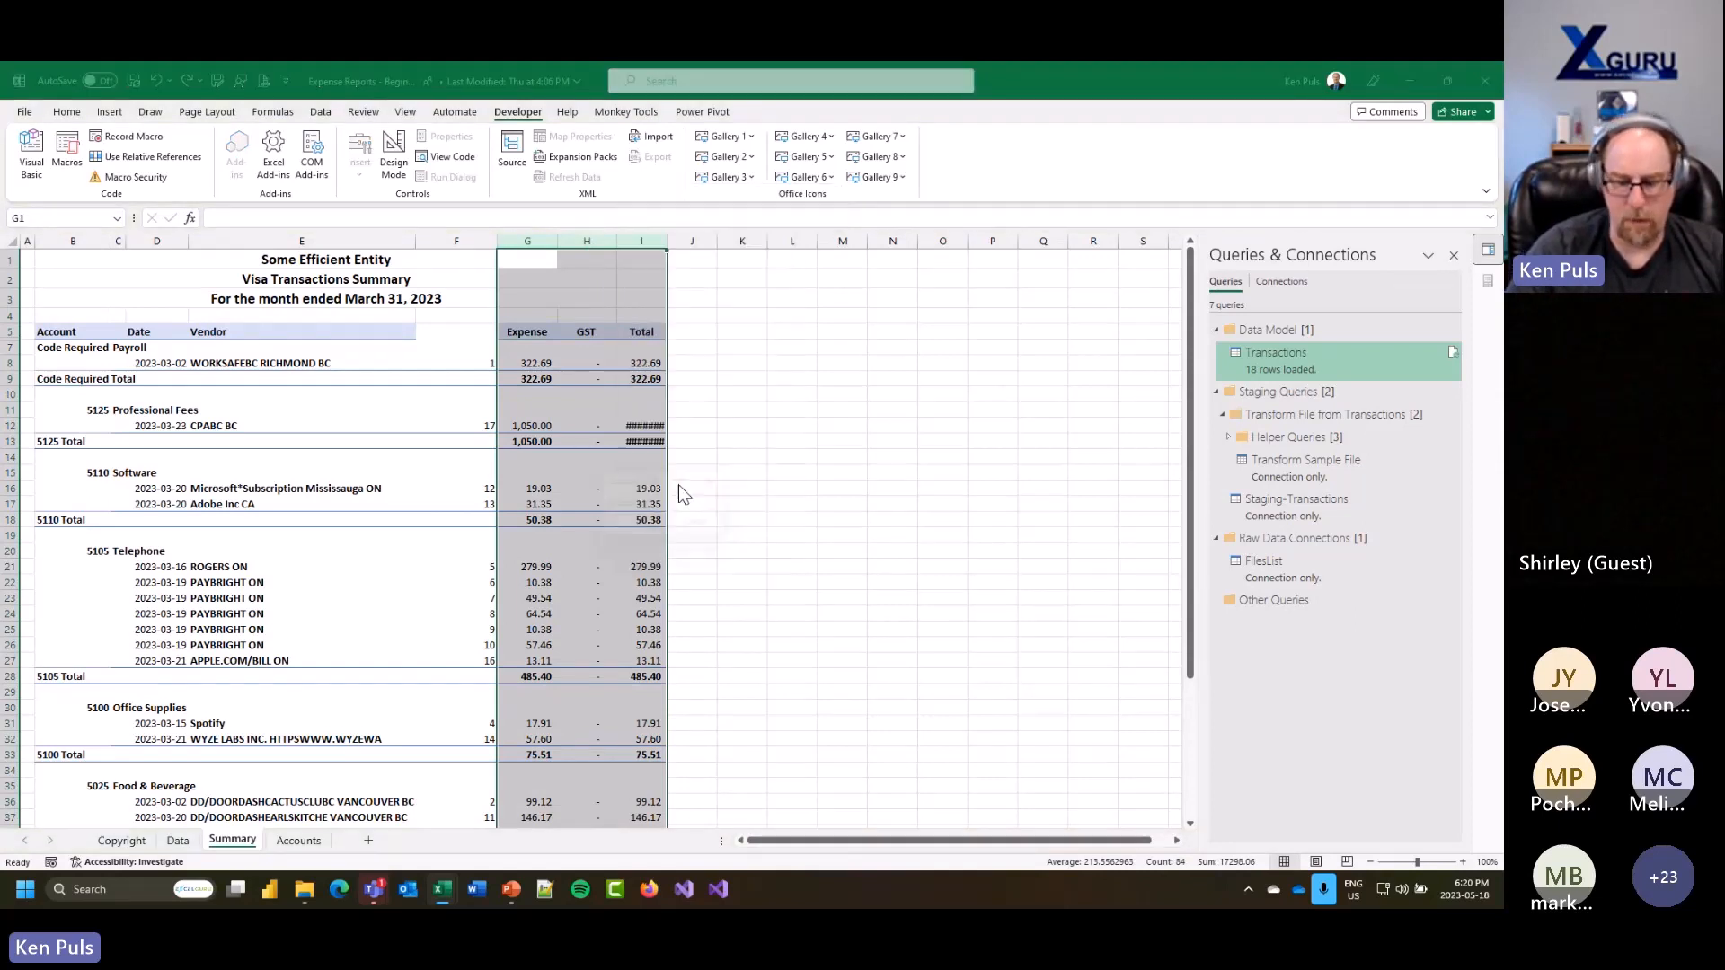
{"action": "key", "text": "Return"}
Step: Hide column F, which holds the line numbers, on the Summary sheet
{"action": "left_click", "coordinate": [447, 243]}
{"action": "right_click", "coordinate": [445, 246]}
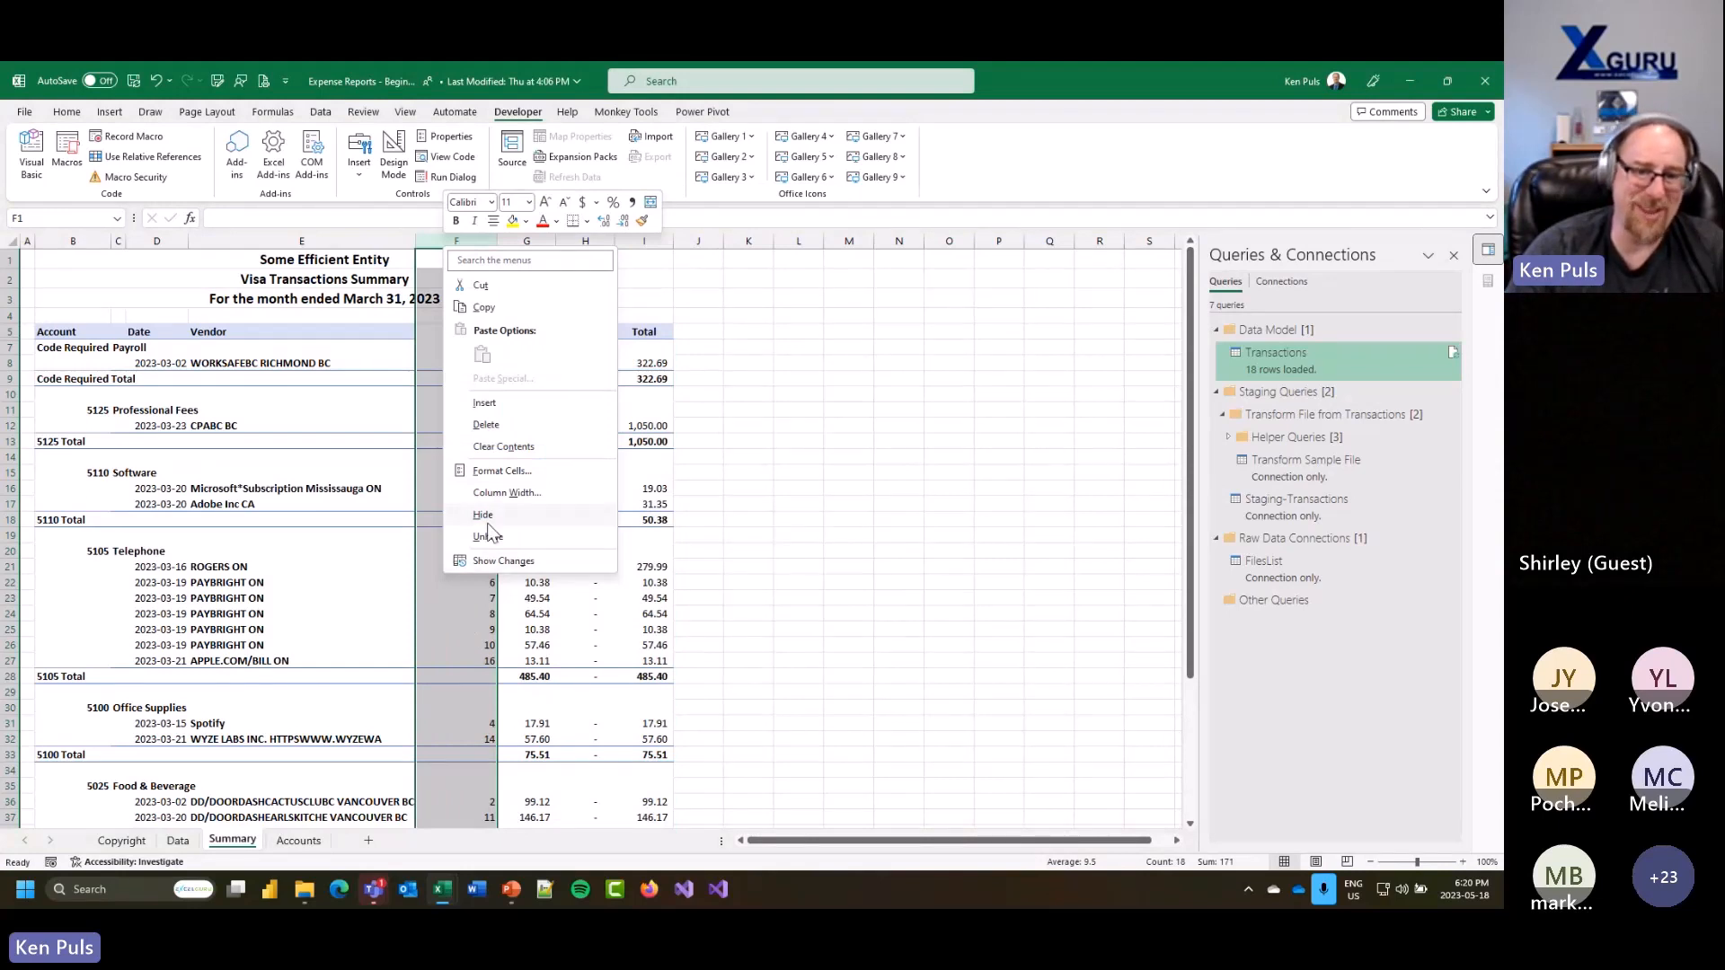
{"action": "left_click", "coordinate": [490, 518]}
Step: Align the three report title rows with Center Across Selection over B1:I3
{"action": "left_click_drag", "start_coordinate": [77, 261], "coordinate": [569, 300]}
{"action": "right_click", "coordinate": [569, 300]}
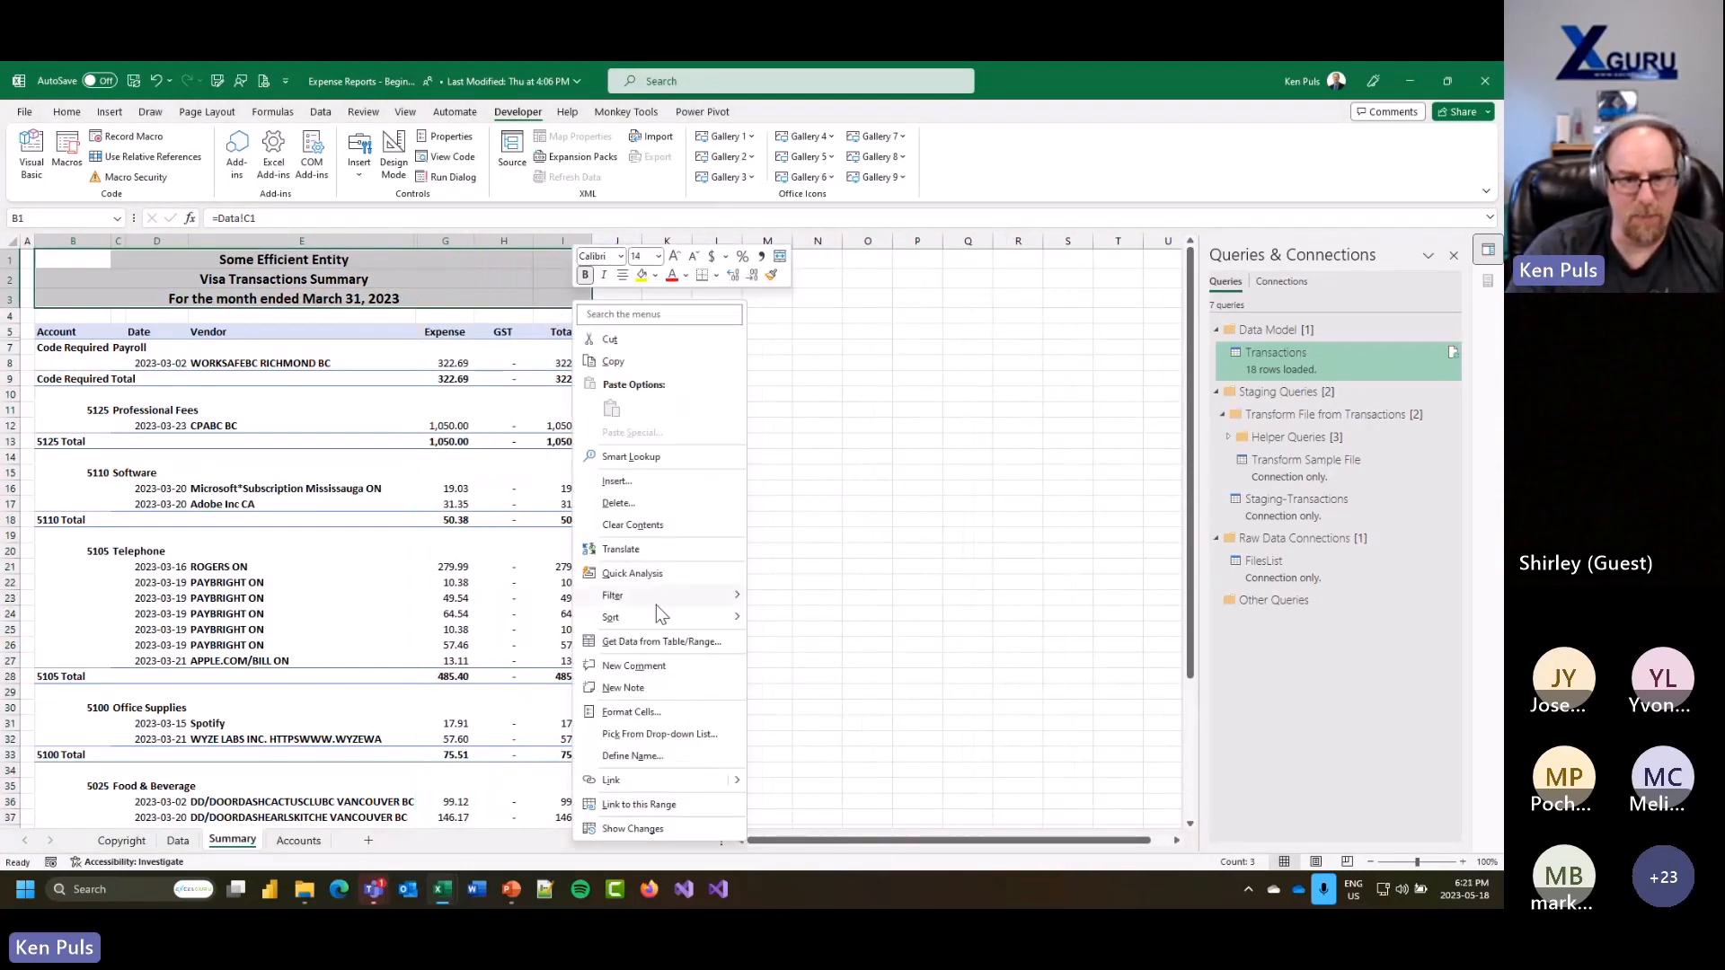
{"action": "left_click", "coordinate": [641, 714]}
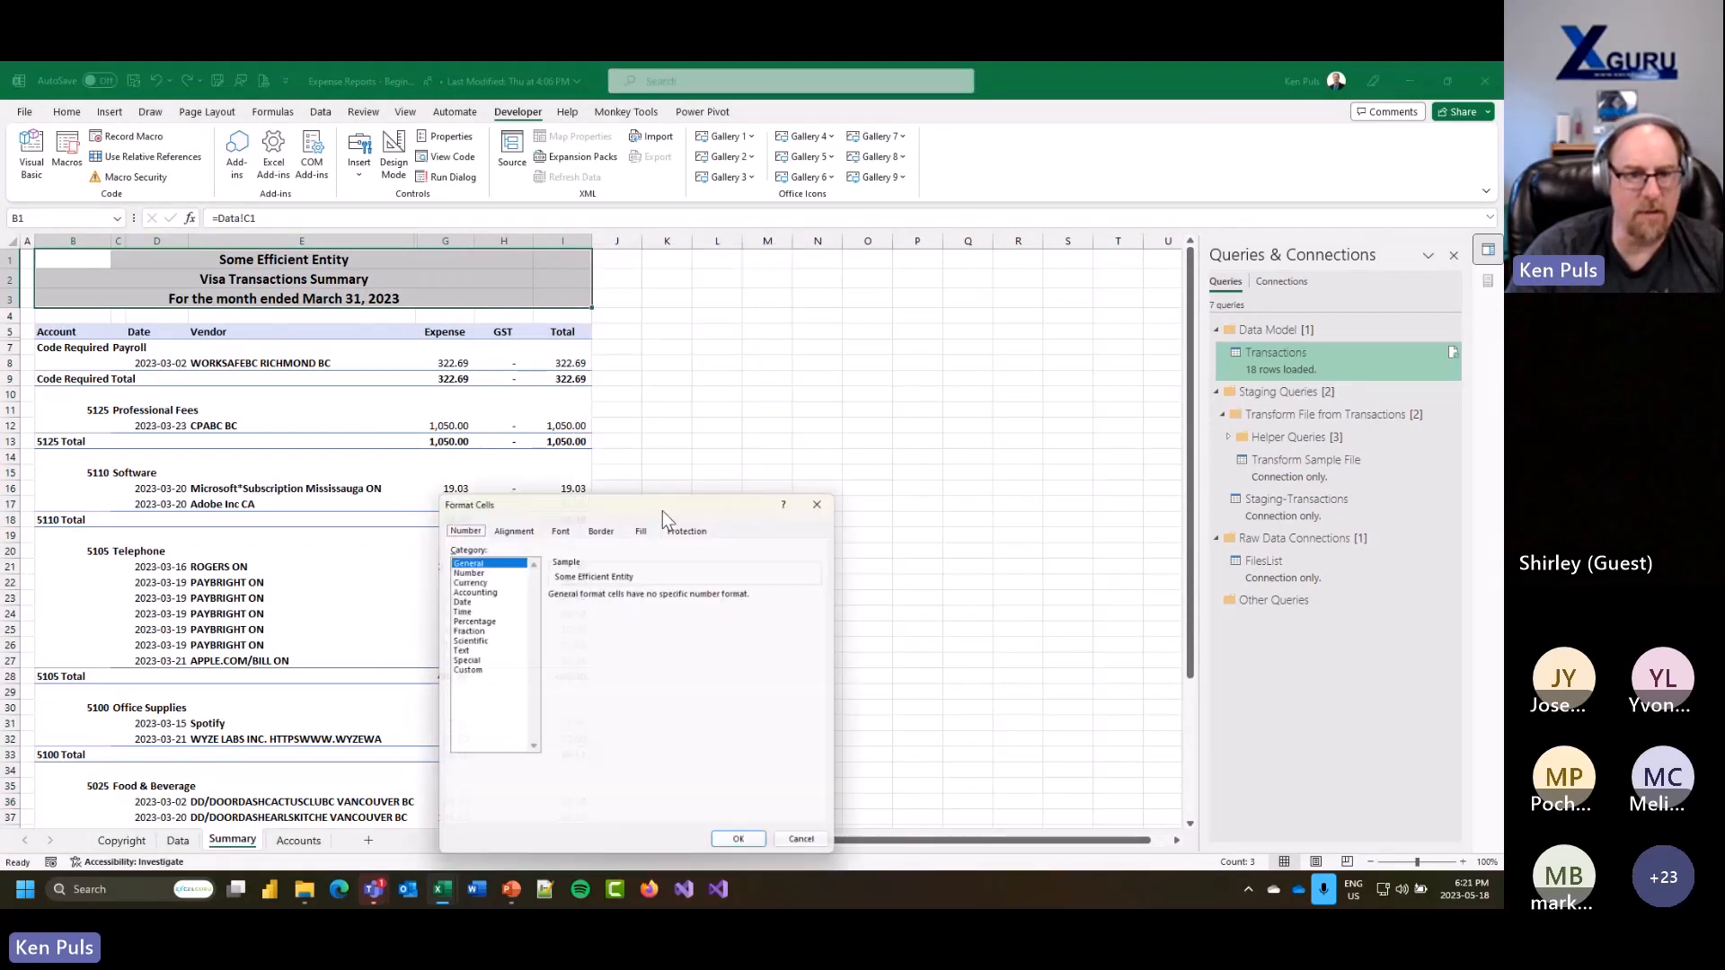
{"action": "left_click", "coordinate": [511, 524]}
{"action": "left_click", "coordinate": [550, 575]}
{"action": "left_click", "coordinate": [489, 648]}
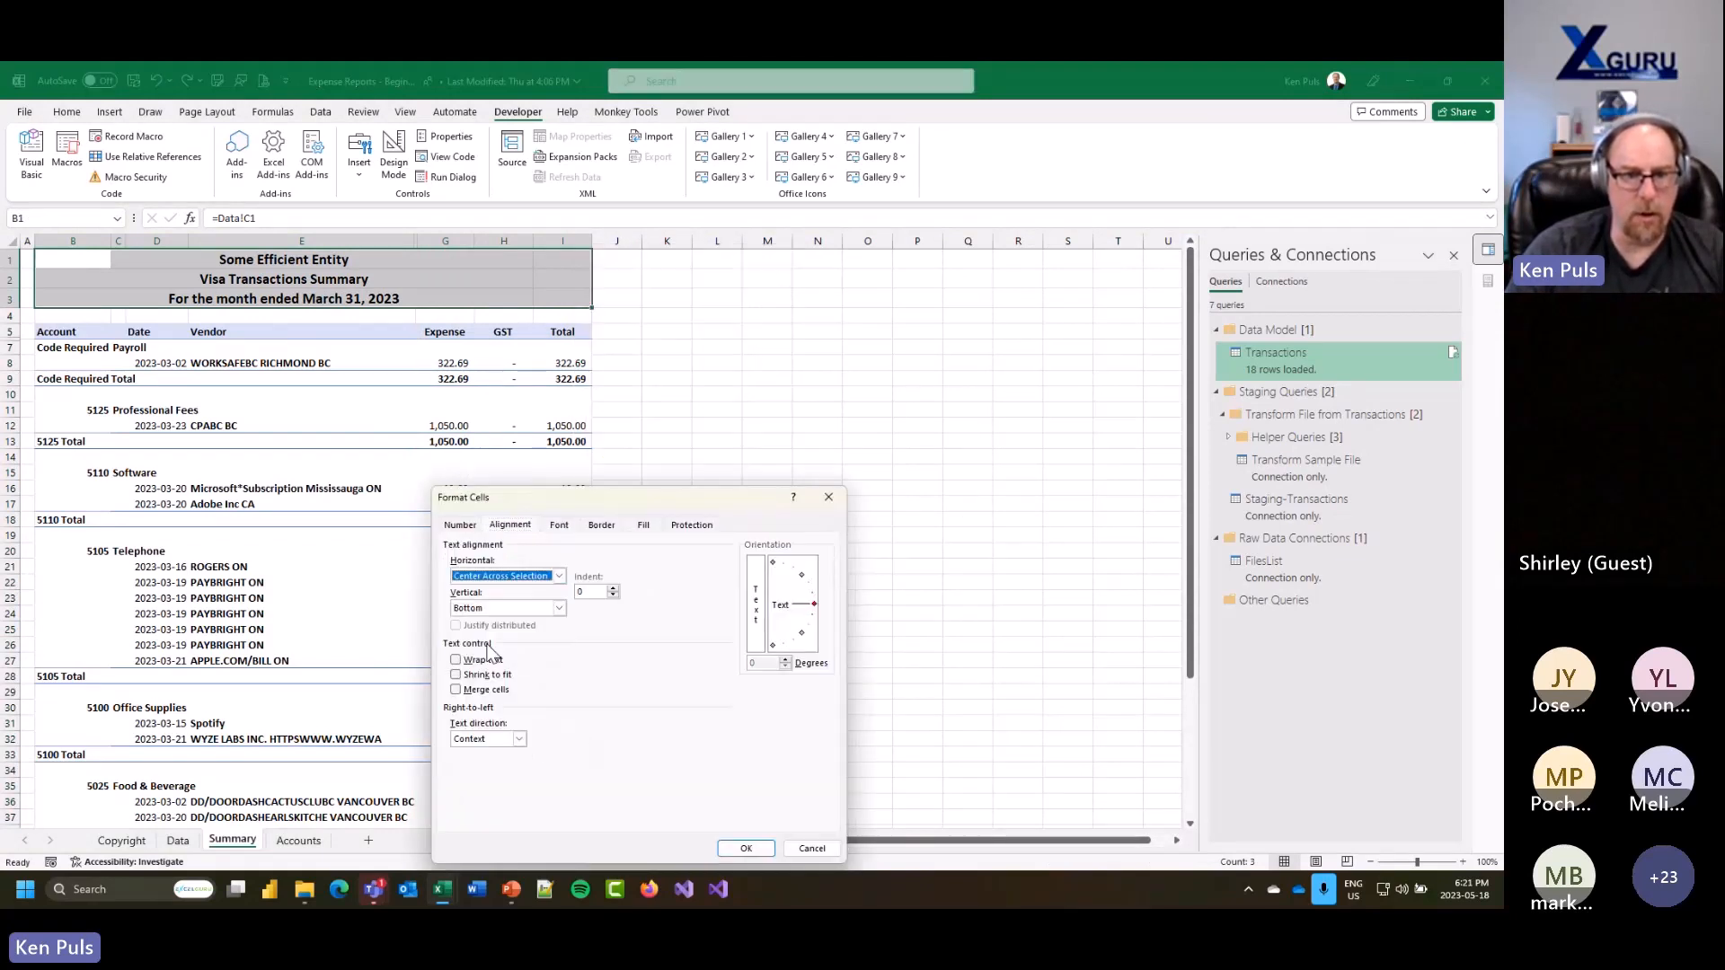
{"action": "left_click", "coordinate": [745, 848]}
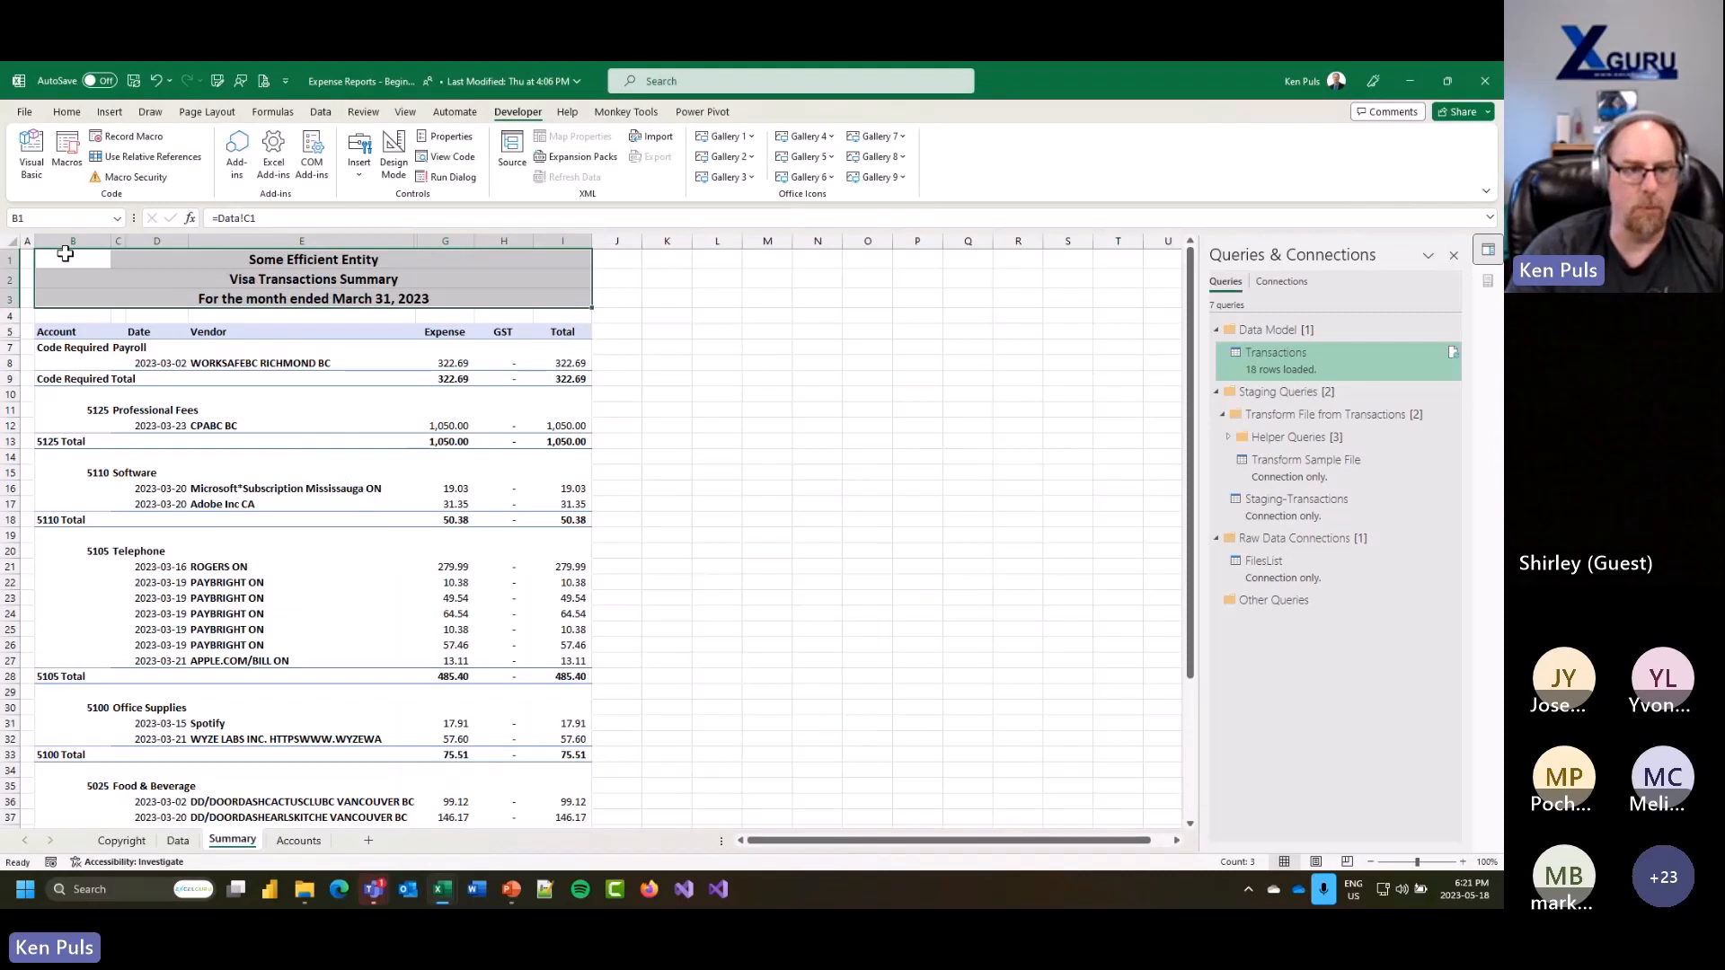
{"action": "left_click", "coordinate": [28, 259]}
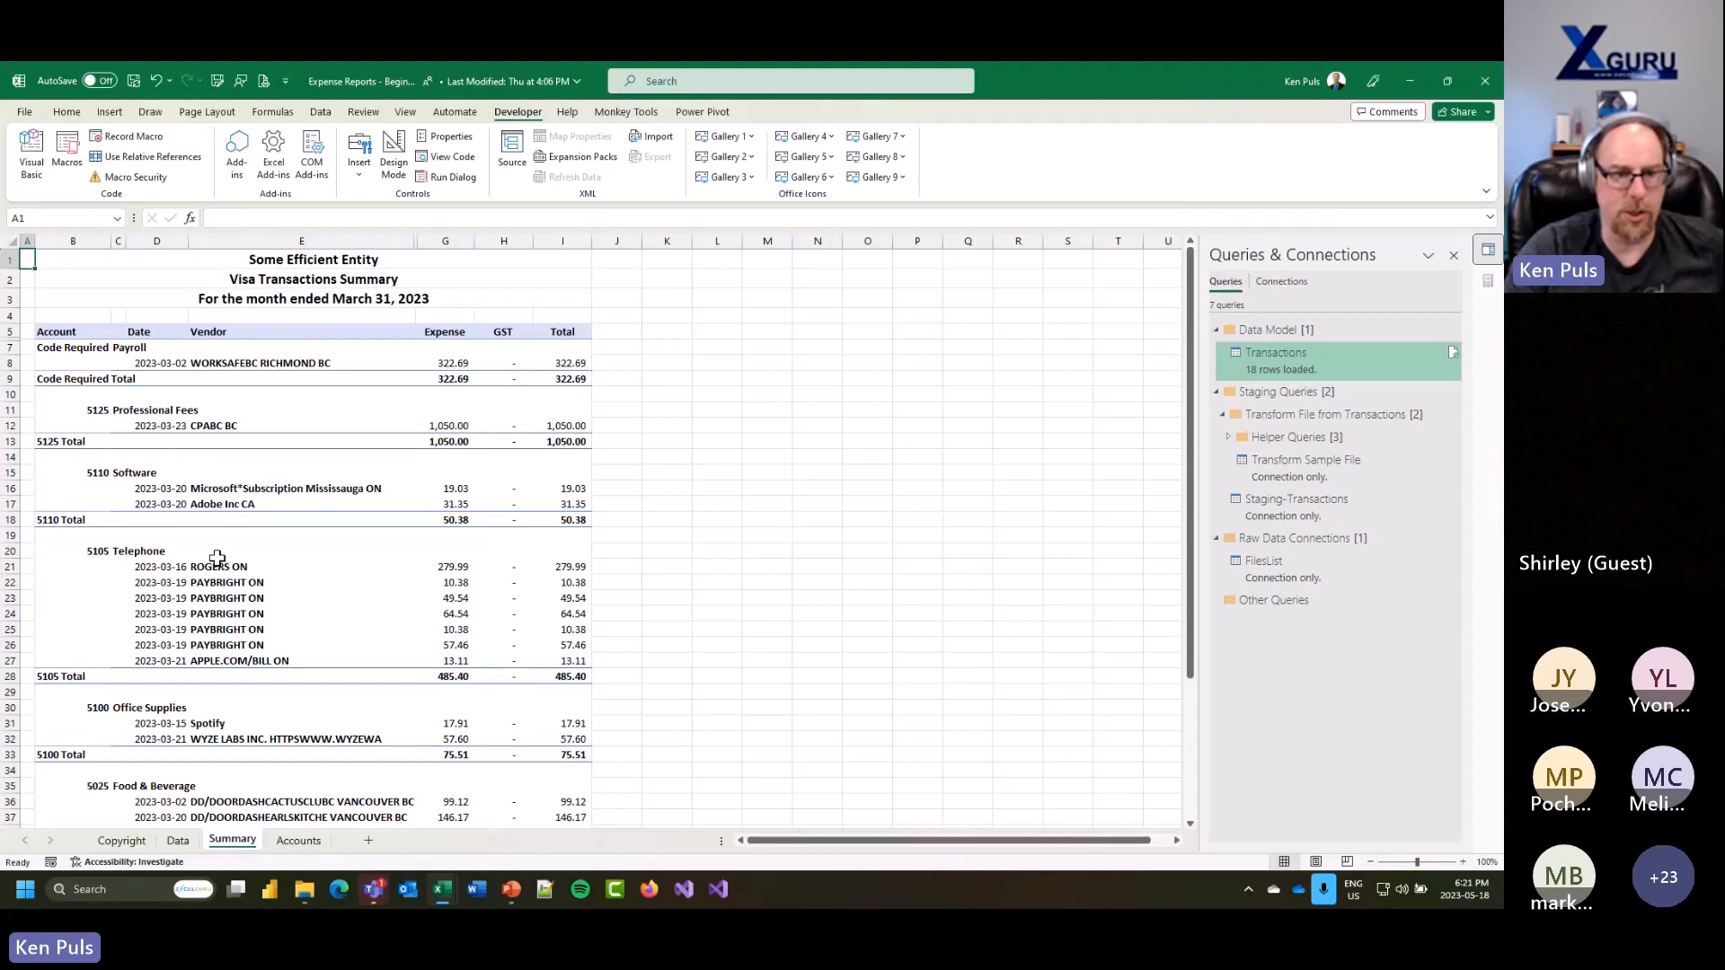
{"action": "scroll", "coordinate": [531, 584], "scroll_direction": "down", "scroll_amount": 2}
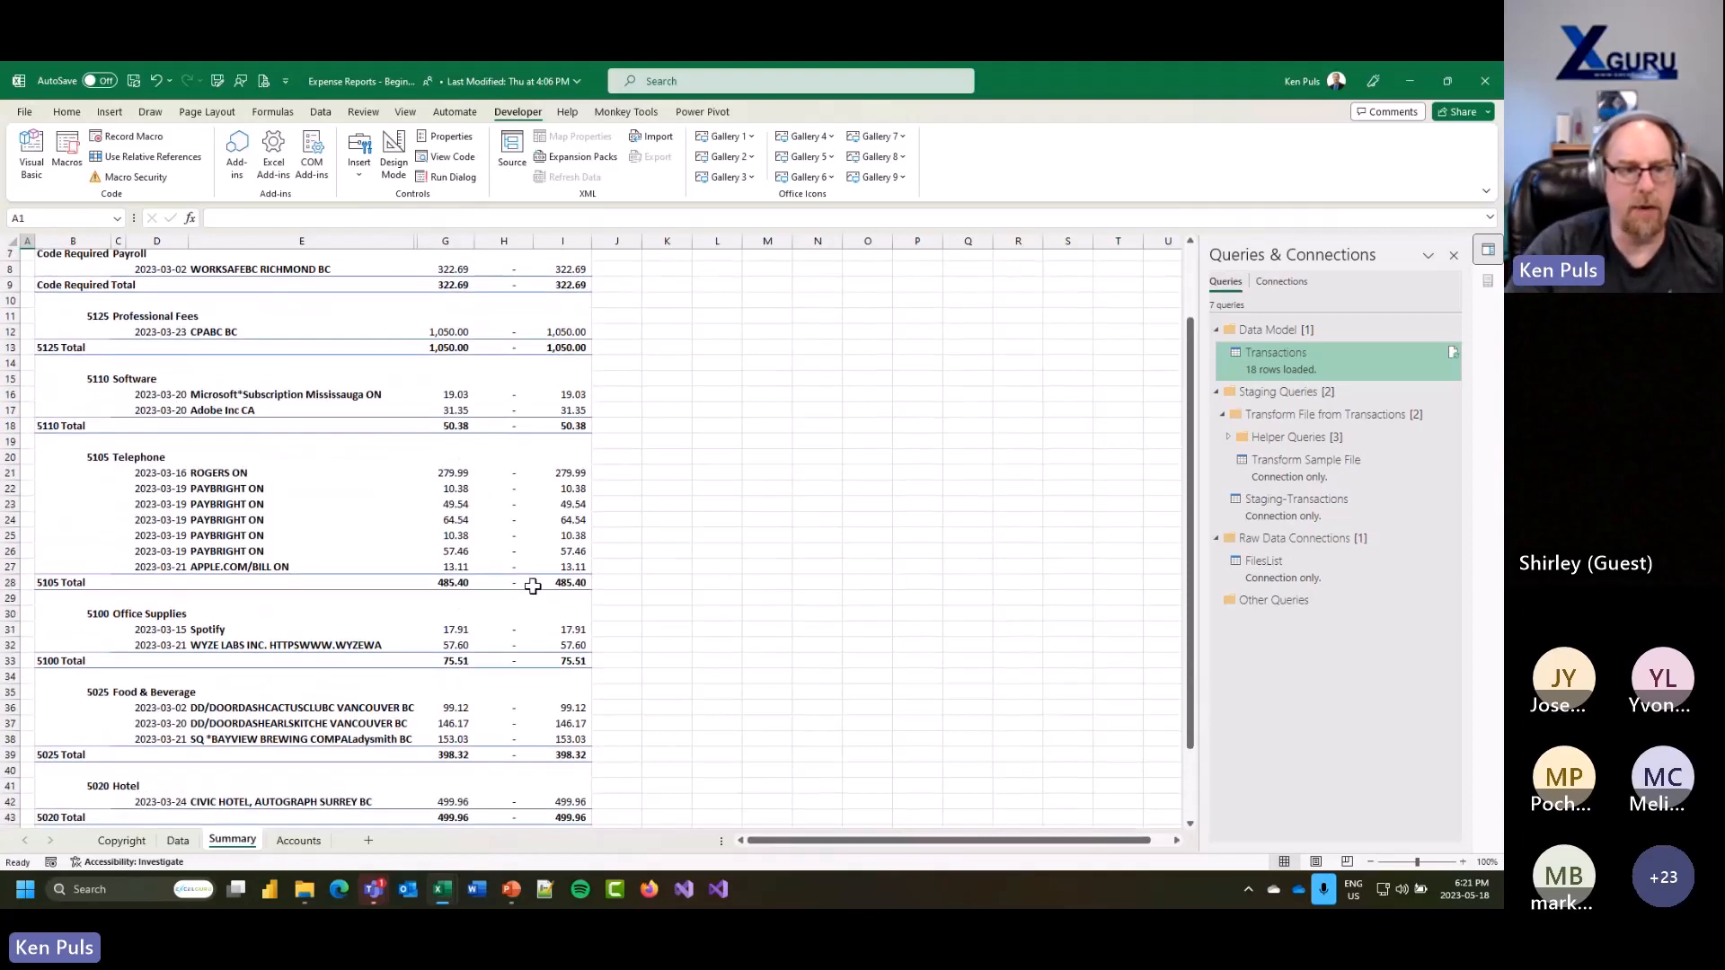
{"action": "left_click", "coordinate": [10, 441]}
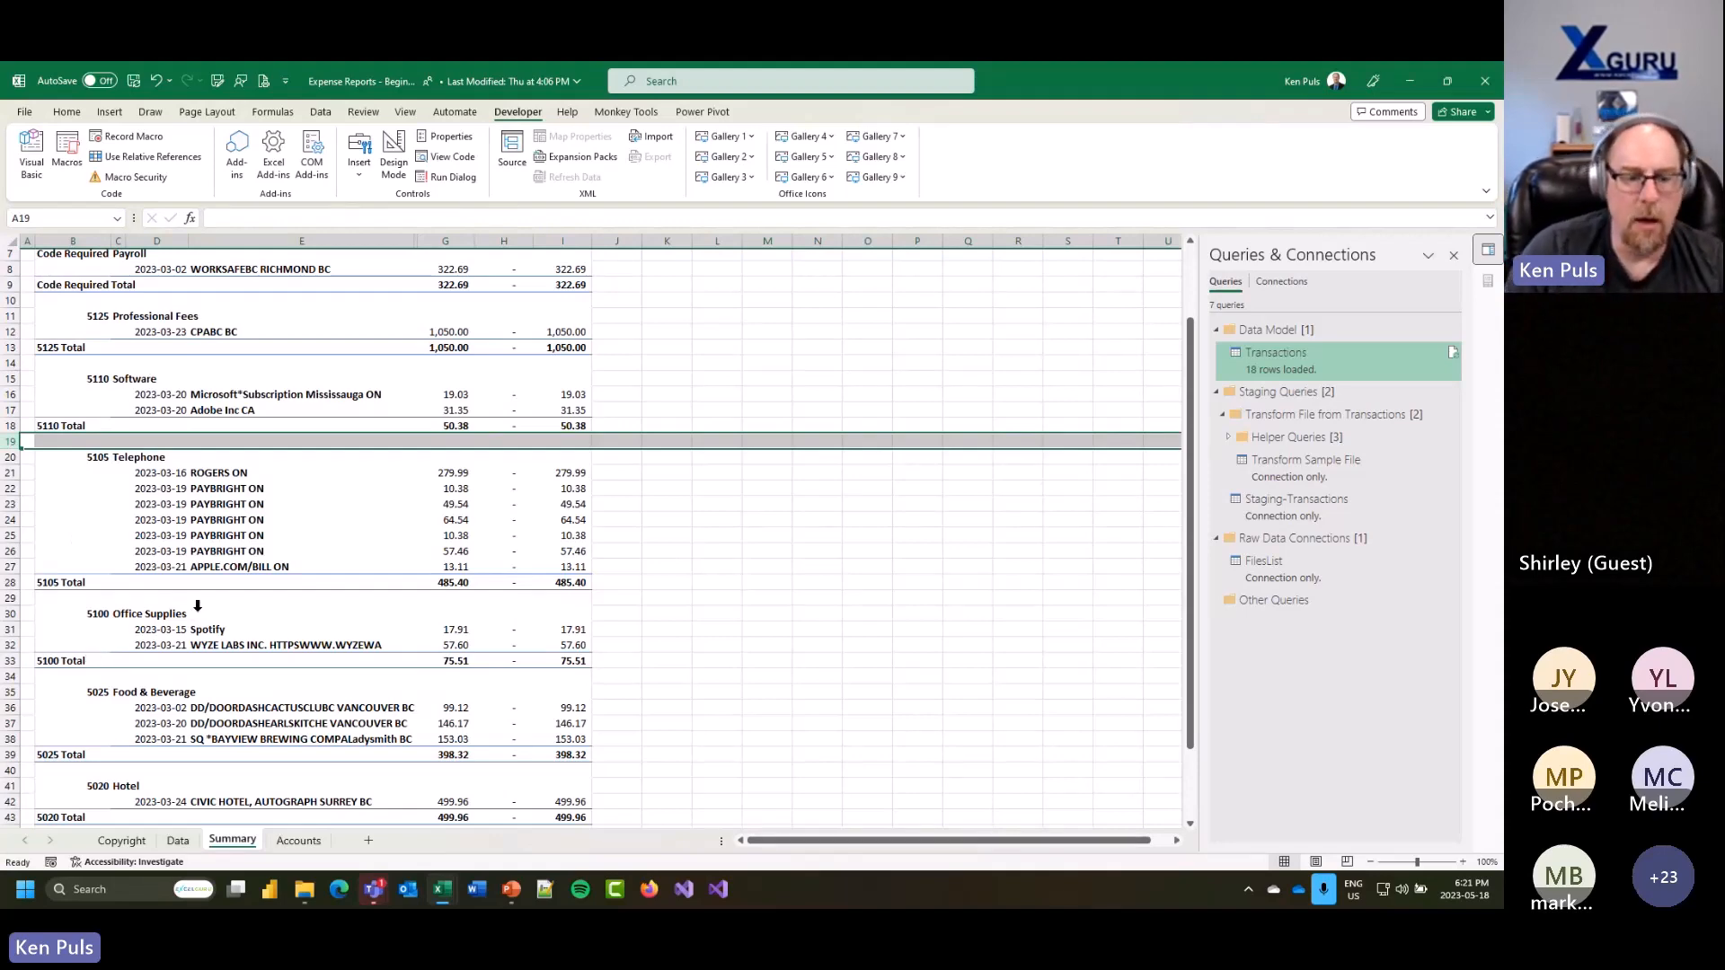
Step: Examine the Summary report and the account names assigned to the transactions on the Data sheet
{"action": "scroll", "coordinate": [238, 613], "scroll_direction": "down", "scroll_amount": 2}
{"action": "scroll", "coordinate": [243, 612], "scroll_direction": "up", "scroll_amount": 4}
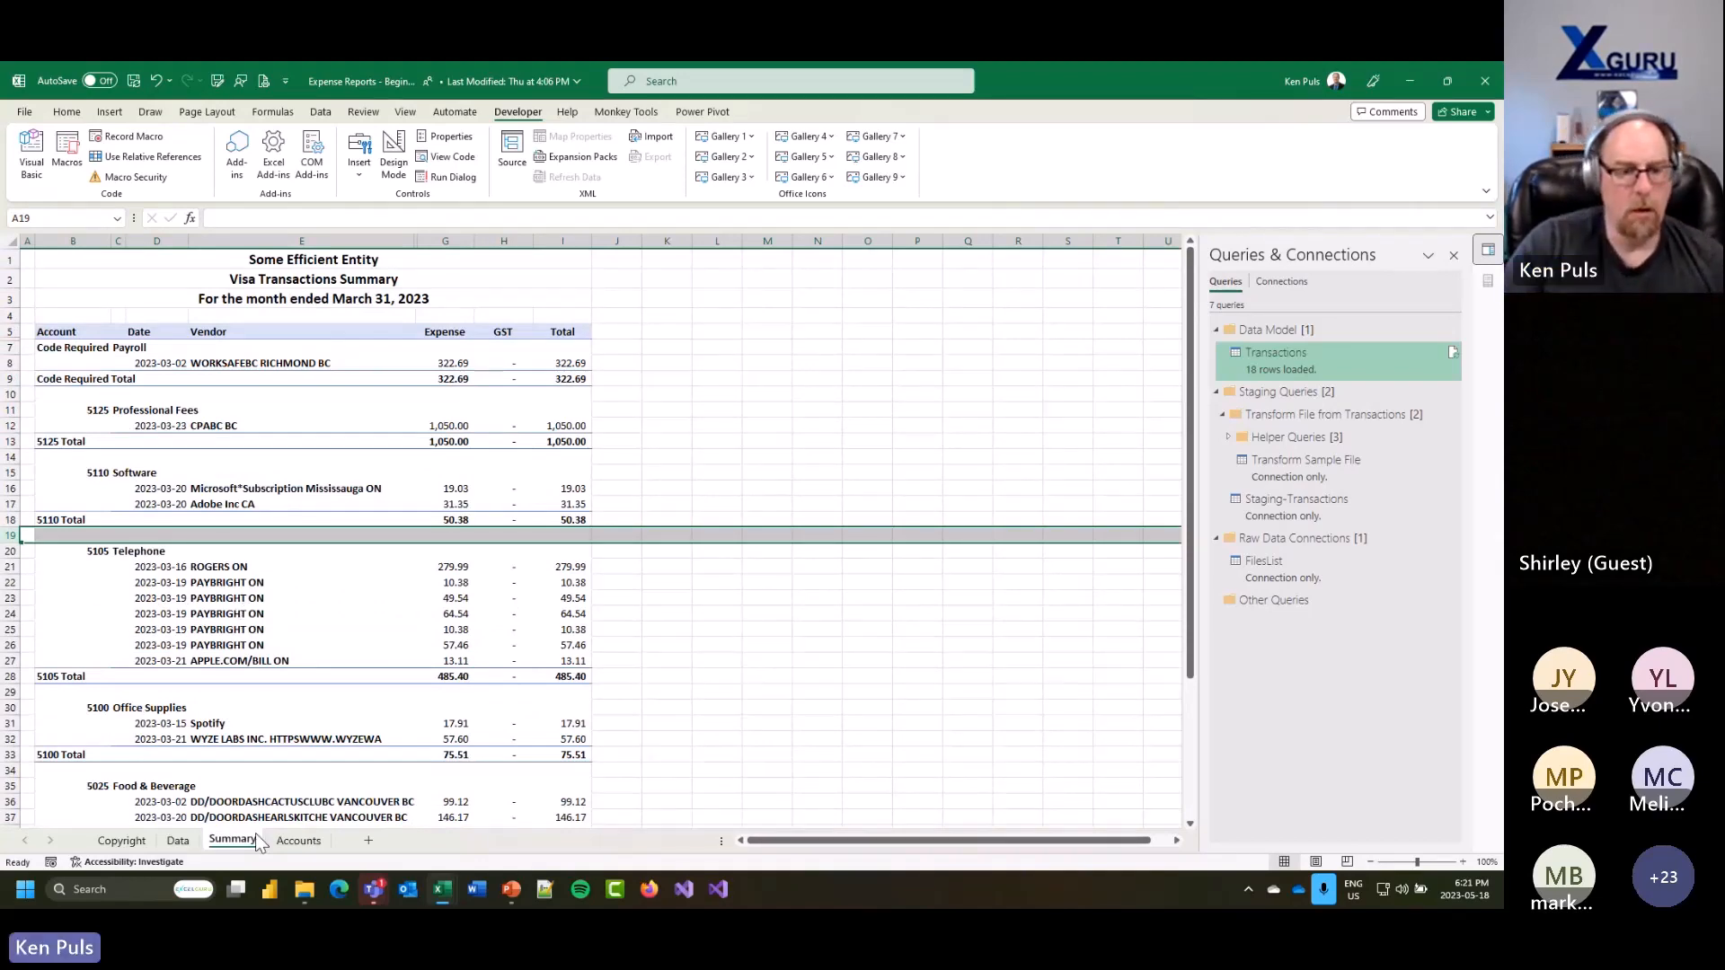
{"action": "left_click", "coordinate": [178, 840]}
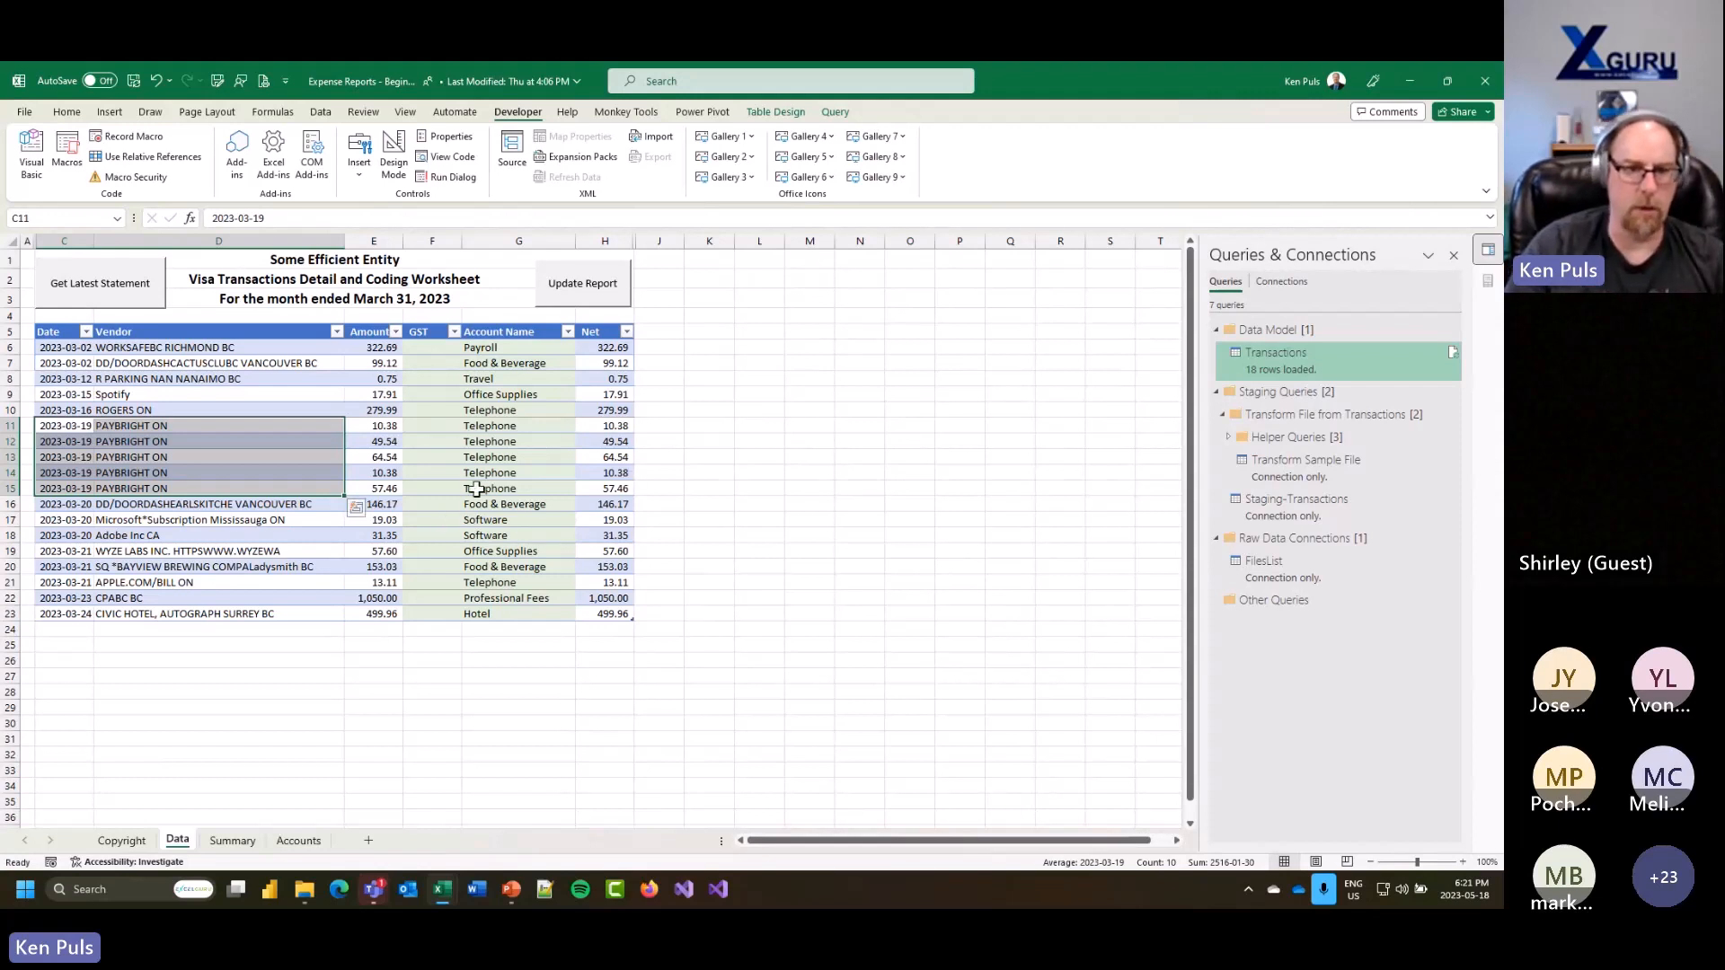
{"action": "left_click", "coordinate": [475, 443]}
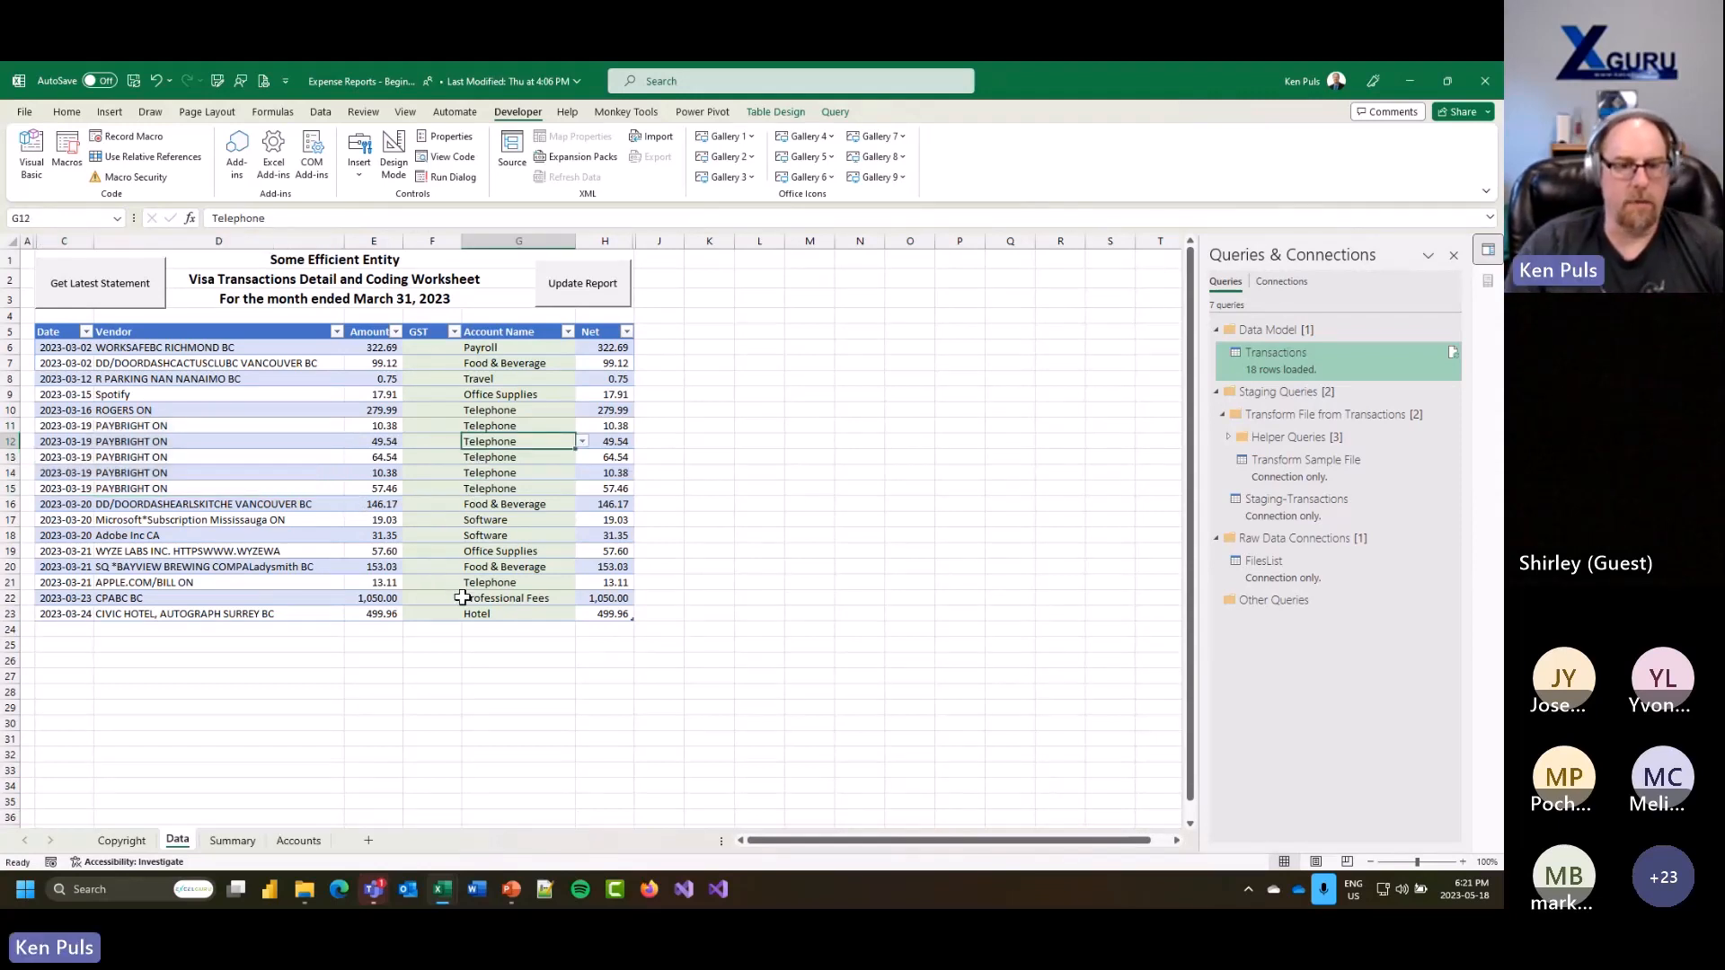
{"action": "left_click", "coordinate": [488, 580]}
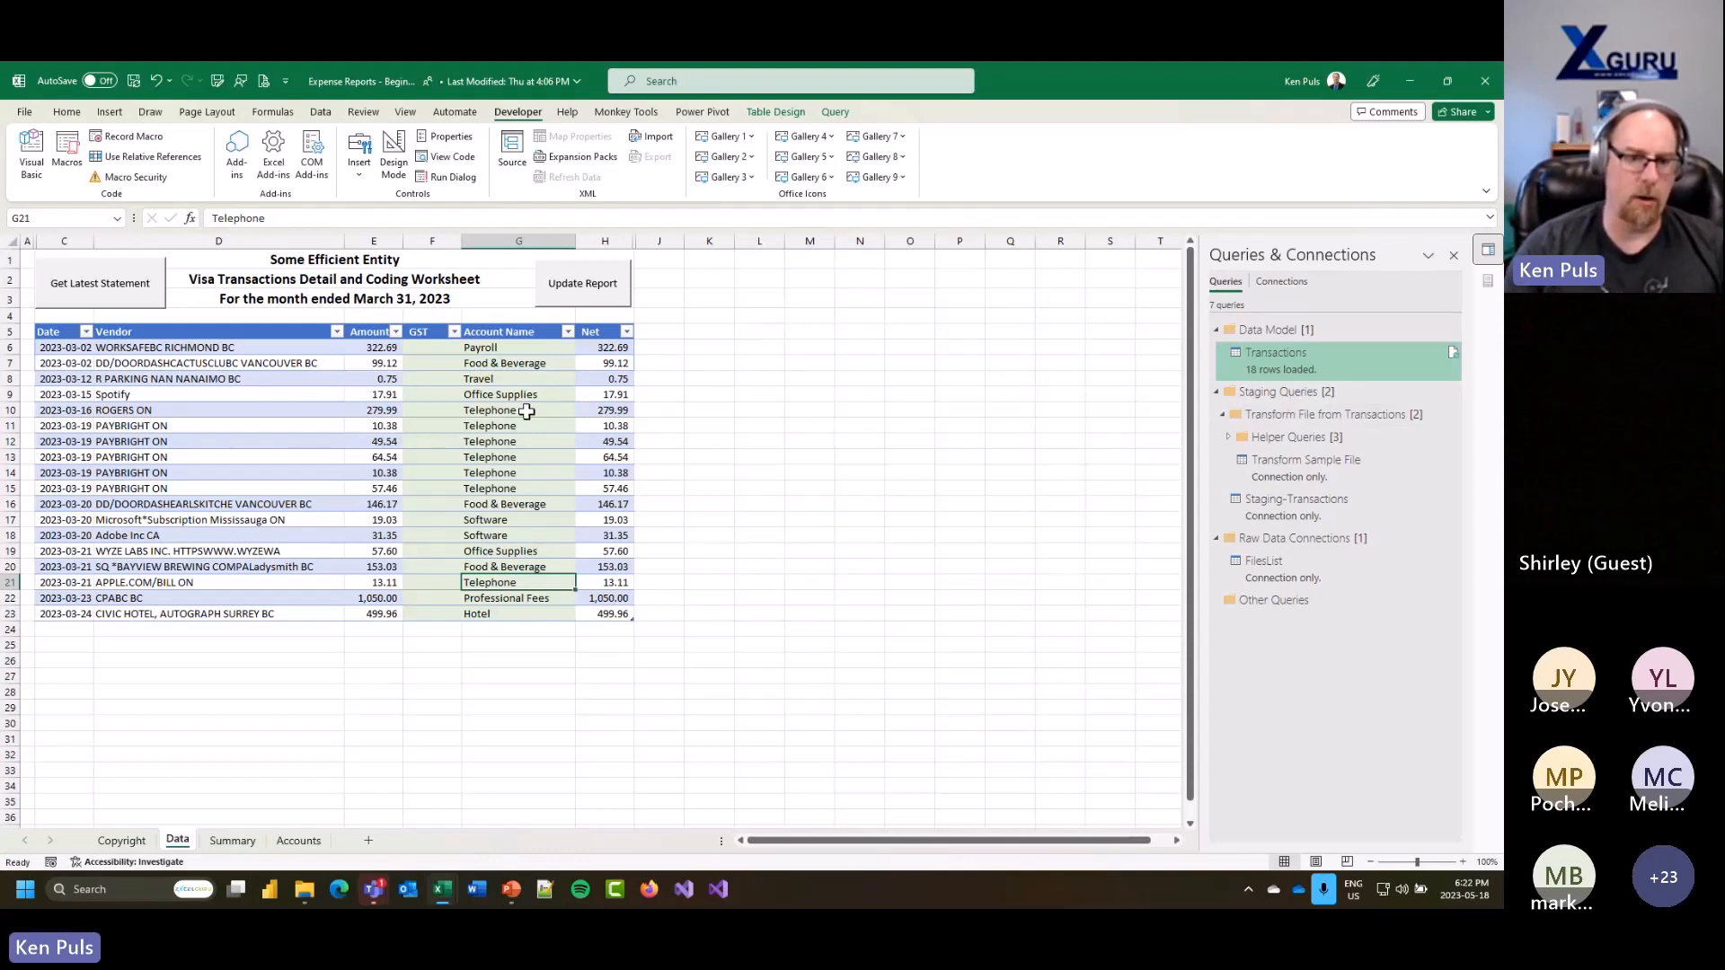
{"action": "left_click", "coordinate": [567, 407]}
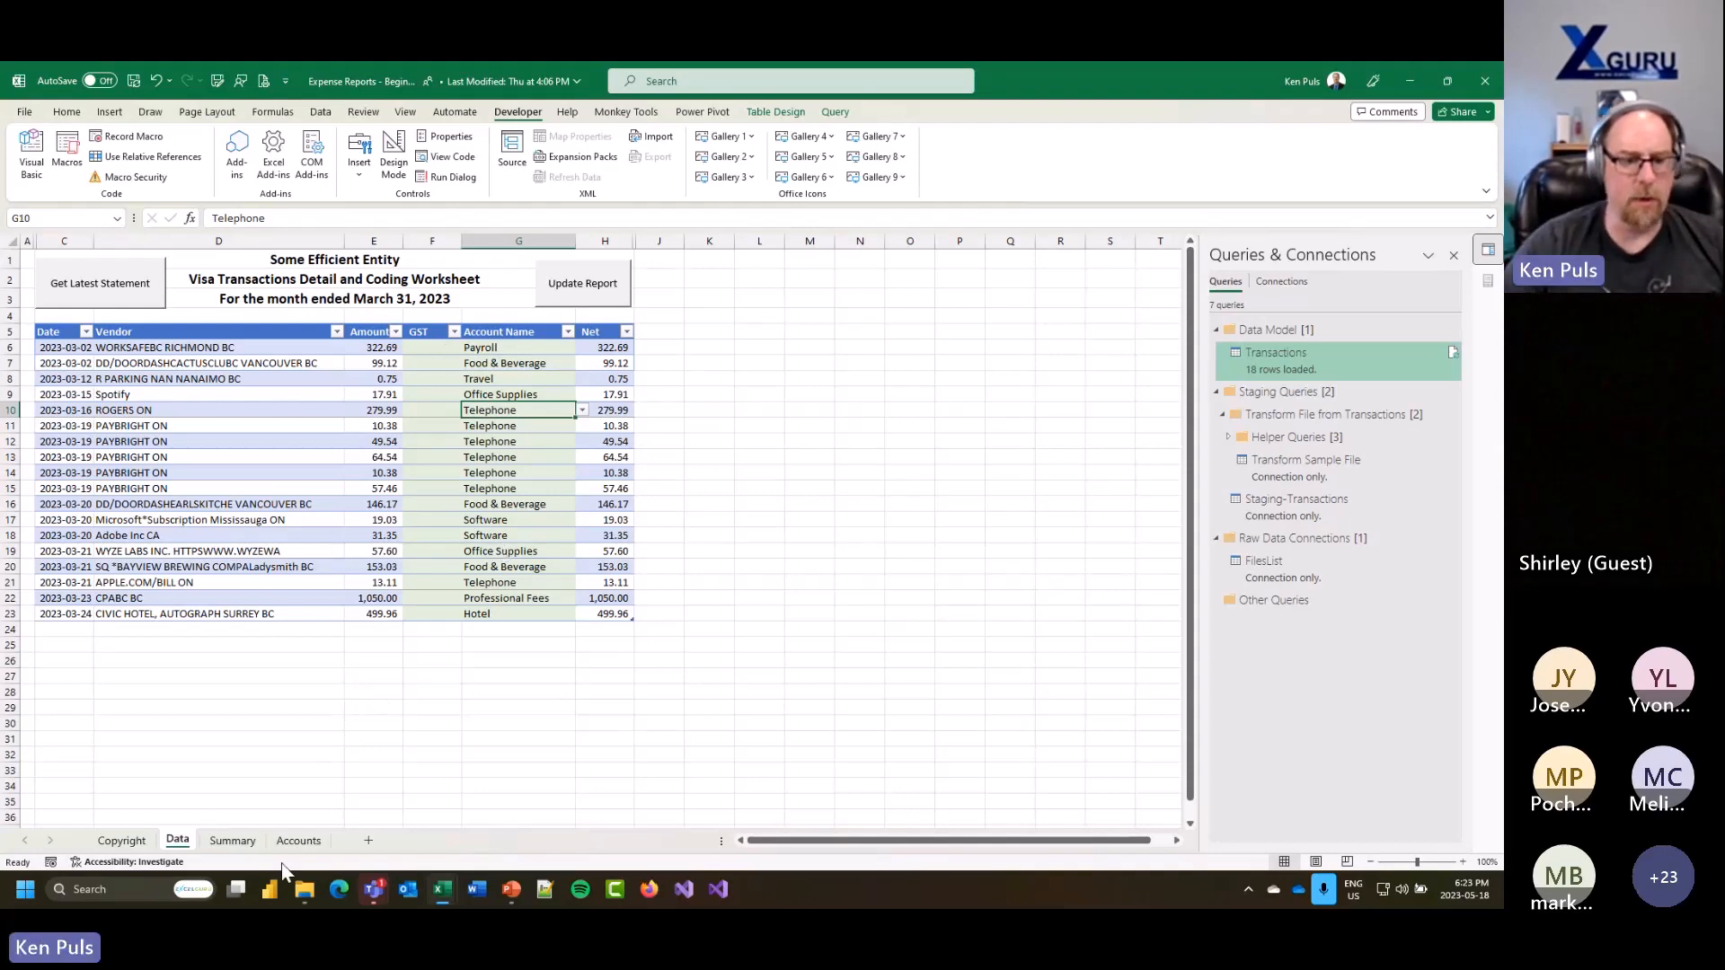
Step: Expand the collapsed columns on the Accounts sheet and review the Static PAPs and Variable PAPs lists
{"action": "left_click", "coordinate": [295, 840]}
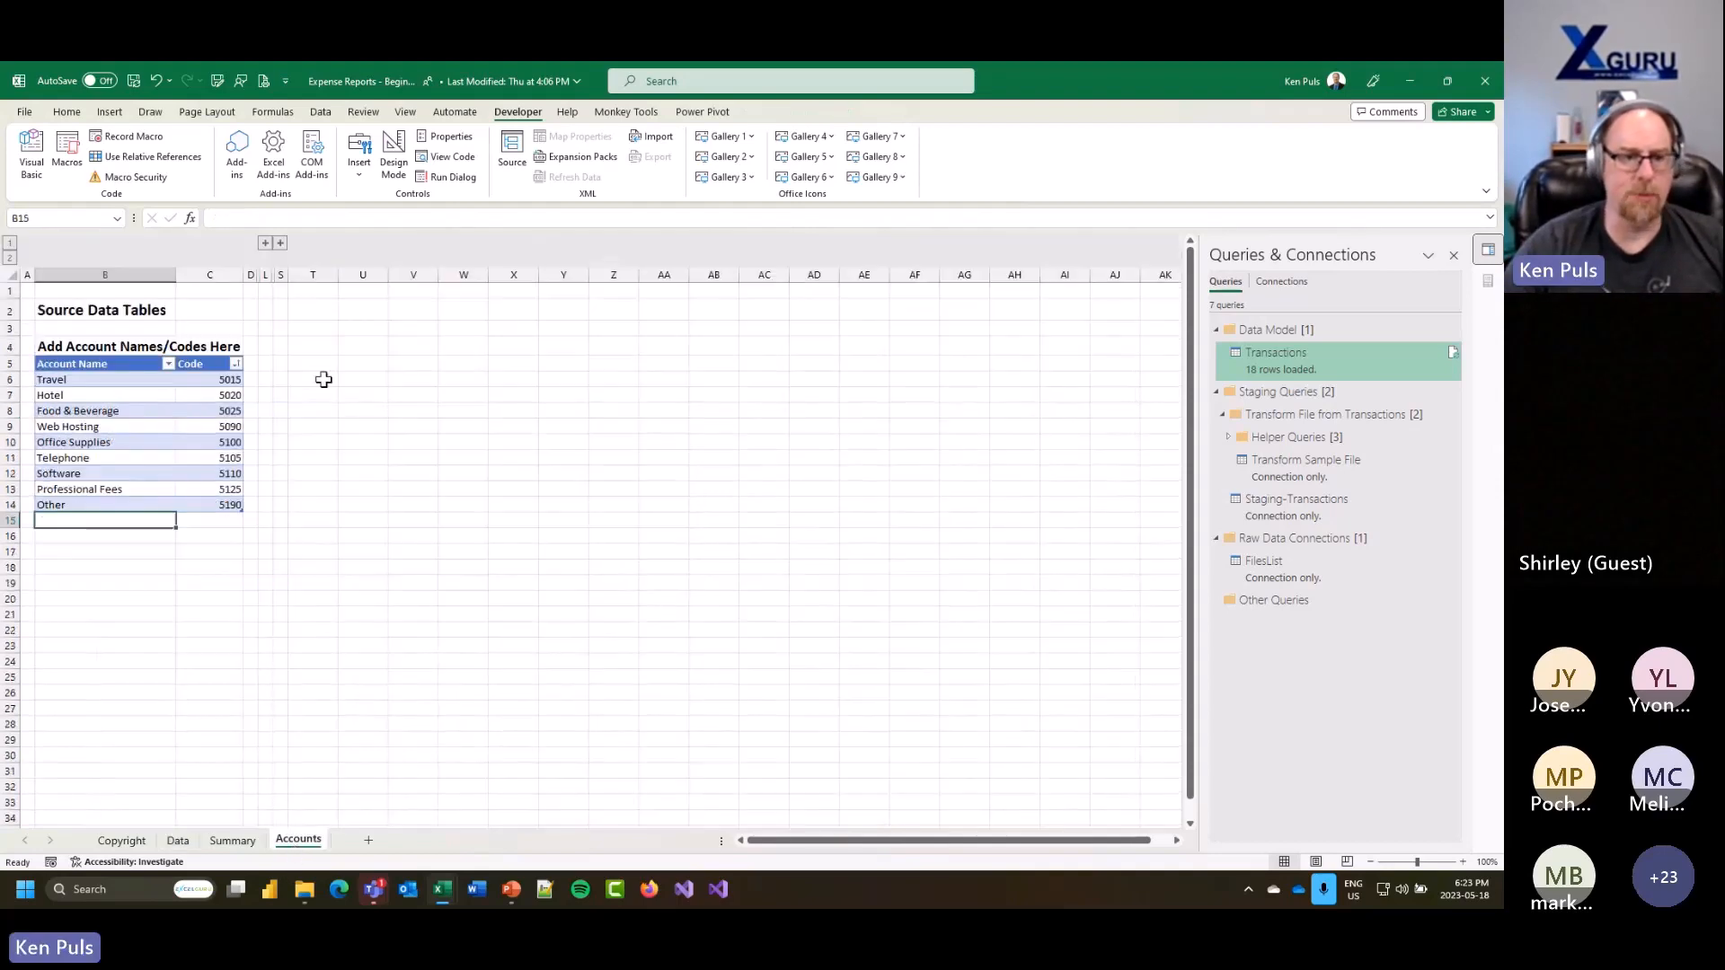
{"action": "left_click", "coordinate": [265, 244]}
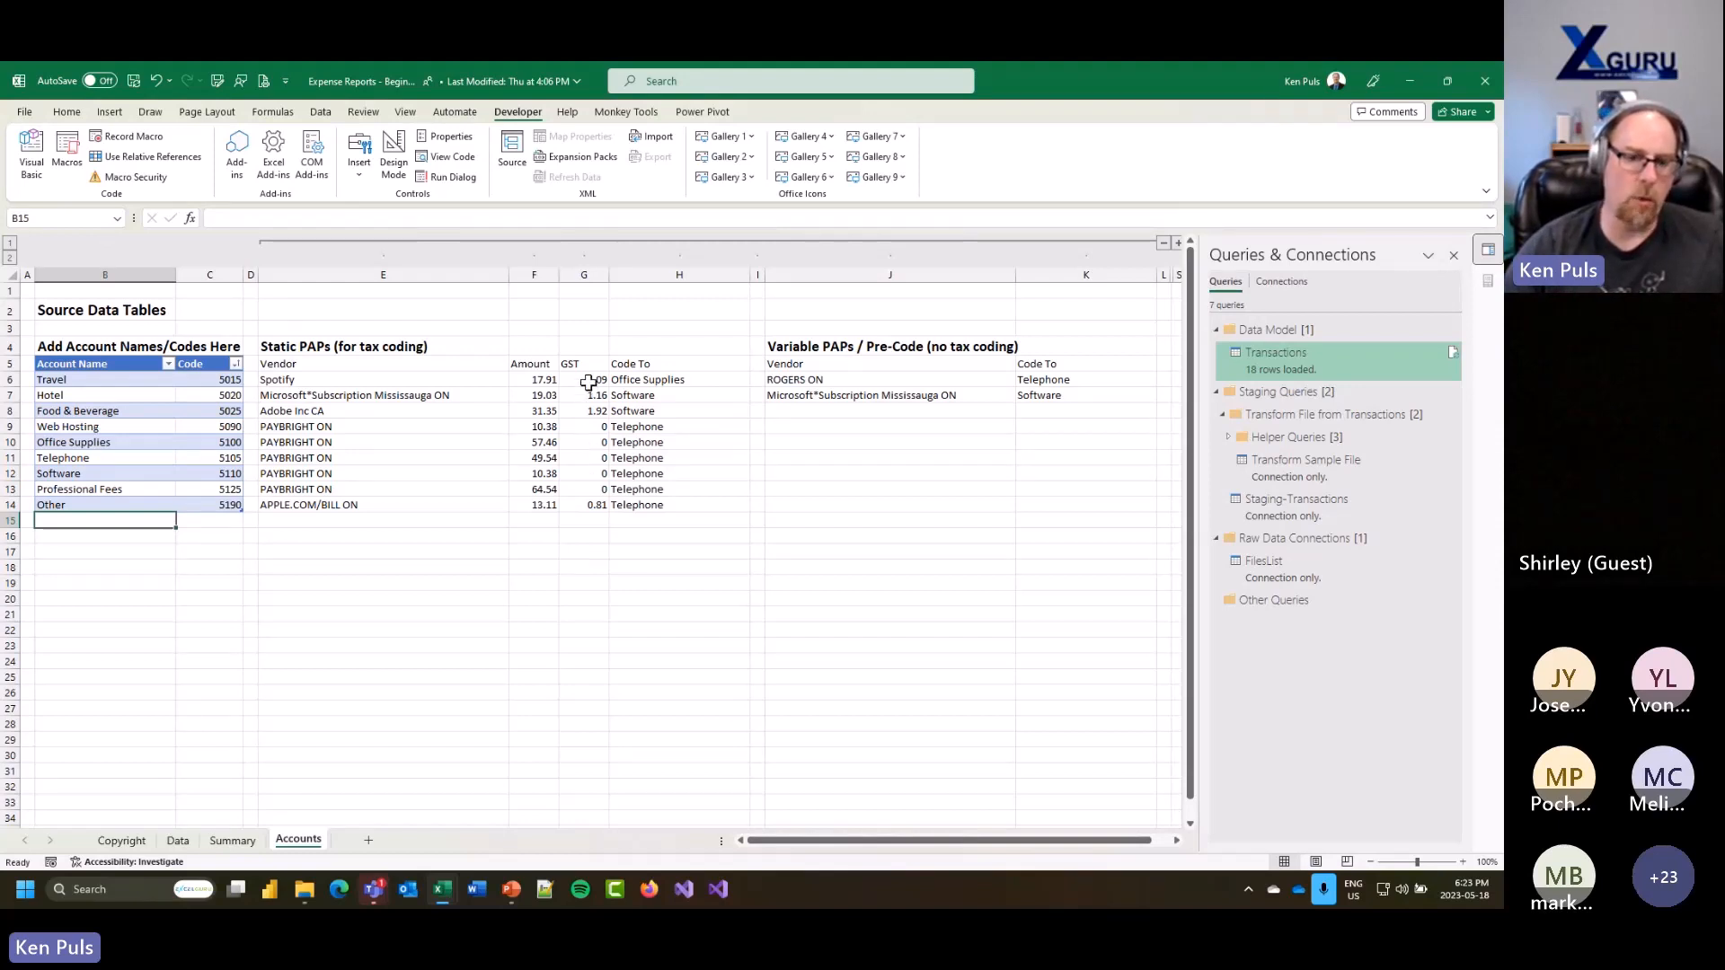
{"action": "left_click_drag", "start_coordinate": [588, 381], "coordinate": [589, 508]}
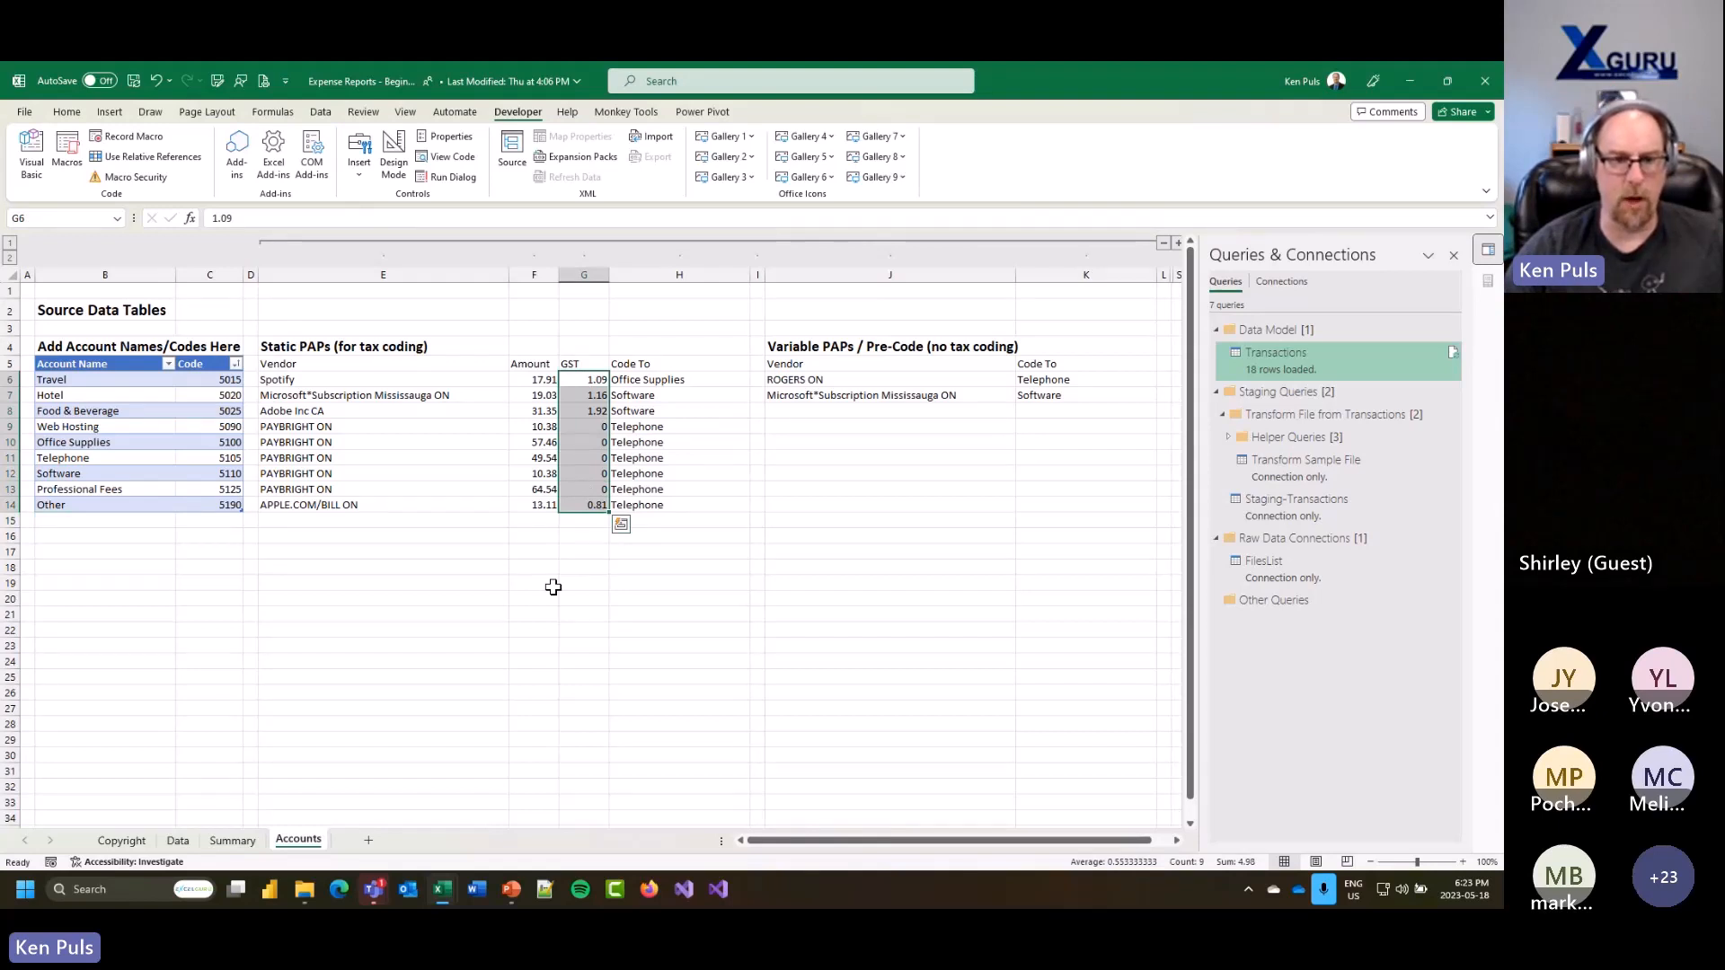
{"action": "left_click_drag", "start_coordinate": [579, 426], "coordinate": [452, 485]}
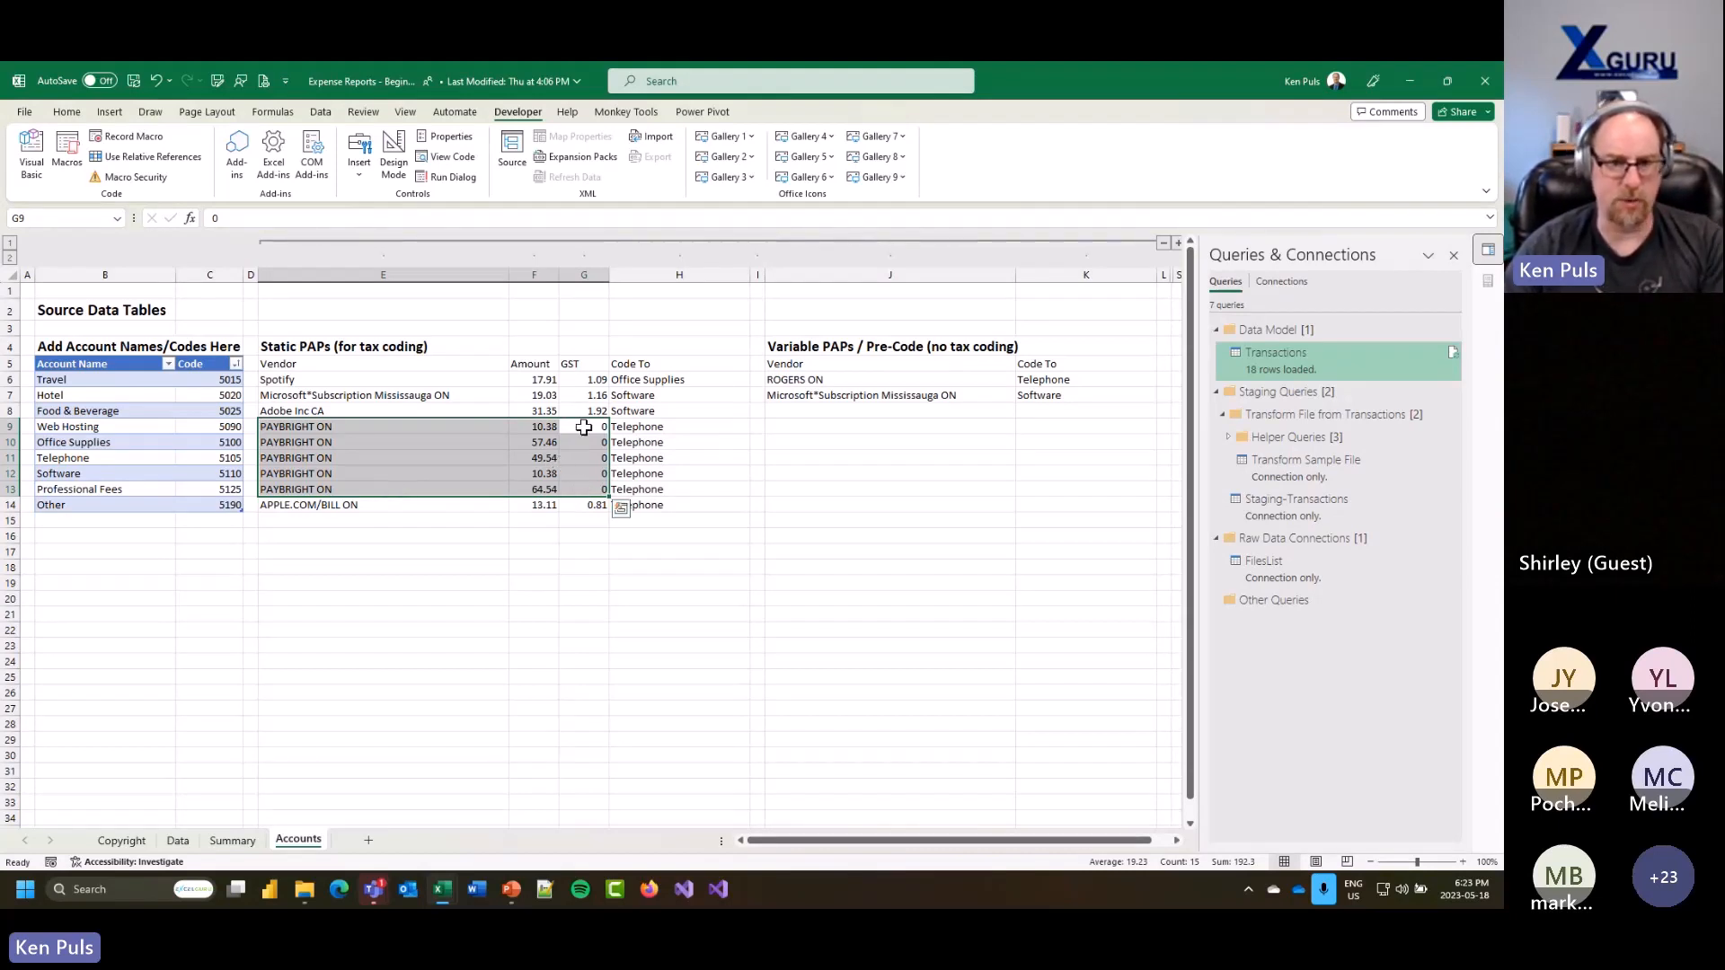
{"action": "left_click_drag", "start_coordinate": [589, 379], "coordinate": [589, 411]}
{"action": "left_click", "coordinate": [539, 377]}
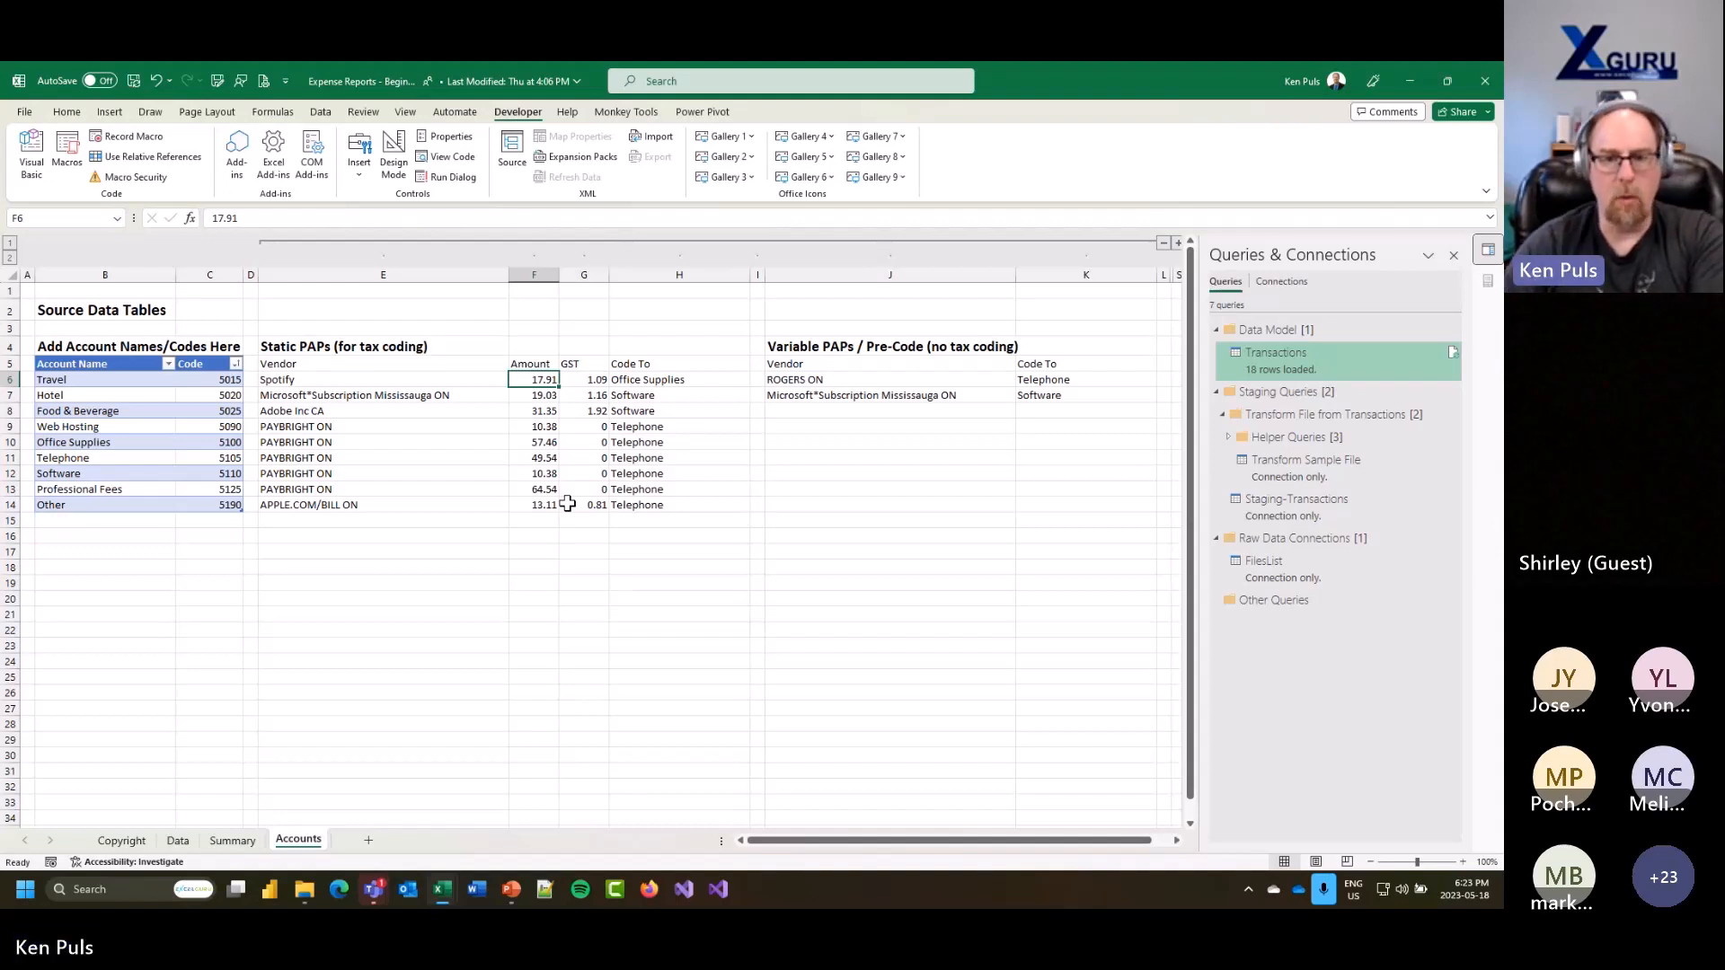
{"action": "left_click", "coordinate": [825, 381]}
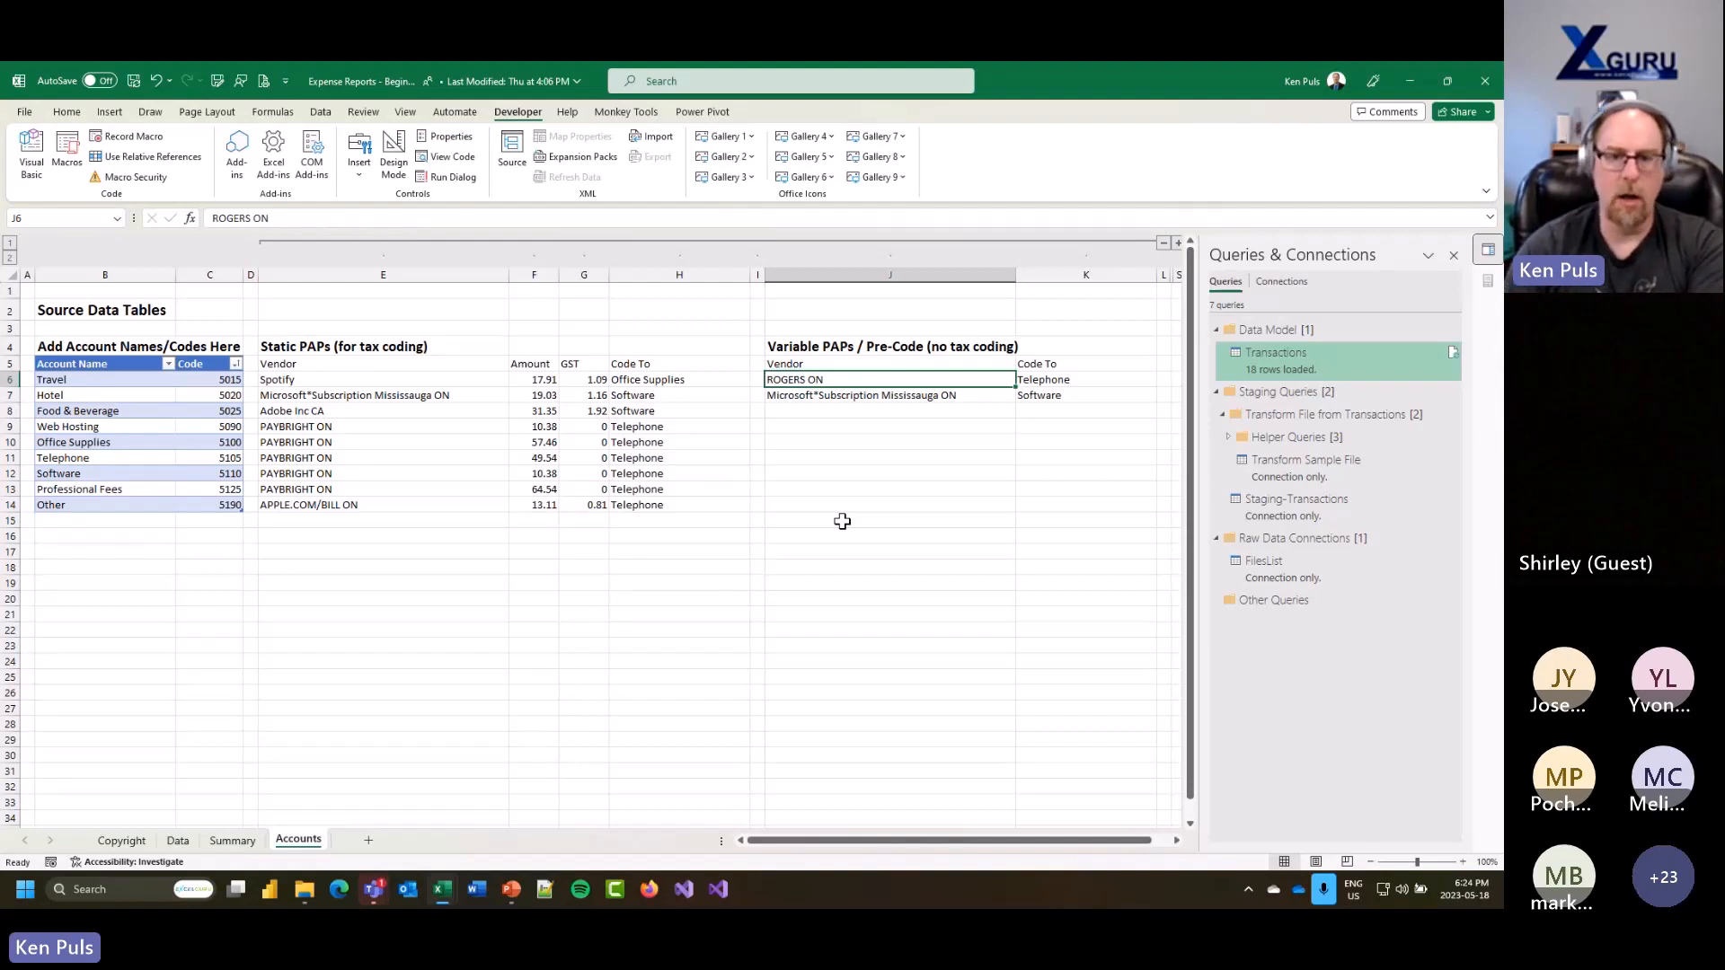
{"action": "left_click", "coordinate": [856, 397]}
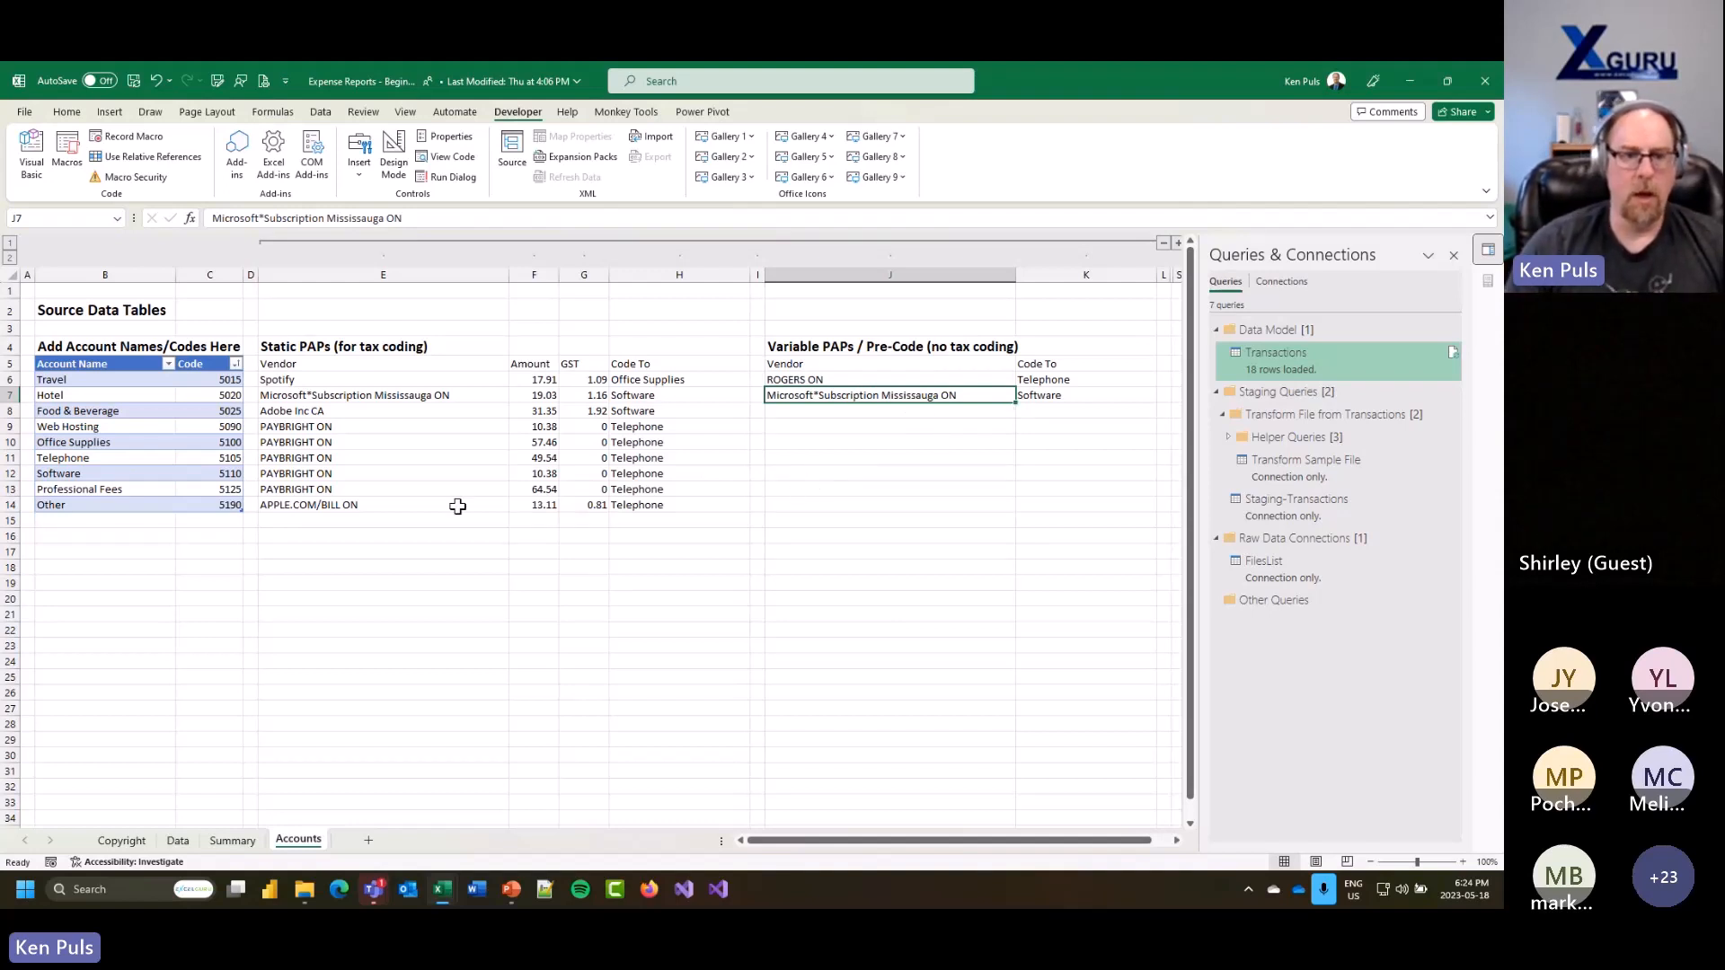
Step: Turn the Static PAPs range E5:H14 into a table named PAP_Static, with headers and a connection-only query
{"action": "left_click", "coordinate": [308, 350]}
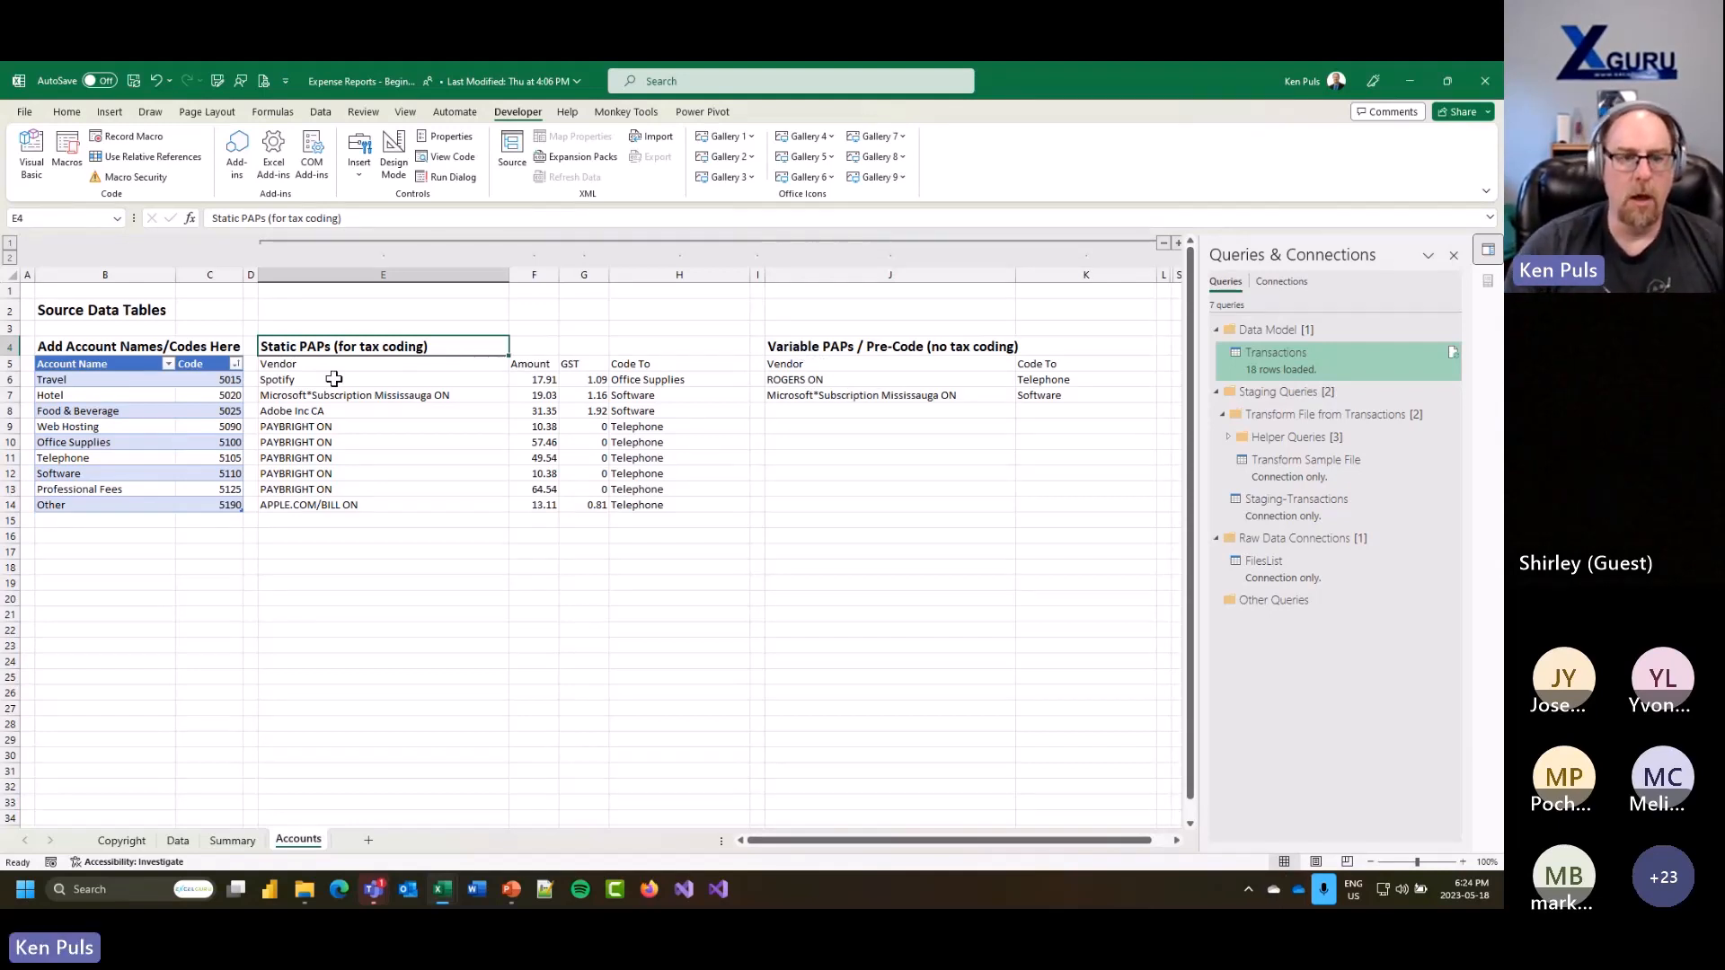
{"action": "left_click_drag", "start_coordinate": [325, 365], "coordinate": [683, 506]}
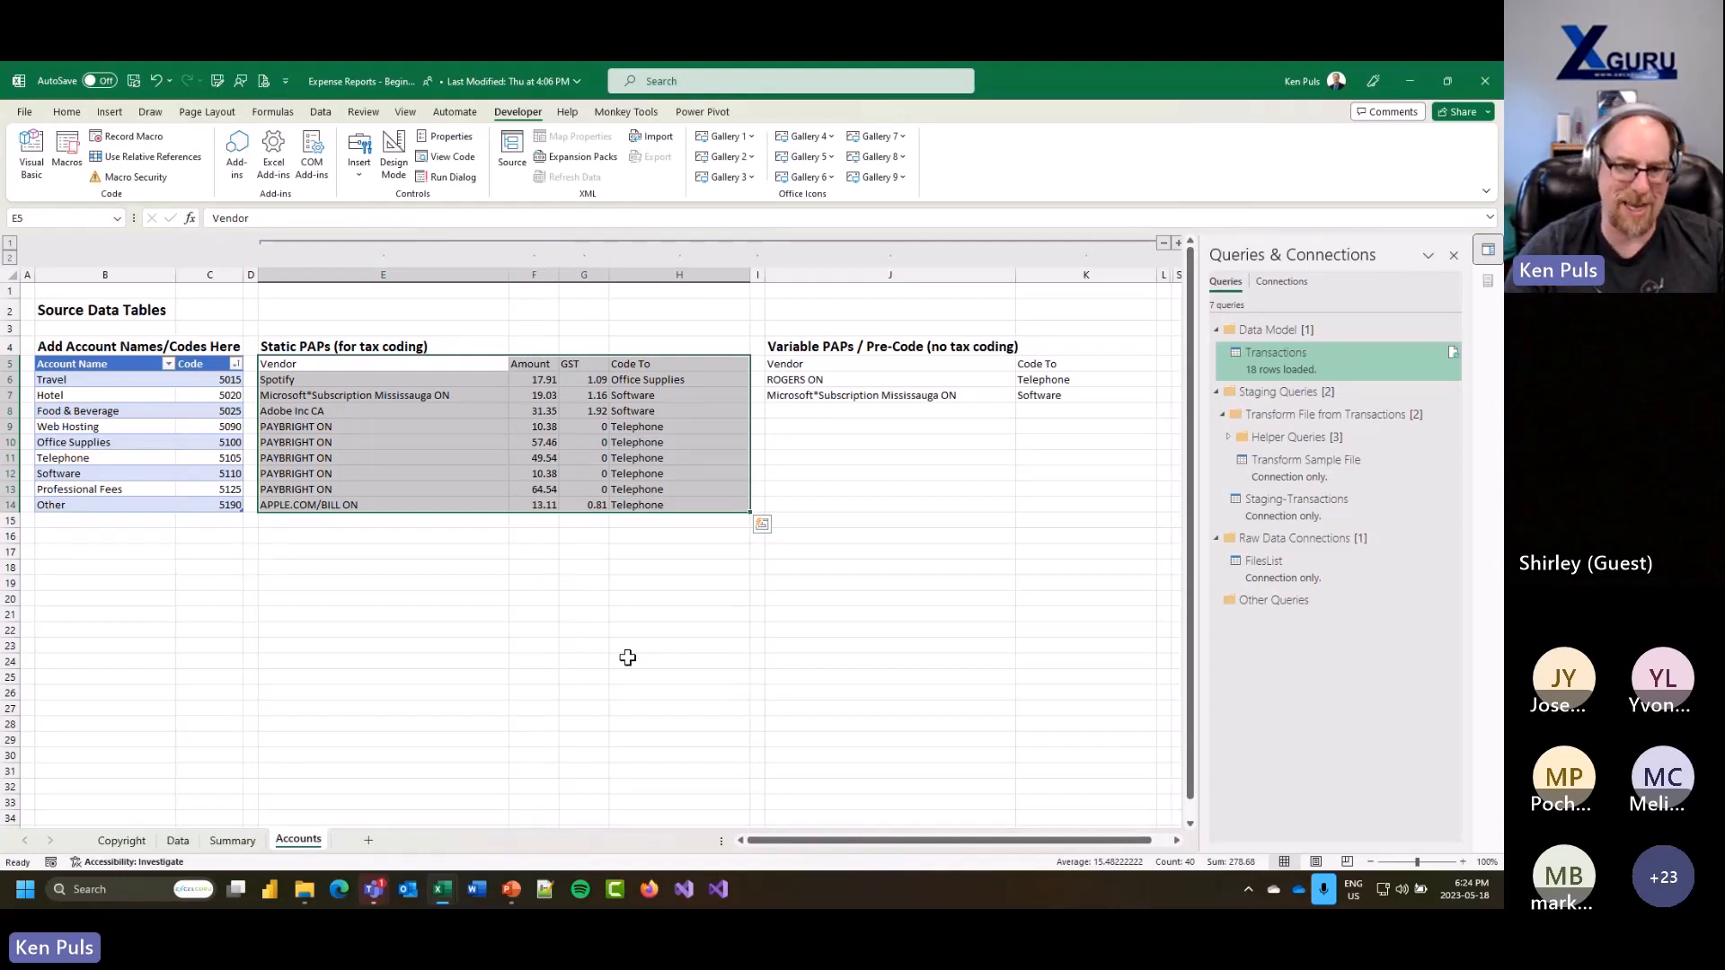
{"action": "key", "text": "ctrl+t"}
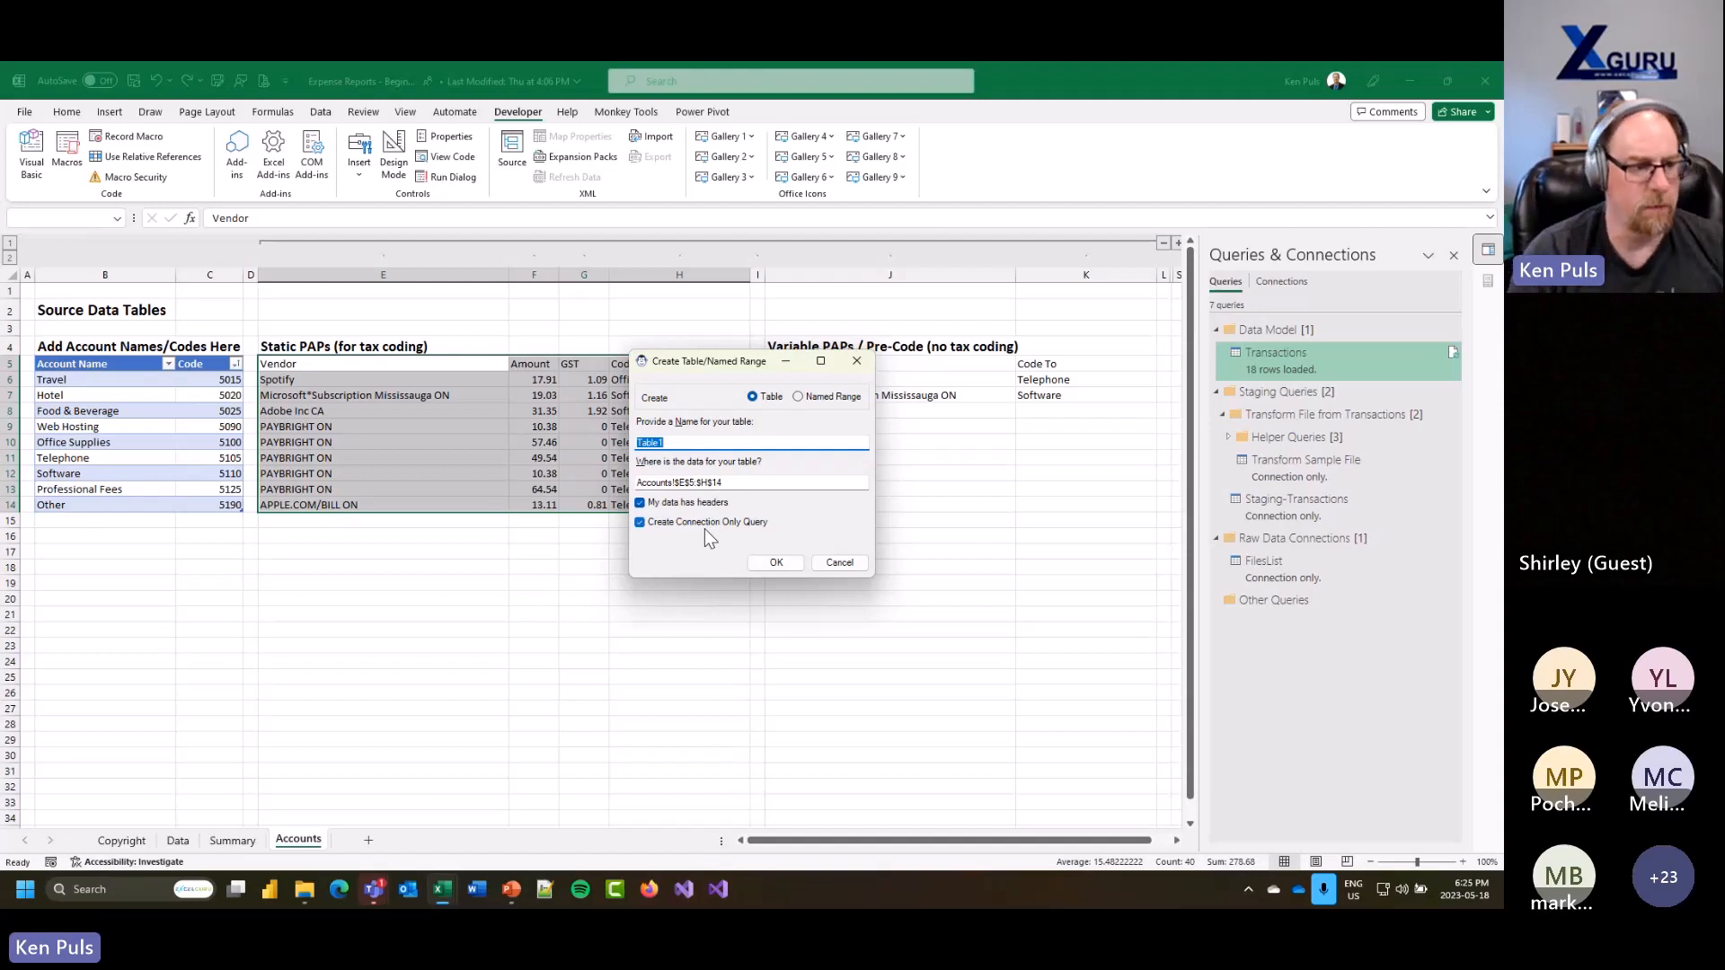
{"action": "type", "text": "PAP"}
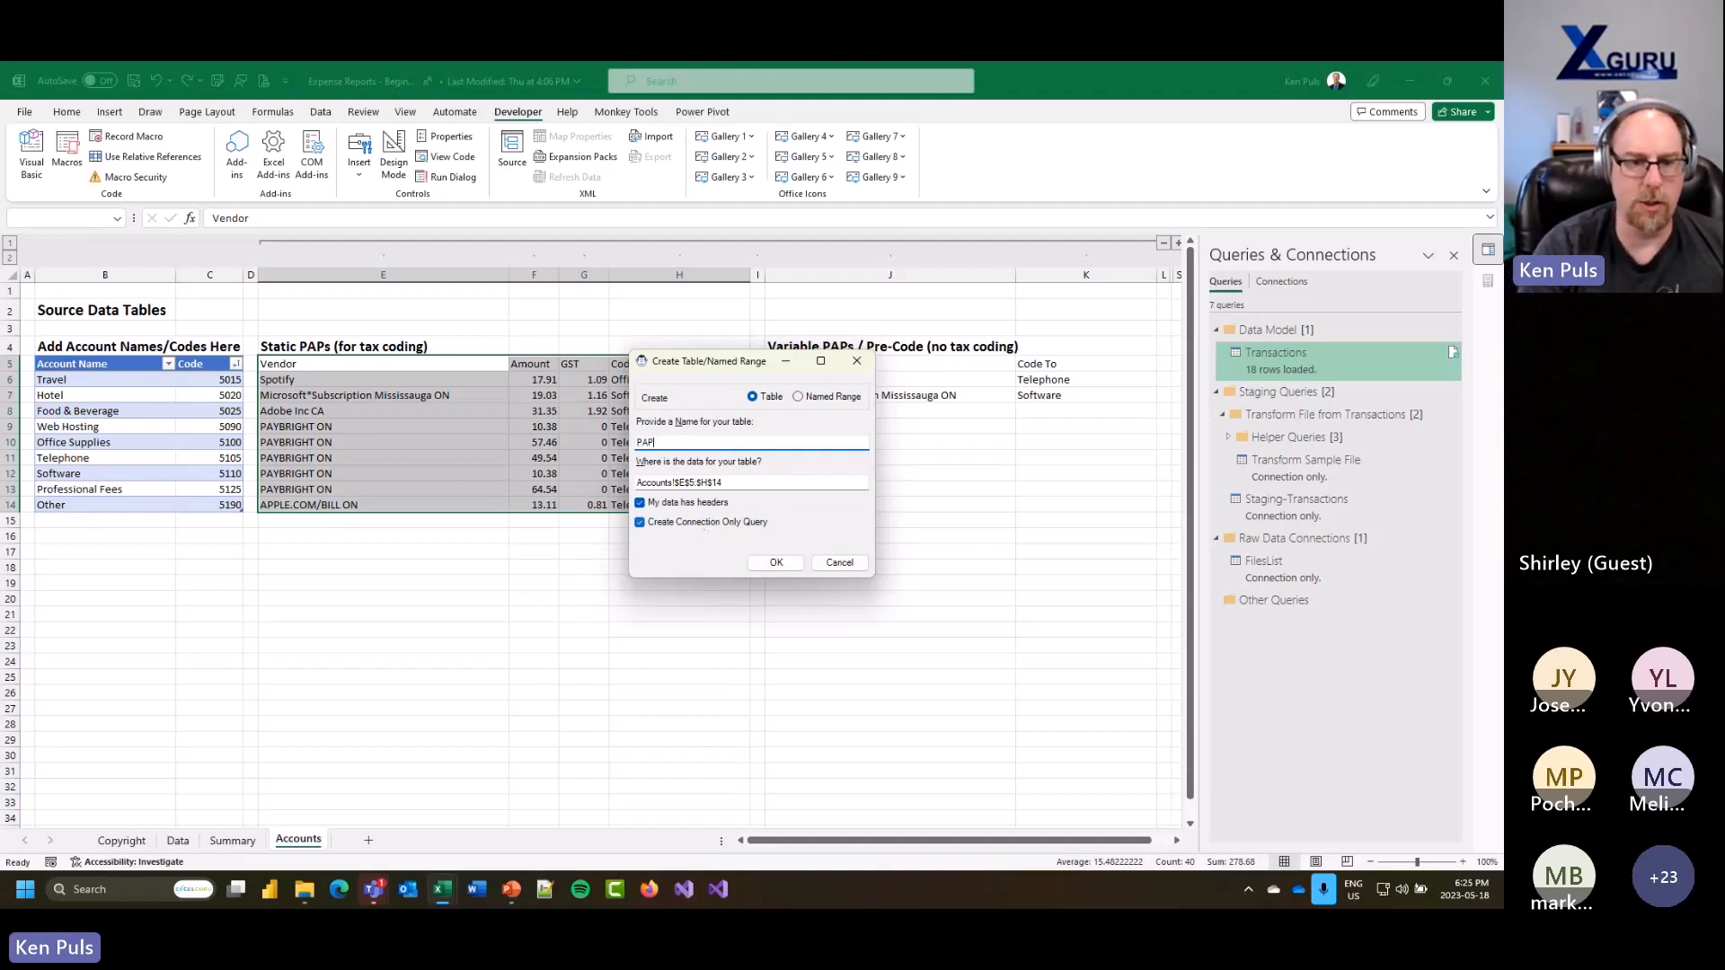
{"action": "type", "text": "_Sta"}
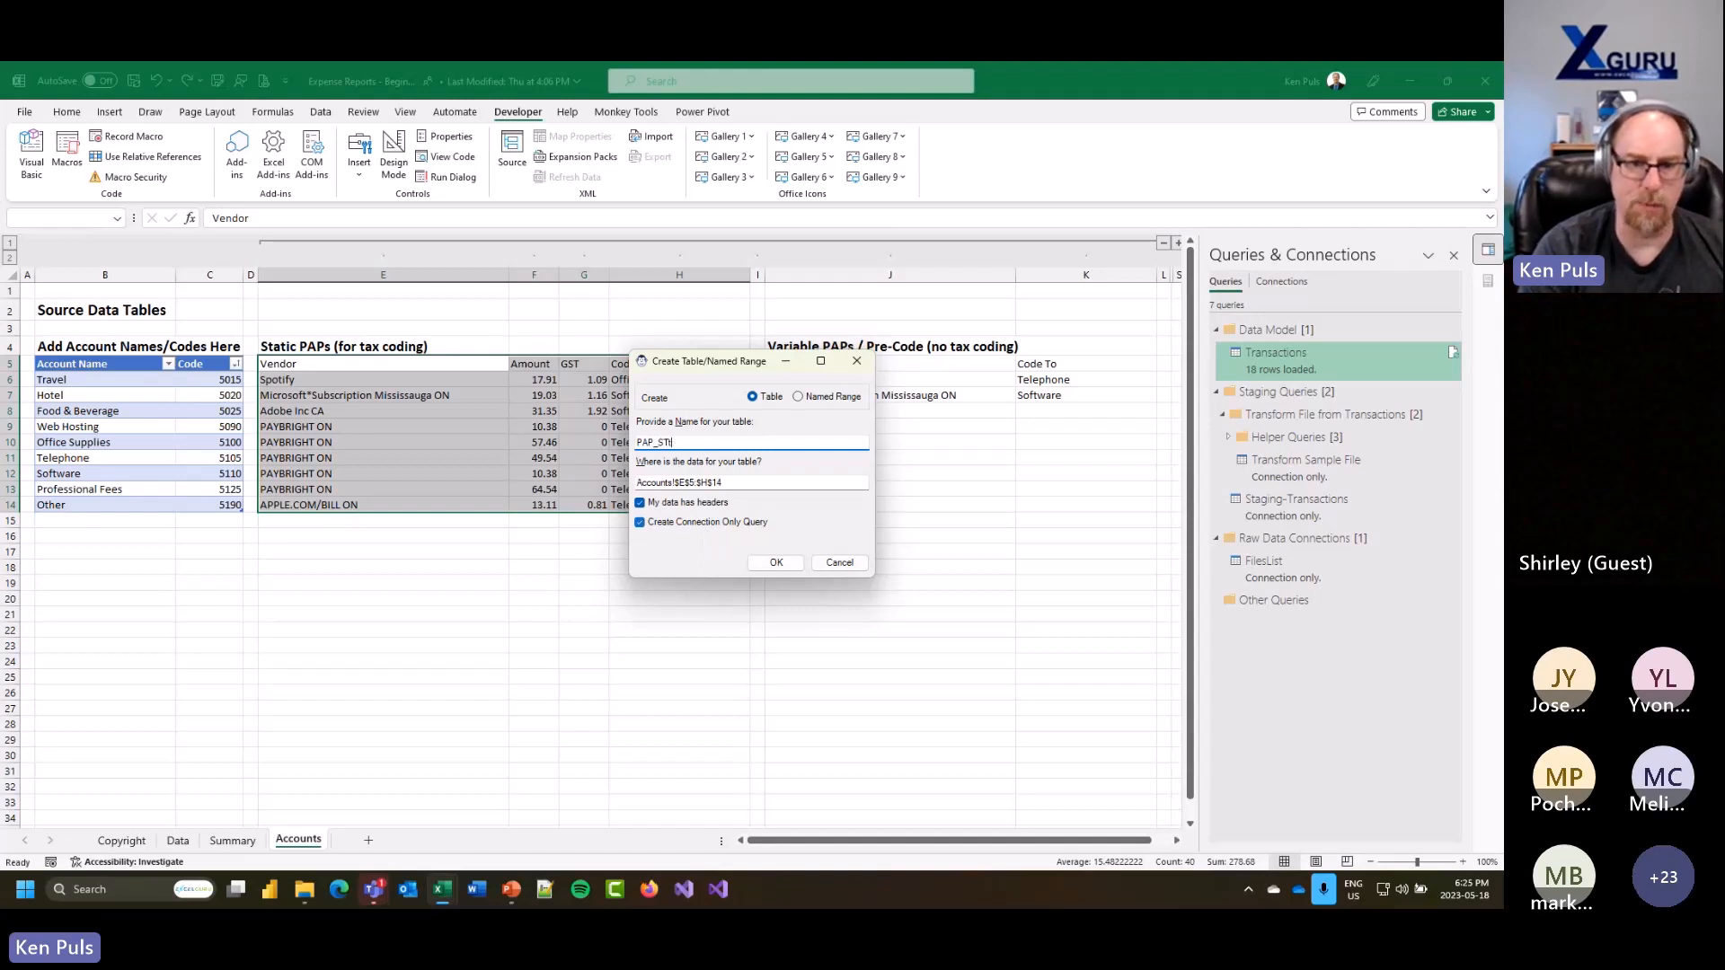
{"action": "type", "text": "tic"}
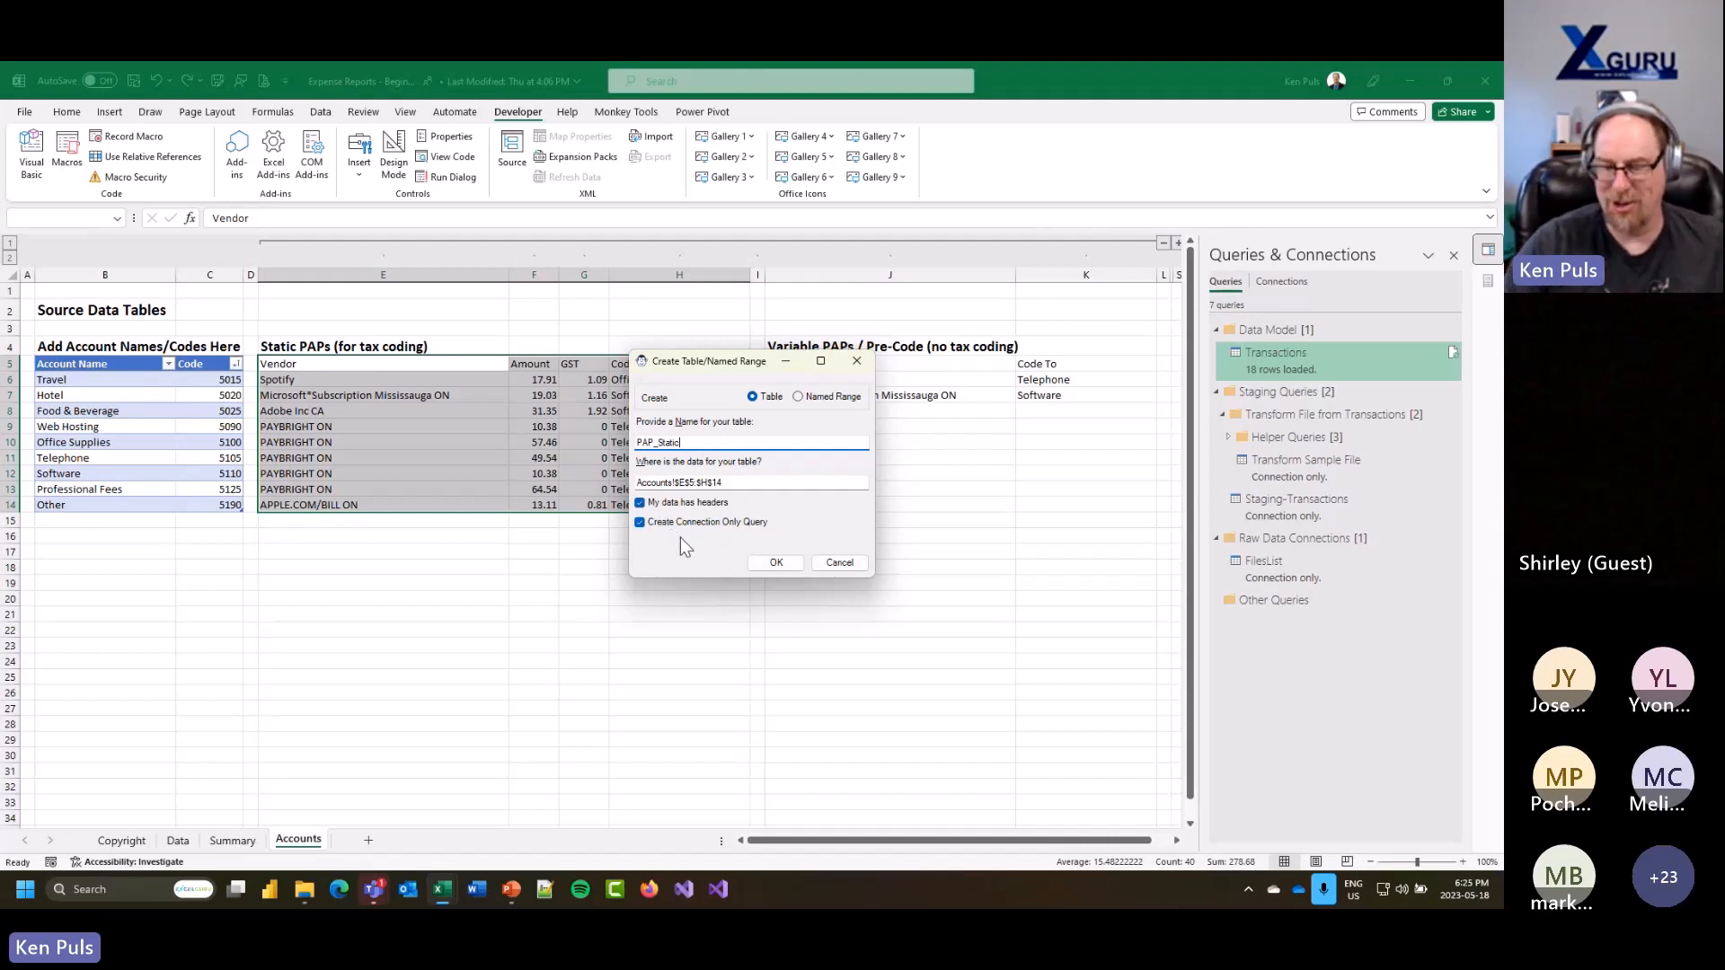
{"action": "left_click", "coordinate": [768, 564]}
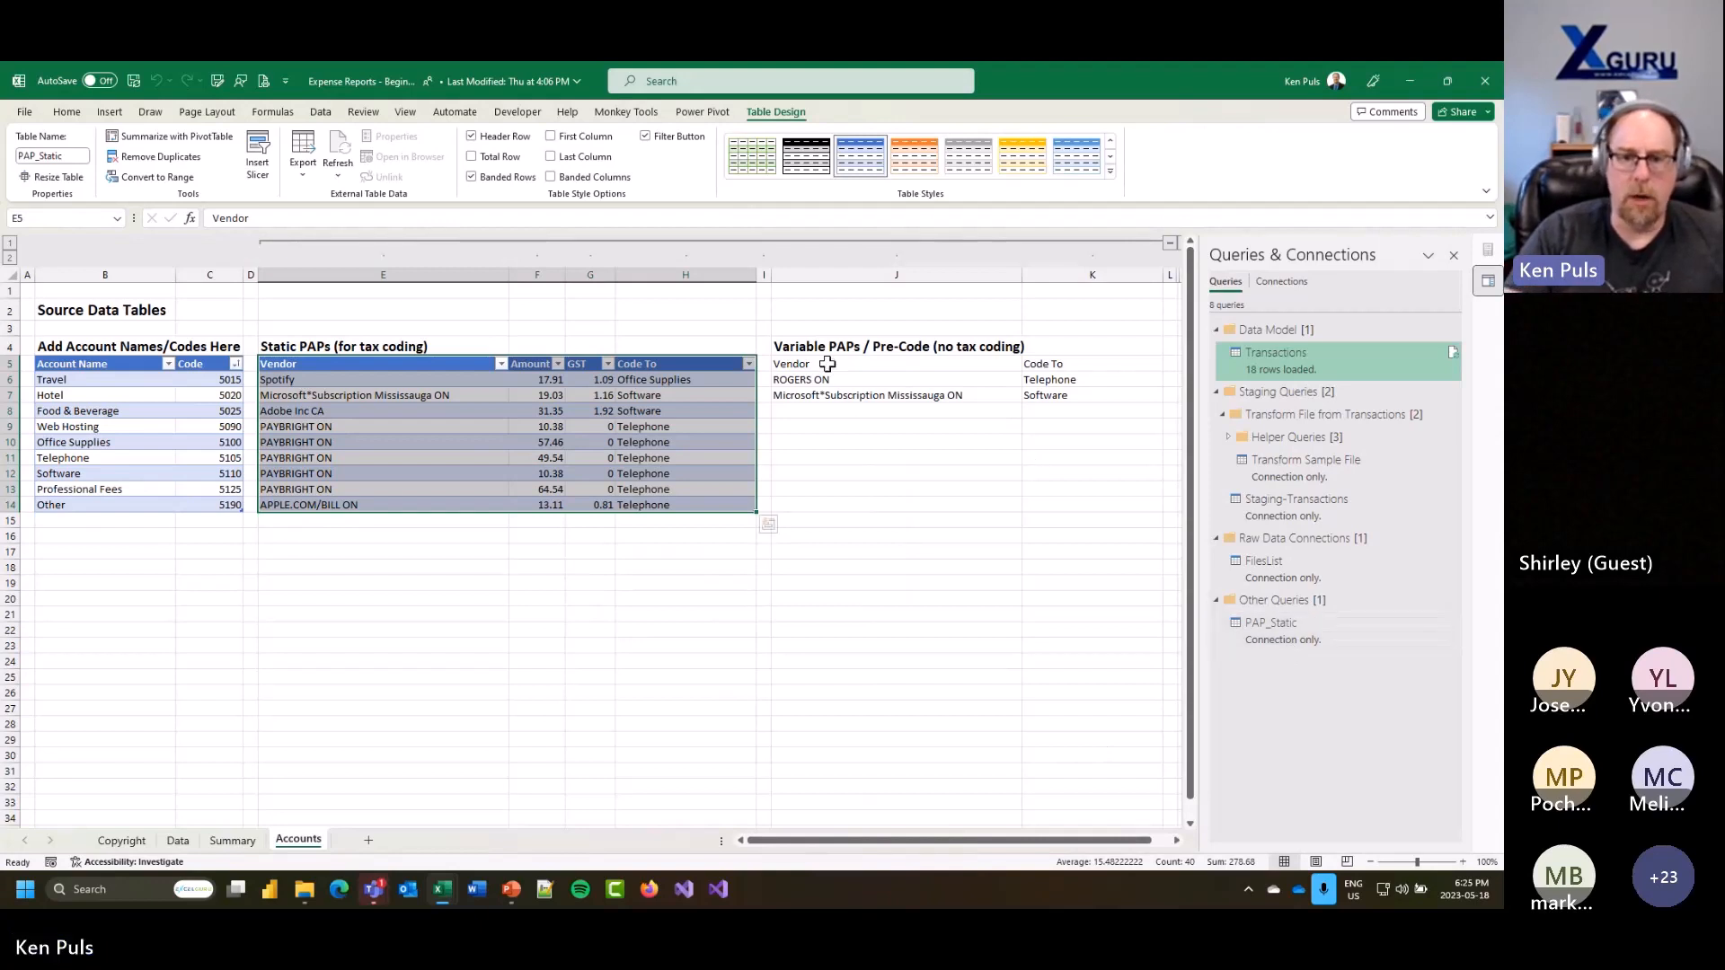
Step: Turn the Variable PAPs range J5:K7 into a table named PAP_Variable, with headers and a connection-only query
{"action": "left_click_drag", "start_coordinate": [822, 364], "coordinate": [1002, 393]}
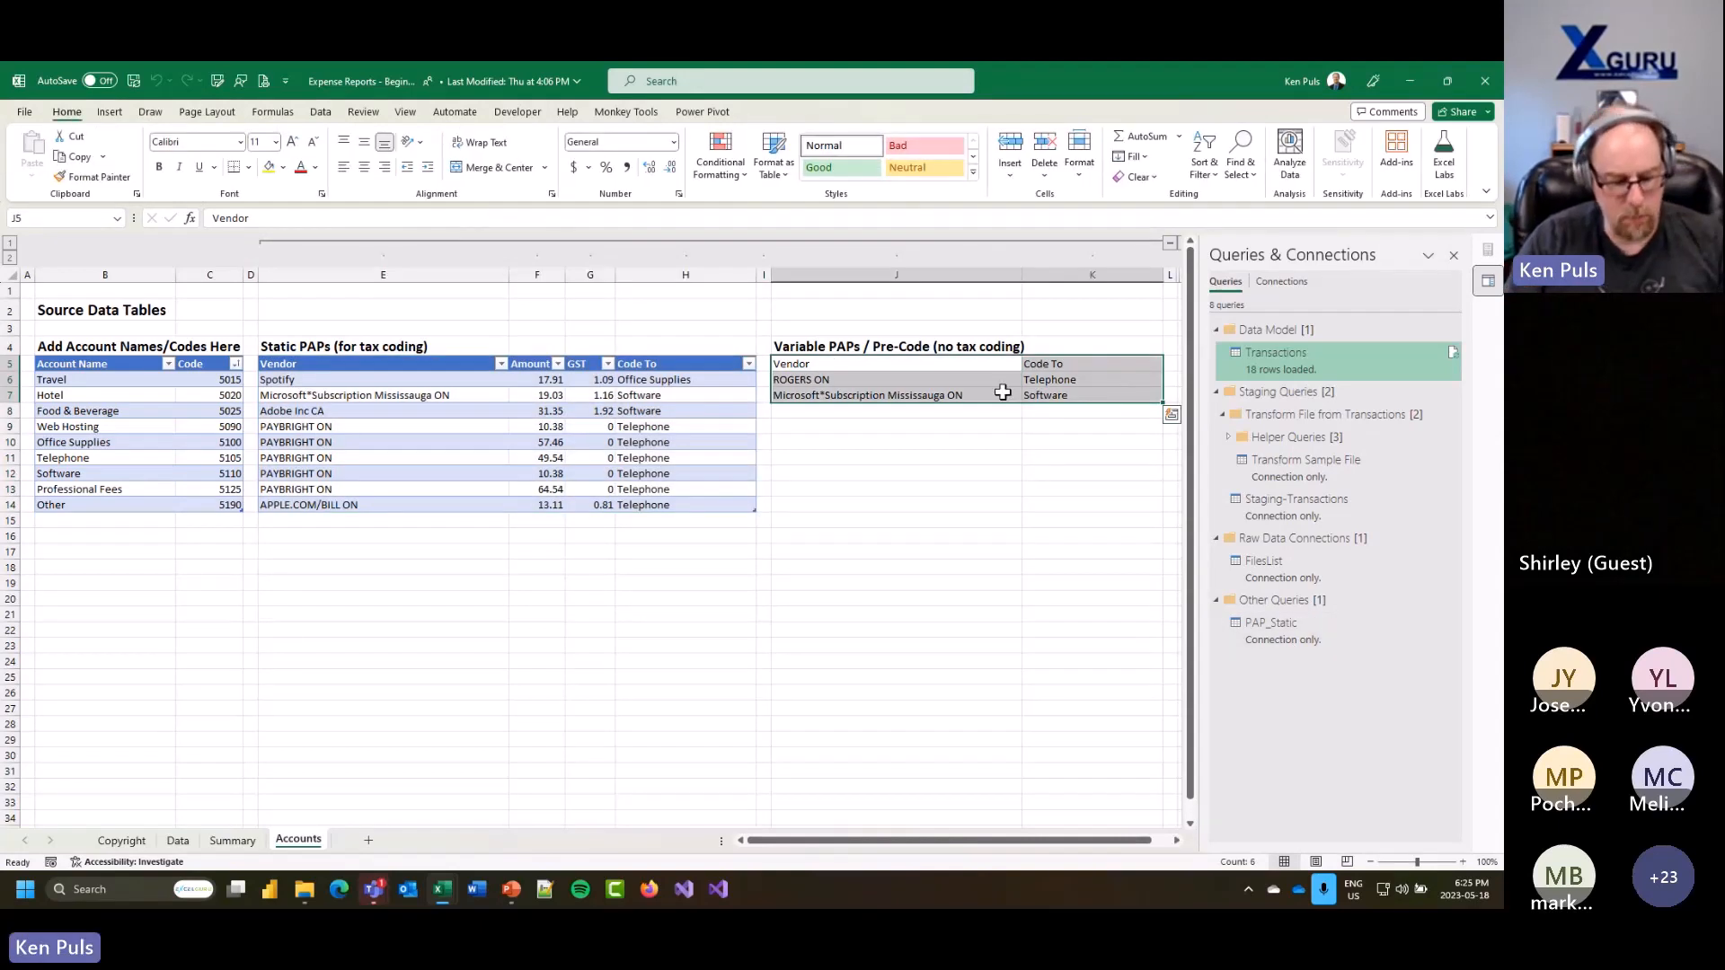
{"action": "left_click", "coordinate": [931, 383]}
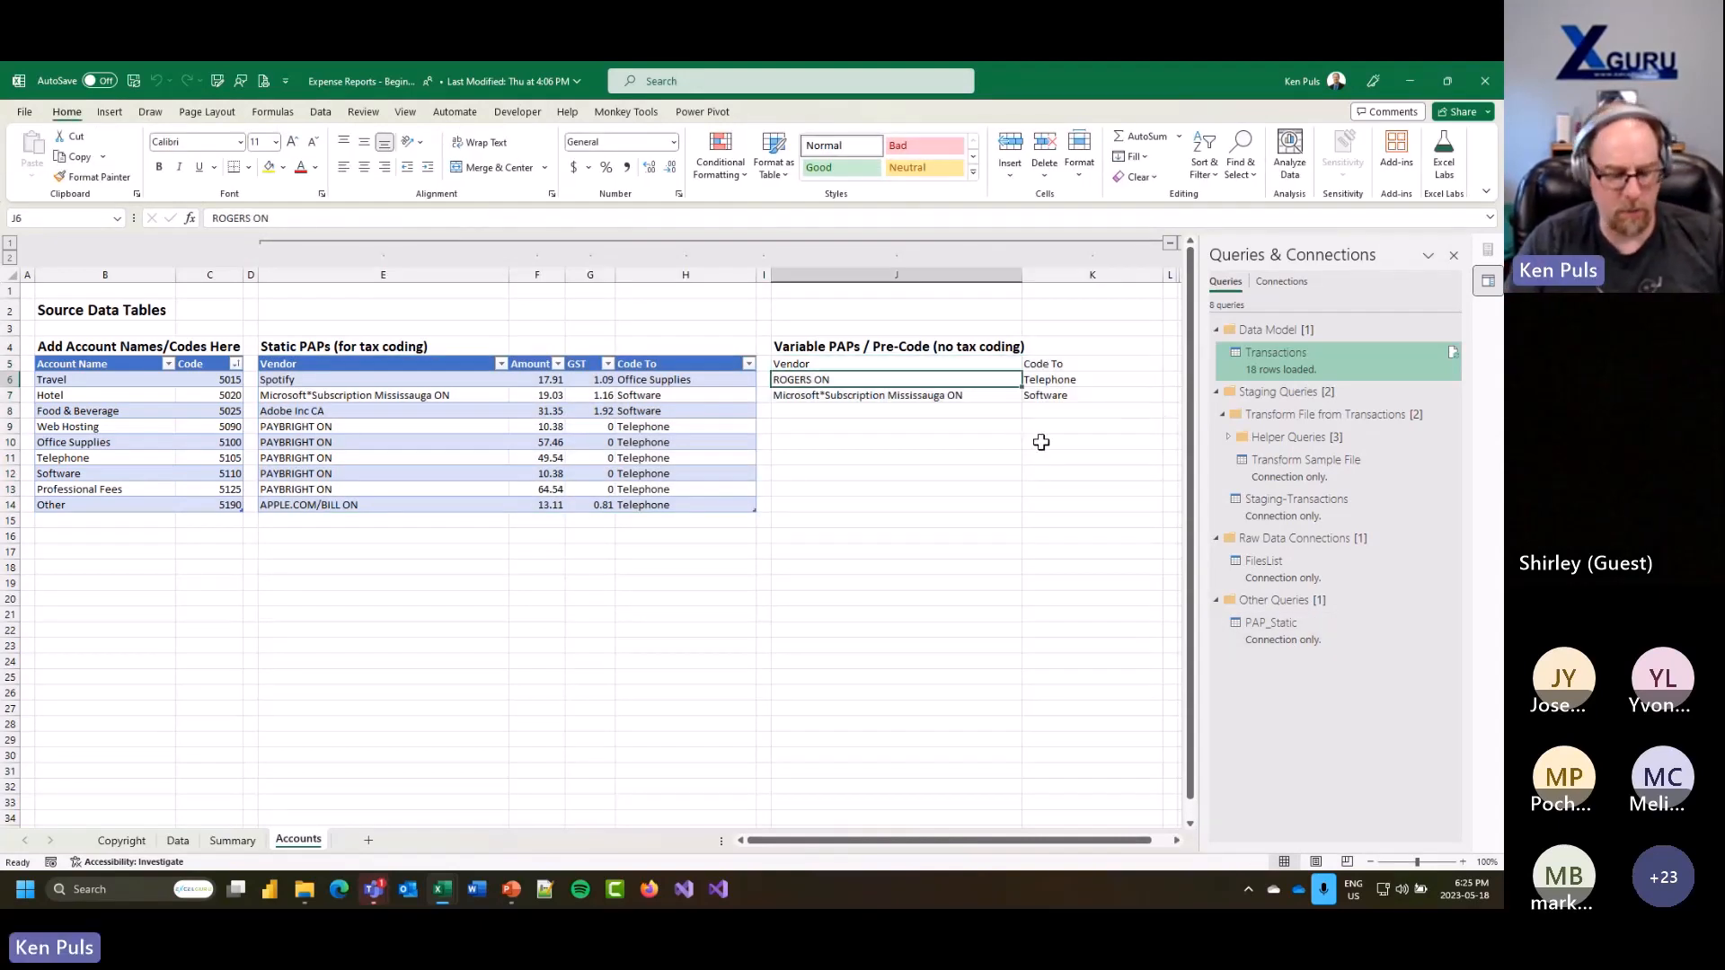
{"action": "key", "text": "ctrl+shift+t"}
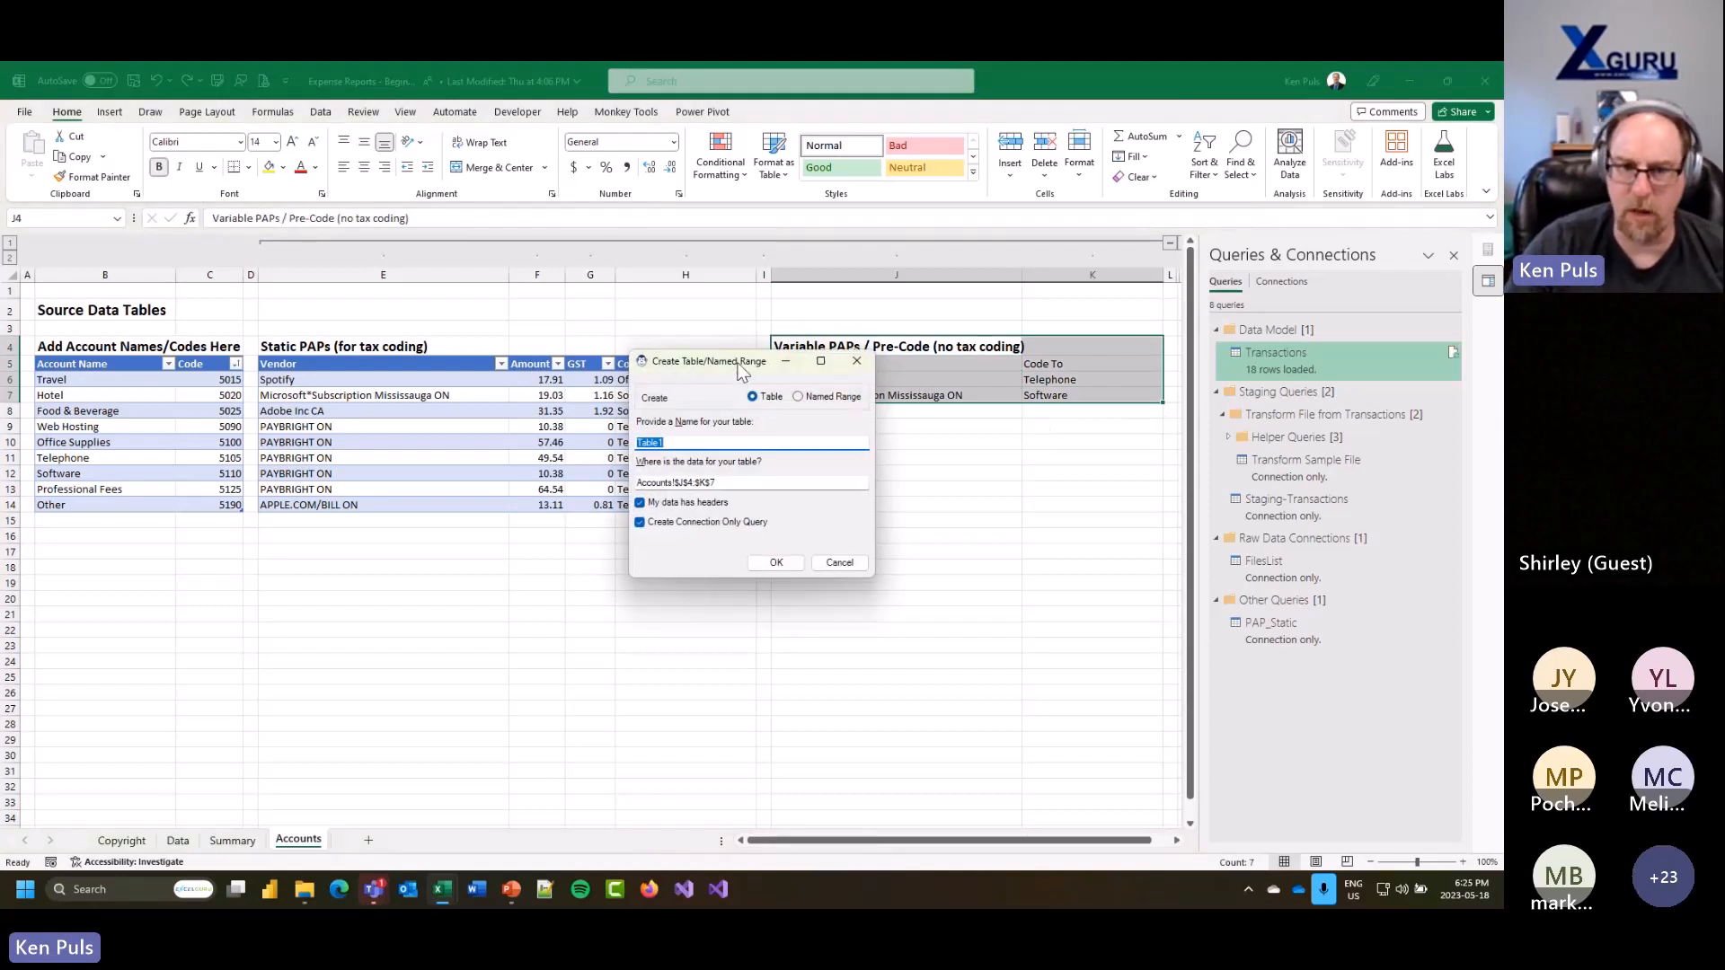
{"action": "left_click_drag", "start_coordinate": [742, 368], "coordinate": [636, 357]}
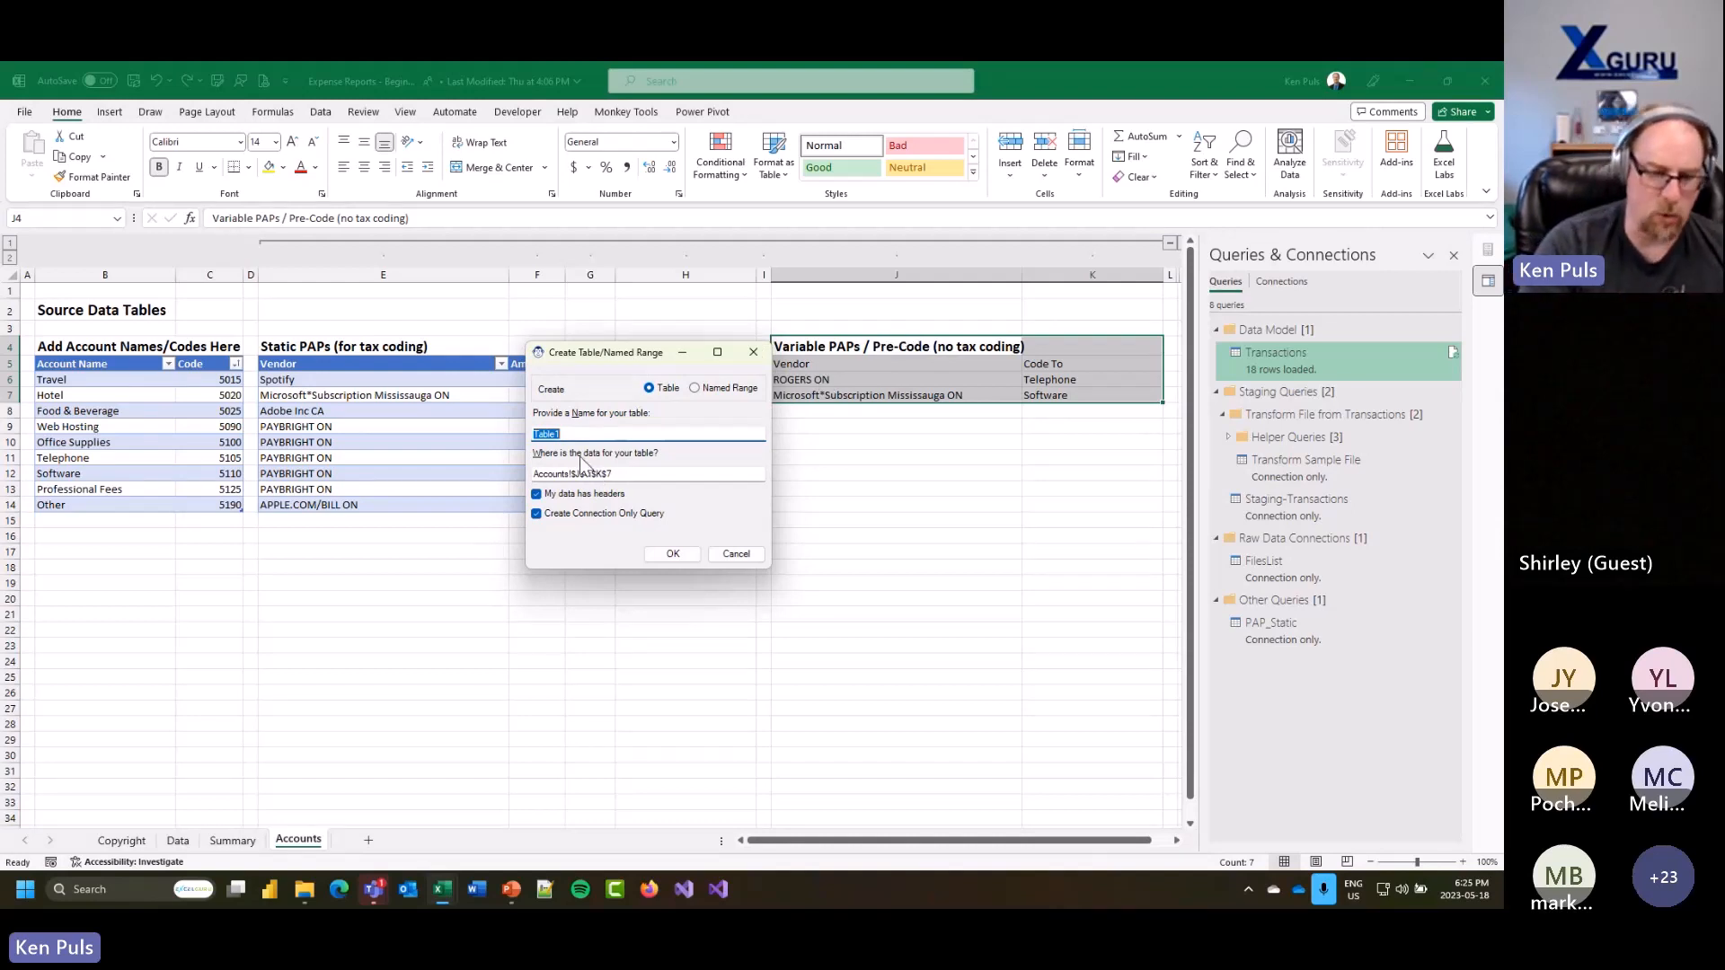
{"action": "type", "text": "PAP"}
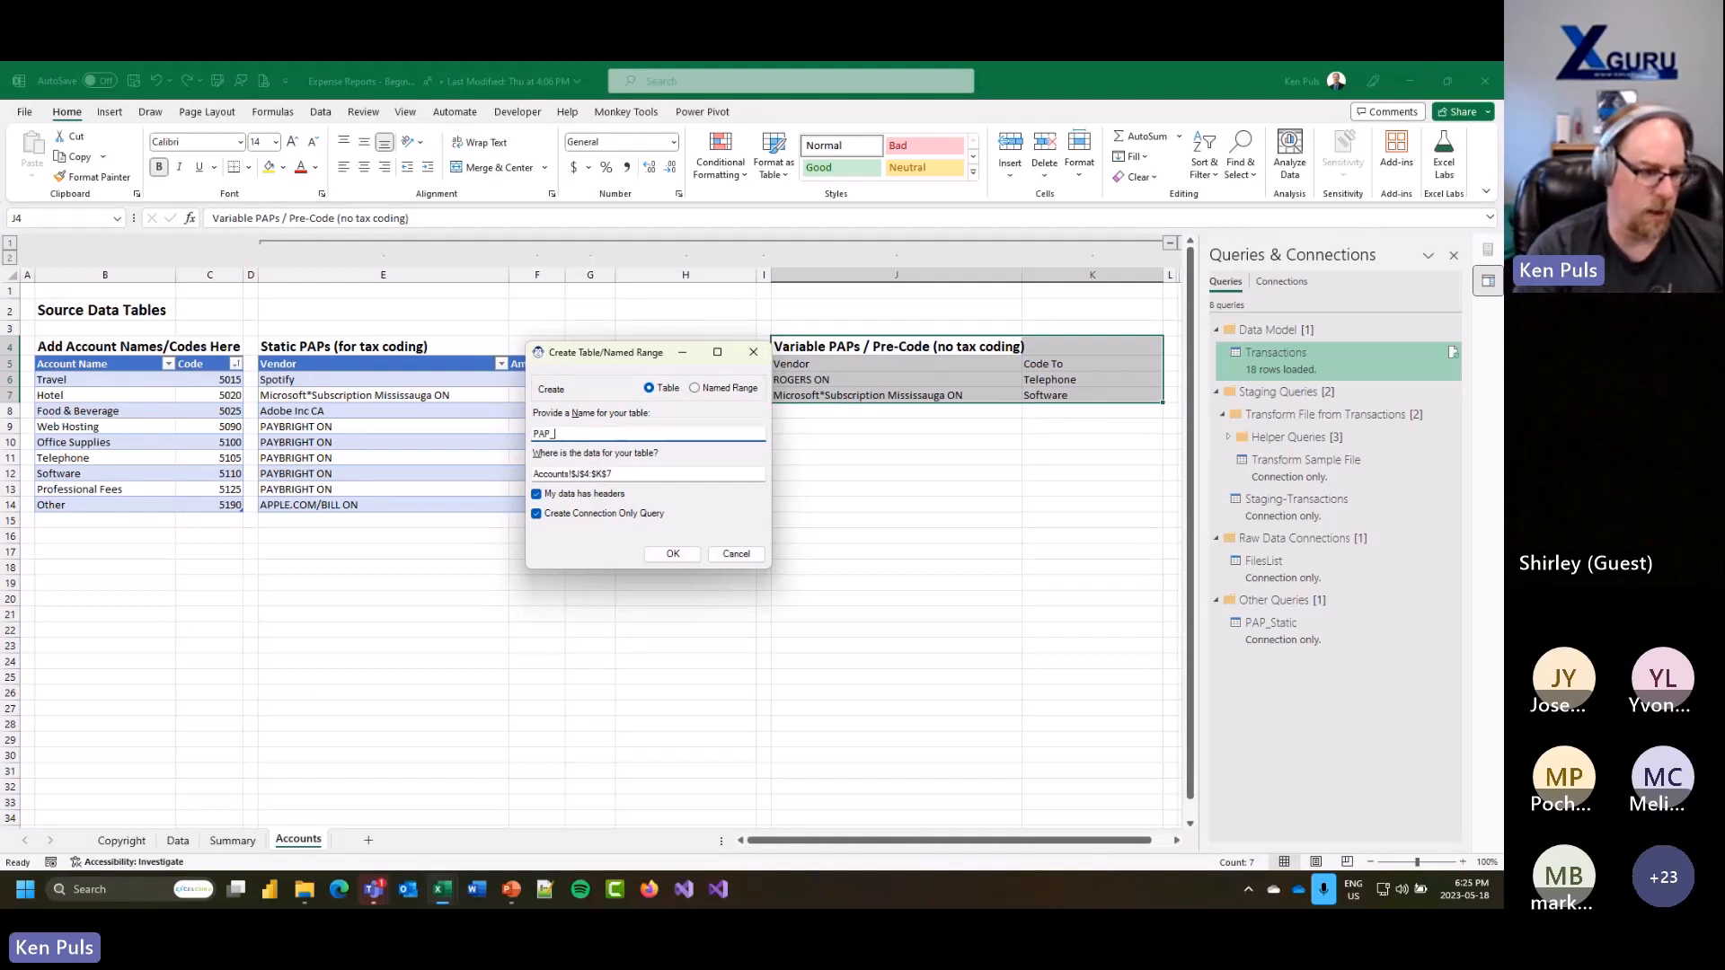
{"action": "type", "text": "_Variable"}
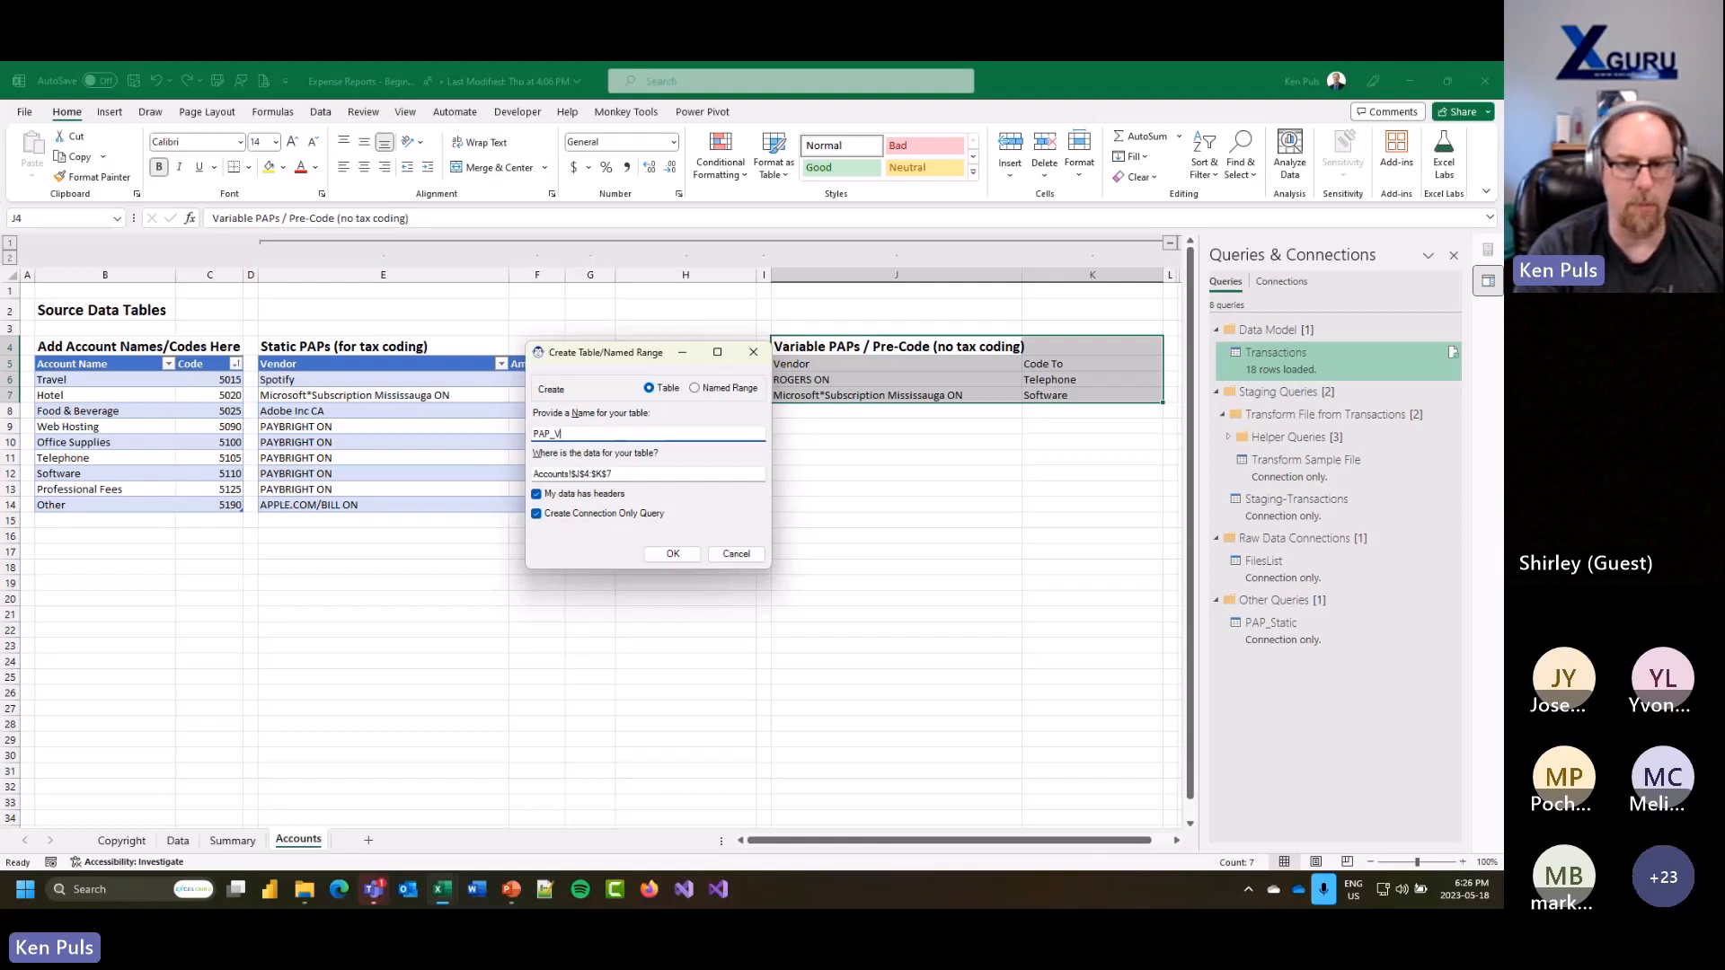
{"action": "left_click", "coordinate": [656, 474]}
{"action": "left_click_drag", "start_coordinate": [837, 362], "coordinate": [1048, 393]}
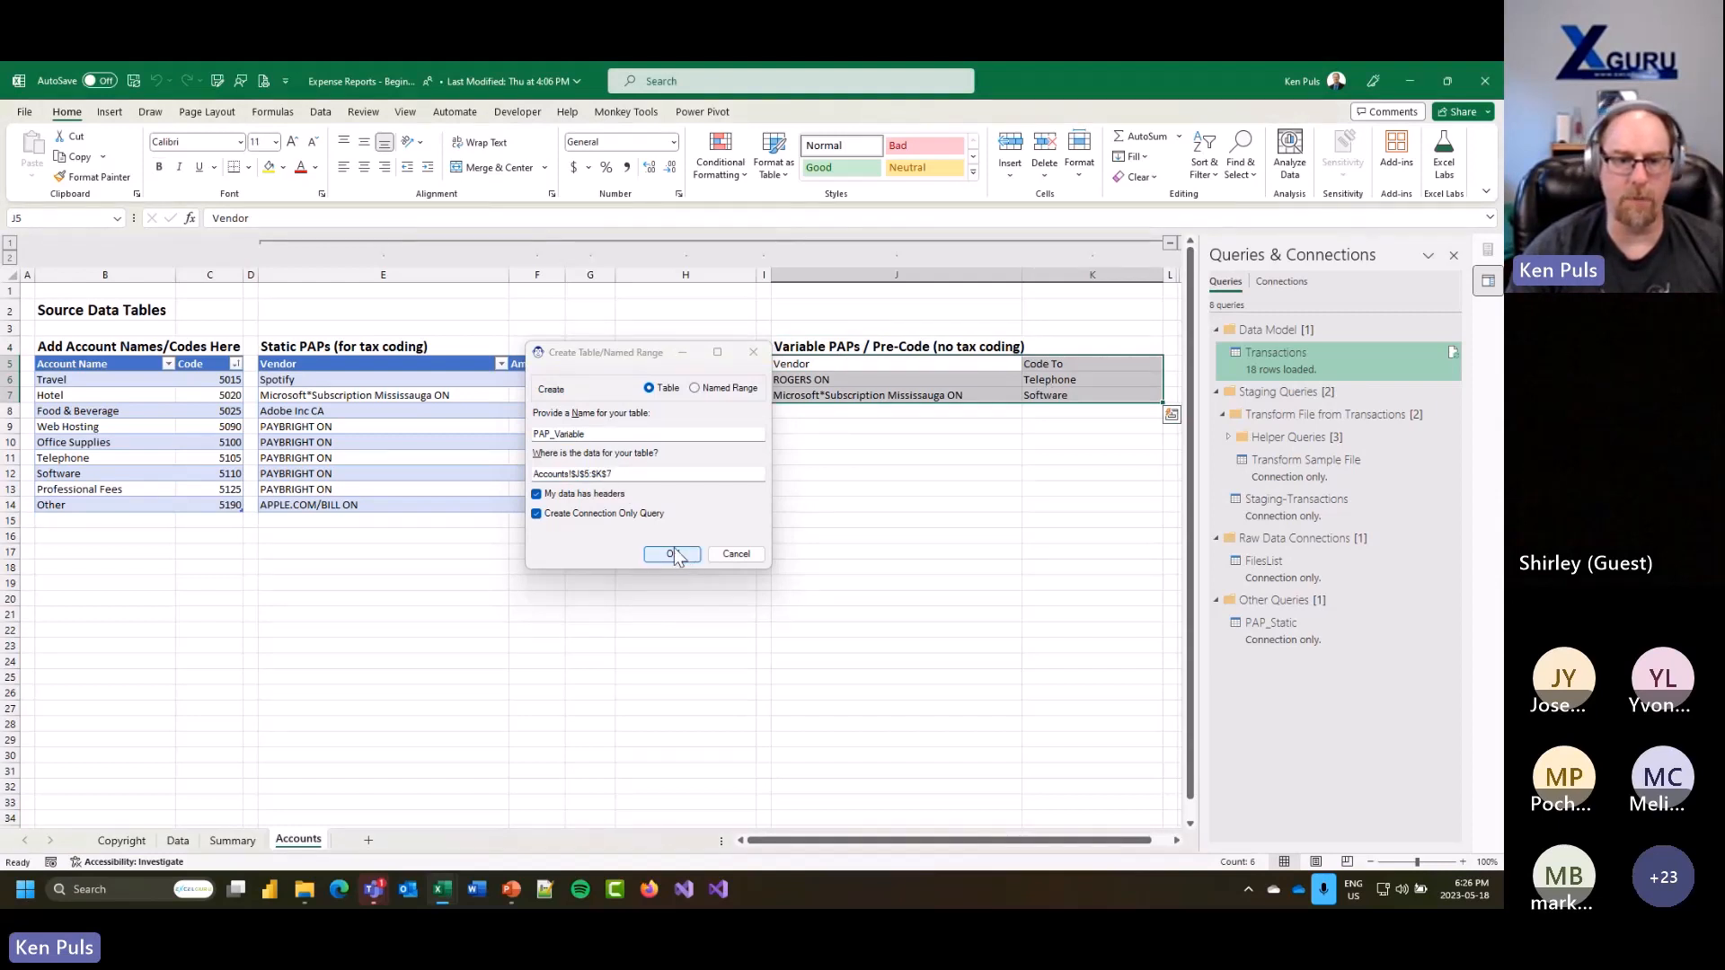
{"action": "left_click", "coordinate": [674, 554]}
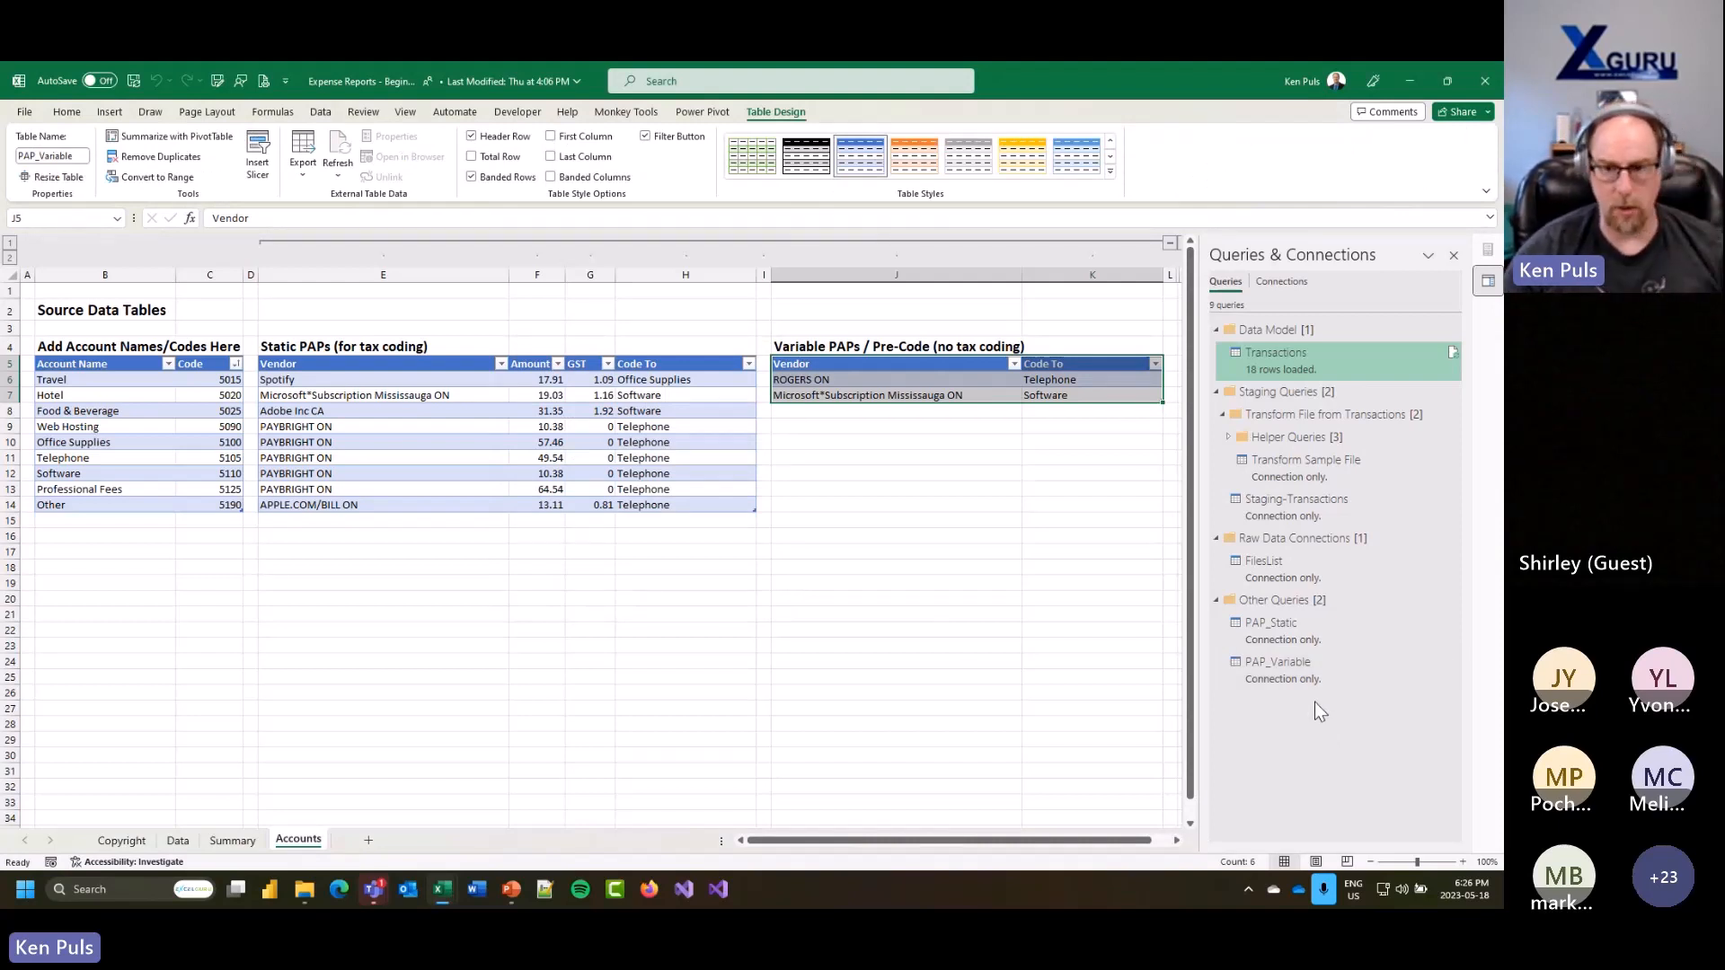
Step: Open the PAP_Static query for editing and remove duplicate rows based on the Vendor and Amount columns
{"action": "double_click", "coordinate": [1300, 638]}
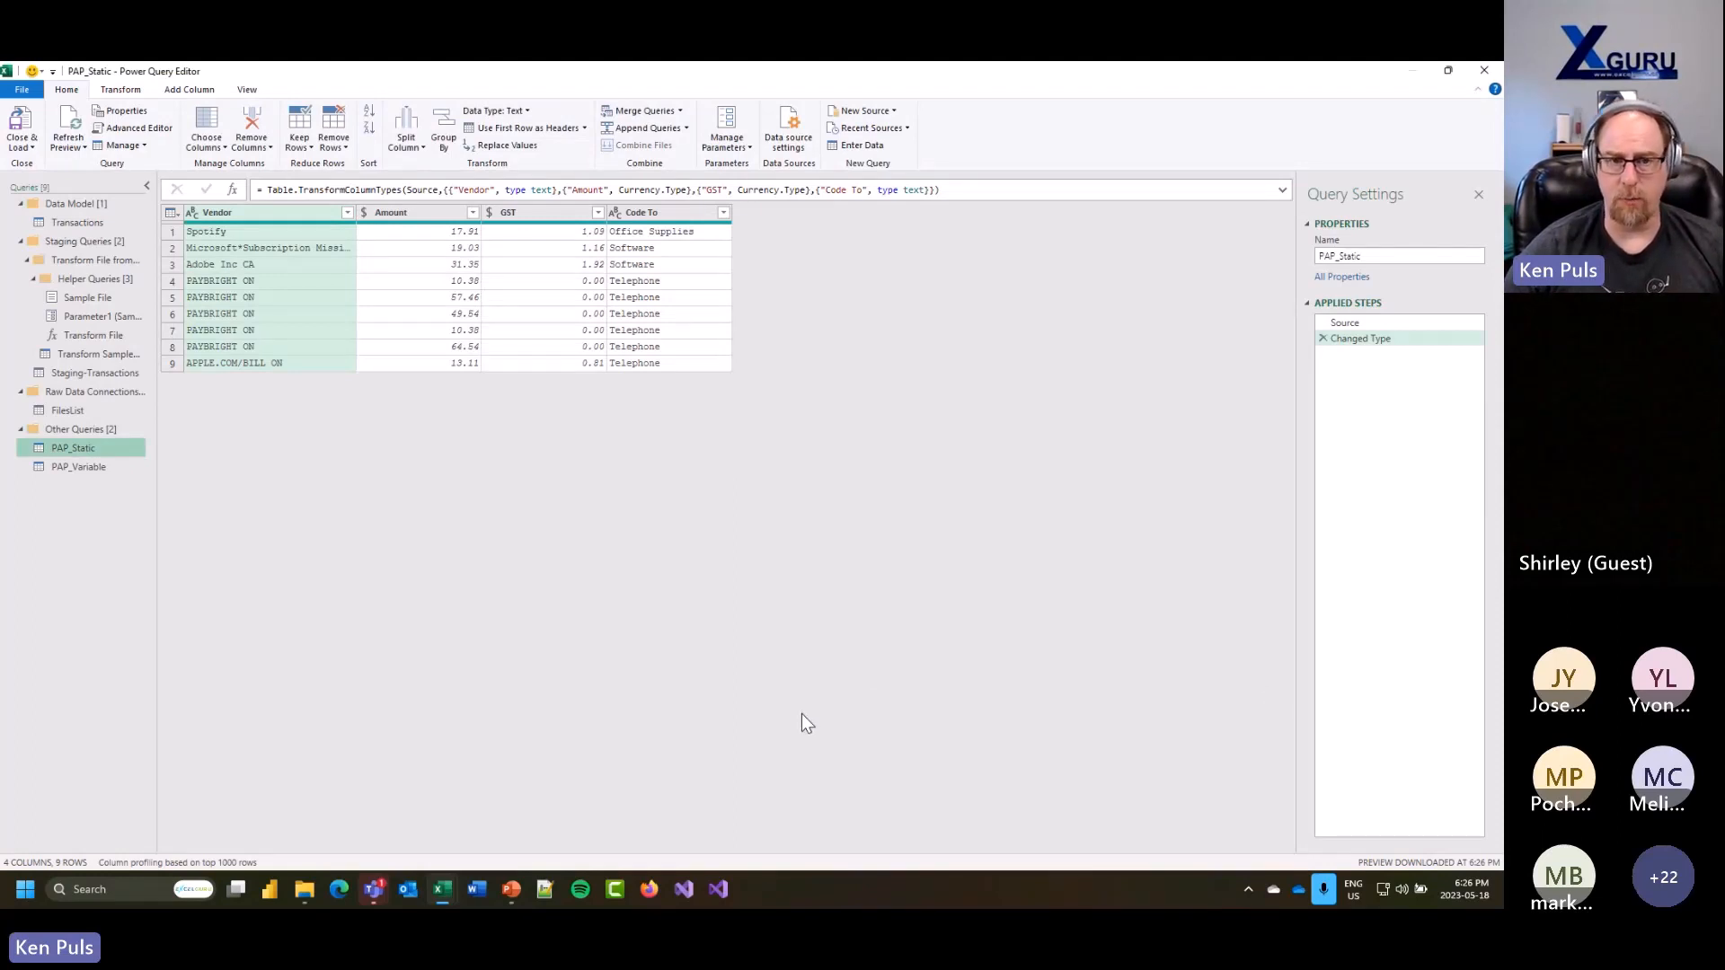
{"action": "left_click", "coordinate": [412, 213], "text": "ctrl"}
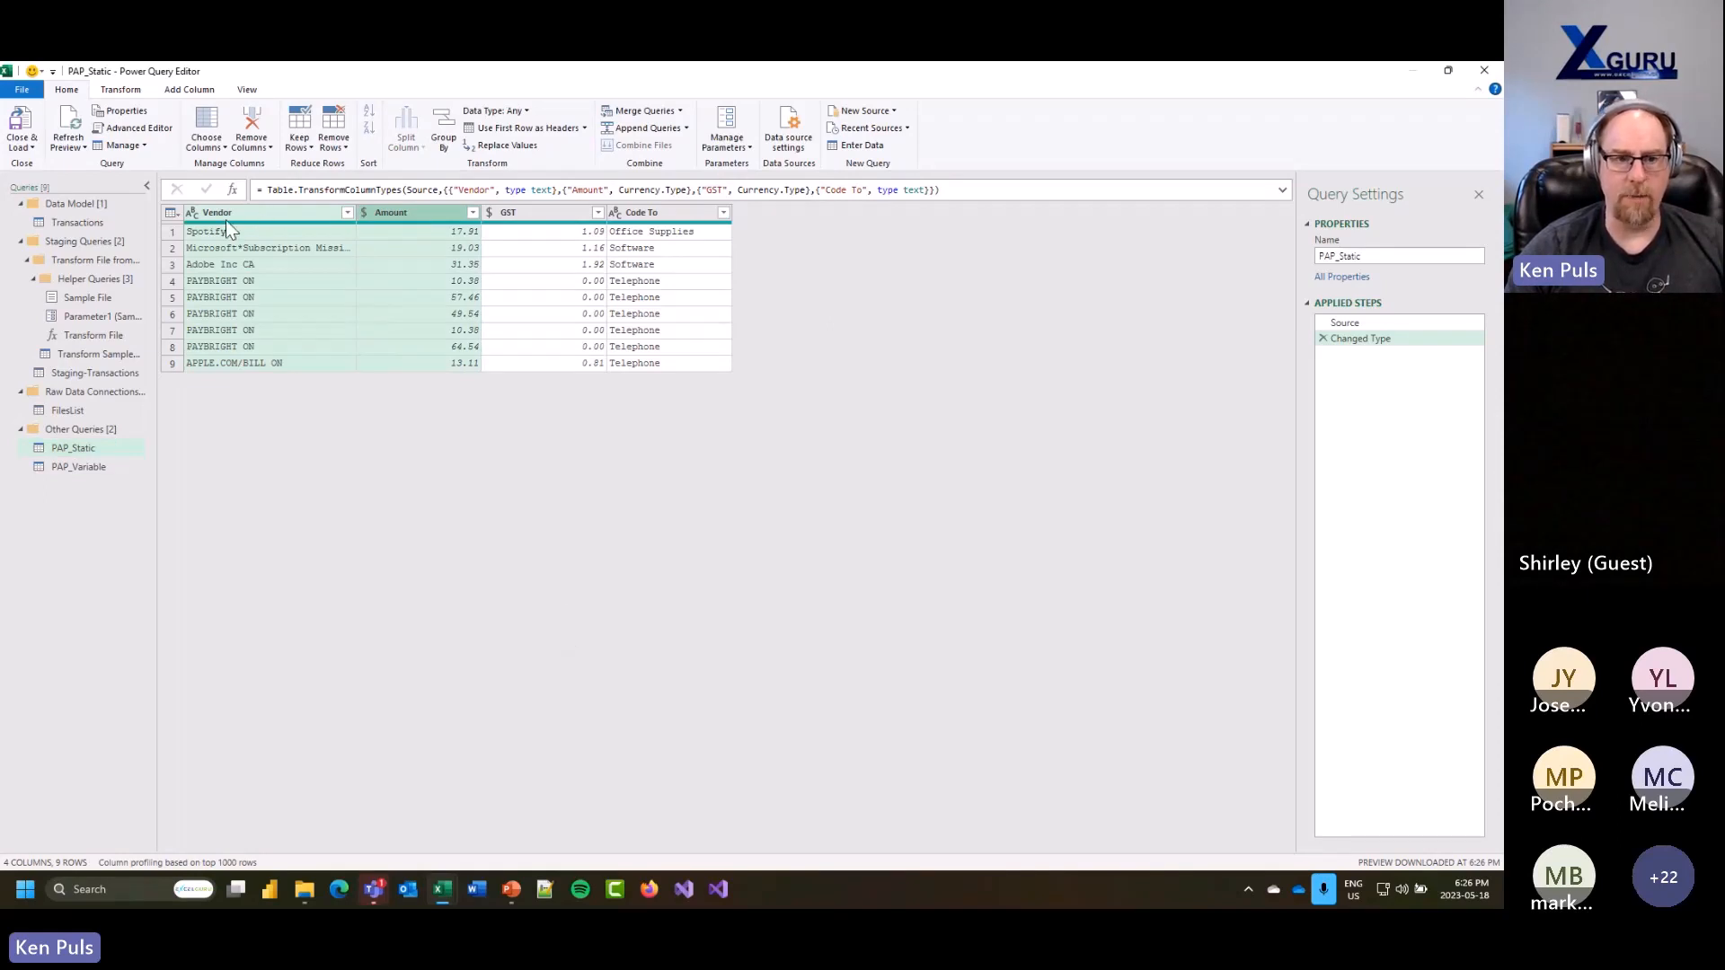
{"action": "right_click", "coordinate": [300, 212]}
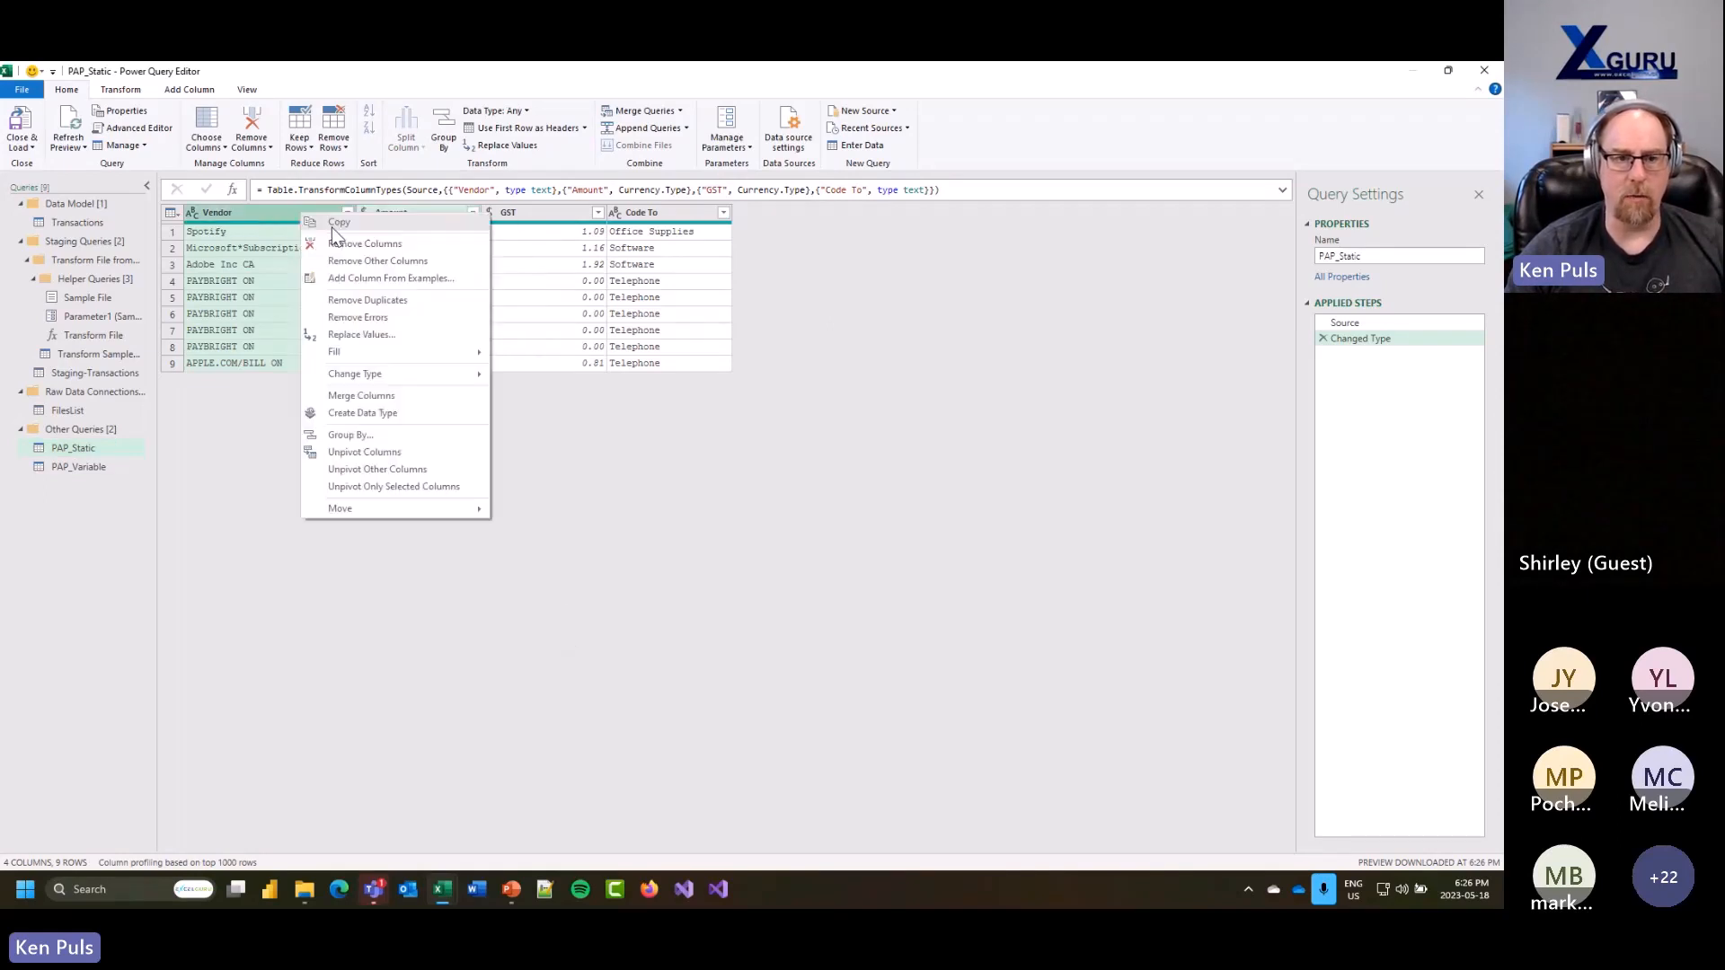
{"action": "left_click", "coordinate": [384, 299]}
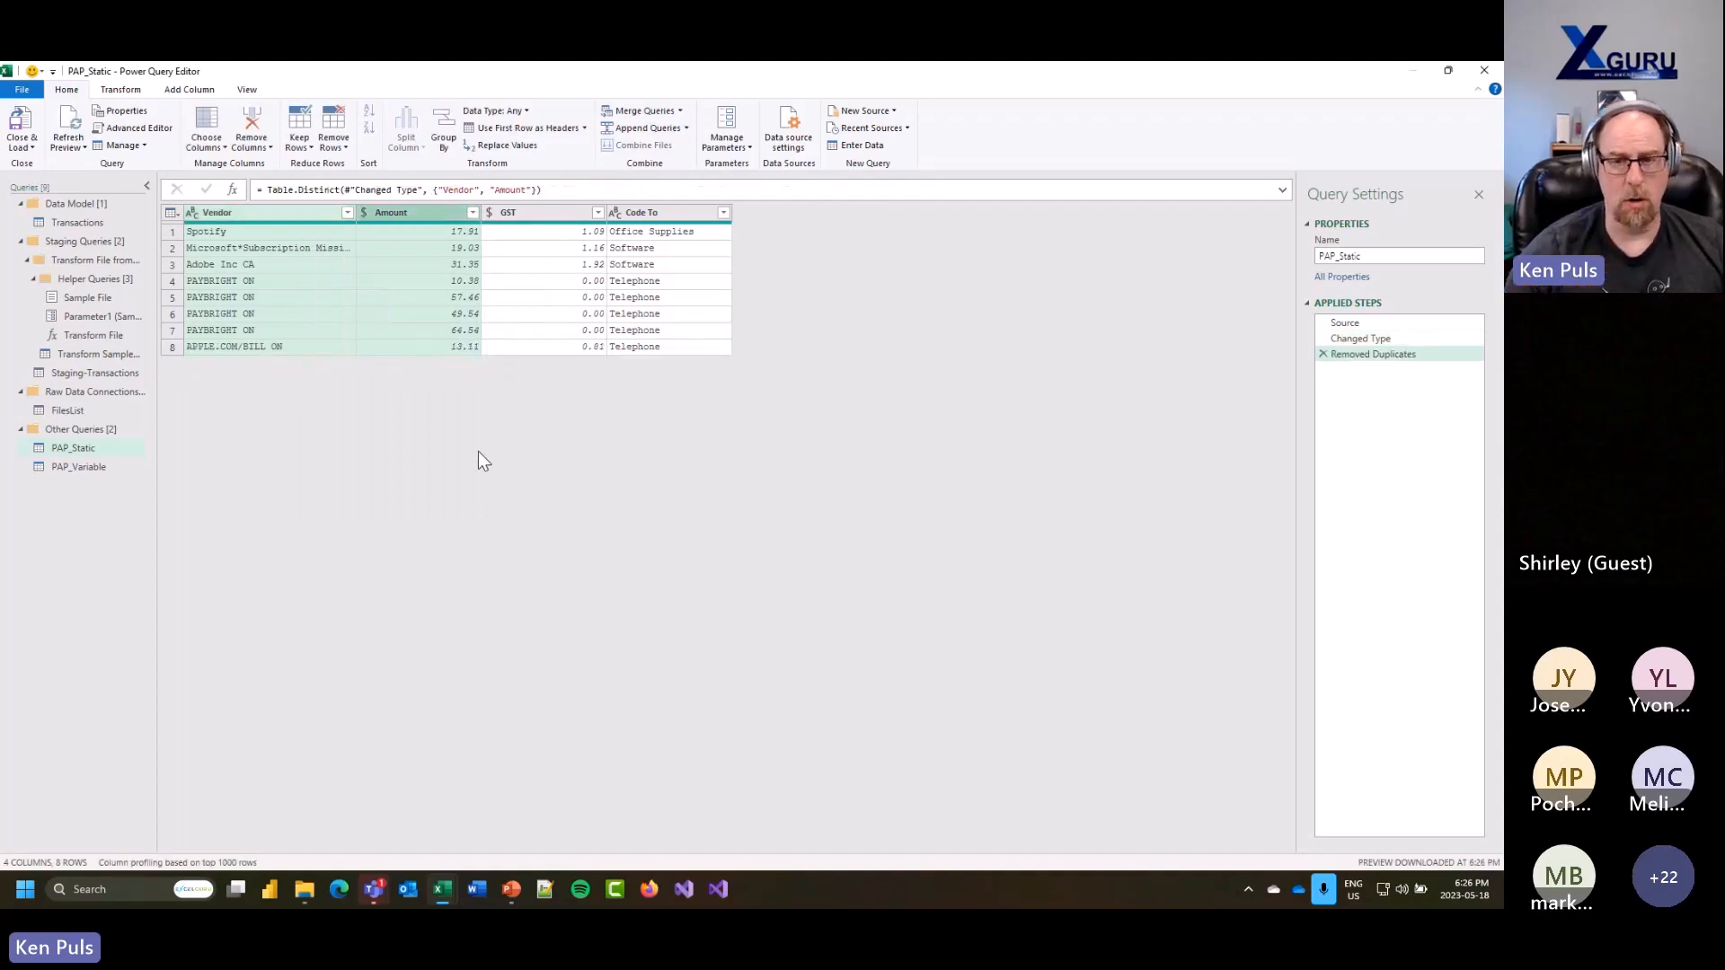
Step: Compare the two PAYBRIGHT ON rows of 10.38 across all columns at the Changed Type step of PAP_Static
{"action": "left_click", "coordinate": [1356, 338]}
{"action": "left_click", "coordinate": [201, 281]}
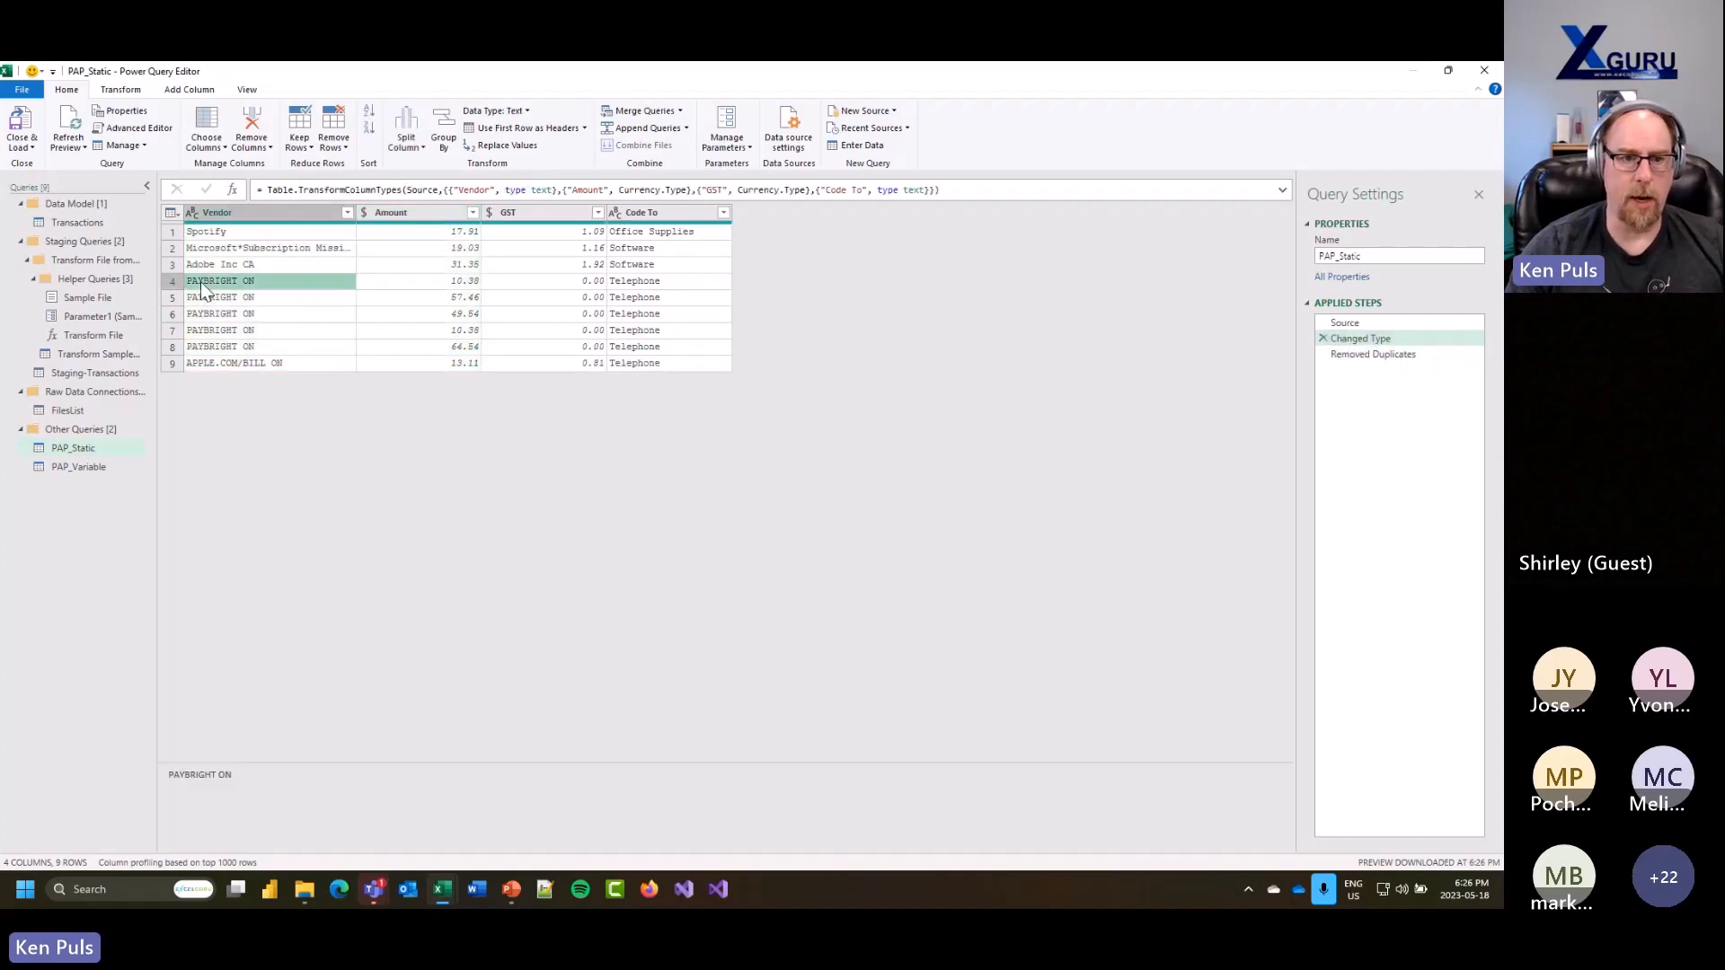
{"action": "left_click", "coordinate": [408, 282]}
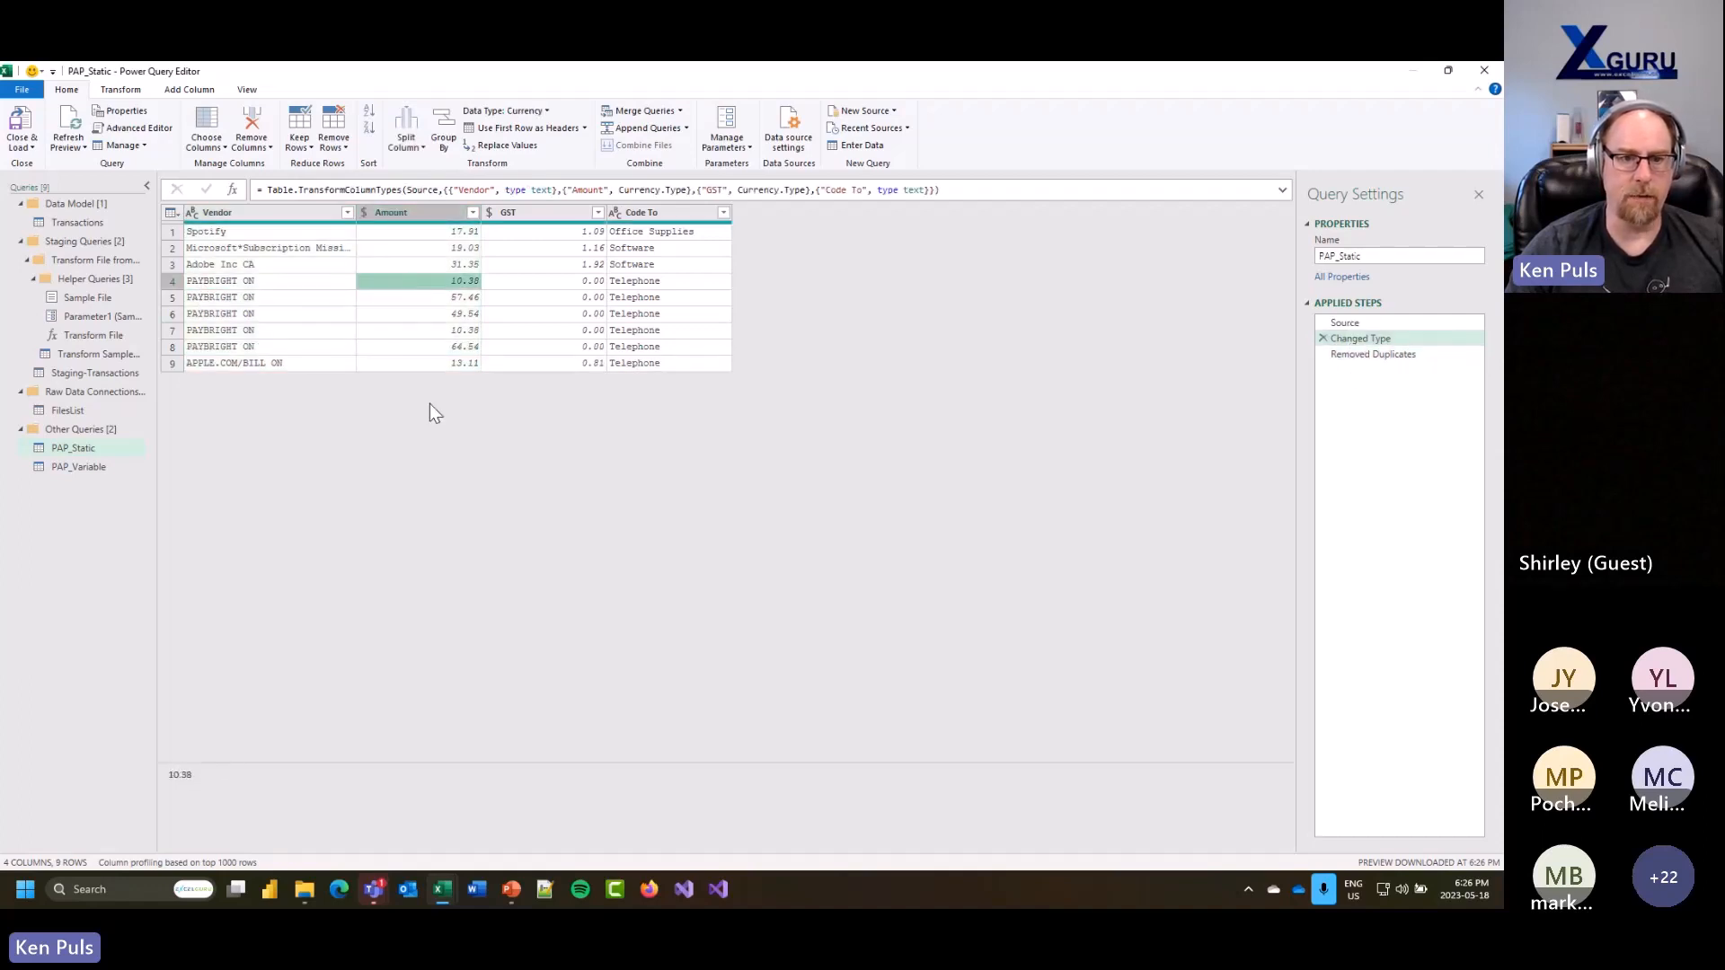
{"action": "left_click", "coordinate": [306, 339]}
{"action": "left_click", "coordinate": [400, 340]}
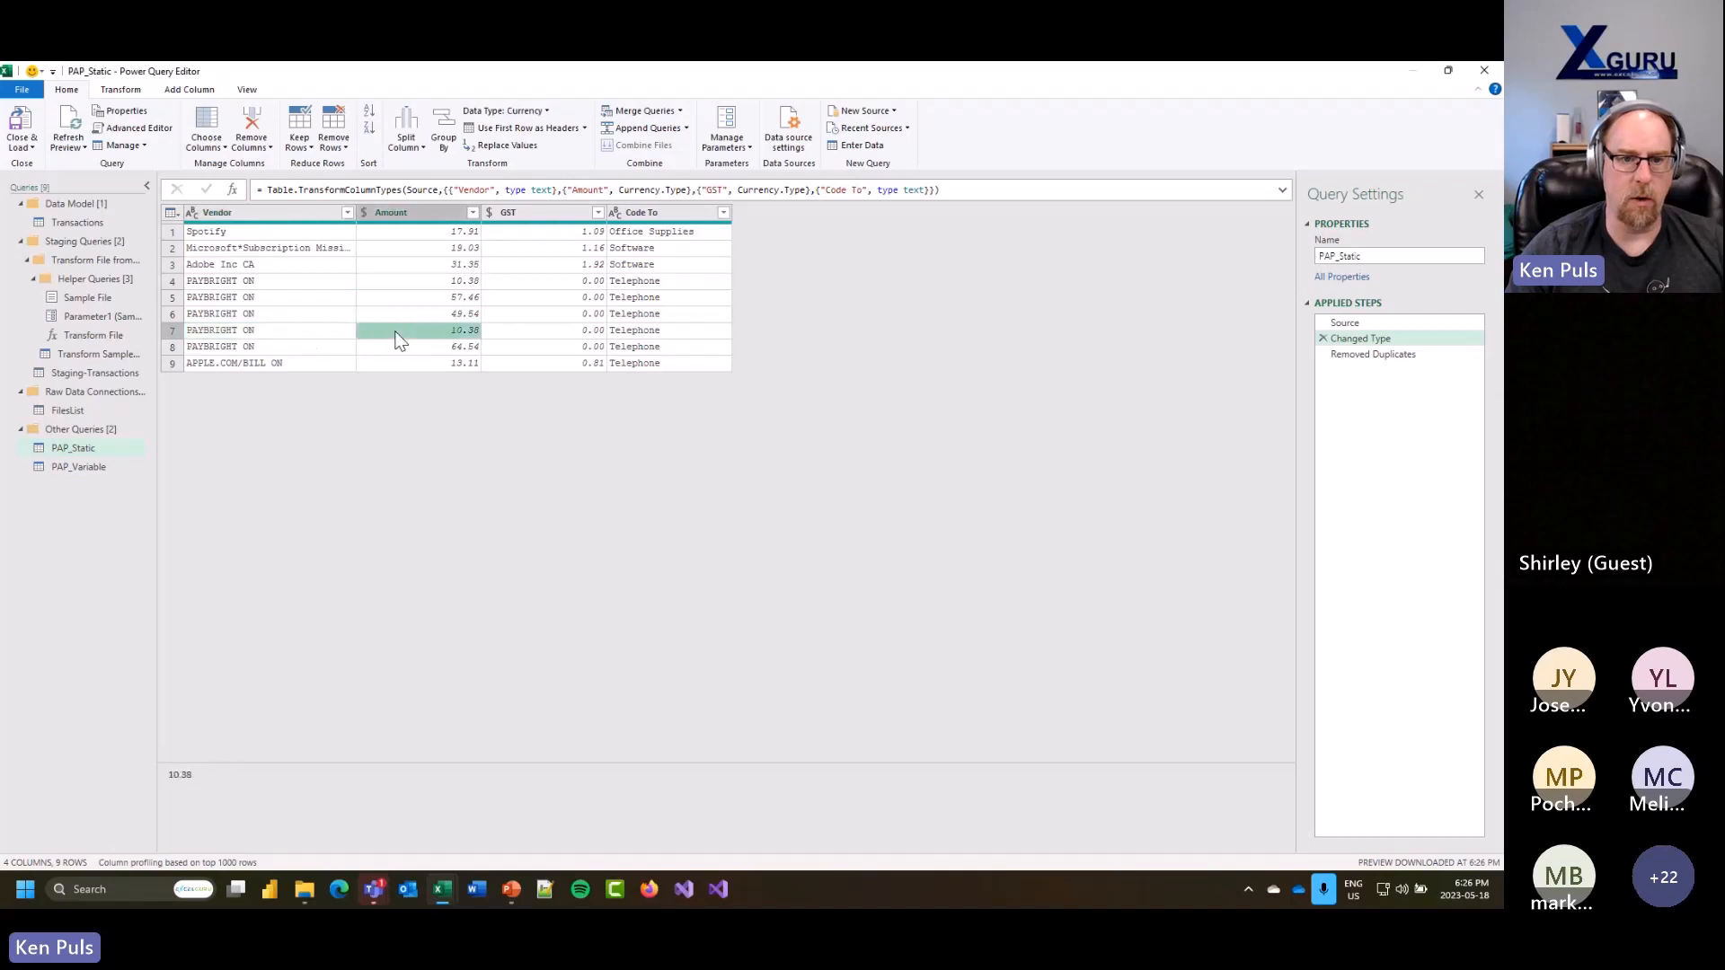
{"action": "left_click", "coordinate": [530, 333]}
{"action": "left_click", "coordinate": [530, 284]}
{"action": "left_click", "coordinate": [648, 284]}
{"action": "left_click", "coordinate": [639, 332]}
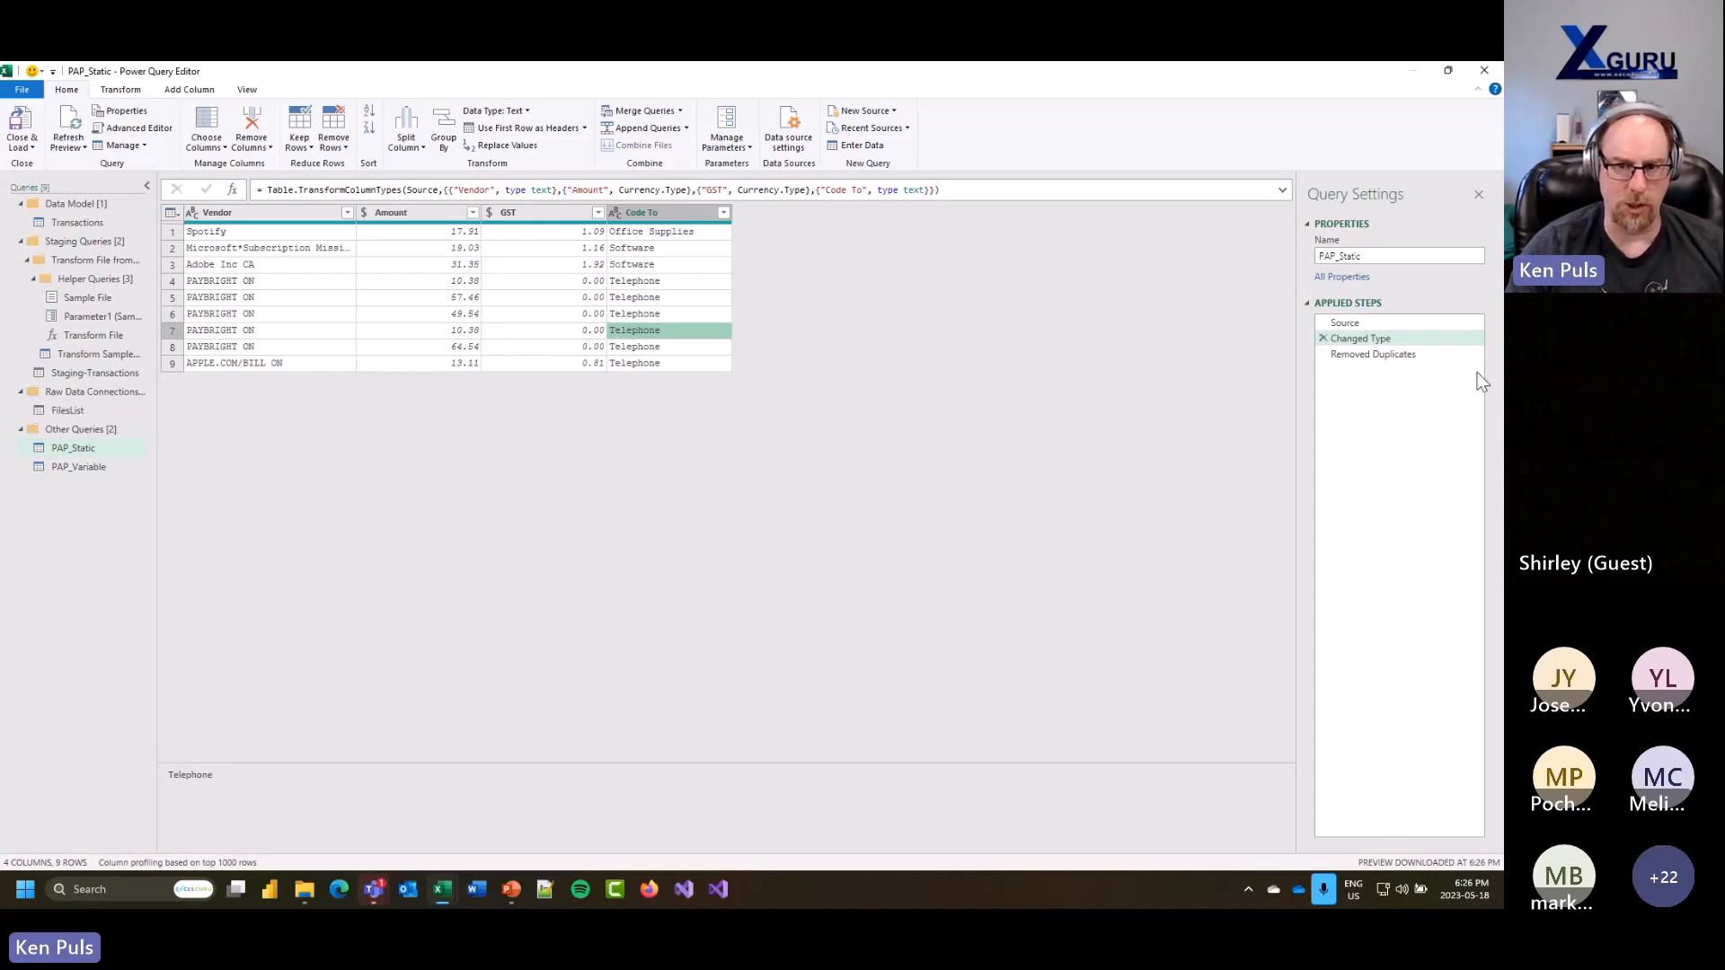
Step: Remove duplicate rows from the PAP_Variable query based on the Vendor column
{"action": "left_click", "coordinate": [1395, 355]}
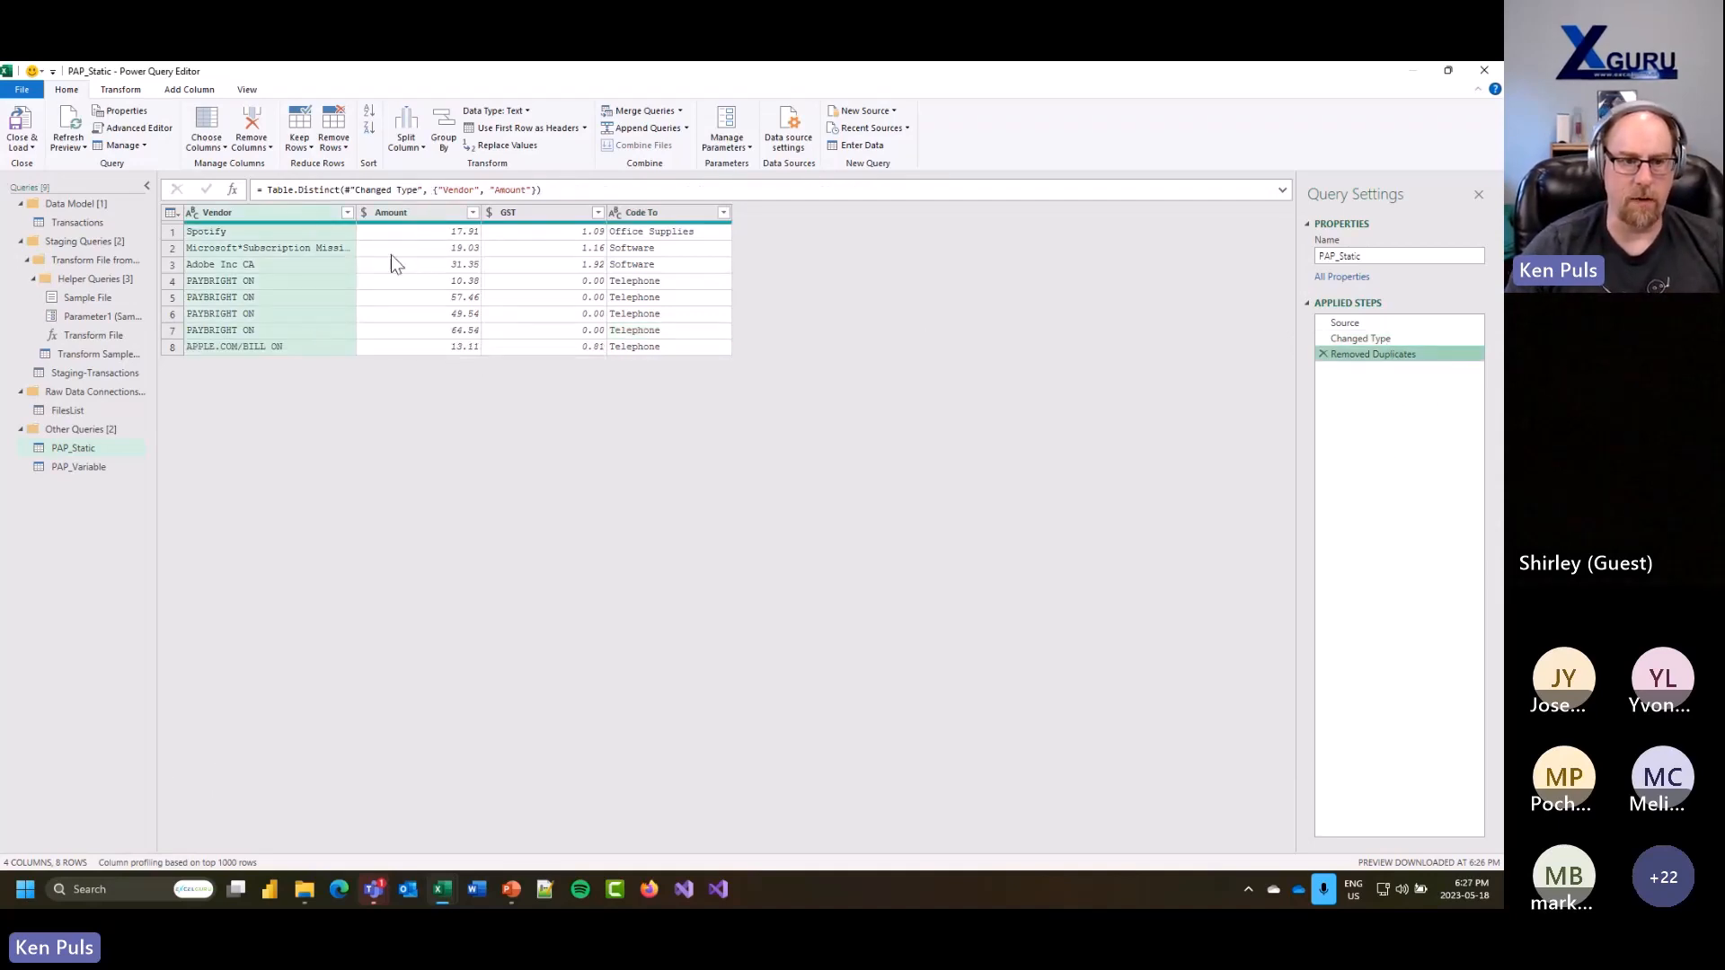
{"action": "left_click", "coordinate": [78, 466]}
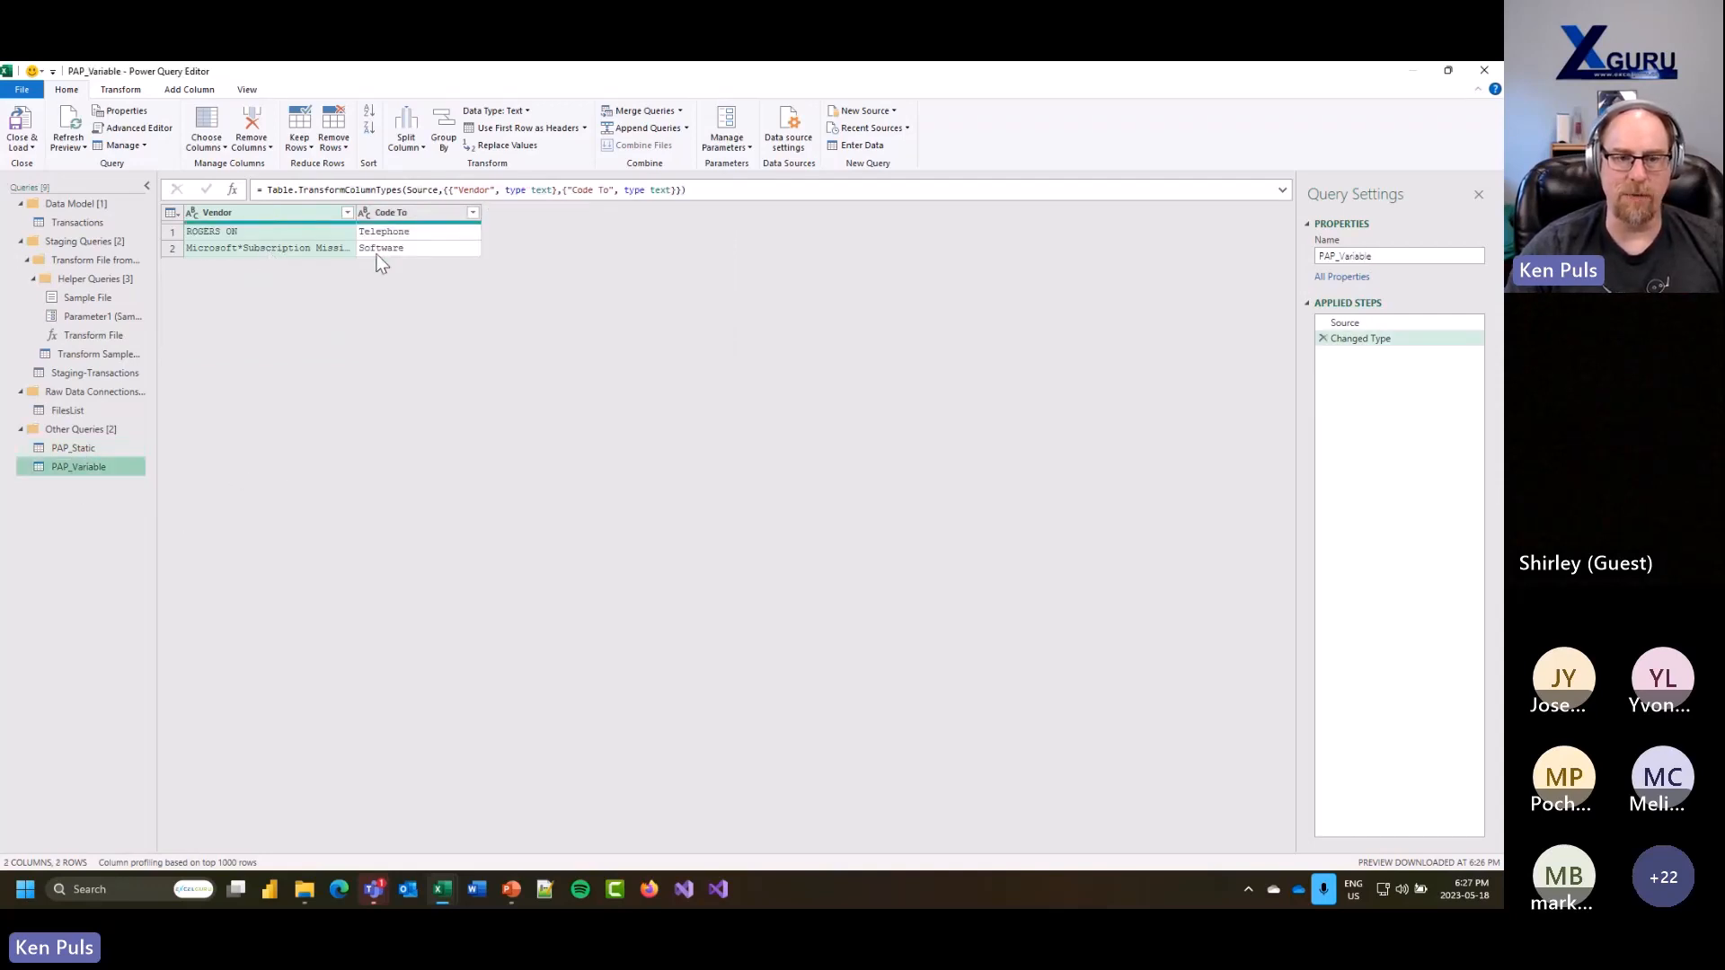
{"action": "right_click", "coordinate": [279, 217]}
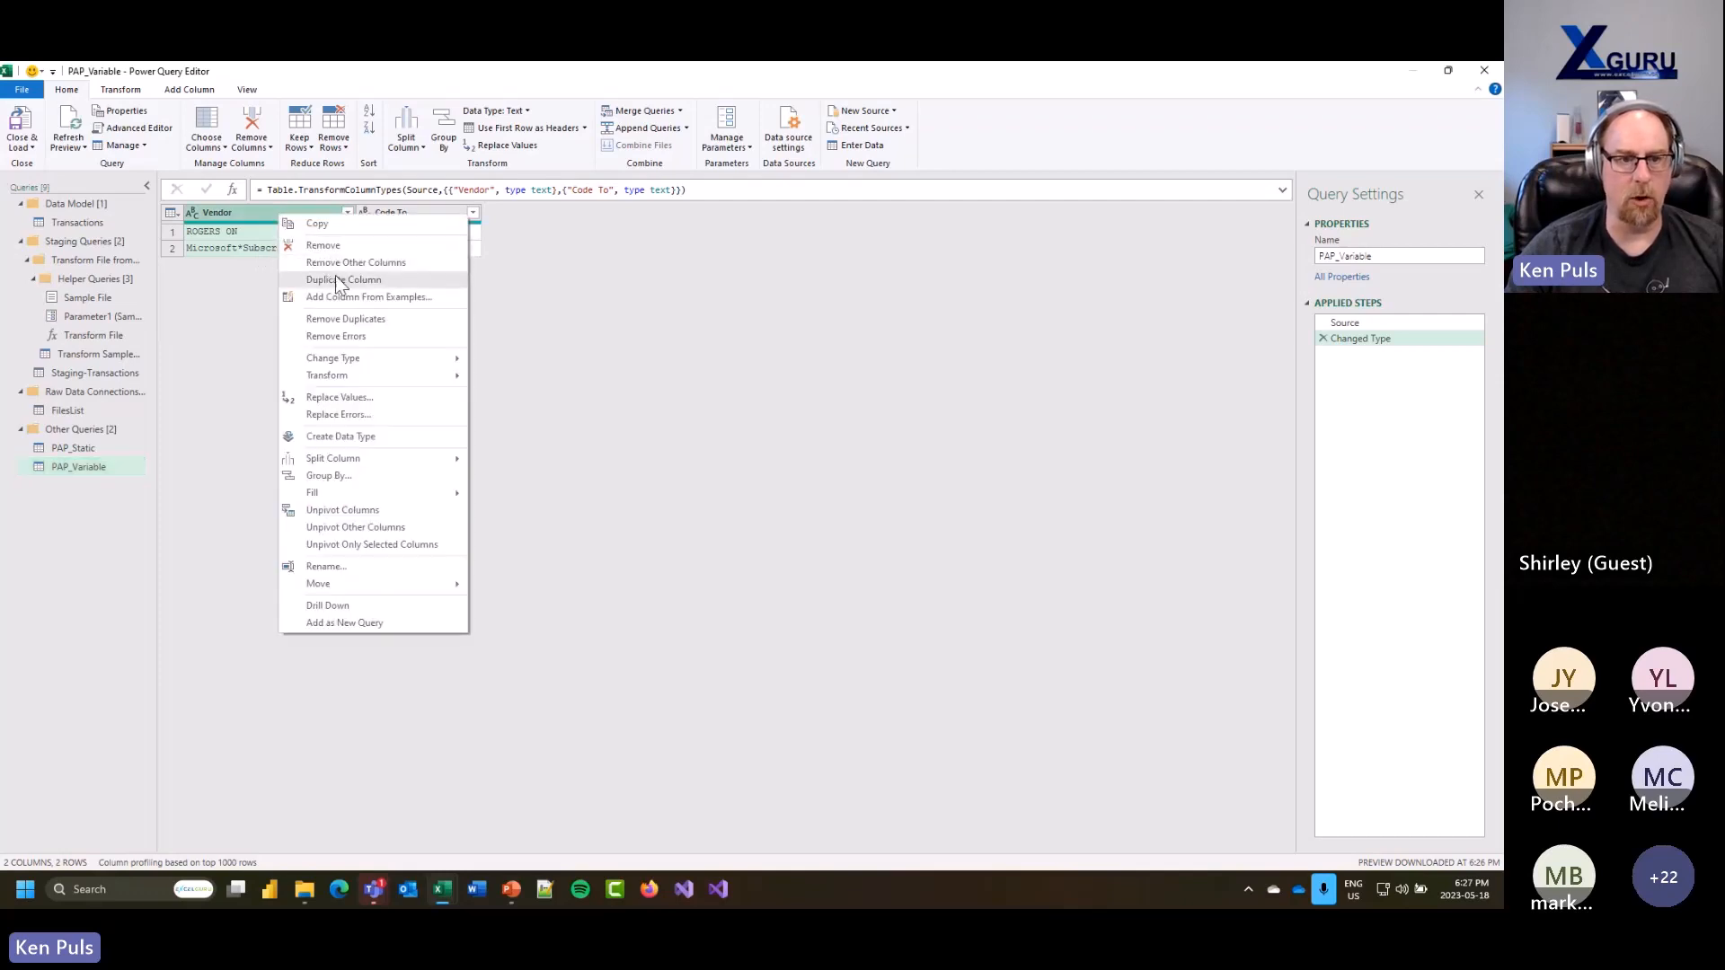
{"action": "left_click", "coordinate": [346, 320]}
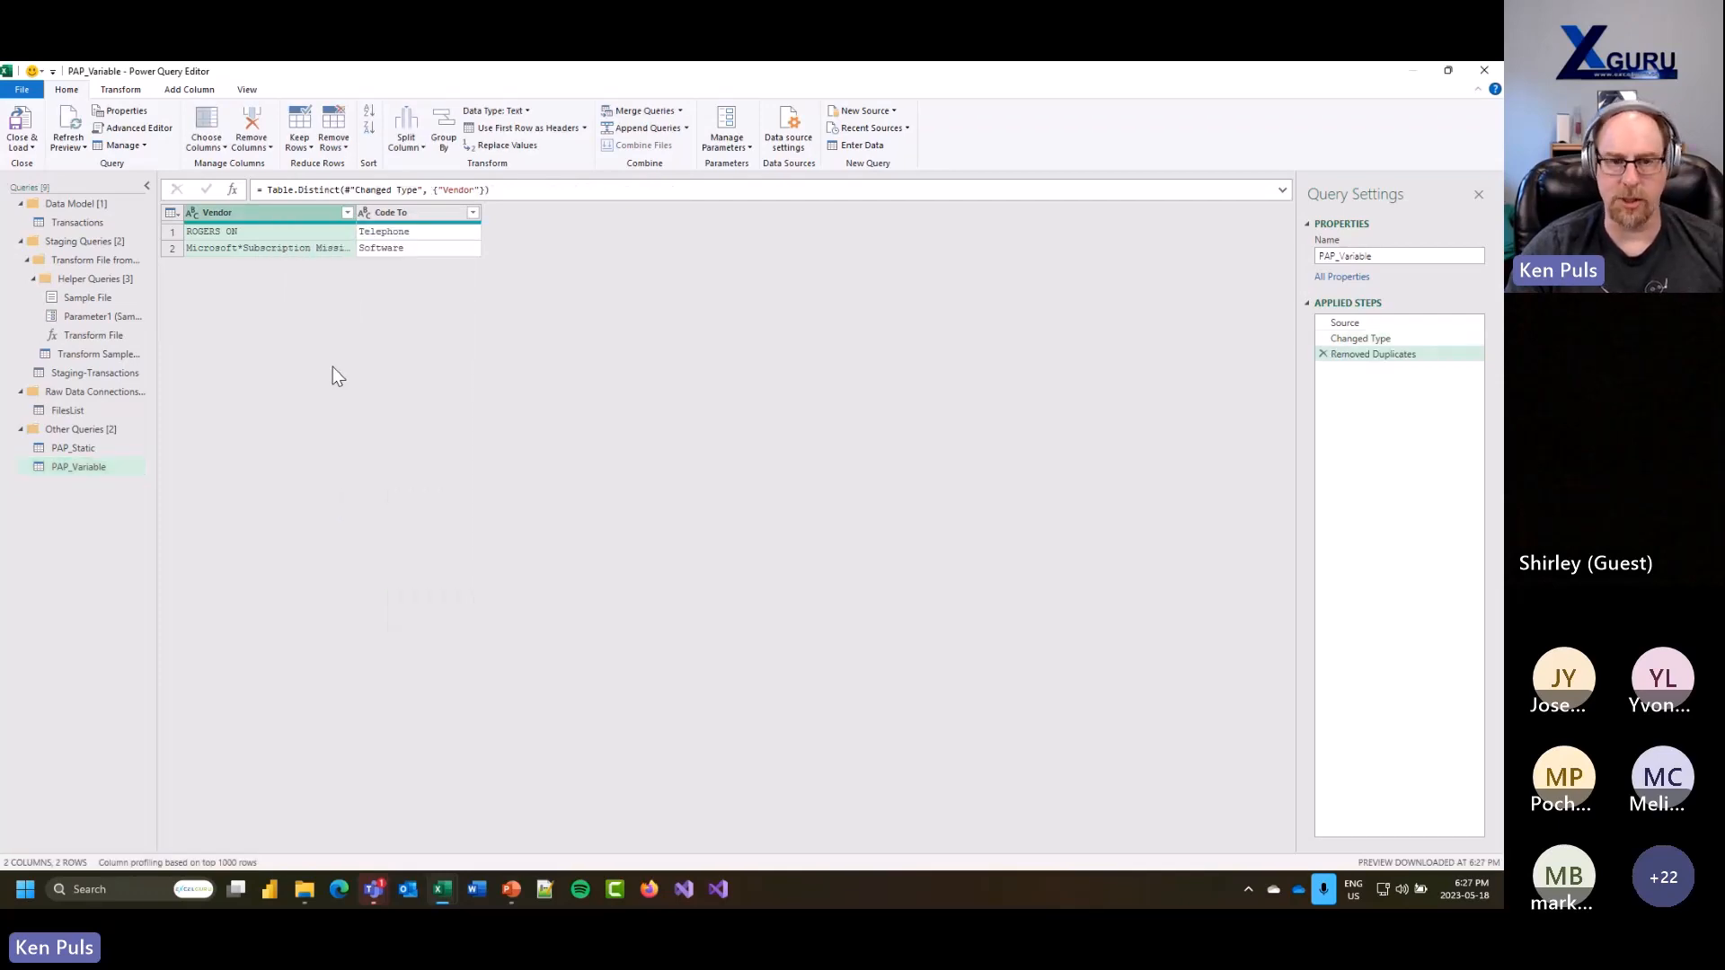
Step: Move the PAP_Static and PAP_Variable queries into the Raw Data Connections group
{"action": "left_click", "coordinate": [72, 447]}
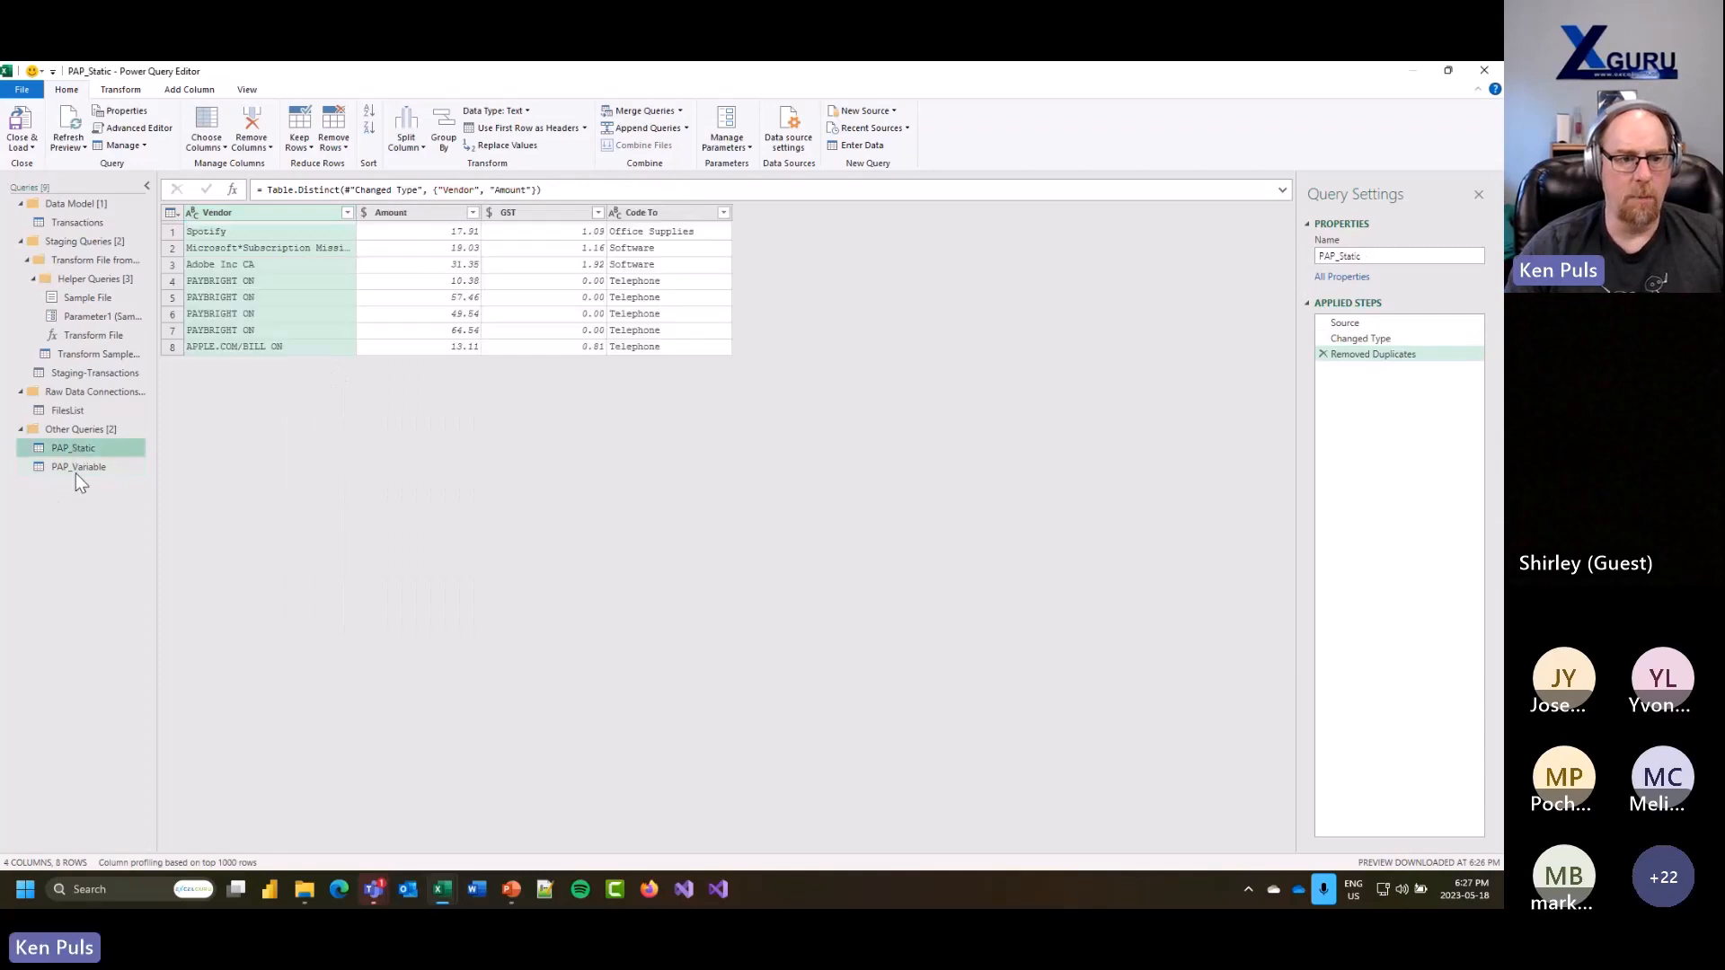
{"action": "left_click", "coordinate": [79, 468]}
{"action": "left_click_drag", "start_coordinate": [72, 401], "coordinate": [73, 402]}
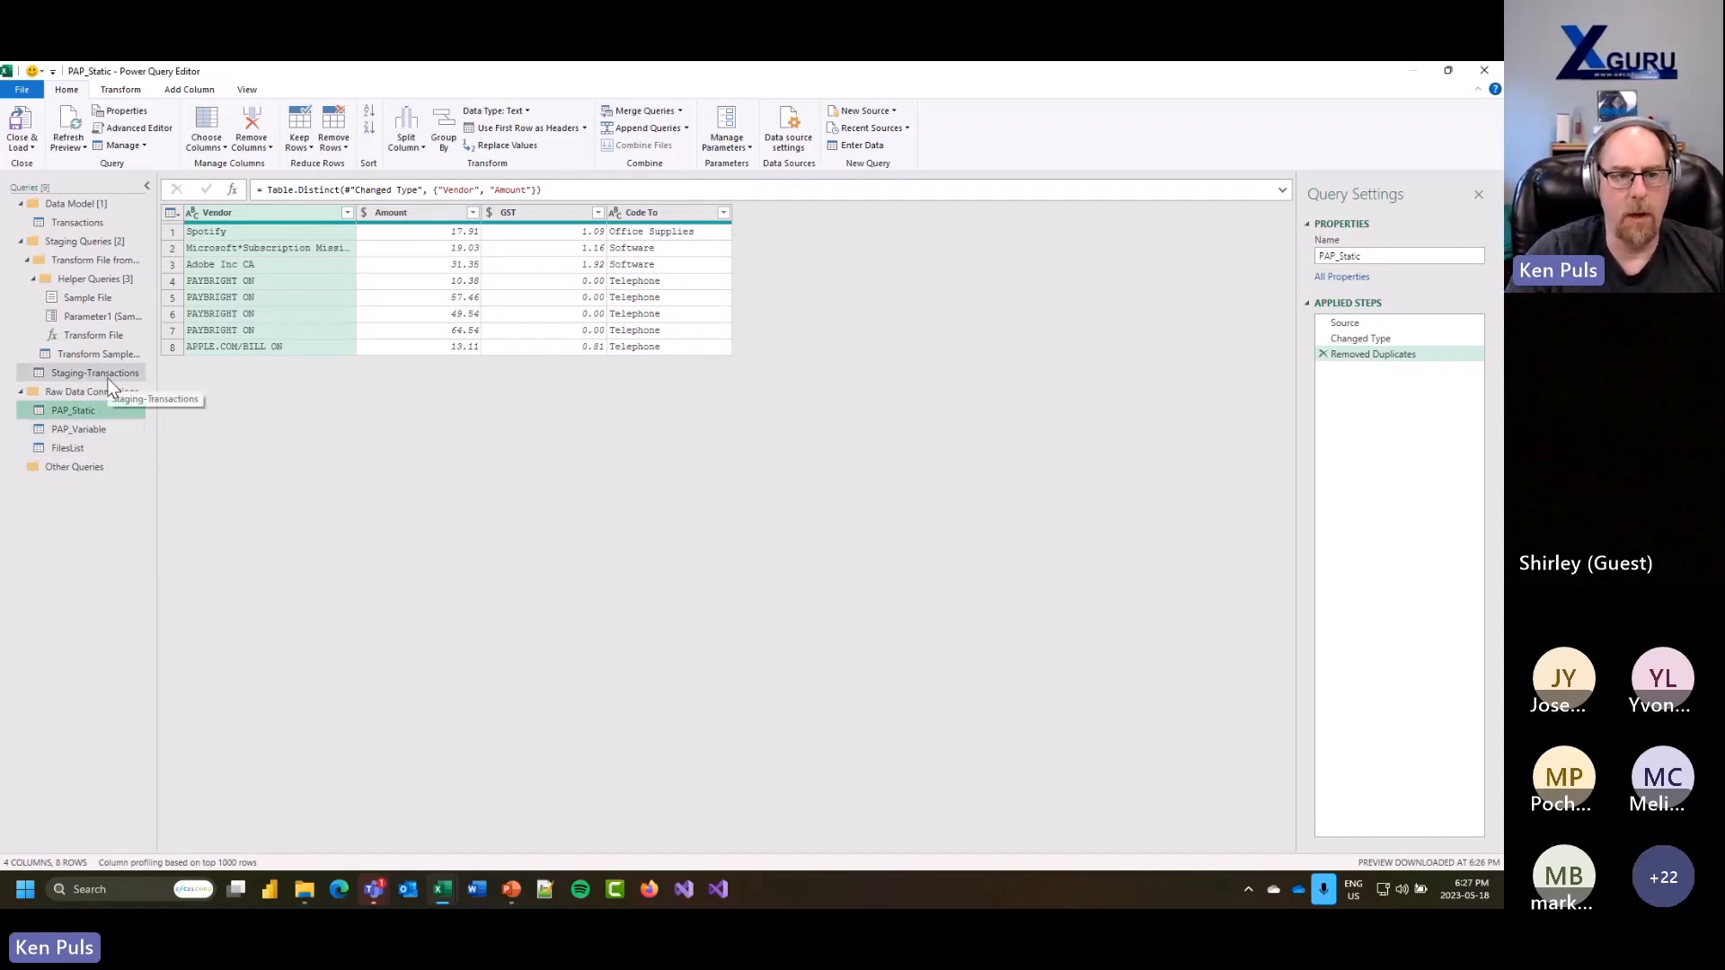
Step: Delete the Added Account Name and Added GST steps from the Staging-Transactions query
{"action": "left_click_drag", "start_coordinate": [110, 375], "coordinate": [135, 395]}
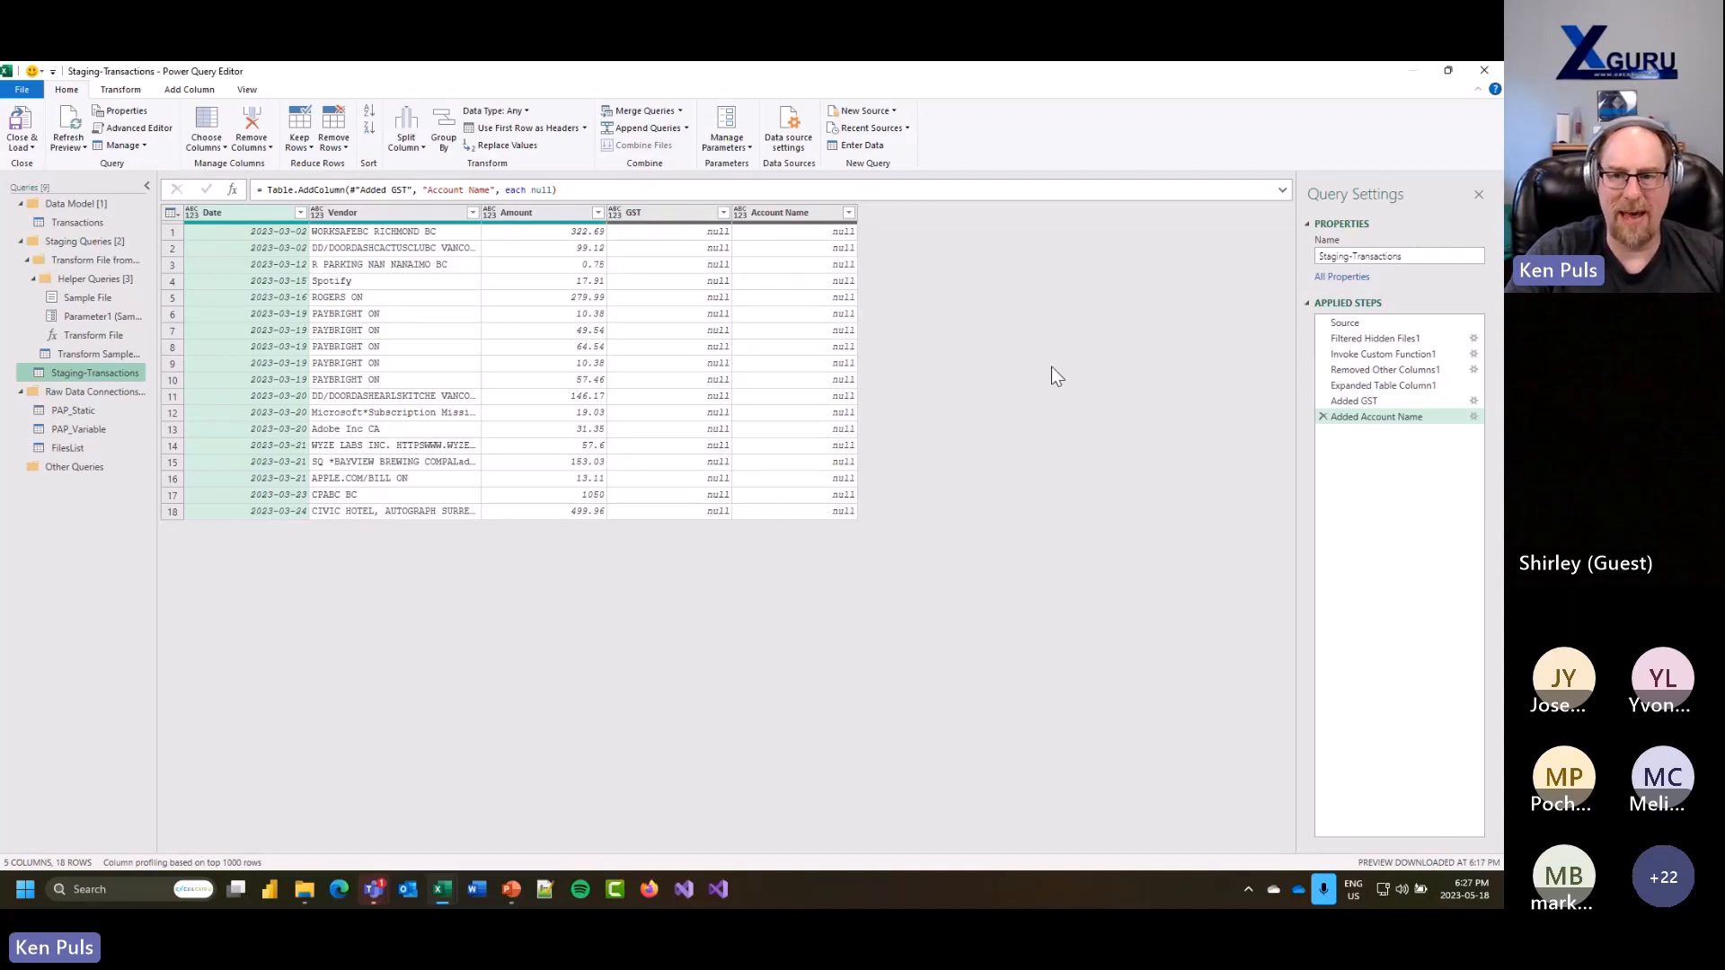
{"action": "left_click", "coordinate": [1322, 416]}
{"action": "left_click", "coordinate": [1322, 401]}
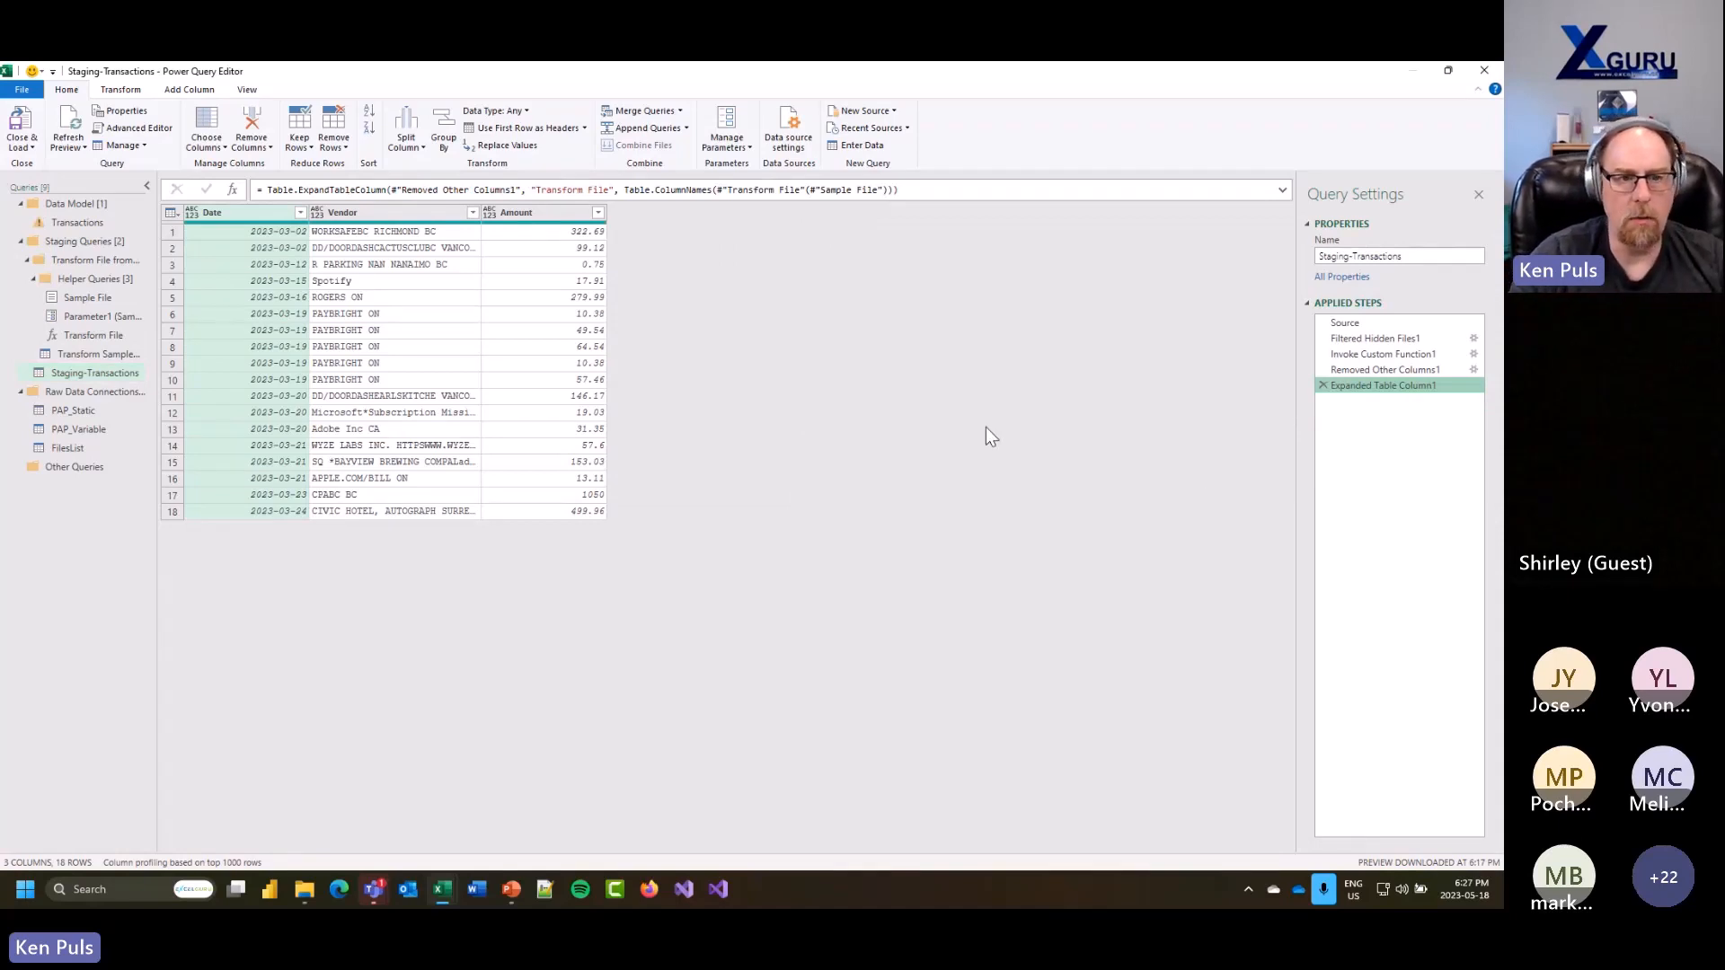
Step: Add a blank custom step after Expanded Table Column1 in Staging-Transactions that references the previous step
{"action": "left_click", "coordinate": [233, 190]}
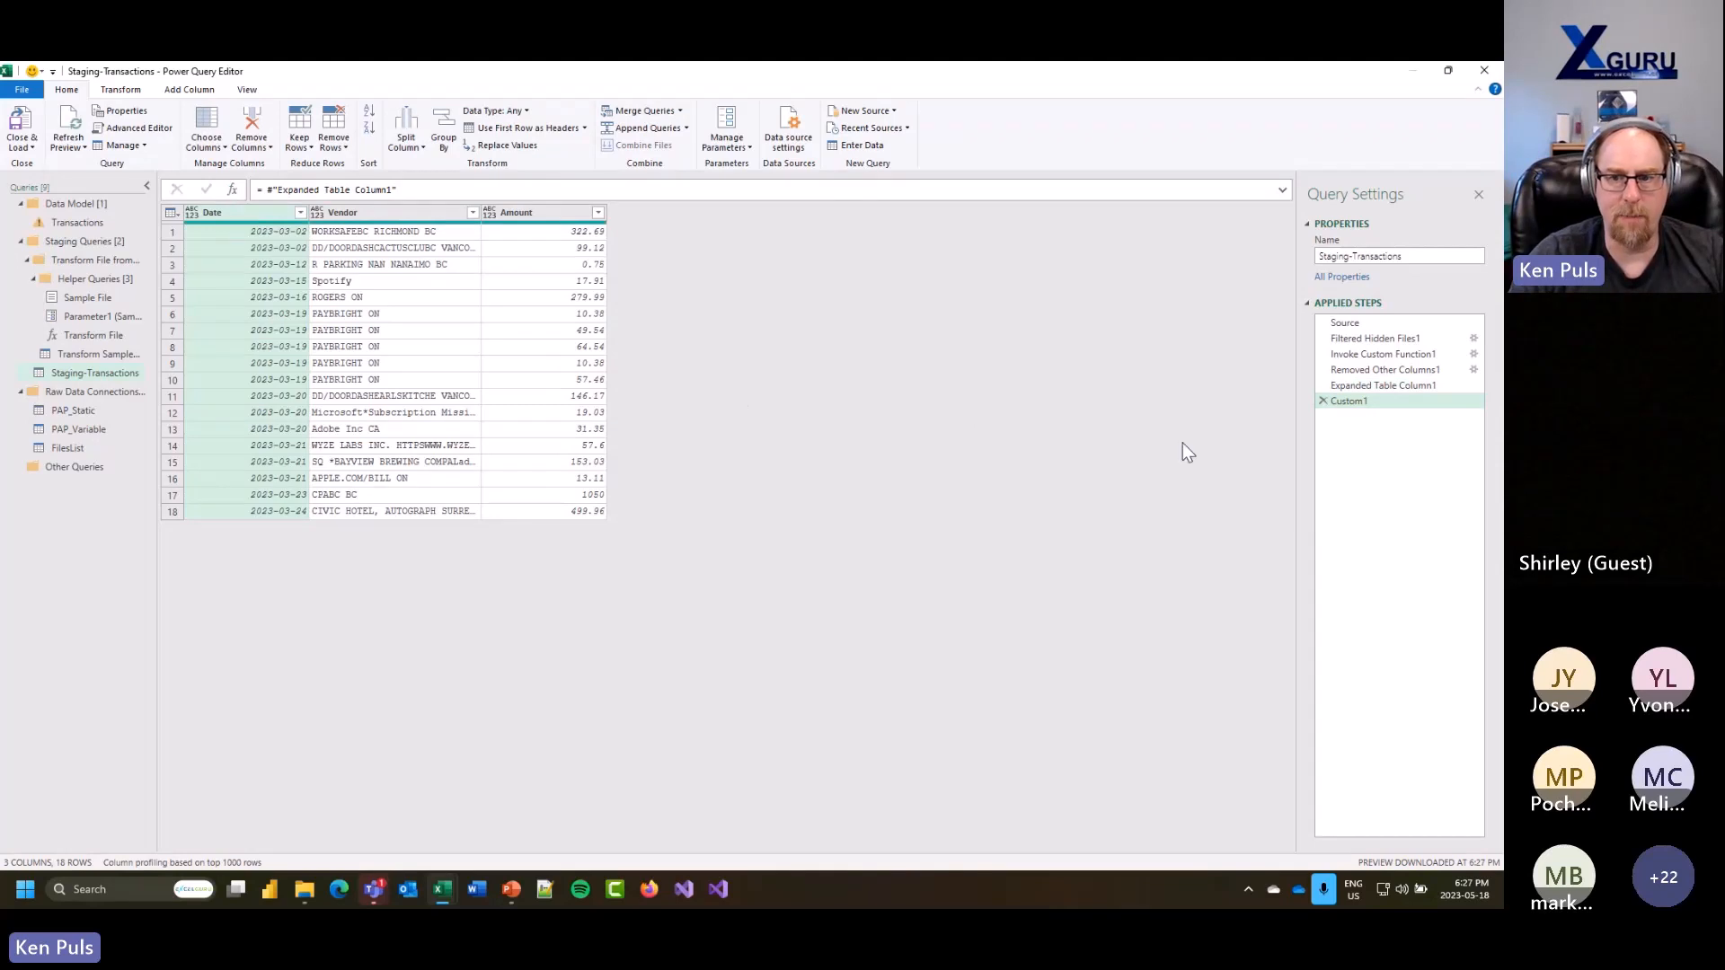
{"action": "right_click", "coordinate": [1350, 404]}
{"action": "left_click", "coordinate": [1374, 430]}
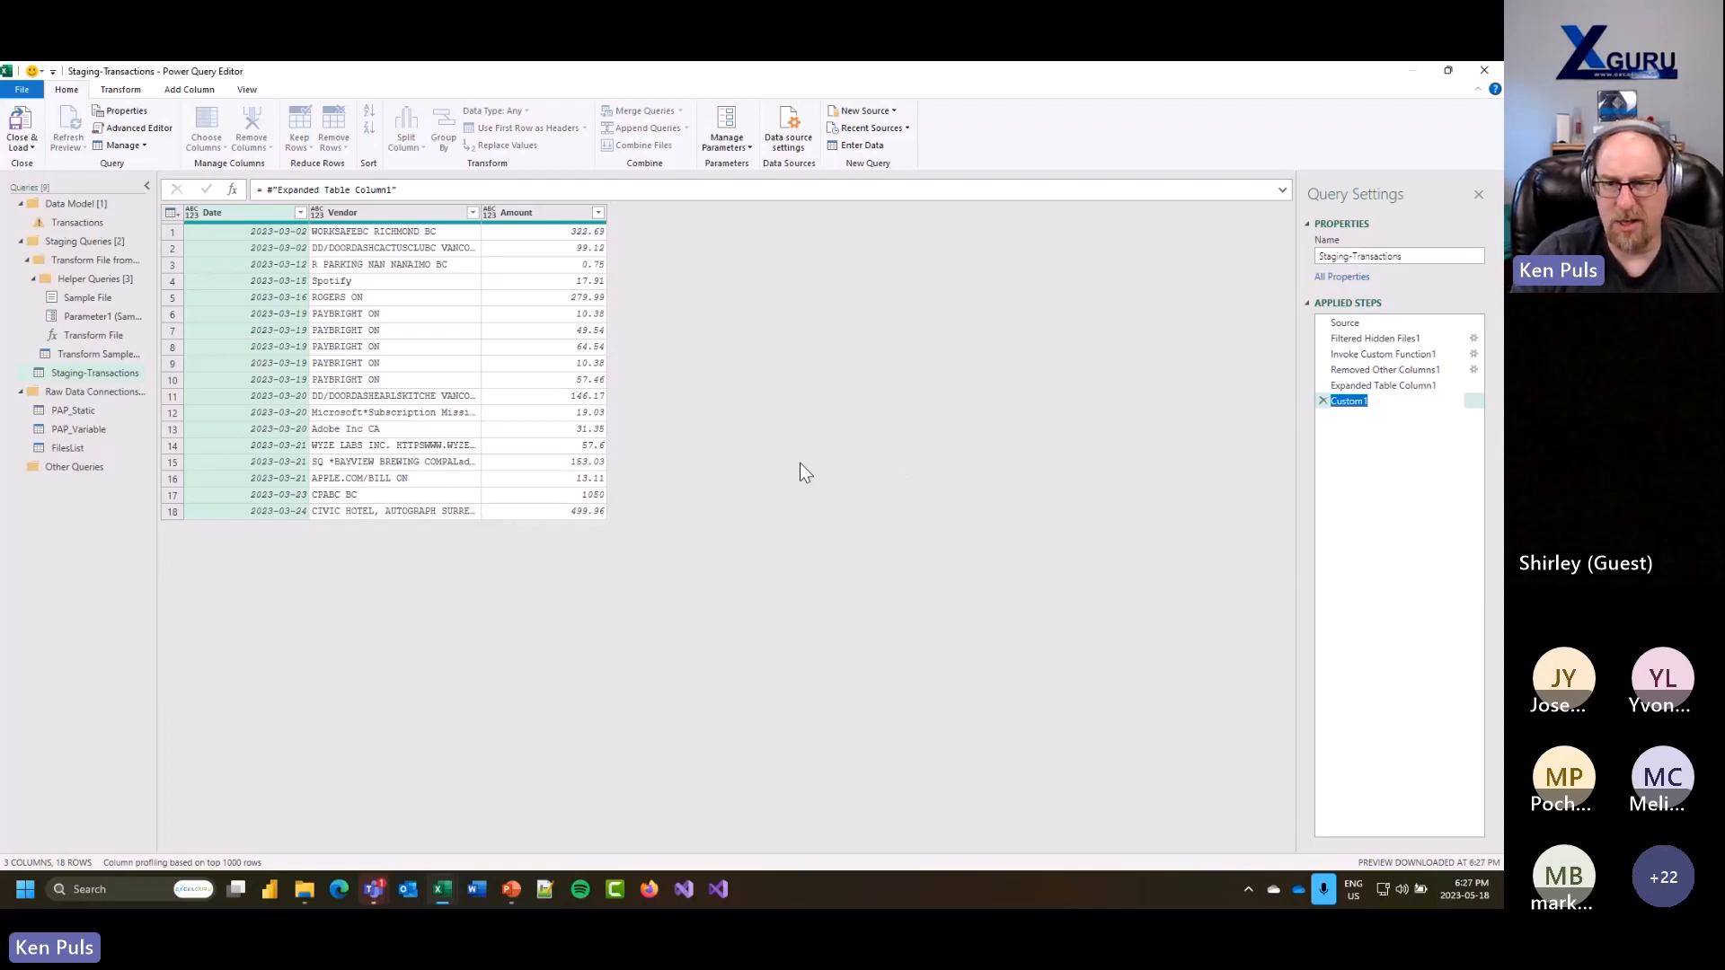
{"action": "left_click", "coordinate": [1369, 521]}
Step: Rename the new custom step as Default Coding, enclosed between two down-arrow emojis
{"action": "right_click", "coordinate": [1352, 404]}
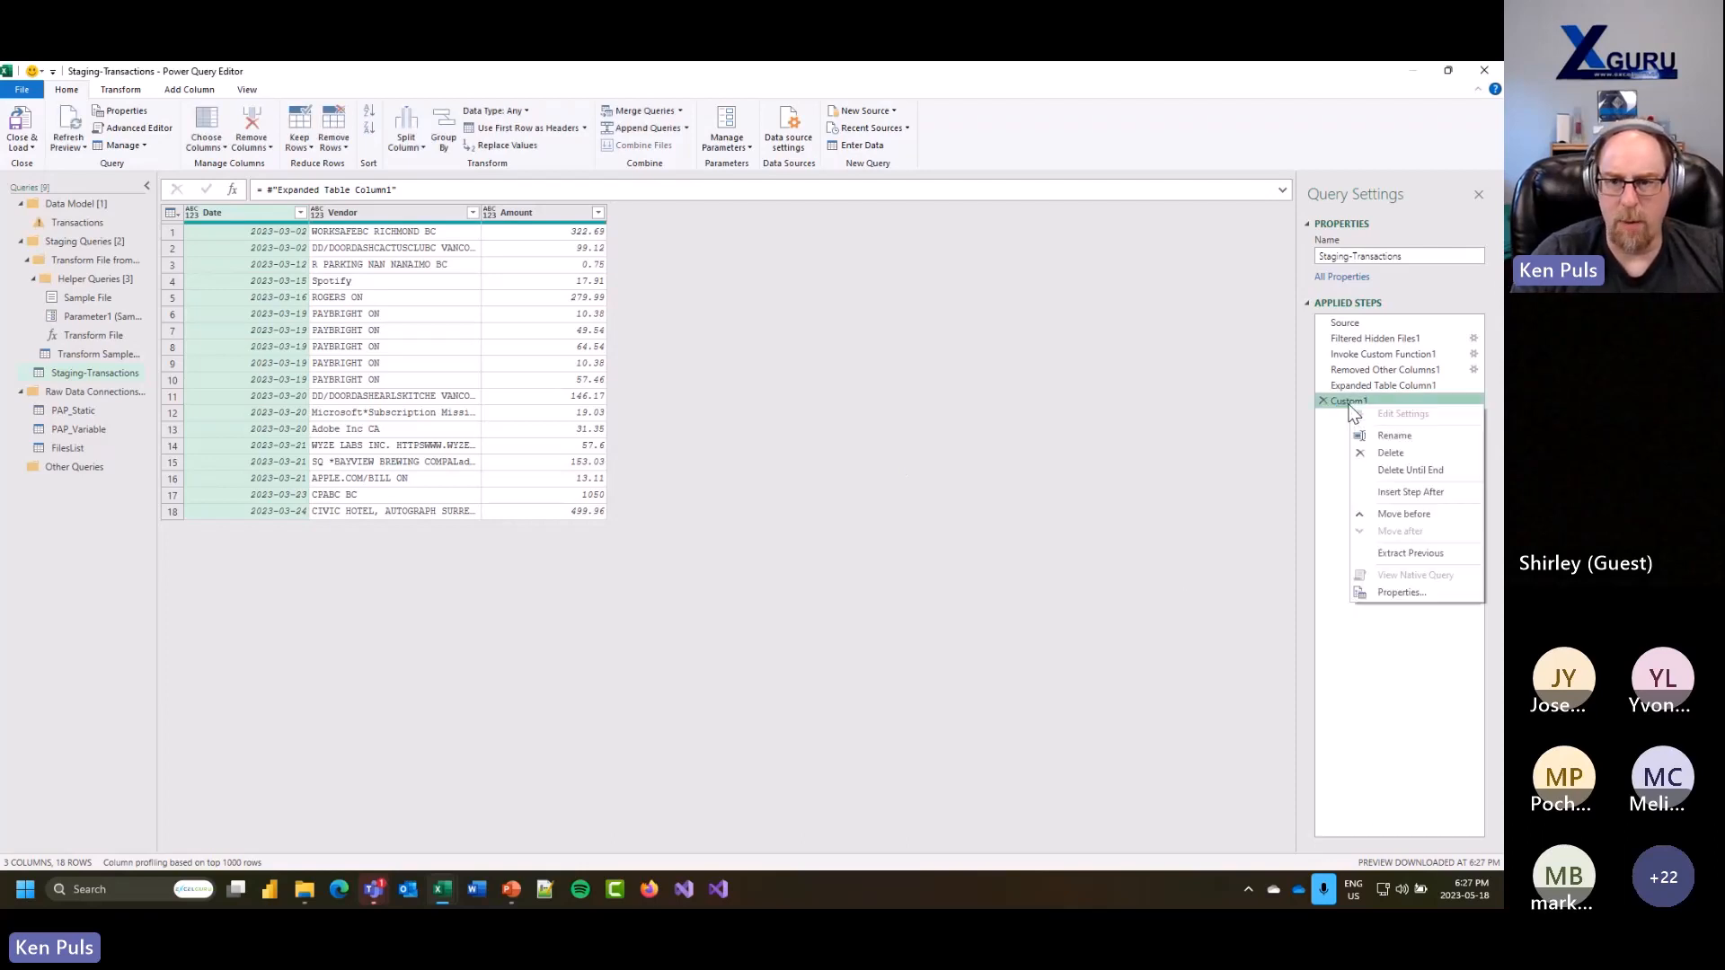
{"action": "left_click", "coordinate": [1399, 592]}
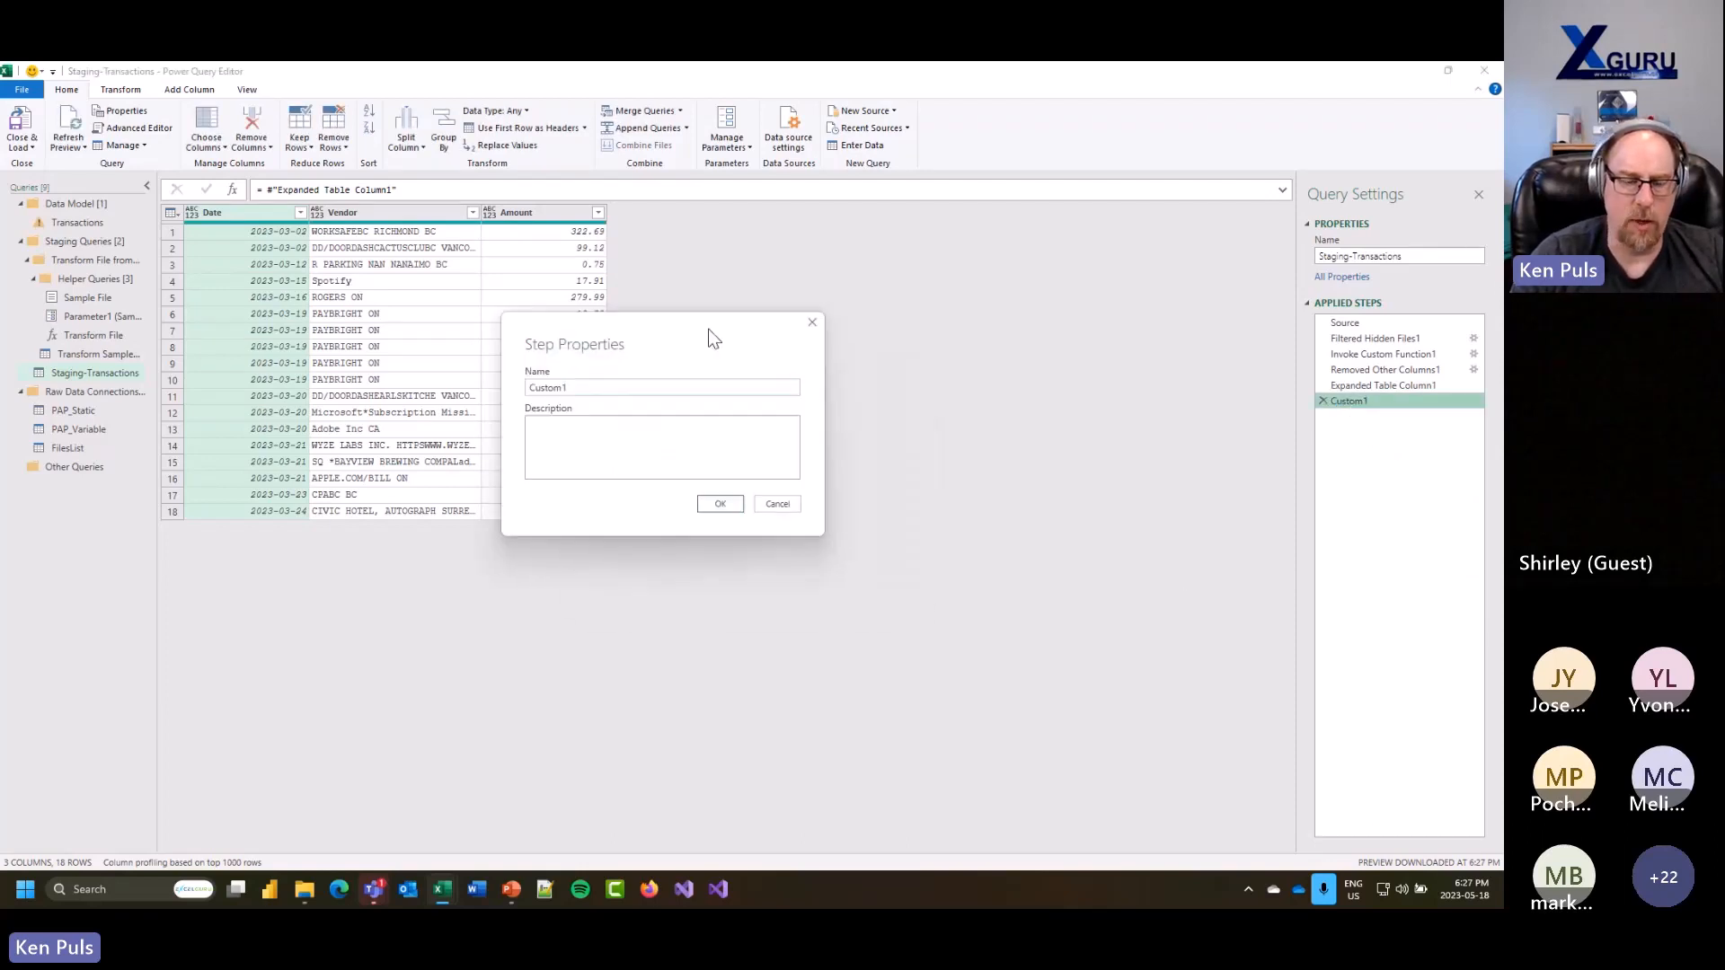
{"action": "left_click_drag", "start_coordinate": [709, 330], "coordinate": [698, 320]}
{"action": "left_click_drag", "start_coordinate": [577, 381], "coordinate": [440, 385]}
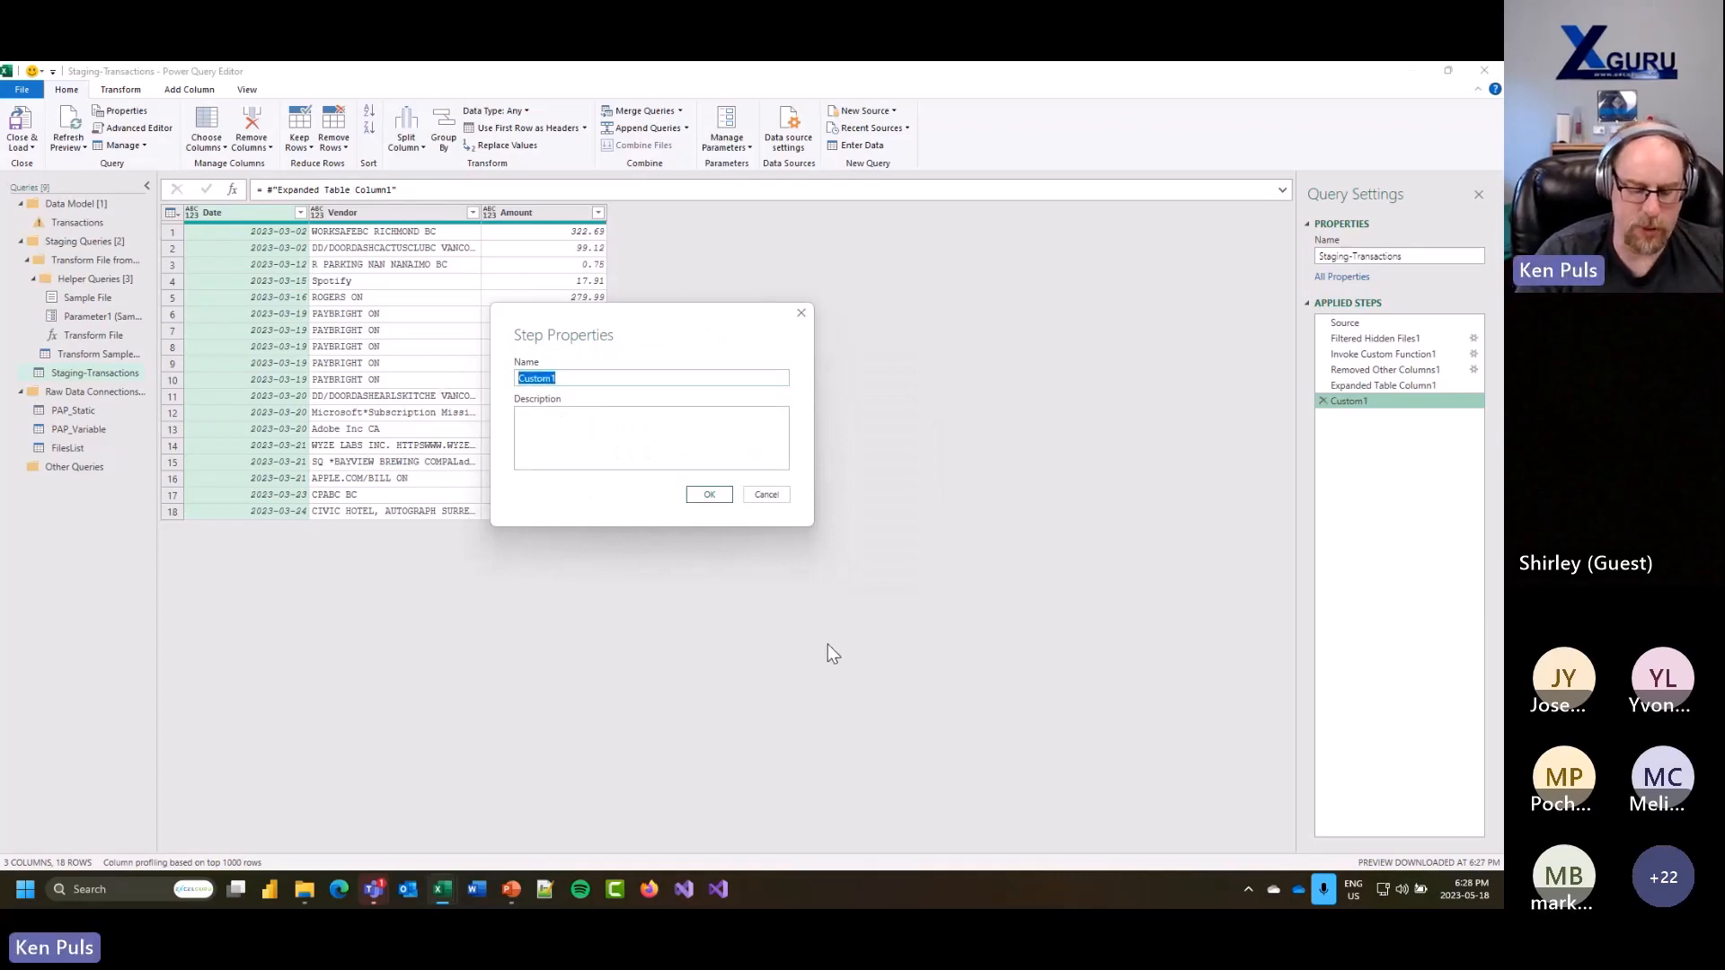
{"action": "key", "text": "super+period"}
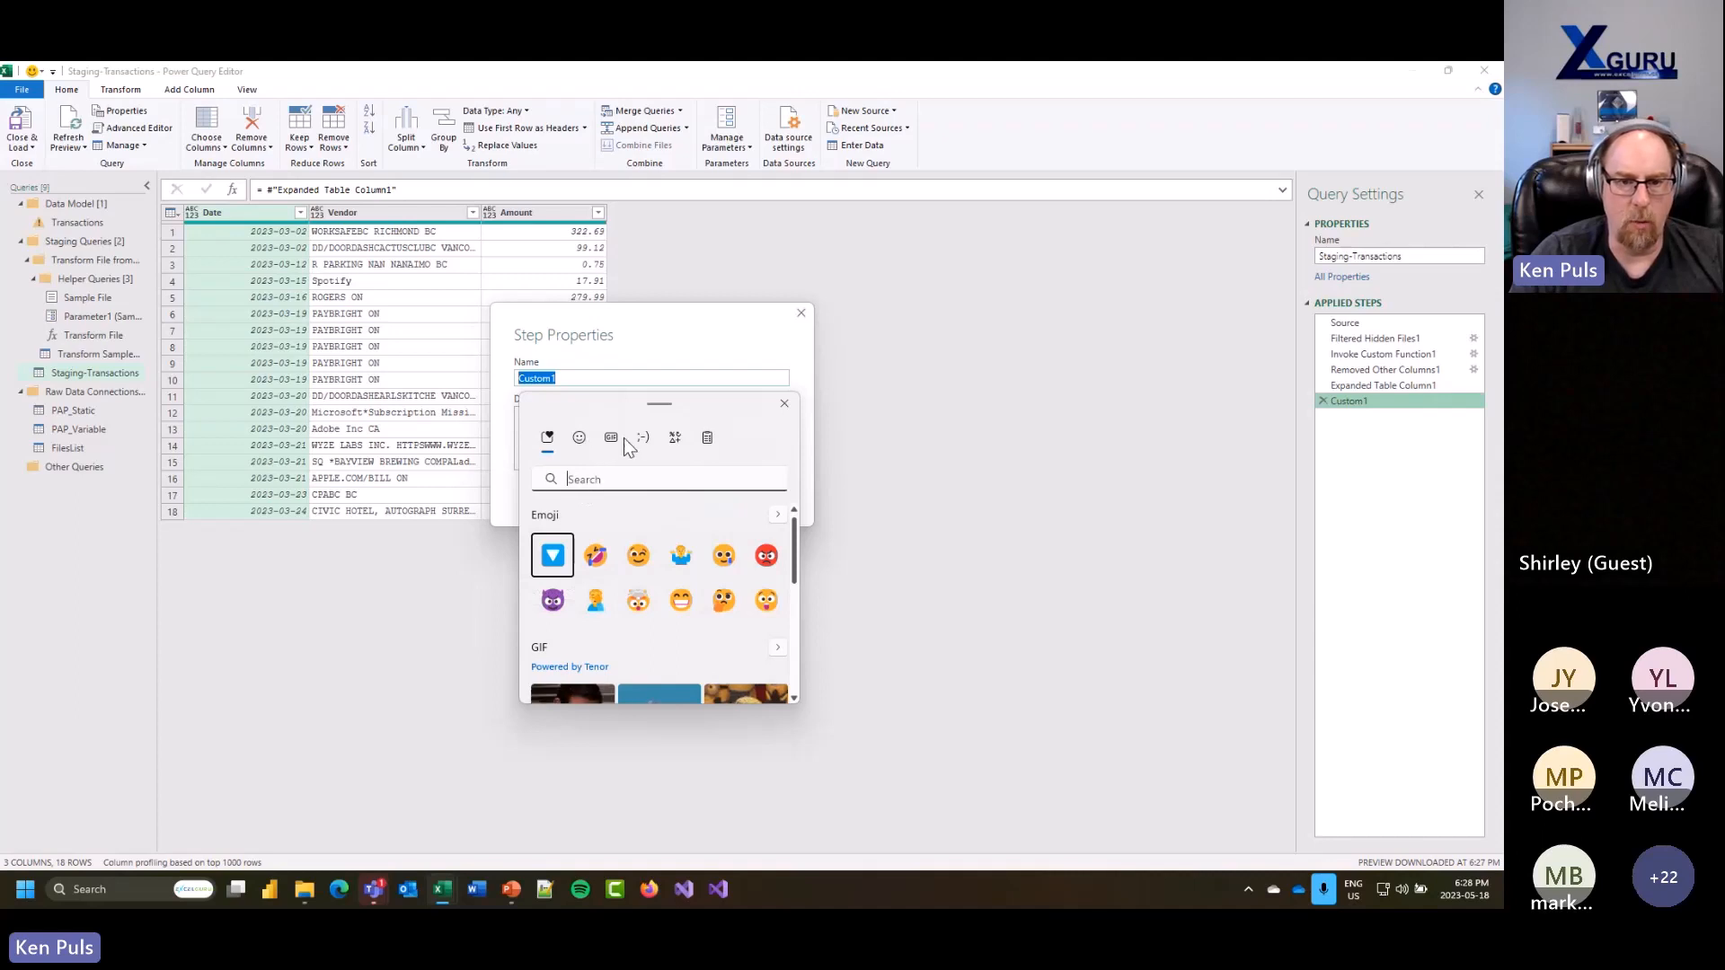
{"action": "left_click", "coordinate": [570, 566]}
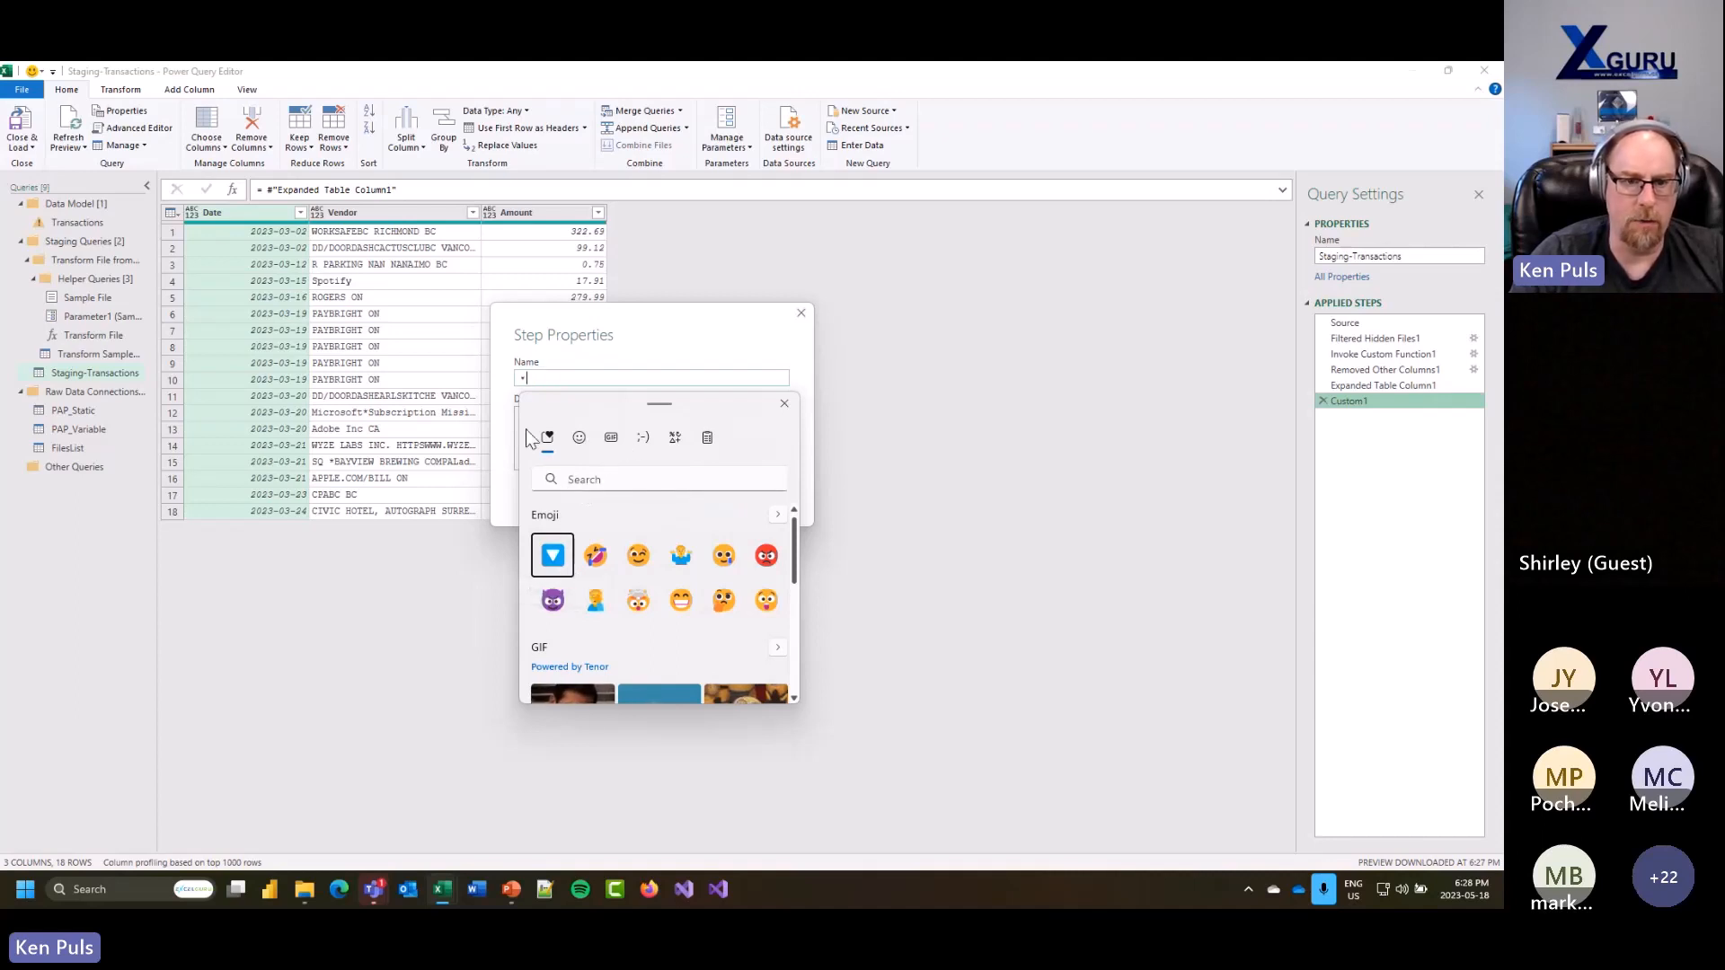
{"action": "left_click", "coordinate": [554, 559]}
{"action": "left_click", "coordinate": [784, 403]}
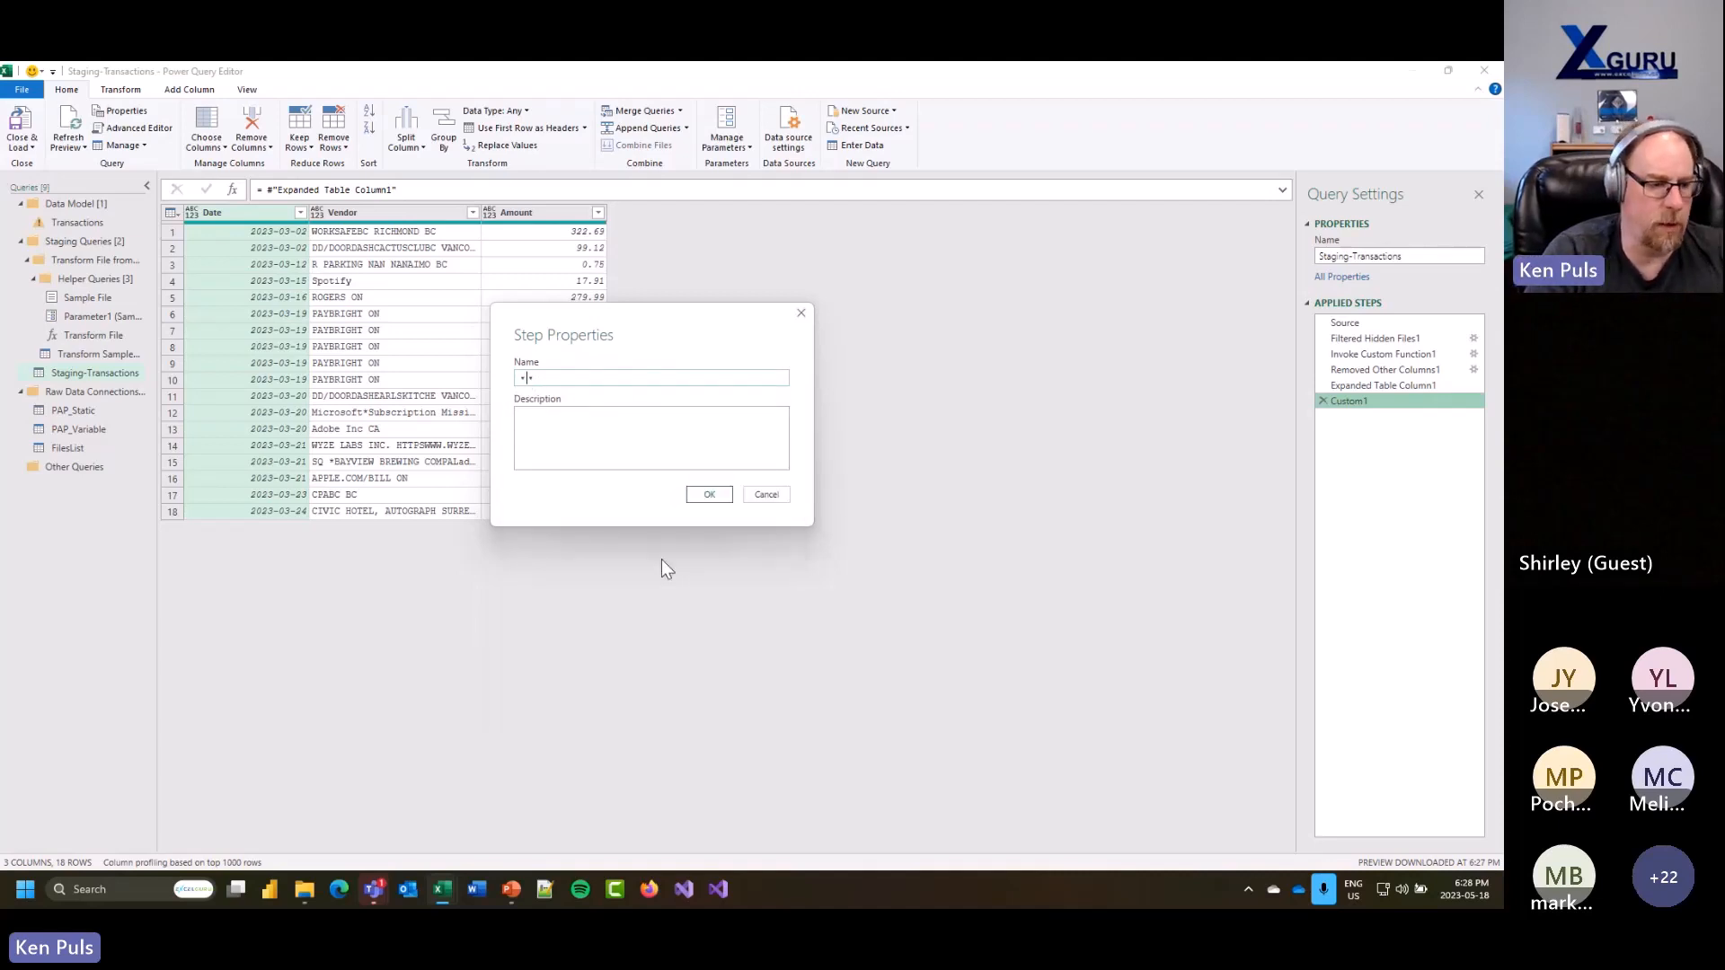
{"action": "type", "text": "Default"}
{"action": "type", "text": "Coding"}
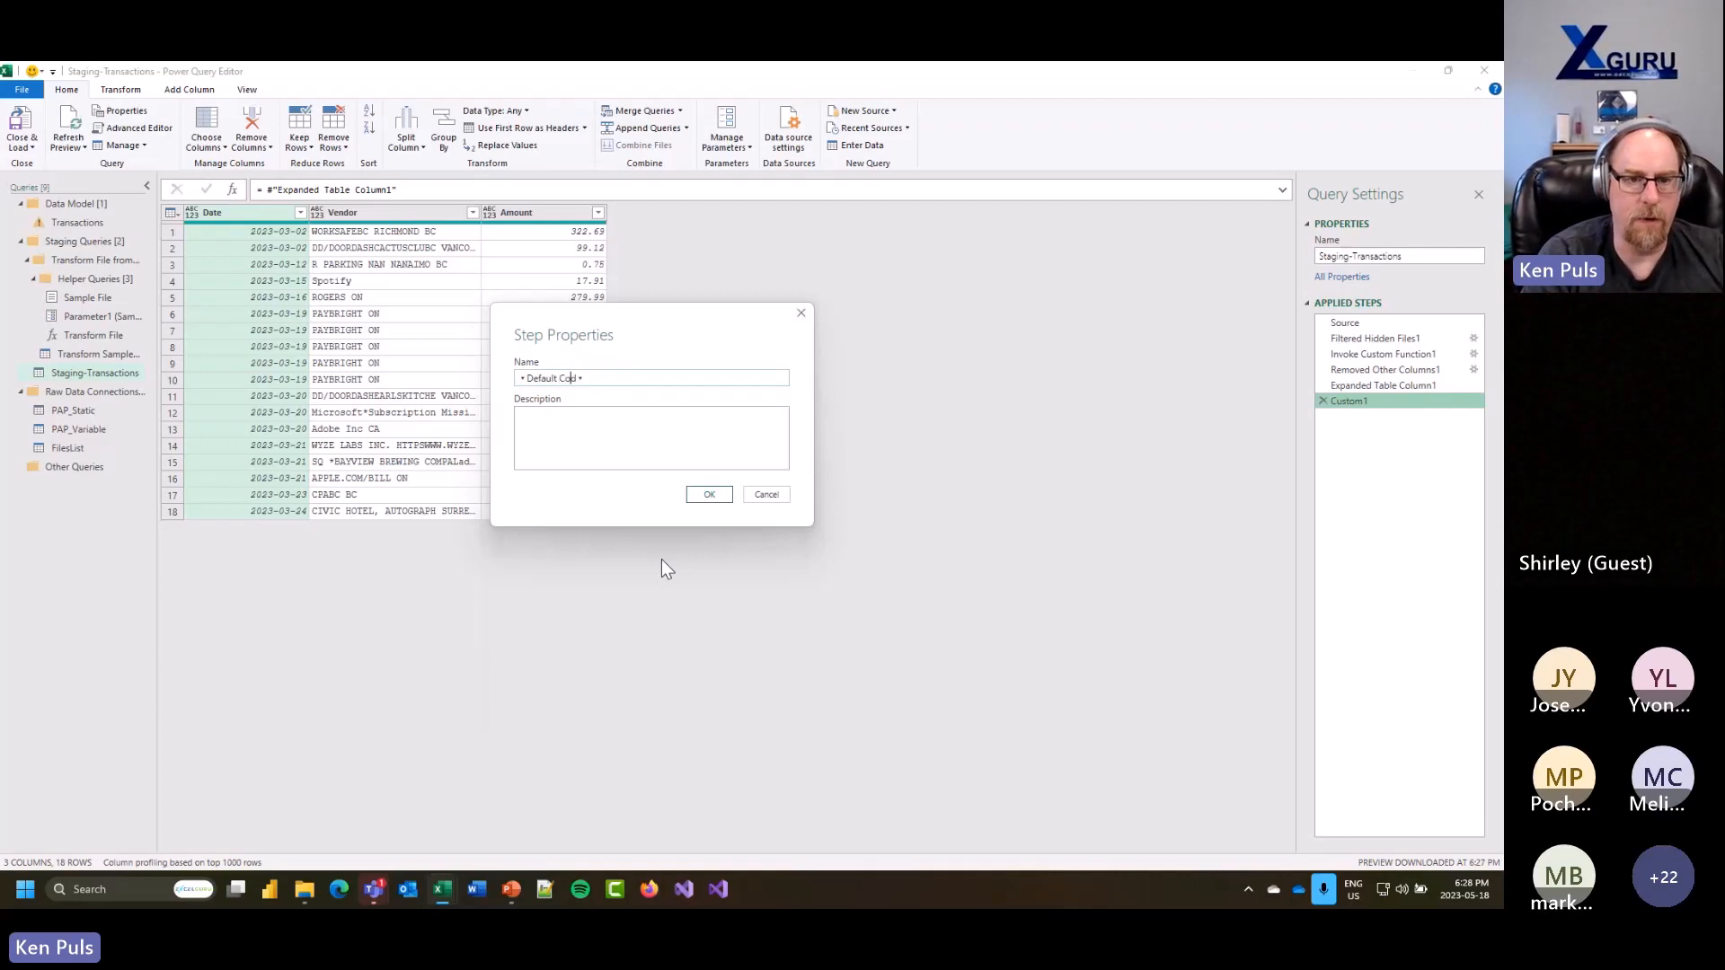
{"action": "left_click", "coordinate": [710, 495]}
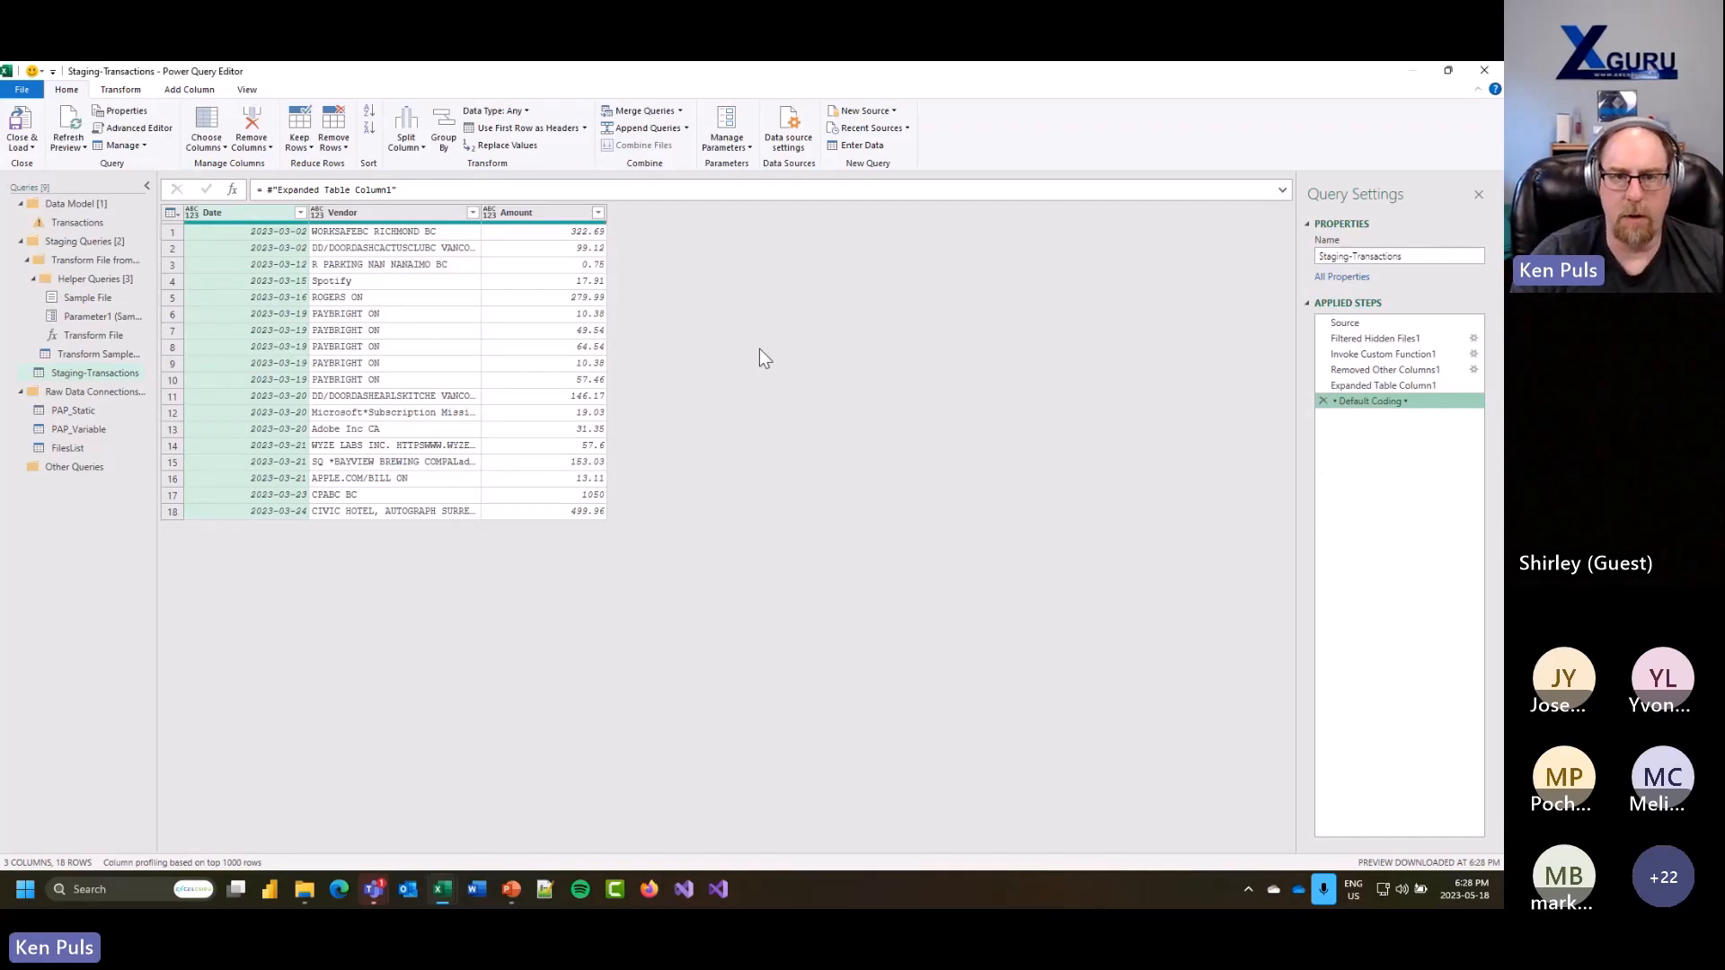
Step: Merge Staging-Transactions with PAP_Static using a left outer join on the Vendor and Amount columns
{"action": "left_click", "coordinate": [635, 112]}
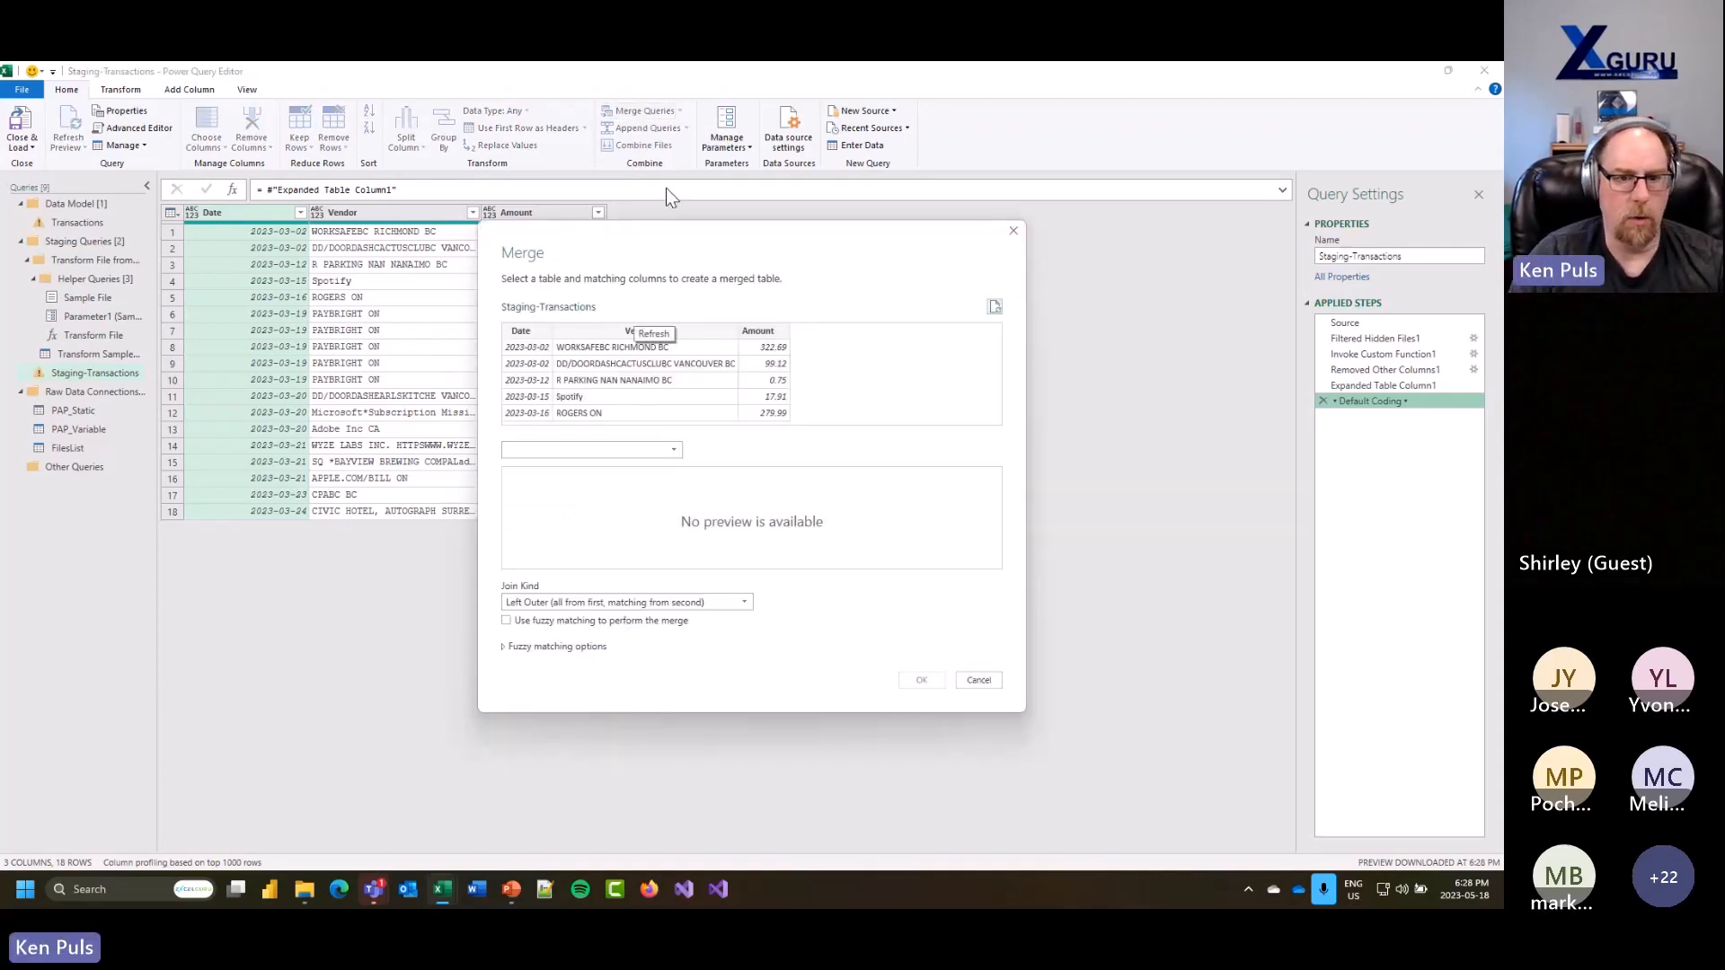
{"action": "left_click", "coordinate": [675, 453]}
{"action": "left_click", "coordinate": [575, 483]}
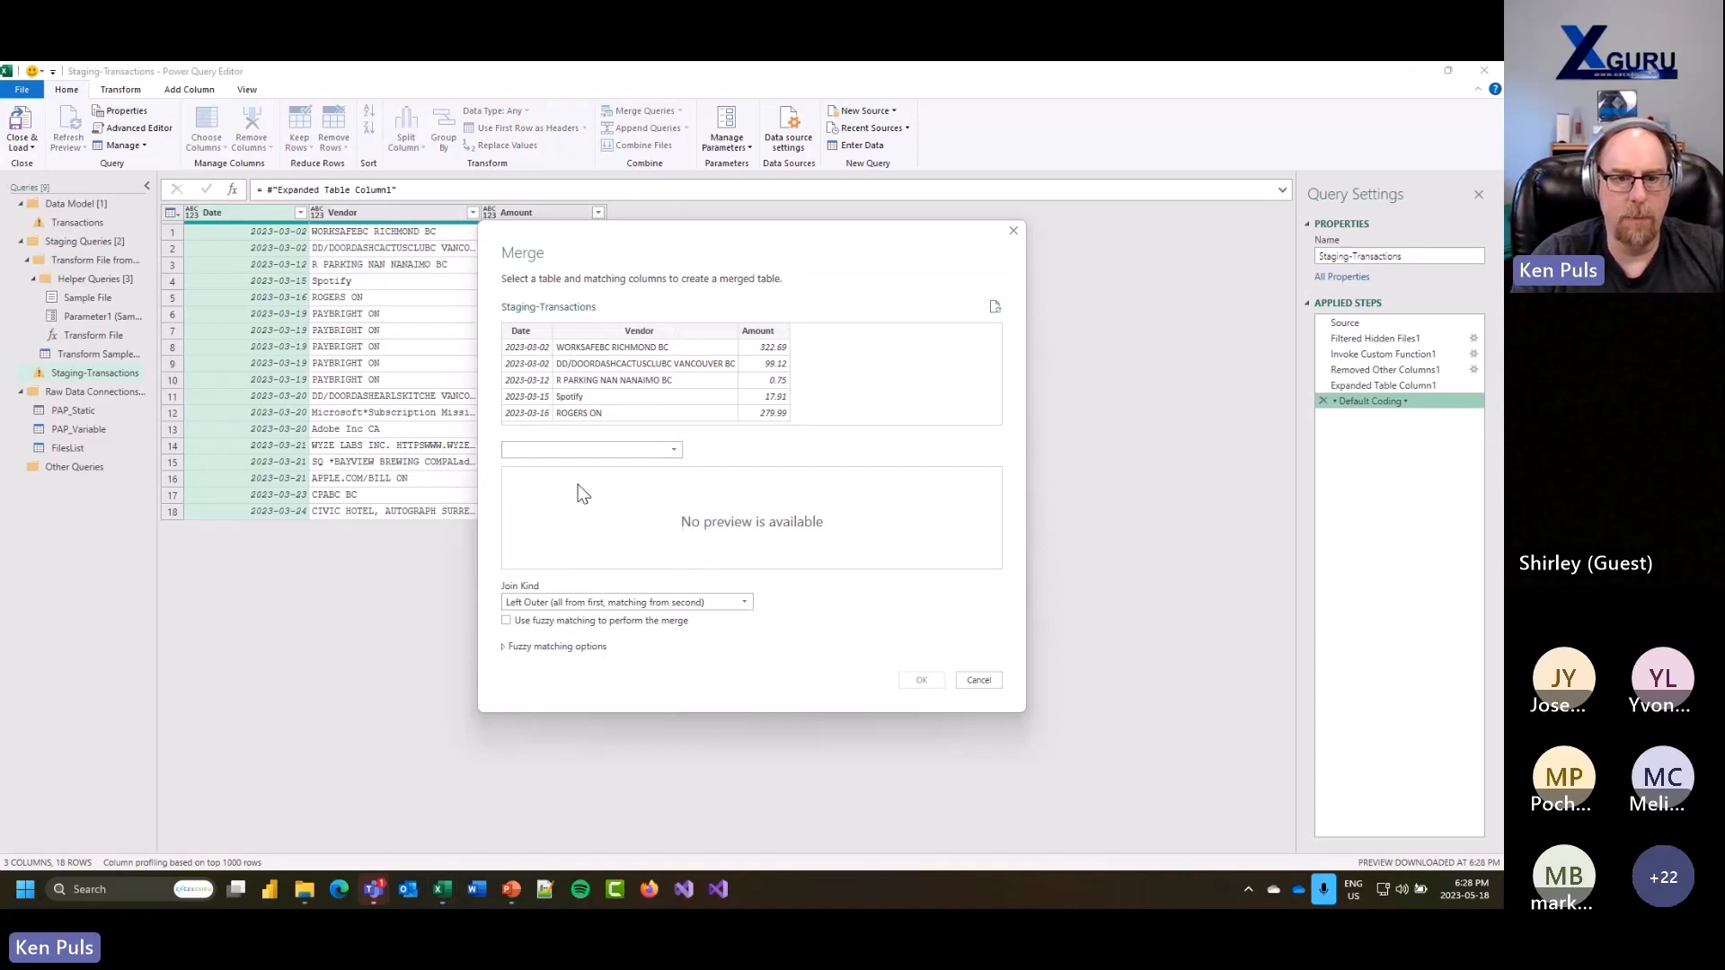
{"action": "left_click", "coordinate": [647, 349]}
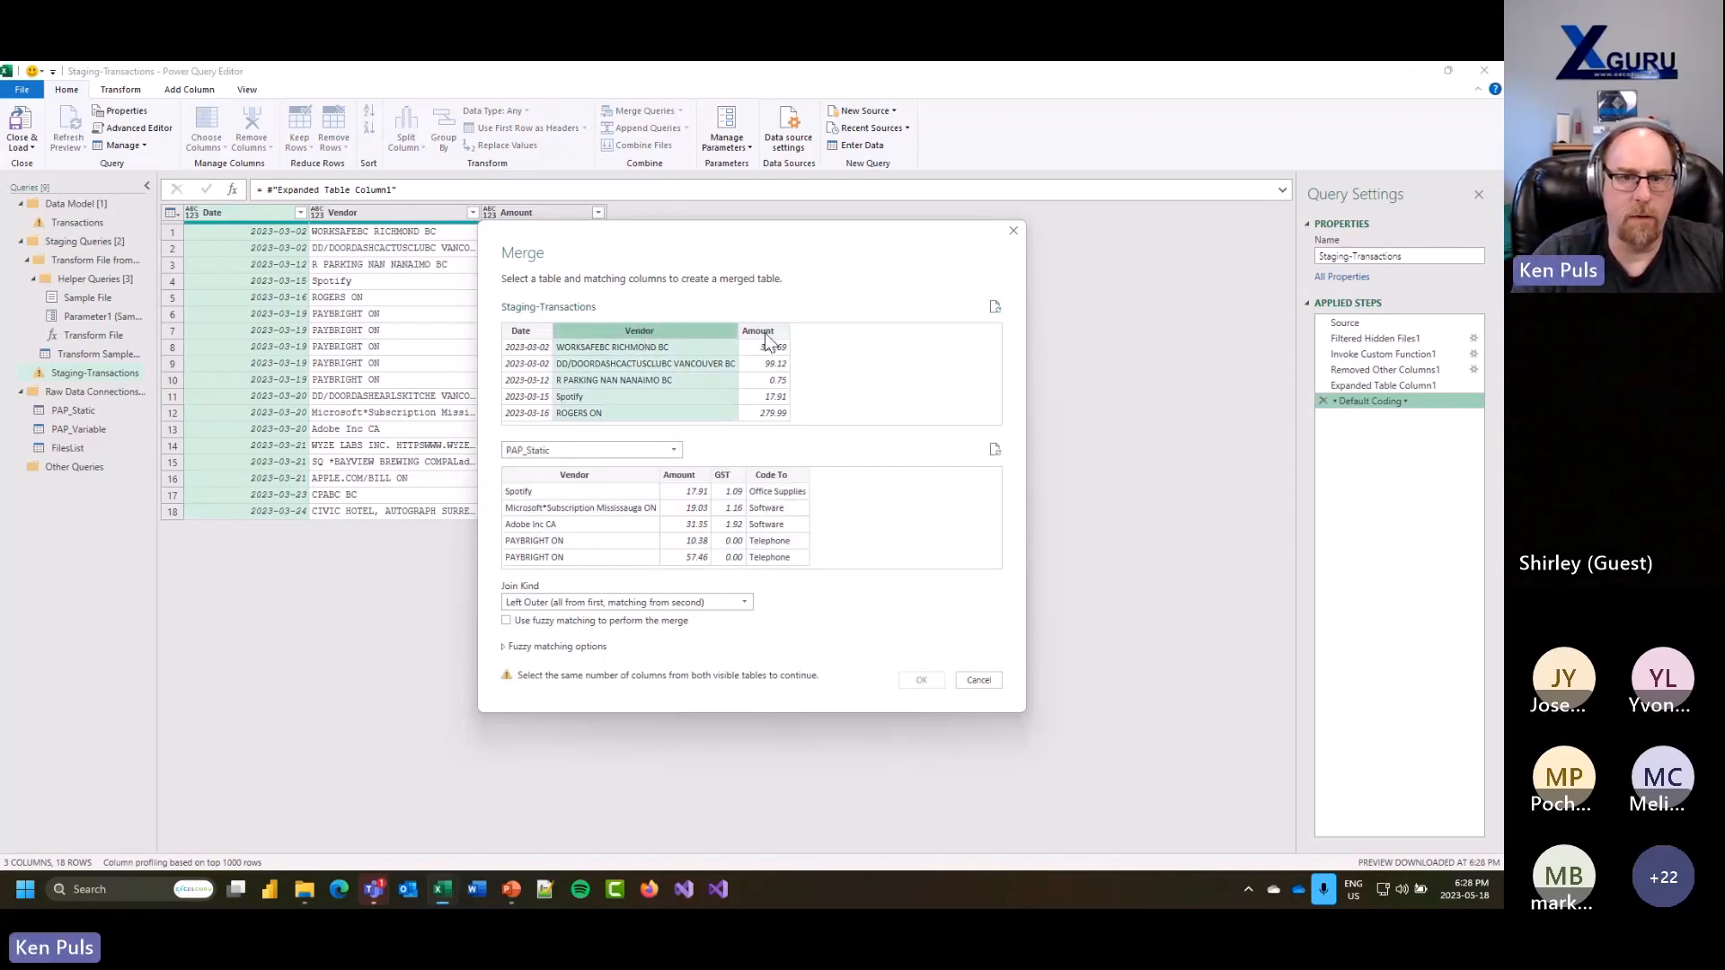
{"action": "left_click", "coordinate": [762, 332], "text": "ctrl"}
{"action": "left_click", "coordinate": [596, 474]}
{"action": "left_click", "coordinate": [688, 474], "text": "ctrl"}
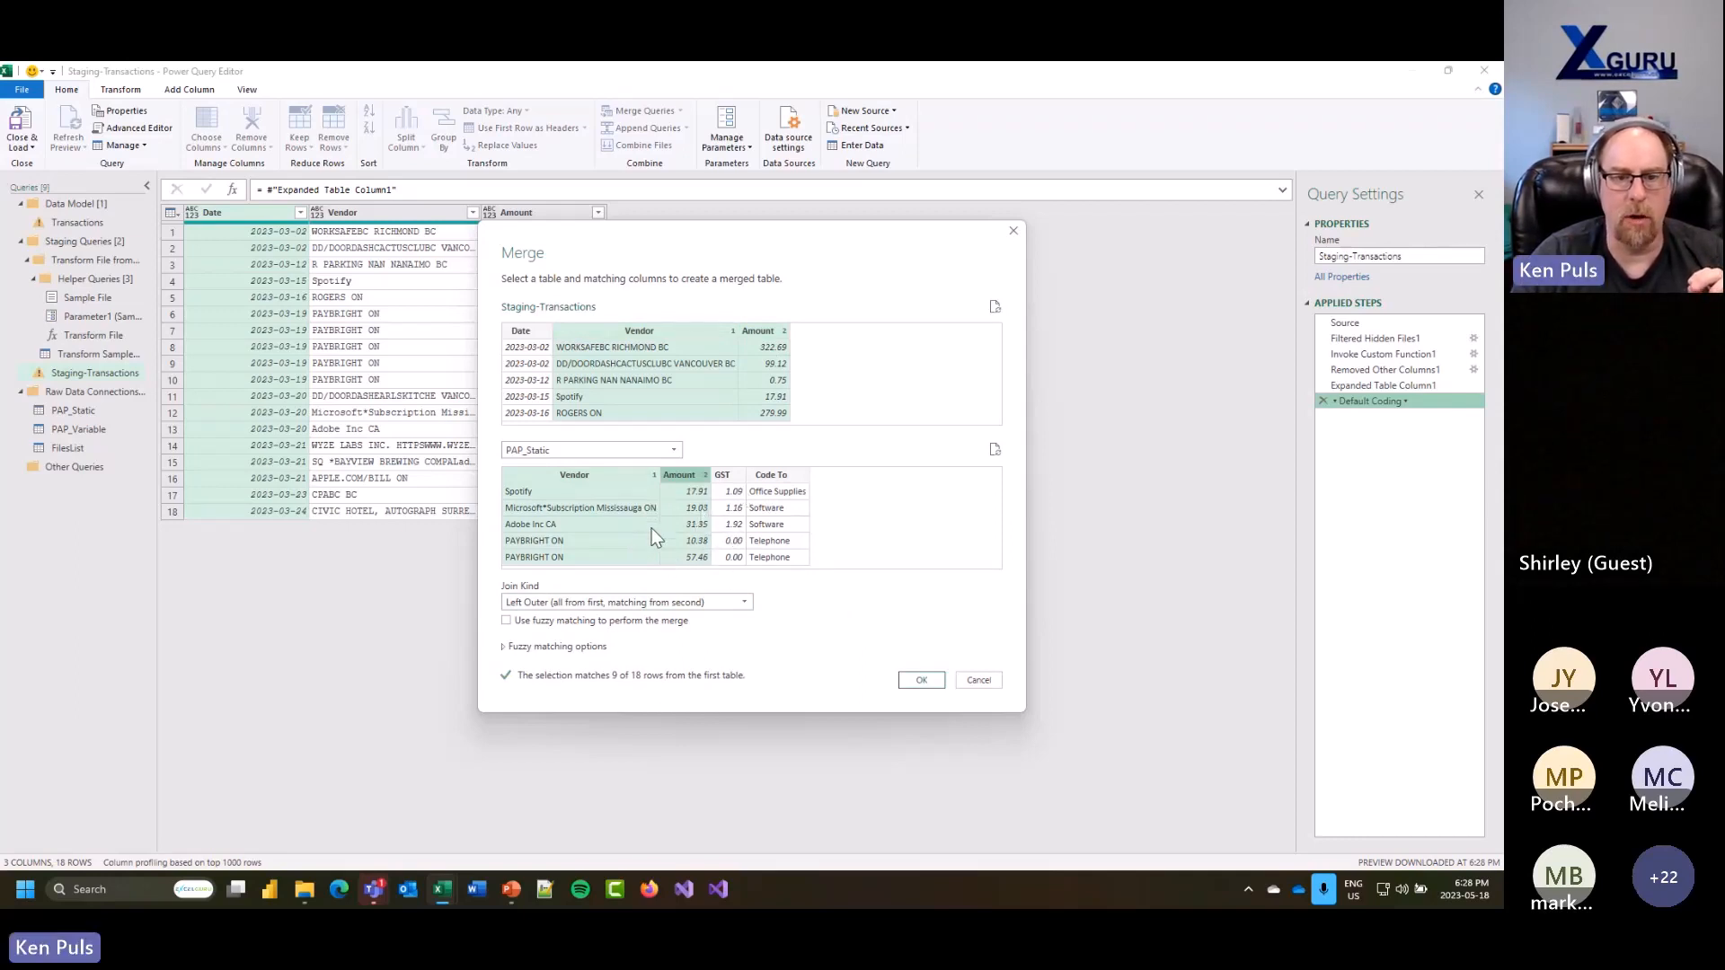
{"action": "left_click", "coordinate": [929, 683]}
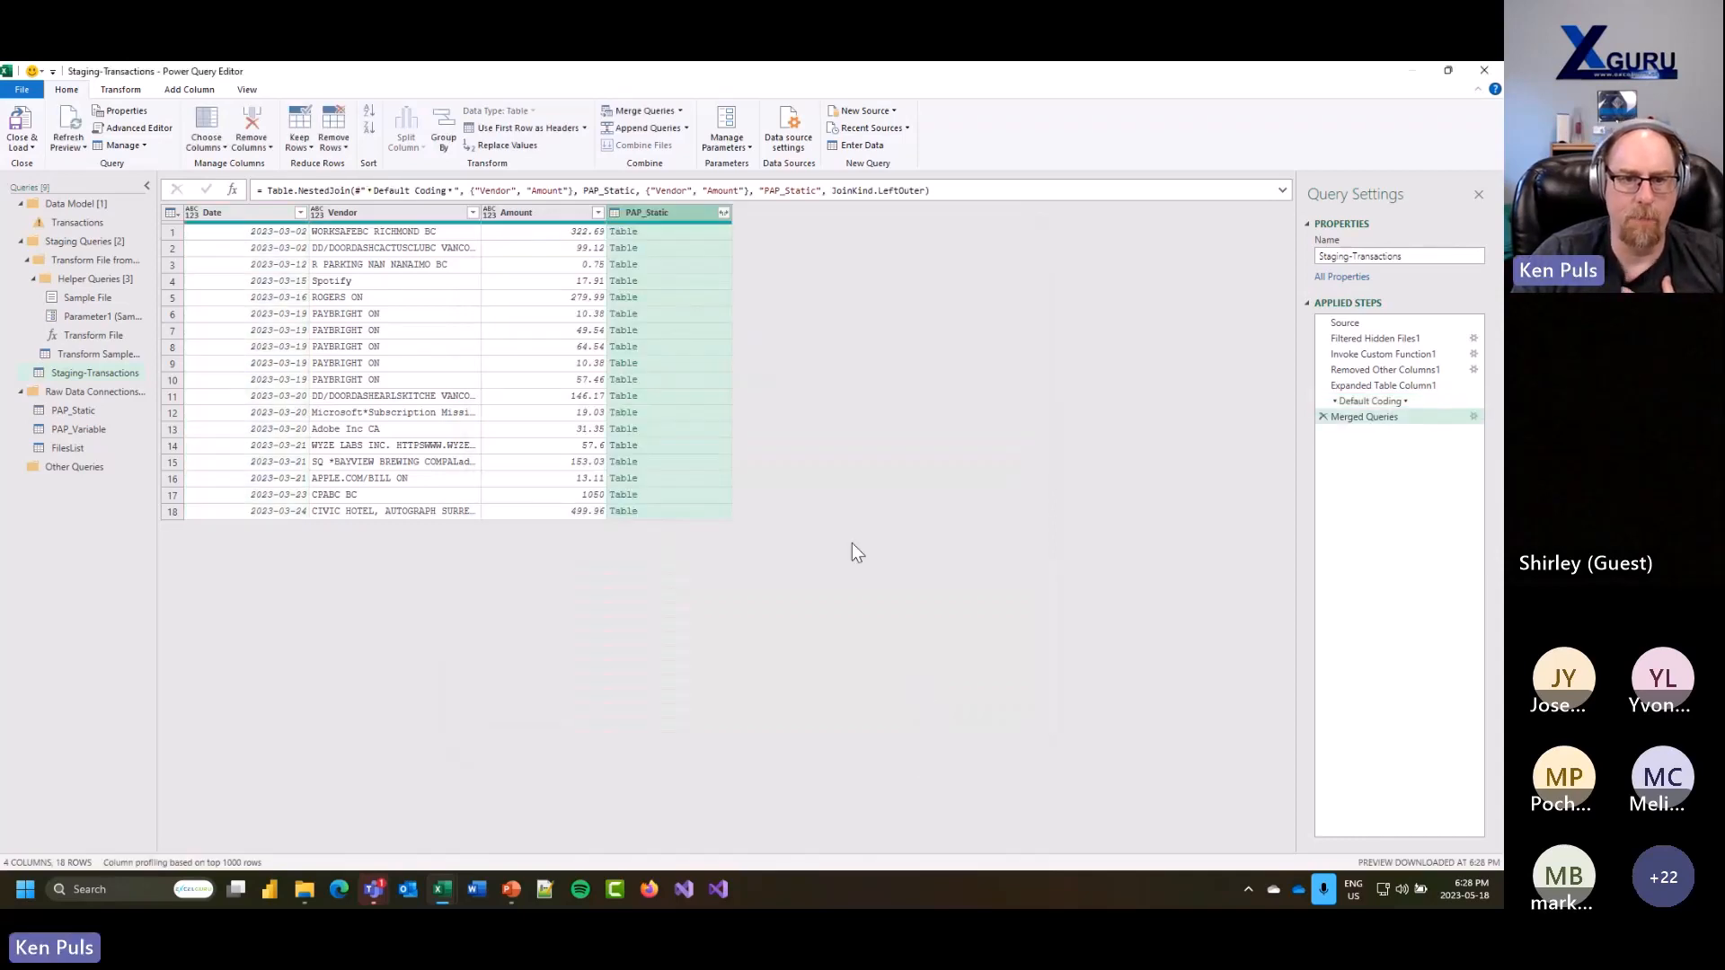
Step: Expand only GST and Code To from the PAP_Static column without the original name prefix, and check the ROGERS ON row
{"action": "left_click", "coordinate": [723, 213]}
{"action": "left_click", "coordinate": [494, 291]}
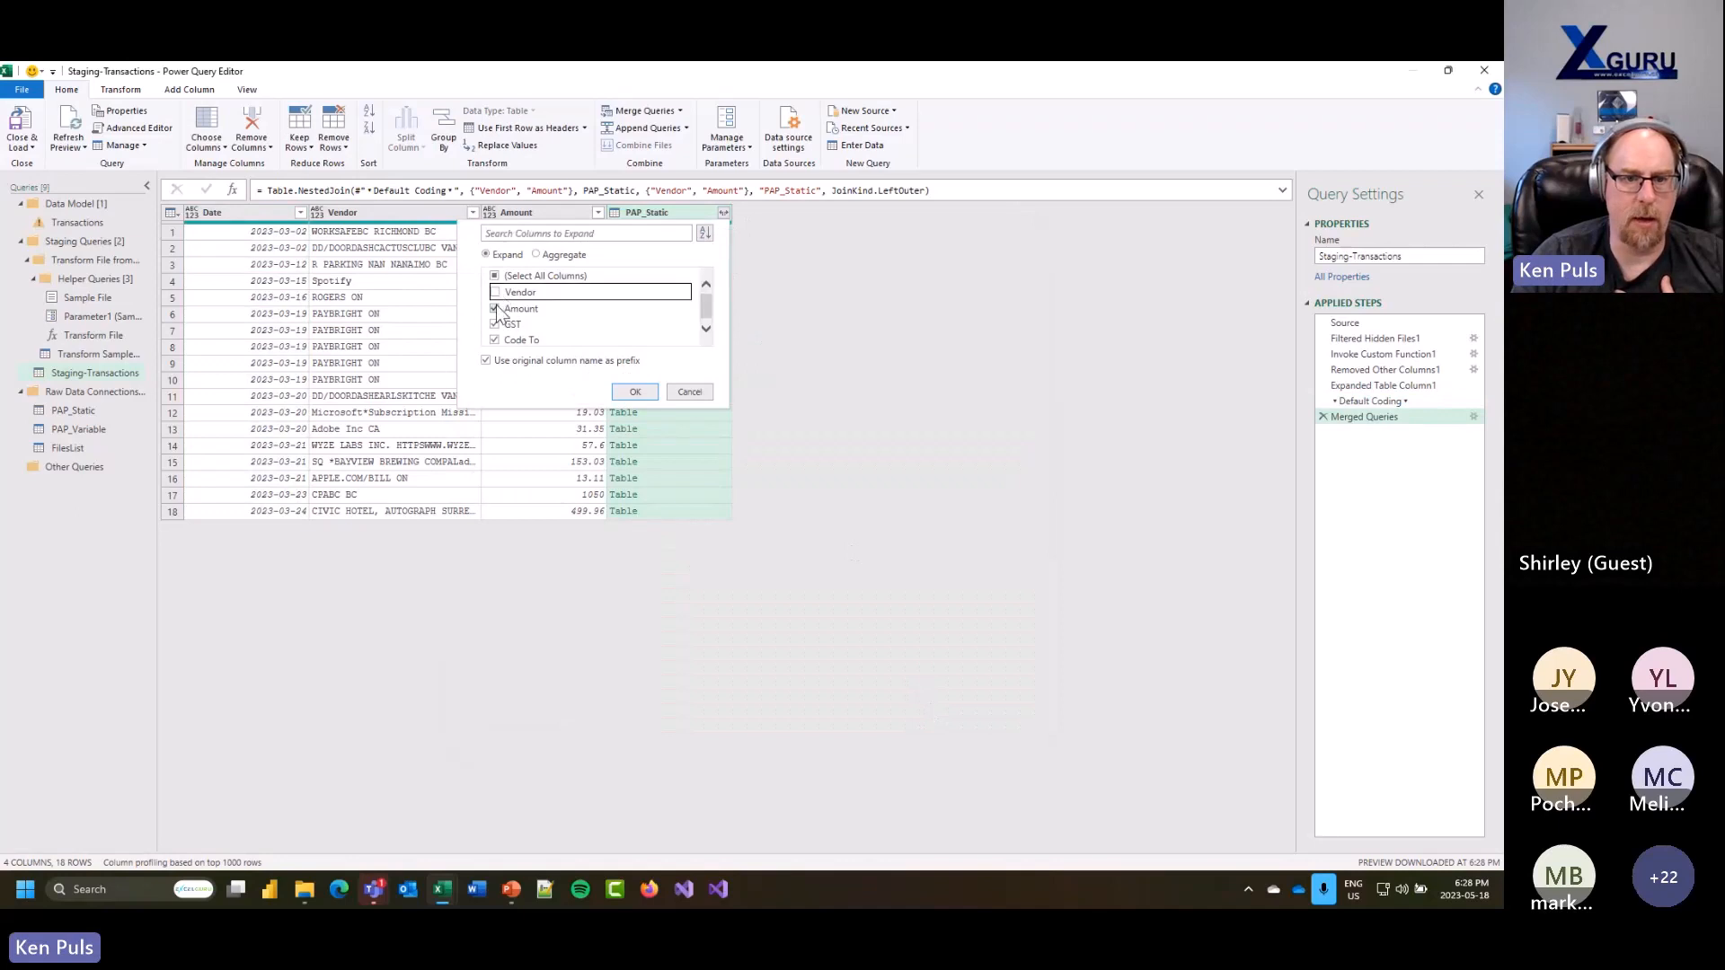
{"action": "left_click", "coordinate": [494, 307]}
{"action": "left_click", "coordinate": [486, 361]}
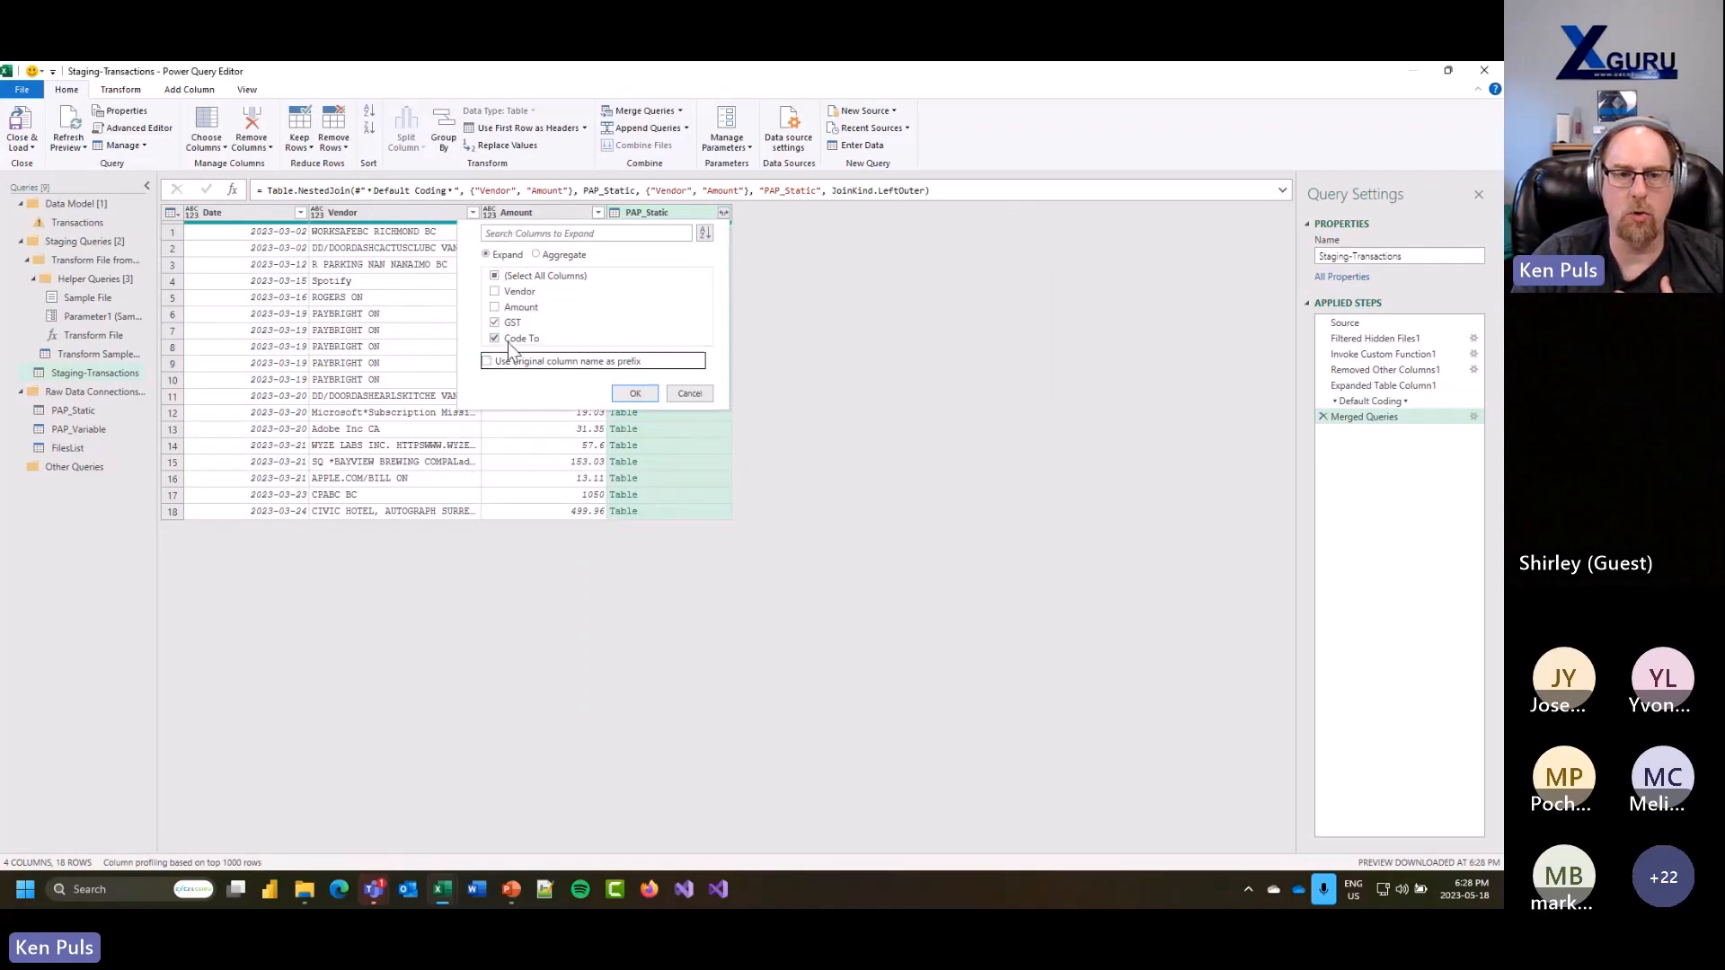
{"action": "left_click", "coordinate": [635, 394]}
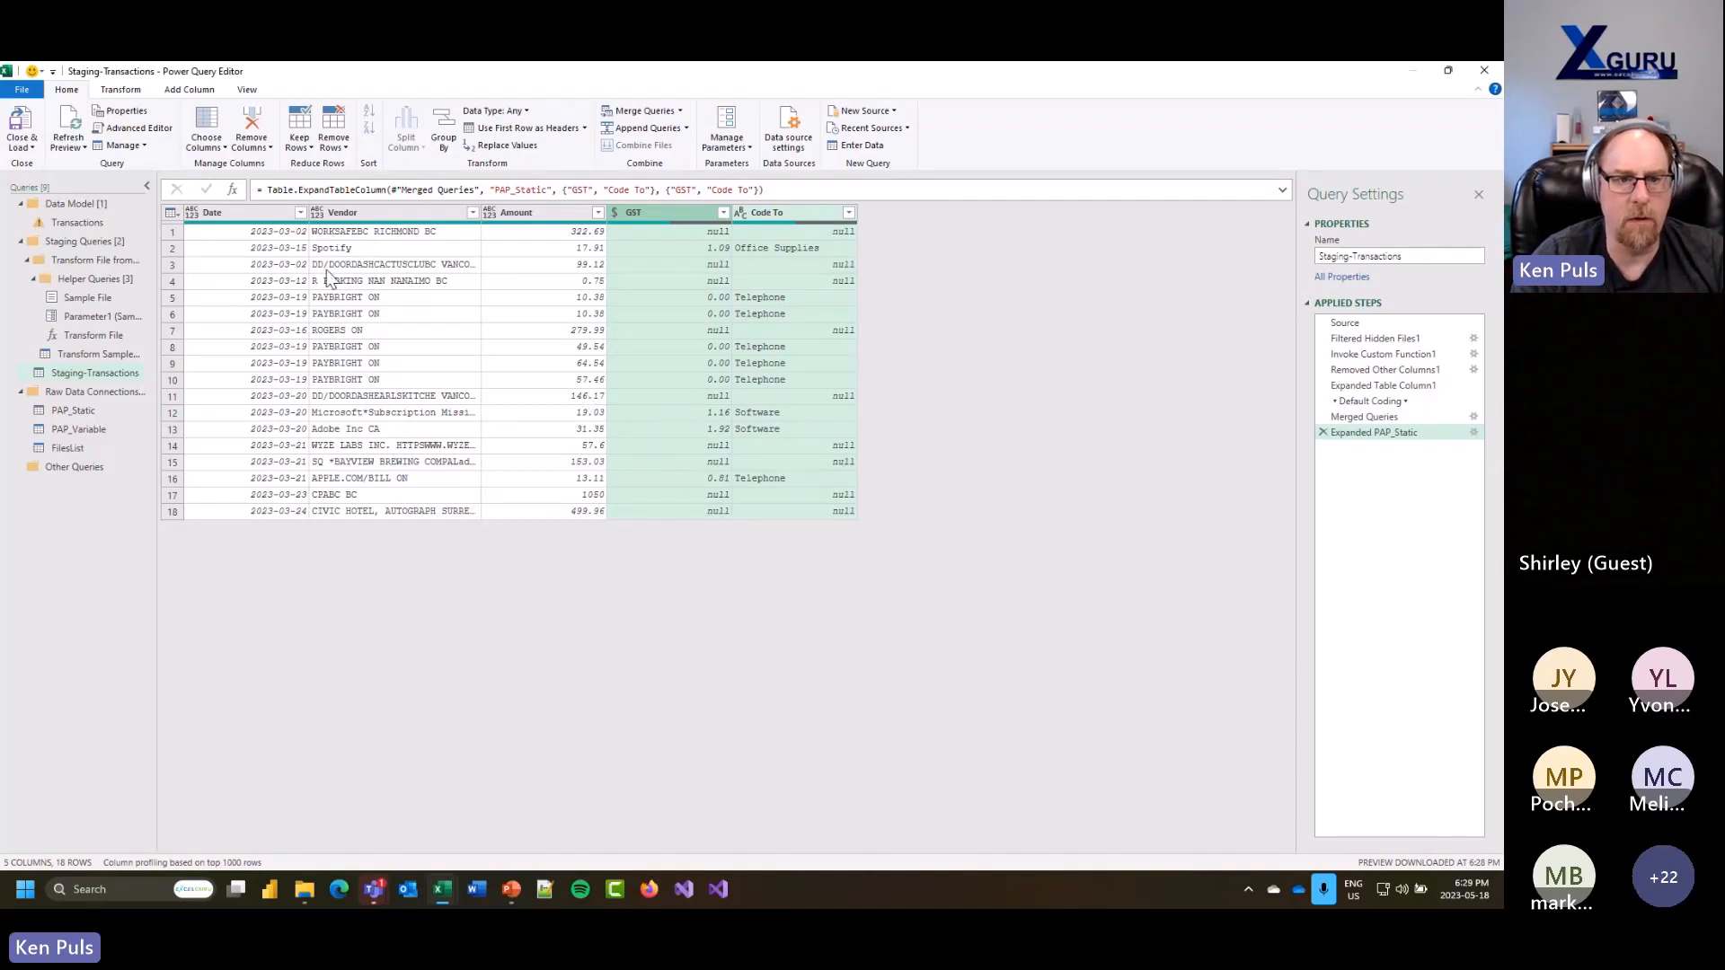
{"action": "left_click", "coordinate": [179, 330]}
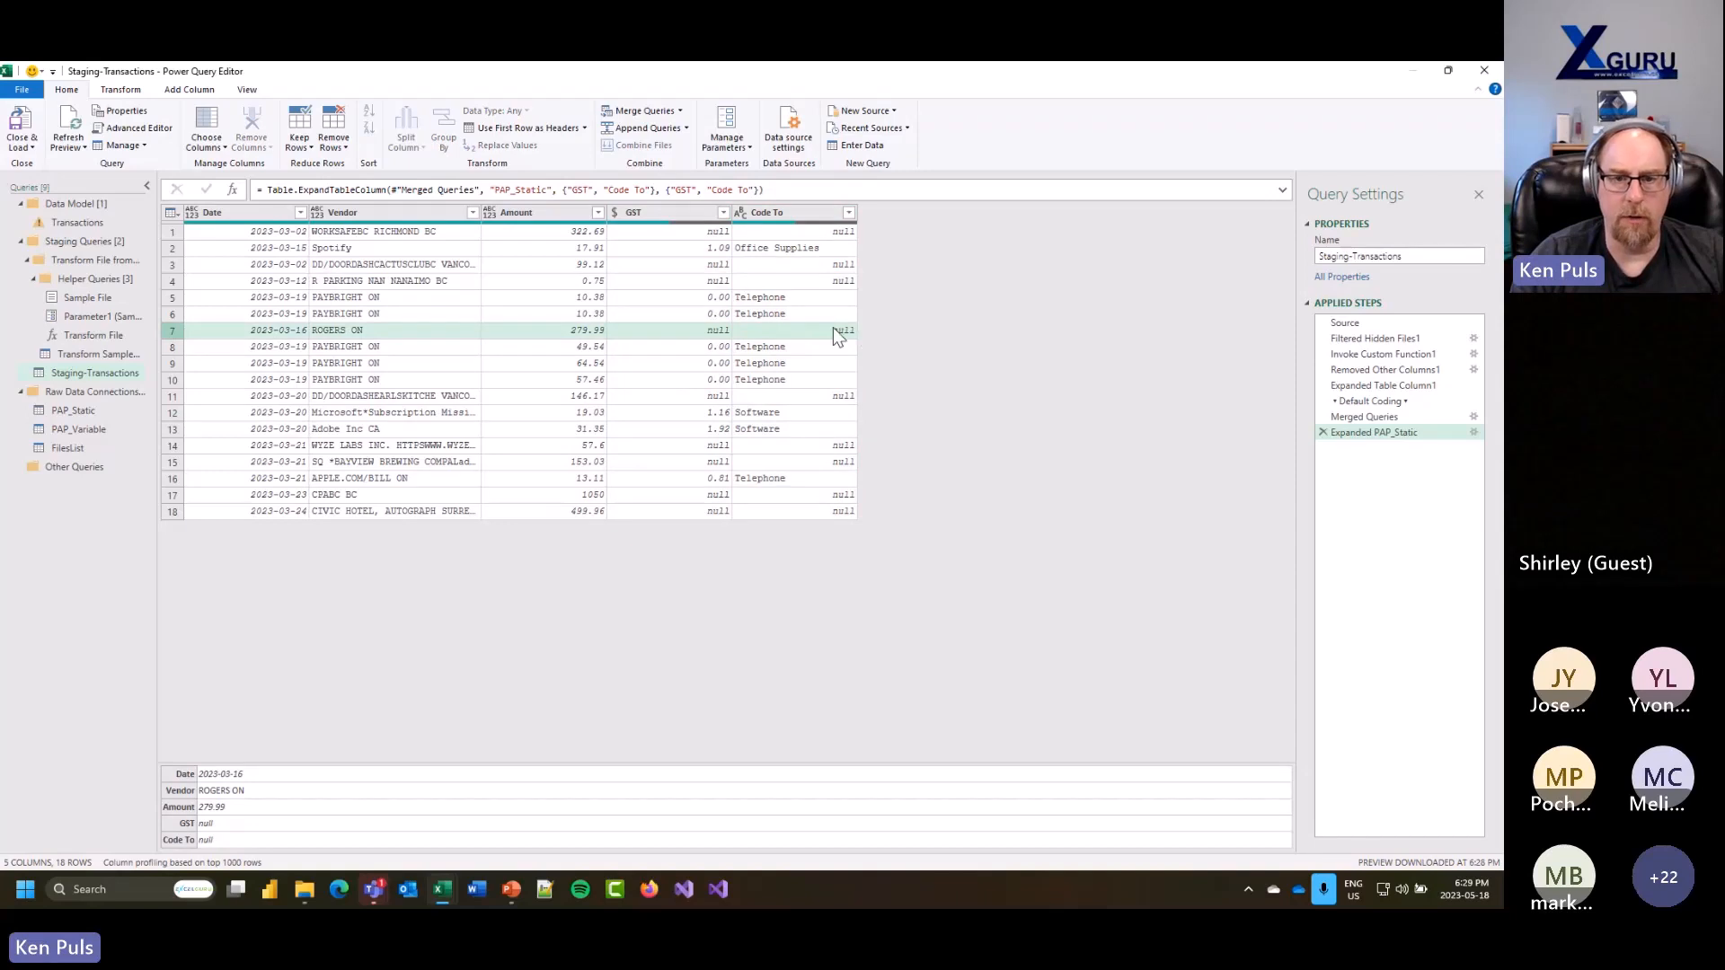
Step: Rename the Merged Queries step as Merged PAP_Static
{"action": "right_click", "coordinate": [1378, 419]}
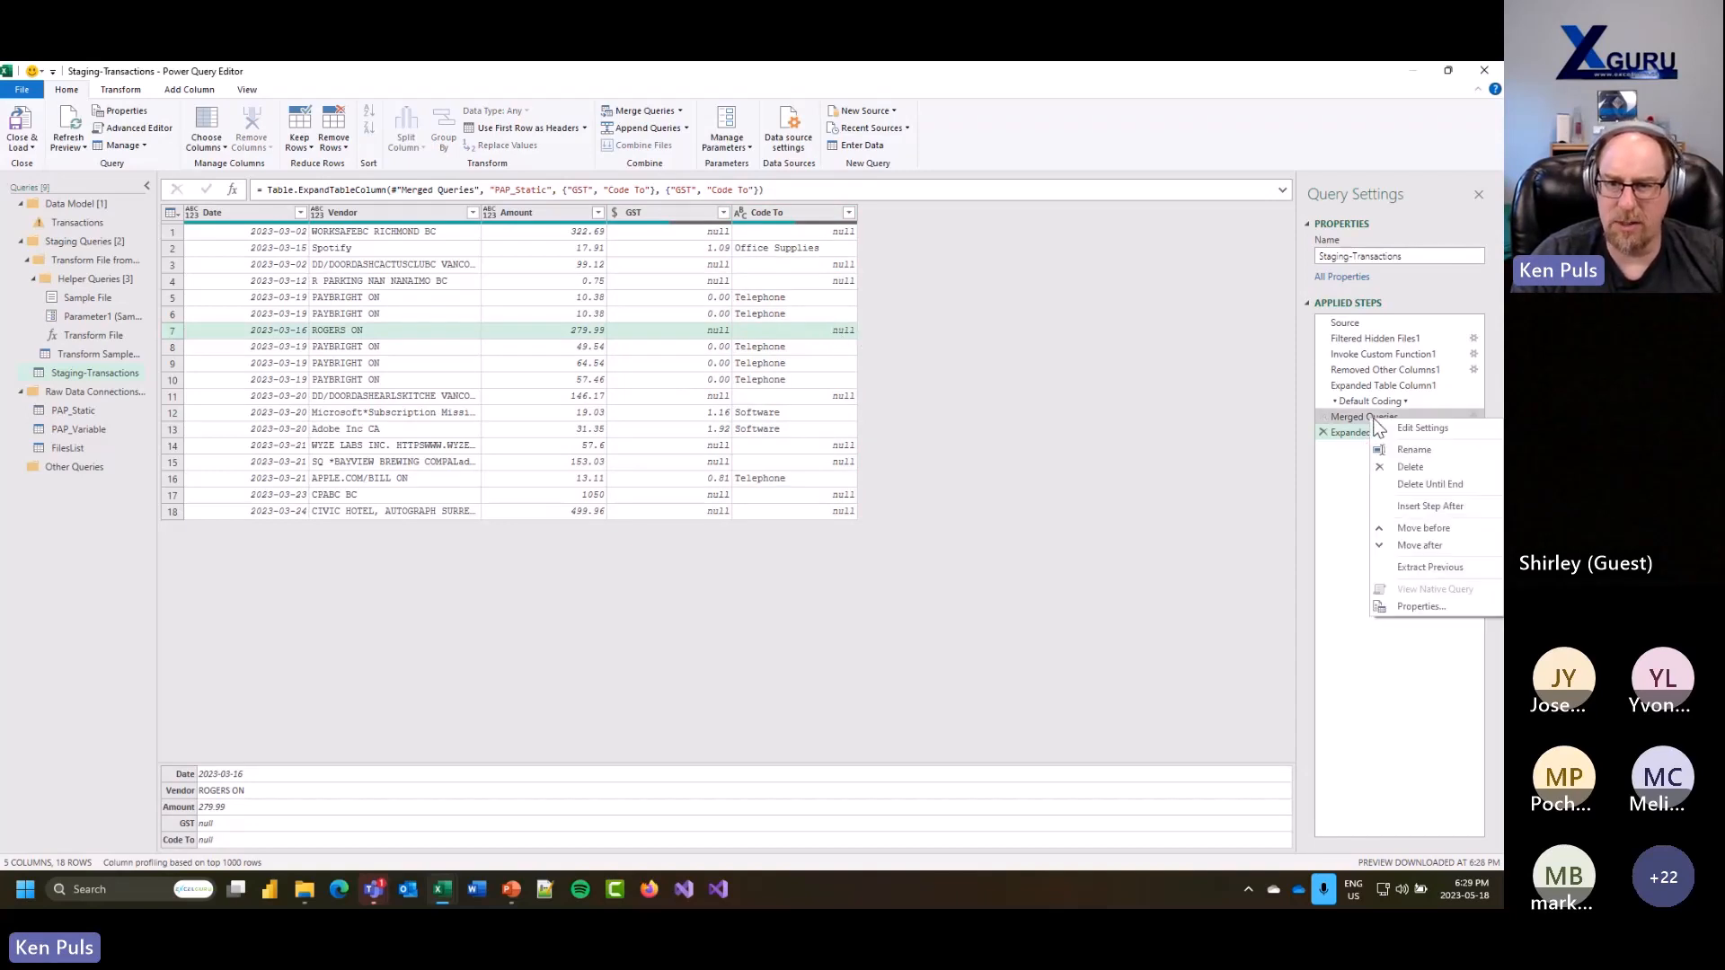
{"action": "left_click", "coordinate": [1414, 450]}
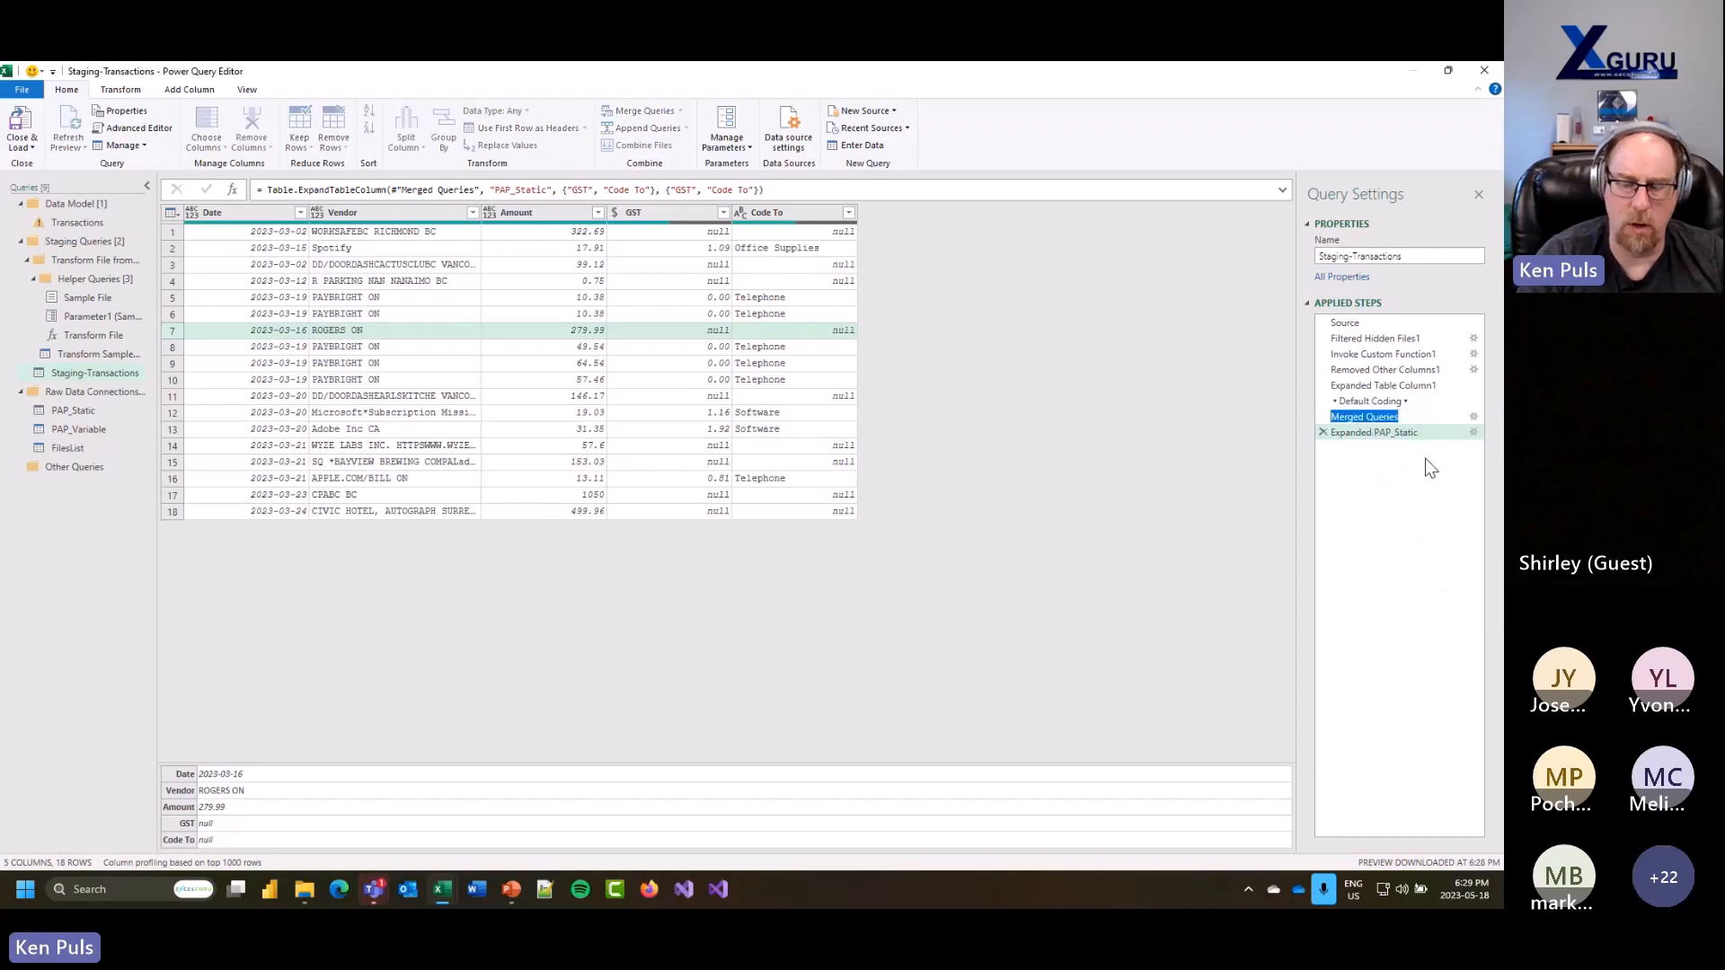
{"action": "type", "text": "Merged P"}
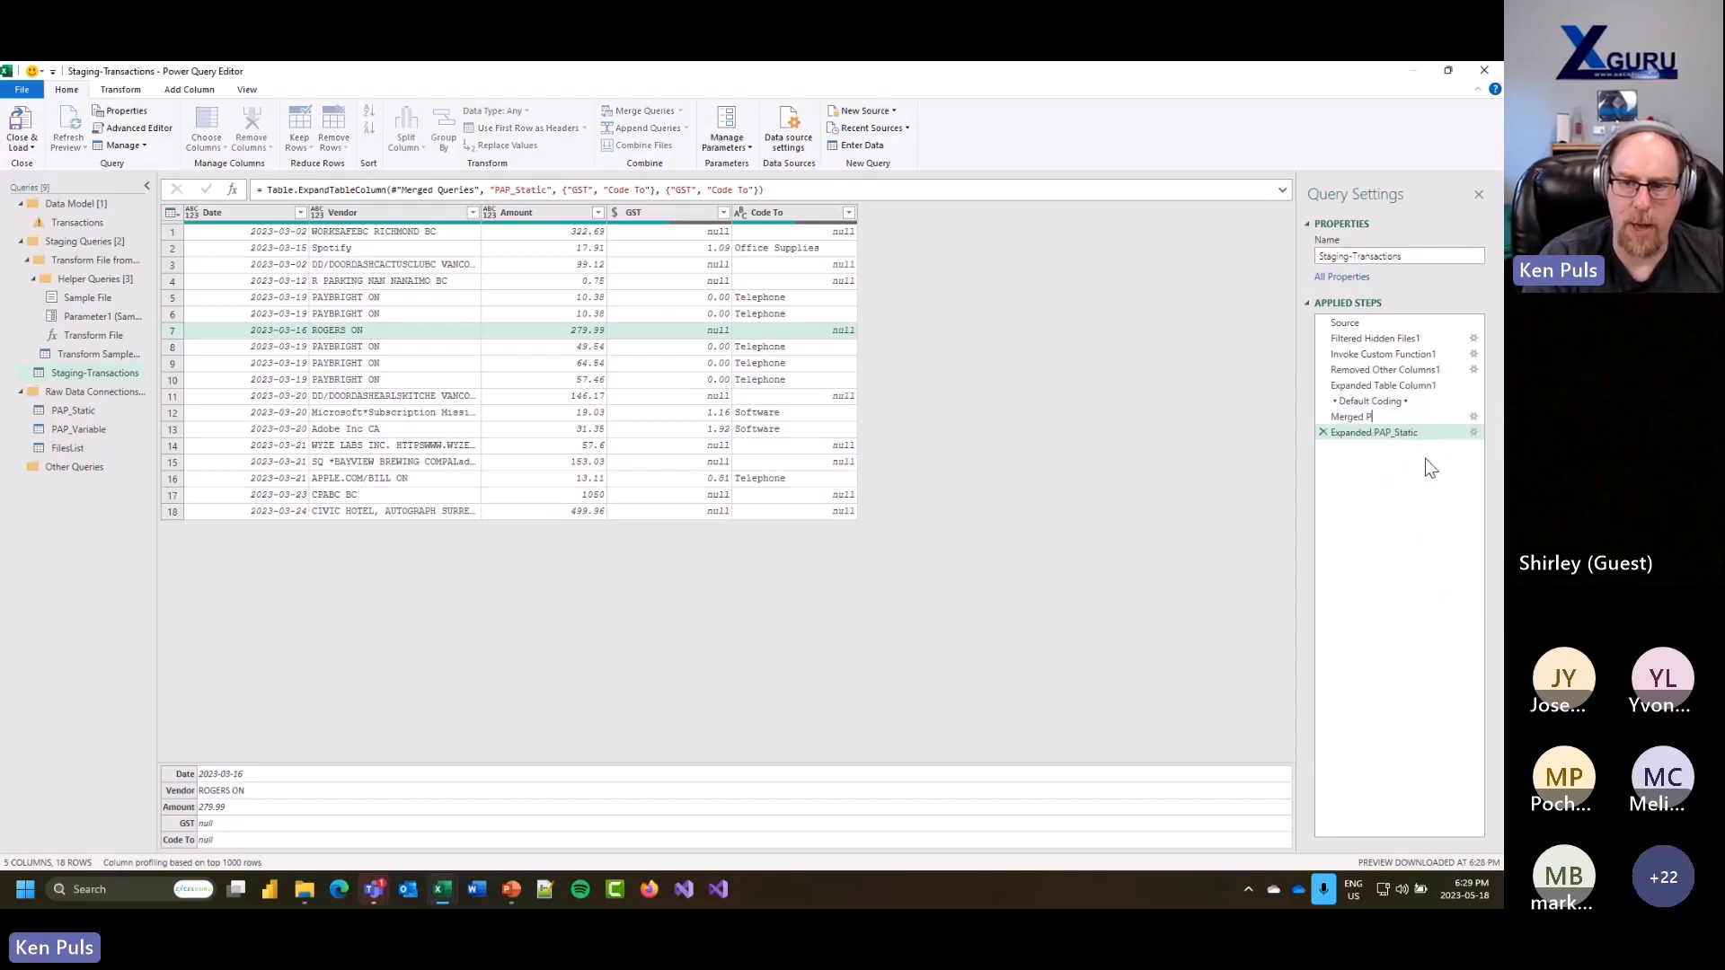
{"action": "type", "text": "AP_Static"}
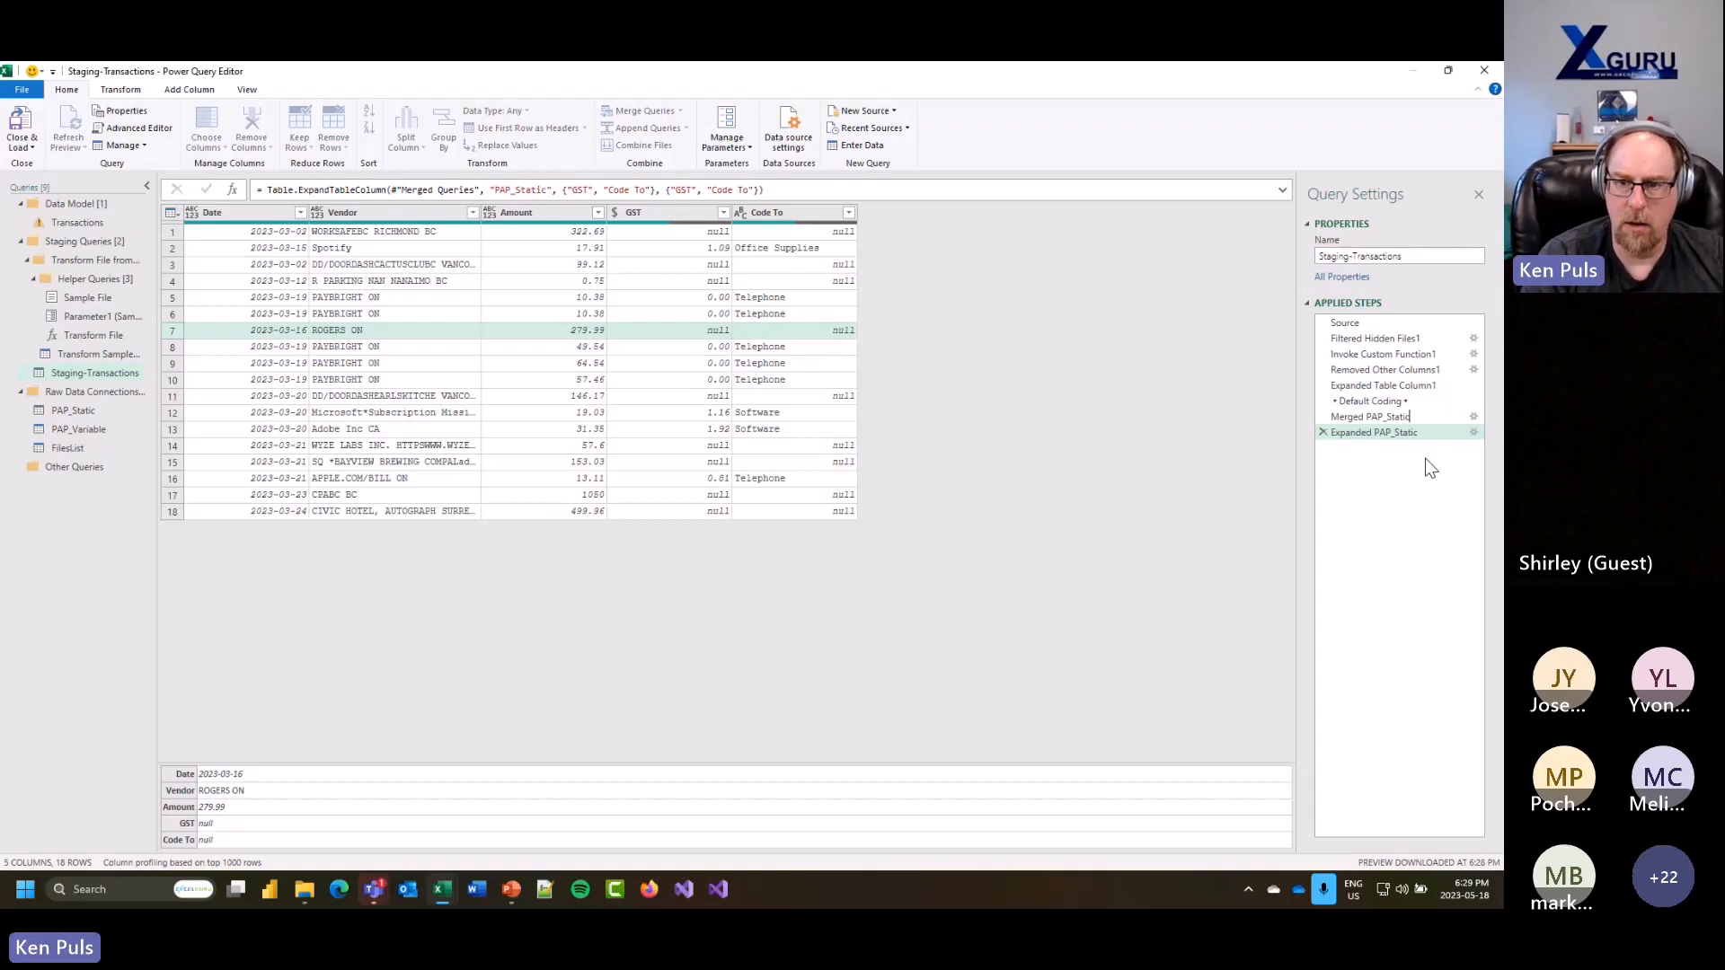
{"action": "key", "text": "Return"}
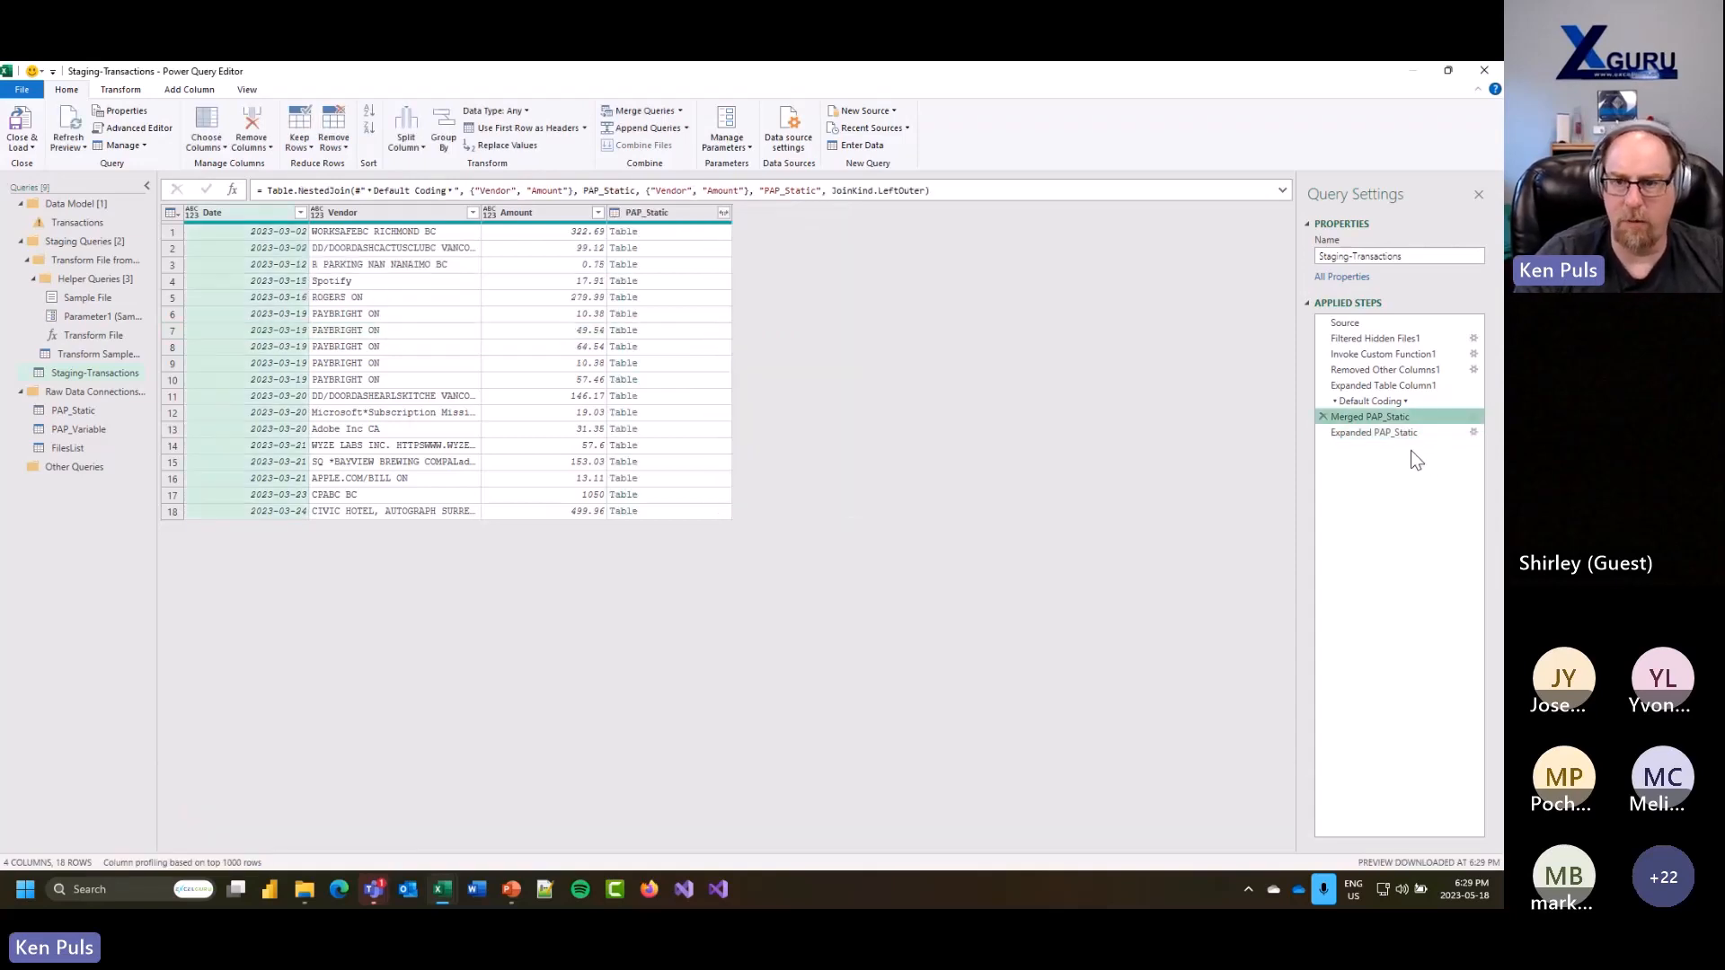
Step: Merge Staging-Transactions, from its Expanded PAP_Static step, with PAP_Variable using a left outer join on the Vendor column
{"action": "left_click", "coordinate": [1365, 433]}
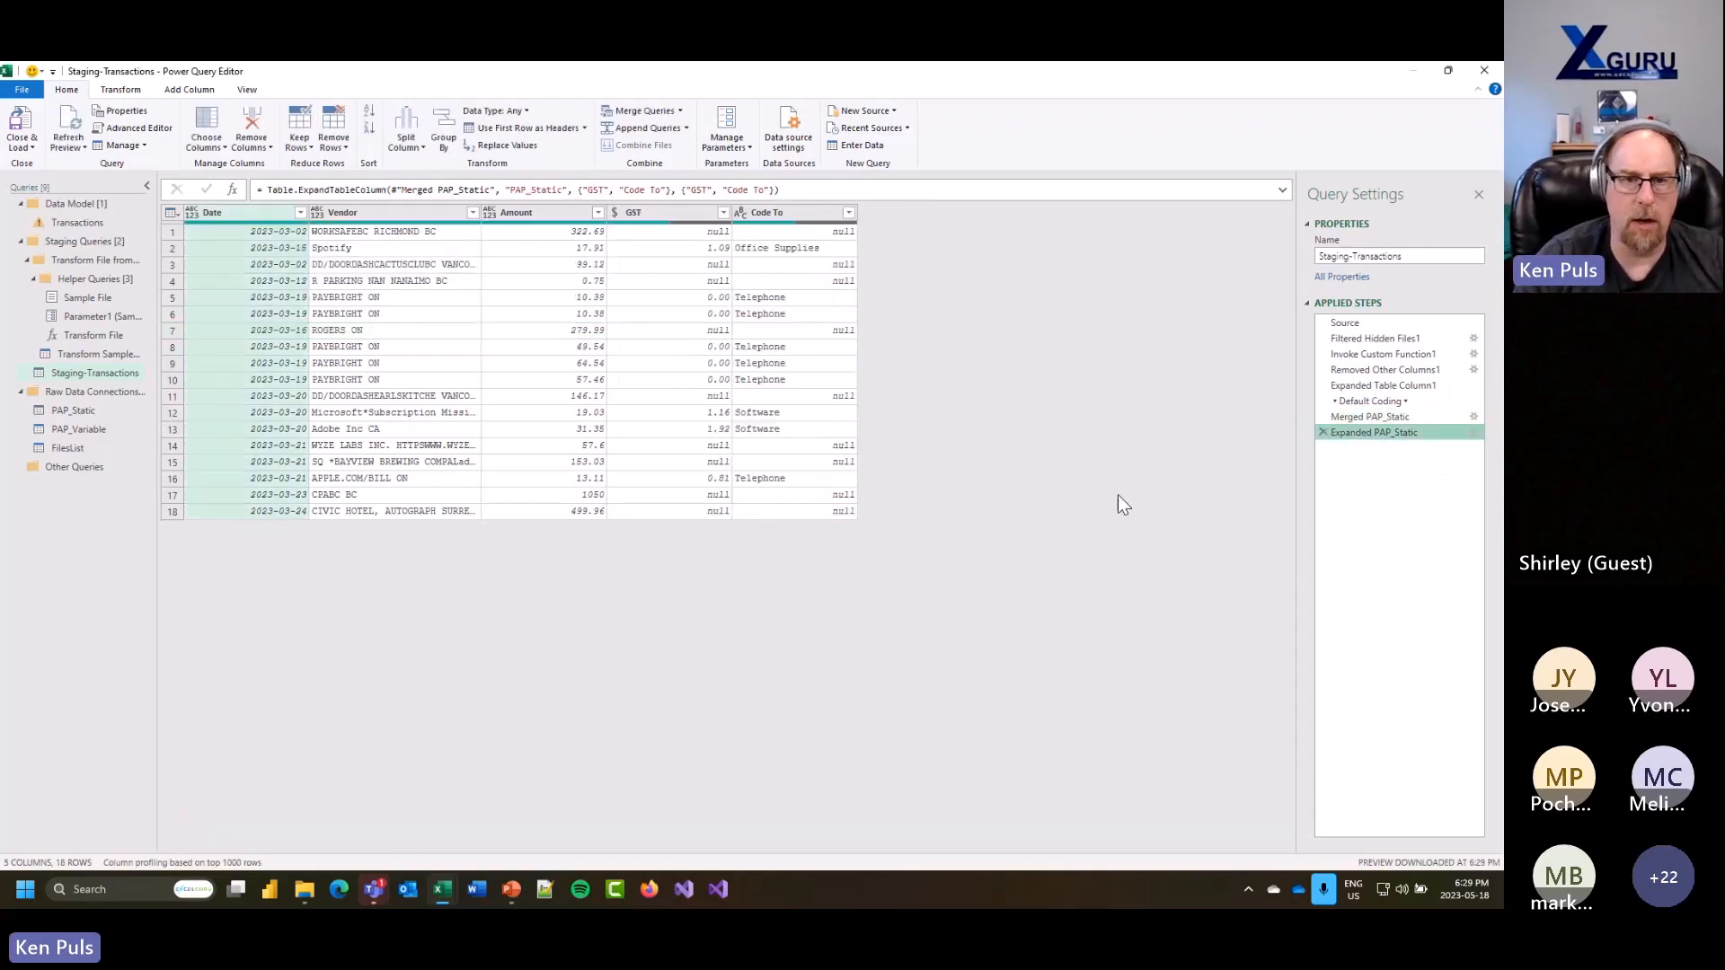
{"action": "left_click", "coordinate": [647, 110]}
{"action": "left_click", "coordinate": [657, 171]}
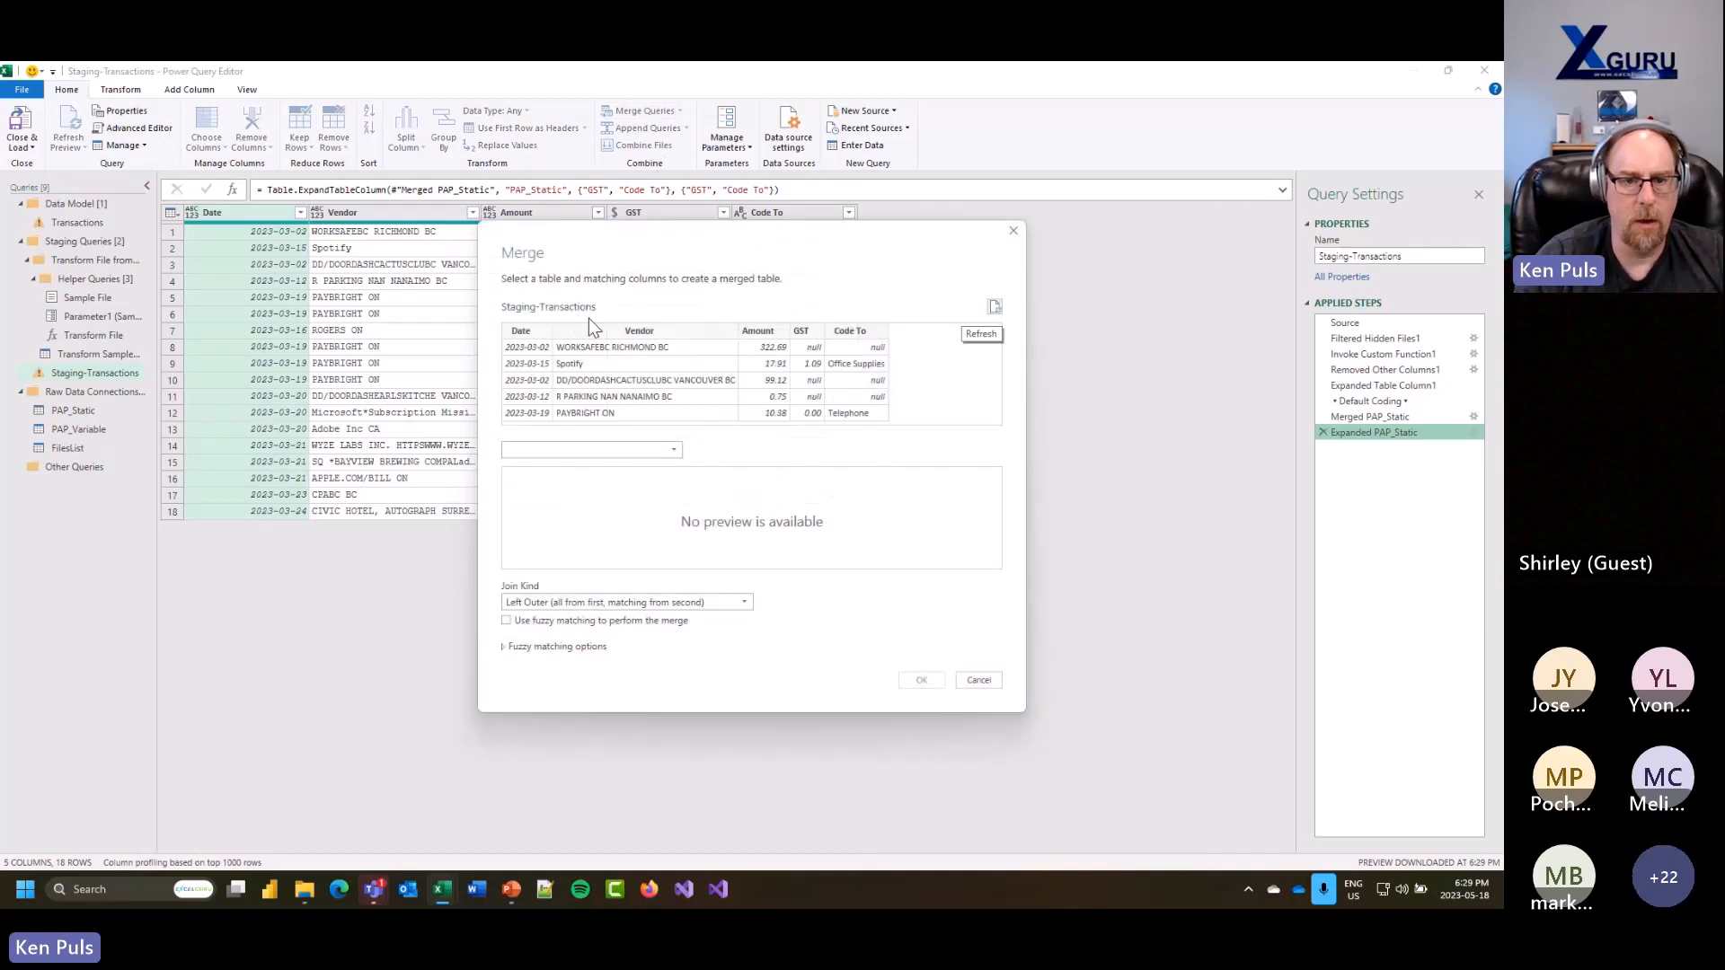
{"action": "left_click", "coordinate": [639, 449]}
{"action": "left_click", "coordinate": [562, 503]}
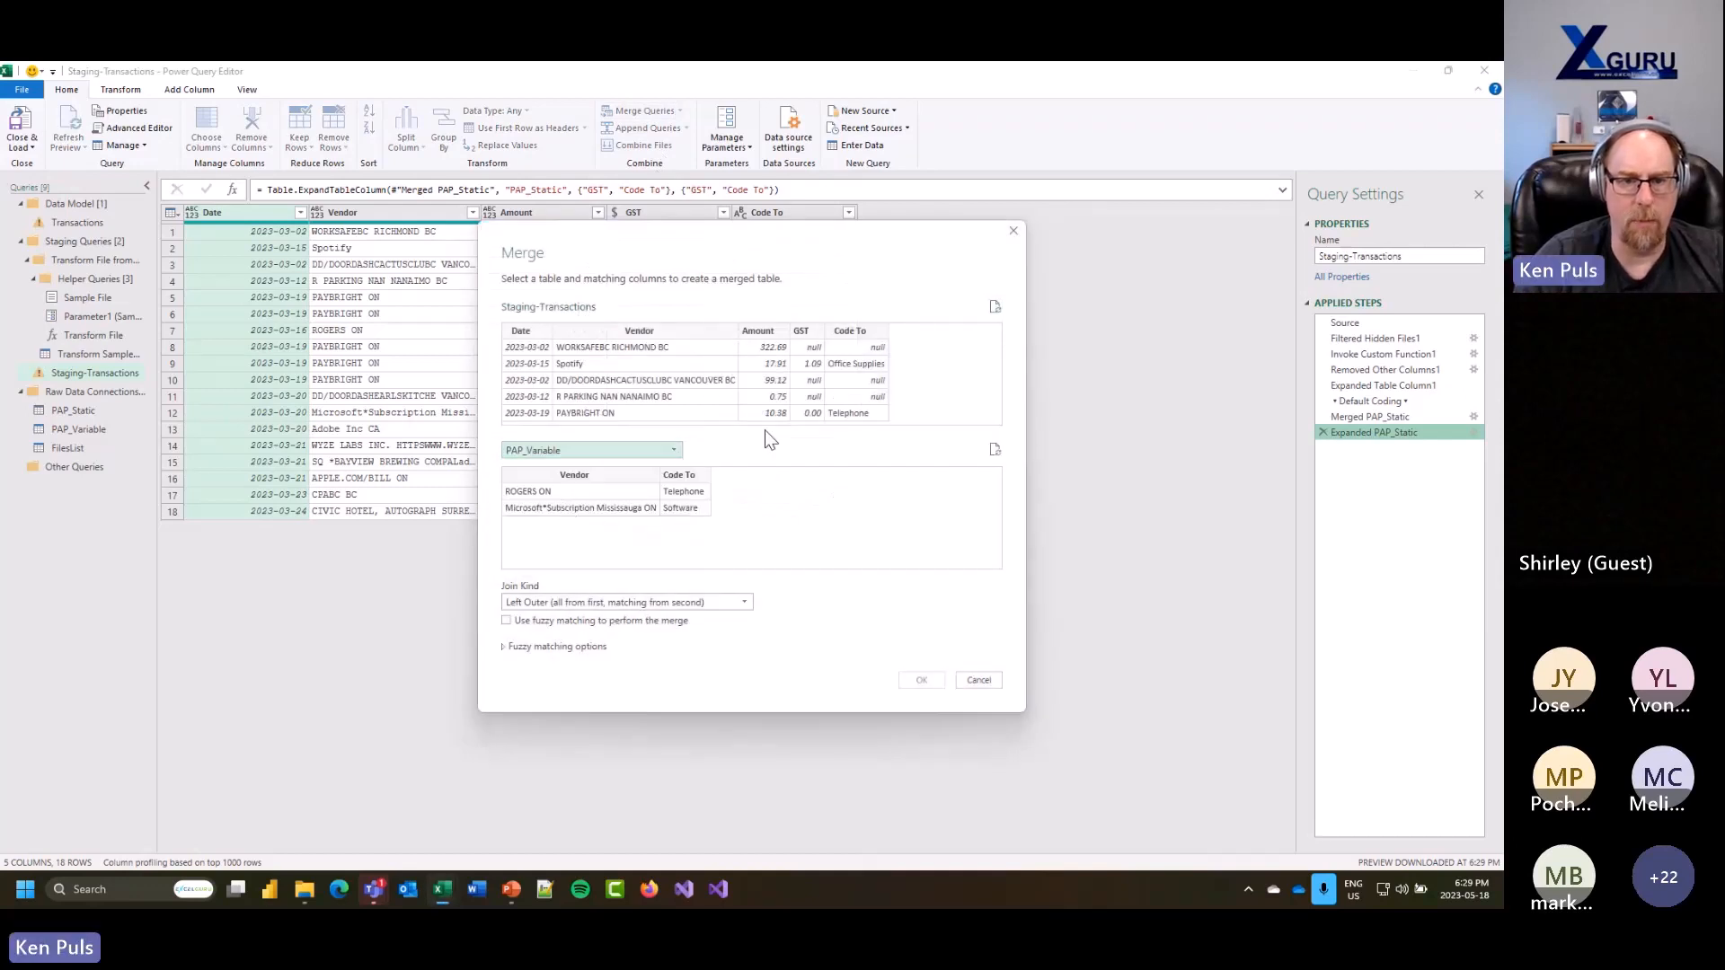
{"action": "left_click", "coordinate": [665, 332]}
{"action": "left_click", "coordinate": [575, 474]}
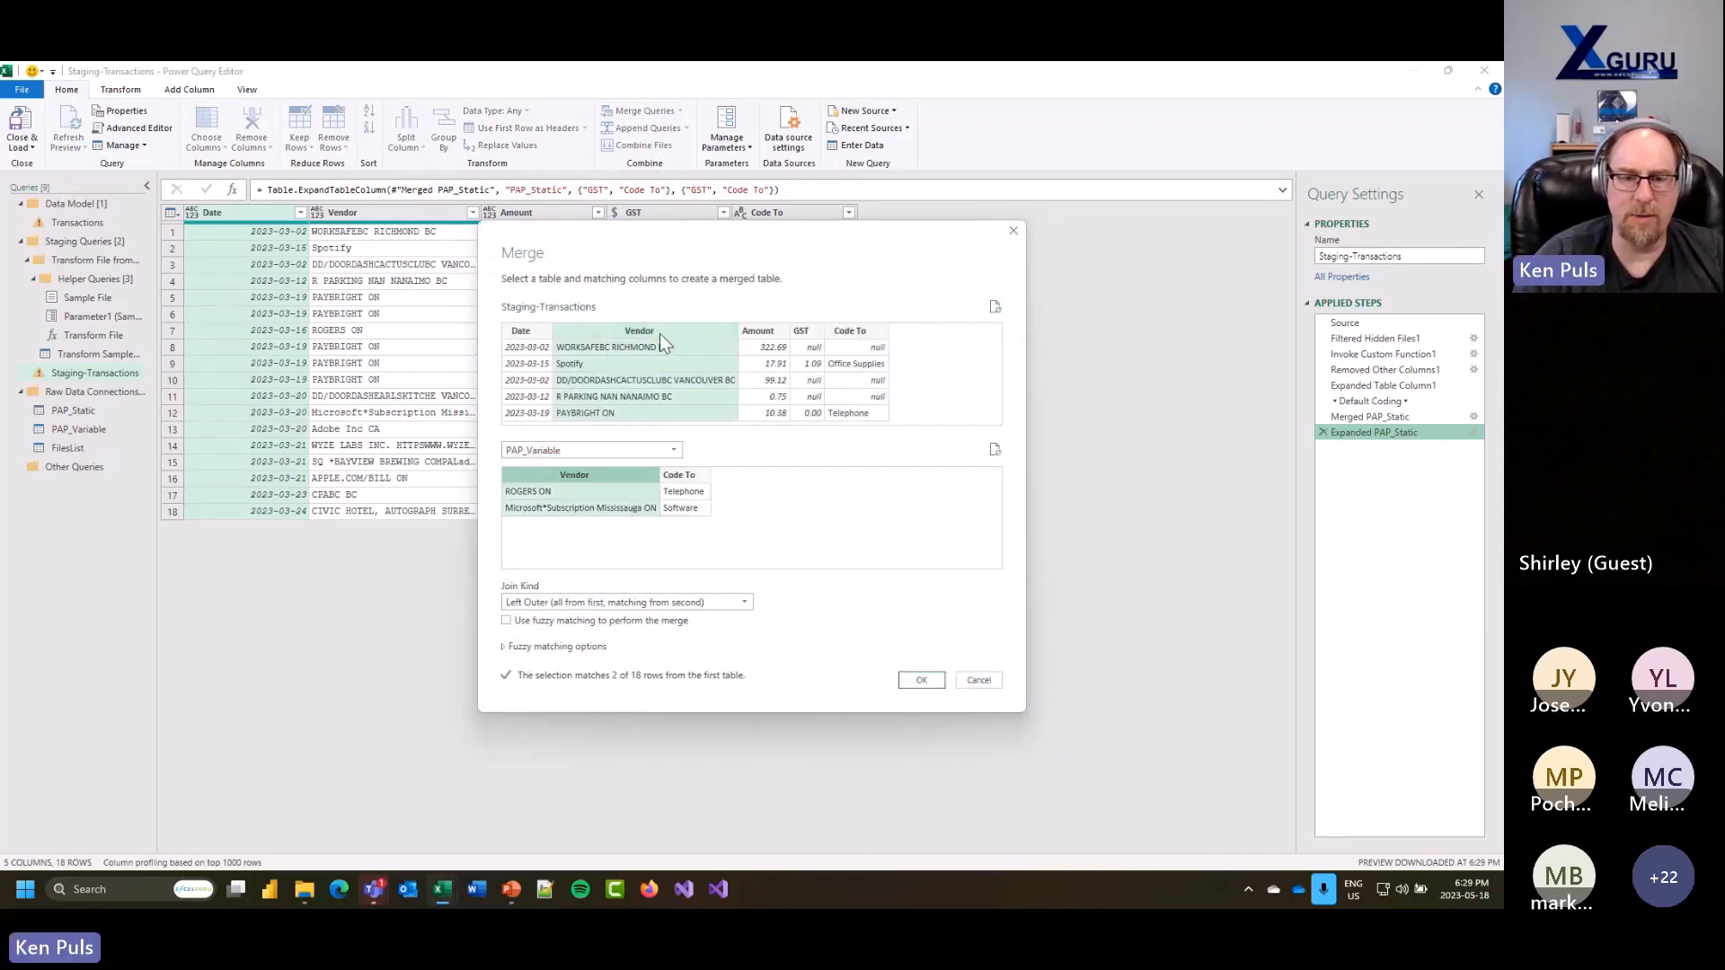
{"action": "left_click", "coordinate": [922, 680]}
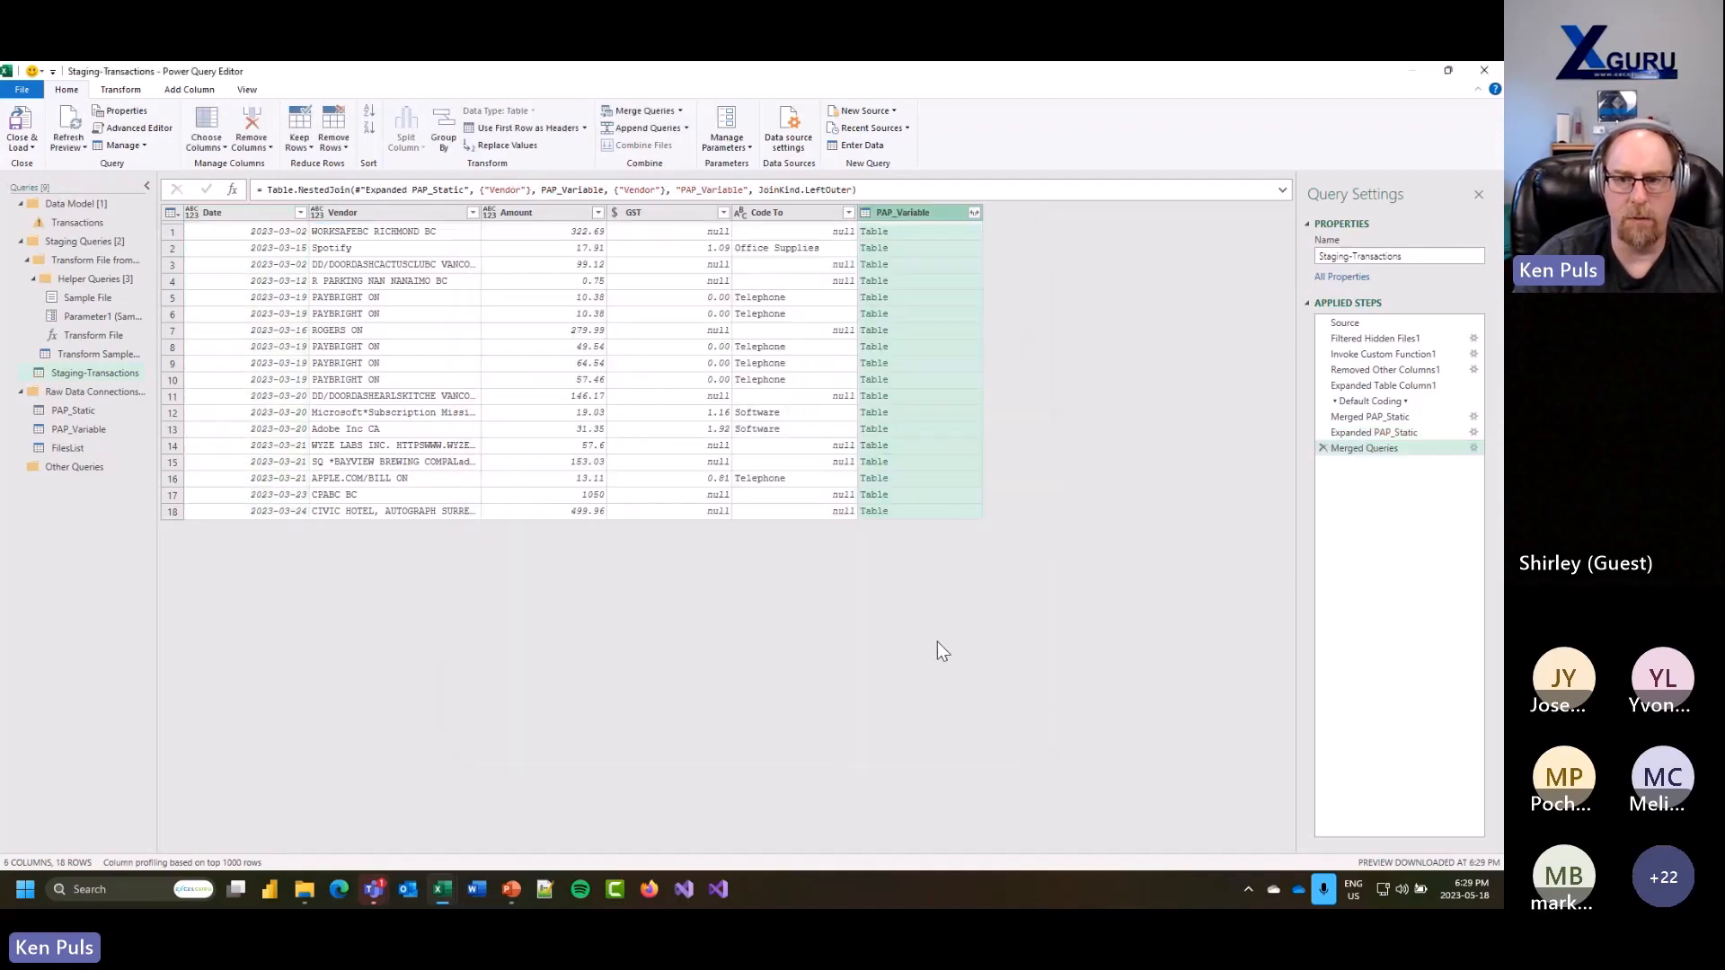
Step: Rename the new Merged Queries step as Merged PAP_Variable
{"action": "right_click", "coordinate": [1371, 449]}
{"action": "left_click", "coordinate": [1413, 482]}
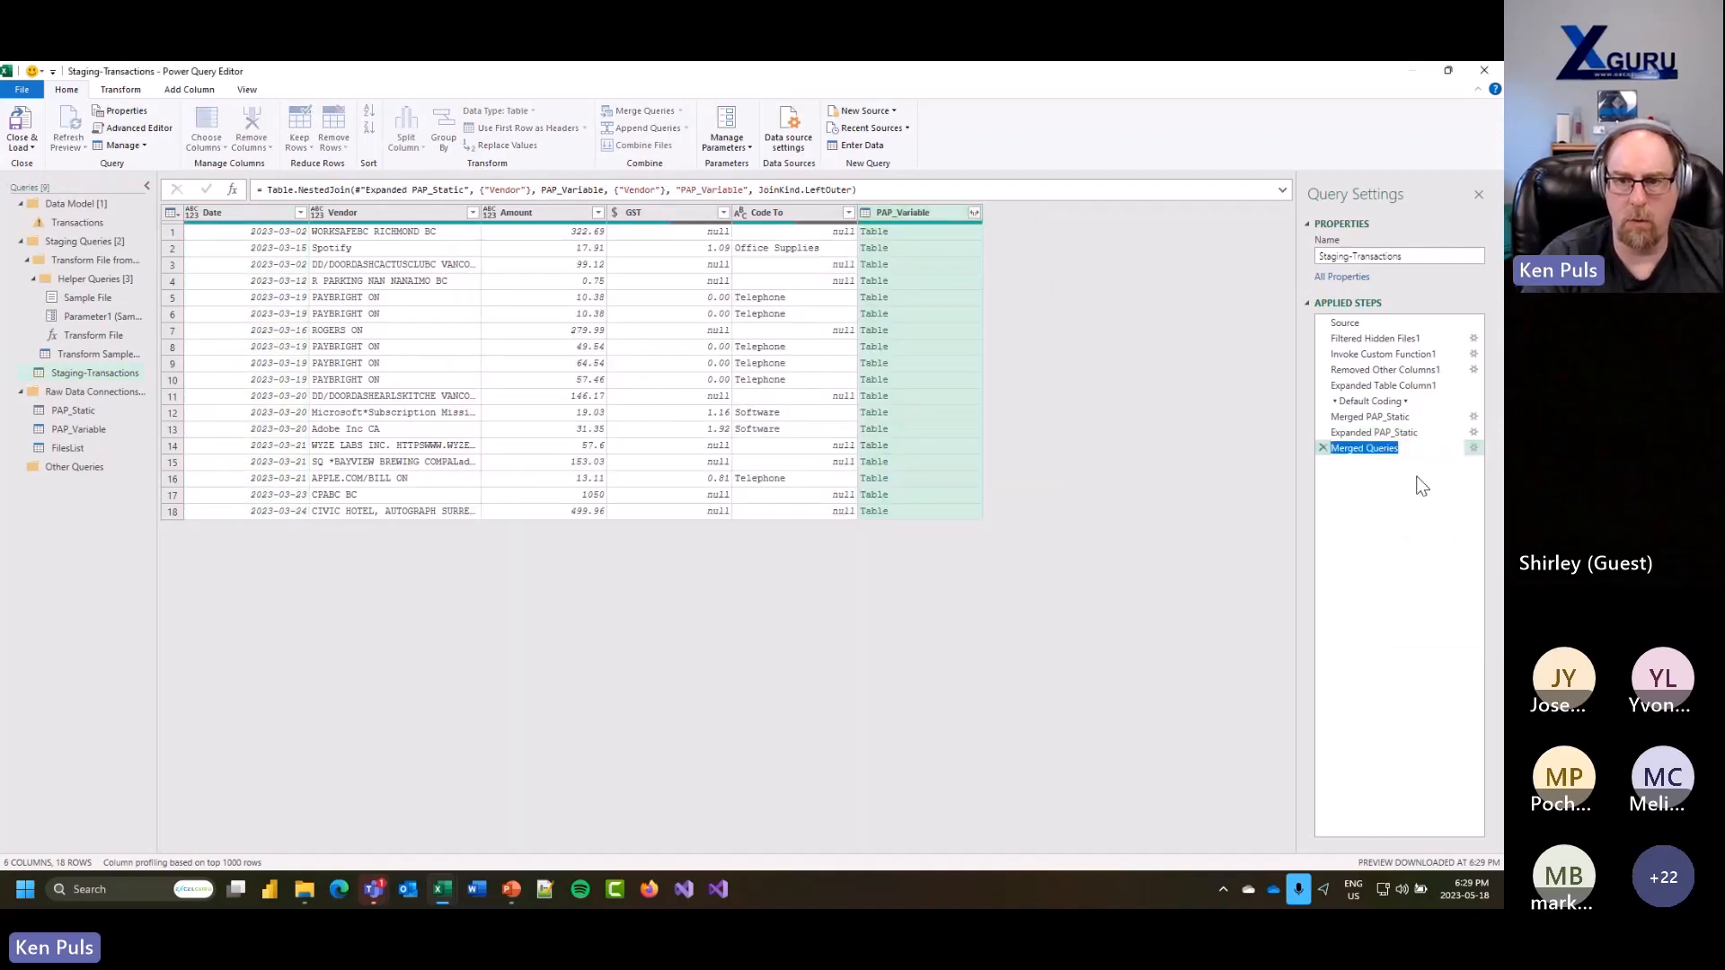
{"action": "type", "text": "Merged PAP"}
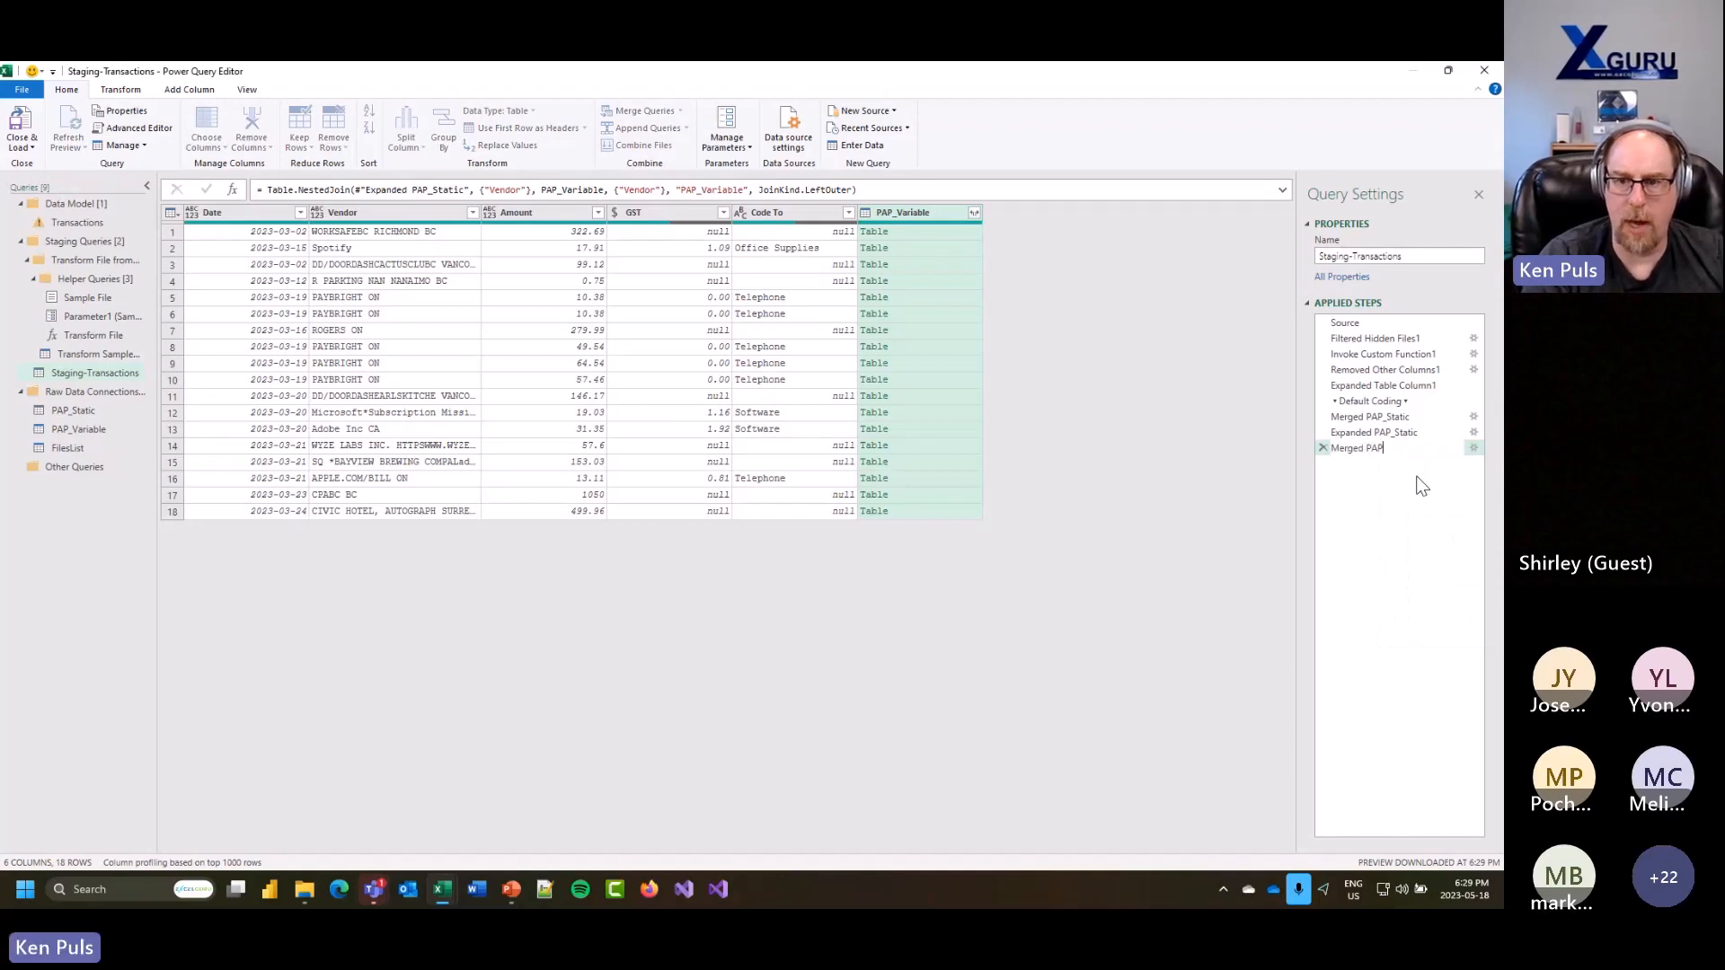
{"action": "type", "text": "_Variable"}
{"action": "key", "text": "Return"}
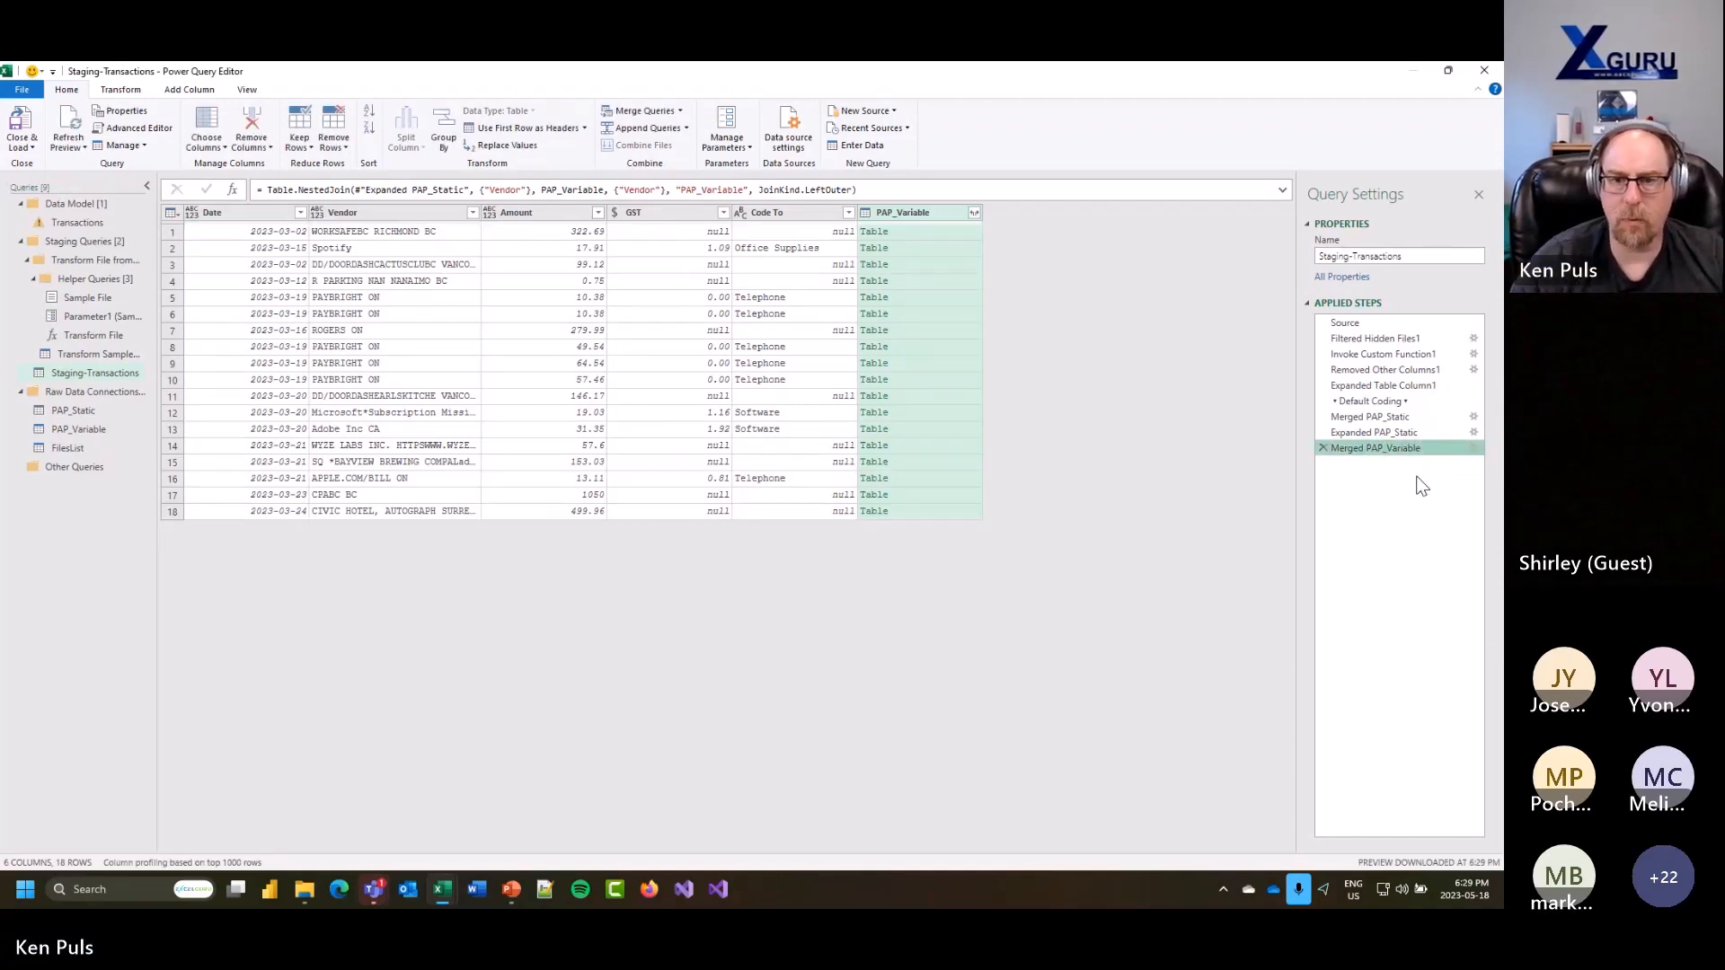
Step: Expand only Code To from the PAP_Variable column without the original name prefix, and check the ROGERS ON and Microsoft rows
{"action": "left_click", "coordinate": [973, 213]}
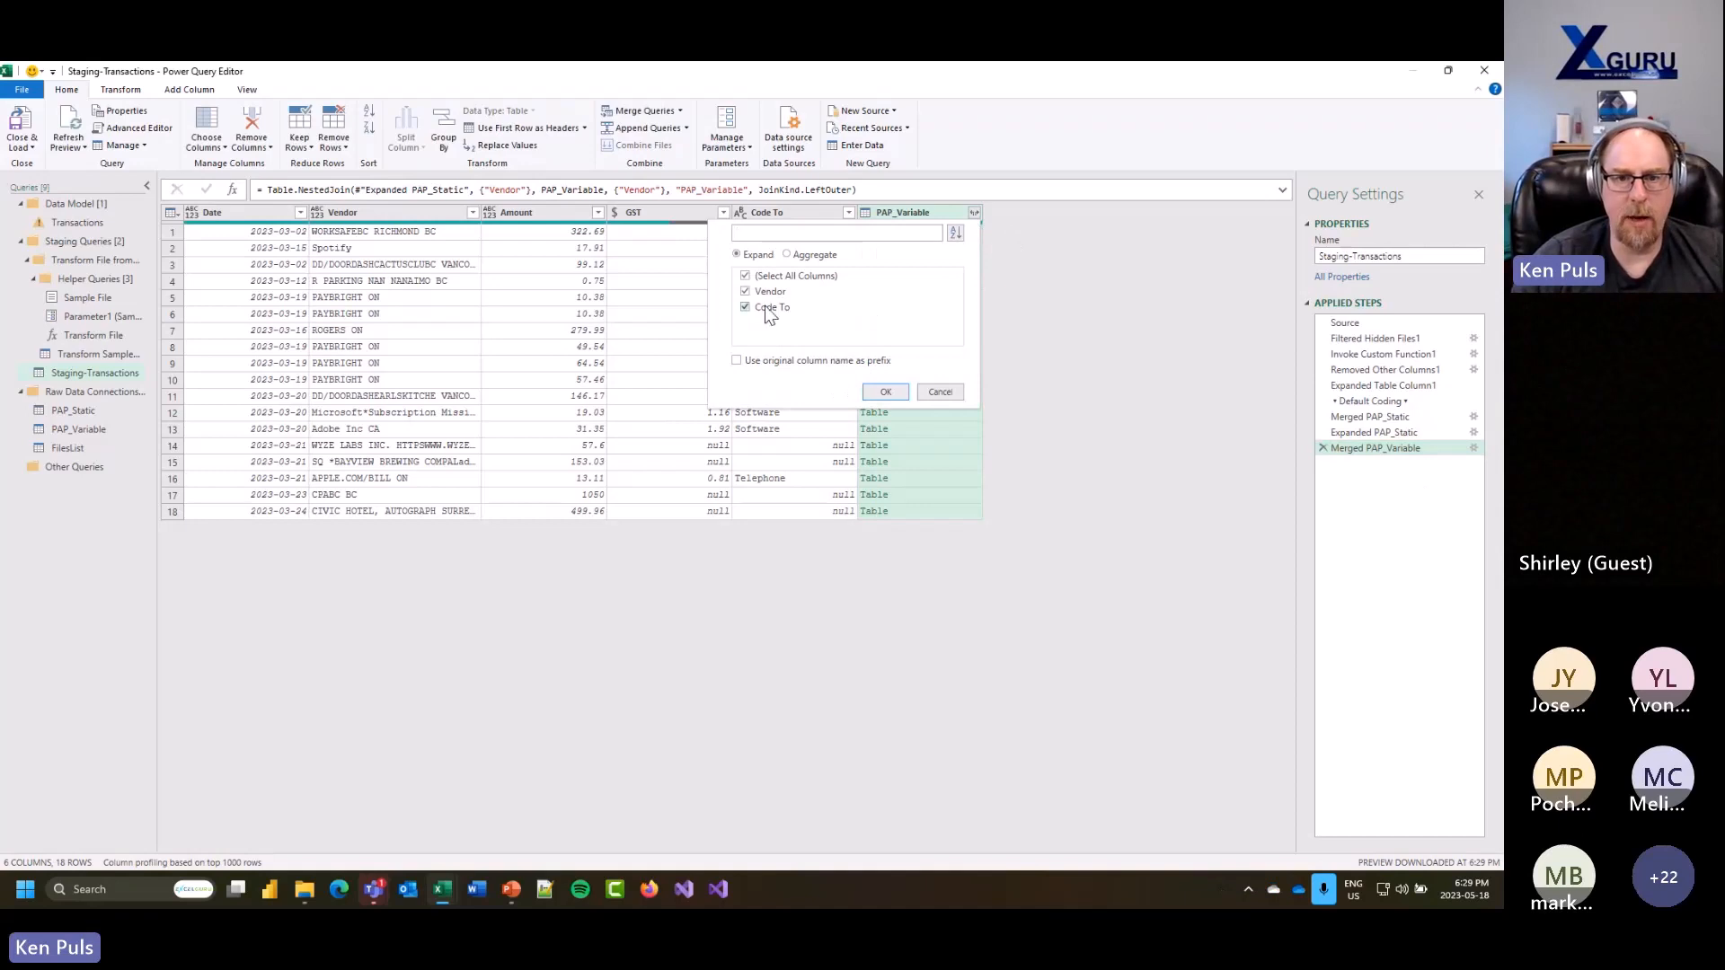
{"action": "left_click", "coordinate": [746, 292]}
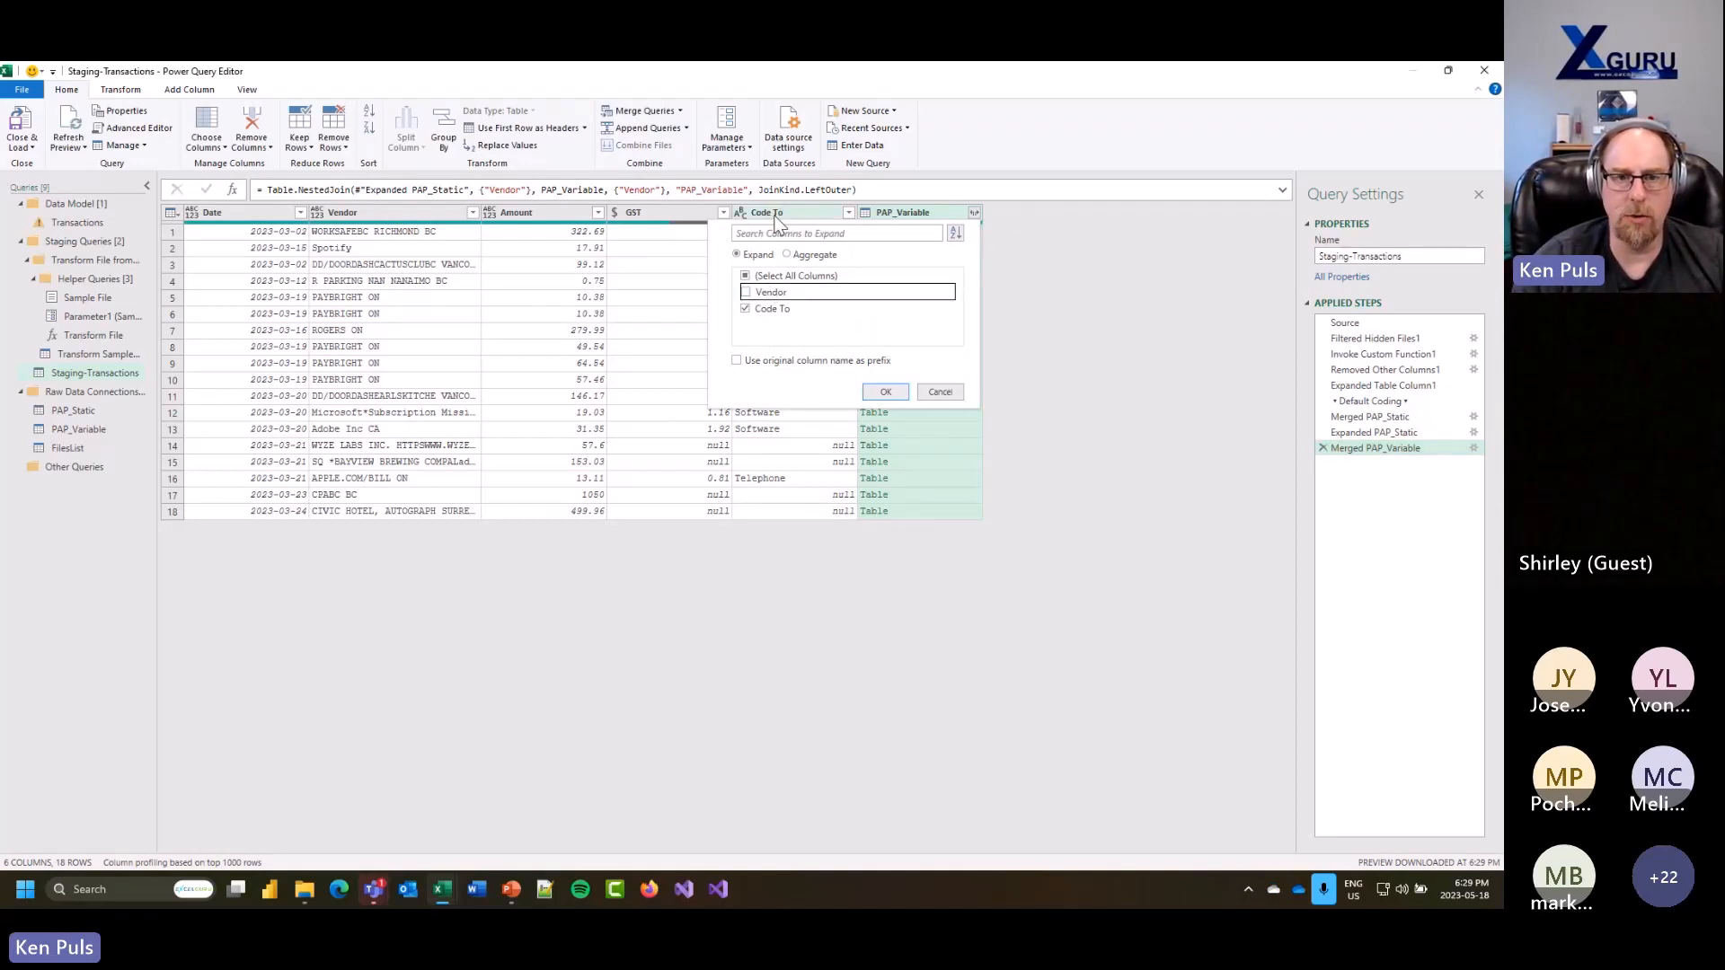
{"action": "left_click", "coordinate": [892, 393]}
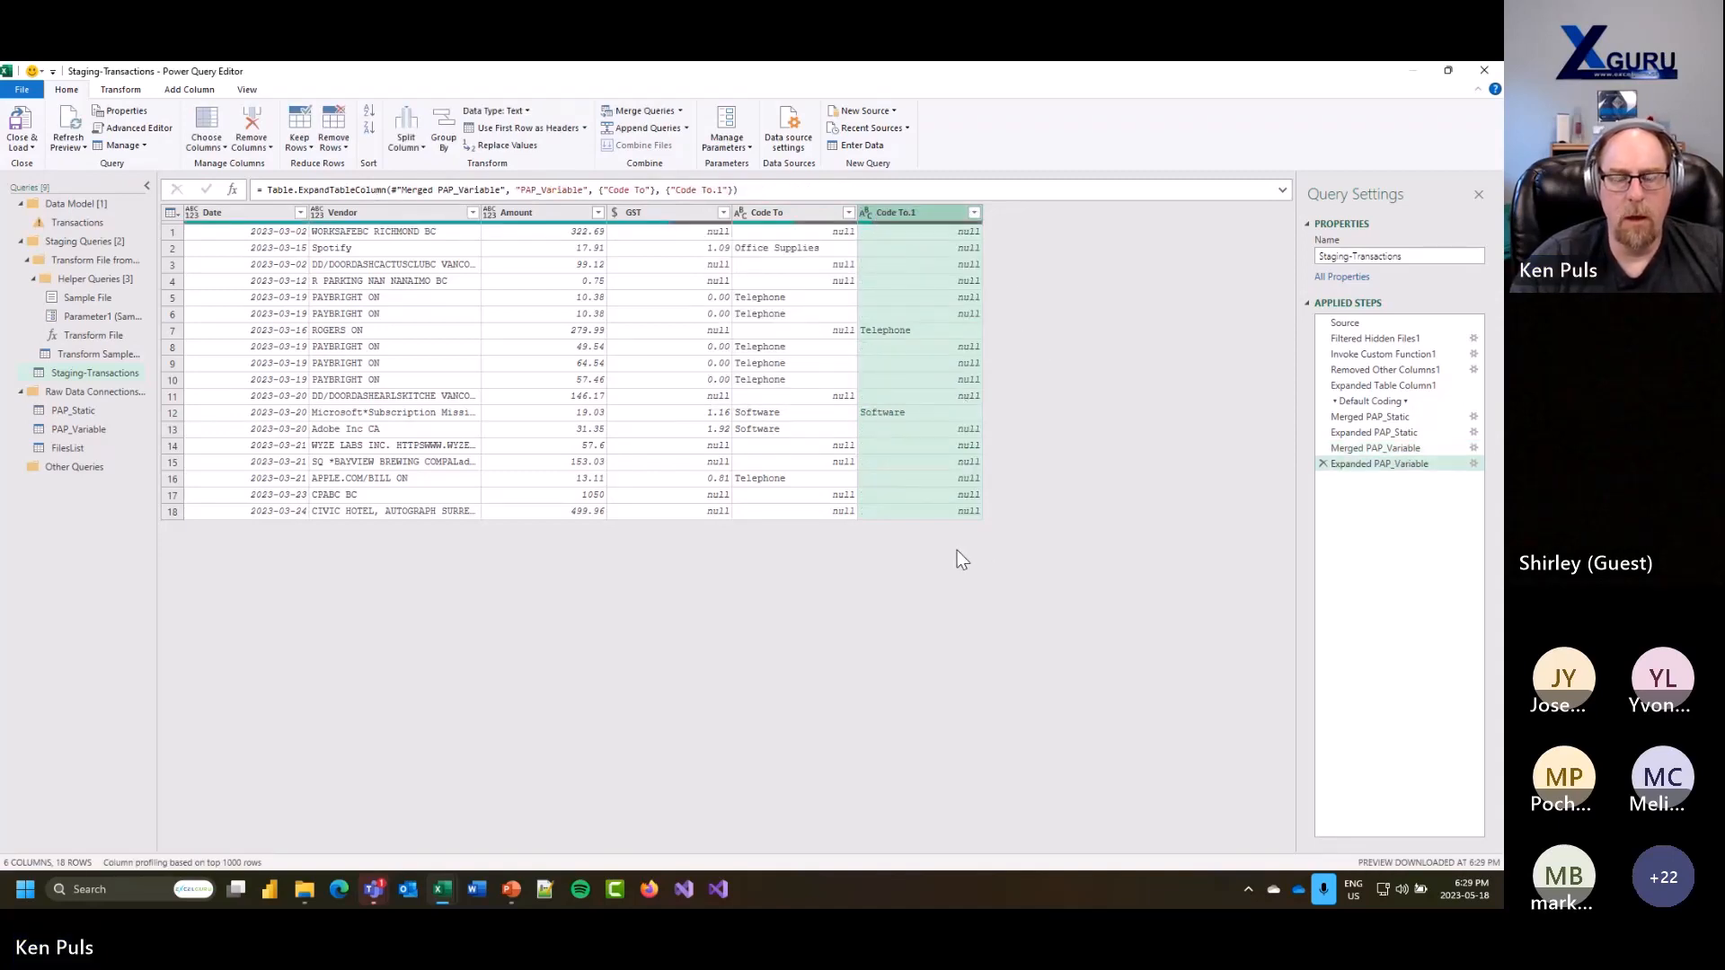
{"action": "left_click", "coordinate": [173, 330]}
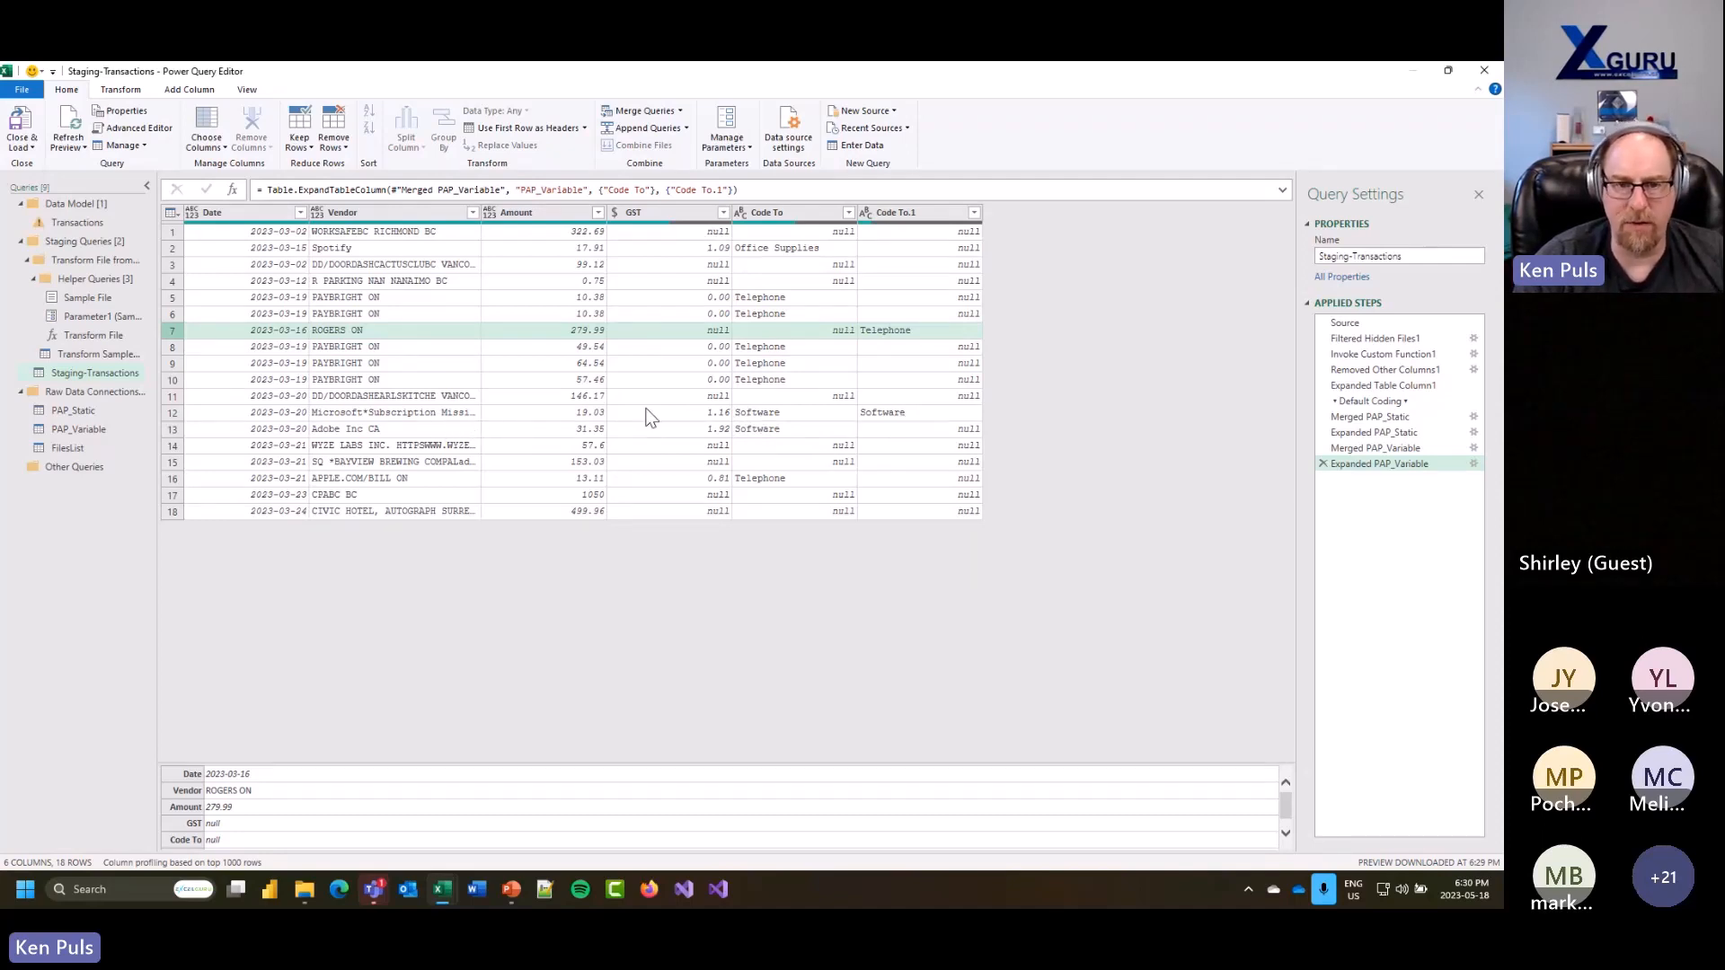
{"action": "left_click", "coordinate": [833, 416]}
{"action": "left_click", "coordinate": [884, 416]}
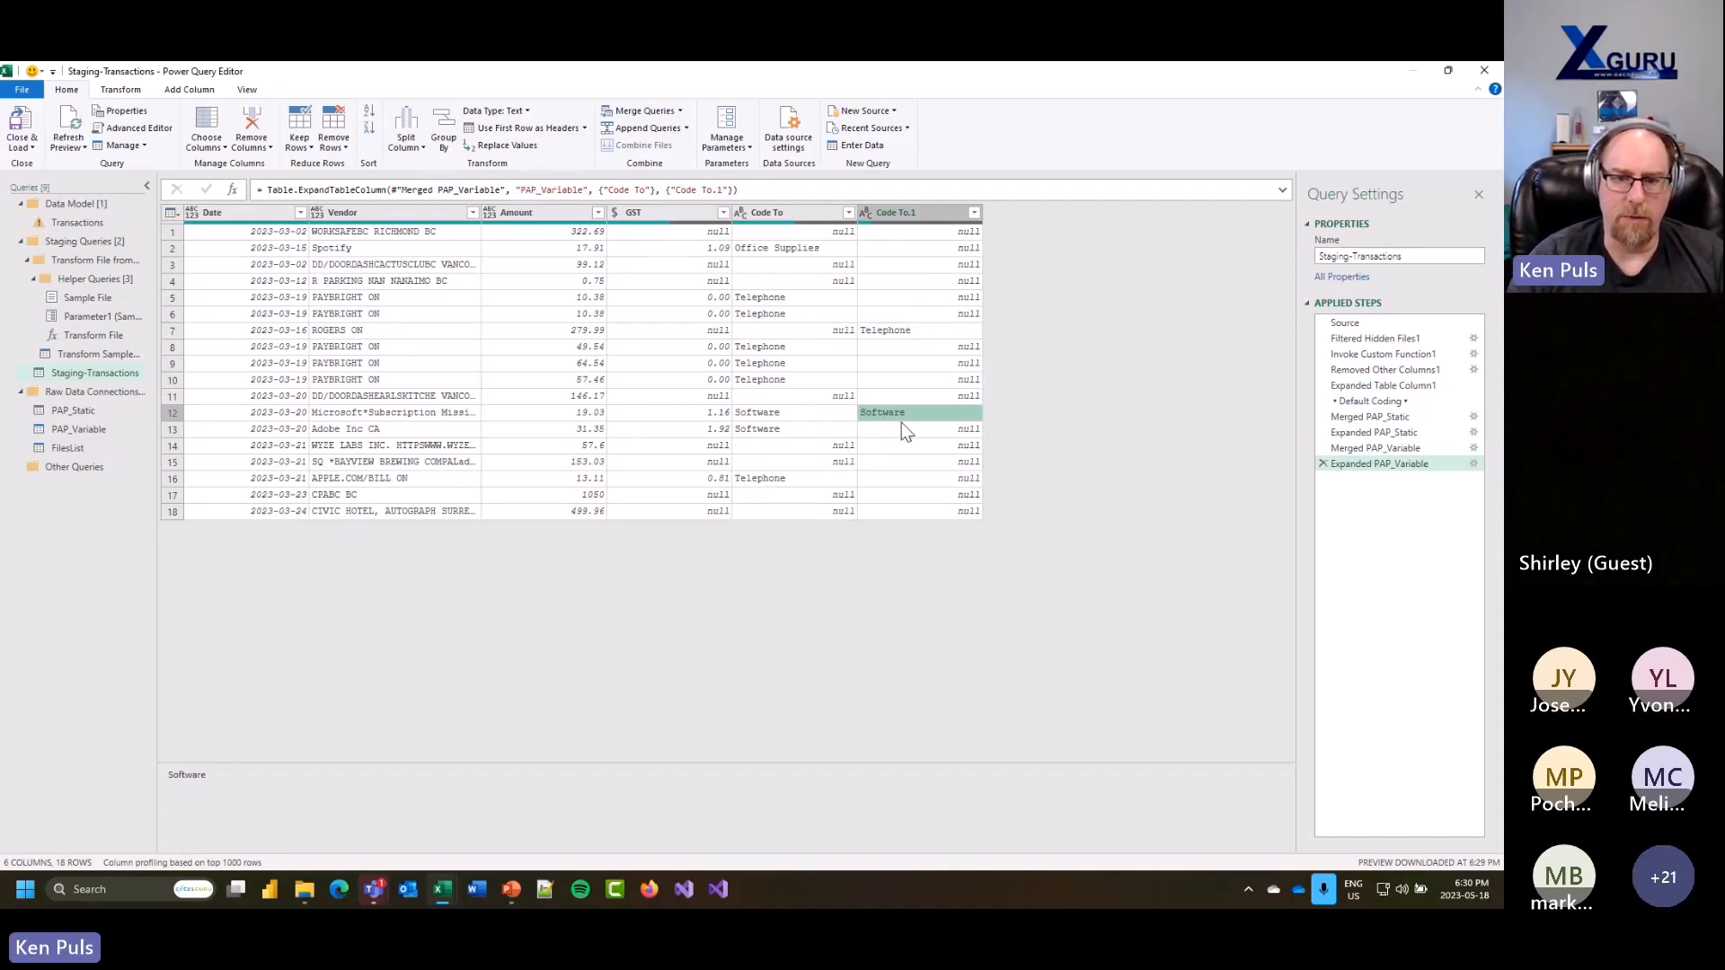
Step: Start a conditional column named Account Name with a clause testing whether Code To equals null
{"action": "left_click", "coordinate": [187, 90]}
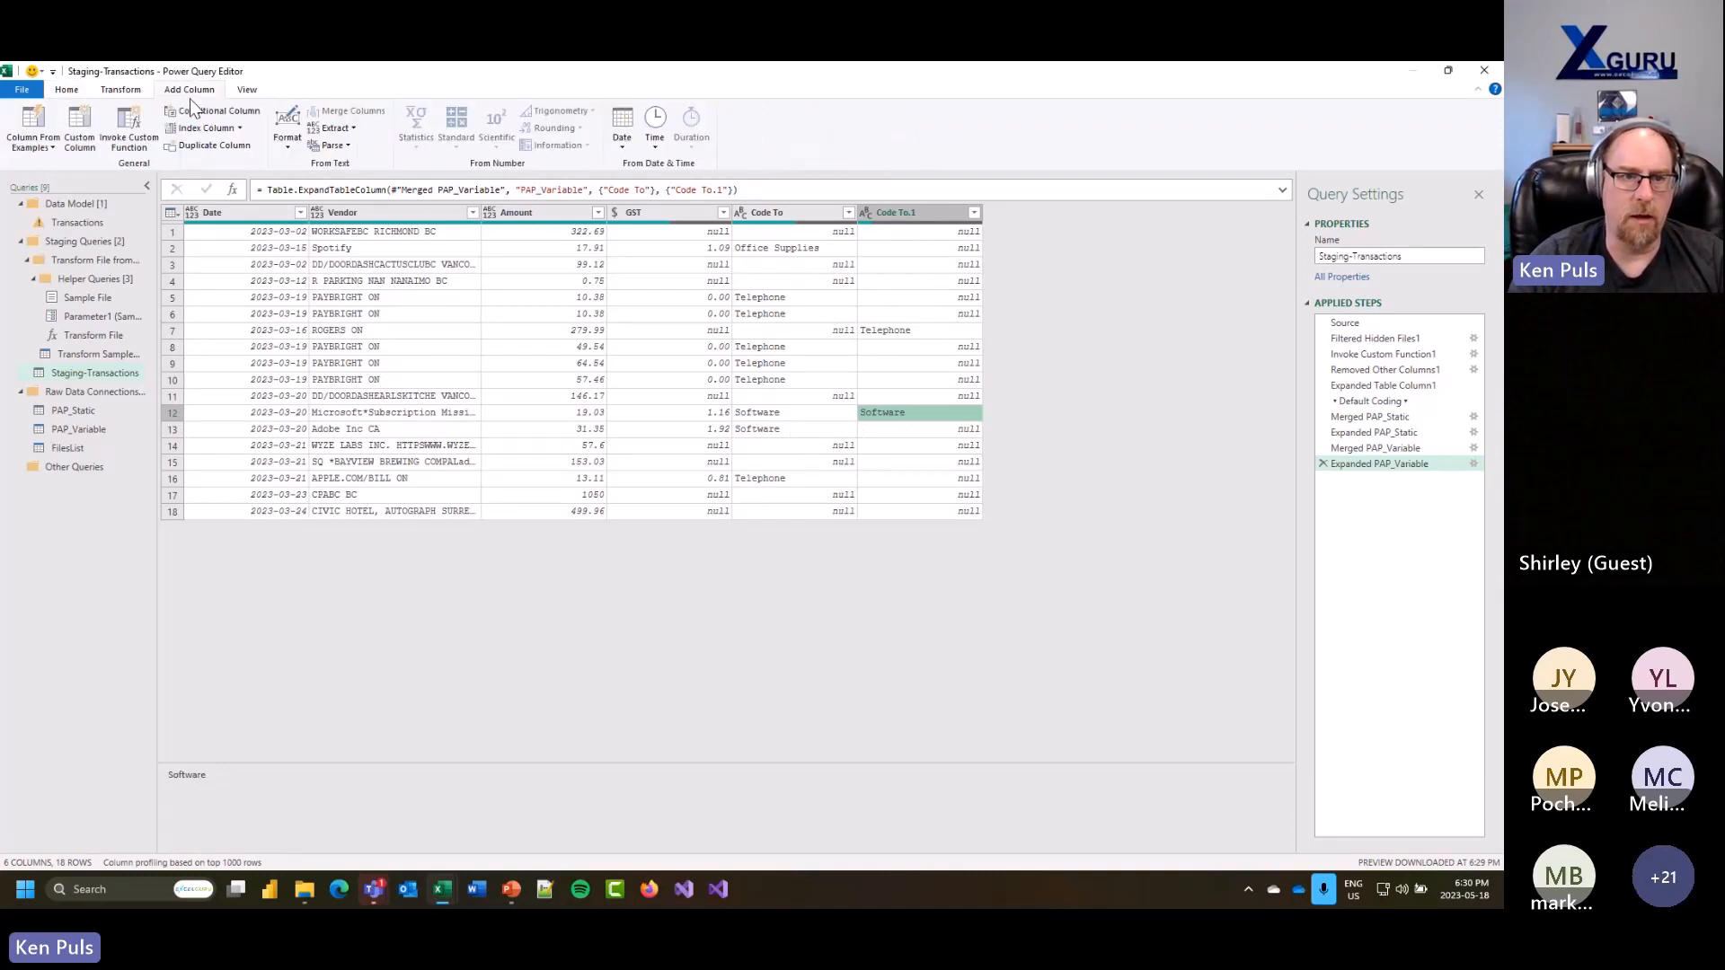
{"action": "left_click", "coordinate": [212, 112]}
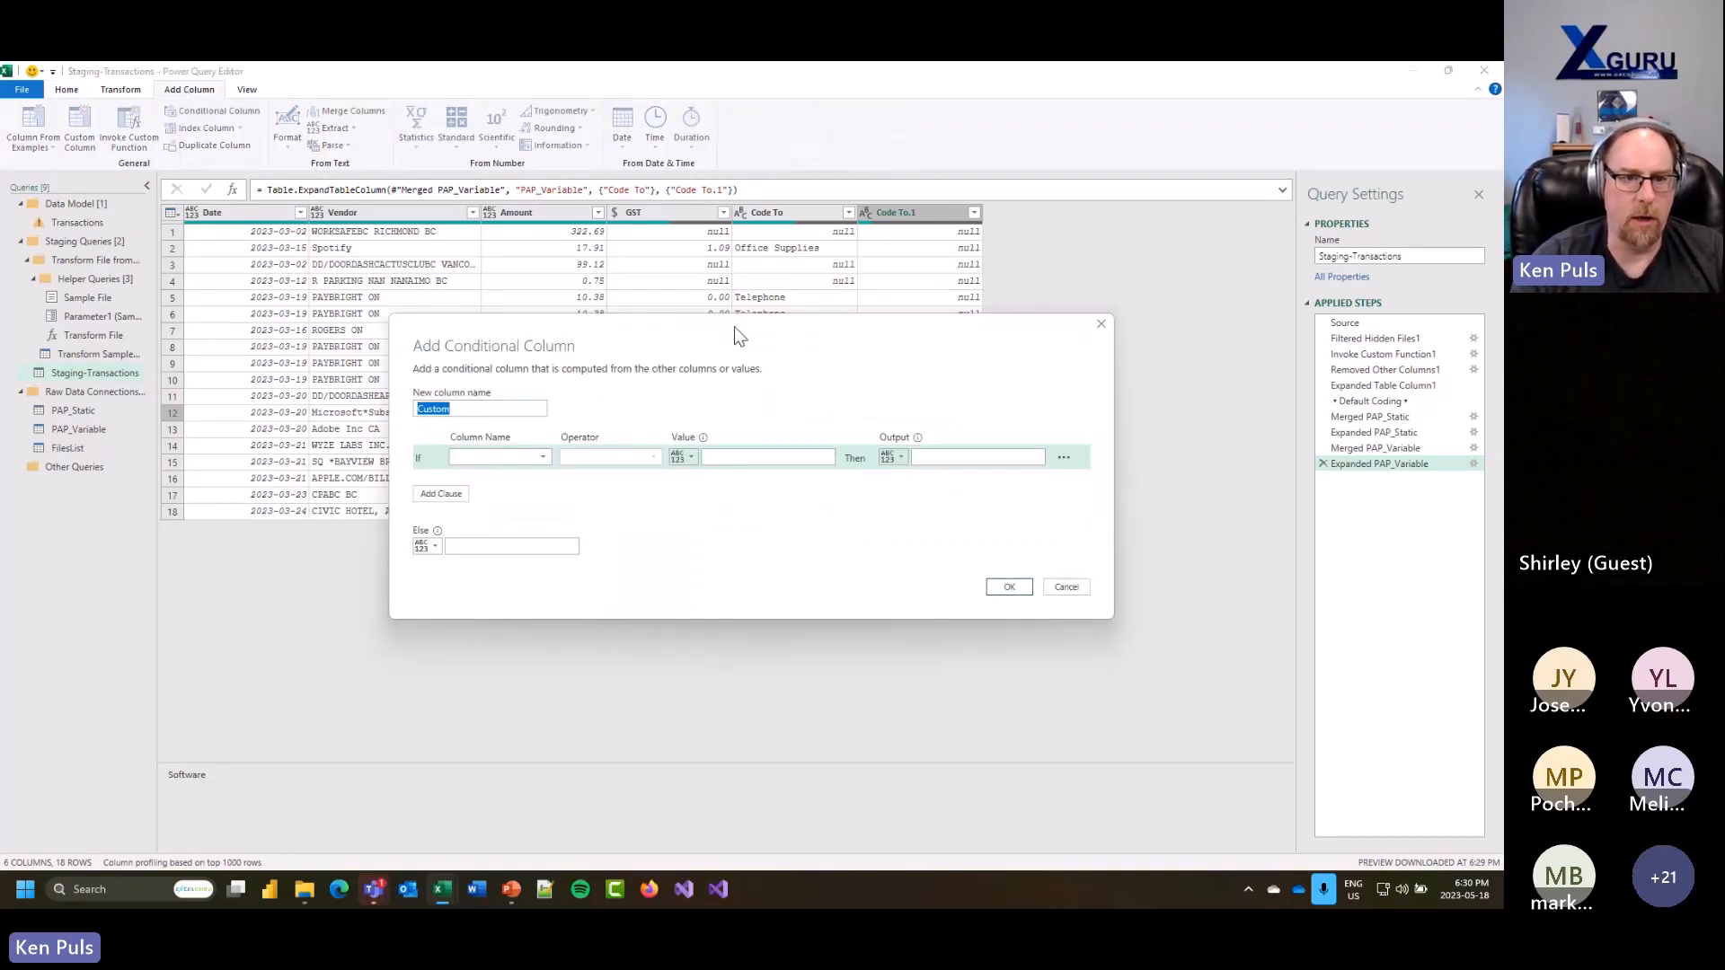
{"action": "left_click_drag", "start_coordinate": [734, 326], "coordinate": [726, 435]}
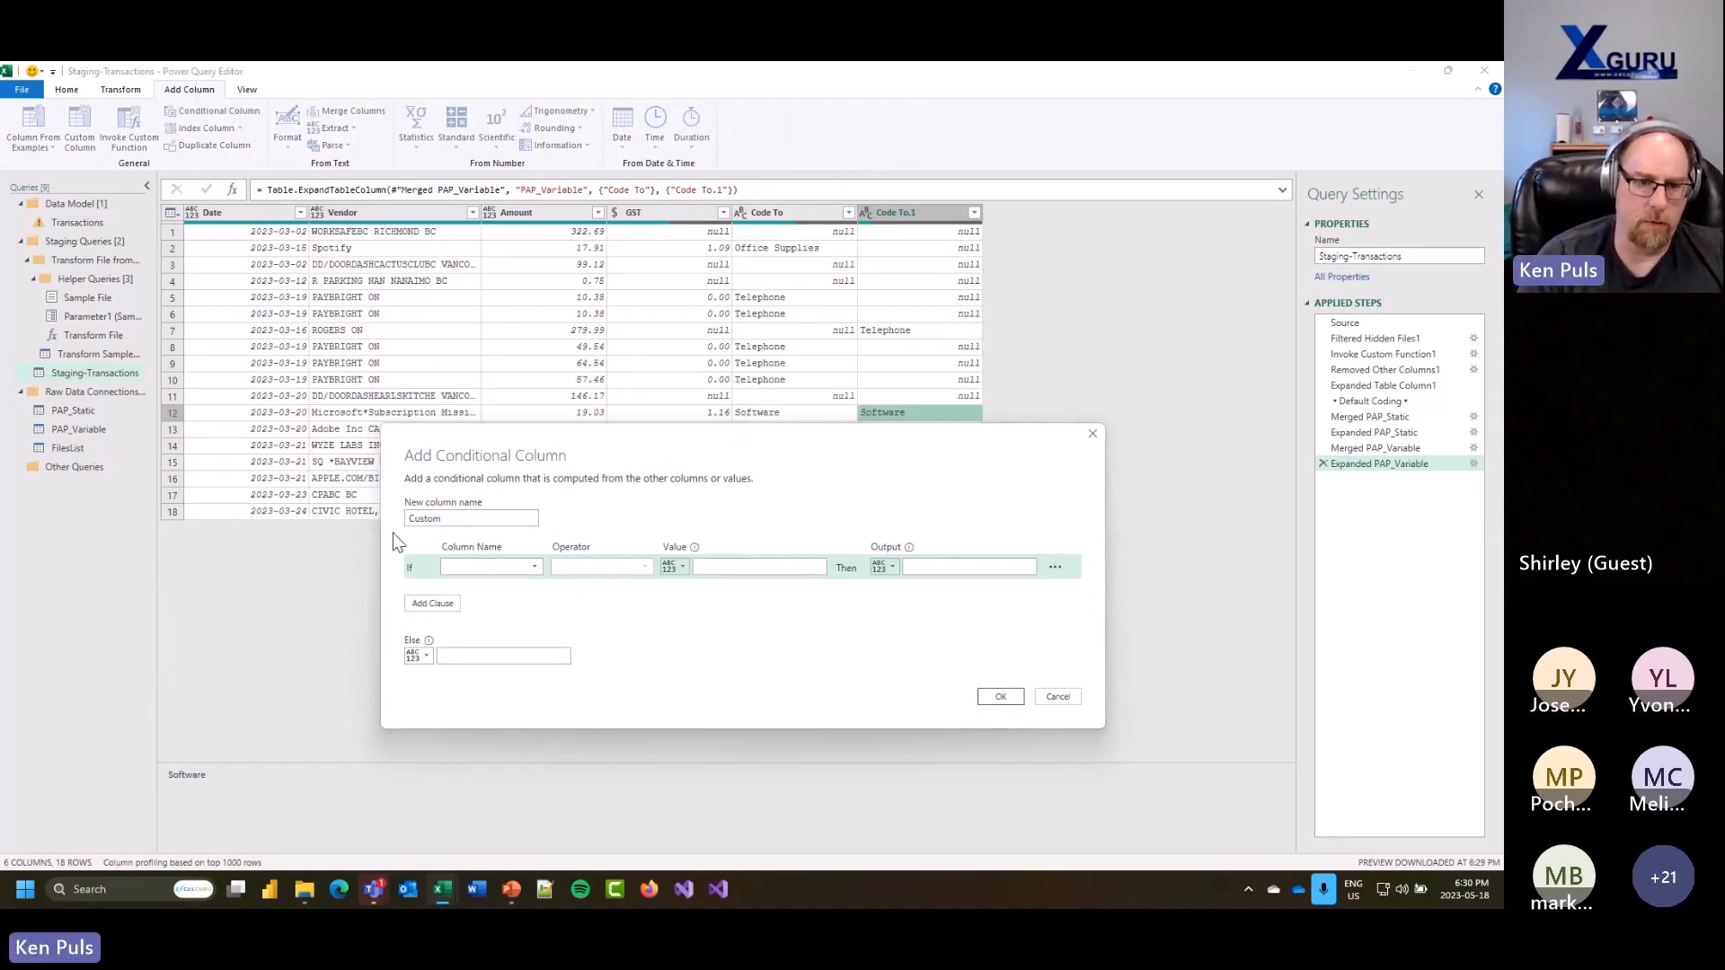
{"action": "left_click_drag", "start_coordinate": [485, 519], "coordinate": [375, 521]}
{"action": "type", "text": "Account Name"}
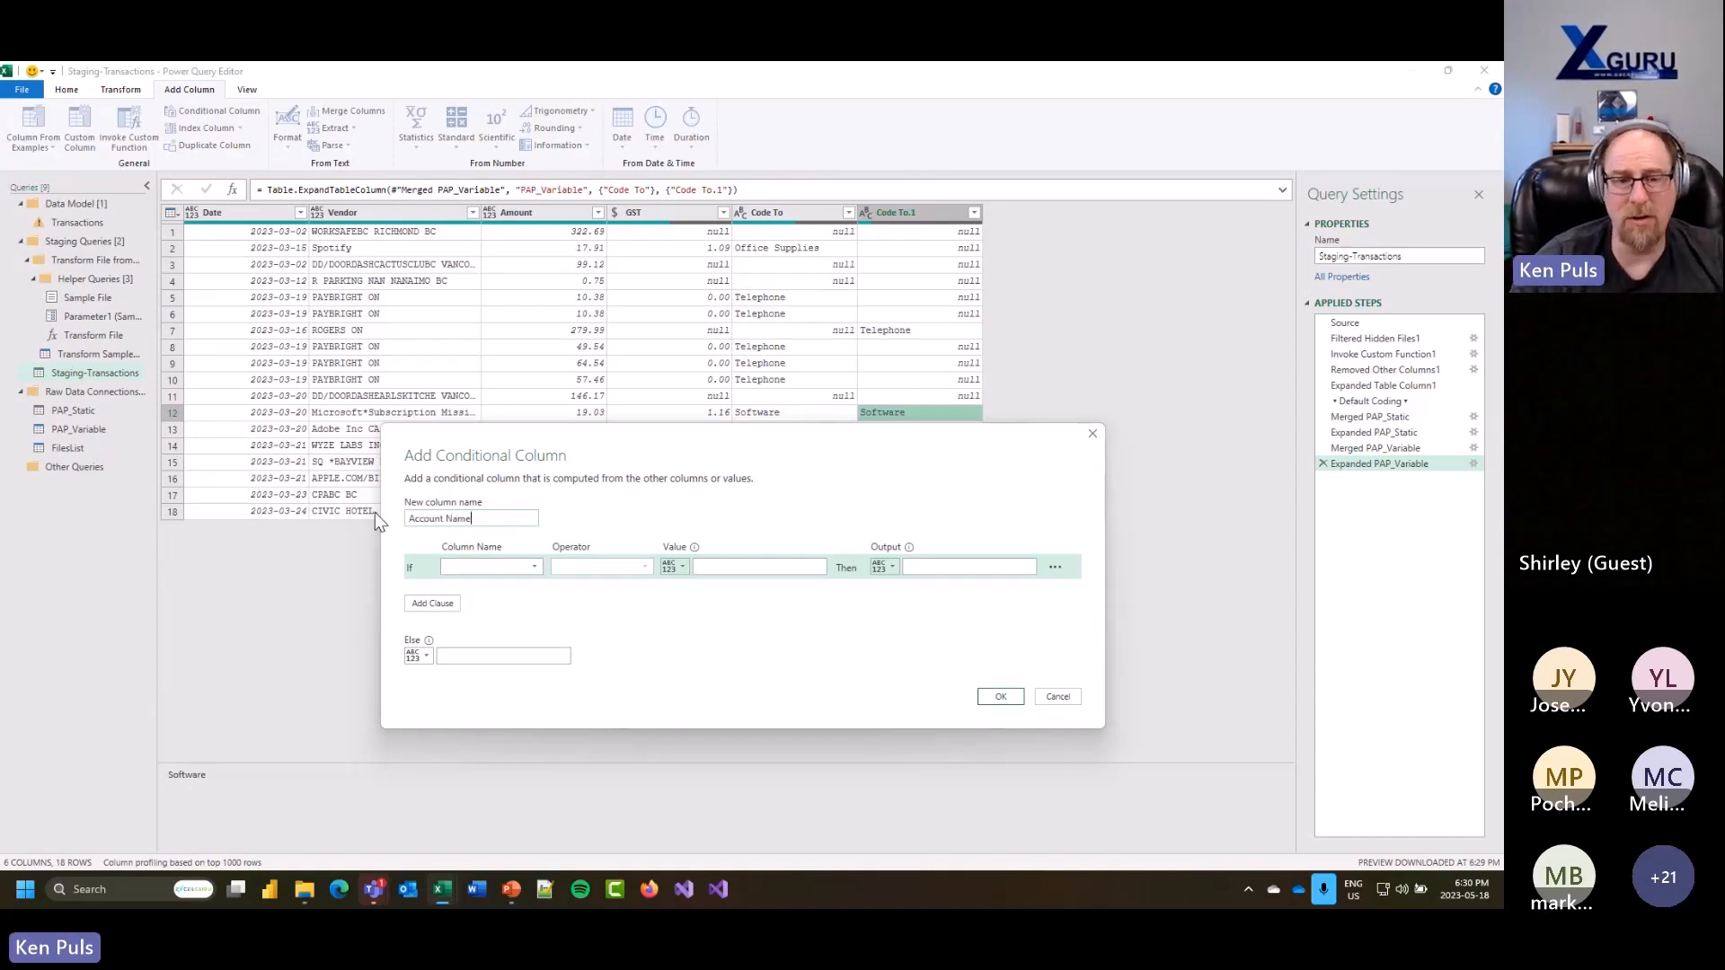
{"action": "left_click", "coordinate": [492, 571]}
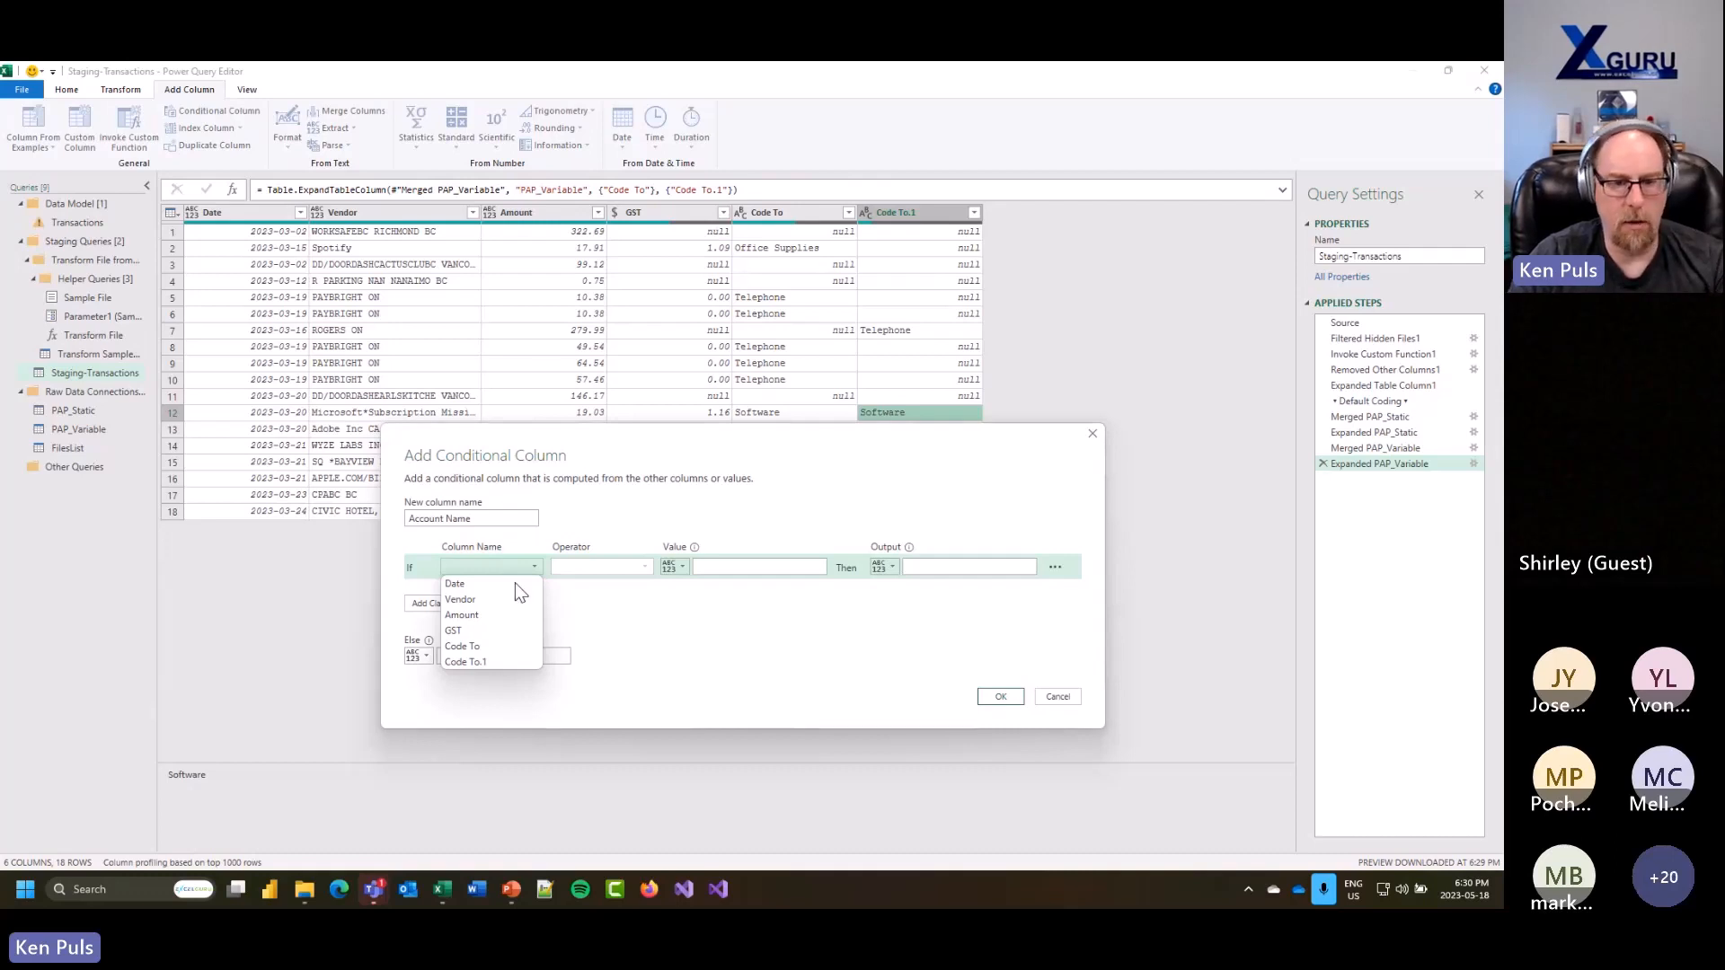
{"action": "left_click", "coordinate": [498, 646]}
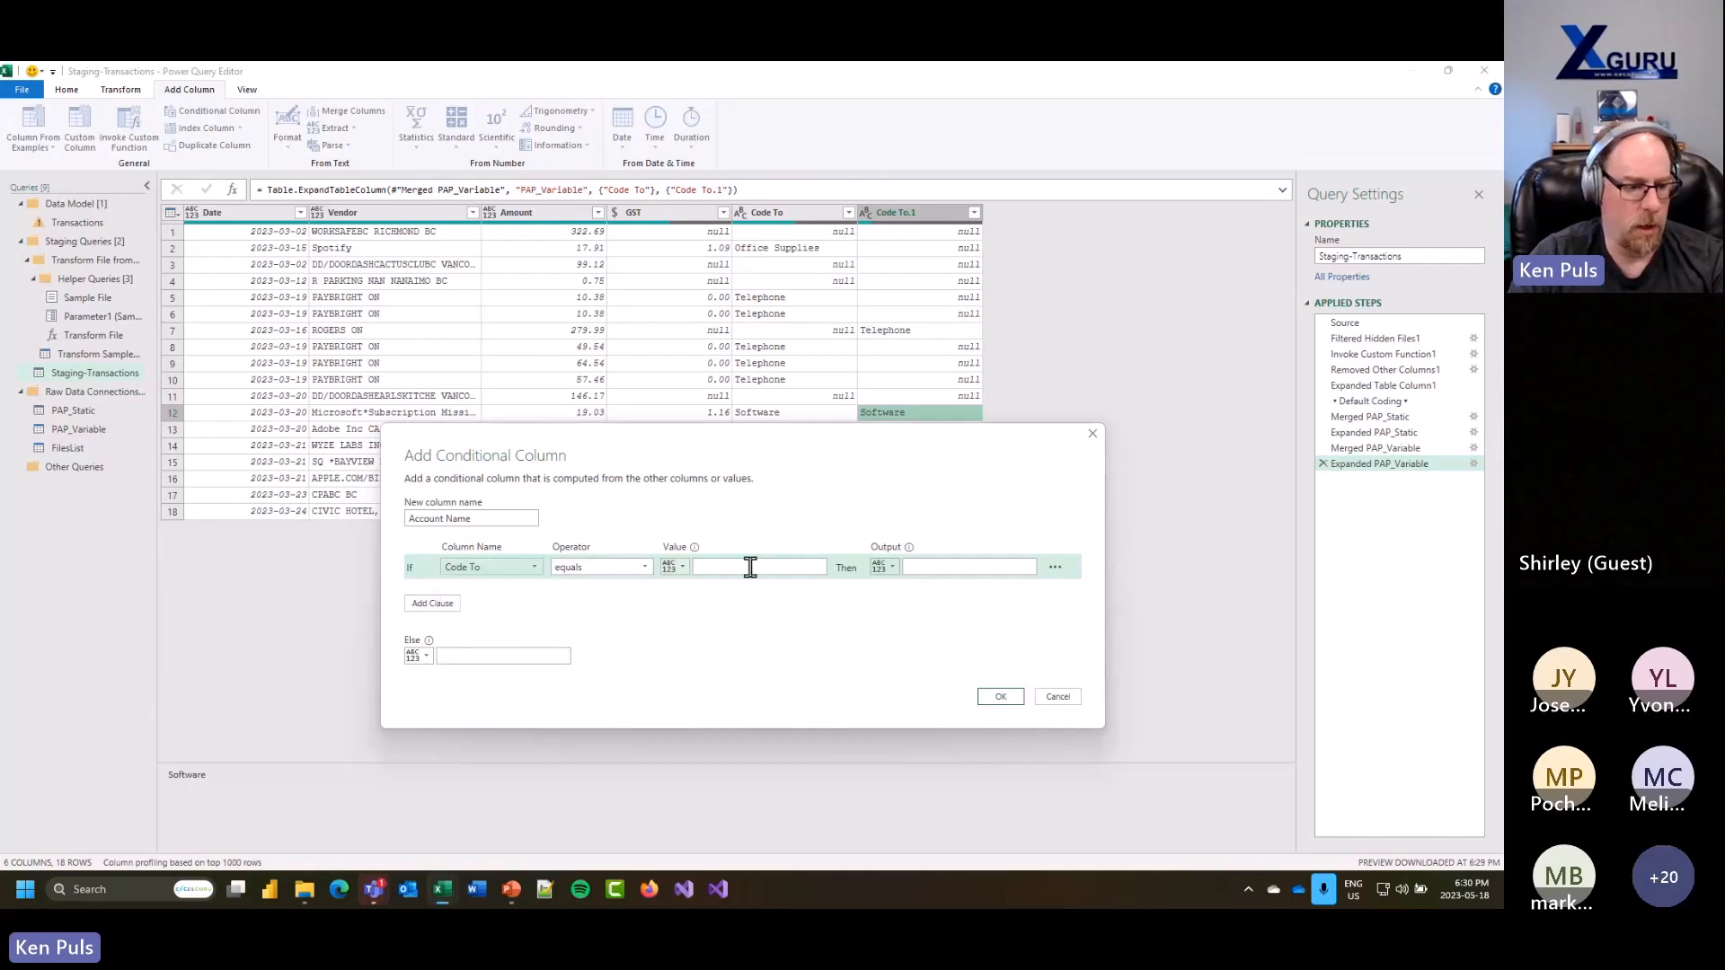
{"action": "left_click", "coordinate": [785, 567]}
{"action": "type", "text": "null"}
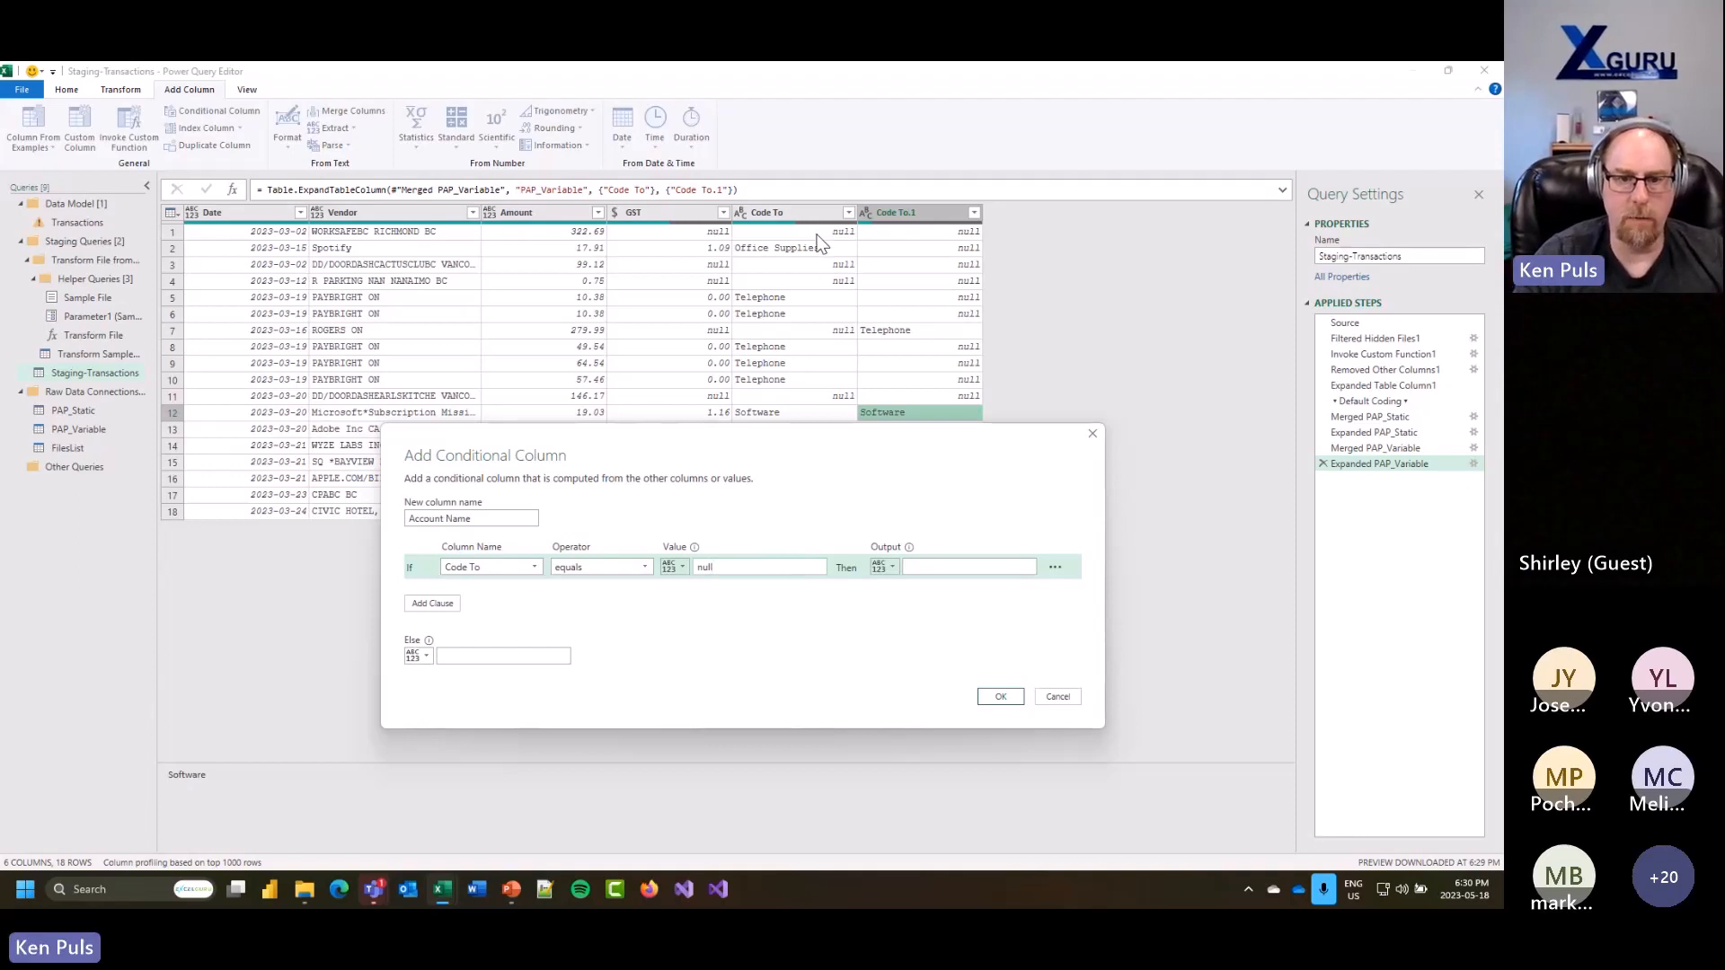
Step: Have the Account Name condition return the Code To.1 column, otherwise the Code To column, and create the column
{"action": "left_click", "coordinate": [893, 573]}
{"action": "left_click", "coordinate": [907, 600]}
{"action": "left_click", "coordinate": [928, 578]}
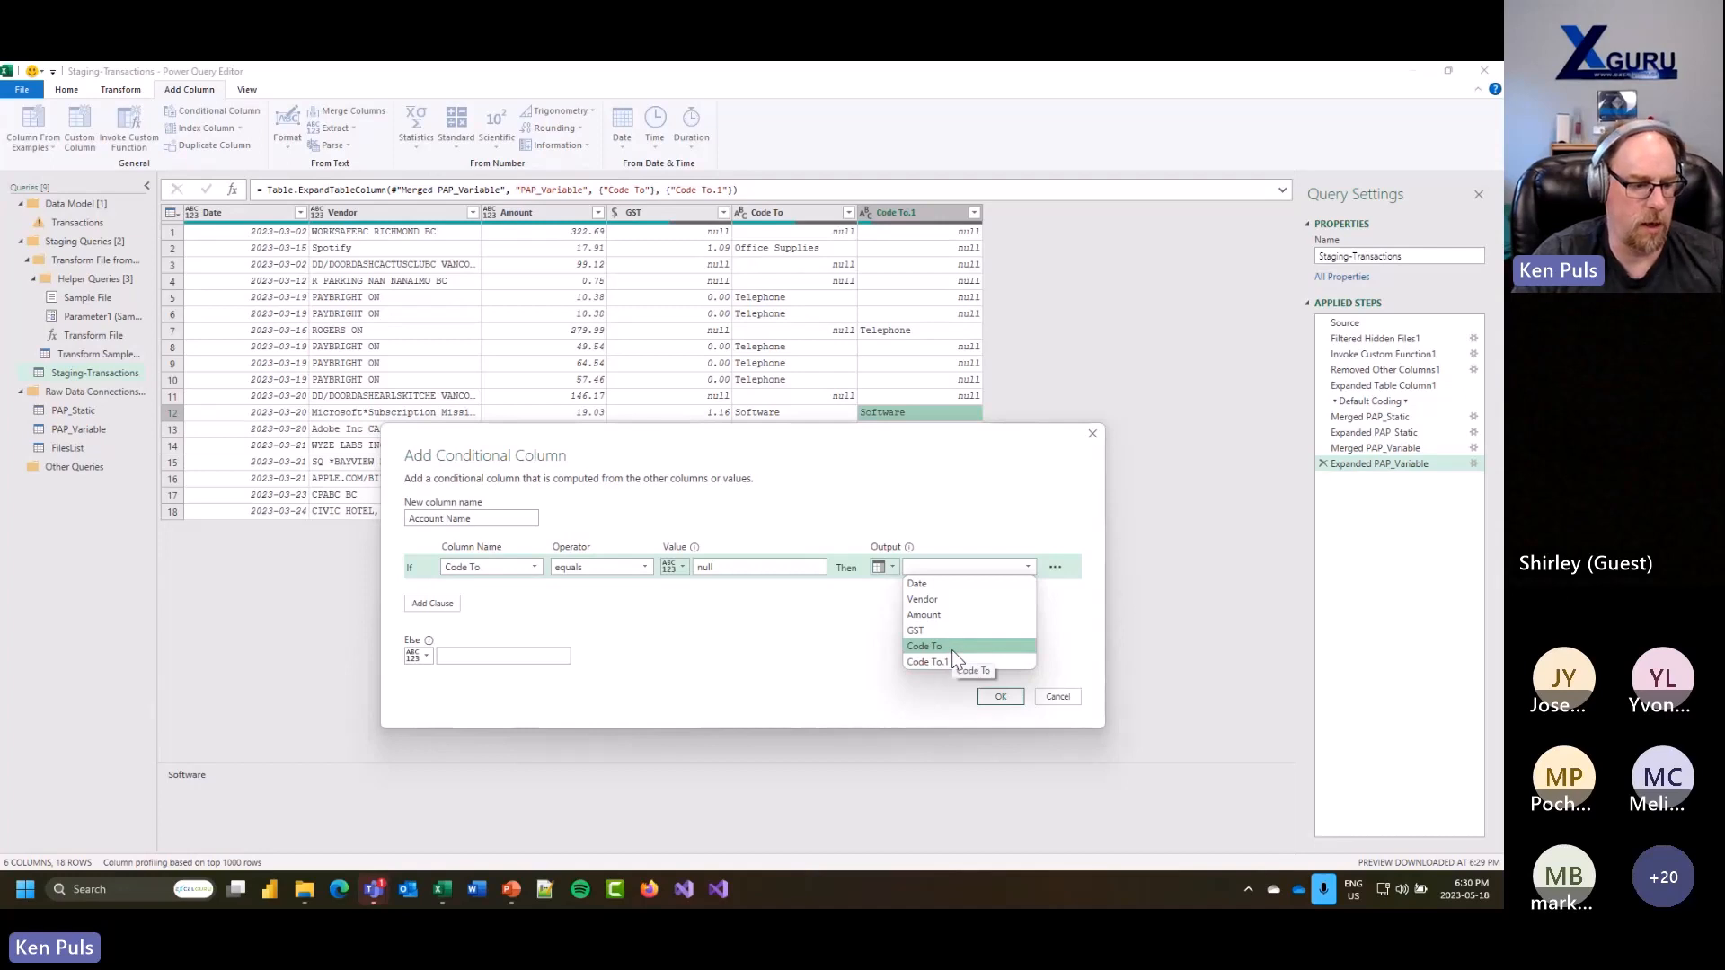
{"action": "left_click", "coordinate": [952, 663]}
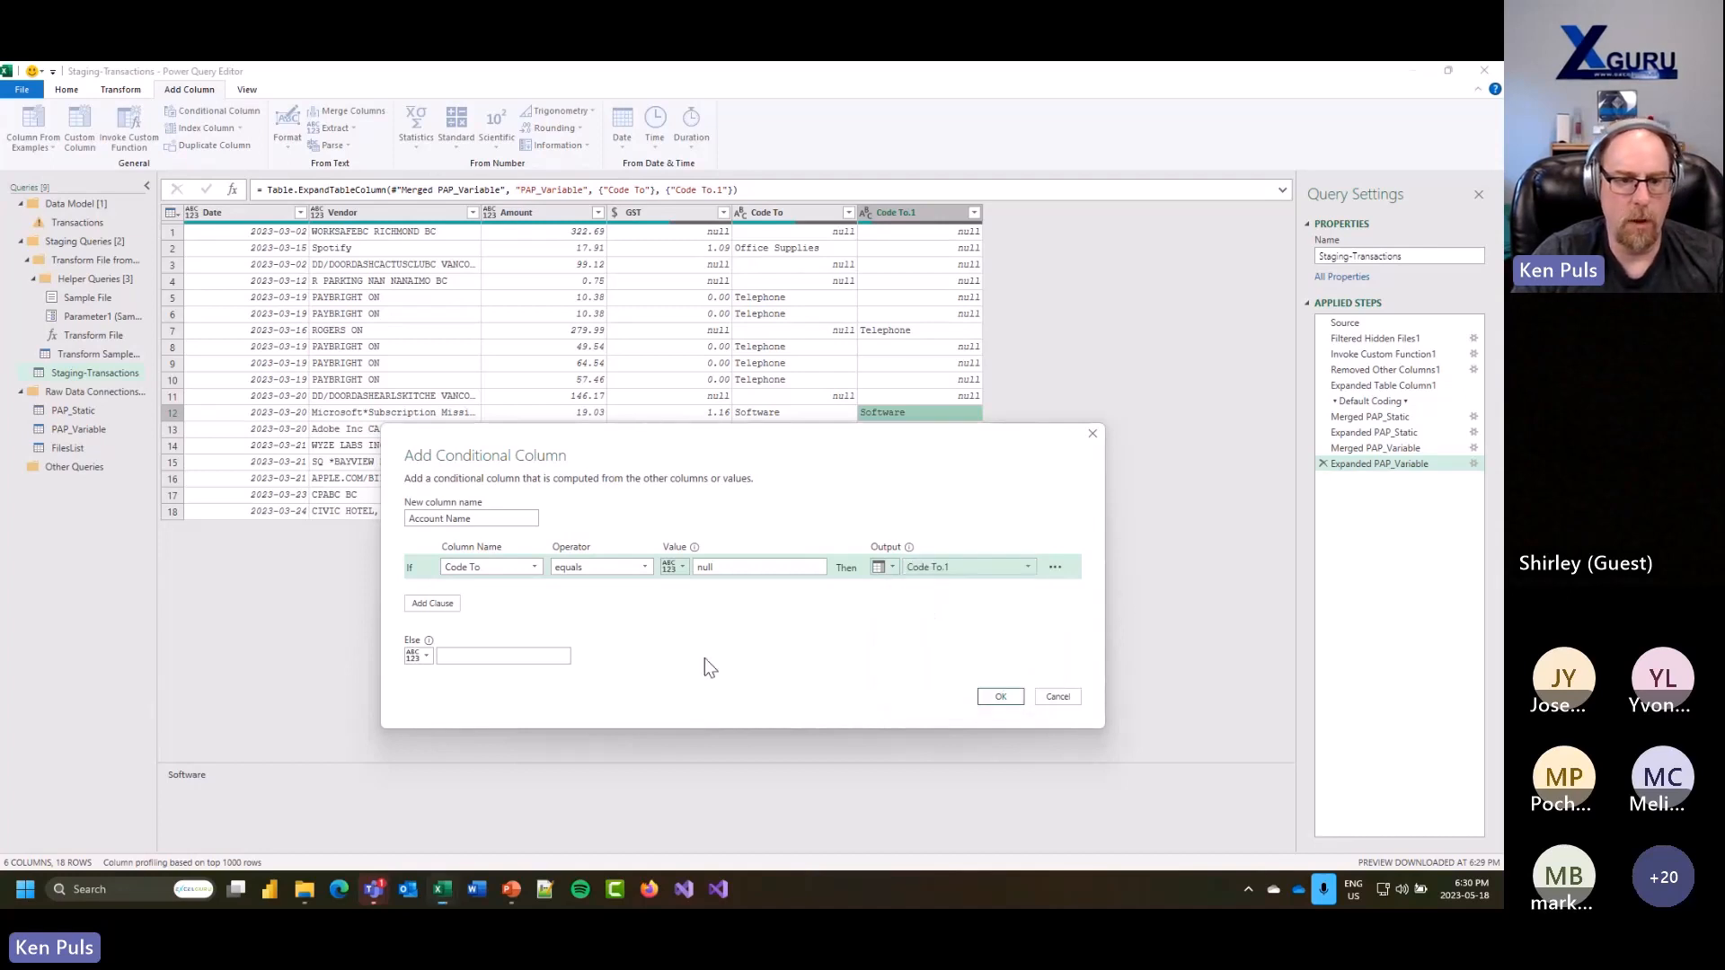
{"action": "left_click", "coordinate": [422, 658]}
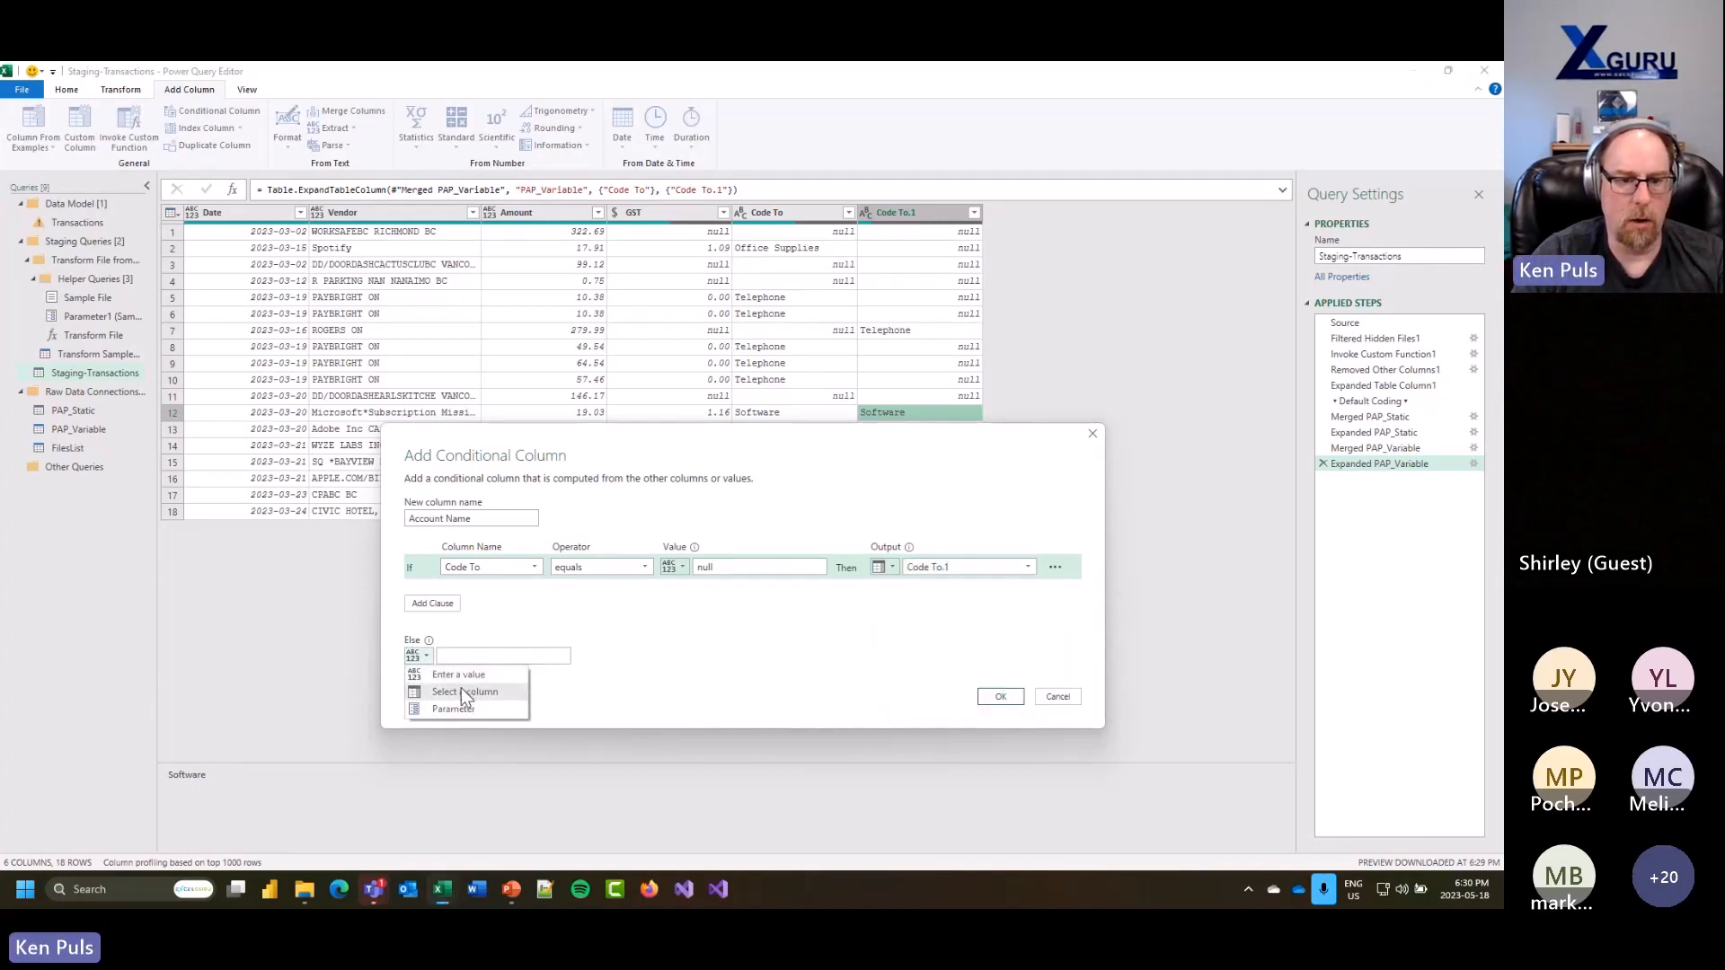
{"action": "left_click", "coordinate": [461, 687]}
{"action": "left_click", "coordinate": [474, 661]}
{"action": "left_click", "coordinate": [537, 733]}
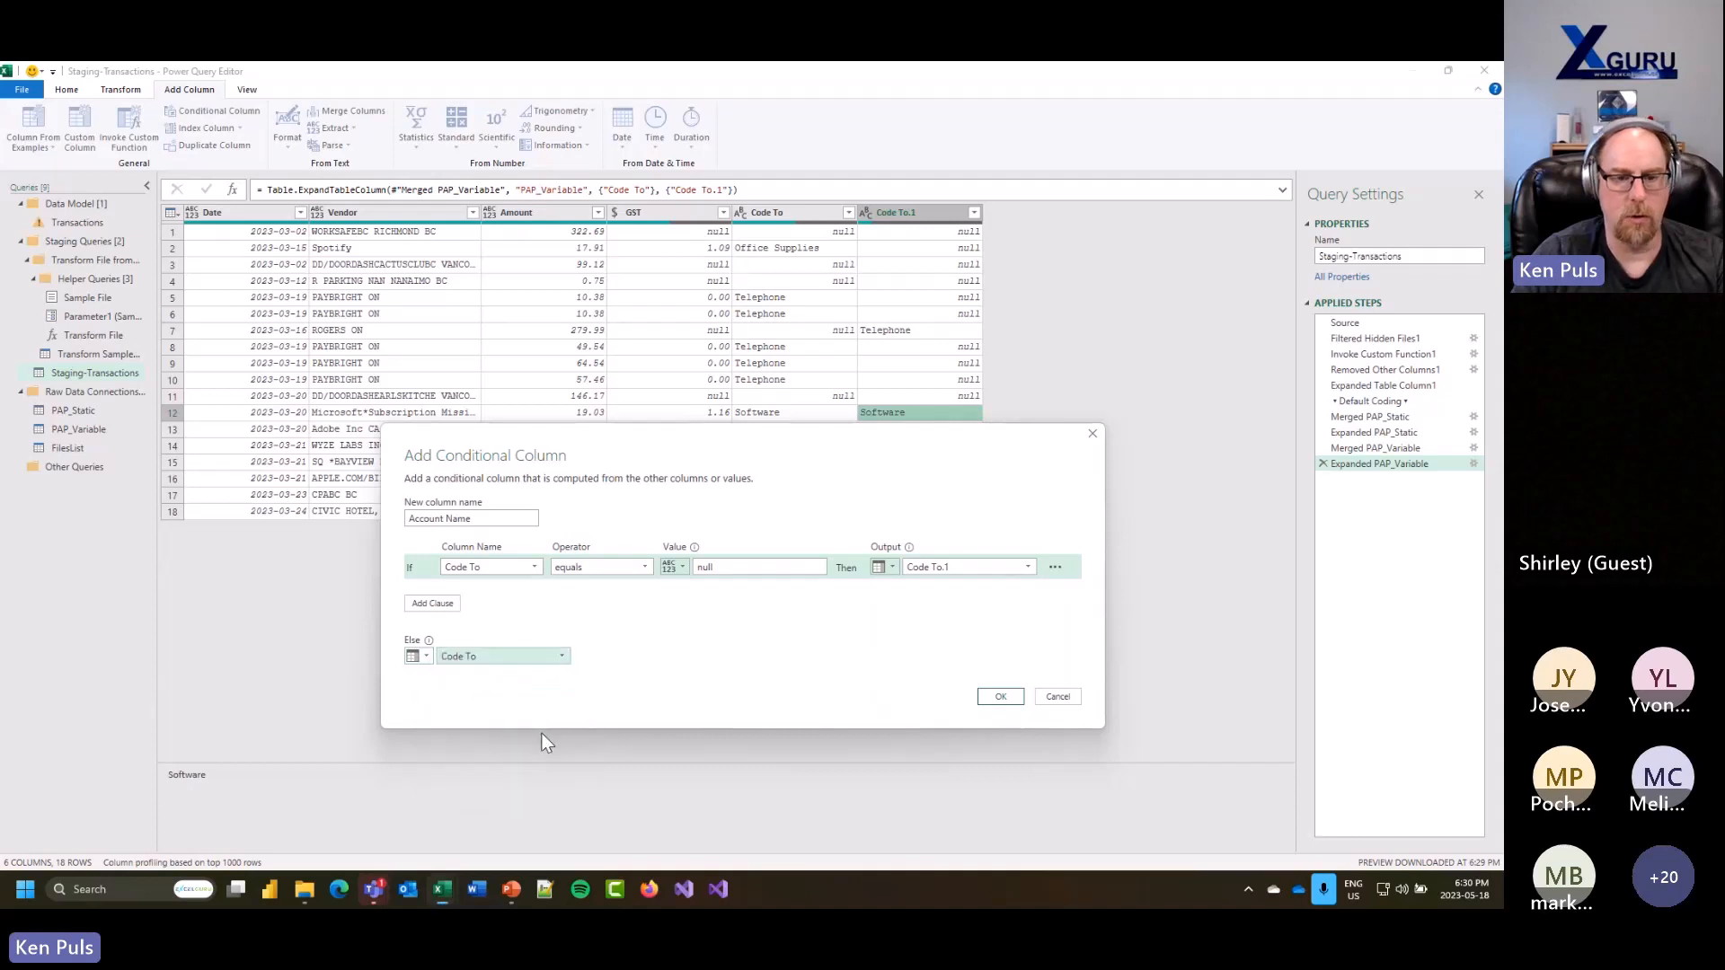
{"action": "left_click", "coordinate": [999, 697]}
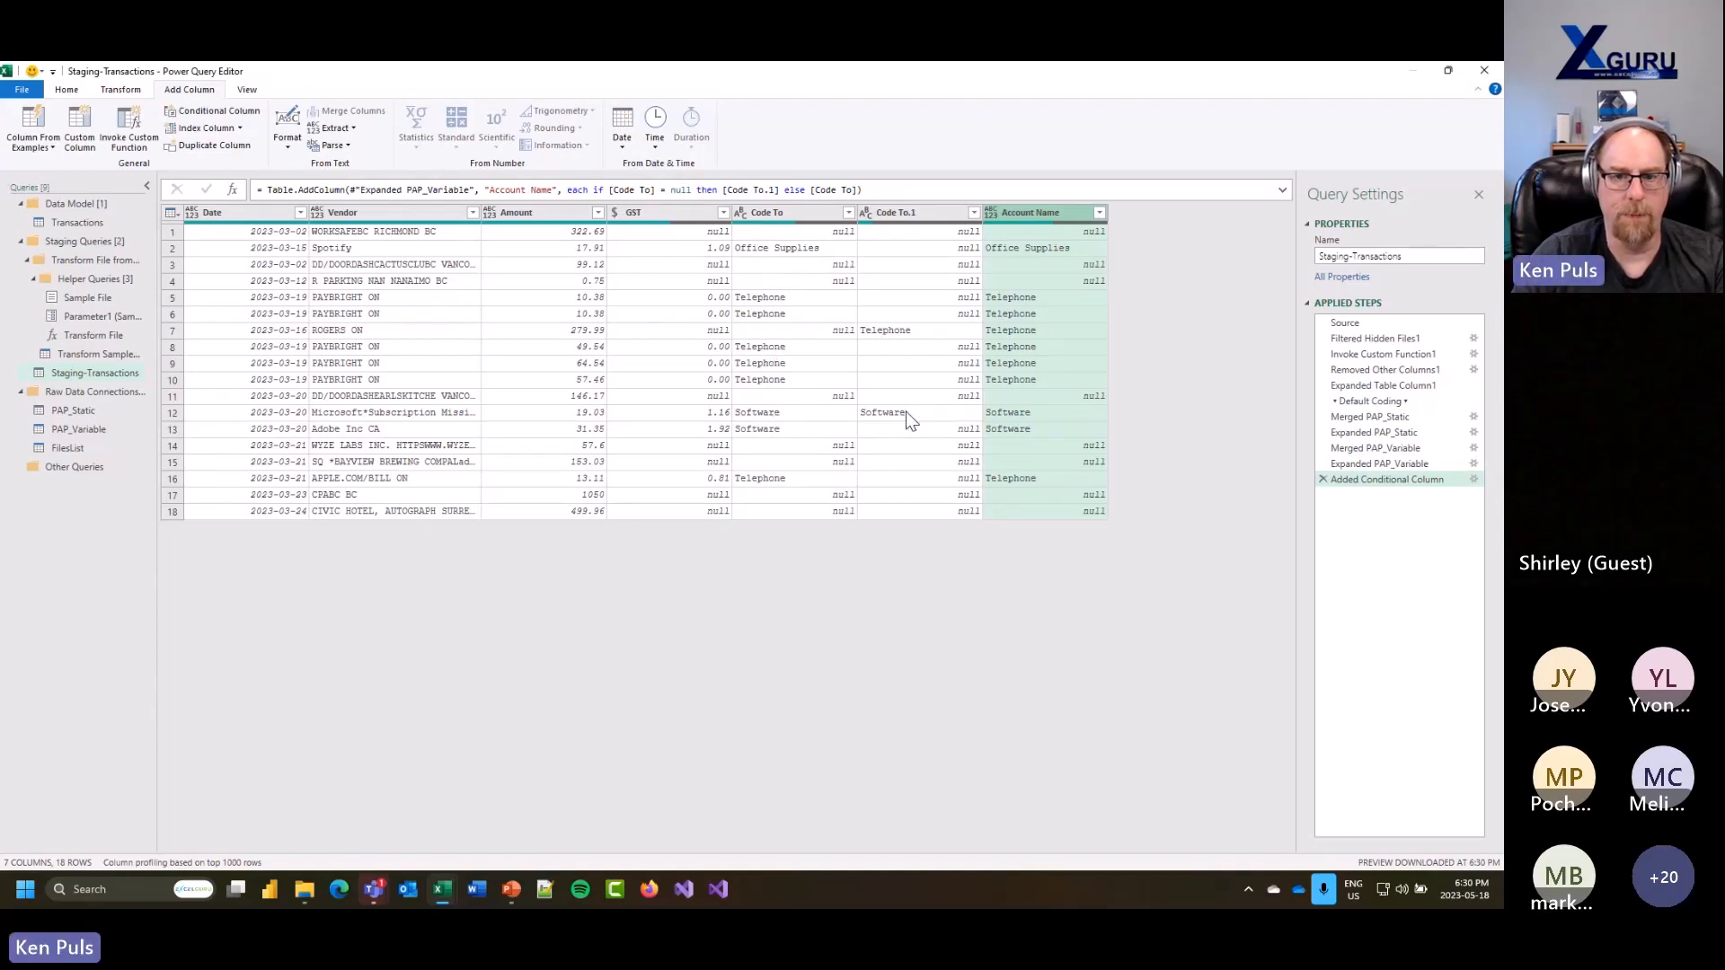
Step: Remove the Code To and Code To.1 columns from Staging-Transactions
{"action": "left_click", "coordinate": [802, 216]}
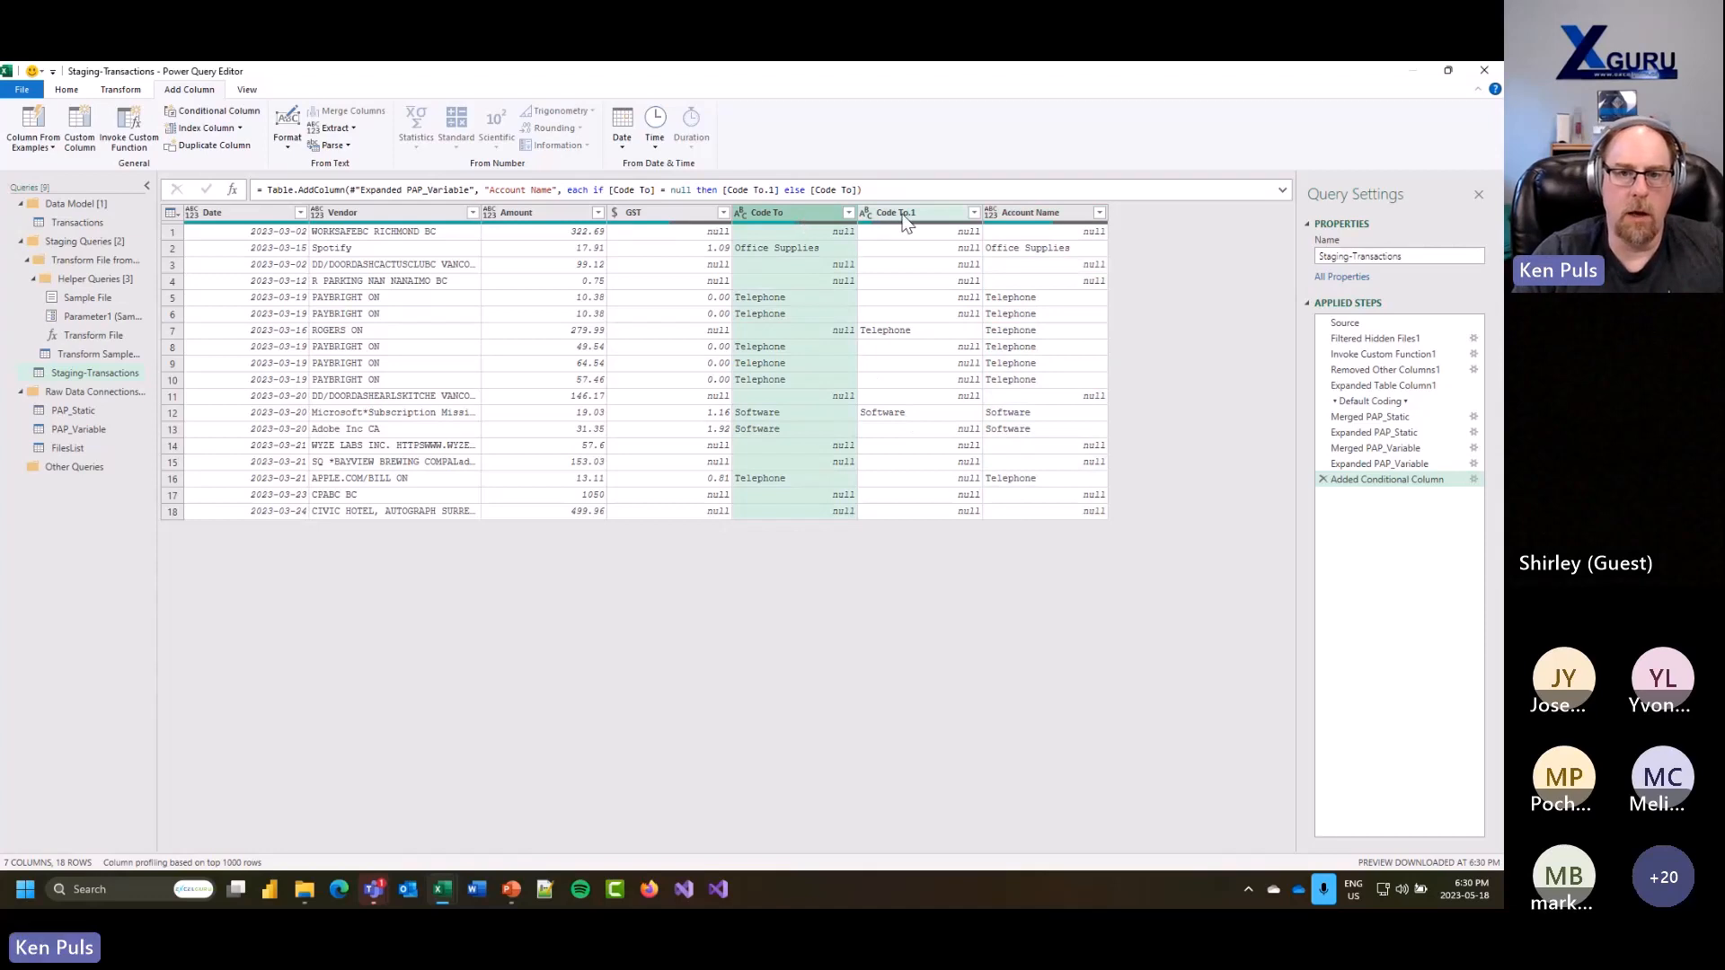
{"action": "left_click", "coordinate": [952, 216], "text": "ctrl"}
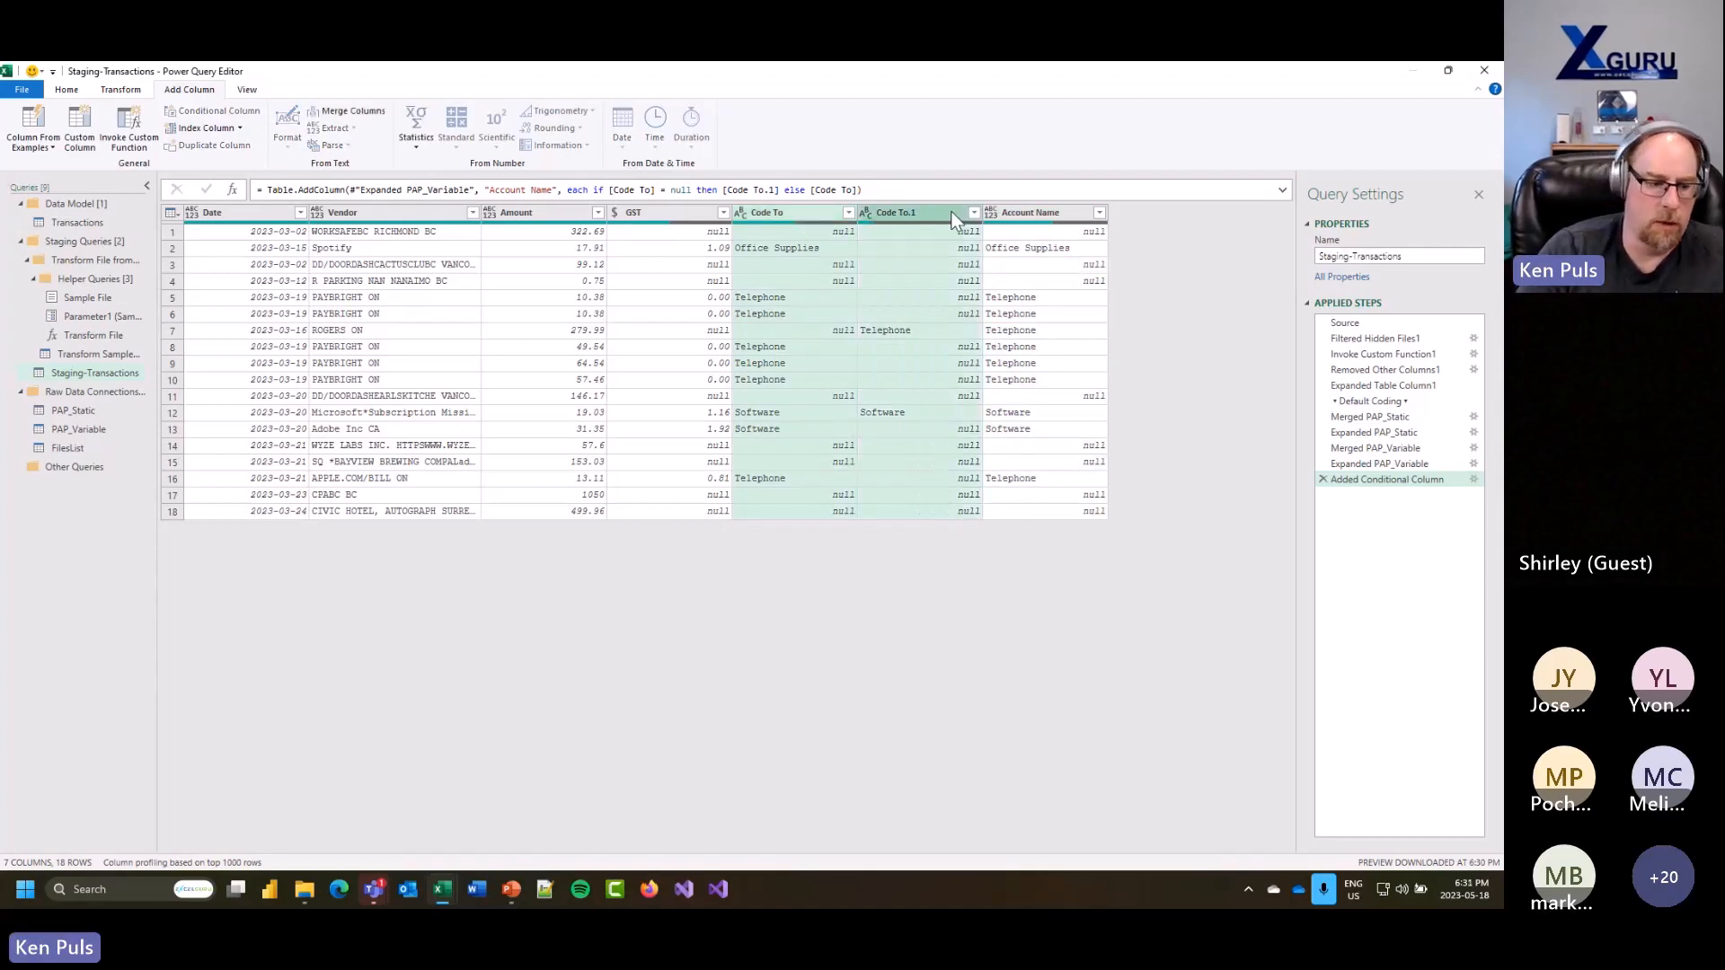
{"action": "key", "text": "Delete"}
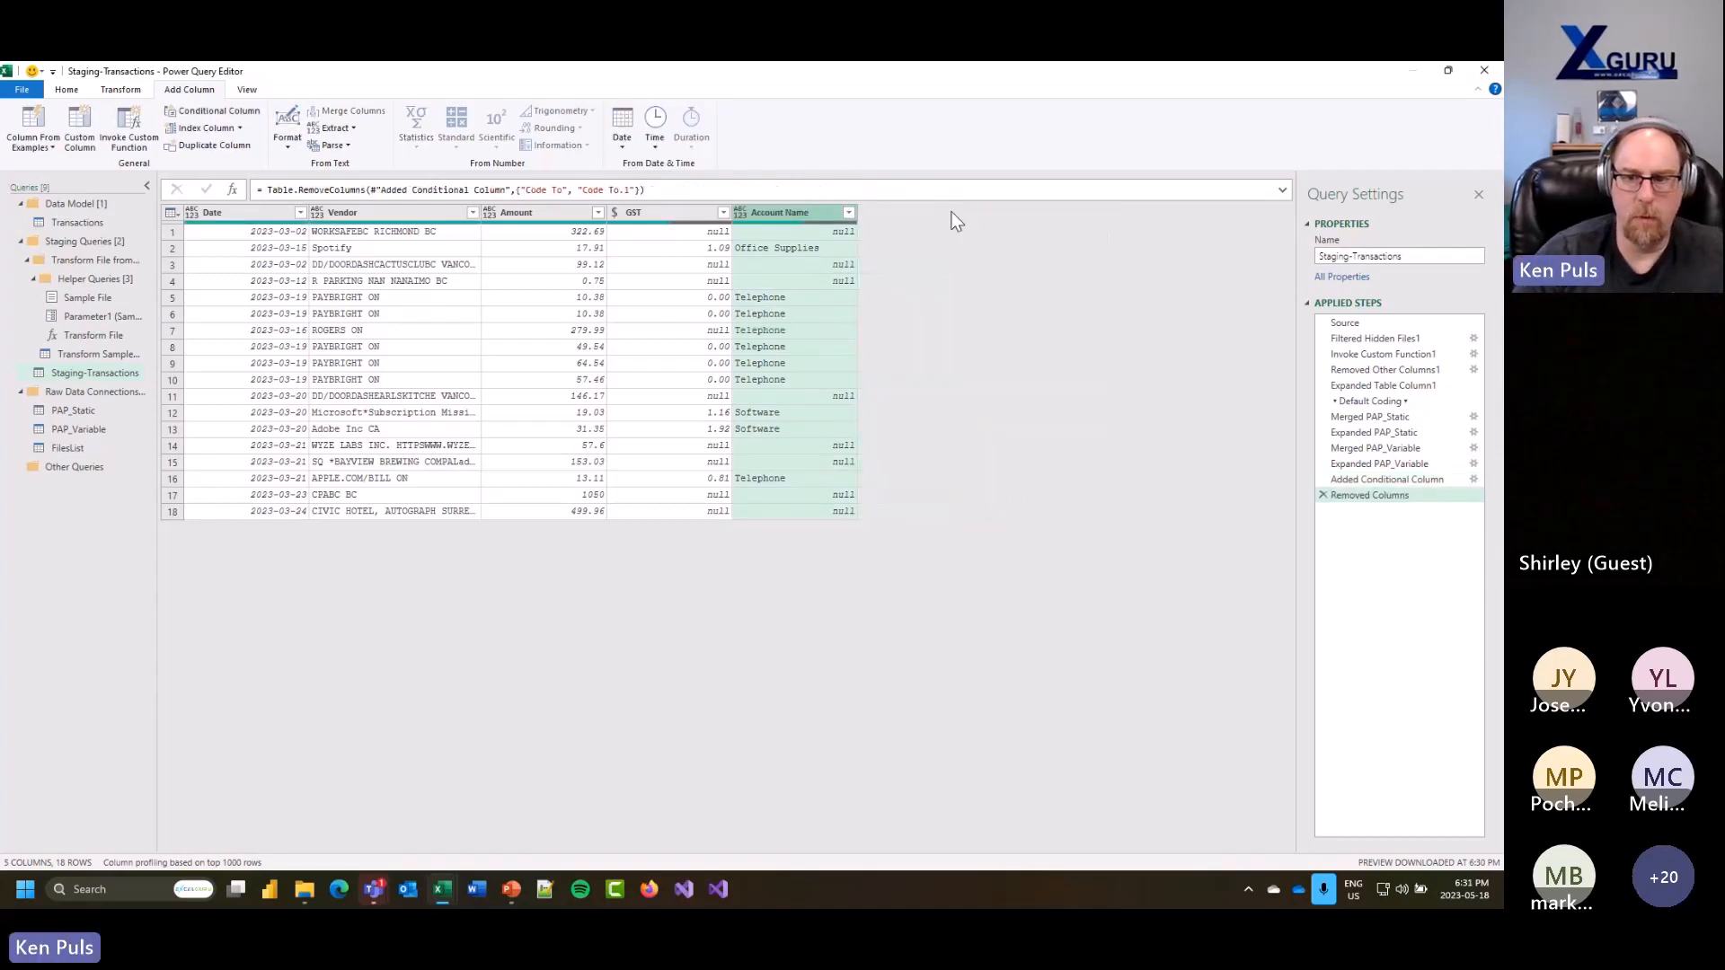
Step: Rename the Added Conditional Column step as Added Account Name
{"action": "left_click", "coordinate": [1395, 481]}
{"action": "right_click", "coordinate": [1394, 482]}
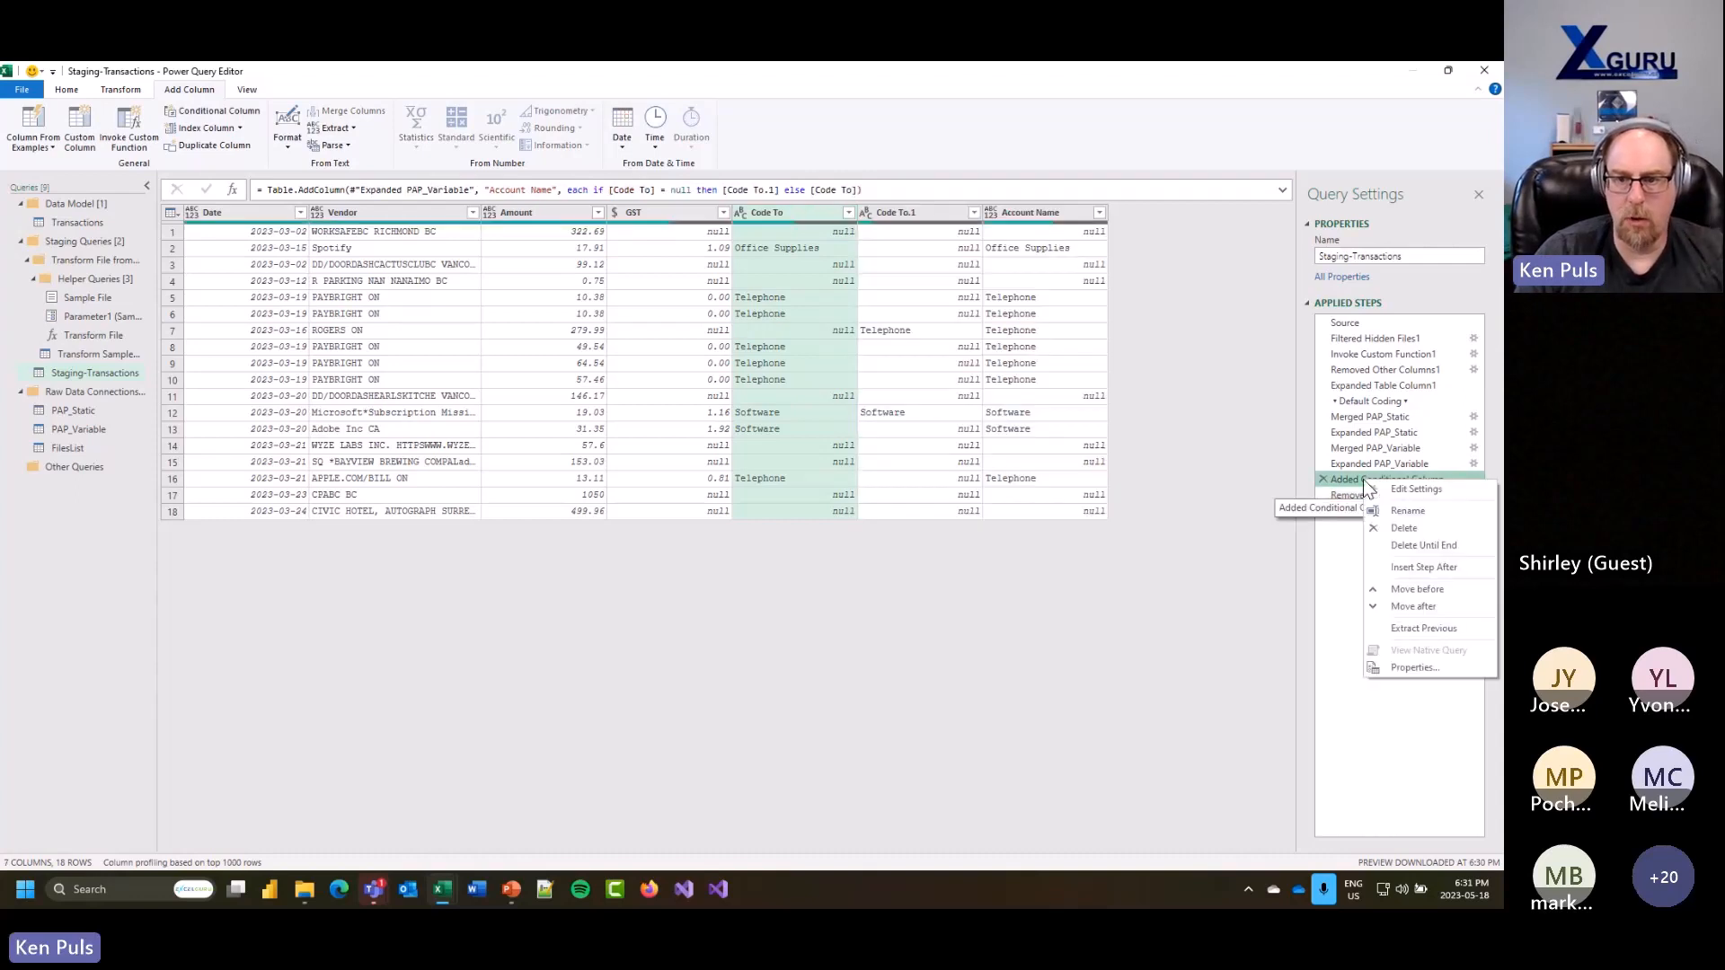
{"action": "left_click", "coordinate": [1408, 510]}
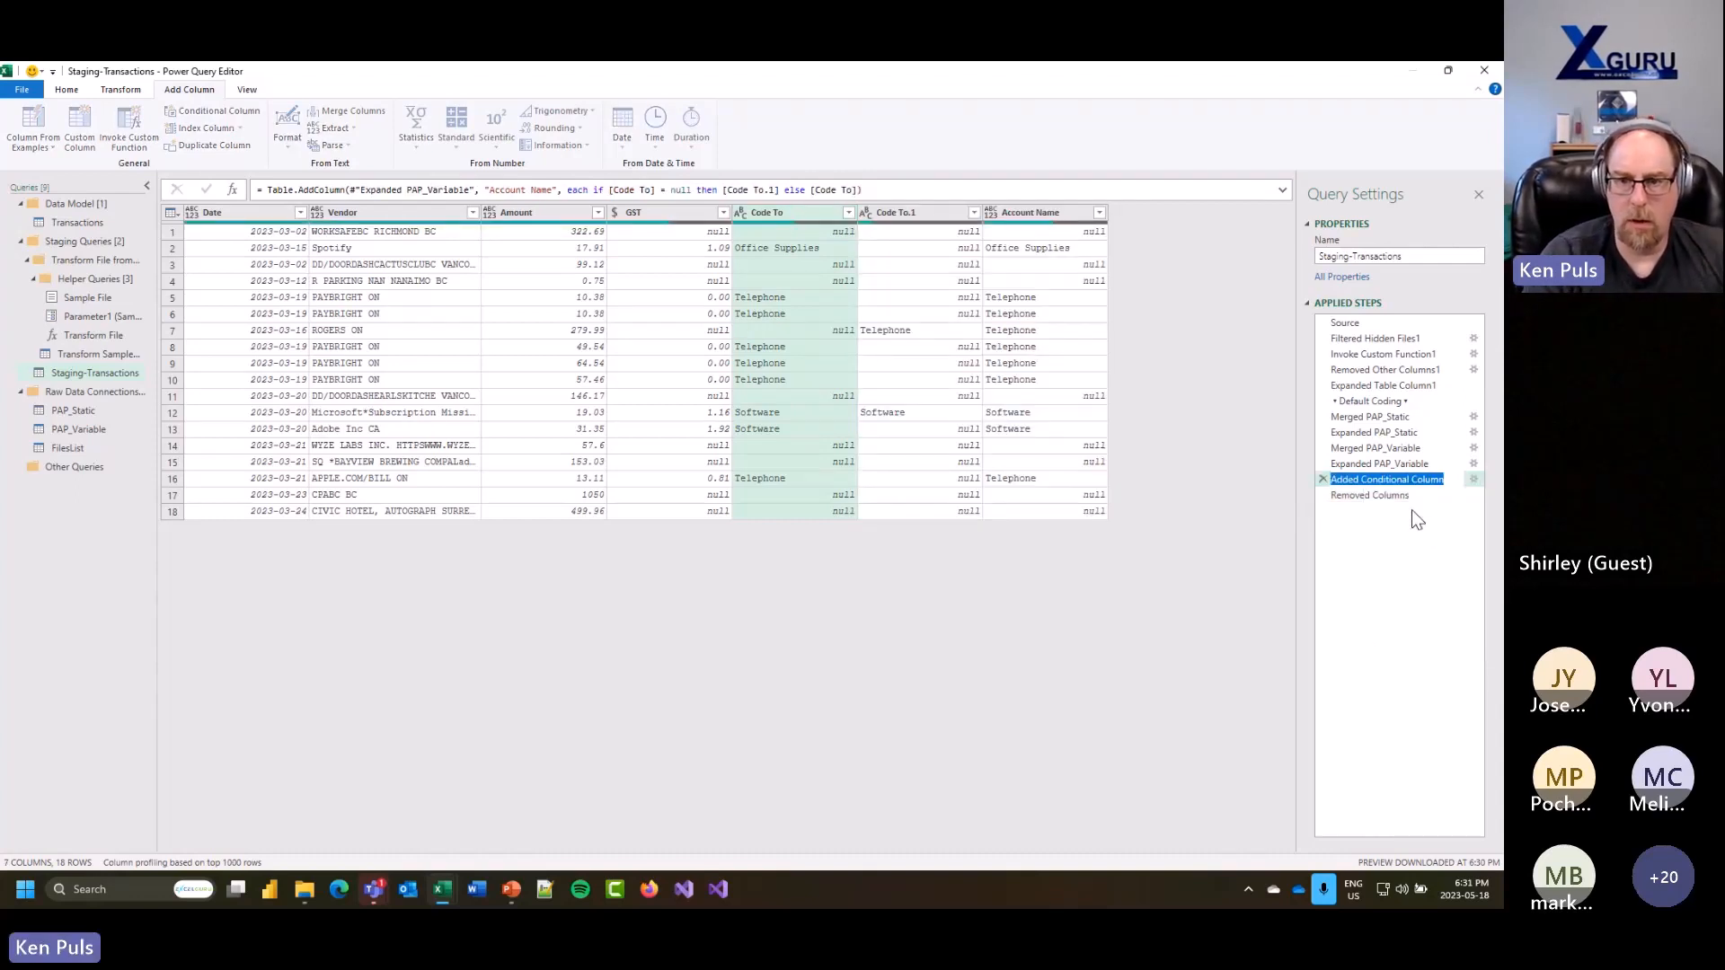
{"action": "type", "text": "Added Acc"}
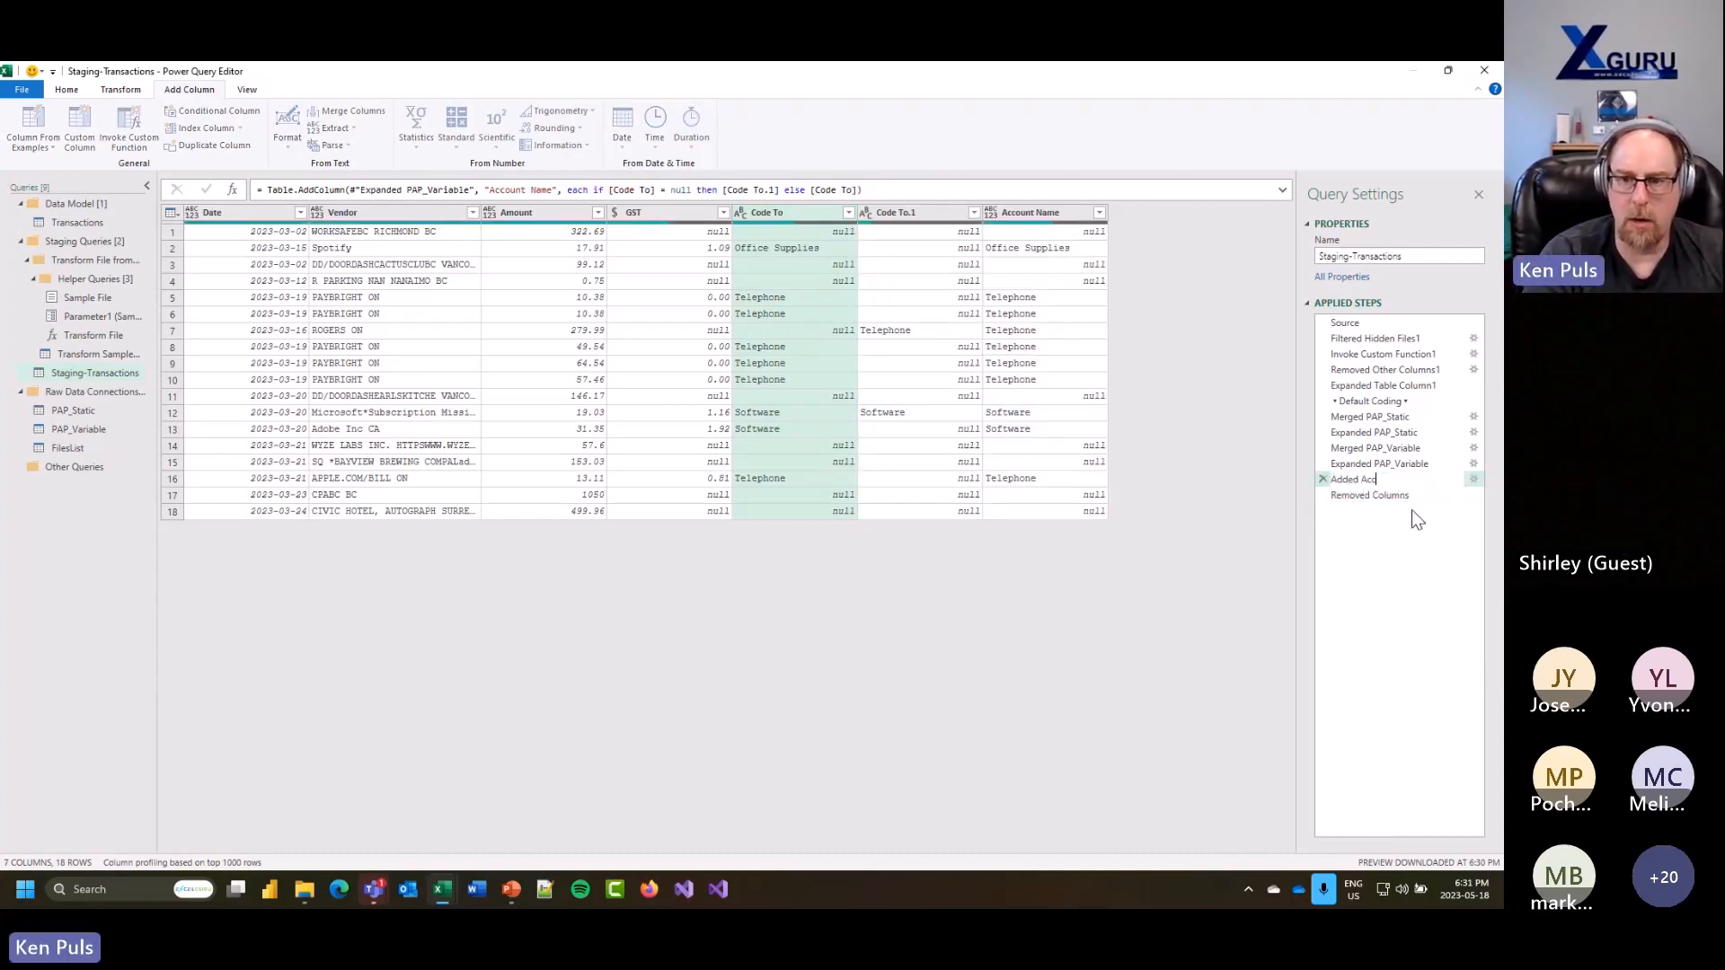
{"action": "type", "text": "ount Name"}
{"action": "key", "text": "Return"}
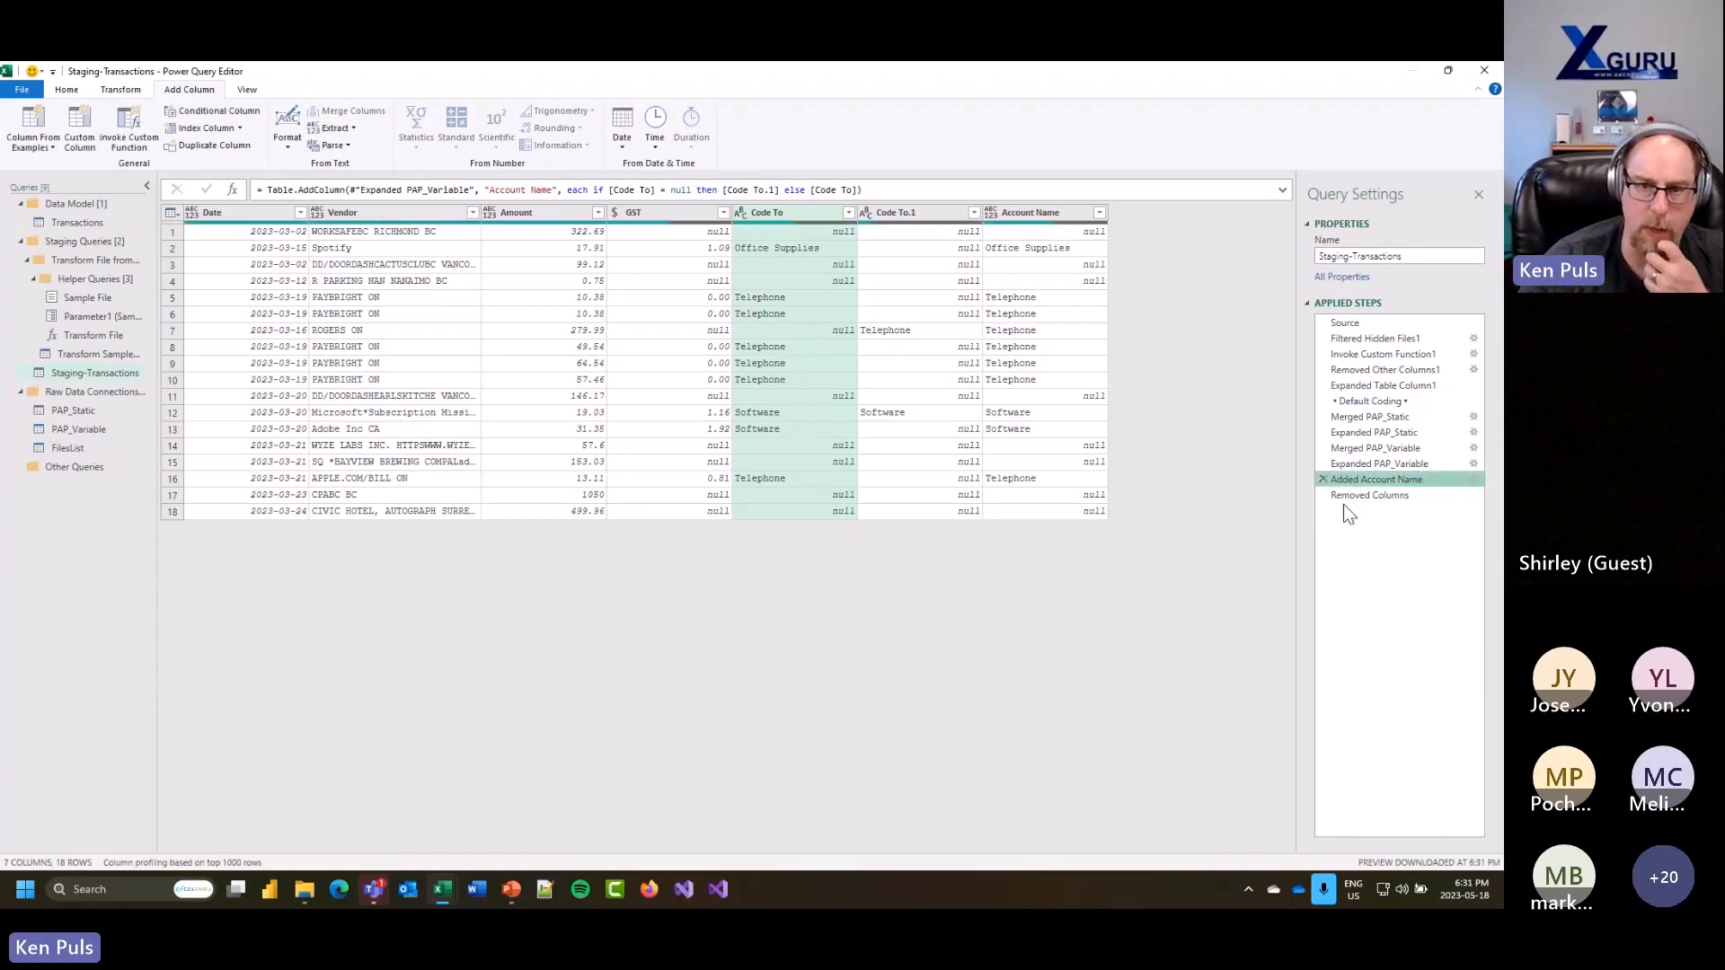
Step: Review the Removed Columns step of Staging-Transactions, and inspect the Transactions query's output and its Source step
{"action": "left_click", "coordinate": [1373, 497]}
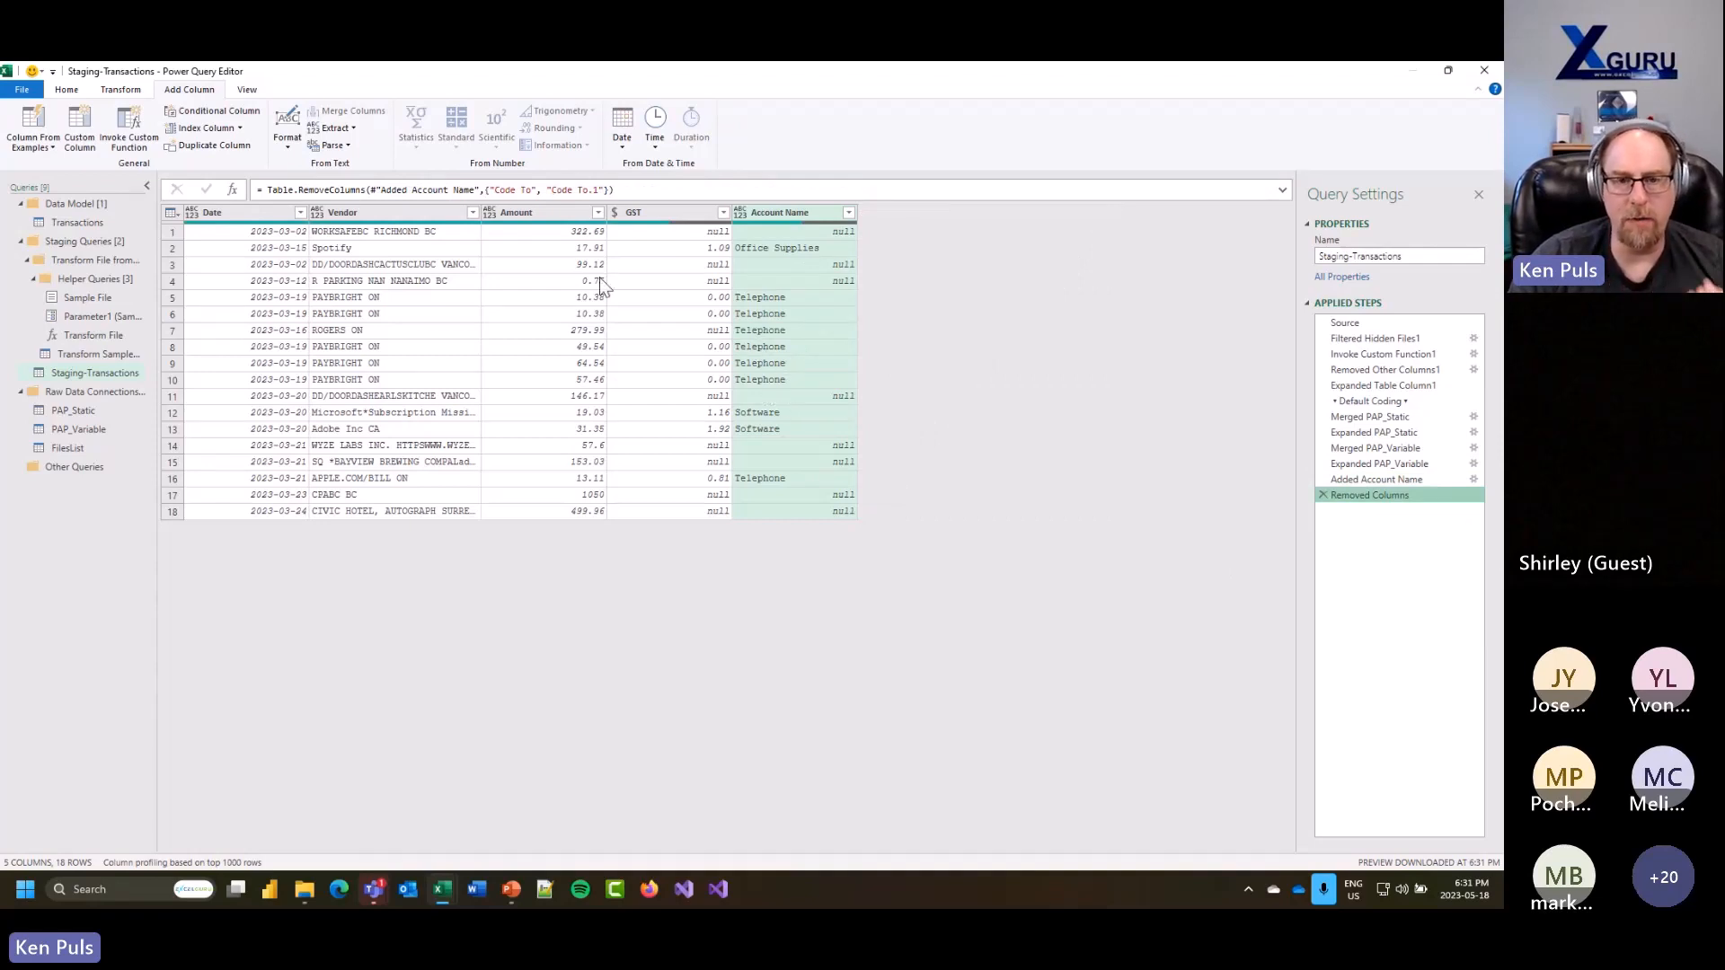
{"action": "left_click", "coordinate": [108, 223]}
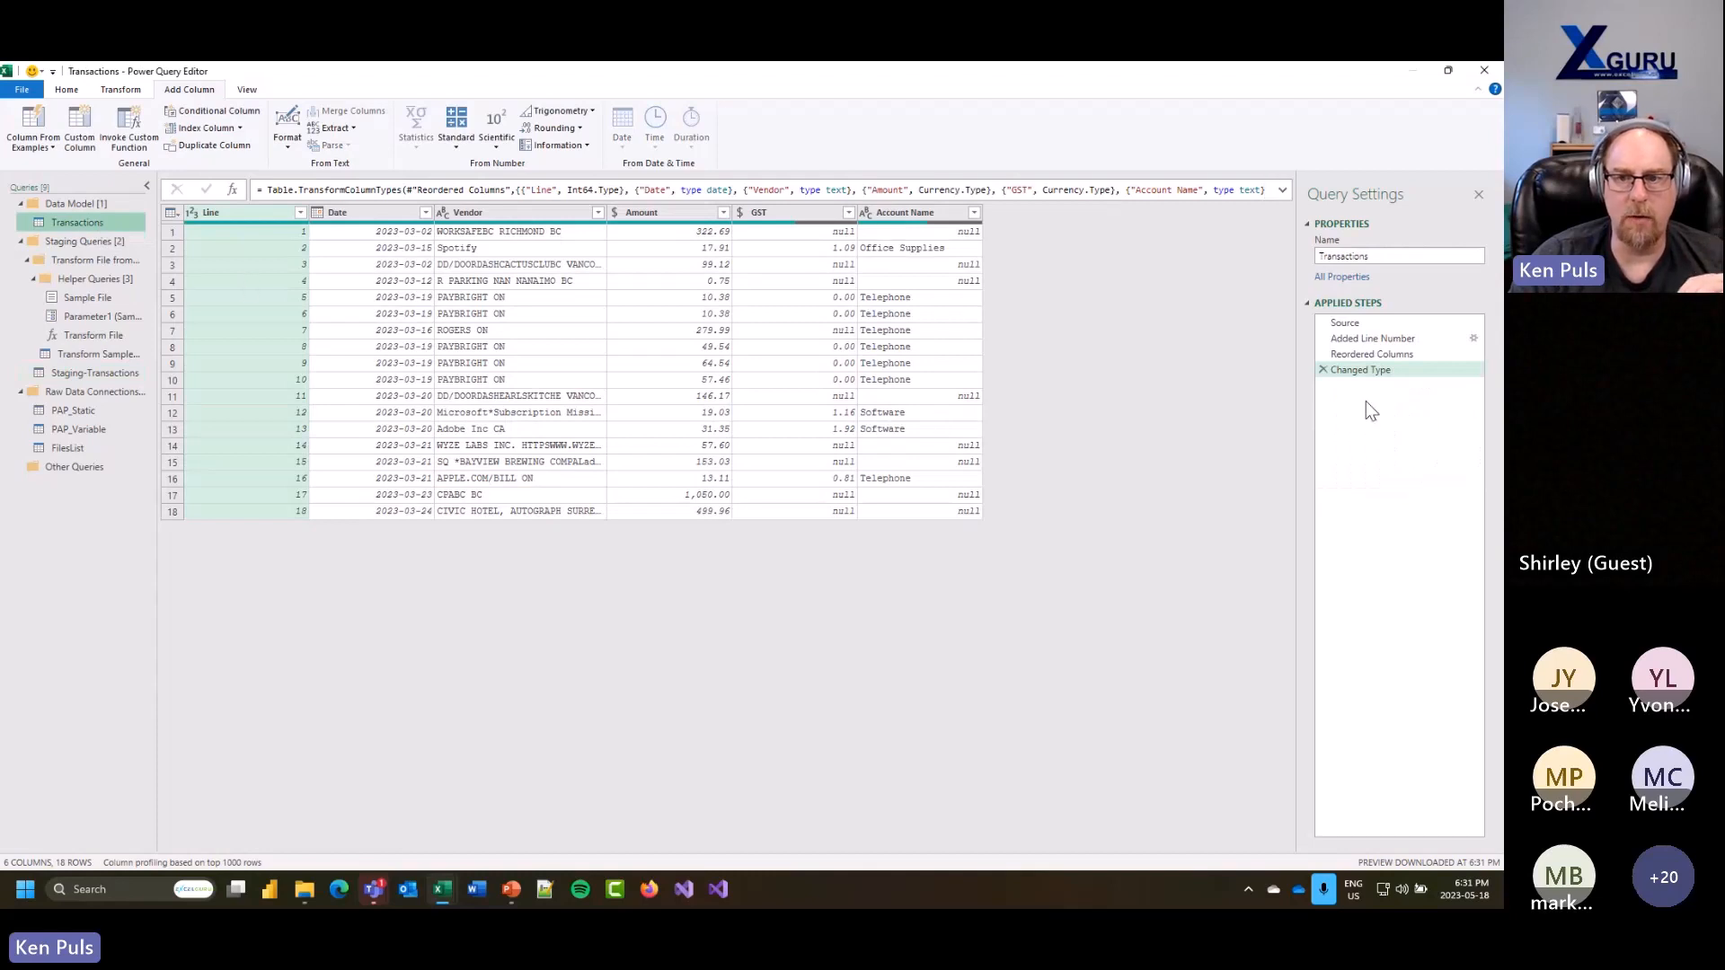
{"action": "left_click", "coordinate": [1371, 321]}
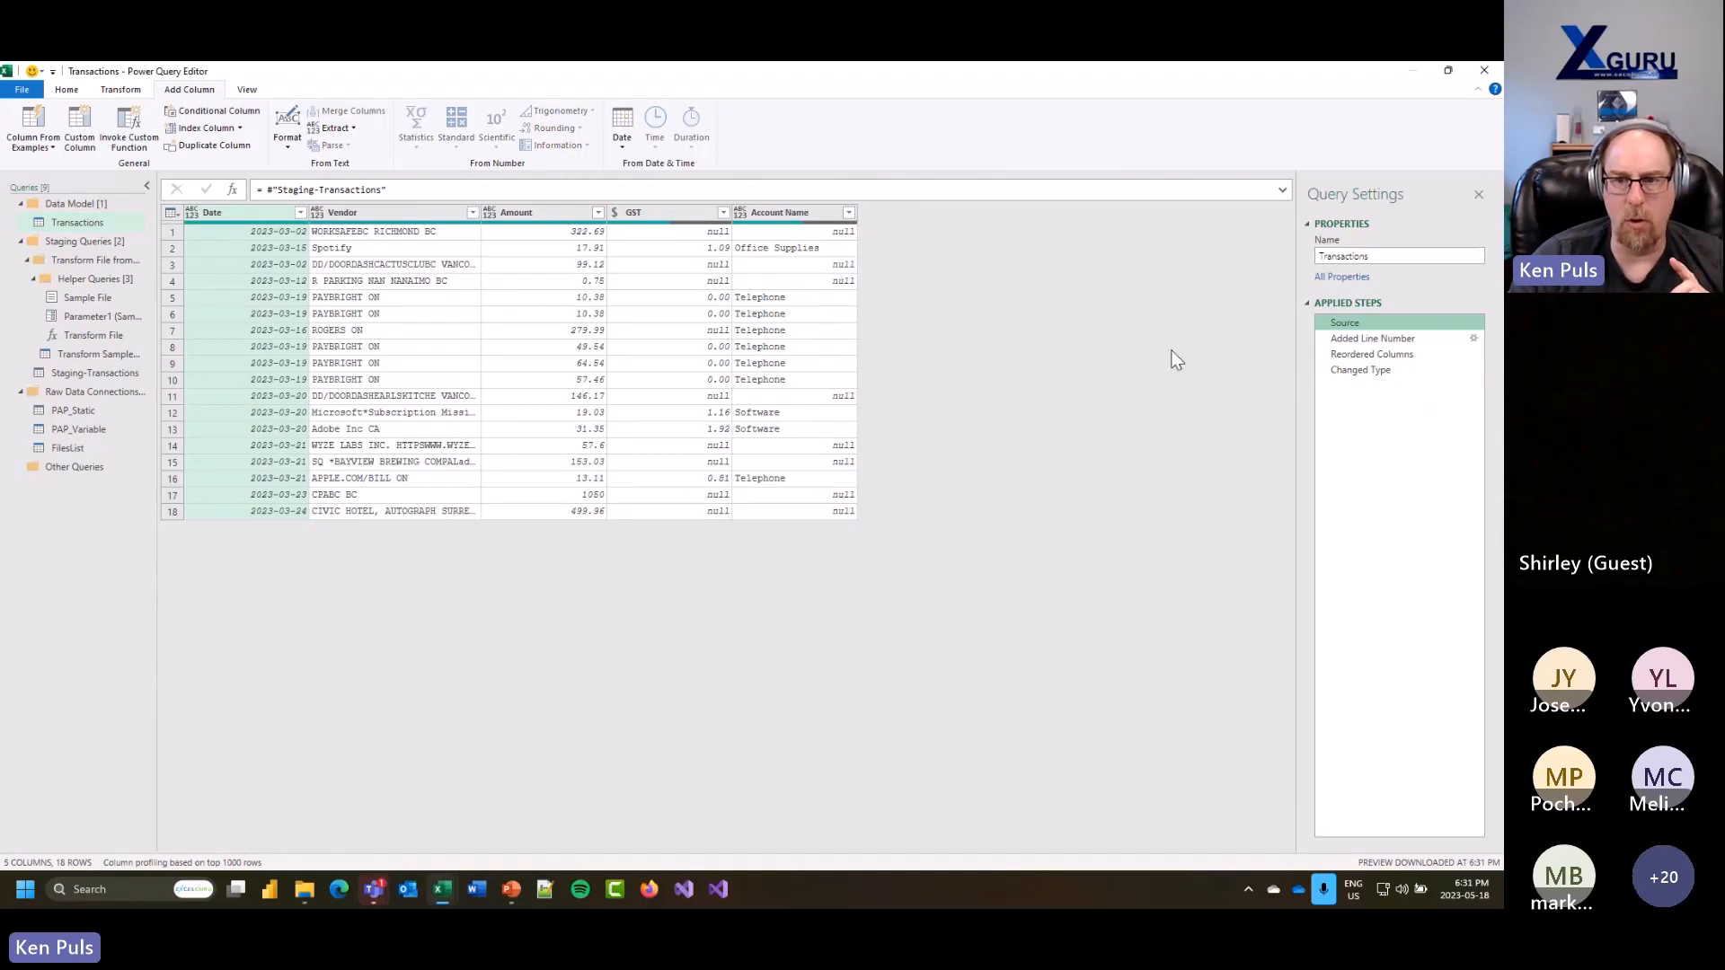
Step: Review the Added Line Number, Reordered Columns and Changed Type steps of the Transactions query
{"action": "left_click", "coordinate": [1377, 340]}
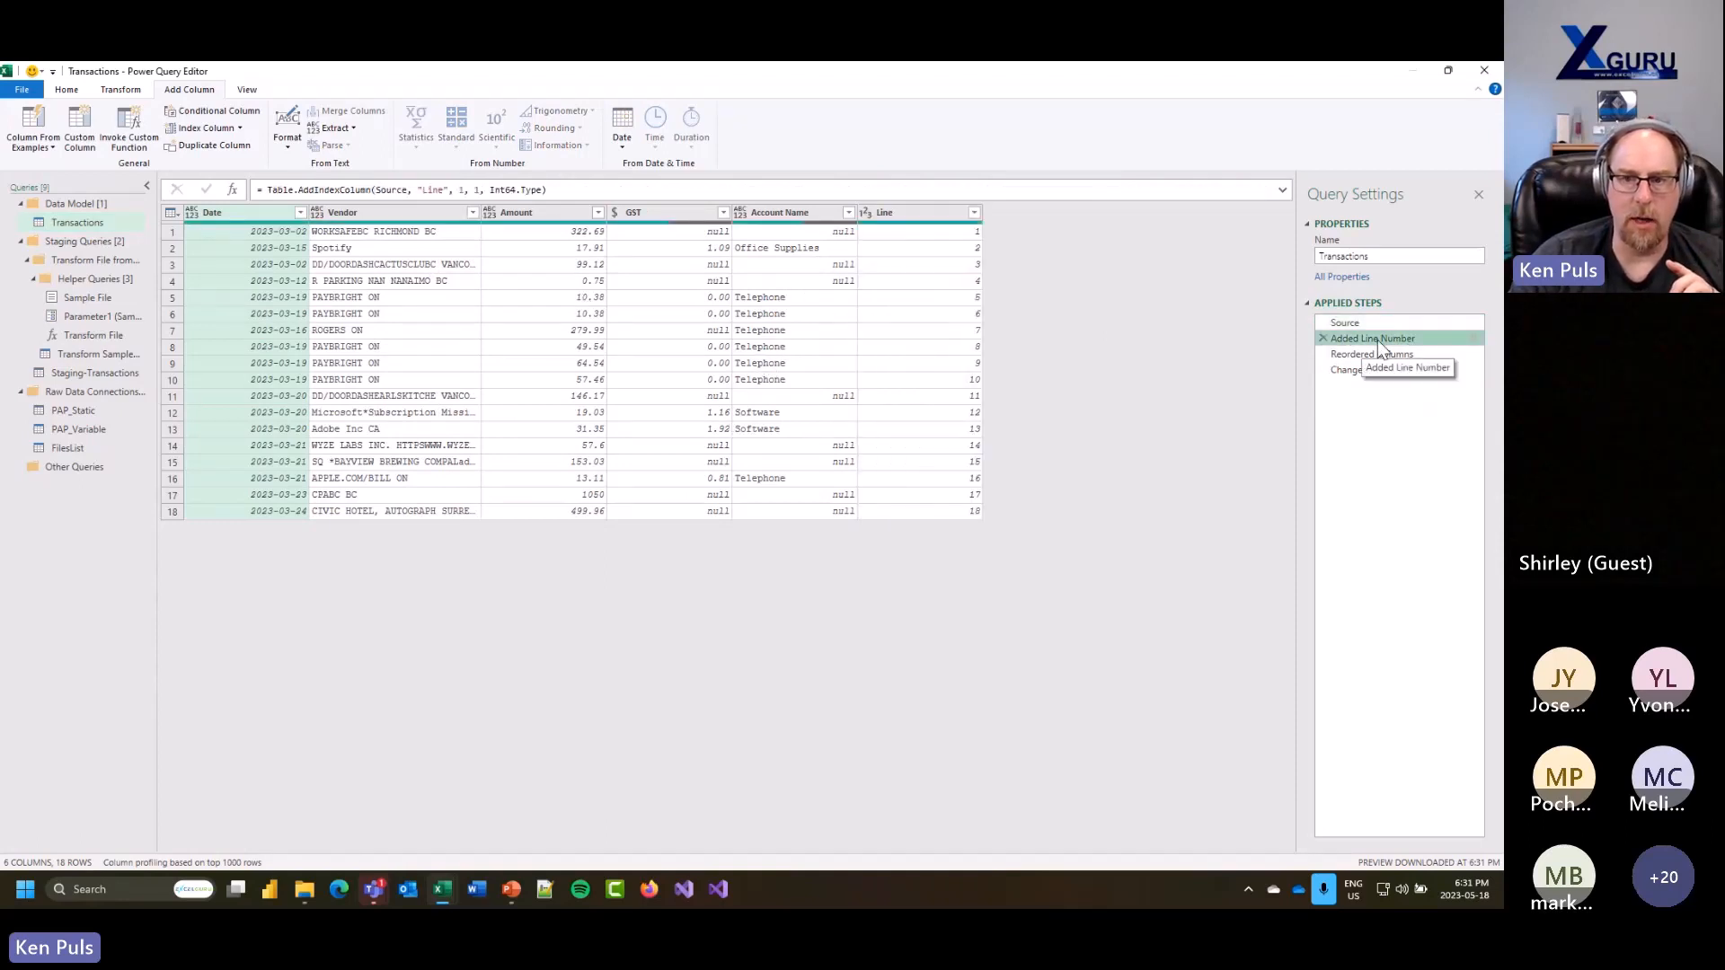
{"action": "left_click", "coordinate": [1385, 353]}
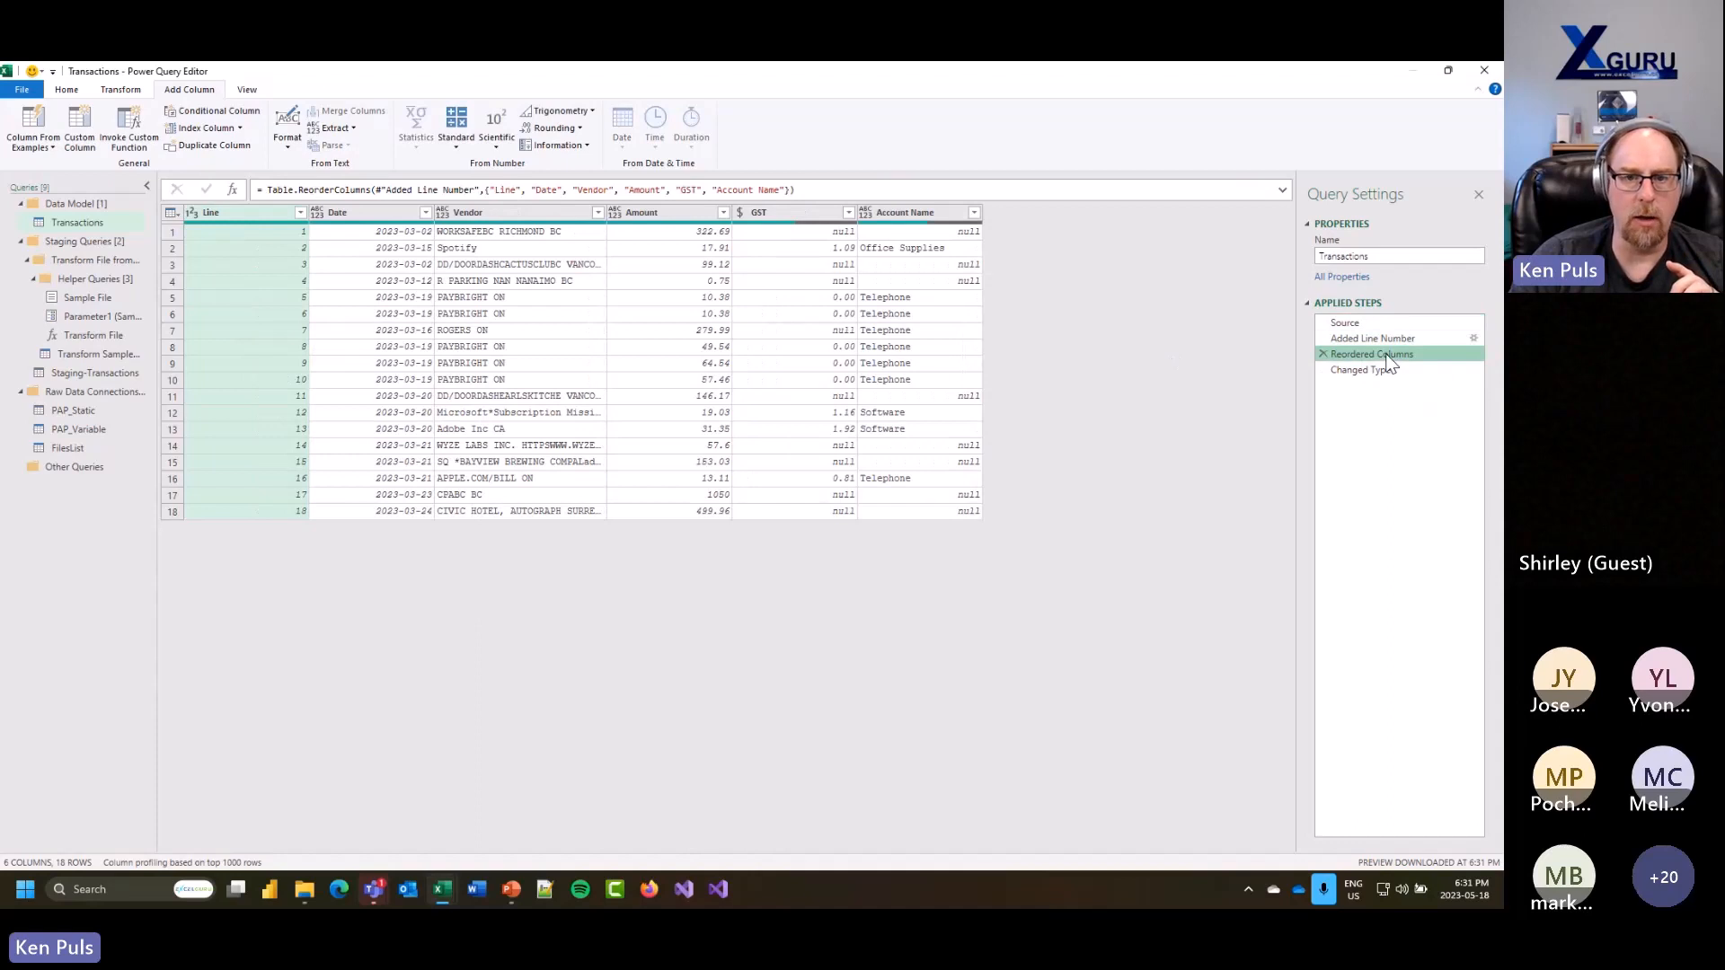
{"action": "left_click", "coordinate": [1382, 368]}
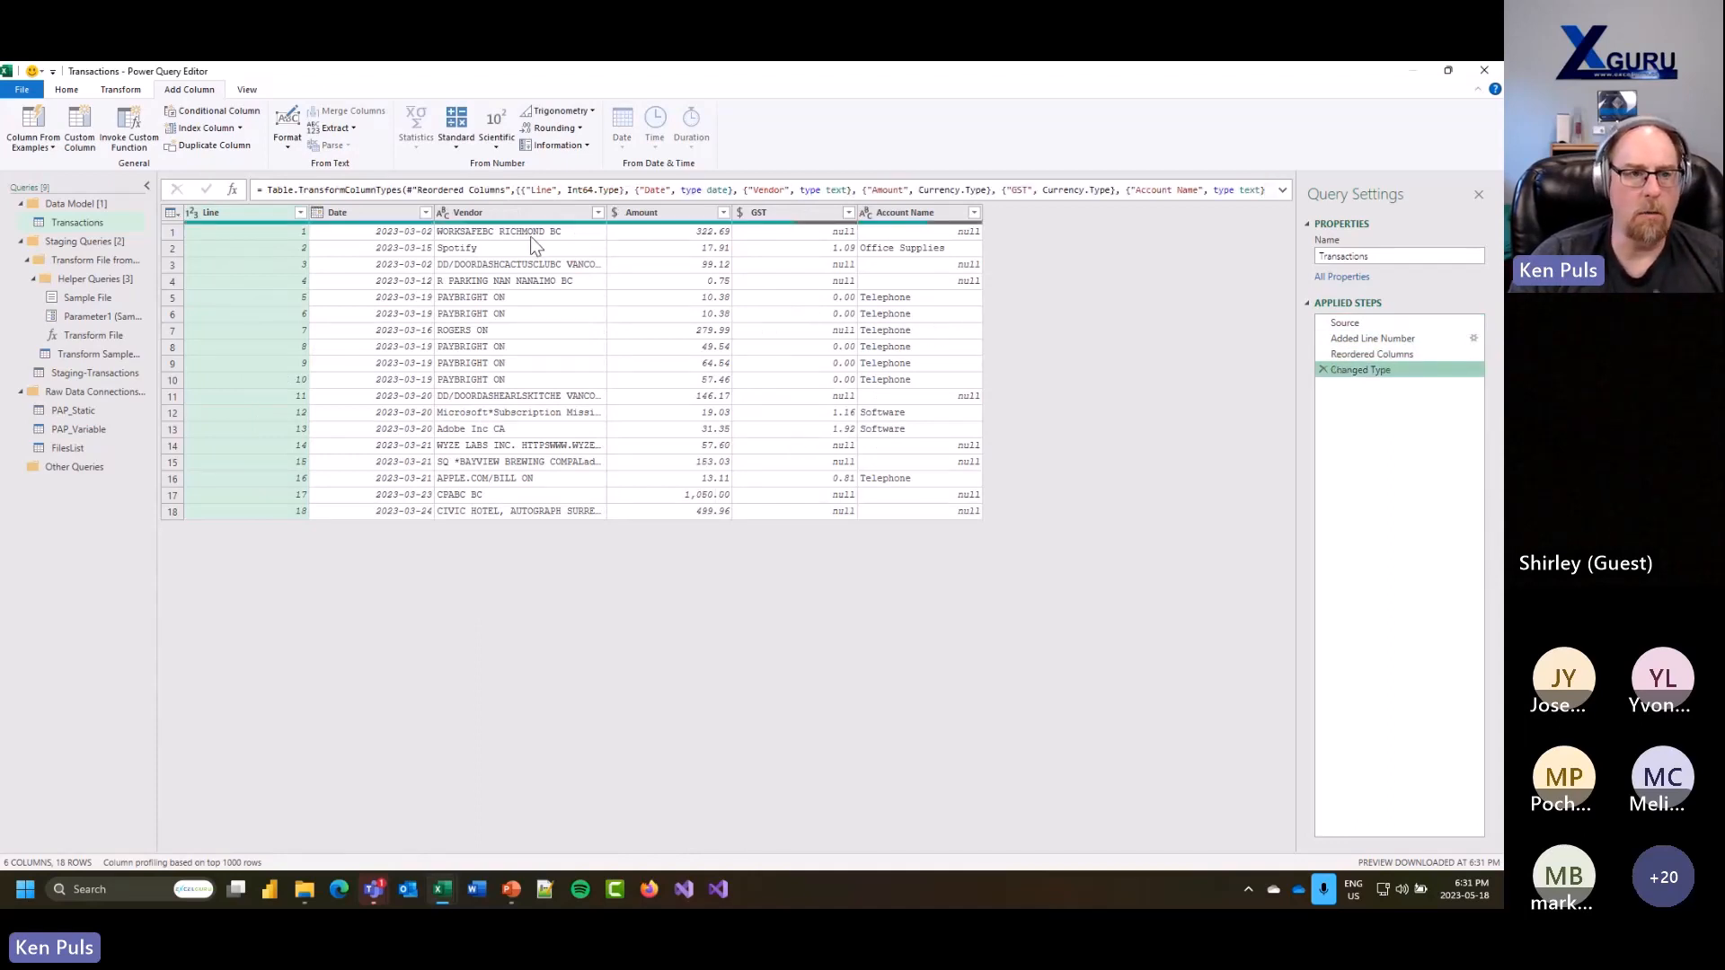
Step: Close and load the queries, and get the latest statement into the transactions table on the Data sheet
{"action": "left_click", "coordinate": [63, 90]}
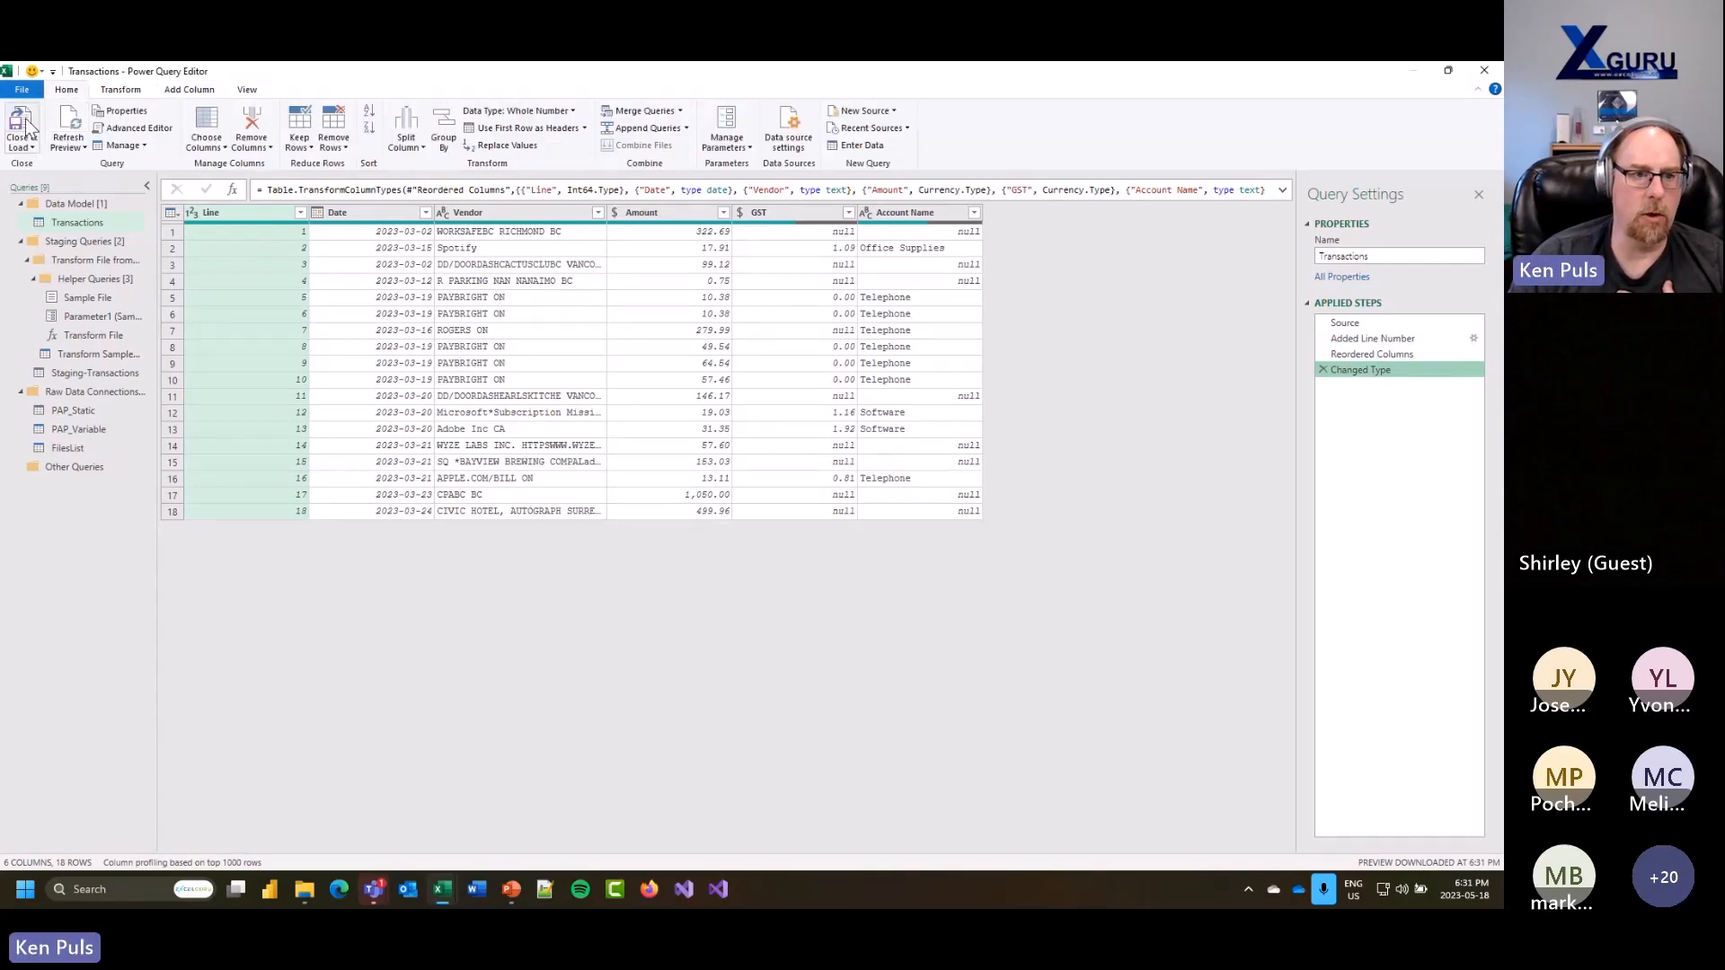
{"action": "left_click", "coordinate": [27, 127]}
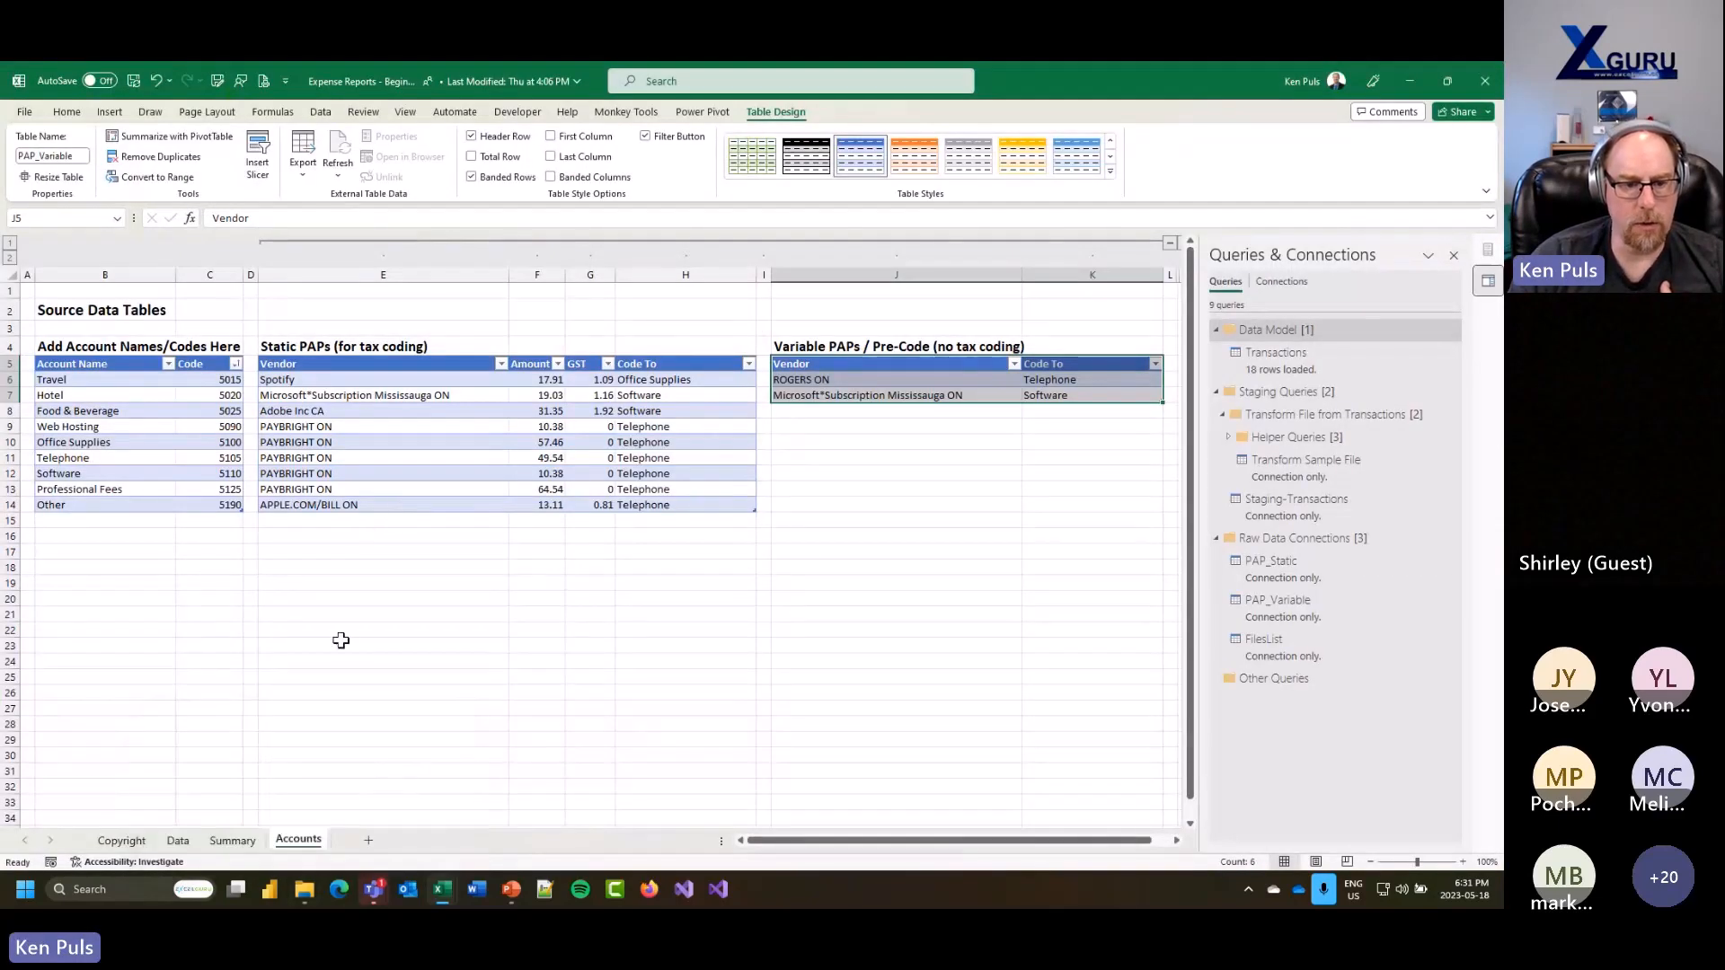
{"action": "left_click", "coordinate": [177, 840]}
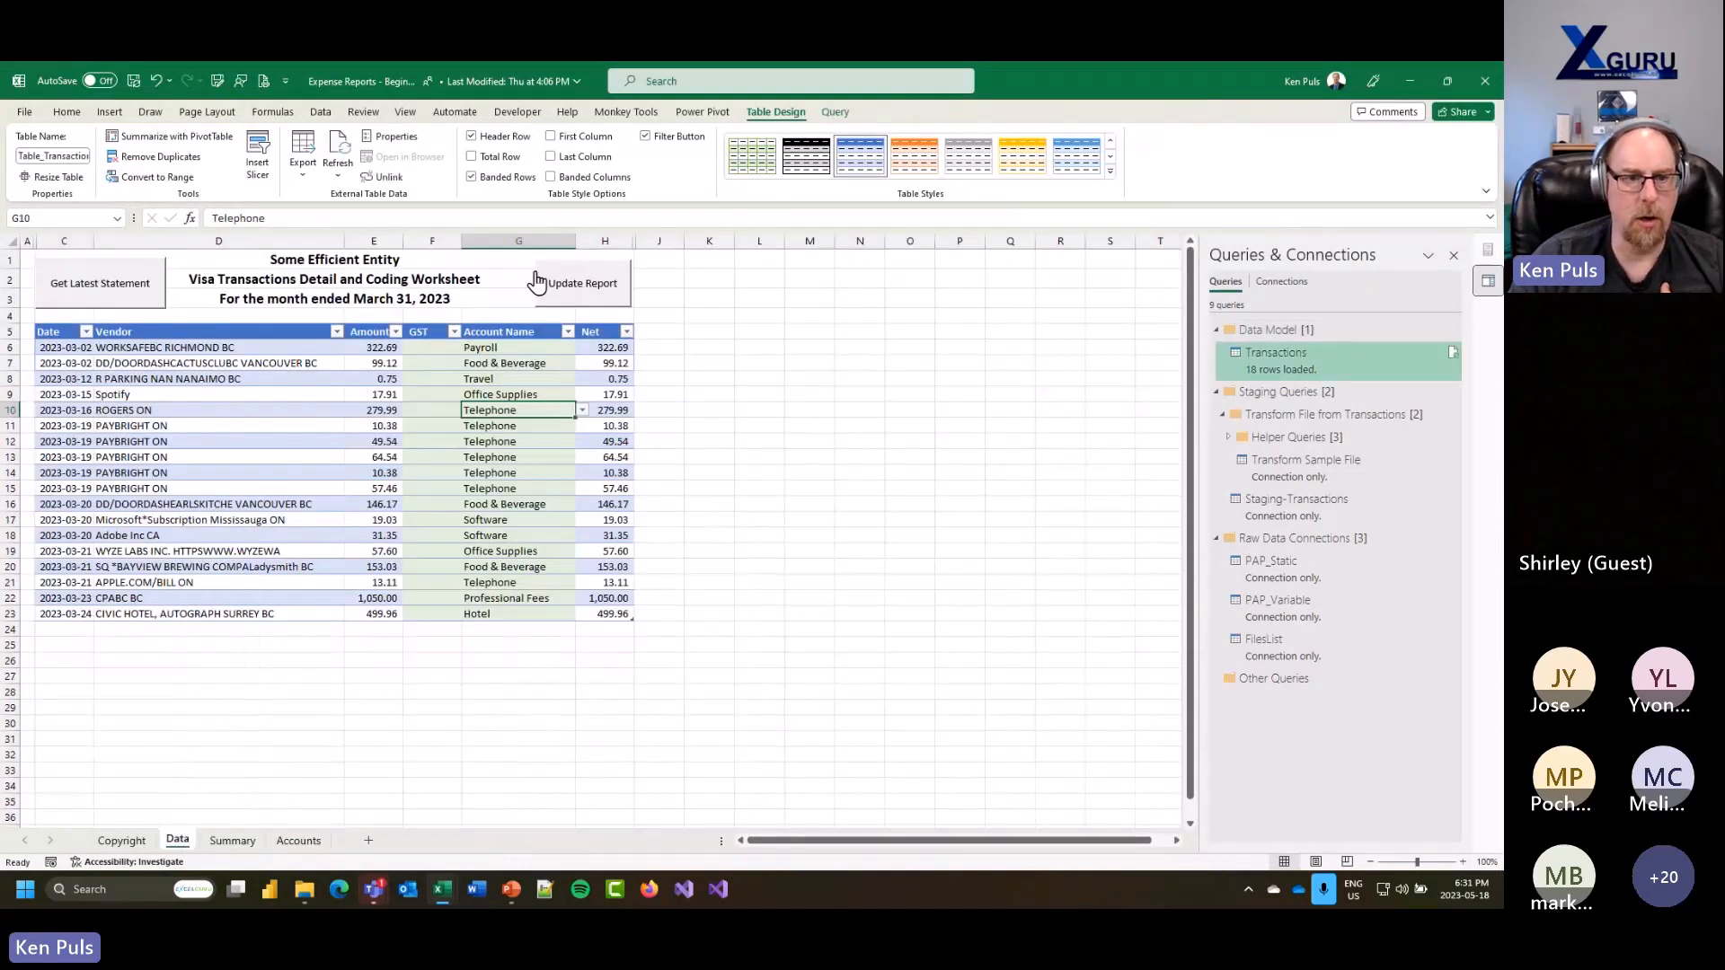
{"action": "left_click", "coordinate": [74, 292]}
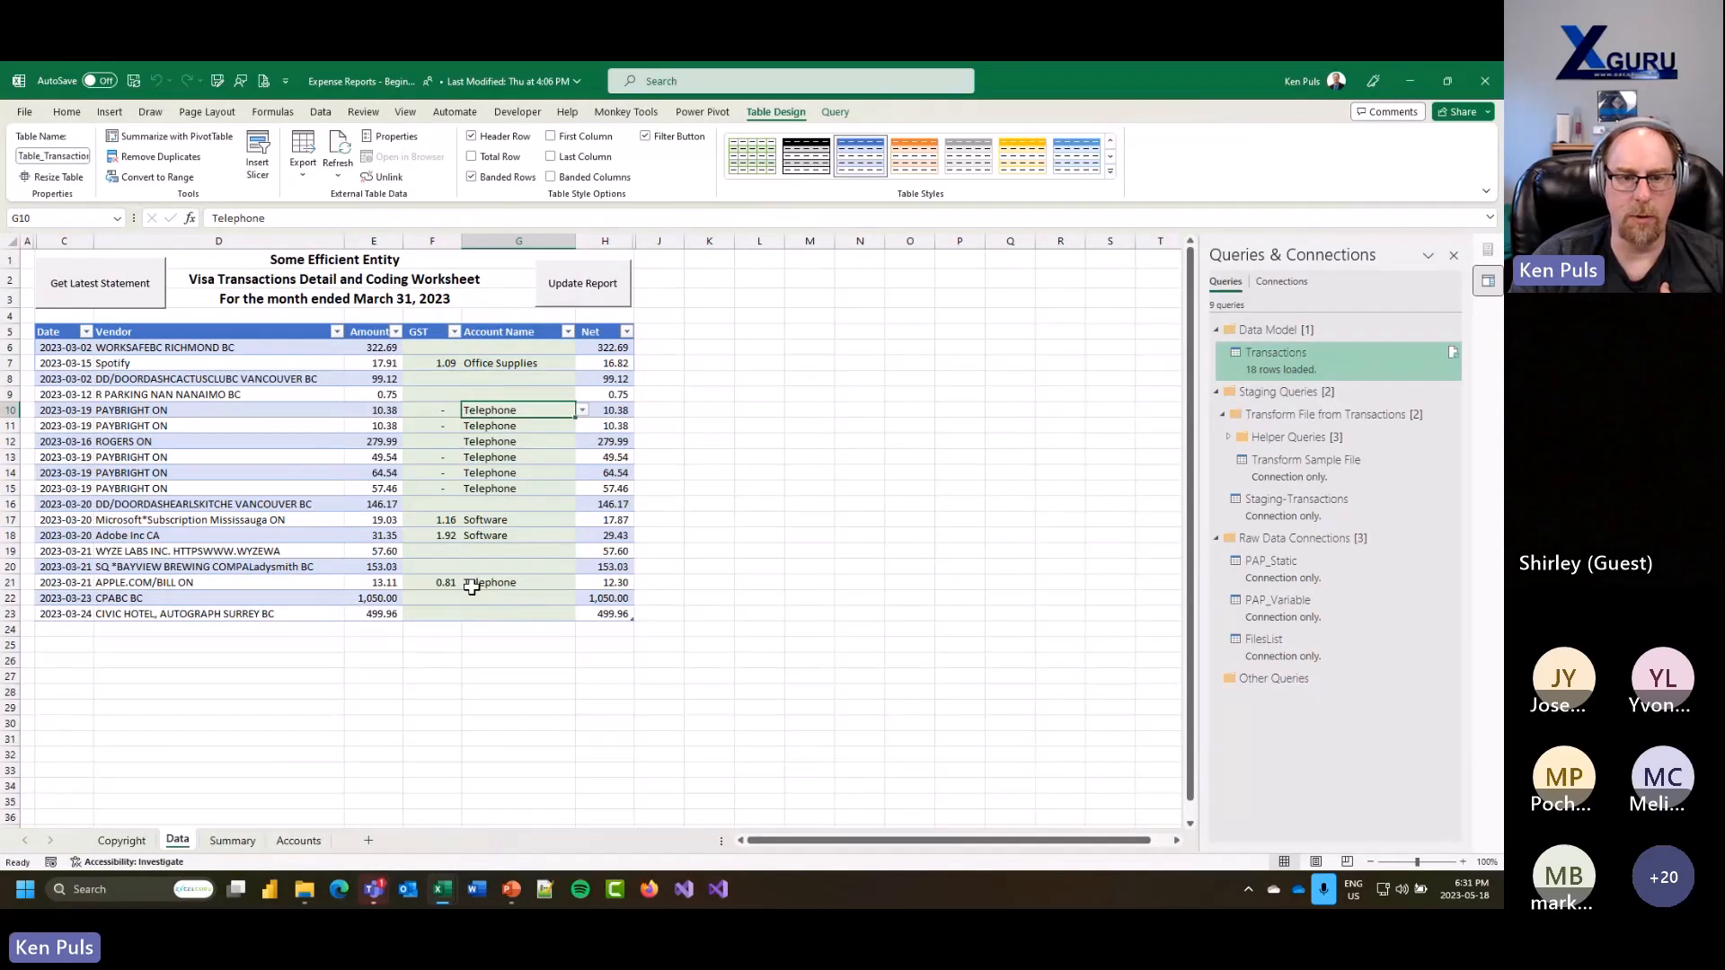
Step: Examine the pre-coded GST and Account Name values and the uncoded rows in the Visa transactions table
{"action": "left_click", "coordinate": [438, 442]}
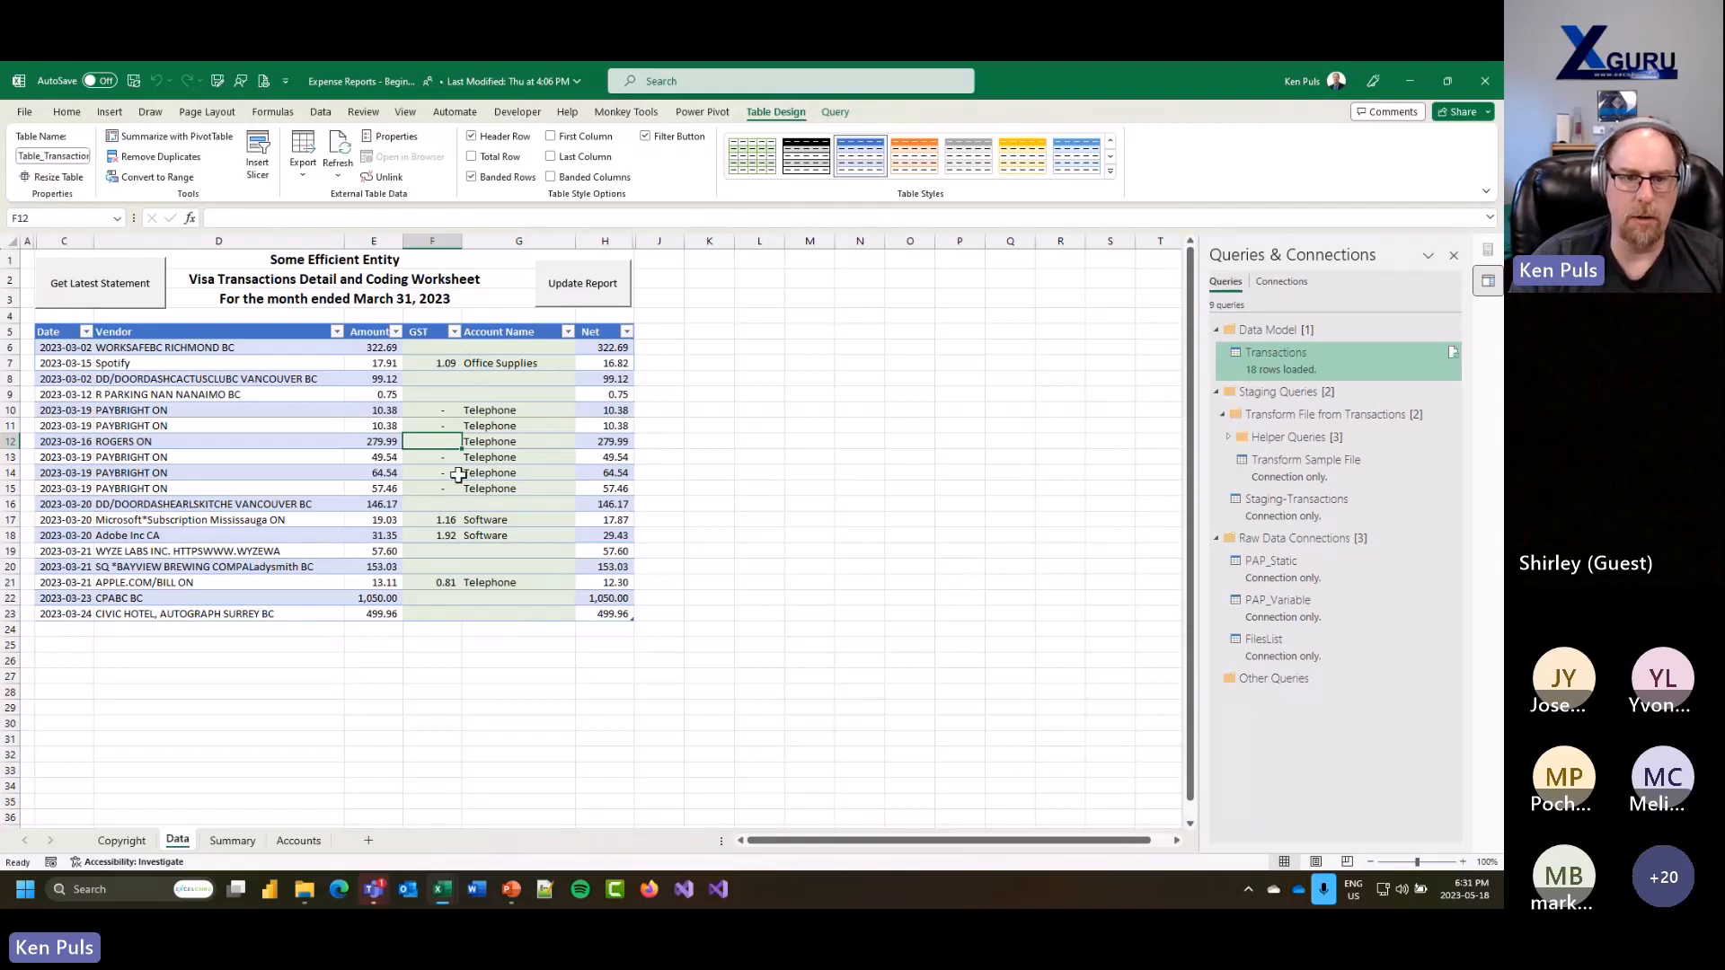
{"action": "left_click_drag", "start_coordinate": [439, 411], "coordinate": [439, 426]}
{"action": "left_click_drag", "start_coordinate": [449, 514], "coordinate": [446, 532]}
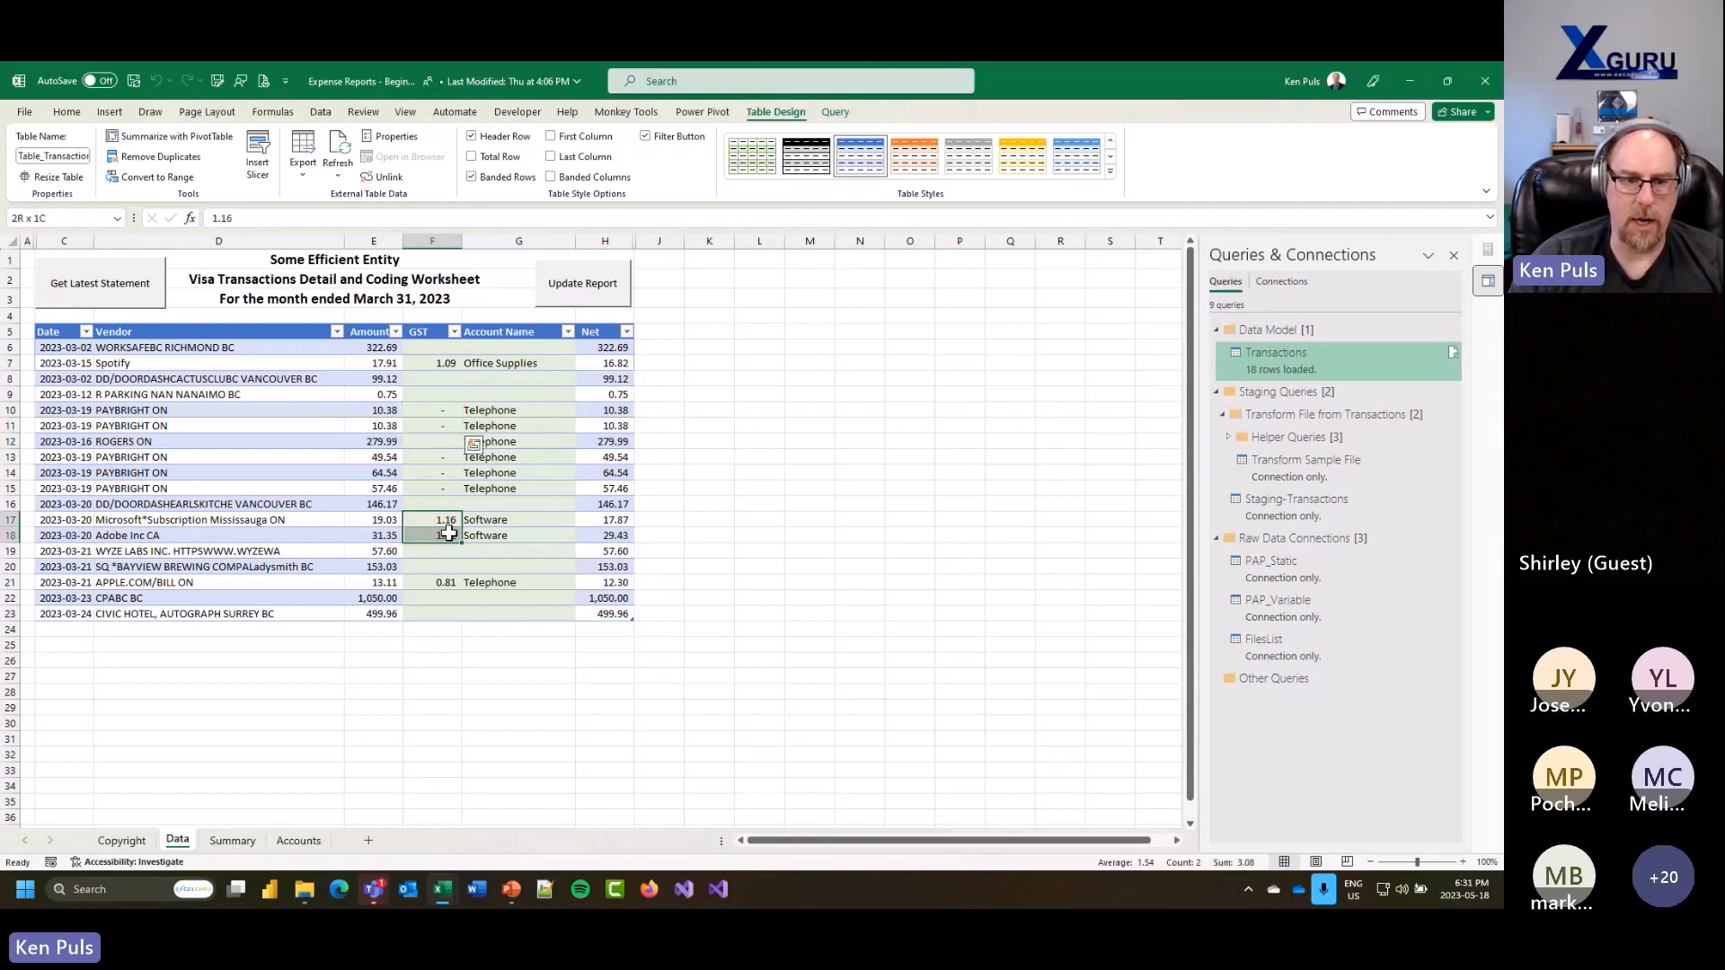
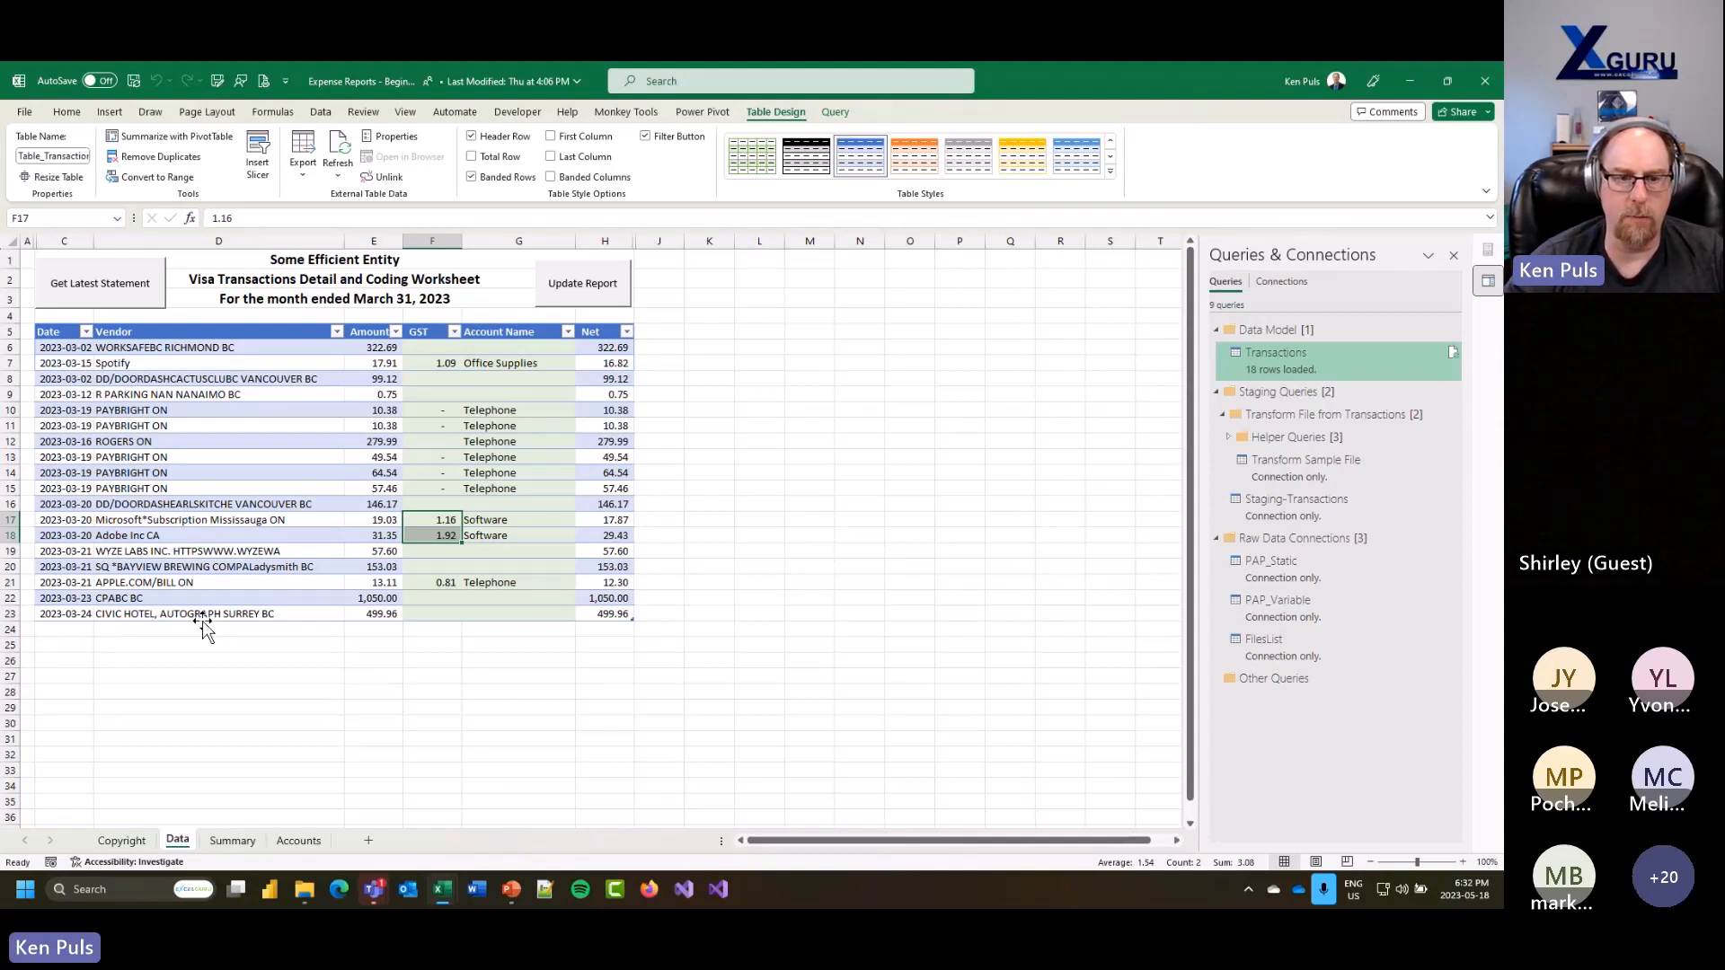
{"action": "left_click", "coordinate": [58, 349]}
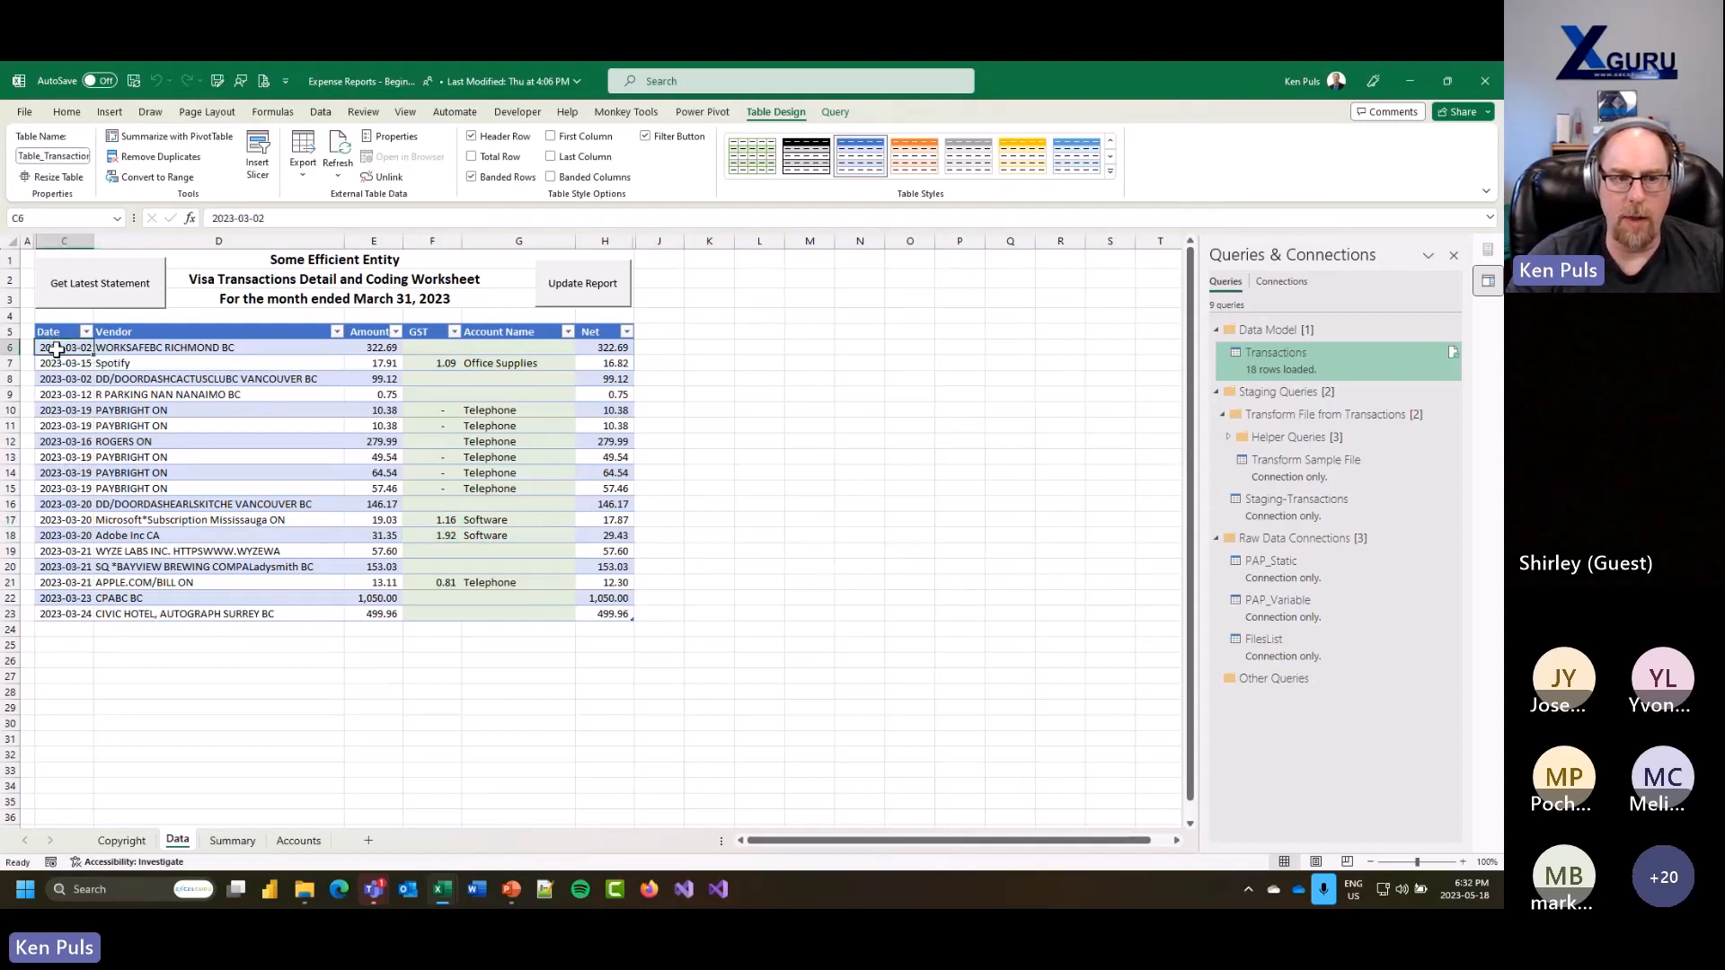
{"action": "left_click_drag", "start_coordinate": [431, 348], "coordinate": [520, 617]}
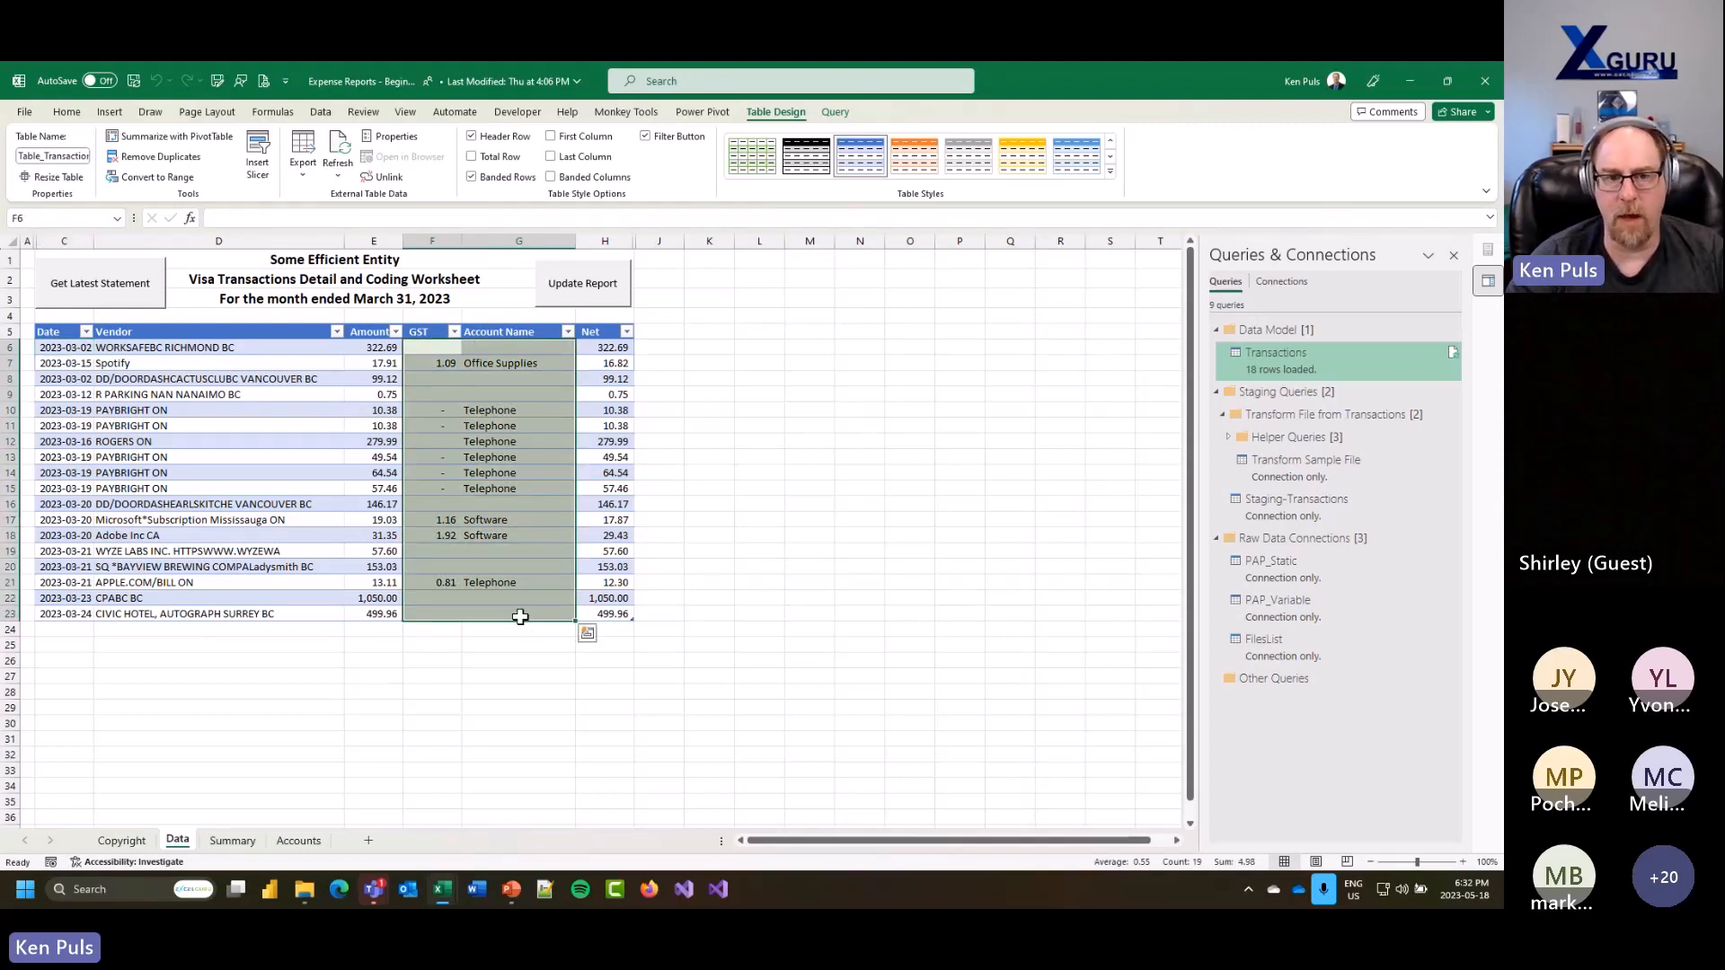
{"action": "left_click", "coordinate": [431, 364]}
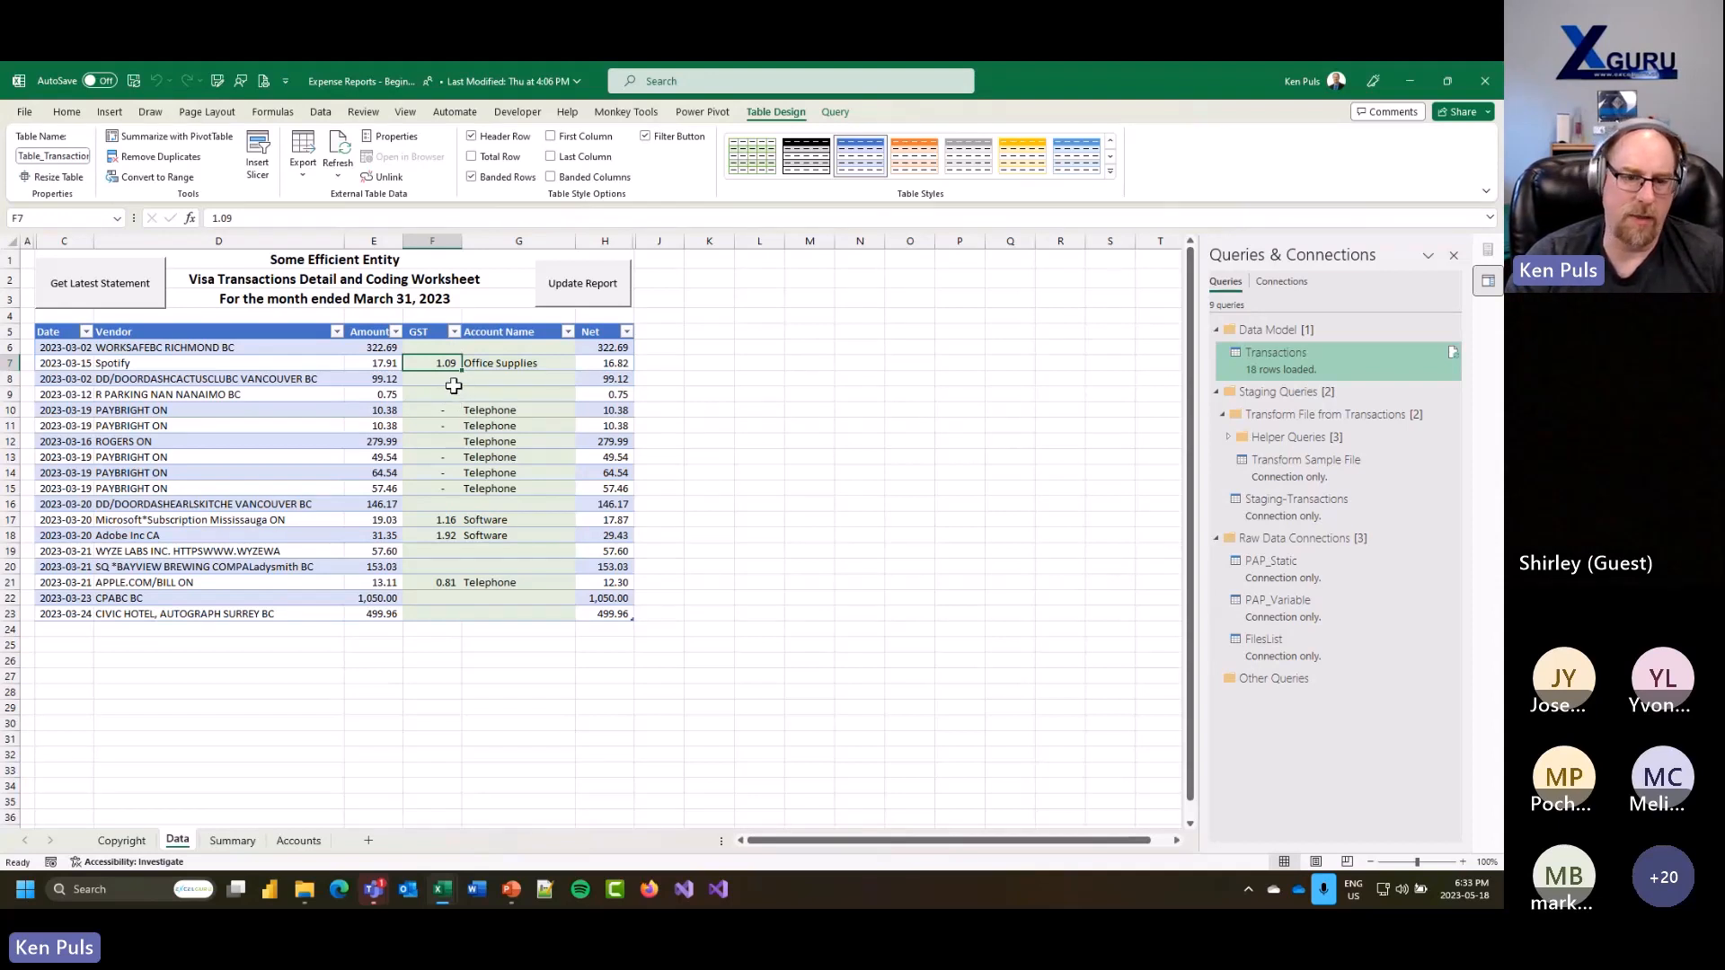
Step: Try a GST value of 15 on the Microsoft subscription transaction and undo the entry
{"action": "left_click", "coordinate": [443, 523]}
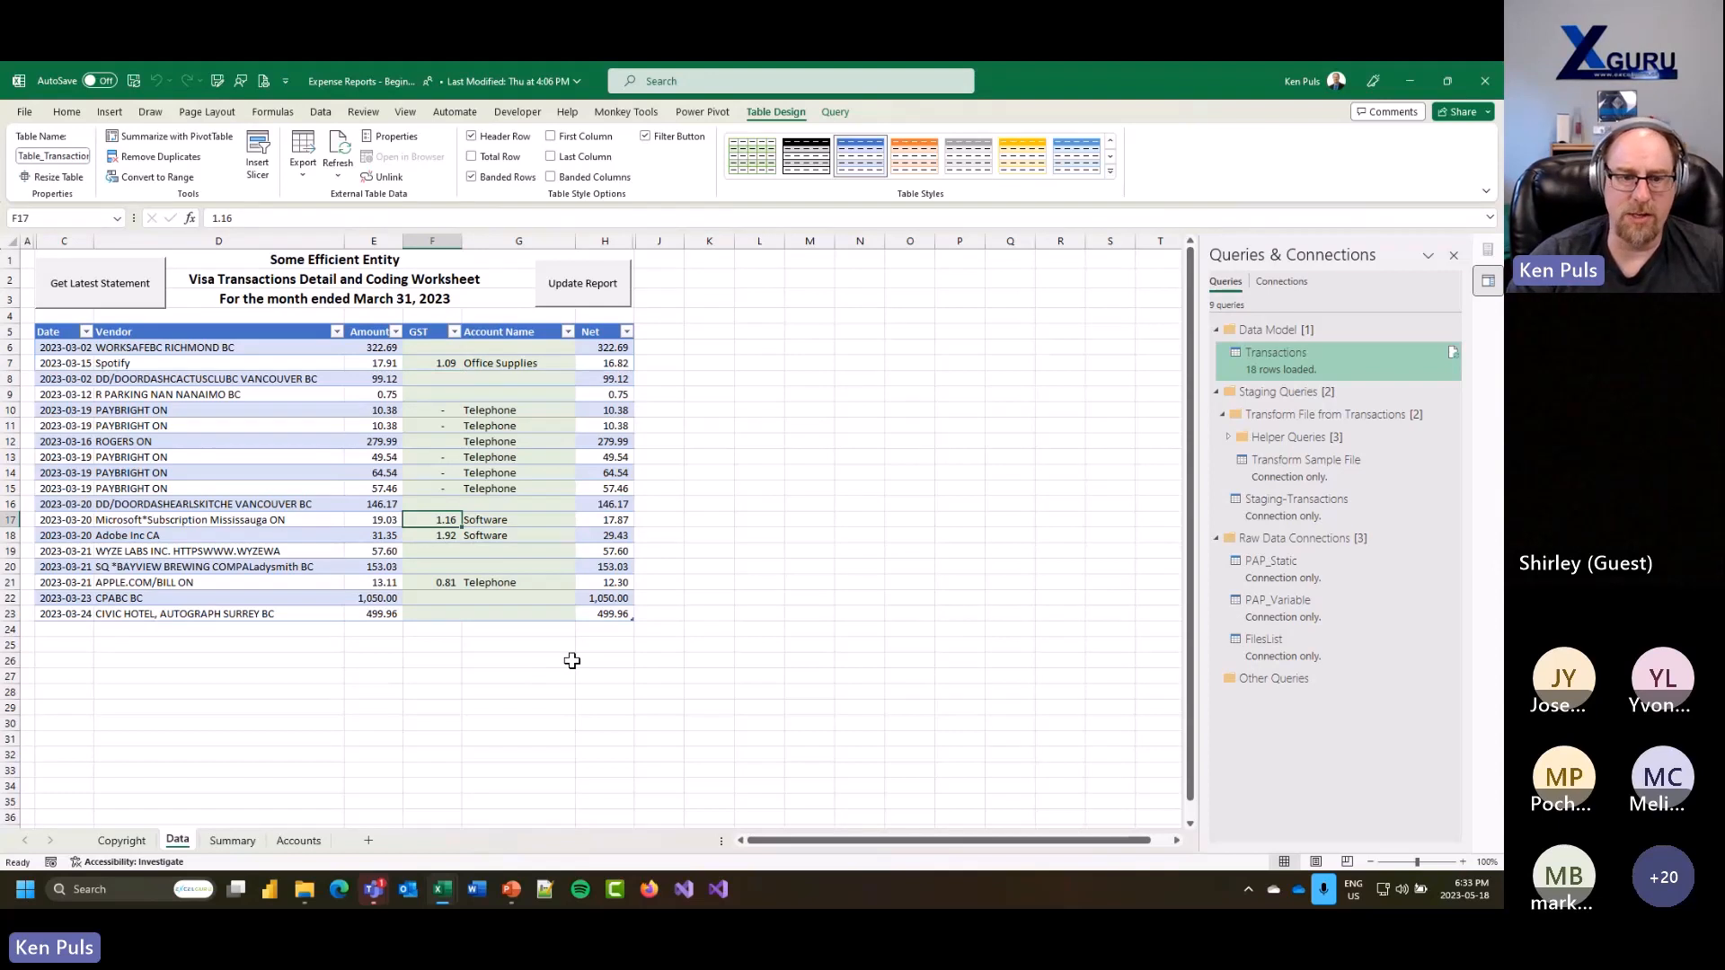
{"action": "type", "text": "15"}
{"action": "key", "text": "Return"}
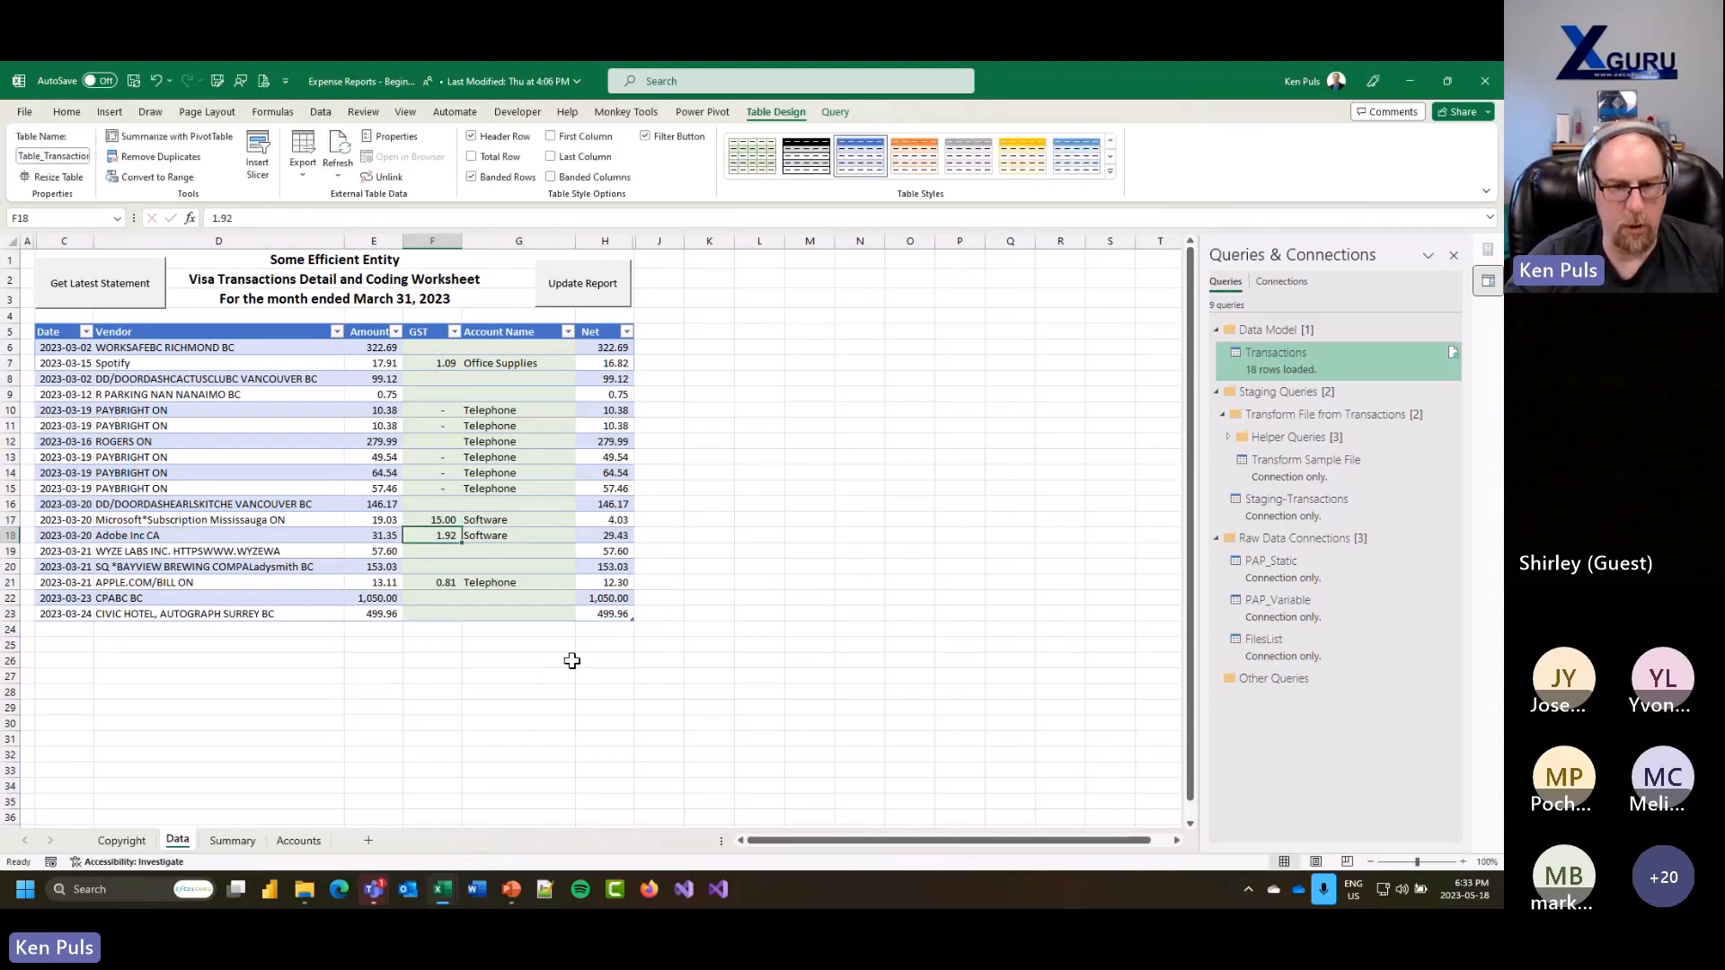
{"action": "key", "text": "ctrl+z"}
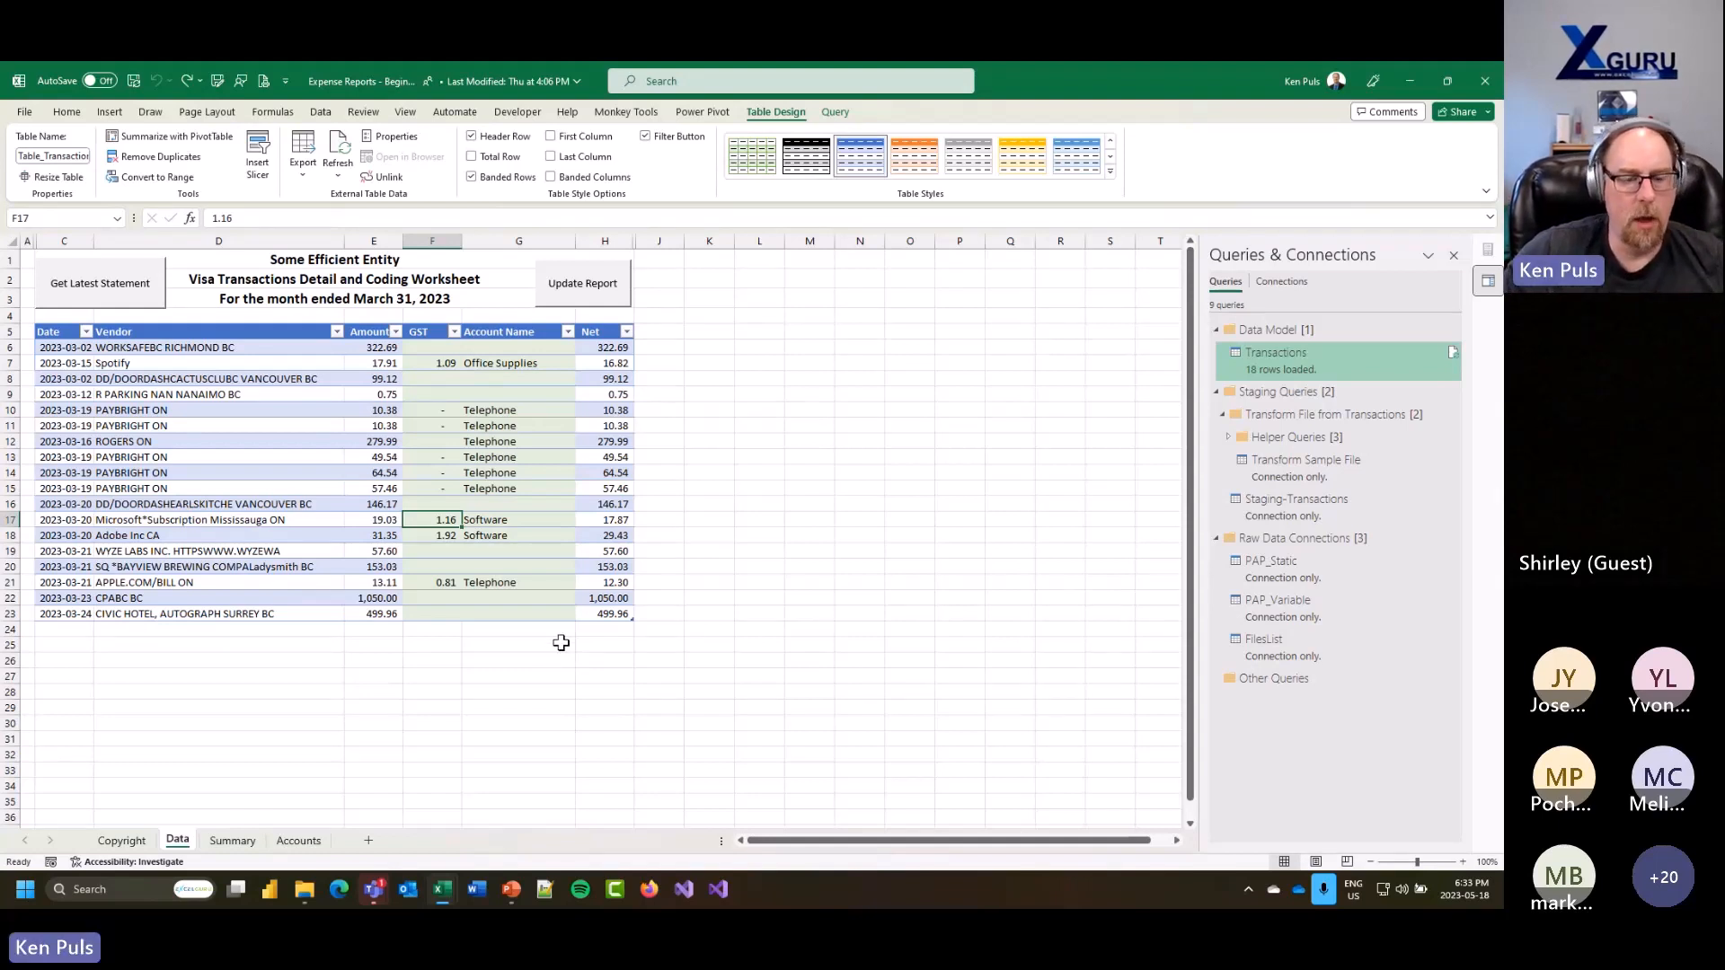
Step: Overwrite the WYZE LABS vendor name in the transactions table with Wyze - Security Camera
{"action": "left_click", "coordinate": [236, 549]}
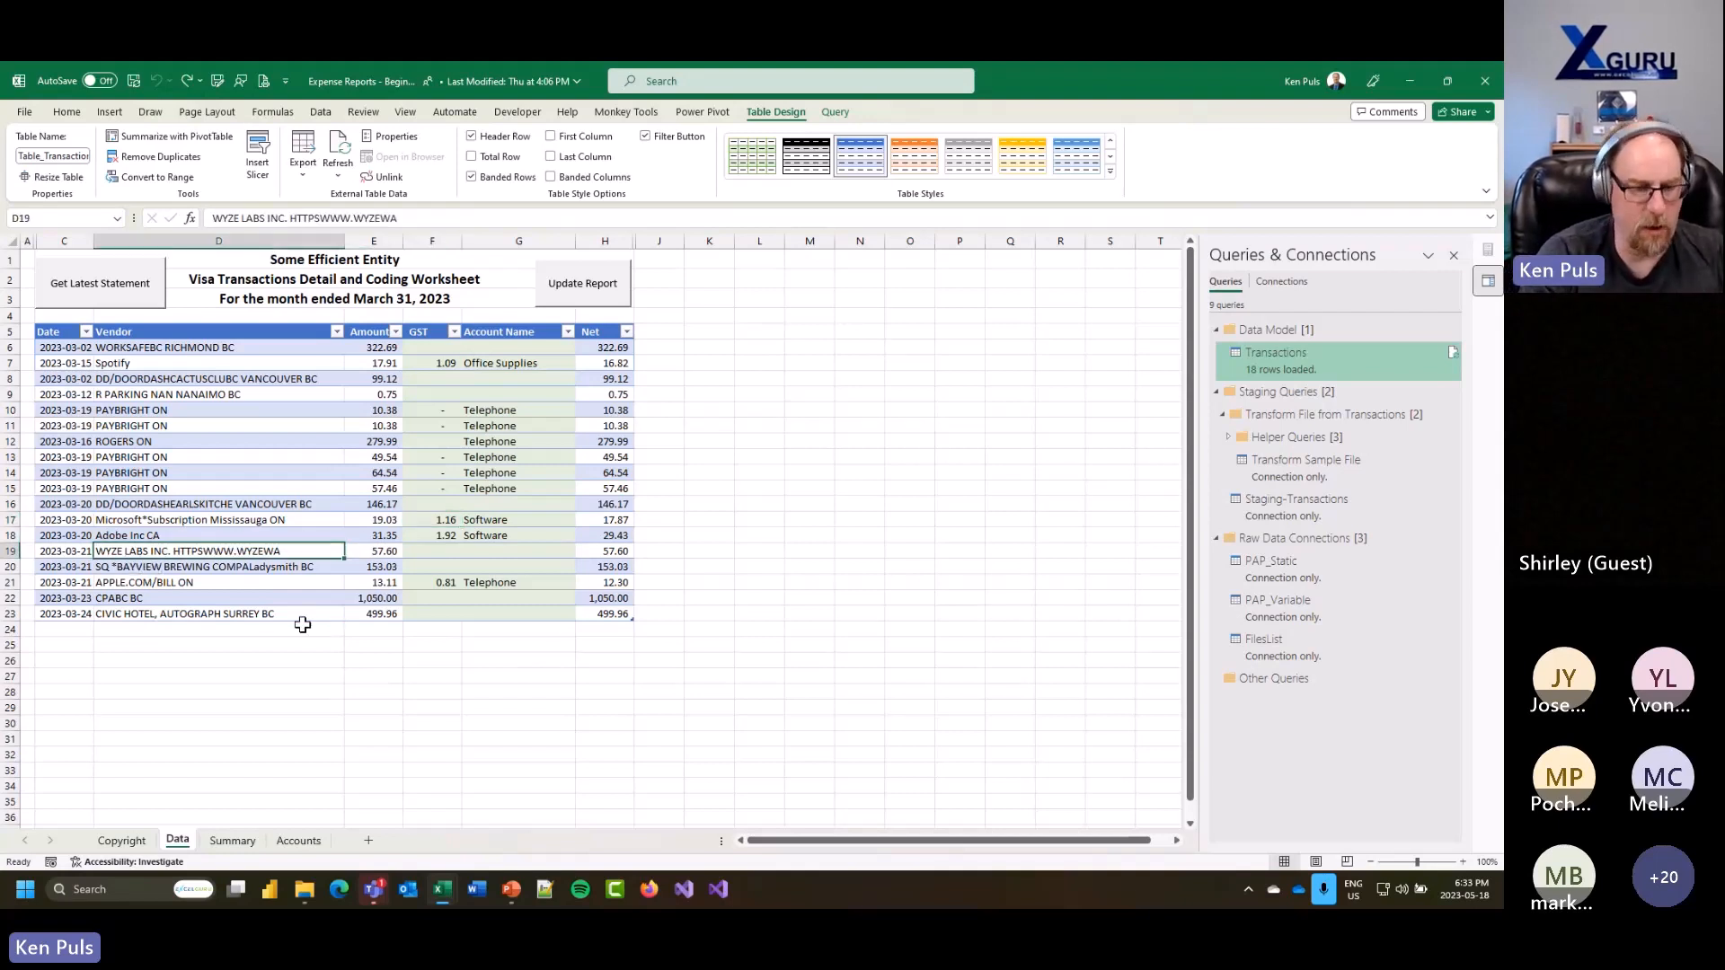
{"action": "type", "text": "Wyze - Secu"}
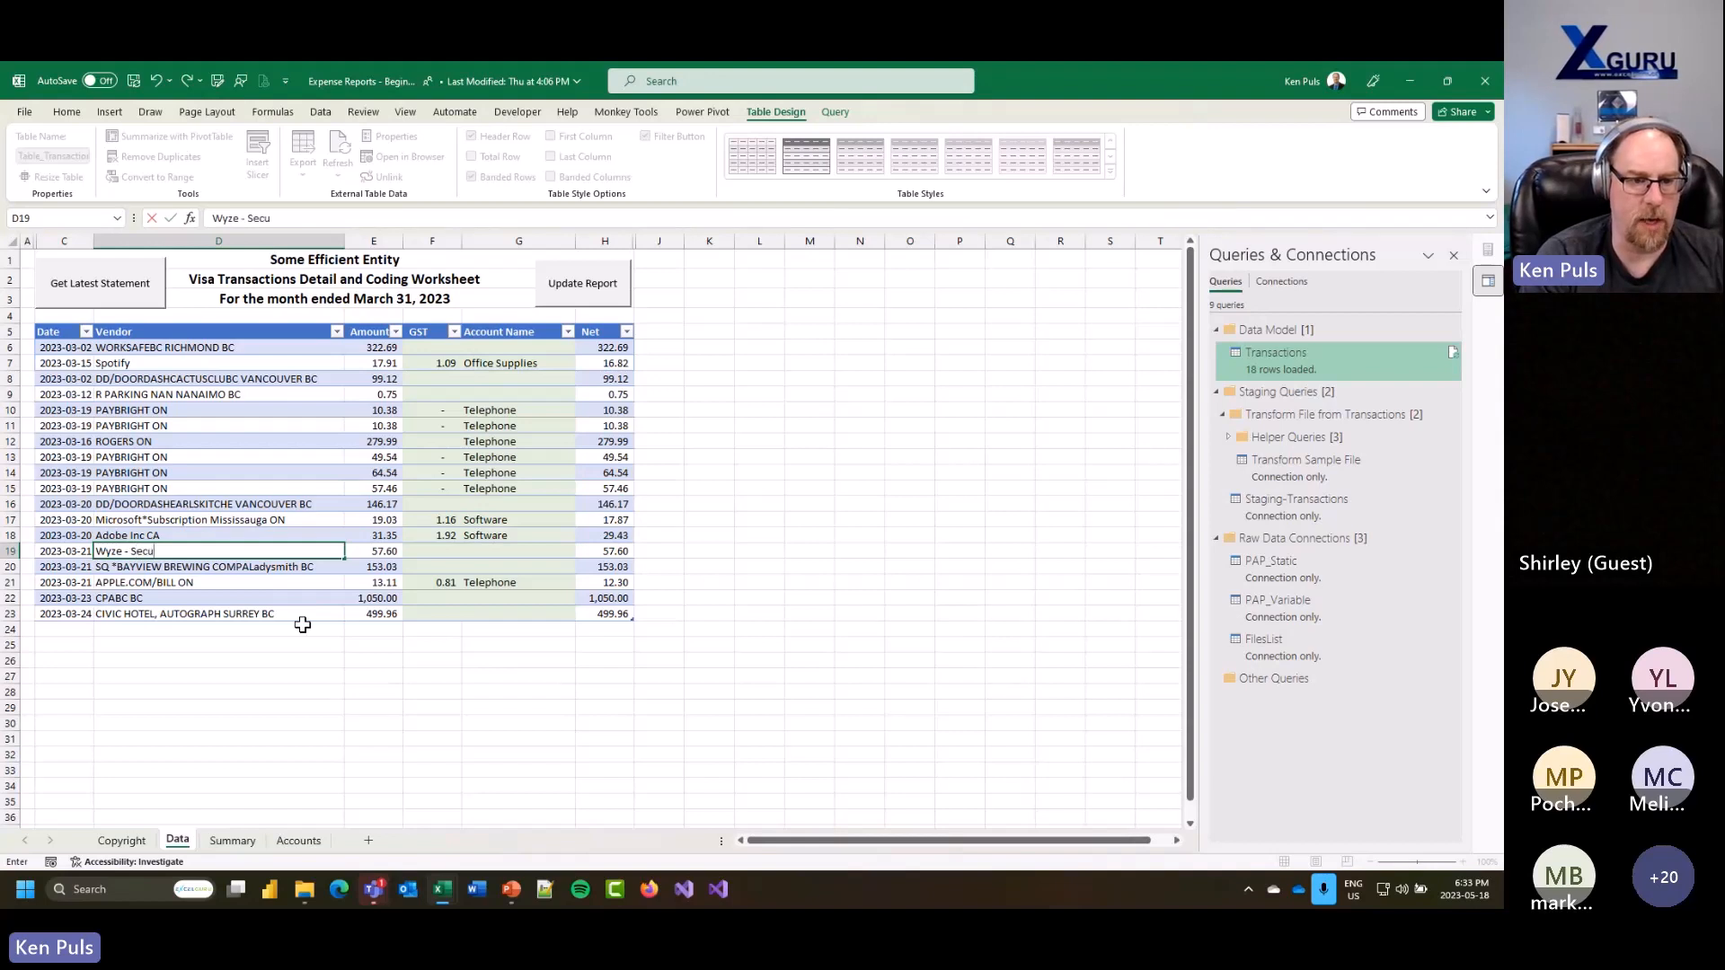
{"action": "type", "text": "rity"}
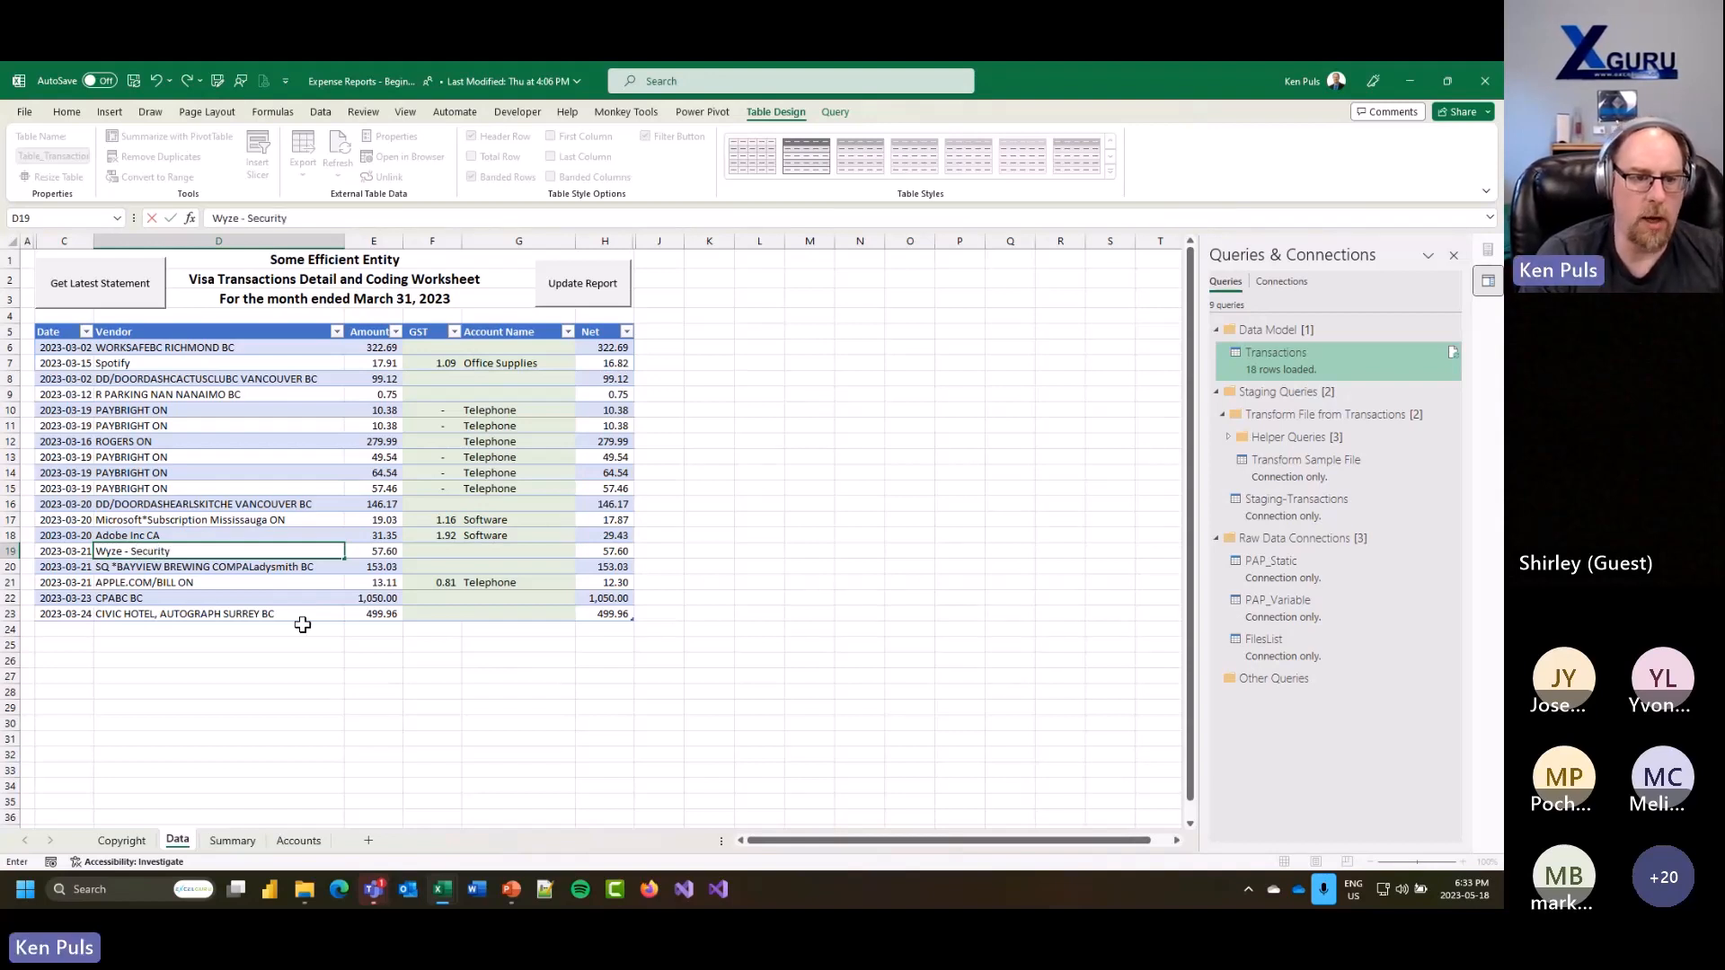
{"action": "type", "text": " Camera"}
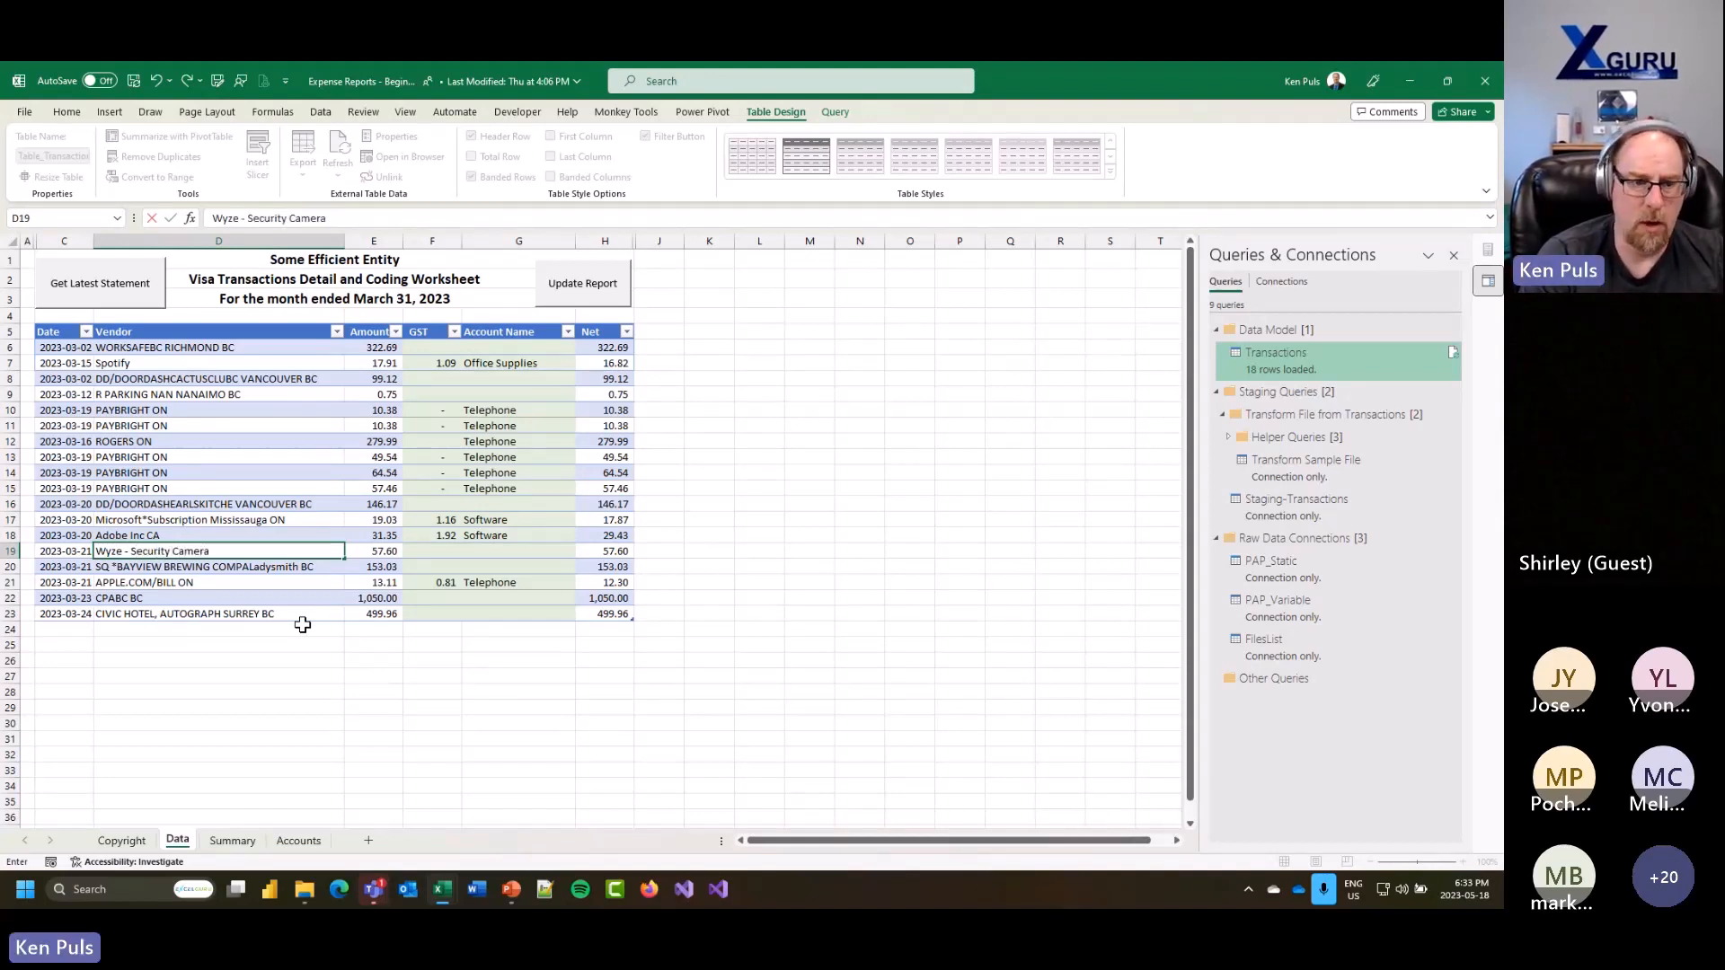
{"action": "key", "text": "Return"}
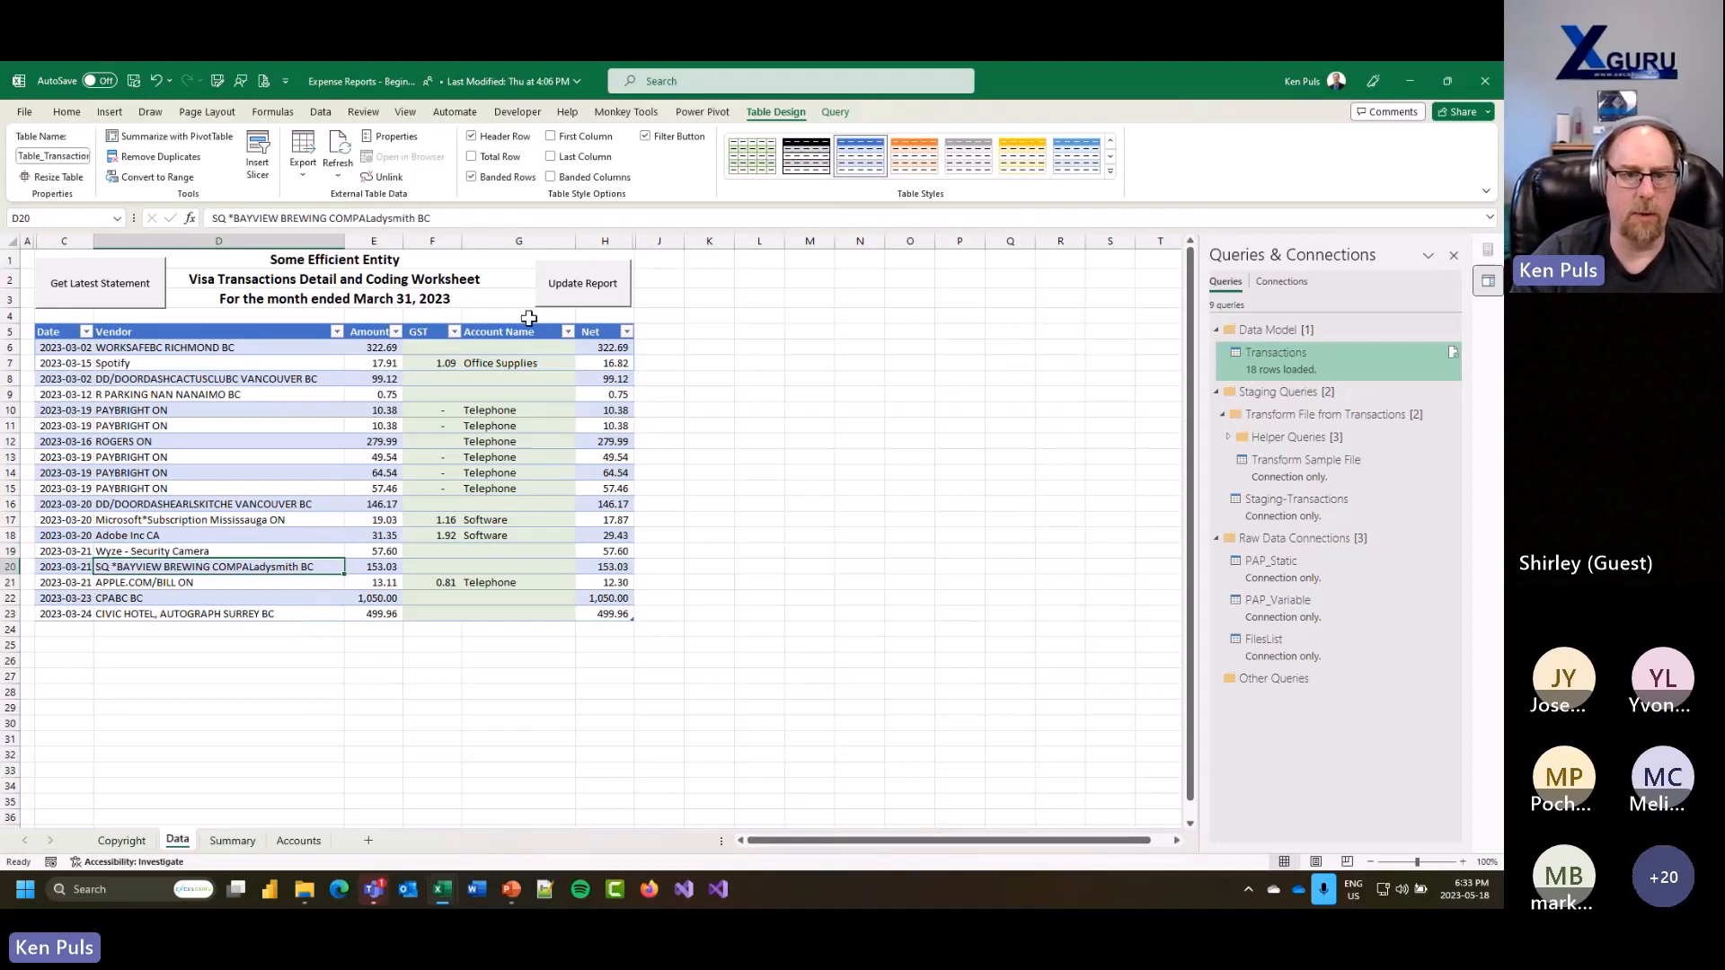
Step: Update the report and check the Wyze entry under Code Required on the Summary sheet
{"action": "left_click", "coordinate": [579, 289]}
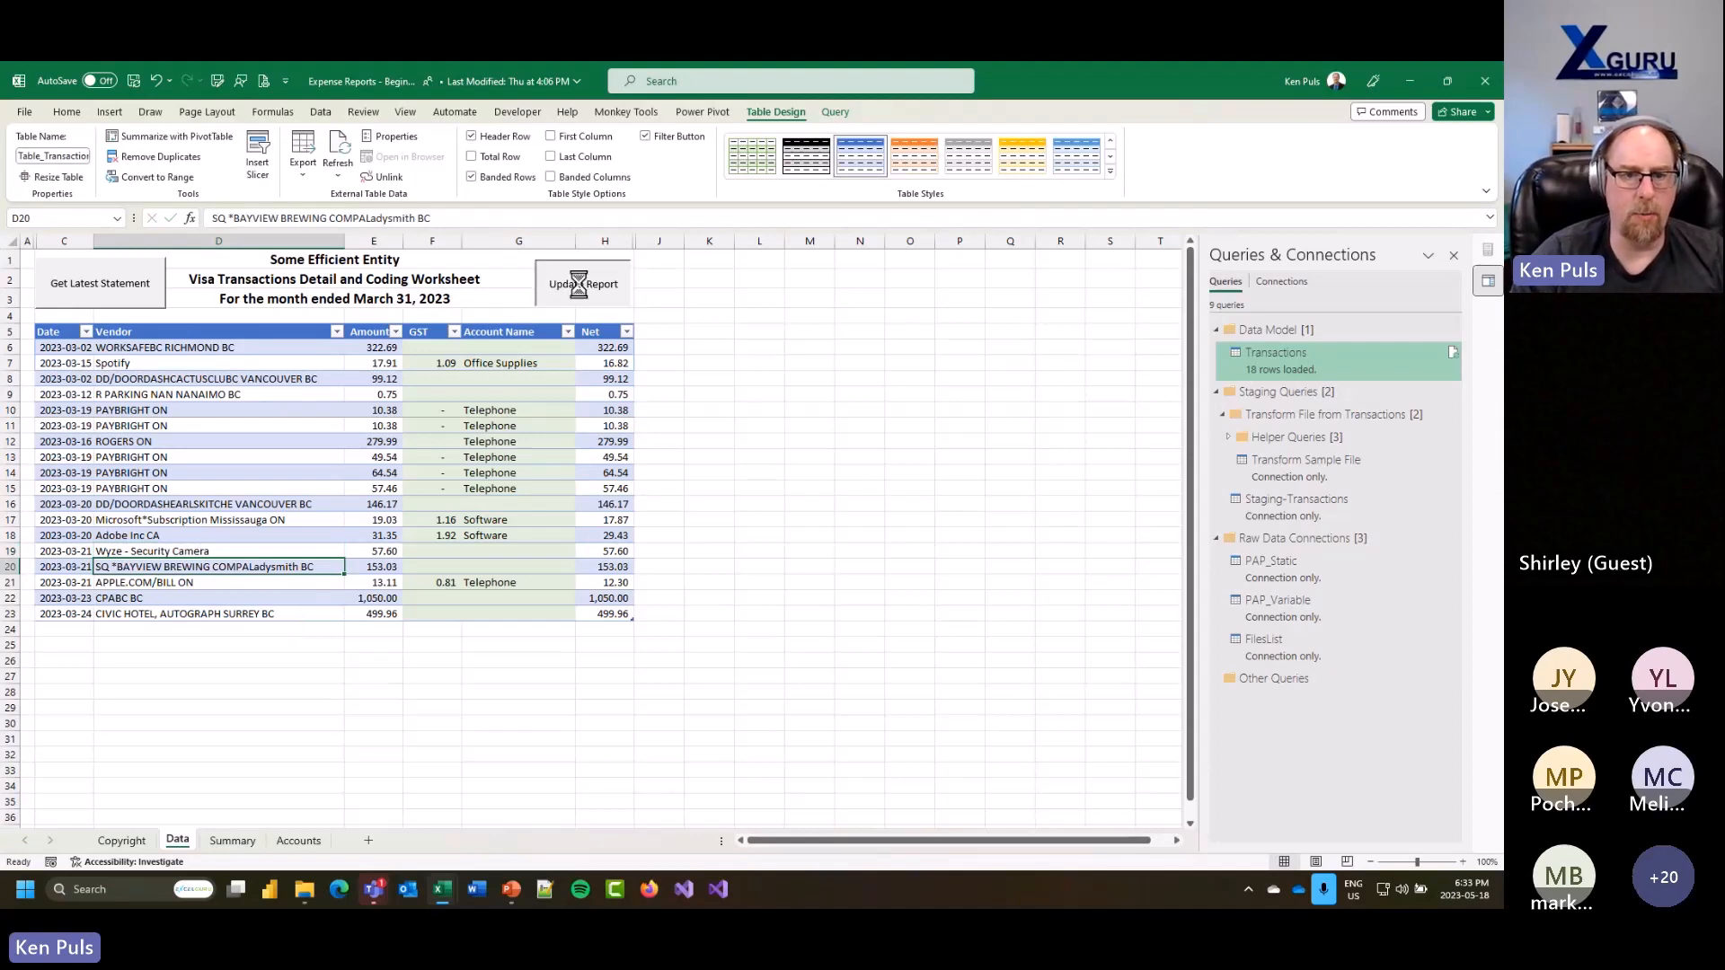
{"action": "left_click", "coordinate": [234, 838]}
{"action": "scroll", "coordinate": [381, 582], "scroll_direction": "down", "scroll_amount": 2}
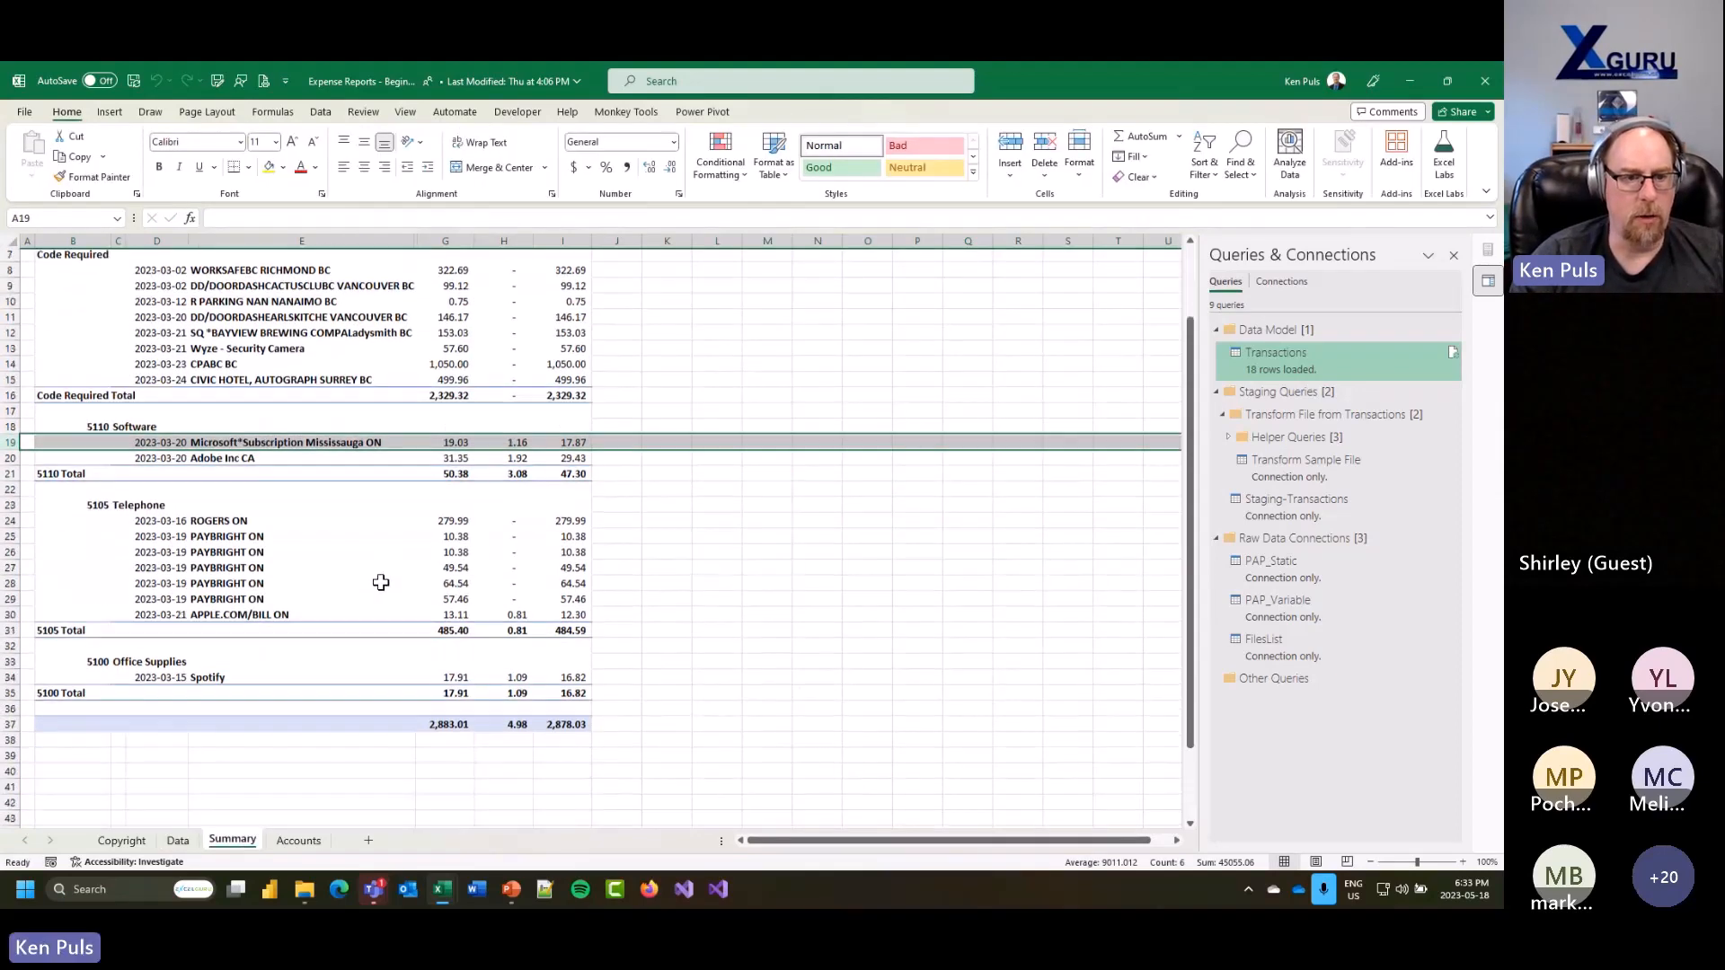
{"action": "scroll", "coordinate": [382, 582], "scroll_direction": "up", "scroll_amount": 2}
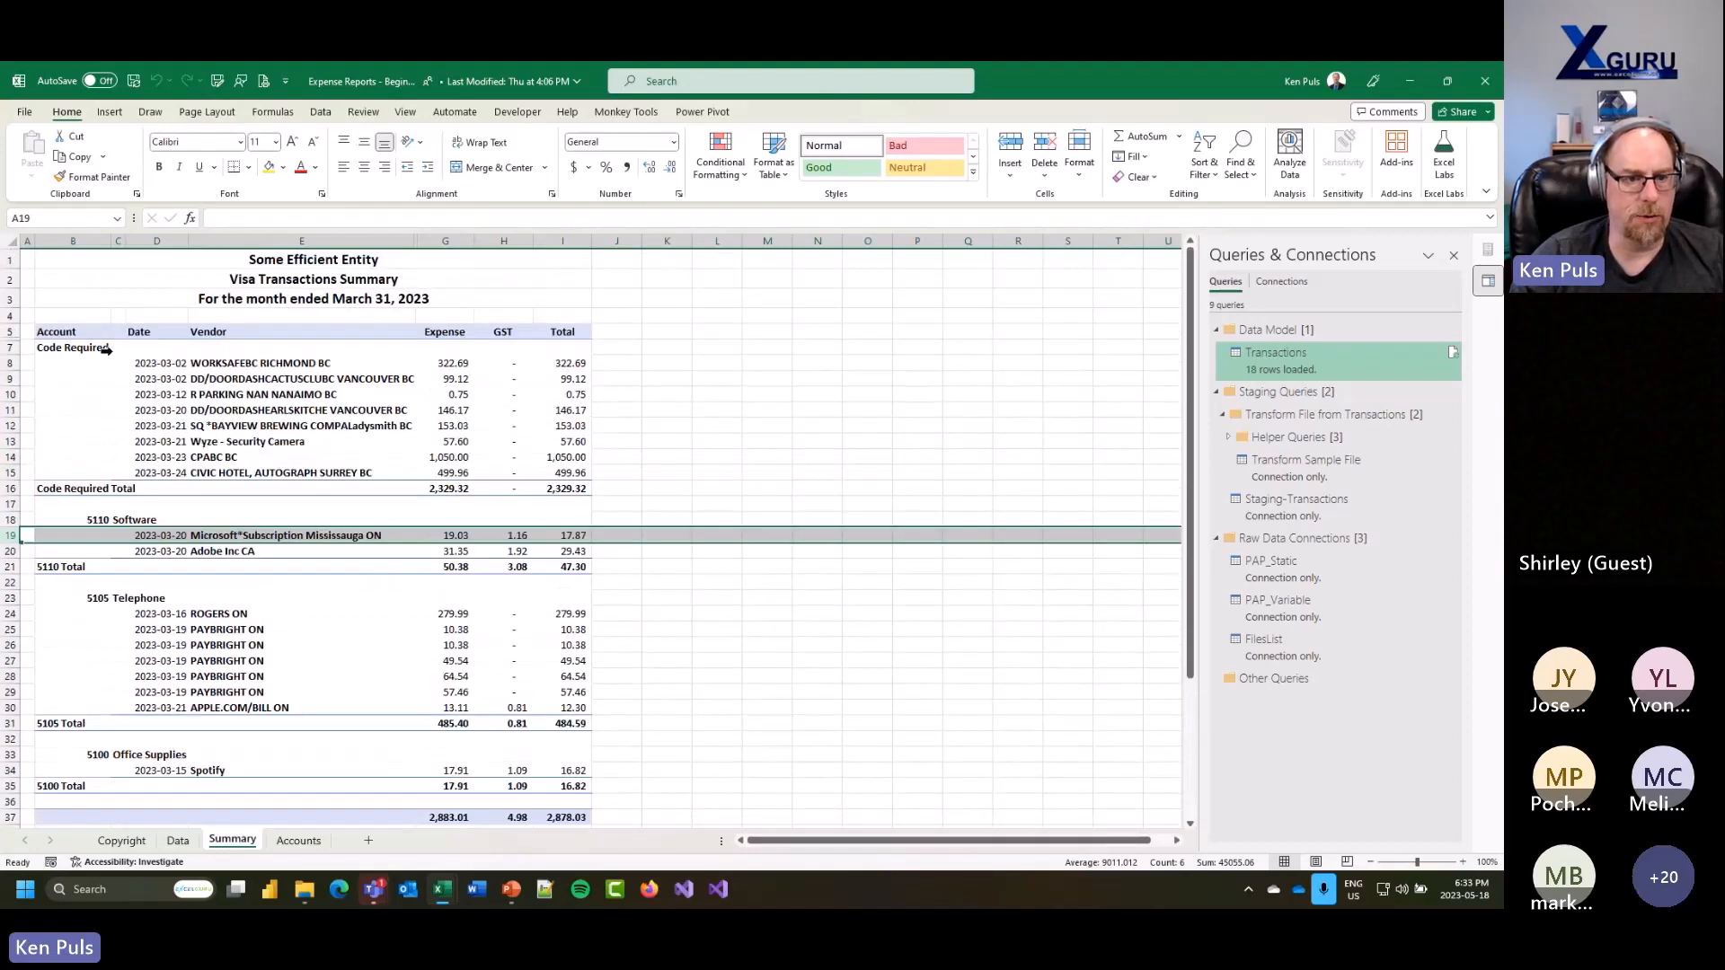
{"action": "left_click", "coordinate": [229, 444]}
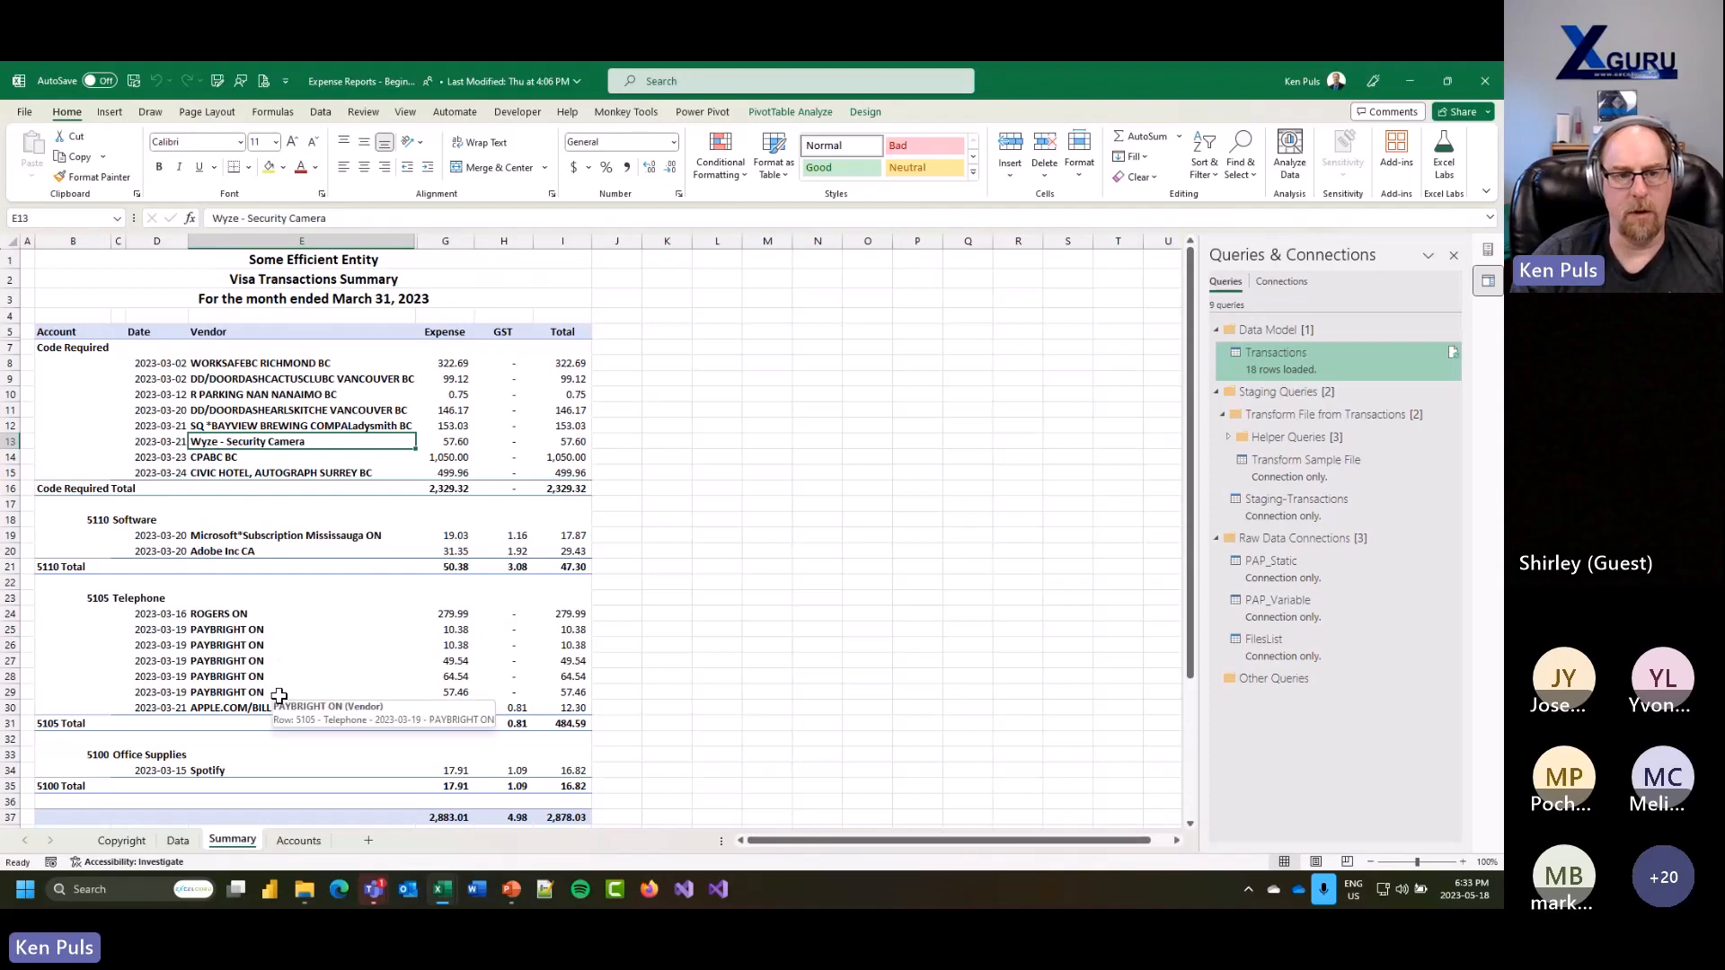
Step: Get the latest statement again on the Data sheet and check the vendor names in the table
{"action": "left_click", "coordinate": [178, 842]}
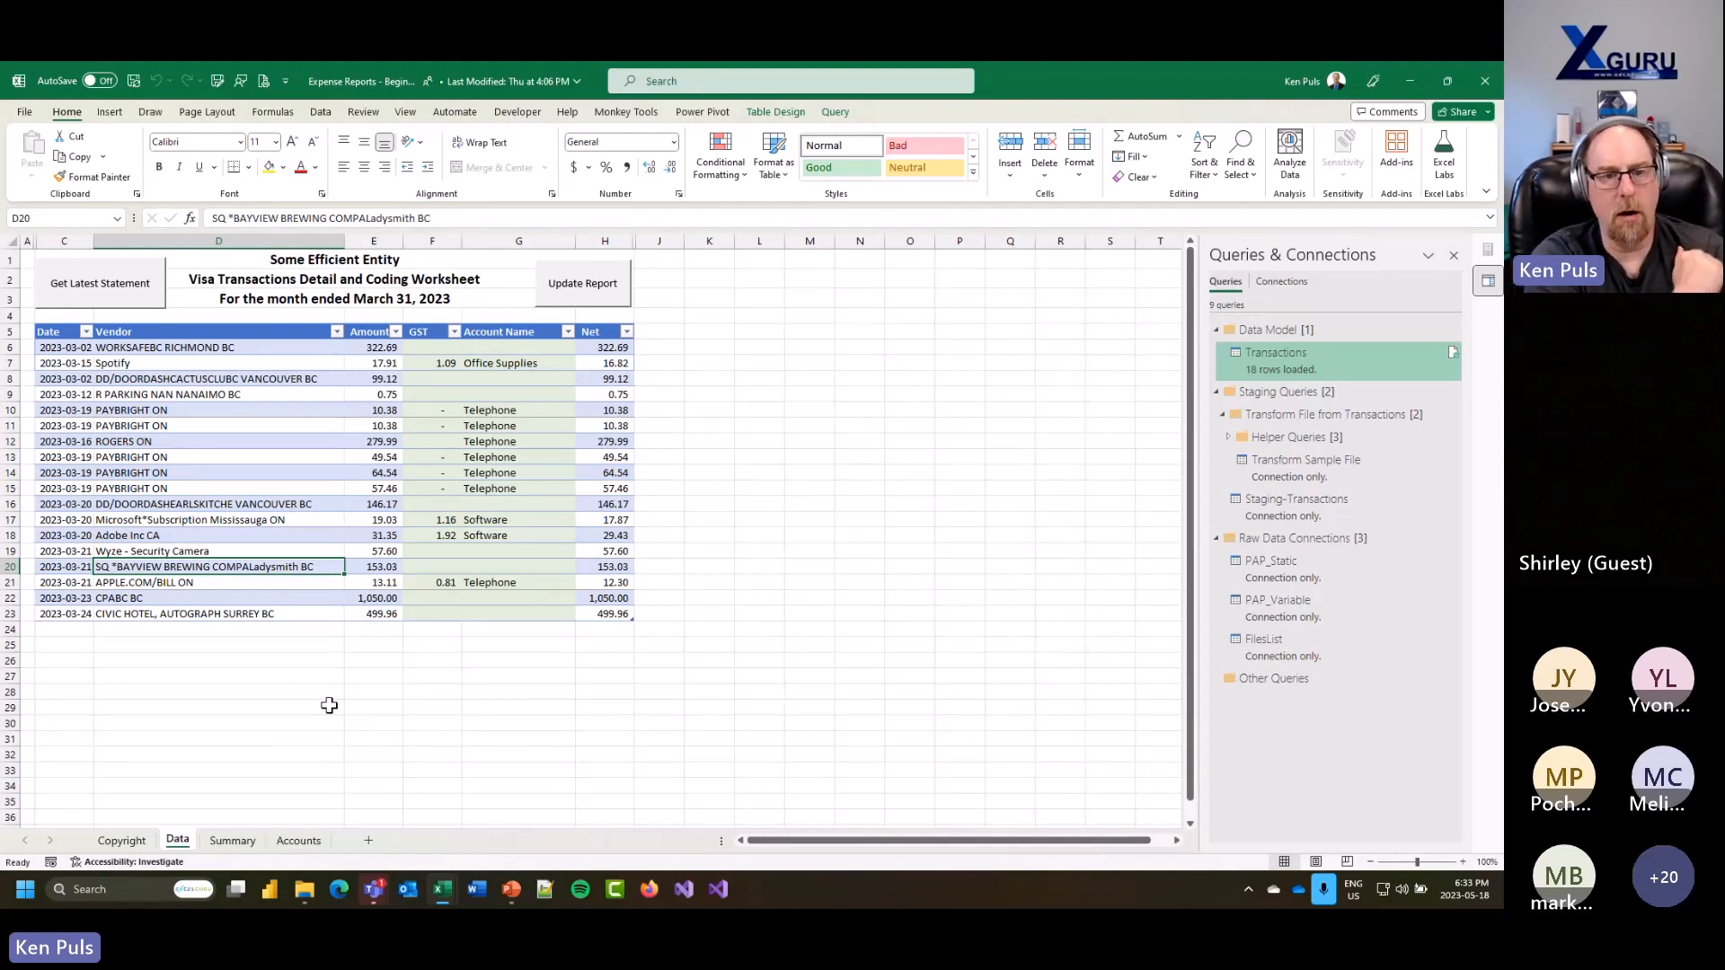
{"action": "left_click", "coordinate": [87, 289]}
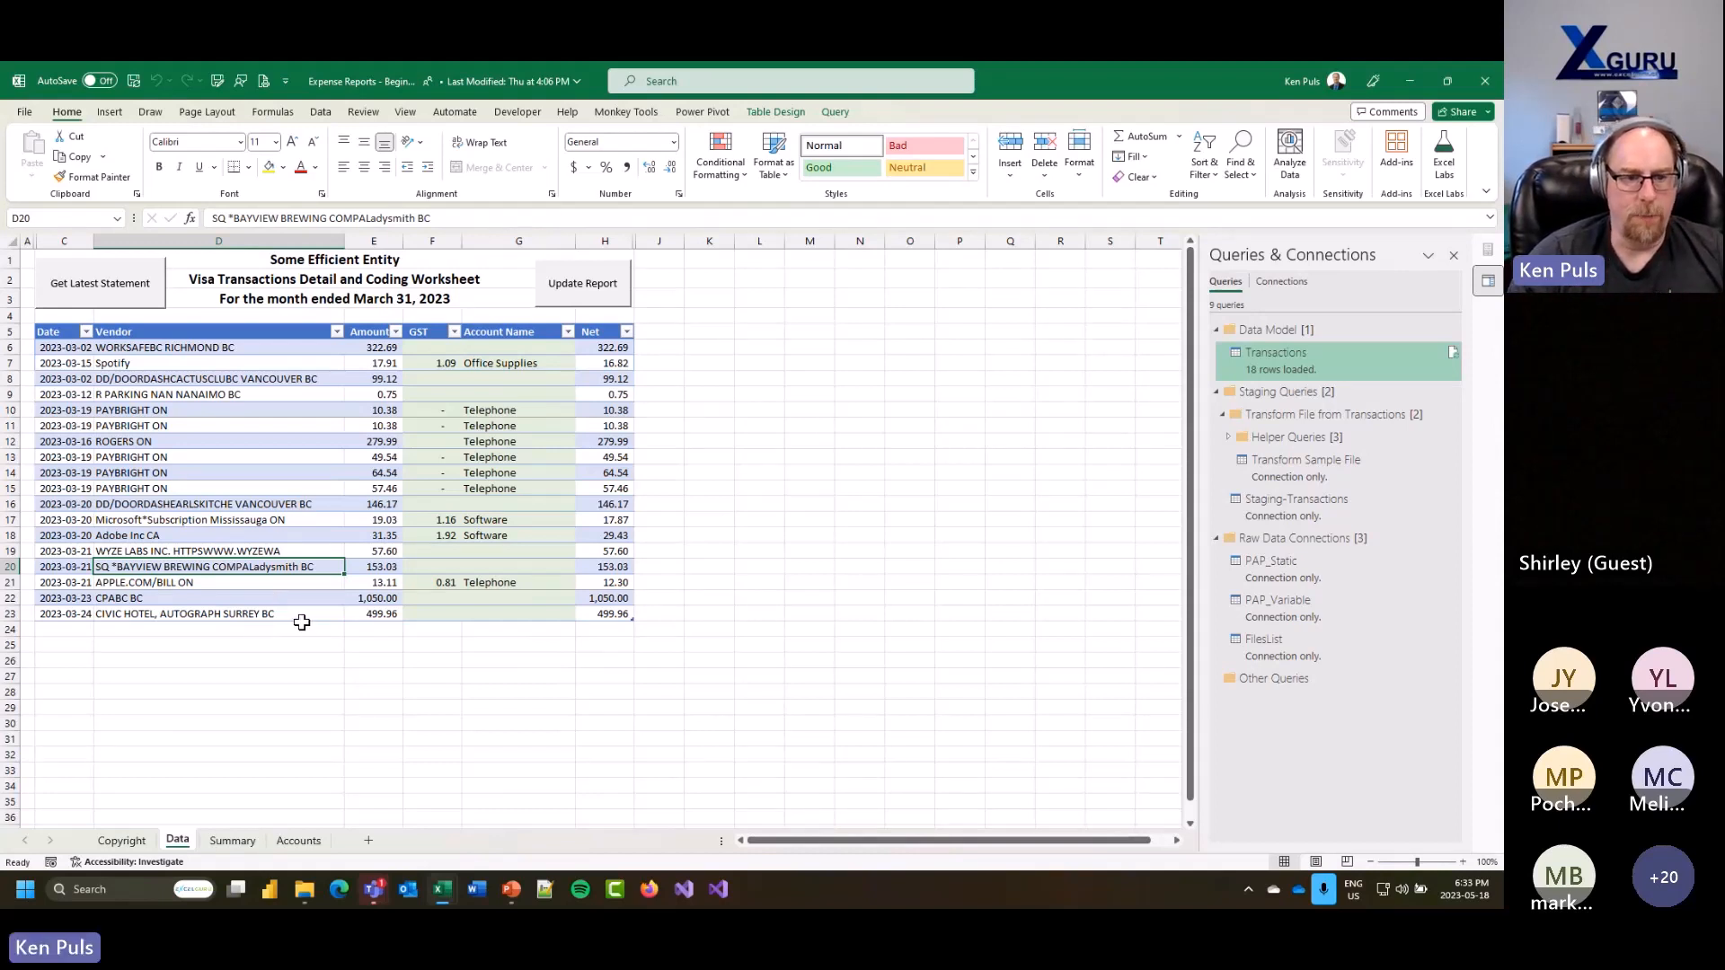
{"action": "left_click", "coordinate": [166, 381]}
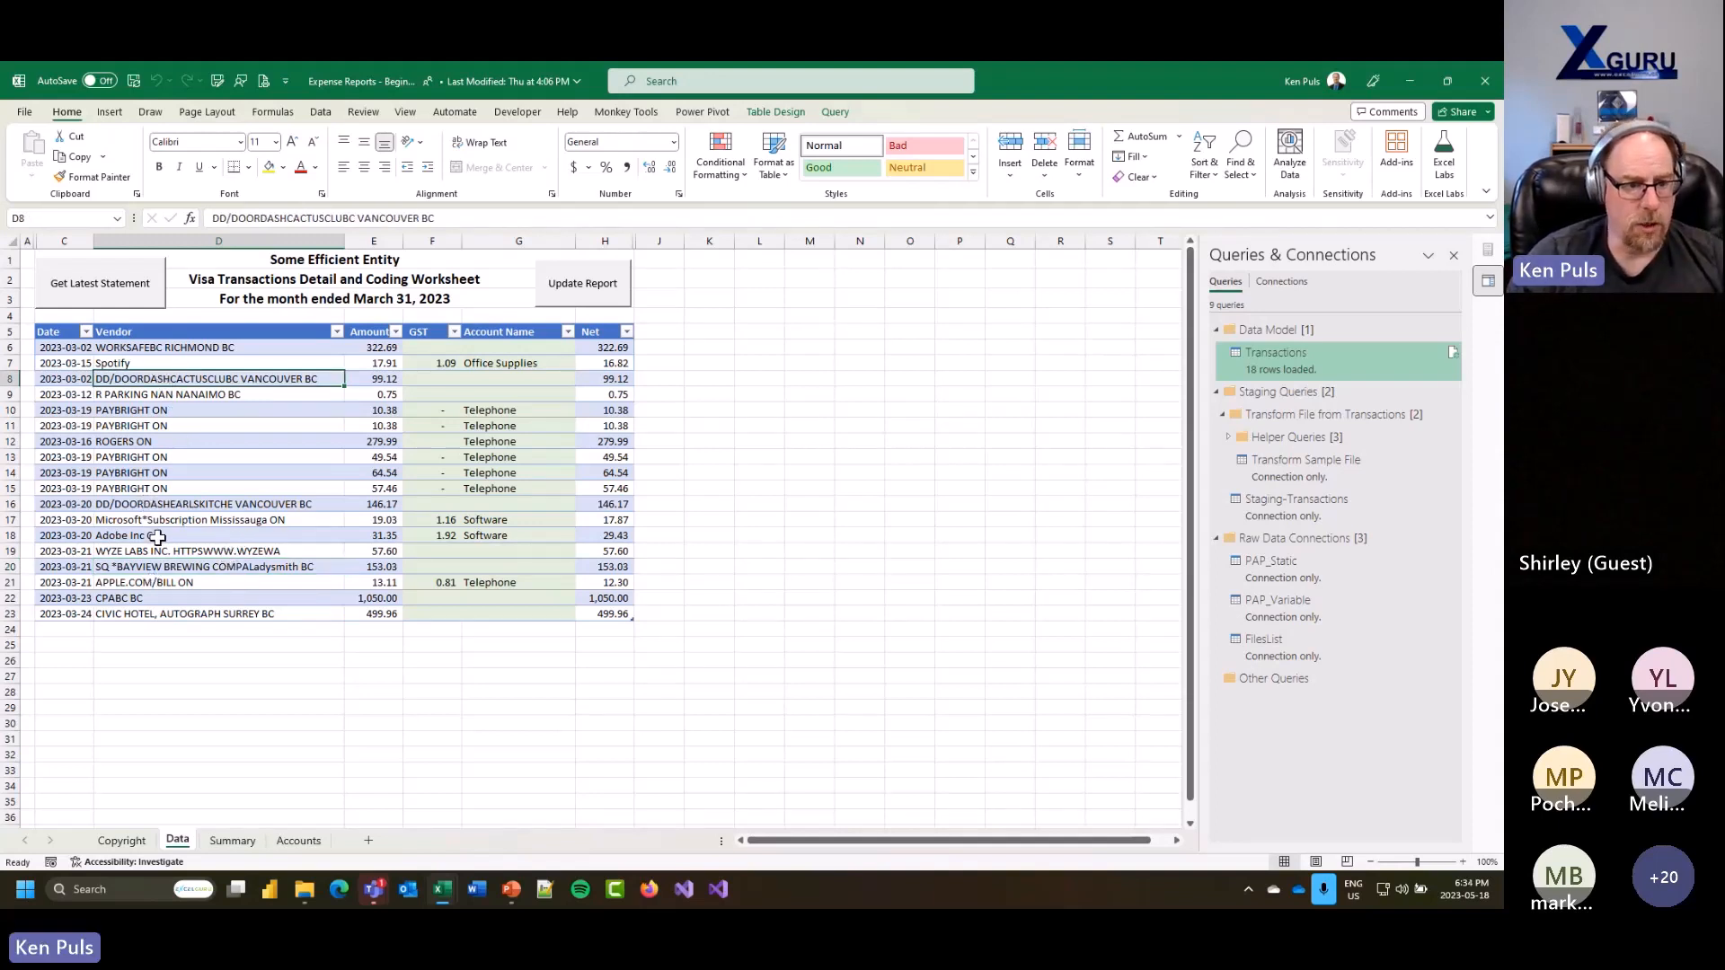
{"action": "left_click", "coordinate": [139, 568]}
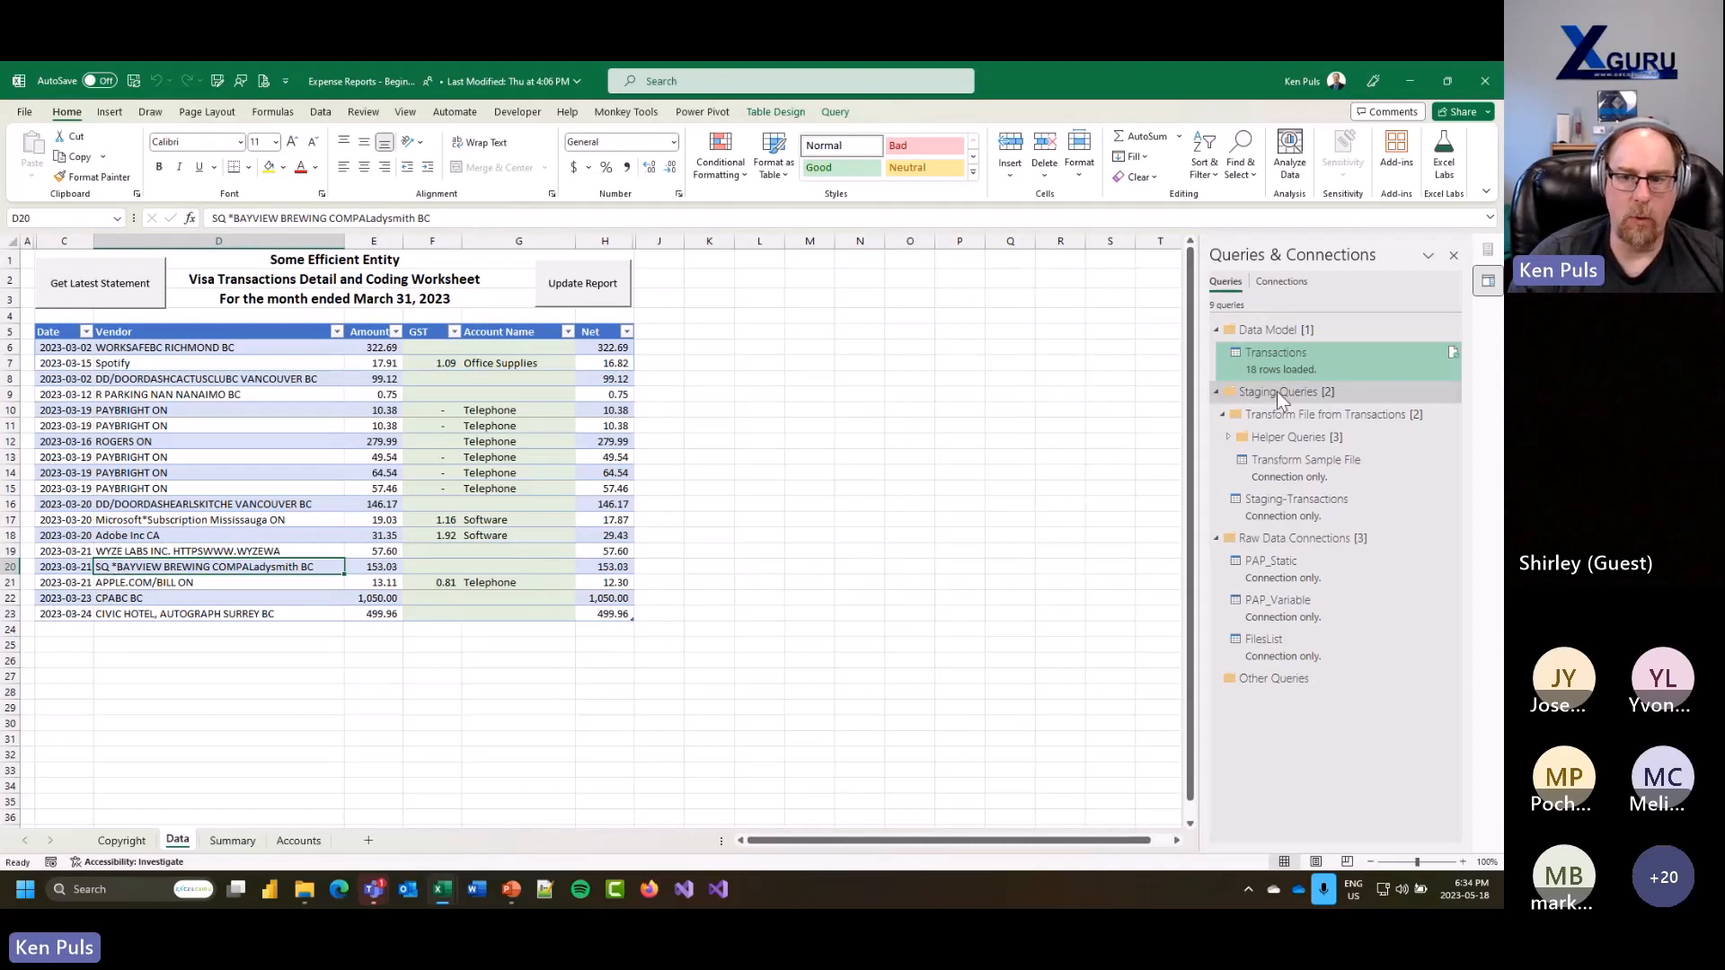
Step: Open the Transactions query for editing and add a new step that references Changed Type
{"action": "right_click", "coordinate": [1277, 366]}
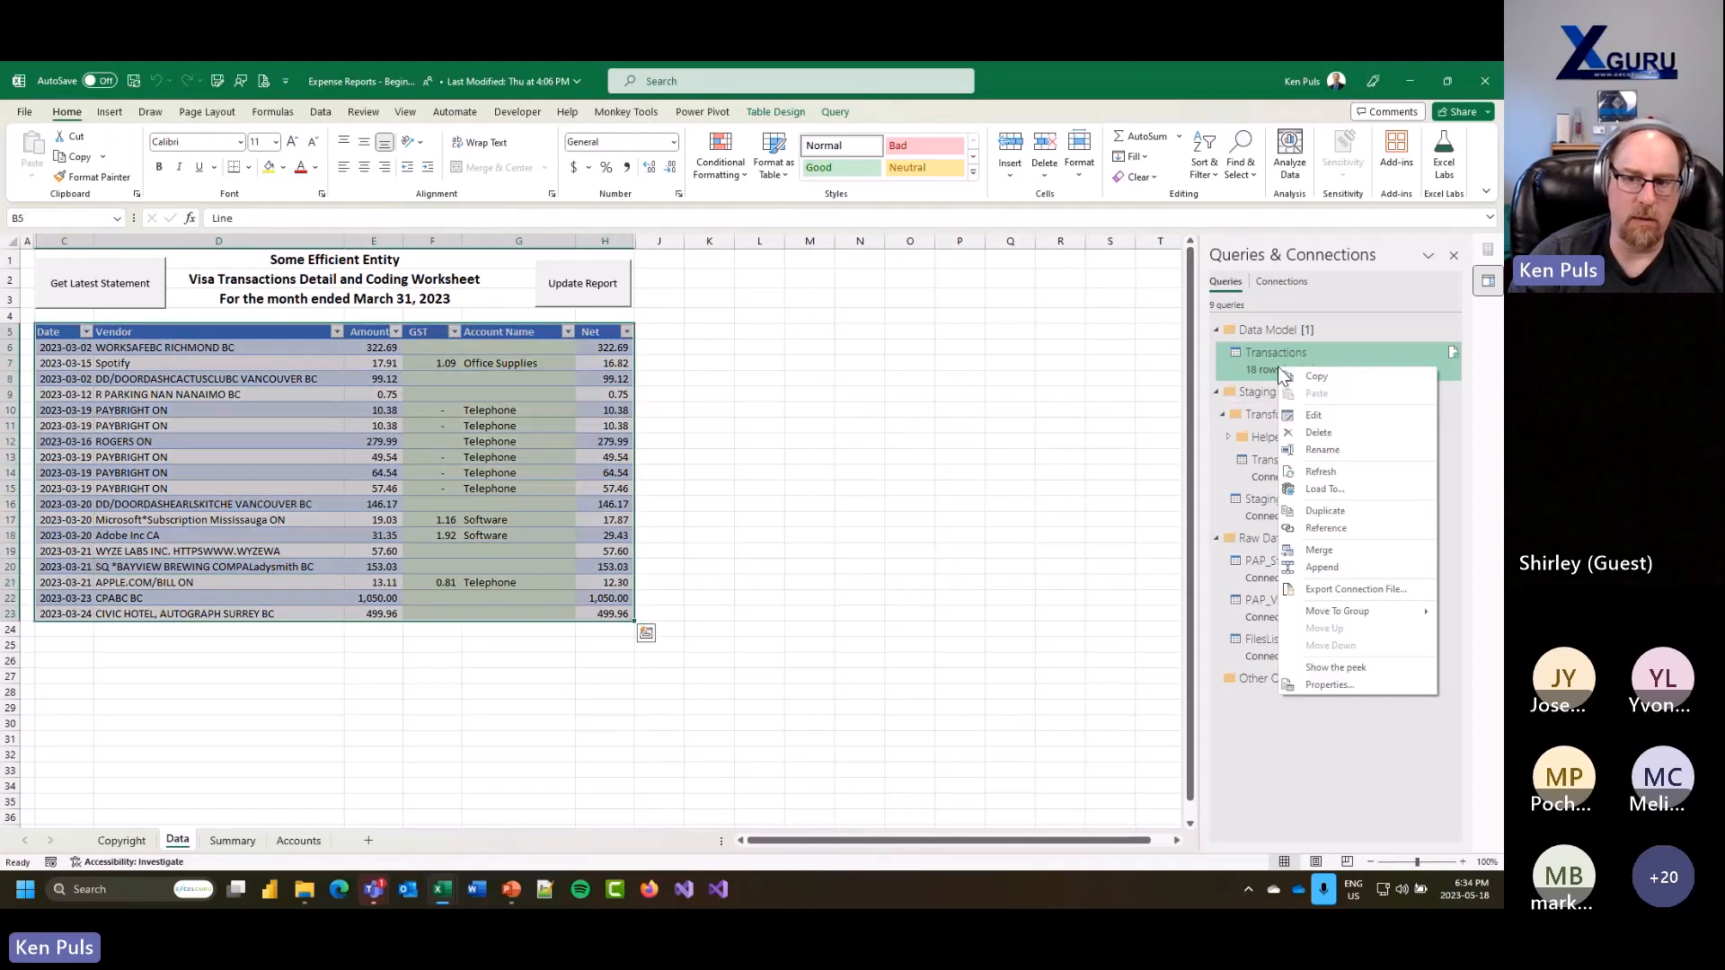
{"action": "left_click", "coordinate": [1328, 417]}
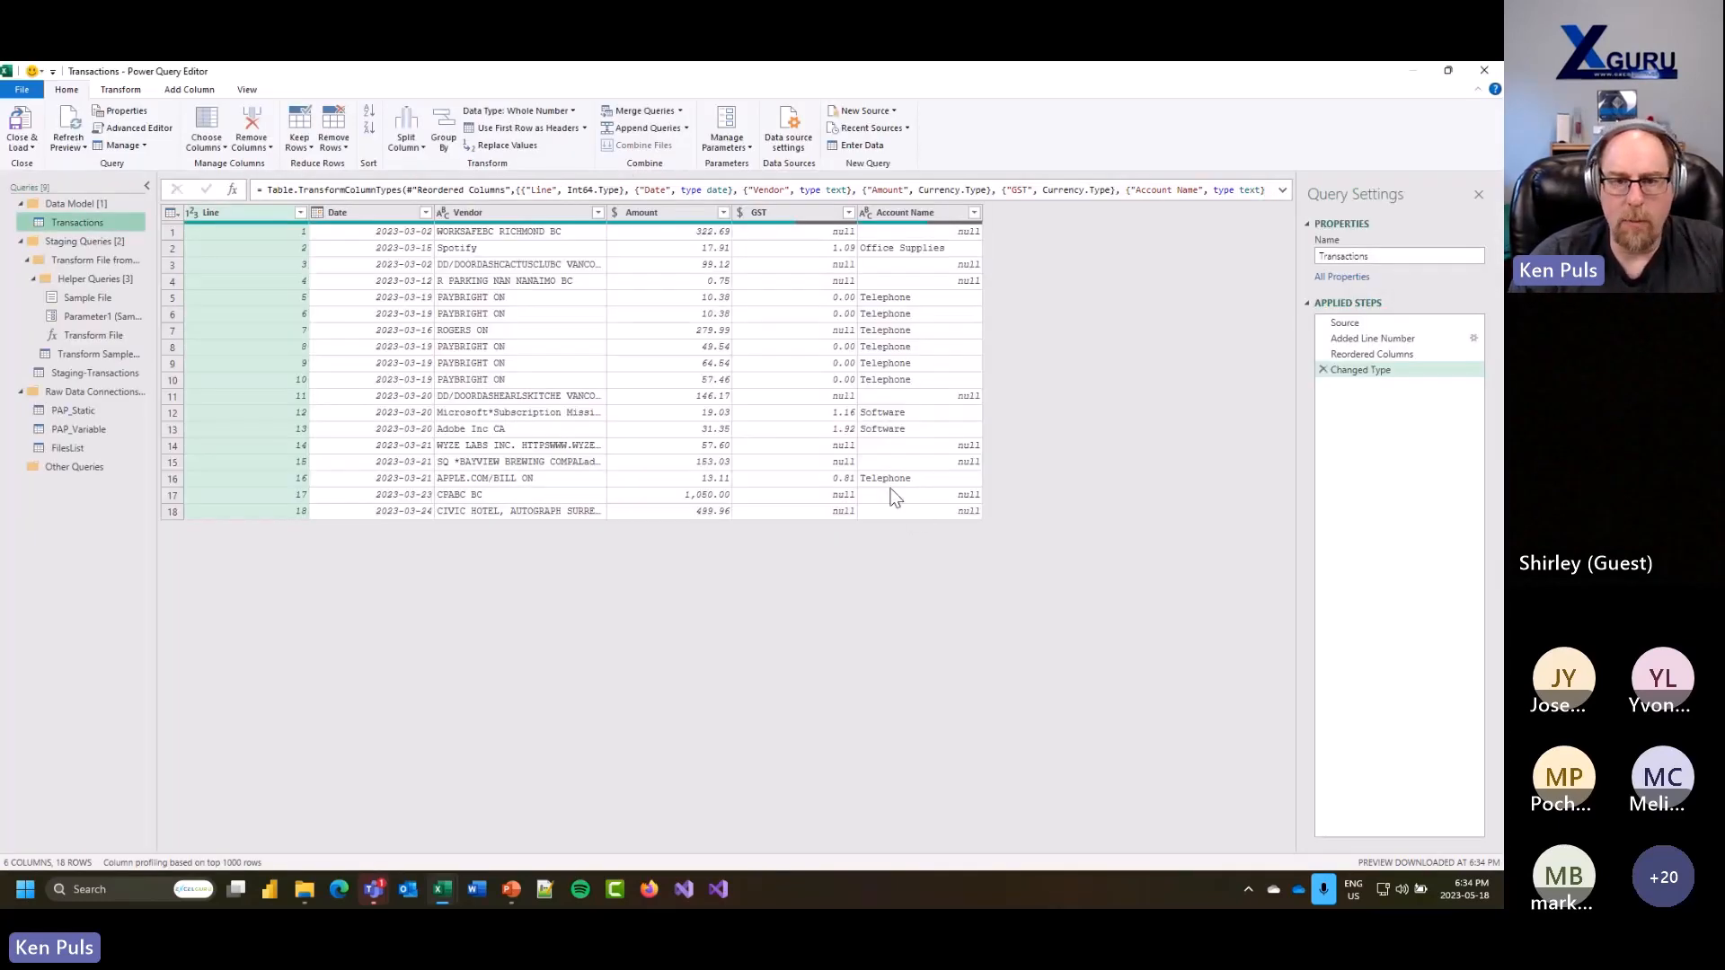
{"action": "left_click", "coordinate": [233, 190]}
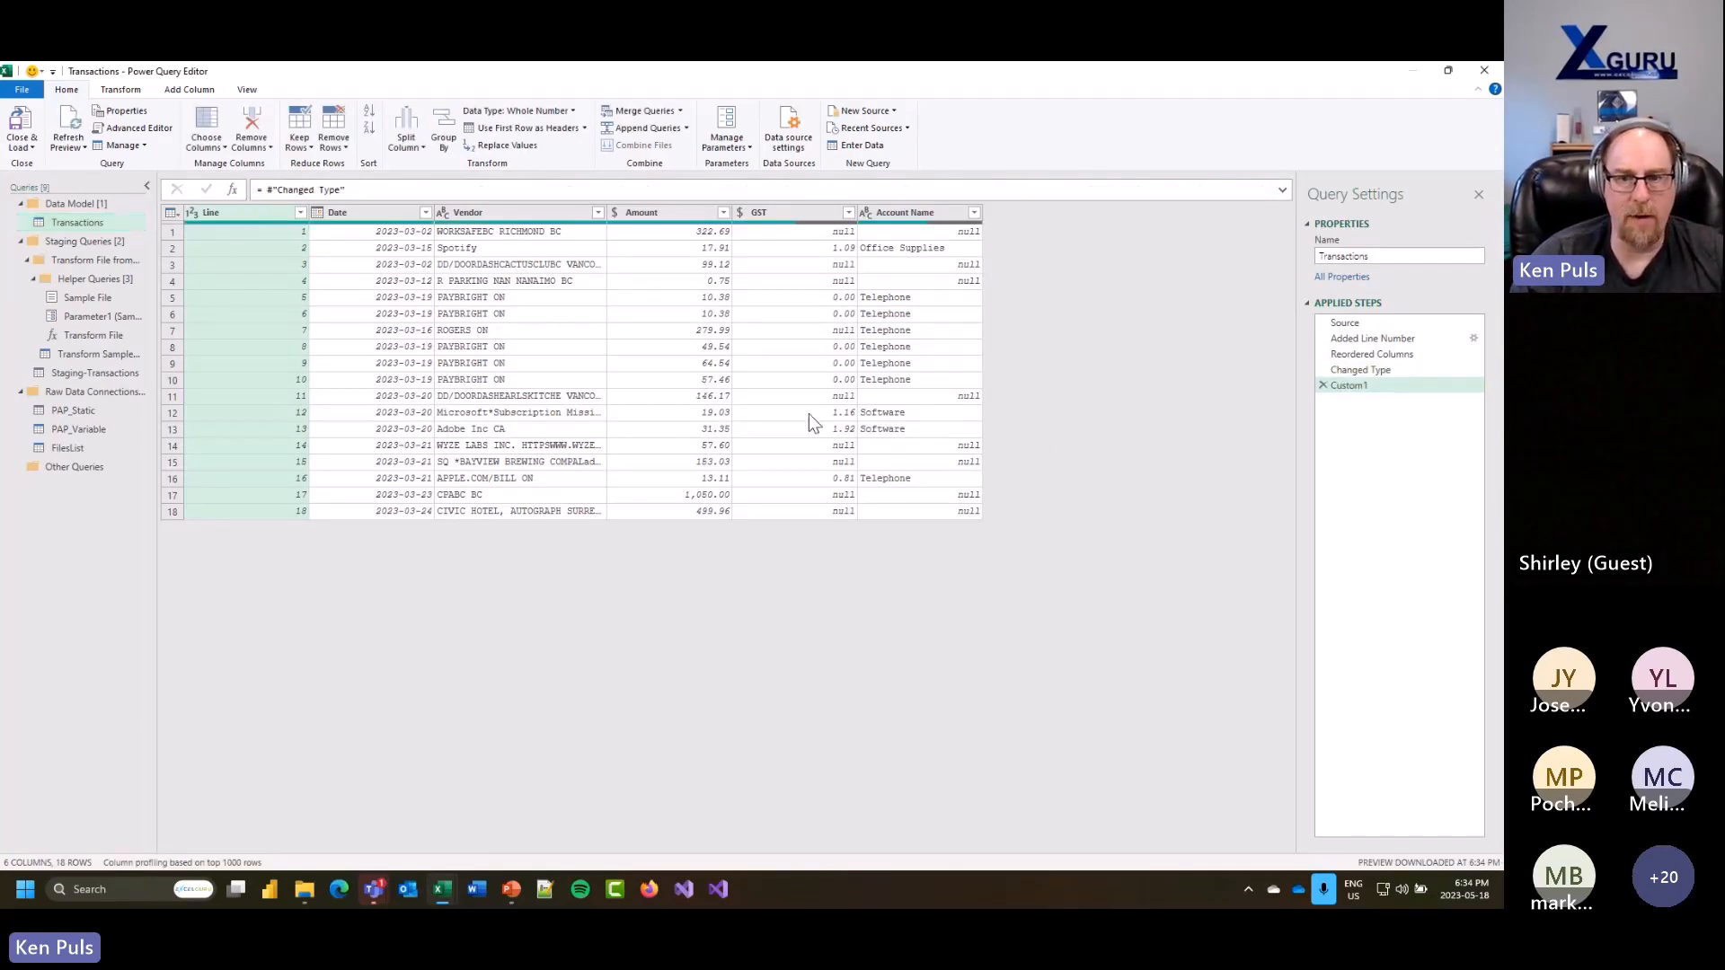
Step: Rename the Custom1 step as Description Replacements, with a down-pointing triangle emoji on each side of the text
{"action": "right_click", "coordinate": [1376, 386]}
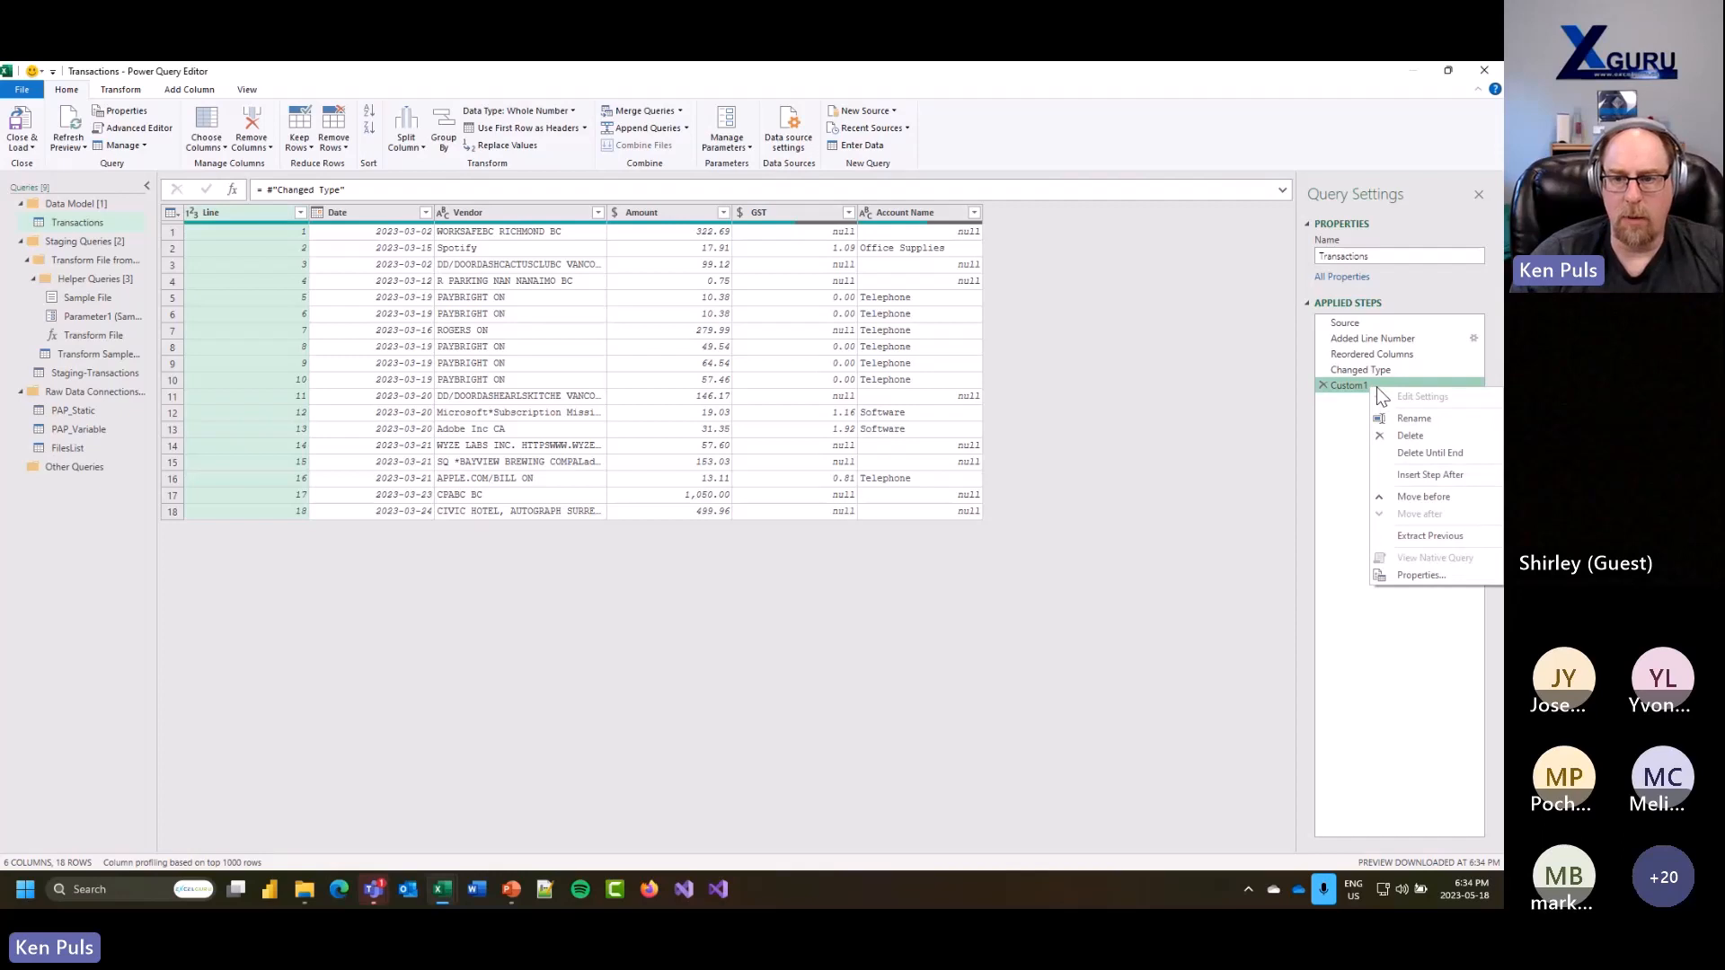
{"action": "left_click", "coordinate": [1413, 415]}
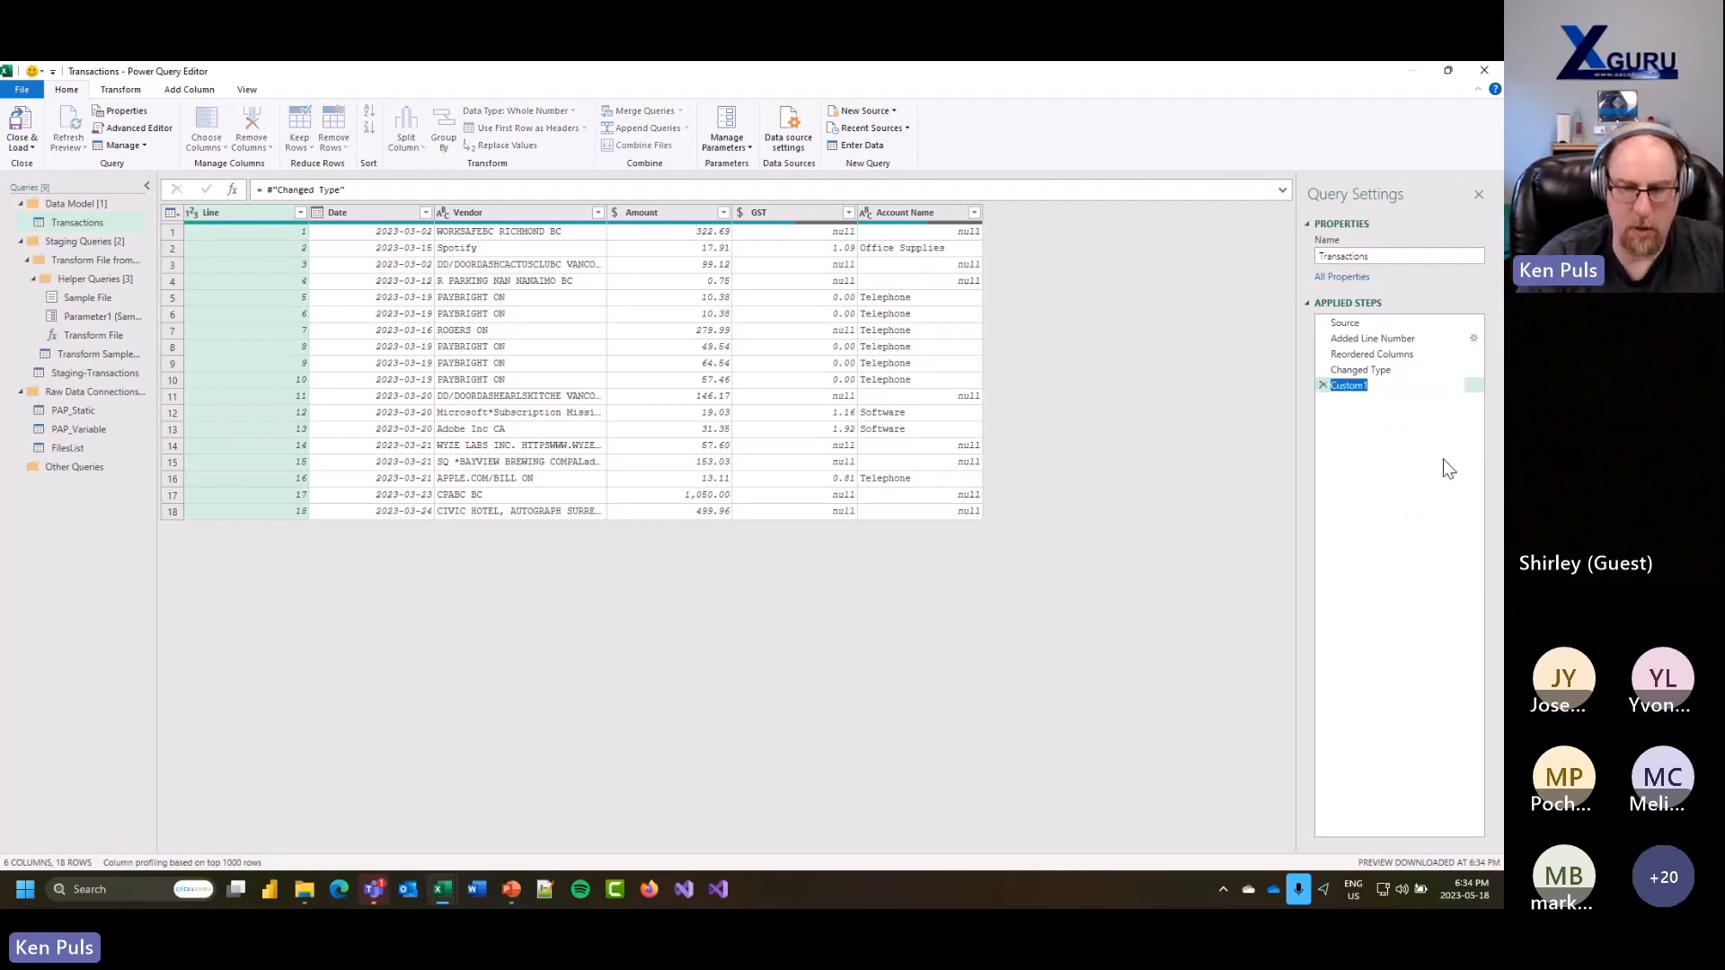
{"action": "key", "text": "super+period"}
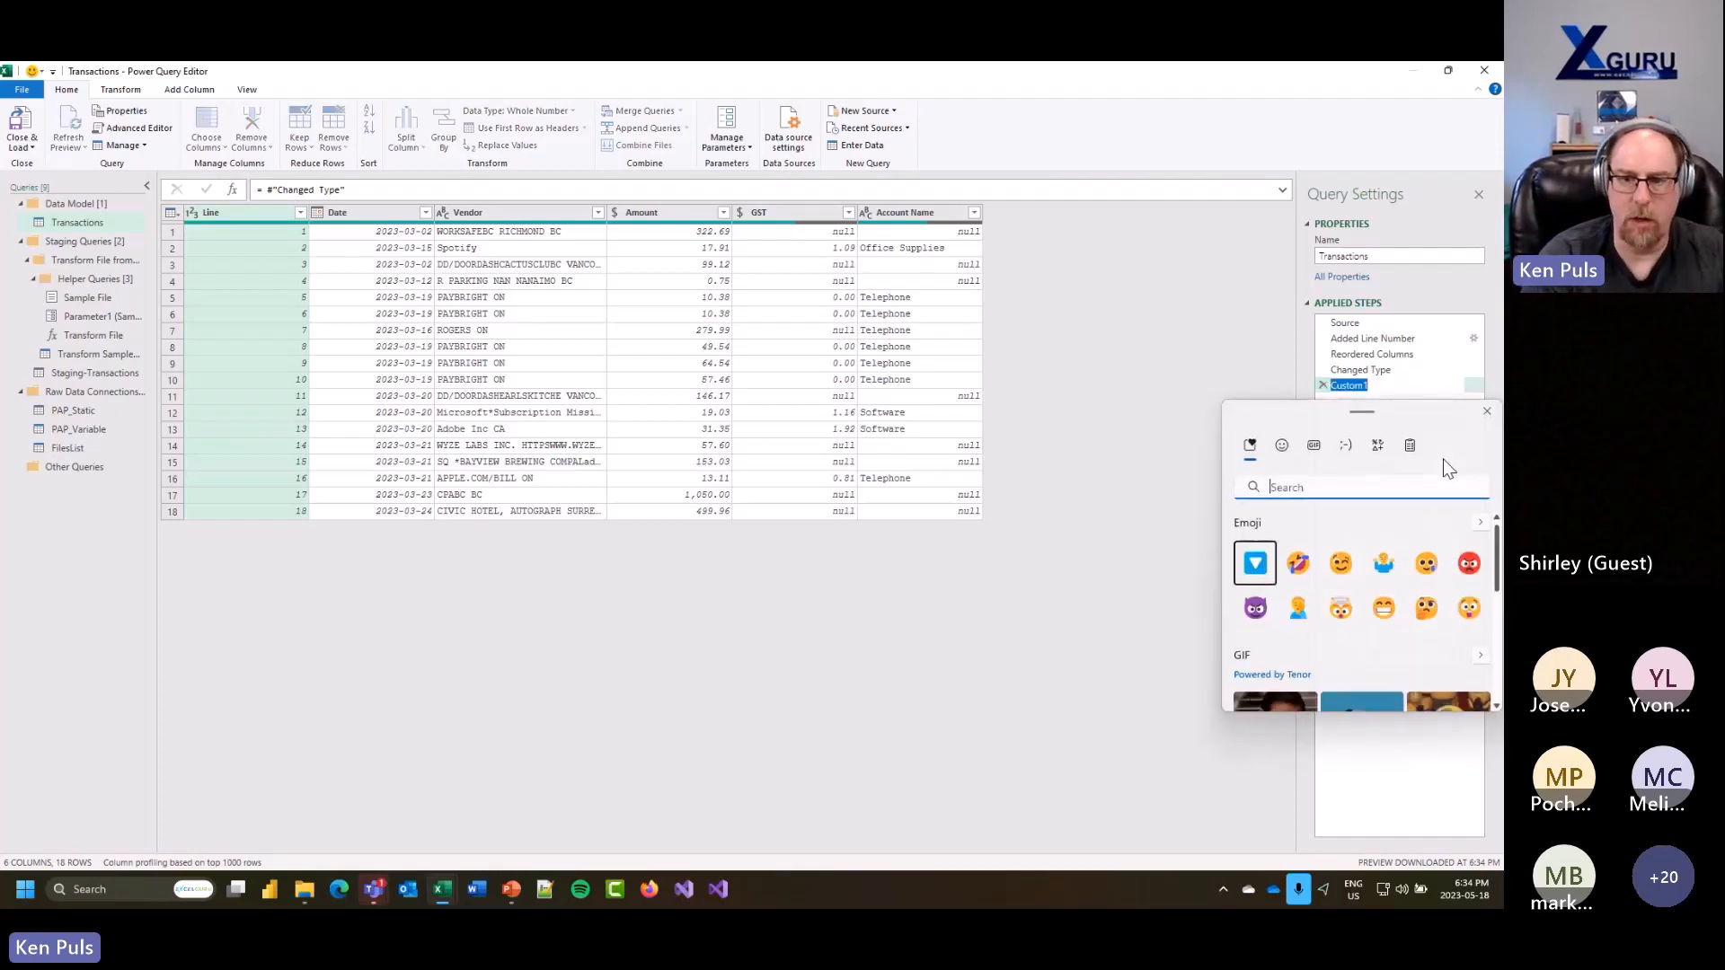
{"action": "left_click", "coordinate": [1255, 568]}
{"action": "left_click", "coordinate": [1341, 385]}
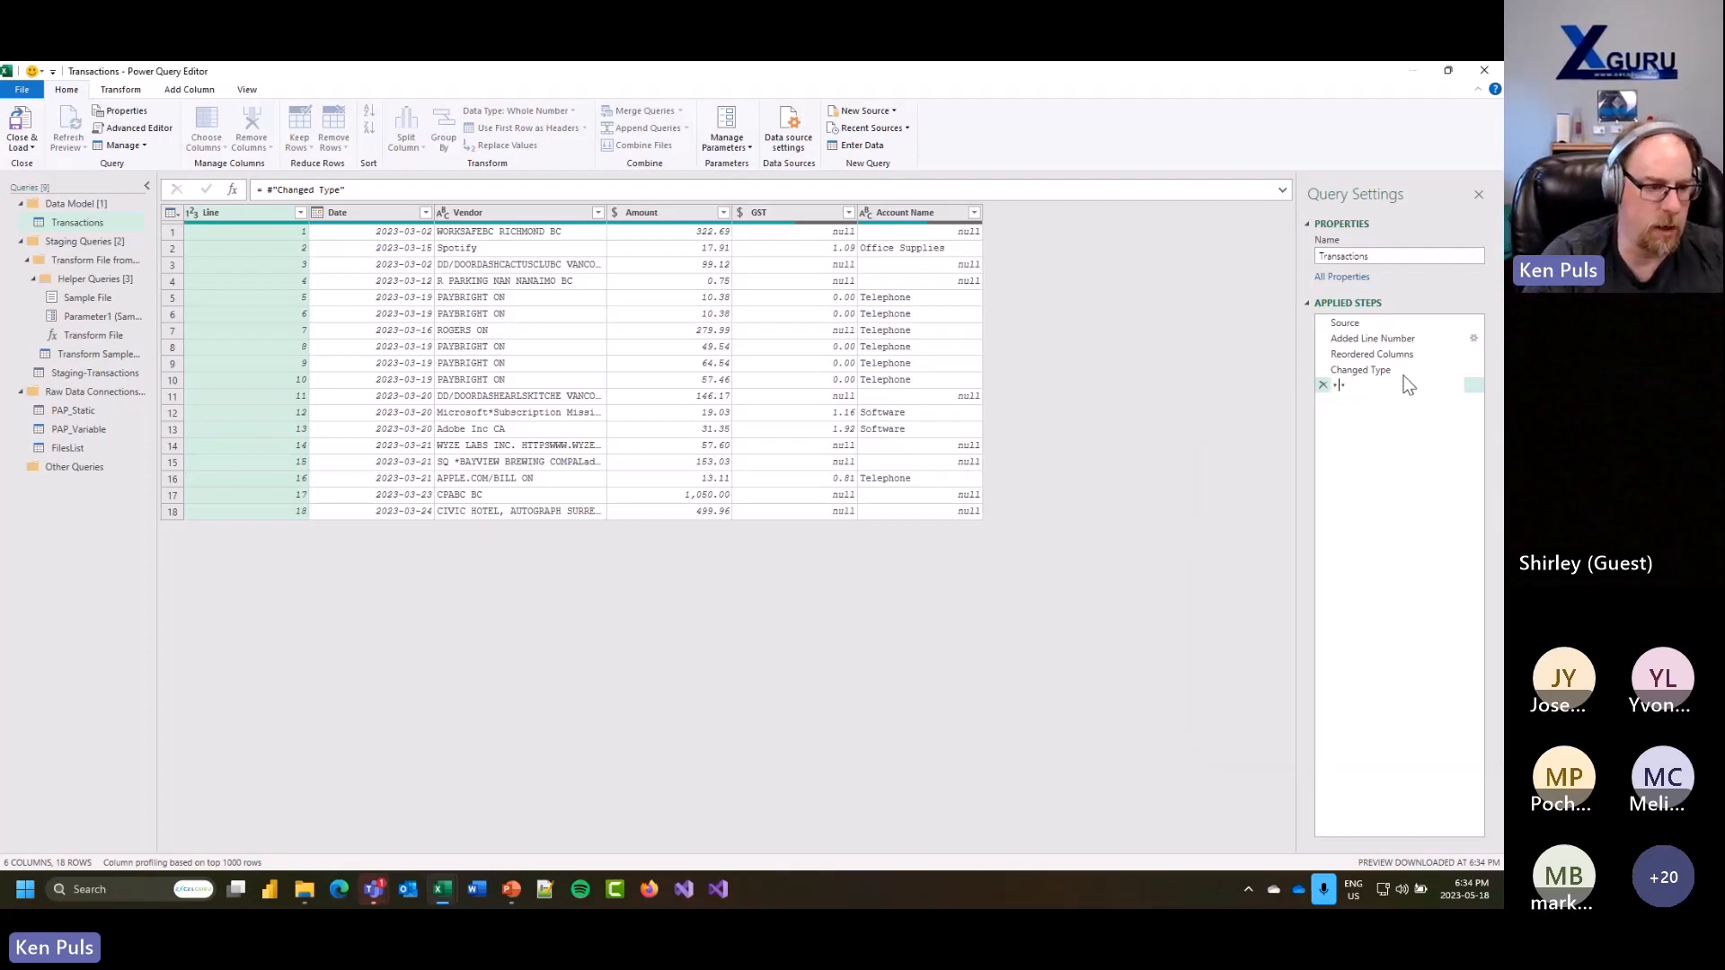
{"action": "type", "text": "Description Re"}
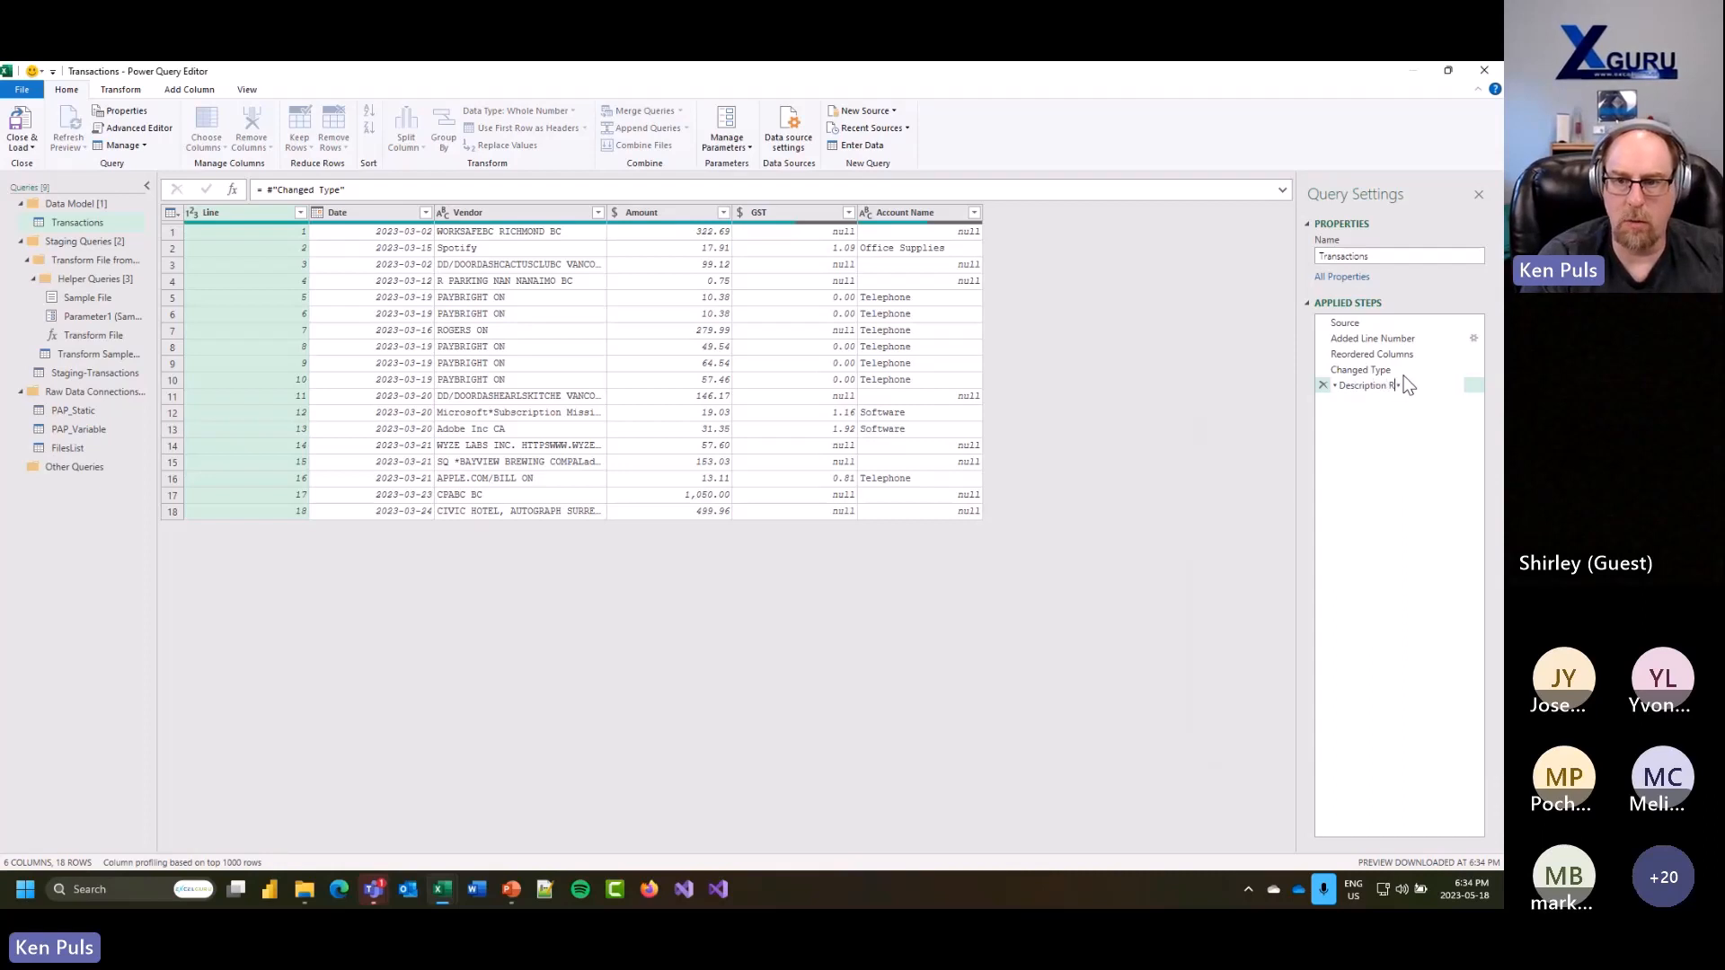
{"action": "type", "text": "placements"}
{"action": "key", "text": "Return"}
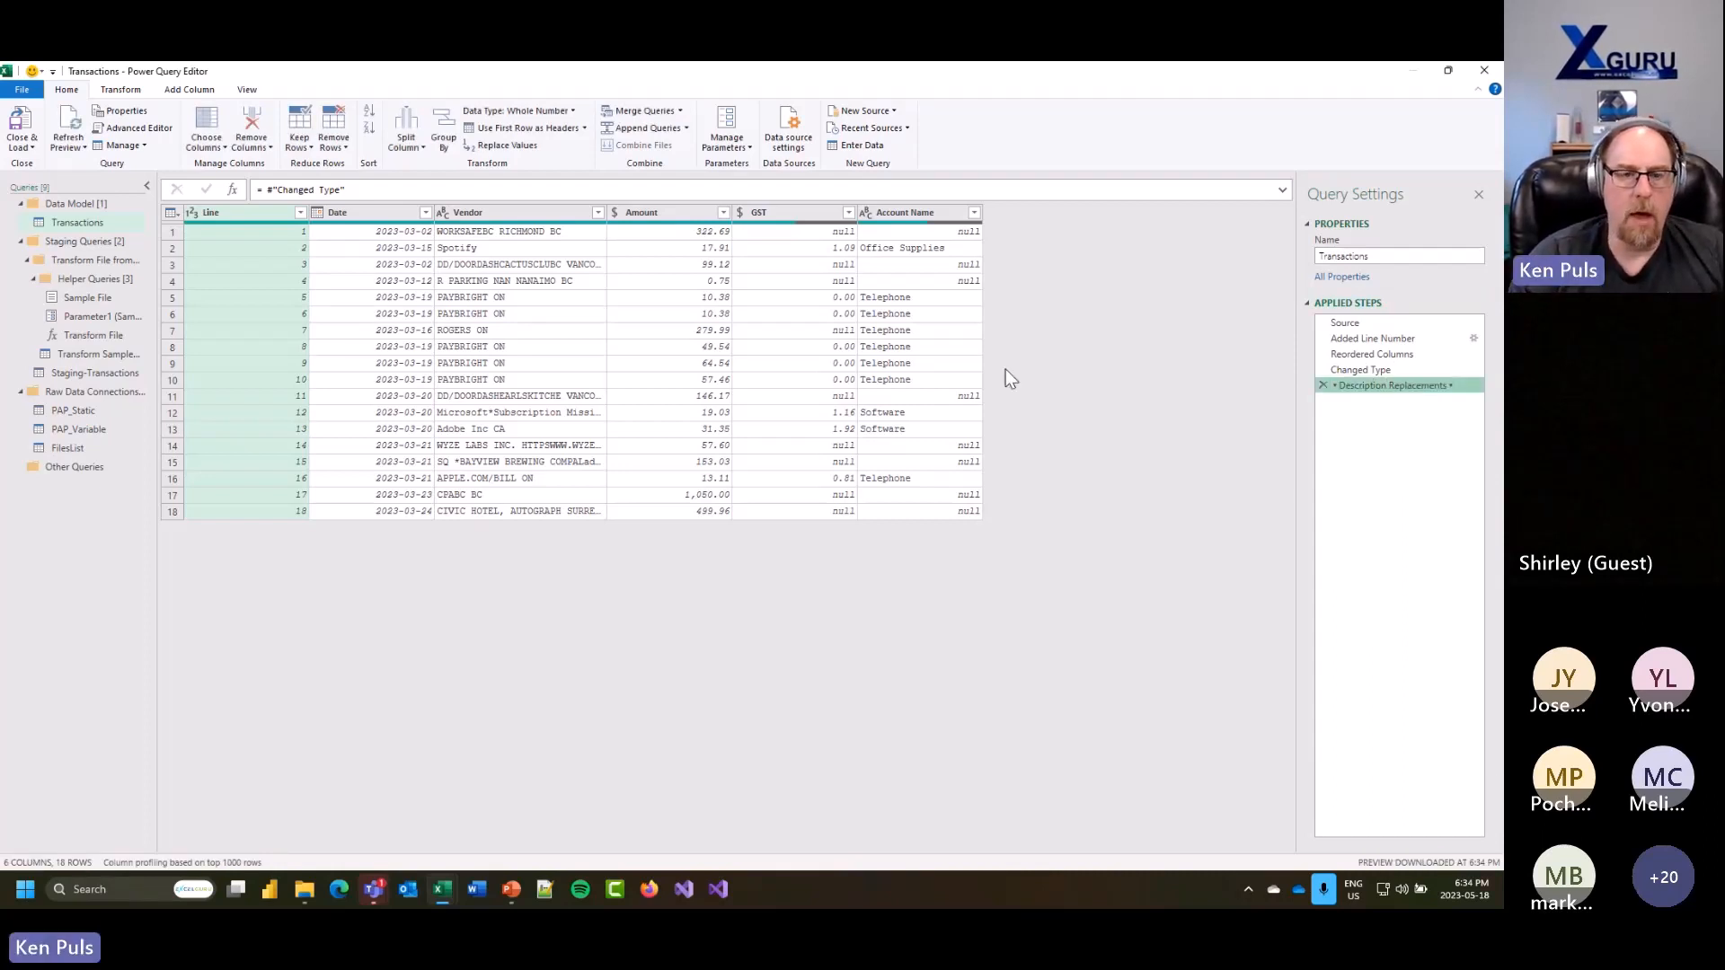
Step: Copy the DD/DOORDASH prefix from the line 11 vendor and replace it with nothing throughout the Vendor column
{"action": "left_click", "coordinate": [525, 214]}
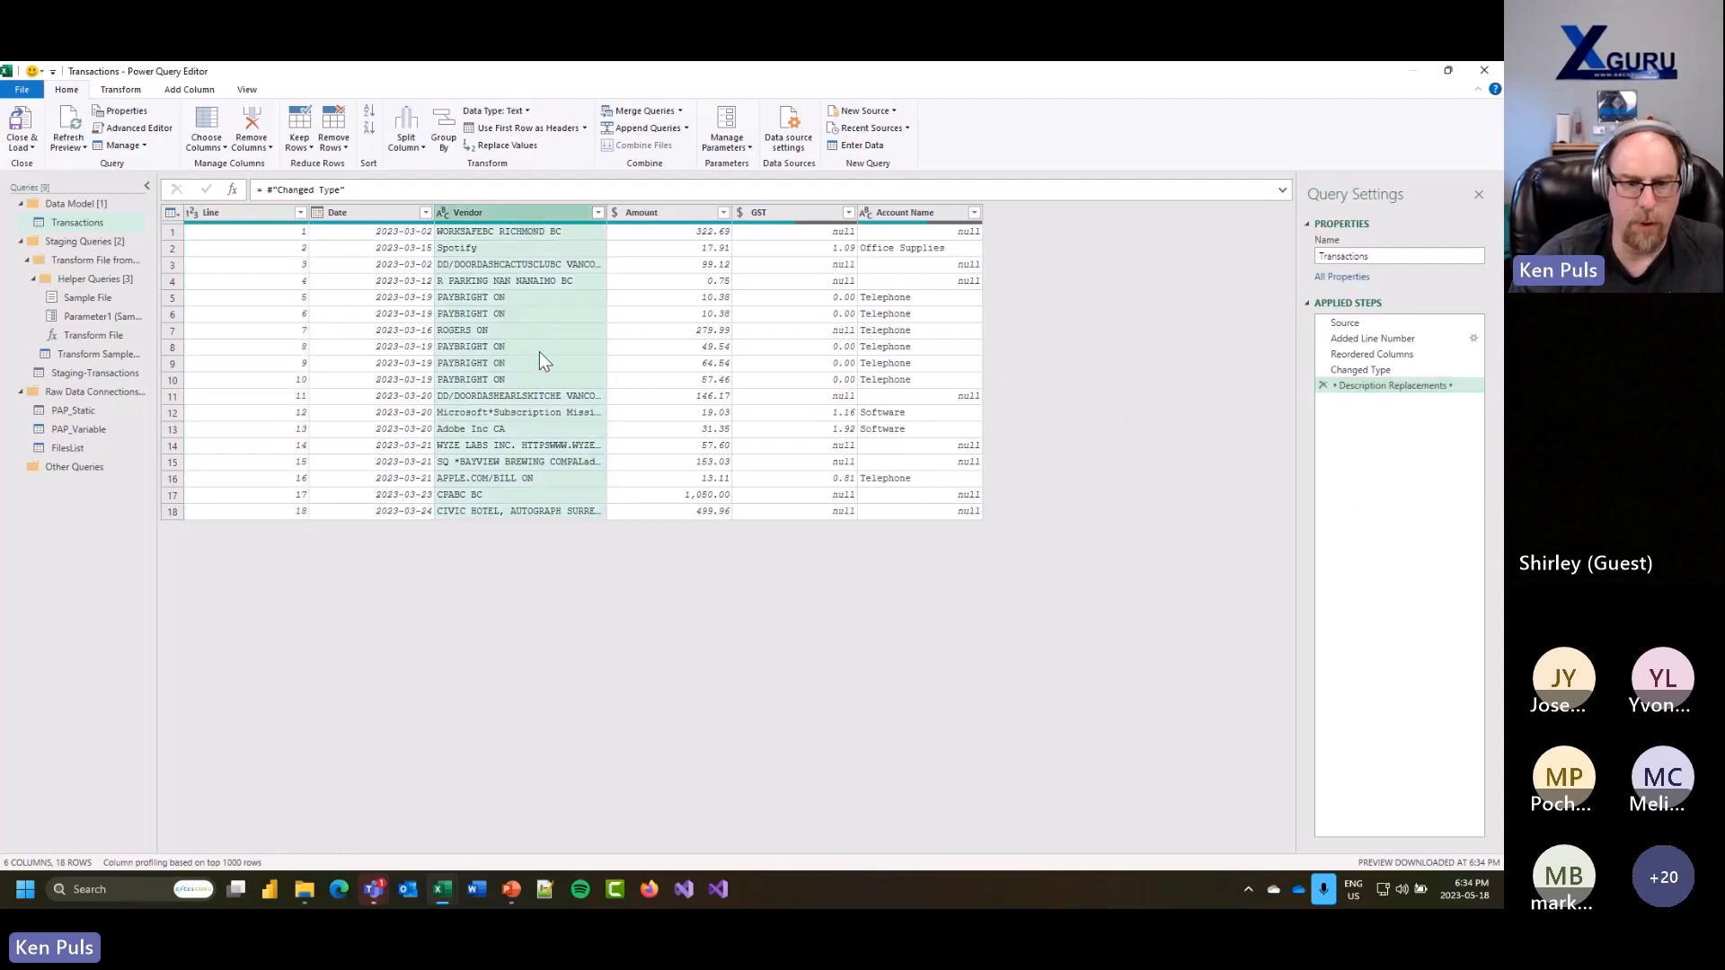
{"action": "key", "text": "ctrl+shift+plus"}
{"action": "left_click", "coordinate": [612, 449]}
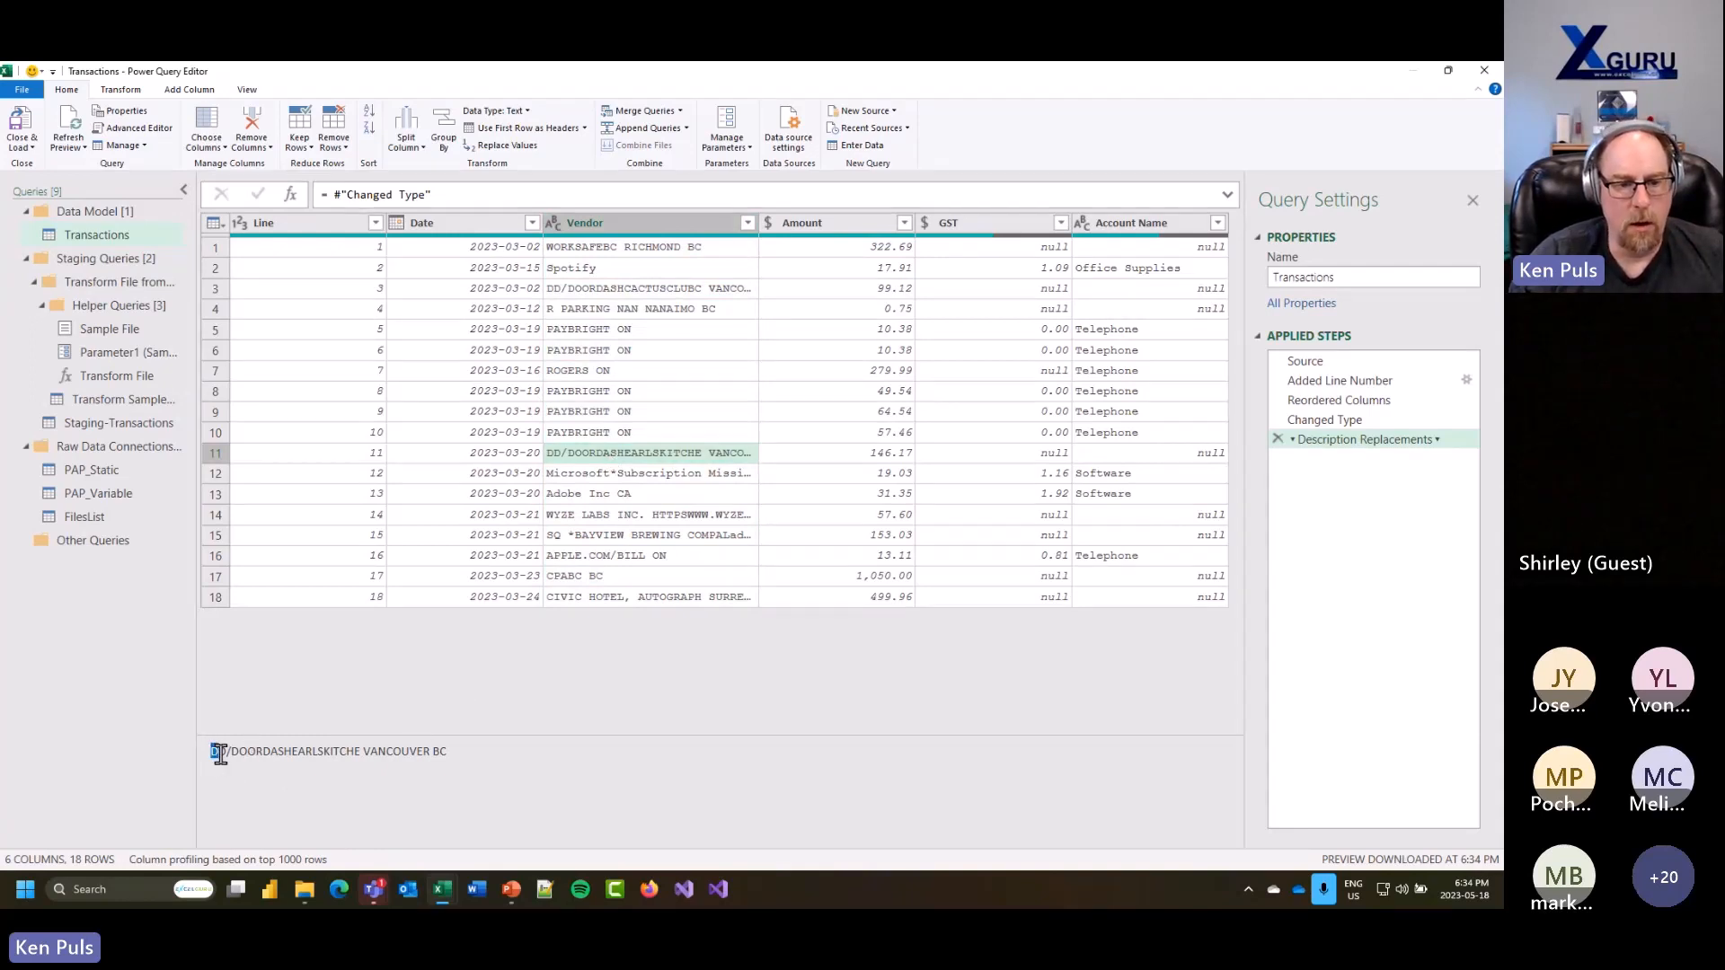
{"action": "double_click", "coordinate": [225, 753]}
{"action": "left_click_drag", "start_coordinate": [228, 751], "coordinate": [261, 753]}
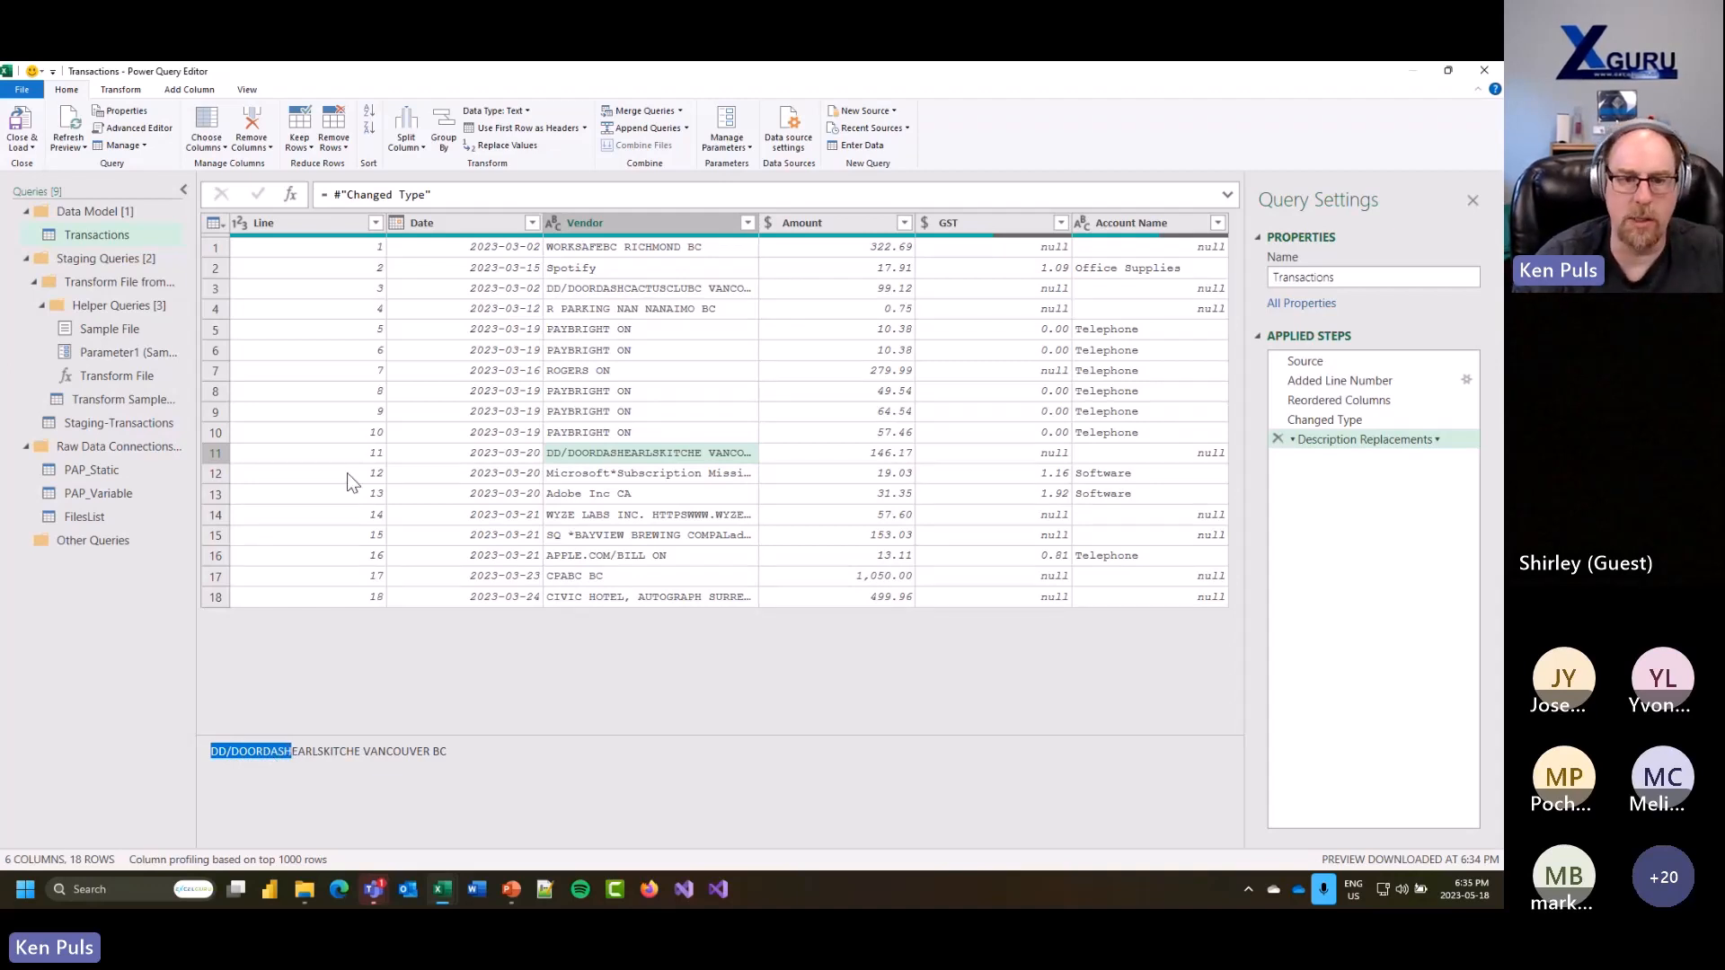
{"action": "right_click", "coordinate": [615, 223]}
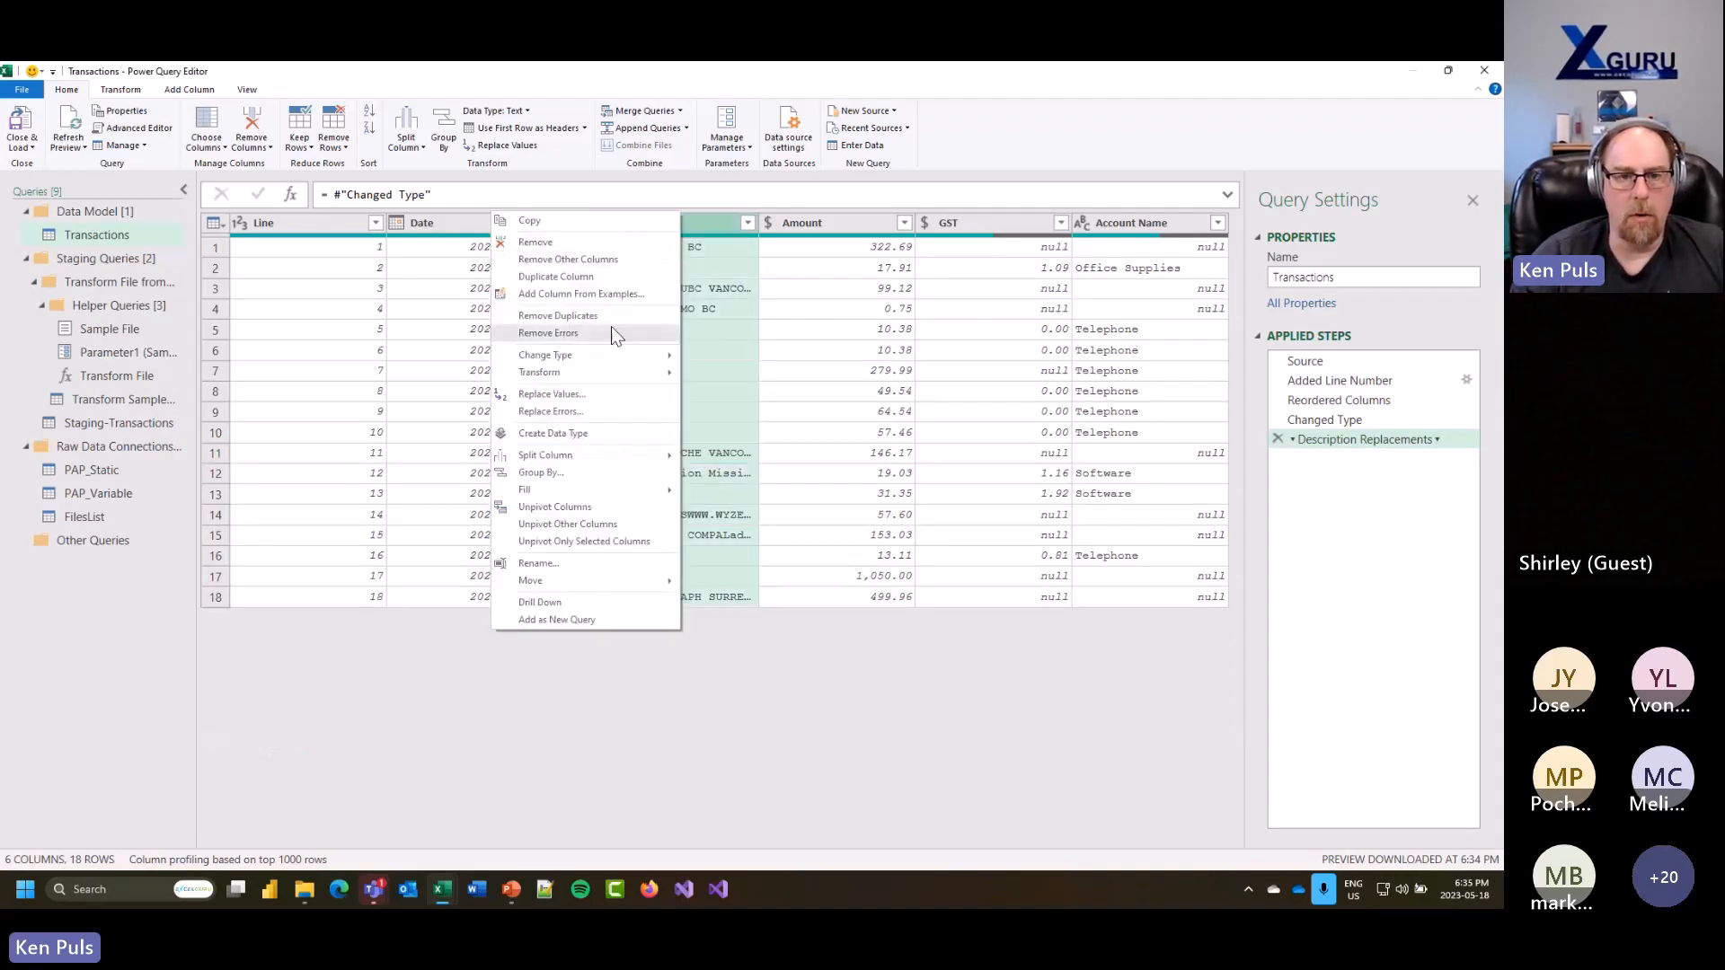
{"action": "left_click", "coordinate": [600, 394]}
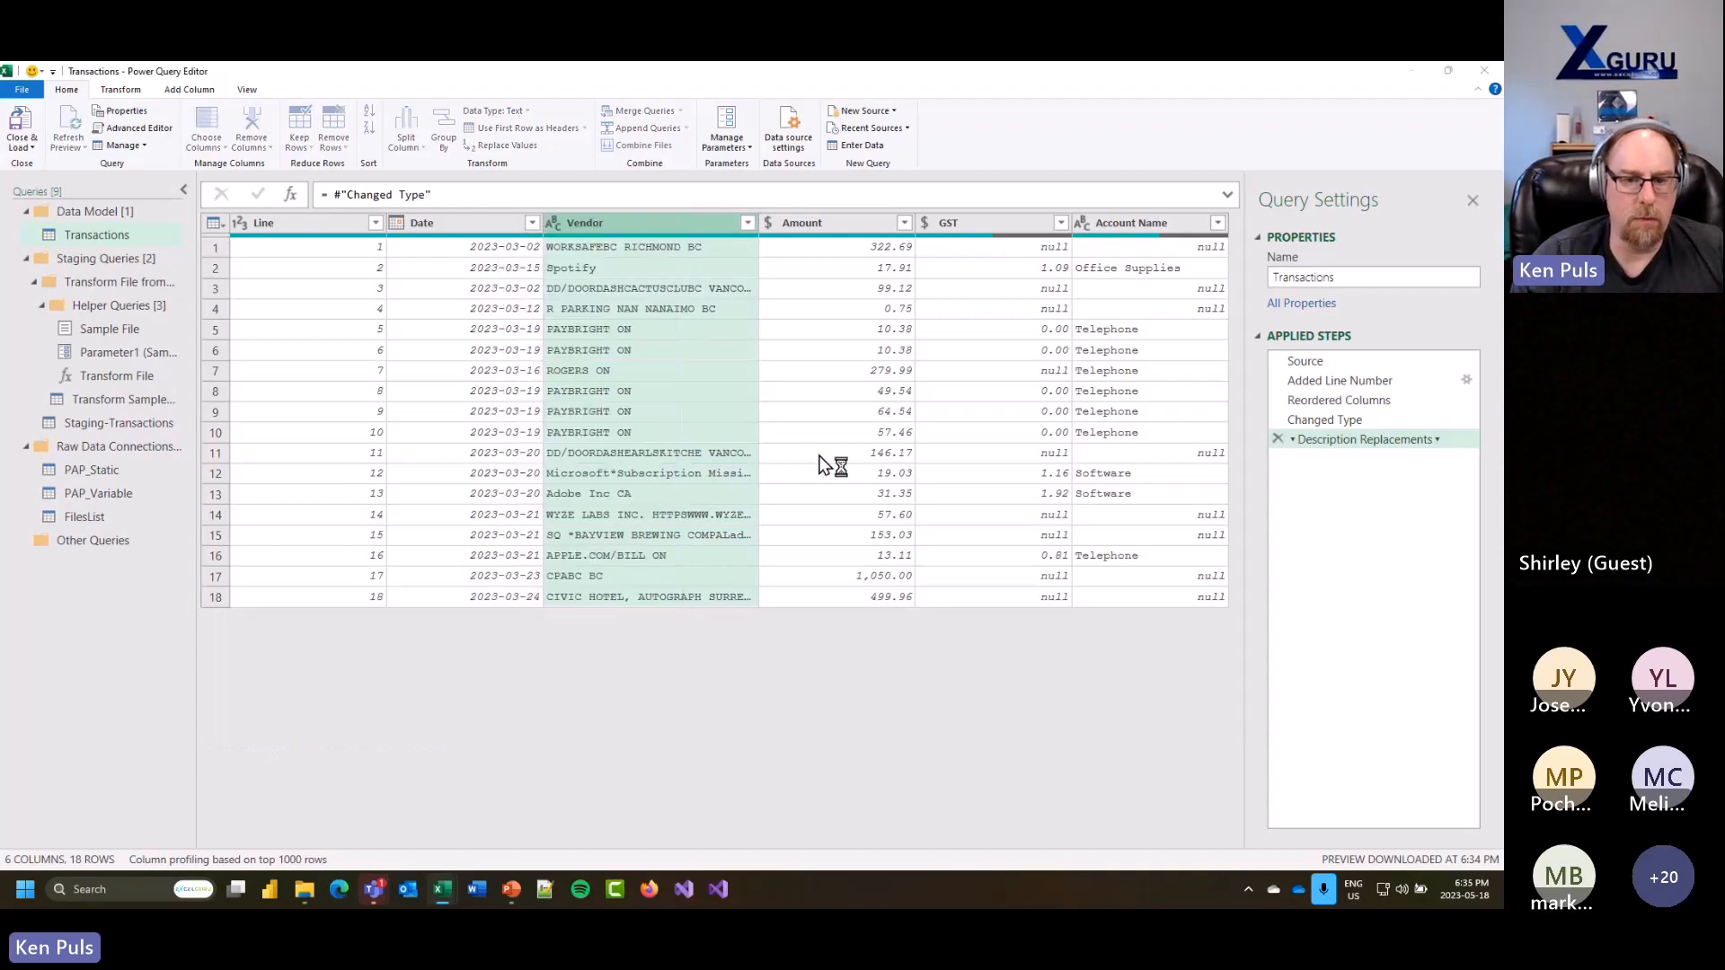
{"action": "type", "text": "DD/DOORDASH"}
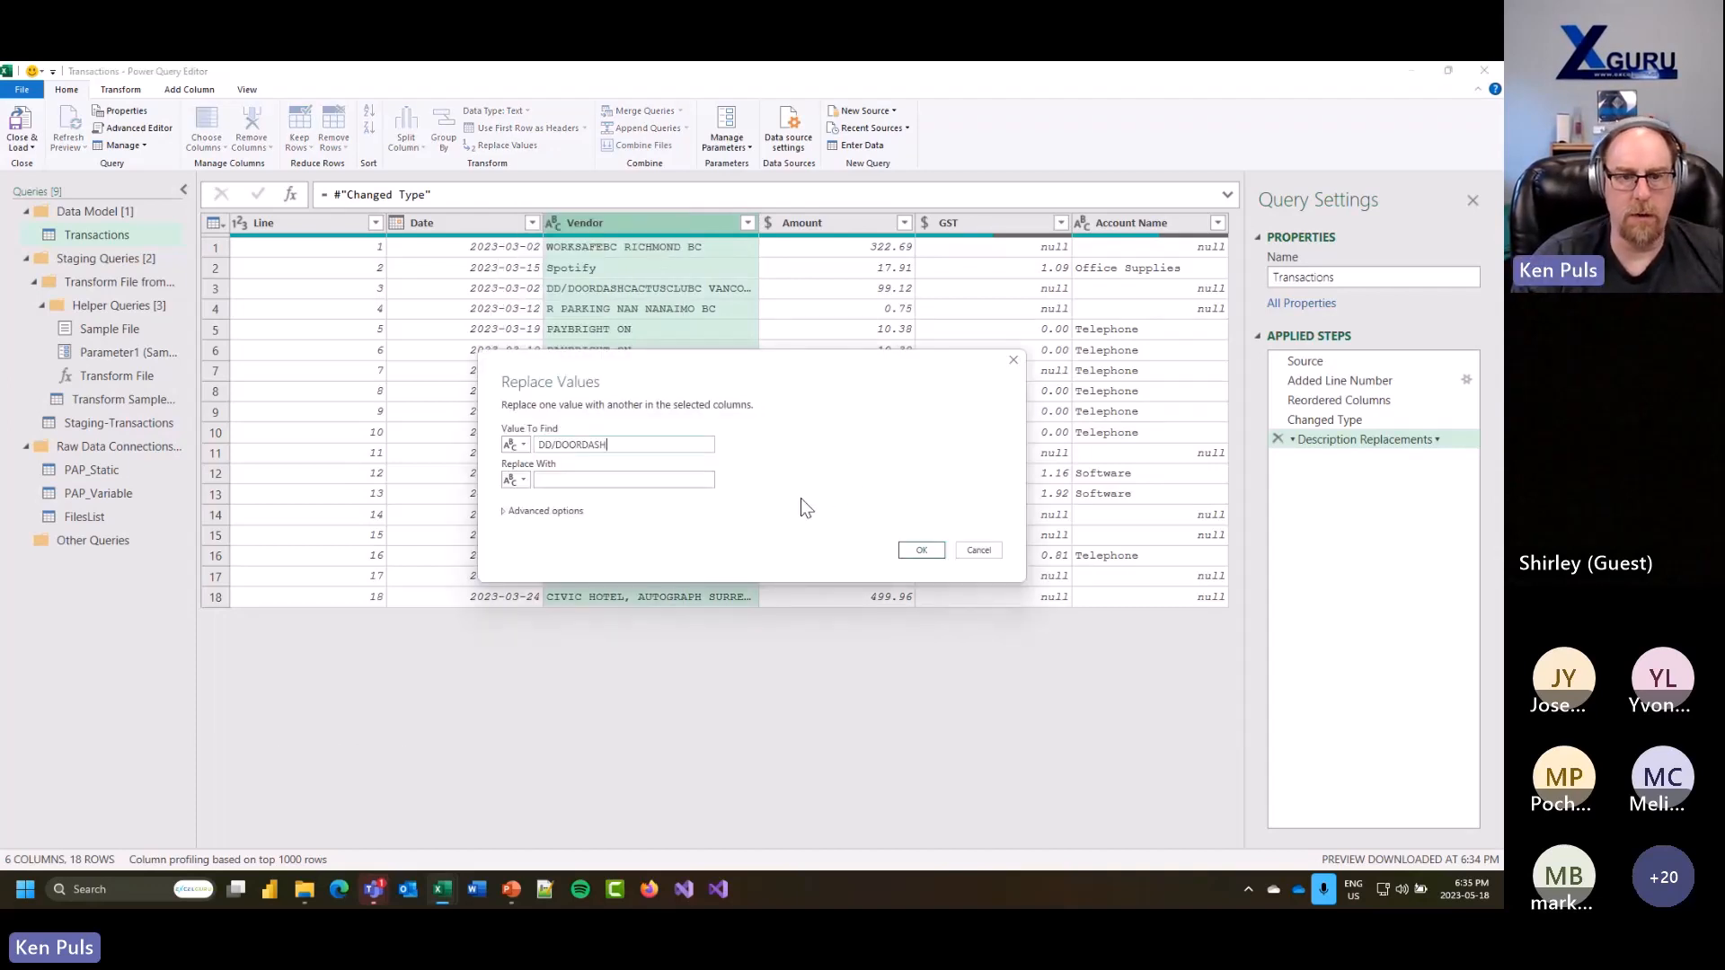
{"action": "left_click", "coordinate": [920, 549]}
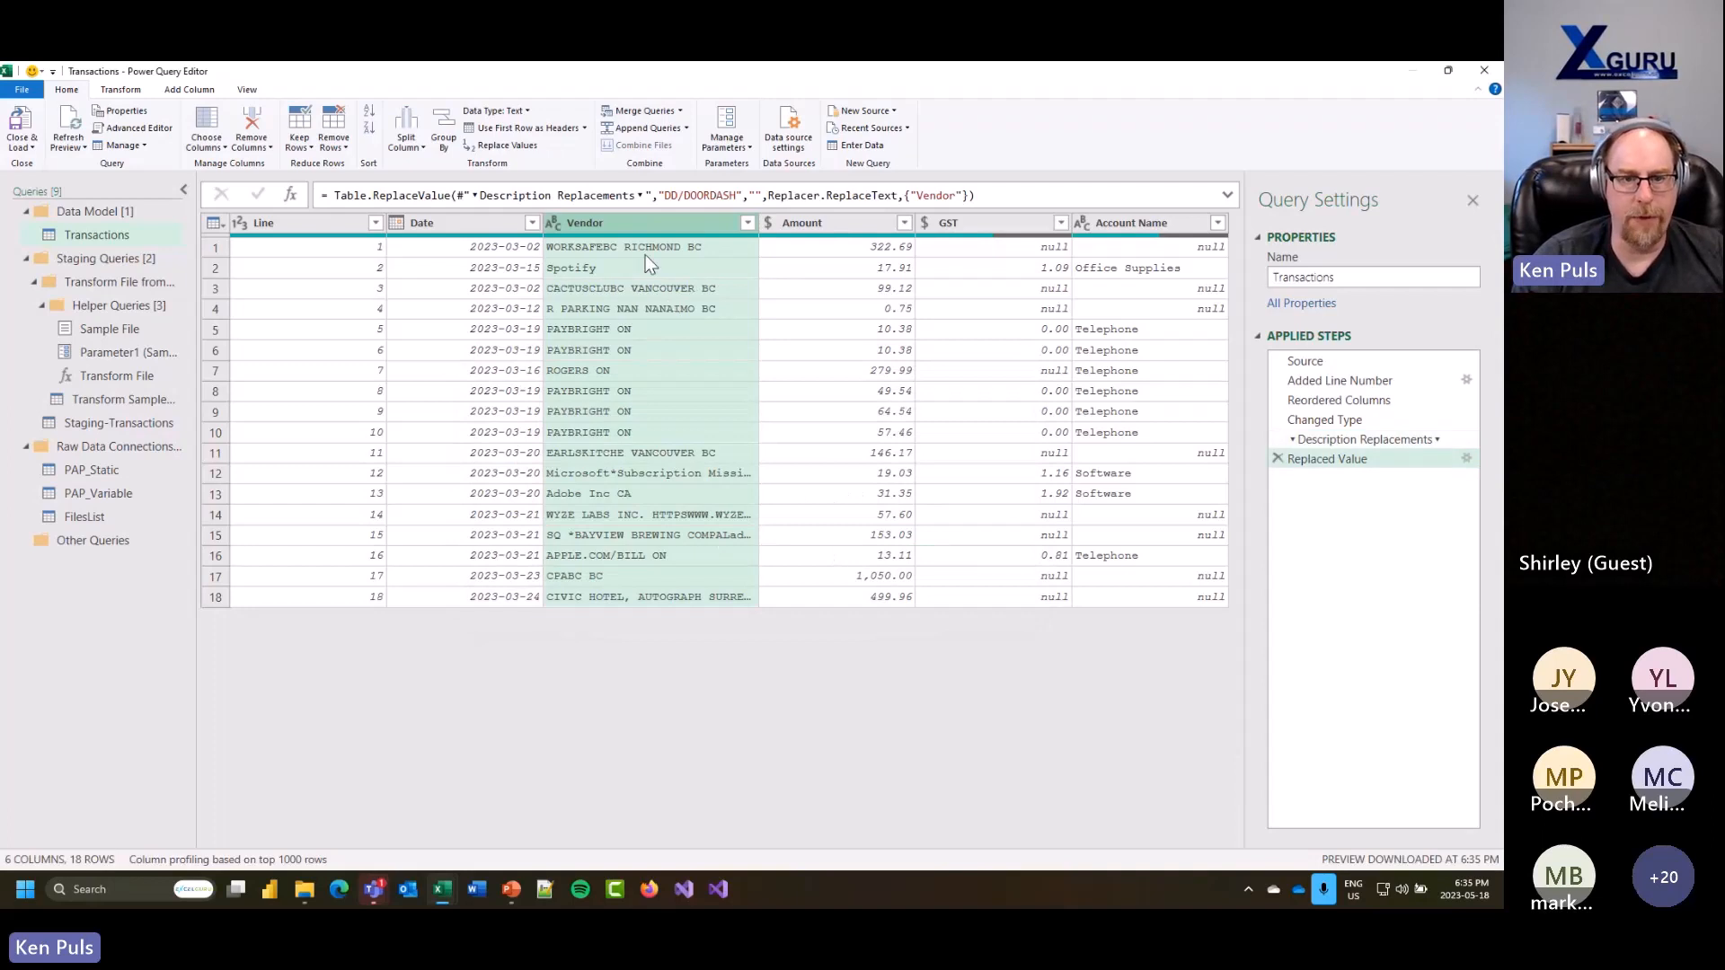
Step: Replace the text "SQ *" with nothing in the Vendor column
{"action": "right_click", "coordinate": [607, 224]}
{"action": "left_click", "coordinate": [610, 399]}
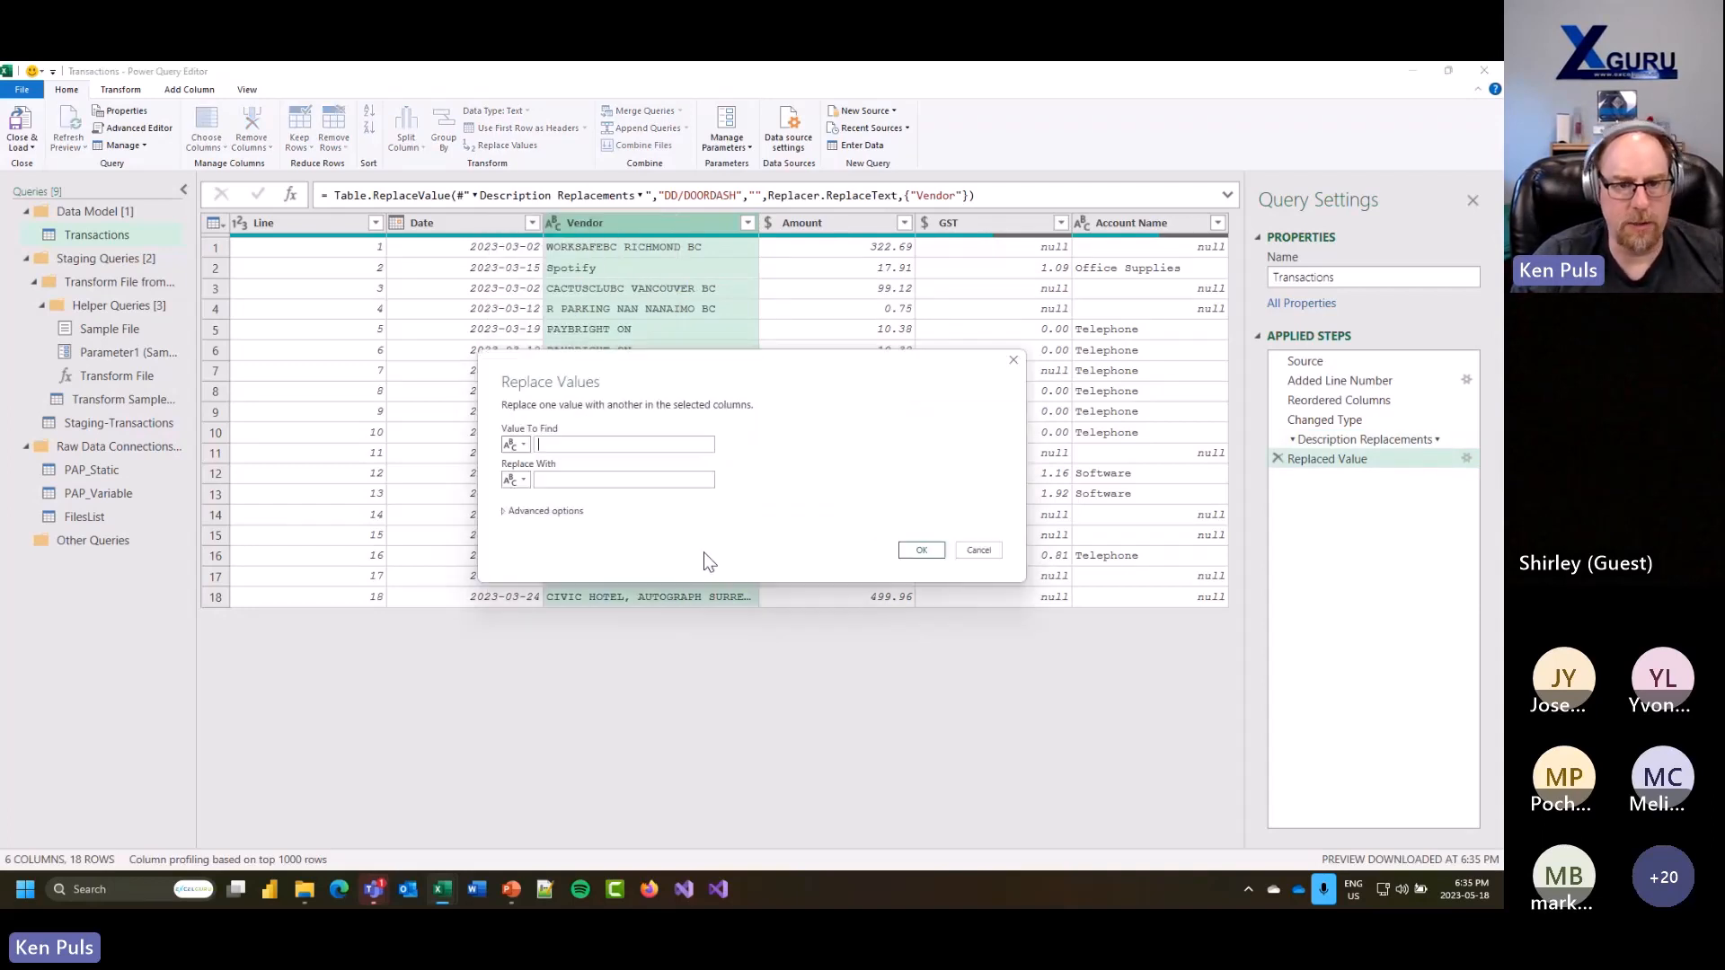
{"action": "left_click_drag", "start_coordinate": [632, 376], "coordinate": [679, 244]}
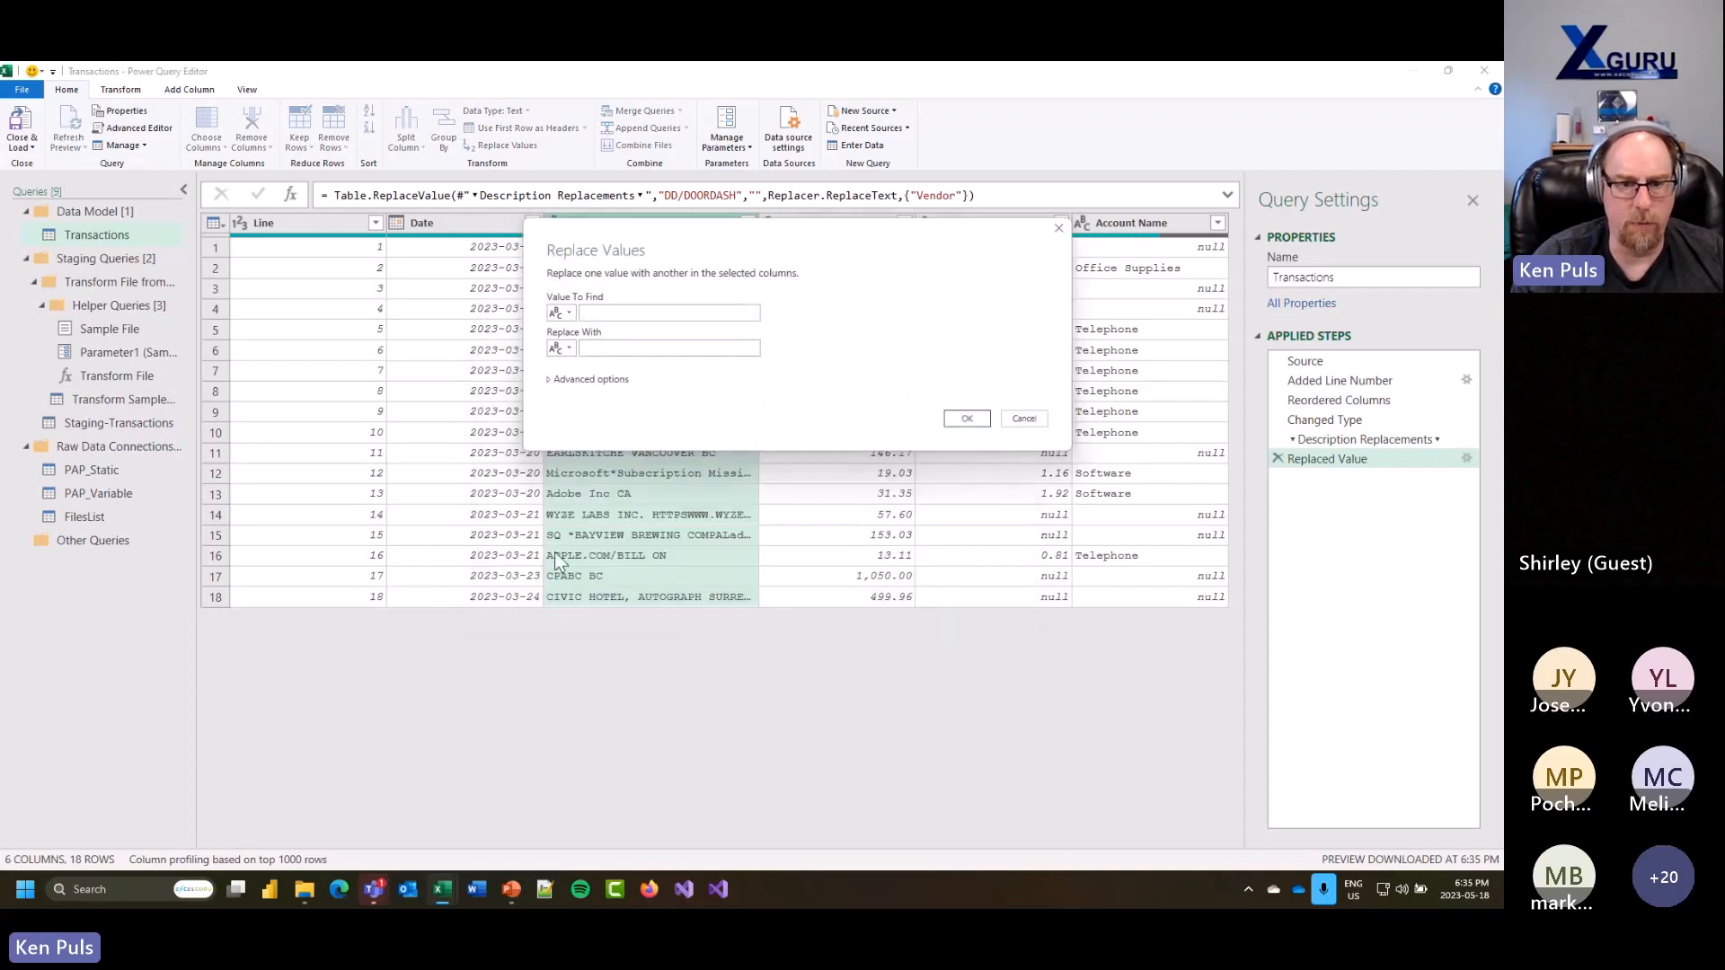
{"action": "left_click", "coordinate": [610, 314]}
{"action": "type", "text": "SQ"}
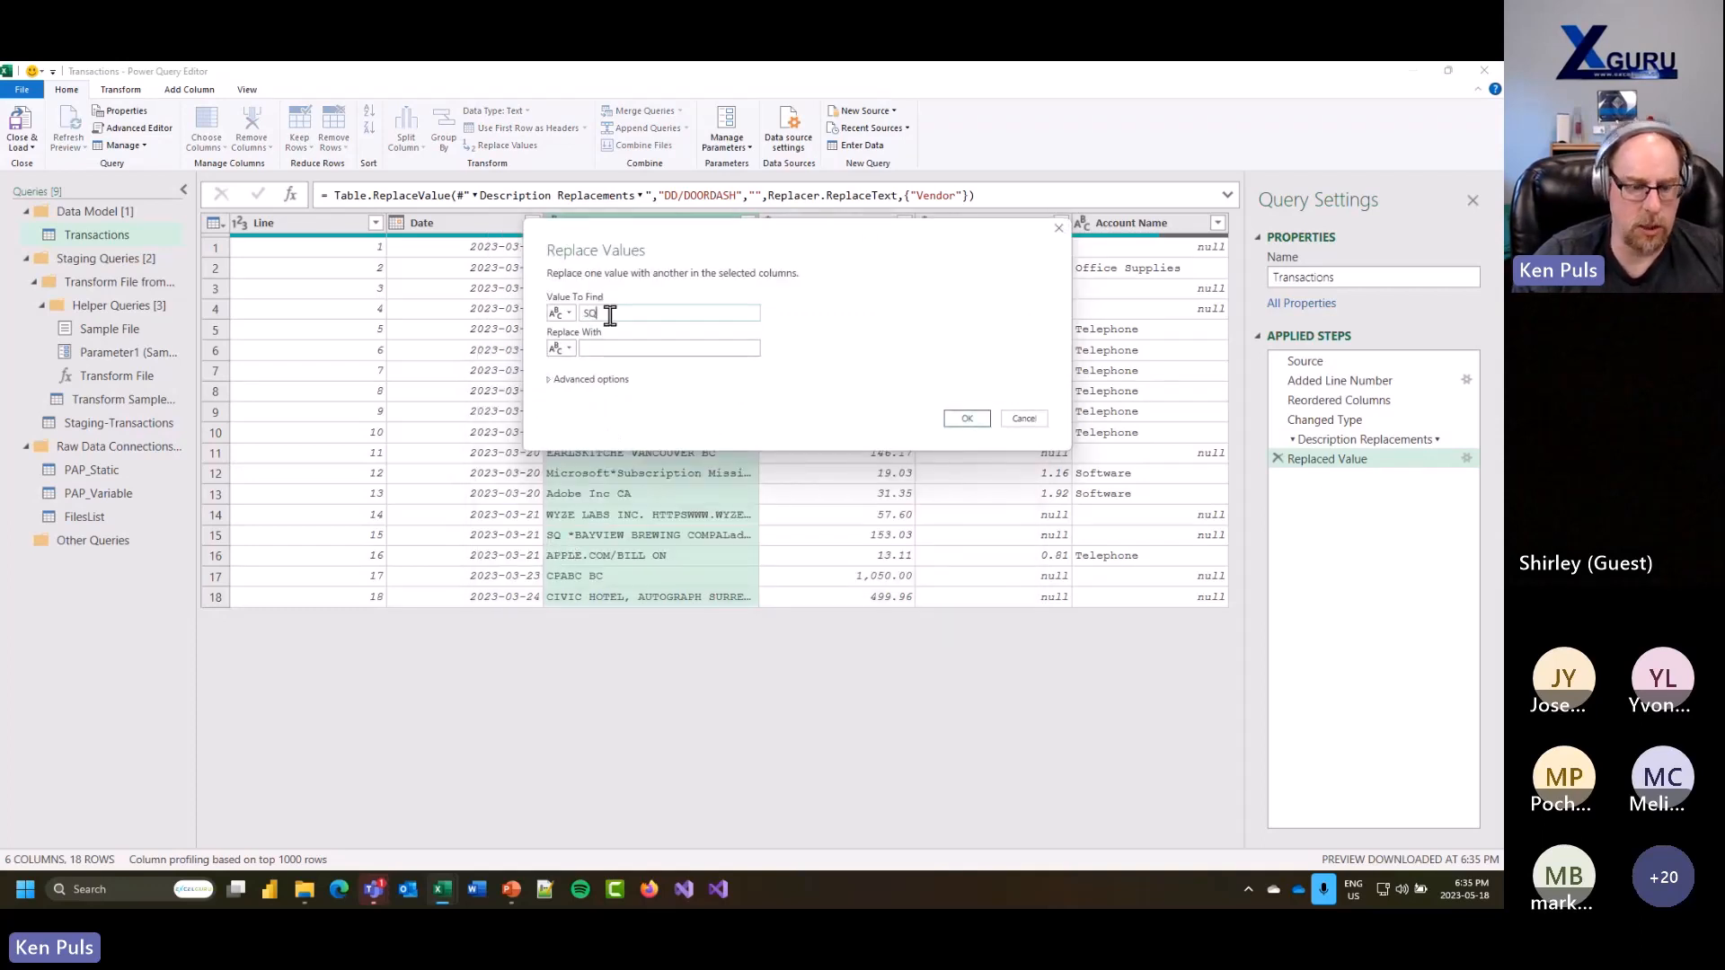
{"action": "type", "text": " *"}
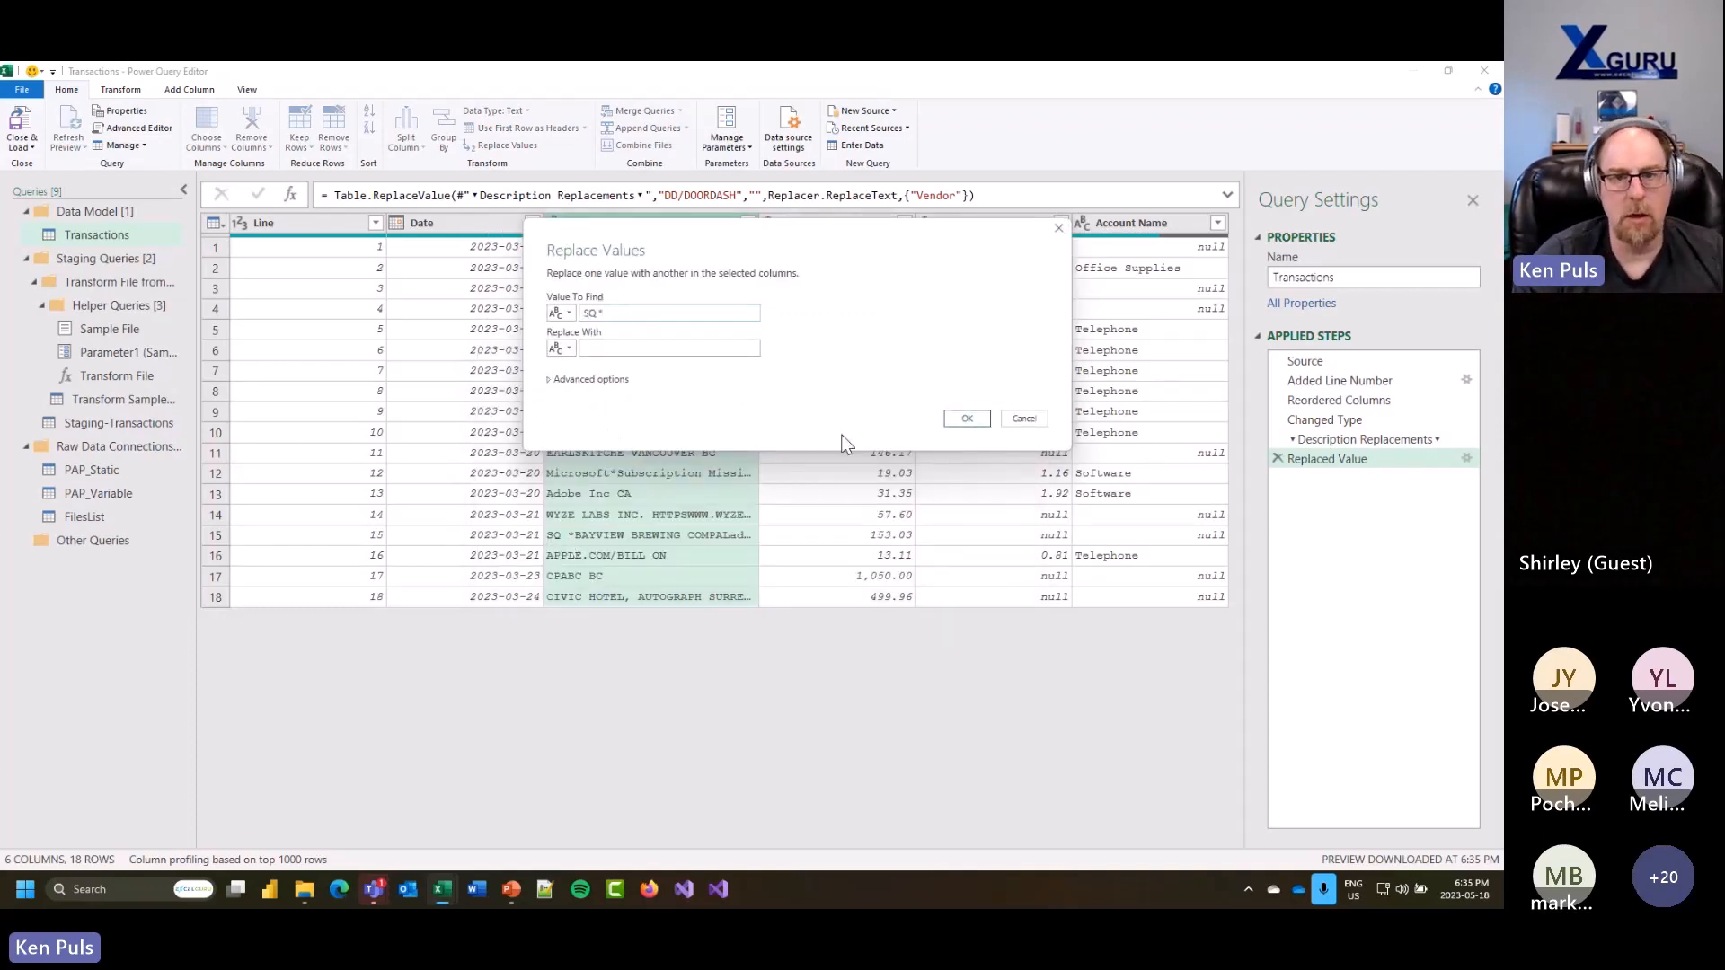
{"action": "left_click", "coordinate": [961, 421]}
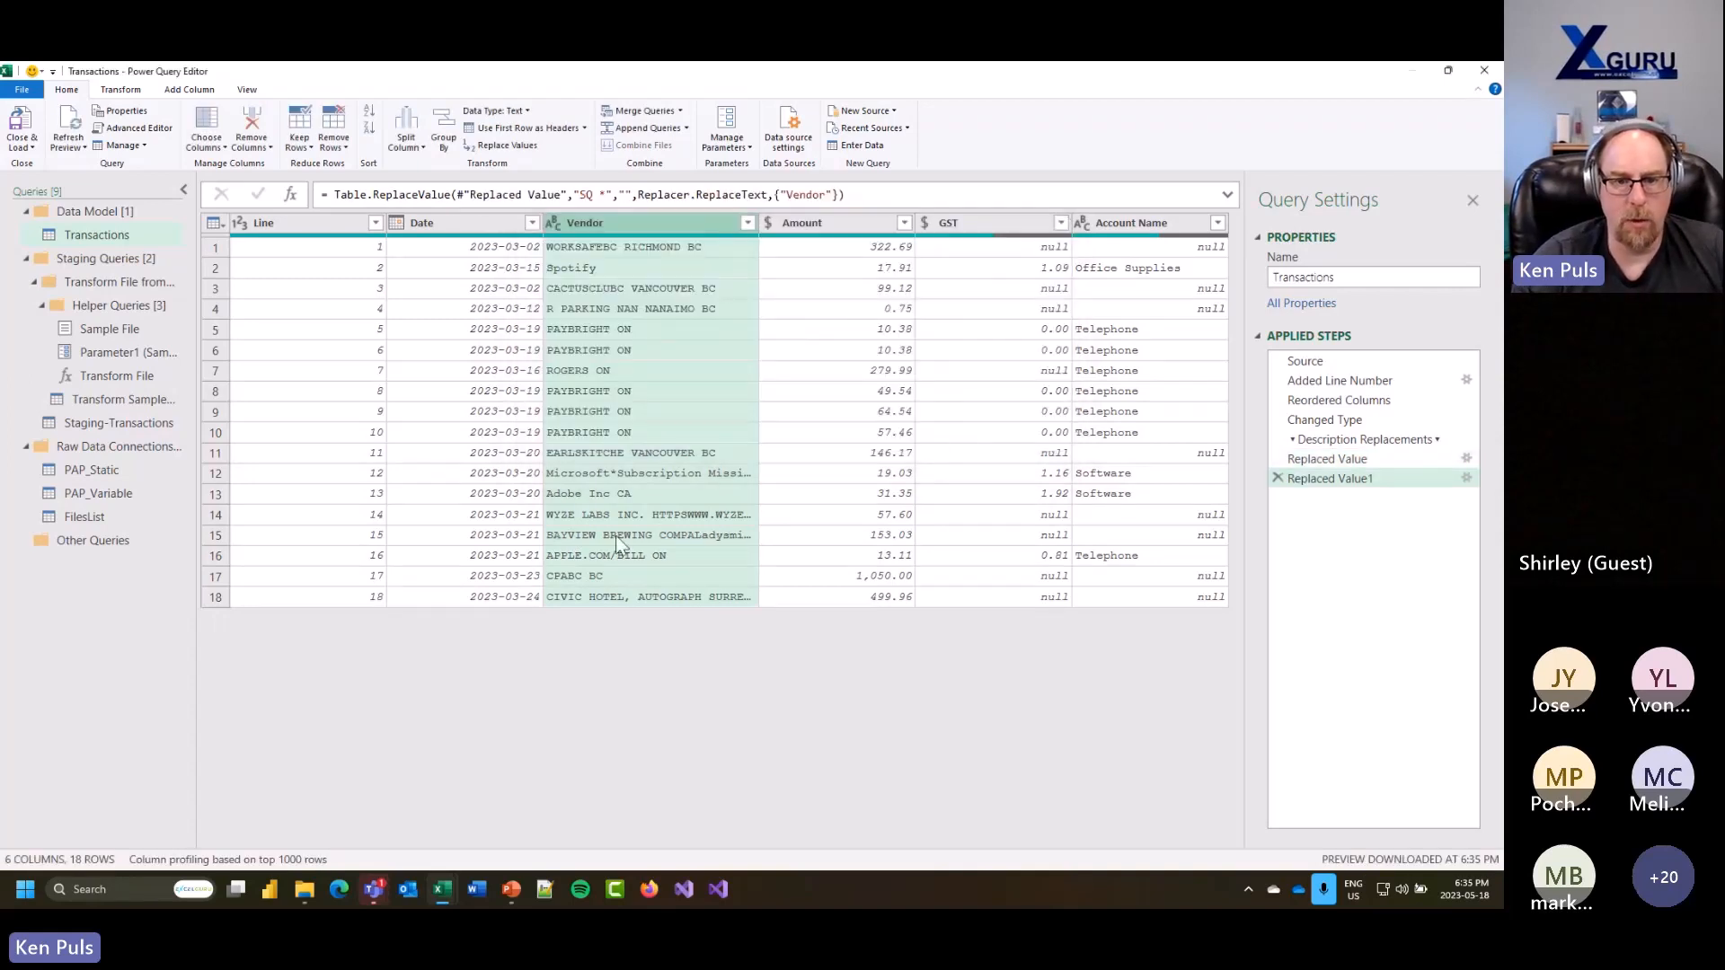
Step: Rename the Replaced Value step that removes DD/DOORDASH as Stripped DoorDash
{"action": "right_click", "coordinate": [1326, 456]}
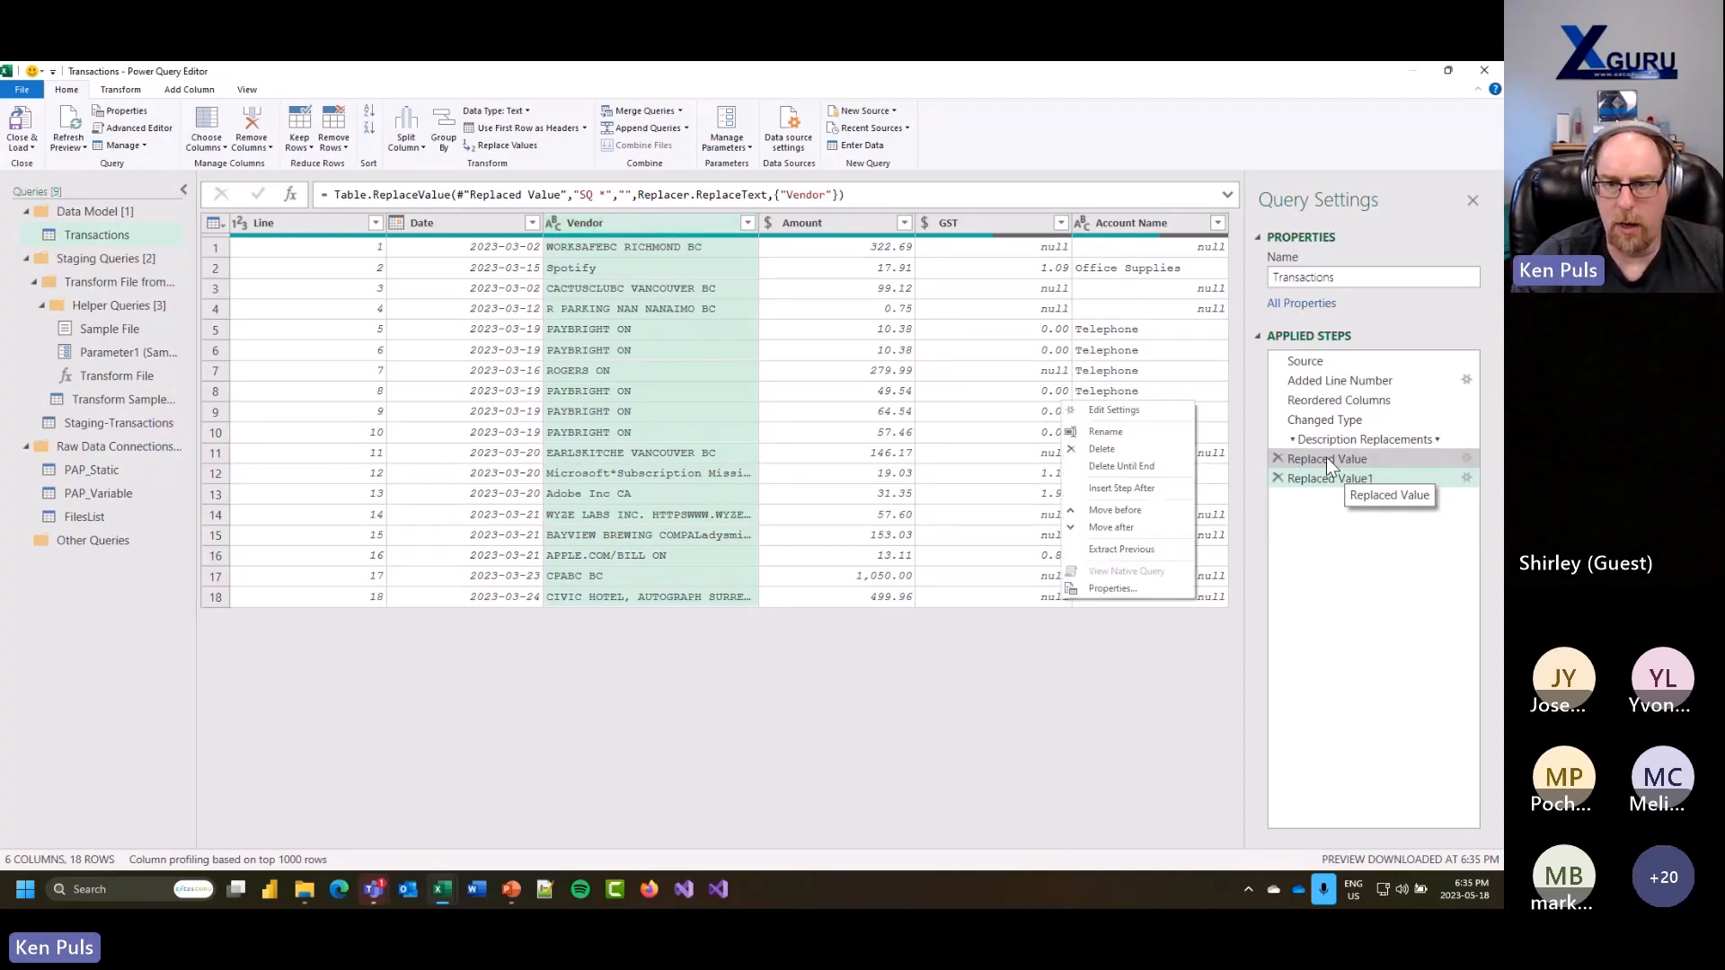
{"action": "left_click", "coordinate": [1191, 444]}
{"action": "type", "text": "Stru"}
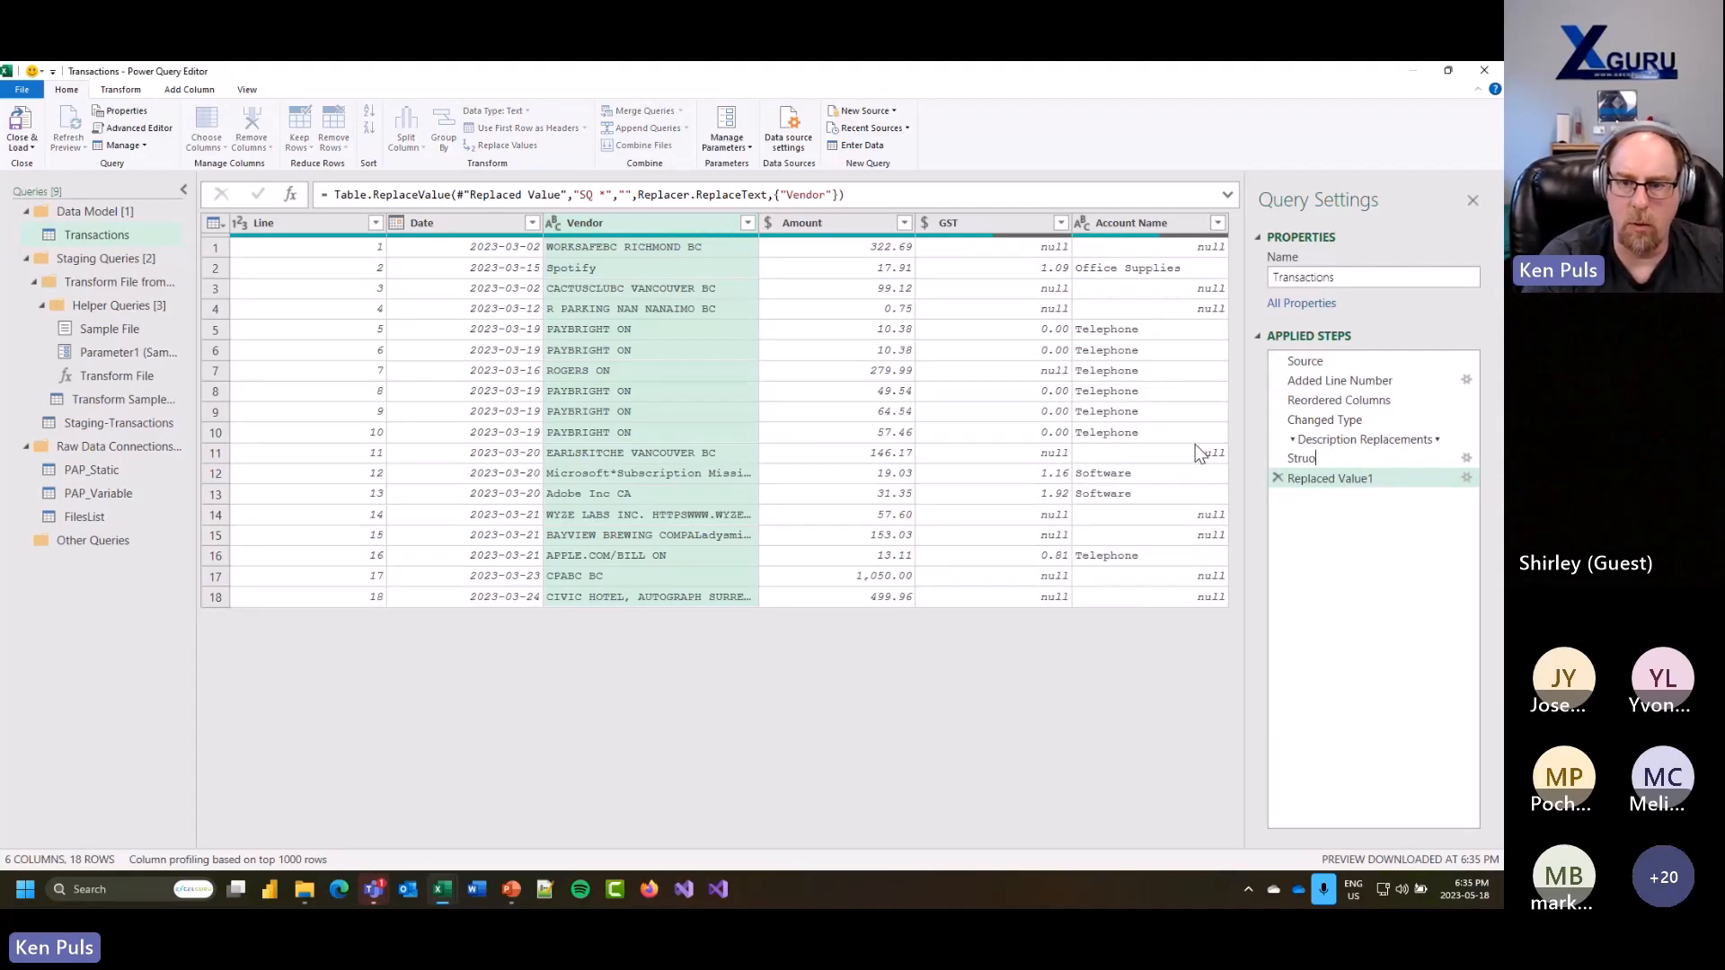
{"action": "key", "text": "BackSpace"}
{"action": "type", "text": "ippe"}
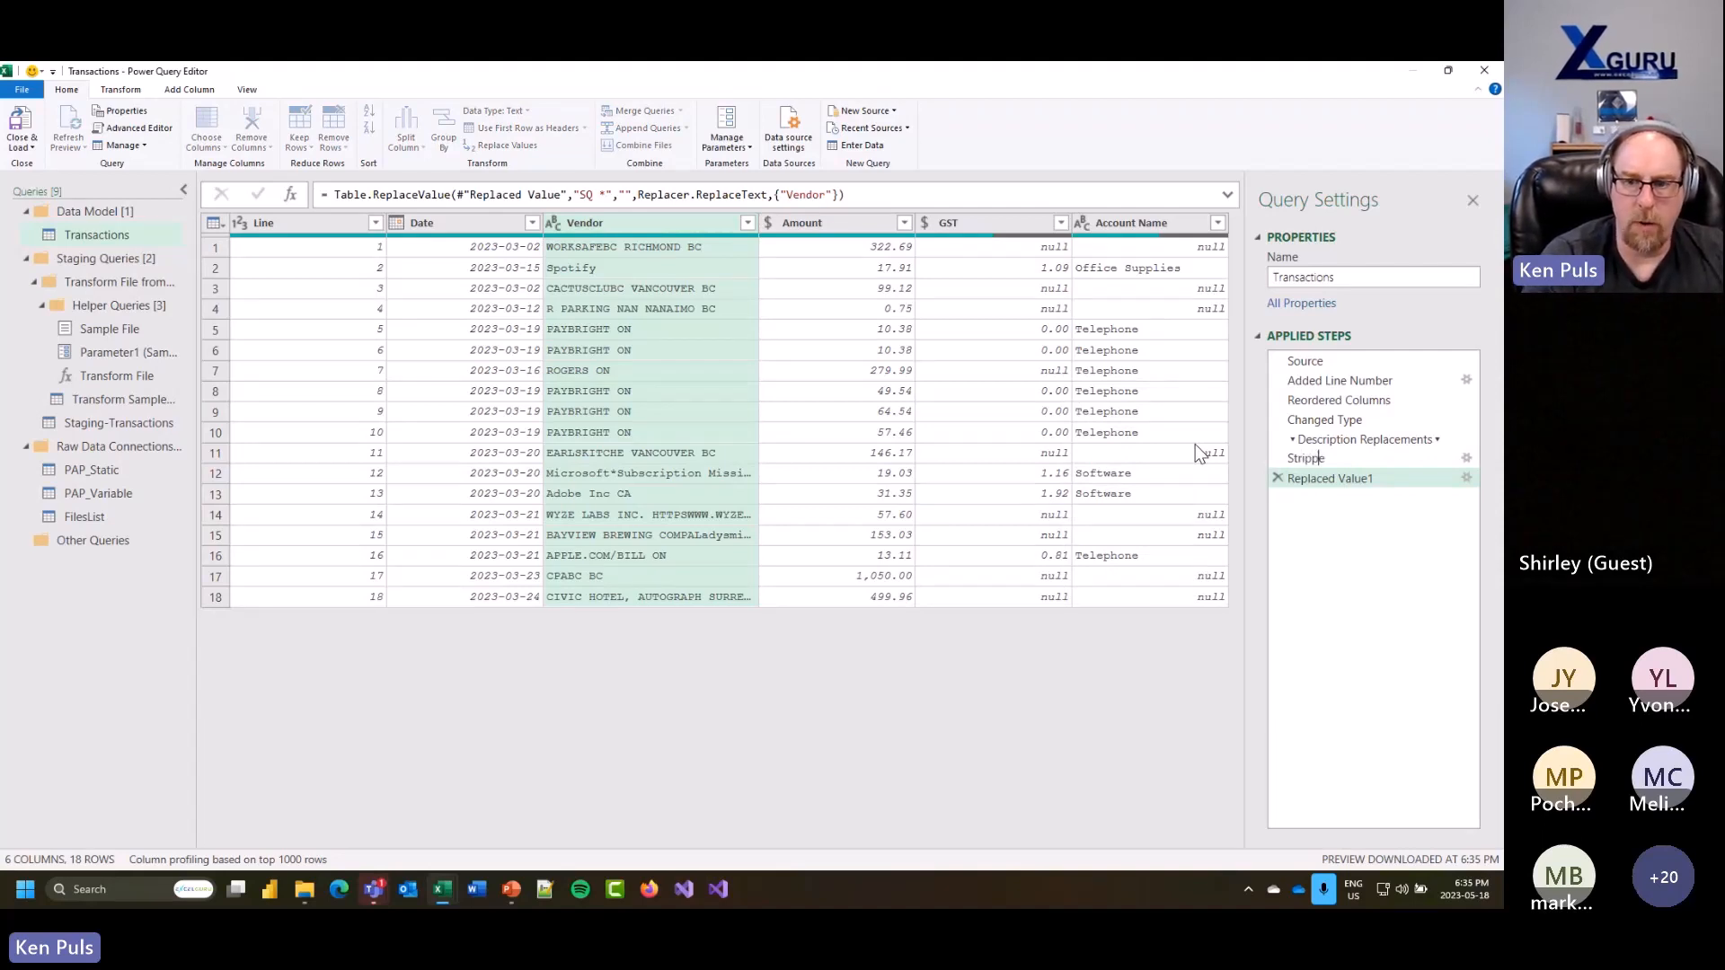
{"action": "type", "text": "d DoorDash"}
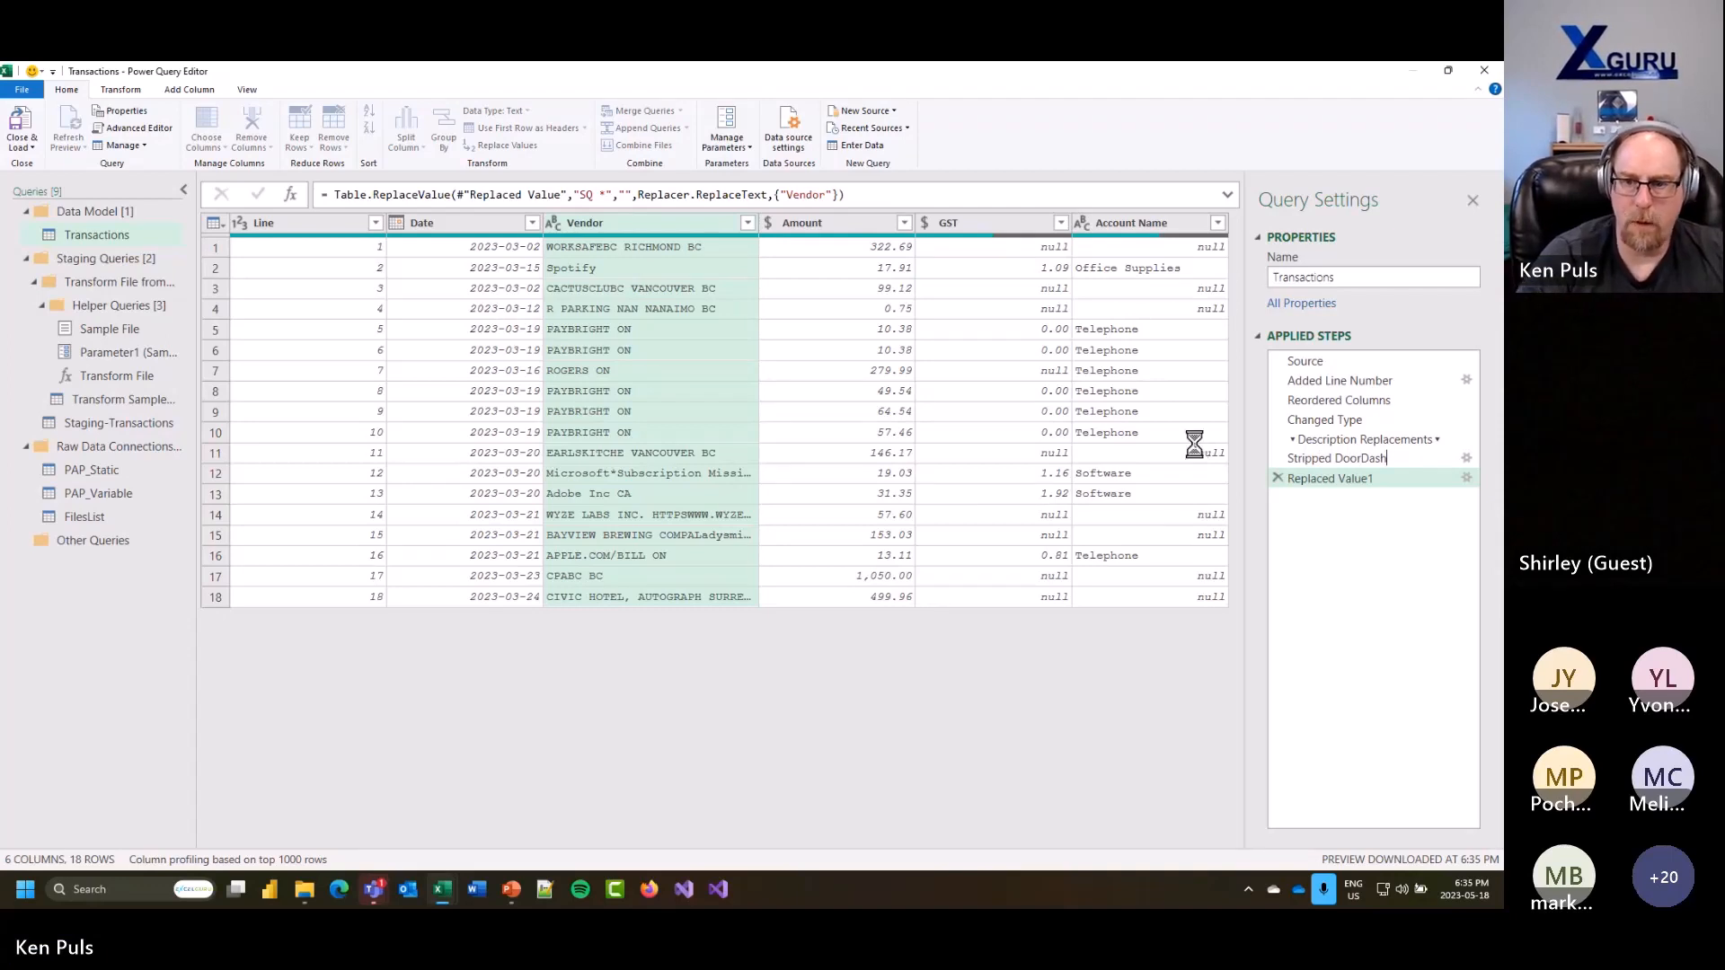
{"action": "key", "text": "Return"}
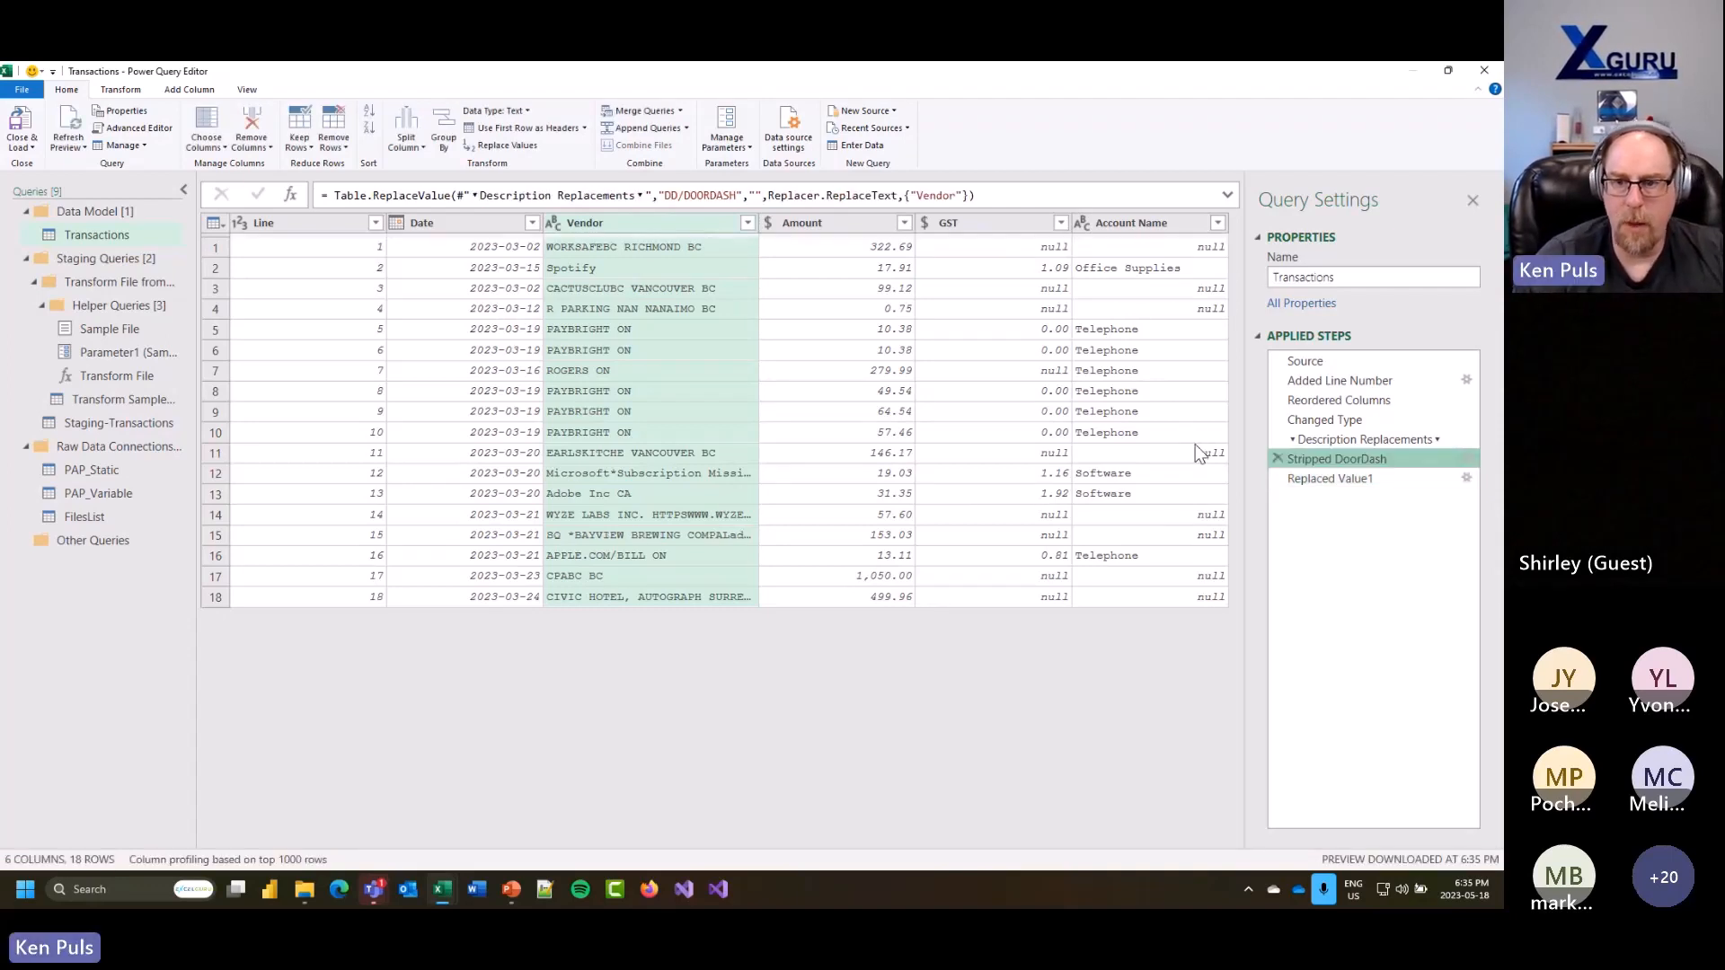
Step: Rename the Replaced Value1 step as Stripped Square Preface
{"action": "right_click", "coordinate": [1336, 478]}
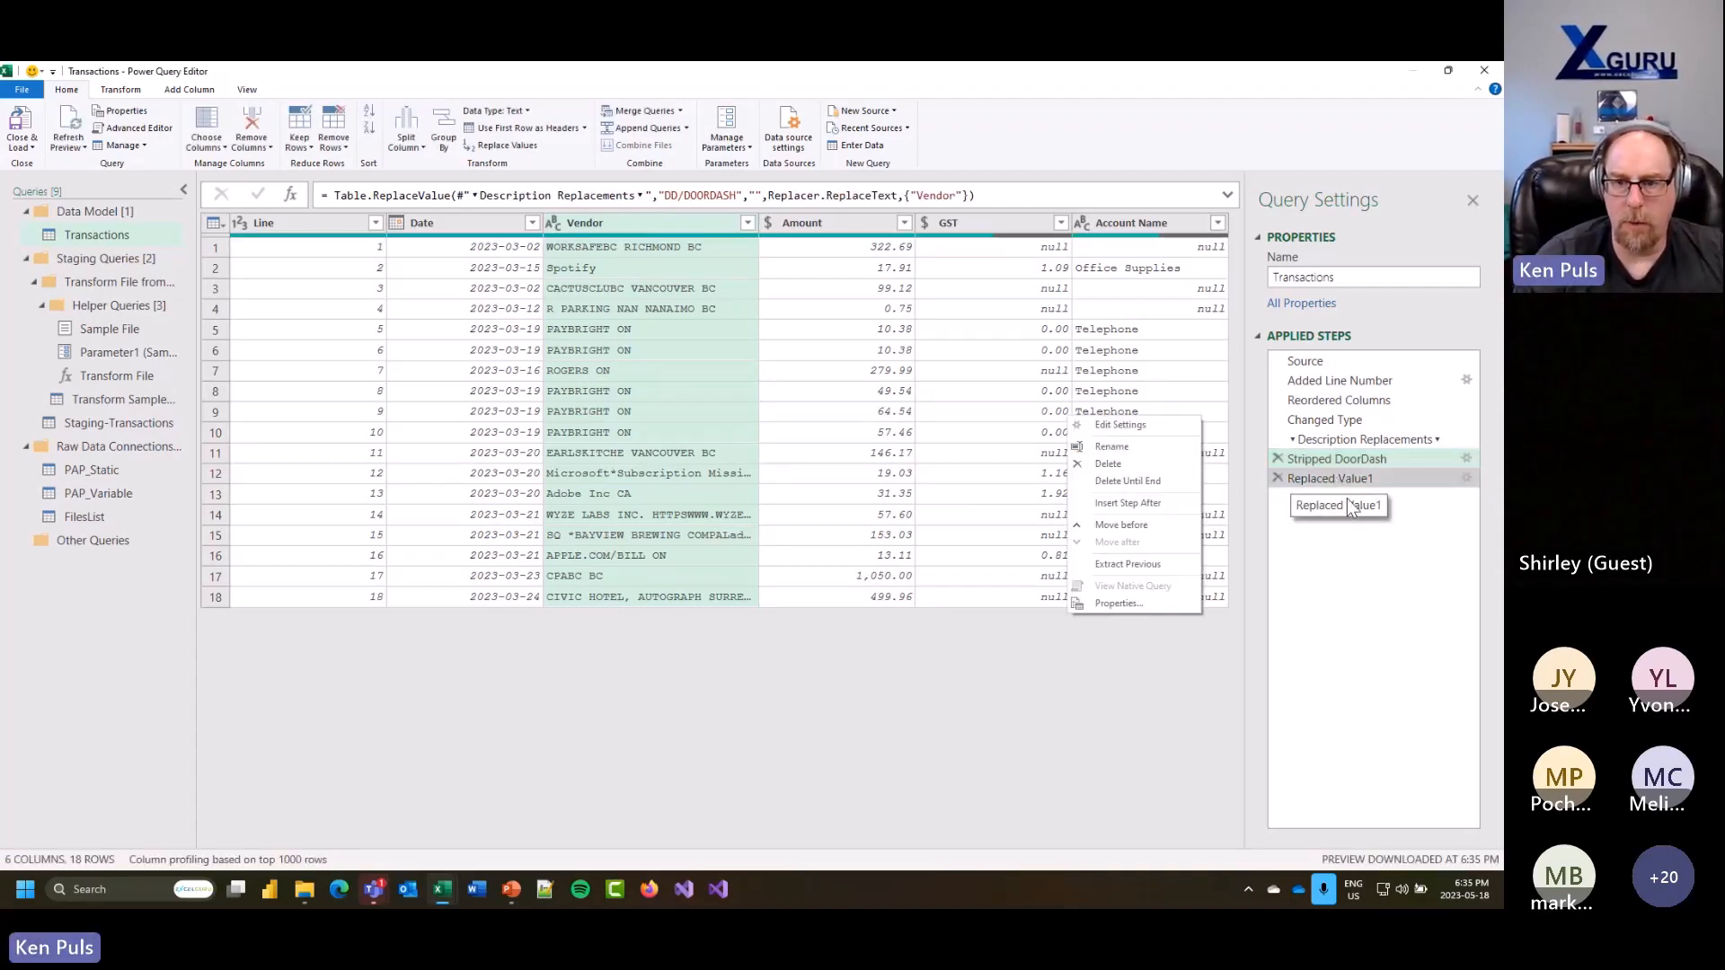
{"action": "left_click", "coordinate": [1137, 446]}
{"action": "type", "text": "Sru"}
{"action": "key", "text": "BackSpace"}
{"action": "key", "text": "BackSpace"}
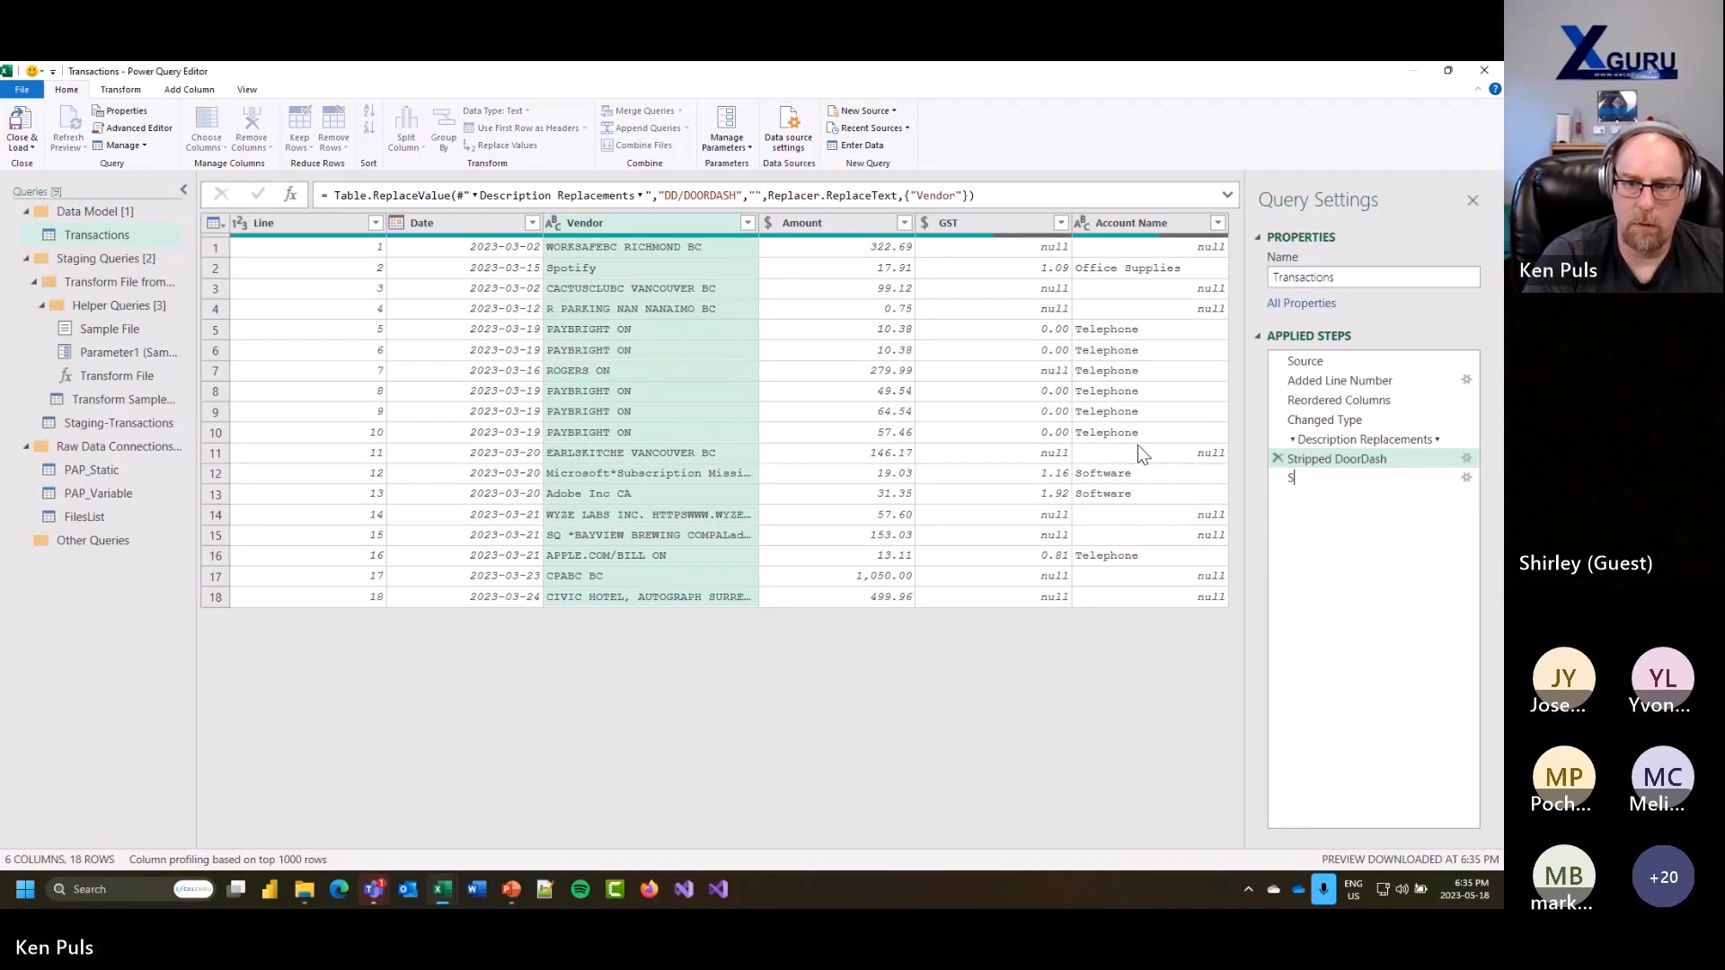
{"action": "type", "text": "tru"}
{"action": "key", "text": "BackSpace"}
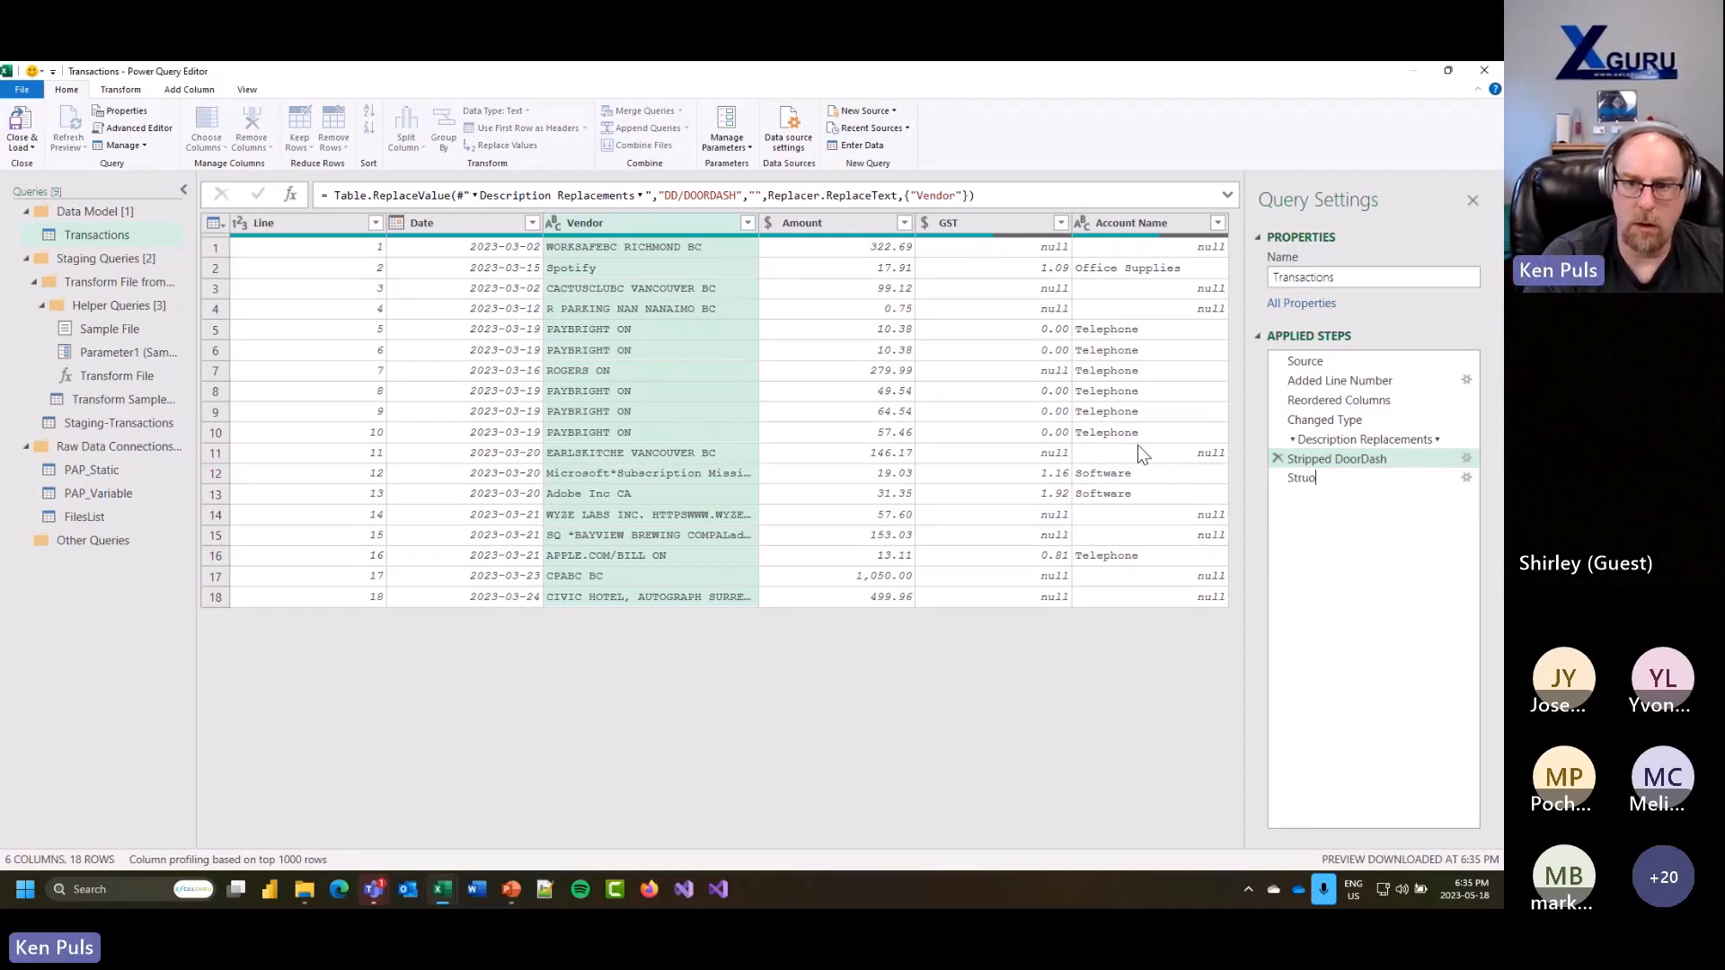
{"action": "type", "text": "ipp"}
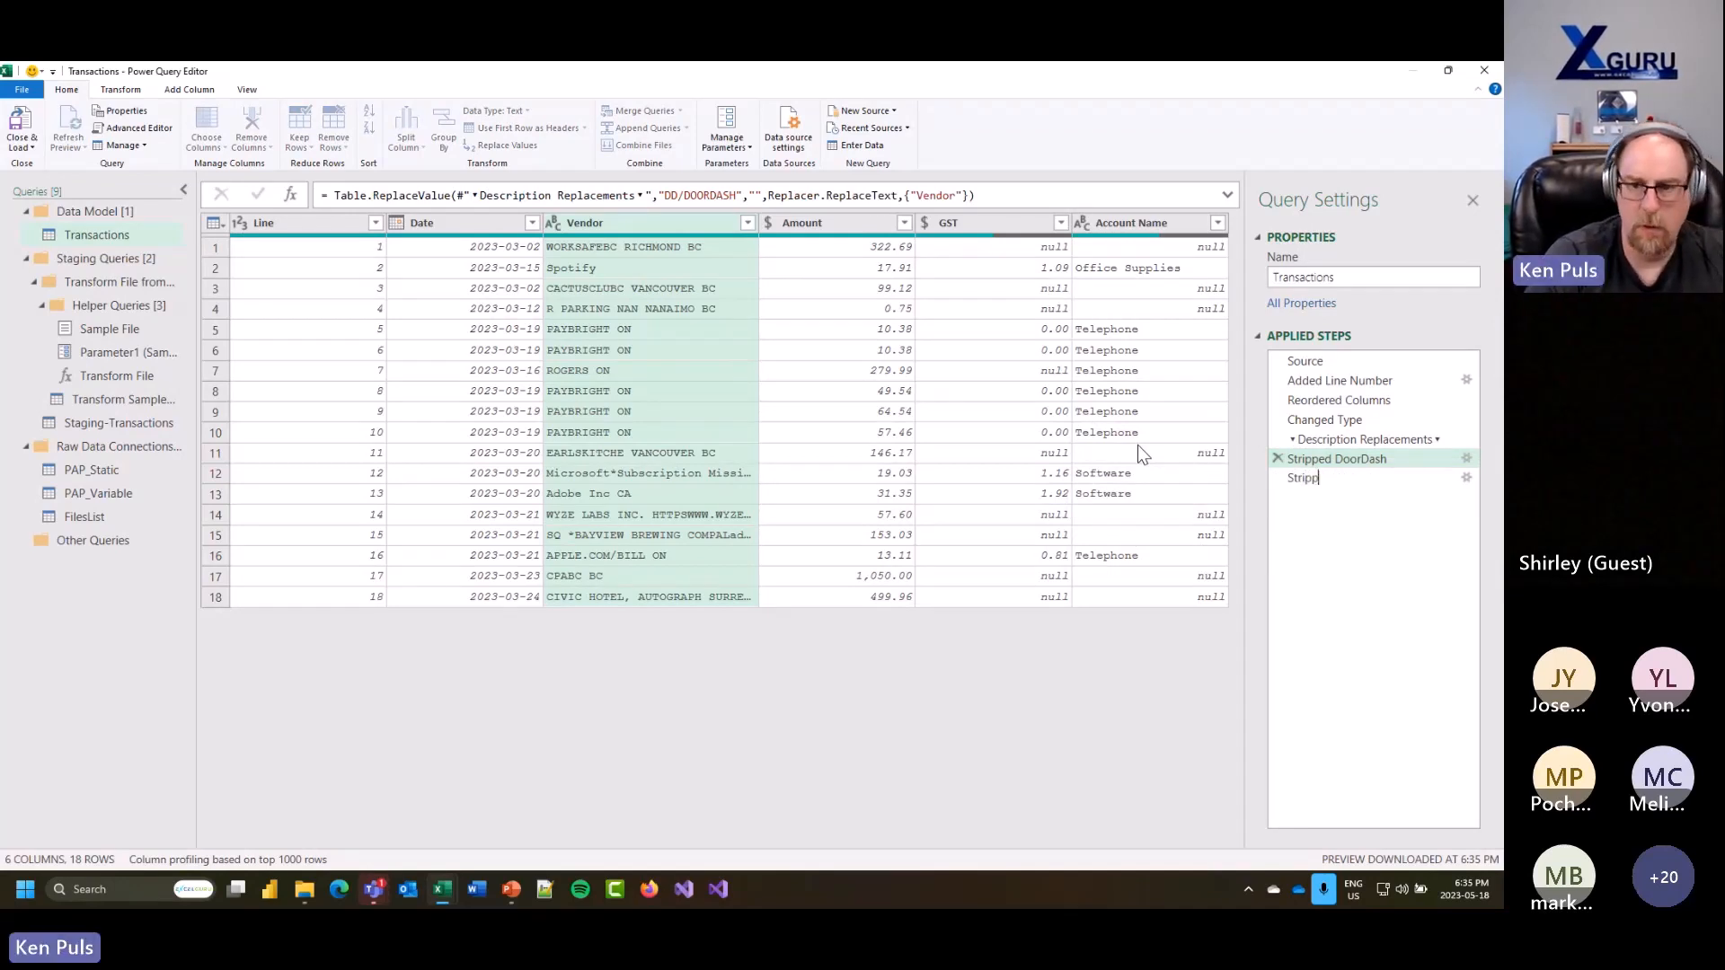
{"action": "type", "text": "ed Squyare"}
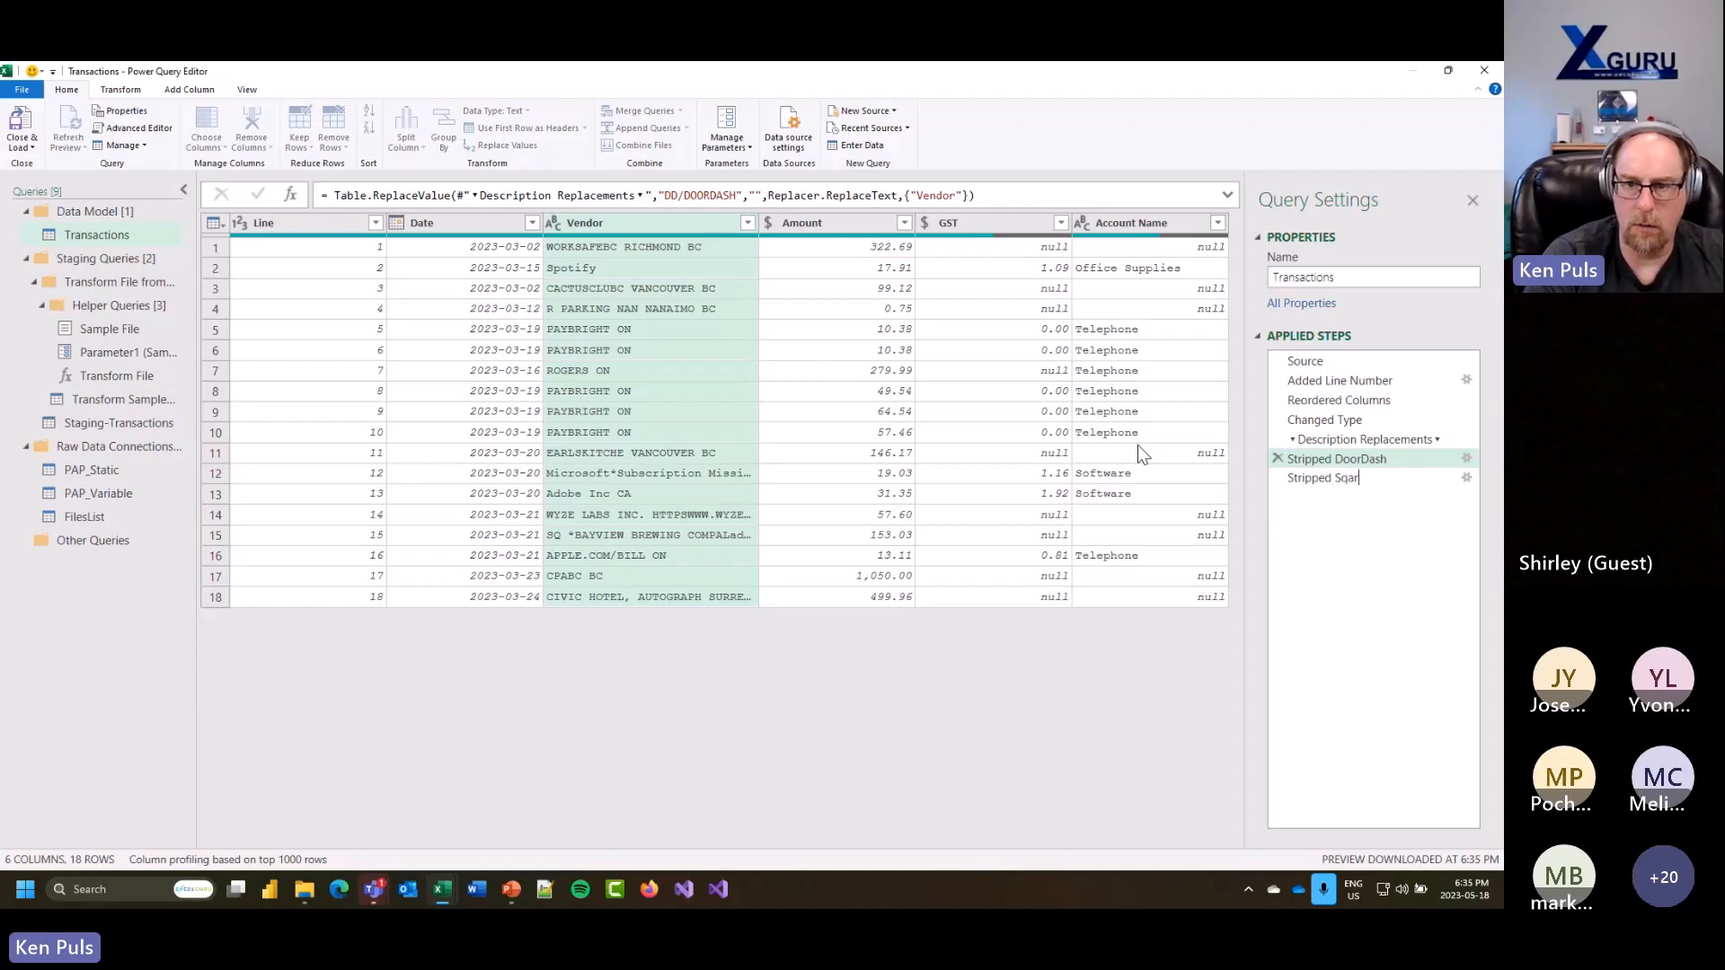
{"action": "key", "text": "BackSpace"}
{"action": "key", "text": "BackSpace"}
{"action": "key", "text": "BackSpace"}
{"action": "key", "text": "BackSpace"}
{"action": "type", "text": "are"}
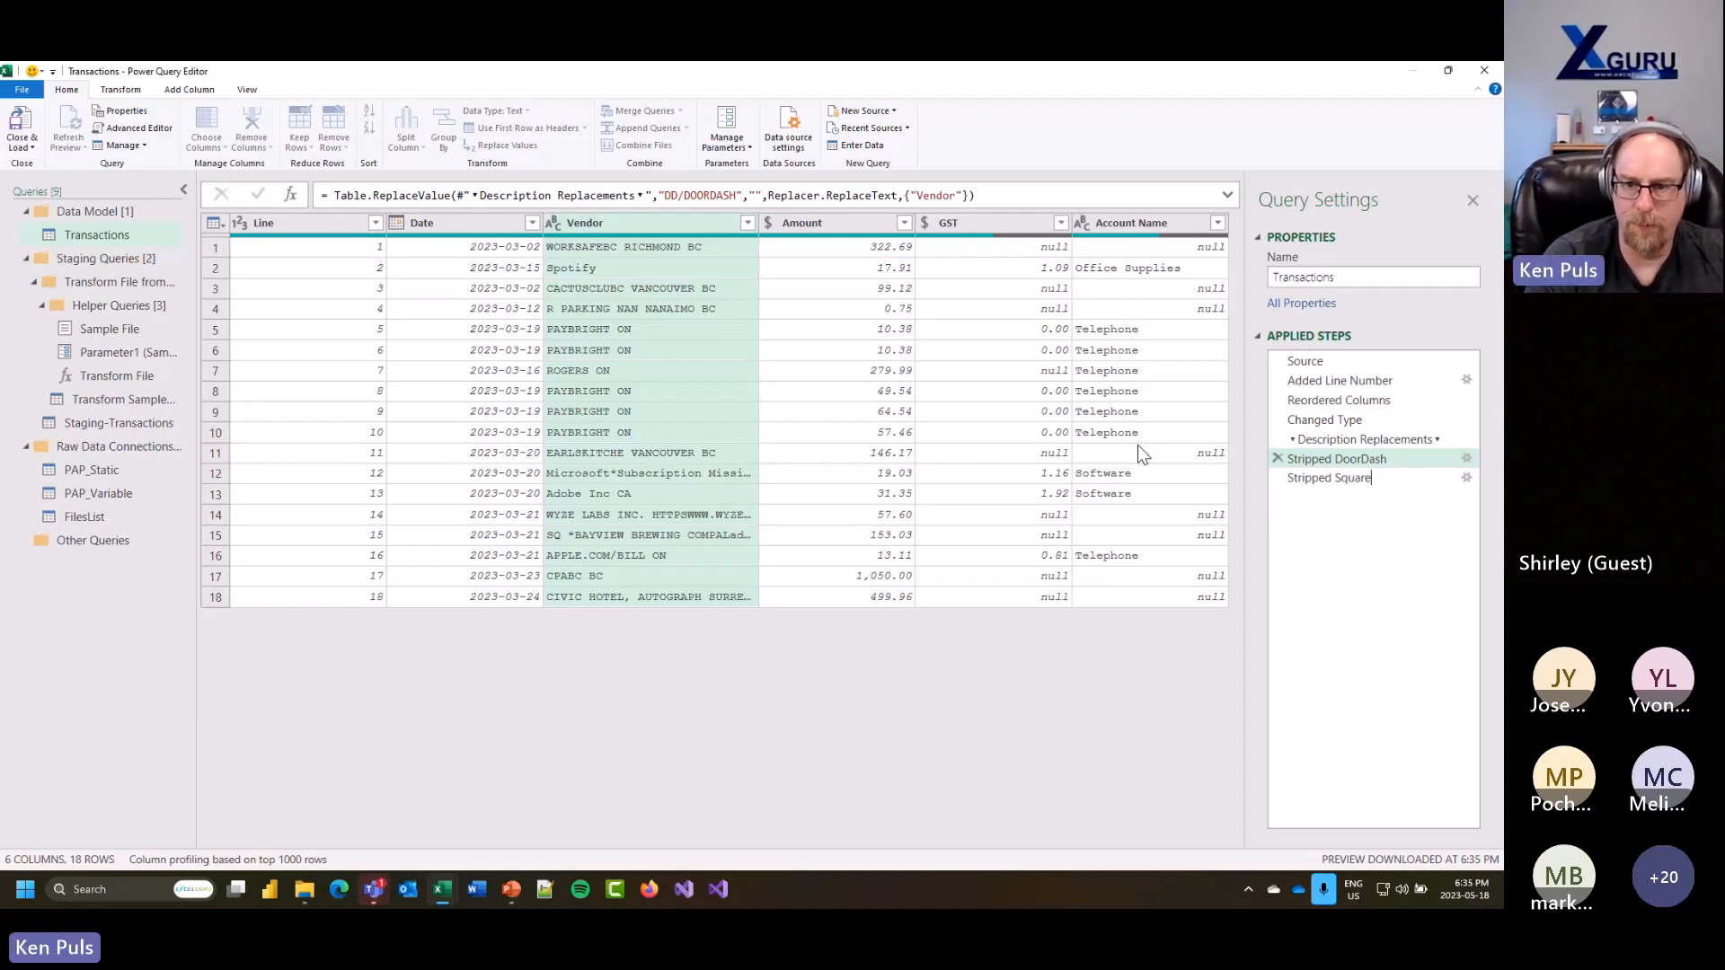
{"action": "type", "text": " Preface"}
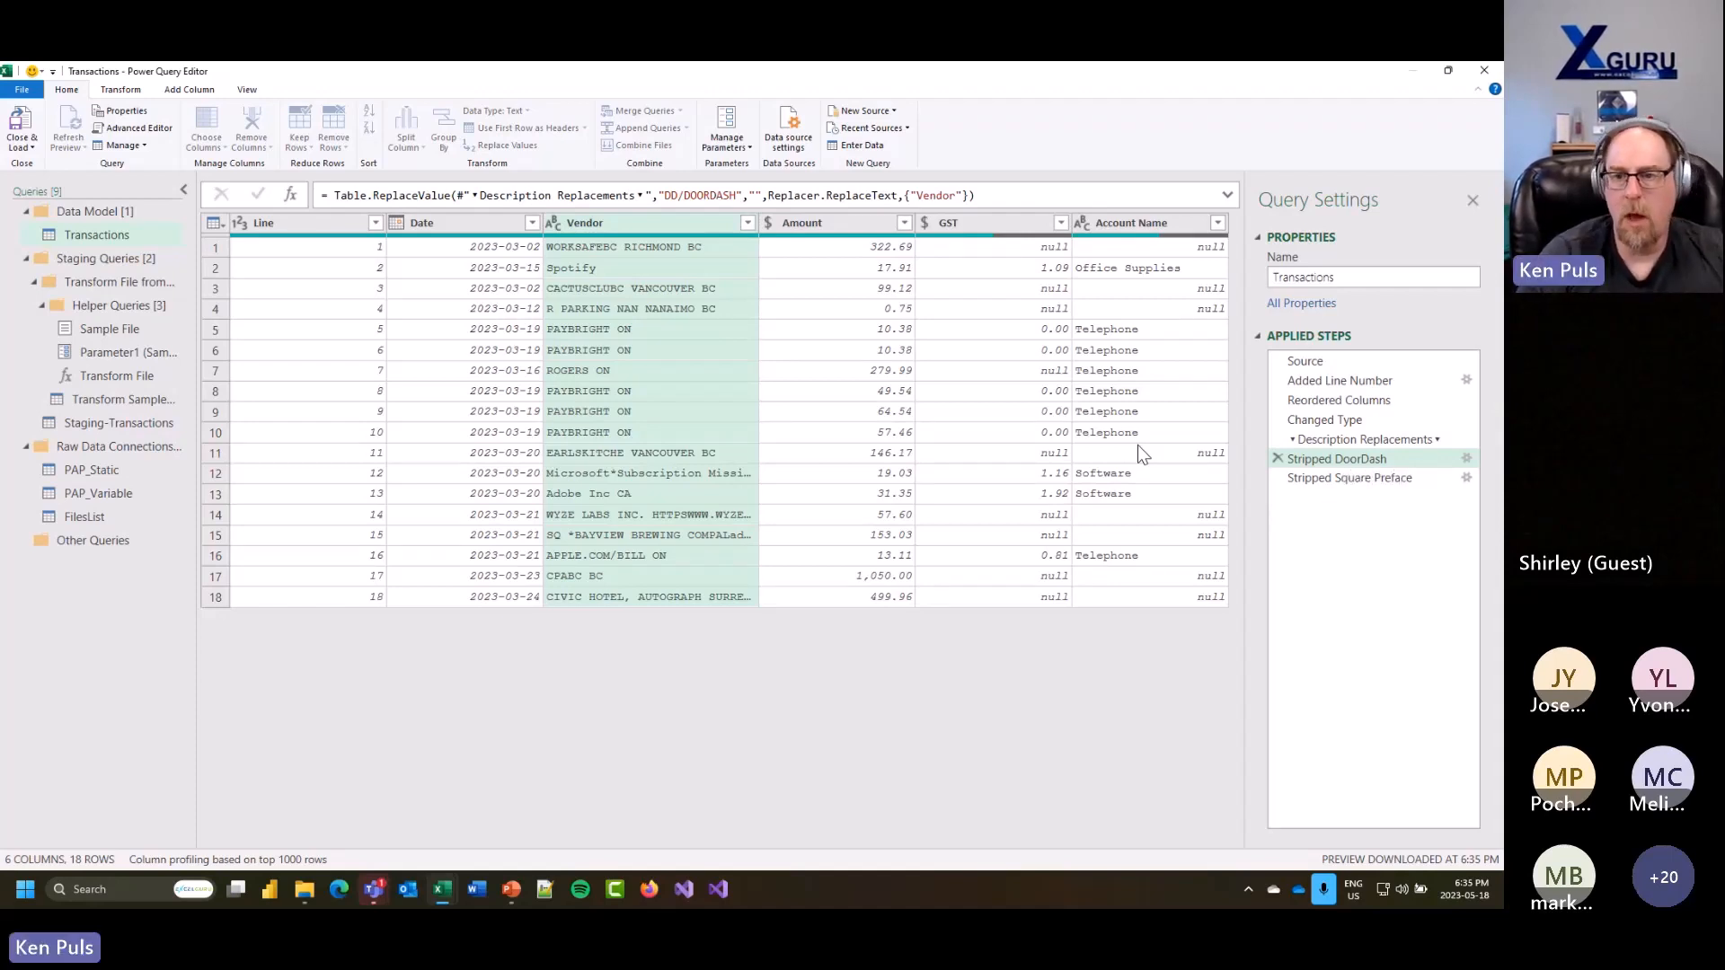
{"action": "key", "text": "Return"}
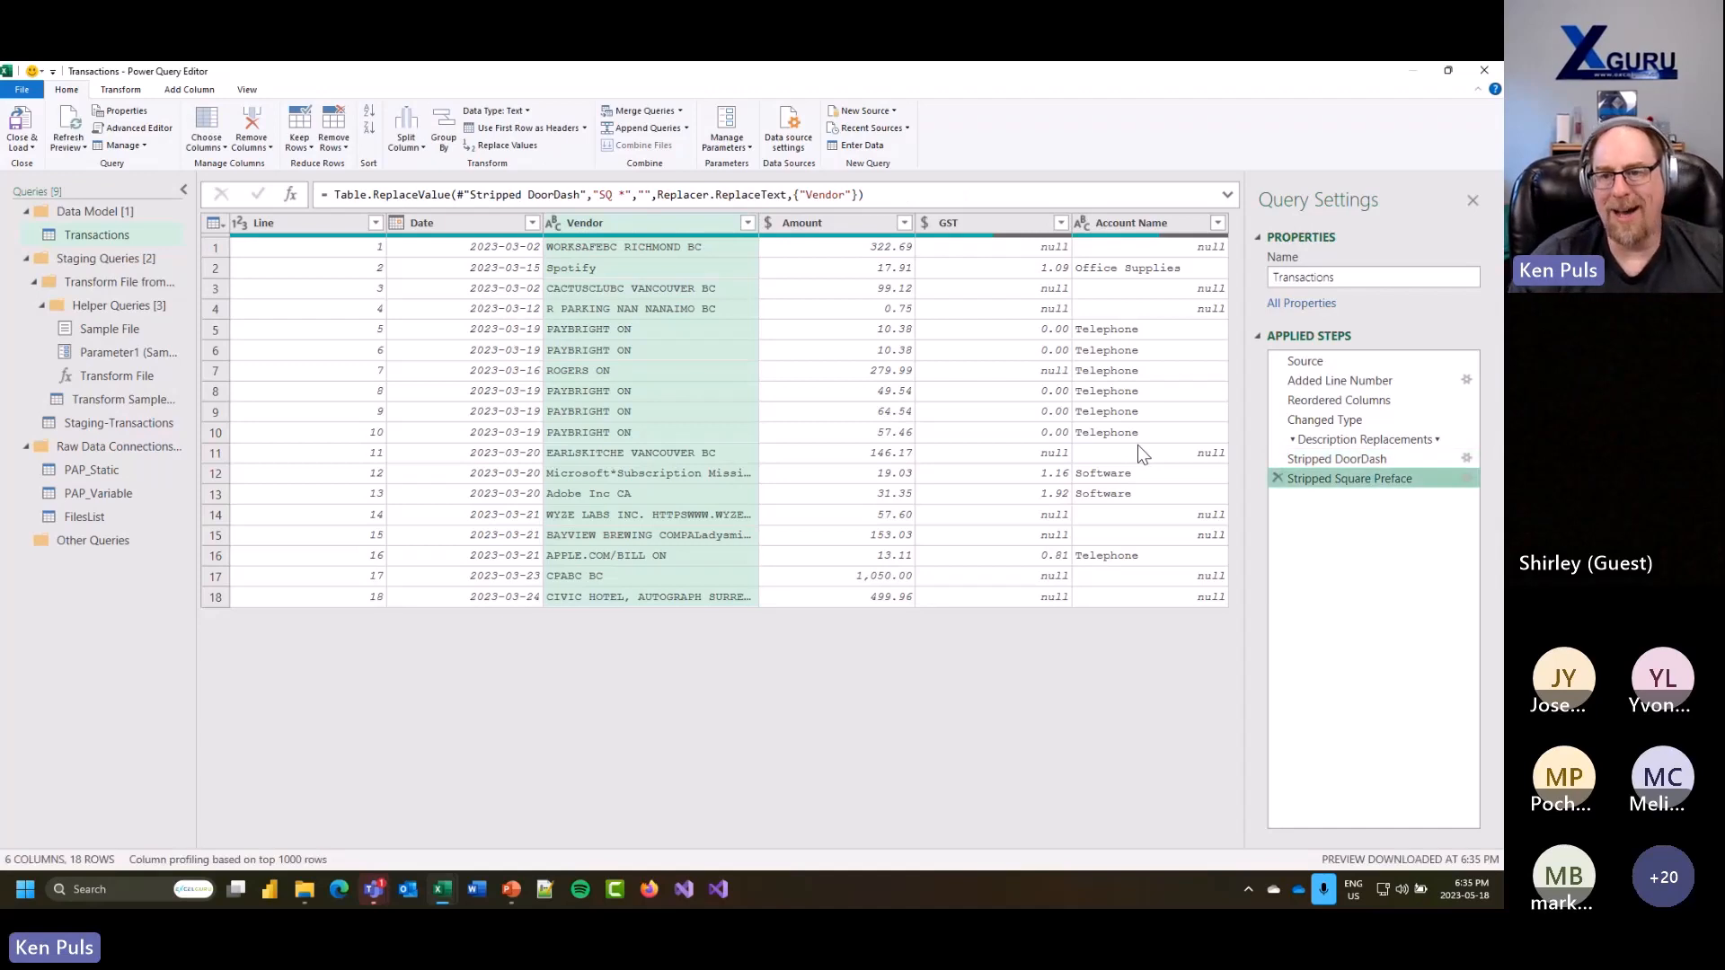
Step: Give the Stripped Square Preface step the description "Removed SQ * from leading text" and load the query back to the workbook
{"action": "right_click", "coordinate": [1376, 479]}
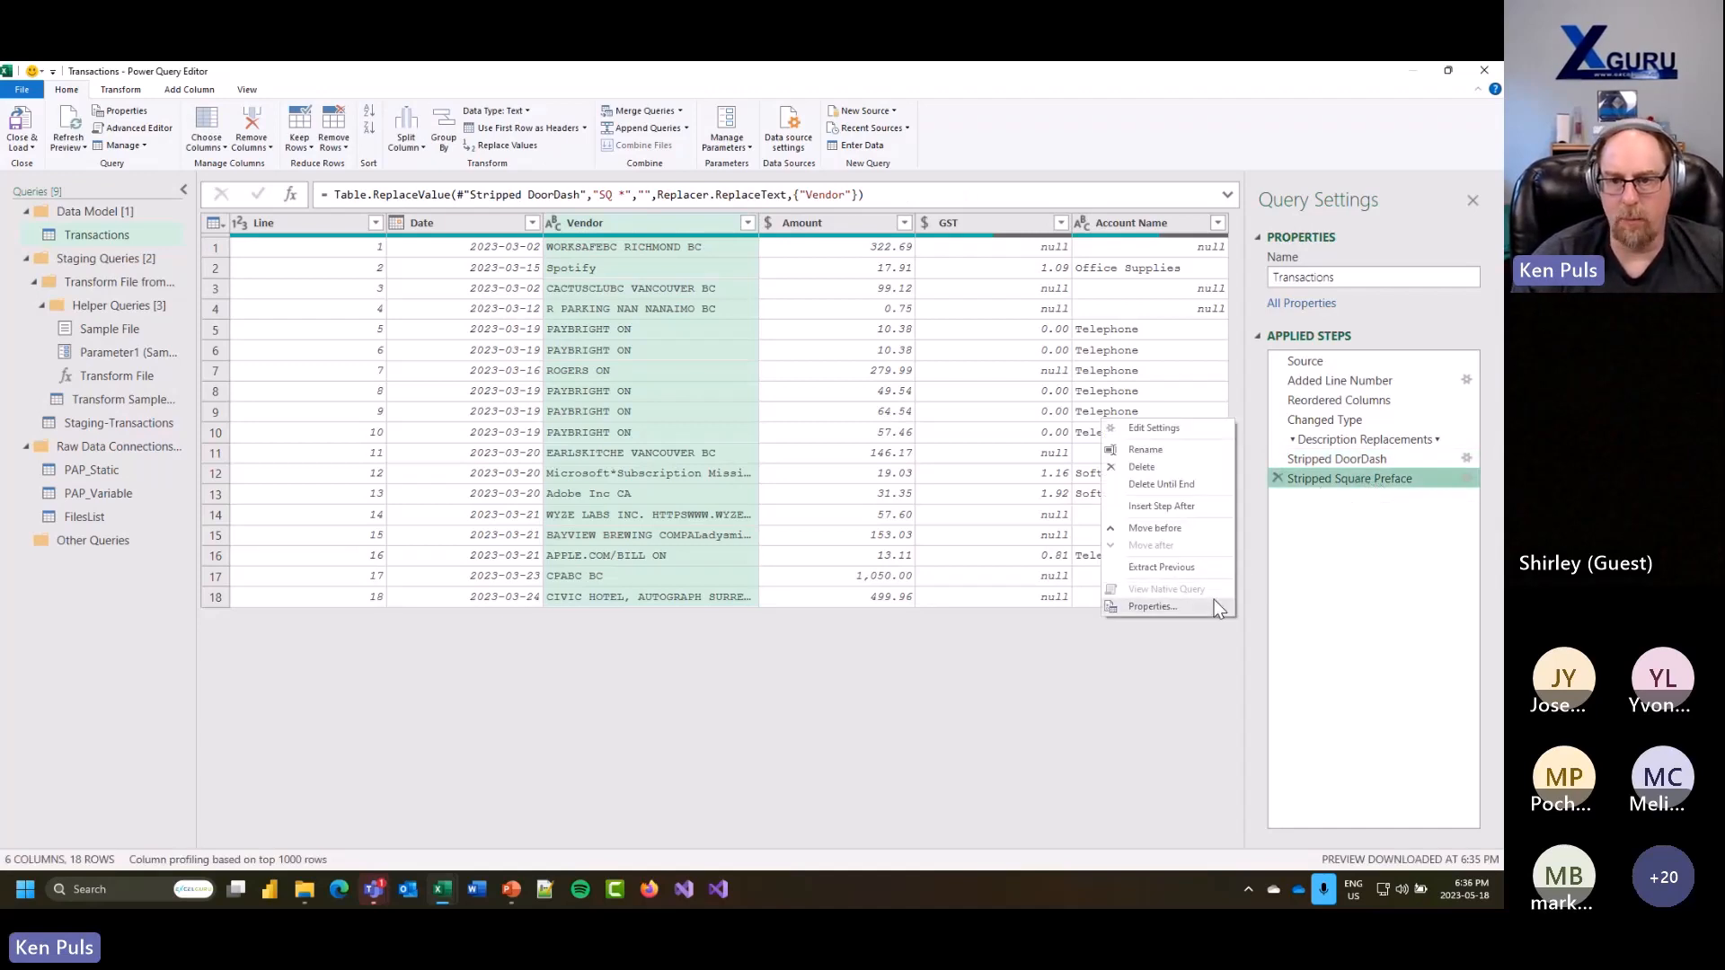
{"action": "left_click", "coordinate": [1114, 602]}
{"action": "left_click", "coordinate": [780, 472]}
{"action": "type", "text": "R"}
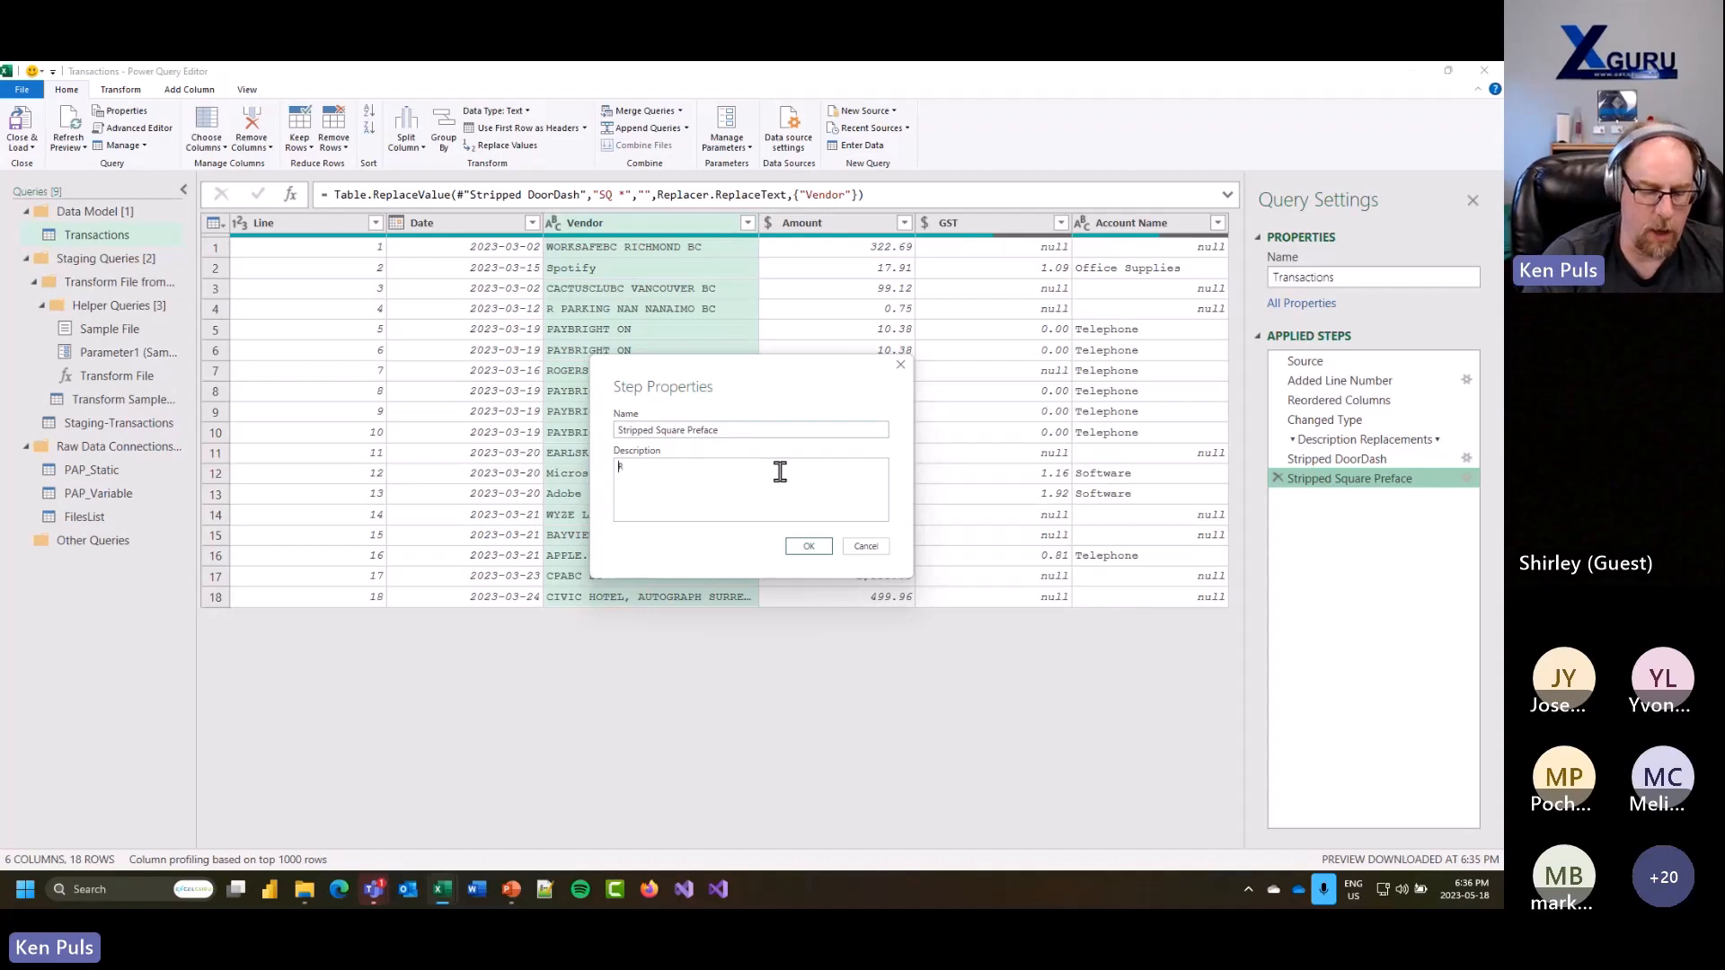
{"action": "type", "text": "emoved SQ"}
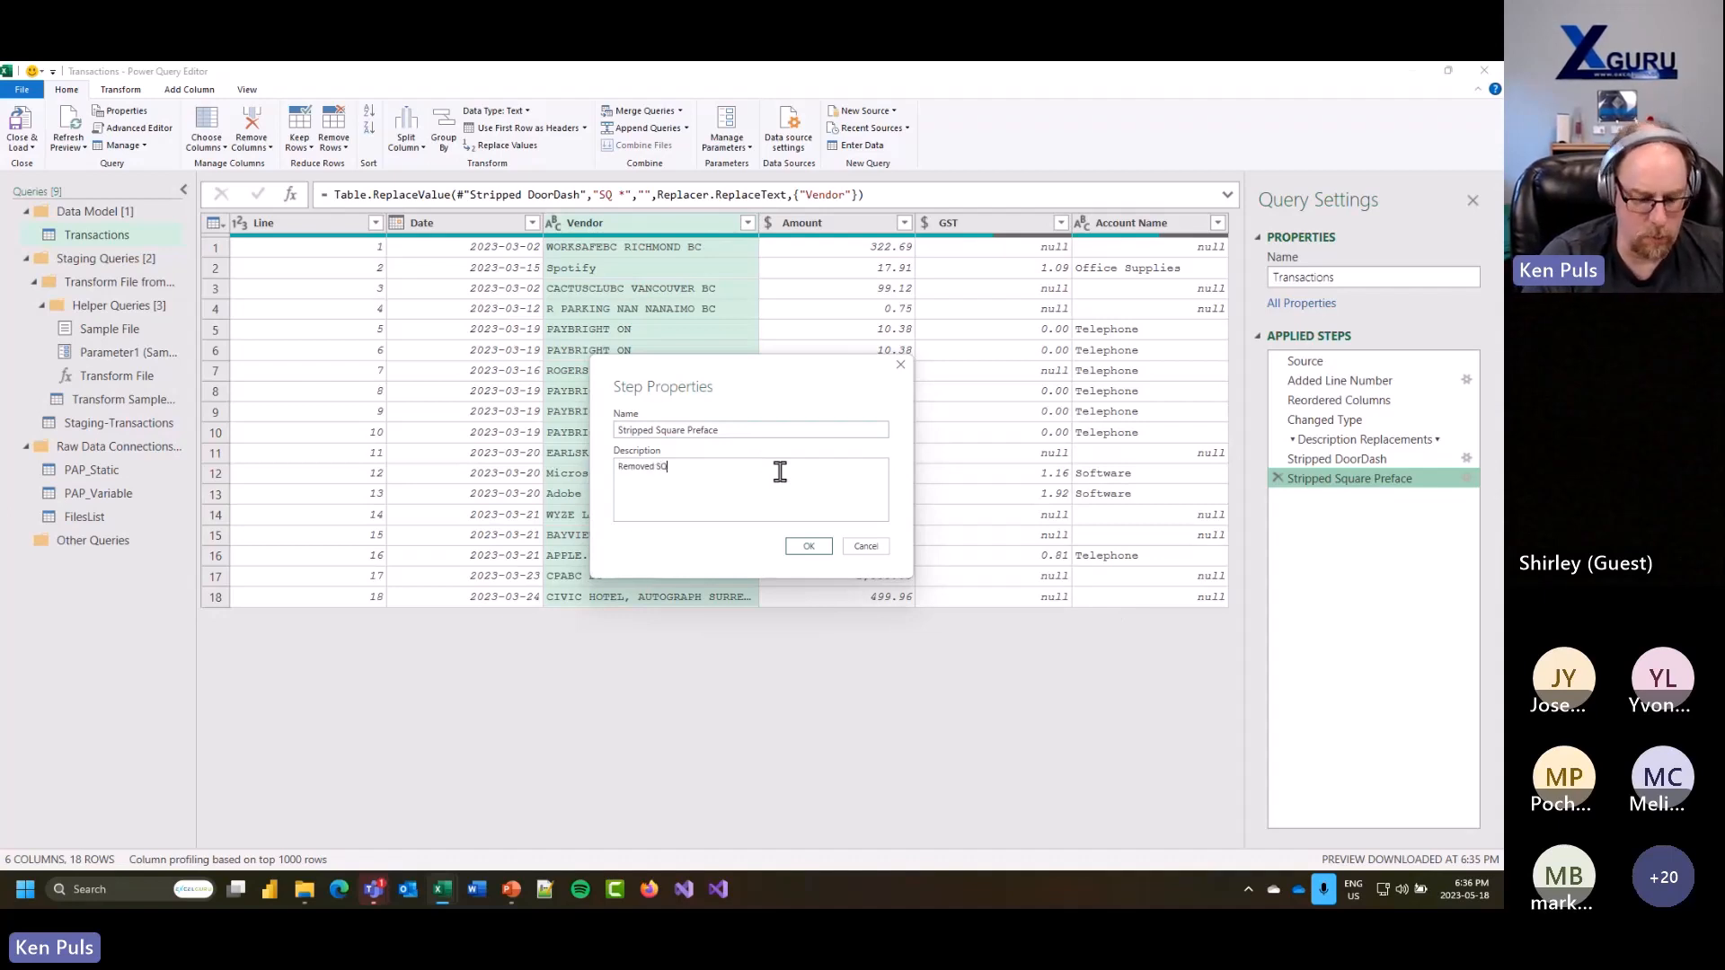
{"action": "type", "text": " * from leadi"}
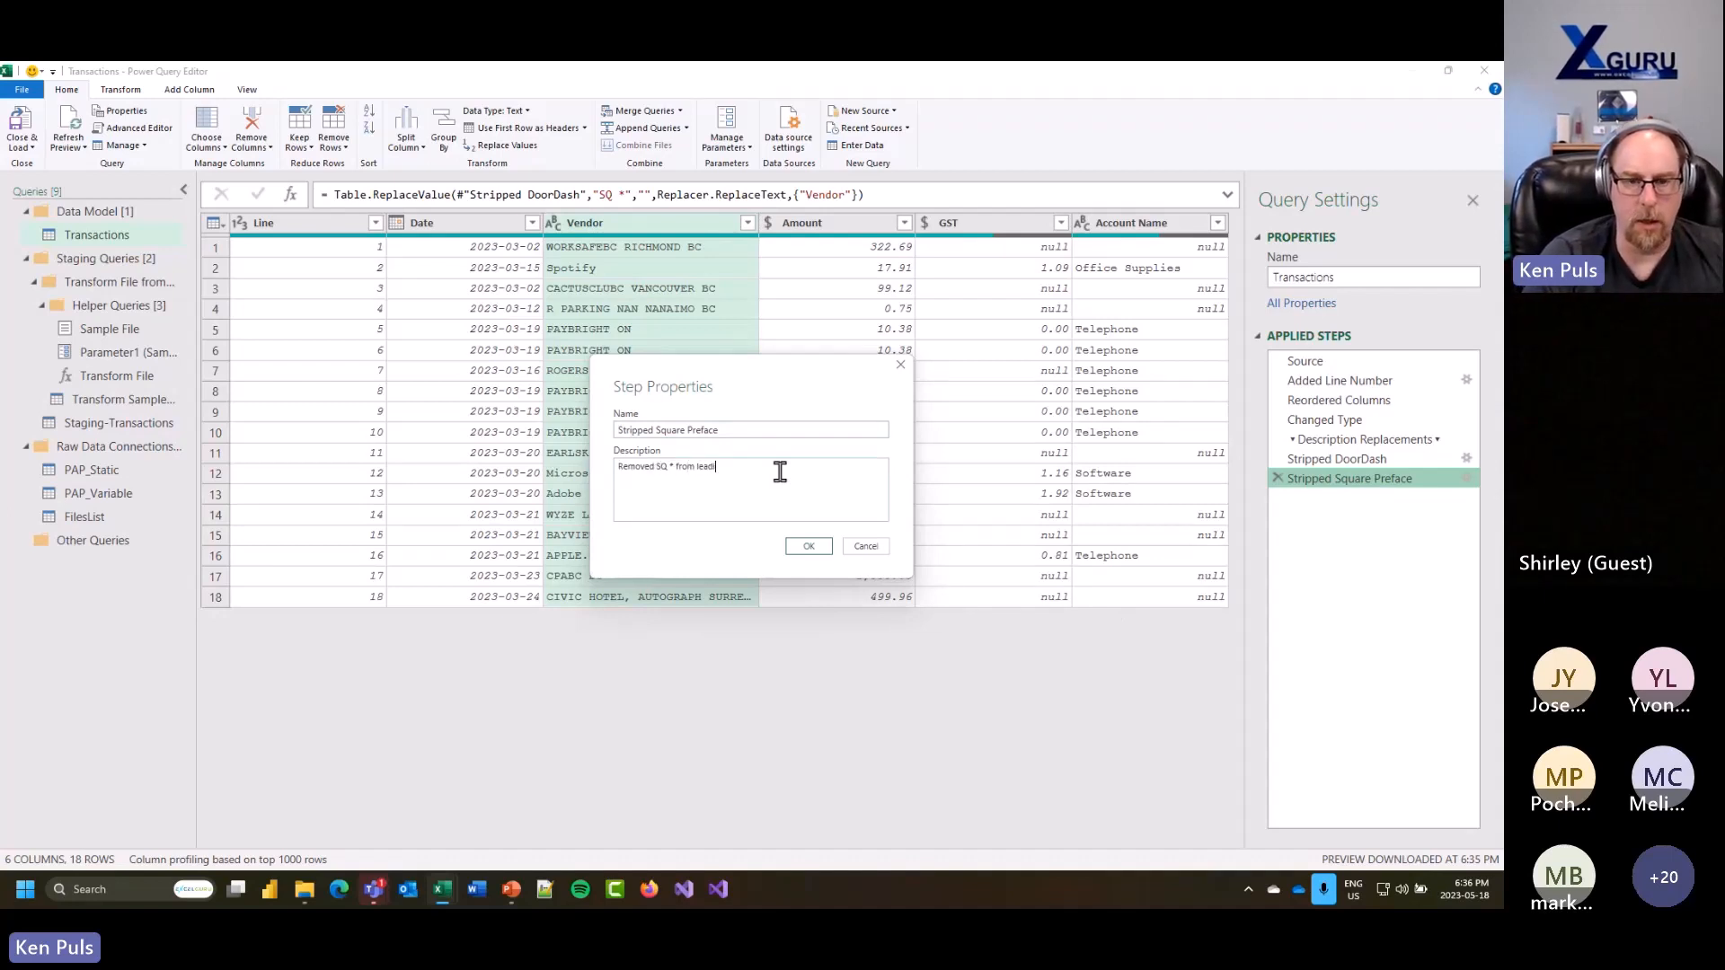
{"action": "type", "text": "ng text"}
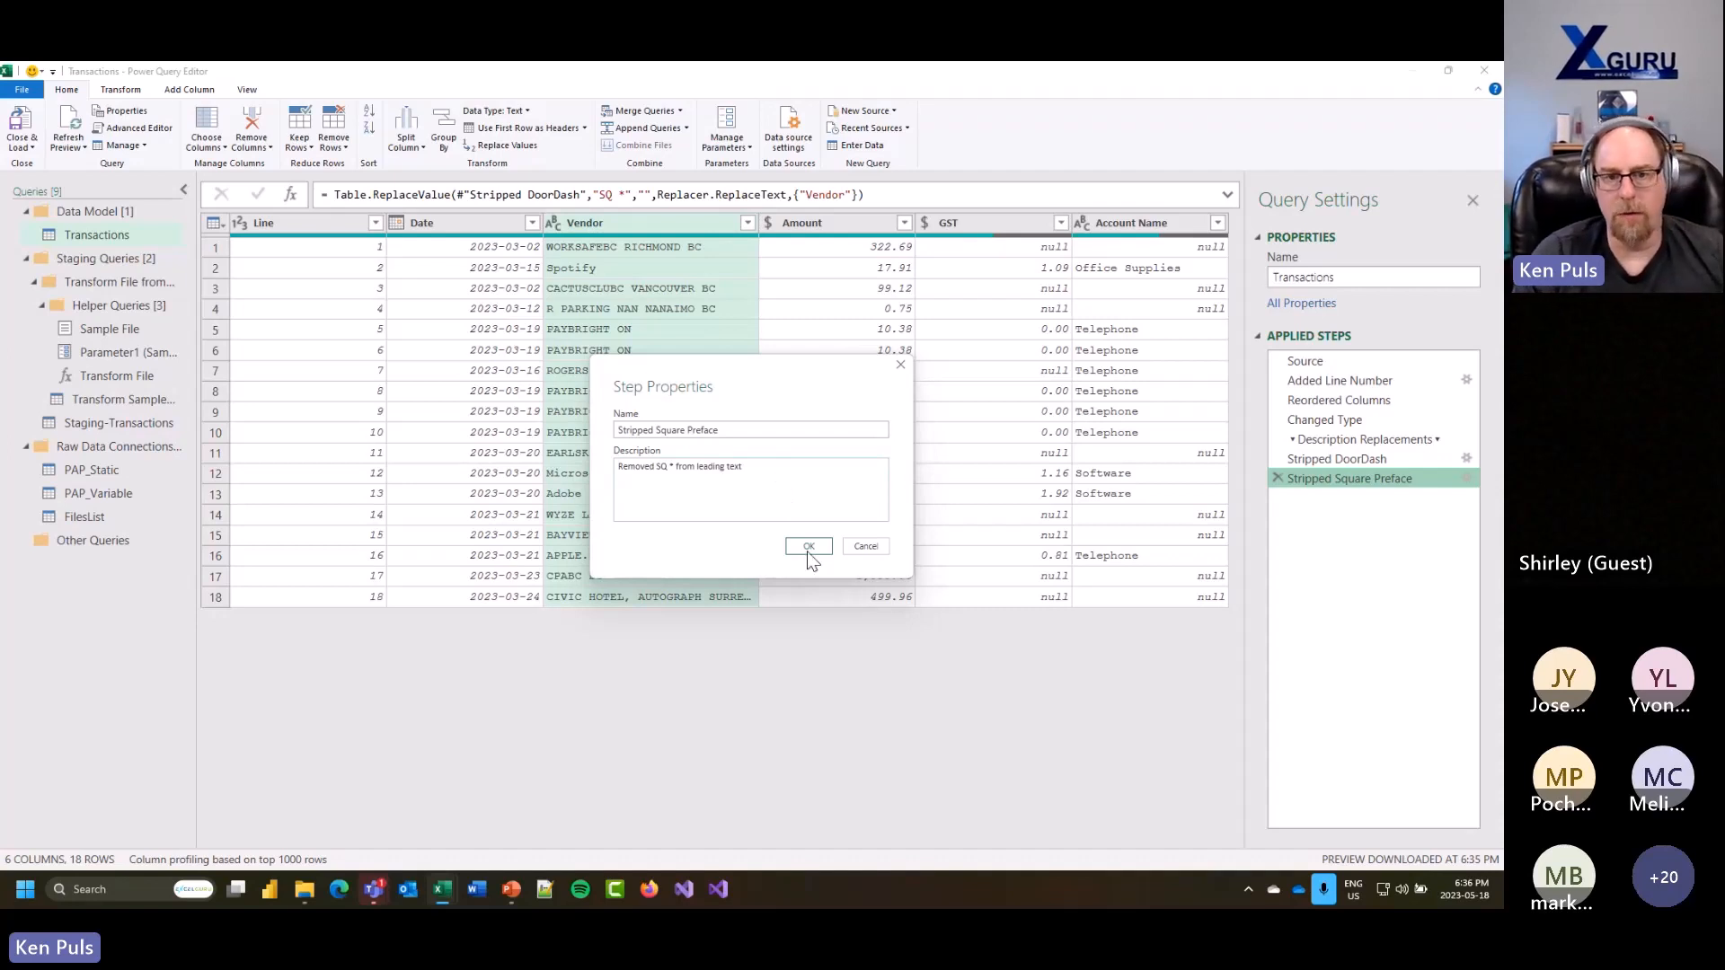
{"action": "left_click", "coordinate": [807, 549]}
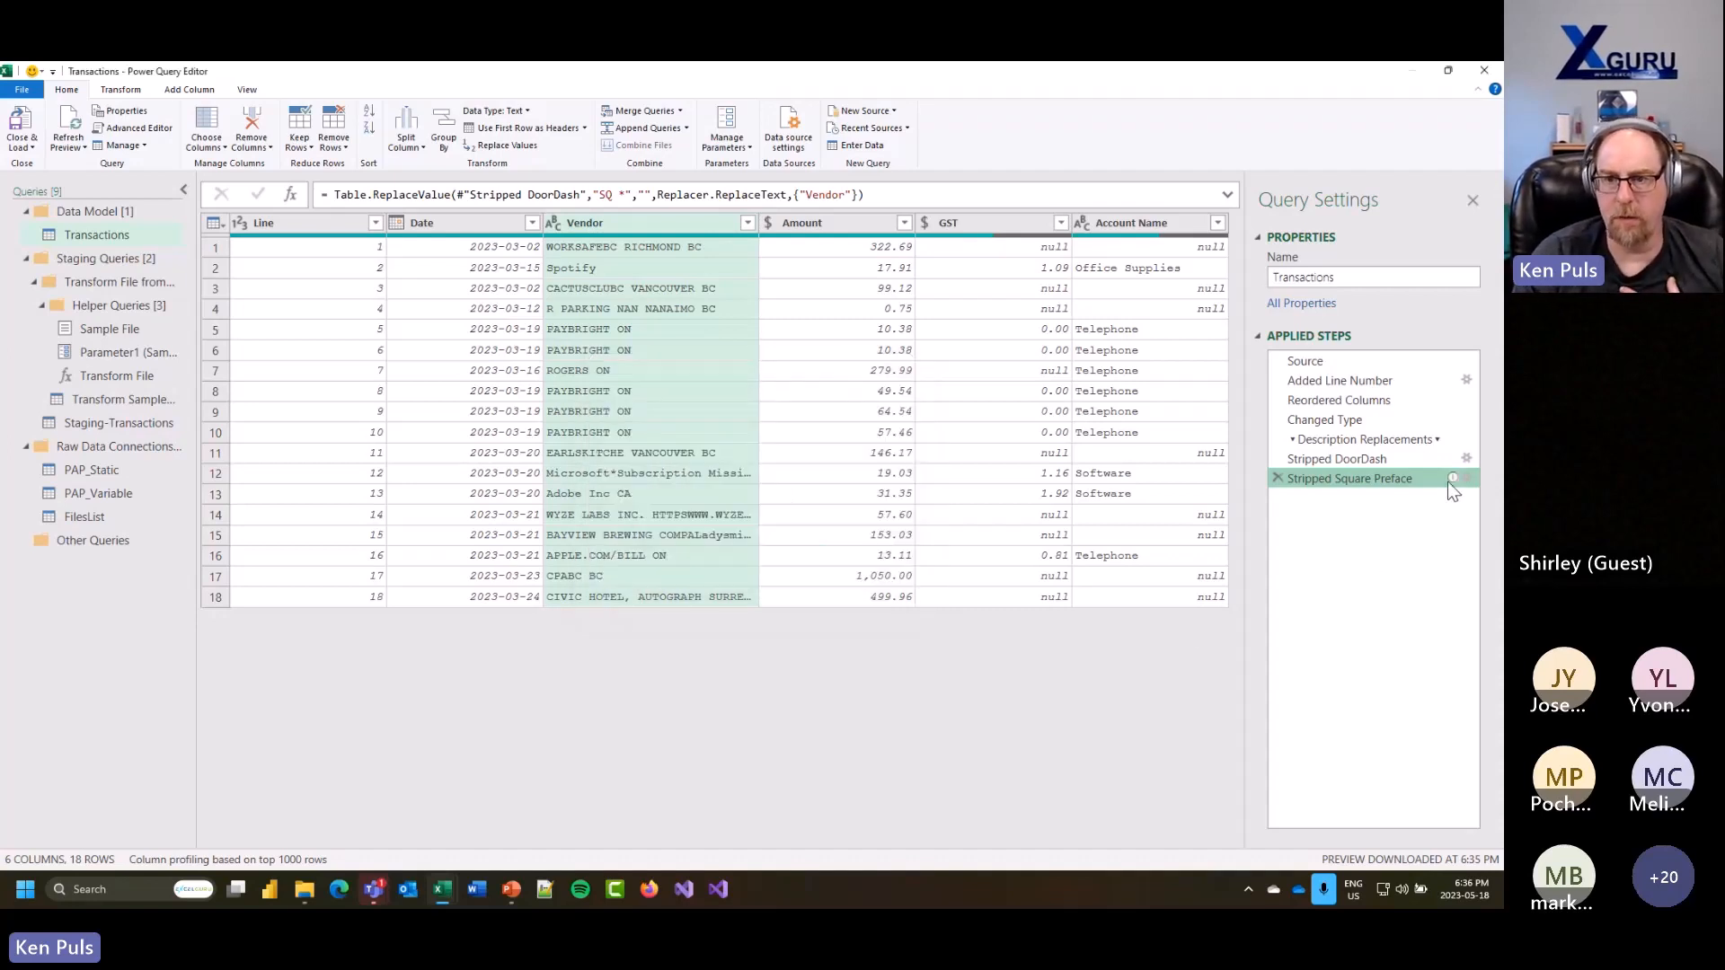
{"action": "mouse_move", "coordinate": [1451, 482]}
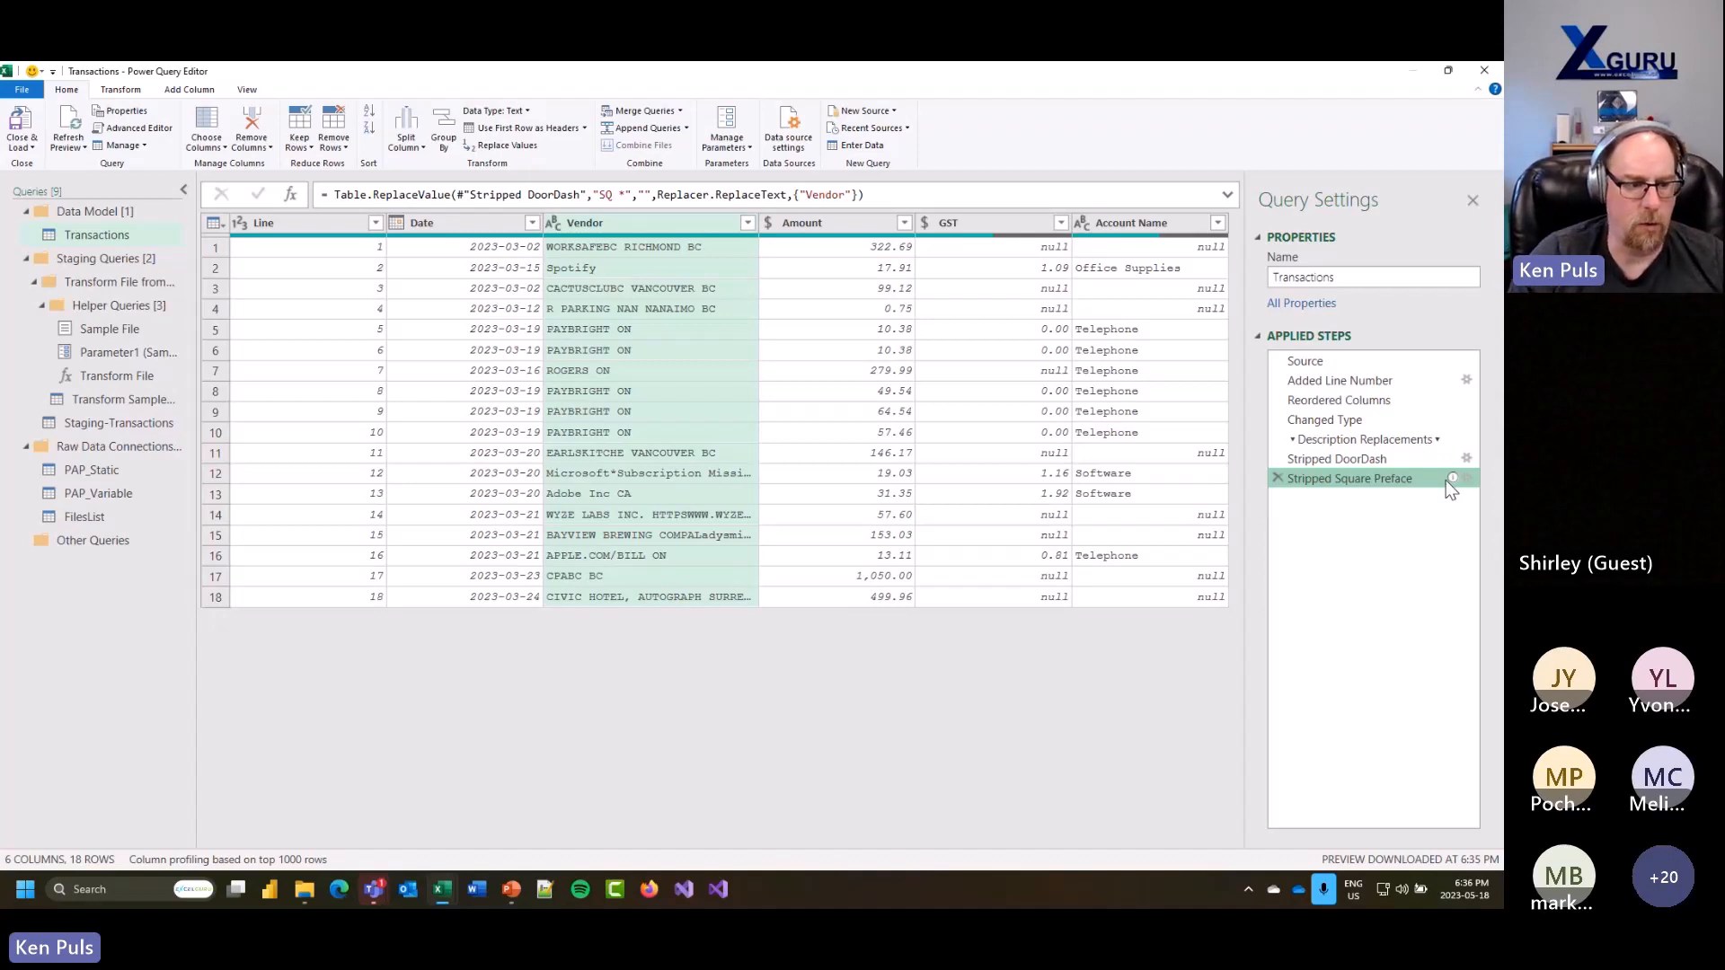
{"action": "left_click", "coordinate": [21, 126]}
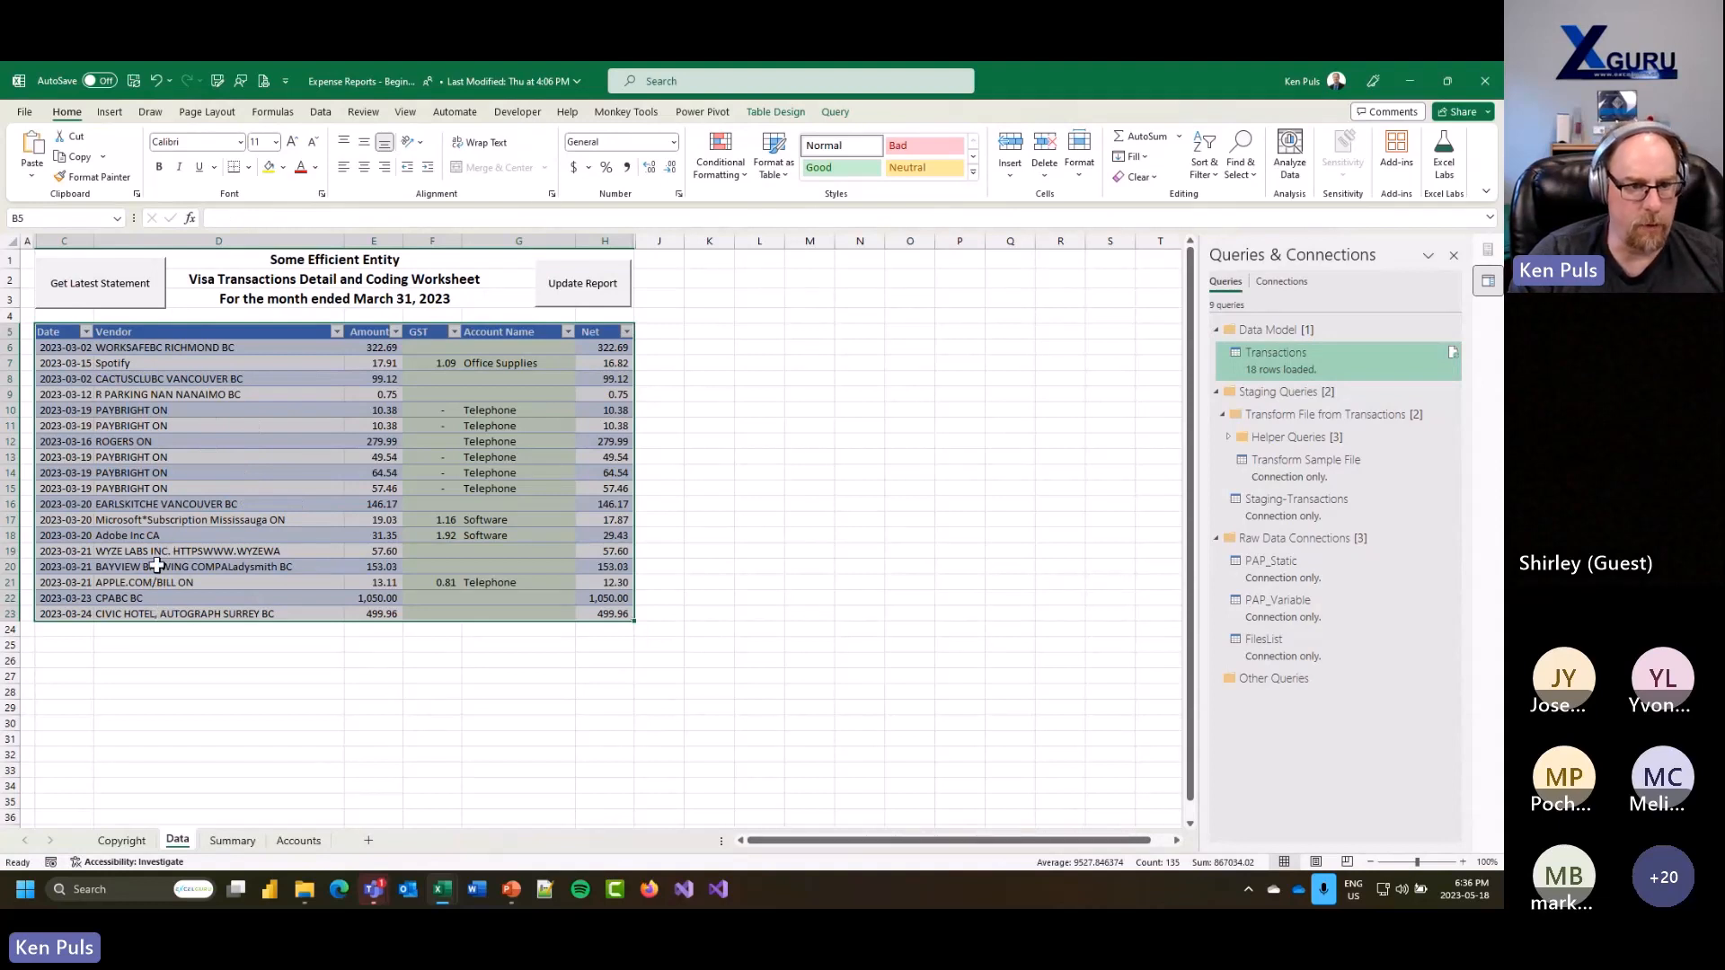
Step: Review the vendor names in the Data sheet's transactions table, including the brewery, restaurant, APPLE.COM/BILL and PAYBRIGHT rows
{"action": "left_click", "coordinate": [156, 566]}
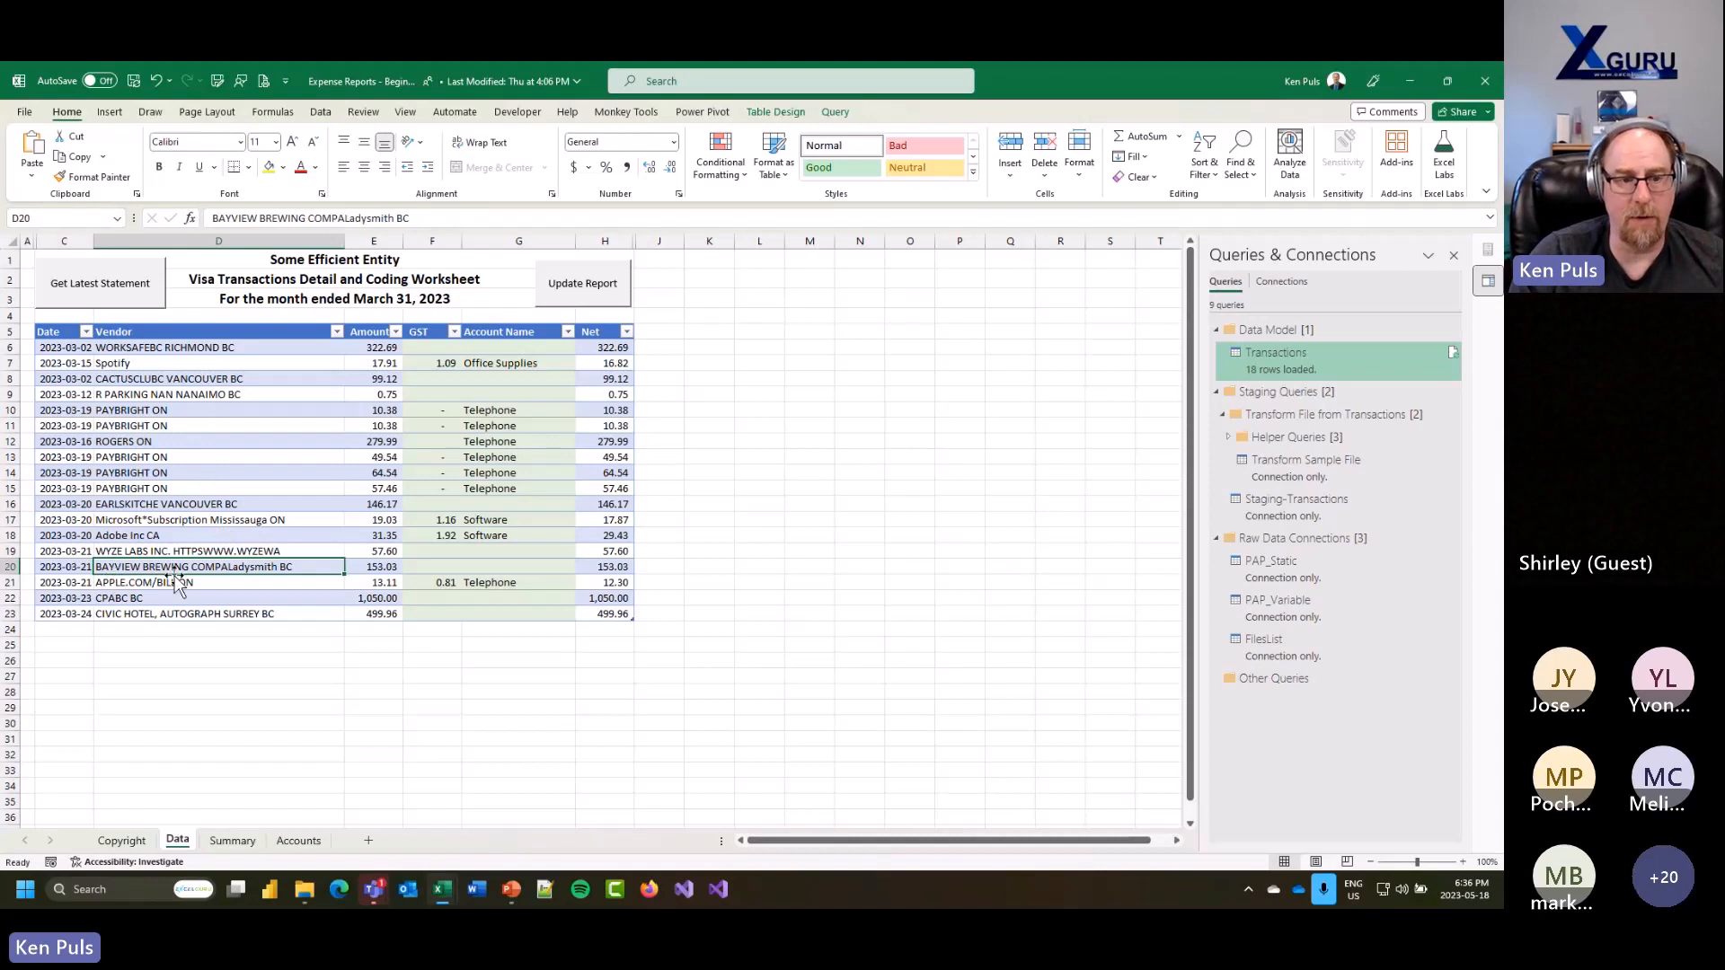
{"action": "left_click", "coordinate": [169, 379]}
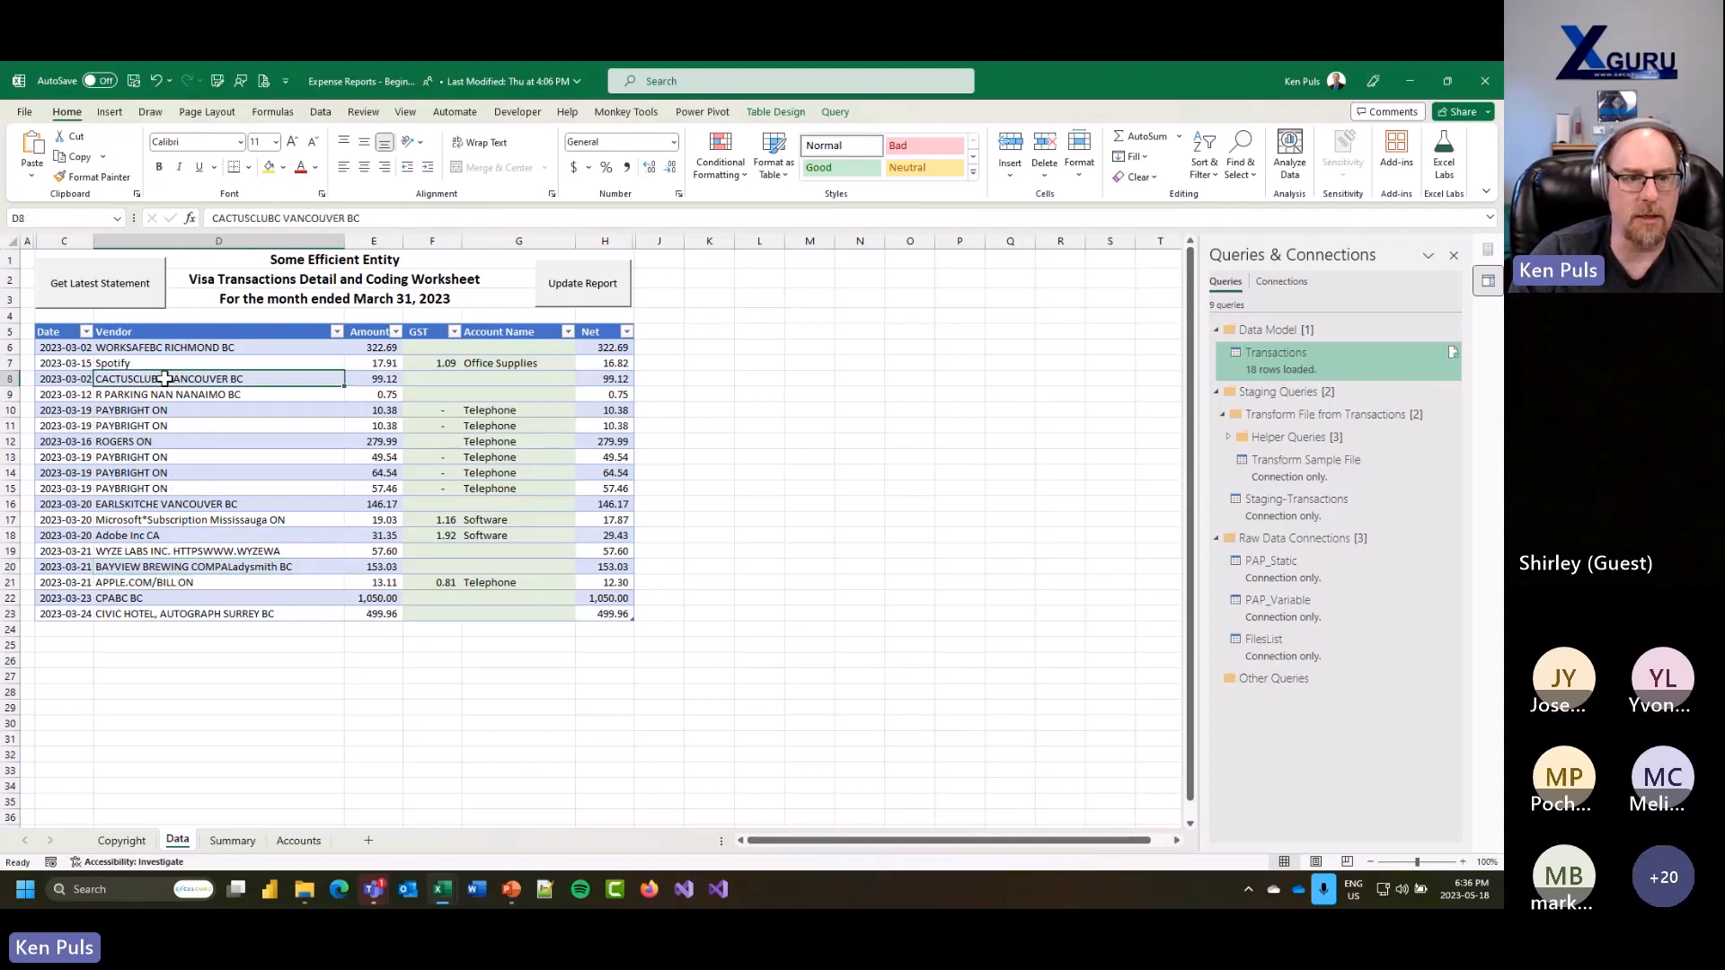
{"action": "left_click", "coordinate": [194, 504]}
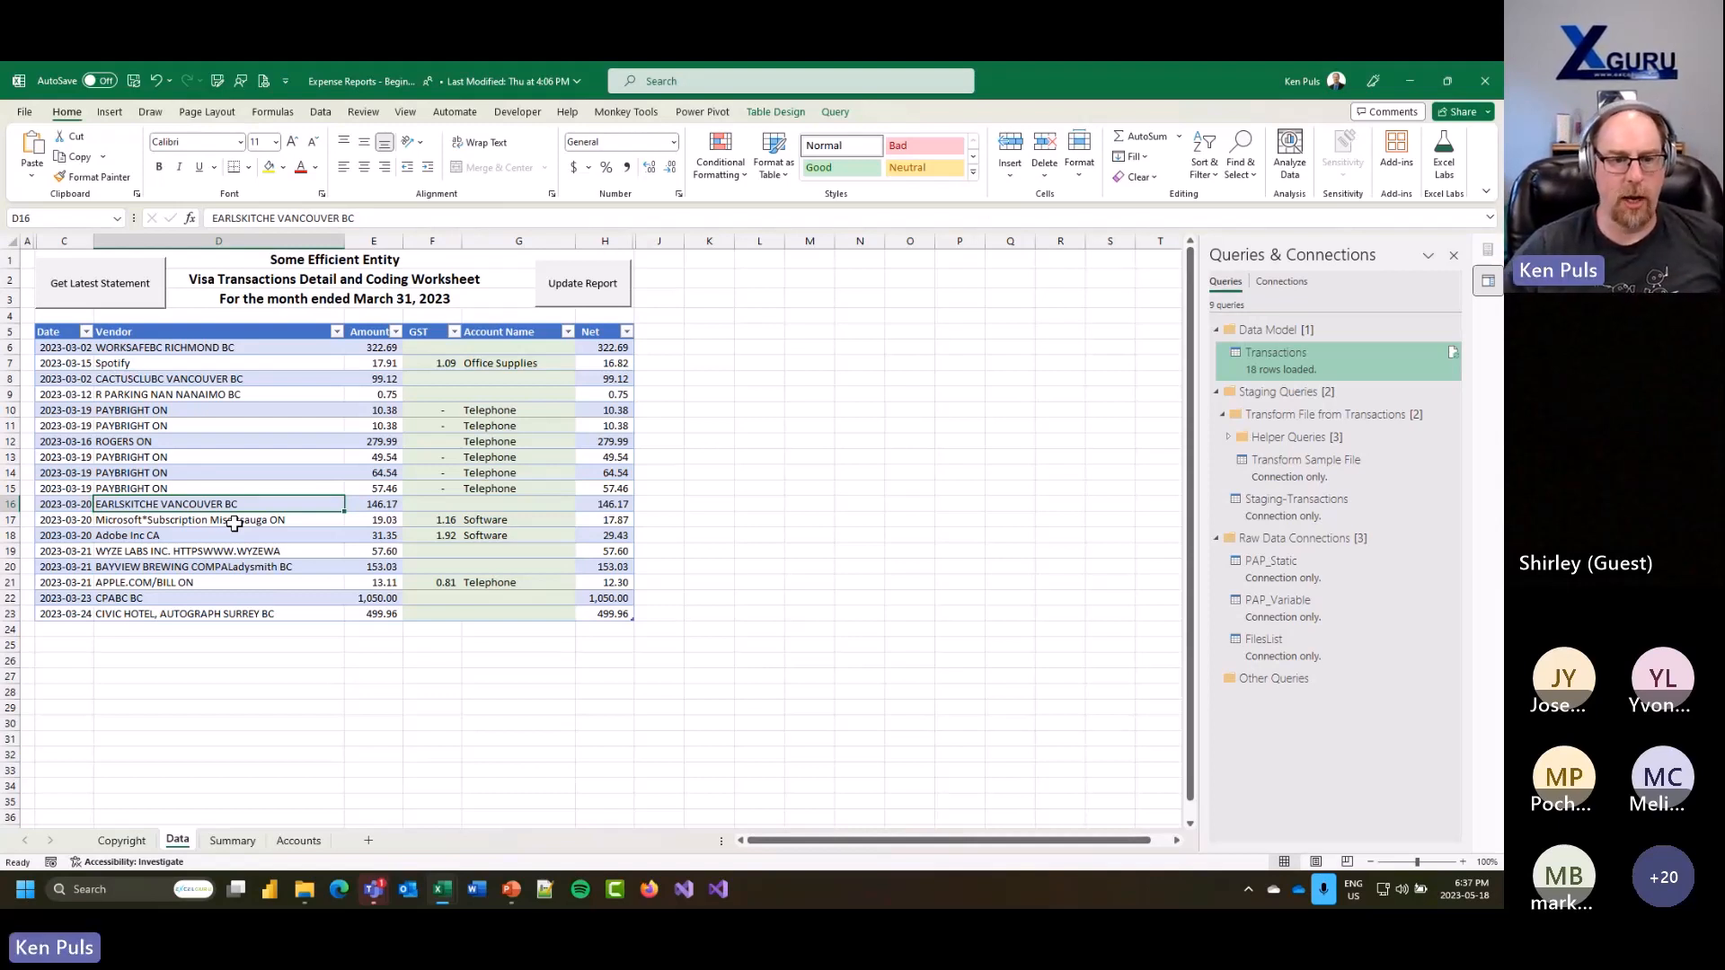
{"action": "left_click", "coordinate": [187, 582]}
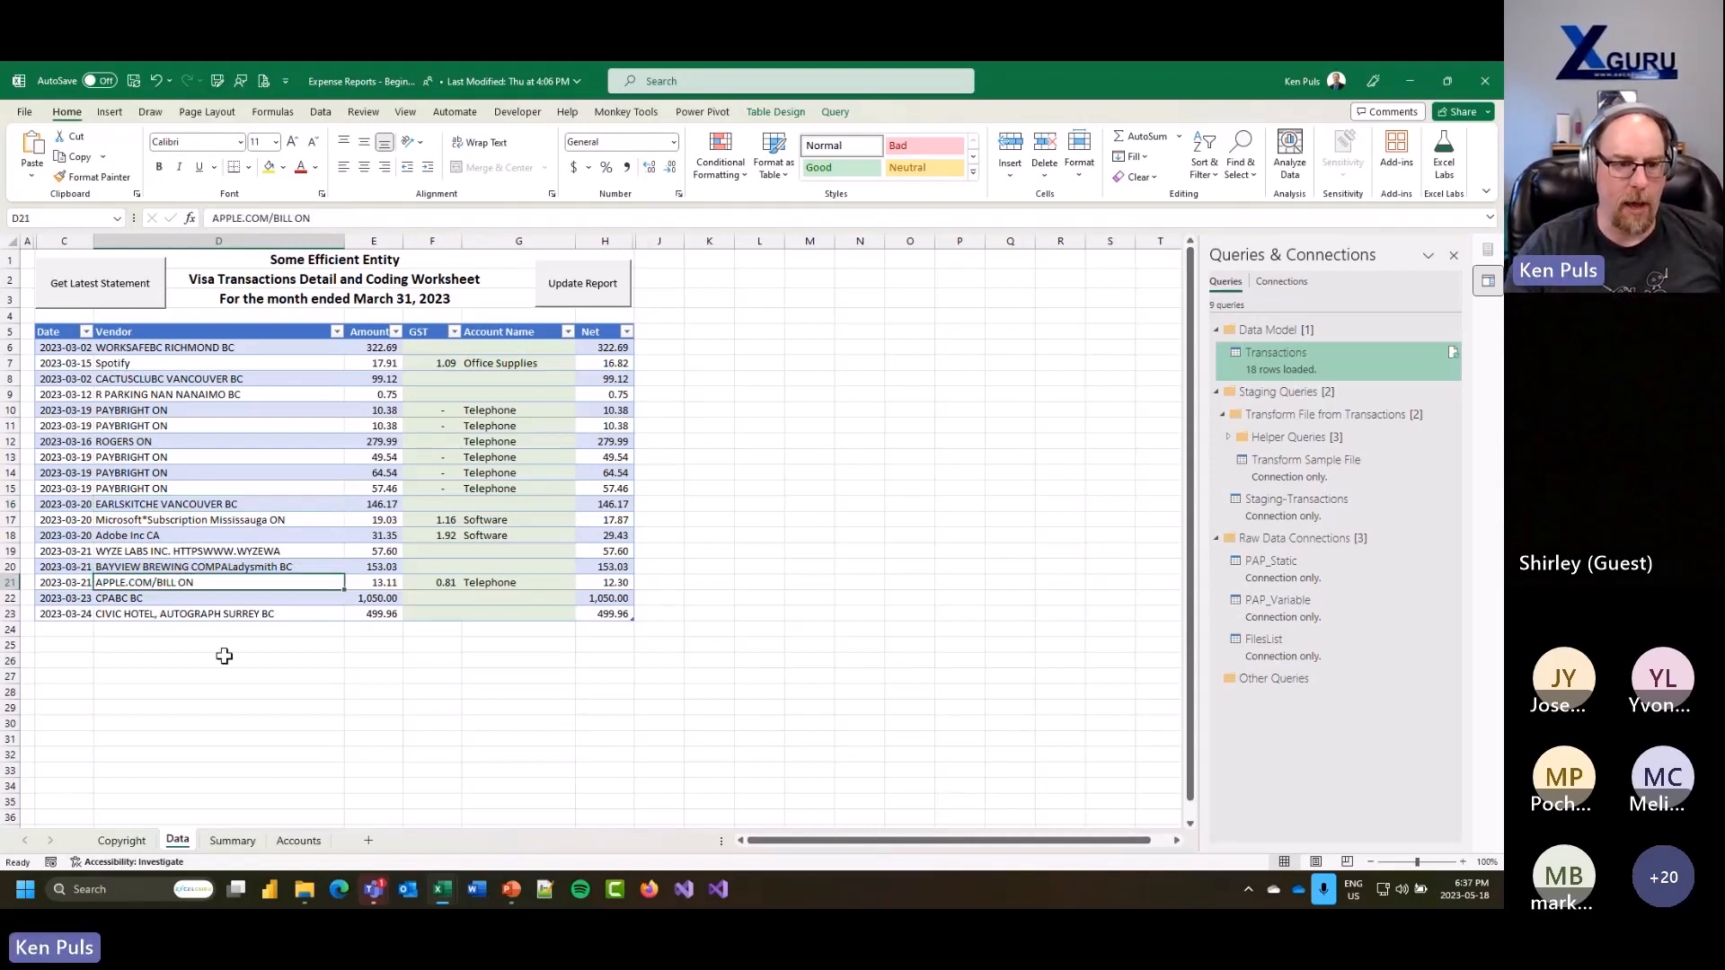
{"action": "left_click", "coordinate": [369, 582]}
{"action": "left_click_drag", "start_coordinate": [370, 582], "coordinate": [308, 583]}
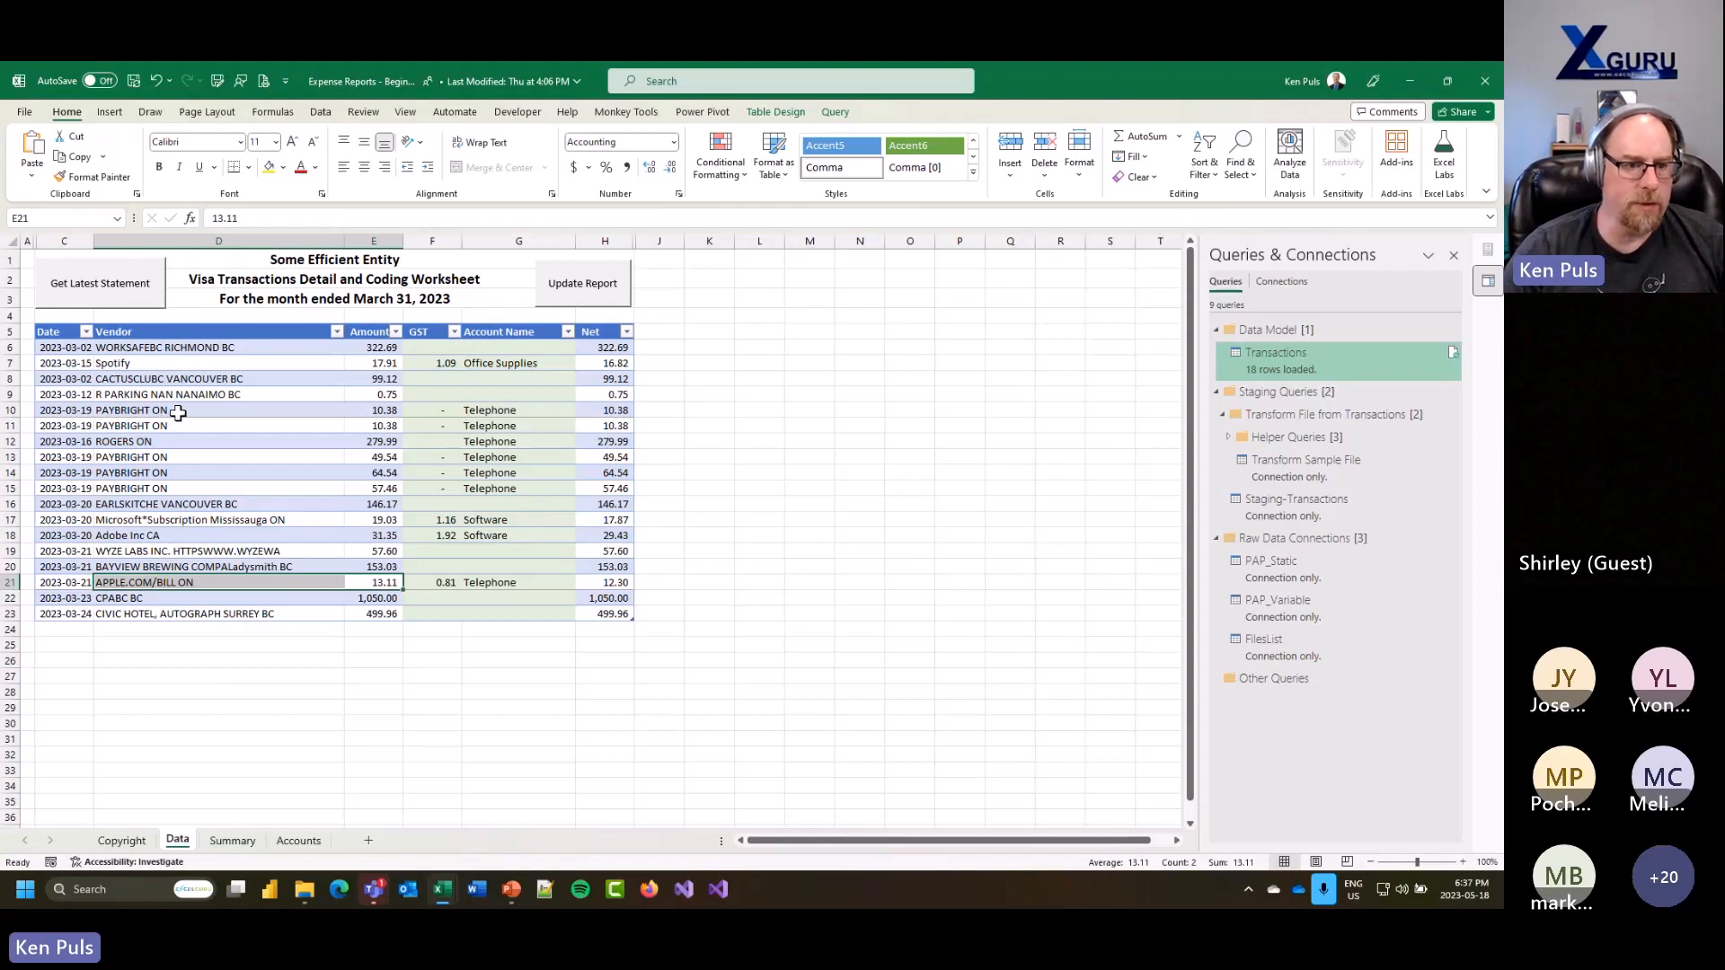
{"action": "left_click_drag", "start_coordinate": [171, 410], "coordinate": [192, 423]}
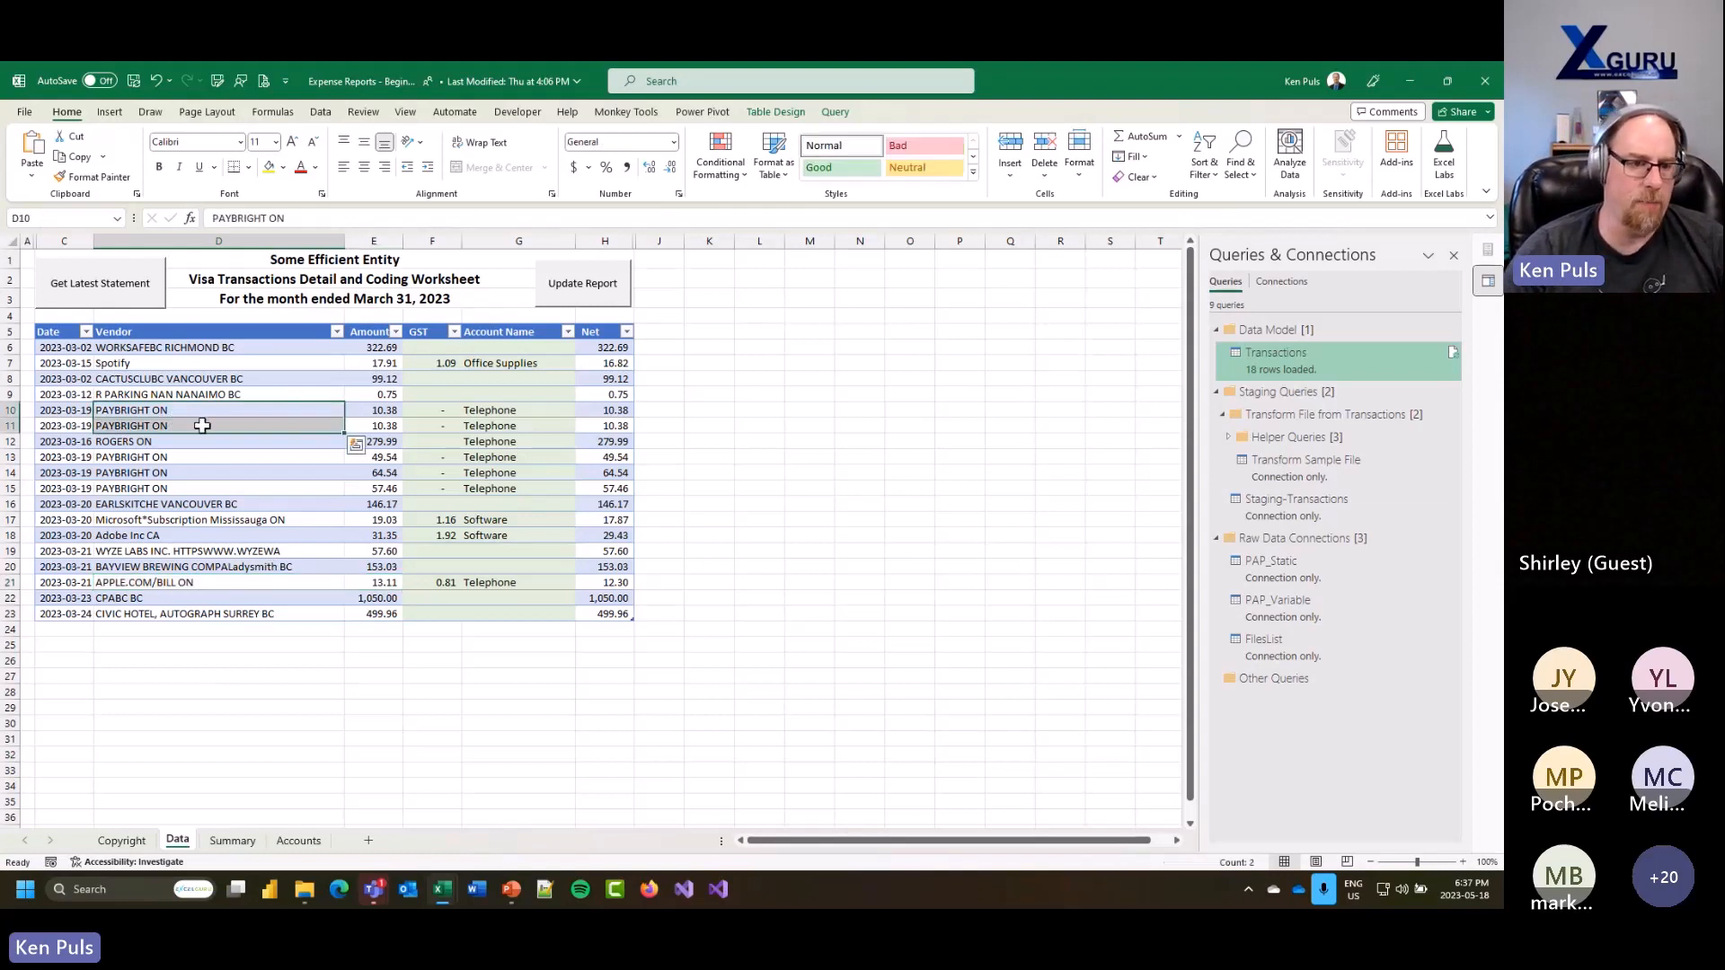
{"action": "left_click", "coordinate": [253, 410]}
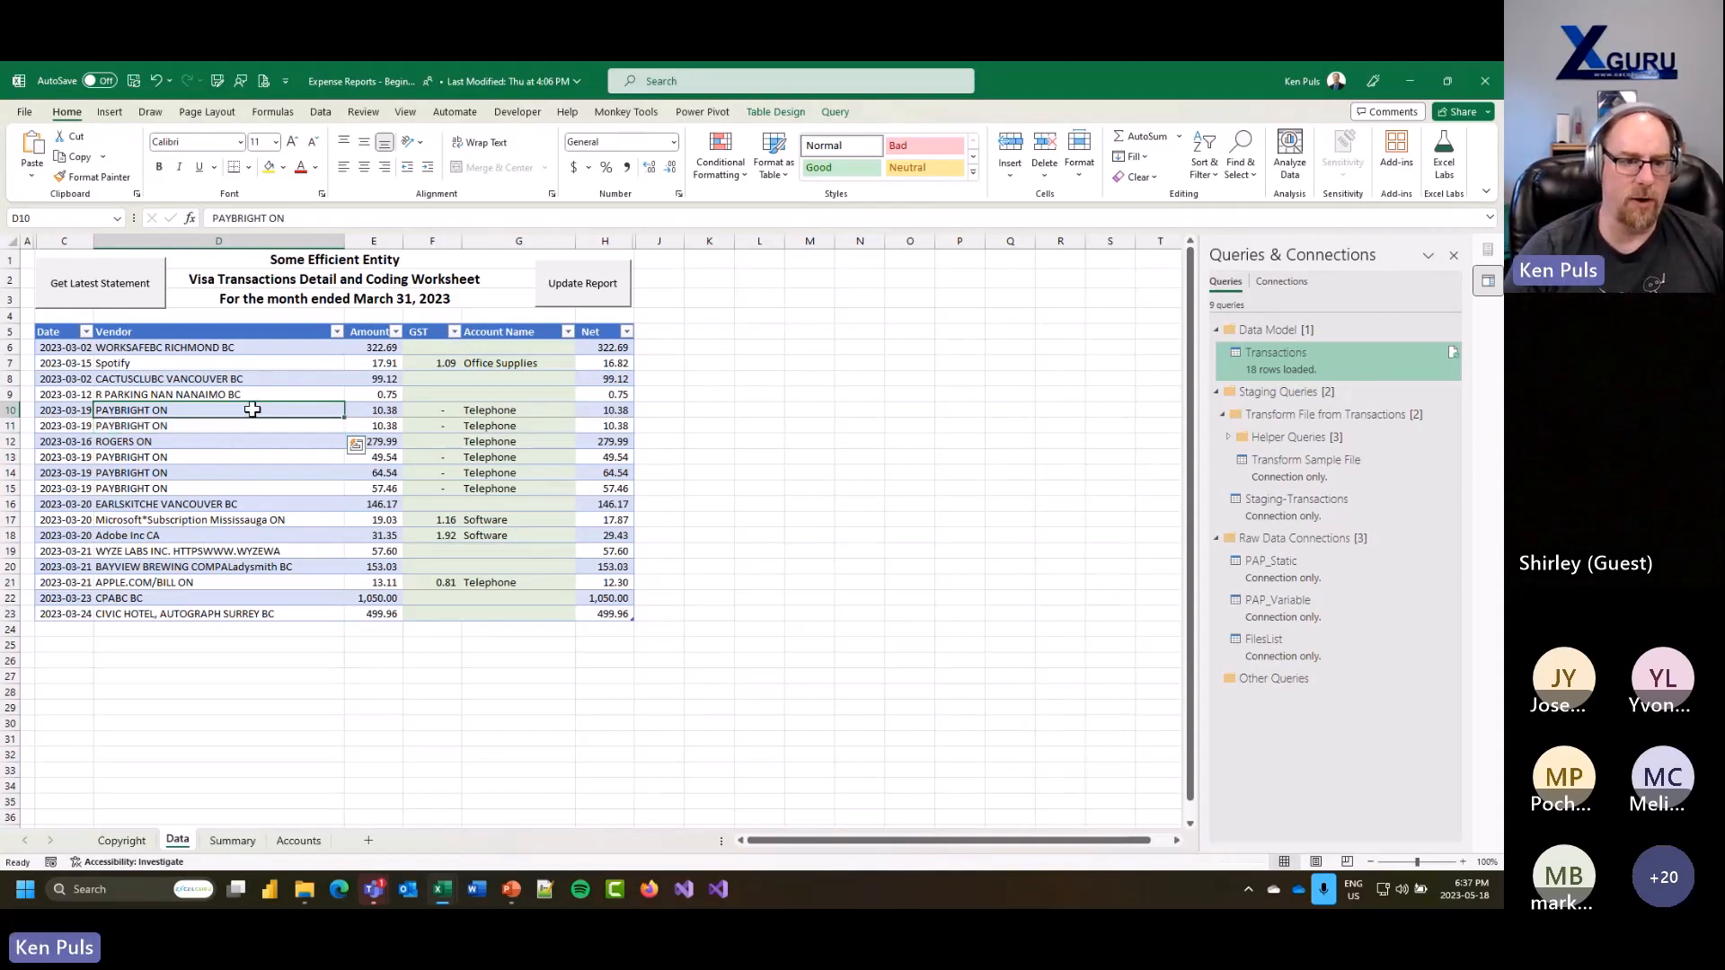
{"action": "left_click_drag", "start_coordinate": [252, 410], "coordinate": [251, 427]}
{"action": "left_click", "coordinate": [246, 460]}
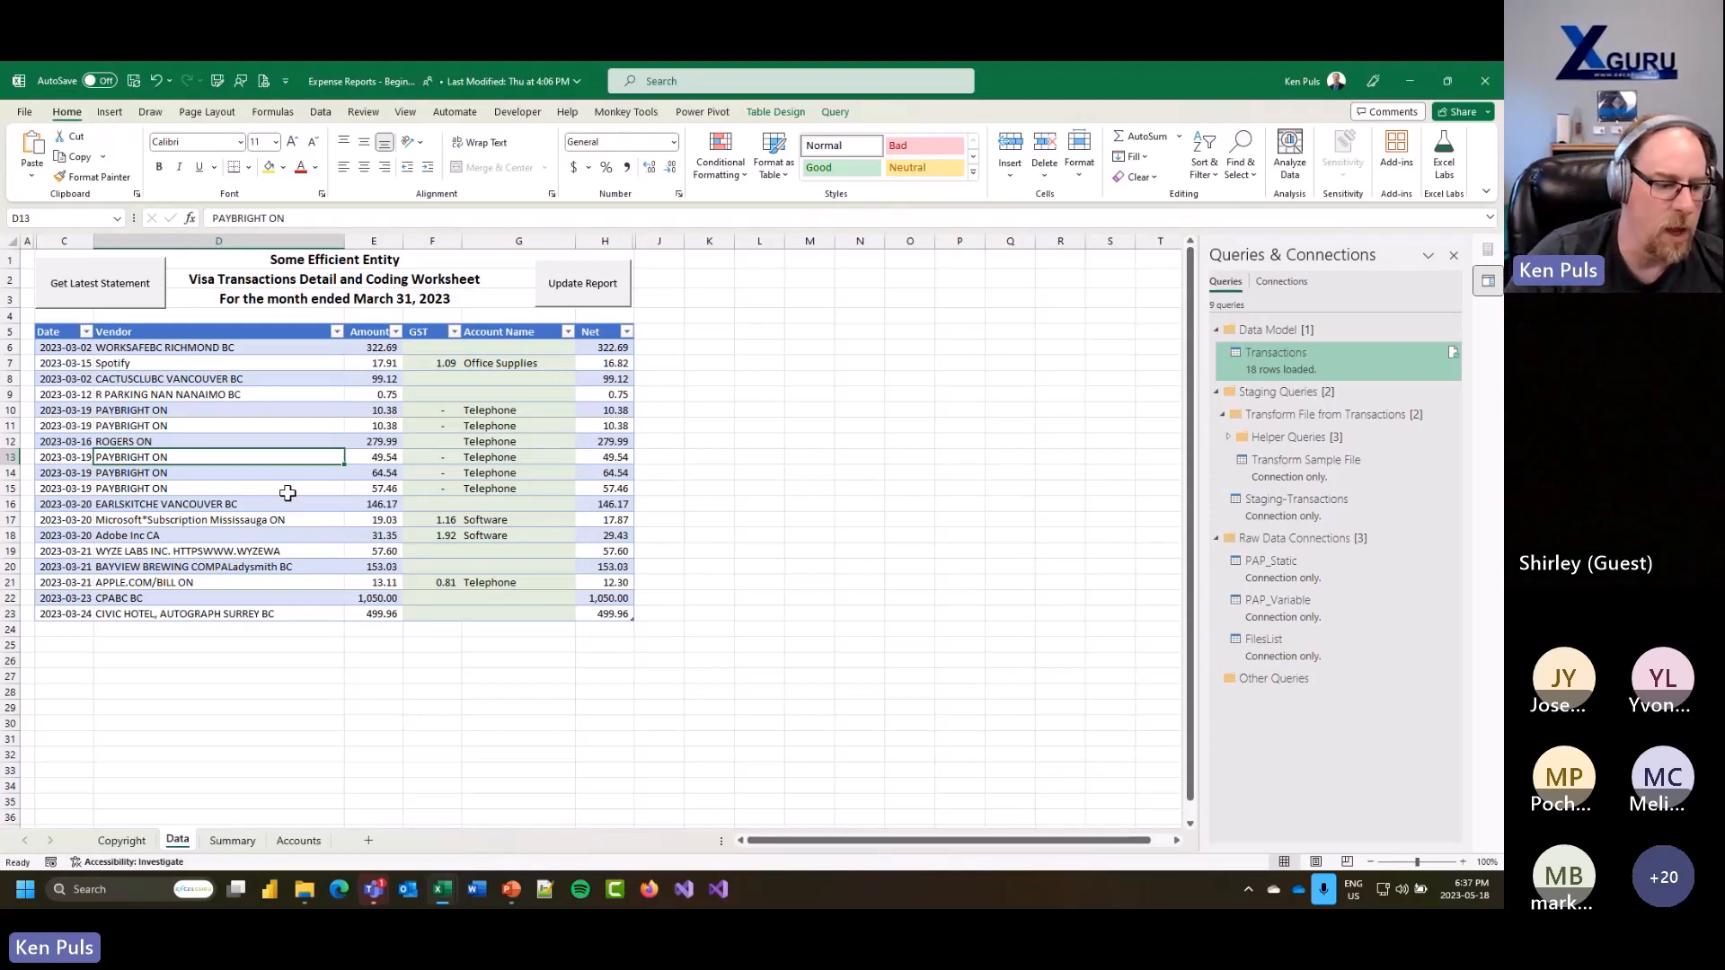
Step: On the Accounts sheet, collapse the PAP table columns and expand the column group holding the Replace Vendors lists
{"action": "left_click", "coordinate": [299, 841]}
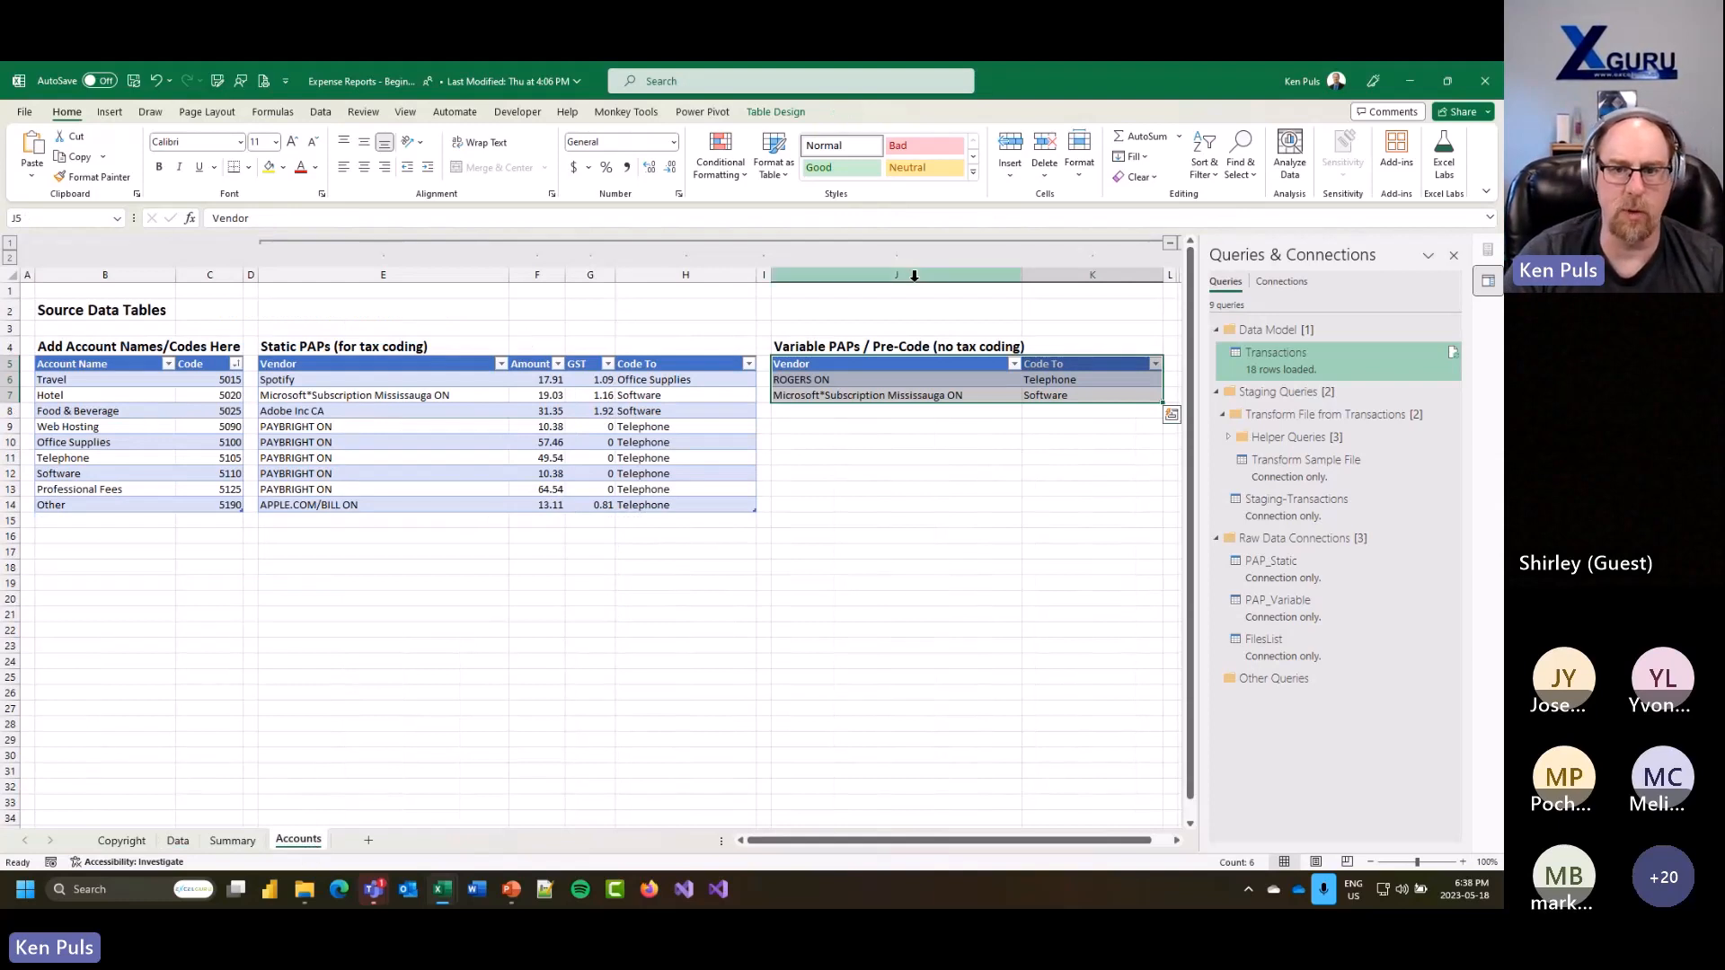
{"action": "left_click", "coordinate": [1169, 244]}
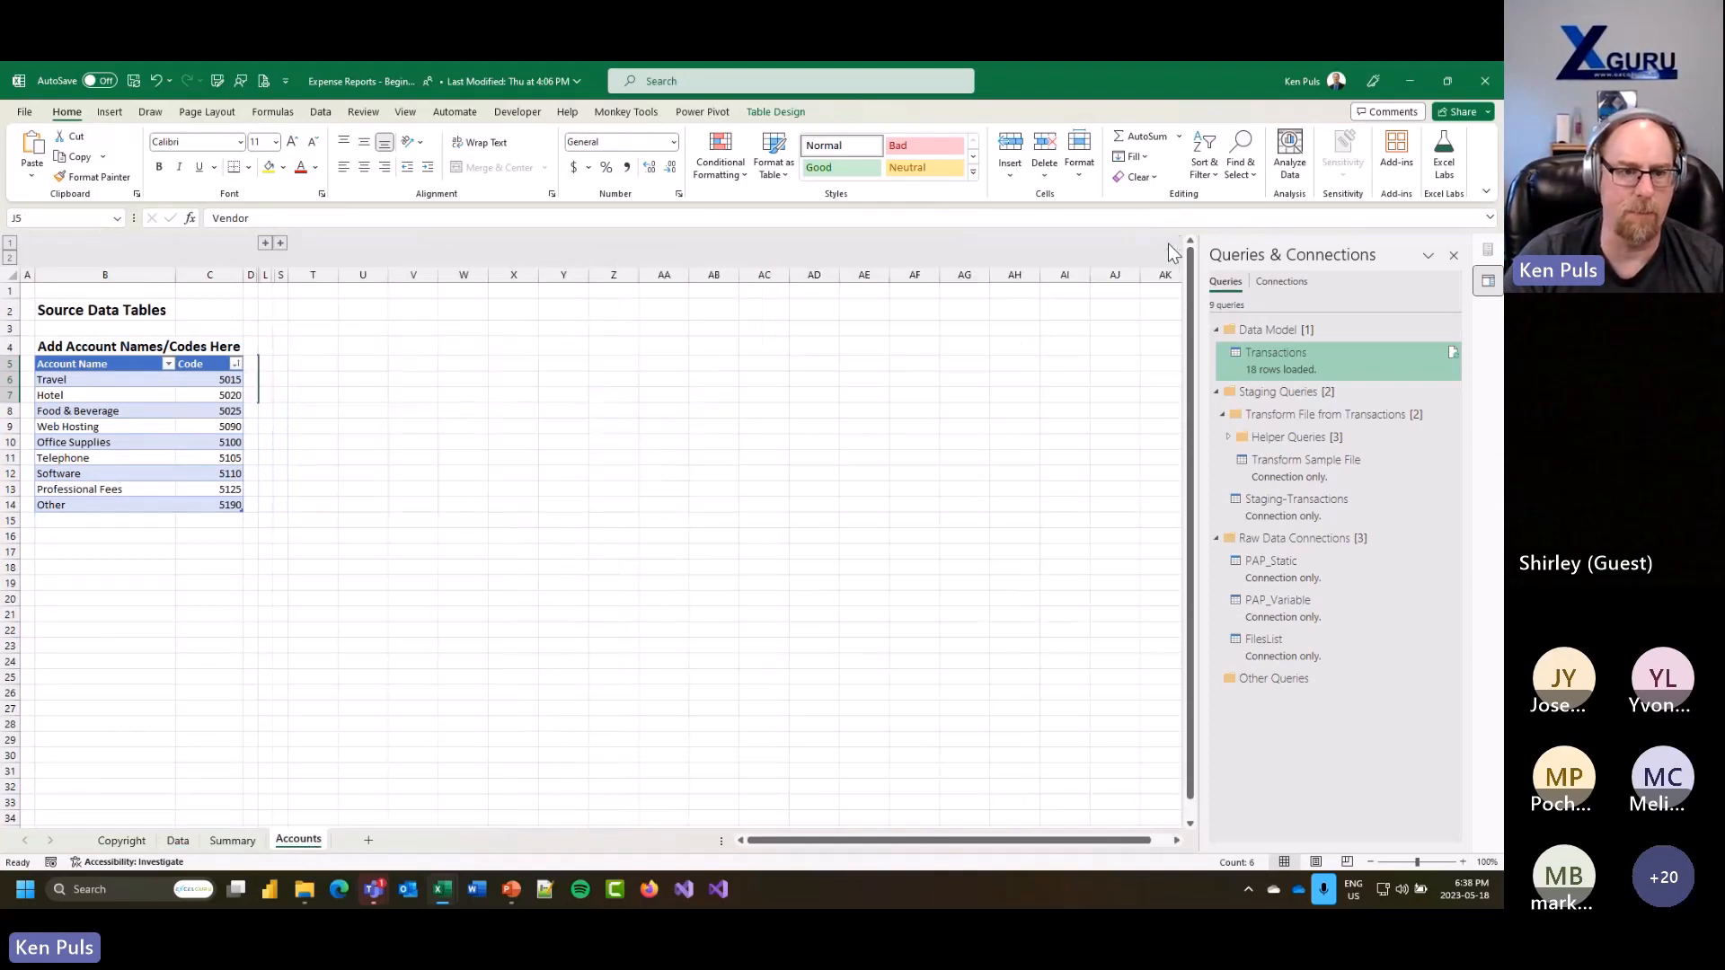
{"action": "left_click", "coordinate": [280, 242]}
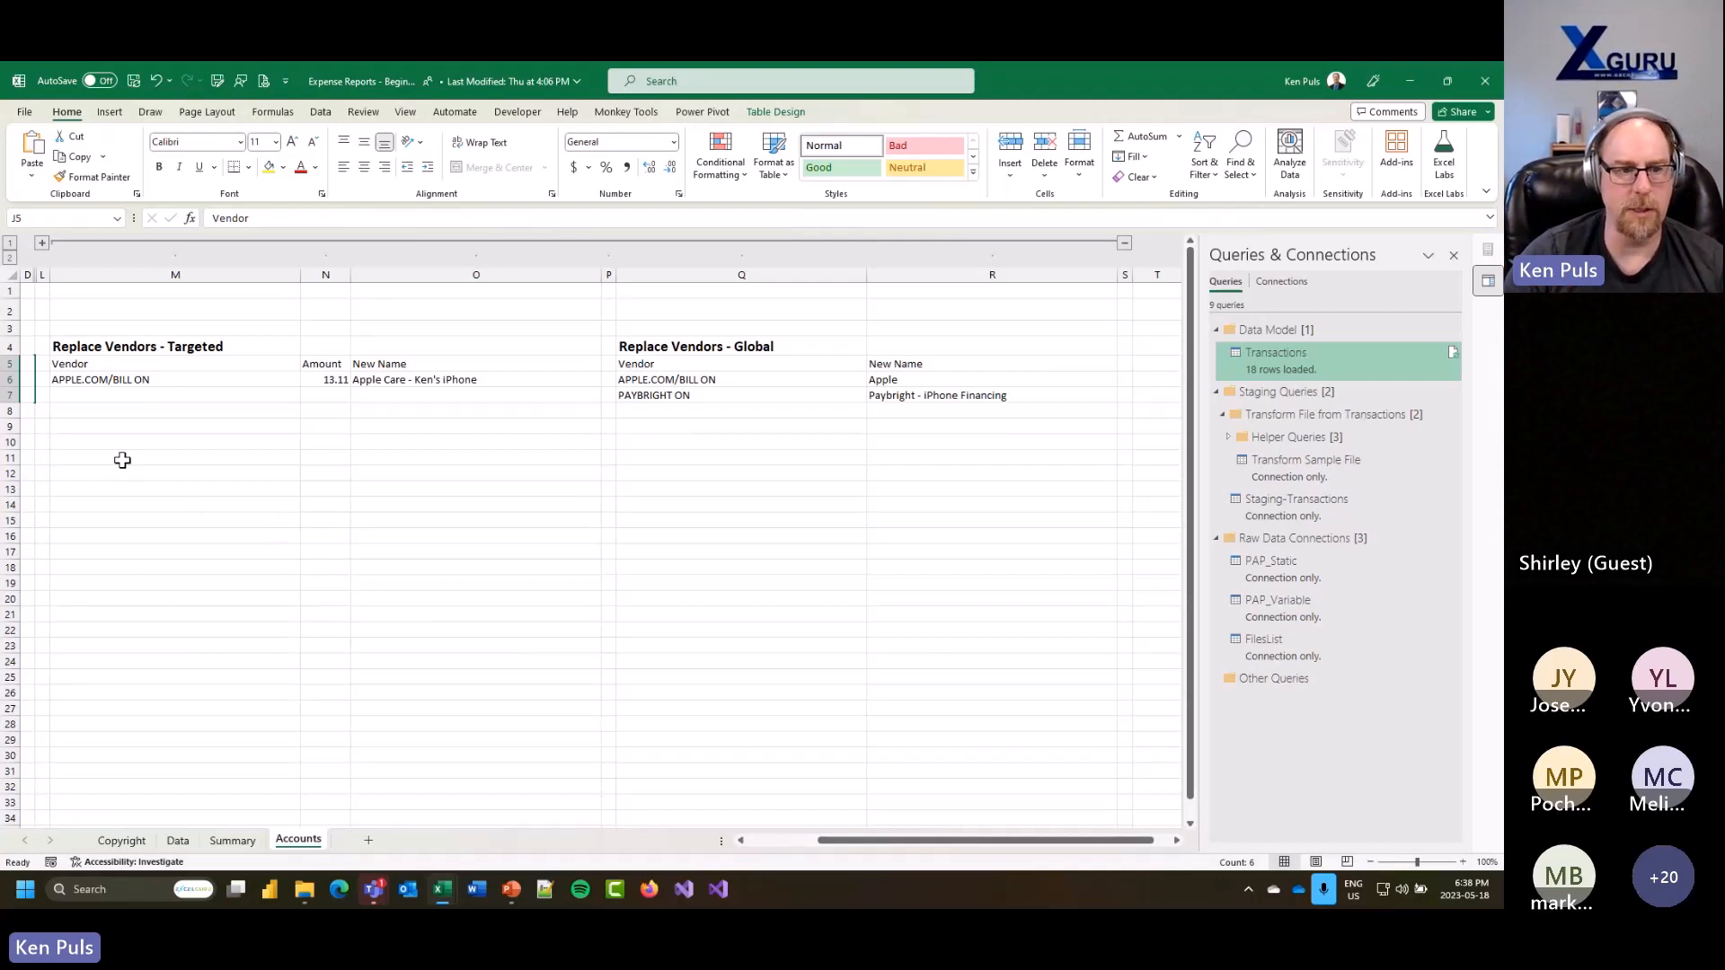
Step: Compare the vendors, amount and new names in the Replace Vendors - Targeted and Replace Vendors - Global lists
{"action": "left_click", "coordinate": [99, 381]}
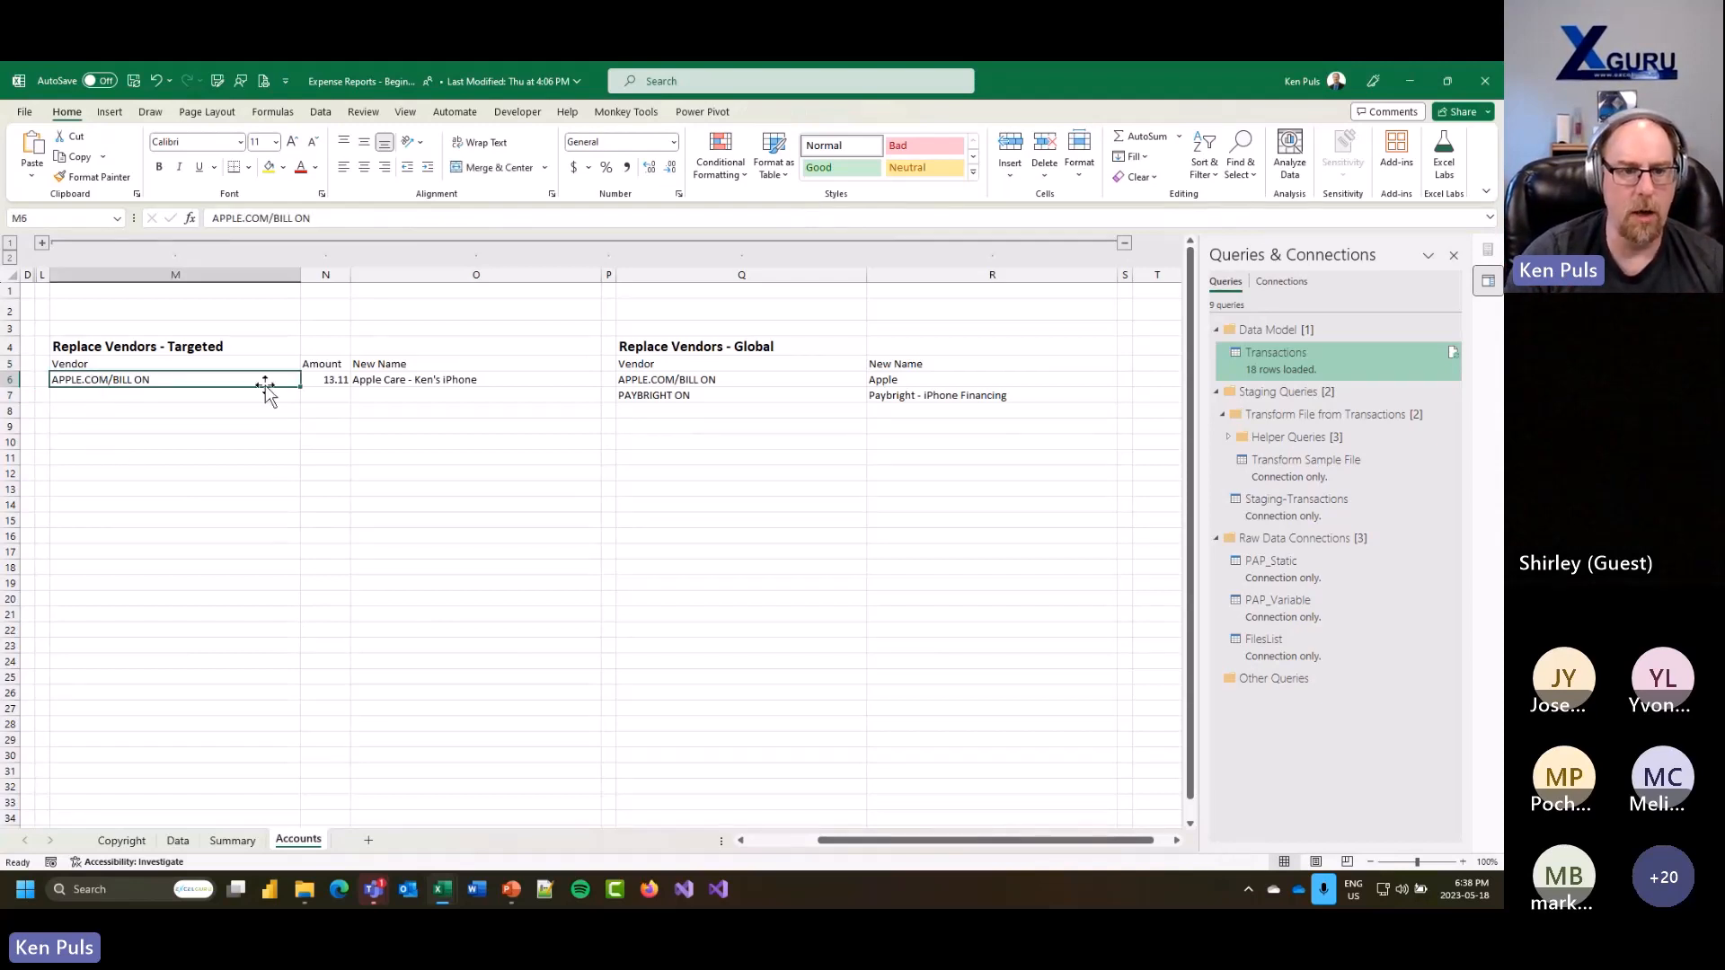
{"action": "left_click", "coordinate": [326, 381]}
{"action": "left_click", "coordinate": [430, 382]}
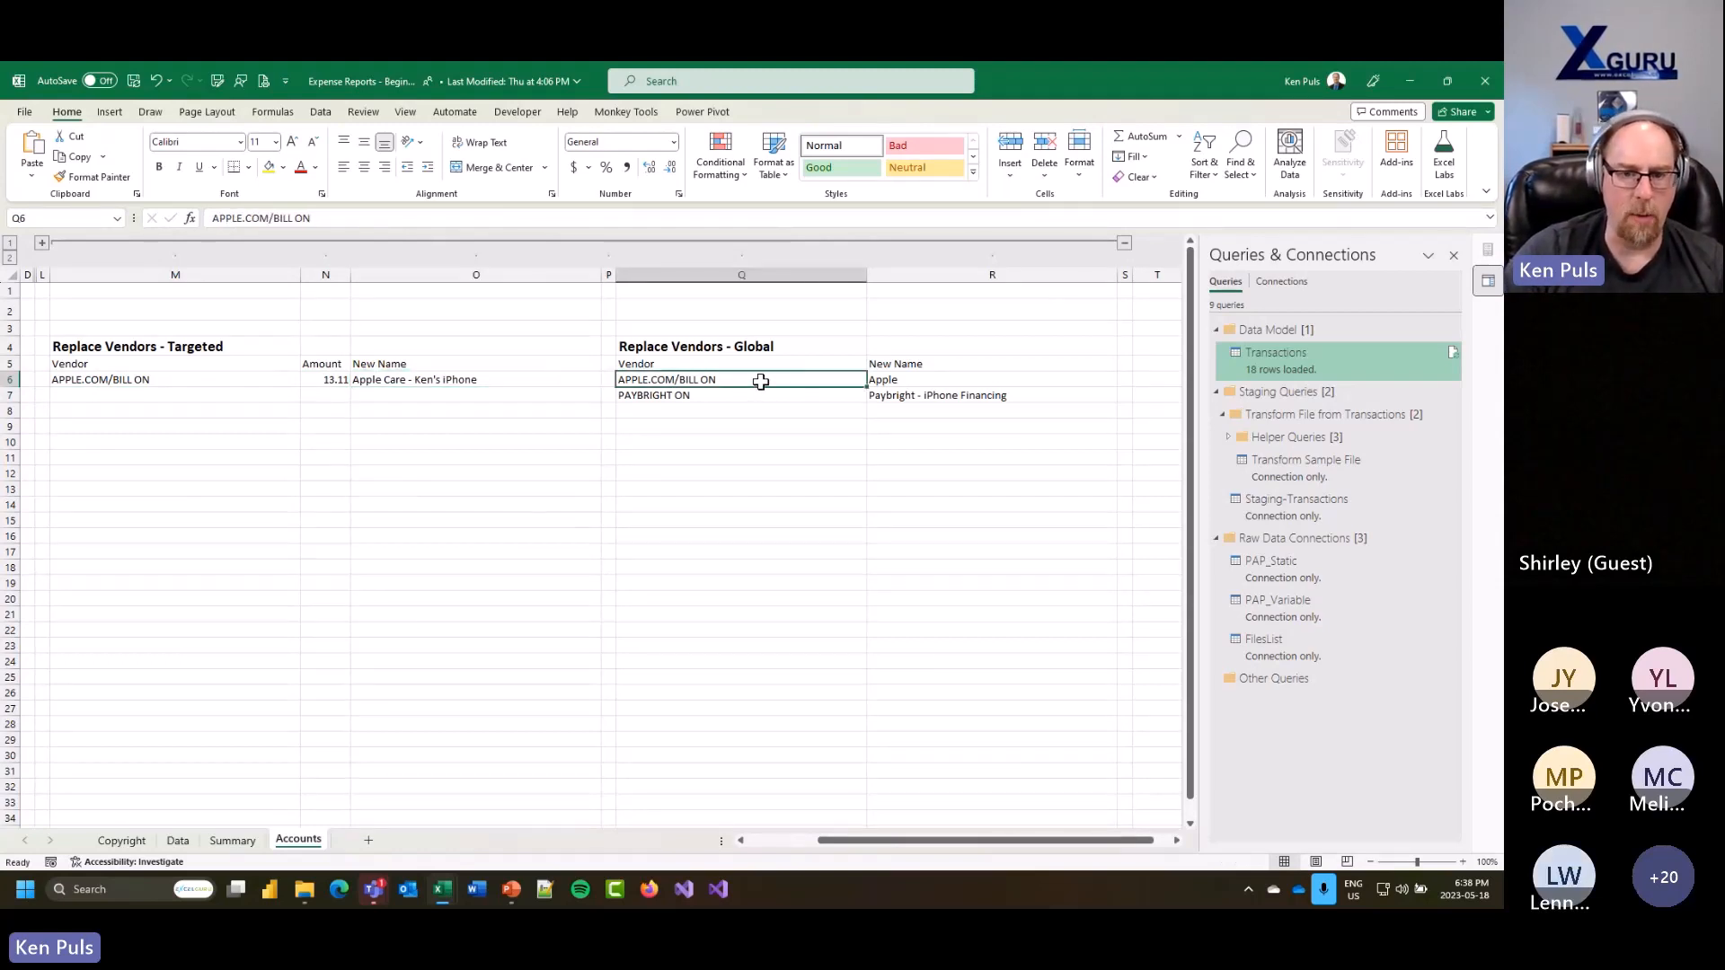
{"action": "left_click", "coordinate": [921, 378]}
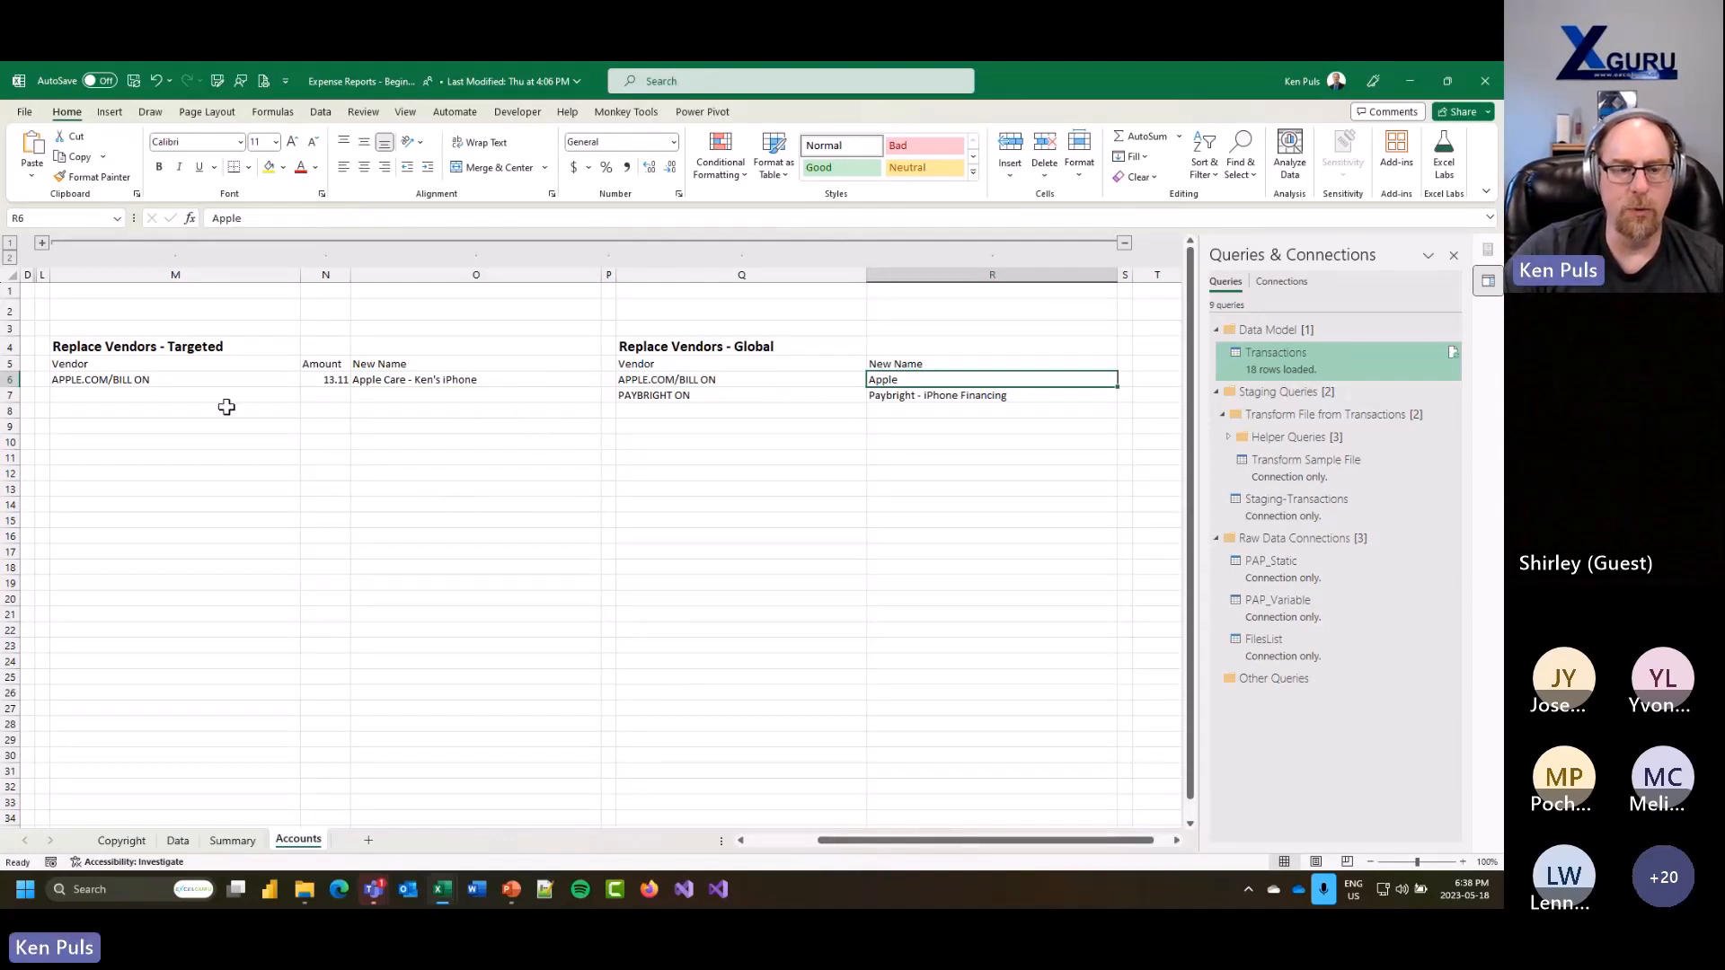
{"action": "left_click", "coordinate": [141, 381]}
{"action": "left_click", "coordinate": [760, 383]}
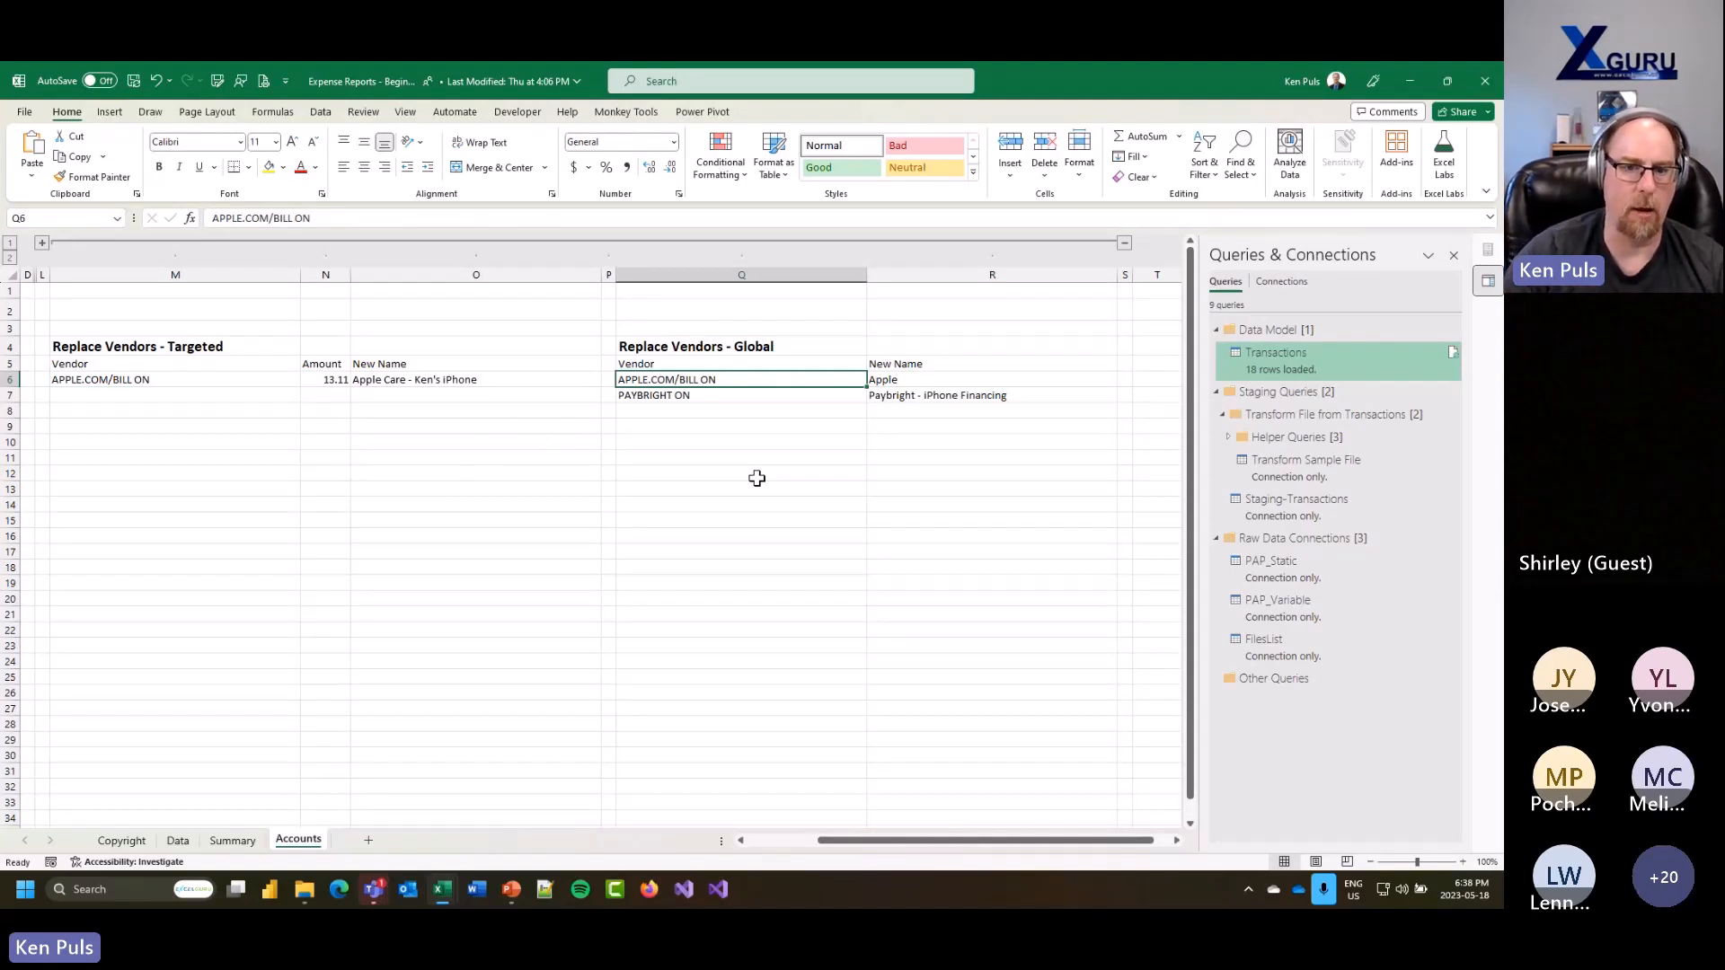
{"action": "left_click", "coordinate": [704, 396]}
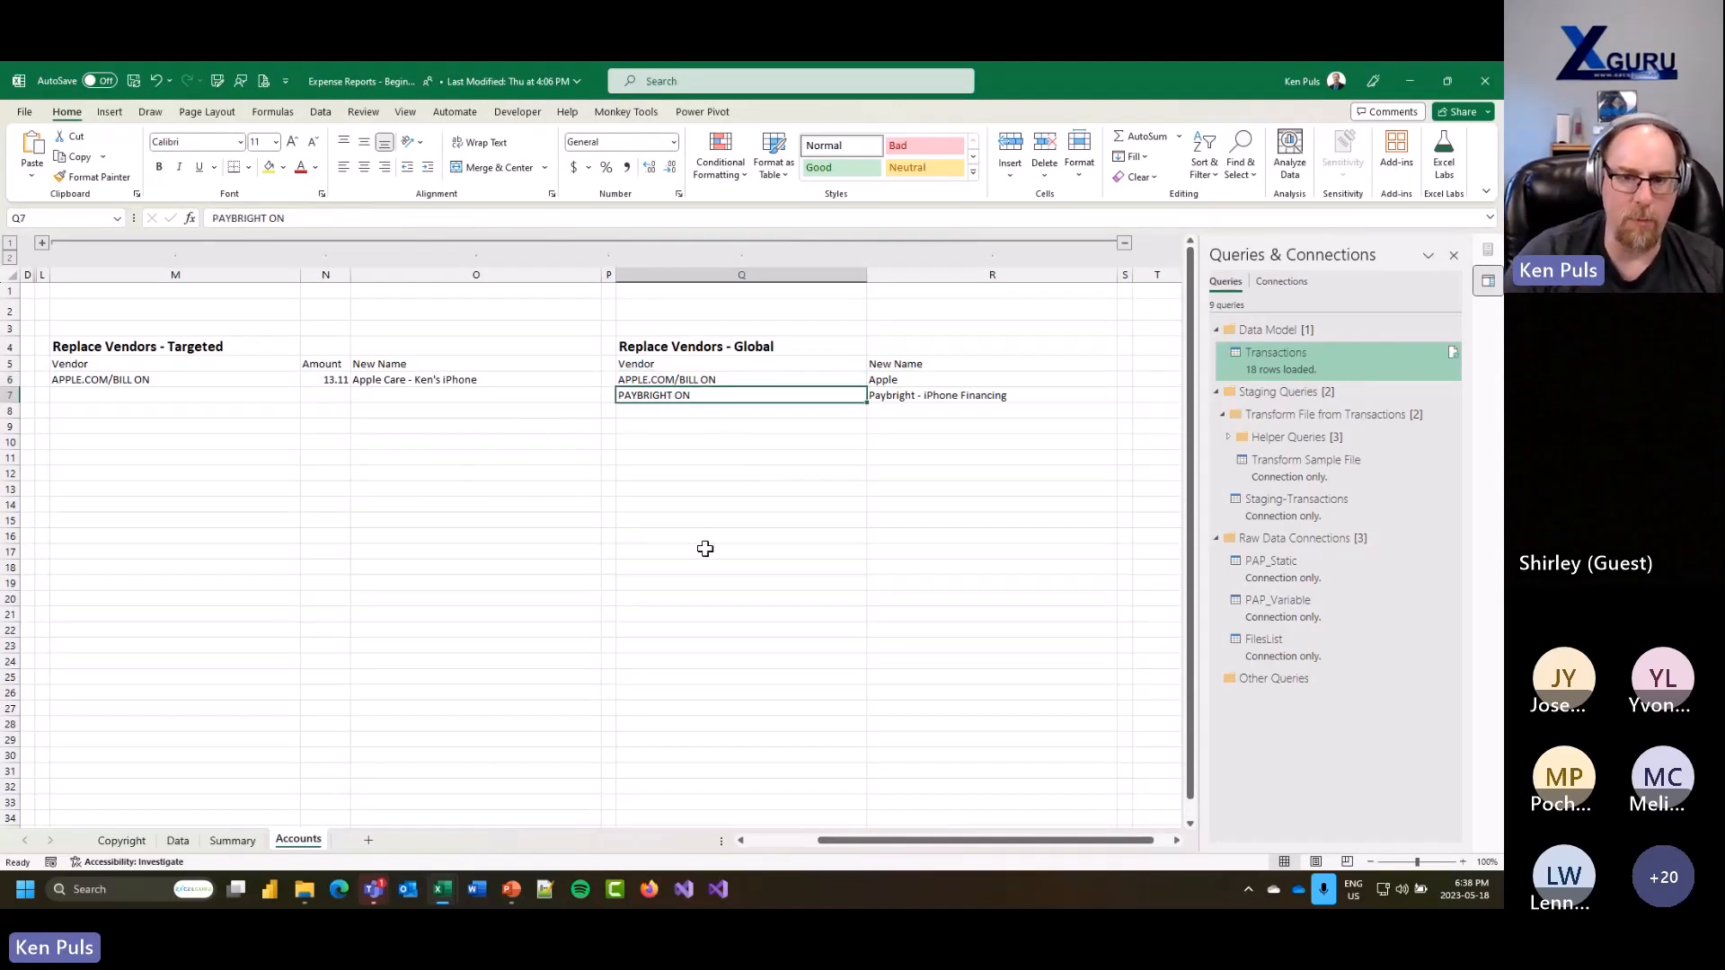
{"action": "left_click", "coordinate": [1033, 397]}
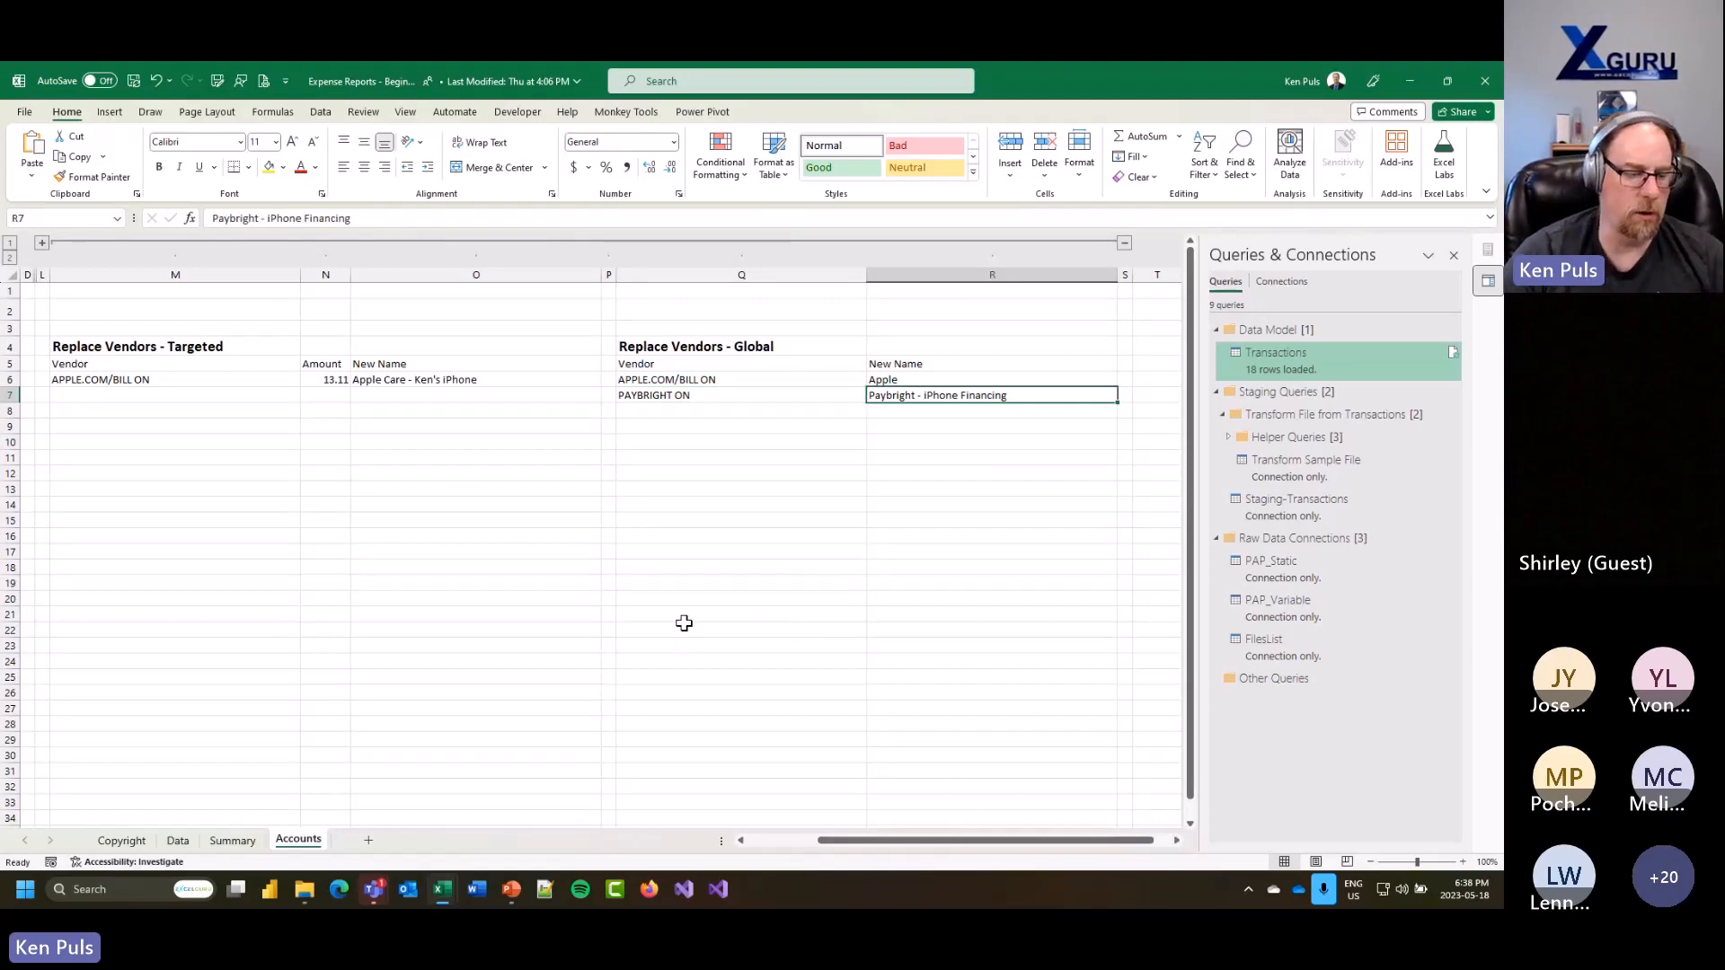
Step: Convert the Replace Vendors - Targeted range M5:O6 into a table named Replace_Targeted with headers and a connection-only query
{"action": "left_click_drag", "start_coordinate": [131, 363], "coordinate": [422, 381]}
{"action": "key", "text": "ctrl+t"}
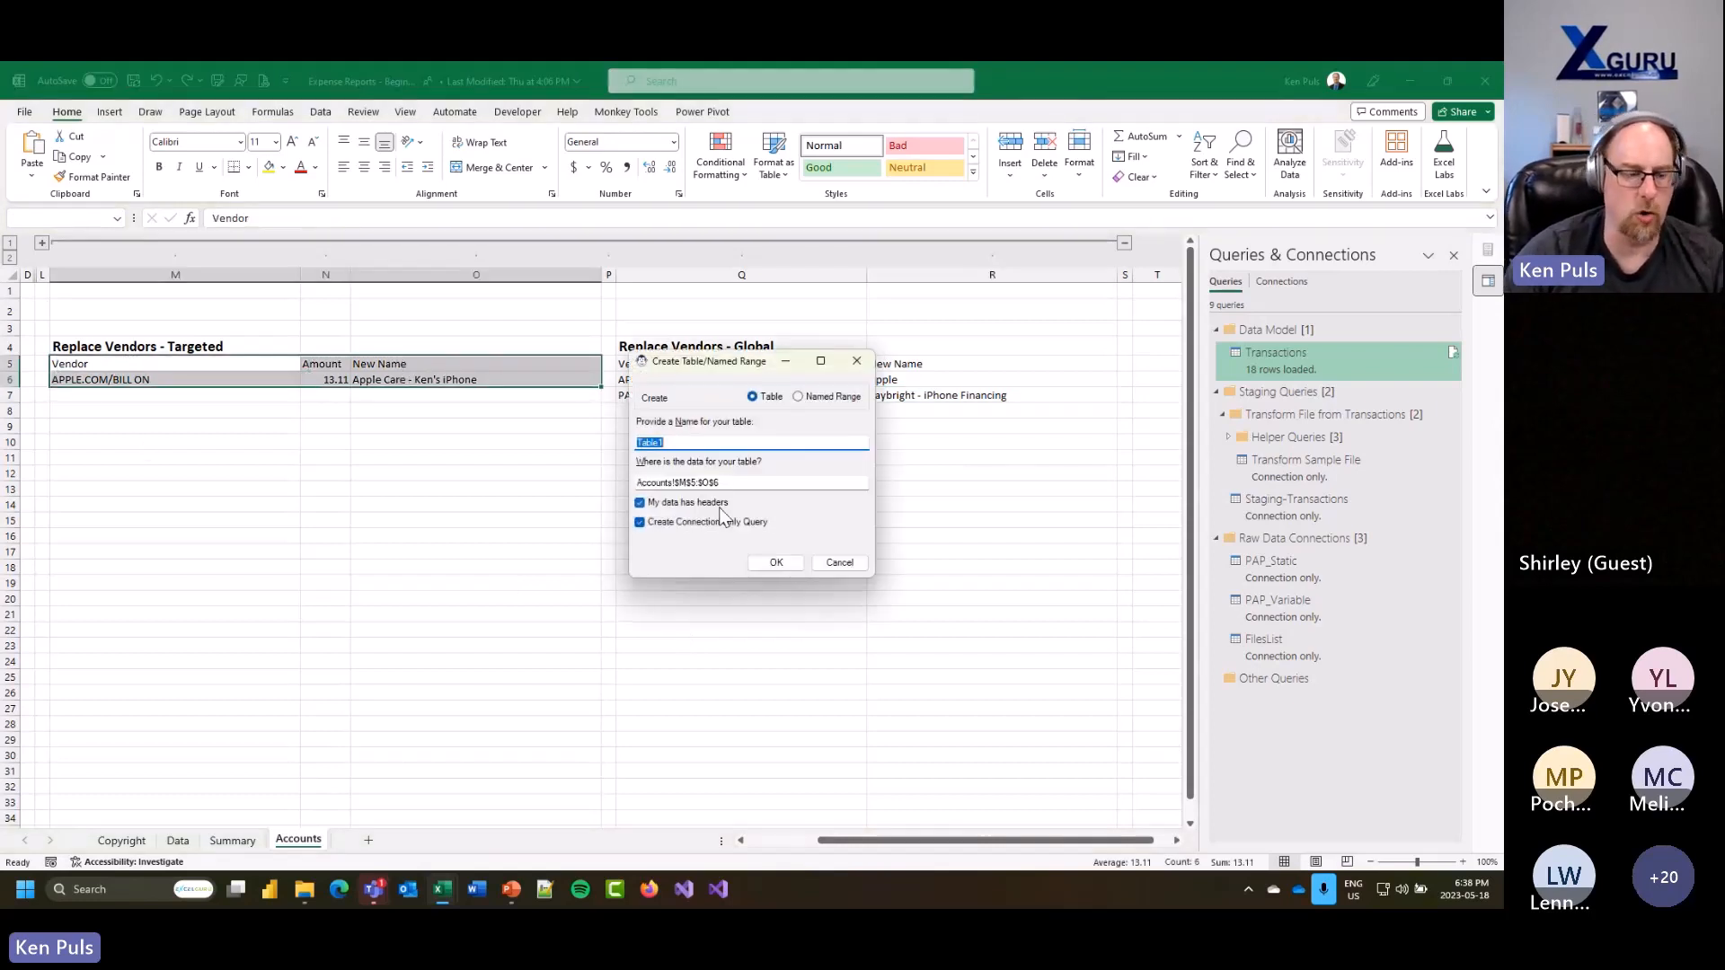
{"action": "type", "text": "R"}
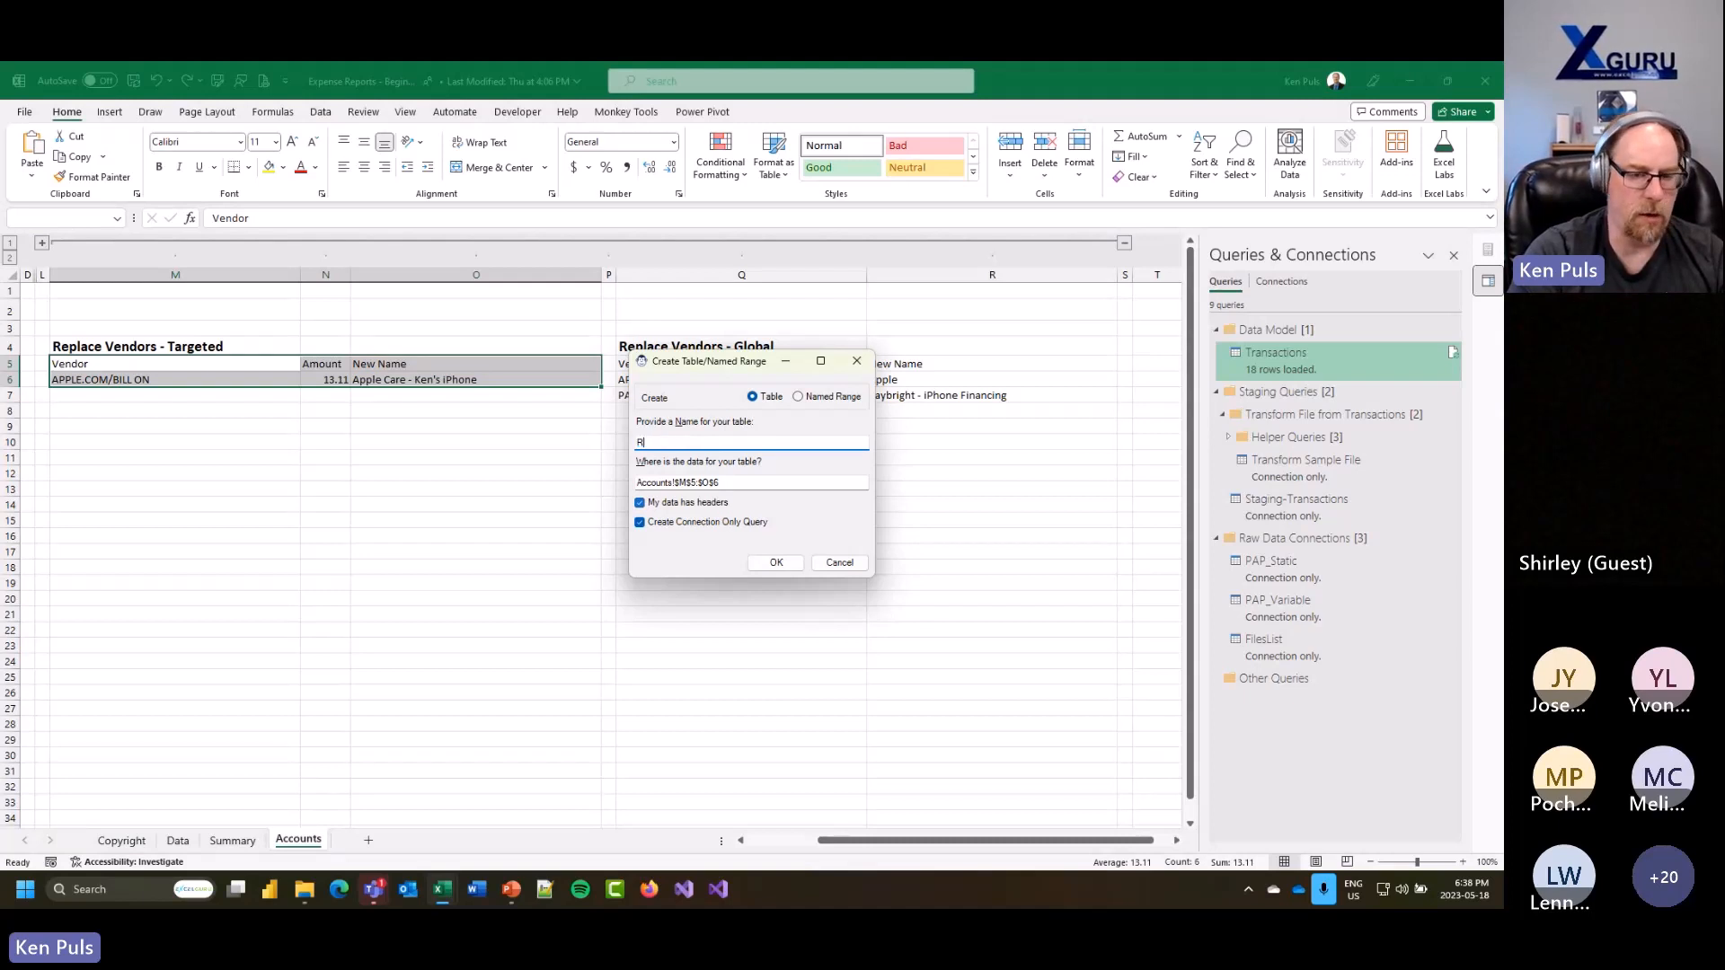
{"action": "type", "text": "eplace_G"}
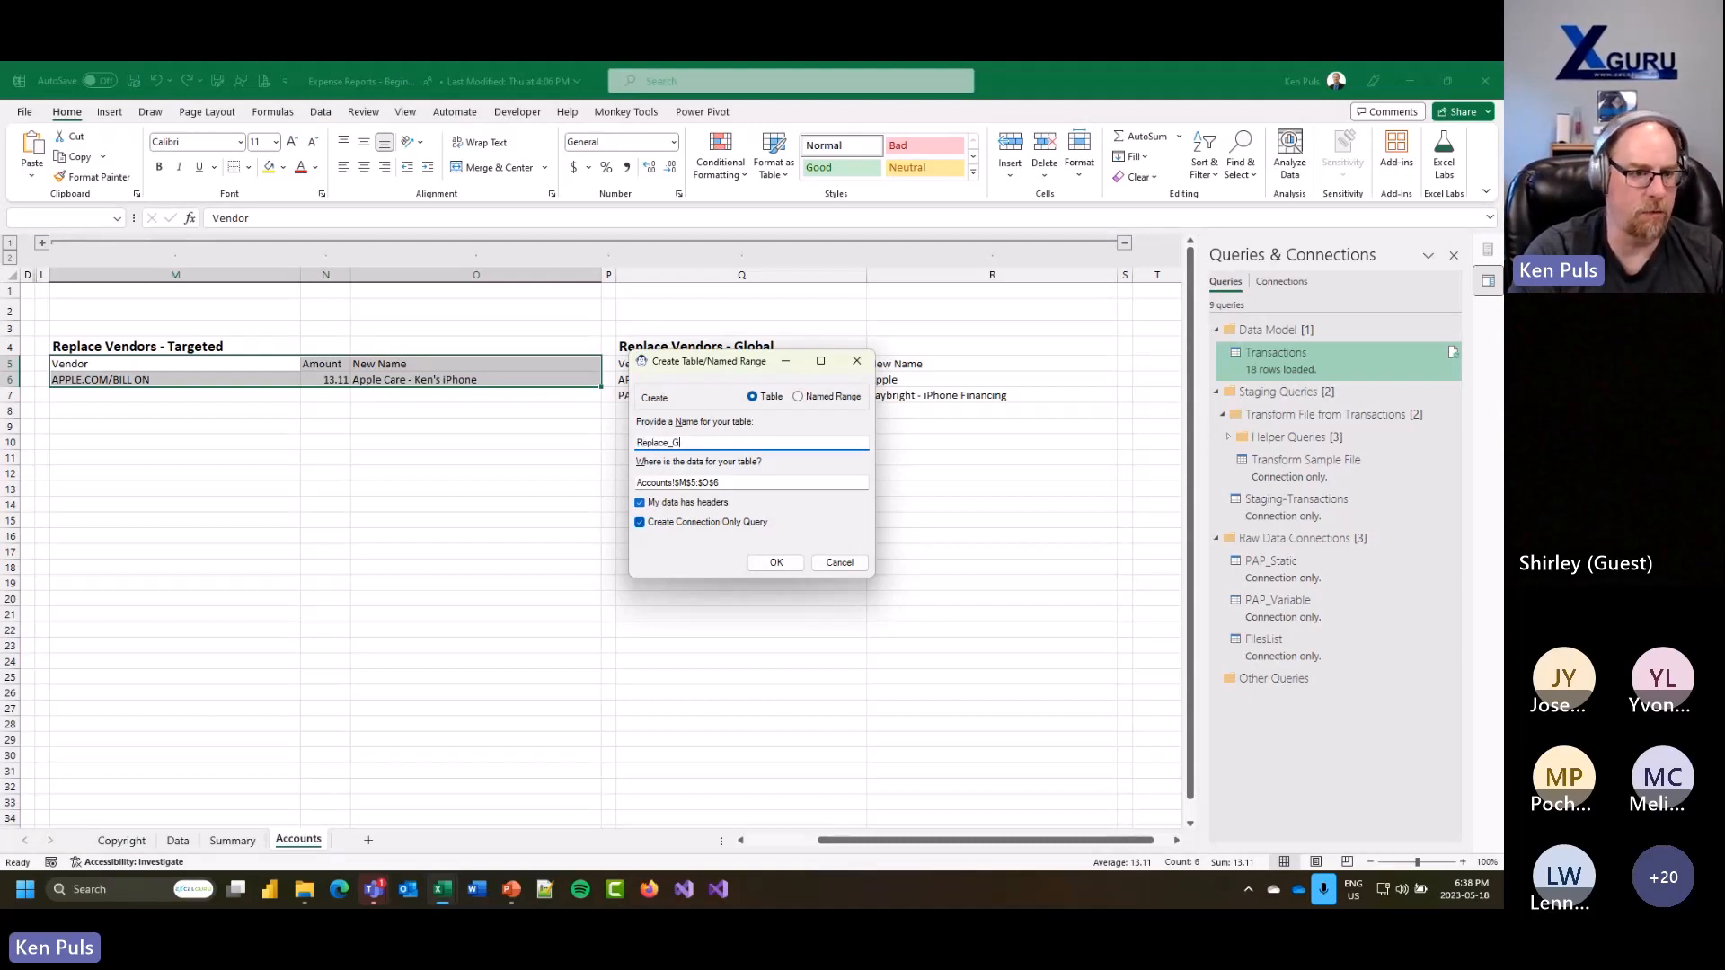
{"action": "type", "text": "Targete"}
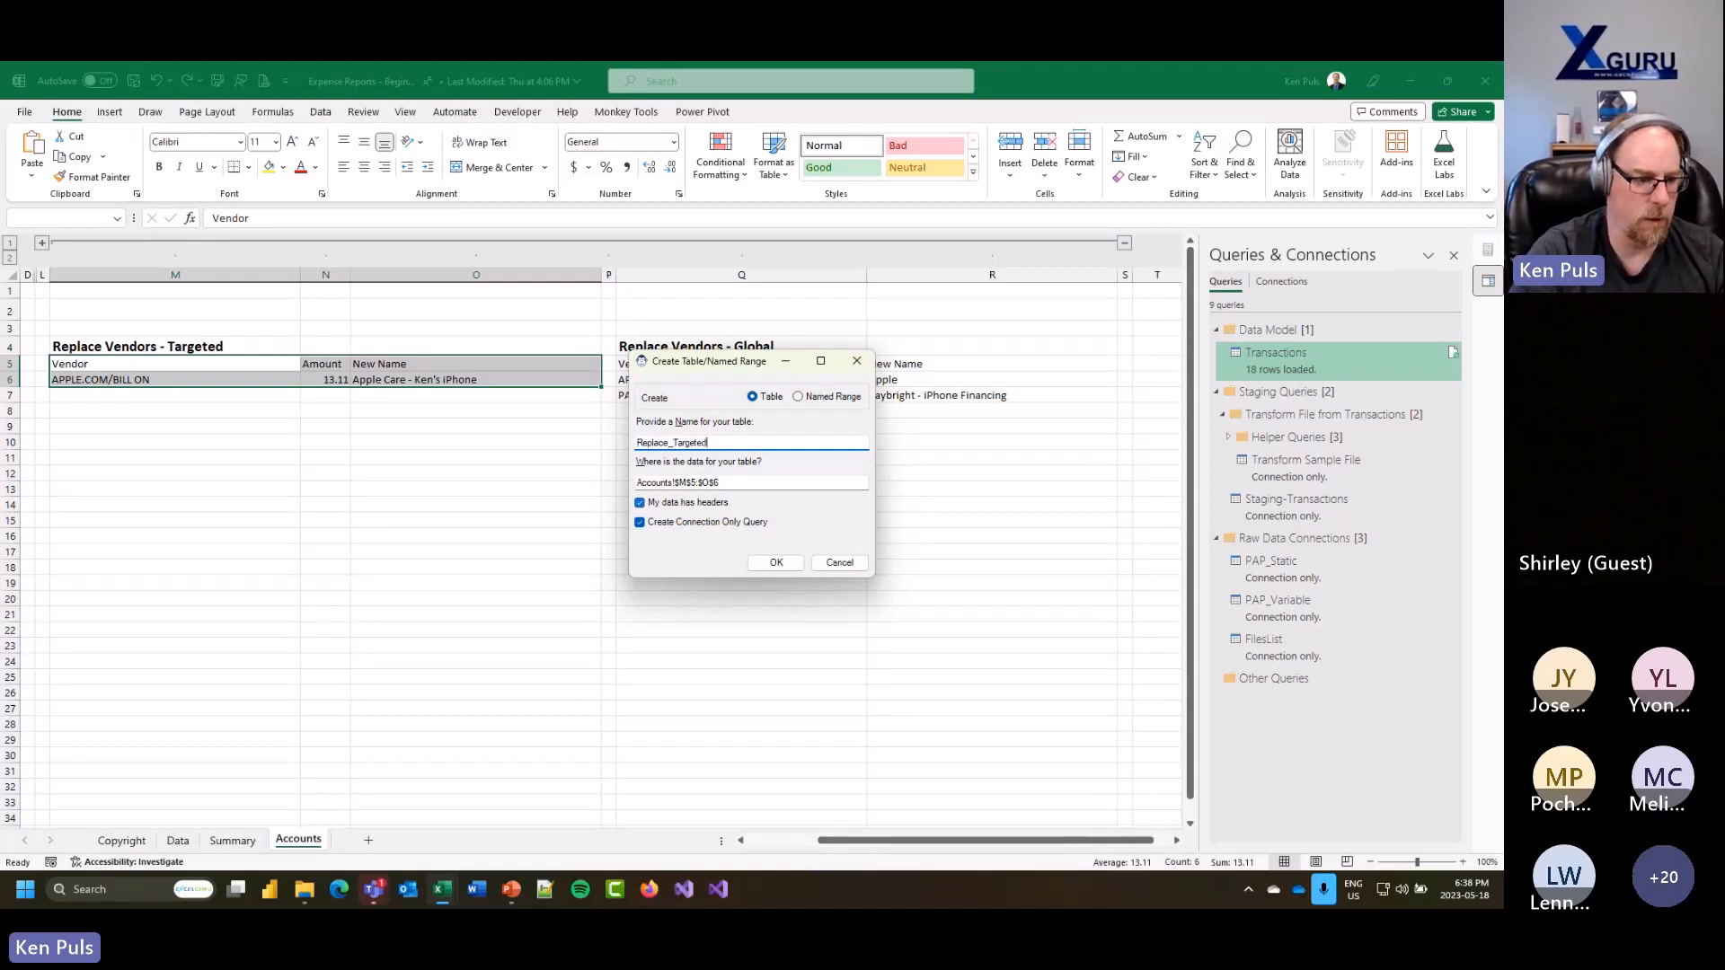
{"action": "type", "text": "d"}
{"action": "left_click", "coordinate": [782, 562]}
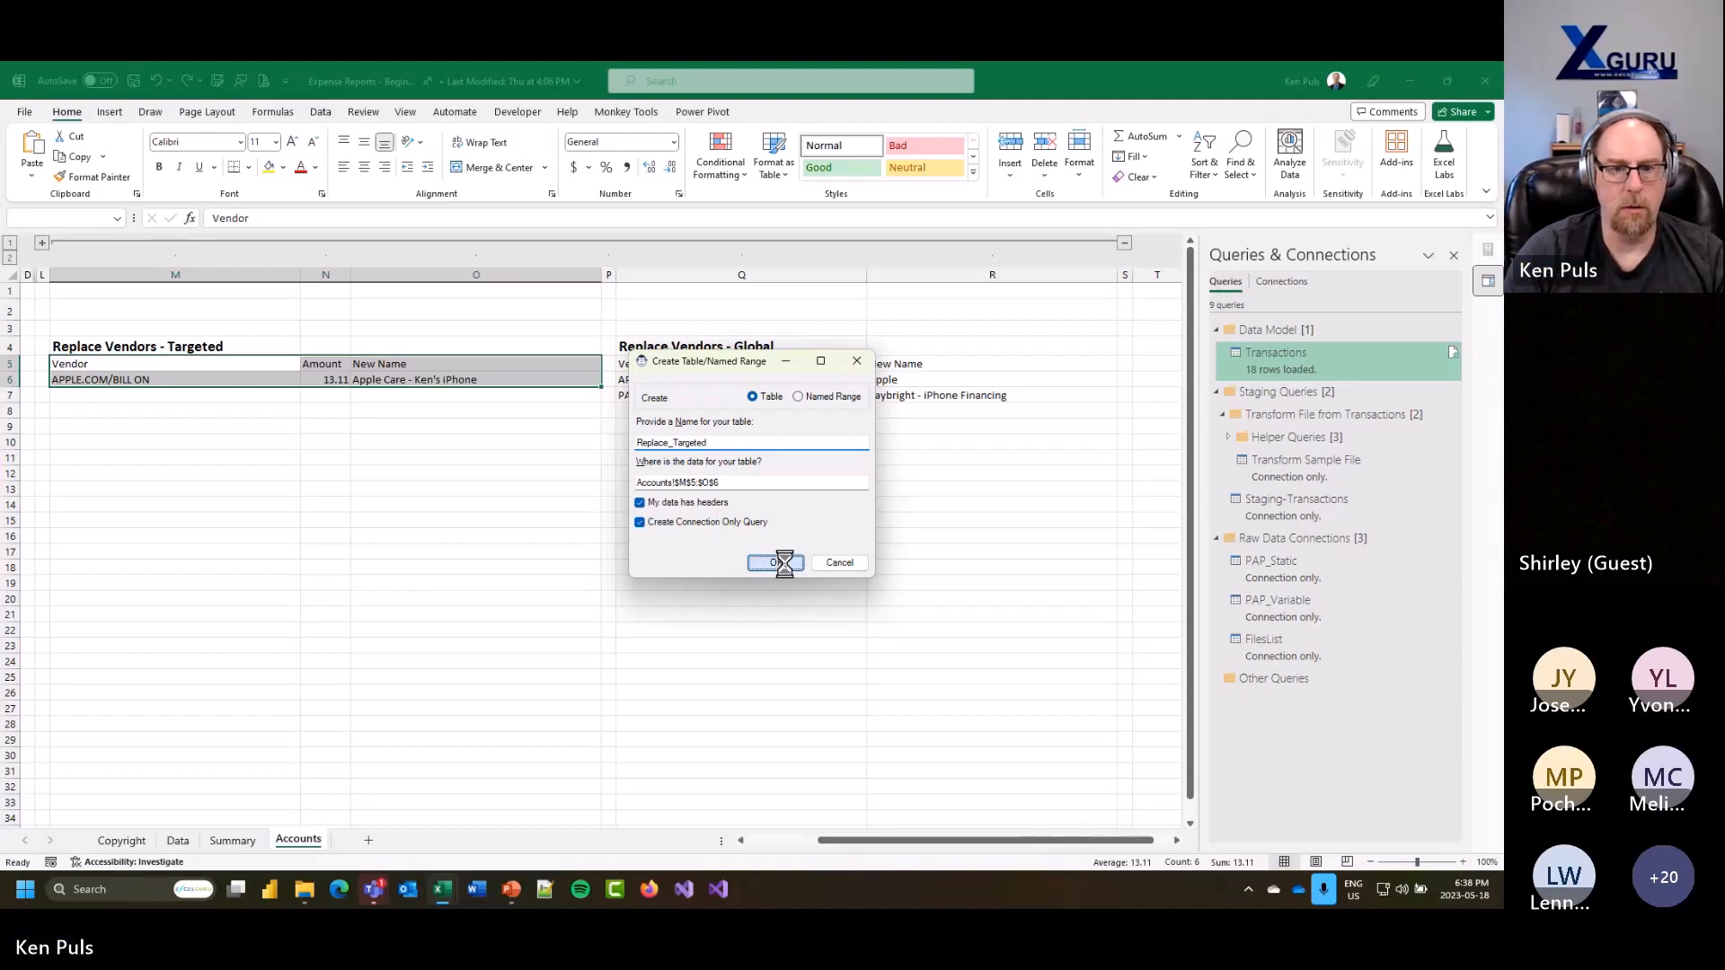
Step: Convert the Replace Vendors - Global range Q5:R7 into a table named Replace_Global with headers and a connection-only query
{"action": "left_click_drag", "start_coordinate": [647, 367], "coordinate": [904, 396]}
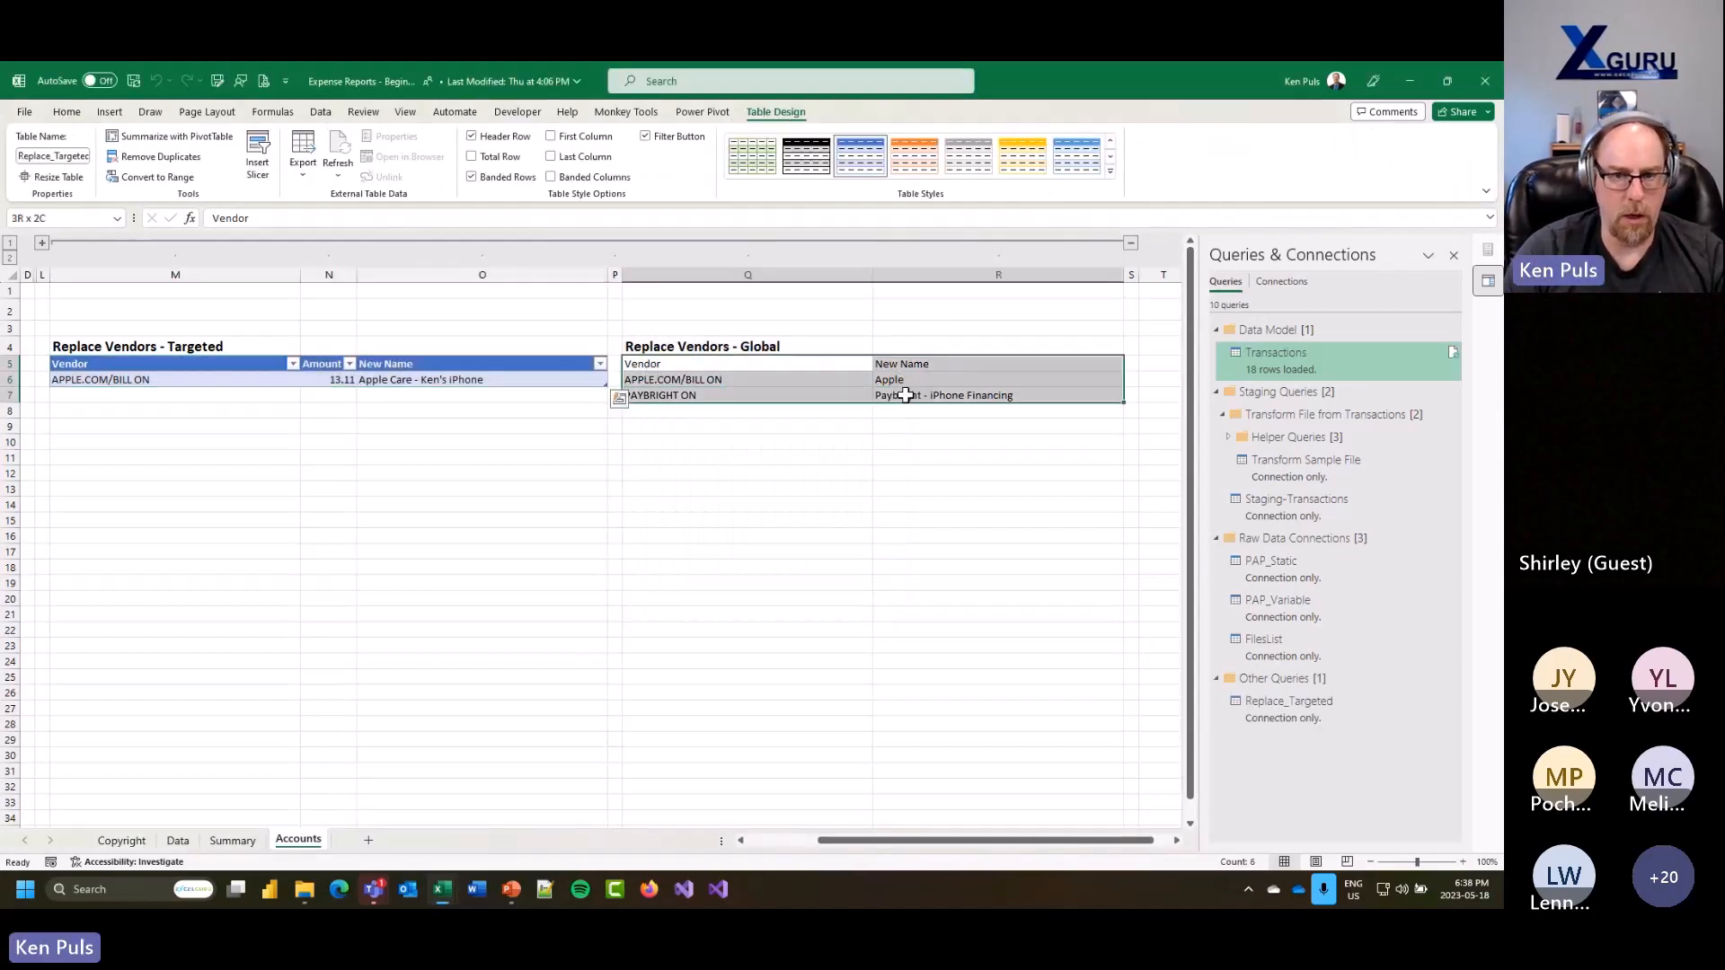
{"action": "key", "text": "ctrl+t"}
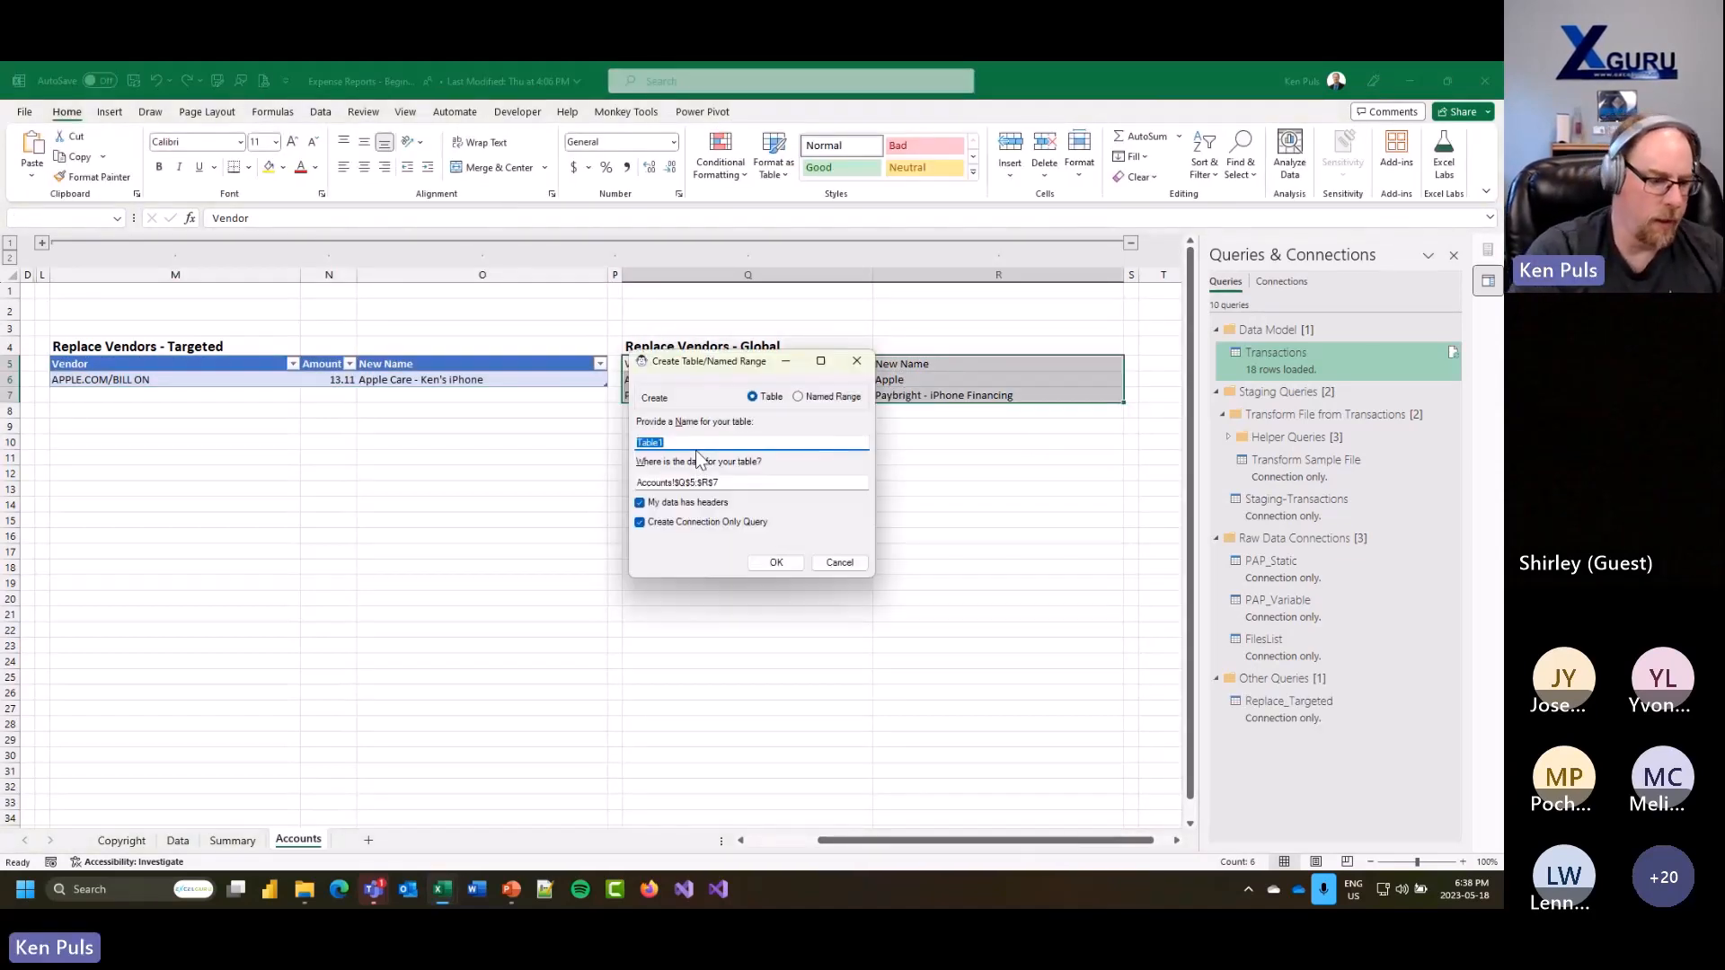
{"action": "type", "text": "Replac"}
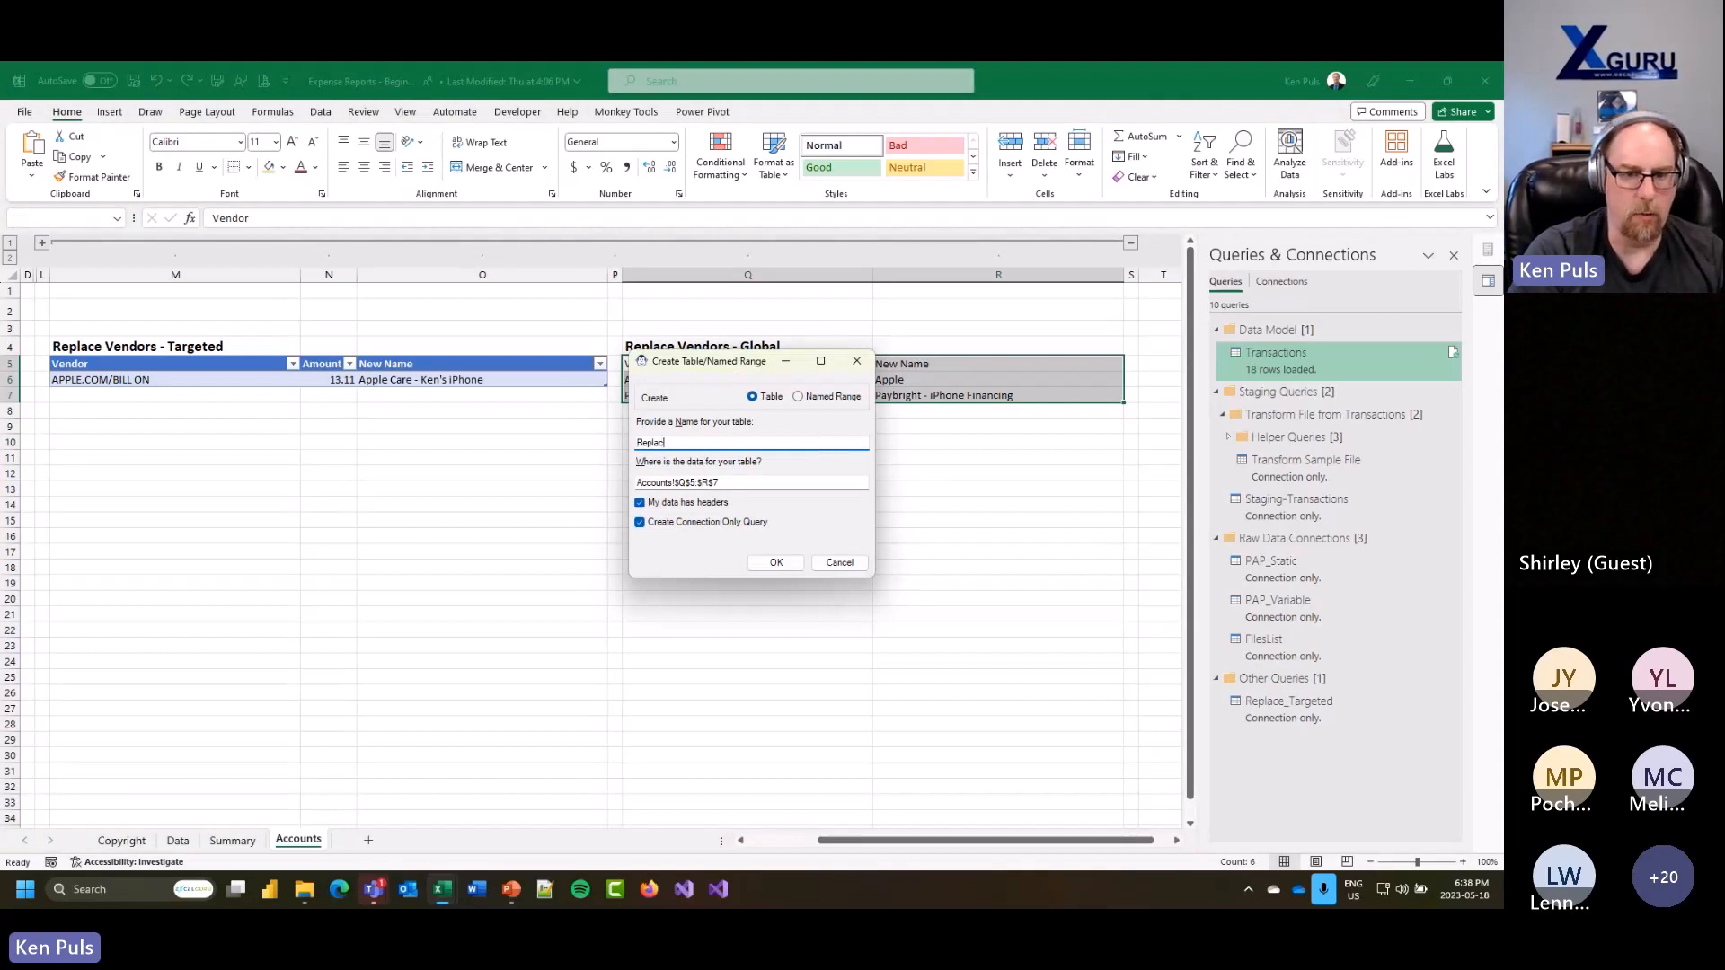
{"action": "type", "text": "e_Glob"}
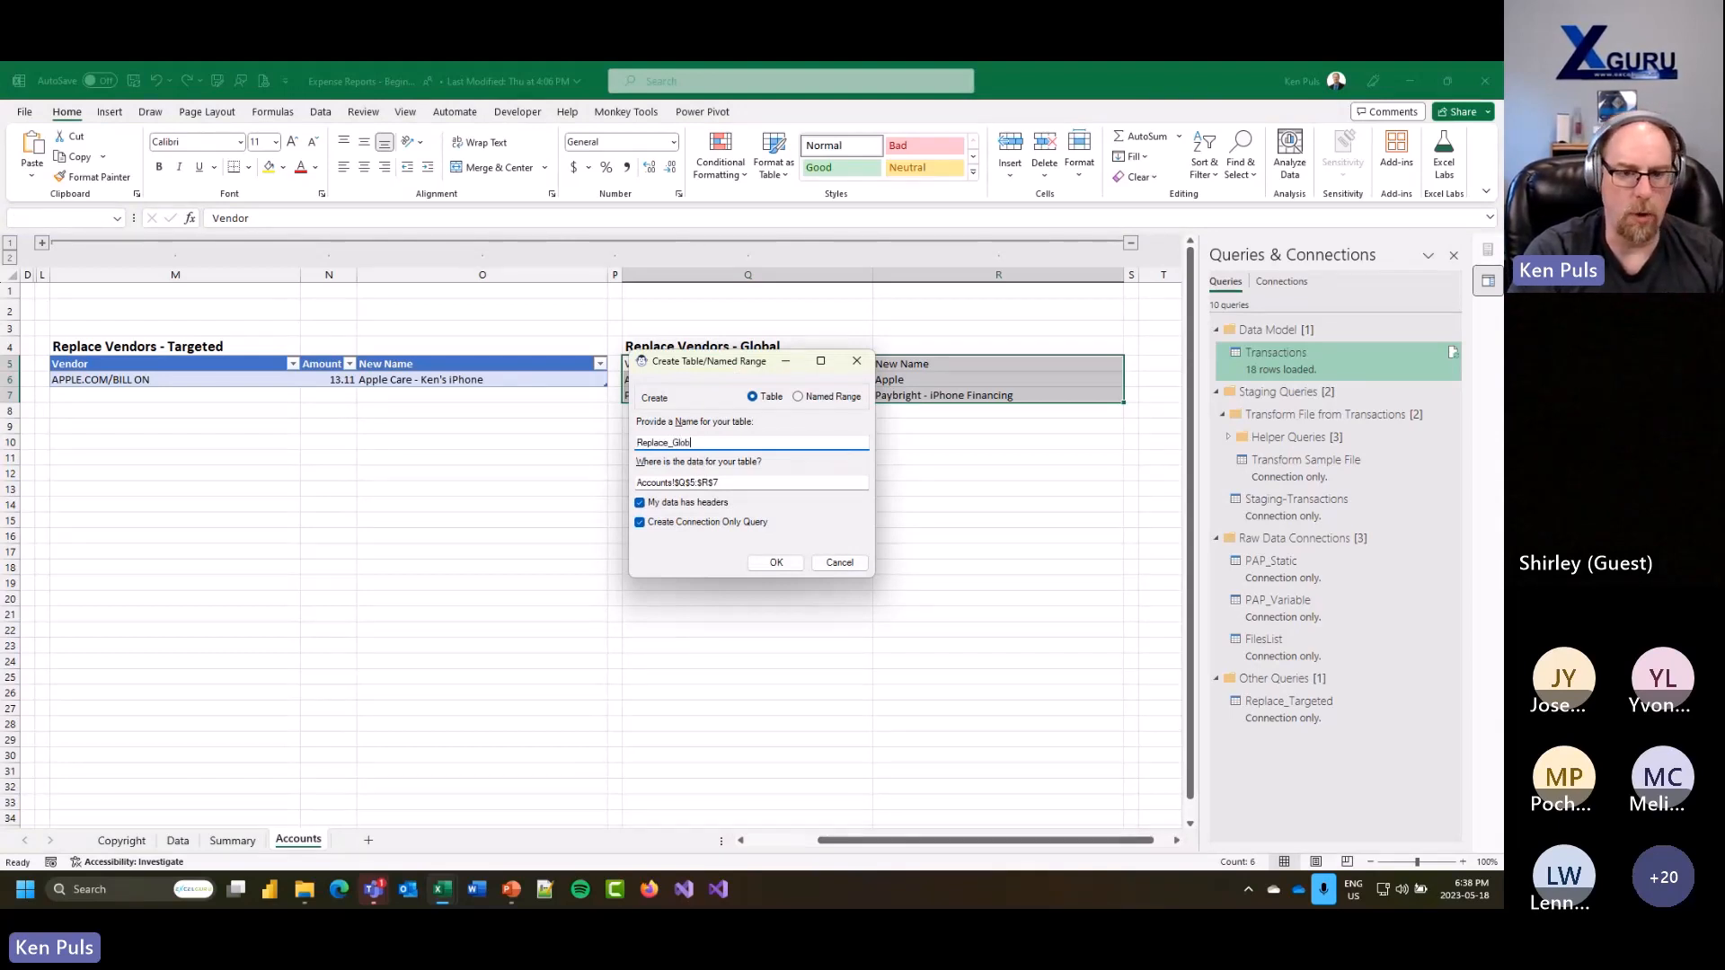
{"action": "type", "text": "al"}
{"action": "left_click", "coordinate": [776, 562]}
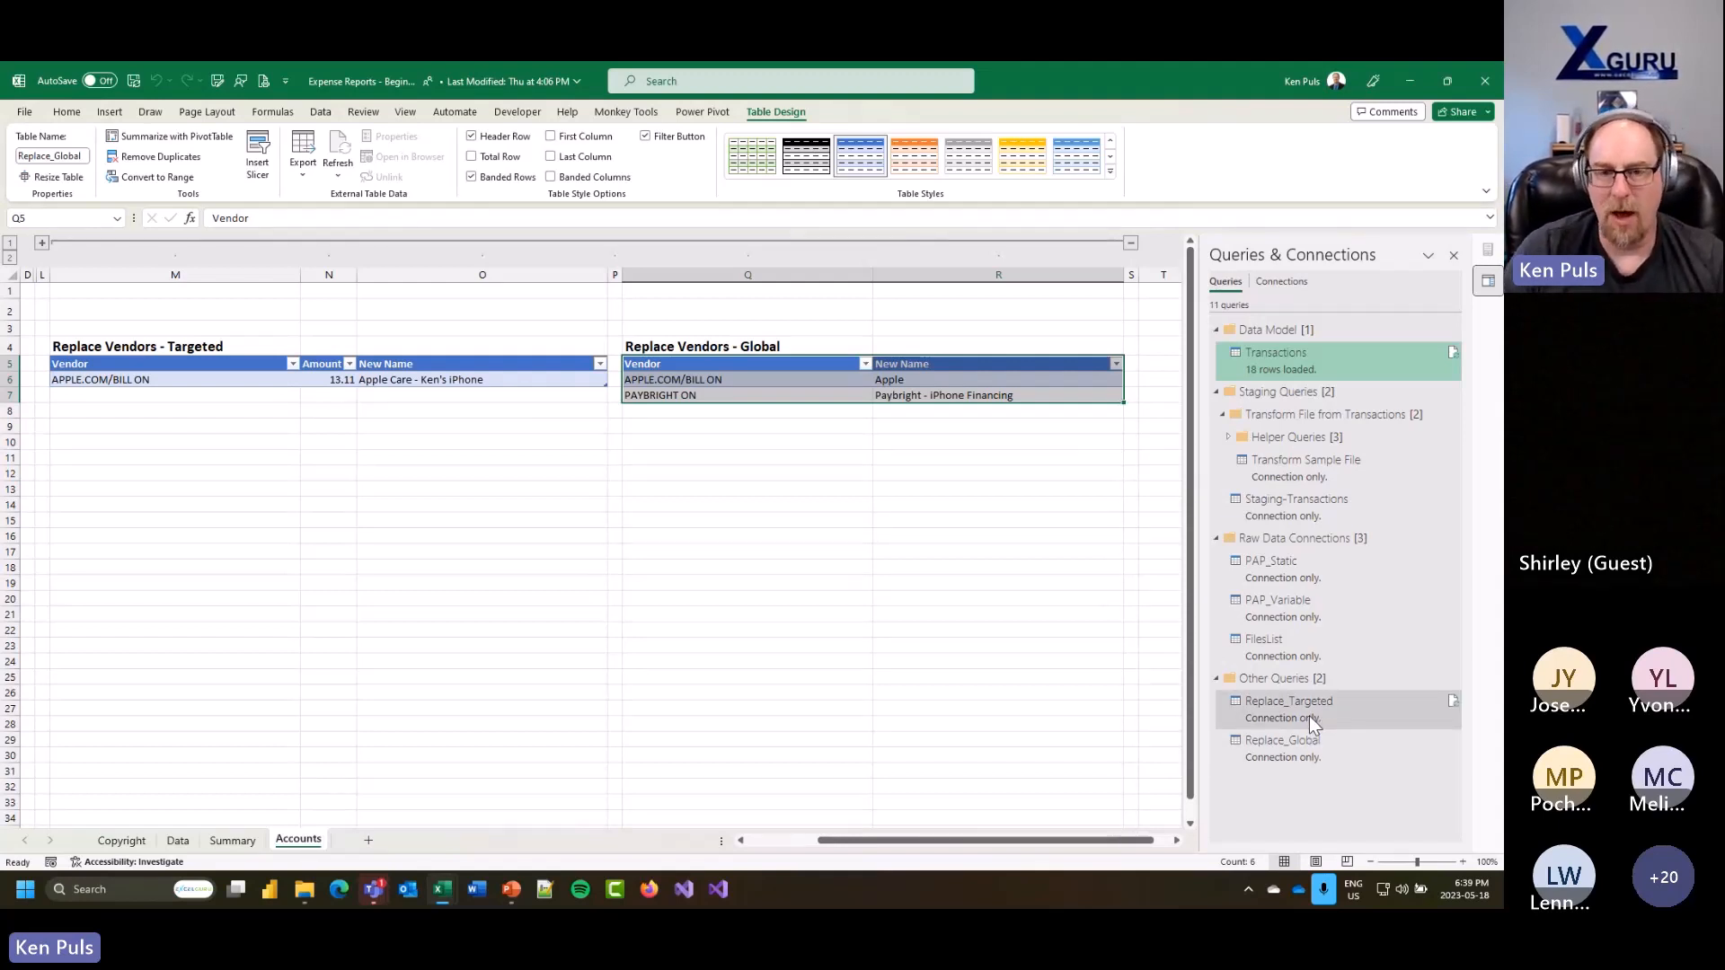
Step: Review the Monkey Tools global option Don't Include Query By Default When Creating Tables
{"action": "left_click", "coordinate": [644, 115]}
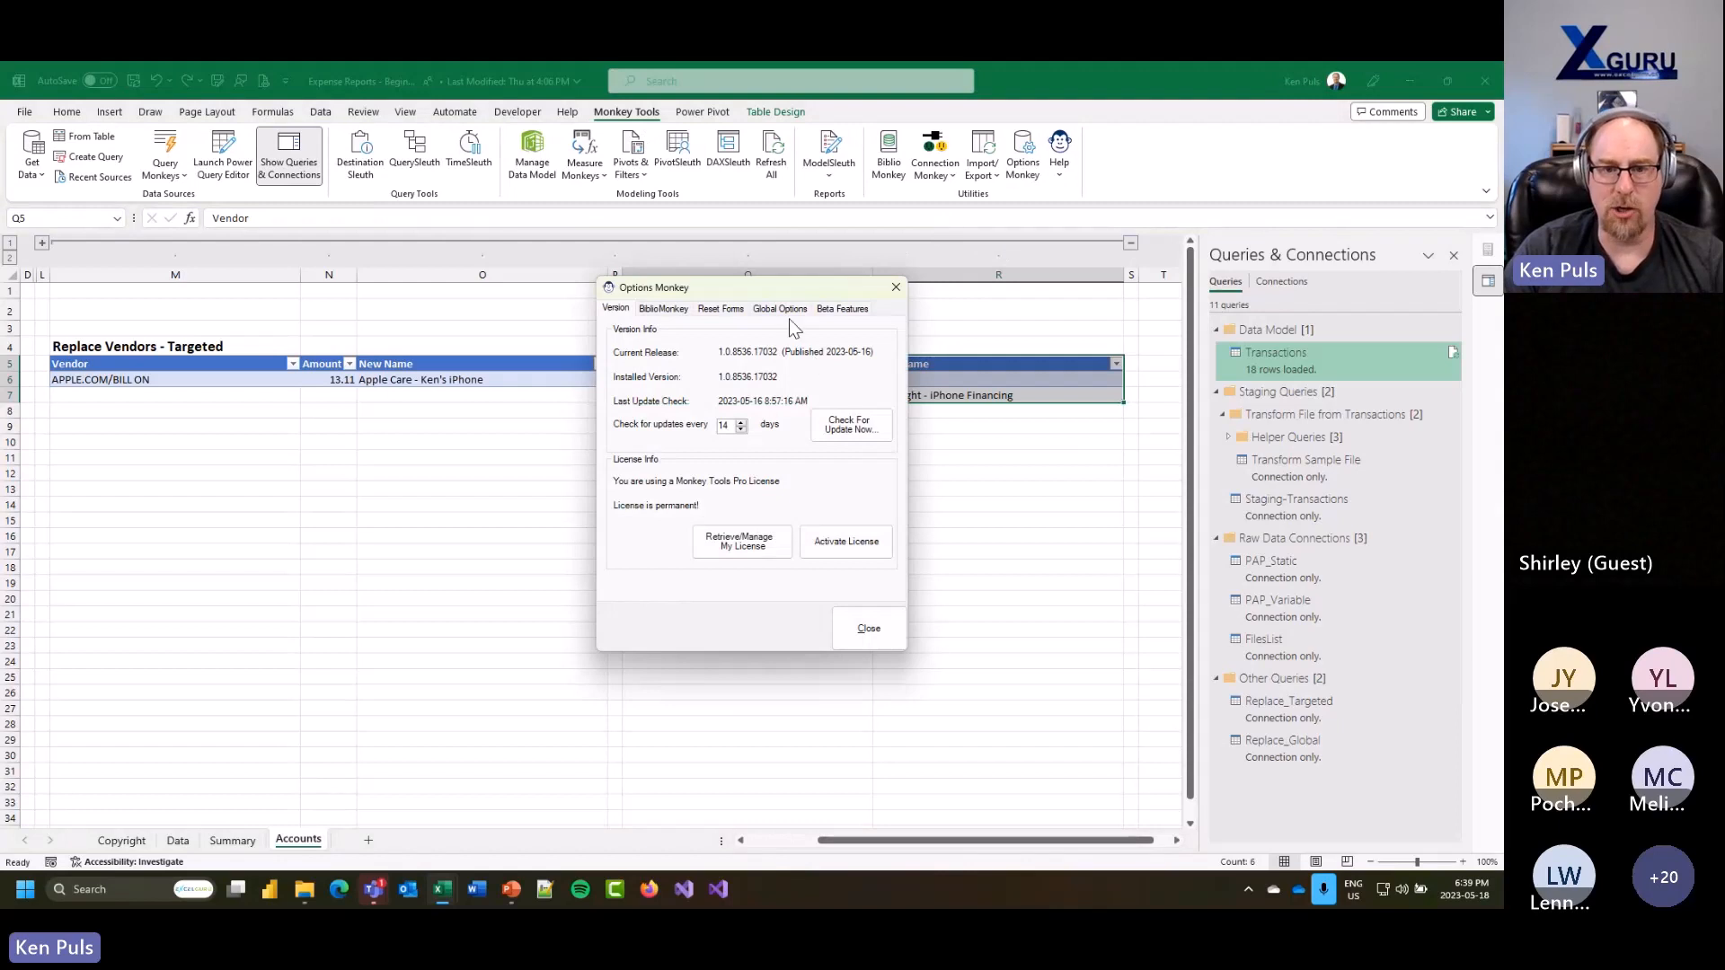
{"action": "left_click", "coordinate": [779, 308]}
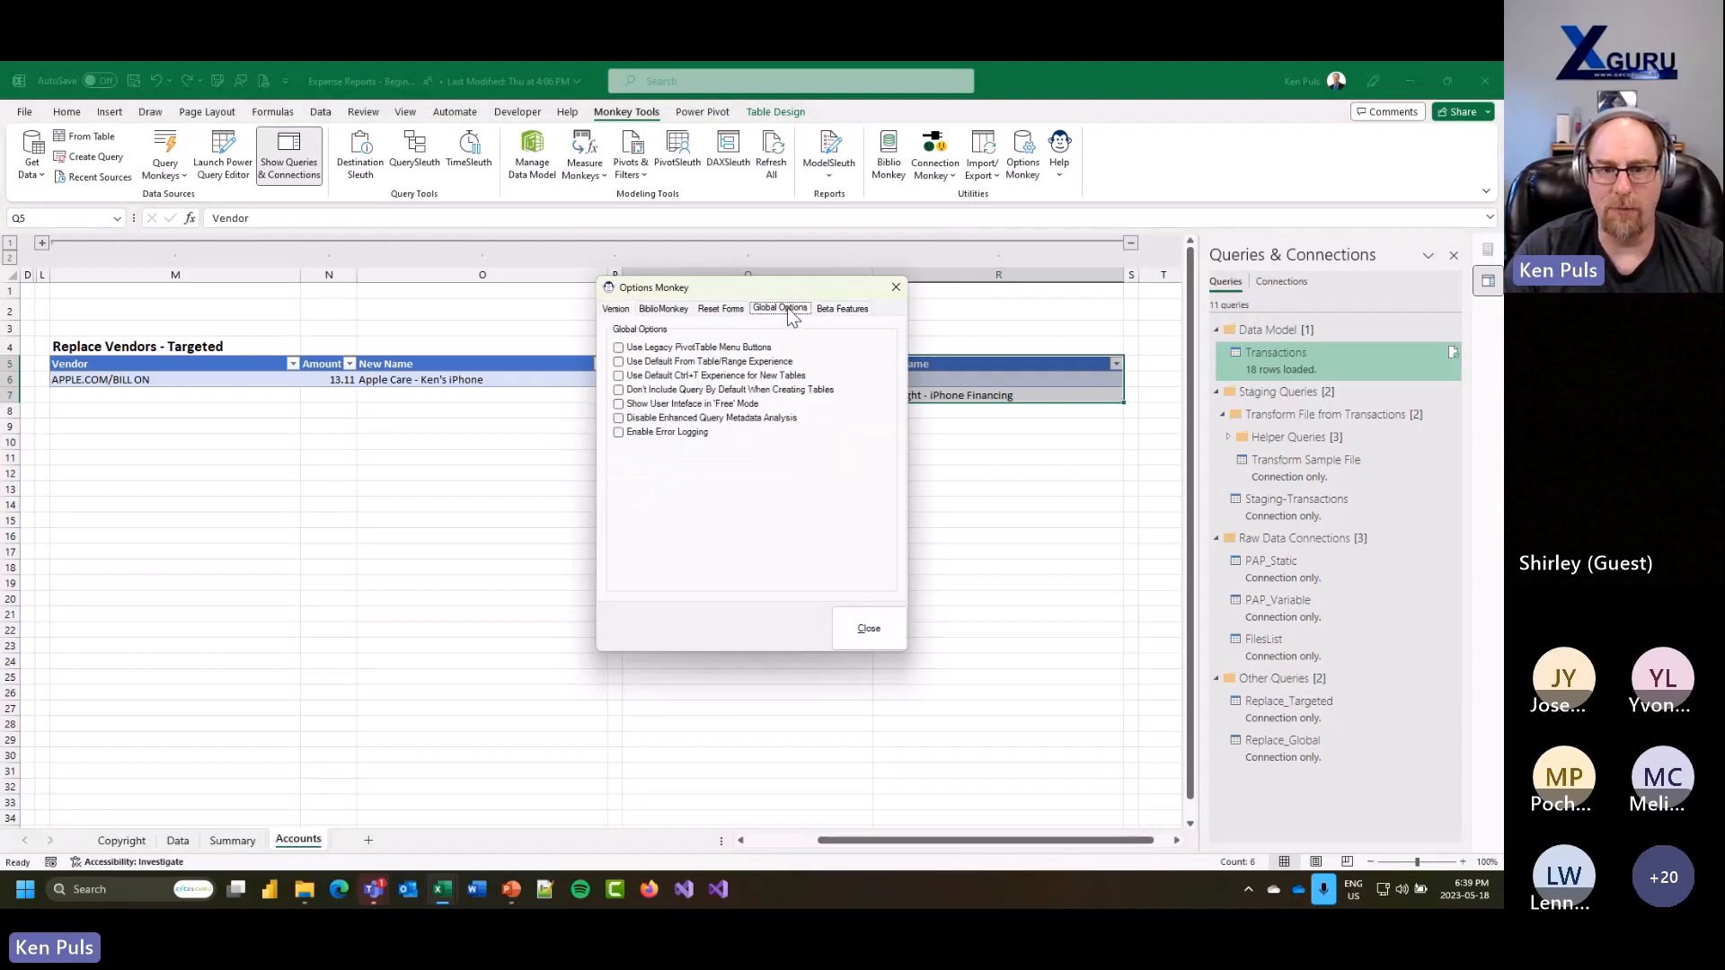
{"action": "left_click", "coordinate": [618, 390]}
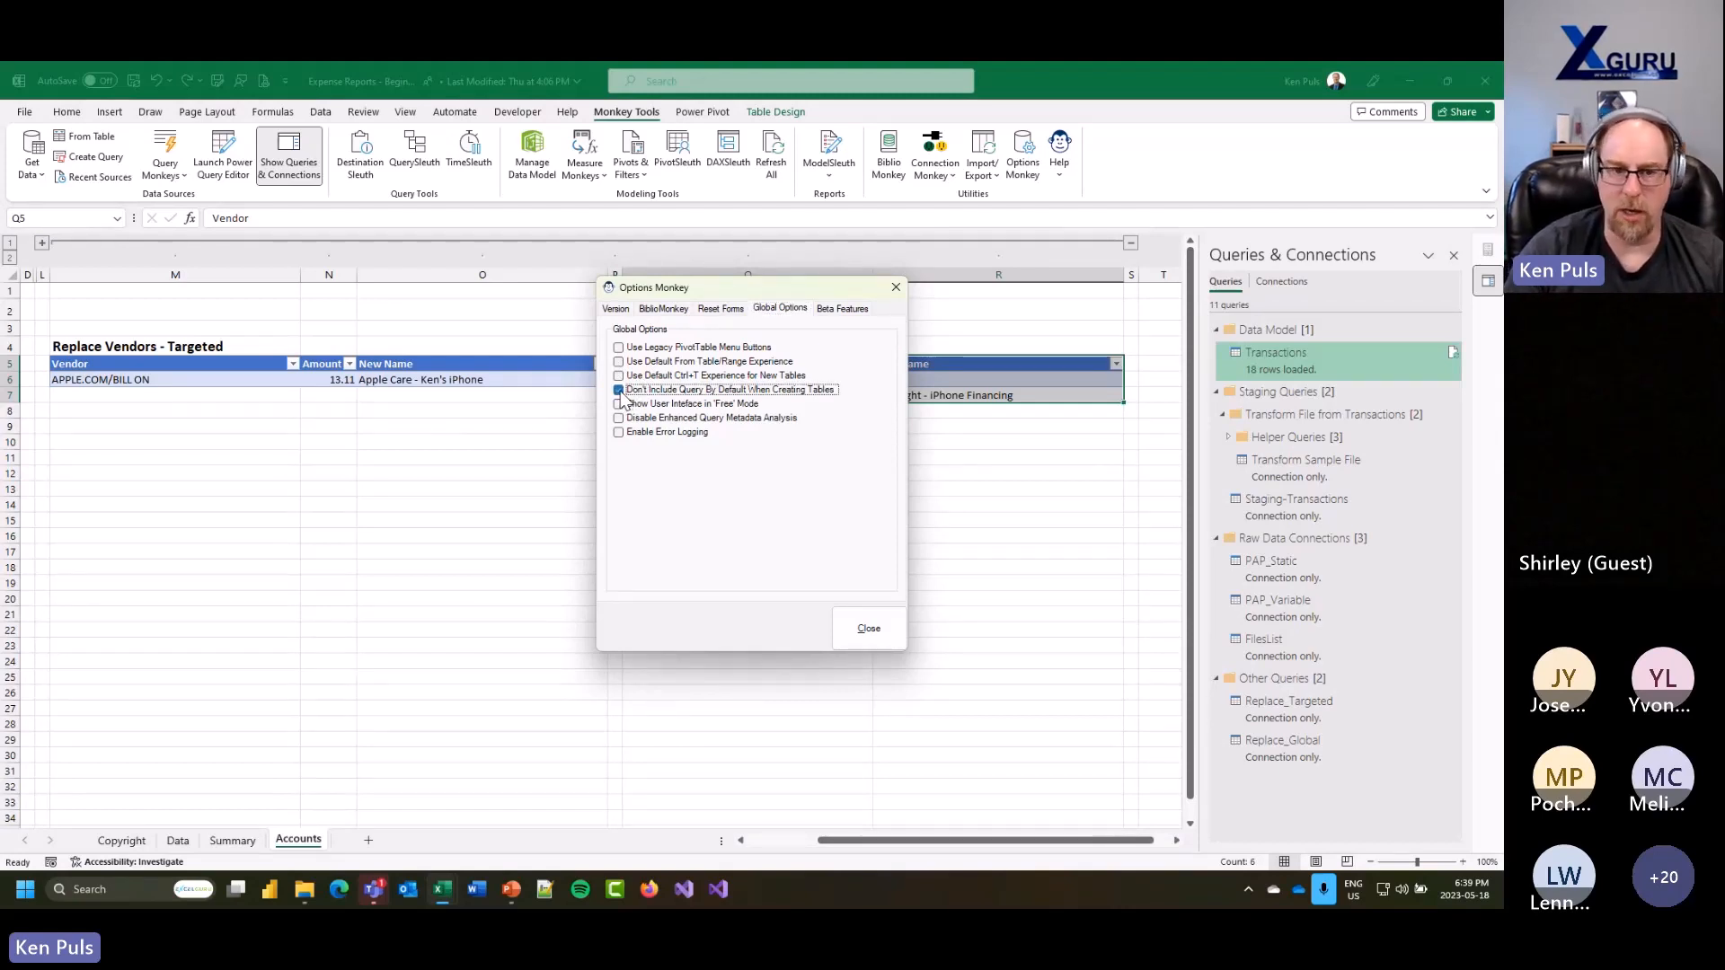
{"action": "left_click", "coordinate": [619, 390]}
{"action": "left_click", "coordinate": [855, 638]}
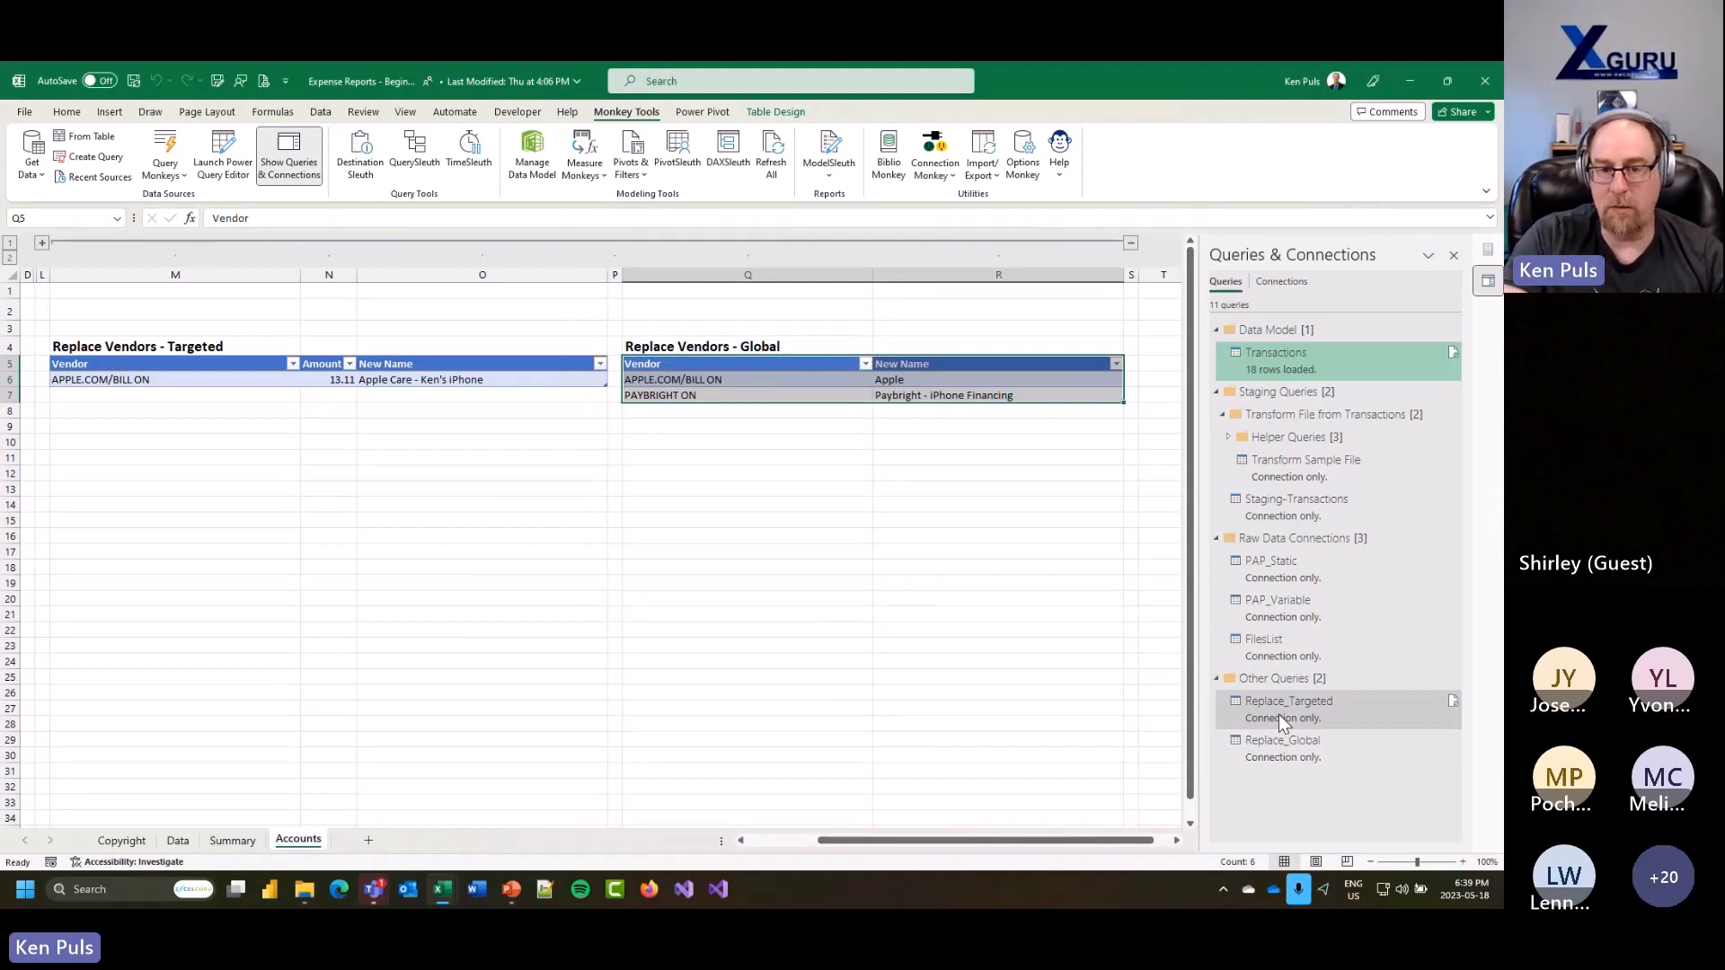
Step: Open the Replace_Targeted query for editing and remove duplicates based on the Vendor and Amount columns together
{"action": "double_click", "coordinate": [1279, 714]}
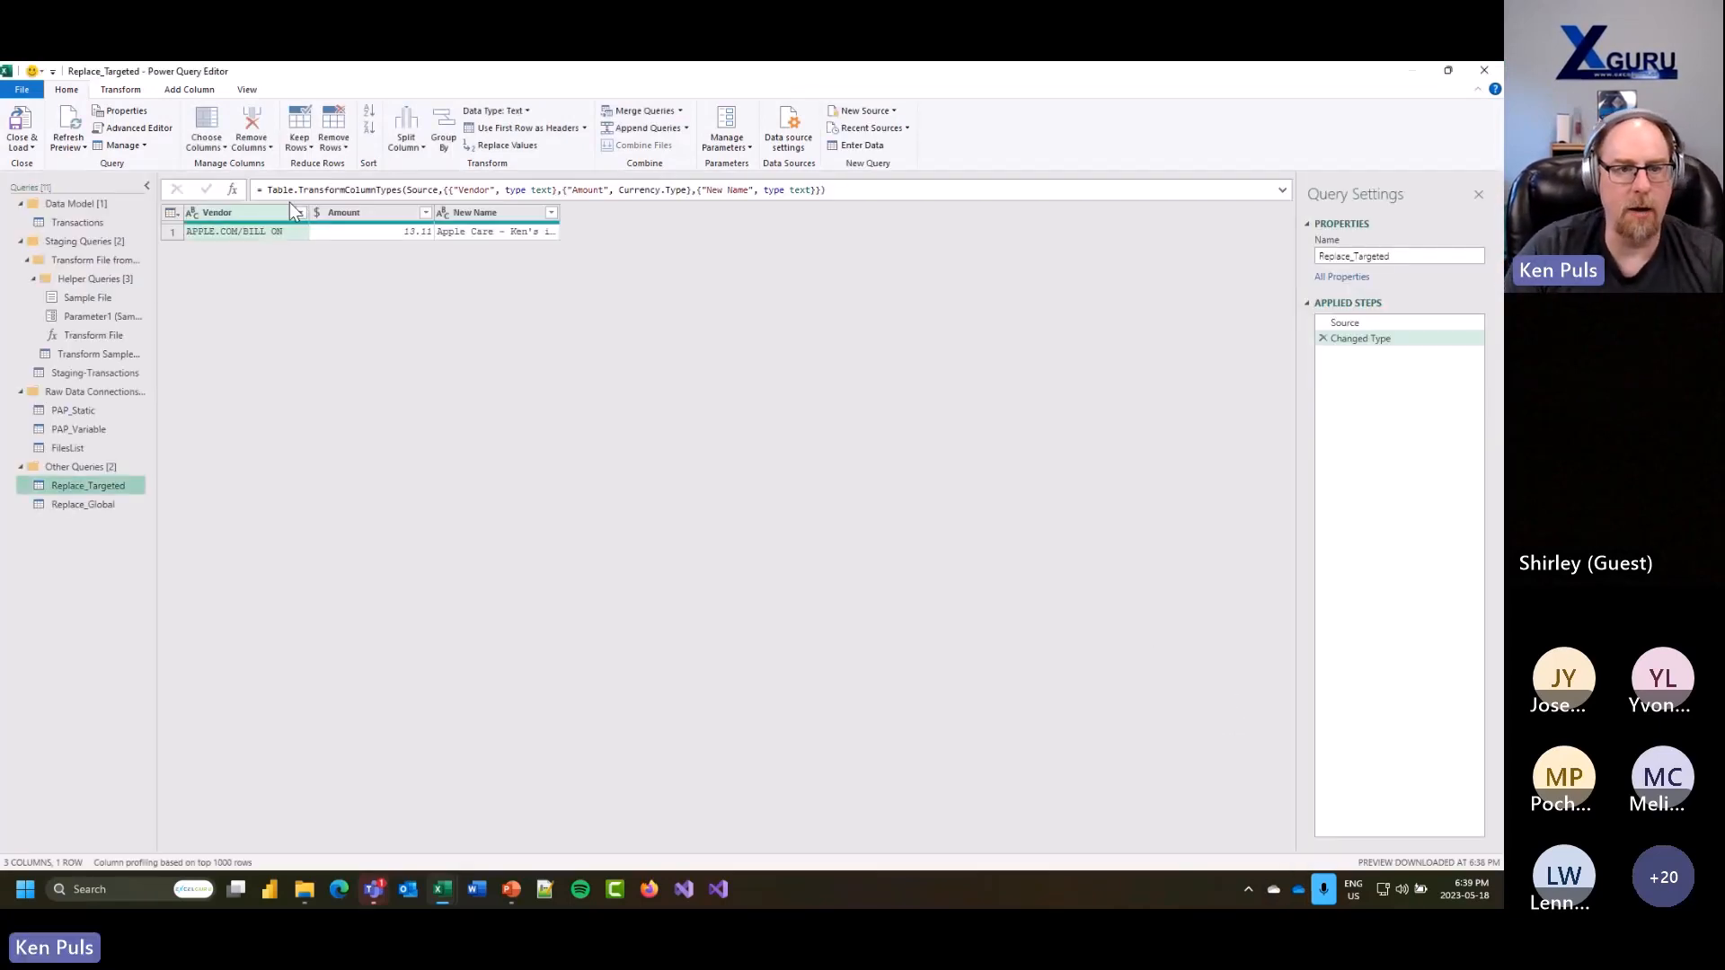
{"action": "left_click", "coordinate": [371, 217], "text": "shift"}
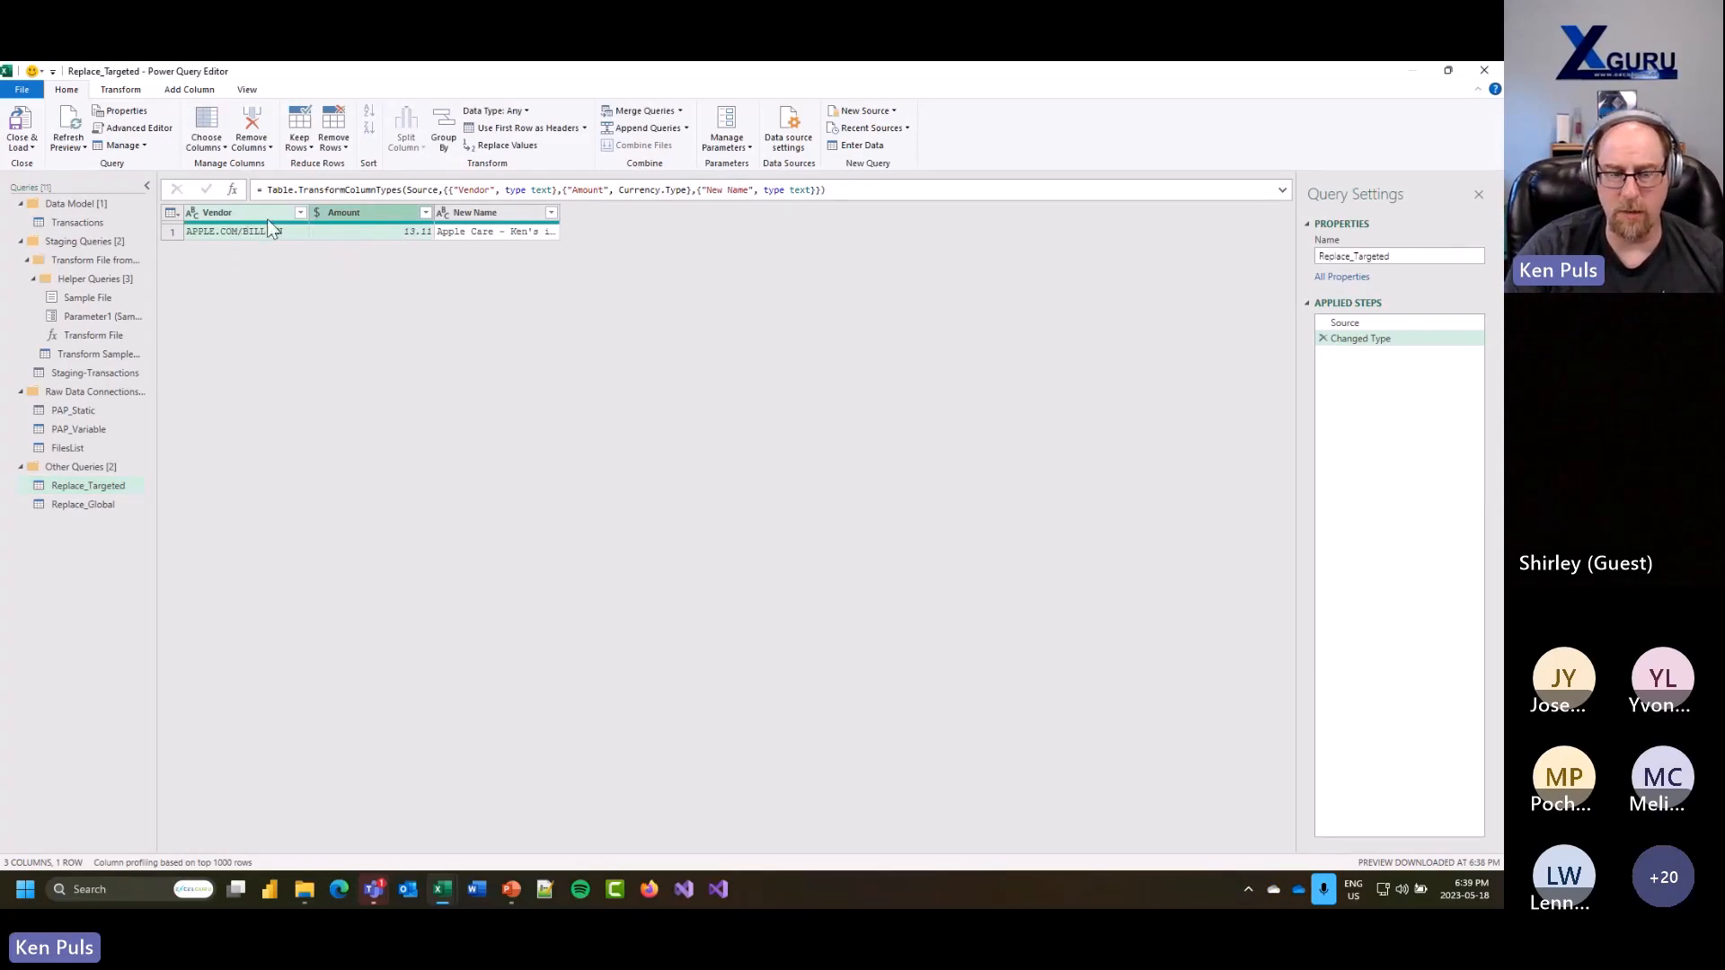
{"action": "right_click", "coordinate": [355, 216]}
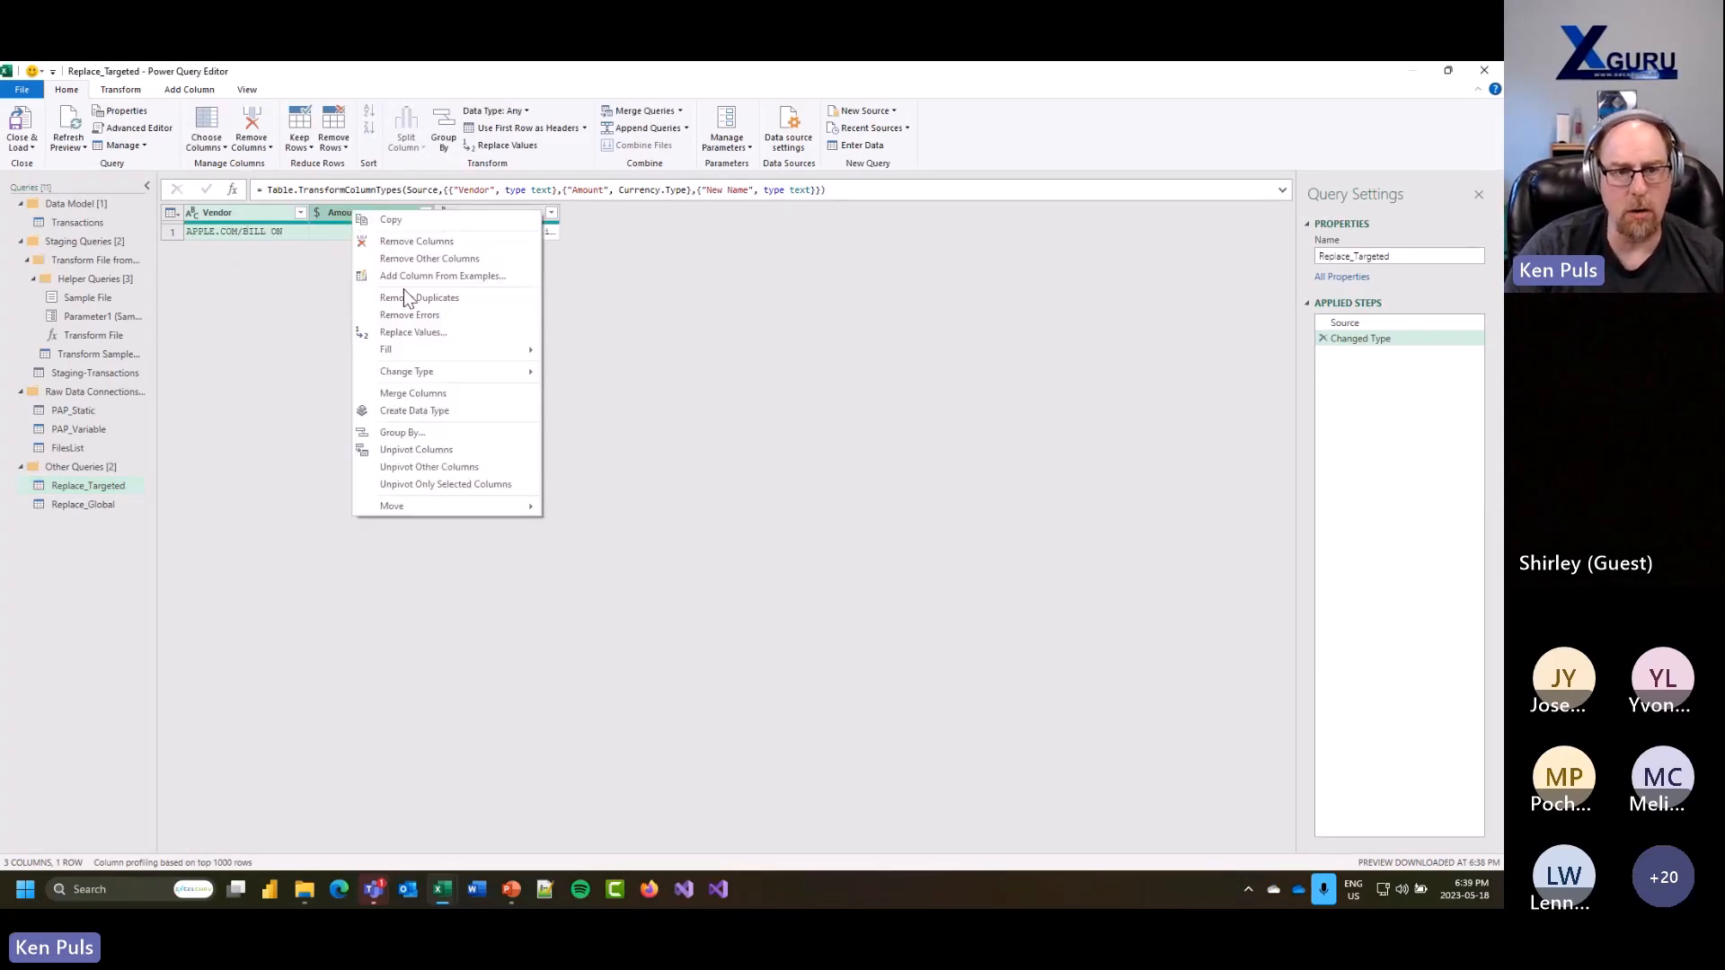
{"action": "left_click", "coordinate": [413, 299]}
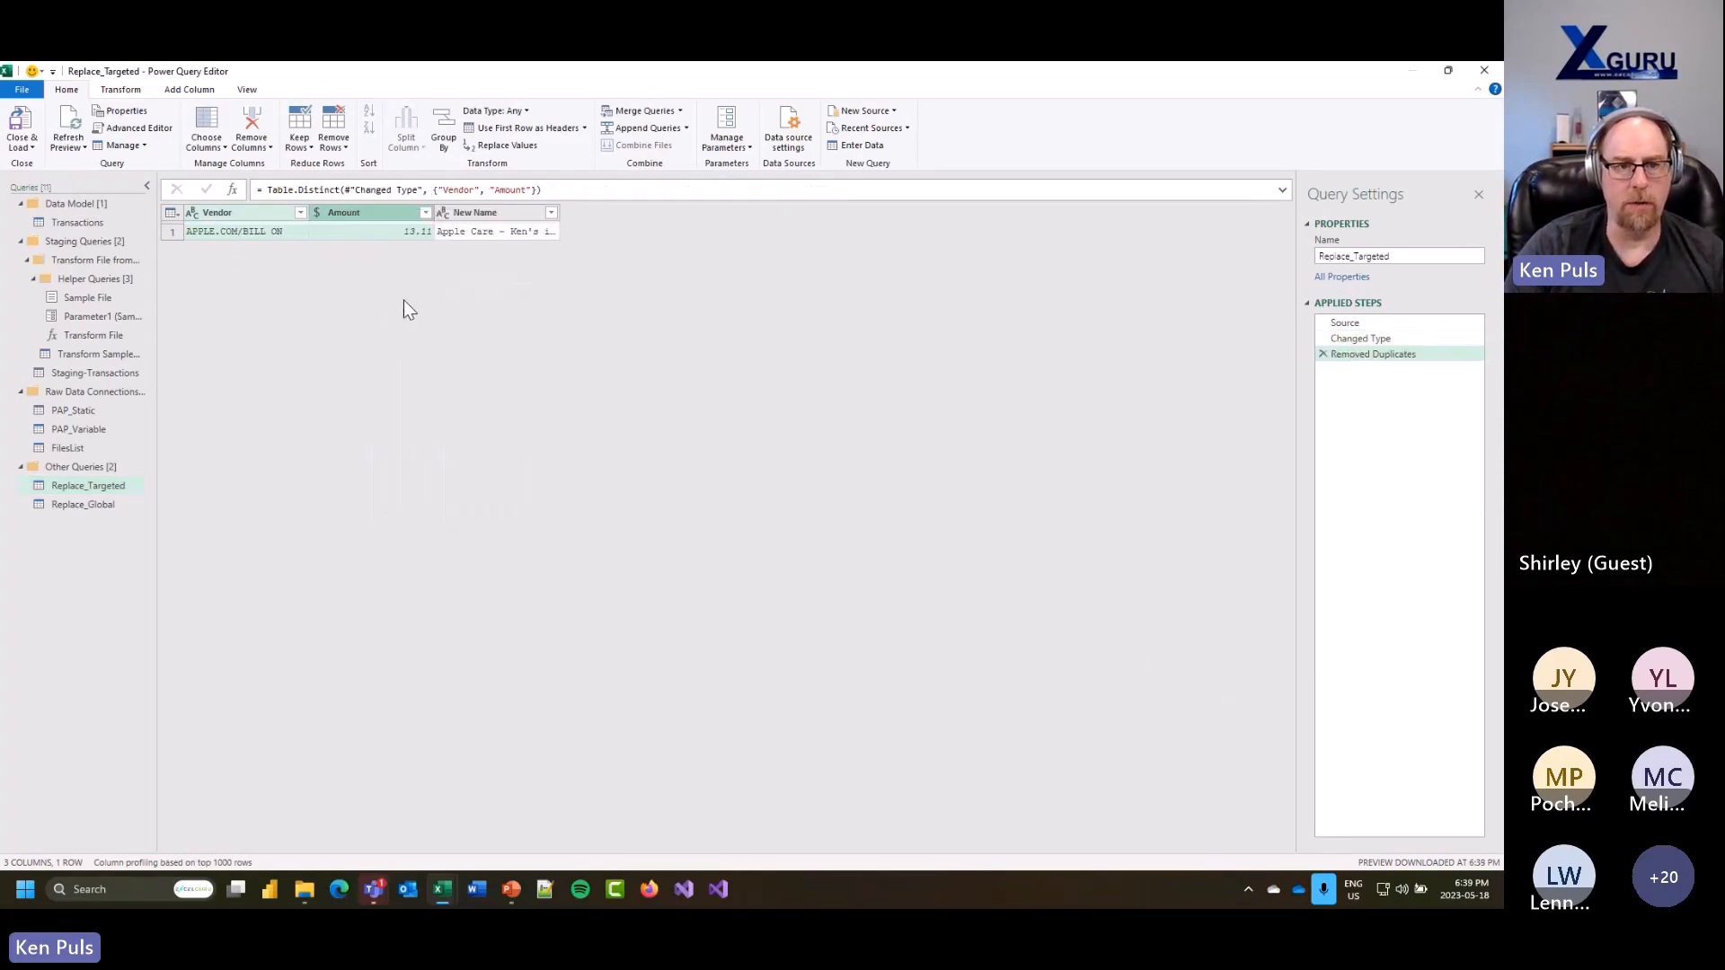
Step: In the Replace_Global query, remove duplicates based on the Vendor column
{"action": "left_click", "coordinate": [84, 505]}
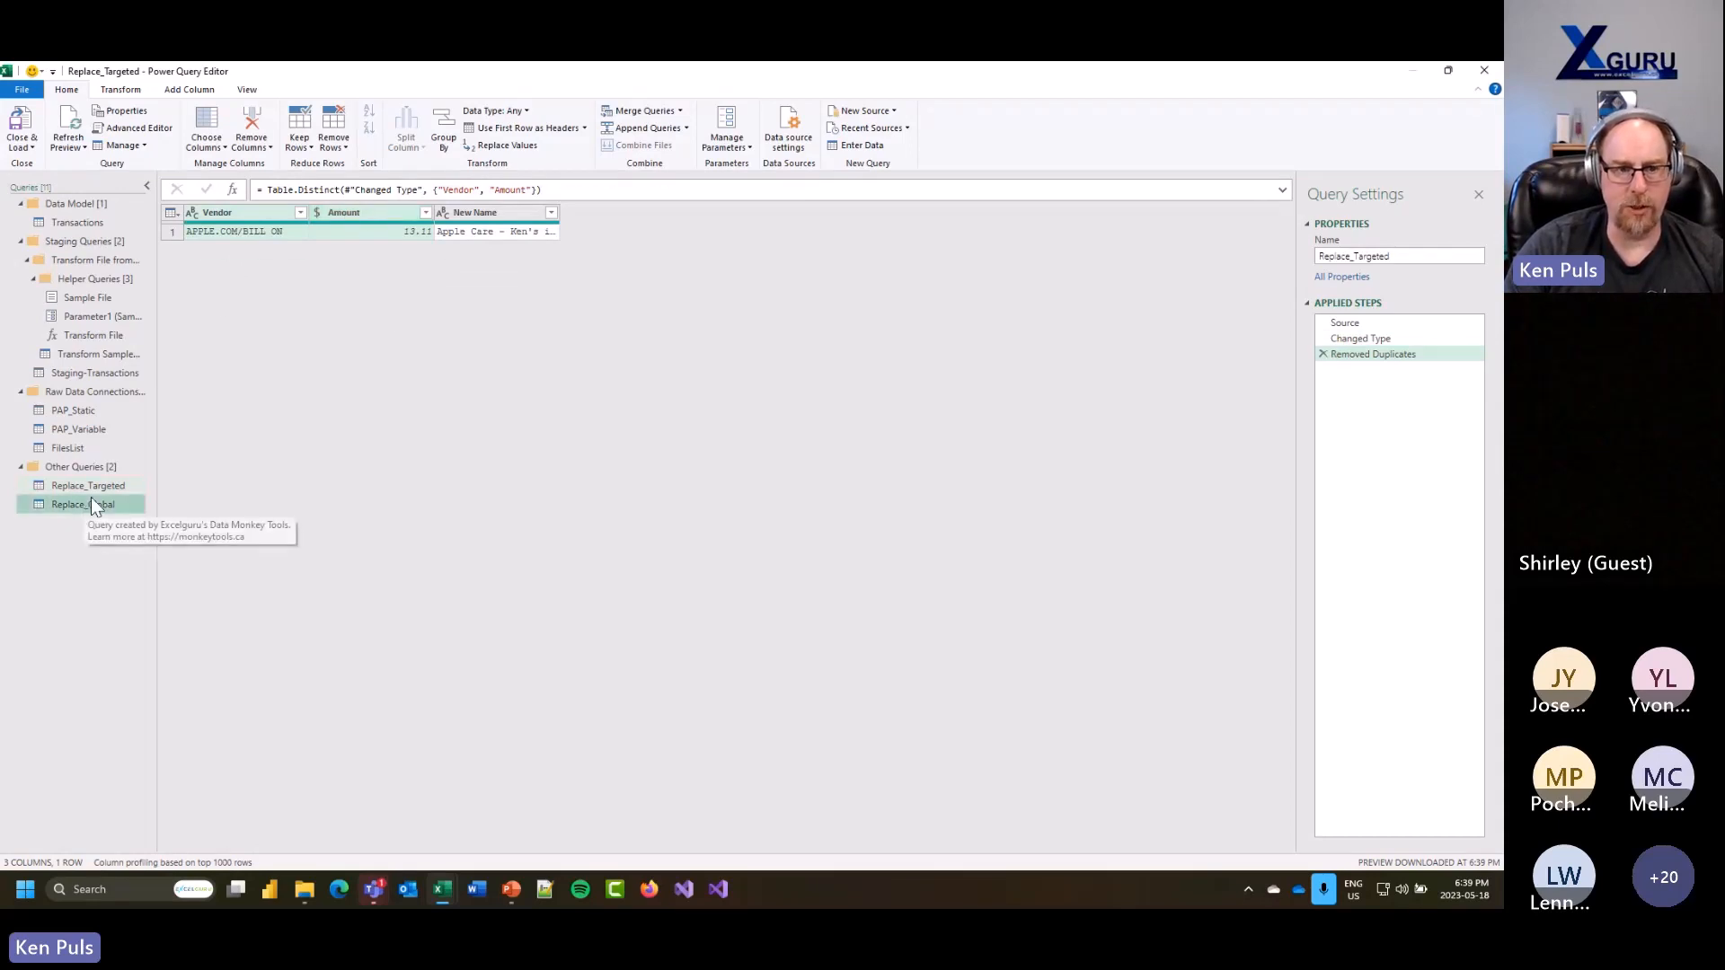
{"action": "right_click", "coordinate": [244, 212]}
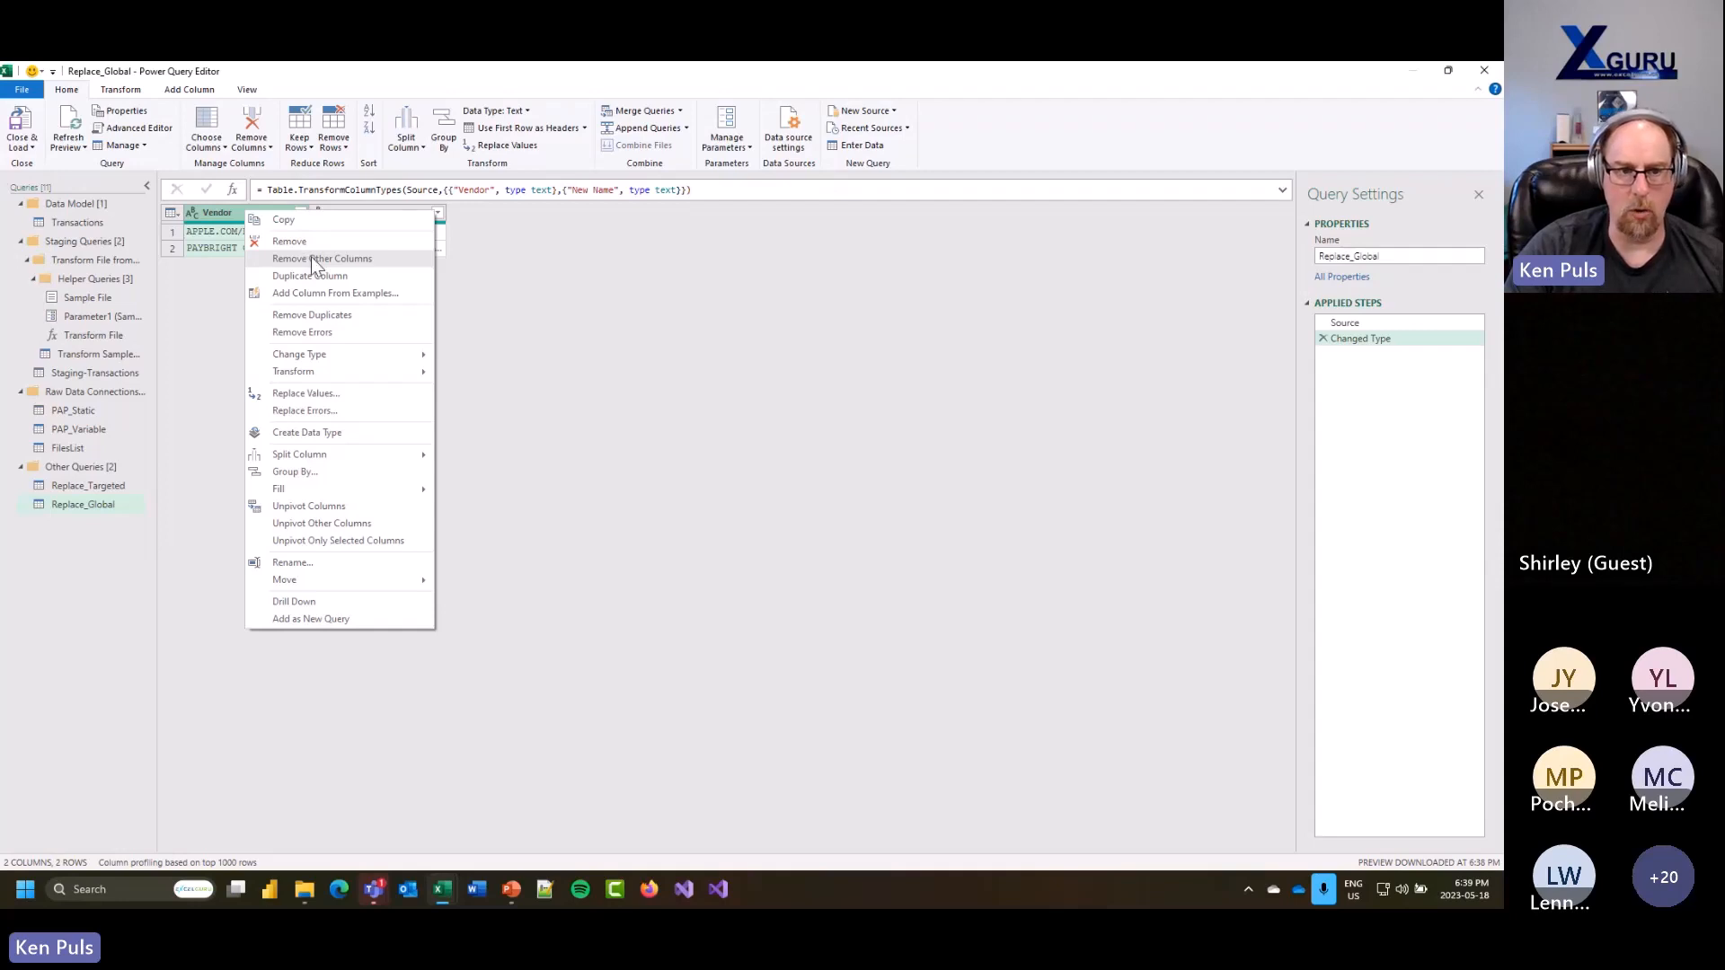
{"action": "left_click", "coordinate": [331, 314]}
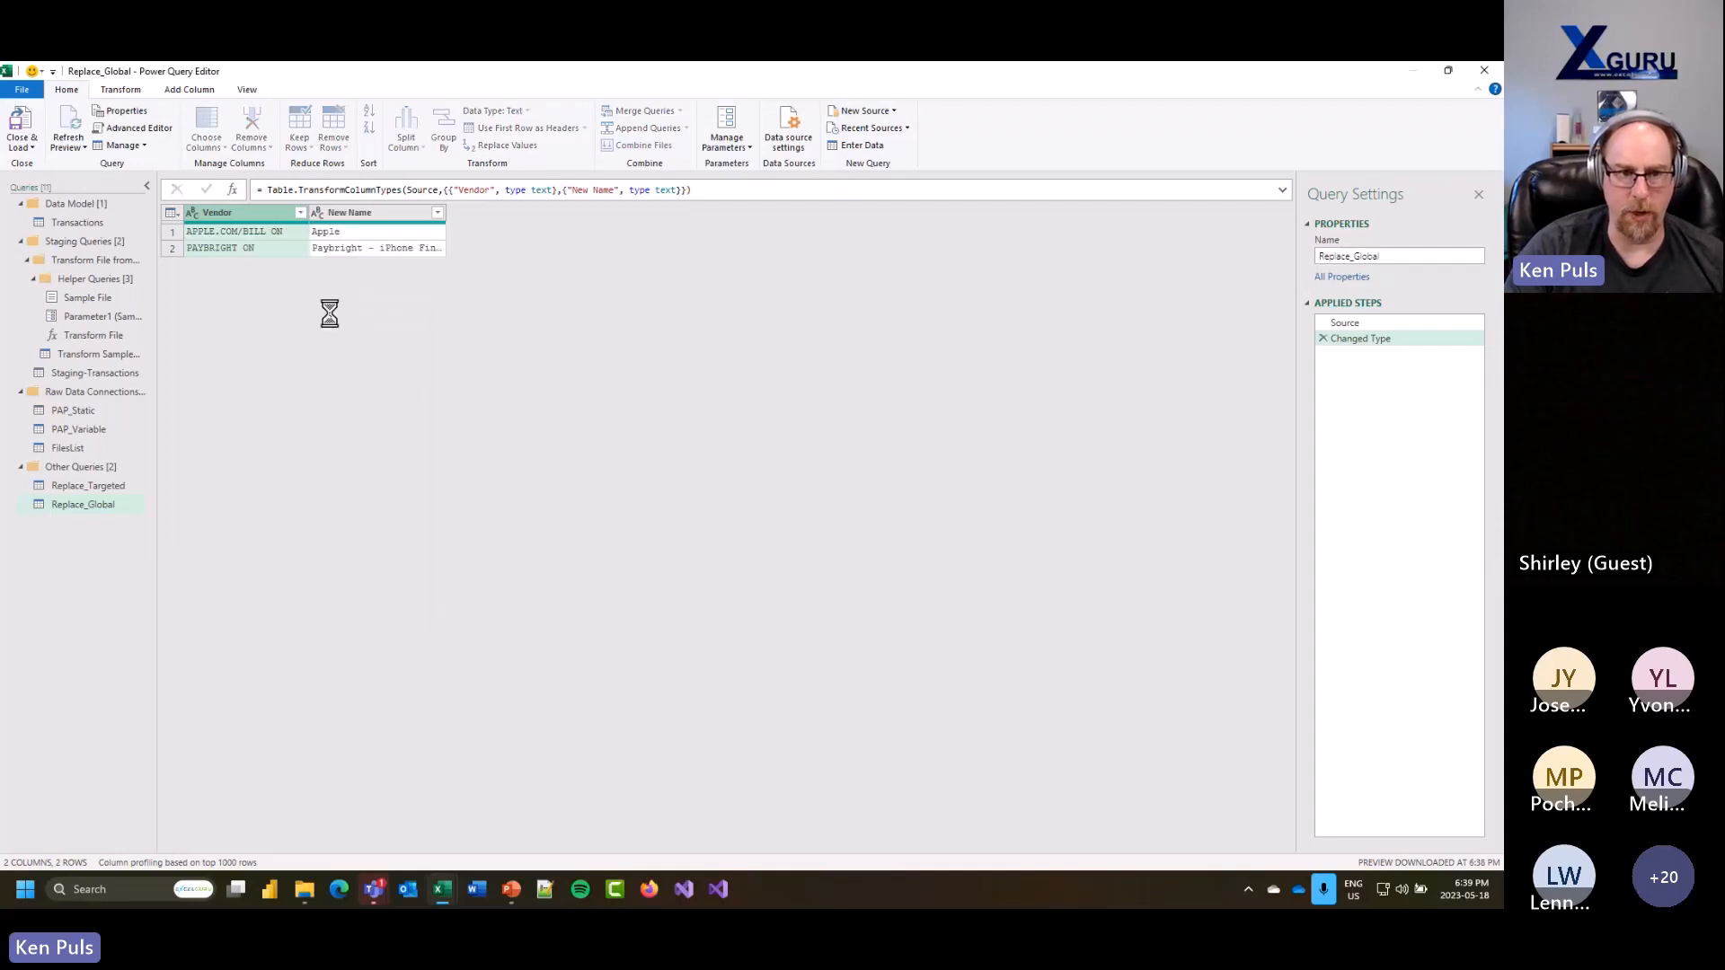
Step: Move the Replace_Targeted and Replace_Global queries into the Raw Data Connections folder, above FilesList
{"action": "left_click", "coordinate": [92, 486]}
{"action": "left_click", "coordinate": [94, 504]}
{"action": "left_click_drag", "start_coordinate": [94, 486], "coordinate": [80, 449]}
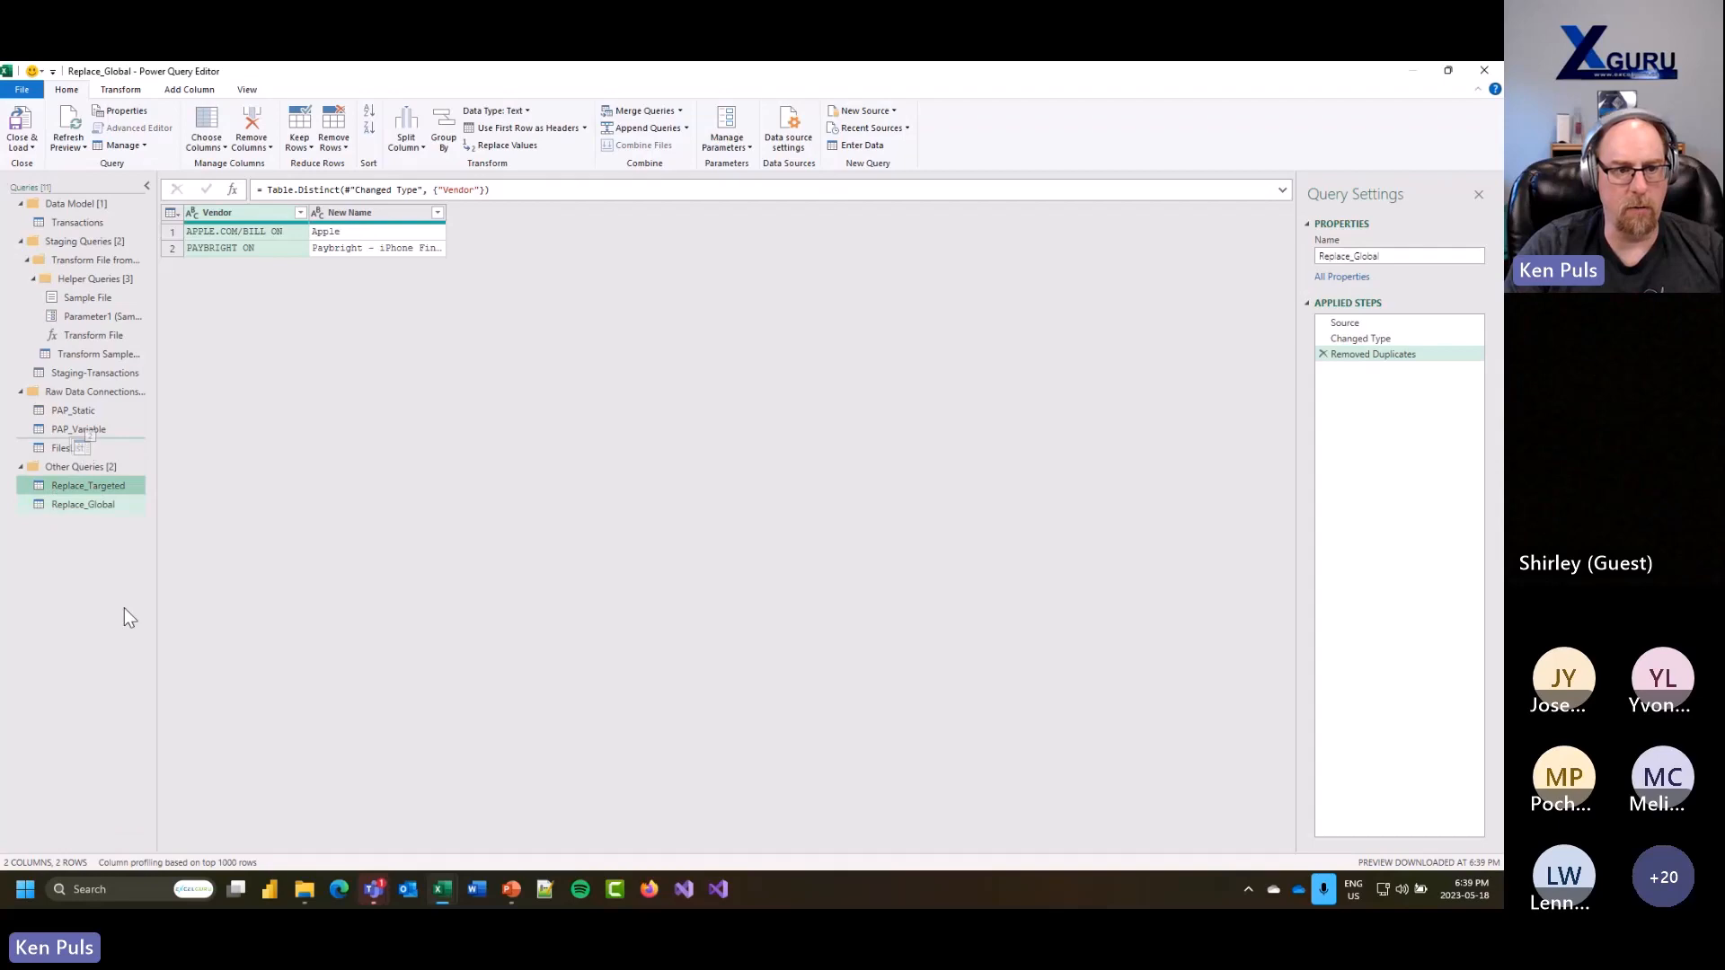
Step: In the Staging-Transactions query, add a custom marker step after Removed Columns and name it • Replace Vendor Names •
{"action": "left_click", "coordinate": [99, 376]}
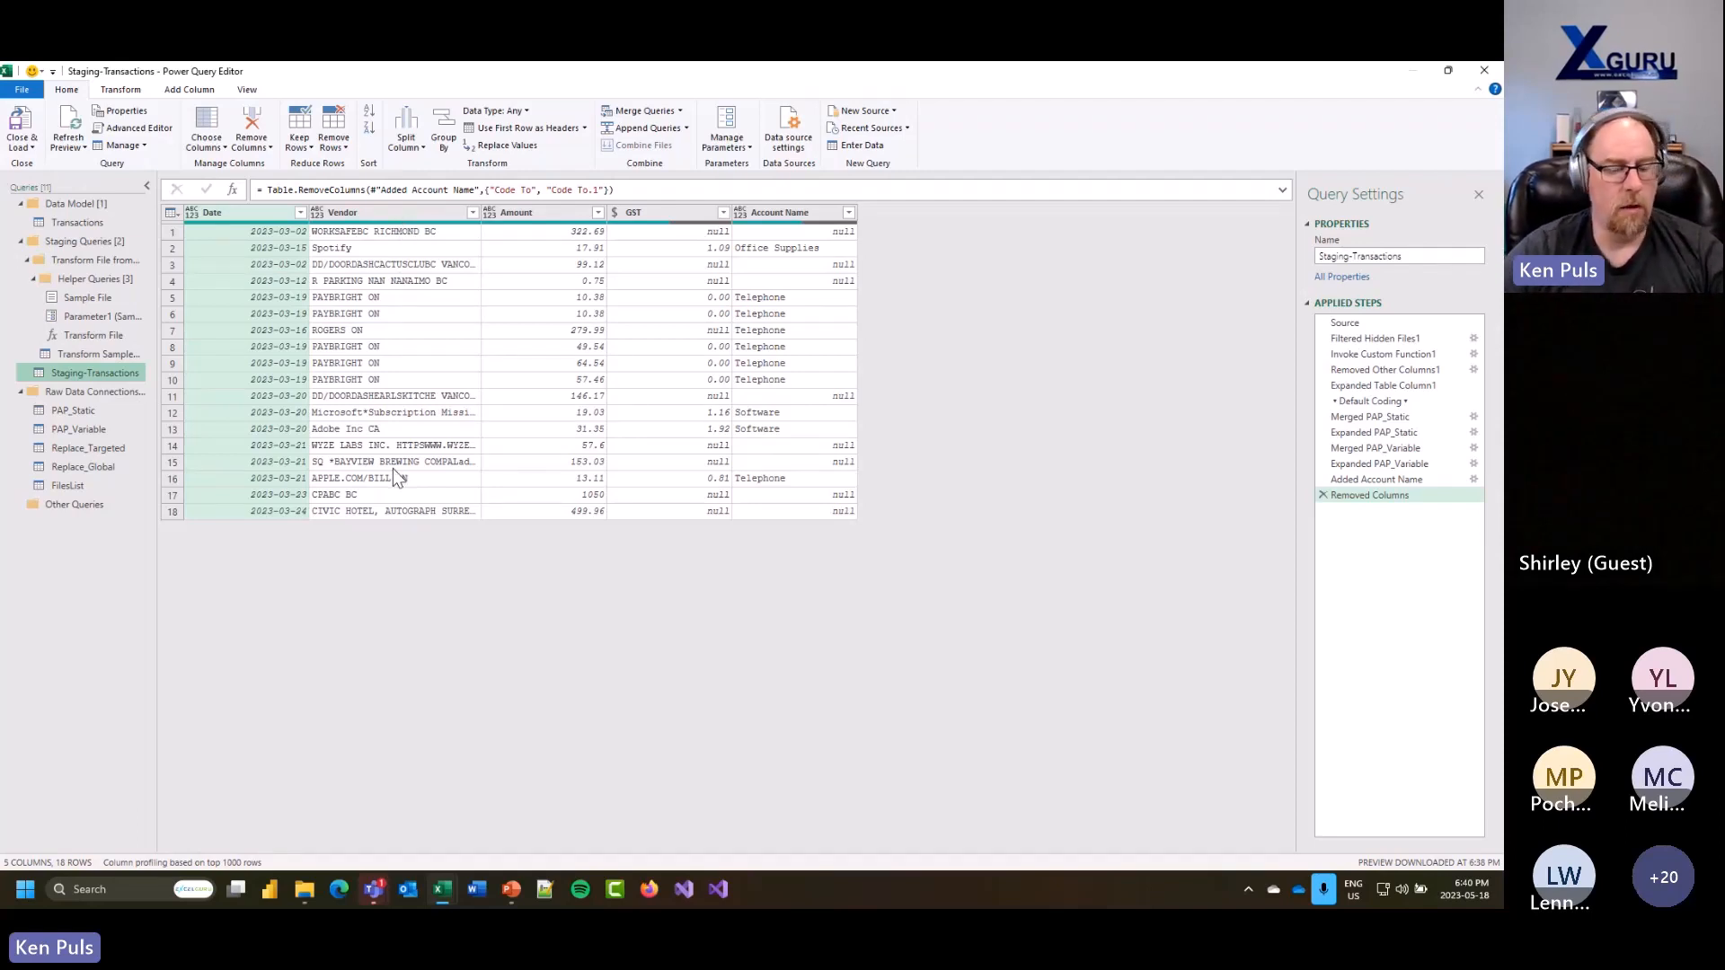
{"action": "double_click", "coordinate": [353, 212]}
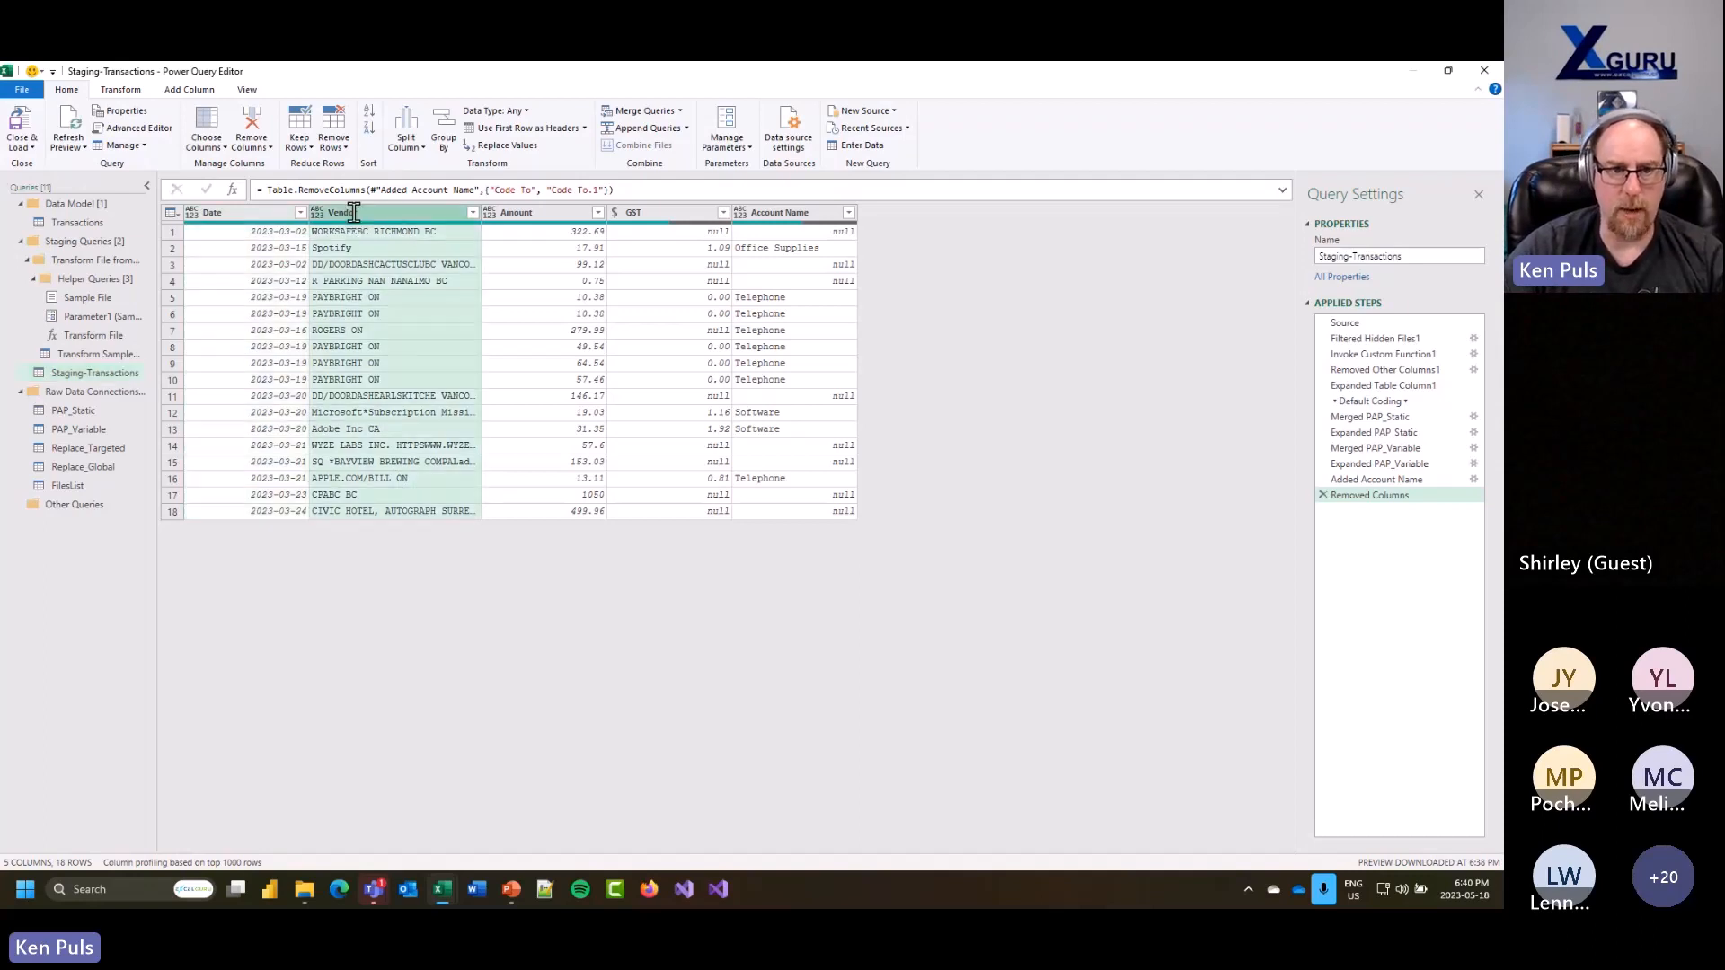
{"action": "key", "text": "Return"}
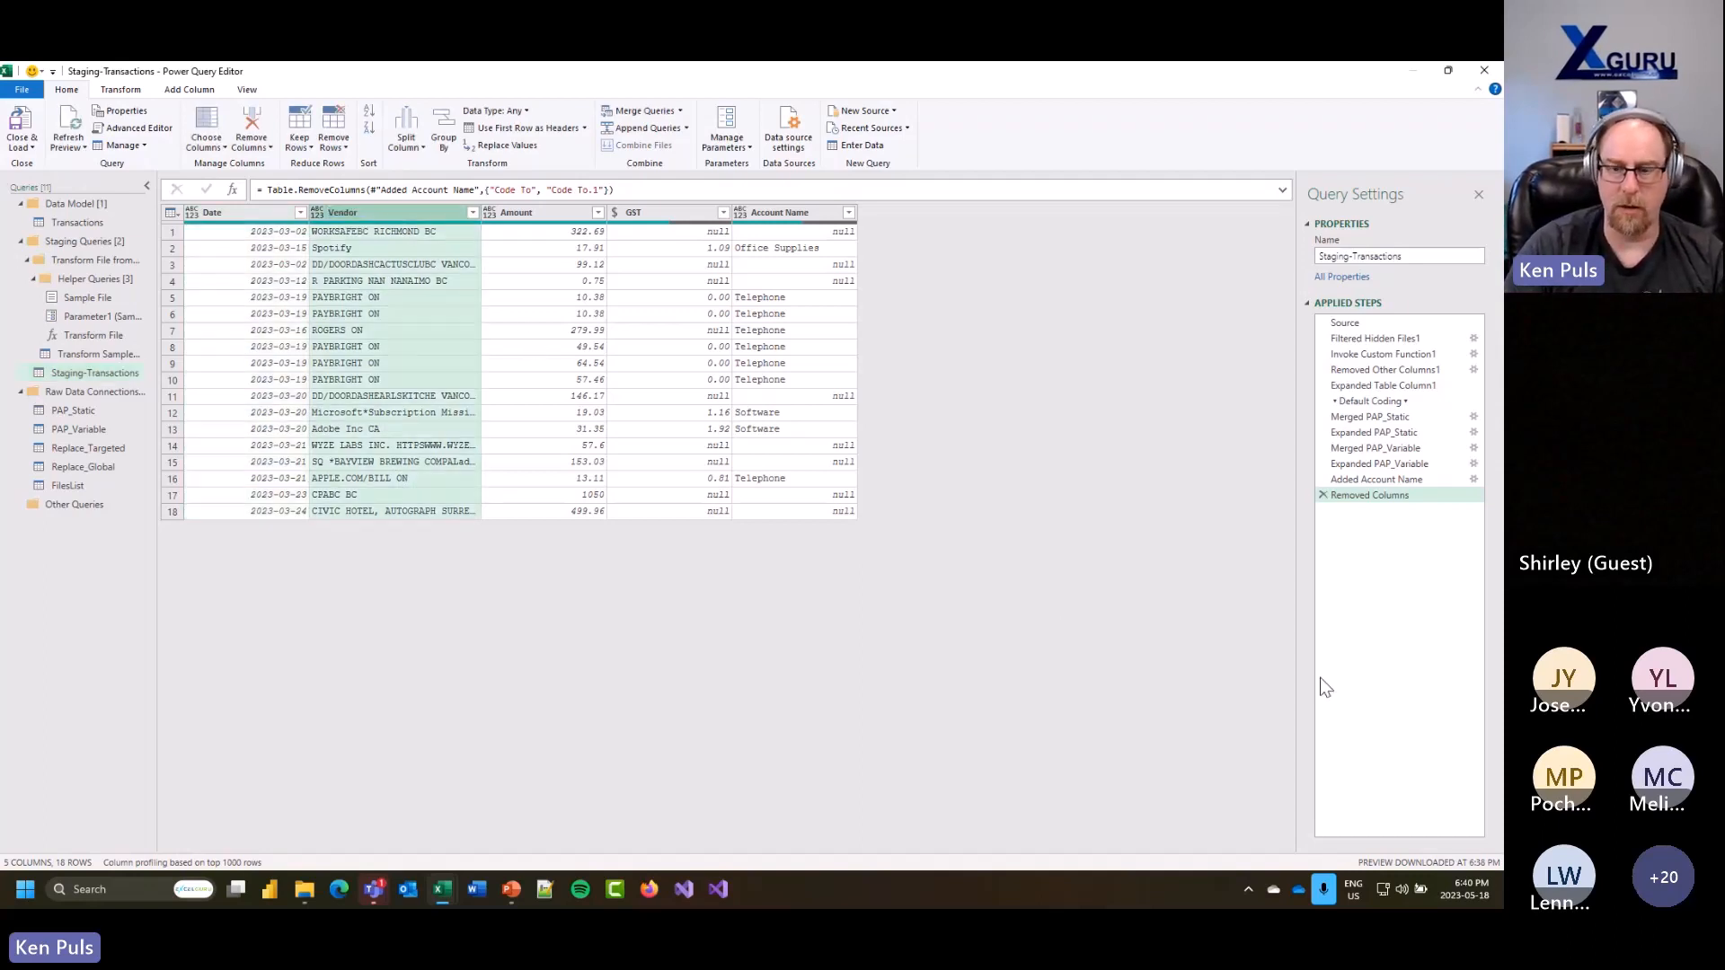
{"action": "left_click", "coordinate": [234, 188]}
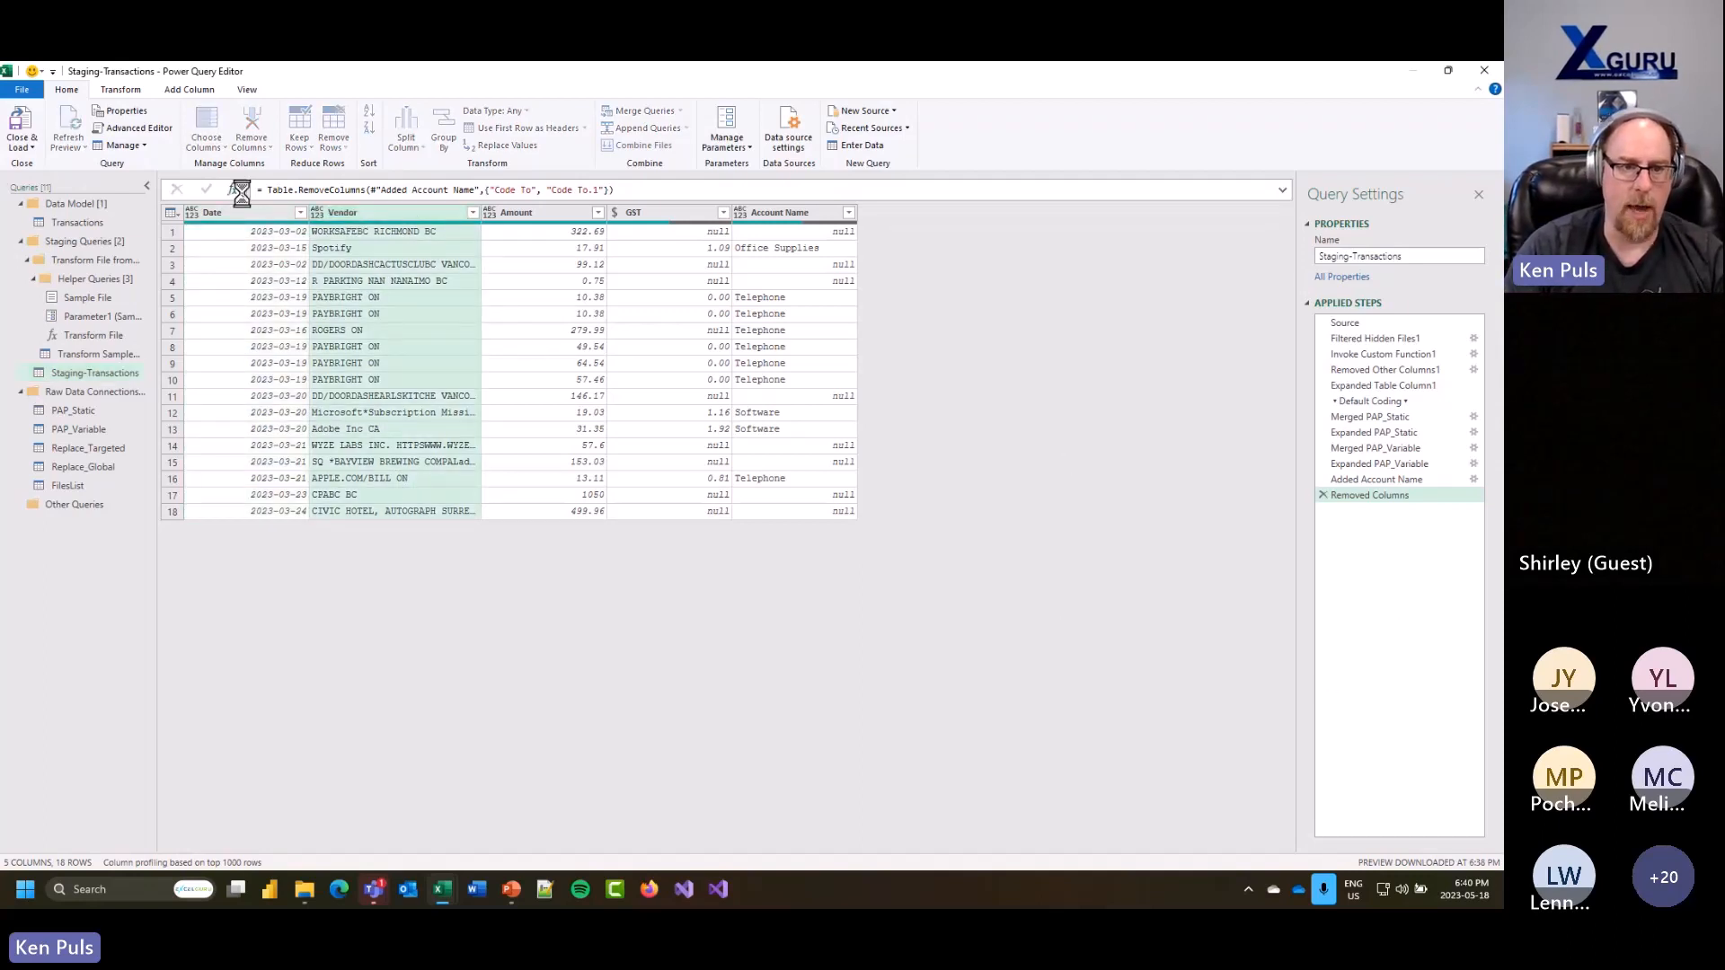
{"action": "right_click", "coordinate": [1340, 510]}
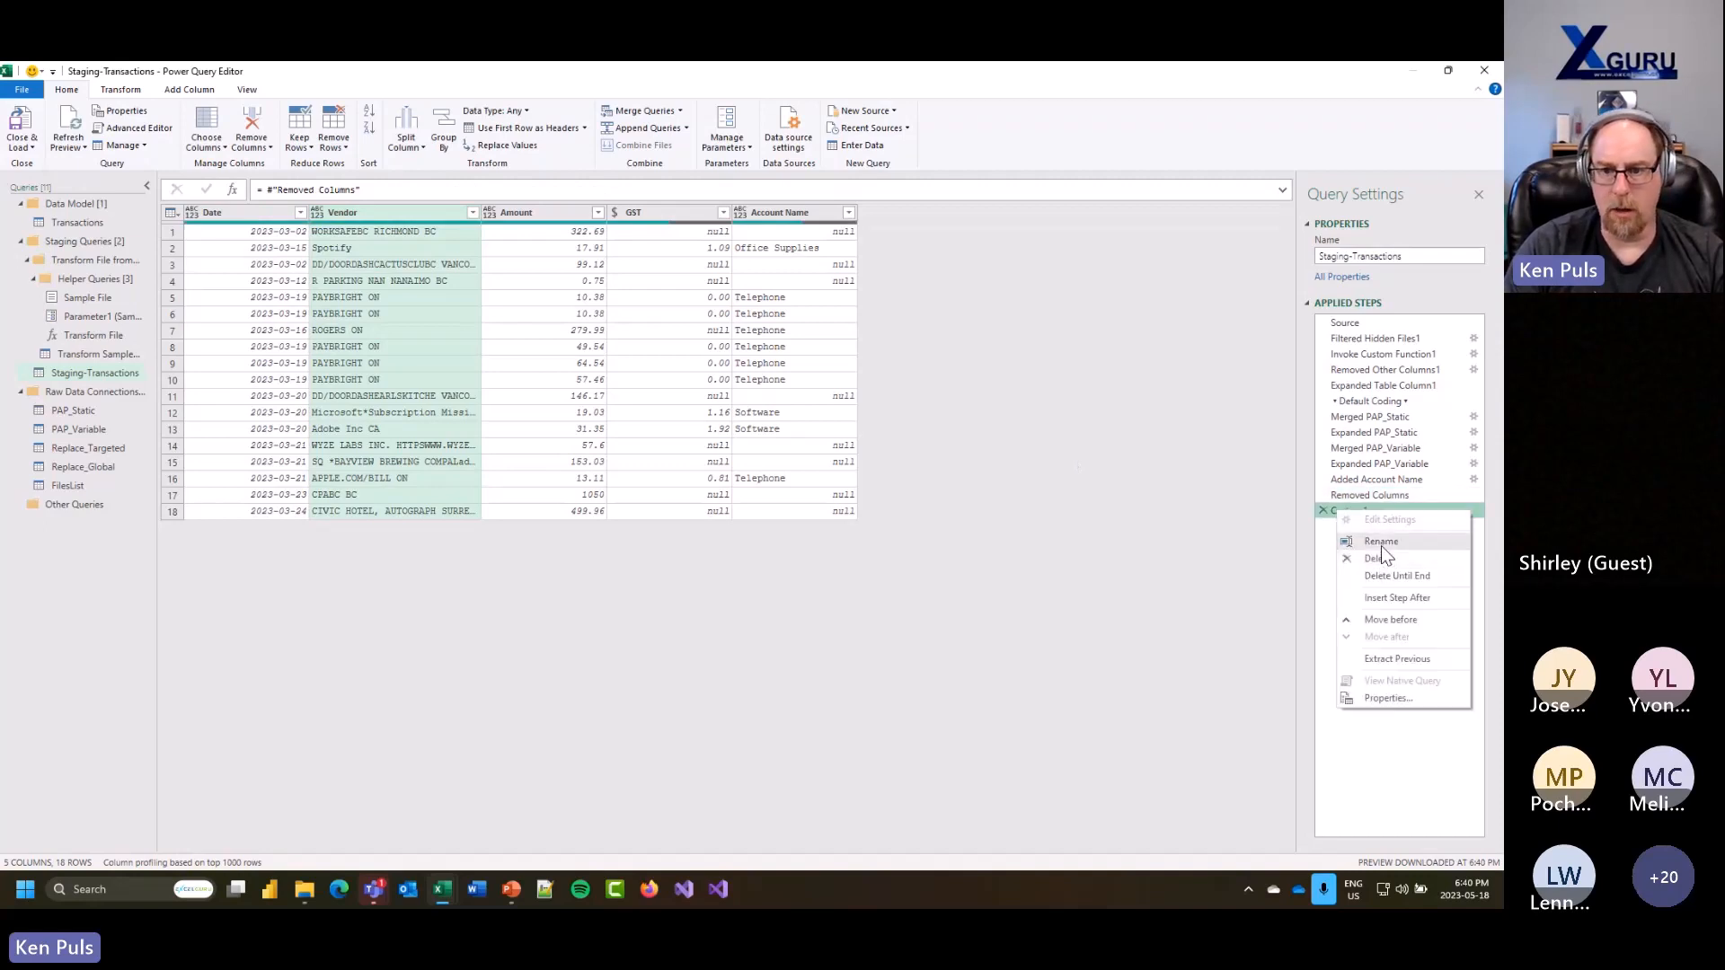
{"action": "left_click", "coordinate": [1381, 543]}
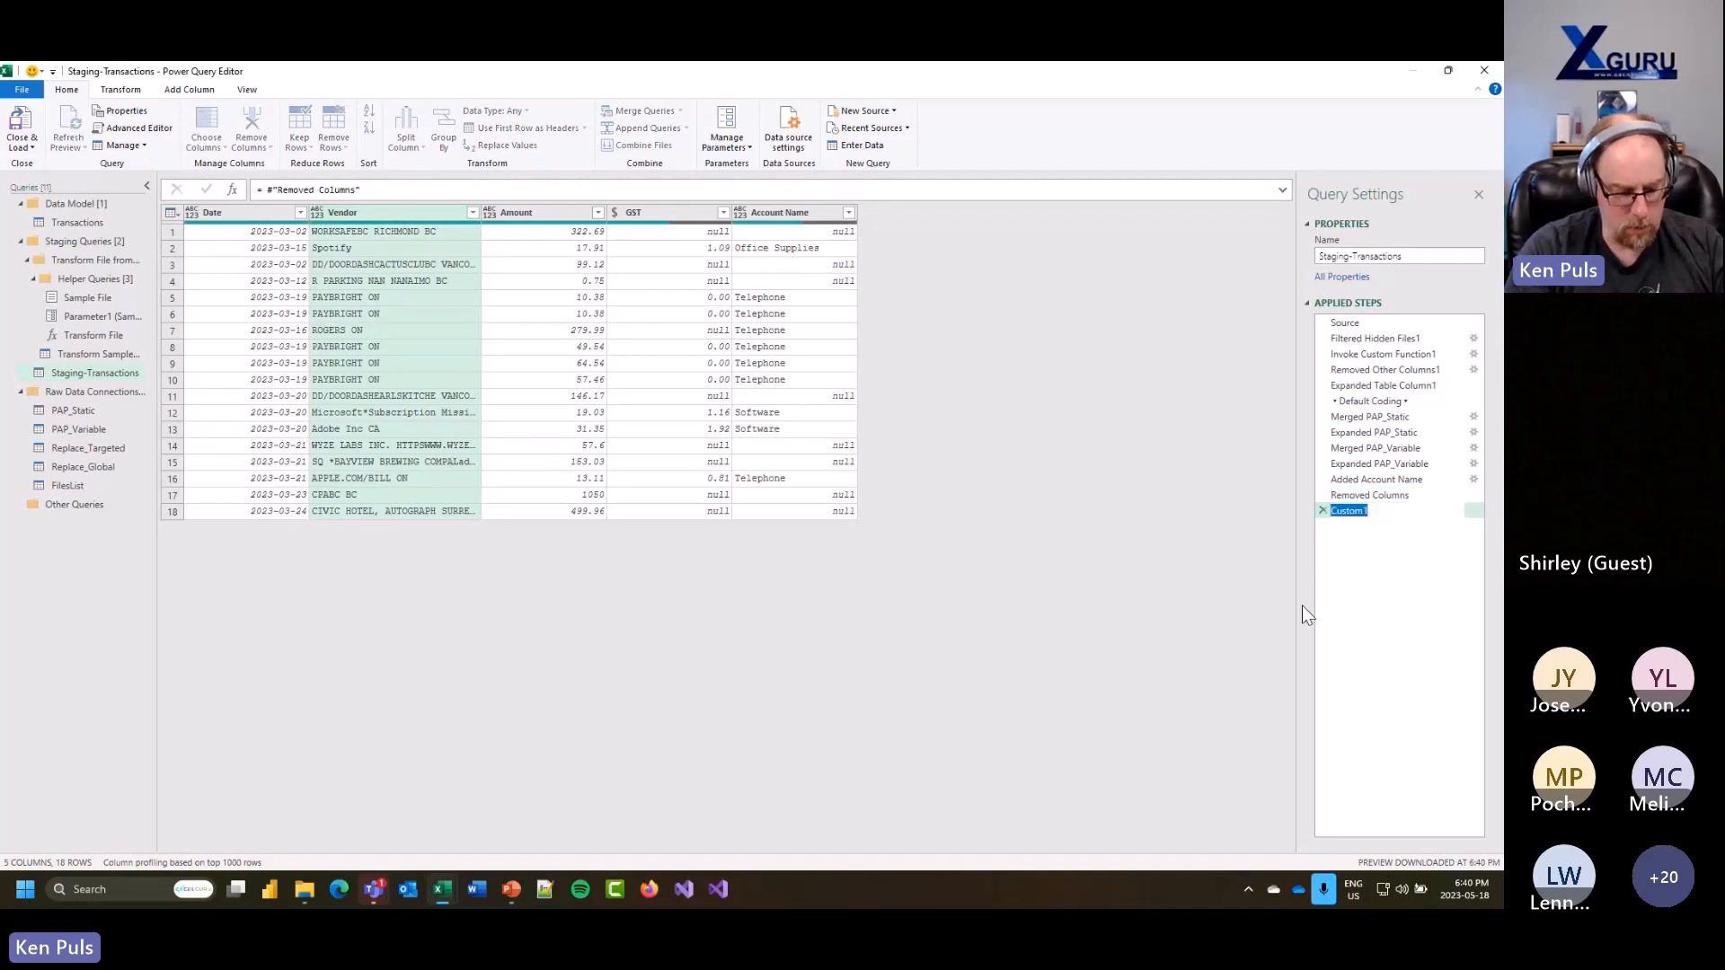
{"action": "key", "text": "super+period"}
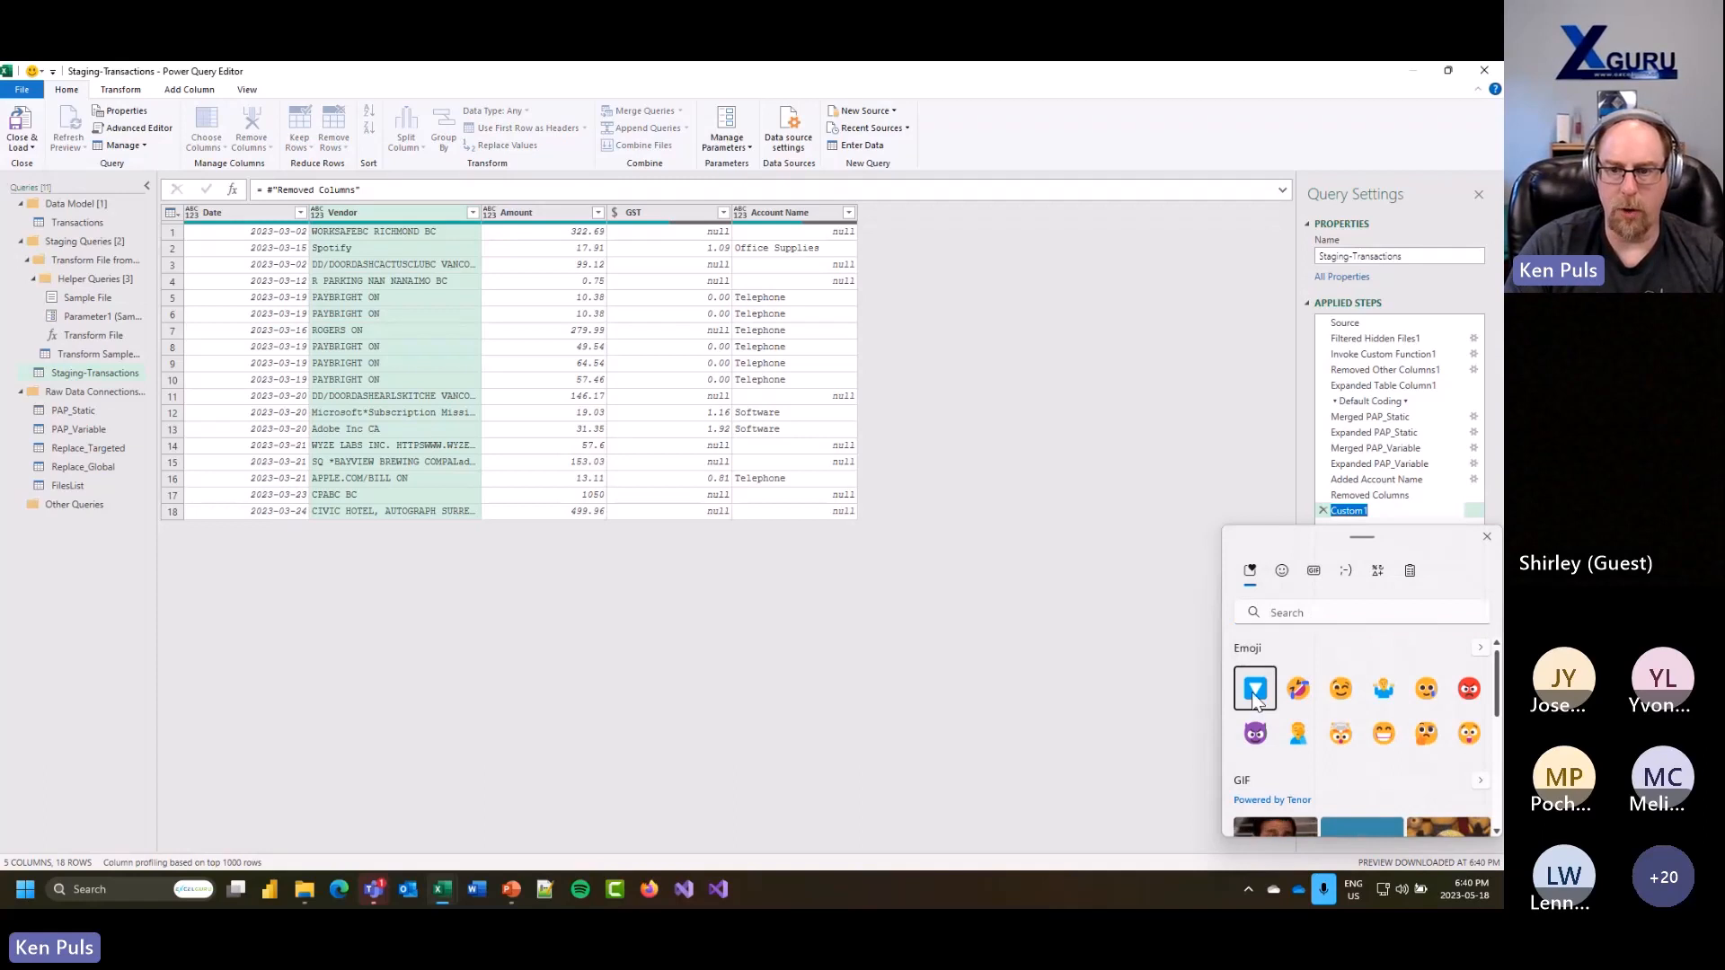
{"action": "left_click", "coordinate": [1255, 689]}
{"action": "left_click", "coordinate": [1485, 536]}
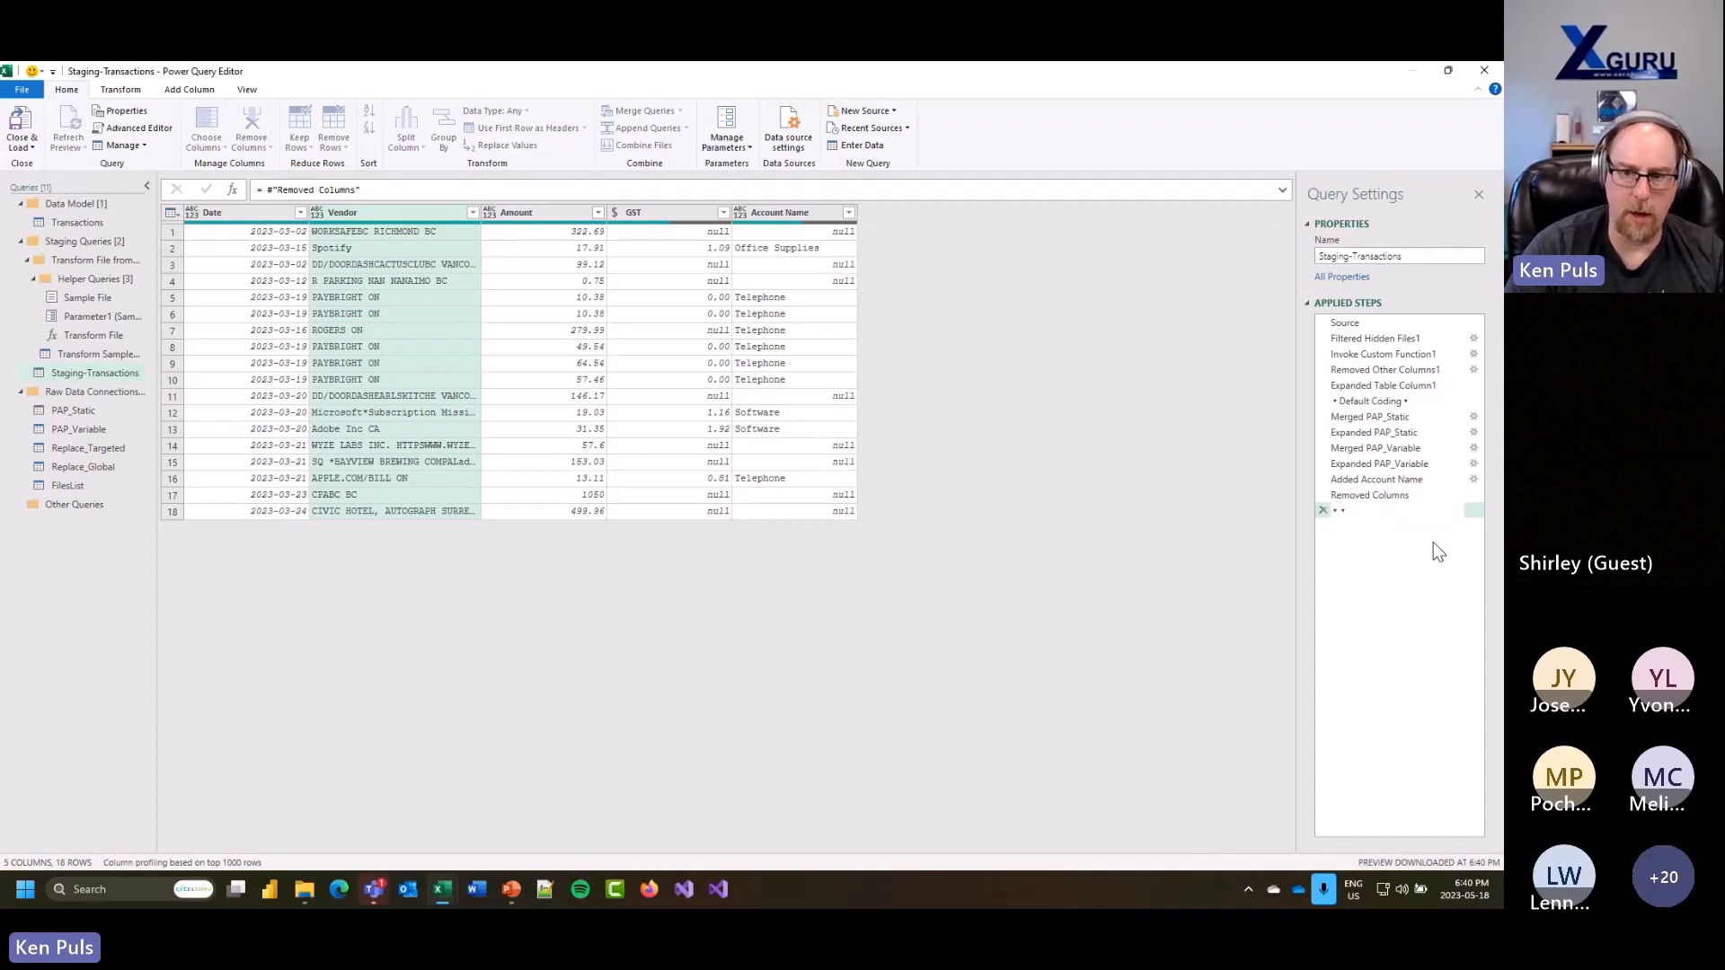
{"action": "type", "text": "REplace"}
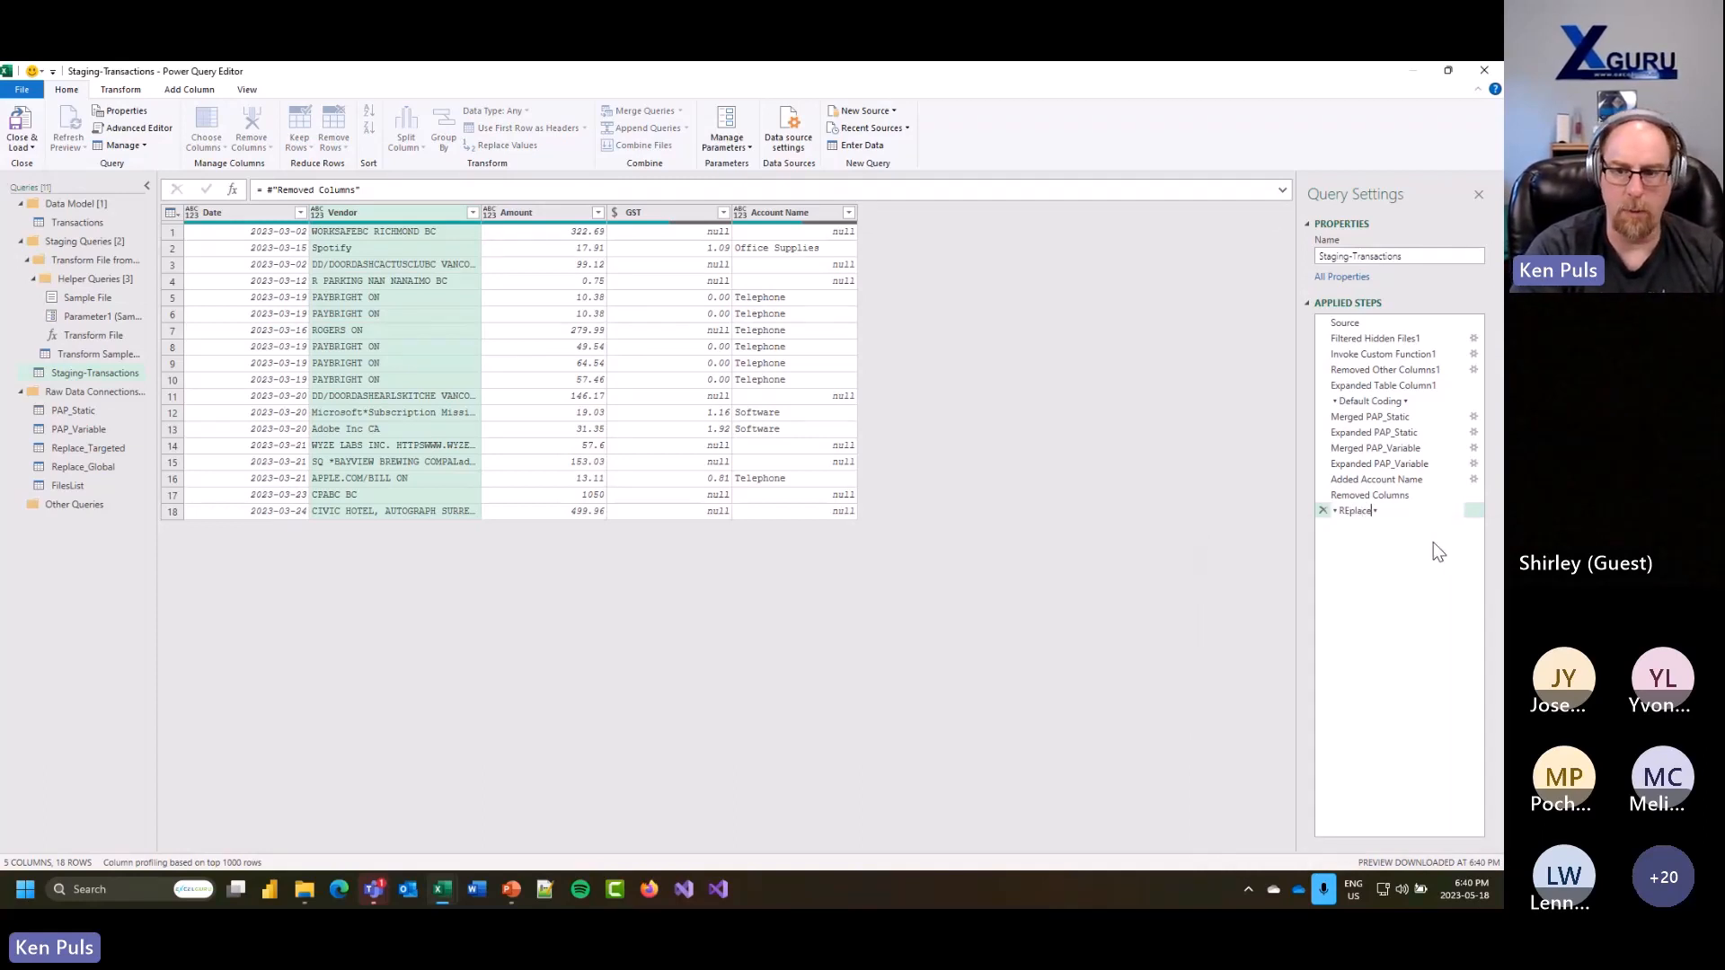
{"action": "key", "text": "BackSpace"}
{"action": "key", "text": "BackSpace"}
{"action": "key", "text": "BackSpace"}
{"action": "key", "text": "BackSpace"}
{"action": "type", "text": "eplac"}
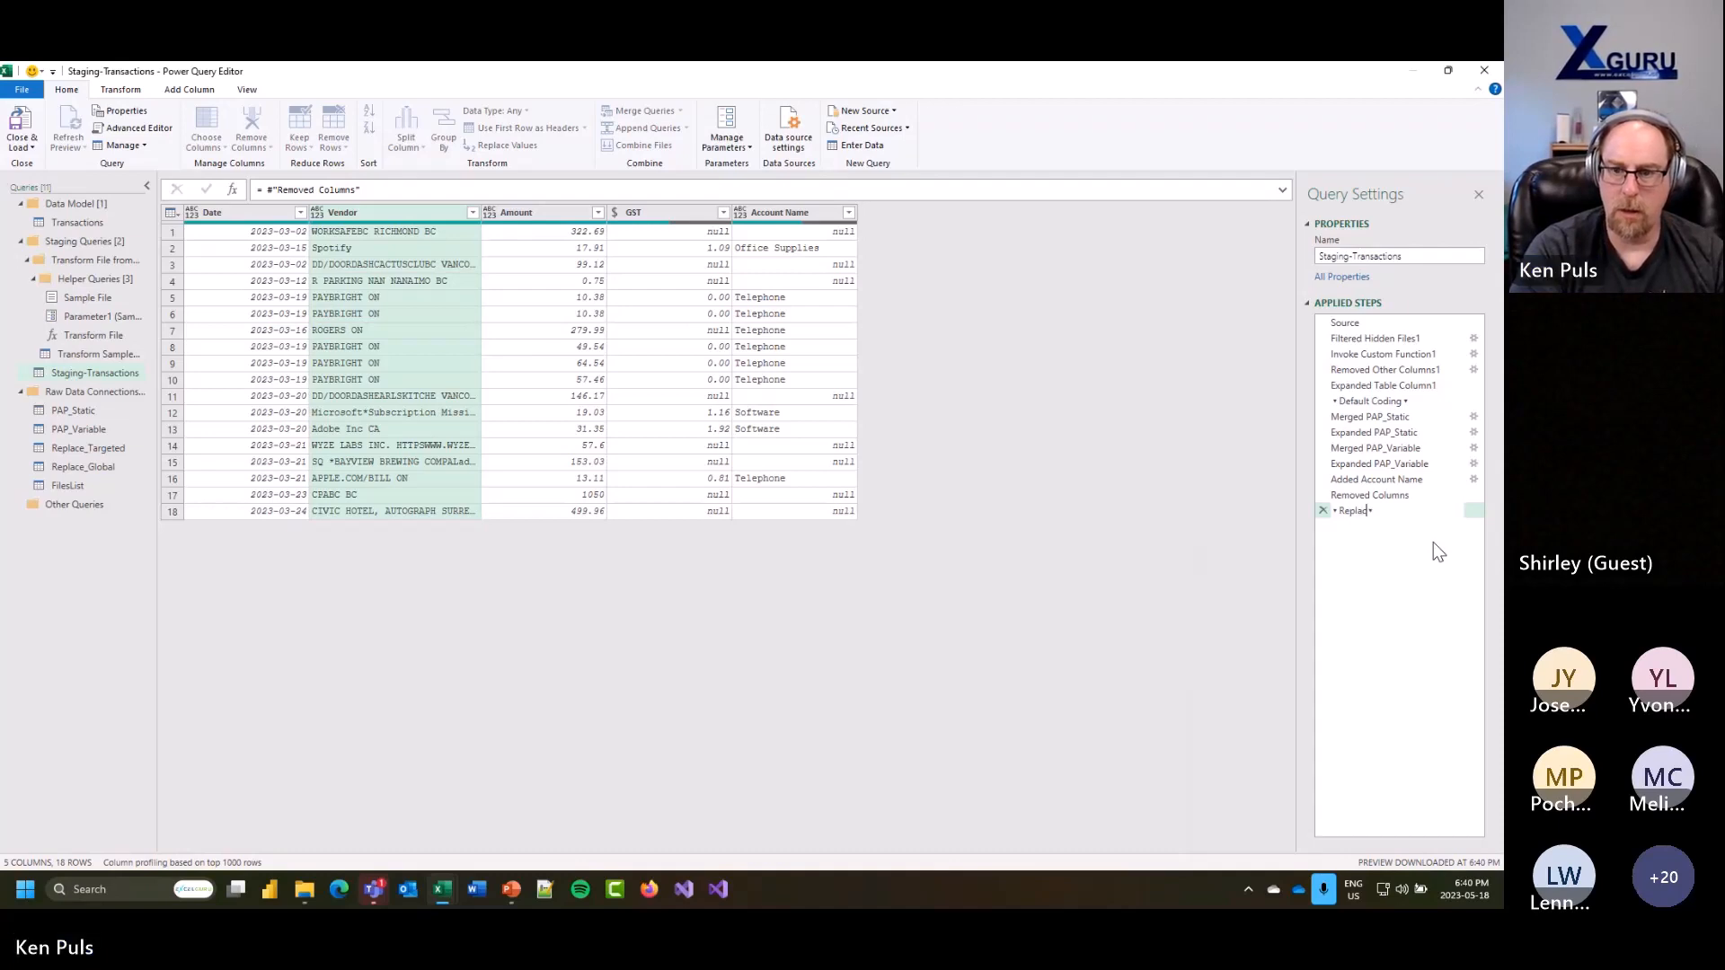
{"action": "type", "text": "e Vendor"}
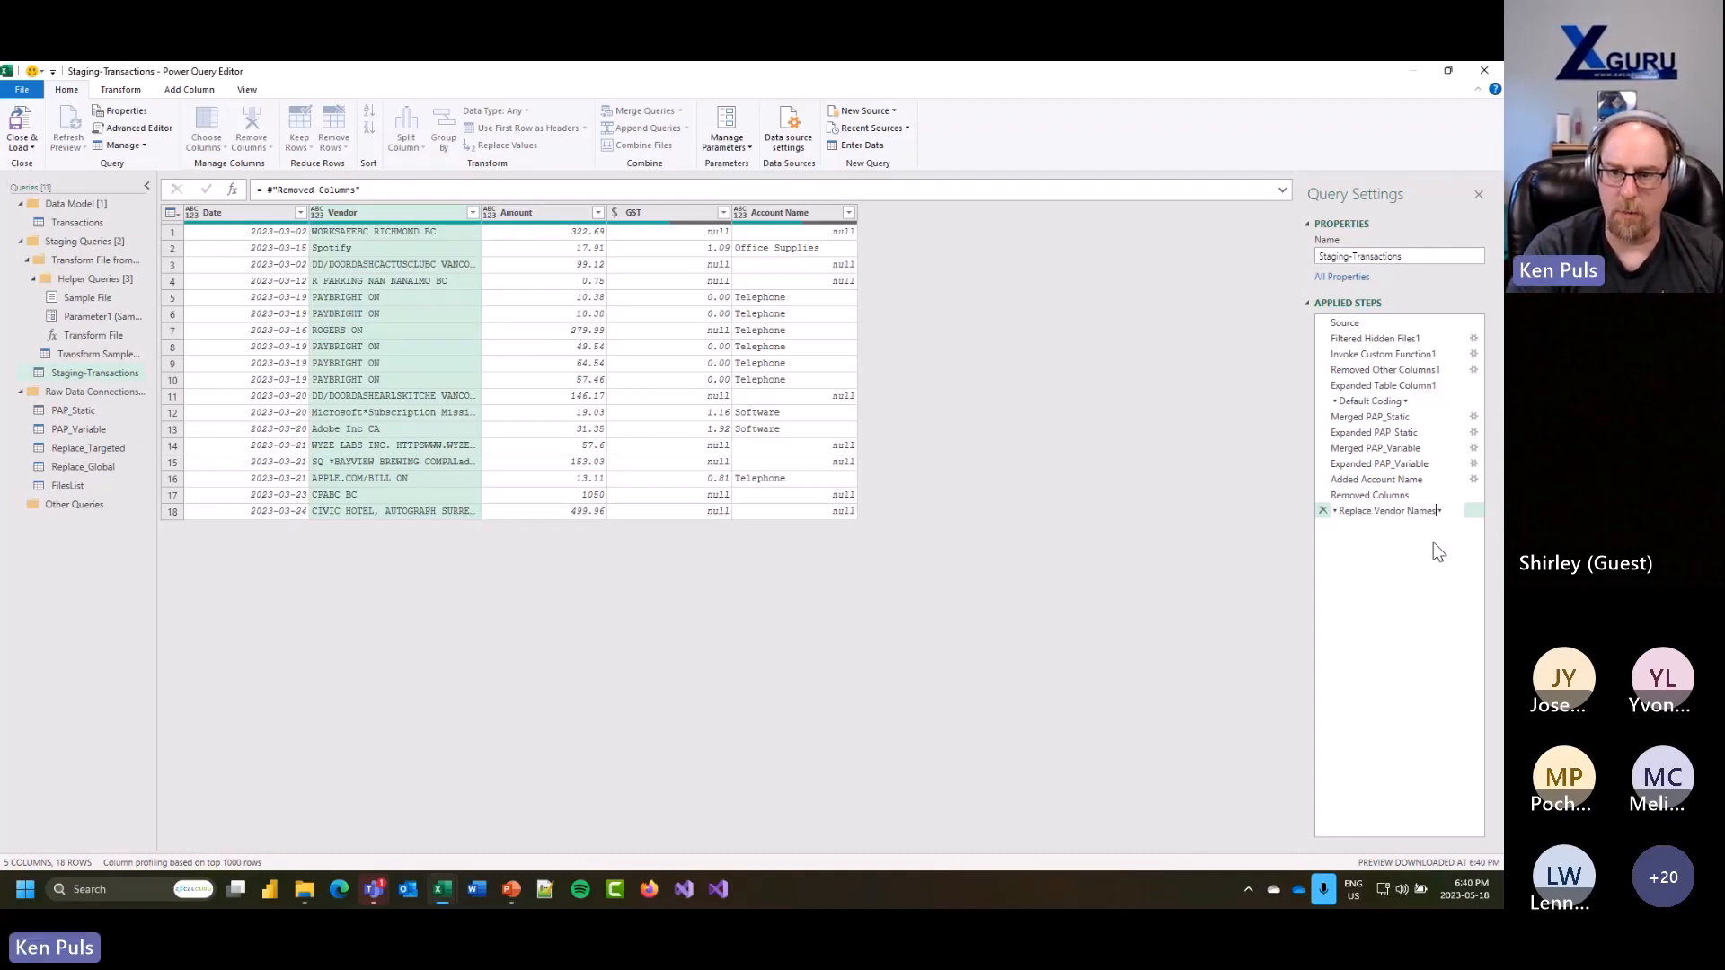
{"action": "type", "text": " Names"}
{"action": "key", "text": "Return"}
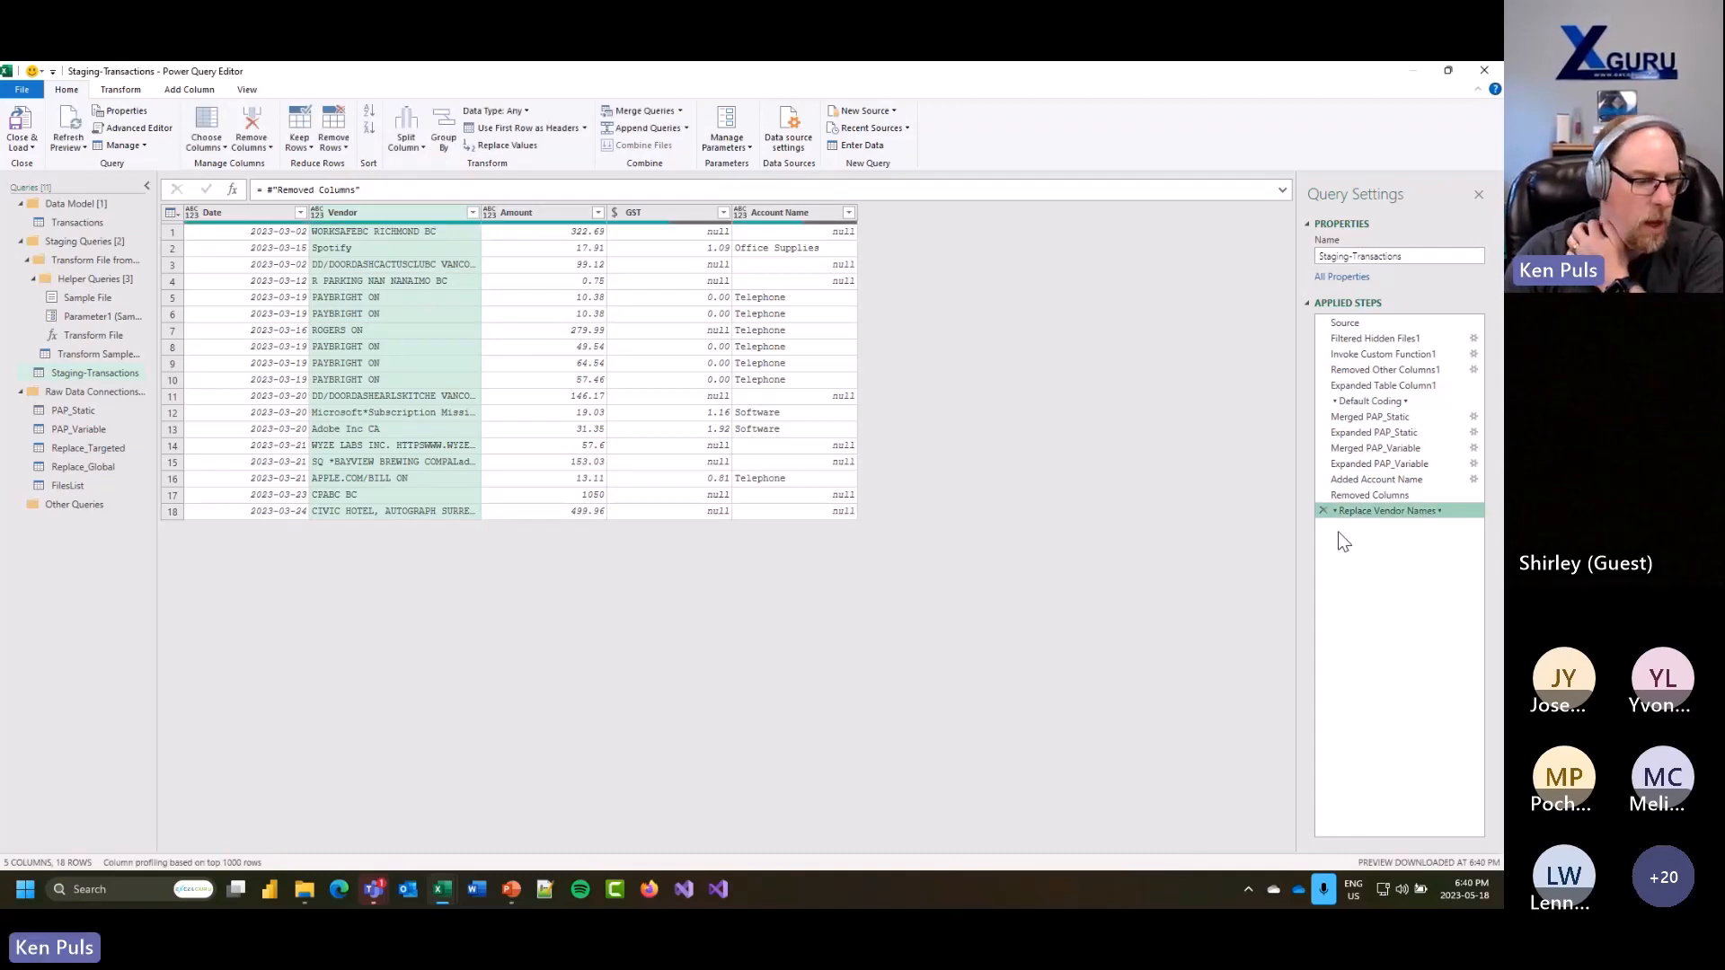
Step: Rename the Vendor column of Staging-Transactions as Vendor.Original
{"action": "double_click", "coordinate": [385, 213]}
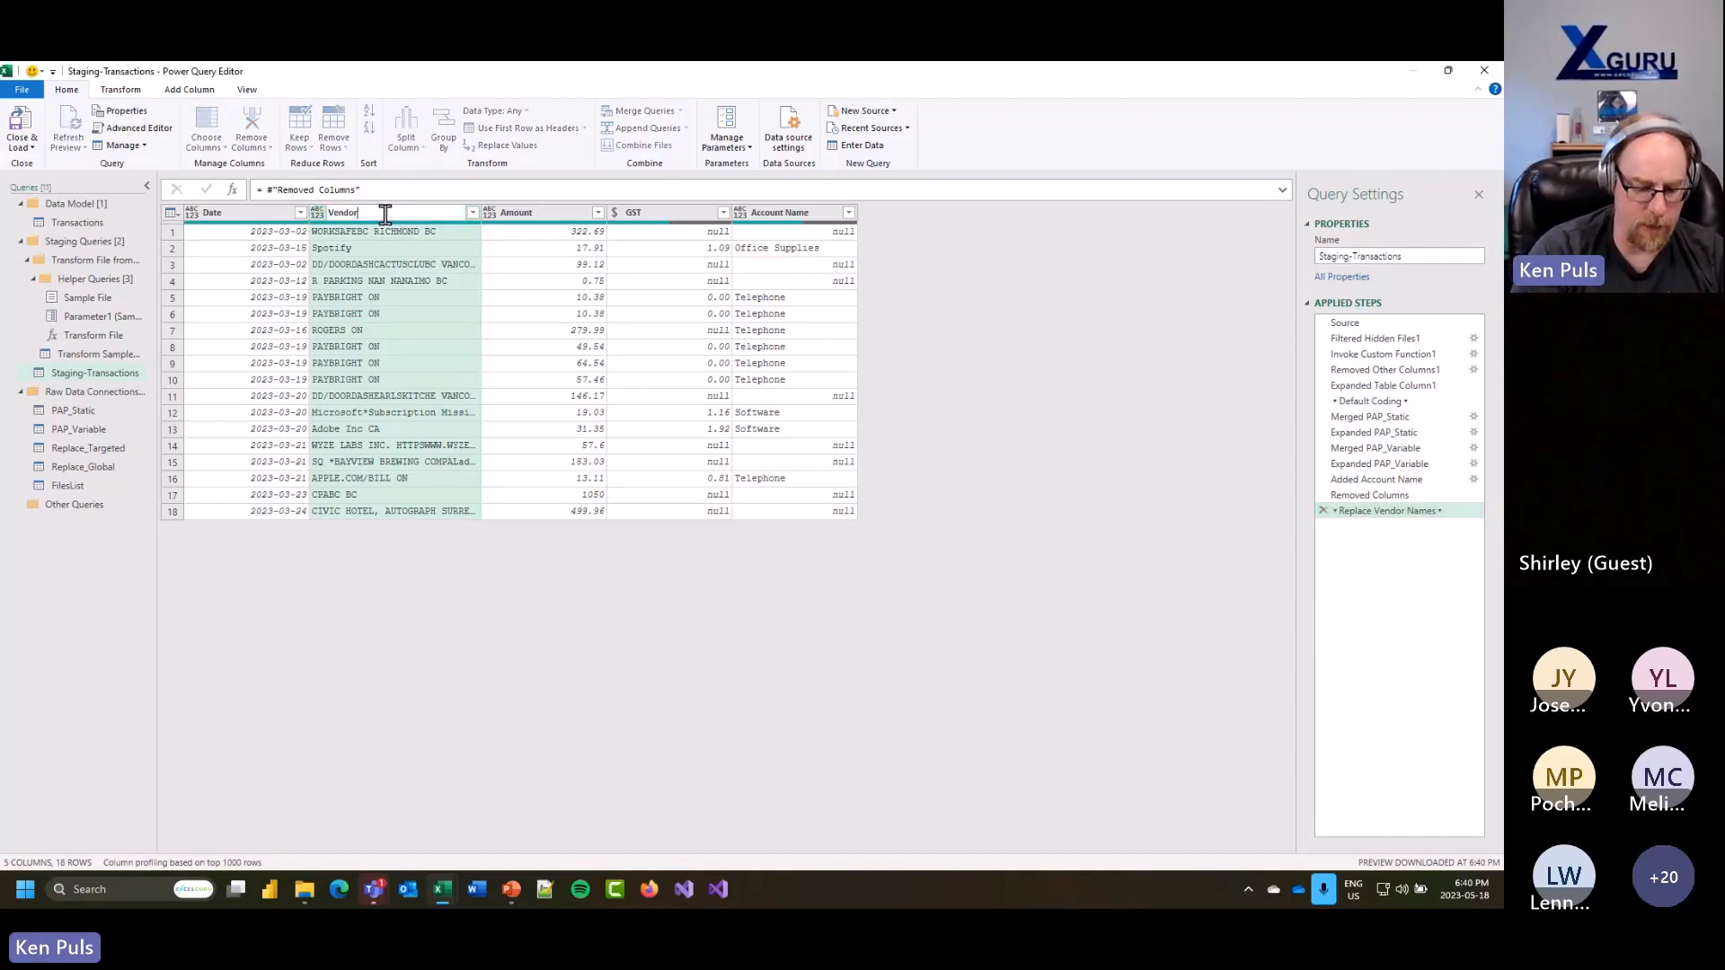
{"action": "type", "text": ".nOriginal"}
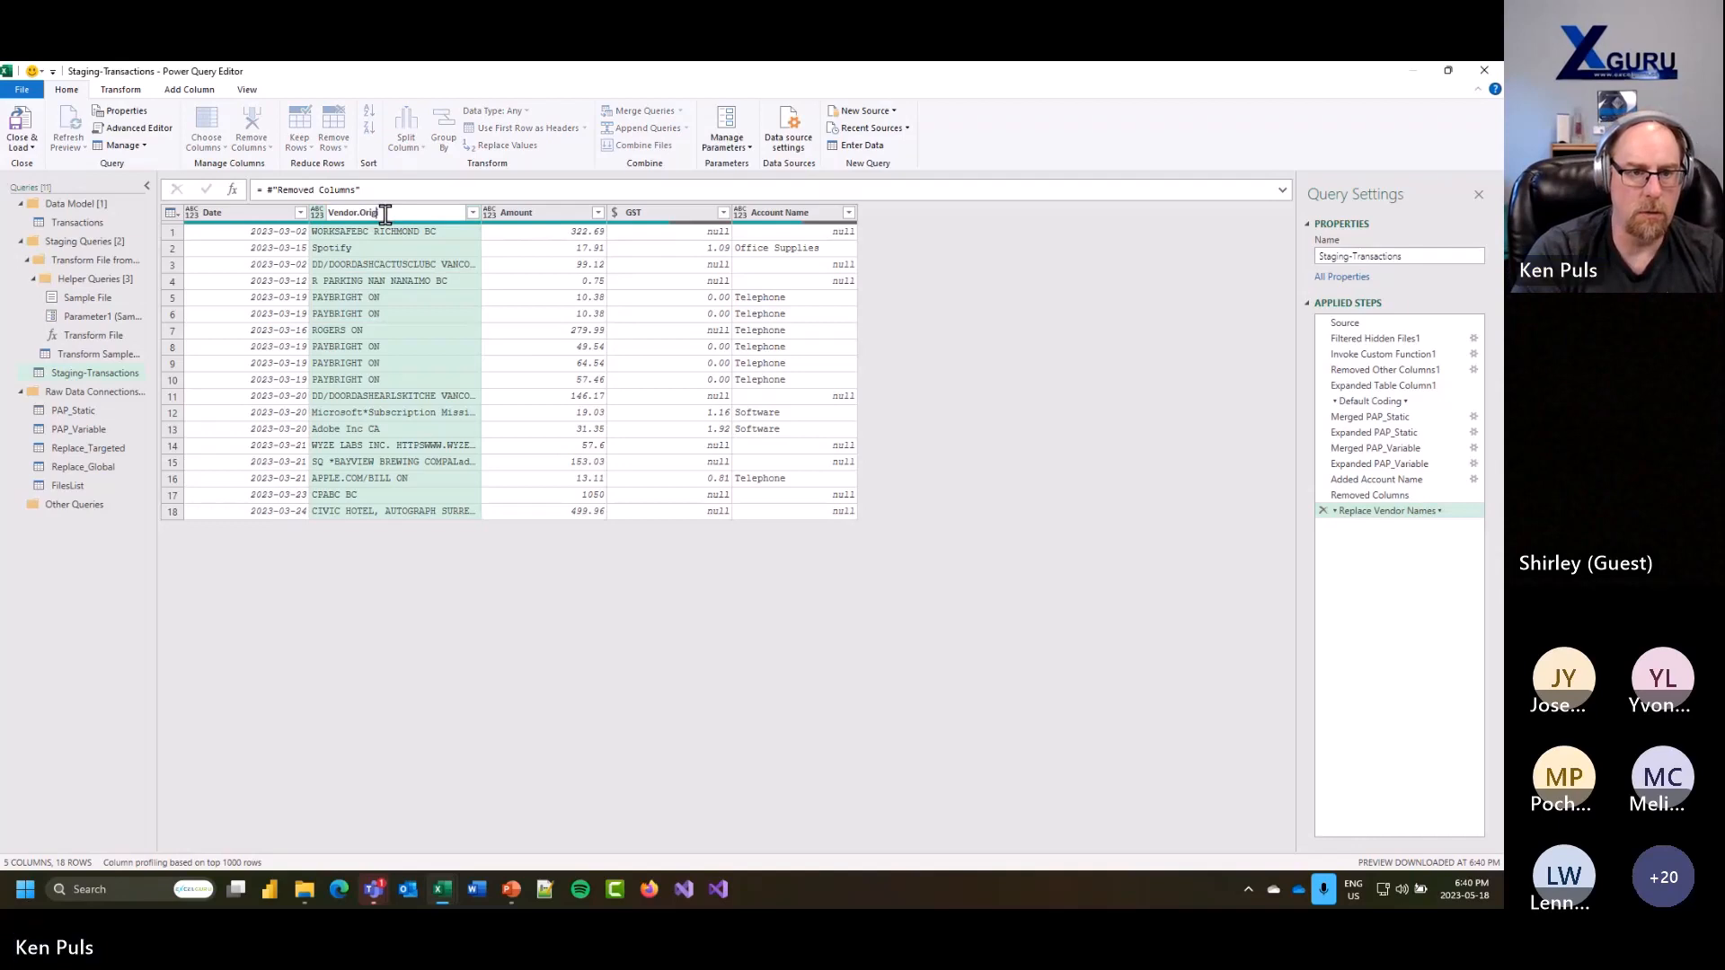
{"action": "key", "text": "Return"}
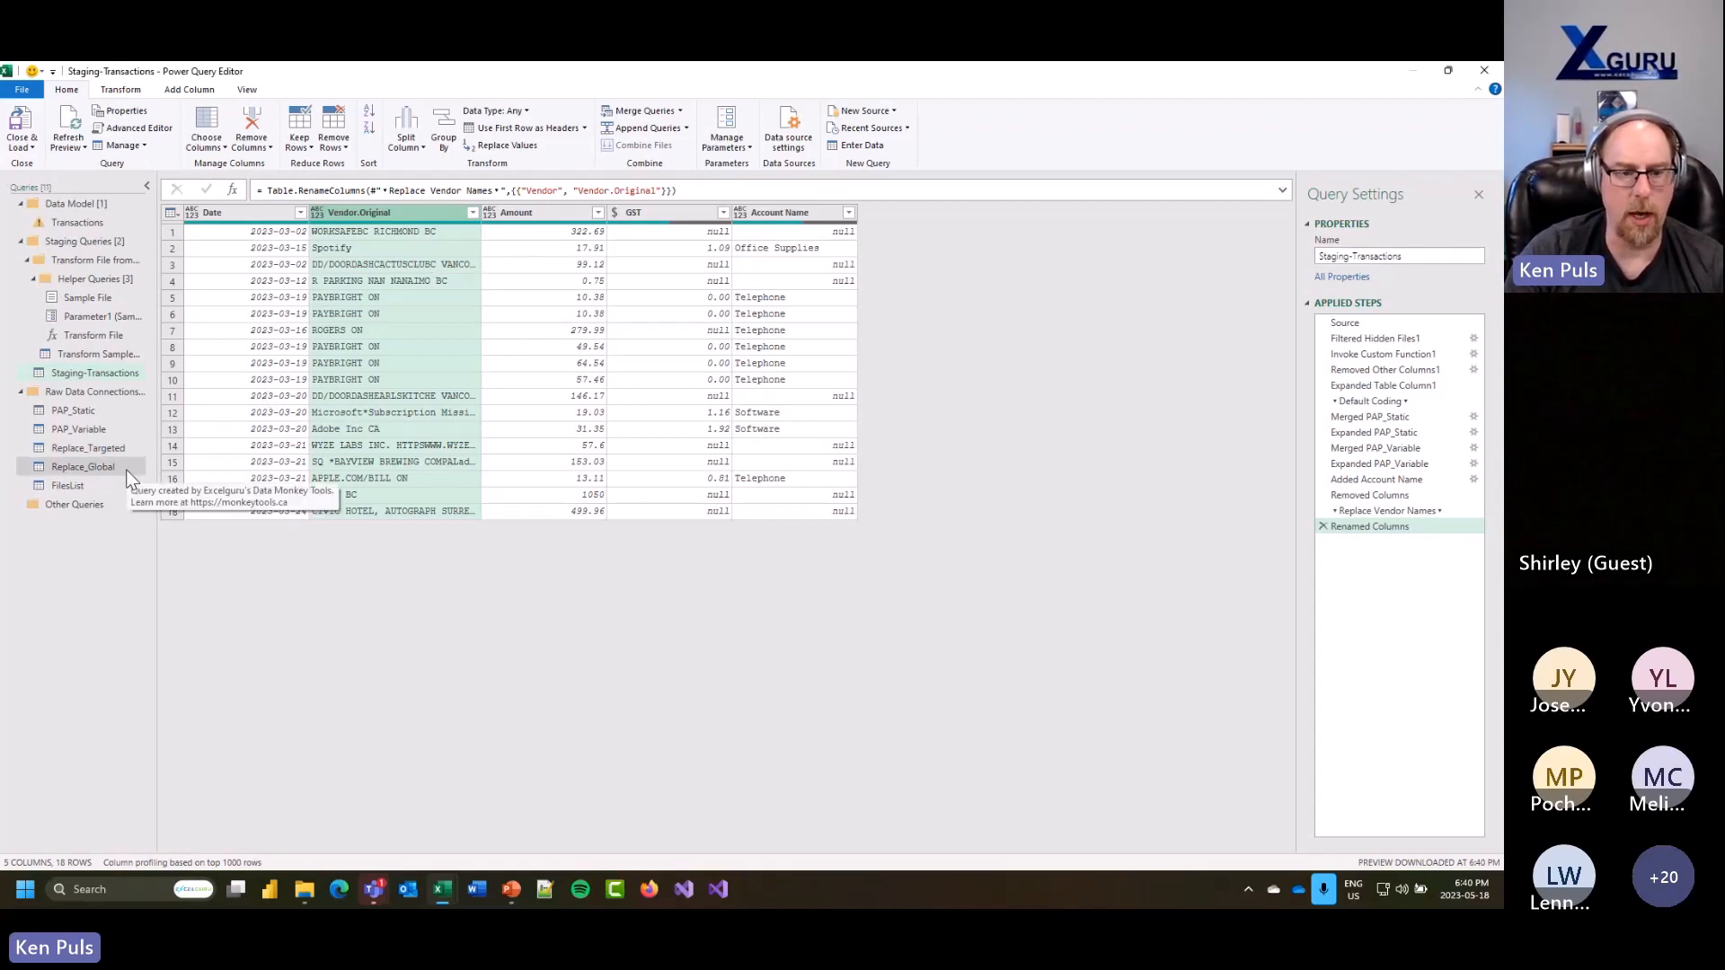
Step: Merge Staging-Transactions with Replace_Targeted as a left outer join, matching Vendor.Original to Vendor and Amount to Amount
{"action": "left_click", "coordinate": [643, 111]}
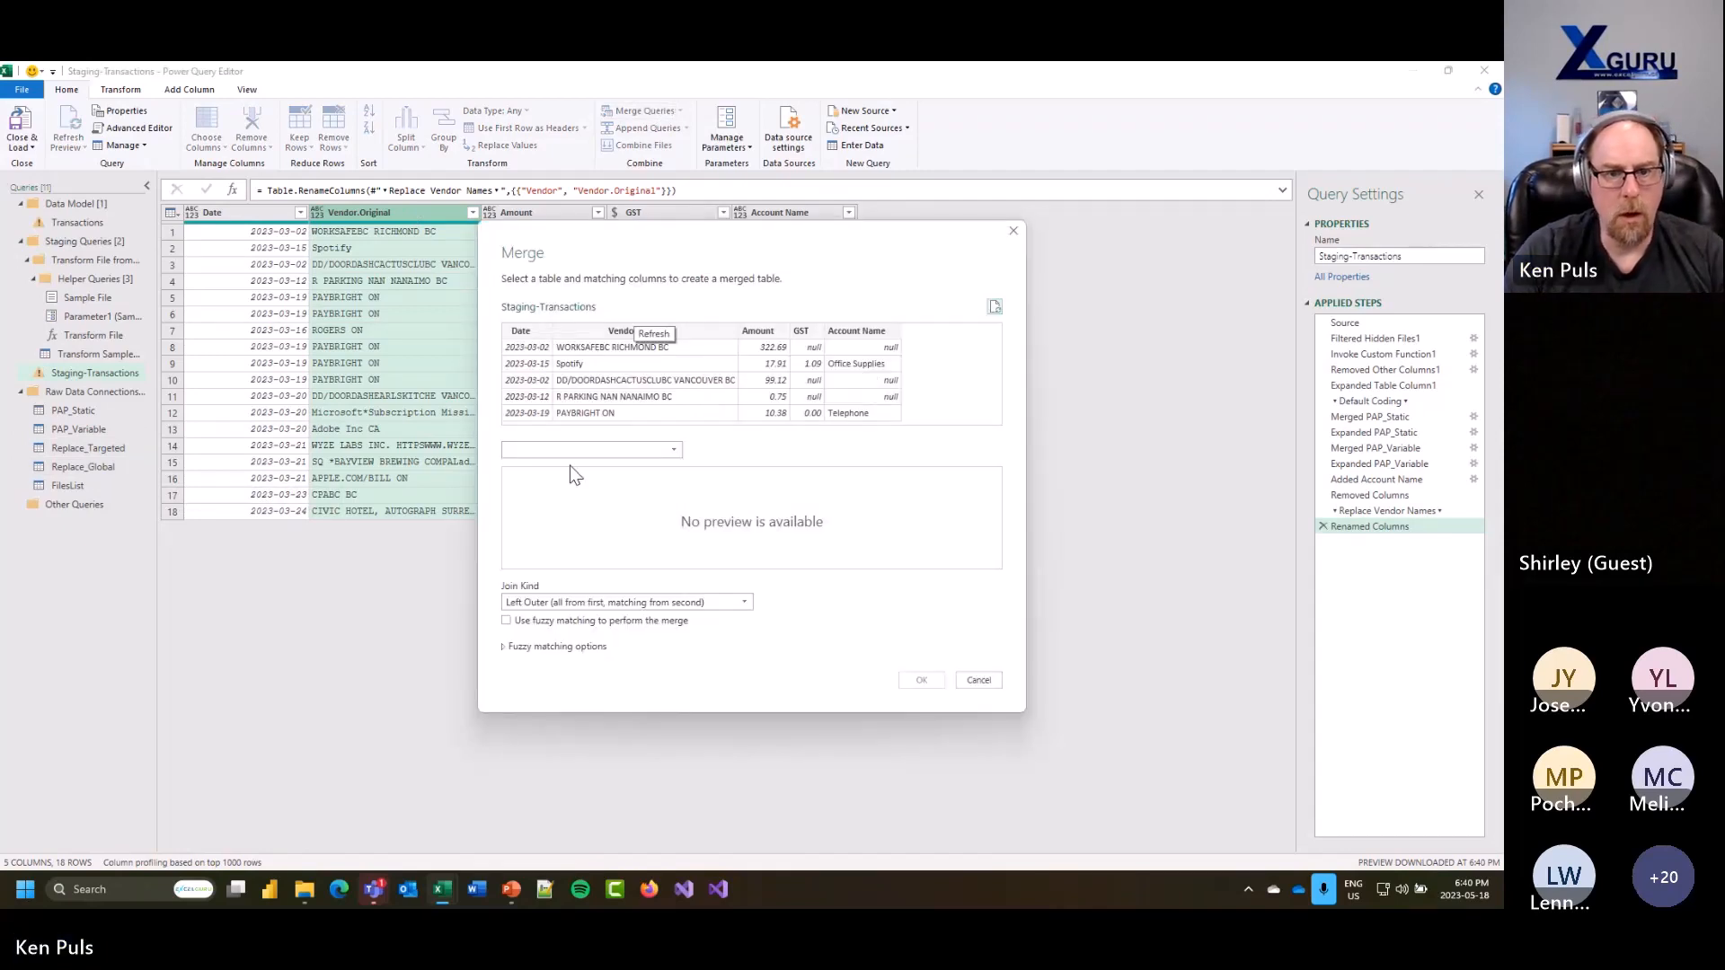
{"action": "left_click", "coordinate": [586, 451]}
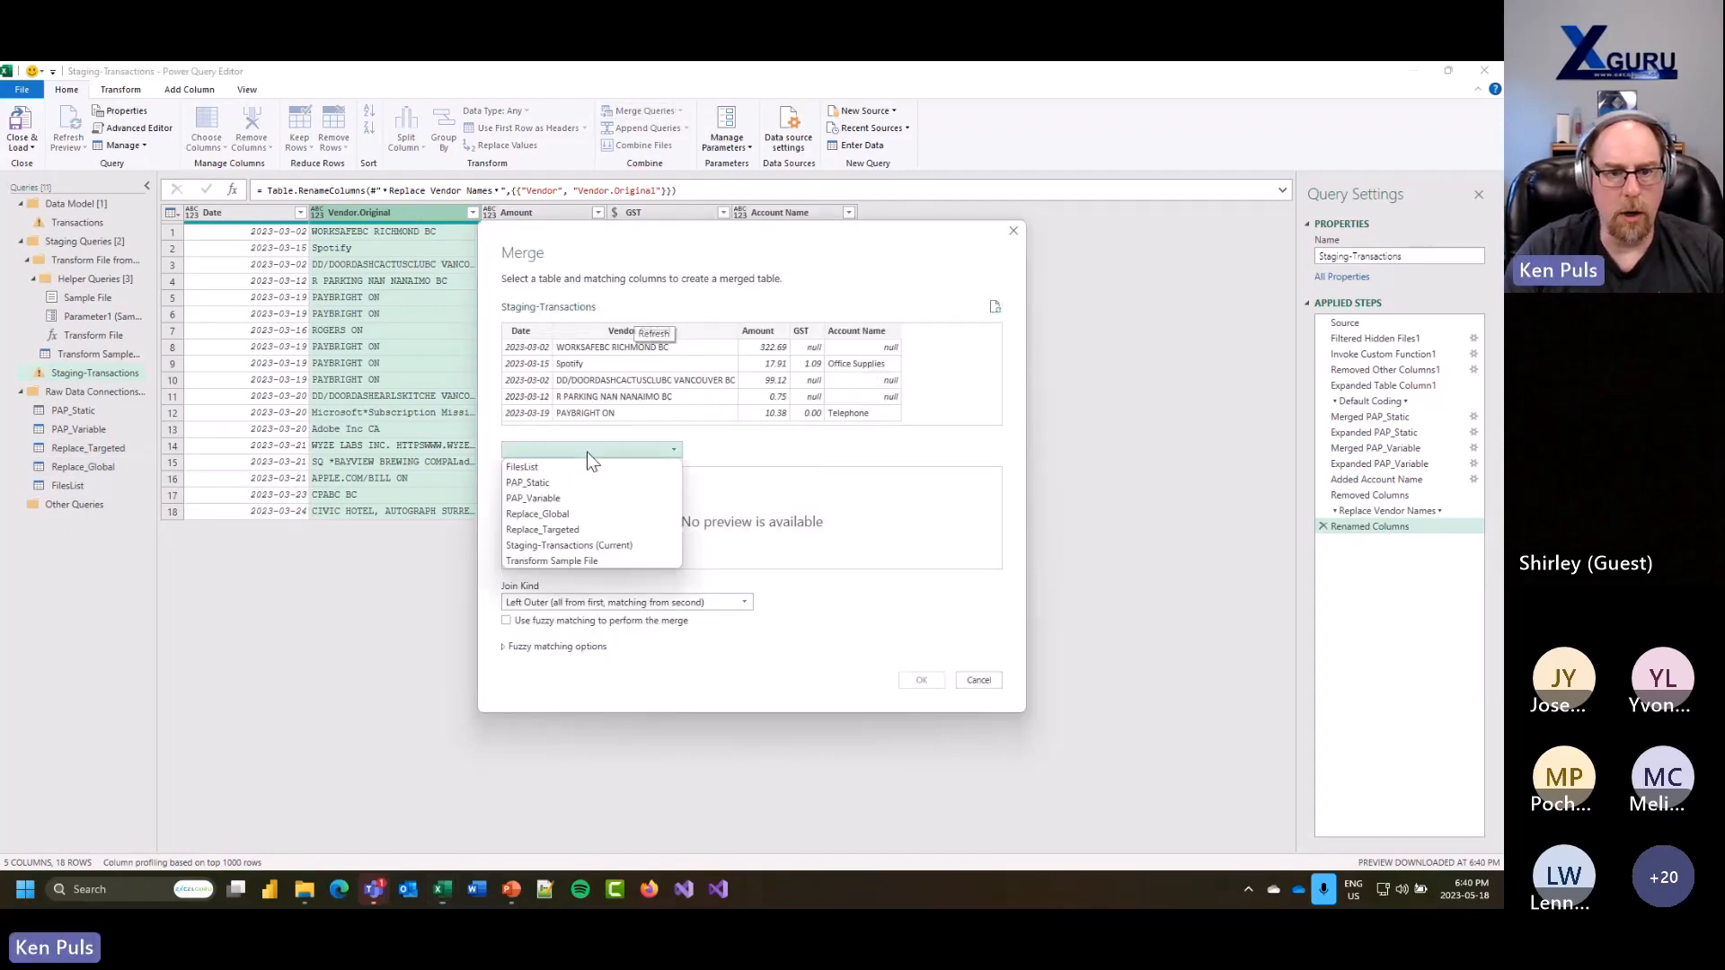
{"action": "left_click", "coordinate": [573, 530]}
{"action": "left_click", "coordinate": [658, 333]}
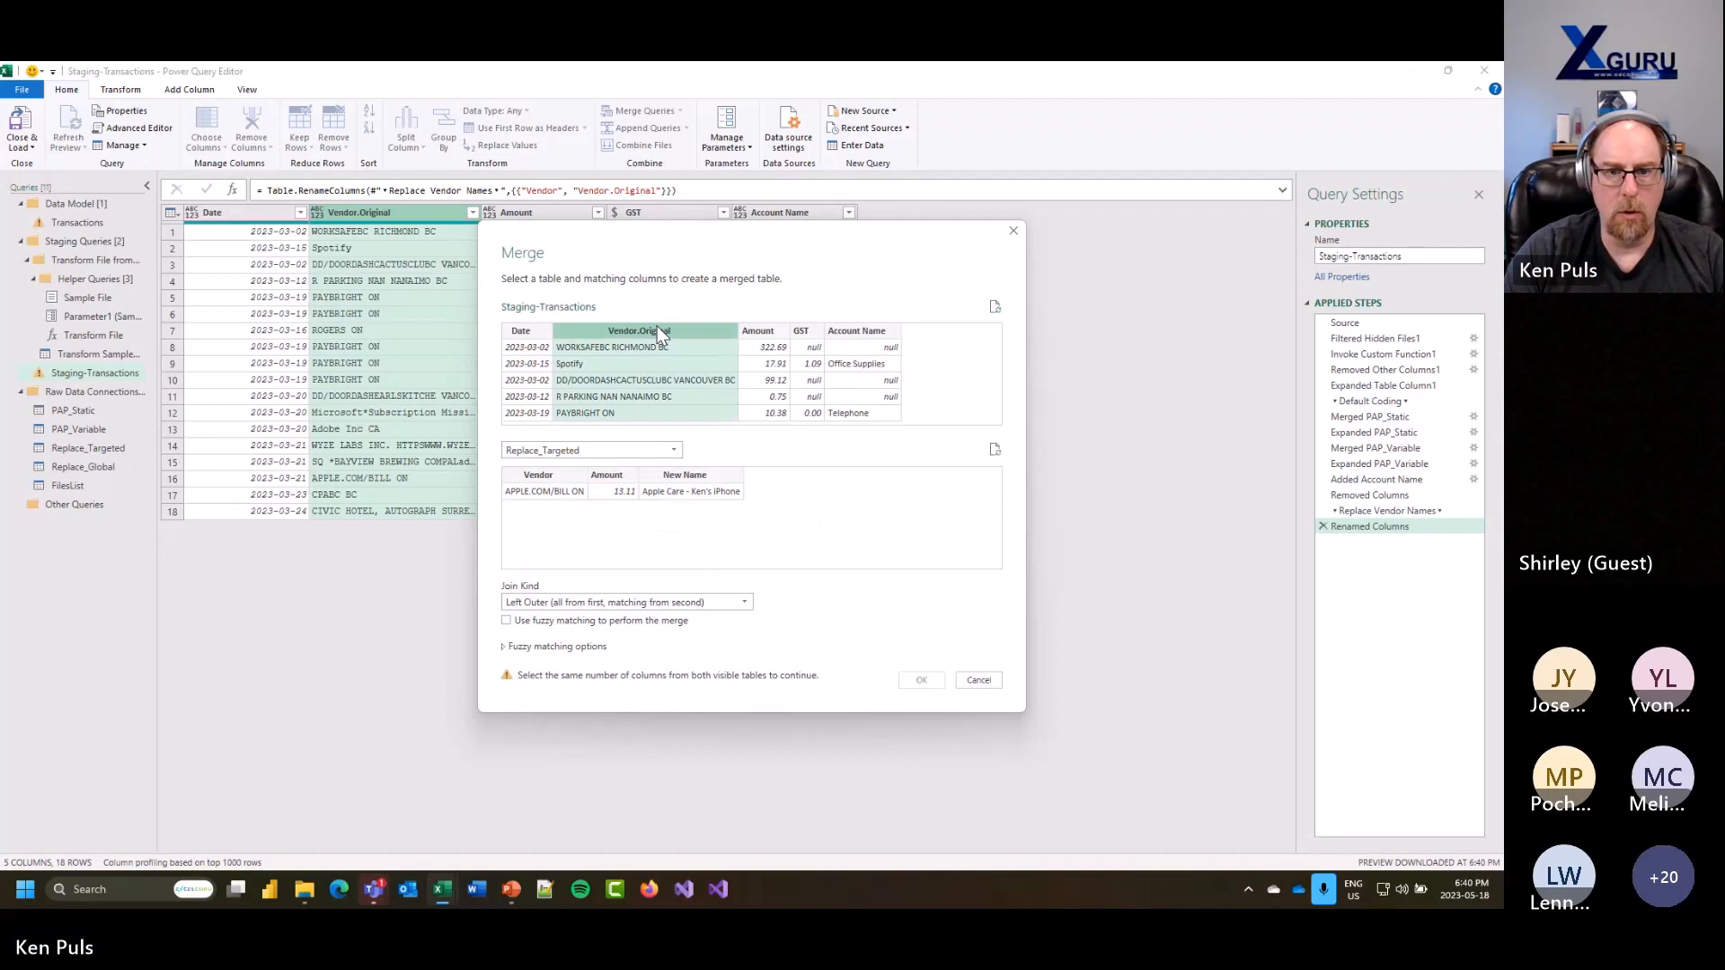
{"action": "left_click", "coordinate": [757, 331], "text": "ctrl"}
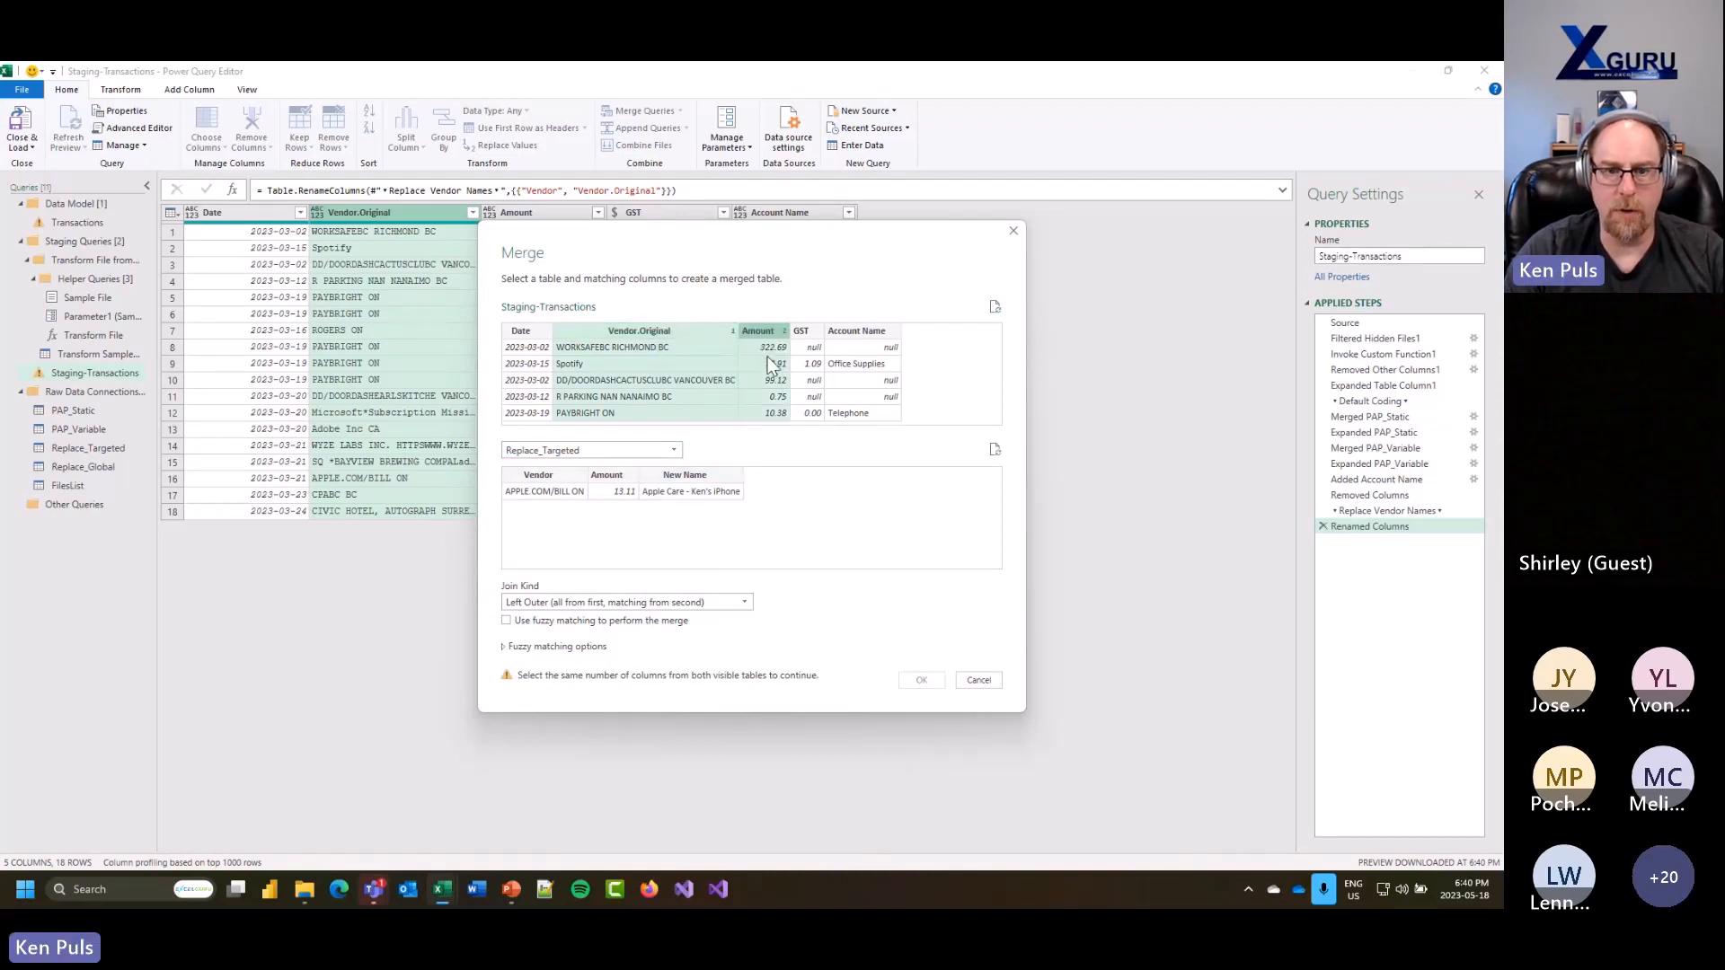
{"action": "left_click", "coordinate": [561, 476]}
{"action": "left_click", "coordinate": [606, 476], "text": "ctrl"}
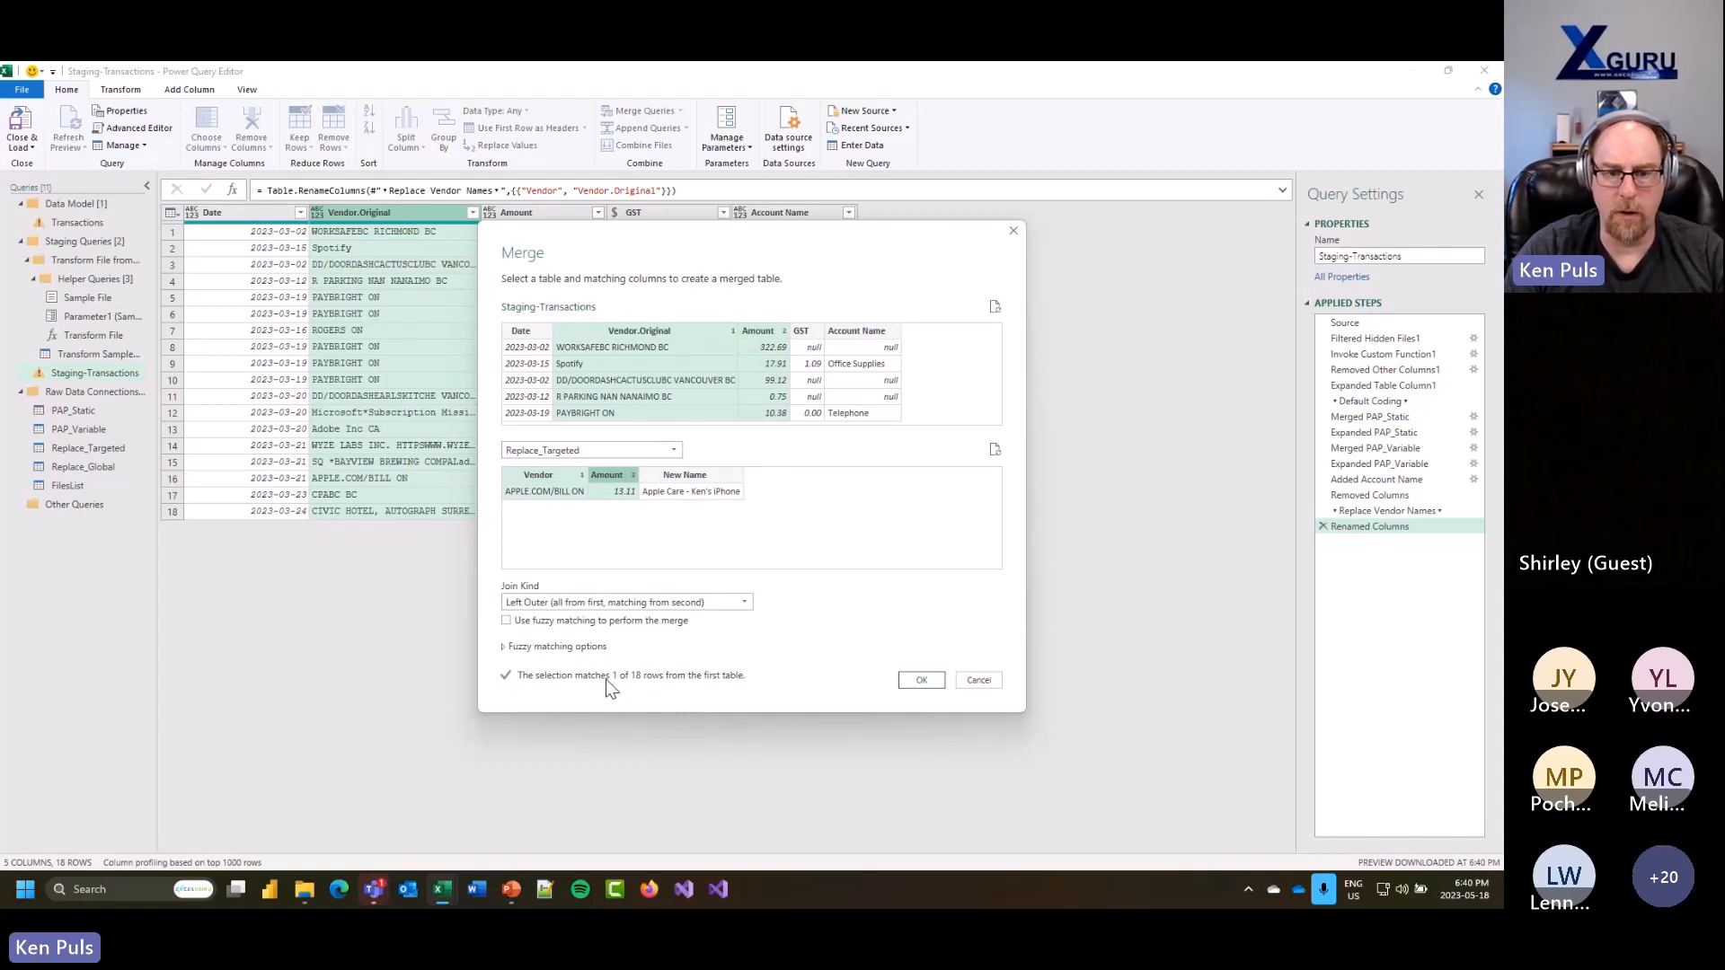
{"action": "left_click", "coordinate": [922, 680]}
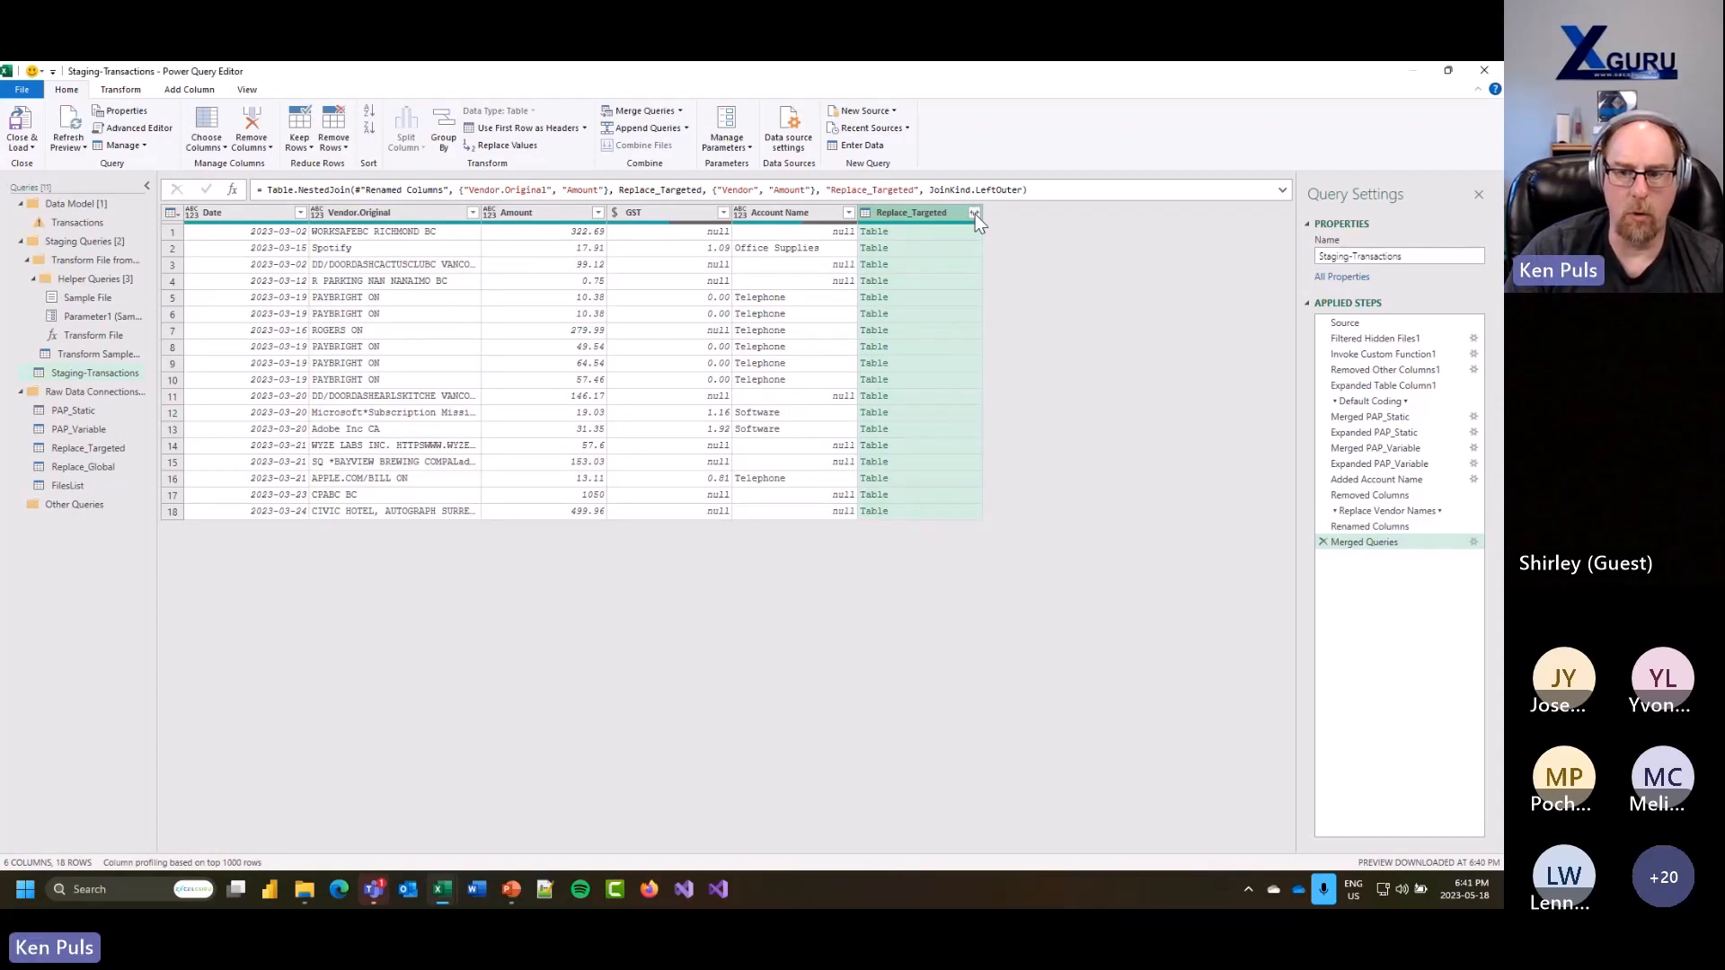
Step: Rename the Merged Queries step of Staging-Transactions as Merged Vendors_Targeted
{"action": "right_click", "coordinate": [1364, 543]}
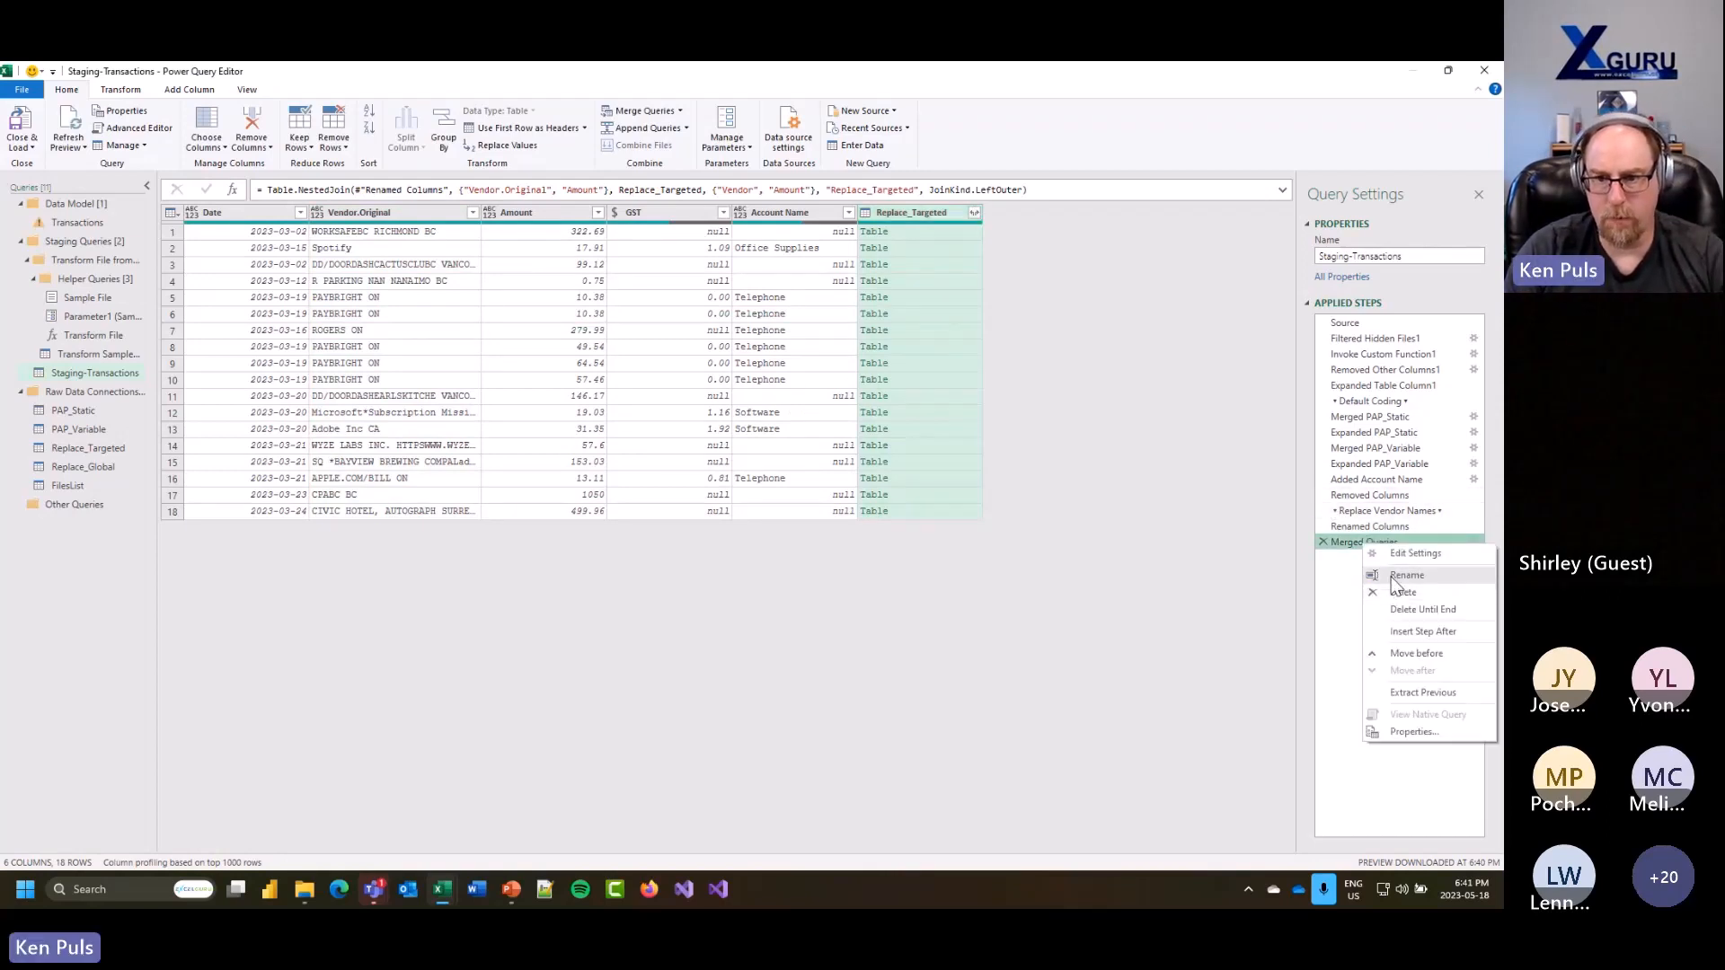
{"action": "left_click", "coordinate": [1390, 578]}
{"action": "type", "text": "Mer"}
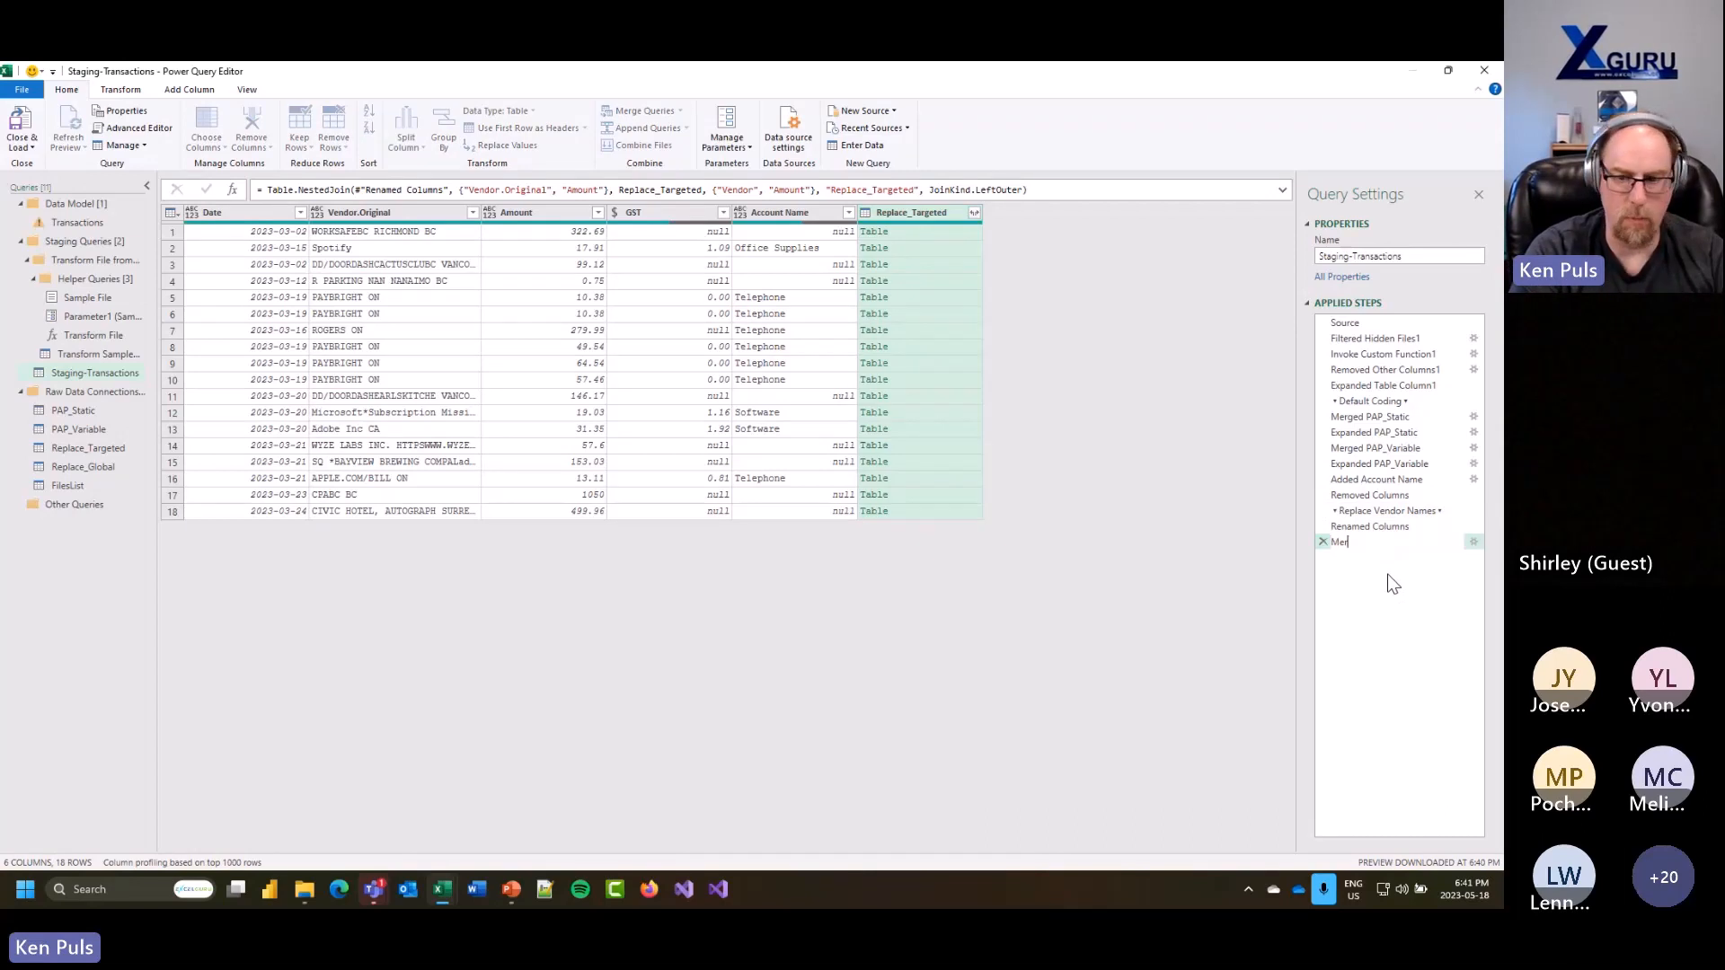
{"action": "type", "text": "ged Vendor"}
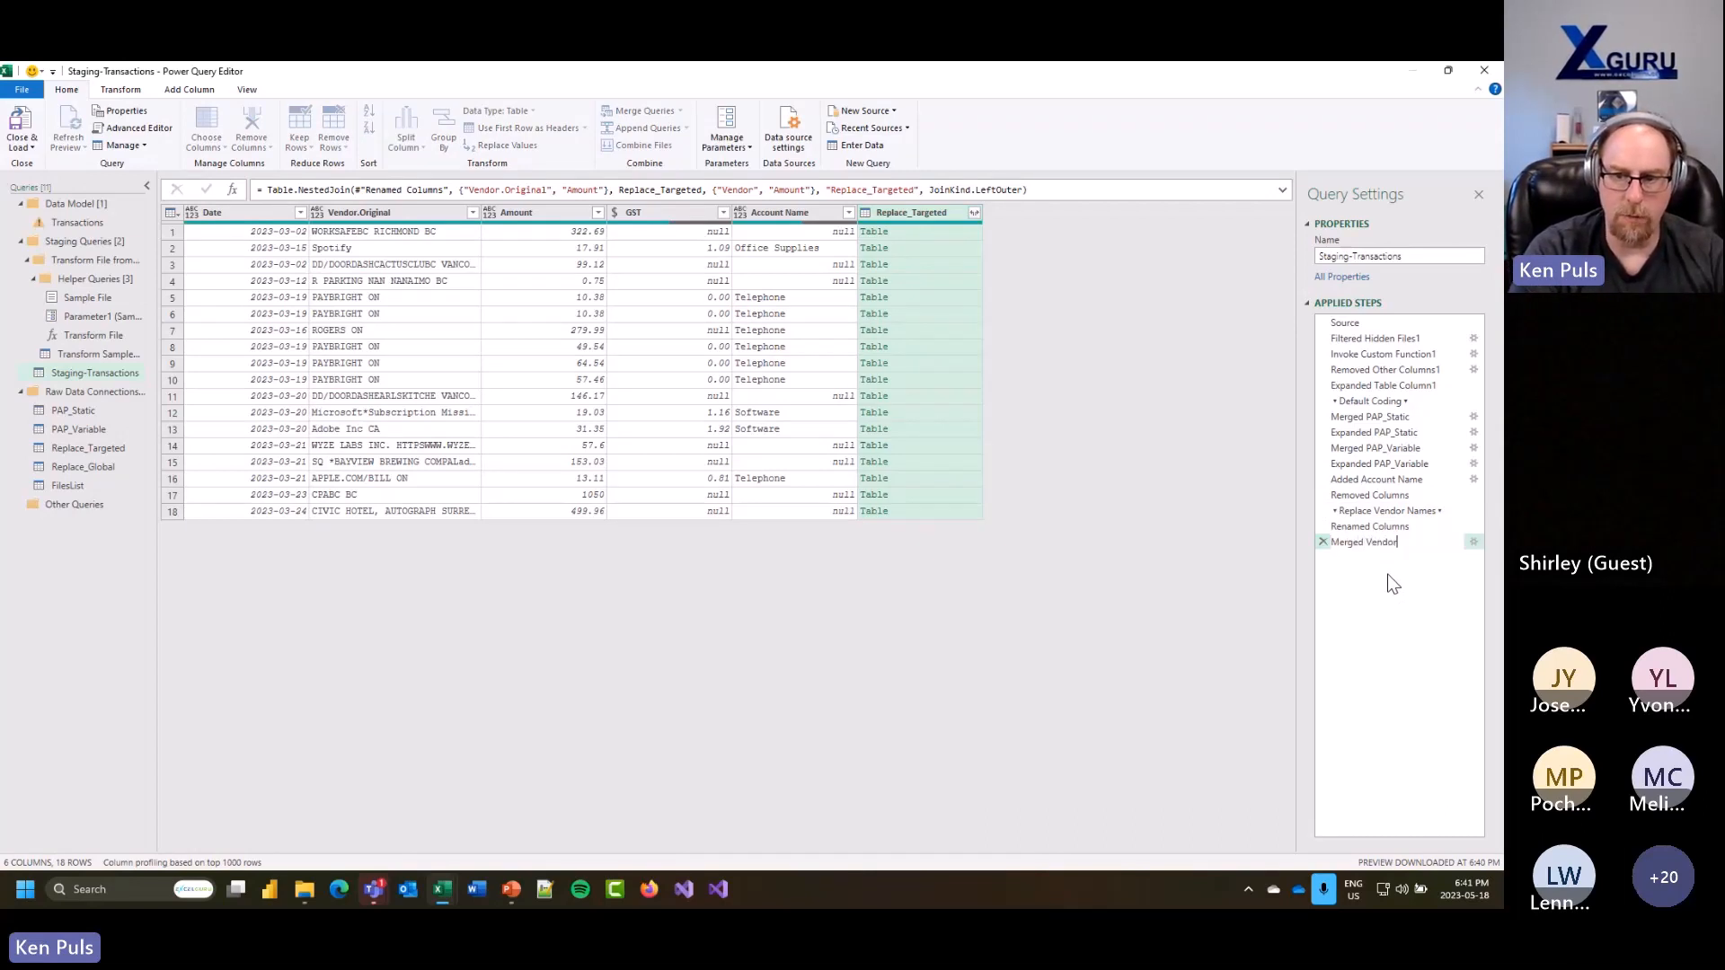
{"action": "type", "text": "s_Ta"}
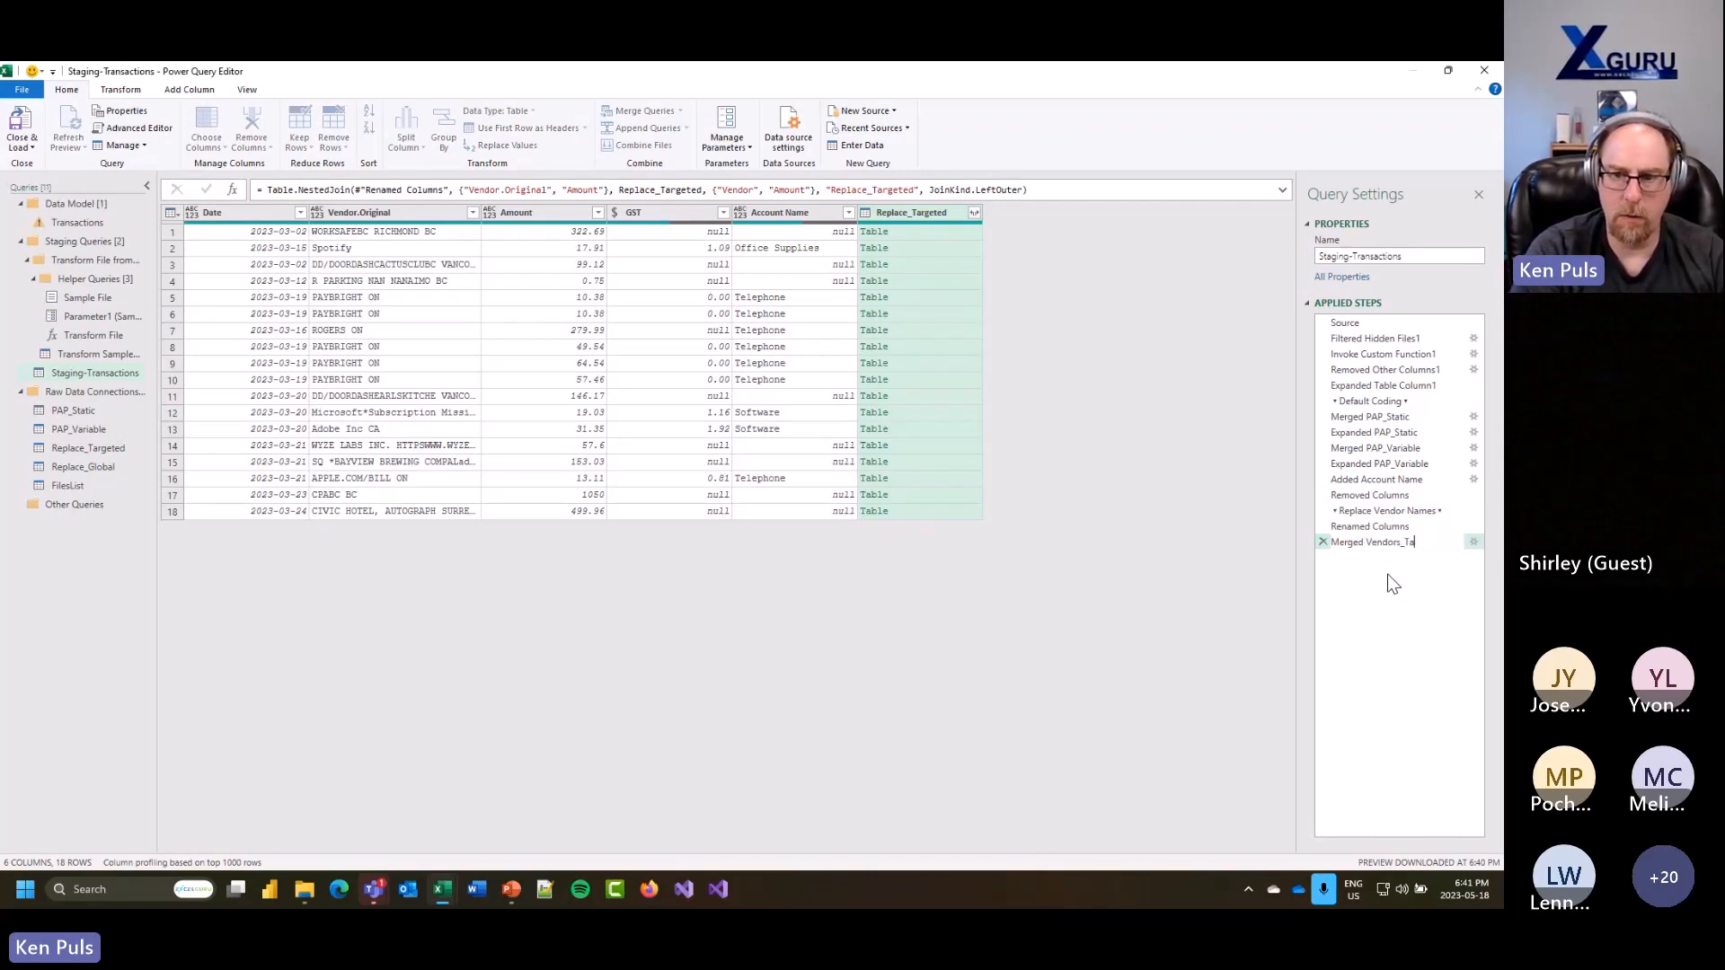
{"action": "type", "text": "rgeted"}
{"action": "key", "text": "Return"}
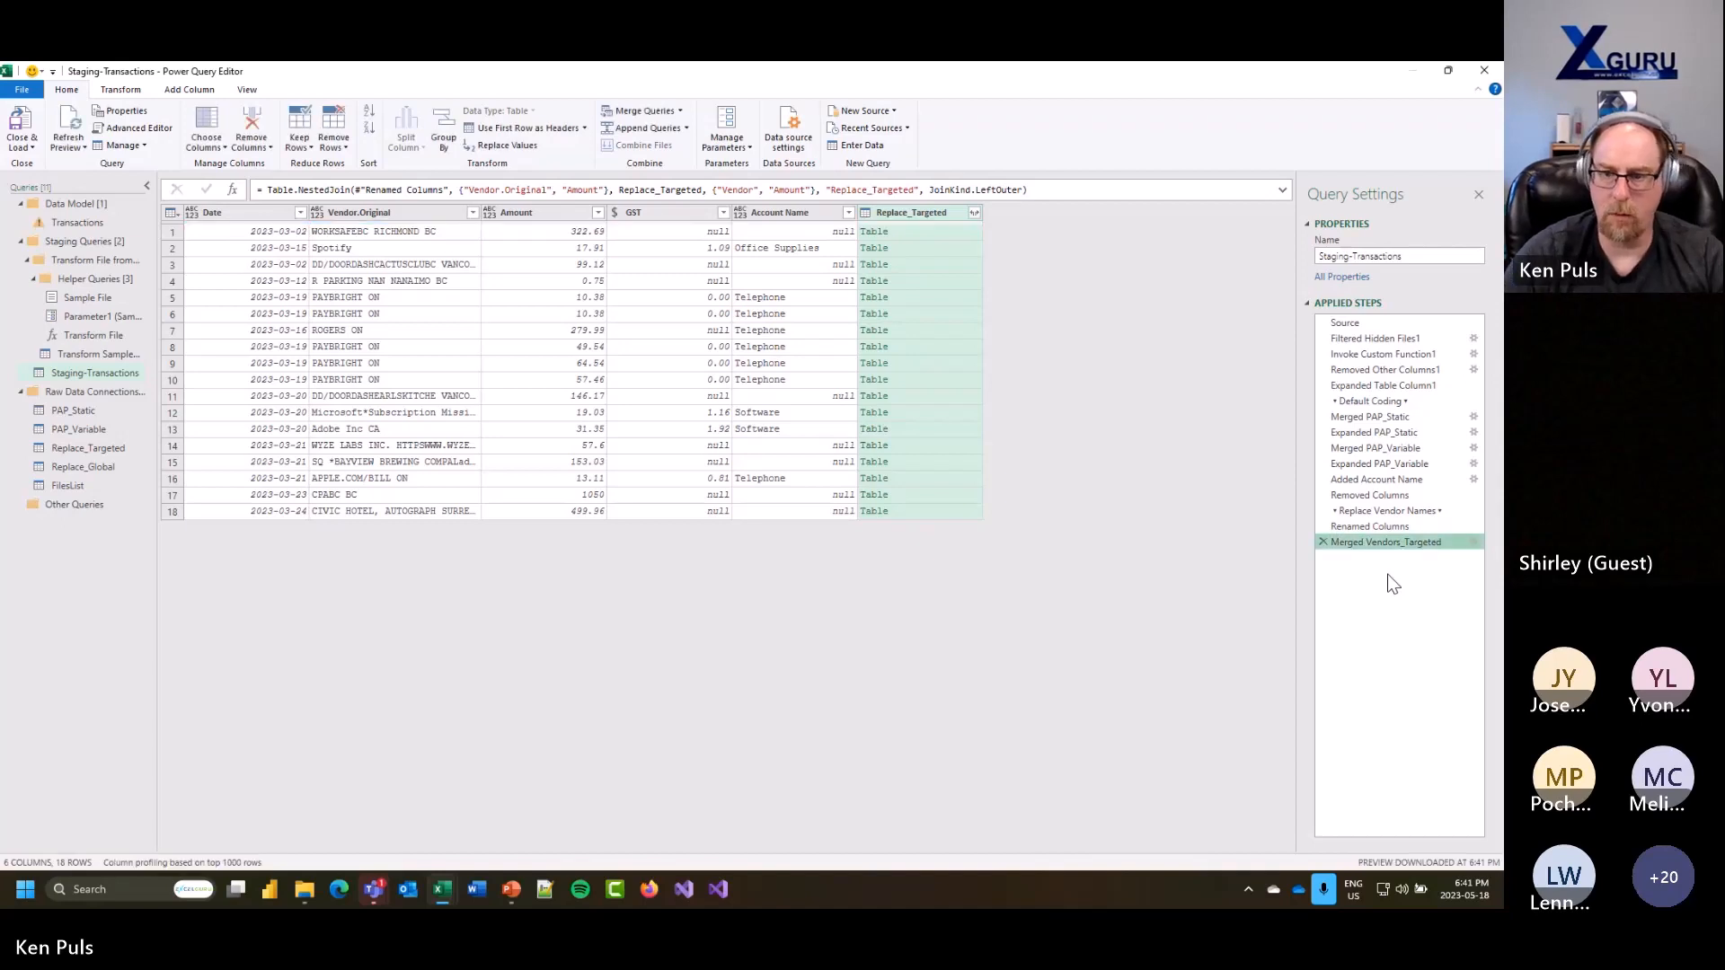
Step: Expand only the New Name column from Replace_Targeted, without using the original column name as prefix
{"action": "left_click", "coordinate": [974, 213]}
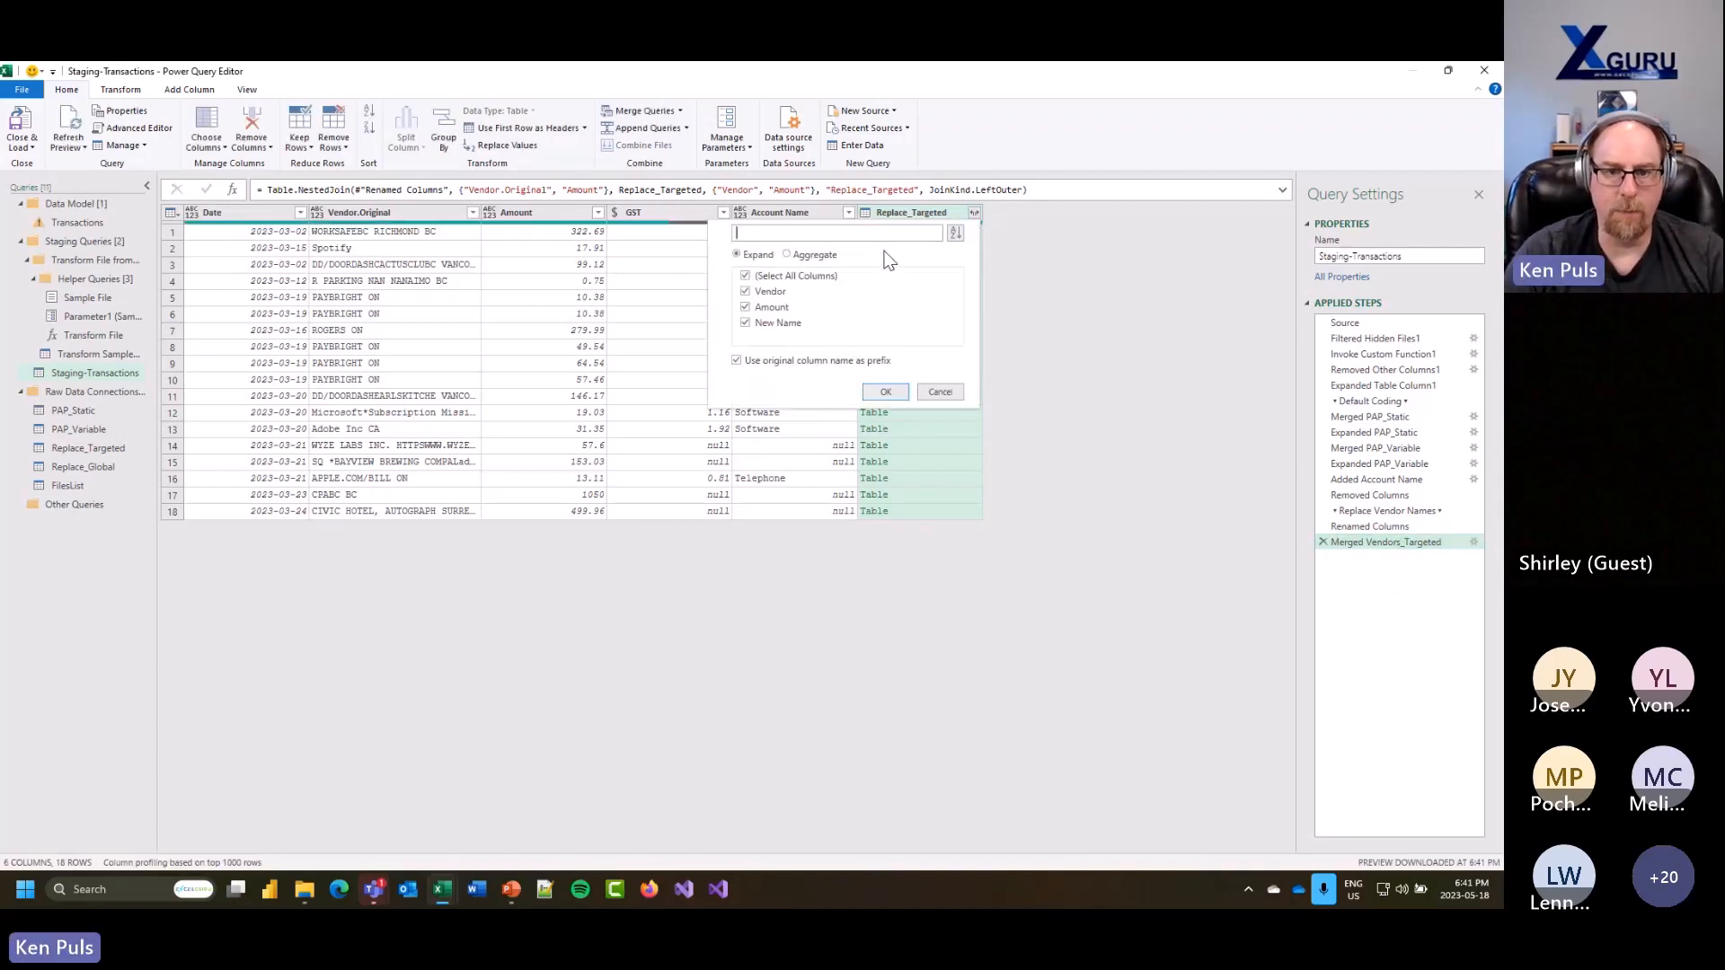
{"action": "left_click", "coordinate": [745, 292]}
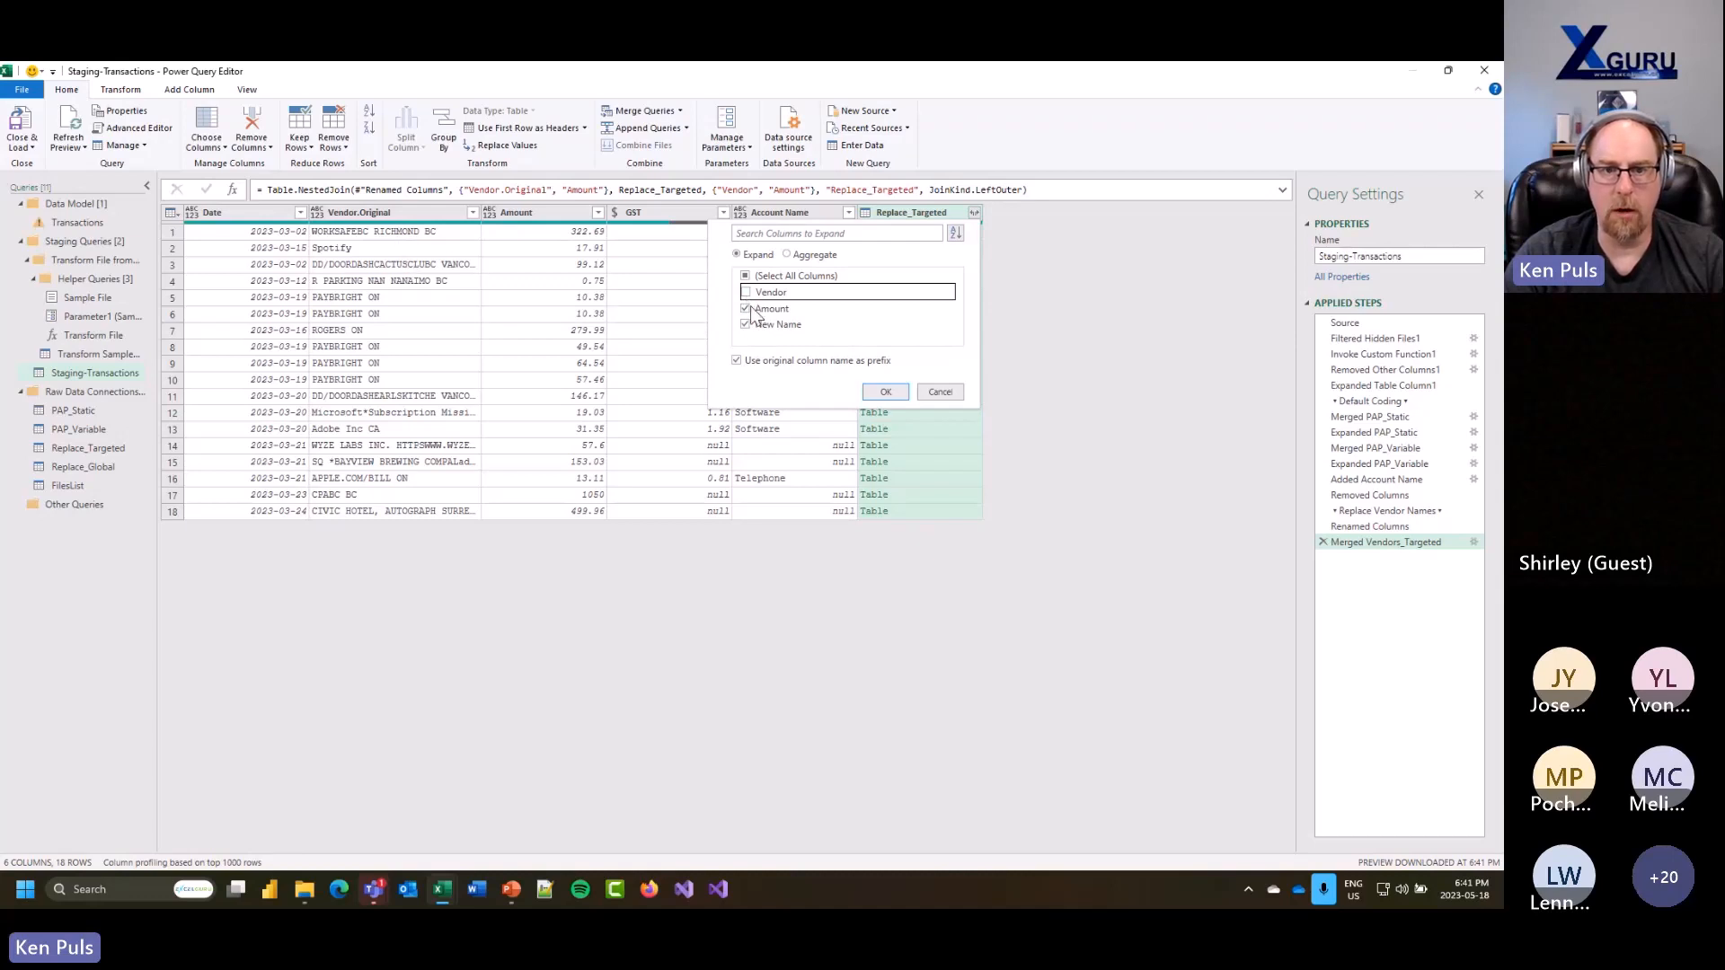
{"action": "left_click", "coordinate": [745, 309]}
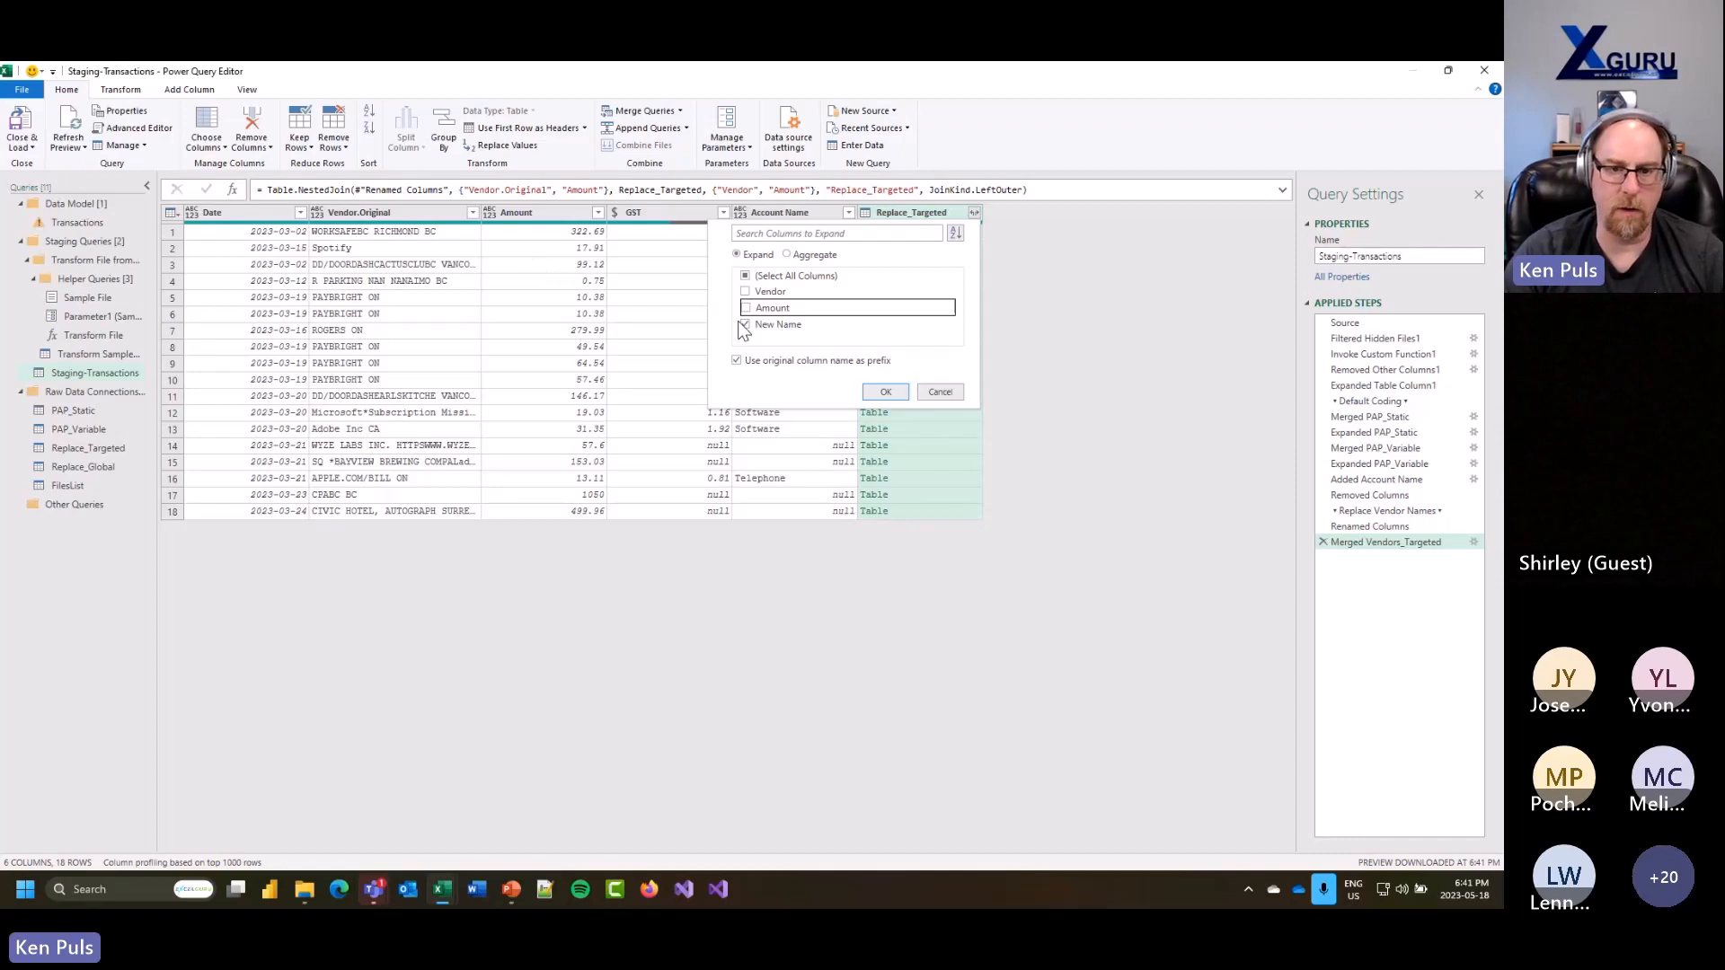
{"action": "left_click", "coordinate": [738, 361]}
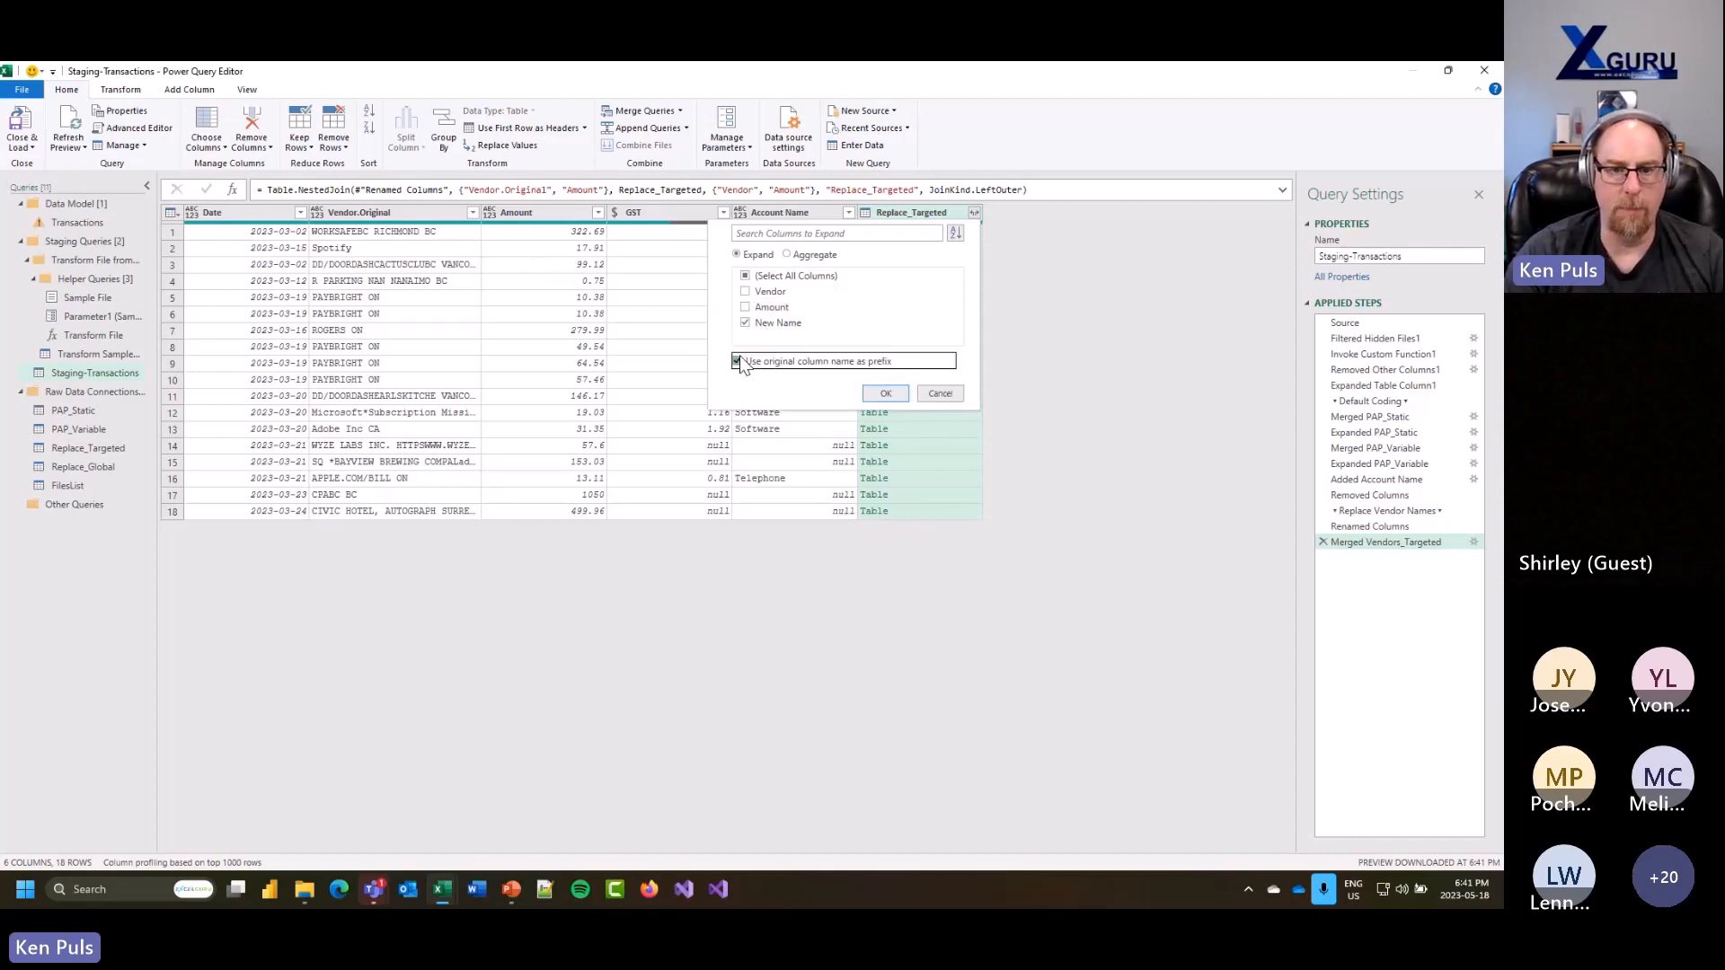
{"action": "left_click", "coordinate": [885, 393]}
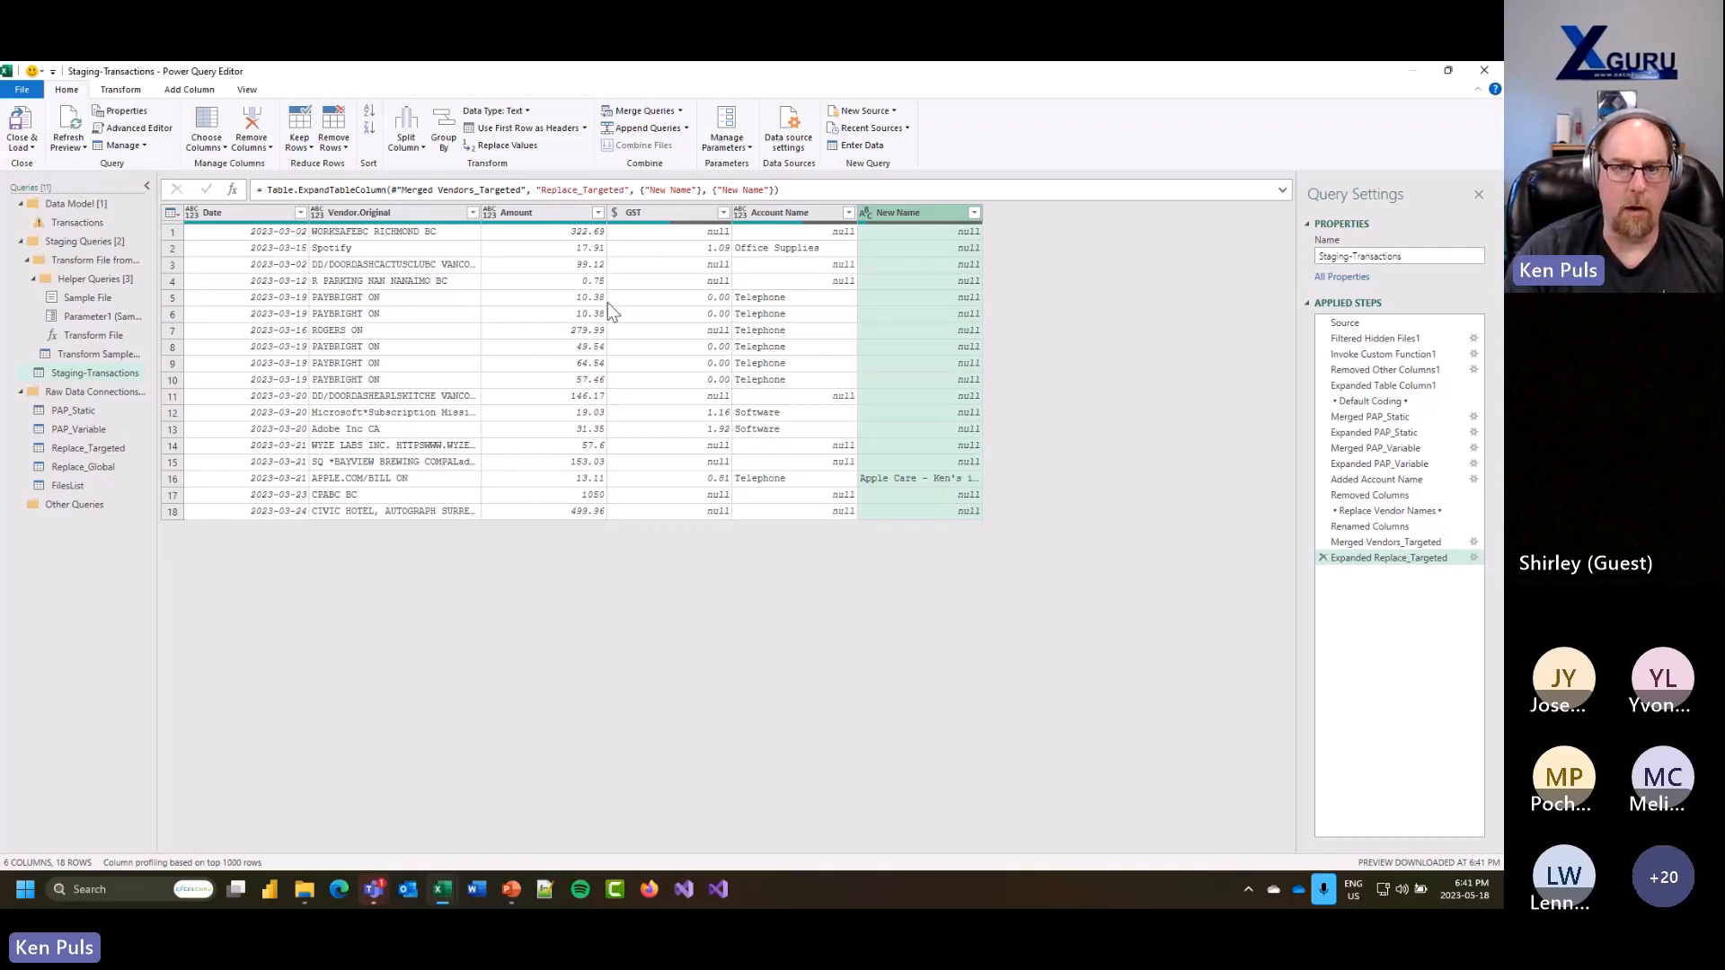
Step: Merge Staging-Transactions with Replace_Global as a left outer join, matching Vendor.Original to Vendor
{"action": "left_click", "coordinate": [644, 110]}
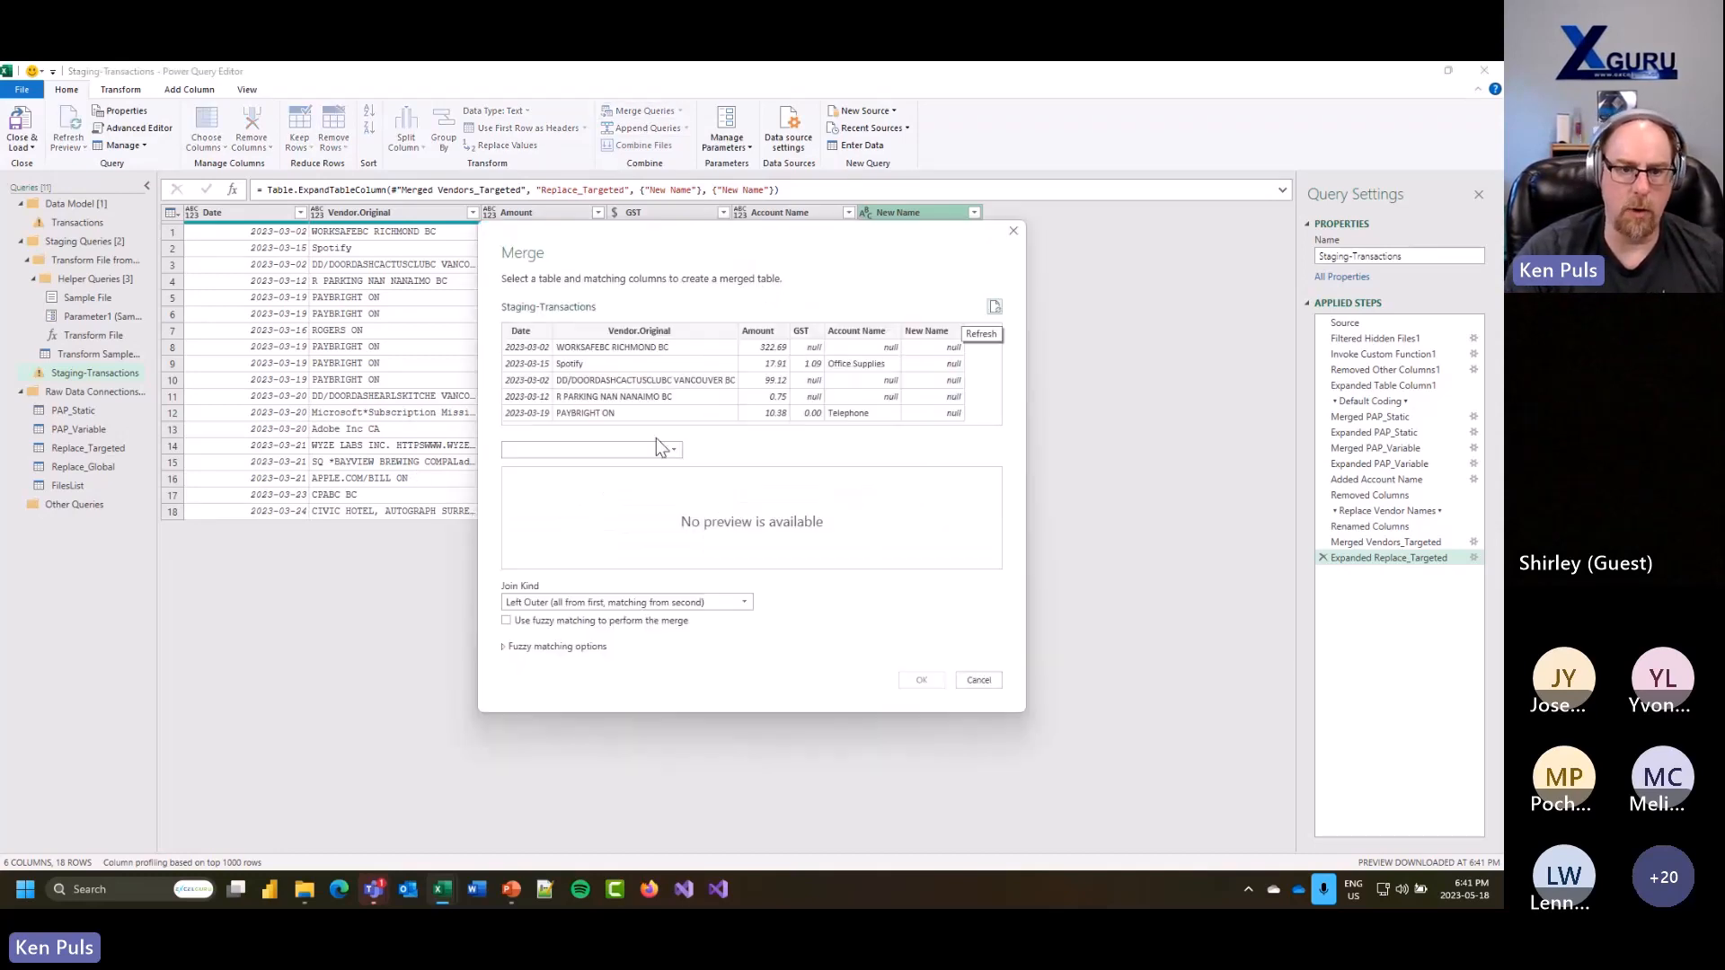
{"action": "left_click", "coordinate": [658, 448]}
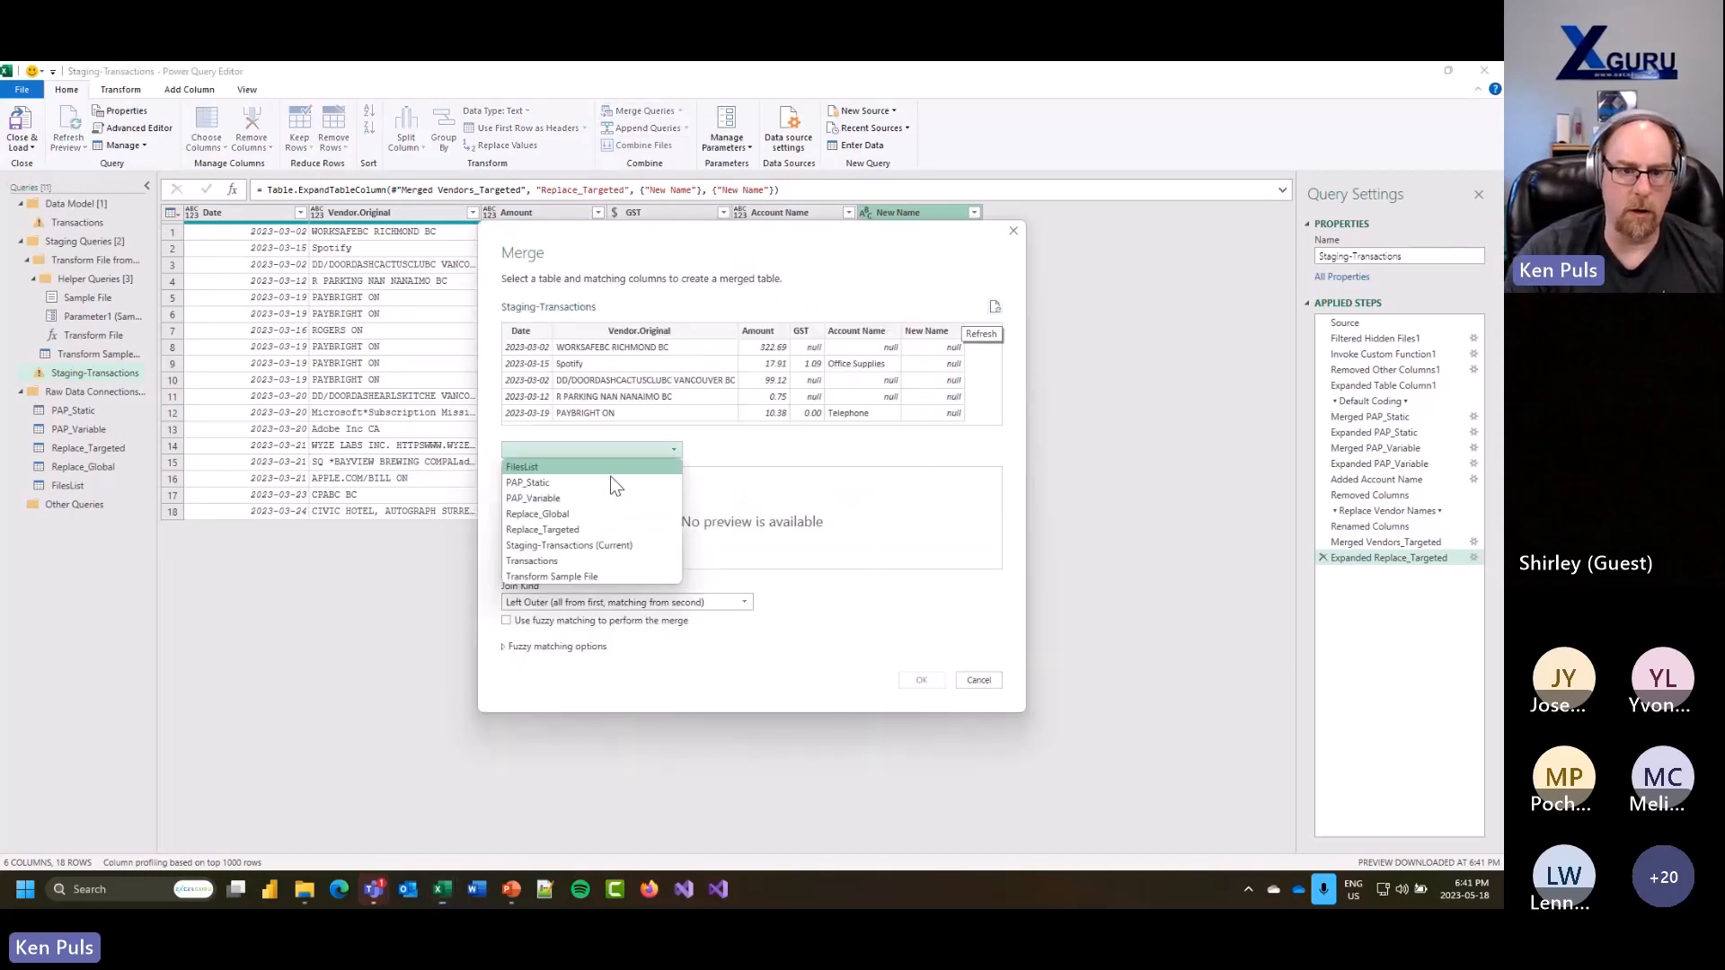
{"action": "left_click", "coordinate": [558, 519]}
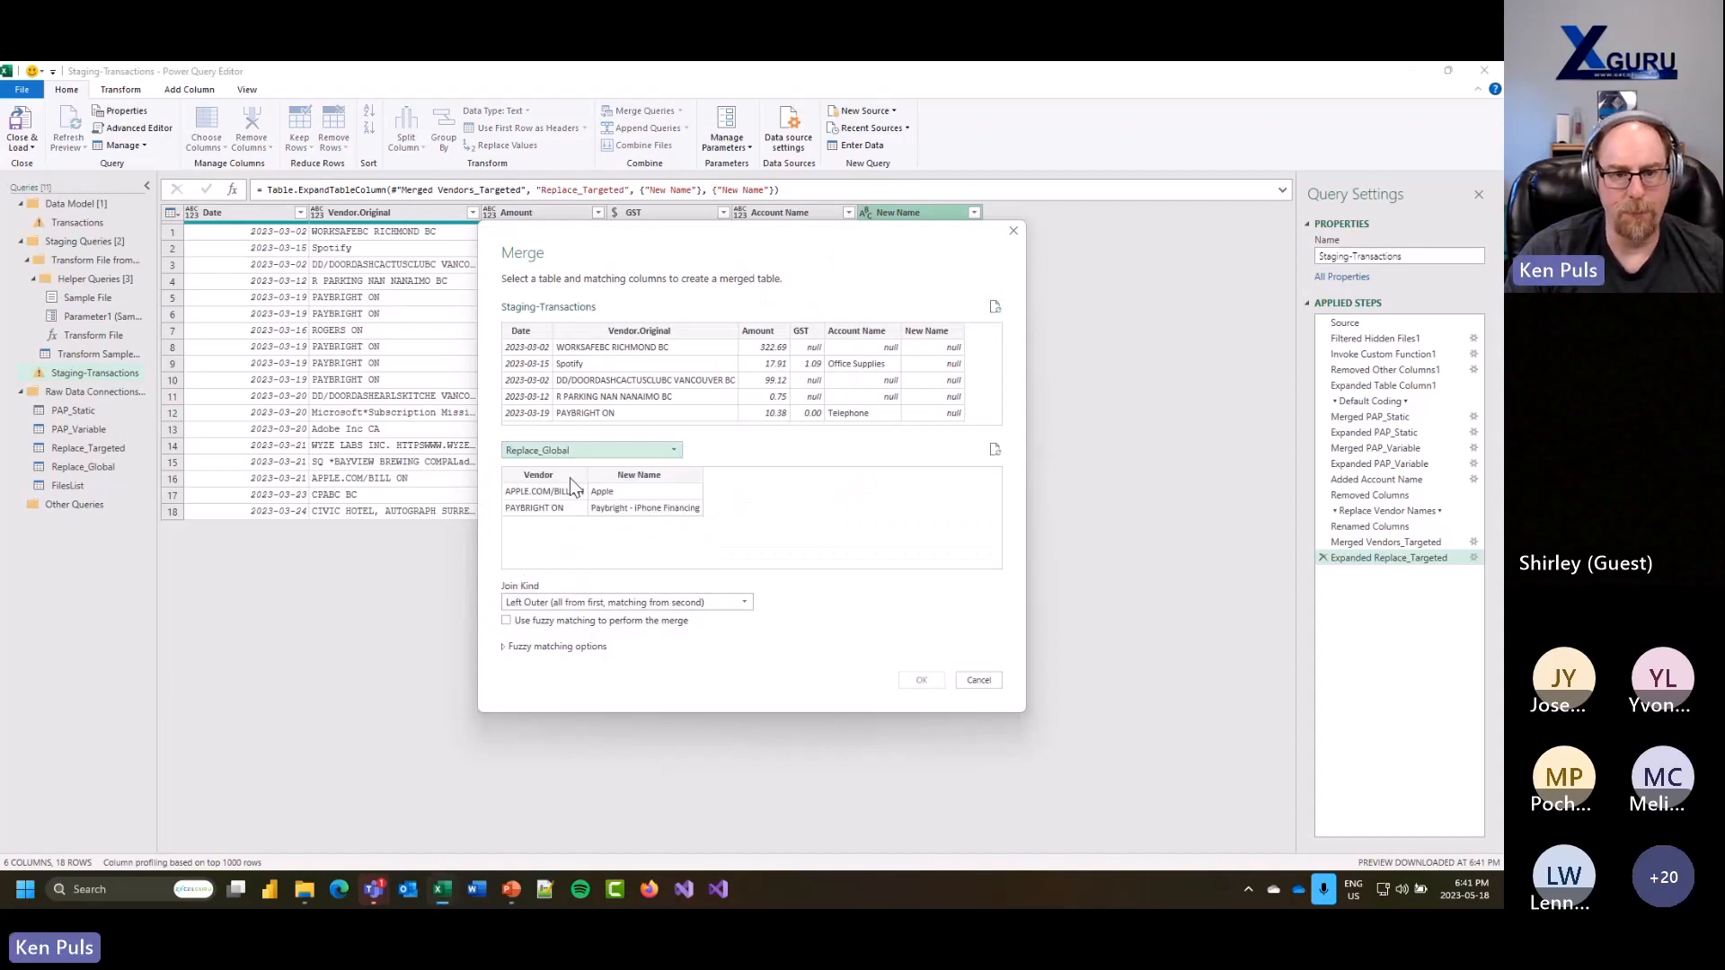
{"action": "left_click", "coordinate": [557, 479]}
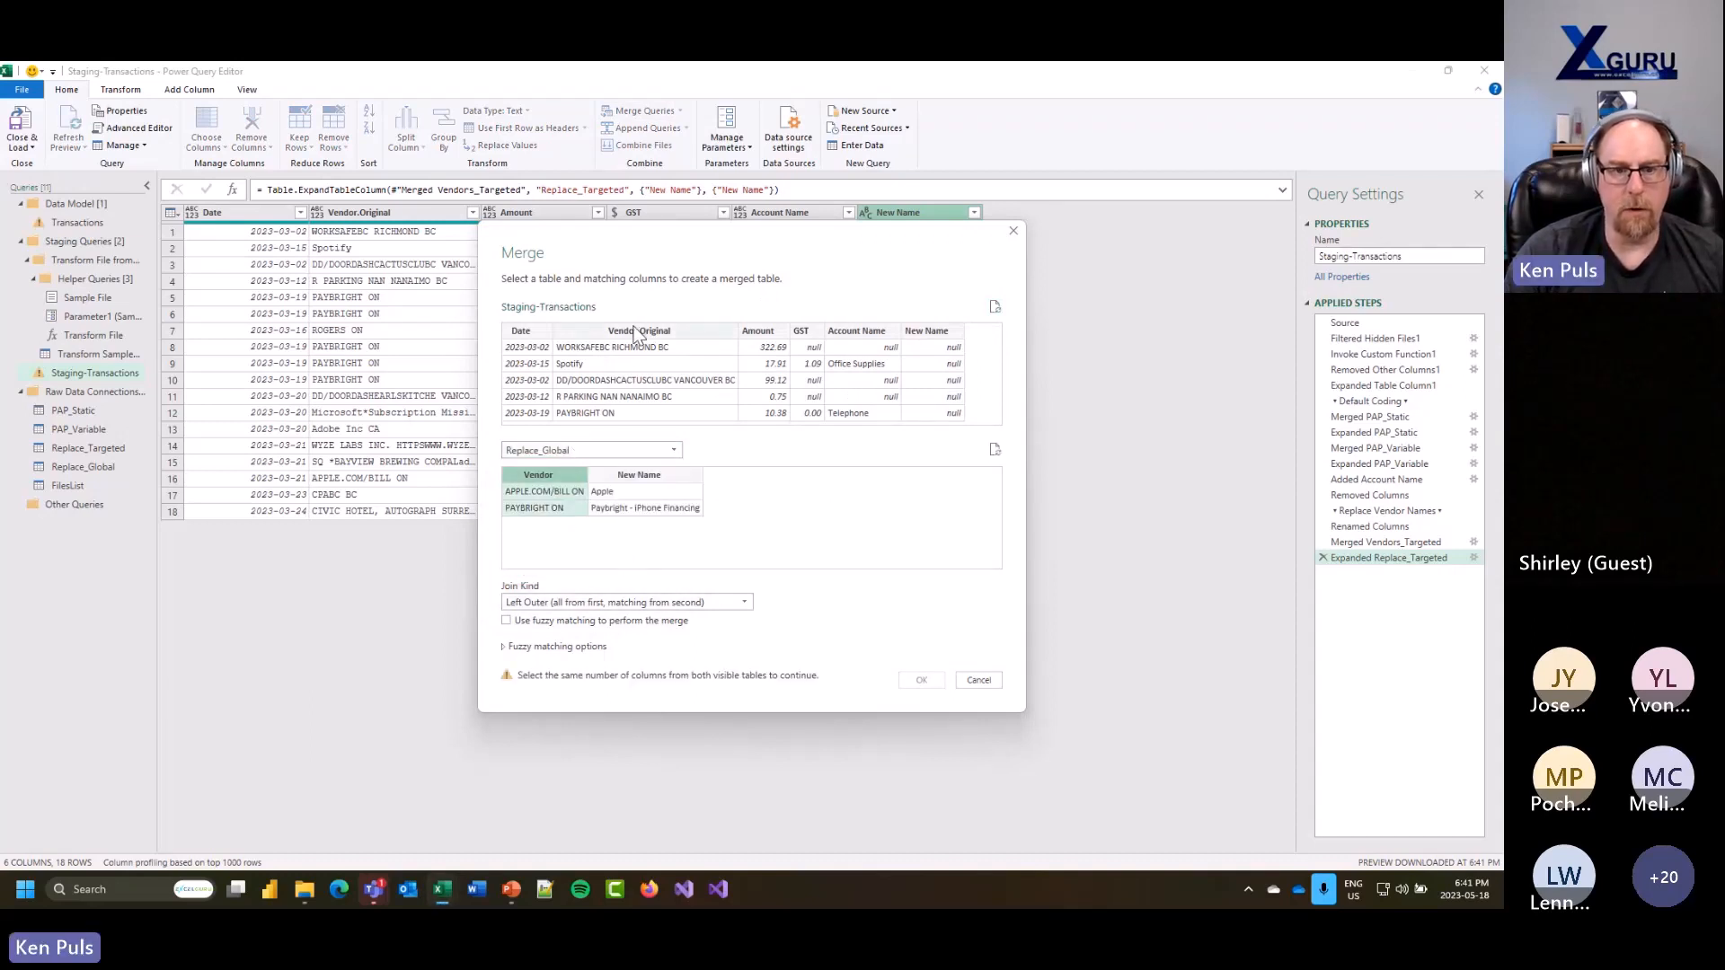
{"action": "left_click", "coordinate": [618, 359]}
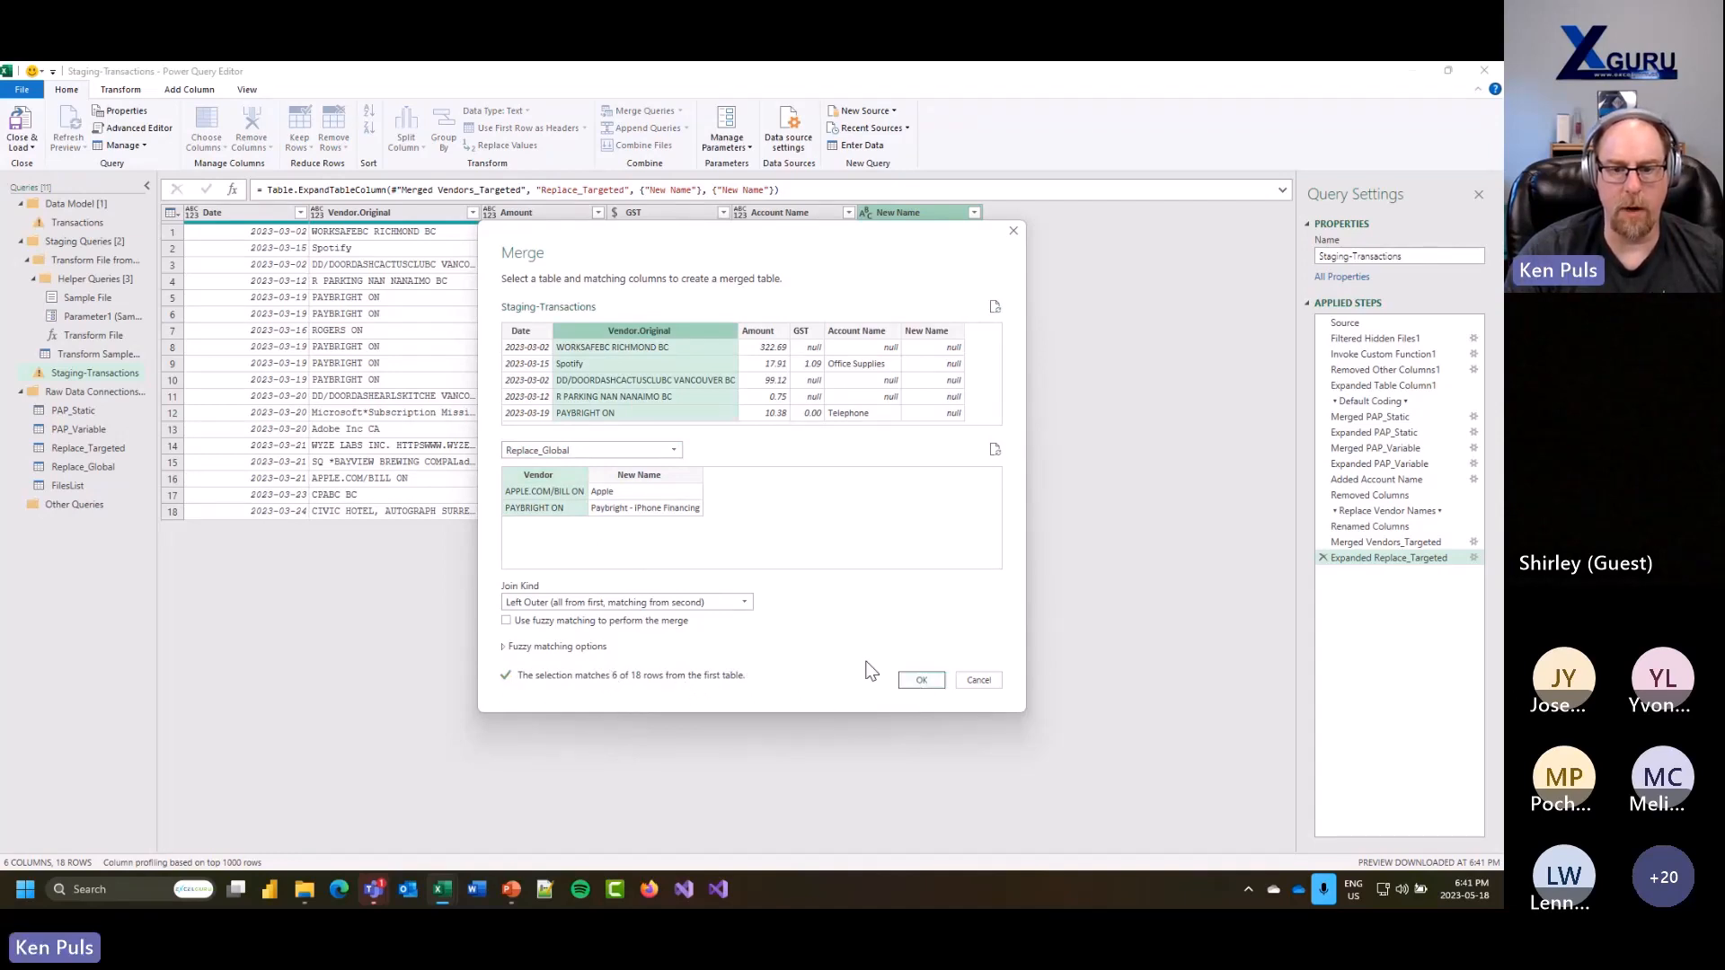
{"action": "left_click", "coordinate": [920, 679]}
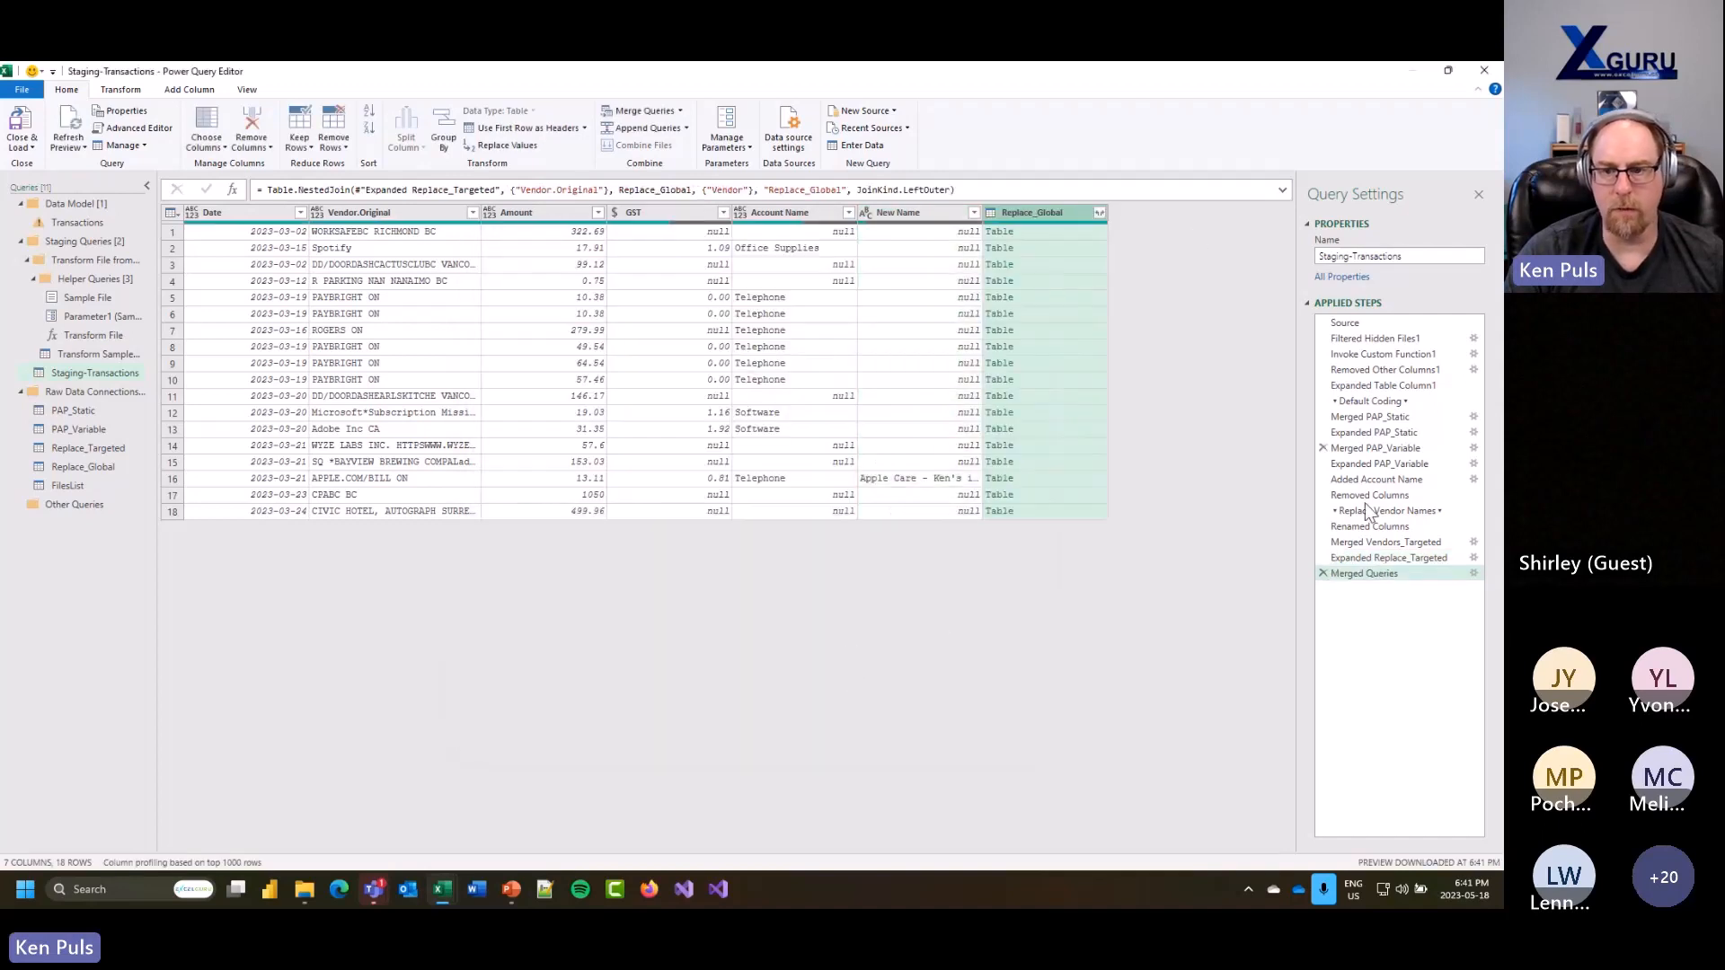
Step: Rename the Replace_Global merge step as Merged Vendor_Global
{"action": "right_click", "coordinate": [1363, 574]}
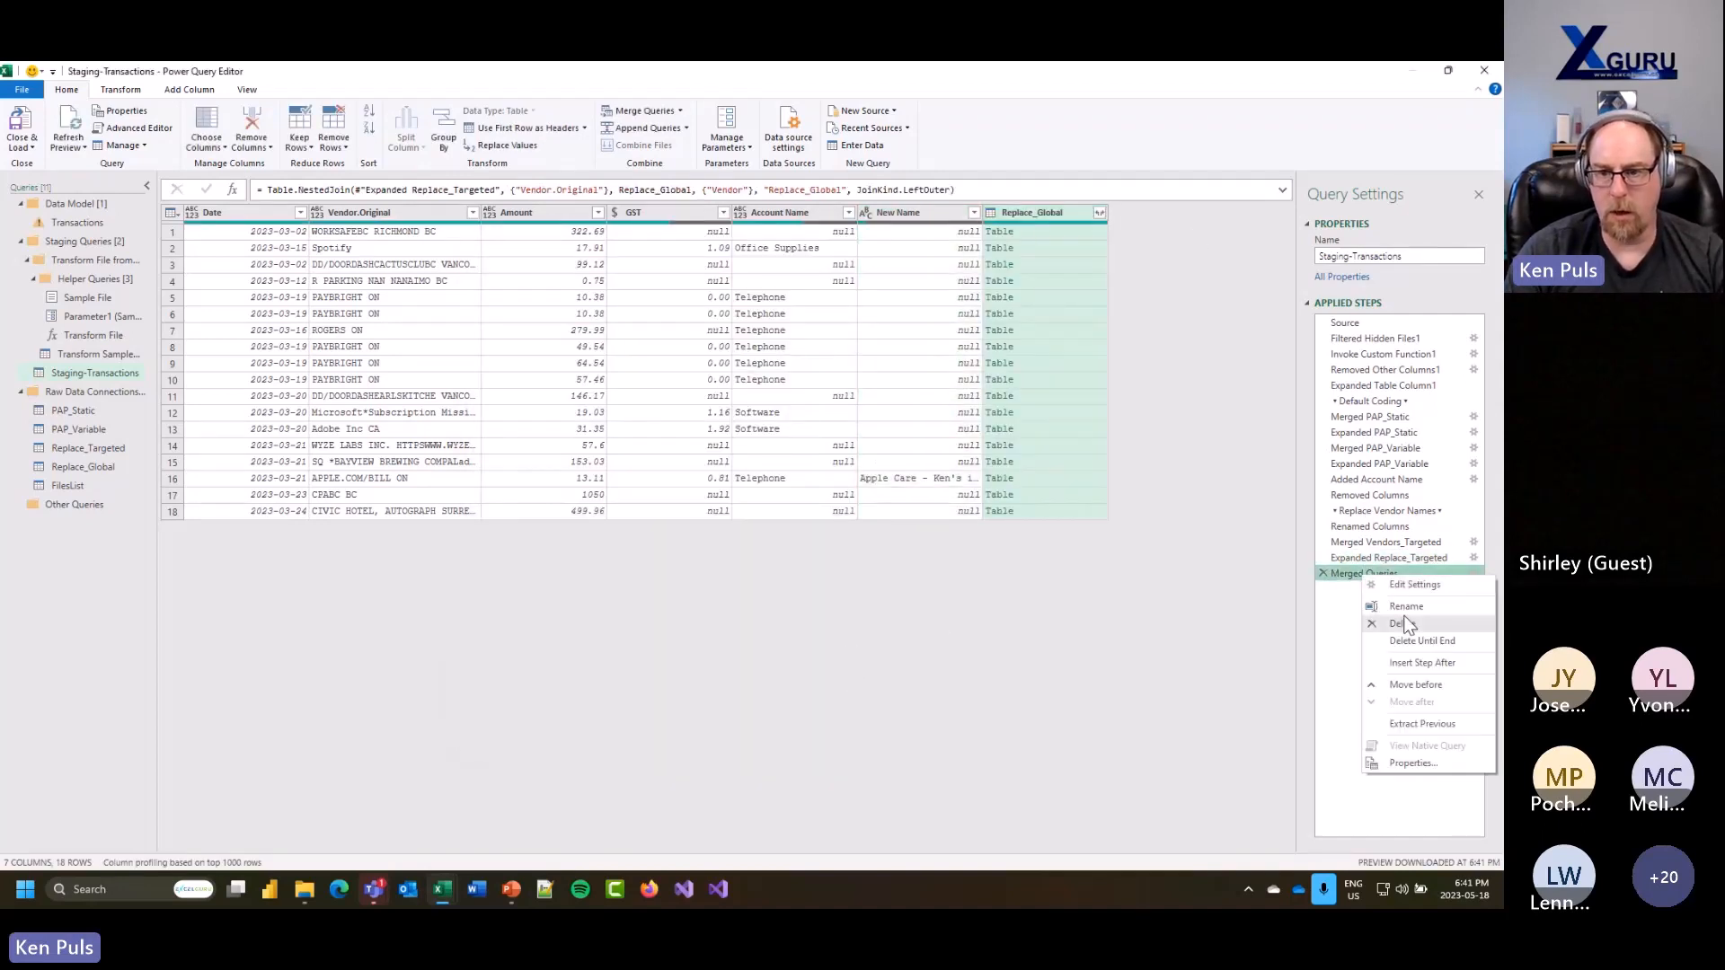
{"action": "left_click", "coordinate": [1406, 606]}
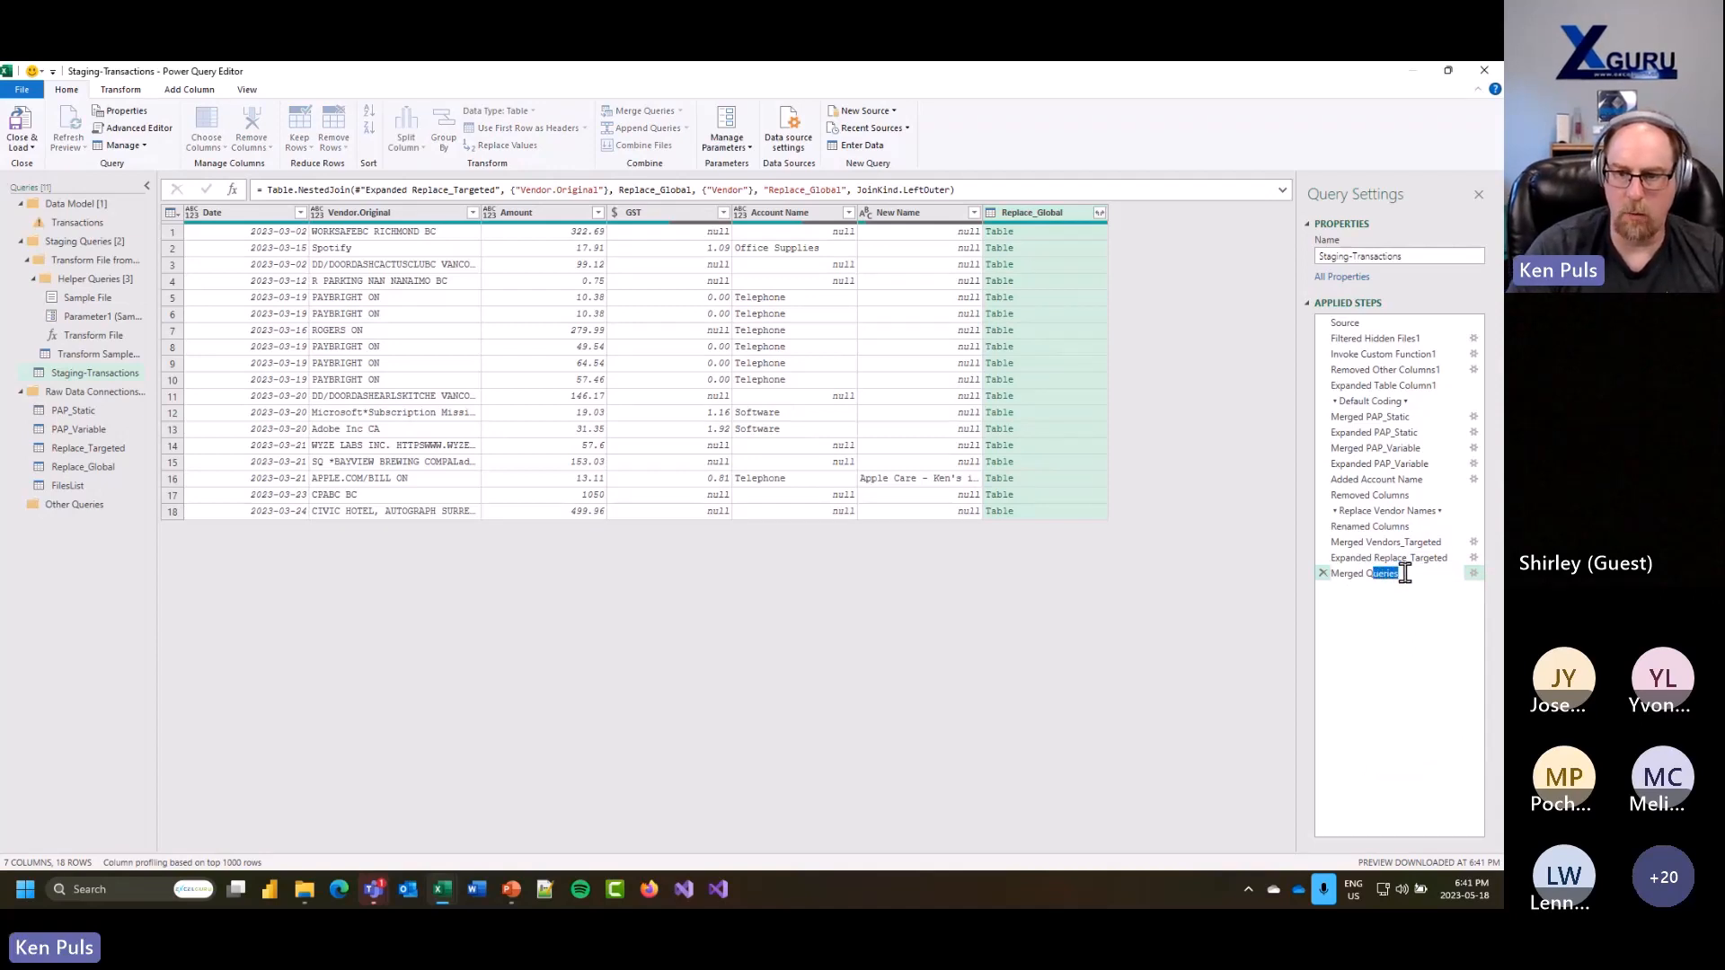
{"action": "type", "text": "Vend"}
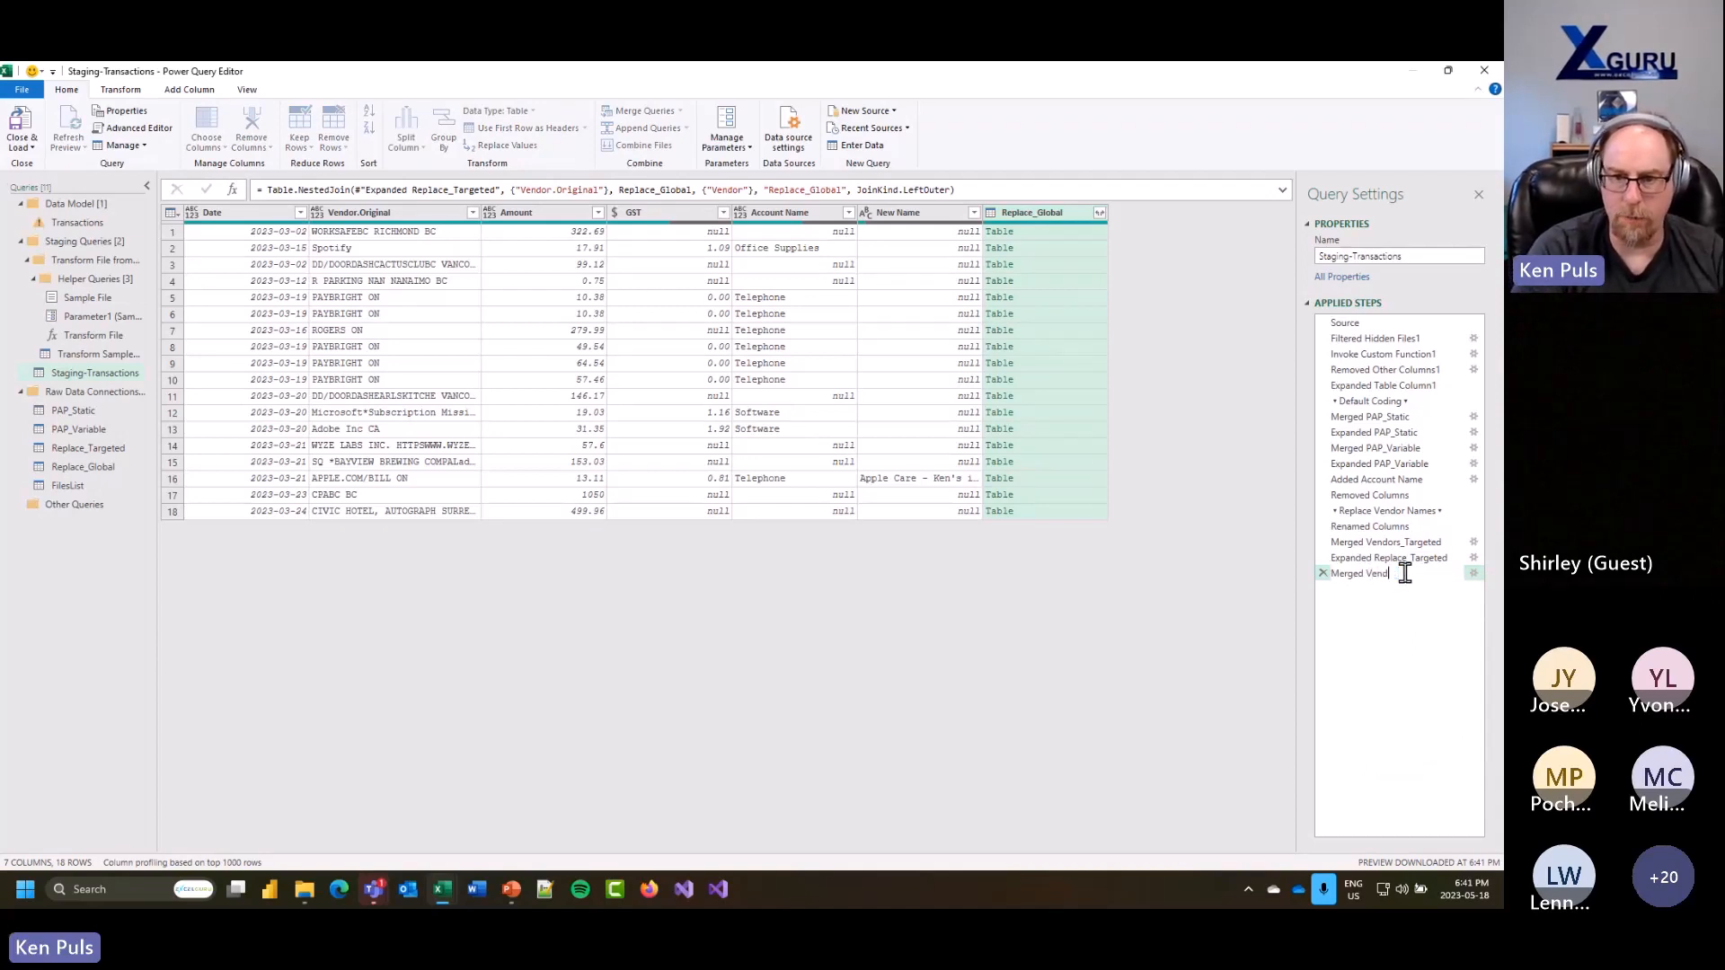
{"action": "type", "text": "or"}
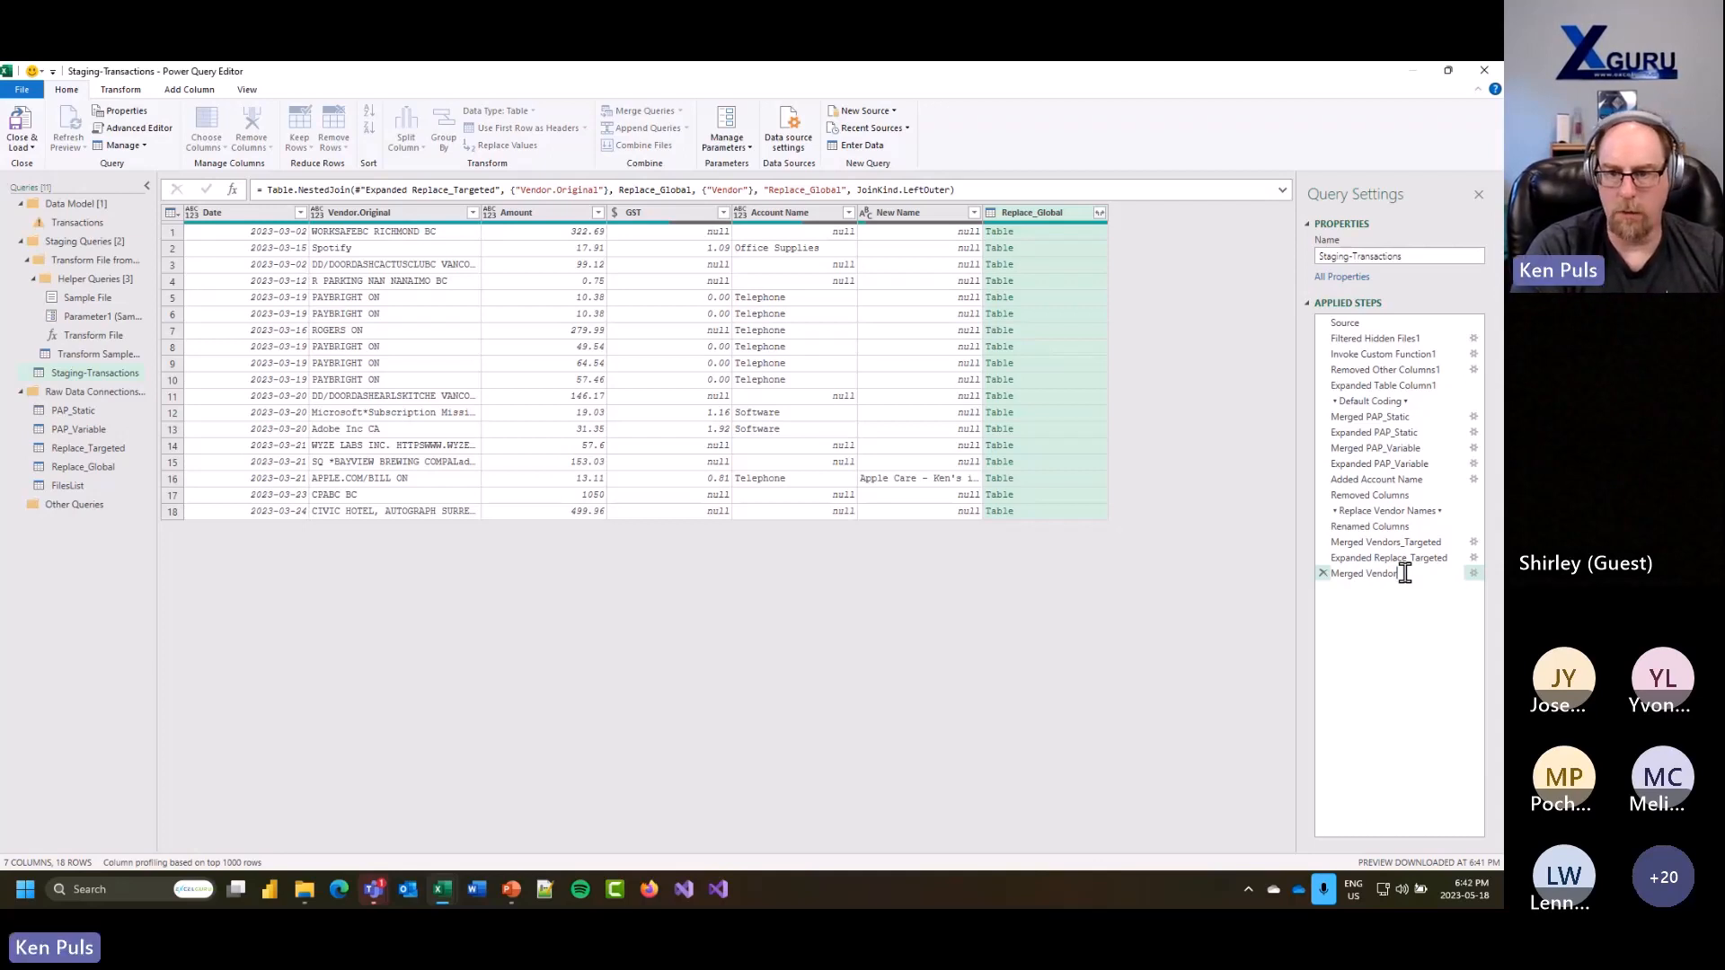
{"action": "type", "text": "_Global"}
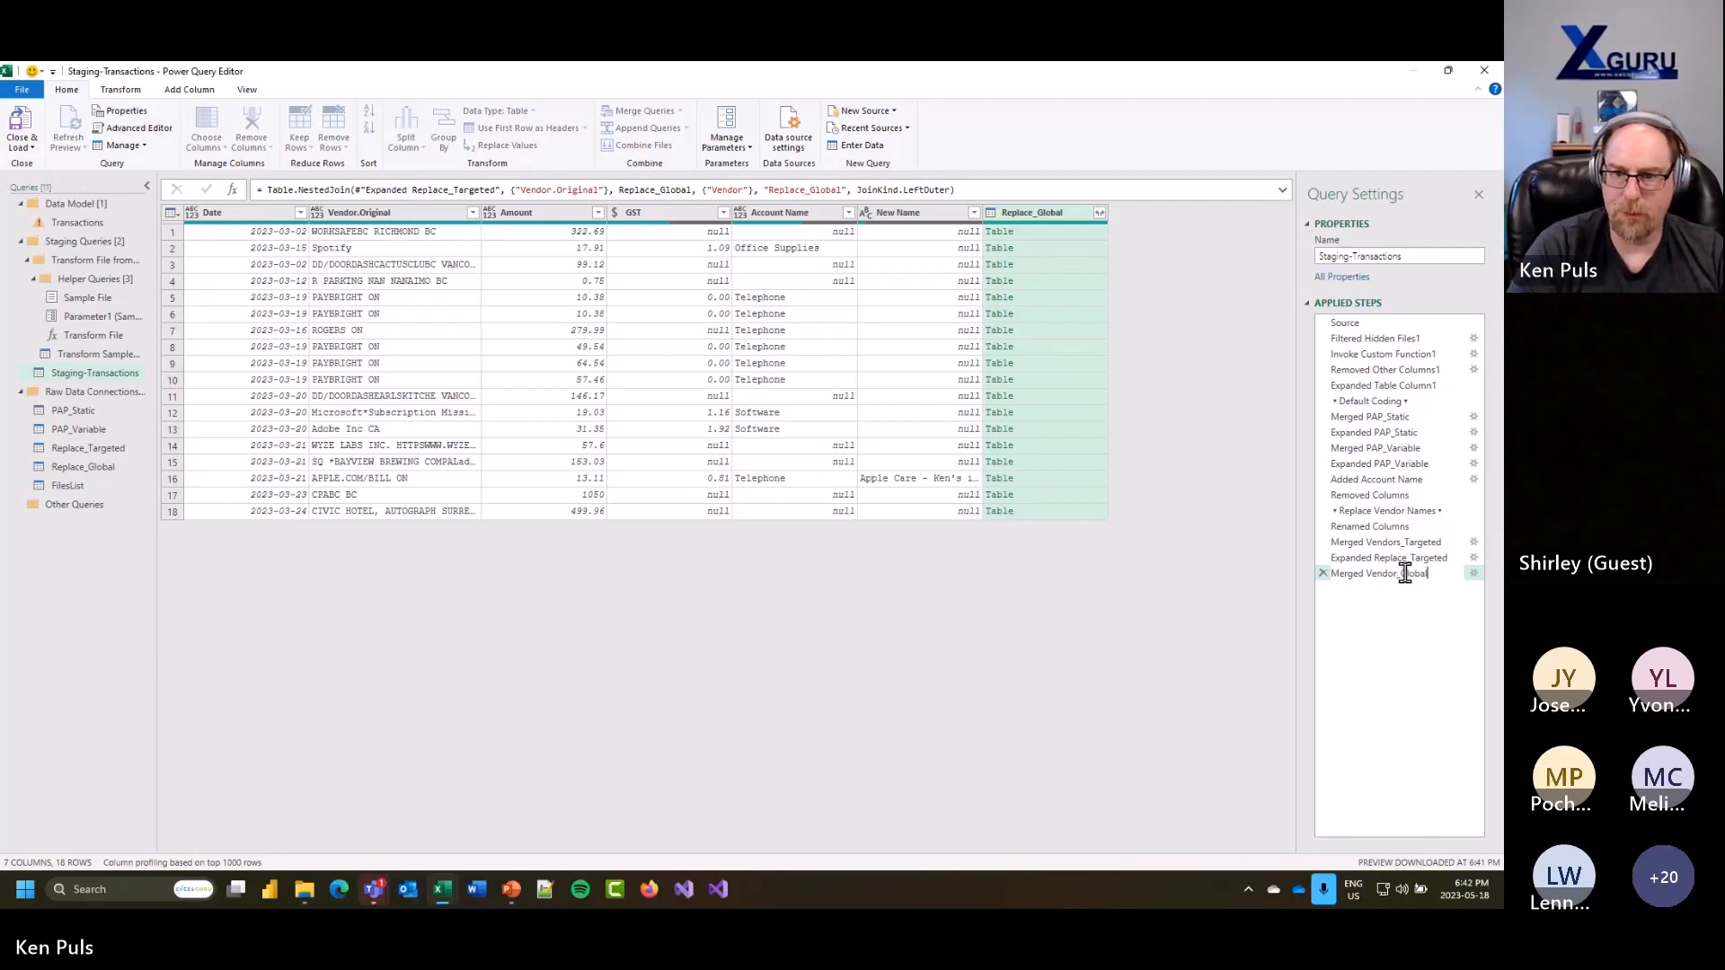
{"action": "key", "text": "Return"}
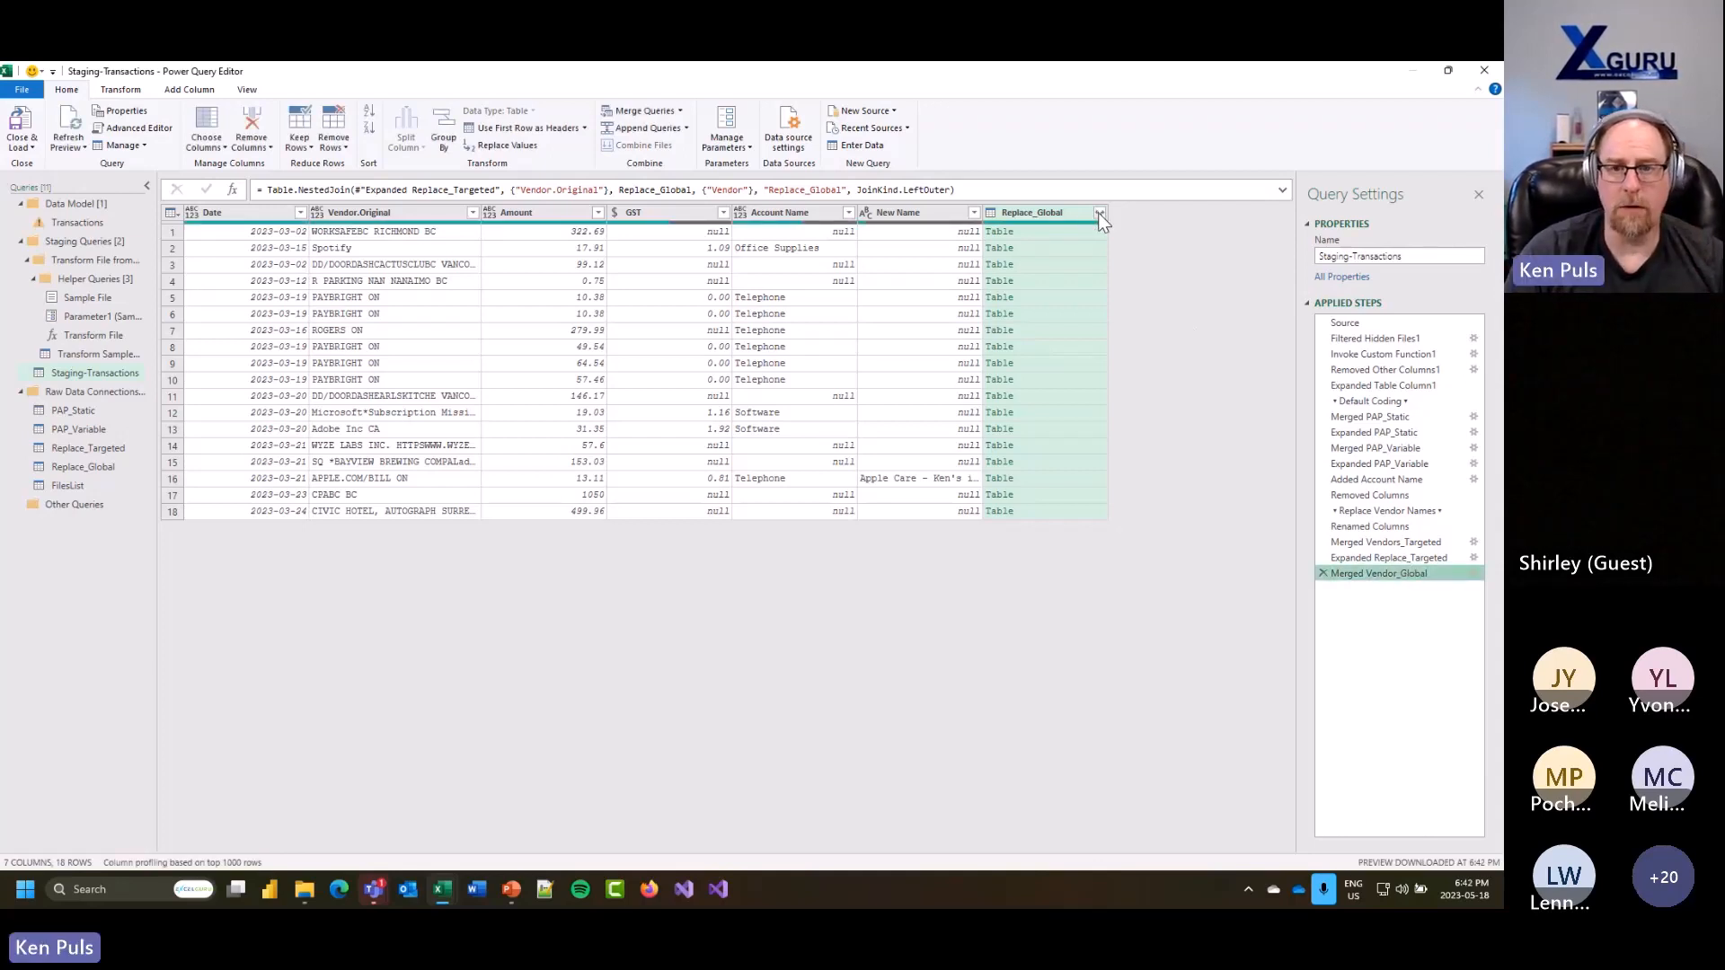
Step: Expand only the New Name column from Replace_Global, without the original column name as prefix
{"action": "left_click", "coordinate": [1098, 212]}
{"action": "left_click", "coordinate": [897, 292]}
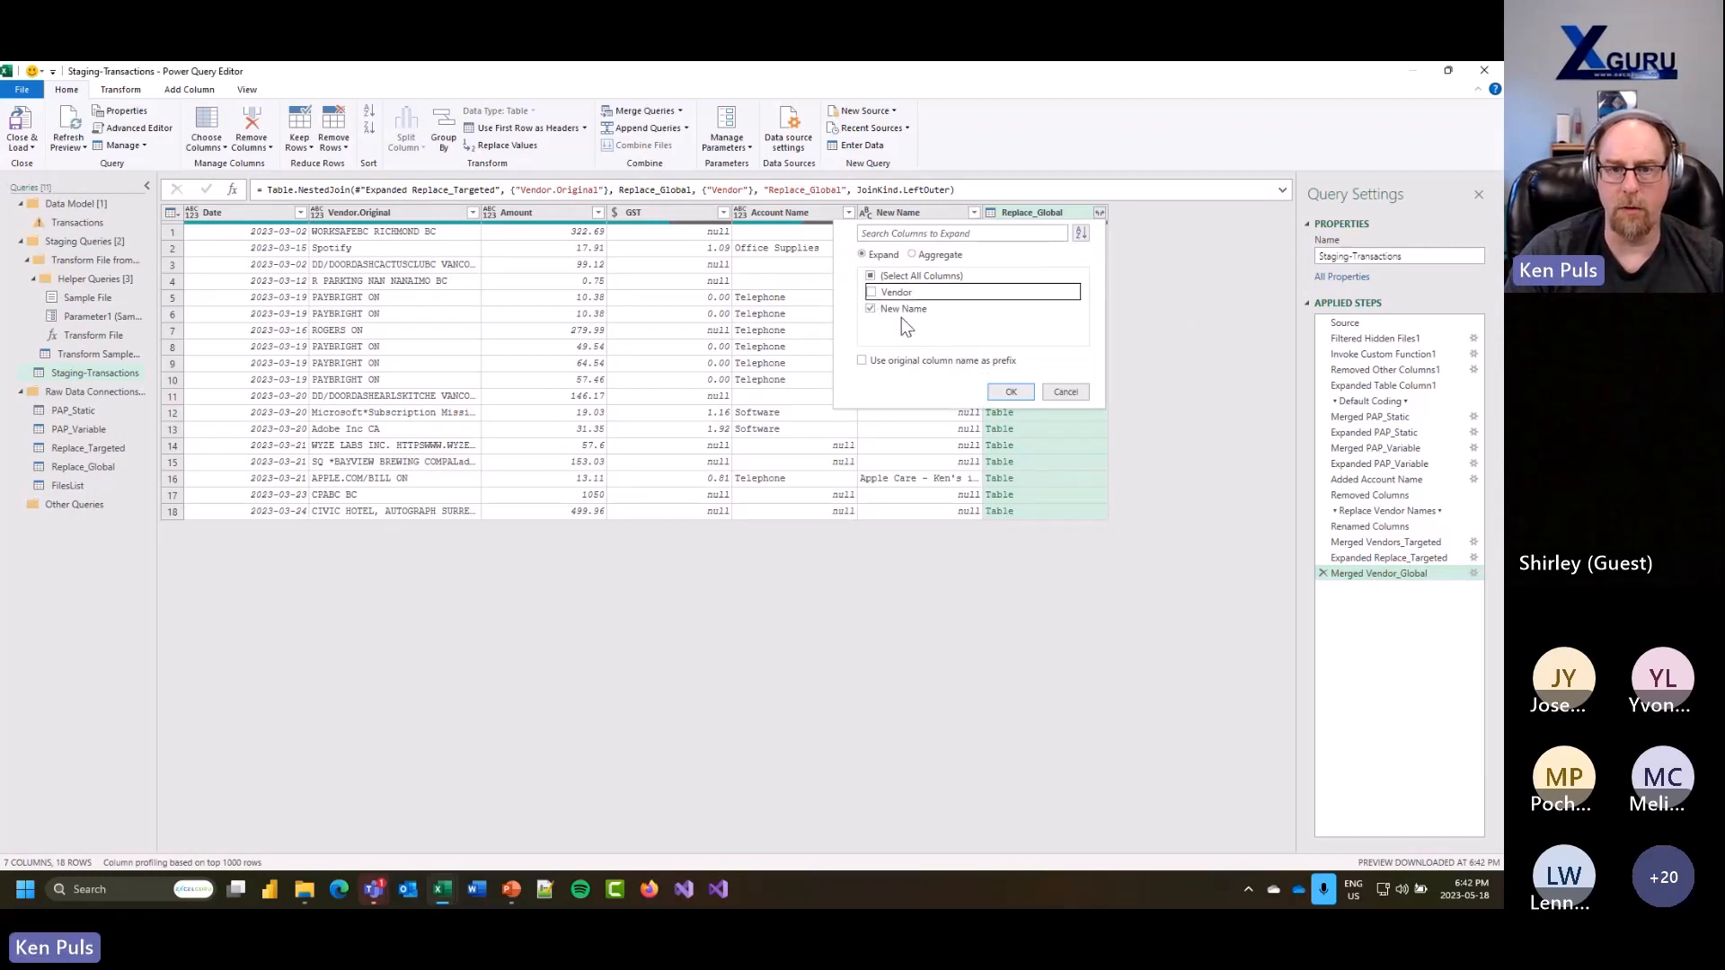
{"action": "left_click", "coordinate": [1011, 392]}
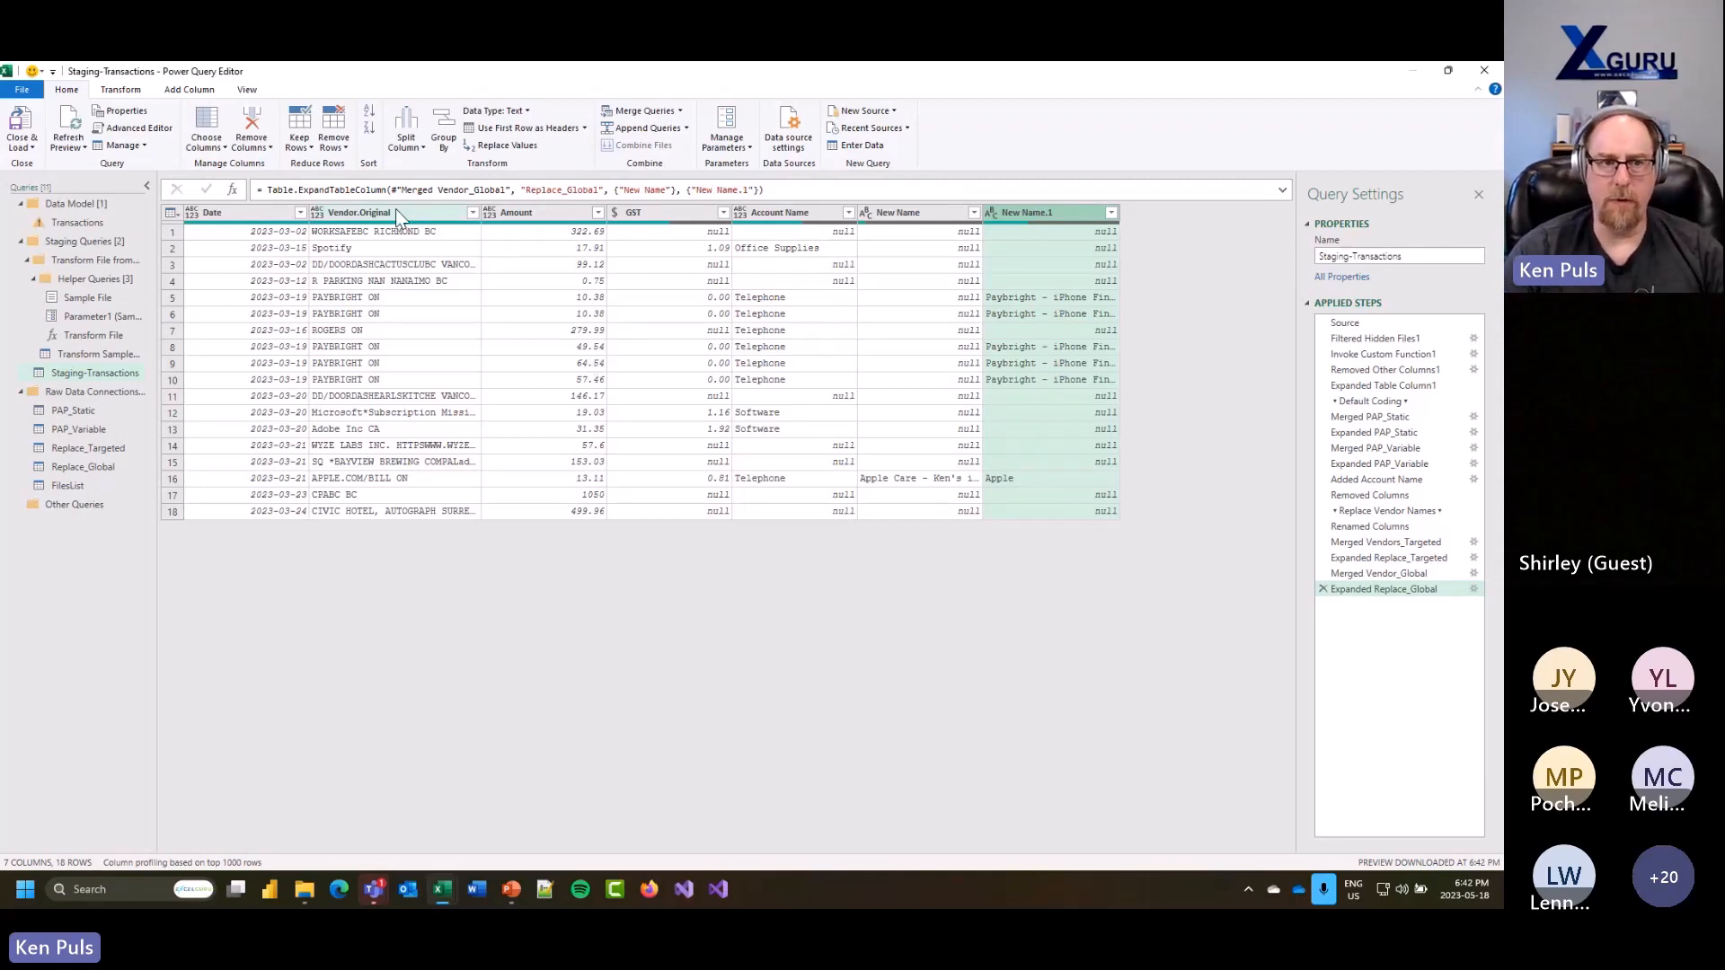
Step: Start a new conditional column in Staging-Transactions and name it Vendor
{"action": "left_click", "coordinate": [188, 89]}
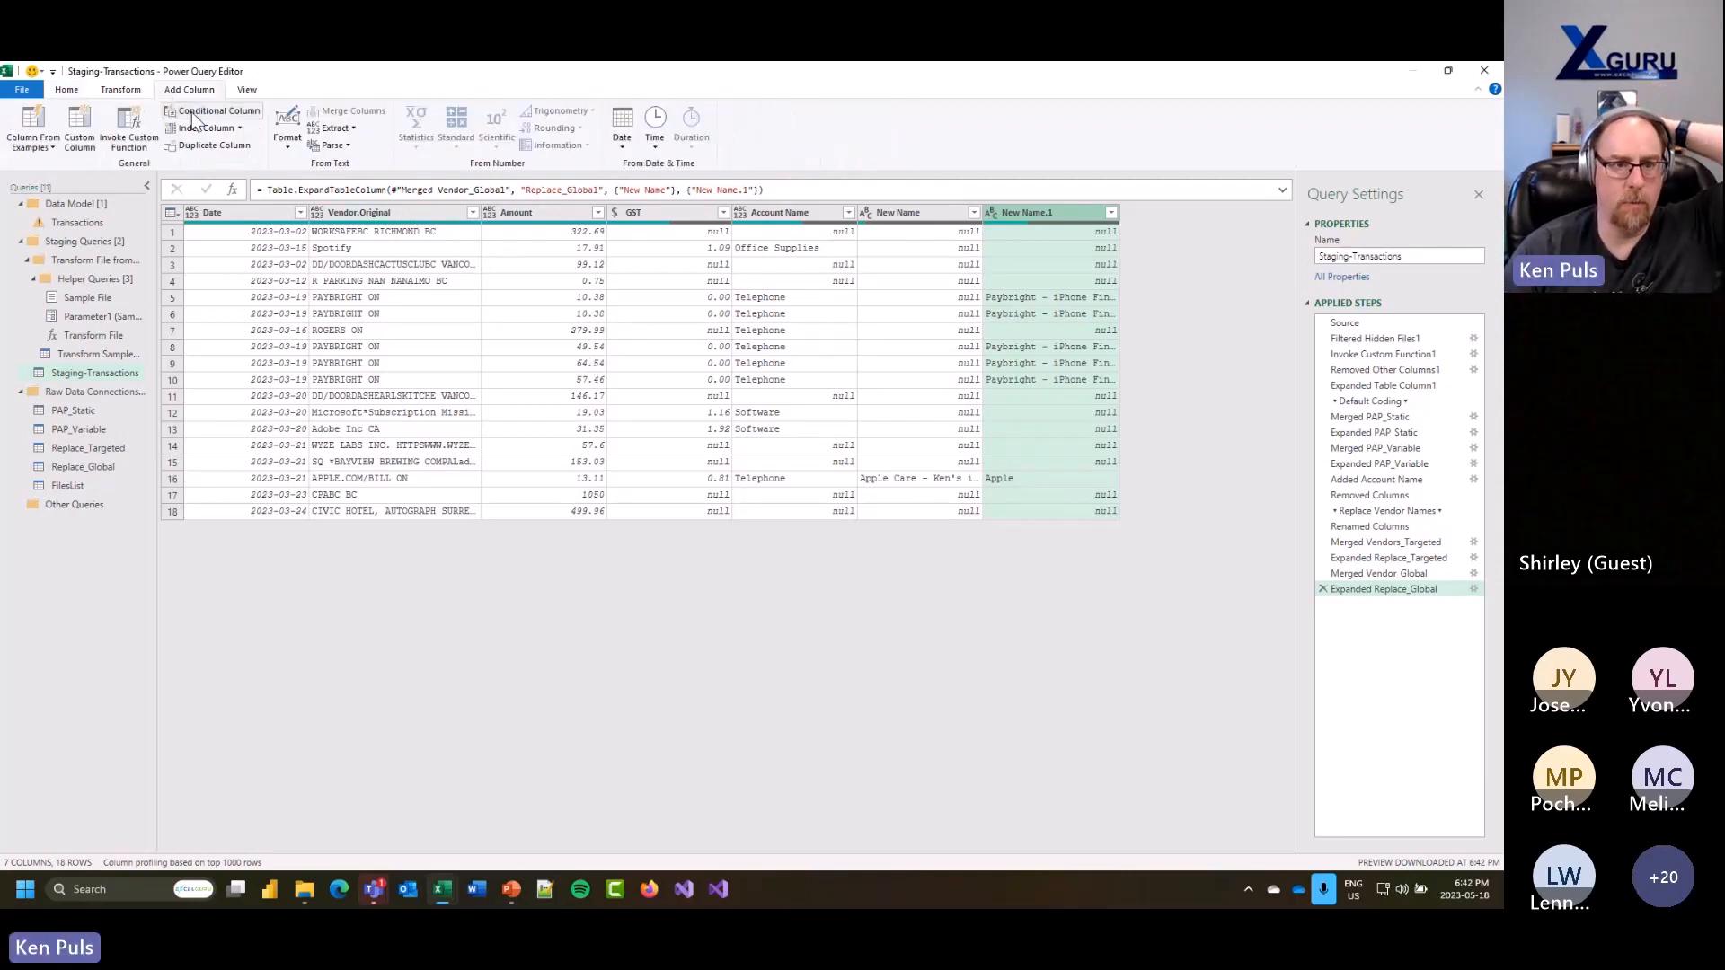
{"action": "left_click", "coordinate": [195, 113]}
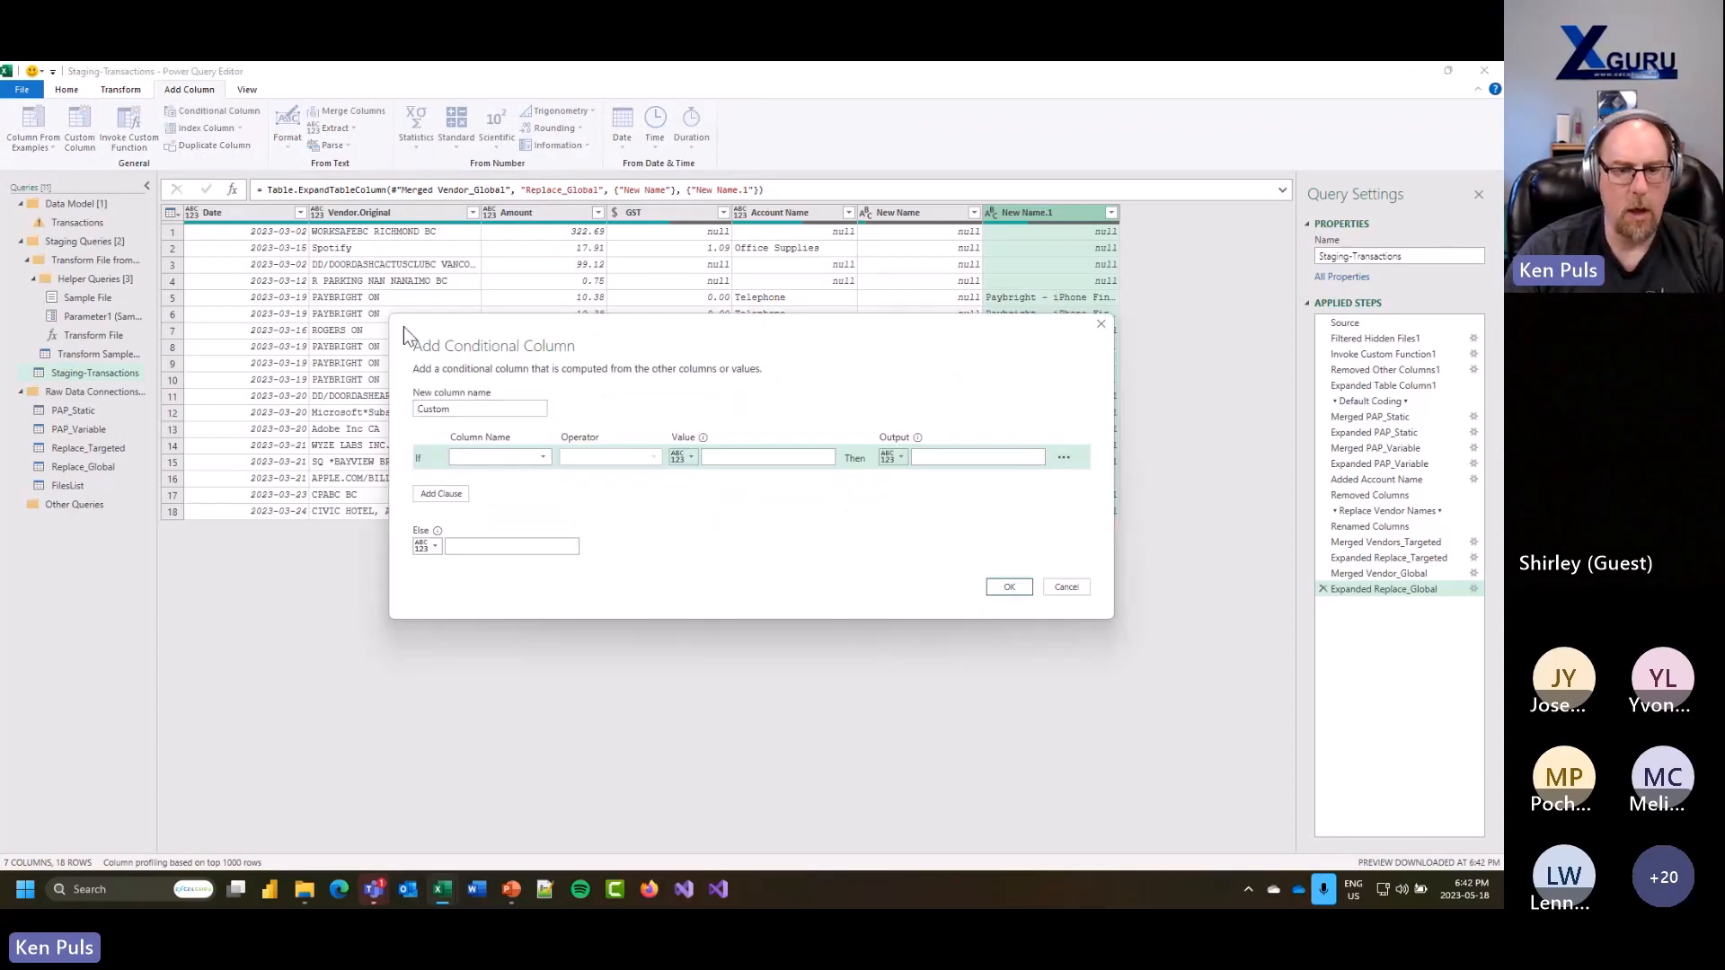
{"action": "double_click", "coordinate": [493, 409]}
{"action": "type", "text": "VE"}
{"action": "key", "text": "BackSpace"}
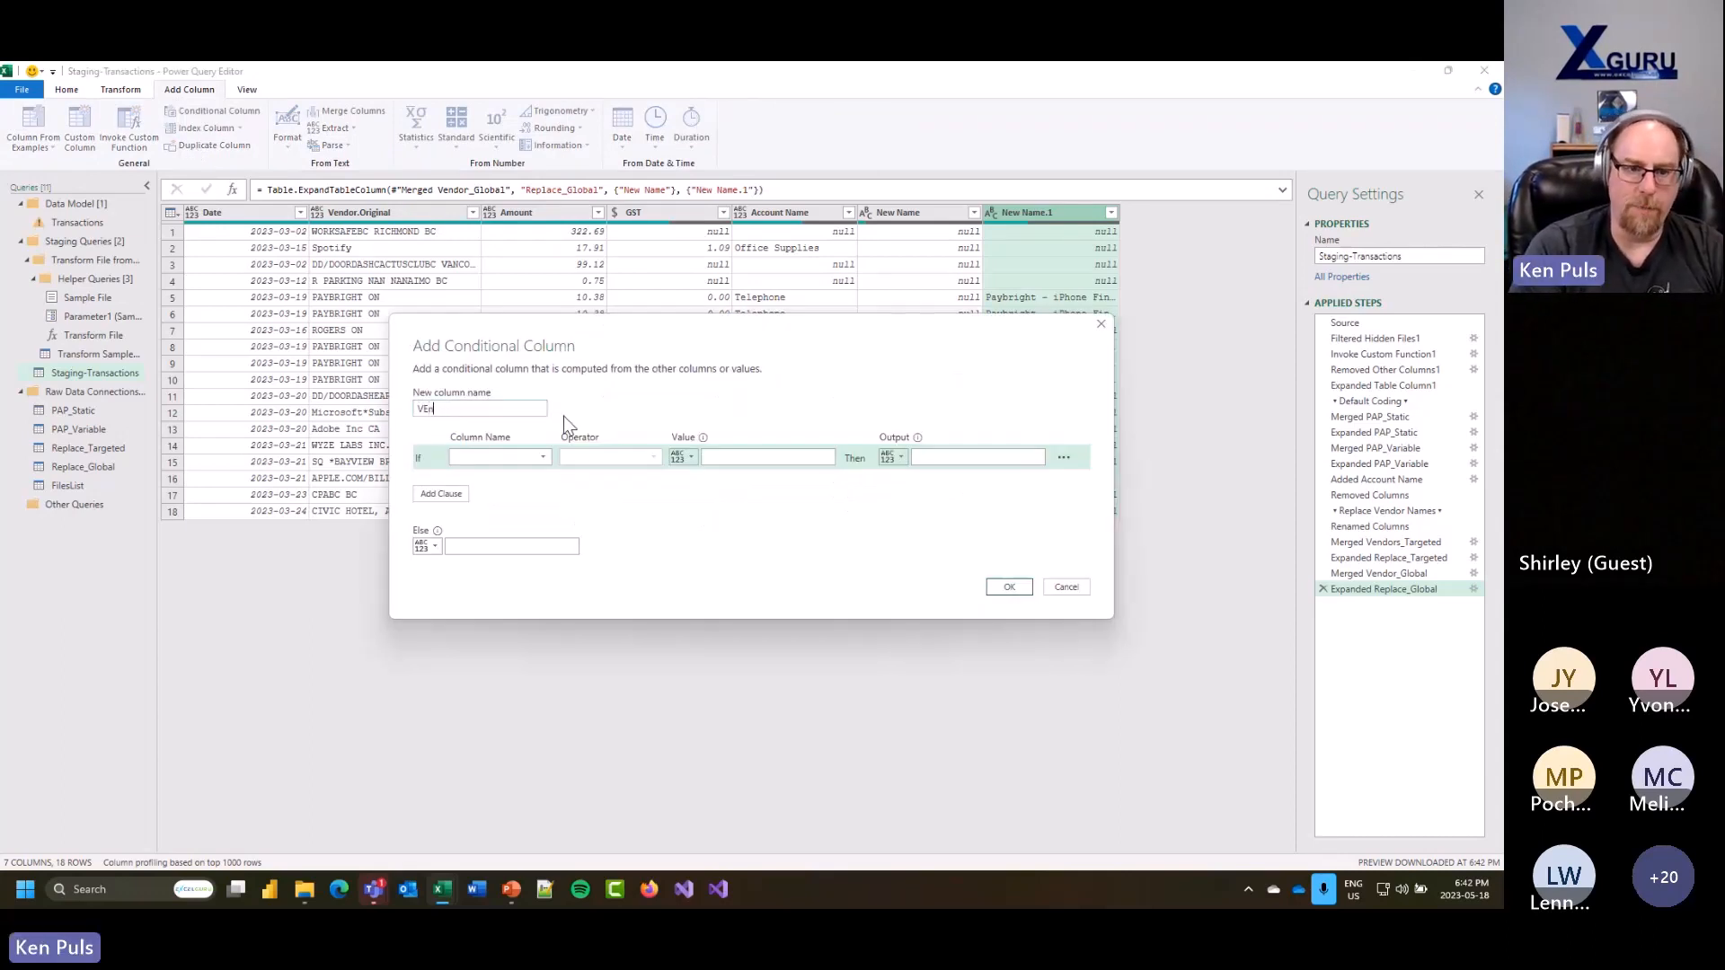
{"action": "type", "text": "endor"}
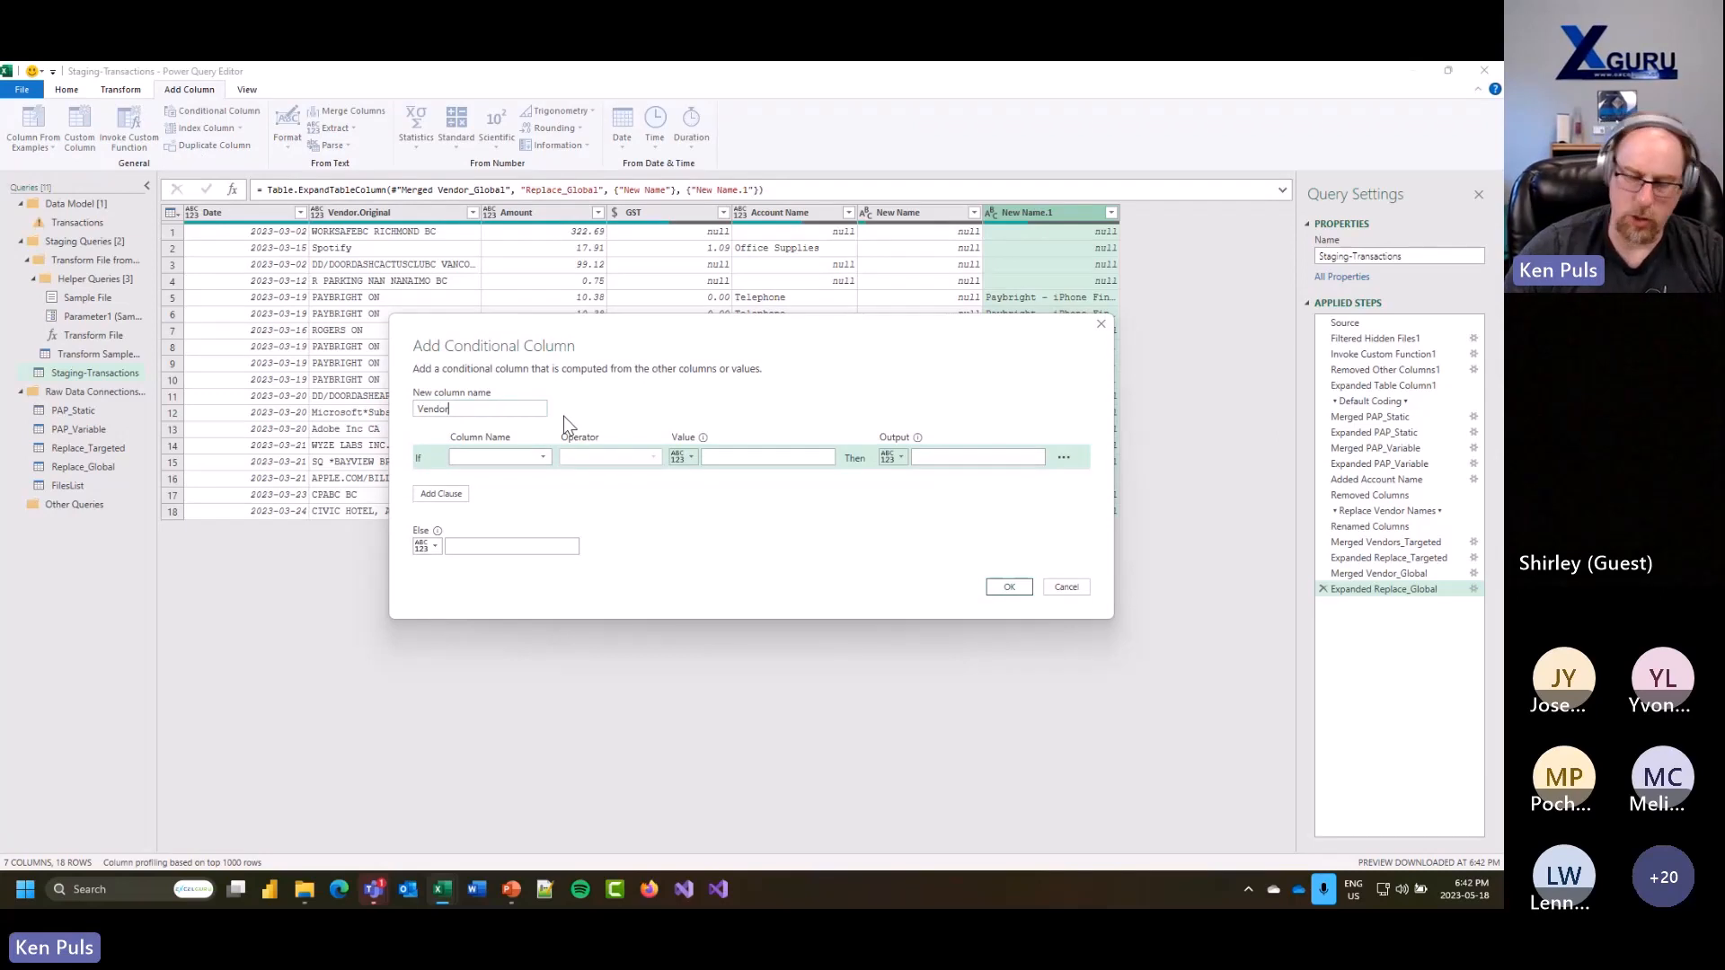
Step: Set the first condition of the Vendor column to output the New Name column if New Name does not equal null
{"action": "left_click", "coordinate": [541, 458]}
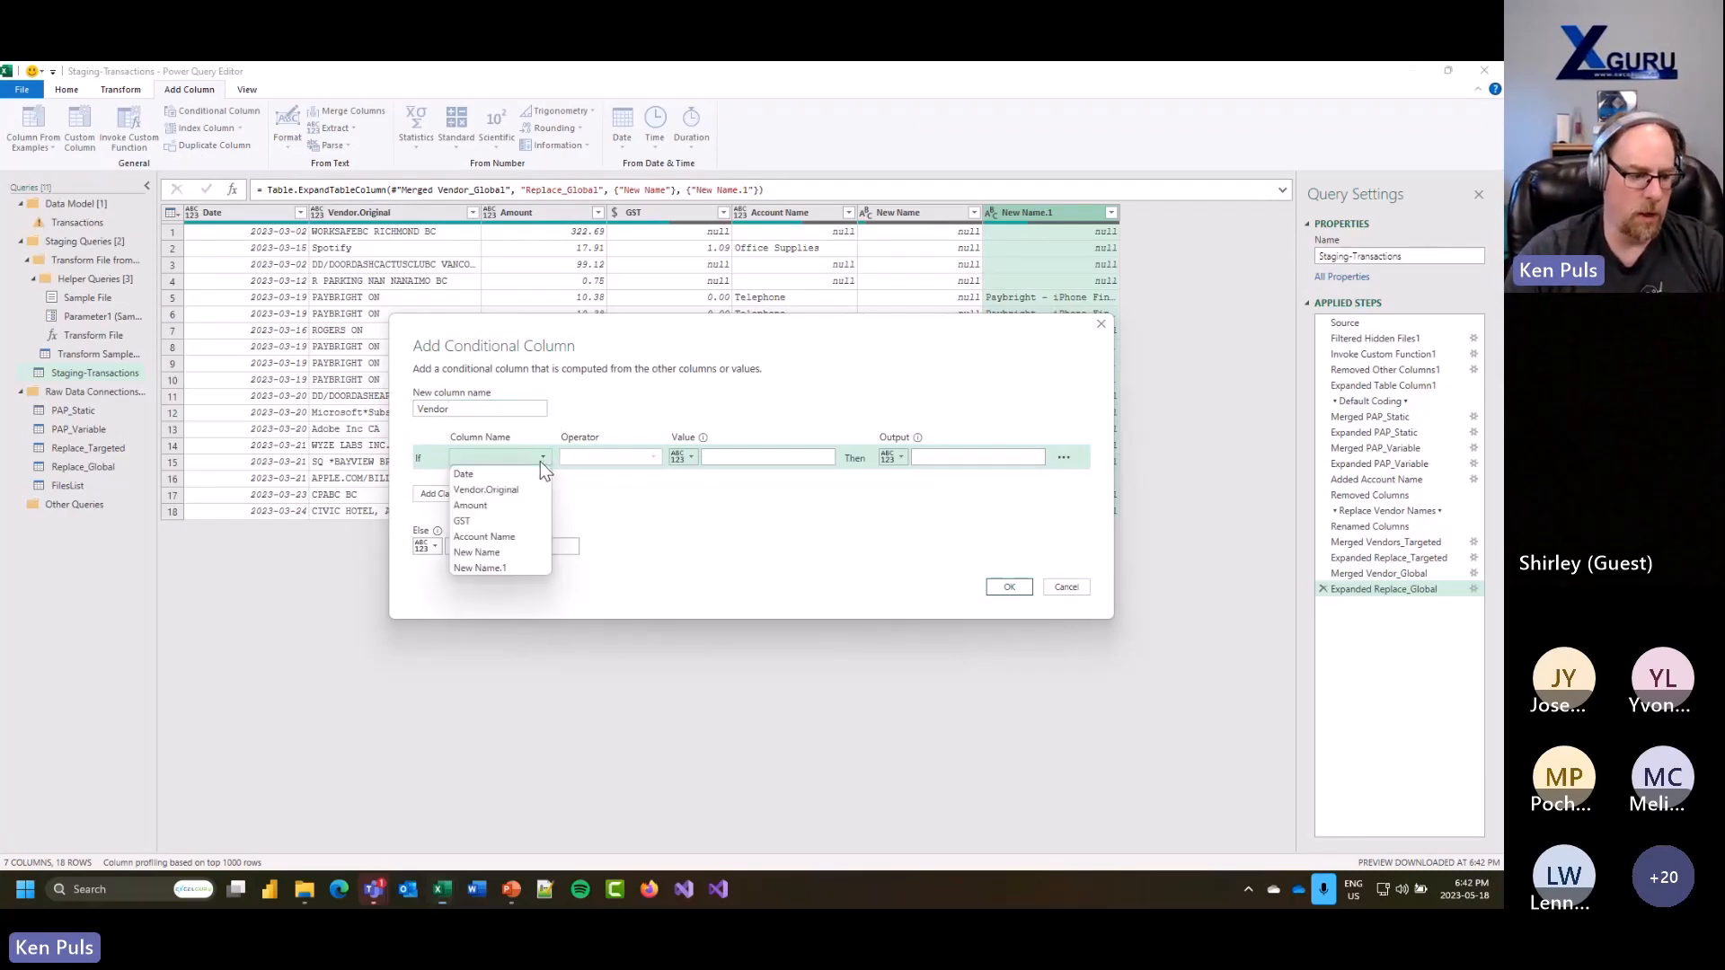
{"action": "left_click", "coordinate": [507, 551]}
{"action": "left_click", "coordinate": [635, 460]}
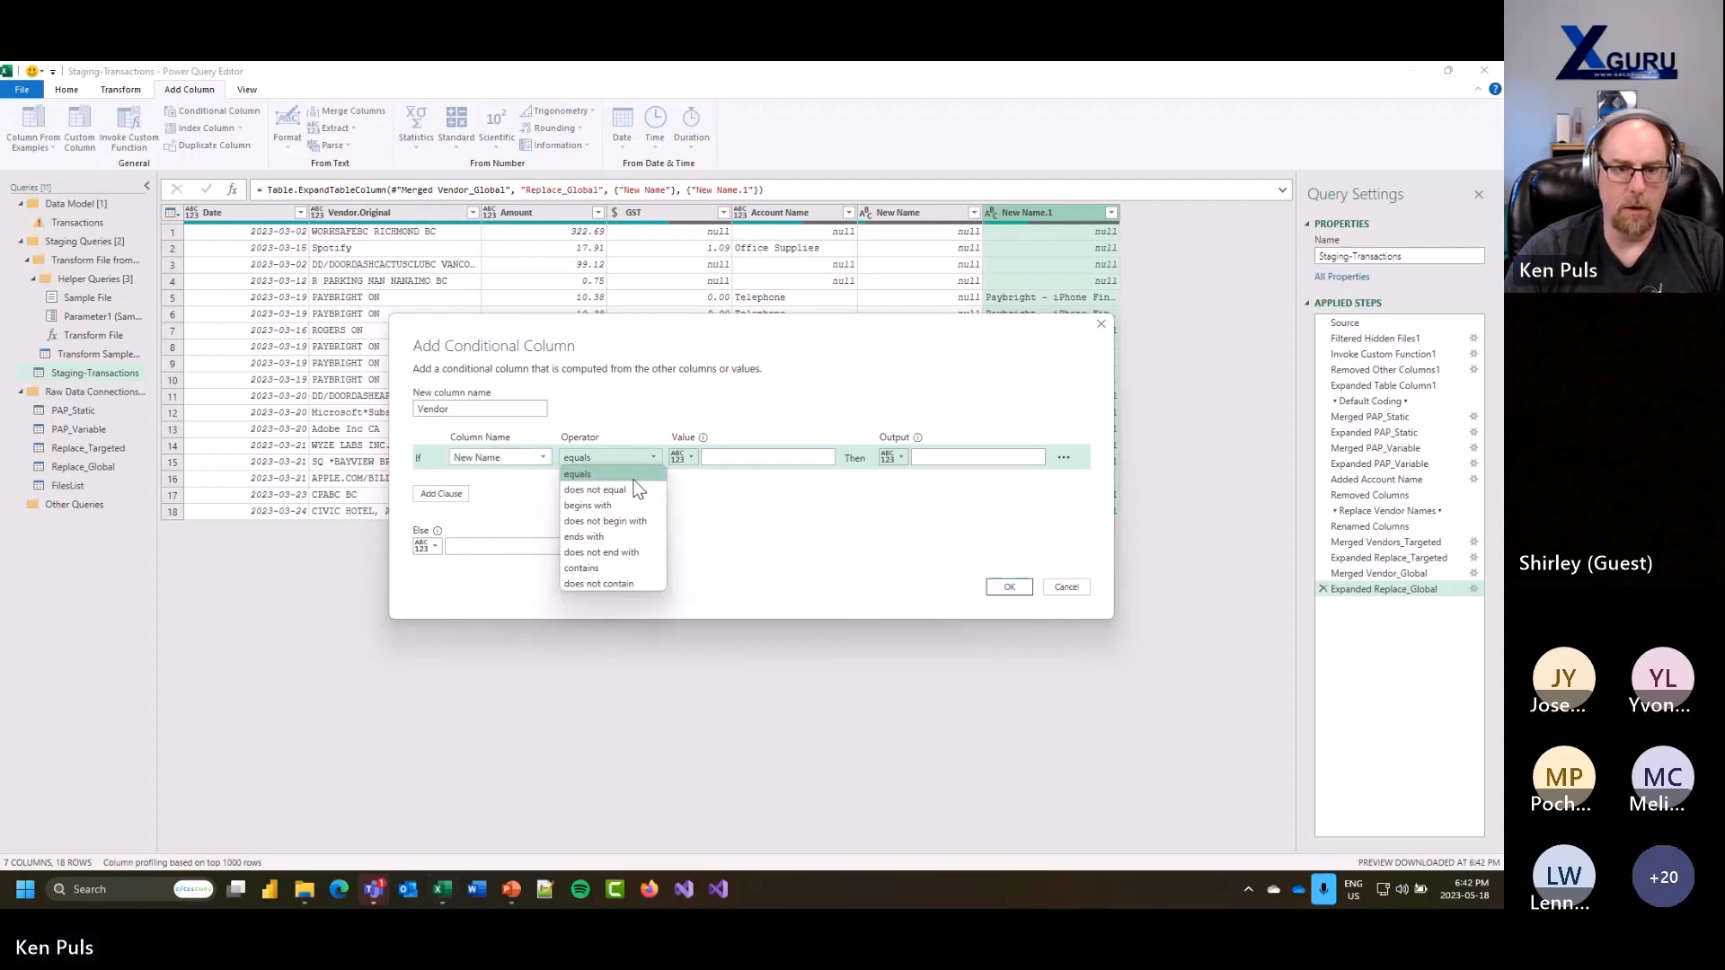
{"action": "left_click", "coordinate": [635, 490]}
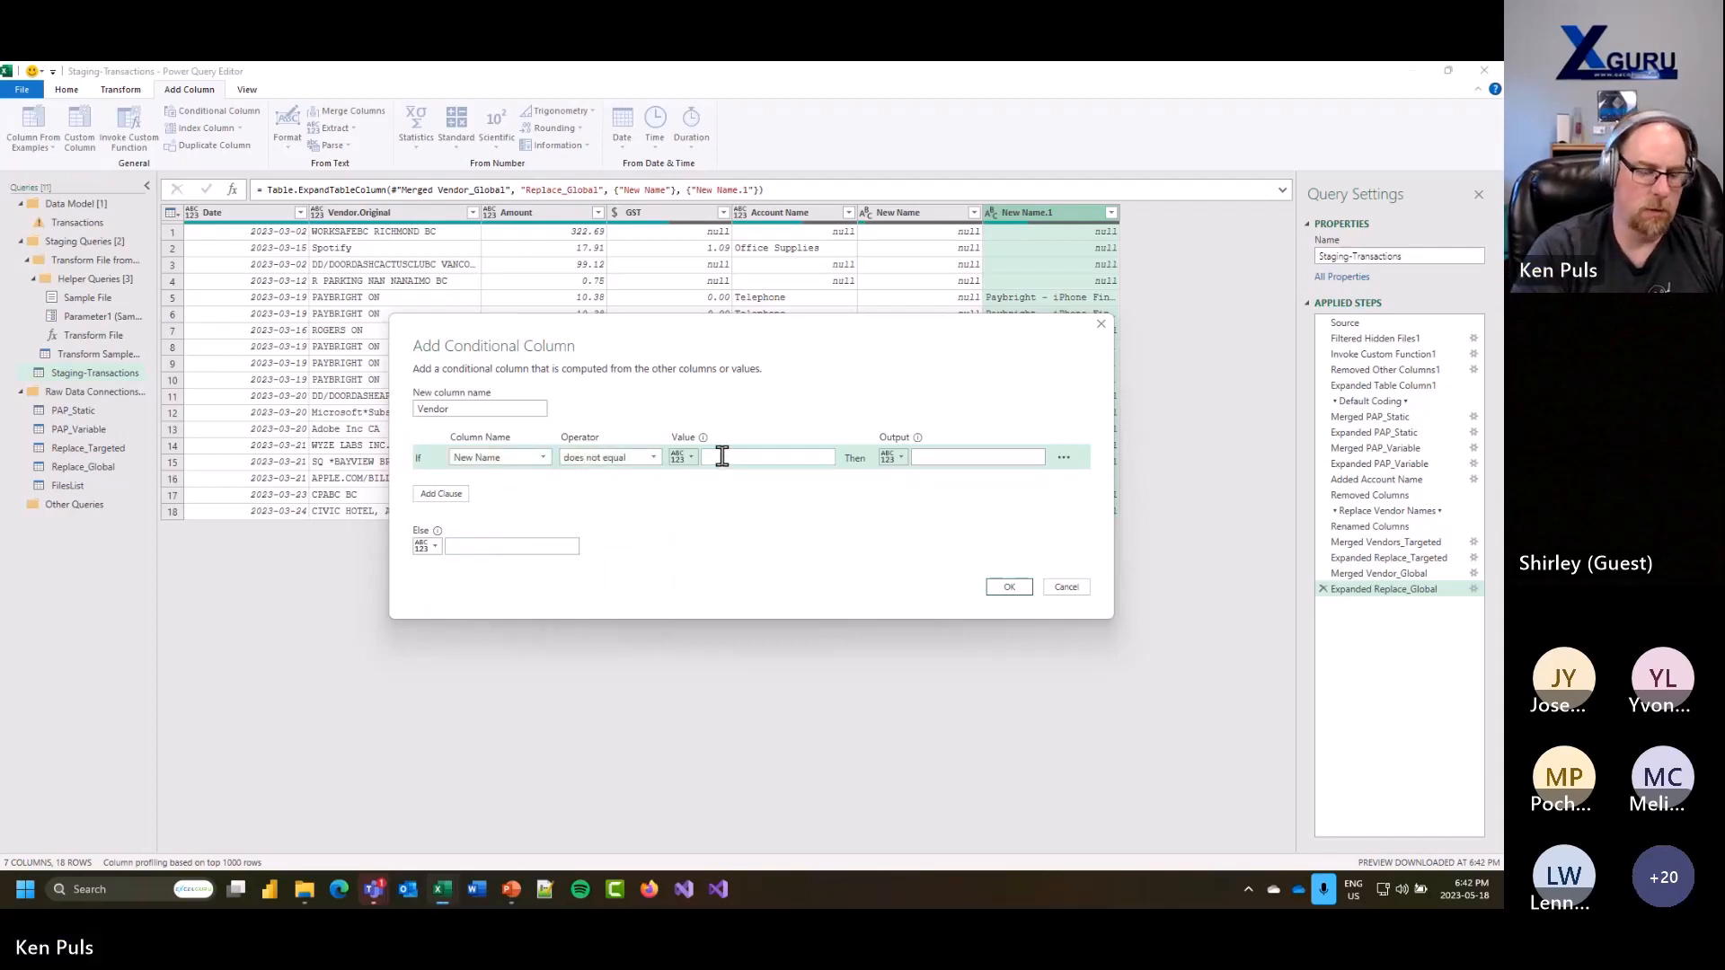
{"action": "left_click", "coordinate": [898, 458]}
{"action": "left_click", "coordinate": [940, 493]}
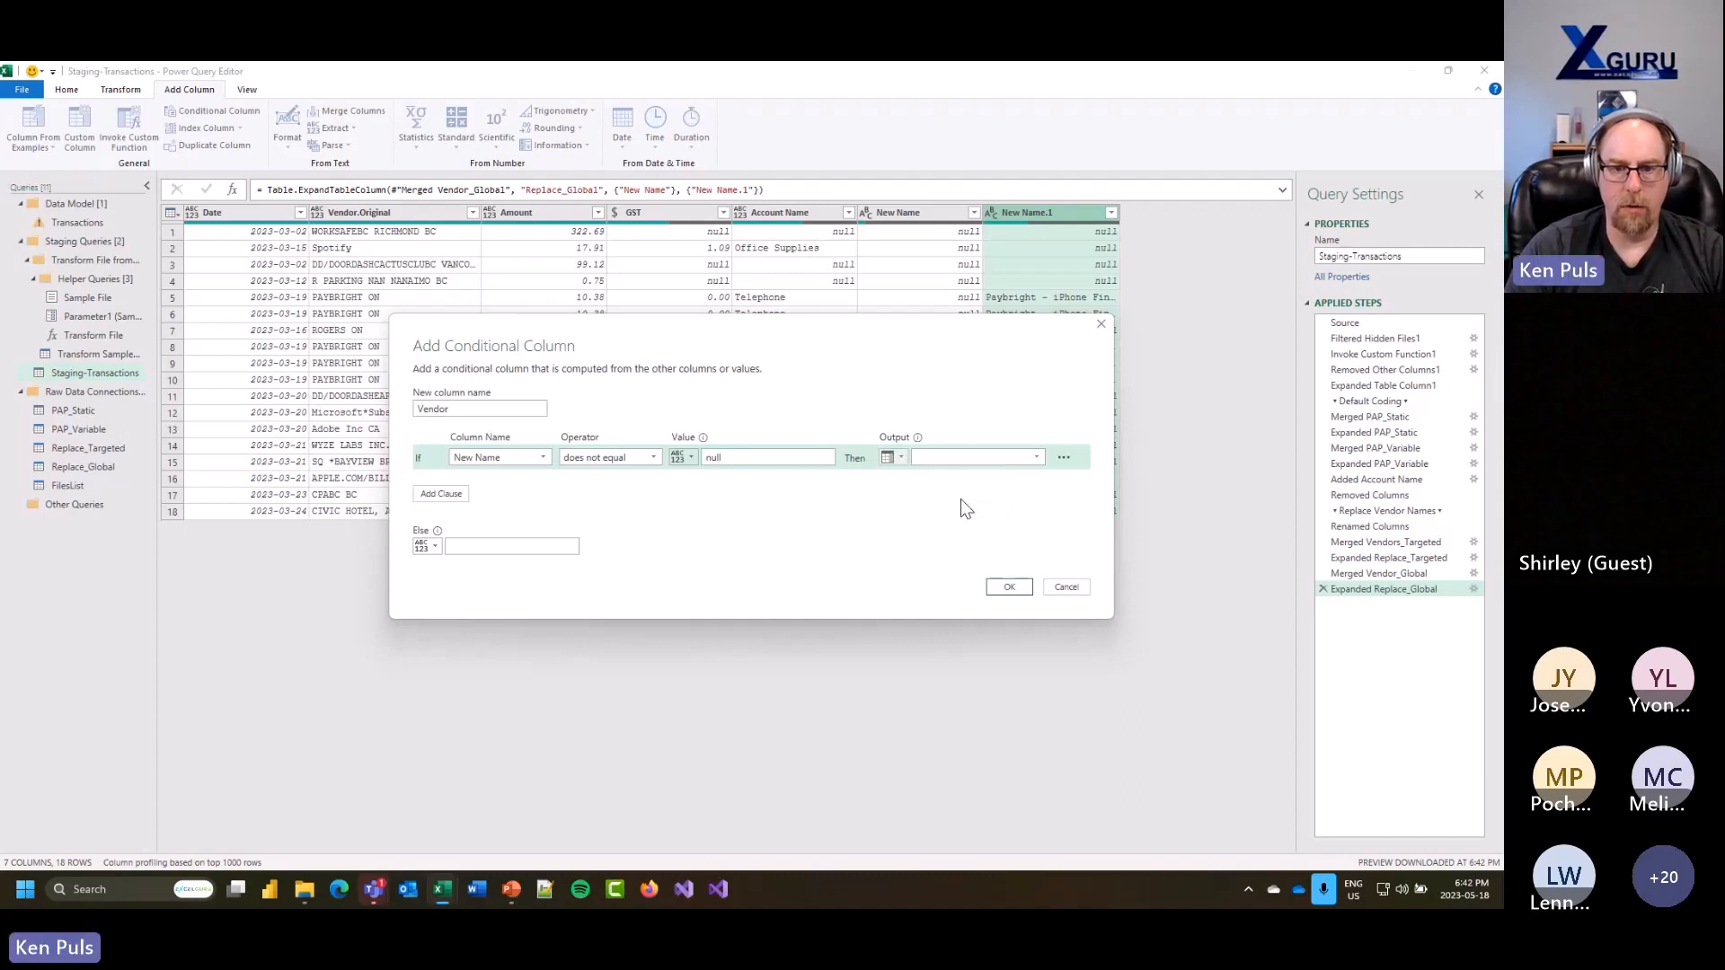
{"action": "left_click", "coordinate": [986, 462]}
{"action": "left_click", "coordinate": [956, 548]}
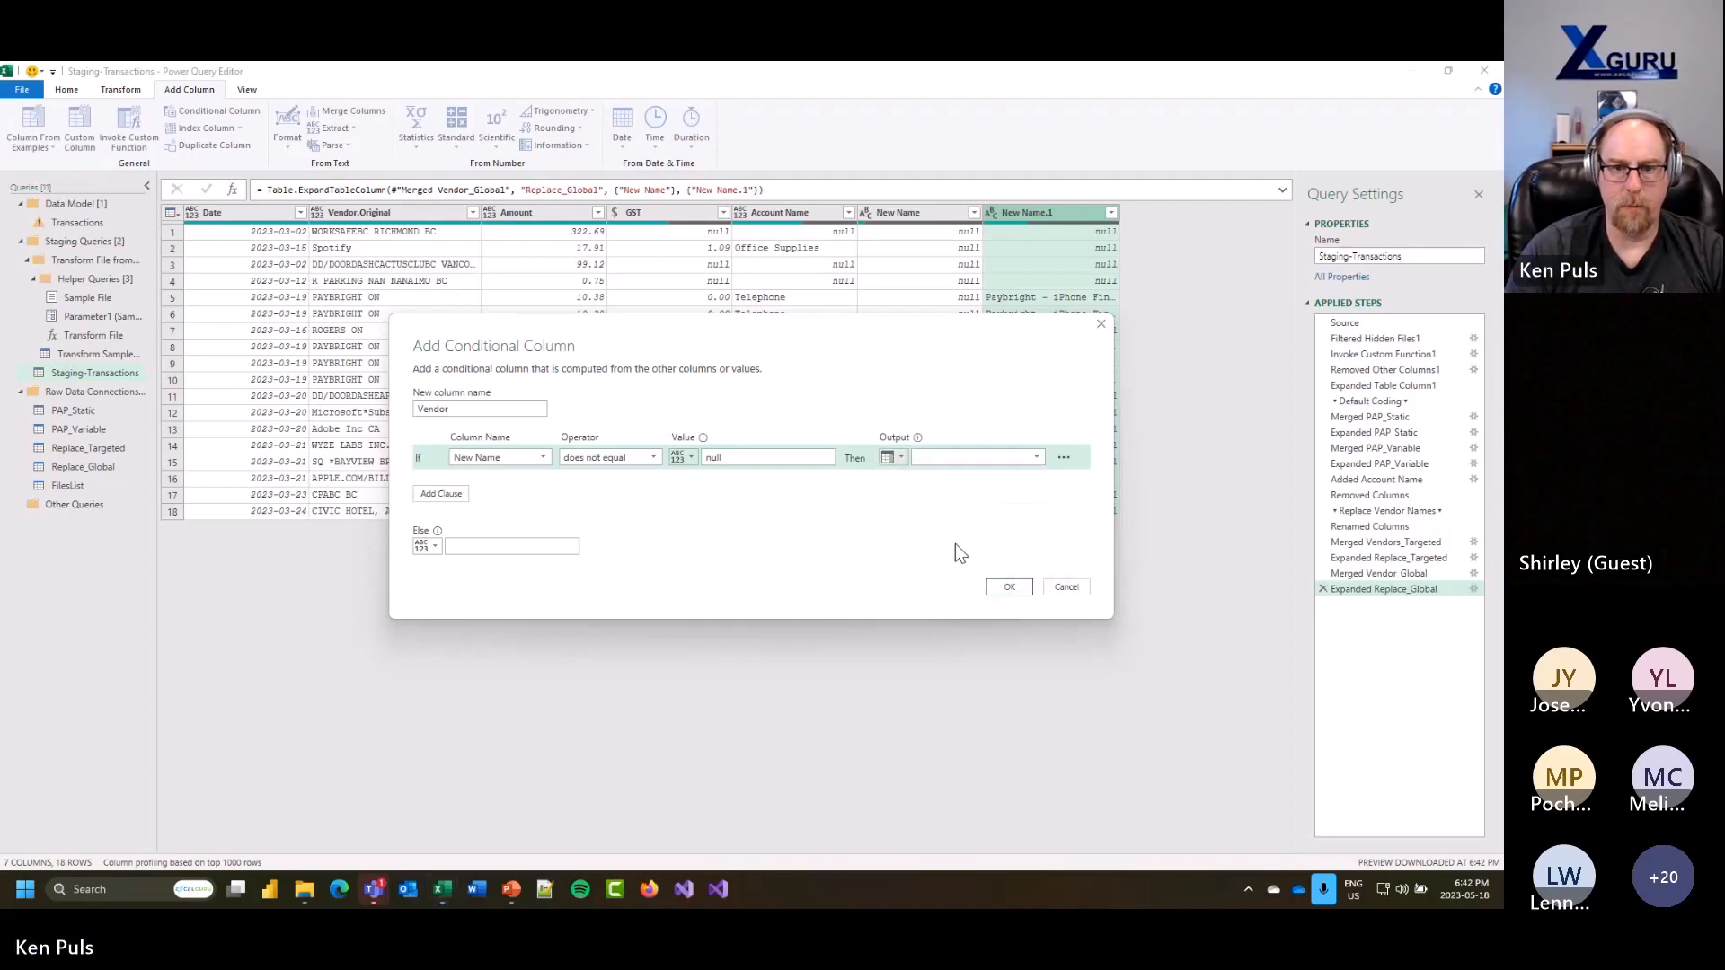
Step: Add an else-if clause to the Vendor column that outputs the New Name.1 column if New Name.1 does not equal null
{"action": "left_click_drag", "start_coordinate": [886, 333], "coordinate": [841, 562]}
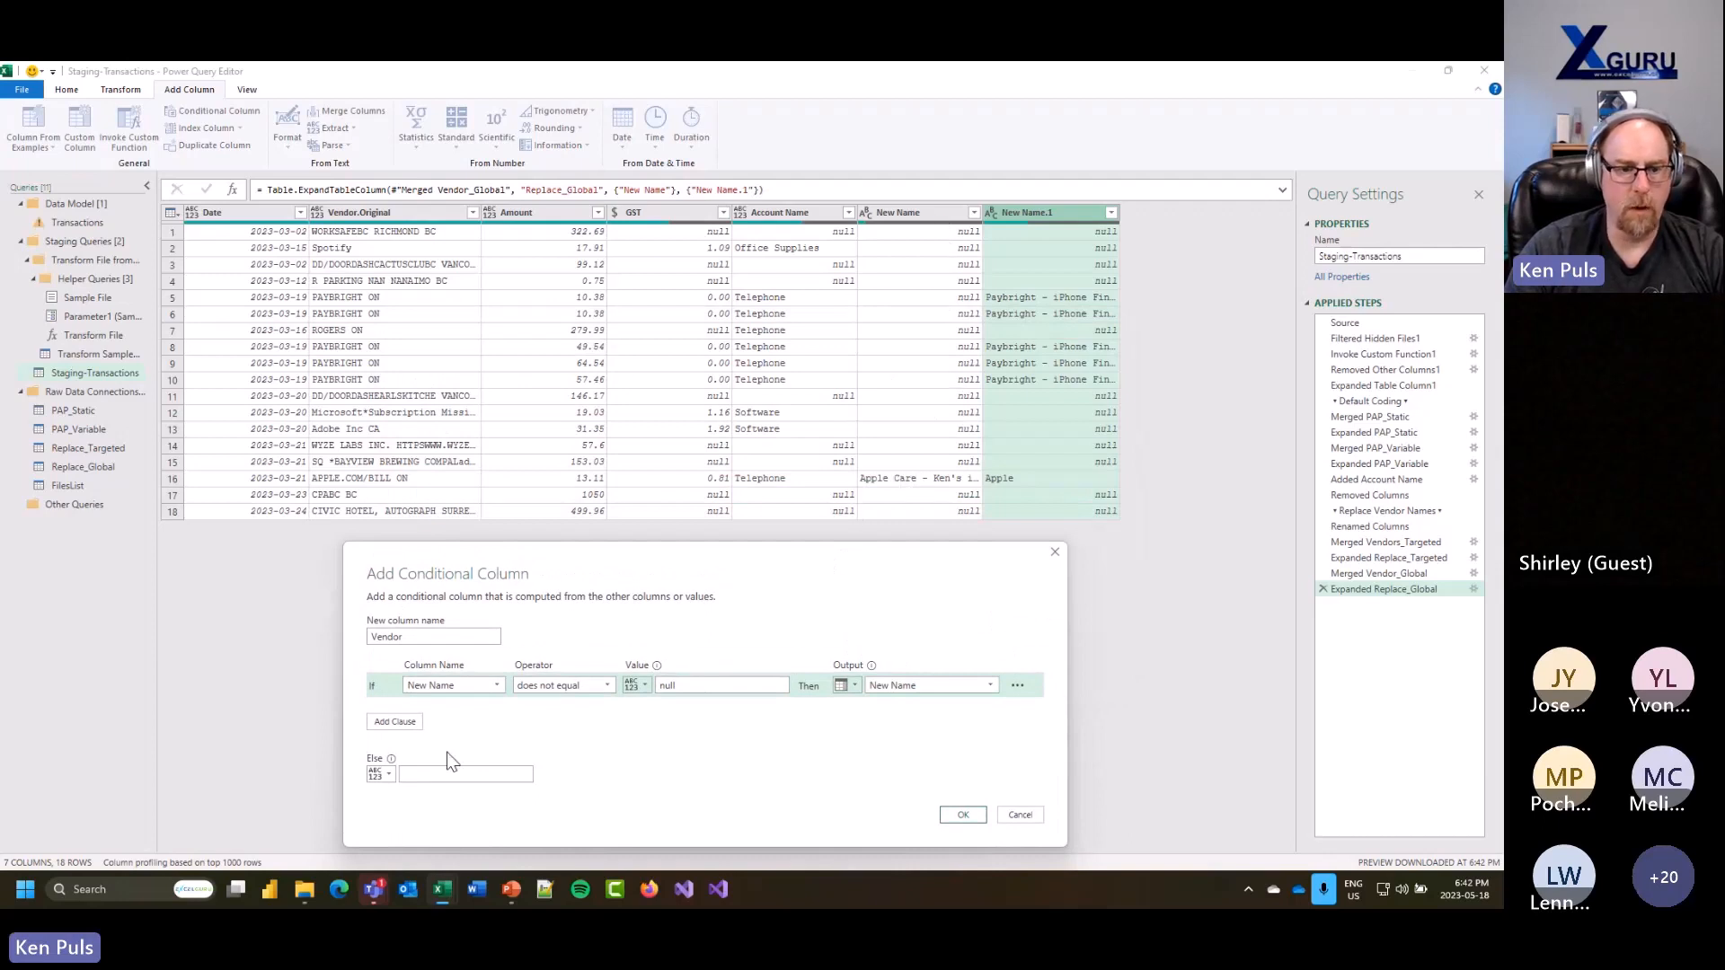
{"action": "left_click", "coordinate": [396, 721]}
{"action": "left_click", "coordinate": [465, 713]}
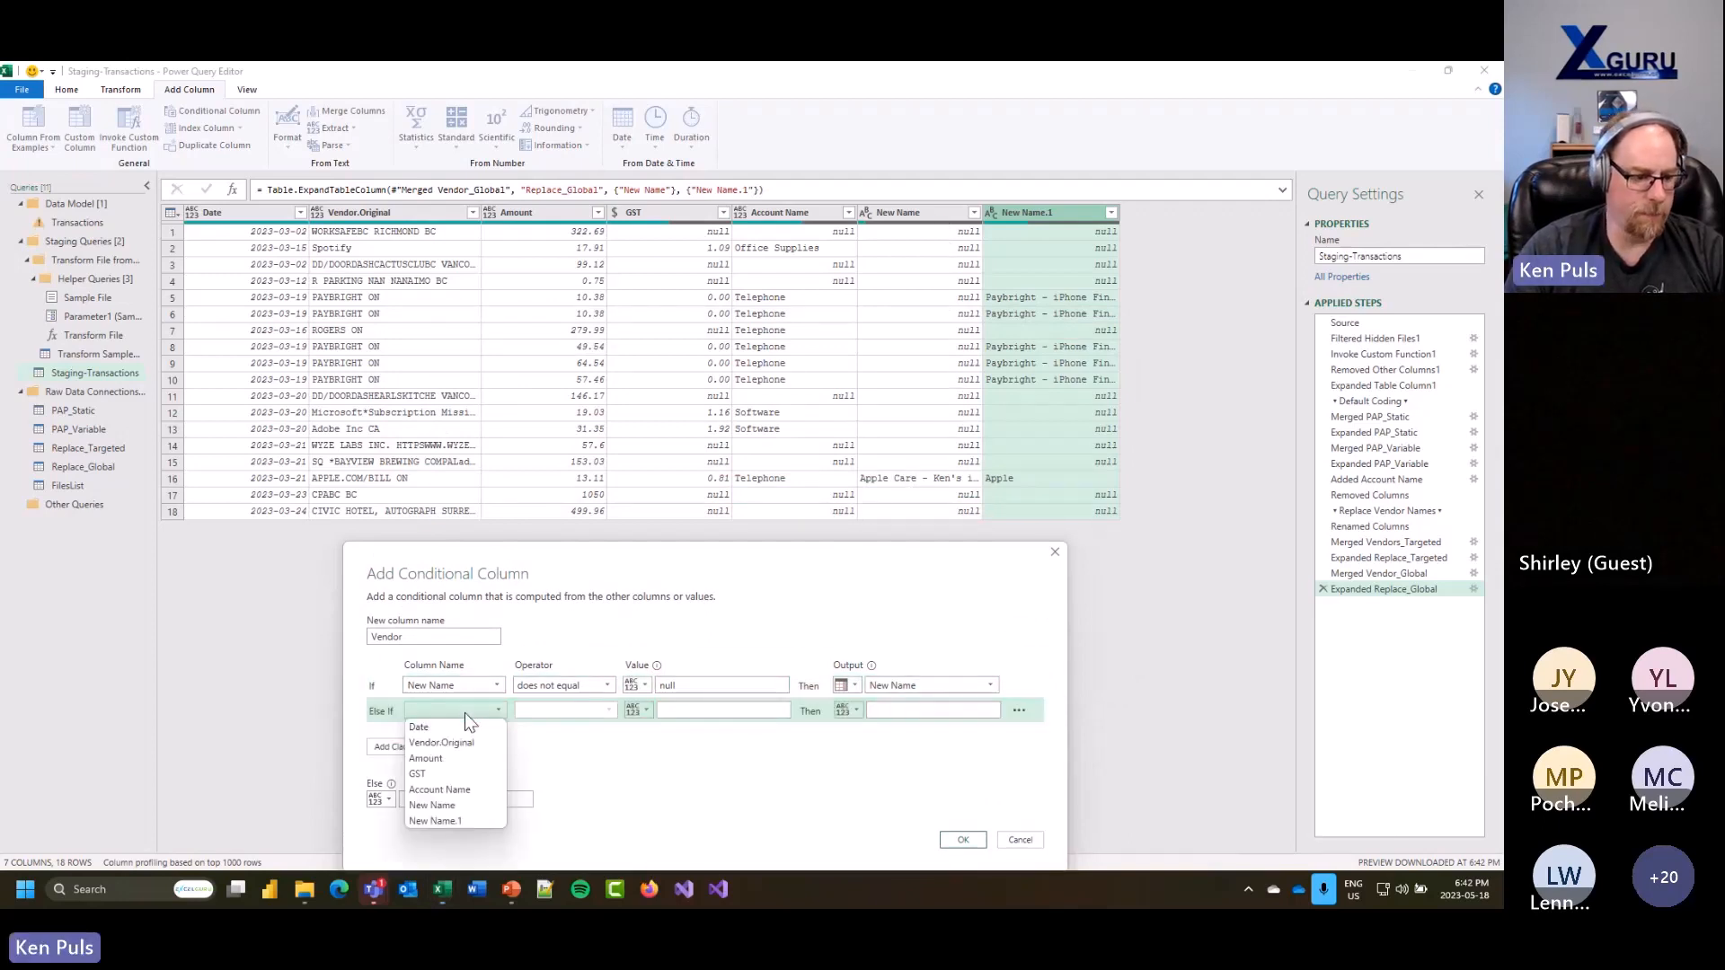
{"action": "left_click", "coordinate": [456, 820]}
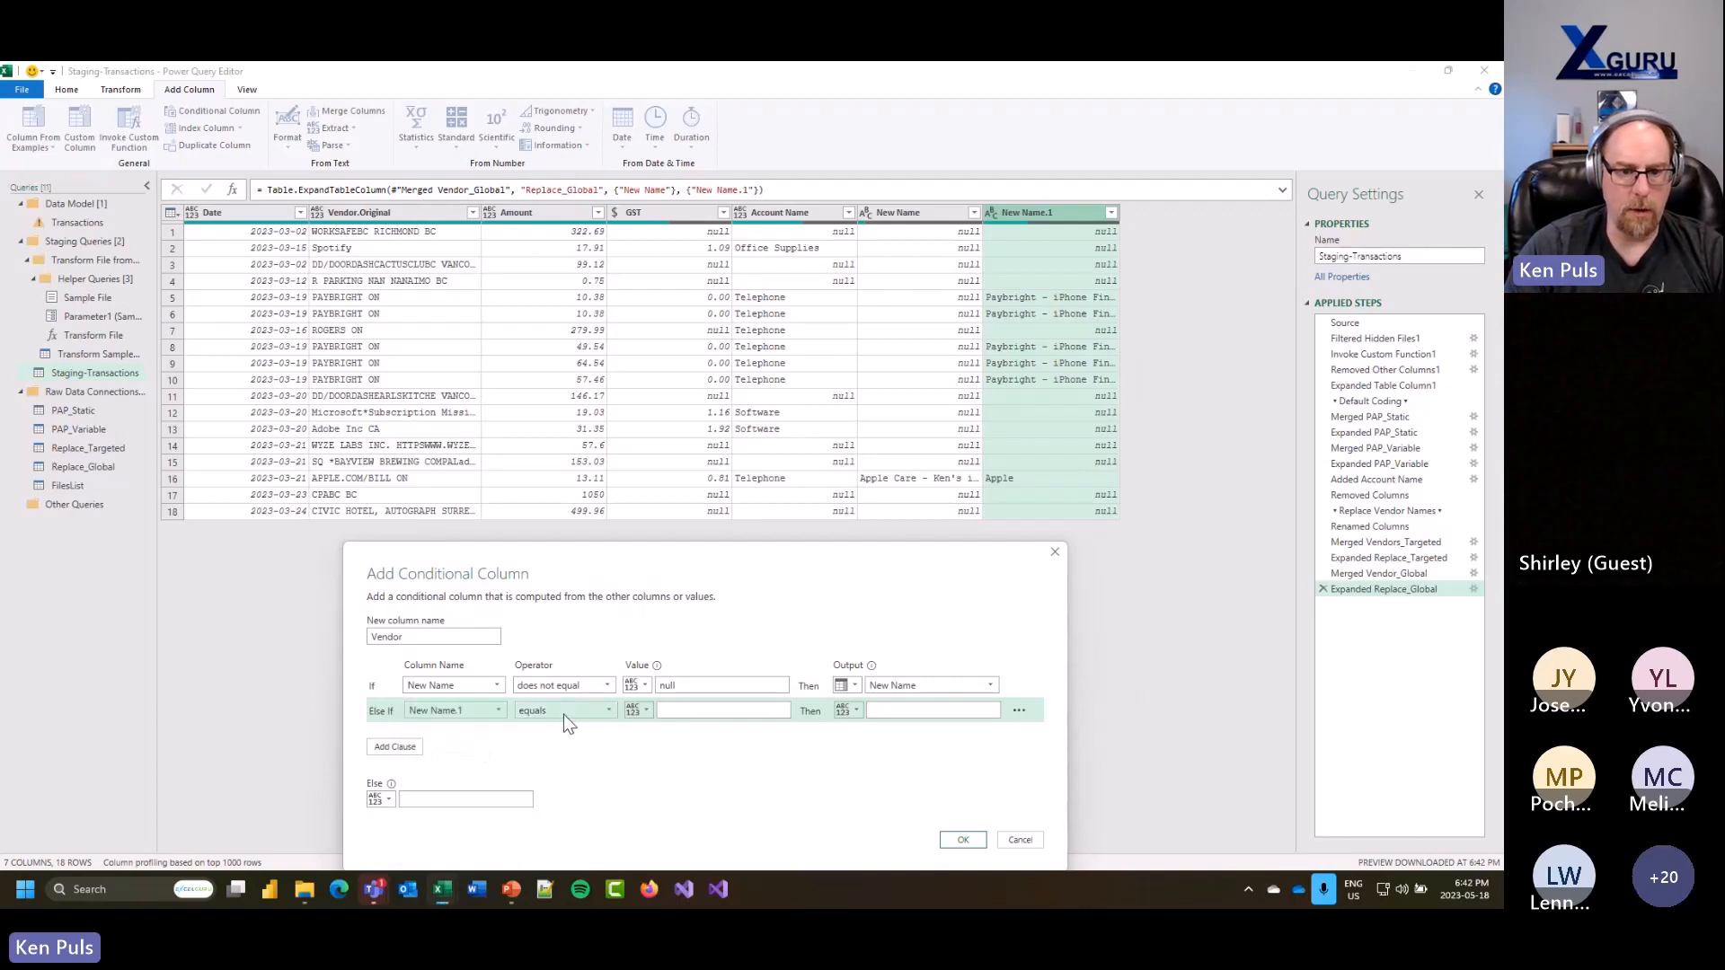
{"action": "left_click", "coordinate": [563, 714]}
{"action": "left_click", "coordinate": [566, 747]}
{"action": "left_click", "coordinate": [689, 709]}
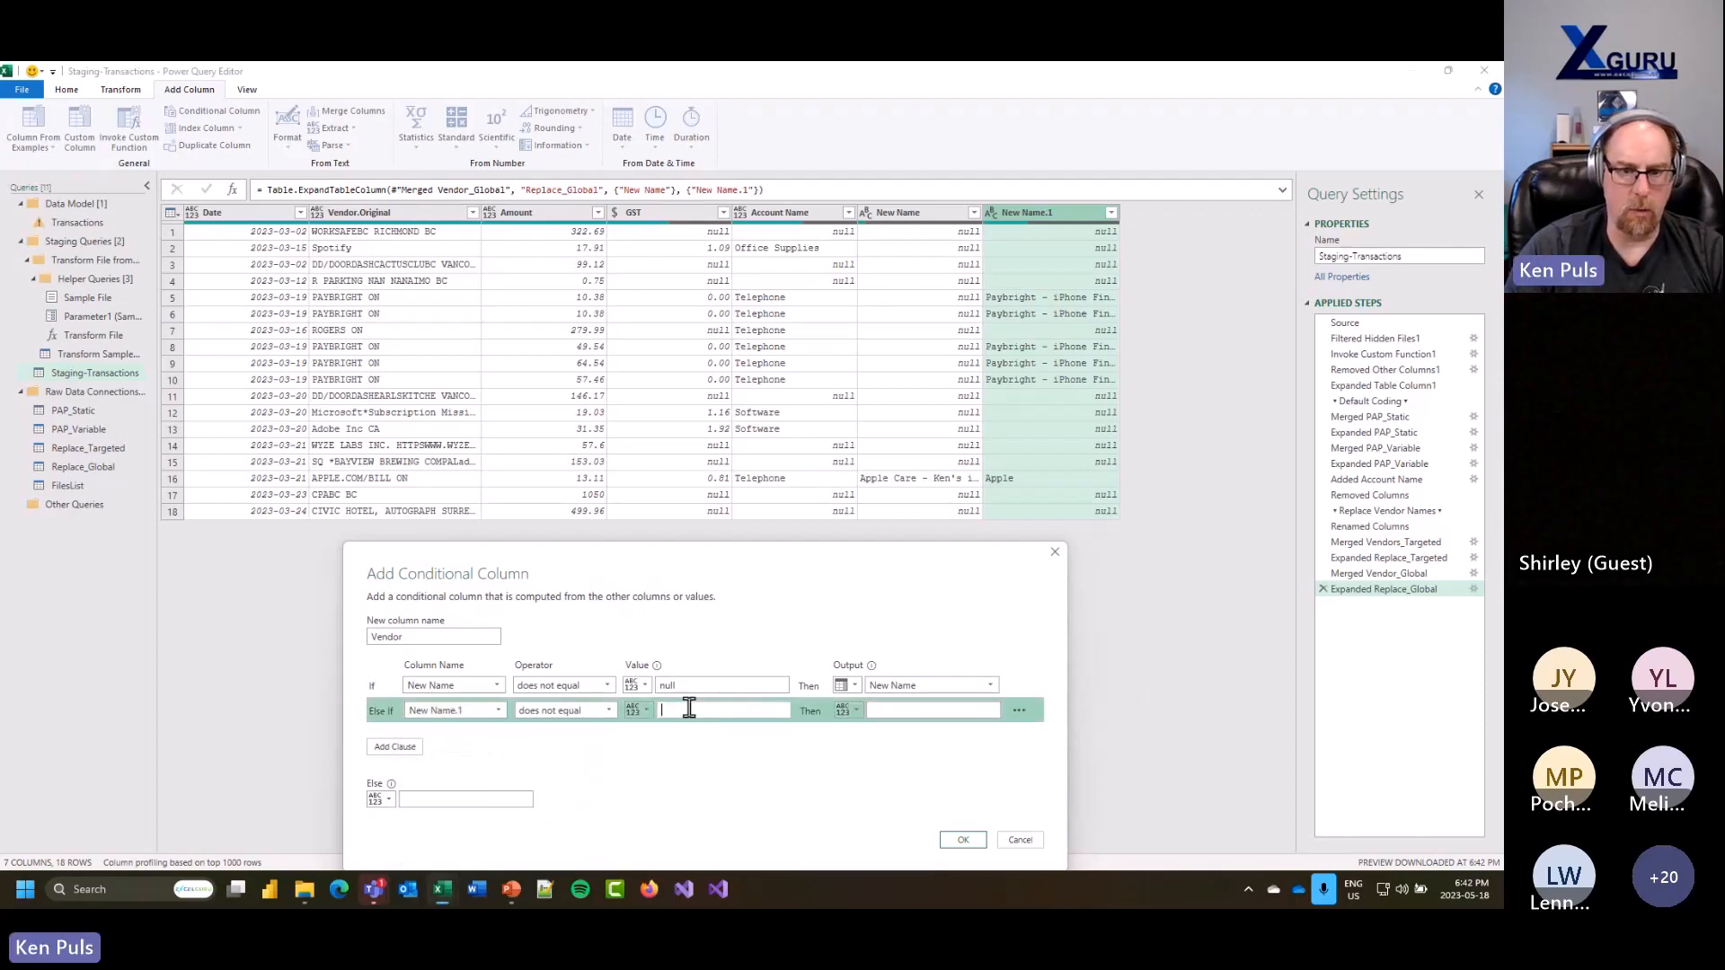
{"action": "type", "text": "null"}
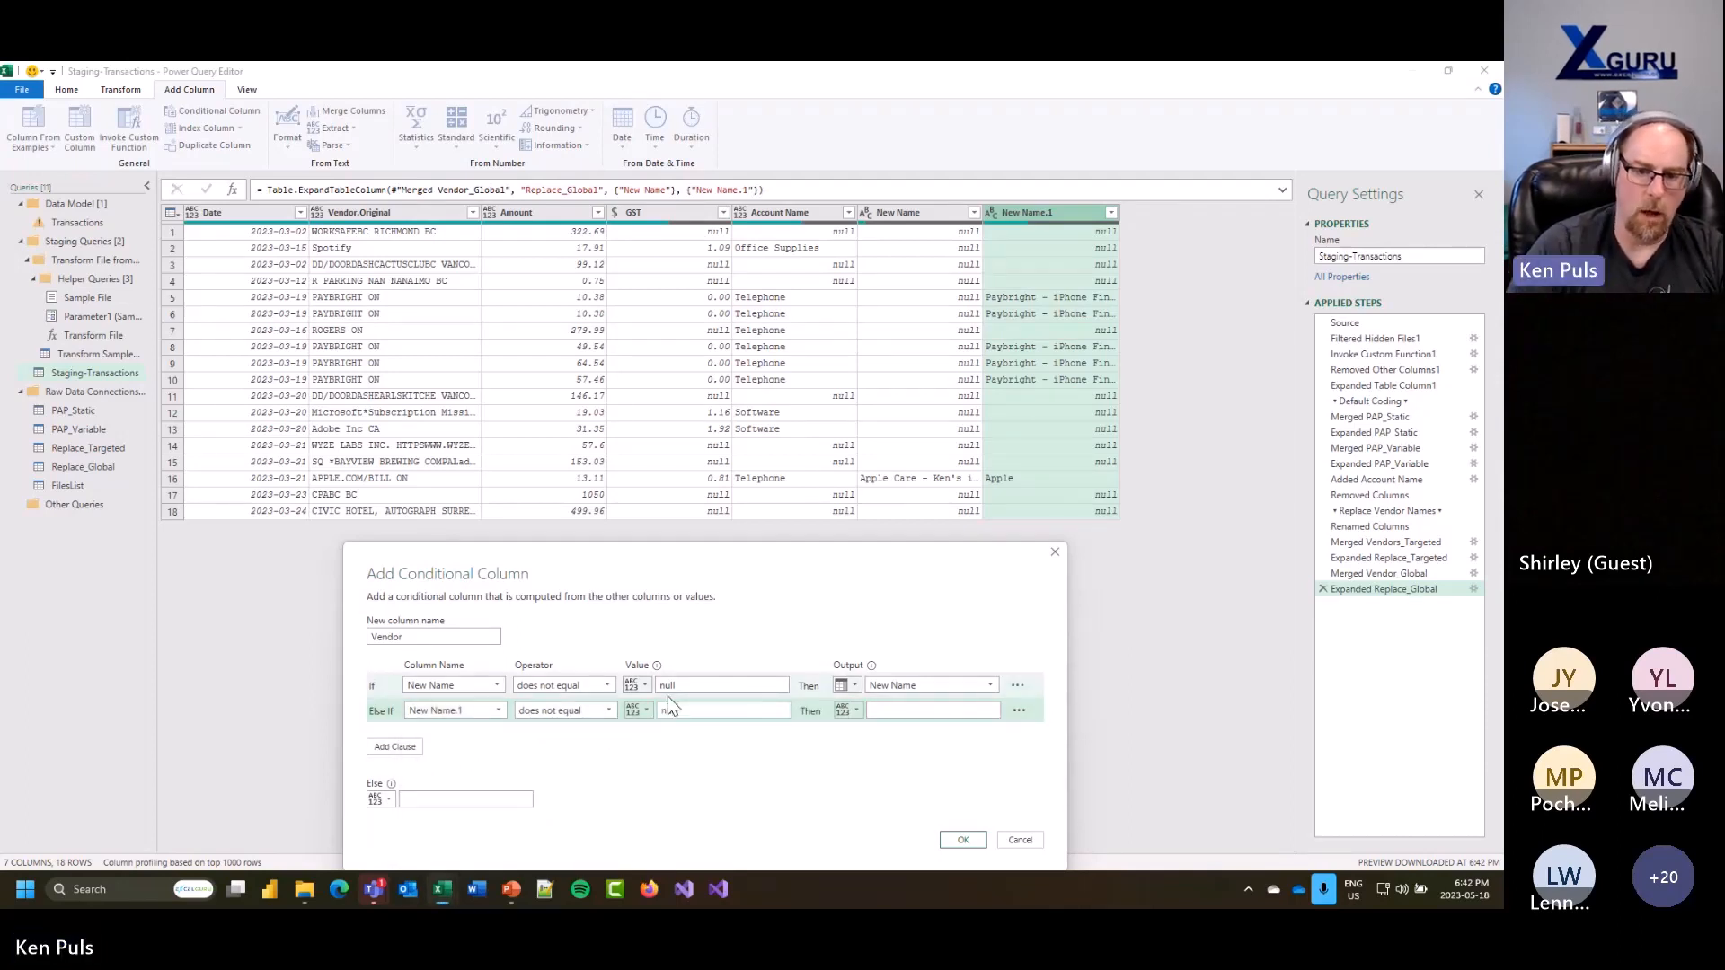
{"action": "left_click", "coordinate": [851, 710]}
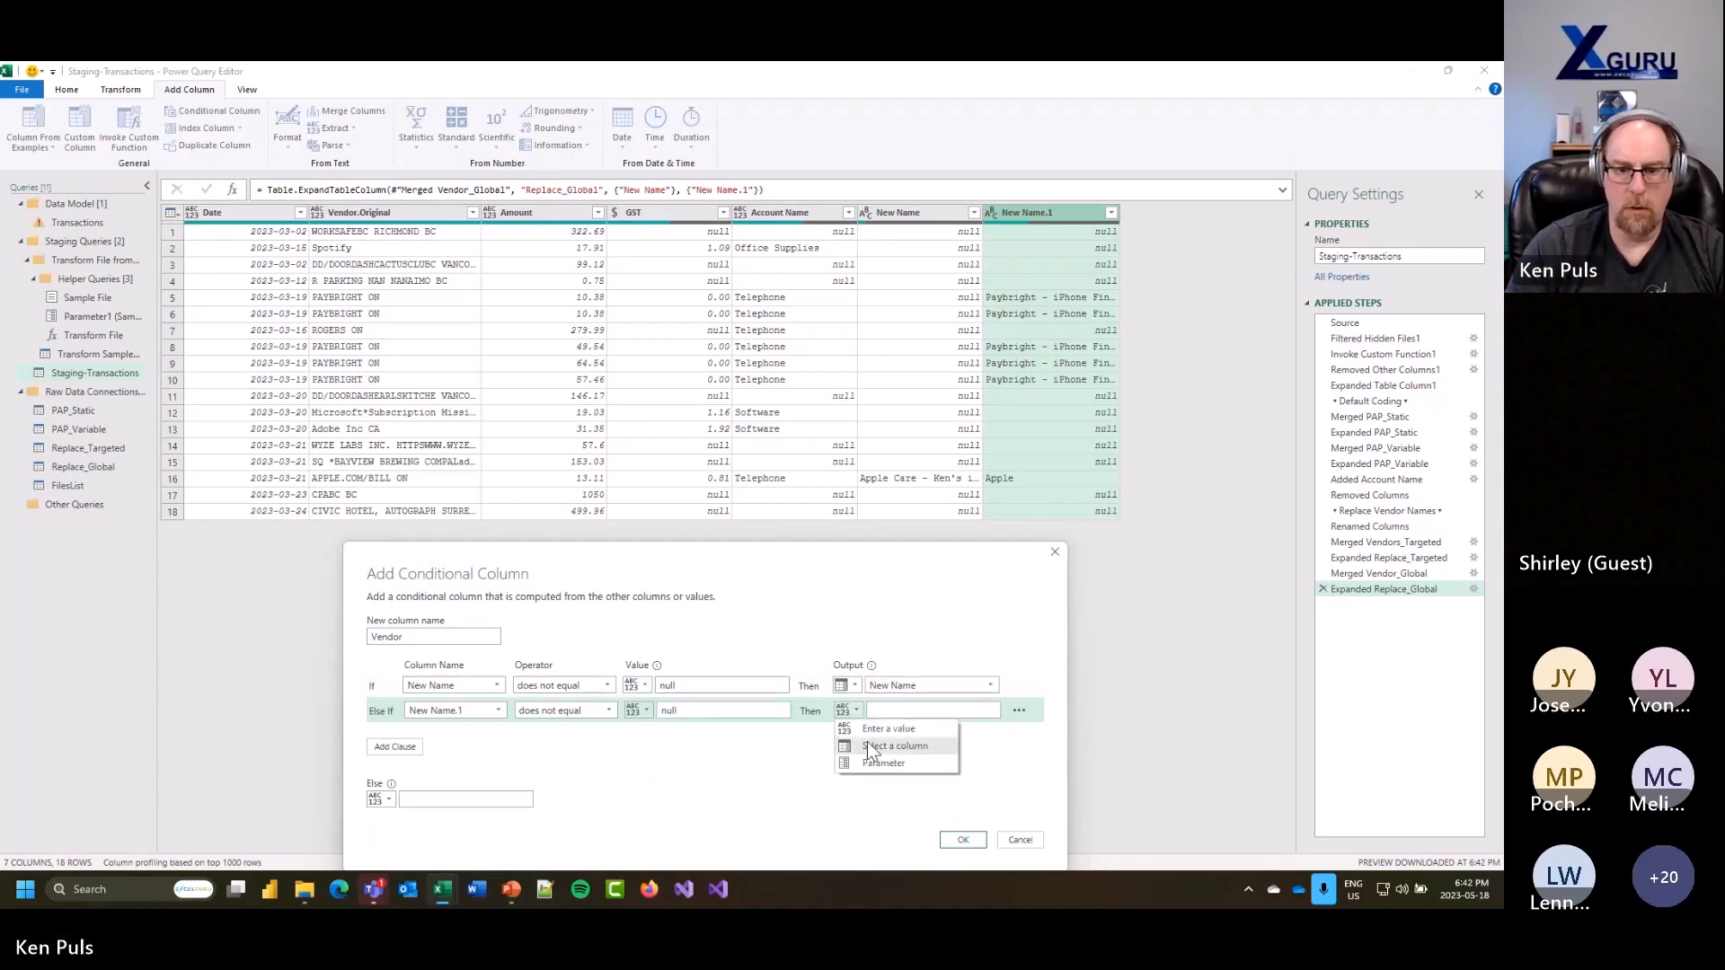
{"action": "left_click", "coordinate": [866, 745]}
{"action": "left_click", "coordinate": [907, 708]}
{"action": "left_click", "coordinate": [935, 816]}
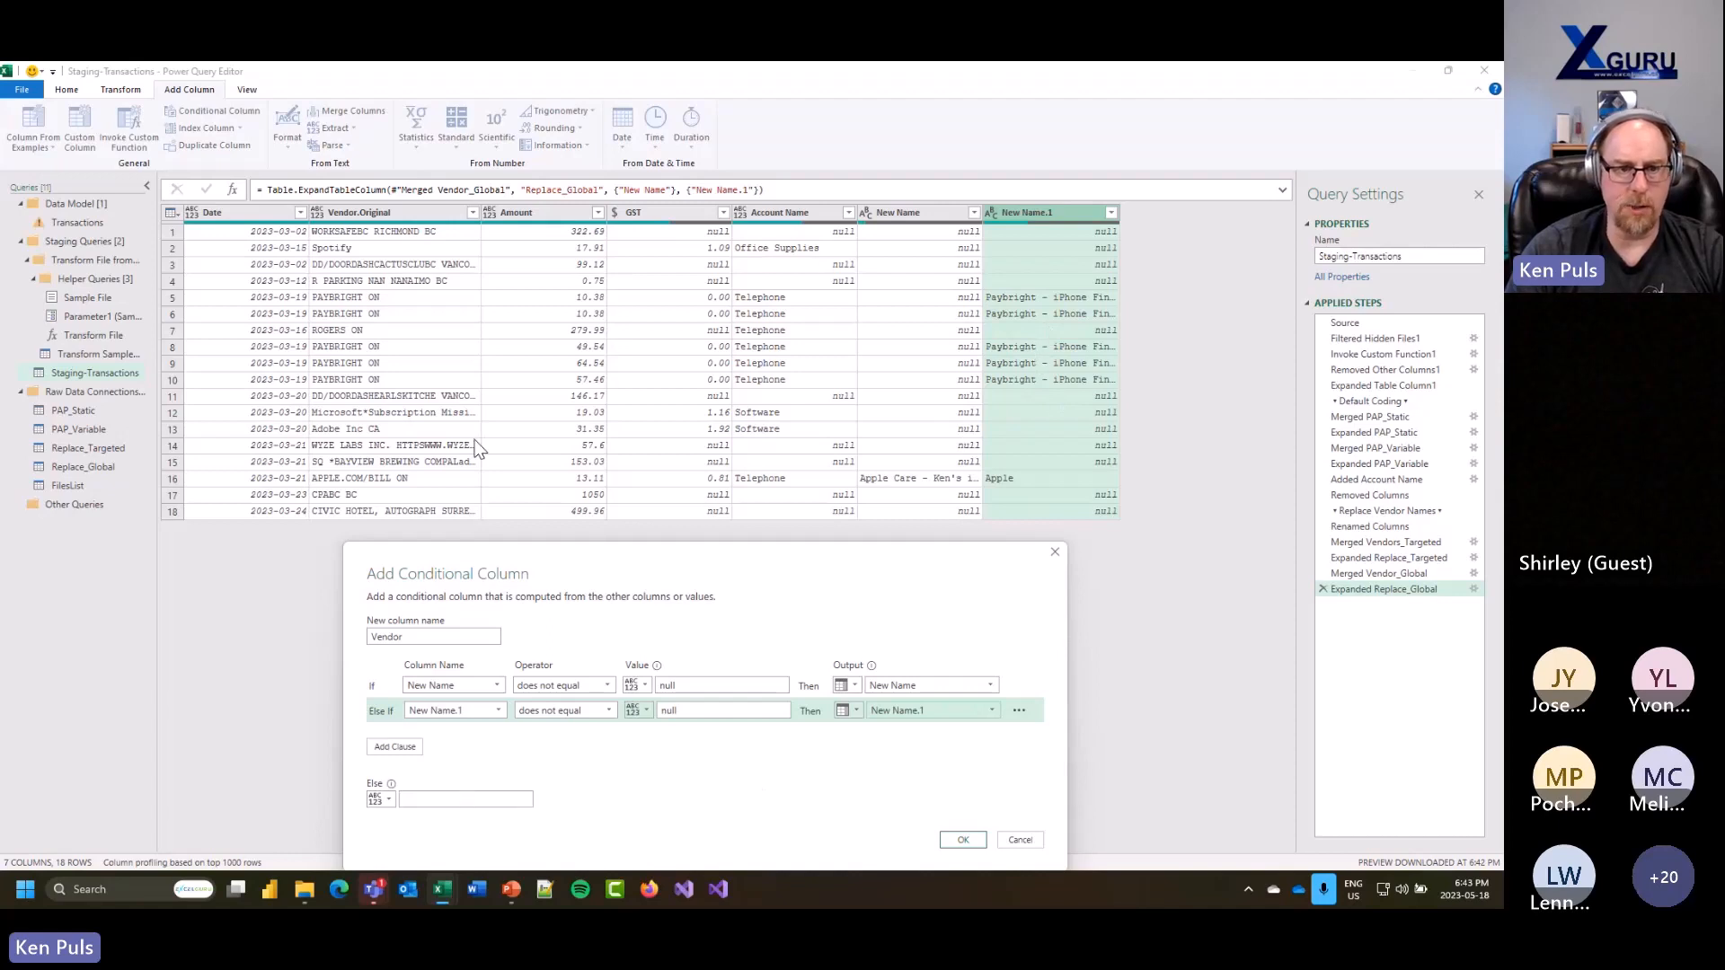
Step: Set the Vendor column's else result to the Vendor.Original column and create the conditional column
{"action": "left_click", "coordinate": [386, 801]}
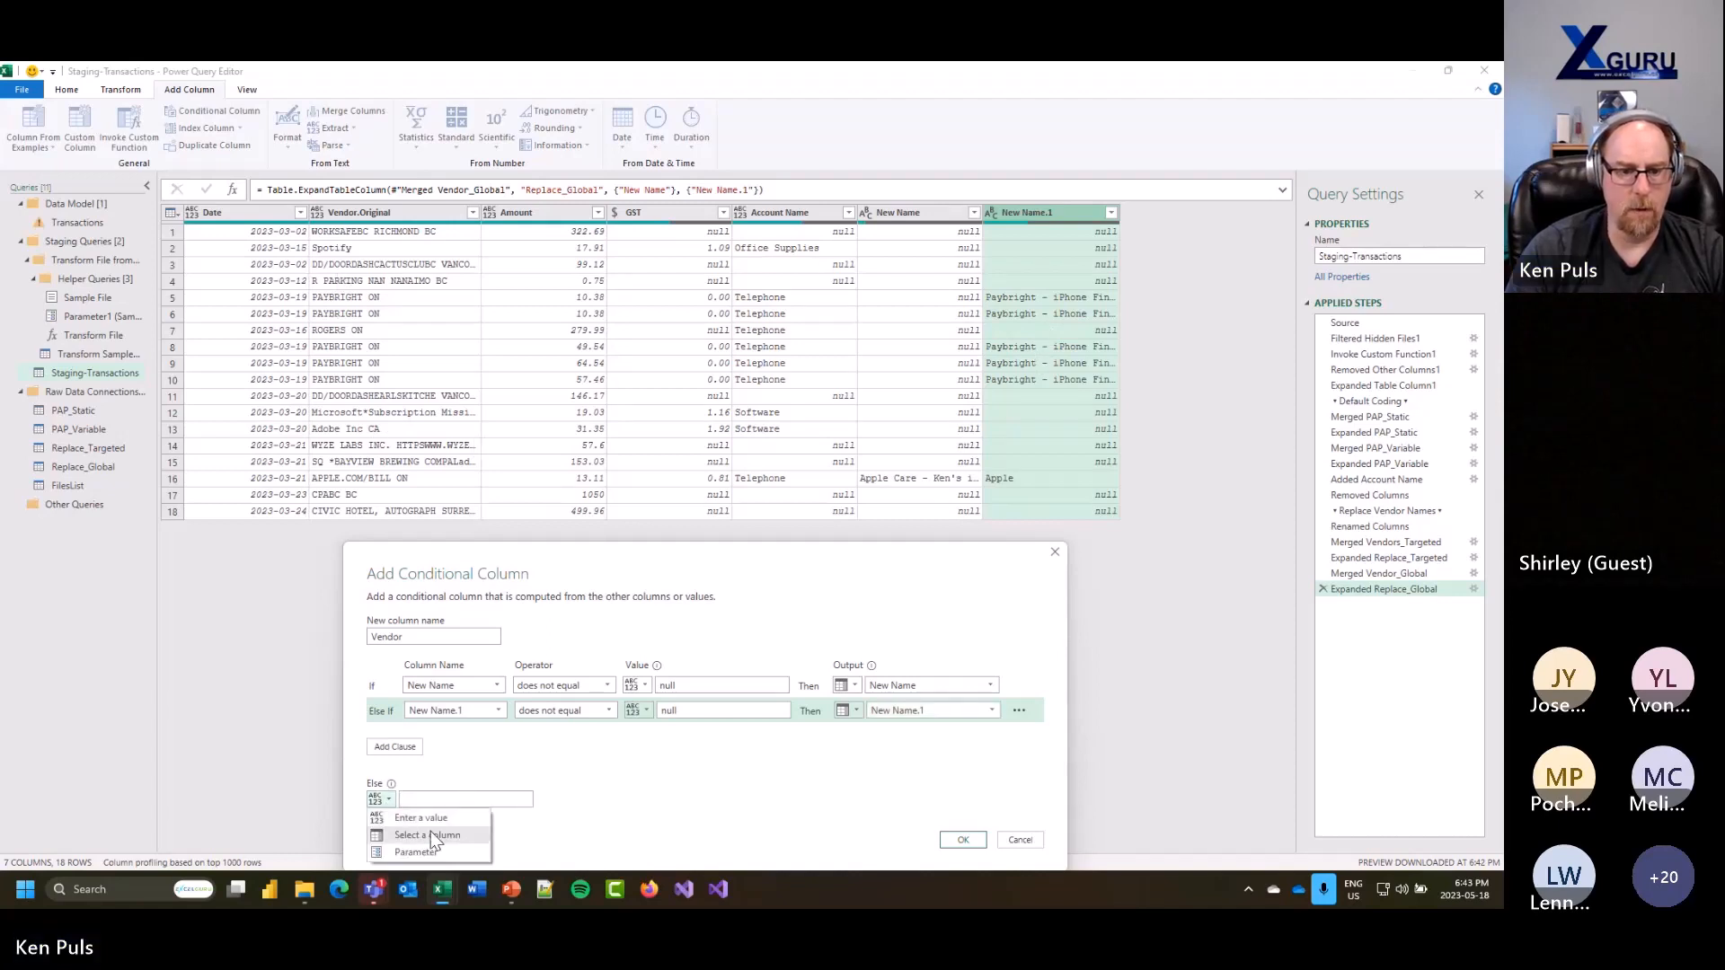
{"action": "left_click", "coordinate": [429, 831]}
{"action": "left_click", "coordinate": [490, 798]}
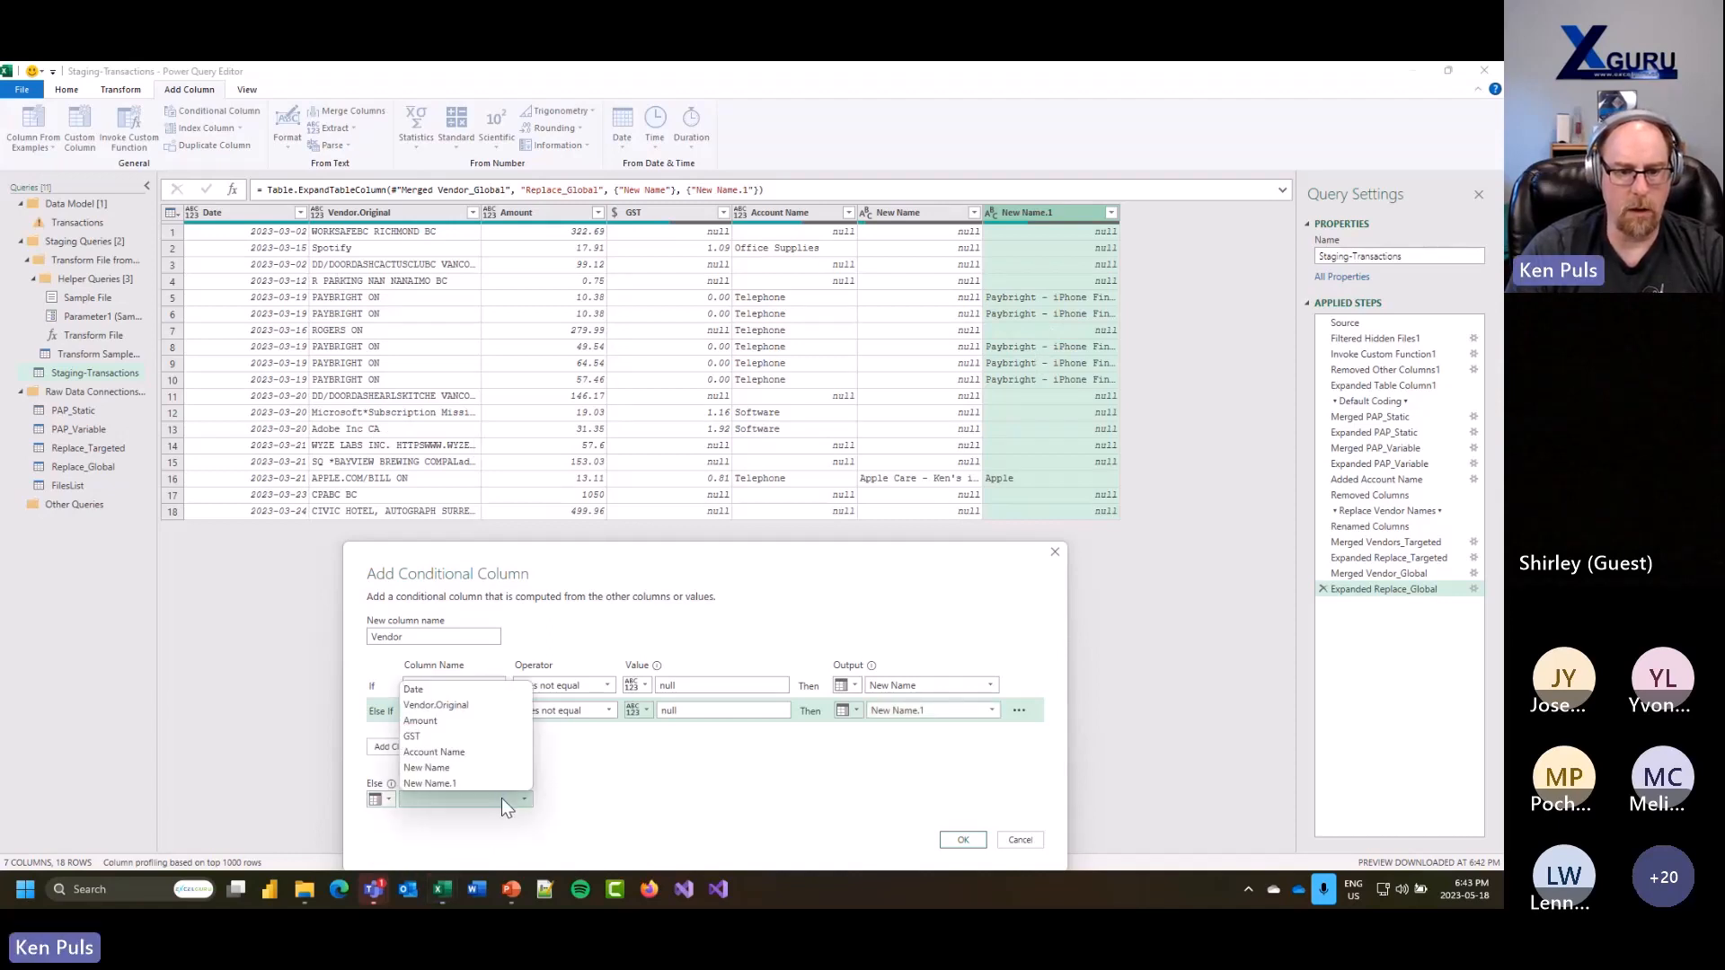
{"action": "left_click", "coordinate": [460, 703]}
{"action": "left_click_drag", "start_coordinate": [661, 559], "coordinate": [697, 358]}
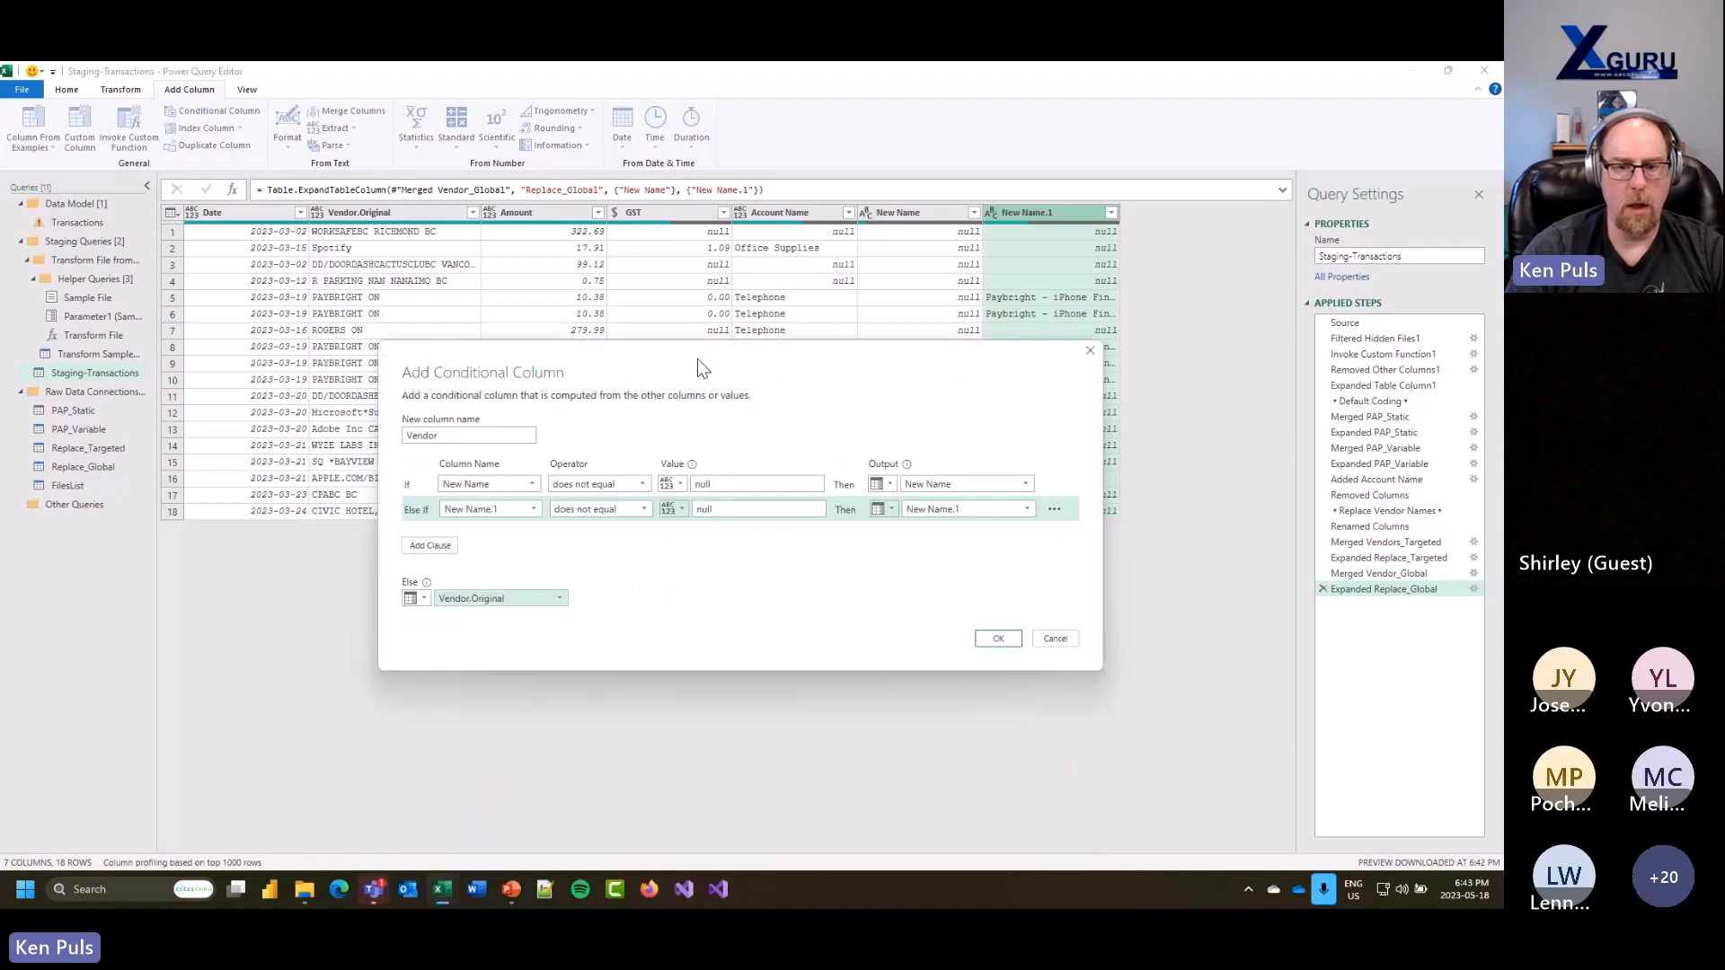
{"action": "left_click", "coordinate": [997, 639]}
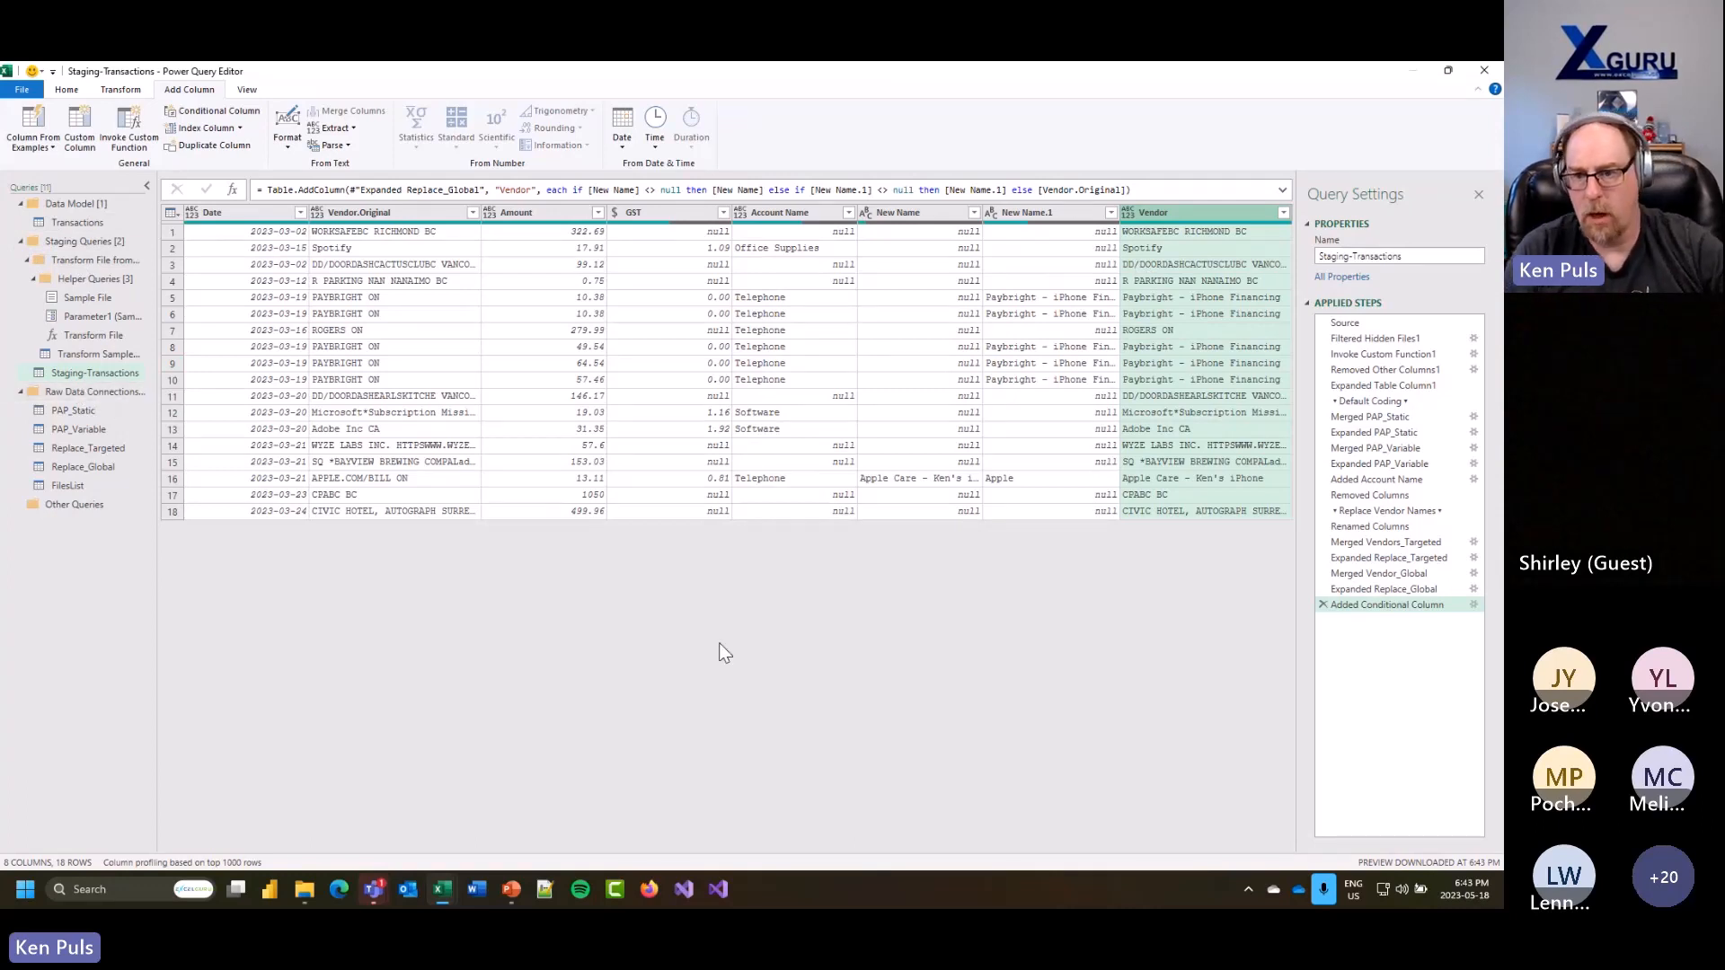
Step: Rename the conditional column's applied step as Added Vendor
{"action": "right_click", "coordinate": [1375, 604]}
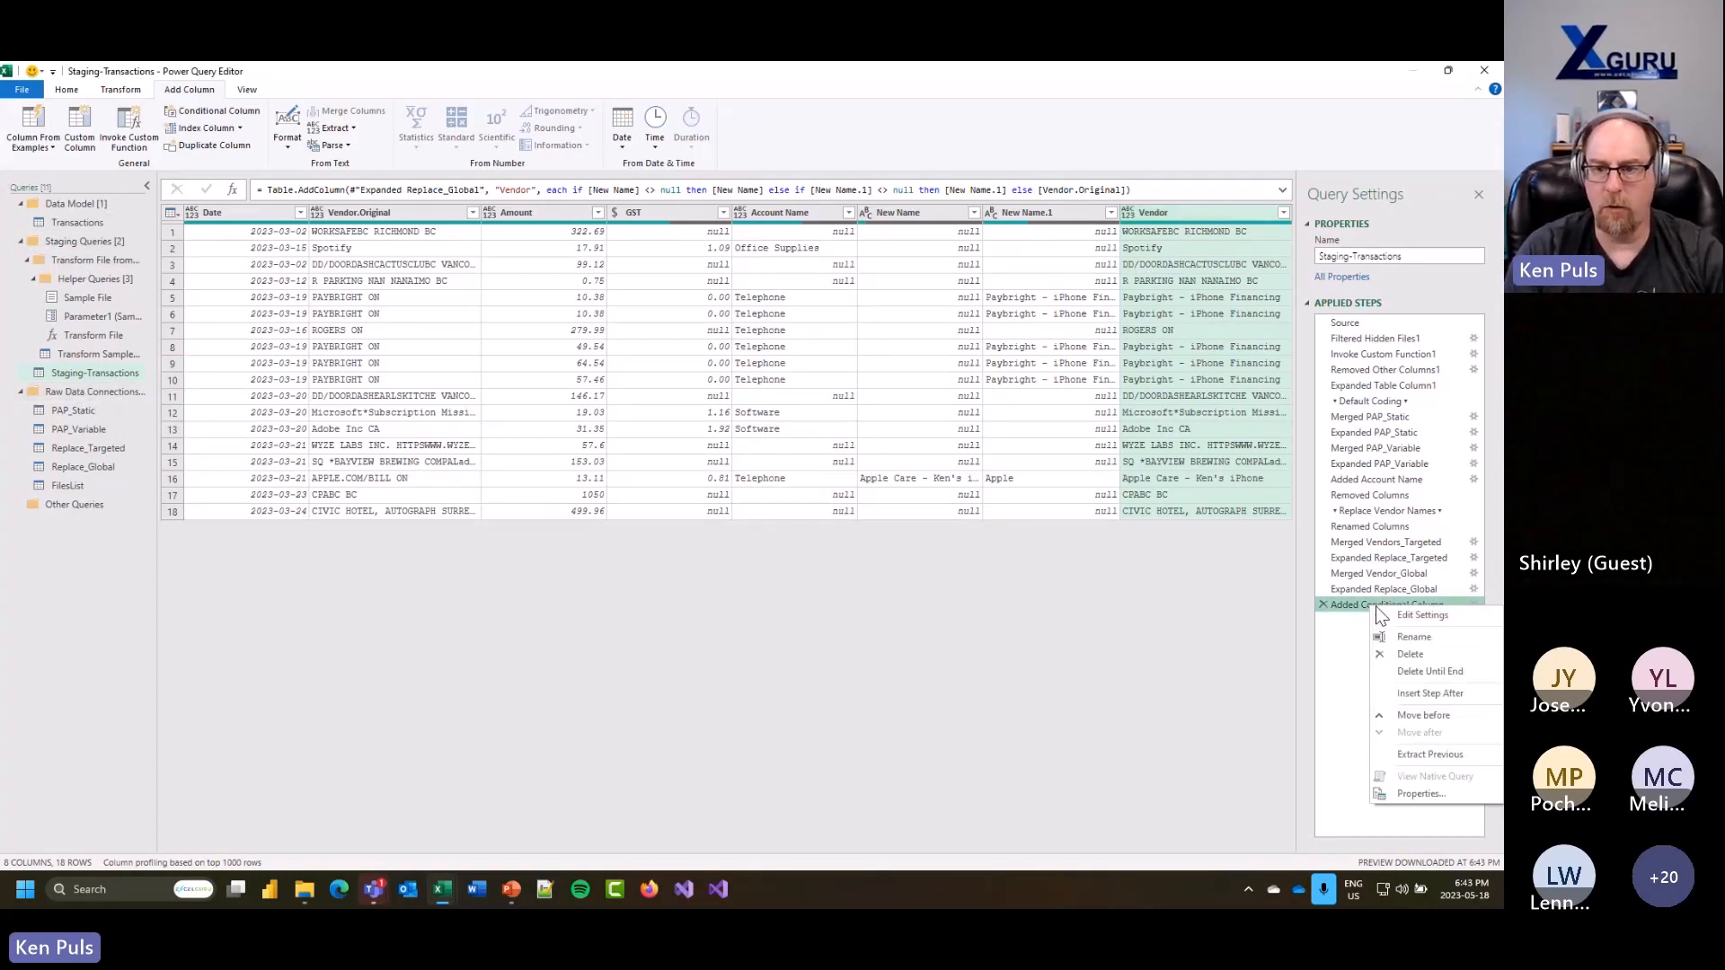
{"action": "left_click", "coordinate": [1398, 638]}
{"action": "type", "text": "Added"}
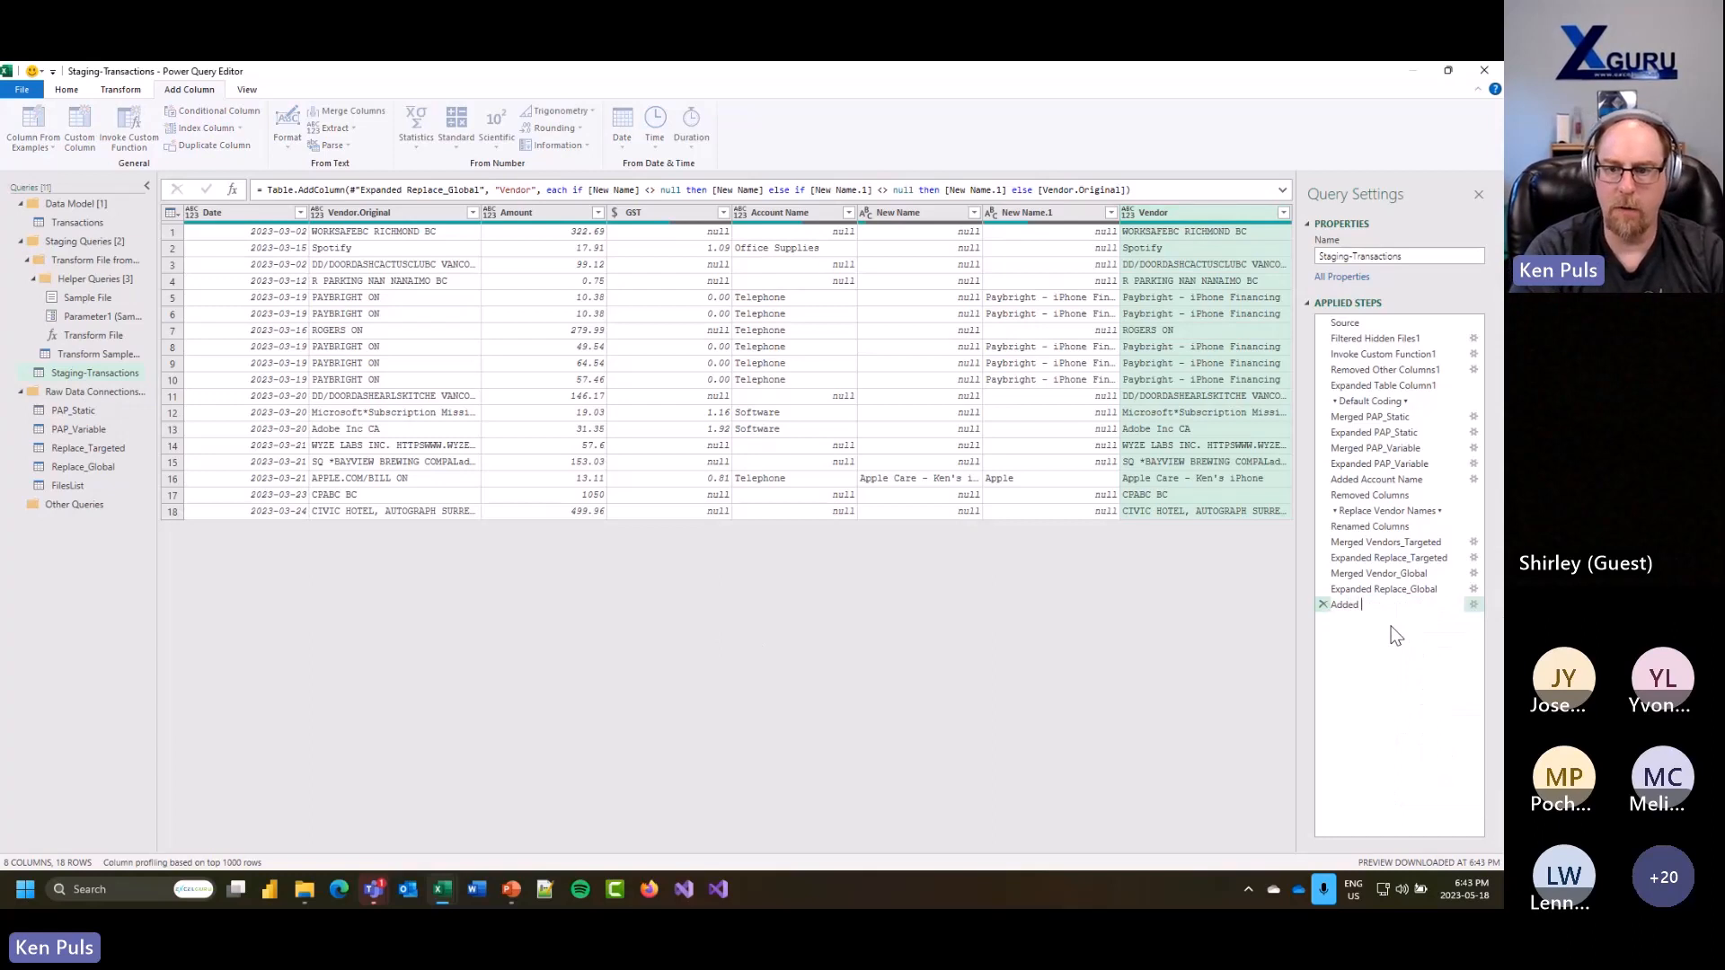
{"action": "type", "text": " Vendor"}
{"action": "key", "text": "Return"}
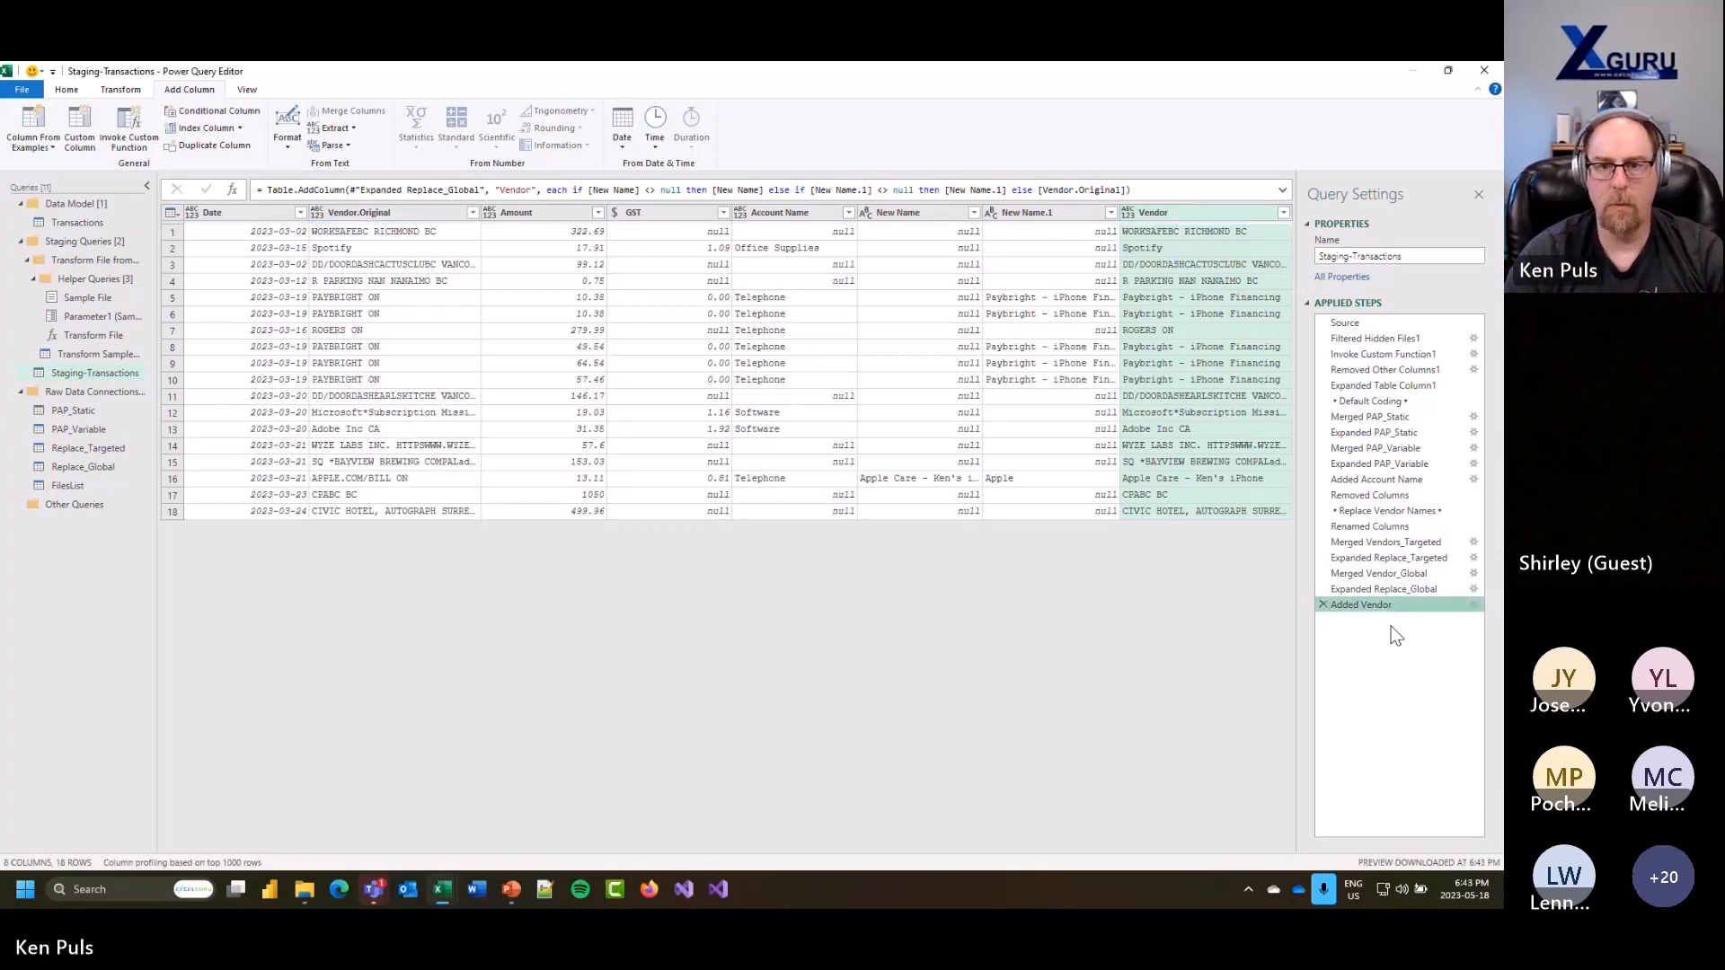
Step: Remove the Vendor.Original, New Name and New Name.1 columns from Staging-Transactions
{"action": "left_click", "coordinate": [379, 213]}
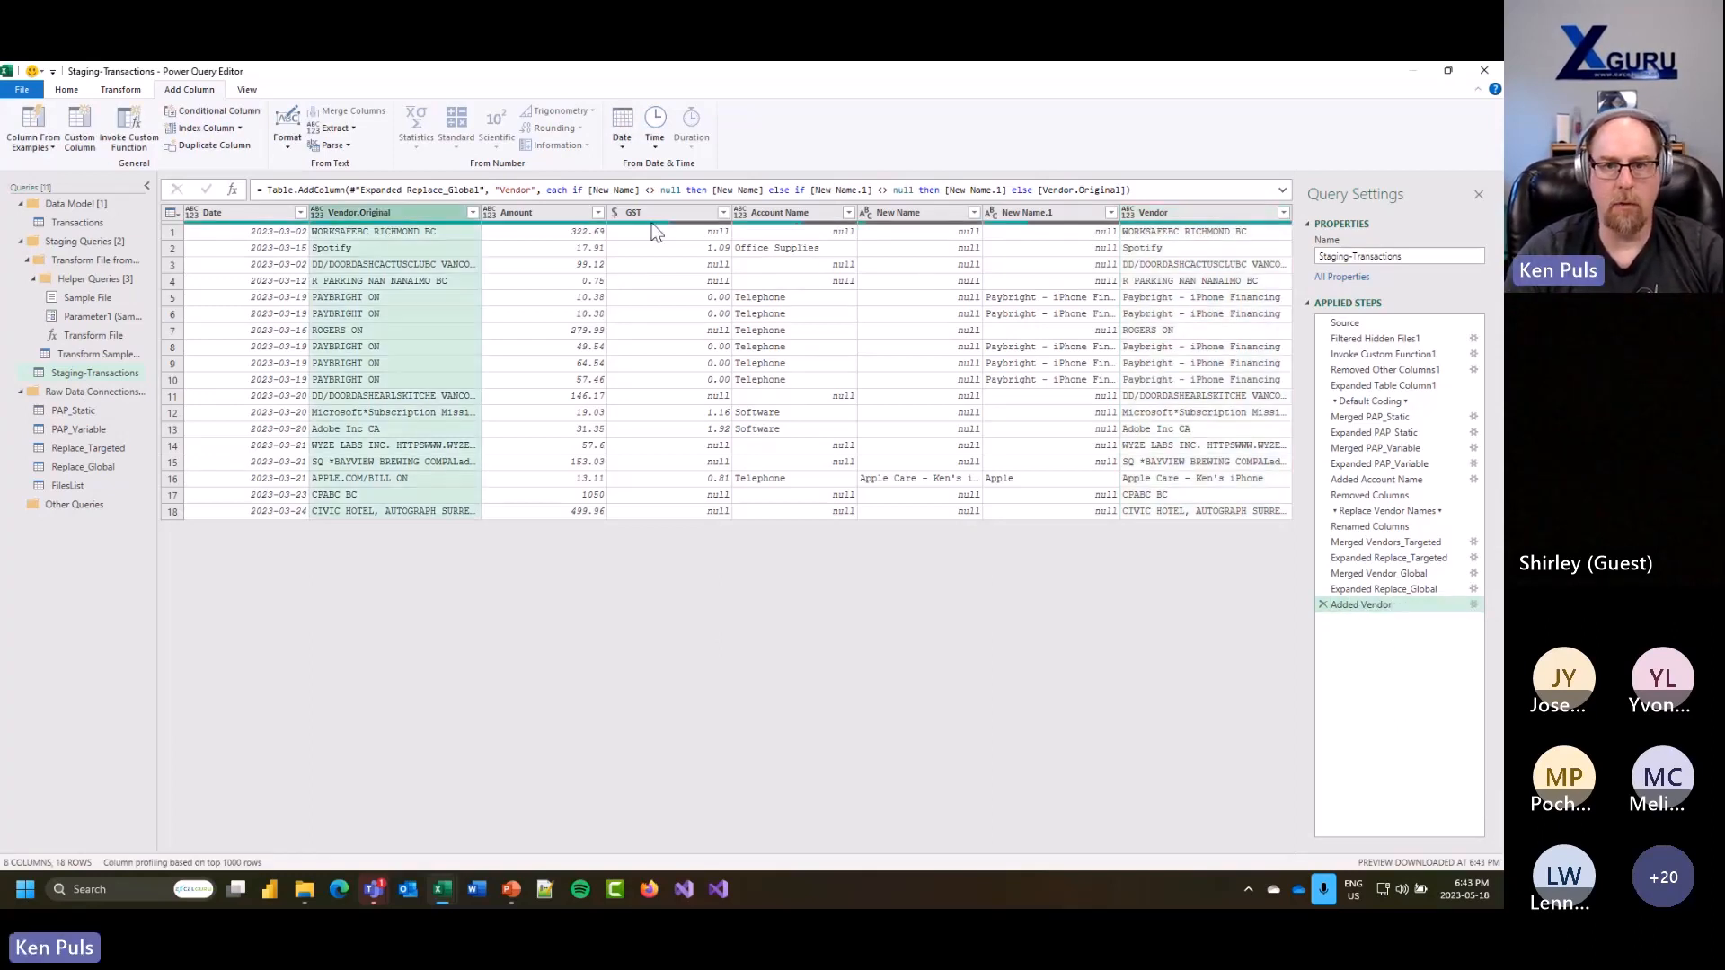
{"action": "left_click", "coordinate": [880, 216], "text": "ctrl"}
{"action": "left_click", "coordinate": [1060, 214], "text": "ctrl"}
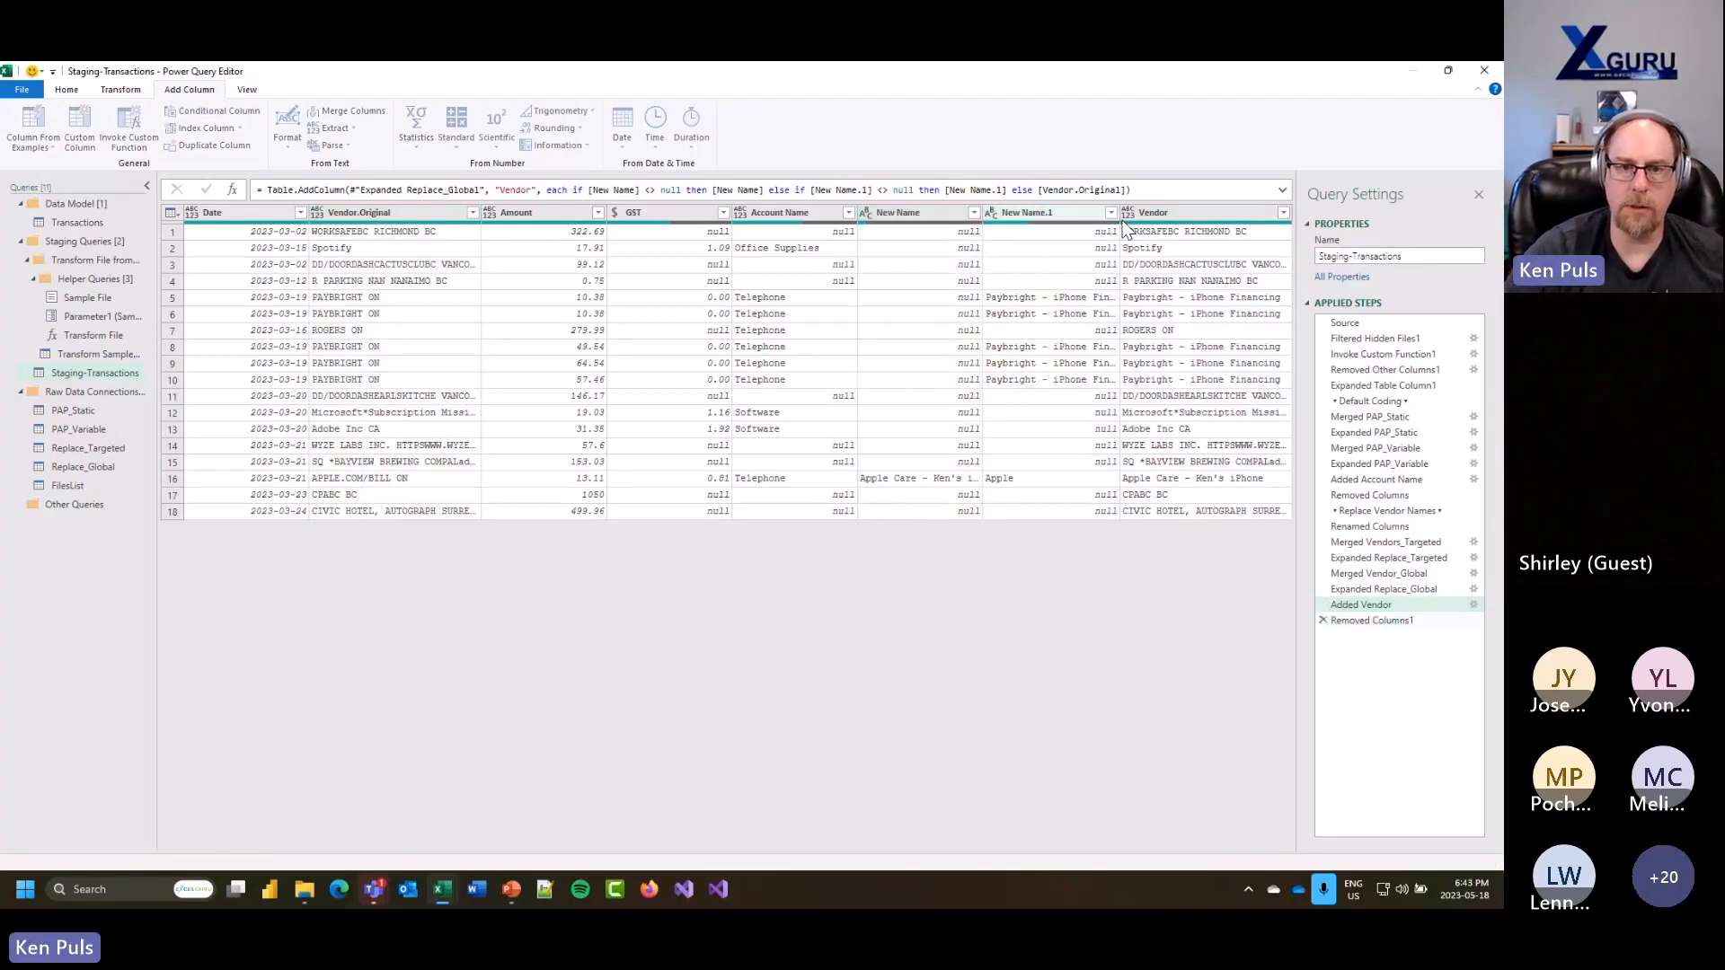
{"action": "key", "text": "Delete"}
Step: Check the vendor names in the Transactions query, and close and load the queries to the workbook
{"action": "left_click", "coordinate": [78, 222]}
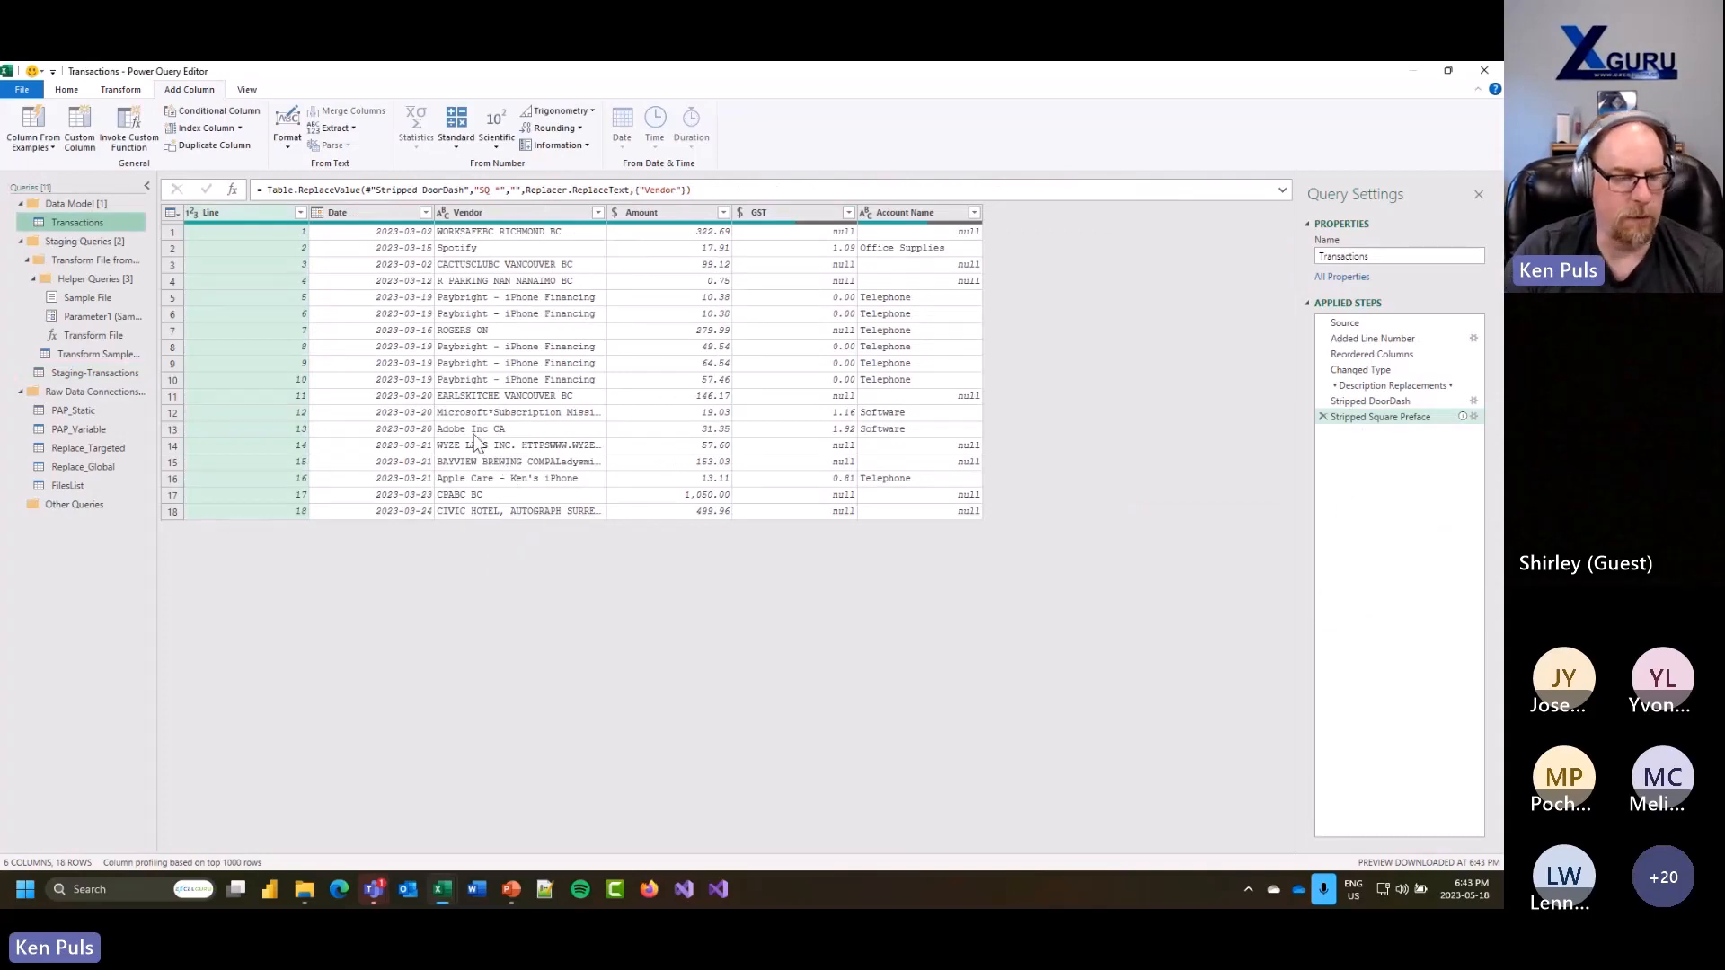
{"action": "left_click", "coordinate": [66, 89]}
{"action": "left_click", "coordinate": [22, 121]}
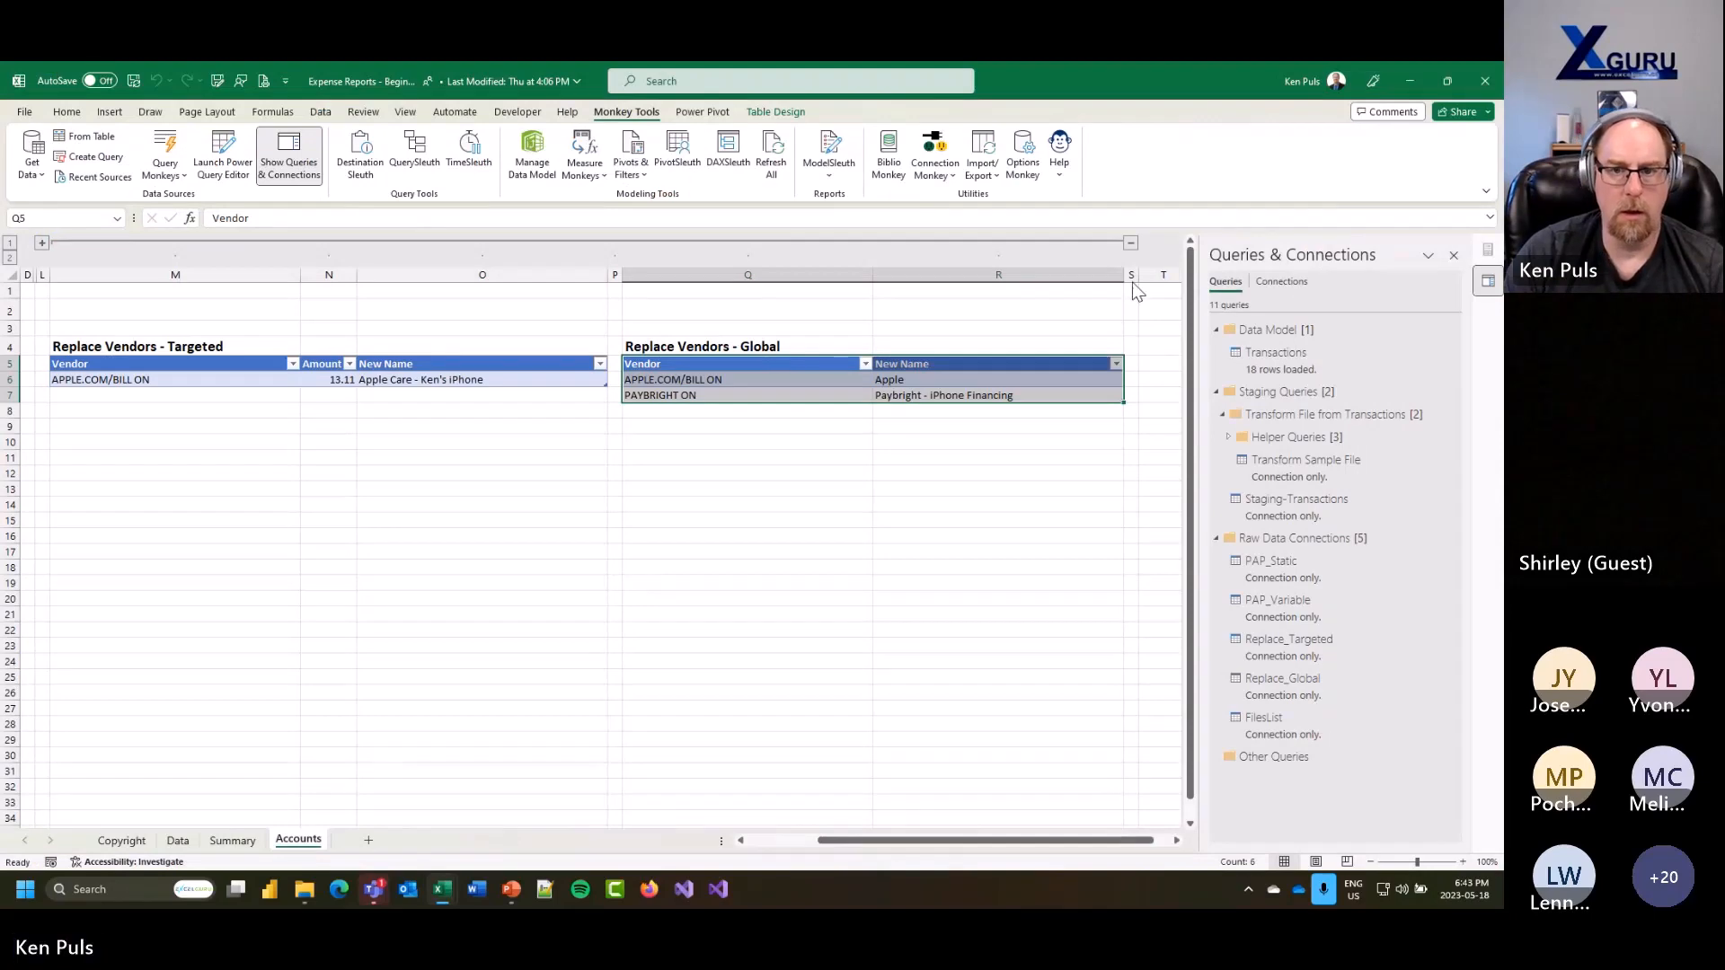
Step: Get the latest statement on the Data sheet and check the replaced Paybright and Apple vendor names
{"action": "key", "text": "ctrl+Page_Up"}
{"action": "key", "text": "ctrl+Page_Up"}
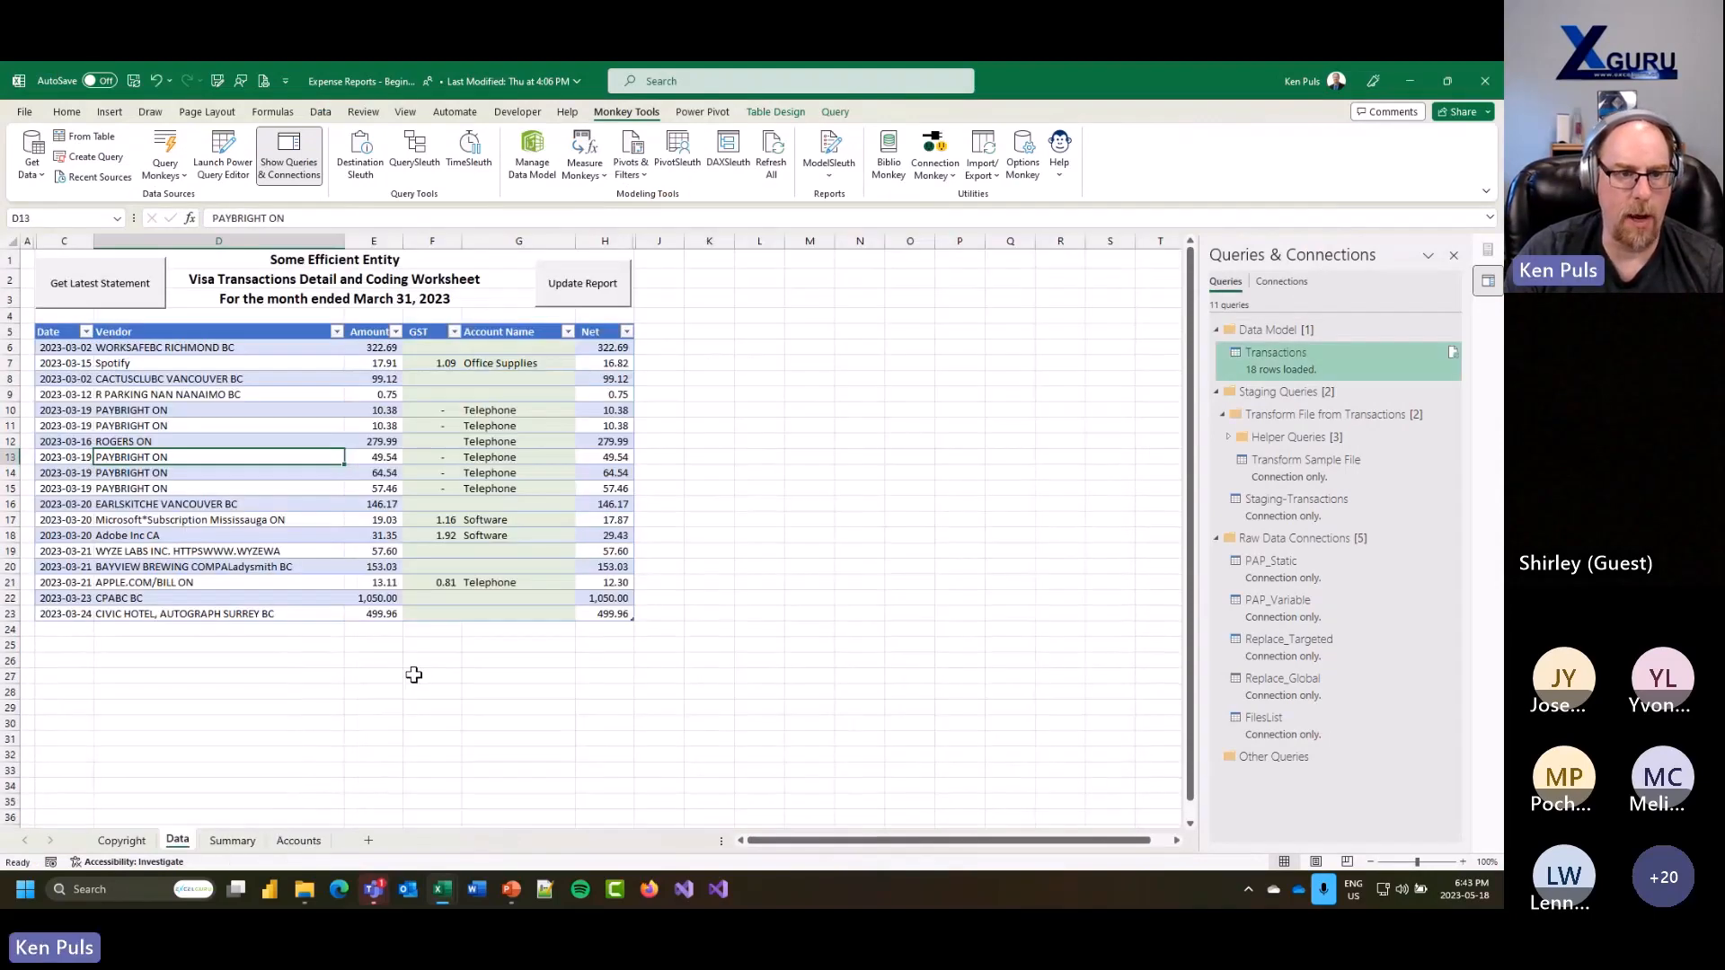
{"action": "left_click", "coordinate": [125, 288]}
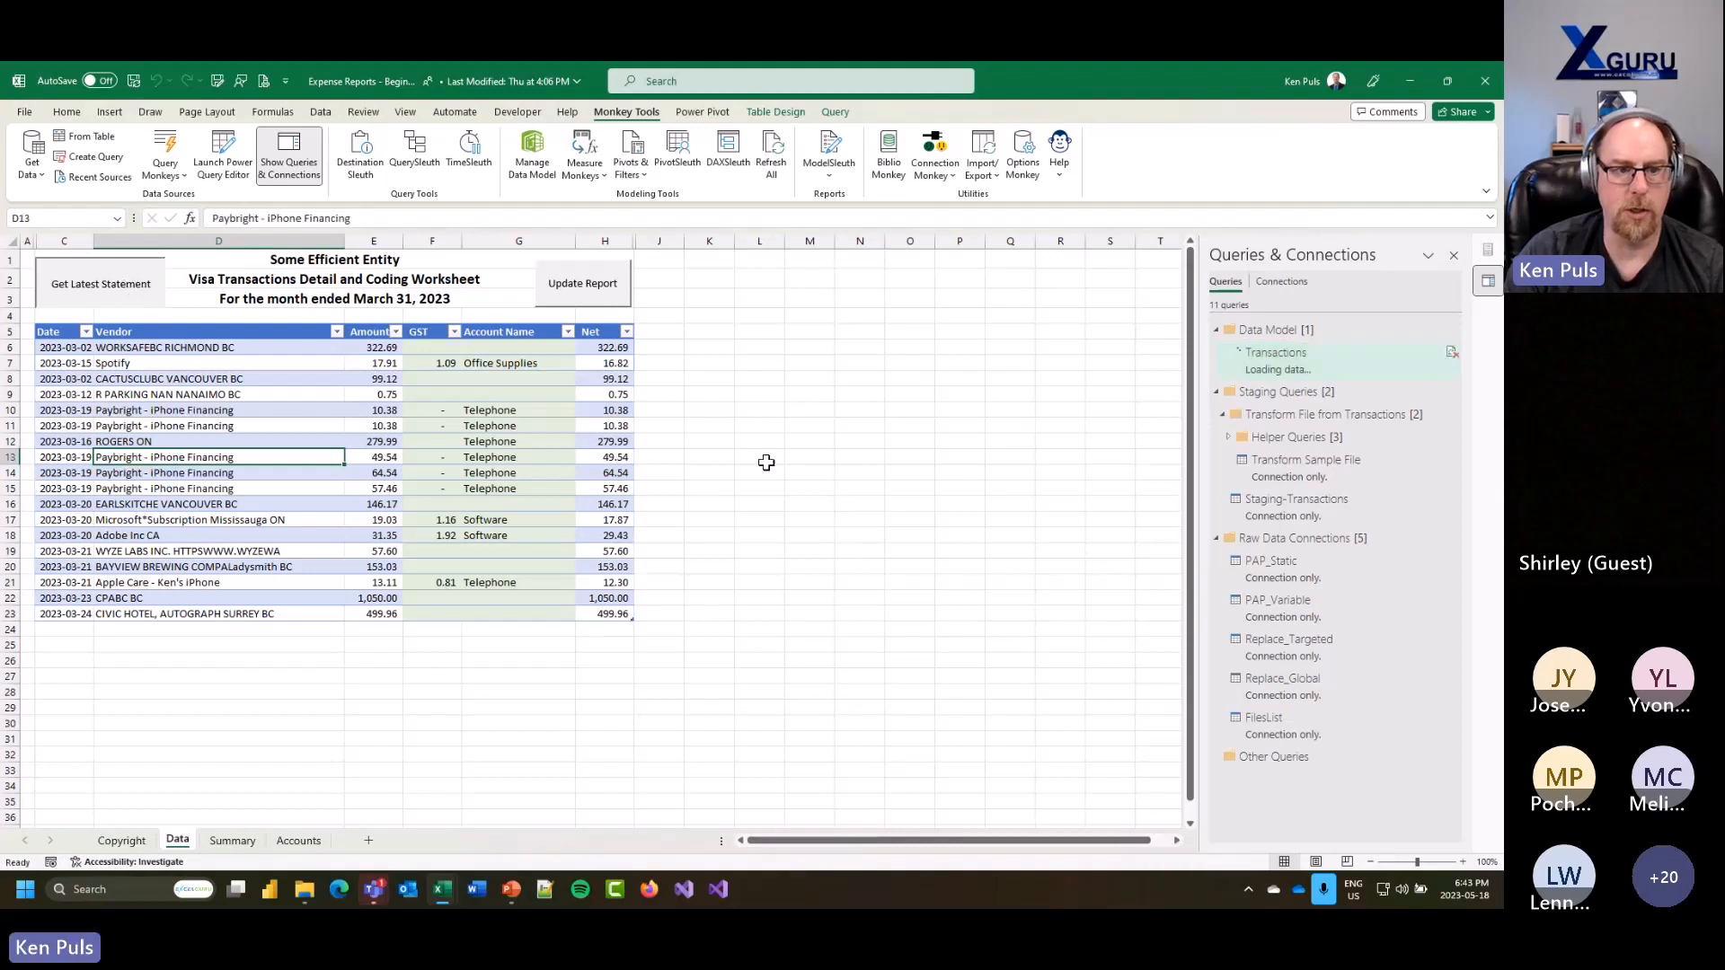
{"action": "left_click_drag", "start_coordinate": [184, 410], "coordinate": [199, 504]}
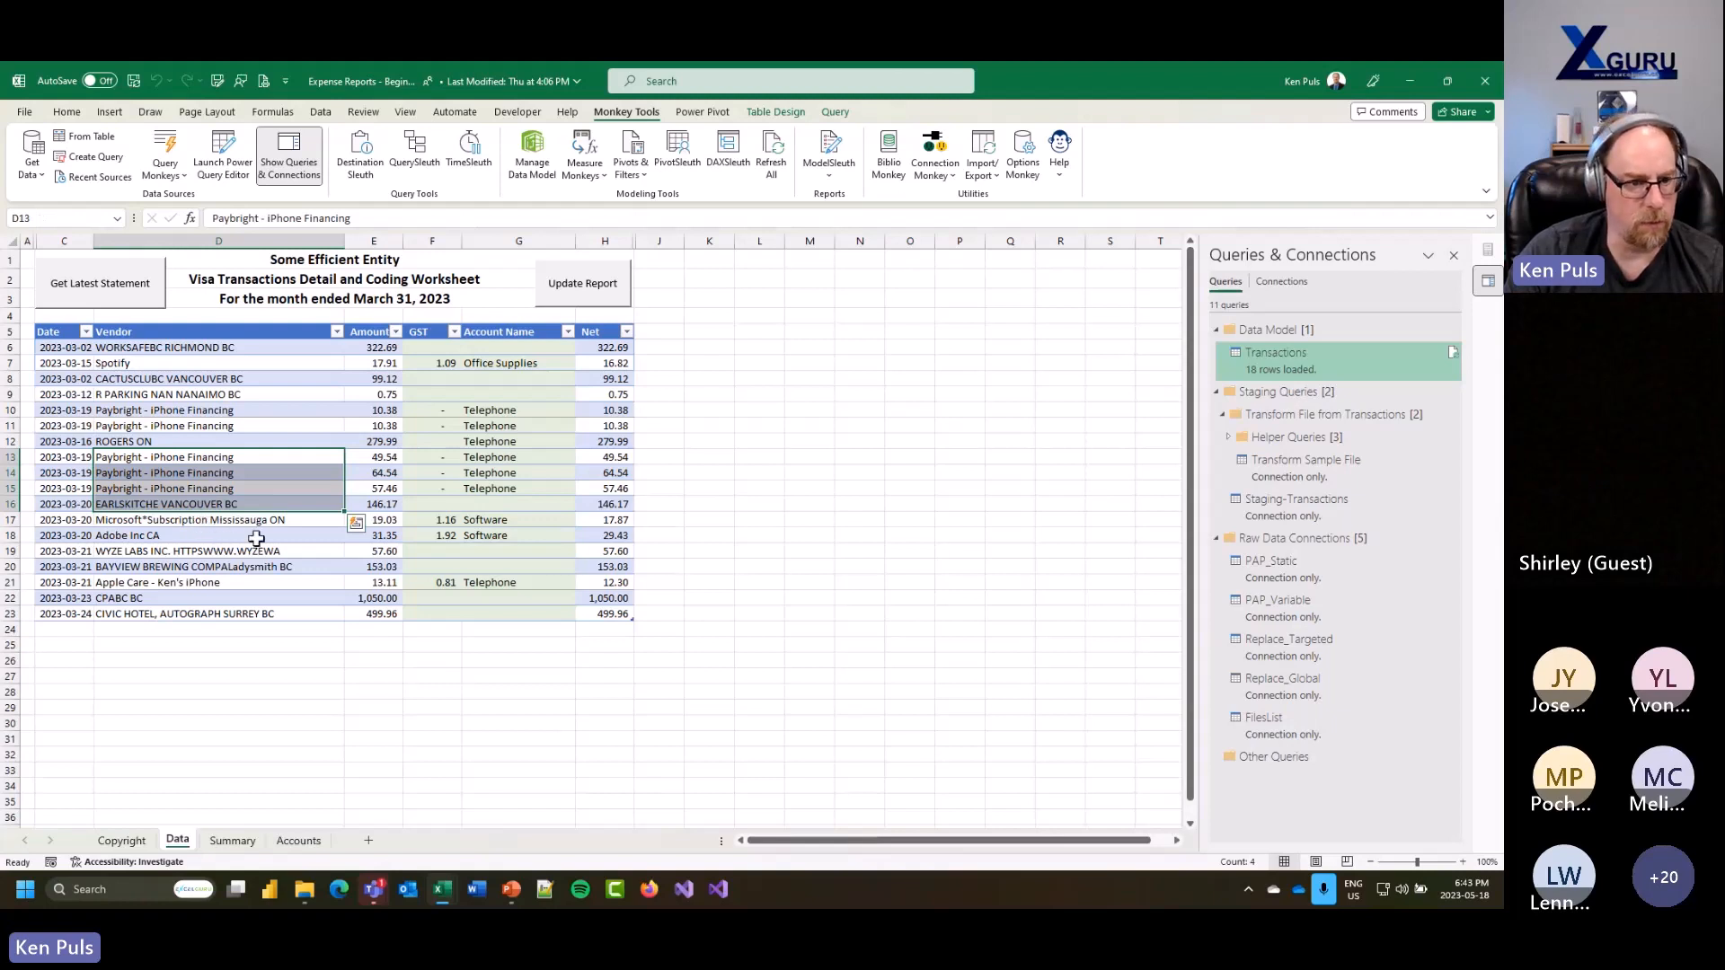
{"action": "left_click", "coordinate": [239, 577]}
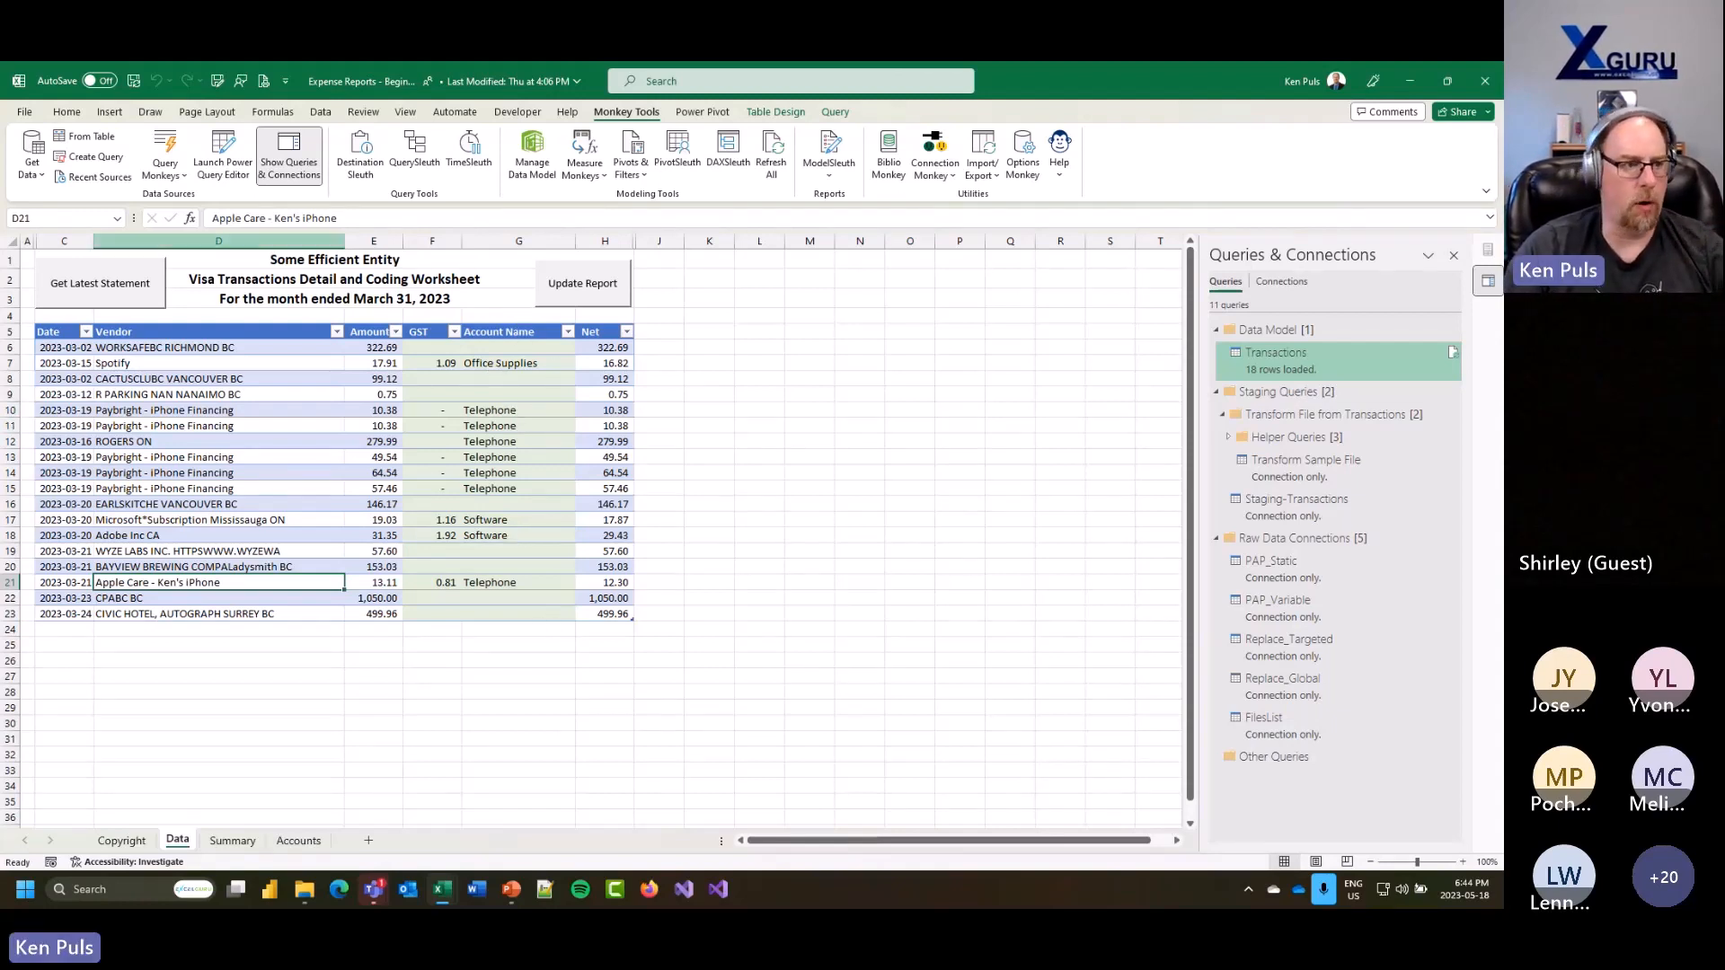
Step: In File Explorer, copy 2023-04-30 Visa Transactions.txt into the Data folder, and get the latest statement in the Excel workbook
{"action": "key", "text": "alt+Tab"}
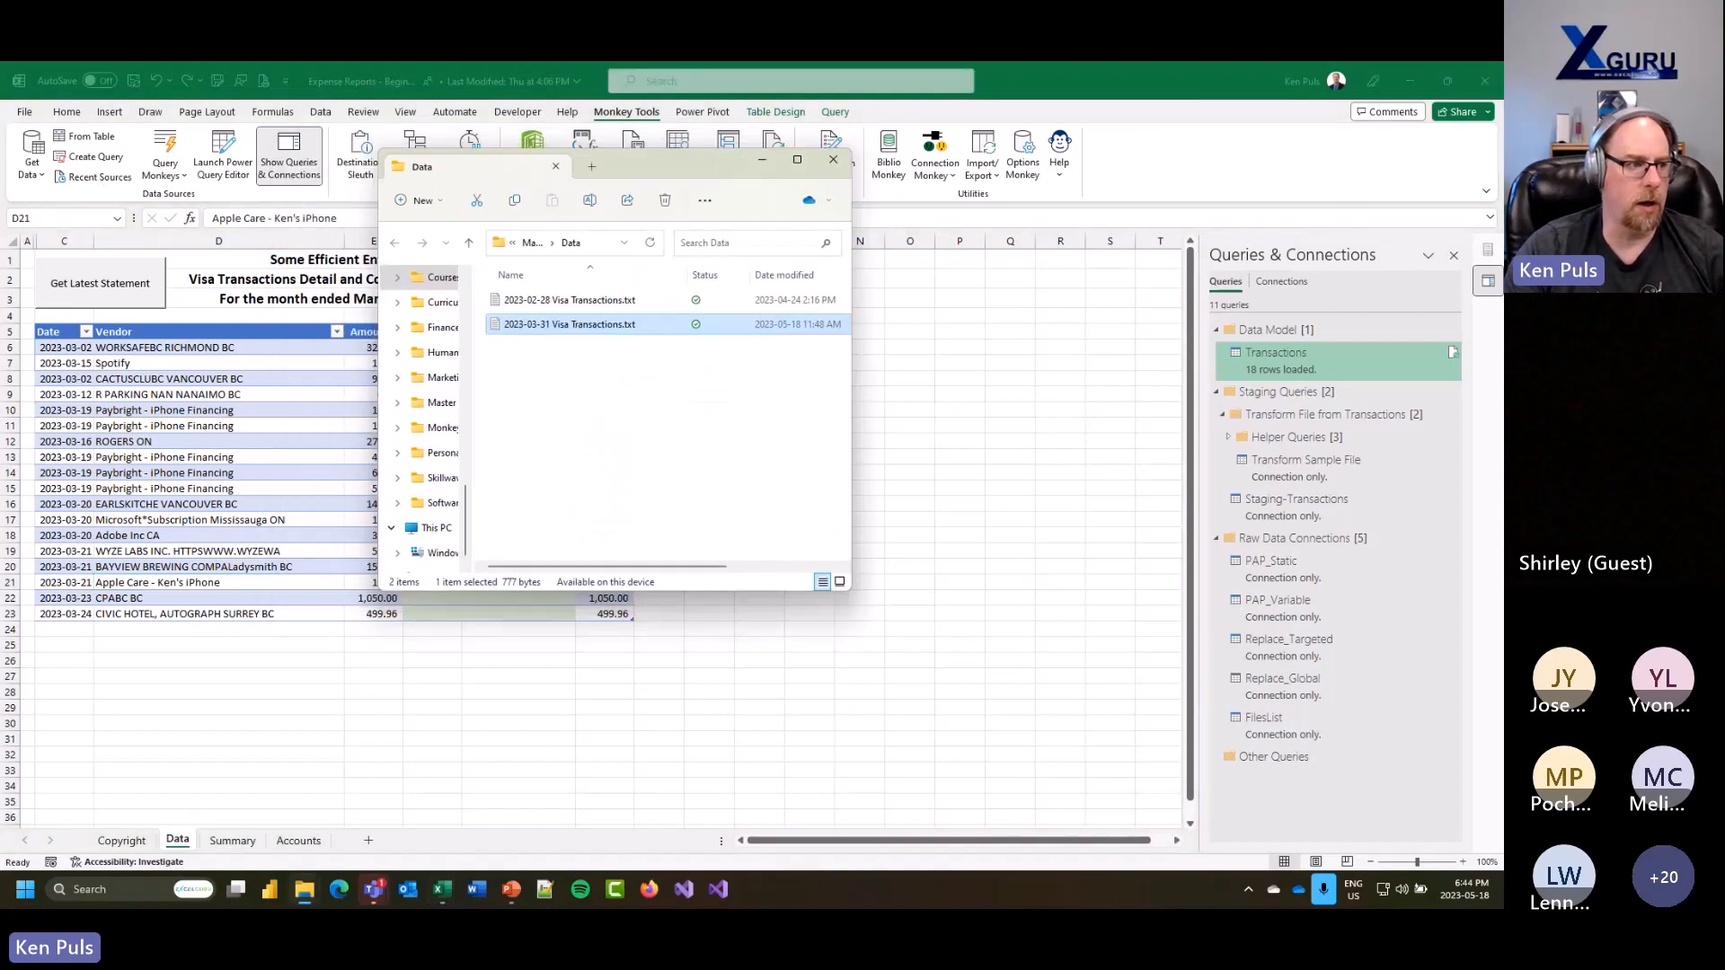
{"action": "left_click_drag", "start_coordinate": [575, 325], "coordinate": [541, 370]}
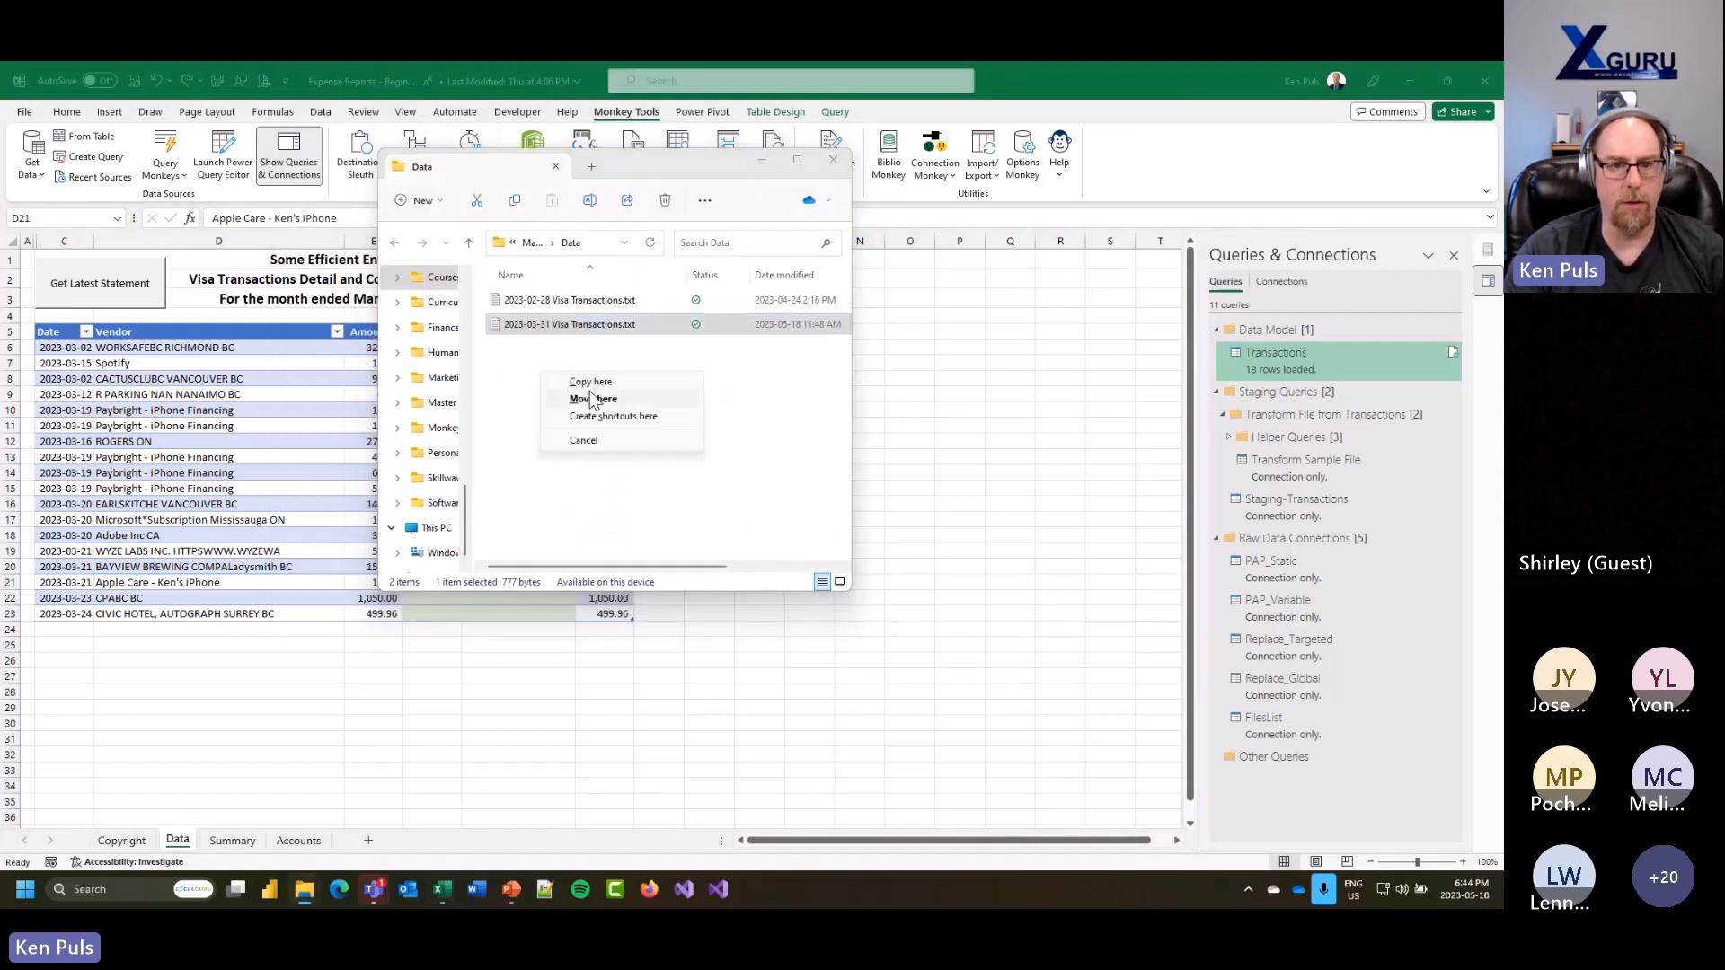
{"action": "left_click", "coordinate": [593, 381]}
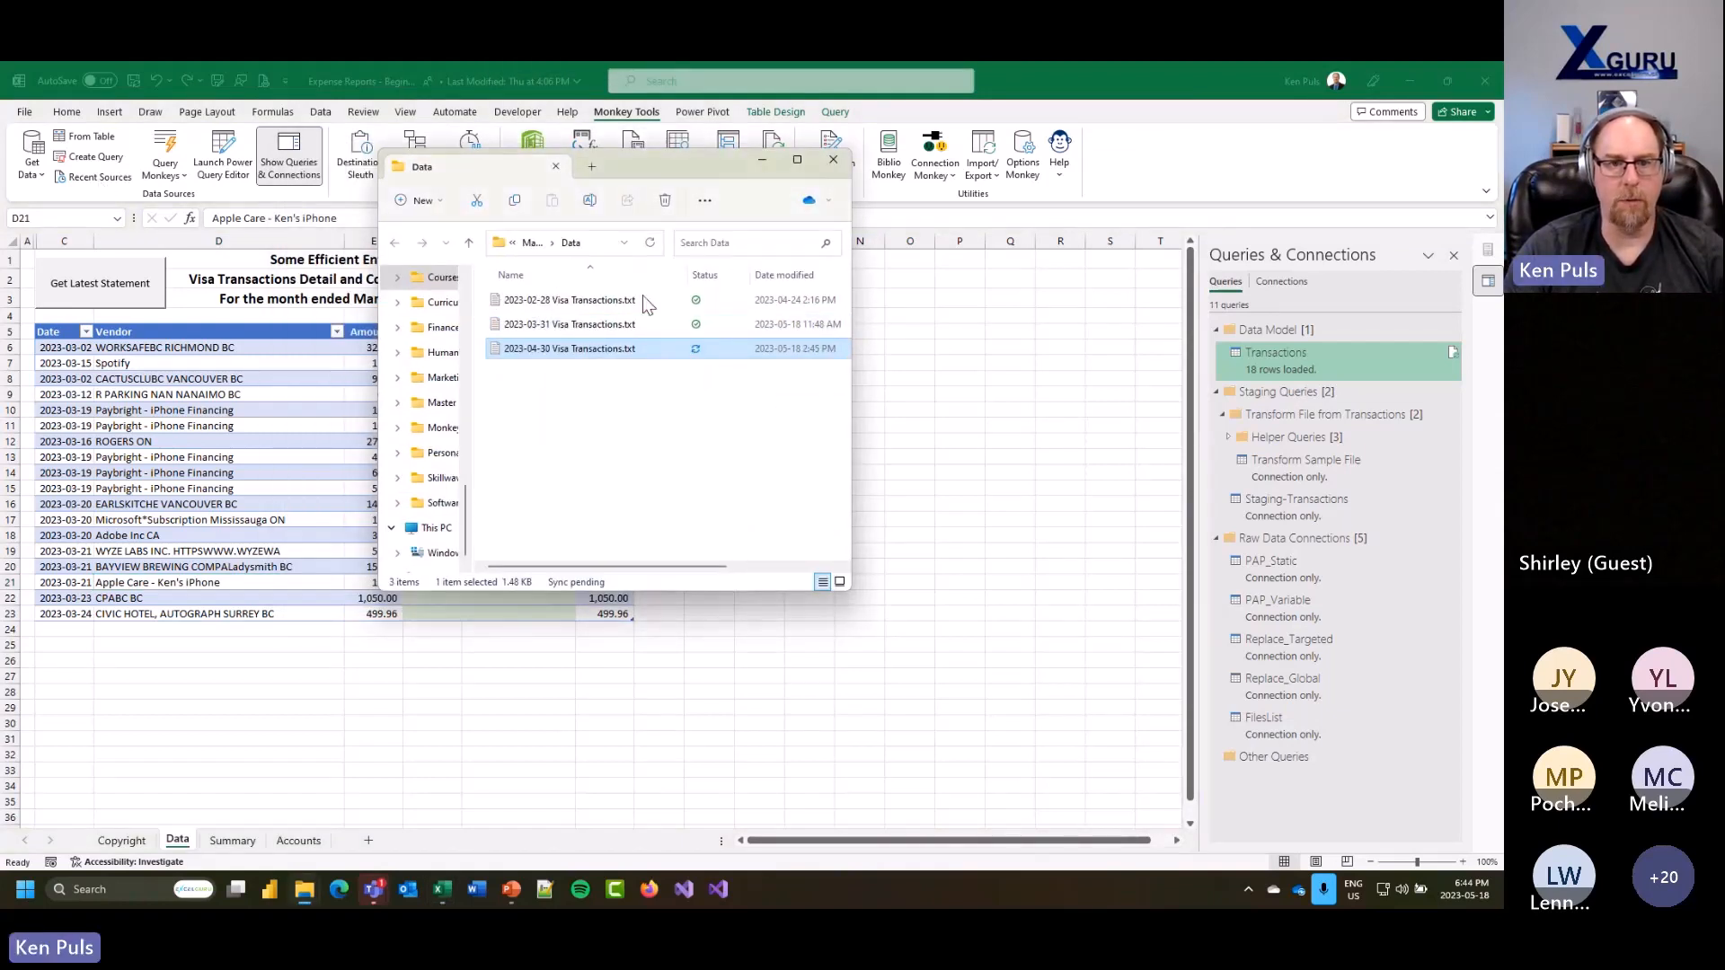
{"action": "left_click_drag", "start_coordinate": [676, 164], "coordinate": [676, 63]}
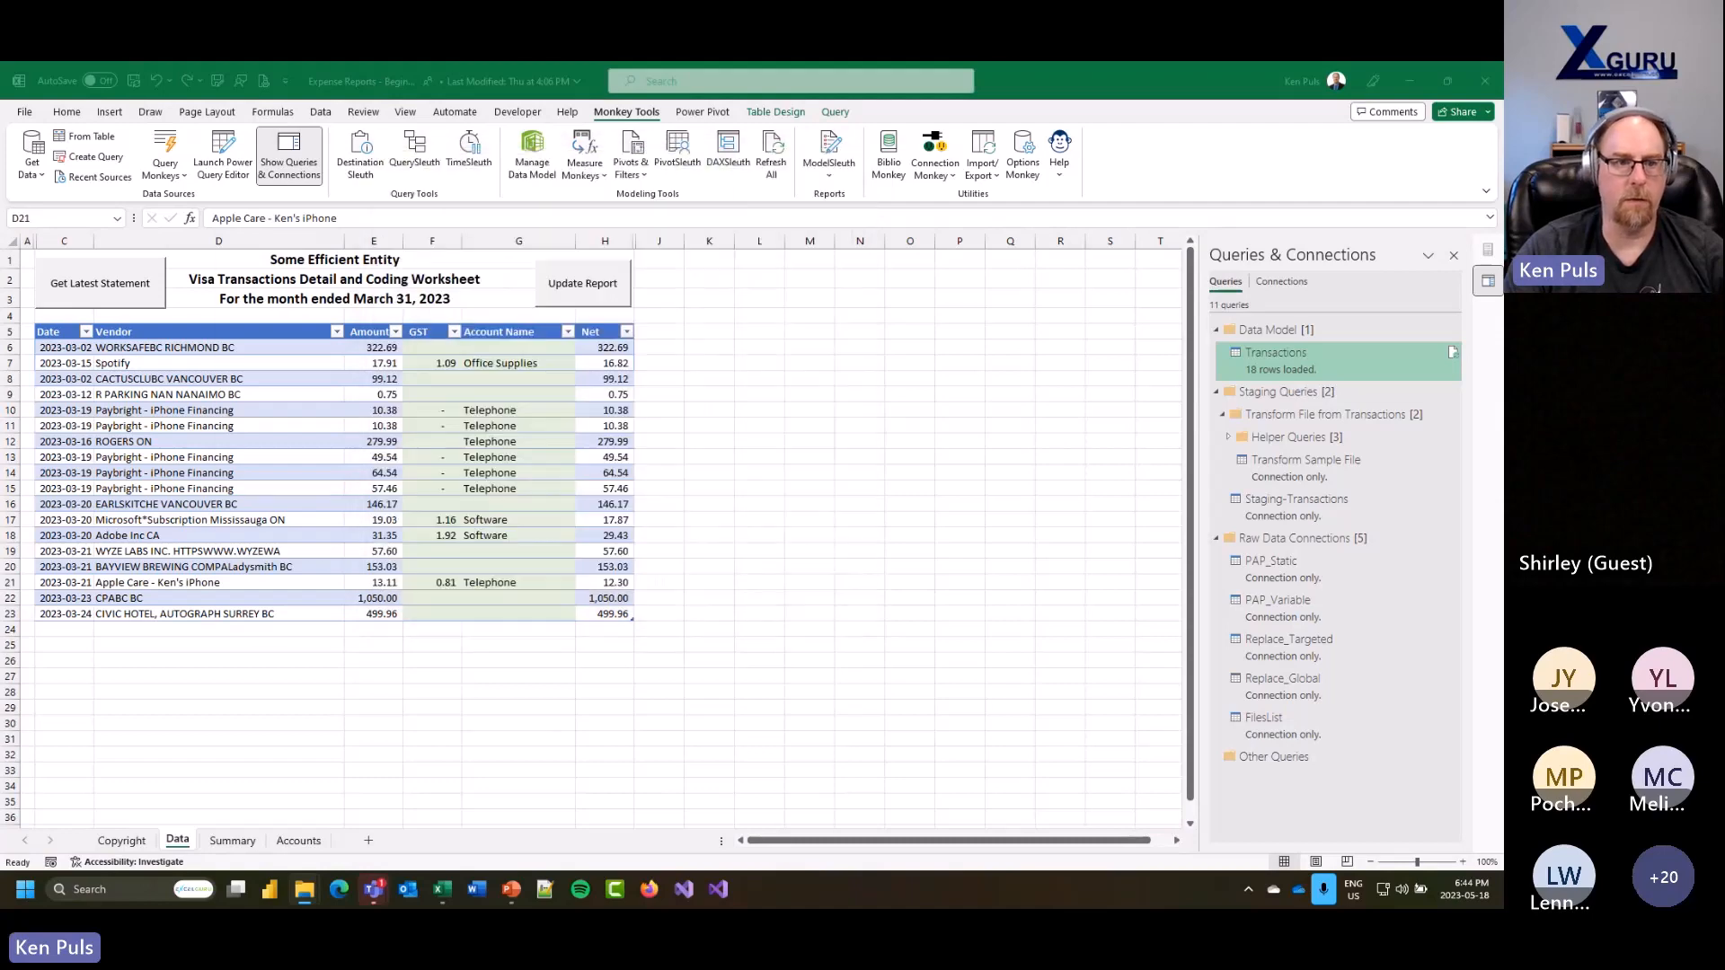
{"action": "left_click", "coordinate": [118, 283]}
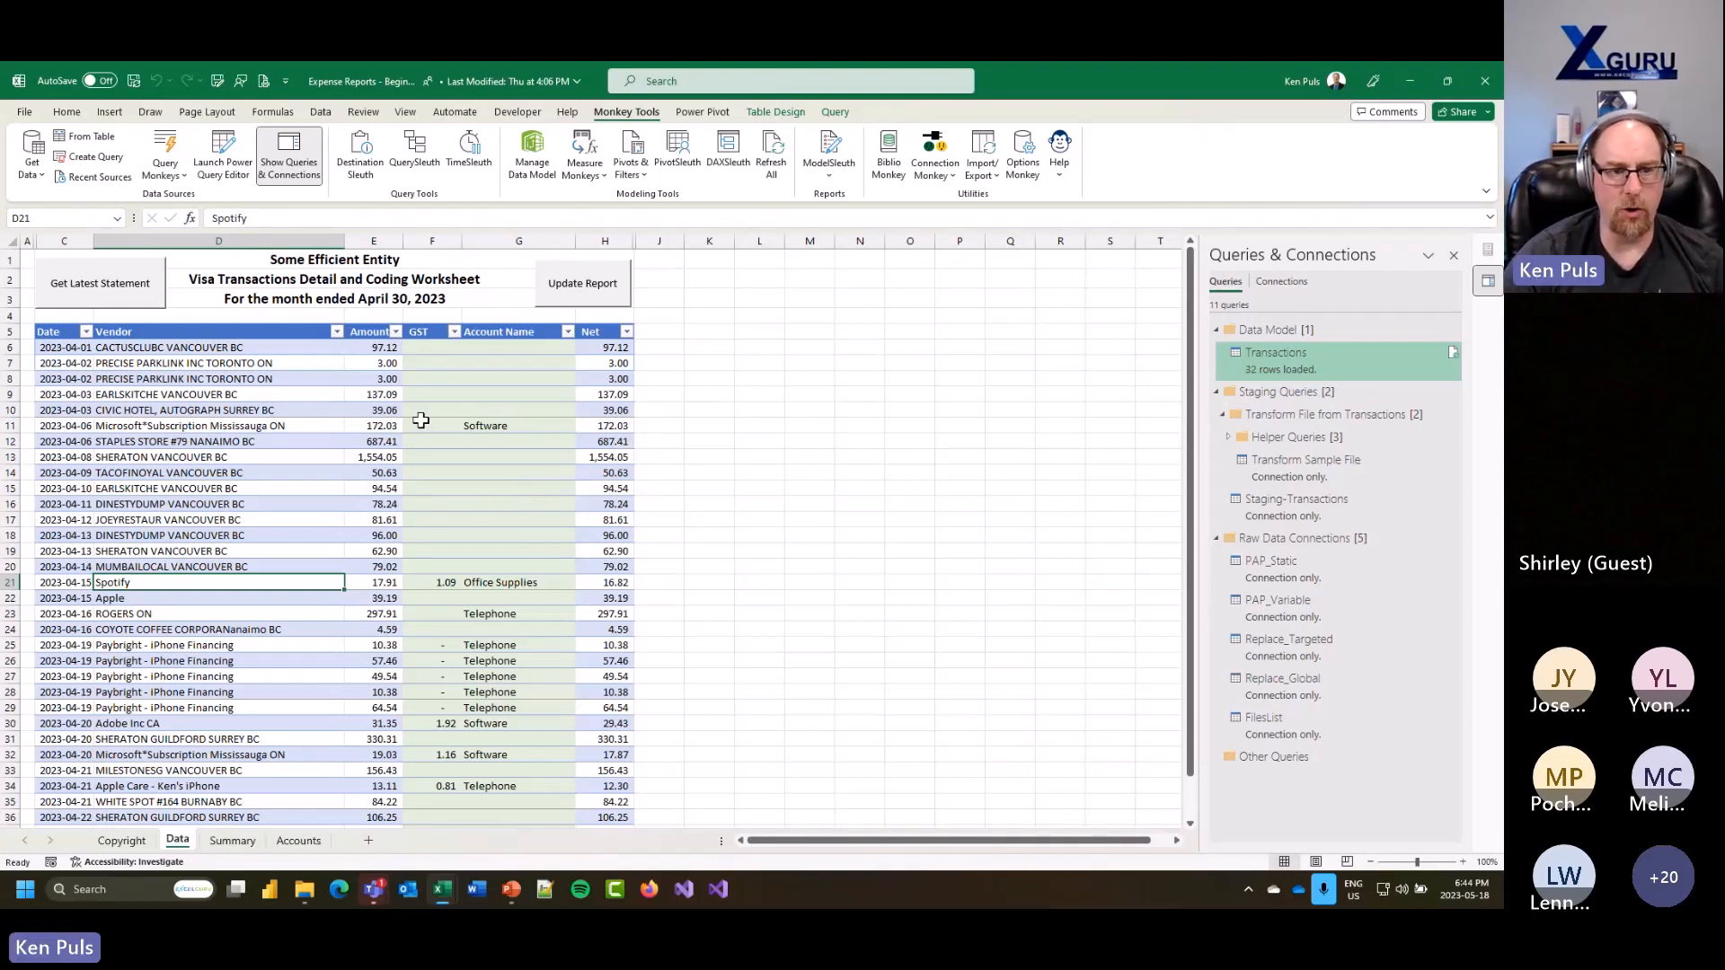
Step: Examine the Vendor column of the April statement, including the restaurant, Apple and Paybright rows
{"action": "left_click", "coordinate": [133, 393]}
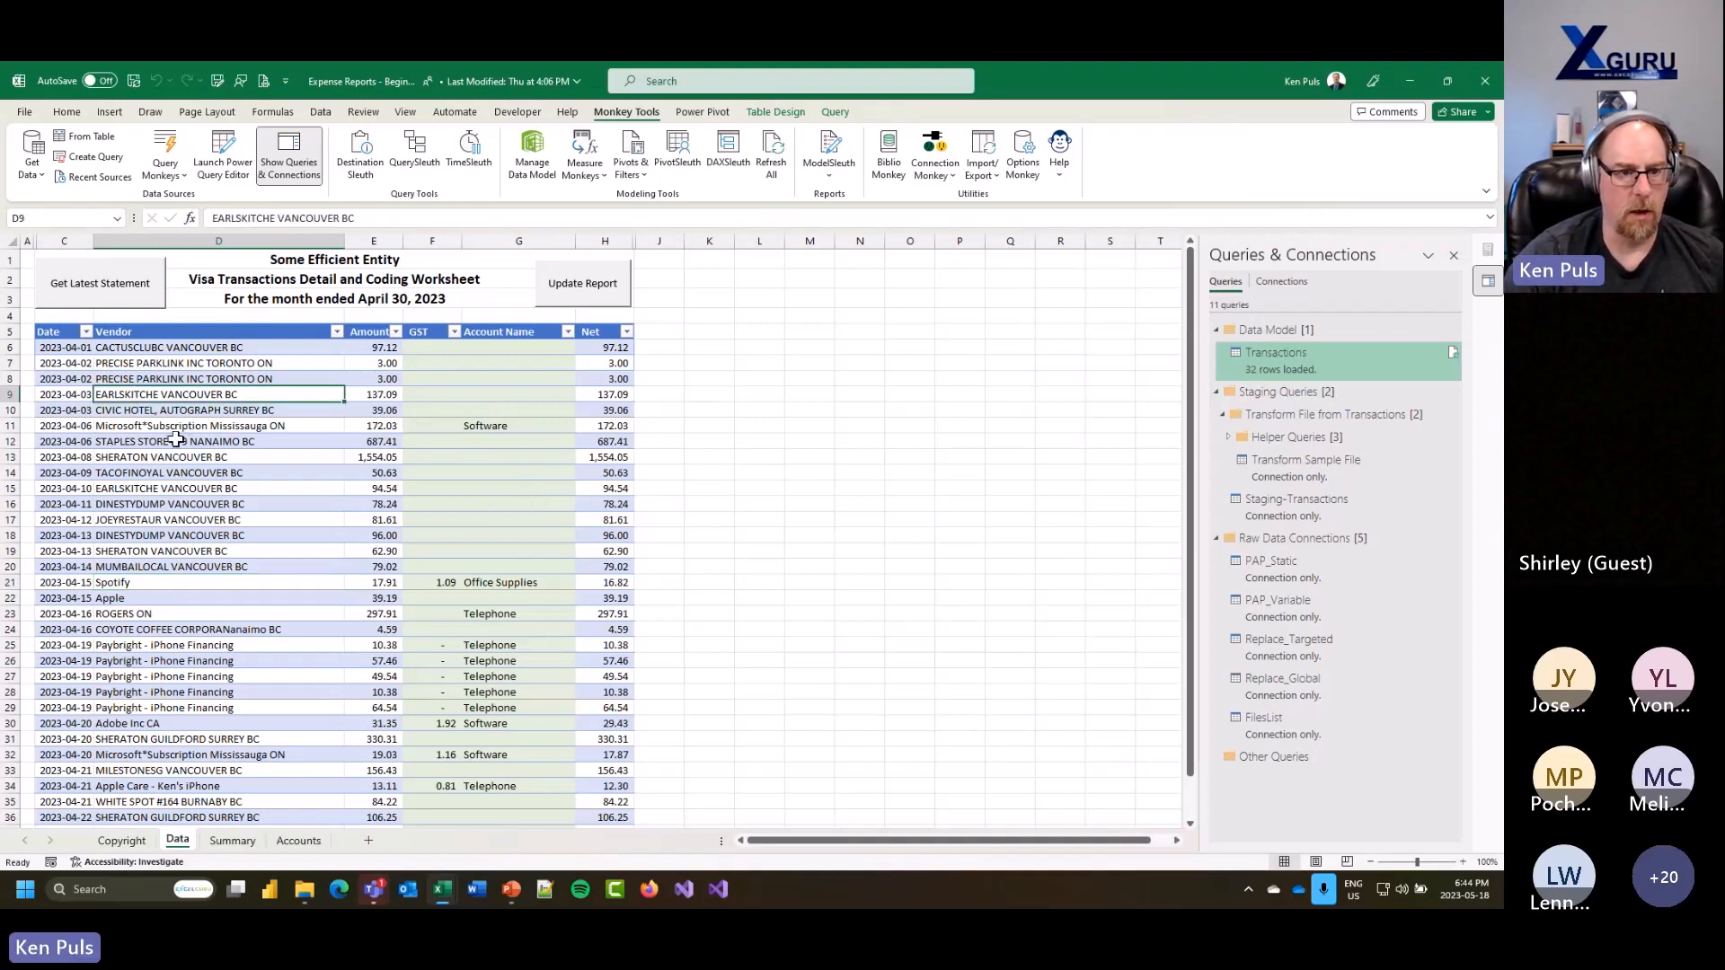
{"action": "left_click", "coordinate": [154, 487]}
{"action": "left_click", "coordinate": [156, 503]}
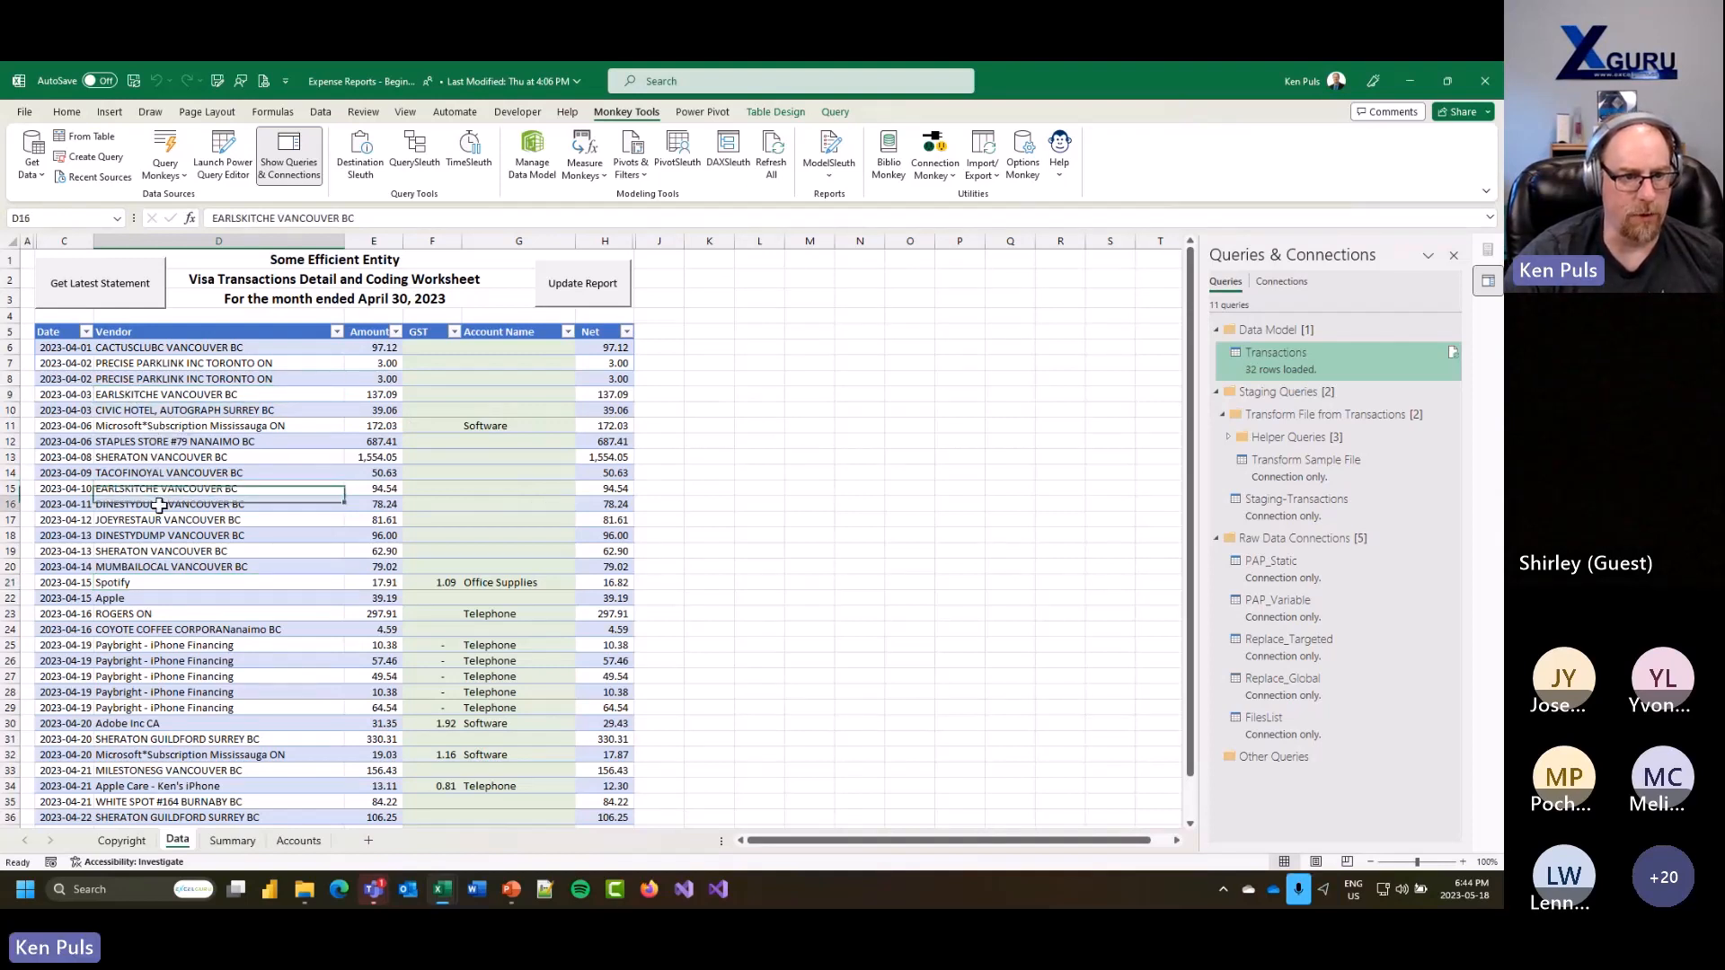
{"action": "left_click", "coordinate": [173, 521]}
{"action": "left_click", "coordinate": [172, 536]}
{"action": "left_click", "coordinate": [175, 550]}
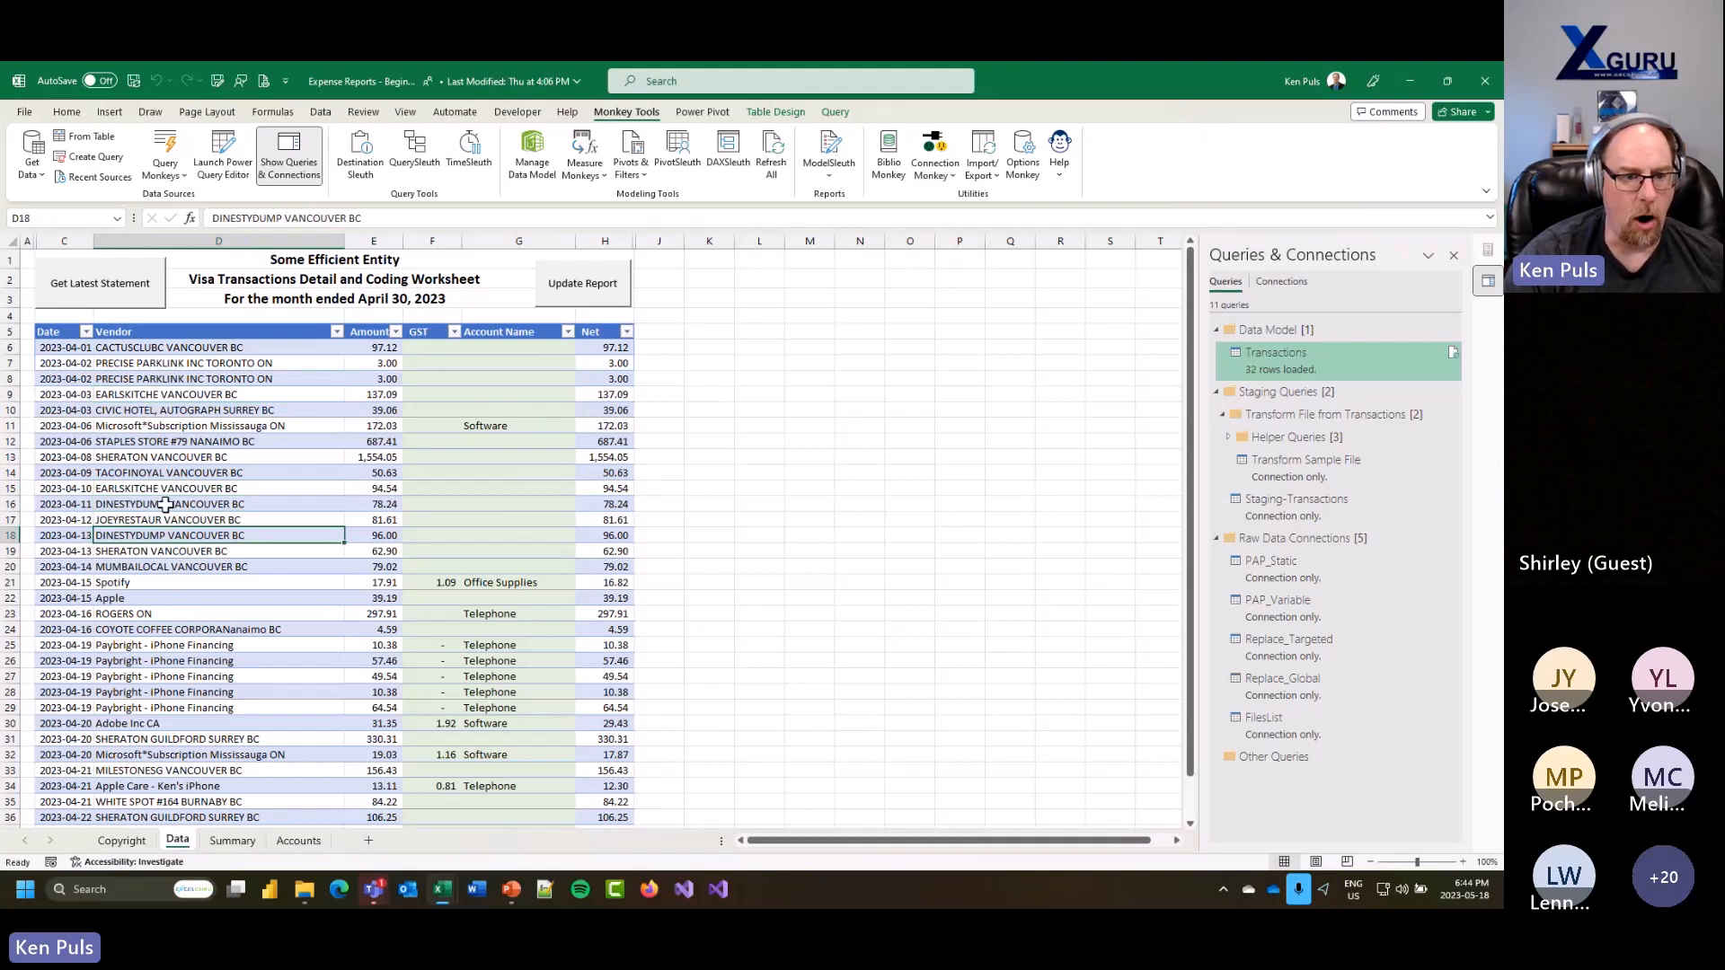
{"action": "left_click", "coordinate": [170, 565]}
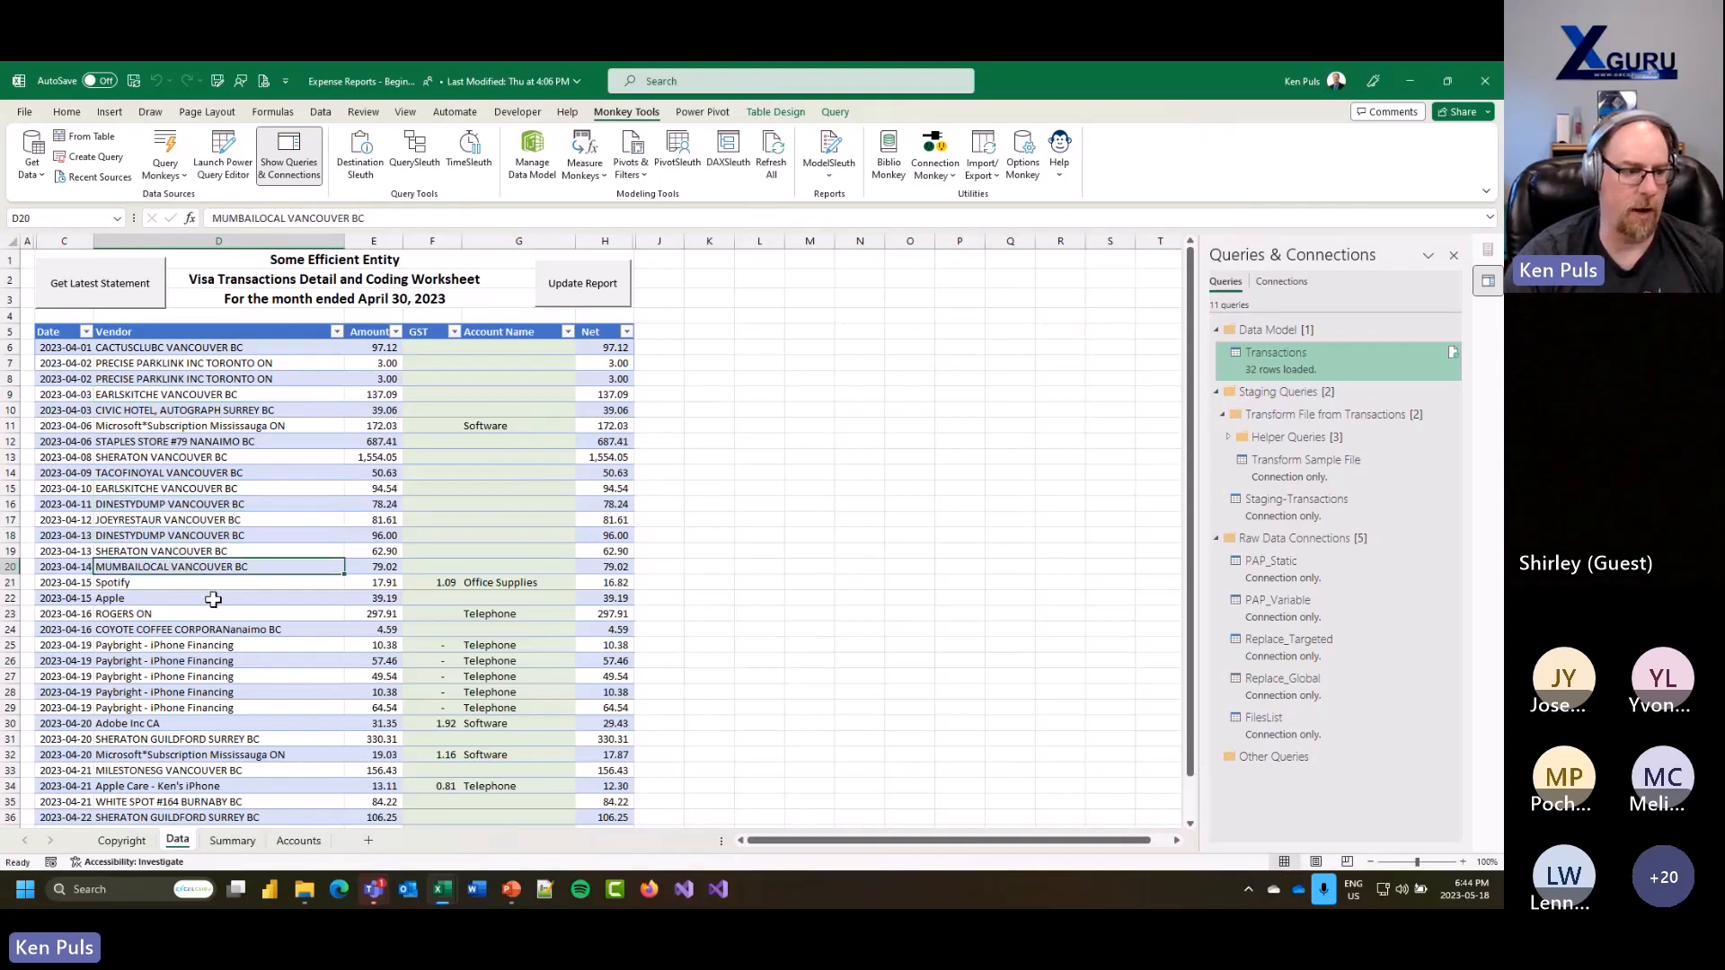
{"action": "left_click", "coordinate": [191, 631]}
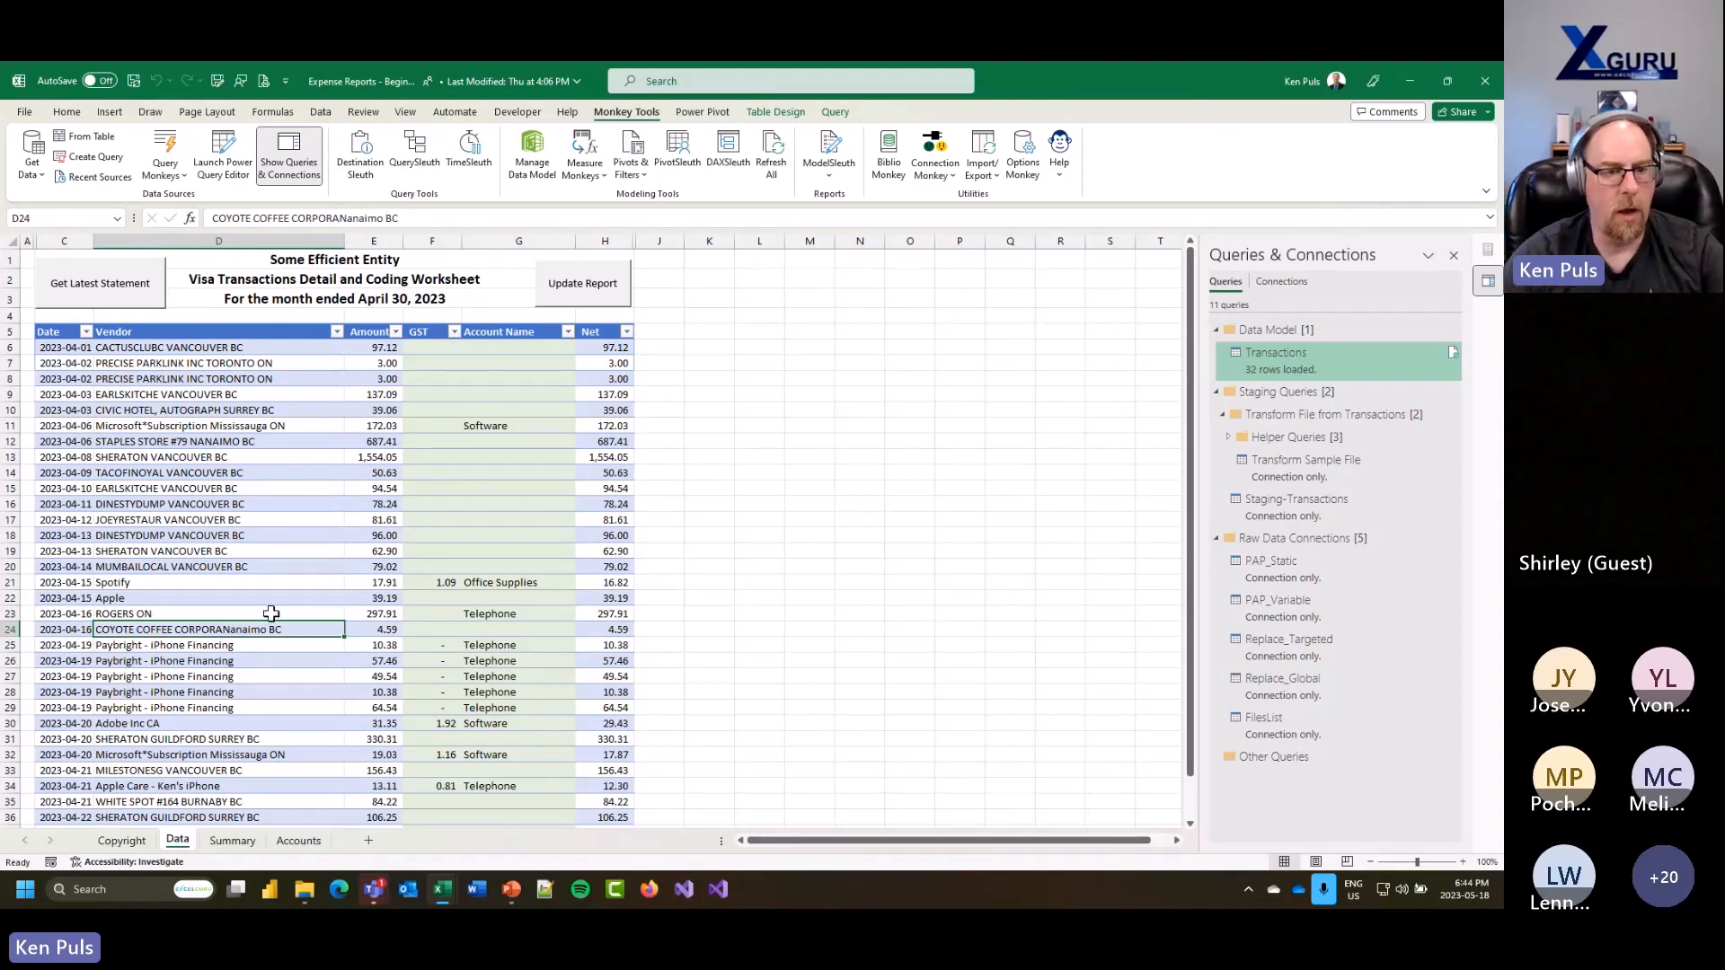
{"action": "left_click", "coordinate": [139, 598]}
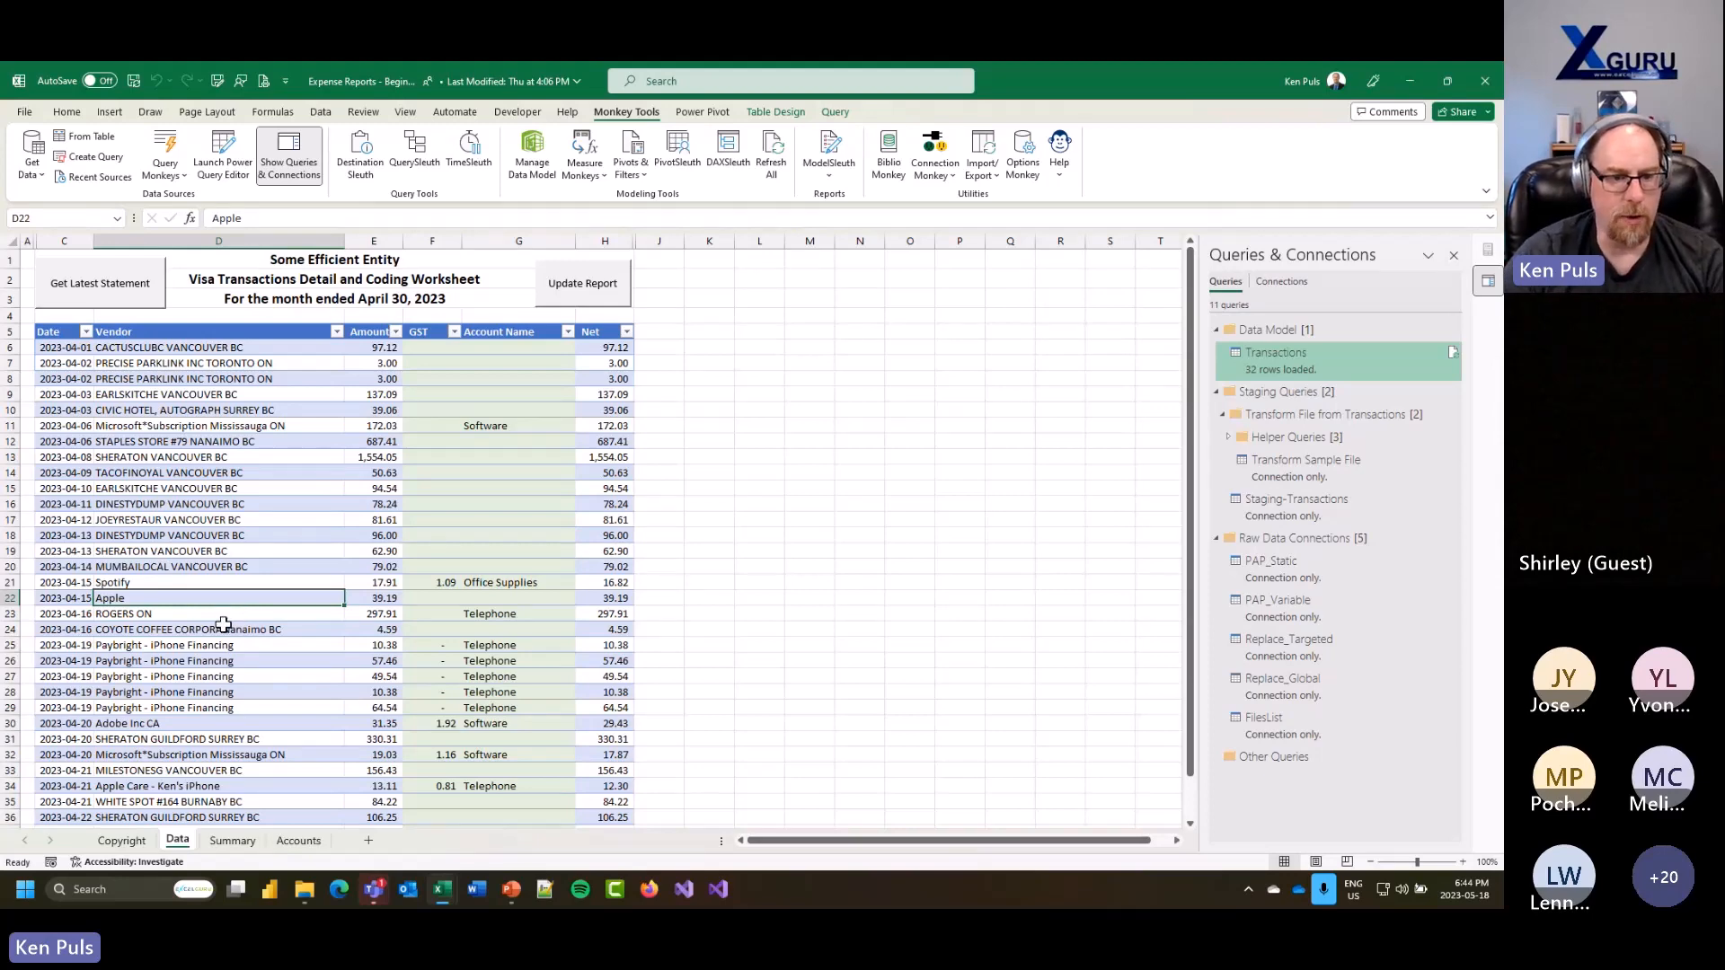
{"action": "left_click_drag", "start_coordinate": [167, 645], "coordinate": [170, 680]}
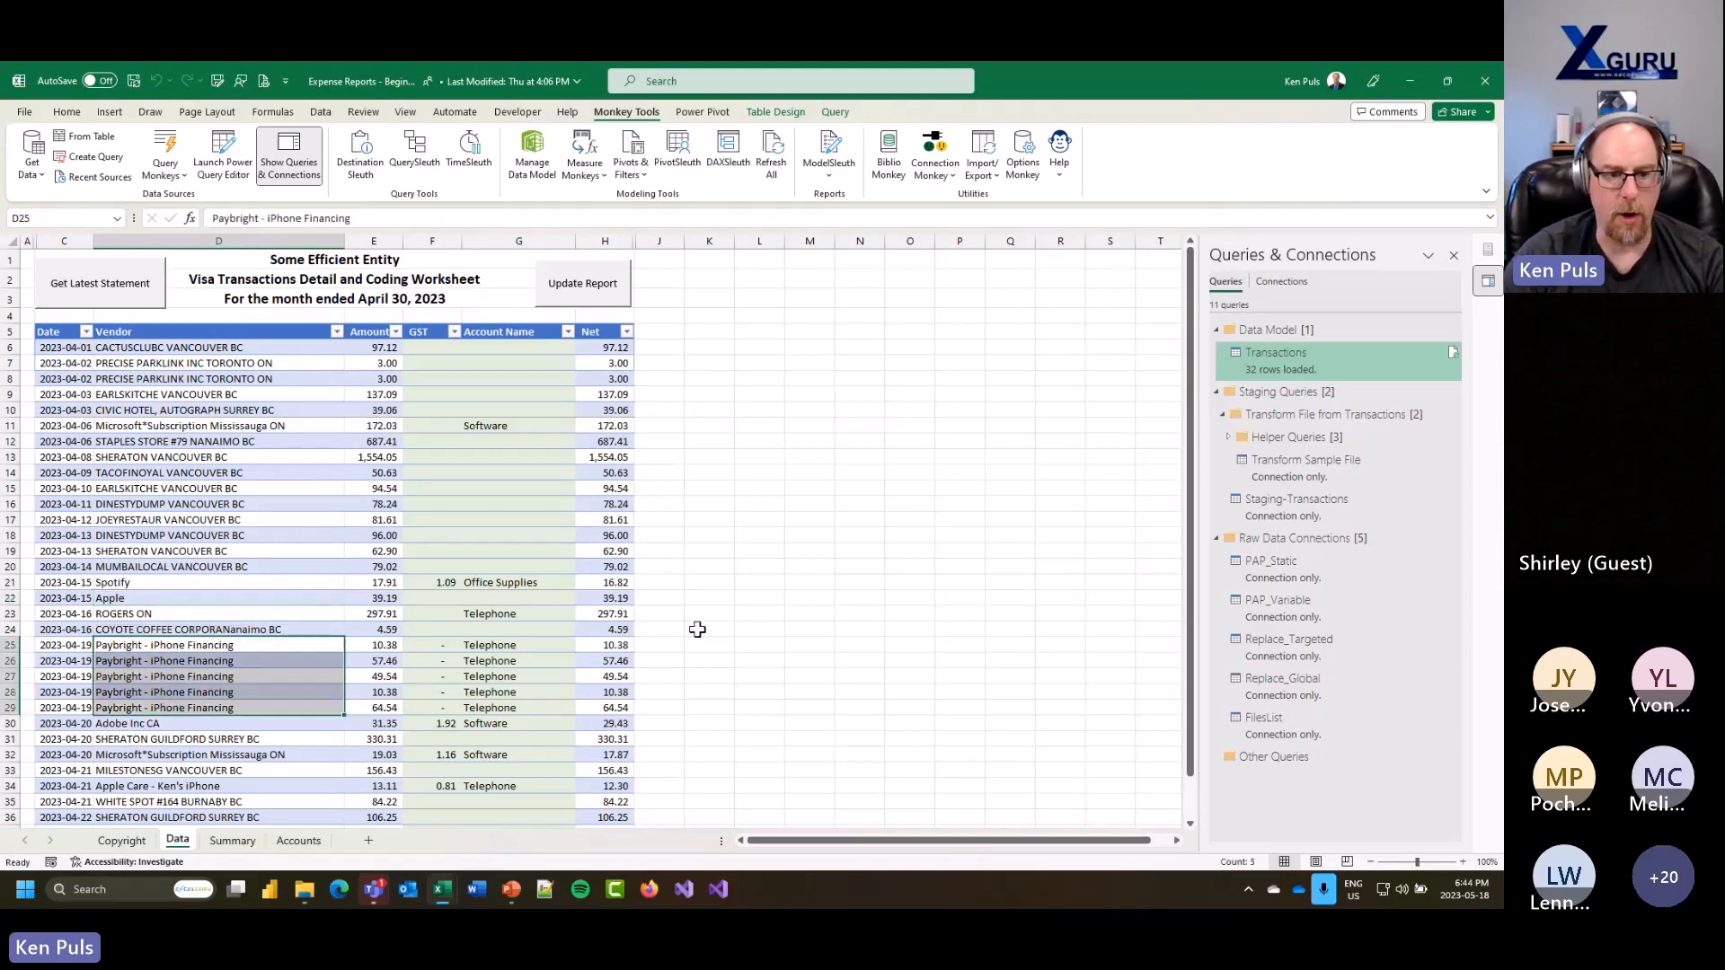
{"action": "scroll", "coordinate": [559, 624], "scroll_direction": "down", "scroll_amount": 4}
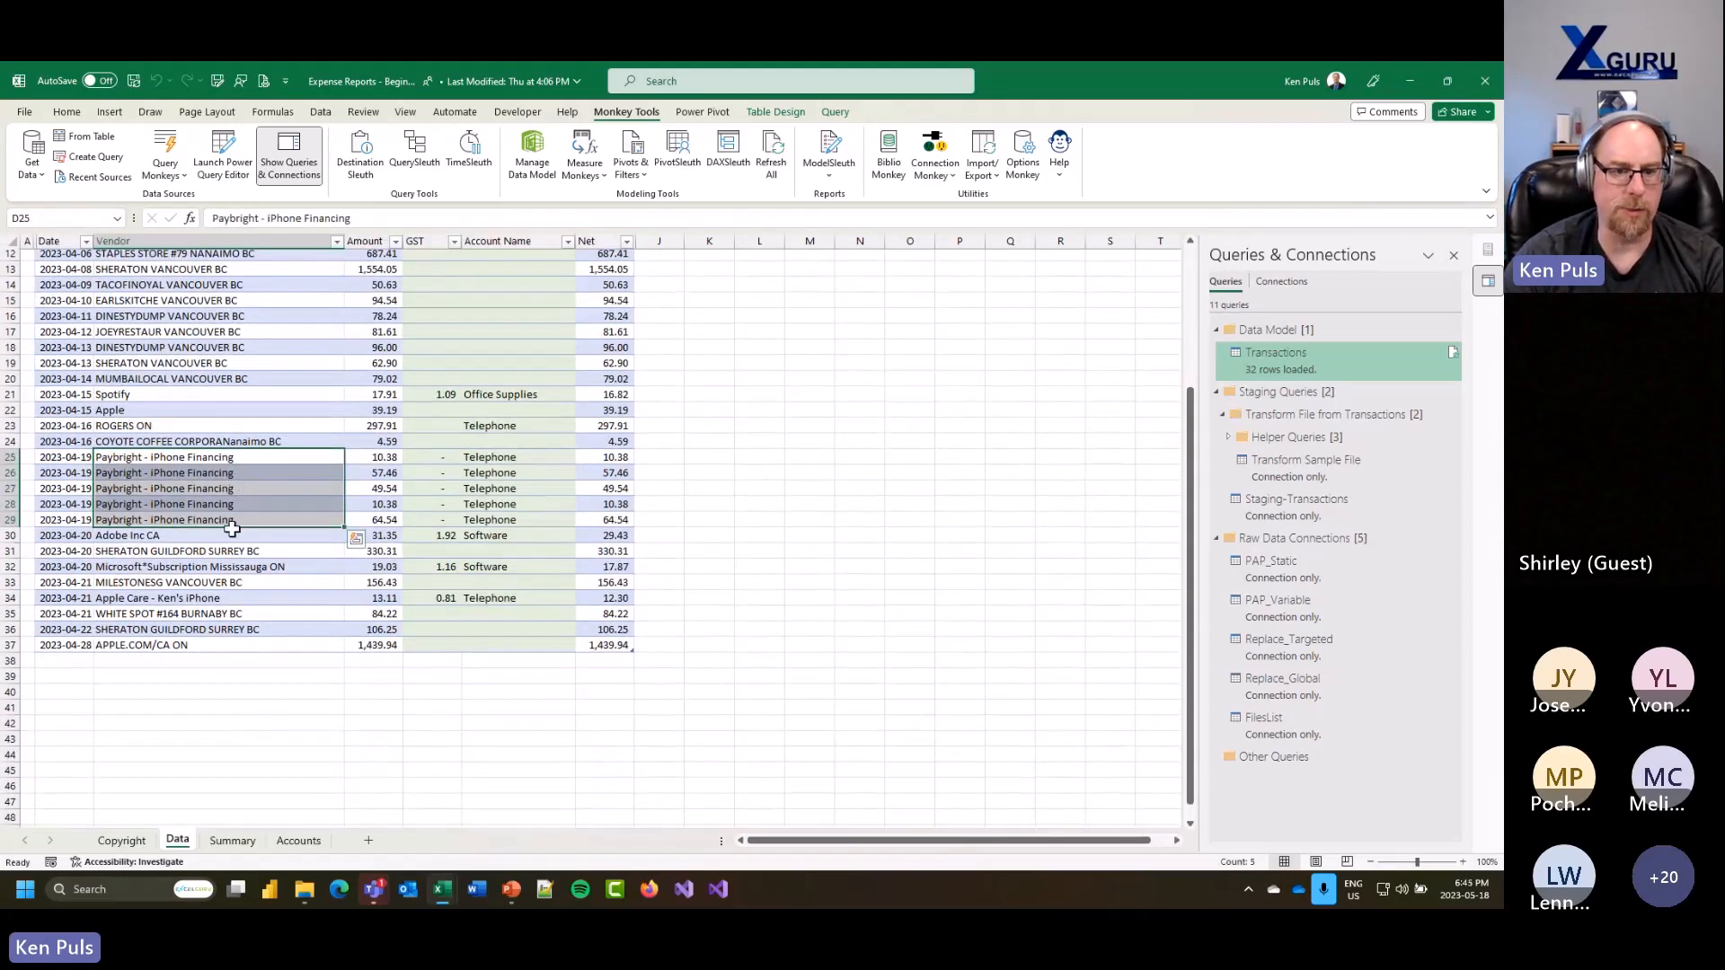
Step: Examine the GST and account codes of the Paybright and Apple Care rows in the April statement
{"action": "left_click_drag", "start_coordinate": [426, 458], "coordinate": [499, 520]}
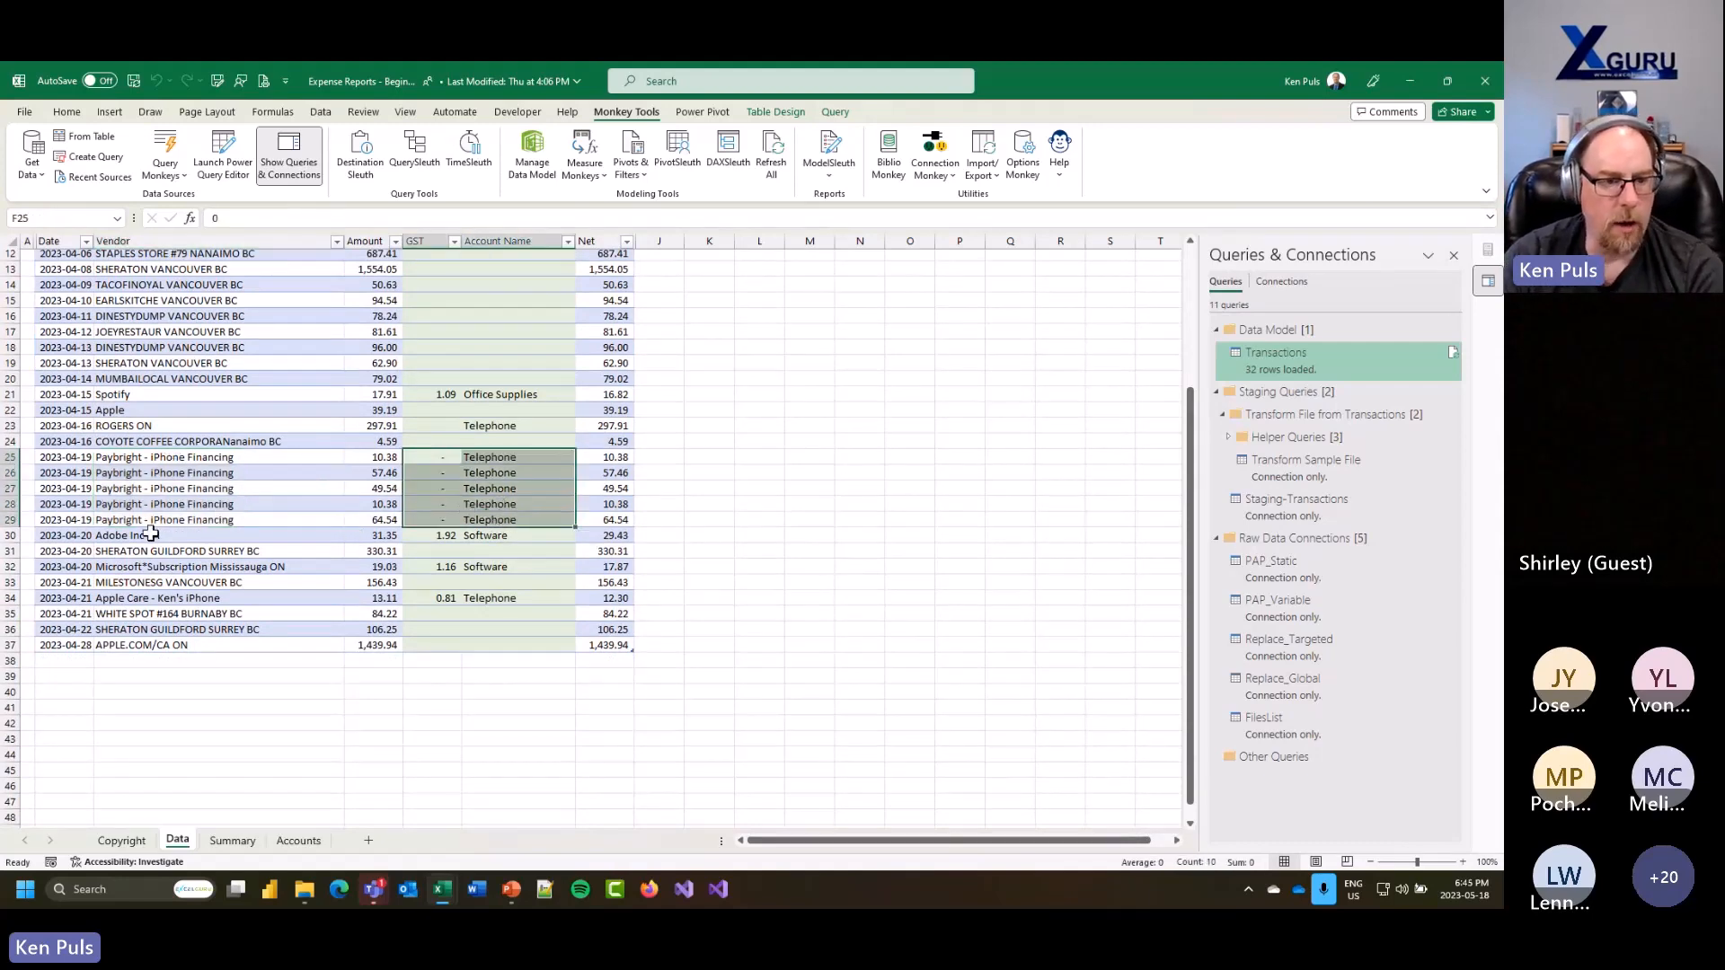
{"action": "left_click", "coordinate": [227, 599]}
{"action": "left_click", "coordinate": [395, 602]}
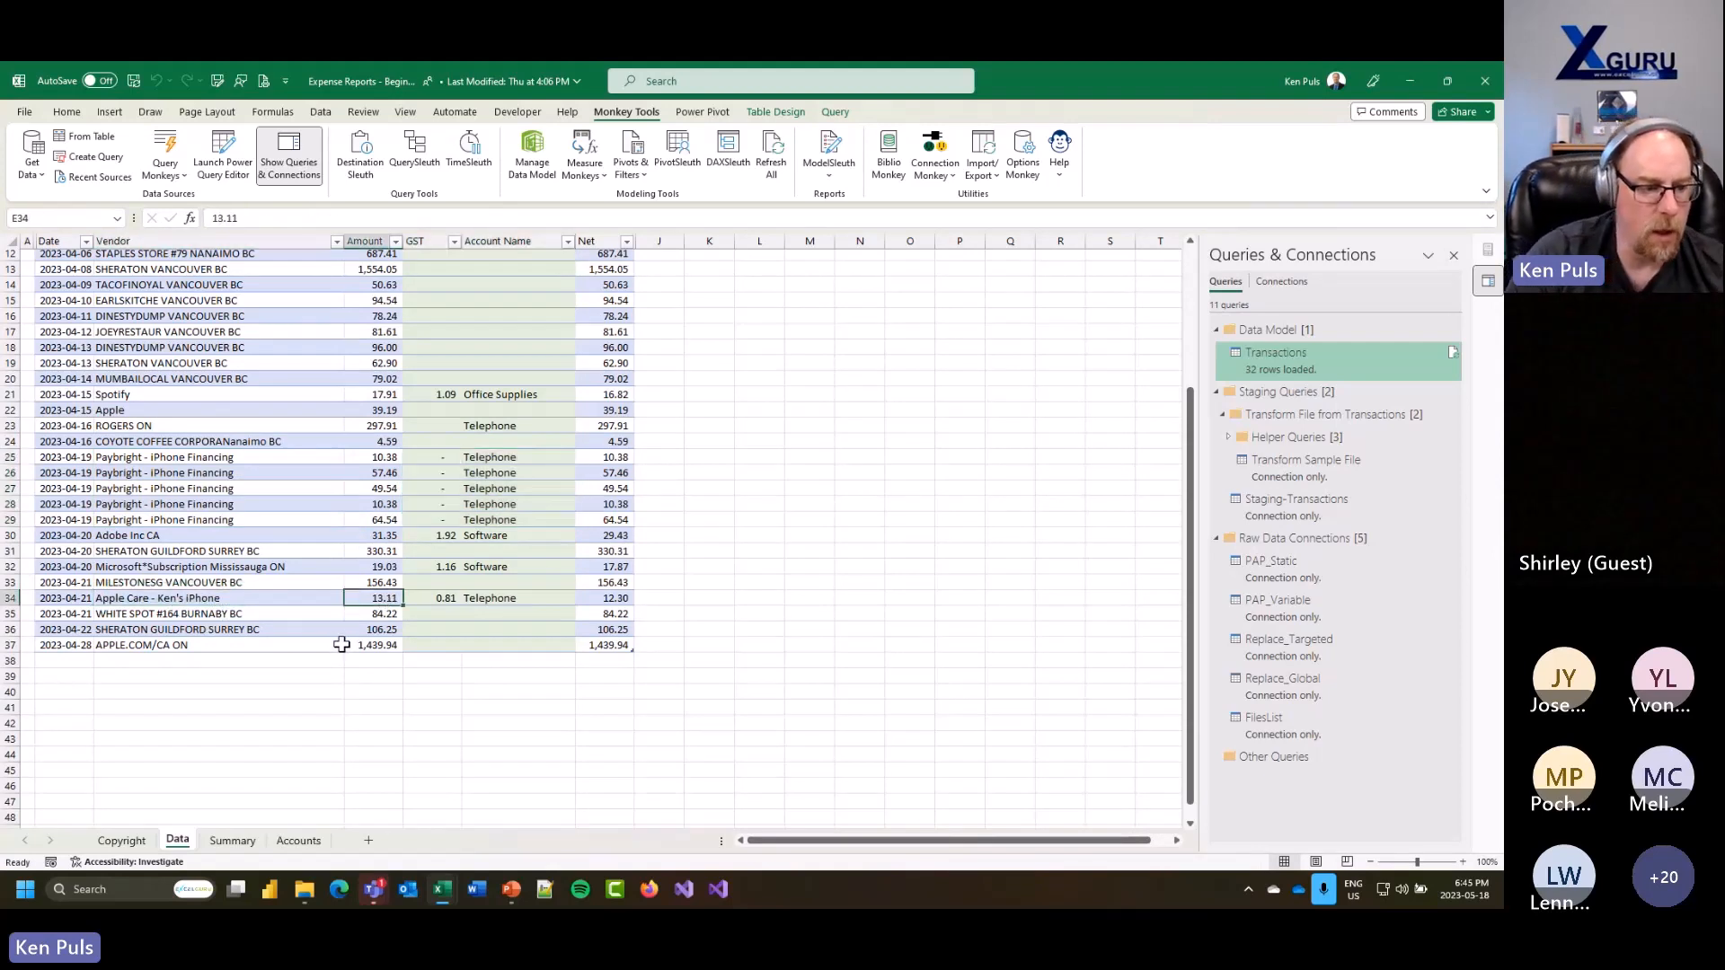
{"action": "scroll", "coordinate": [354, 634], "scroll_direction": "up", "scroll_amount": 1}
{"action": "scroll", "coordinate": [386, 619], "scroll_direction": "up", "scroll_amount": 1}
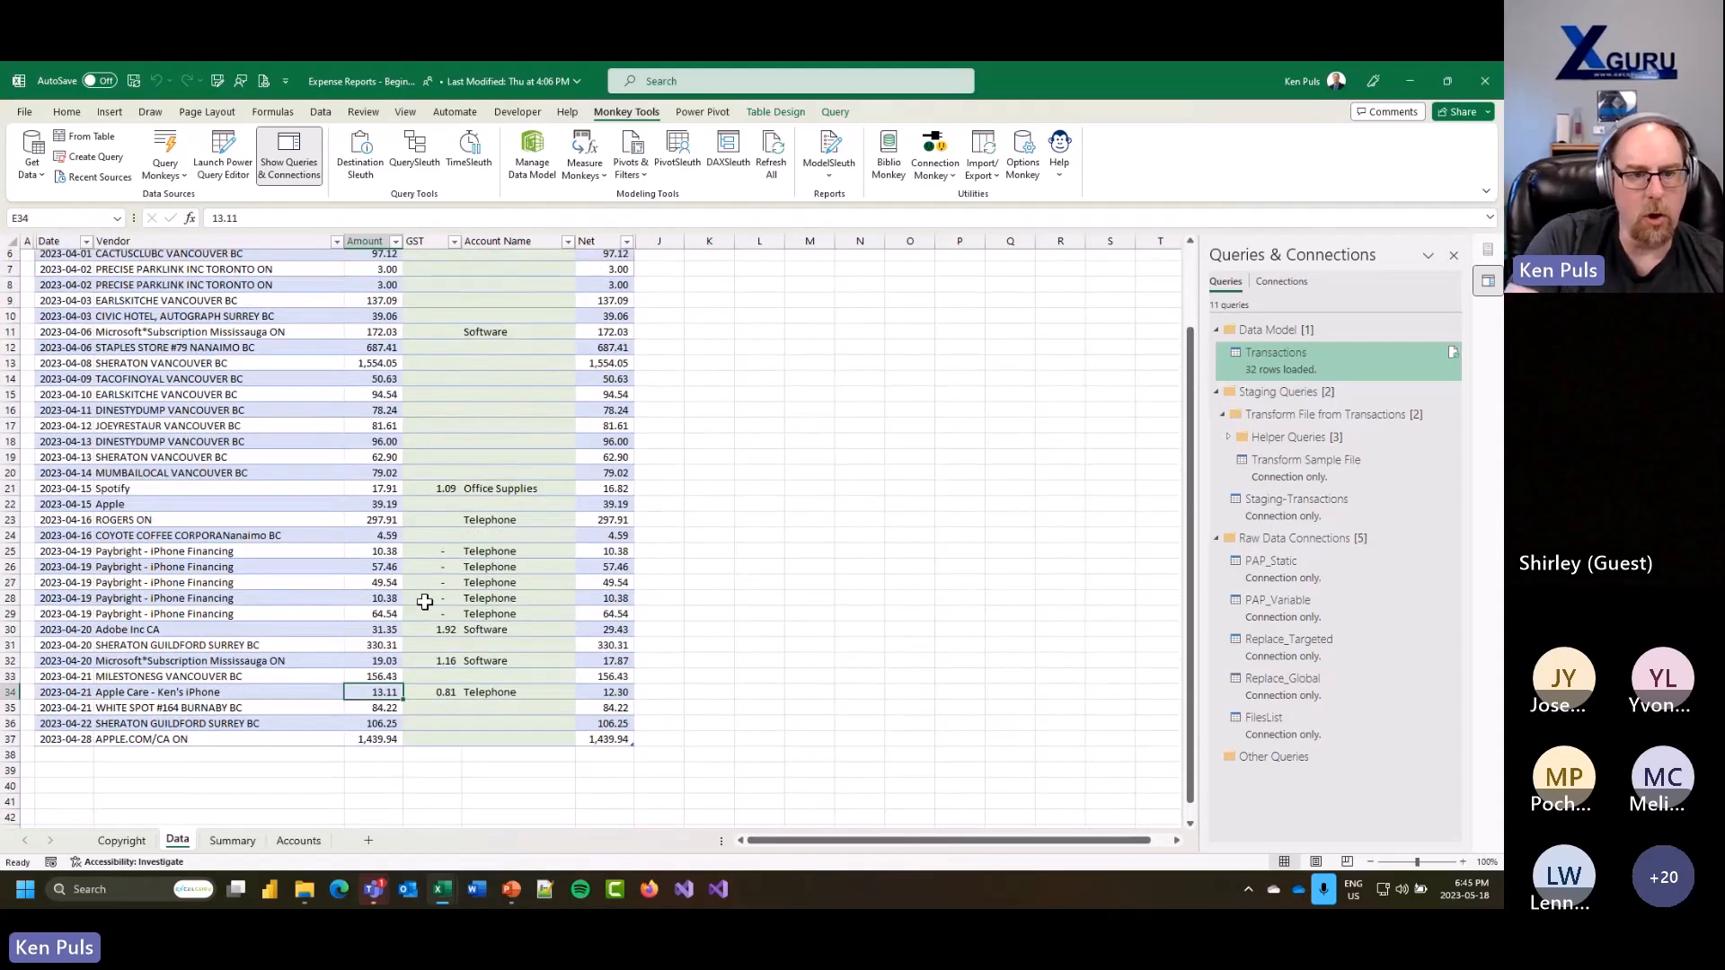
{"action": "scroll", "coordinate": [440, 503], "scroll_direction": "up", "scroll_amount": 1}
Step: Compare the amount, GST and account coding of the Microsoft subscription and Rogers rows on the Data sheet
{"action": "left_click", "coordinate": [491, 381]}
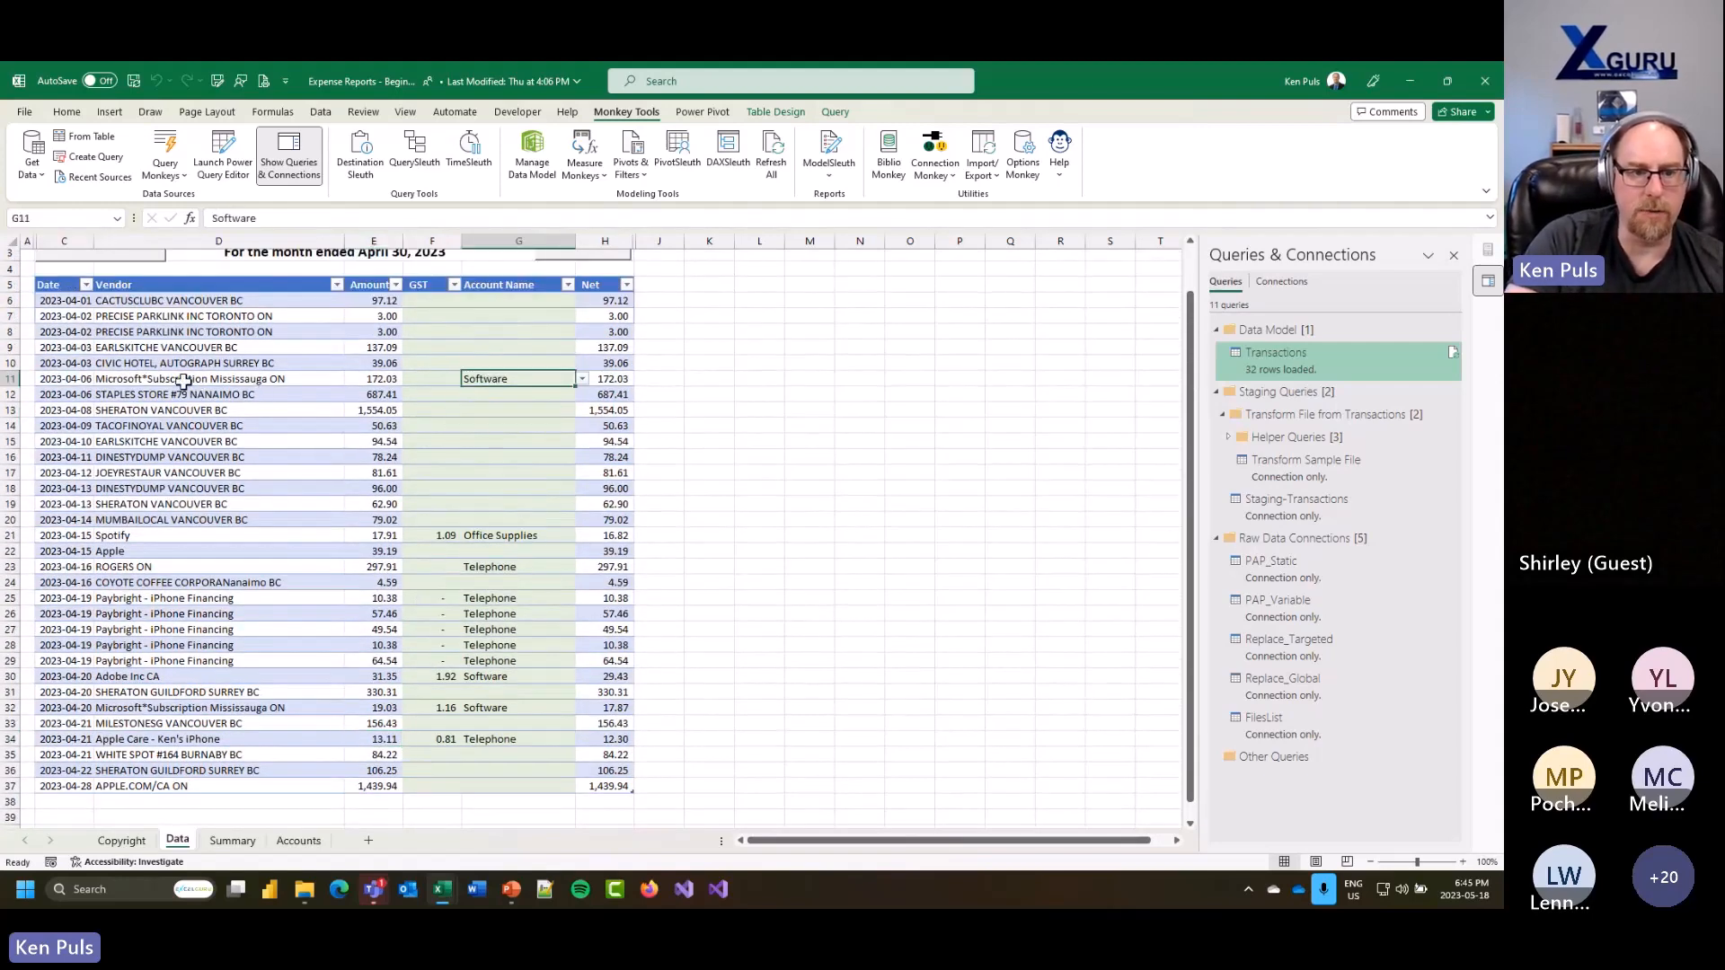
{"action": "left_click", "coordinate": [365, 379]}
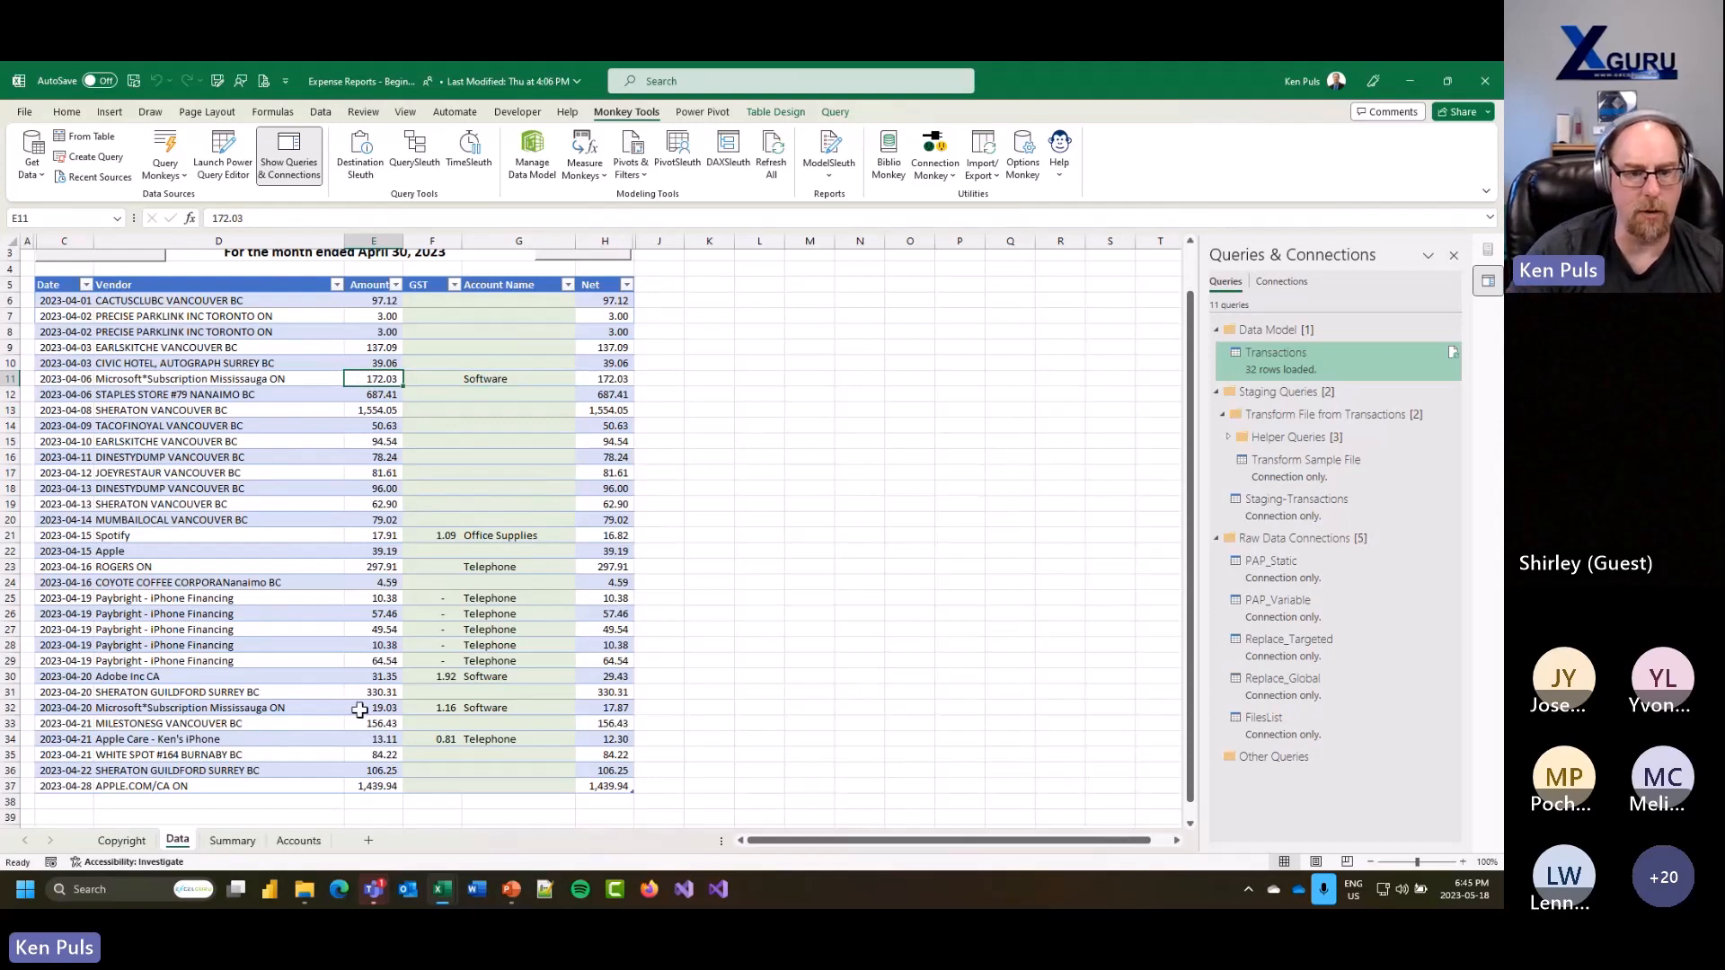
{"action": "left_click", "coordinate": [500, 379]}
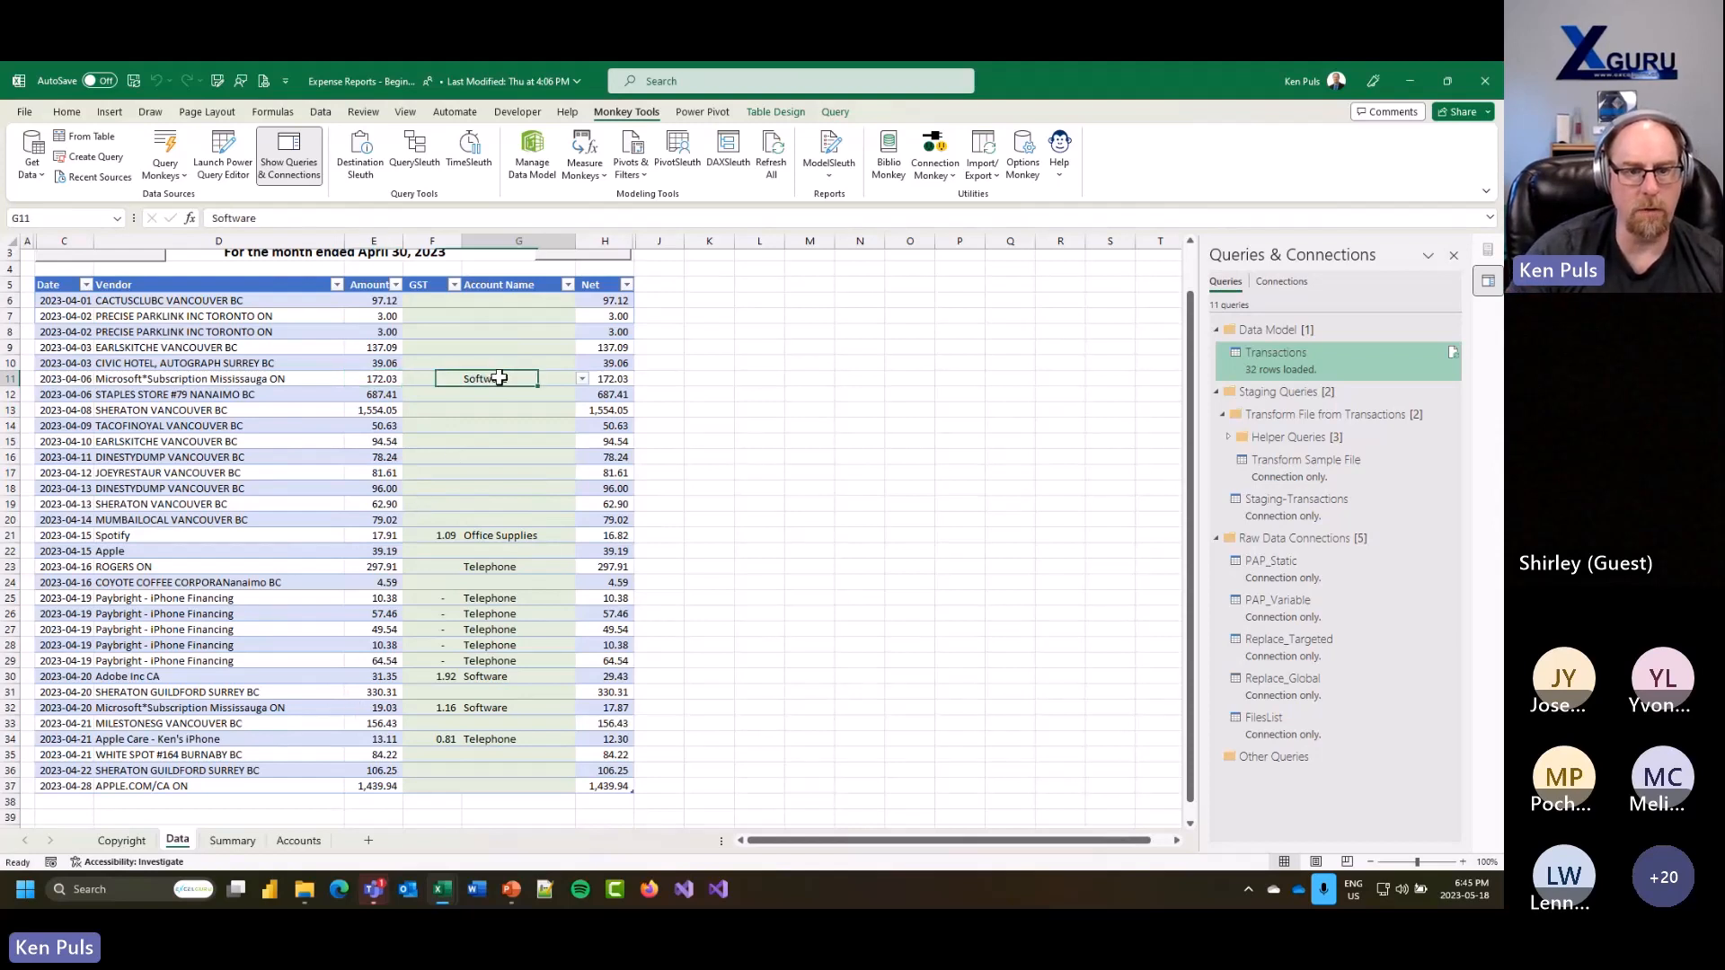
{"action": "left_click", "coordinate": [421, 380]}
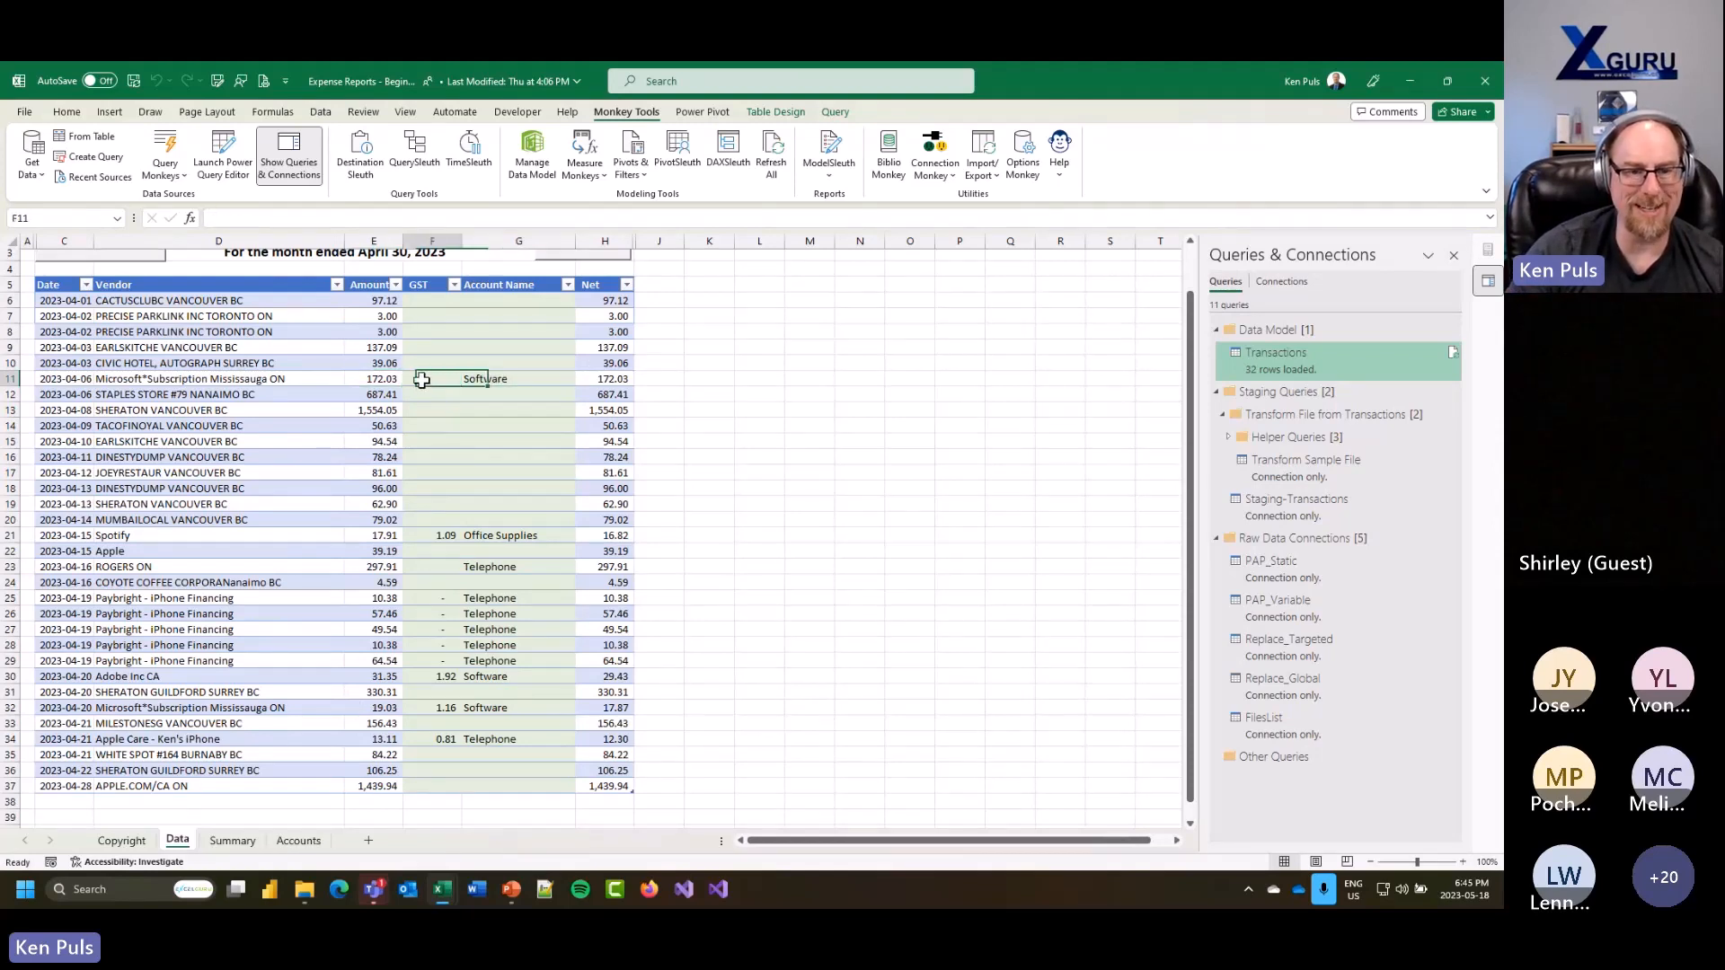
{"action": "left_click", "coordinate": [480, 708]}
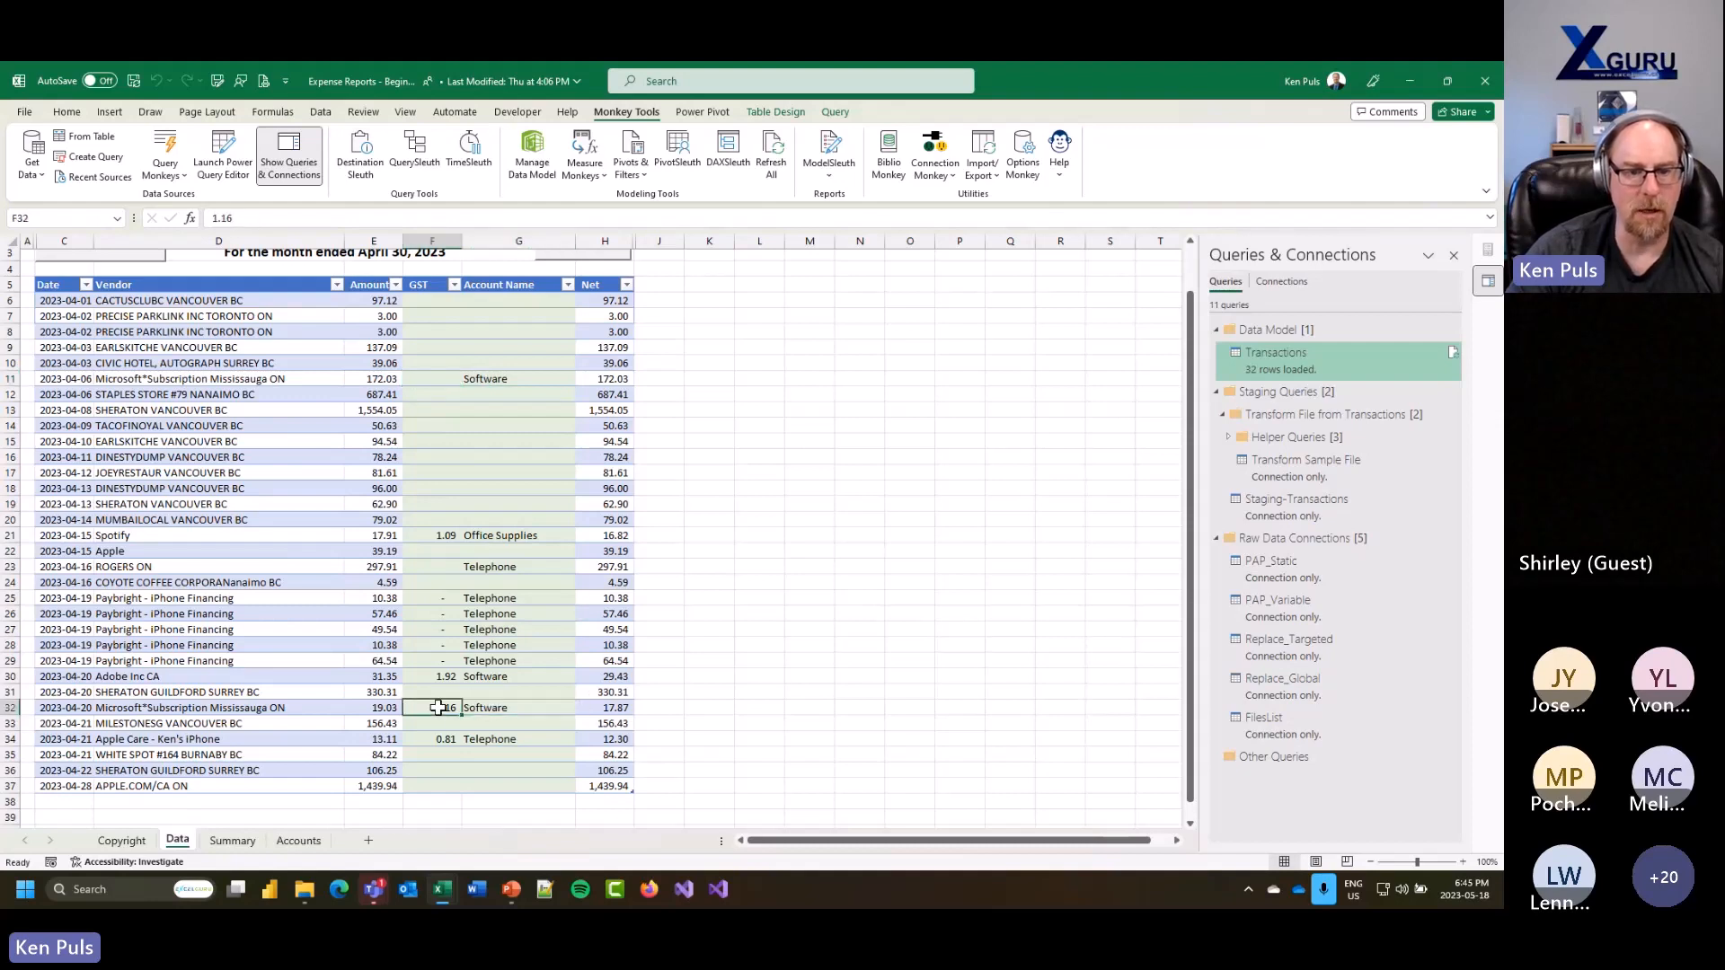
{"action": "left_click", "coordinate": [494, 566]}
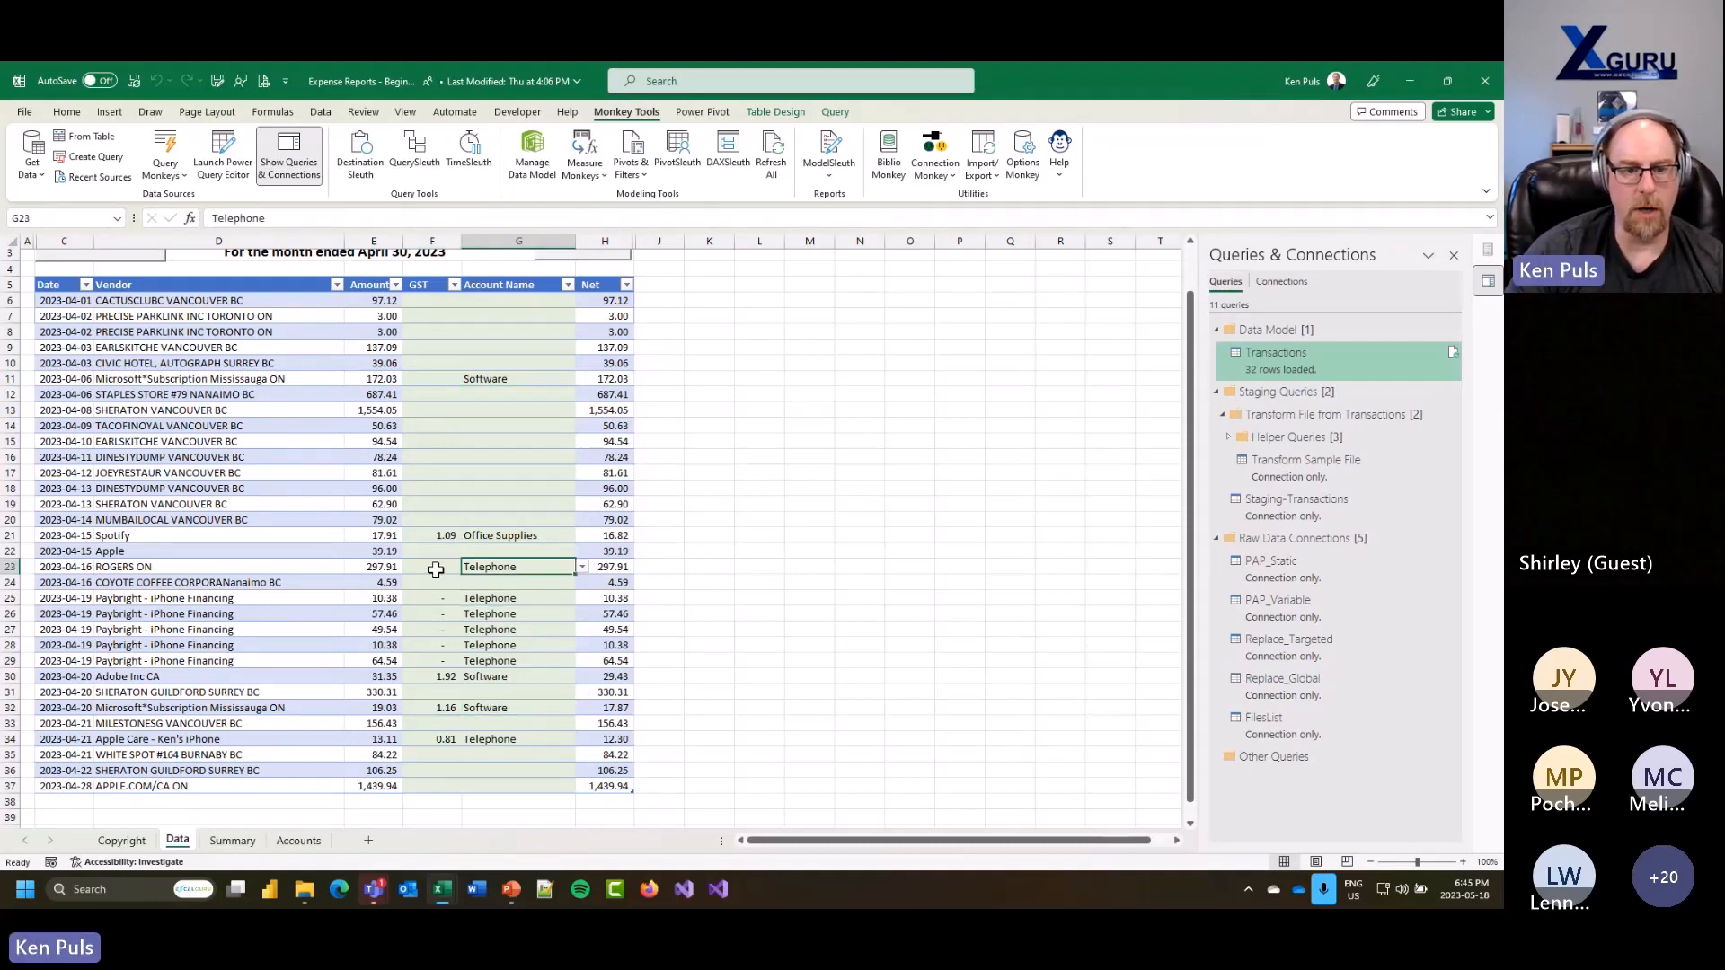
{"action": "left_click", "coordinate": [444, 569]}
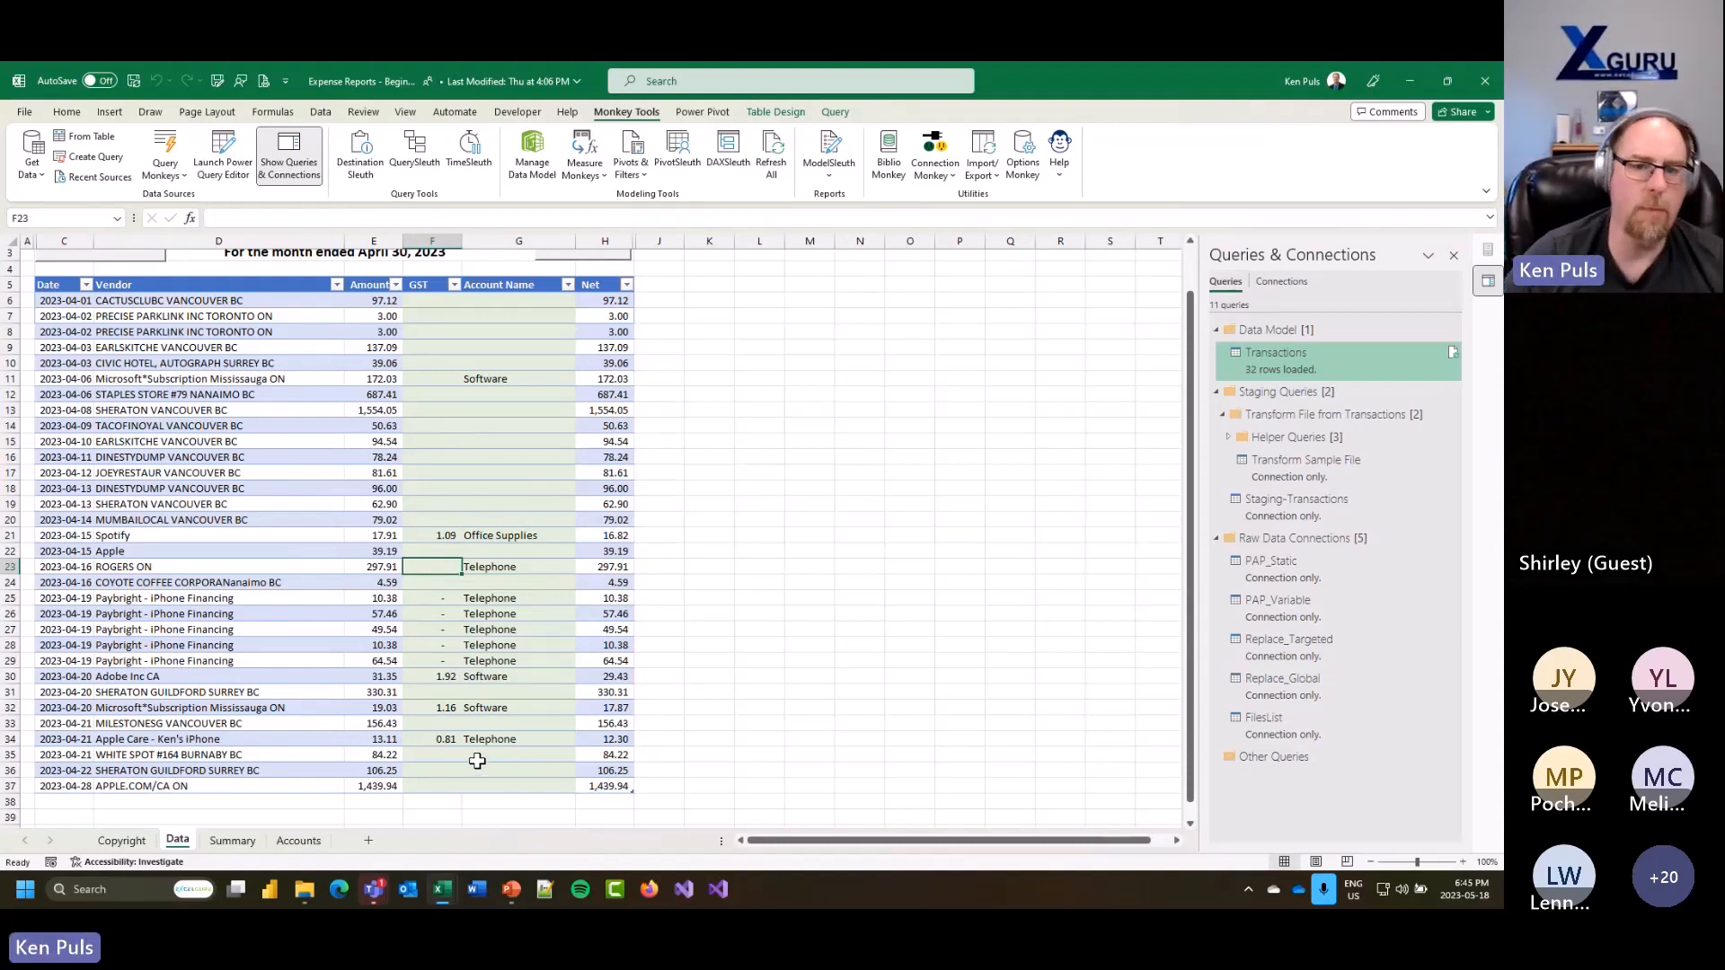
{"action": "scroll", "coordinate": [370, 642], "scroll_direction": "up", "scroll_amount": 1}
{"action": "scroll", "coordinate": [368, 642], "scroll_direction": "up", "scroll_amount": 1}
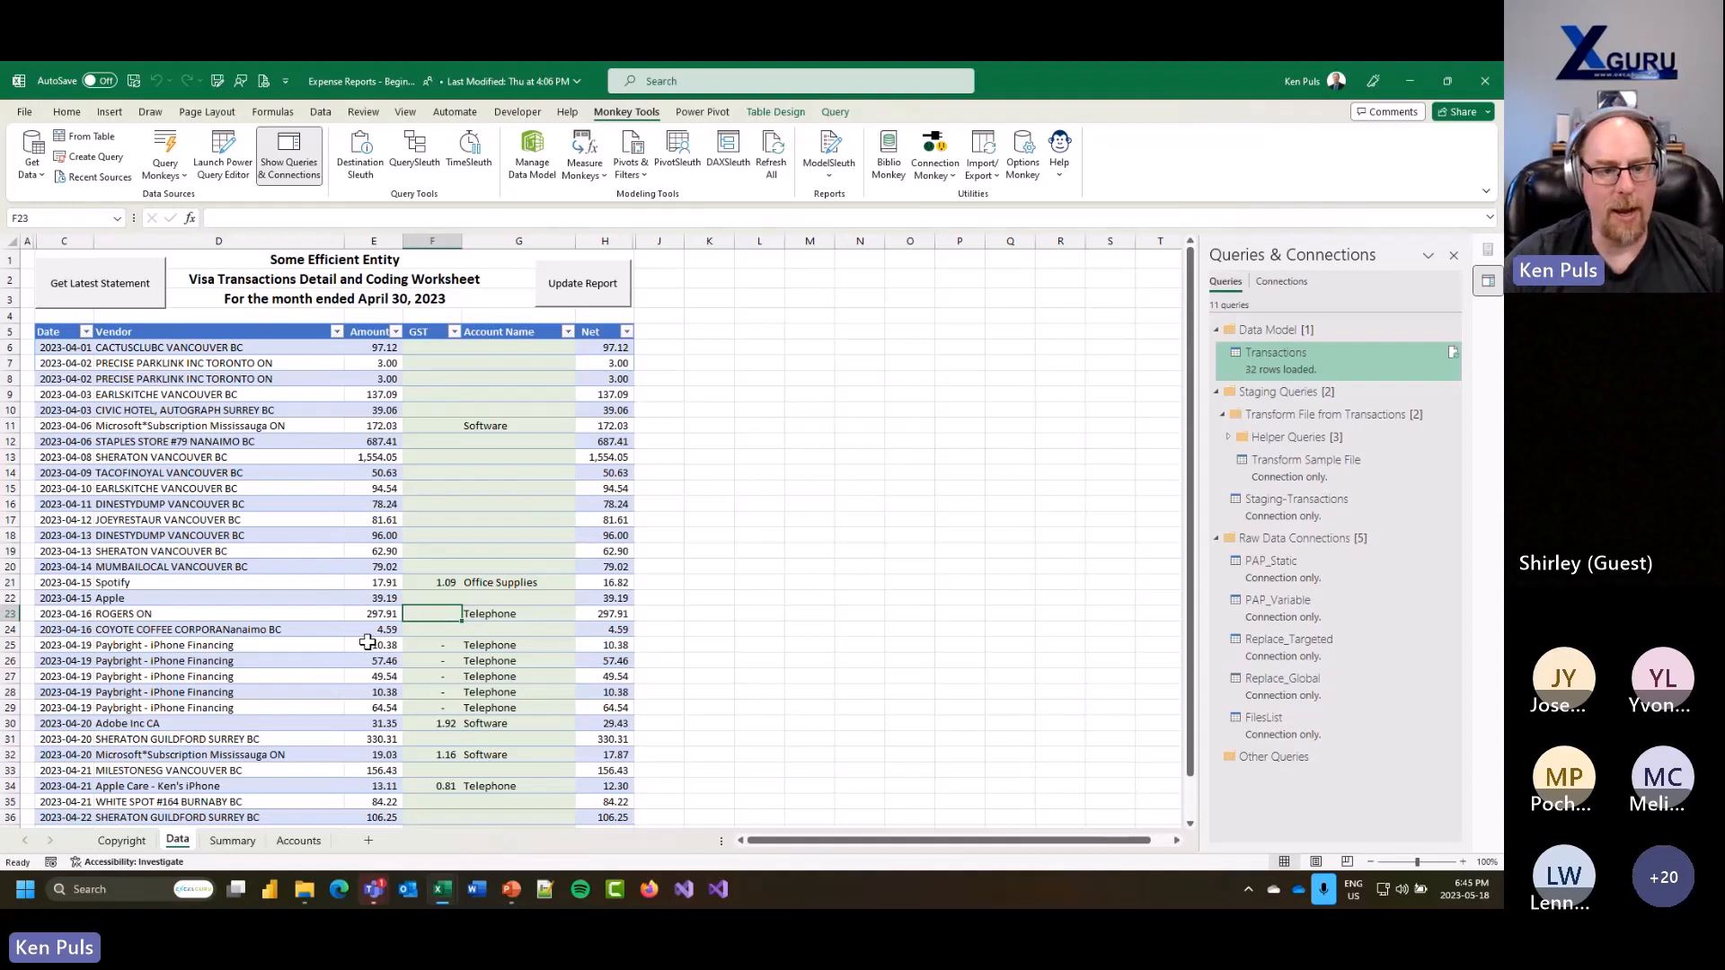
Step: Copy the vendor name ROGERS ON from the Data sheet into a new row of the Replace Vendors - Global table on the Accounts sheet
{"action": "left_click", "coordinate": [162, 617]}
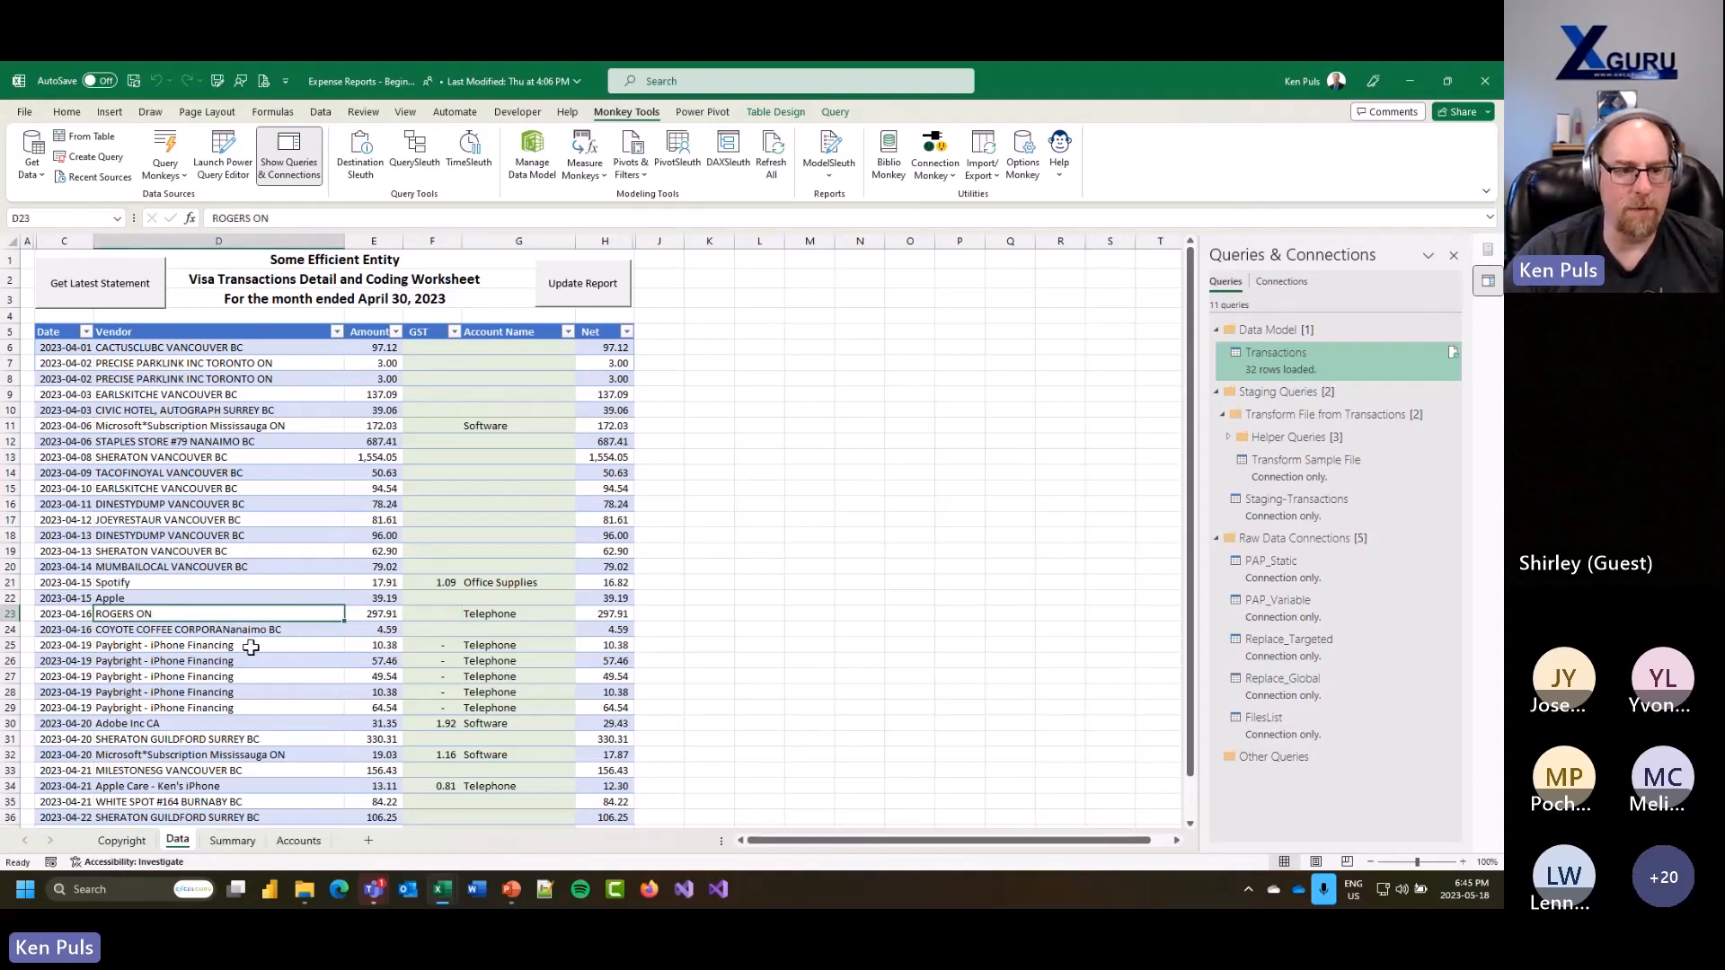
{"action": "left_click_drag", "start_coordinate": [284, 218], "coordinate": [191, 217]}
{"action": "key", "text": "ctrl+c"}
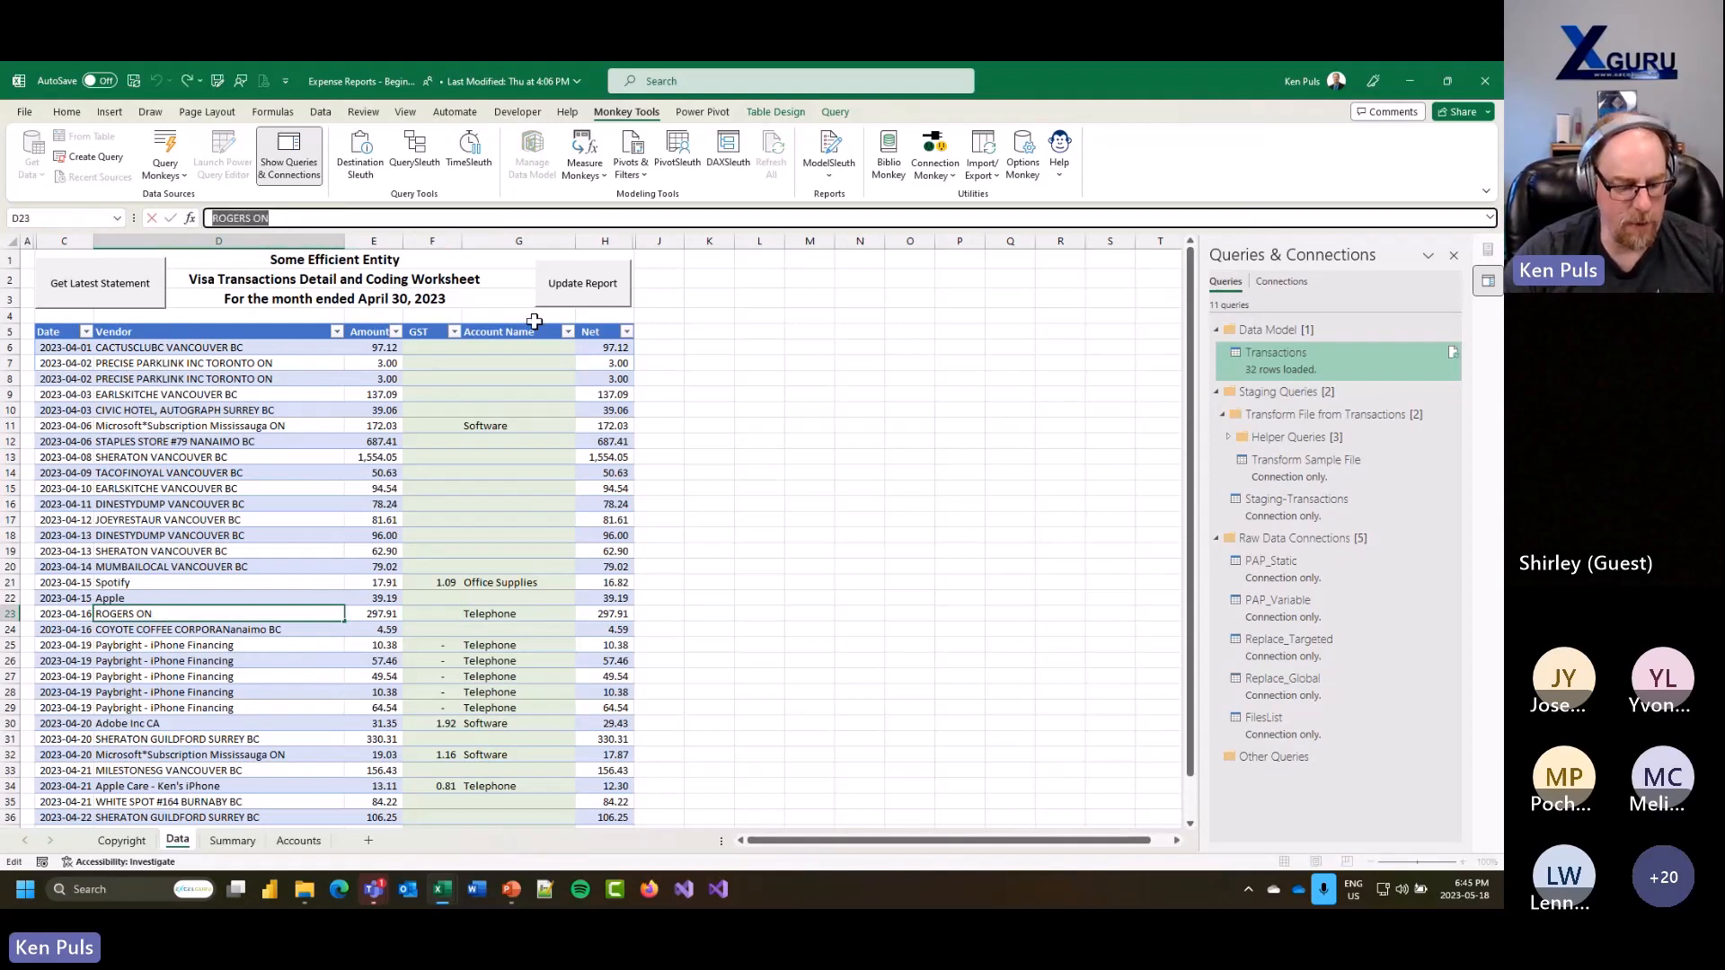
{"action": "key", "text": "Escape"}
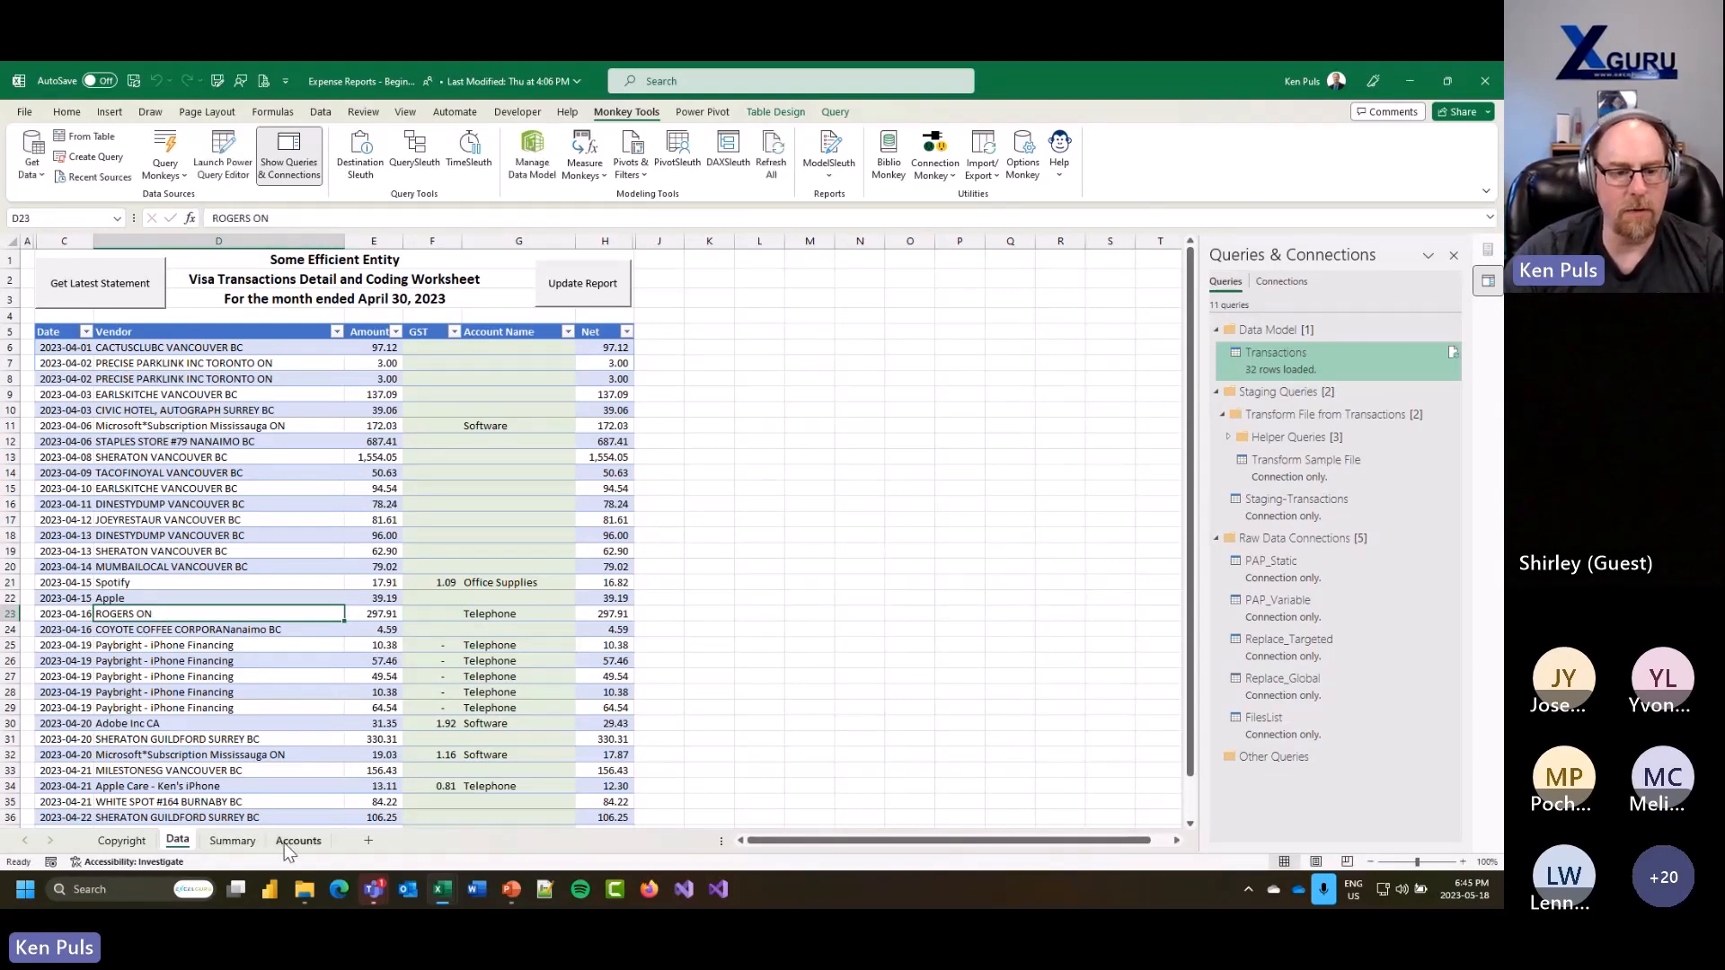
{"action": "left_click", "coordinate": [300, 840]}
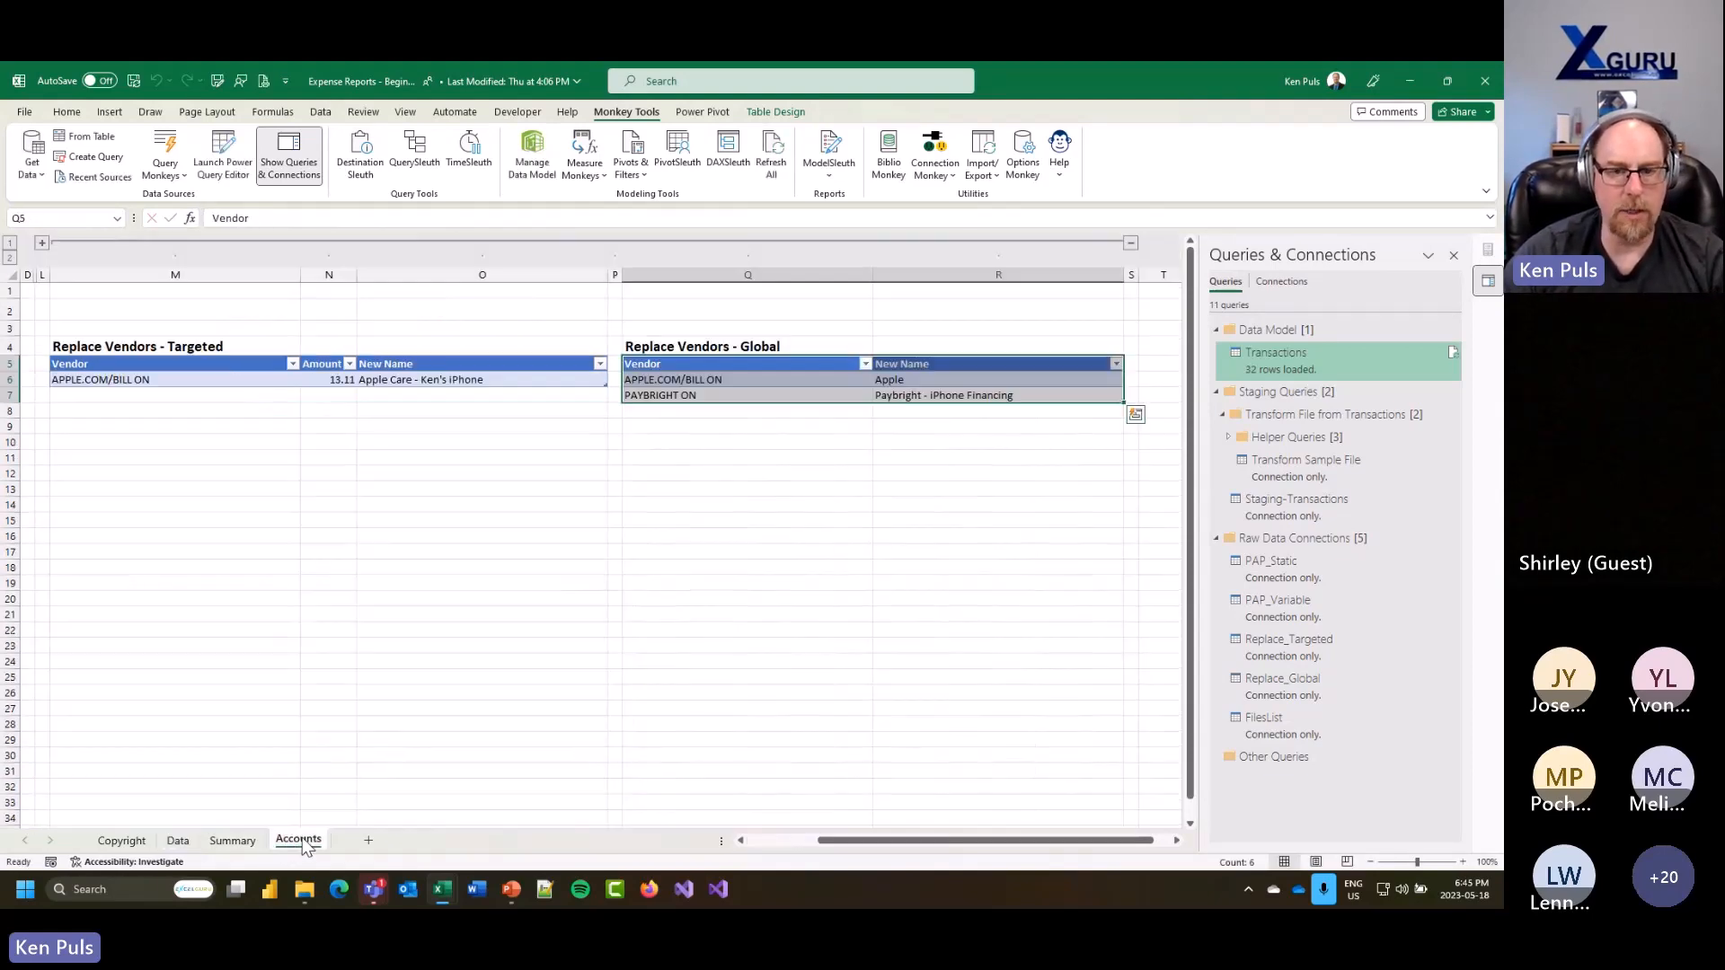
{"action": "left_click", "coordinate": [693, 412]}
{"action": "key", "text": "ctrl+v"}
Step: Enter Rogers Mobility as the new name for ROGERS ON, and get the latest statement on the Data sheet
{"action": "left_click", "coordinate": [935, 410]}
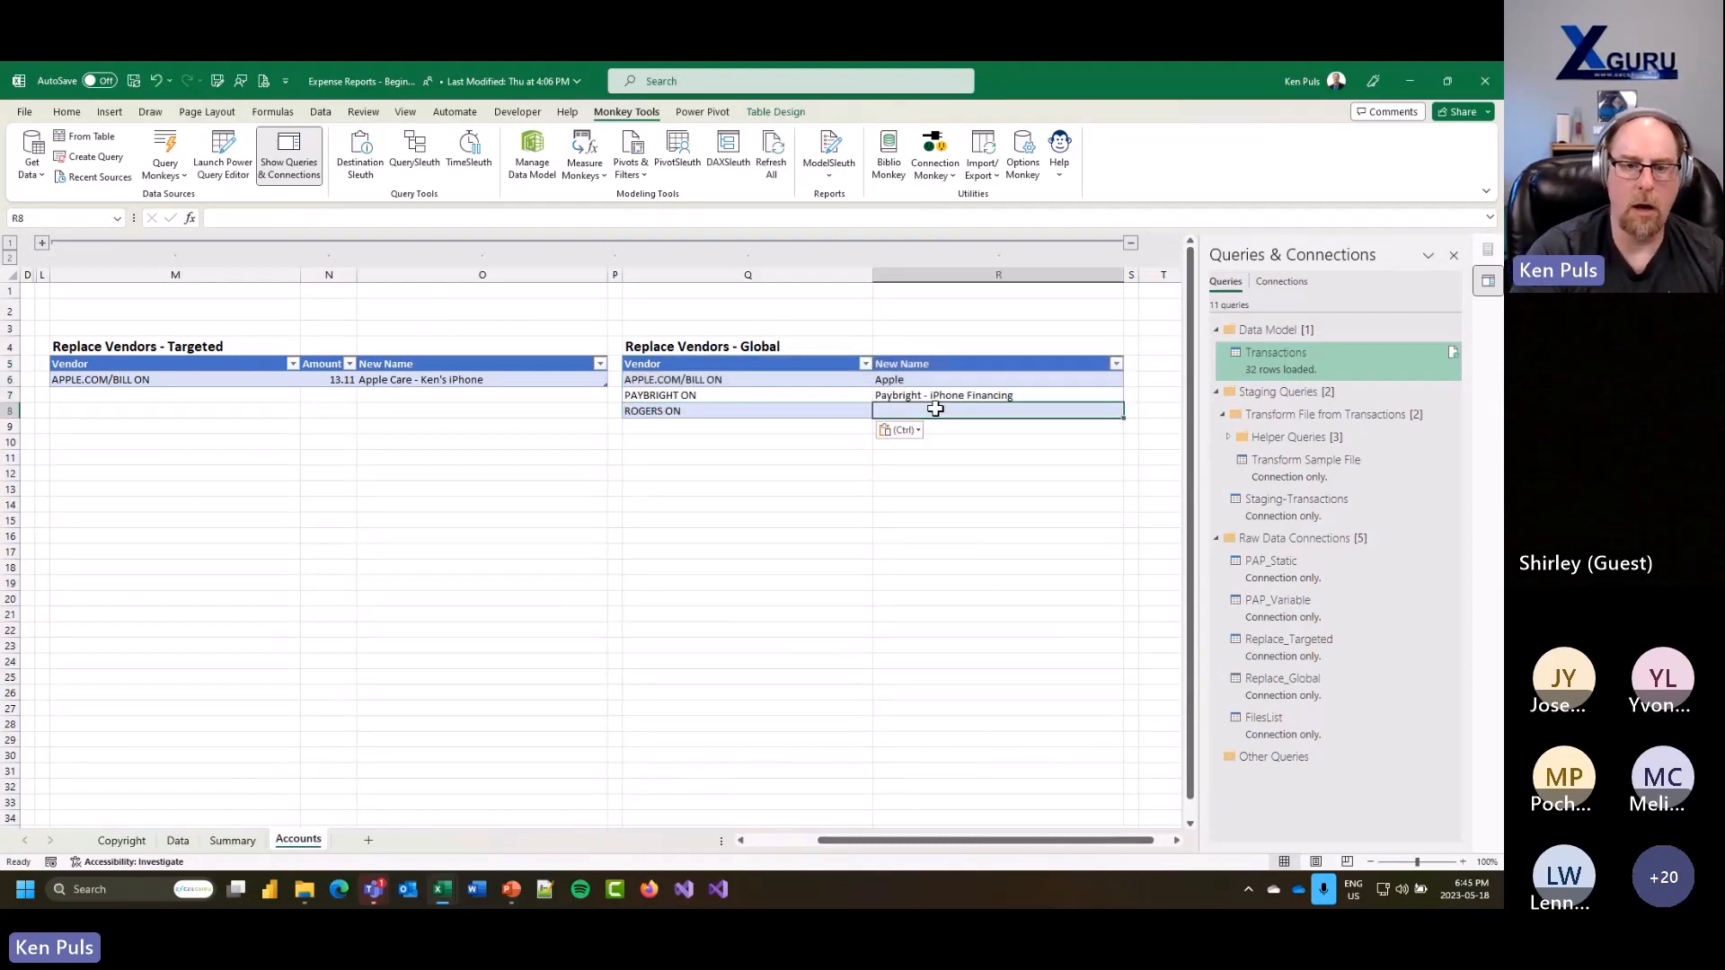
{"action": "type", "text": "Rogers Mo"}
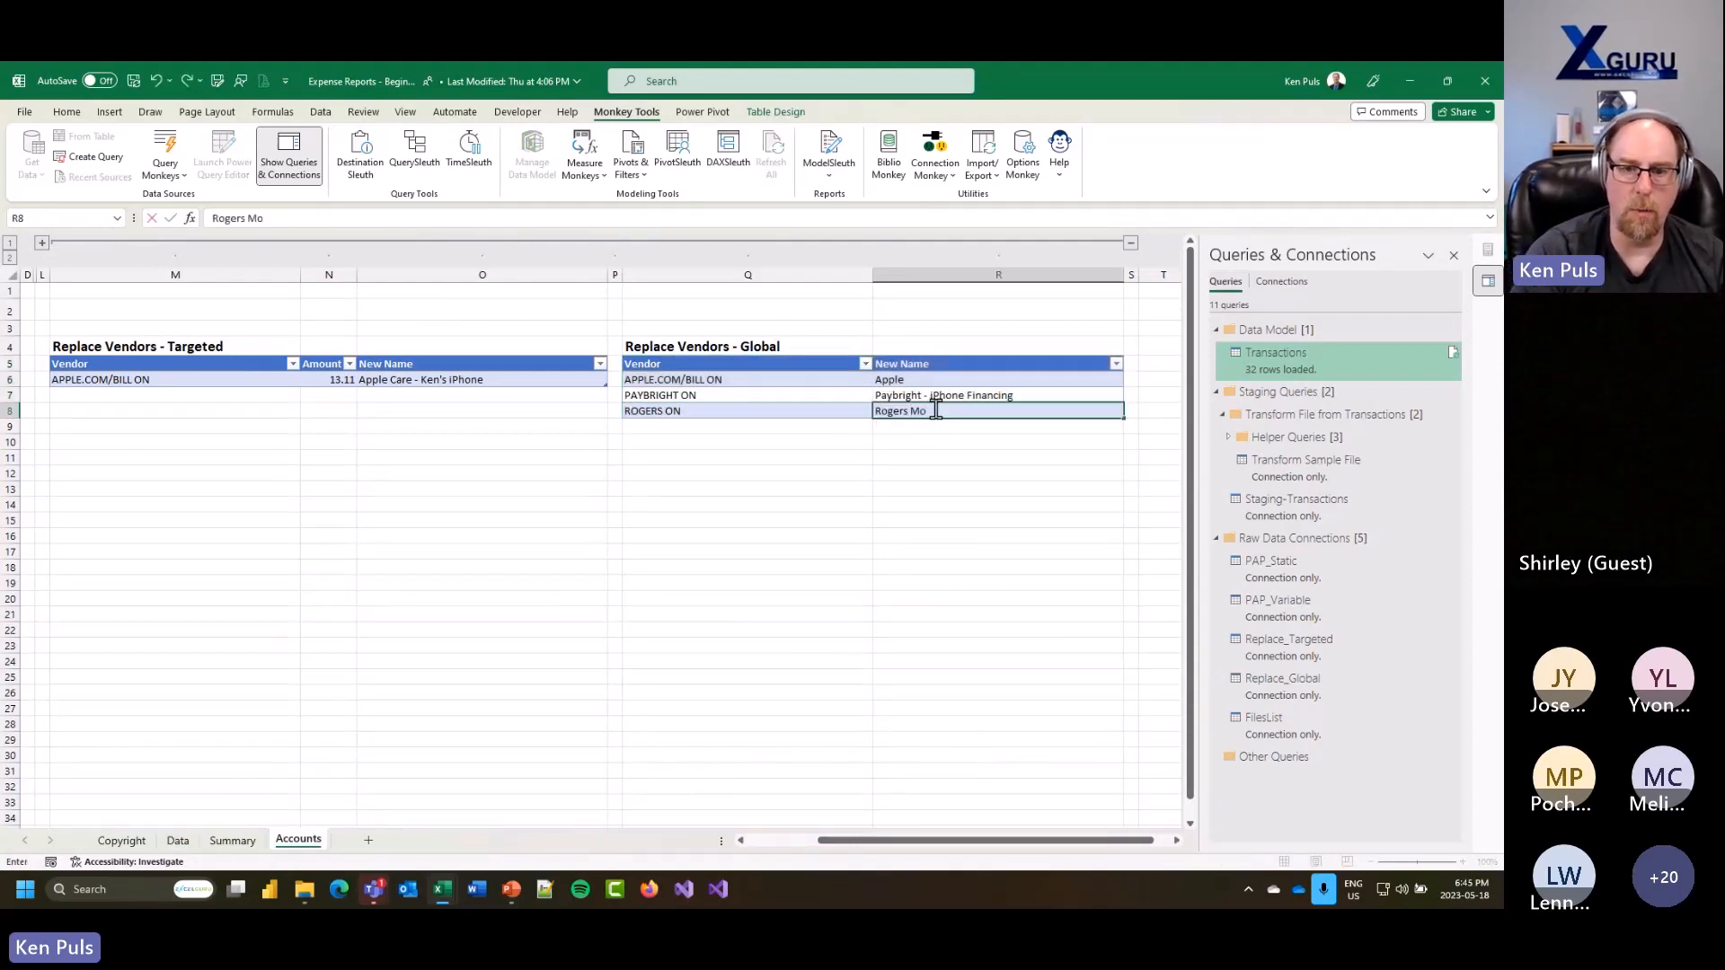
{"action": "type", "text": "bility"}
{"action": "key", "text": "Return"}
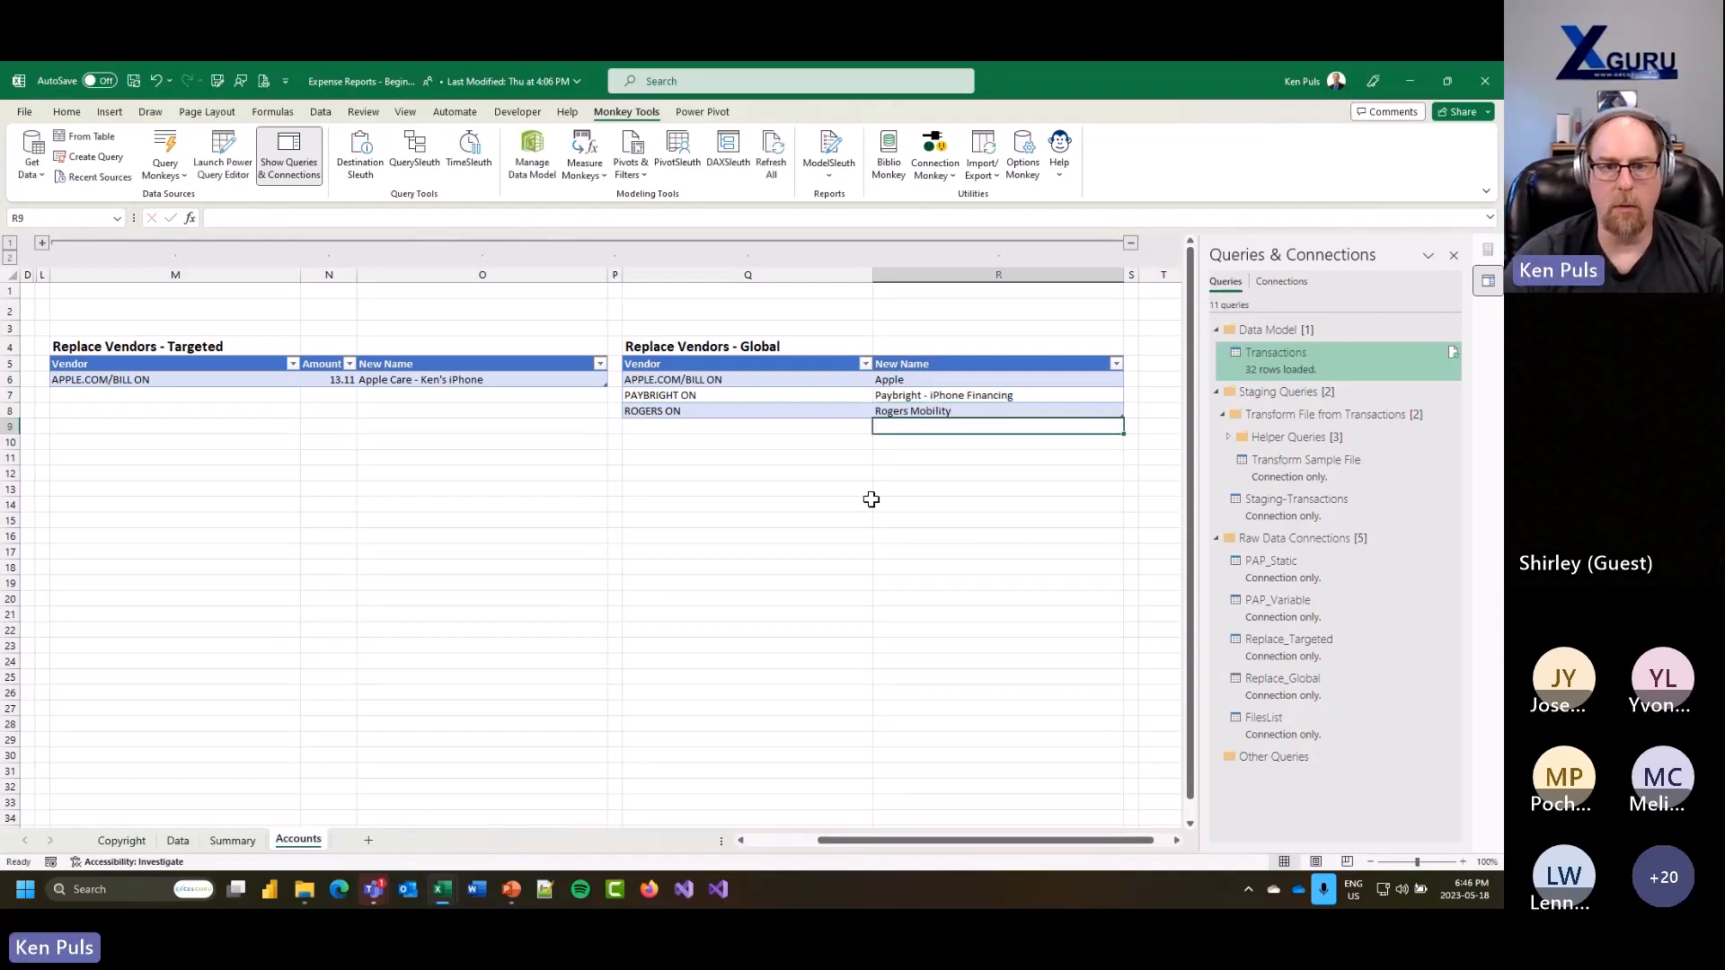
{"action": "left_click", "coordinate": [177, 840]}
{"action": "left_click", "coordinate": [103, 284]}
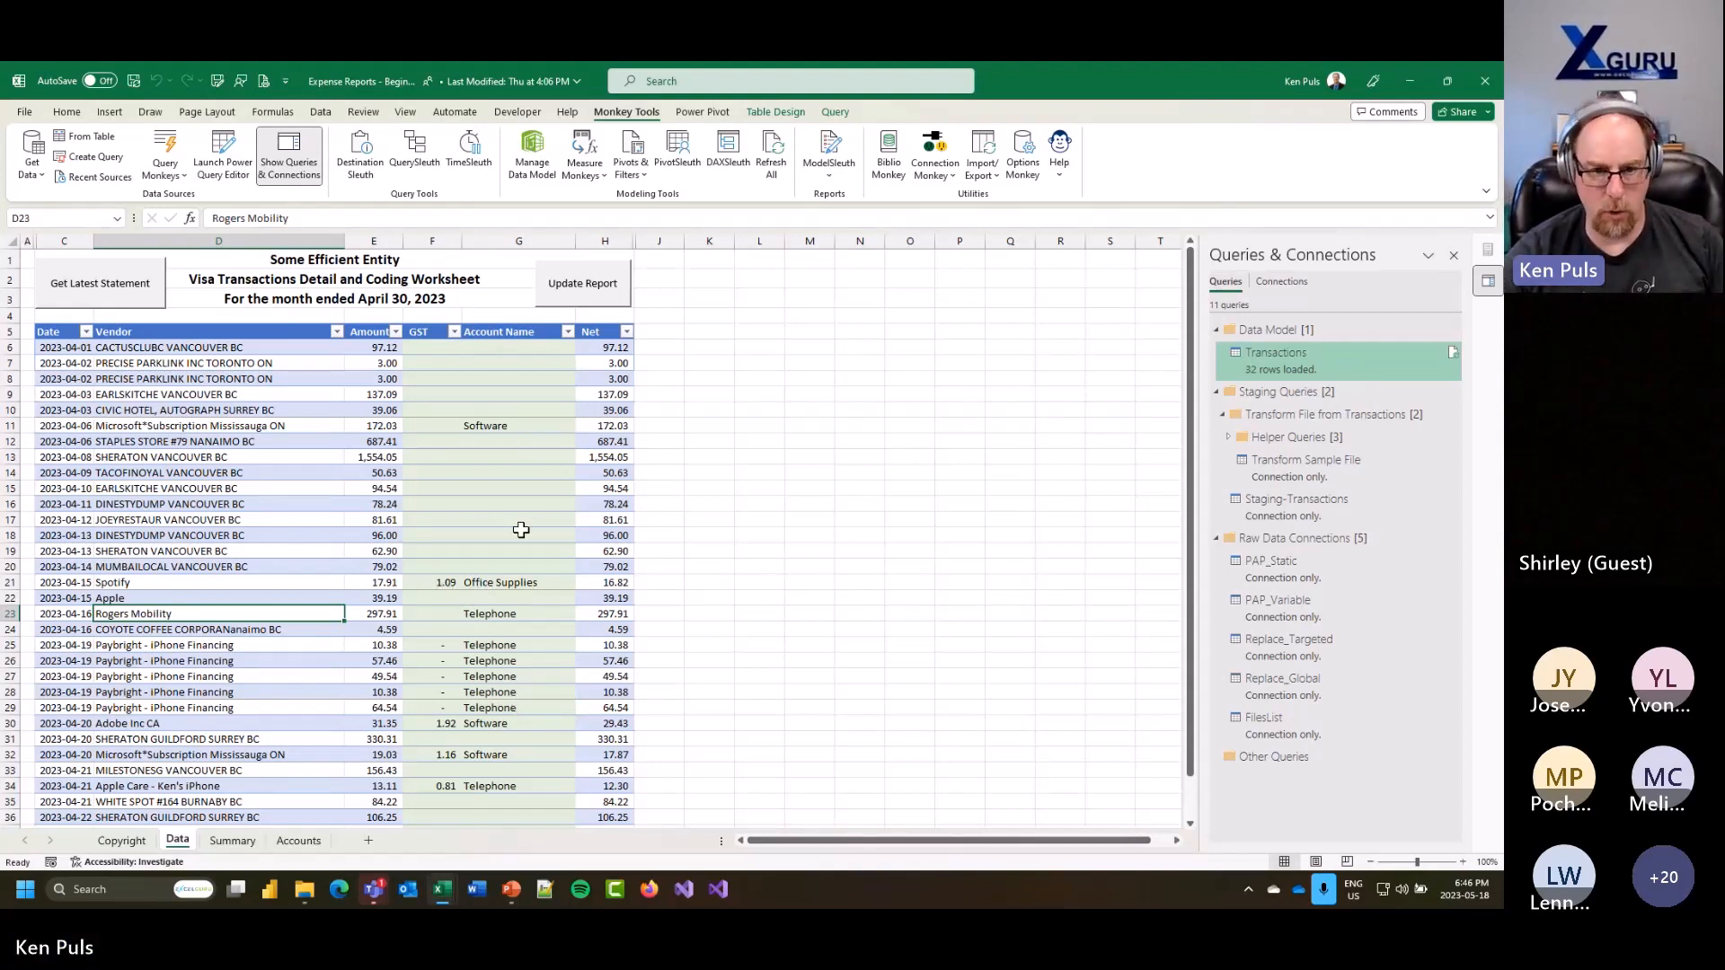
Step: Review the static and variable PAP tables on the Accounts sheet and the vendors grouped by account on the Summary sheet
{"action": "left_click", "coordinate": [299, 840]}
{"action": "left_click_drag", "start_coordinate": [831, 844], "coordinate": [759, 842]}
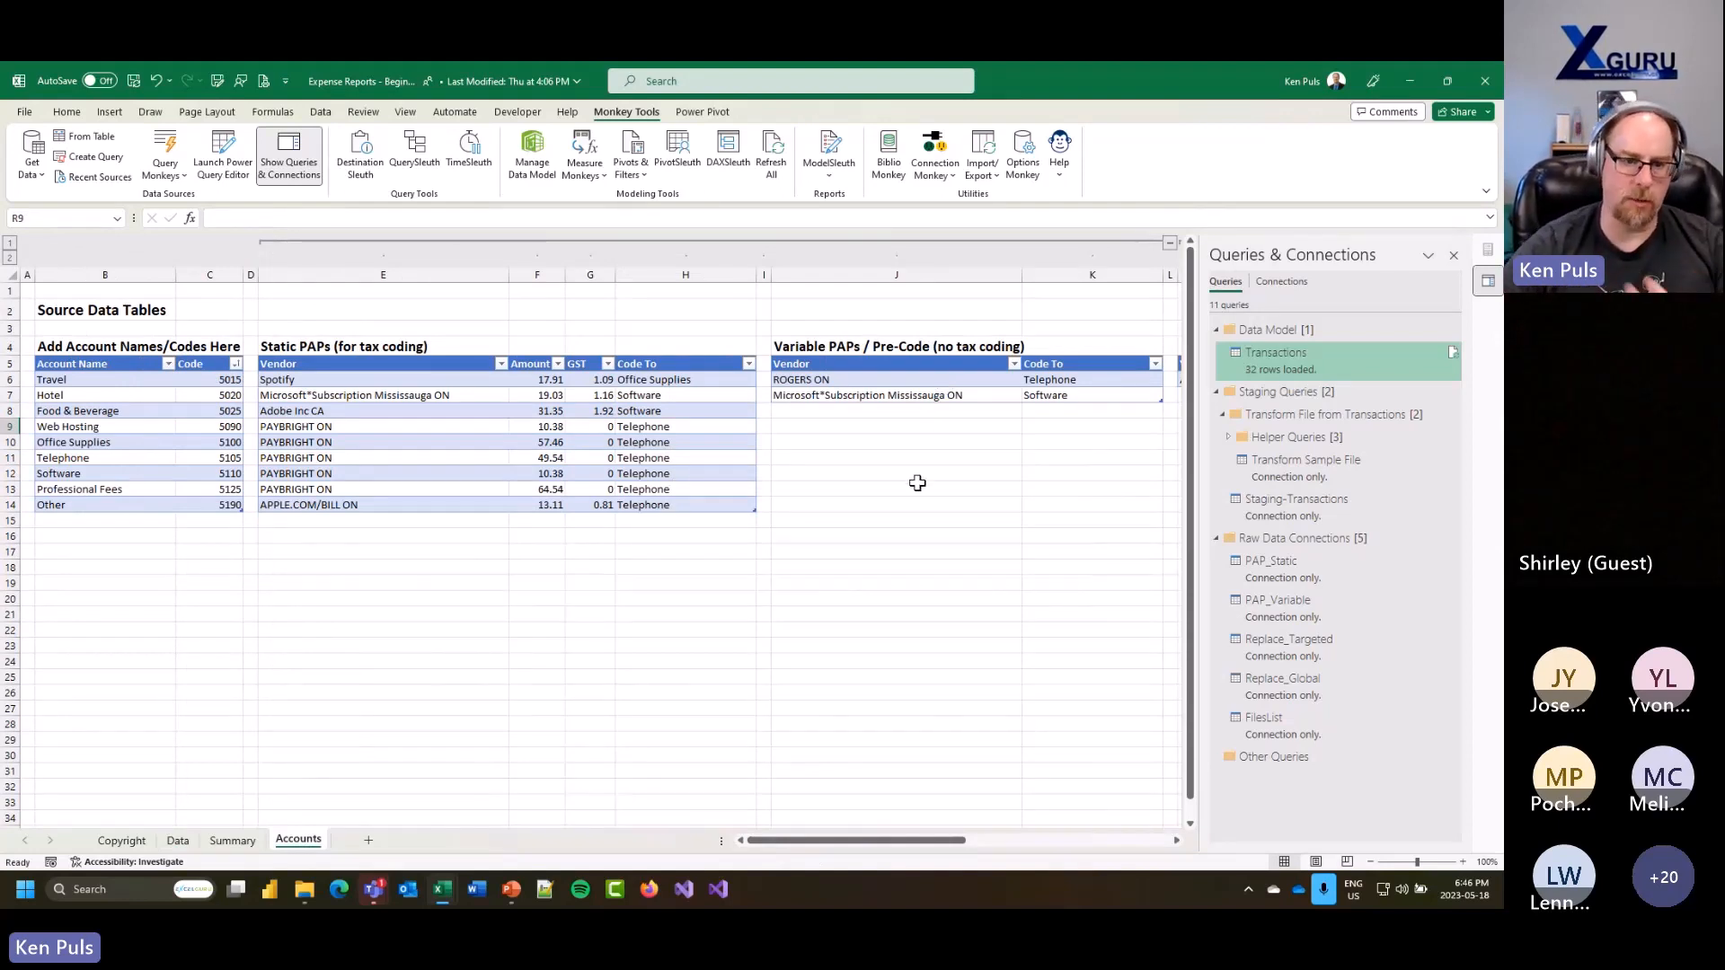
{"action": "left_click", "coordinate": [178, 840]}
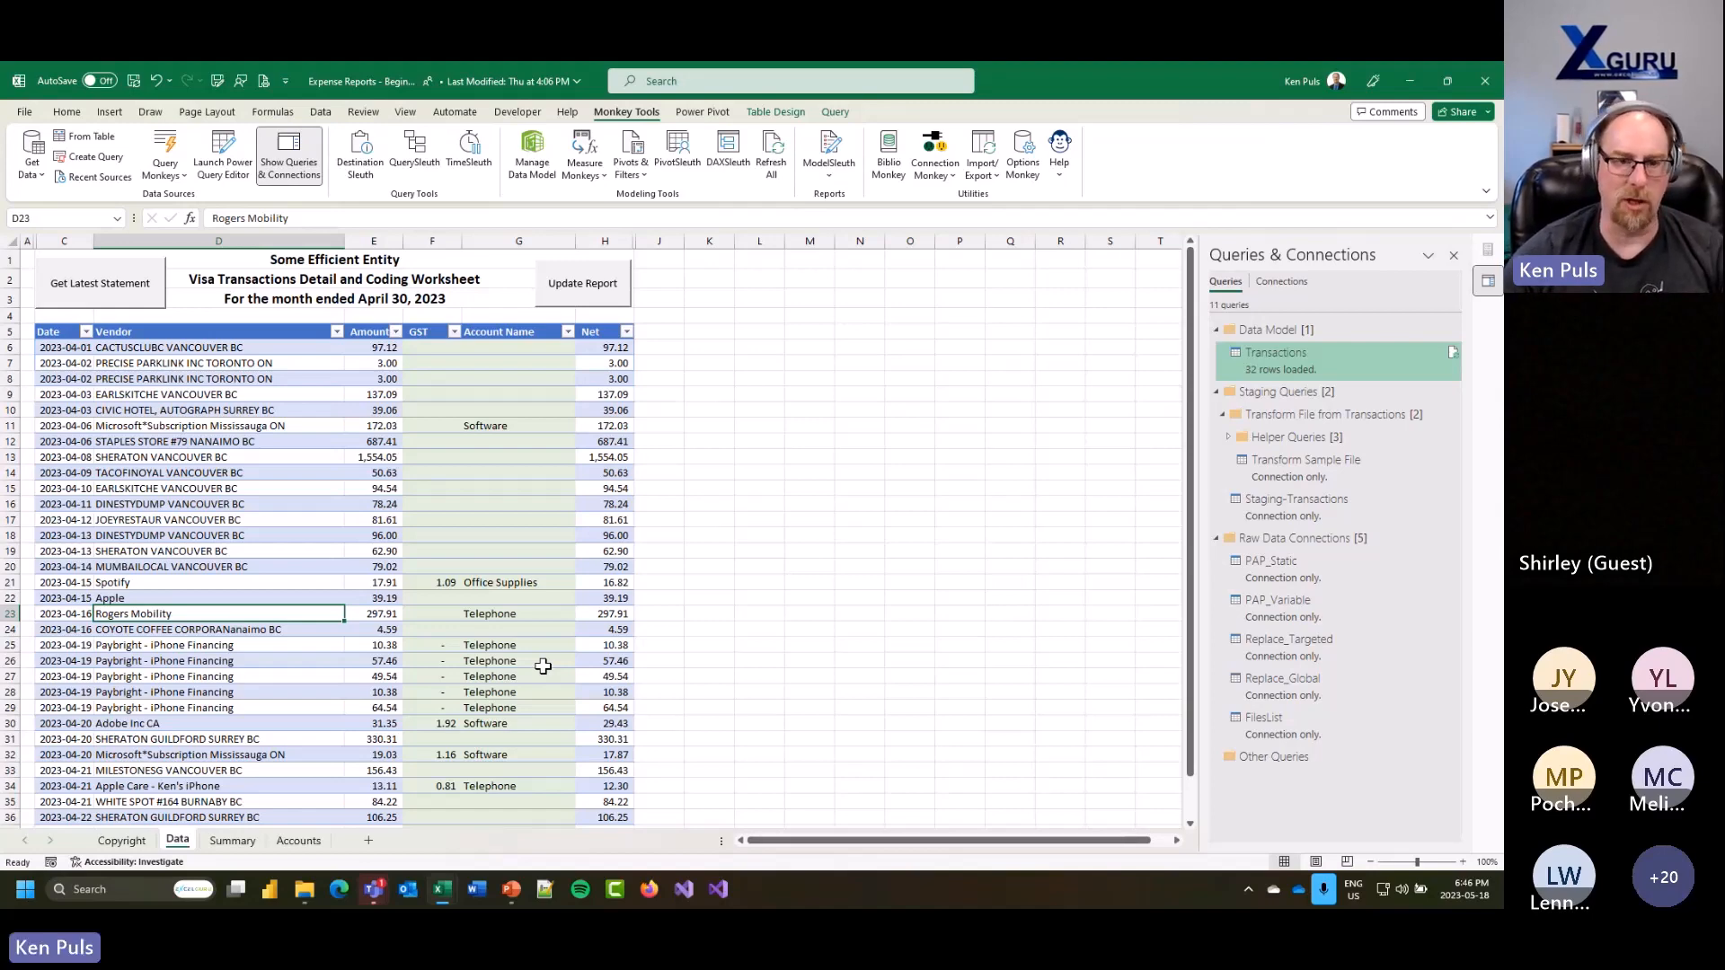
{"action": "left_click", "coordinate": [236, 841]}
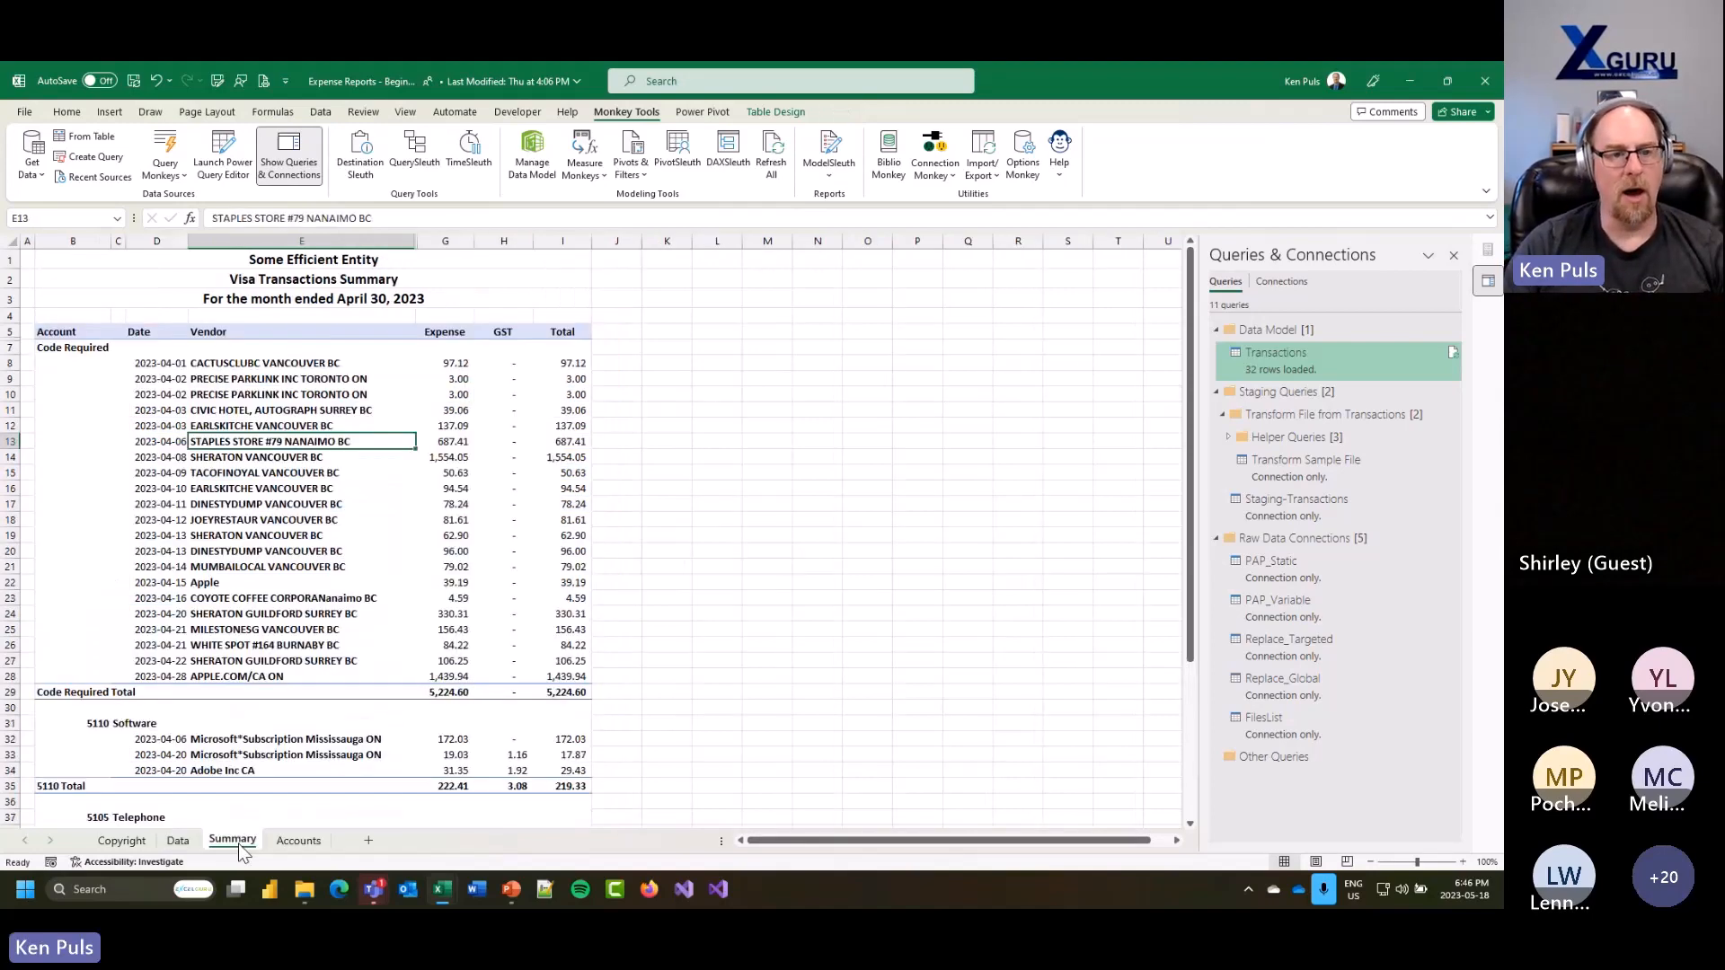
{"action": "scroll", "coordinate": [194, 716], "scroll_direction": "down", "scroll_amount": 3}
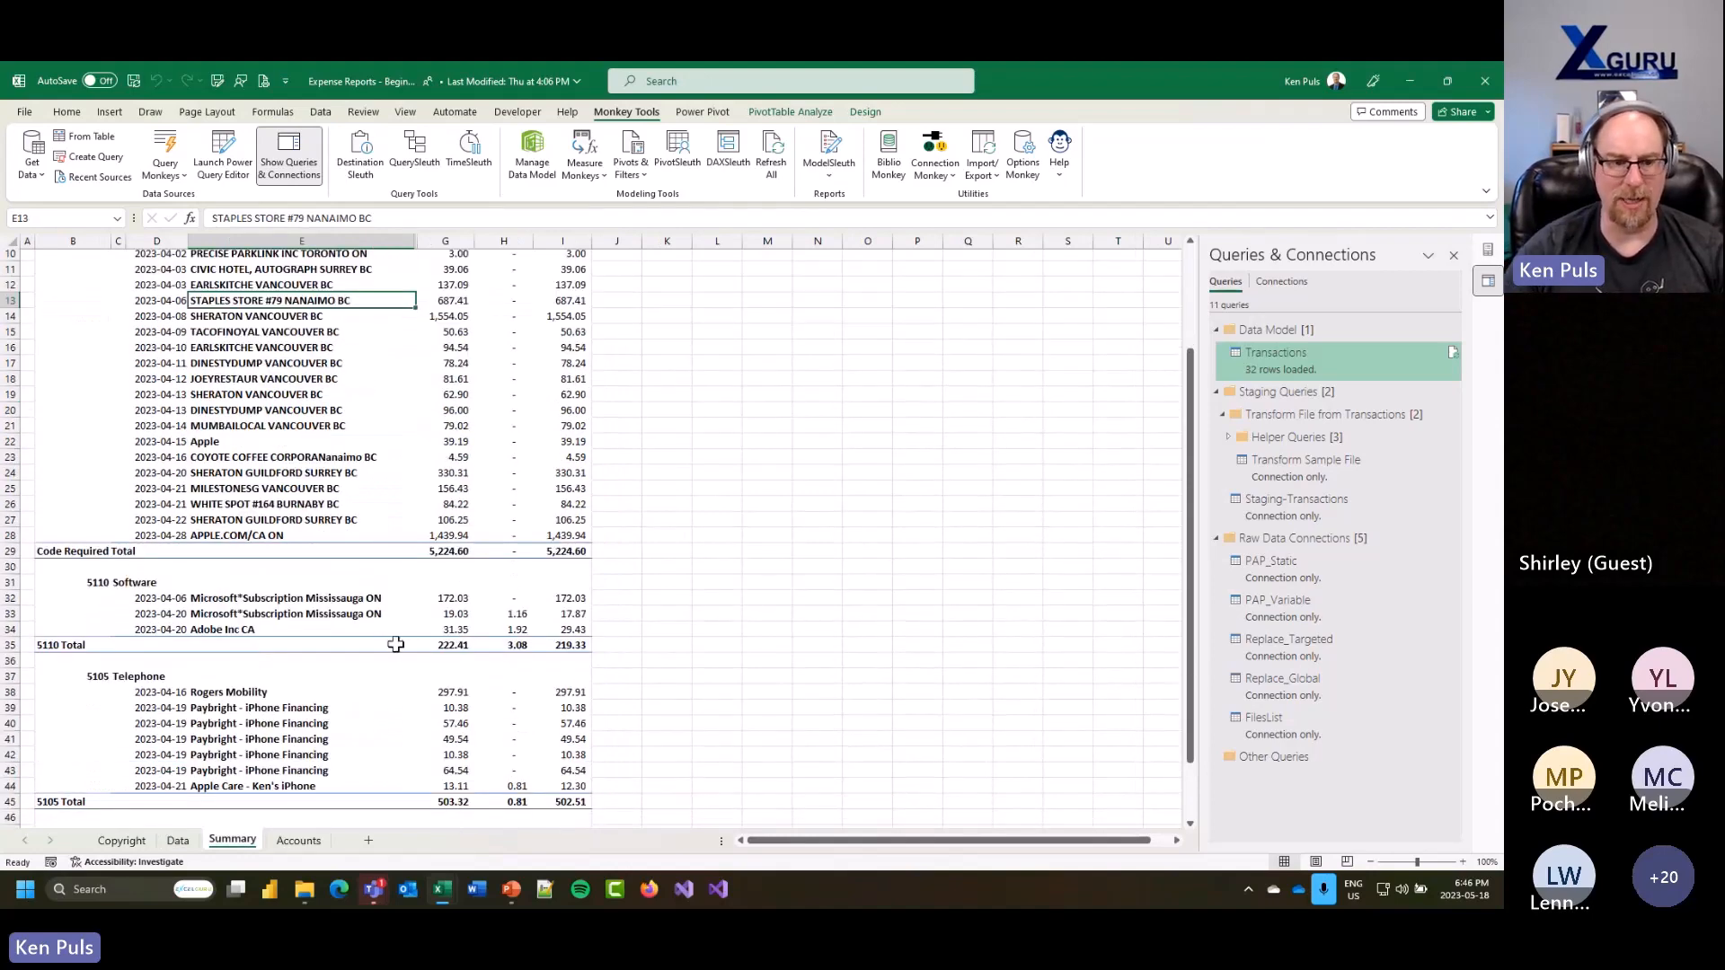
{"action": "scroll", "coordinate": [395, 644], "scroll_direction": "down", "scroll_amount": 3}
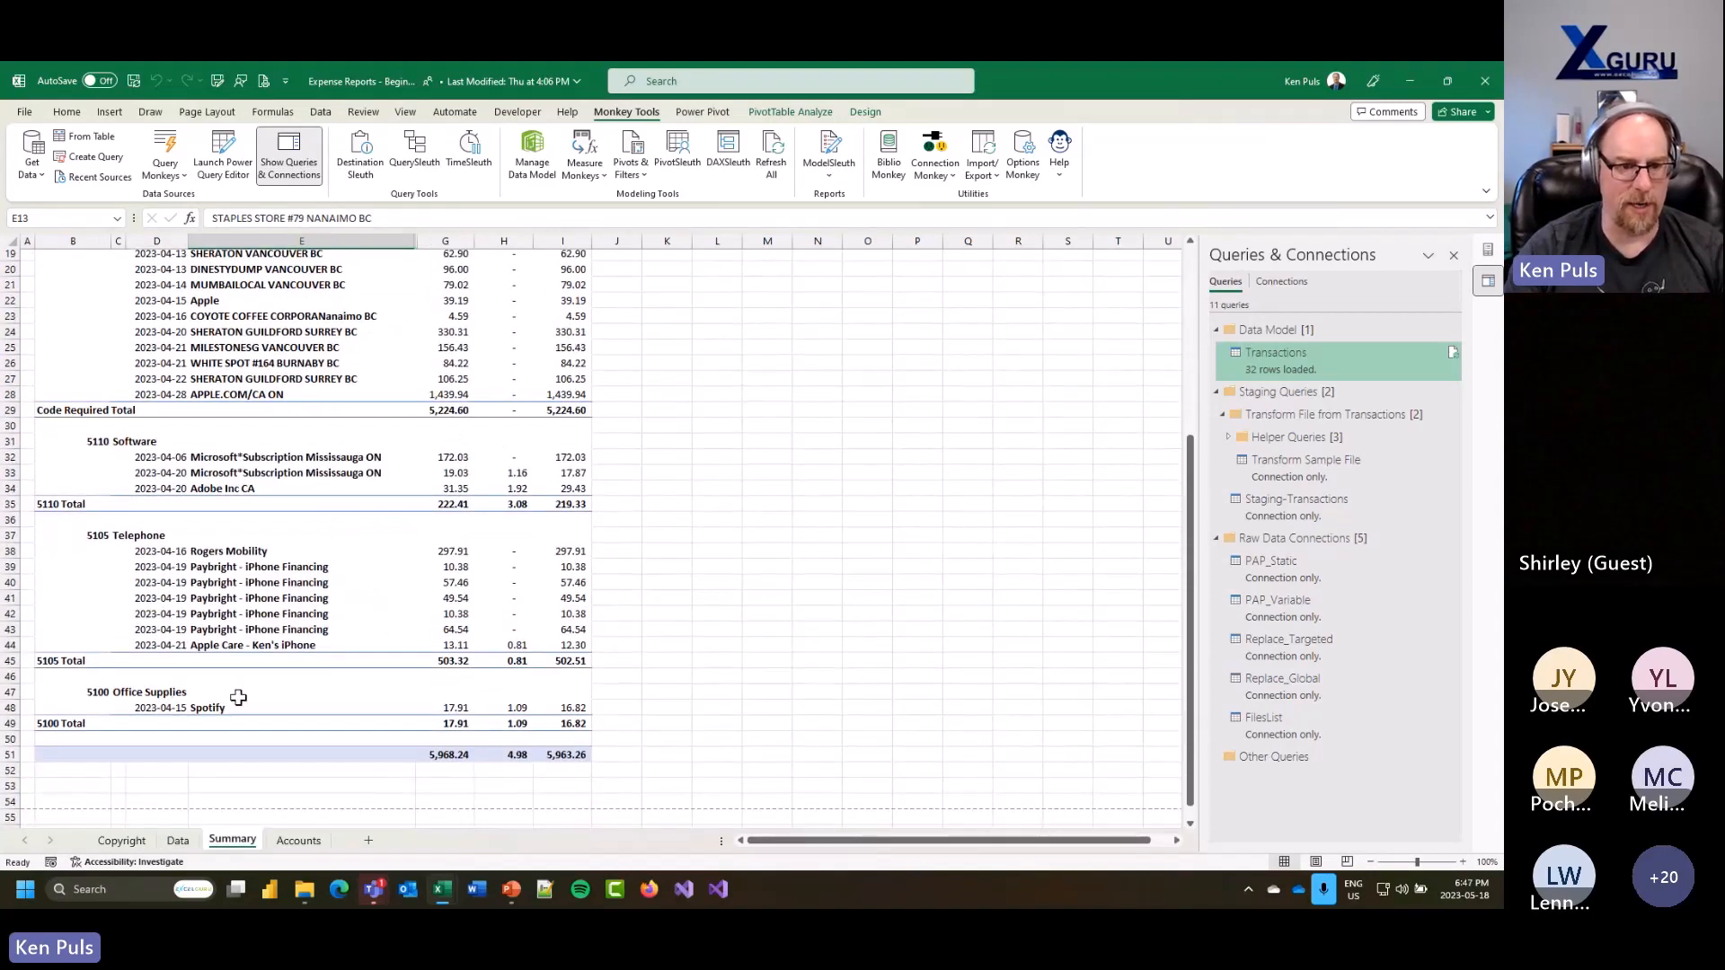
{"action": "scroll", "coordinate": [373, 606], "scroll_direction": "up", "scroll_amount": 5}
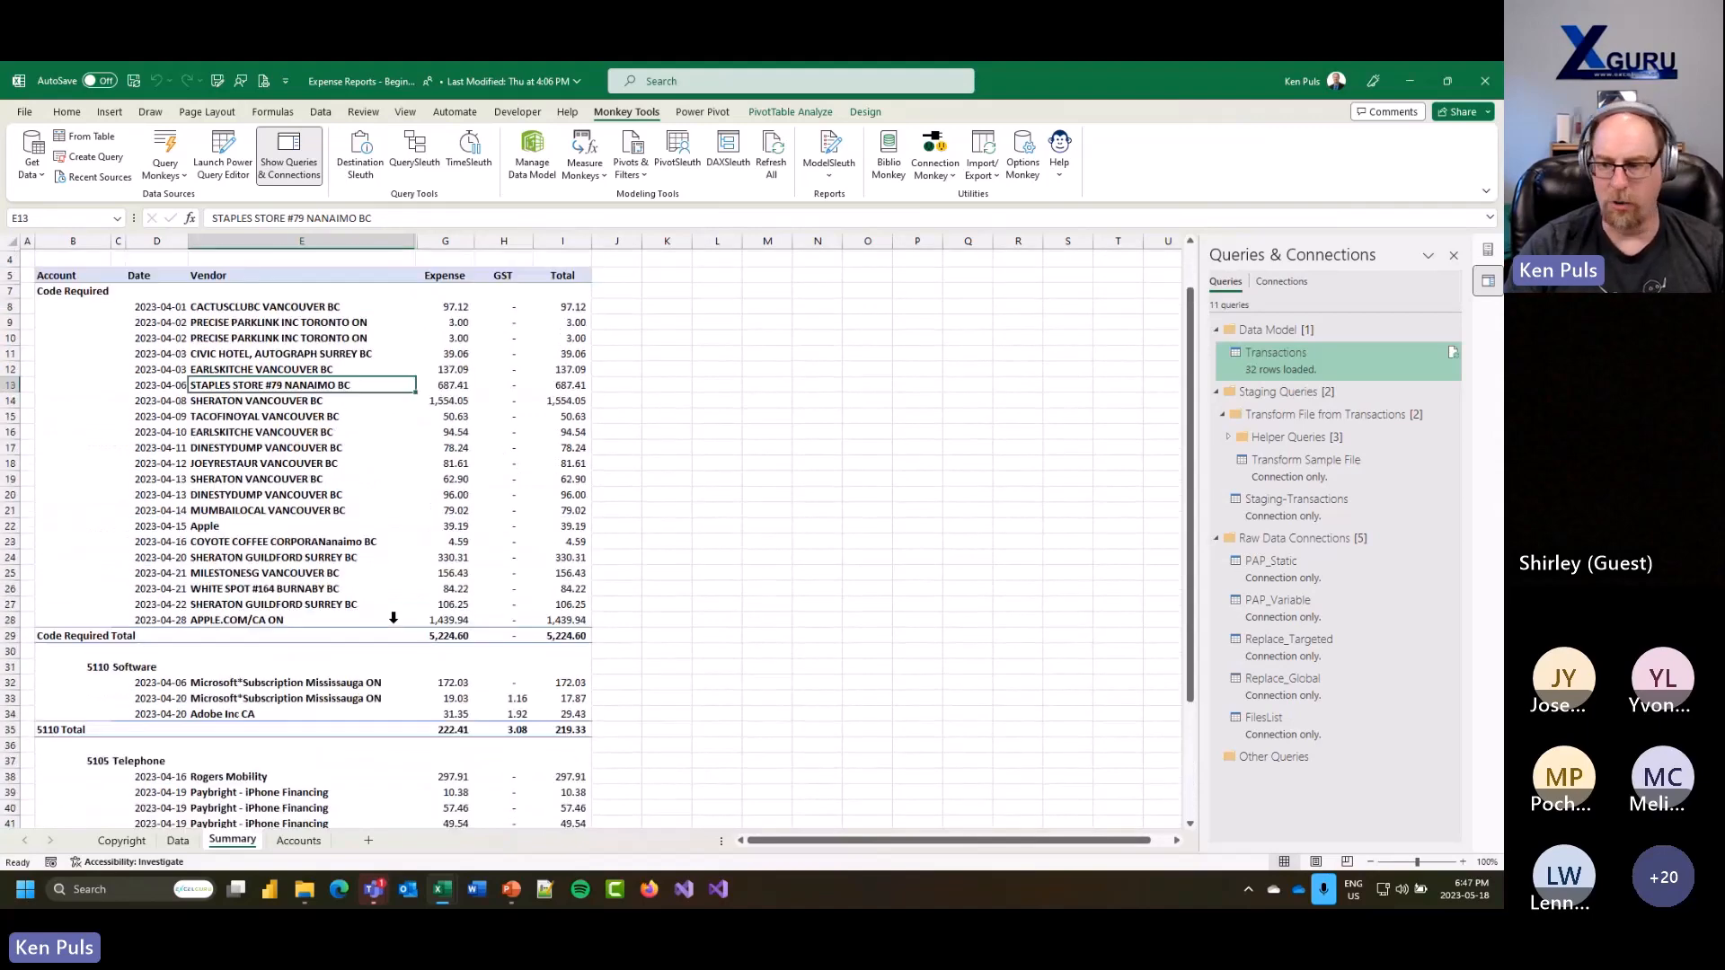
{"action": "scroll", "coordinate": [393, 617], "scroll_direction": "up", "scroll_amount": 1}
Step: Switch to the PowerPoint slide show, advance to the Monkey Tools updates and the "From Table or Range" Monkey, and return to the Excel workbook
{"action": "key", "text": "alt+Tab"}
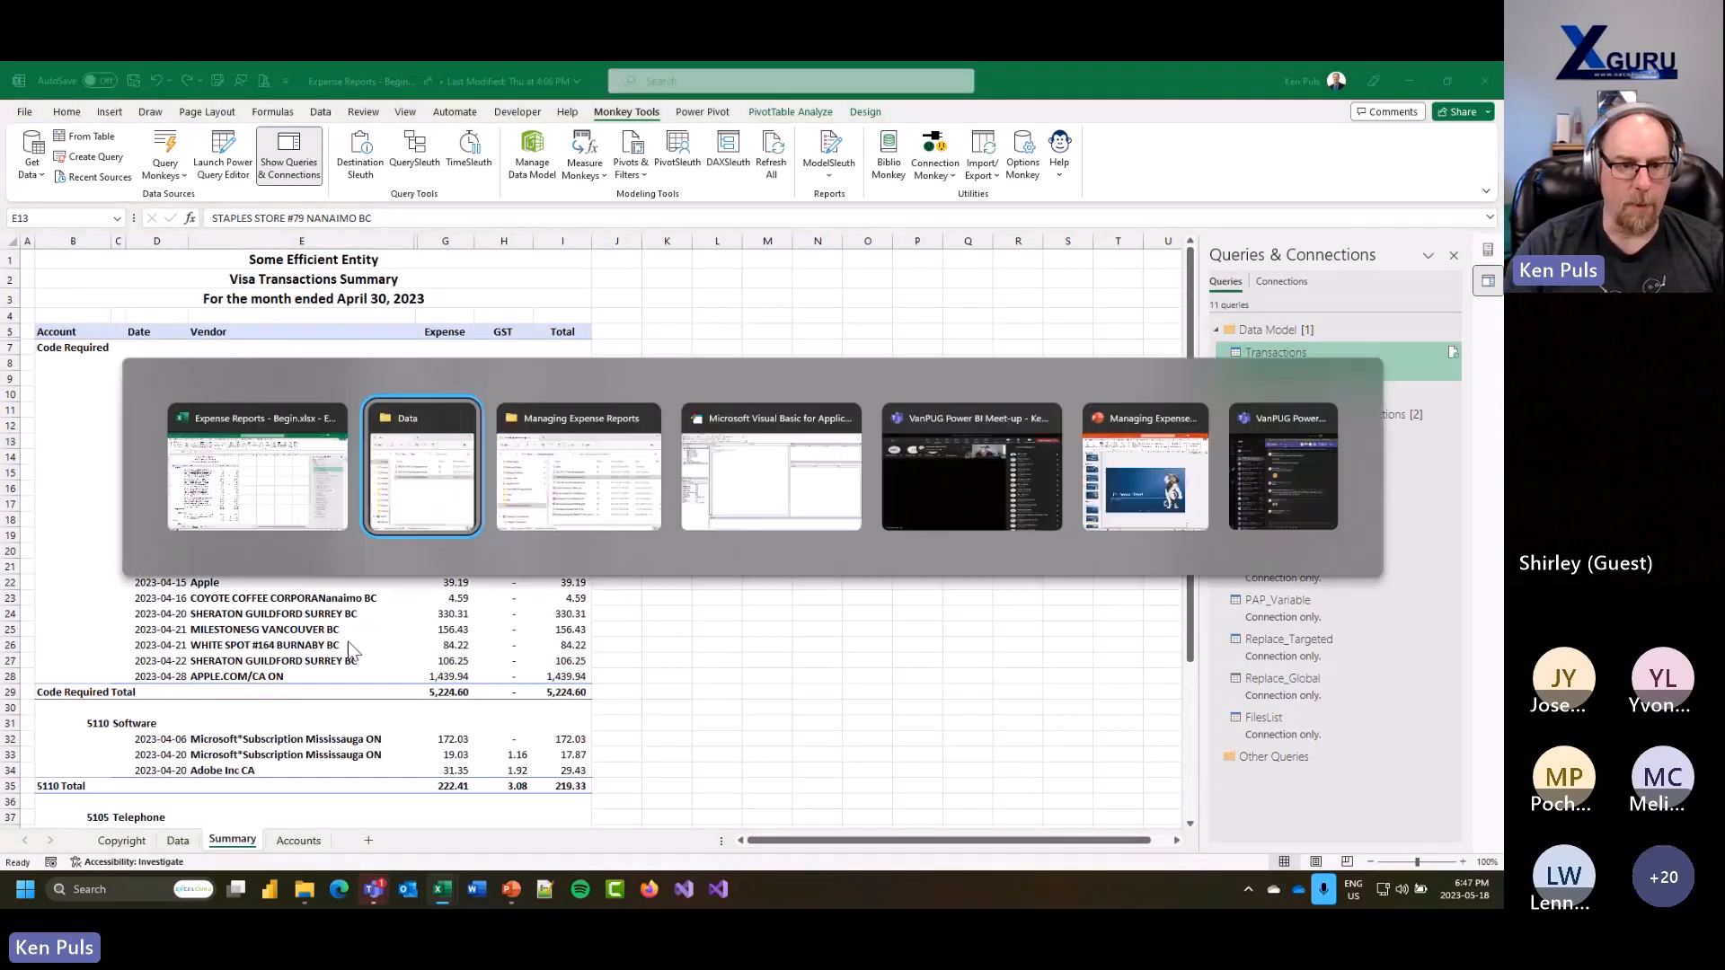
{"action": "key", "text": "alt+Tab"}
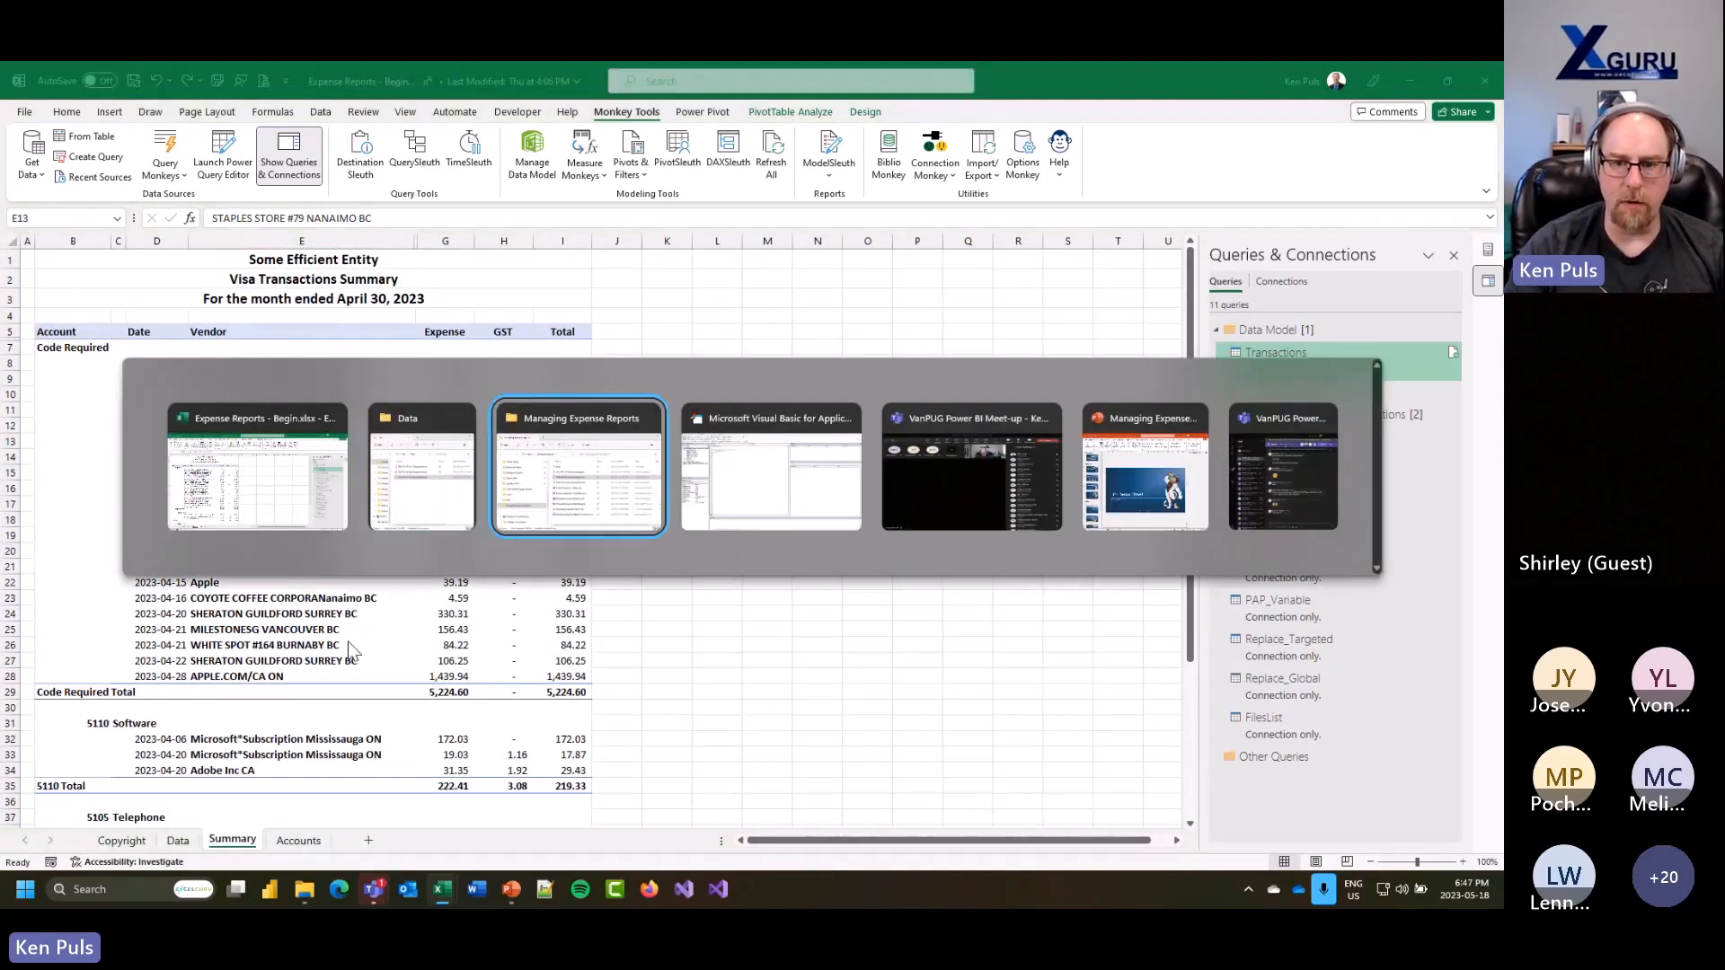
{"action": "left_click", "coordinate": [1134, 480]}
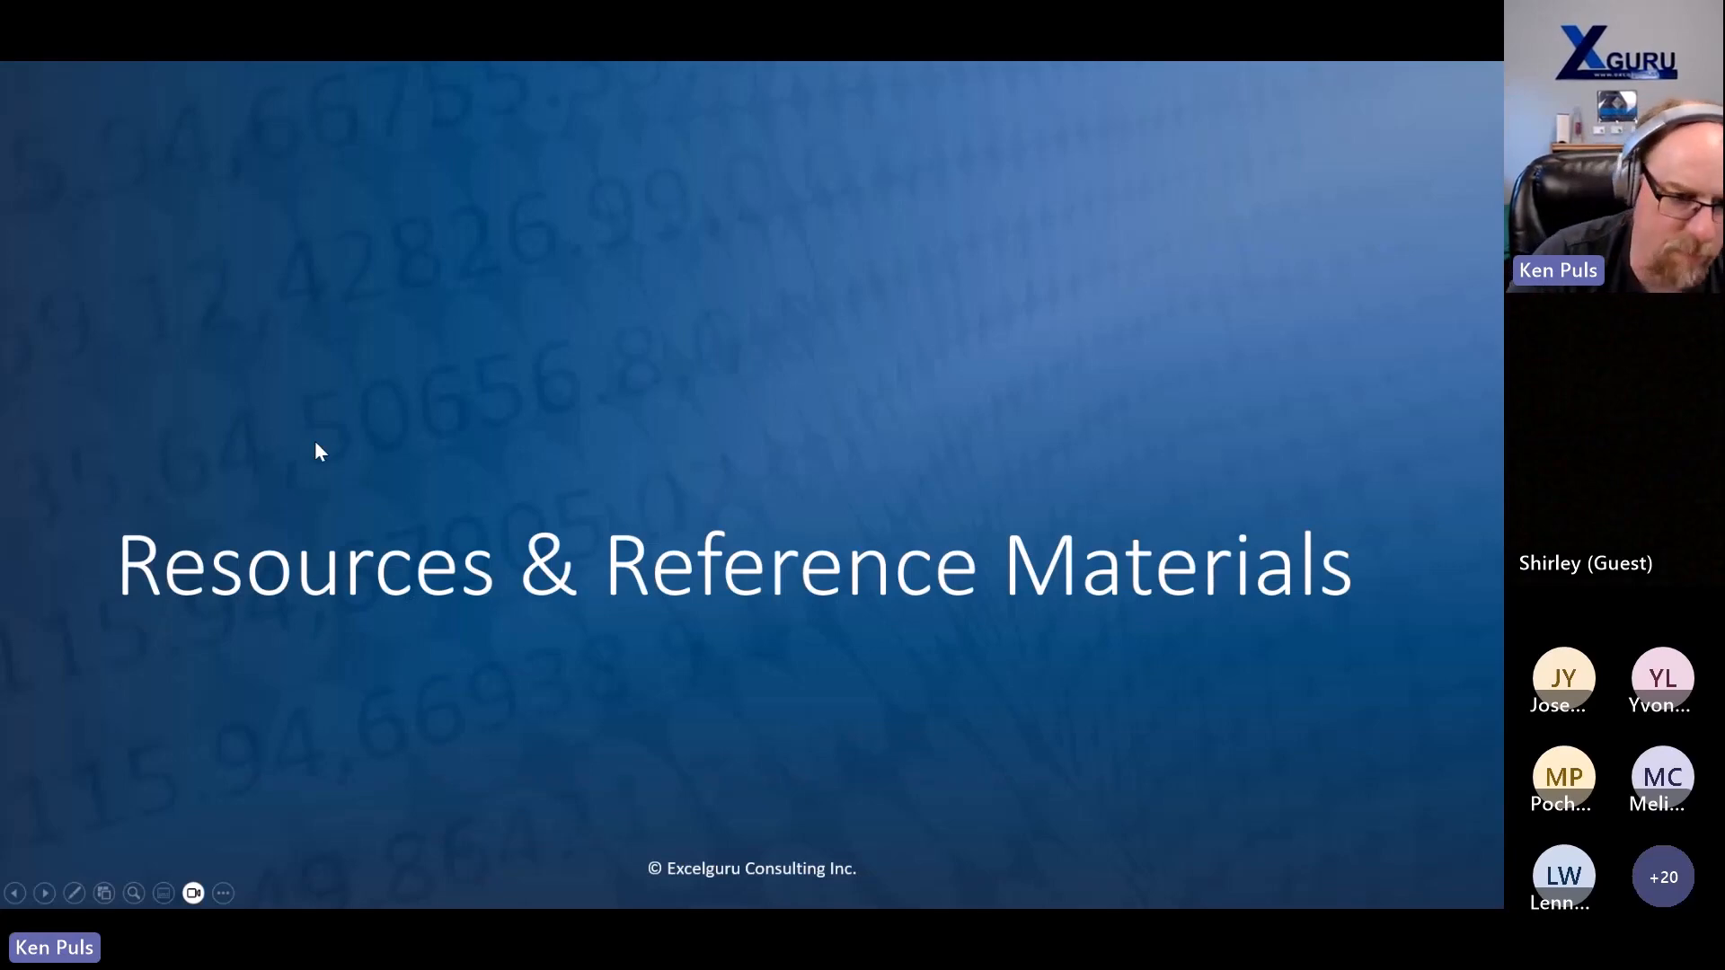
{"action": "left_click", "coordinate": [1374, 575]}
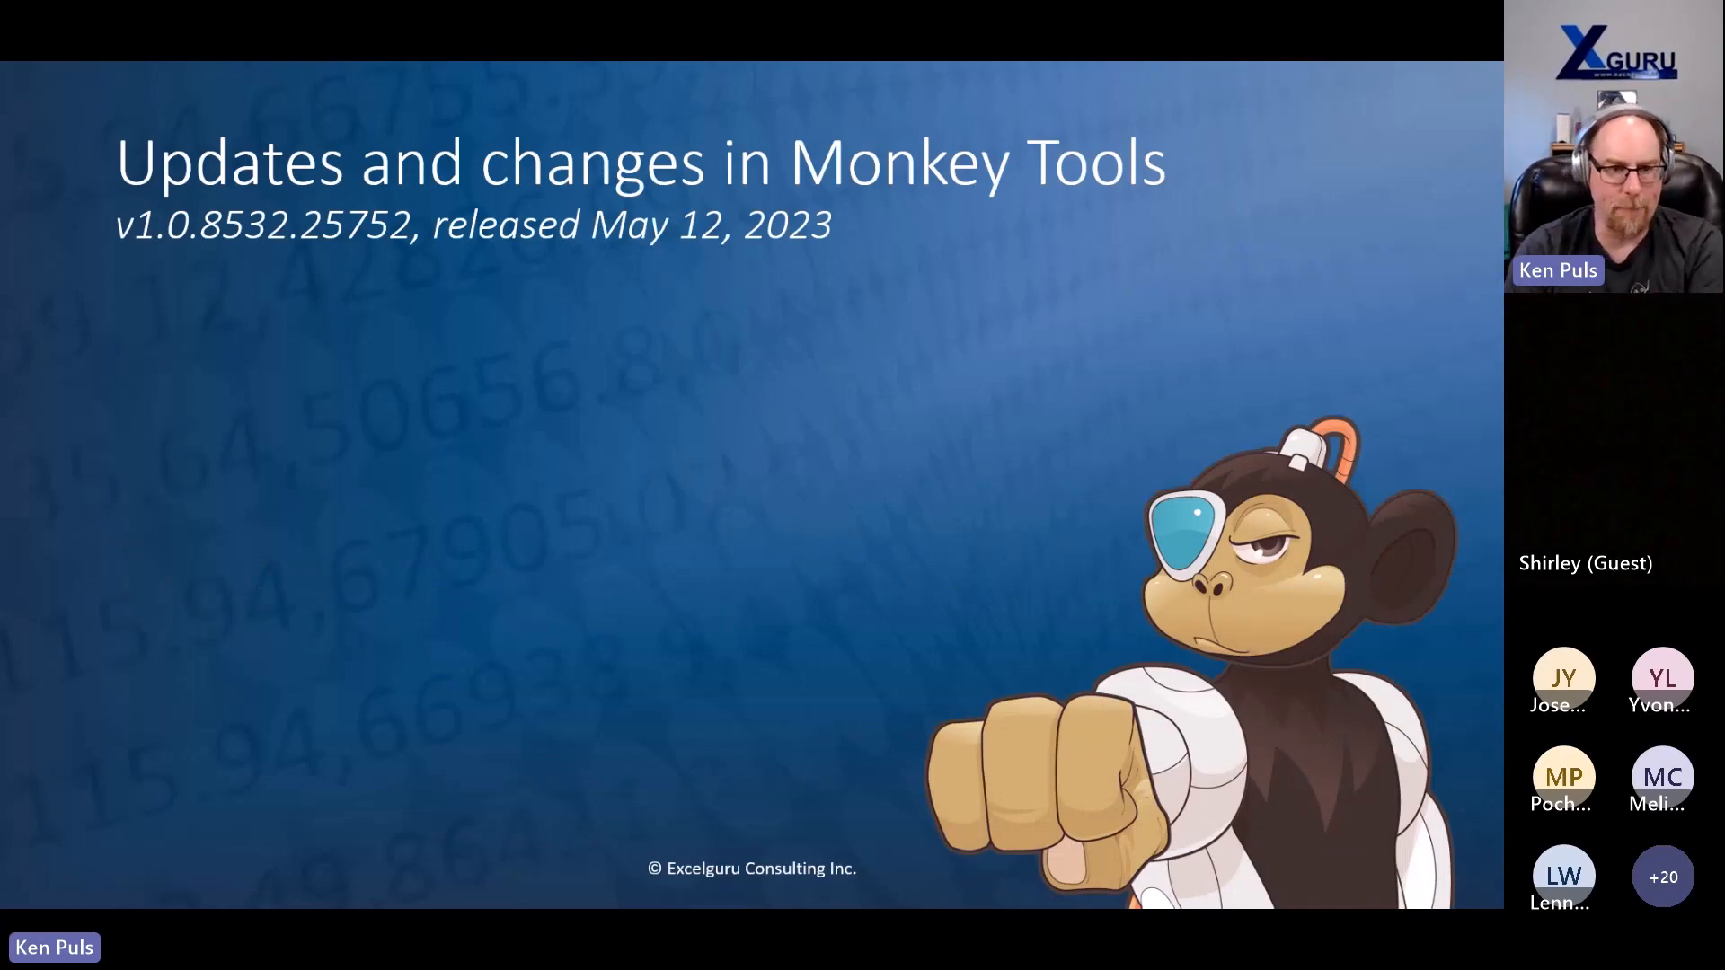
{"action": "key", "text": "Right"}
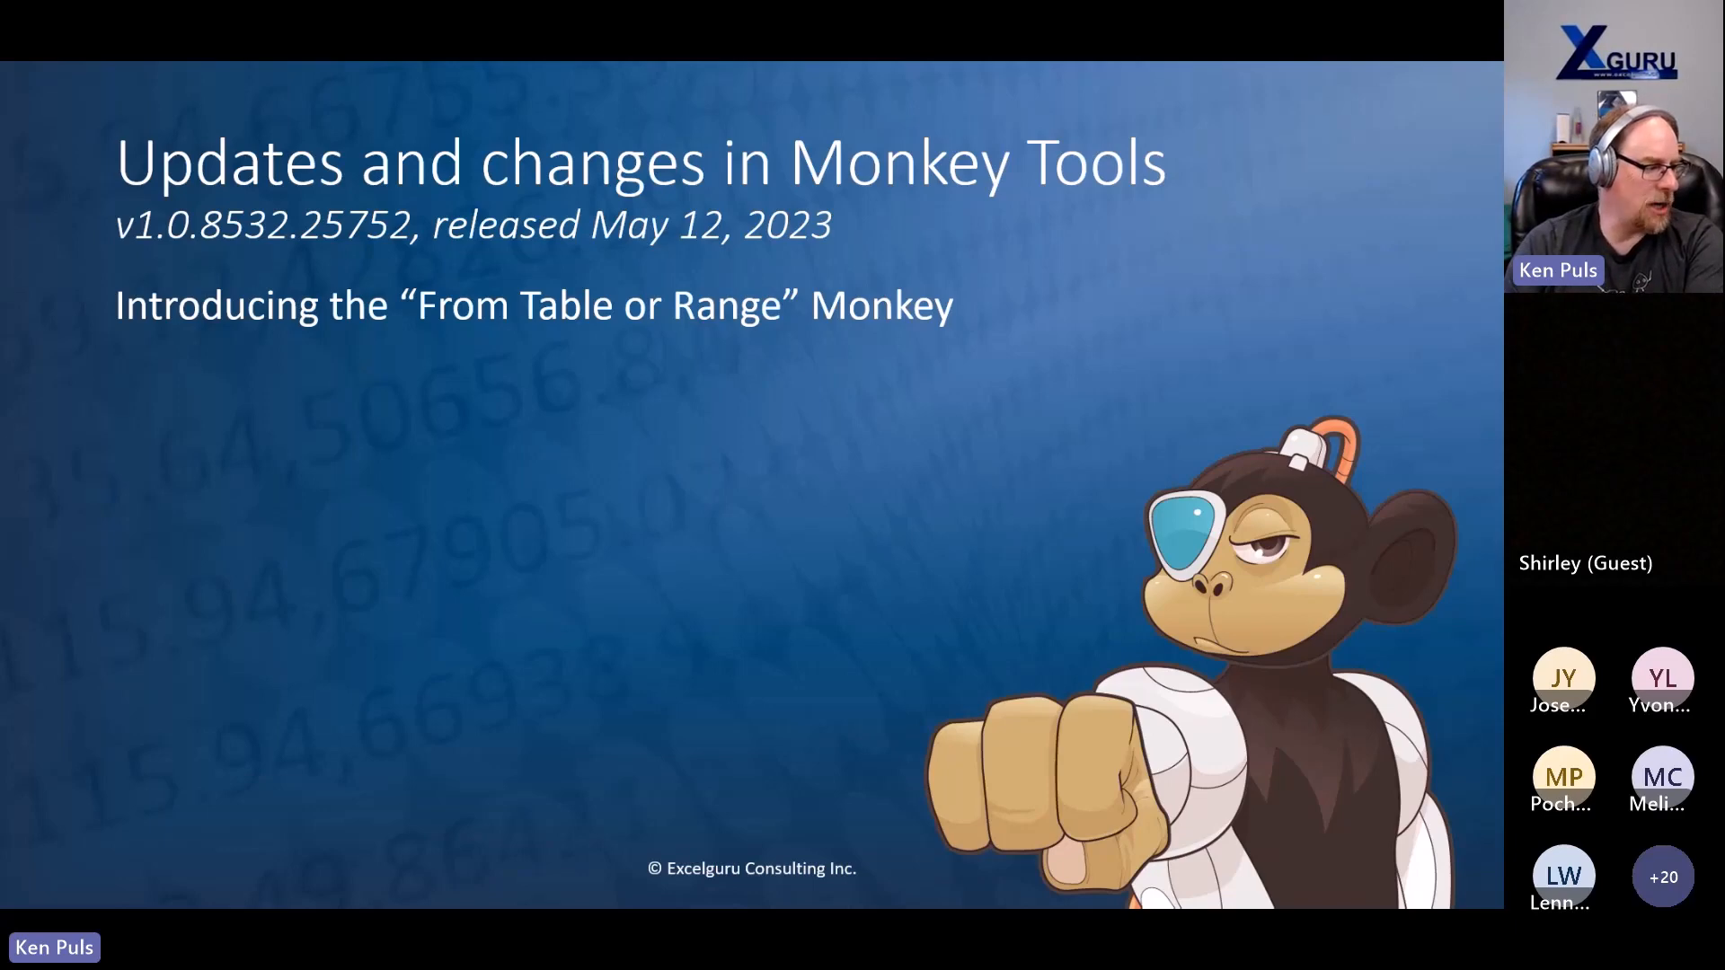
{"action": "key", "text": "Escape"}
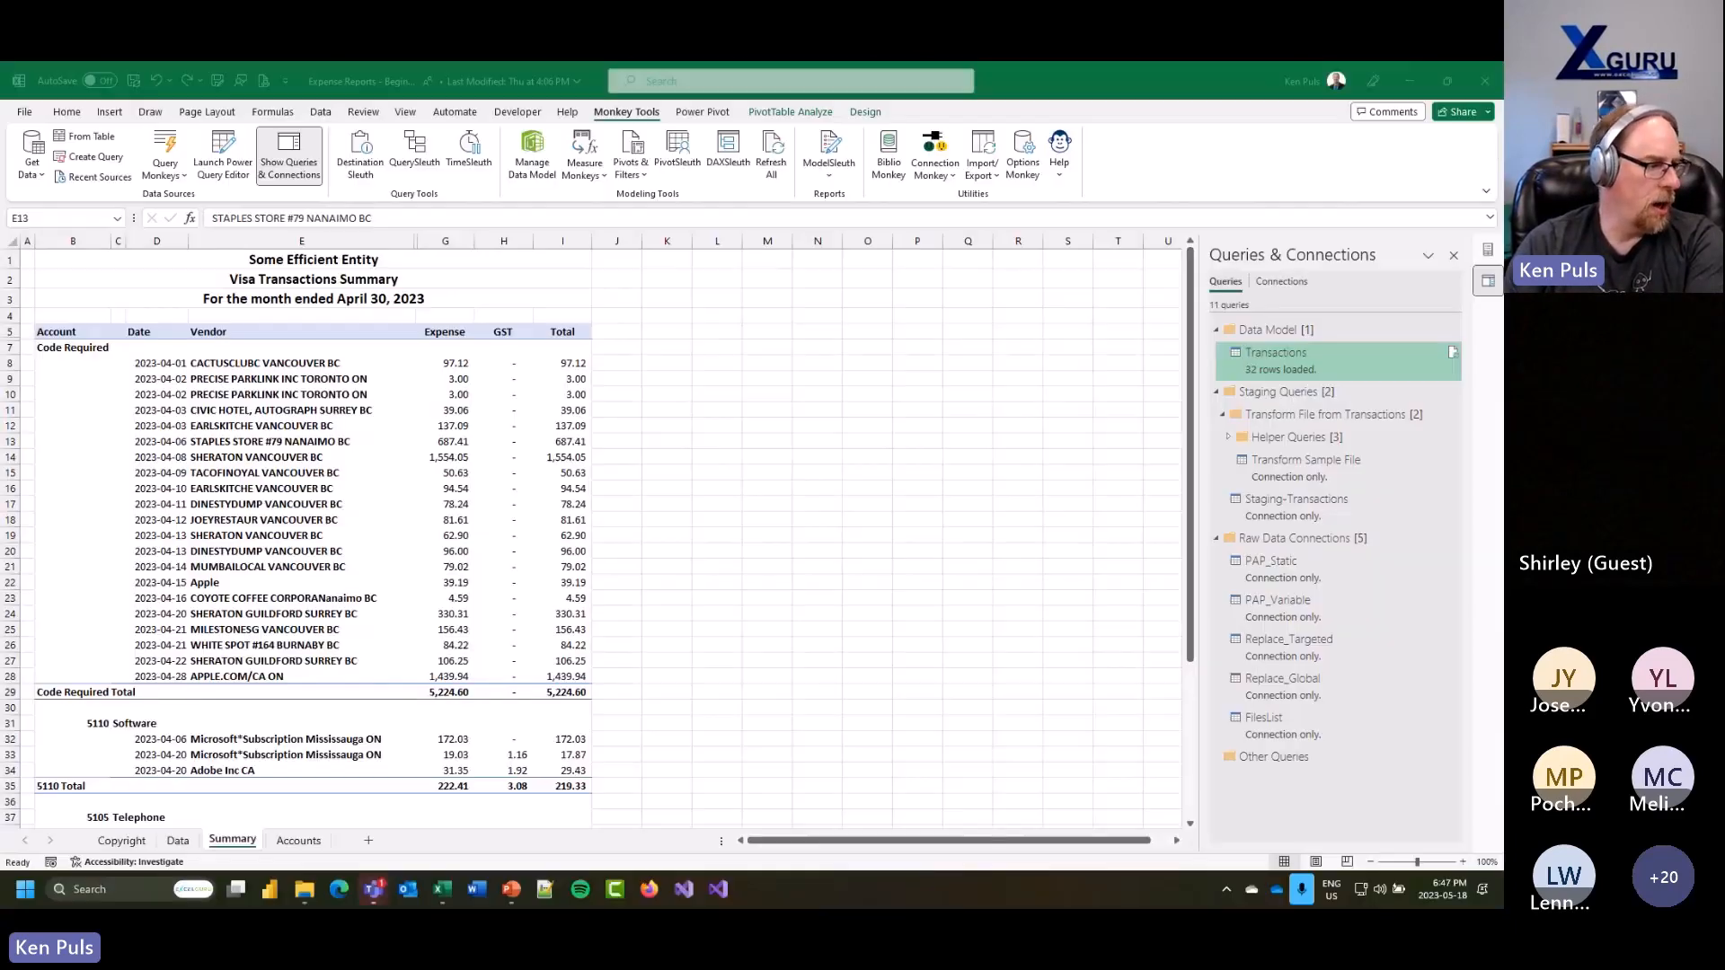
Step: Copy the Travel through Web Hosting account names and codes on the Accounts sheet and paste them at cell E23
{"action": "left_click", "coordinate": [296, 839]}
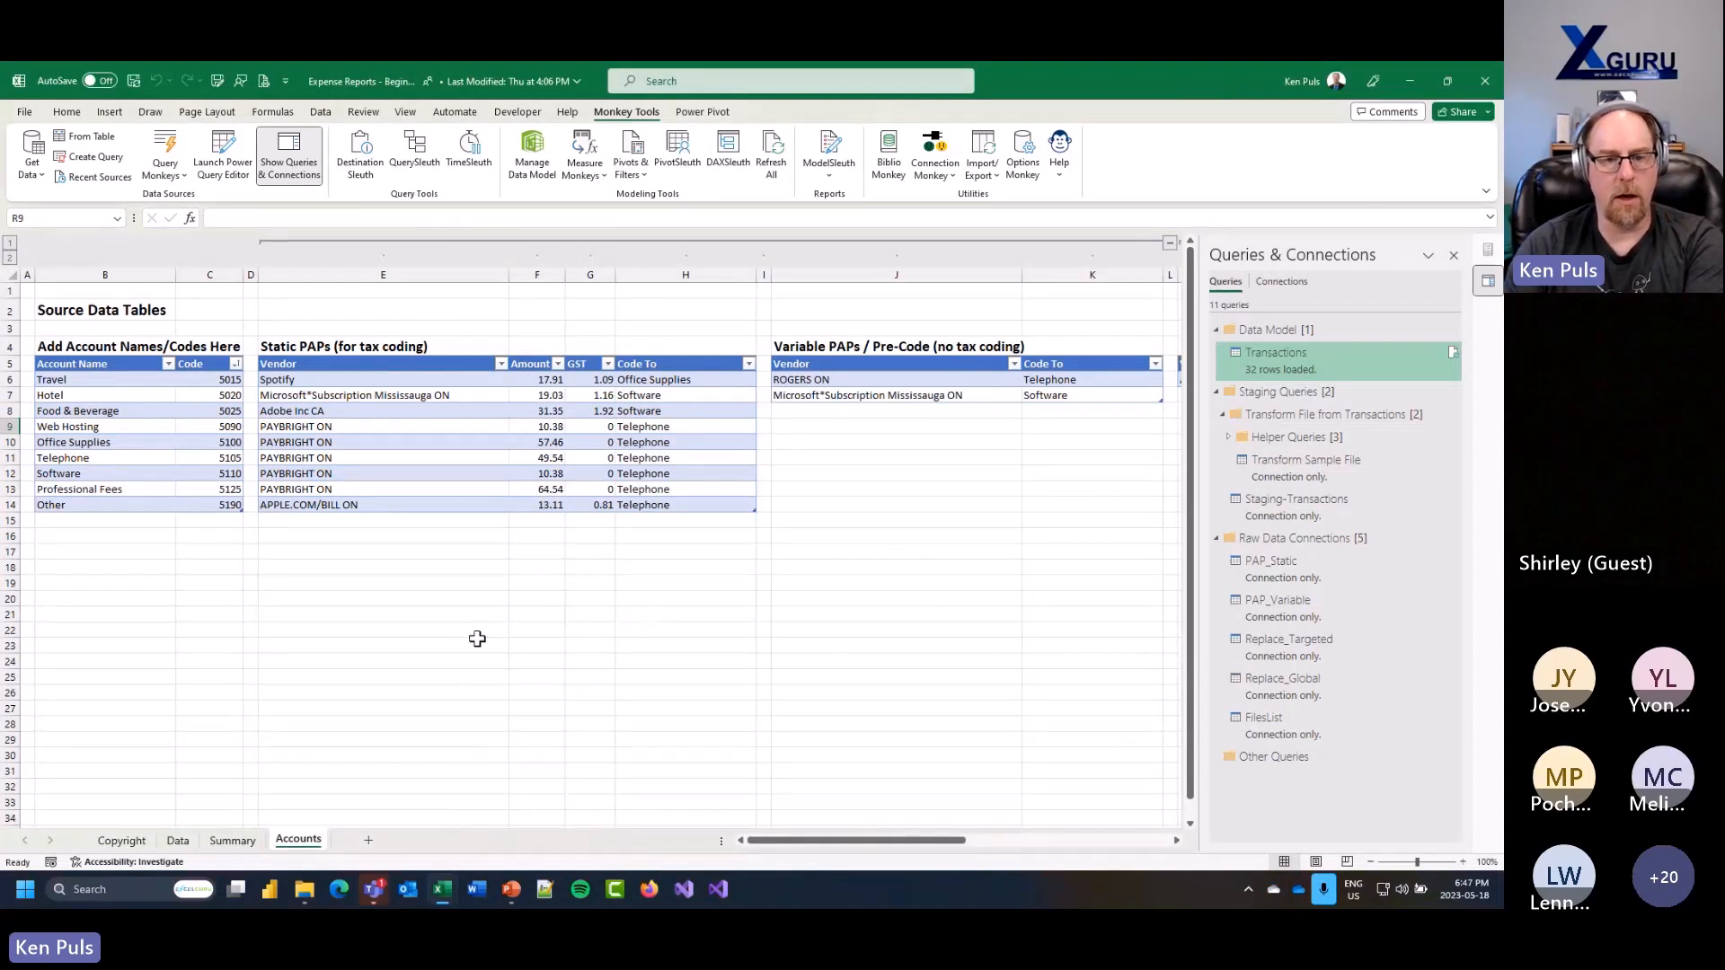
{"action": "left_click", "coordinate": [355, 616]}
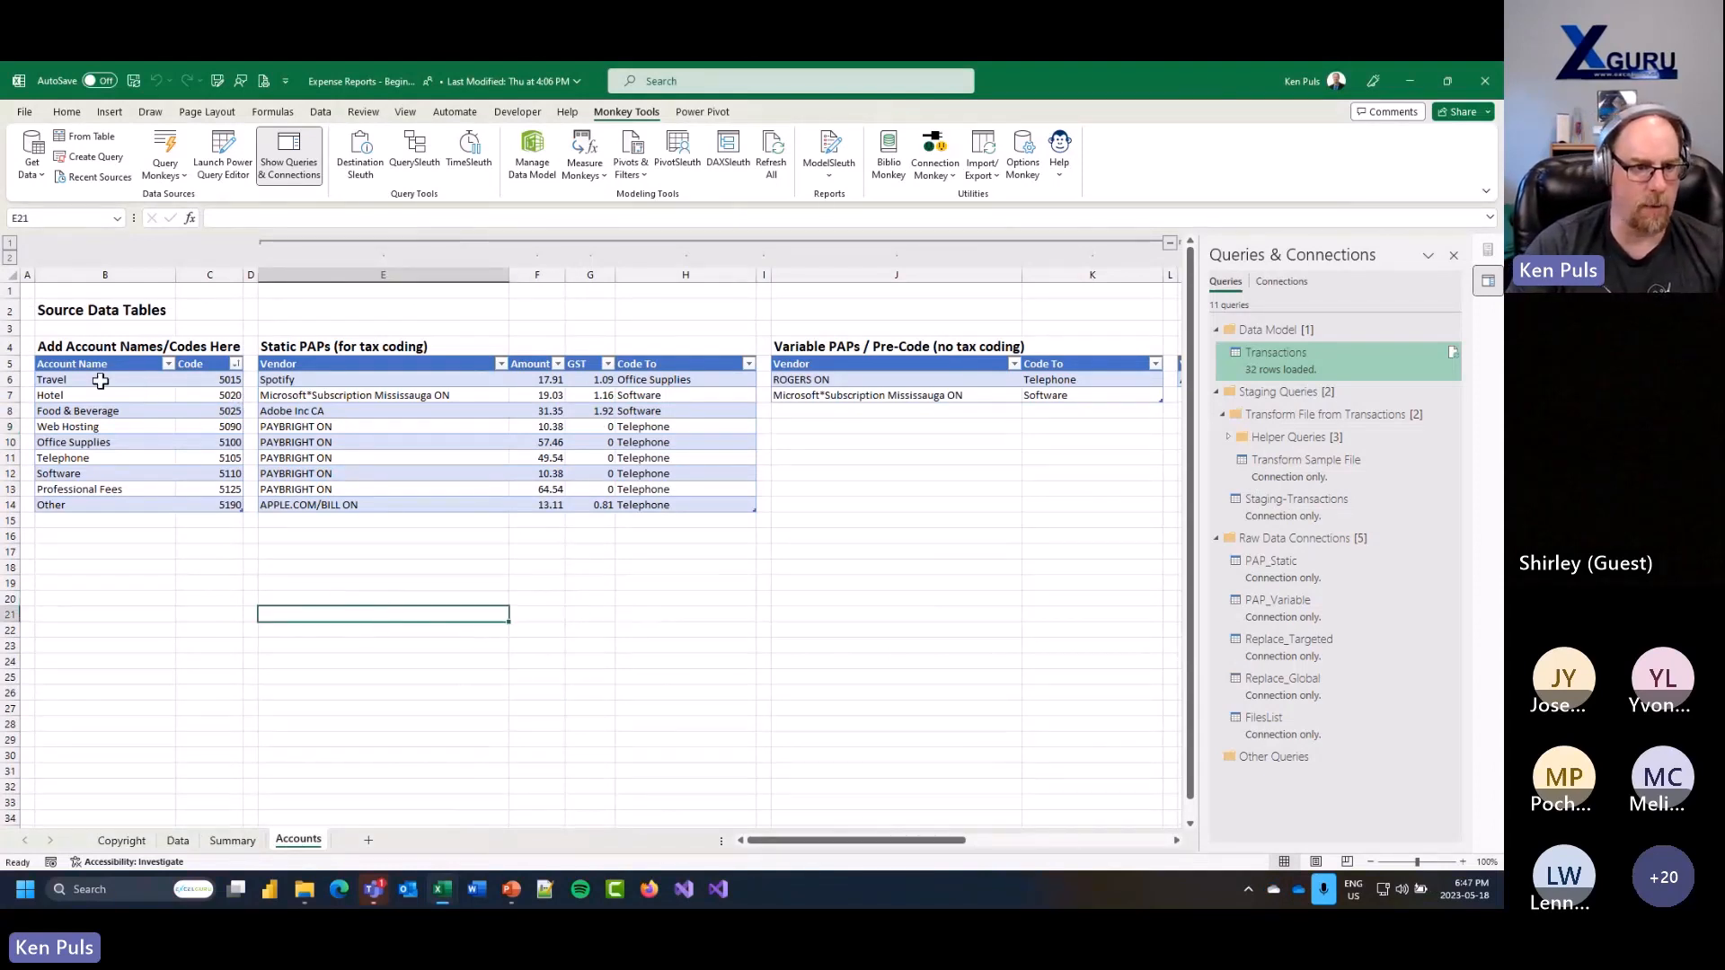
{"action": "left_click_drag", "start_coordinate": [96, 379], "coordinate": [220, 429]}
{"action": "key", "text": "ctrl+c"}
{"action": "right_click", "coordinate": [400, 643]}
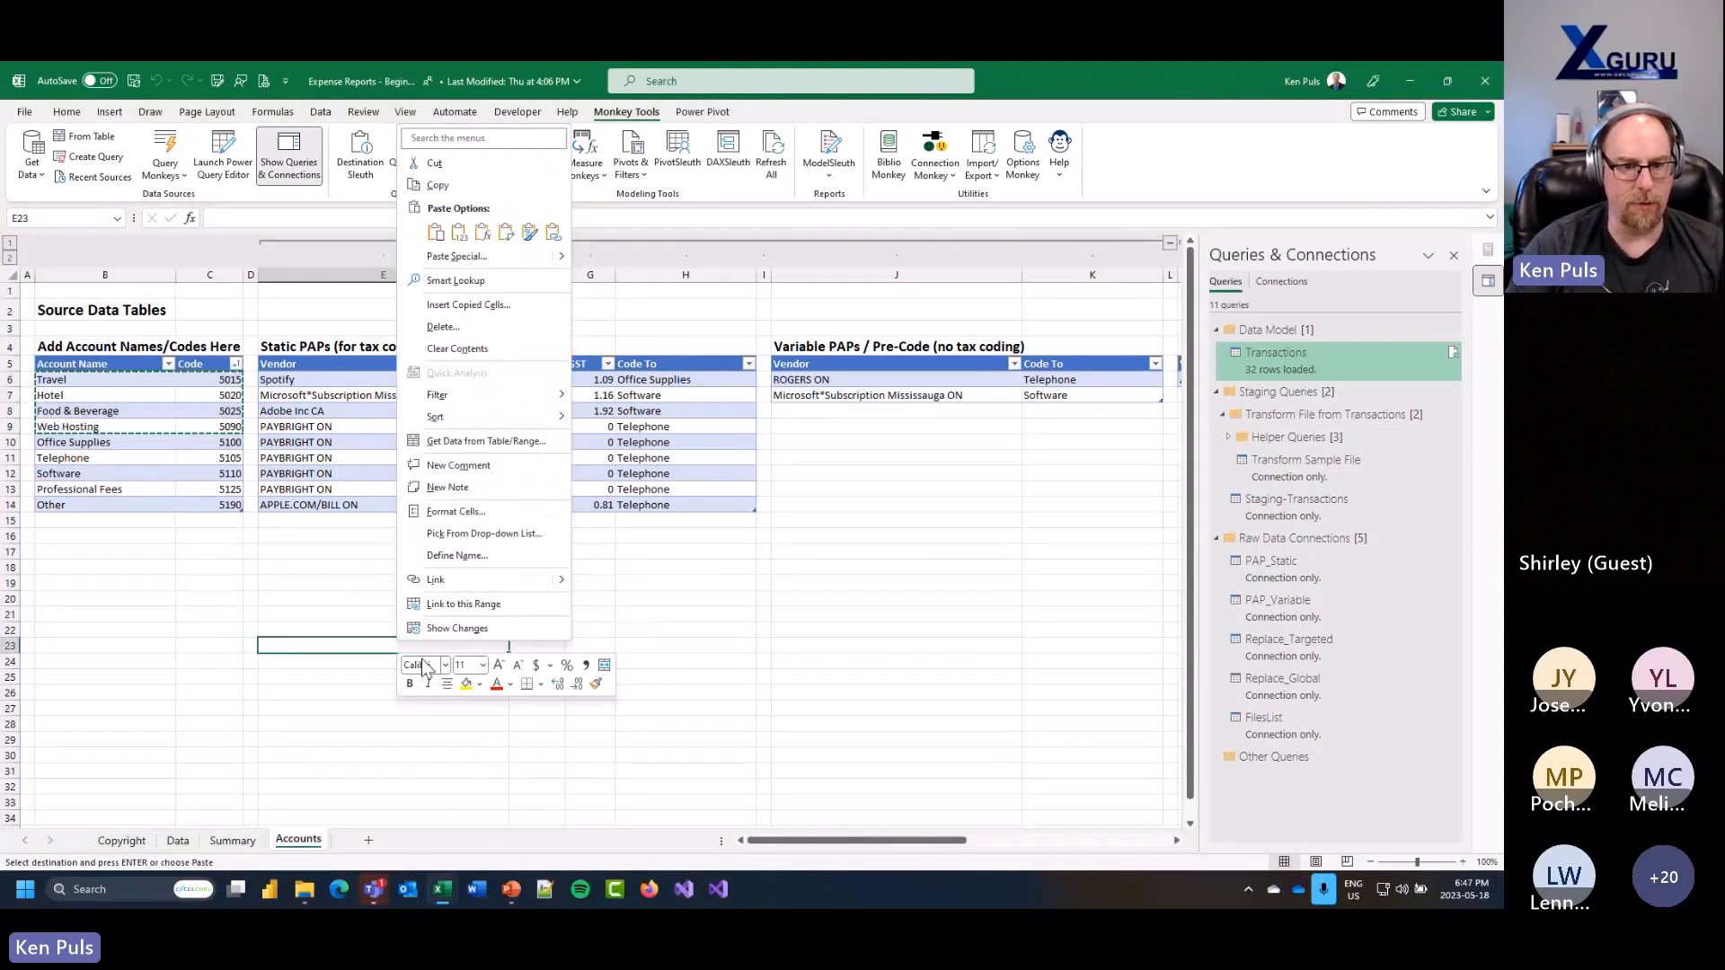
{"action": "left_click", "coordinate": [447, 236]}
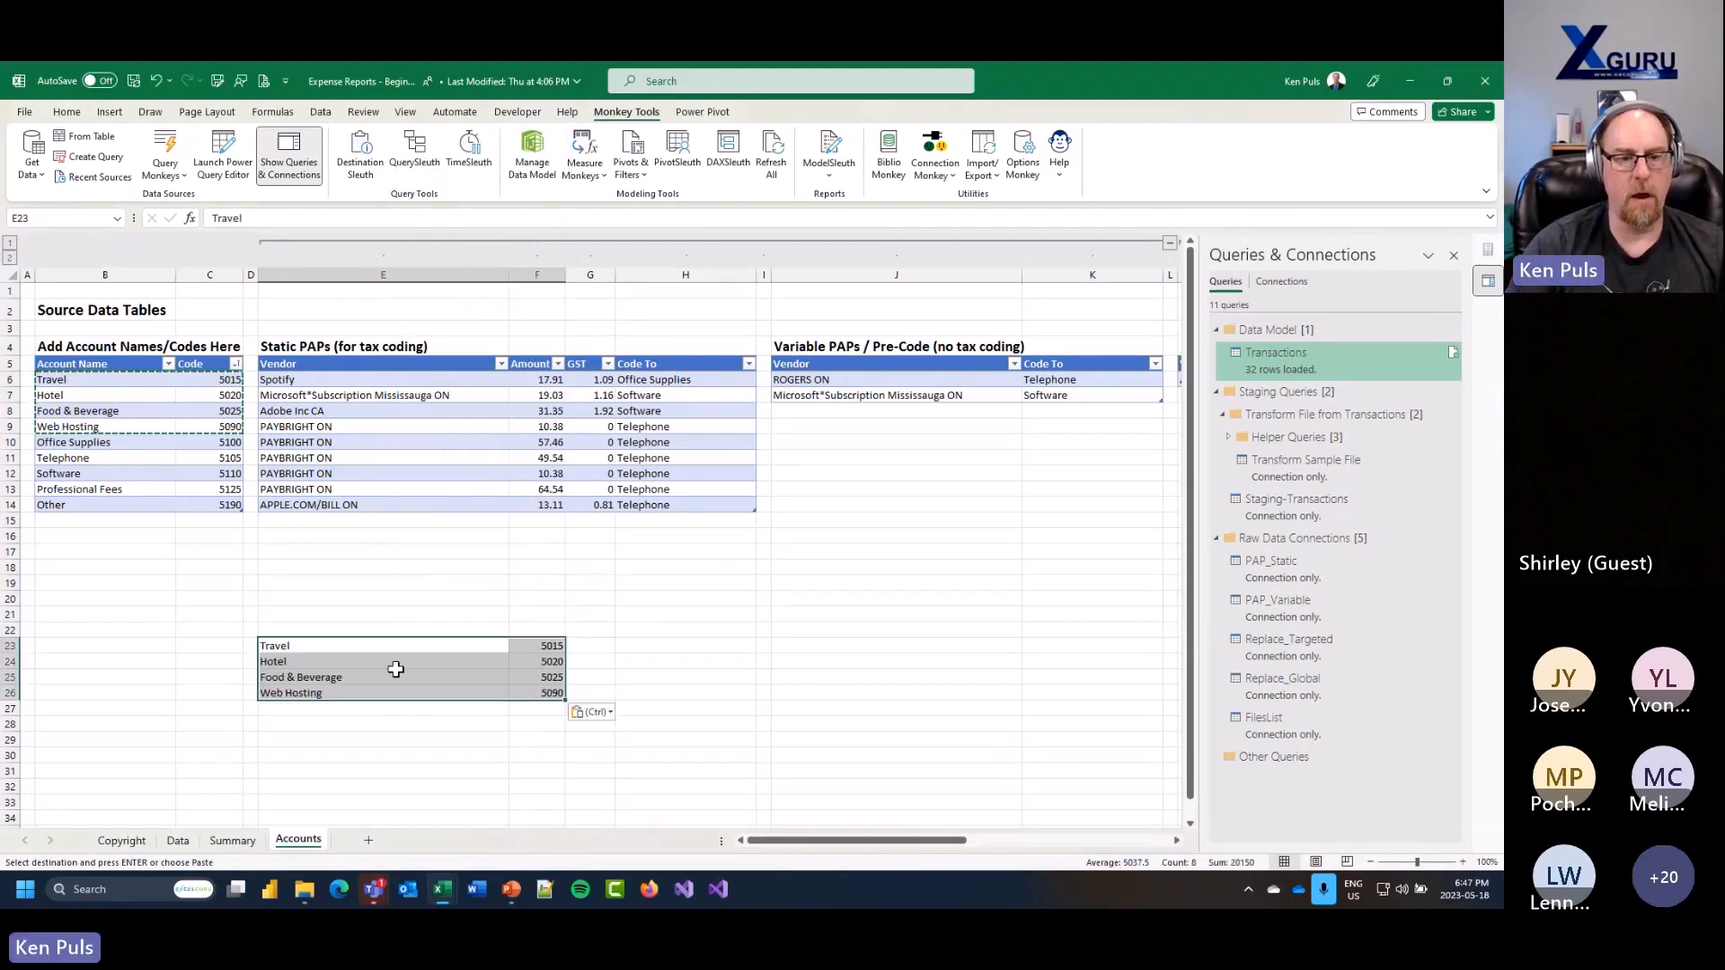
Step: Compare the Create Table/Named Range dialog for E23:F26 when getting data from the range and when creating a table, cancelling both
{"action": "right_click", "coordinate": [416, 646]}
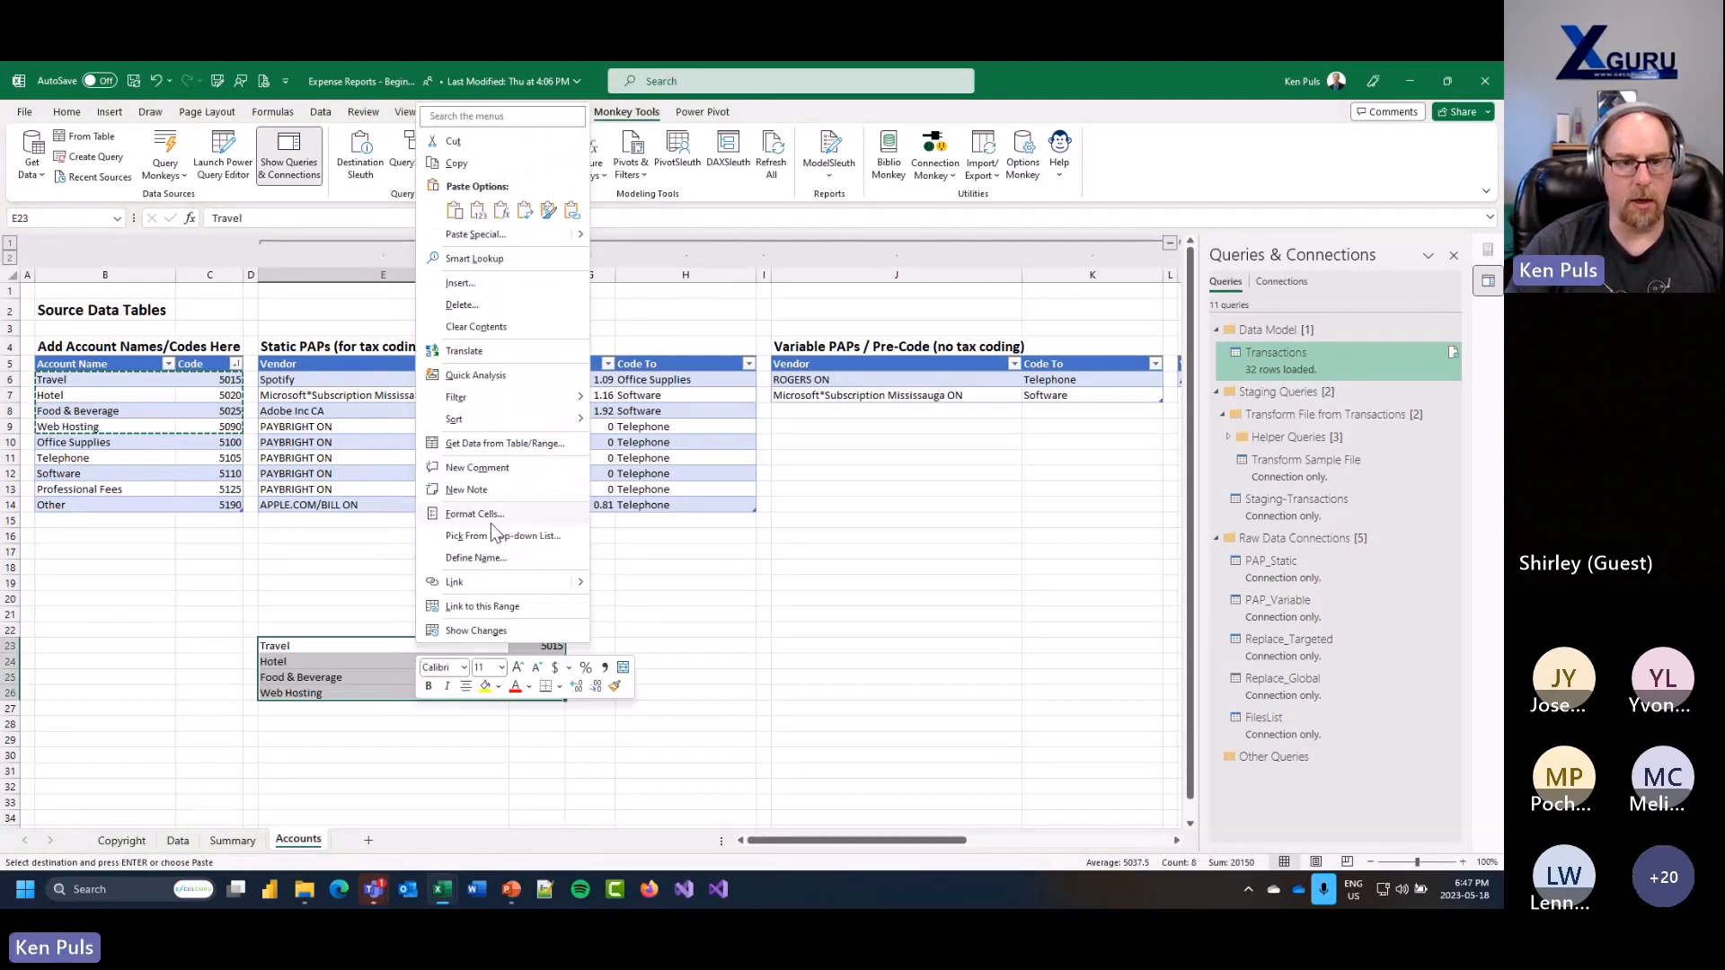
{"action": "left_click", "coordinate": [503, 443]}
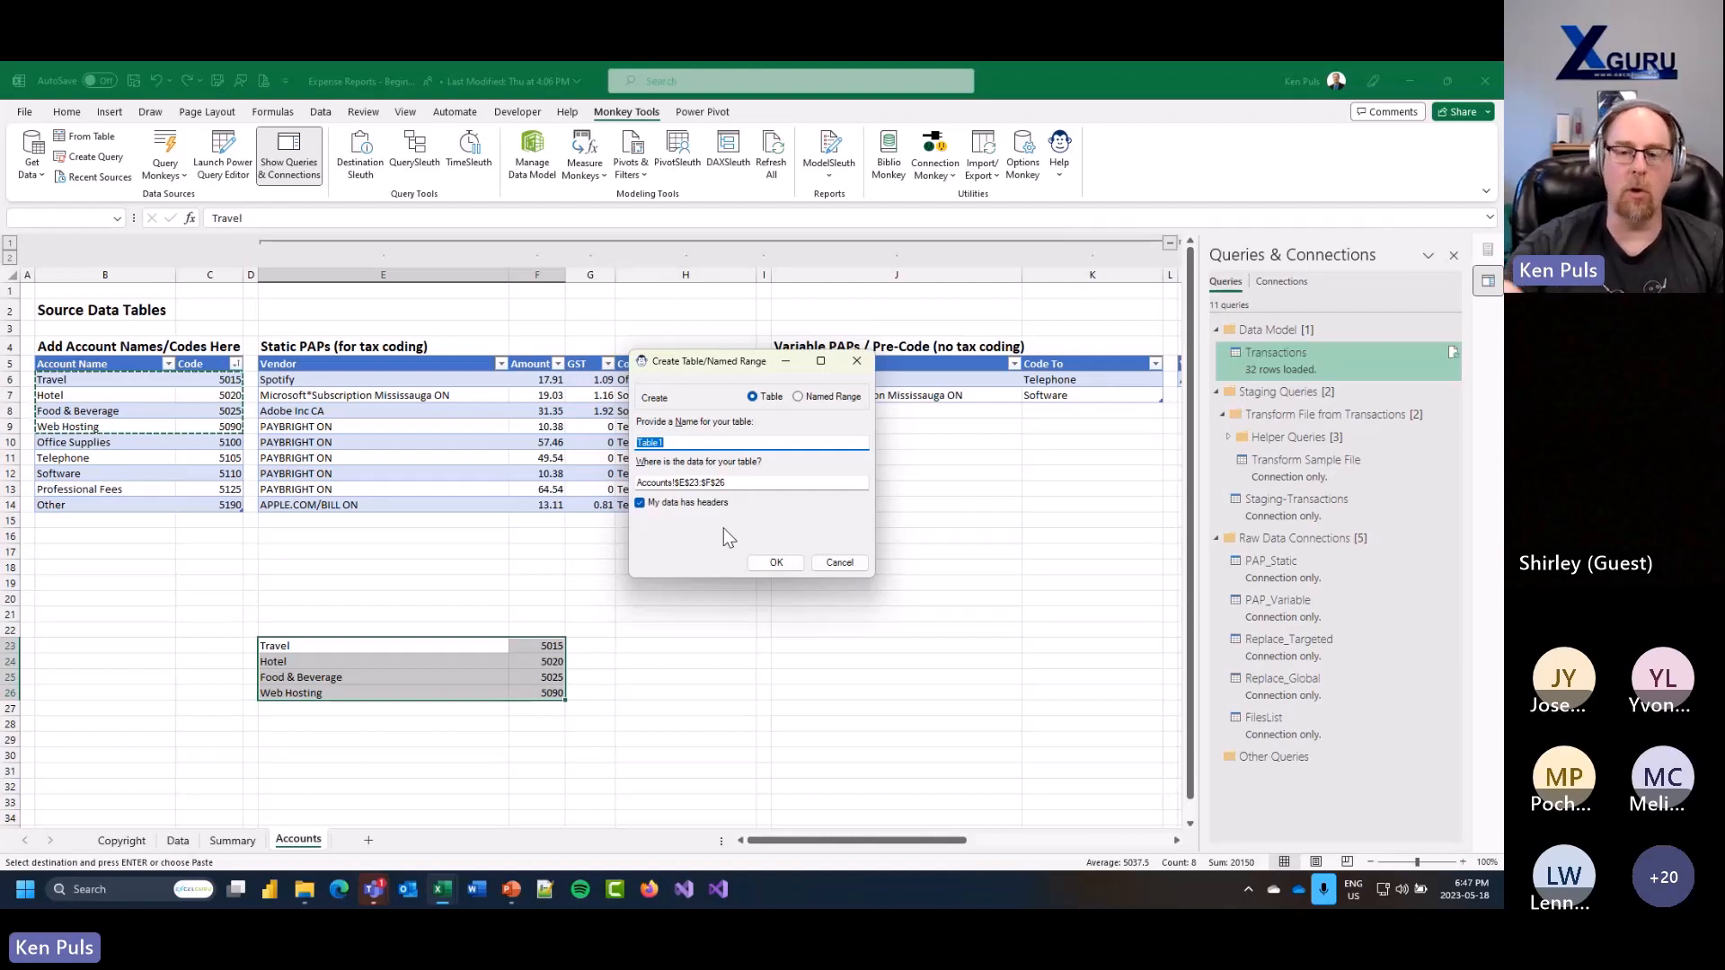
{"action": "left_click", "coordinate": [839, 563]}
{"action": "key", "text": "ctrl+t"}
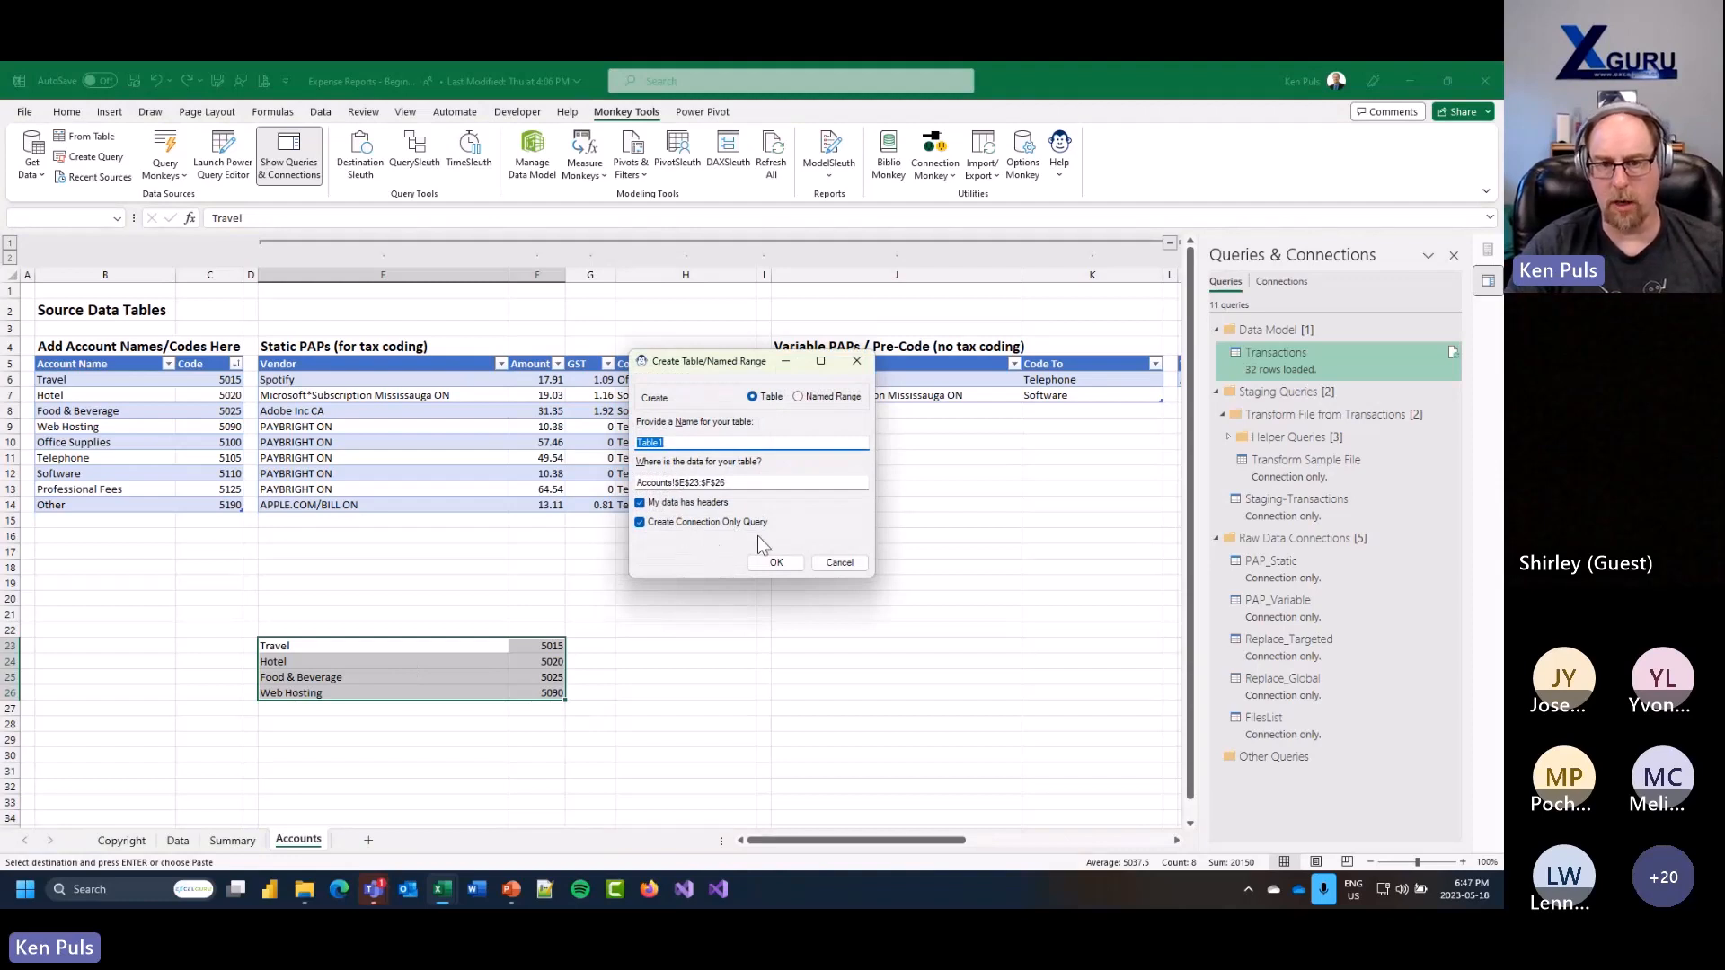
{"action": "left_click", "coordinate": [839, 563]}
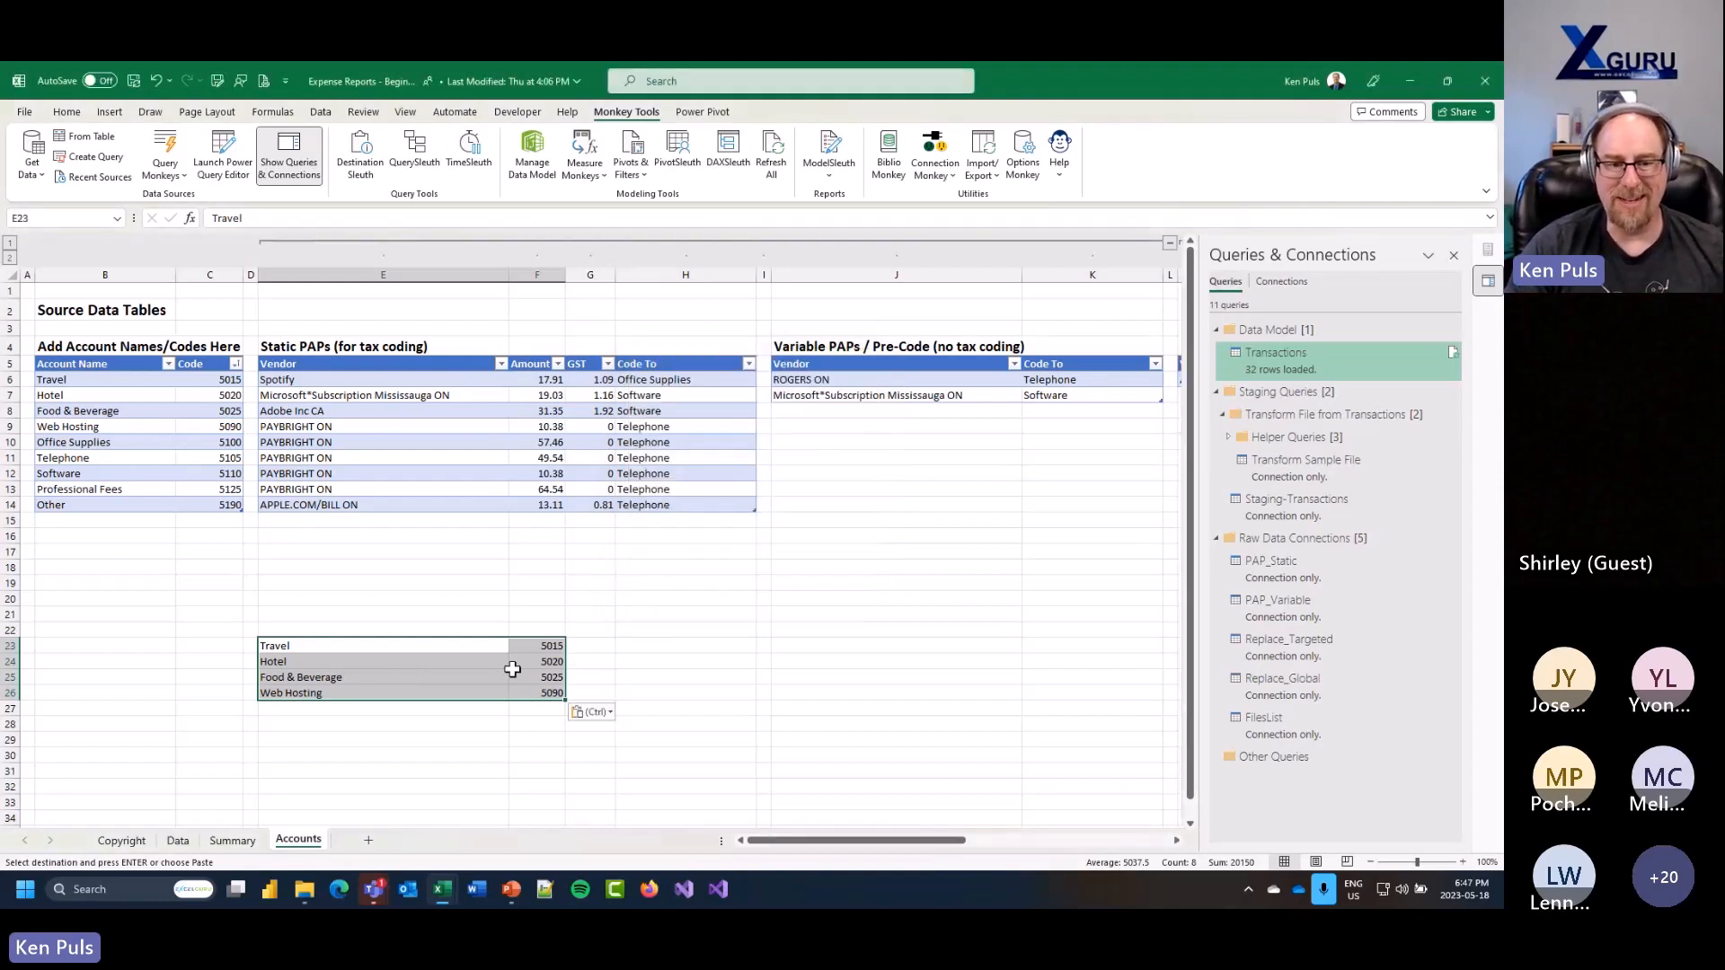
Step: Get data from range E23:F26 as a table, with the option for data having headers turned off
{"action": "right_click", "coordinate": [445, 668]}
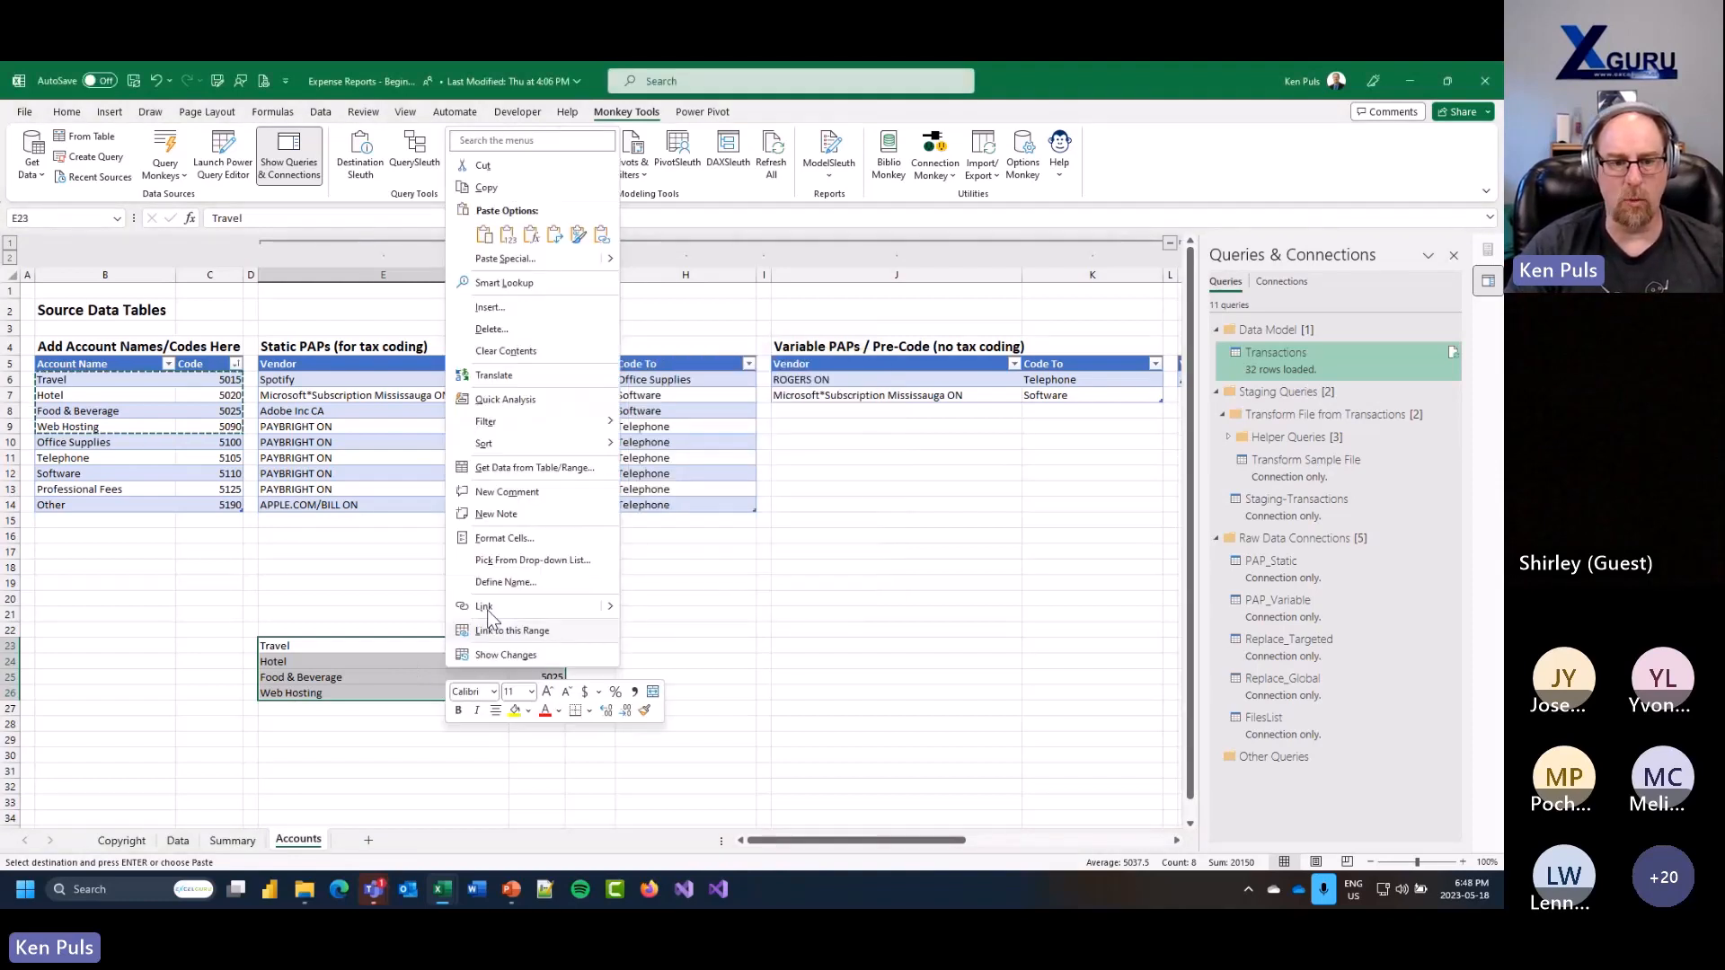
{"action": "left_click", "coordinate": [520, 468]}
{"action": "left_click", "coordinate": [641, 504]}
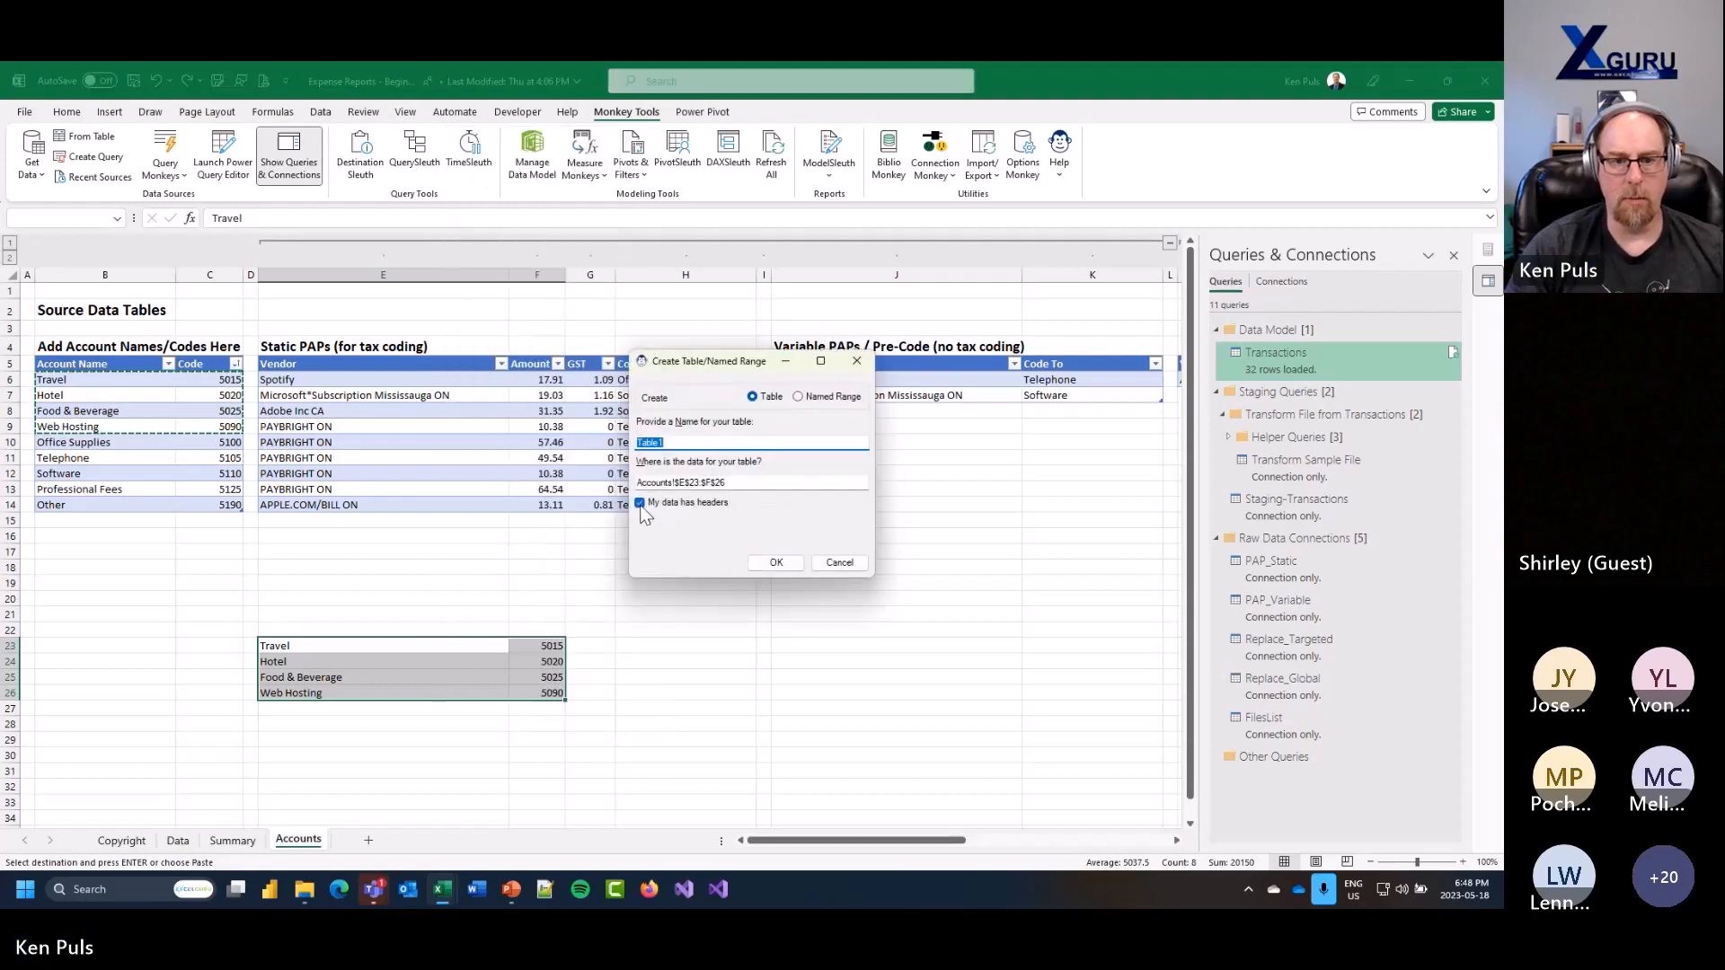
{"action": "left_click", "coordinate": [640, 504]}
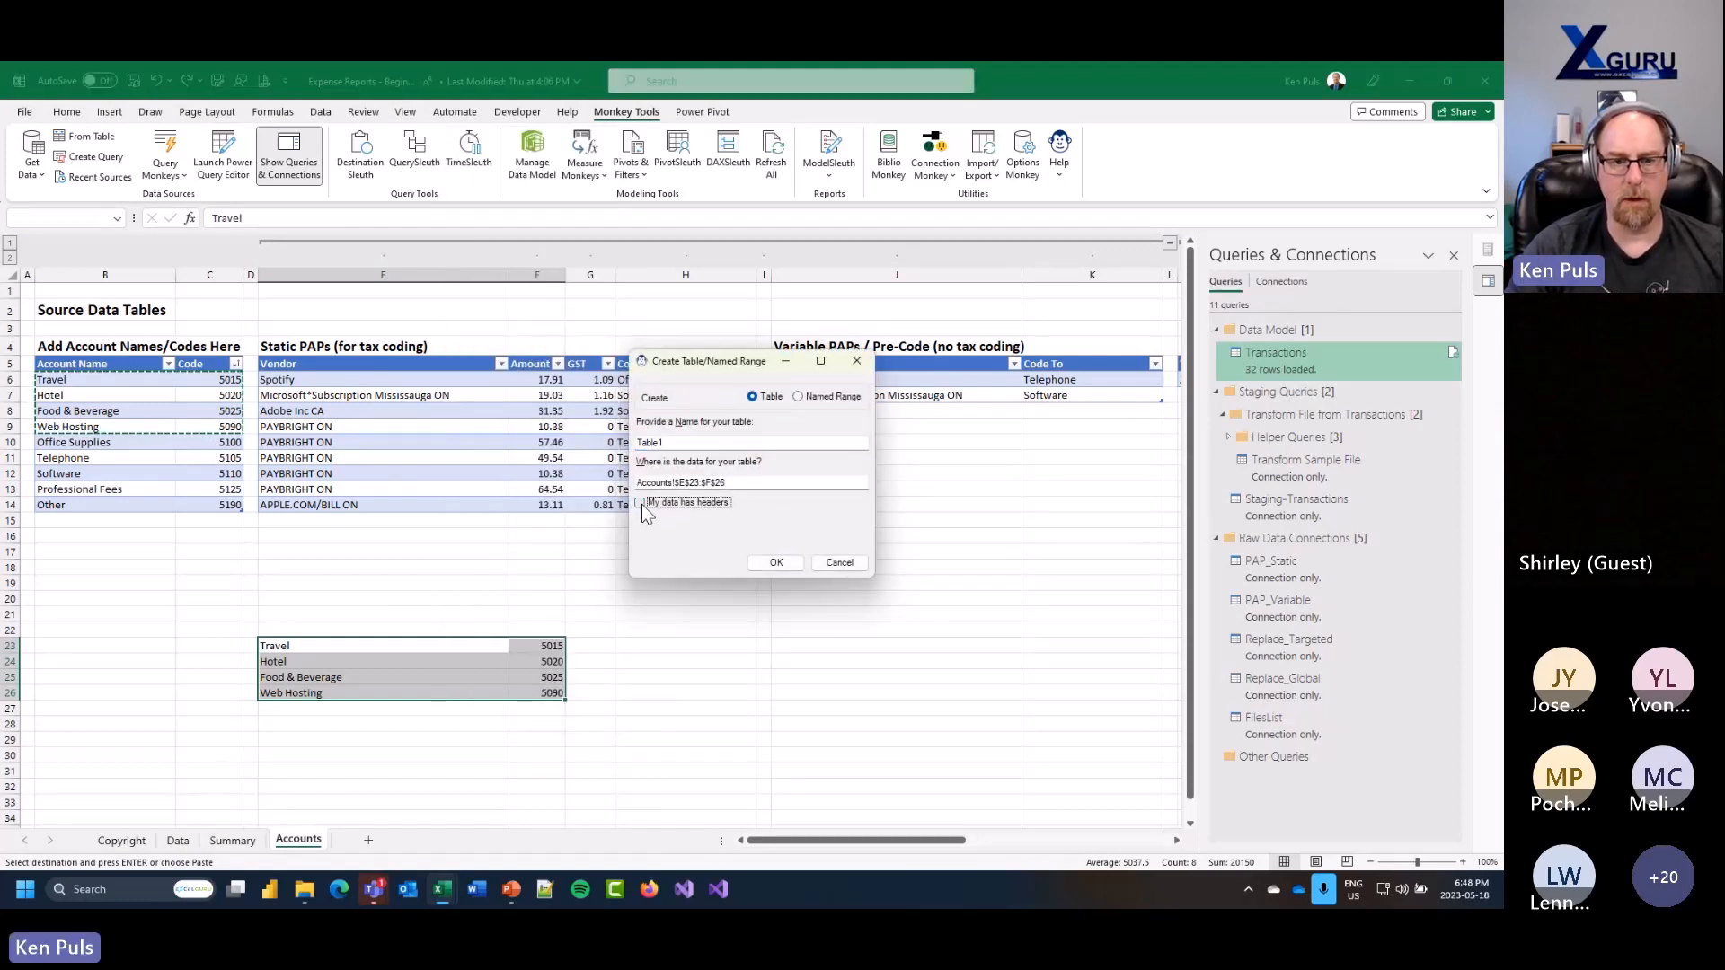
{"action": "left_click", "coordinate": [776, 564]}
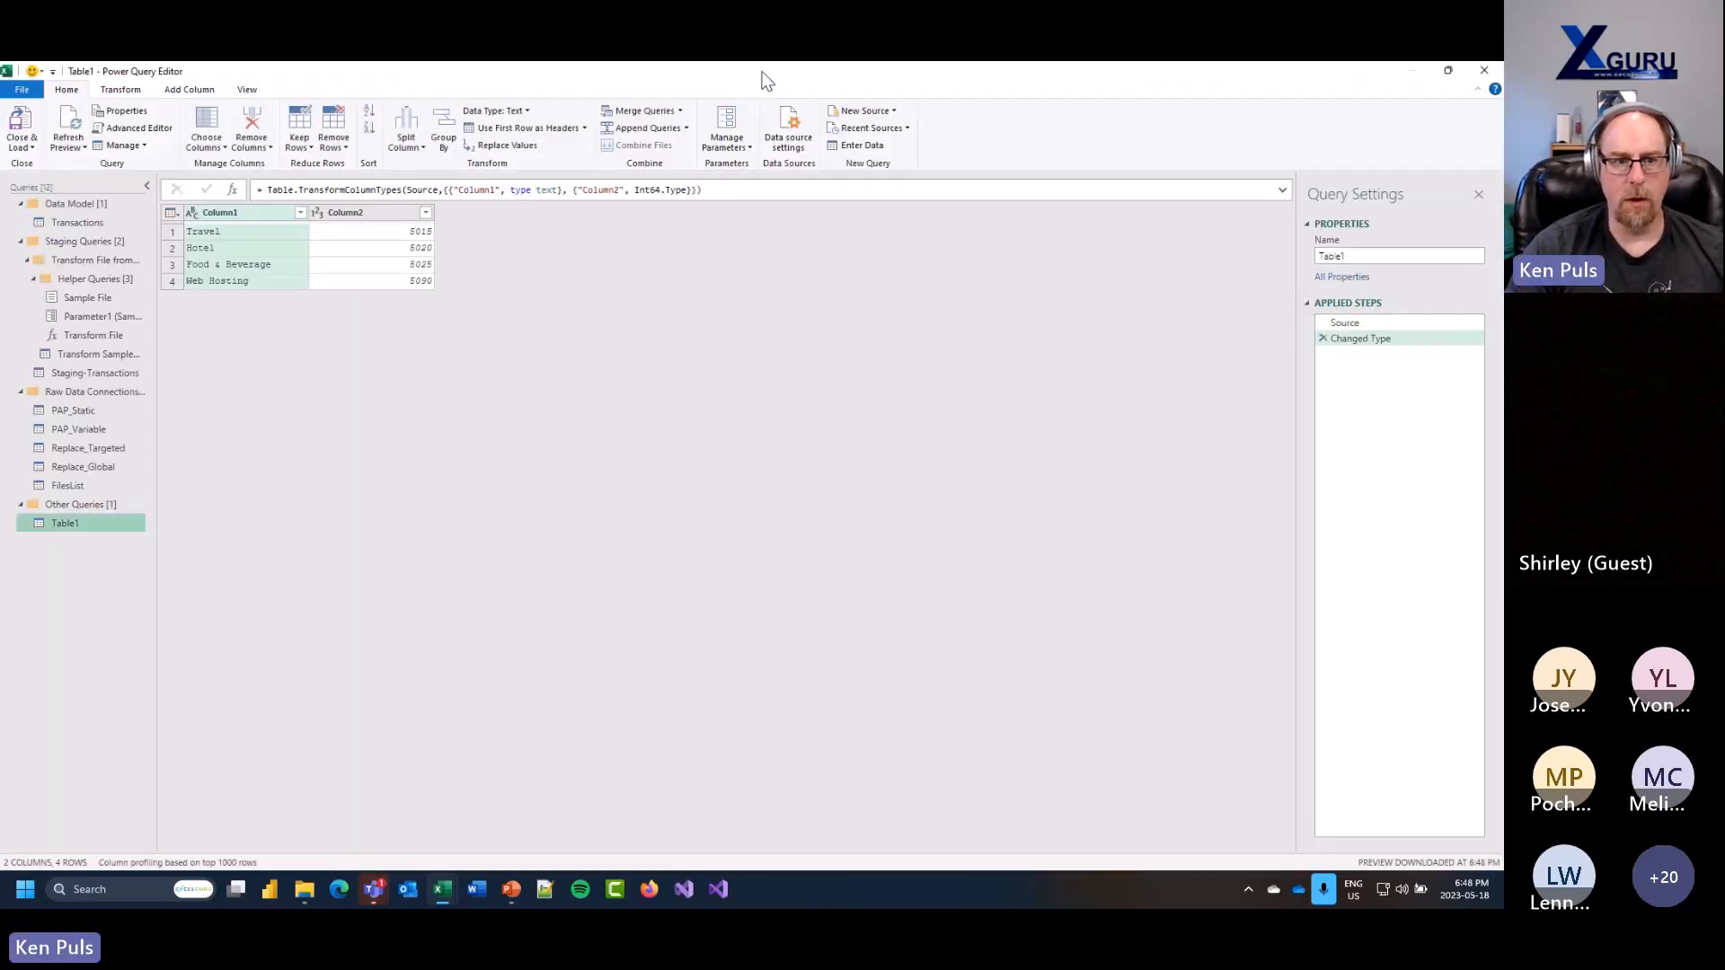
Step: Check the new table on the Accounts sheet behind the Power Query Editor, and close the editor without keeping the query
{"action": "left_click_drag", "start_coordinate": [761, 70], "coordinate": [983, 528]}
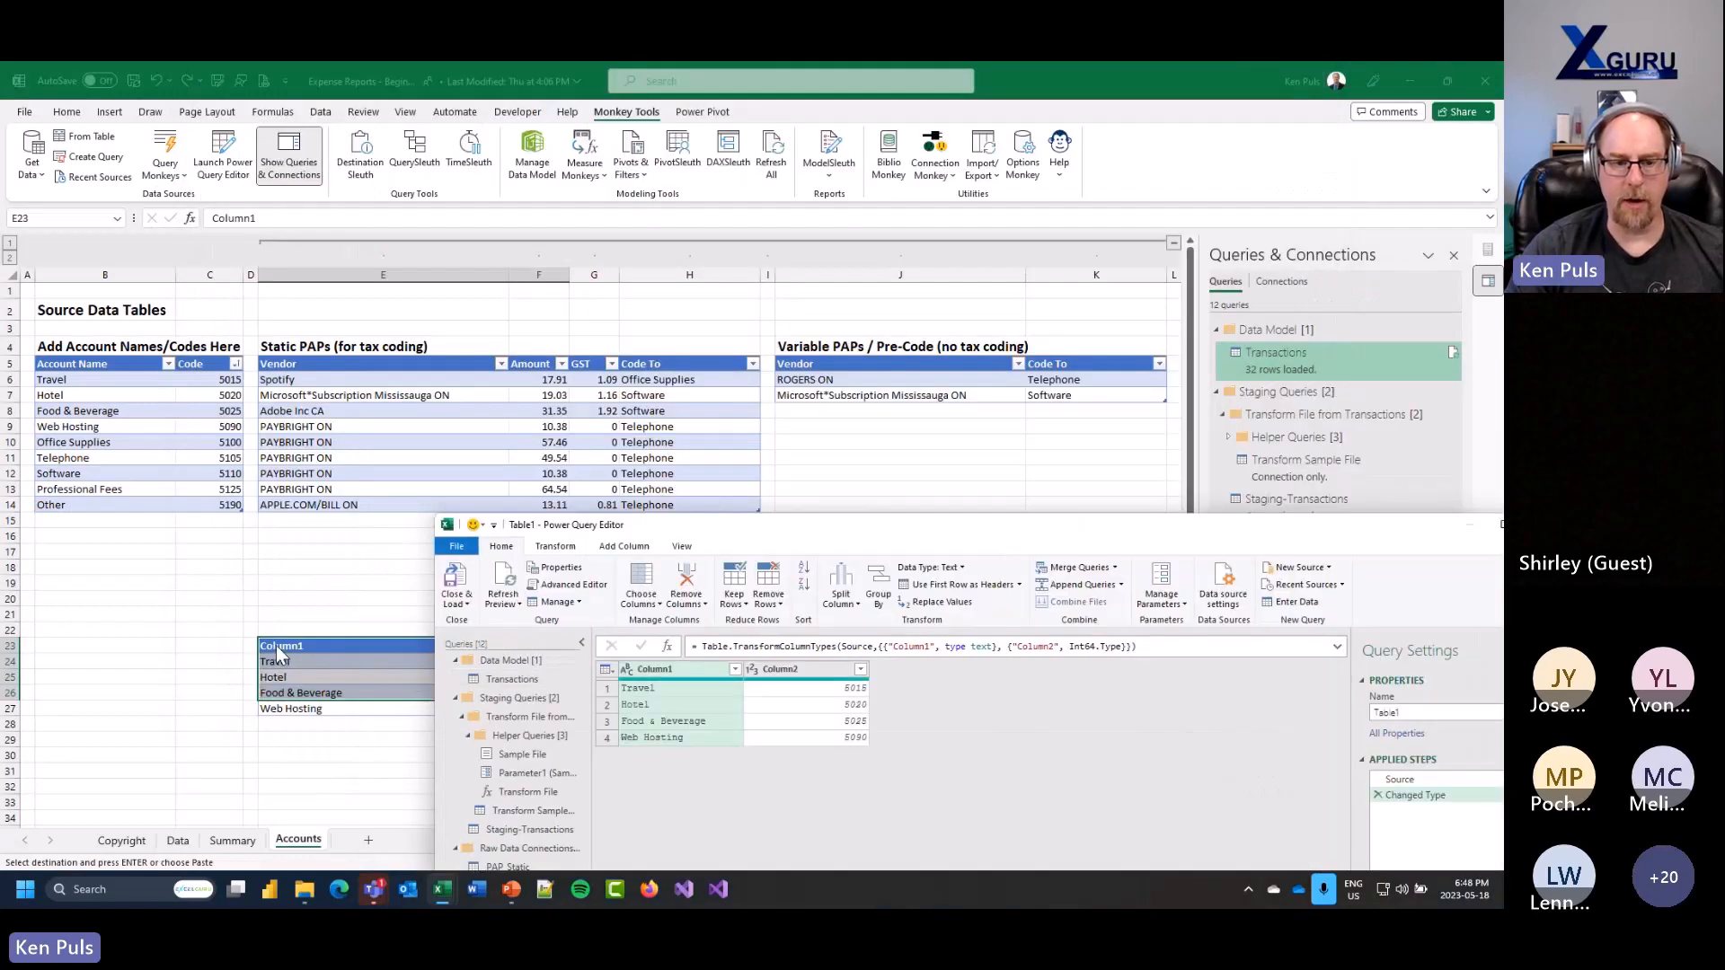
{"action": "left_click_drag", "start_coordinate": [809, 529], "coordinate": [533, 132]}
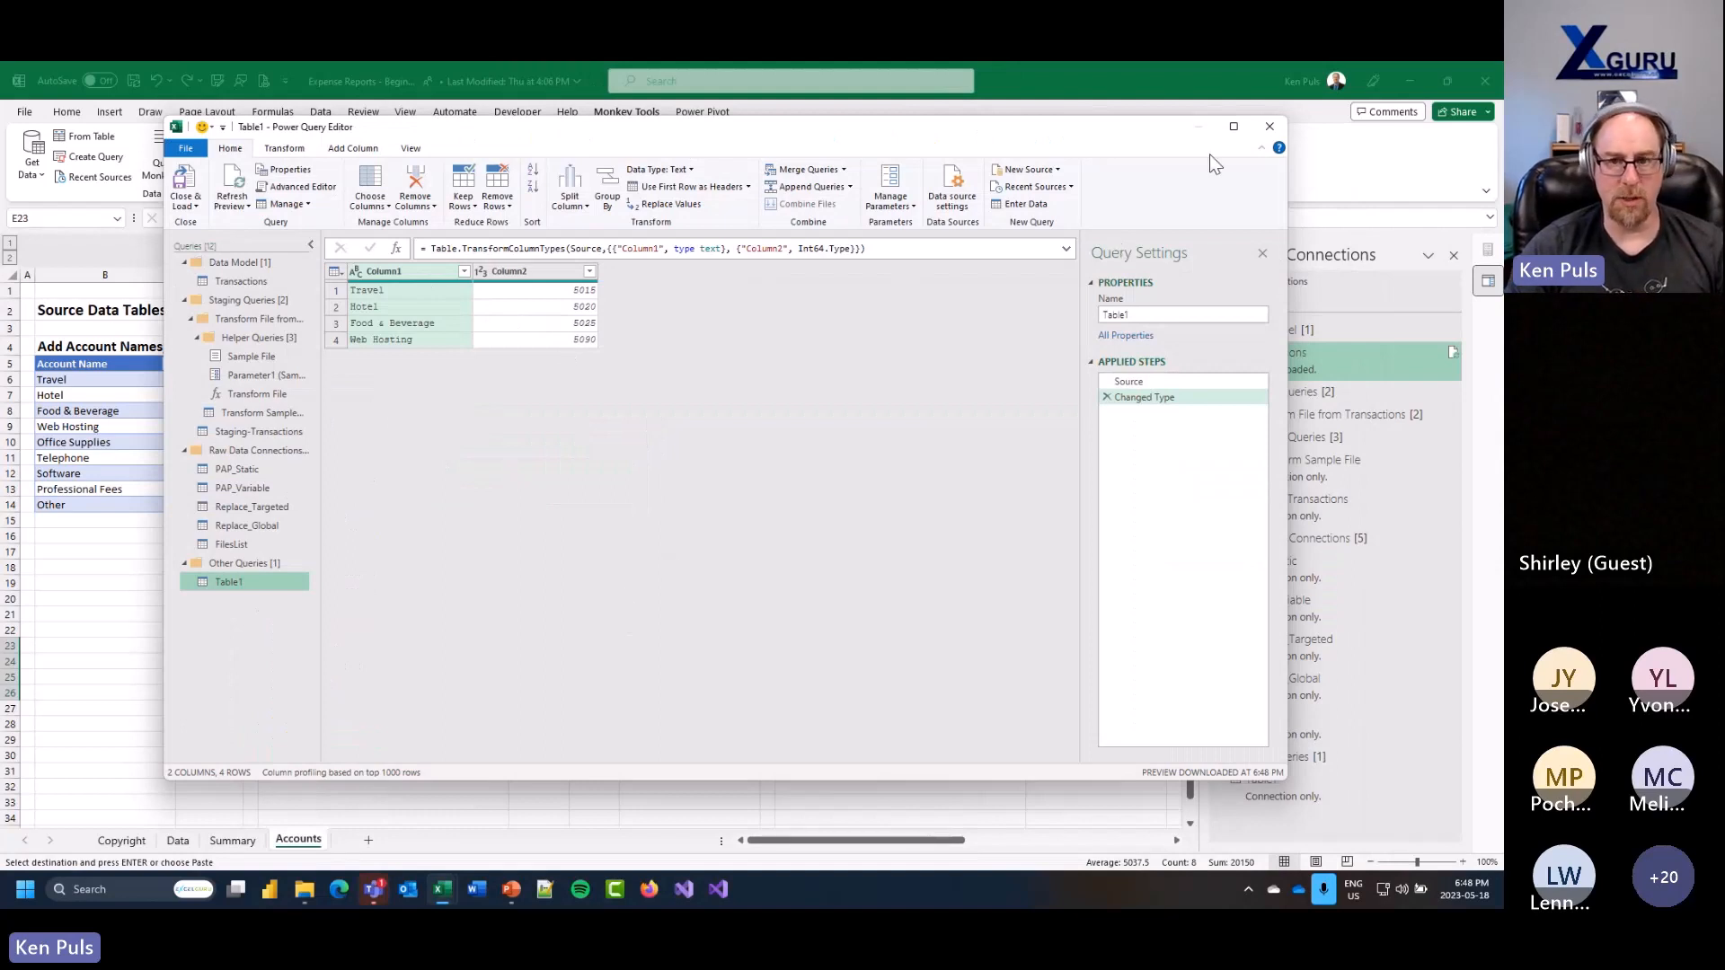
{"action": "left_click", "coordinate": [1267, 127]}
{"action": "left_click", "coordinate": [831, 500]}
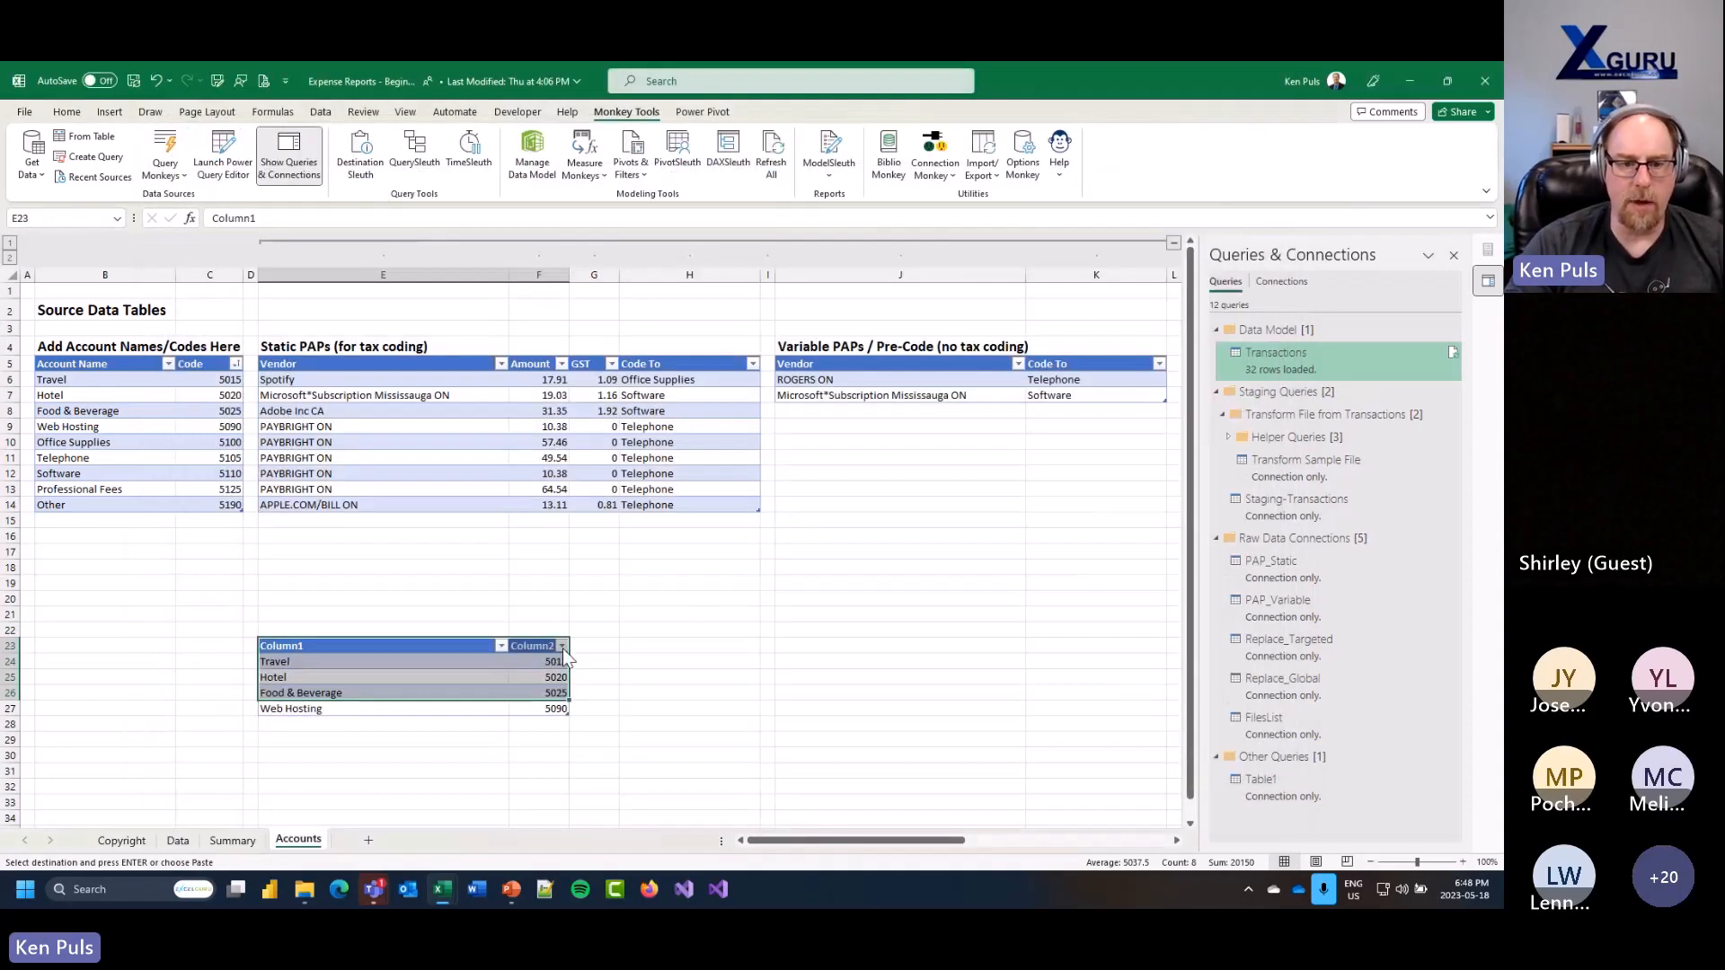
{"action": "left_click", "coordinate": [635, 662]}
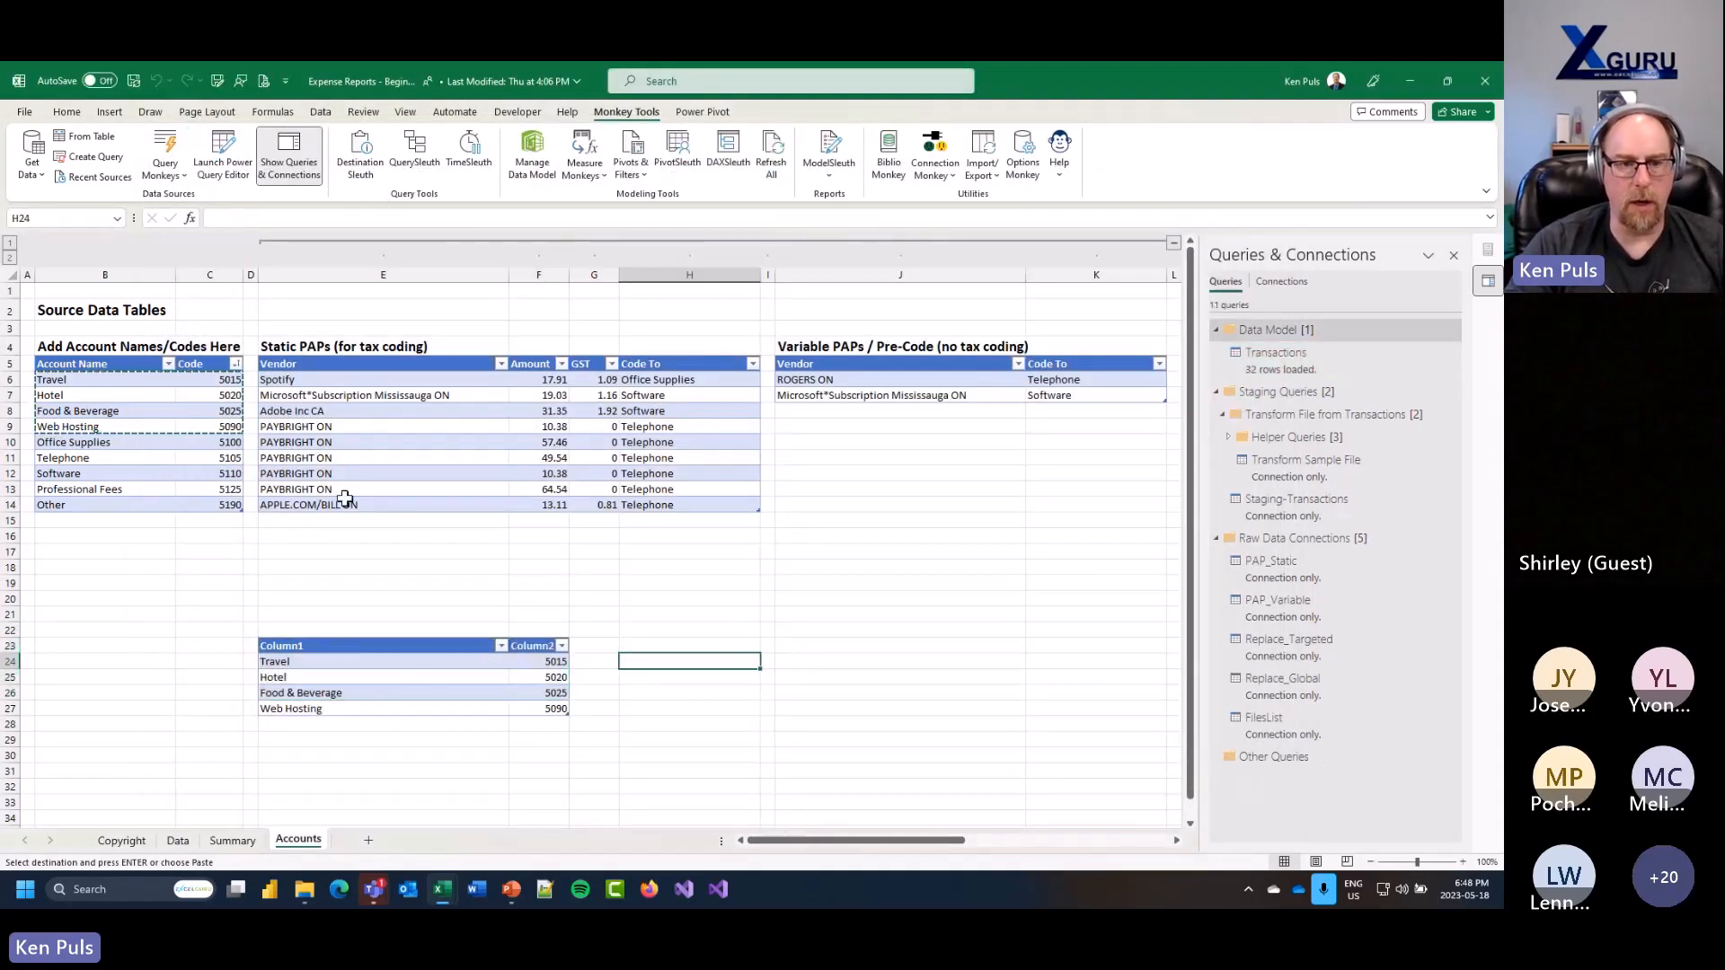
Step: Start a formula in cell B25 of the Accounts sheet that references the AccountCodes table
{"action": "left_click_drag", "start_coordinate": [81, 364], "coordinate": [220, 392]}
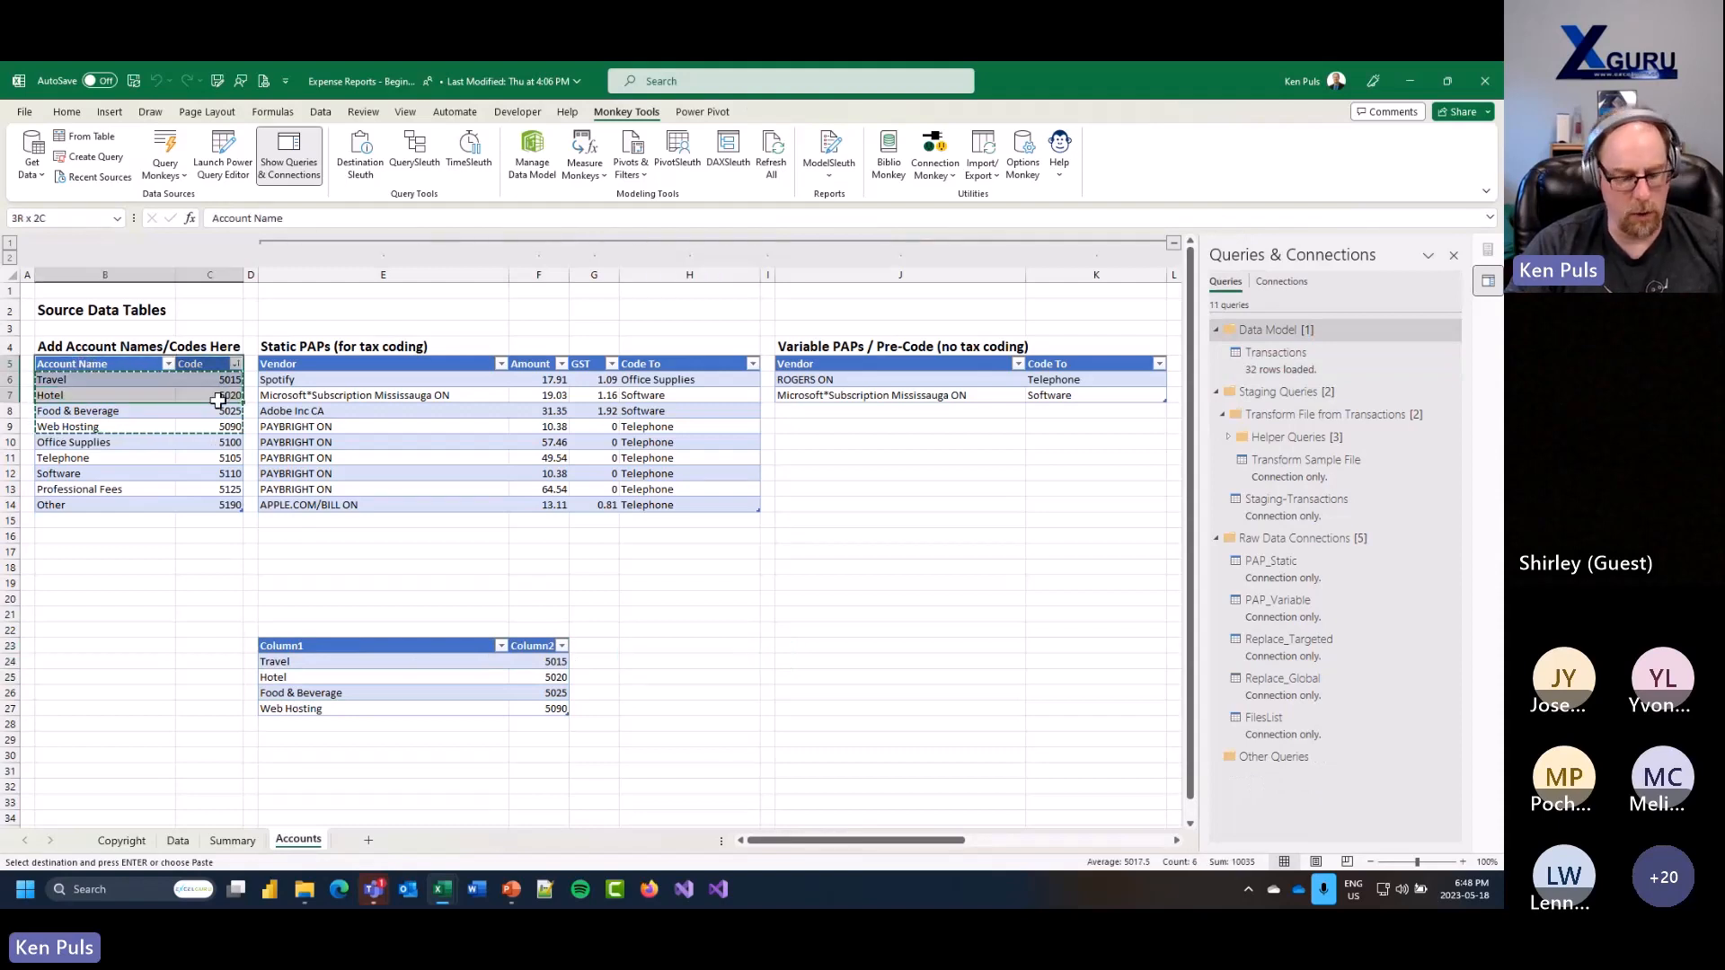
{"action": "left_click", "coordinate": [827, 632]}
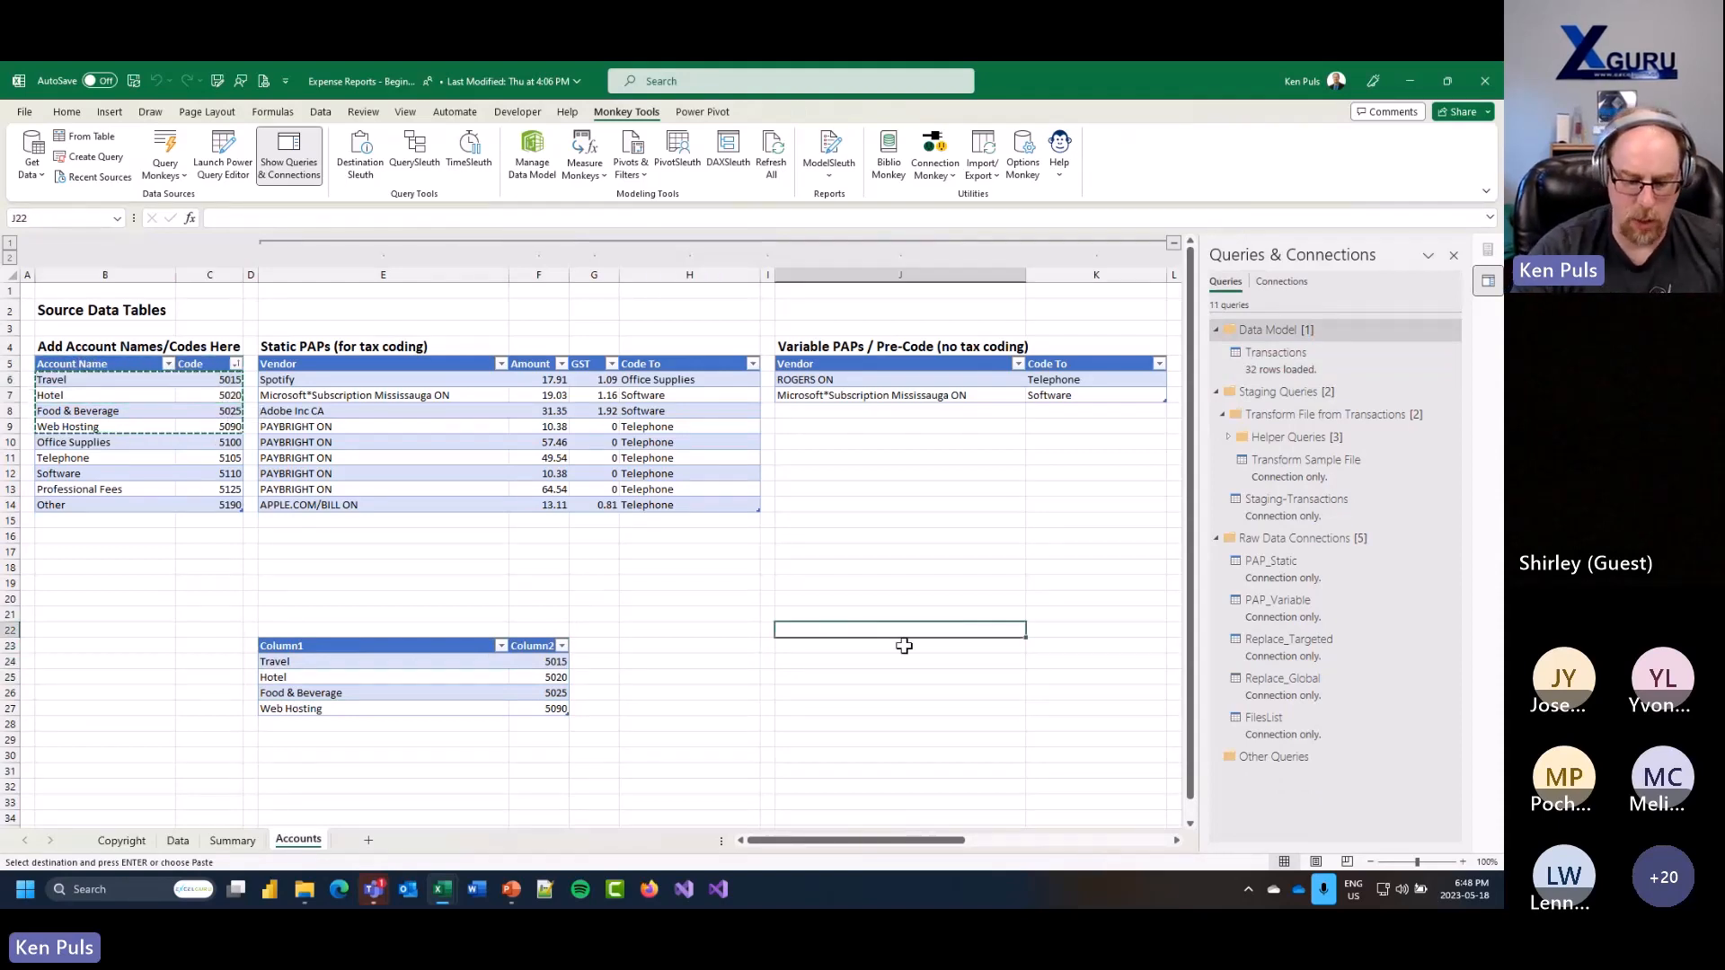
{"action": "scroll", "coordinate": [763, 660], "scroll_direction": "down", "scroll_amount": 2}
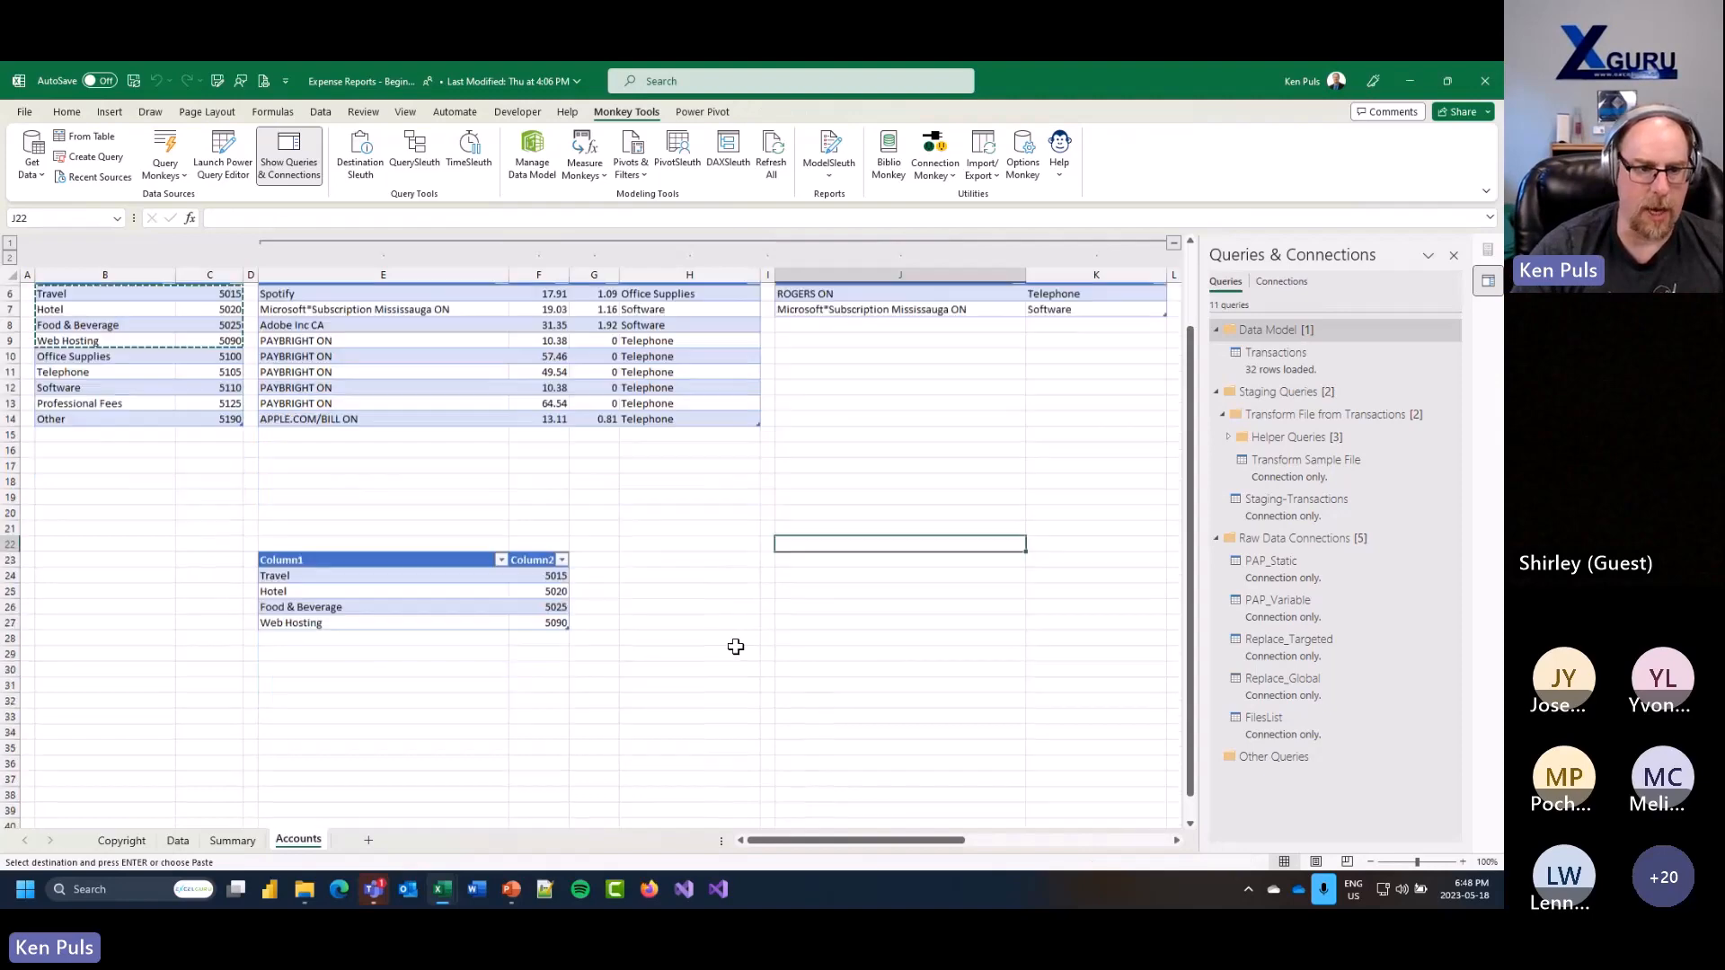
{"action": "left_click", "coordinate": [182, 579]}
{"action": "type", "text": "="}
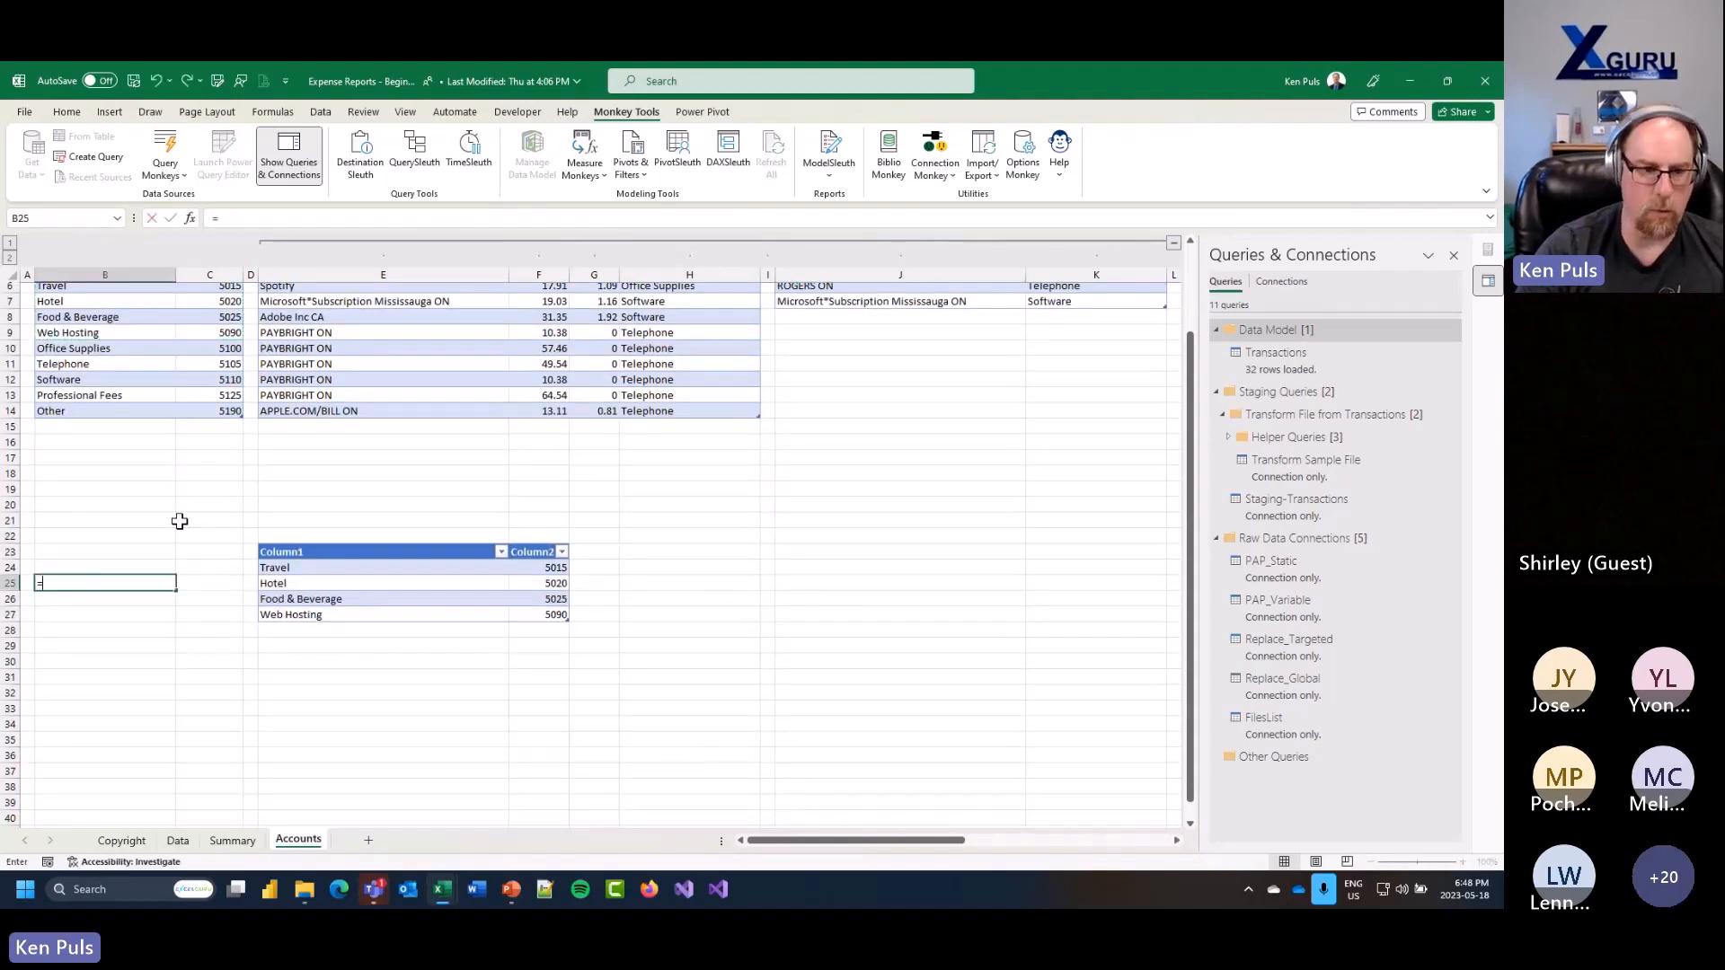
{"action": "scroll", "coordinate": [161, 515], "scroll_direction": "up", "scroll_amount": 2}
{"action": "left_click_drag", "start_coordinate": [61, 353], "coordinate": [192, 419]}
{"action": "left_click", "coordinate": [109, 355]}
{"action": "left_click_drag", "start_coordinate": [109, 358], "coordinate": [207, 415]}
{"action": "left_click", "coordinate": [330, 214]}
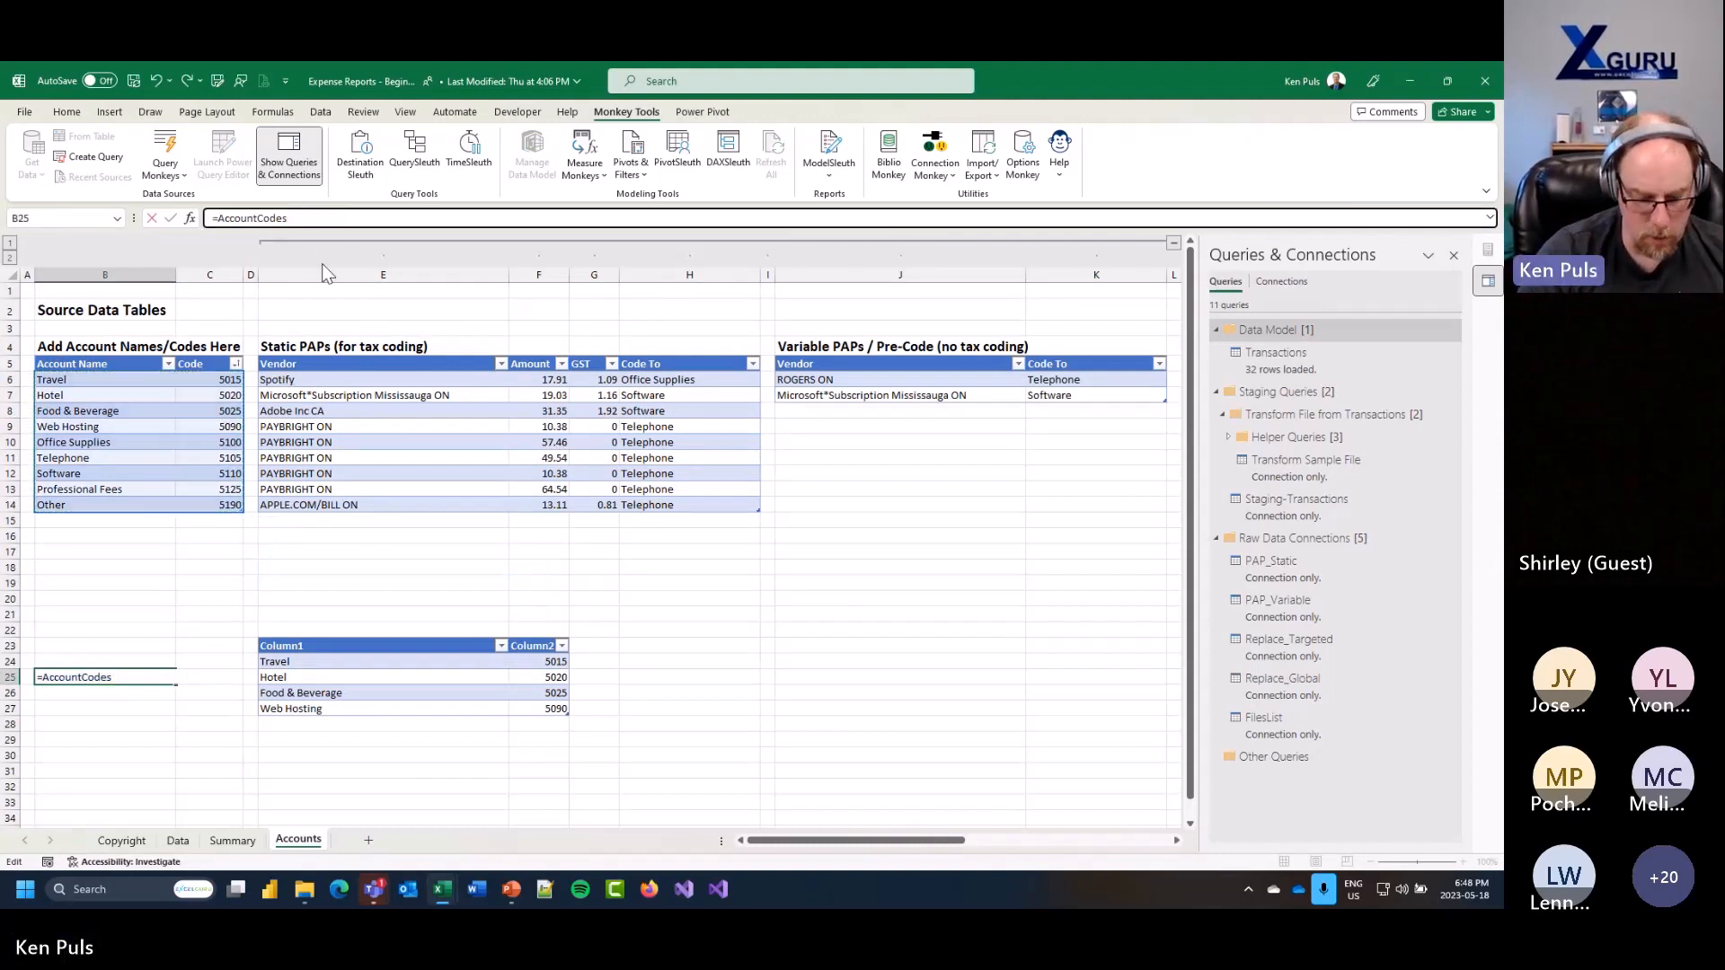
Step: Extend the B25 formula to =AccountCodes[#All] and enter it
{"action": "type", "text": "("}
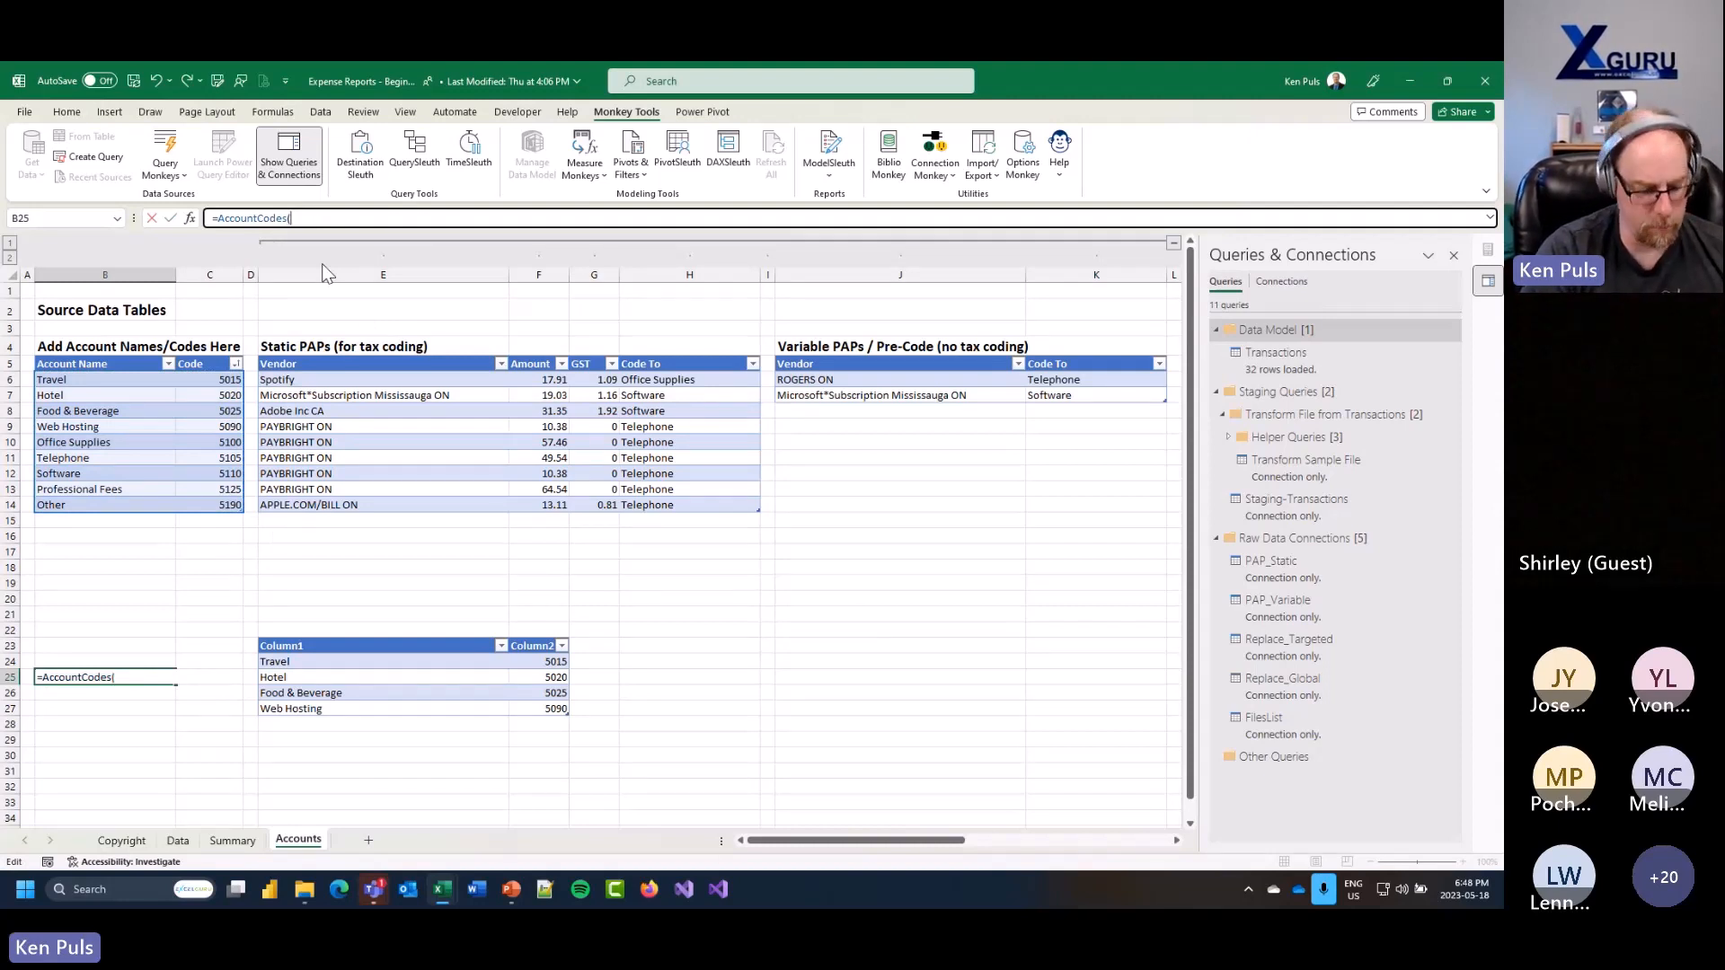
{"action": "key", "text": "BackSpace"}
{"action": "key", "text": "BackSpace"}
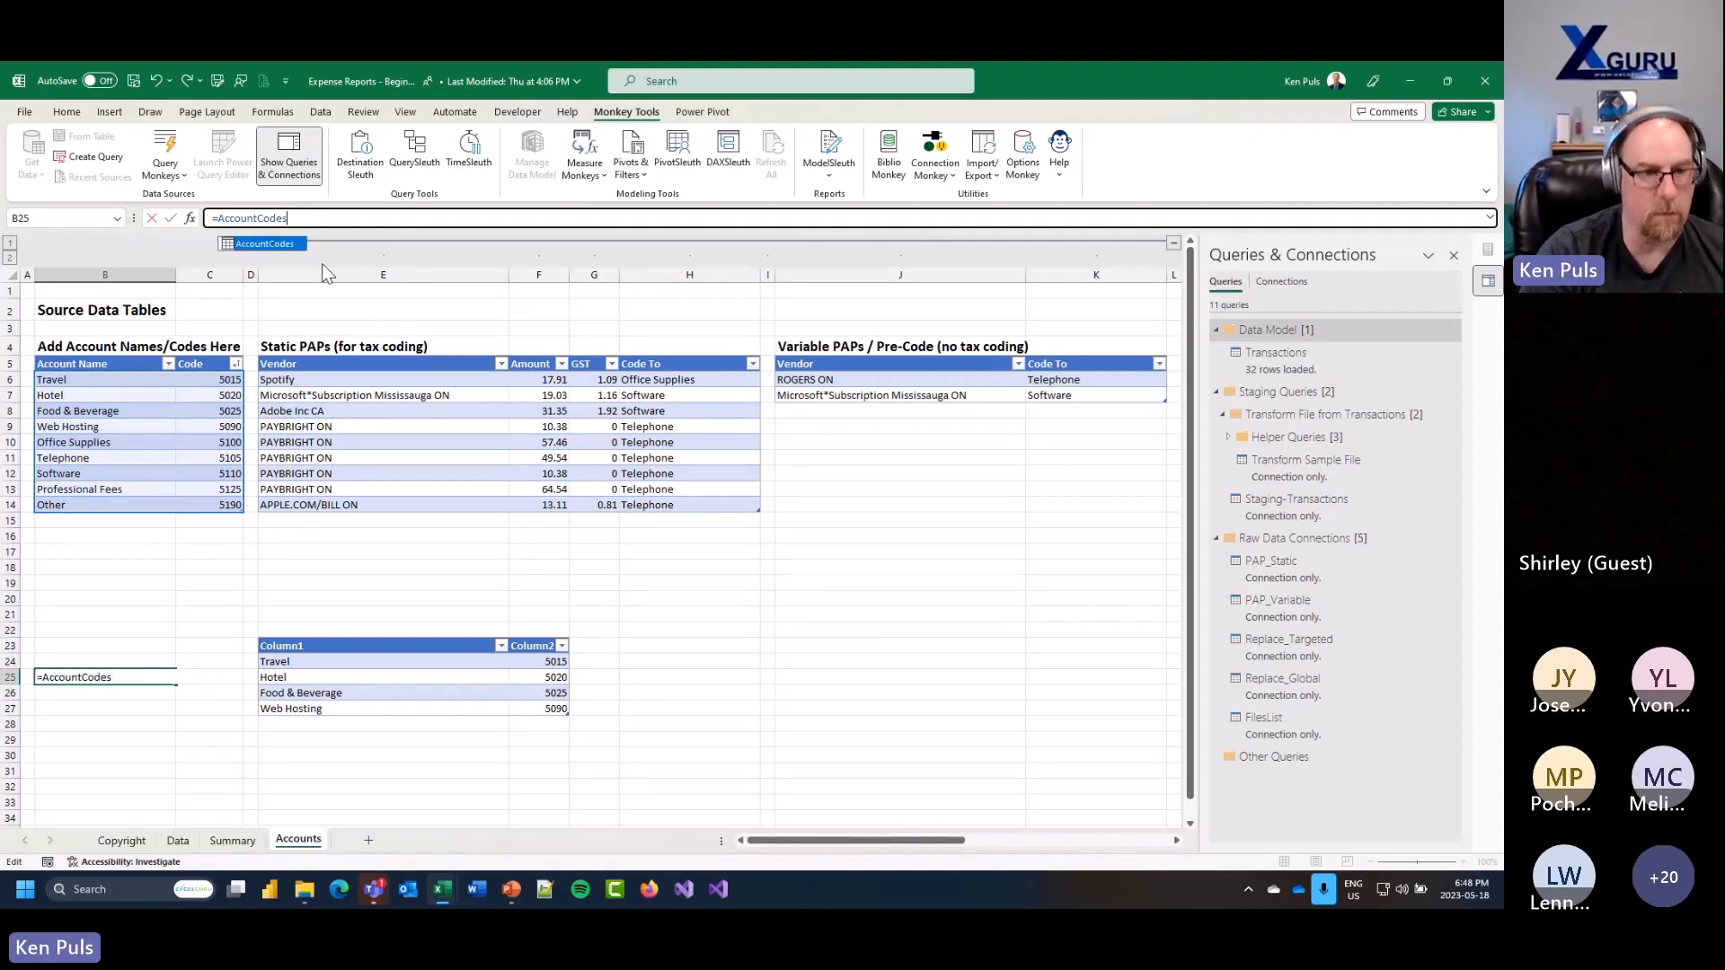
{"action": "type", "text": "["}
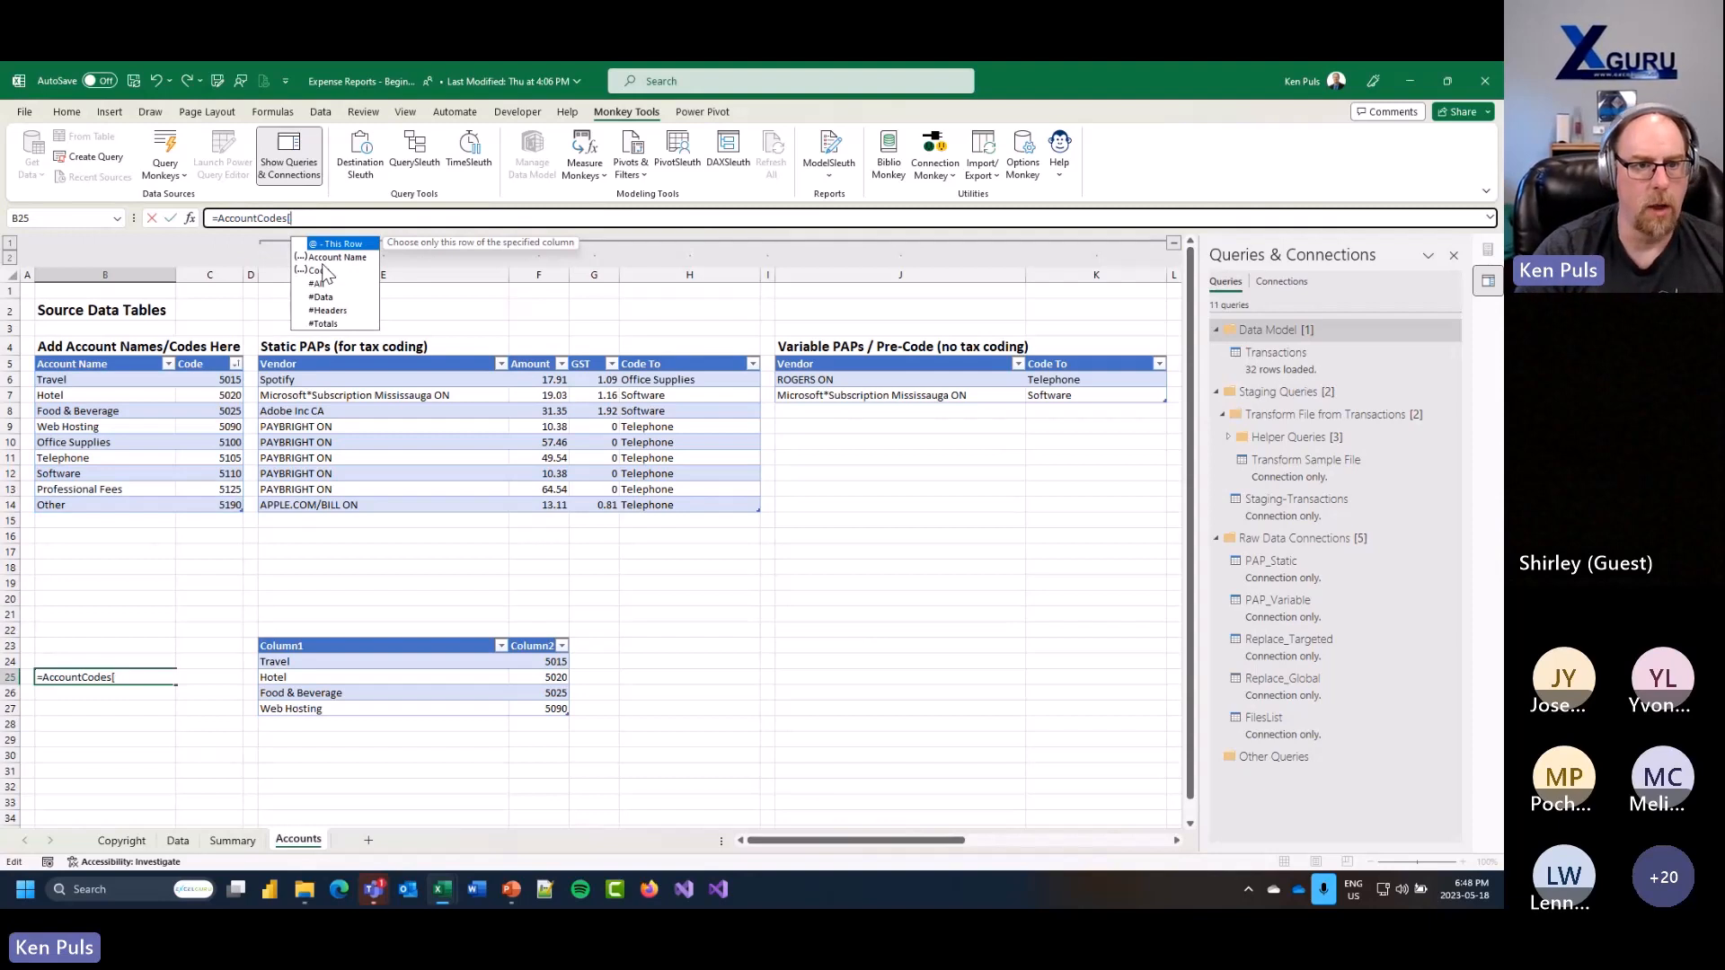
{"action": "key", "text": "Down"}
{"action": "key", "text": "Down"}
{"action": "key", "text": "Down"}
{"action": "key", "text": "Tab"}
{"action": "type", "text": "]"}
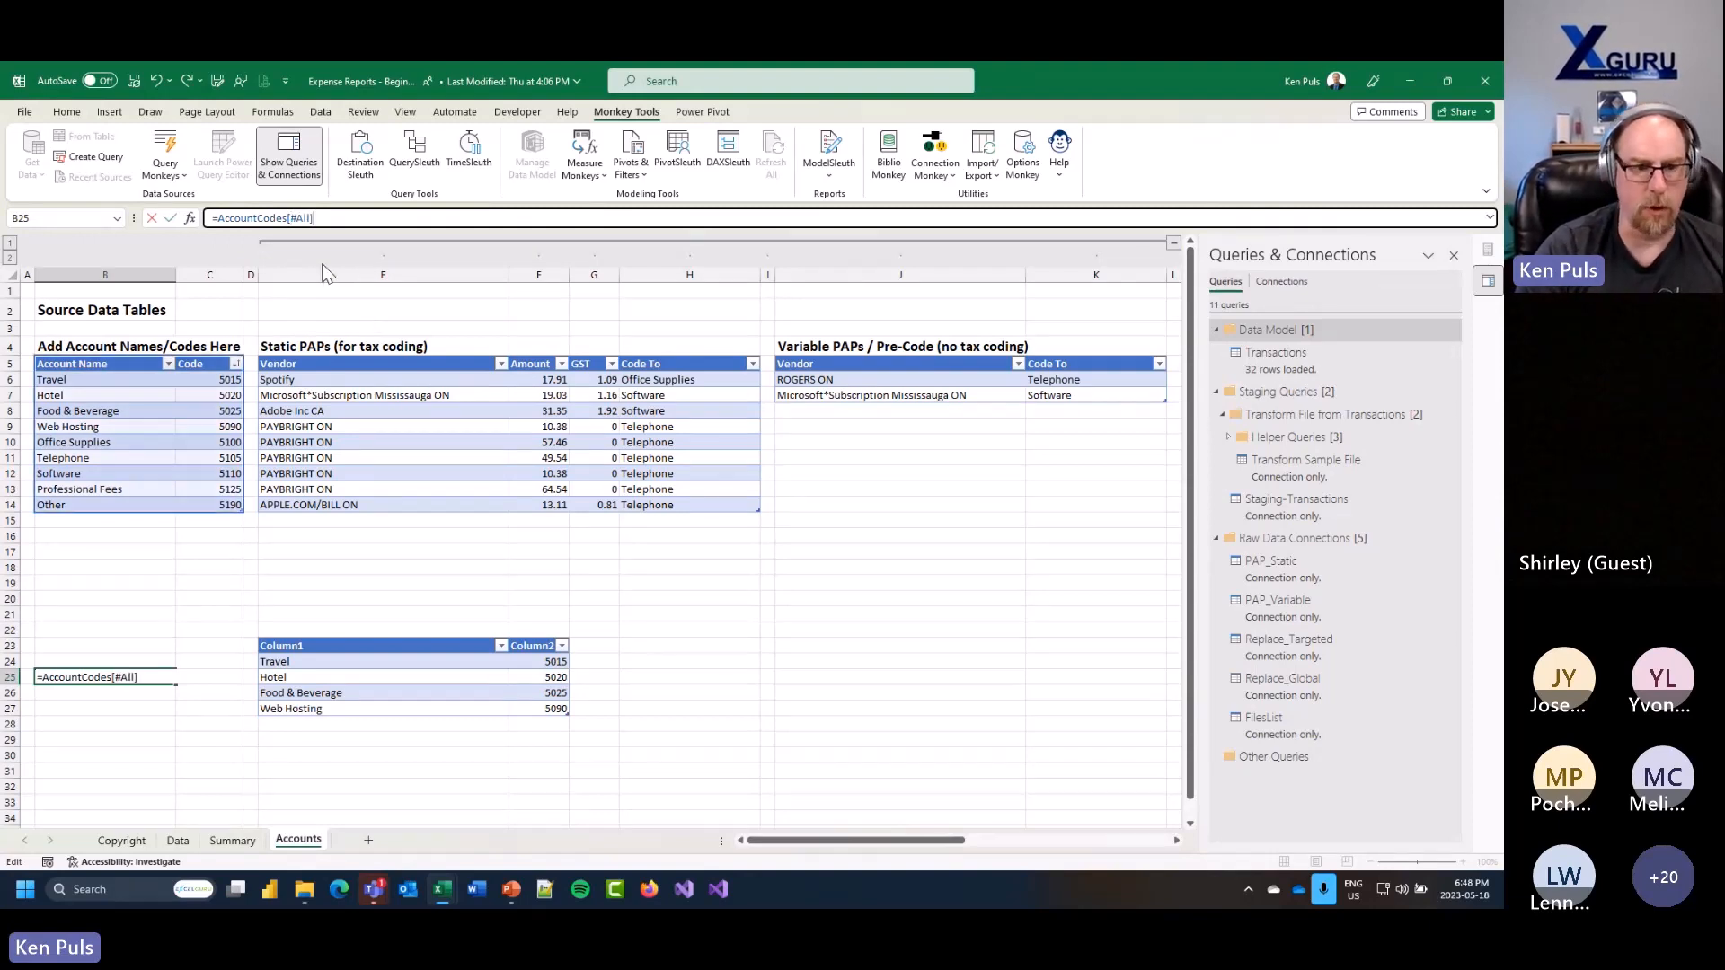
{"action": "key", "text": "Return"}
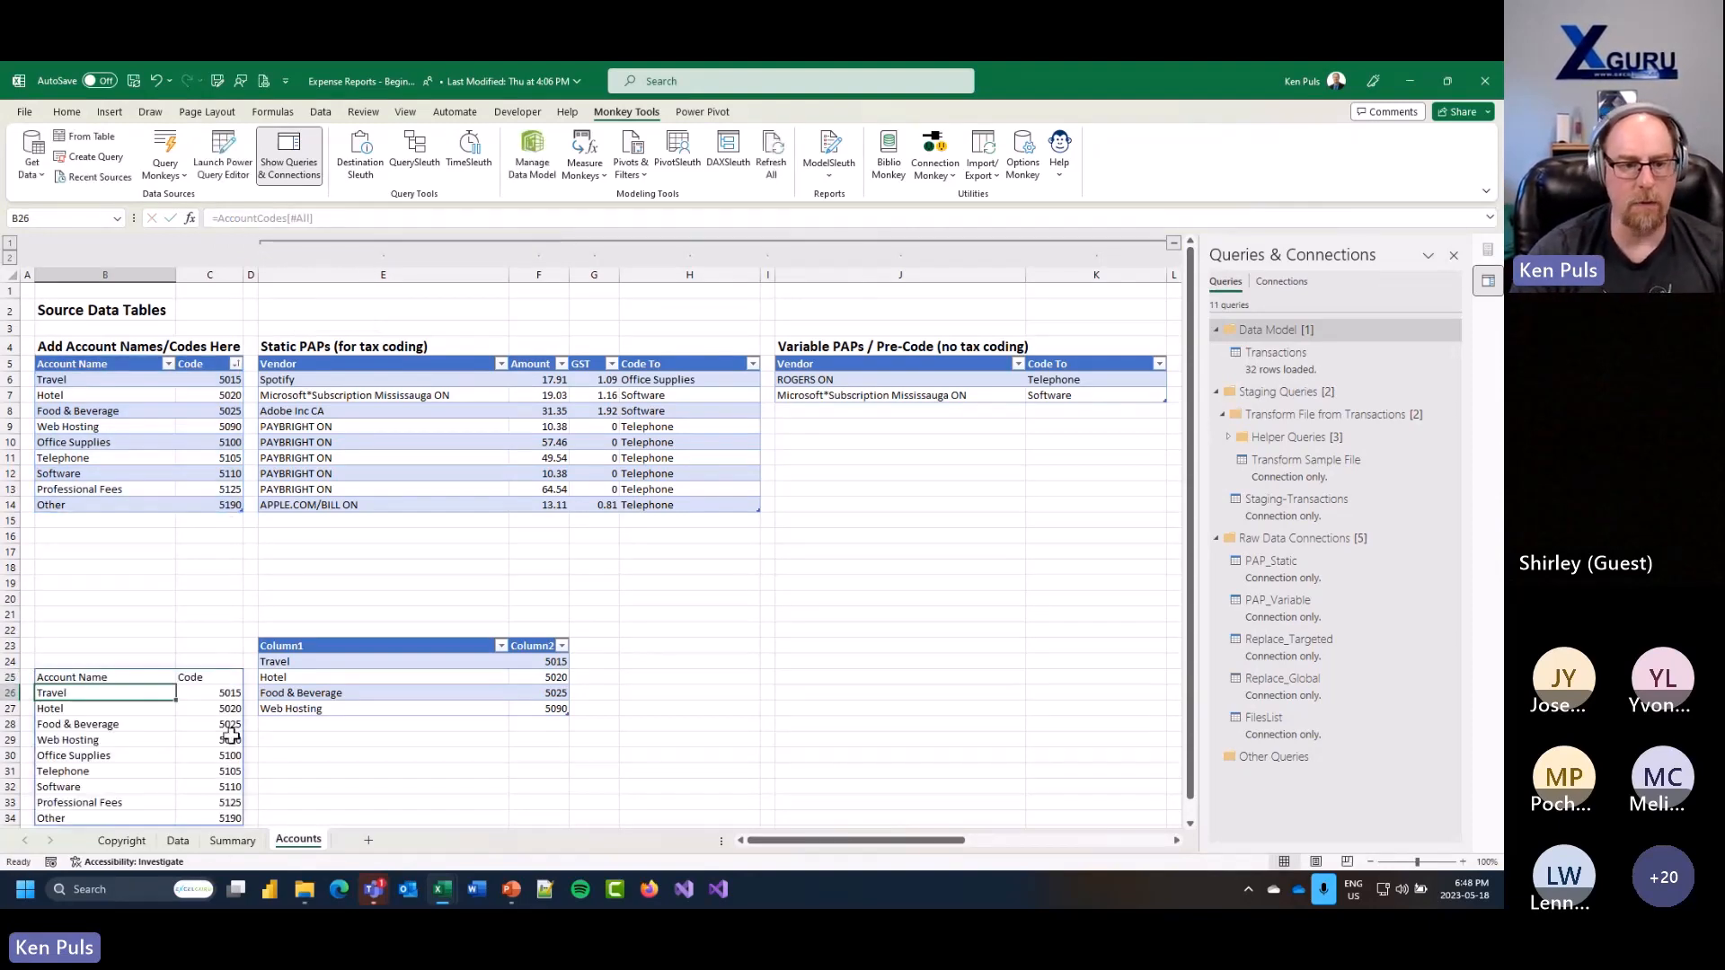
Step: Examine the Named Range settings in the Create Table/Named Range dialog for the spilled array in B25, and cancel
{"action": "scroll", "coordinate": [232, 735], "scroll_direction": "down", "scroll_amount": 2}
{"action": "key", "text": "ctrl+t"}
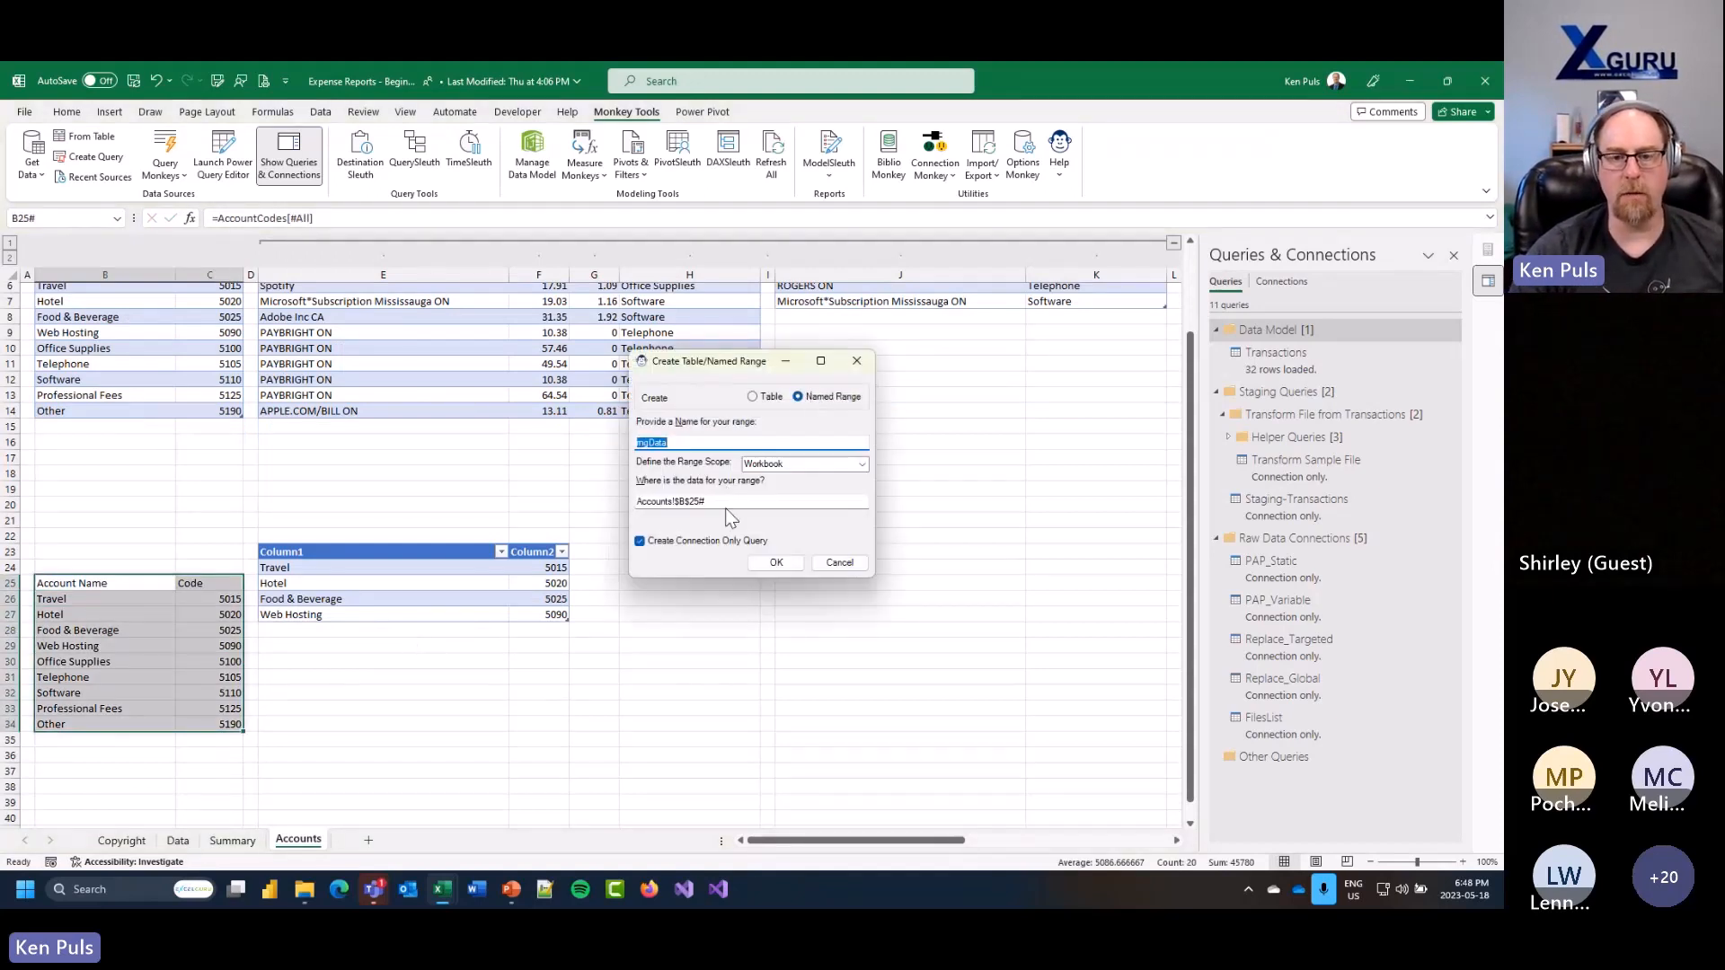
{"action": "left_click", "coordinate": [840, 563]}
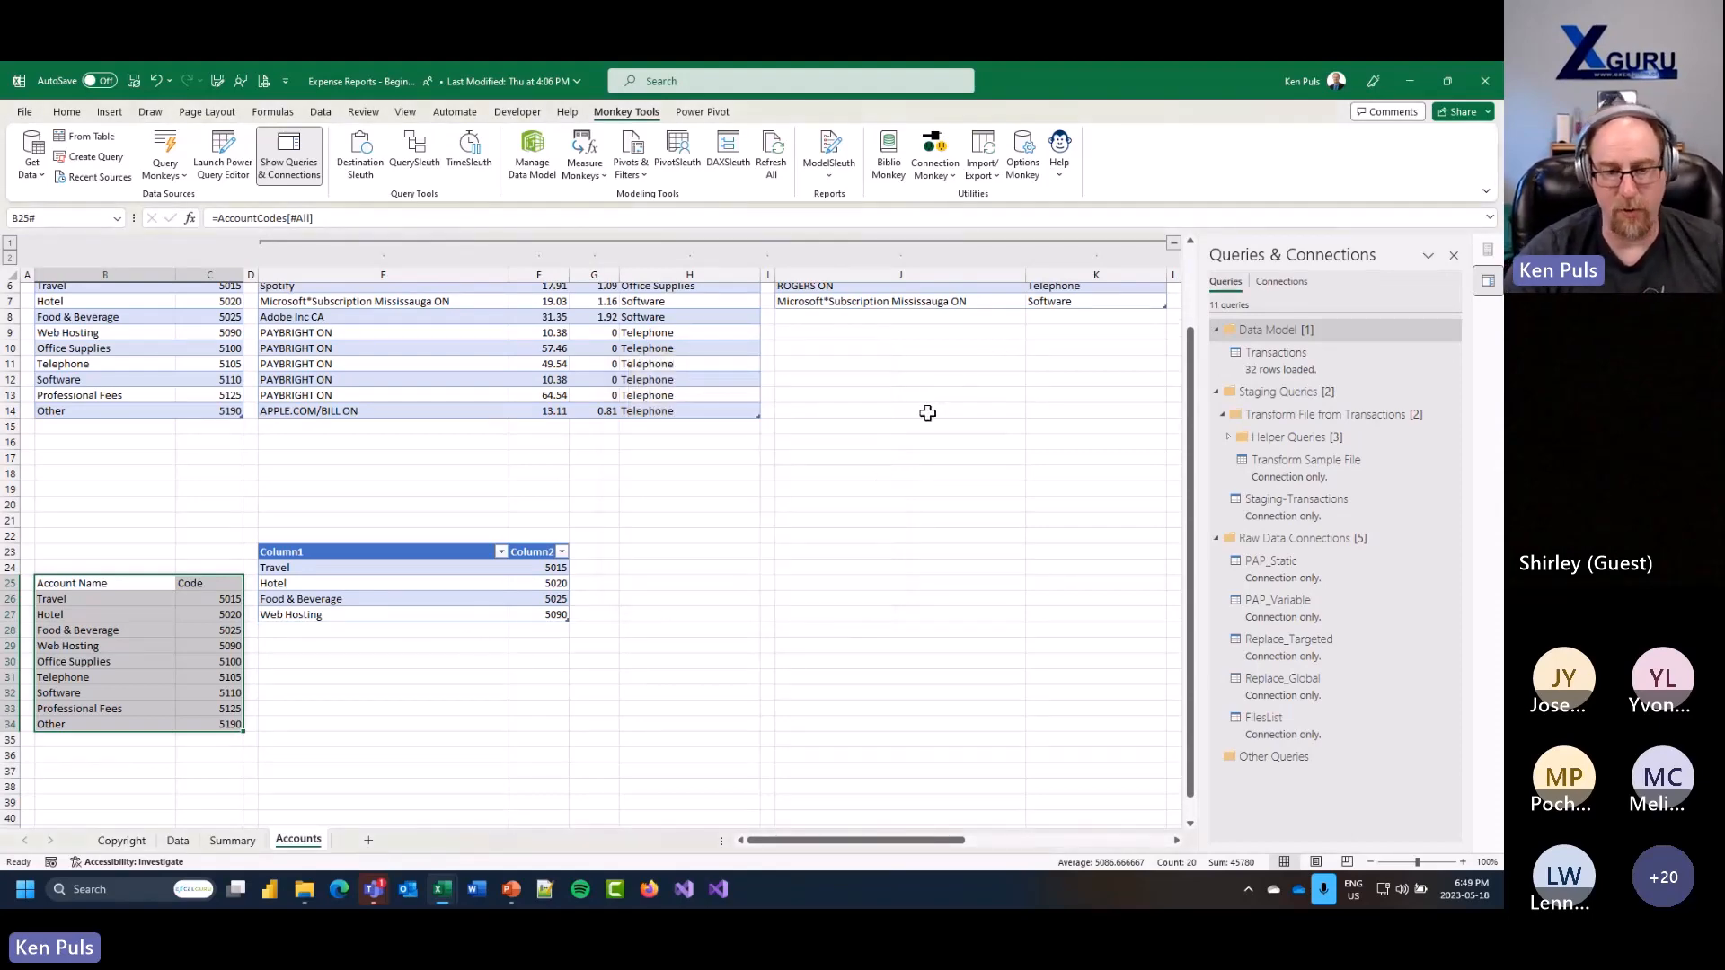
Step: Switch to the PowerPoint slide show and reveal the three bullets about the "From Table or Range" Monkey
{"action": "key", "text": "alt+Tab"}
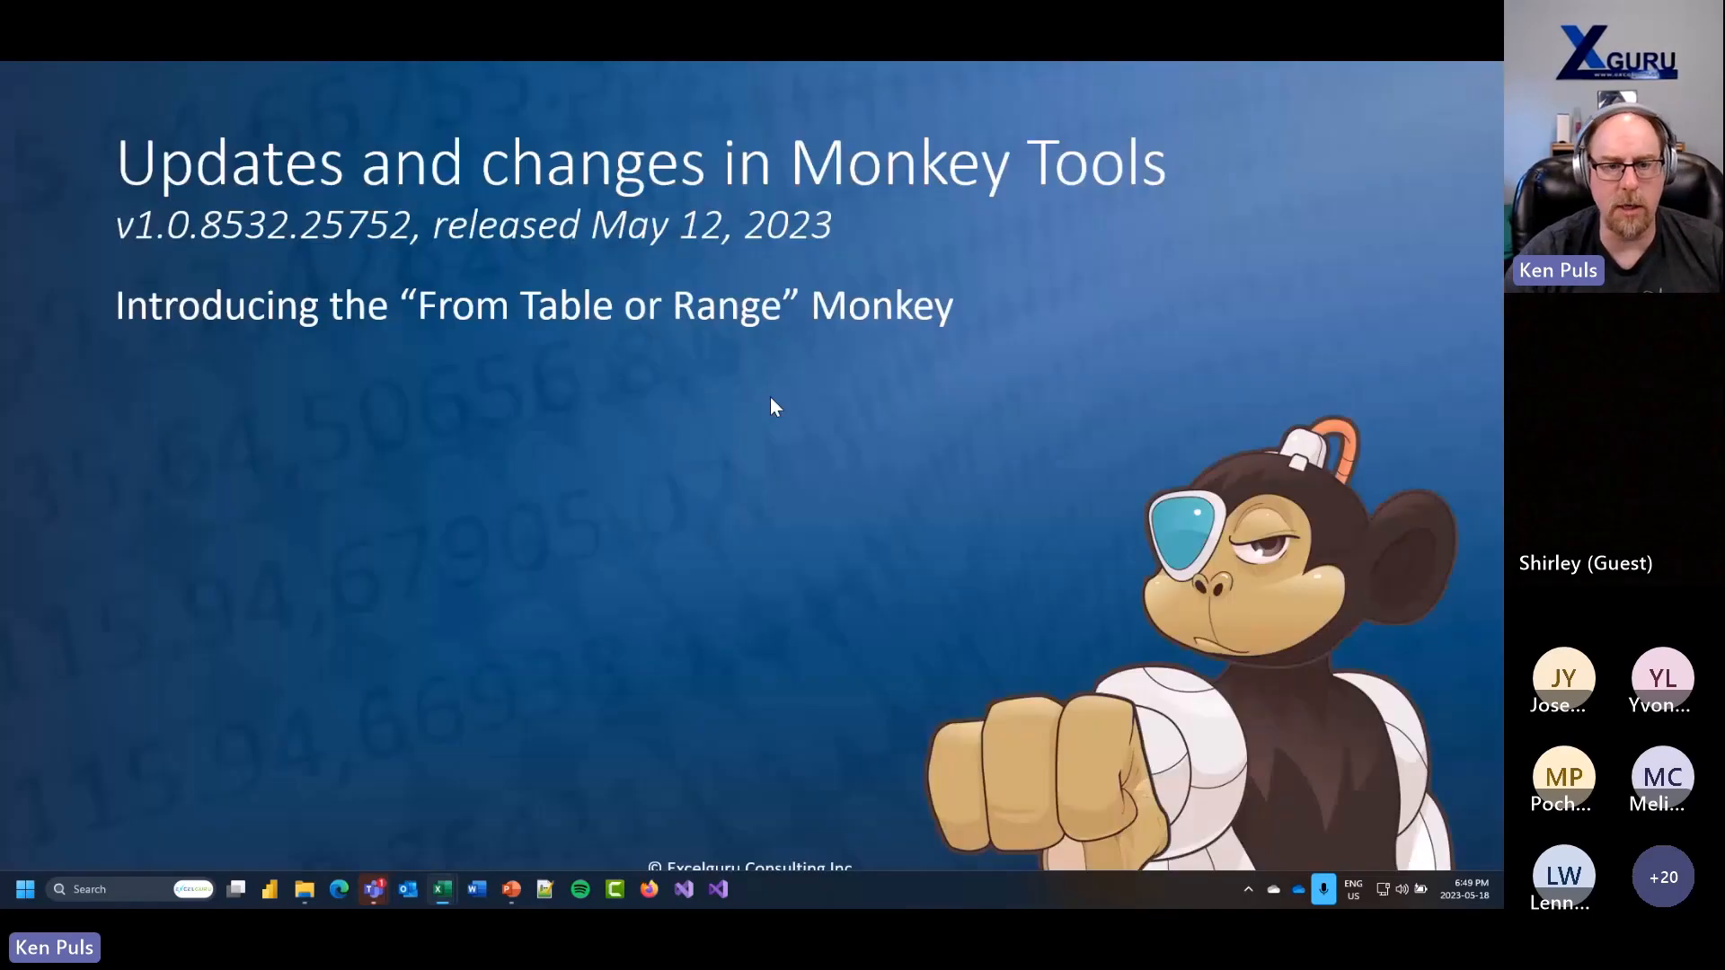
{"action": "left_click", "coordinate": [661, 372]}
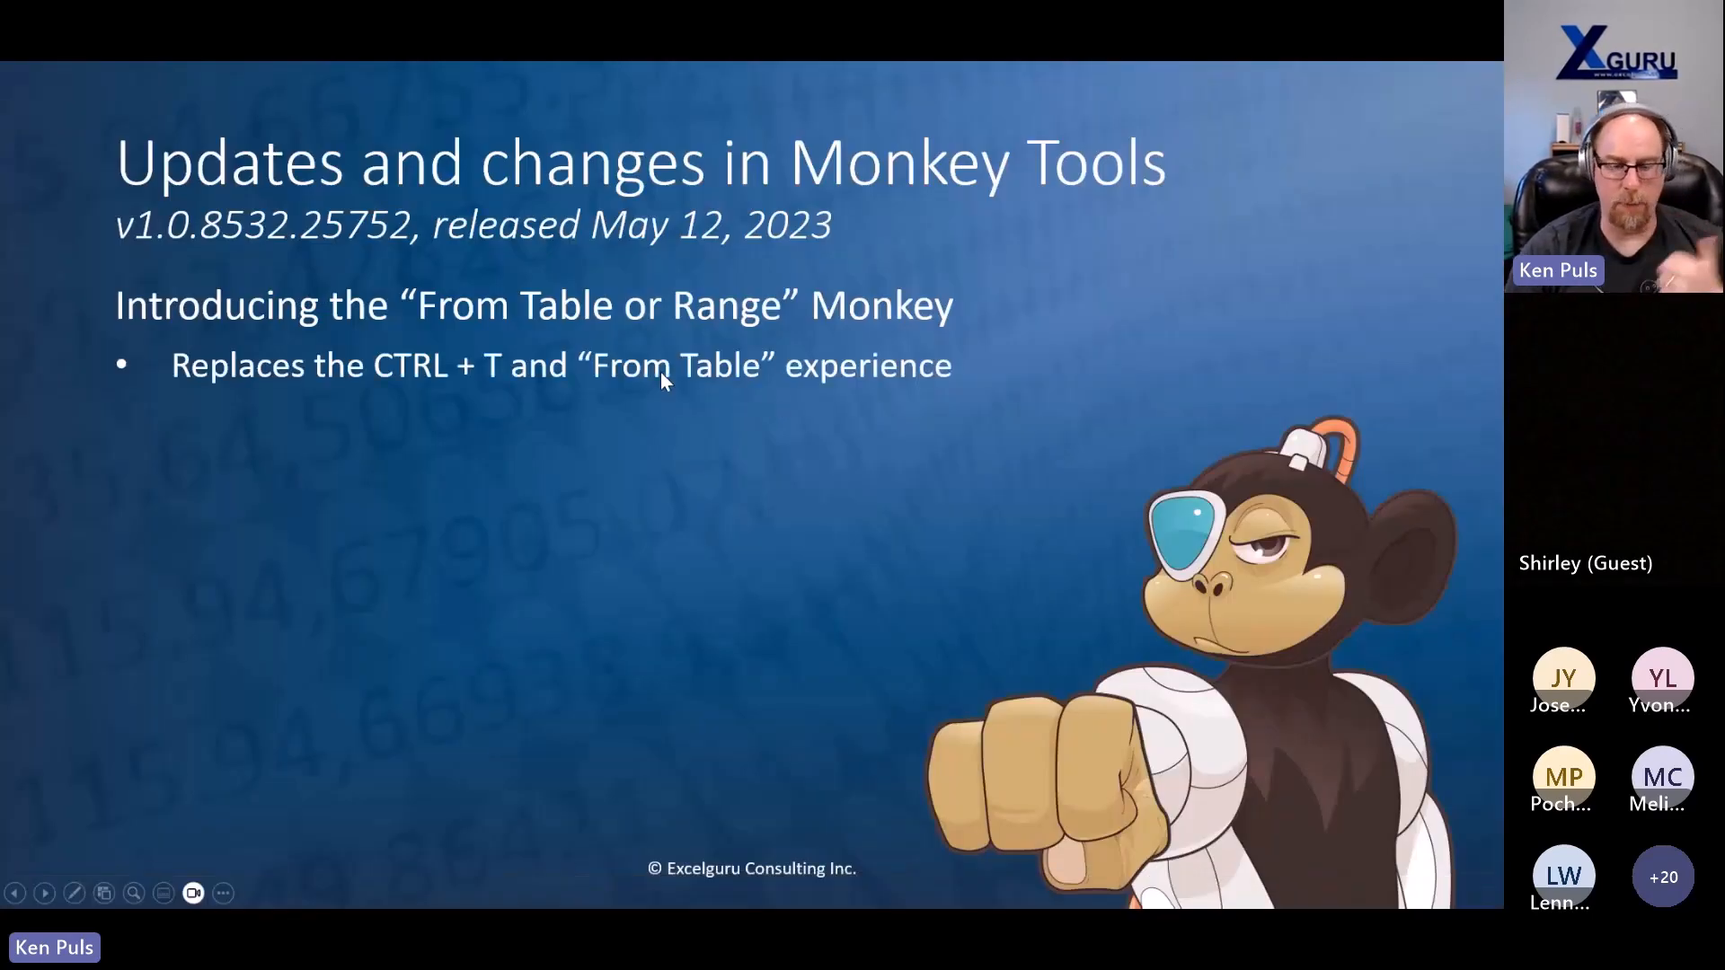
{"action": "left_click", "coordinate": [1128, 255]}
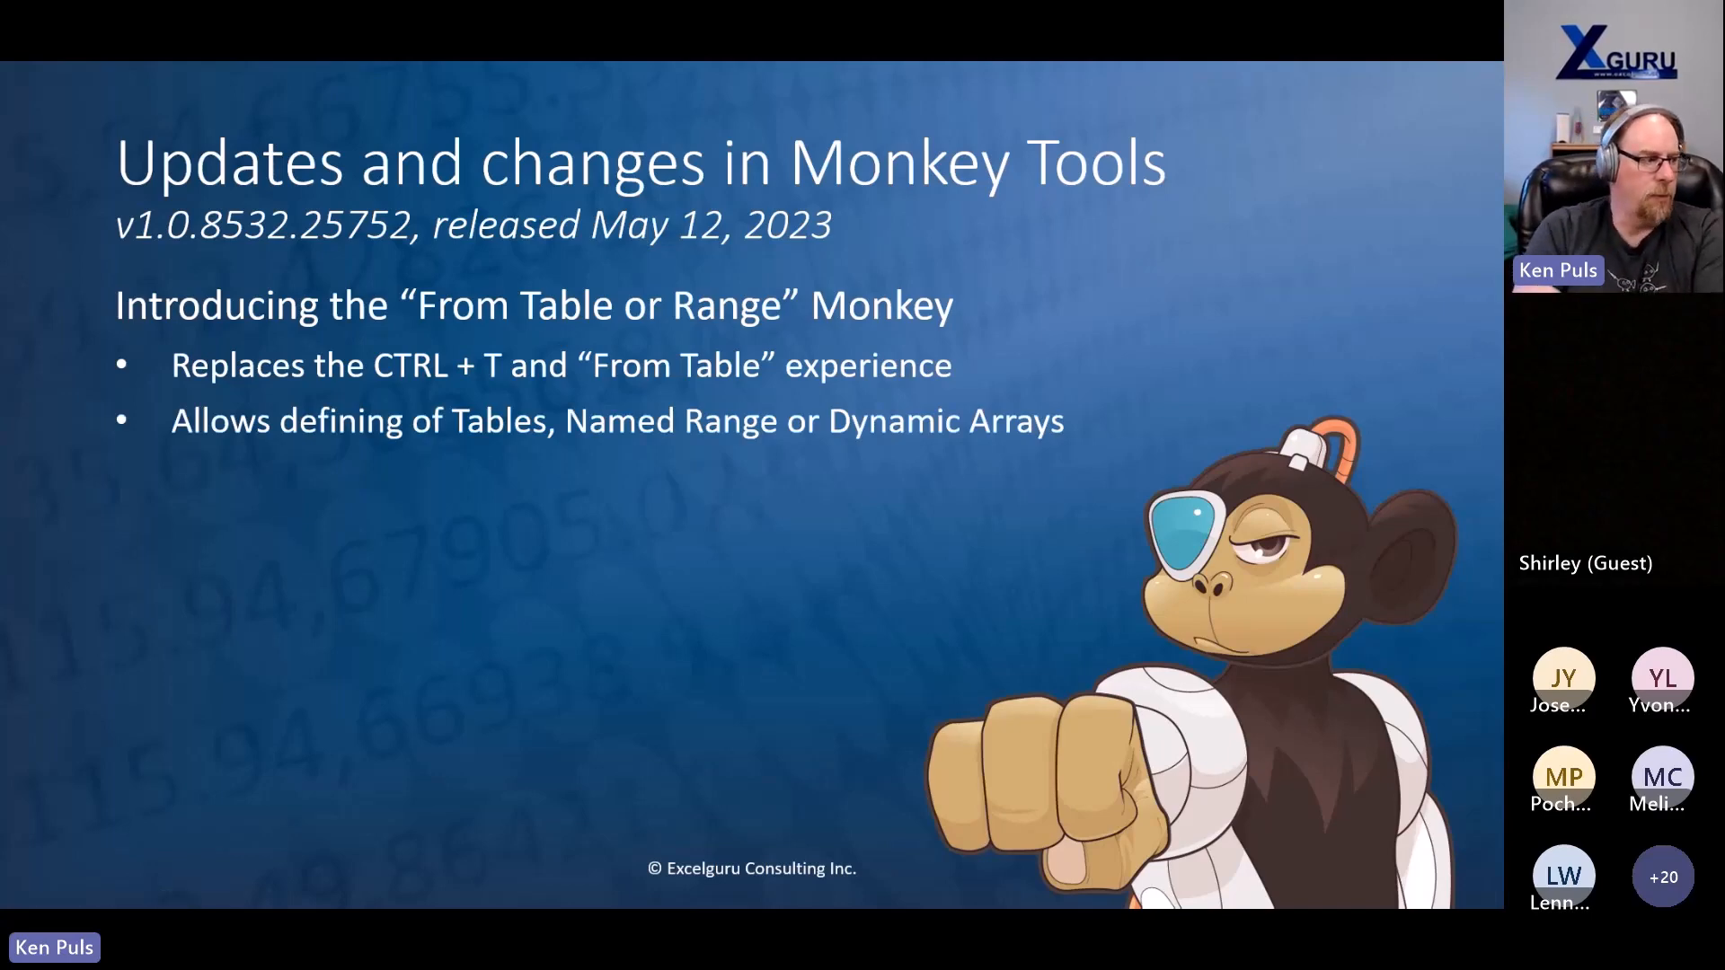
{"action": "key", "text": "Right"}
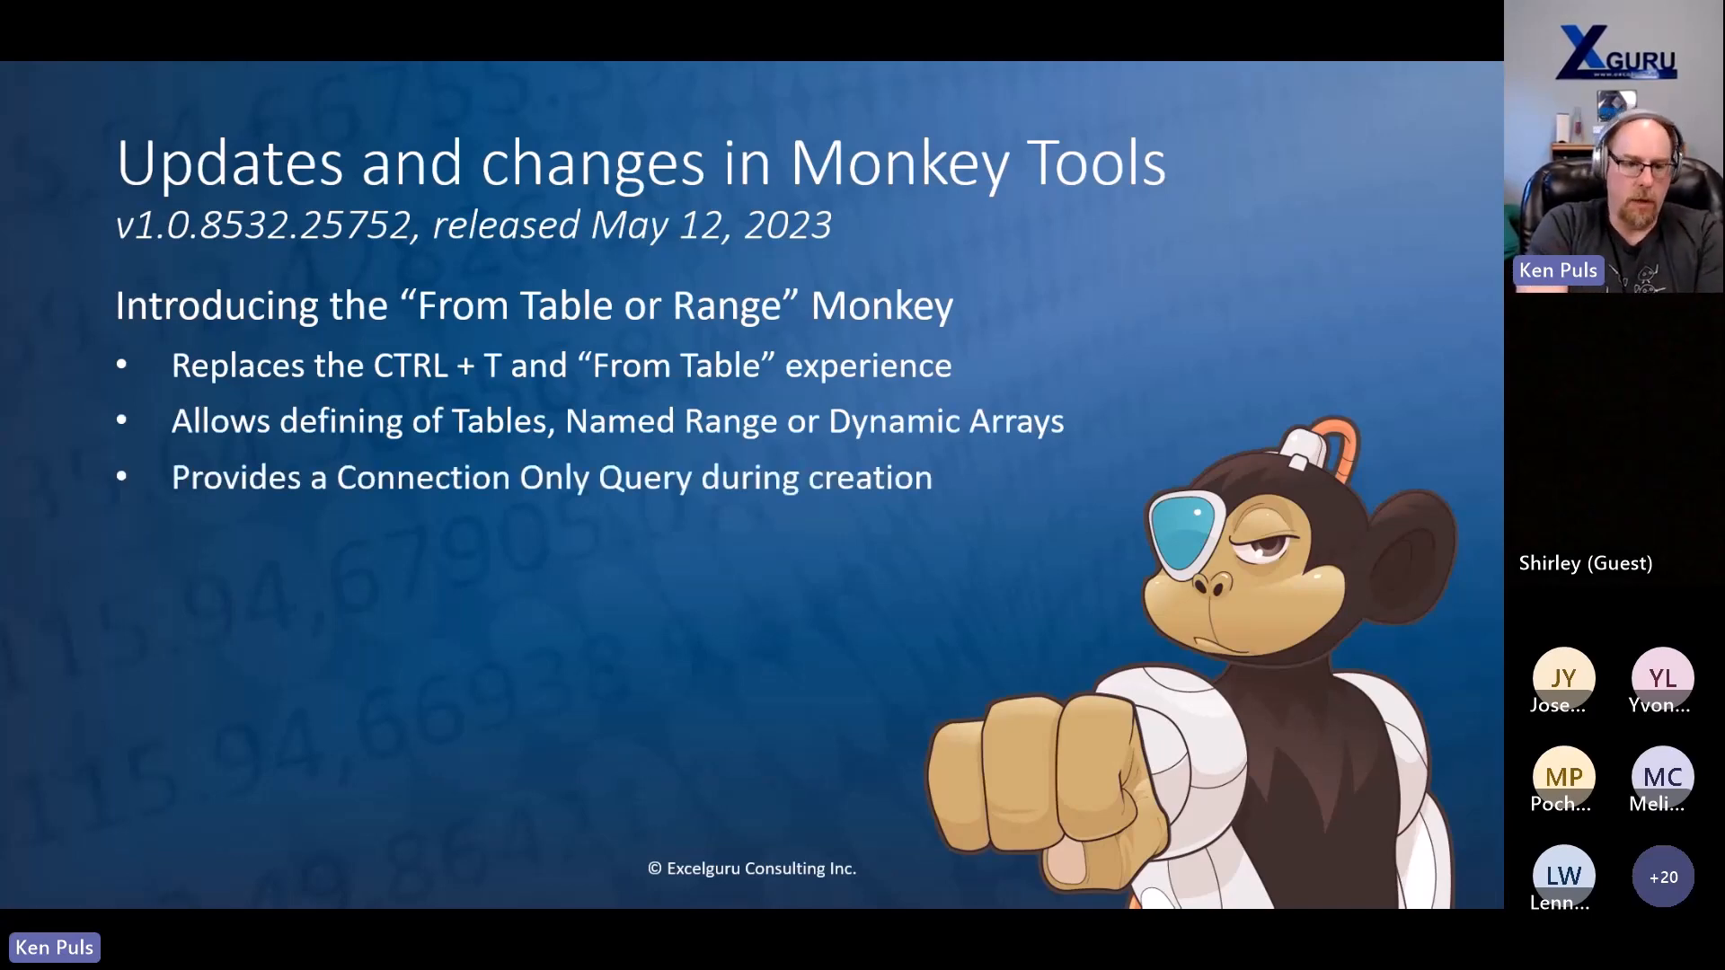